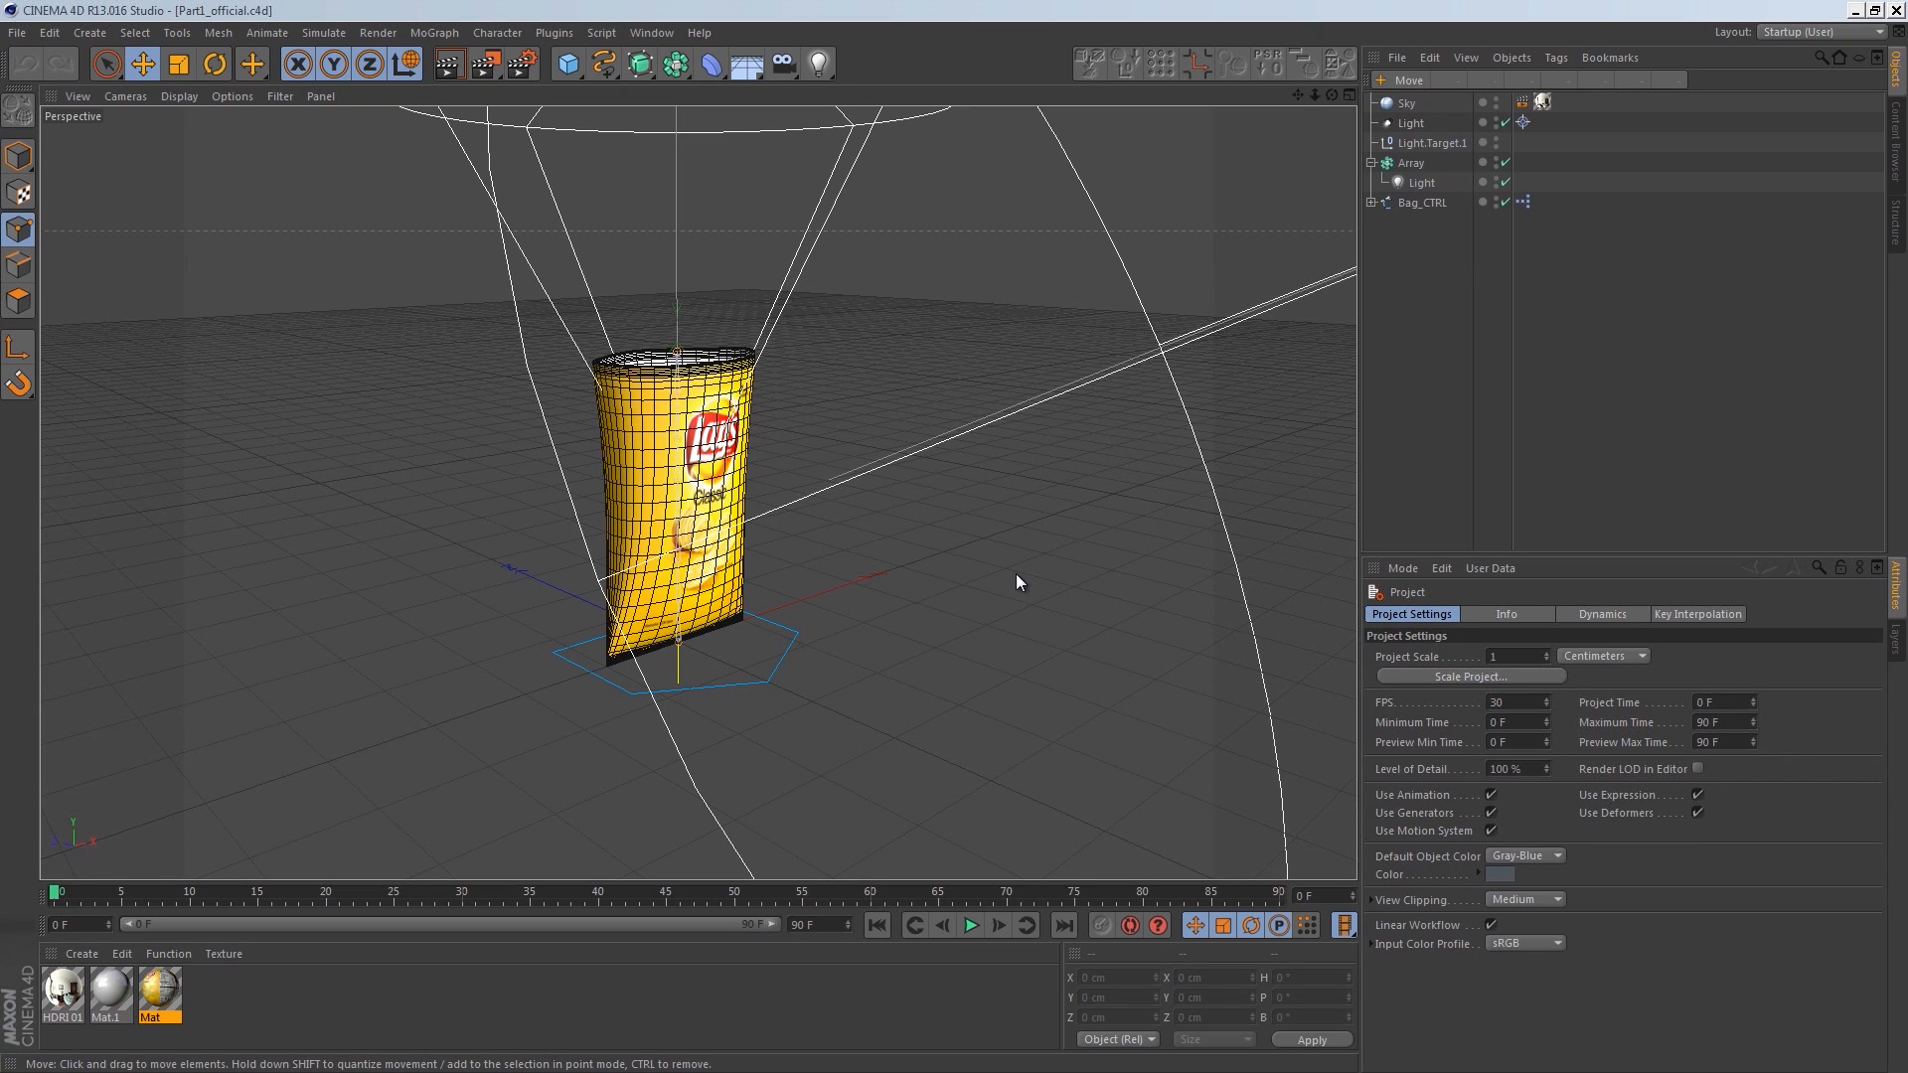
Step: Add a Disc primitive and scale it up to about 1252 cm across under the chips bag
click(567, 64)
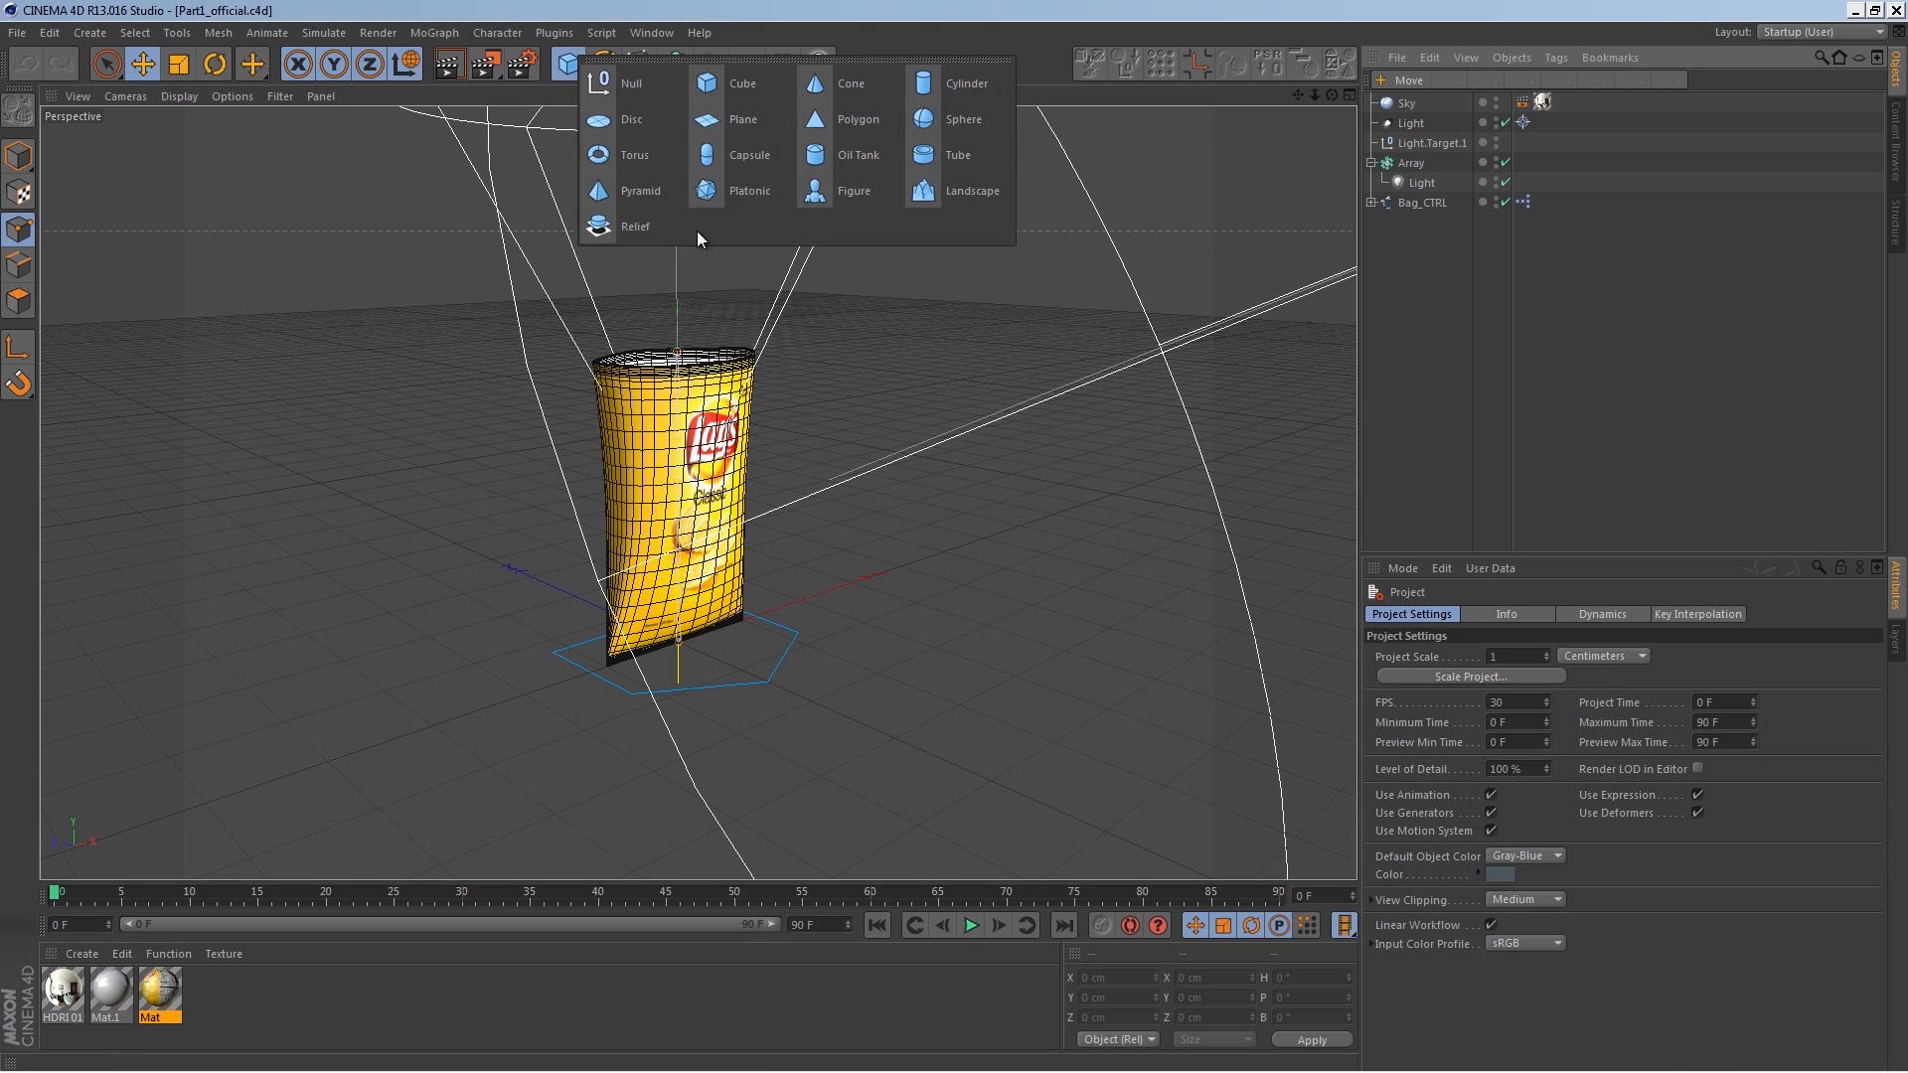
click(639, 134)
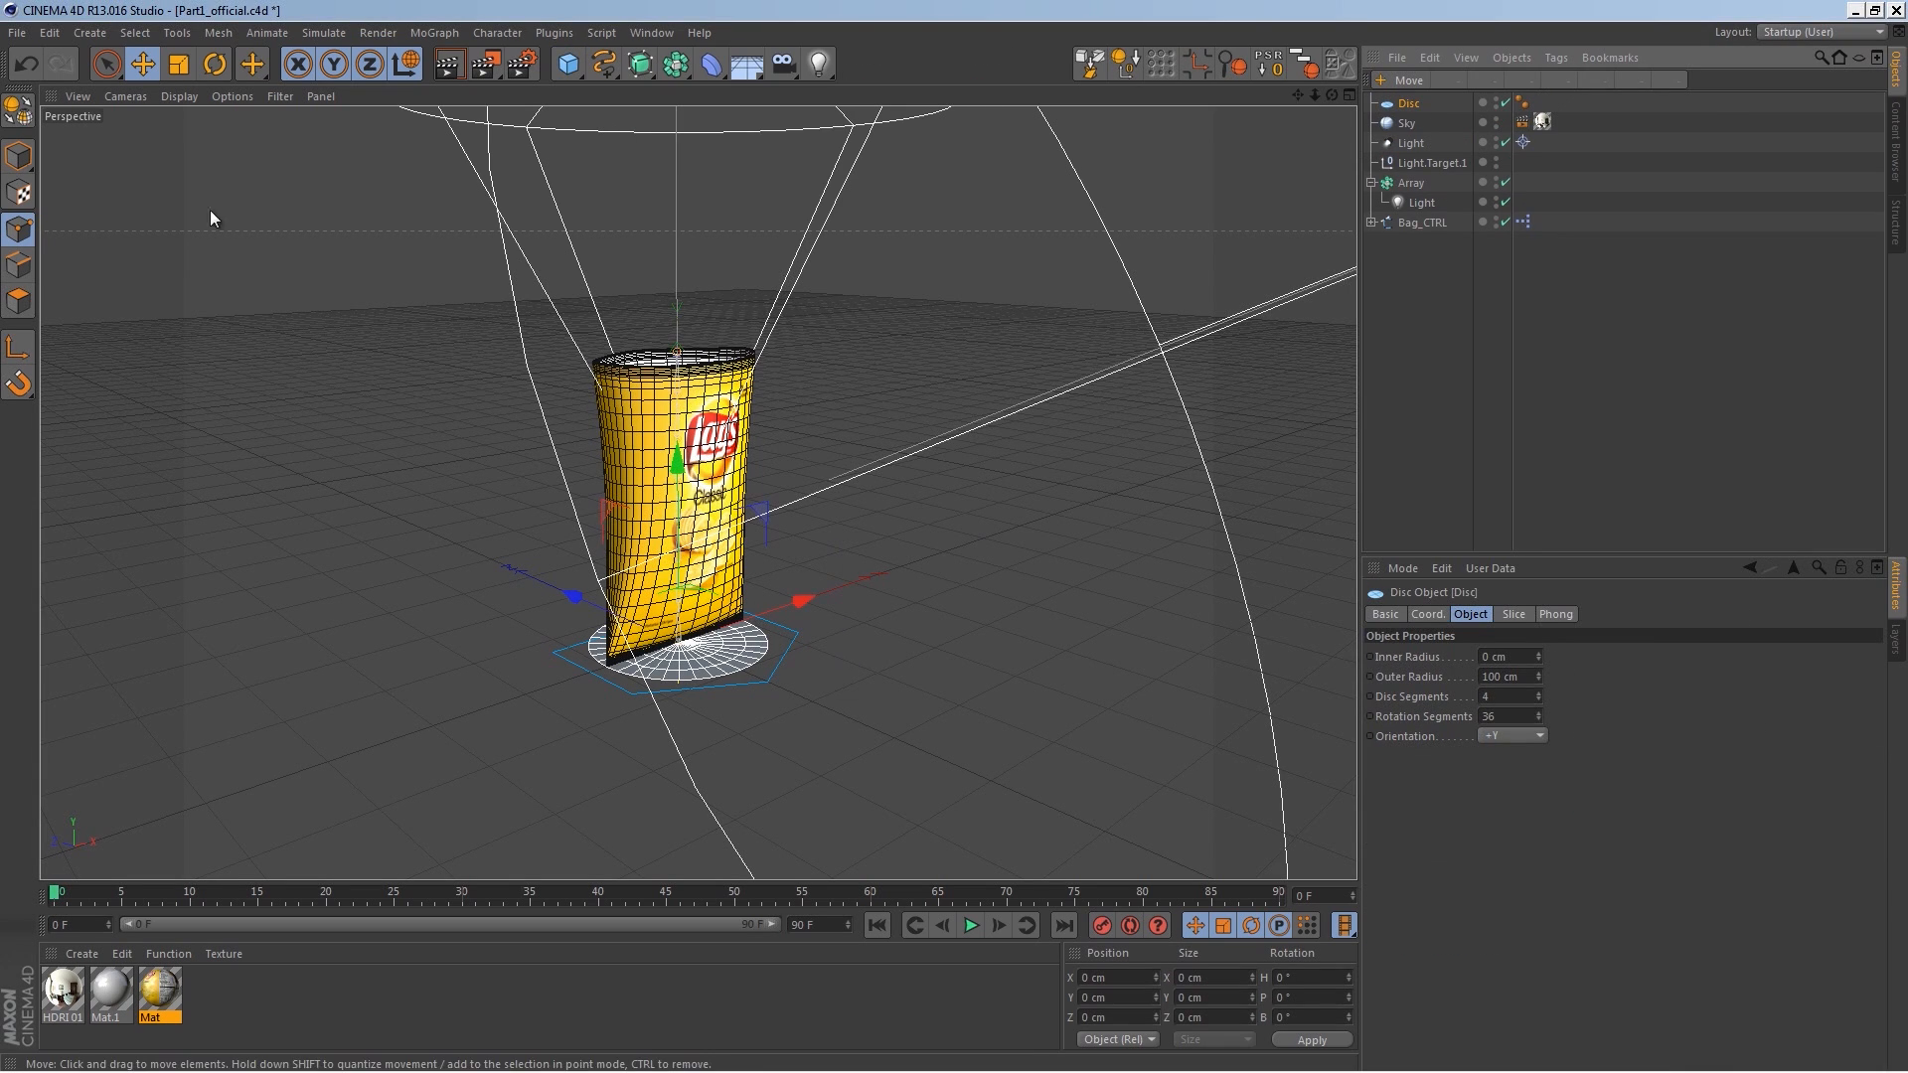
click(18, 156)
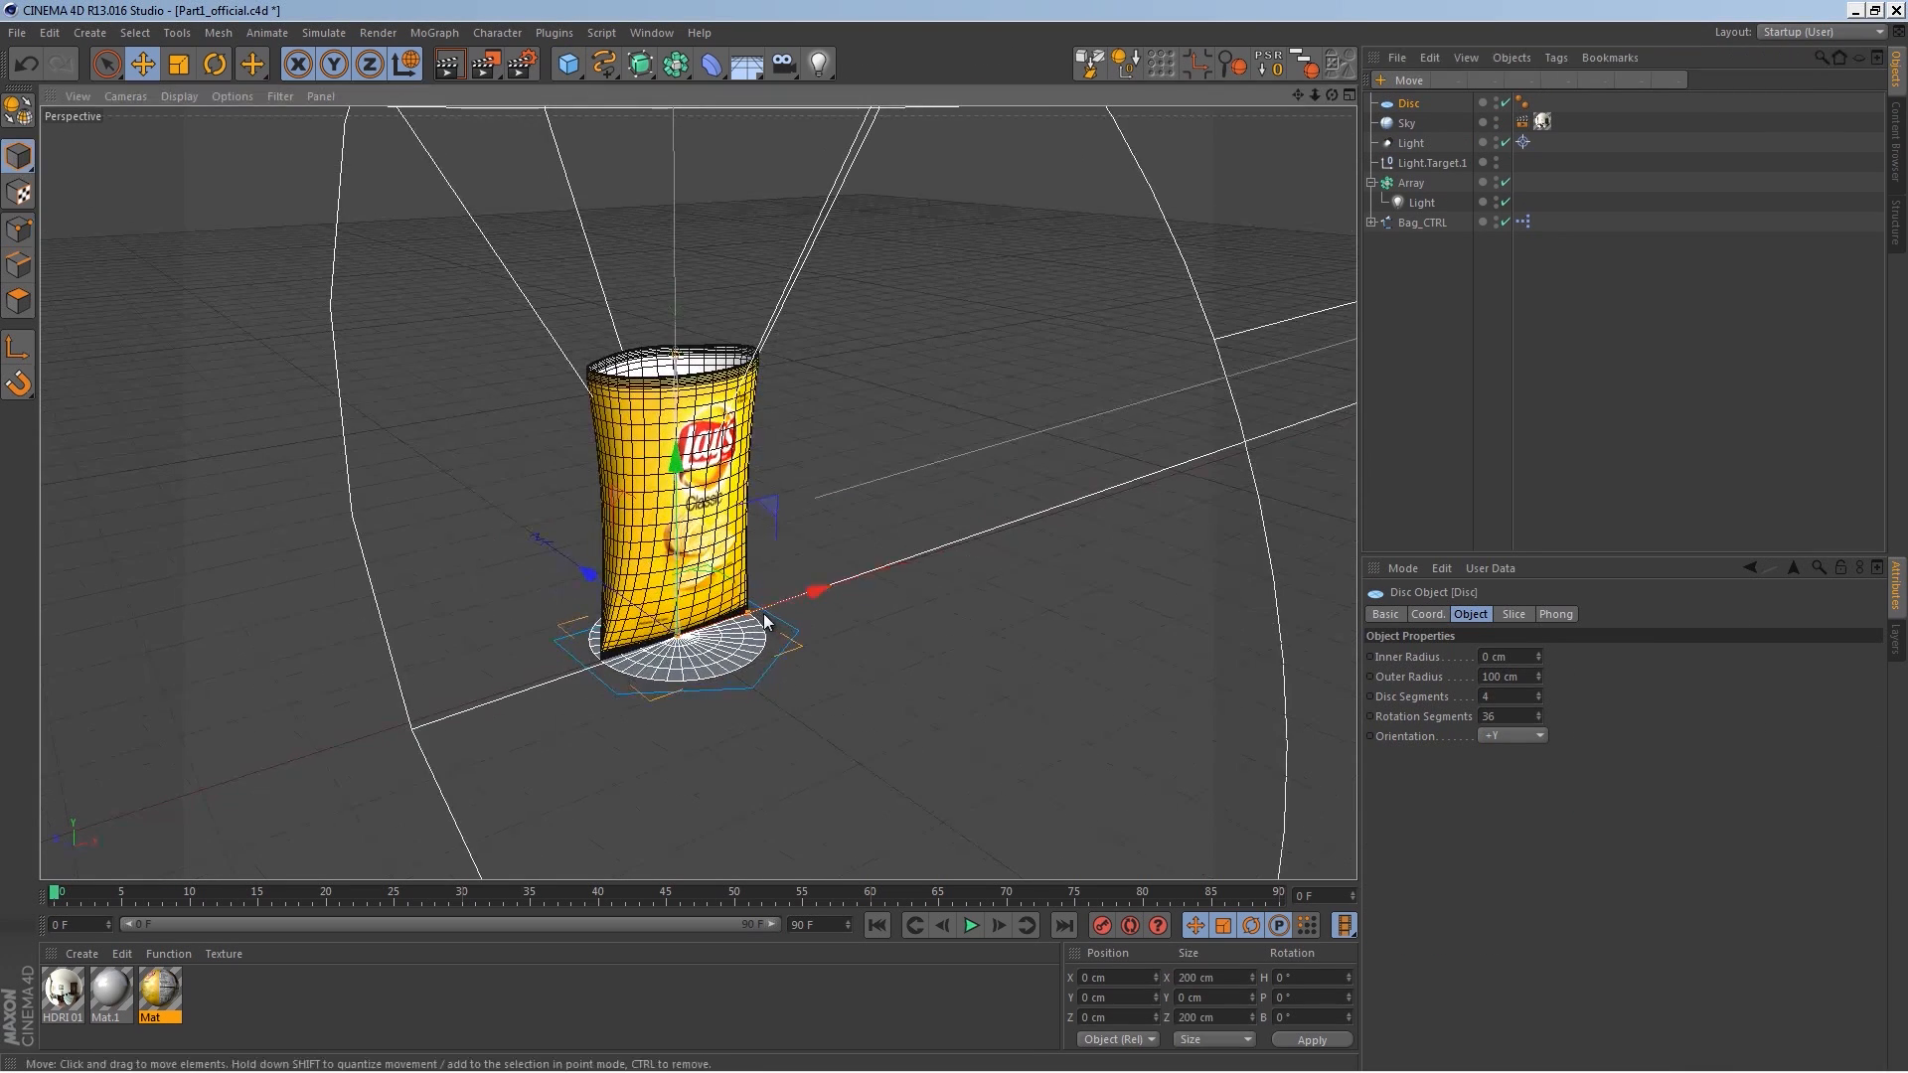
drag(805, 601, 1034, 516)
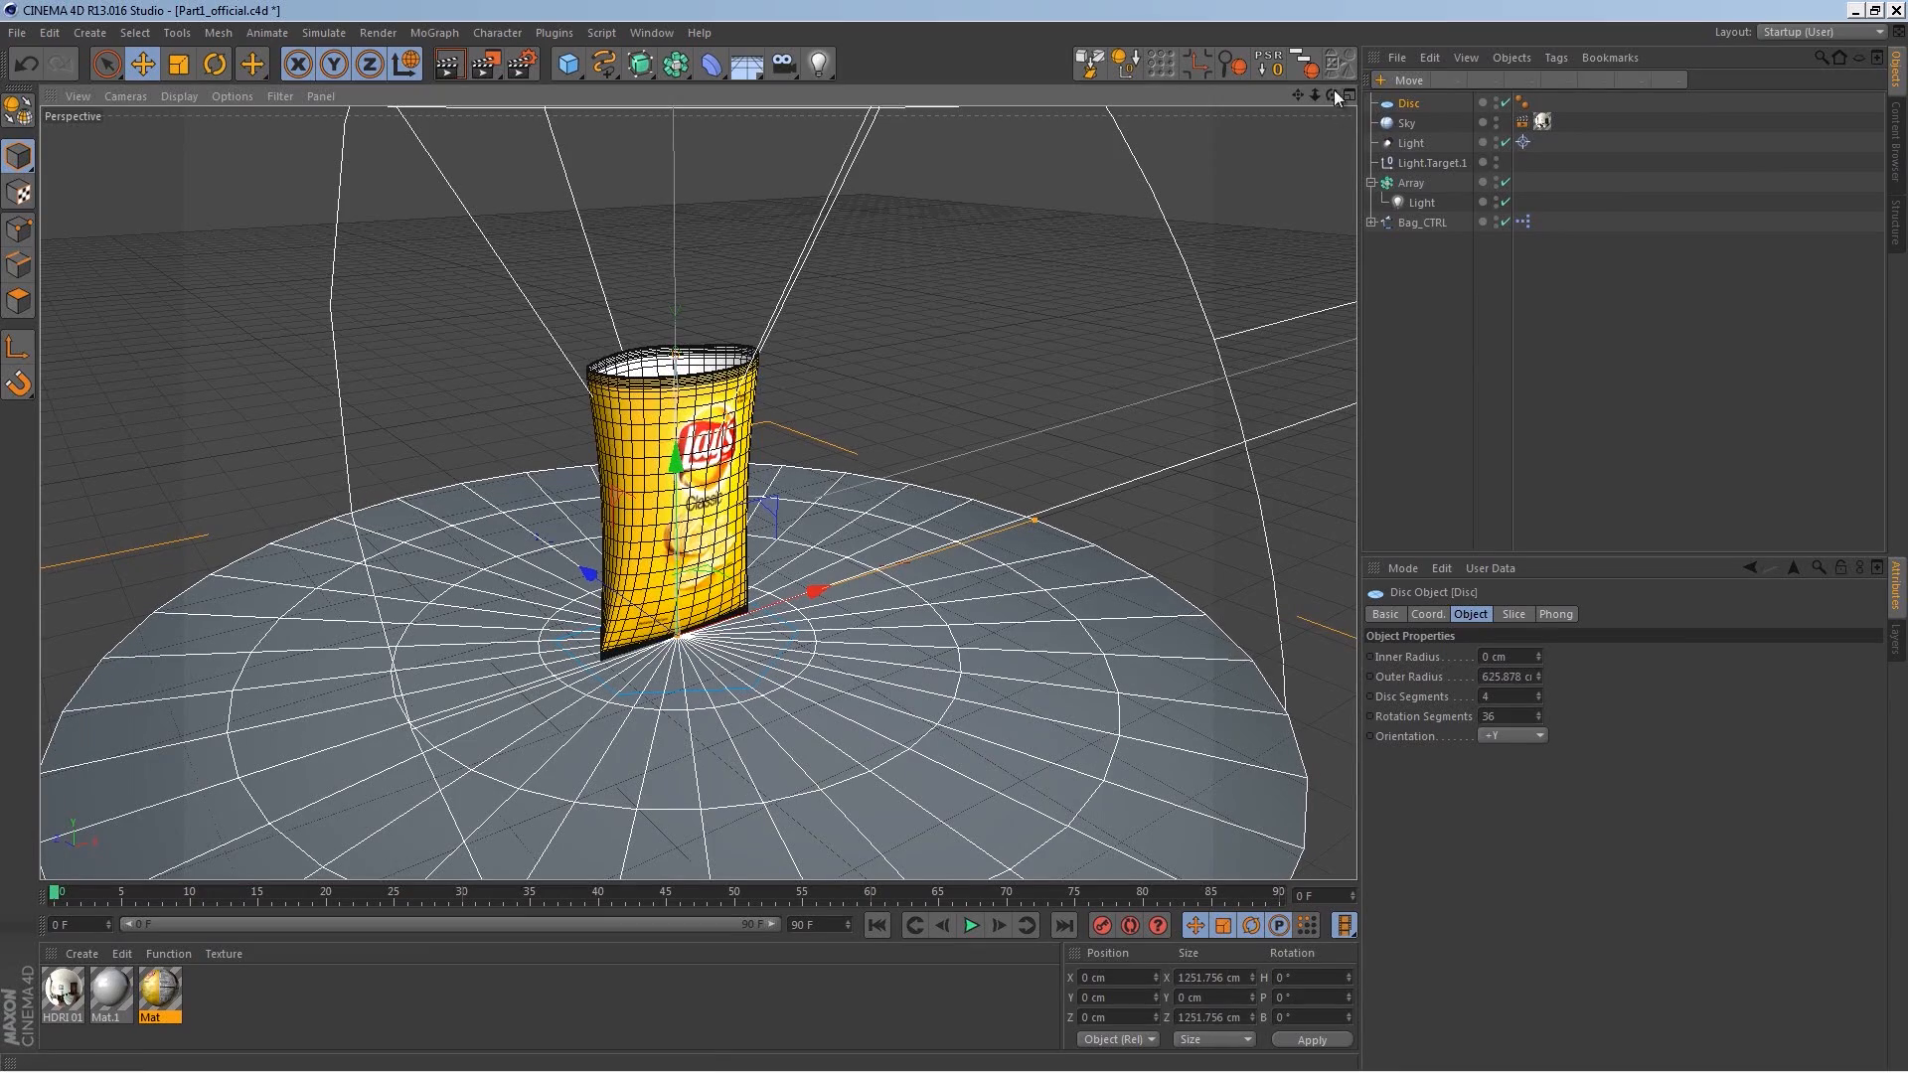
Step: Rename the disc object as Floor
double_click(1411, 105)
text(Floor)
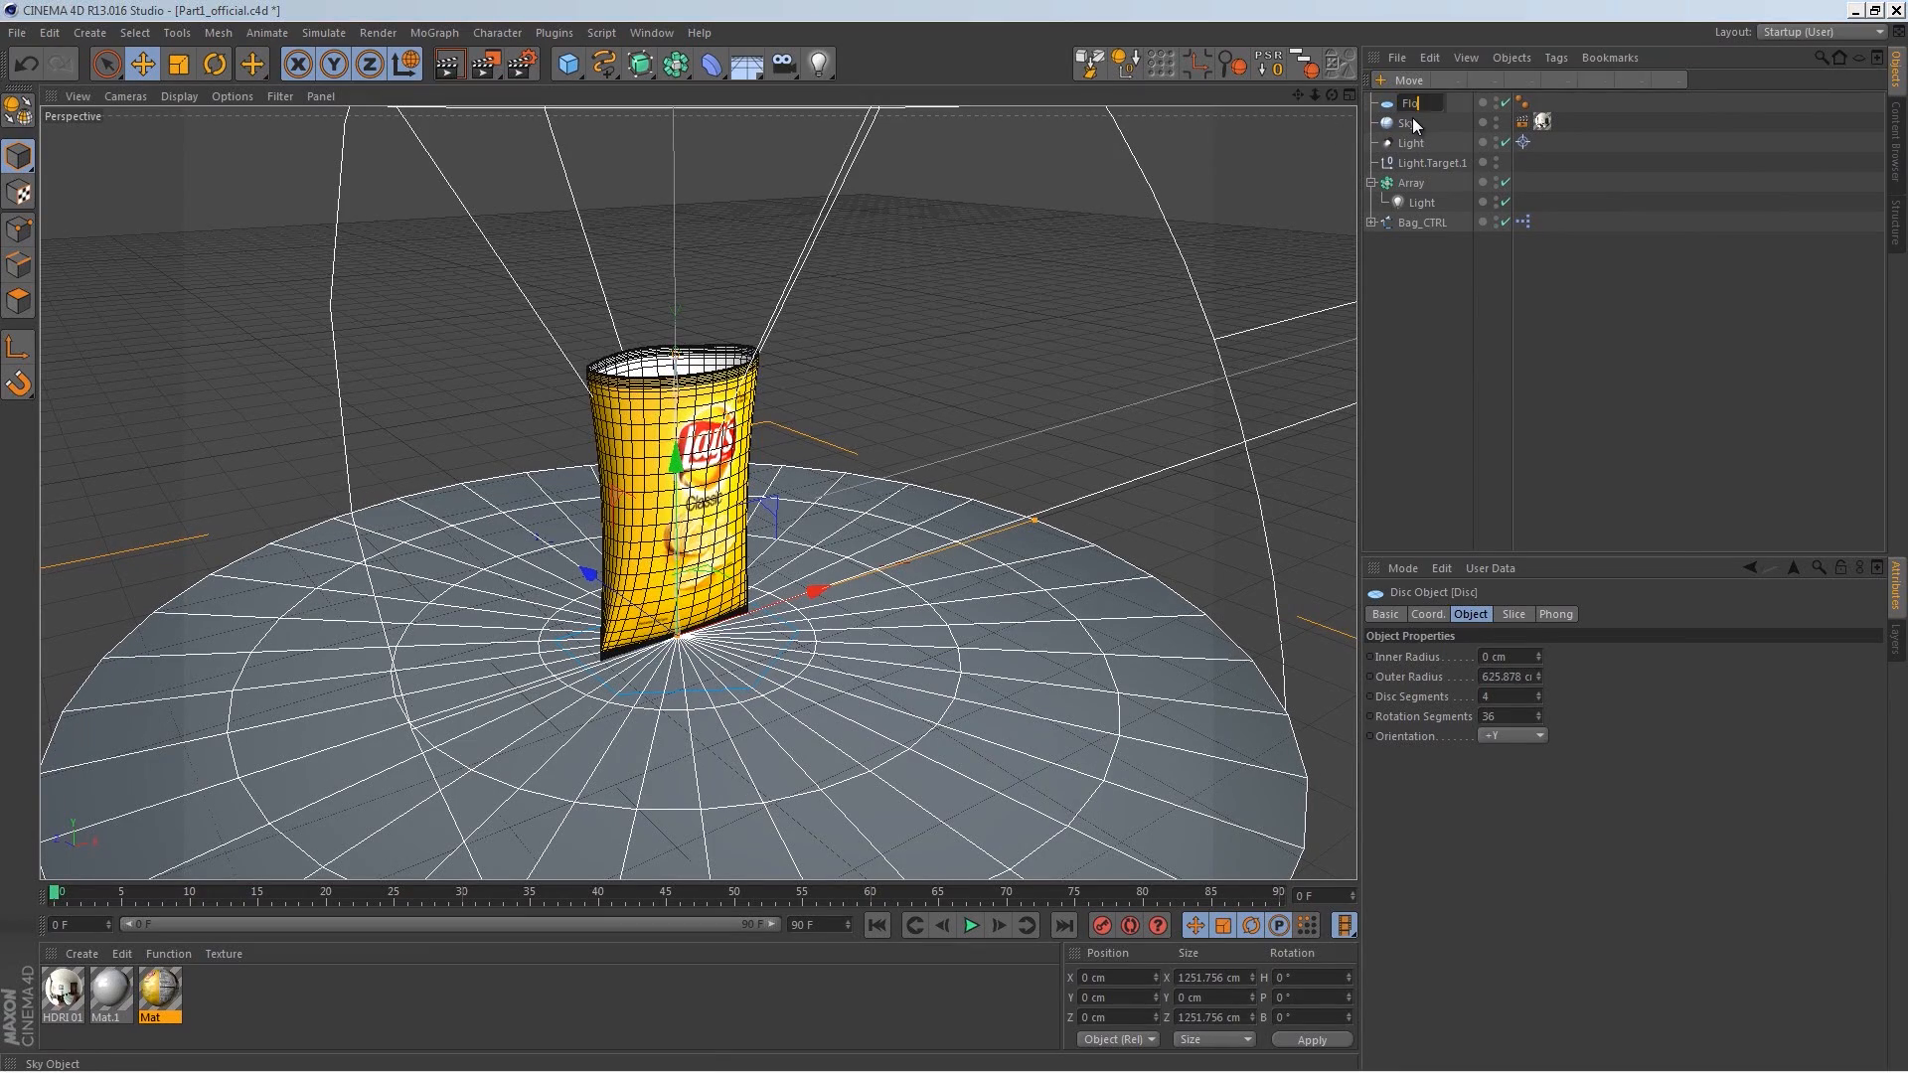
key(Return)
Step: Resize the floor disc to about 1362 cm in diameter
scroll(746, 601, down, 3)
alt+middle_drag(745, 598, 742, 551)
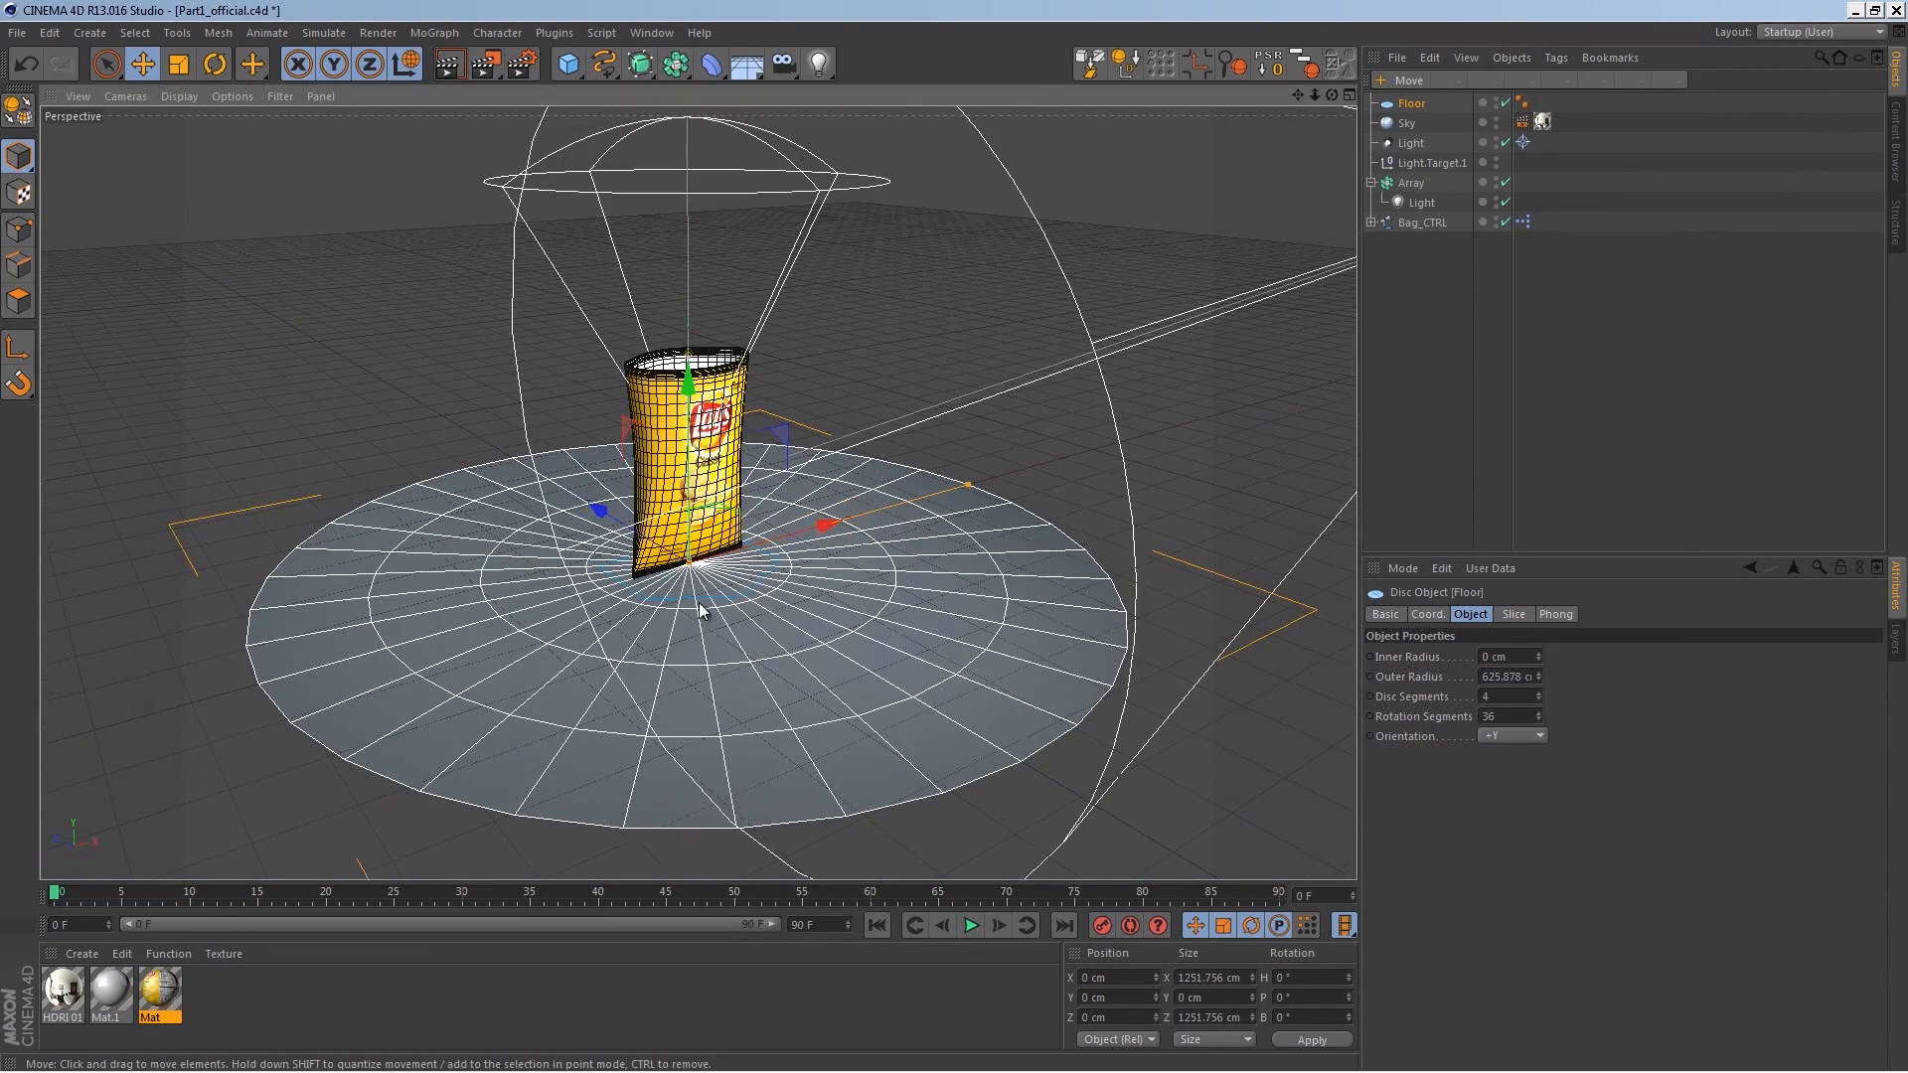
mouse_move(969, 485)
mouse_down()
mouse_move(924, 514)
mouse_move(953, 499)
mouse_up()
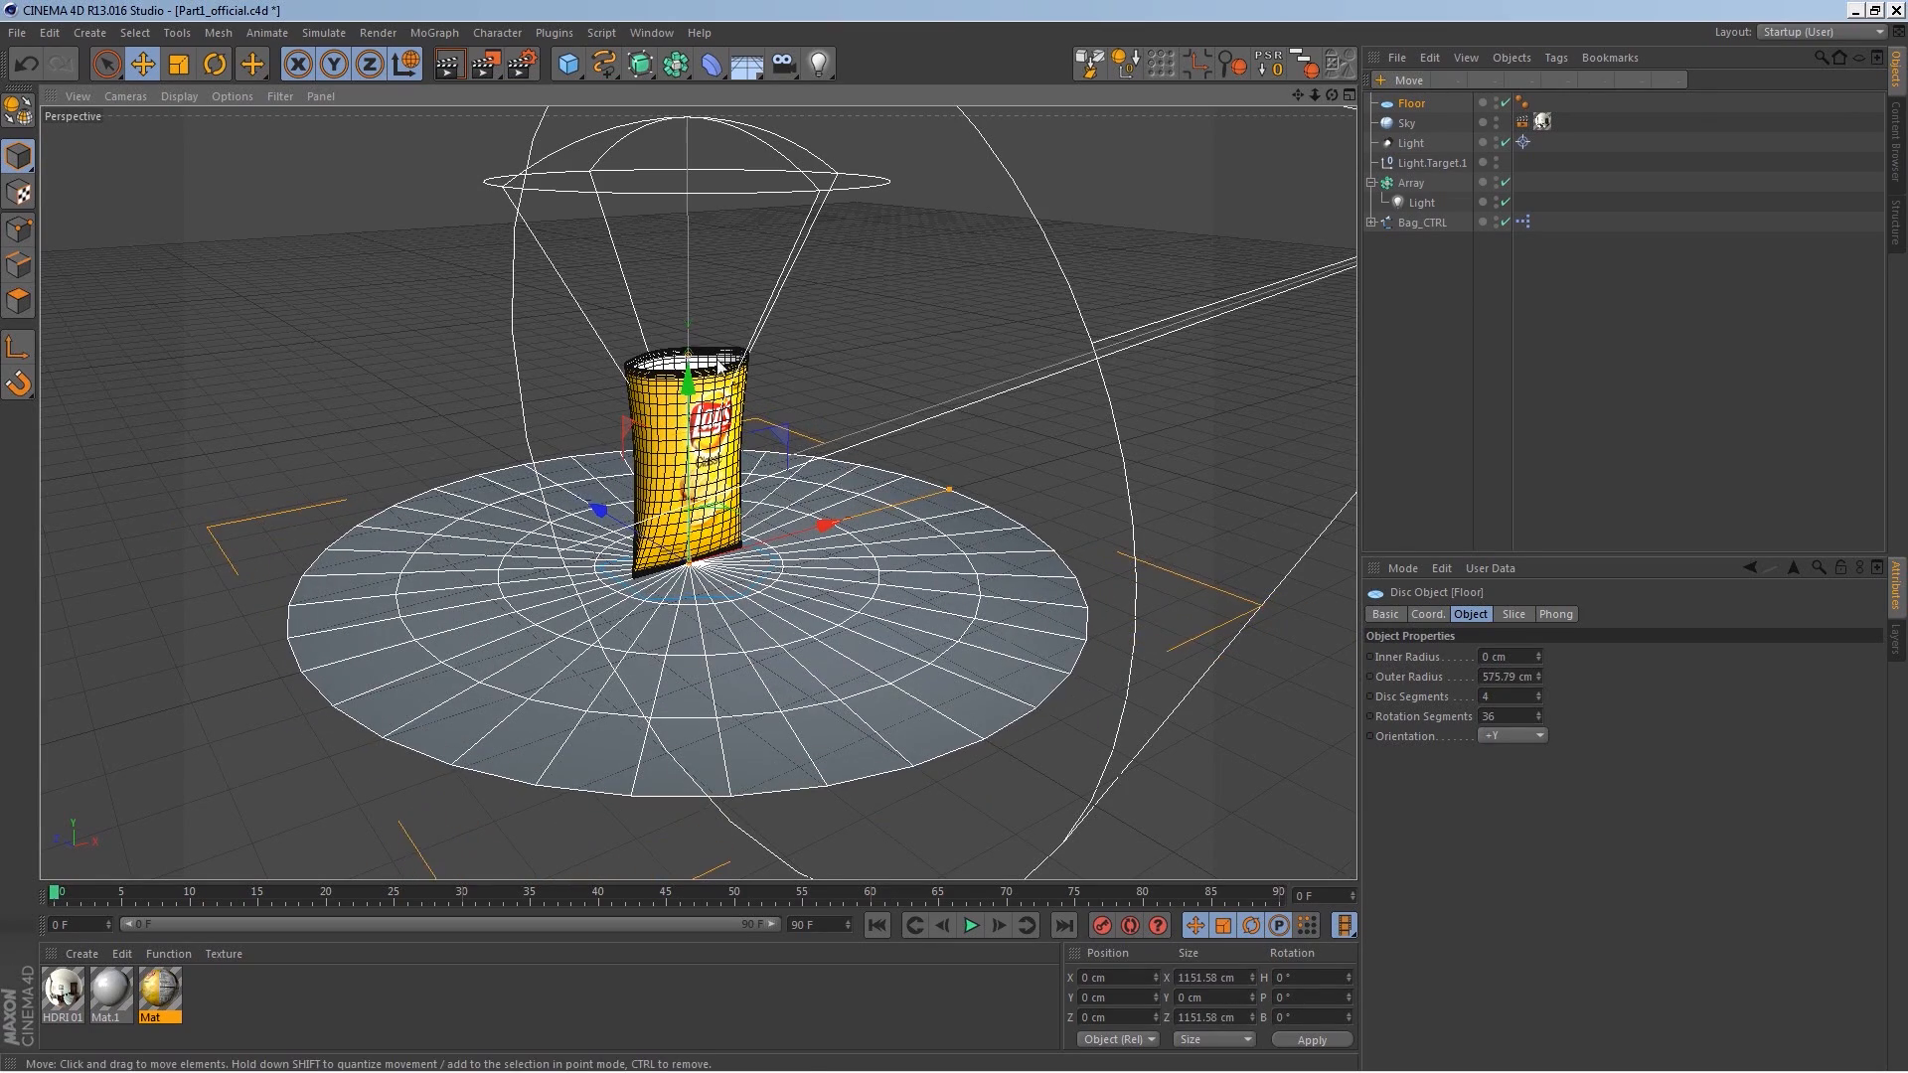
drag(546, 562, 548, 593)
key(ctrl+z)
drag(952, 497, 987, 481)
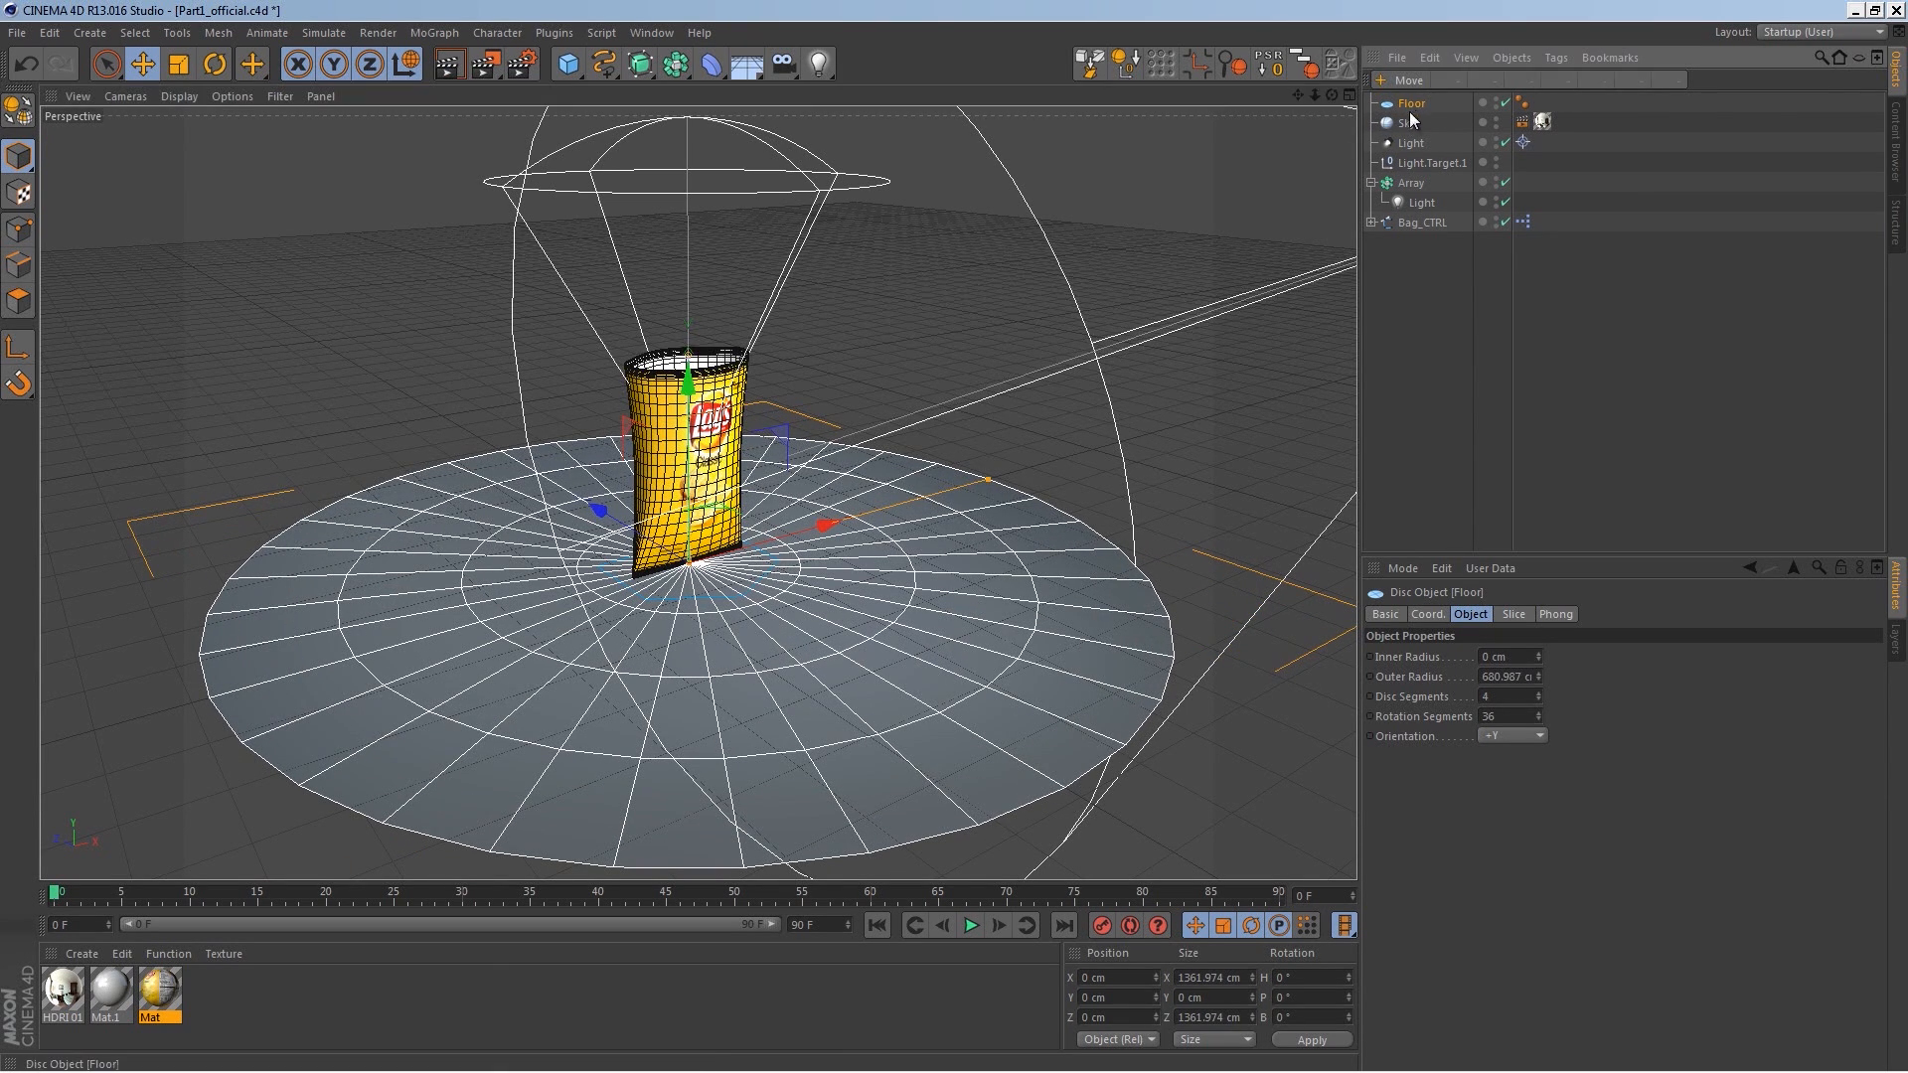
alt+middle_drag(790, 604, 831, 505)
alt+right_drag(830, 505, 795, 540)
Step: Create a new material named Floor
double_click(344, 1006)
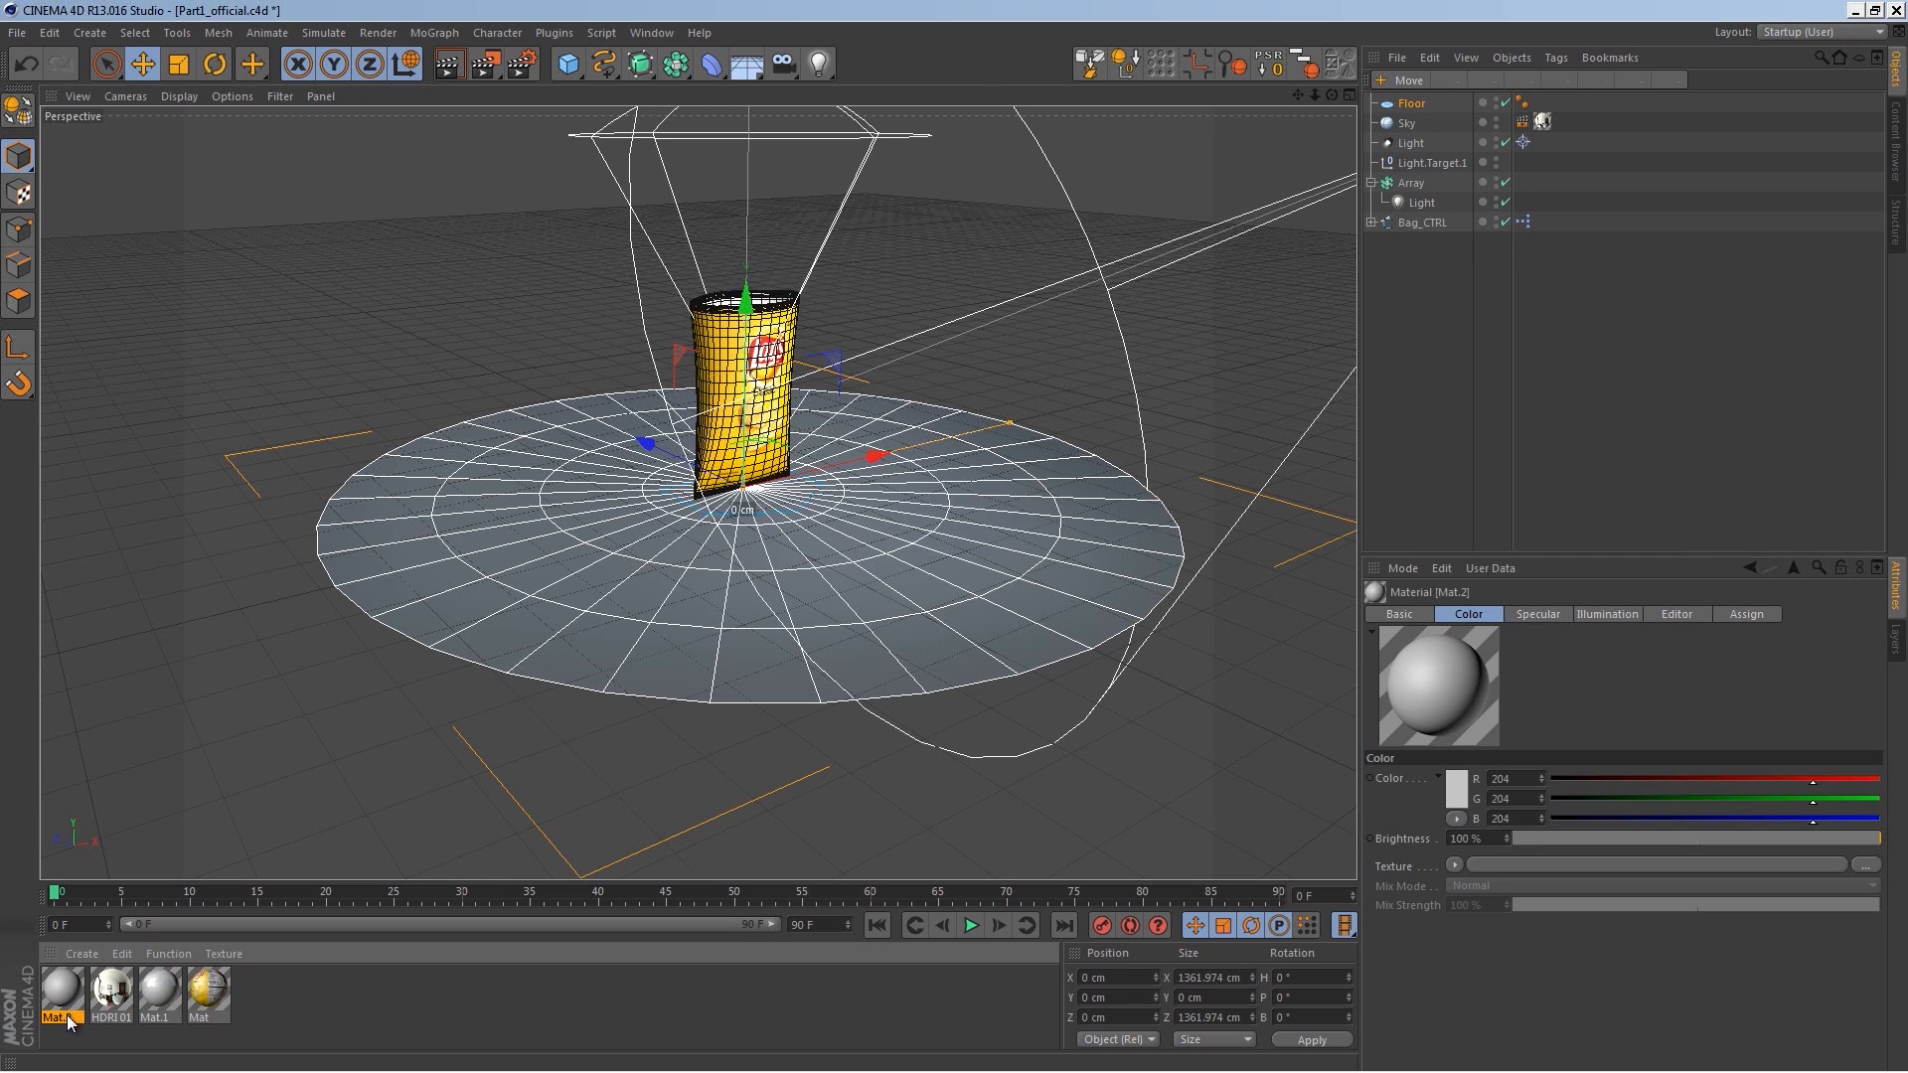
text(Floor)
key(Return)
Step: Load a Gradient into the Floor material's color texture and set its type to 2D - Circular
double_click(66, 990)
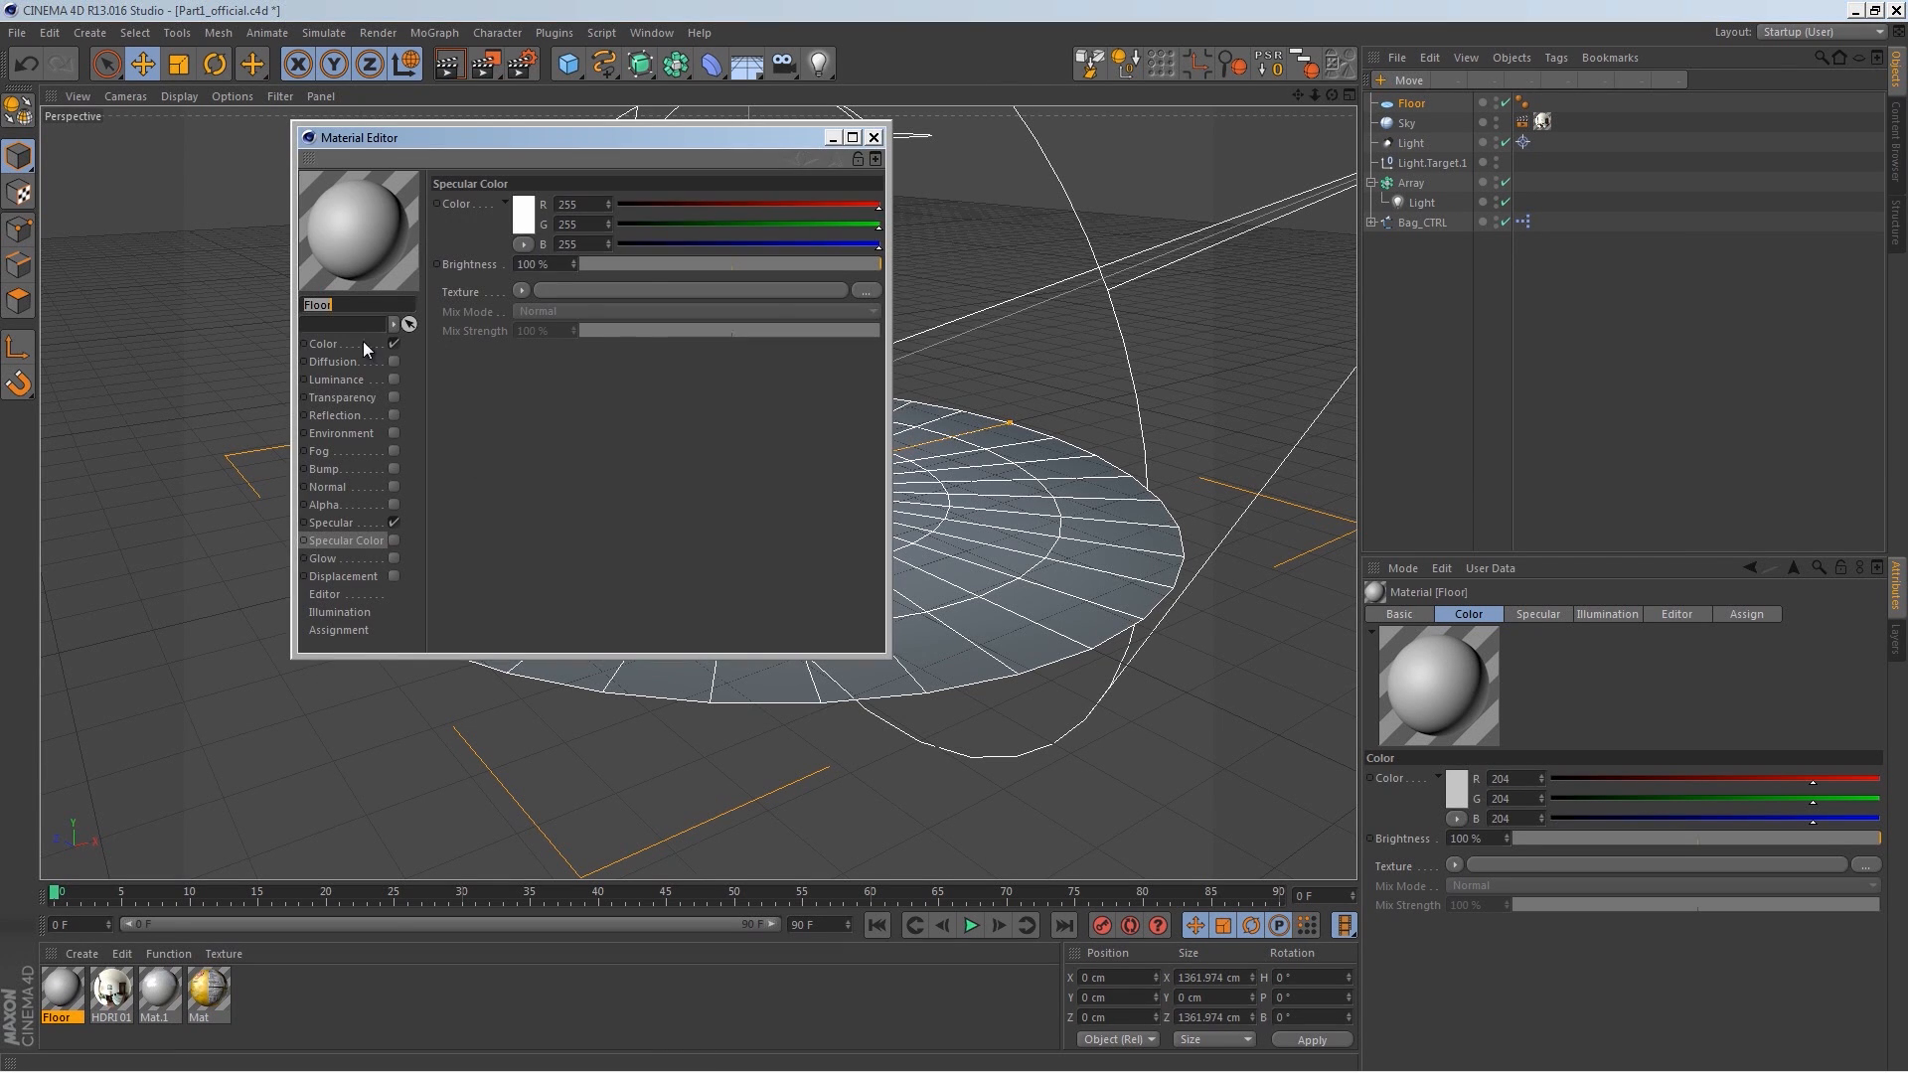
click(521, 290)
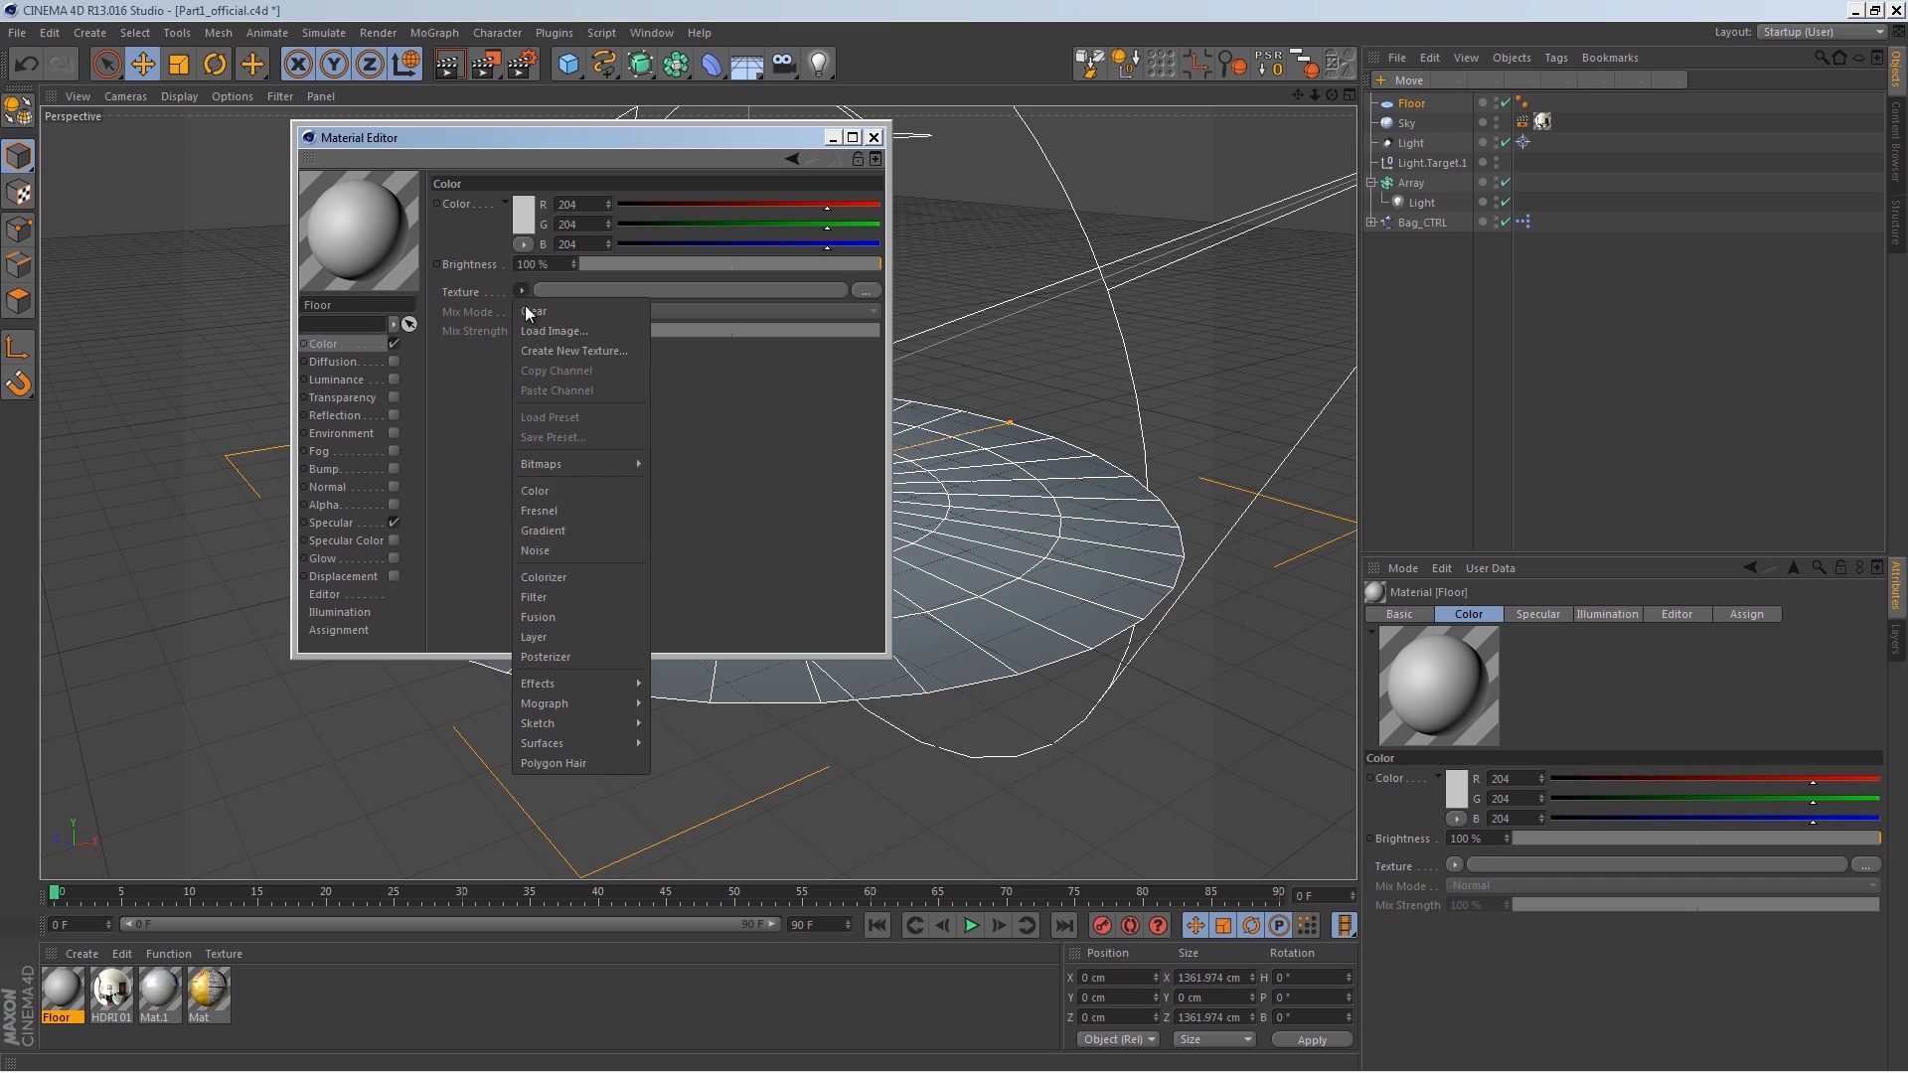
click(581, 511)
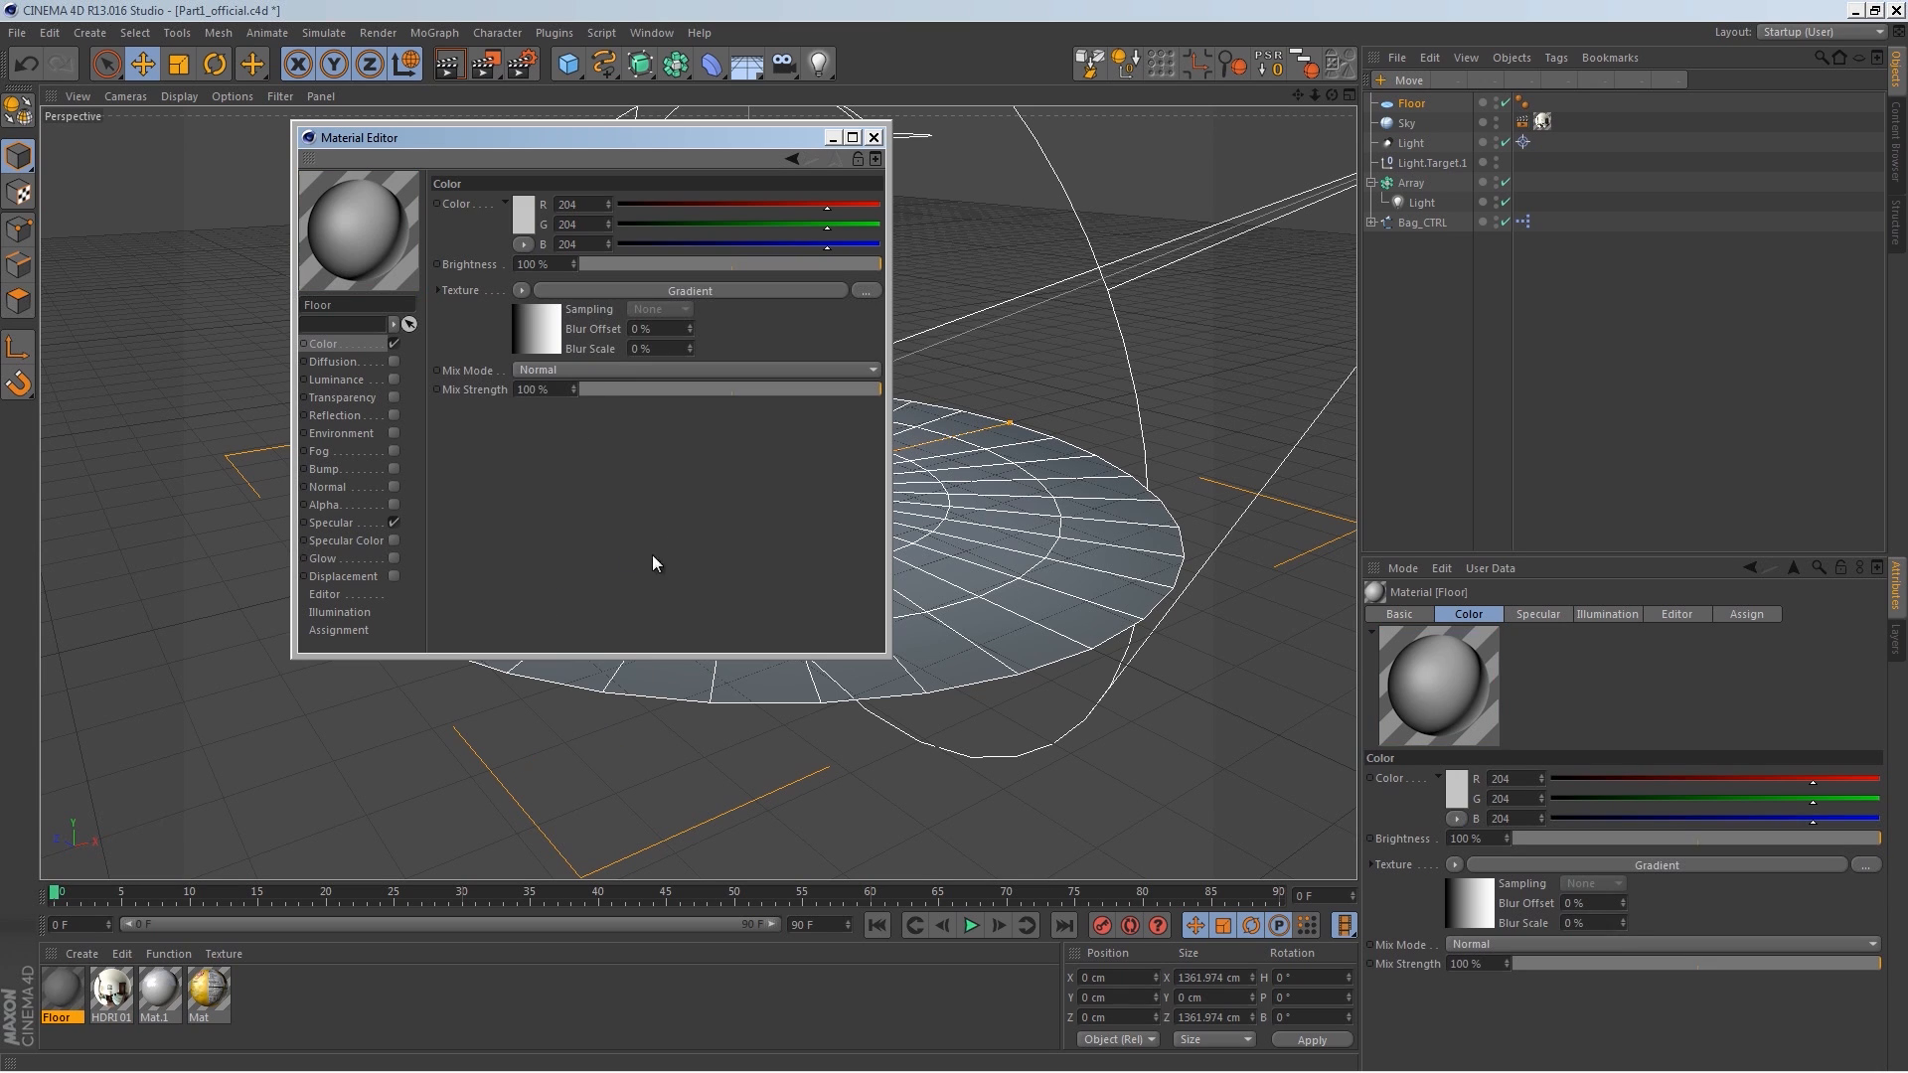
click(555, 324)
click(551, 373)
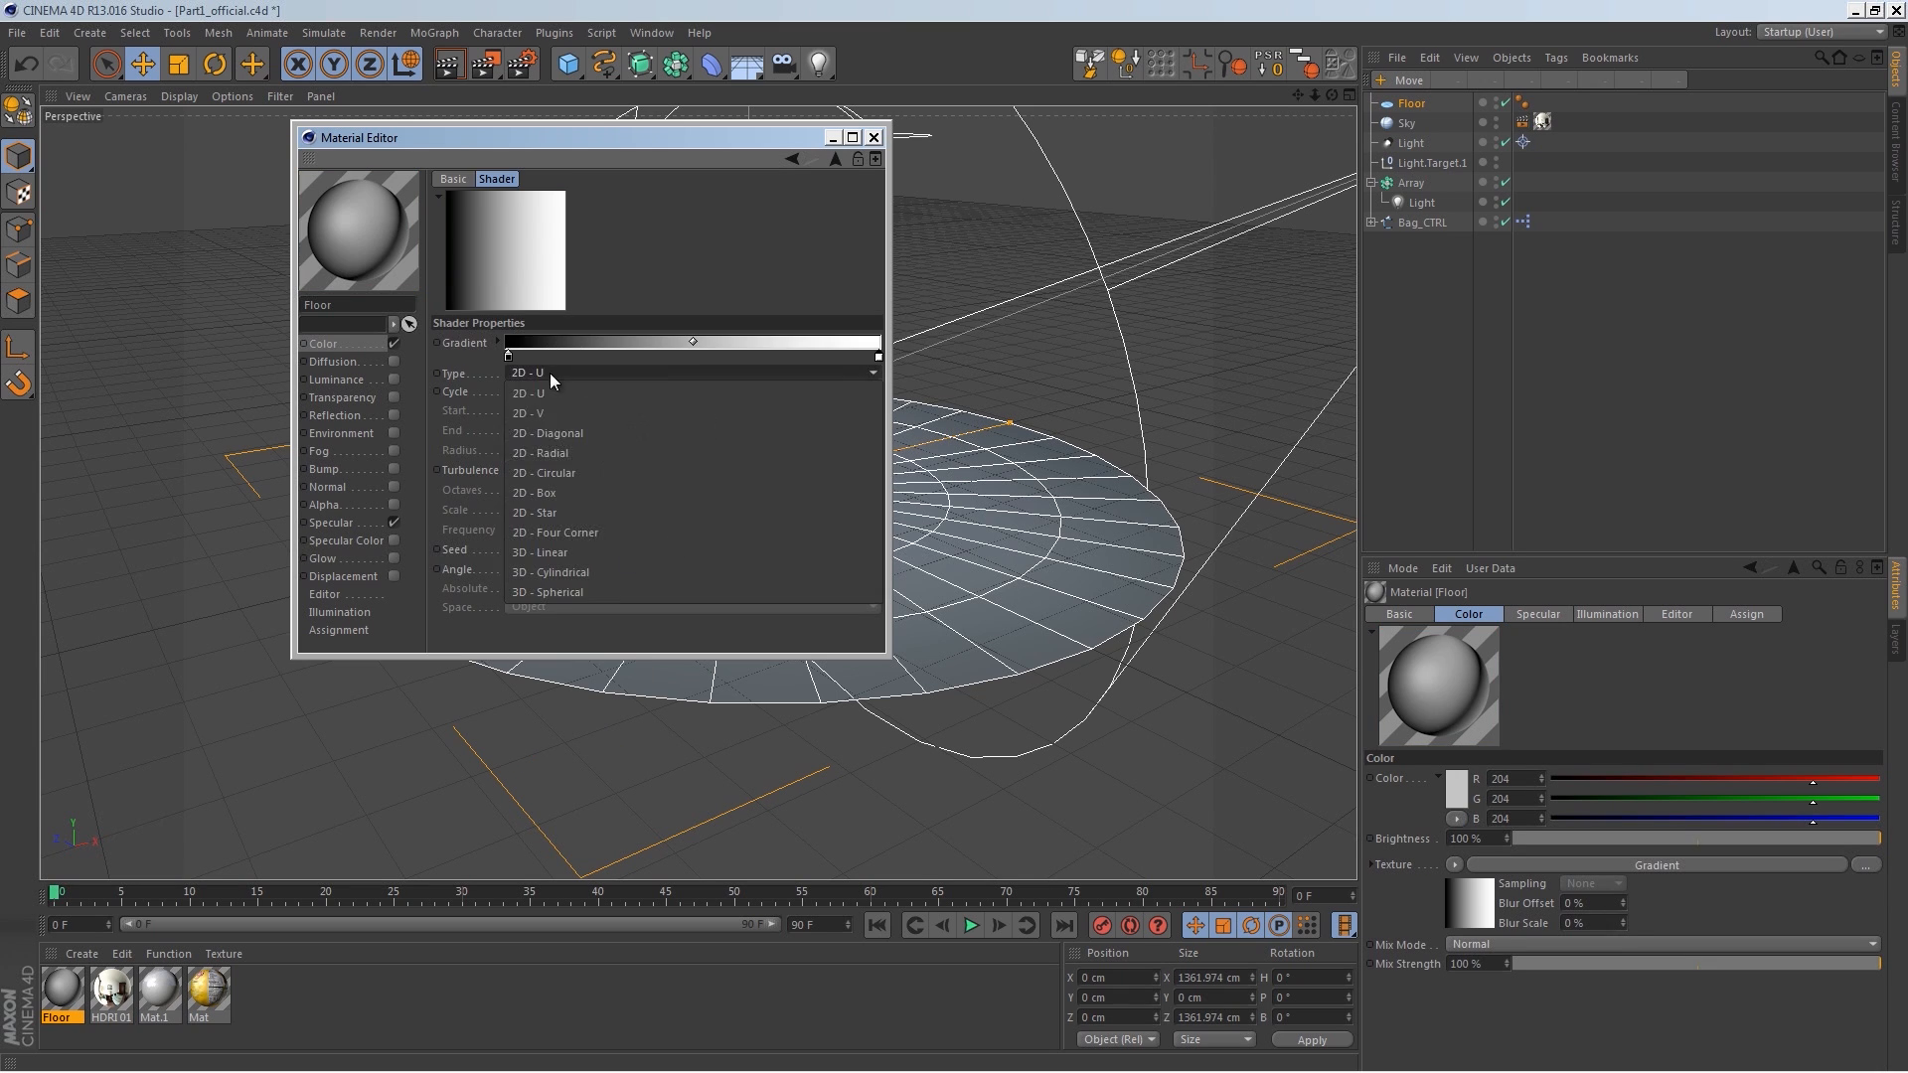
click(573, 472)
Step: Invert the gradient knots and set the first knot to blue (R 0, G 112, B 210)
right_click(596, 353)
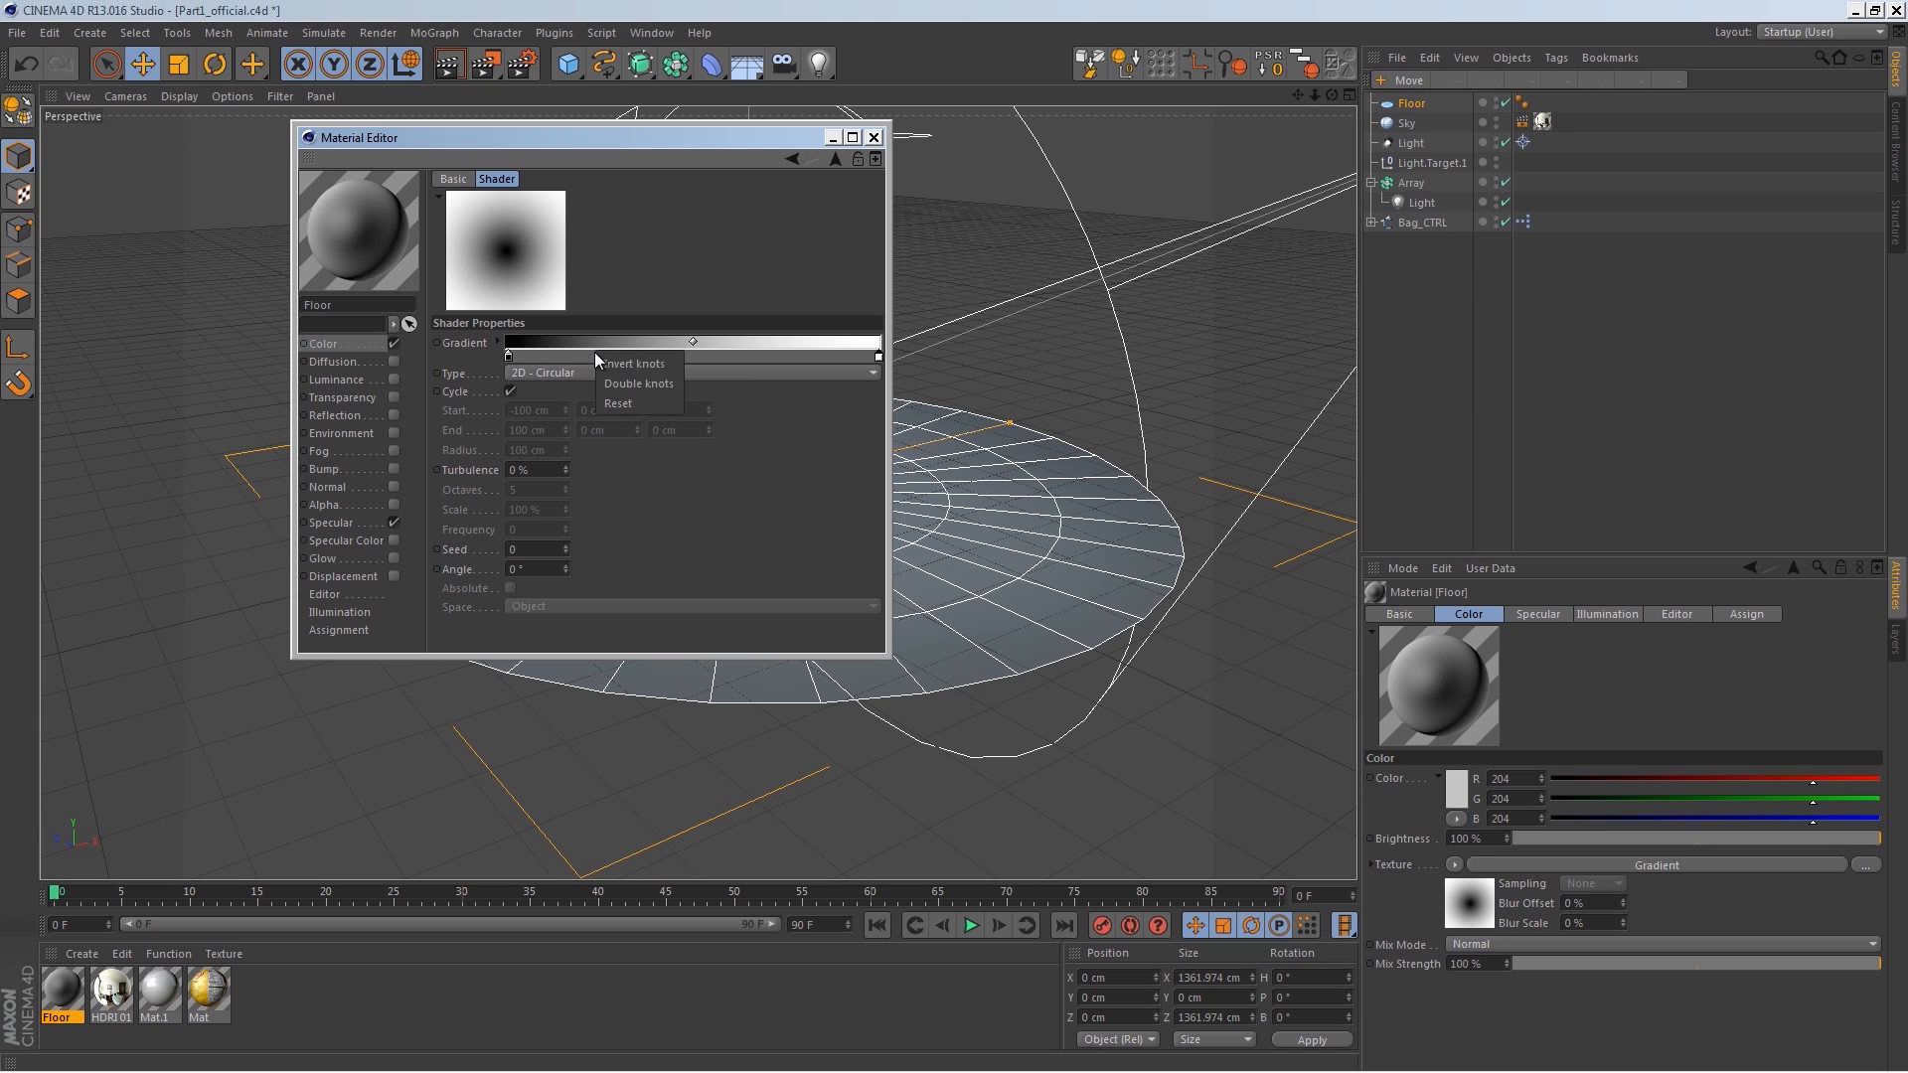
click(634, 367)
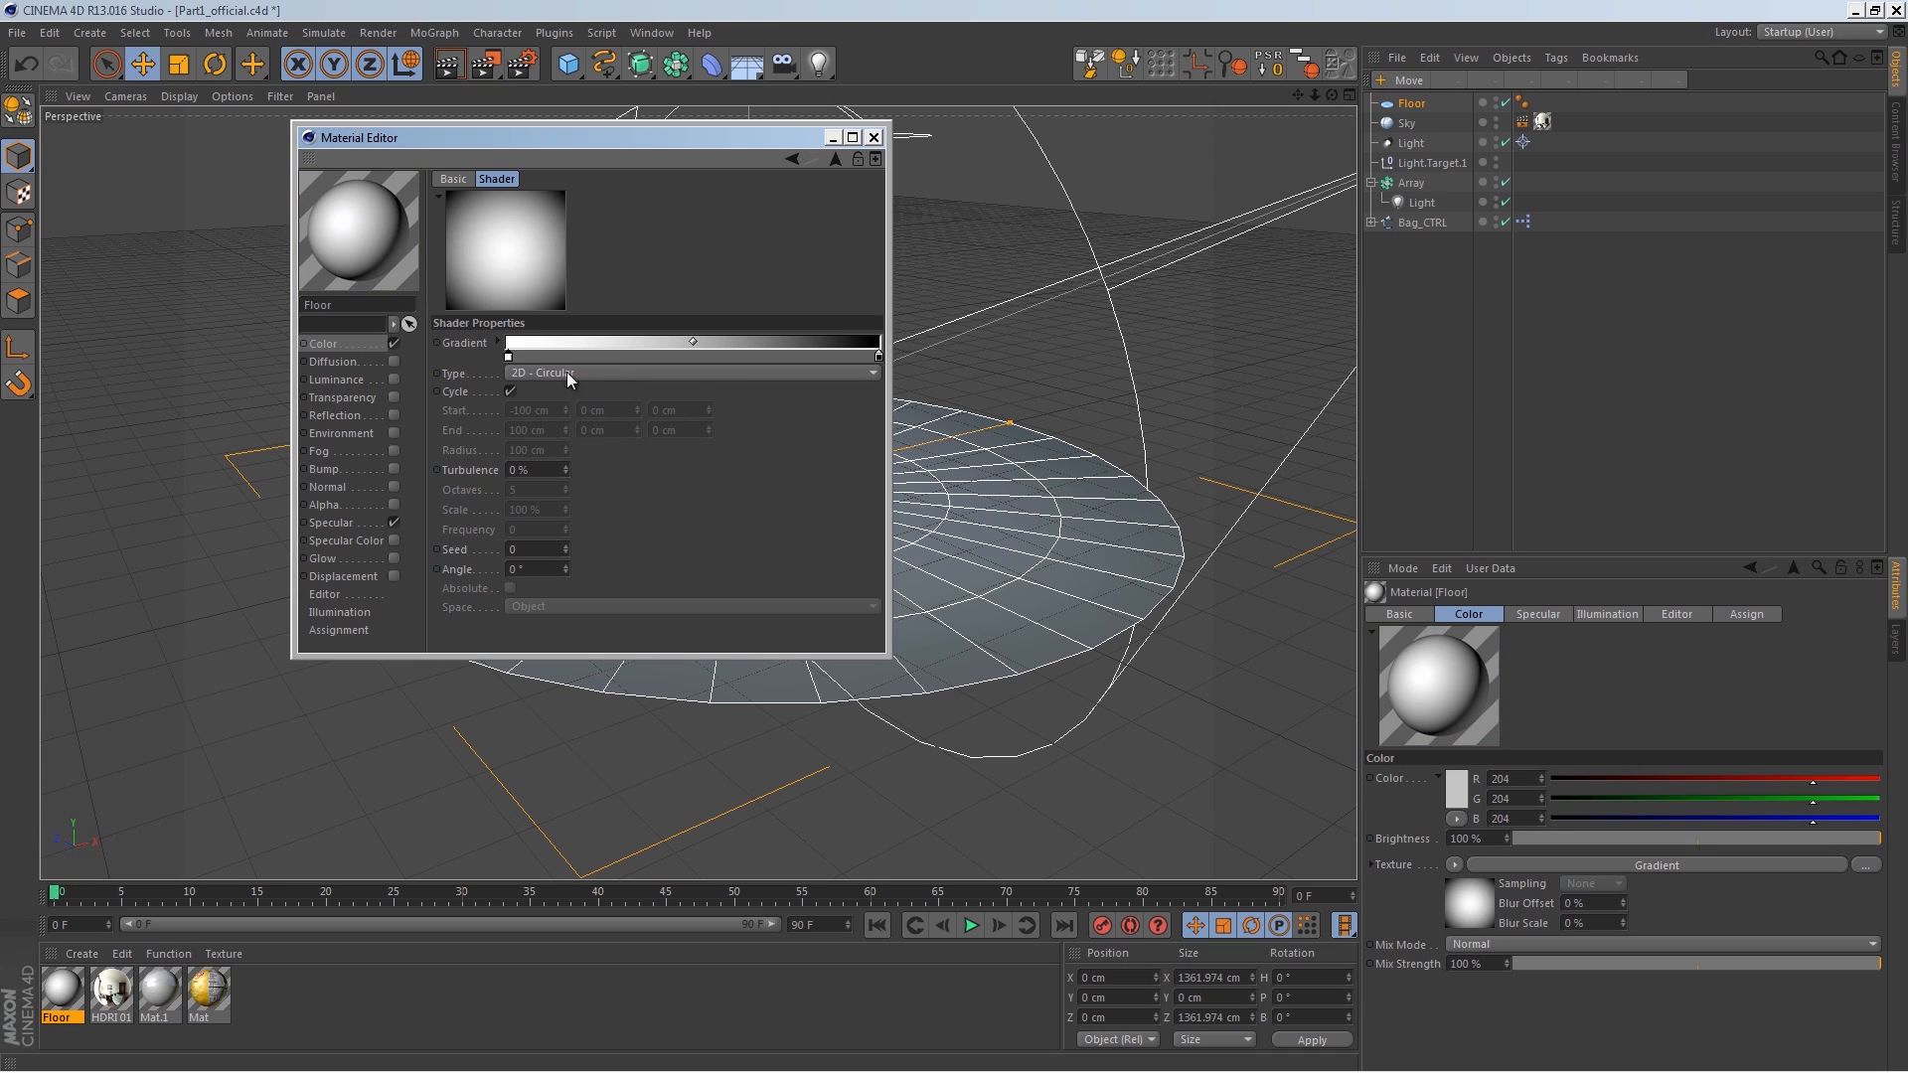
double_click(508, 355)
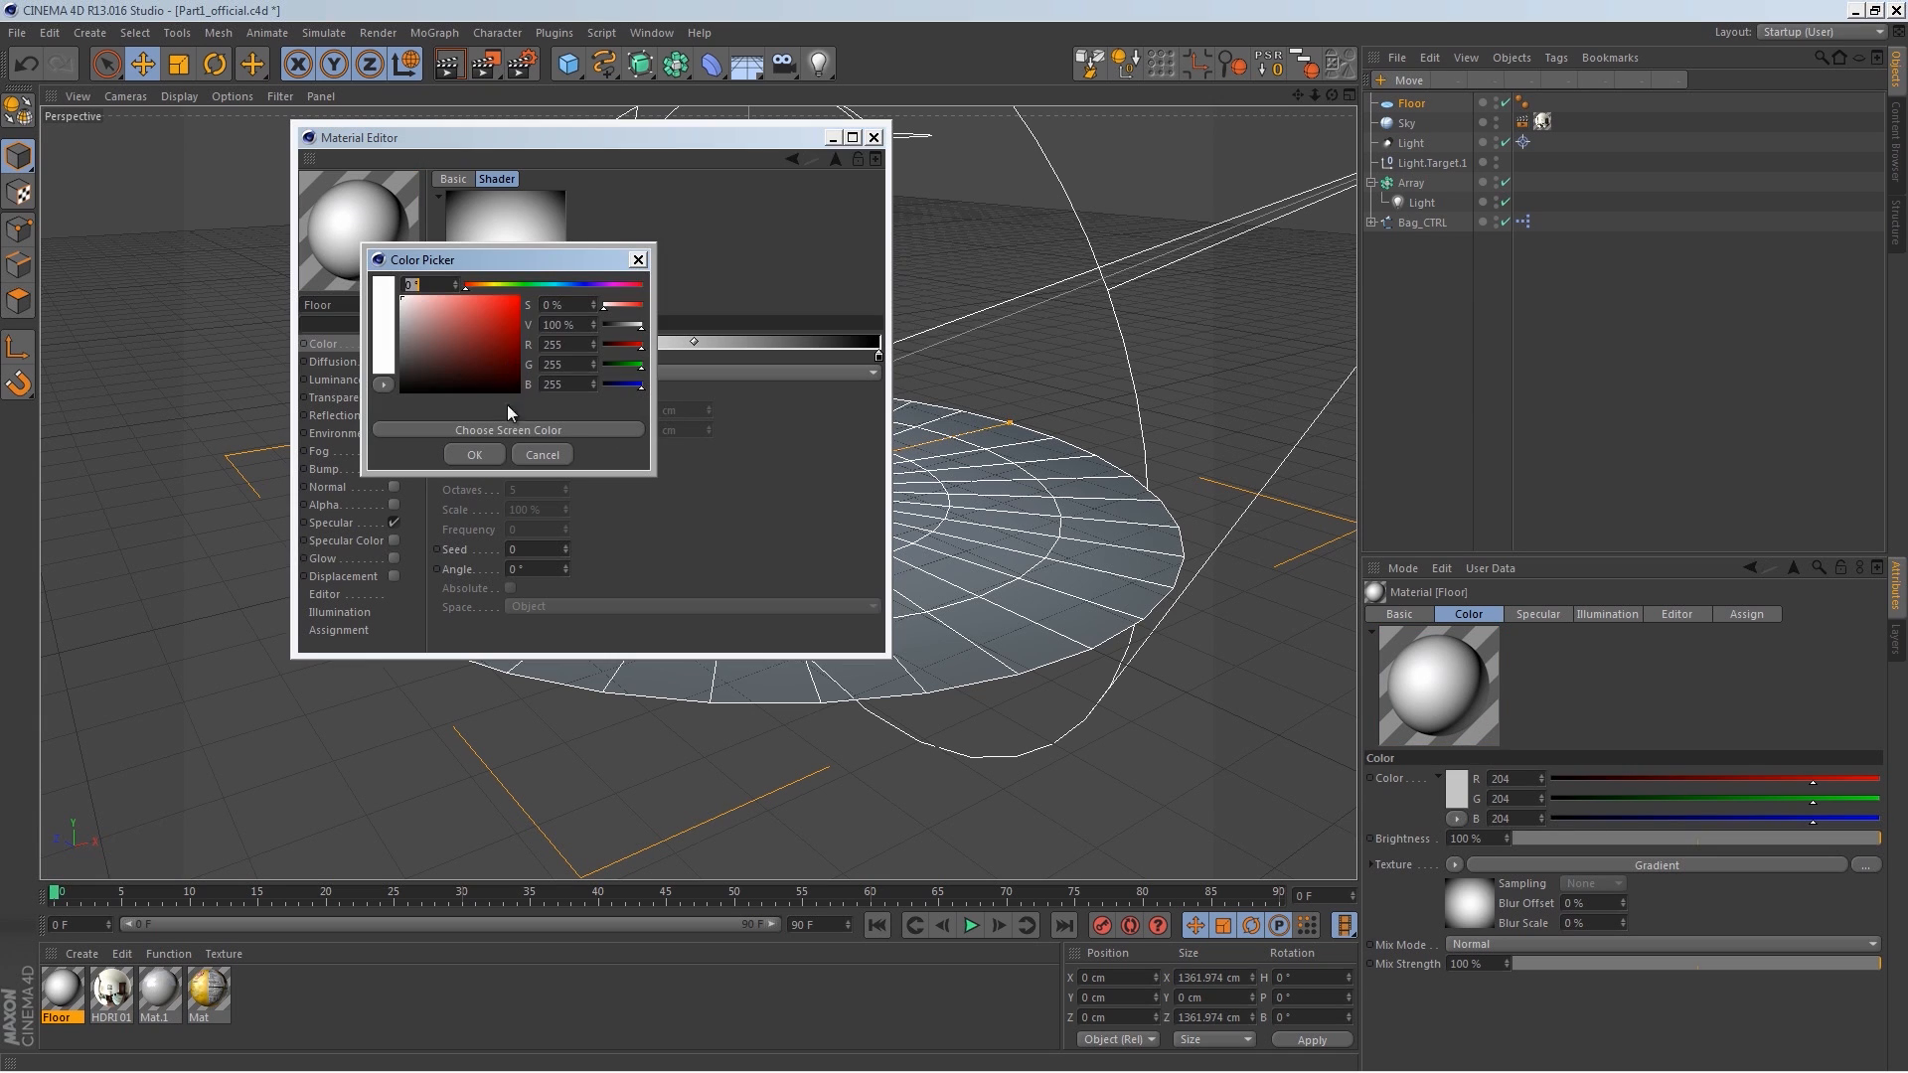
click(568, 285)
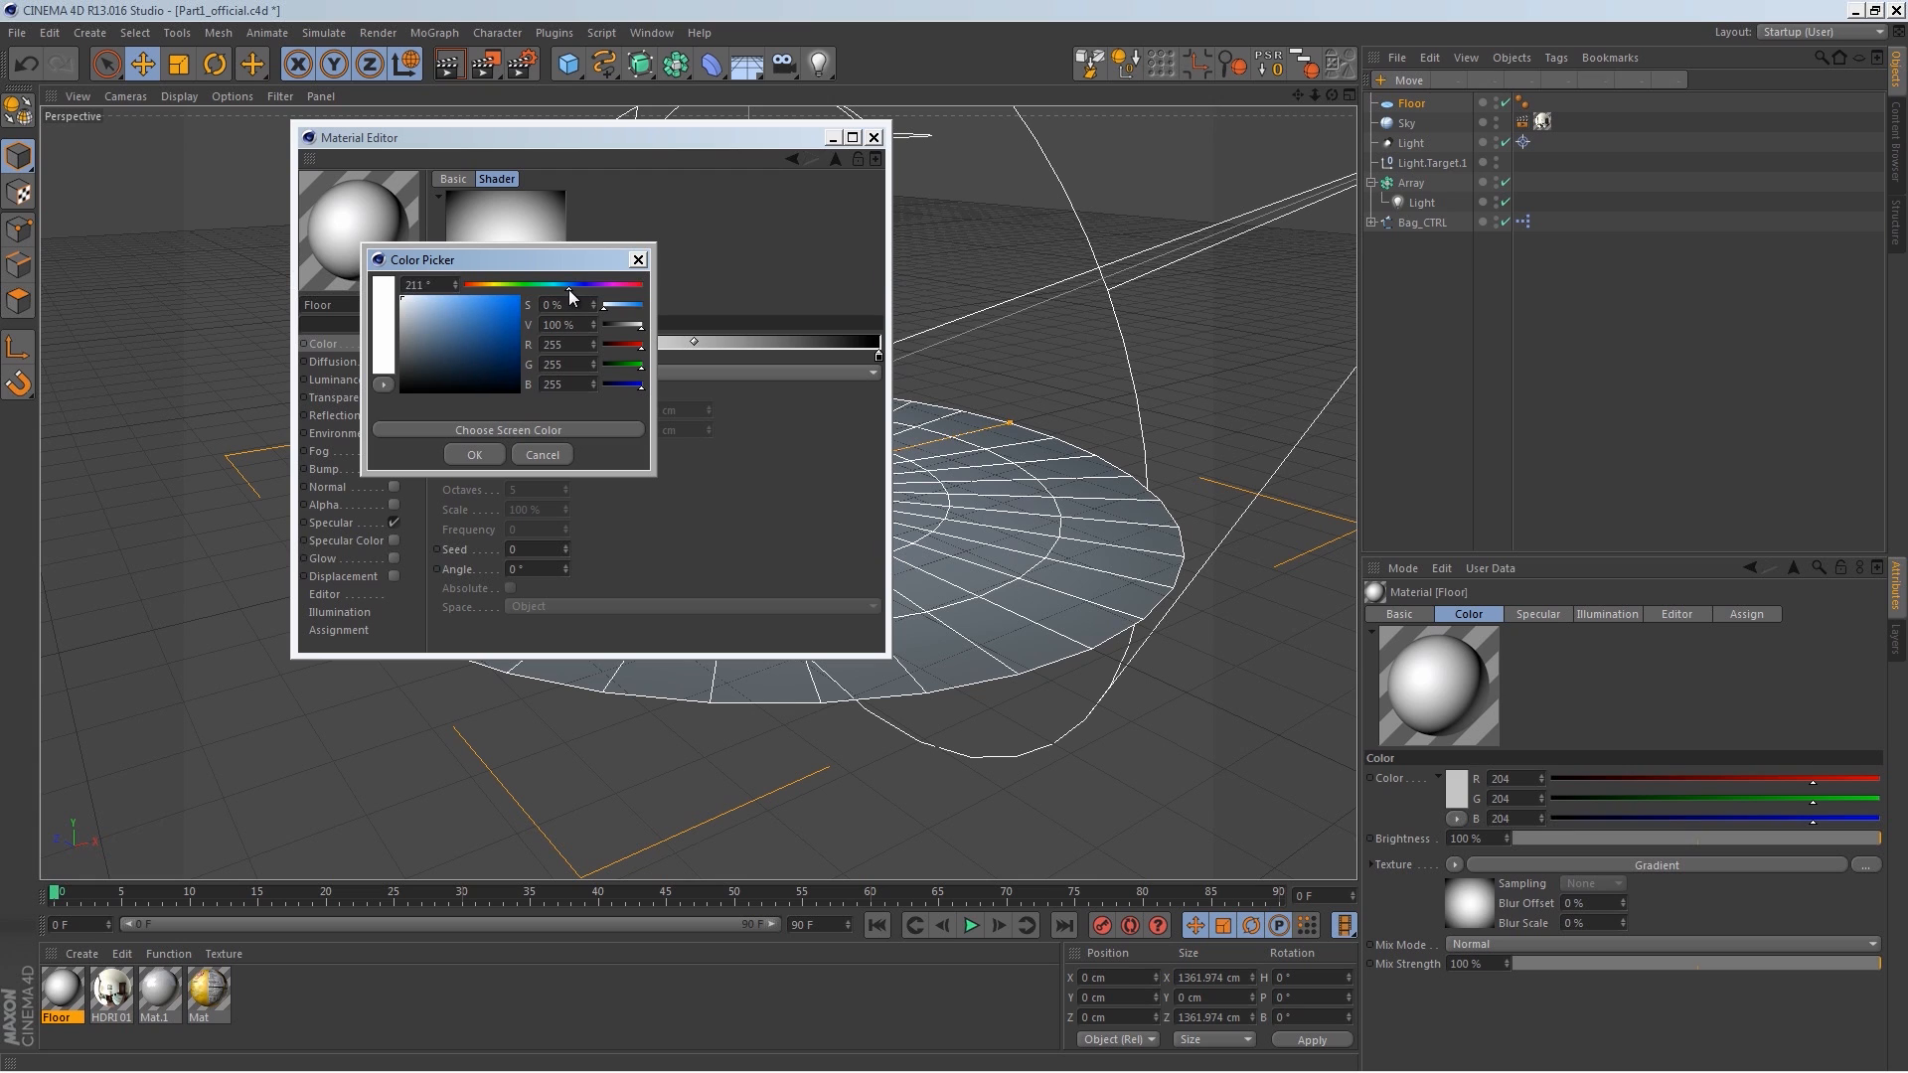
mouse_move(516, 322)
mouse_down()
mouse_move(528, 334)
mouse_move(528, 312)
mouse_up()
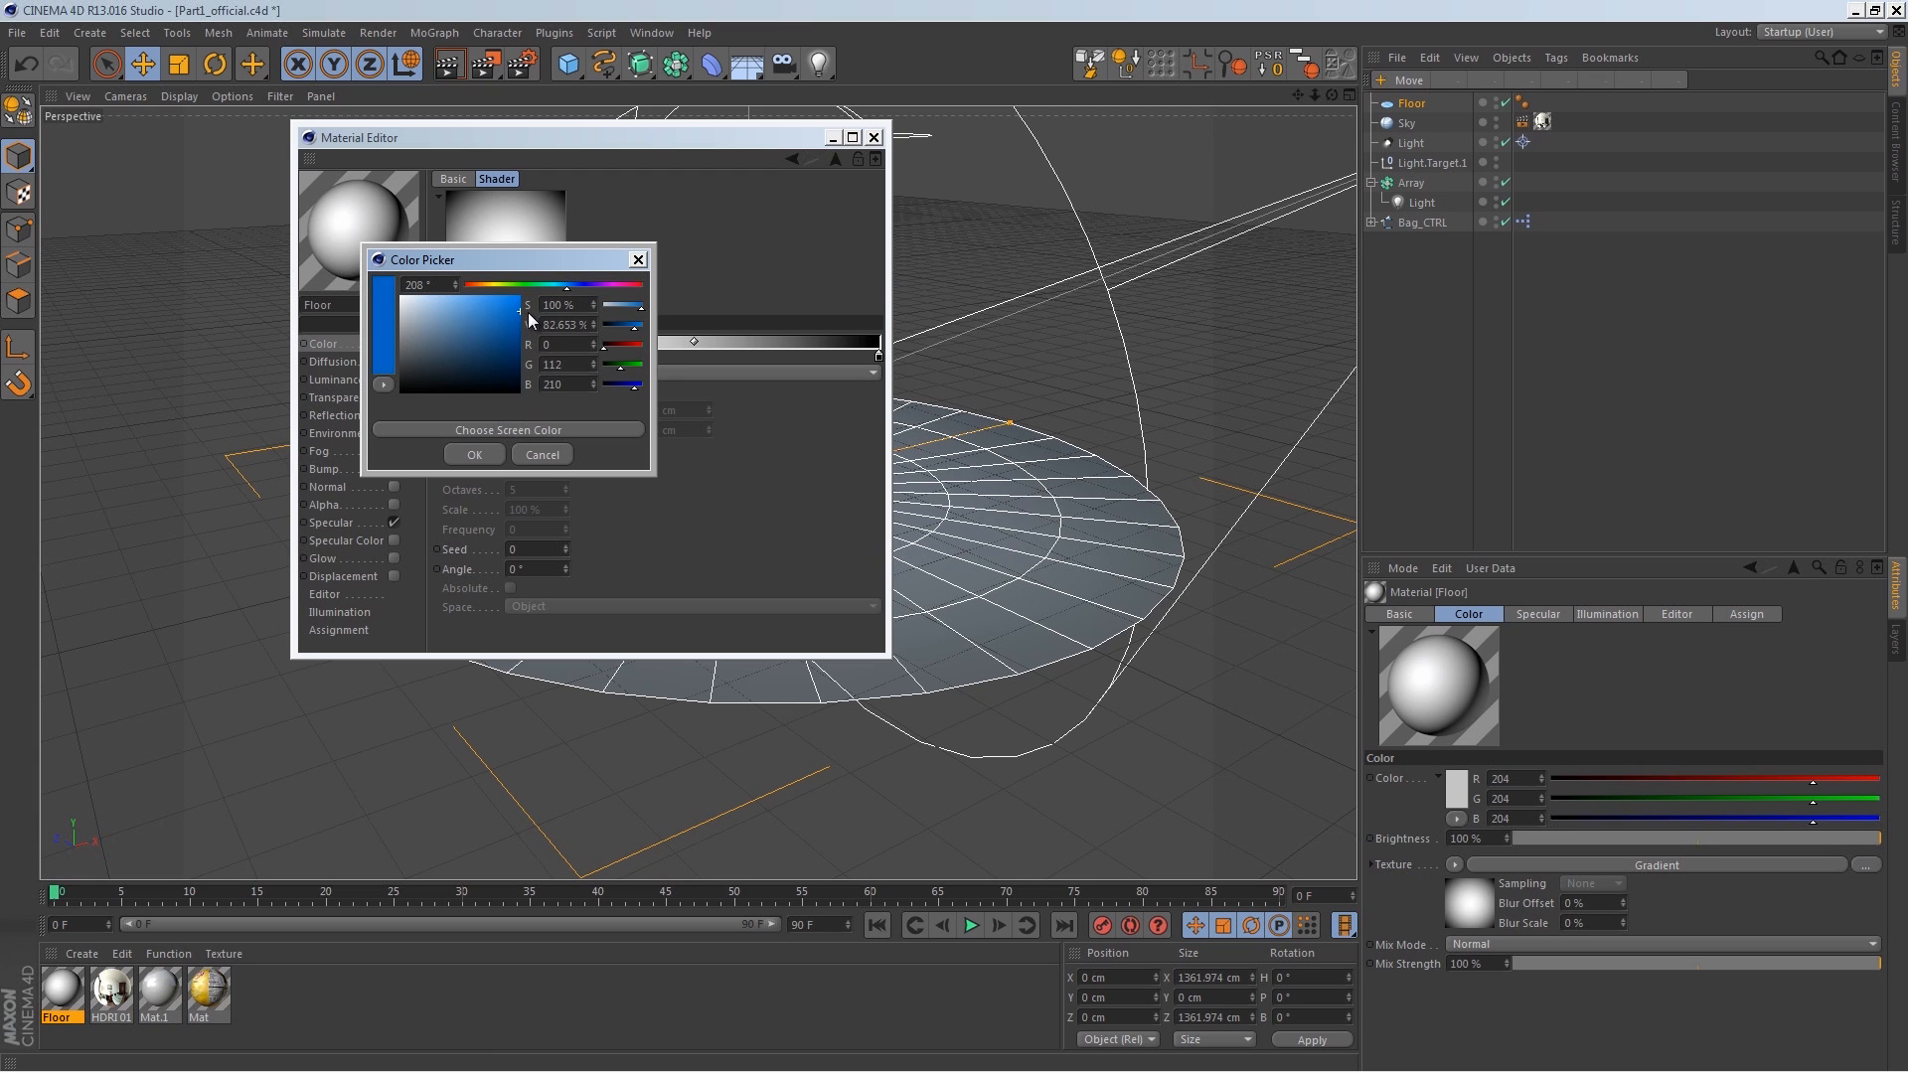
click(483, 453)
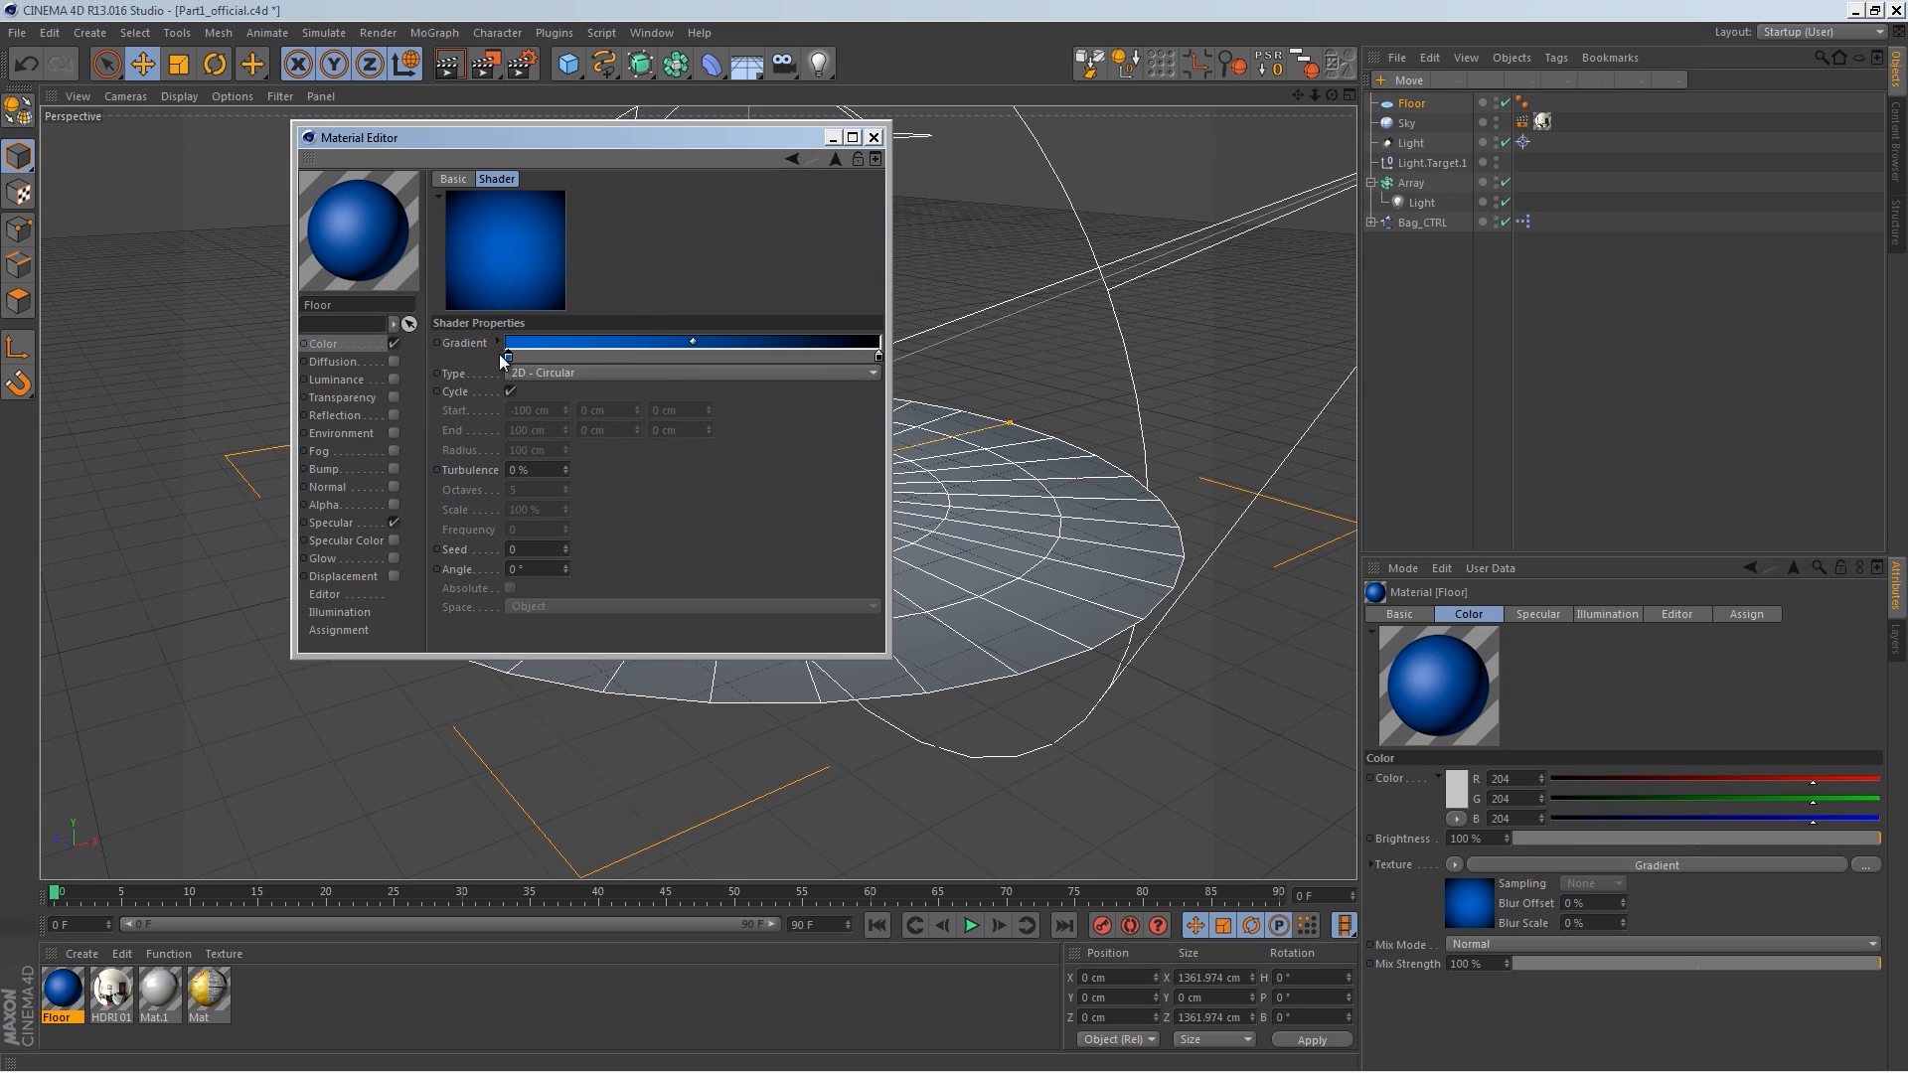
Step: Set the gradient's second knot to dark blue with value 22% and close the material editor
drag(876, 356, 867, 419)
click(876, 359)
double_click(879, 358)
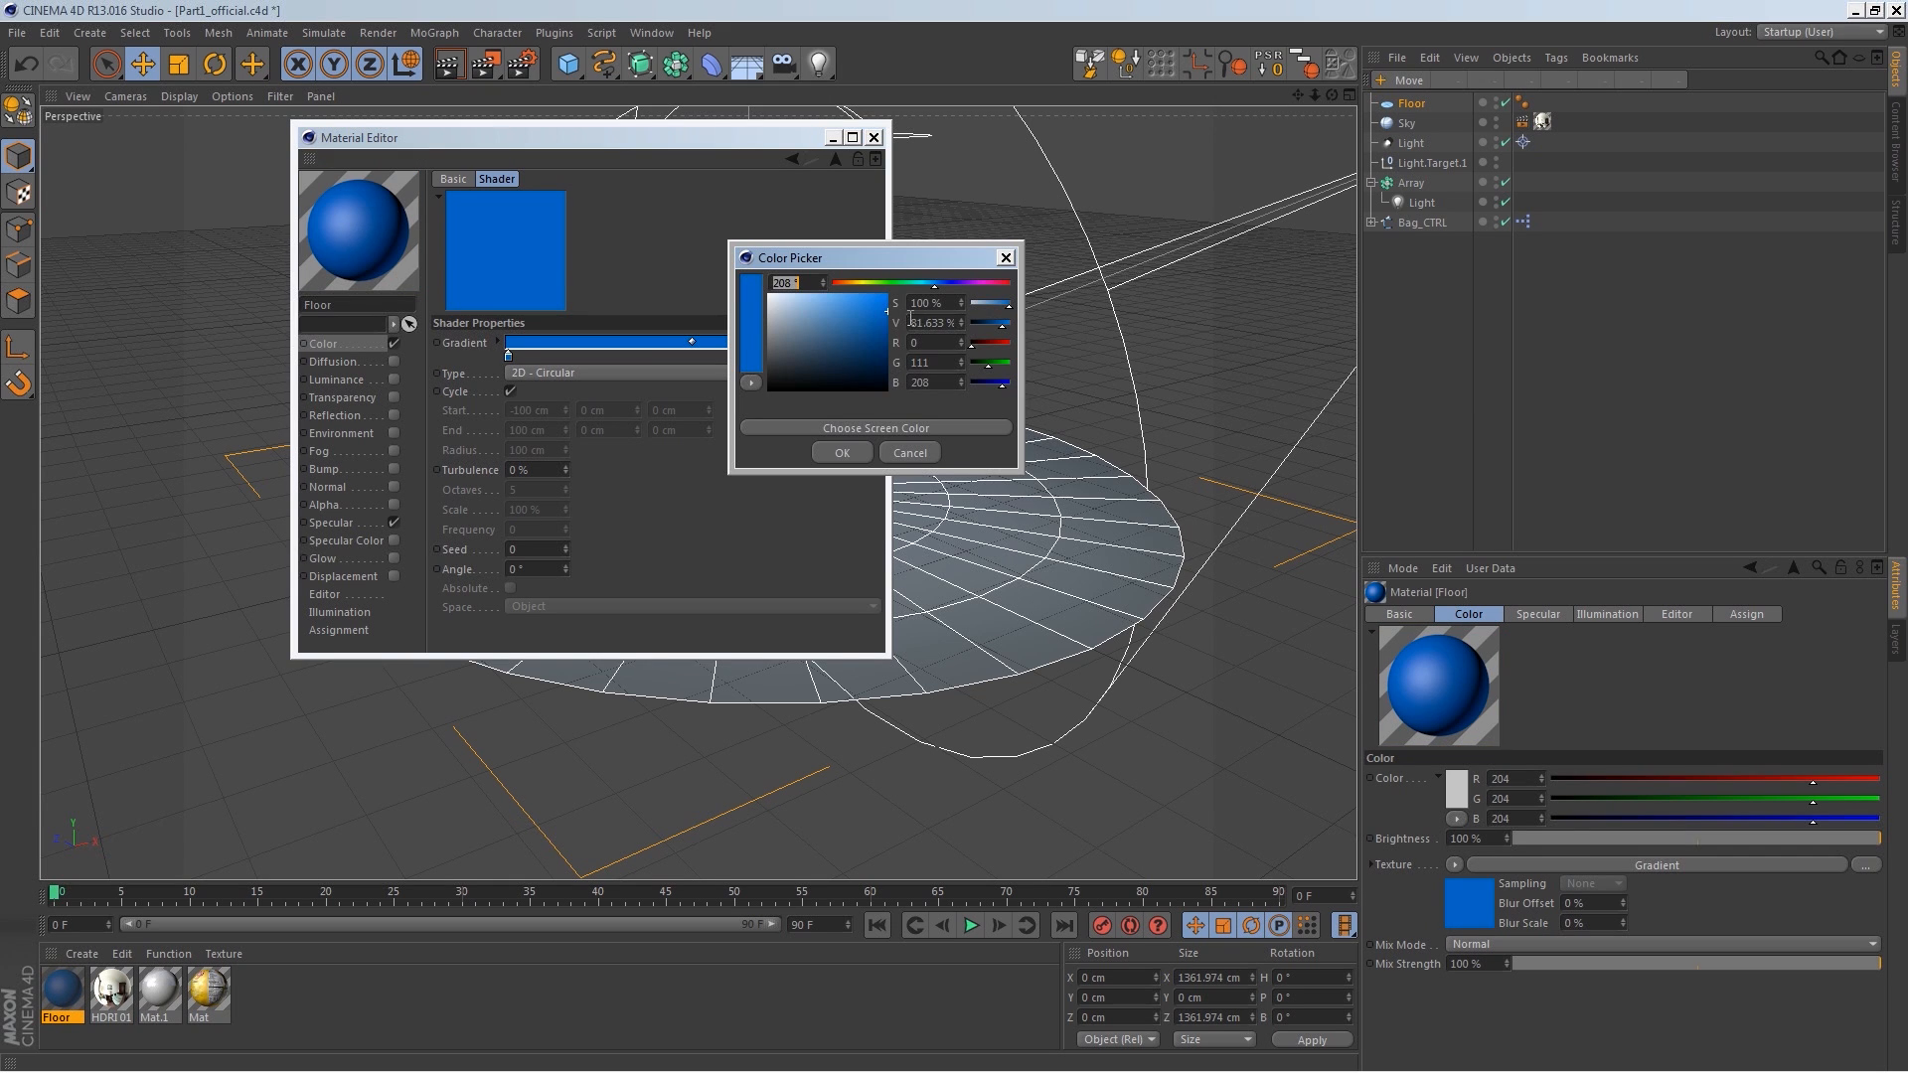
drag(993, 329, 980, 328)
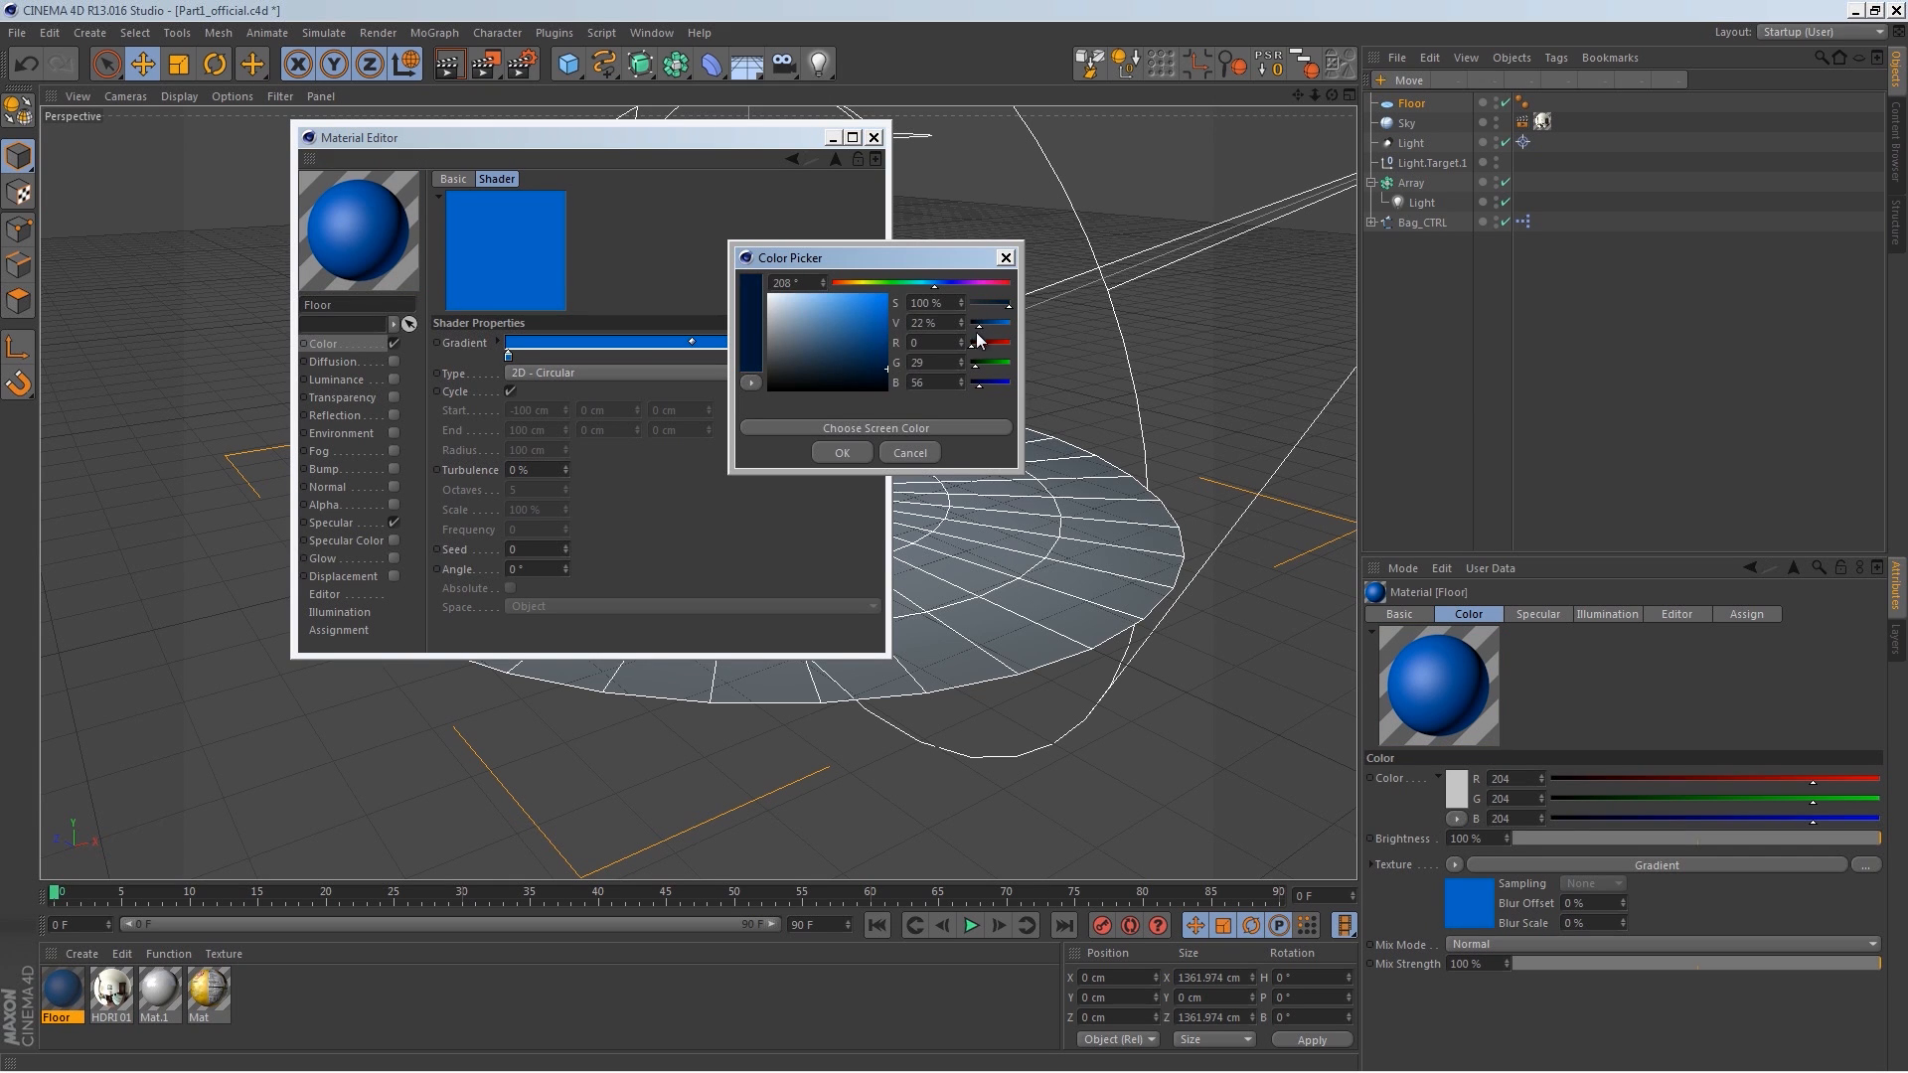
click(851, 457)
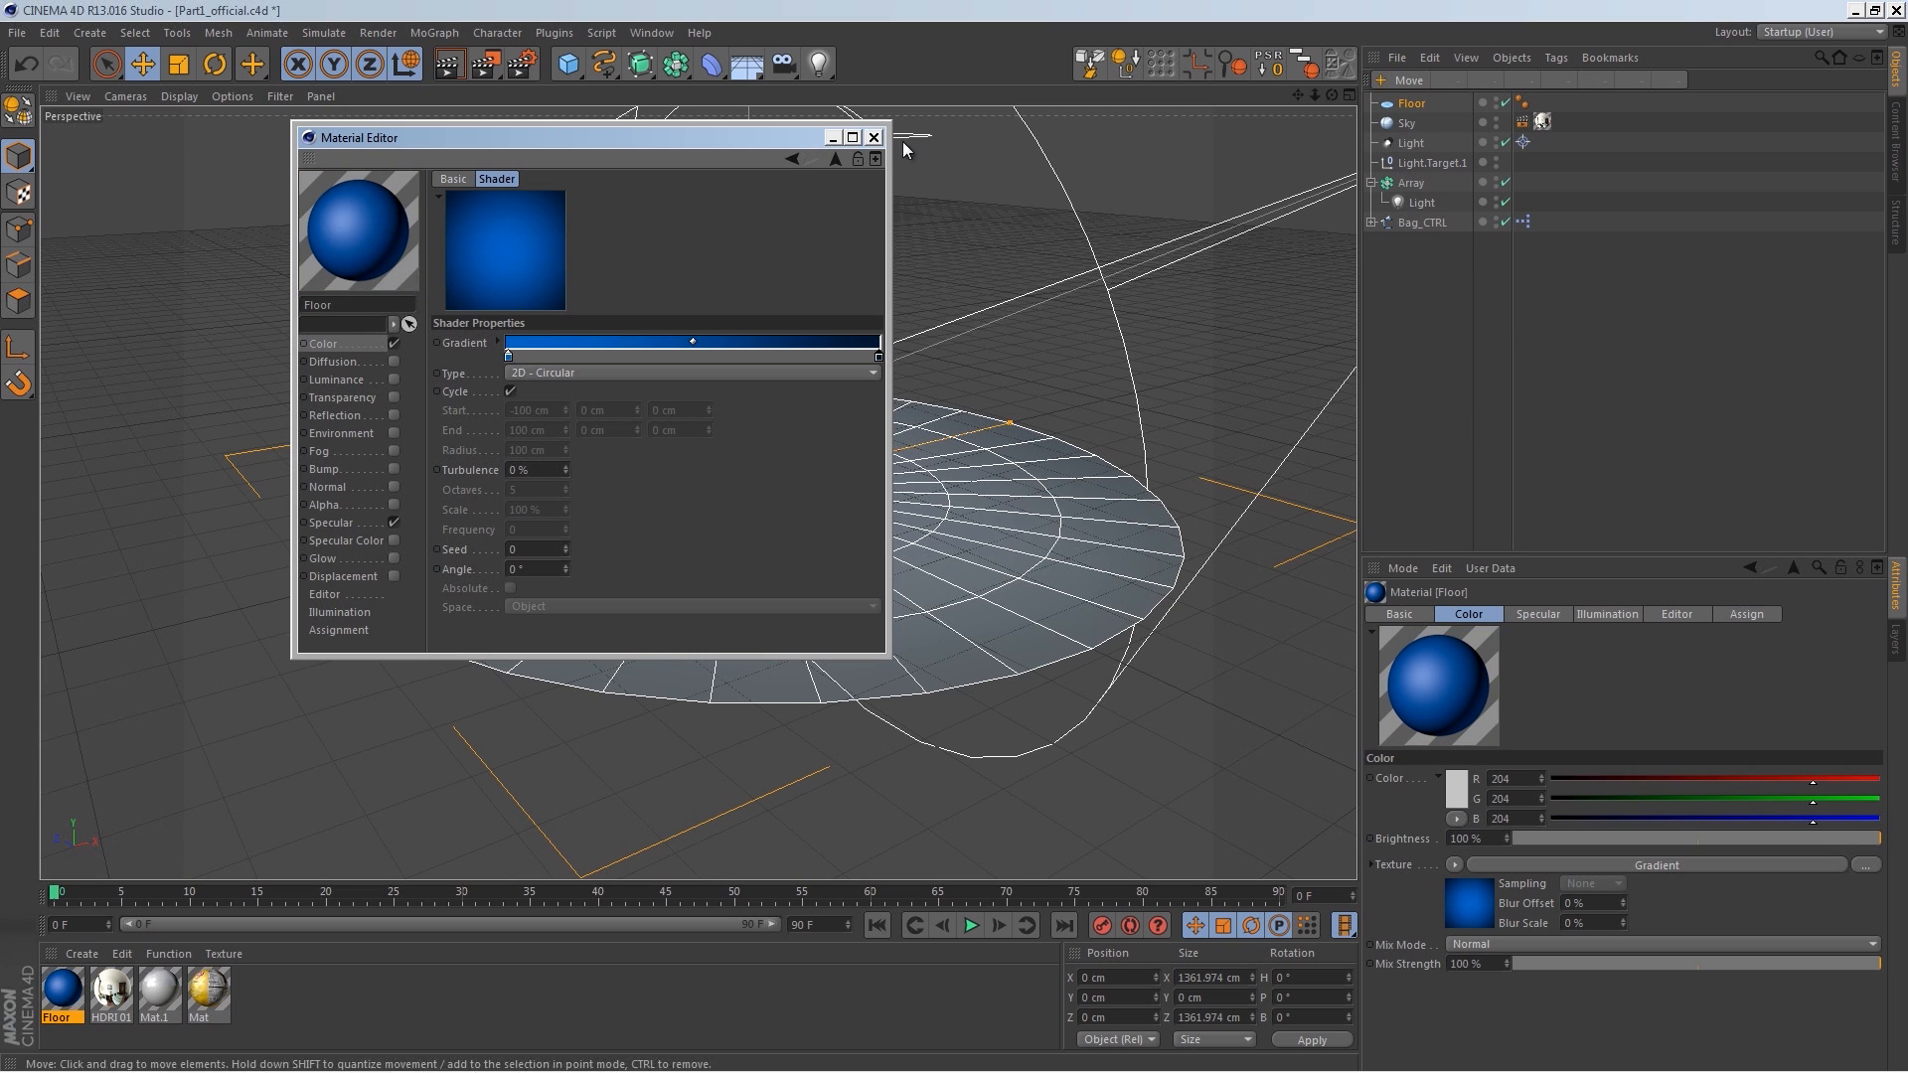
click(874, 137)
Step: Add a Background object and apply the Floor material to it
click(747, 64)
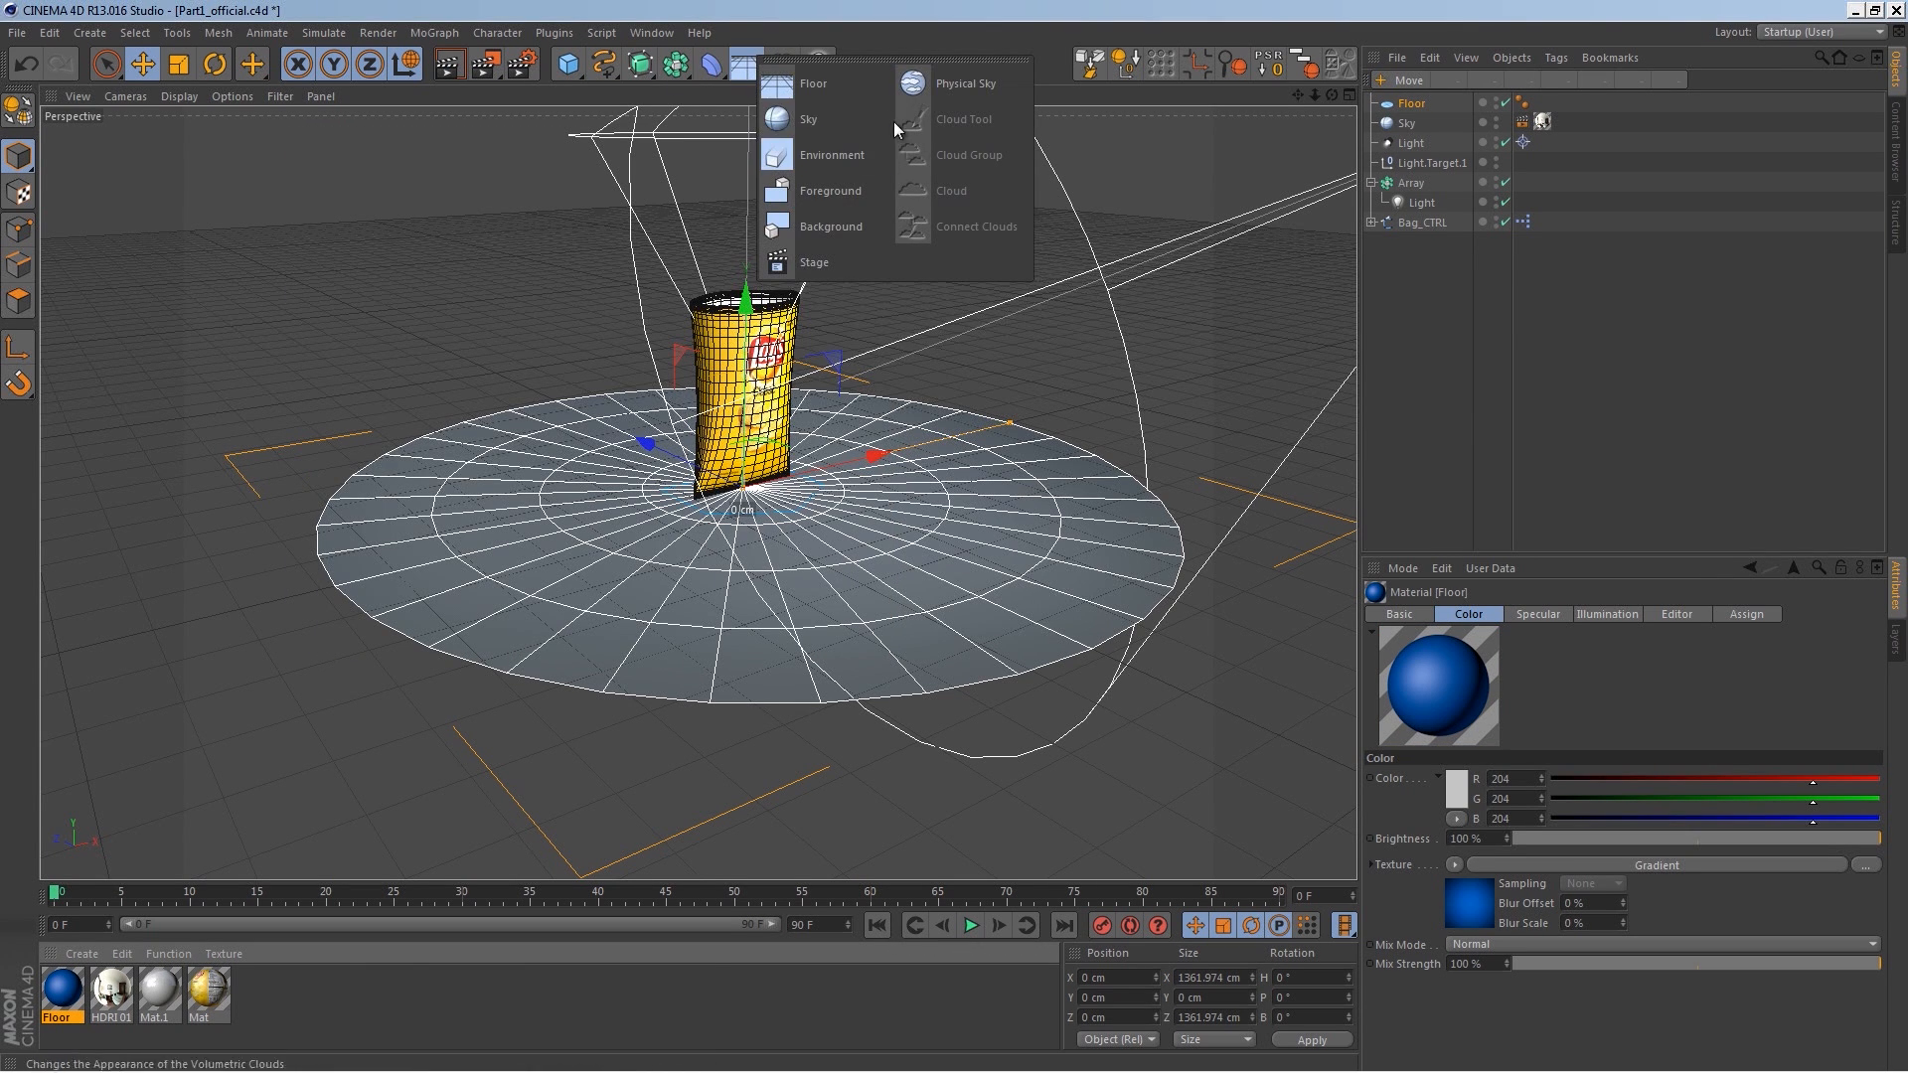
click(868, 228)
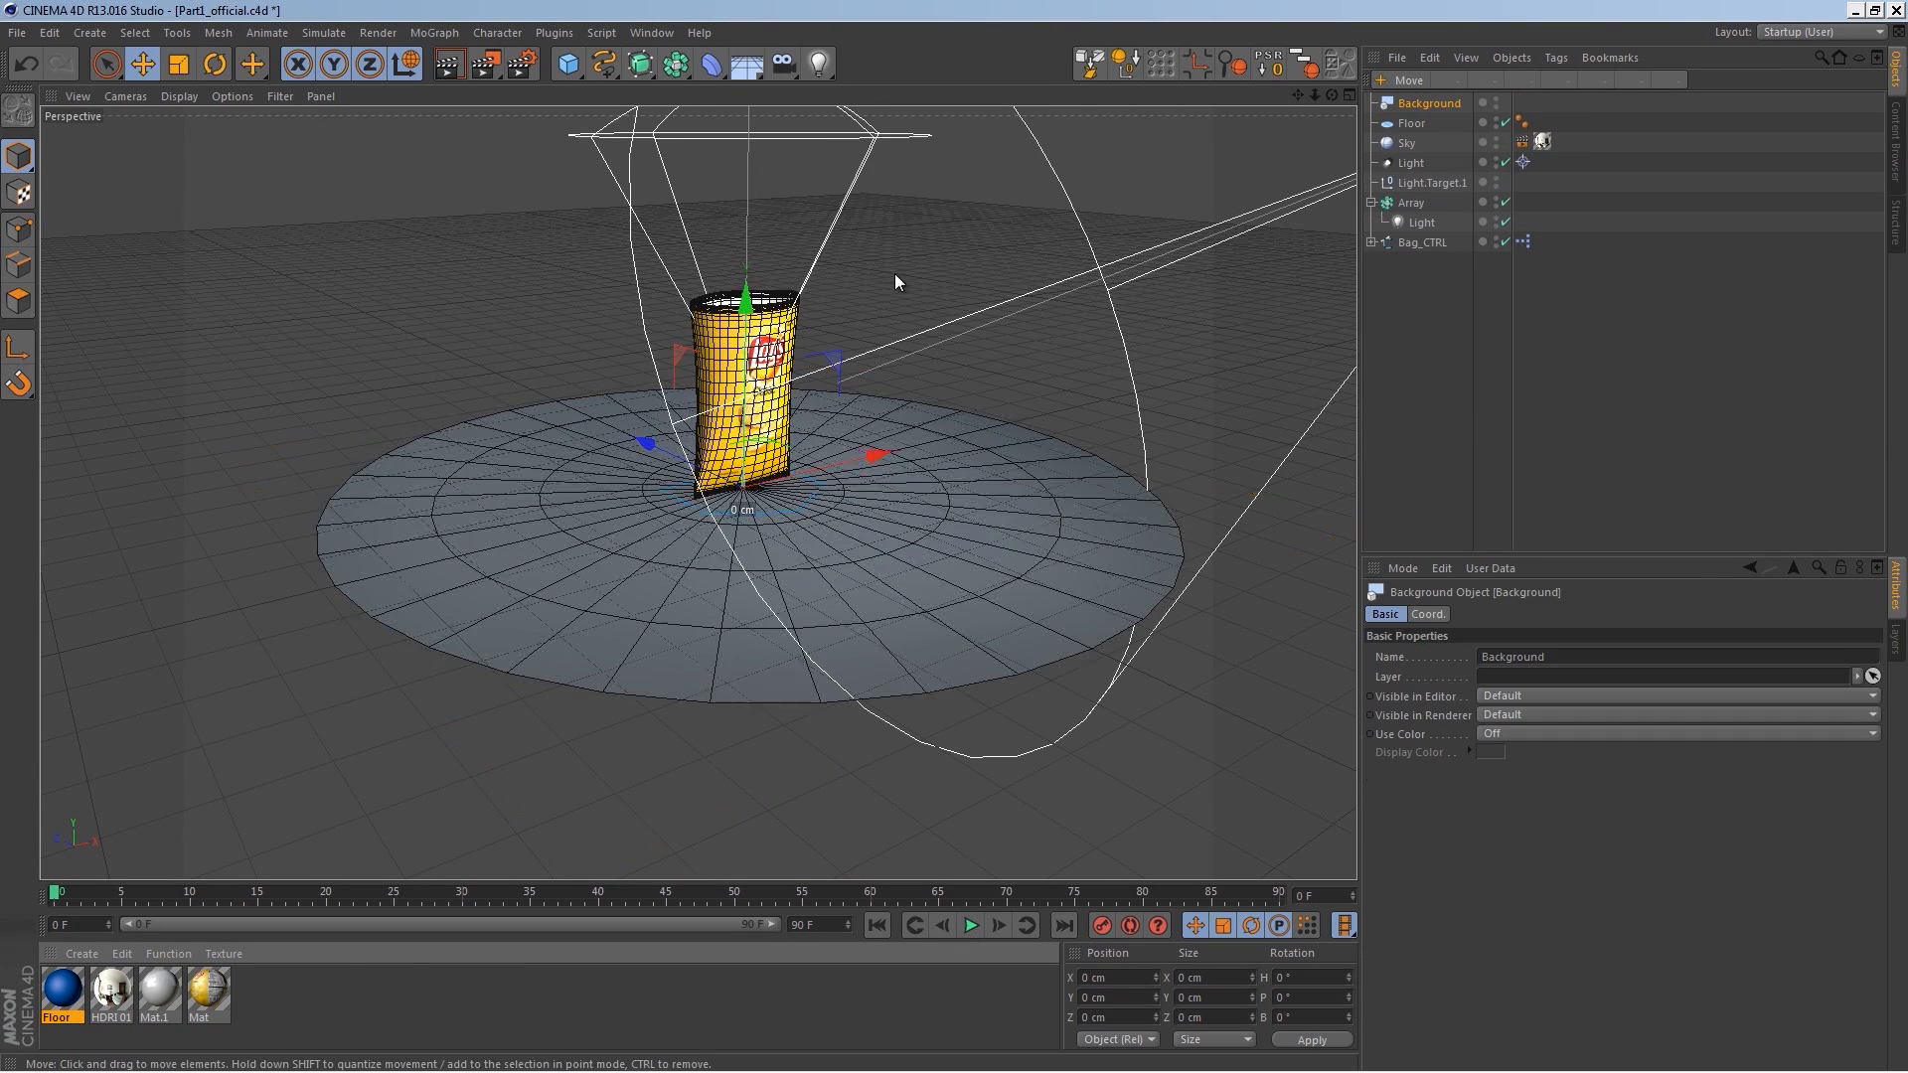
drag(63, 989, 1405, 105)
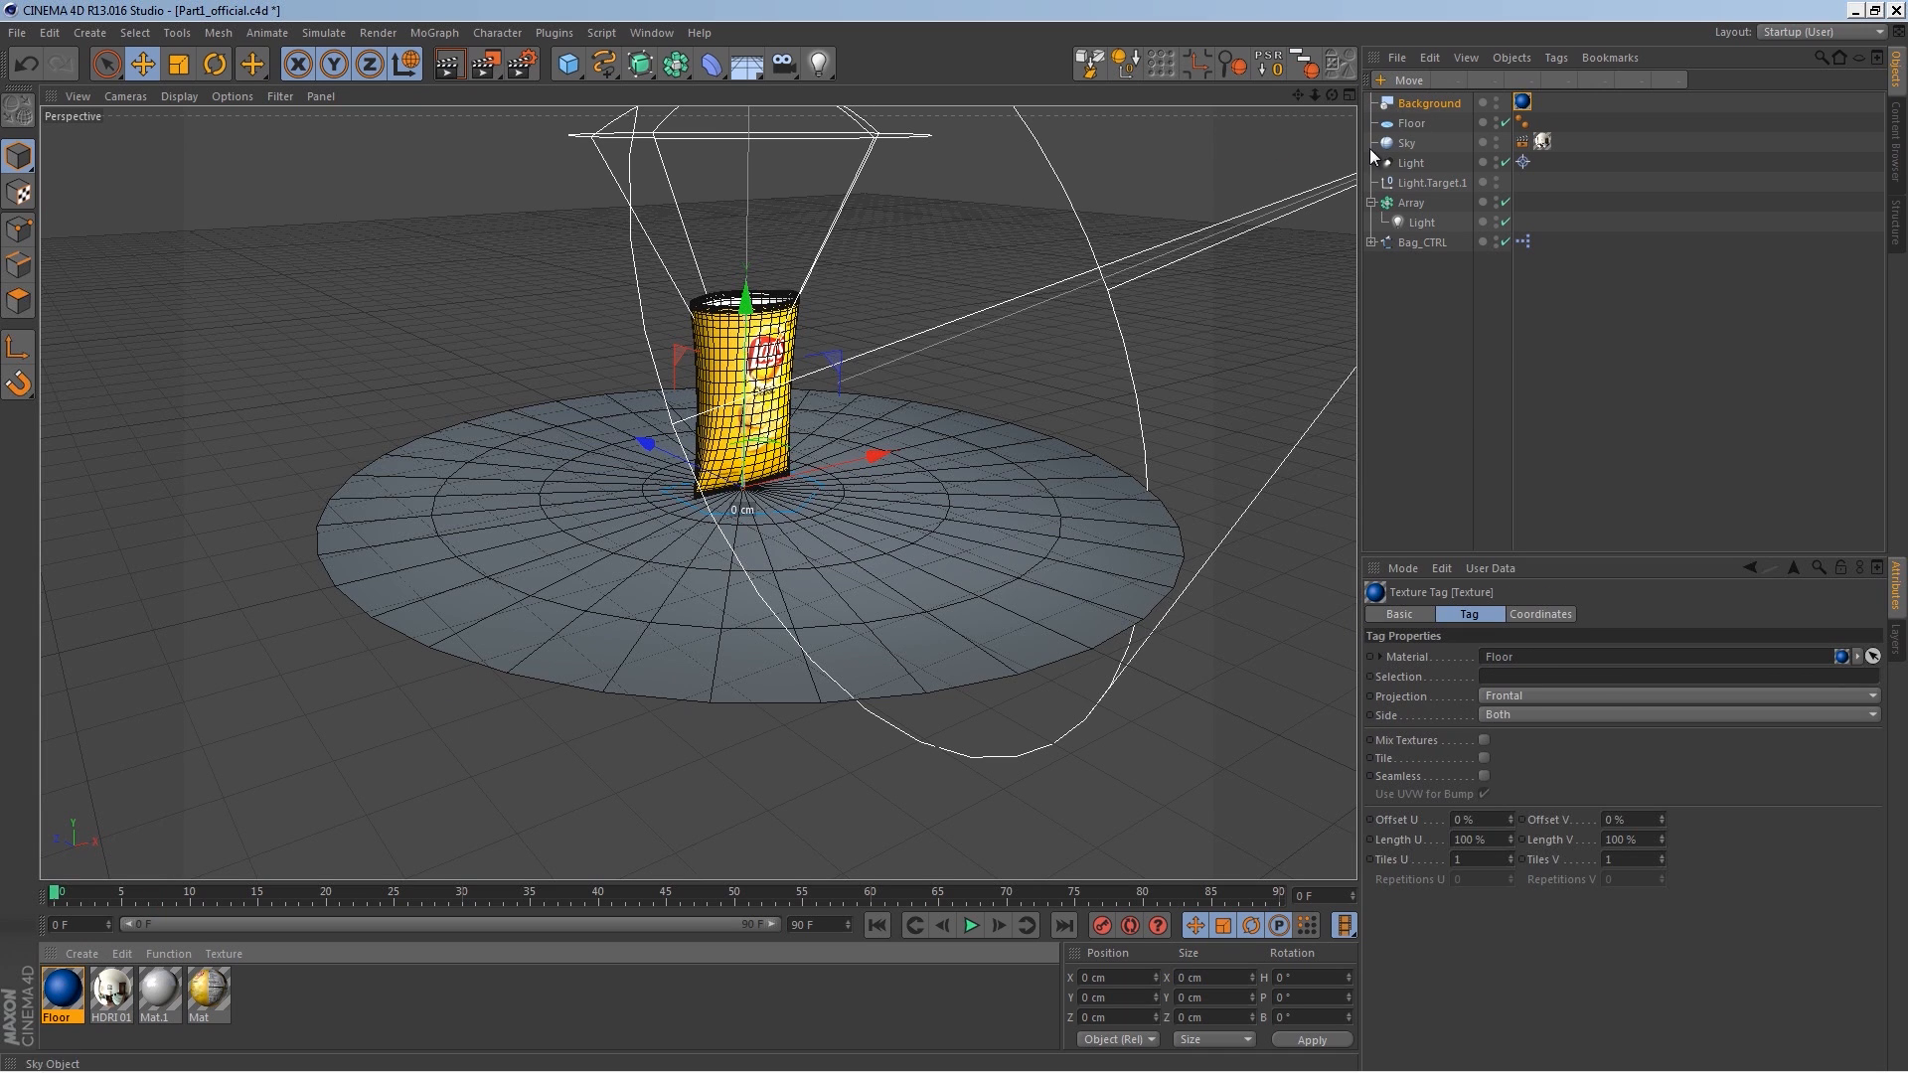
Step: Disable specular on the Floor material and render the viewport preview
double_click(62, 989)
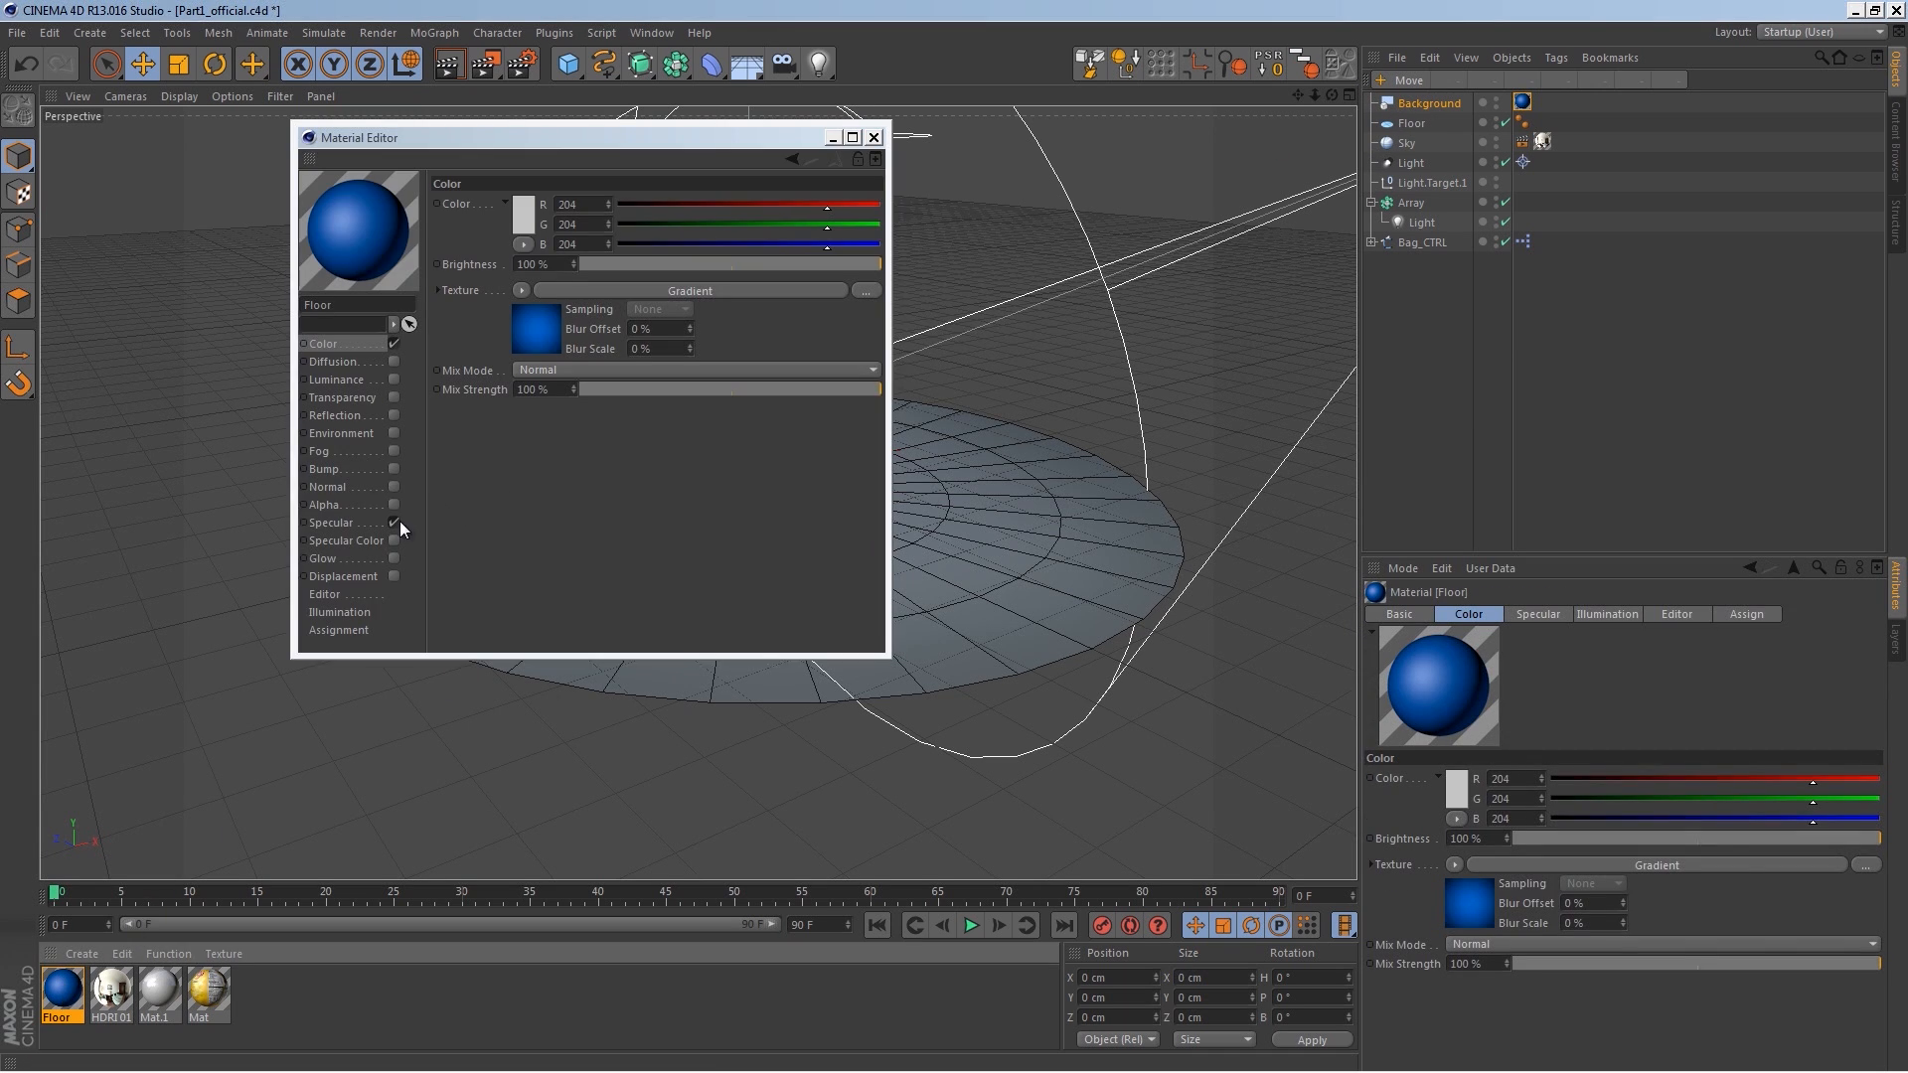
click(873, 137)
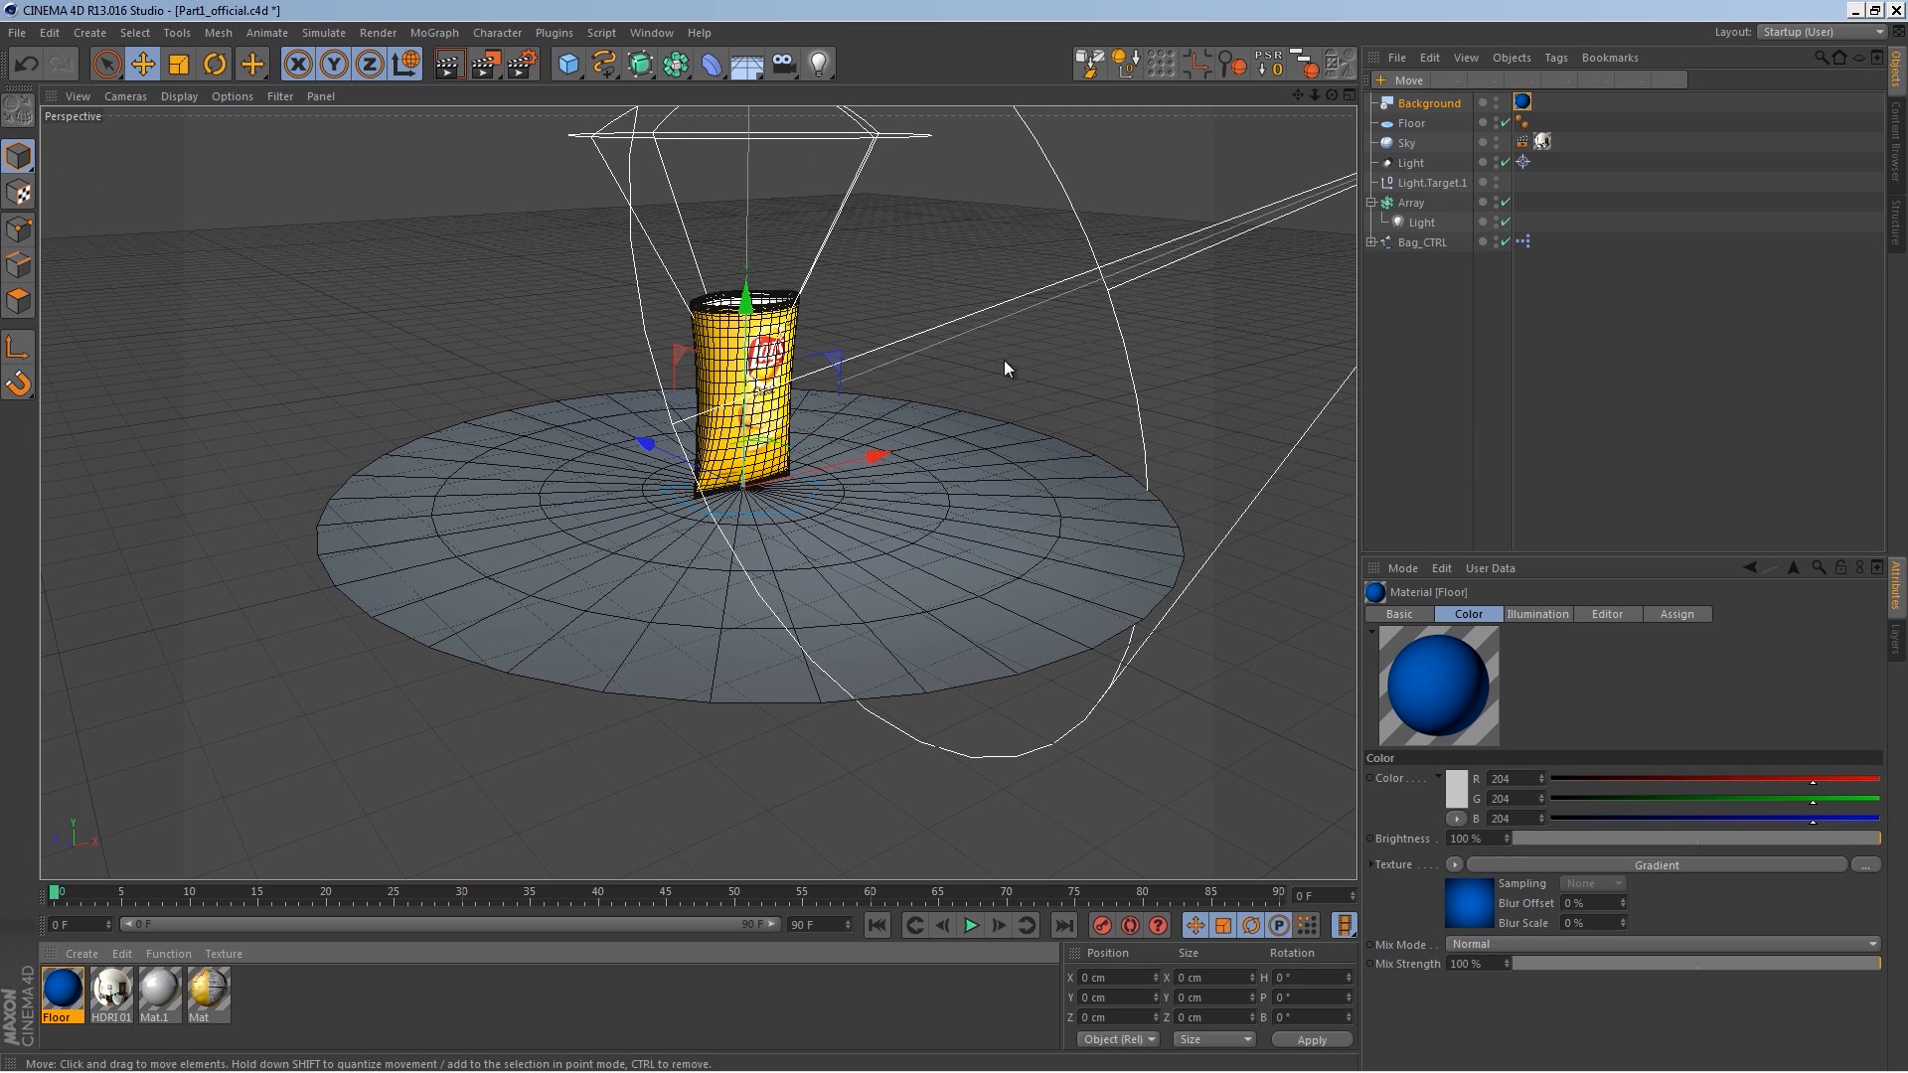
key(ctrl+r)
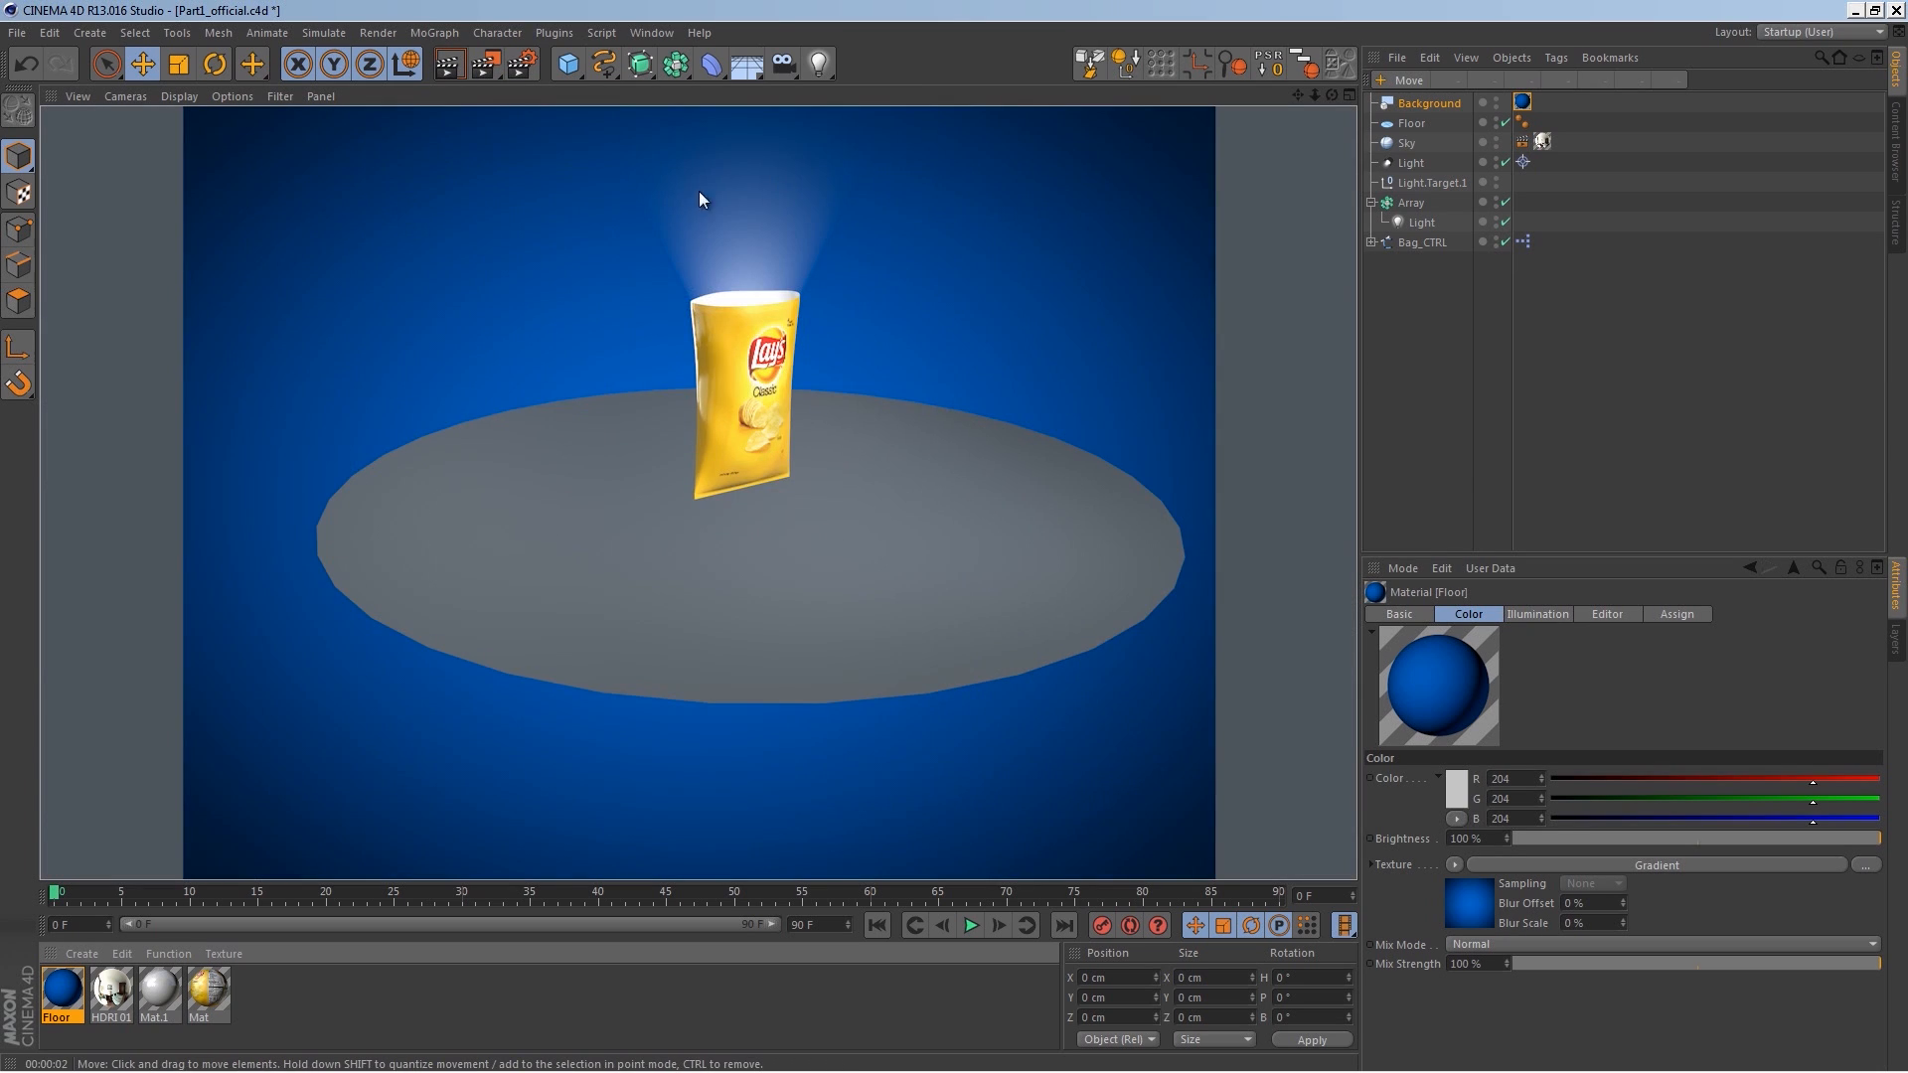
Step: Open the render settings and switch the renderer to Physical
click(522, 64)
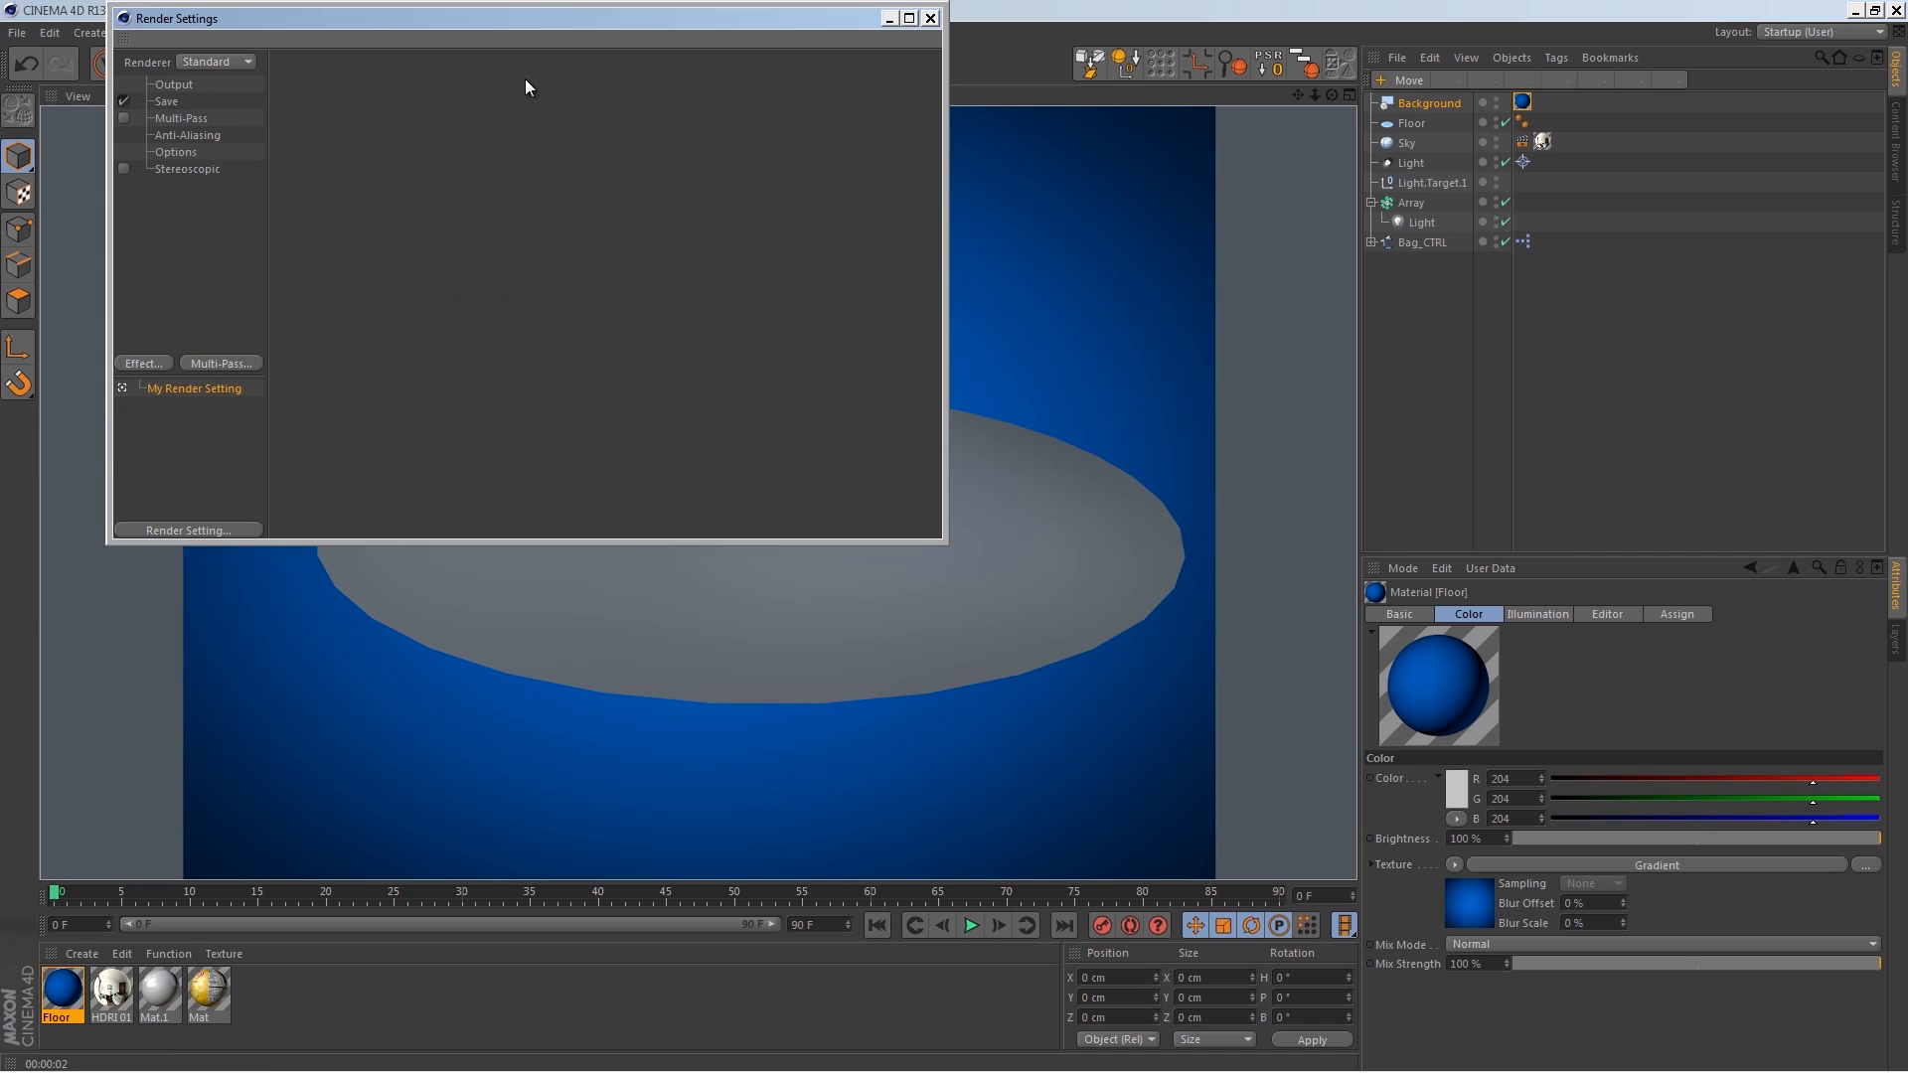
click(215, 62)
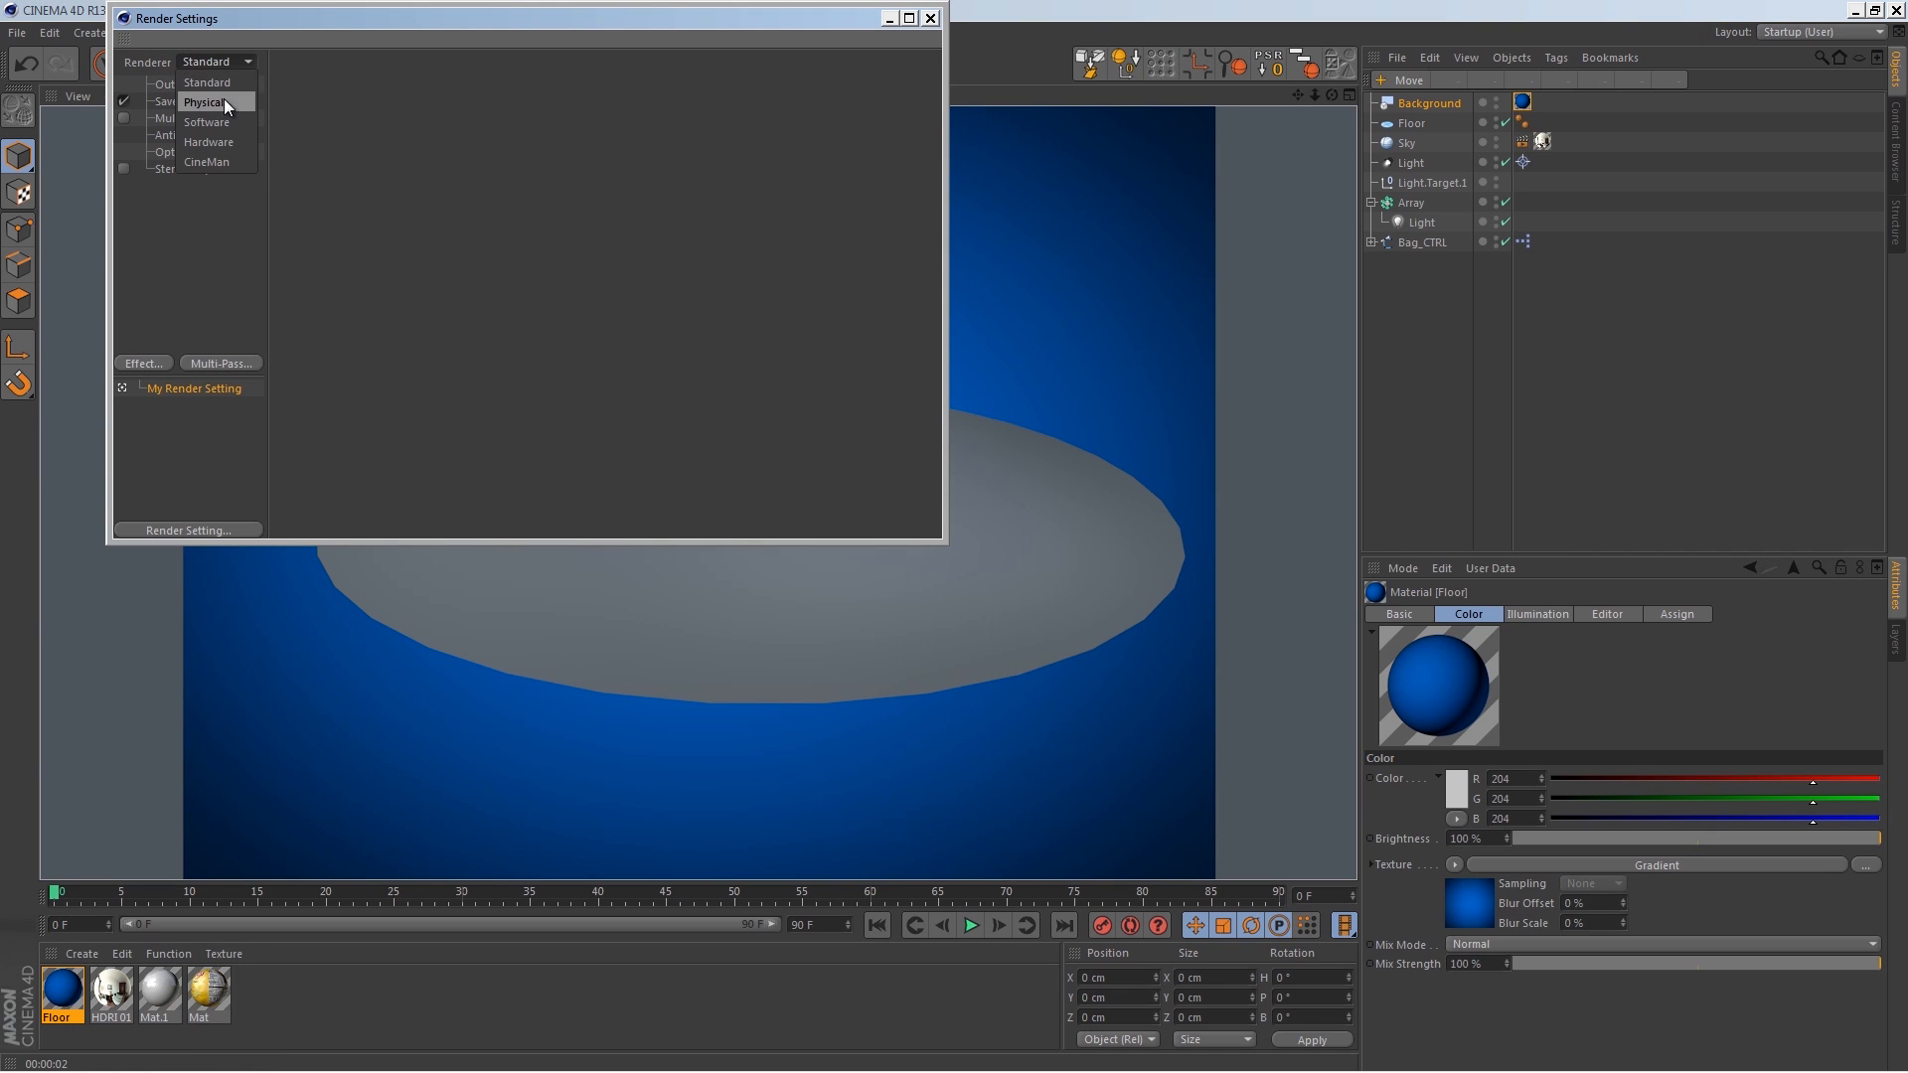
click(221, 102)
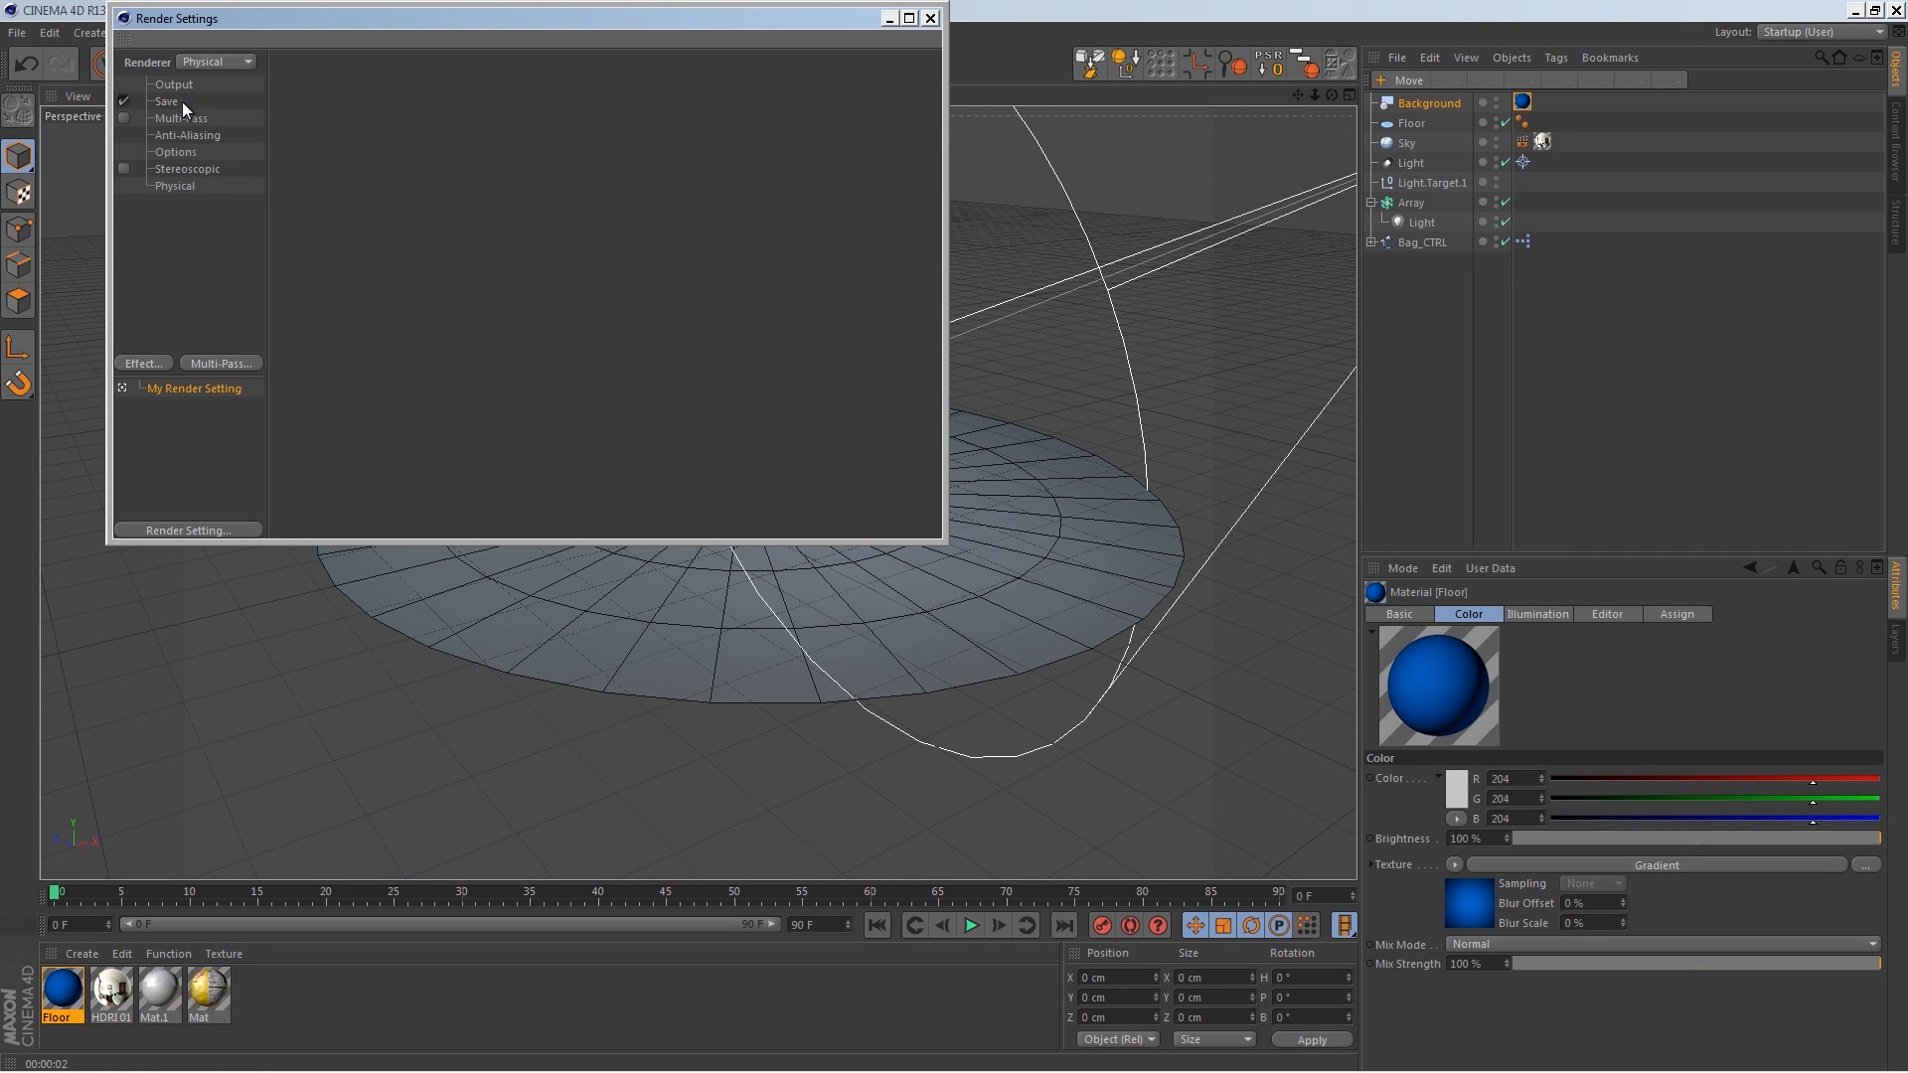
Step: Set the output preset to Film/Video HDTV 1080 29.97
click(294, 84)
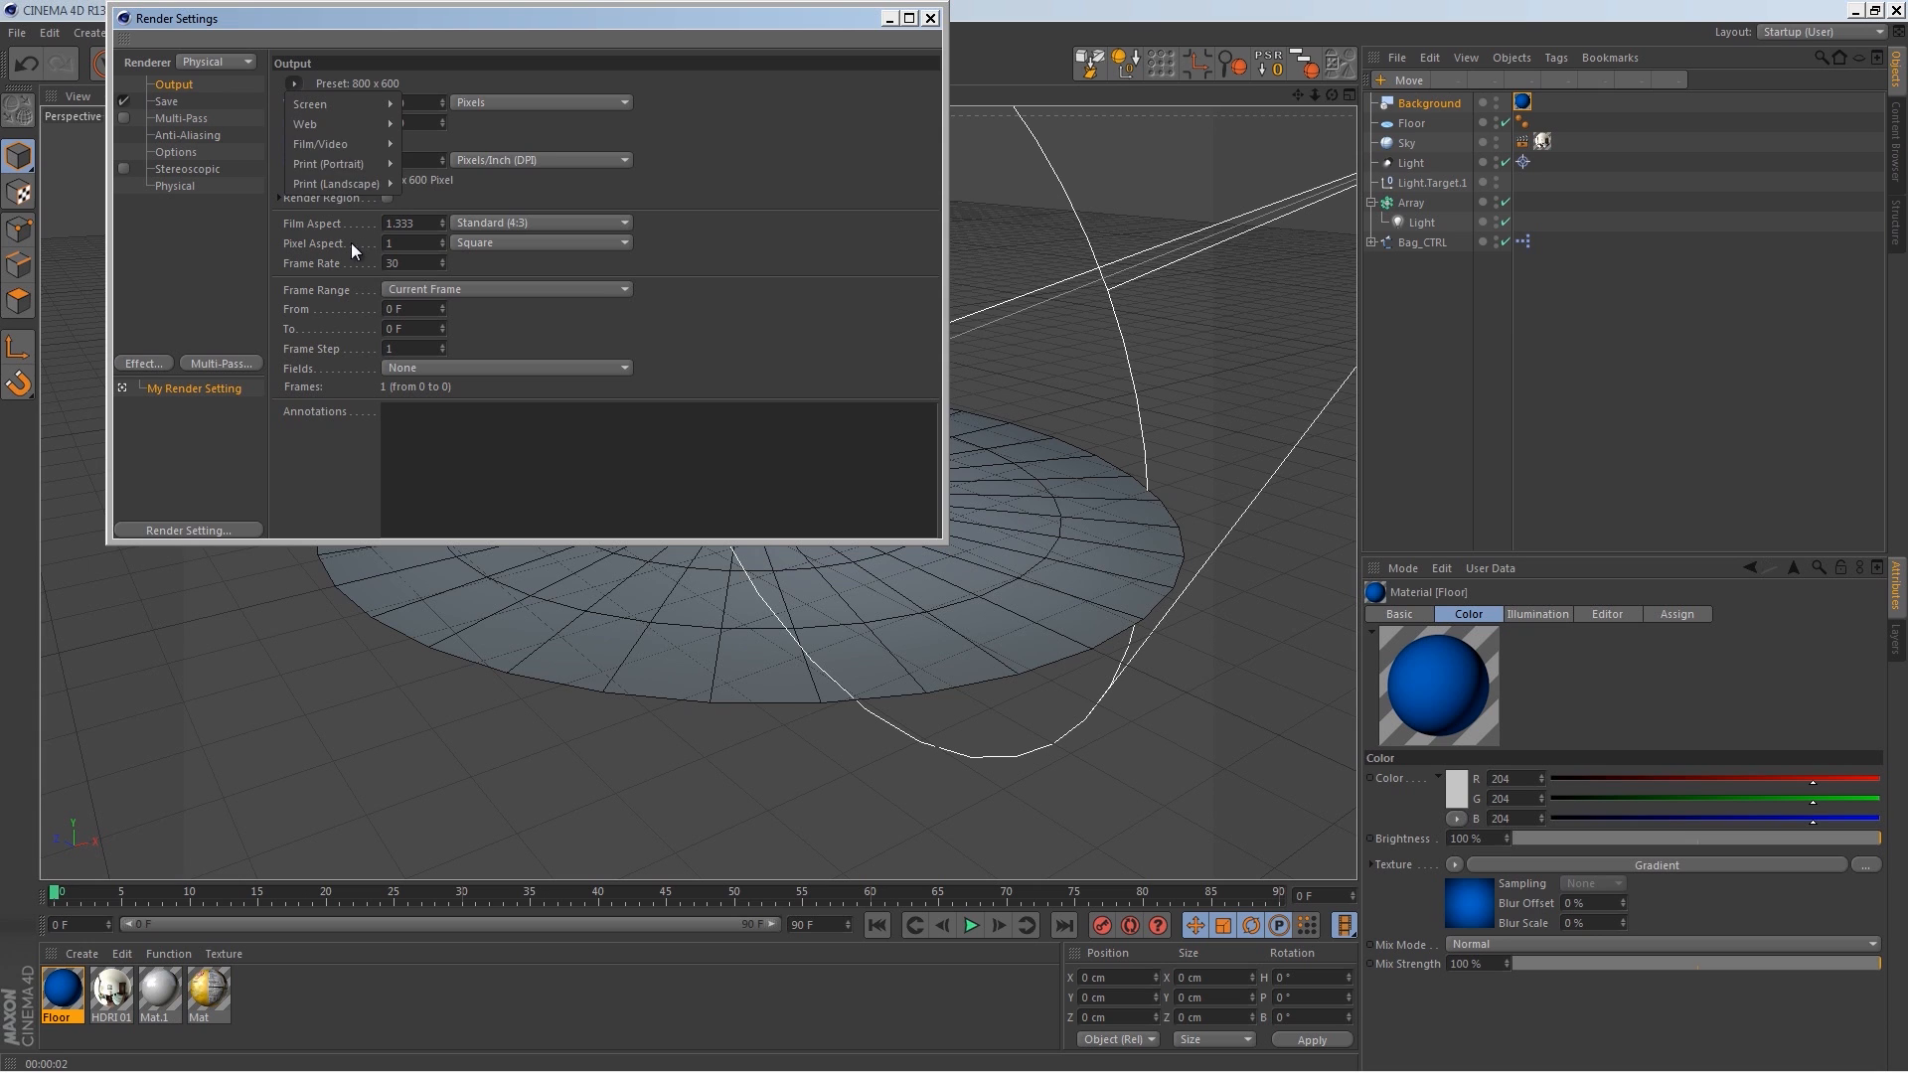
mouse_move(350, 163)
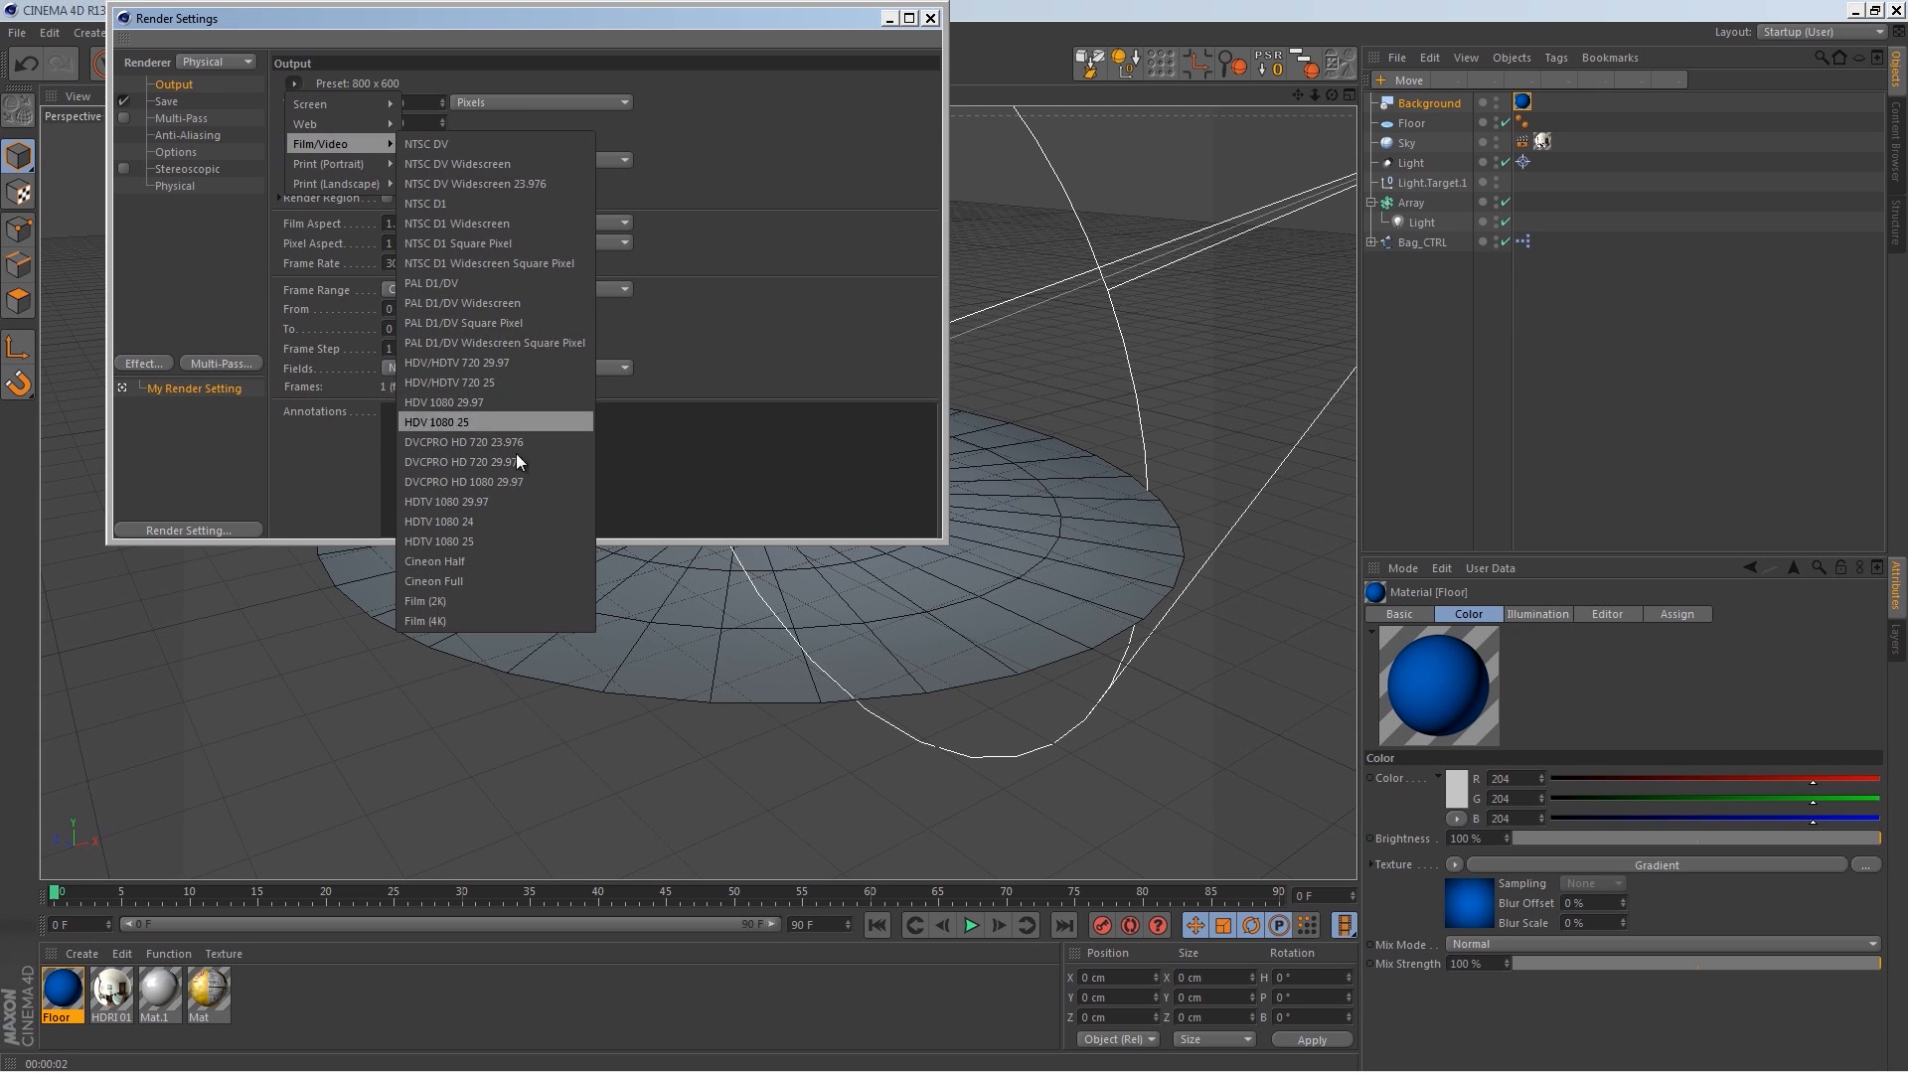
click(518, 504)
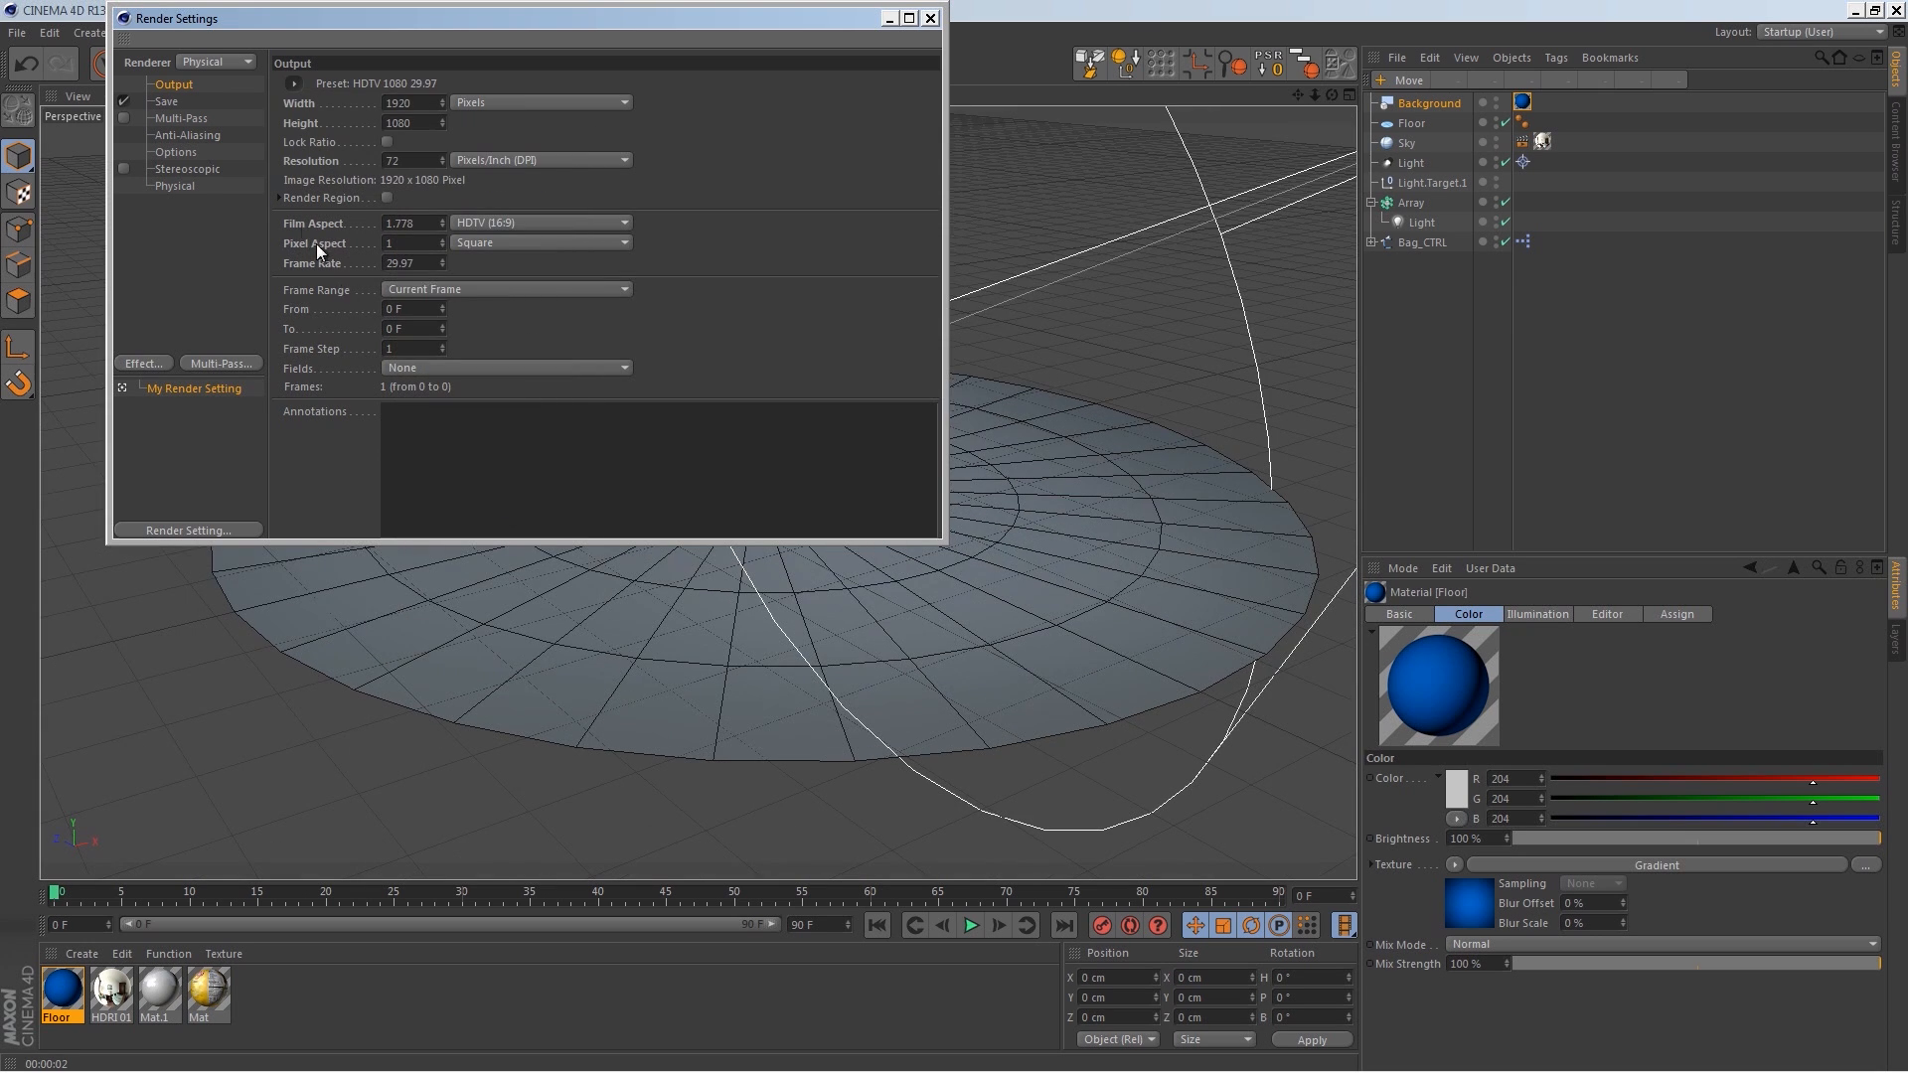
Step: Add the Ambient Occlusion effect to the render settings
click(206, 137)
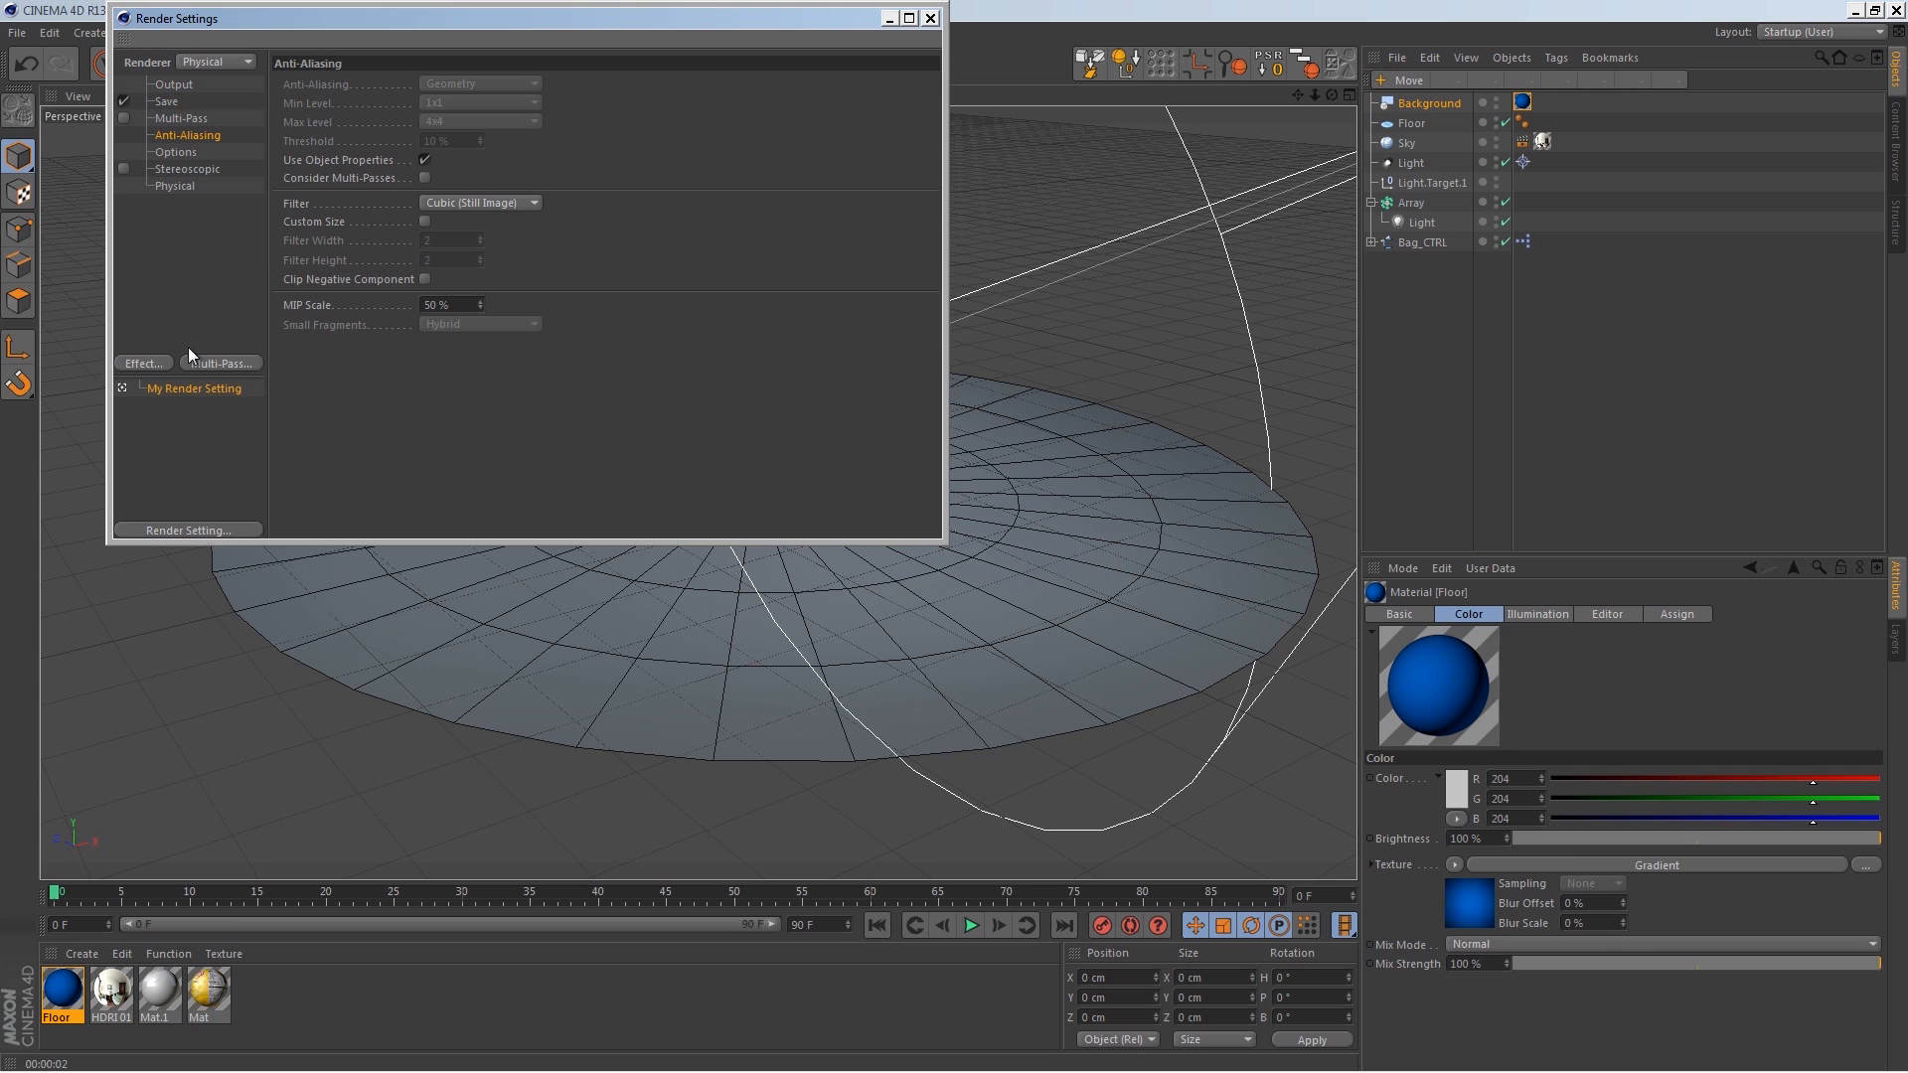
click(165, 364)
click(238, 488)
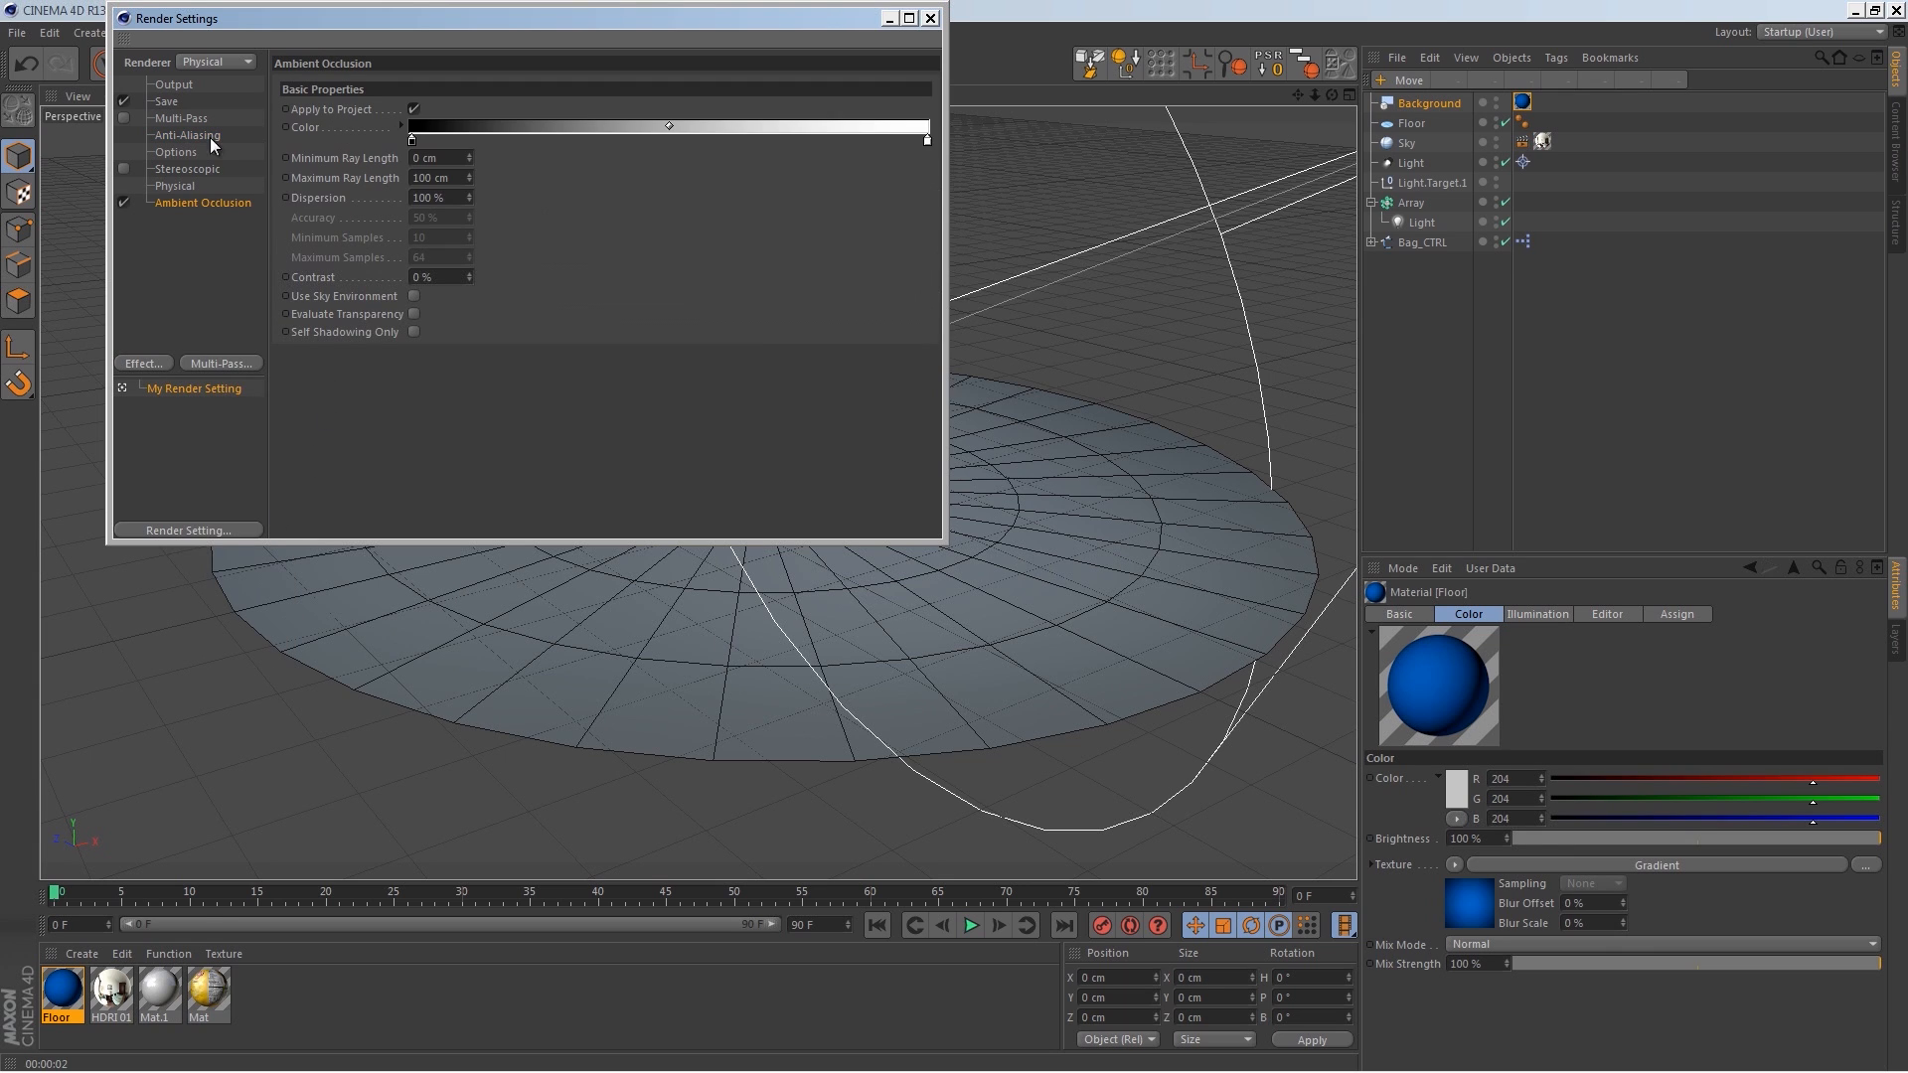
Step: Close the render settings and apply the Floor material to the floor disc
click(185, 85)
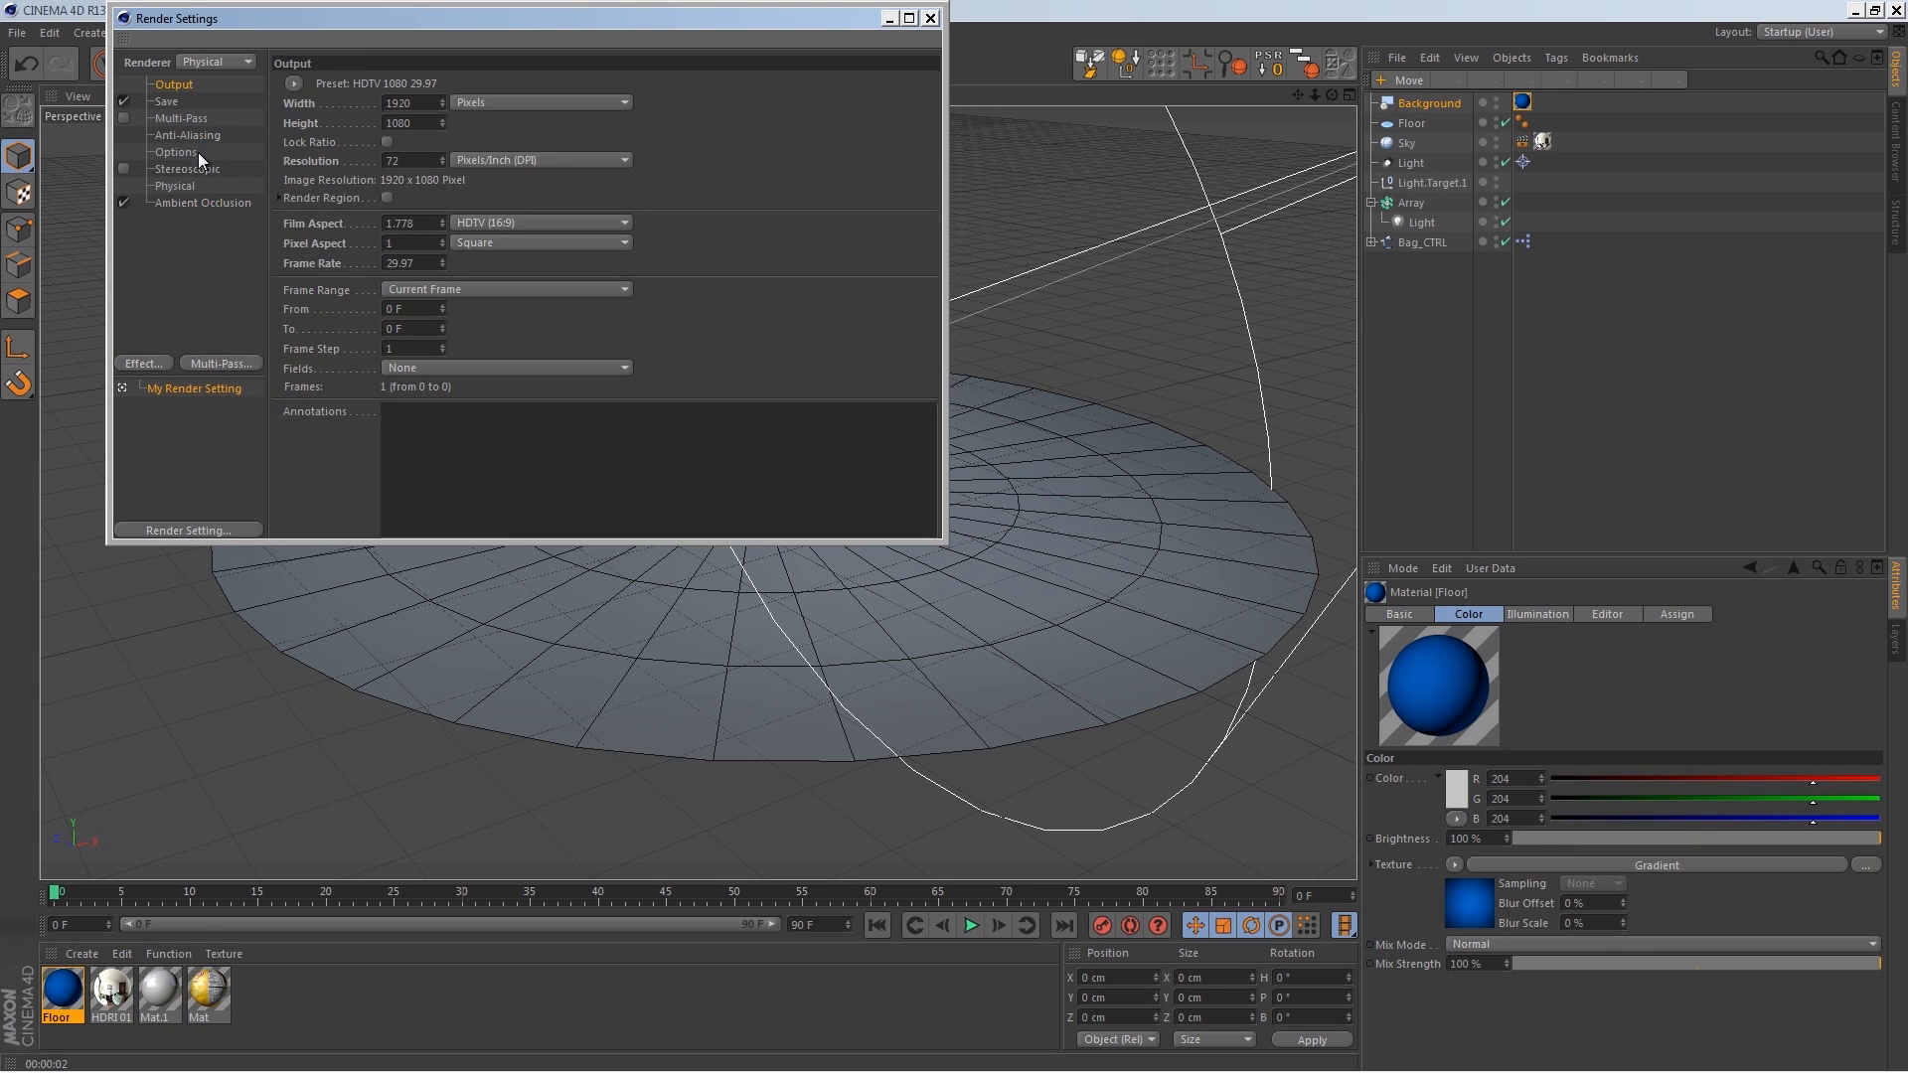
click(930, 19)
alt+middle_drag(875, 389, 809, 391)
scroll(809, 390, down, 1)
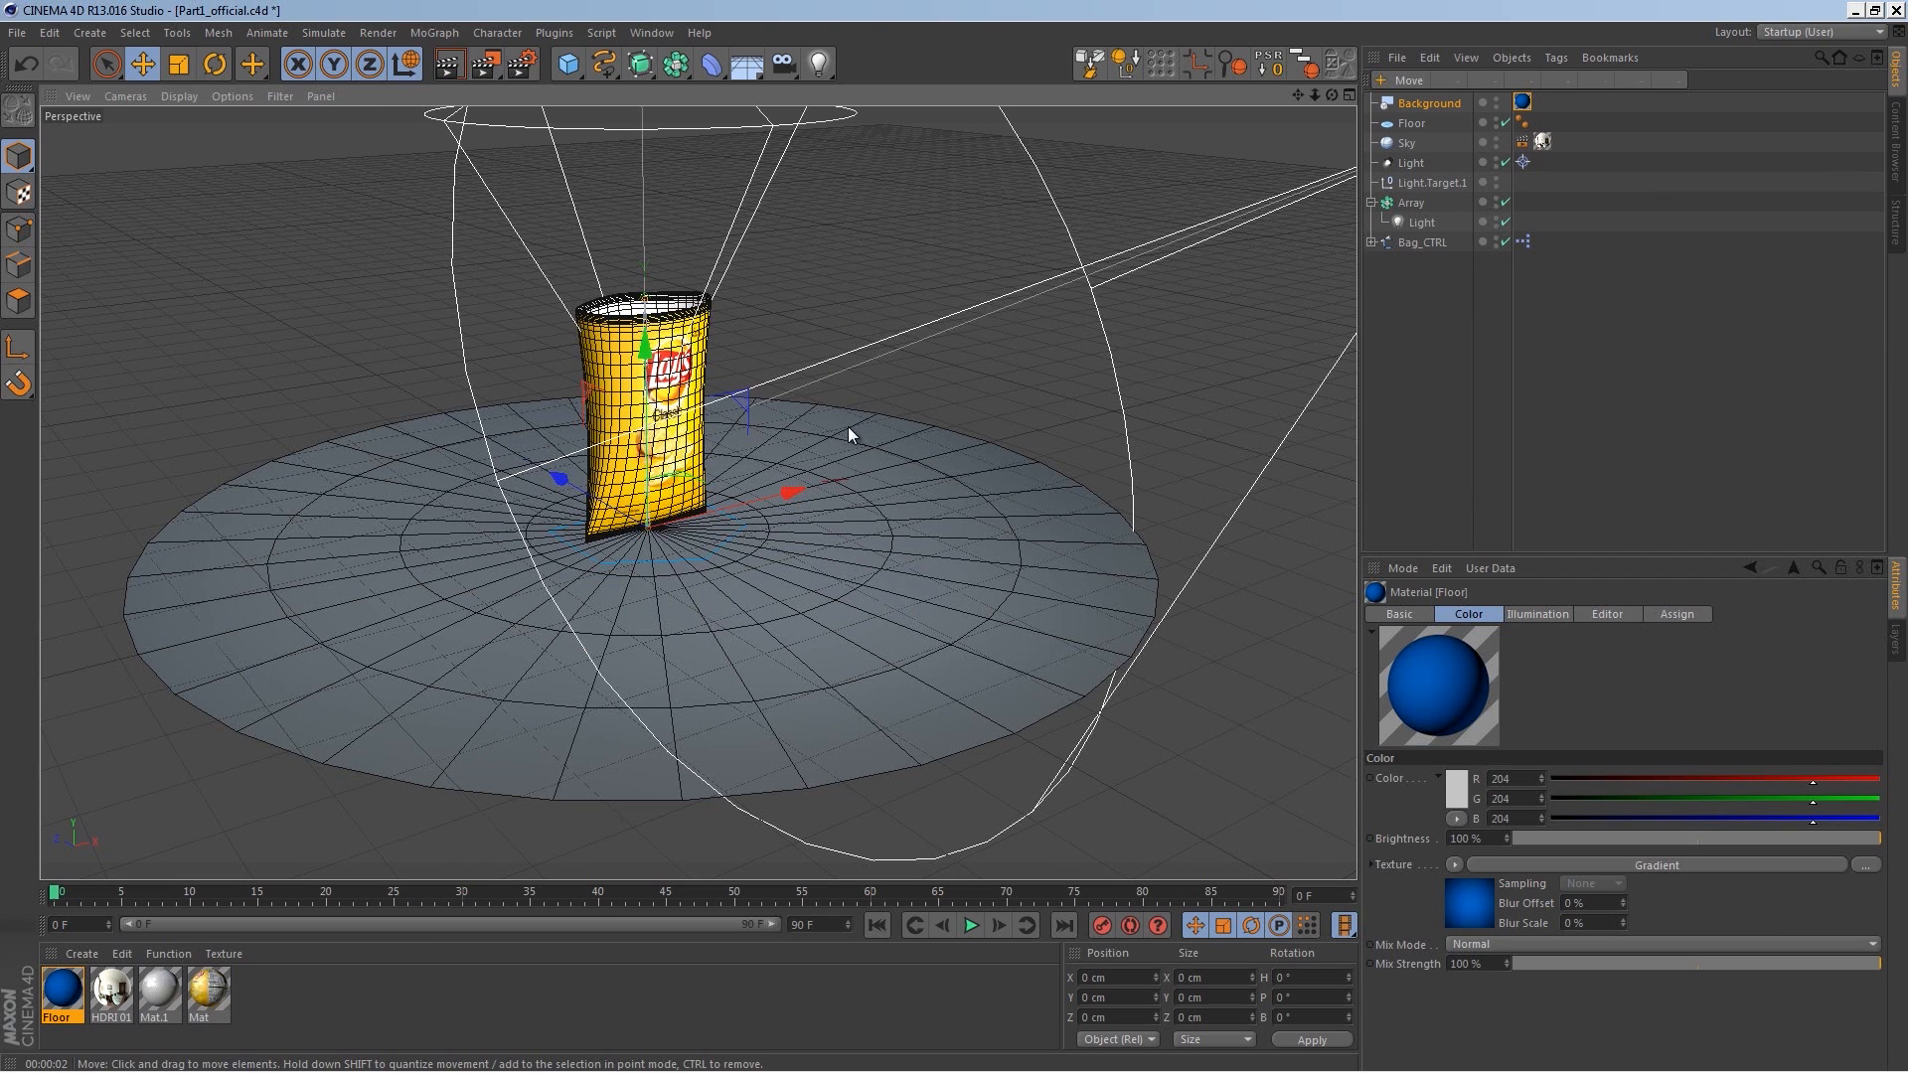
drag(79, 1003, 775, 658)
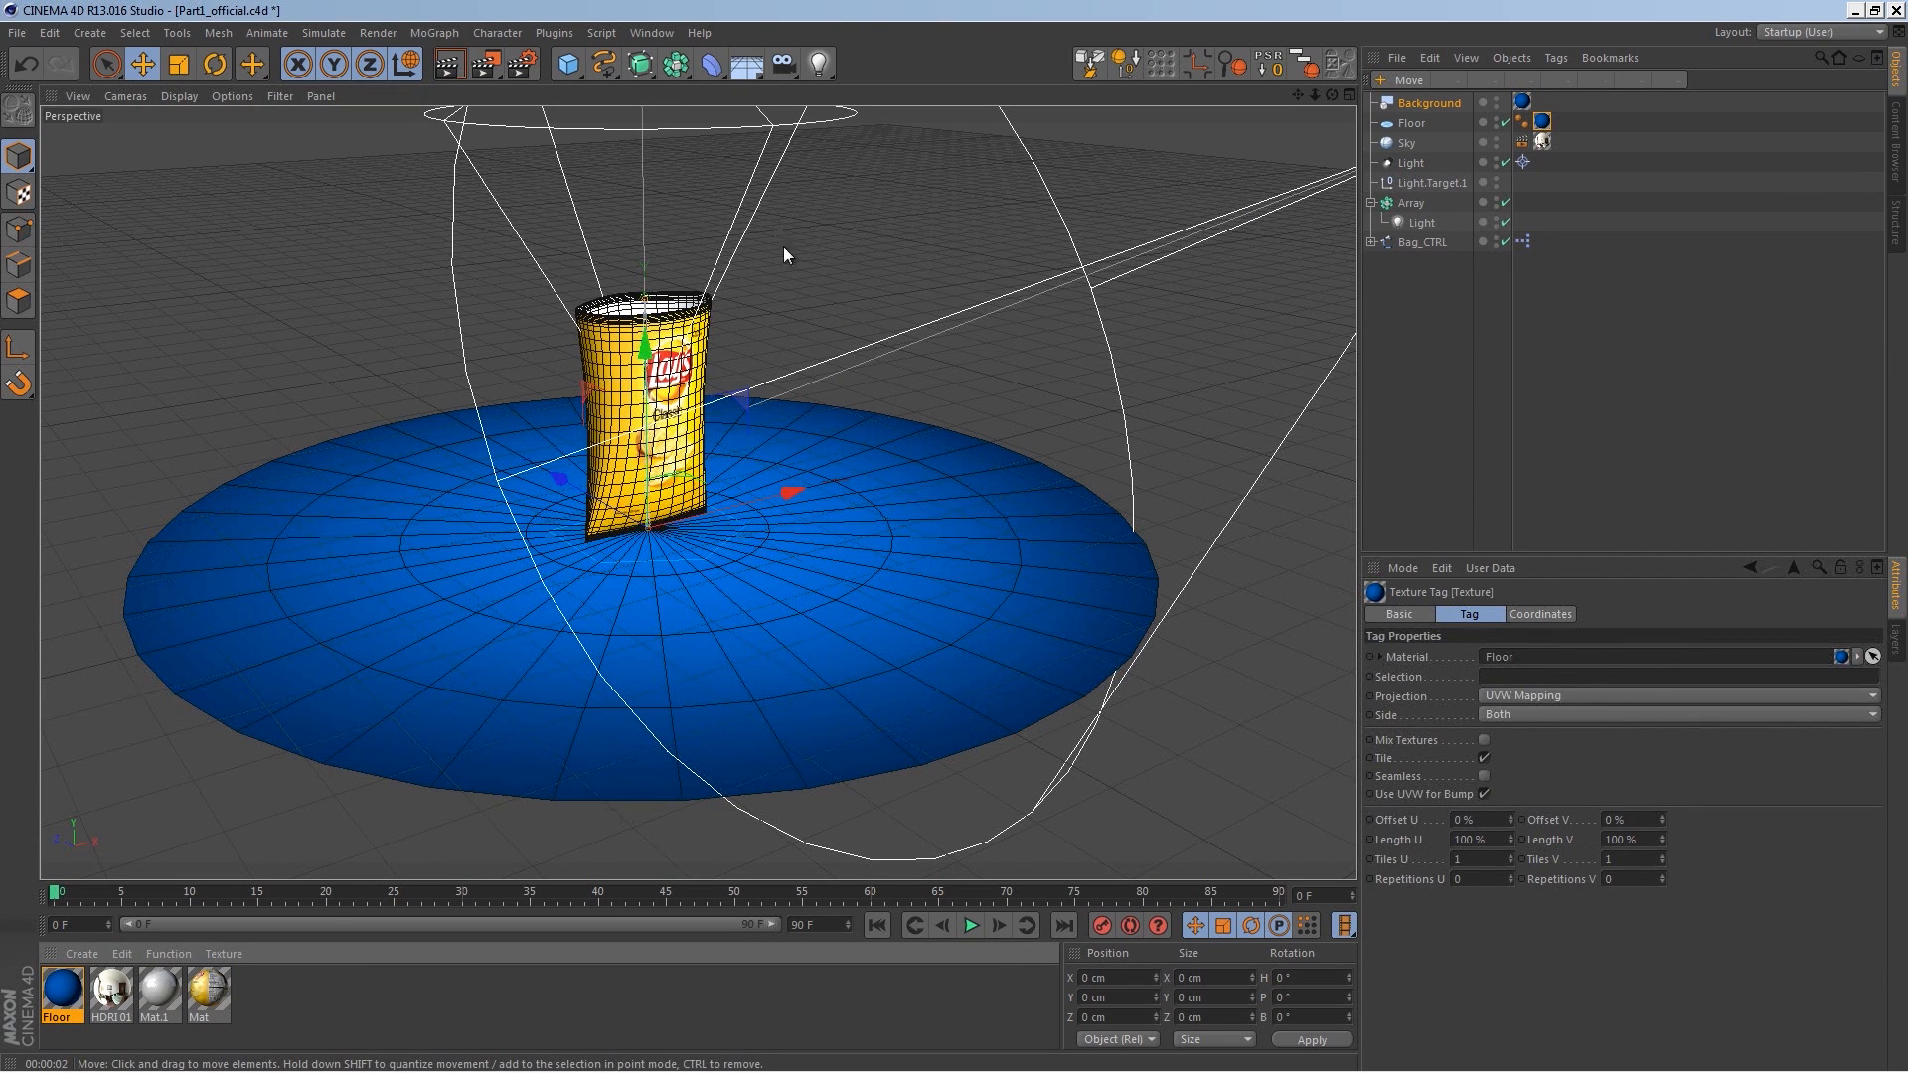
Step: Add a Compositing tag to the Floor, enabling Compositing Background and disabling Cast Shadows
click(453, 66)
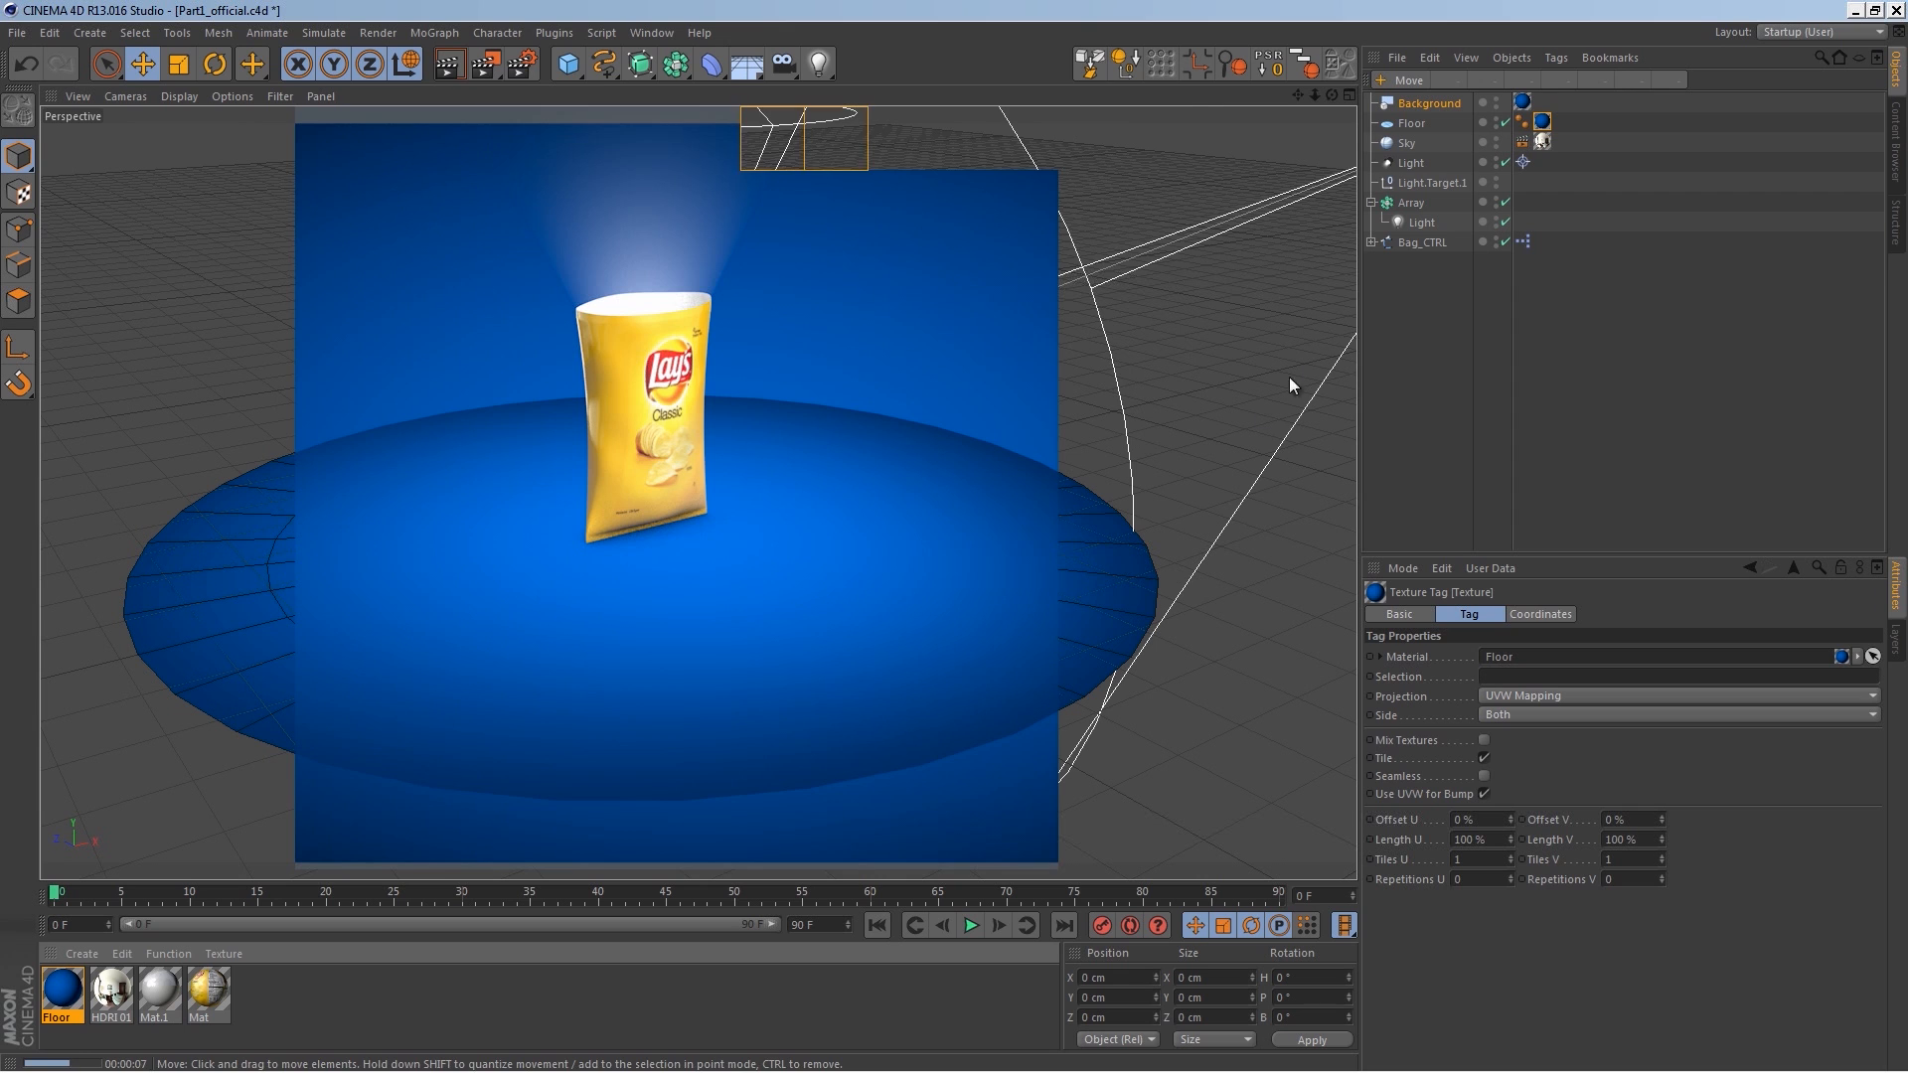
click(1411, 123)
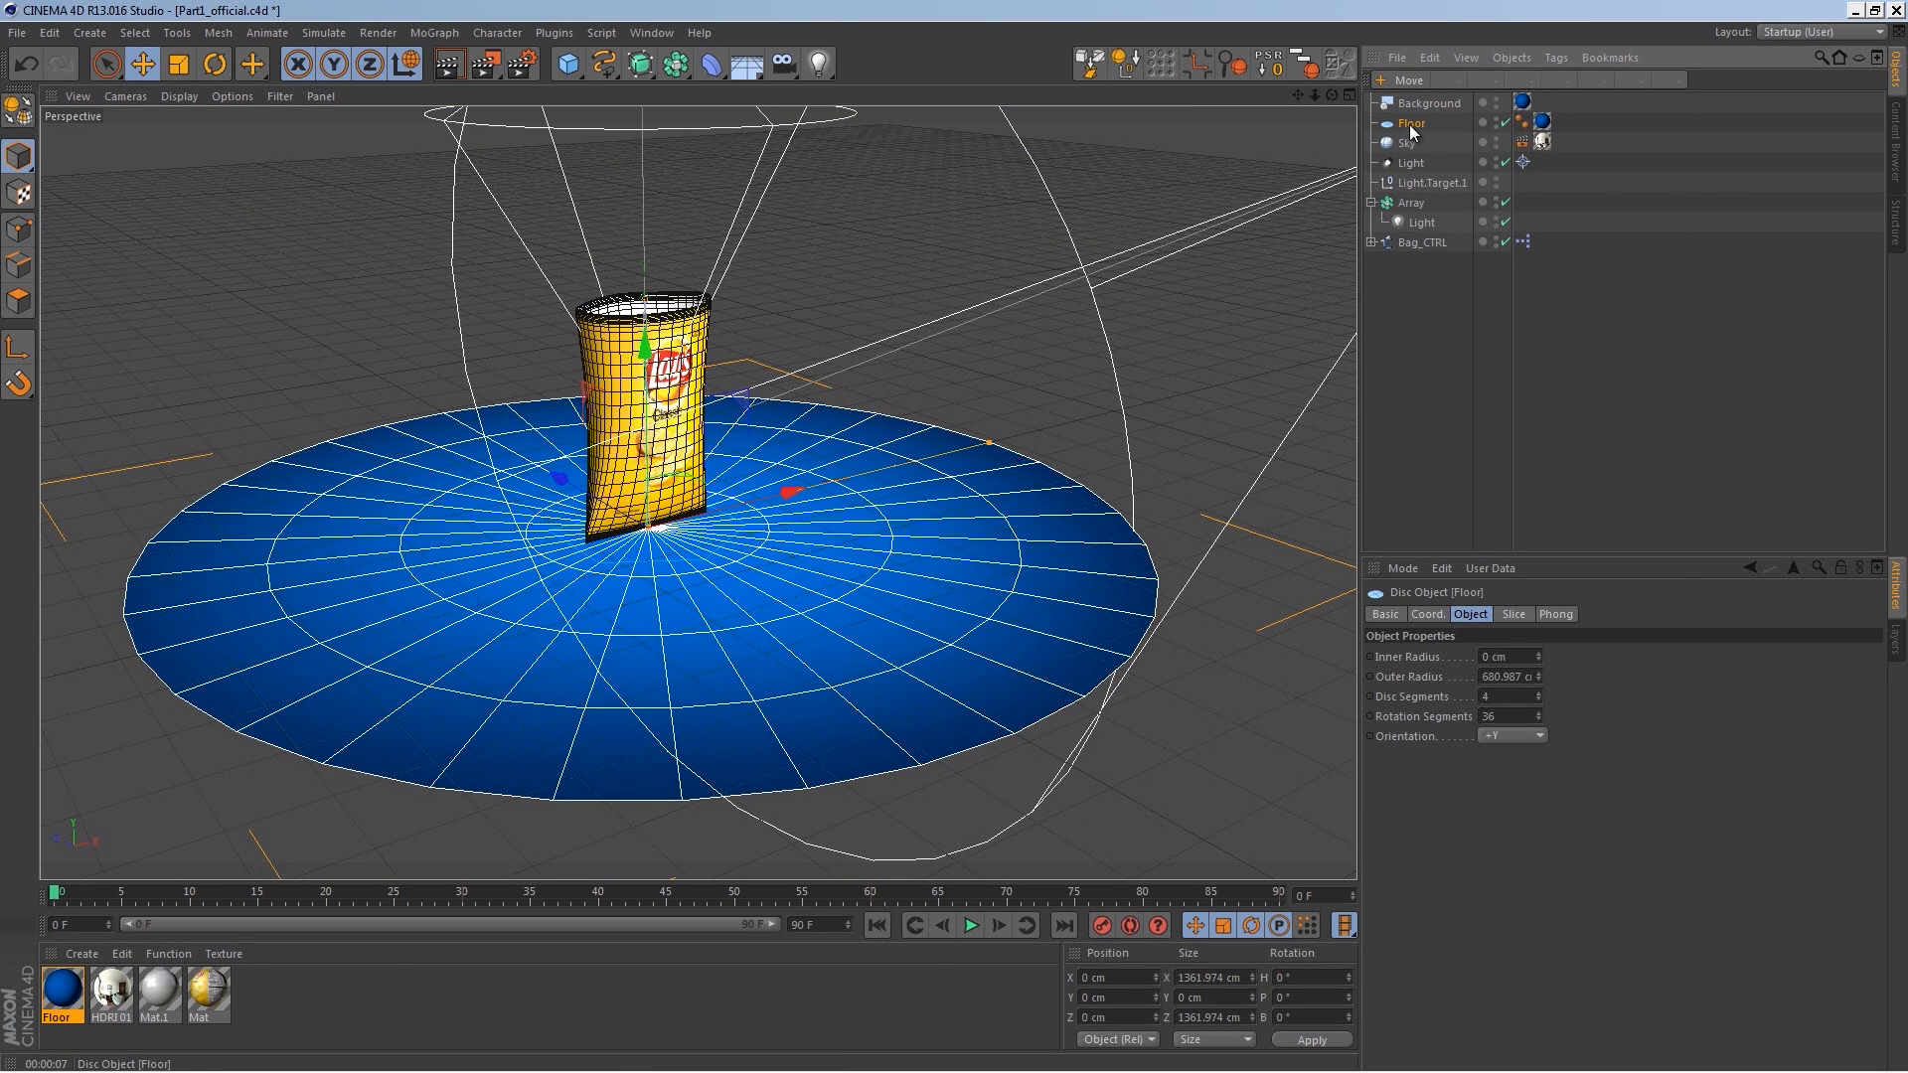
right_click(1413, 125)
mouse_move(1482, 138)
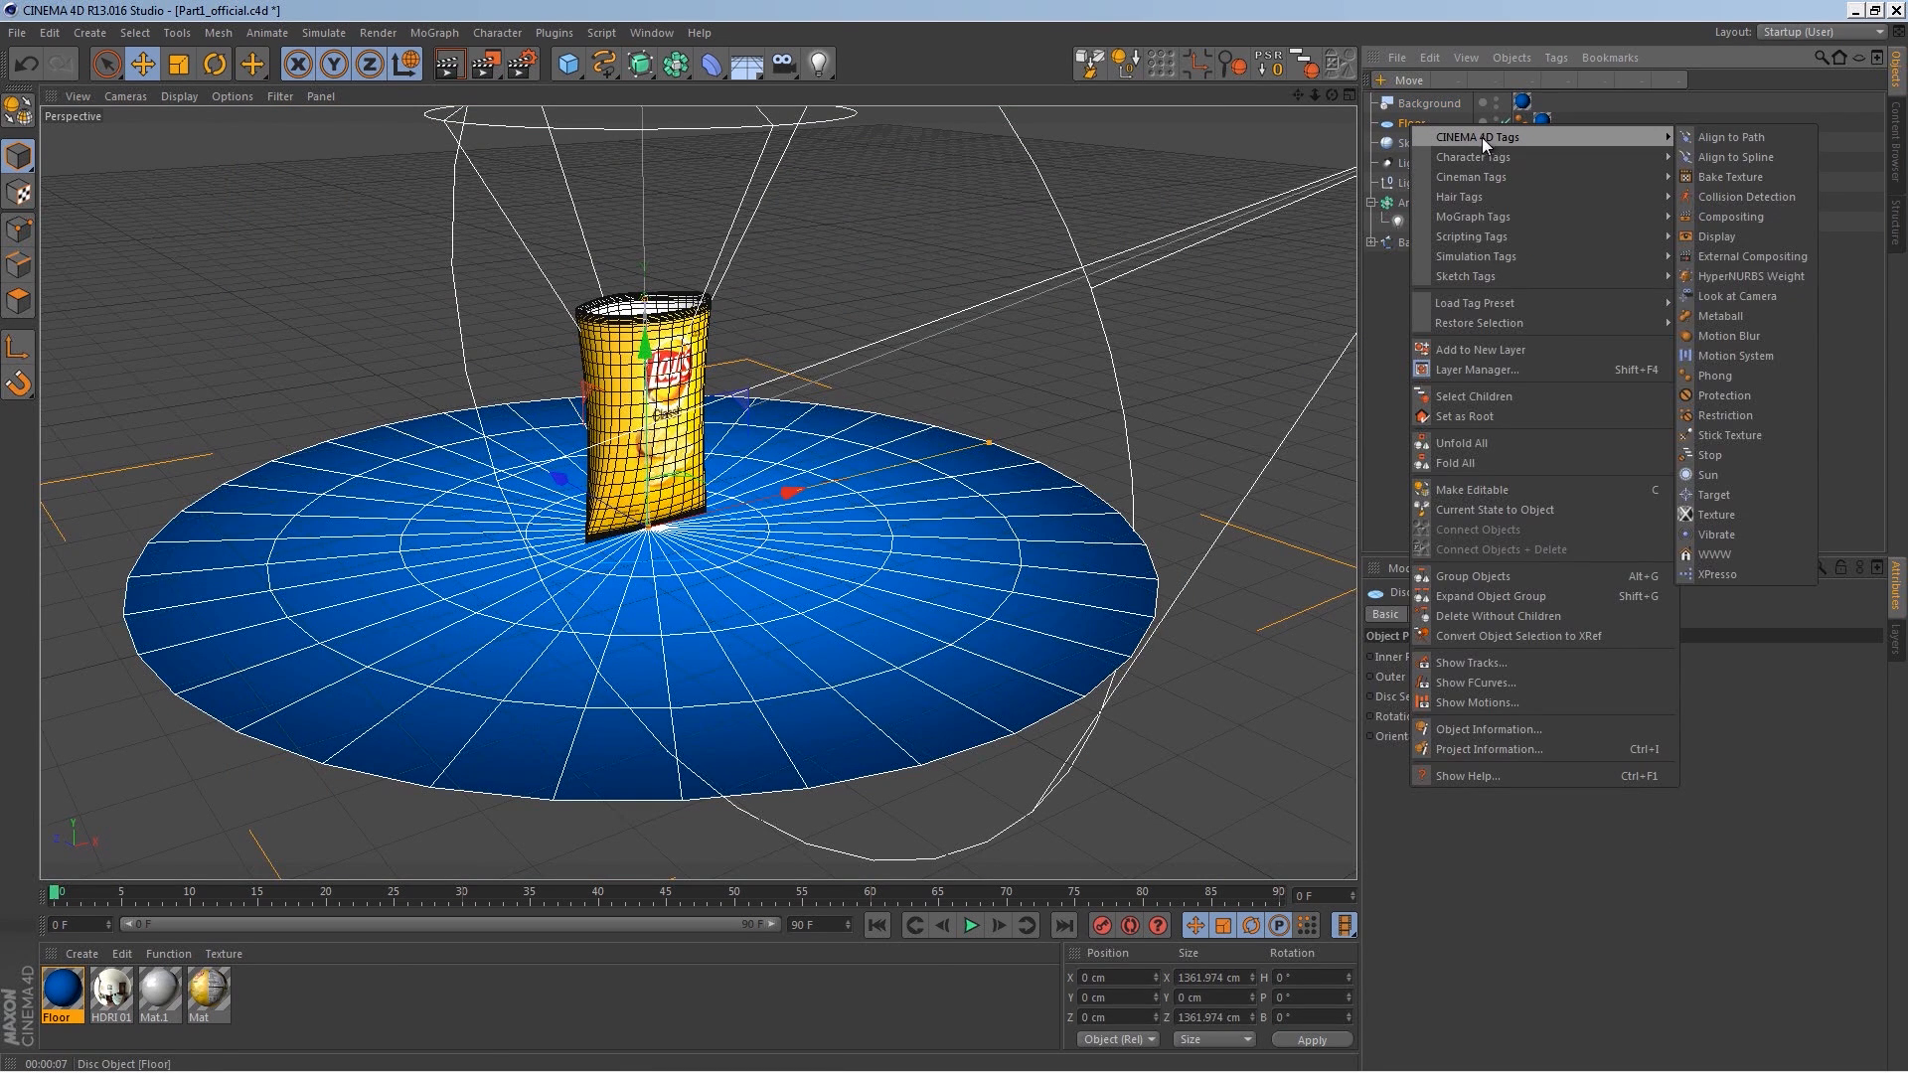
click(1749, 217)
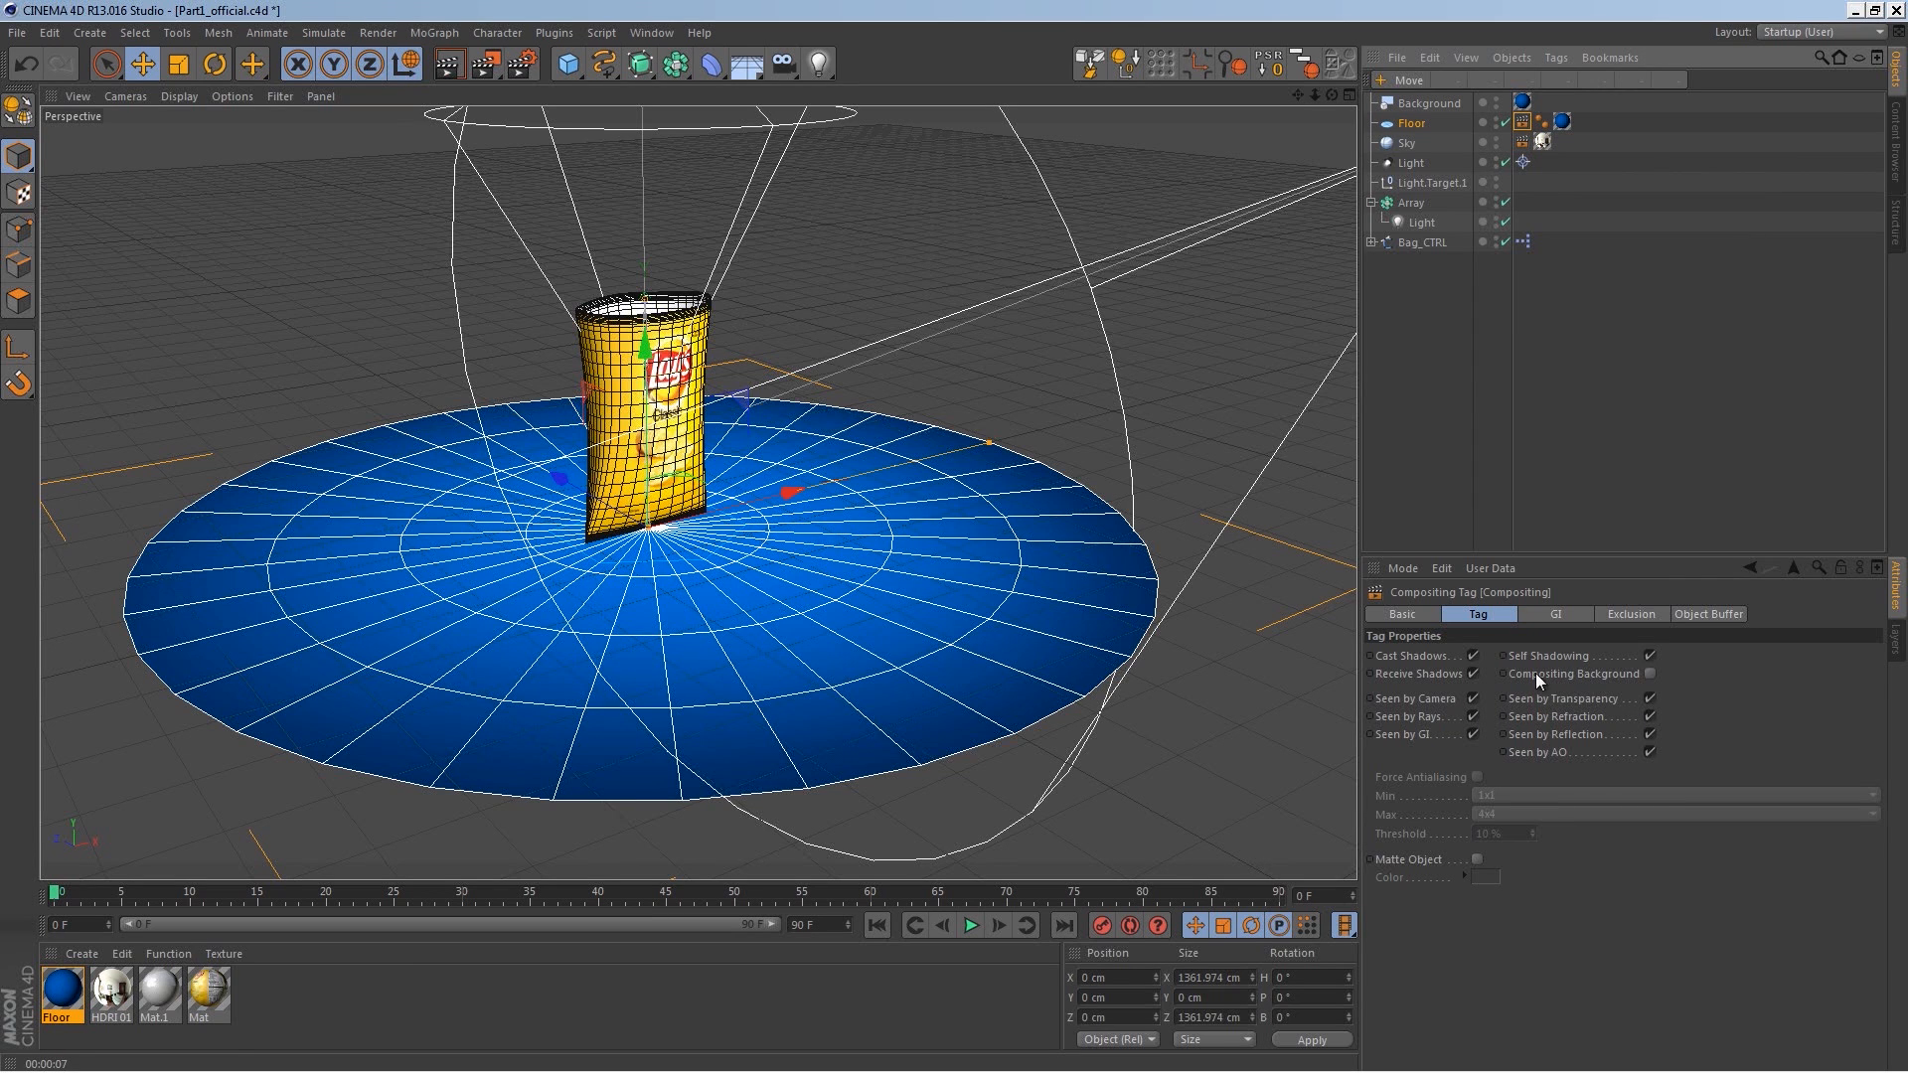
click(1649, 675)
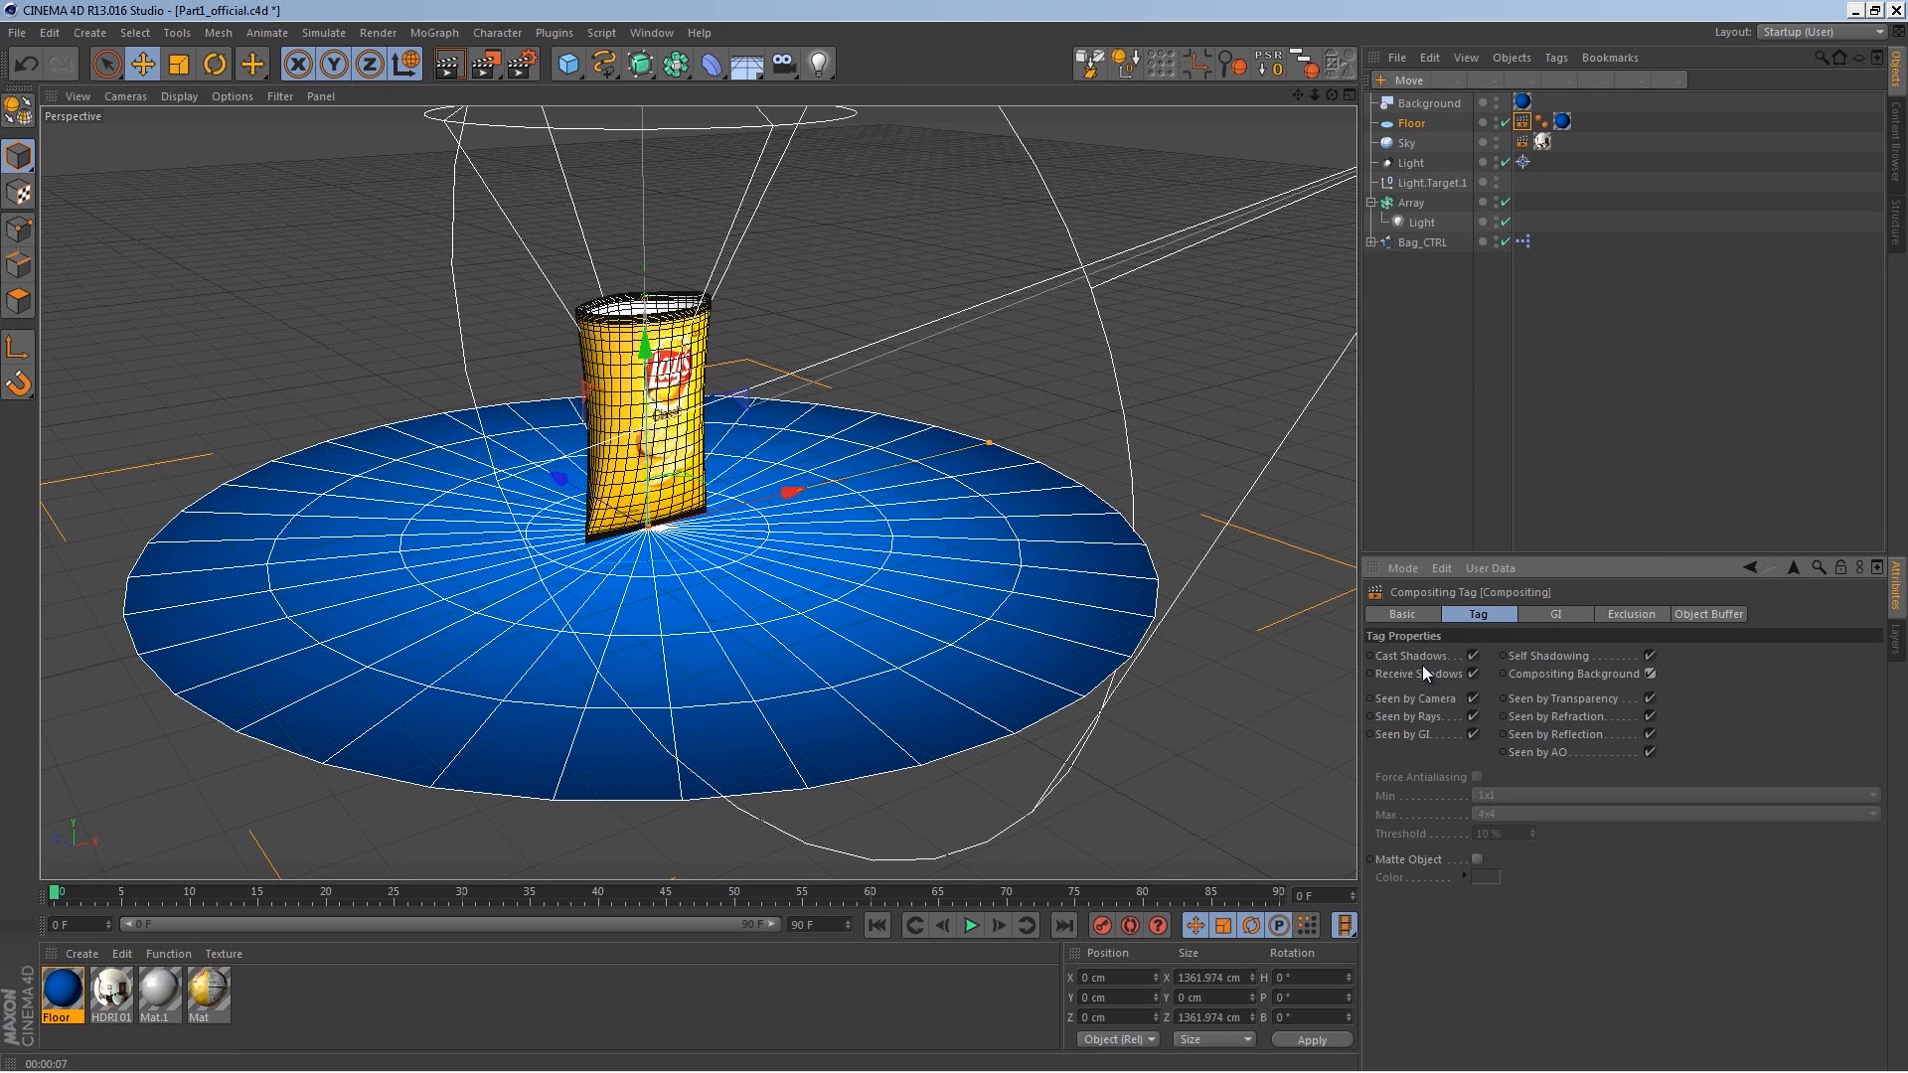
click(1473, 656)
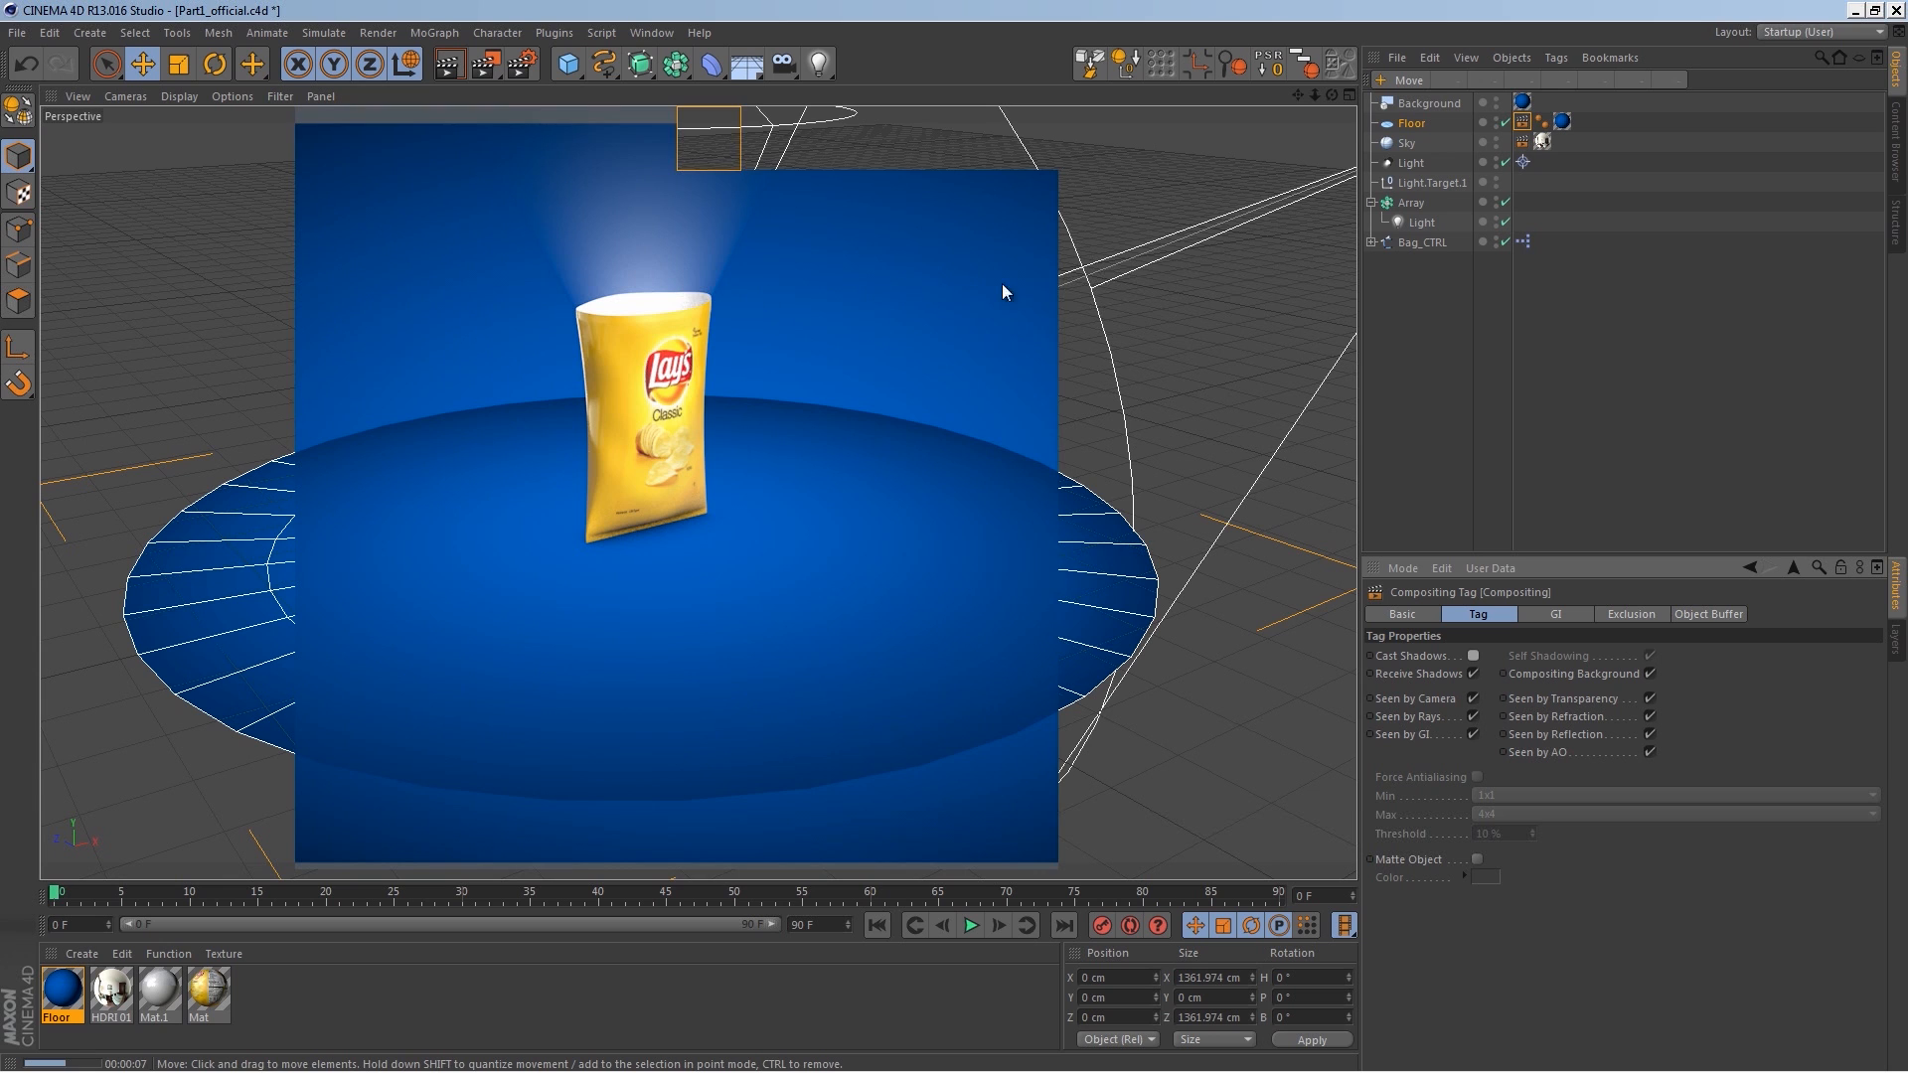
Step: Set the projection of the Floor's texture tag to Frontal
click(1561, 122)
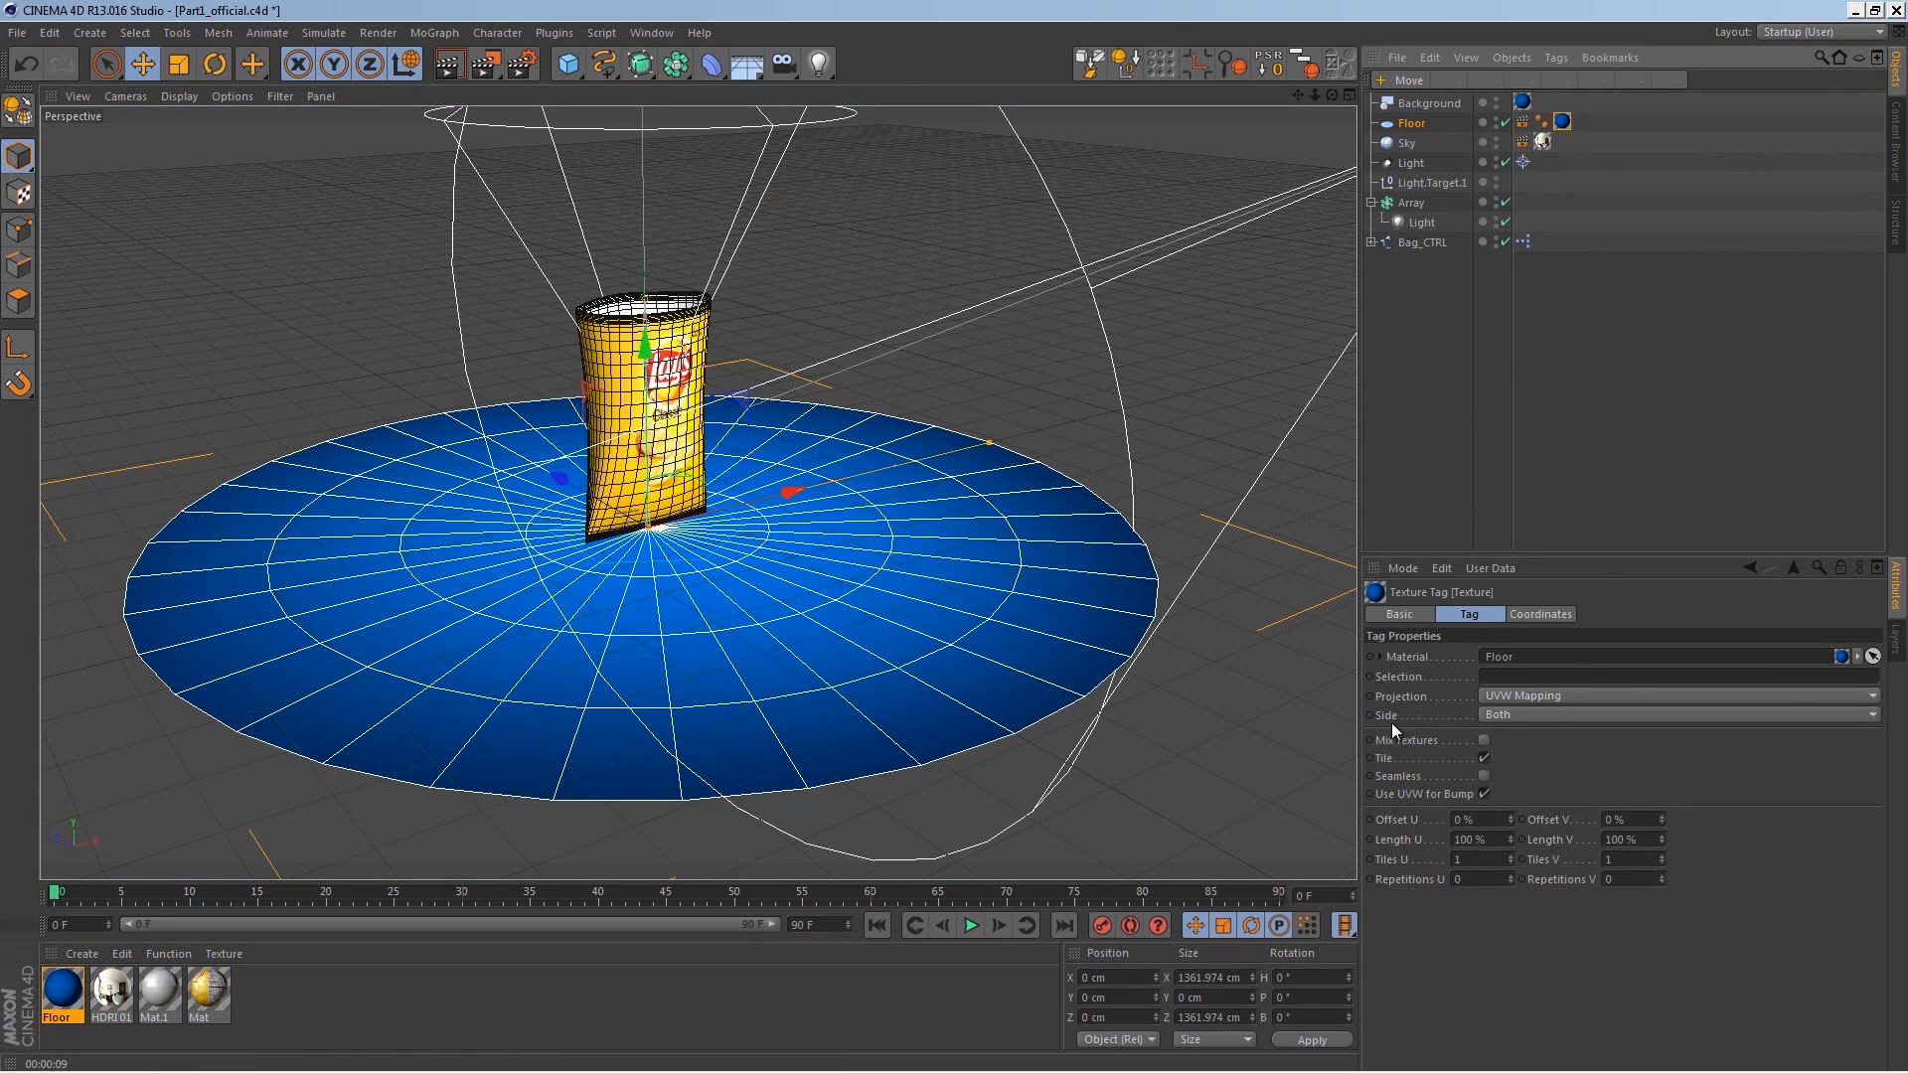
click(1527, 699)
click(1532, 795)
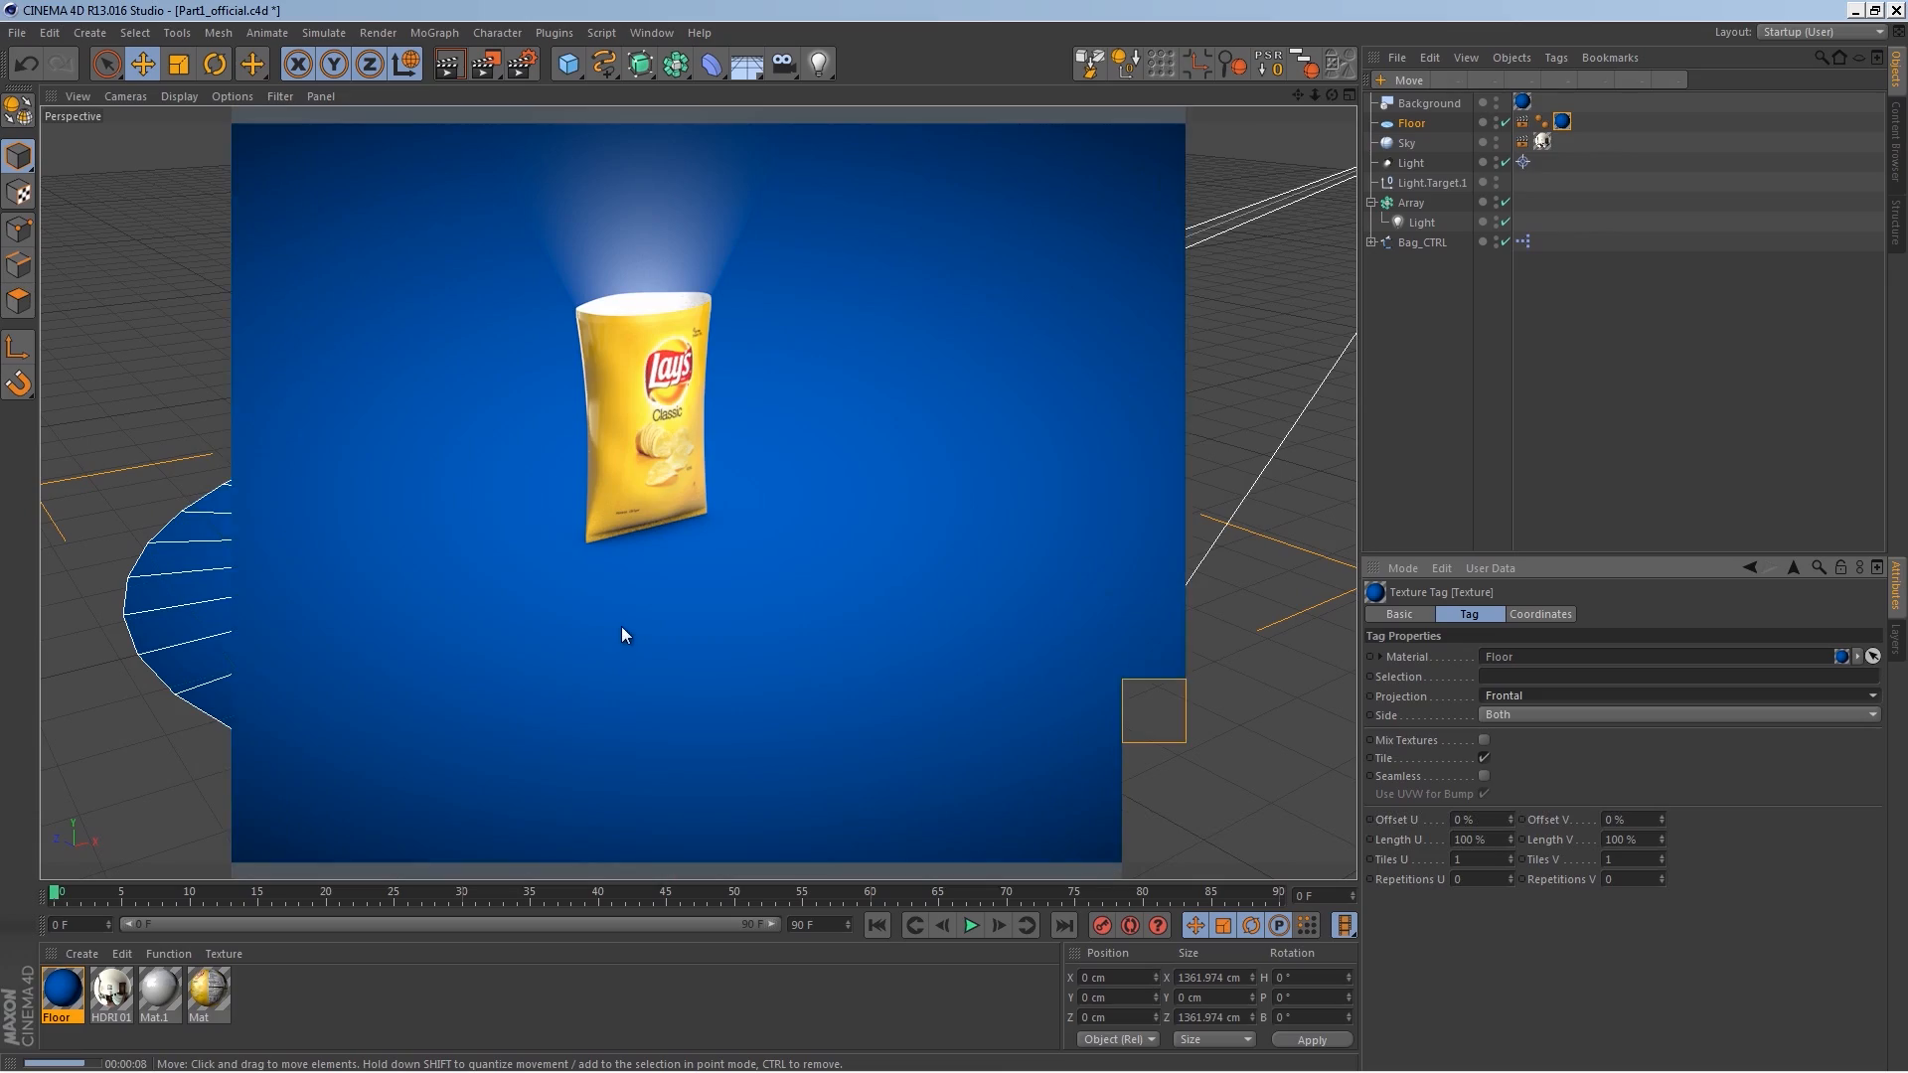
Step: Hide the Bag_CTRL bag and the Floor in the editor viewport
alt+right_drag(651, 420, 715, 421)
alt+middle_drag(719, 428, 718, 495)
alt+drag(718, 495, 763, 418)
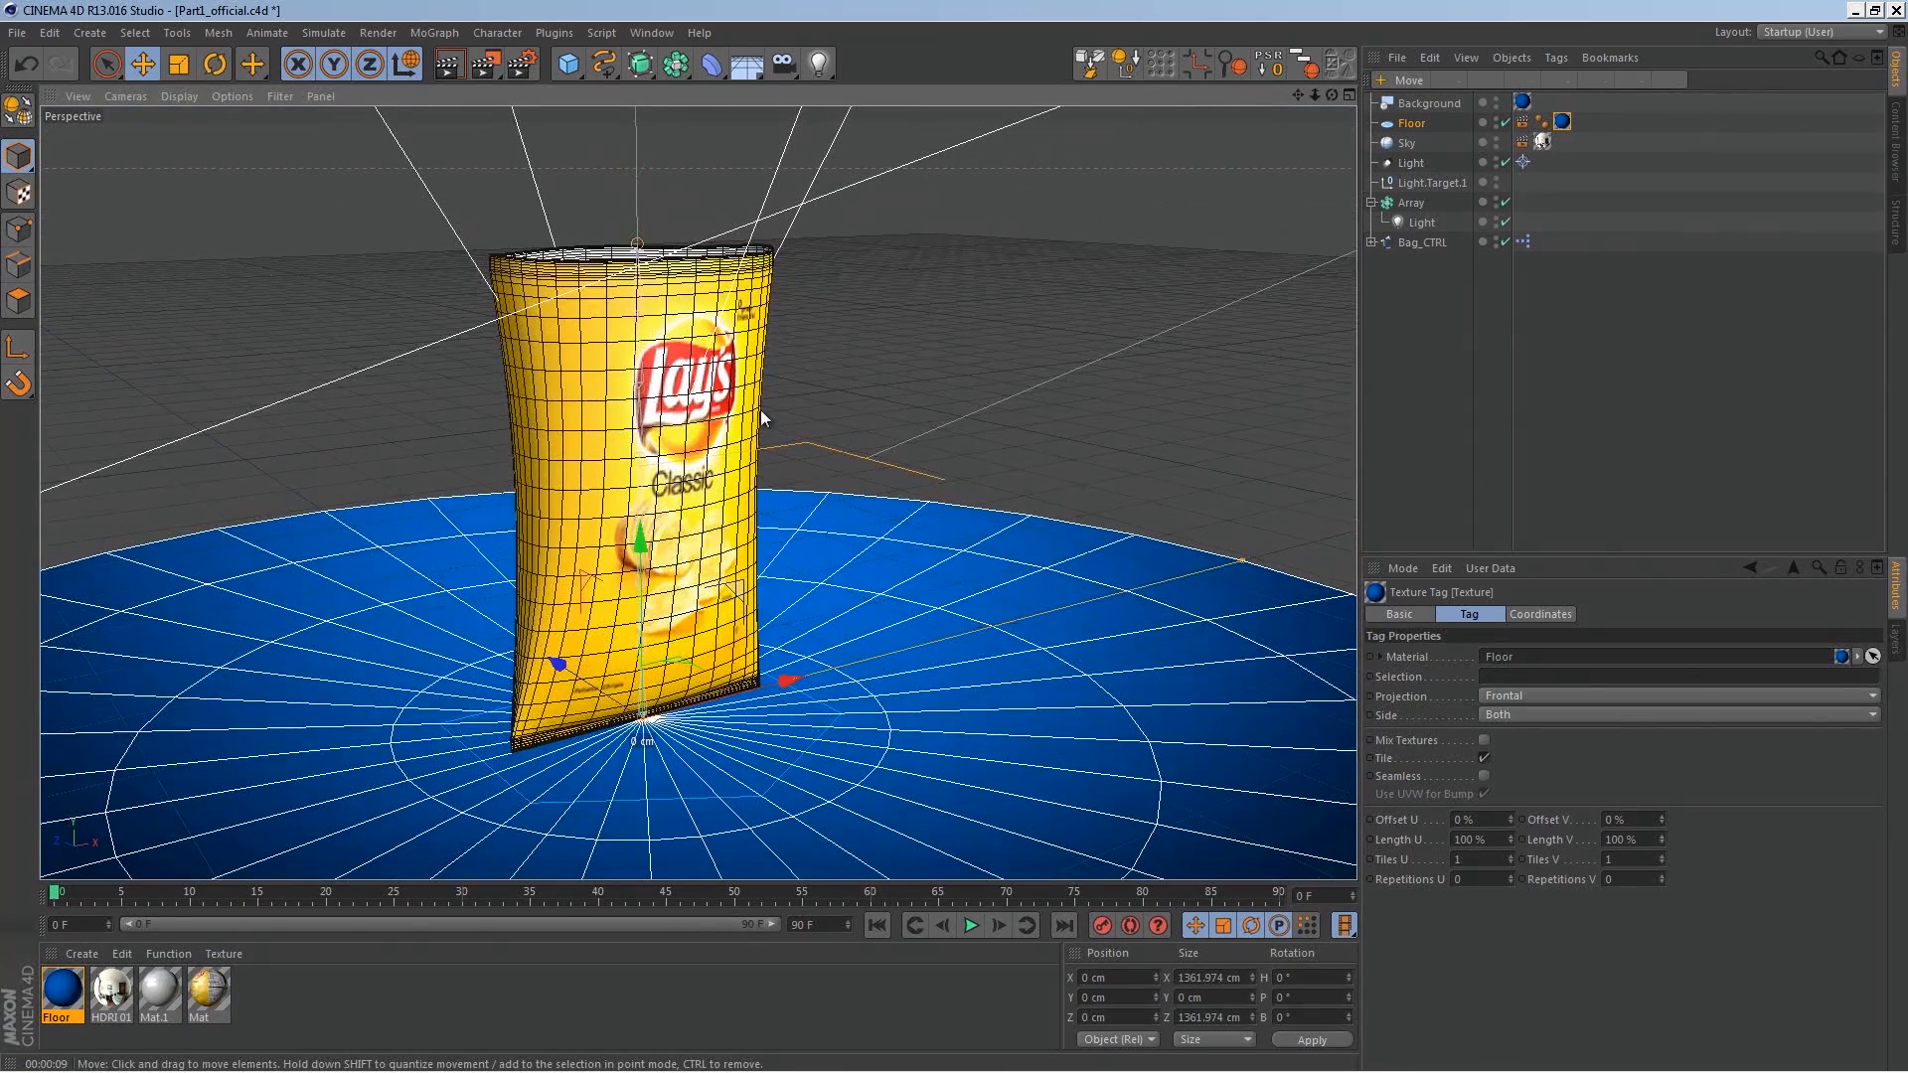
click(1436, 244)
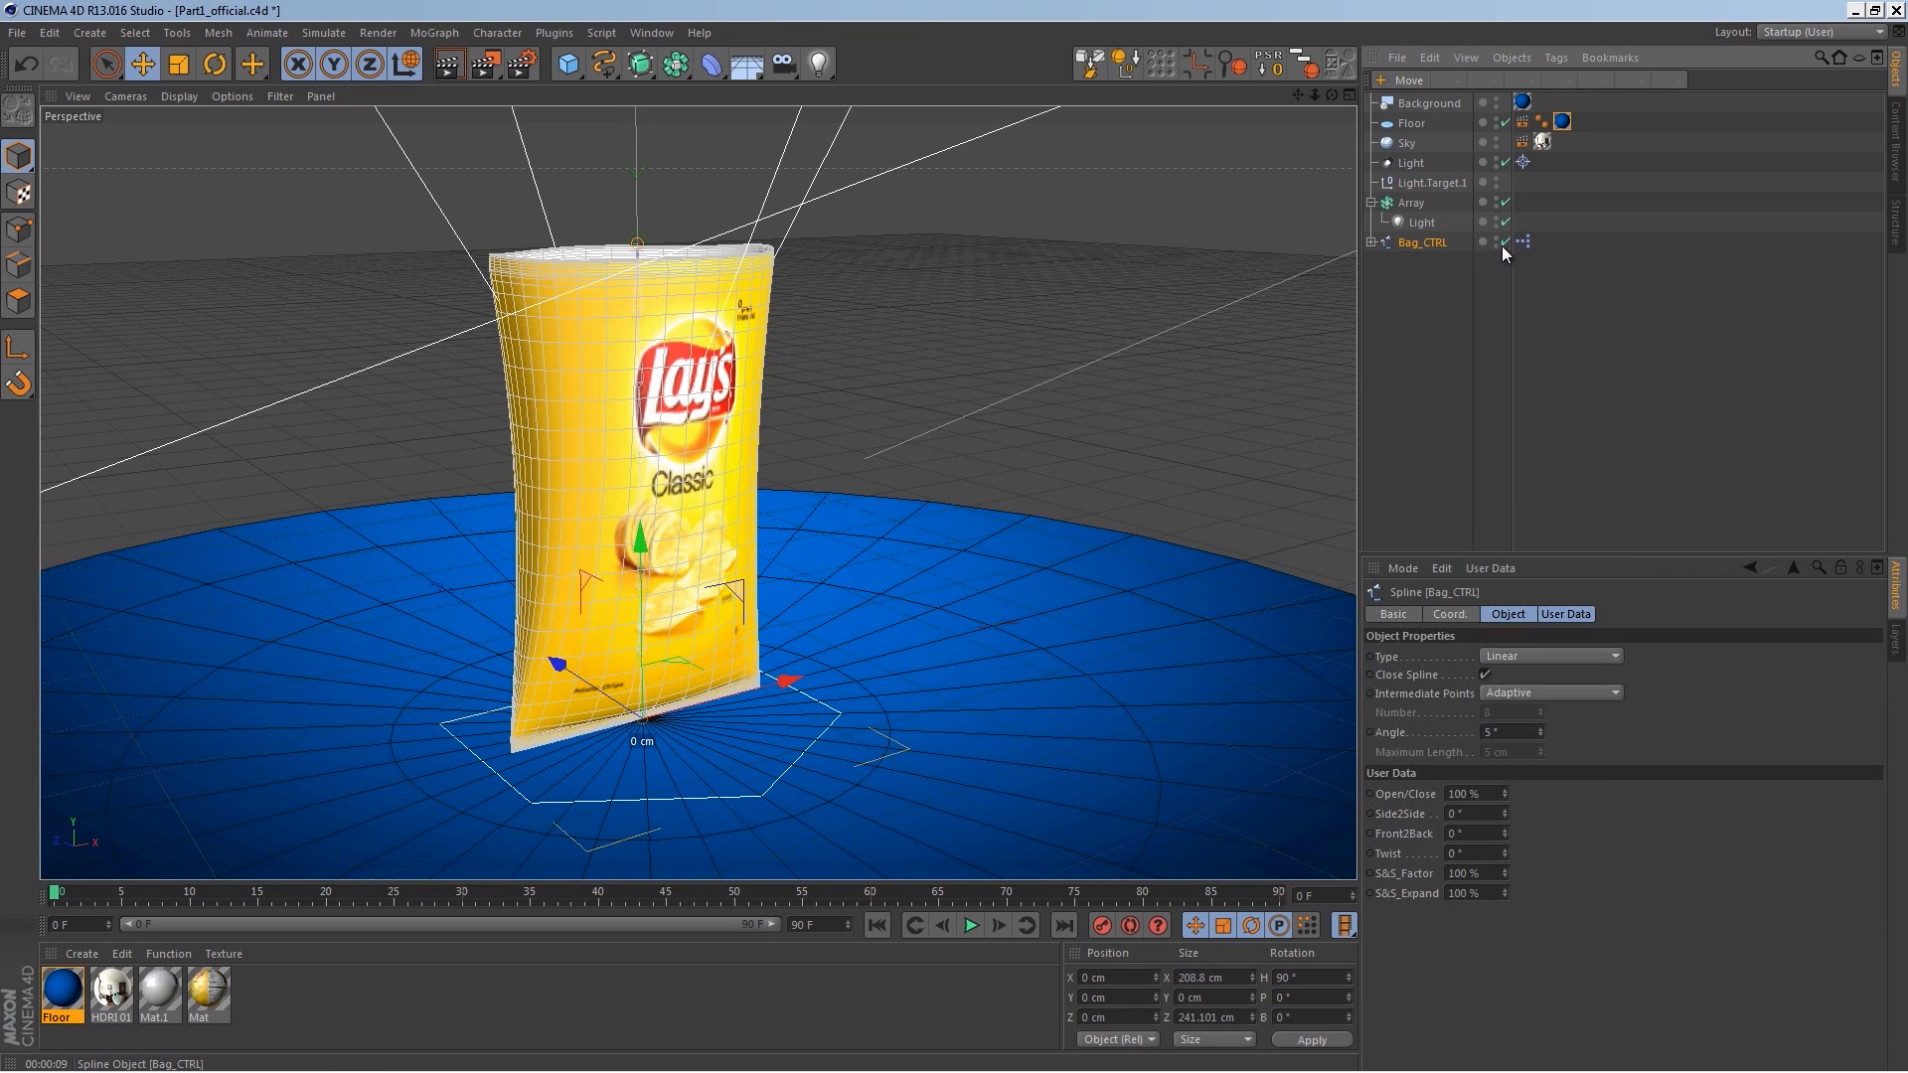
click(1494, 242)
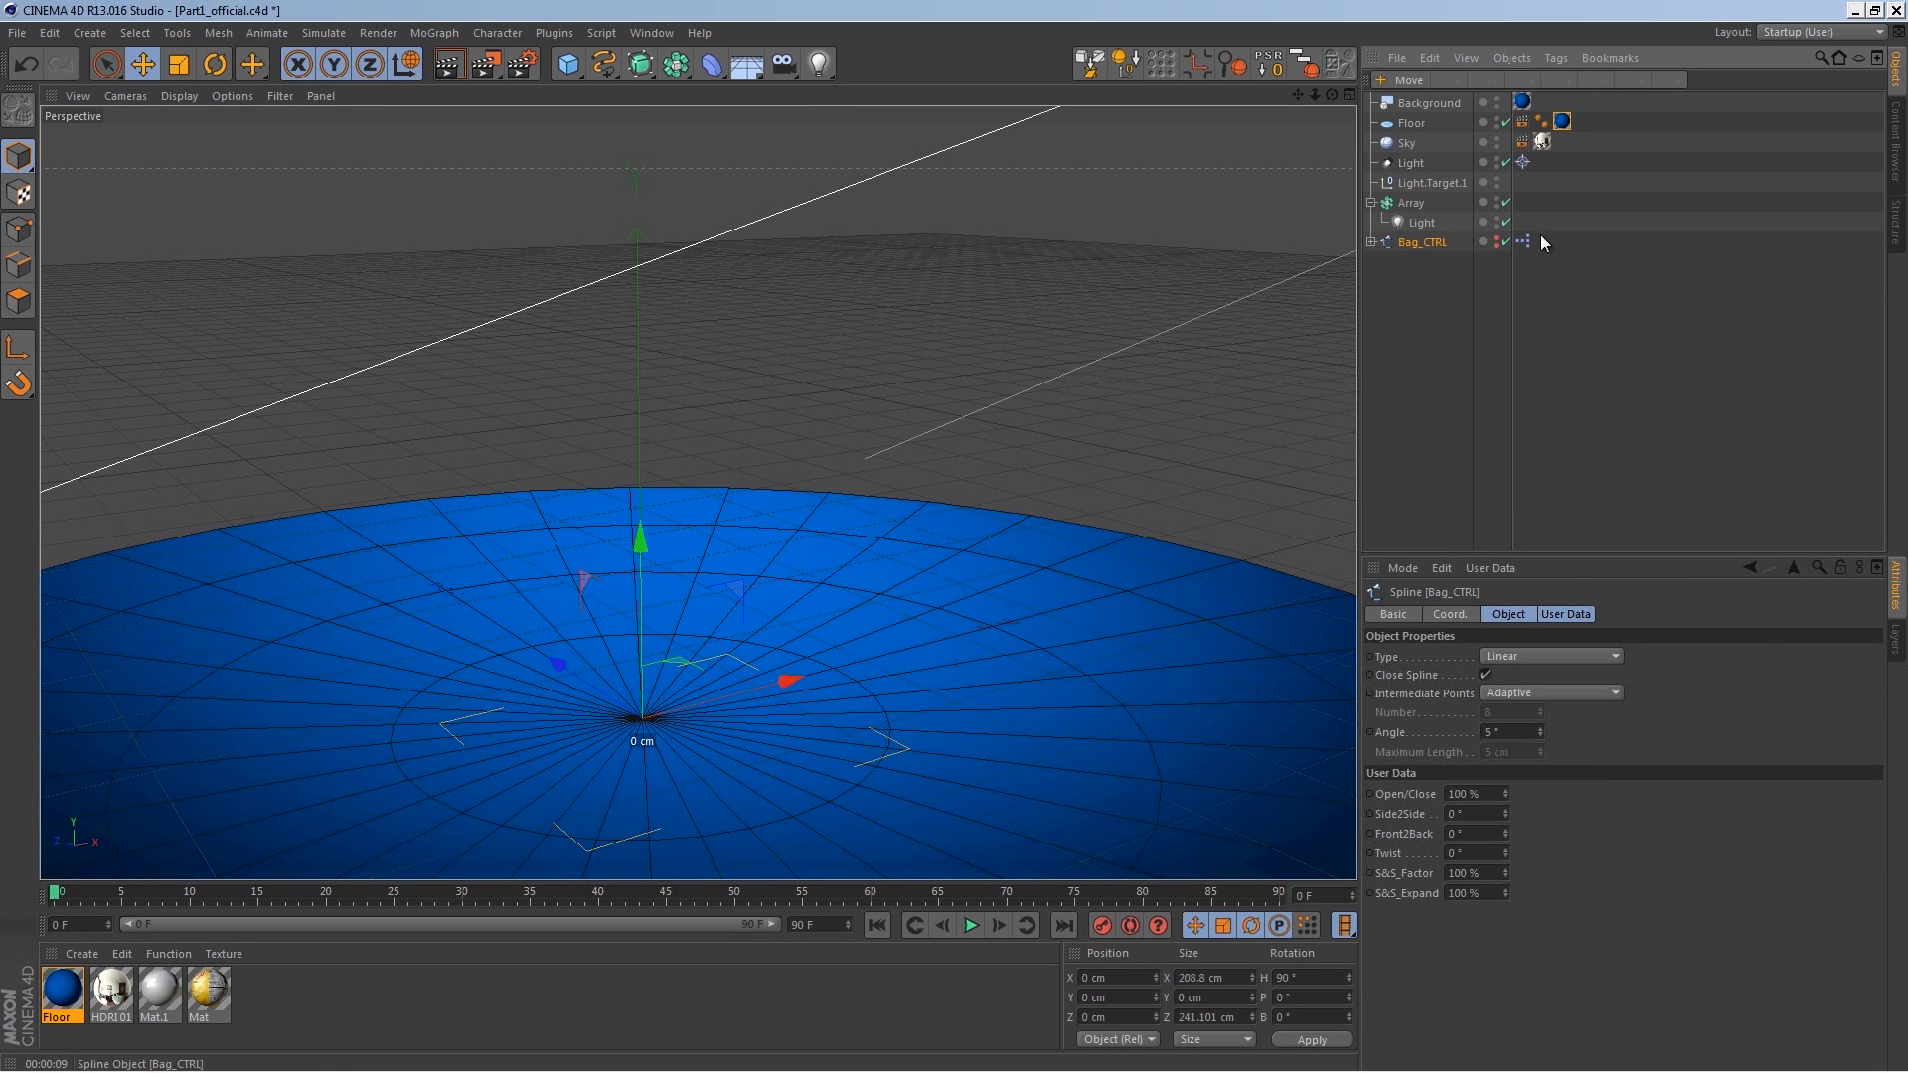
alt+drag(908, 563, 817, 485)
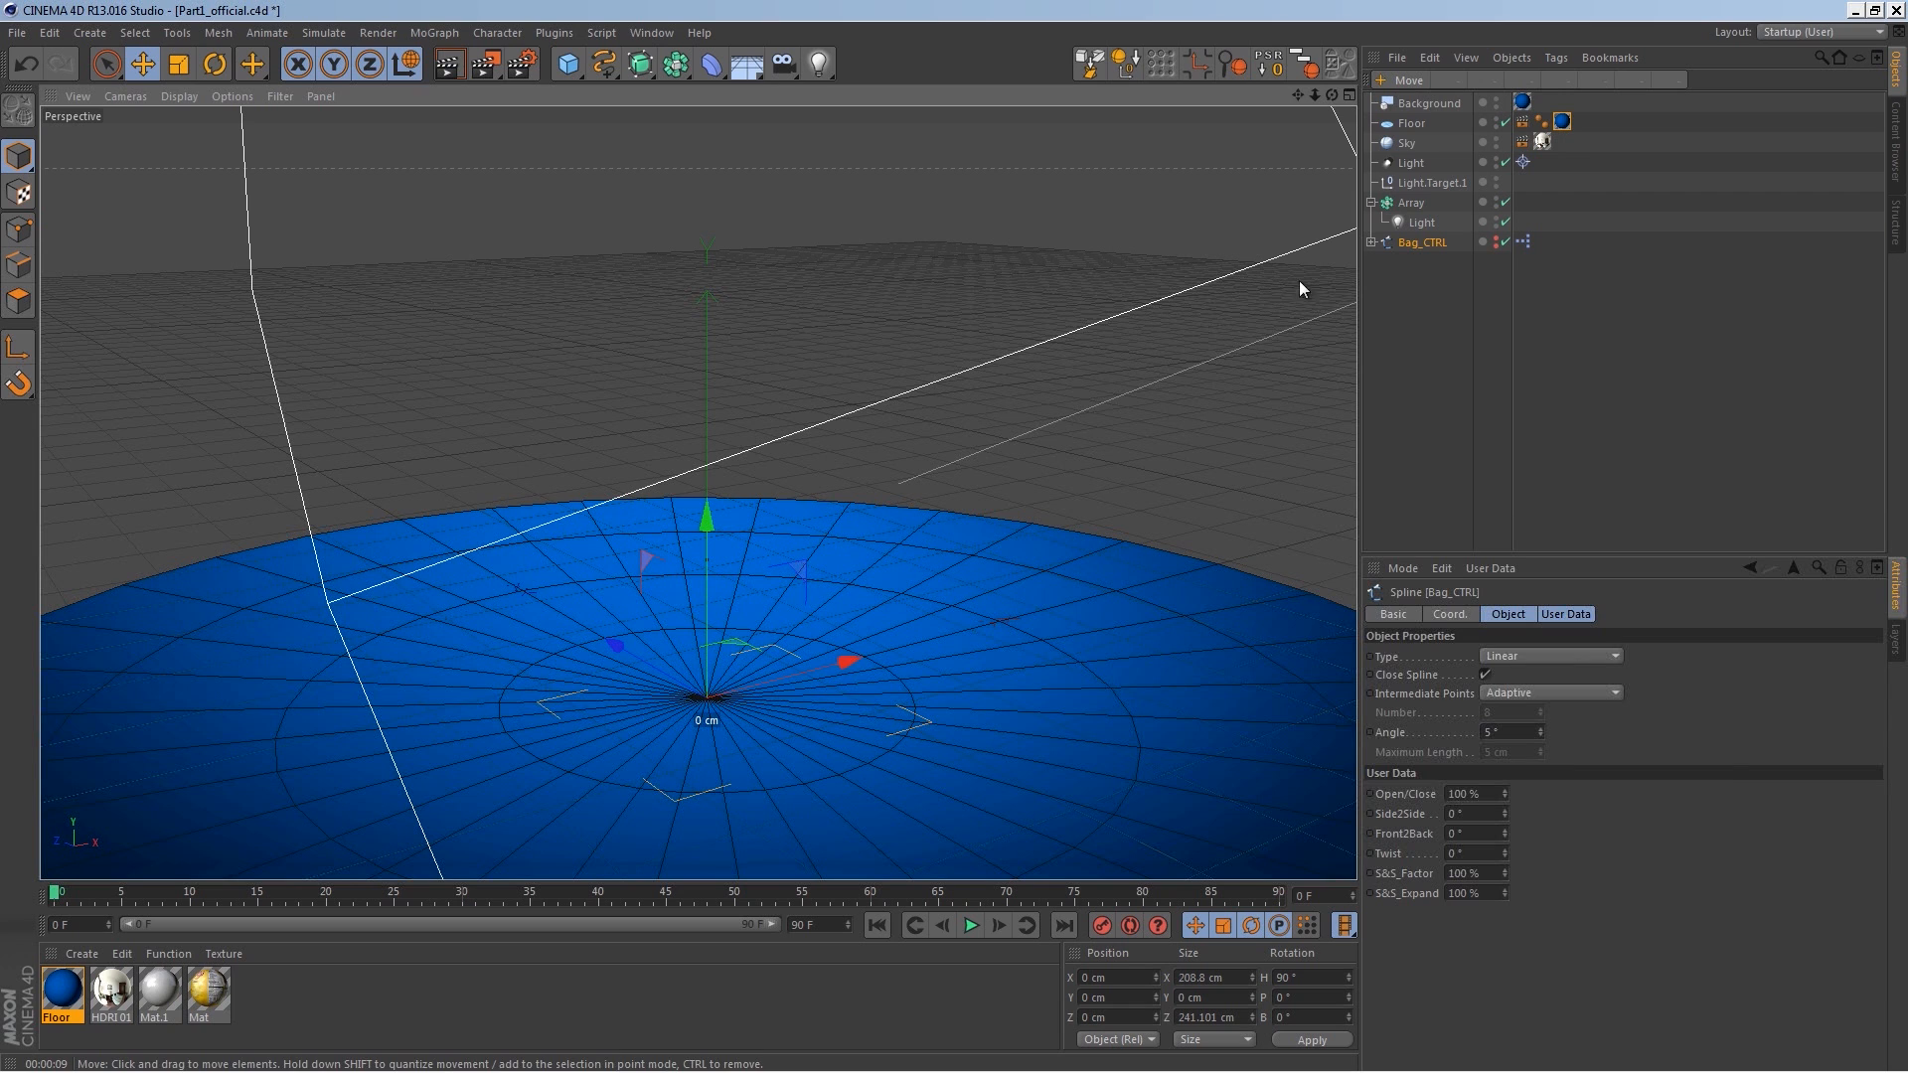
click(1417, 121)
click(1496, 119)
click(1496, 119)
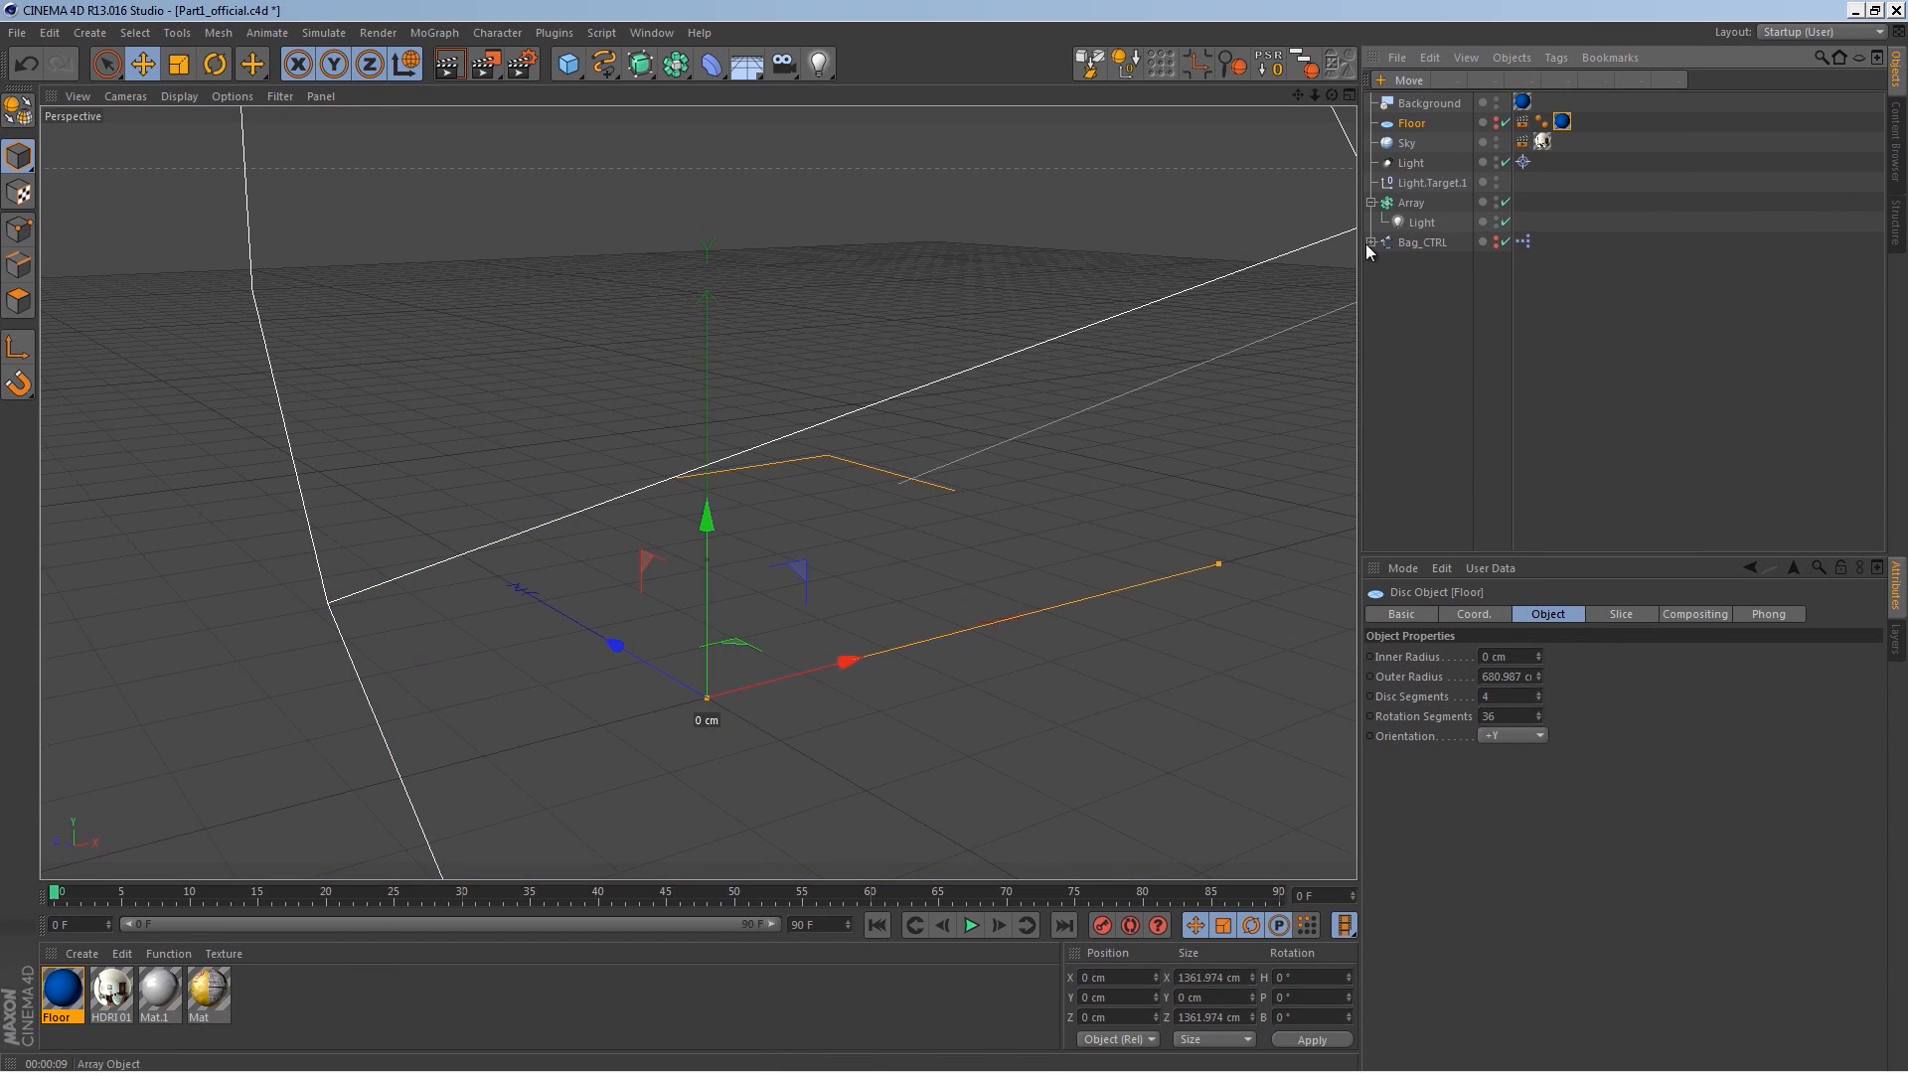
Step: Add a Disc object and set its outer radius to 50 cm
click(569, 64)
click(616, 117)
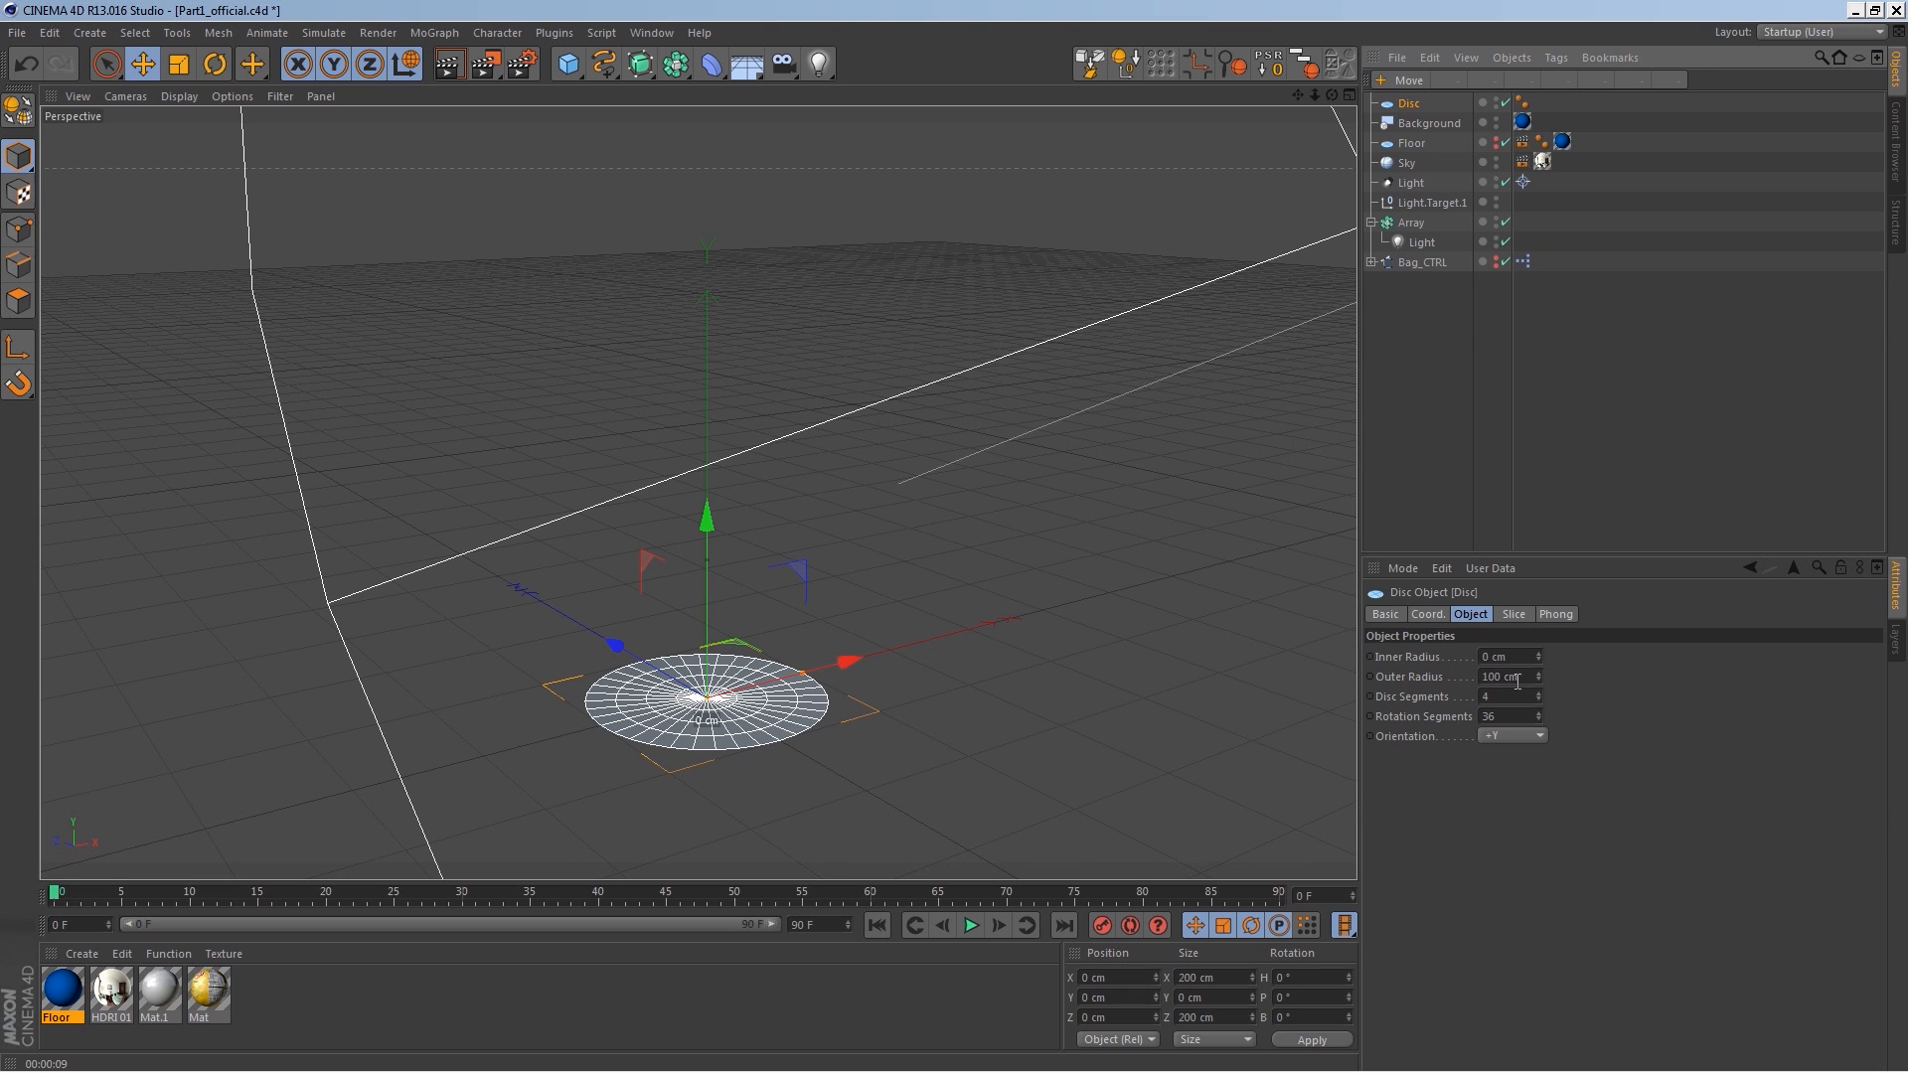
drag(1514, 678, 1418, 638)
text(50)
key(Return)
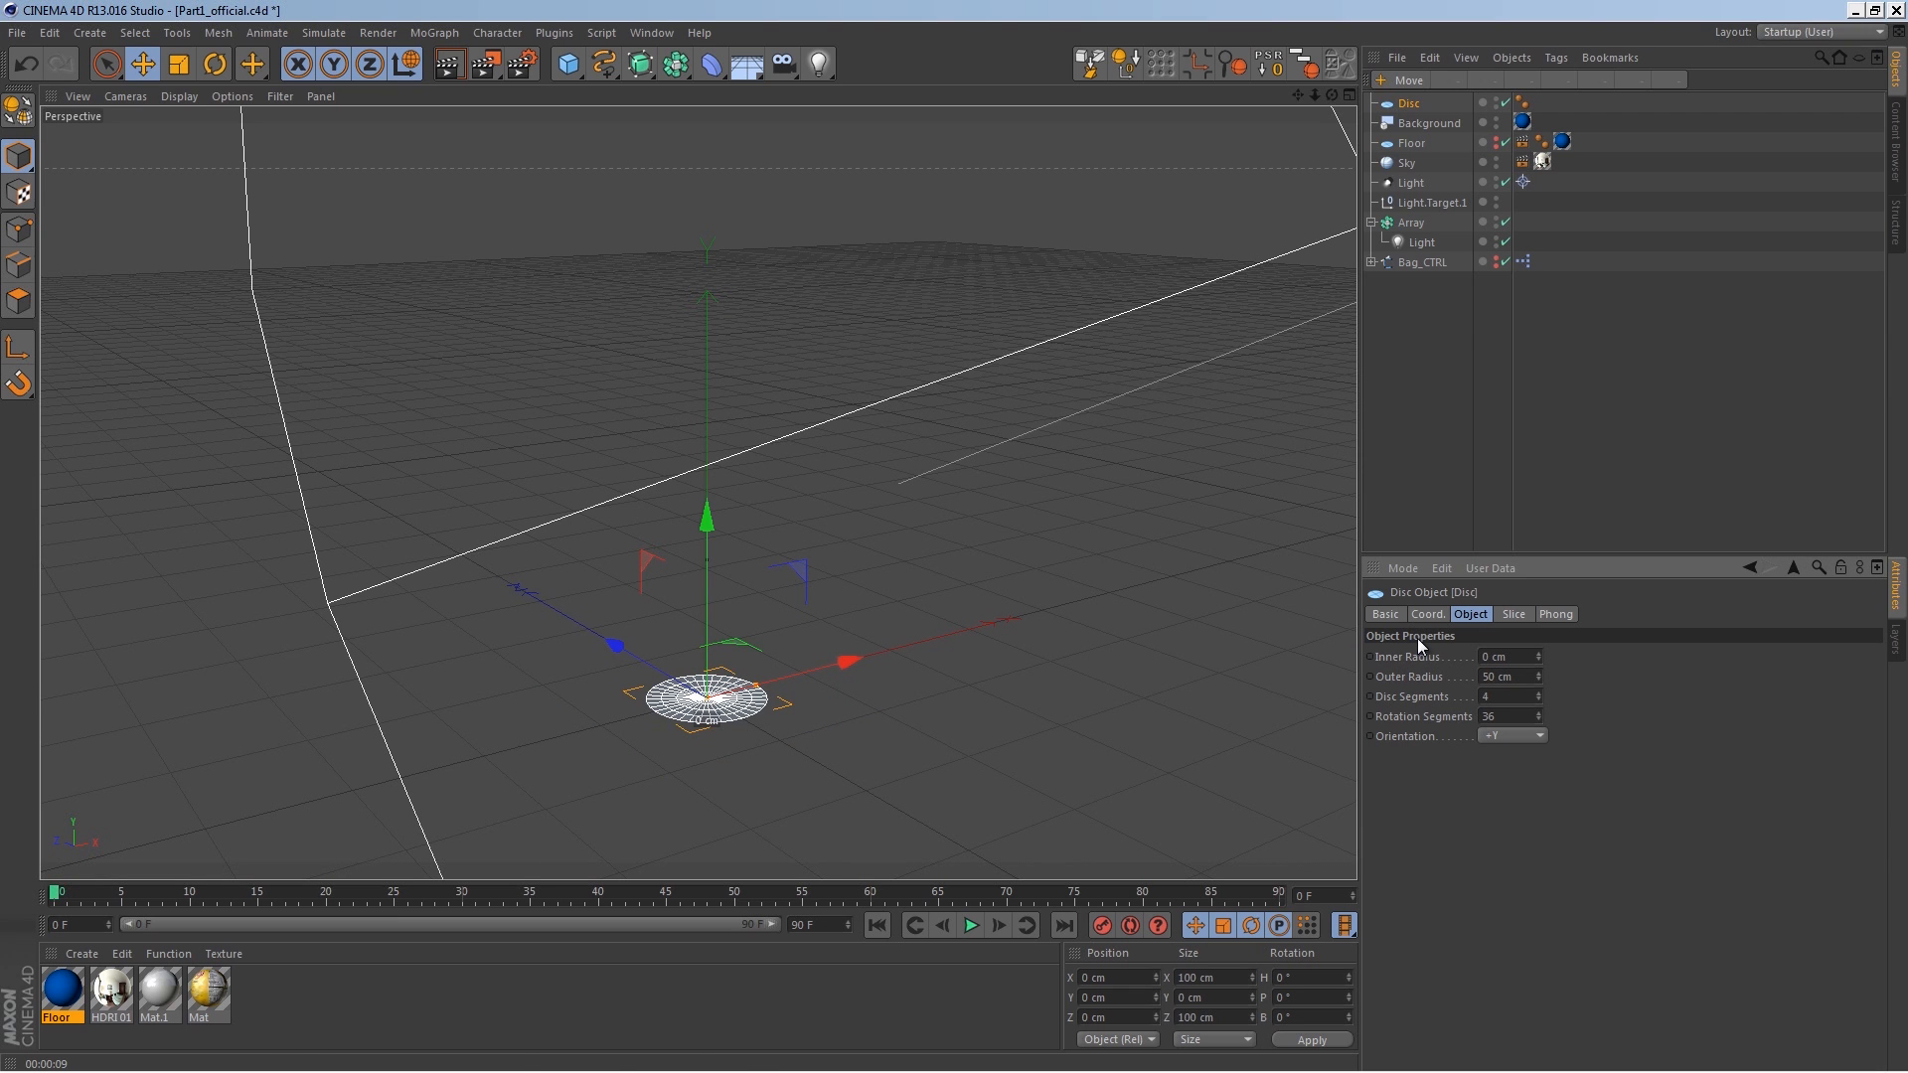
Step: Set the disc's disc segments to 3 and rotation segments to 8
scroll(872, 517, up, 5)
scroll(761, 737, up, 3)
alt+drag(810, 661, 793, 767)
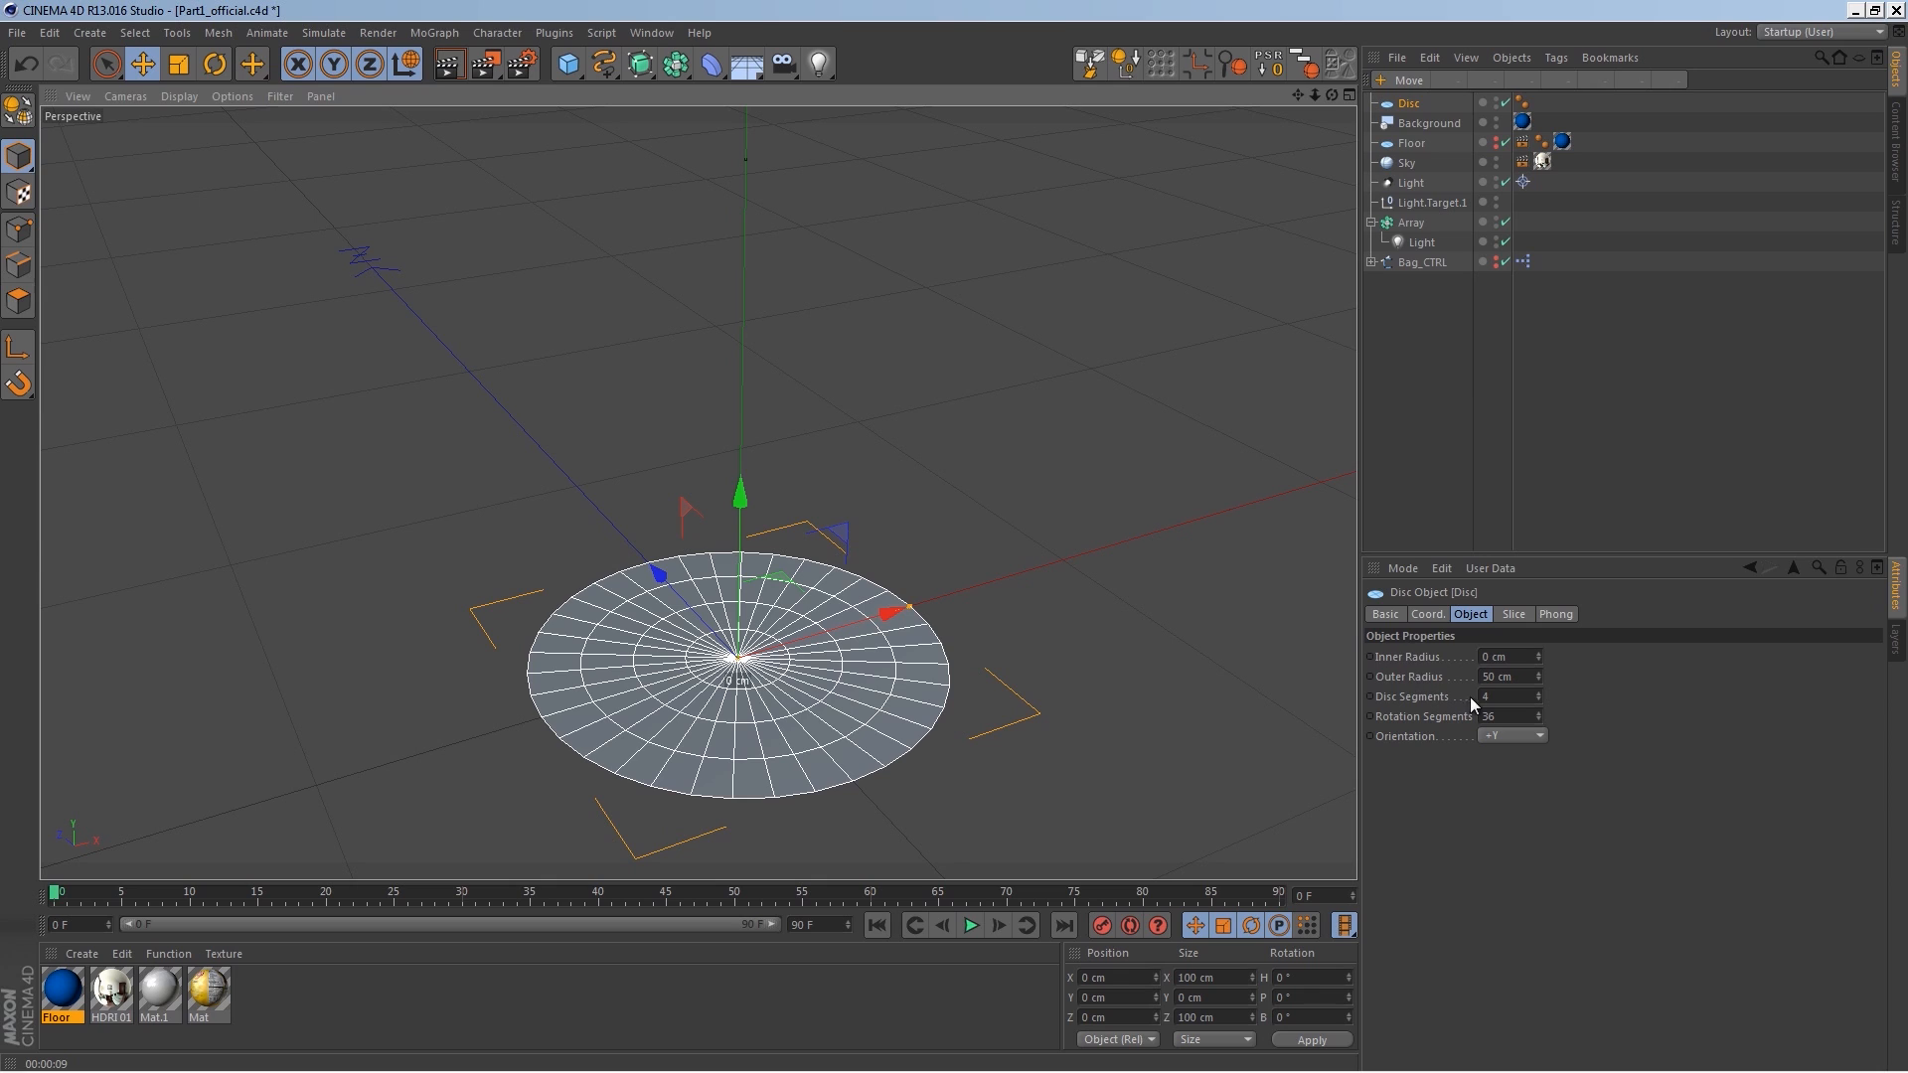
drag(1491, 697, 1476, 697)
text(3)
key(Return)
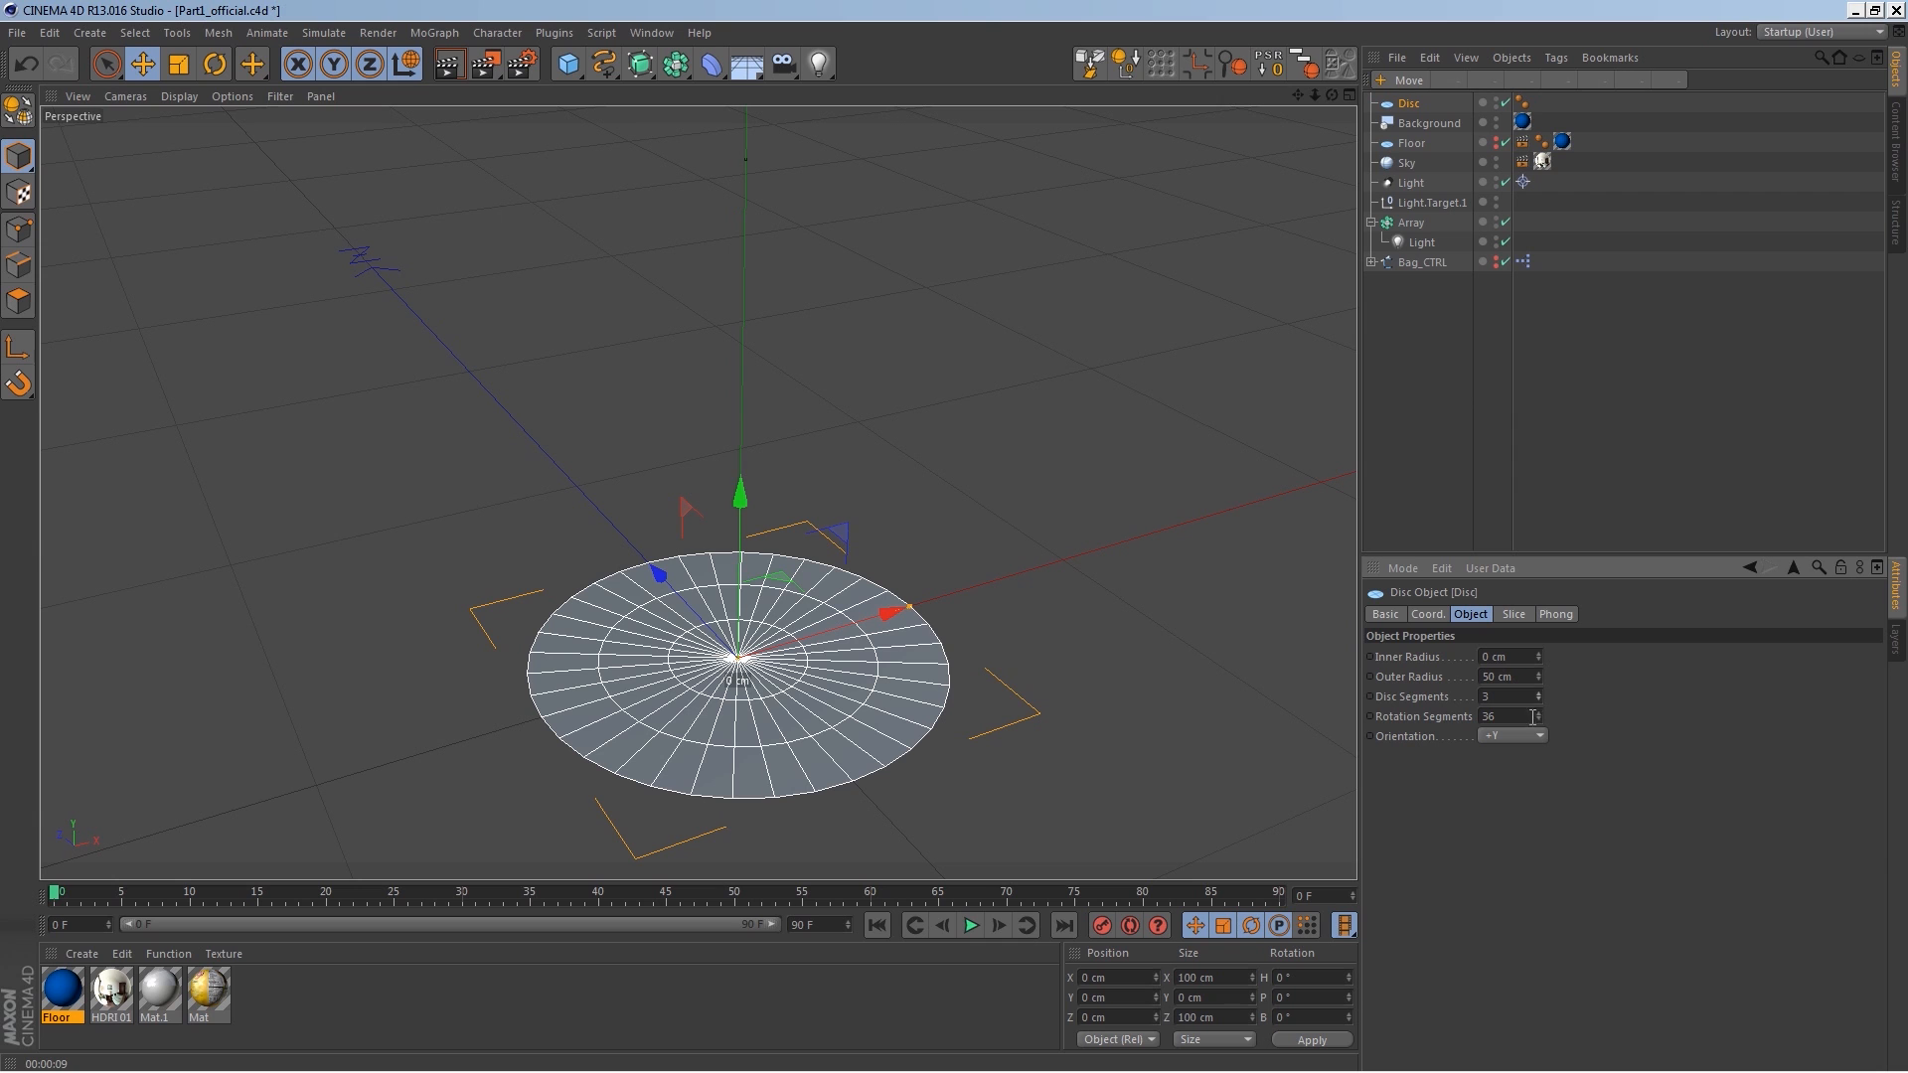
drag(1540, 715, 1540, 743)
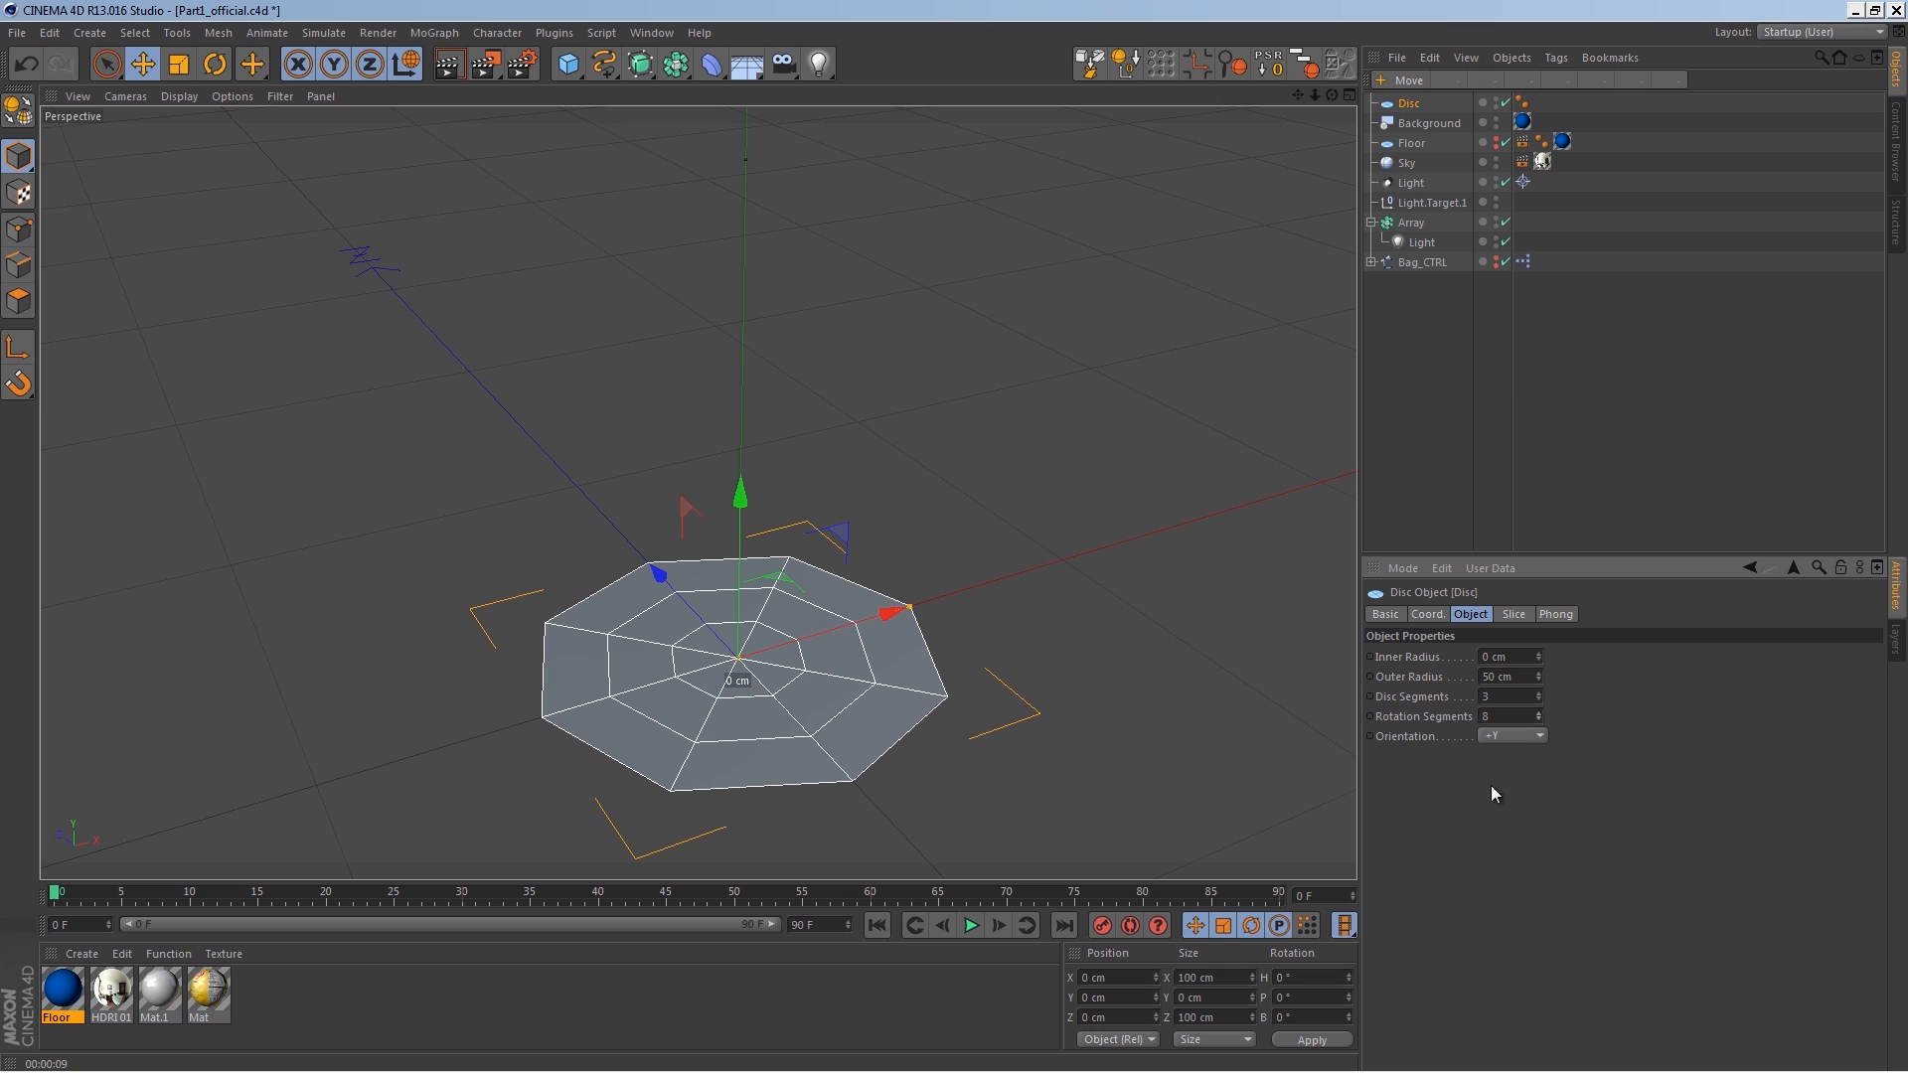
Step: Create a new material and name it PC
alt+drag(928, 601, 810, 698)
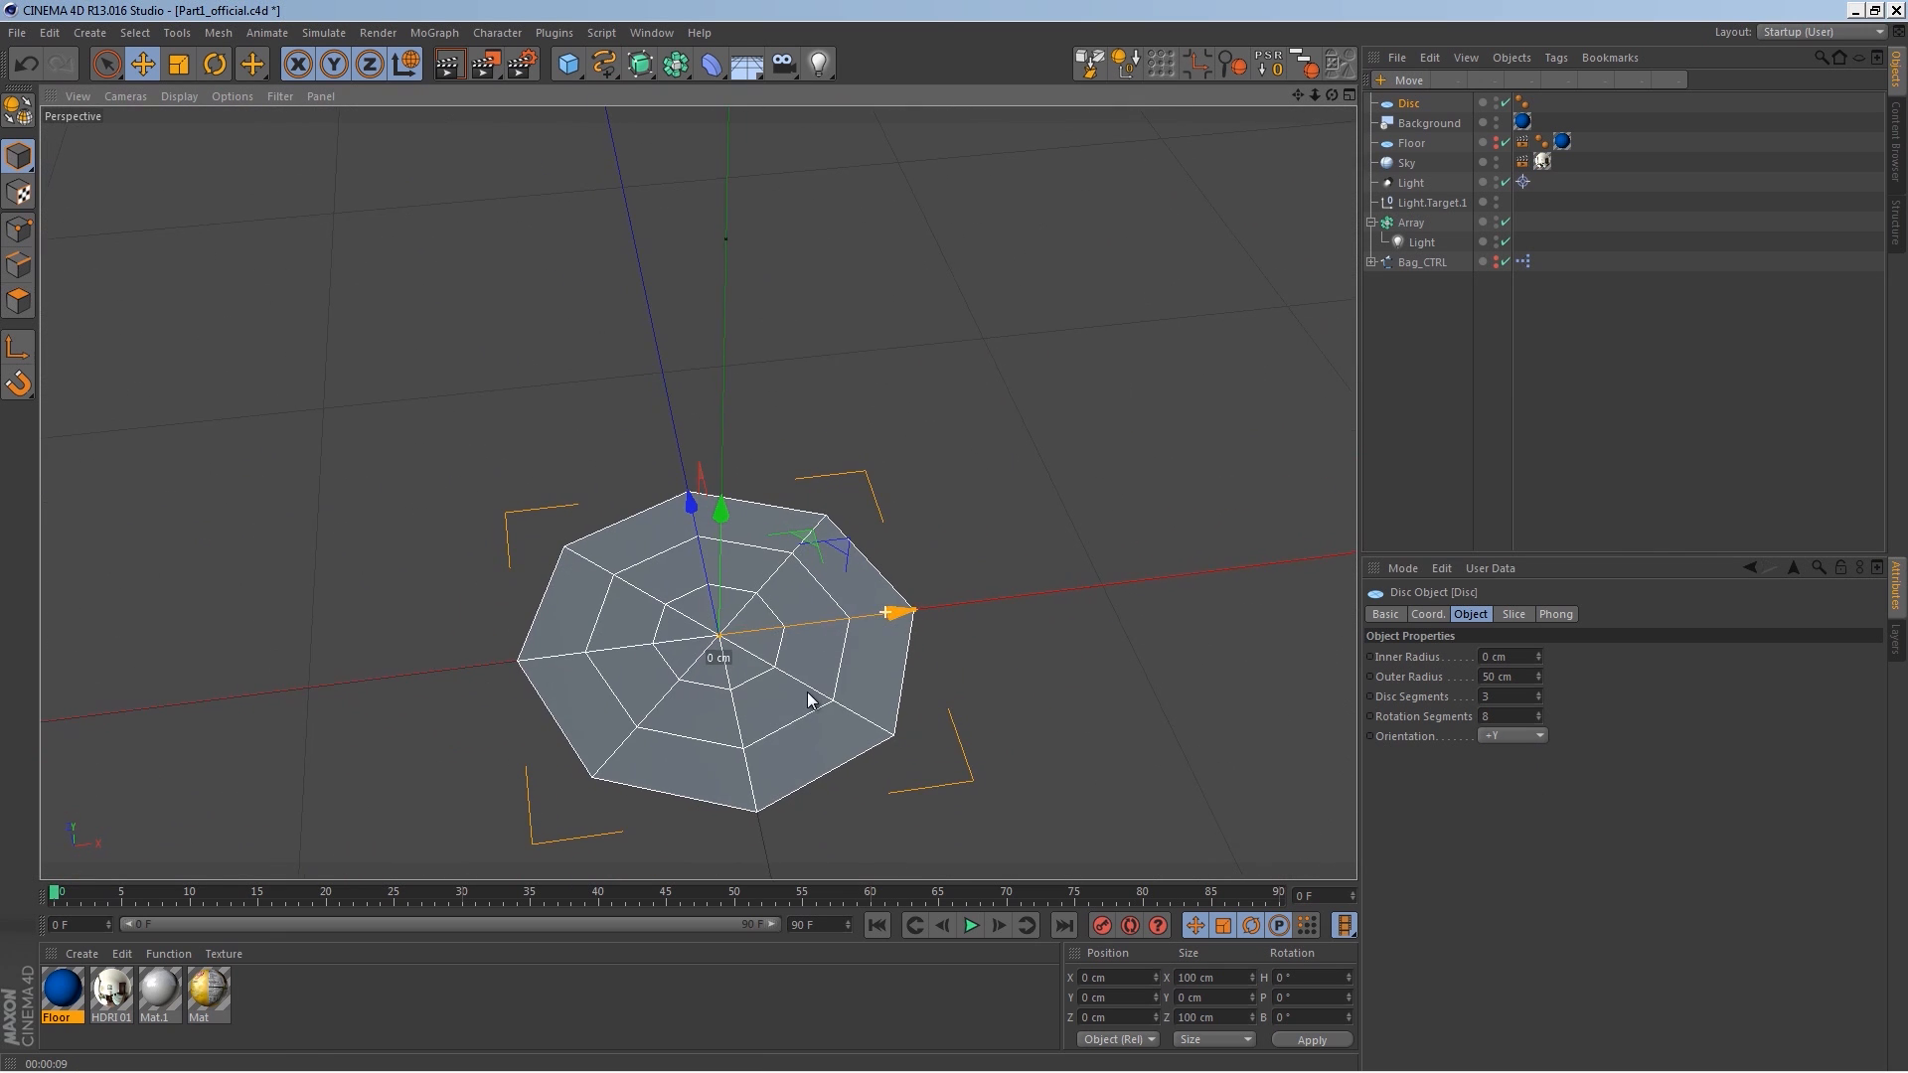
alt+drag(835, 596, 822, 559)
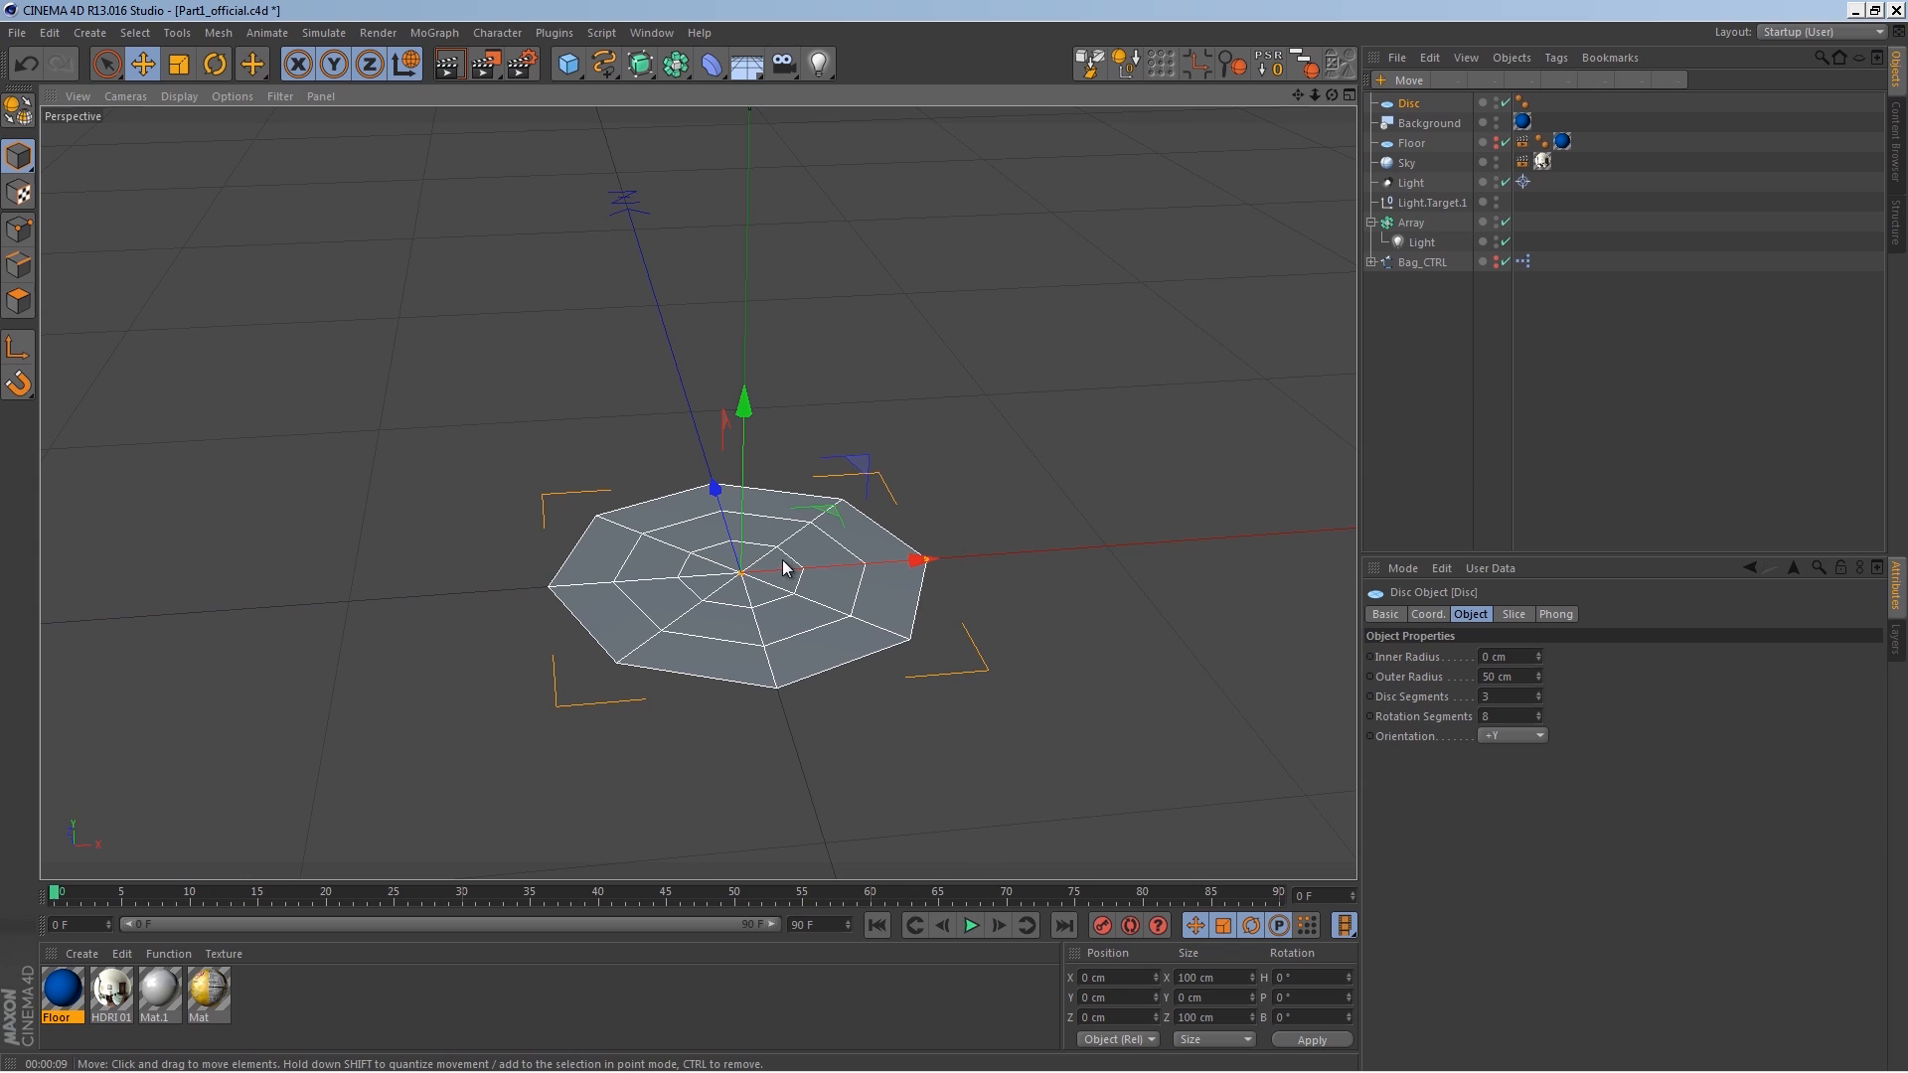
double_click(301, 994)
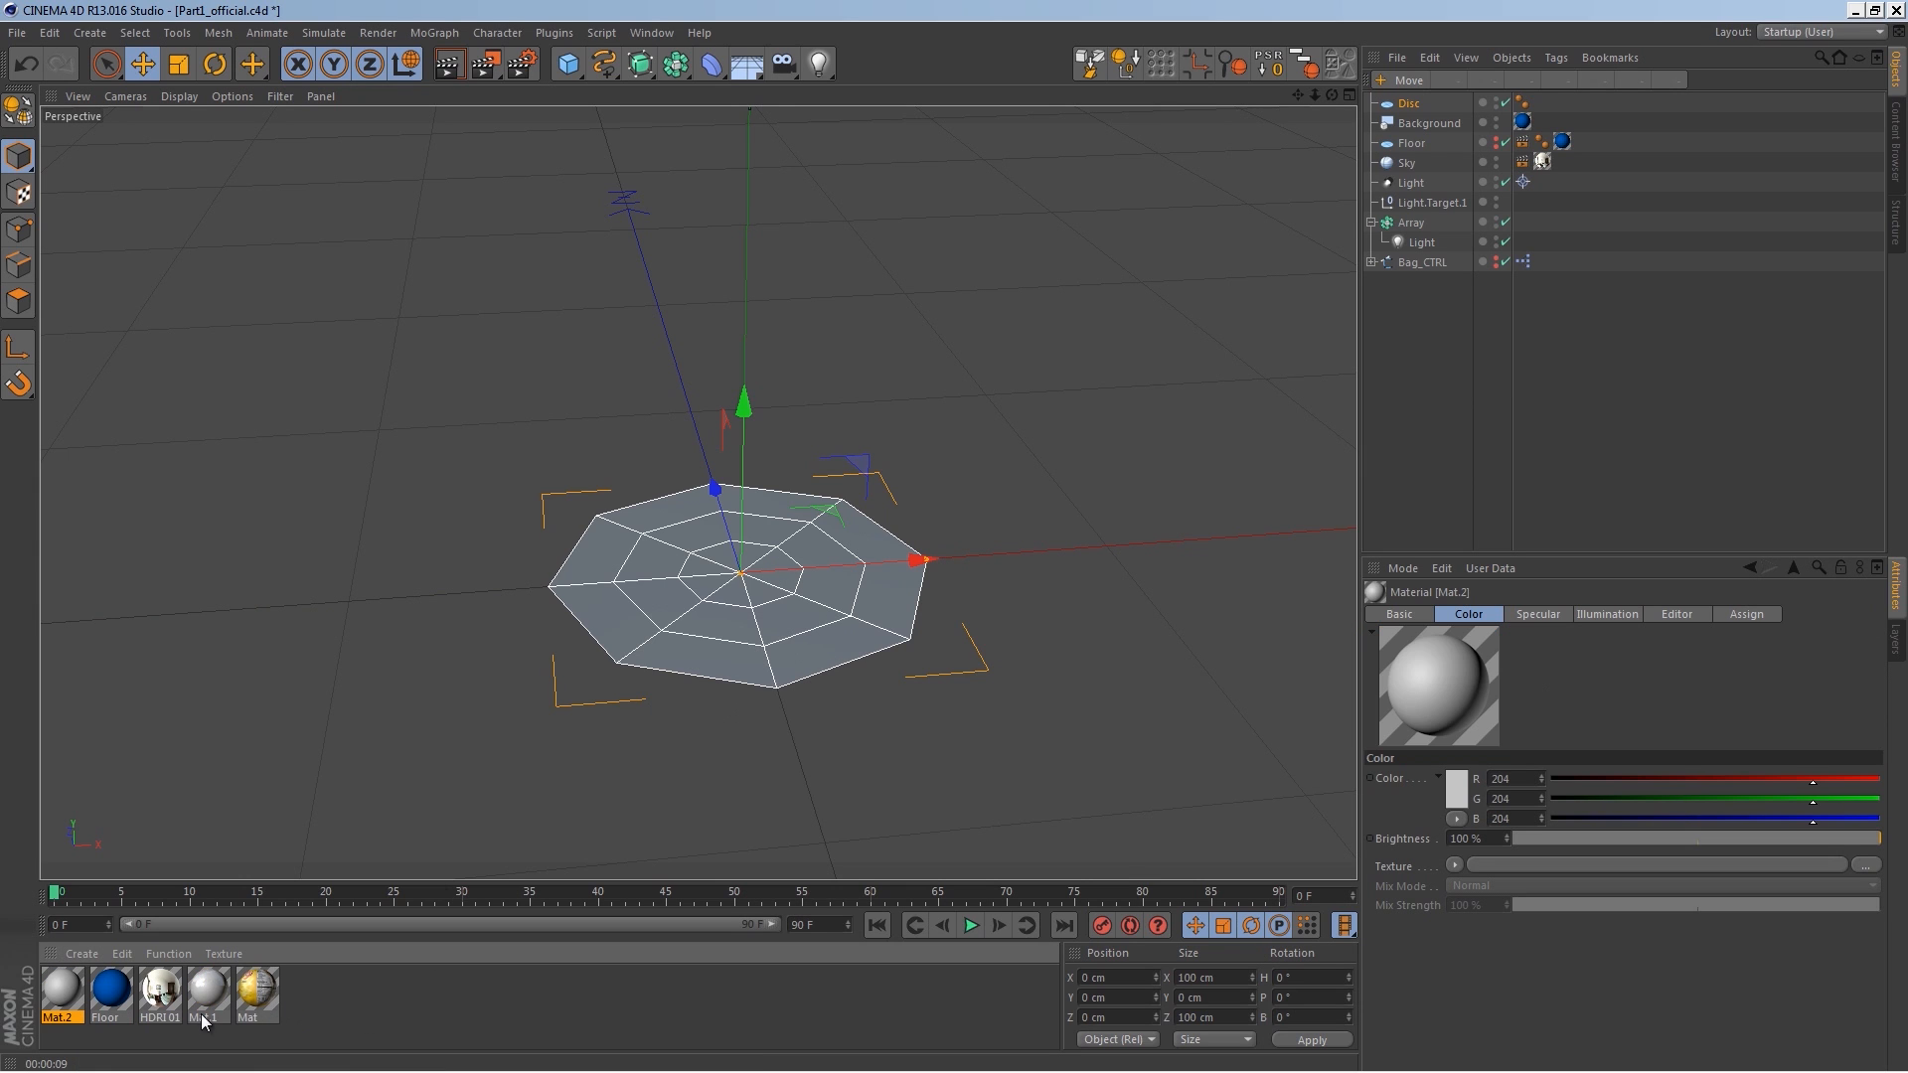
double_click(68, 1019)
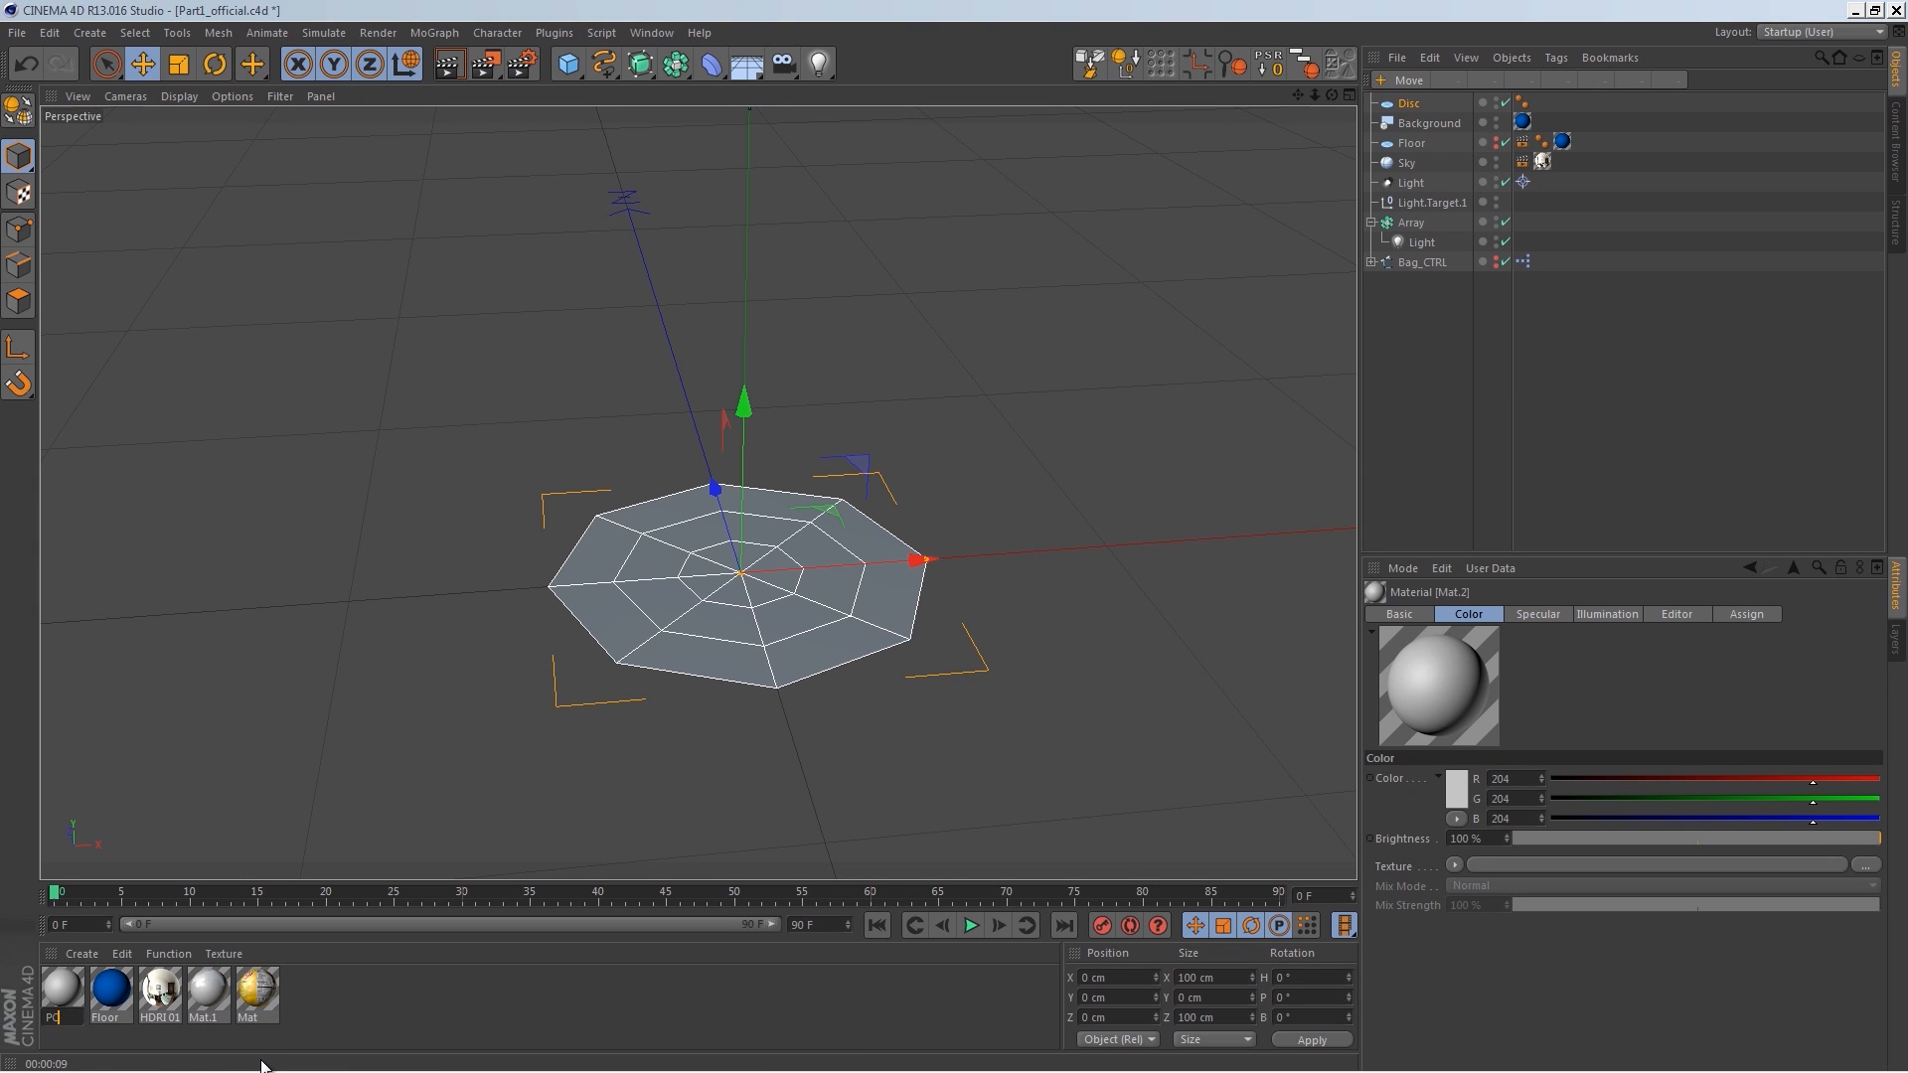
text(PC)
key(Return)
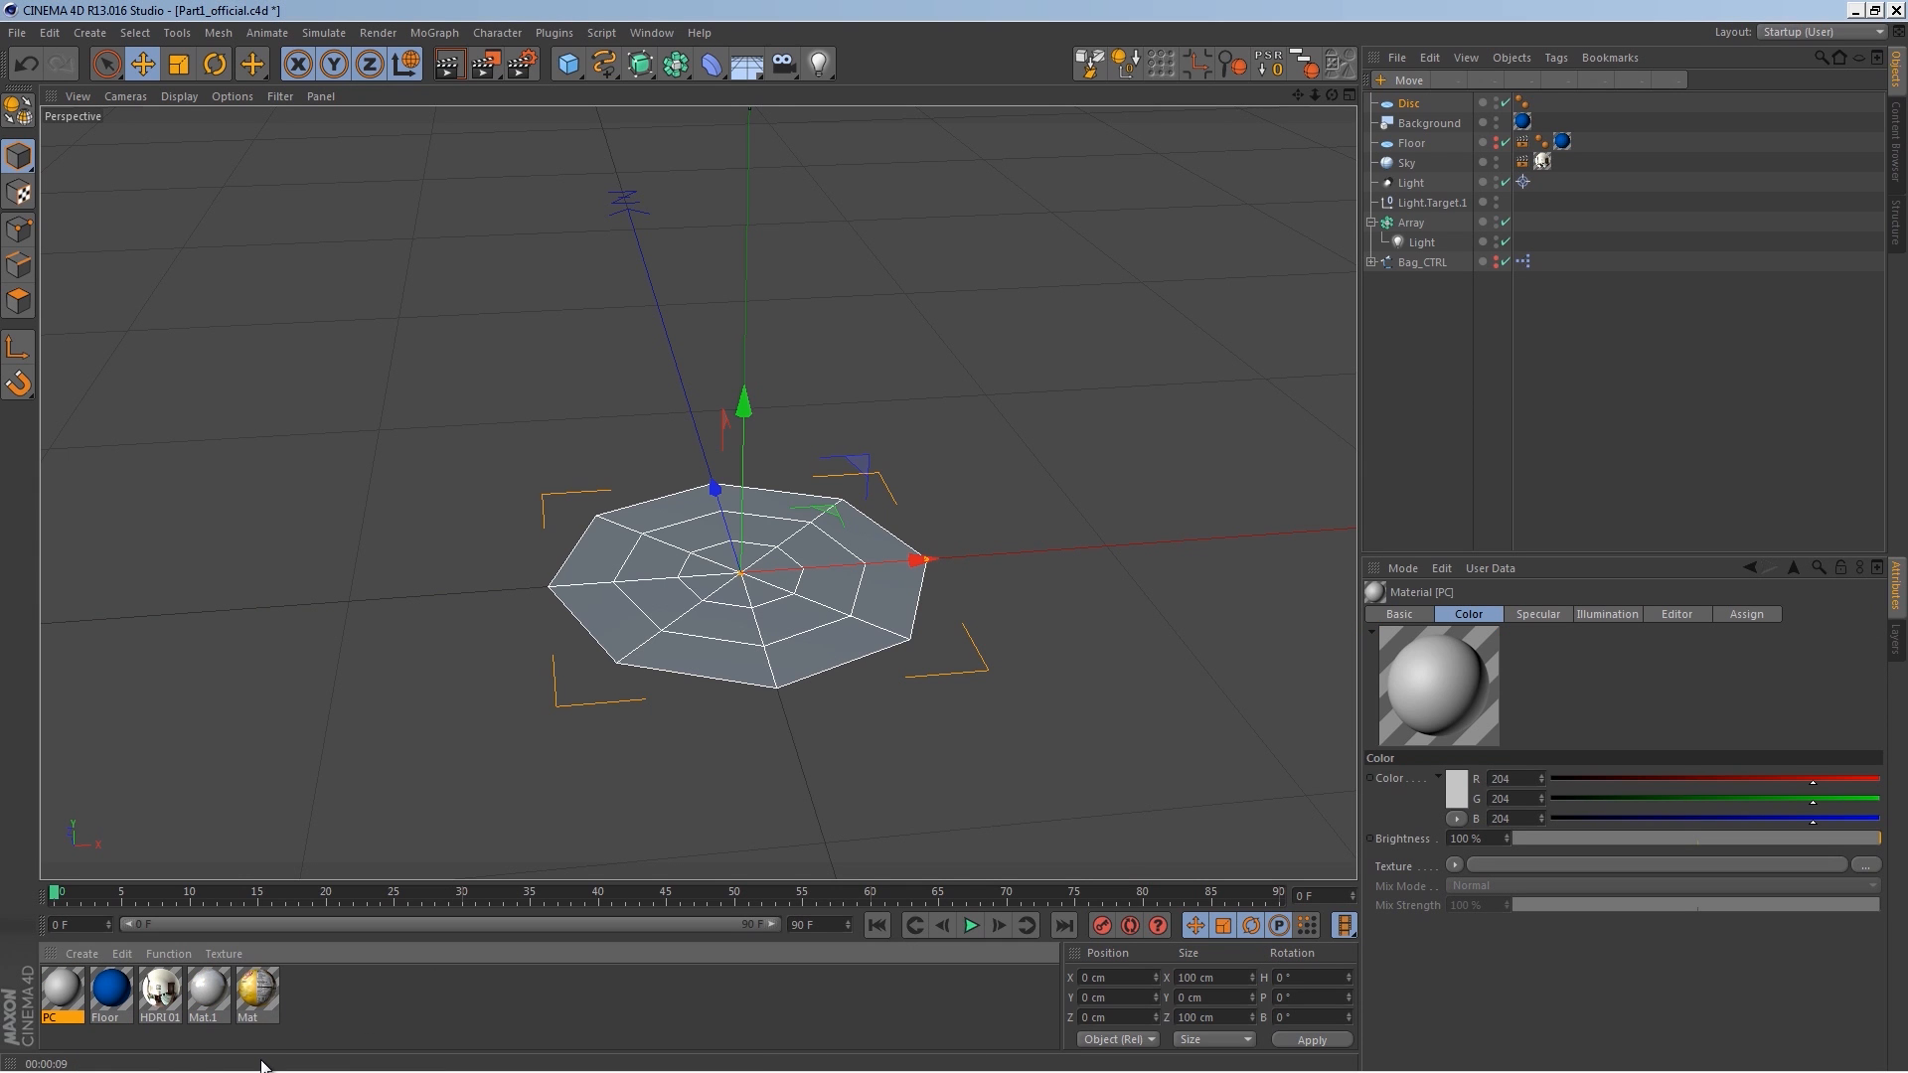
Step: Load Chip Texture_COLOR as the color texture of the PC material
double_click(59, 992)
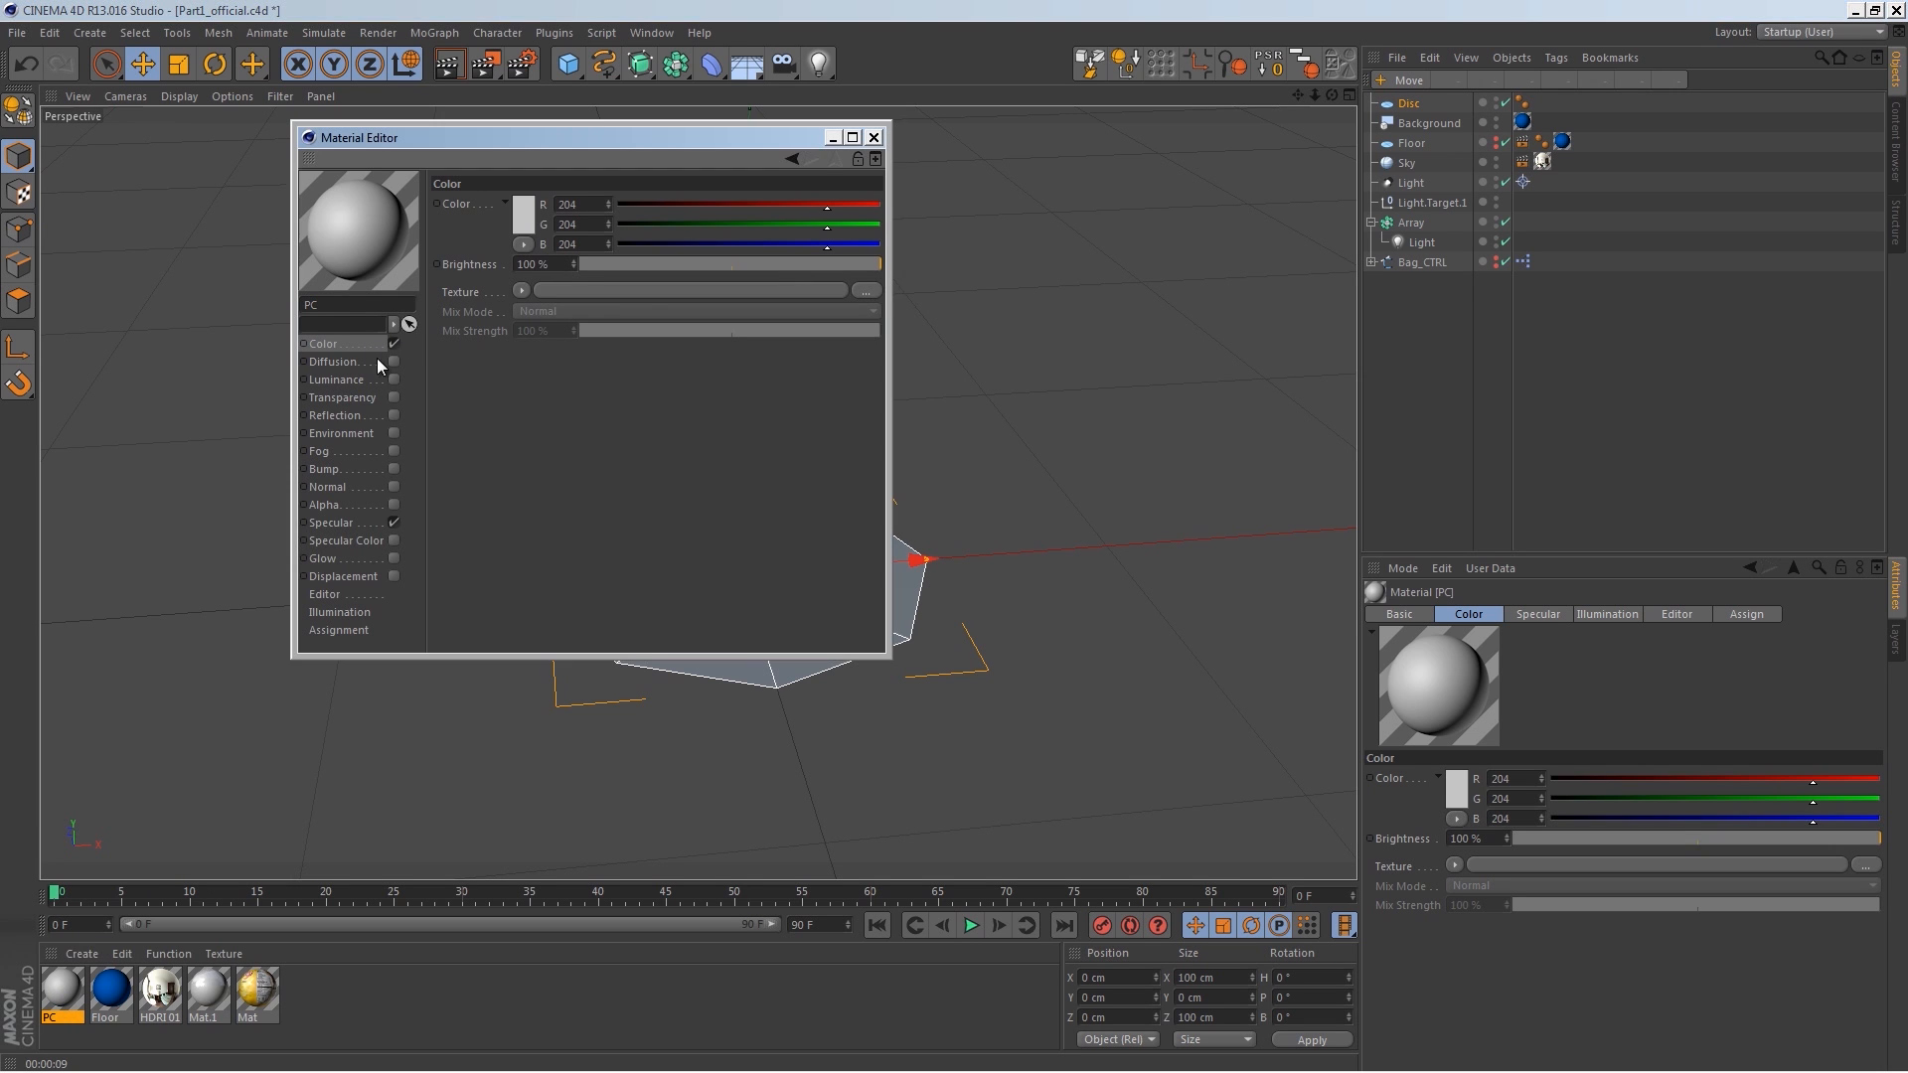
click(520, 290)
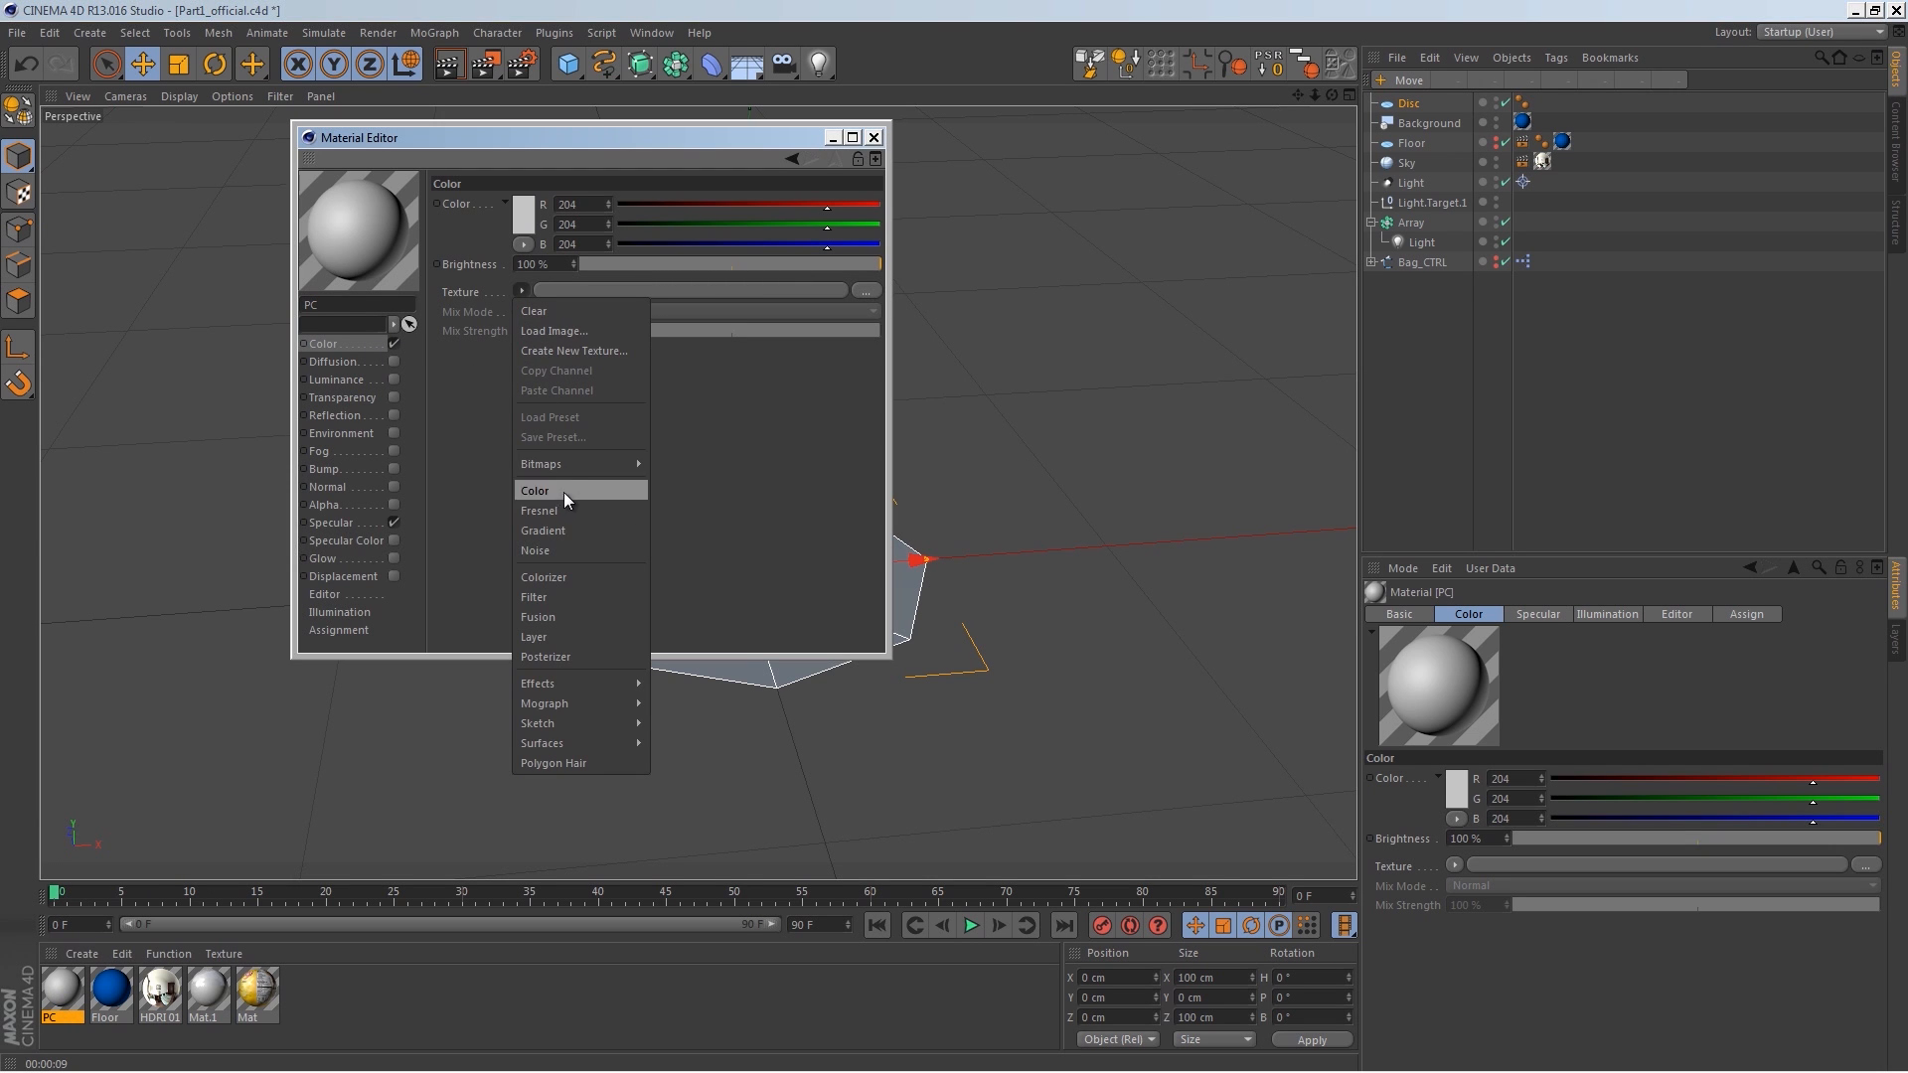
click(580, 333)
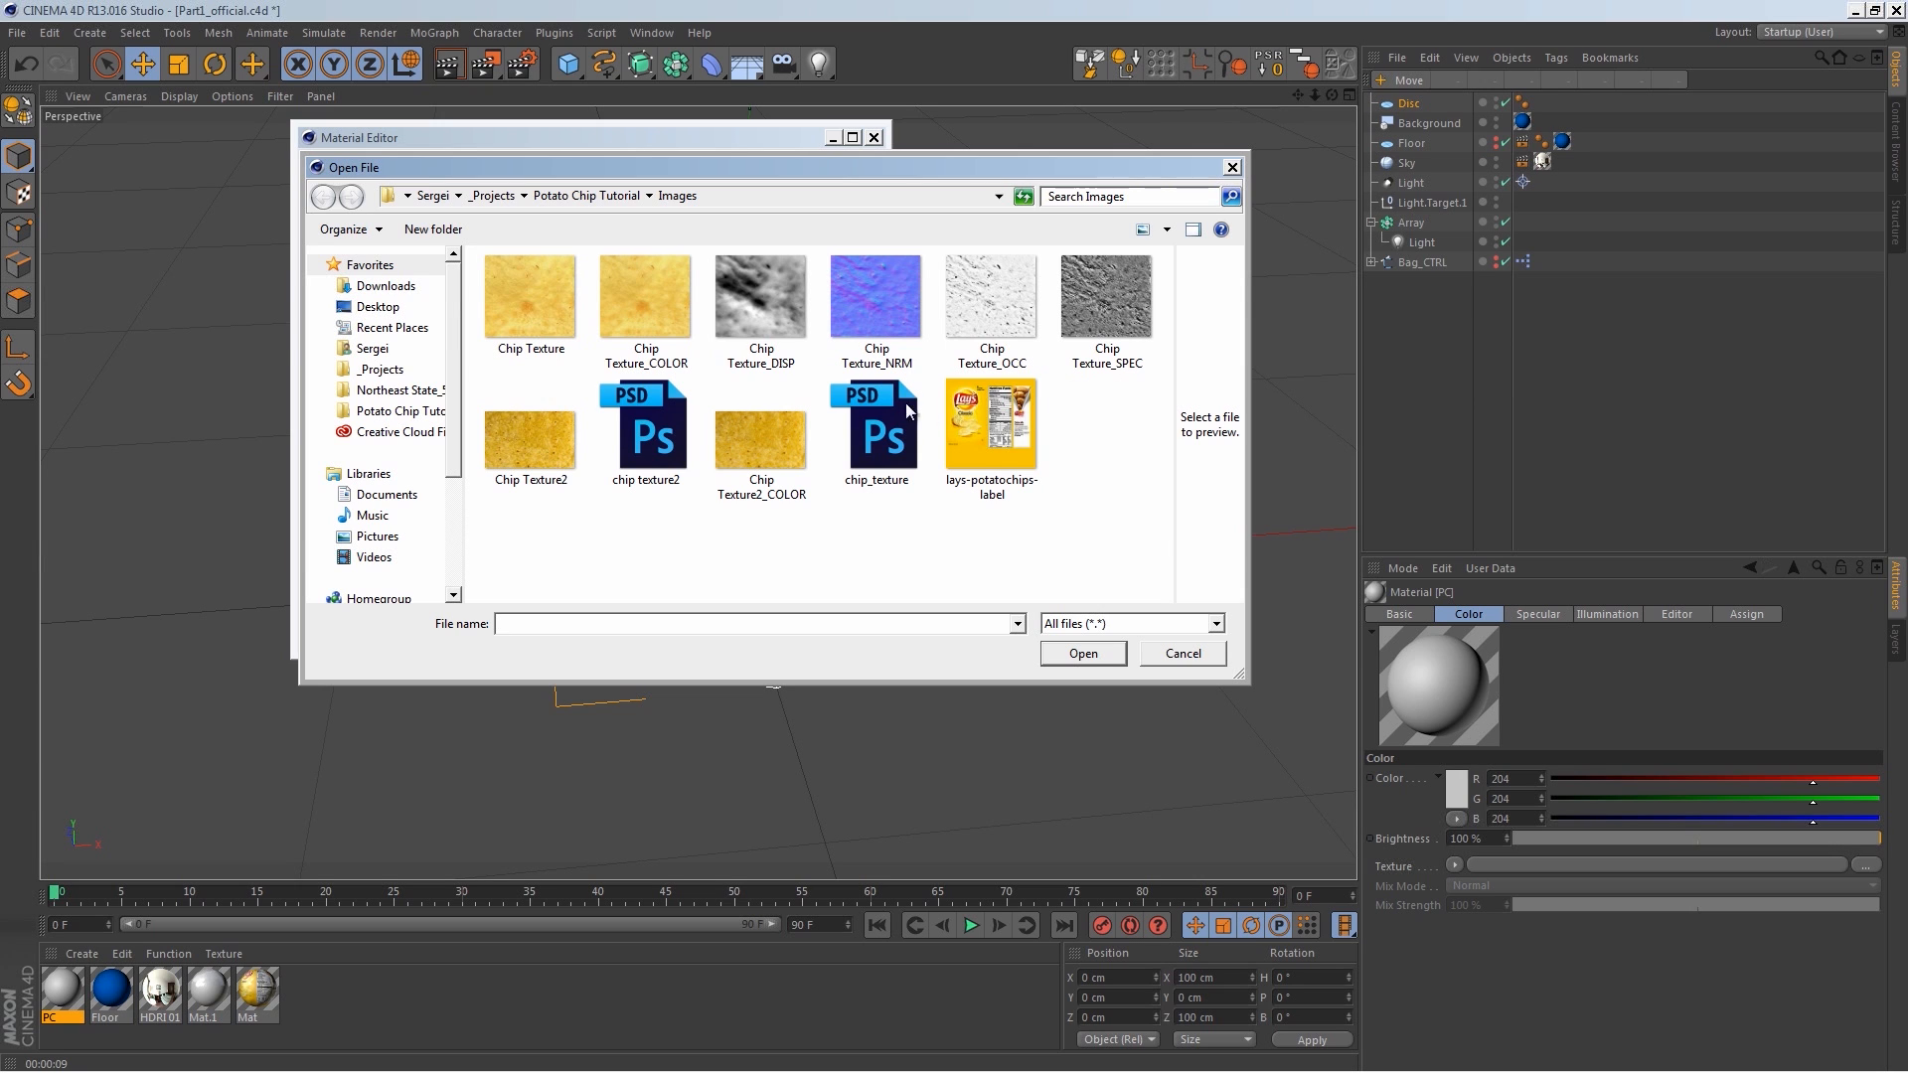
double_click(646, 308)
click(971, 615)
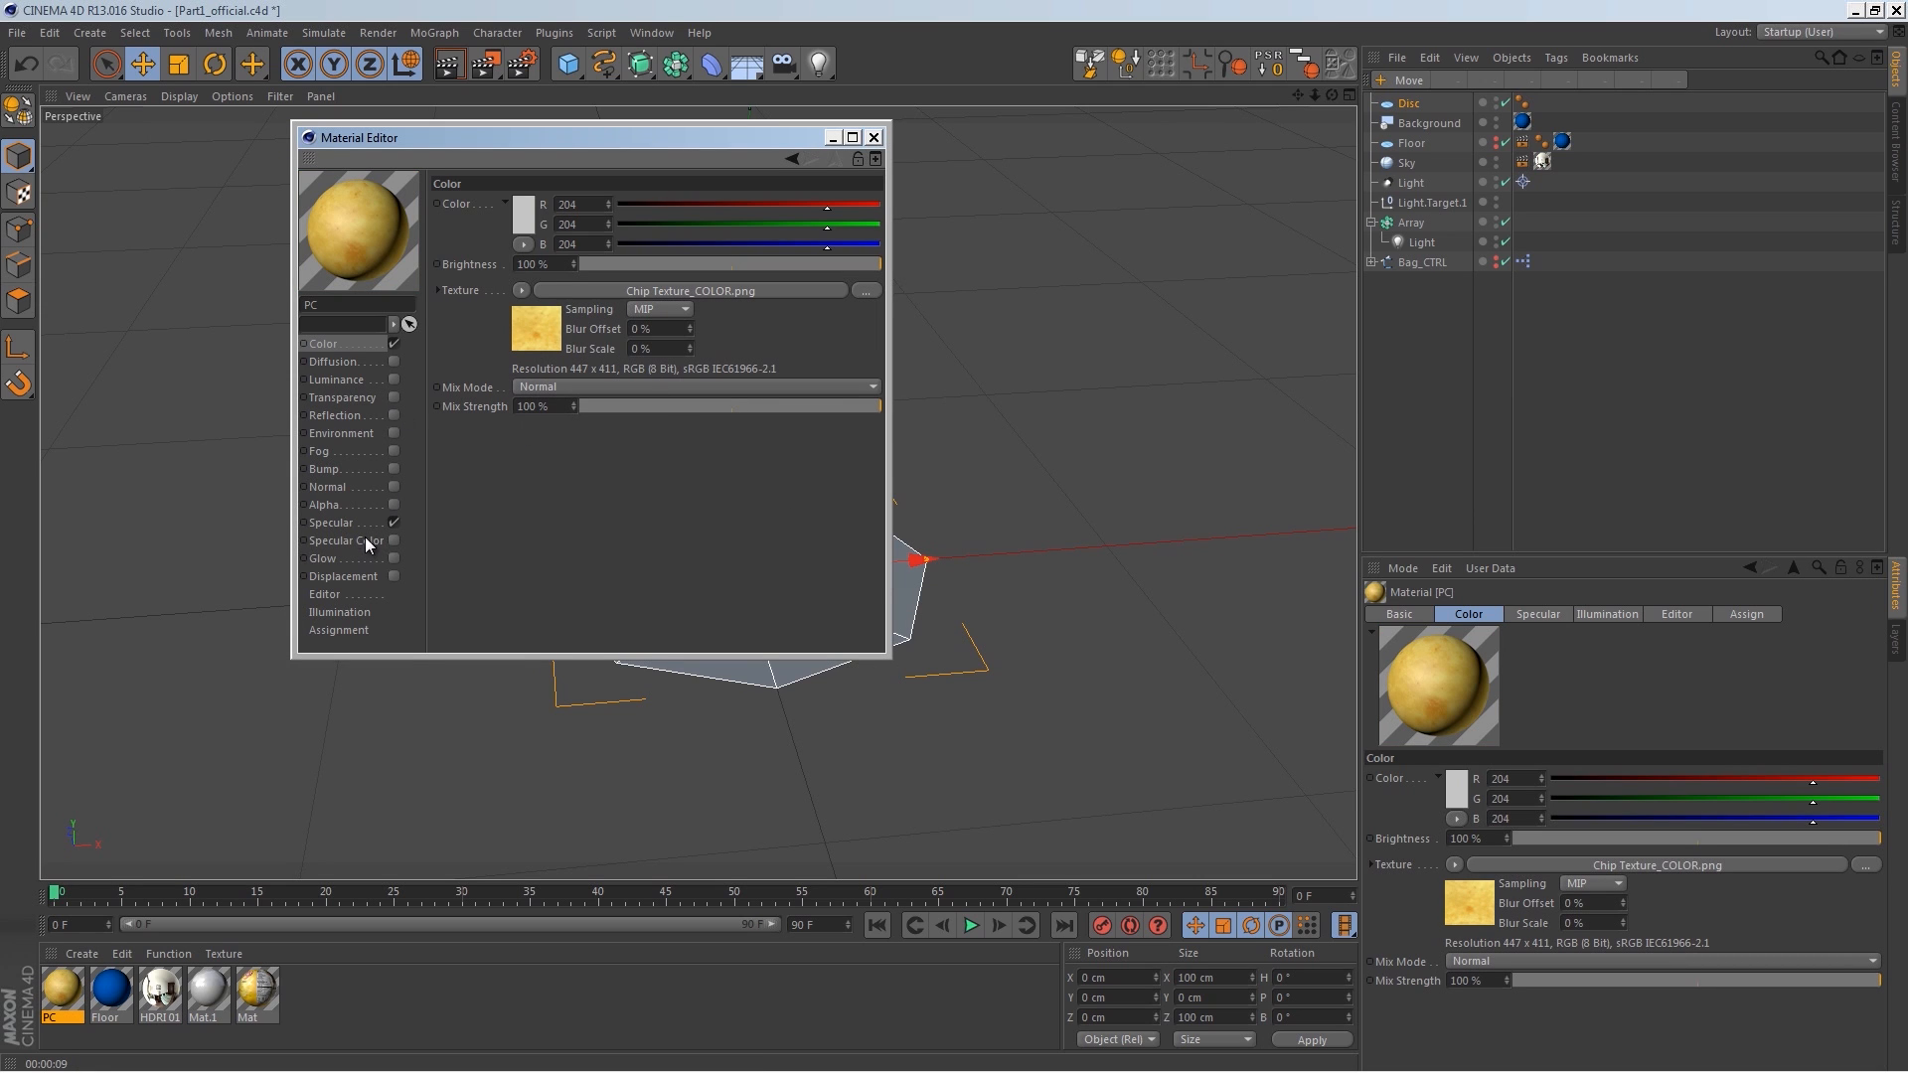
Step: Enable the PC material's Normal channel and load Chip Texture_NRM as its texture, copying it to the project
click(359, 487)
click(394, 487)
click(544, 322)
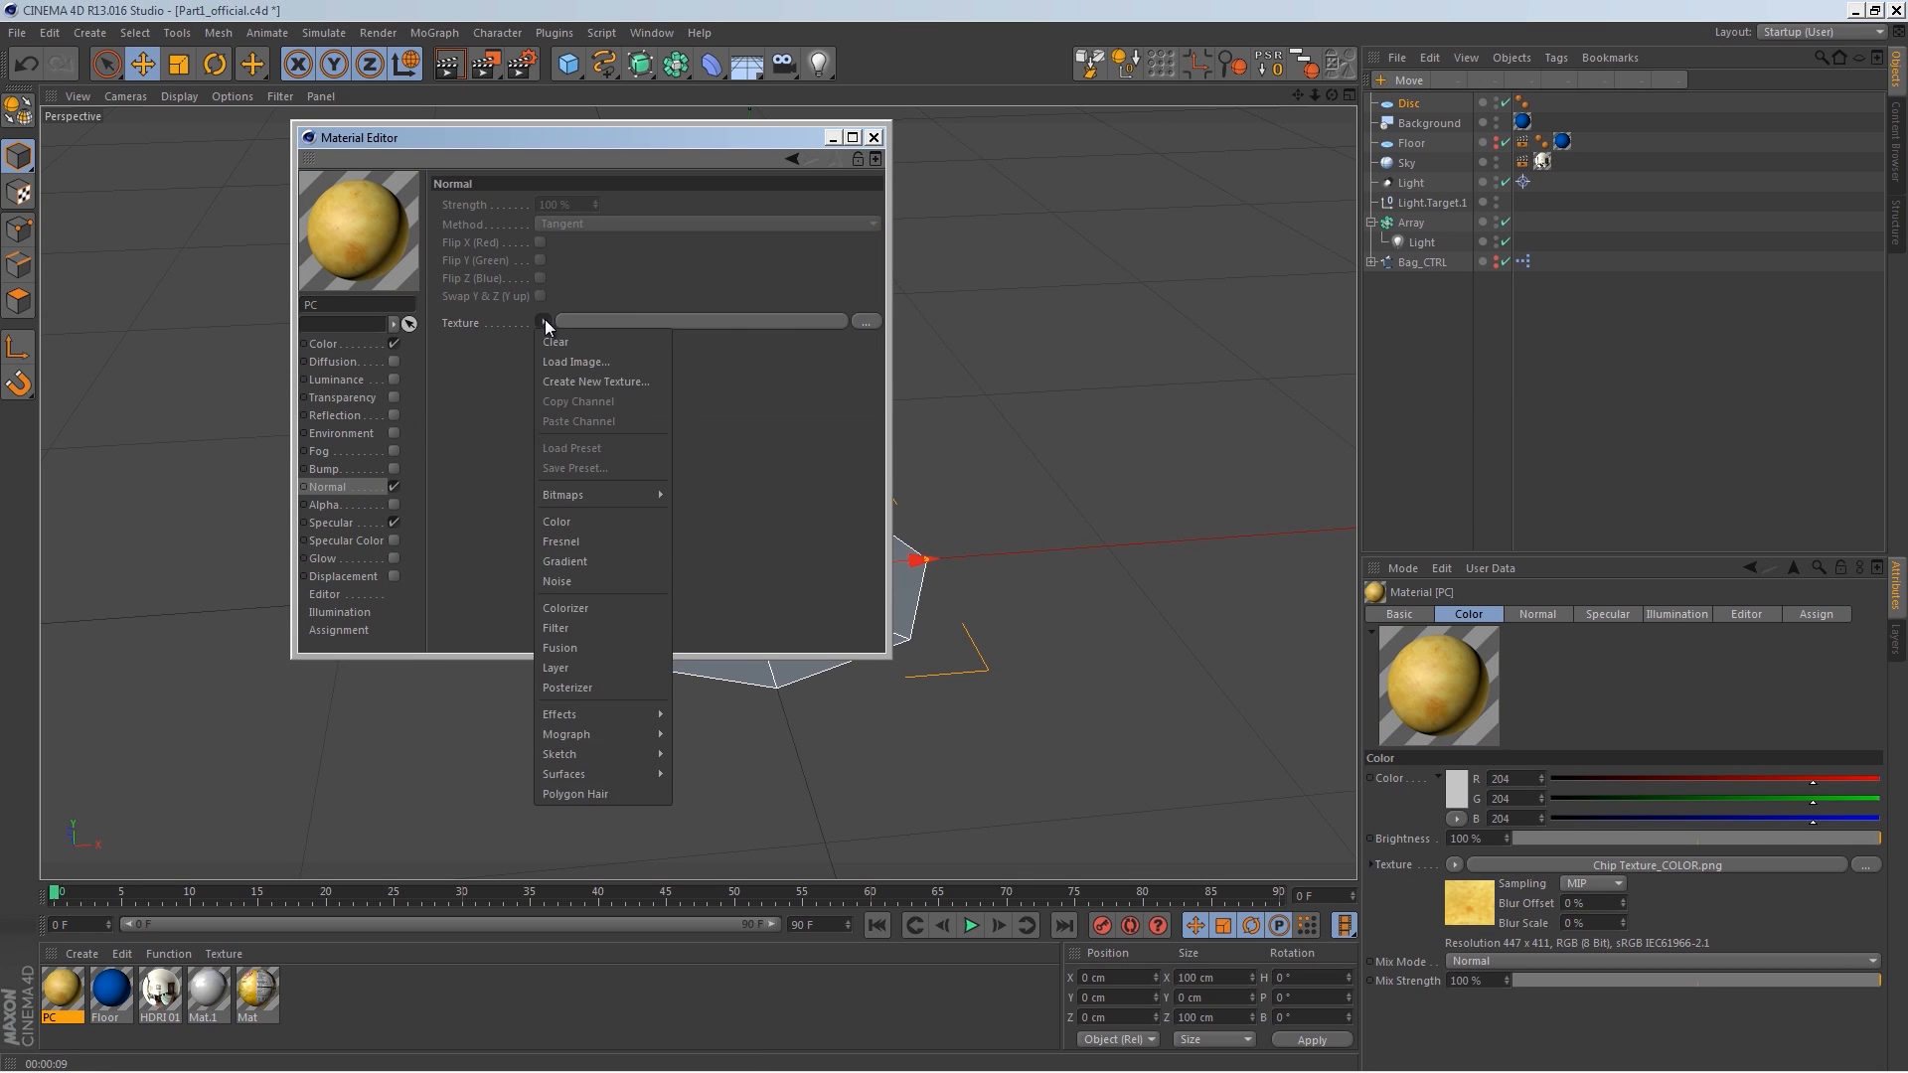
click(592, 360)
click(888, 332)
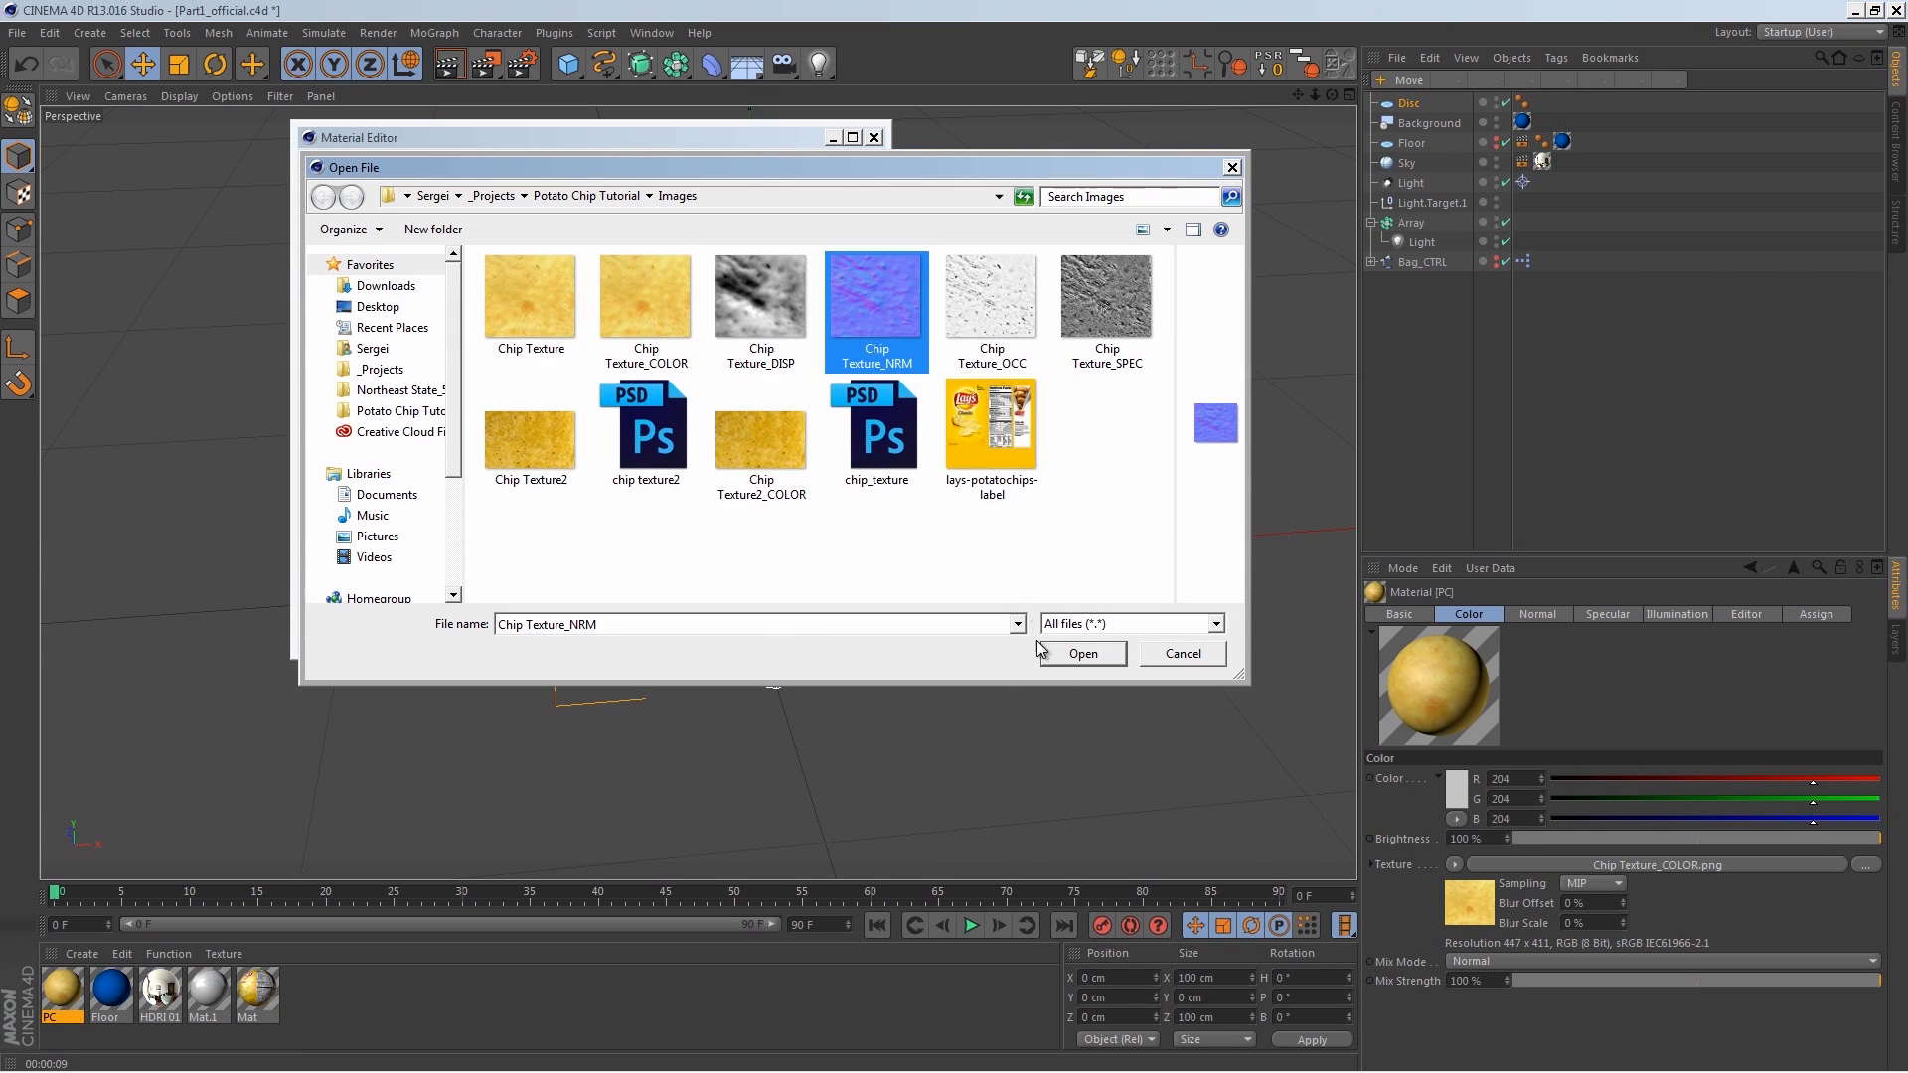
click(1083, 653)
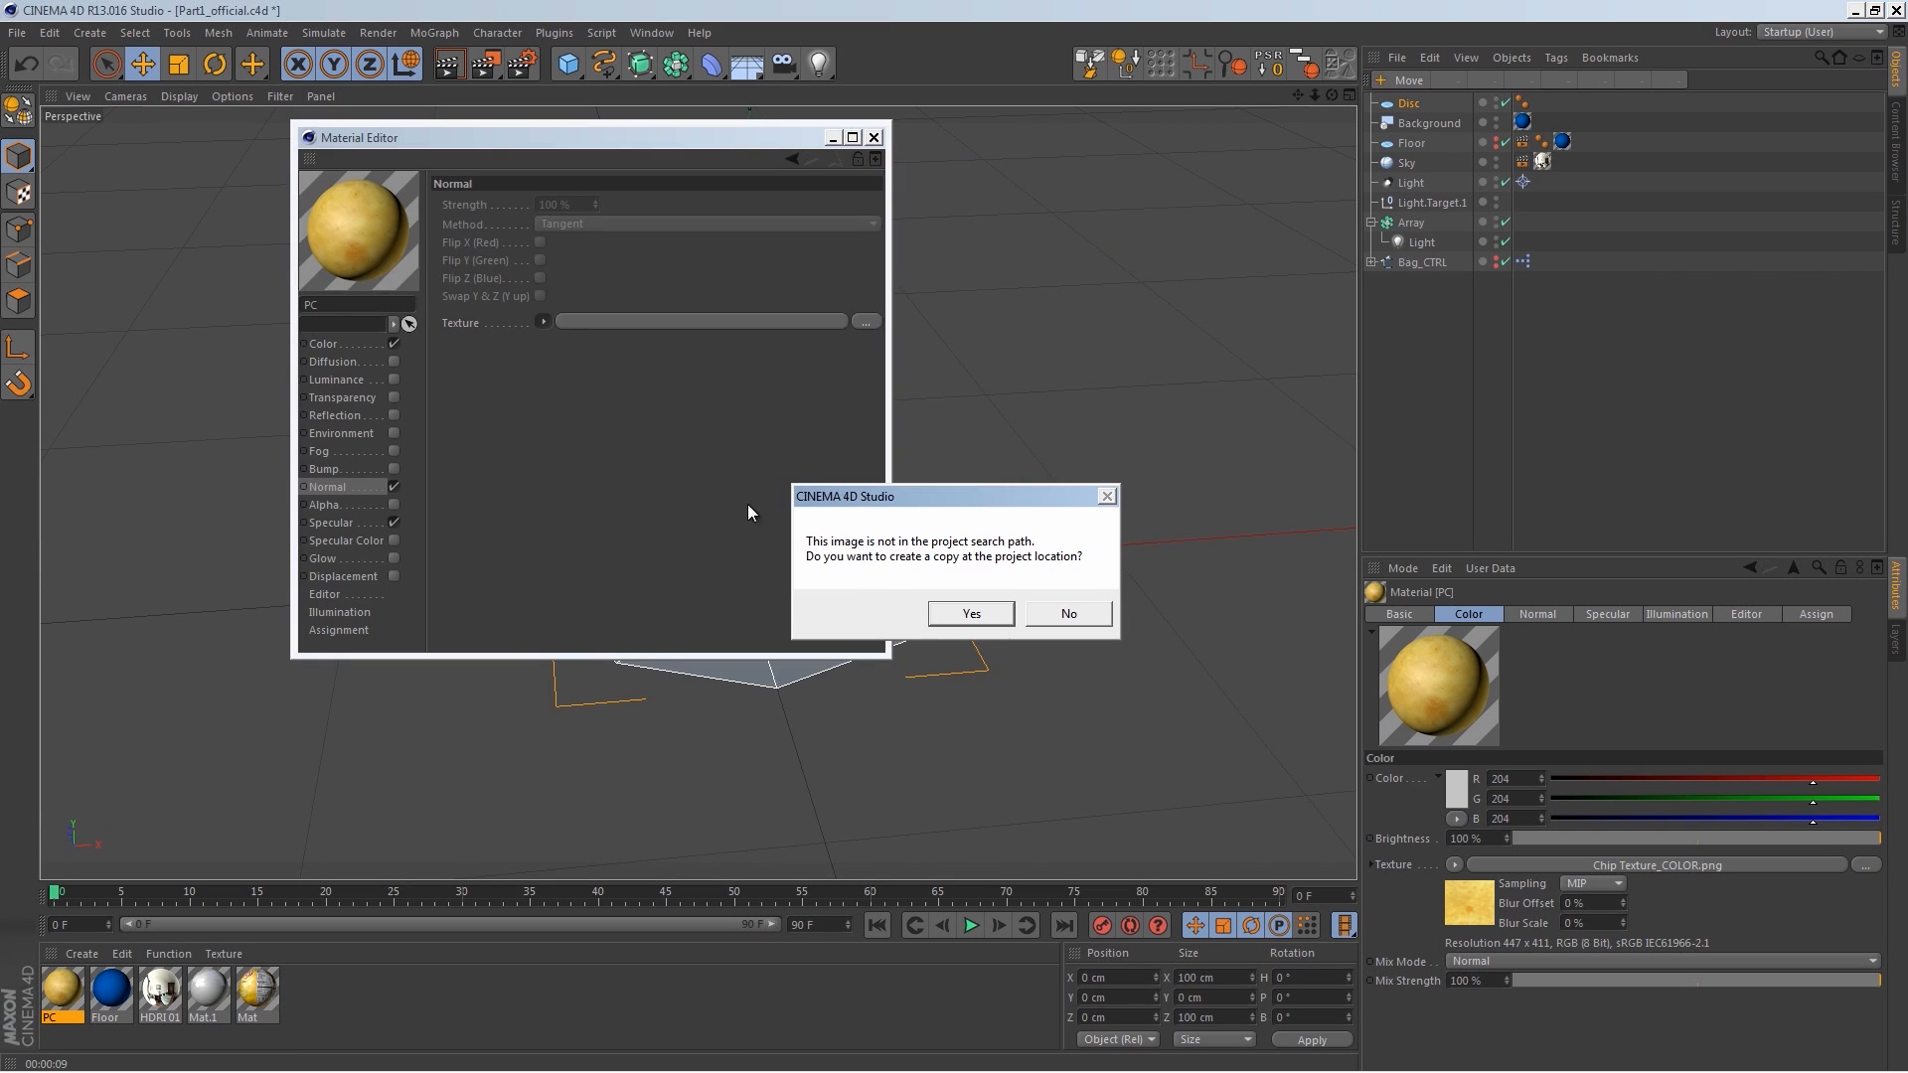
click(944, 618)
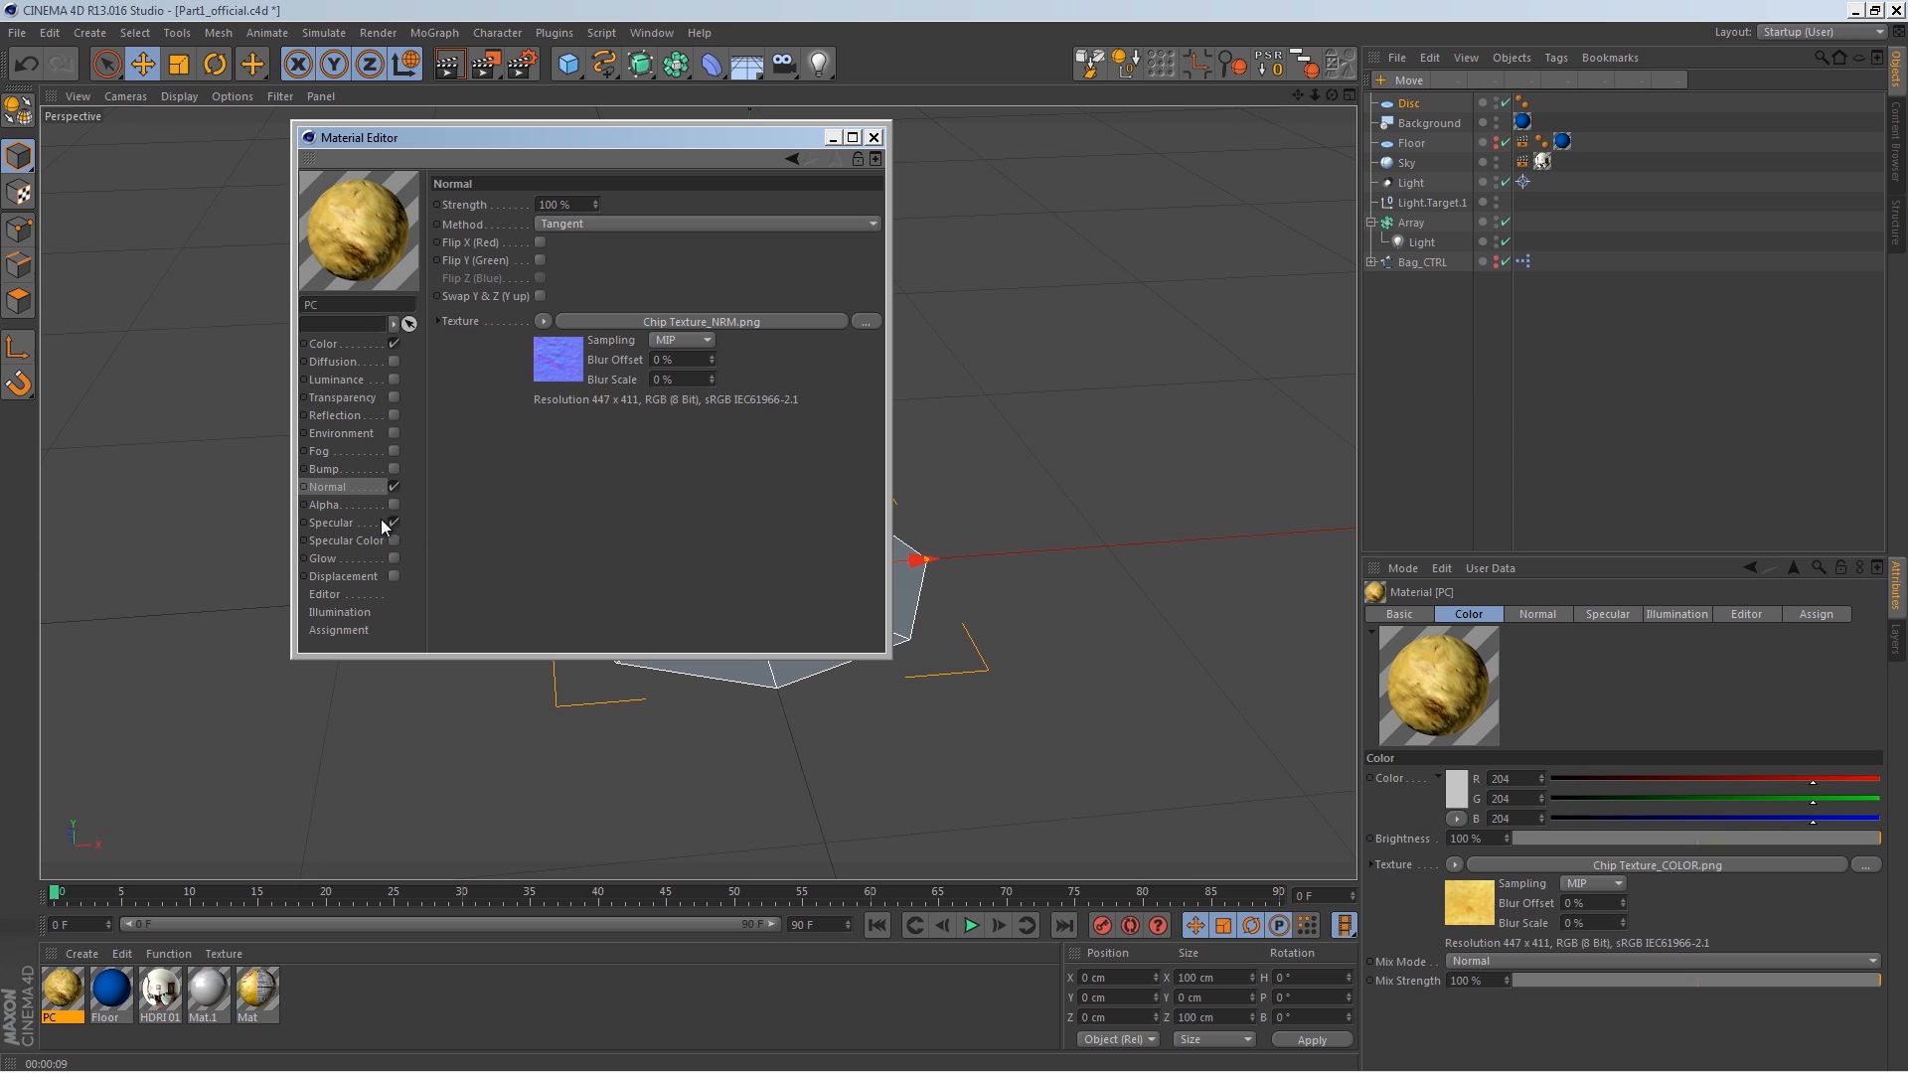
Step: Enable the PC material's Specular Color channel and load Chip Texture_SPEC as its texture
click(393, 540)
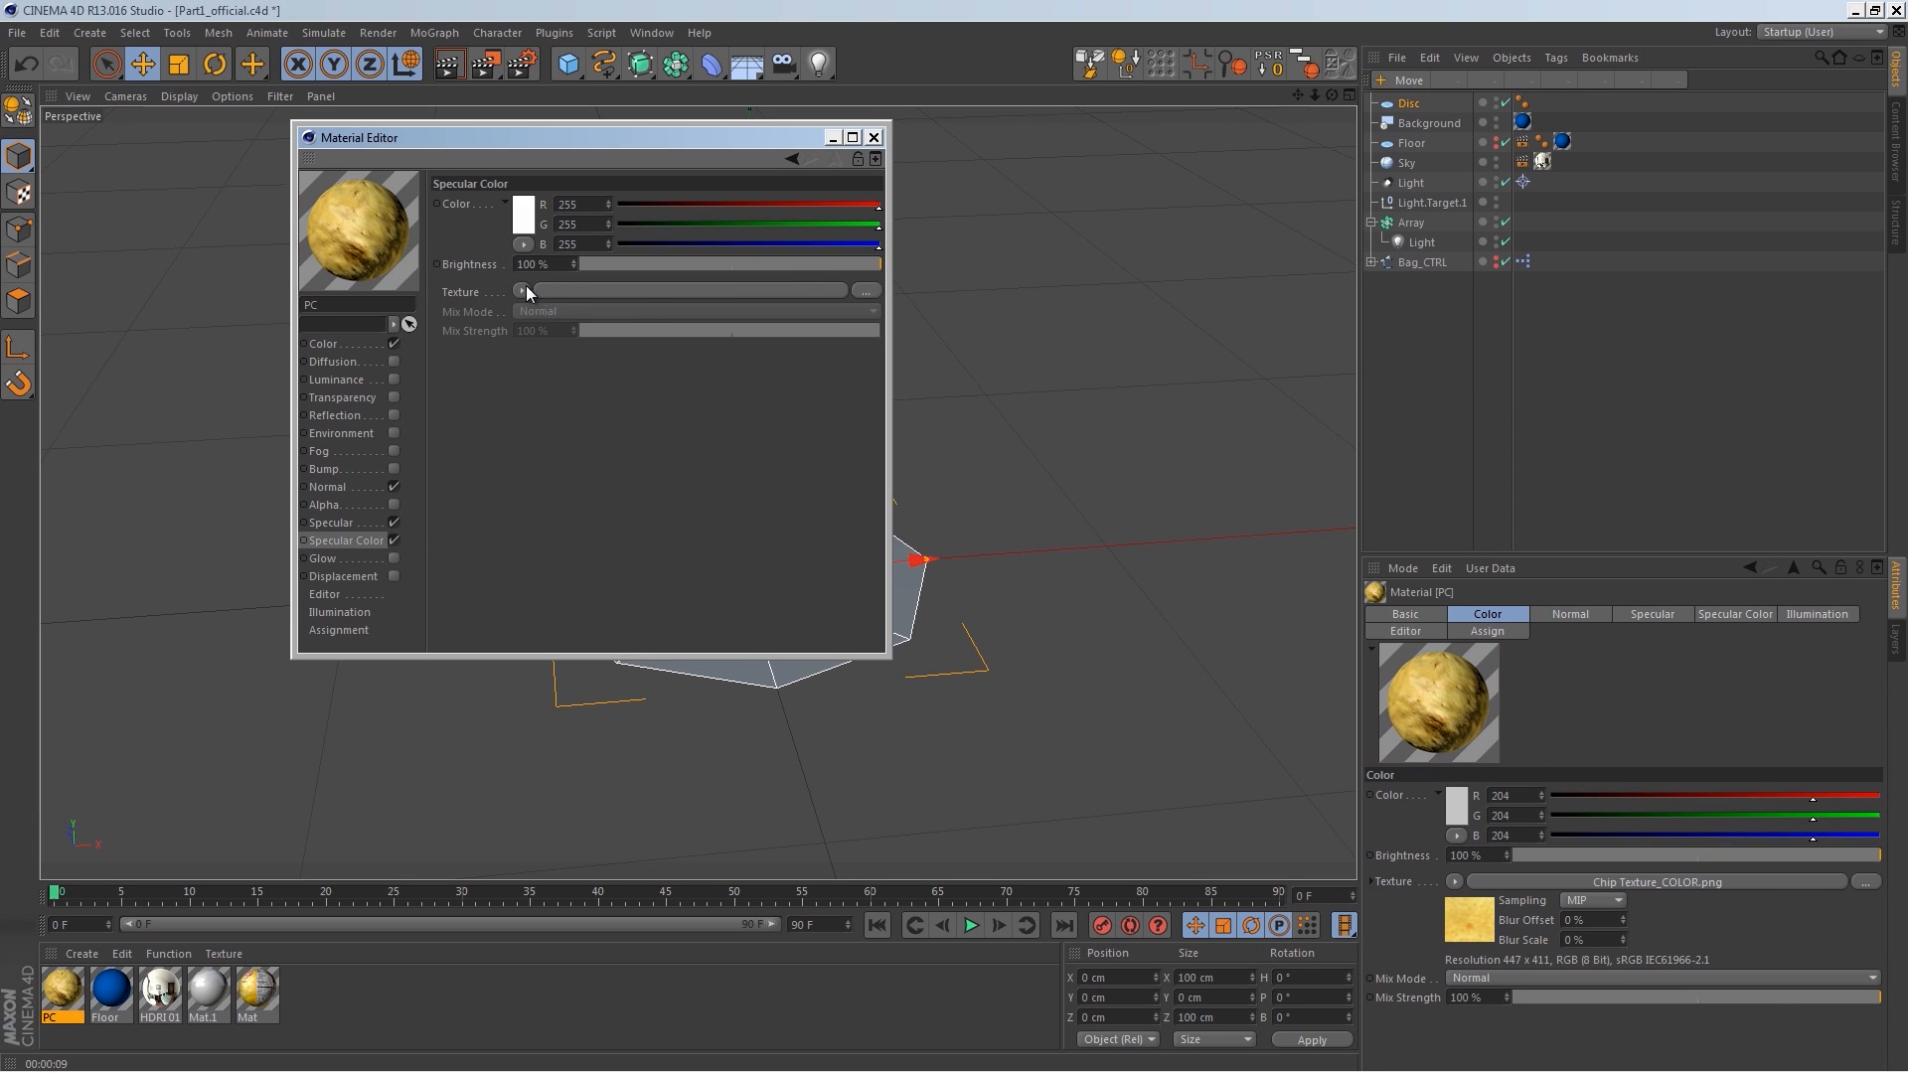
click(523, 290)
click(585, 331)
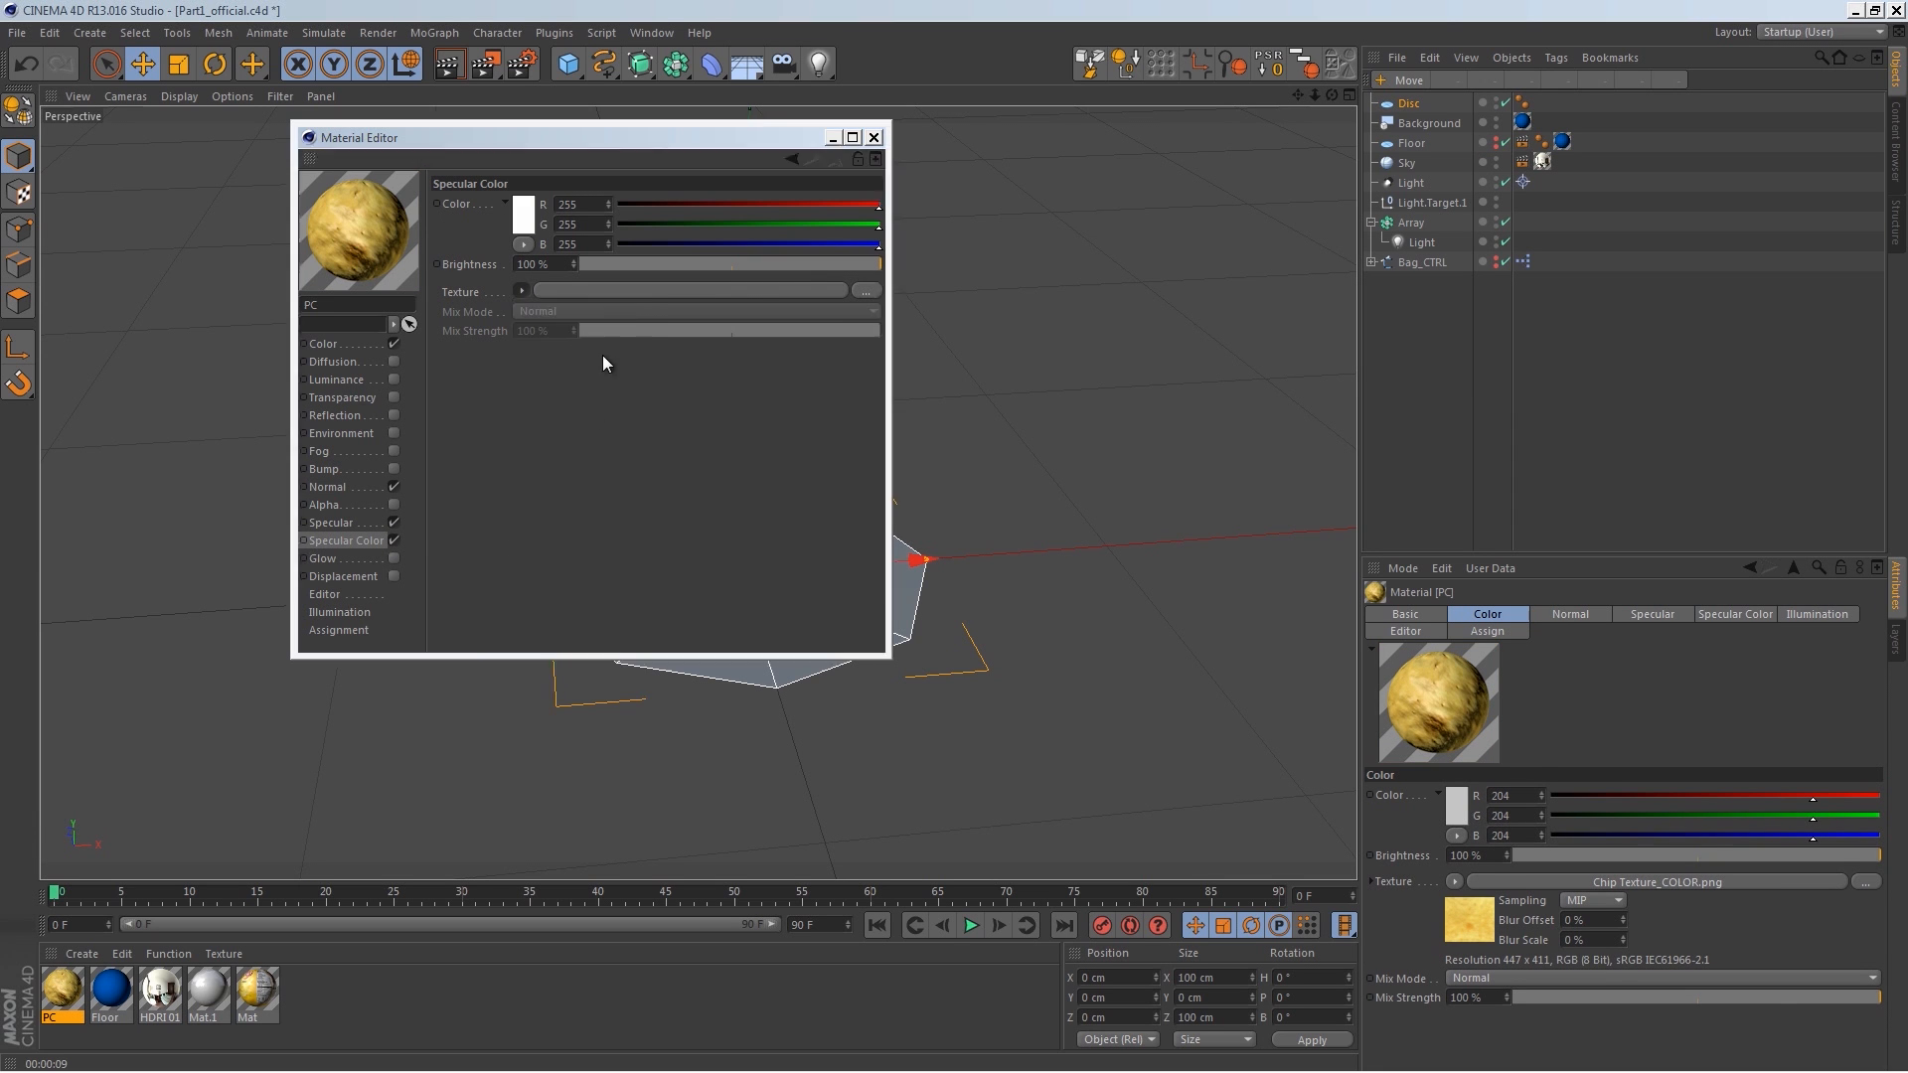
double_click(1088, 321)
click(975, 617)
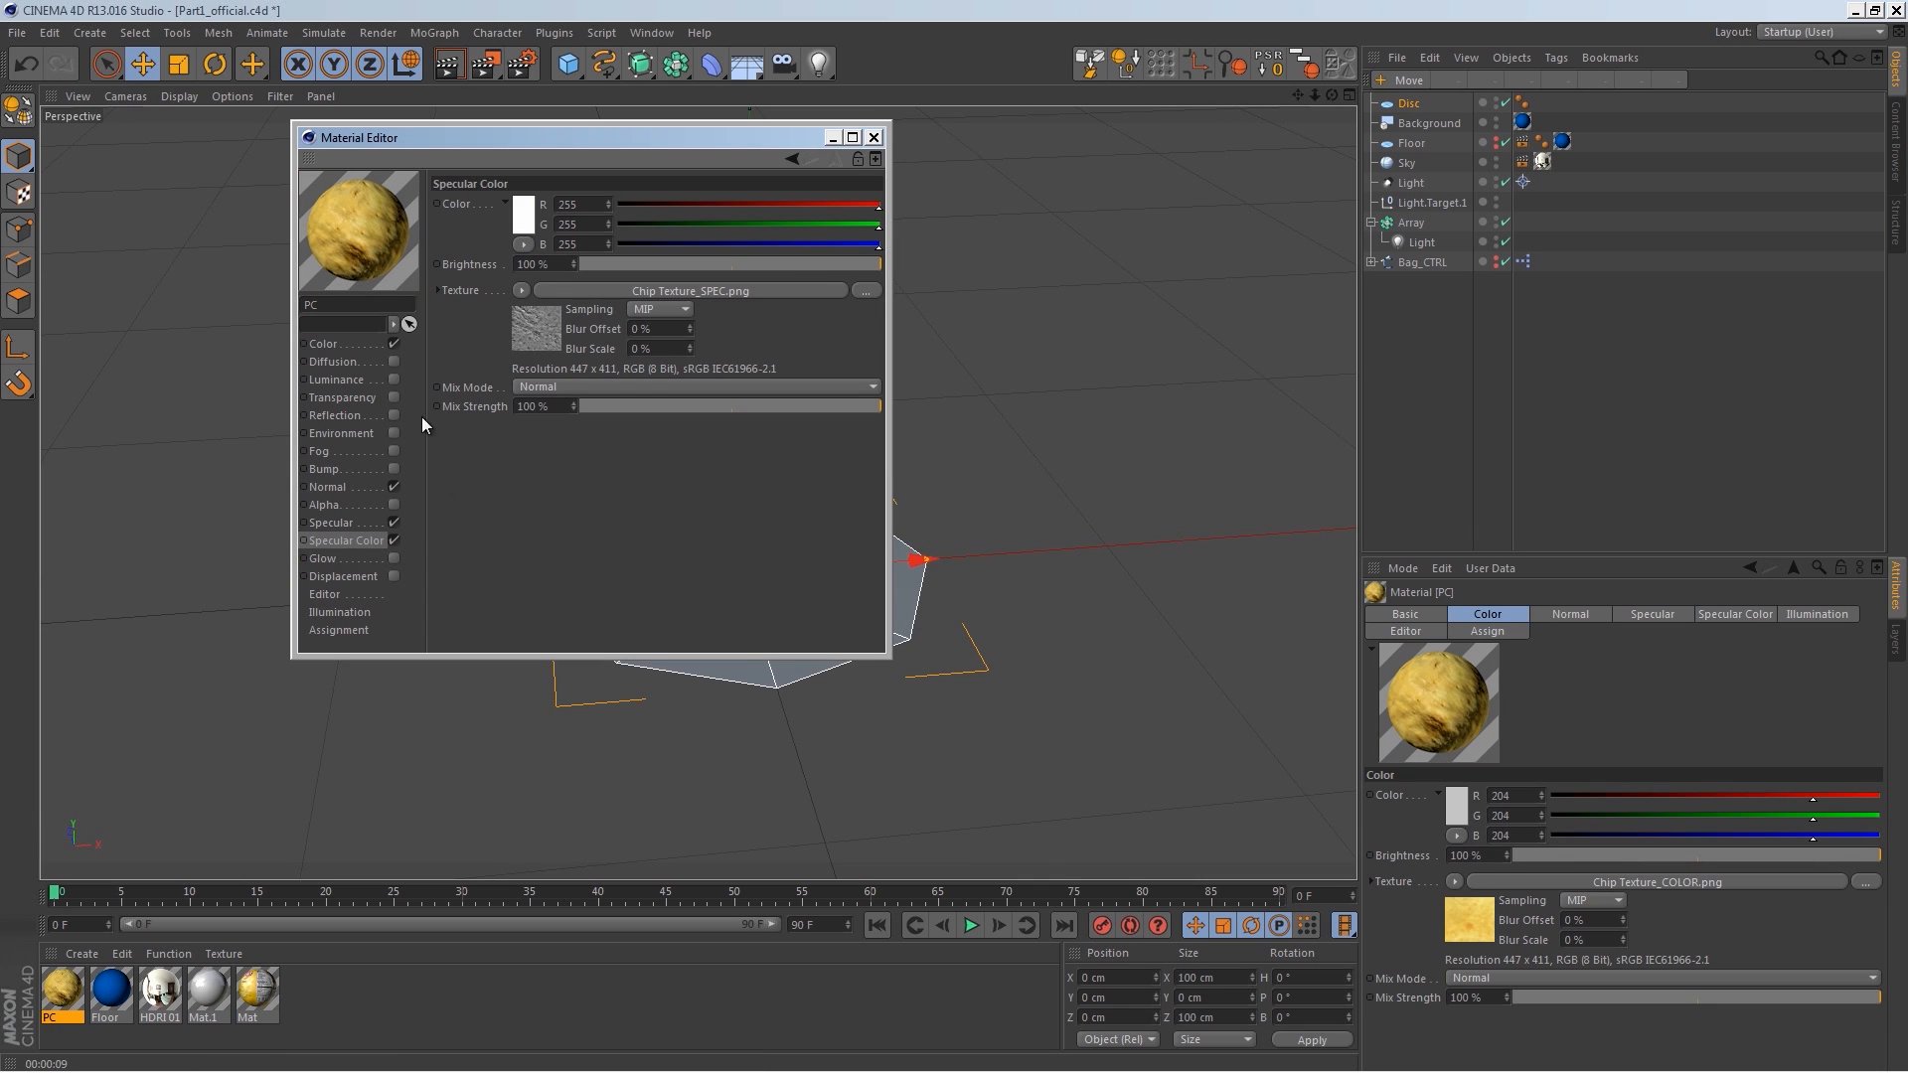
click(874, 138)
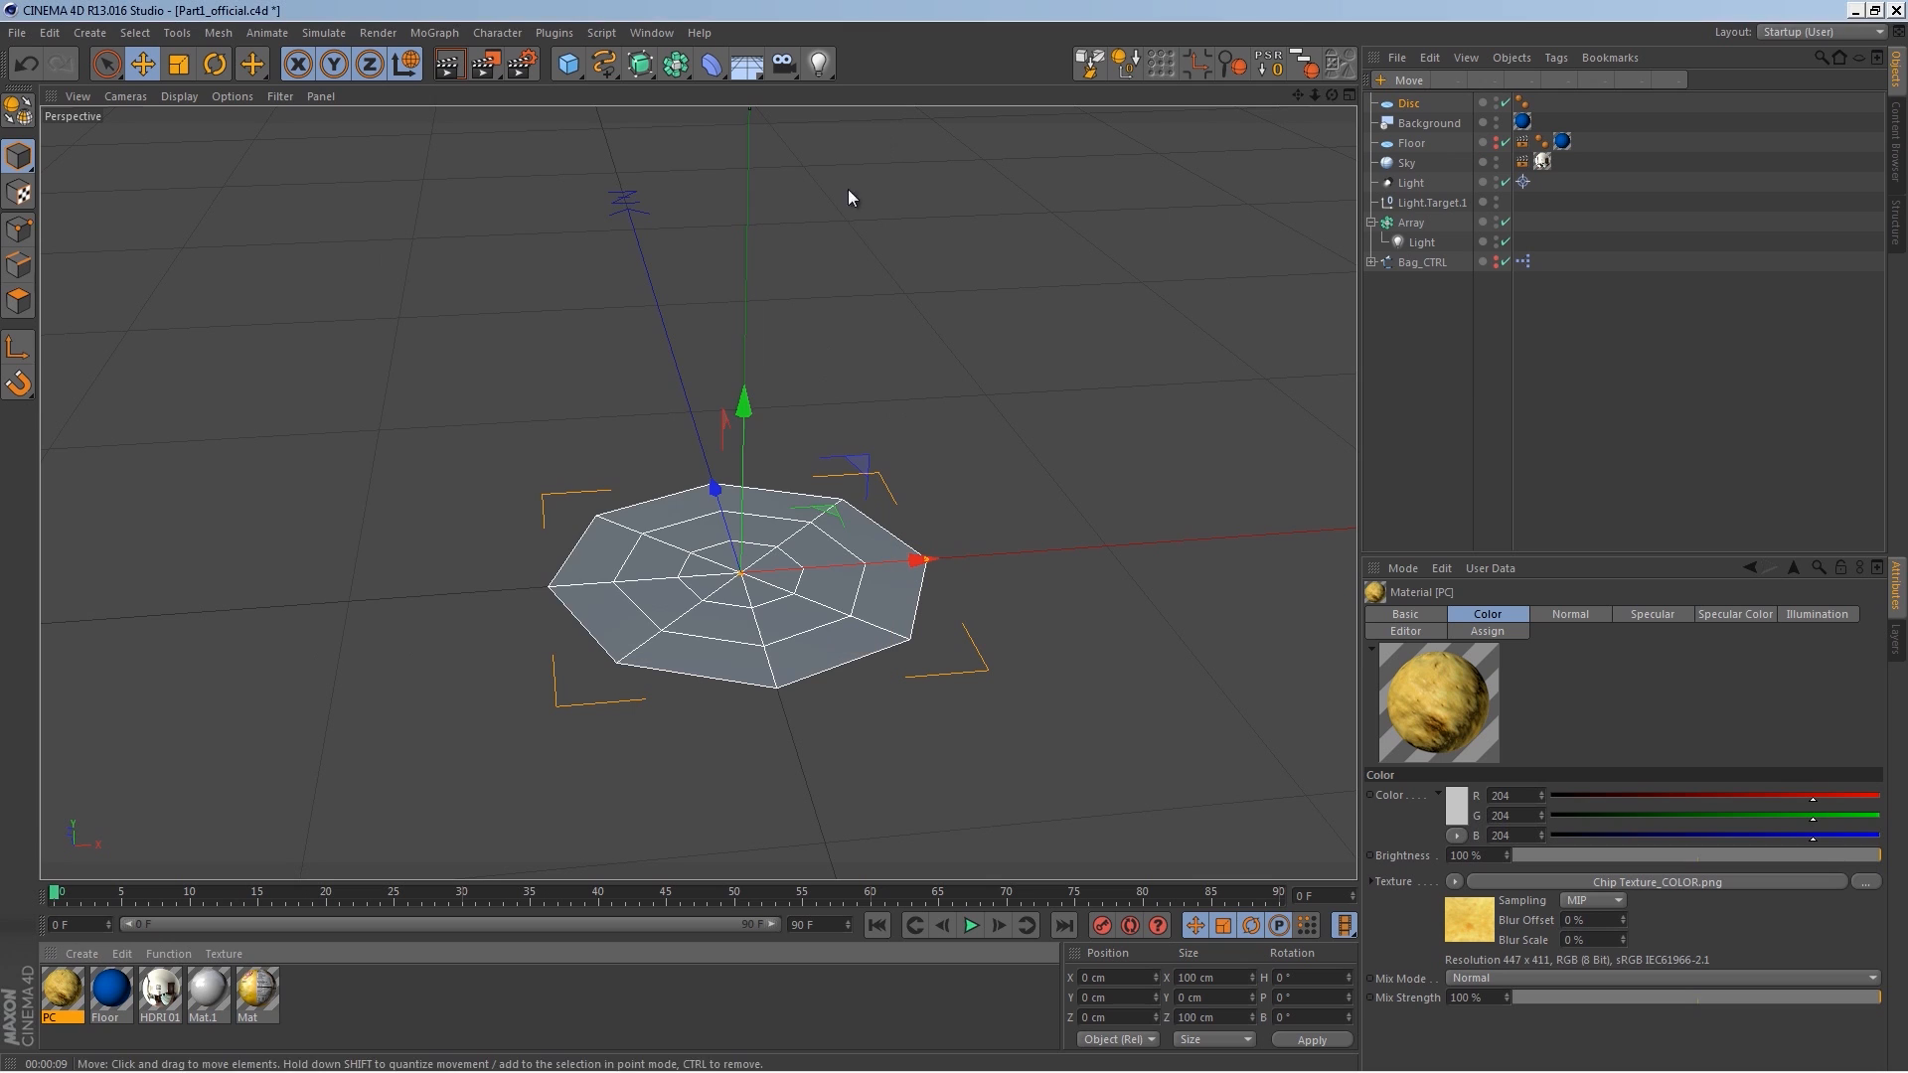
Step: Apply the PC material to the disc
drag(61, 999, 708, 636)
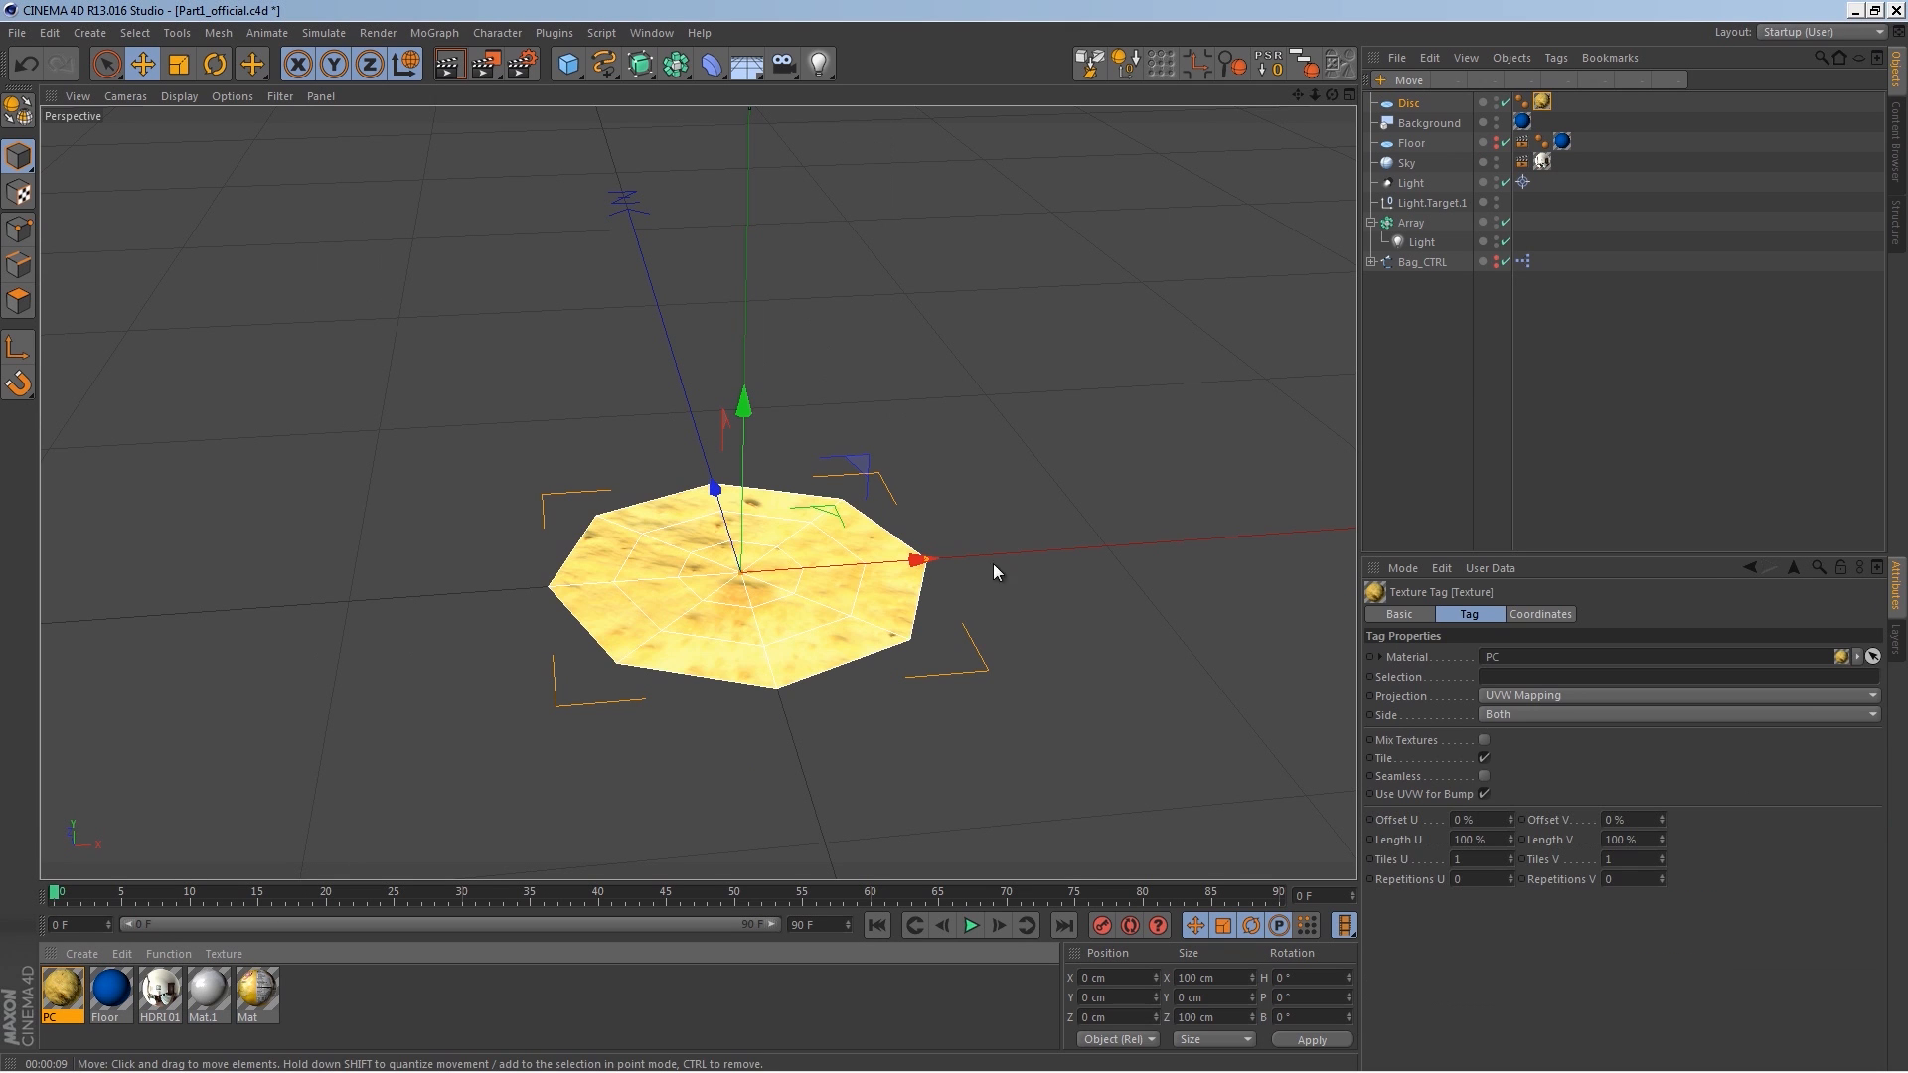
Step: Place the disc inside a HyperNURBS object and rename the HyperNURBS PC
click(1411, 103)
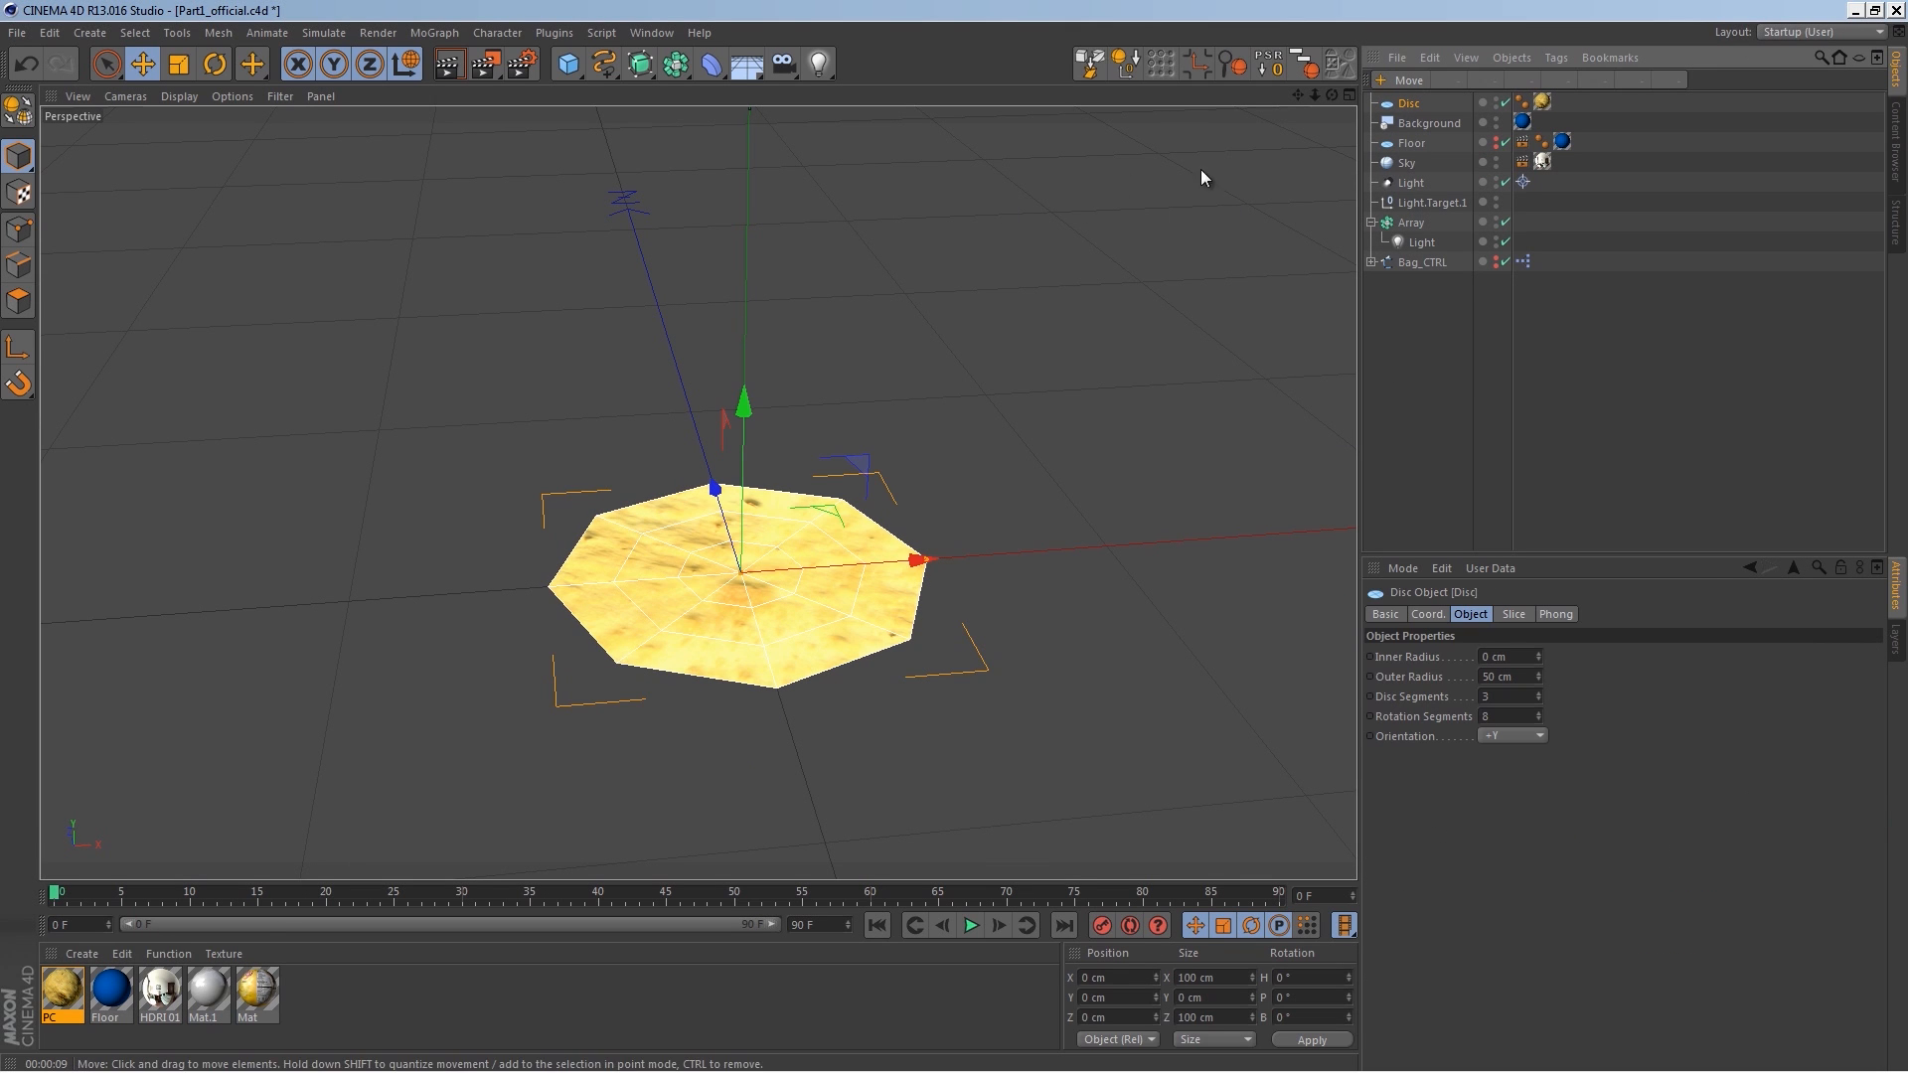
drag(641, 67, 729, 93)
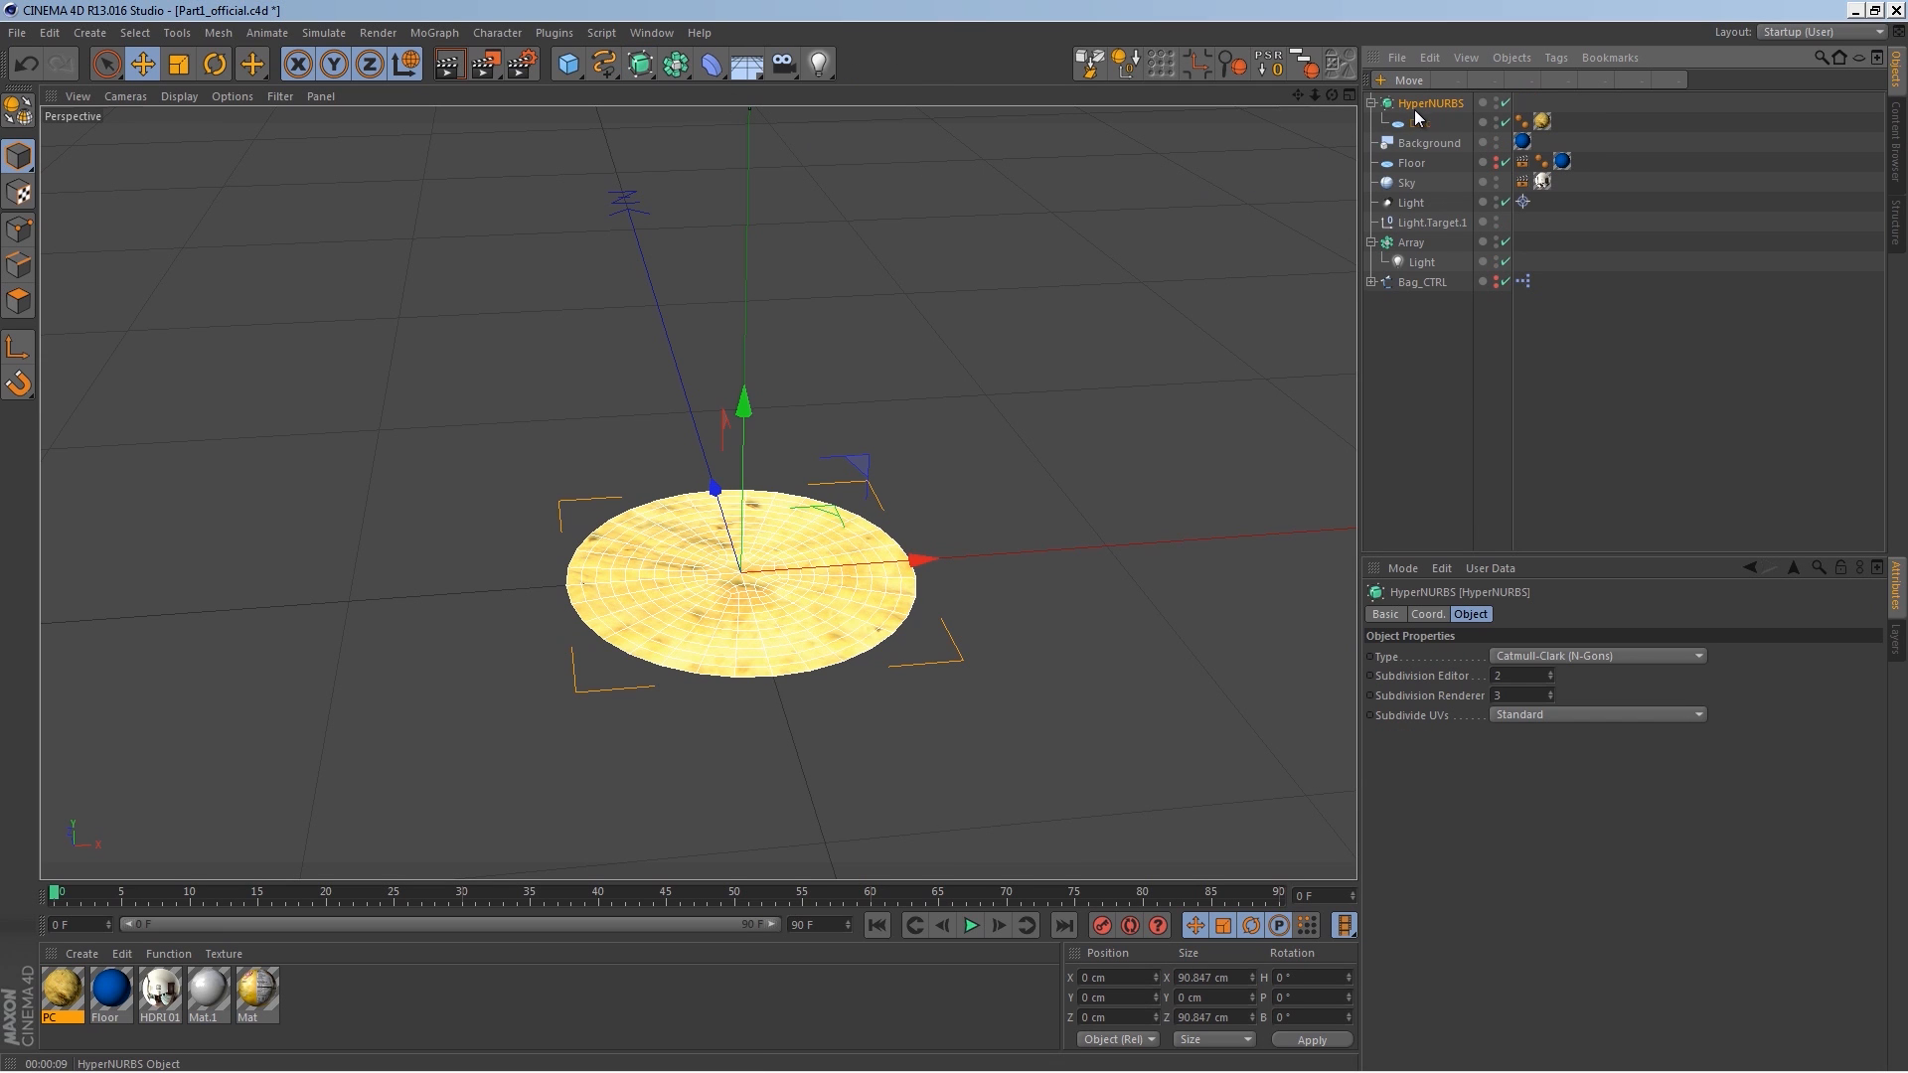
double_click(1427, 105)
text(PC)
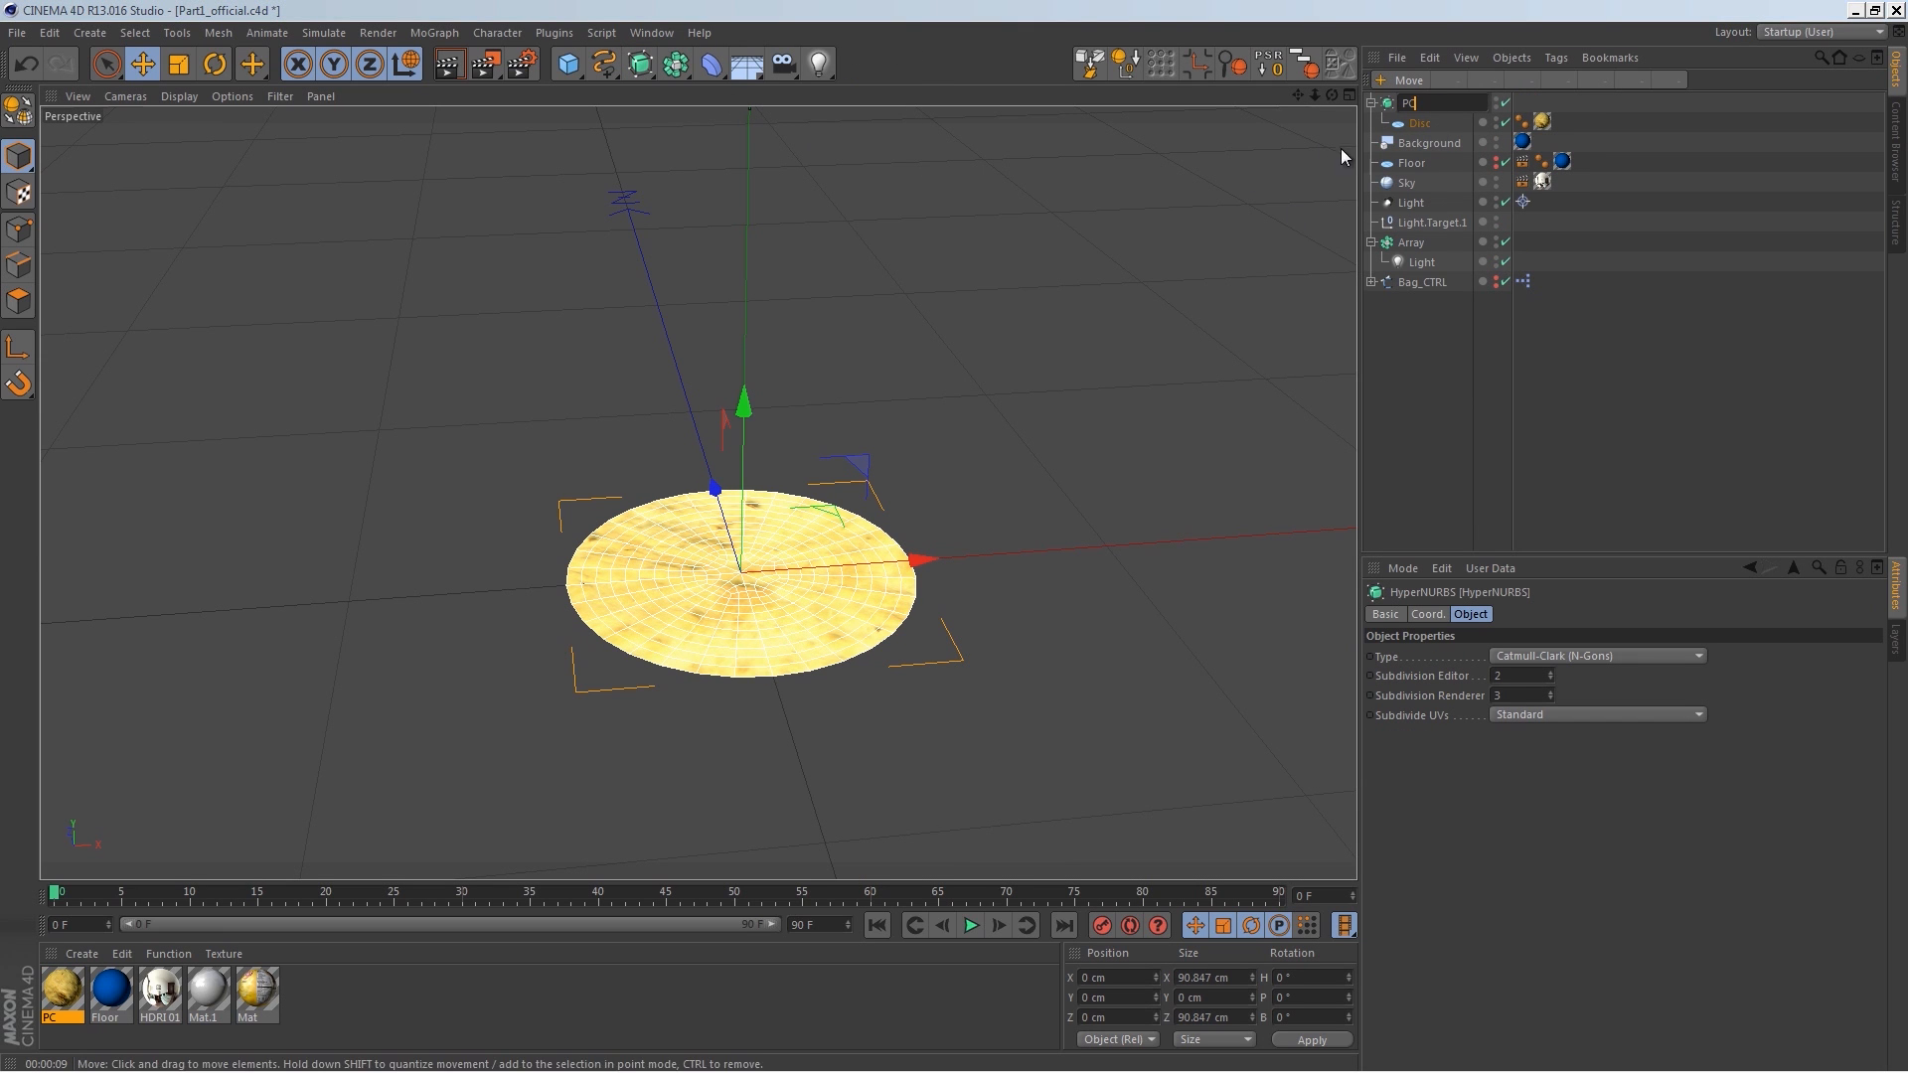
key(Return)
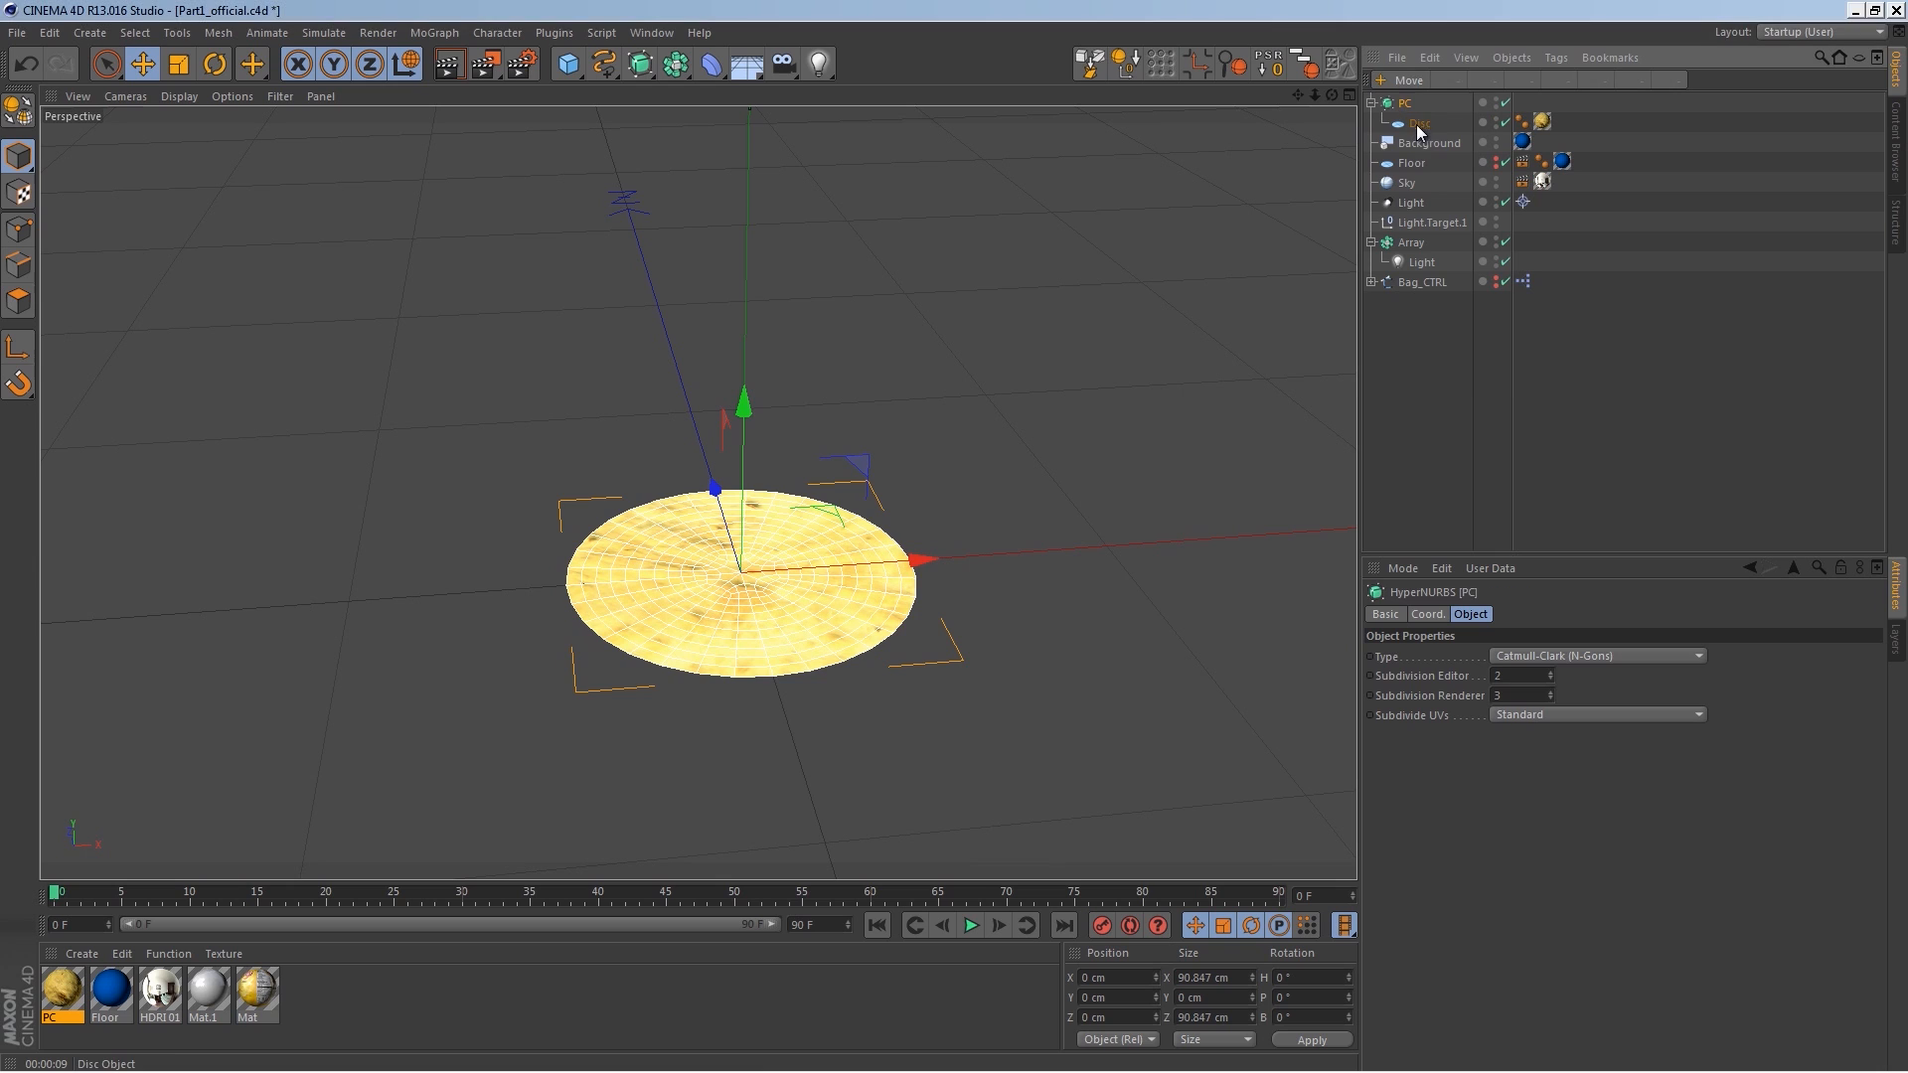
Step: Make the disc editable and scale it wider along X to about 137 cm
click(1429, 423)
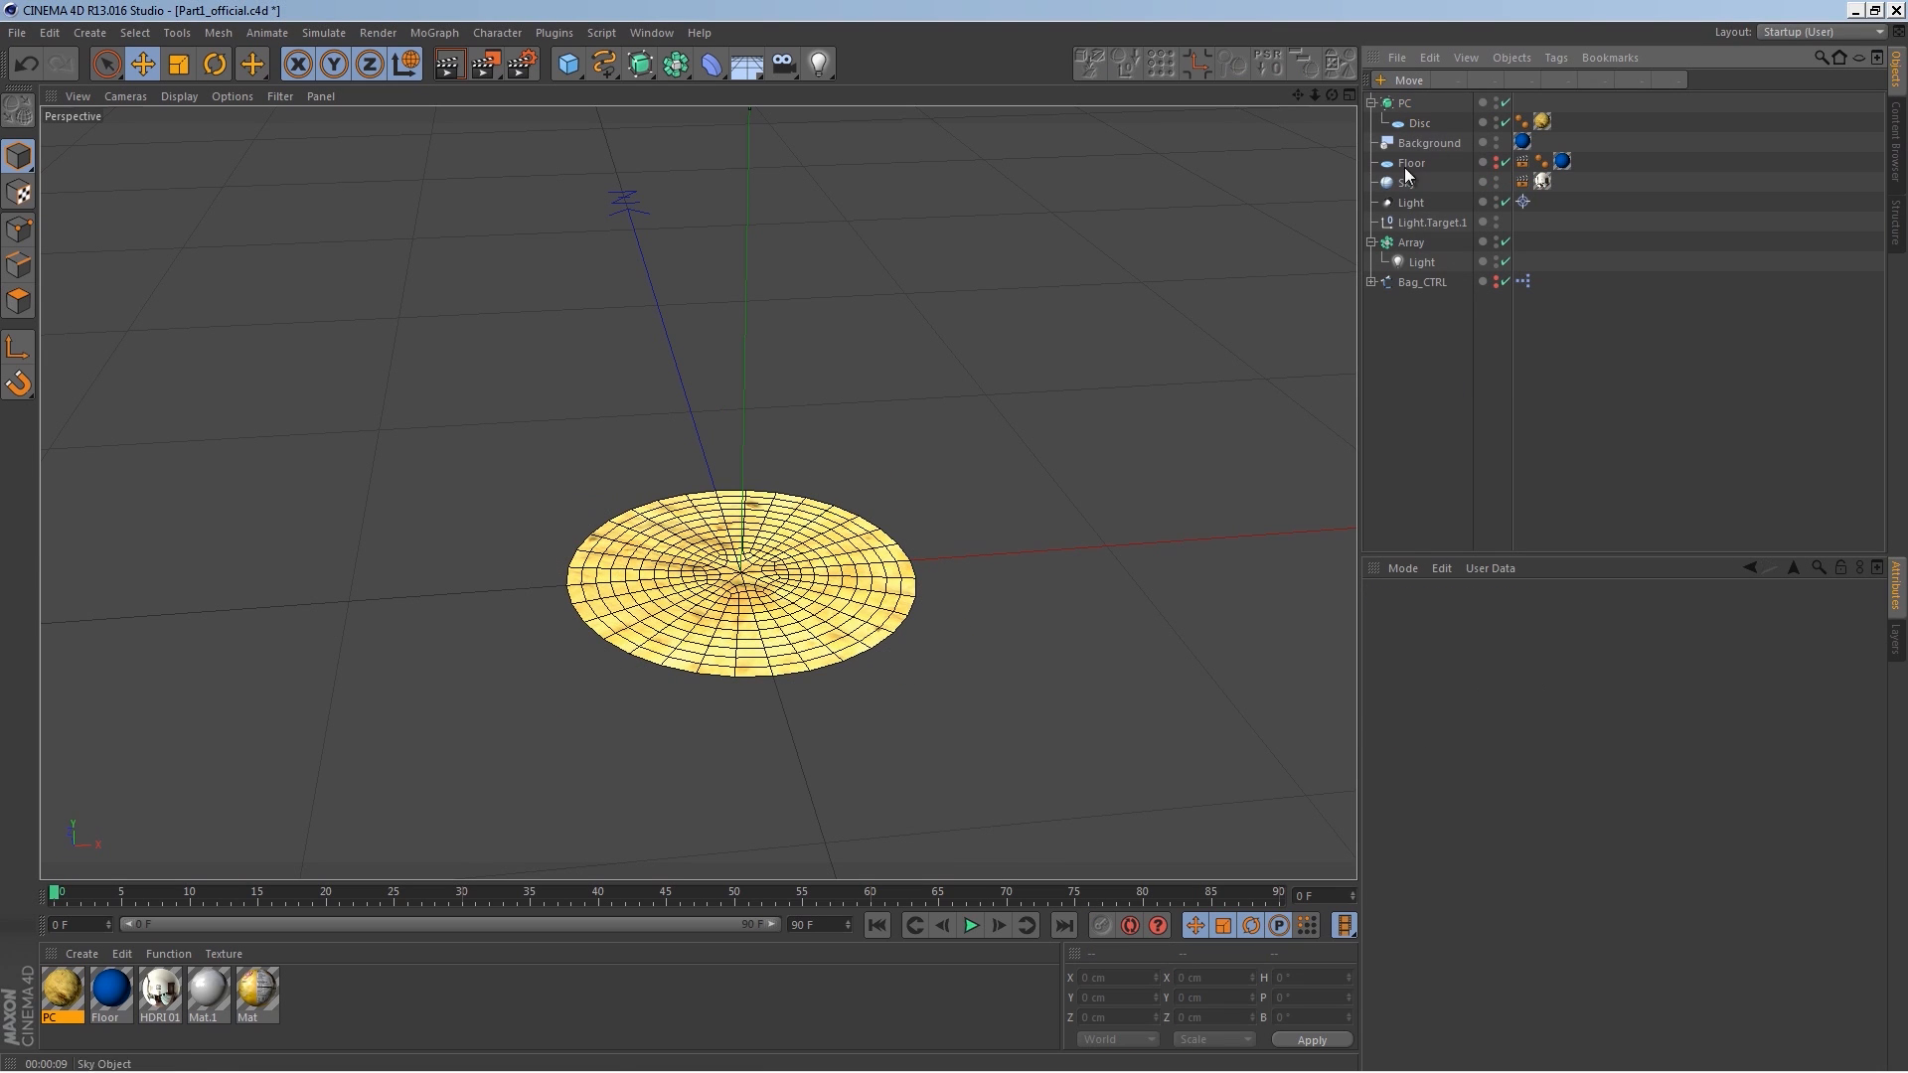
click(1419, 123)
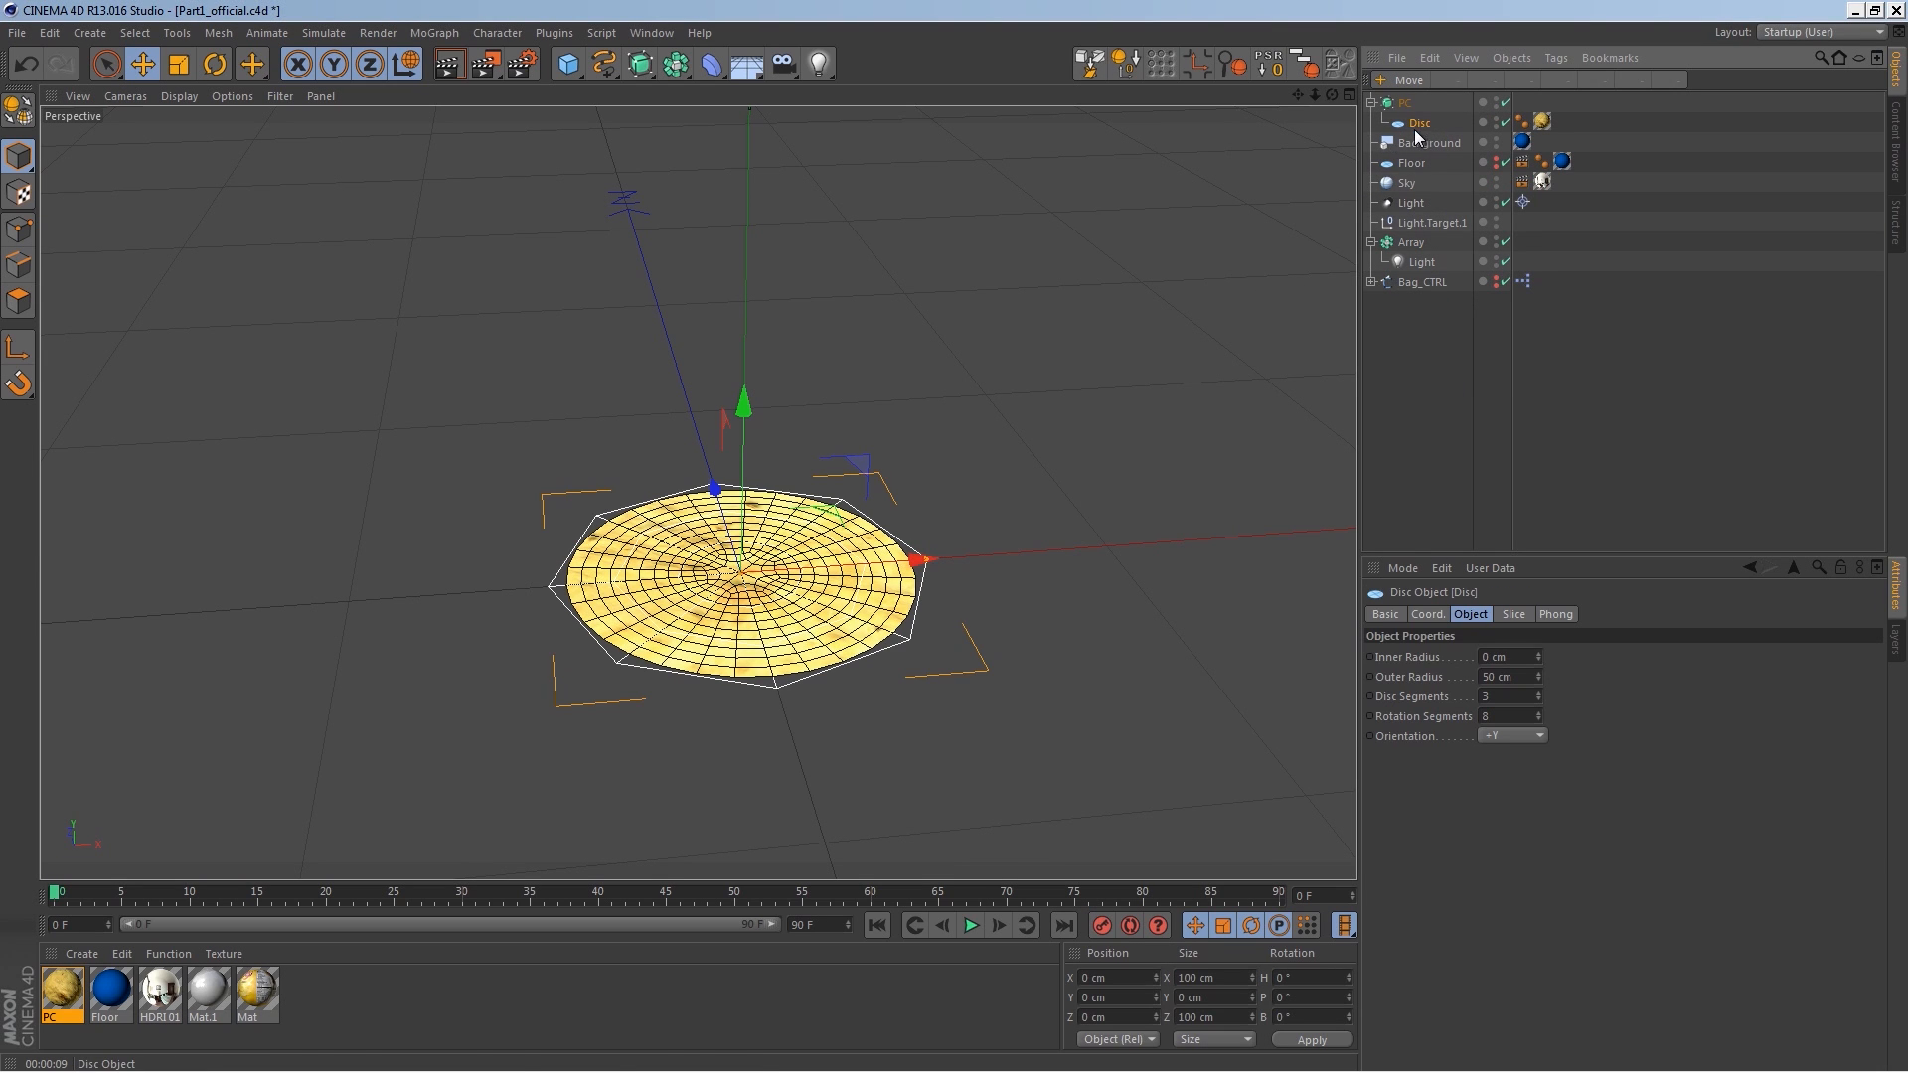
key(c)
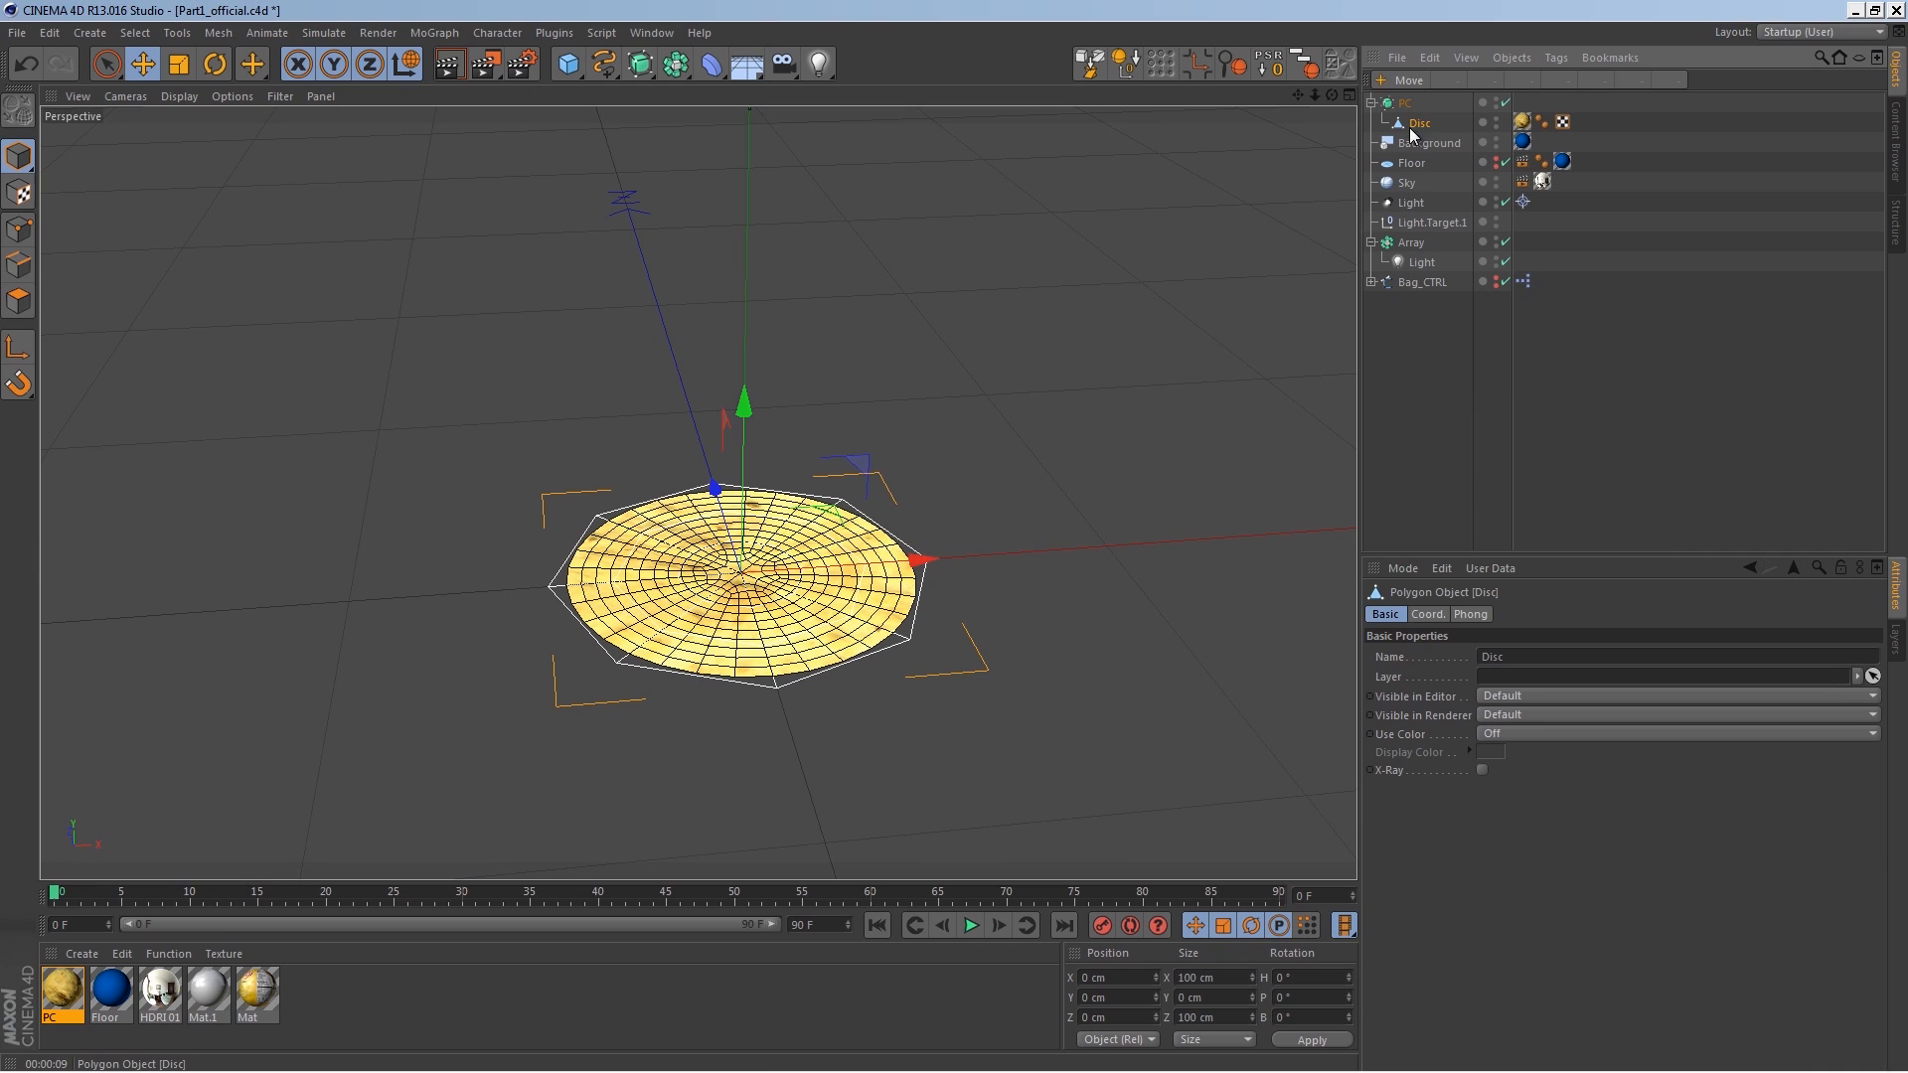
key(t)
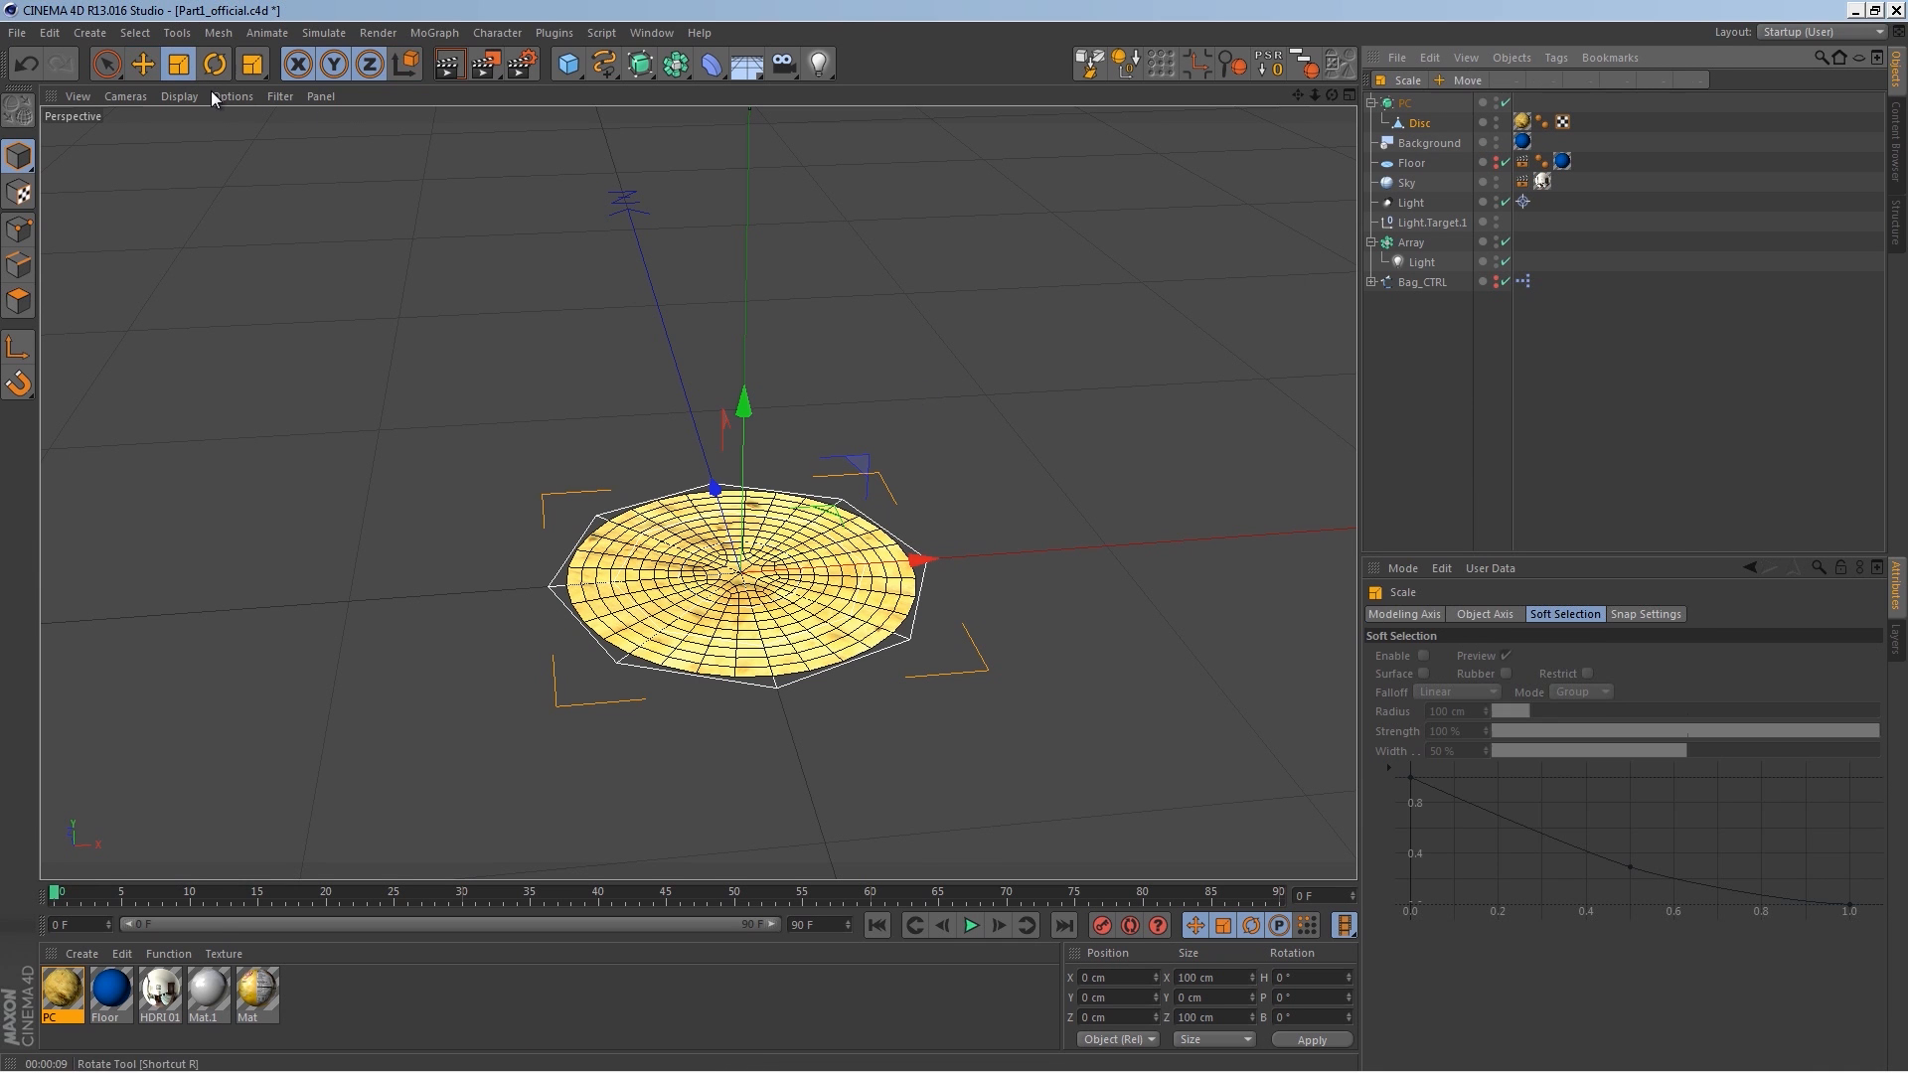
drag(920, 560, 925, 636)
Step: Add a Displacer deformer under the disc and give it a Noise shader
click(1392, 332)
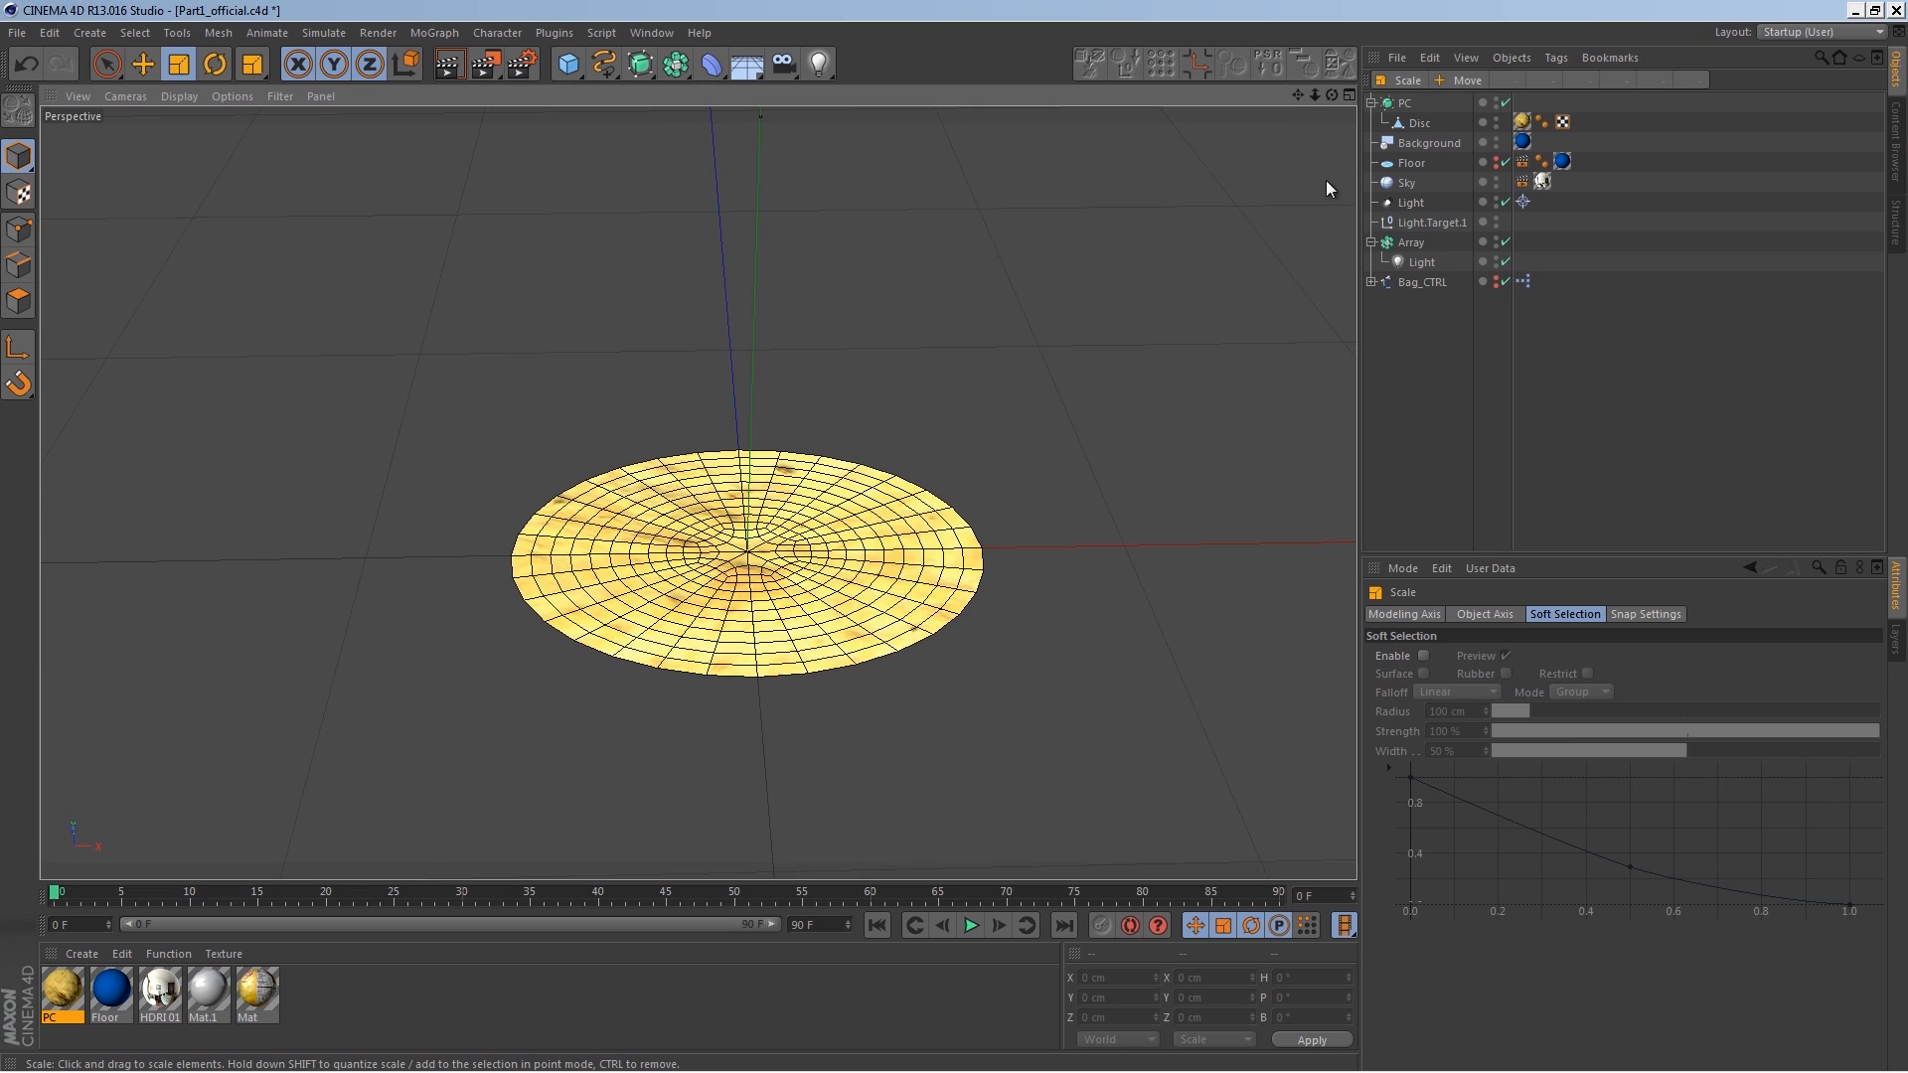
click(1416, 126)
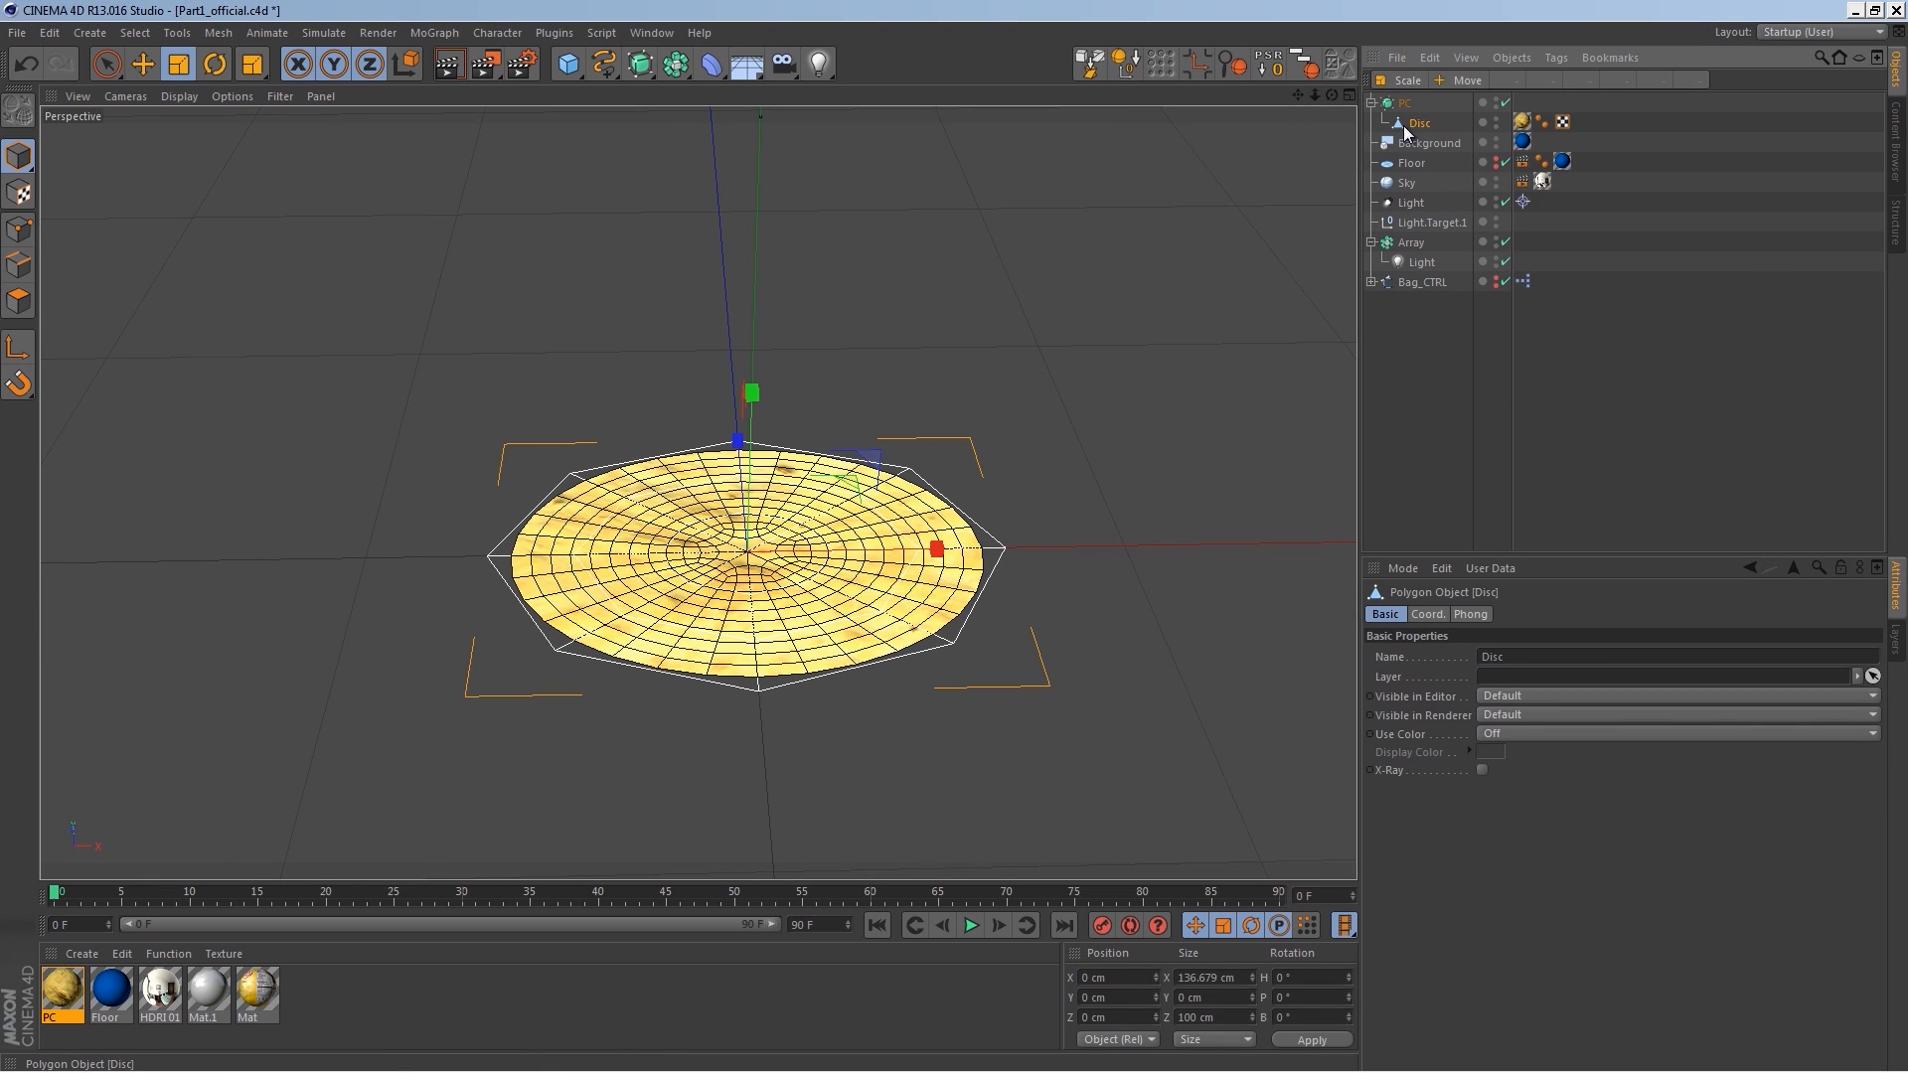
click(711, 64)
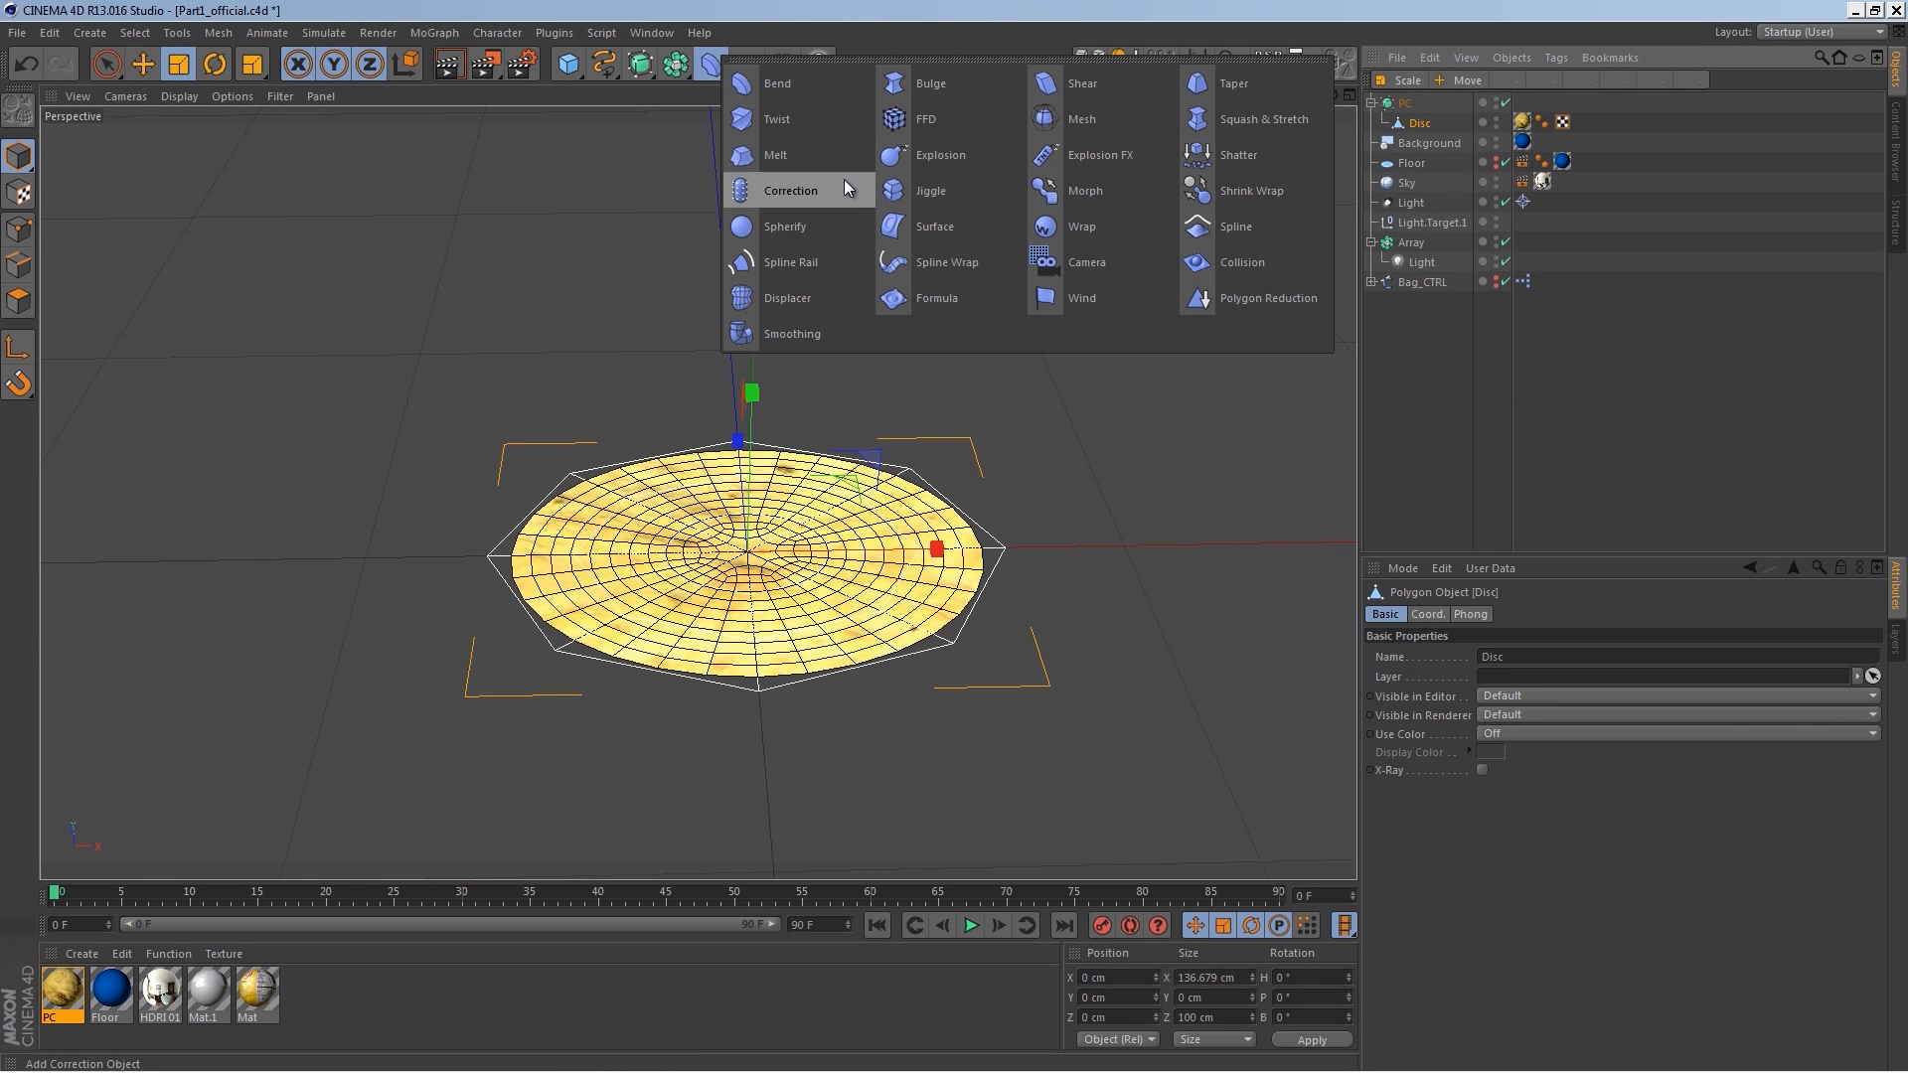
click(807, 300)
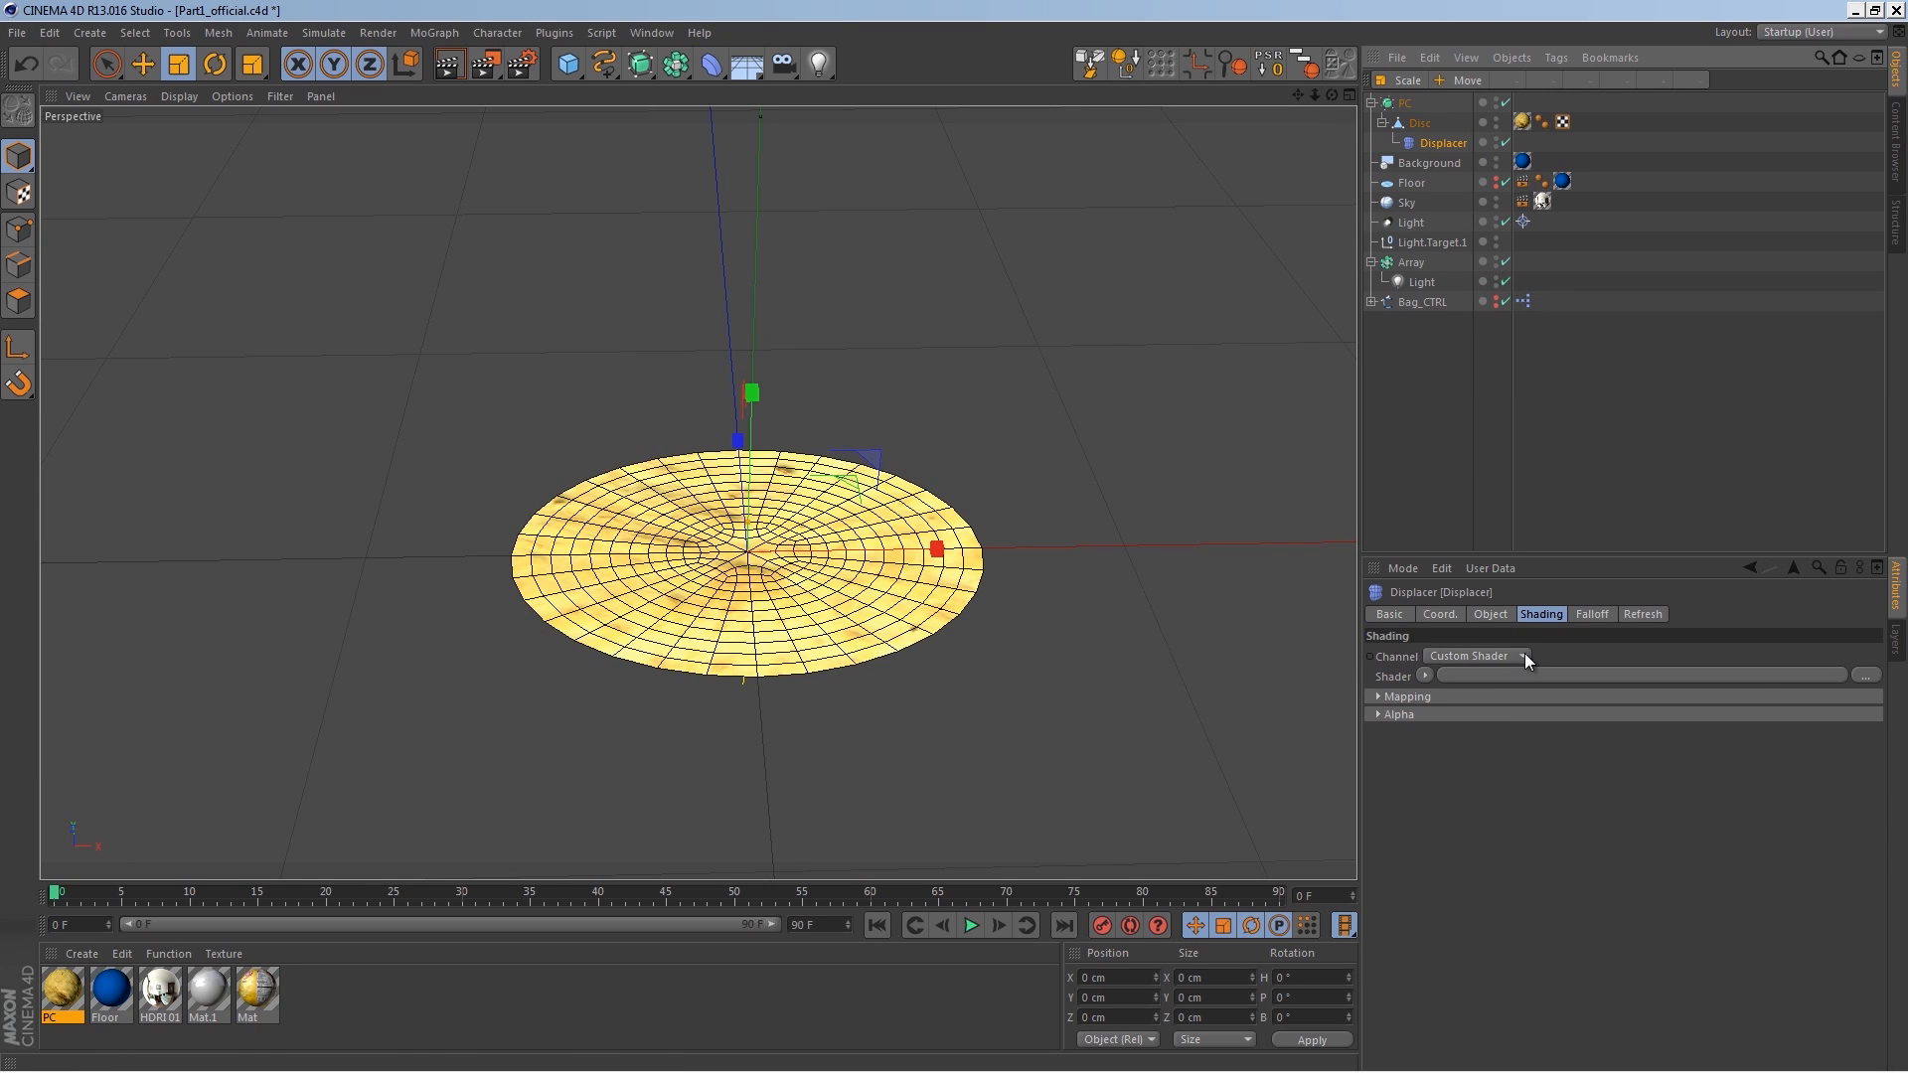
click(1424, 676)
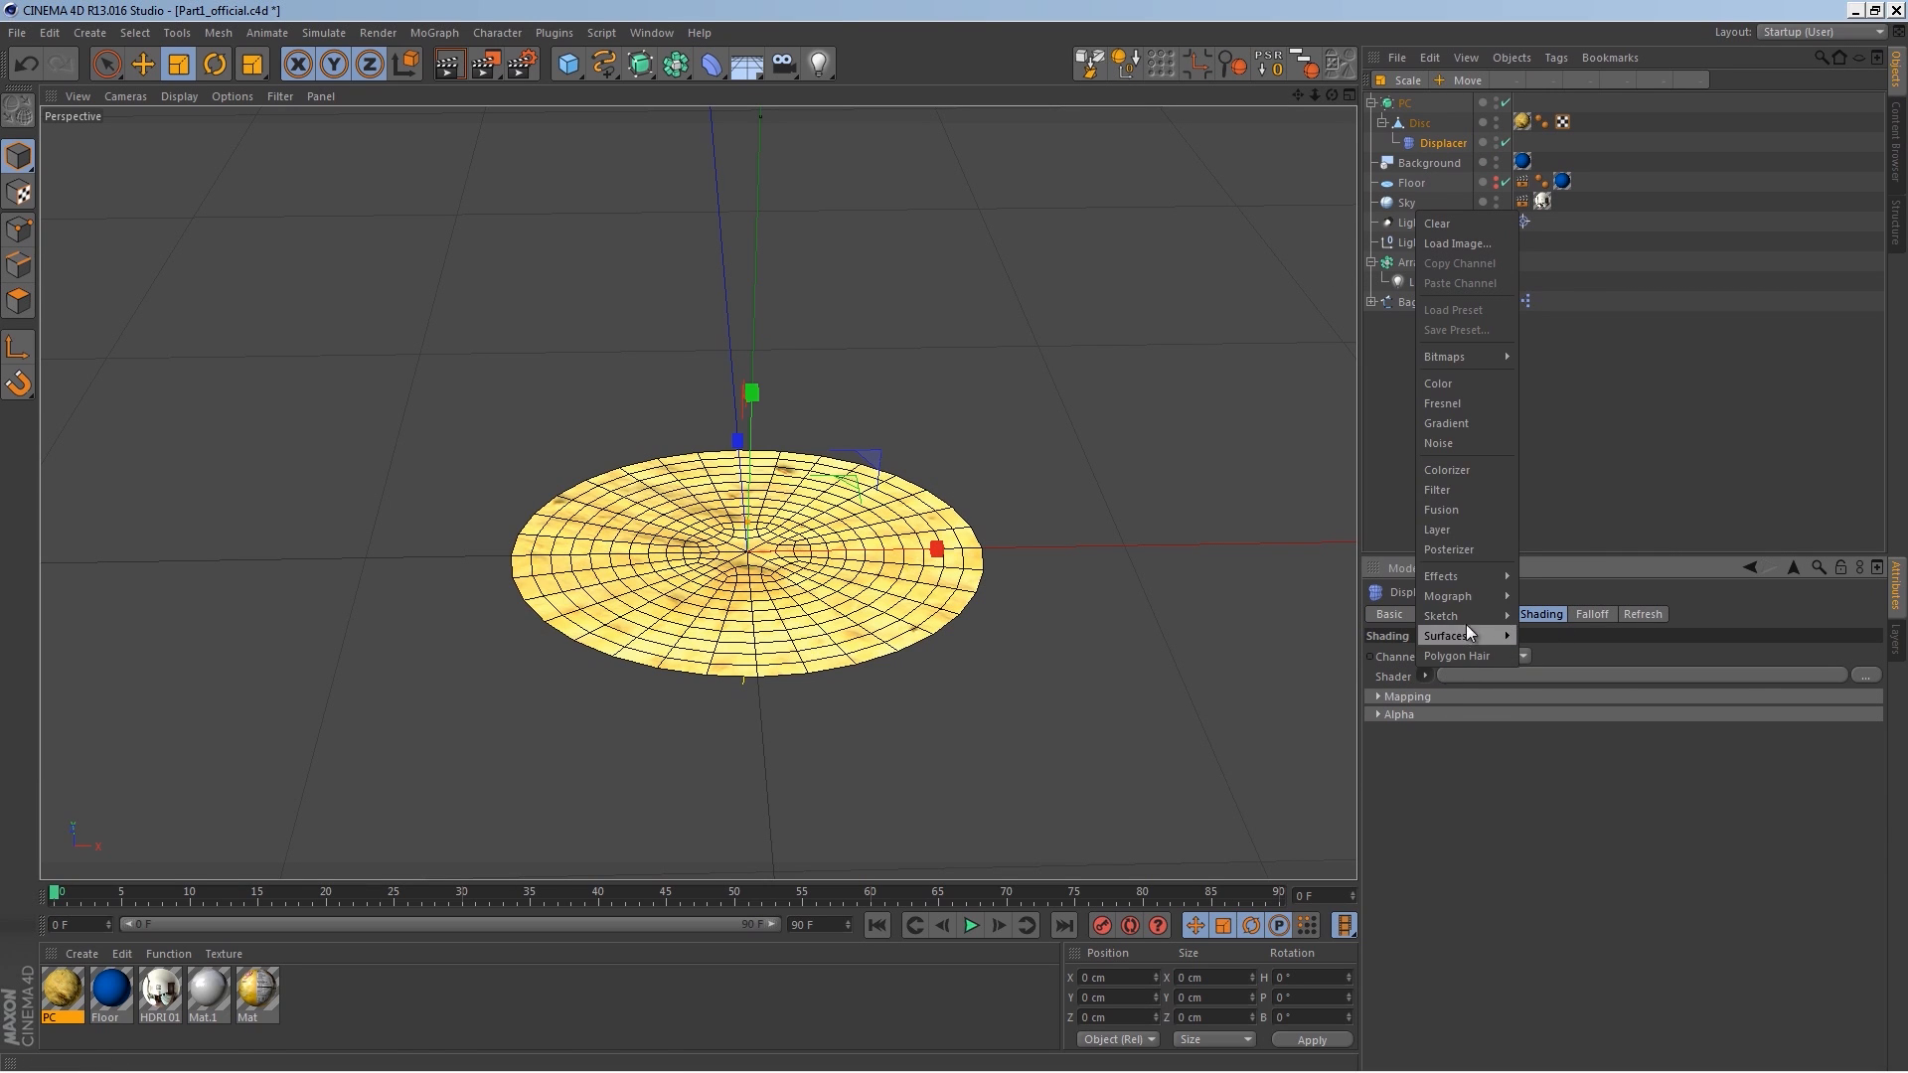
click(1469, 442)
alt+drag(1113, 527, 1044, 509)
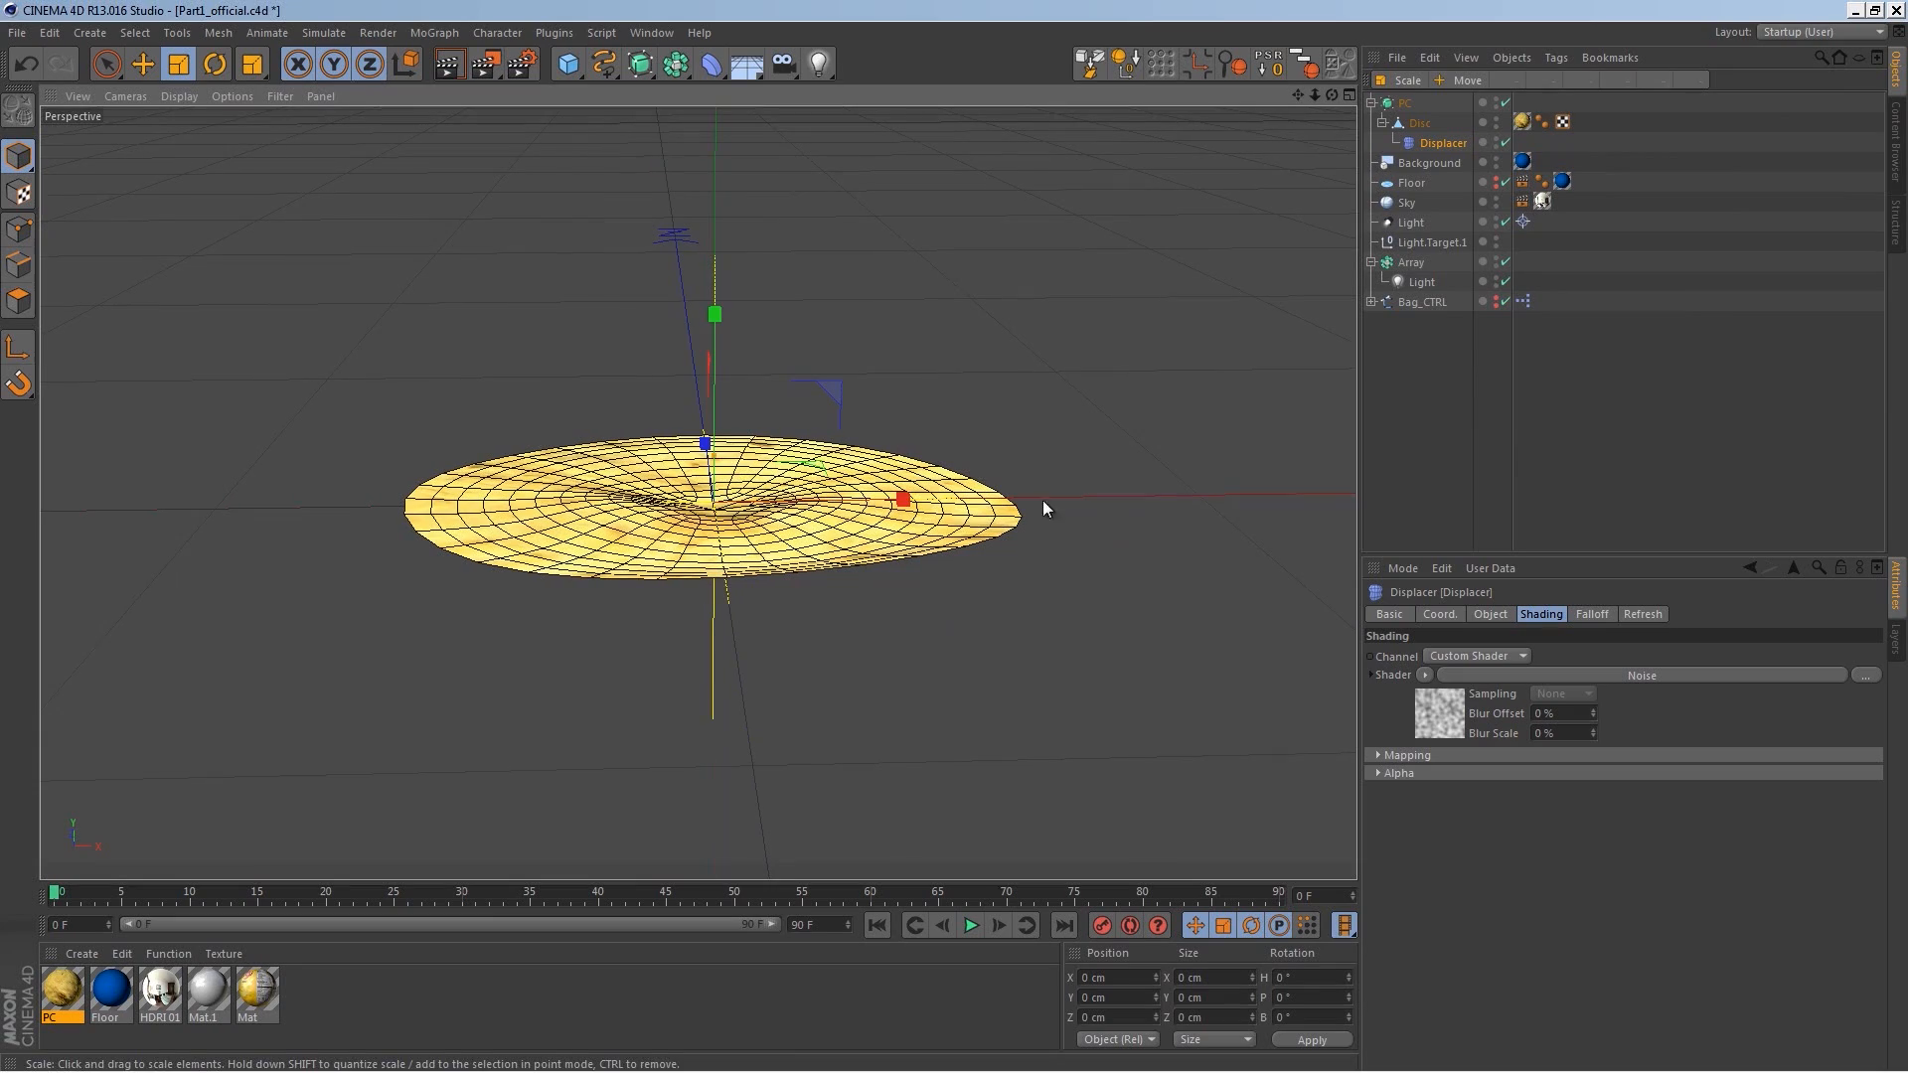
Step: Set the Displacer's height to 25 cm
click(1488, 615)
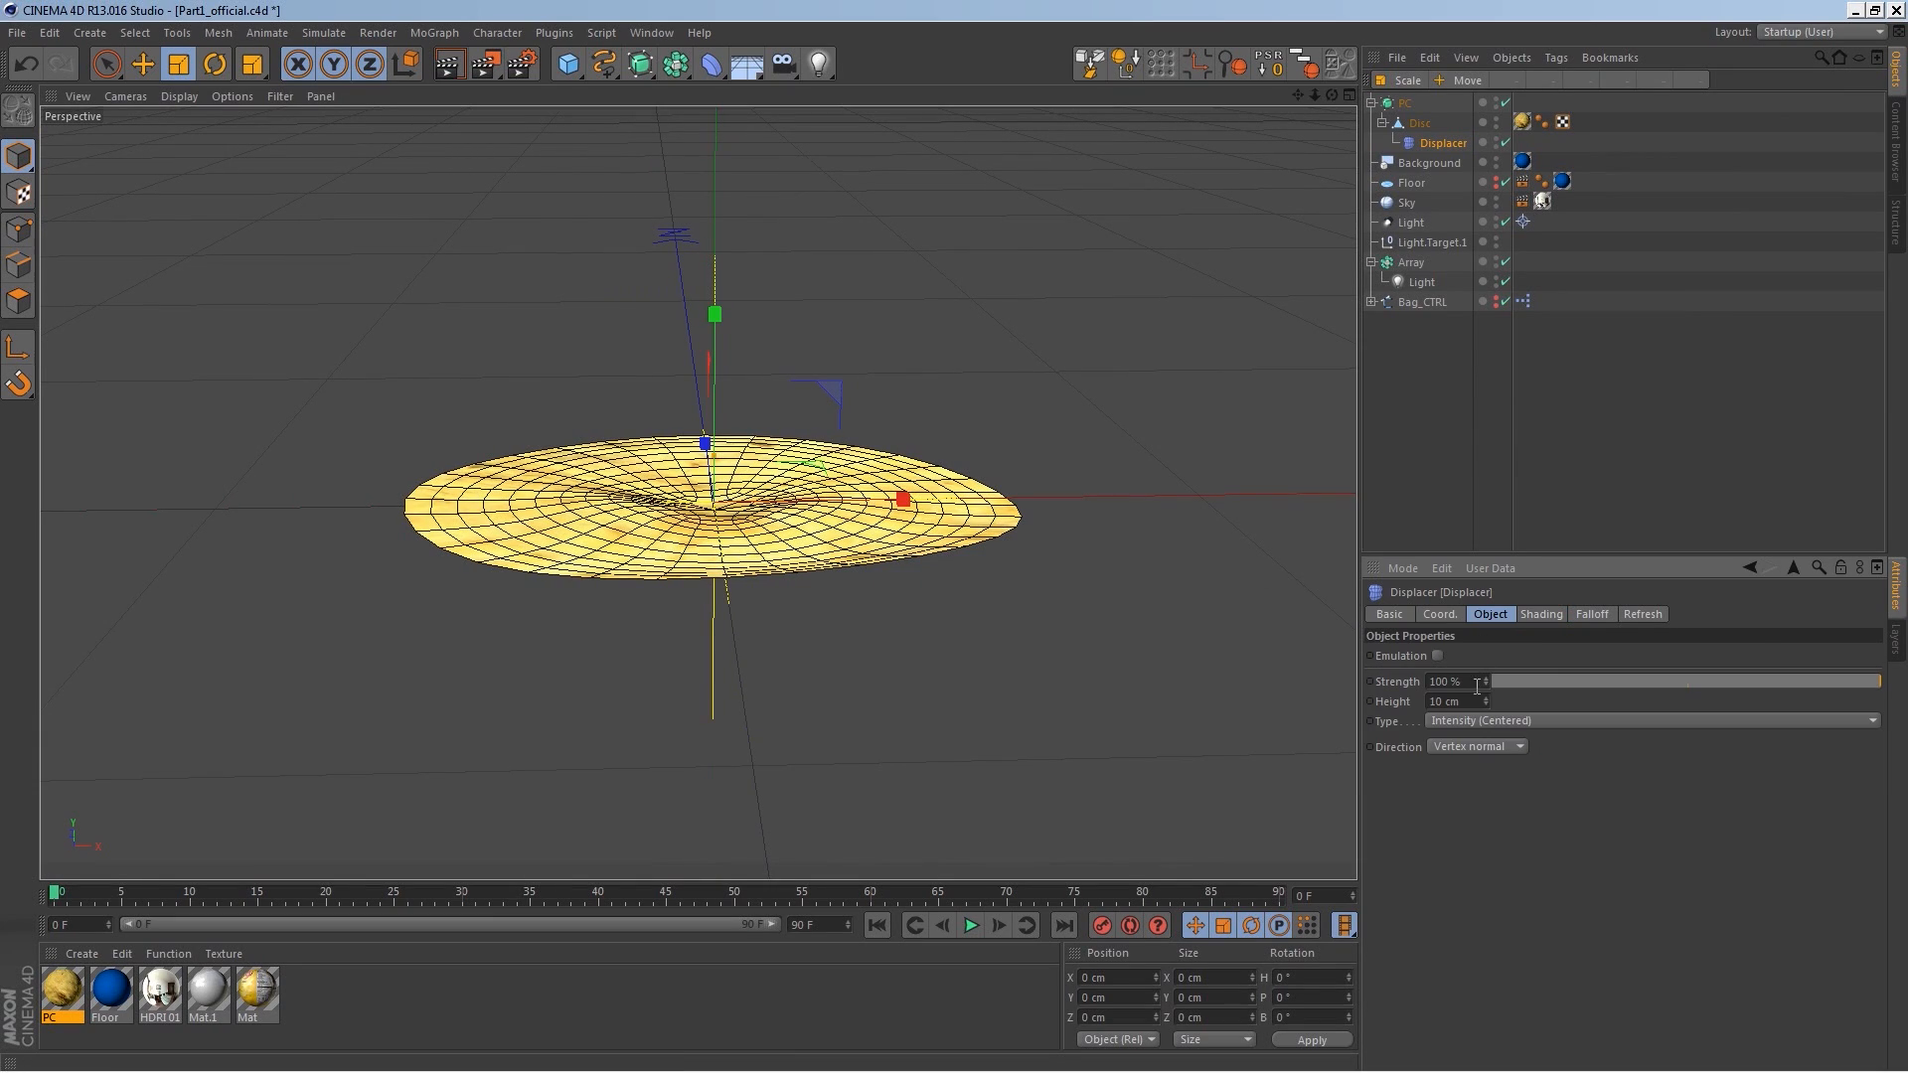
drag(1486, 701, 1486, 677)
alt+drag(1053, 536, 944, 604)
drag(1486, 700, 1487, 706)
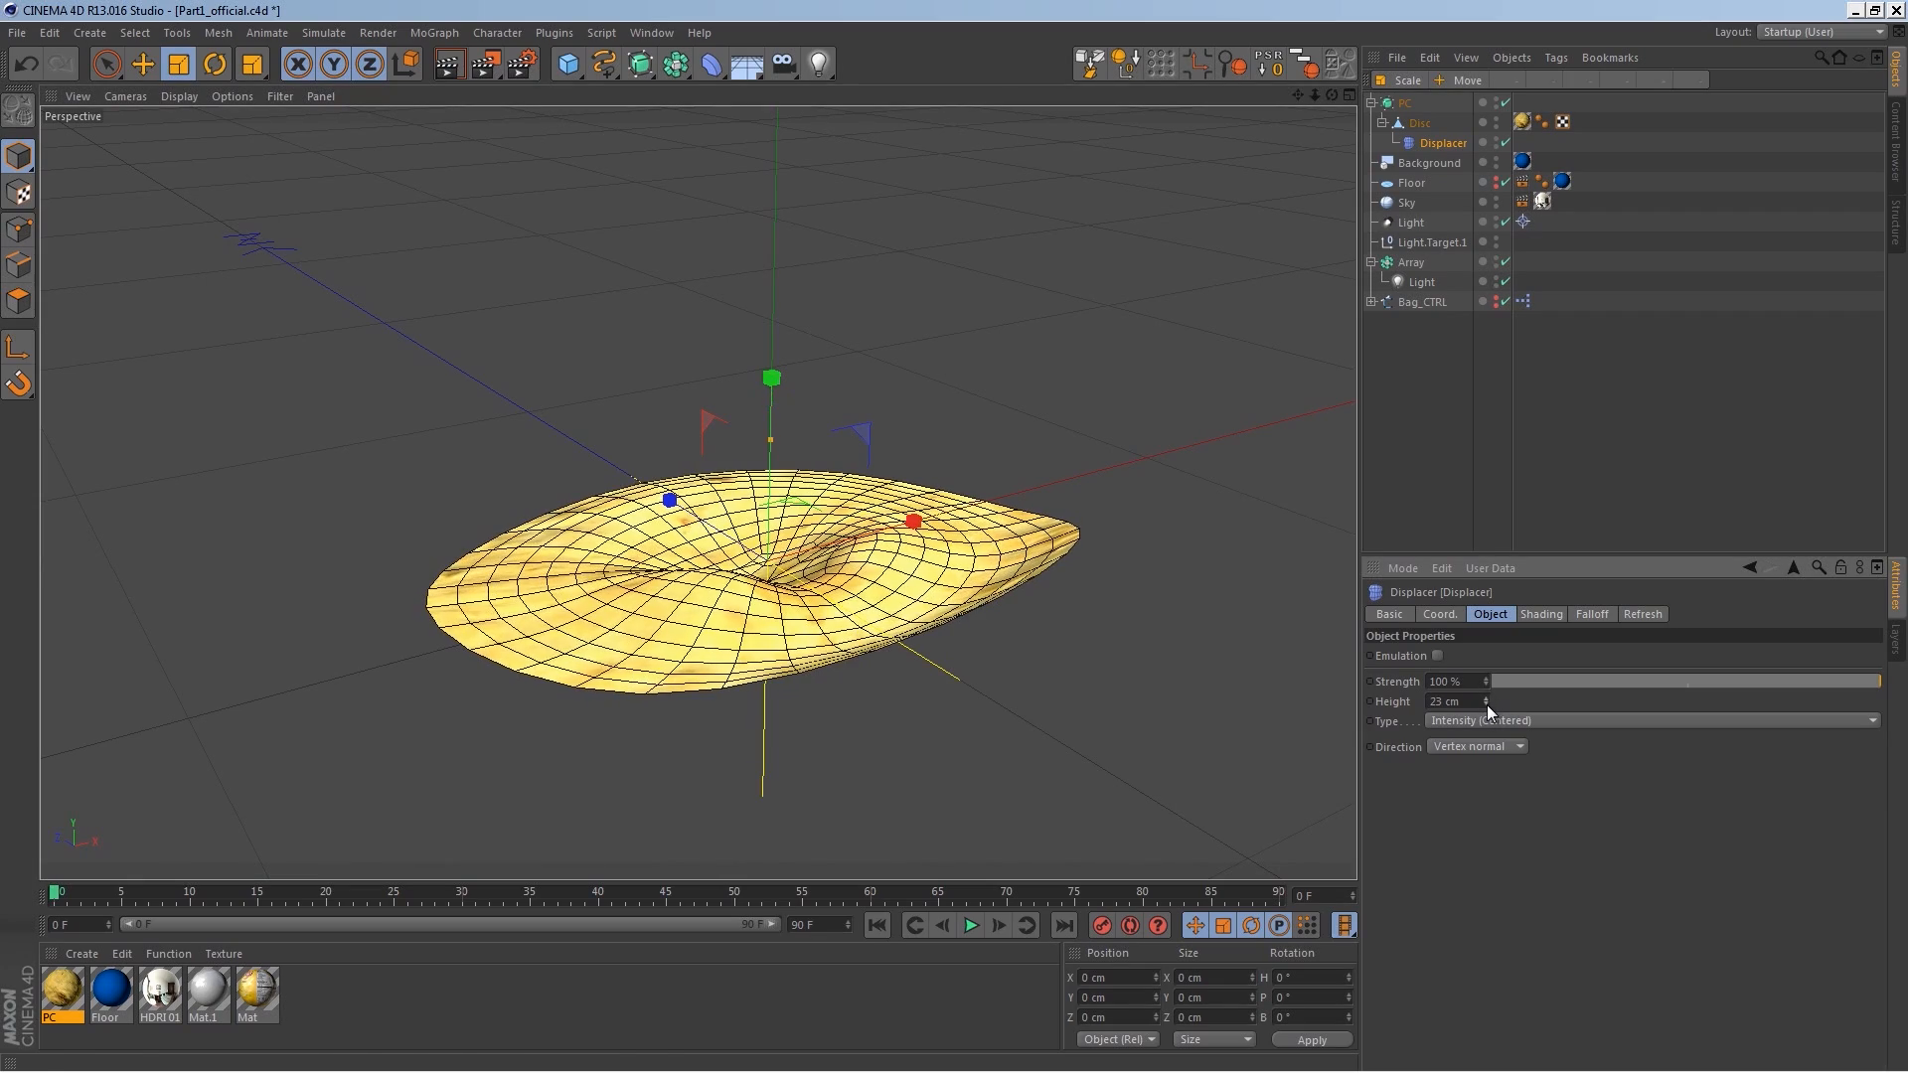
Step: Add a particle Emitter with the PC chip object nested under it
alt+drag(837, 459, 942, 497)
alt+right_drag(943, 496, 898, 600)
alt+drag(898, 601, 902, 562)
alt+middle_drag(902, 562, 787, 576)
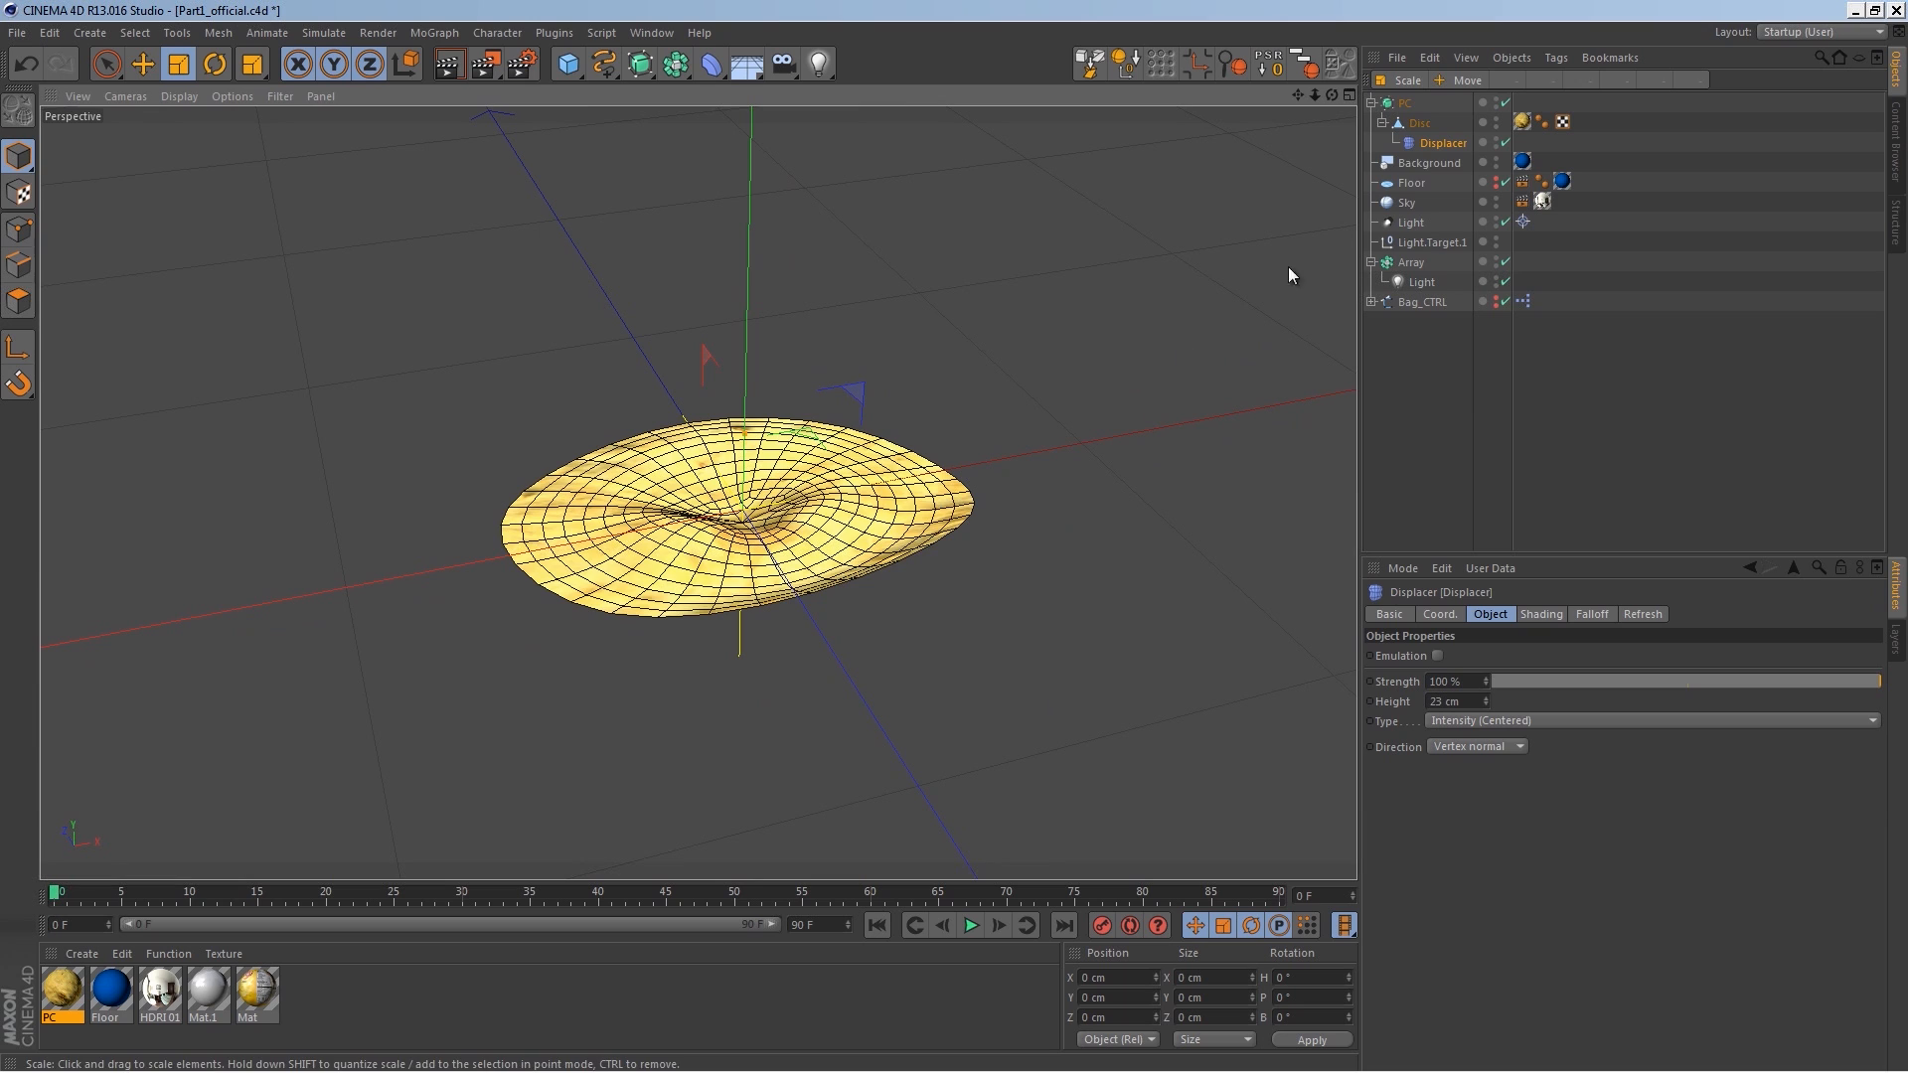
click(1382, 123)
click(1372, 103)
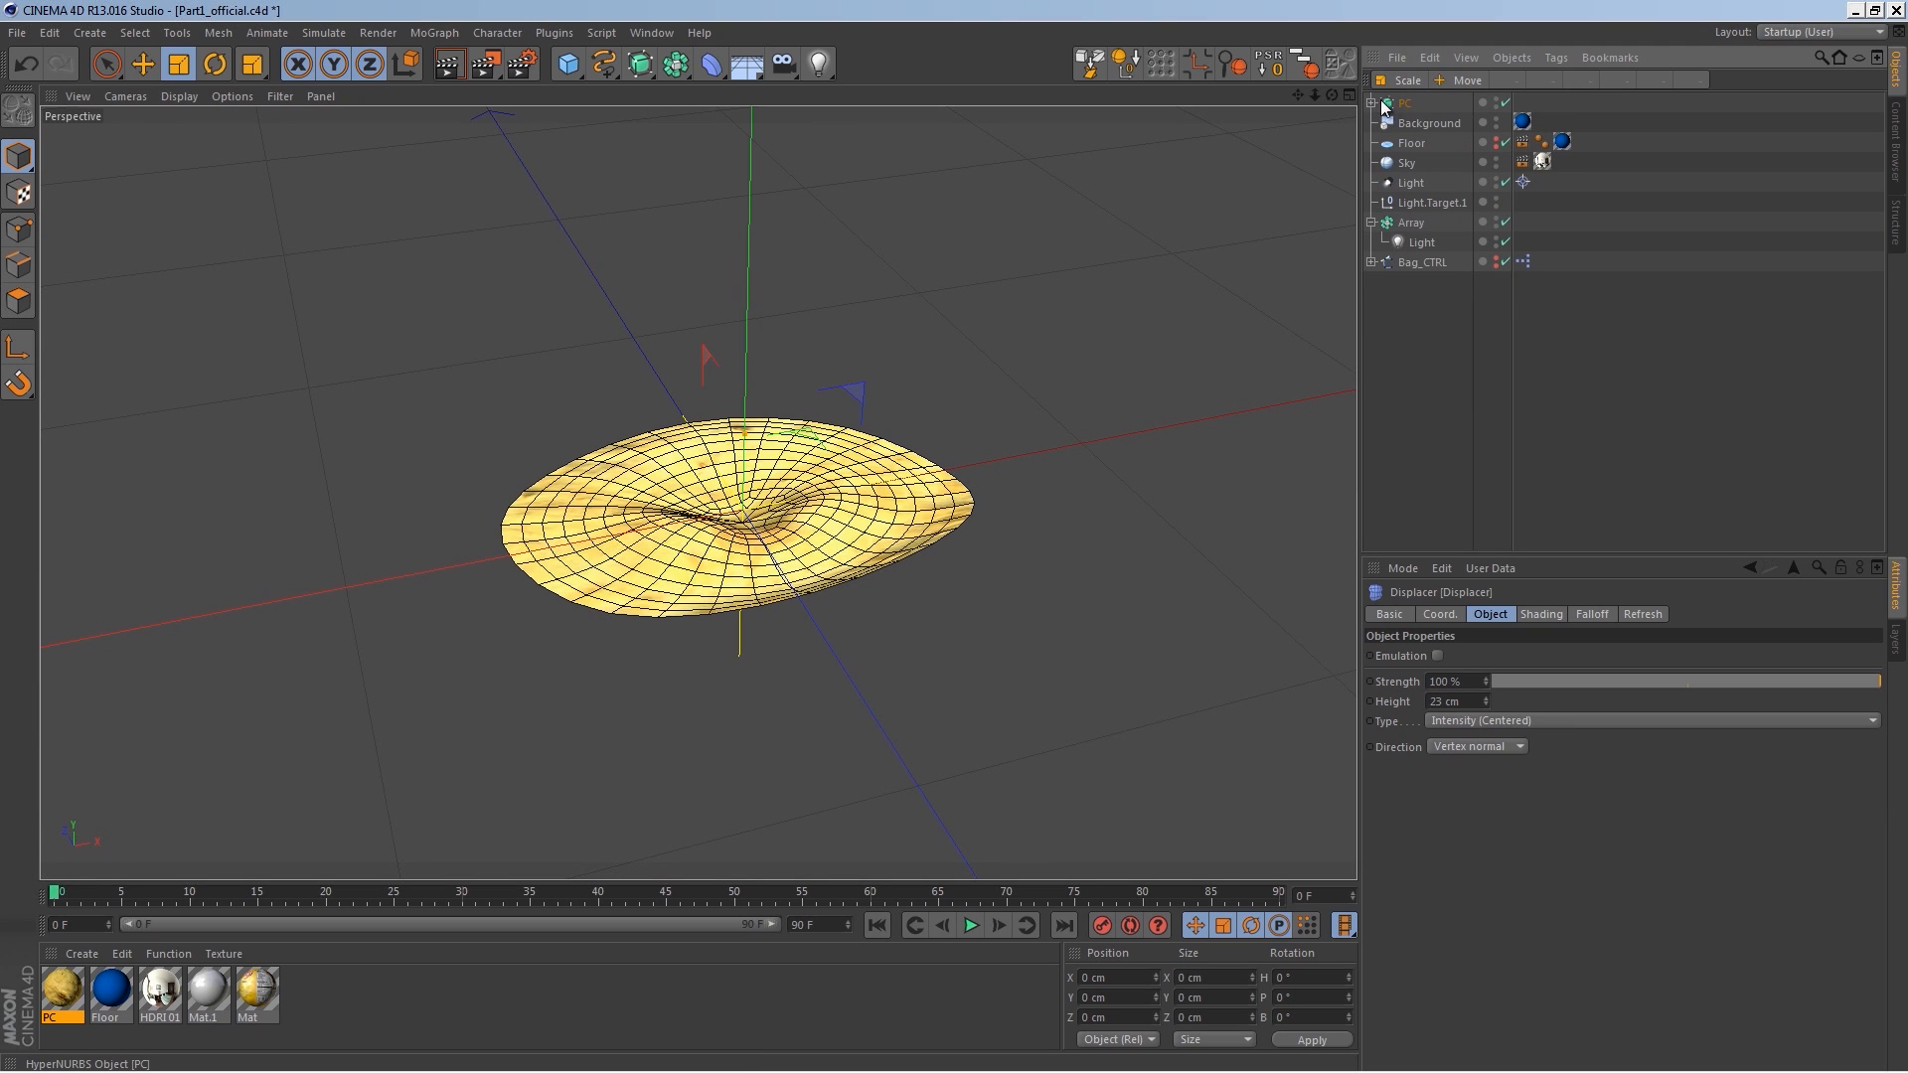
click(1403, 103)
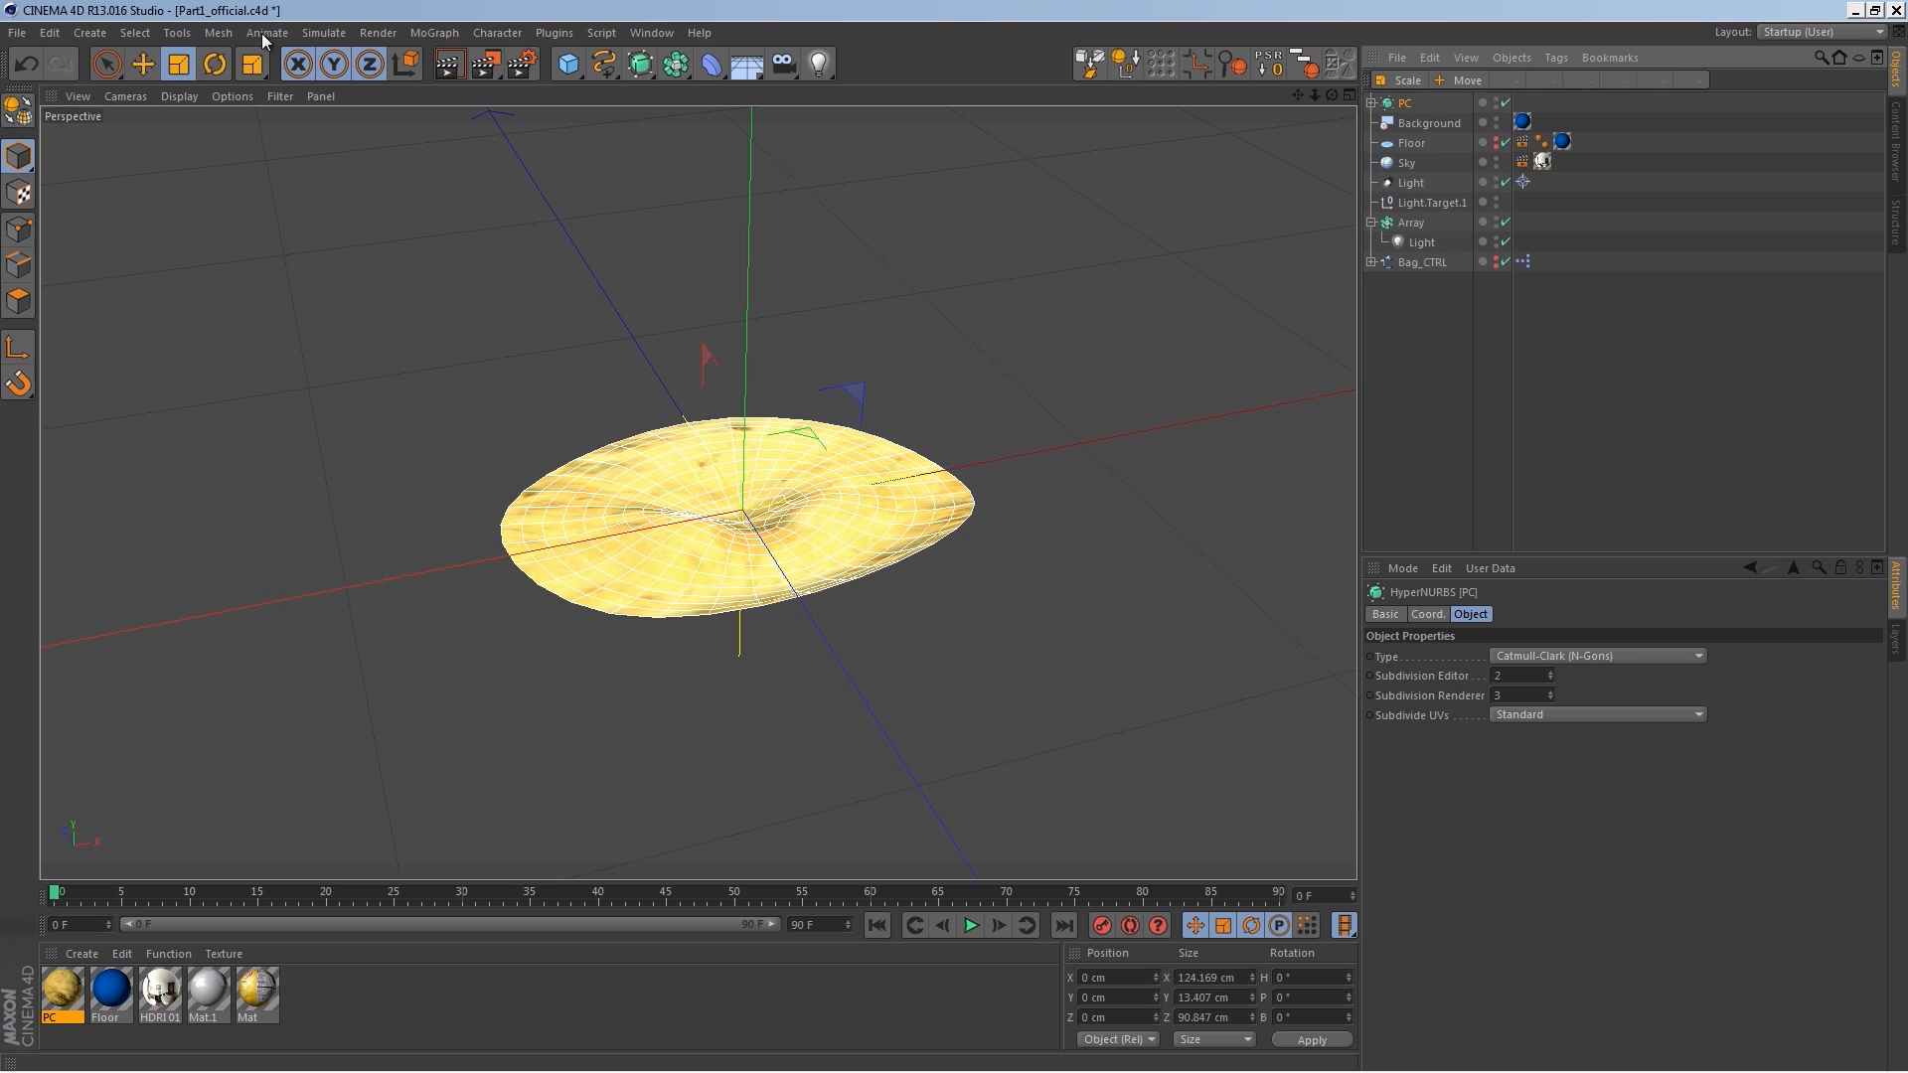
click(322, 34)
mouse_move(368, 129)
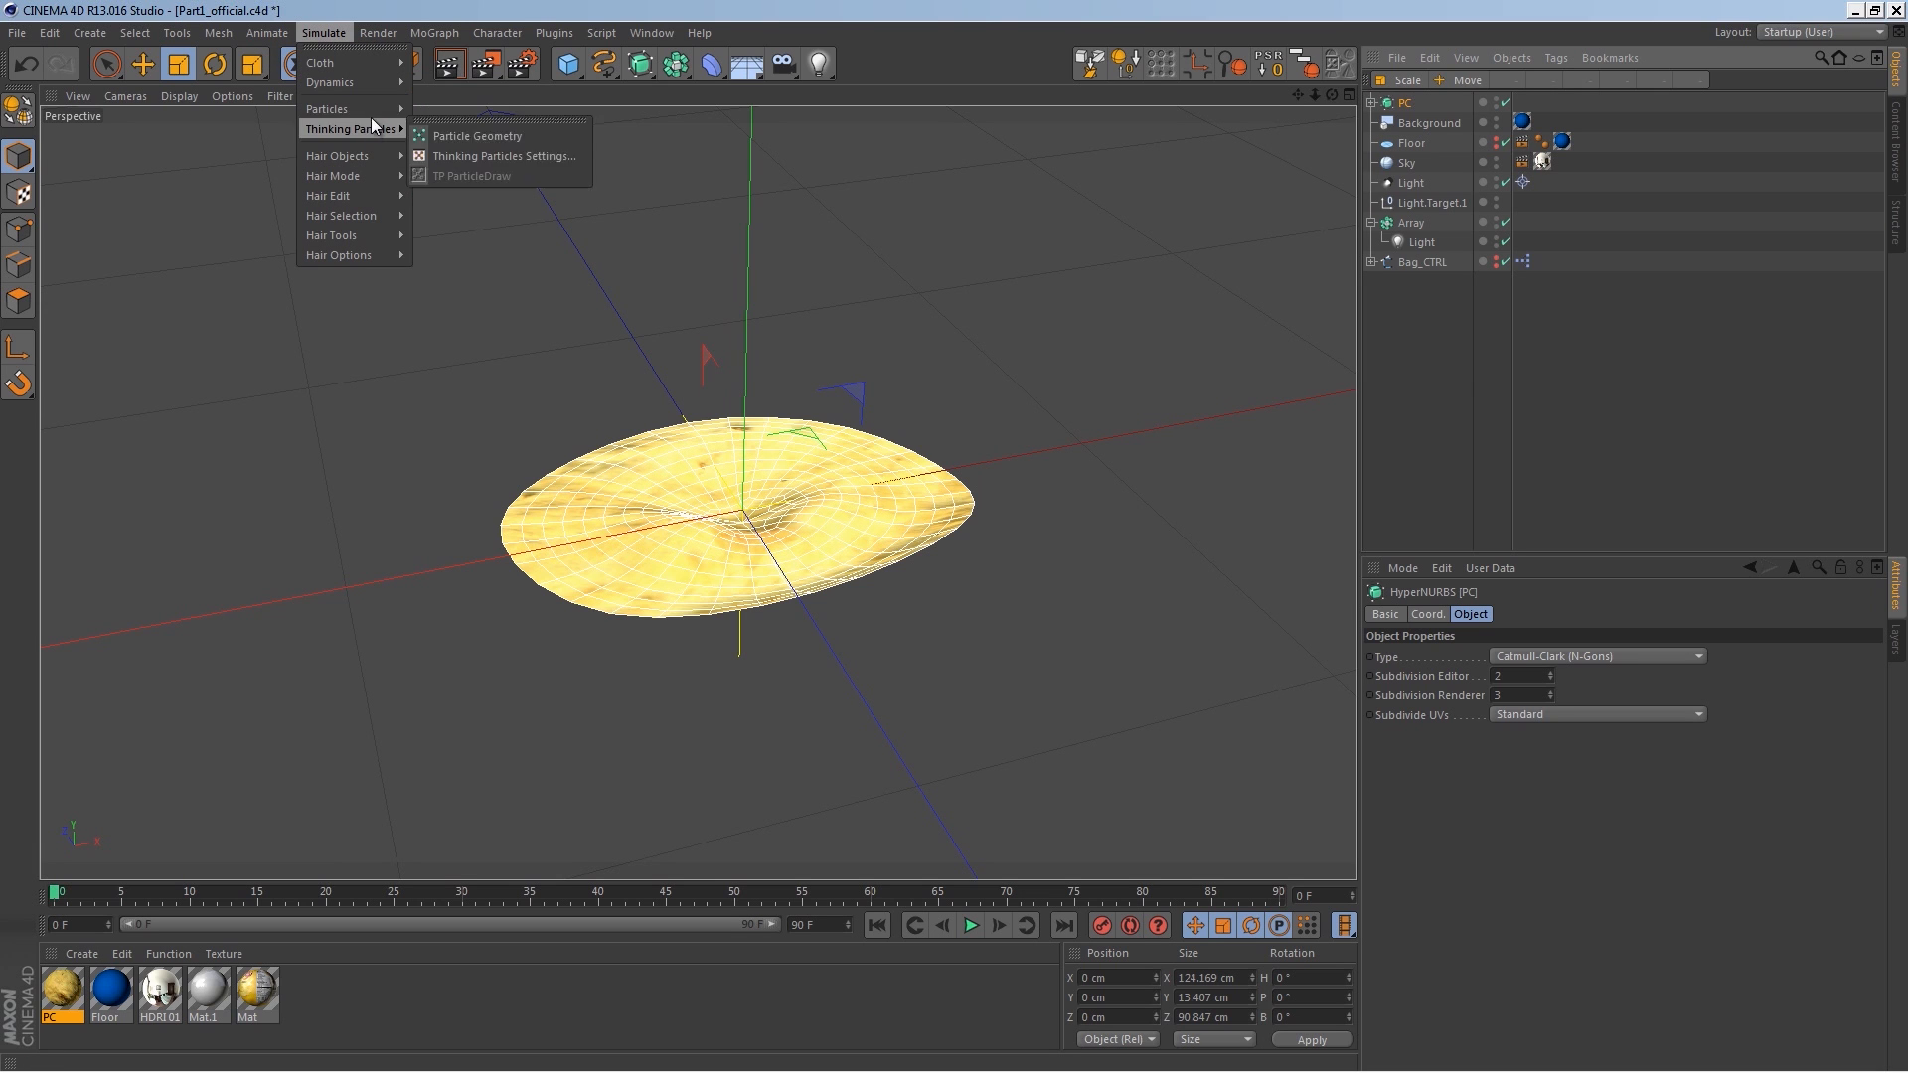
click(442, 111)
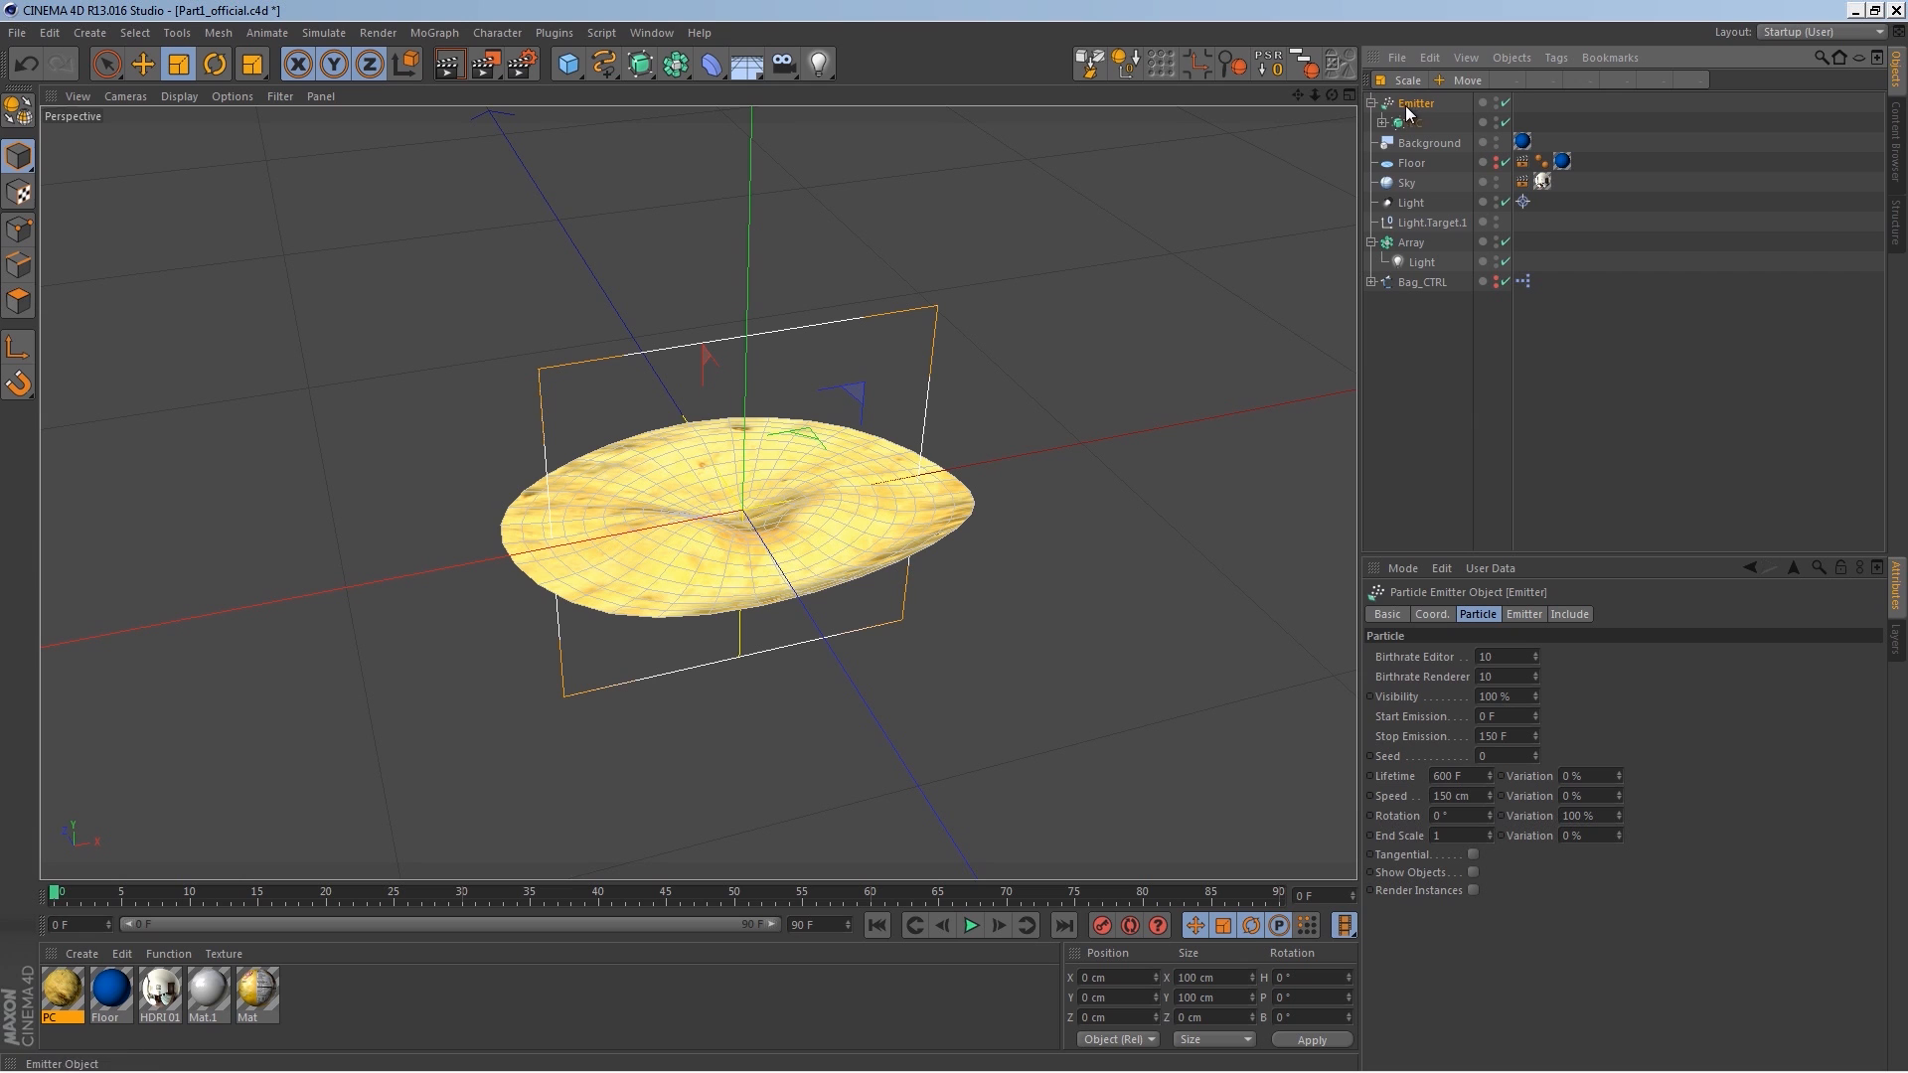
Step: Enable Show Objects on the emitter and play the animation to preview the emitted chips
click(1473, 873)
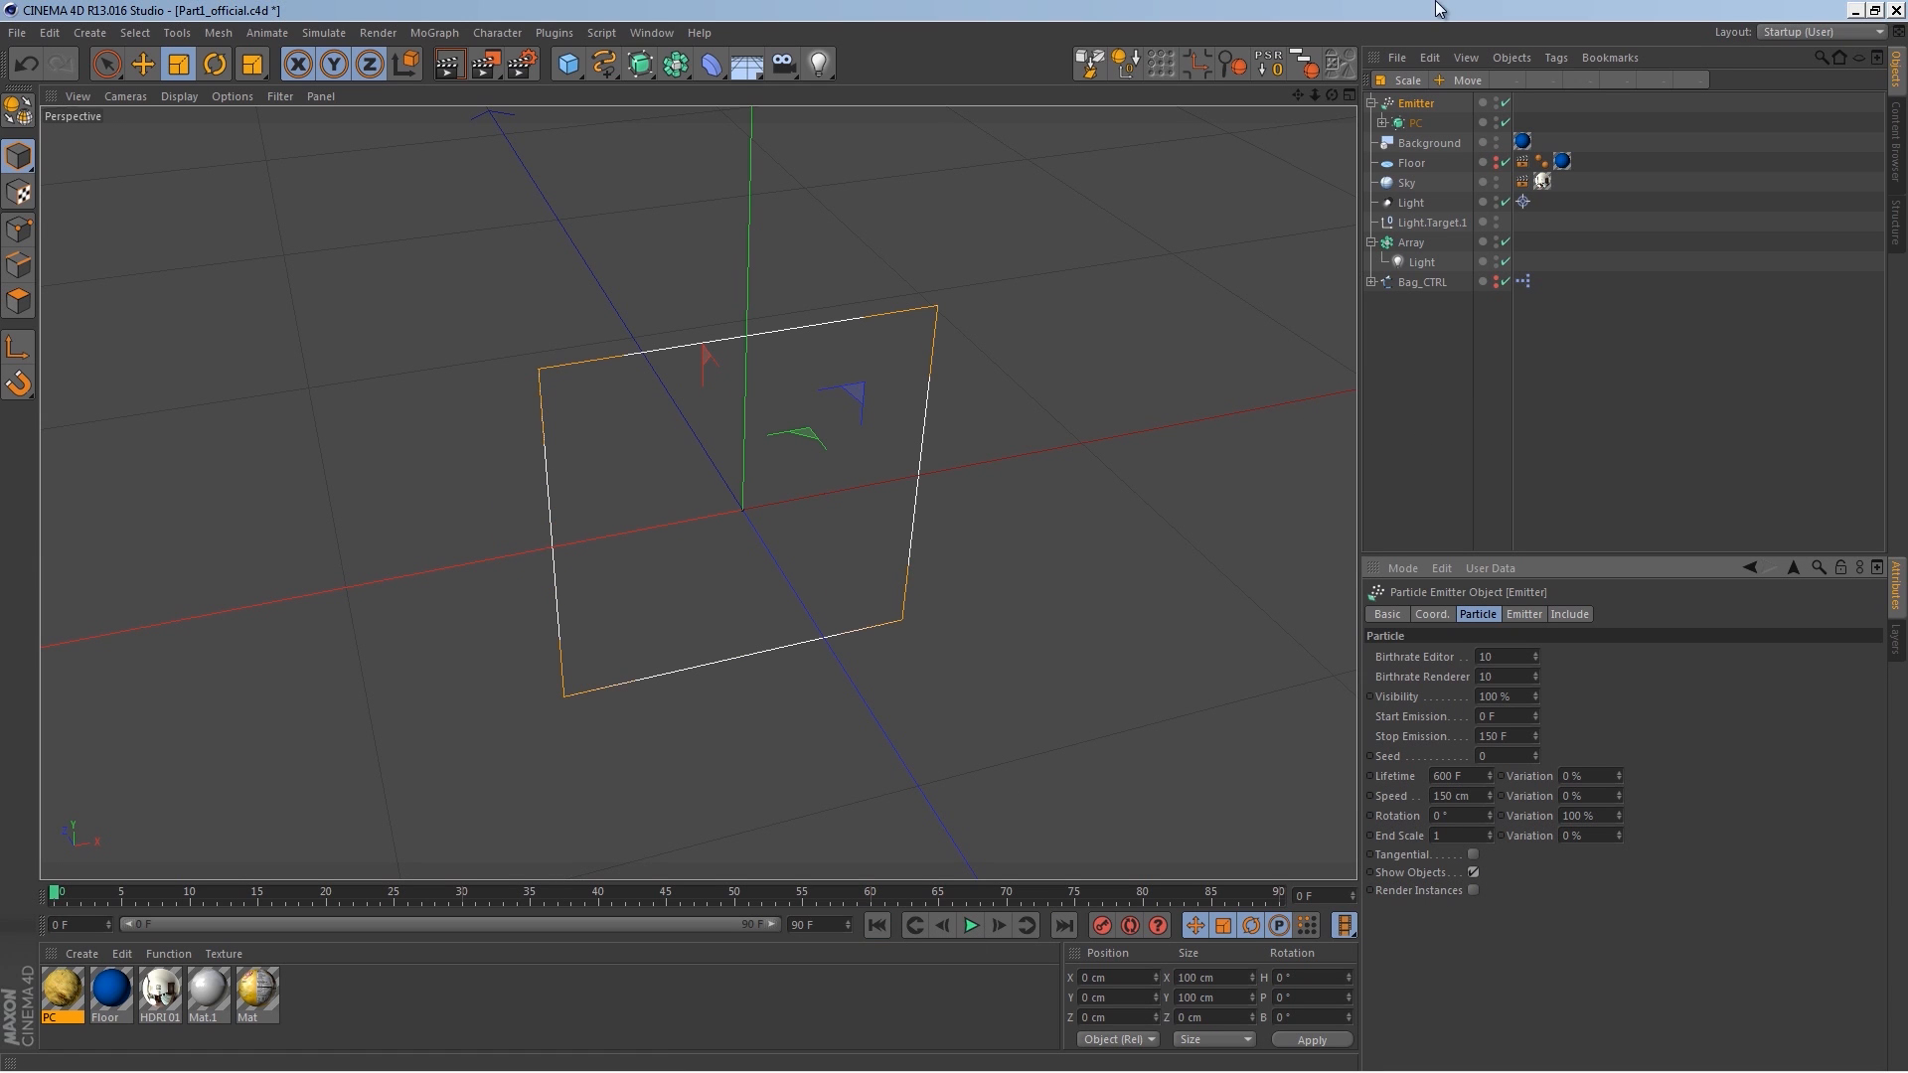
click(970, 927)
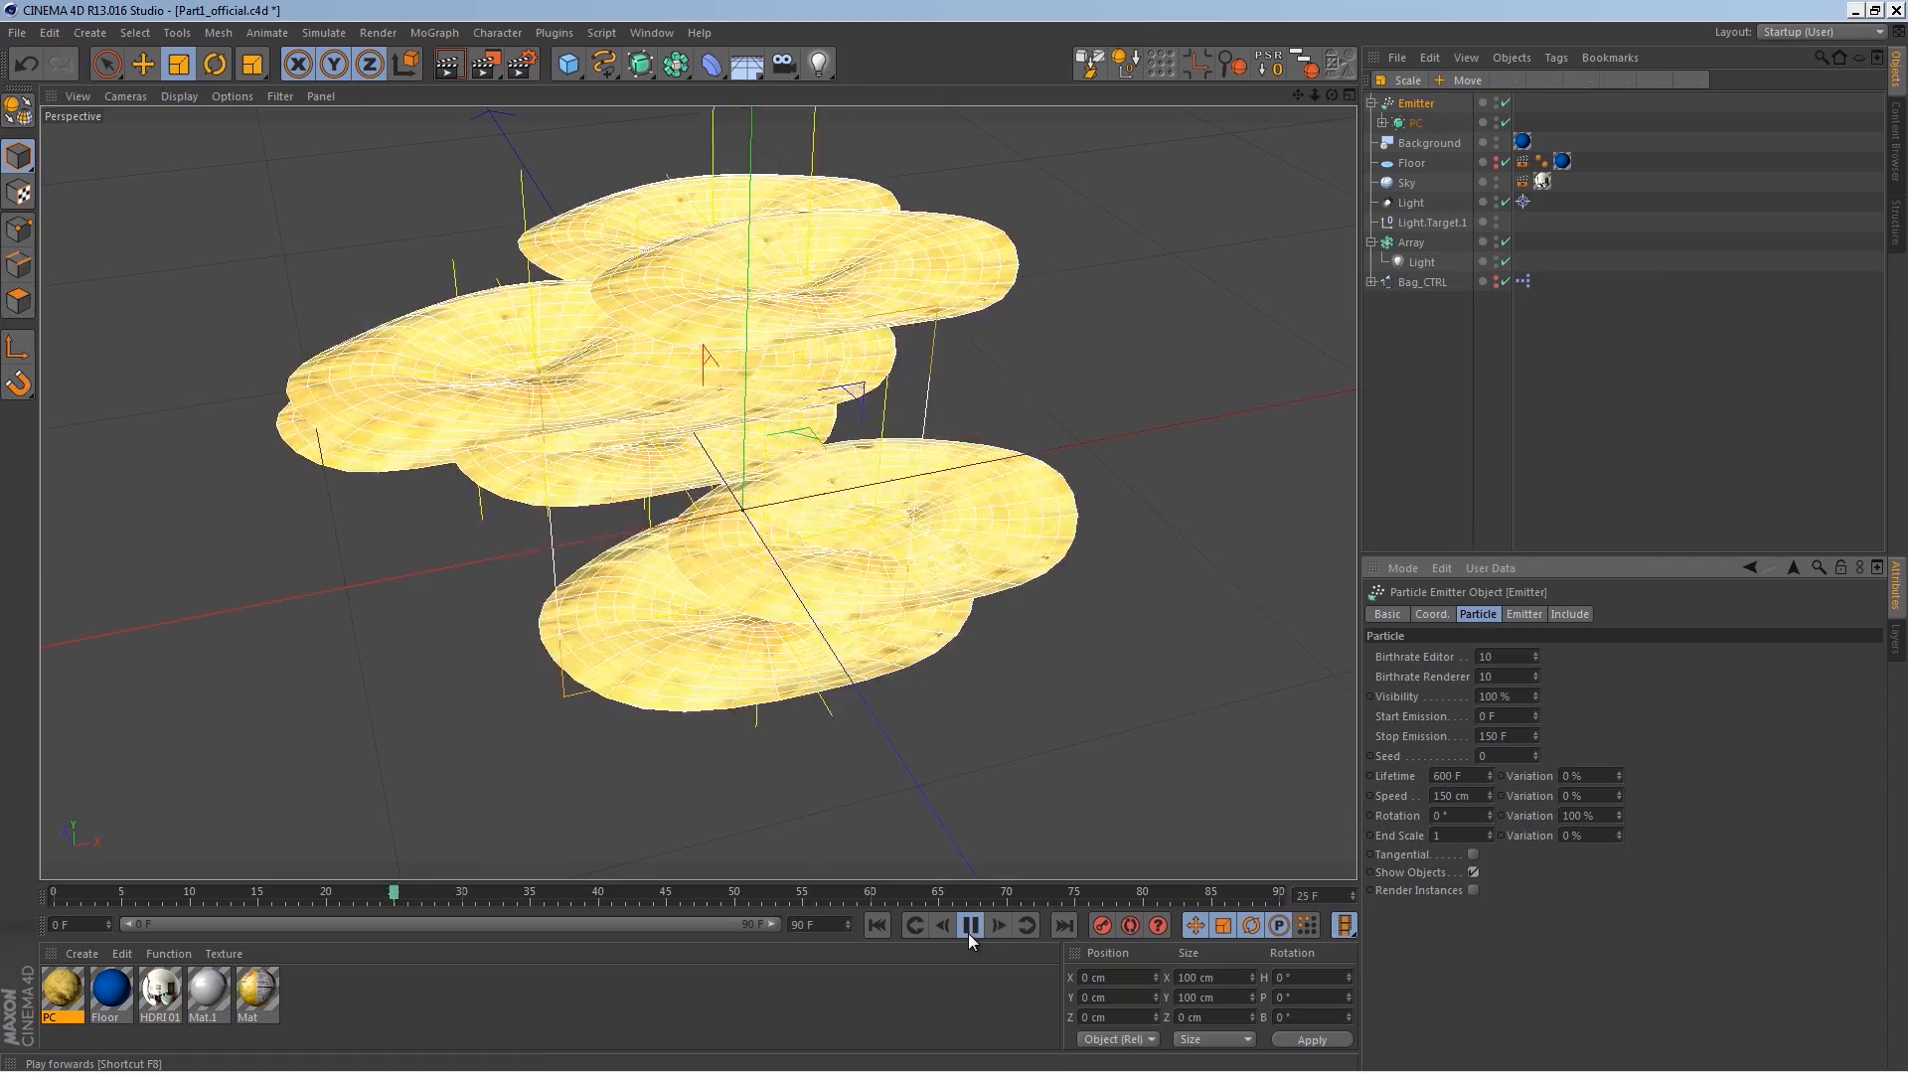
click(969, 926)
alt+drag(590, 565, 1367, 124)
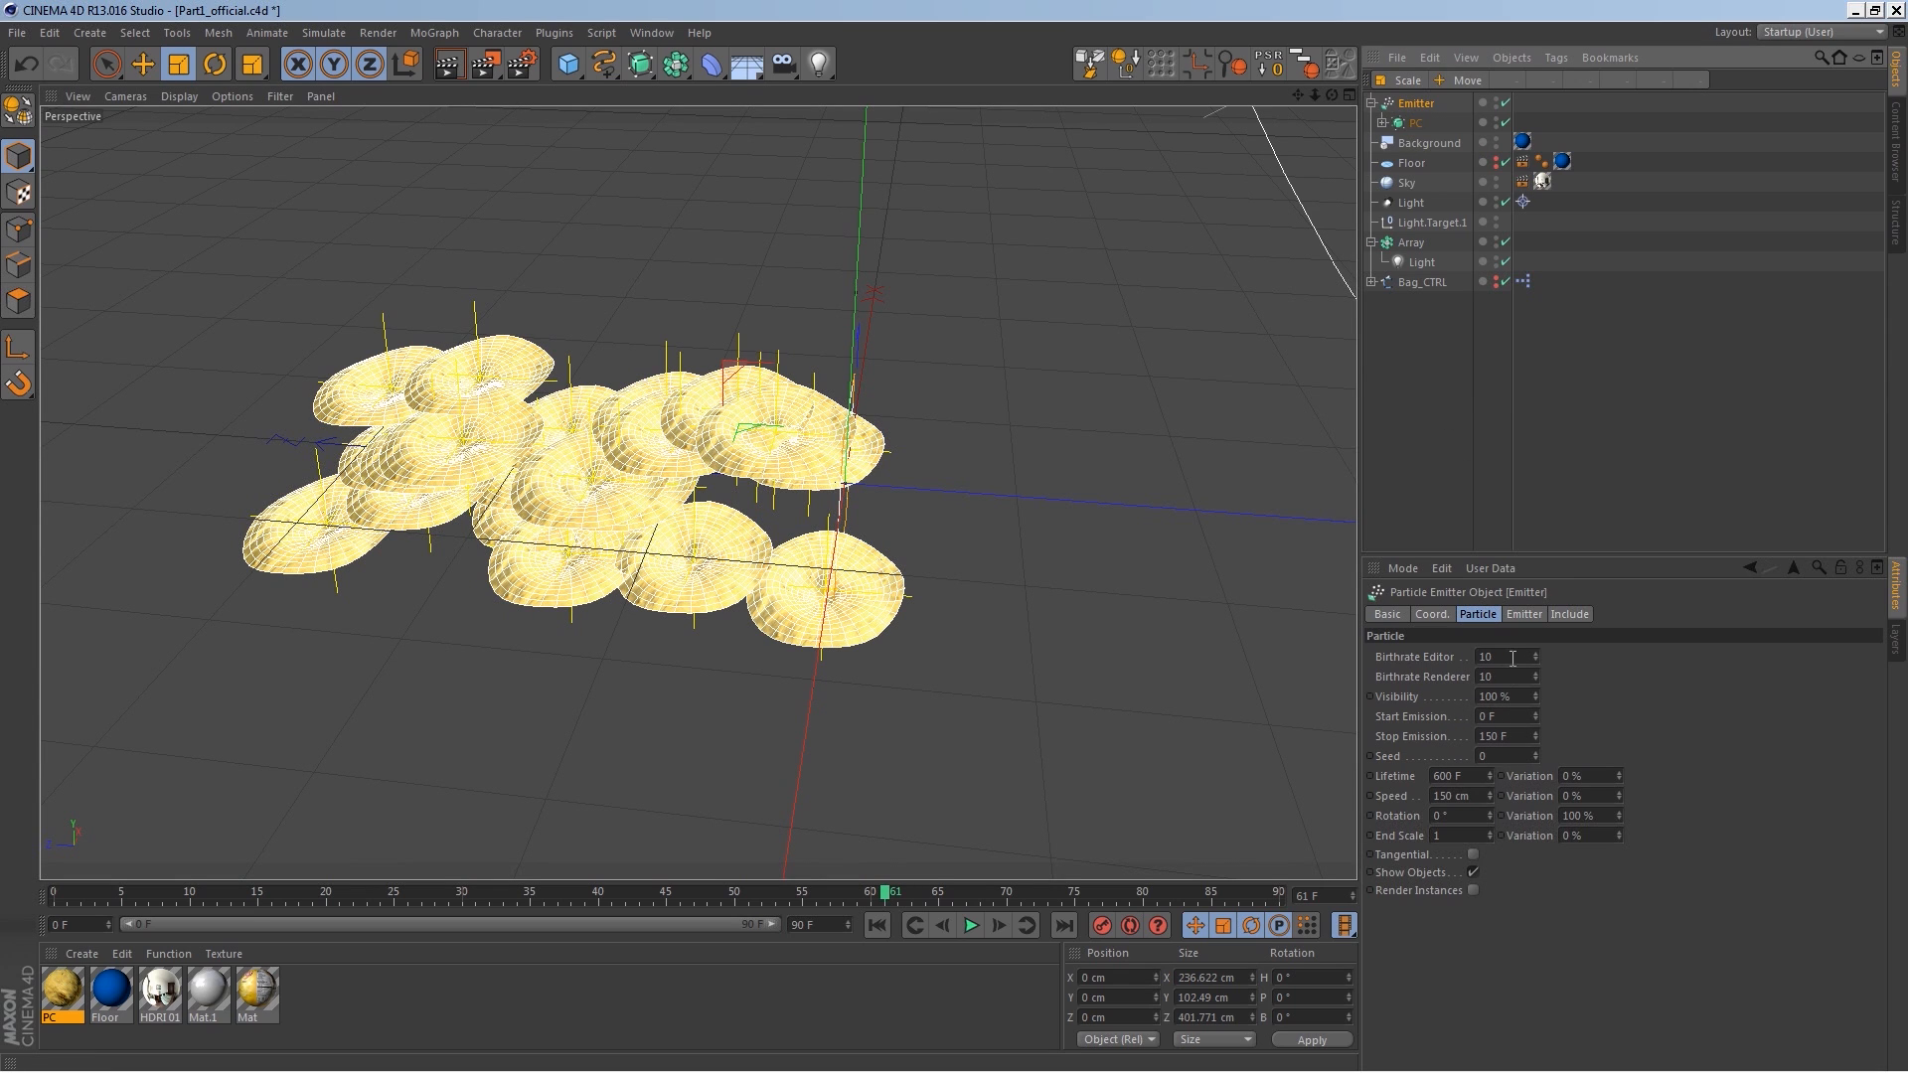
Step: Set the emitter's particle rotation to 60°
double_click(1460, 817)
text(60)
key(Return)
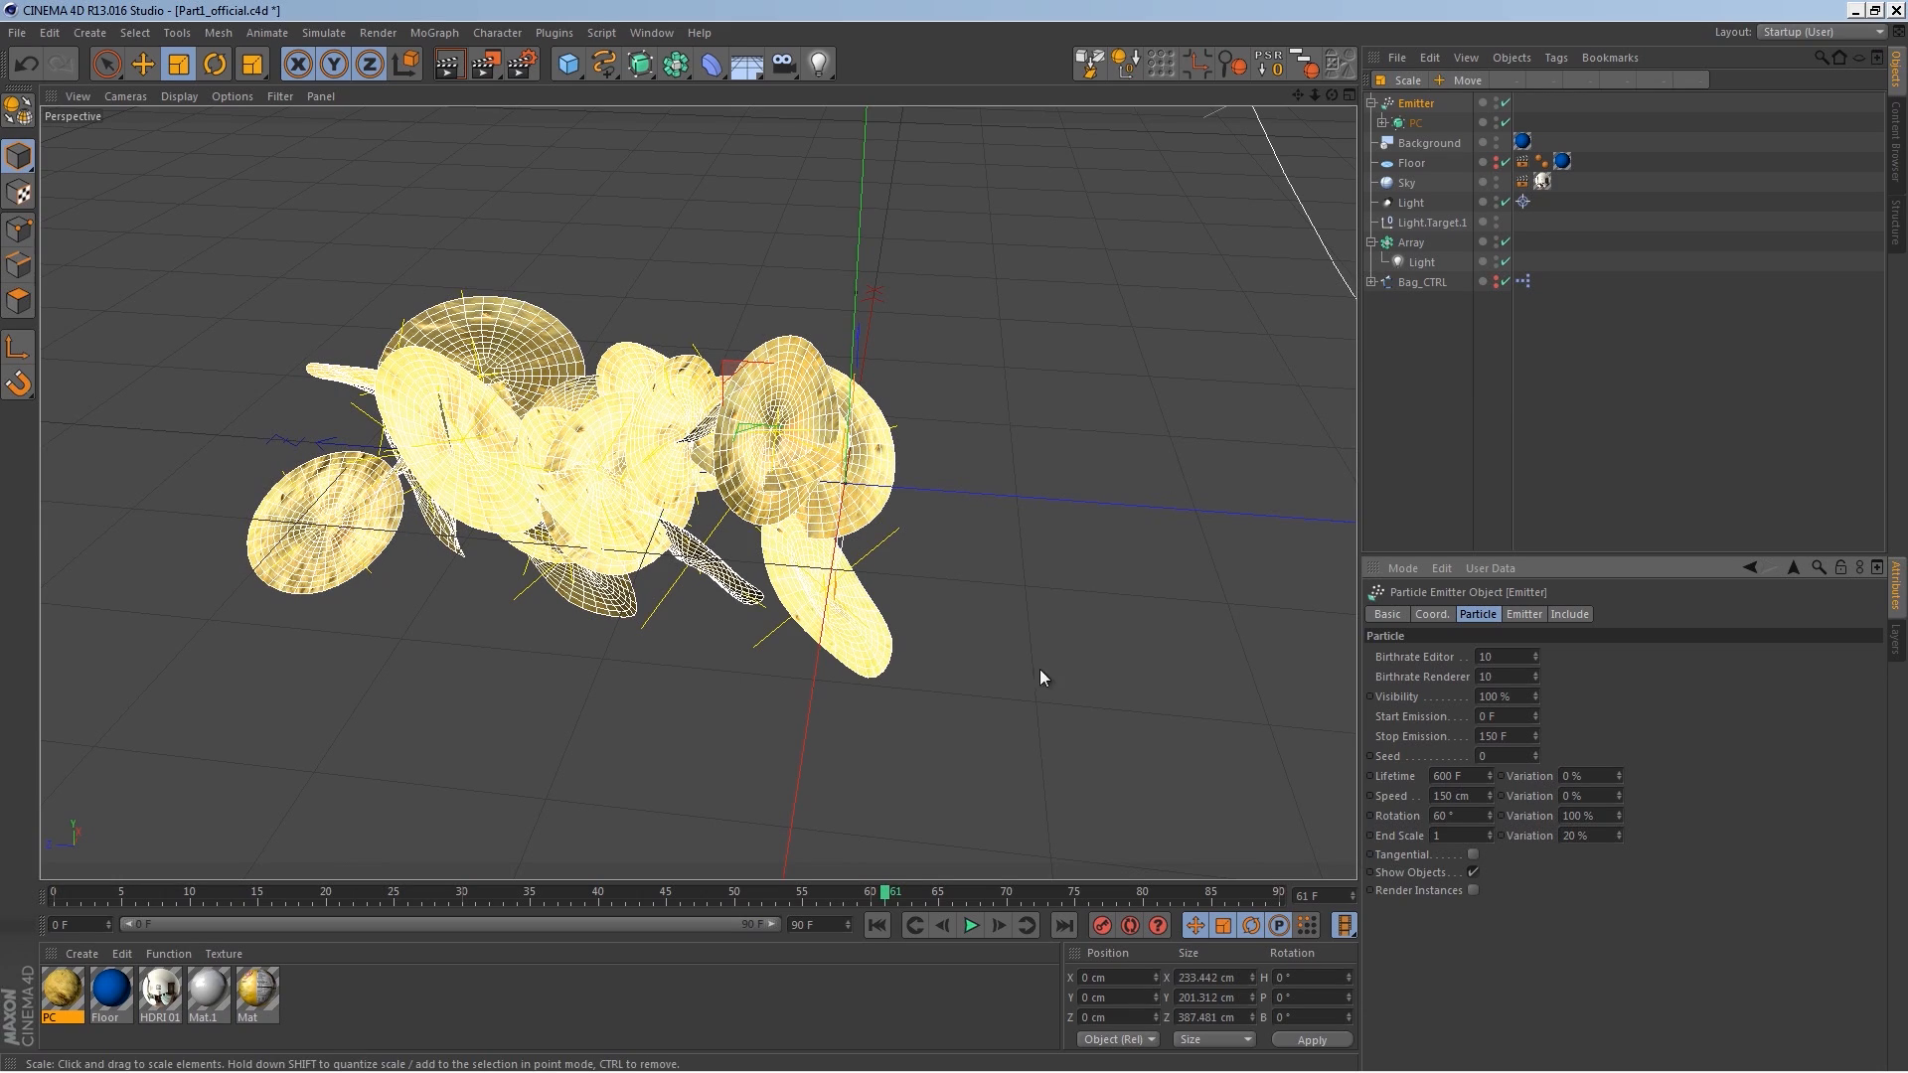
alt+drag(879, 528, 1011, 610)
Step: Set the emitter's end scale variation to 10%
drag(1596, 836, 1474, 777)
text(100)
key(Return)
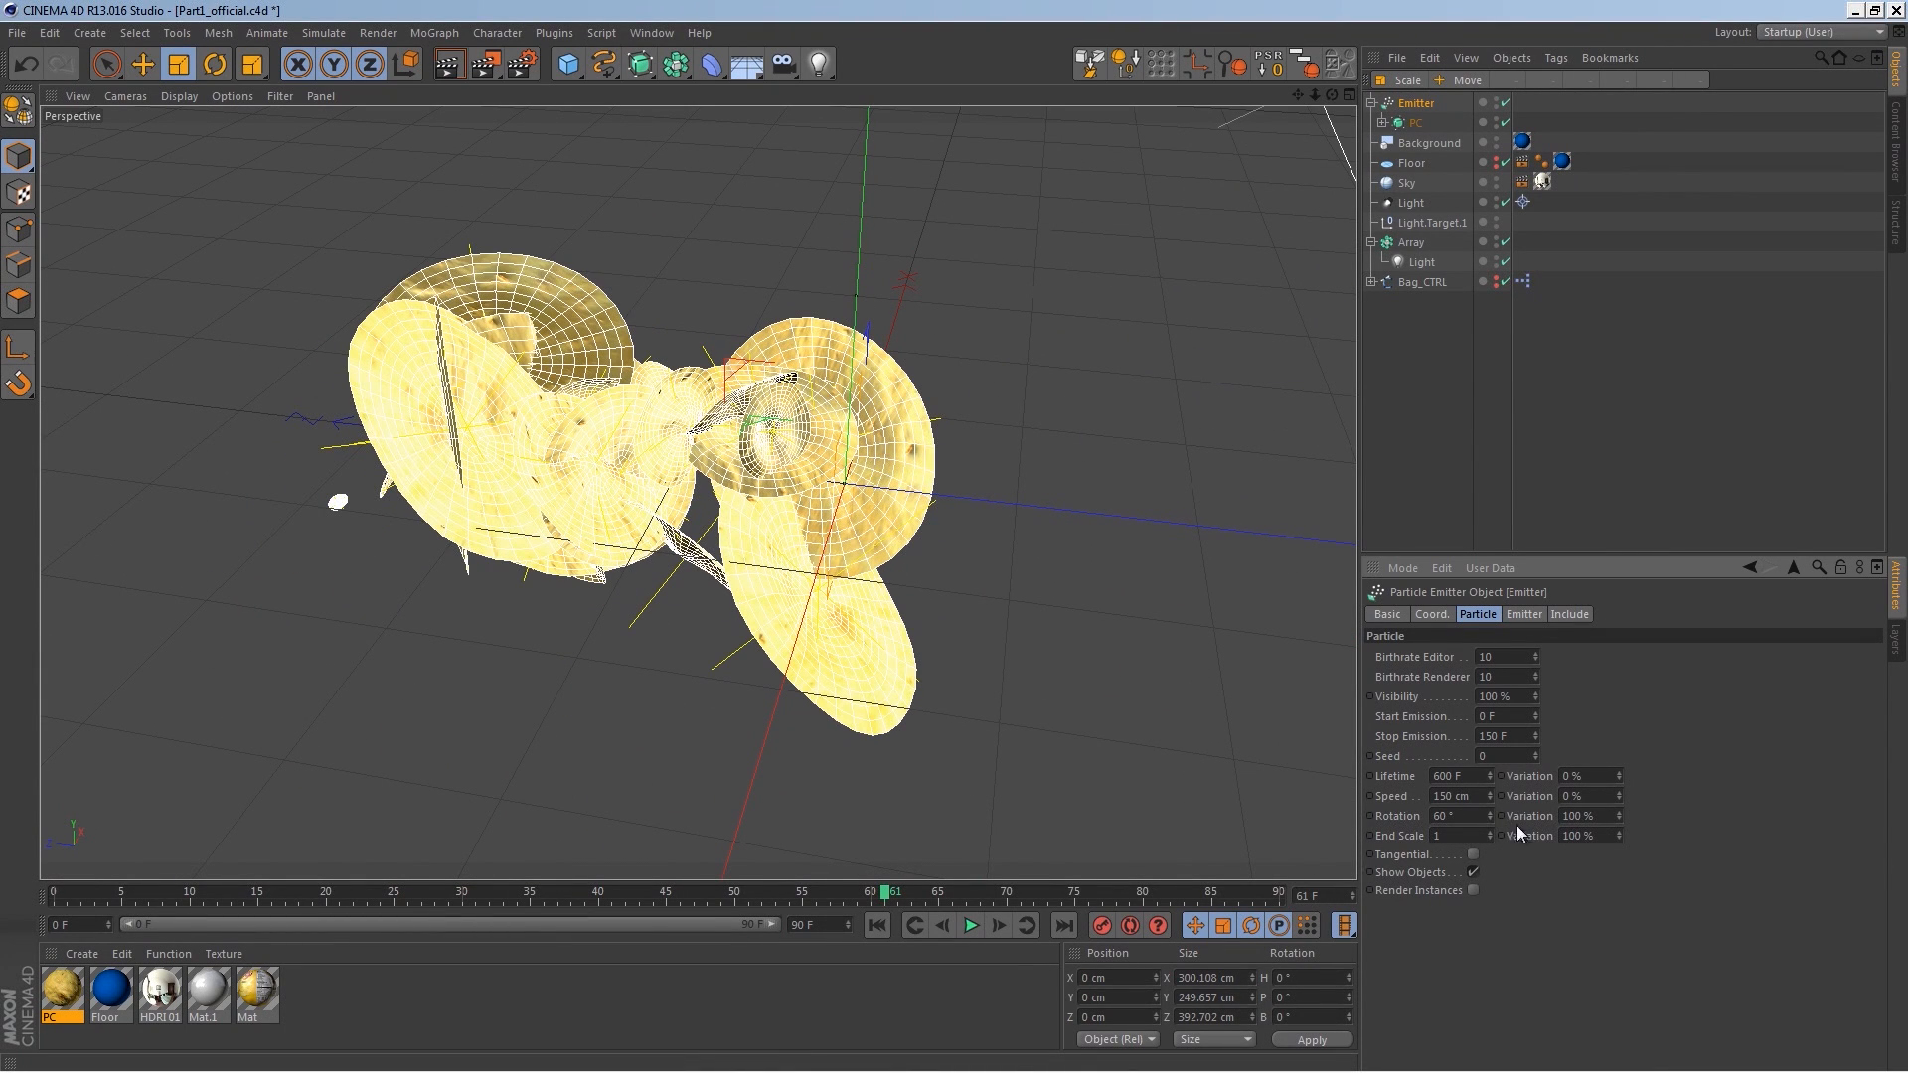
drag(1594, 834, 1502, 795)
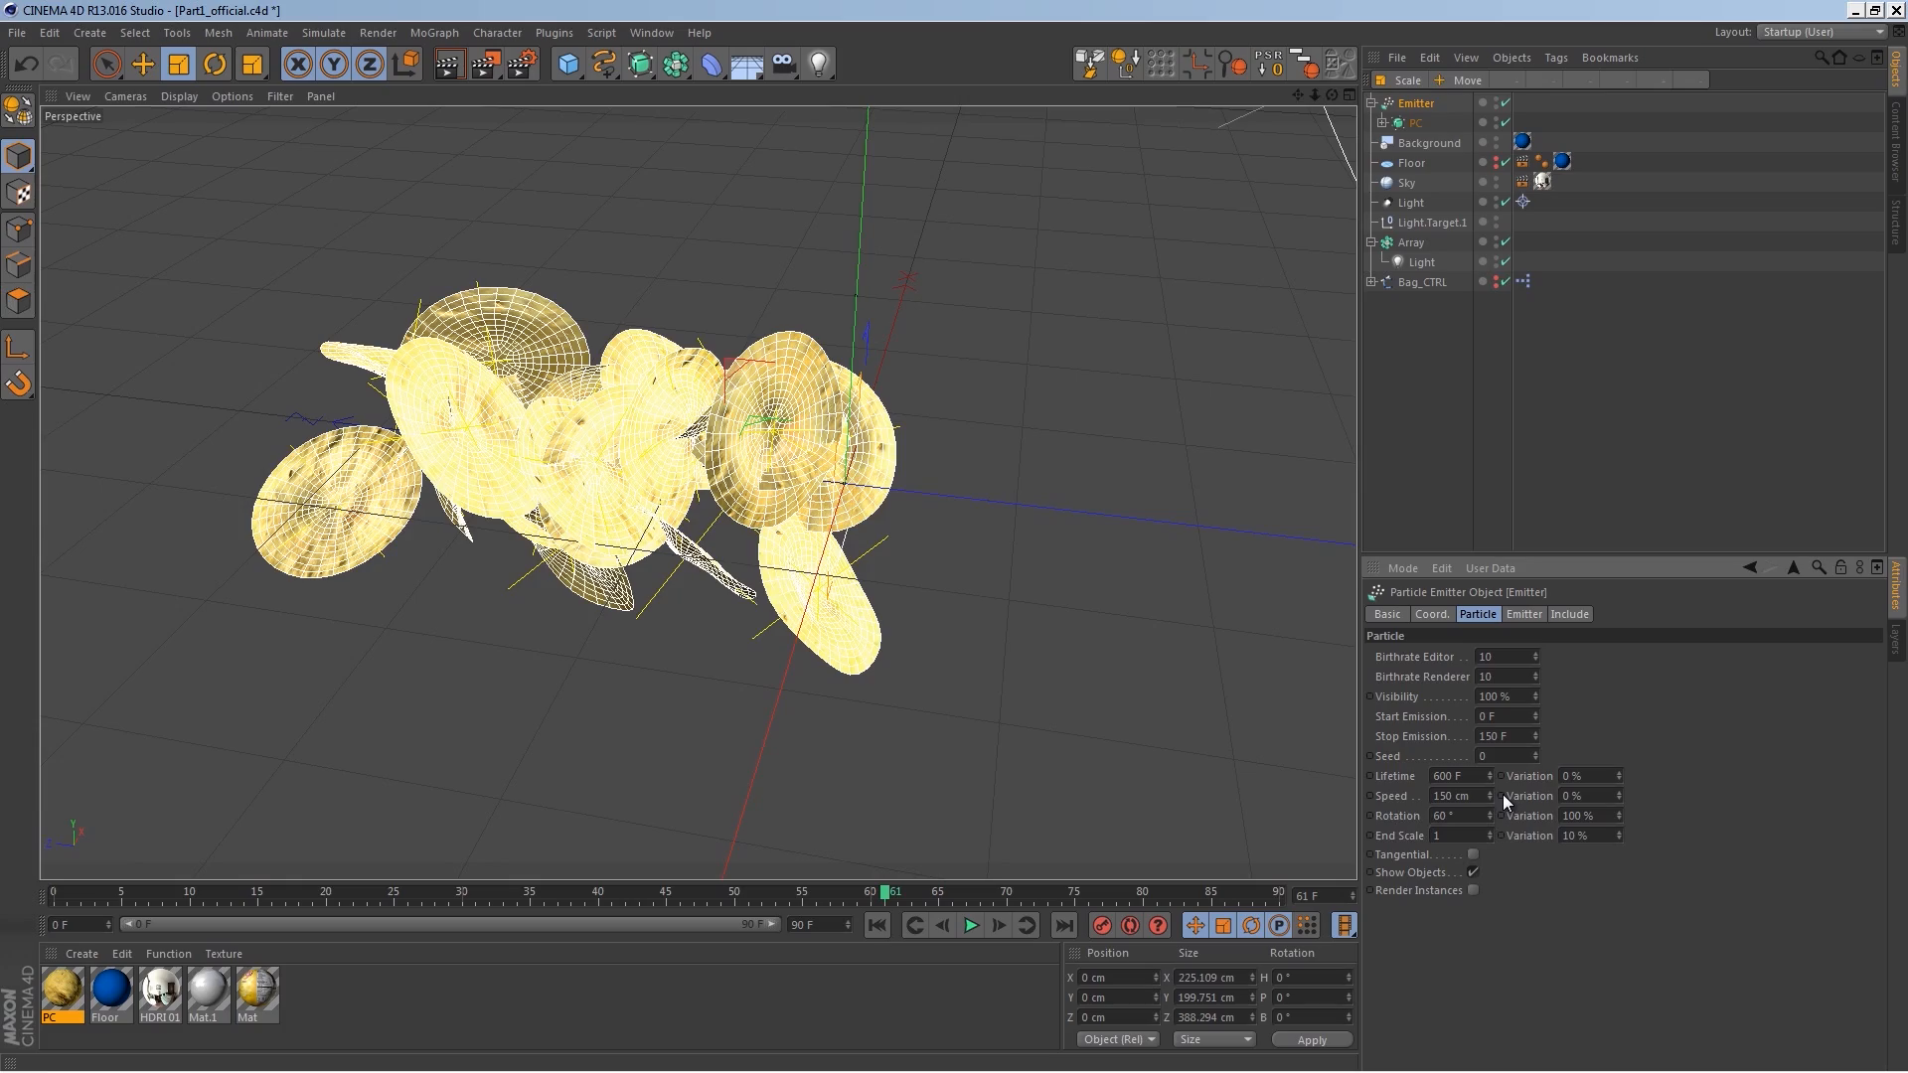
Step: Replay the emitter animation from the start to preview the emitted chips
alt+drag(795, 597, 1167, 545)
click(878, 925)
click(970, 925)
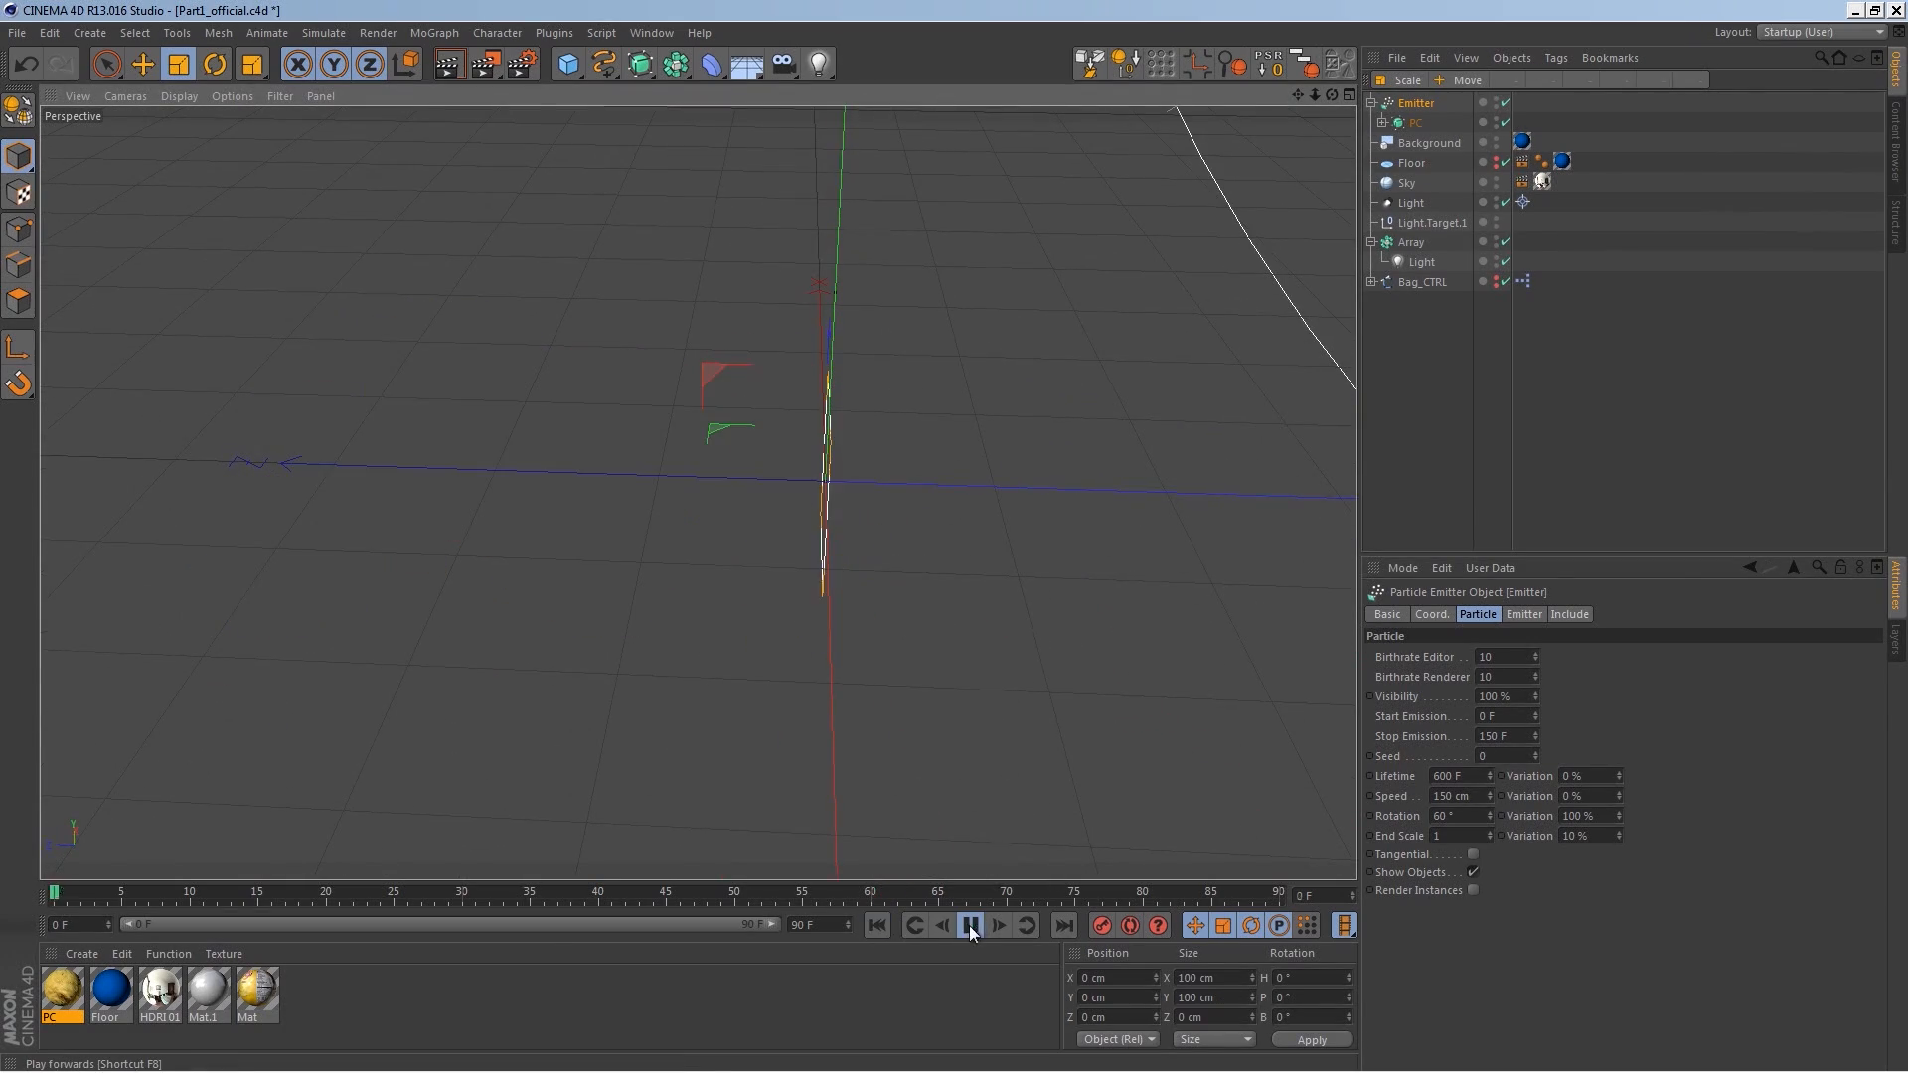
click(970, 925)
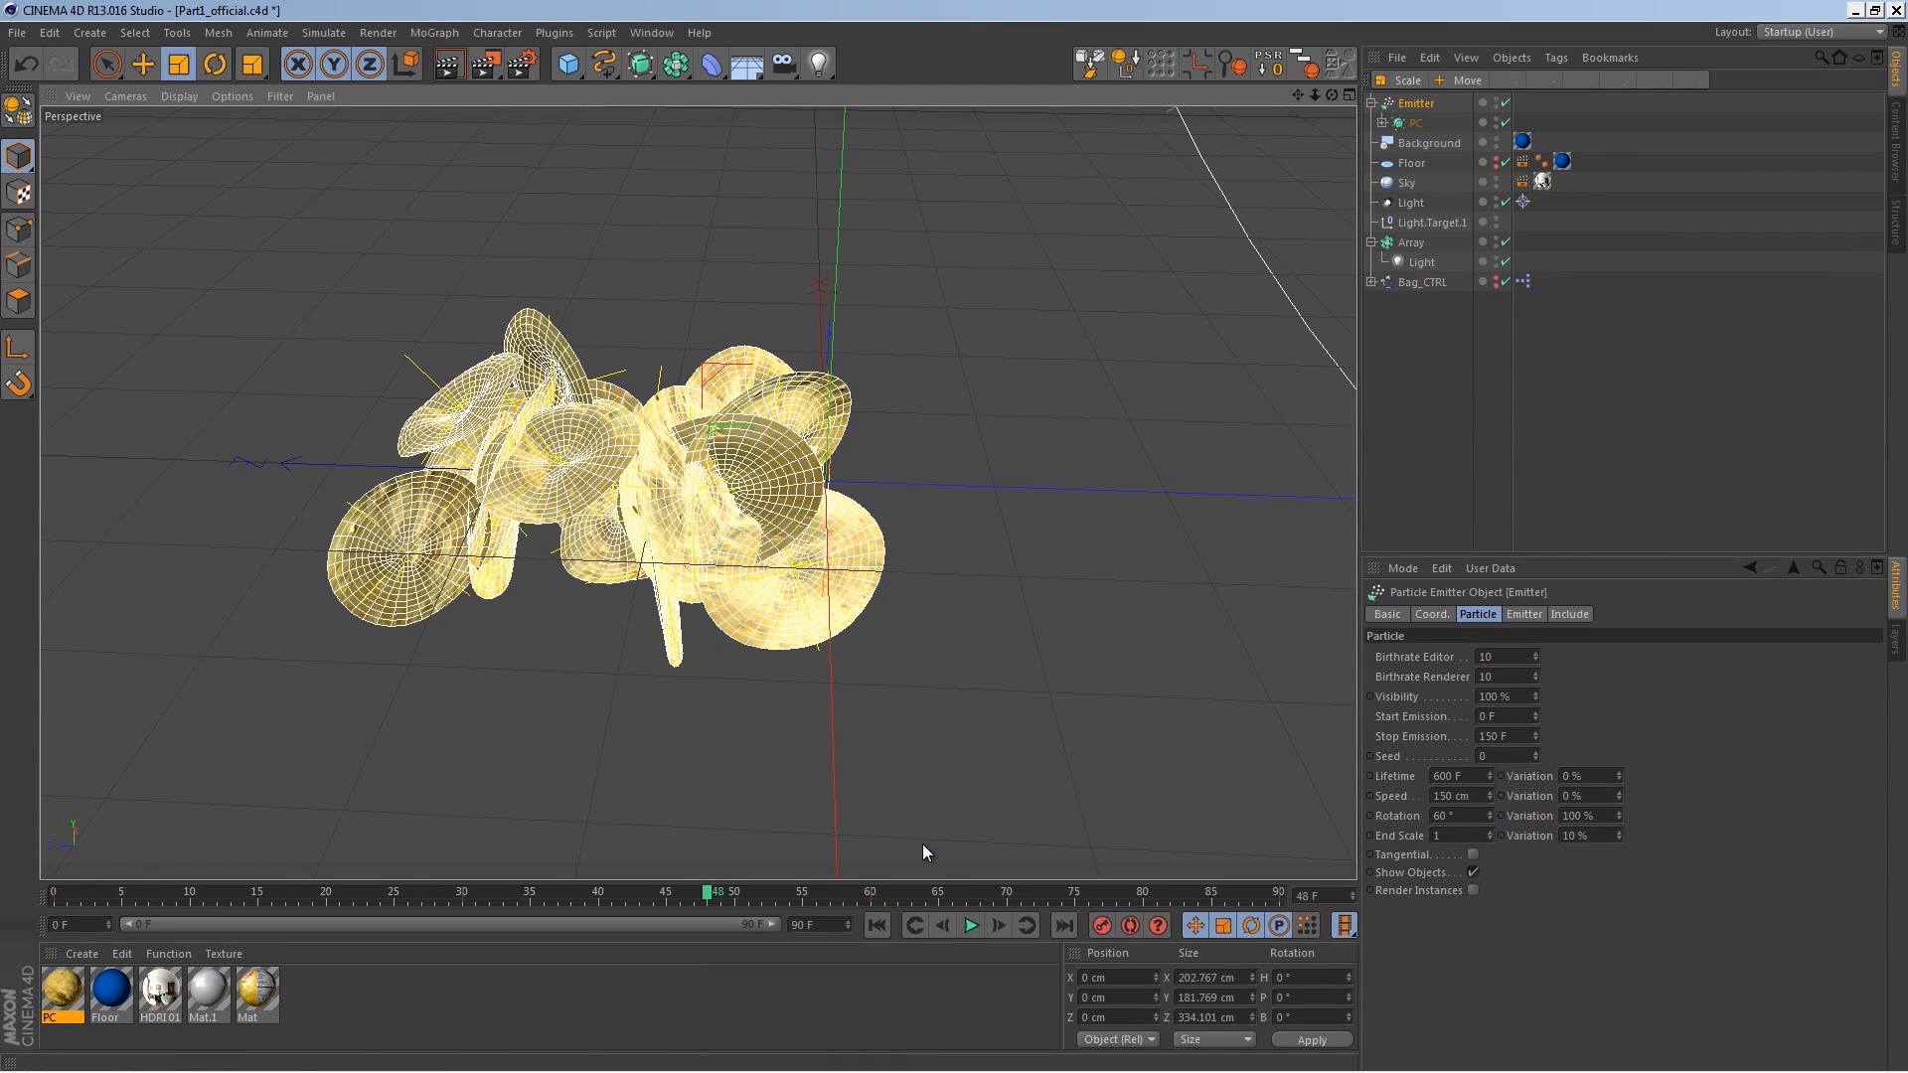
Step: Duplicate the PC chip object and set the noise seed of the copy's displacer to 670
click(1414, 124)
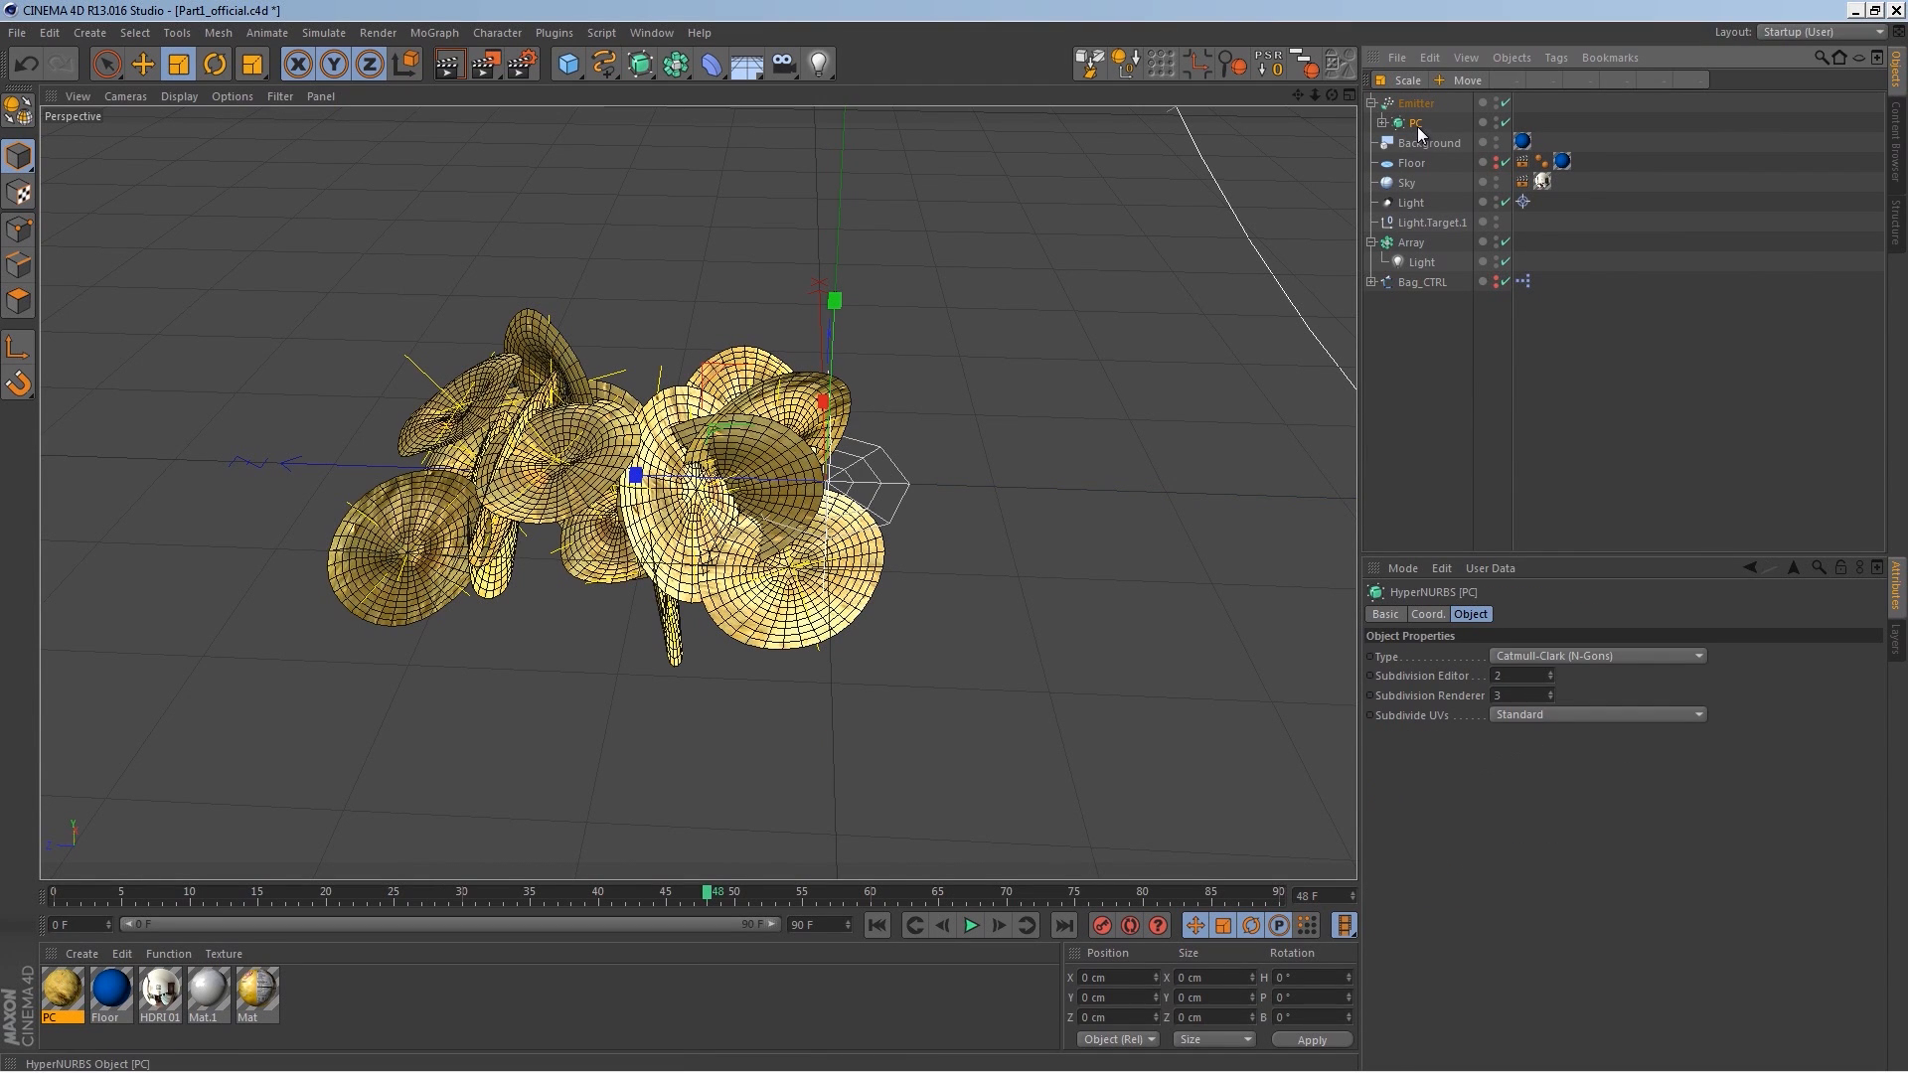
ctrl+drag(1414, 112, 1415, 113)
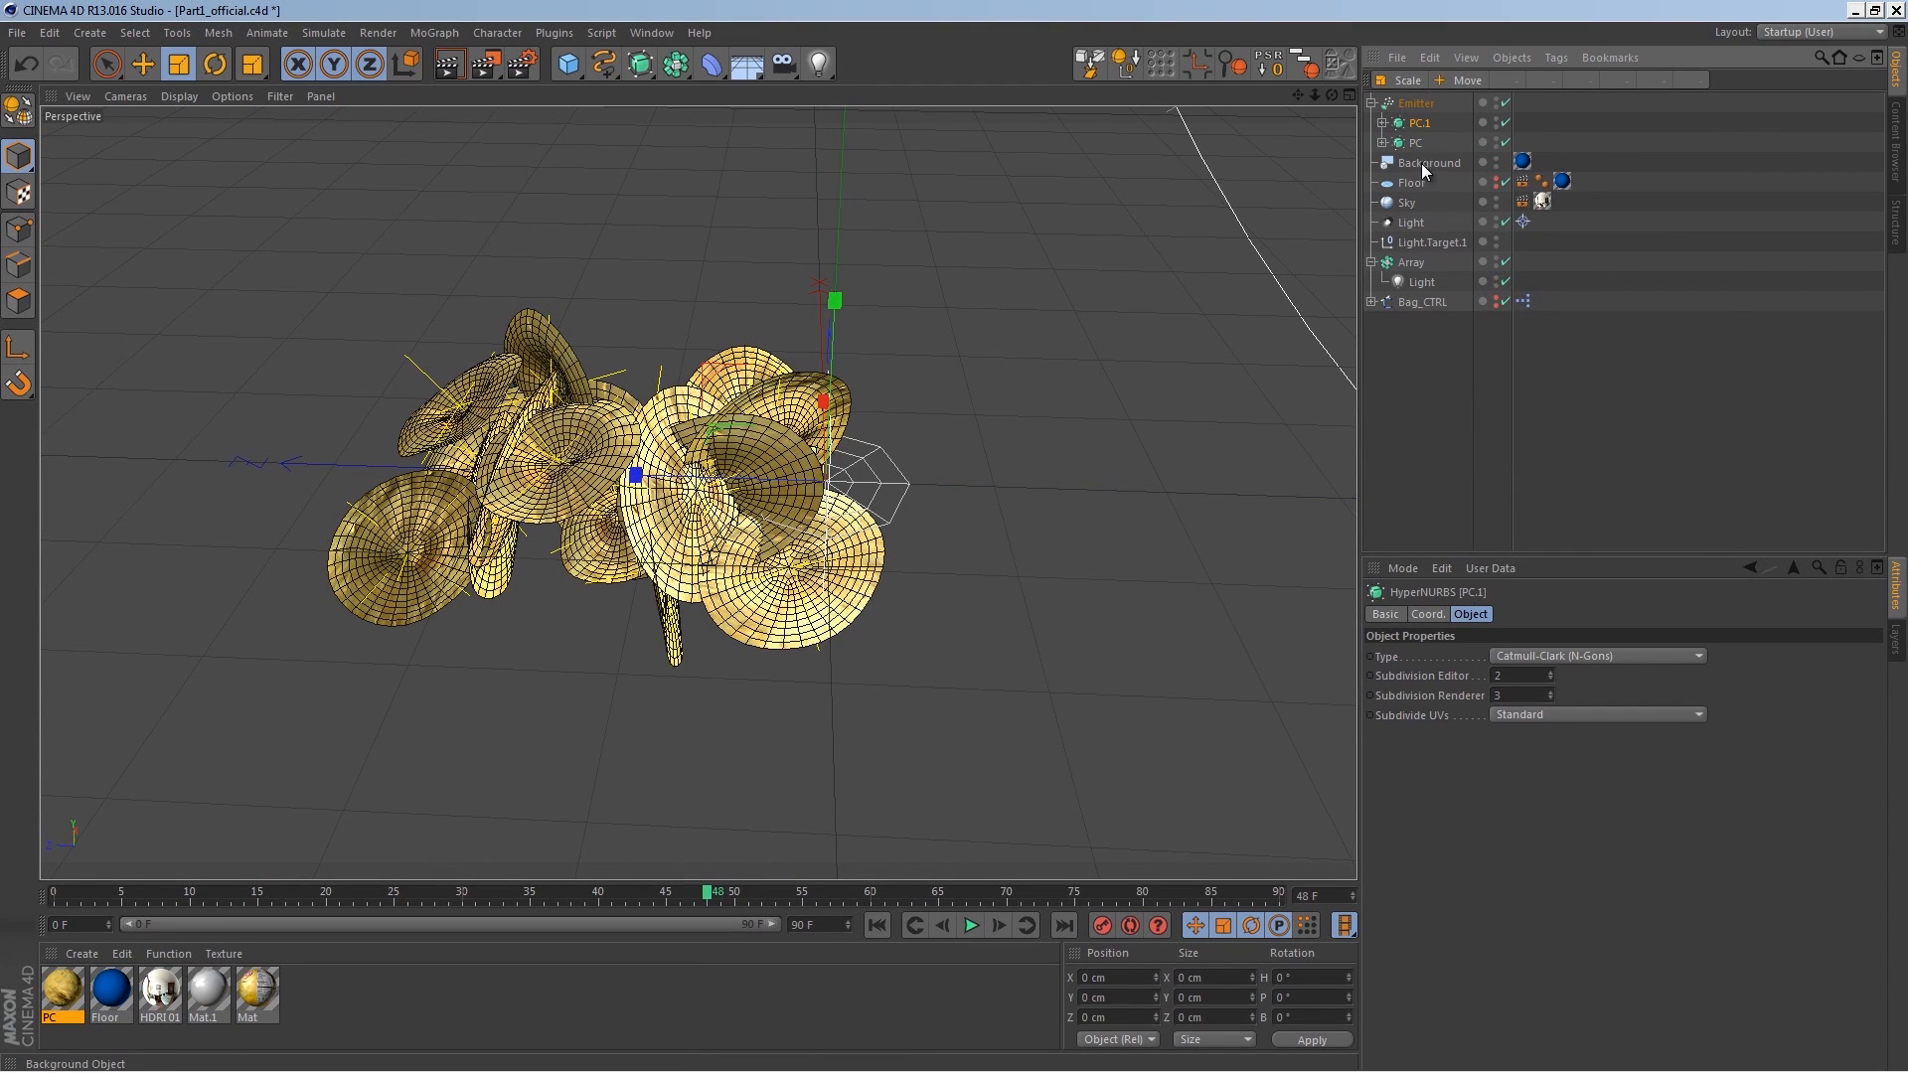
click(1383, 123)
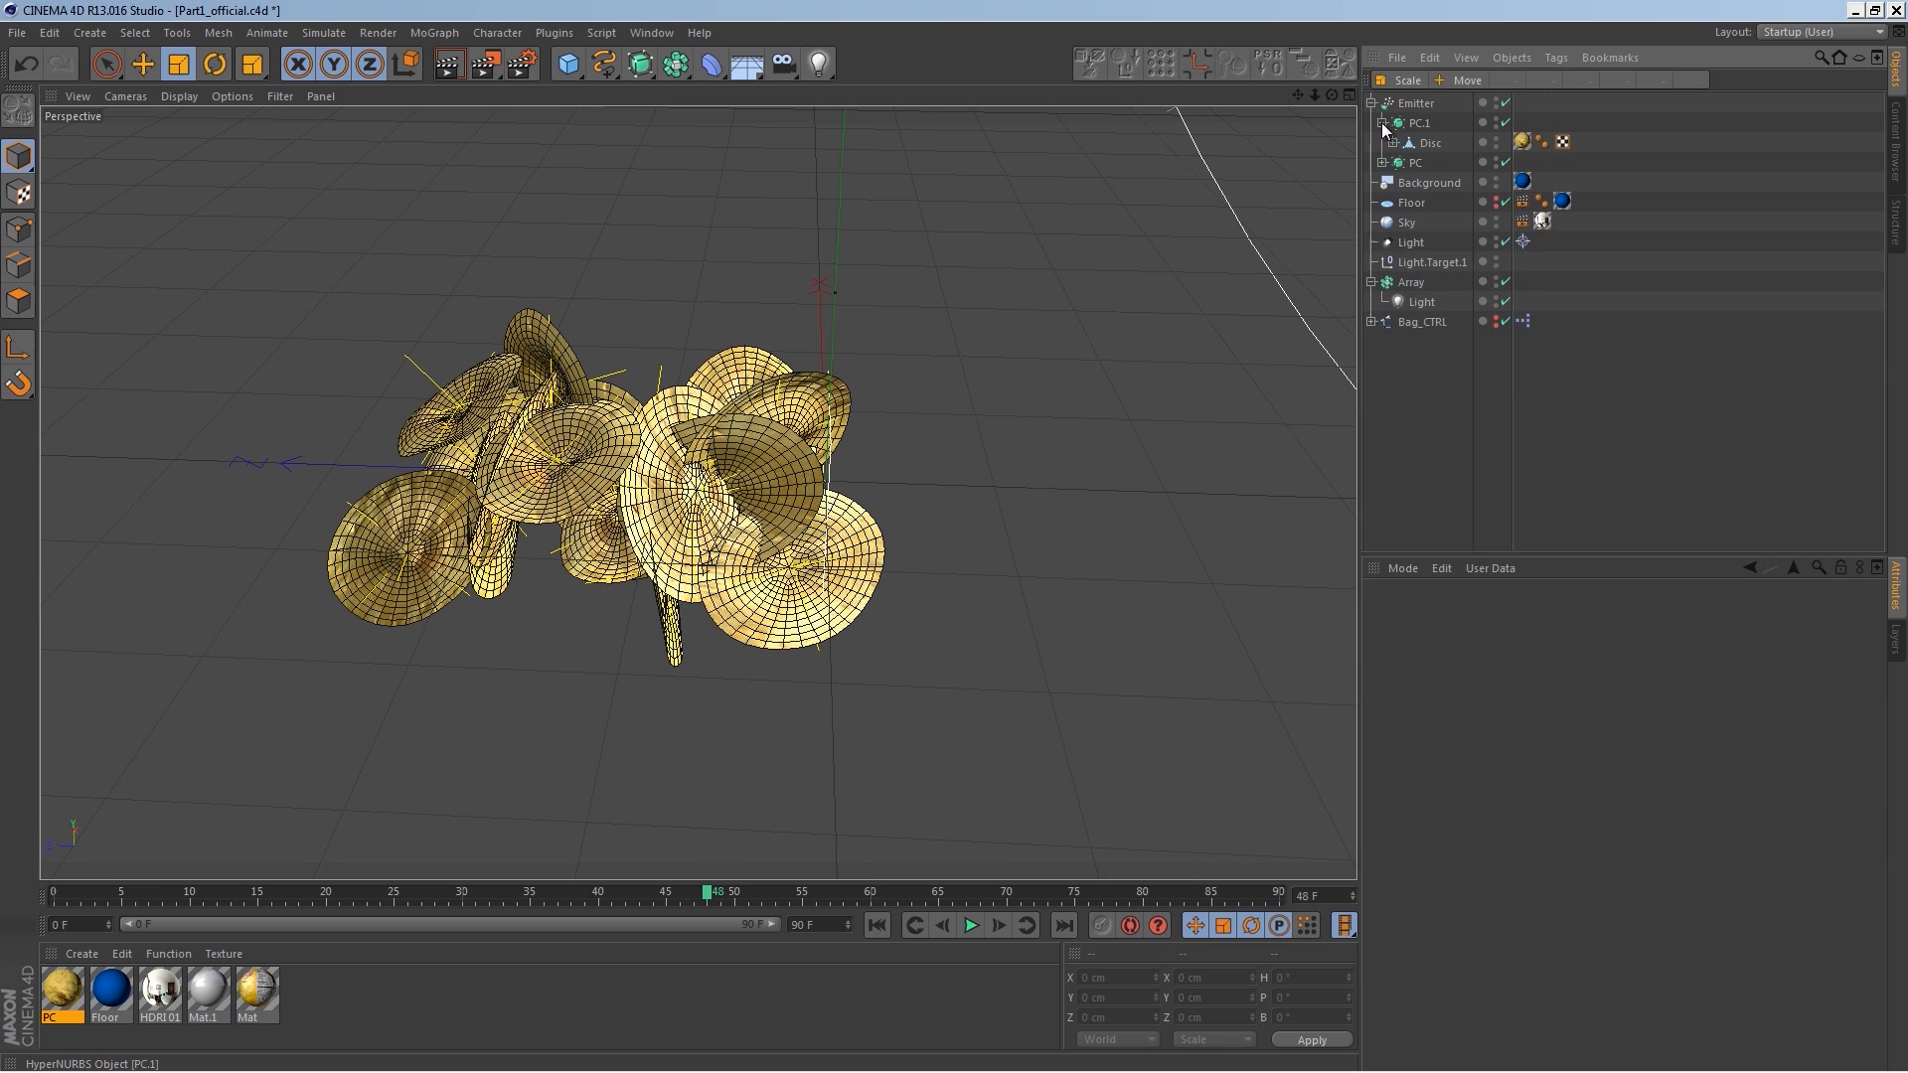
click(1393, 143)
click(1444, 163)
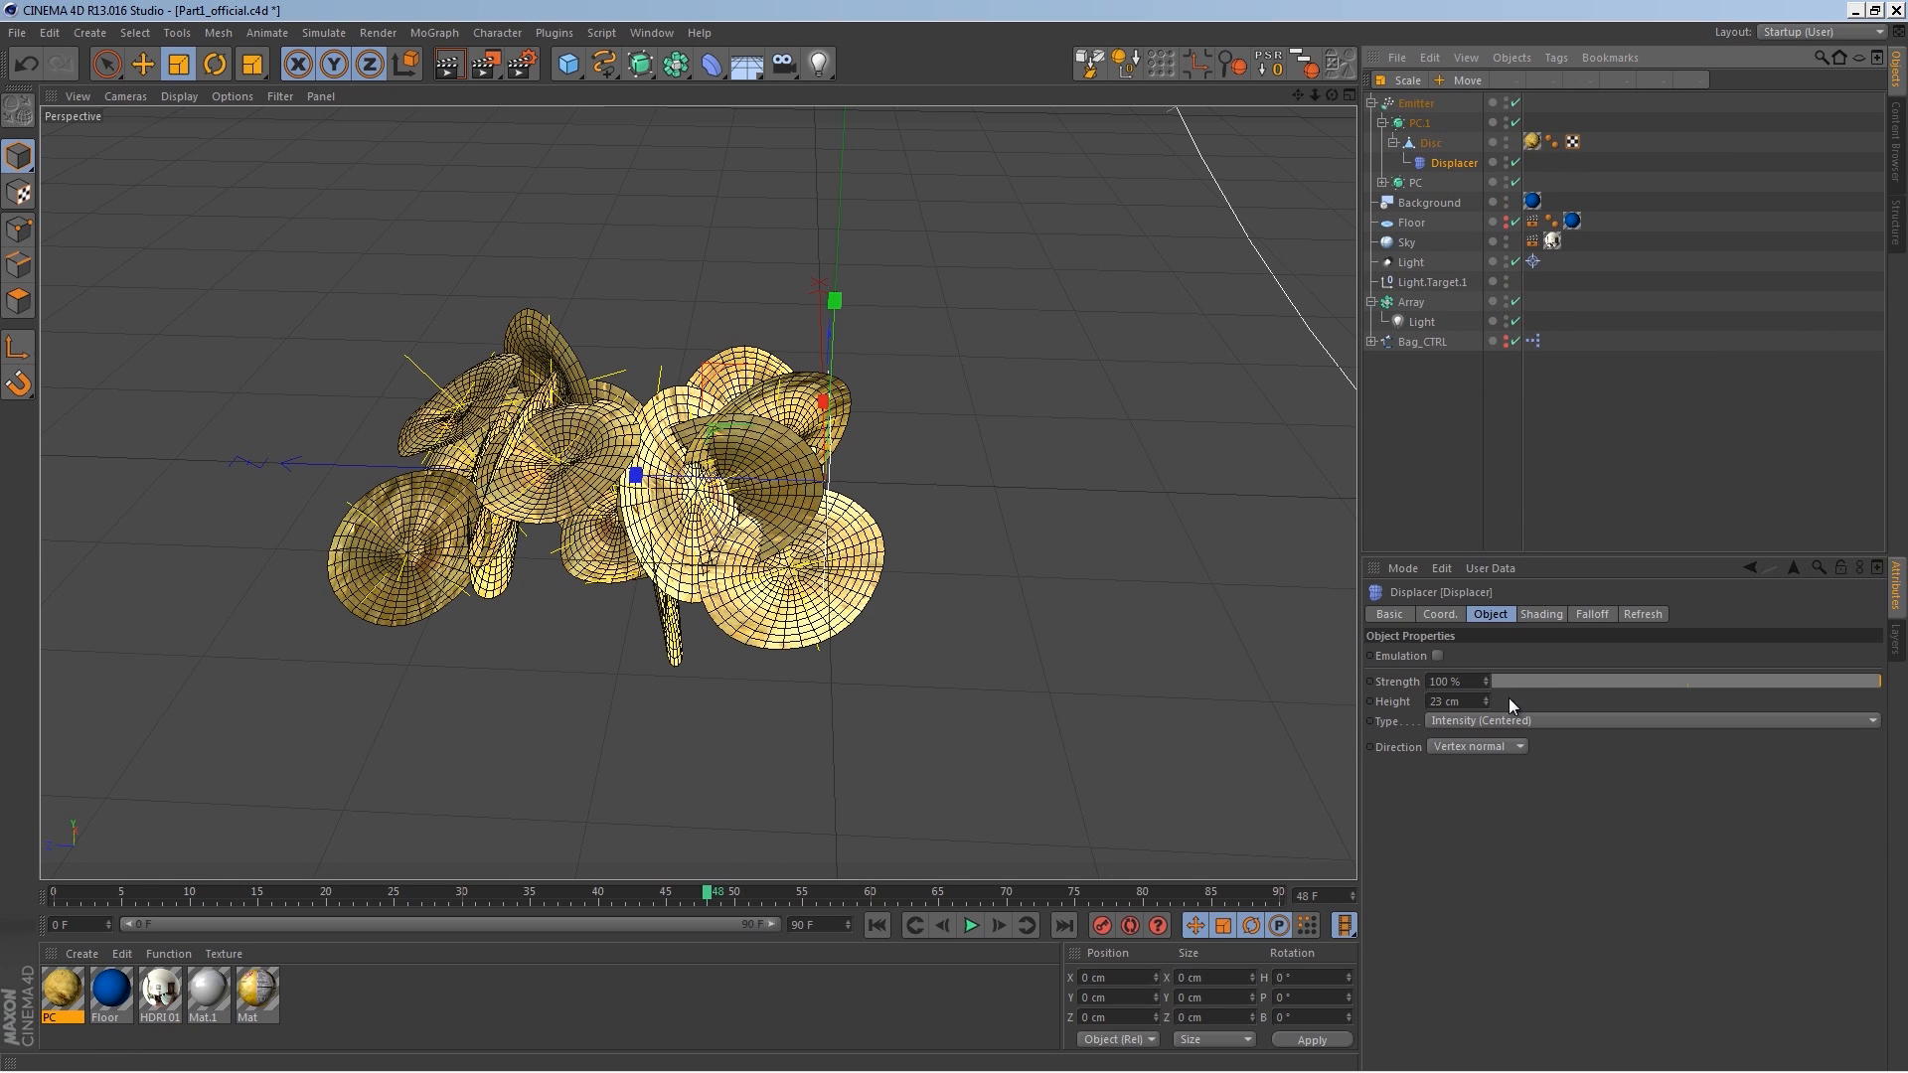
click(1531, 615)
click(1462, 716)
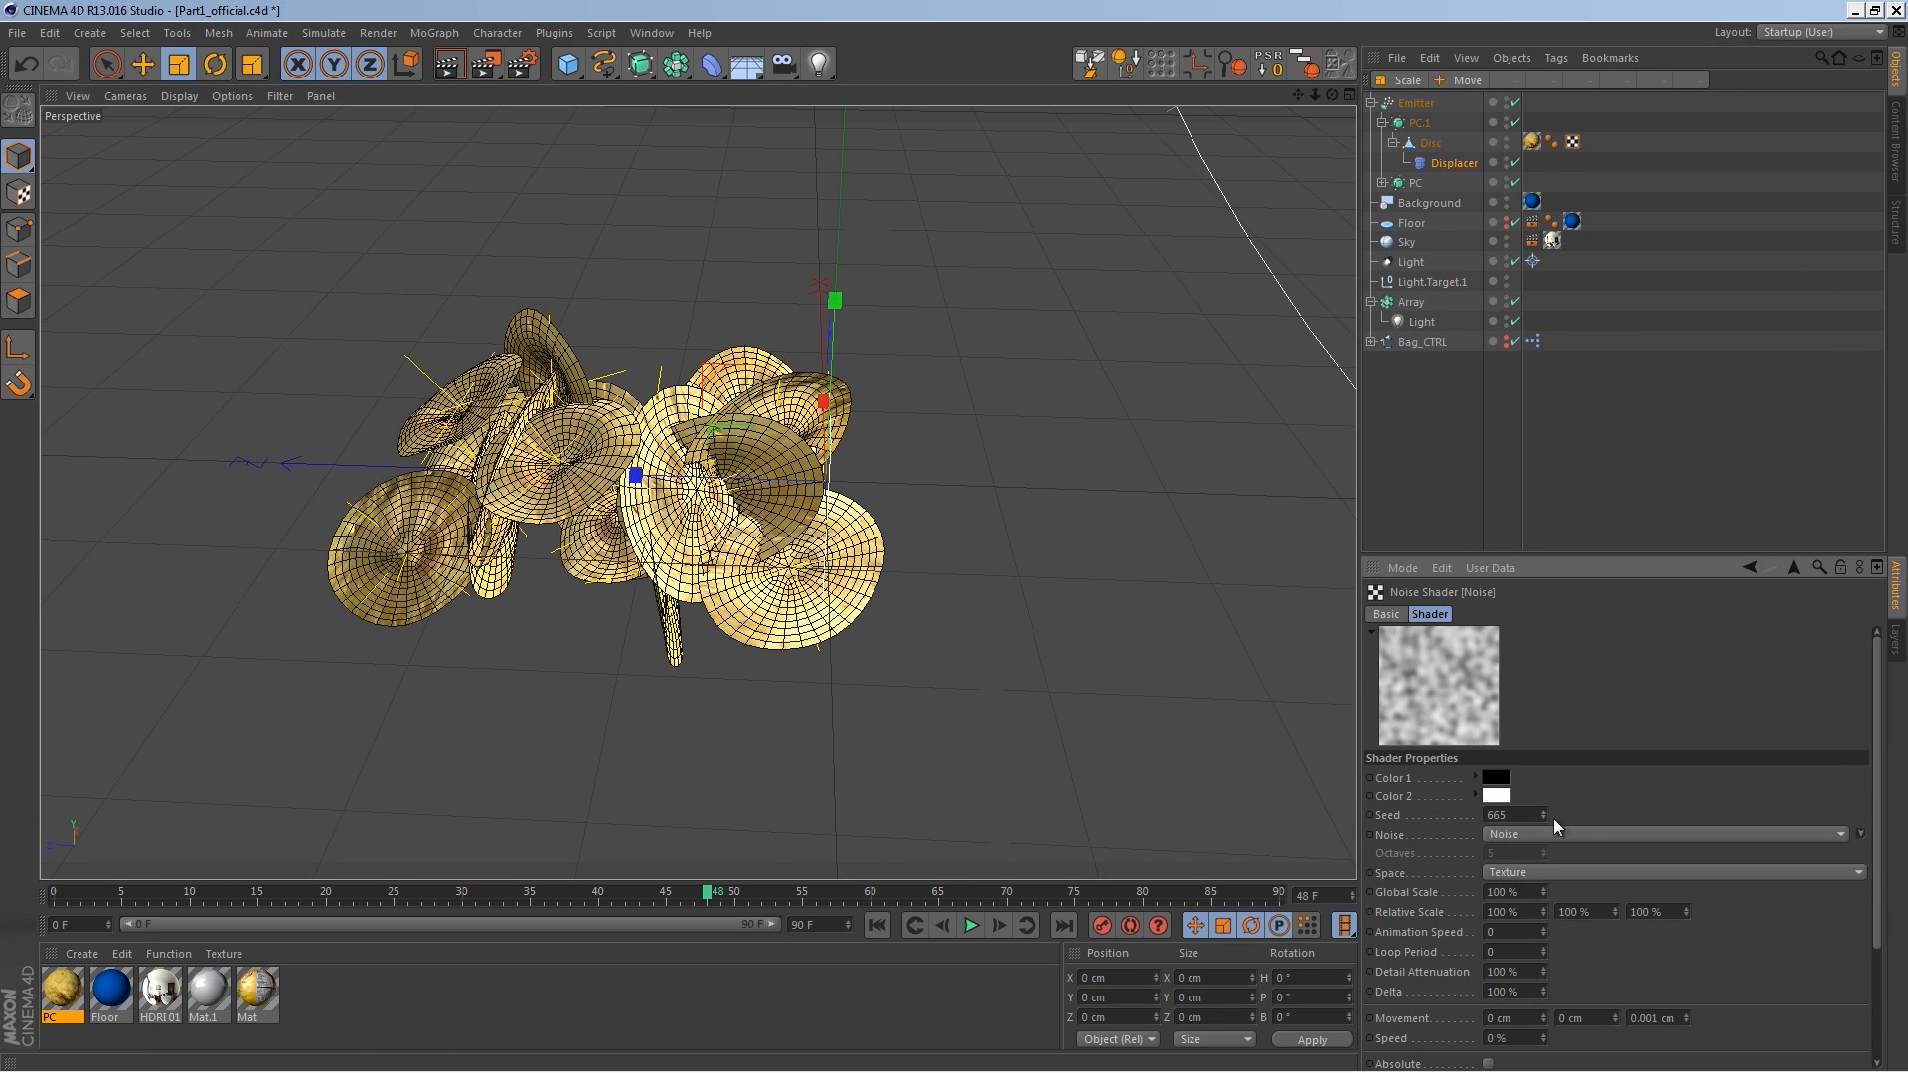
click(1542, 810)
click(1542, 811)
click(1543, 811)
click(1544, 811)
click(1546, 811)
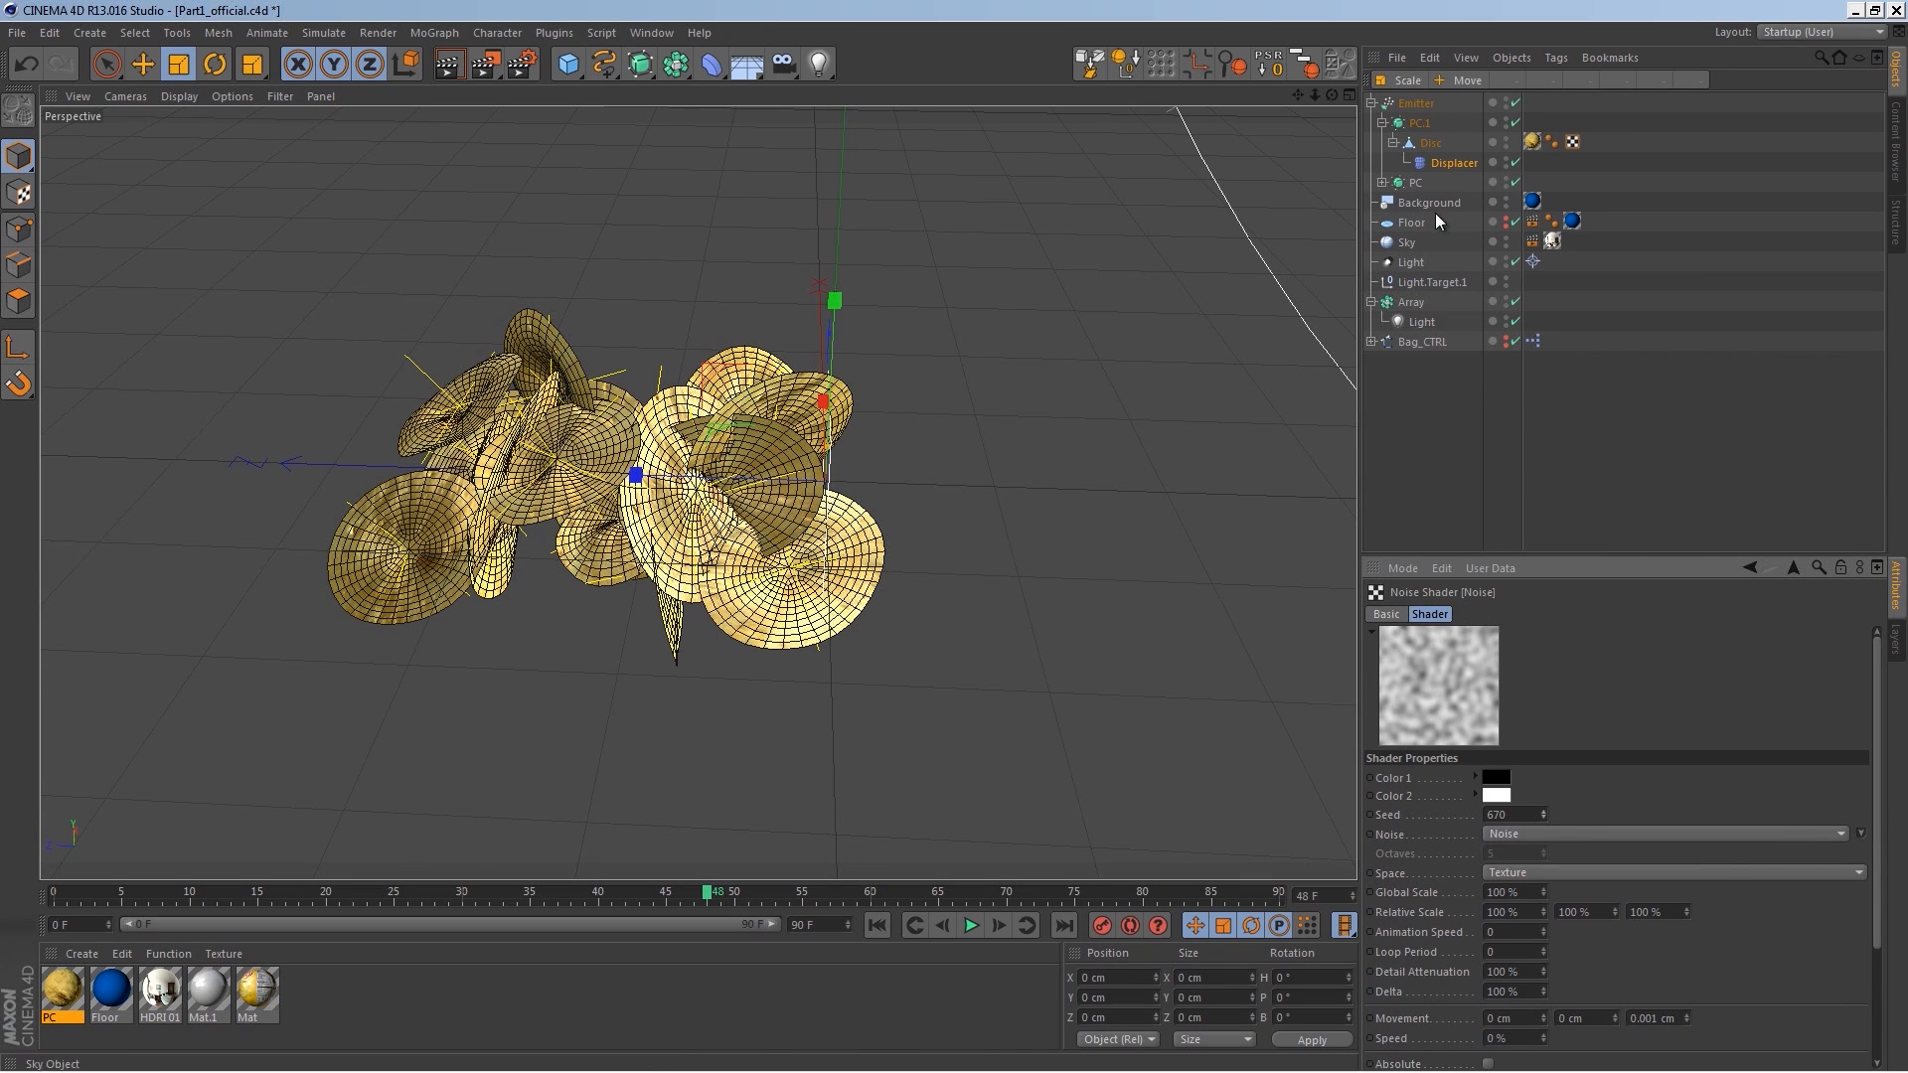
Step: Duplicate the chip again as PC.2 and set its displacer's noise seed to 675
click(1383, 122)
ctrl+drag(1411, 125, 1415, 113)
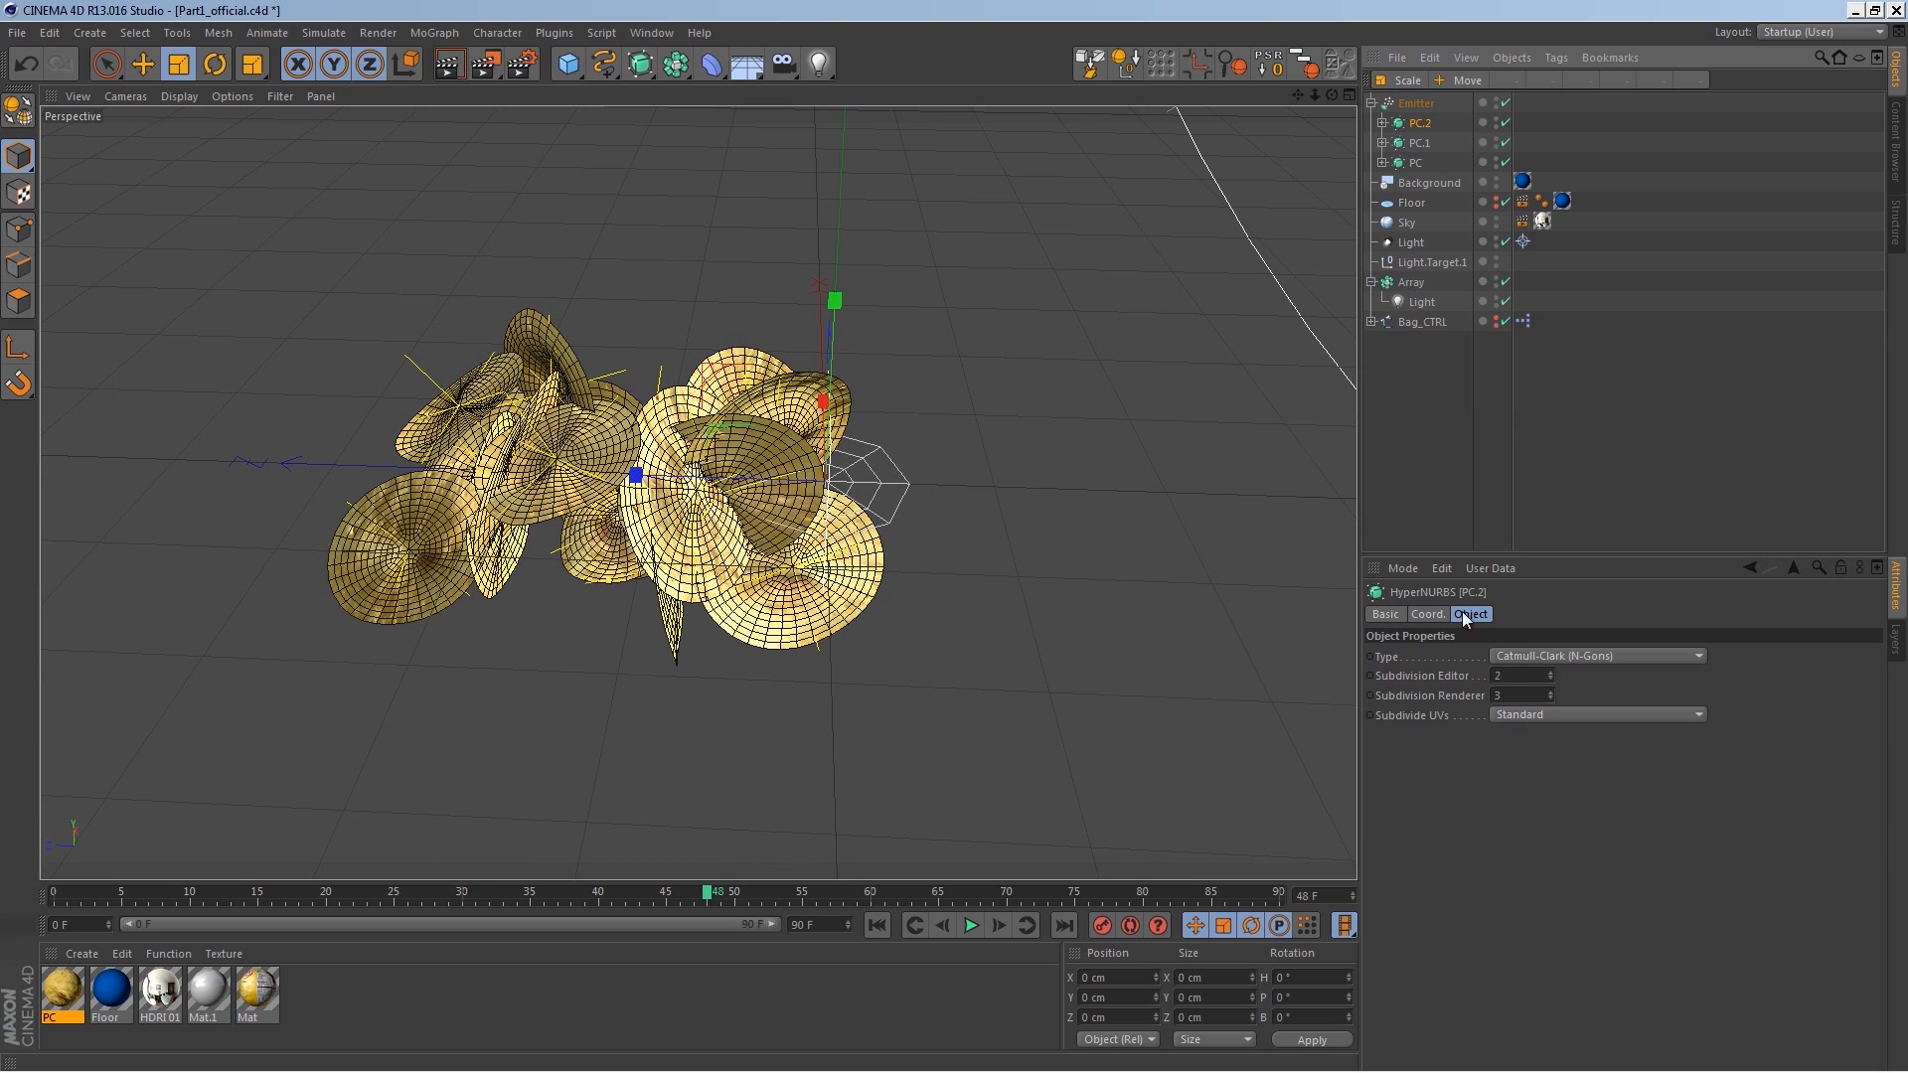
click(1382, 122)
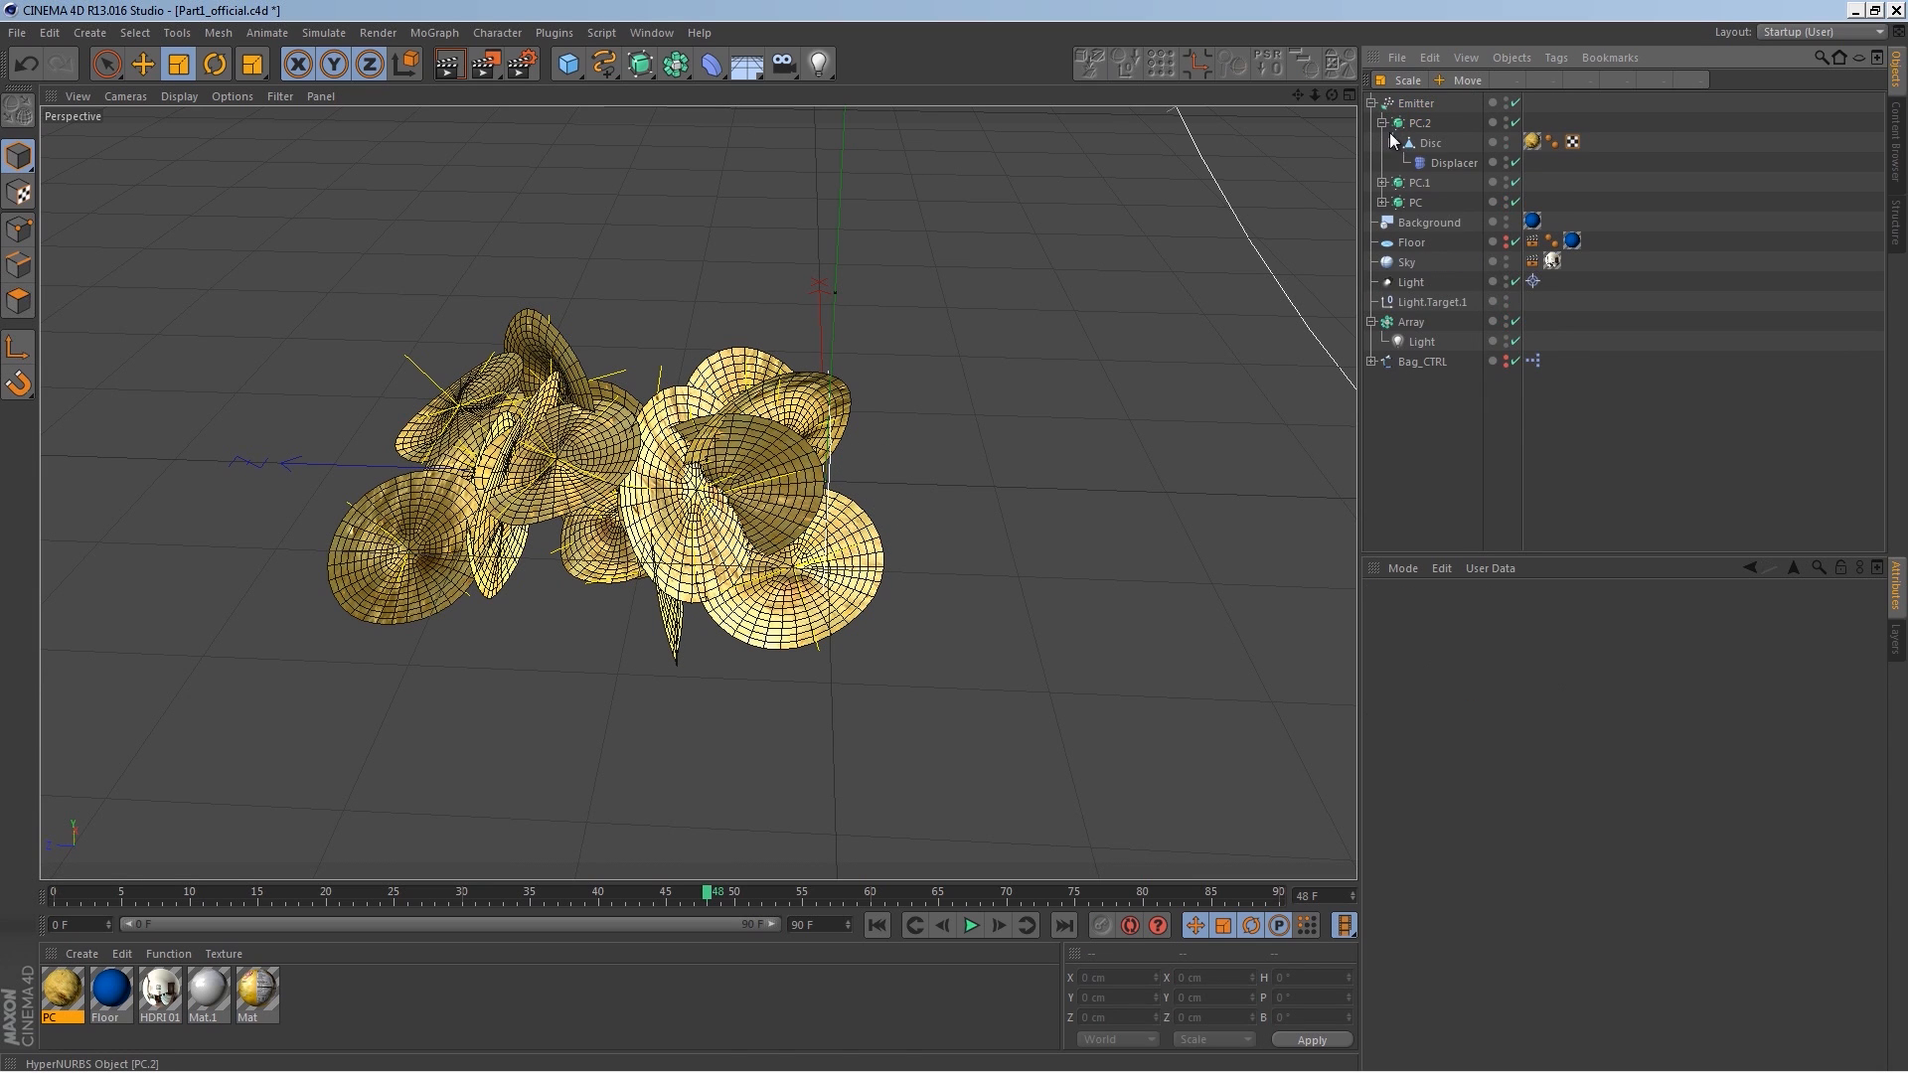
click(1453, 162)
click(1521, 675)
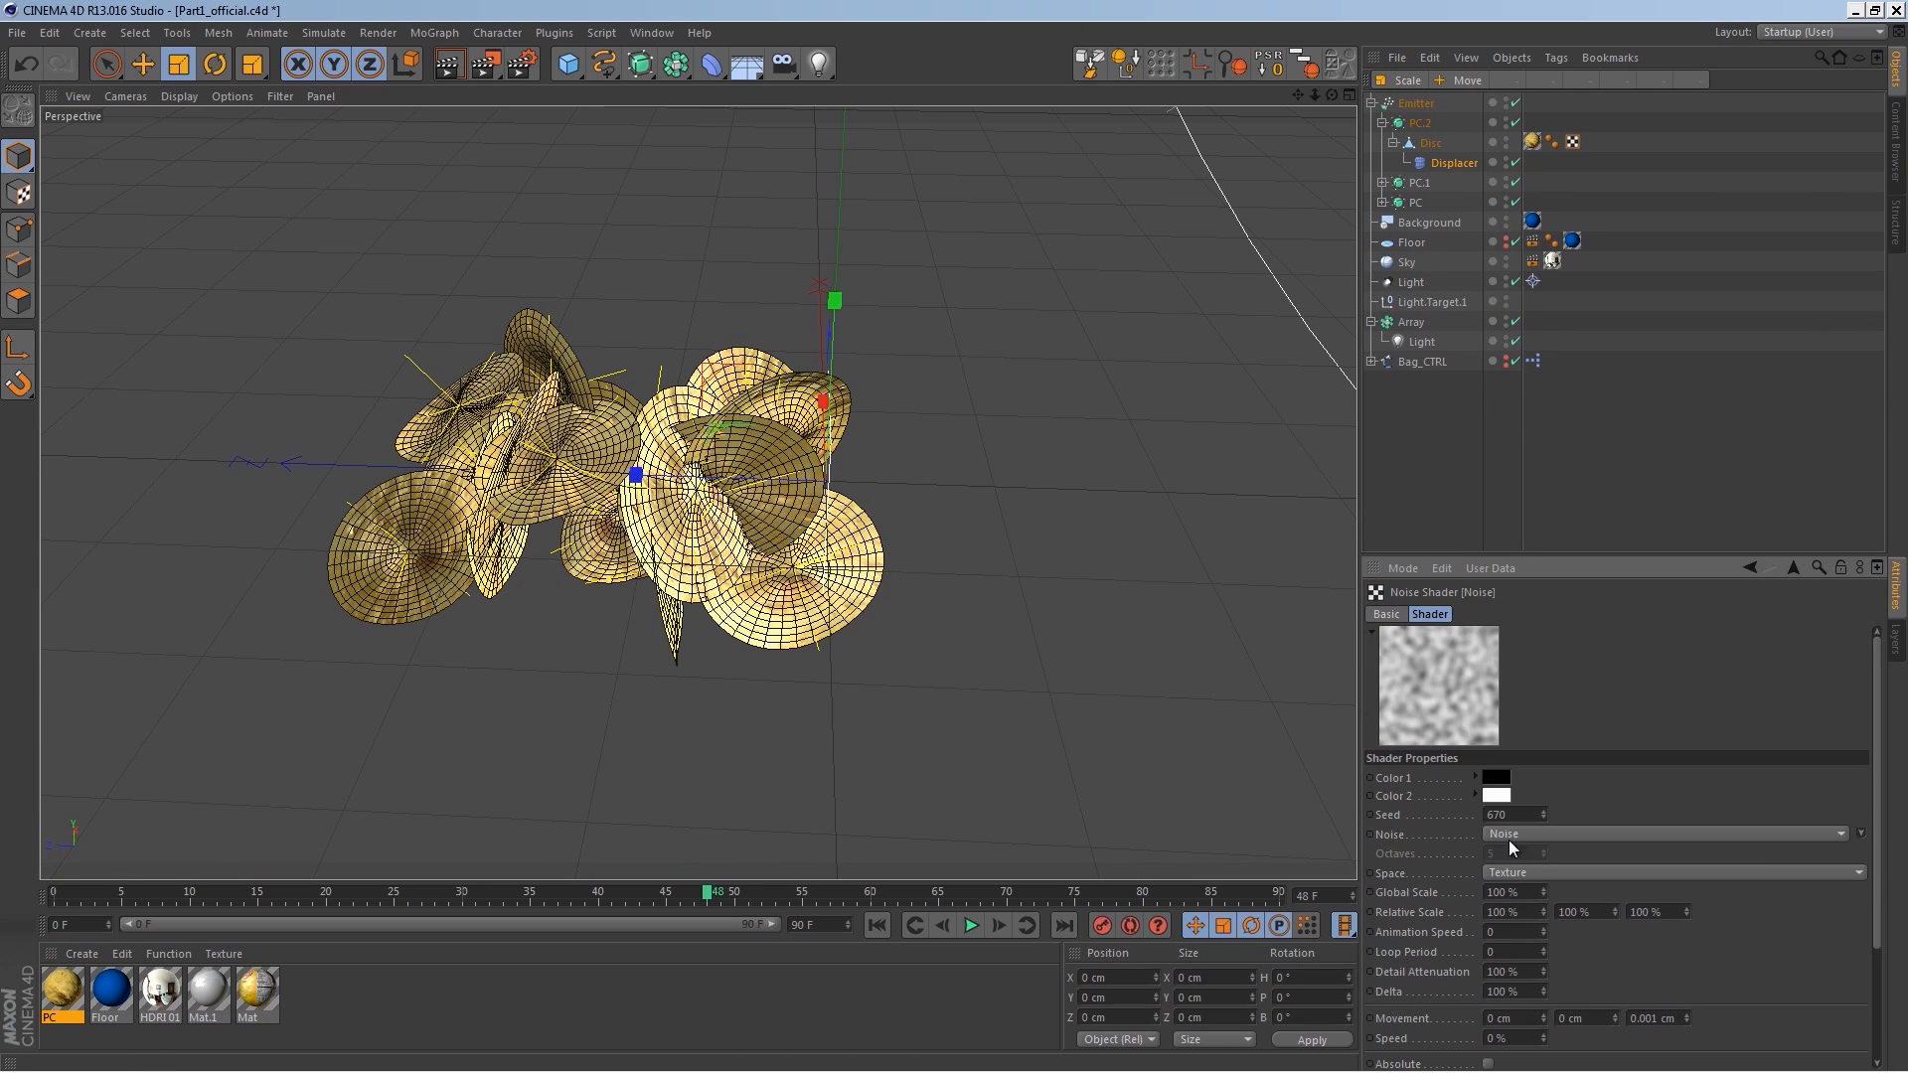
drag(1541, 811, 1547, 817)
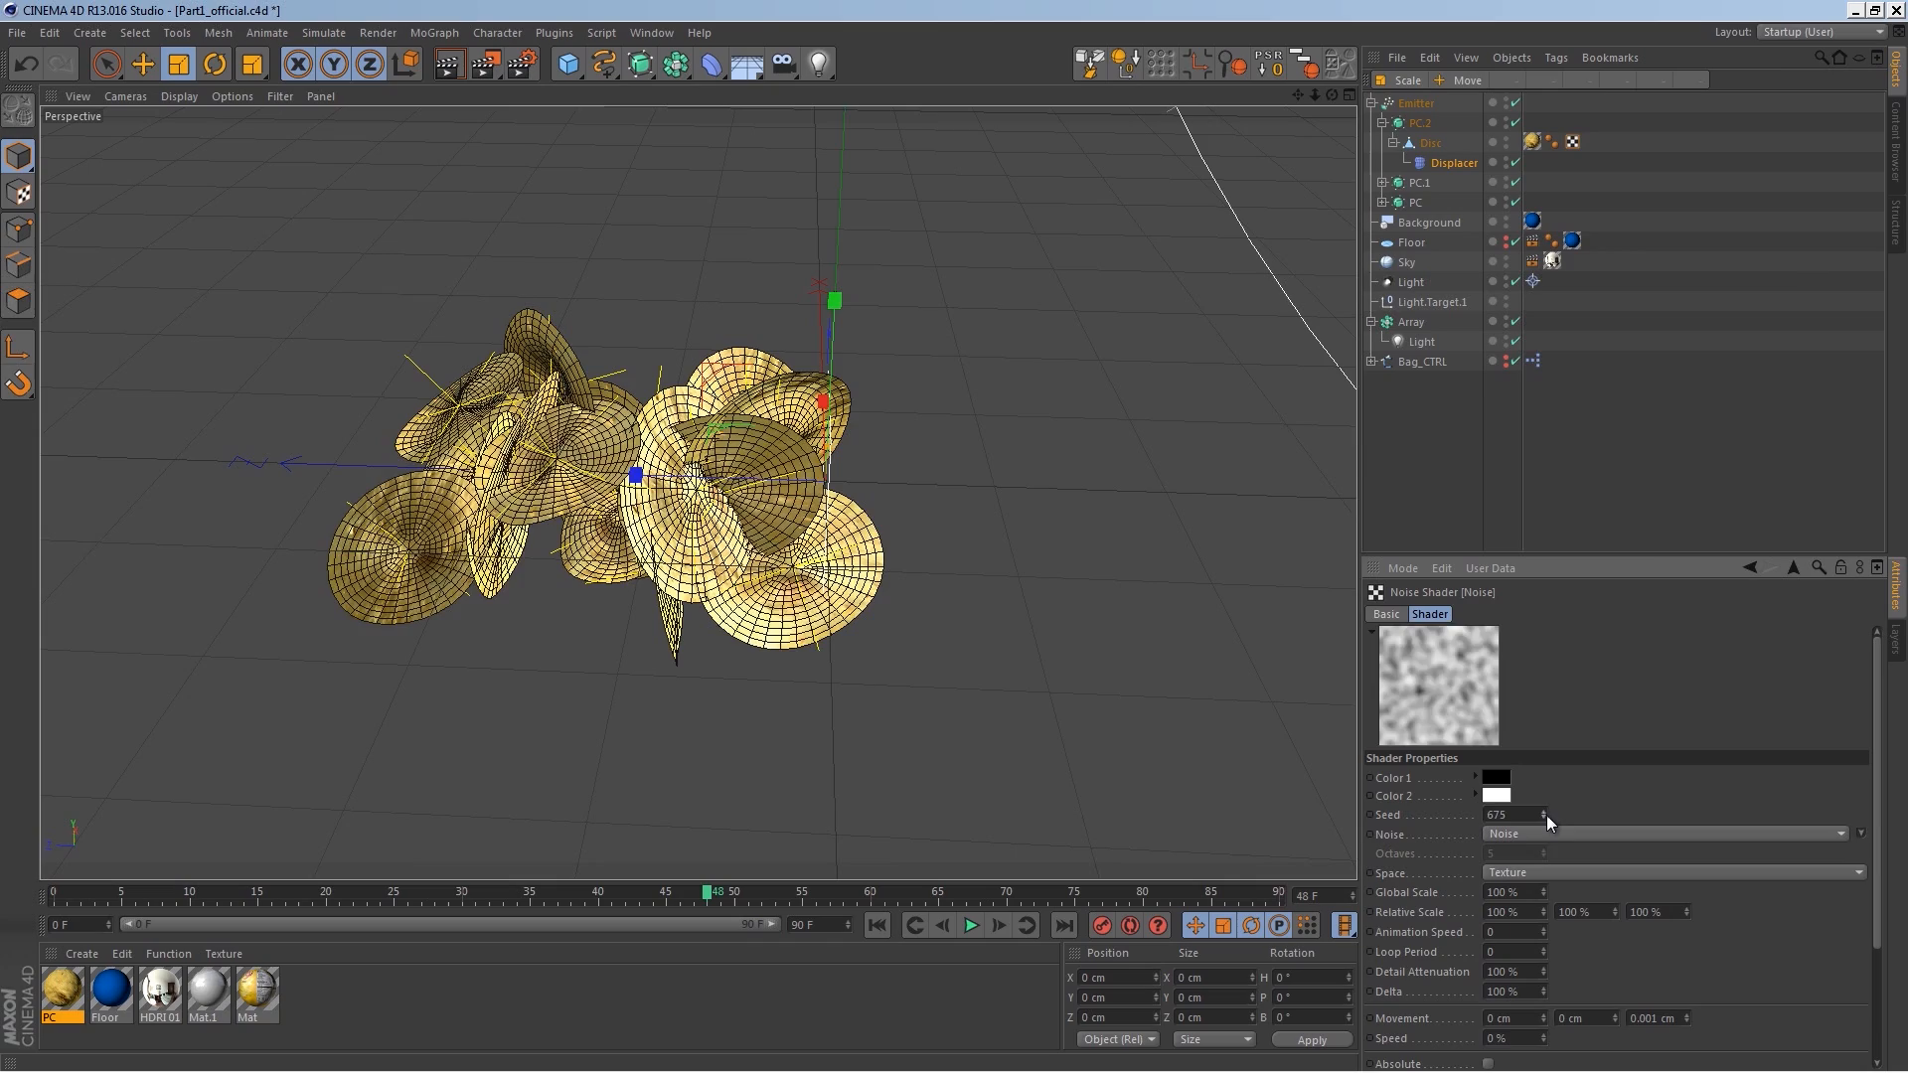
Step: Add Rigid Body simulation tags to all three chip objects PC, PC.1 and PC.2
mouse_move(840, 513)
alt+mouse_down()
mouse_move(962, 483)
mouse_move(860, 508)
alt+mouse_up()
click(1382, 122)
click(1416, 123)
shift+click(1416, 162)
right_click(1419, 146)
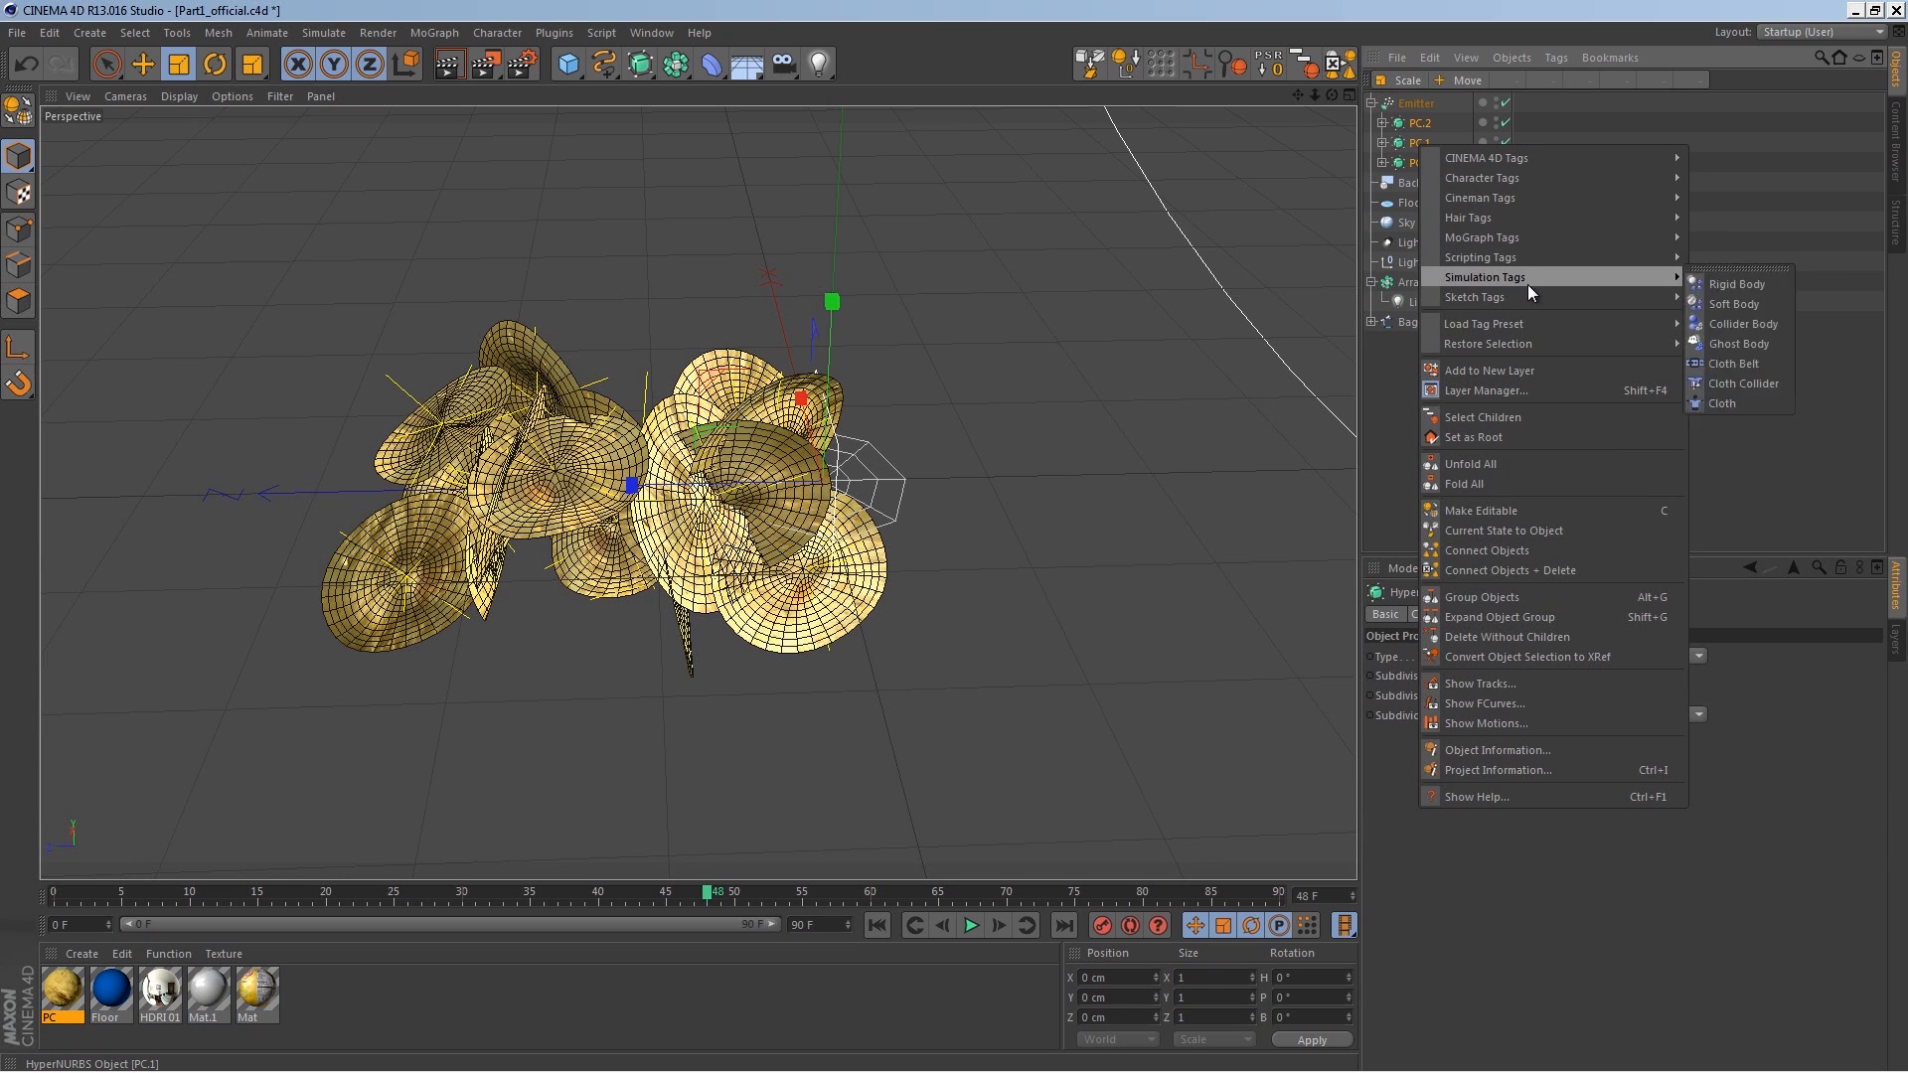
mouse_move(1550, 277)
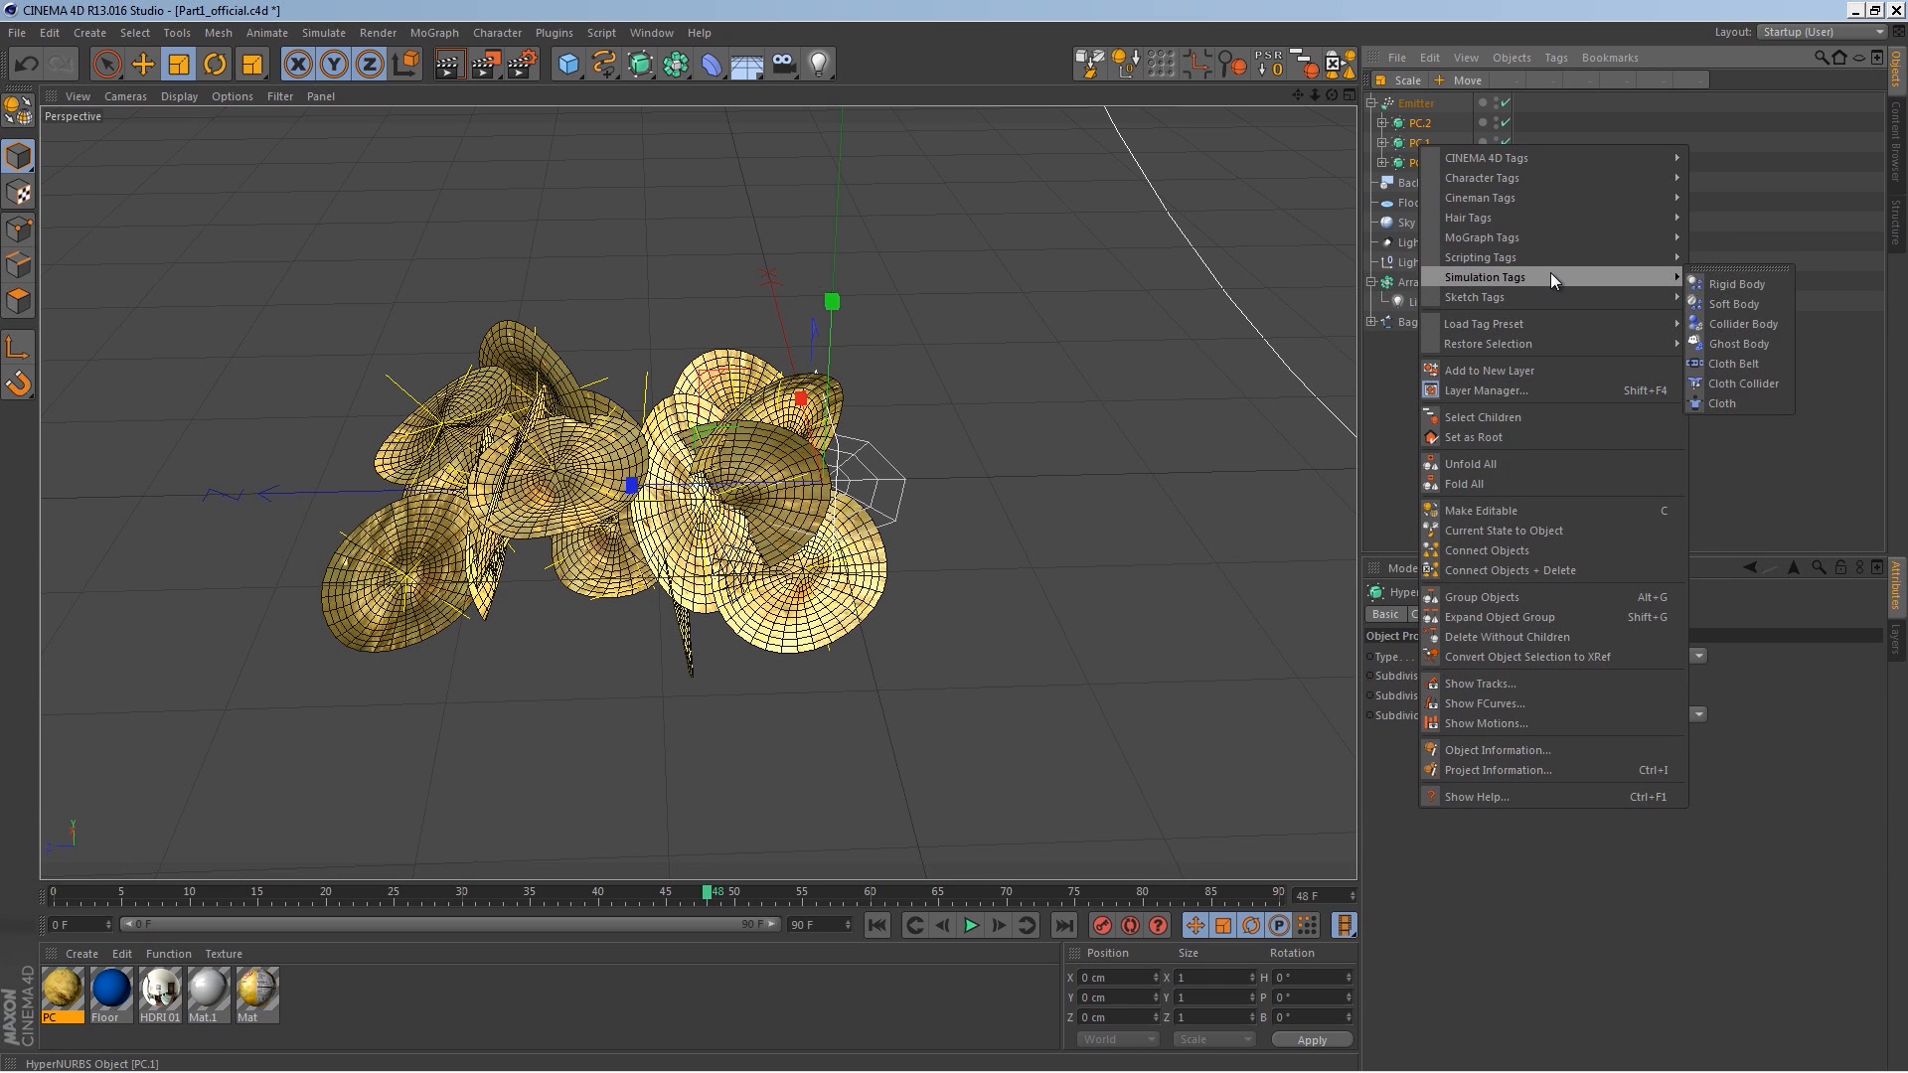
click(1755, 288)
Step: Play the simulation from the start and orbit around to inspect the falling chips
click(924, 922)
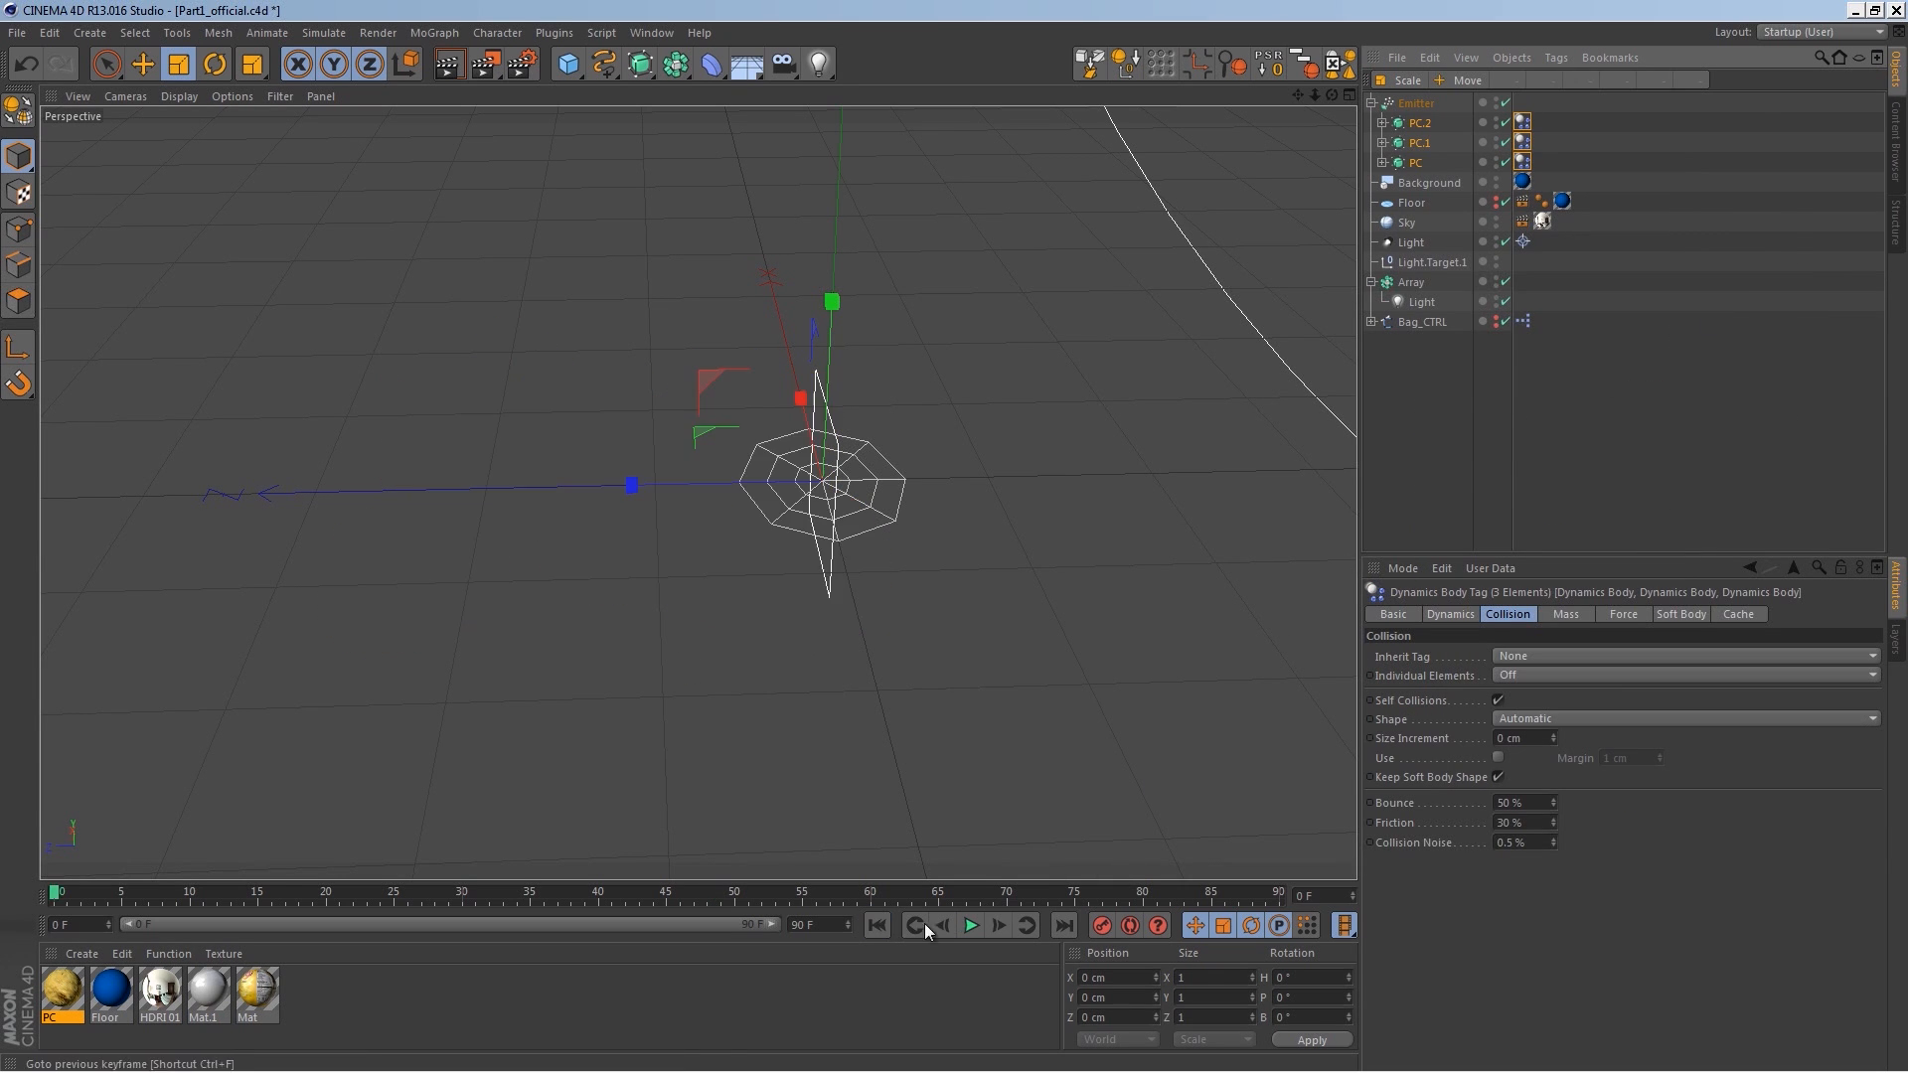
click(970, 925)
alt+drag(950, 795, 491, 89)
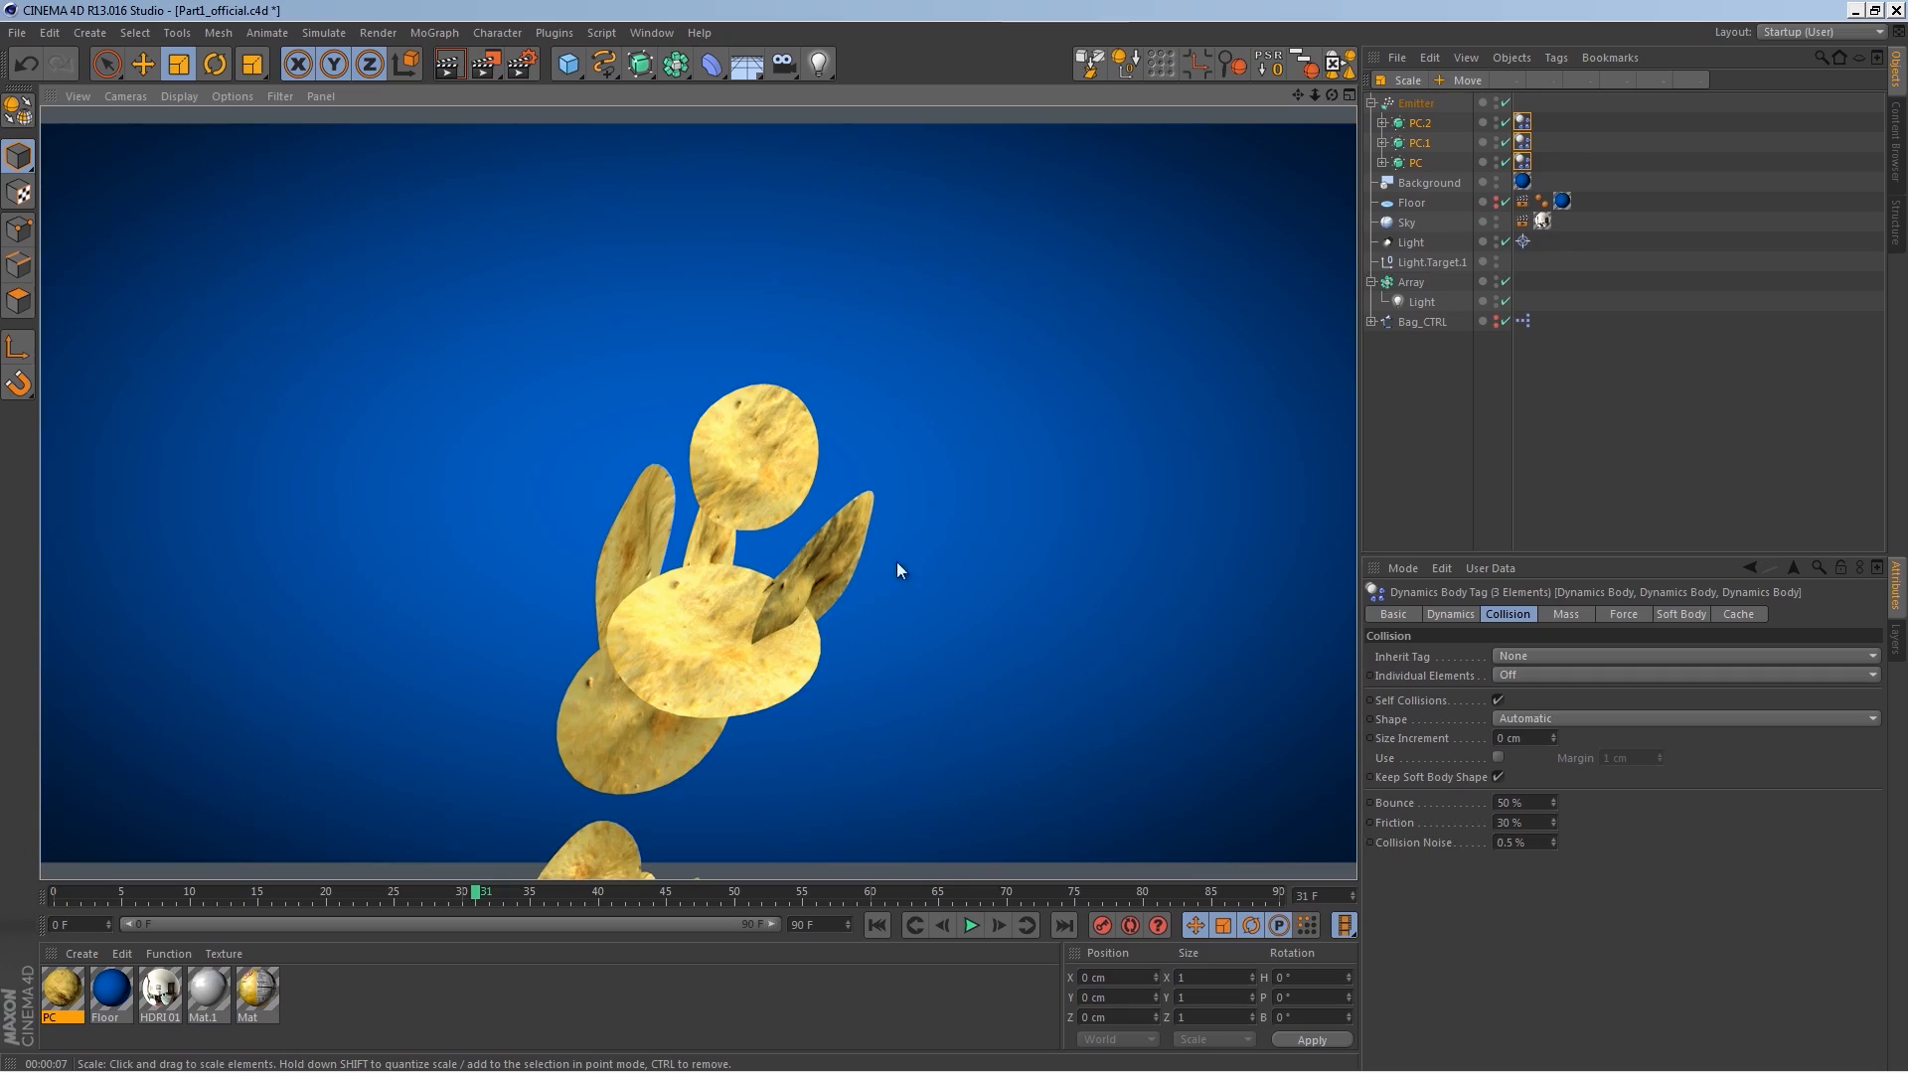
scroll(928, 447, down, 4)
alt+drag(926, 448, 888, 542)
alt+middle_drag(888, 543, 968, 433)
alt+right_drag(814, 463, 919, 381)
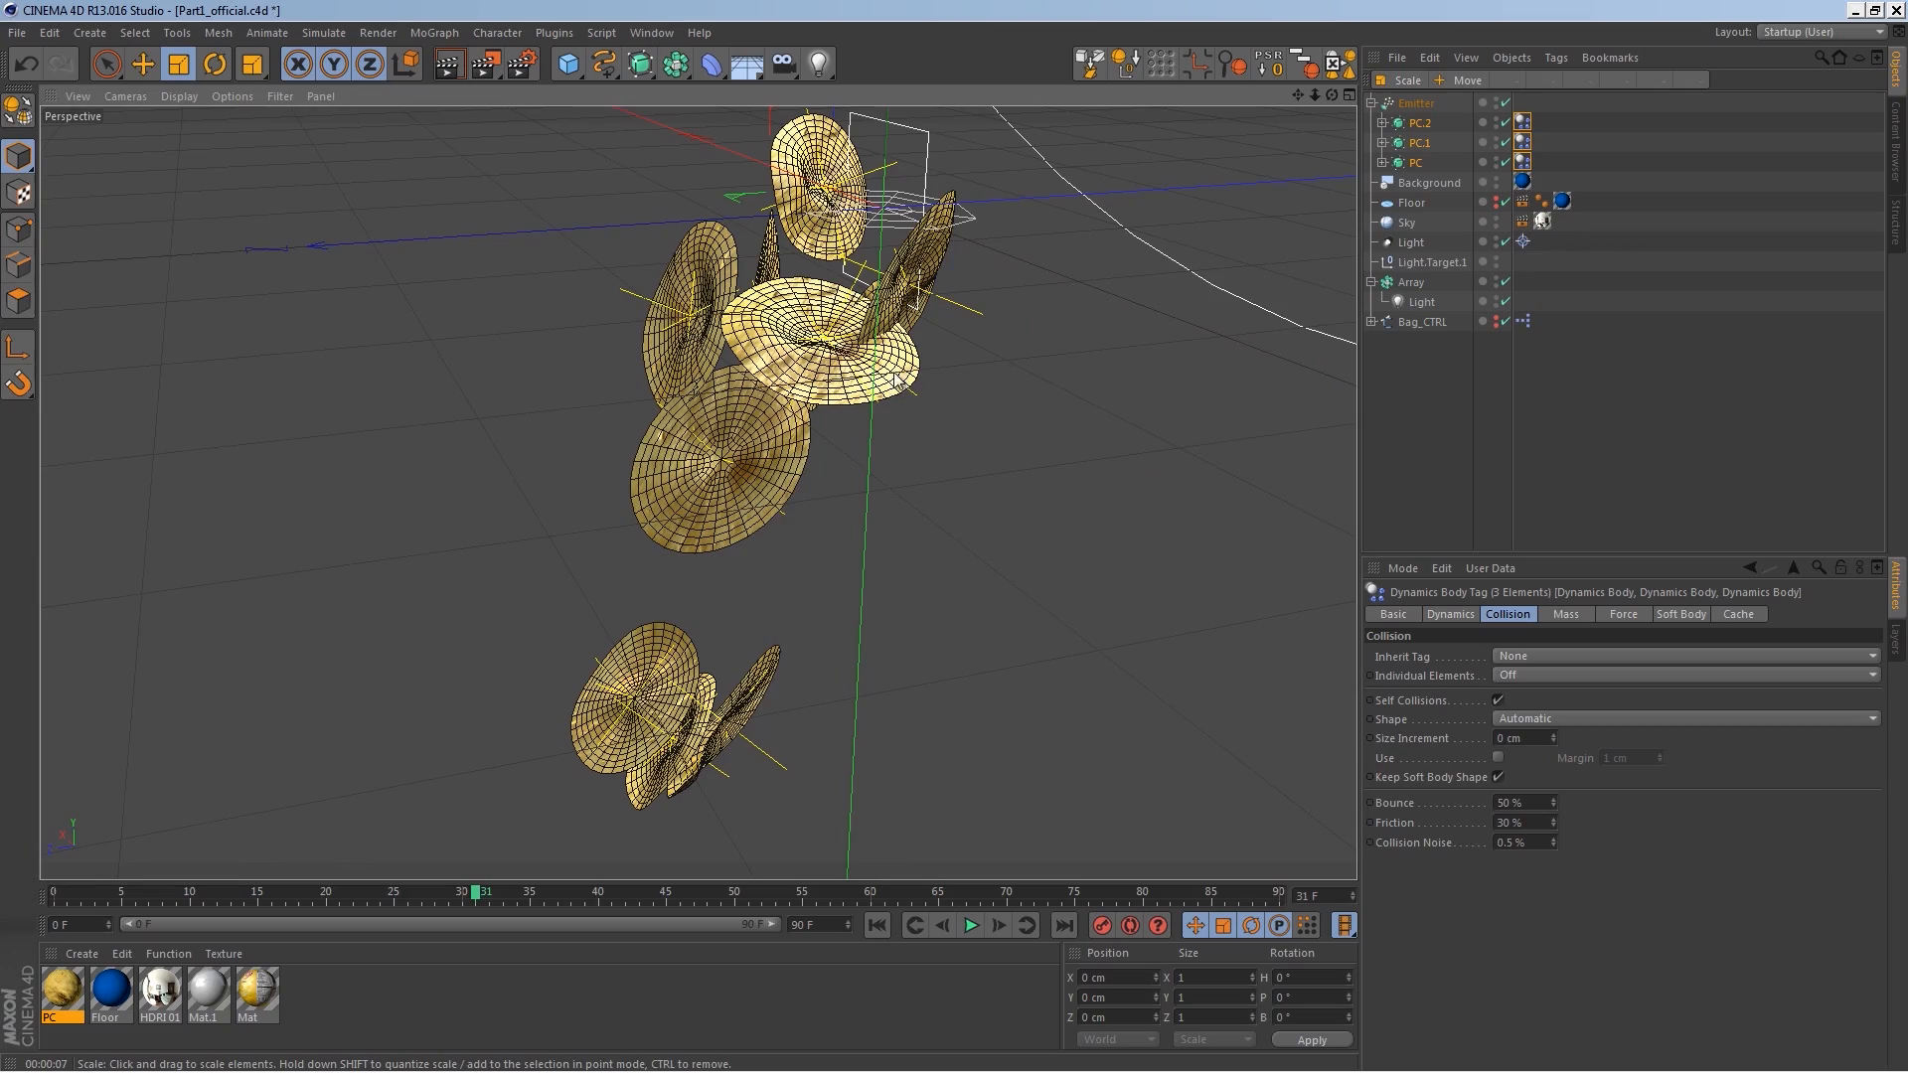
alt+drag(797, 608, 815, 488)
alt+middle_drag(816, 488, 742, 637)
alt+right_drag(745, 635, 918, 451)
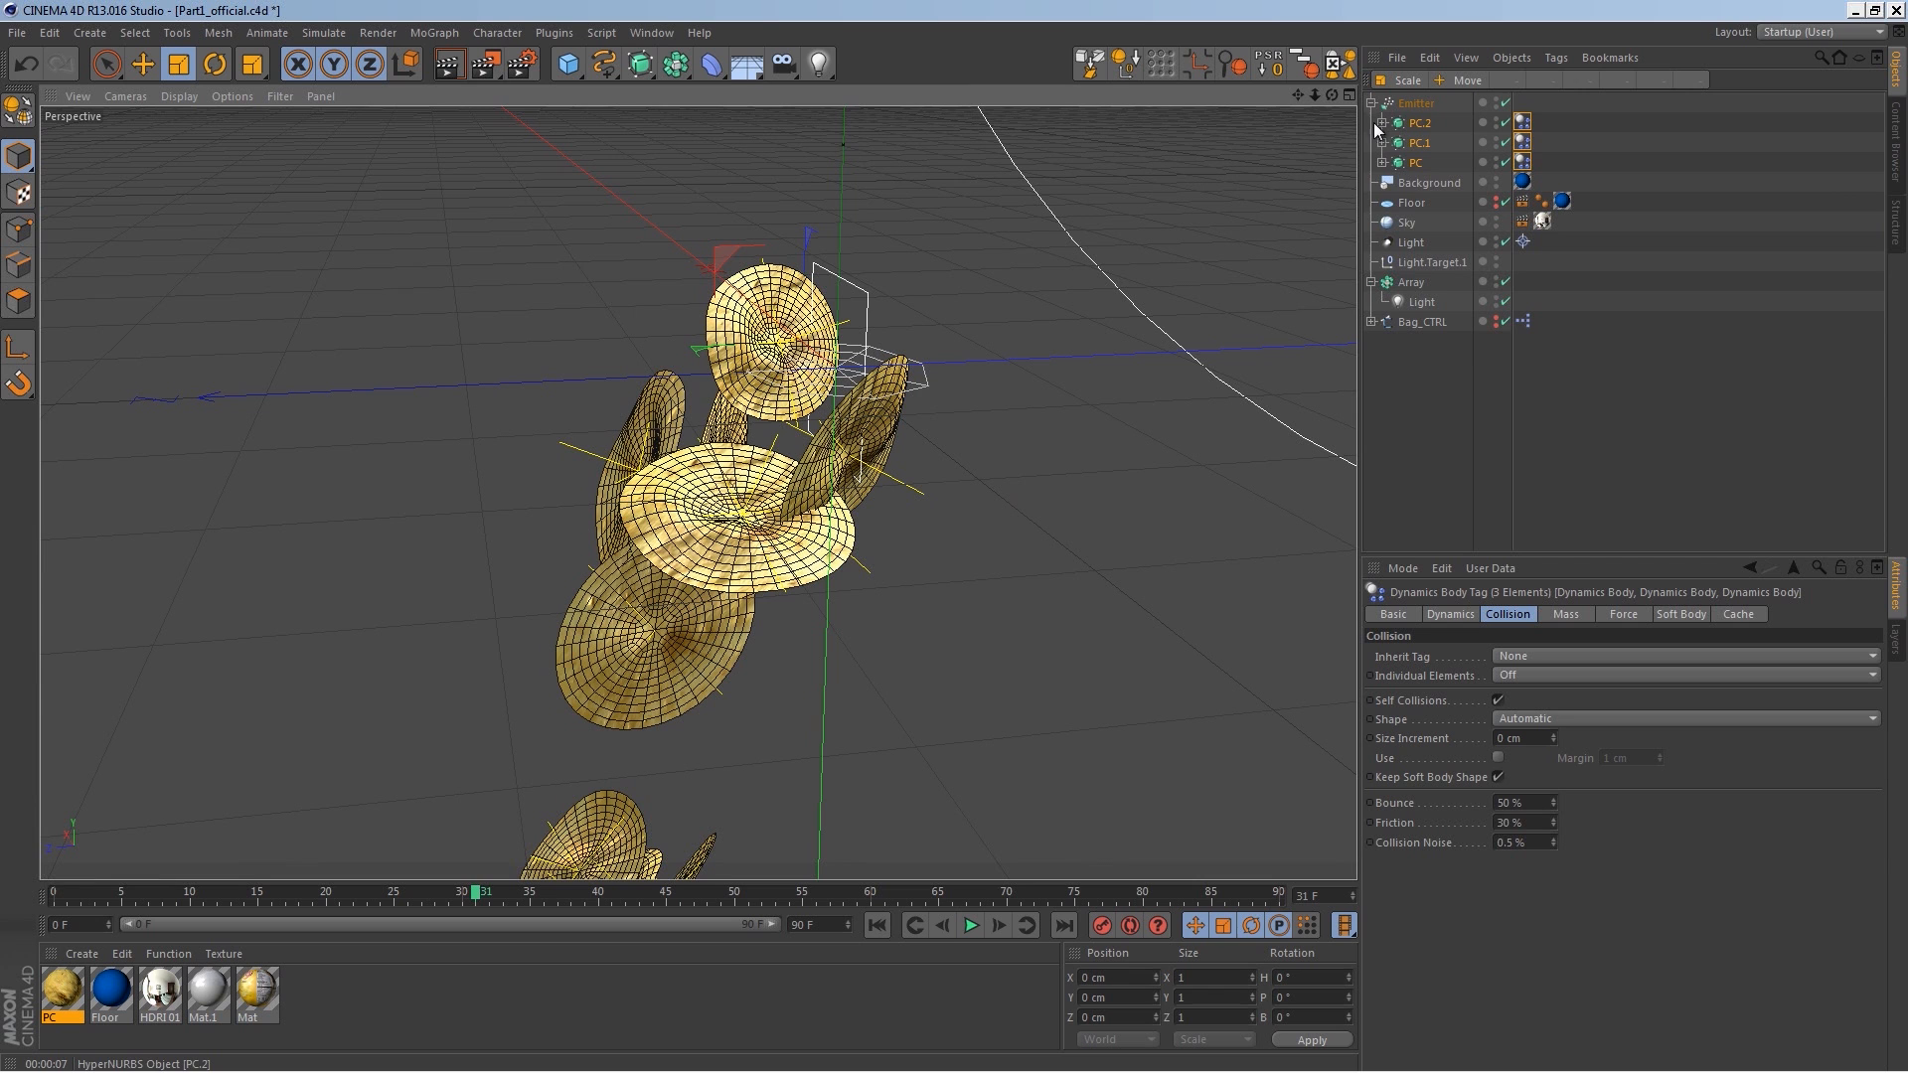
Step: Make the floor visible in the viewport and raise the emitter to about 134 cm above it
click(1417, 205)
click(1495, 201)
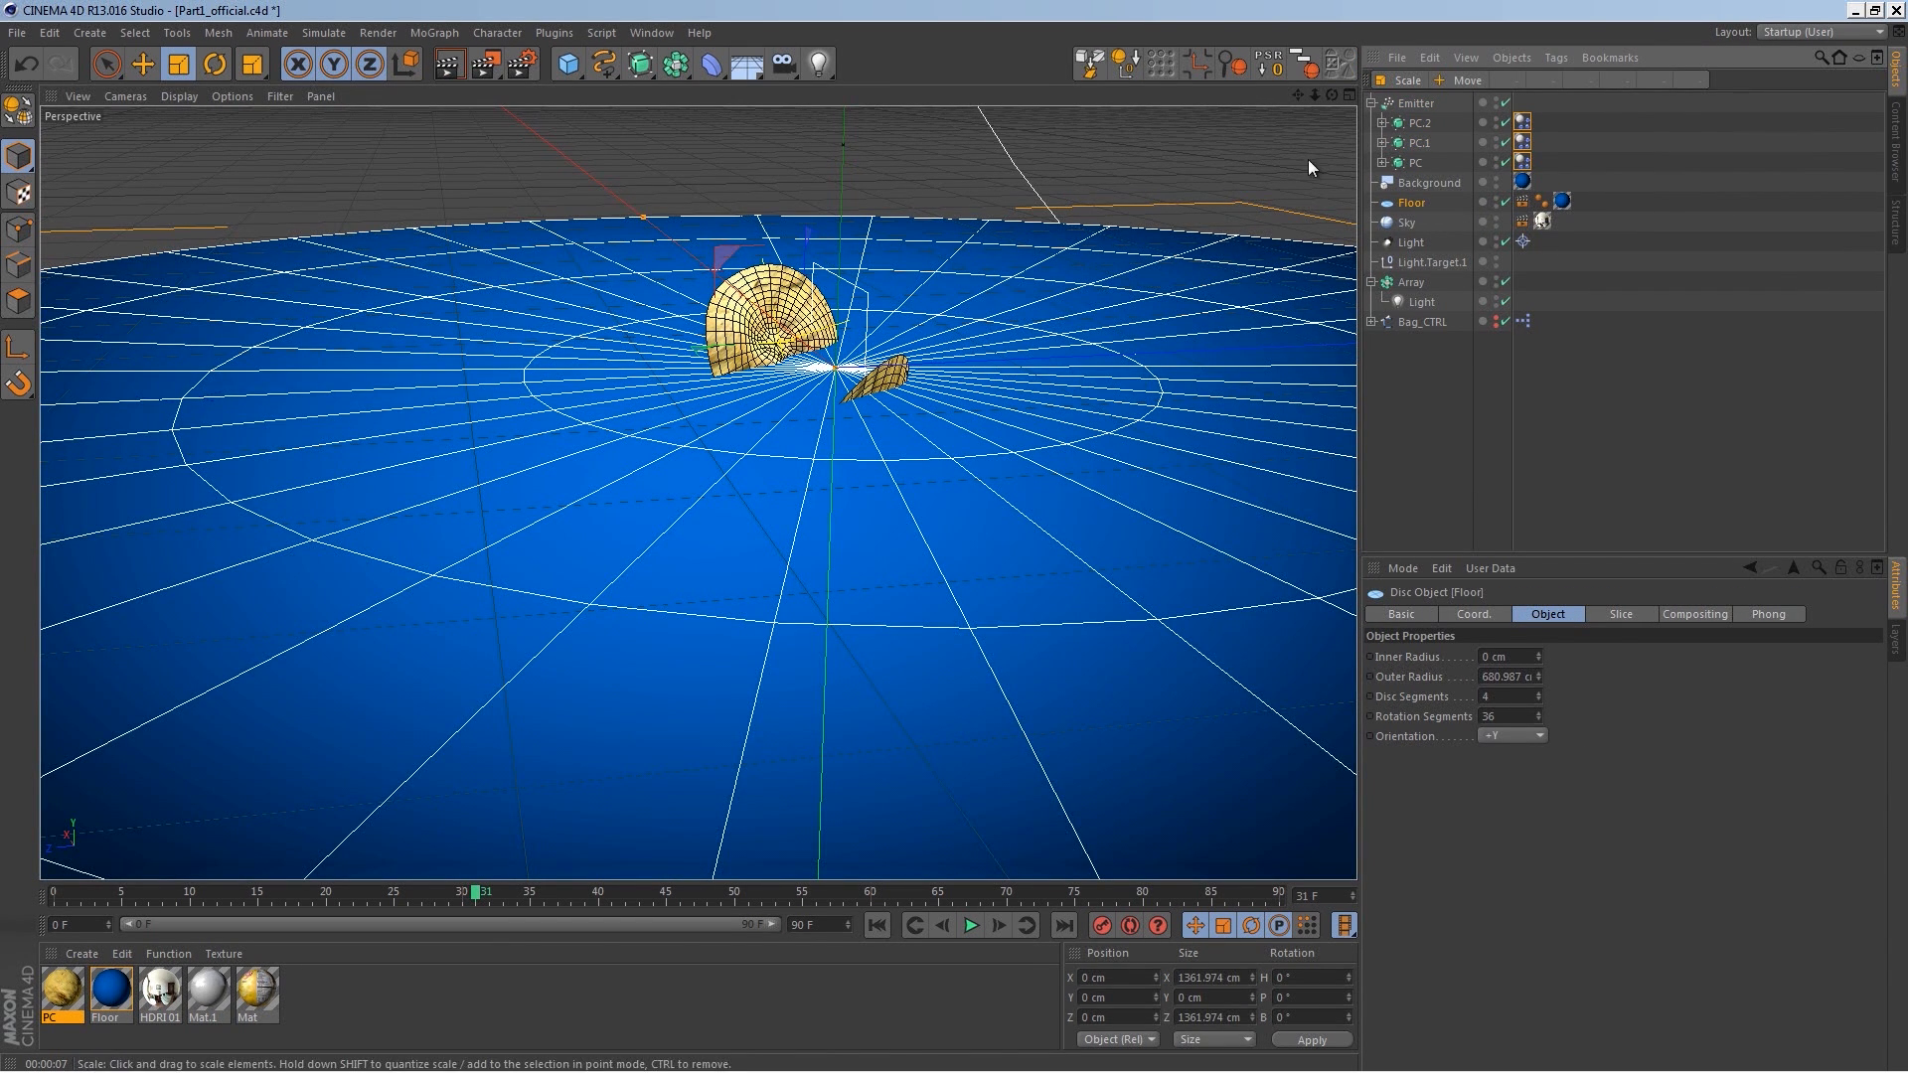
click(1411, 104)
click(867, 302)
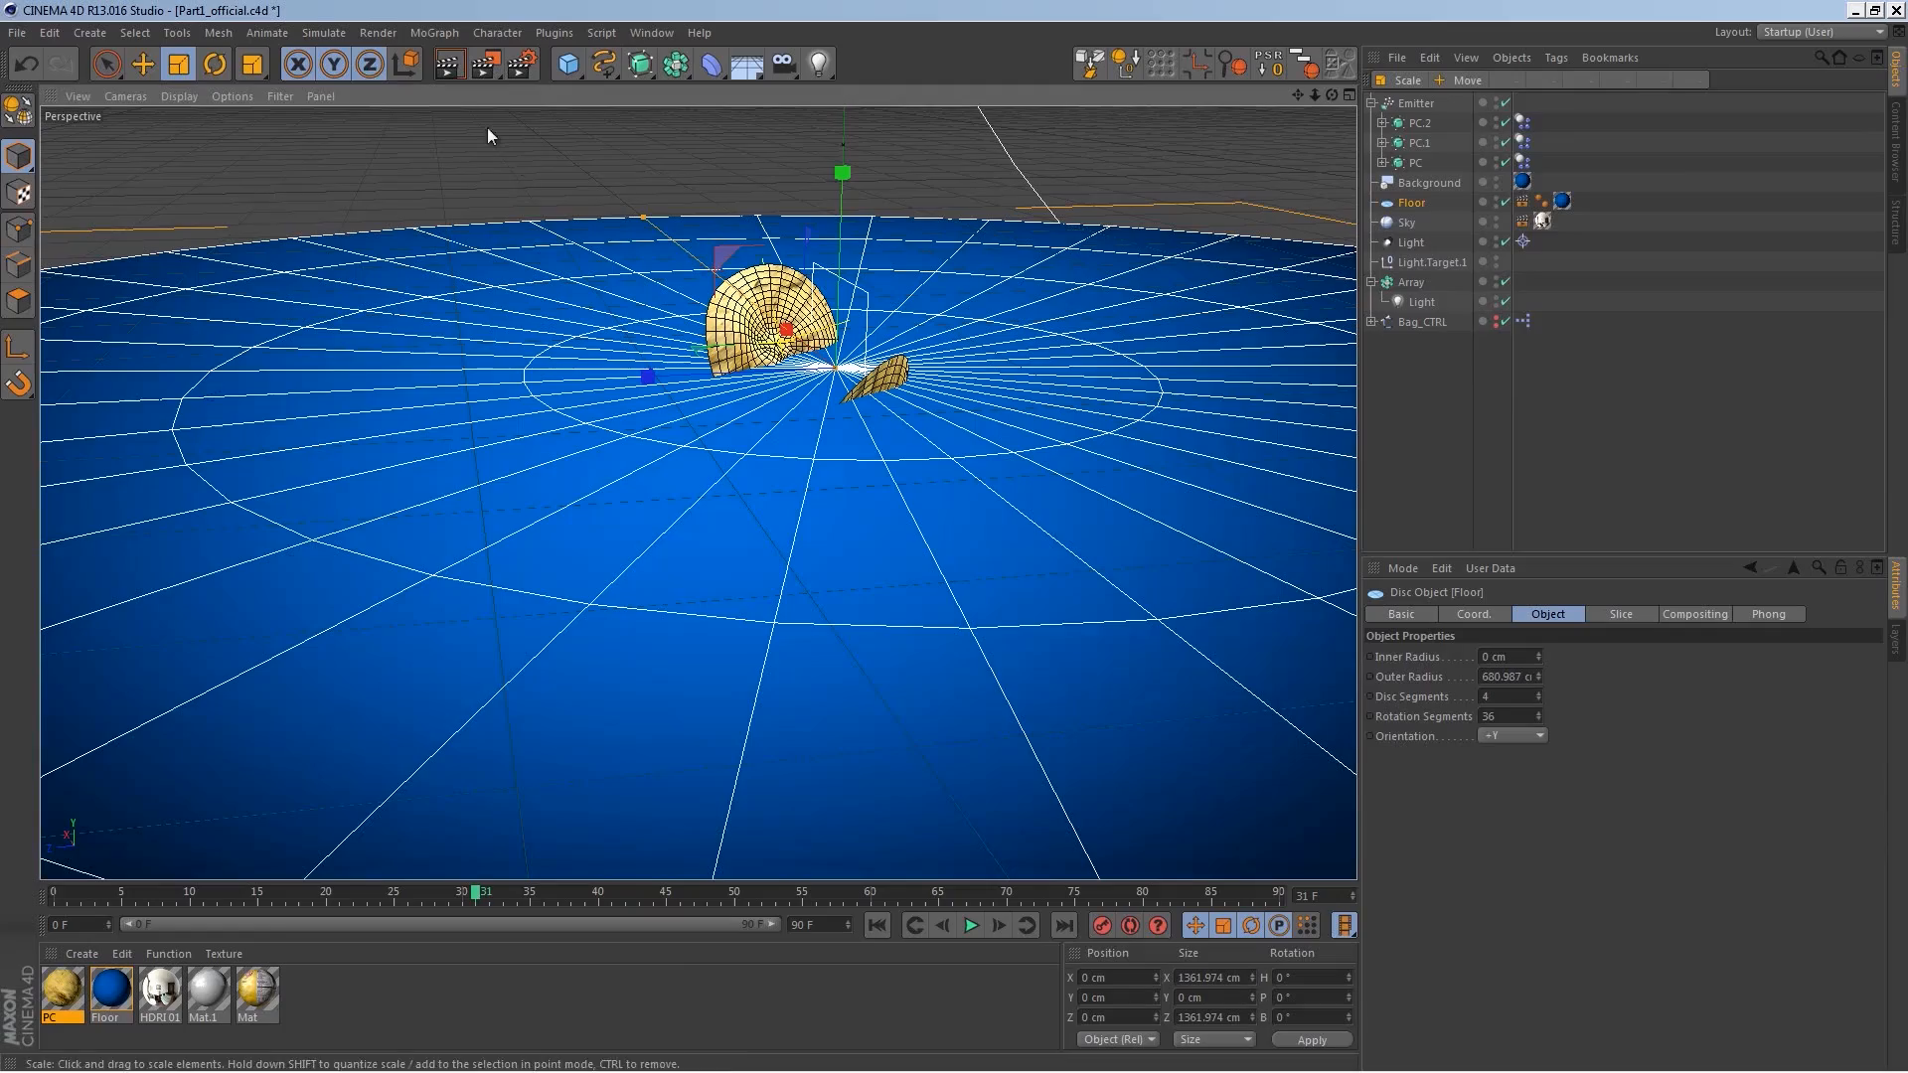
key(e)
alt+middle_drag(419, 155, 437, 311)
drag(866, 303, 894, 189)
key(ctrl+z)
click(1415, 105)
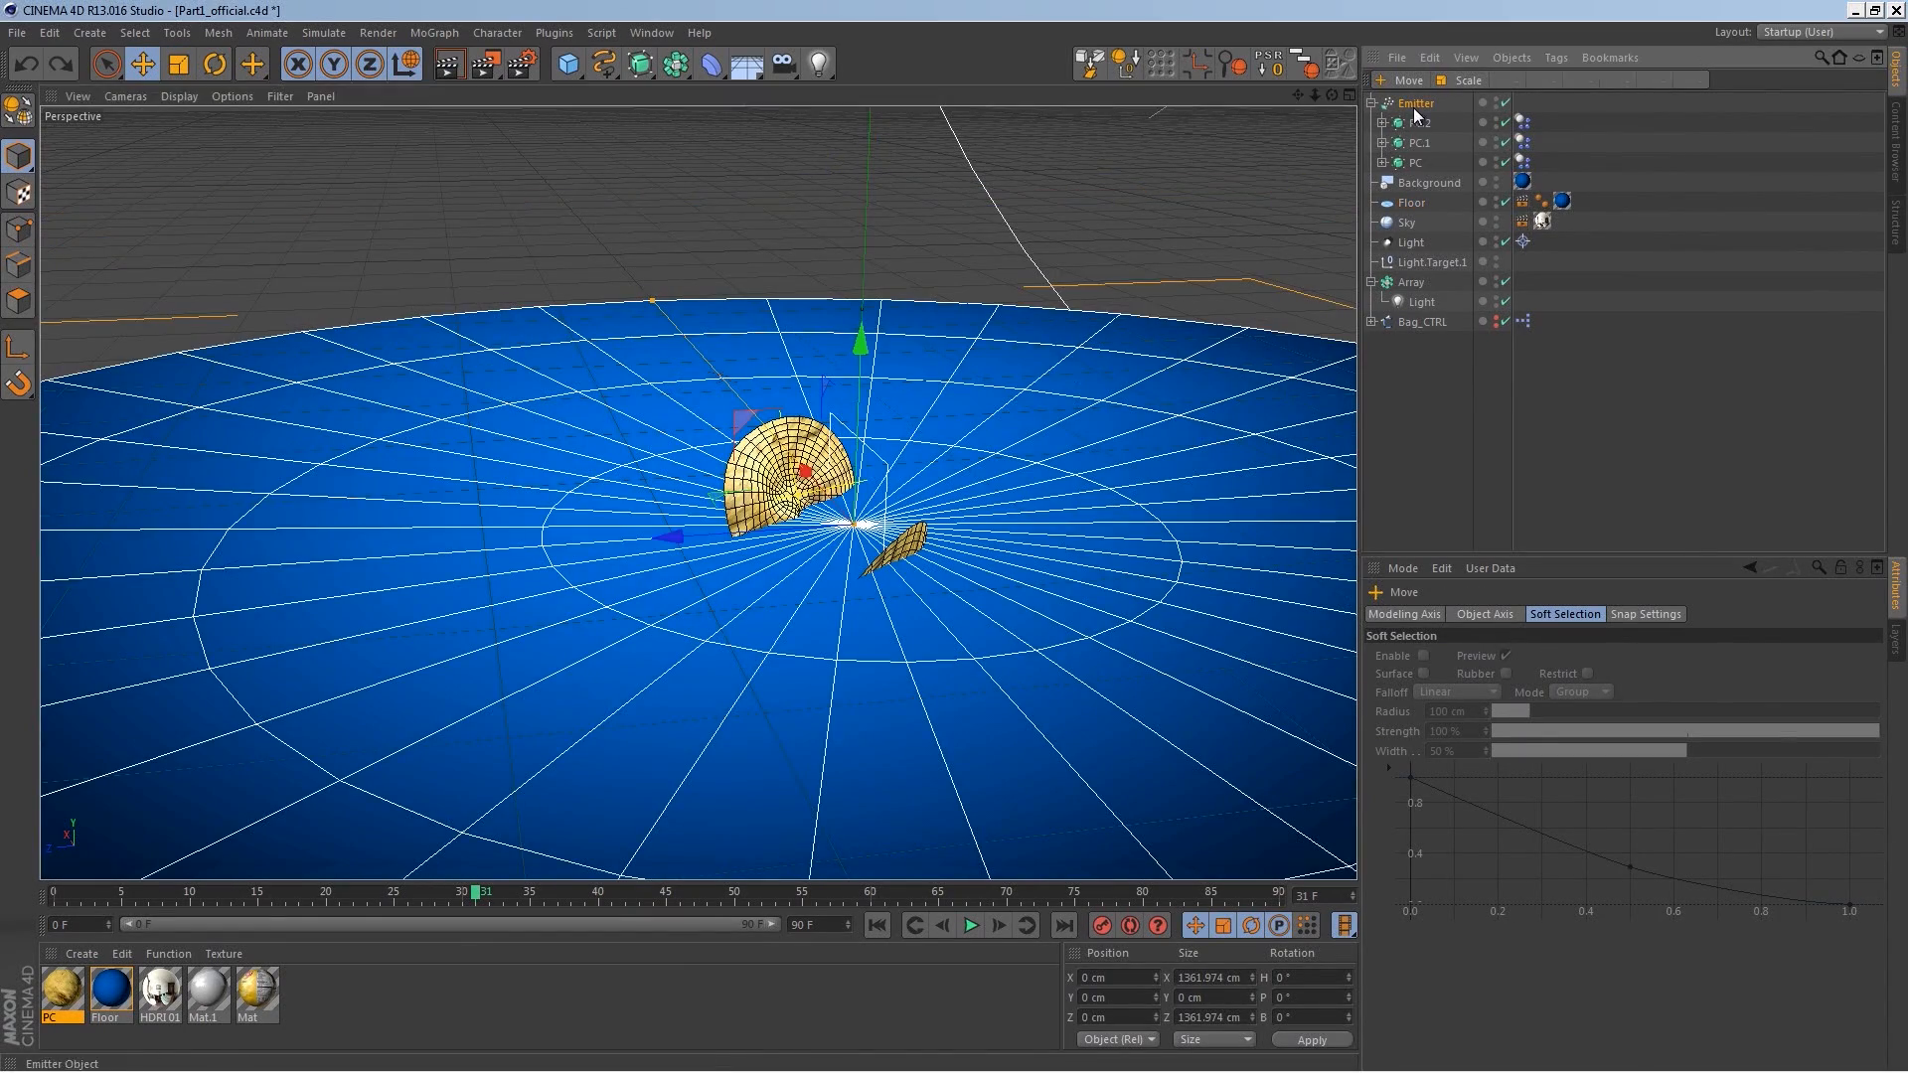
drag(865, 348, 877, 92)
alt+right_drag(950, 304, 950, 375)
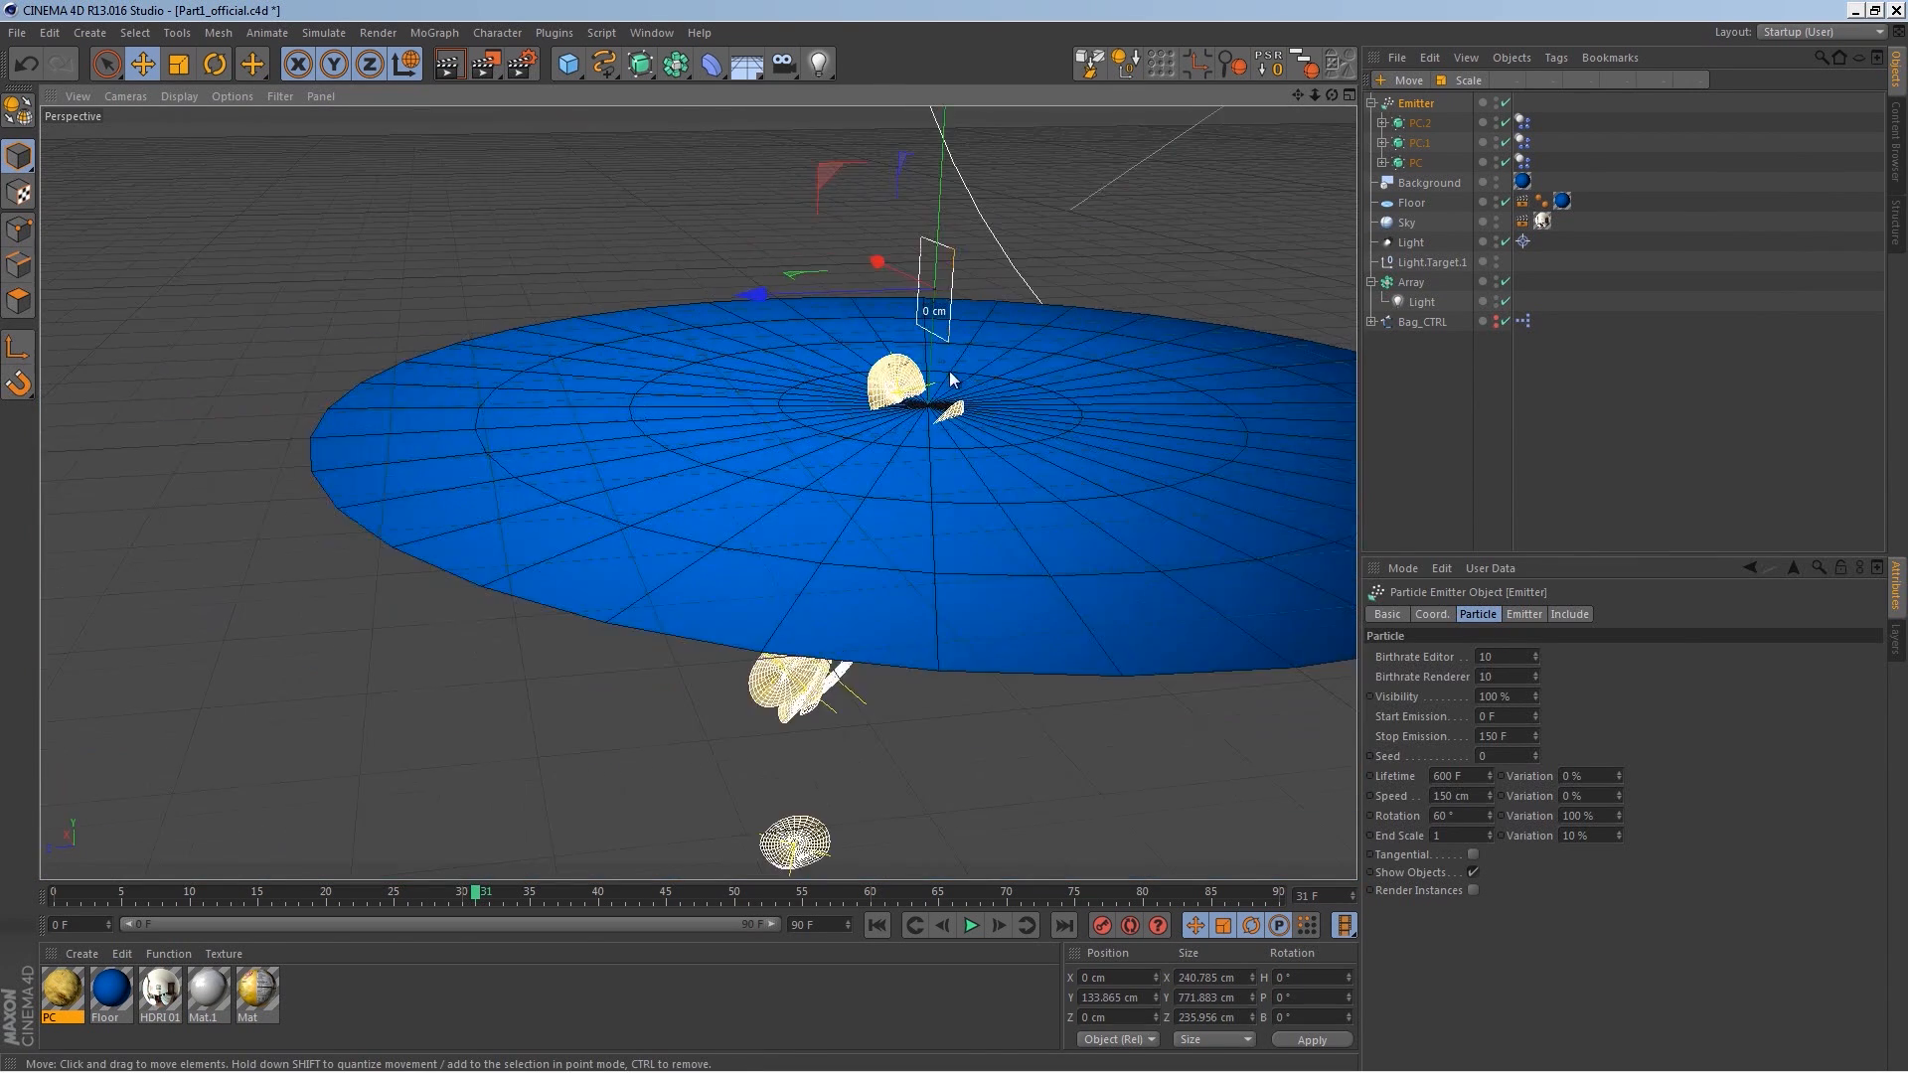
alt+middle_drag(950, 375, 907, 489)
click(879, 925)
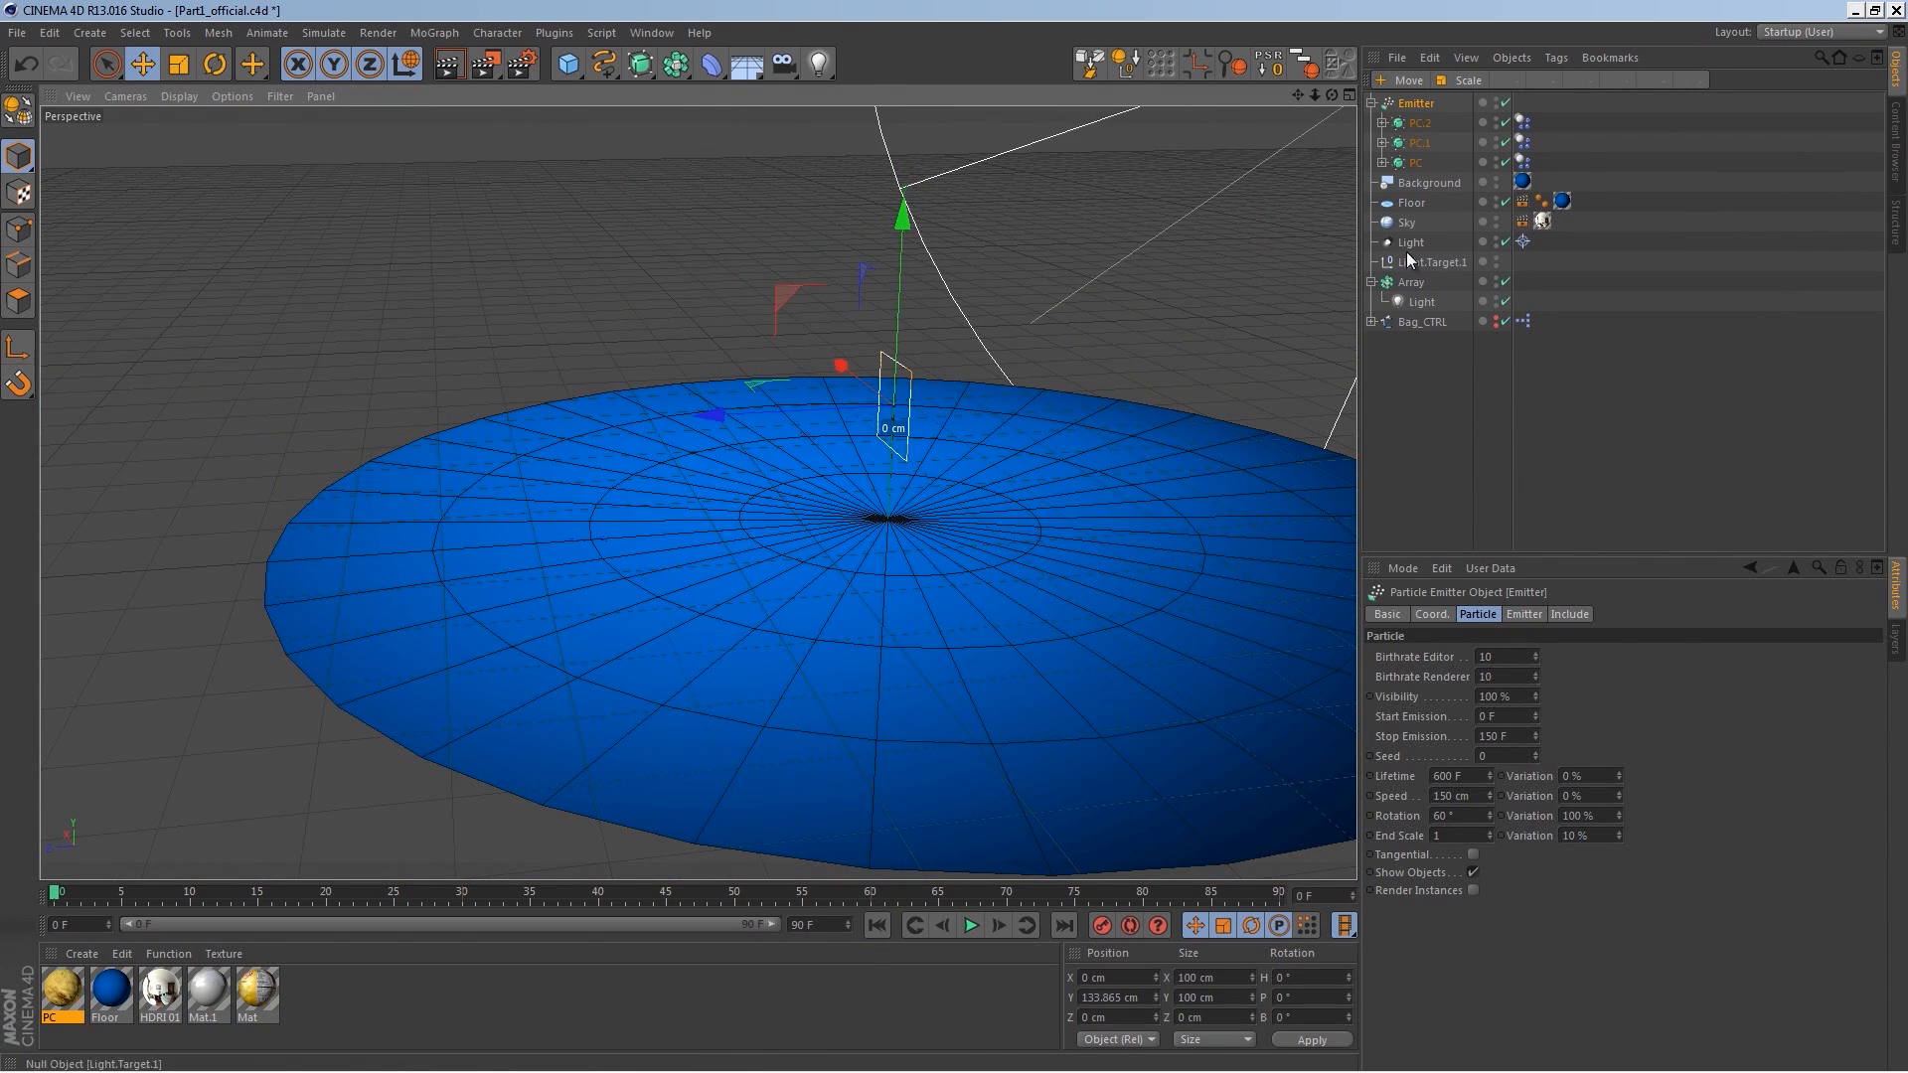
Step: Add a Collider Body tag to the floor and play the simulation
click(1418, 205)
right_click(1421, 204)
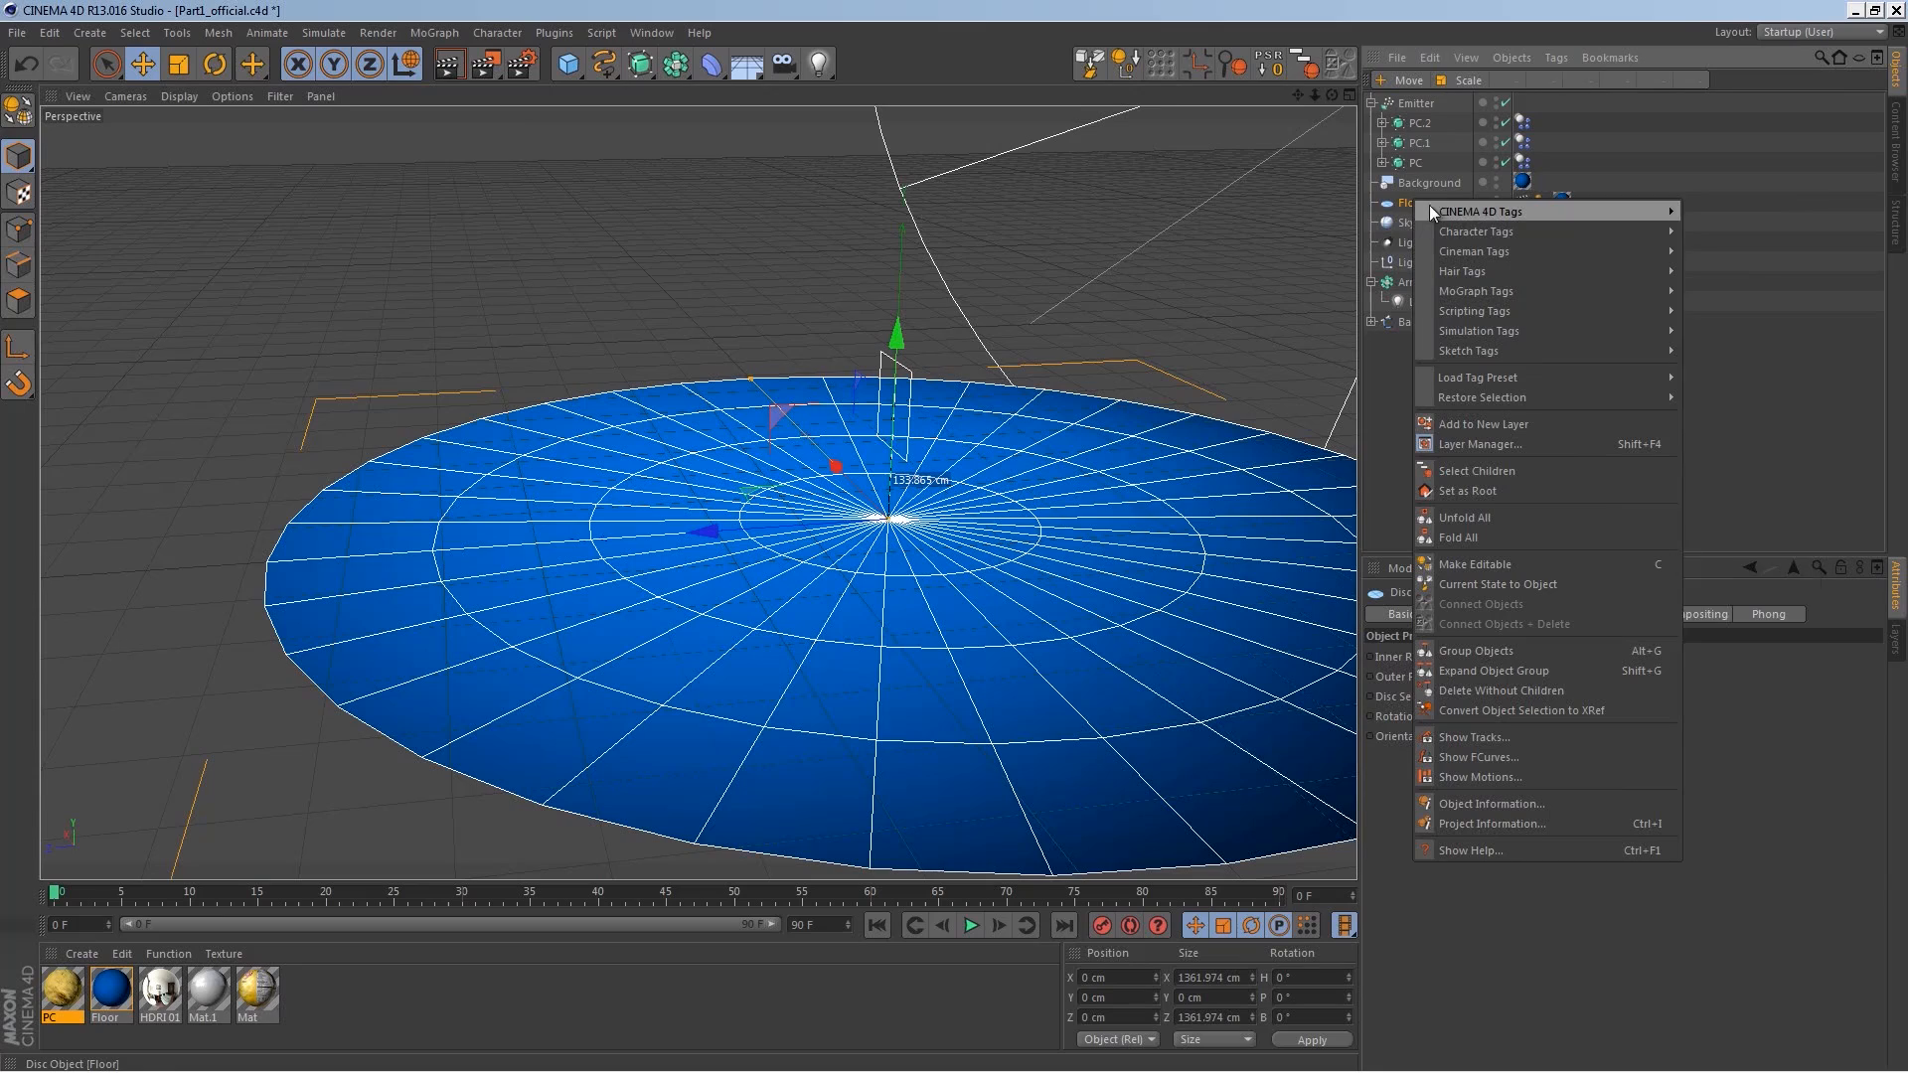
mouse_move(1552, 330)
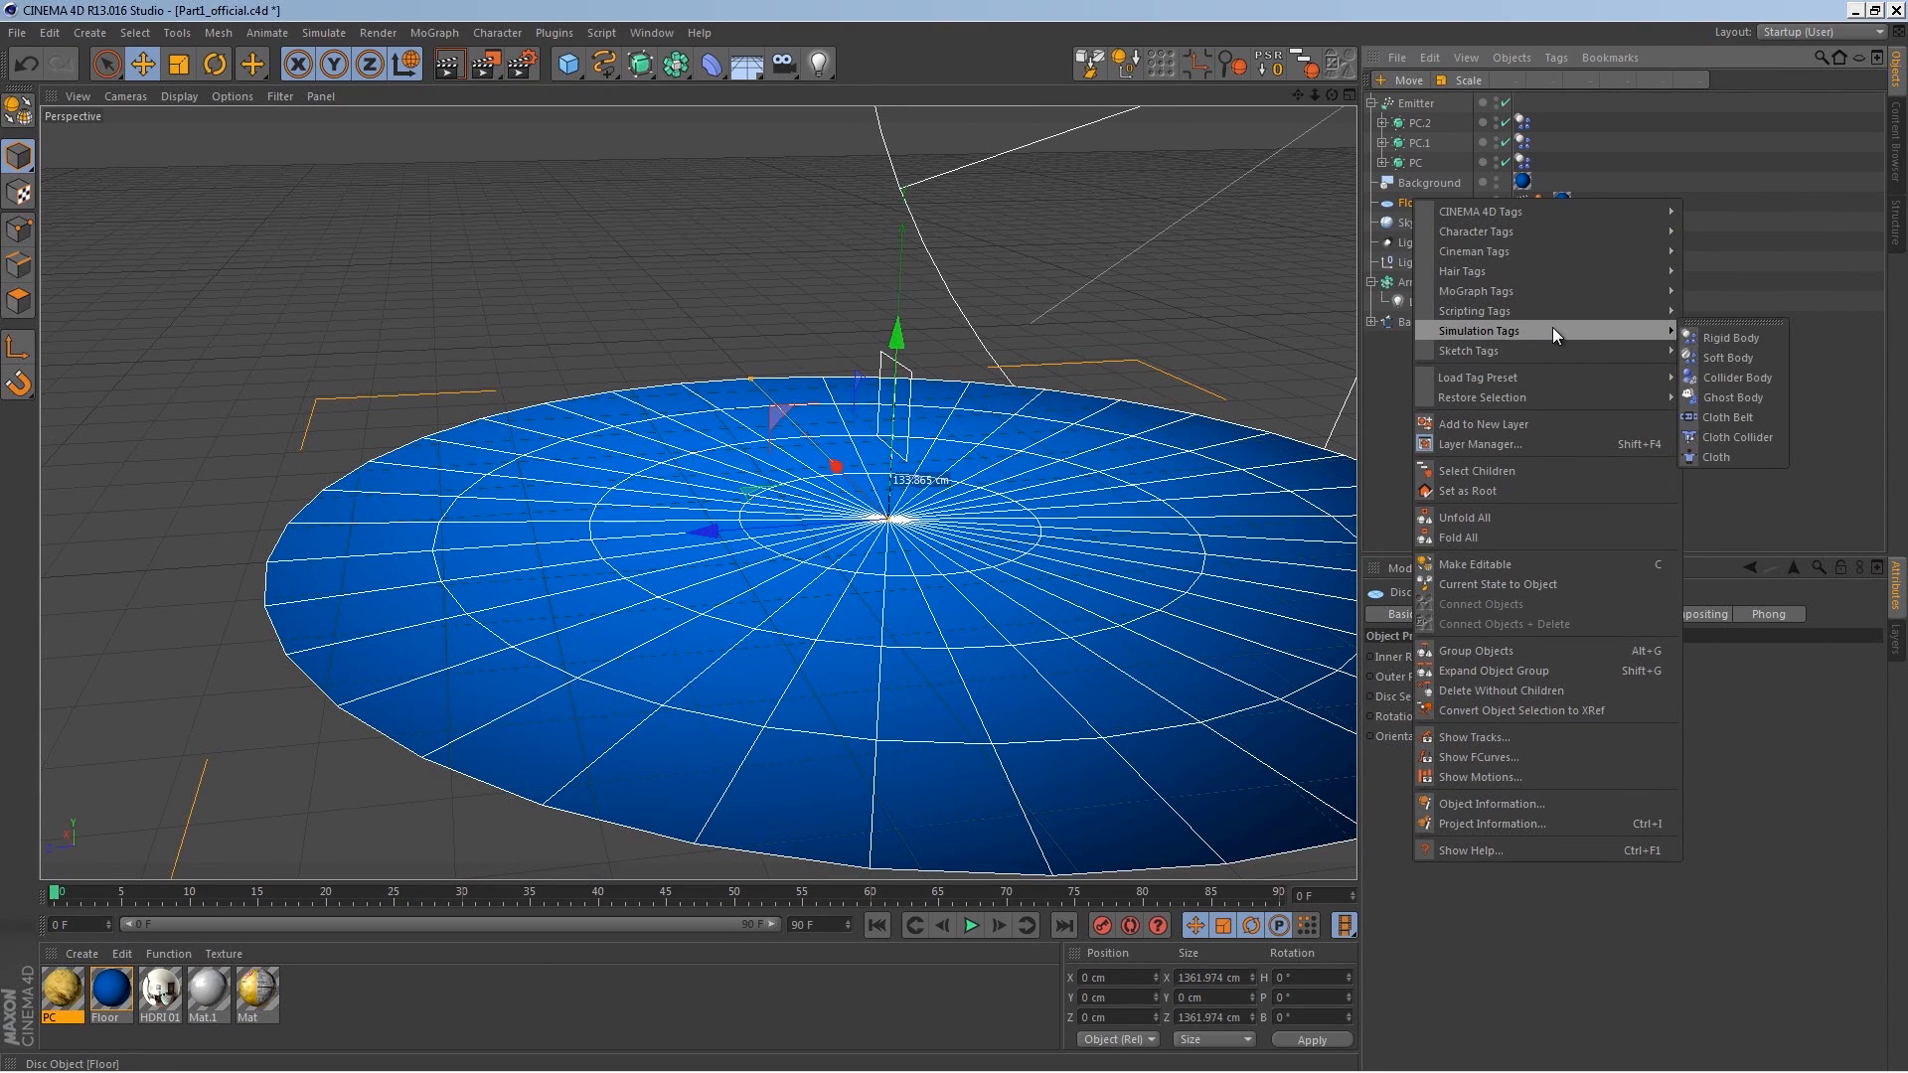
click(1748, 378)
click(969, 926)
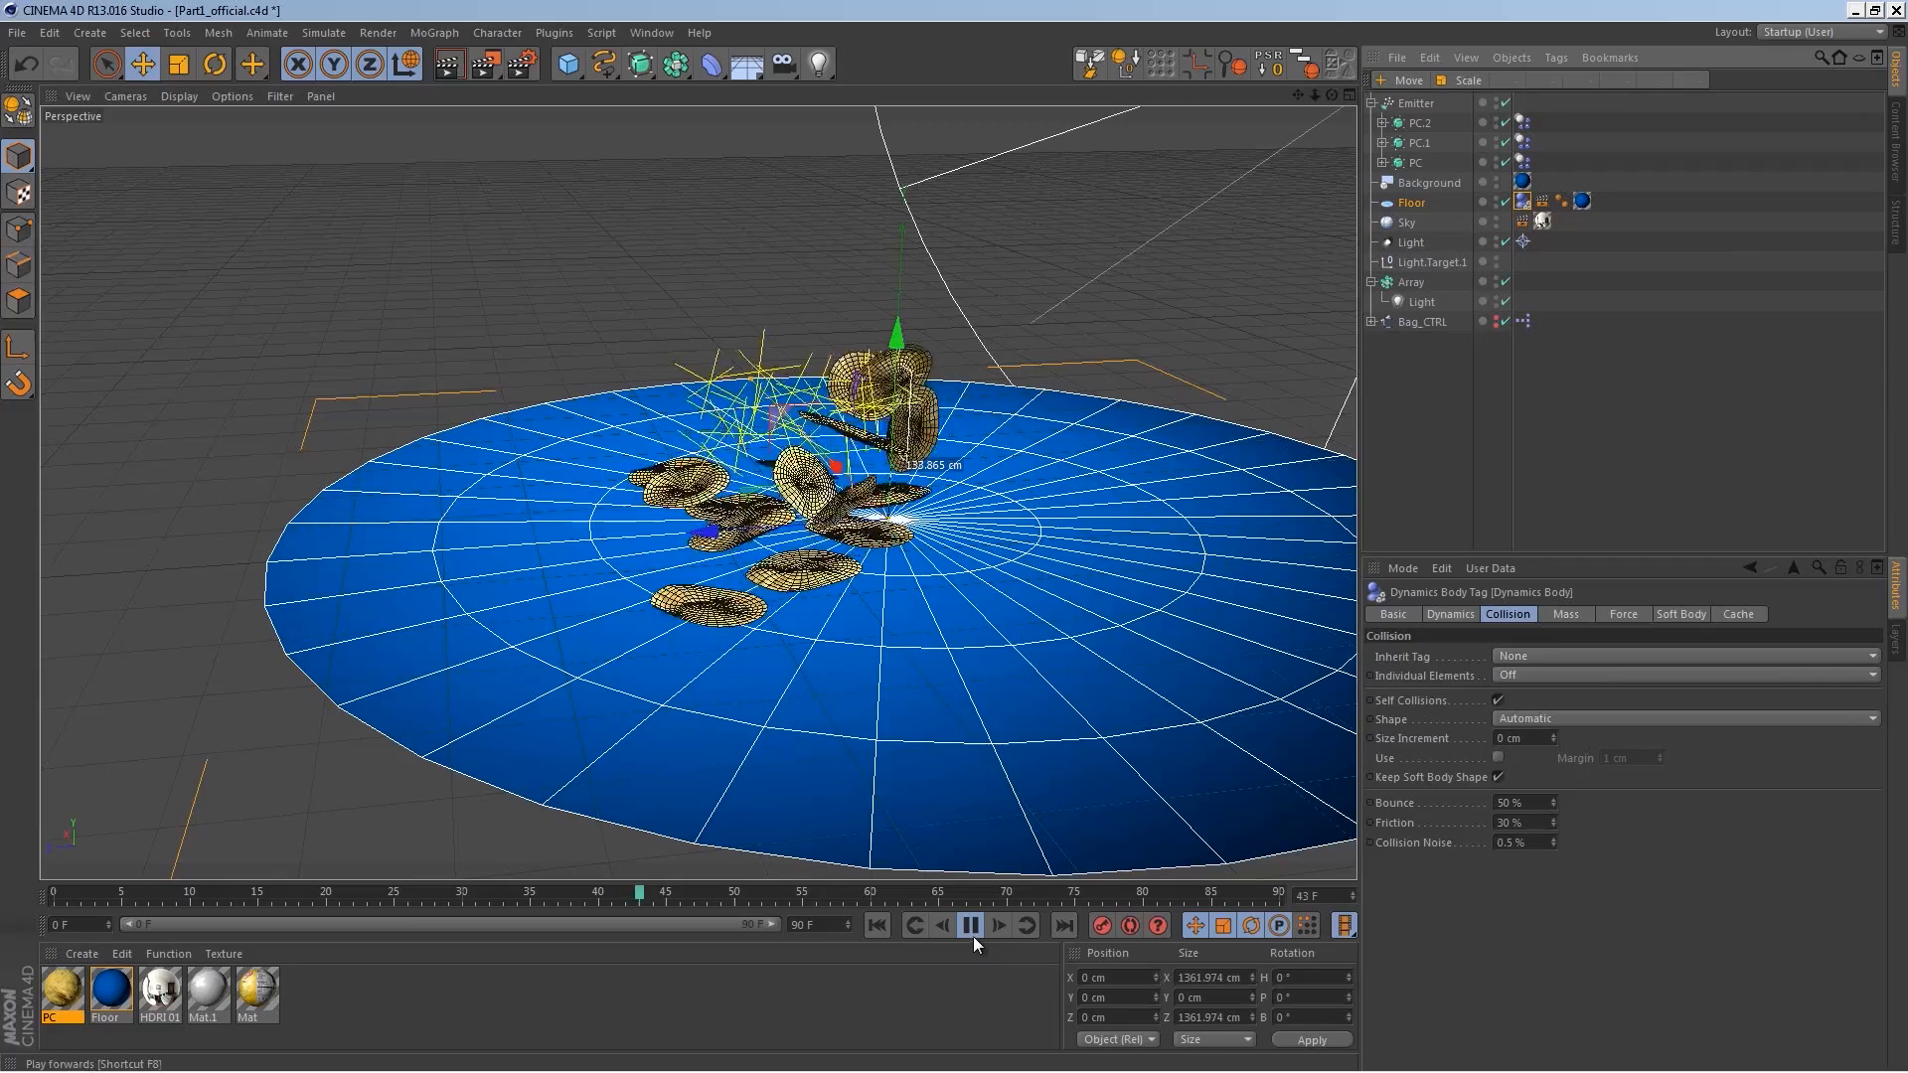
click(973, 924)
scroll(837, 469, up, 3)
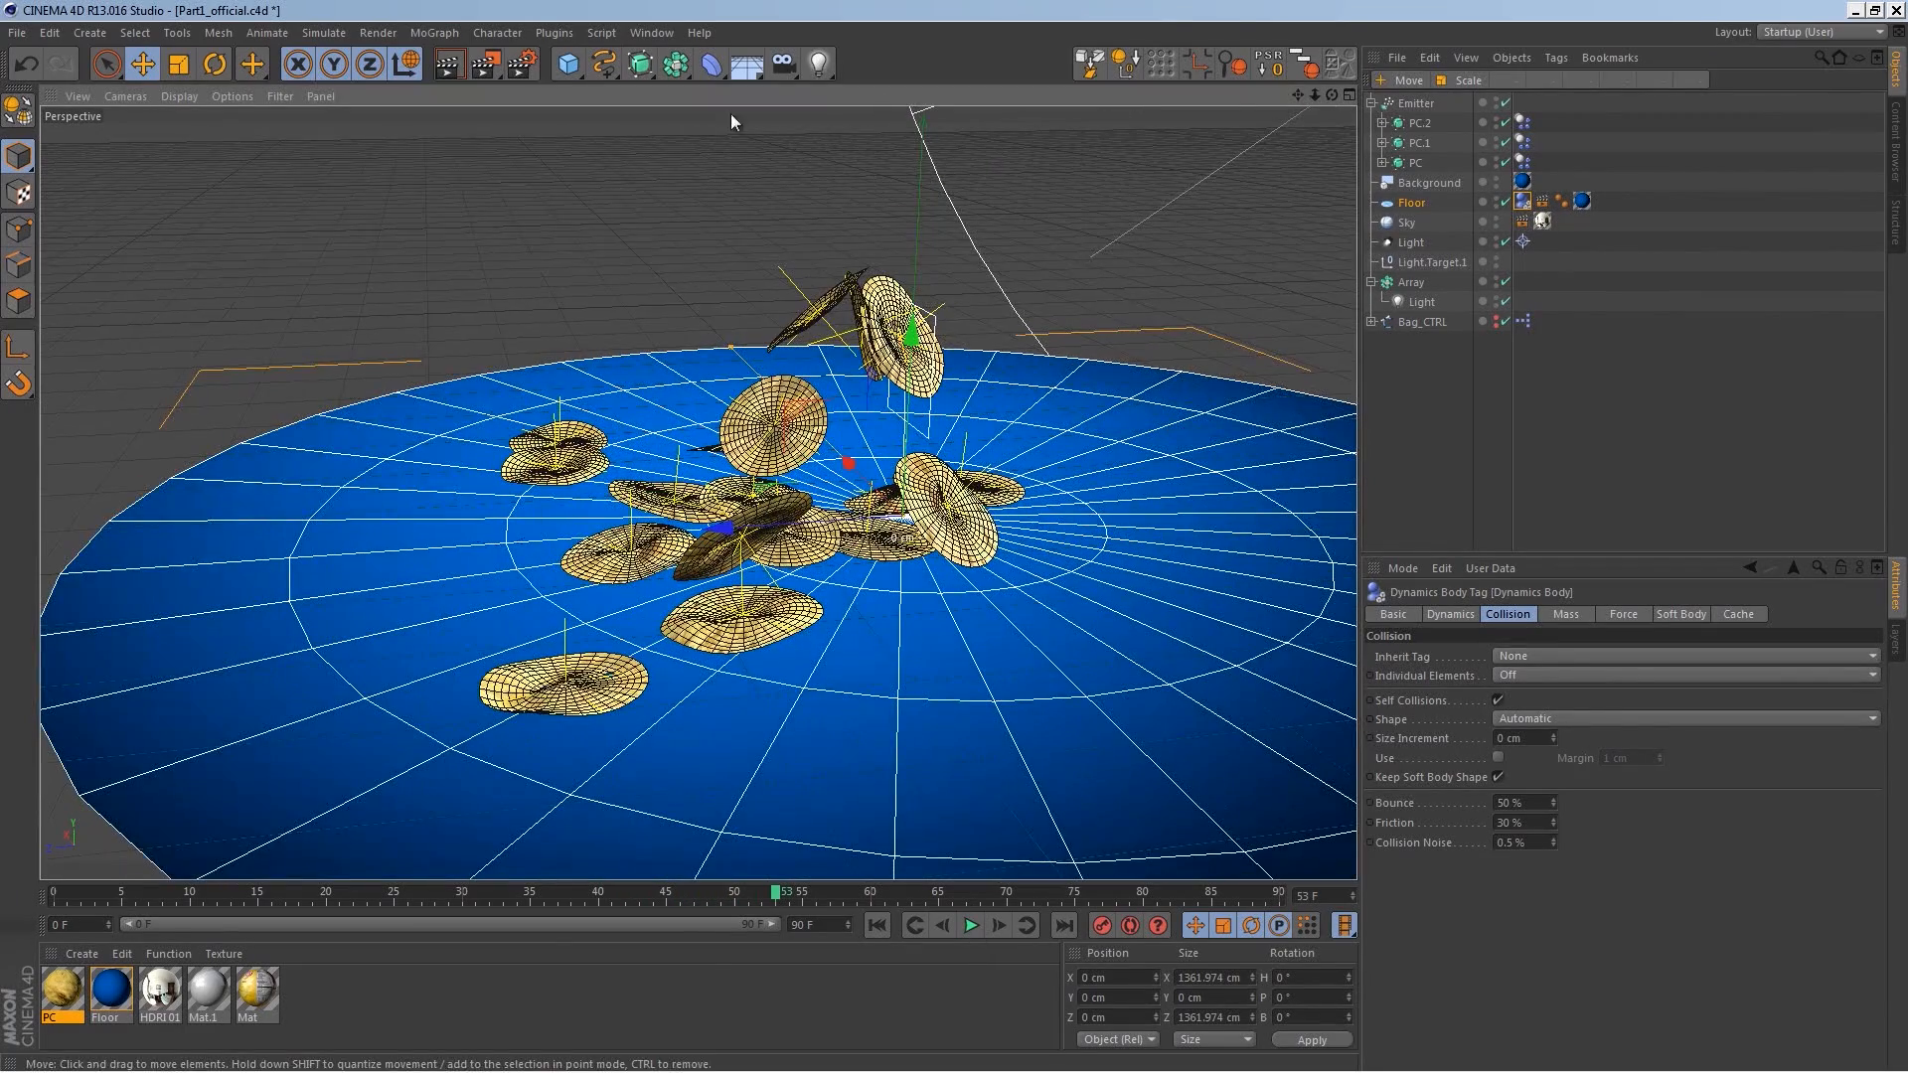
Step: Set the collision Size Increment of the three chips' dynamics body tags to 1 cm
click(453, 68)
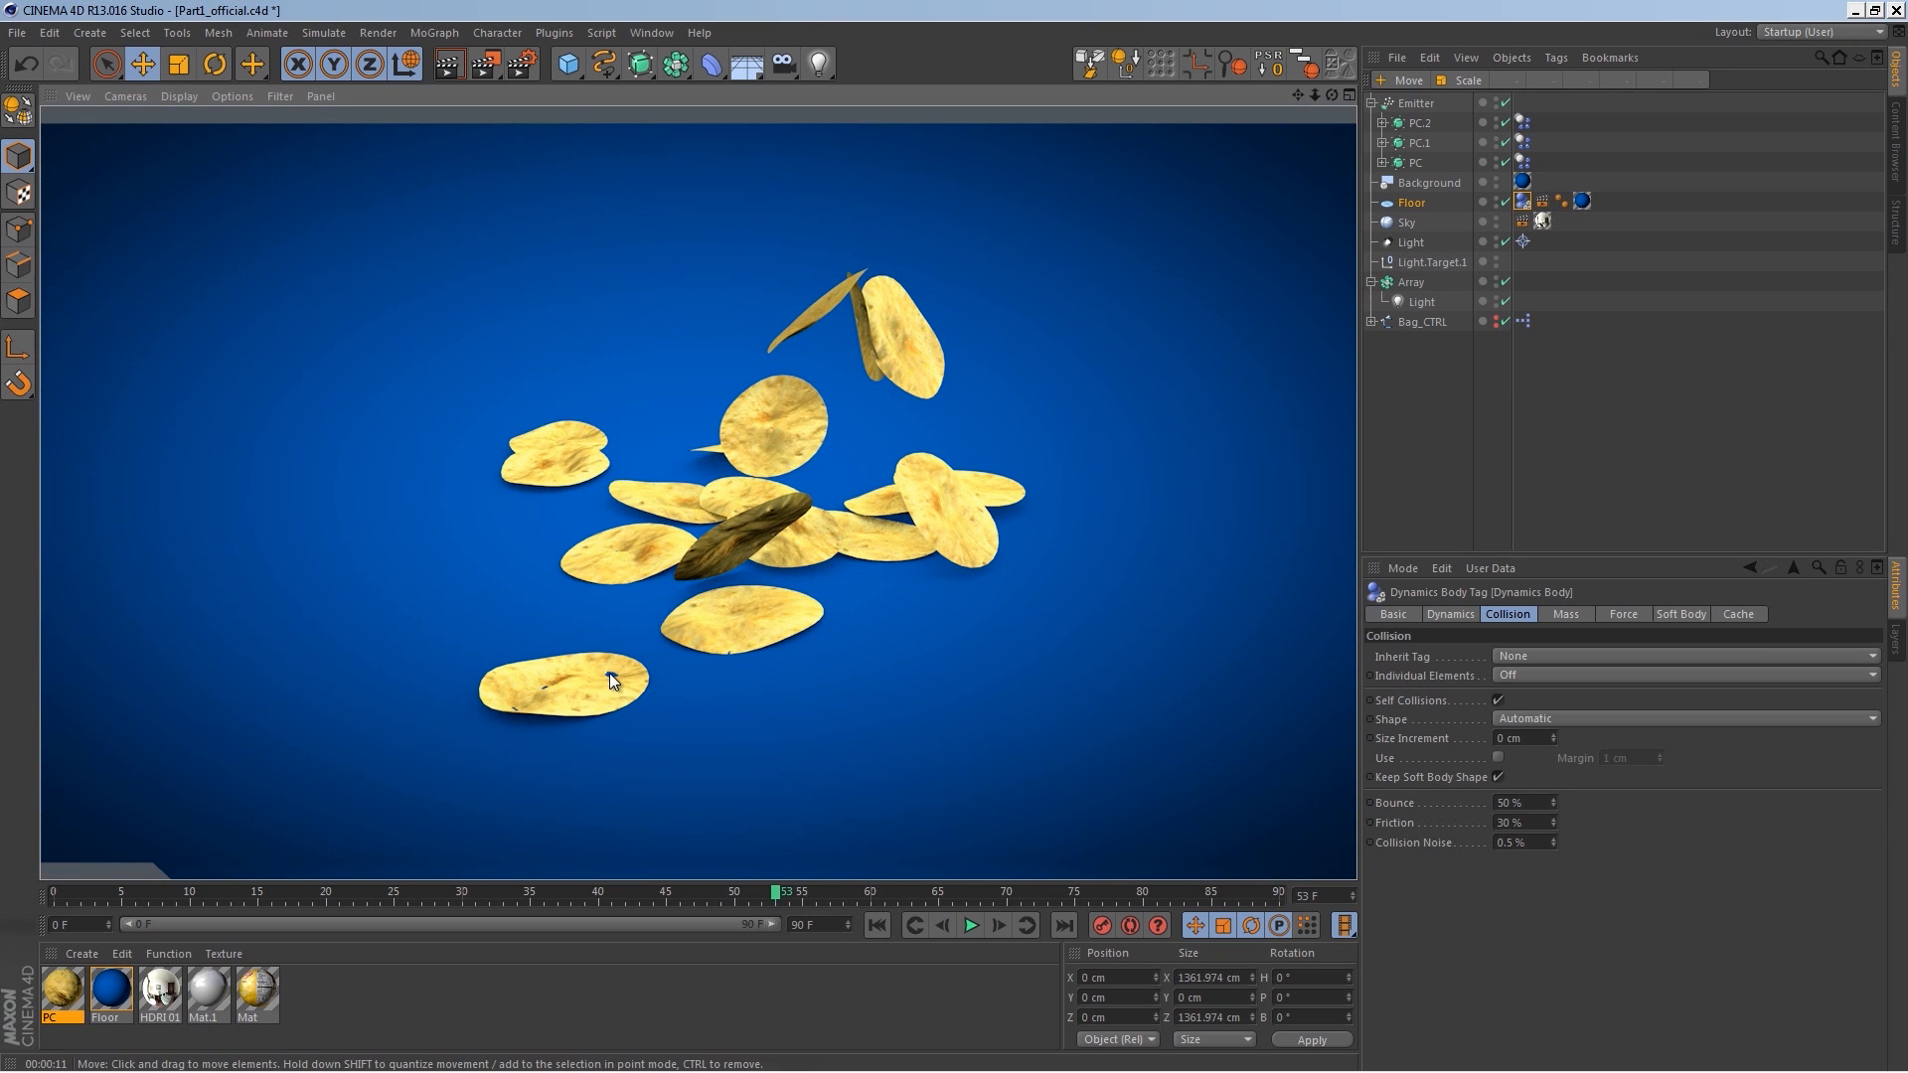
click(1555, 219)
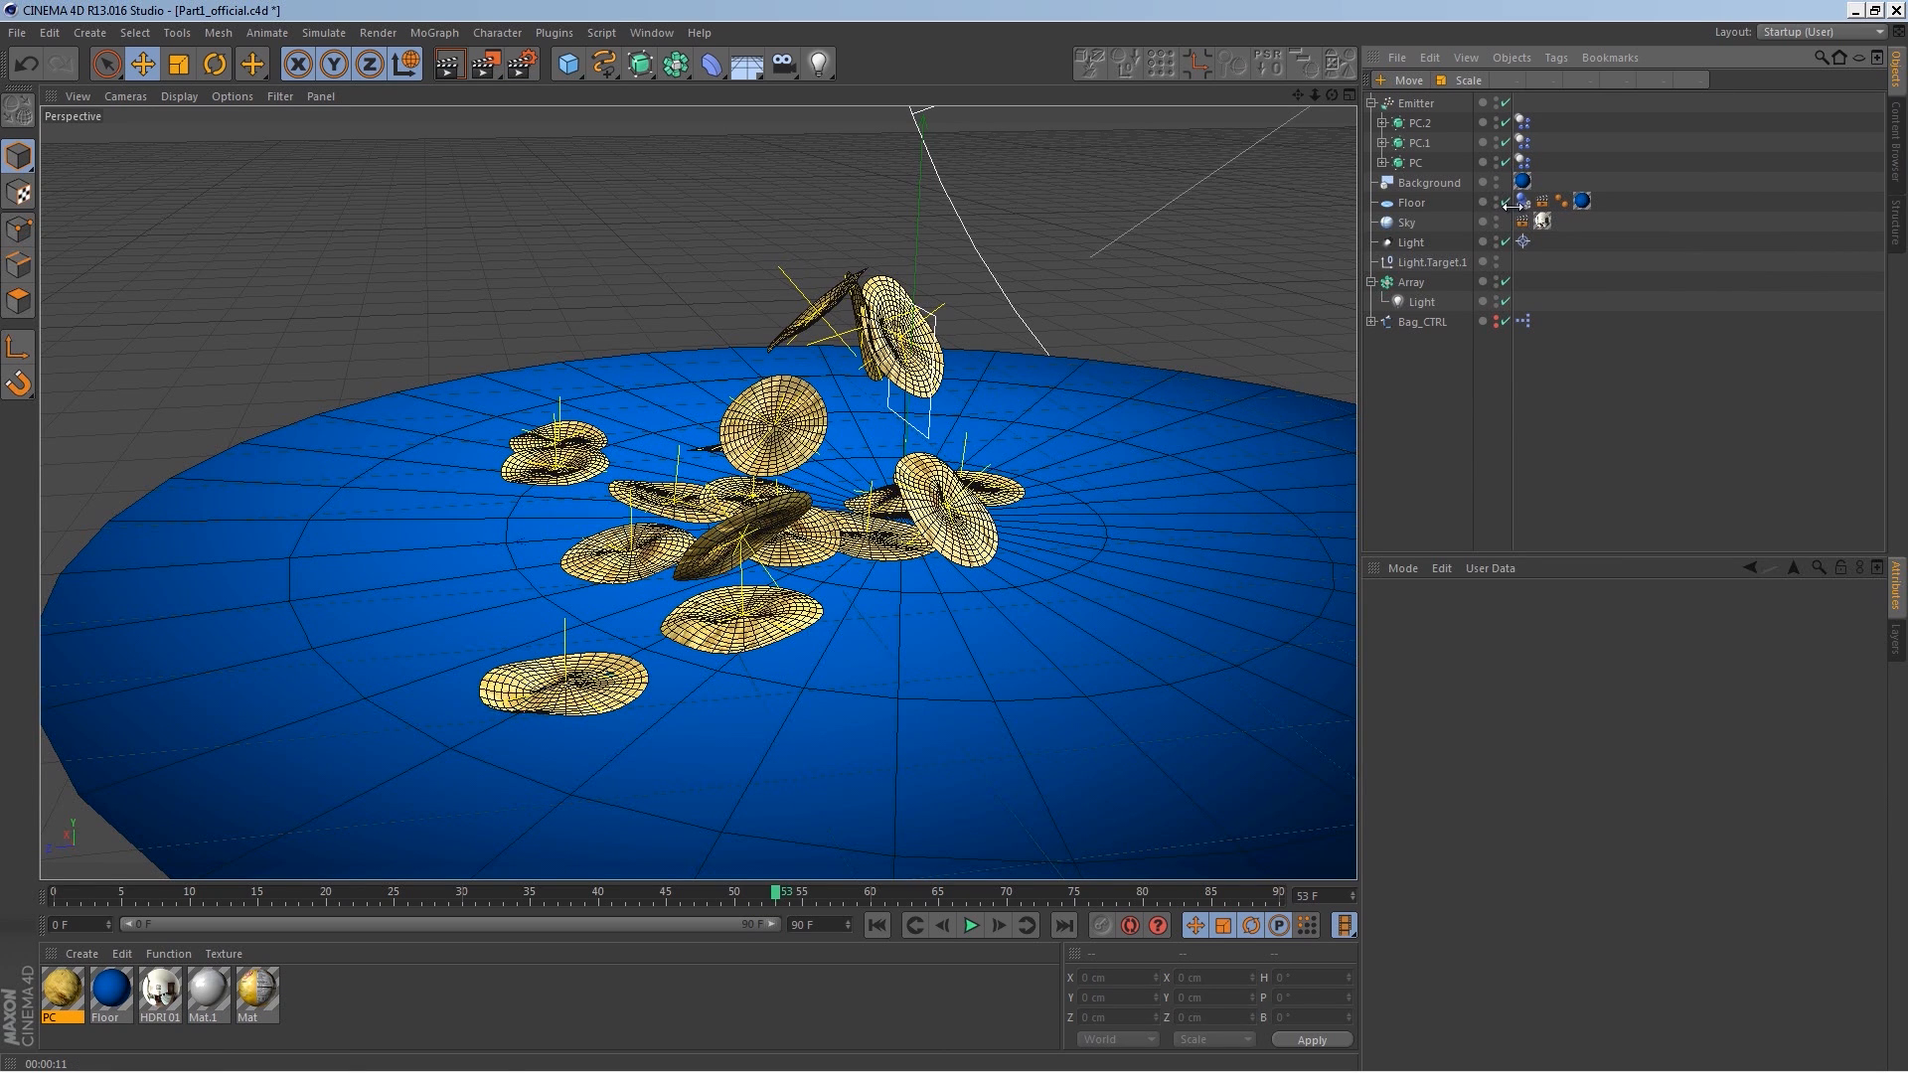
drag(1539, 120, 1520, 161)
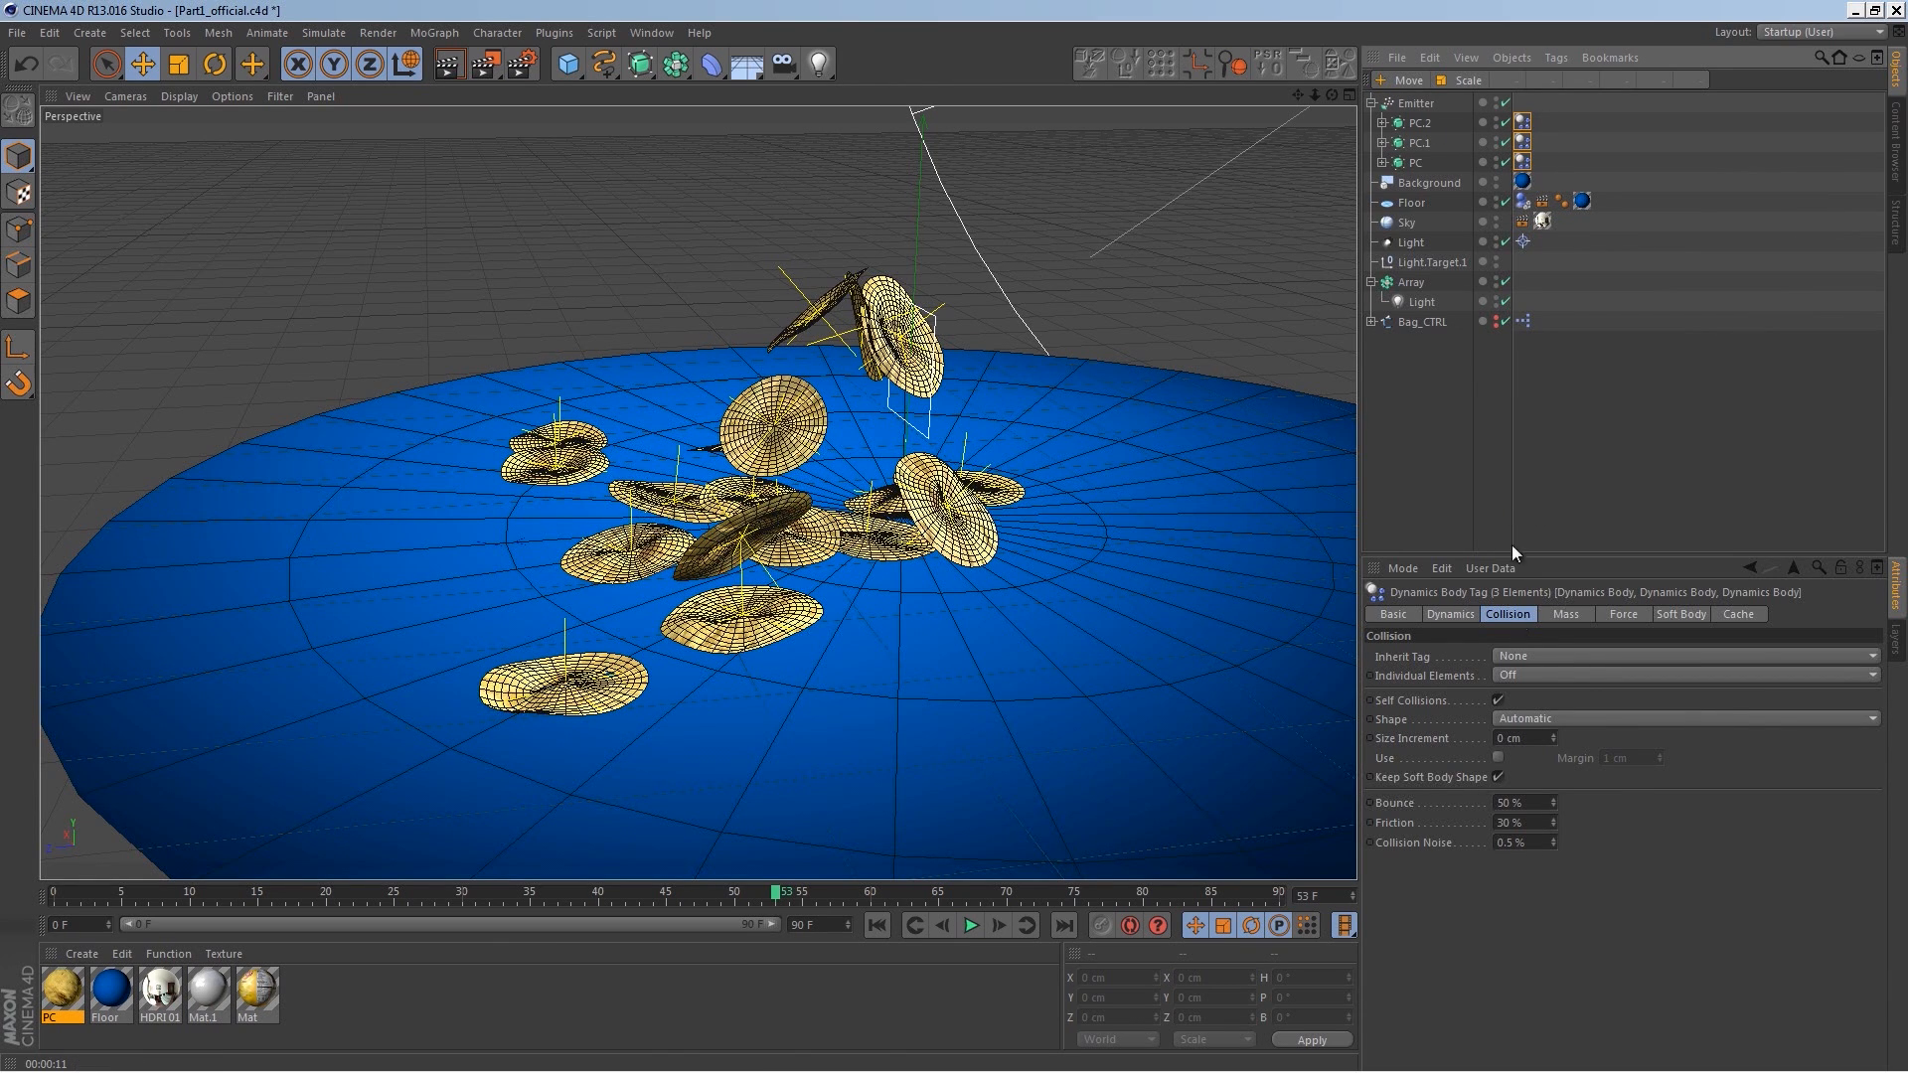
click(1521, 613)
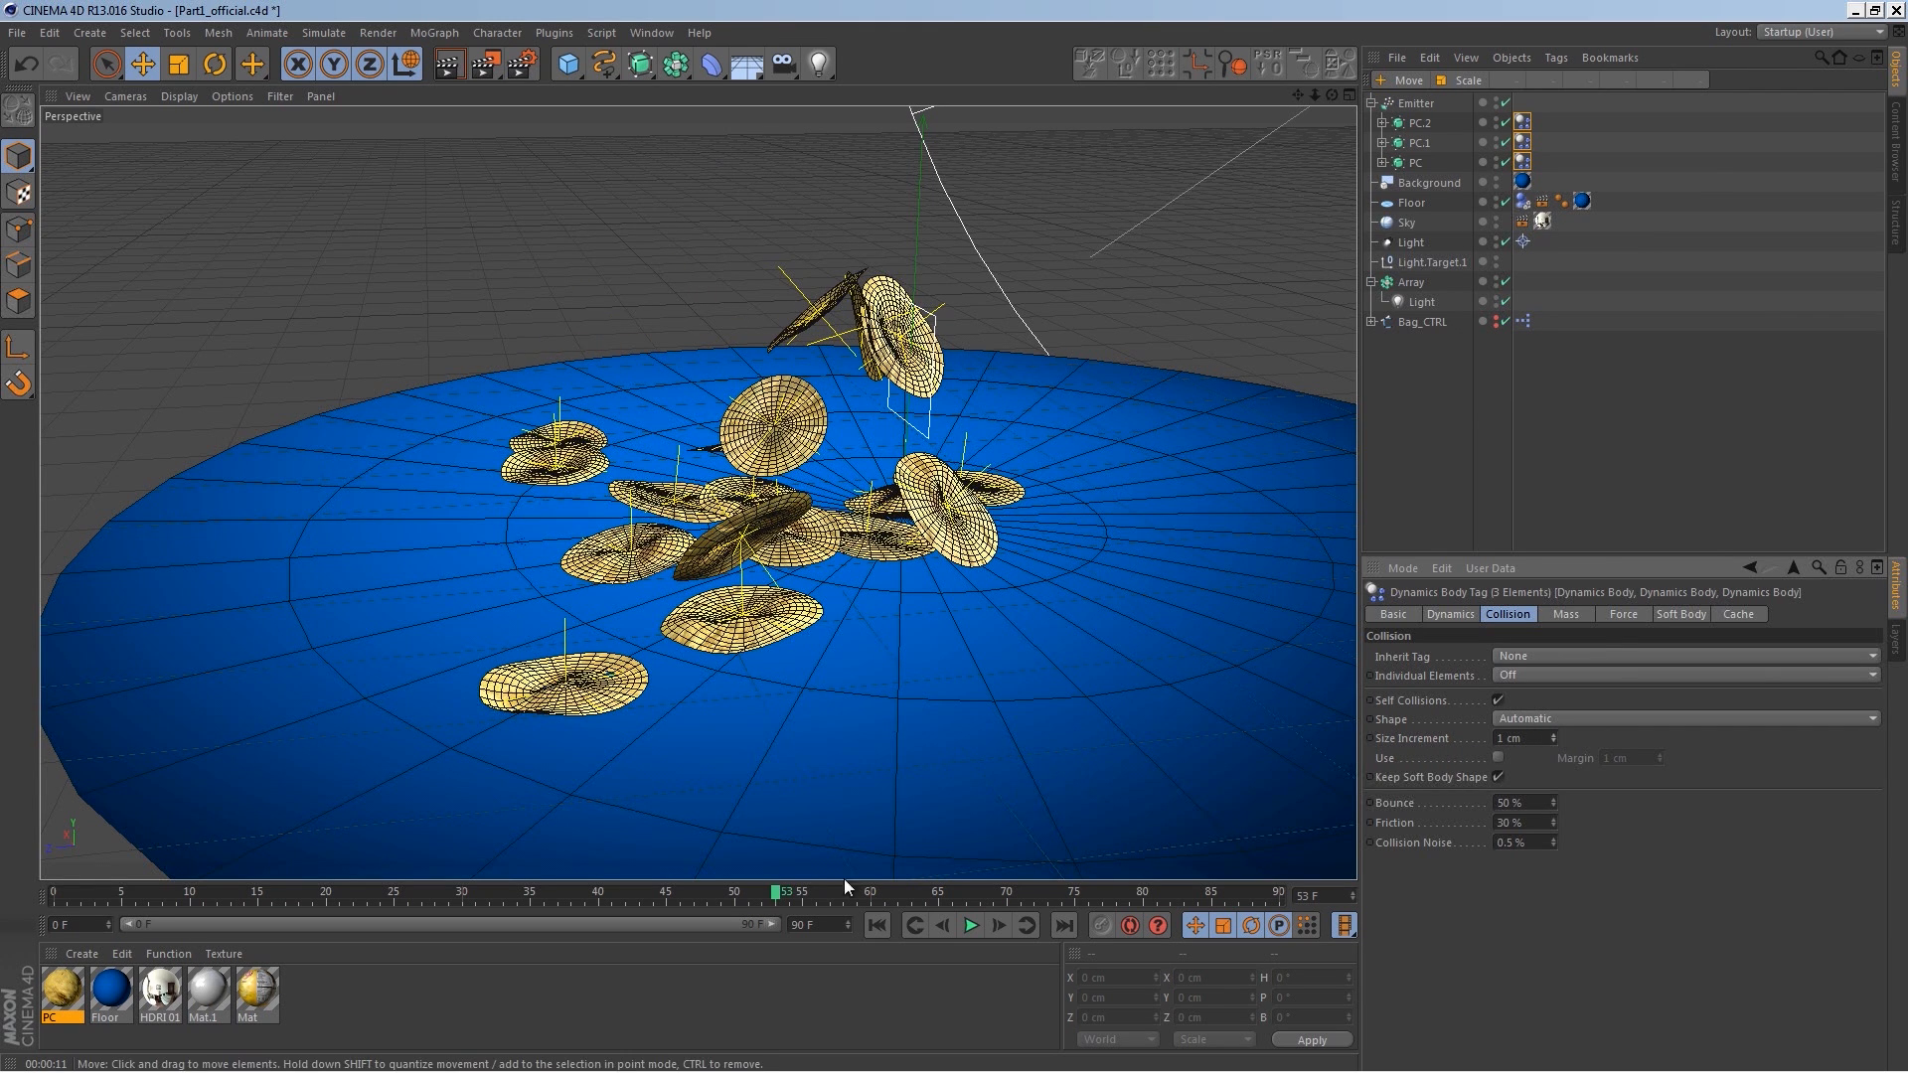
Step: Replay the simulation and render the view to inspect the chips landing on the floor
click(876, 925)
click(970, 925)
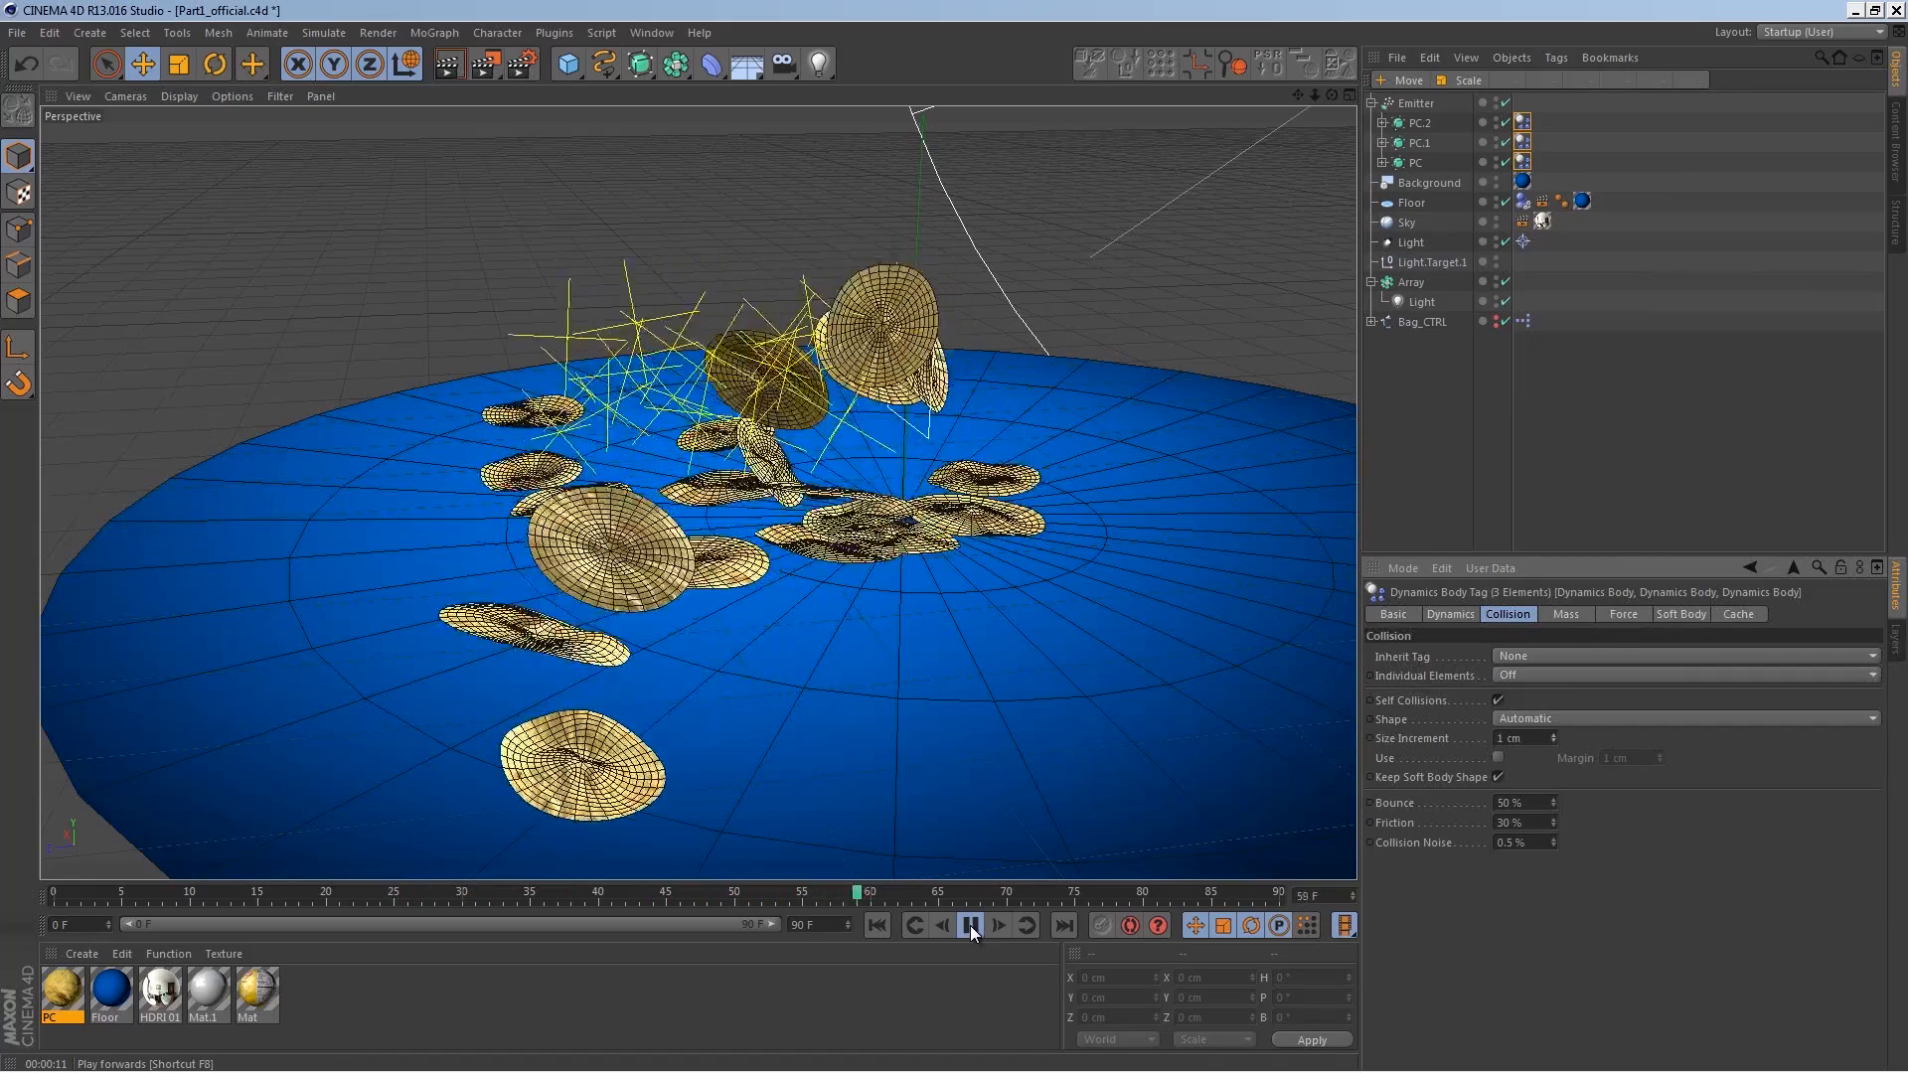
click(970, 925)
click(448, 70)
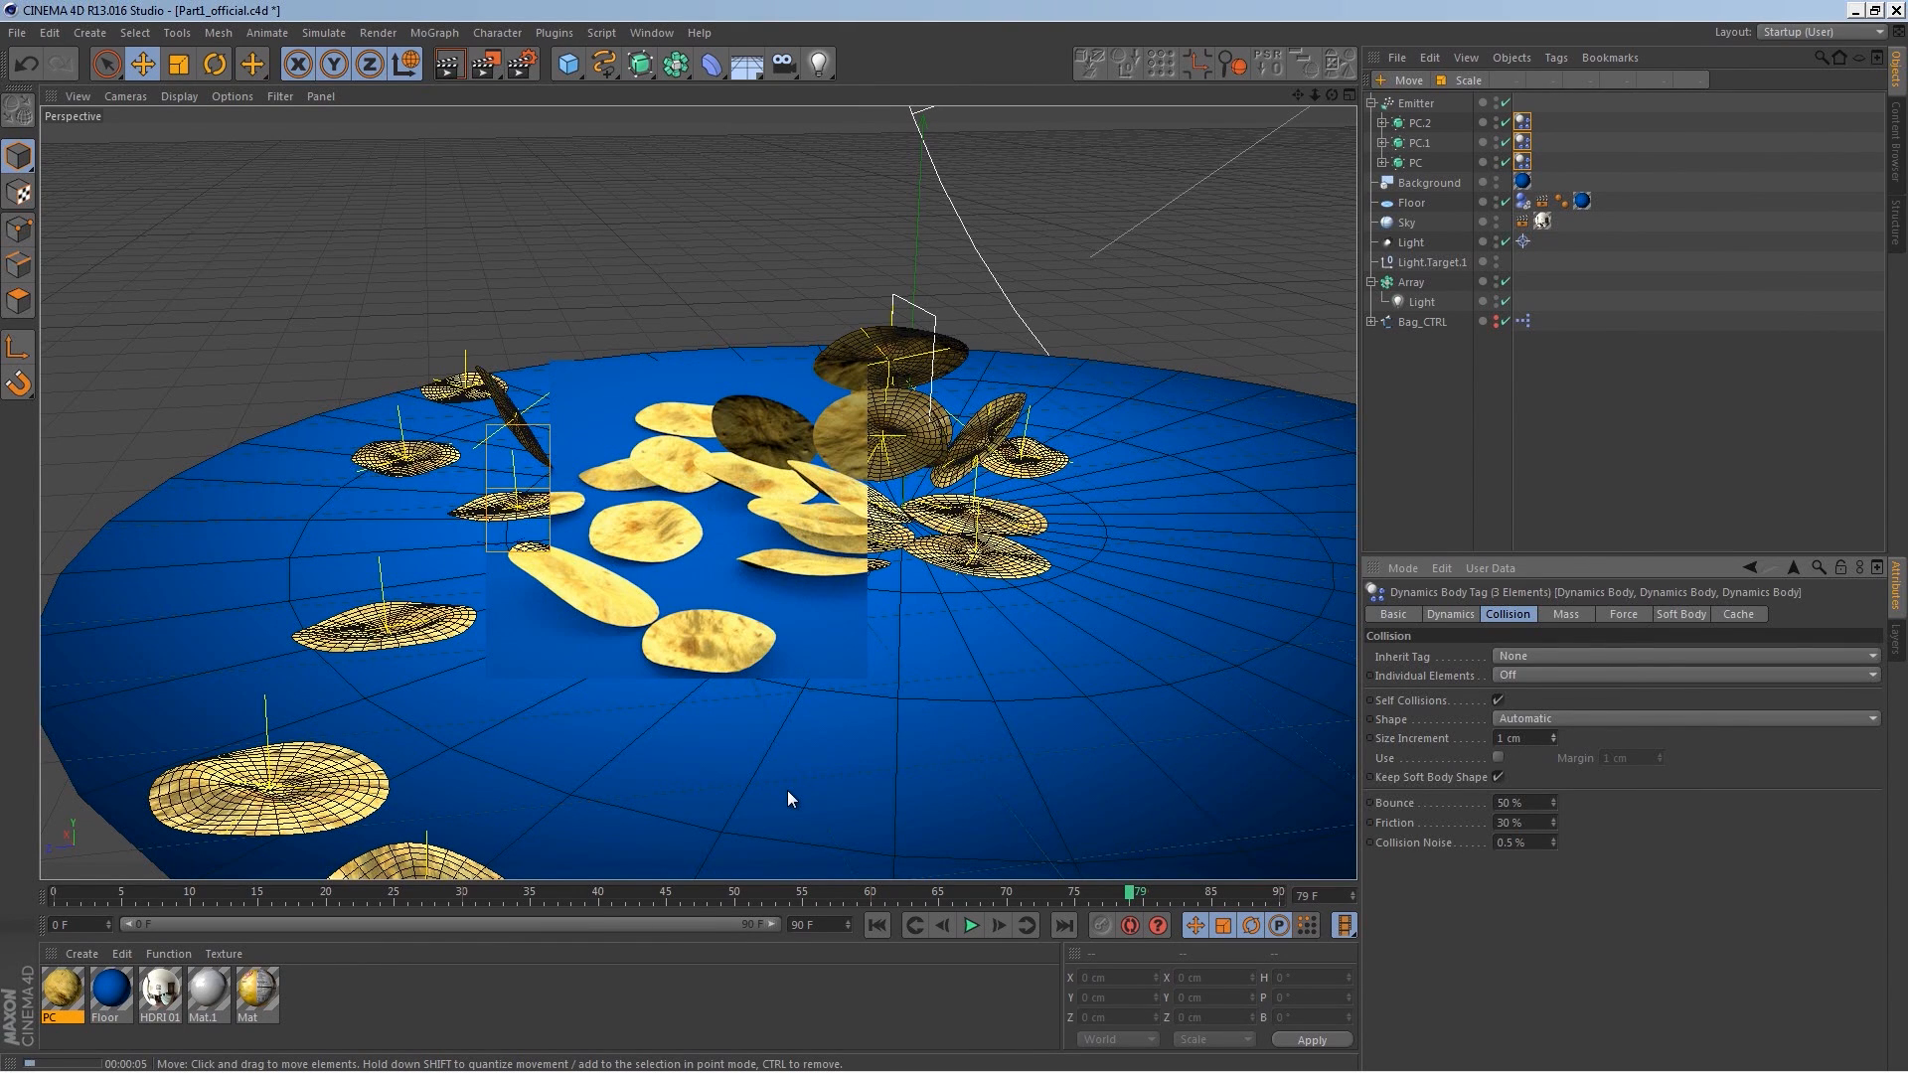
click(634, 687)
Step: Review the project's dynamics General, Cache and Expert settings and replay the simulation from the start
click(1404, 468)
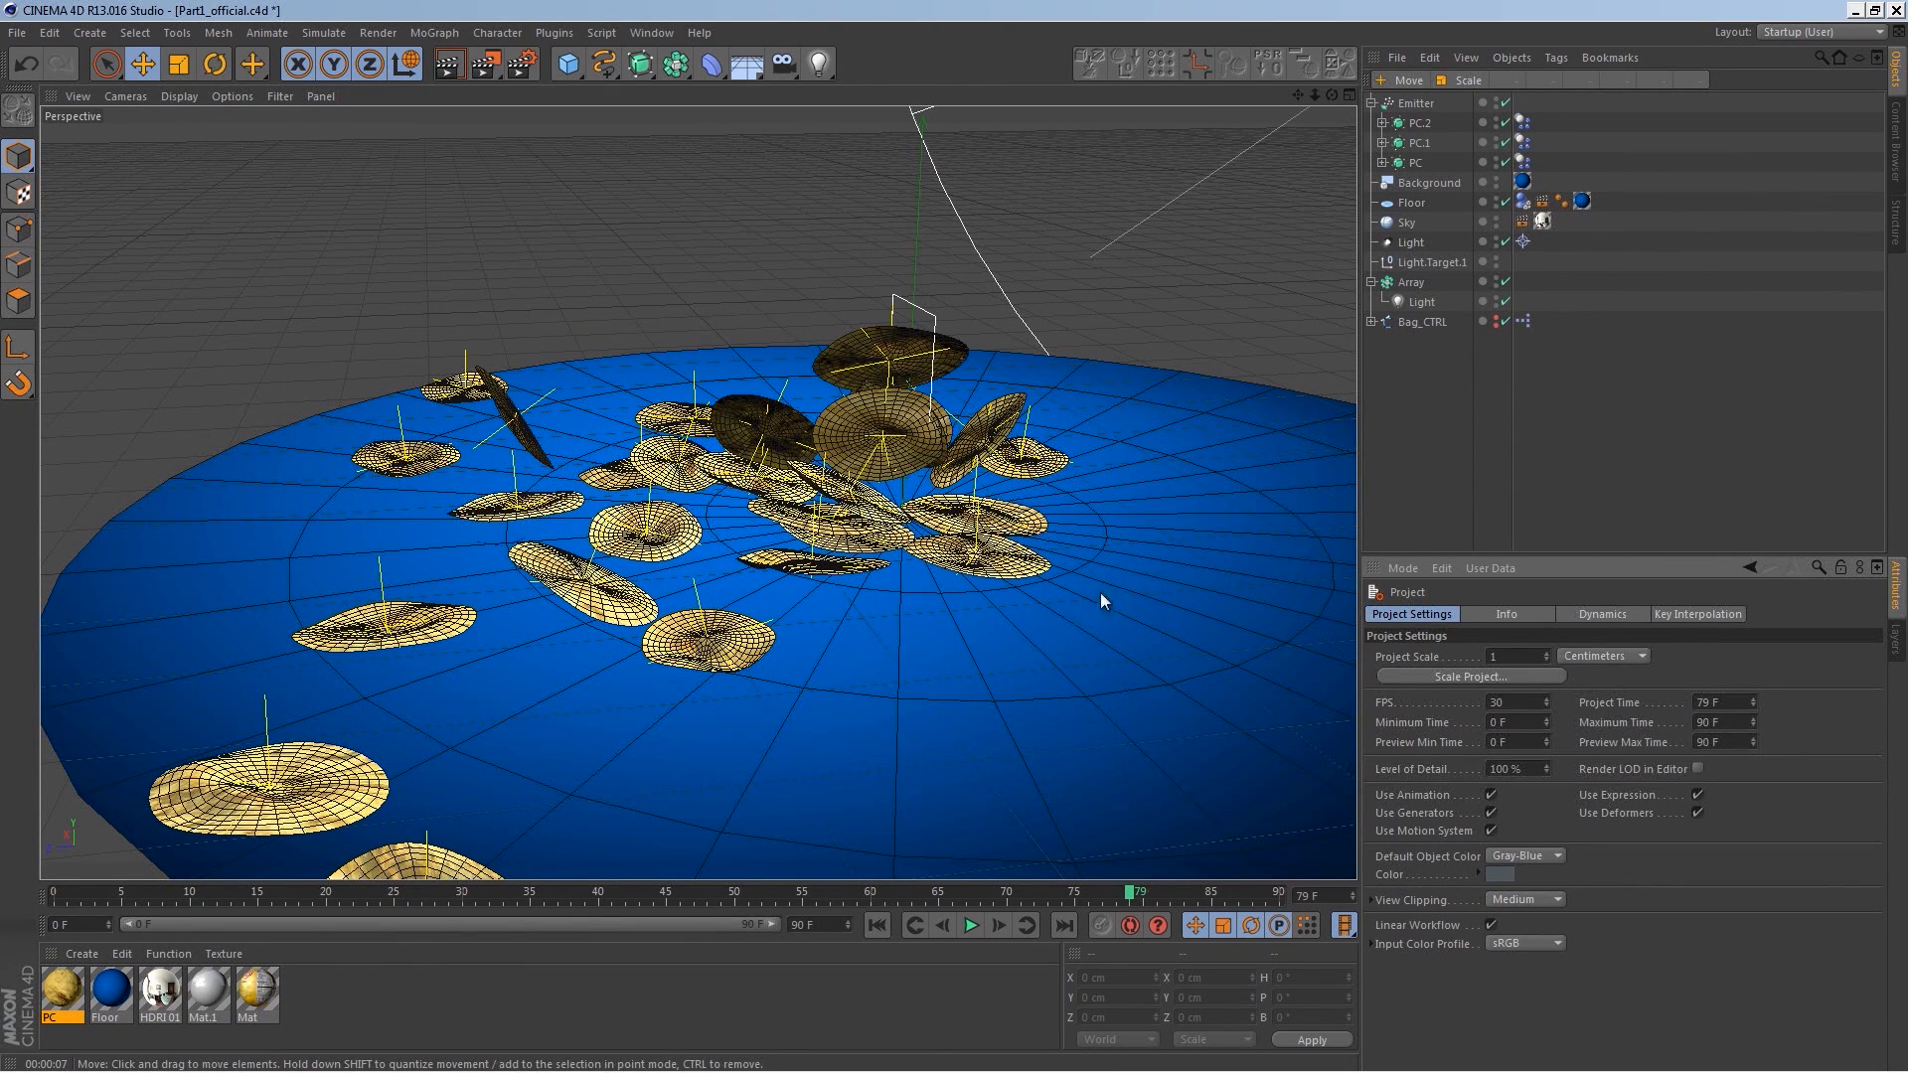
click(1602, 615)
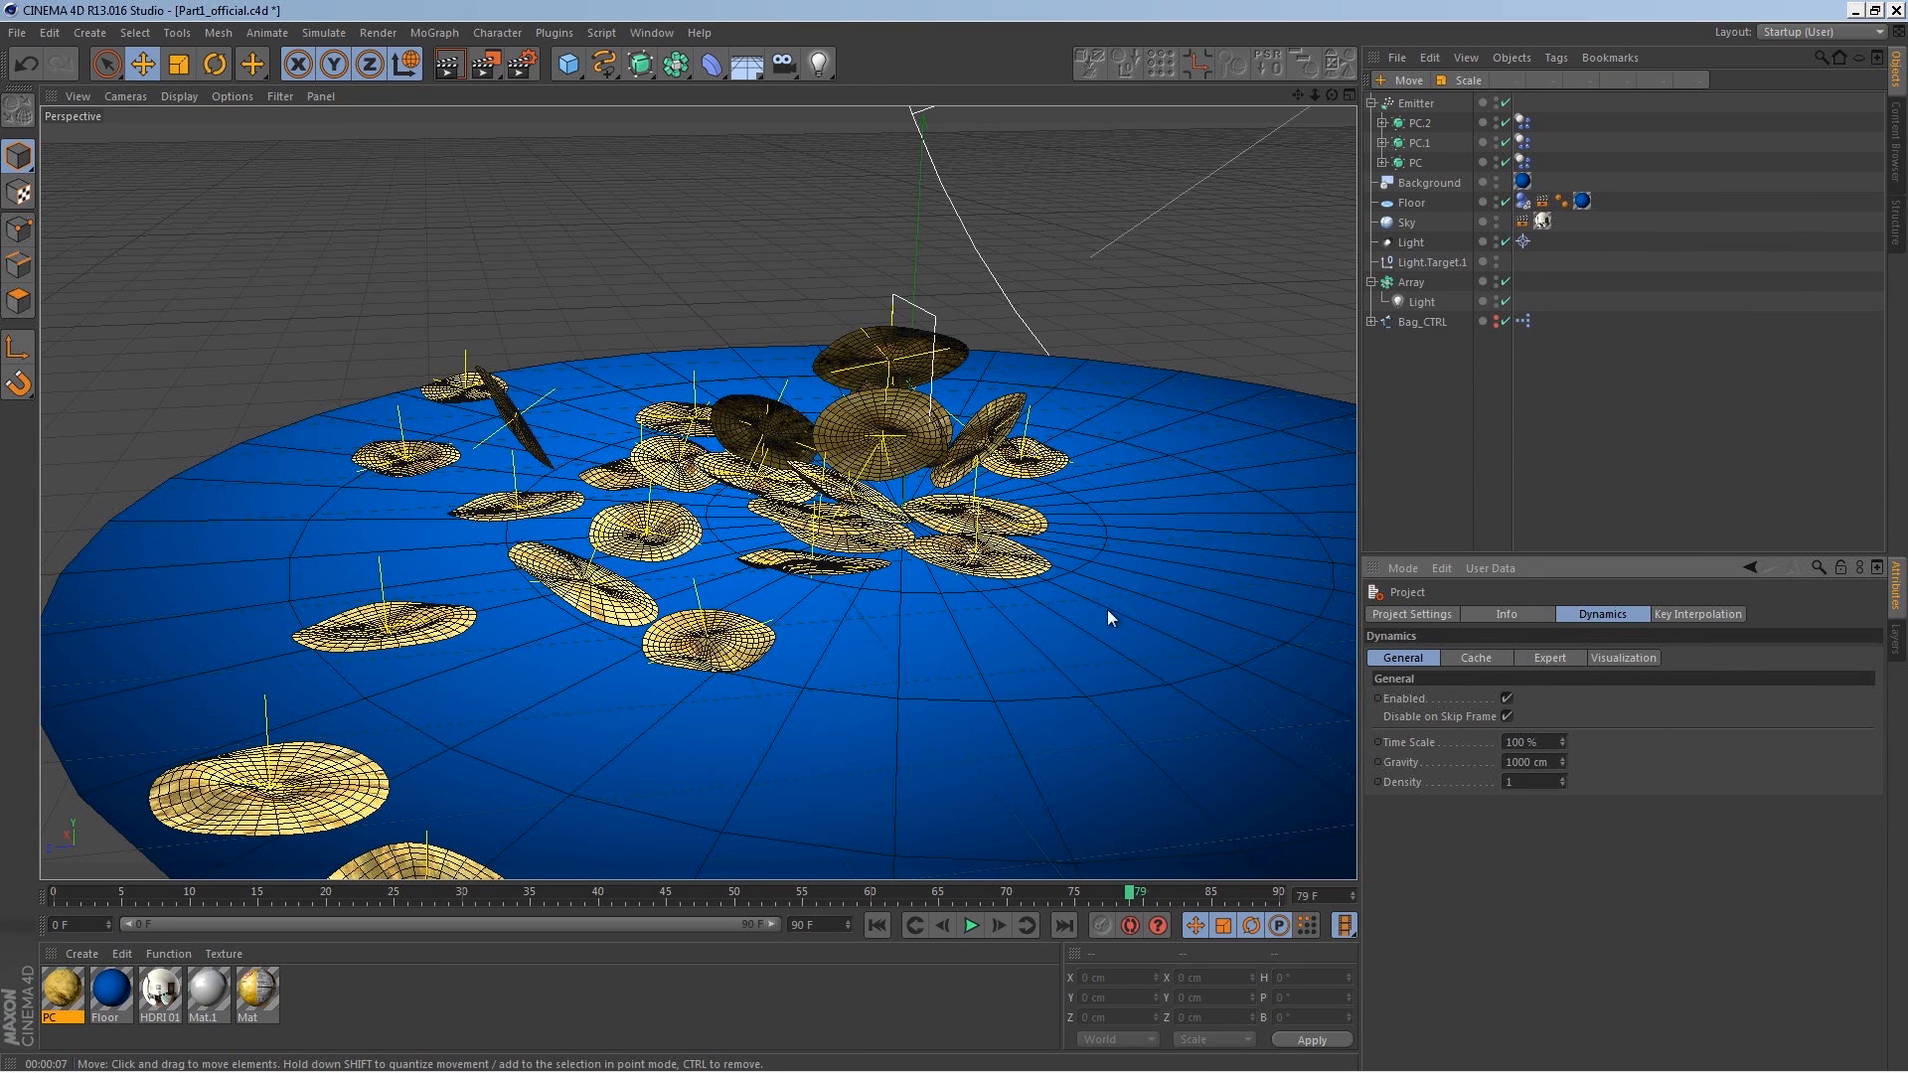
click(1483, 659)
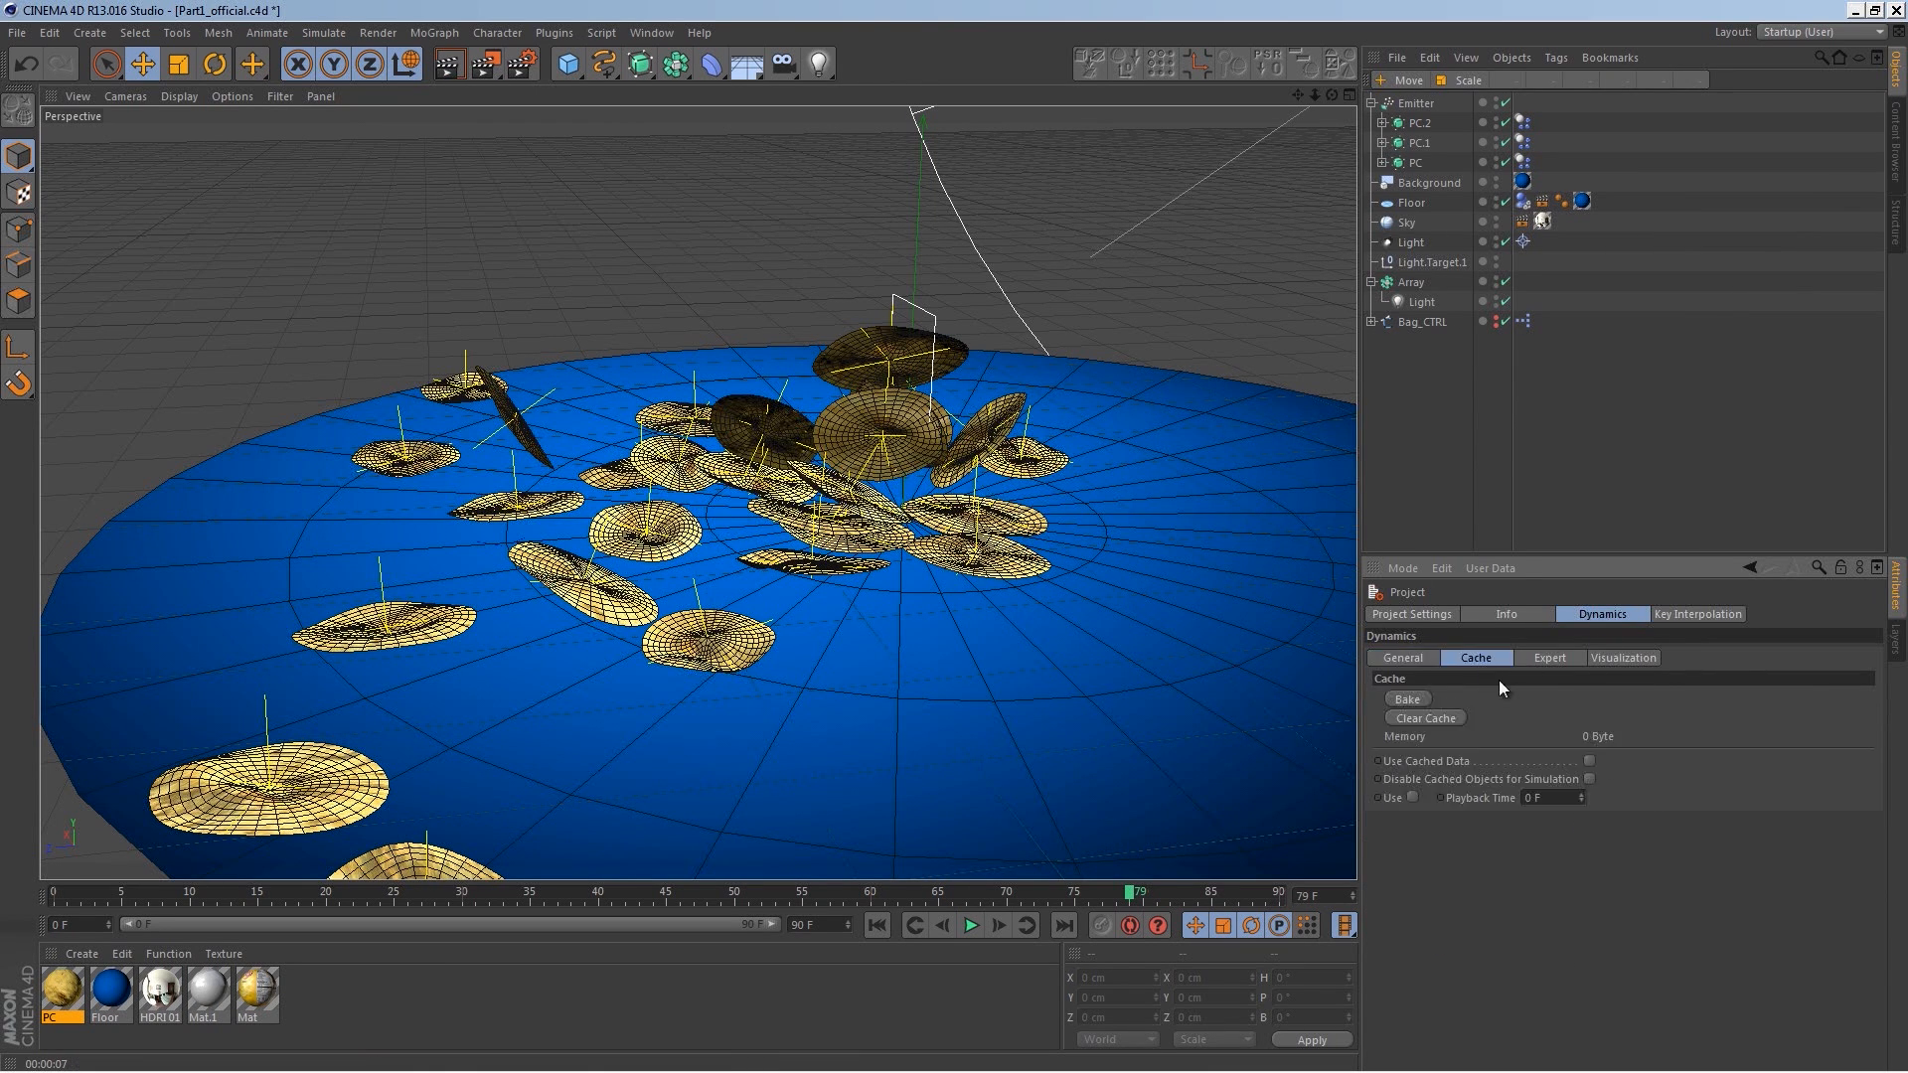
click(1546, 659)
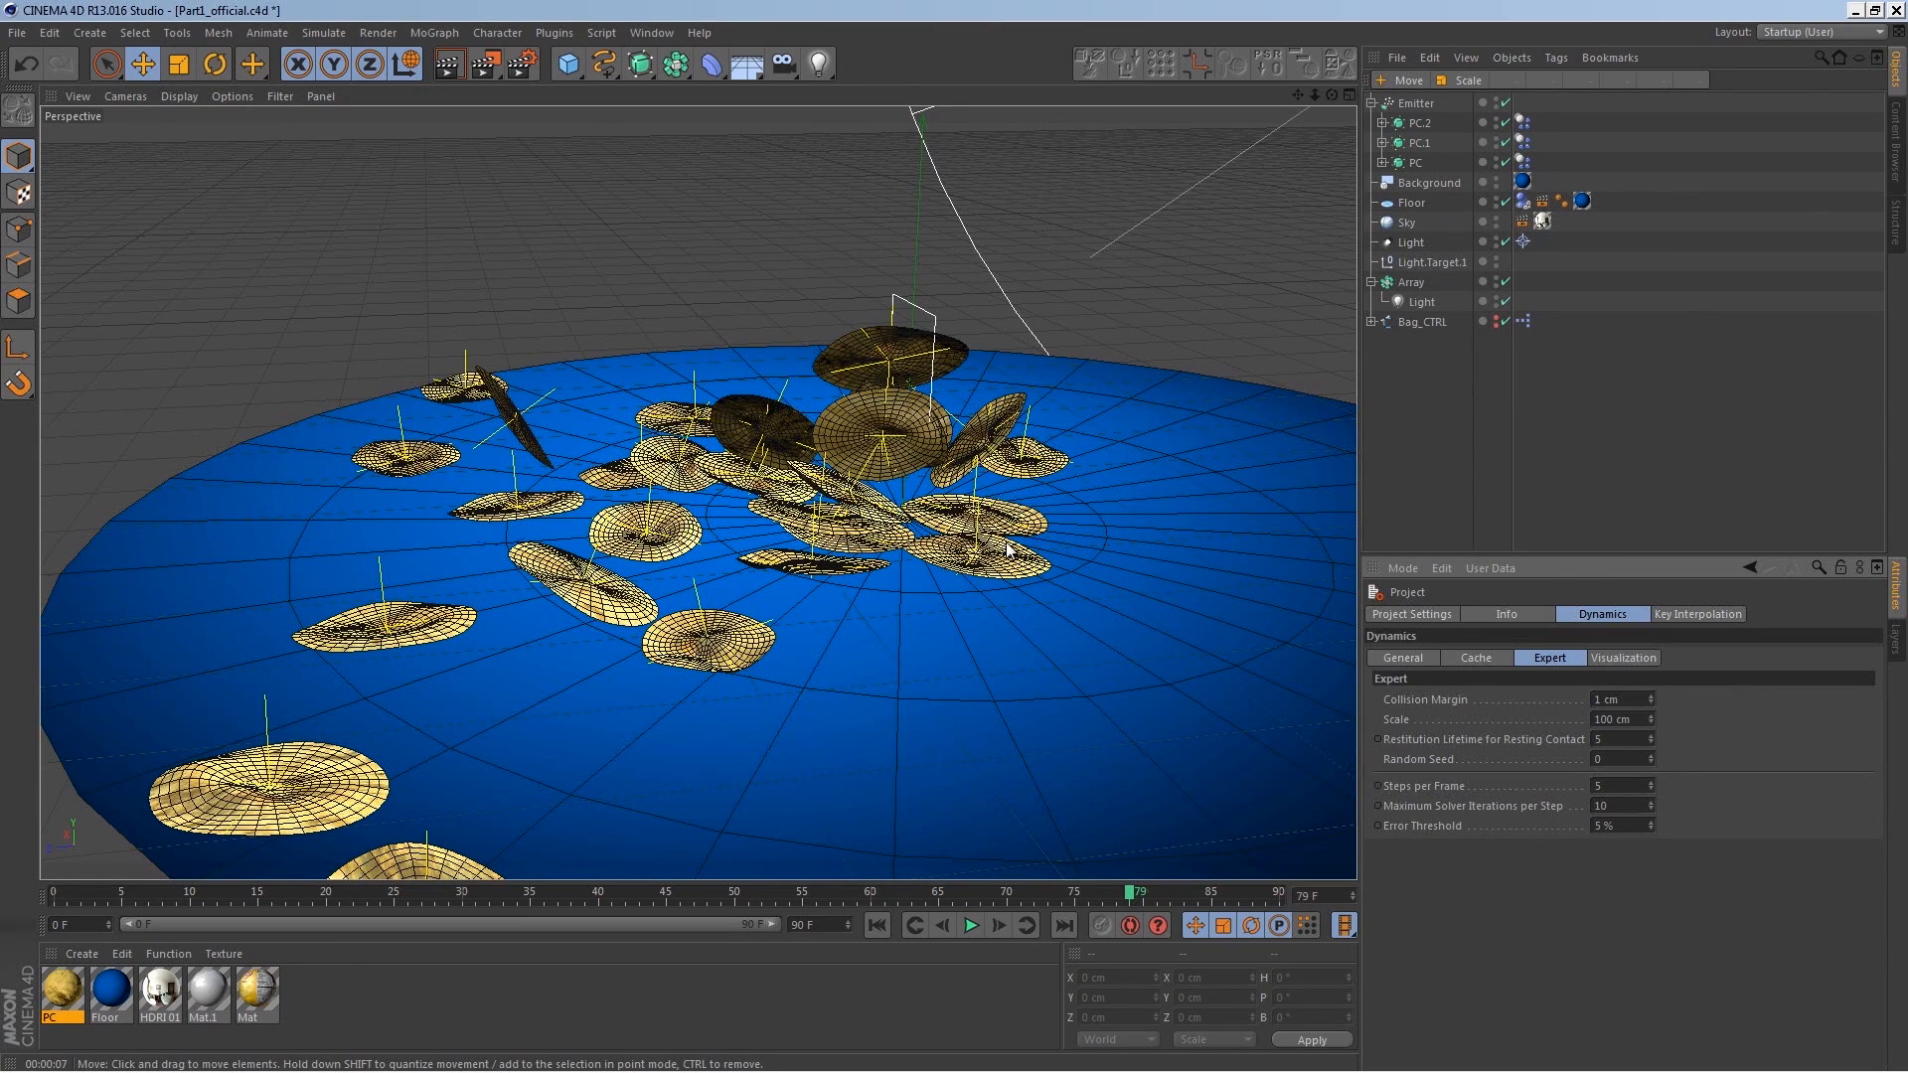
alt+drag(897, 743, 833, 807)
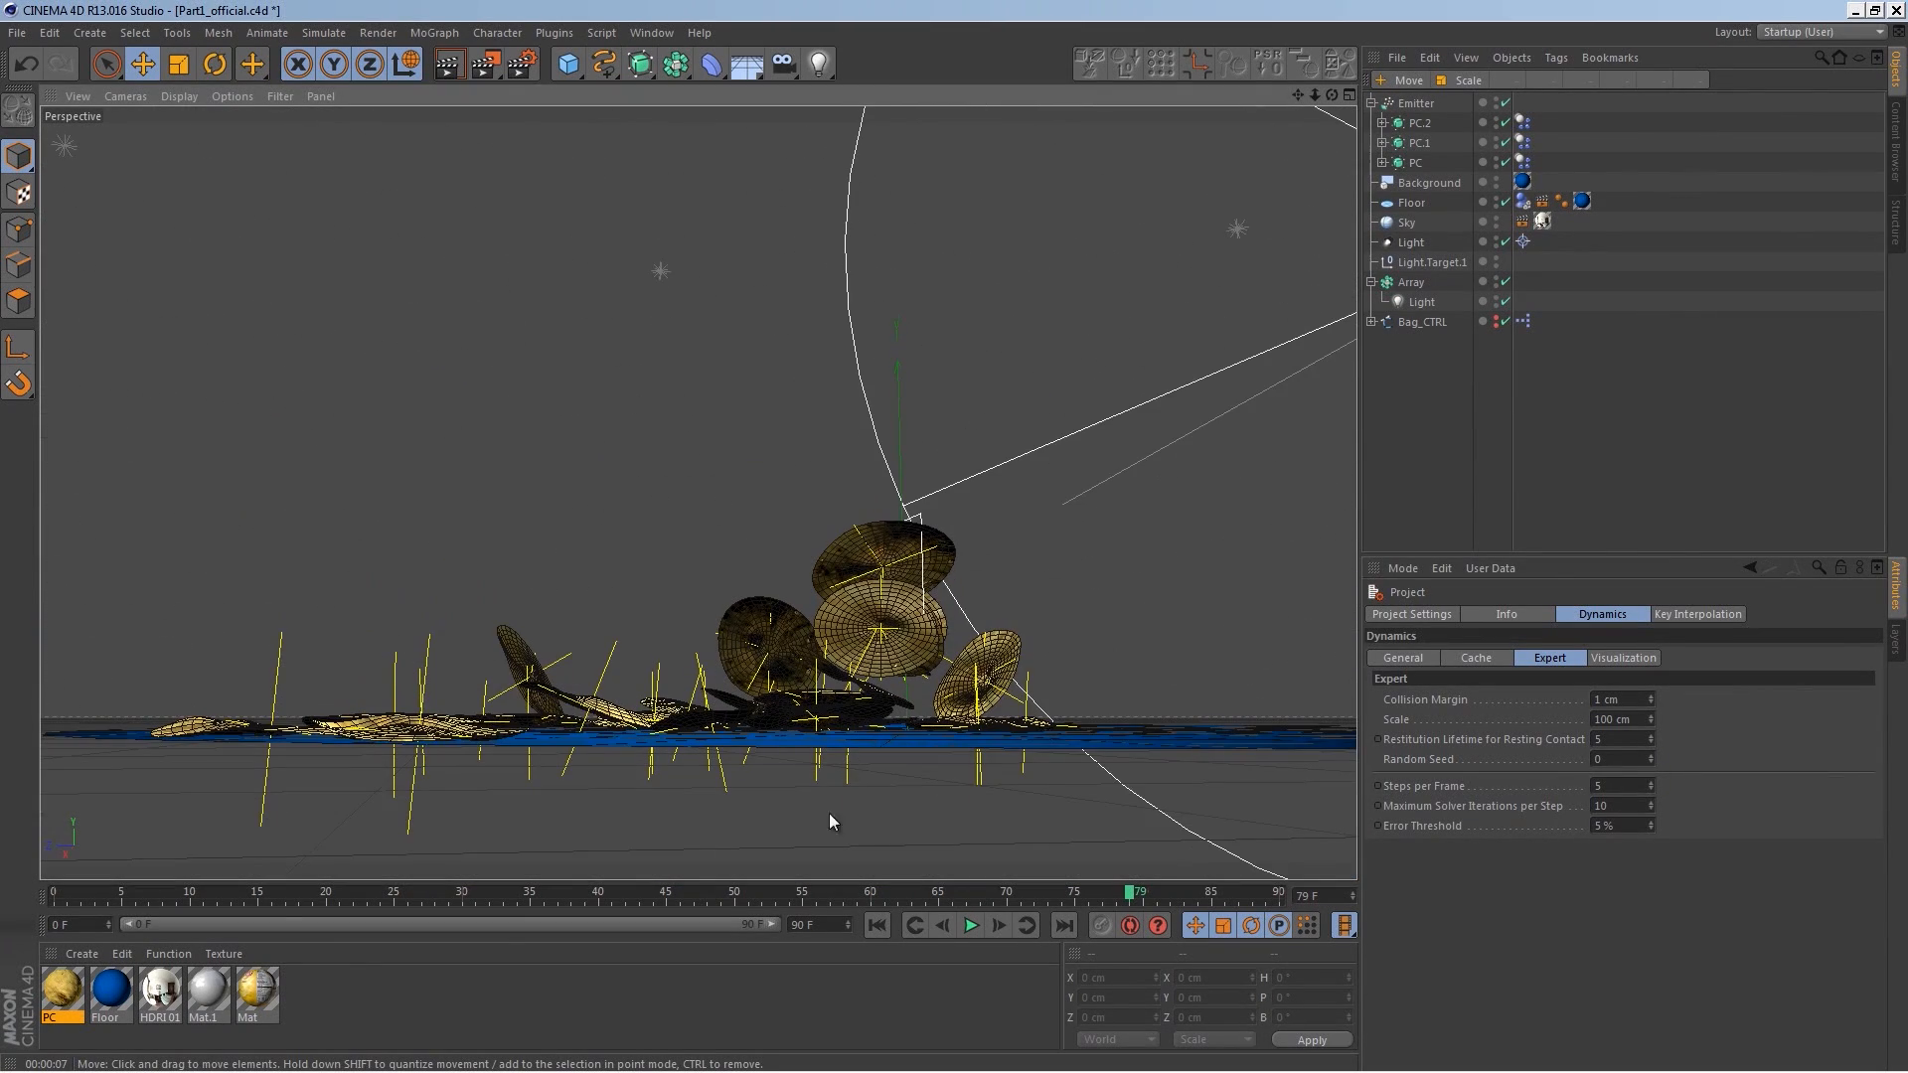
alt+drag(924, 705, 922, 674)
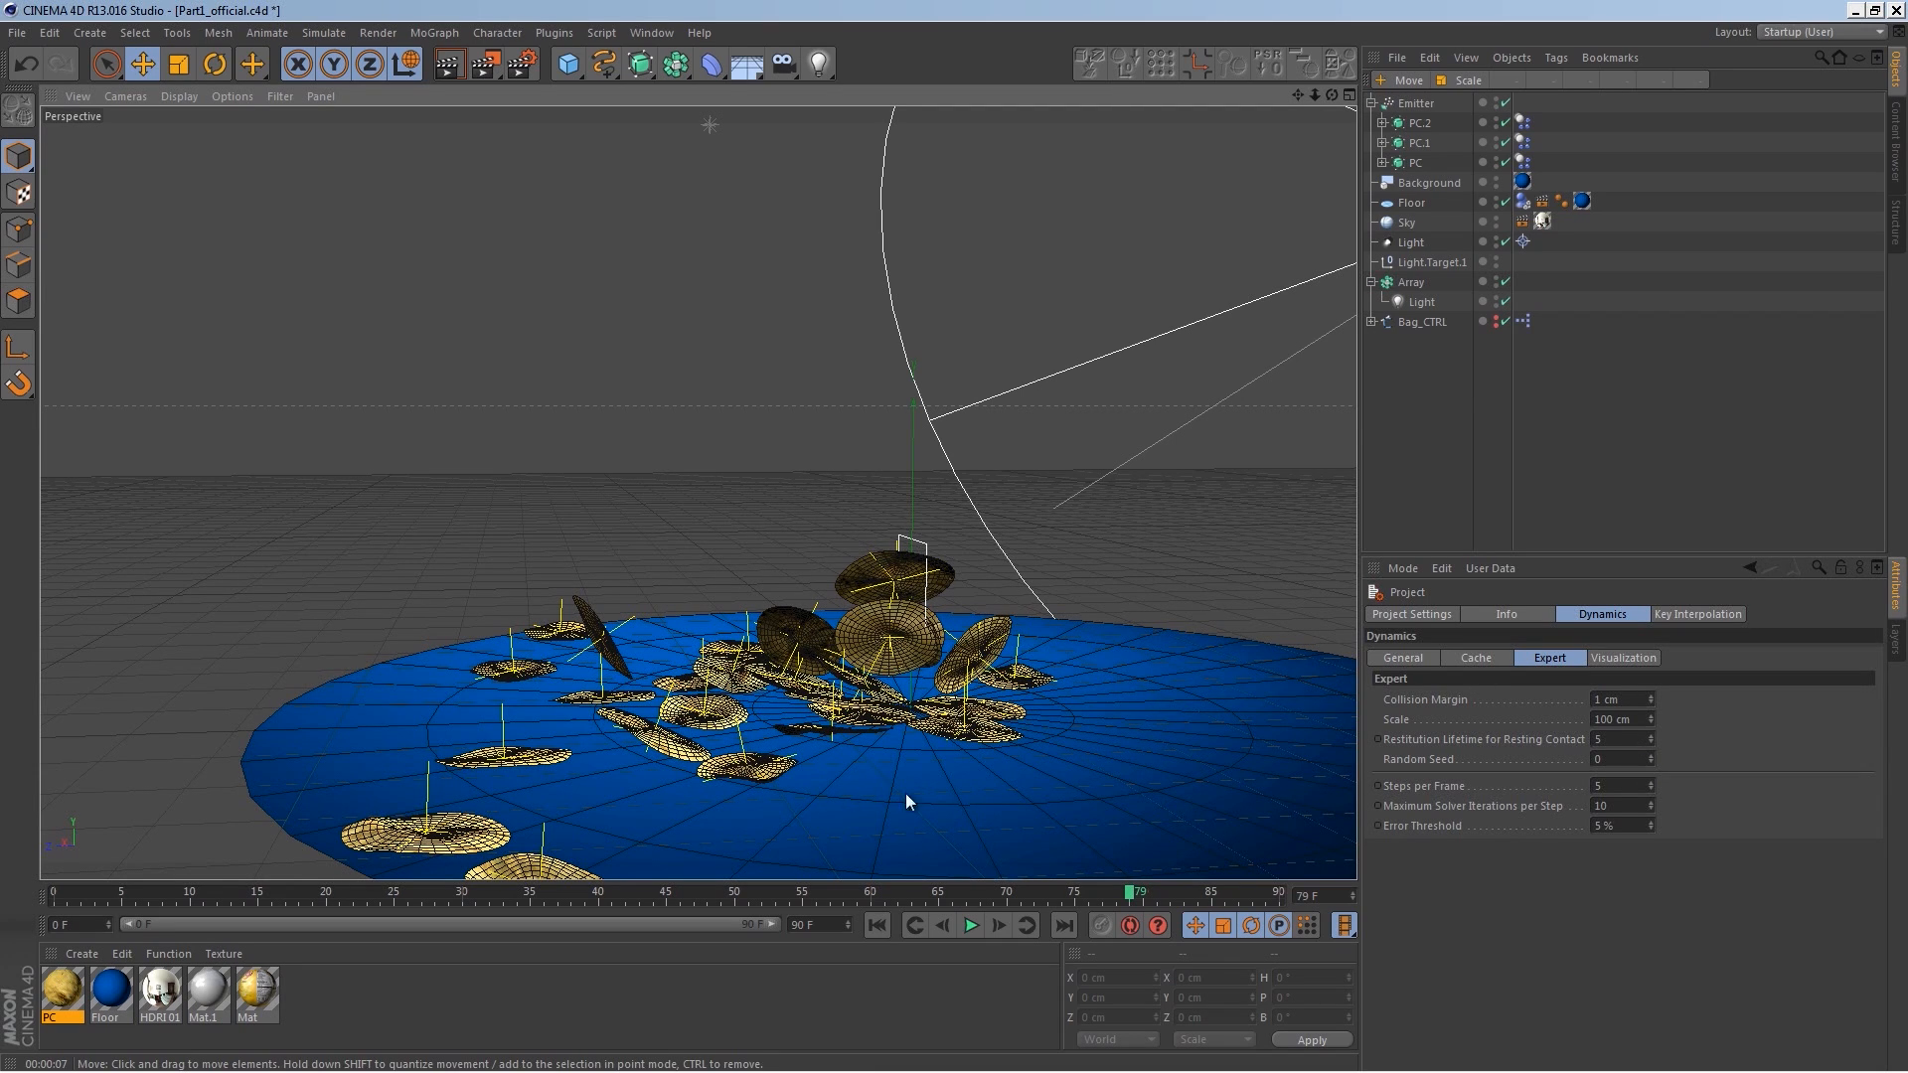
alt+drag(966, 707, 828, 731)
alt+drag(969, 586, 881, 597)
click(876, 925)
click(970, 925)
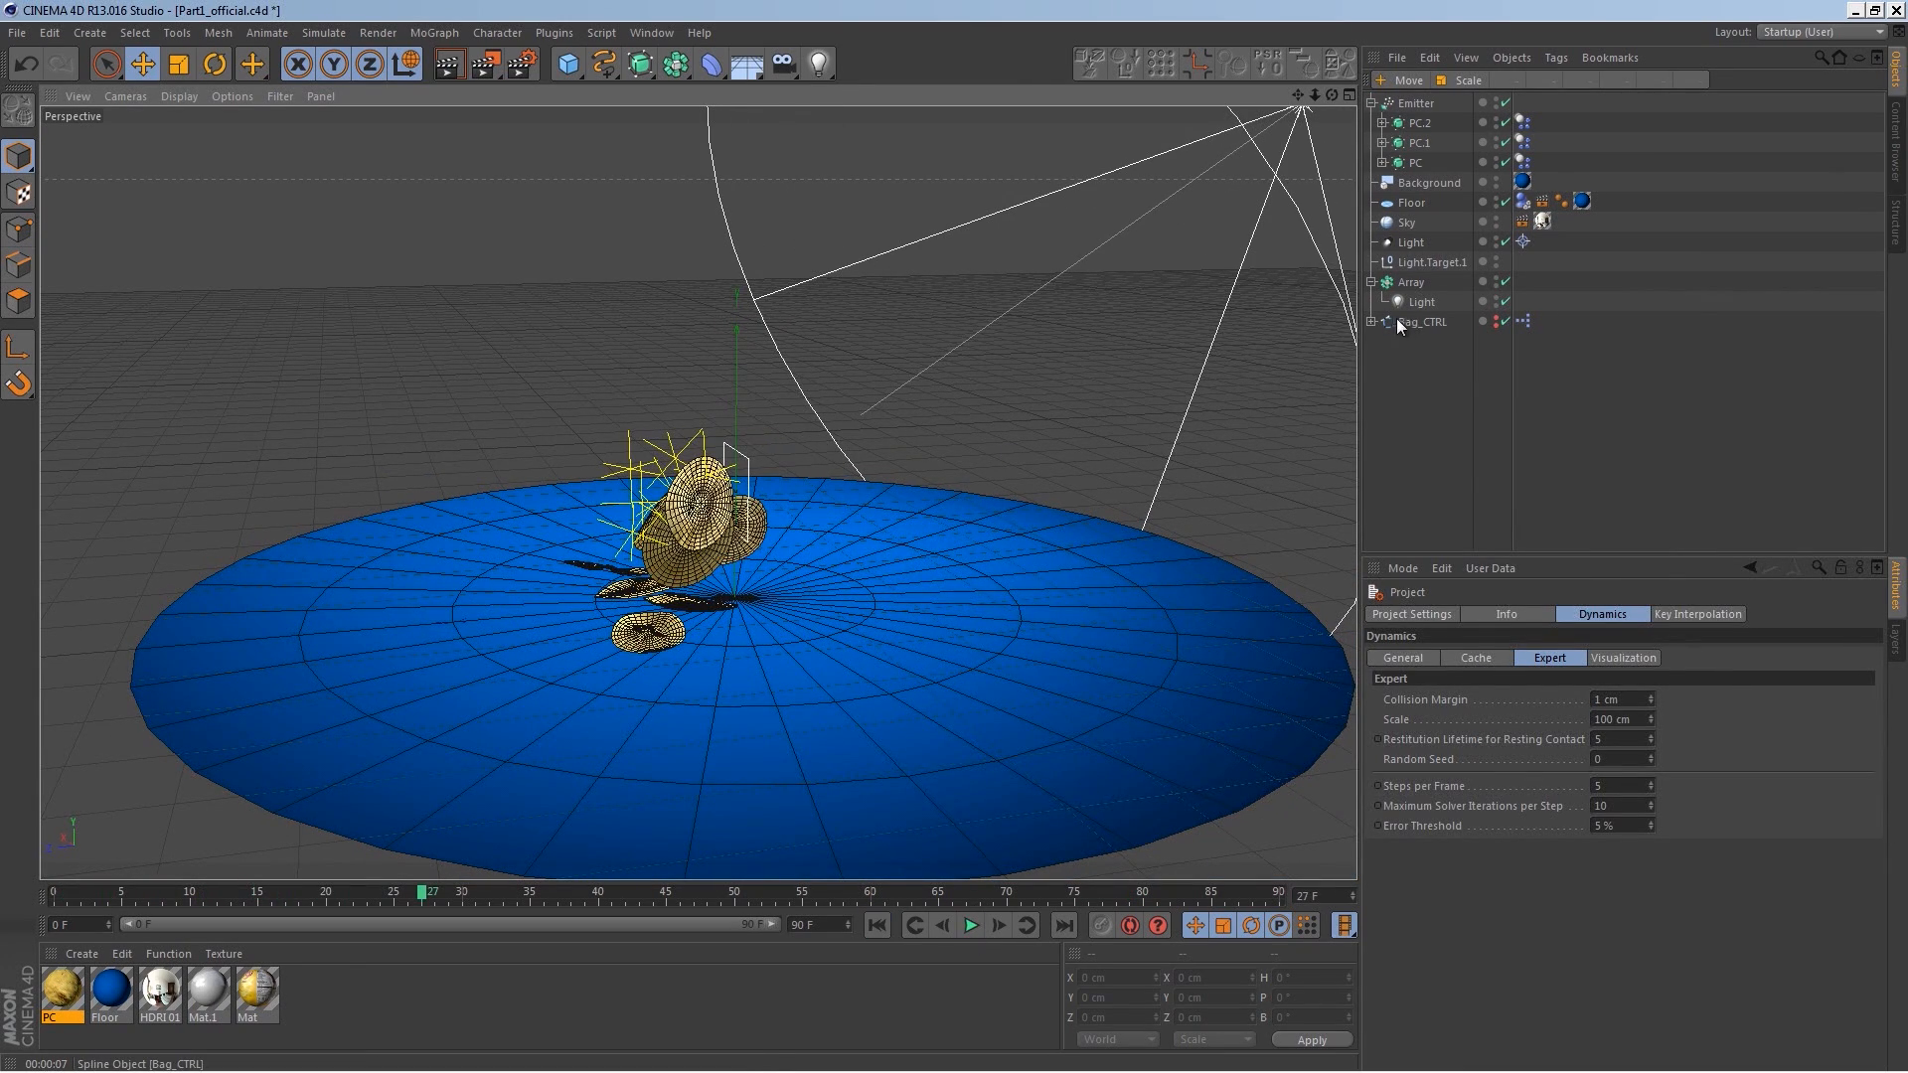
Step: Show the bag controller in the viewport and play the simulation with the bag in place
click(1495, 320)
alt+drag(1025, 652, 1043, 756)
click(885, 931)
click(969, 925)
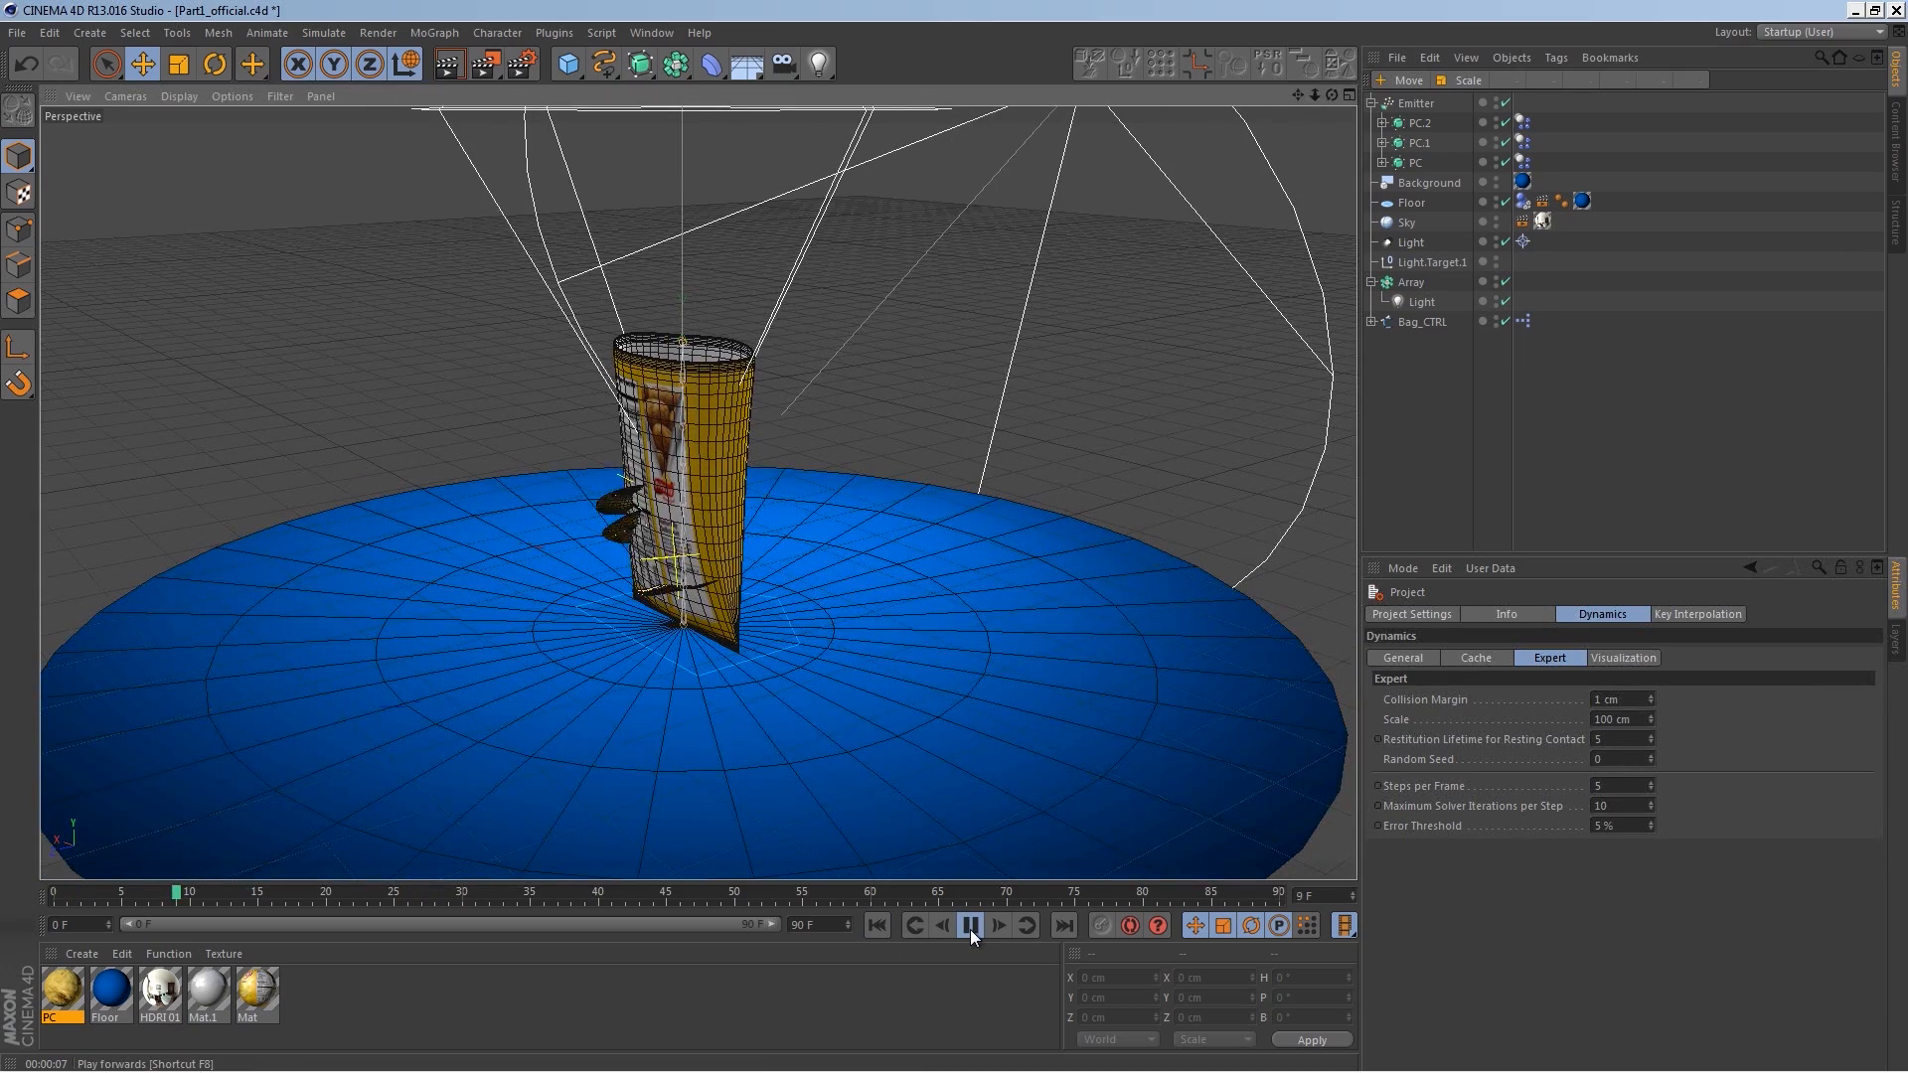
click(970, 925)
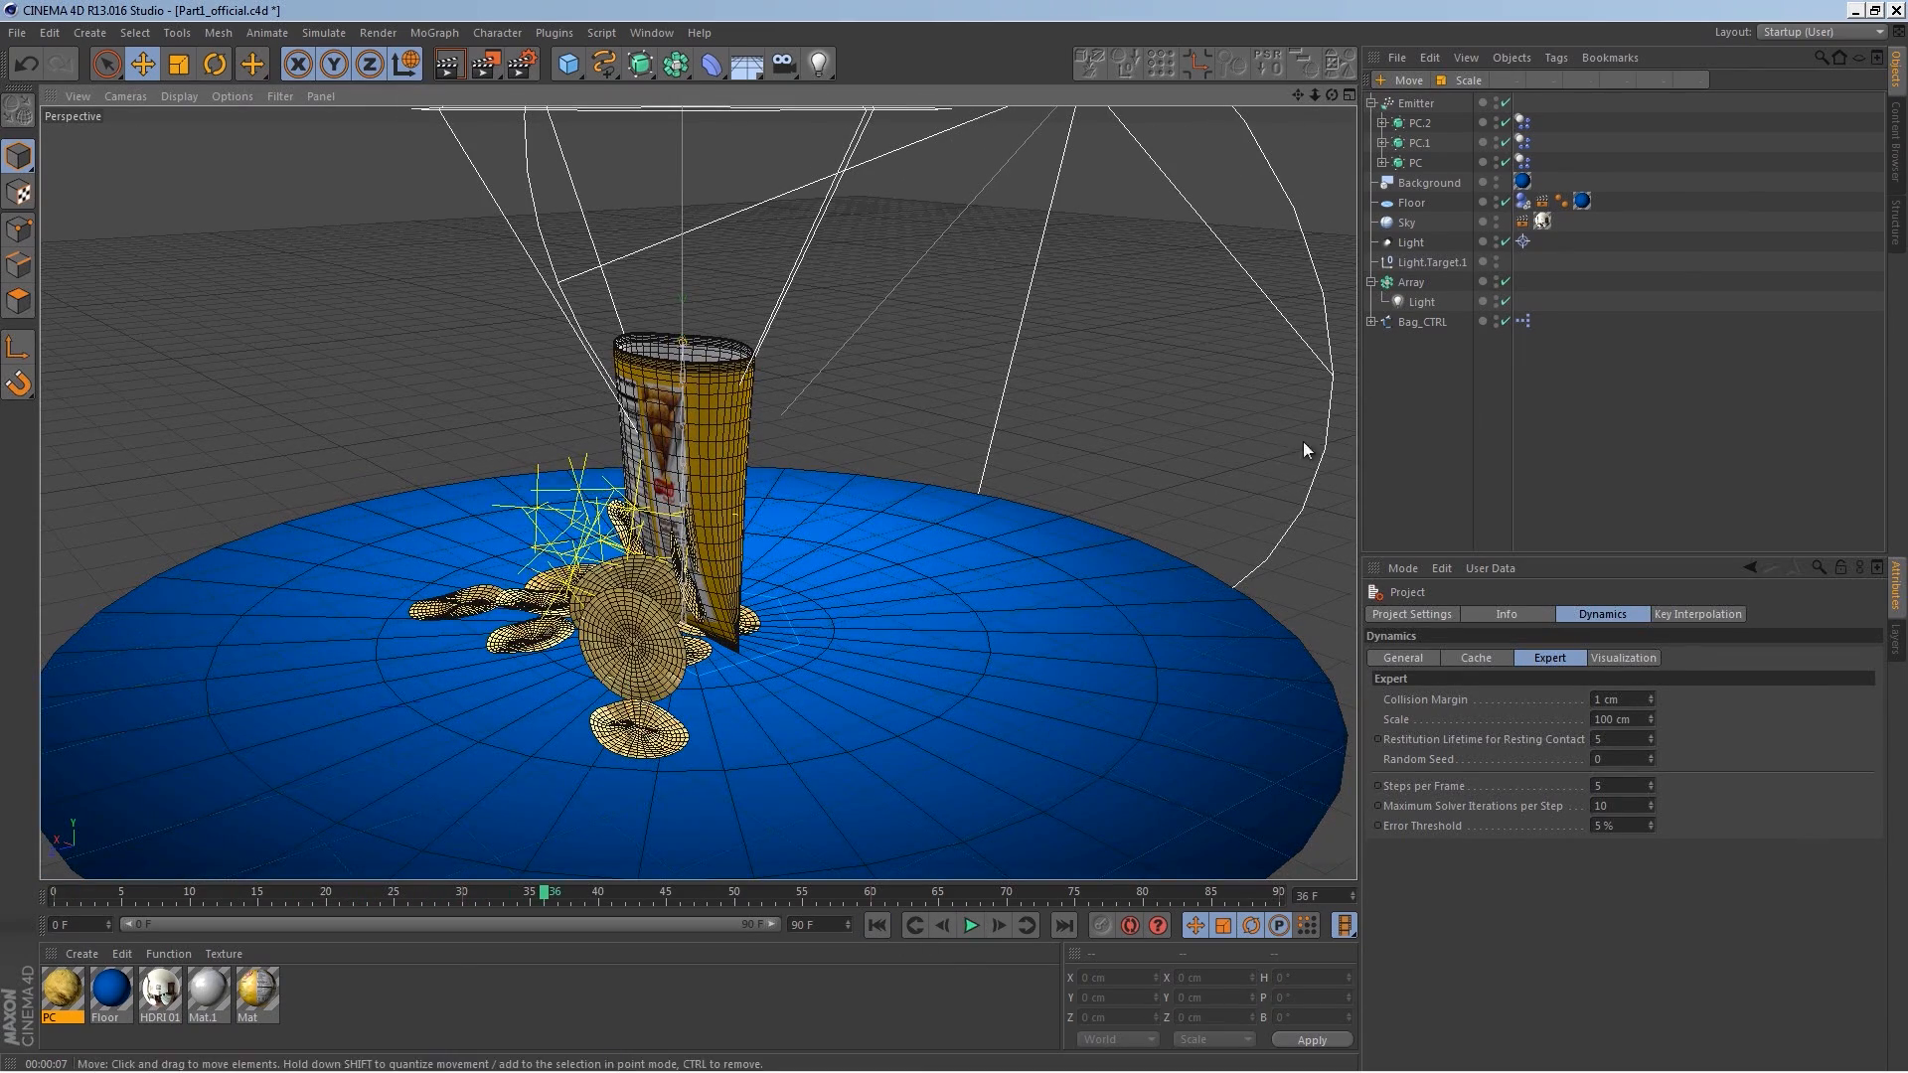
Step: Scale down the three chip objects with the Scale tool and replay the simulation
click(1415, 162)
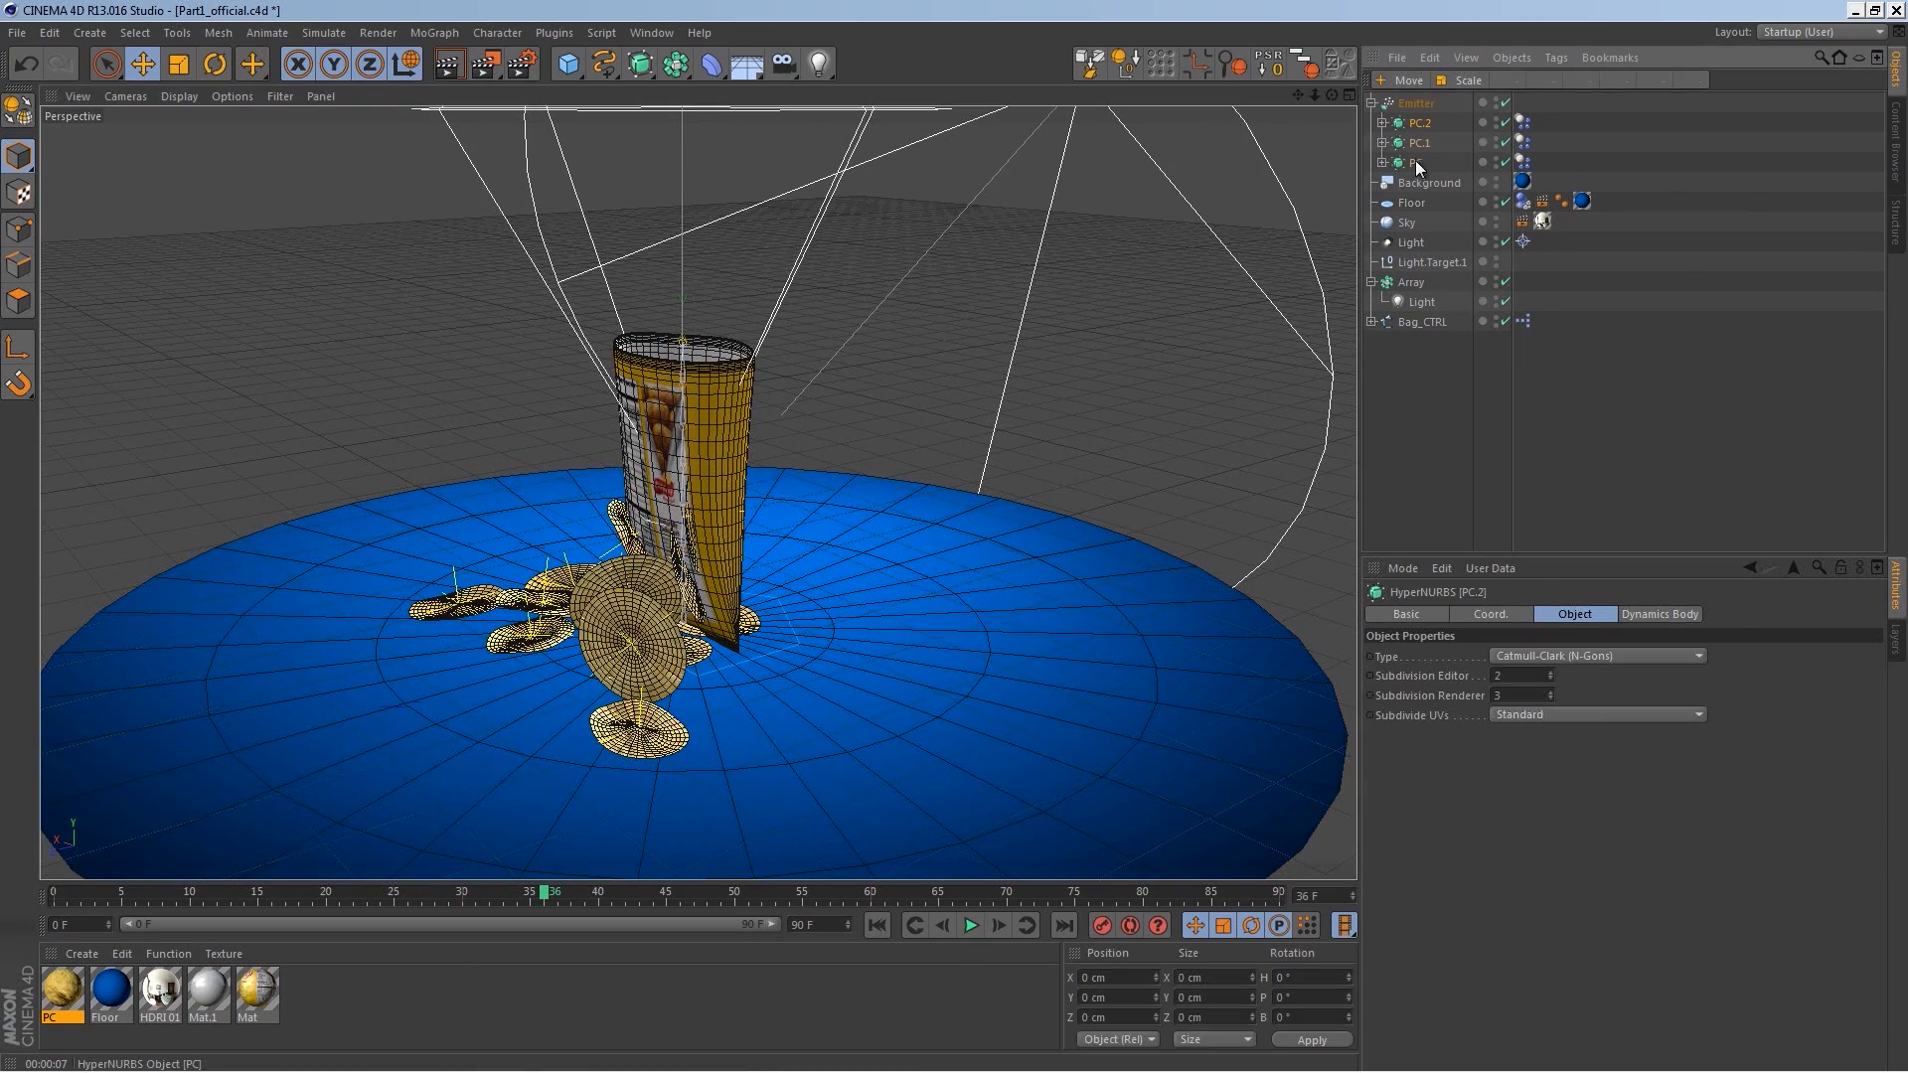
click(179, 66)
drag(820, 630, 676, 790)
alt+drag(777, 666, 970, 595)
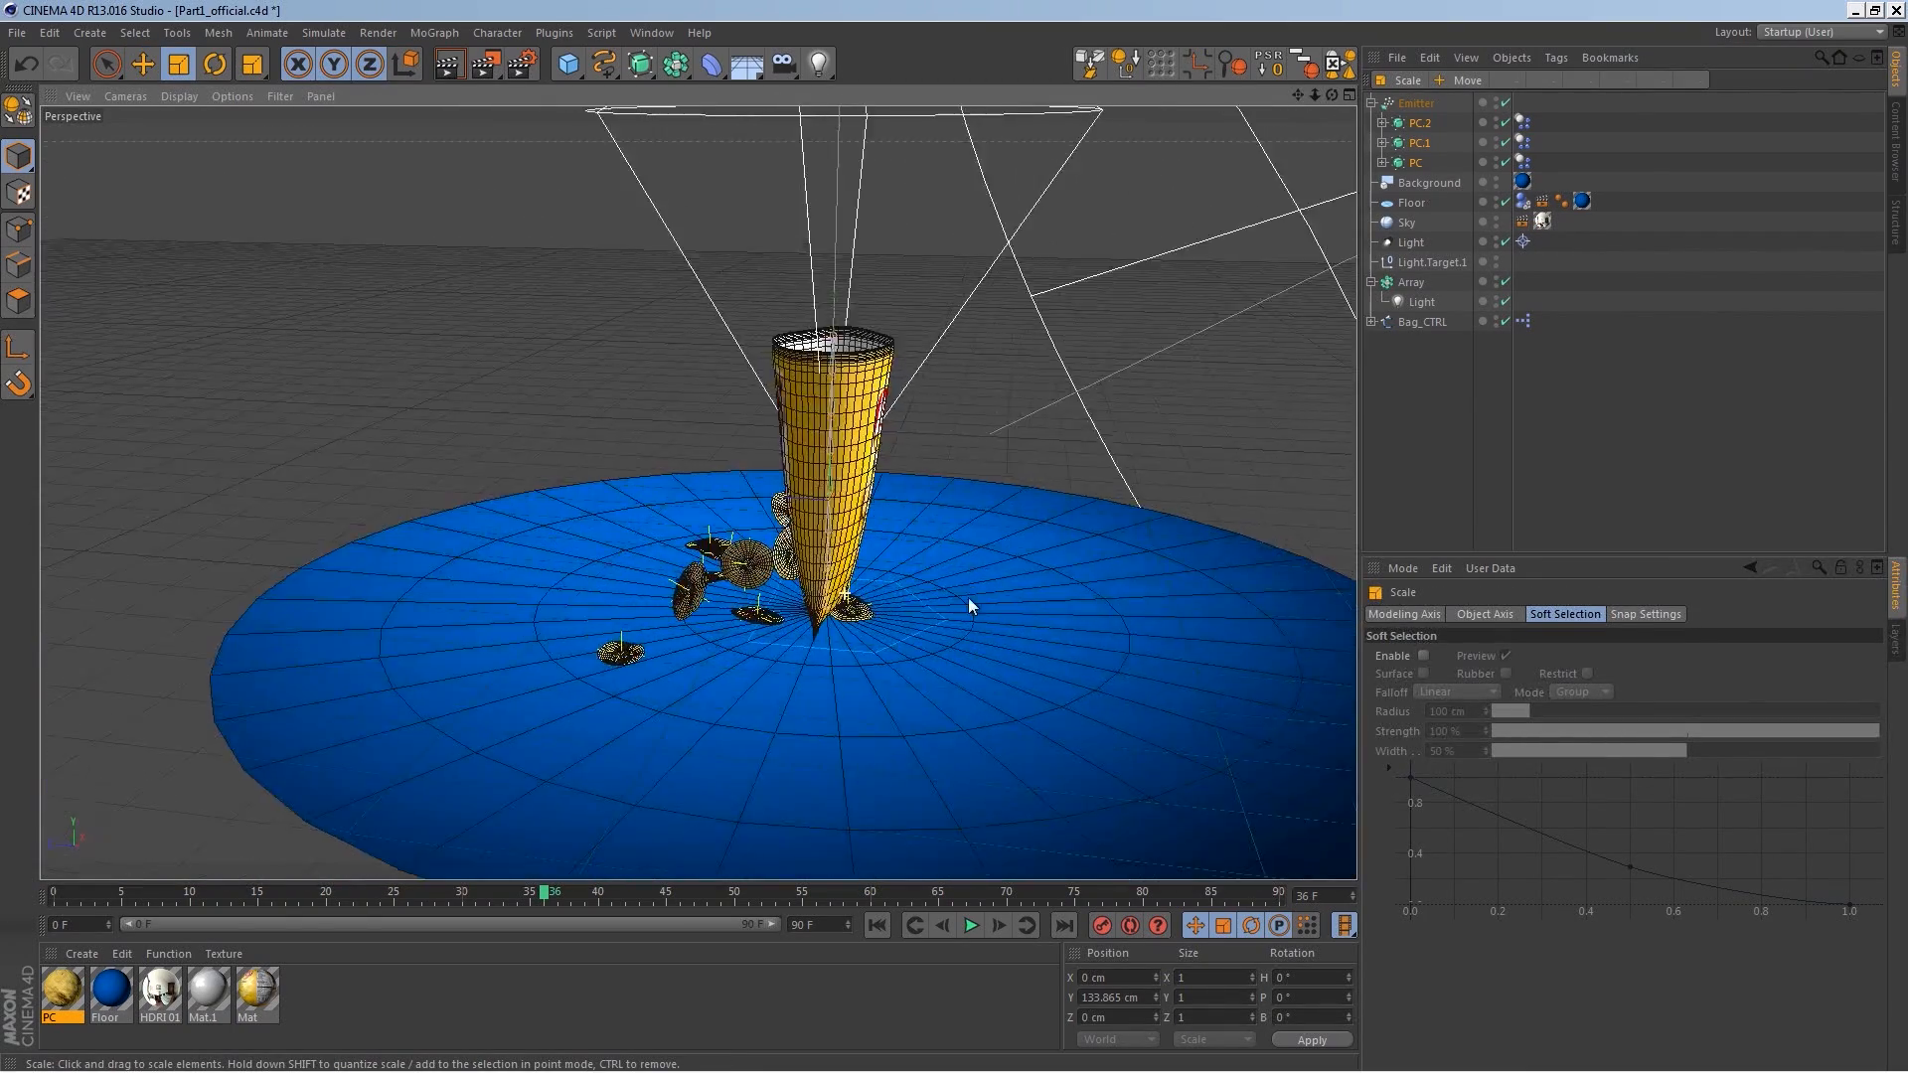
click(915, 925)
click(971, 925)
click(971, 925)
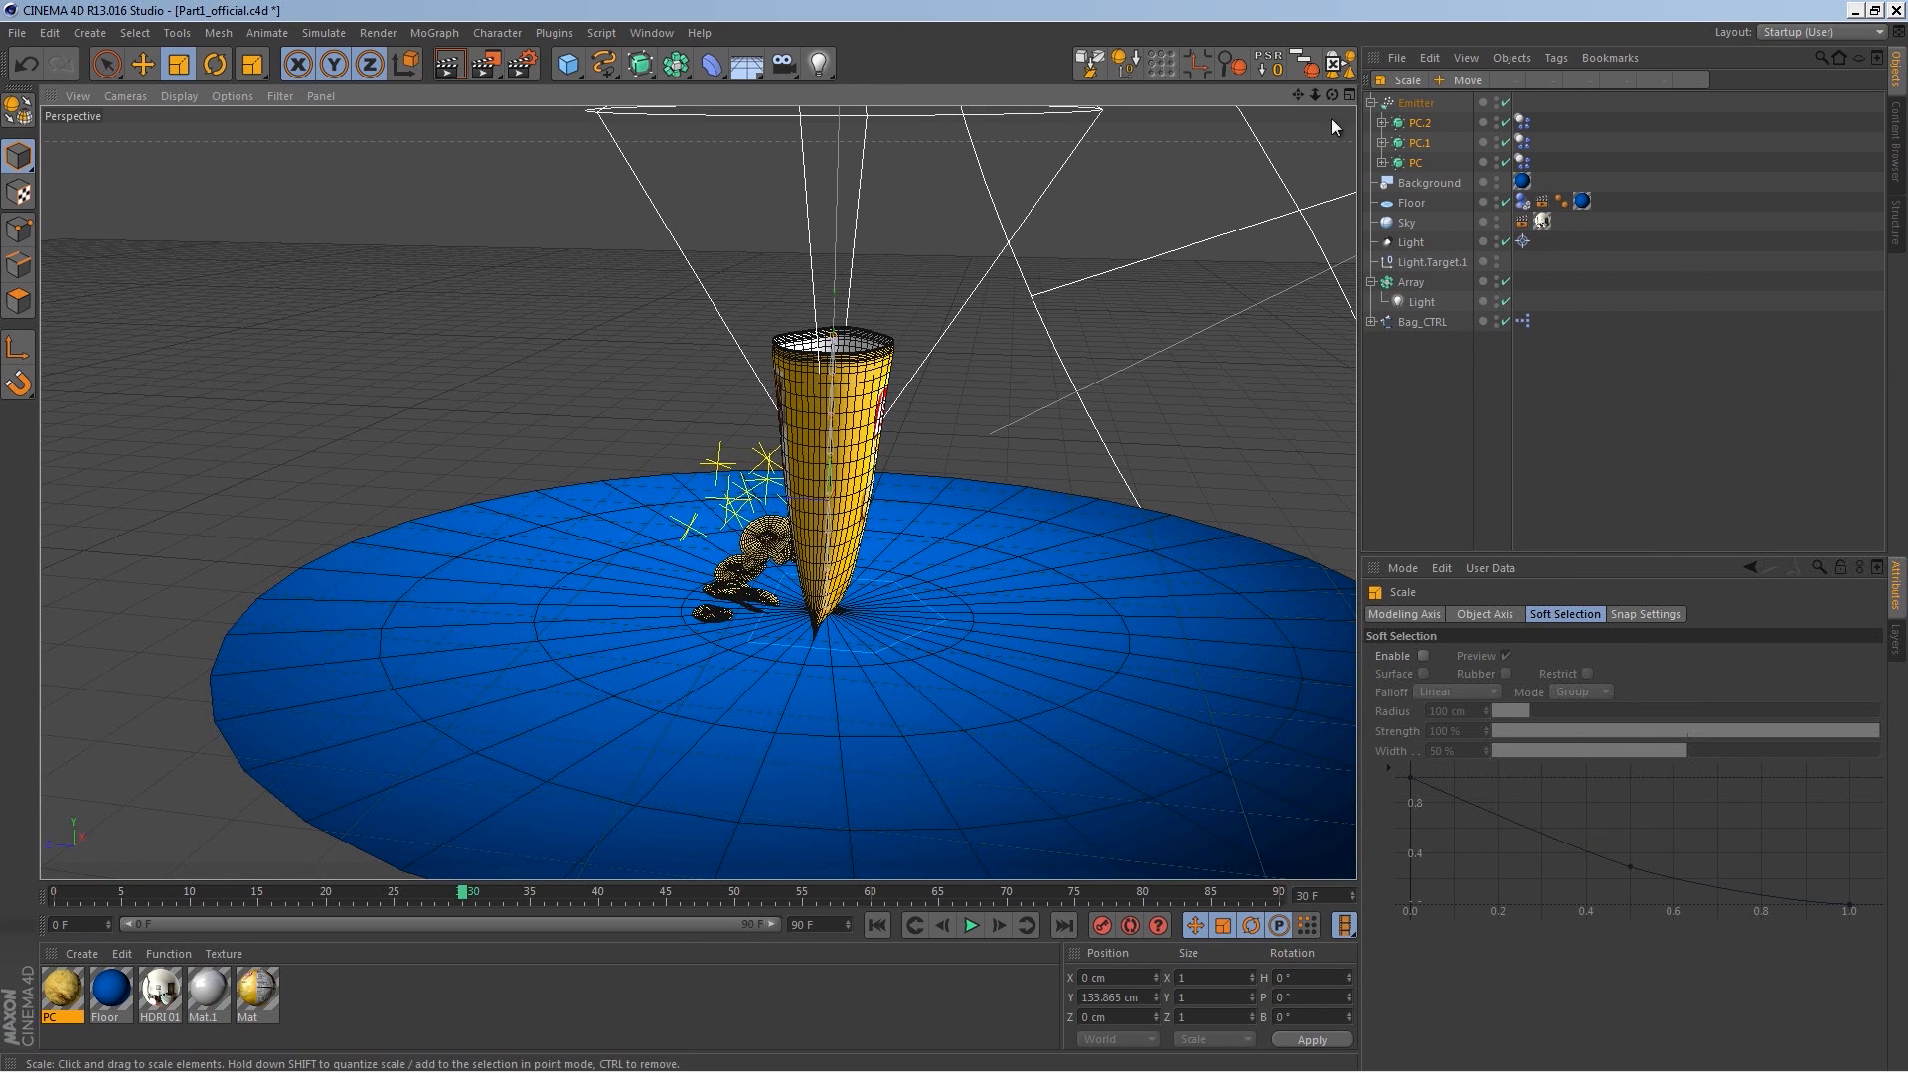
Step: Select the emitter and try rotating it, then replay the simulation
click(1406, 106)
alt+middle_drag(701, 451, 680, 534)
key(r)
alt+drag(954, 529, 844, 520)
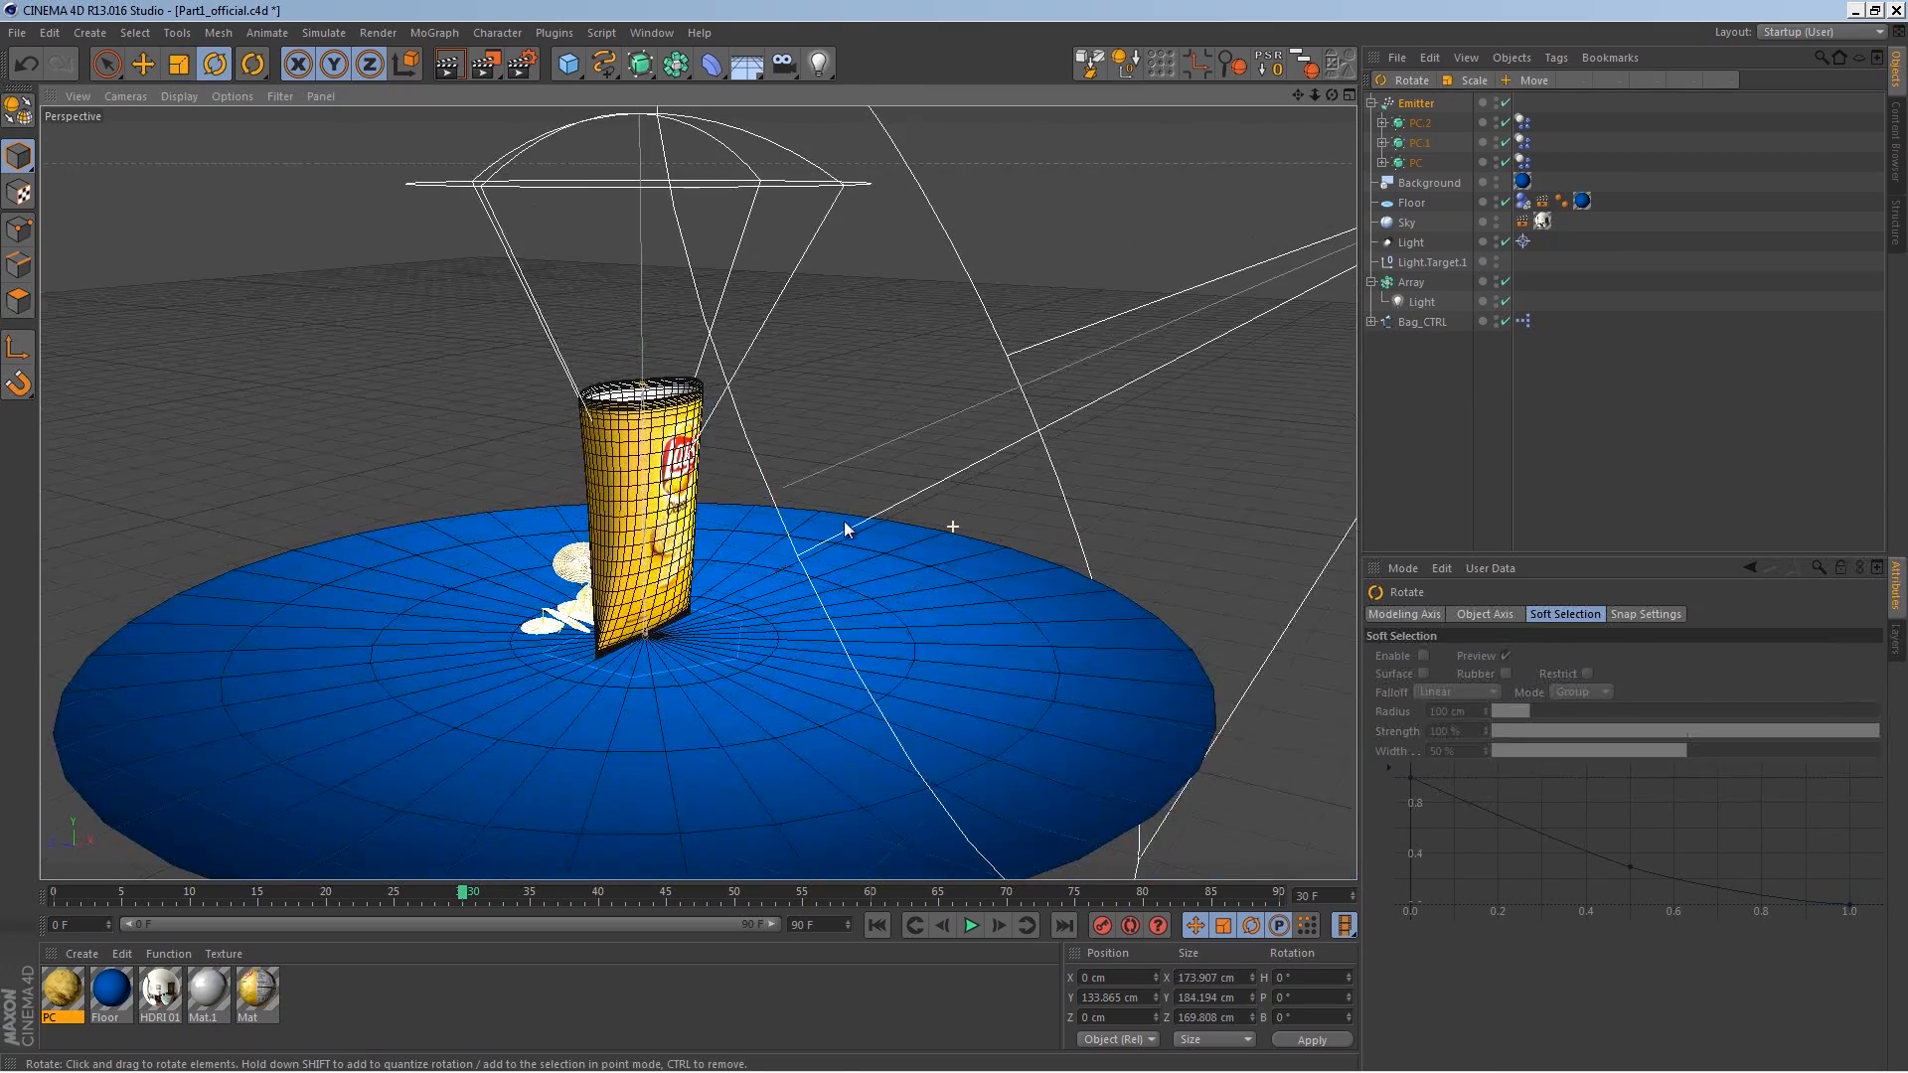
click(878, 925)
alt+drag(885, 872, 992, 579)
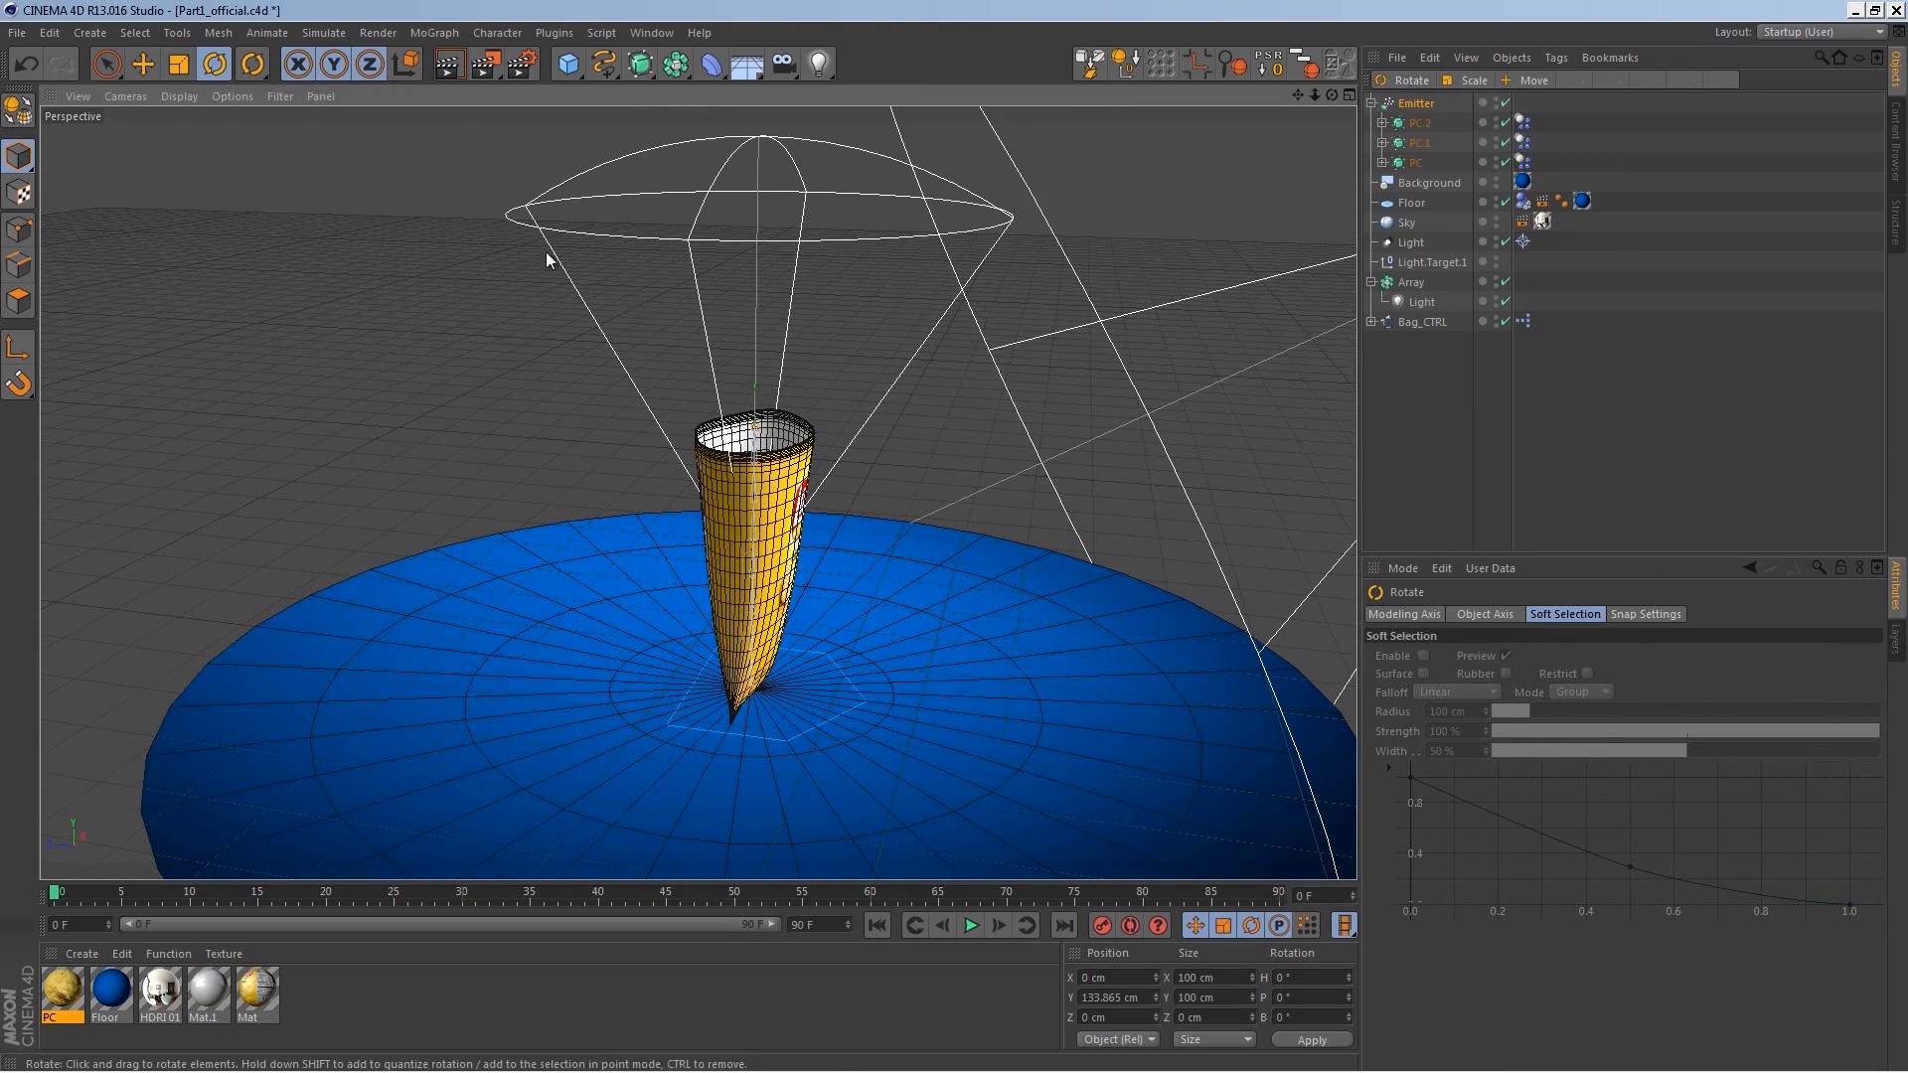
key(e)
alt+drag(823, 480, 1237, 307)
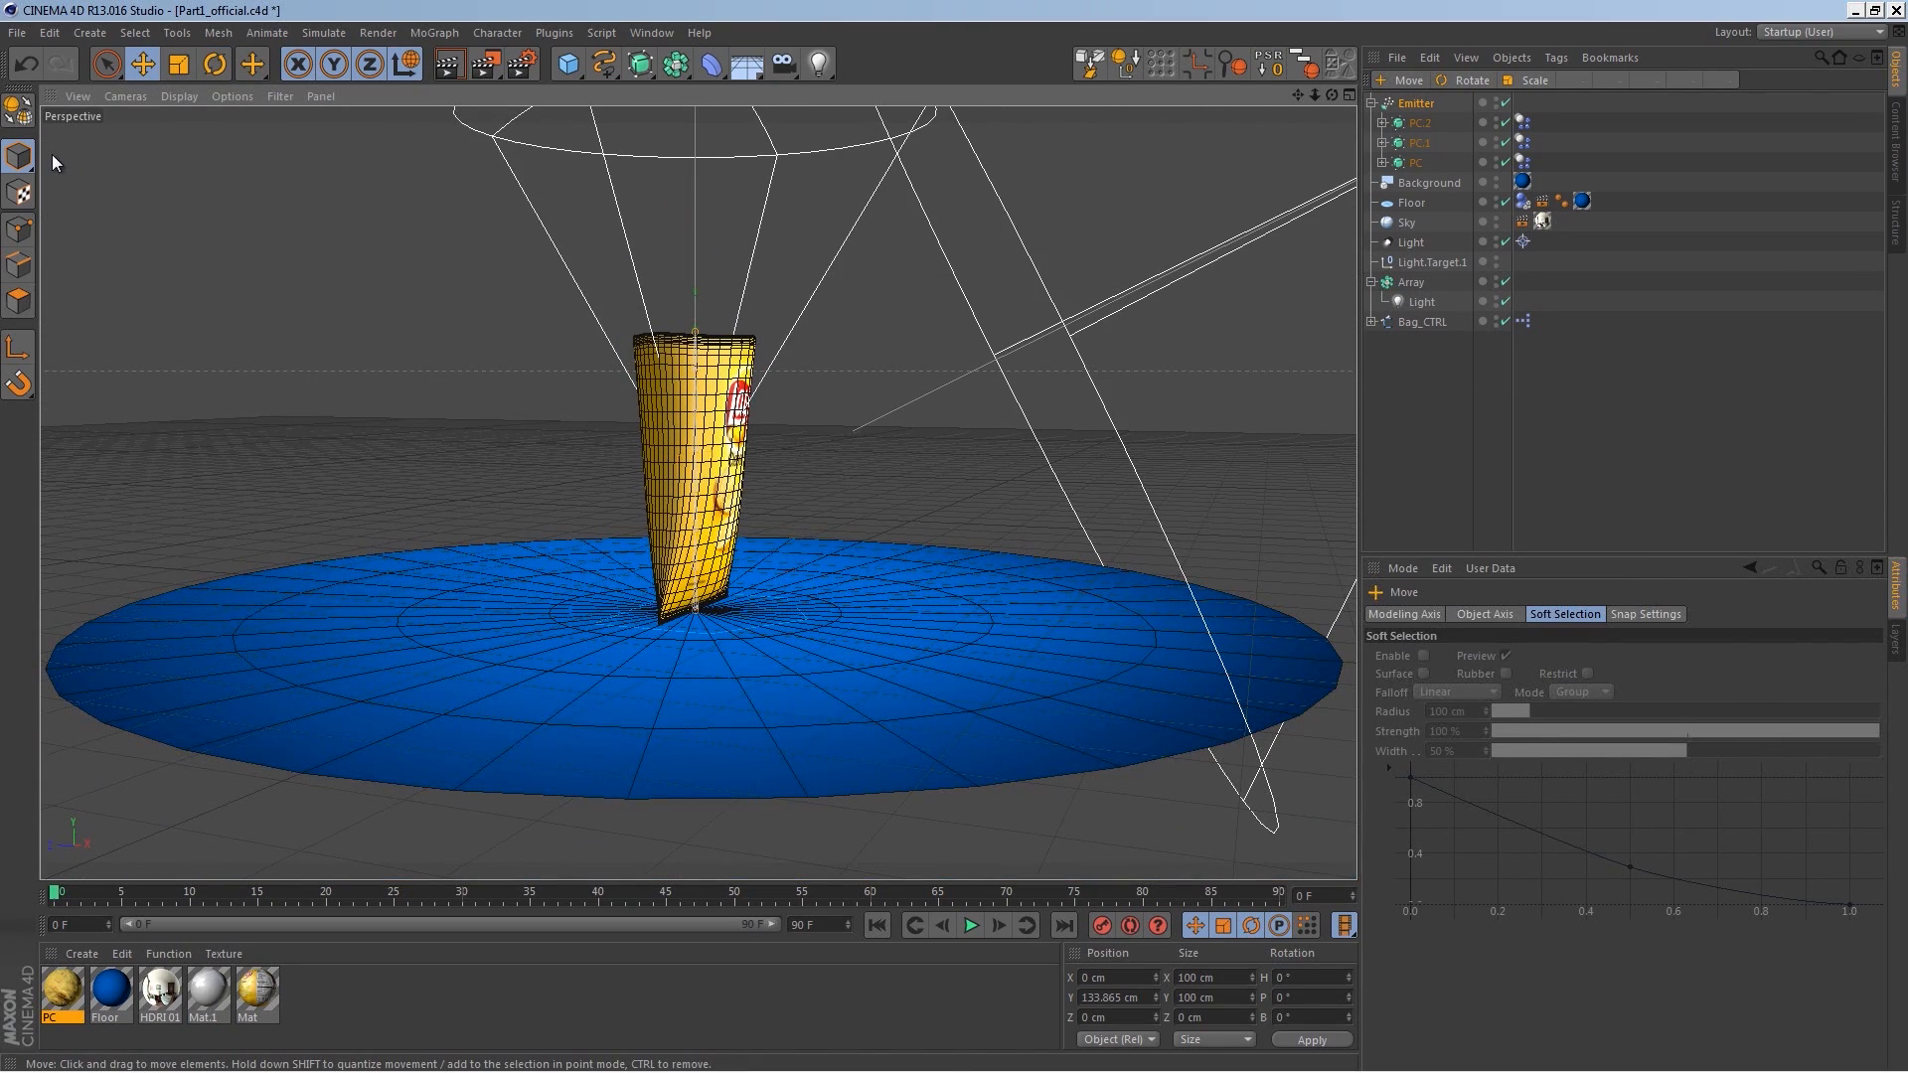
click(1410, 103)
alt+drag(888, 504, 897, 726)
click(969, 925)
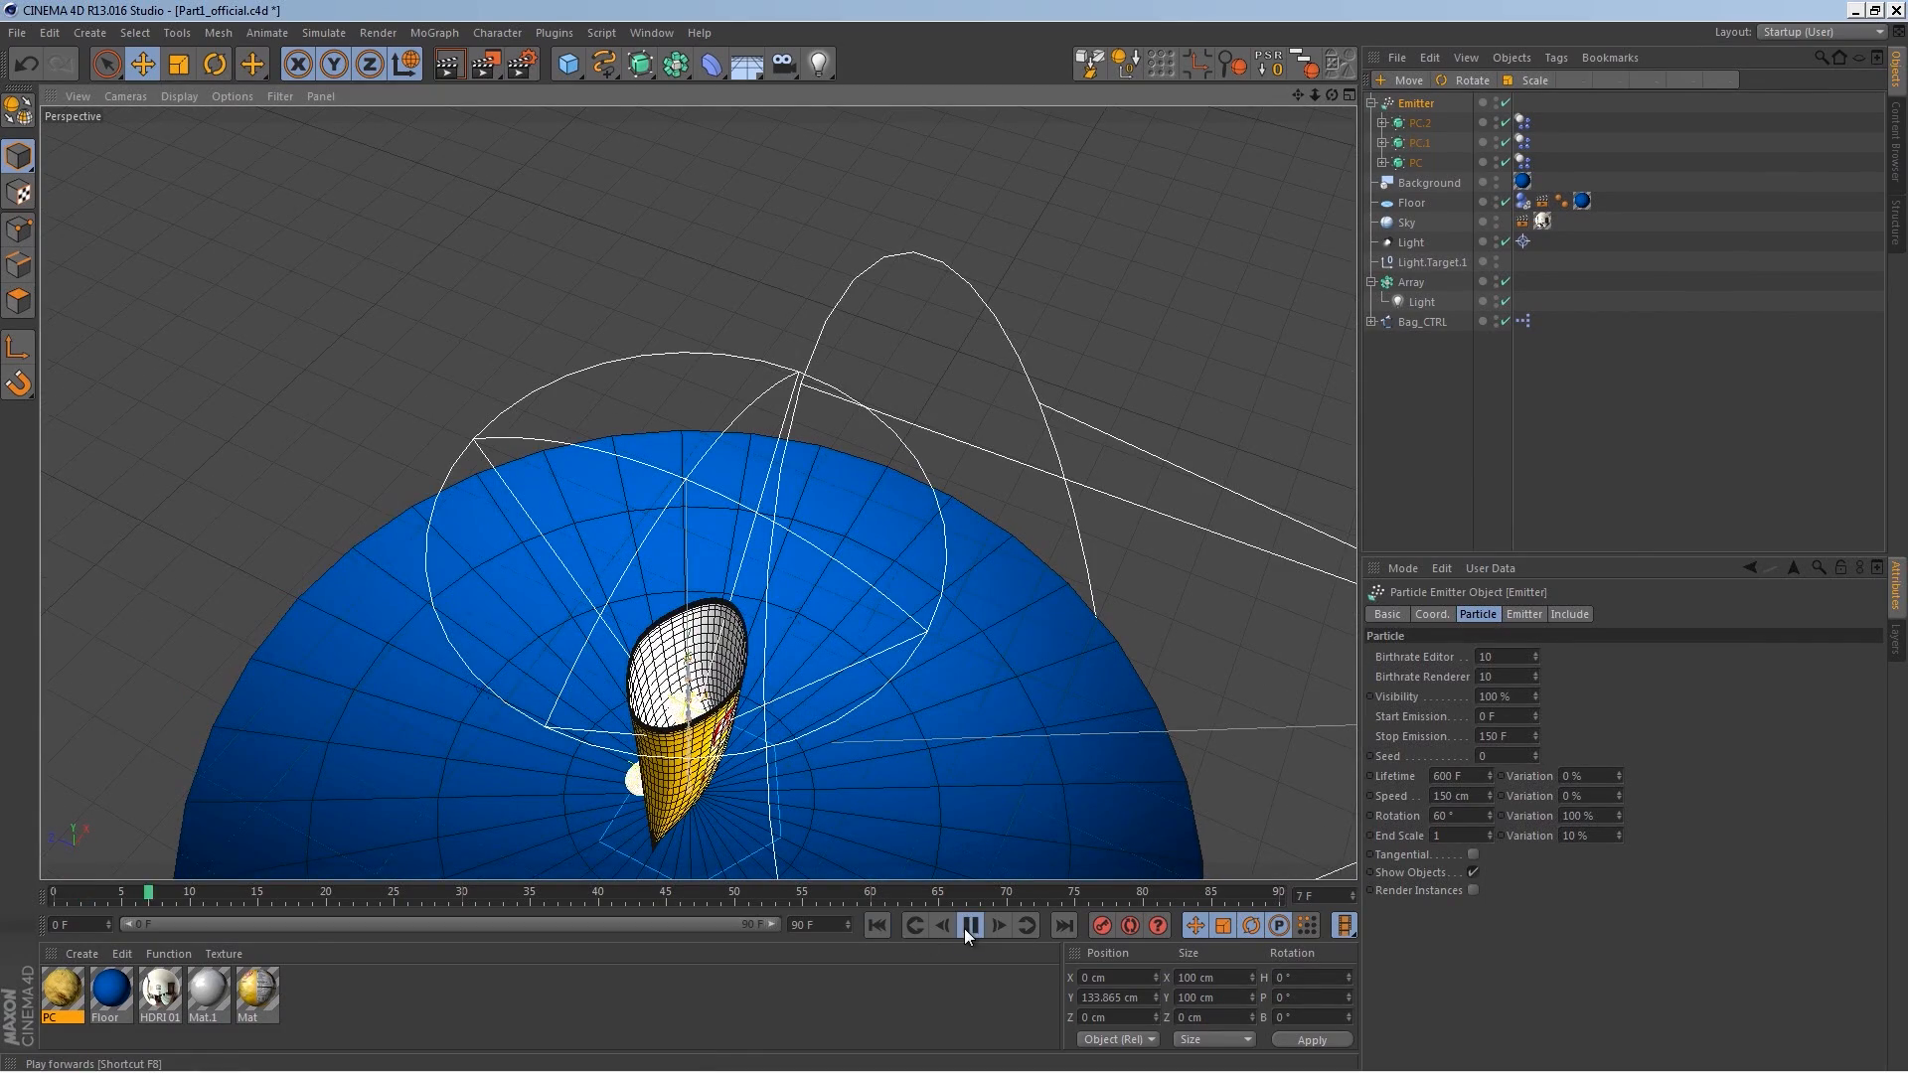
Step: Hide the bag controller in the viewport to see the falling chips
scroll(839, 541, up, 2)
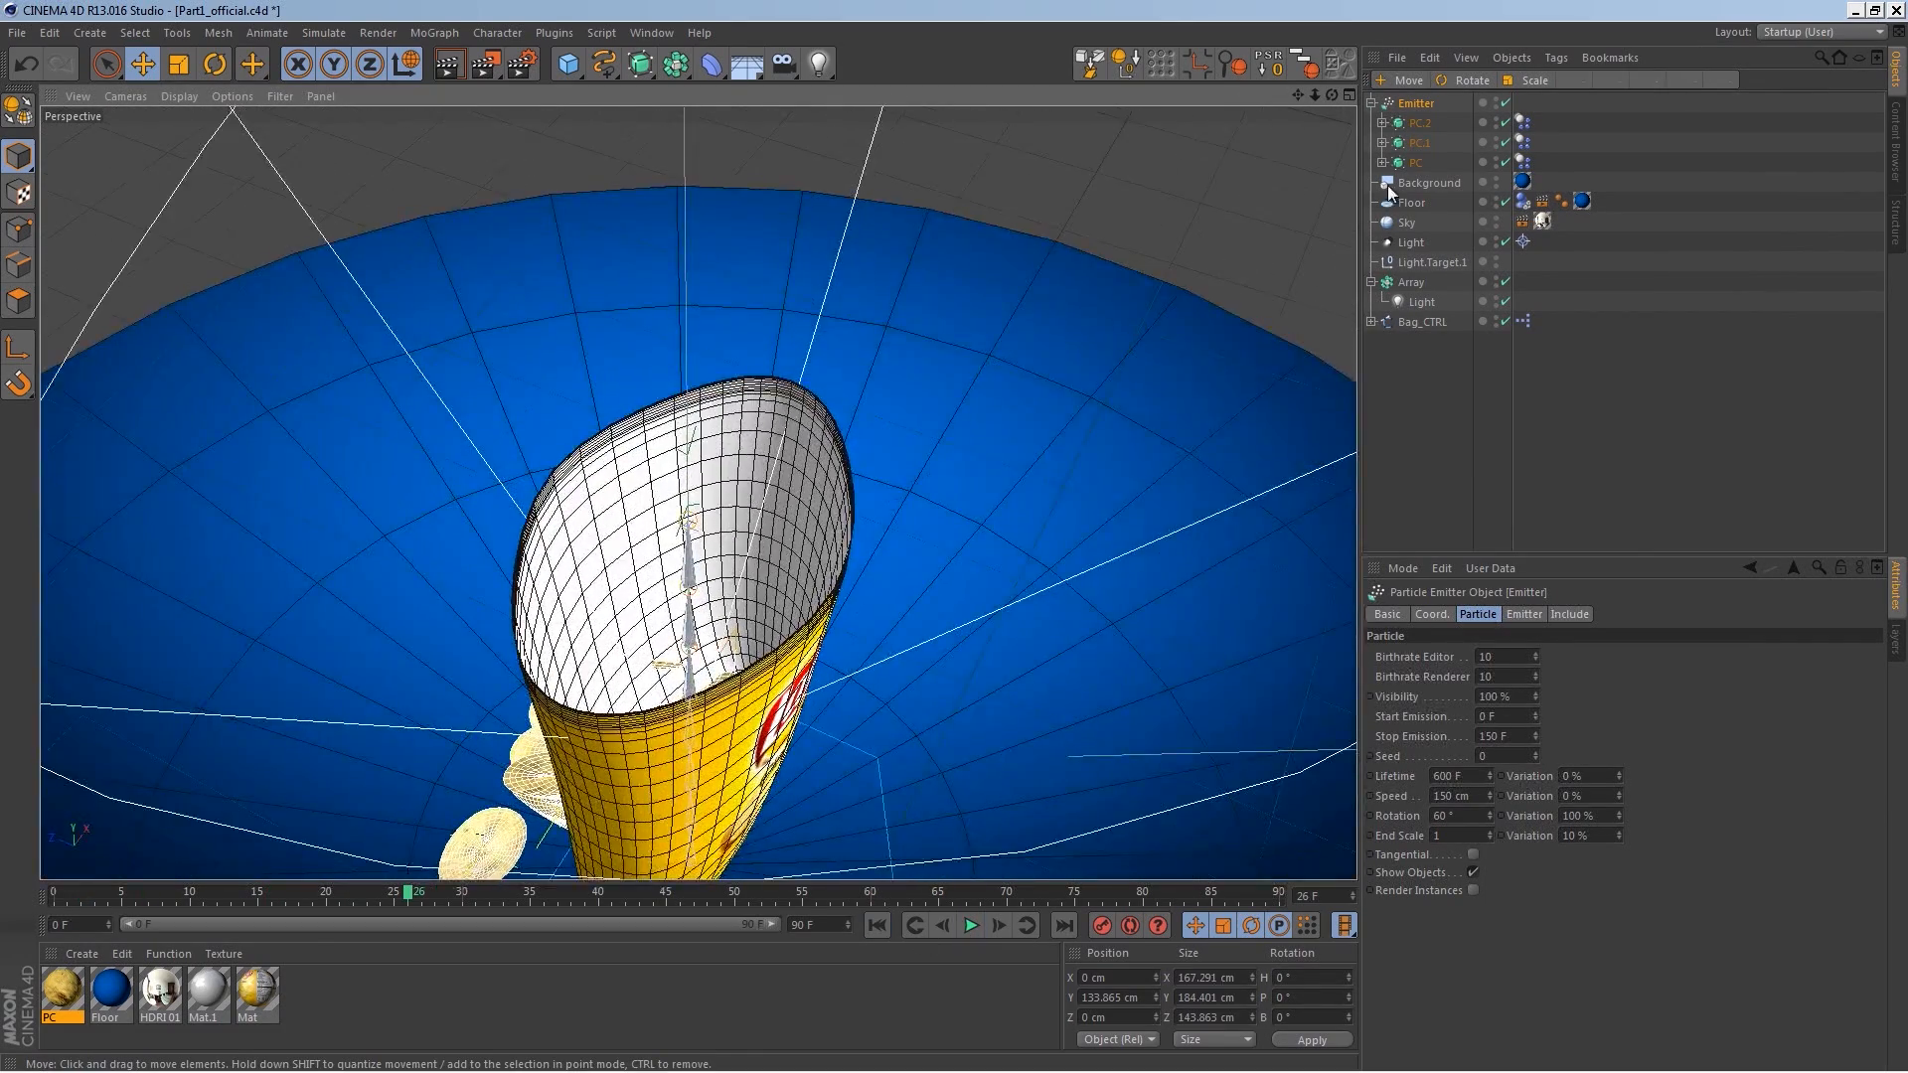
click(1496, 319)
click(1496, 320)
alt+drag(896, 701, 835, 477)
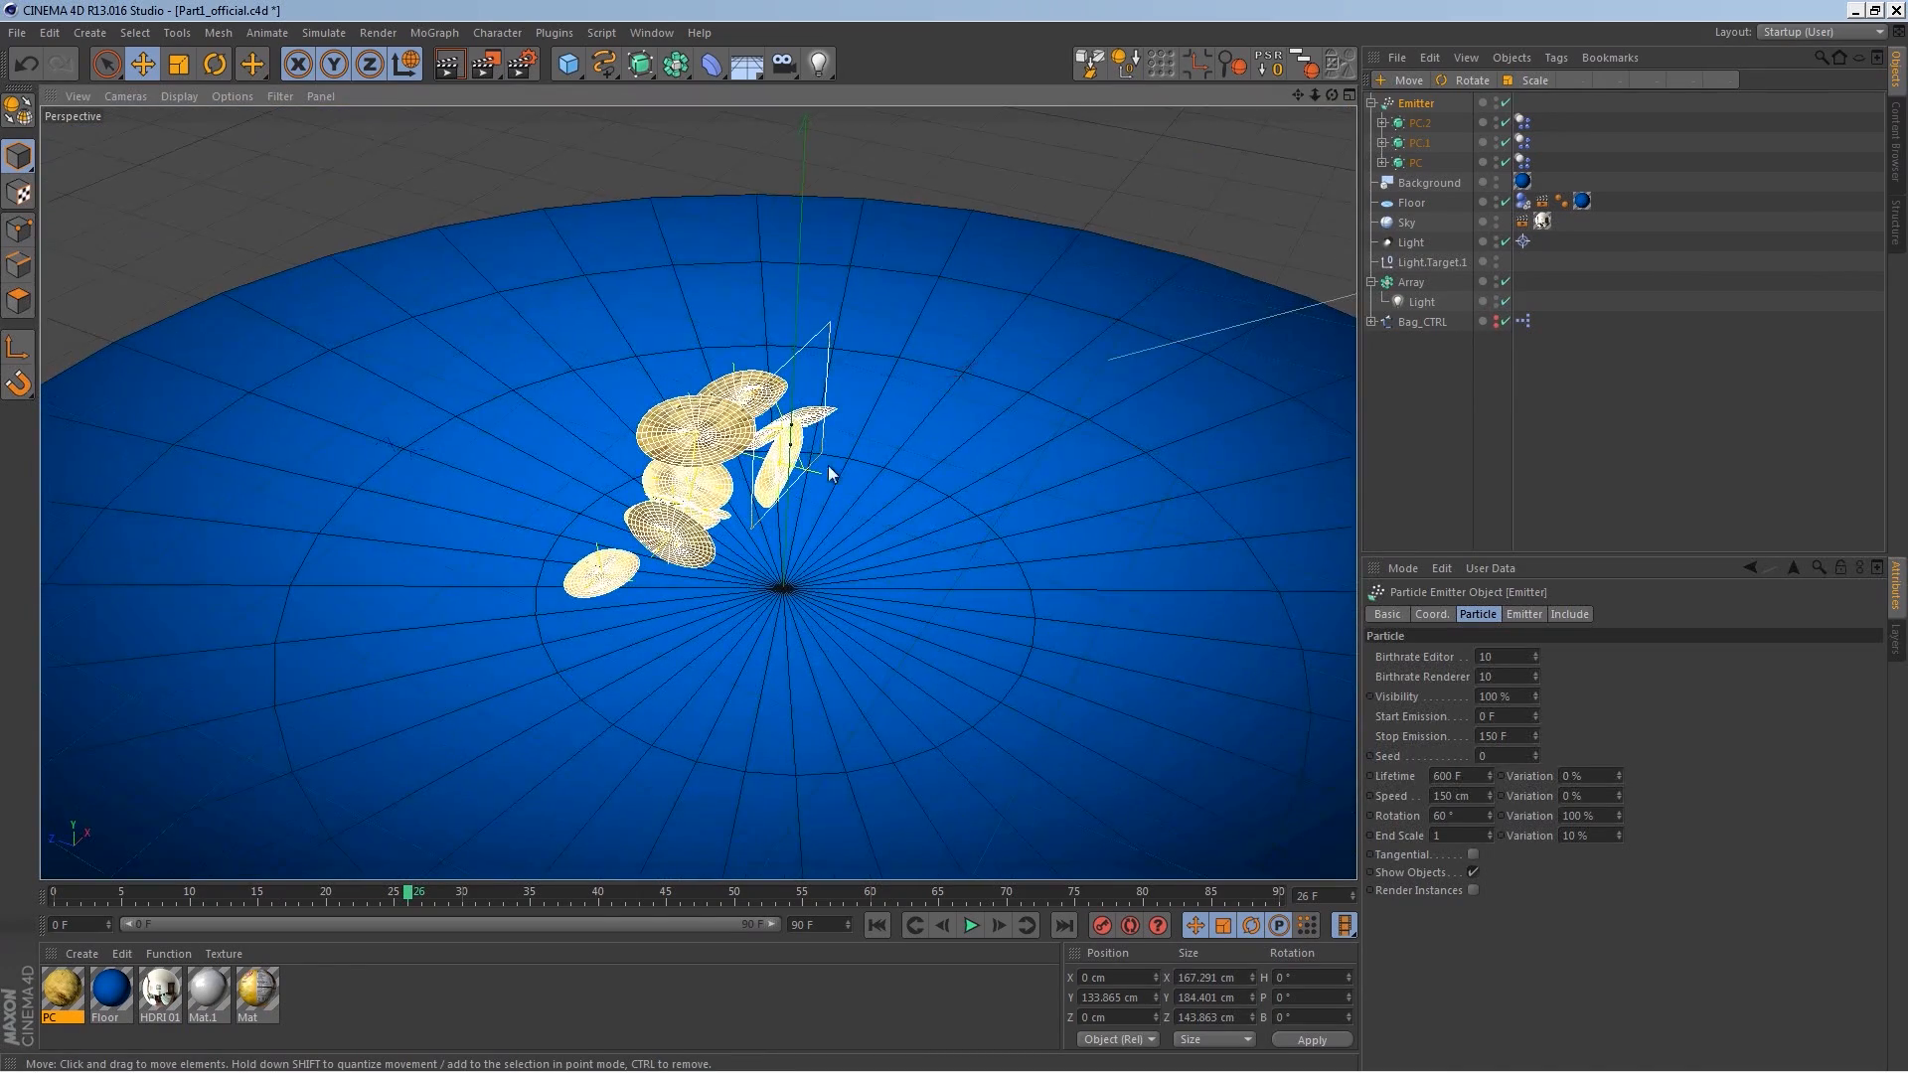
click(844, 463)
key(ctrl+z)
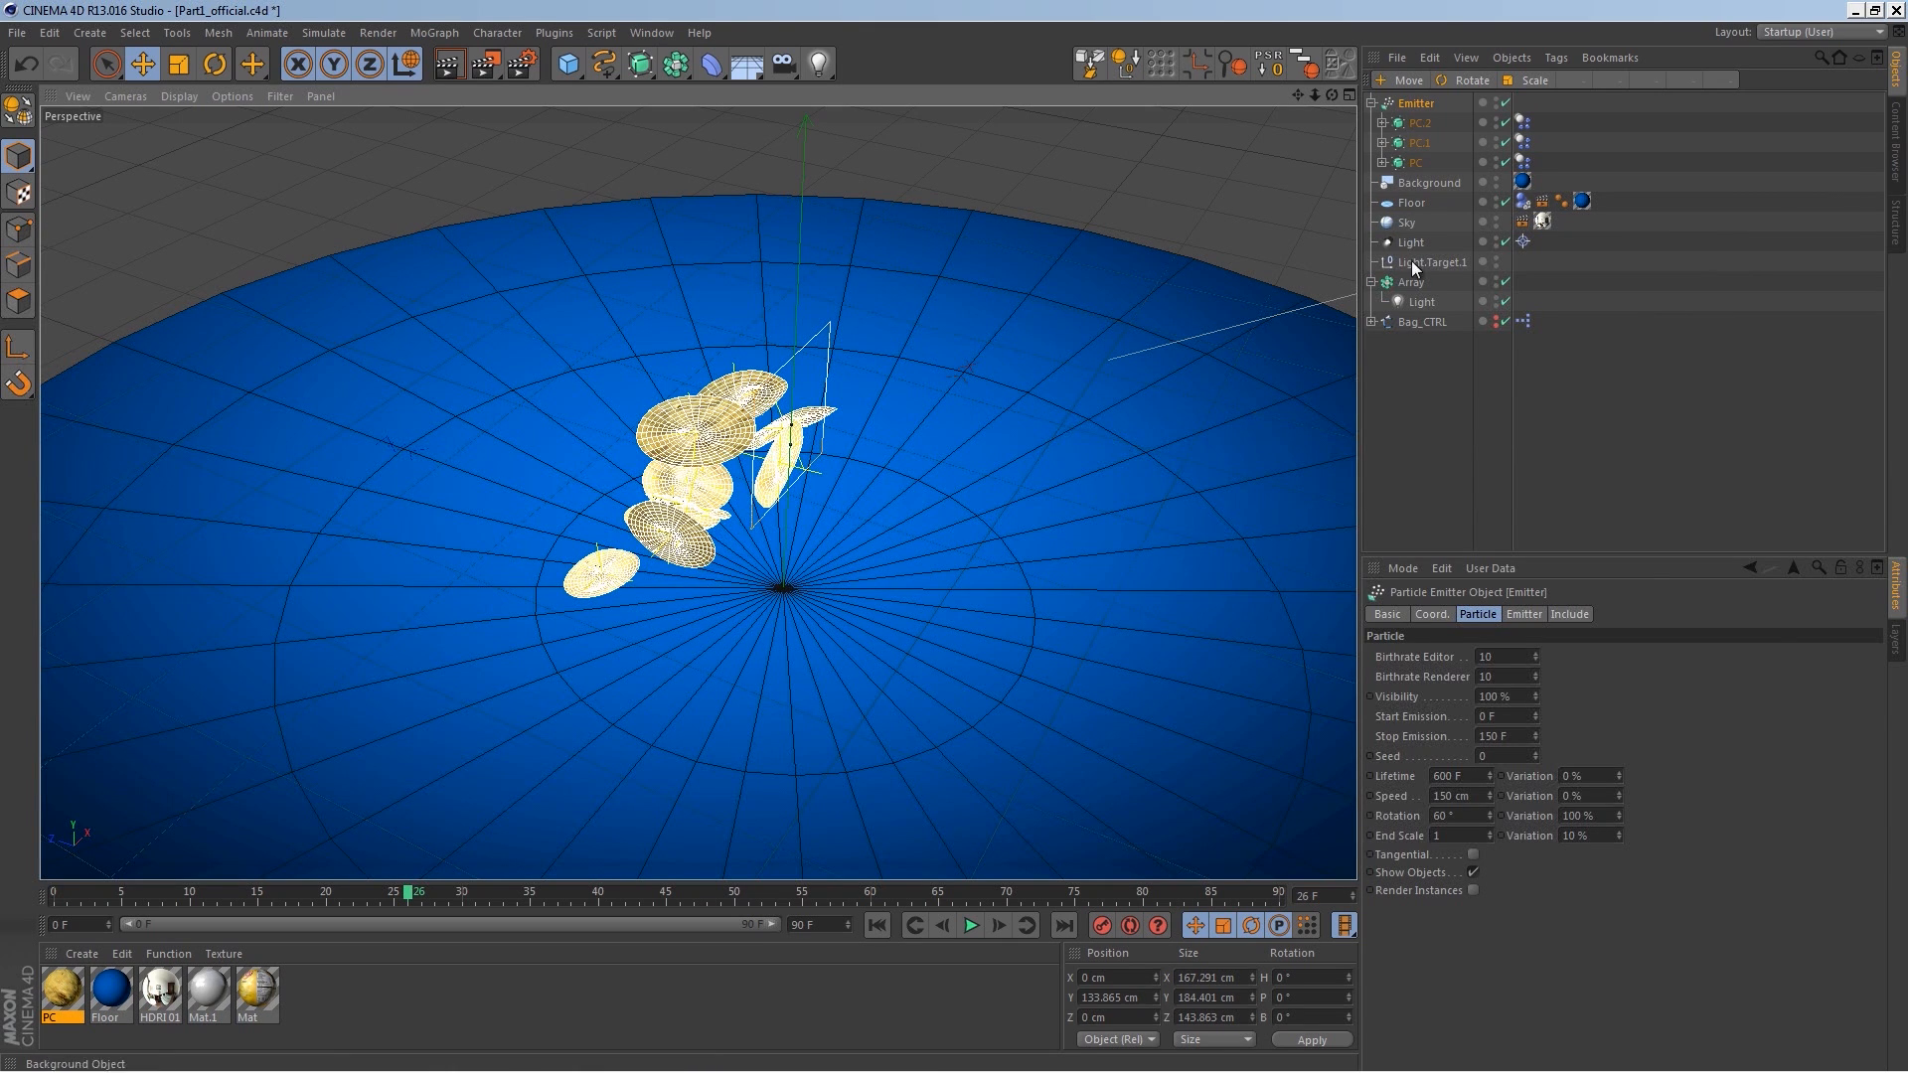
alt+drag(980, 450, 978, 407)
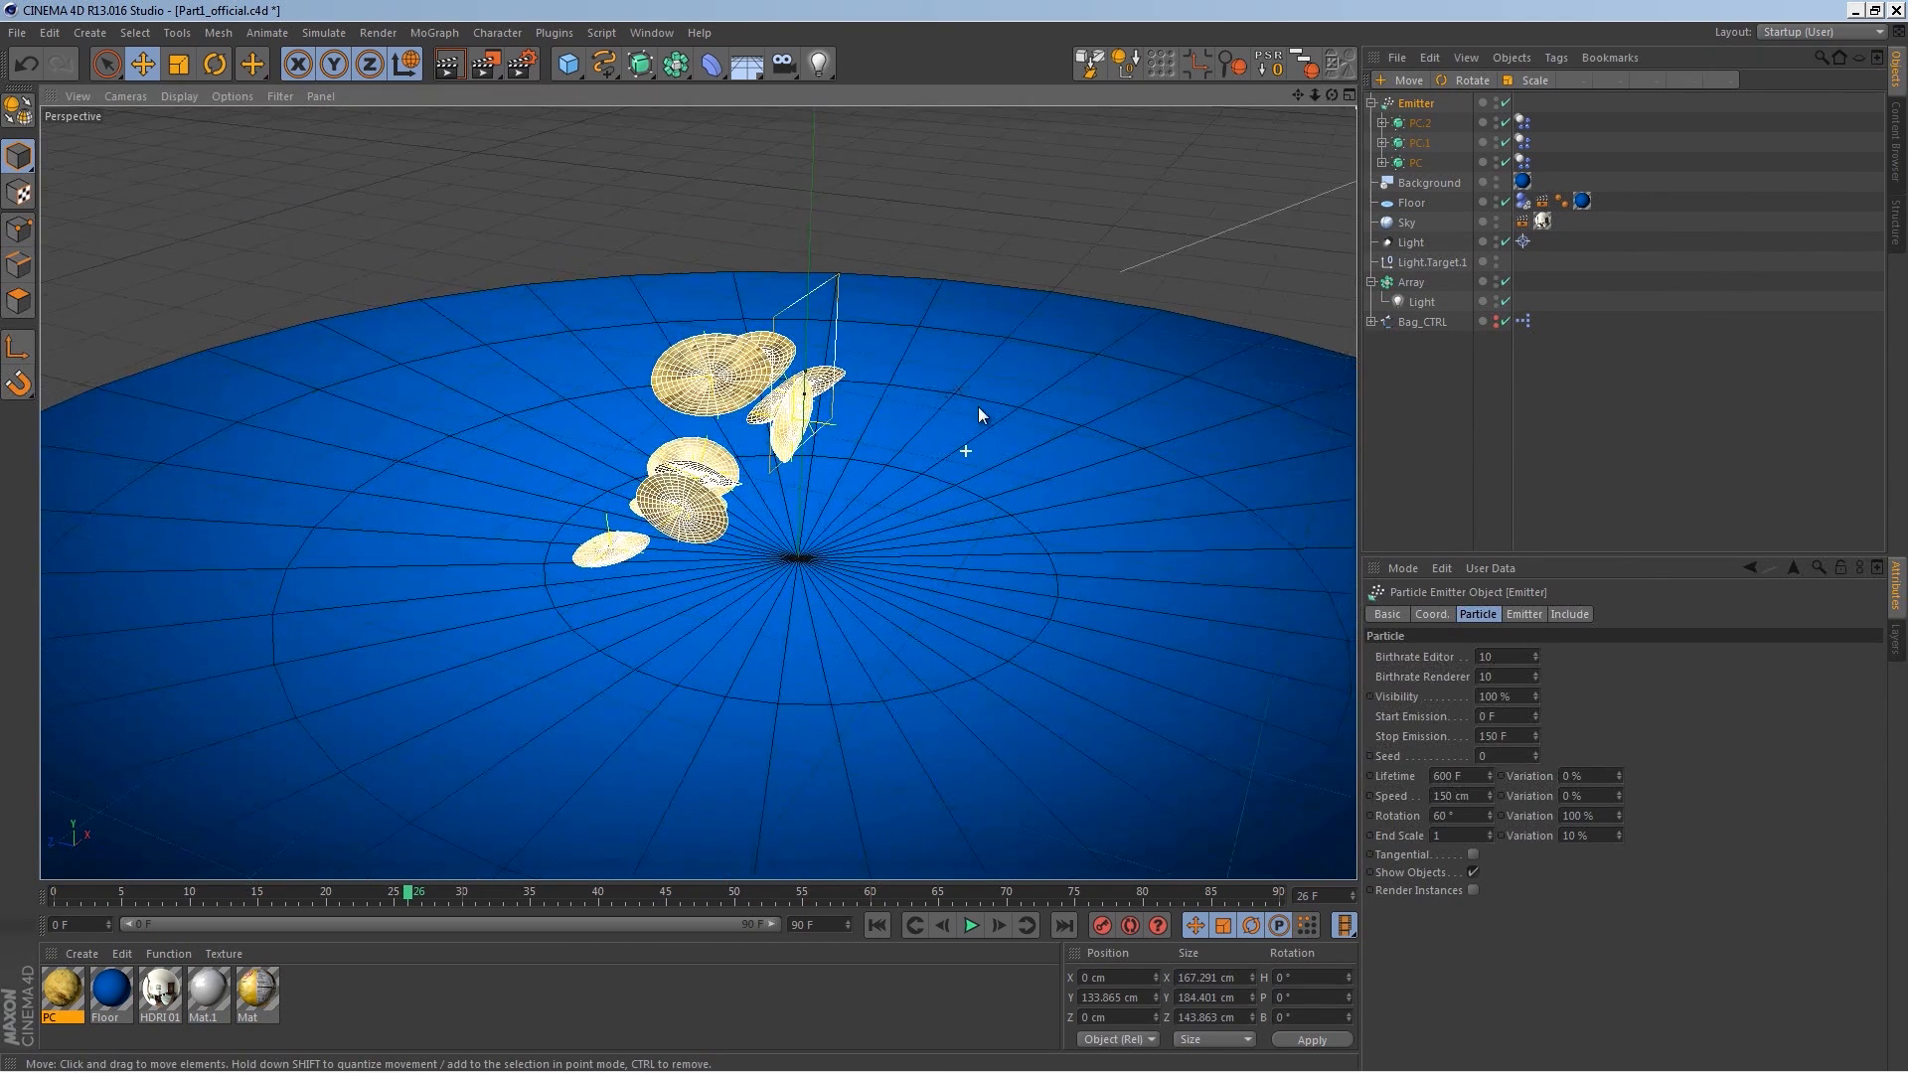
Step: Enable the Axis display in the viewport filter
click(281, 96)
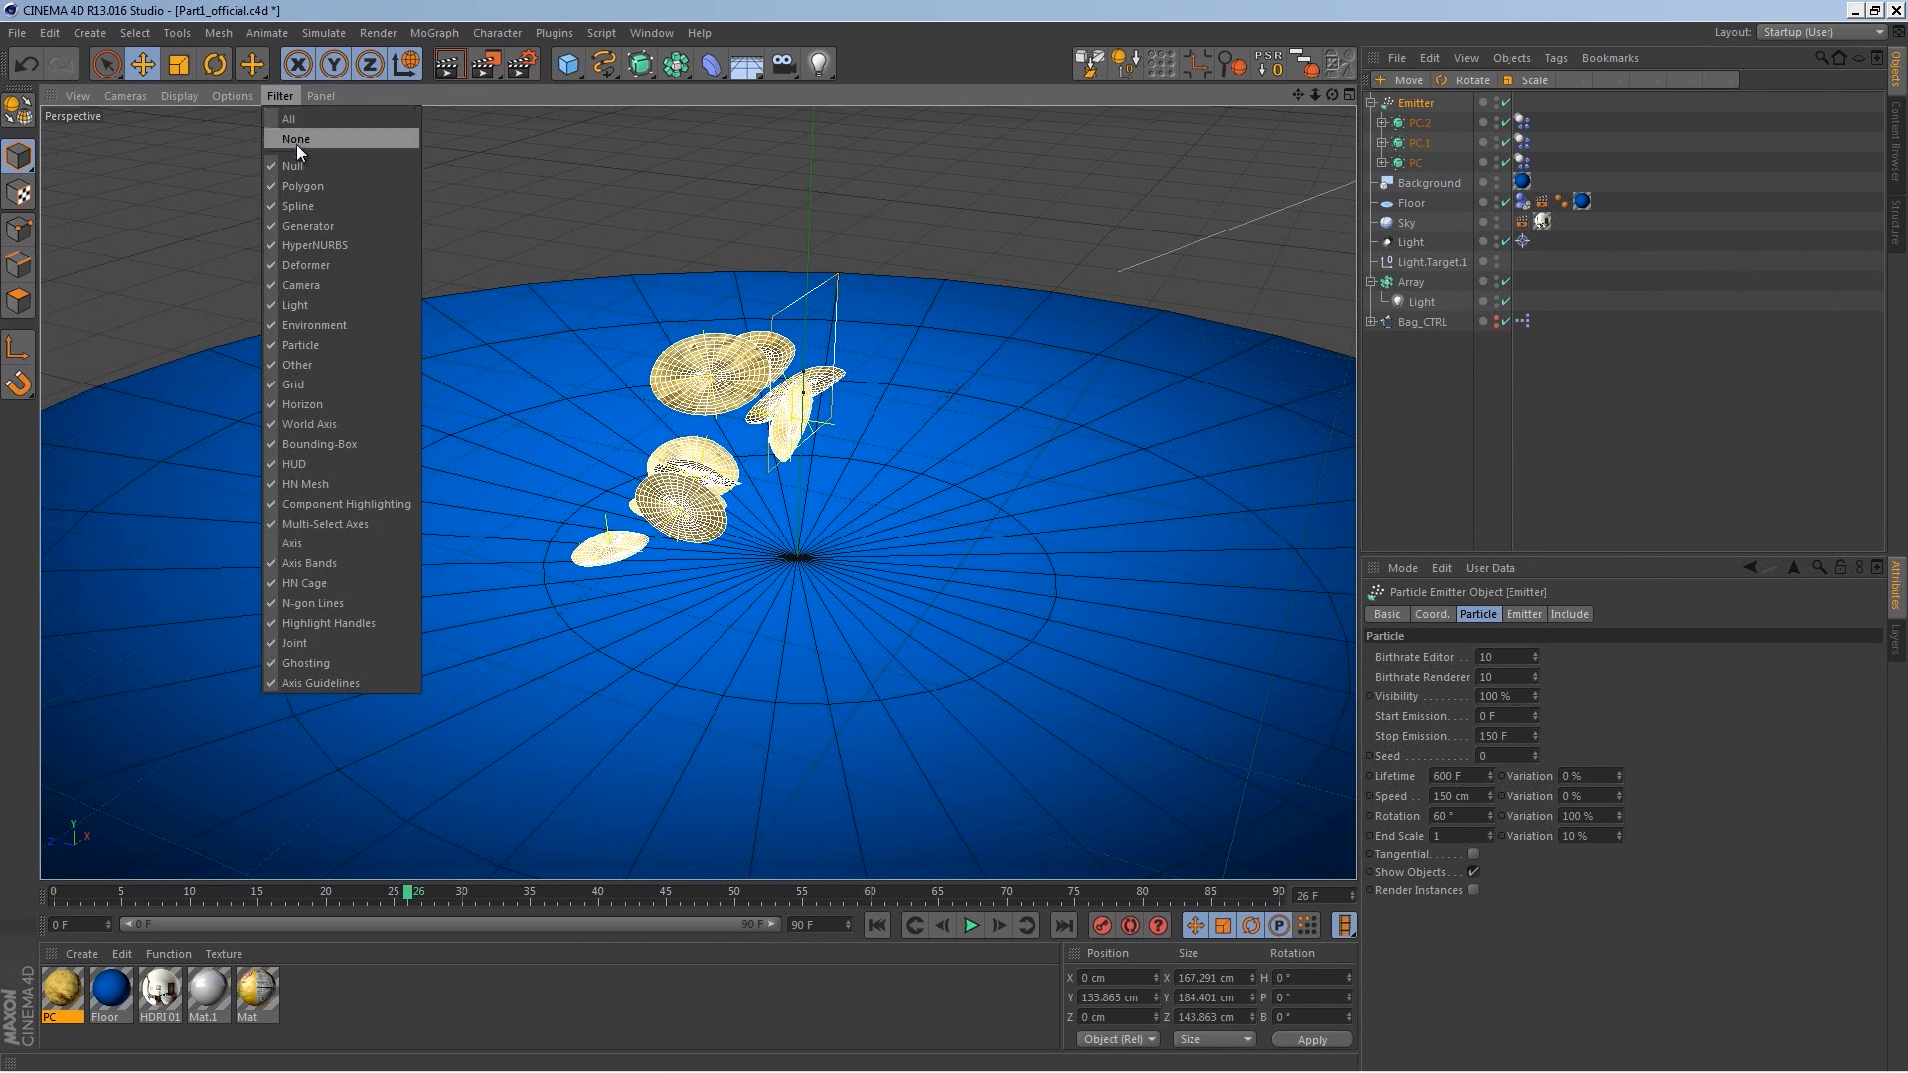
click(320, 549)
alt+middle_drag(780, 517, 766, 578)
click(289, 99)
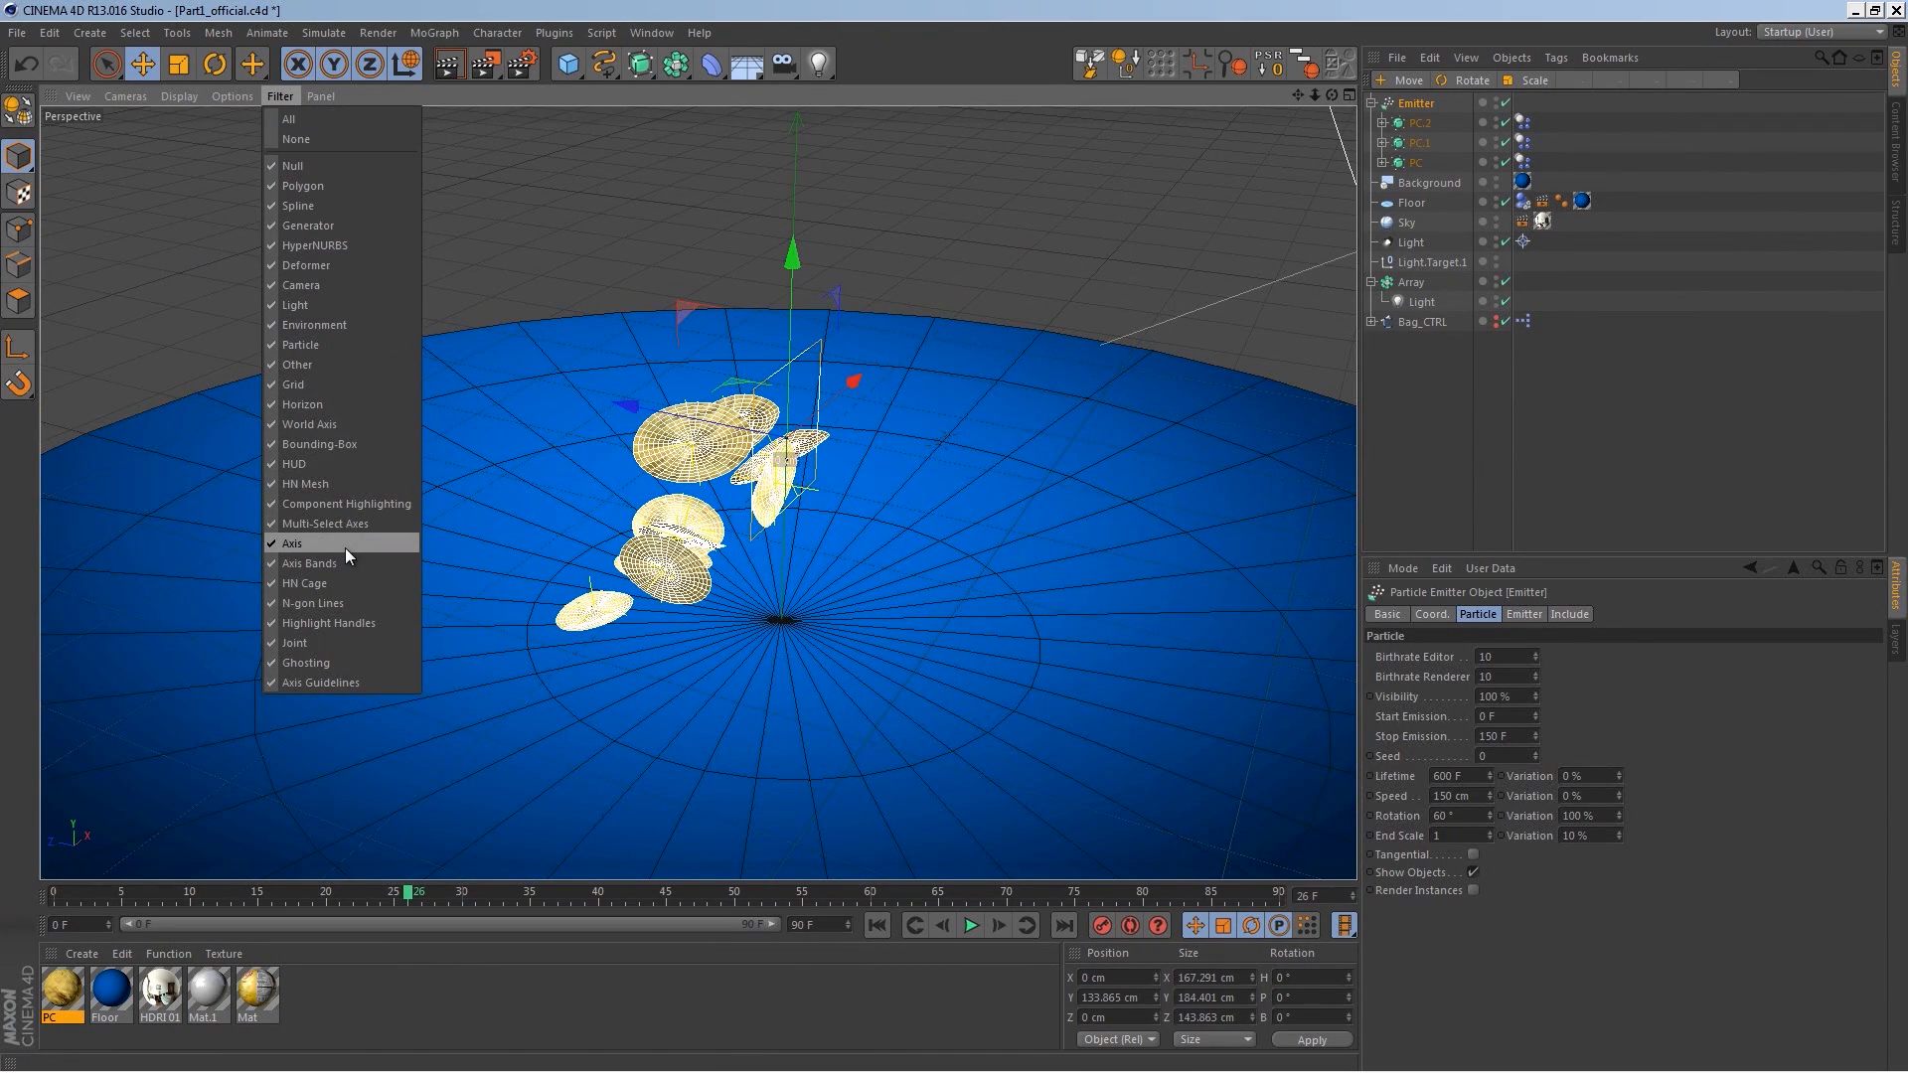
click(473, 443)
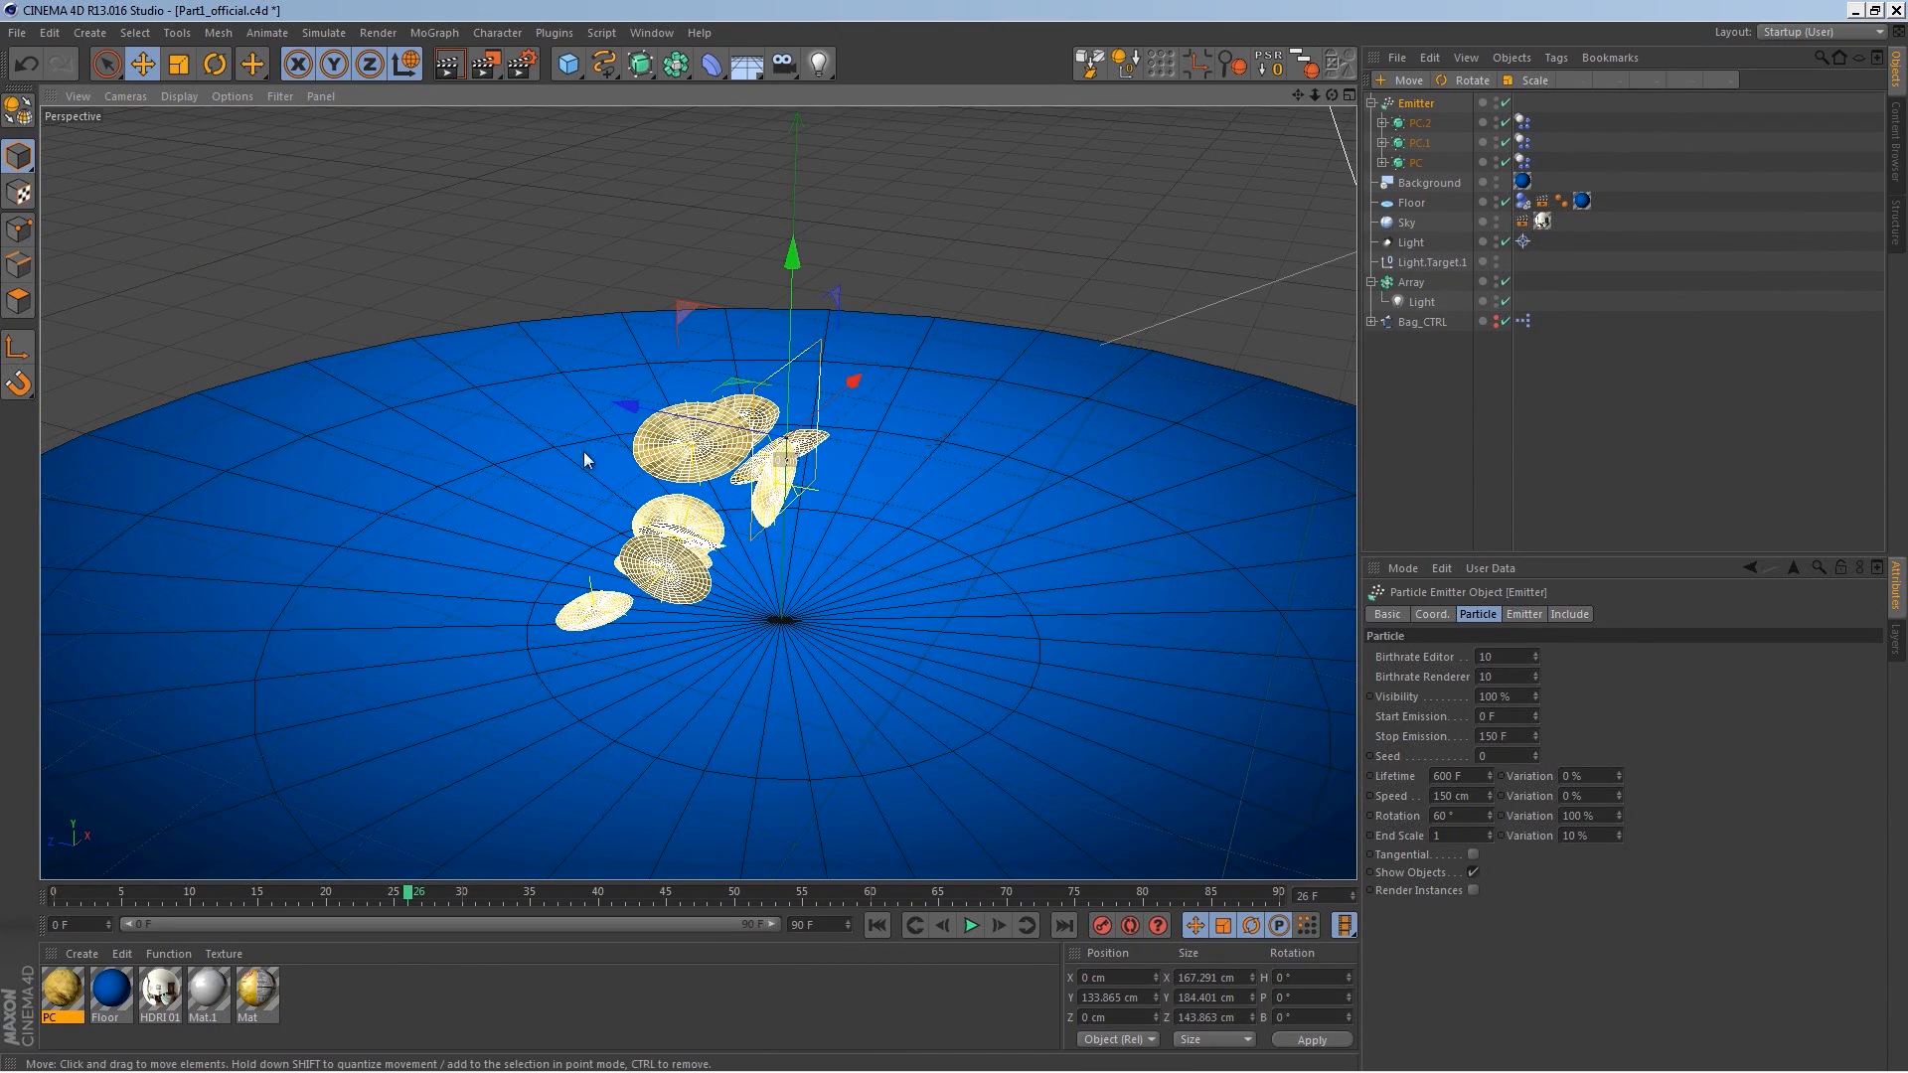
Step: Rotate the emitter 90° in pitch and replay the simulation from the start
click(214, 64)
alt+drag(782, 410, 939, 616)
click(879, 925)
click(964, 930)
click(962, 934)
click(884, 924)
alt+middle_drag(778, 485, 699, 494)
alt+drag(907, 665, 847, 662)
Step: Increase the emitter's particle Speed to 662 cm and play the simulation
click(1417, 105)
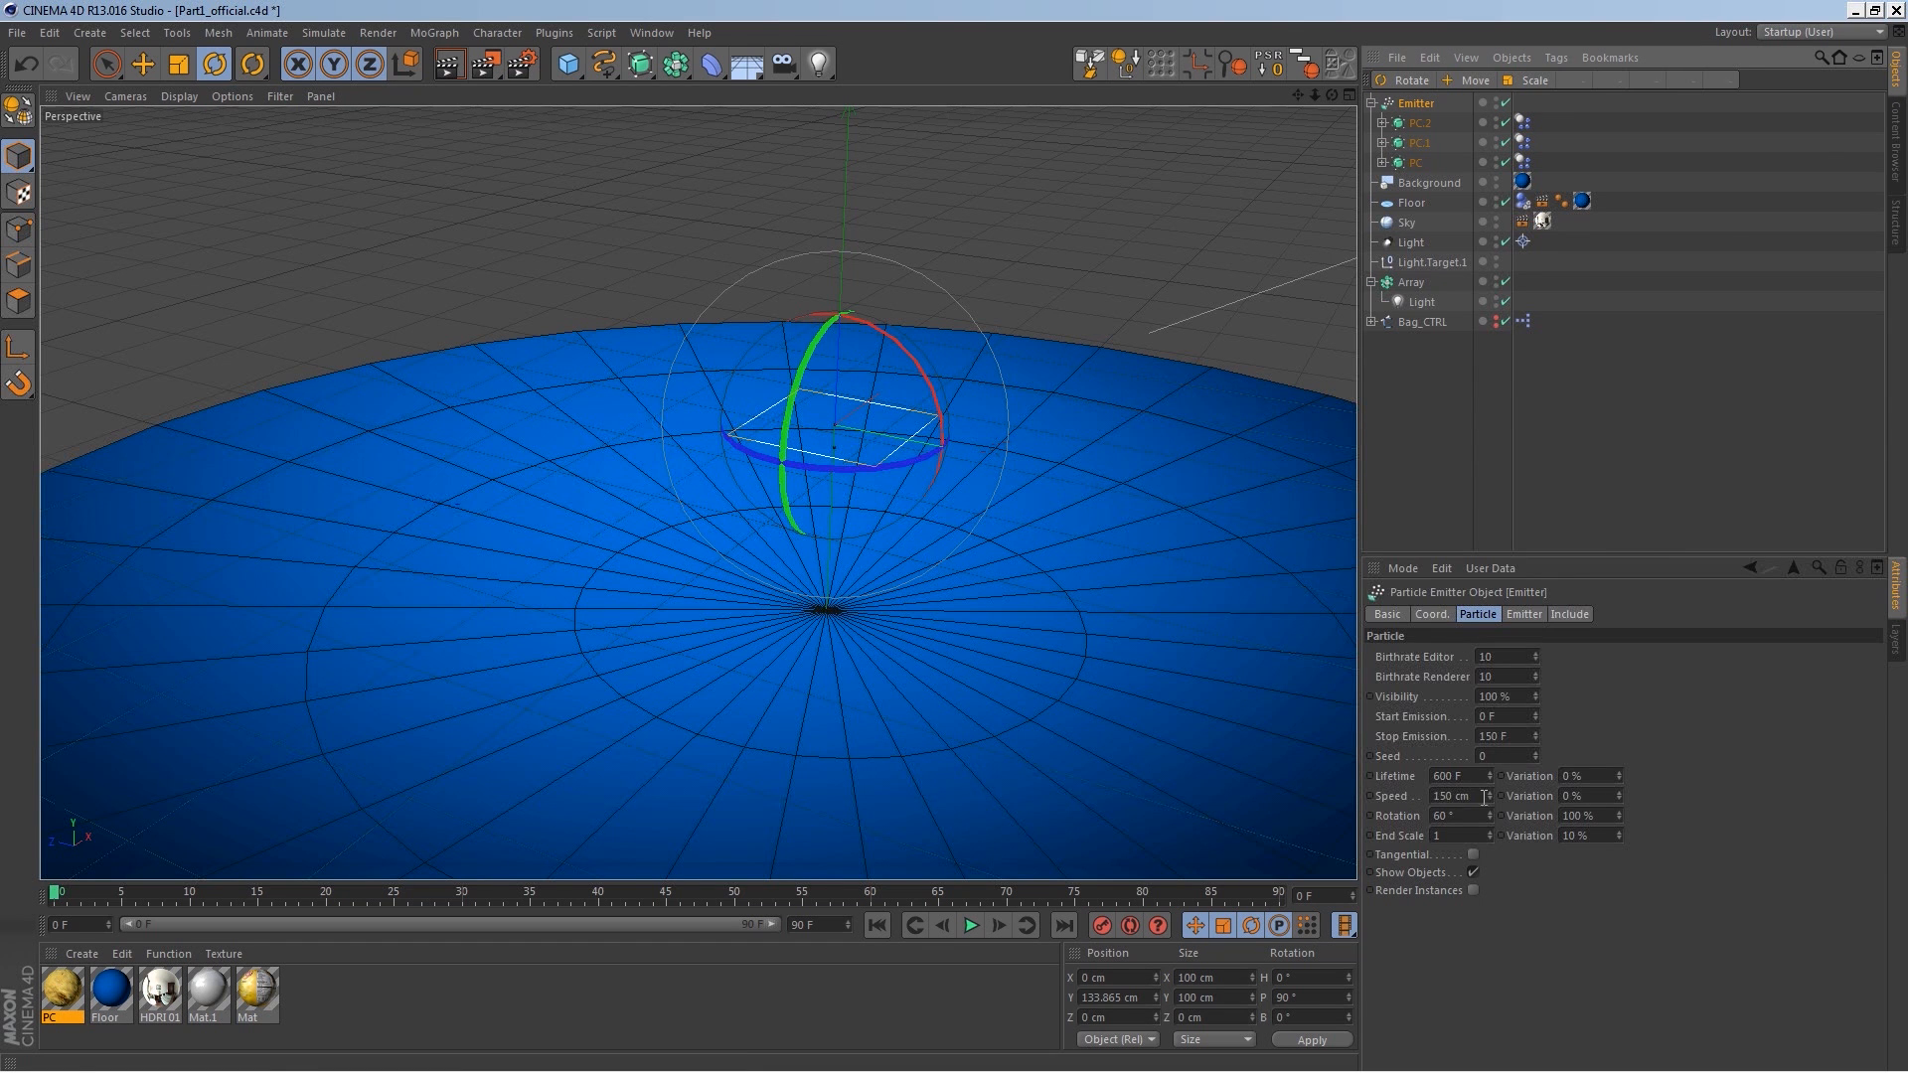
drag(1489, 797, 1543, 437)
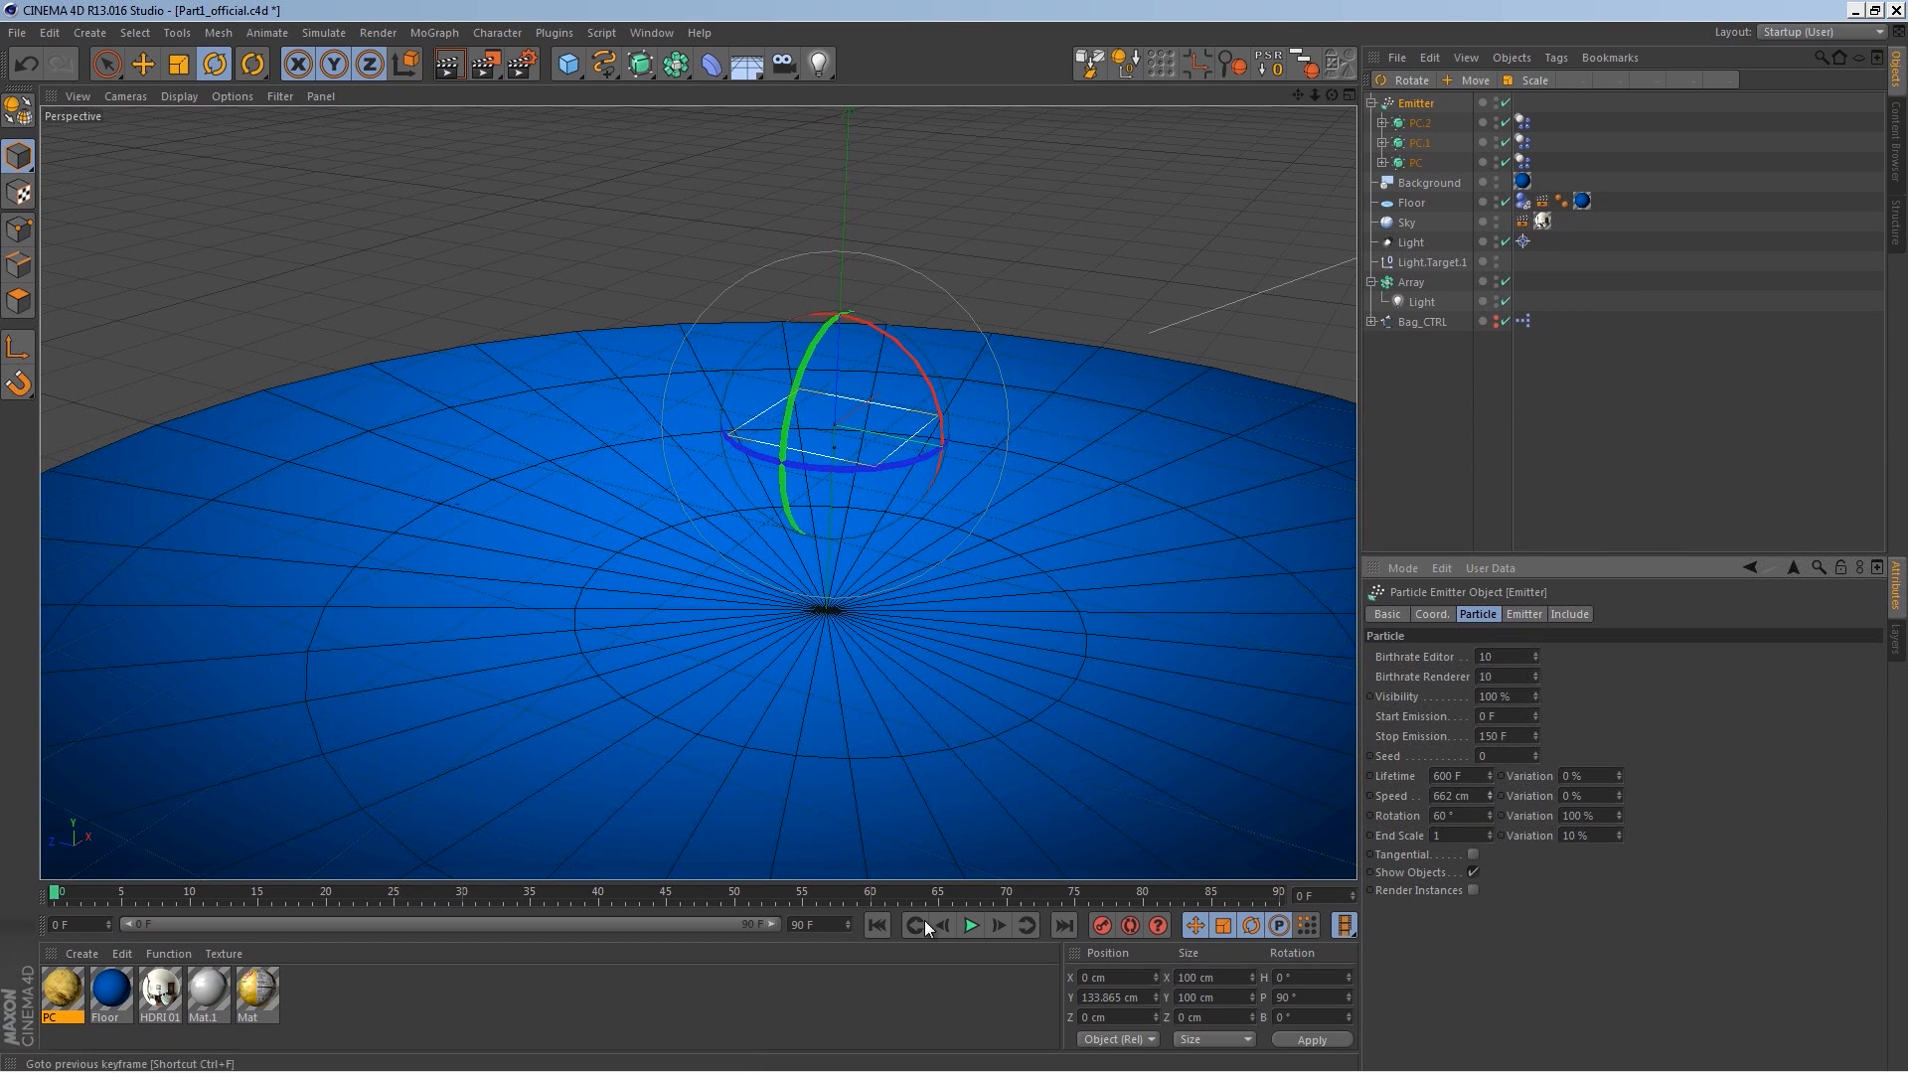
click(971, 925)
alt+right_drag(847, 576, 863, 556)
alt+middle_drag(863, 557, 838, 551)
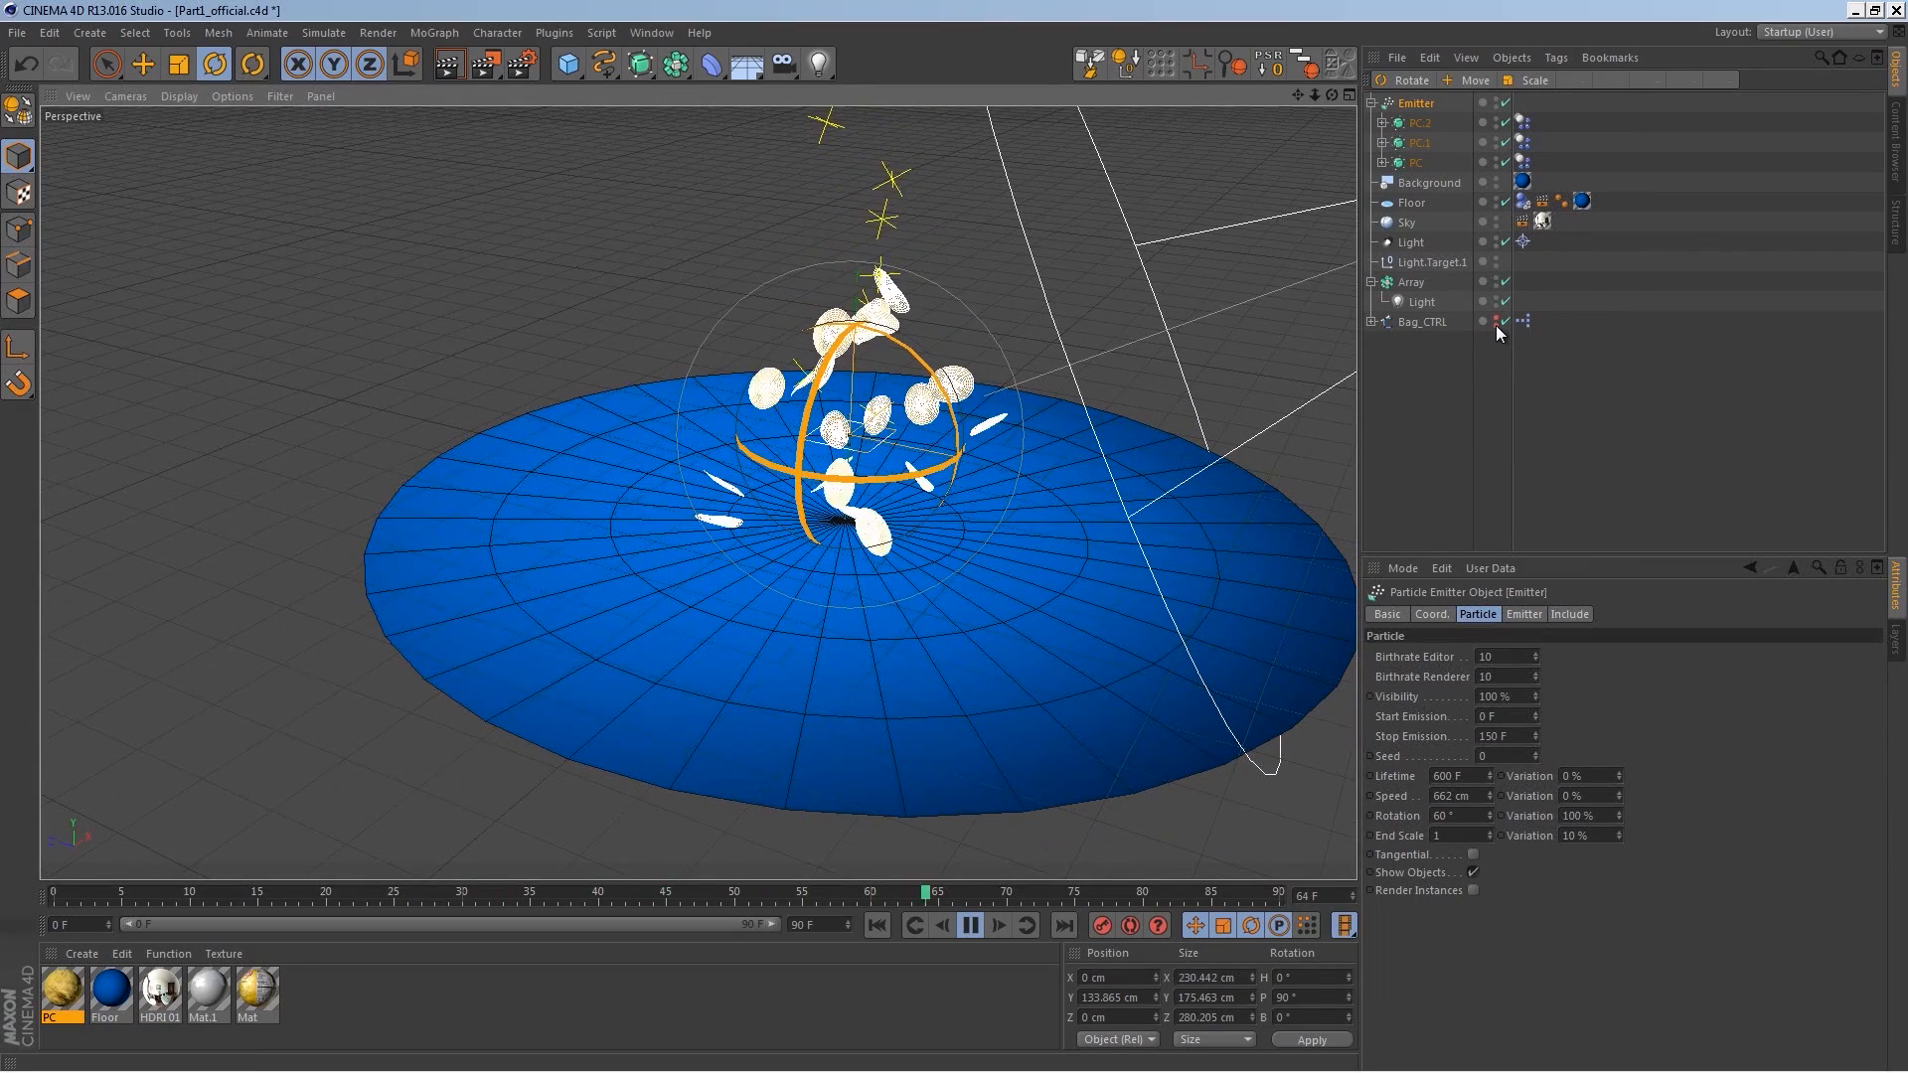
Step: Show the bag controller again and replay the simulation with the bag
click(1496, 320)
click(884, 926)
click(971, 925)
mouse_move(959, 571)
alt+mouse_down()
mouse_move(823, 572)
mouse_move(1003, 577)
alt+mouse_up()
Step: Rescale the three chip objects and replay the simulation from the start
click(1412, 124)
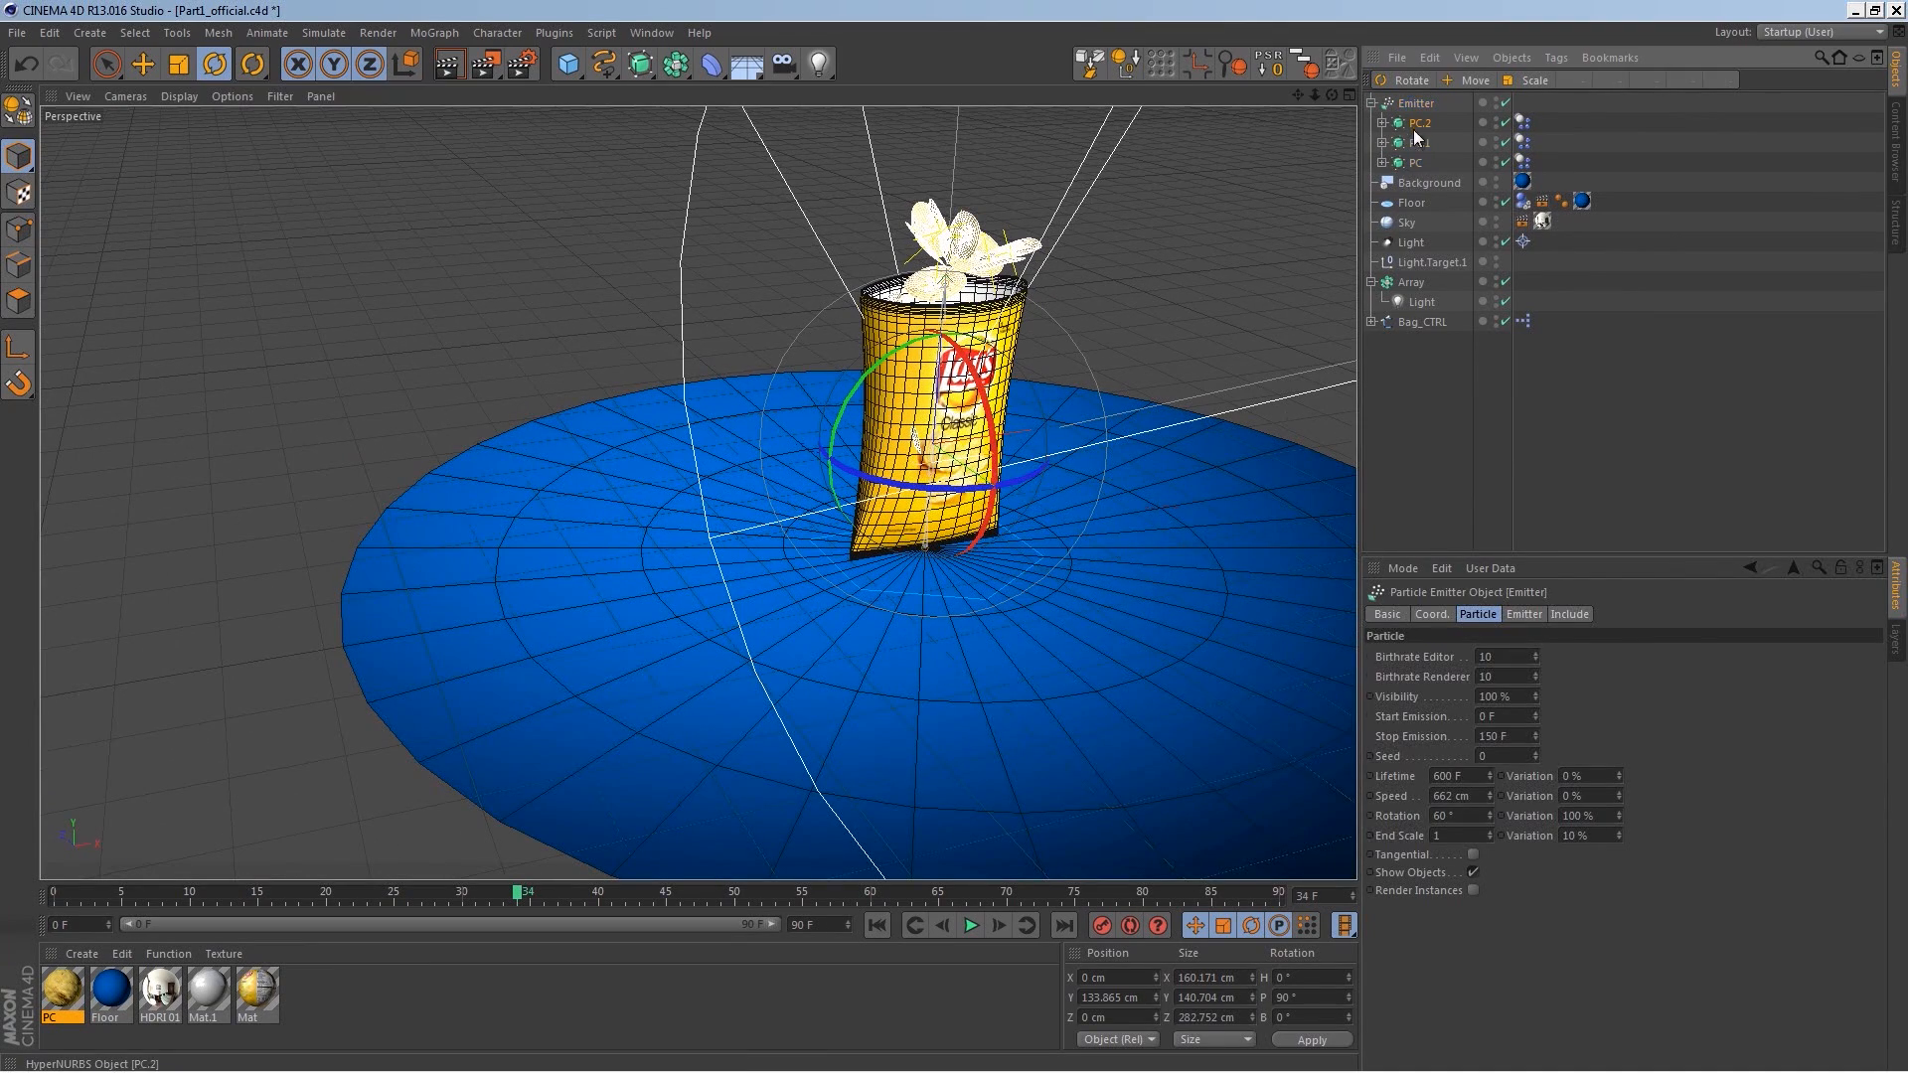
shift+click(1415, 163)
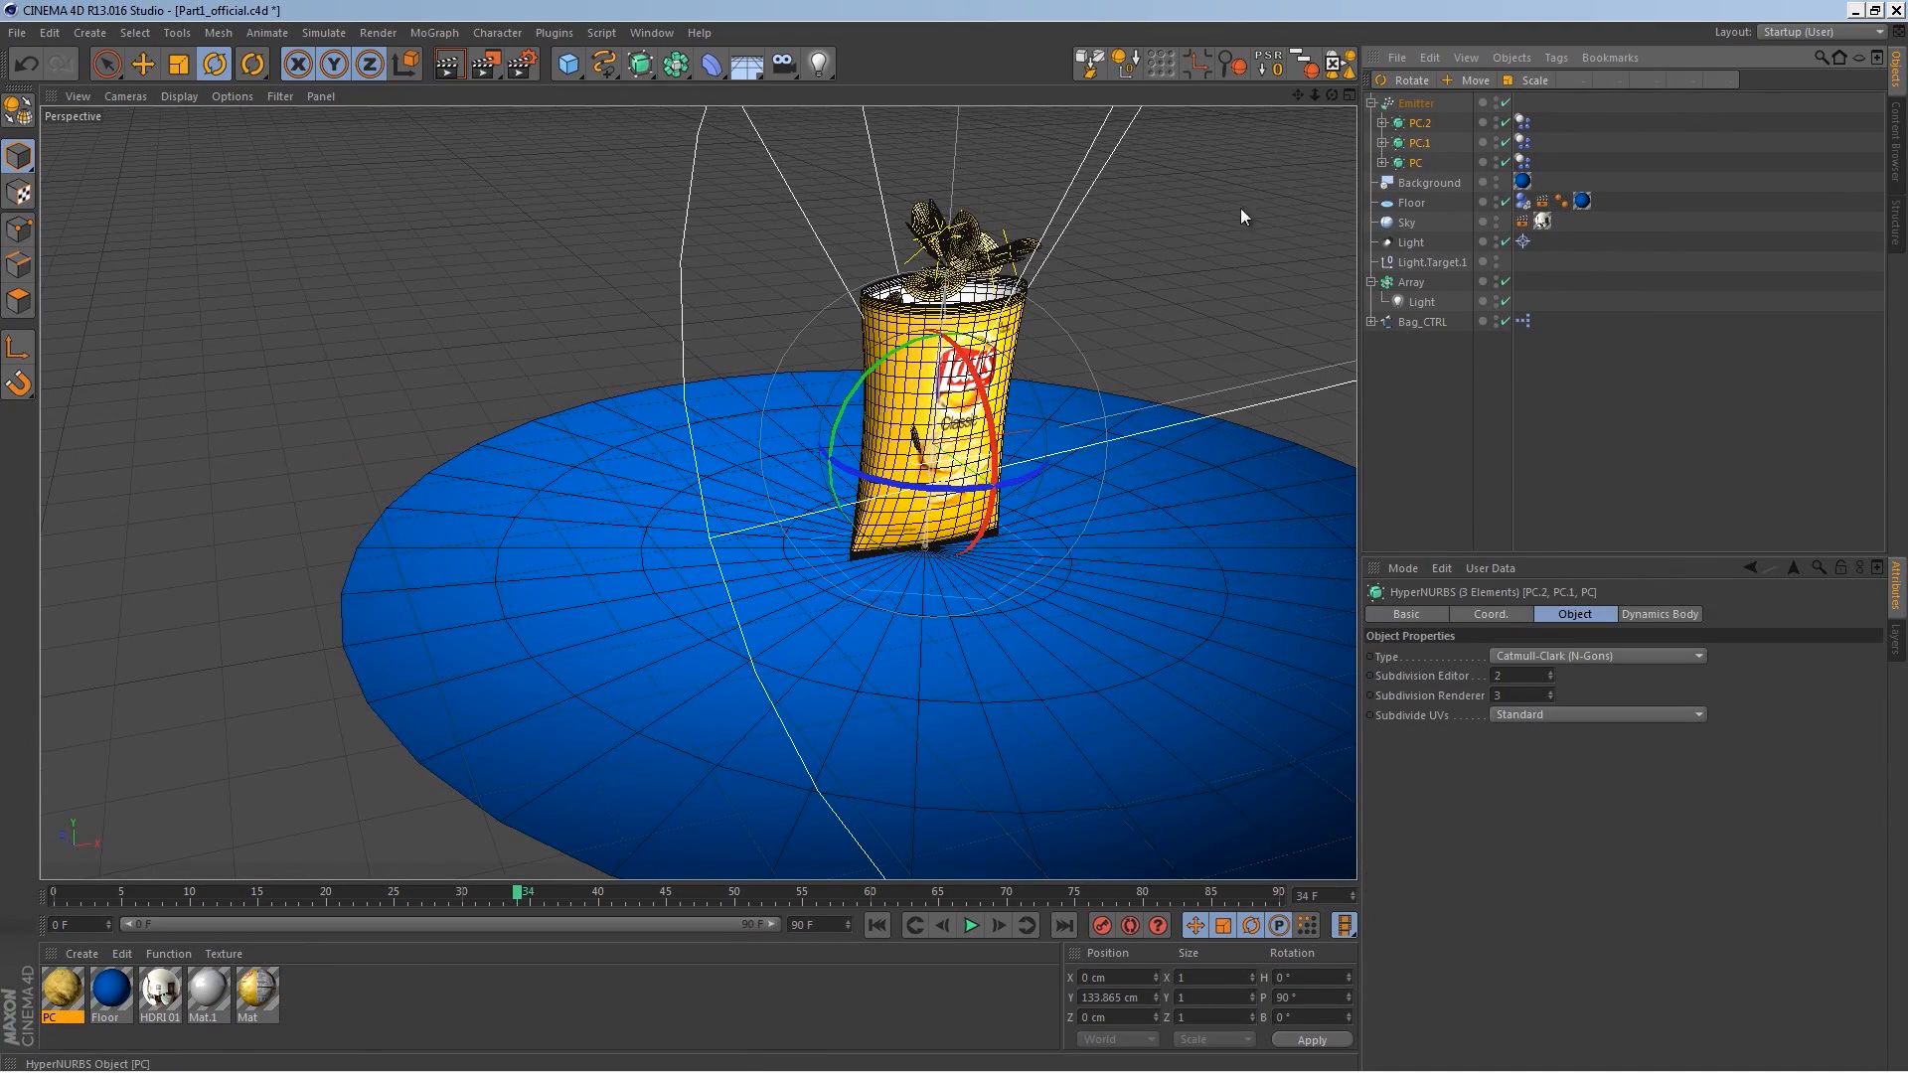
click(190, 66)
drag(974, 474, 895, 699)
key(ctrl+z)
alt+drag(895, 700, 924, 664)
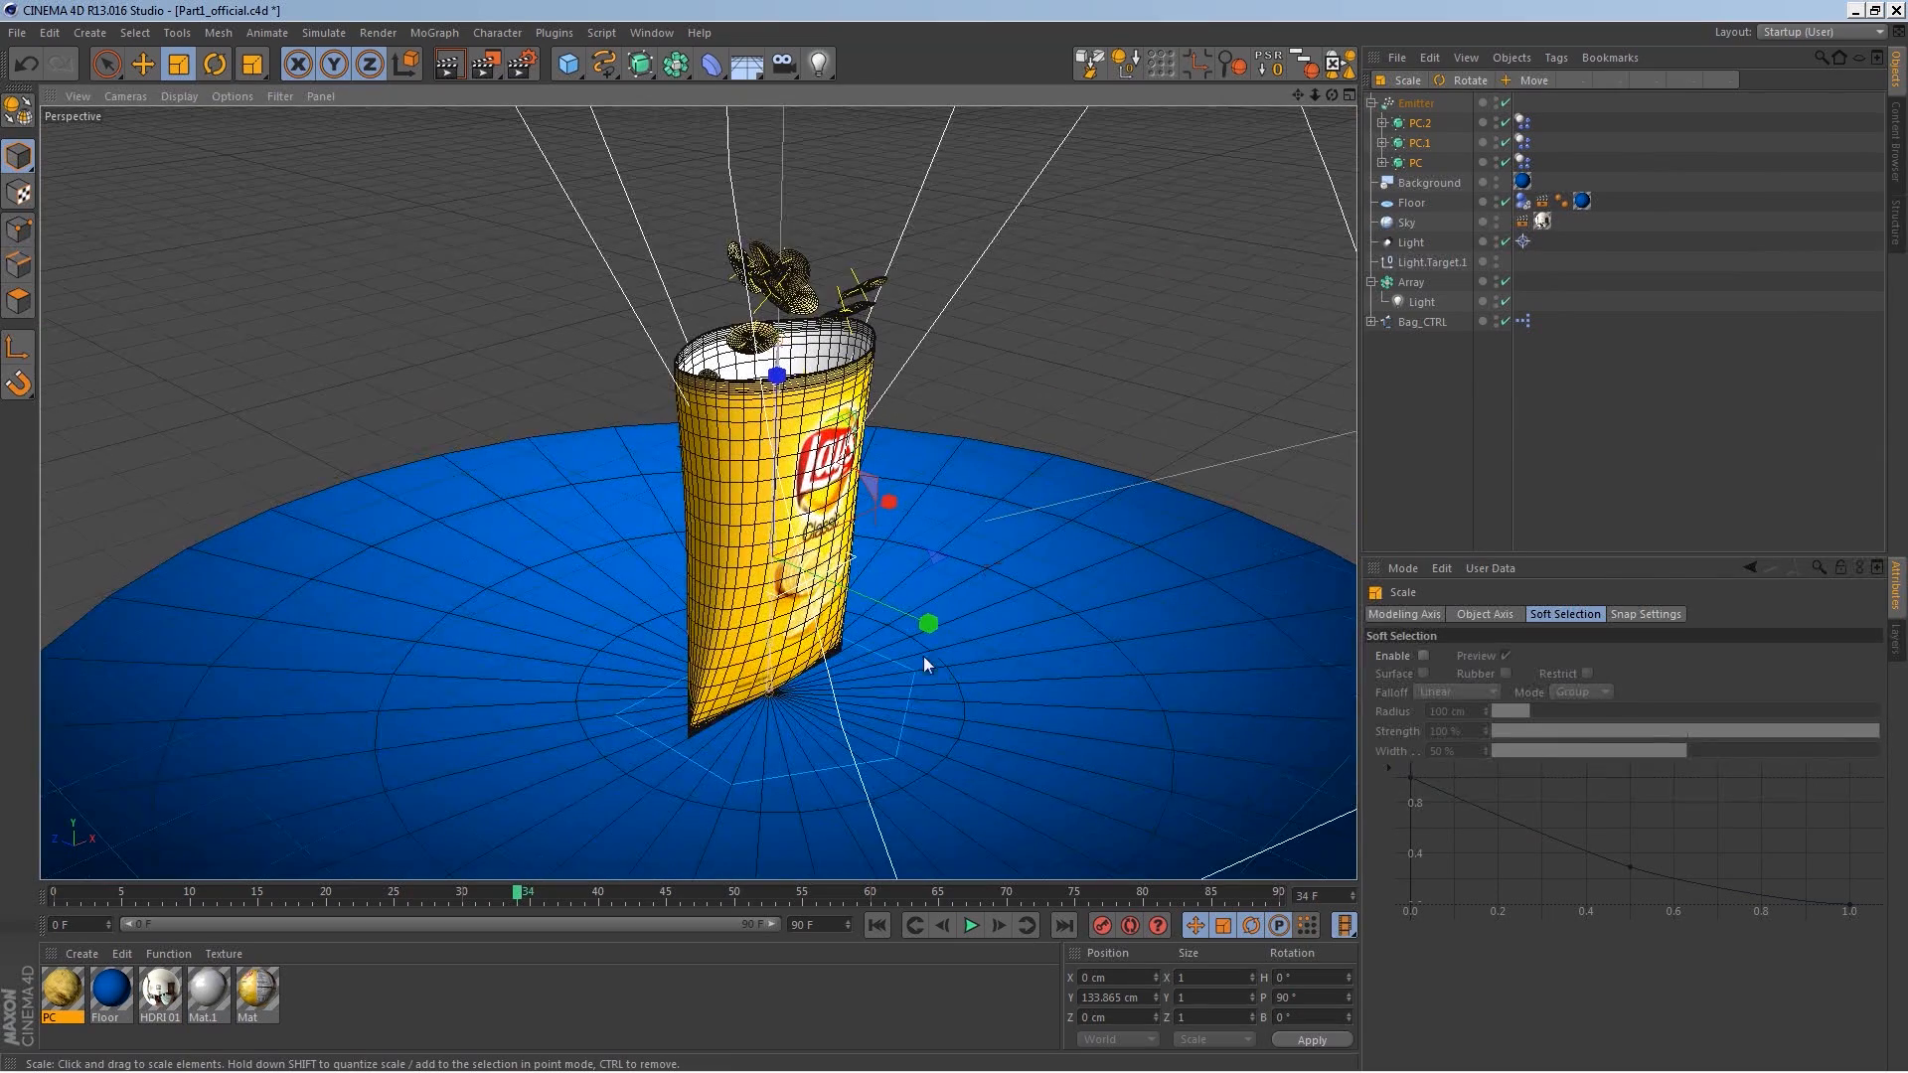
click(877, 926)
click(970, 925)
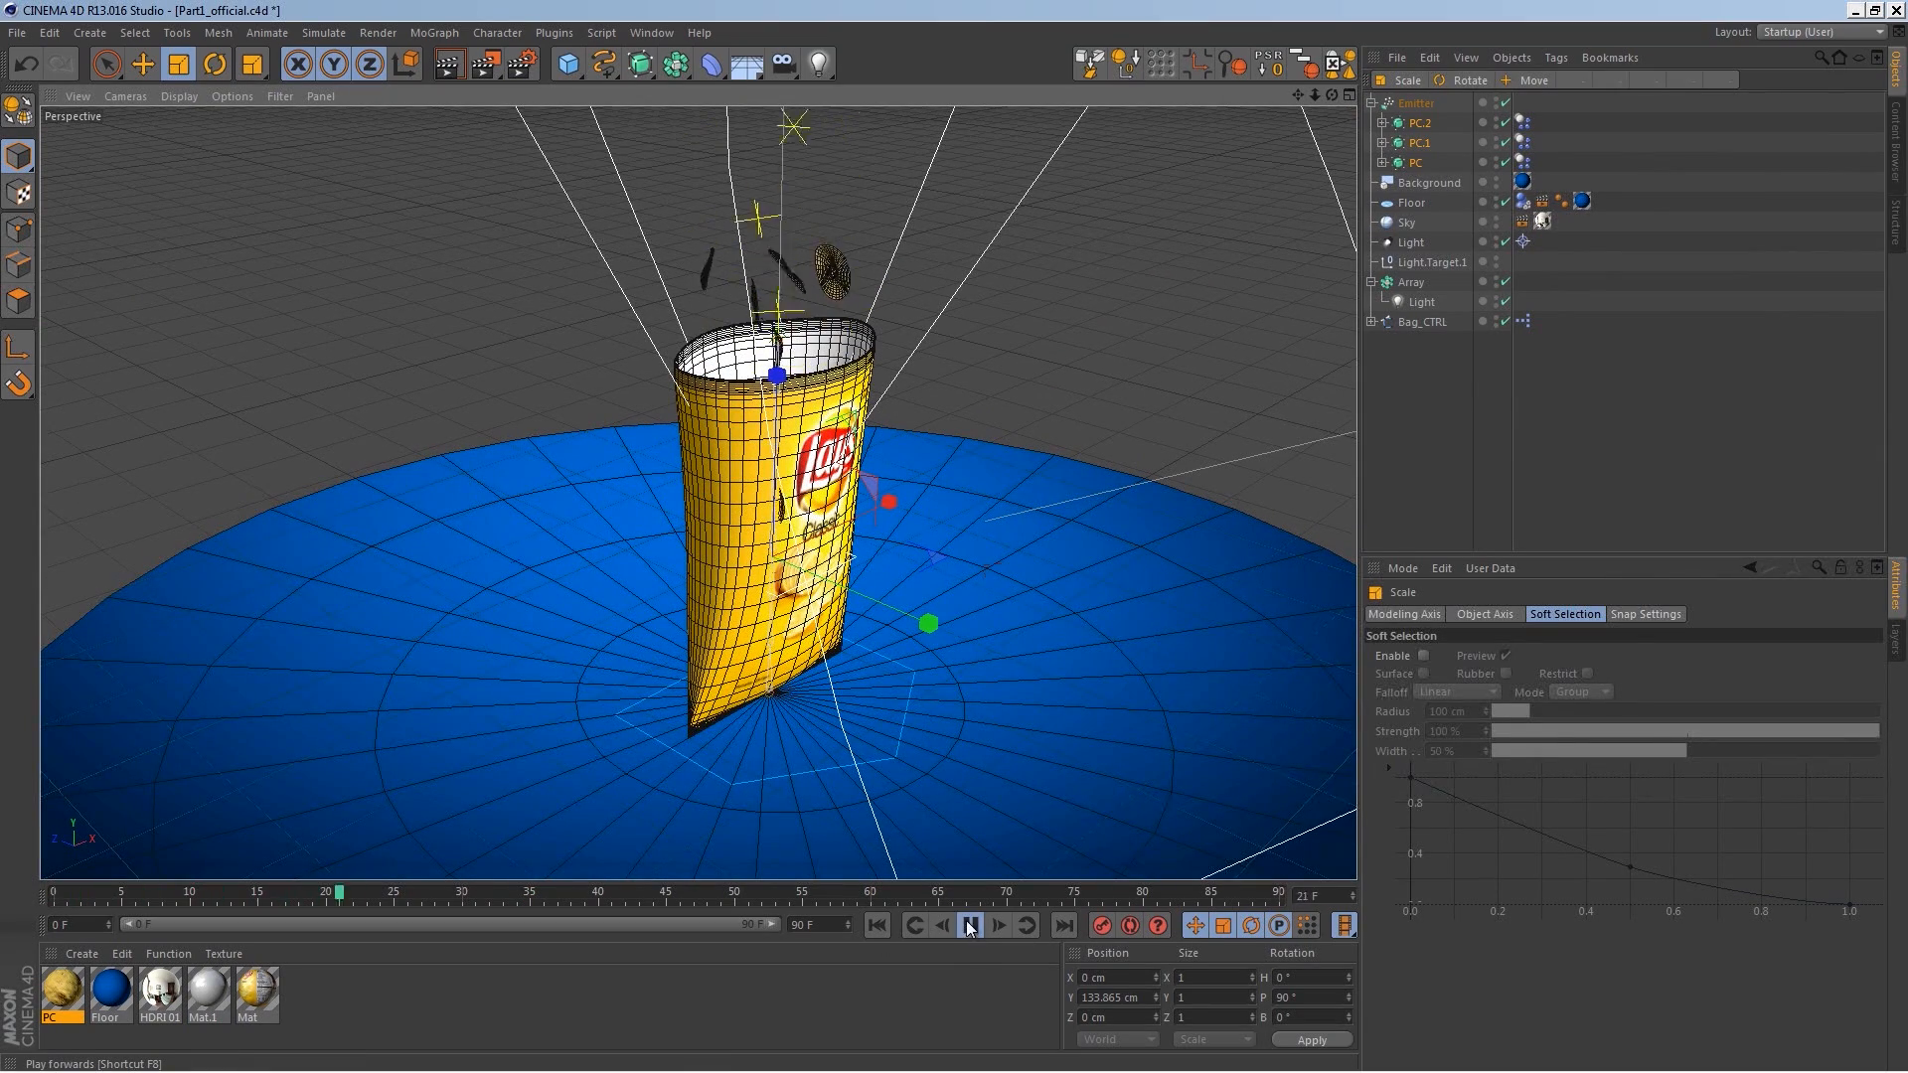
click(970, 926)
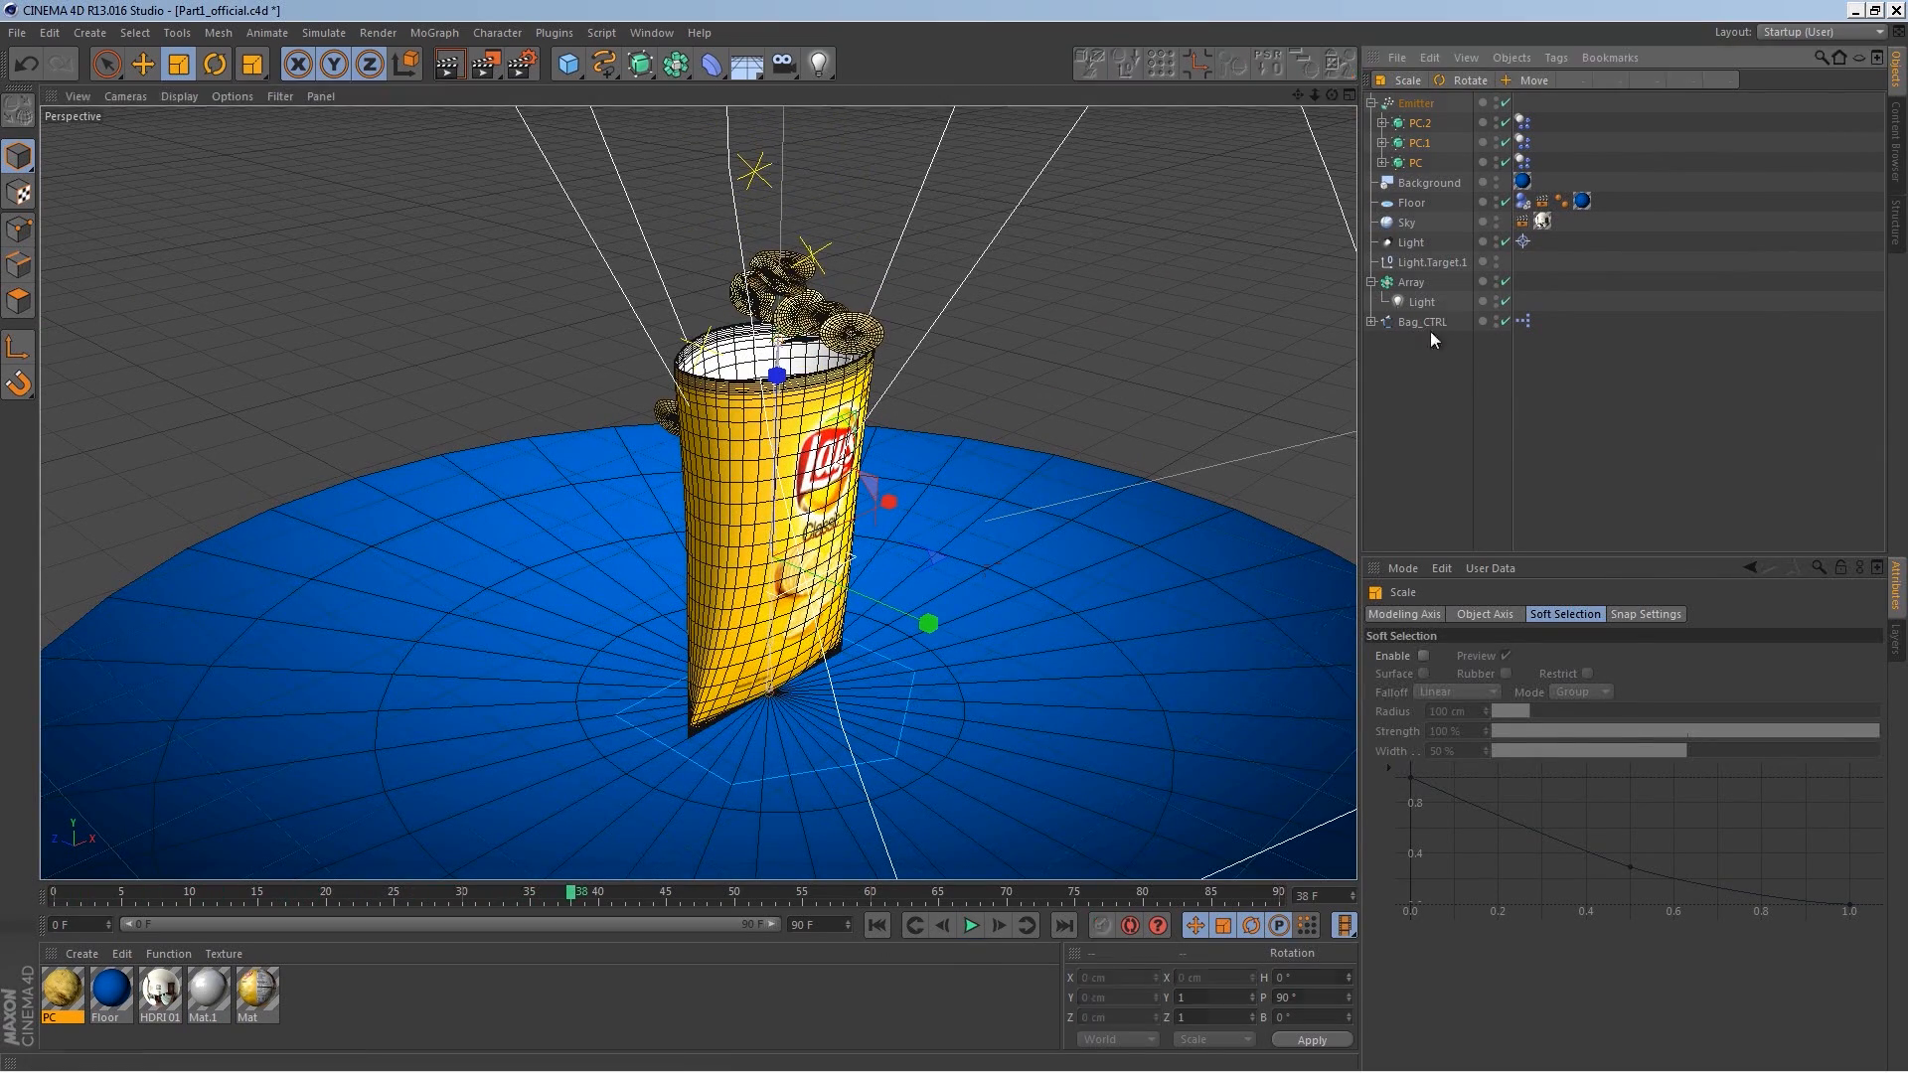
Step: Add a Collider Body tag to the Bag object inside the bag controller
ctrl+click(1371, 322)
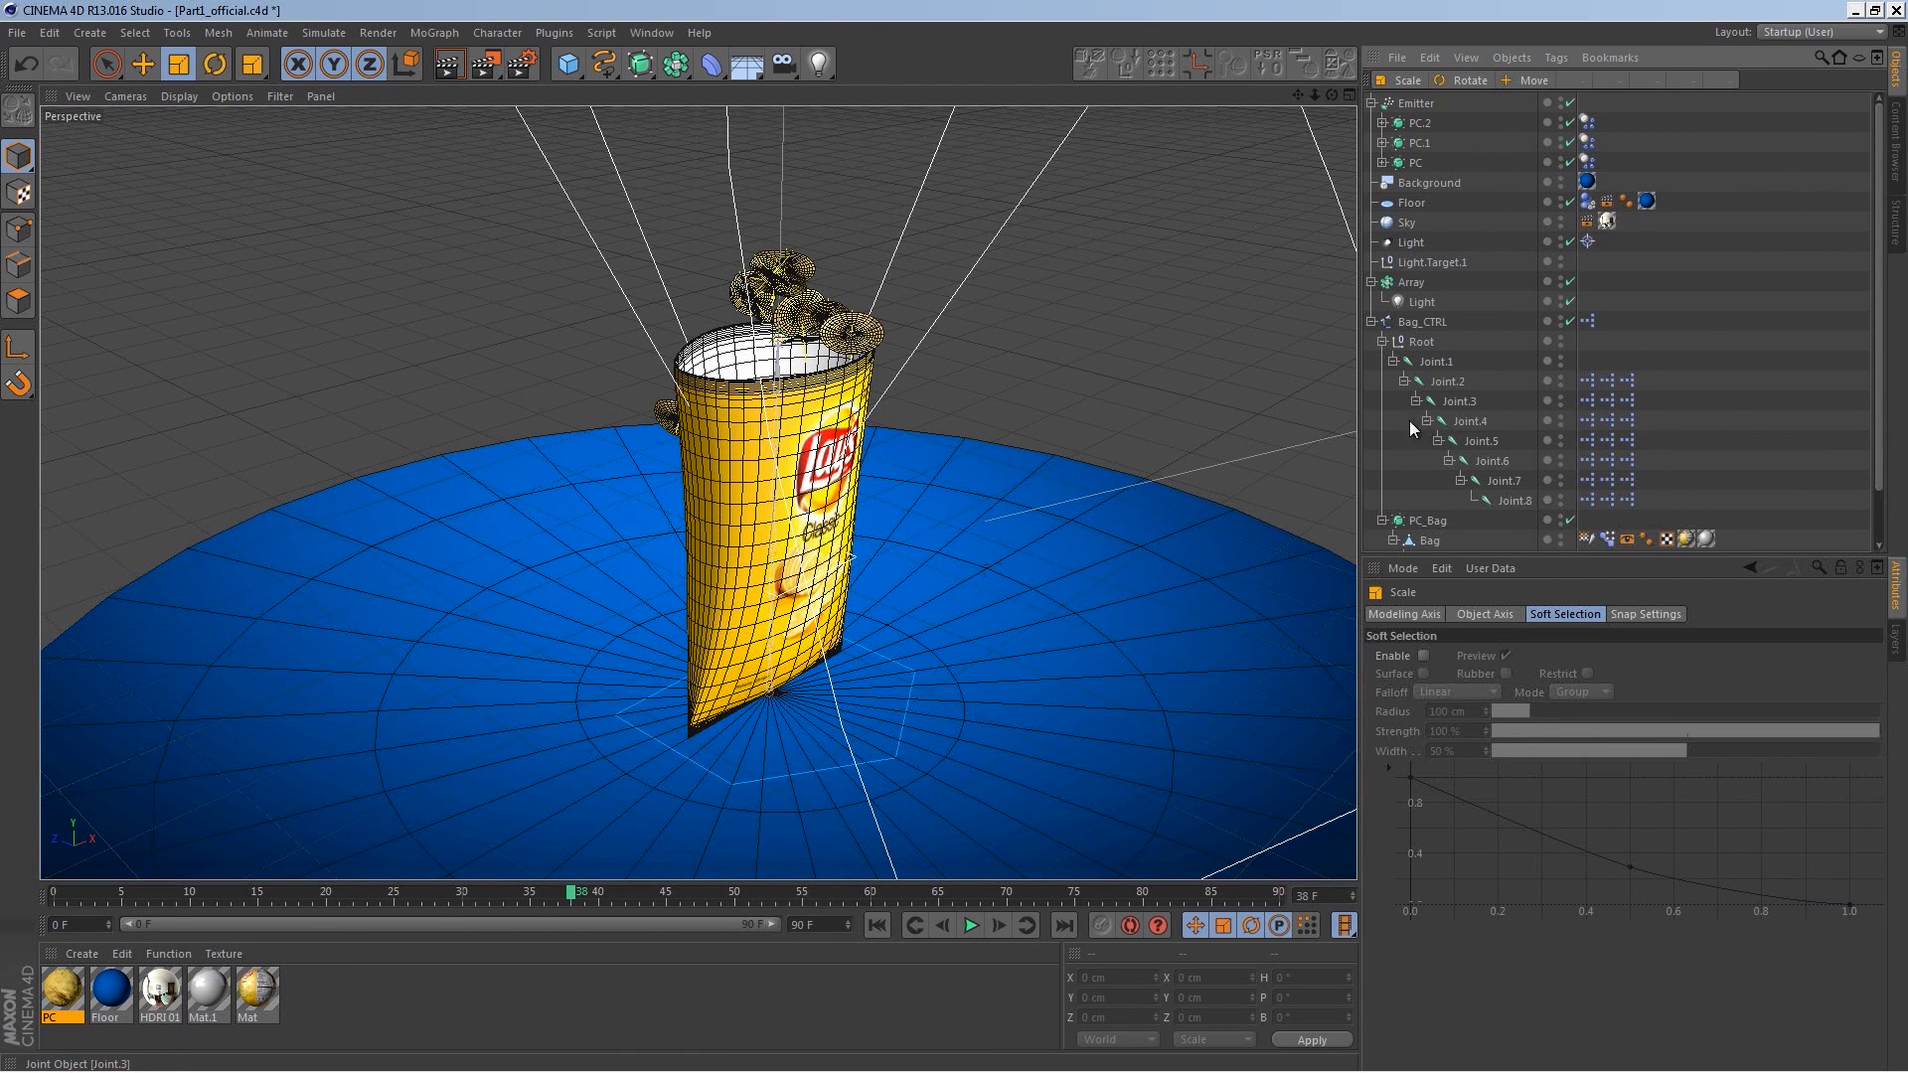
click(1423, 541)
right_click(1429, 540)
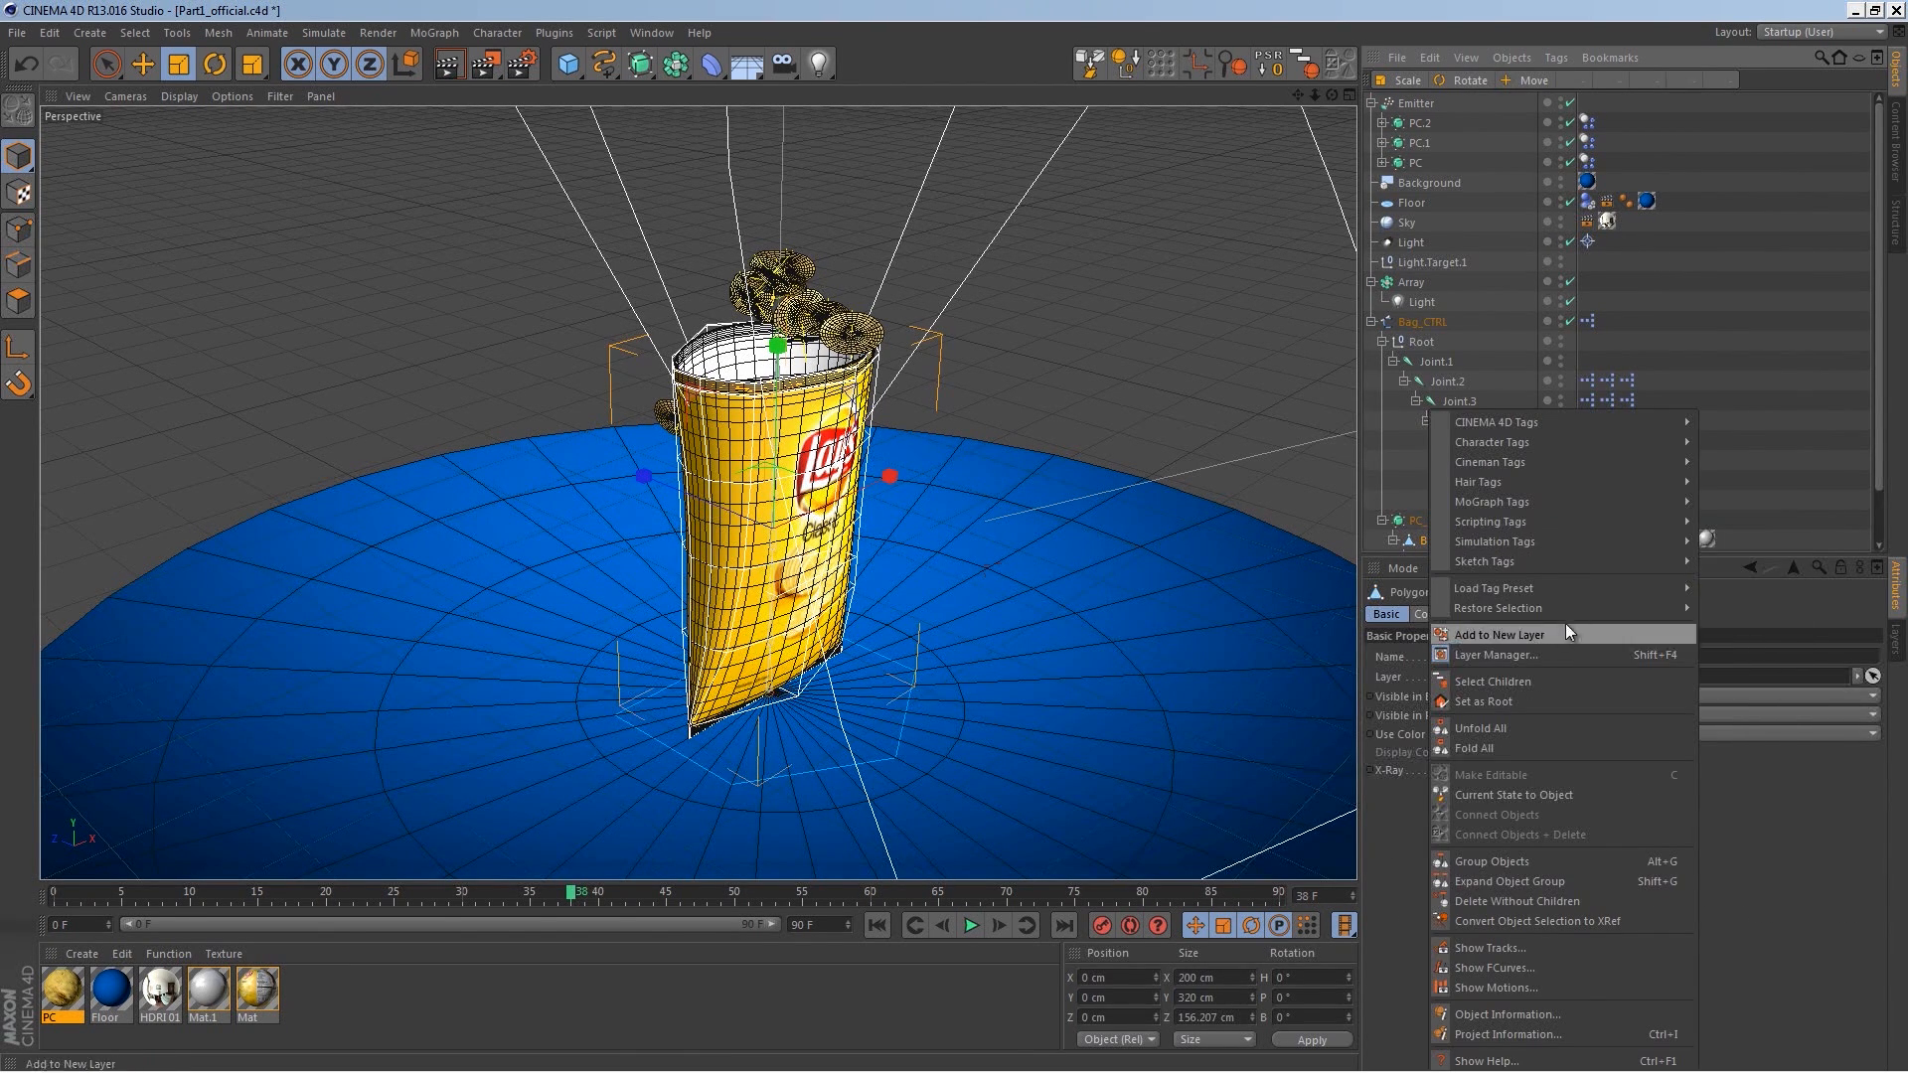
mouse_move(1546, 545)
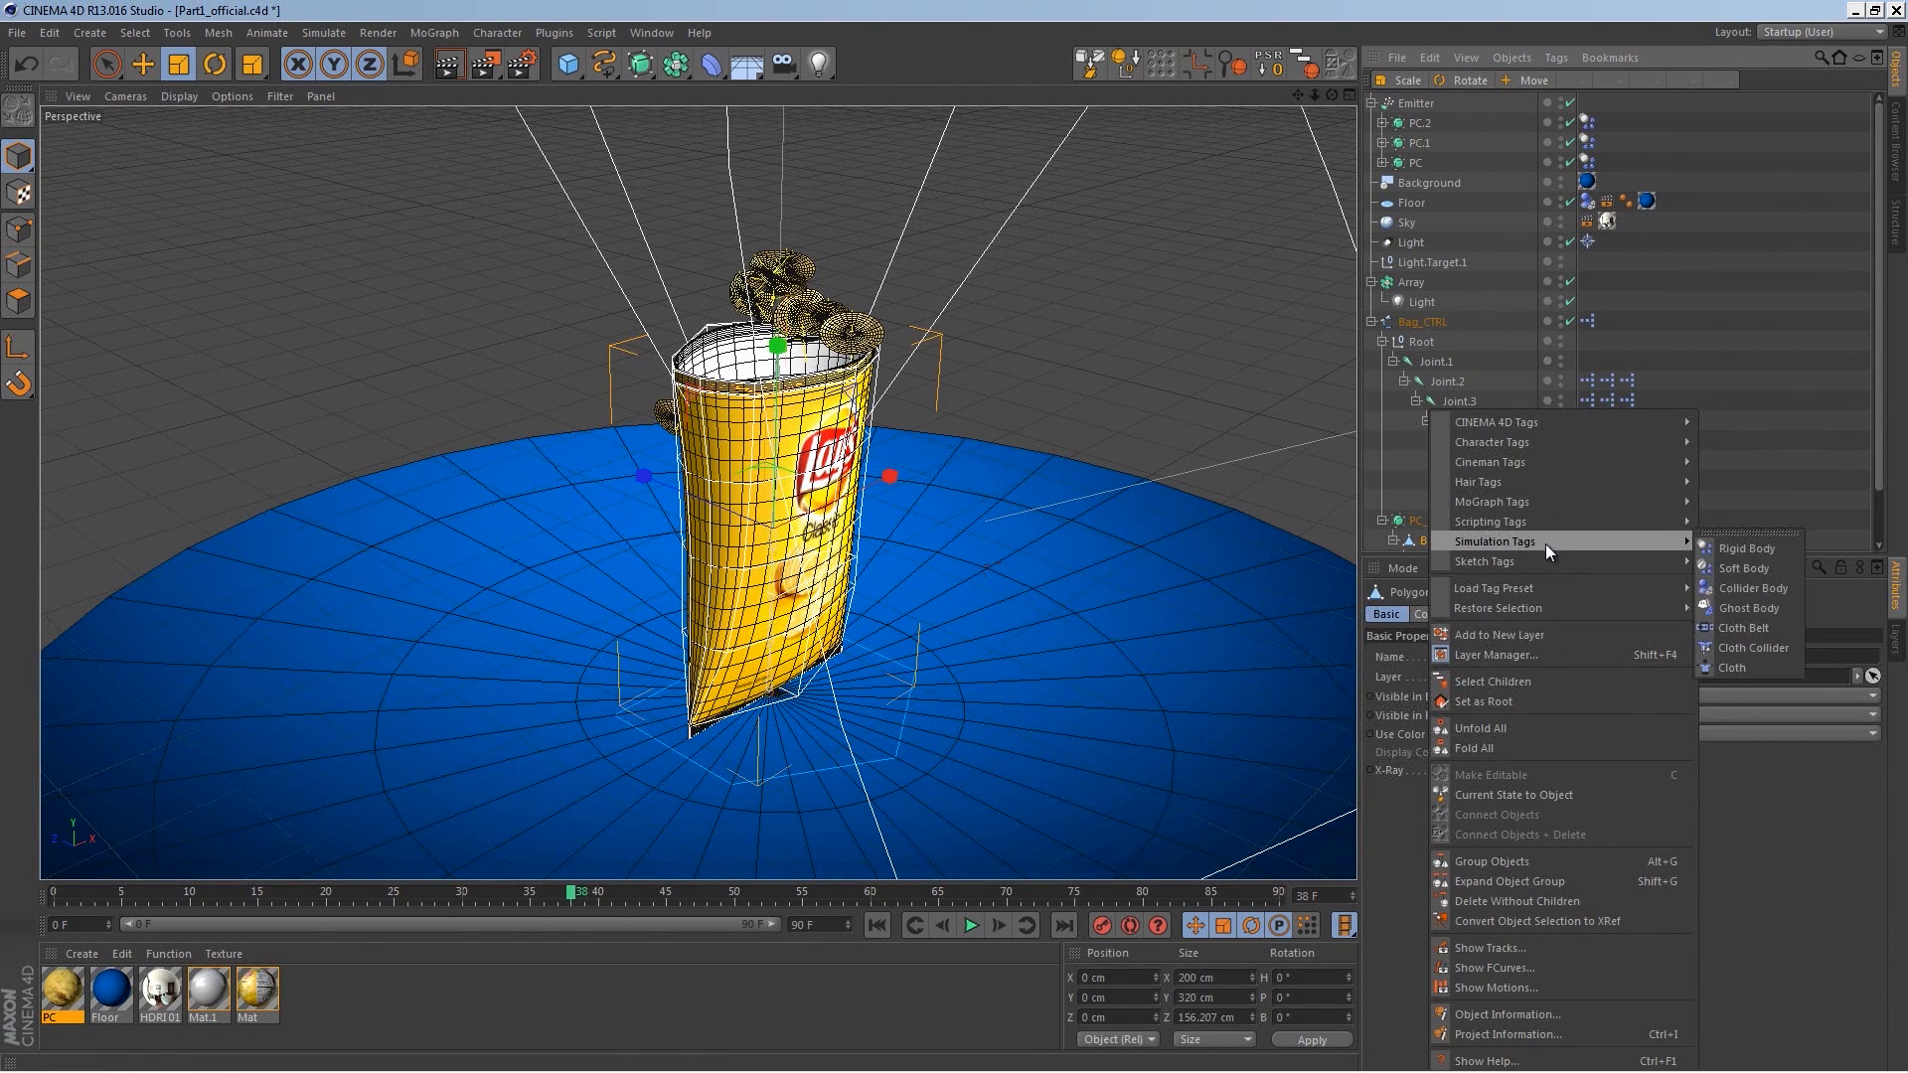
click(1743, 587)
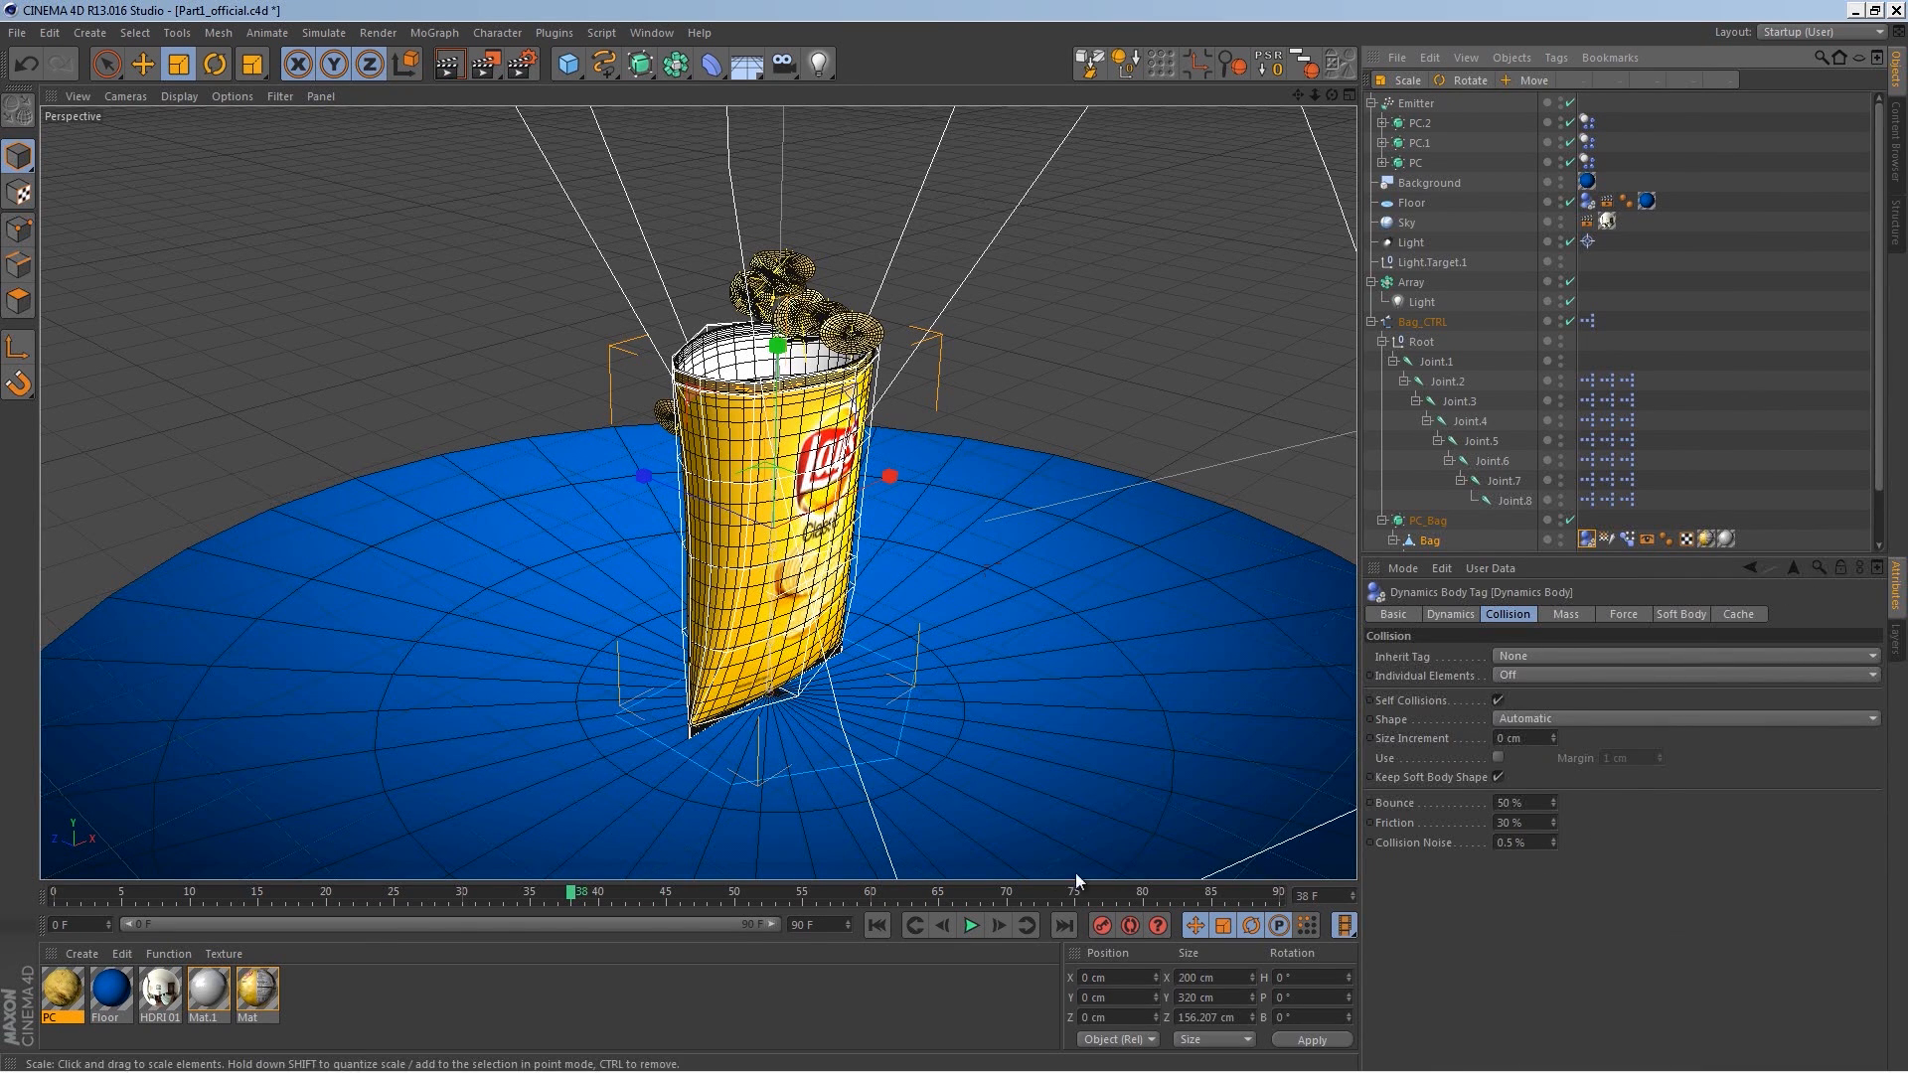
Step: Replay the simulation from the start to check the chips against the bag collider
click(875, 925)
click(971, 925)
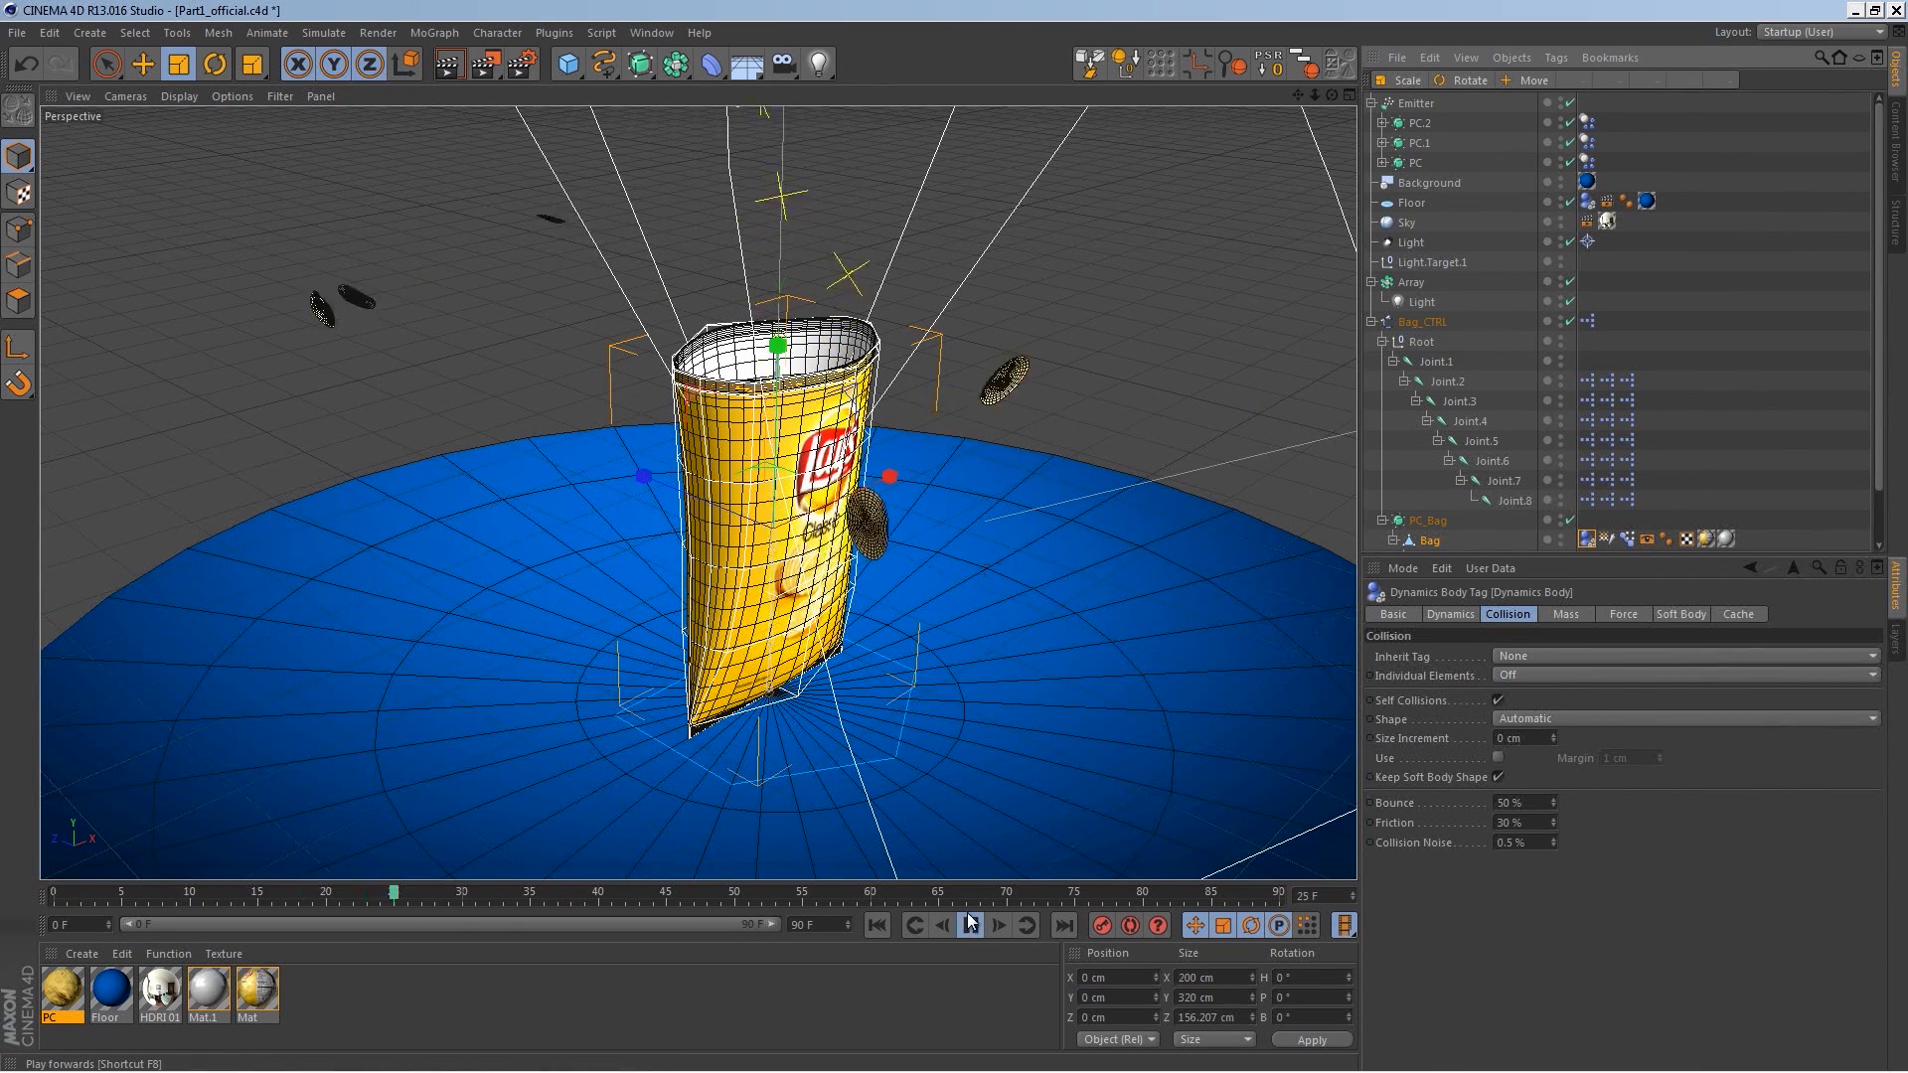
click(971, 926)
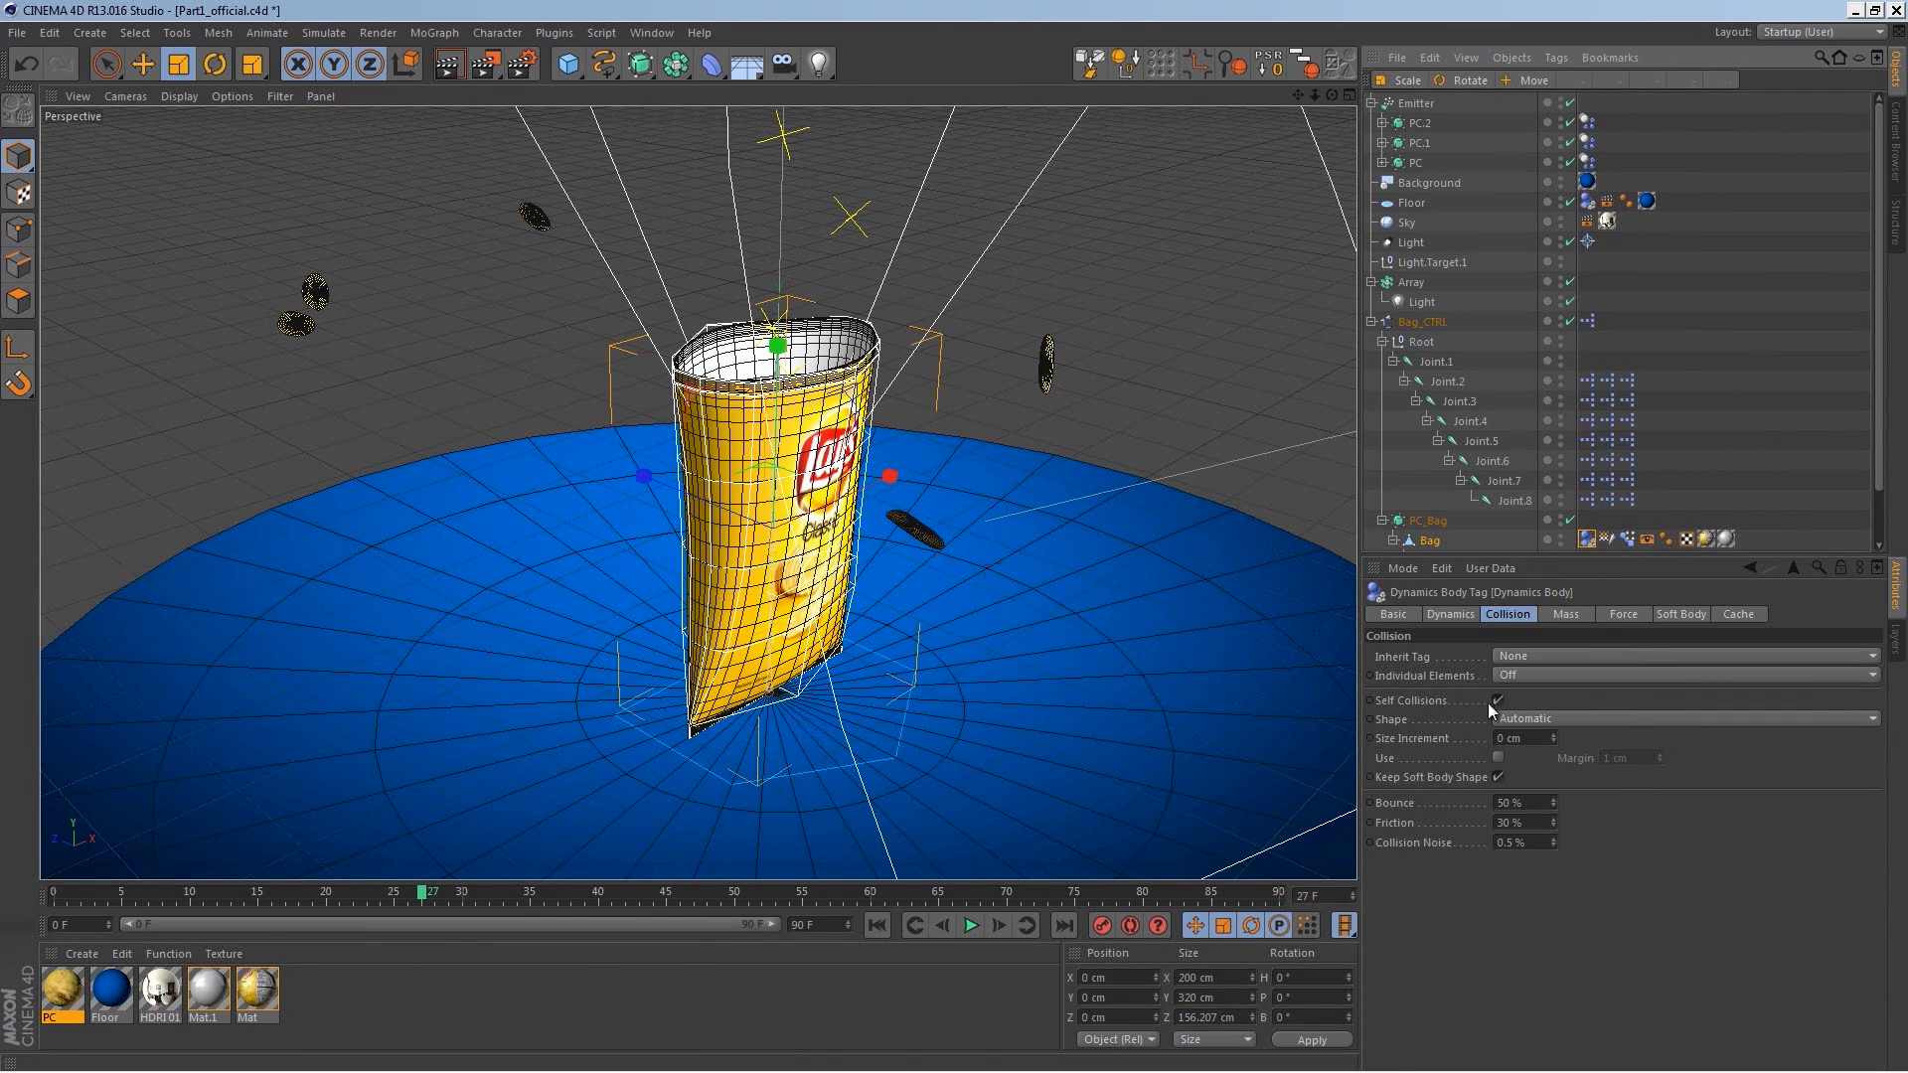
Step: Set the bag's collision Shape to Moving Mesh and replay the simulation from the start
click(1535, 720)
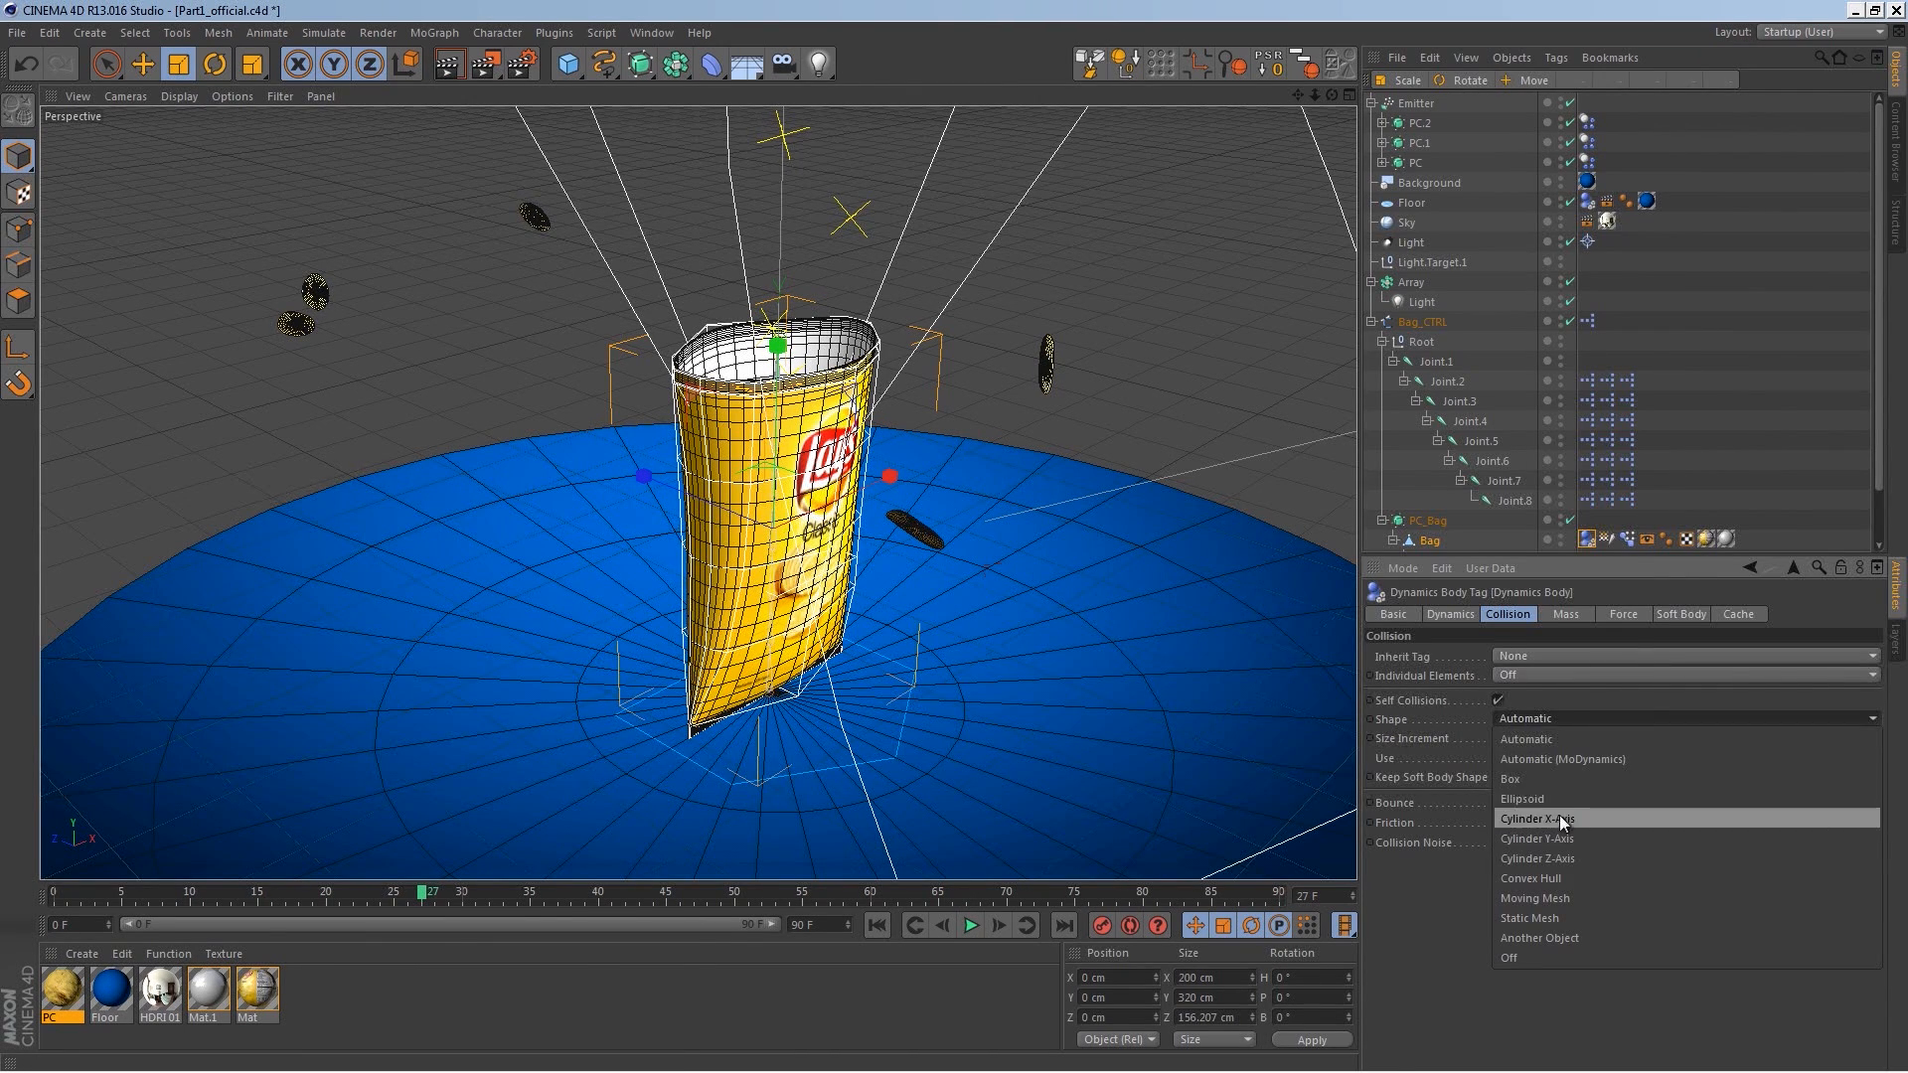
click(1571, 896)
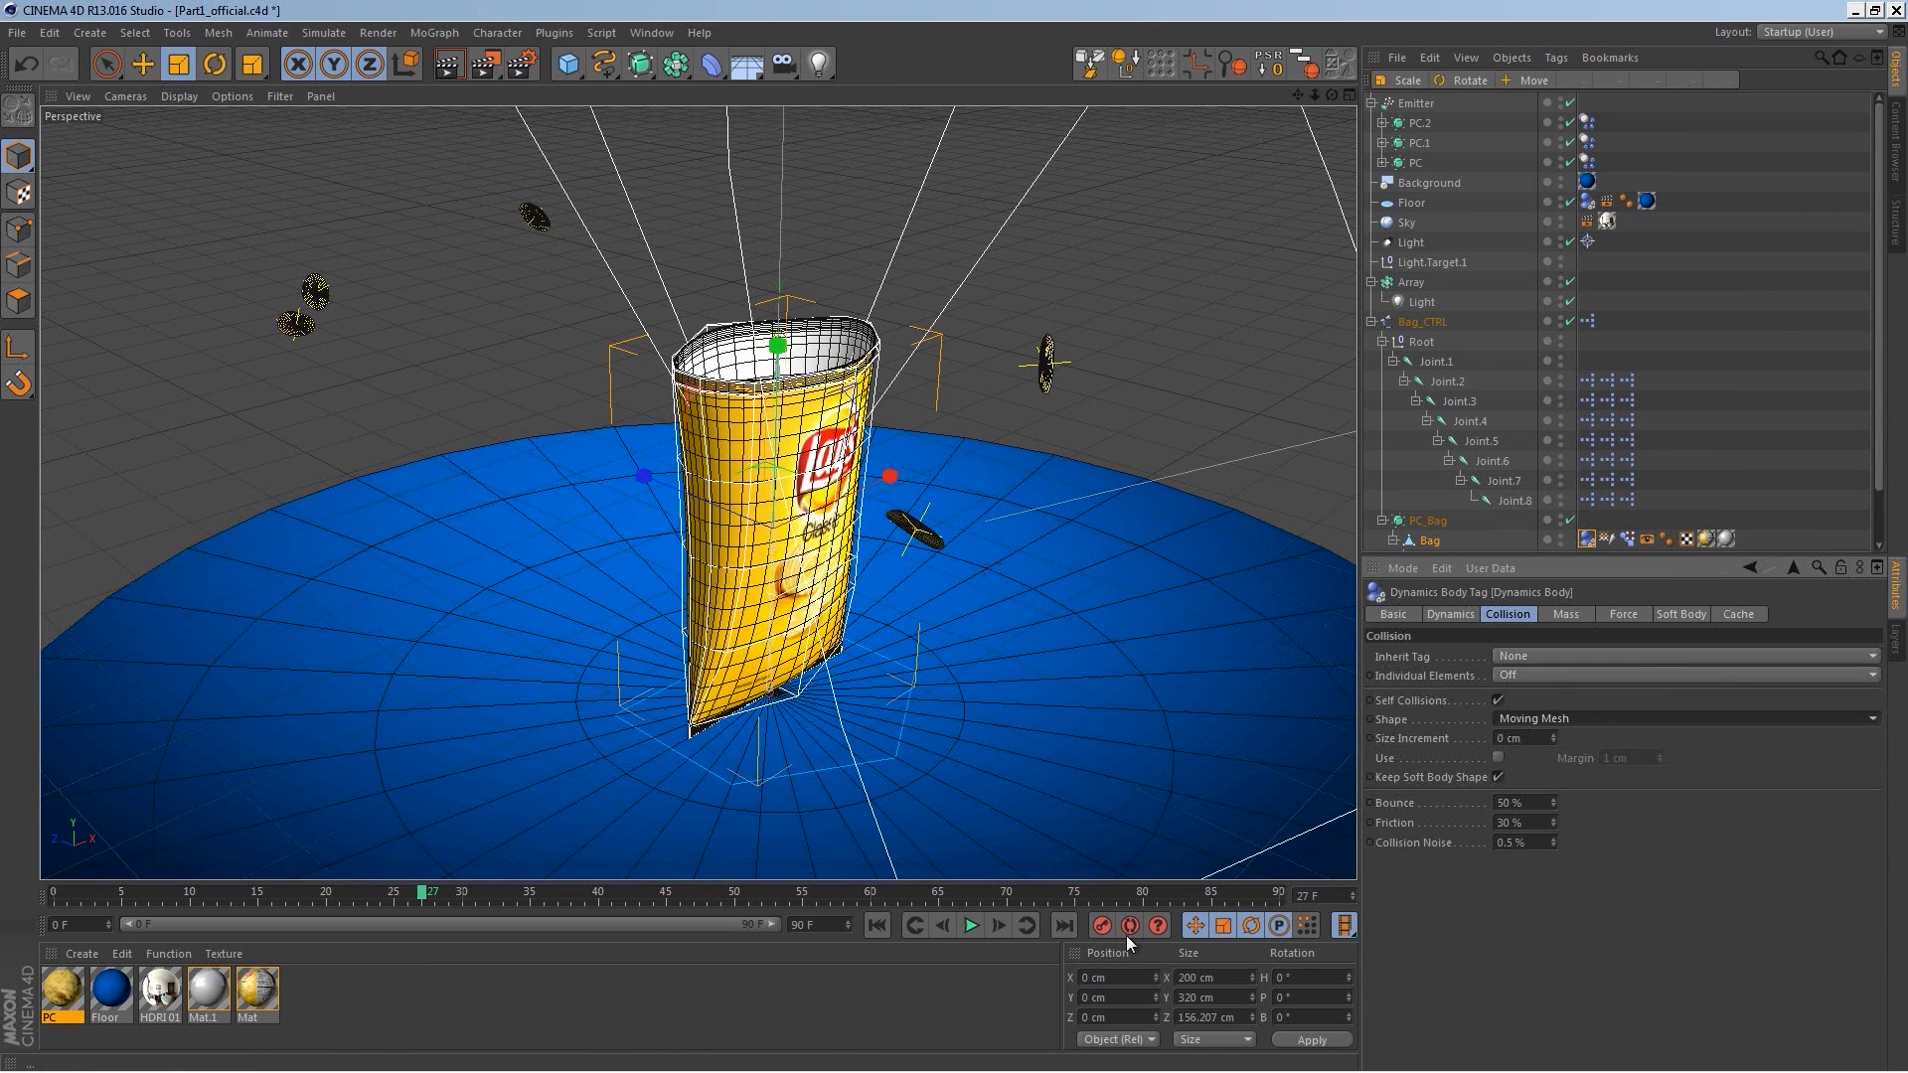
click(878, 925)
click(964, 922)
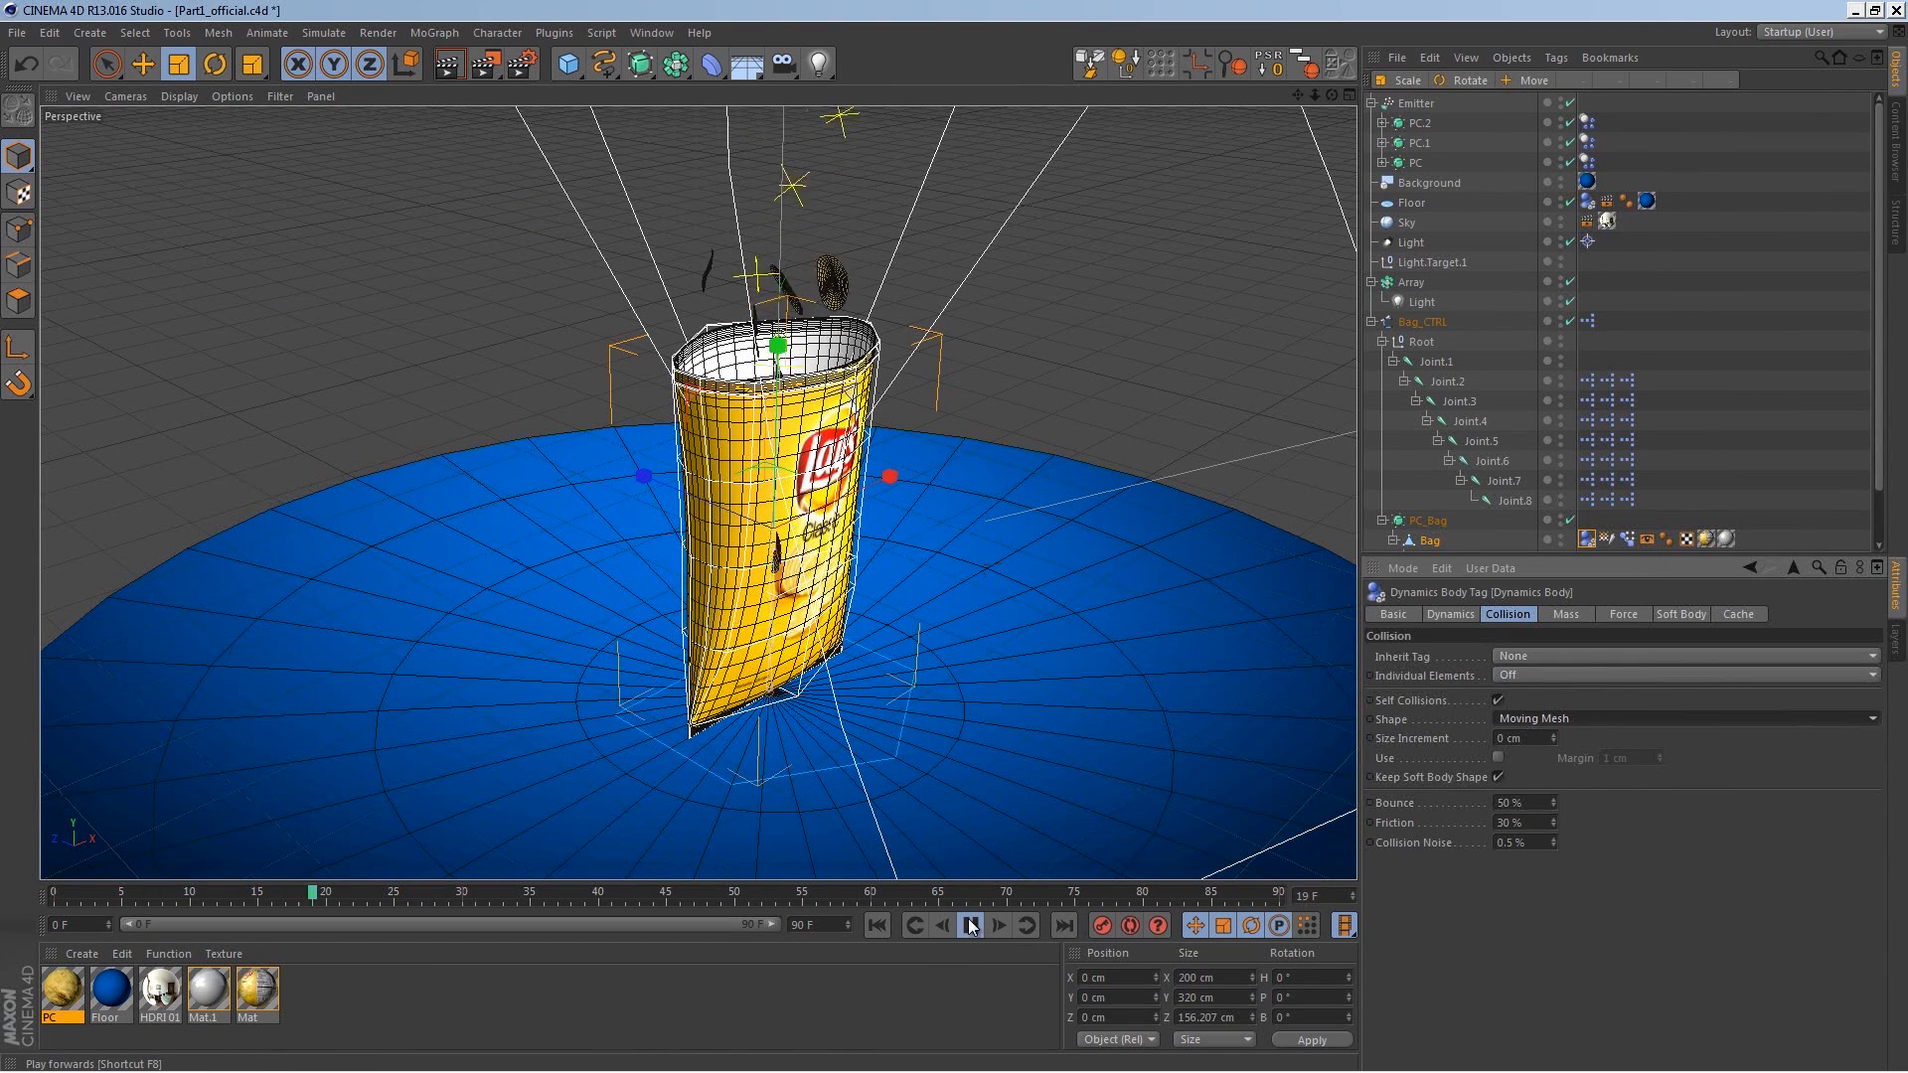
Step: Replay the simulation from the start to inspect how the chips hit the bag
alt+drag(986, 630, 790, 323)
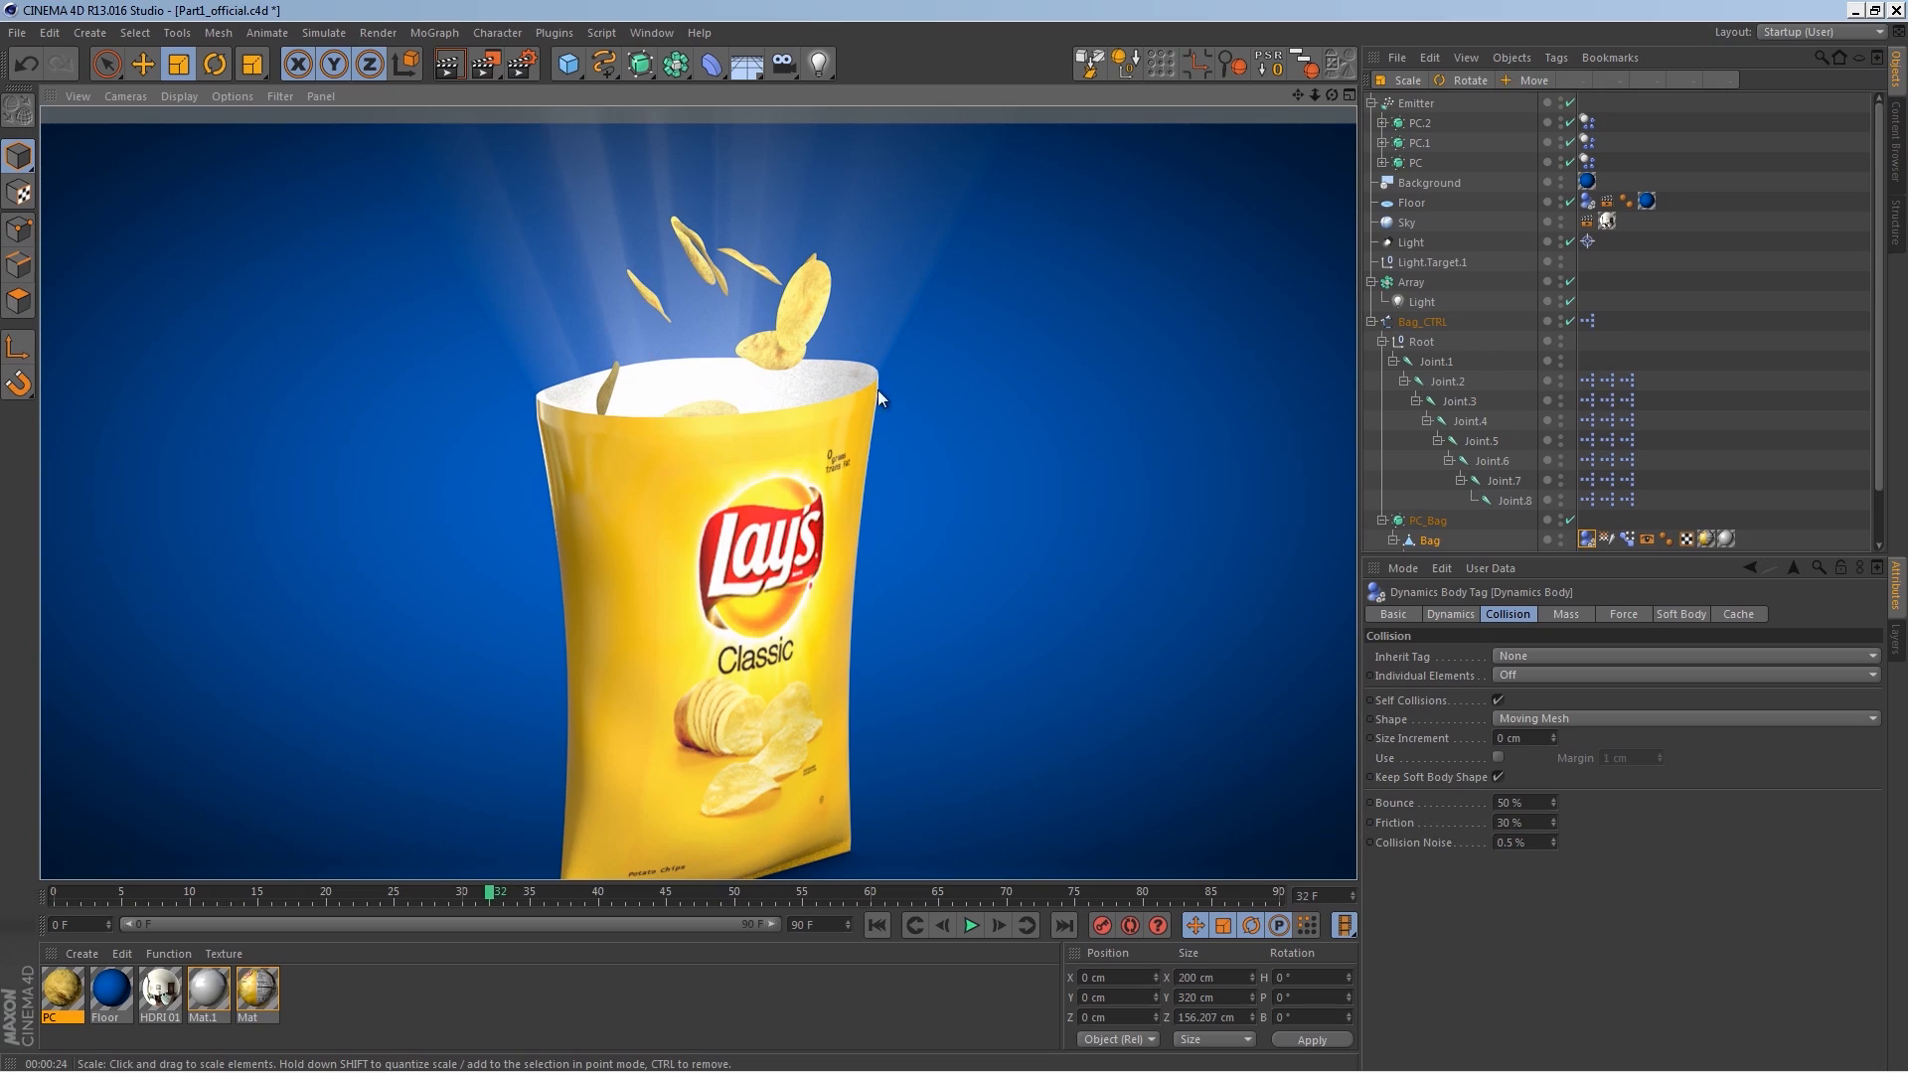
scroll(831, 390, down, 4)
alt+drag(830, 389, 815, 519)
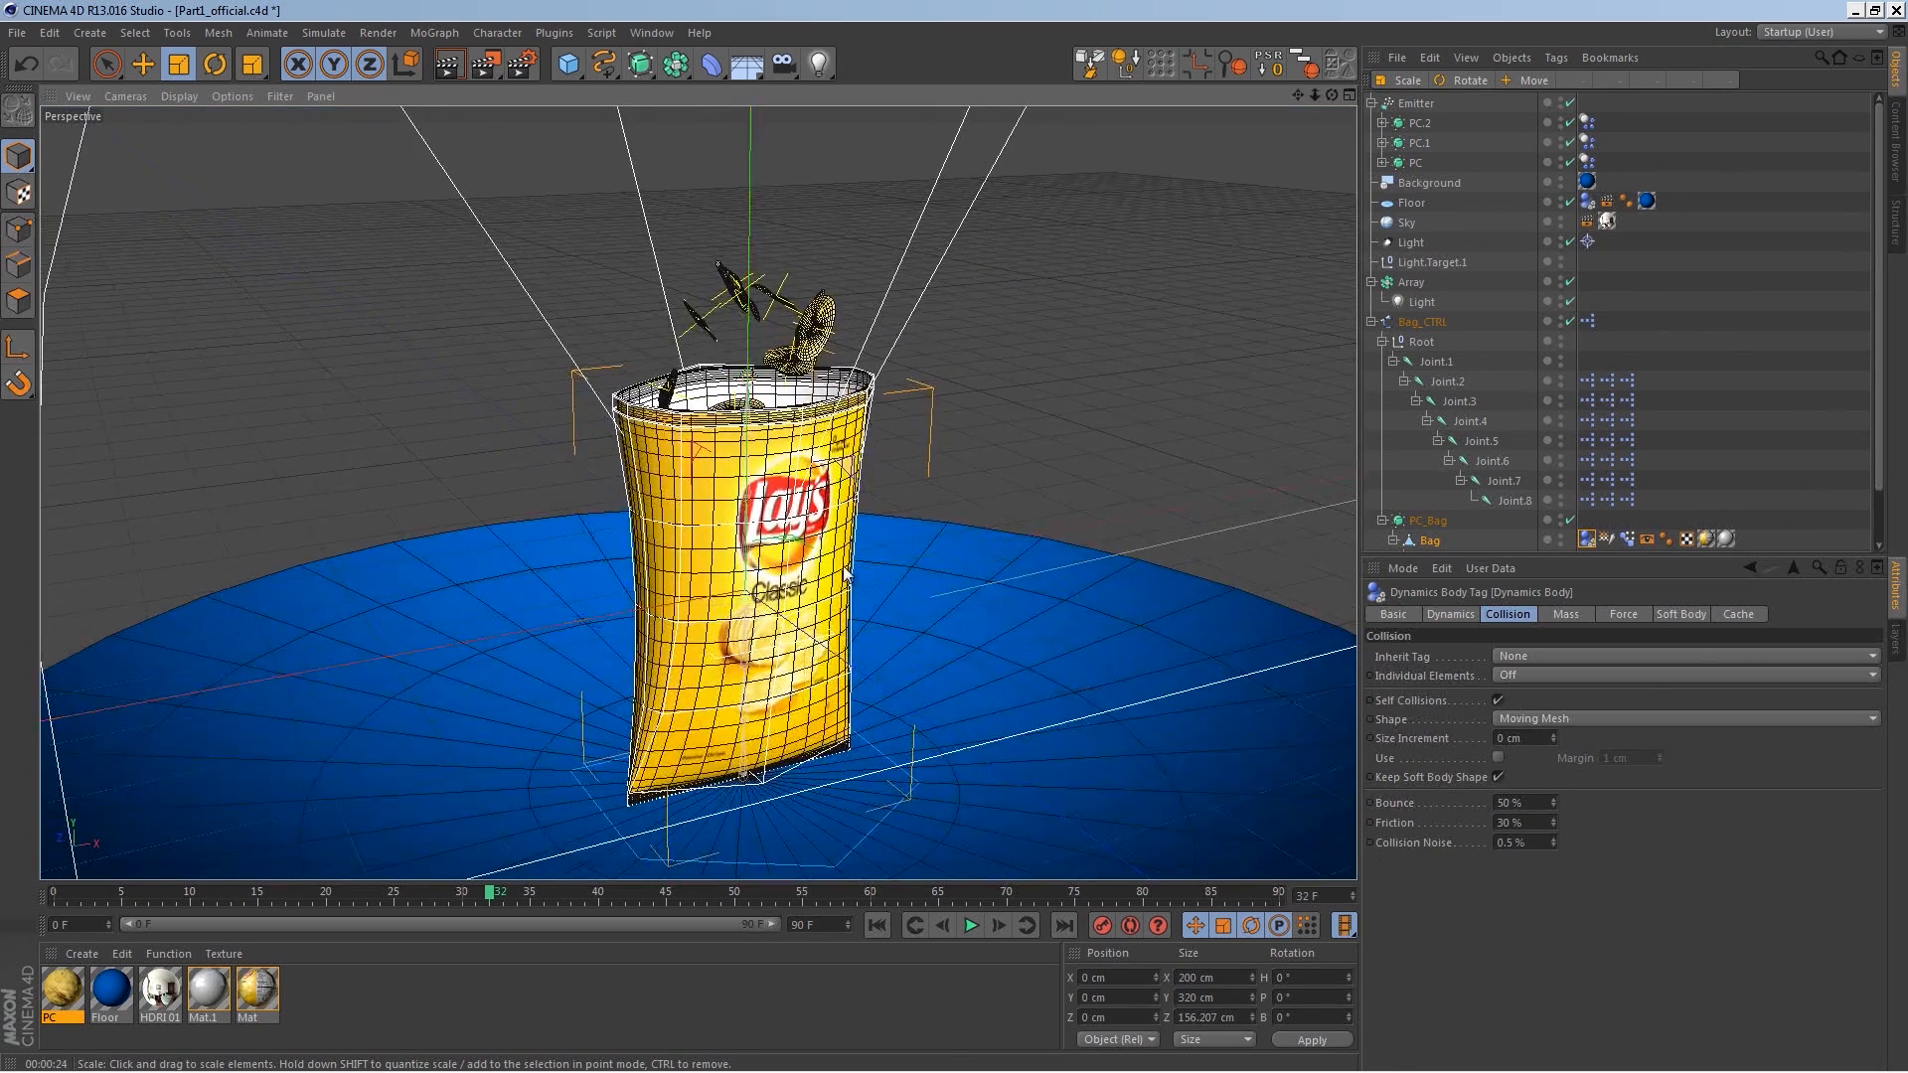
key(o)
click(877, 926)
click(971, 925)
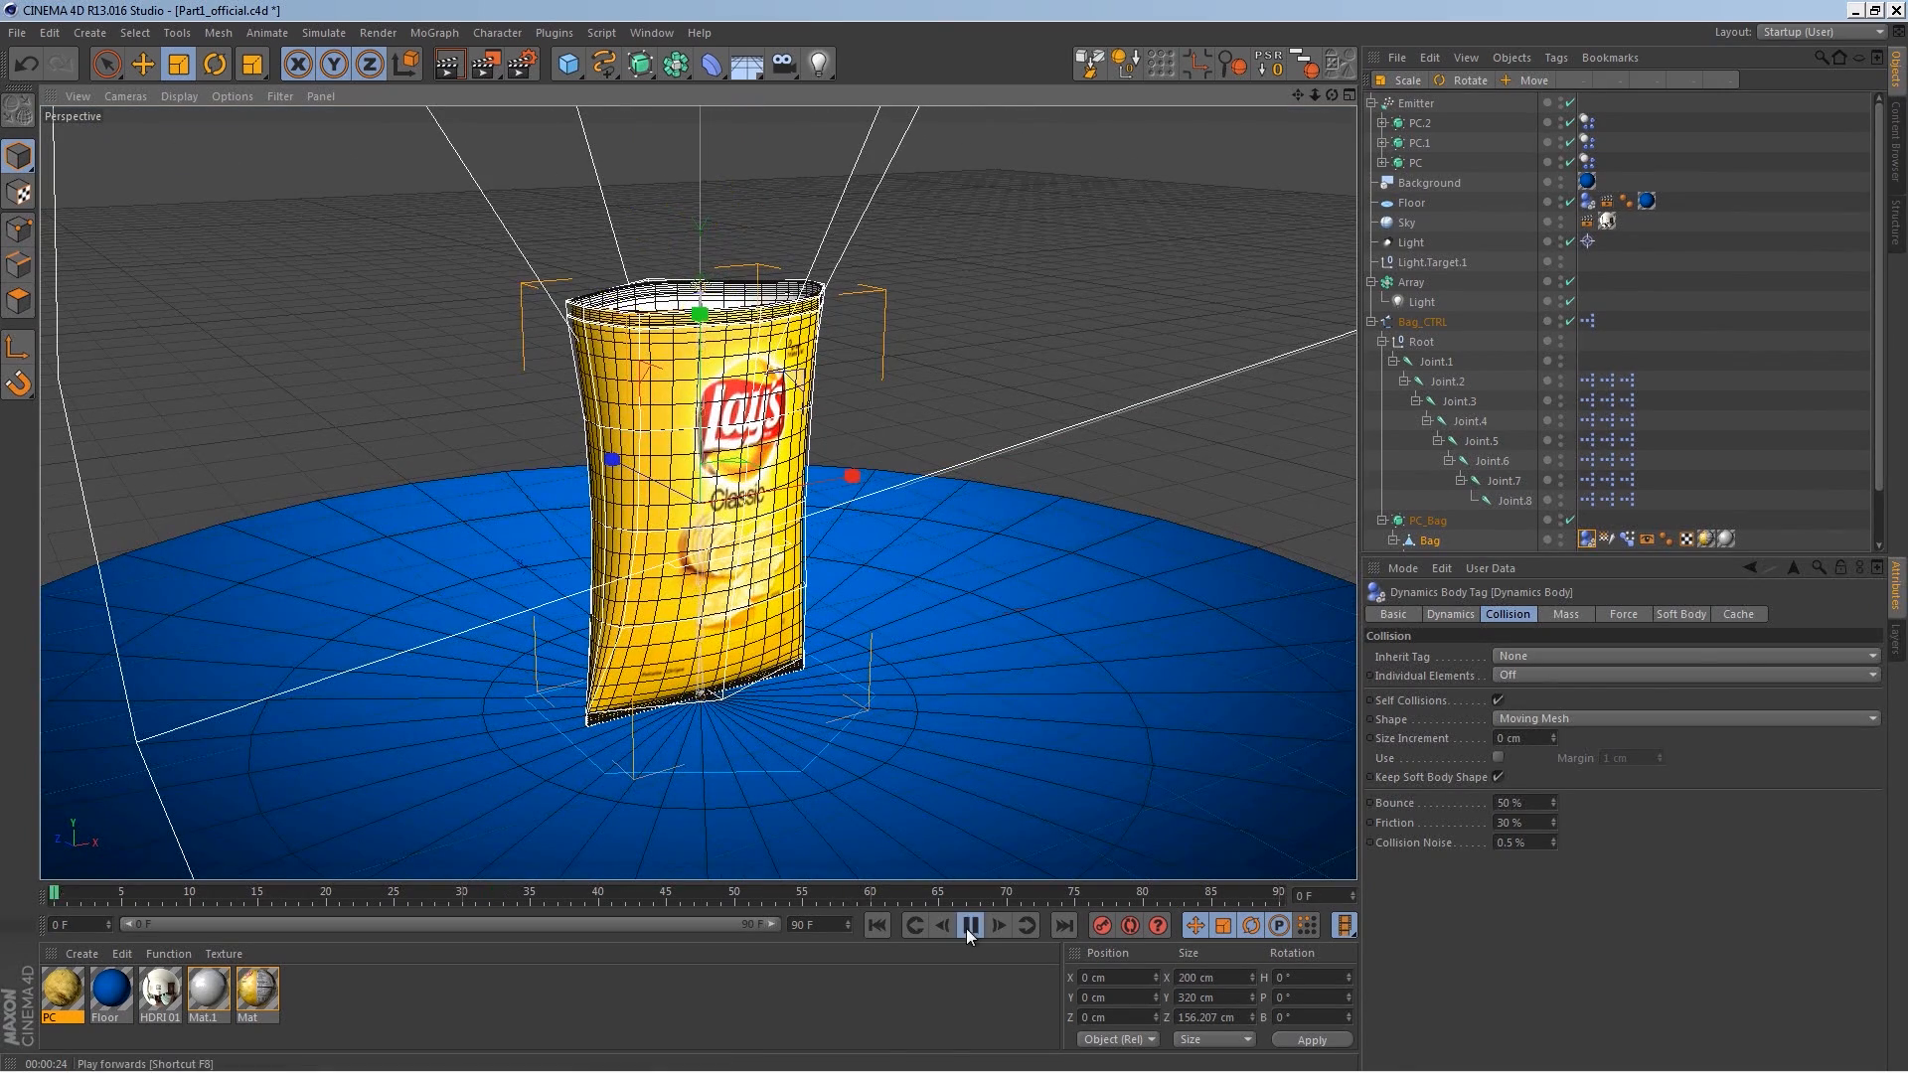
click(971, 925)
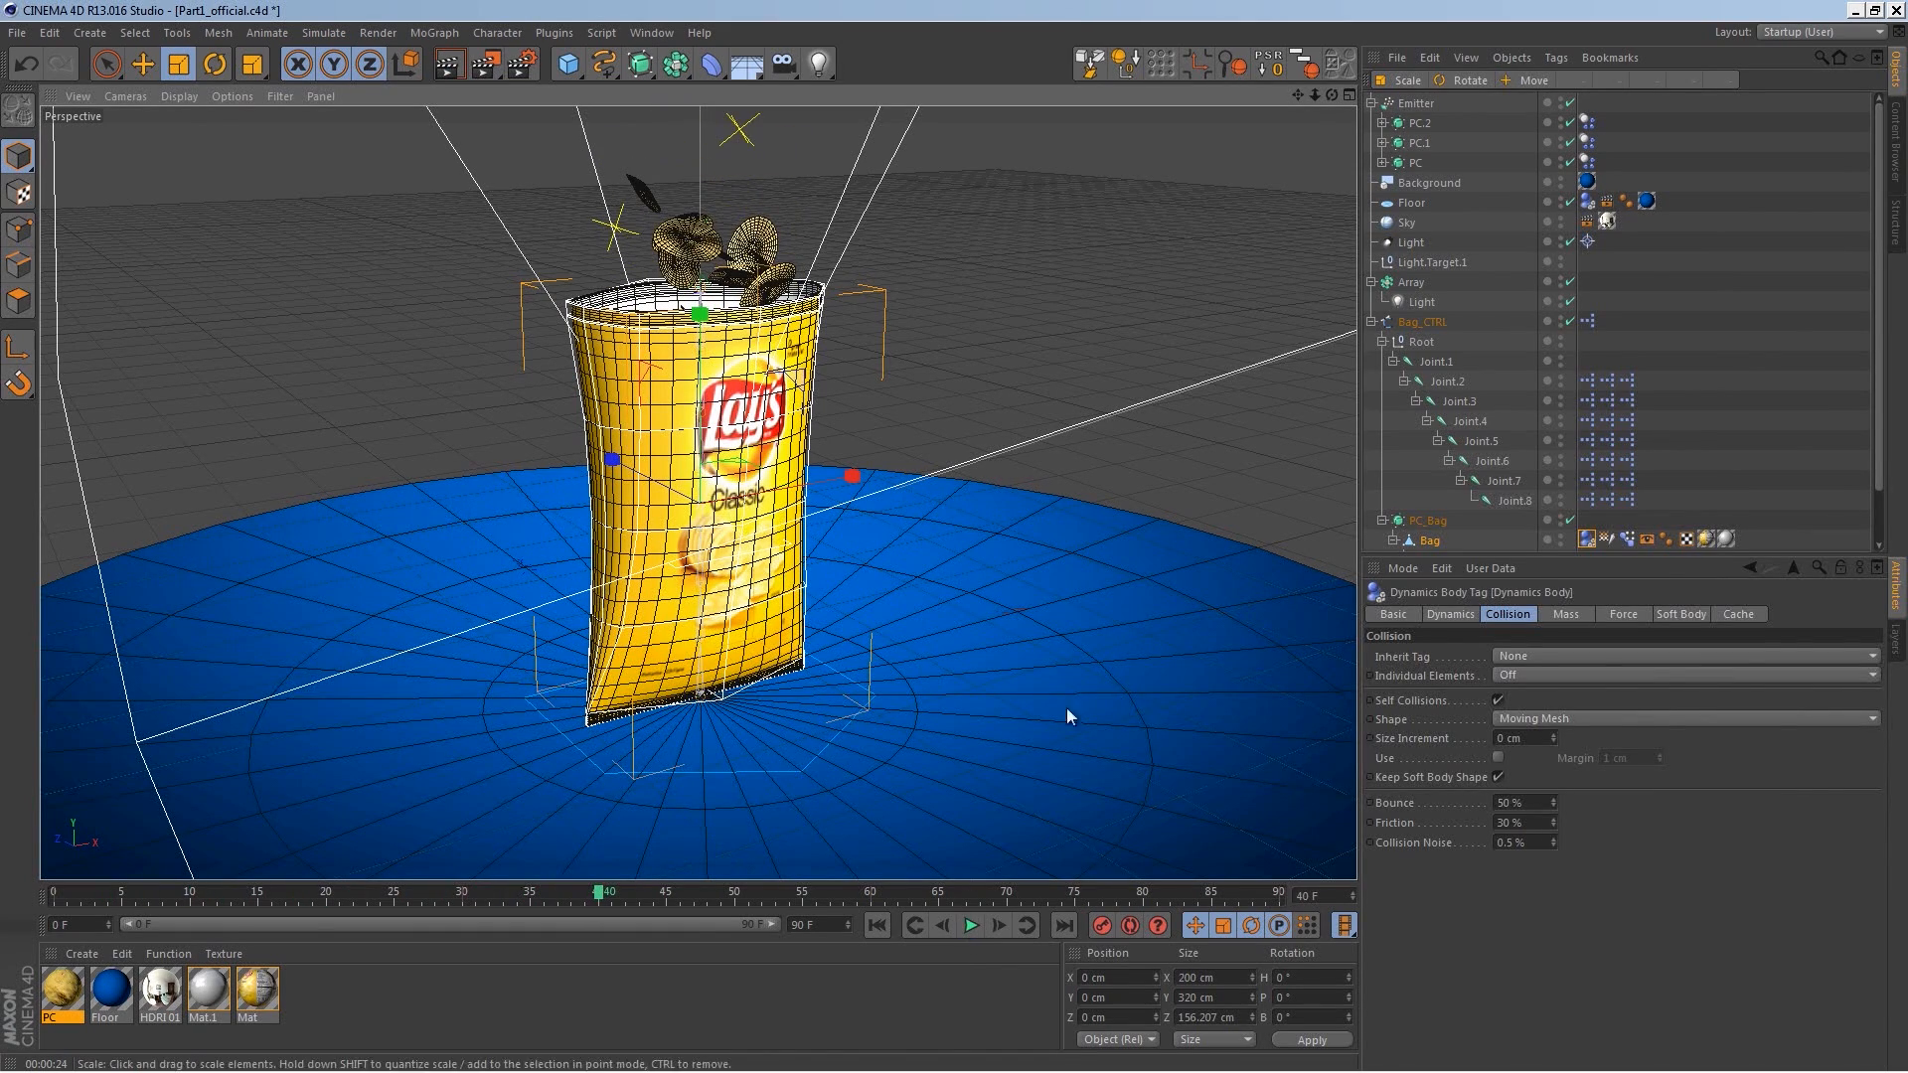
Step: Select the Emitter and set its particle Speed to 800 cm
click(1415, 103)
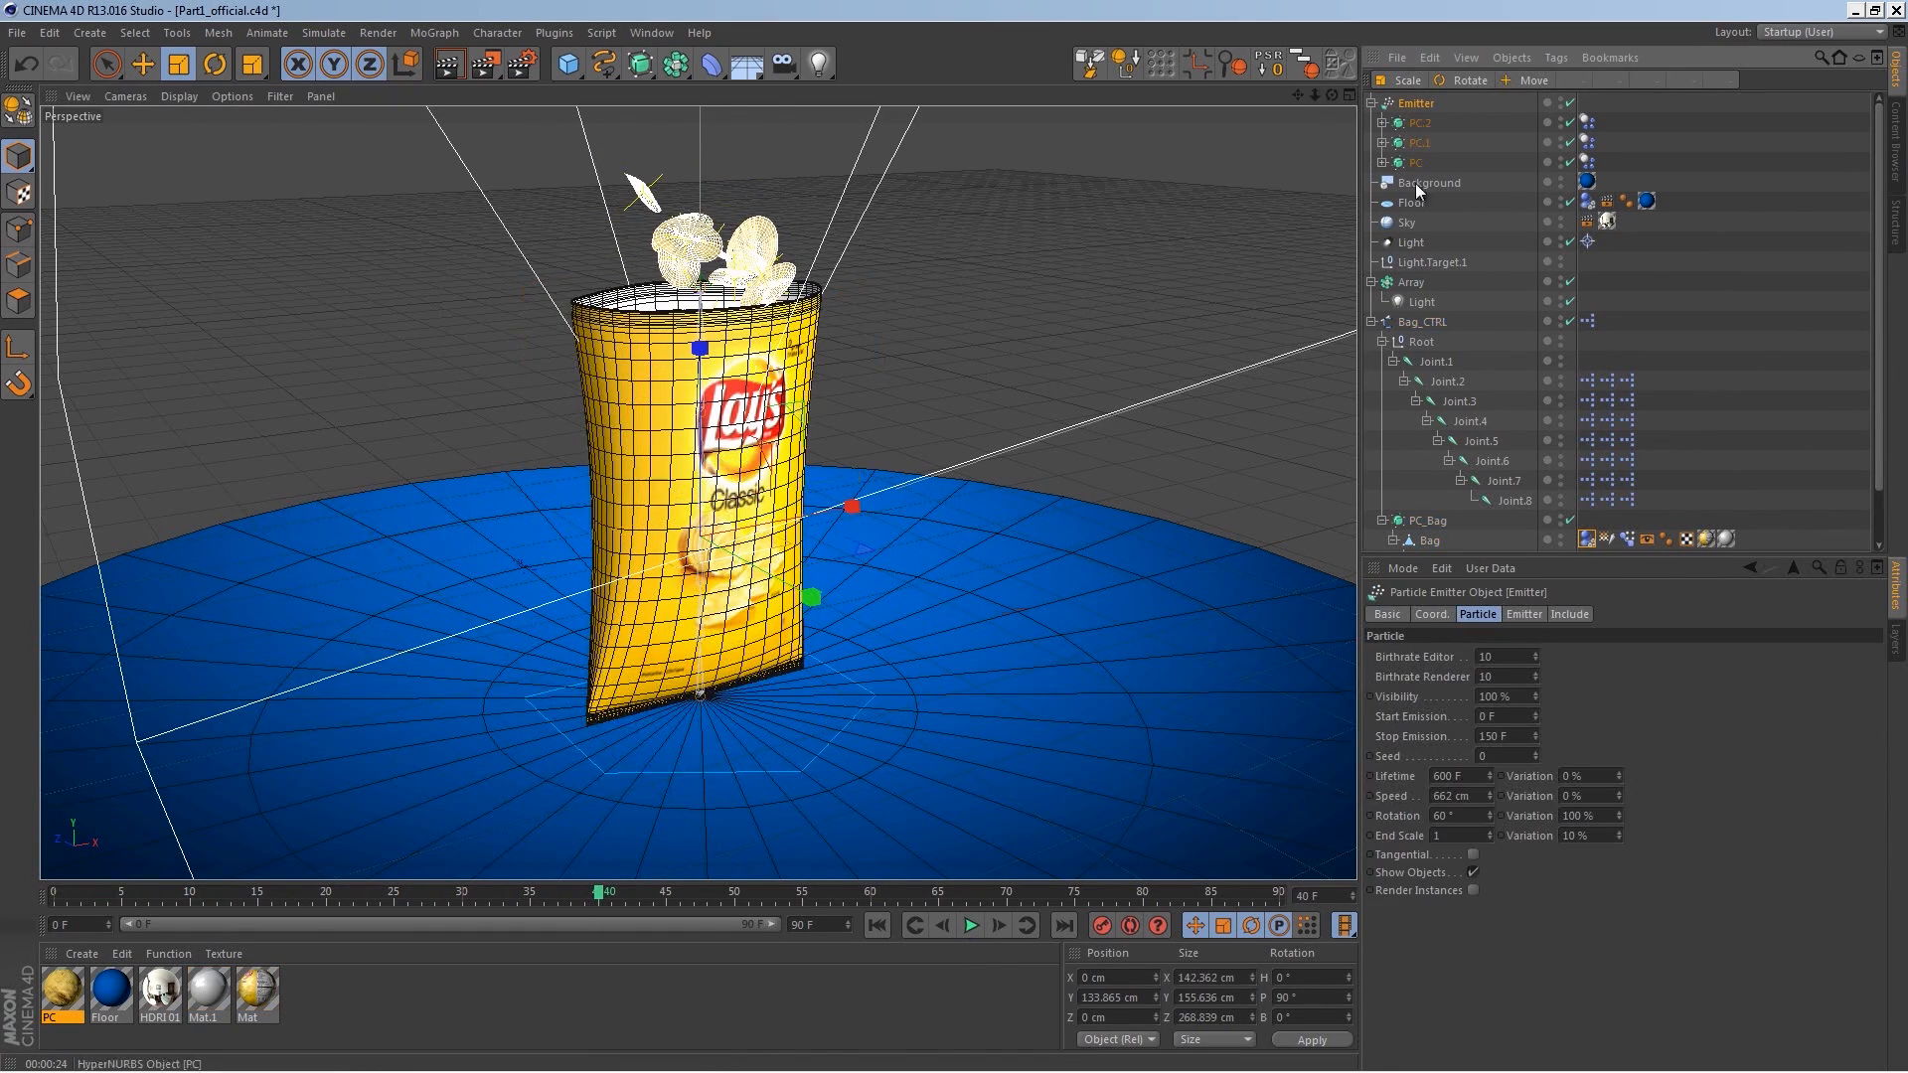
click(1487, 801)
text(800)
key(Return)
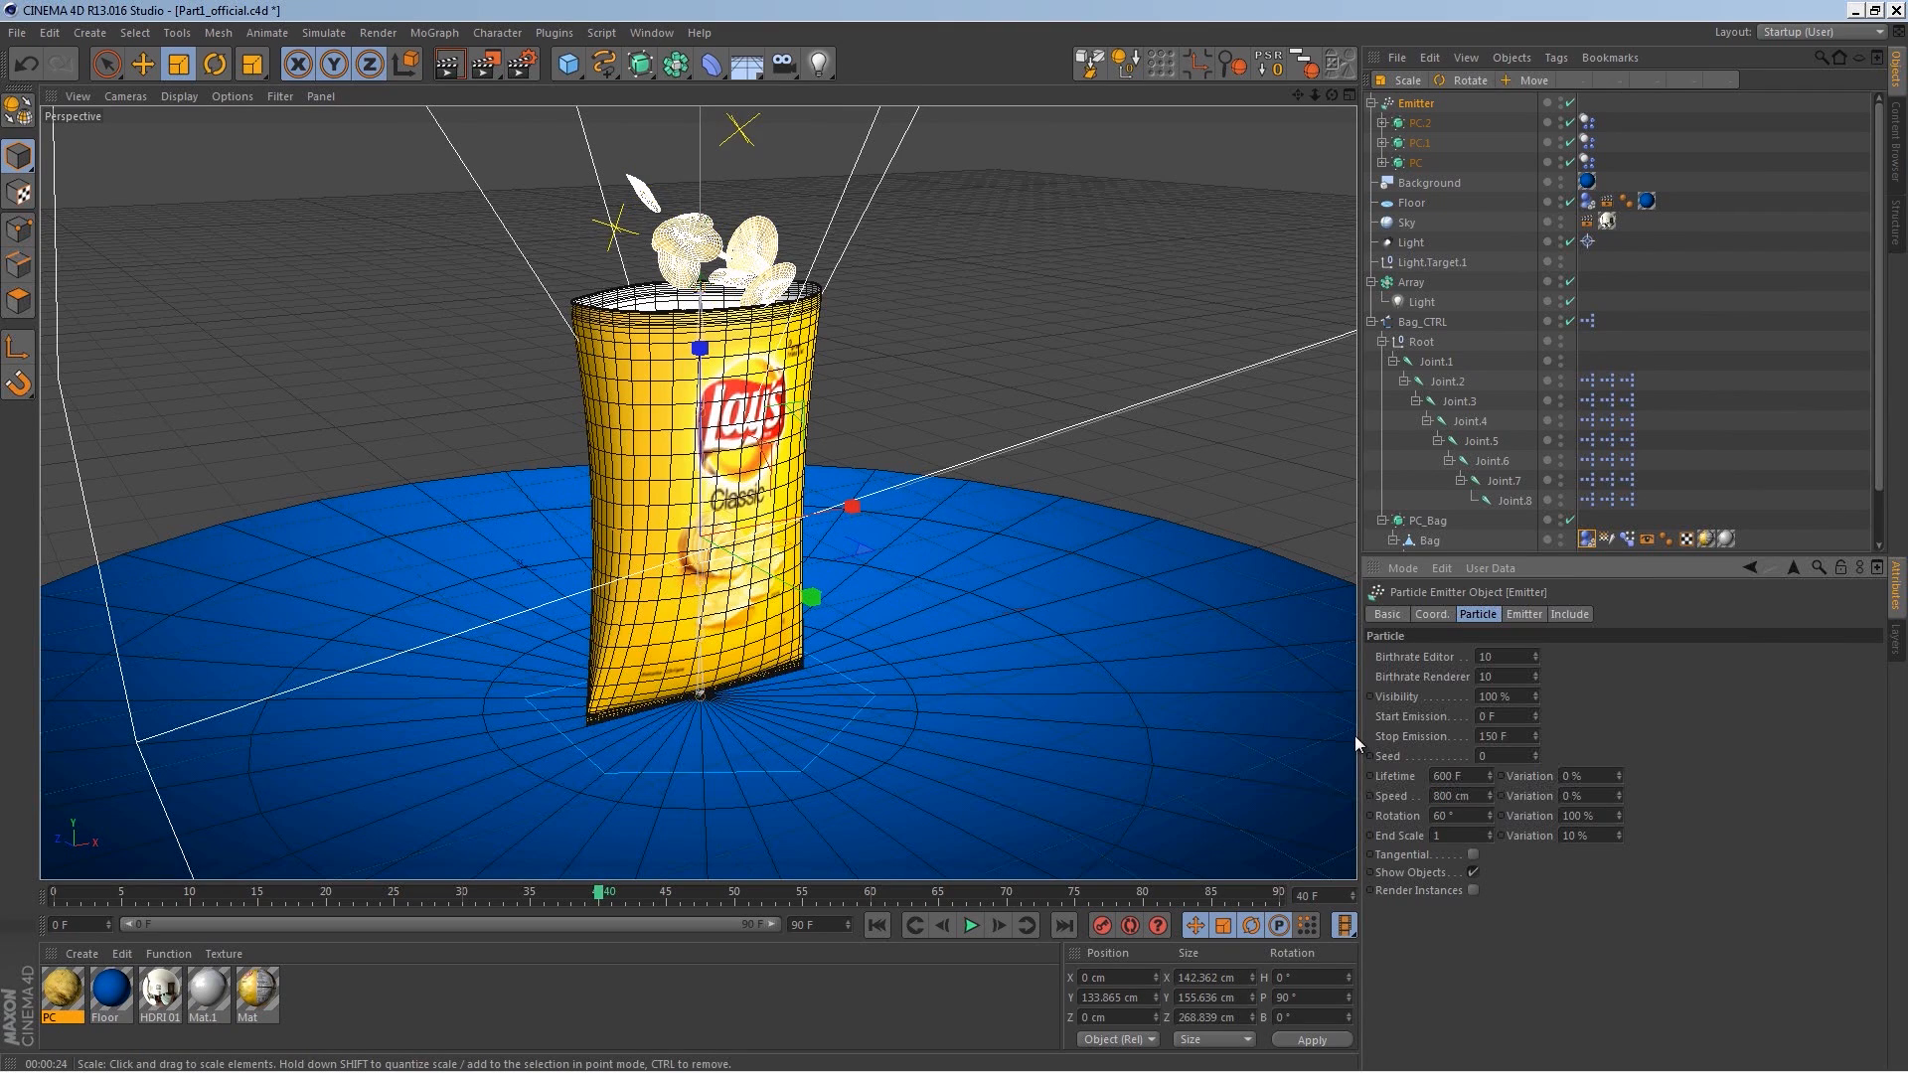
Step: Replay the simulation from the start with the faster particles
click(877, 925)
click(971, 925)
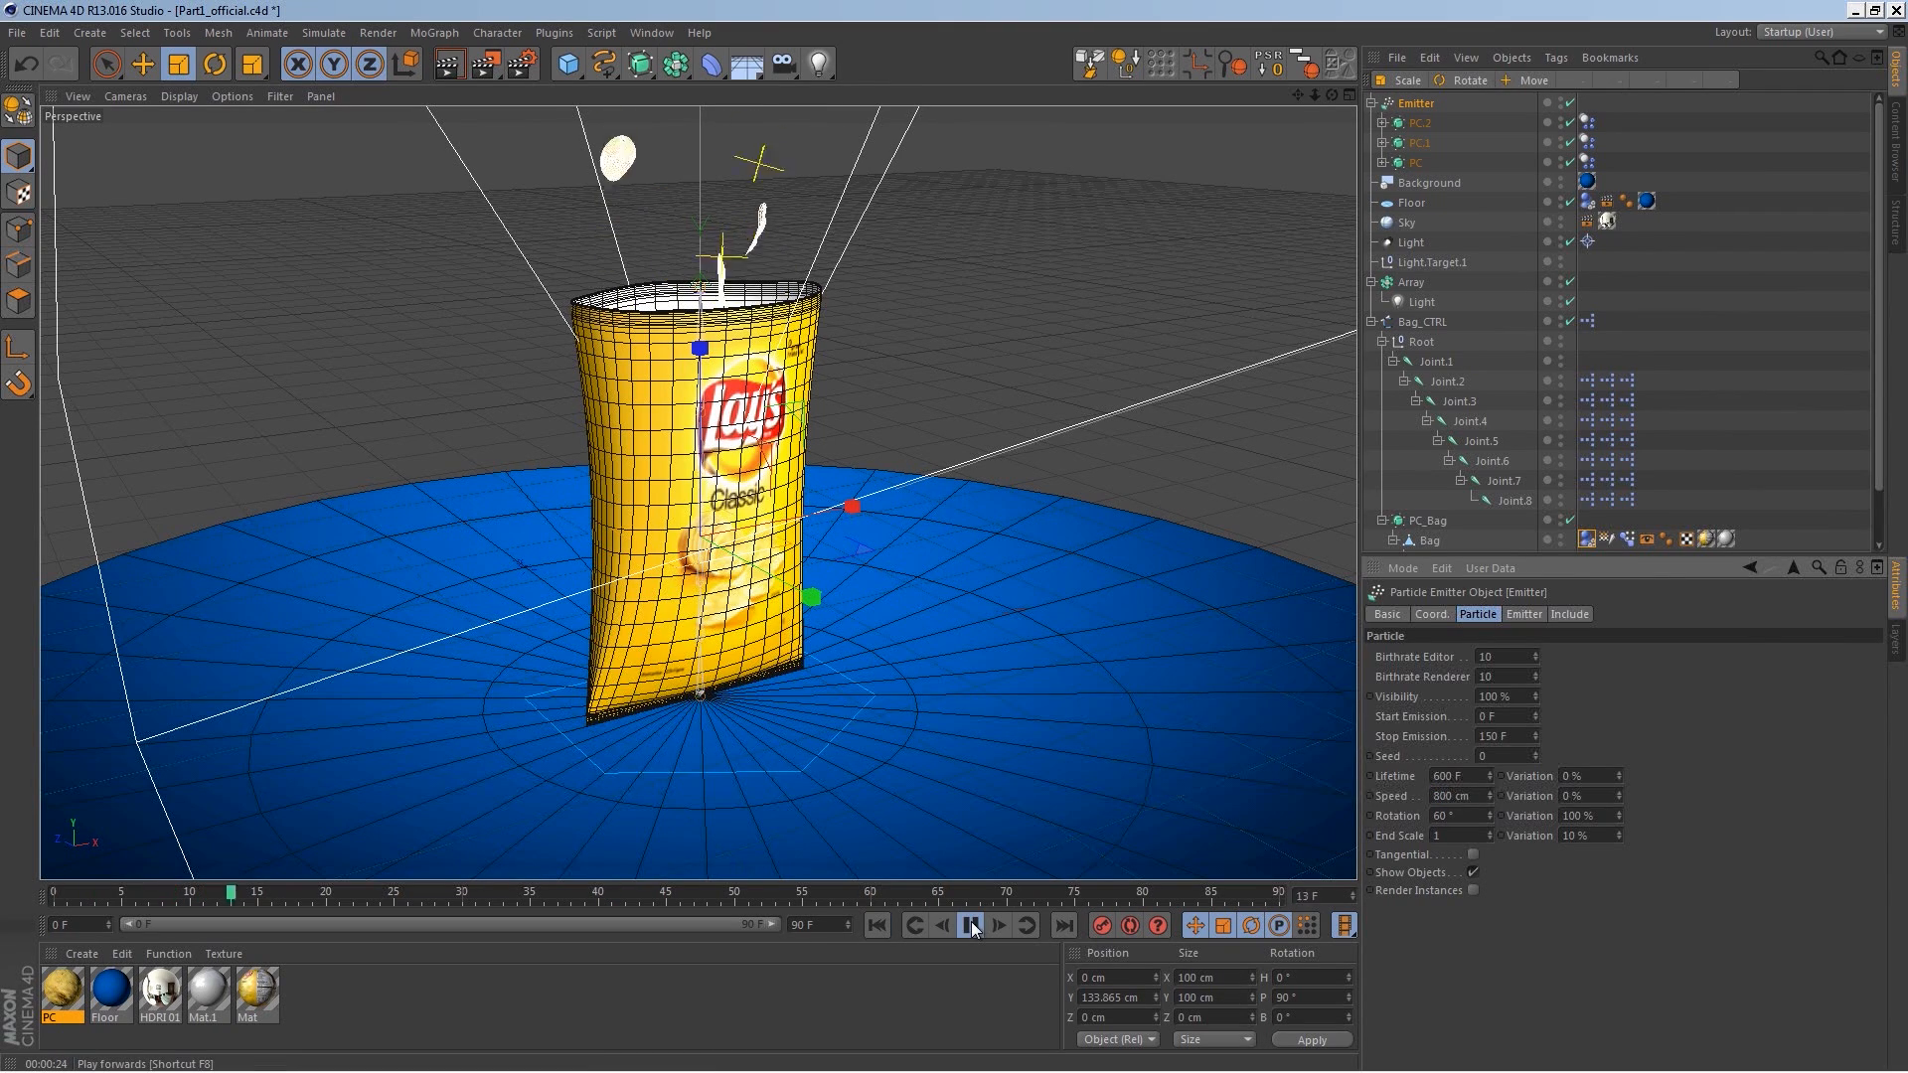
alt+right_drag(847, 443, 814, 527)
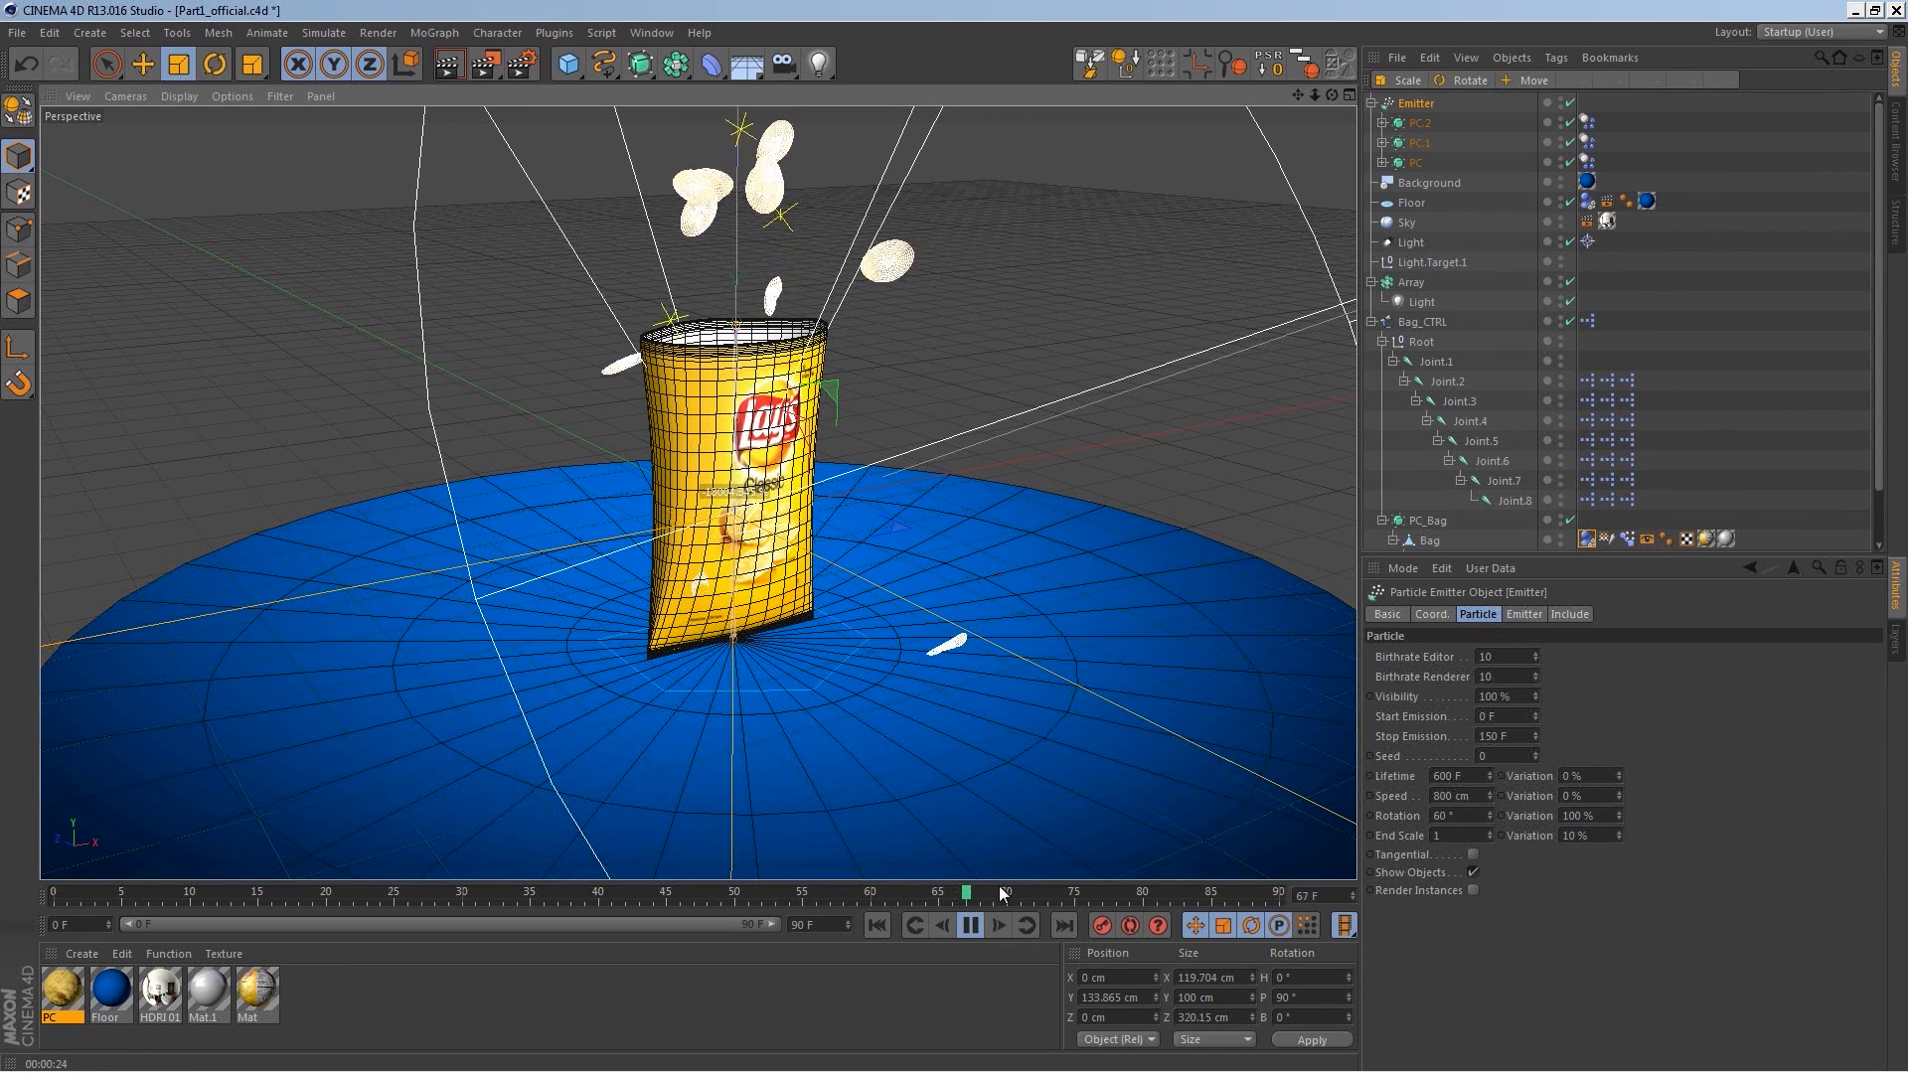
click(965, 928)
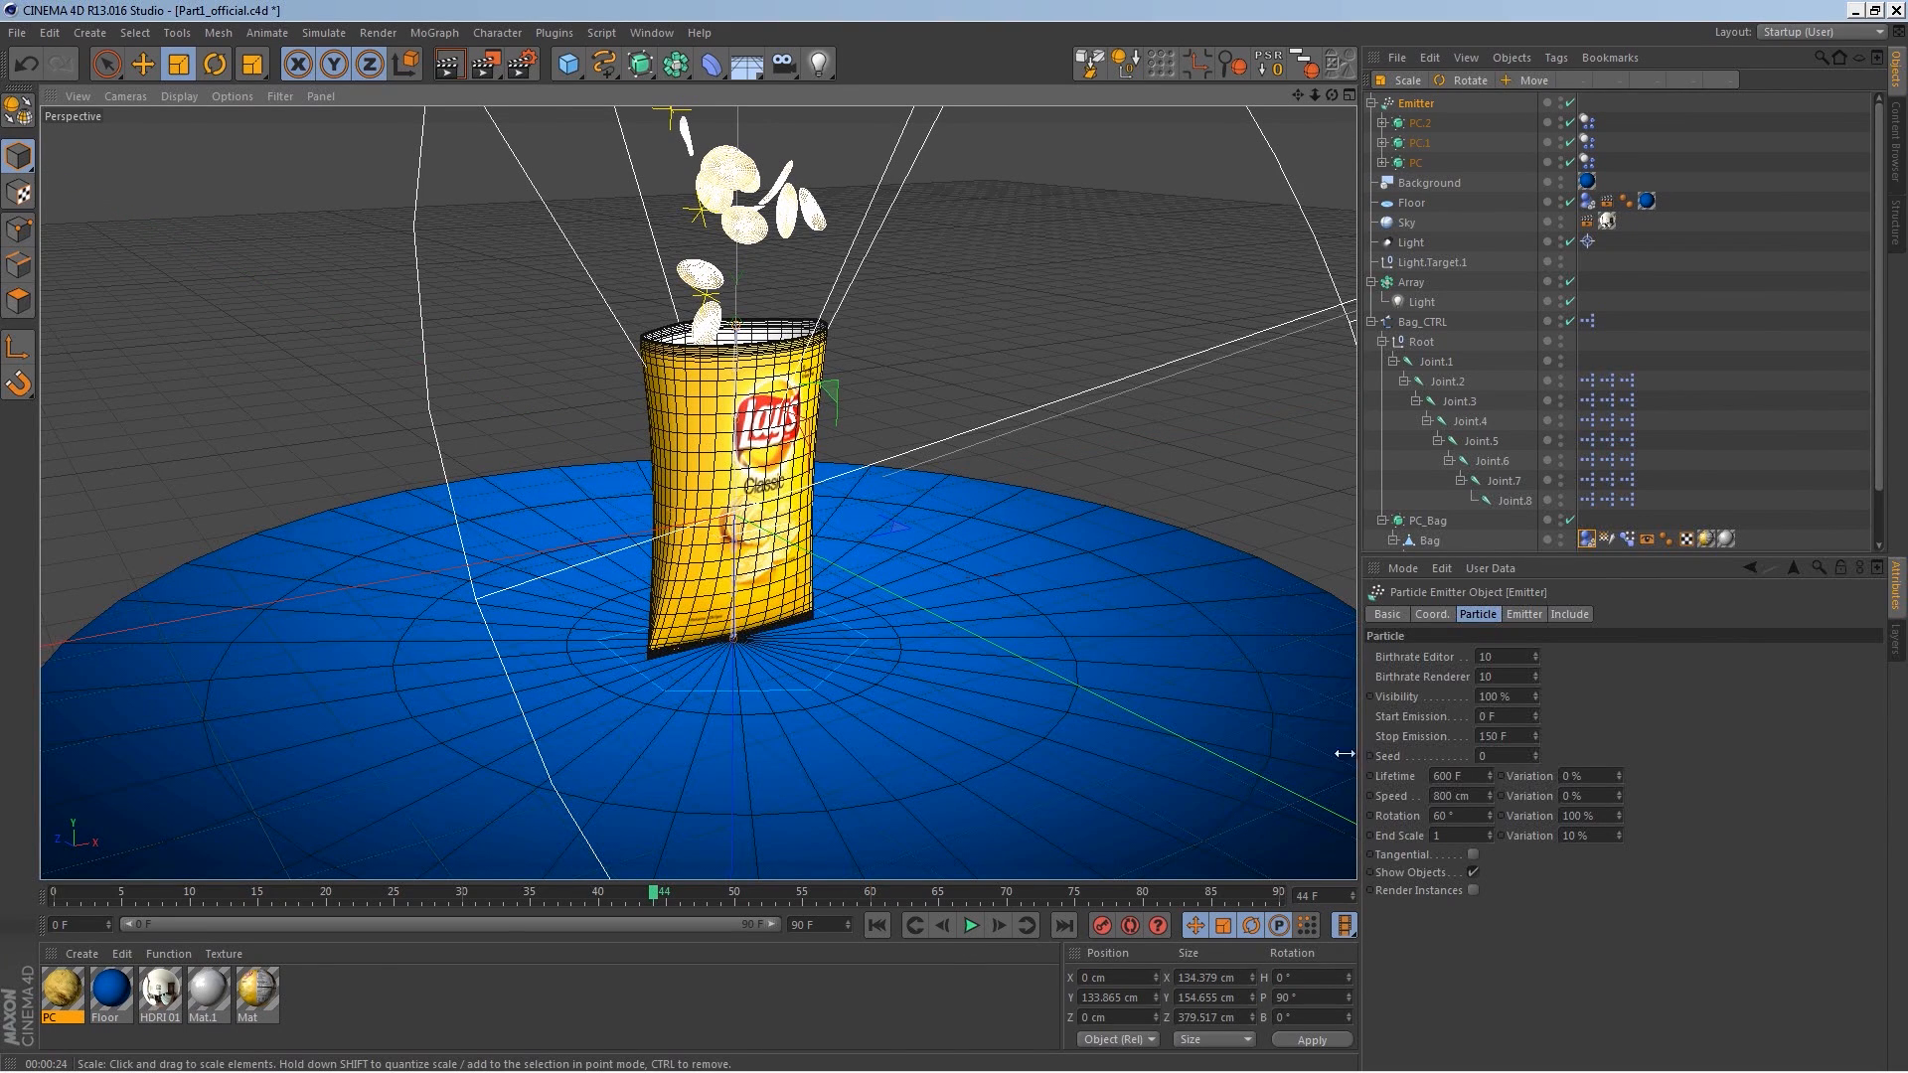
Step: Disable the Emitter, collapse the emitter and joint hierarchies, and select the Bag_CTRL object
click(1561, 103)
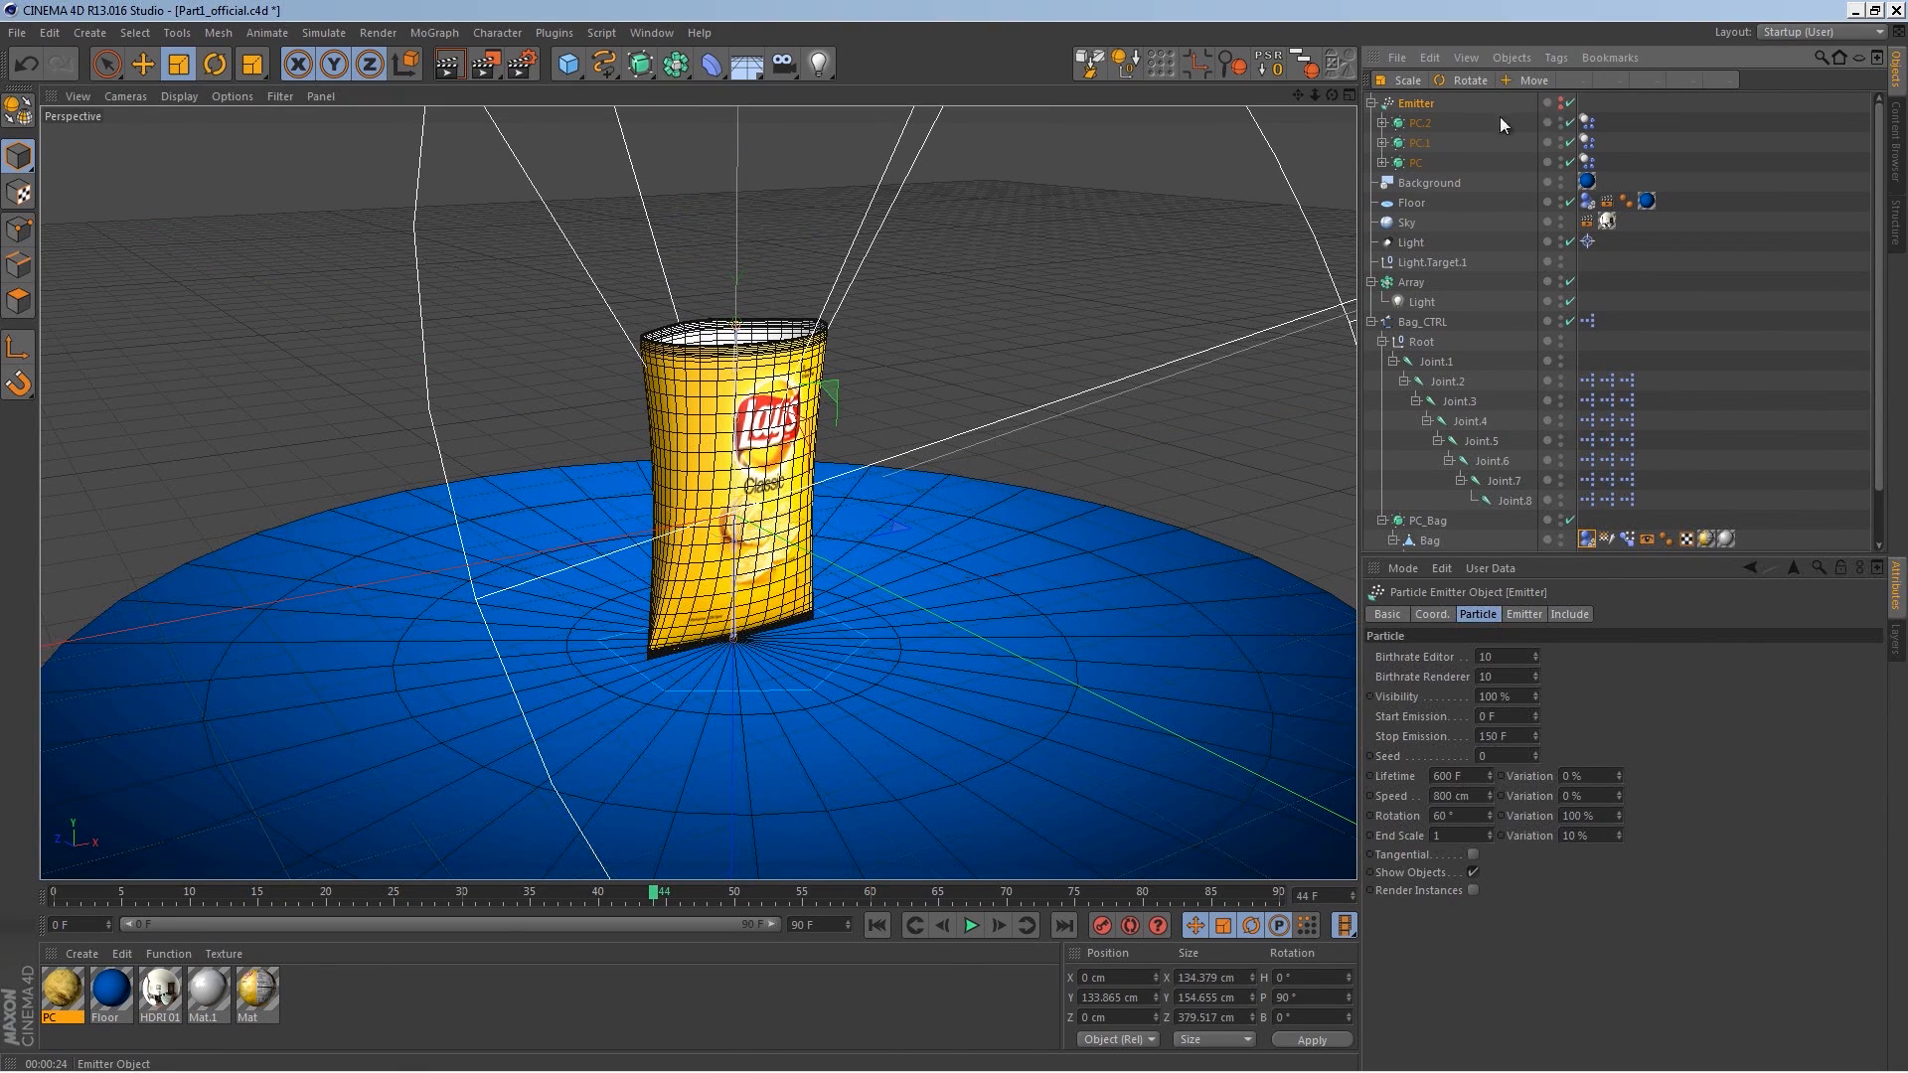
click(1373, 103)
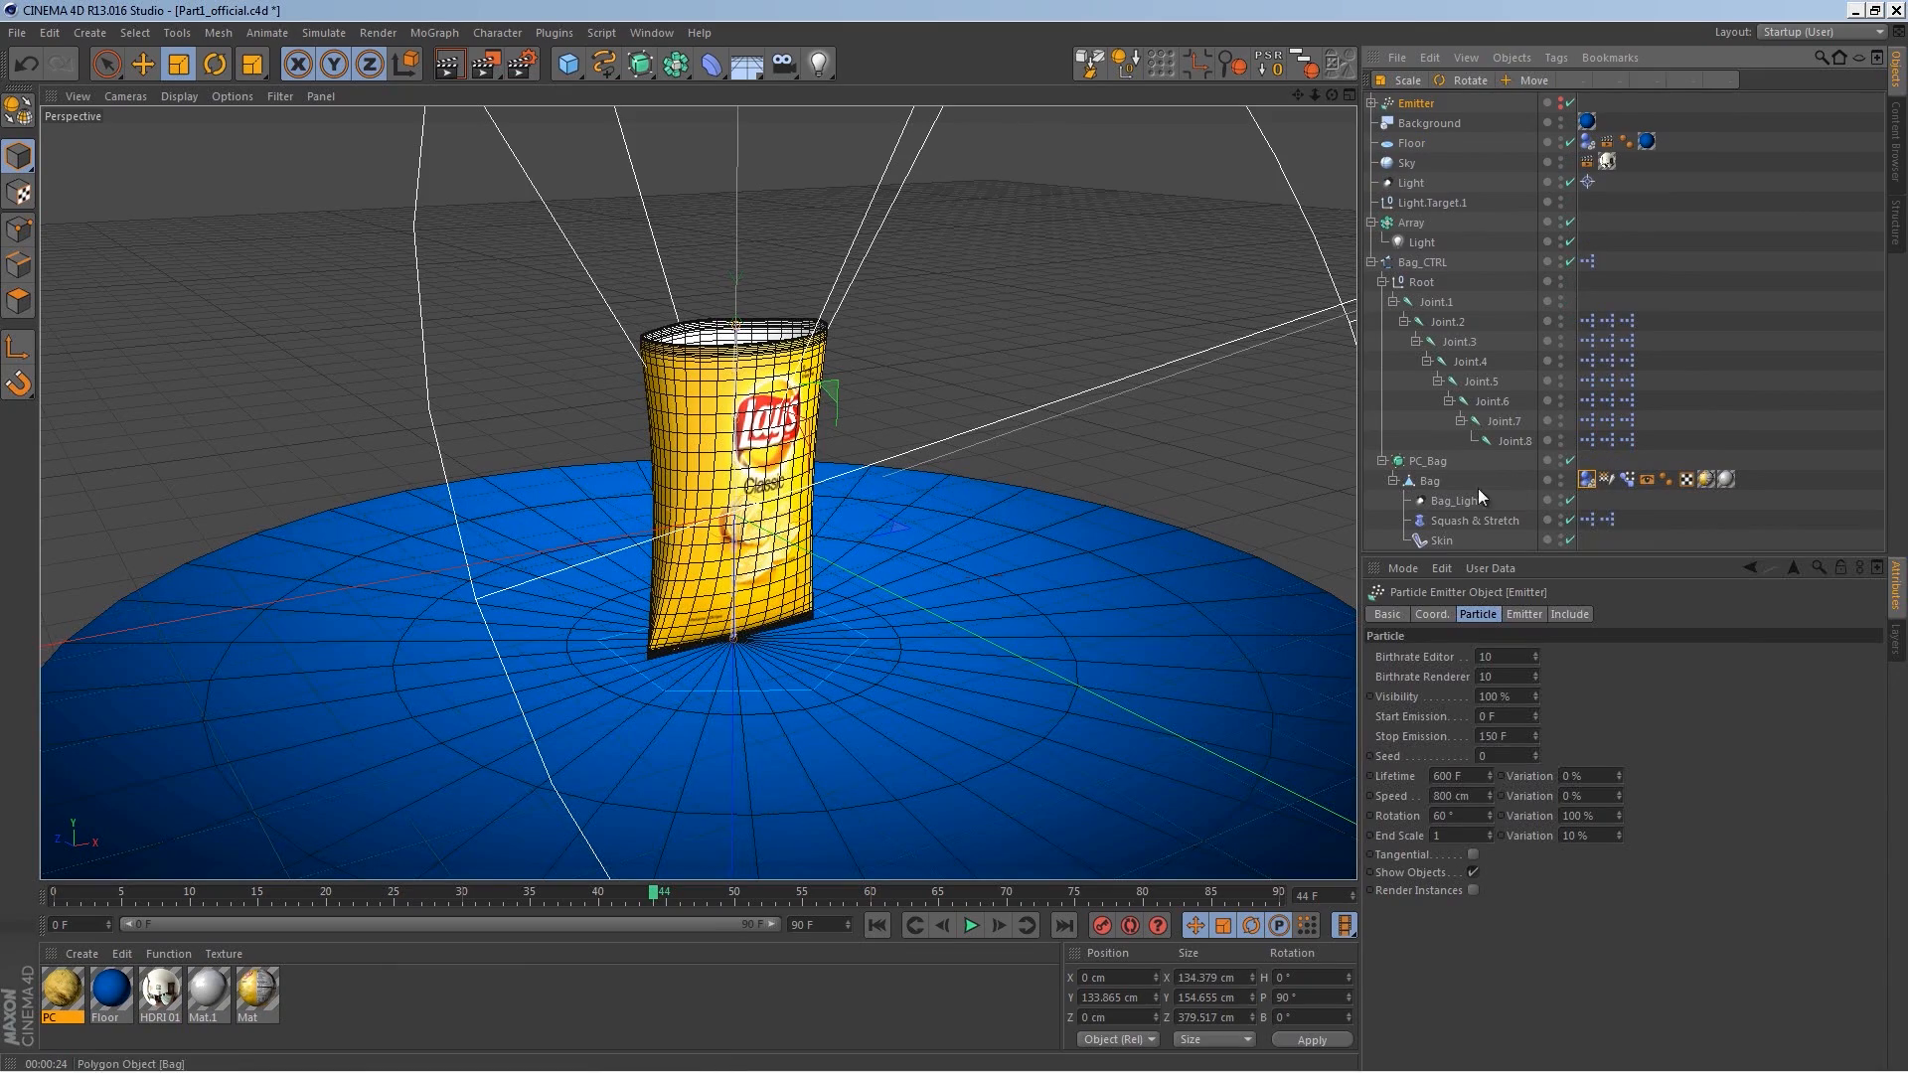
alt+drag(855, 690, 857, 642)
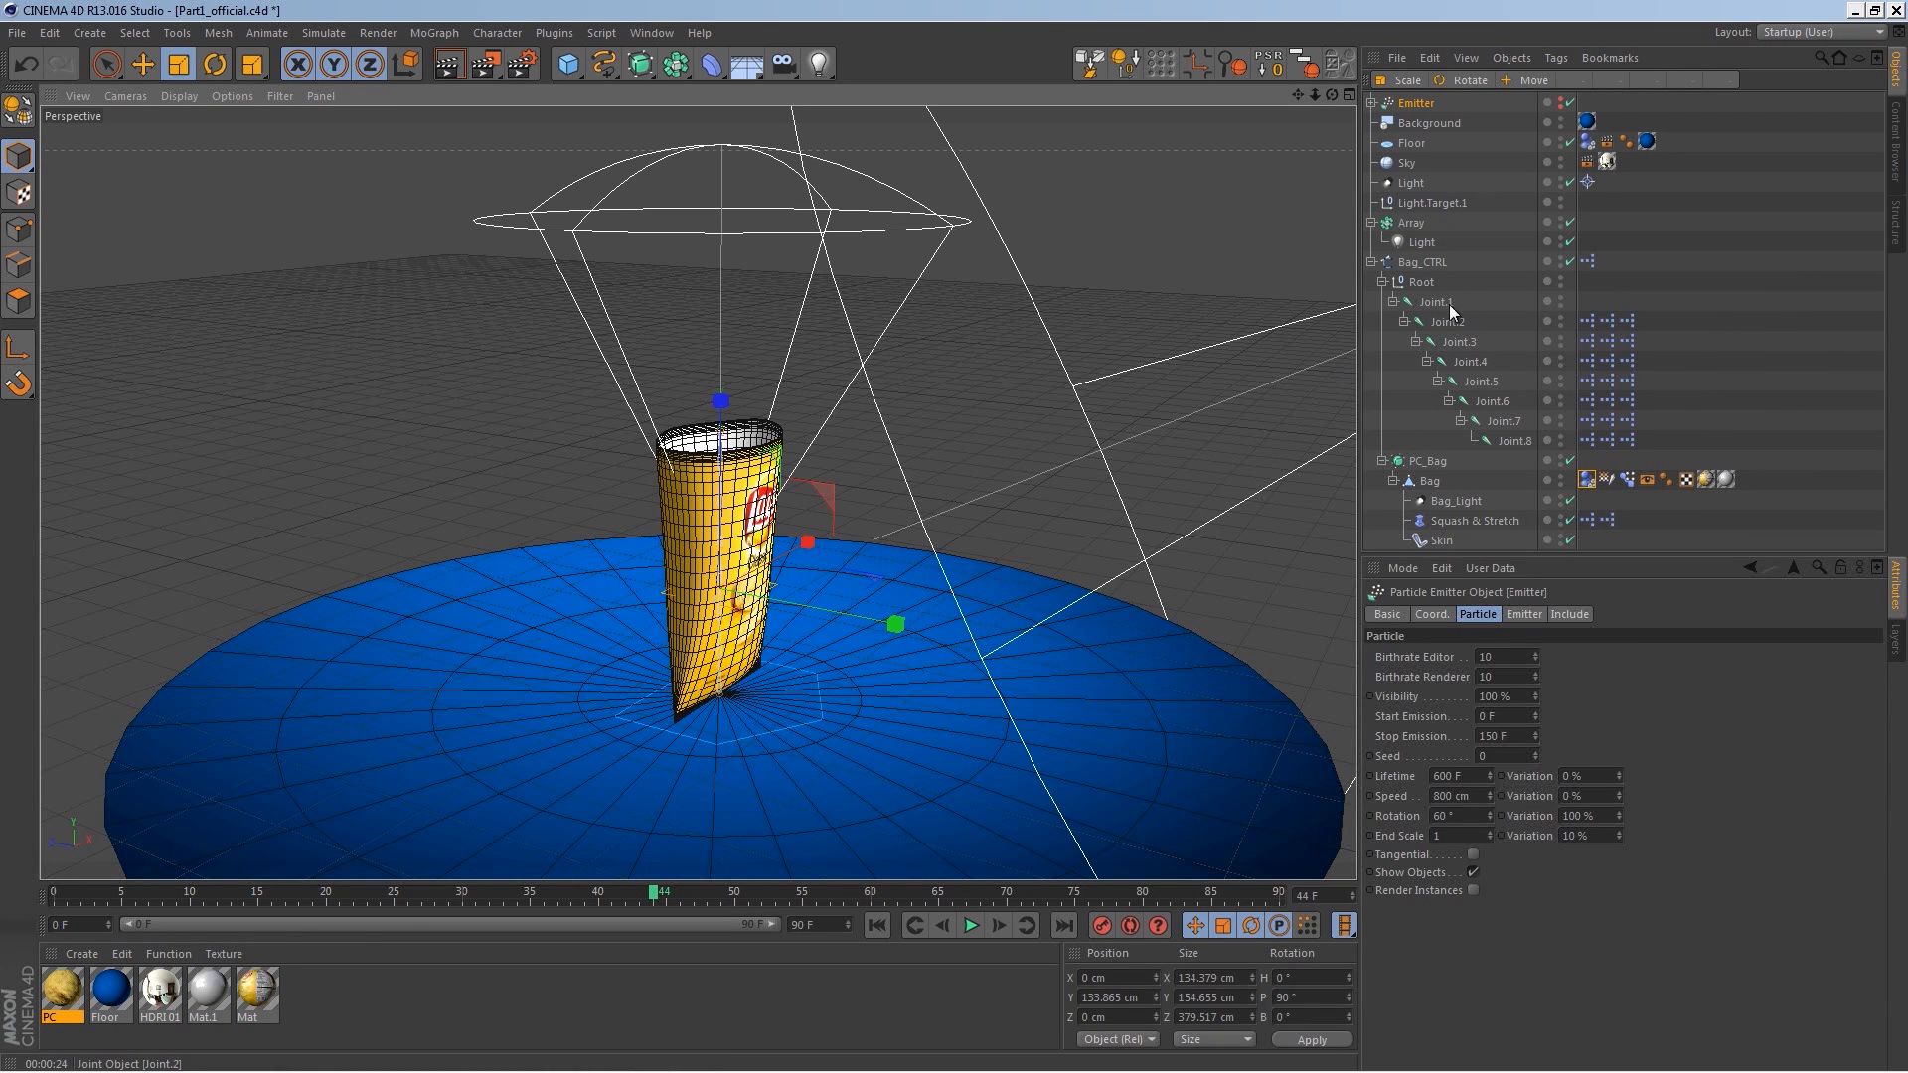
click(1368, 281)
click(1370, 265)
click(1372, 263)
click(1381, 284)
click(1416, 262)
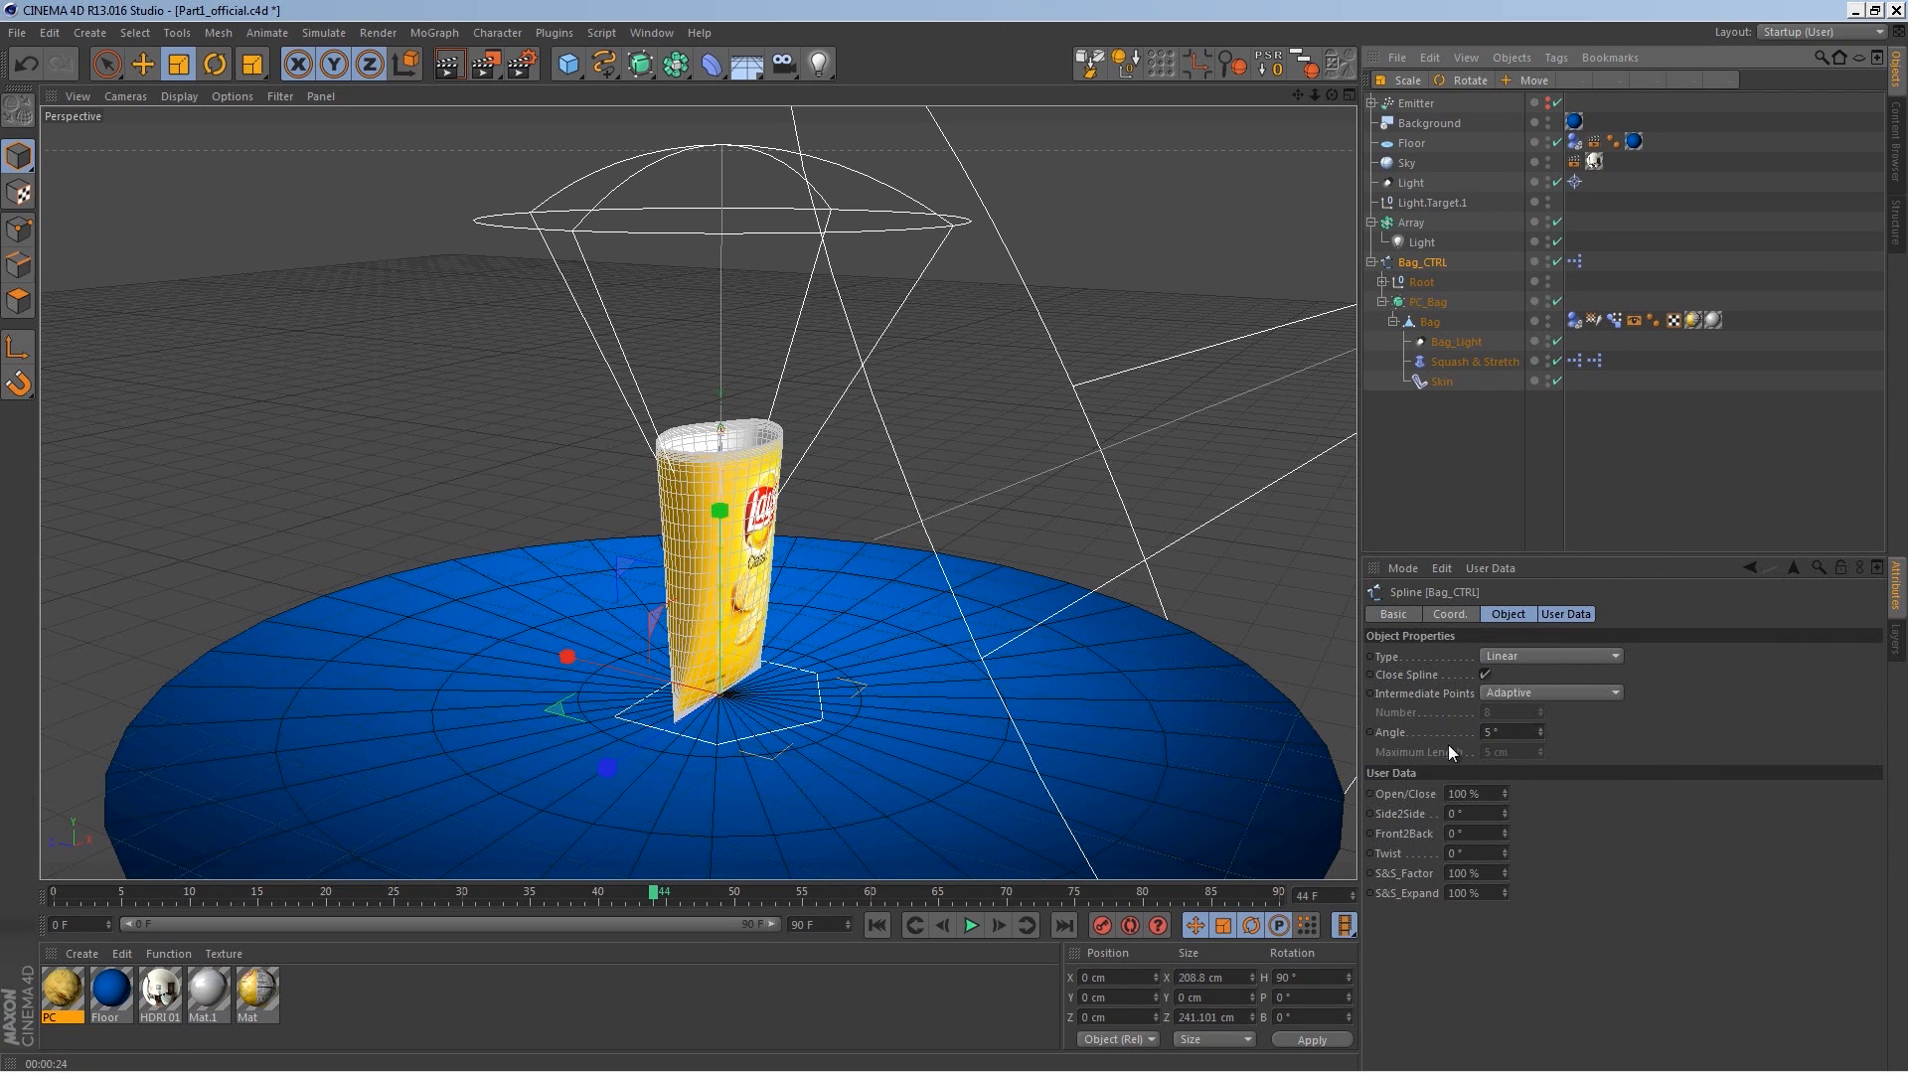
Step: Keyframe the Bag_CTRL's P.Y position at 600 cm on frame 0 and 0 cm on frame 10
mouse_move(1505, 793)
mouse_down()
mouse_move(1501, 833)
mouse_move(1505, 791)
mouse_move(1505, 815)
mouse_up()
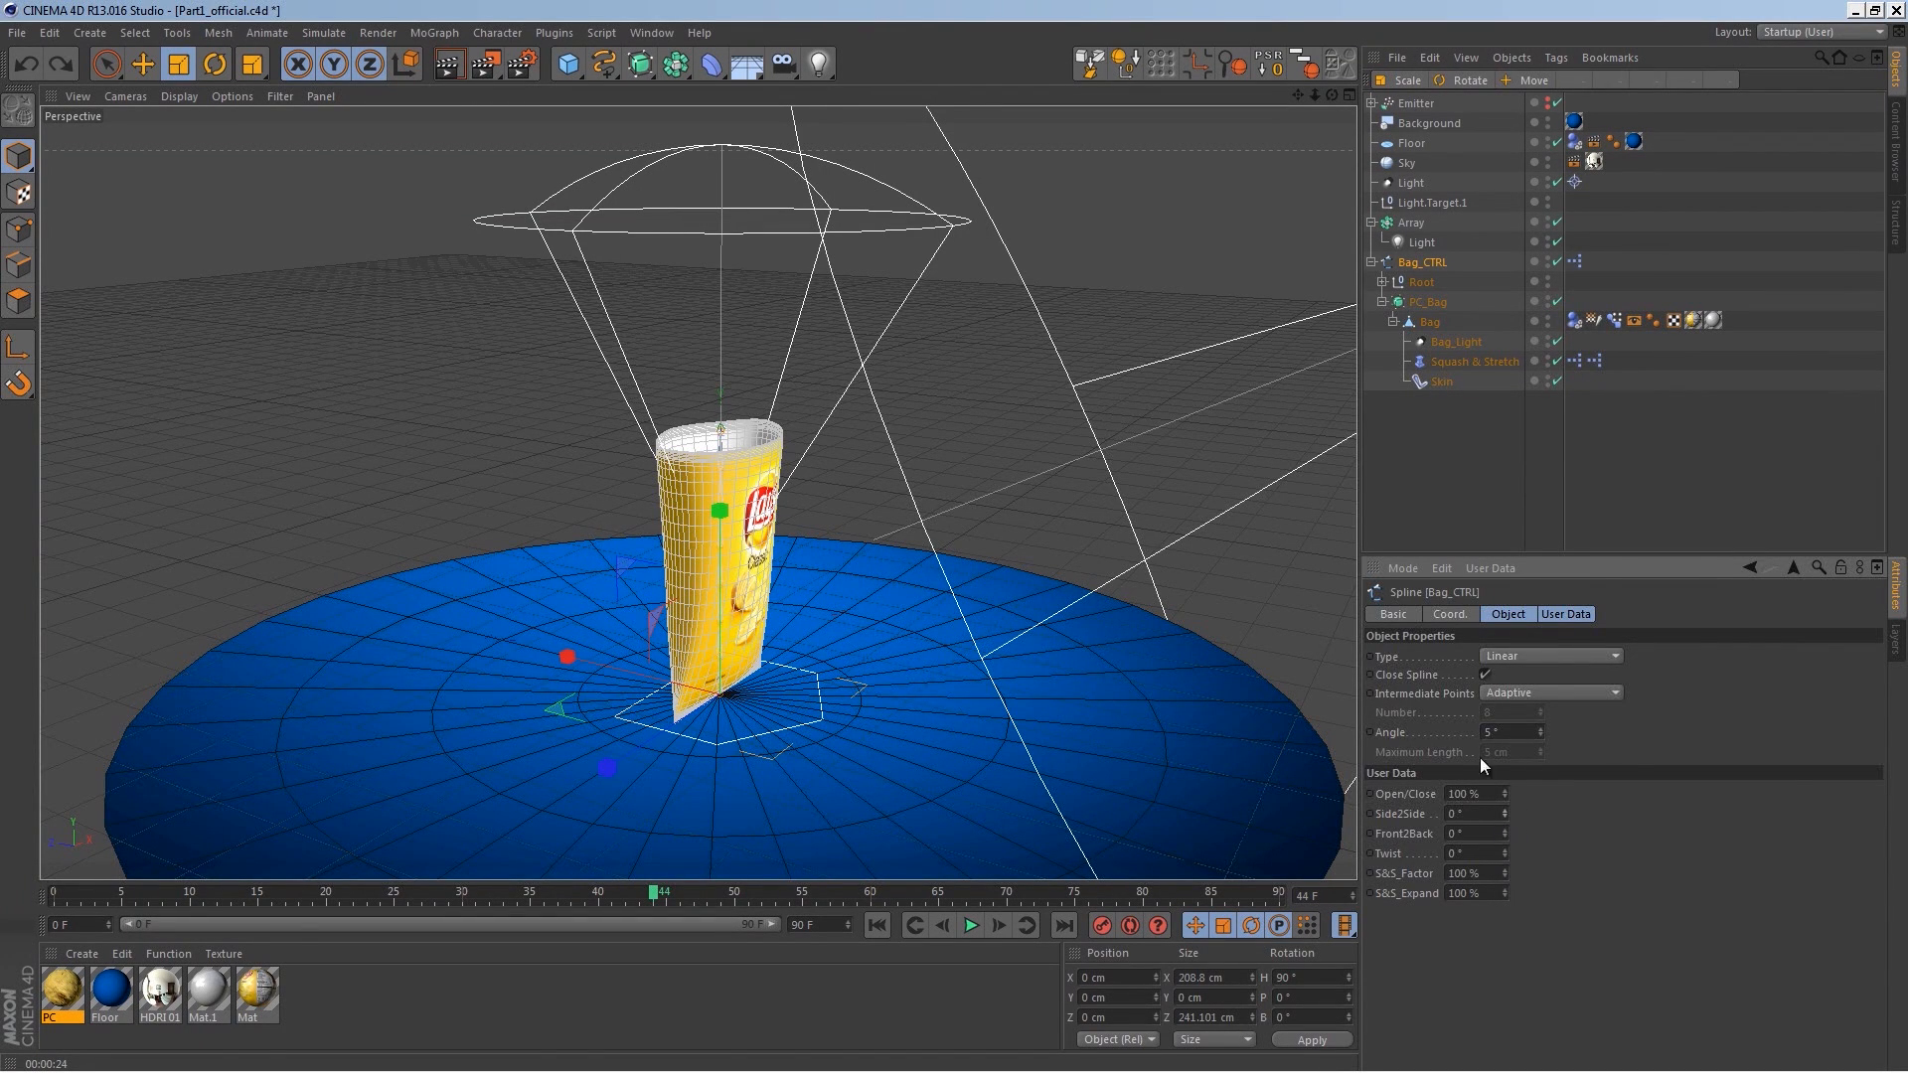
click(1451, 615)
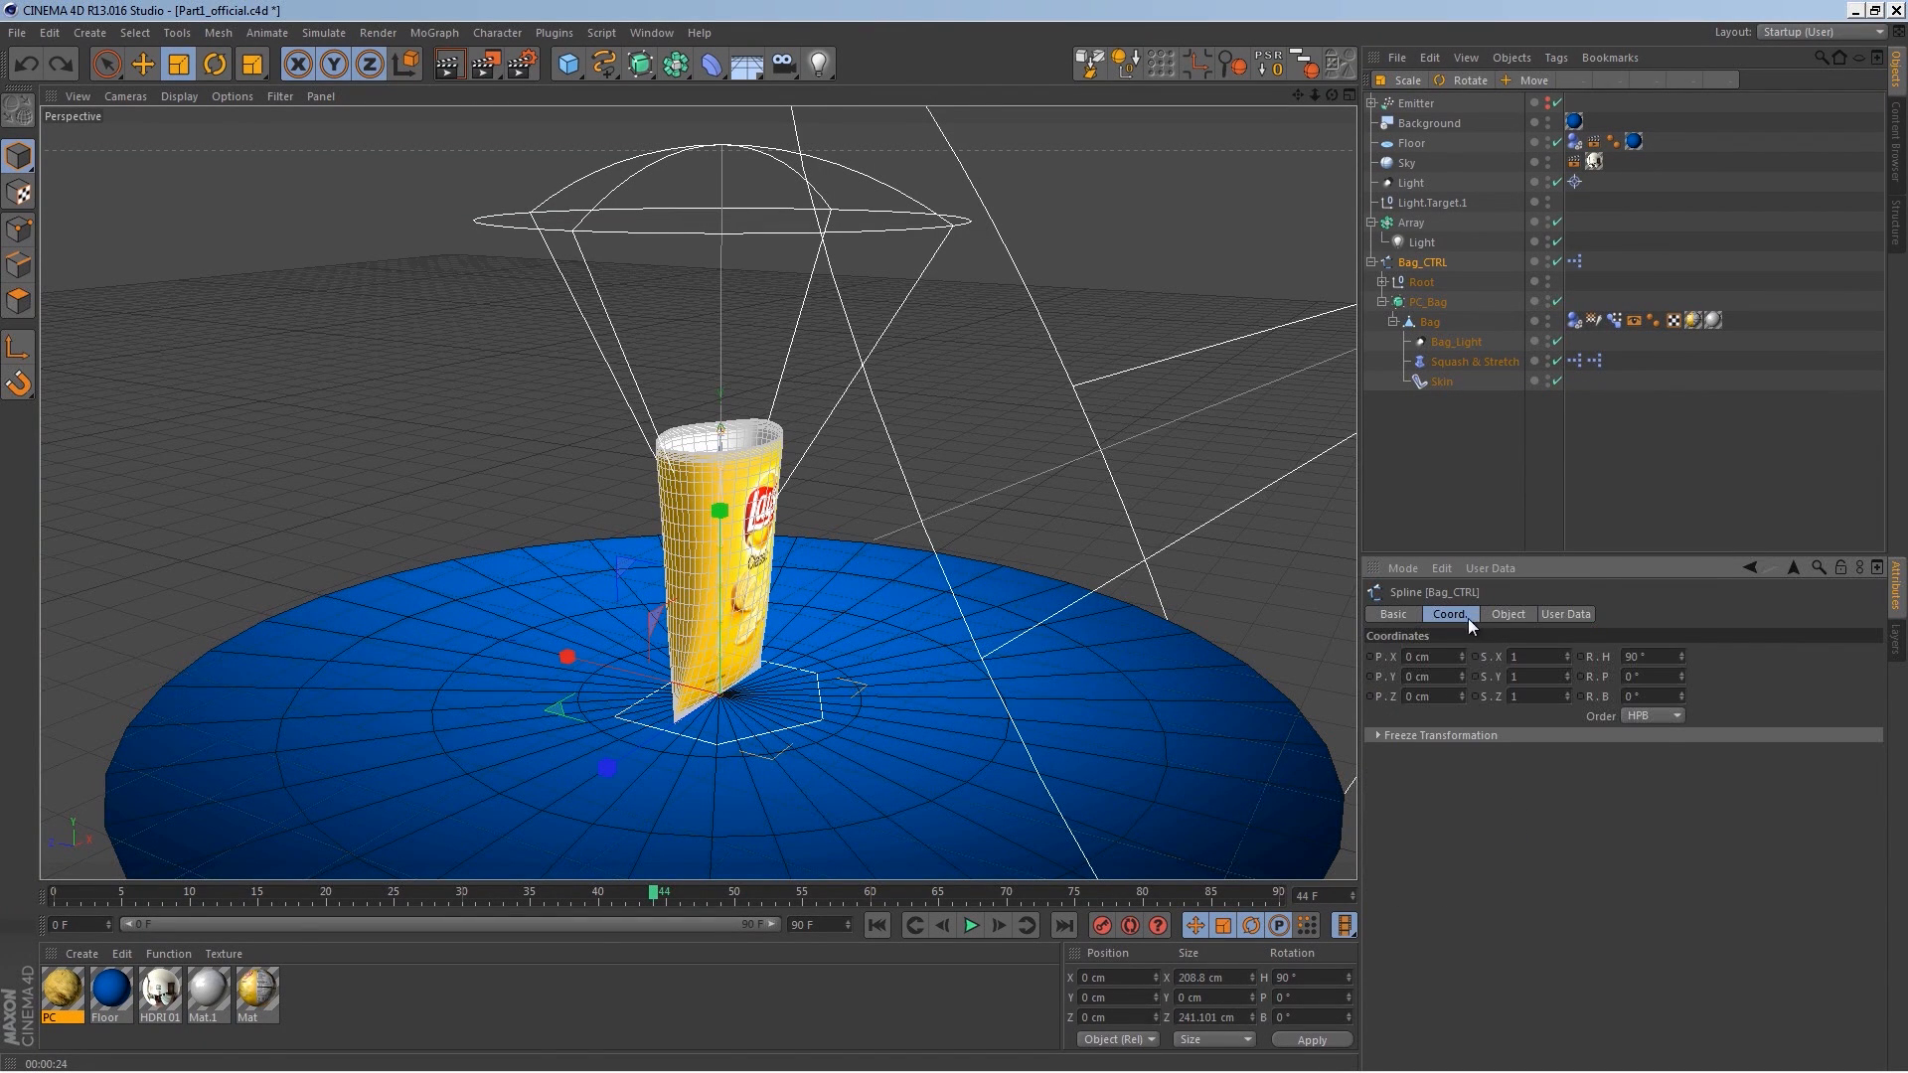
shift+click(1569, 612)
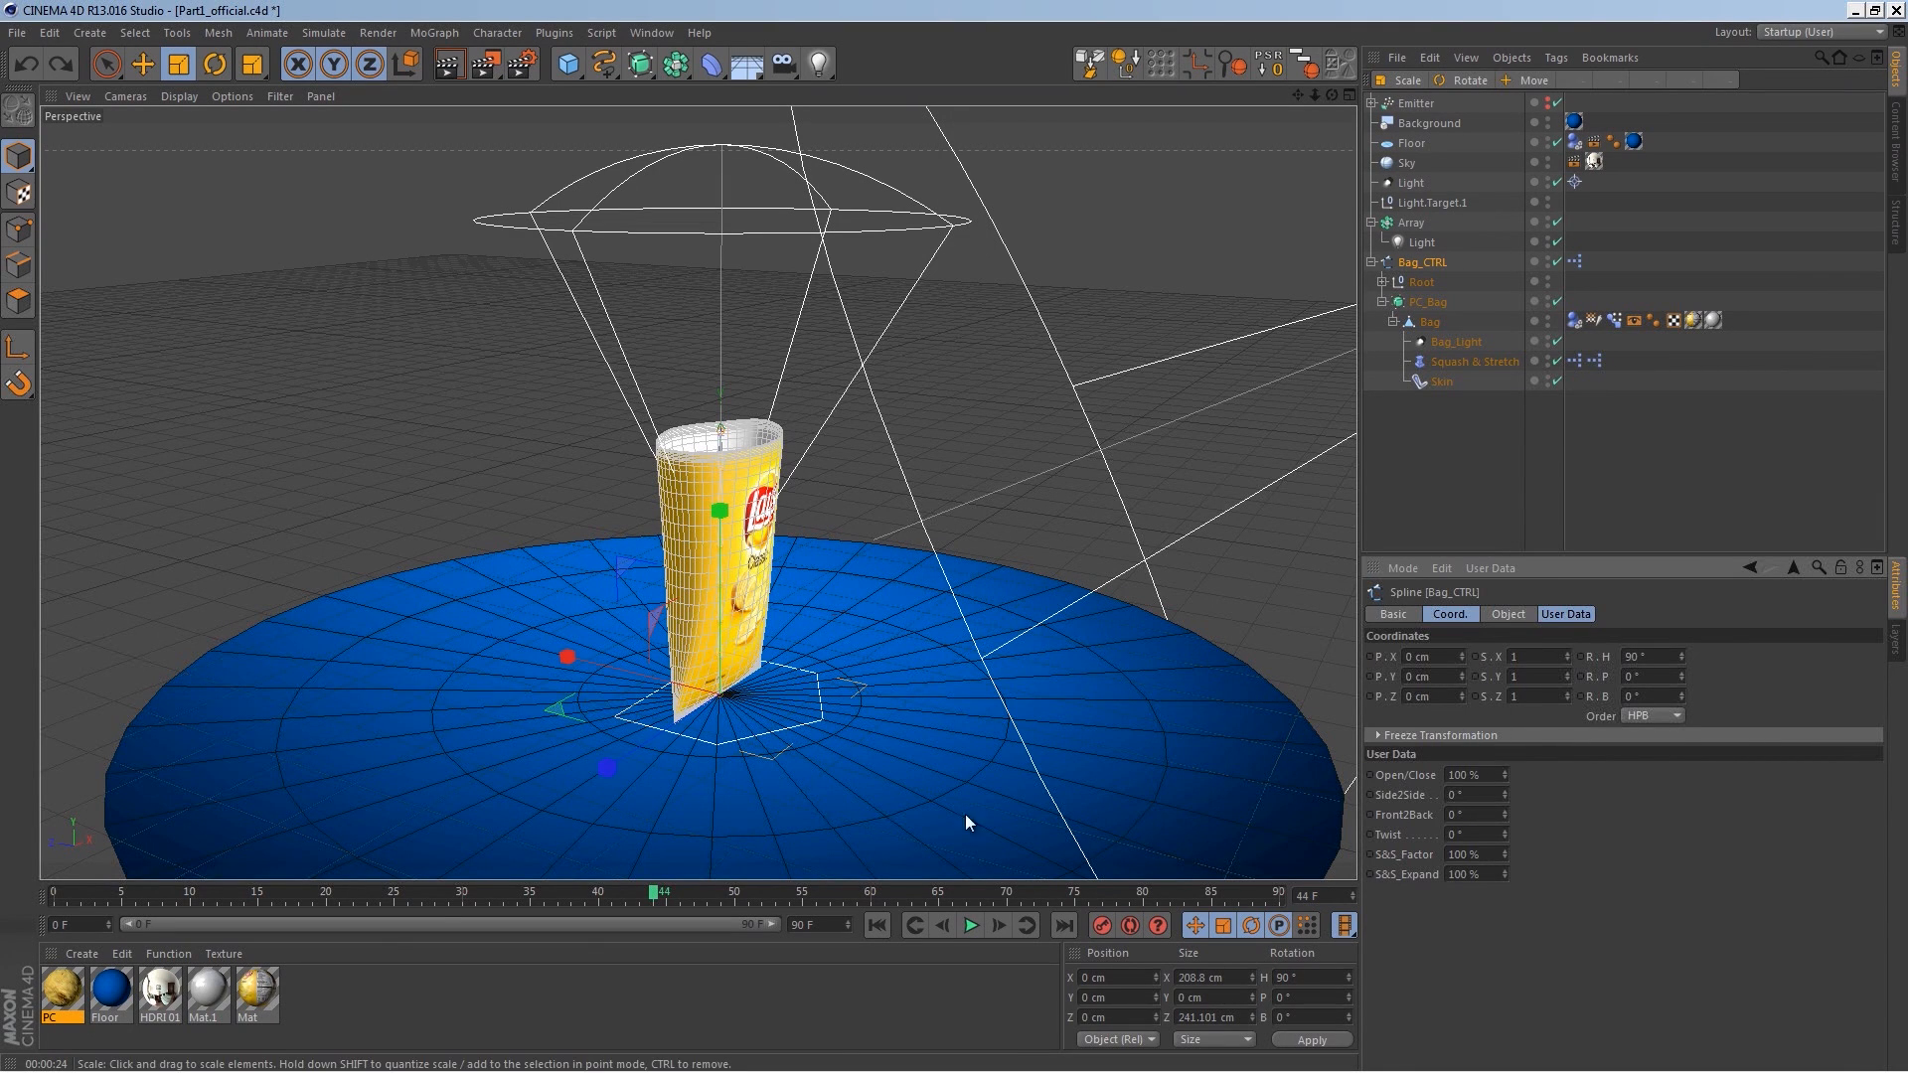
click(623, 894)
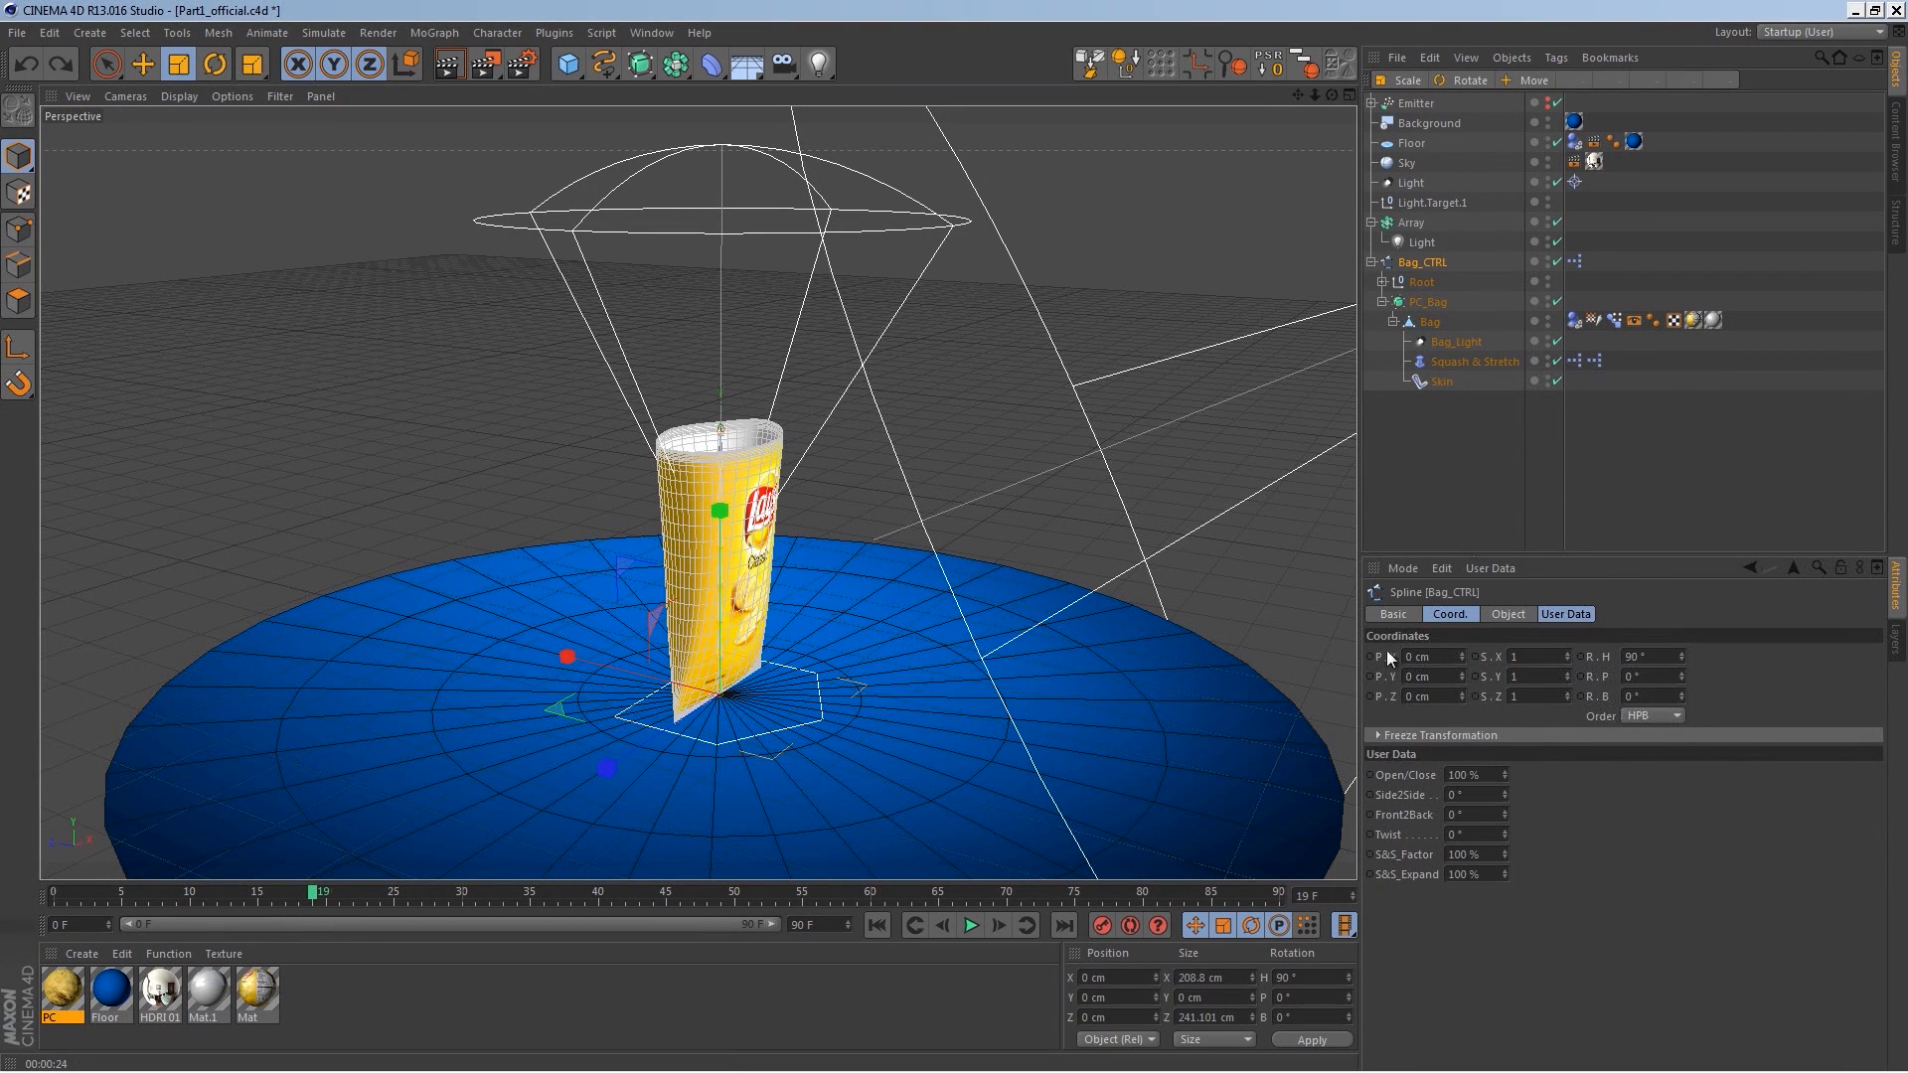
drag(316, 898, 44, 912)
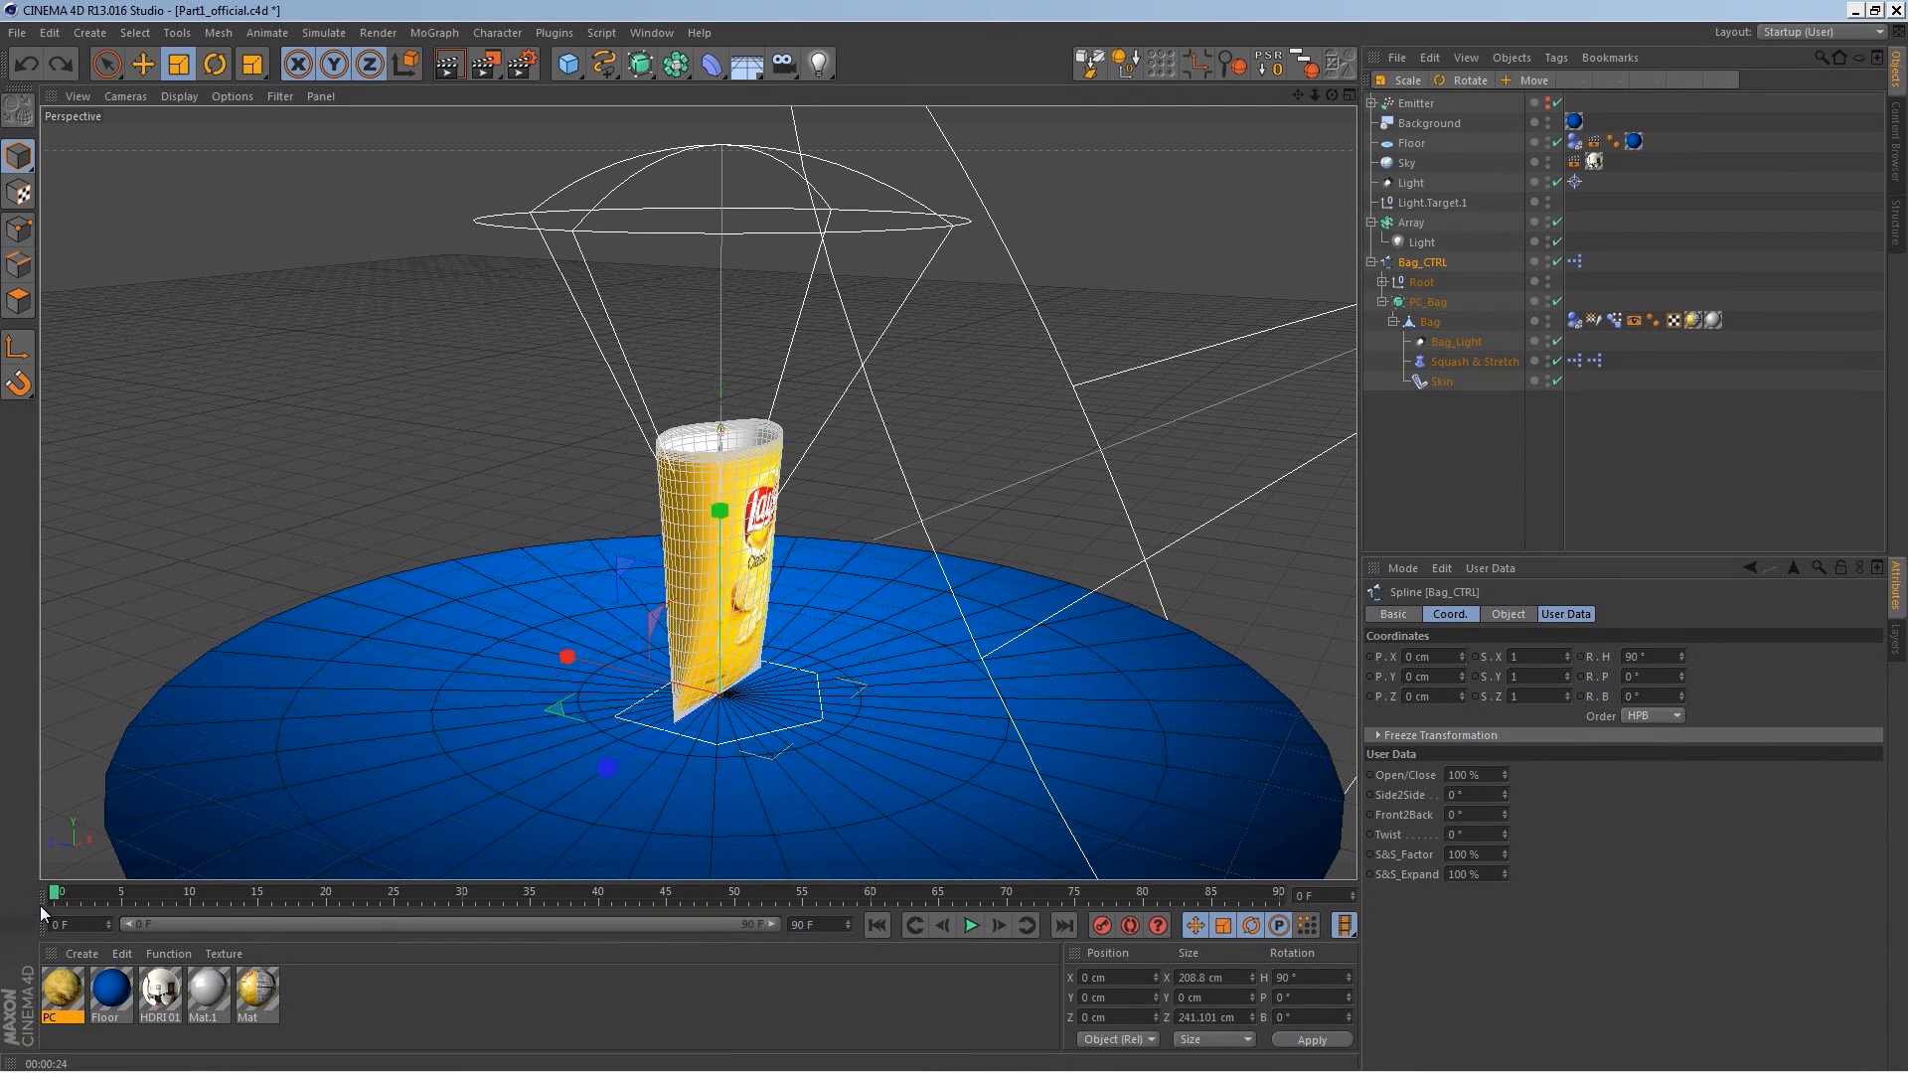
drag(1459, 678, 1469, 396)
double_click(1451, 677)
text(500)
key(Return)
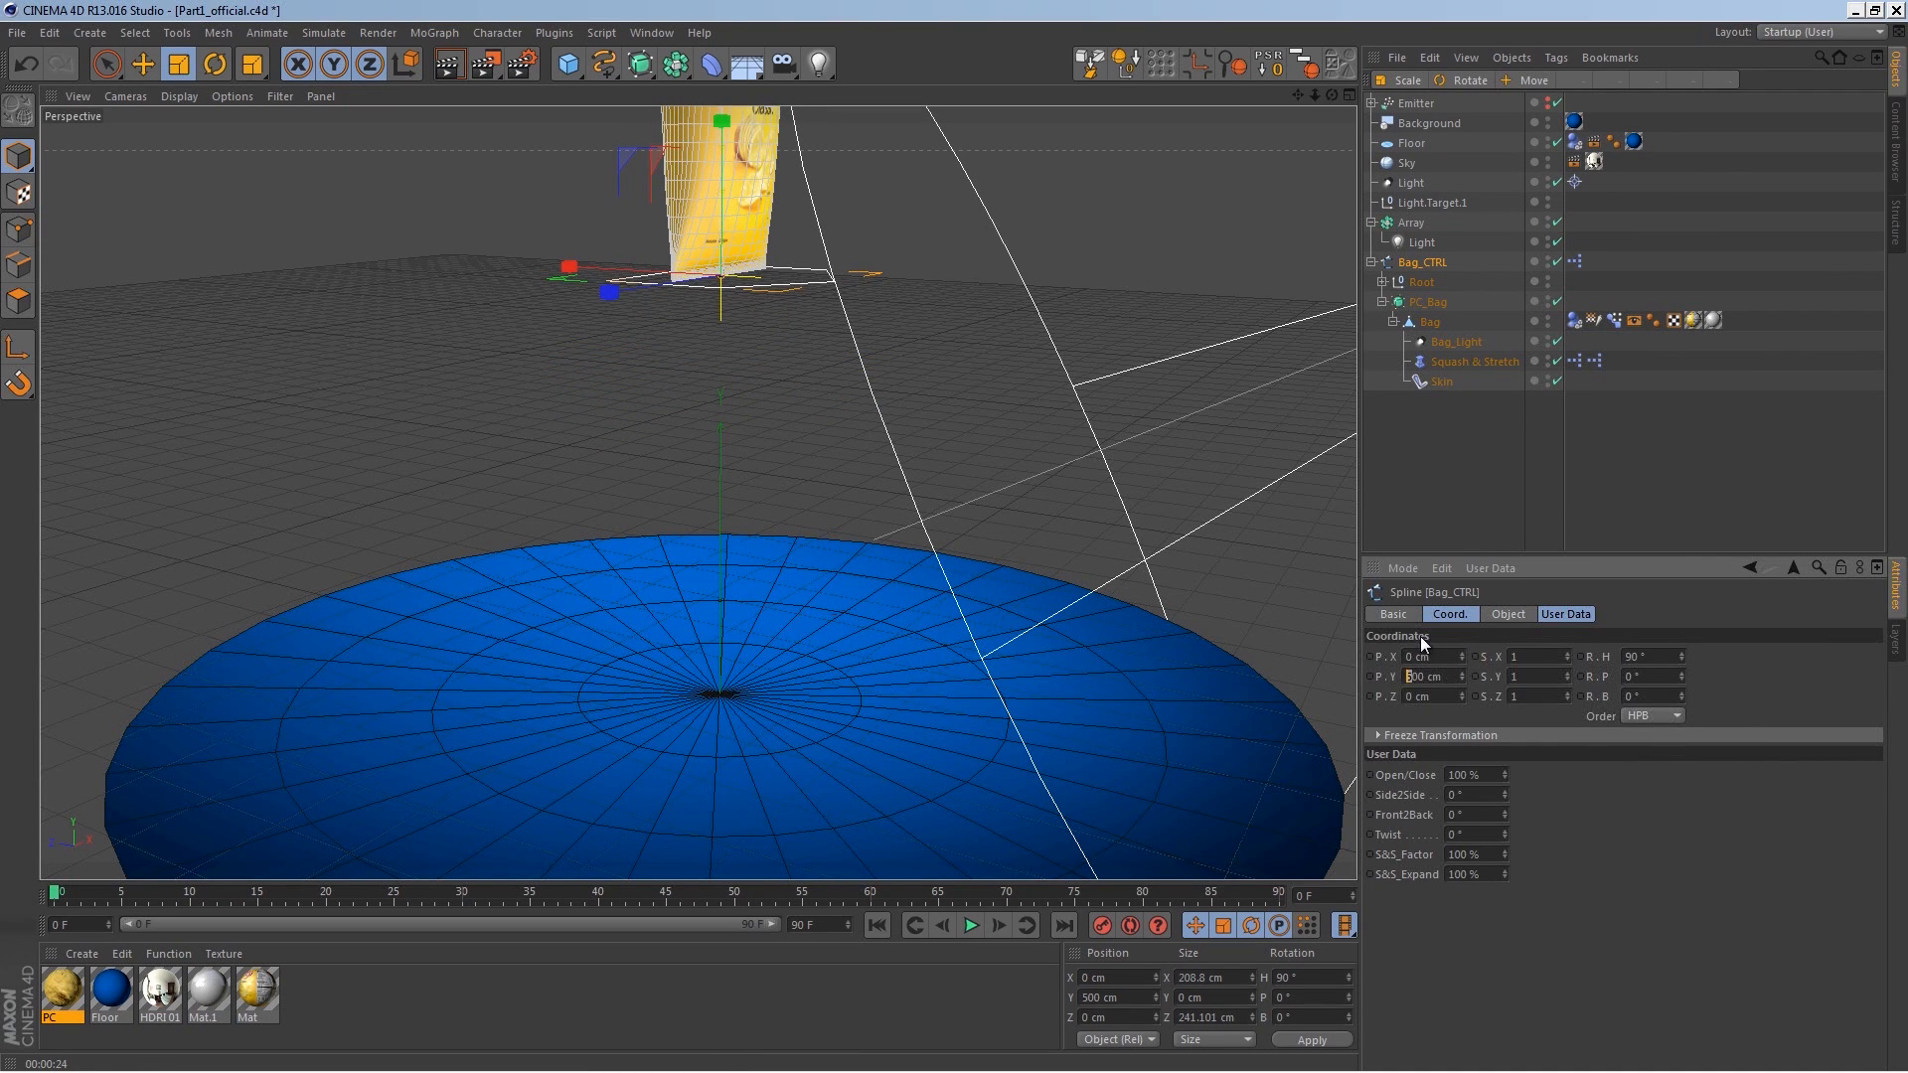
text(6)
key(Return)
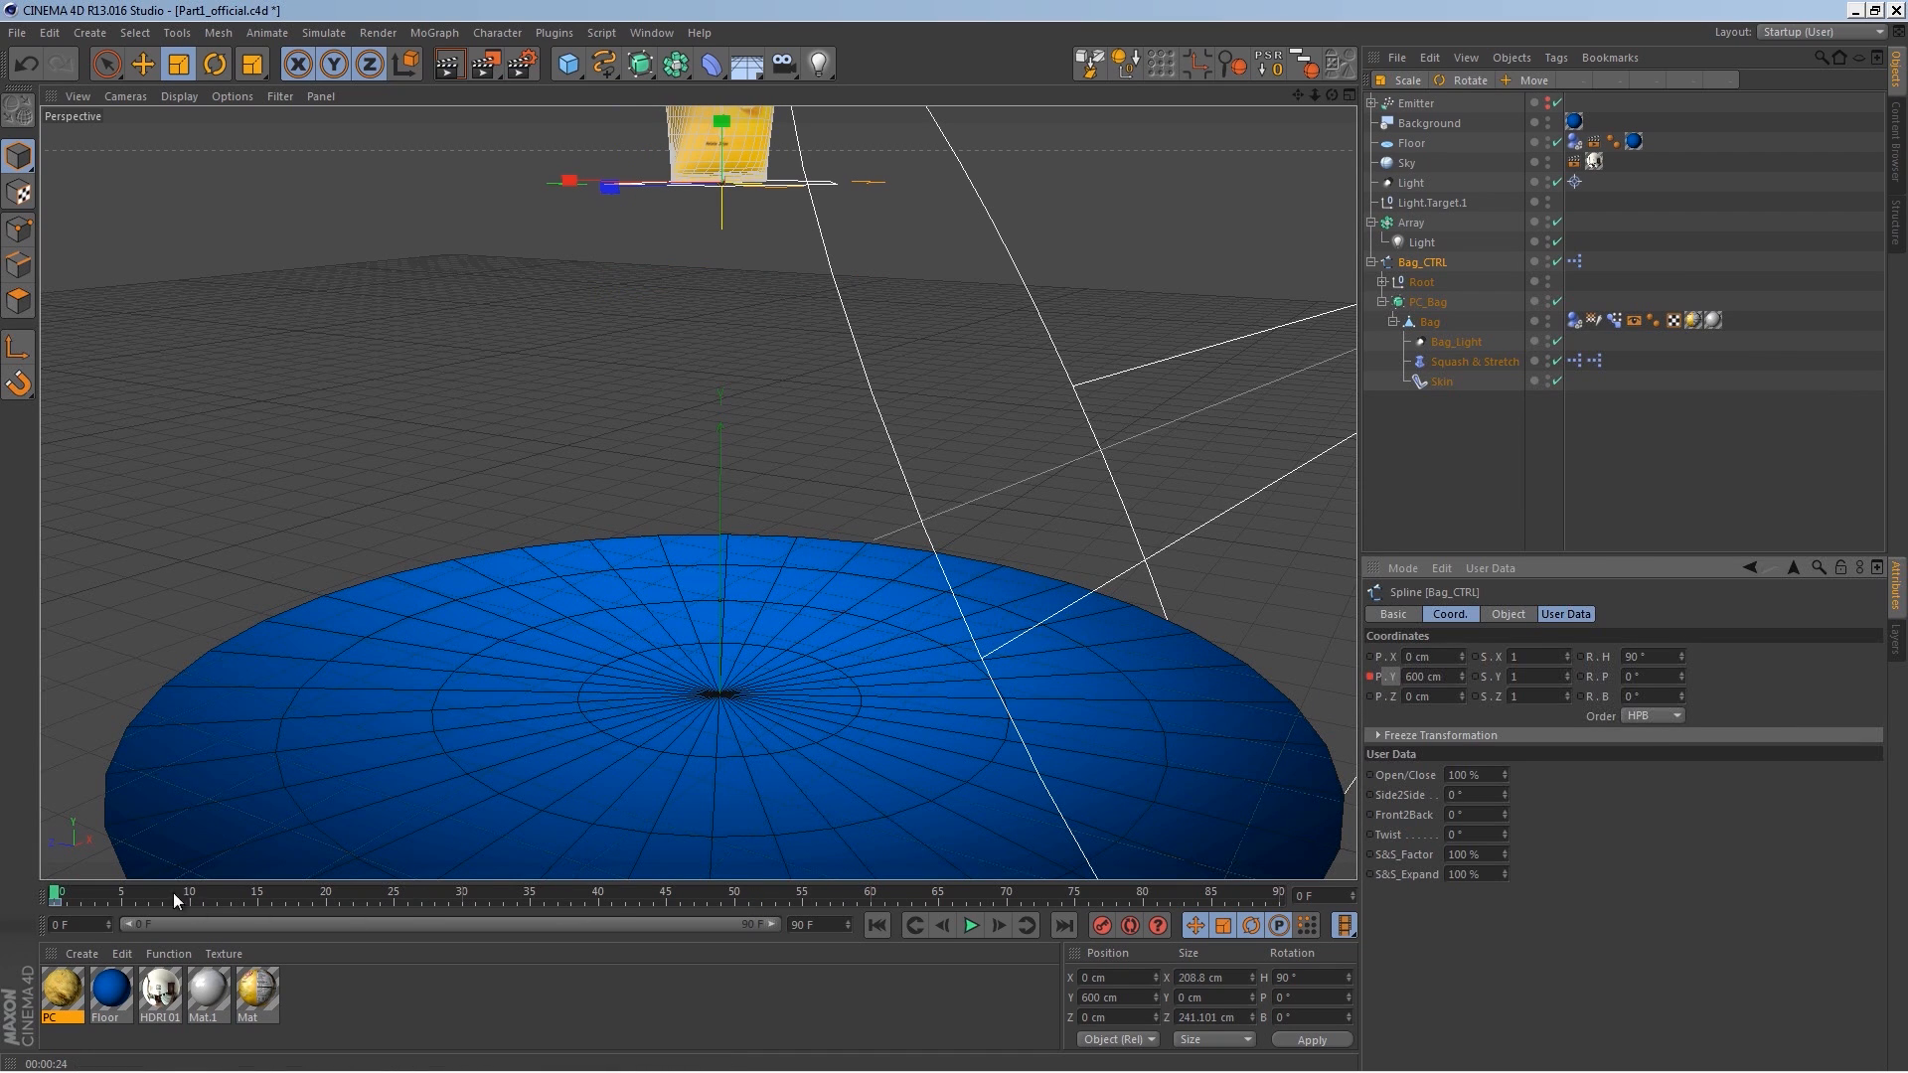
drag(68, 893, 180, 896)
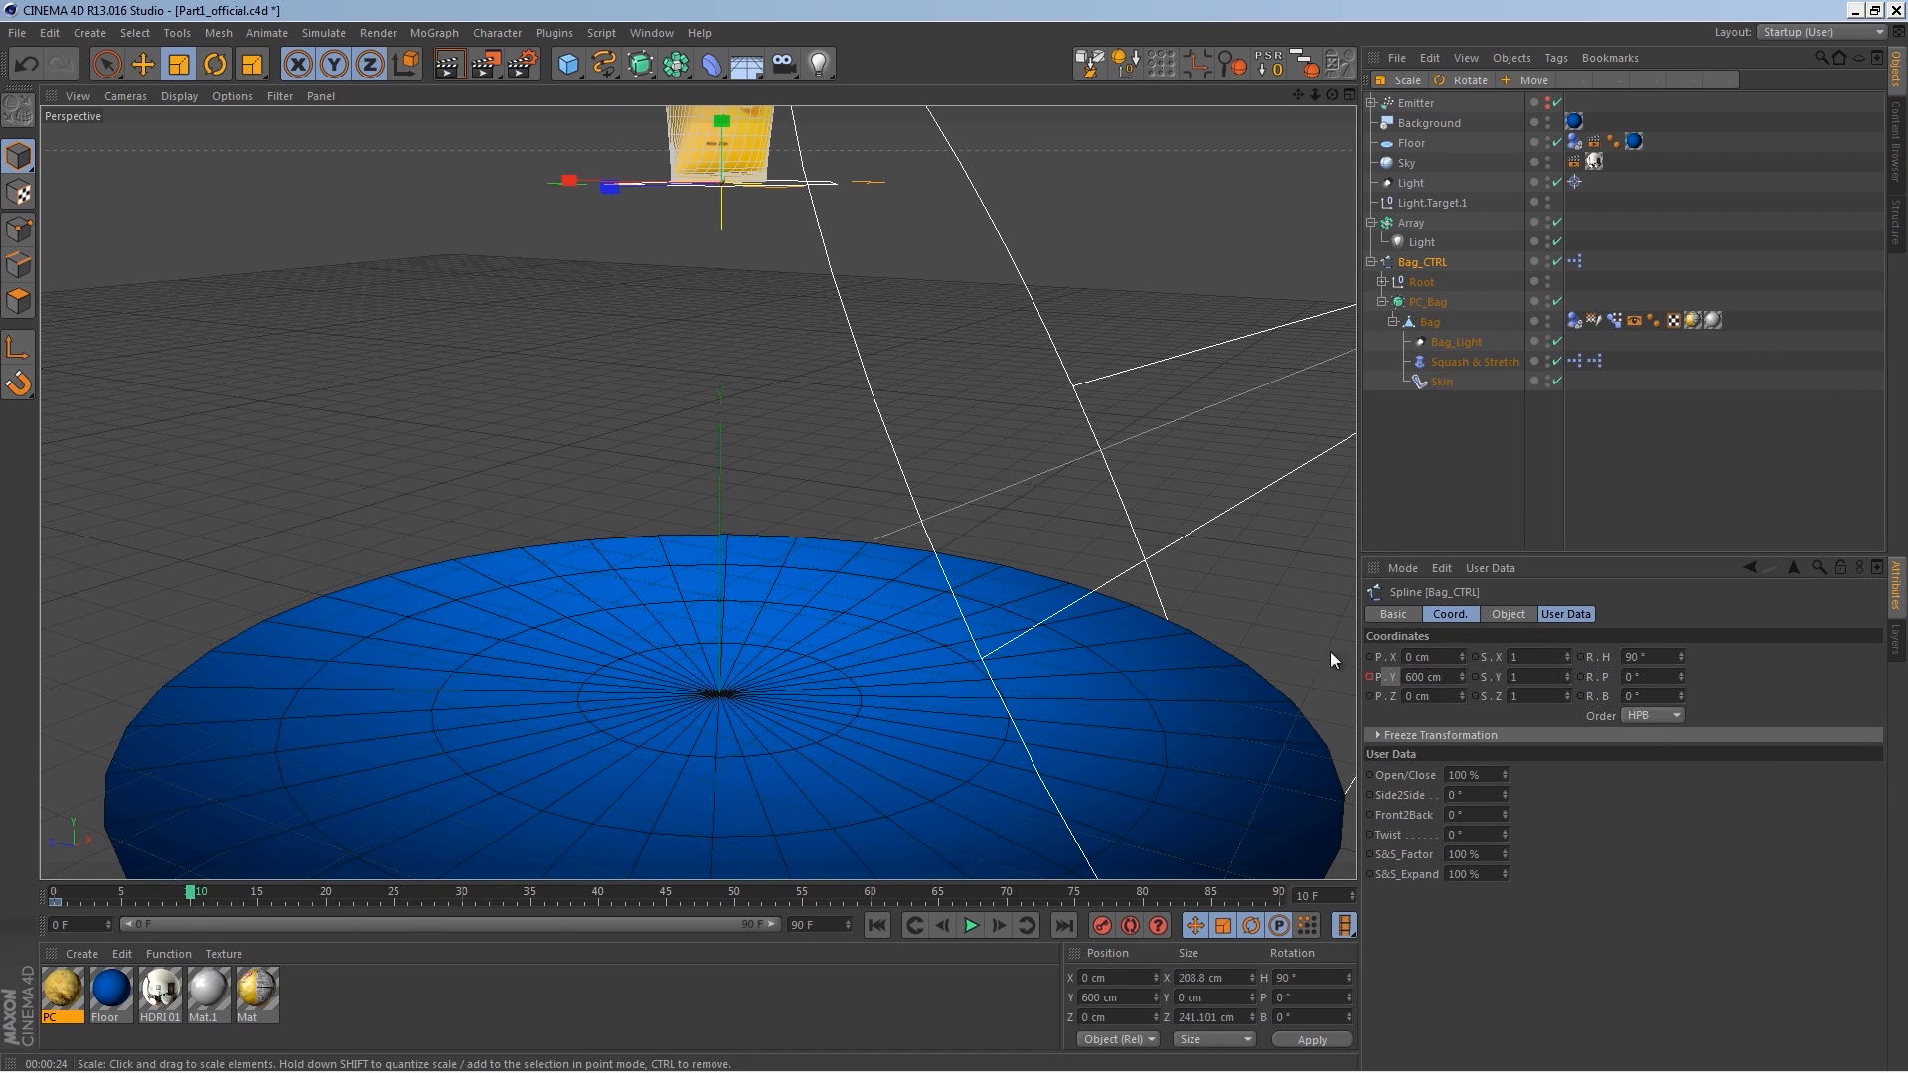
click(1431, 676)
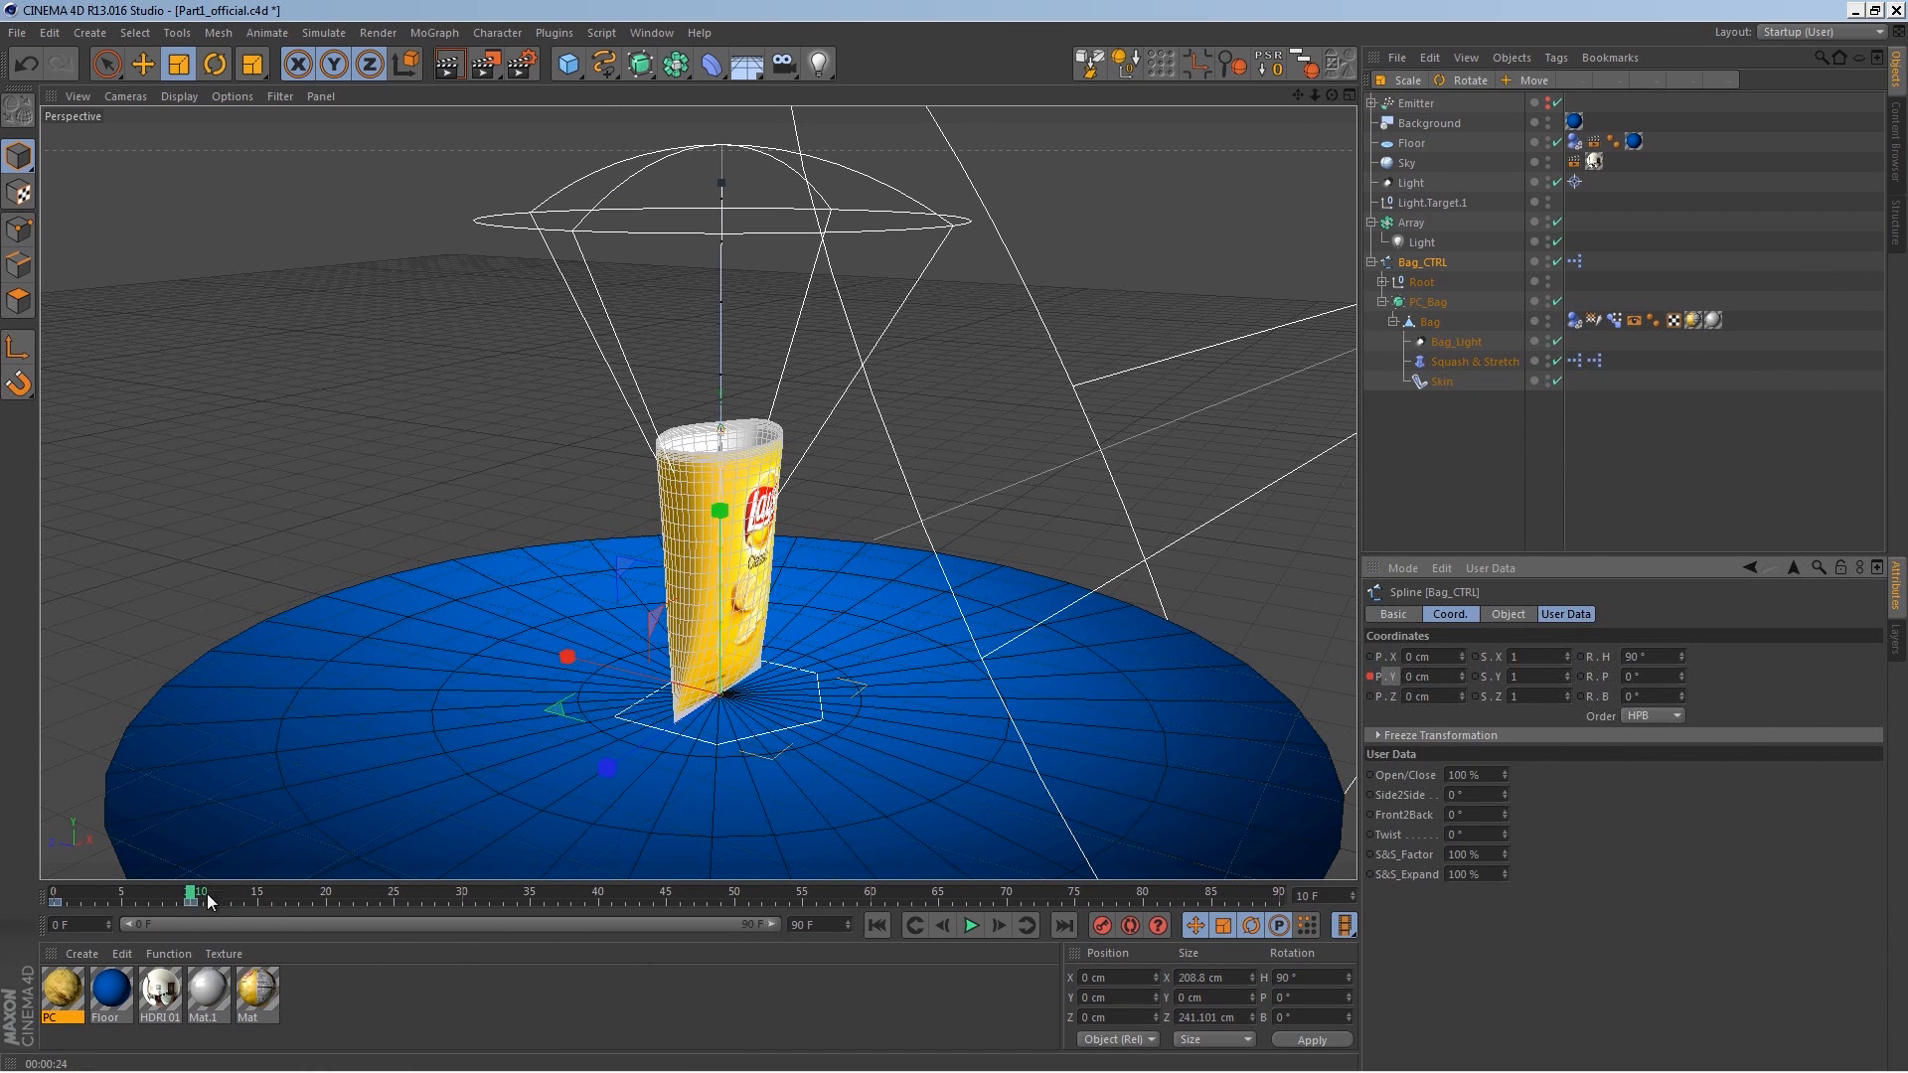
Step: Play back the bag's drop animation from the start
drag(190, 893, 20, 895)
click(971, 926)
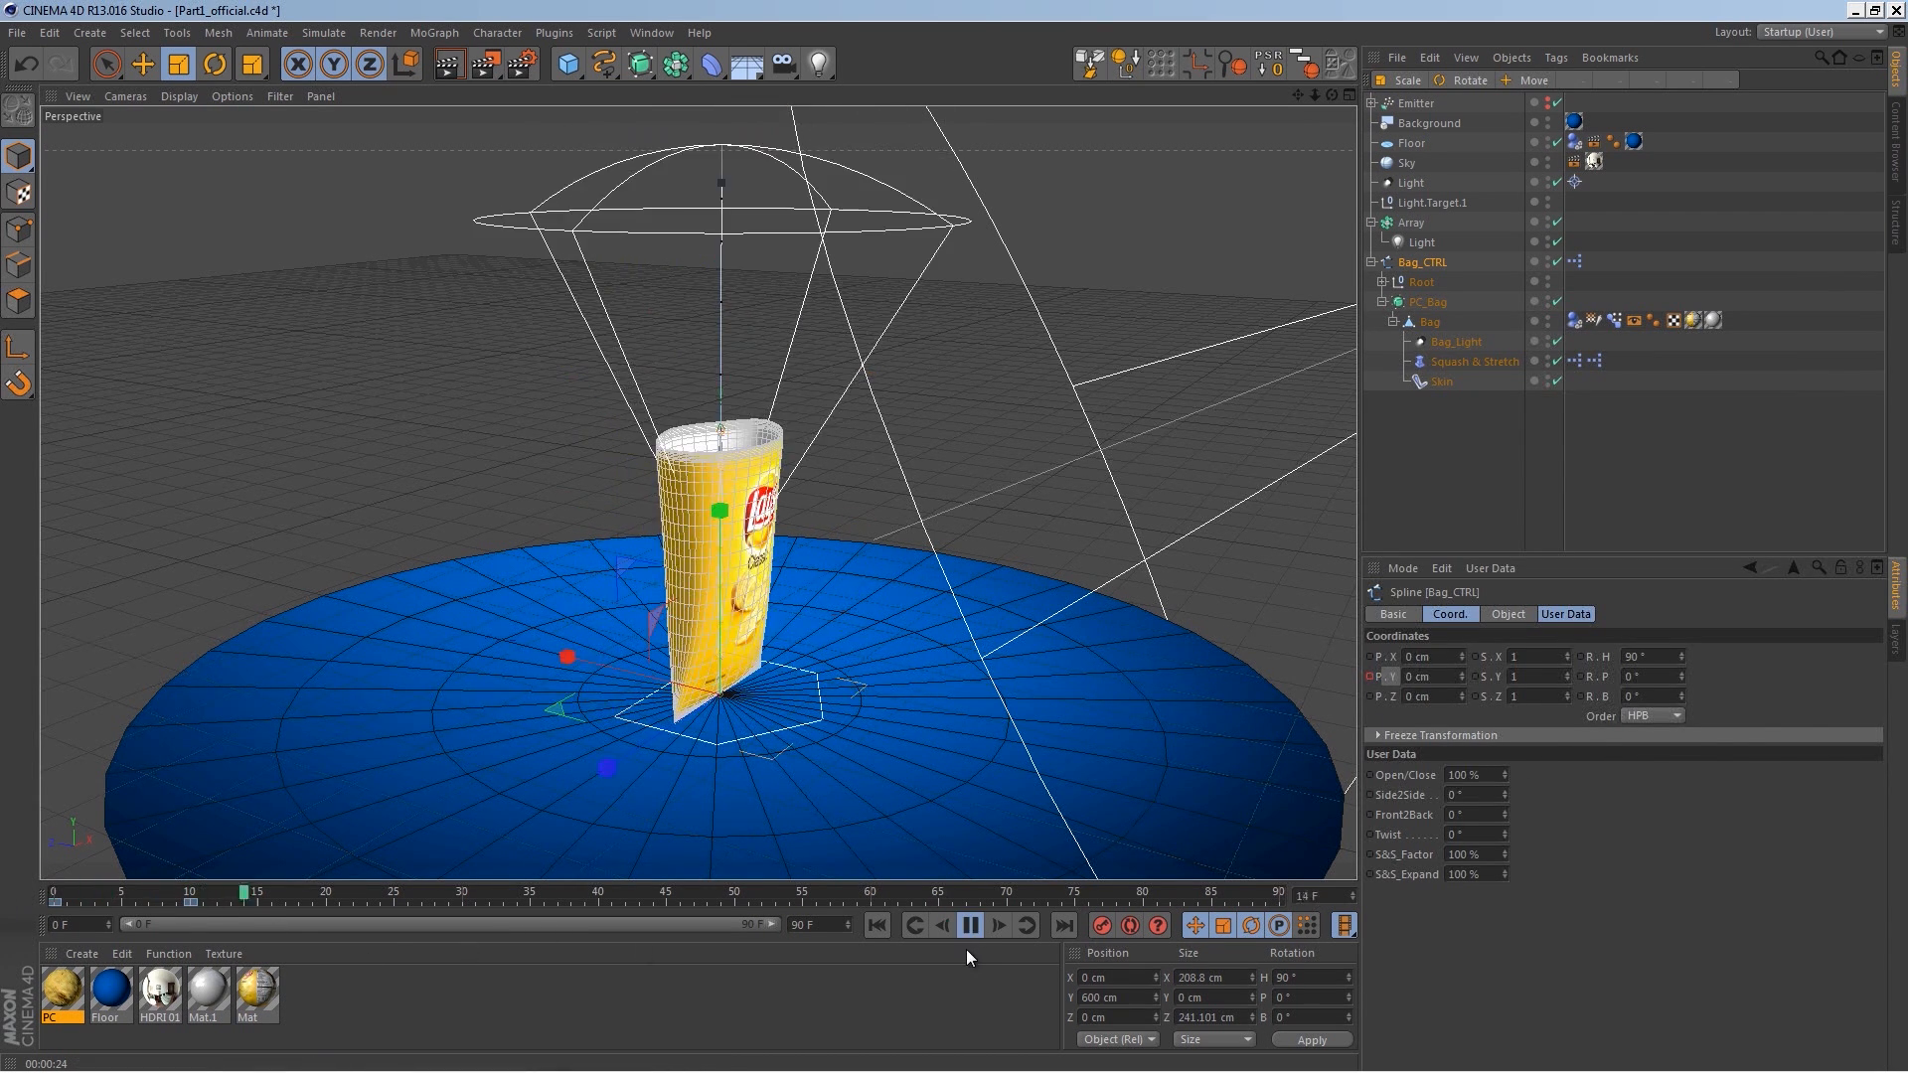
click(971, 925)
Step: Set the Bag_CTRL's Open/Close user data to 0% and play the animation from the start
drag(1506, 786, 1488, 999)
drag(517, 893, 55, 899)
click(971, 926)
click(971, 927)
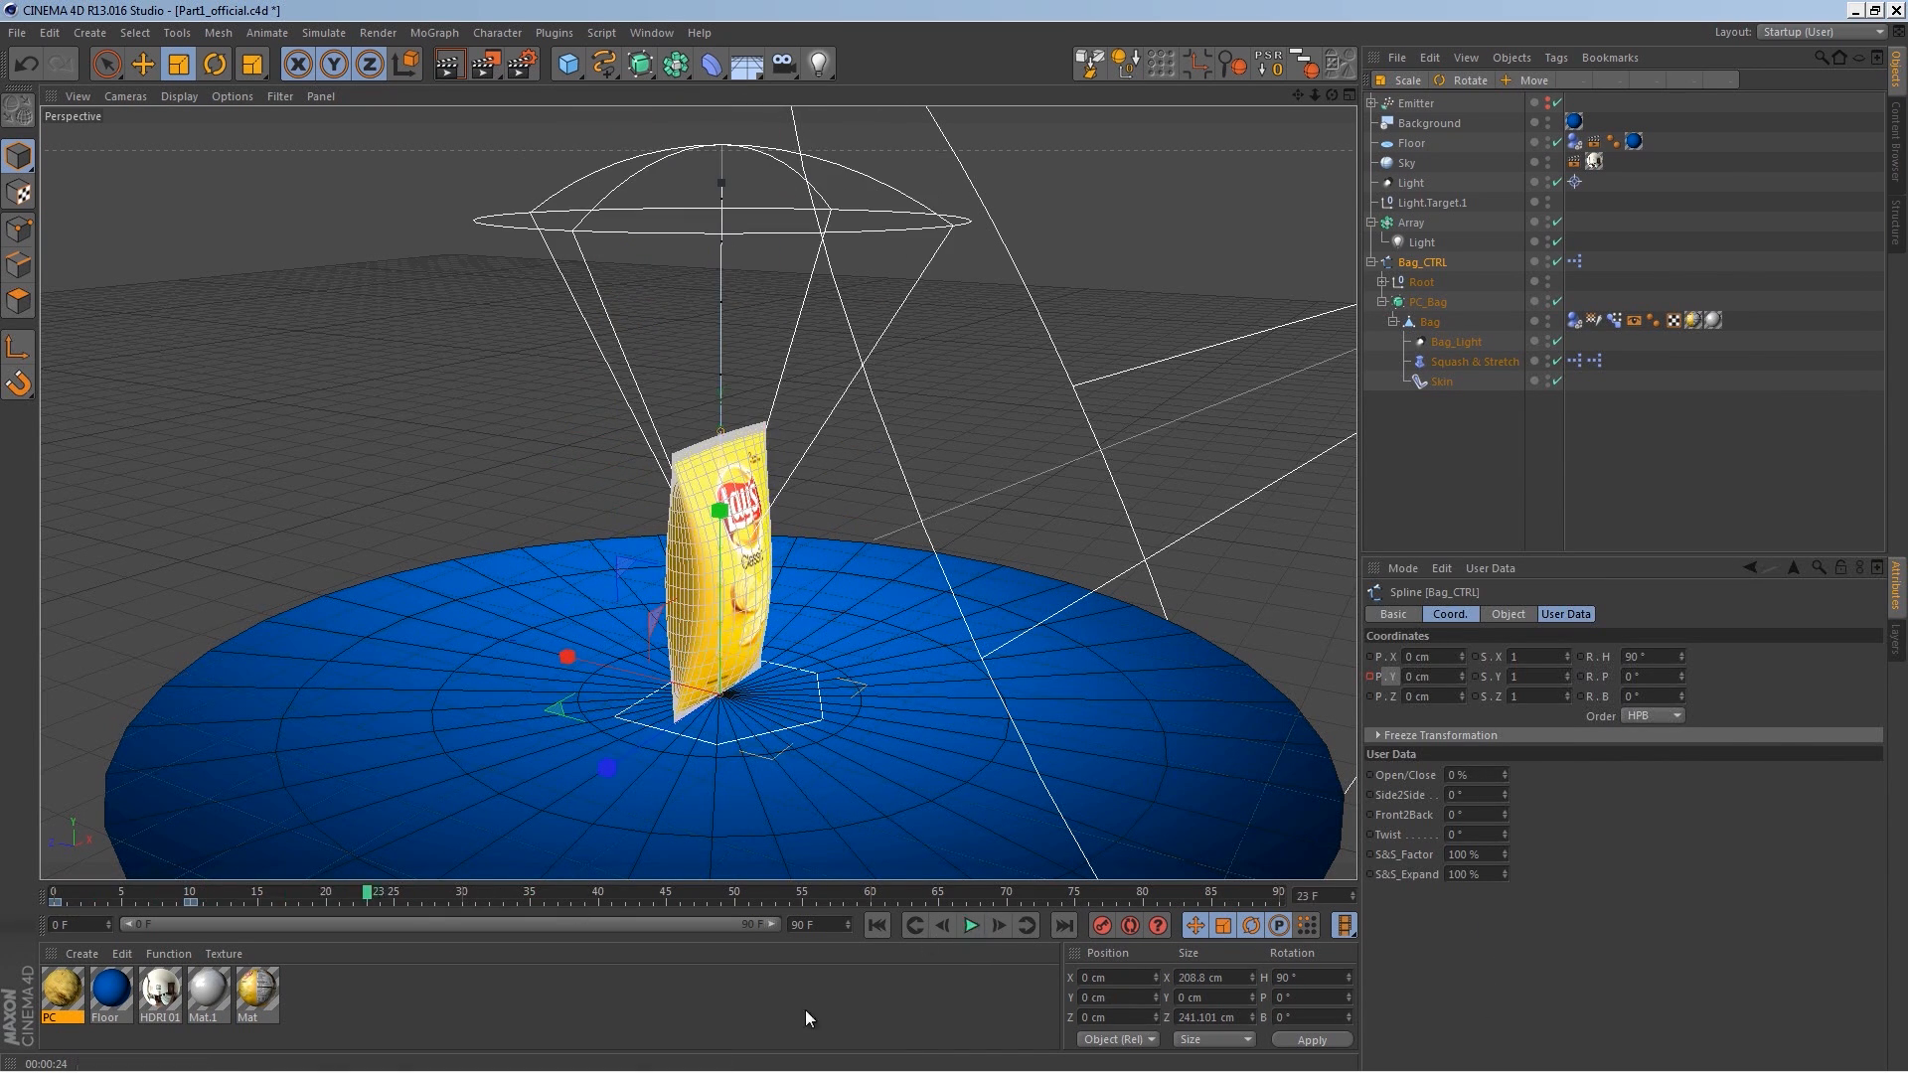
Step: On frame 0, set the Bag_CTRL's Front2Back value to 30° and keyframe it
drag(362, 898, 27, 920)
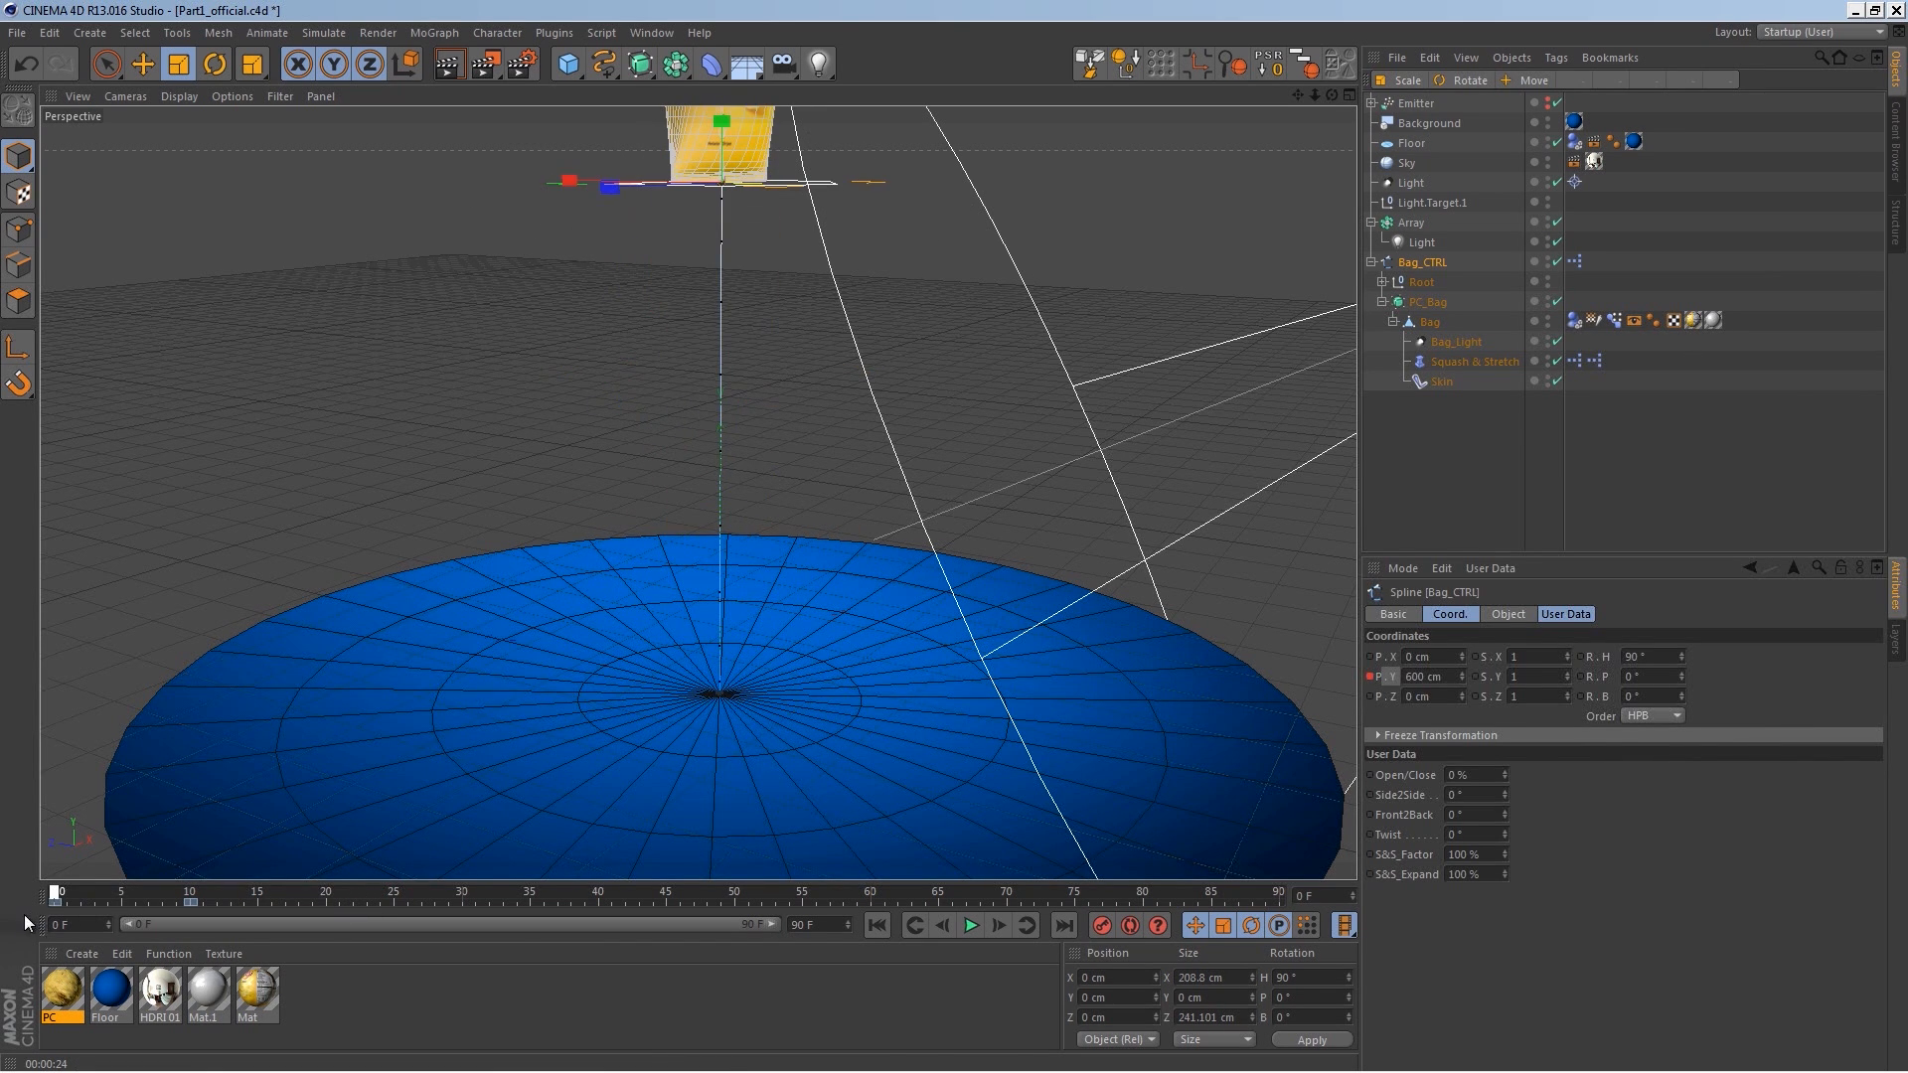
mouse_move(1504, 815)
mouse_down()
mouse_move(1503, 766)
mouse_move(1504, 783)
mouse_up()
click(1505, 812)
alt+middle_drag(965, 440, 960, 537)
alt+right_drag(960, 537, 936, 546)
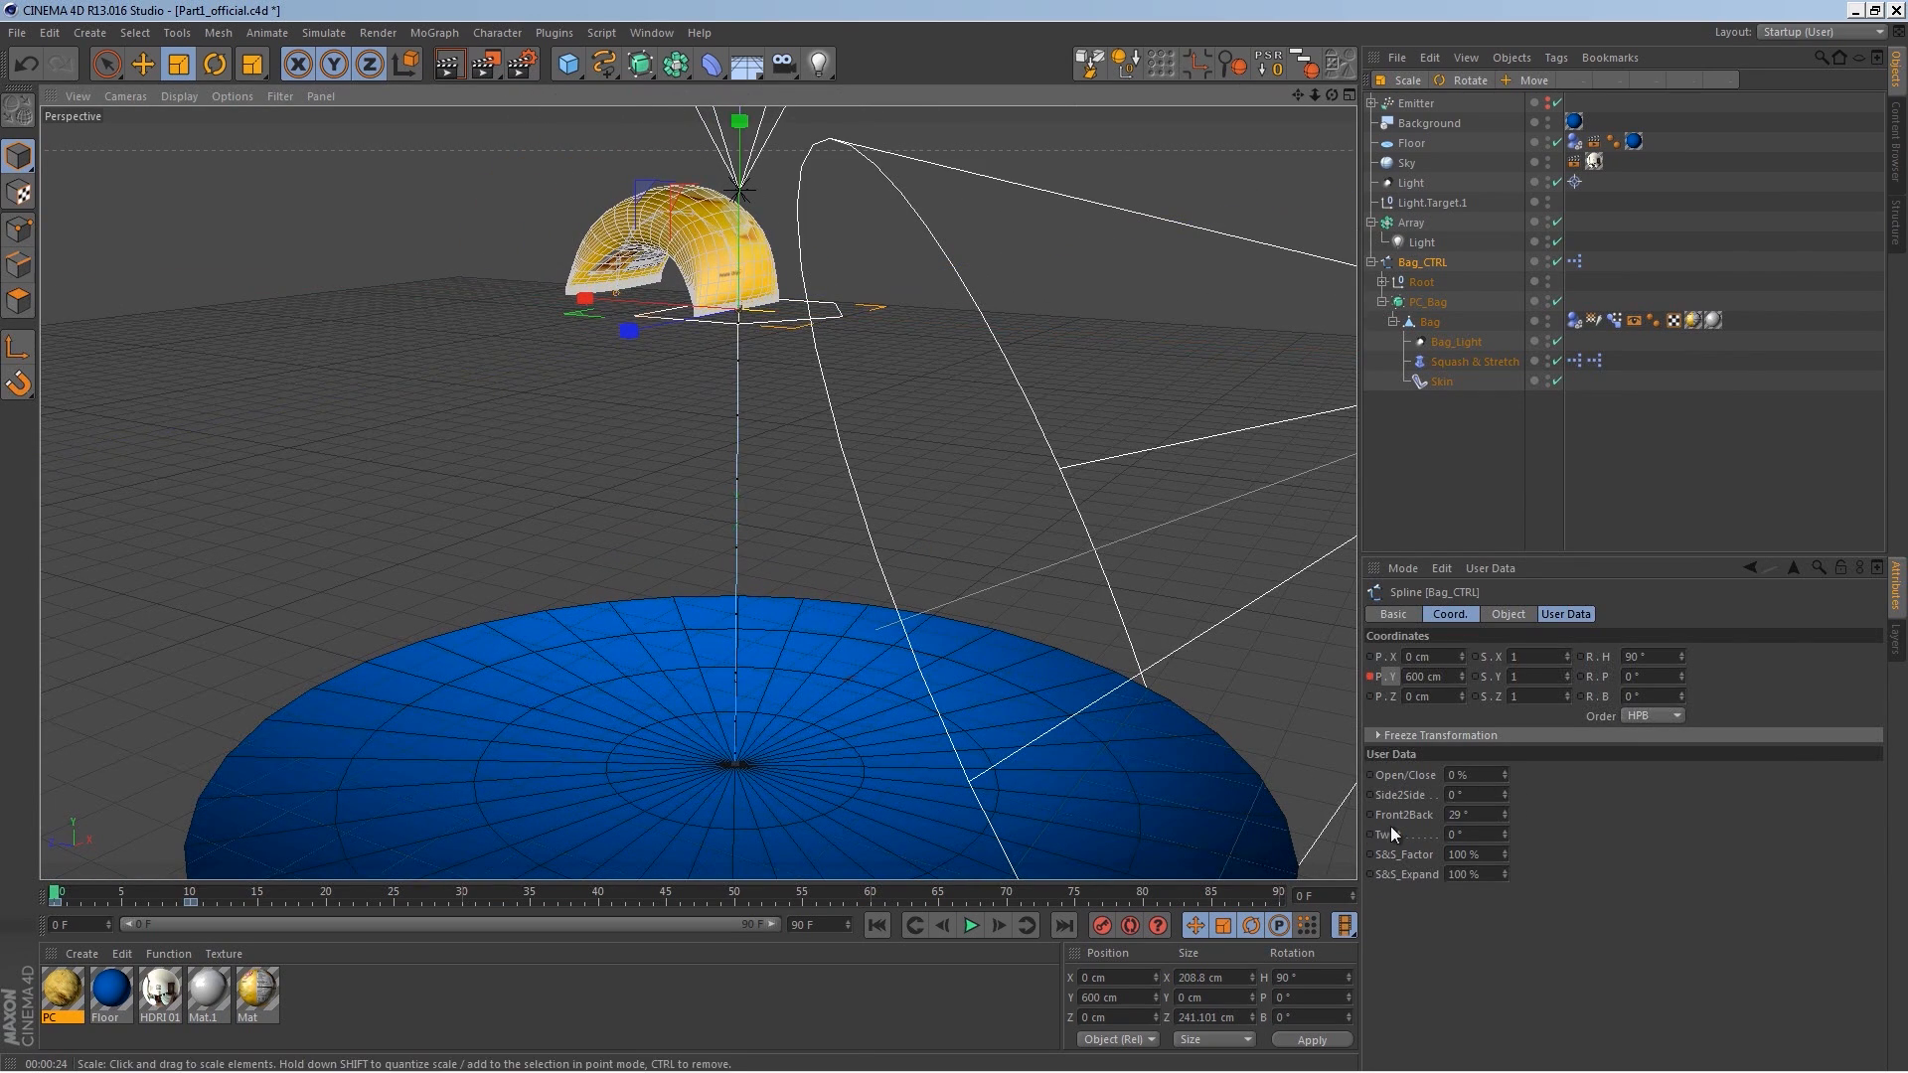
click(1468, 815)
text(3)
key(Return)
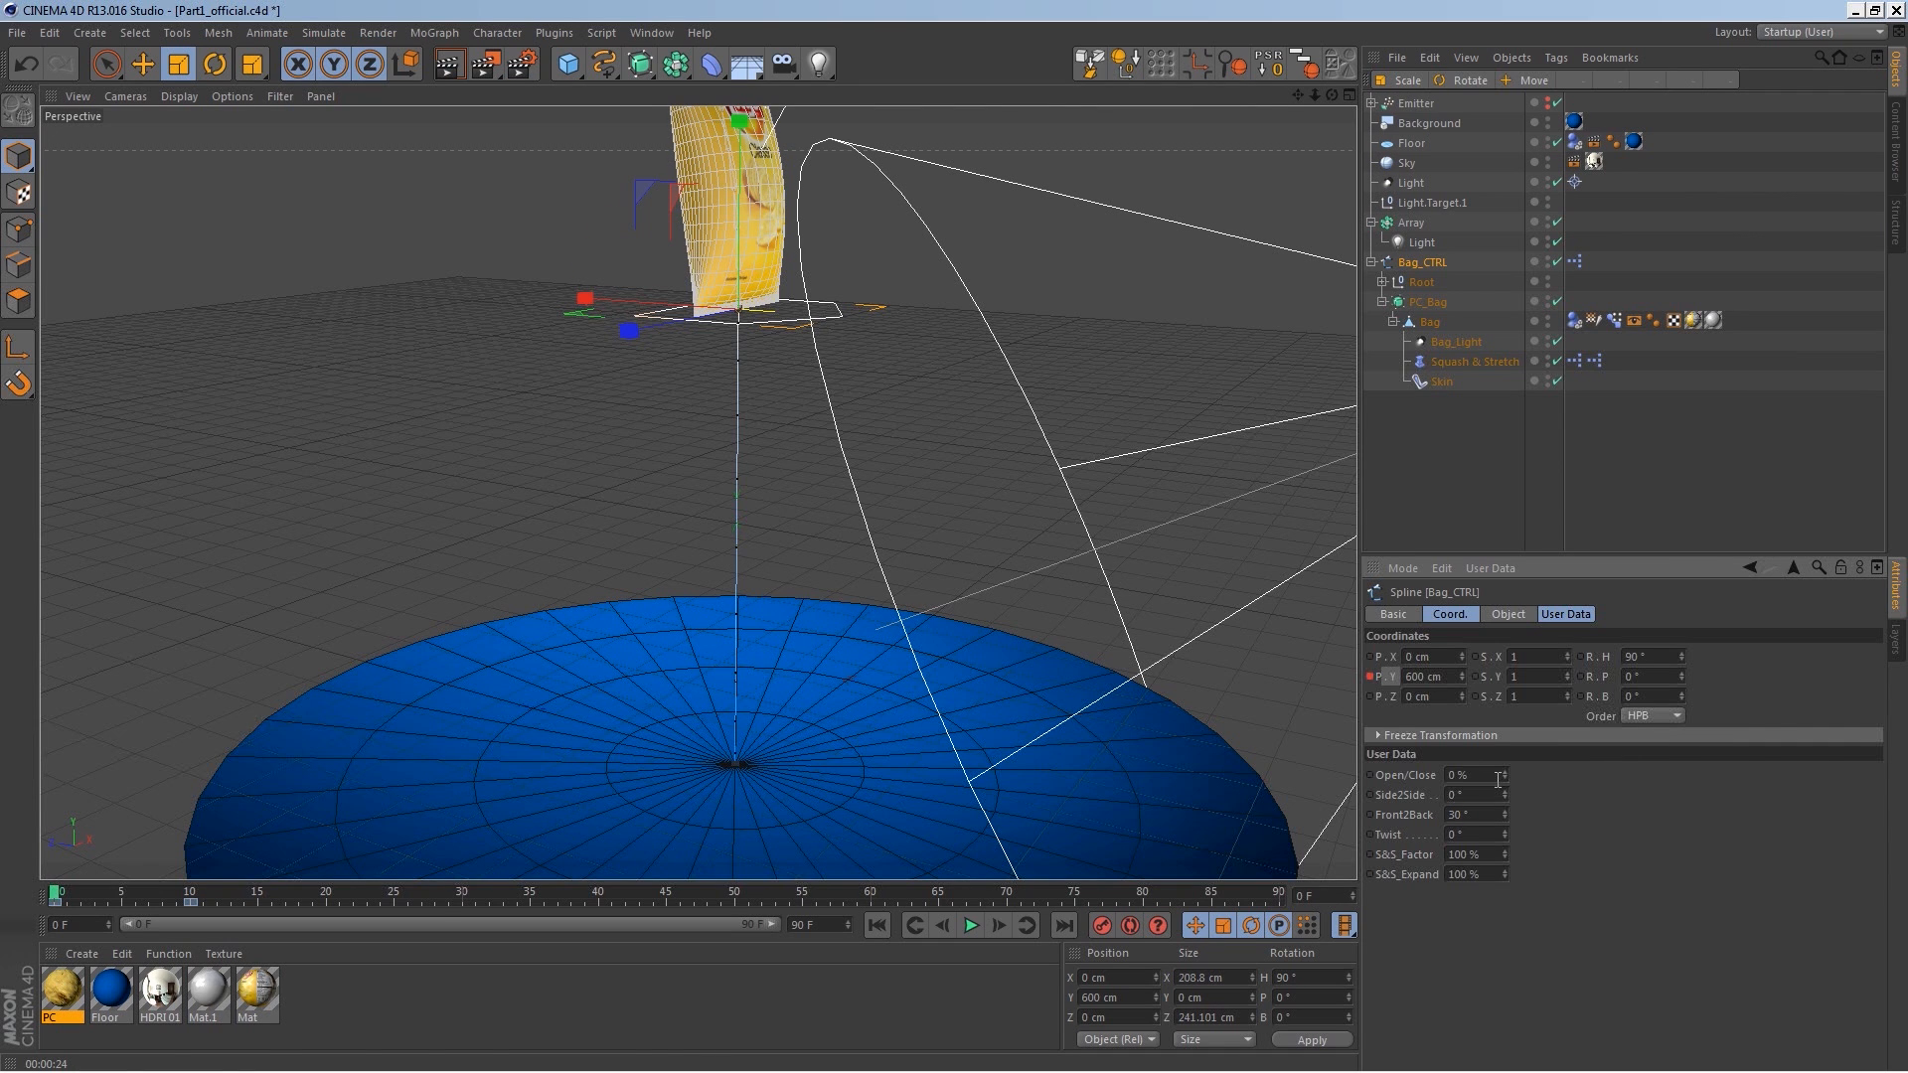
ctrl+click(1369, 815)
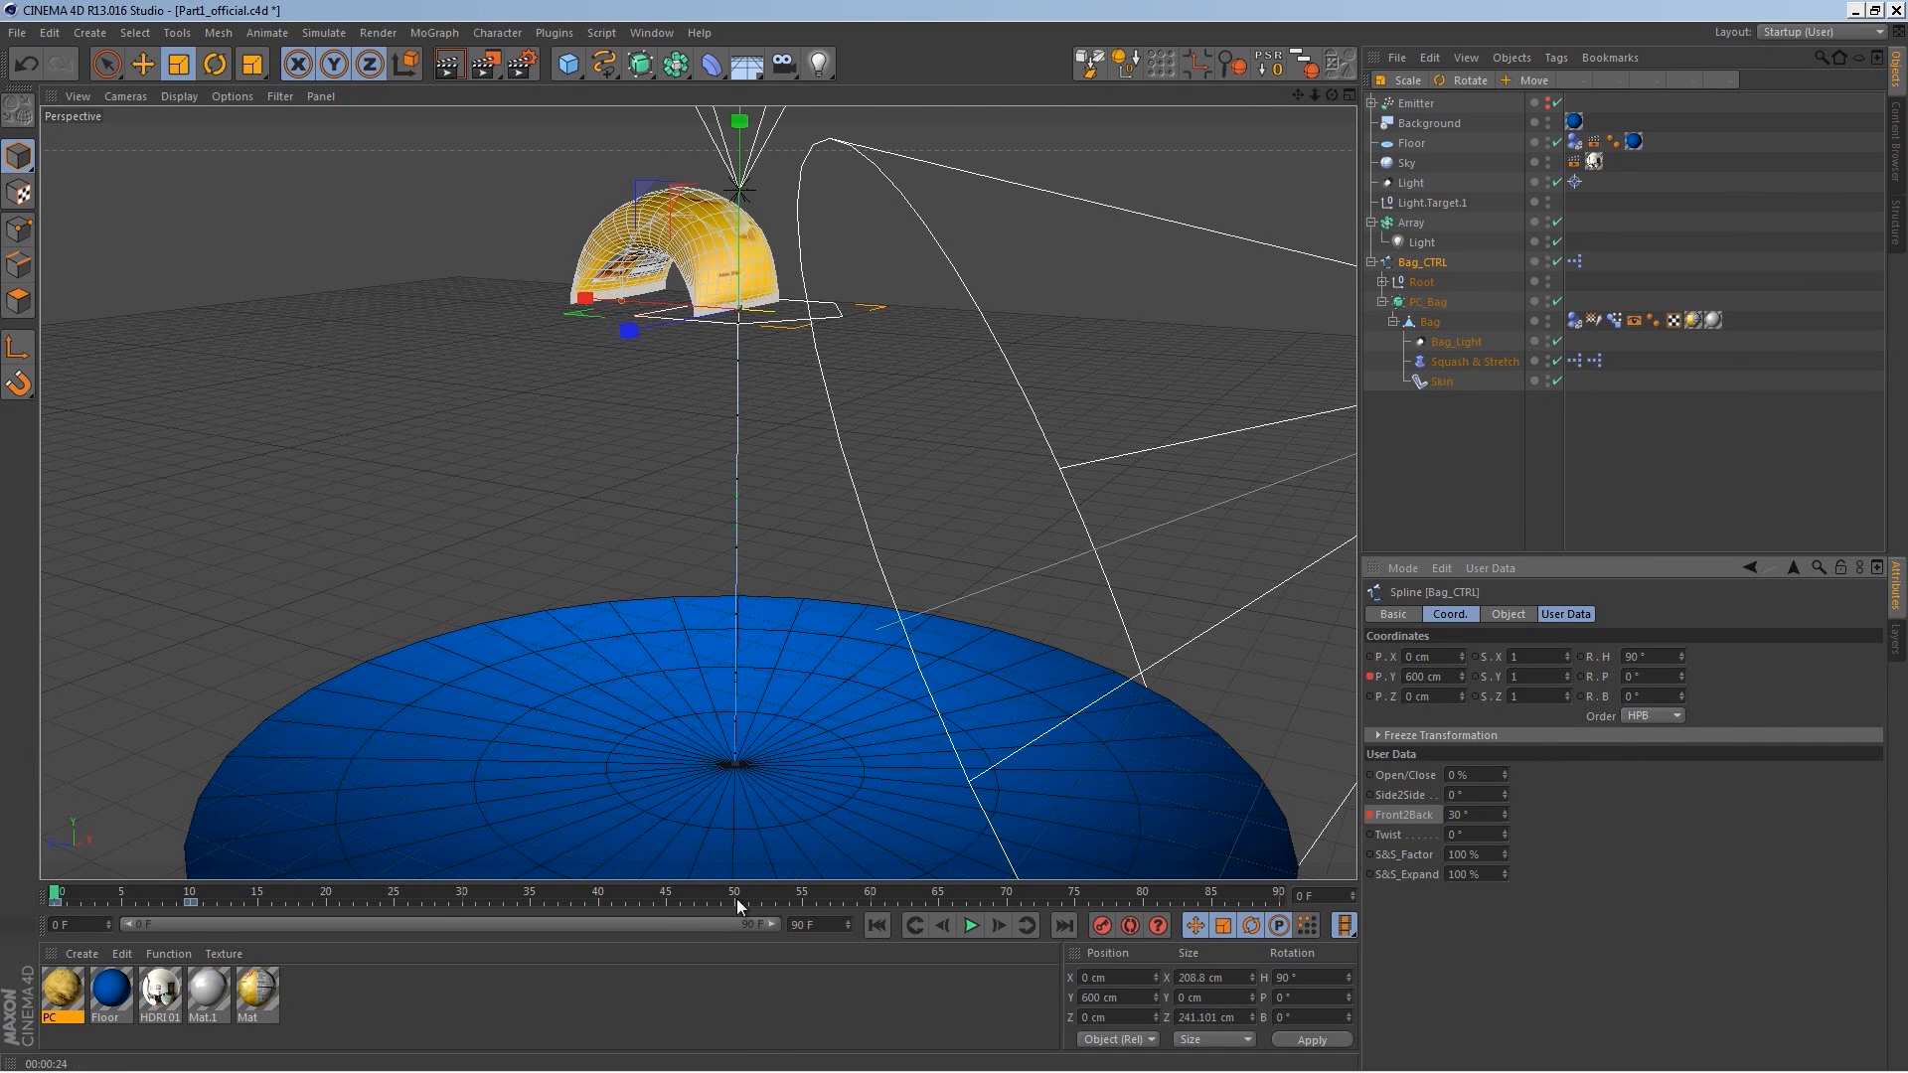
Step: On frame 10, set the Bag_CTRL's Front2Back value to -25°
drag(62, 890, 190, 895)
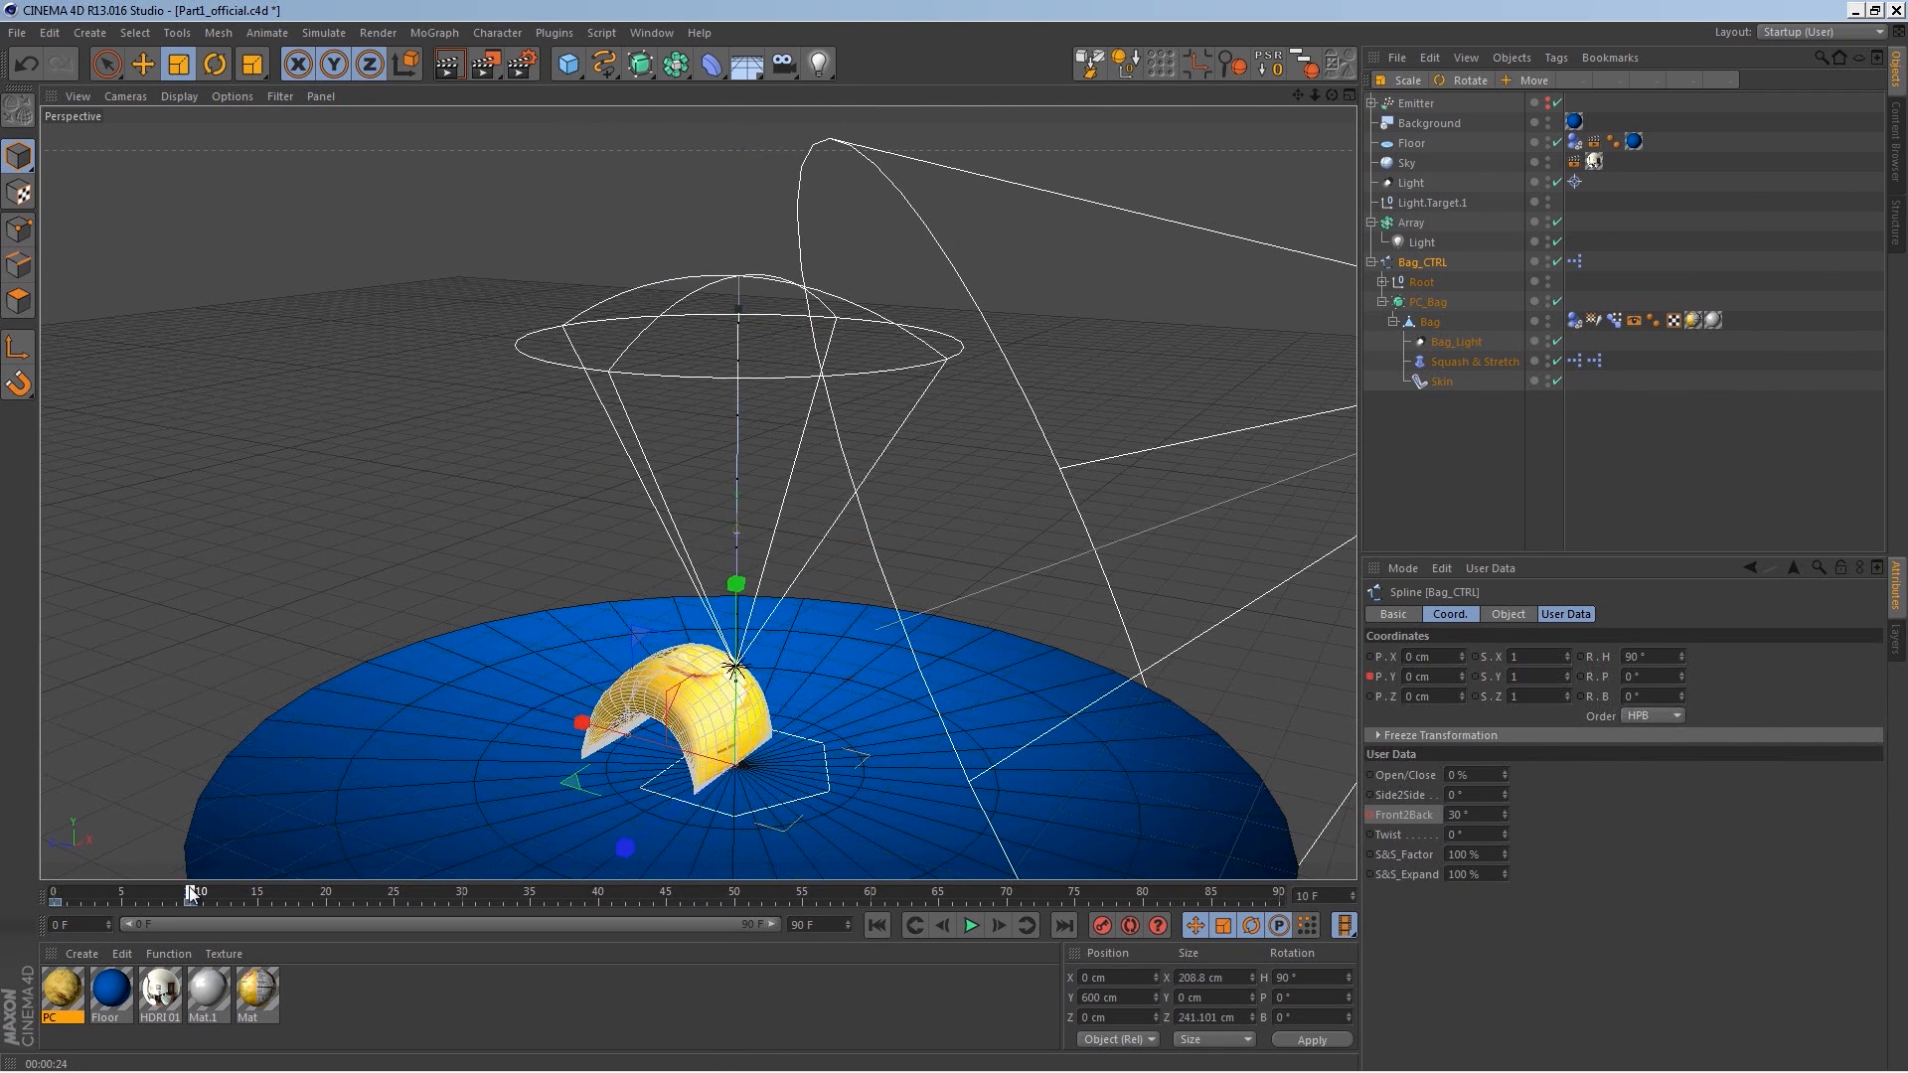
drag(1505, 815, 1501, 862)
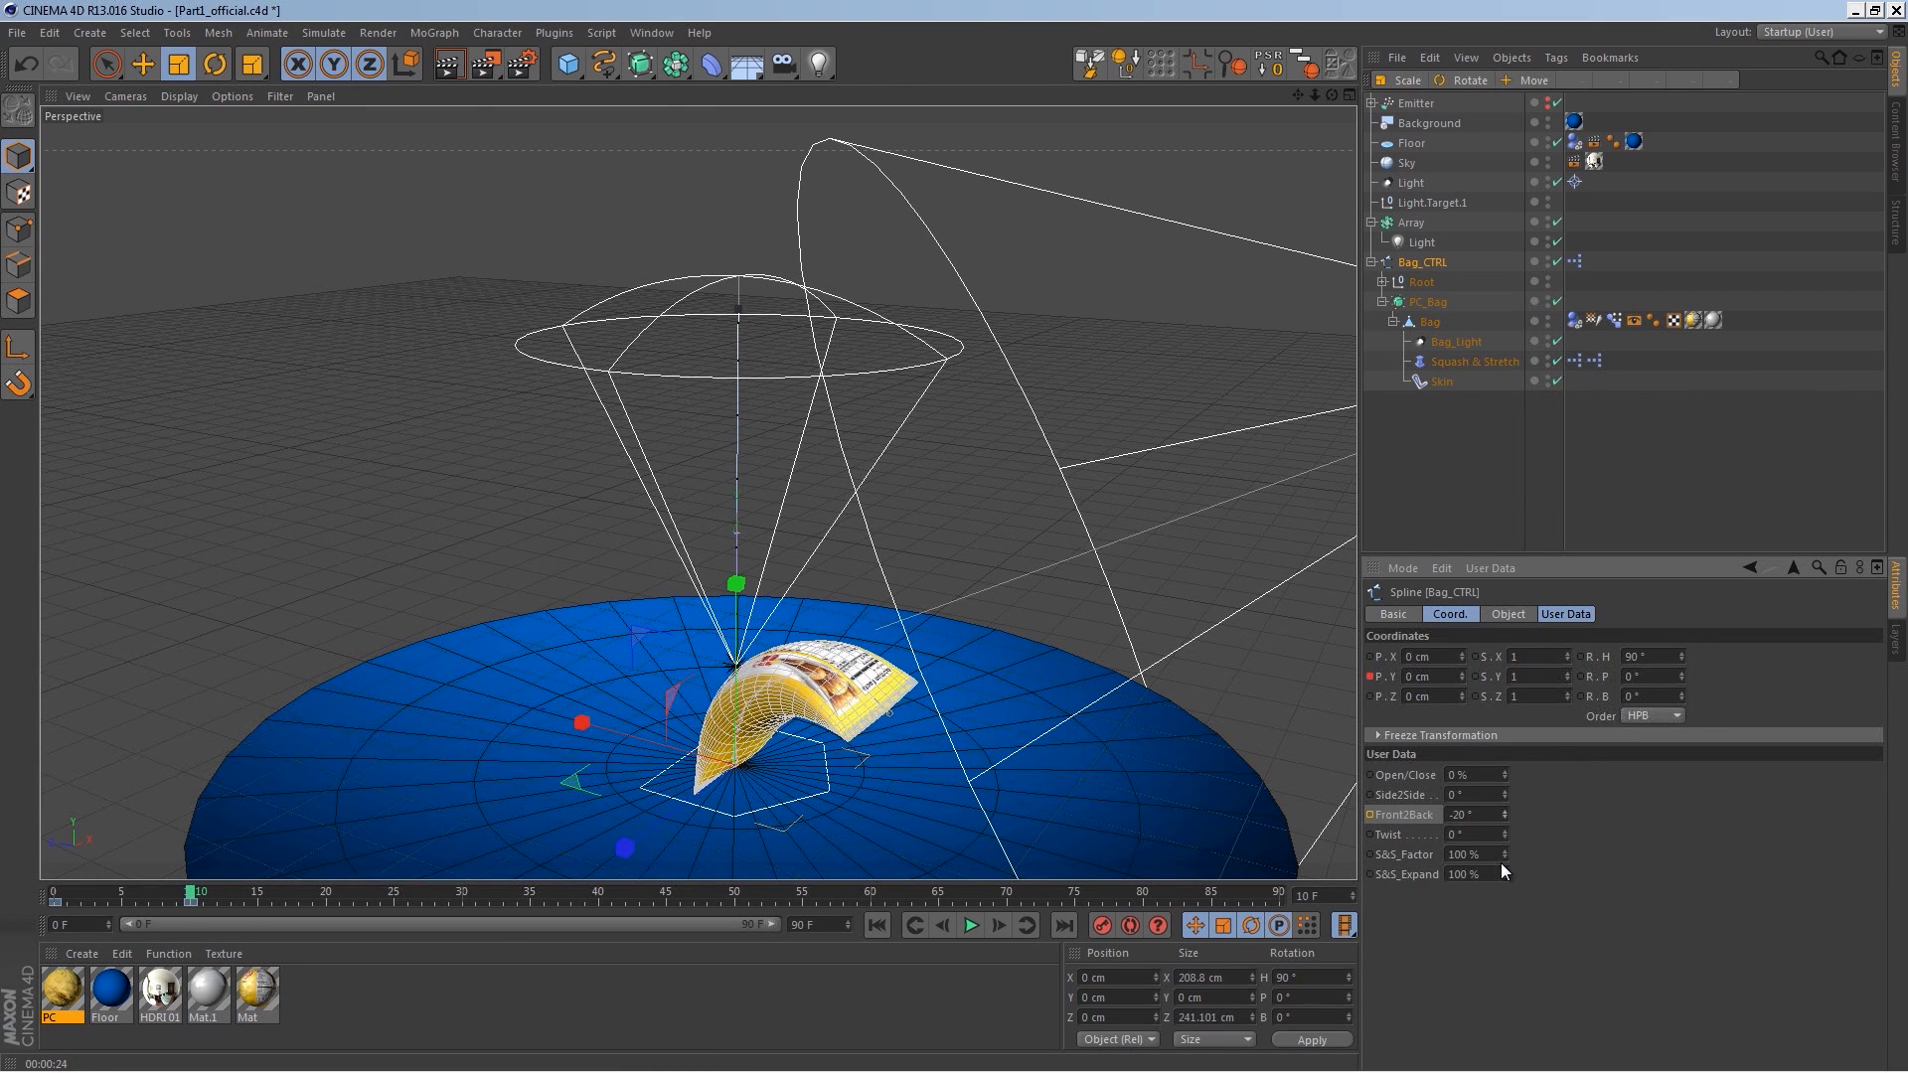
double_click(1459, 815)
text(-25)
key(Return)
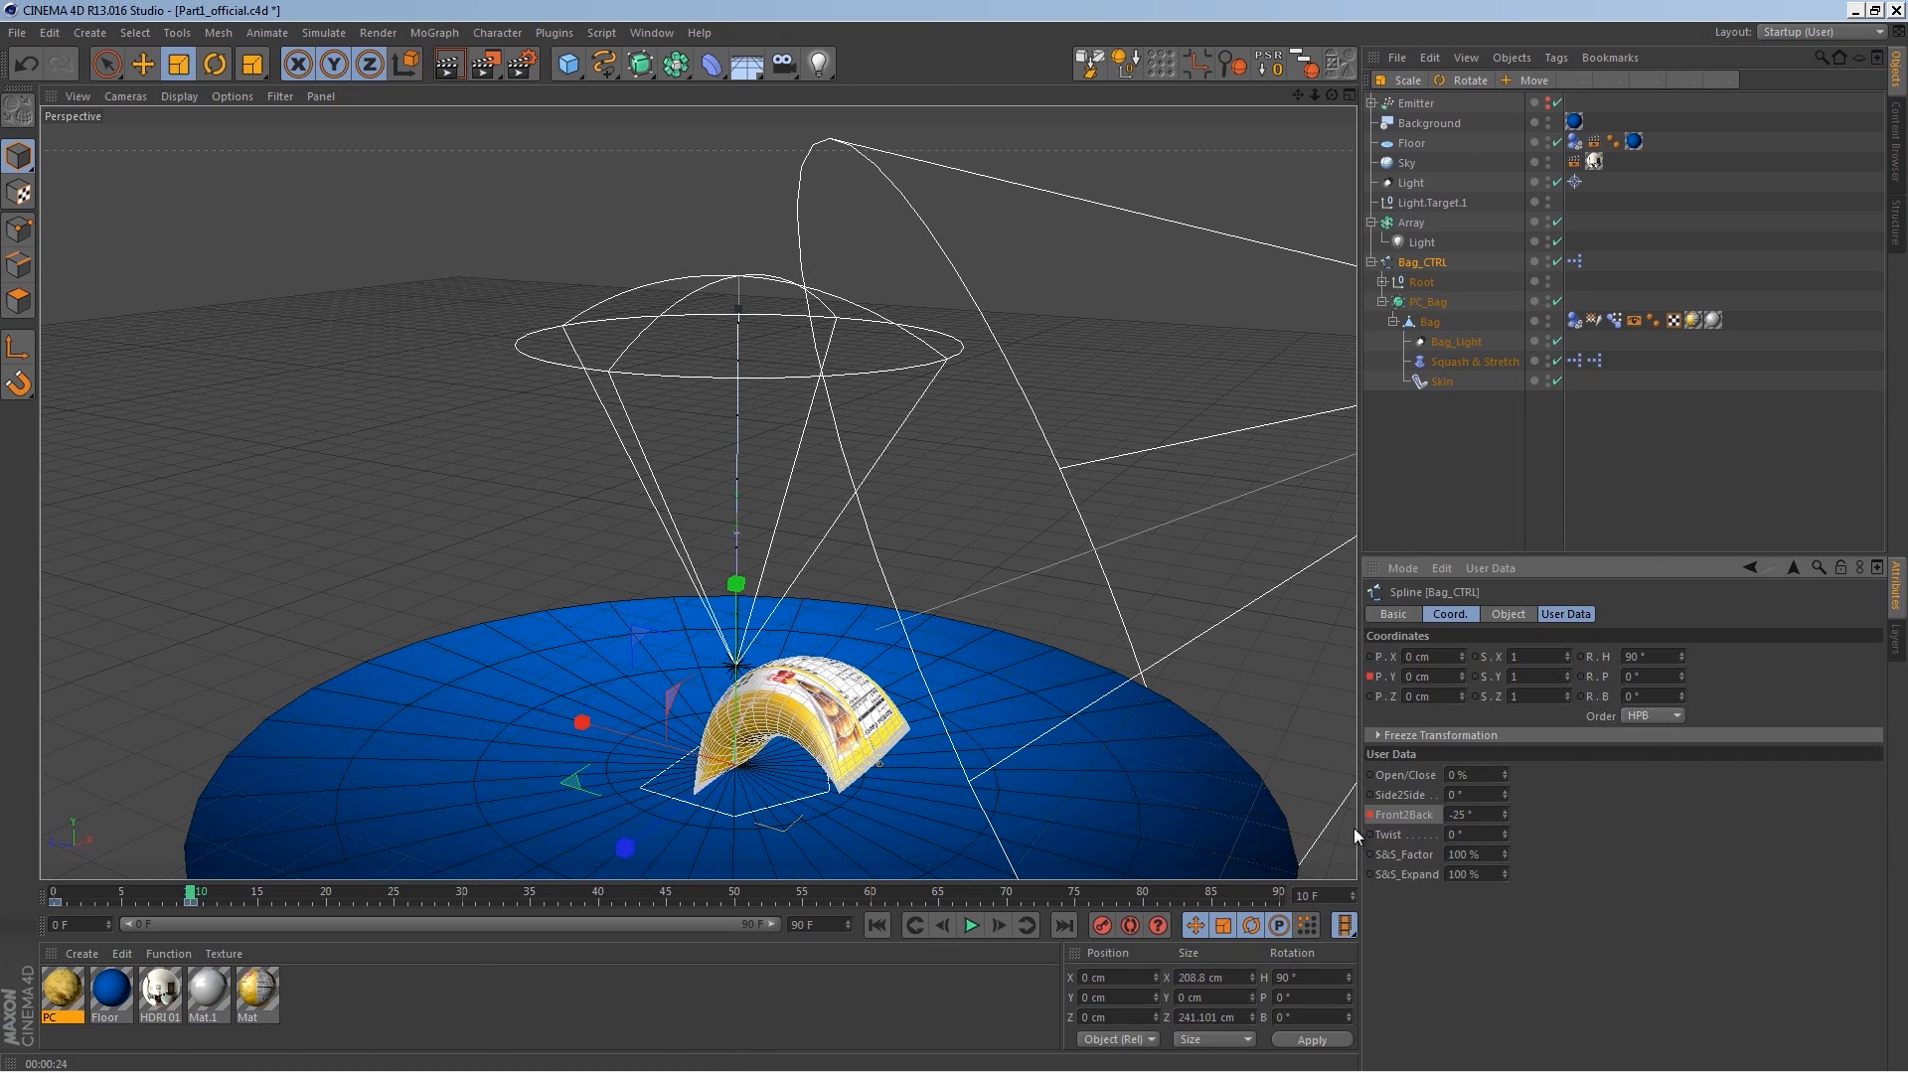
Step: On frame 15, set the Bag_CTRL's Front2Back value to 20°
drag(190, 897, 258, 896)
click(1474, 815)
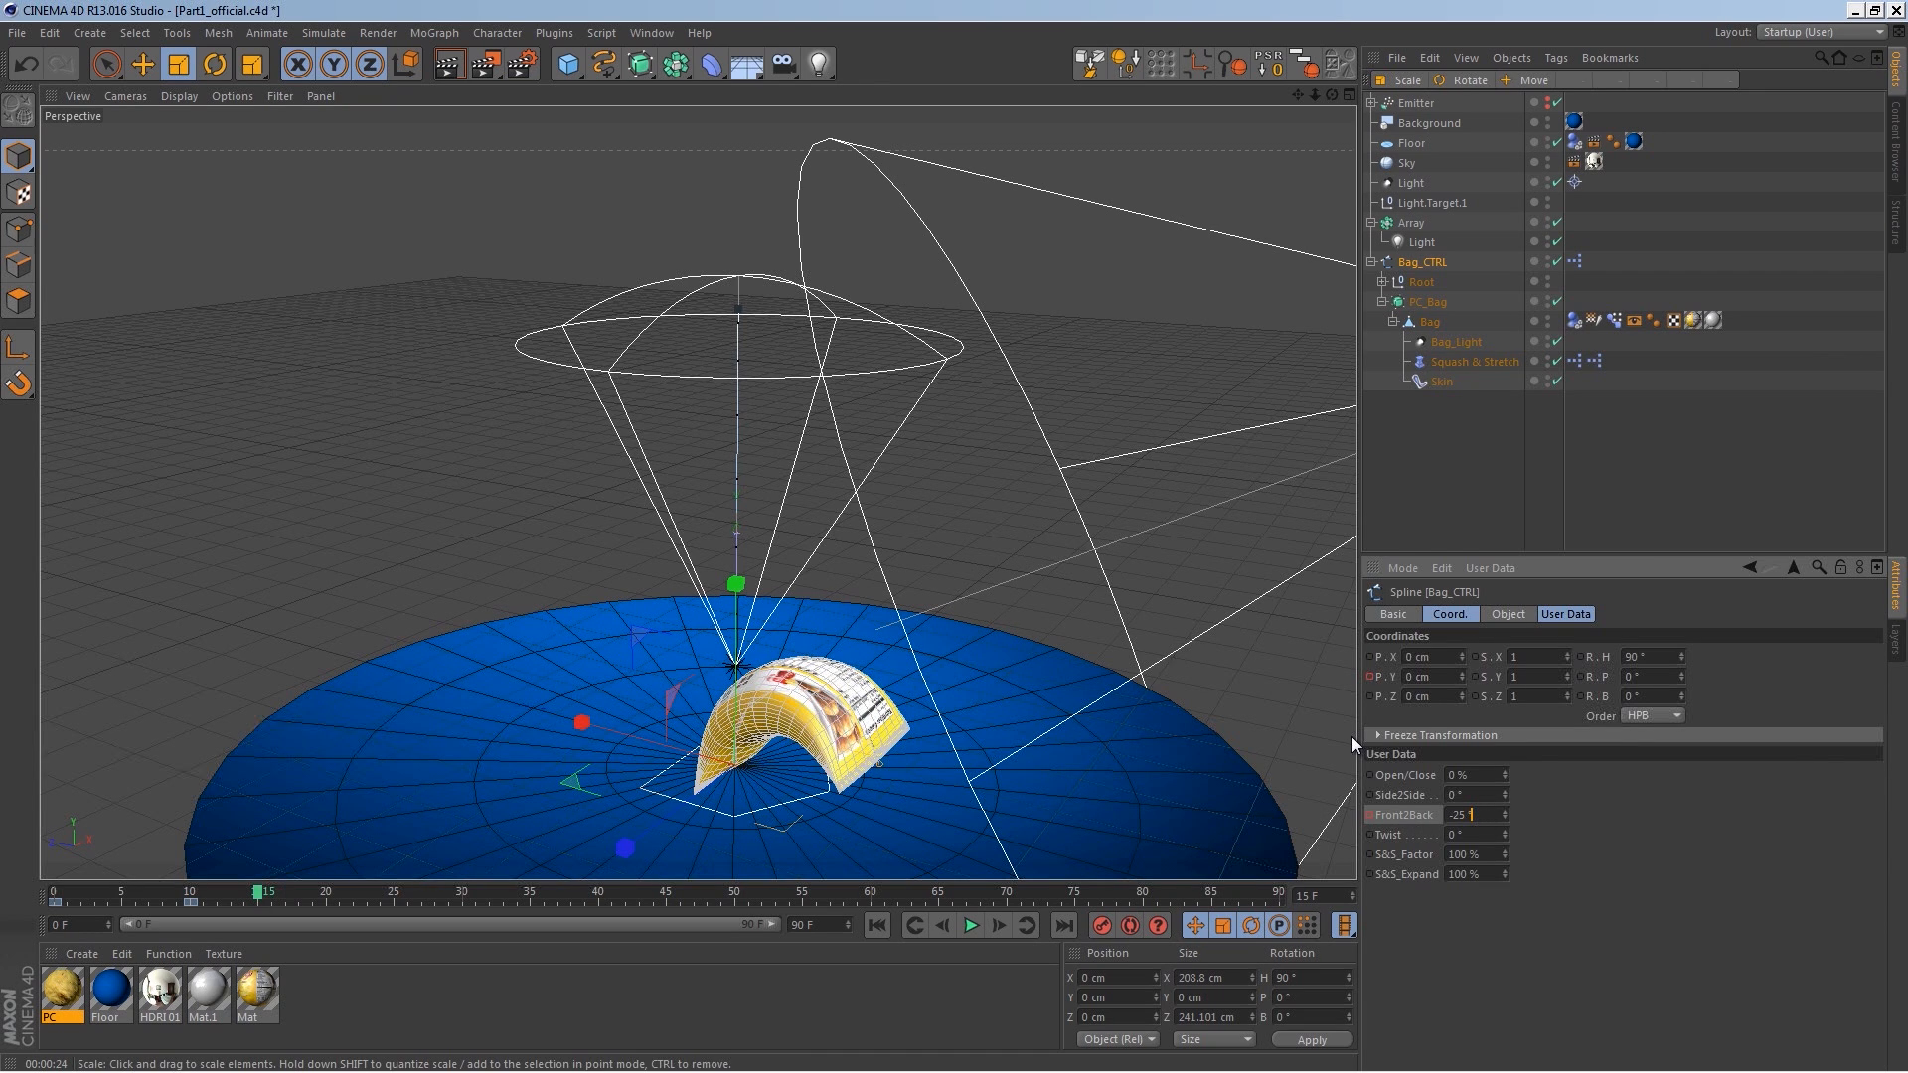
text(20)
key(Return)
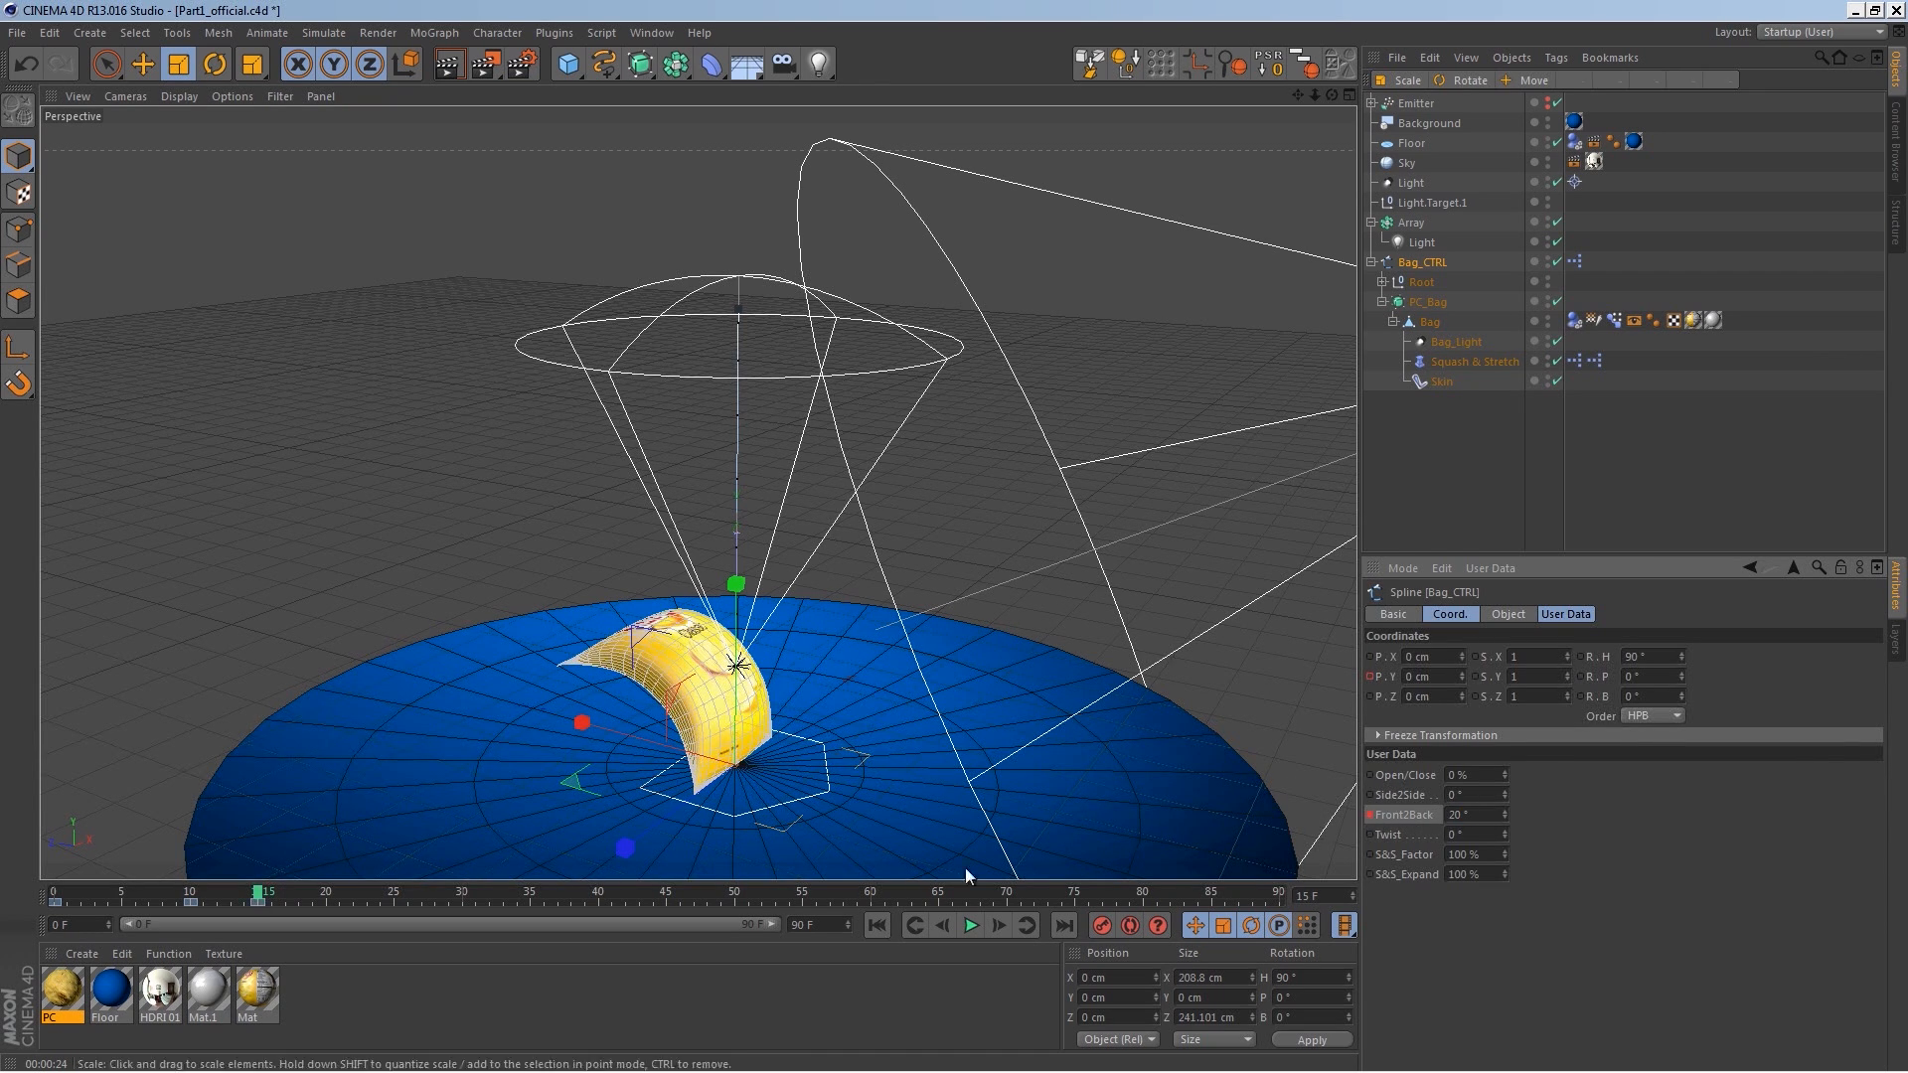
Step: On frame 20, set the Front2Back value to -15° and keyframe it
click(328, 891)
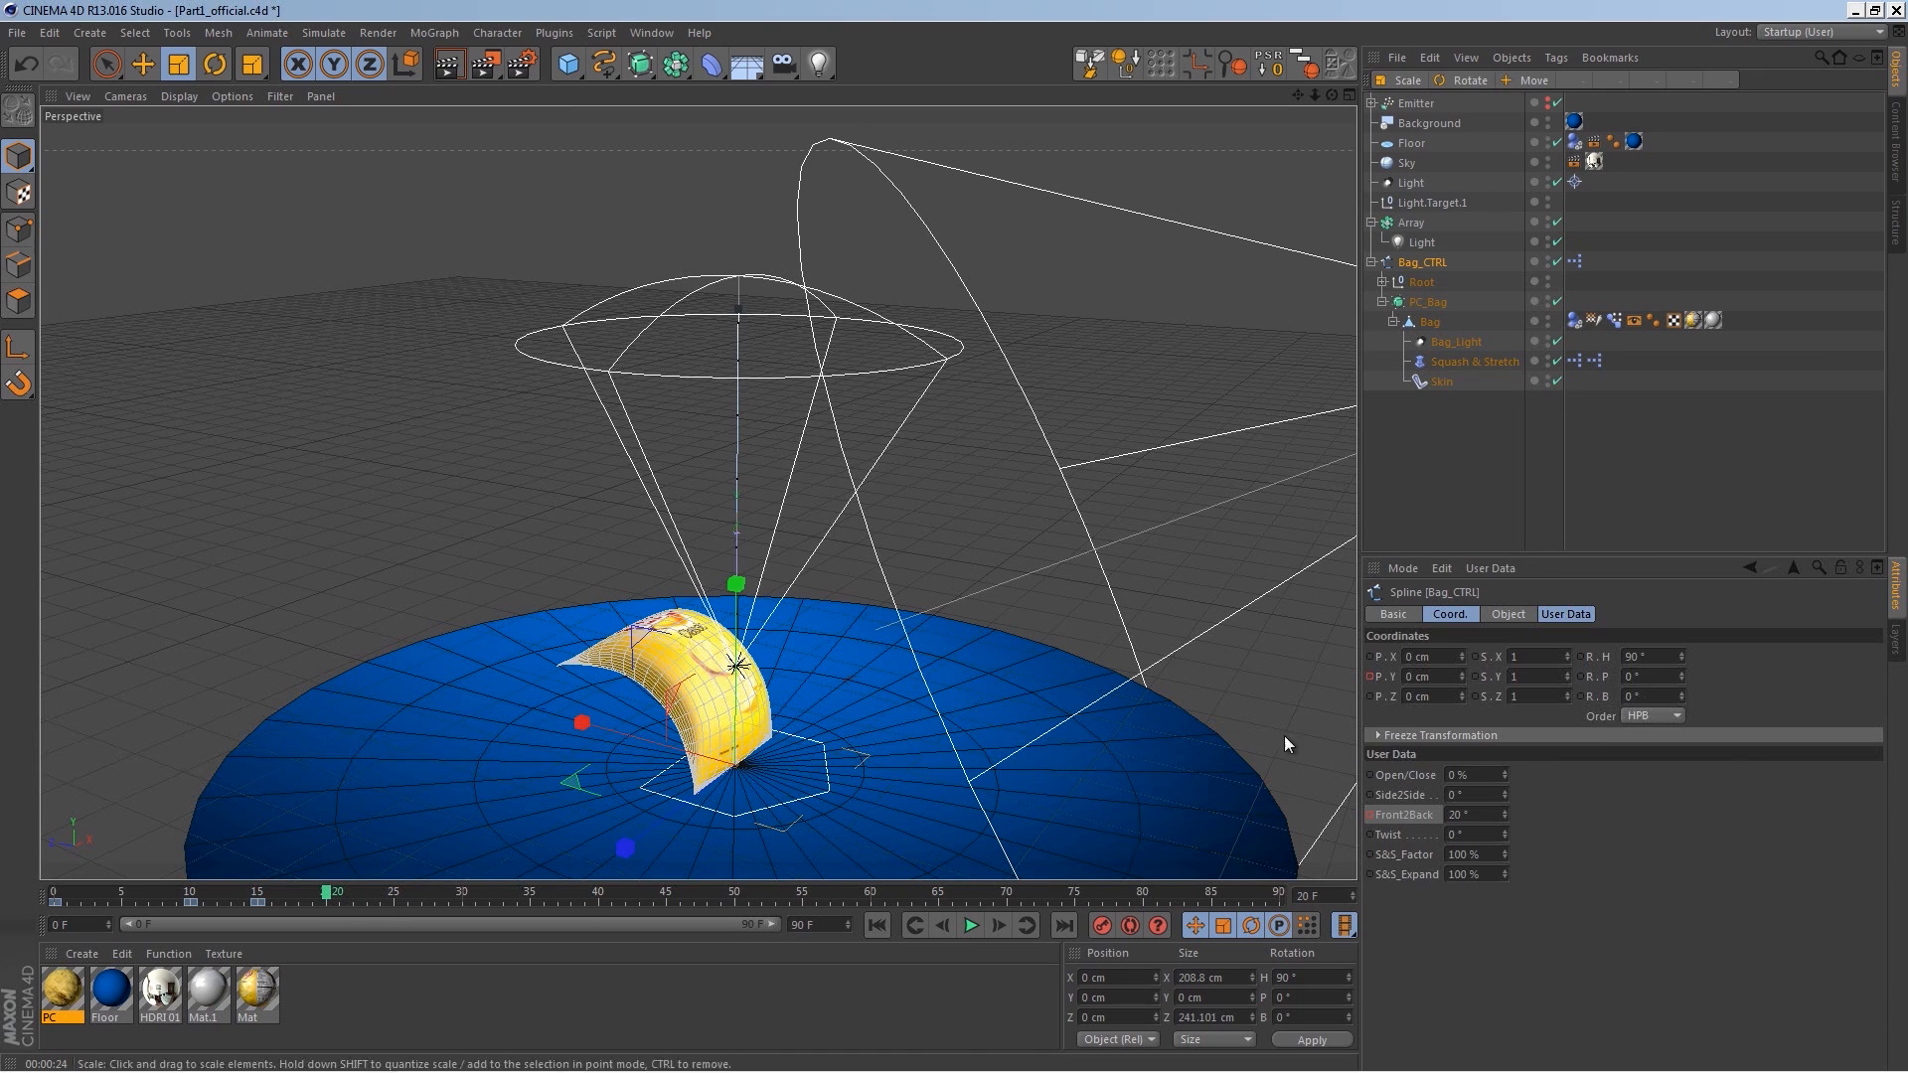
click(1473, 816)
text(-15)
key(Return)
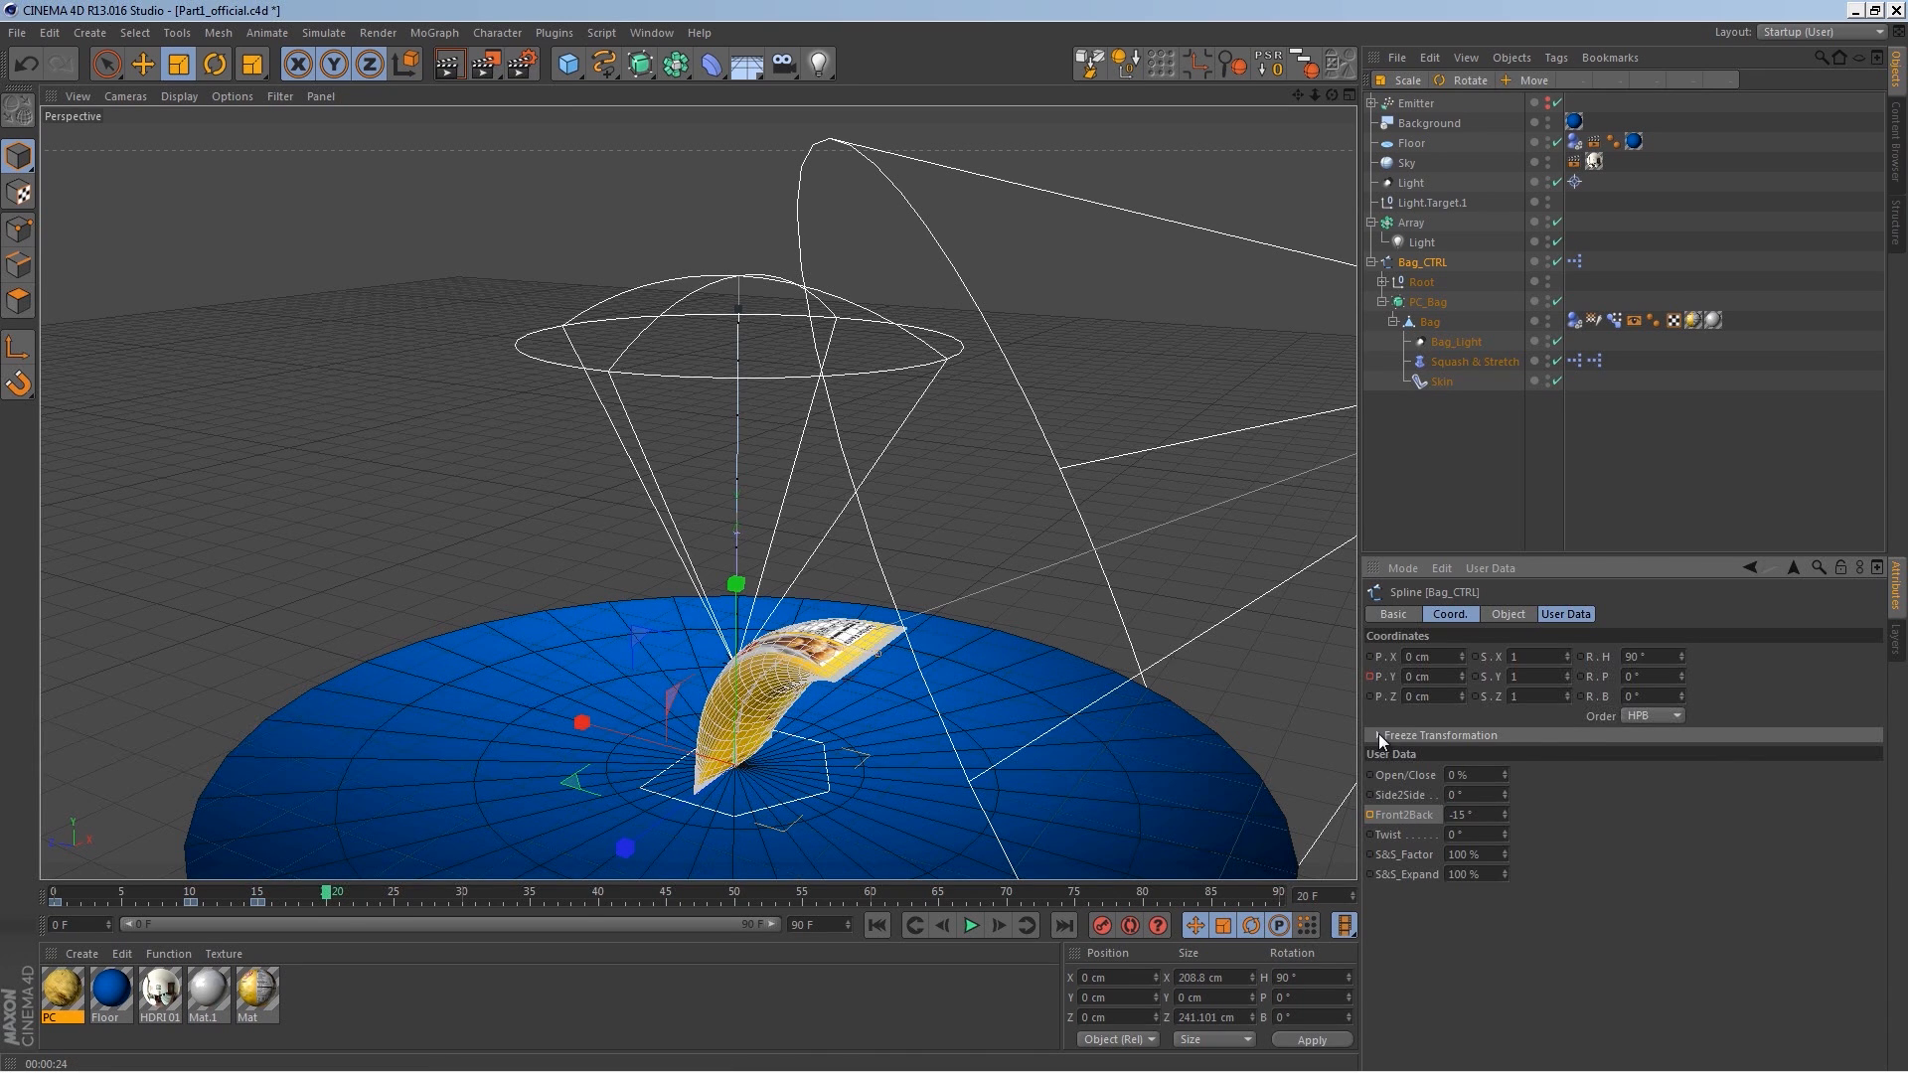
ctrl+click(1371, 815)
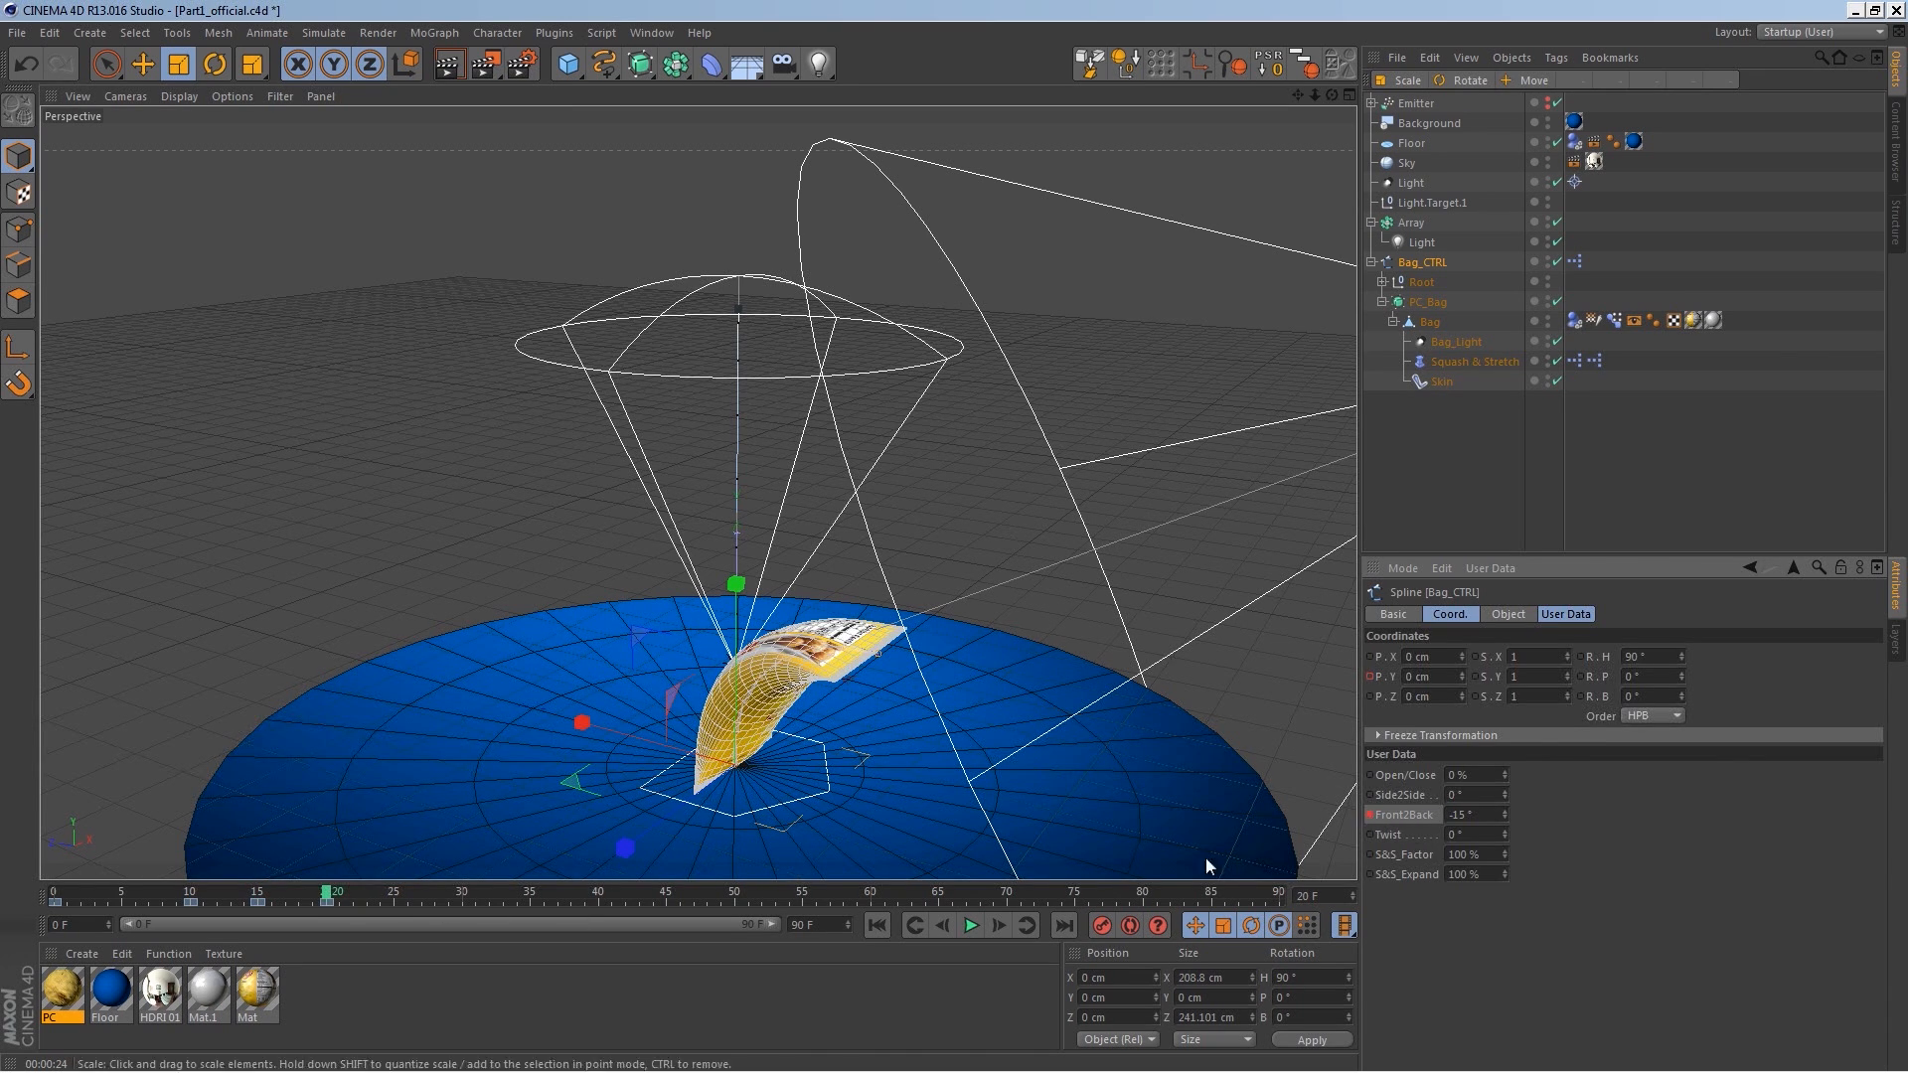
Step: On frame 25, set the Front2Back value to 10°
click(394, 893)
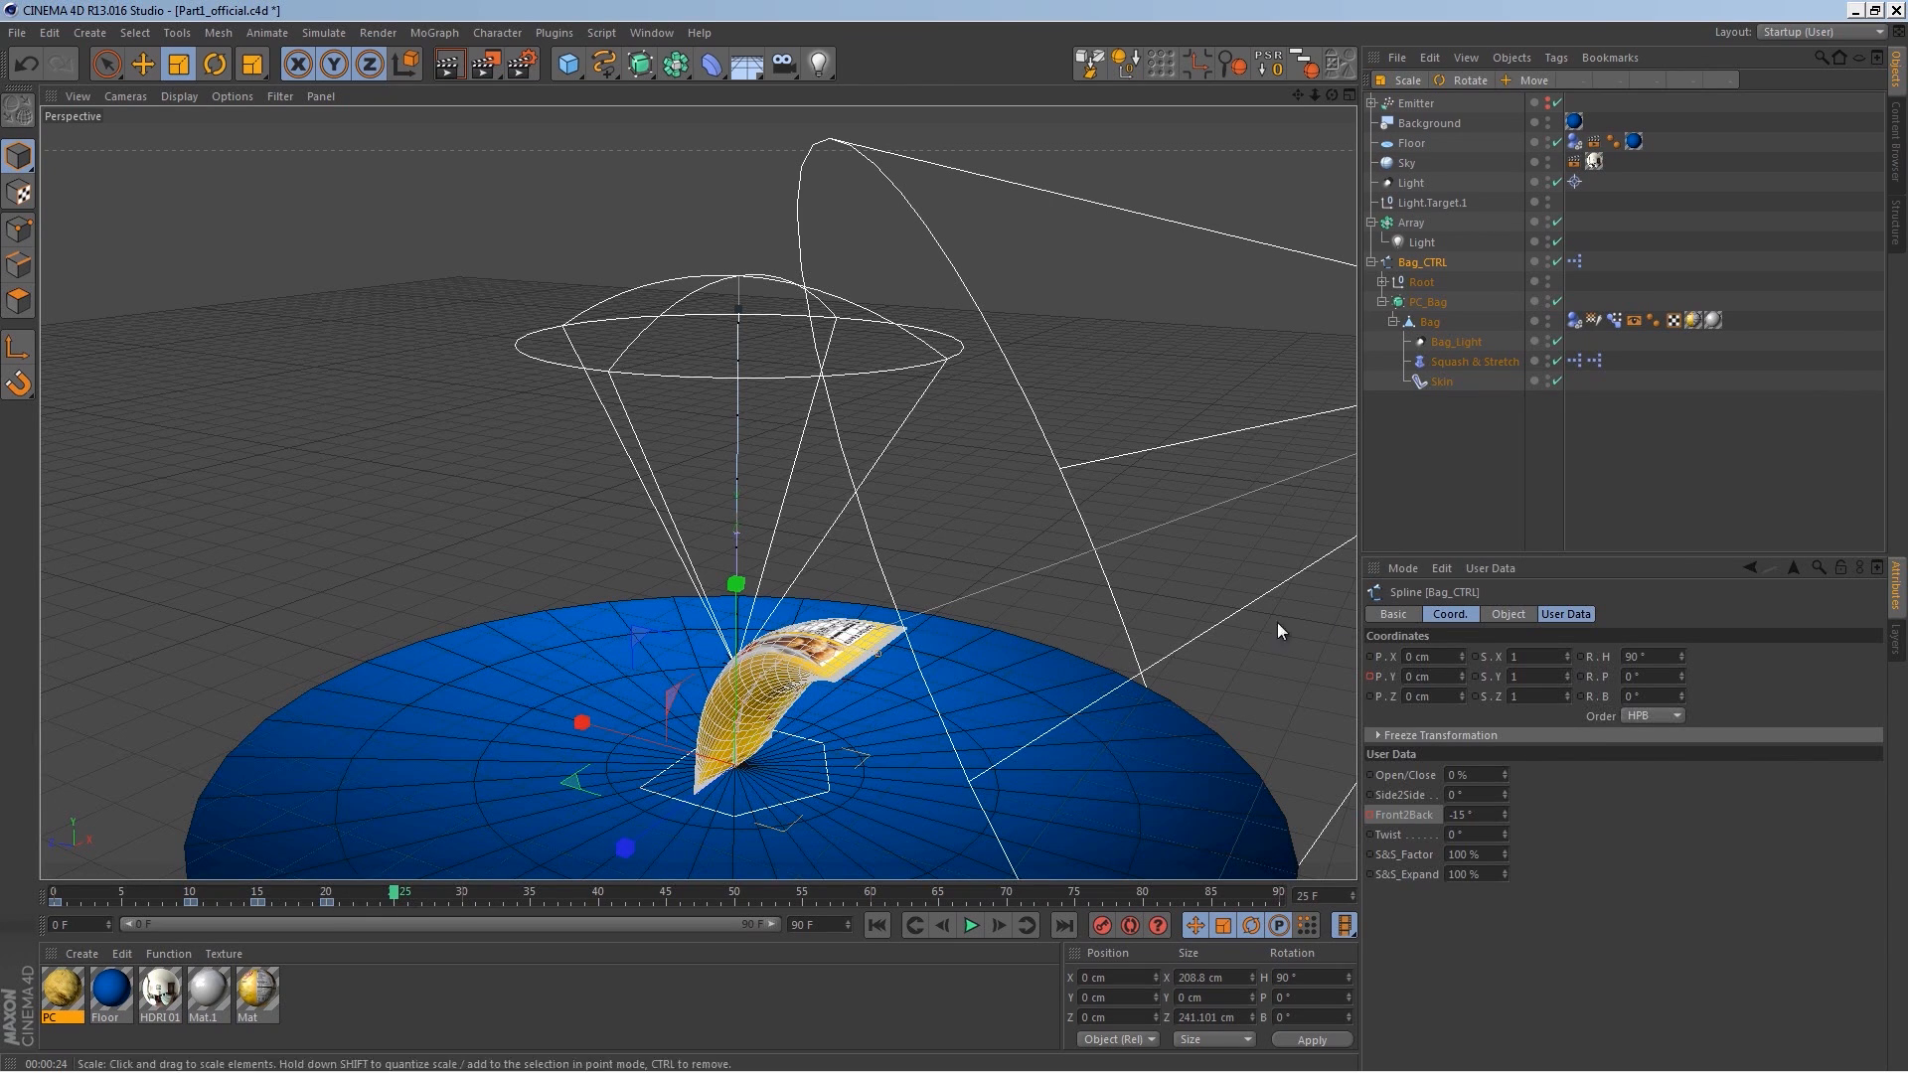
drag(1475, 817, 1418, 826)
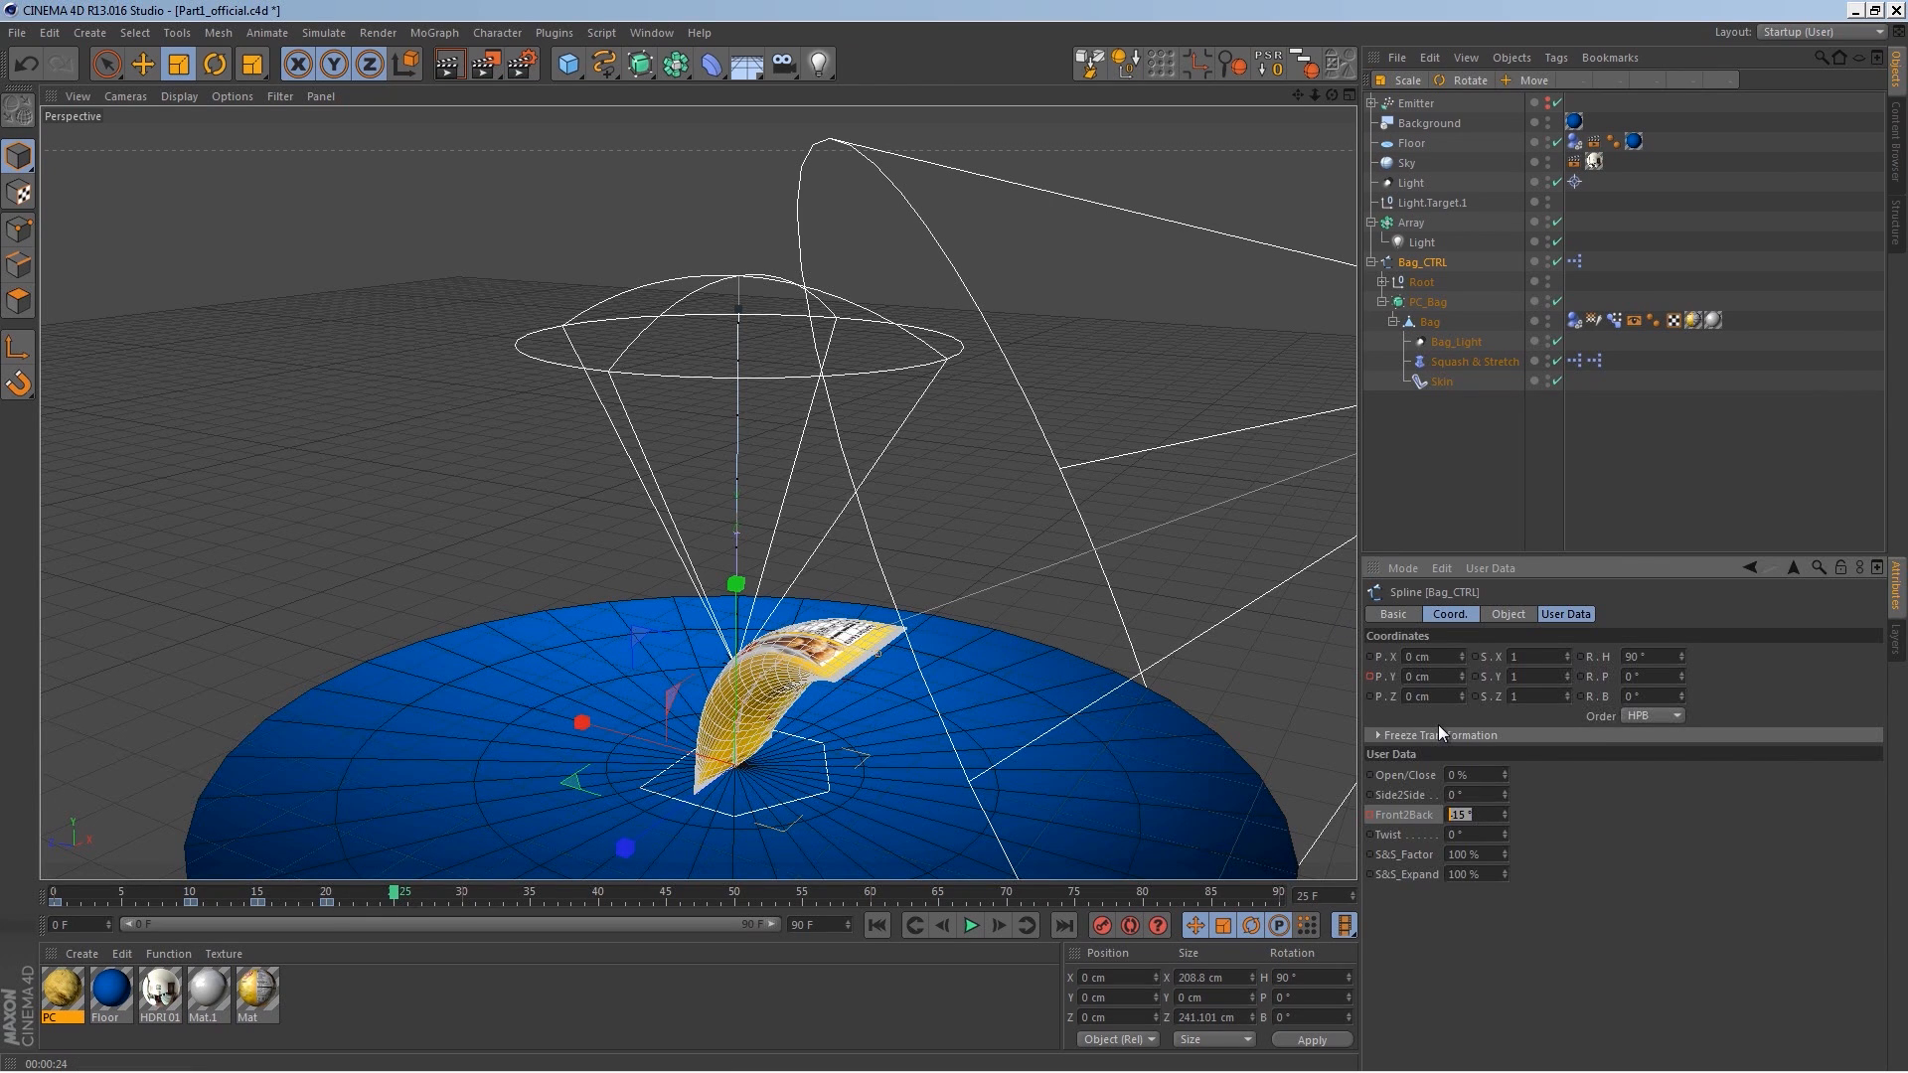
text(10)
key(Return)
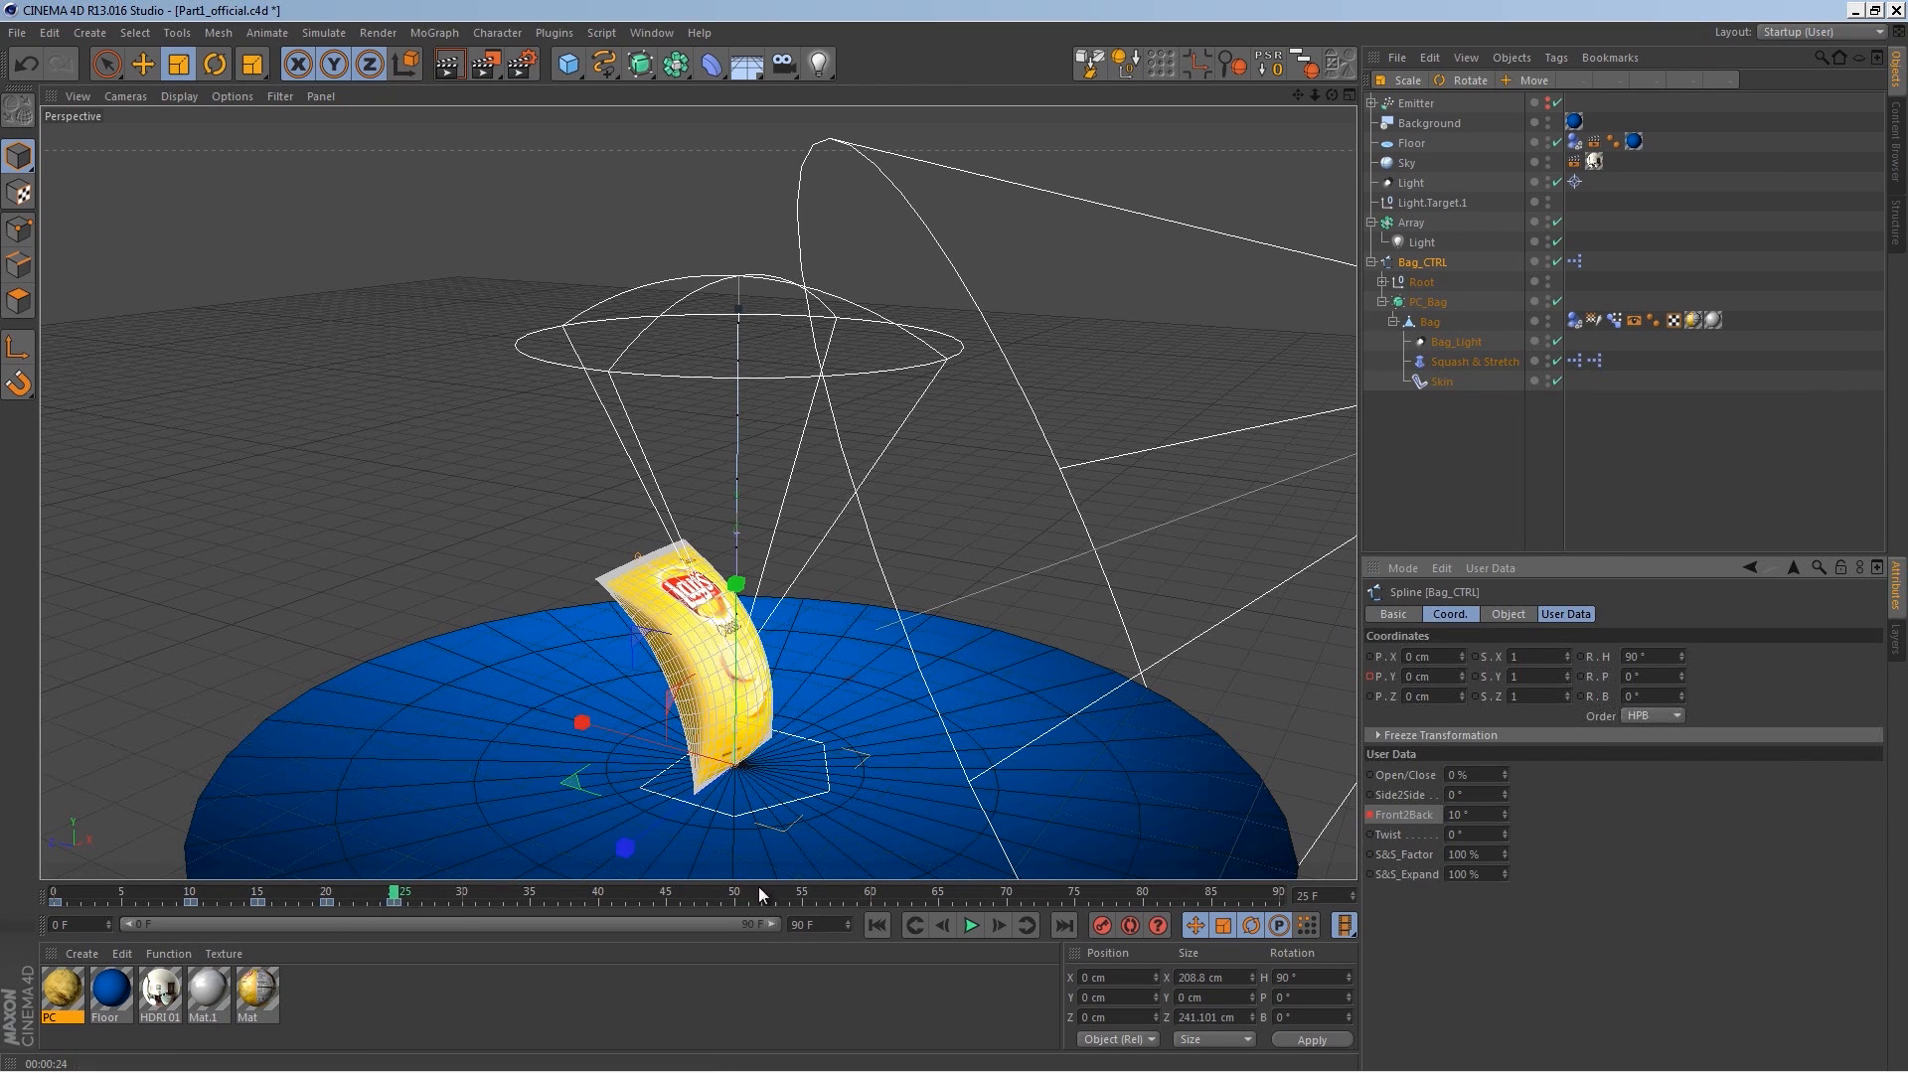
Step: On frame 30, set the Front2Back value to -5°
click(475, 892)
drag(1471, 820, 1375, 819)
text(5)
key(Return)
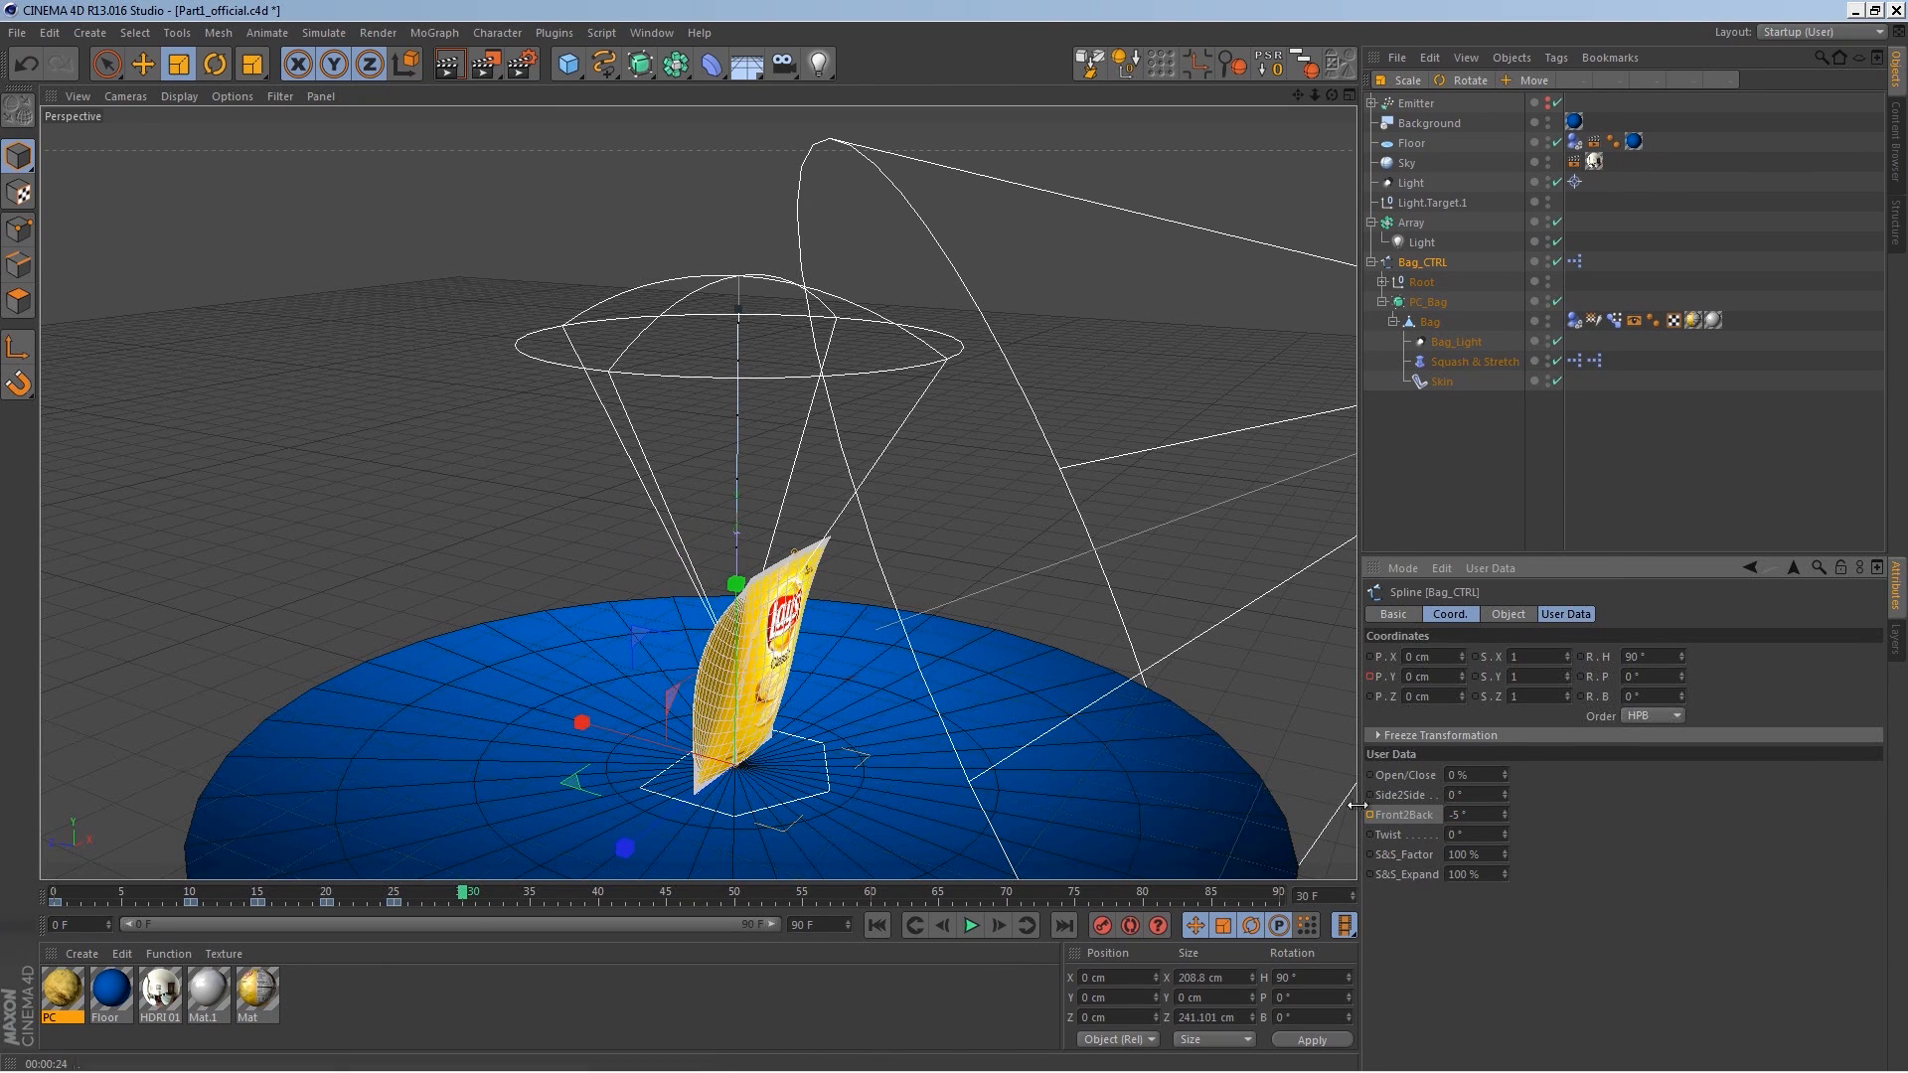
Step: On frame 35, set the Front2Back value to 0°
click(532, 894)
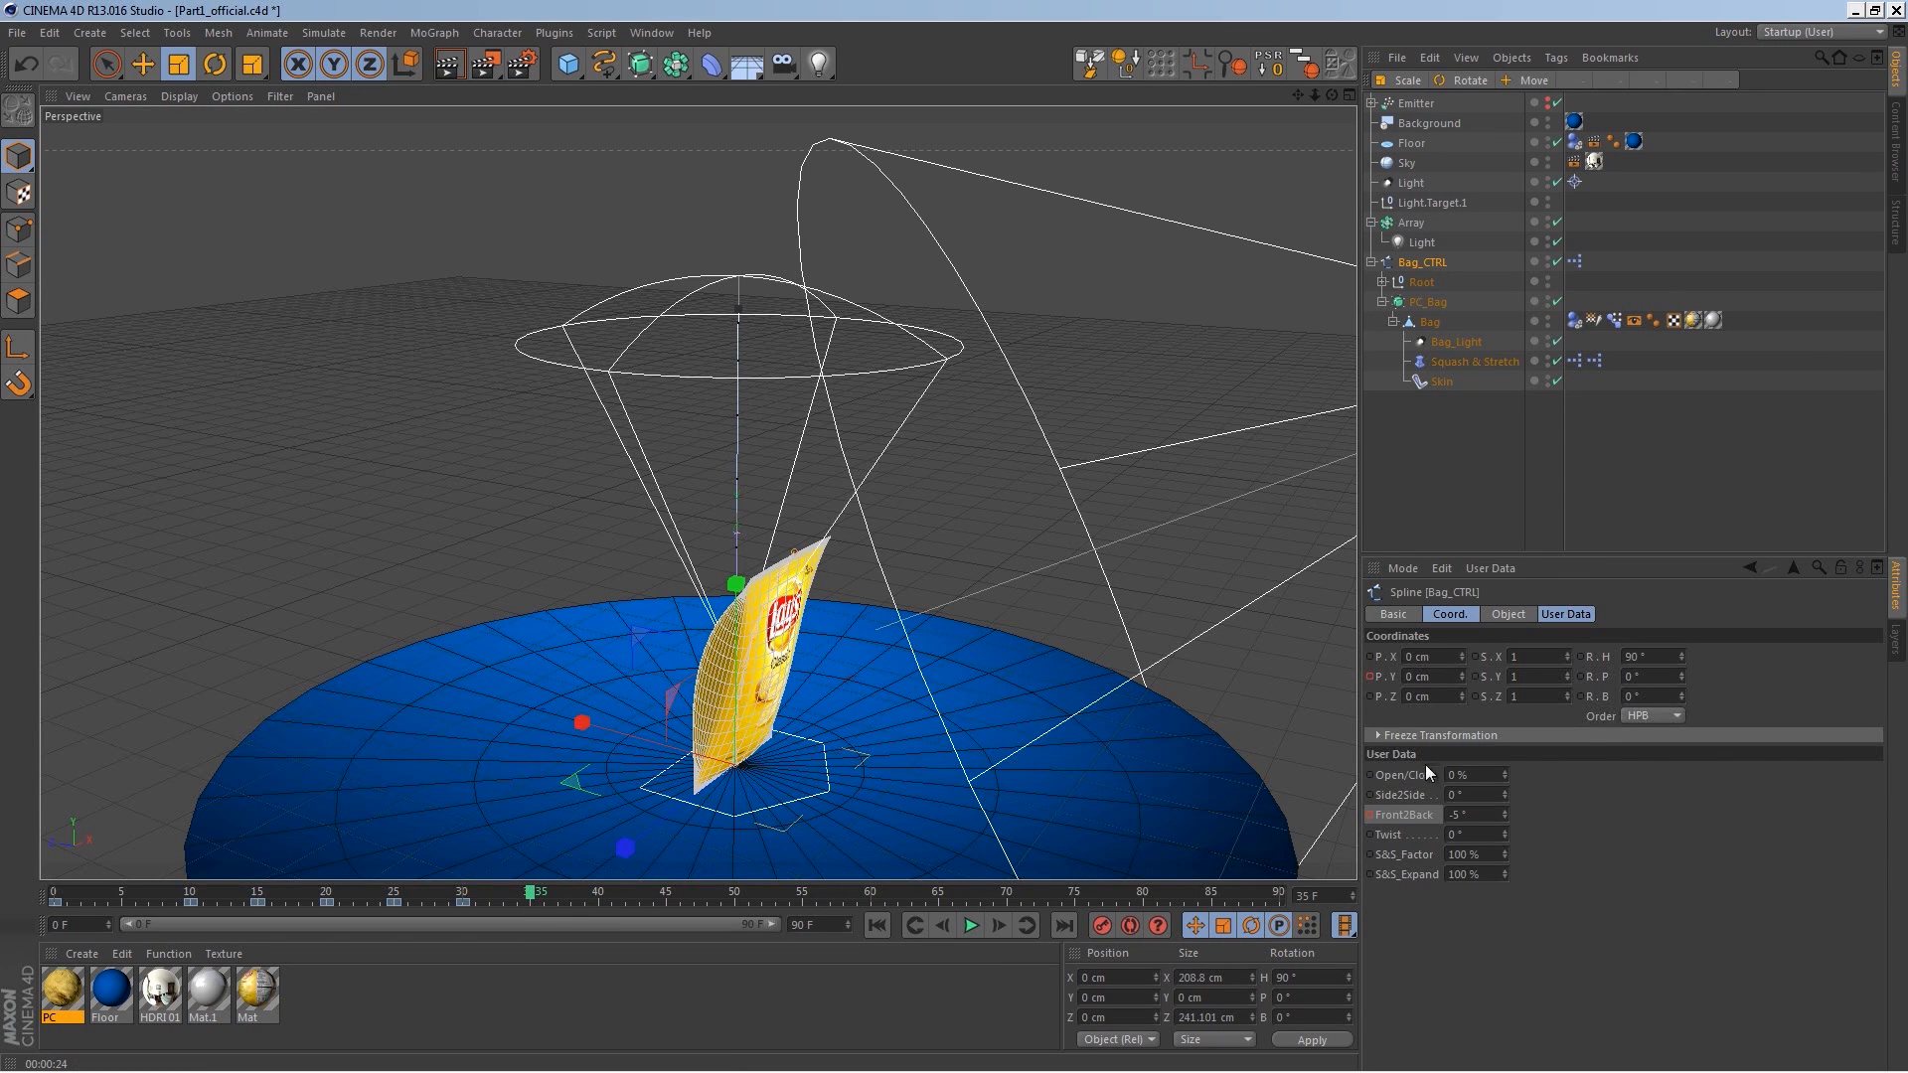
drag(1467, 816, 1384, 749)
text(0)
key(Return)
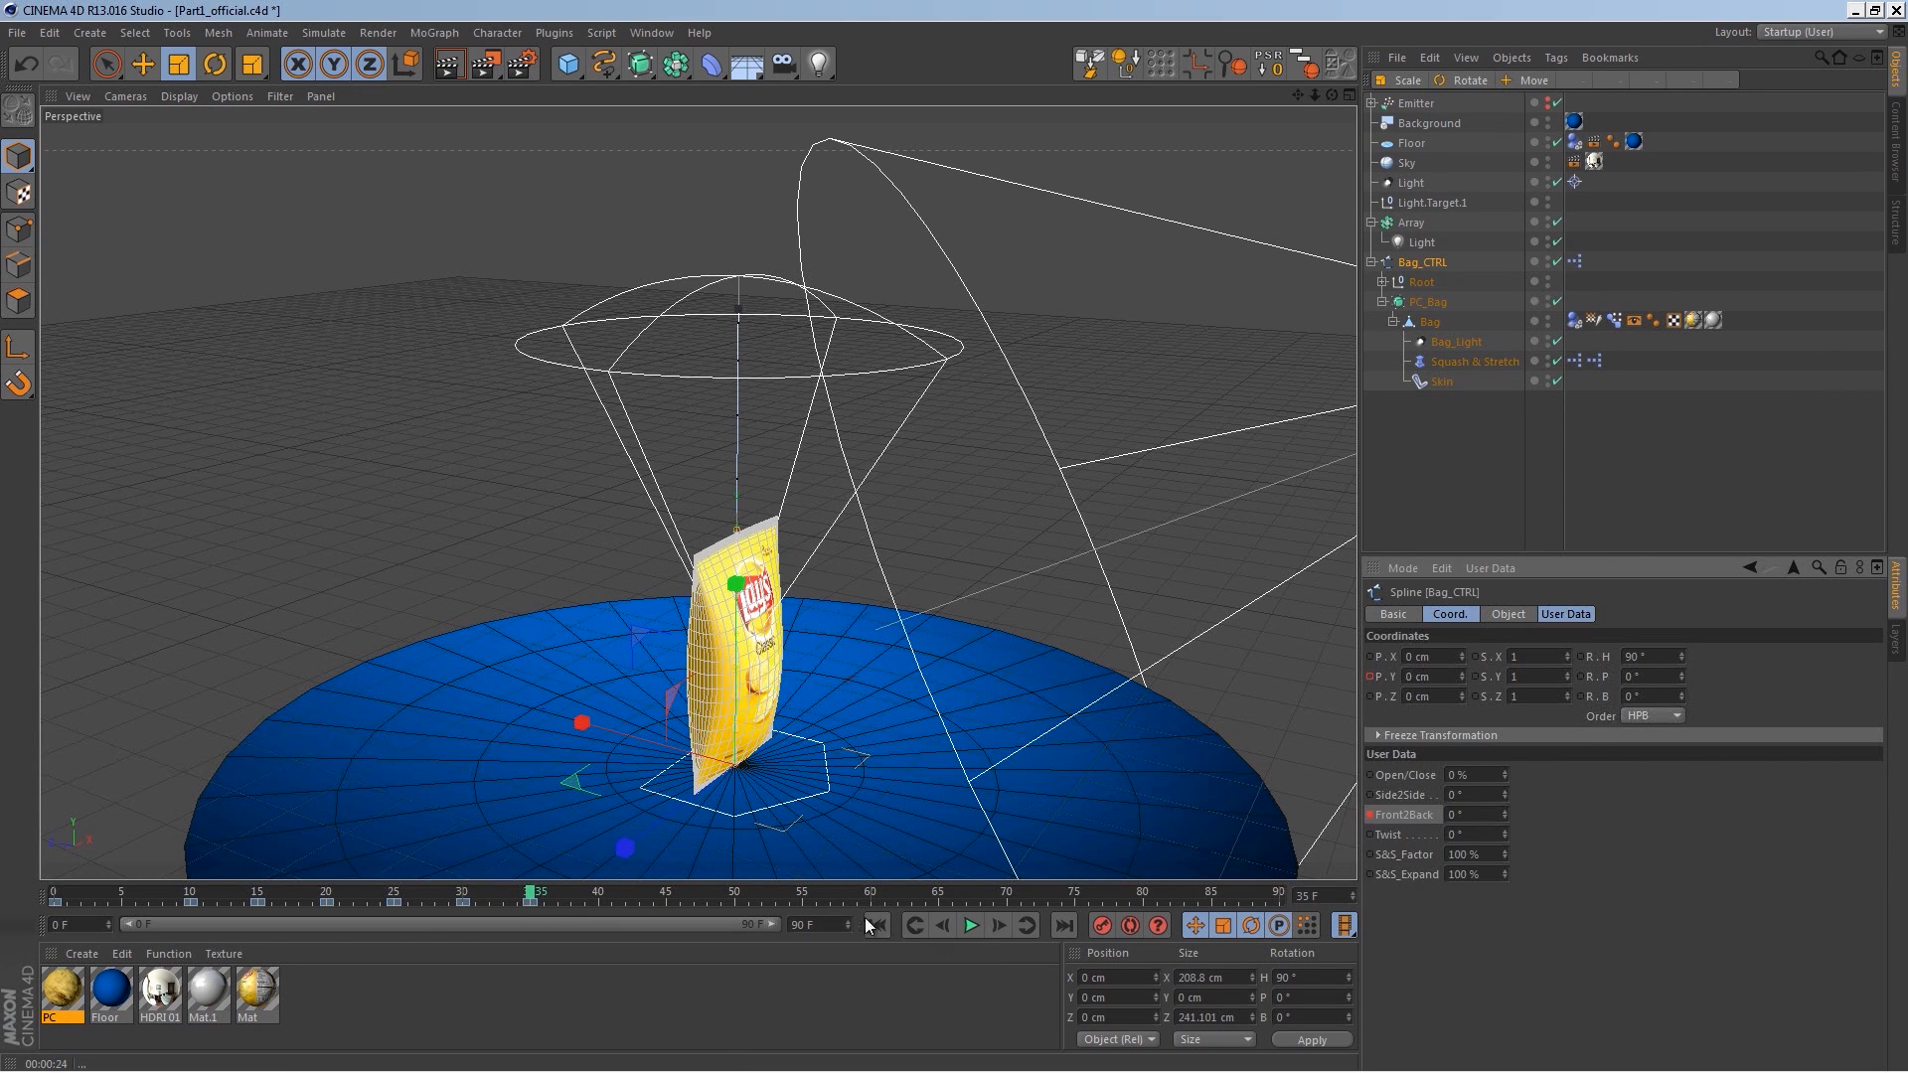
Step: Play back and scrub through the bag animation to review the front-to-back swing
click(971, 925)
click(971, 926)
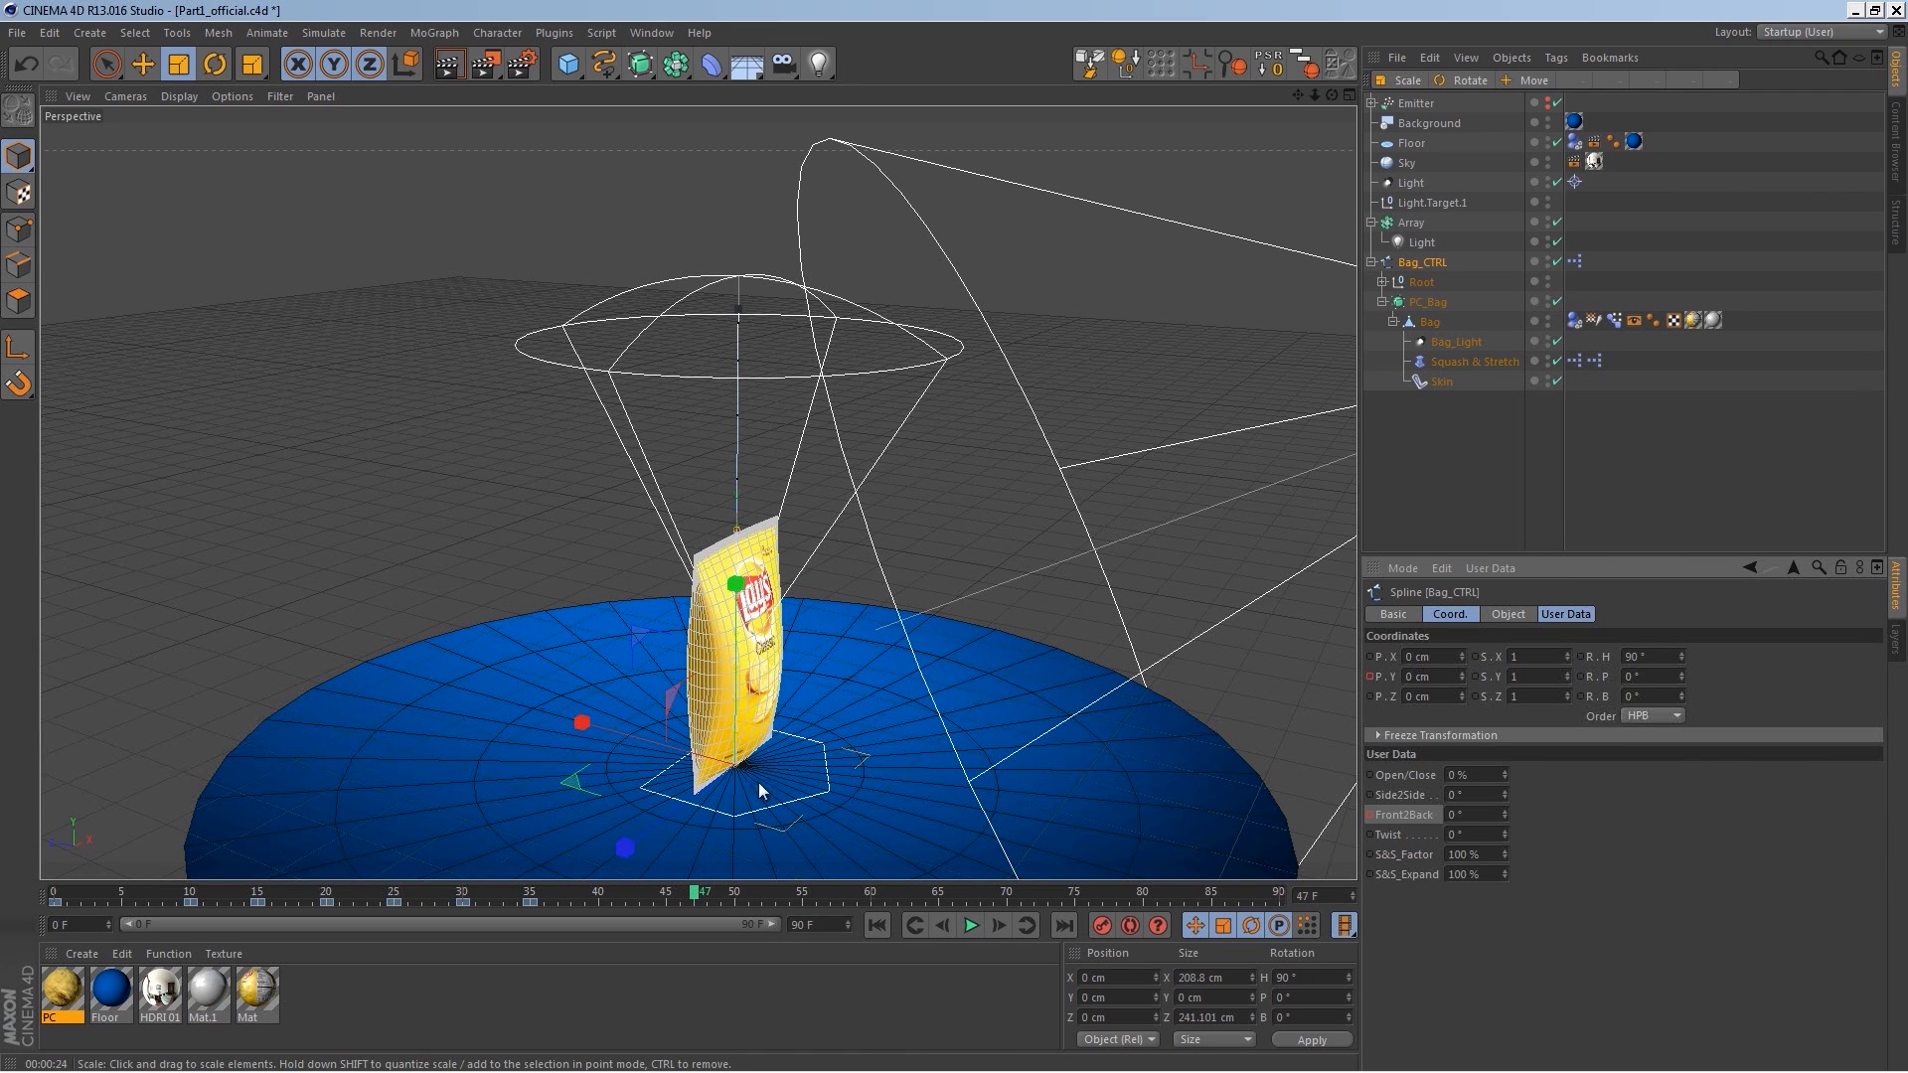
drag(693, 902, 93, 901)
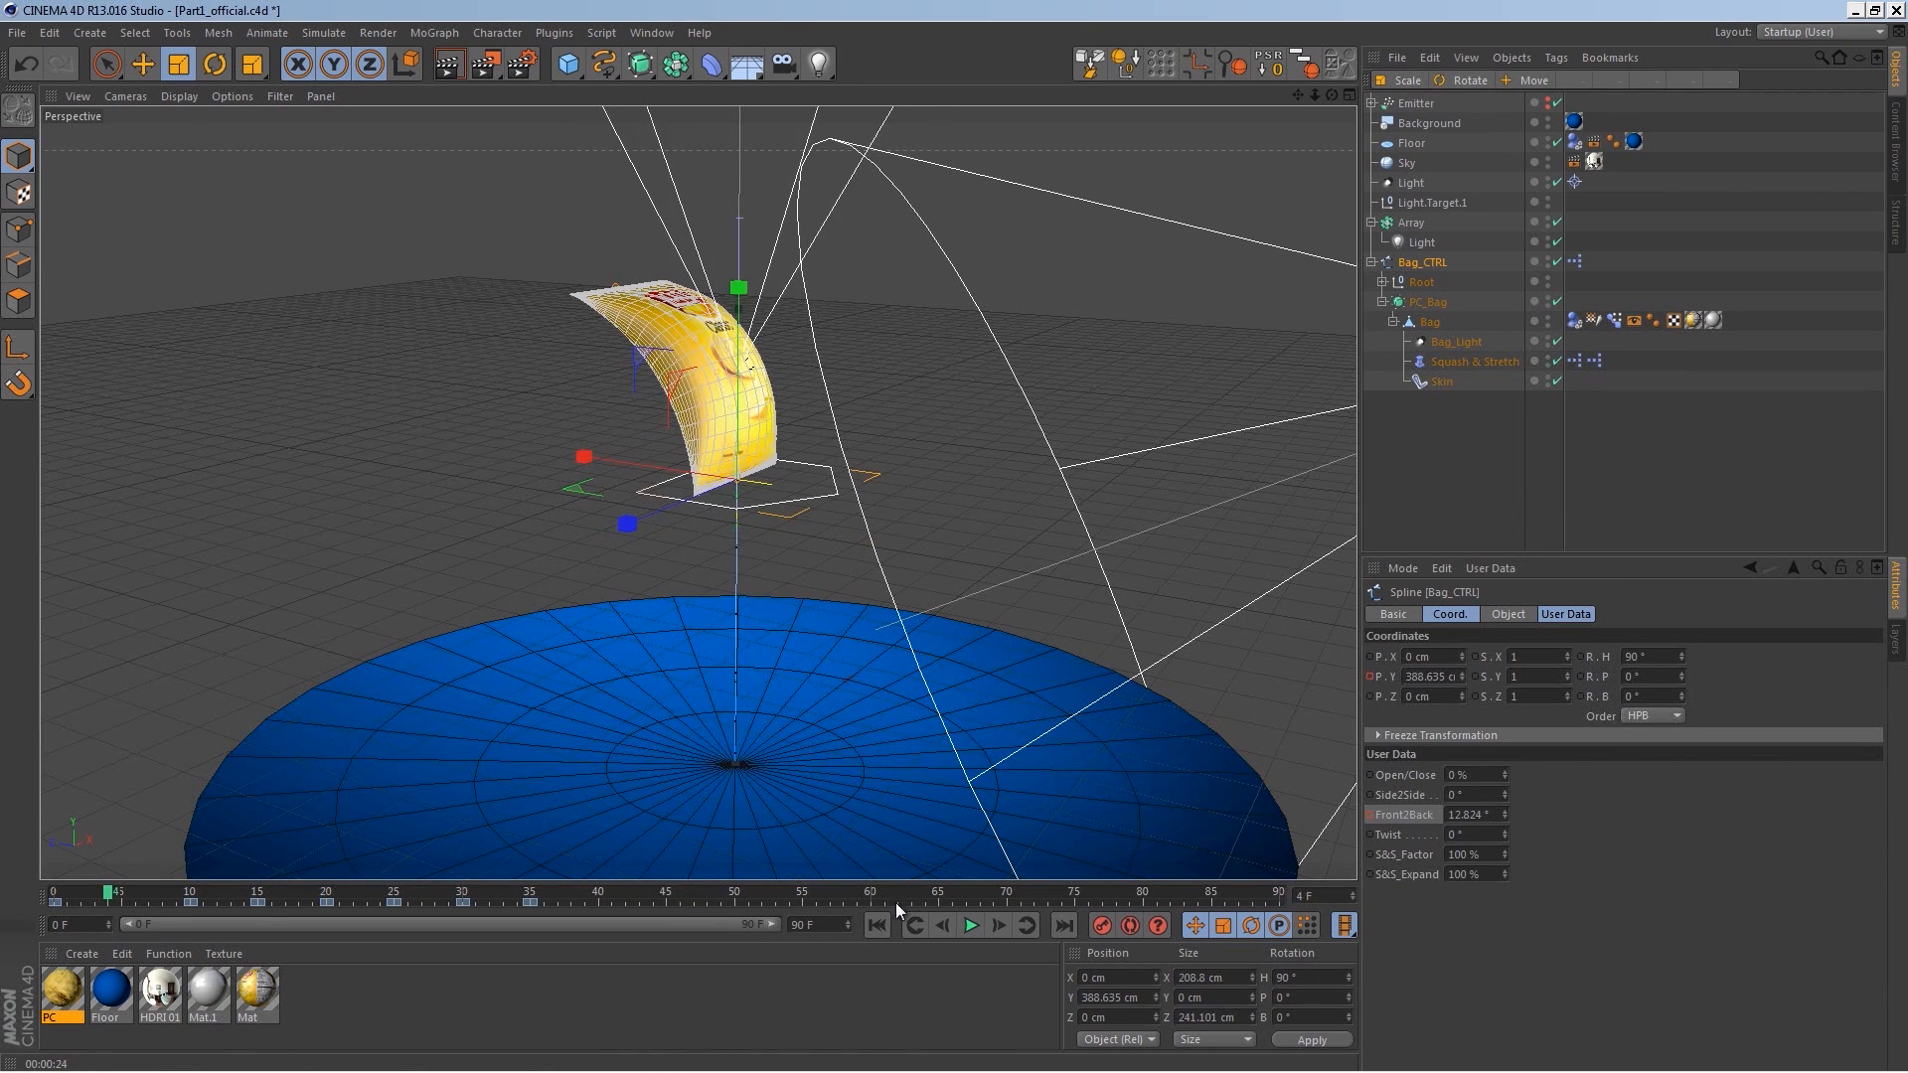
click(971, 925)
click(971, 926)
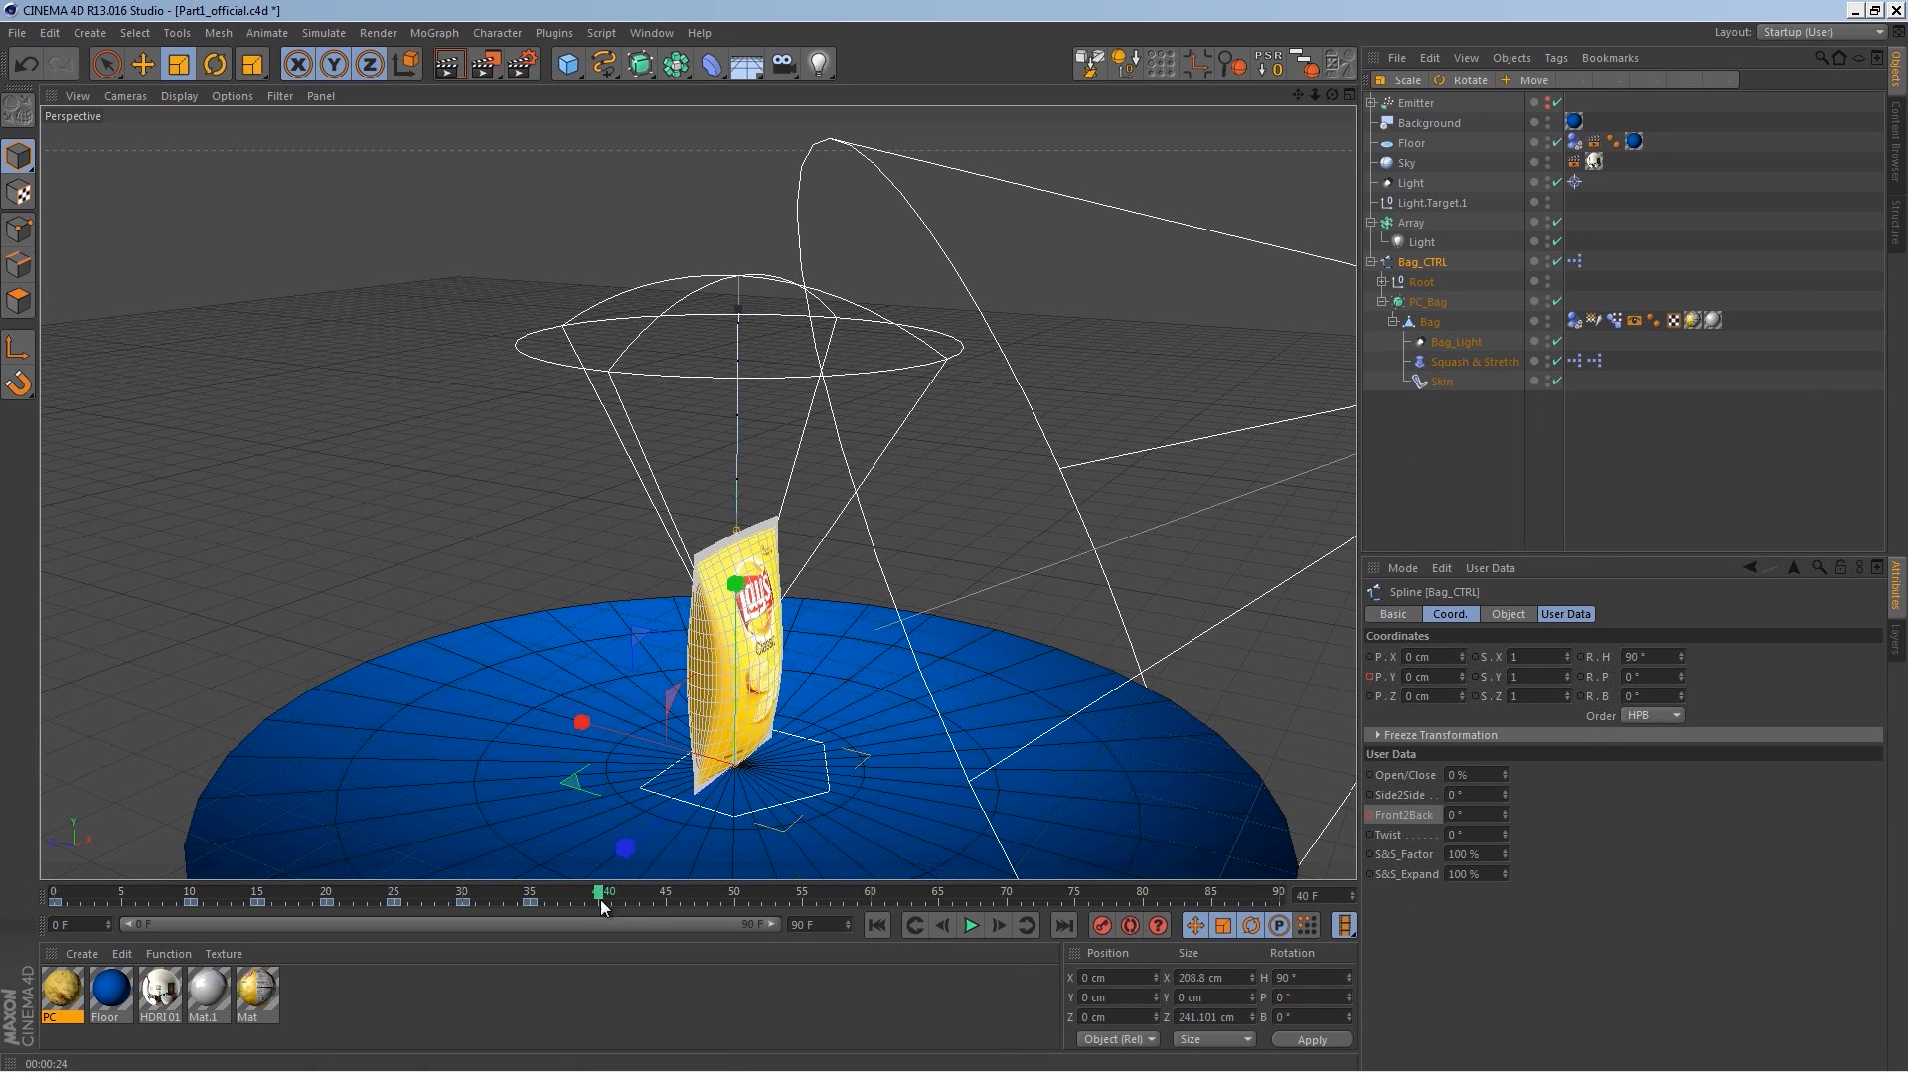
drag(582, 893, 56, 901)
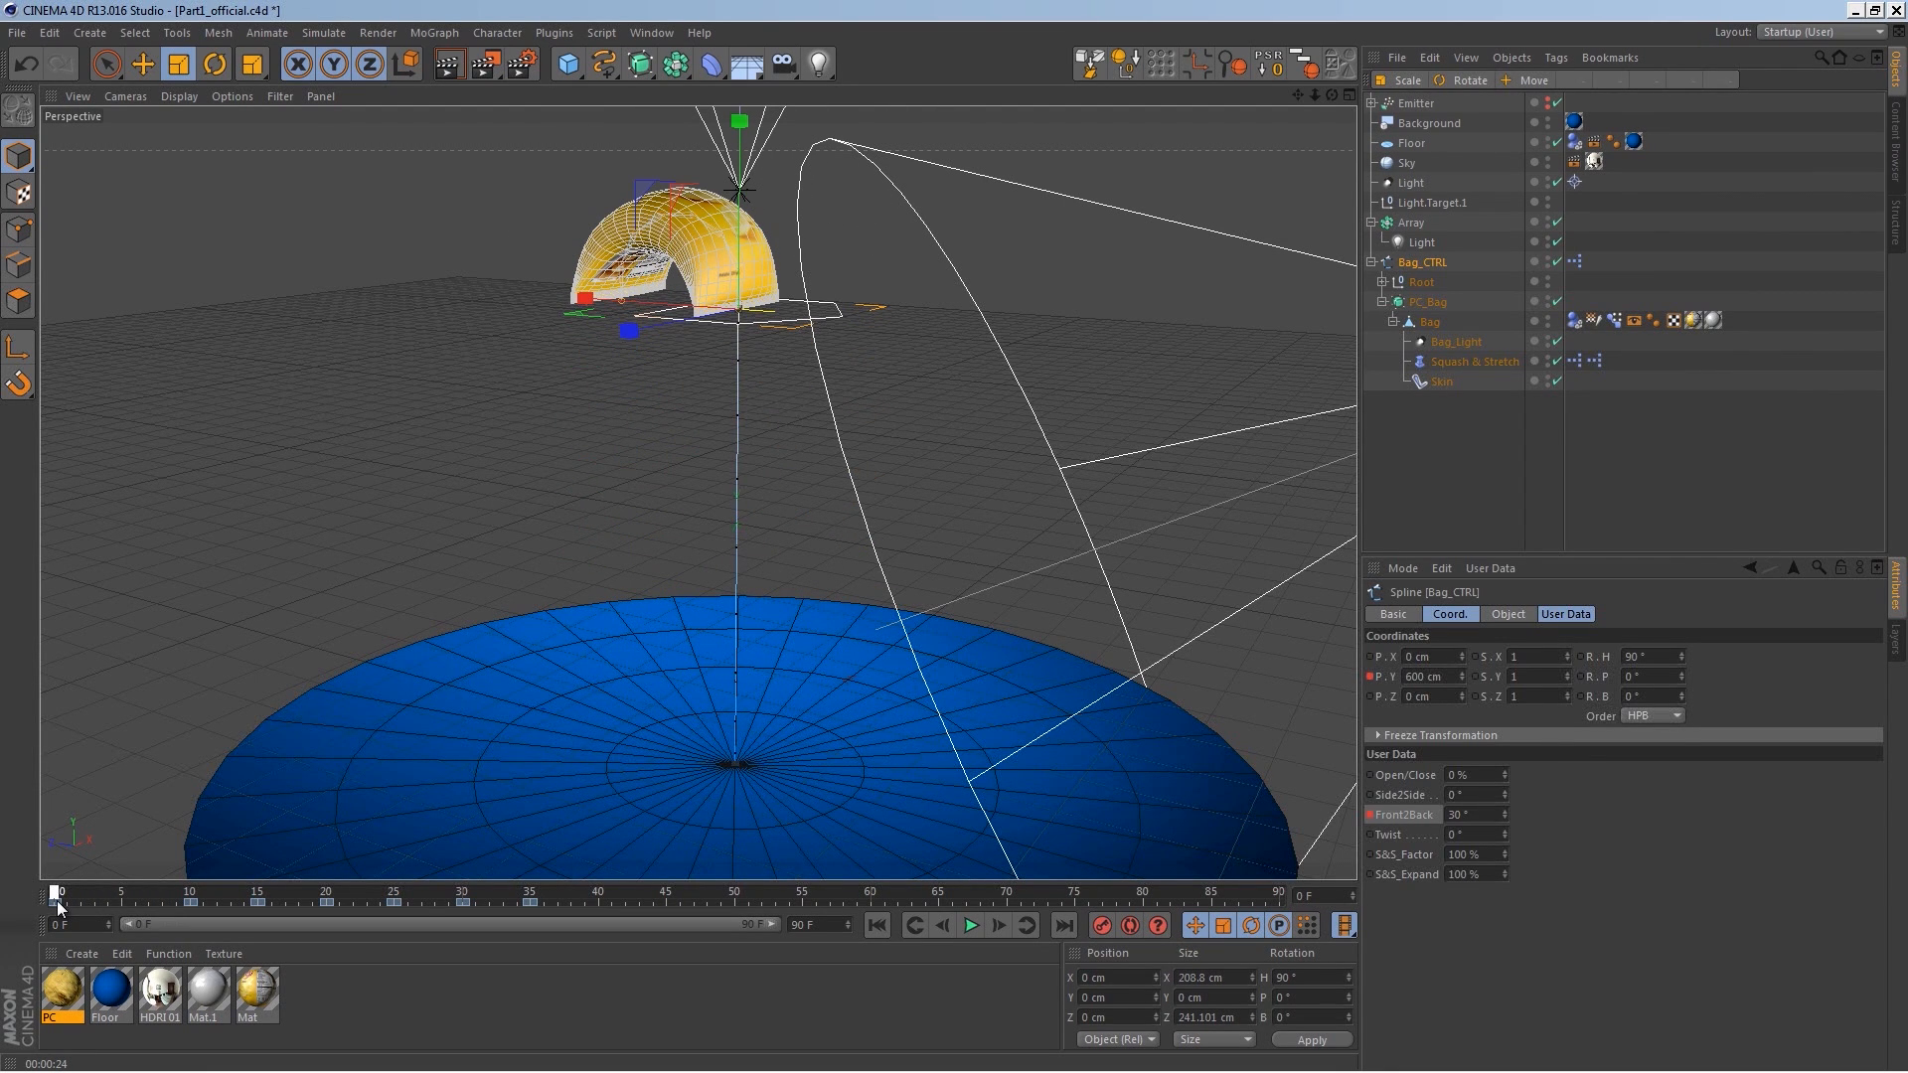
Step: Keyframe the Bag_CTRL's Twist at 10° on frame 0 and at -10° on frame 10
drag(1503, 834, 1505, 823)
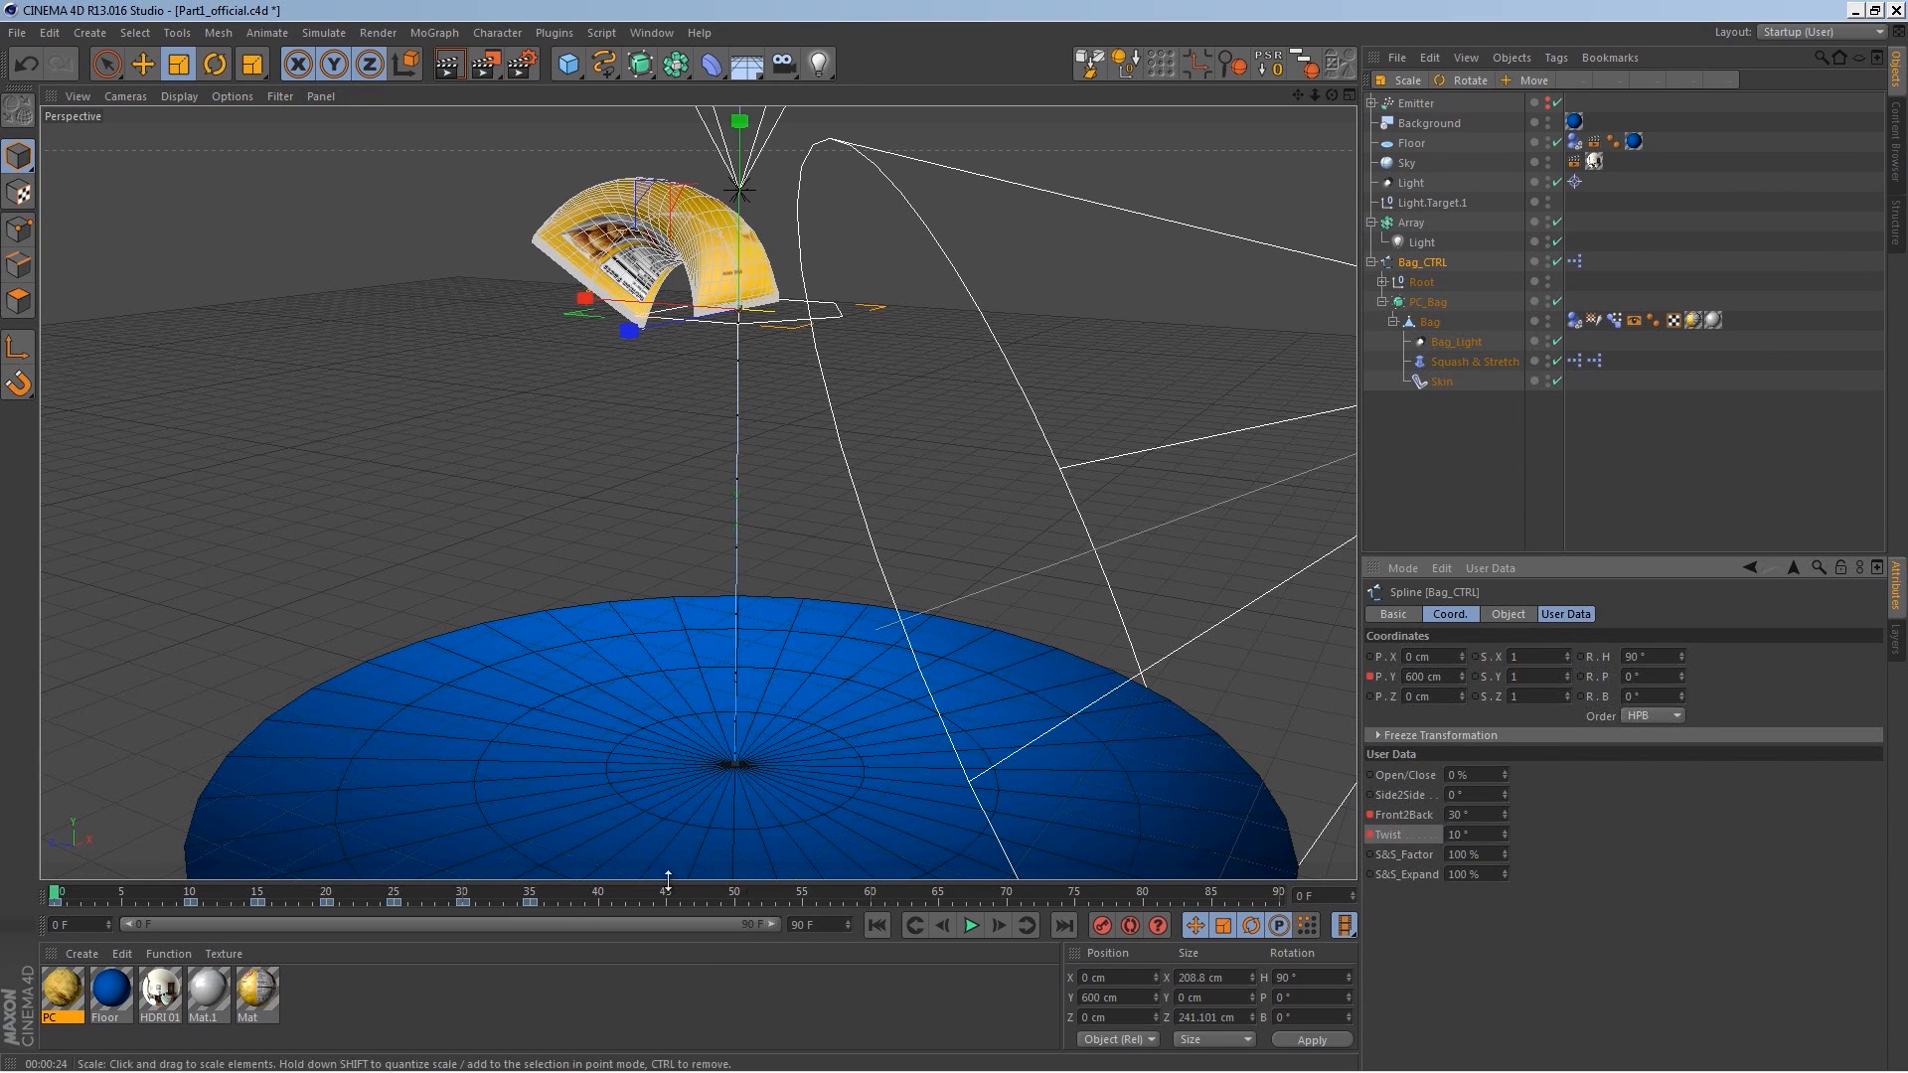
click(69, 897)
click(189, 897)
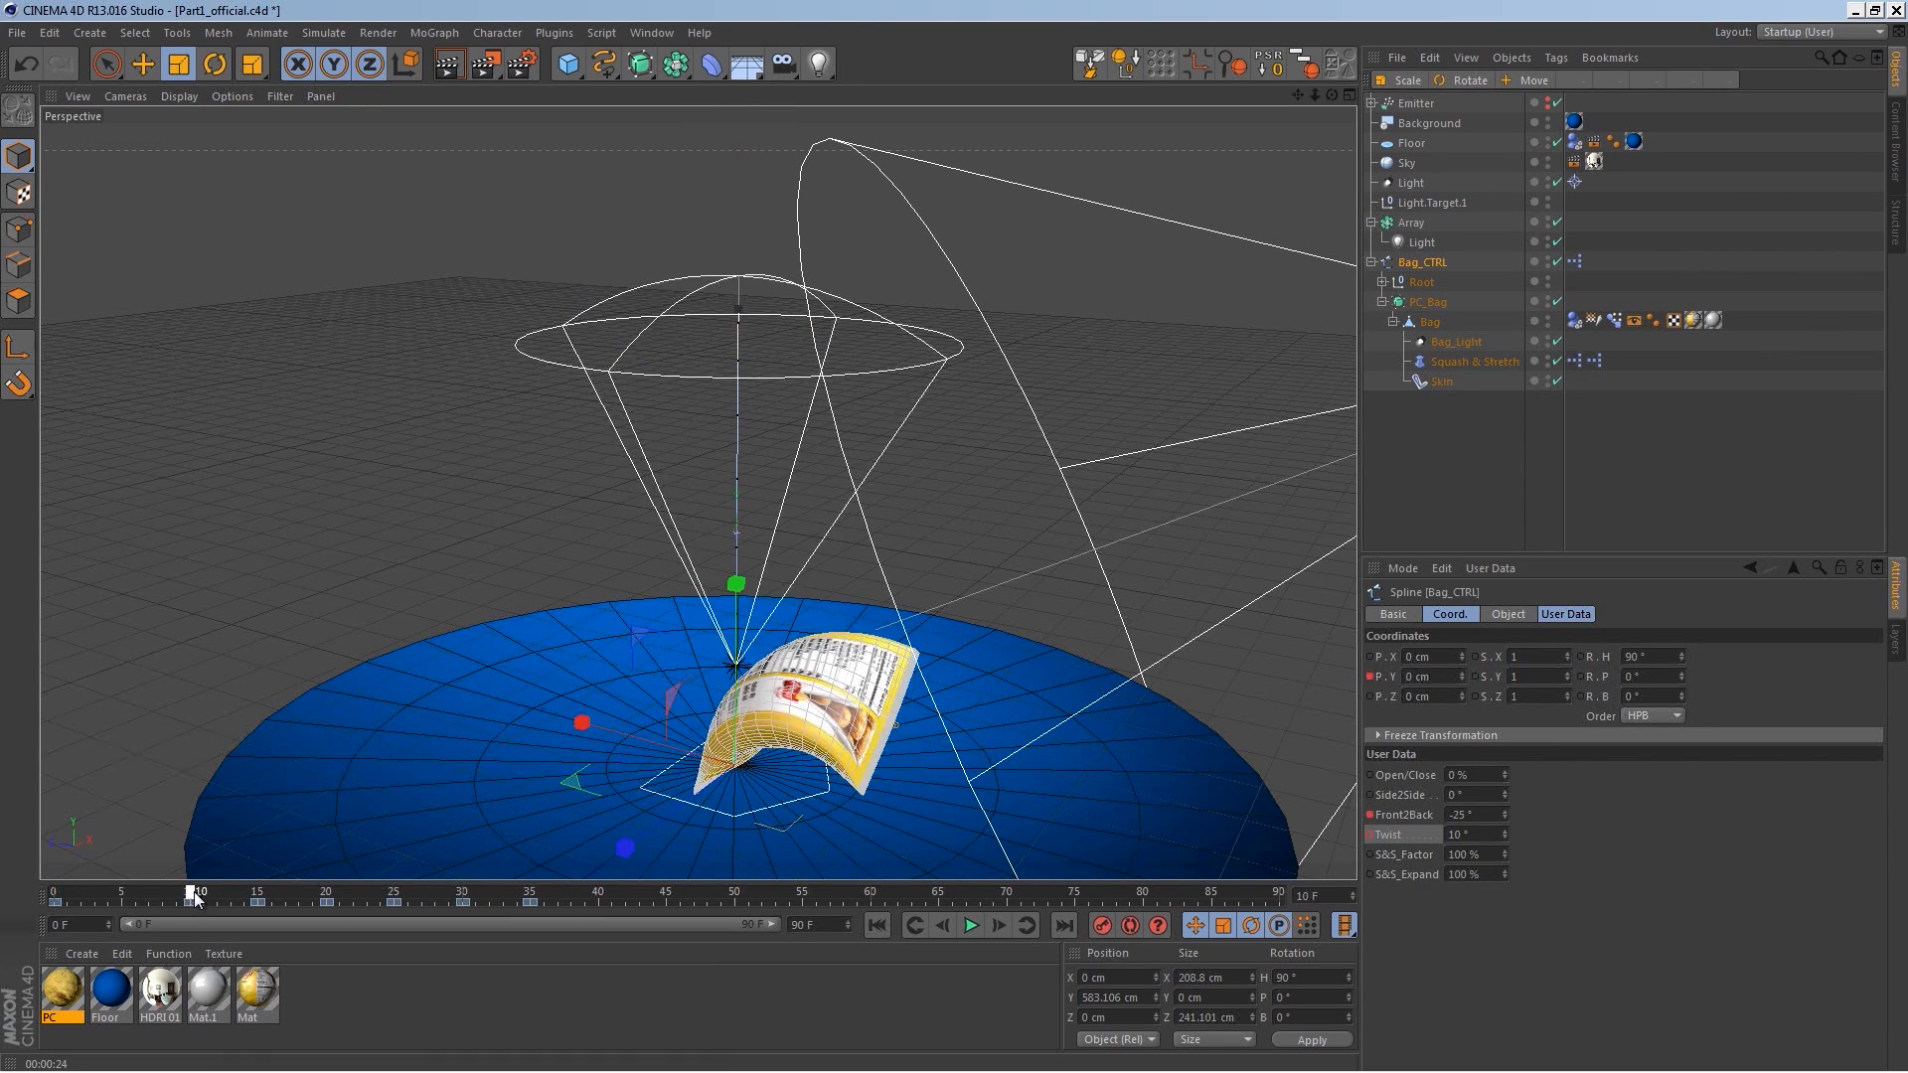
click(1461, 840)
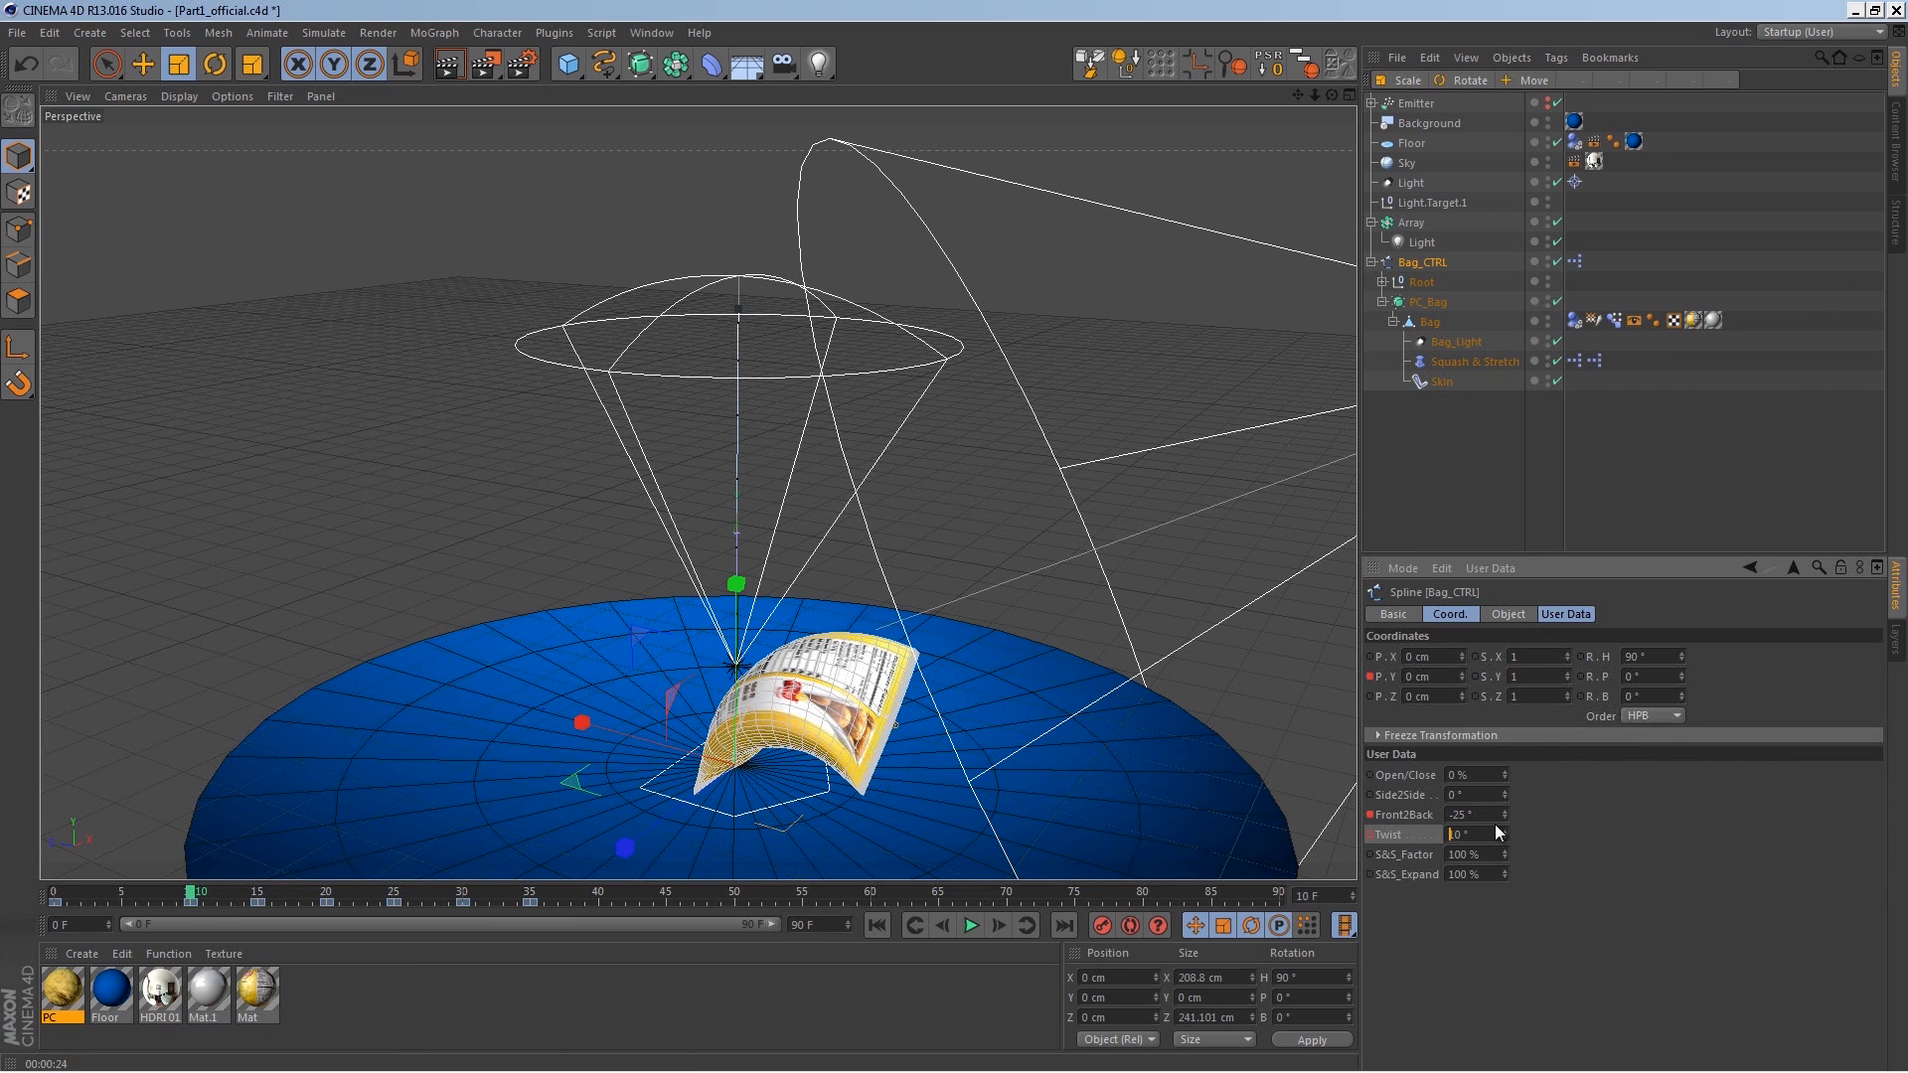
key(Return)
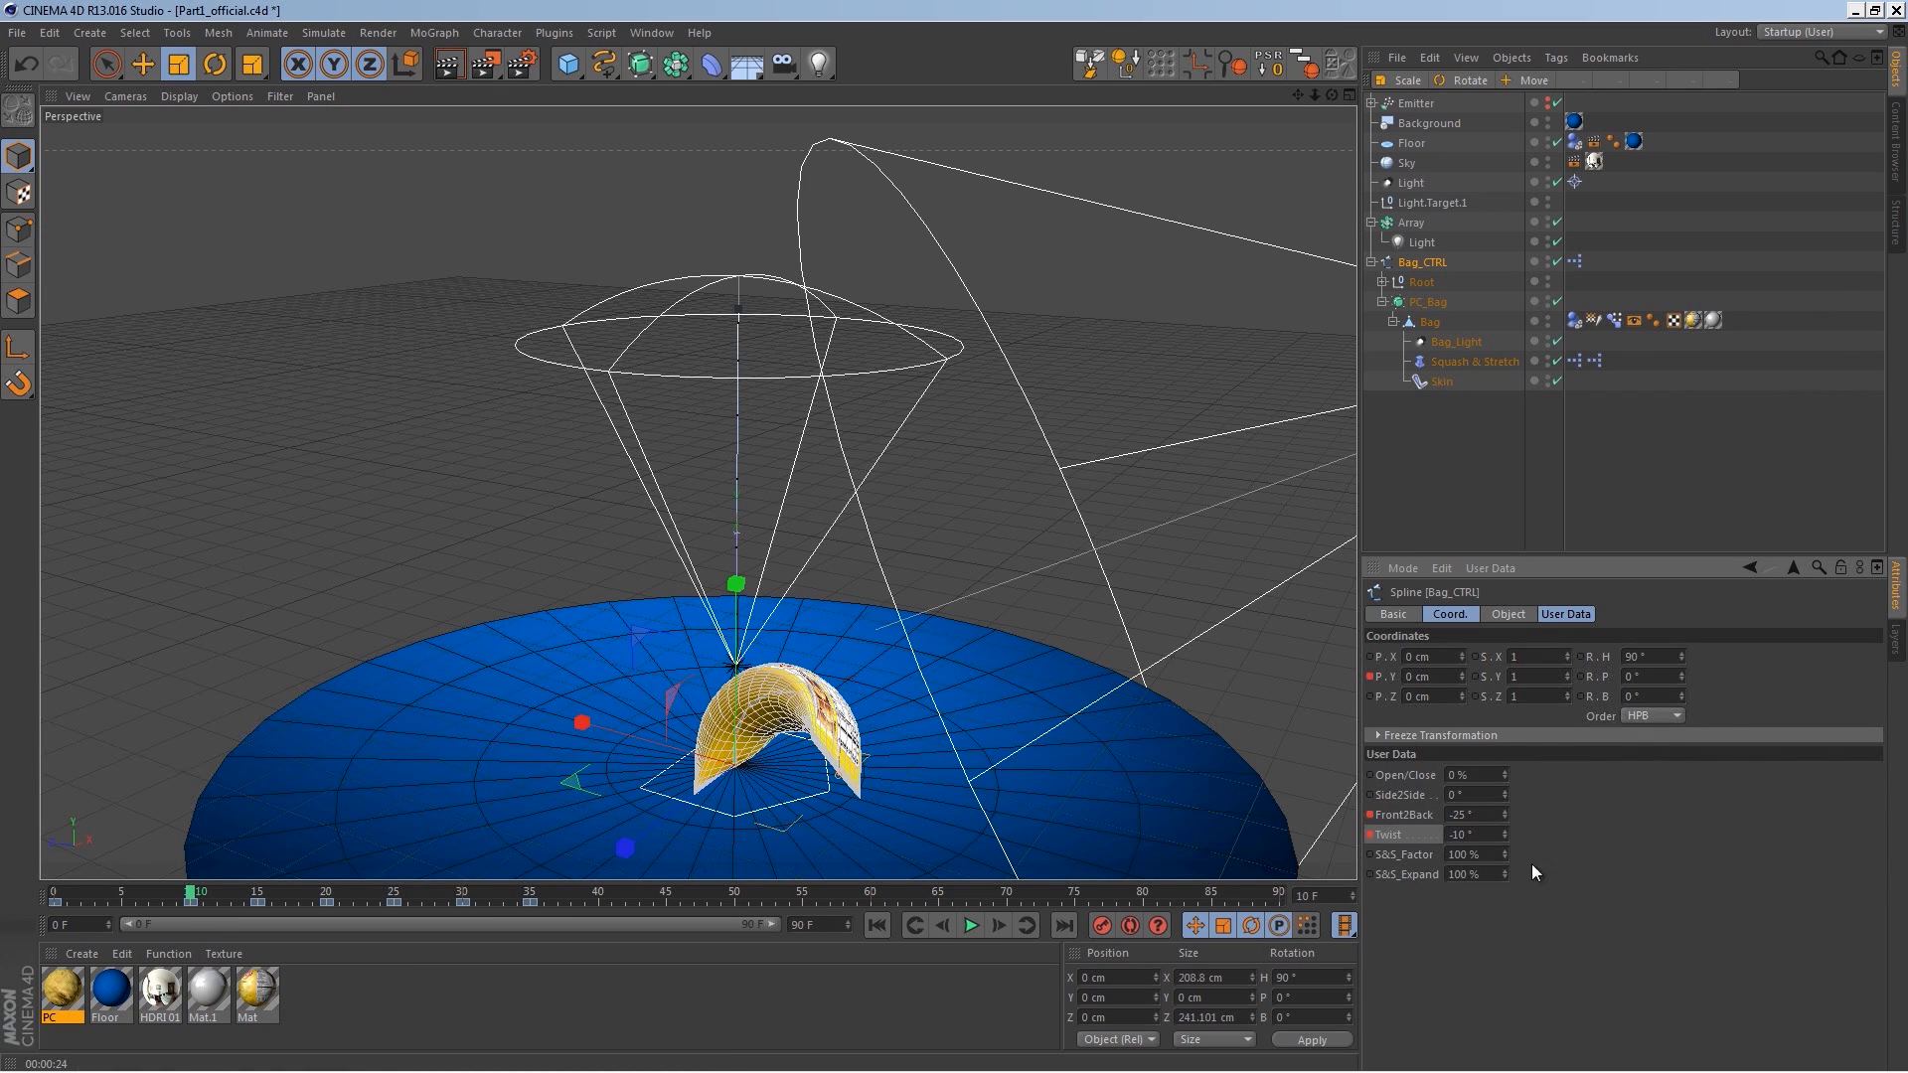
Step: On frame 15, set the Twist value to 5°
drag(211, 897, 257, 897)
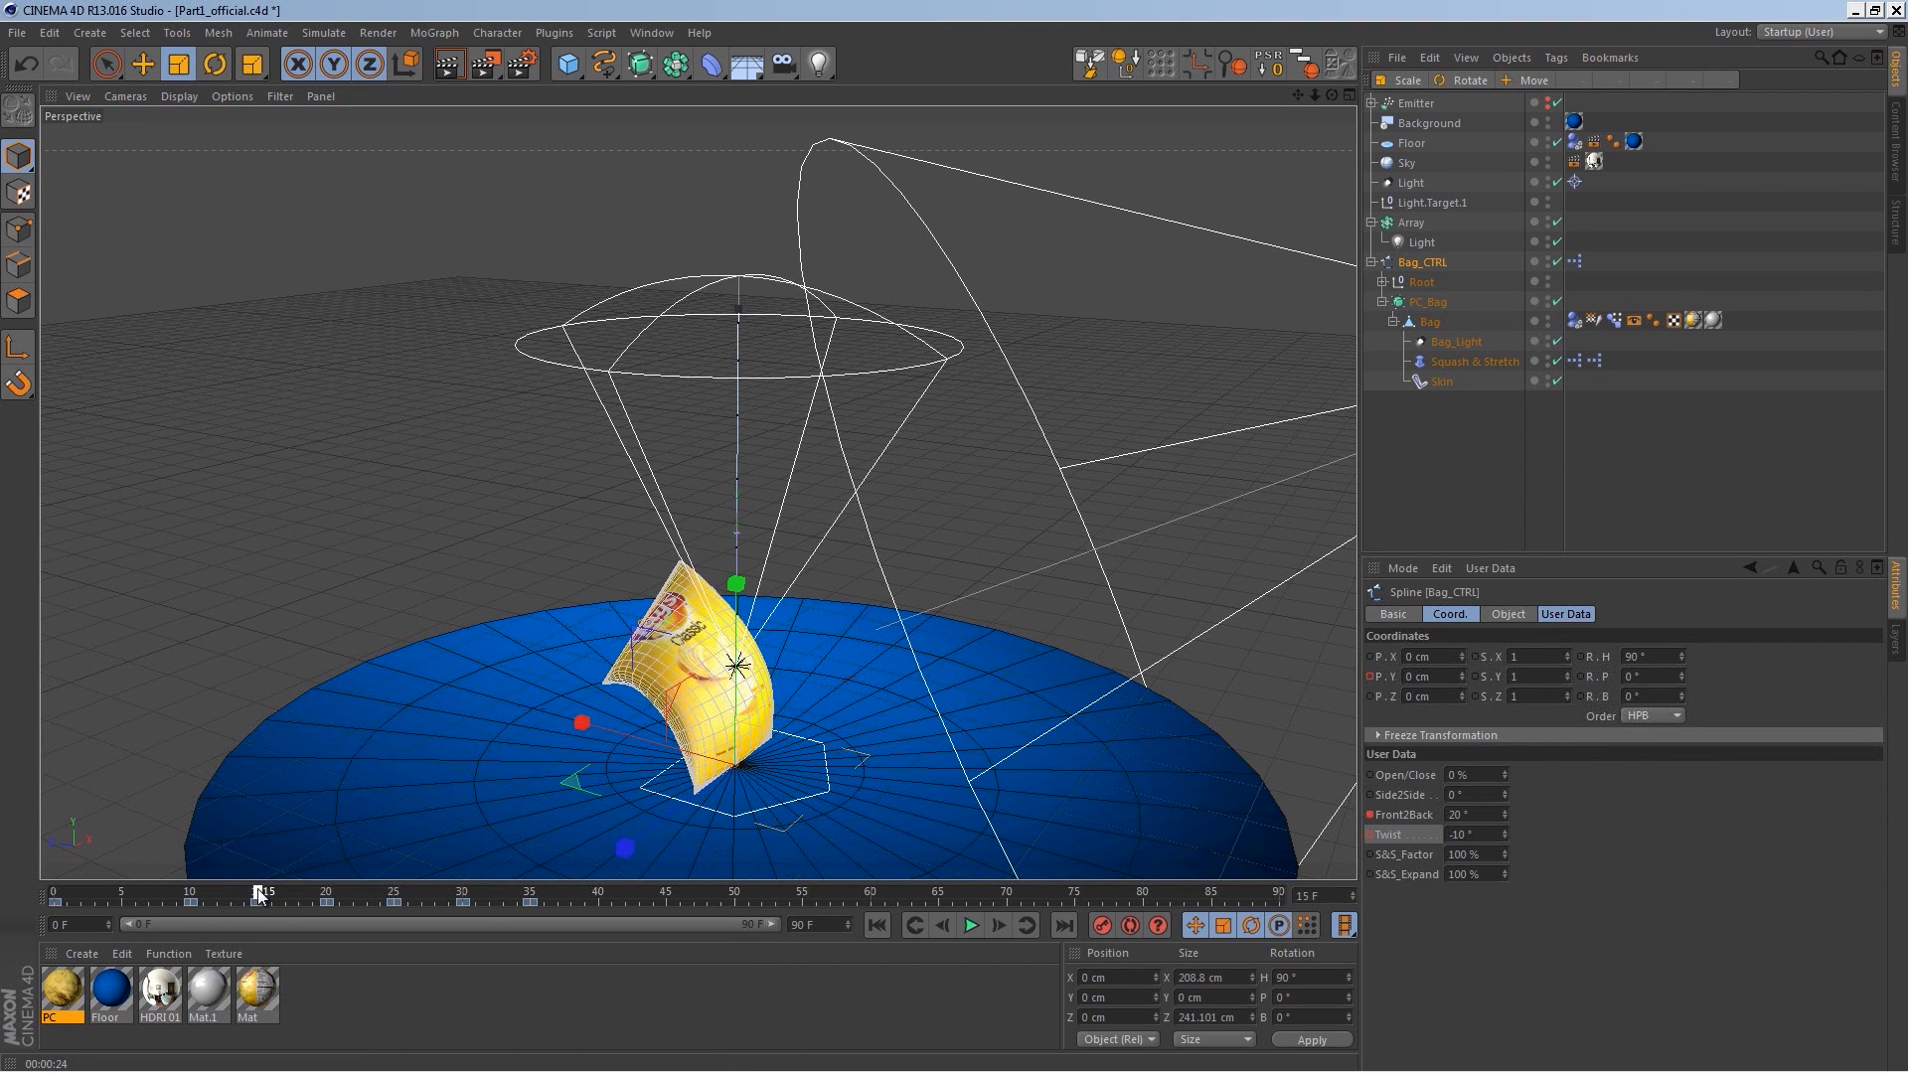
double_click(1481, 834)
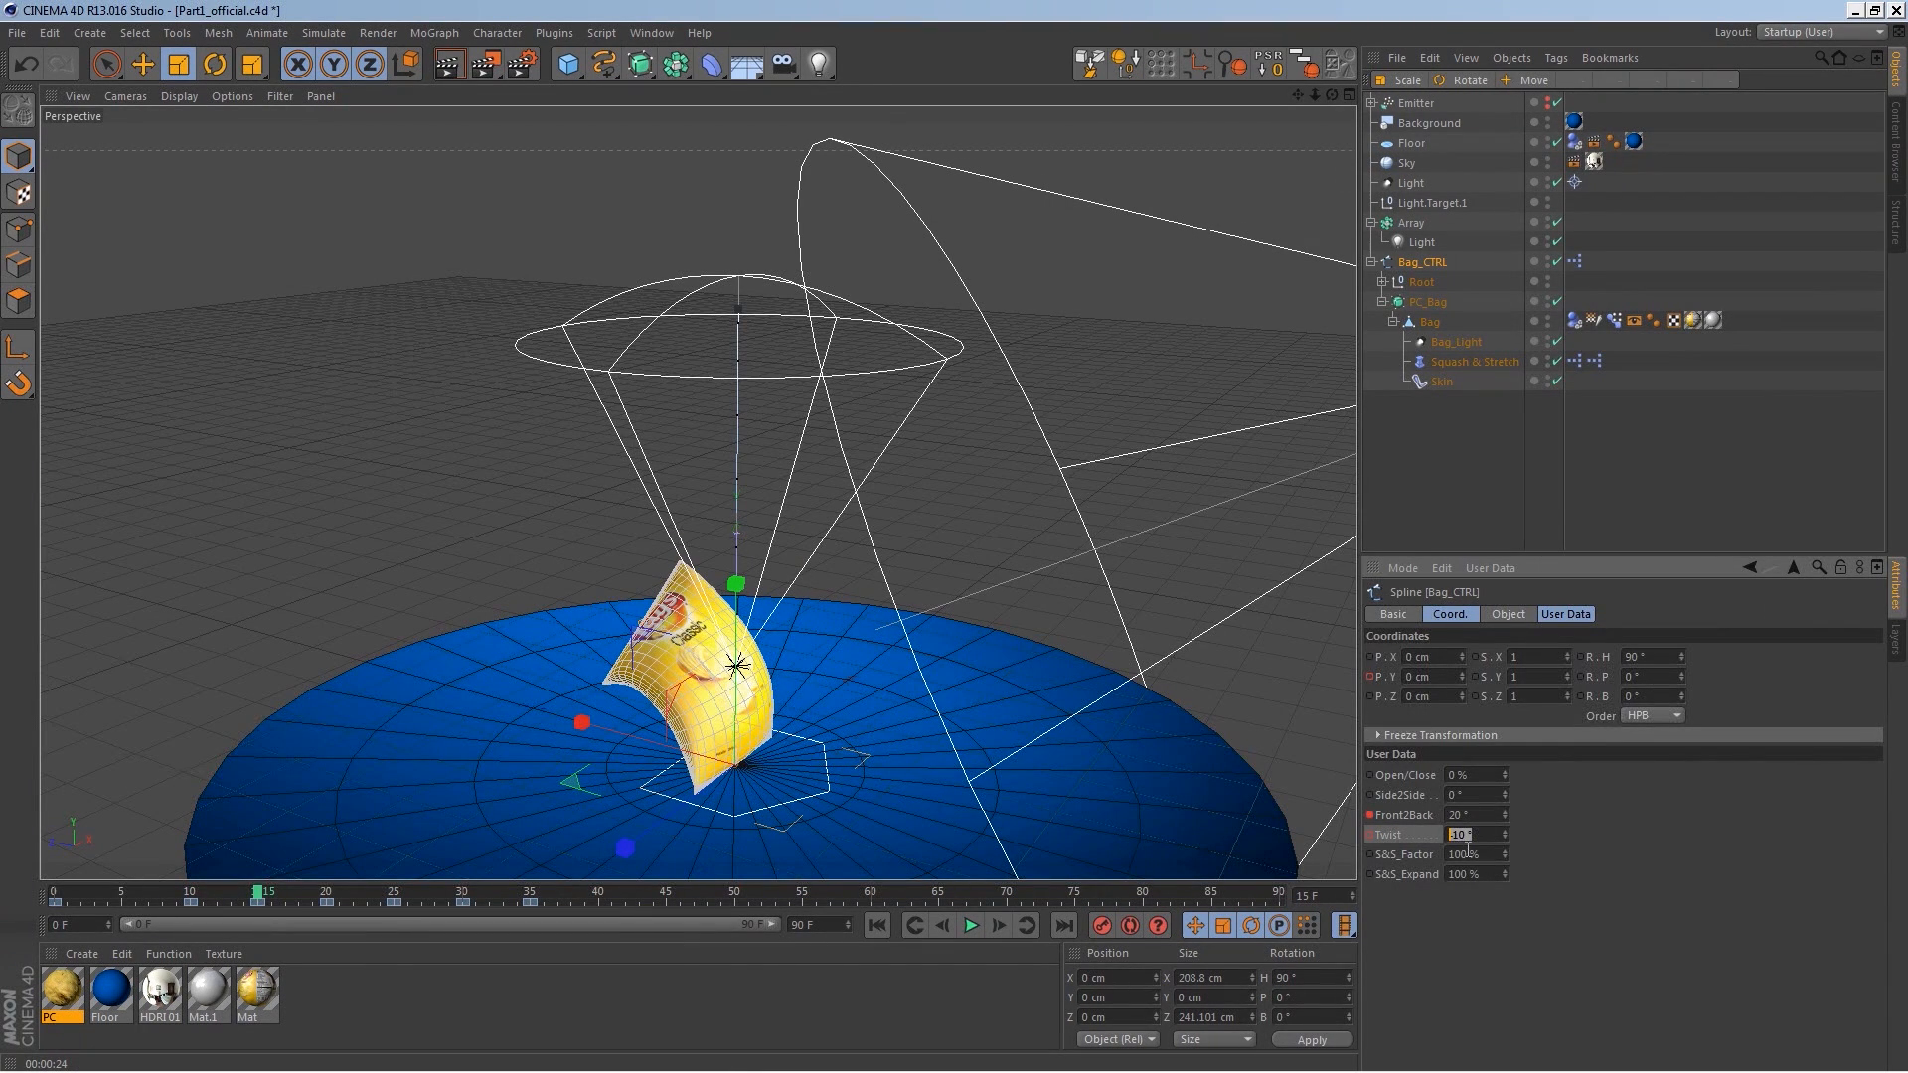
text(5)
key(Return)
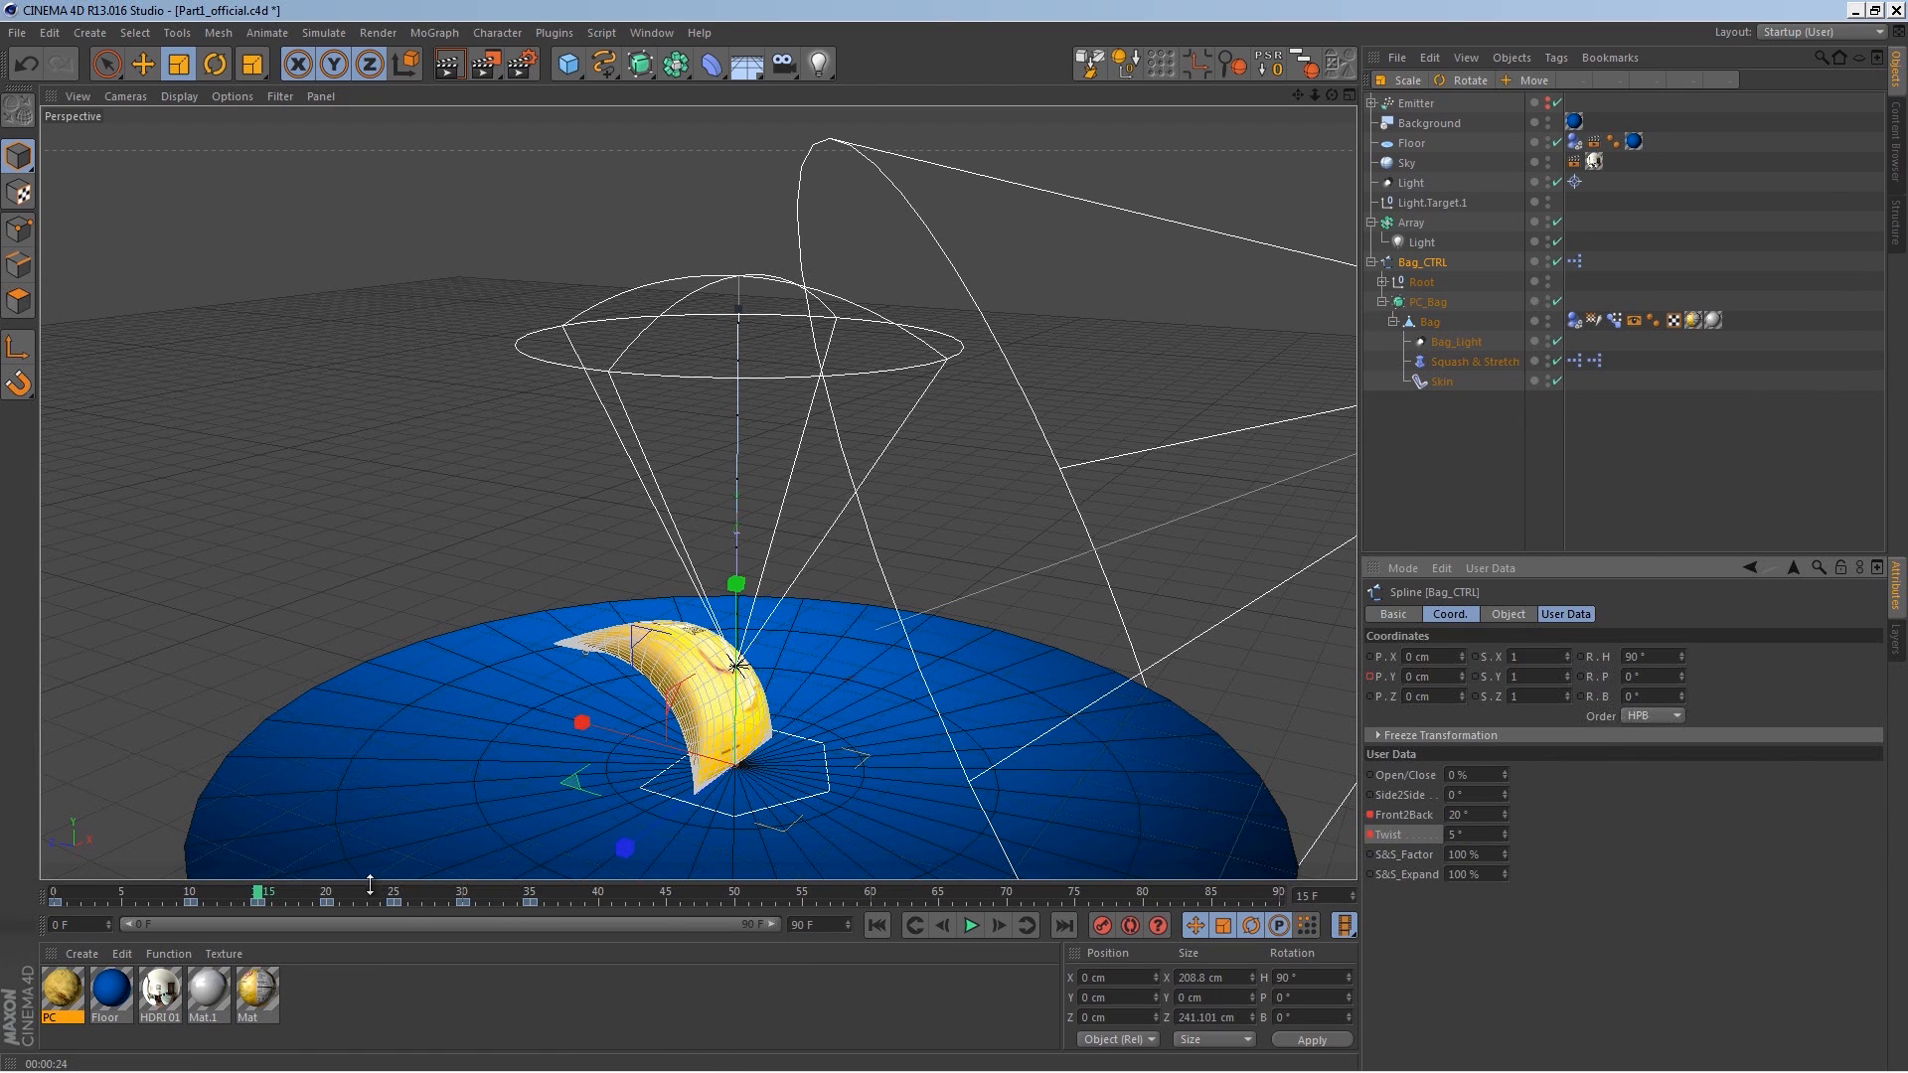
Step: On frame 20, edit the Twist value and play back the animation
click(328, 892)
double_click(1457, 834)
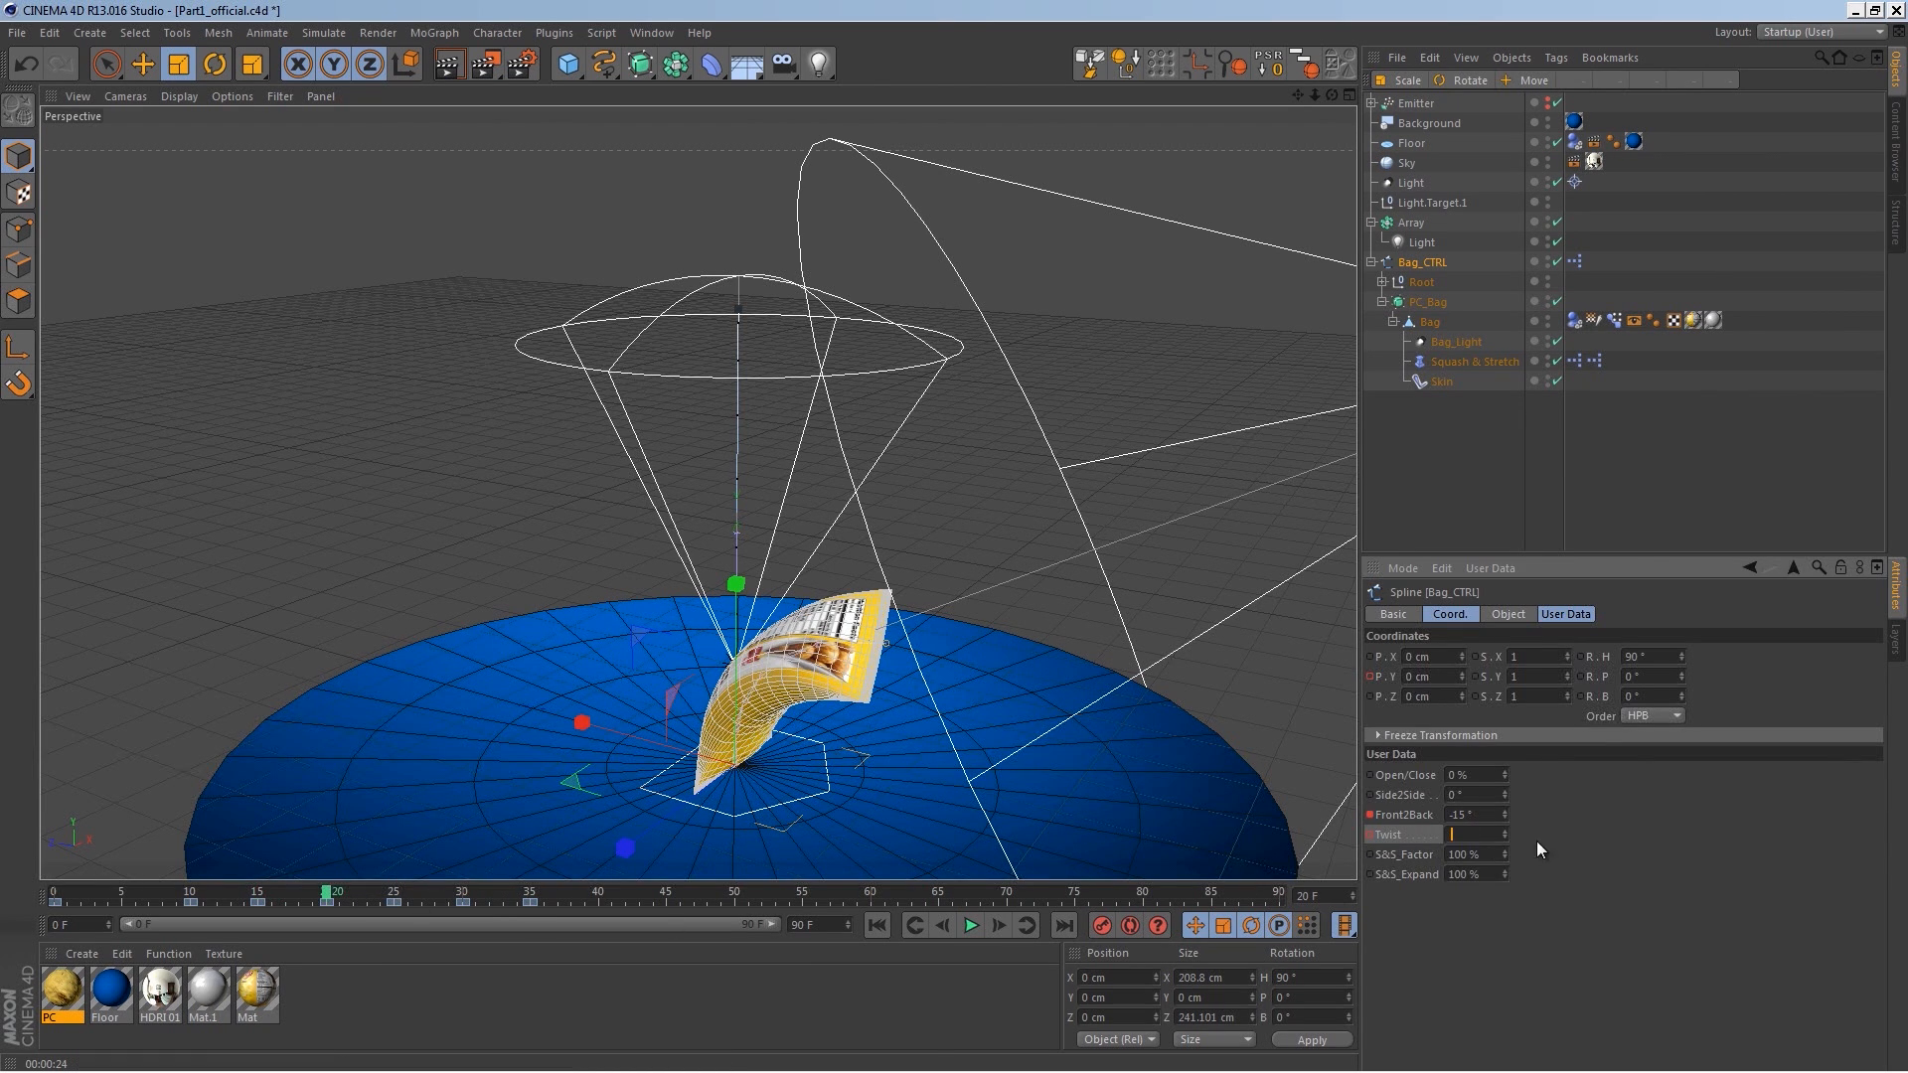
click(971, 925)
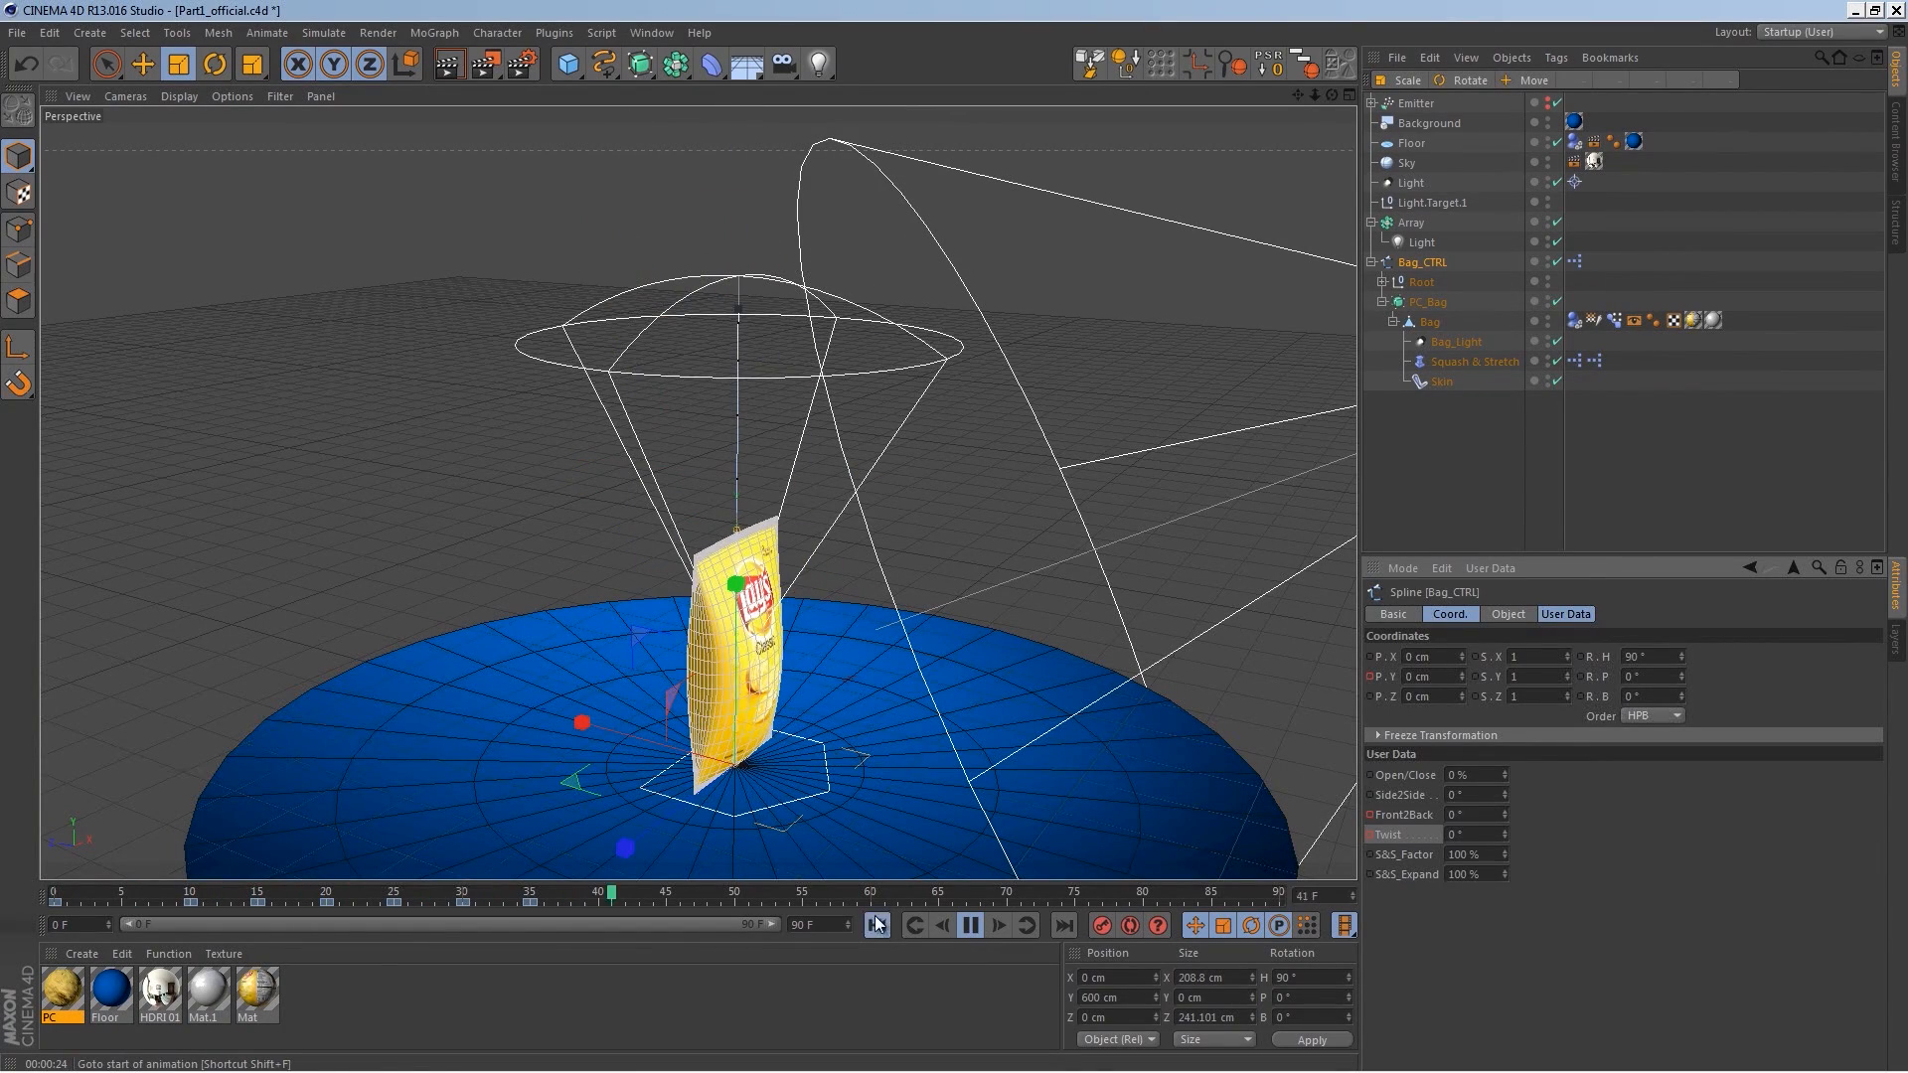
click(971, 924)
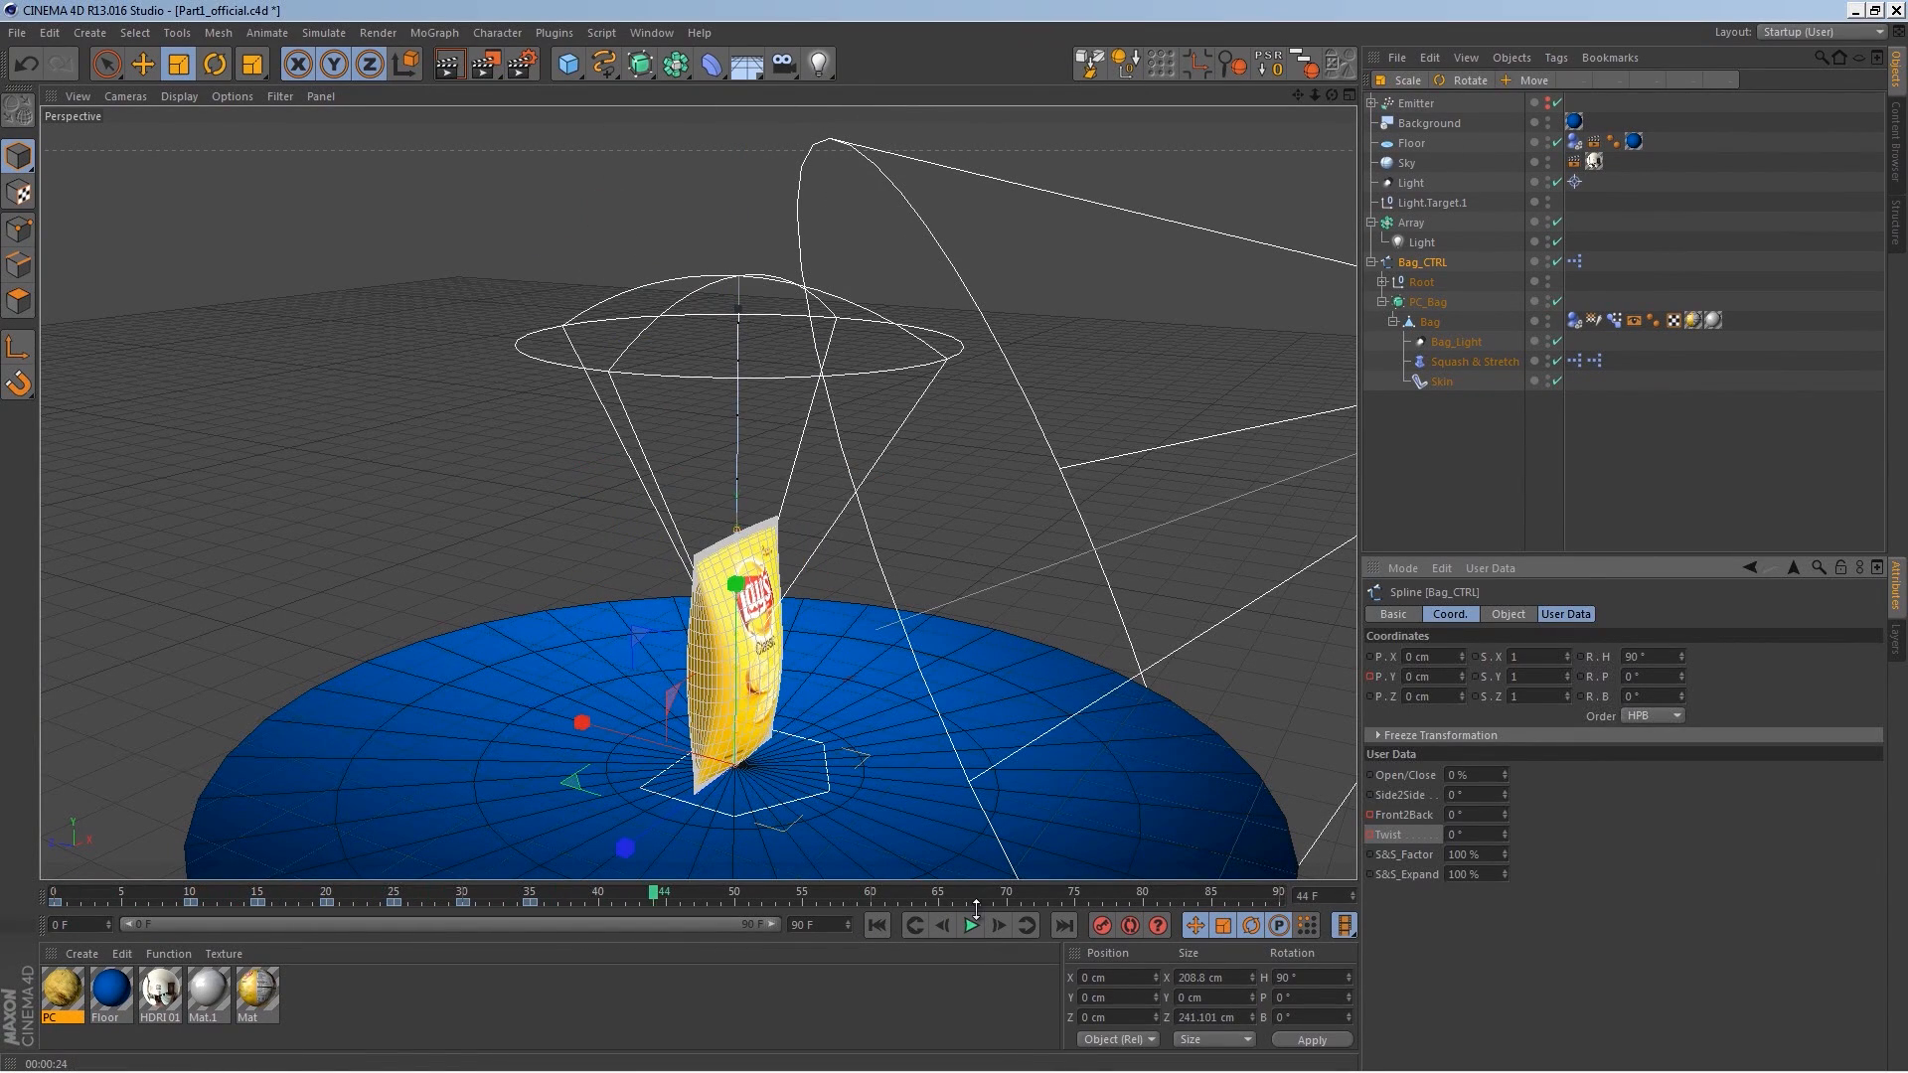
Step: On frame 35, keyframe the S&S_Factor at 100%
drag(553, 897, 530, 896)
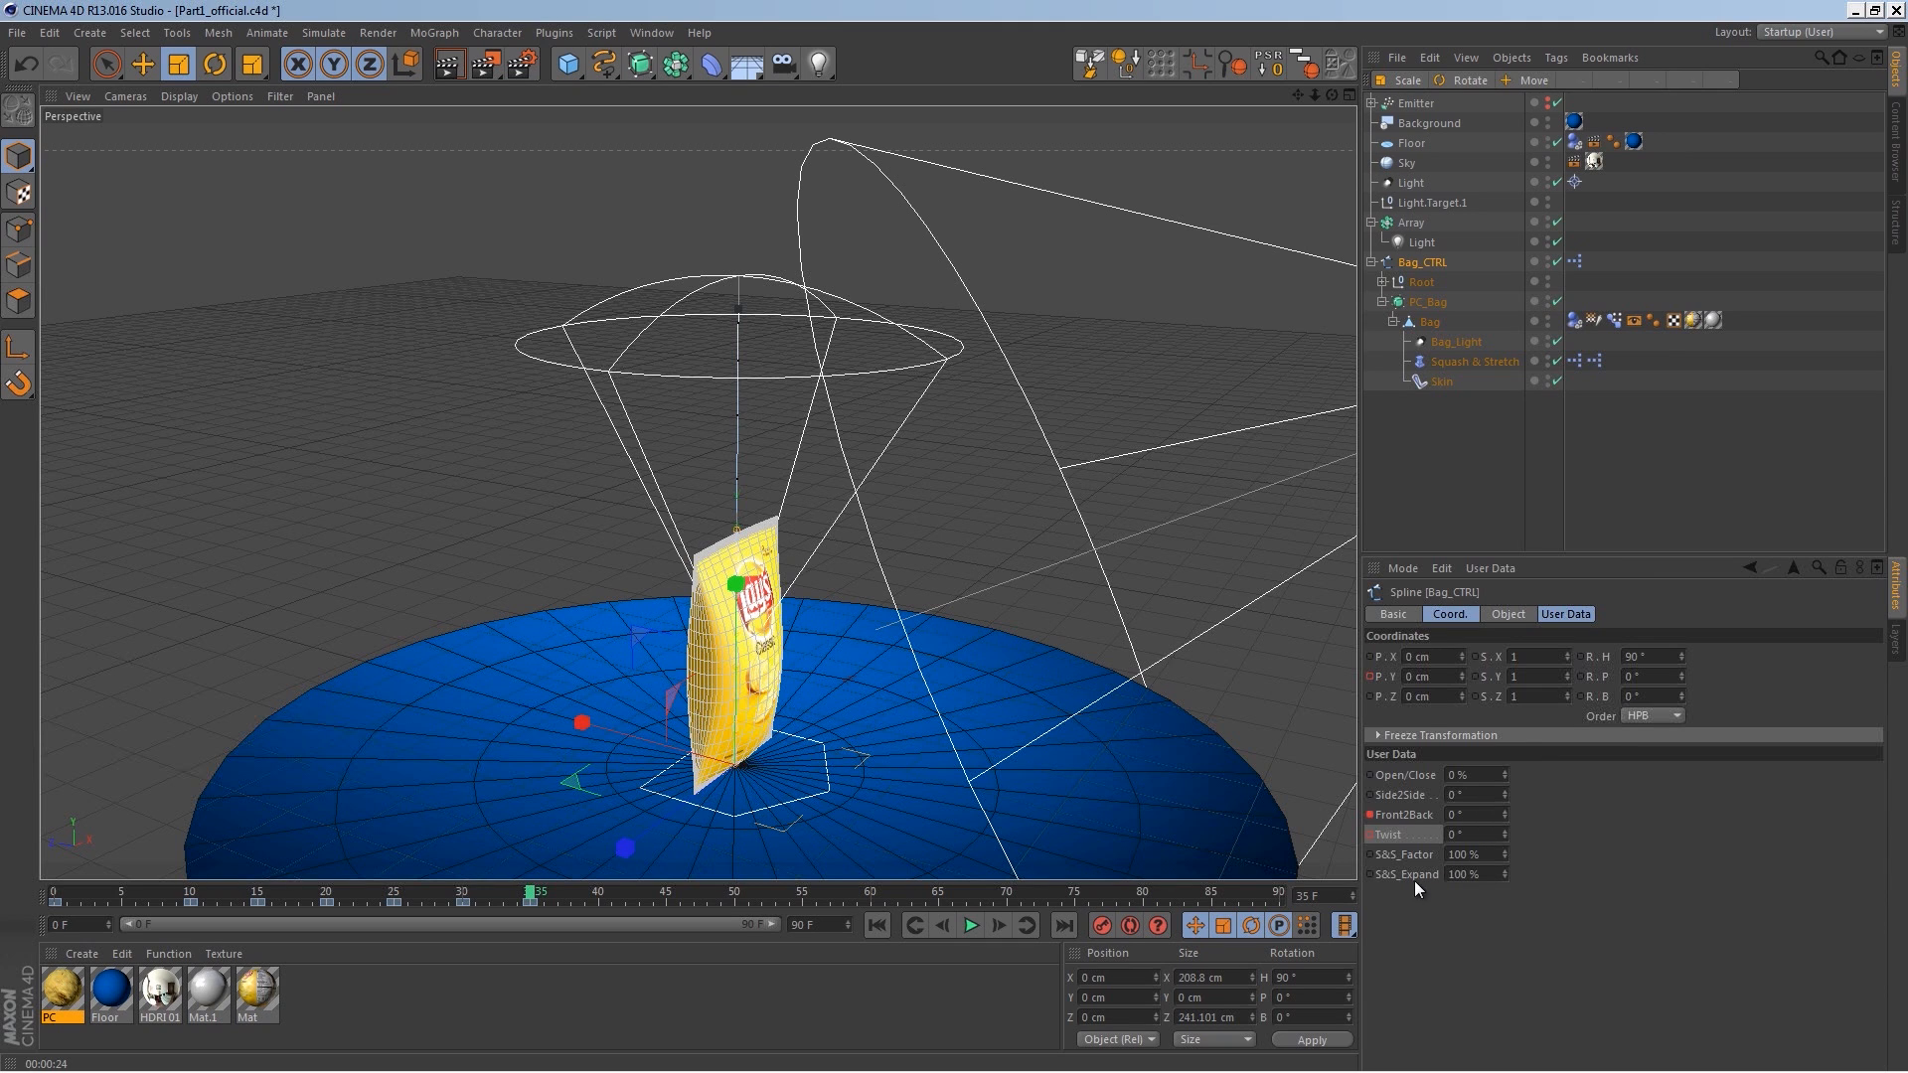
mouse_move(1504, 851)
mouse_down()
mouse_move(1507, 901)
mouse_move(1505, 840)
mouse_move(1505, 877)
mouse_up()
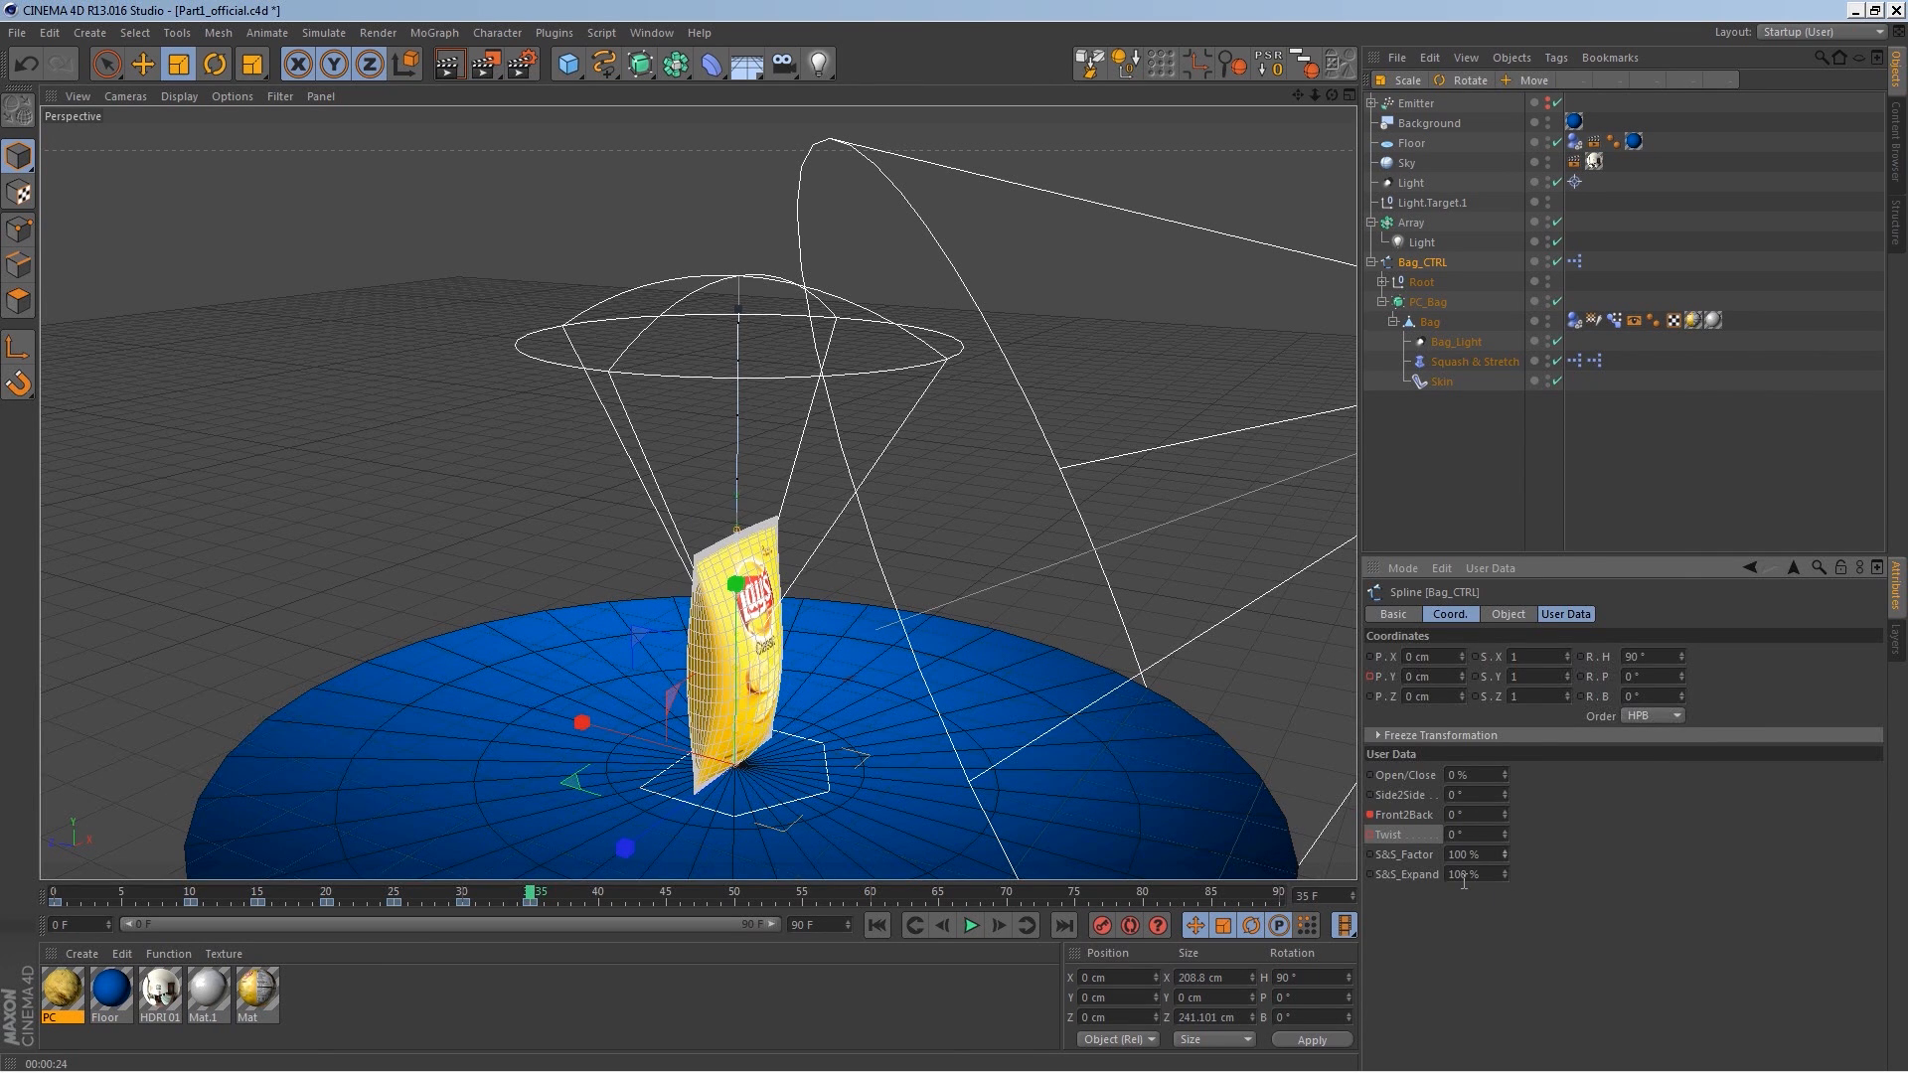
click(877, 925)
click(971, 925)
click(974, 925)
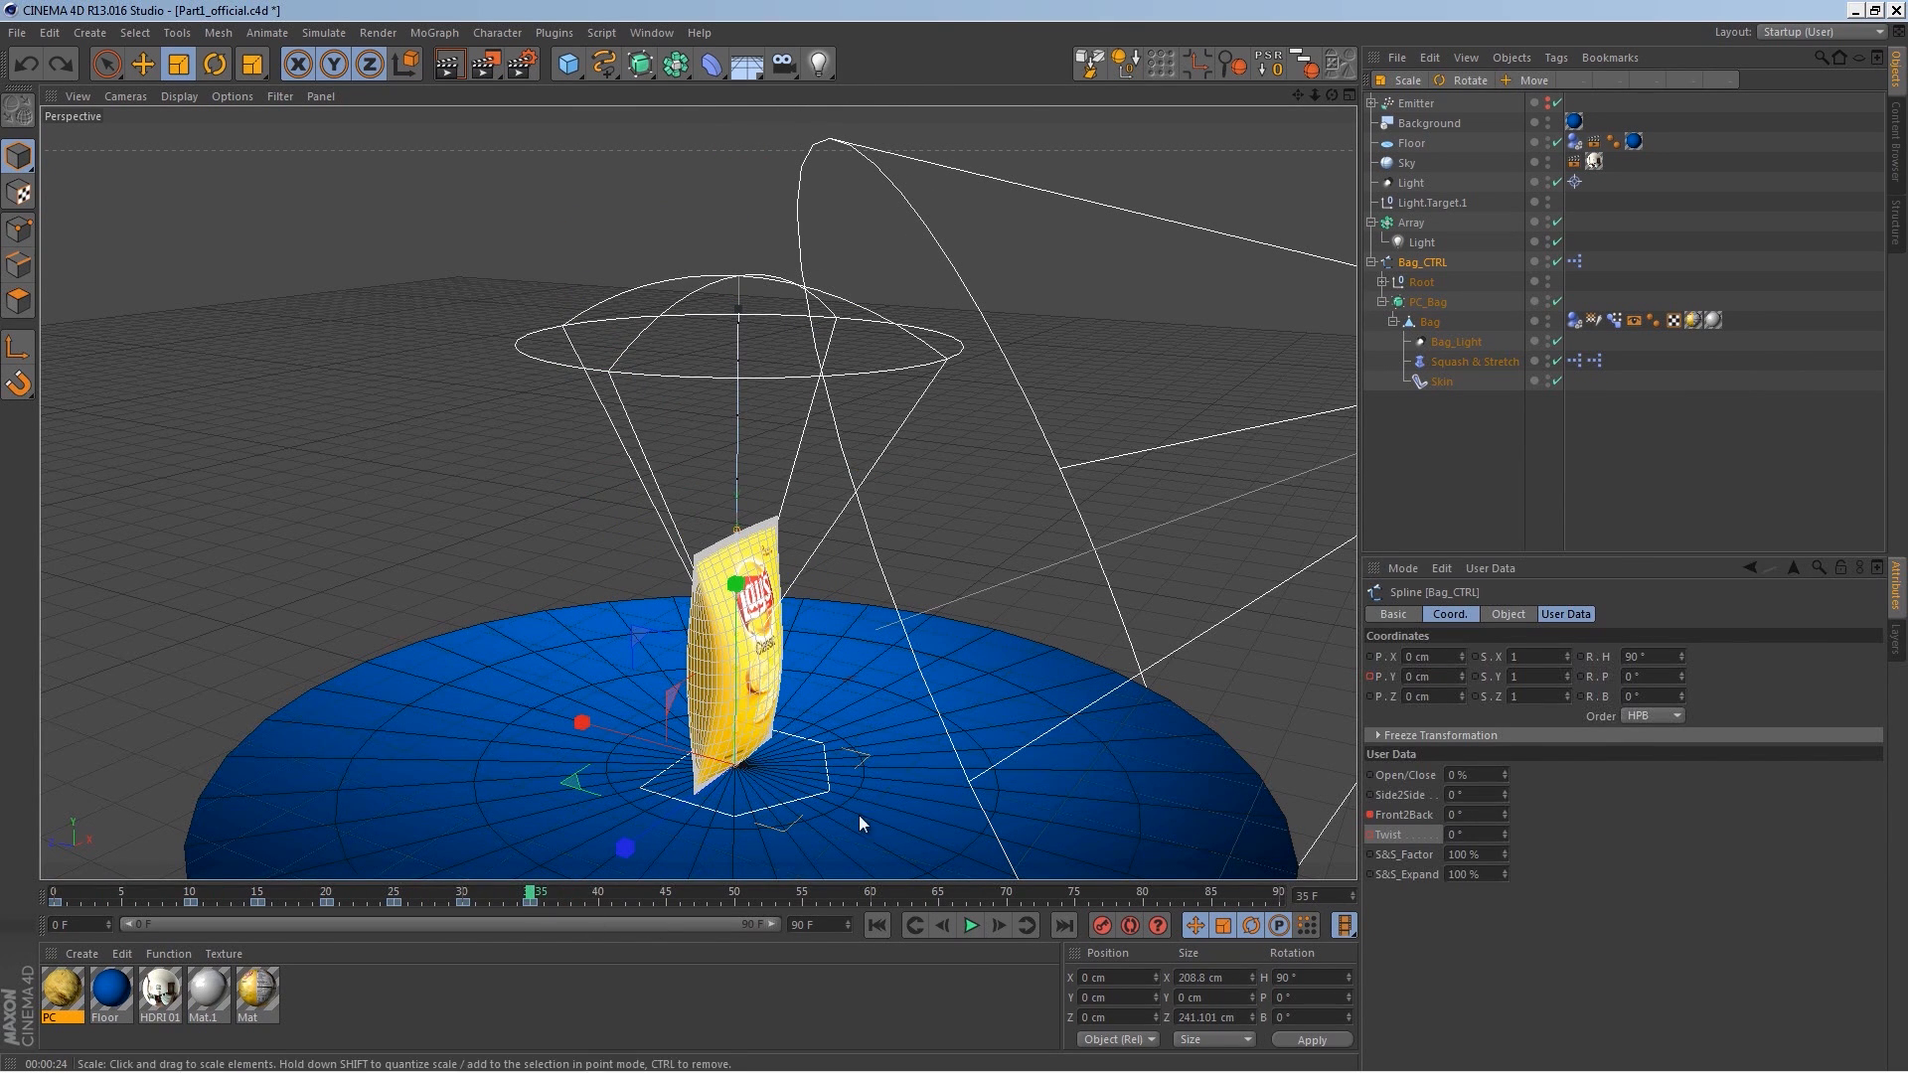
click(1372, 855)
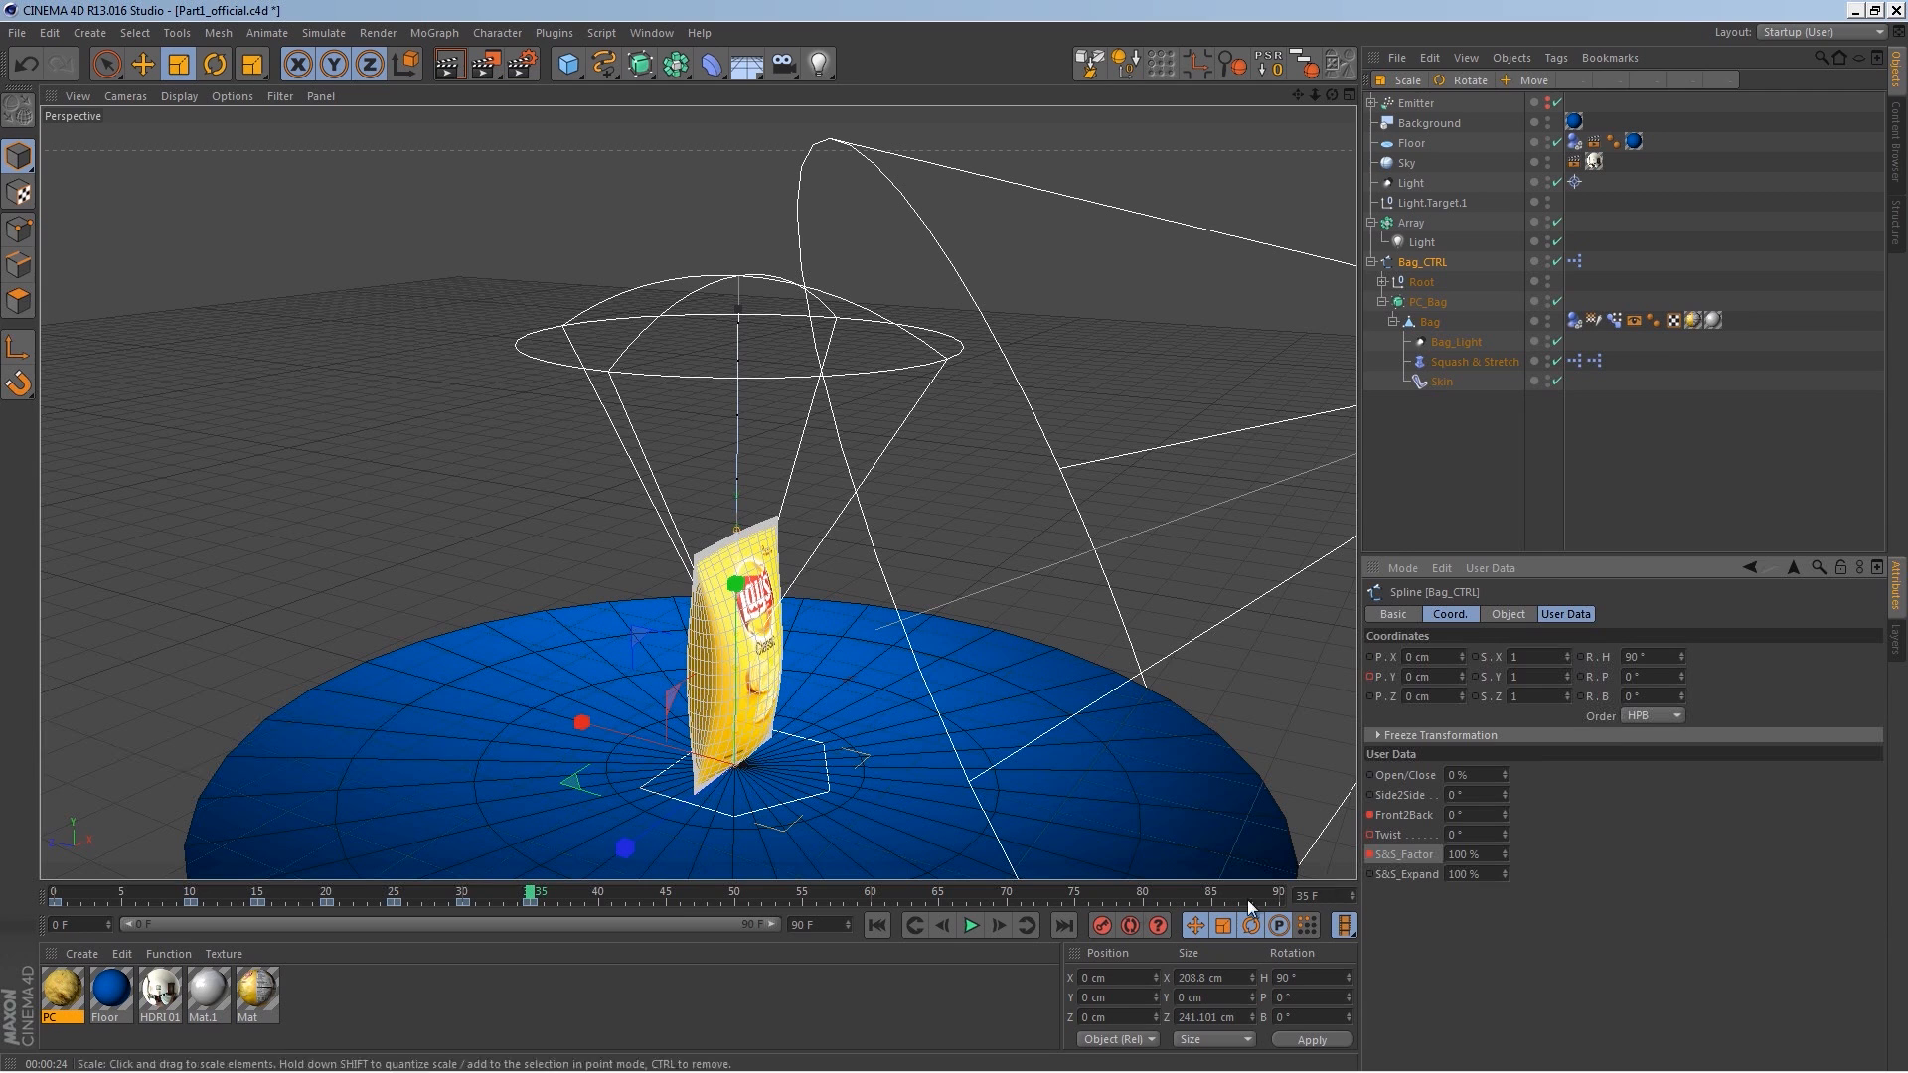
Step: On frame 45, set the S&S_Factor to 50%
click(636, 894)
drag(1506, 855, 1499, 904)
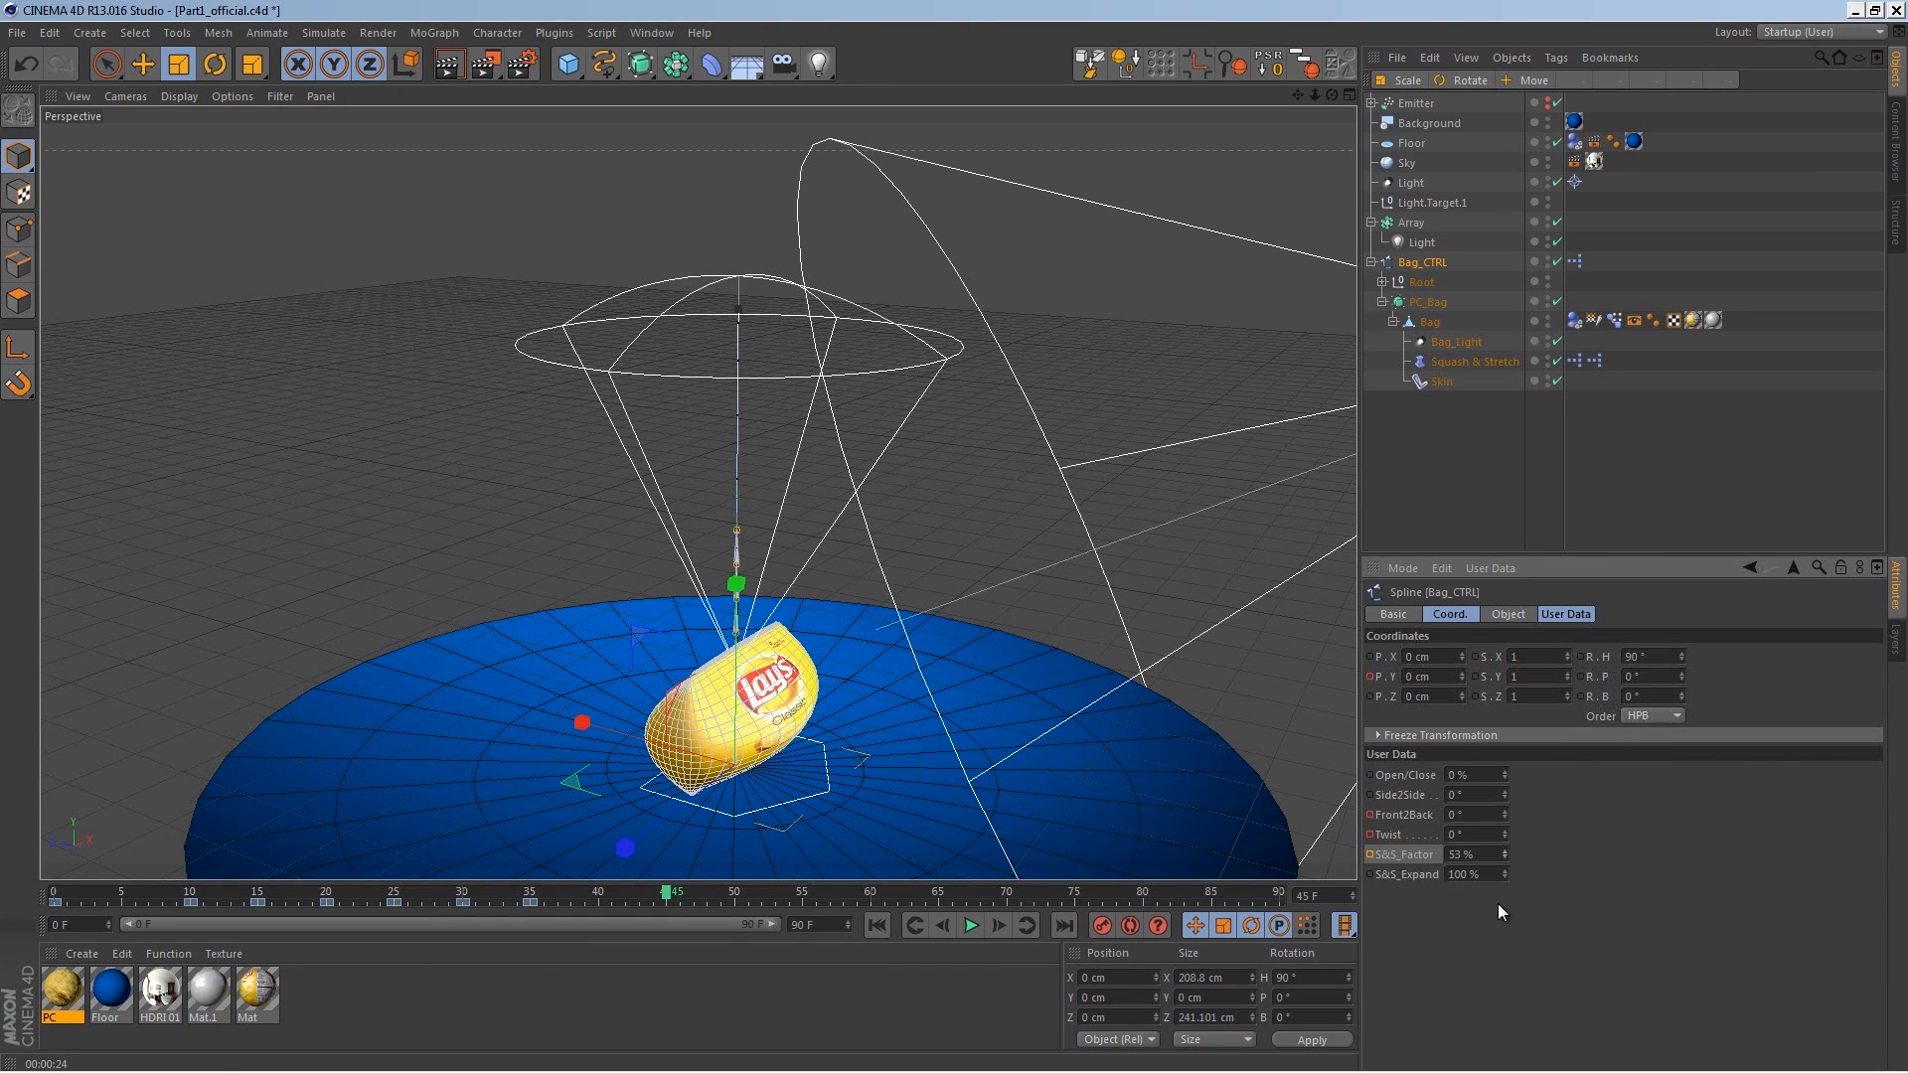
drag(1499, 902, 1499, 898)
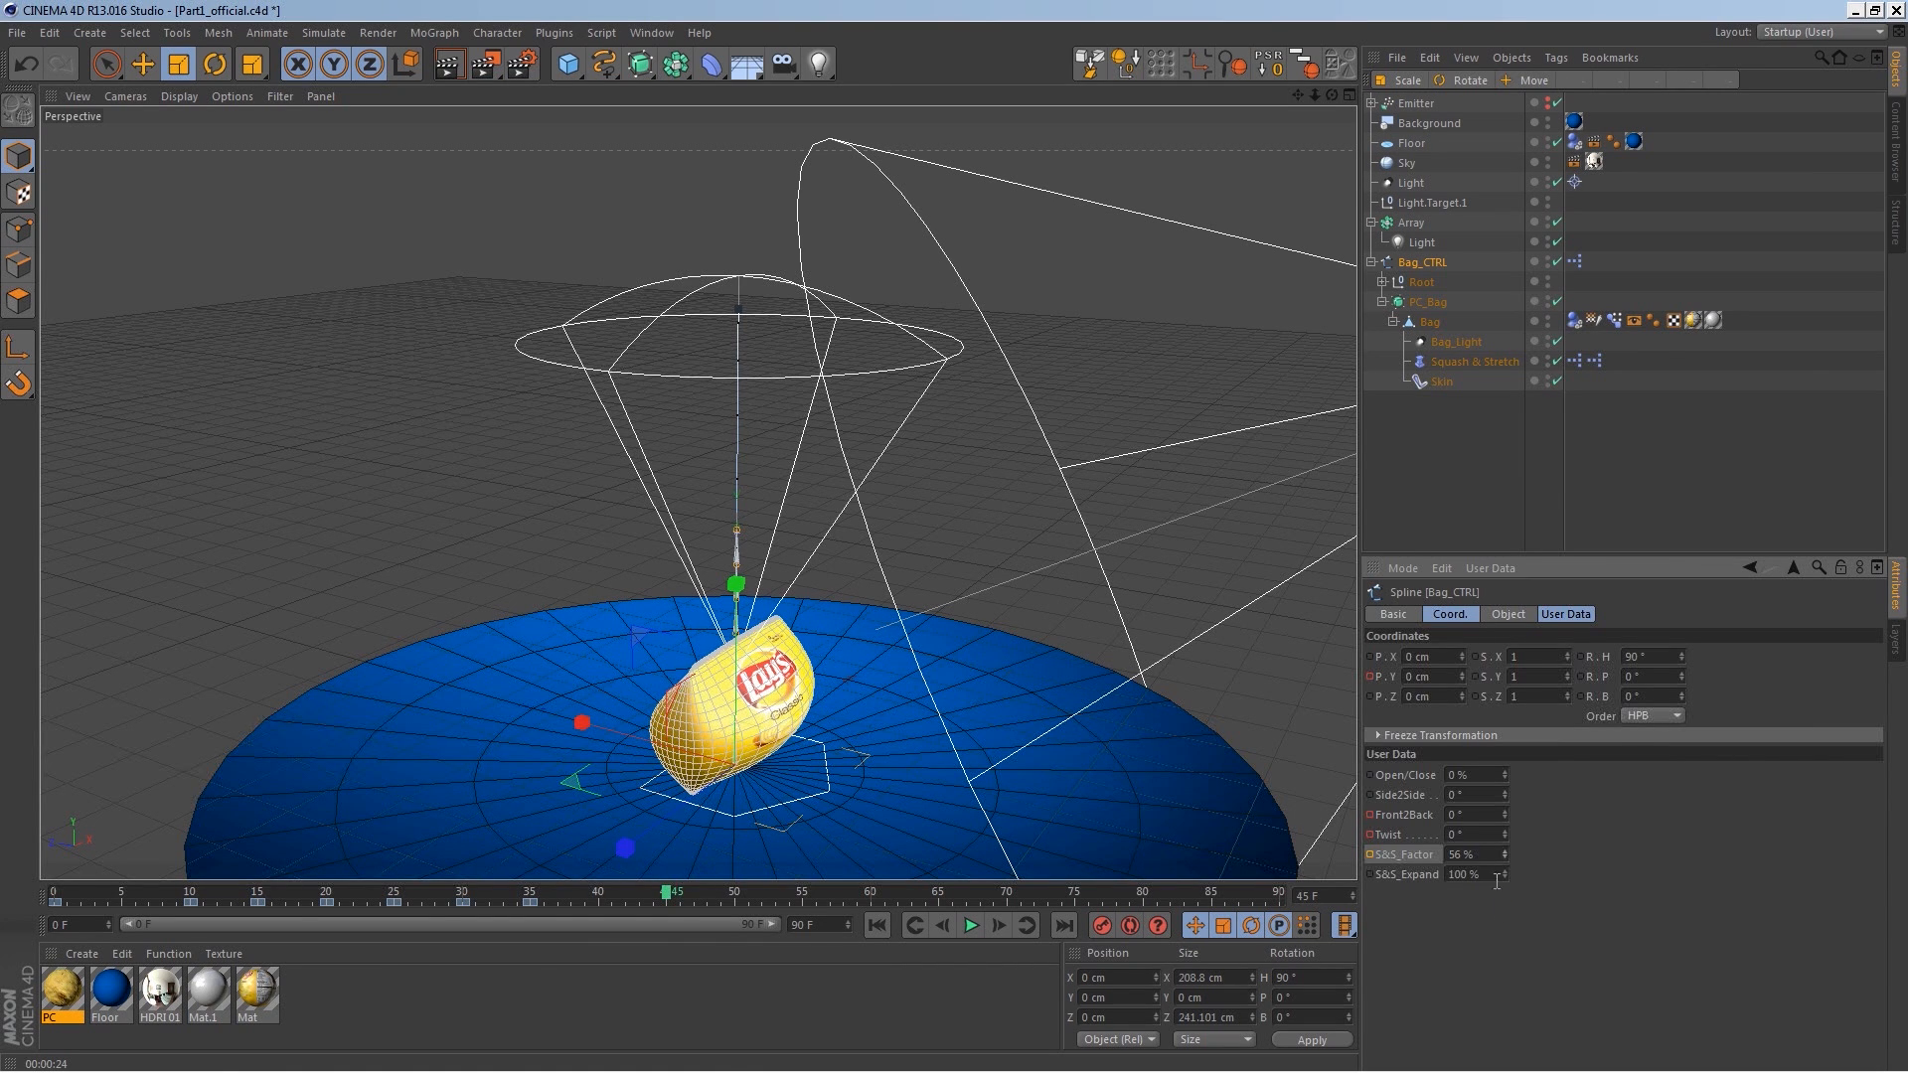
text(50)
key(Return)
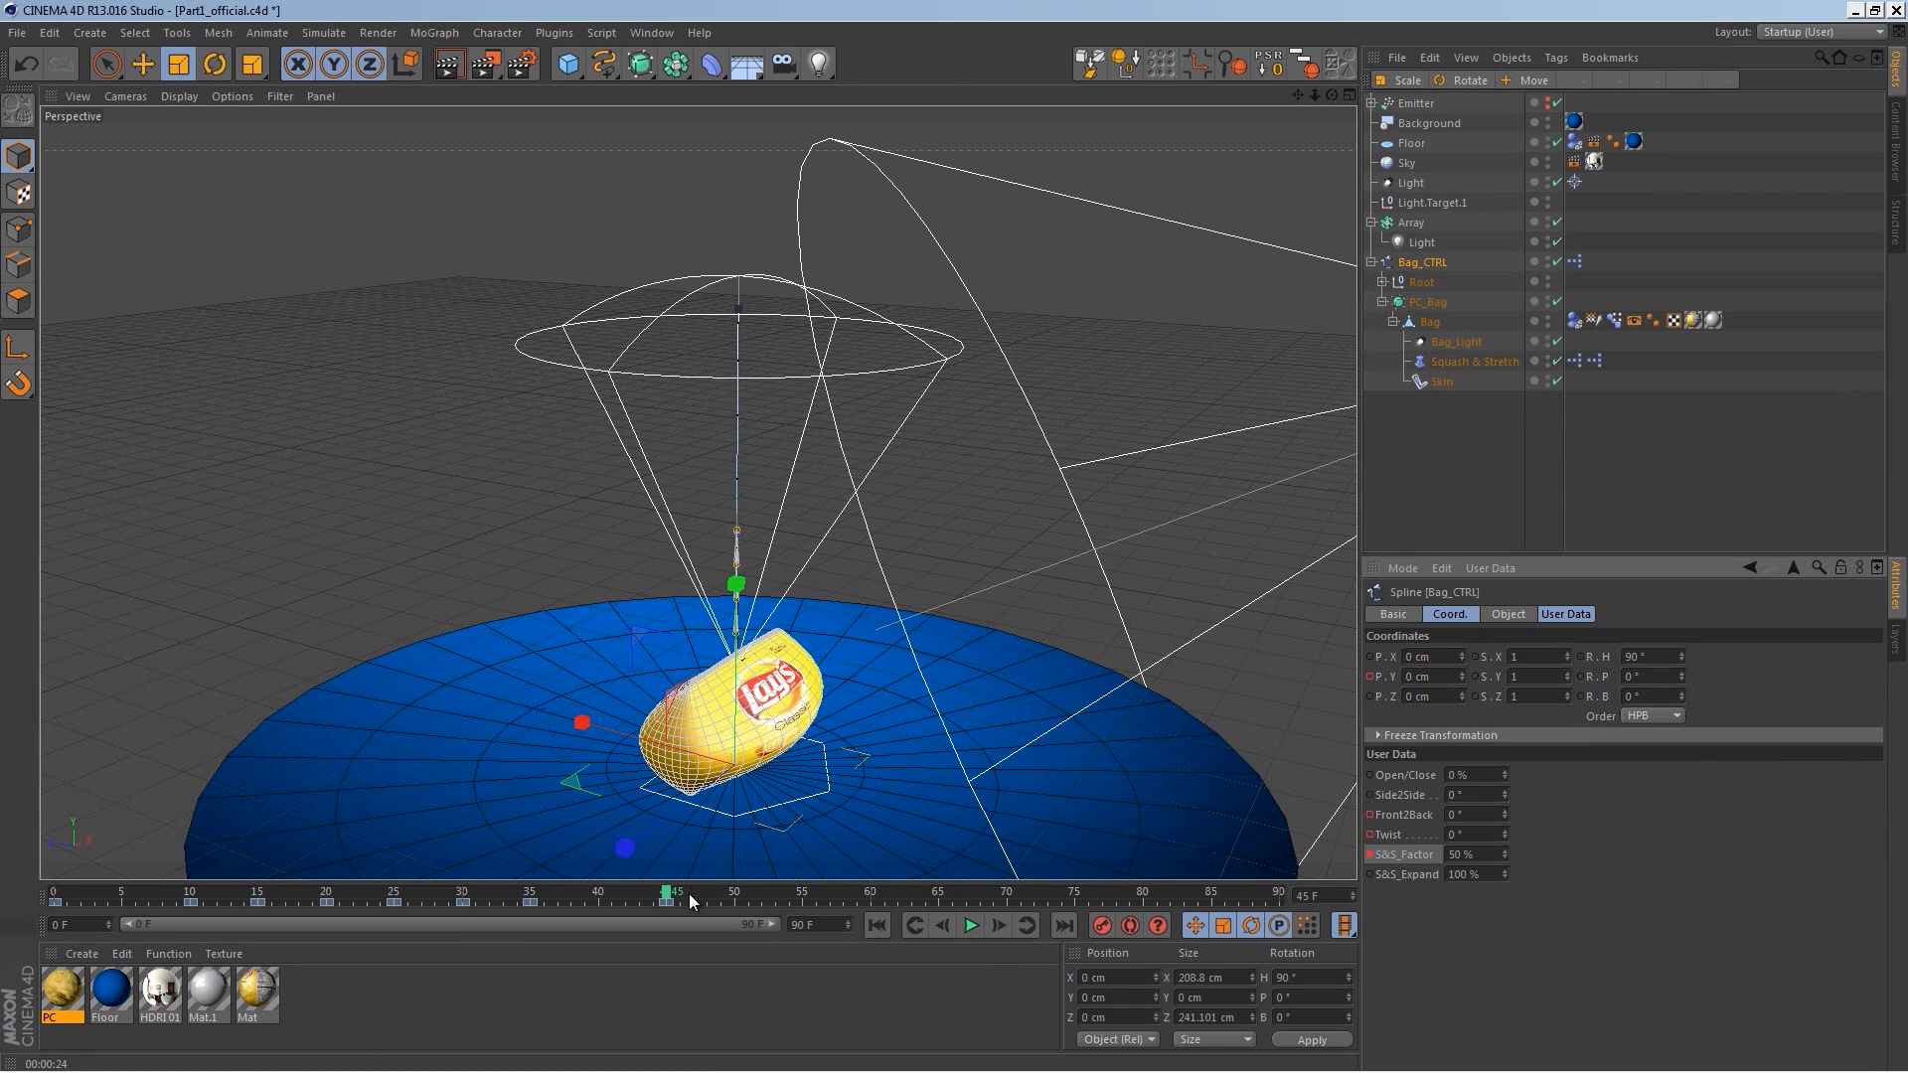
Step: Play the animation from the start to review the squash
click(879, 924)
click(978, 932)
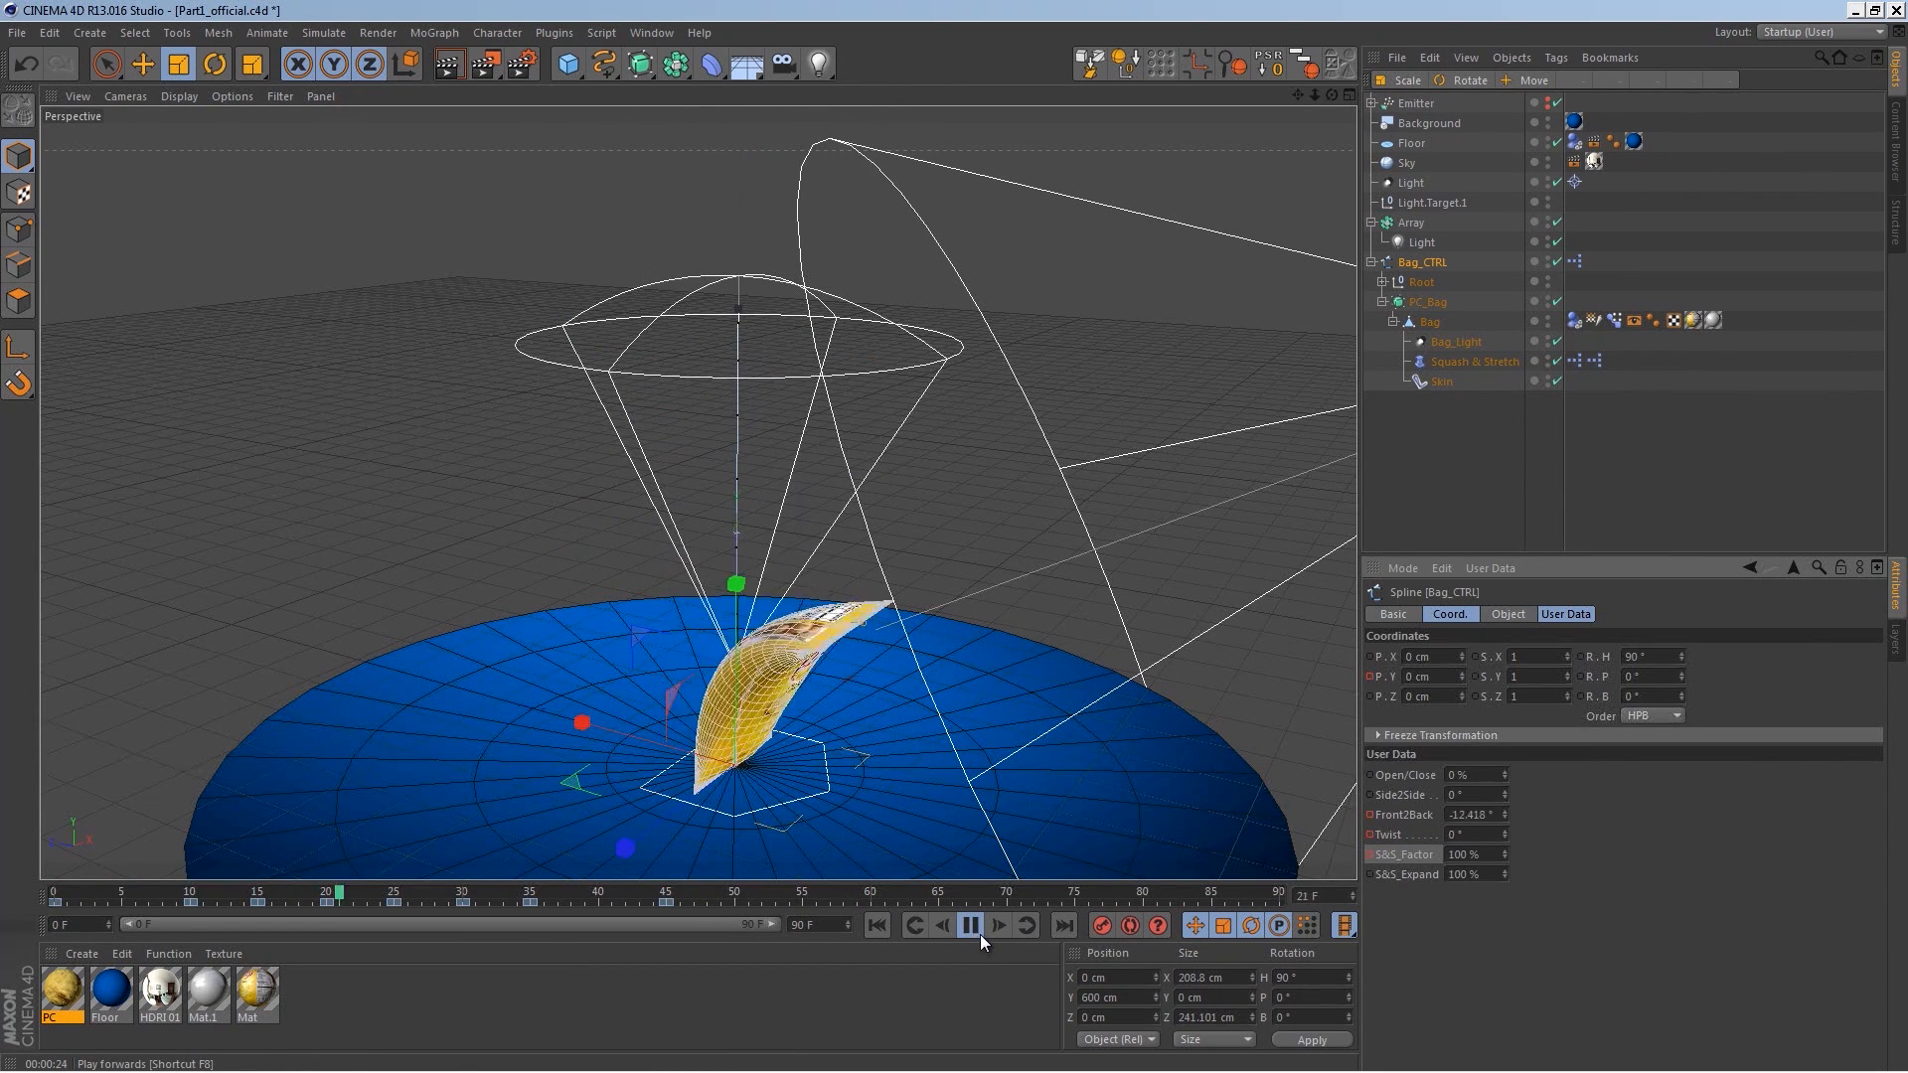
click(972, 925)
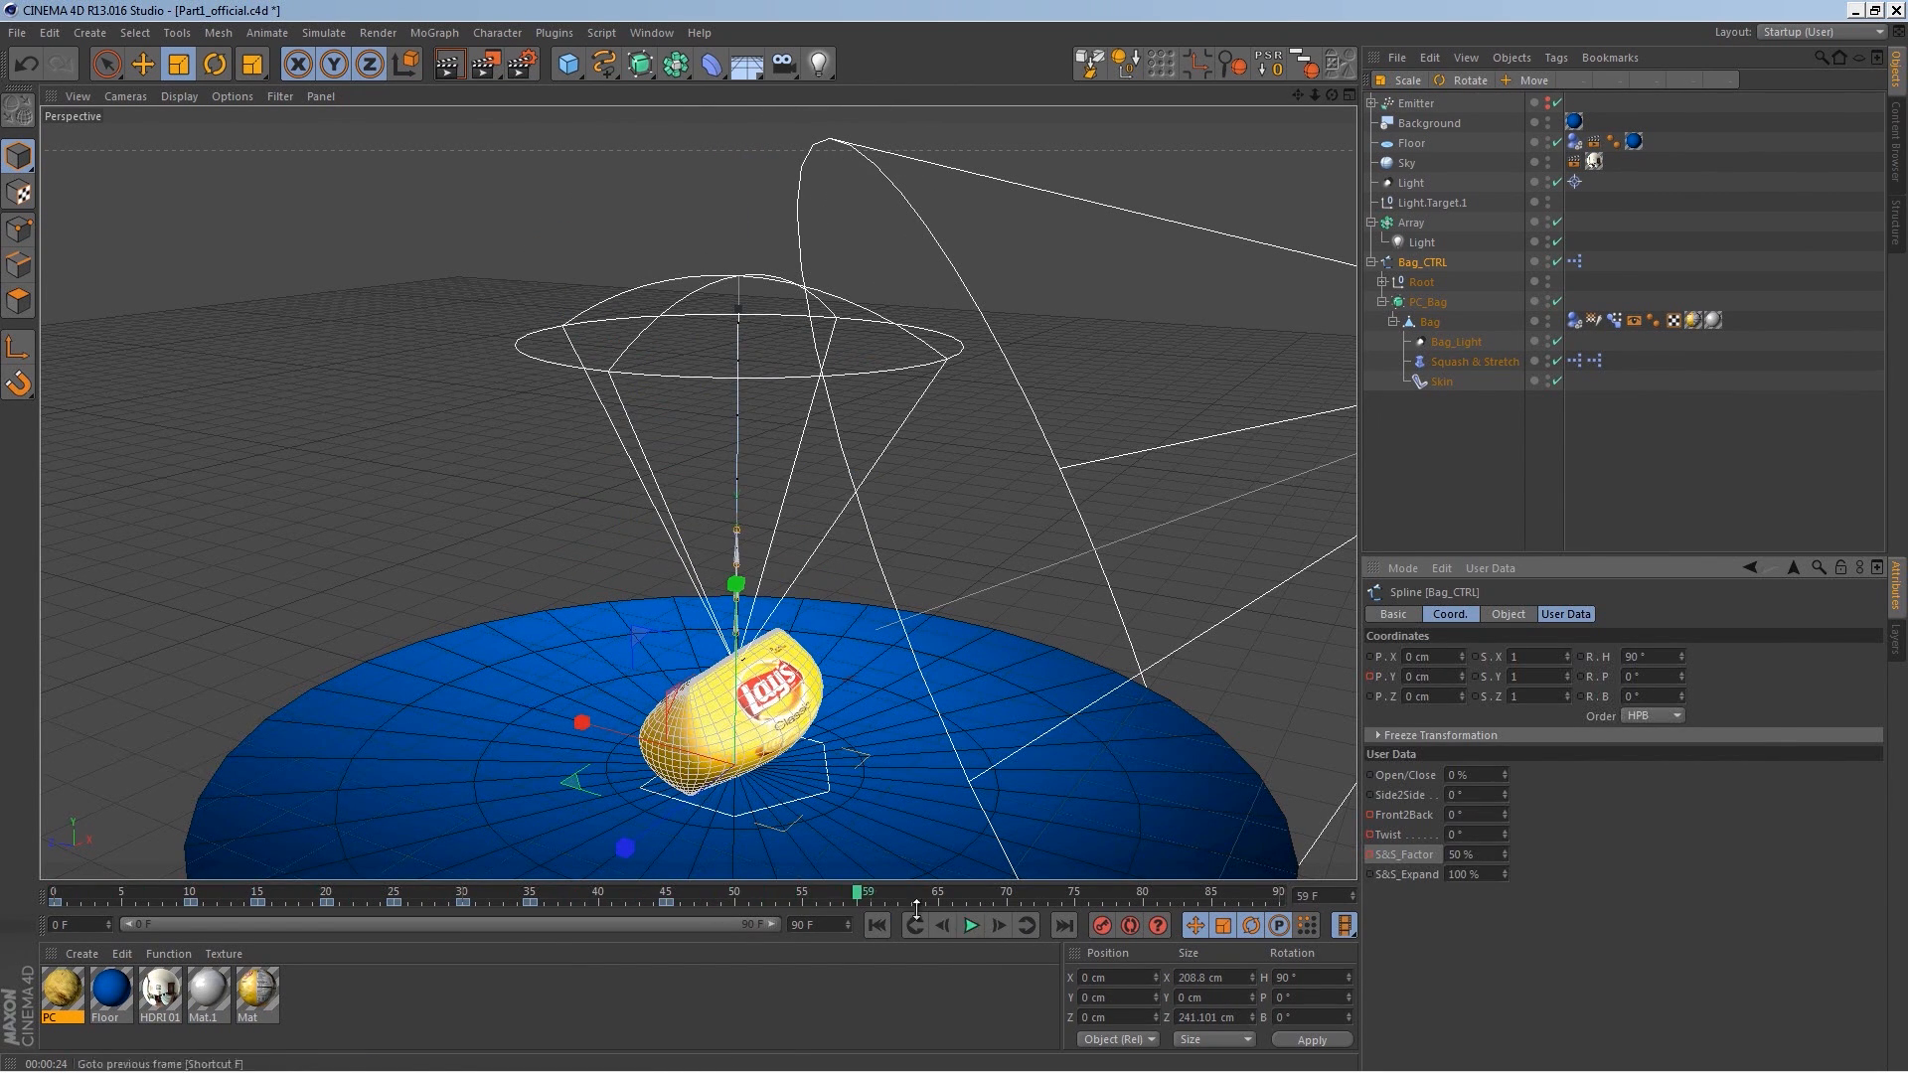
Step: On frame 50, set the S&S_Factor to 110%
drag(1479, 855, 1388, 831)
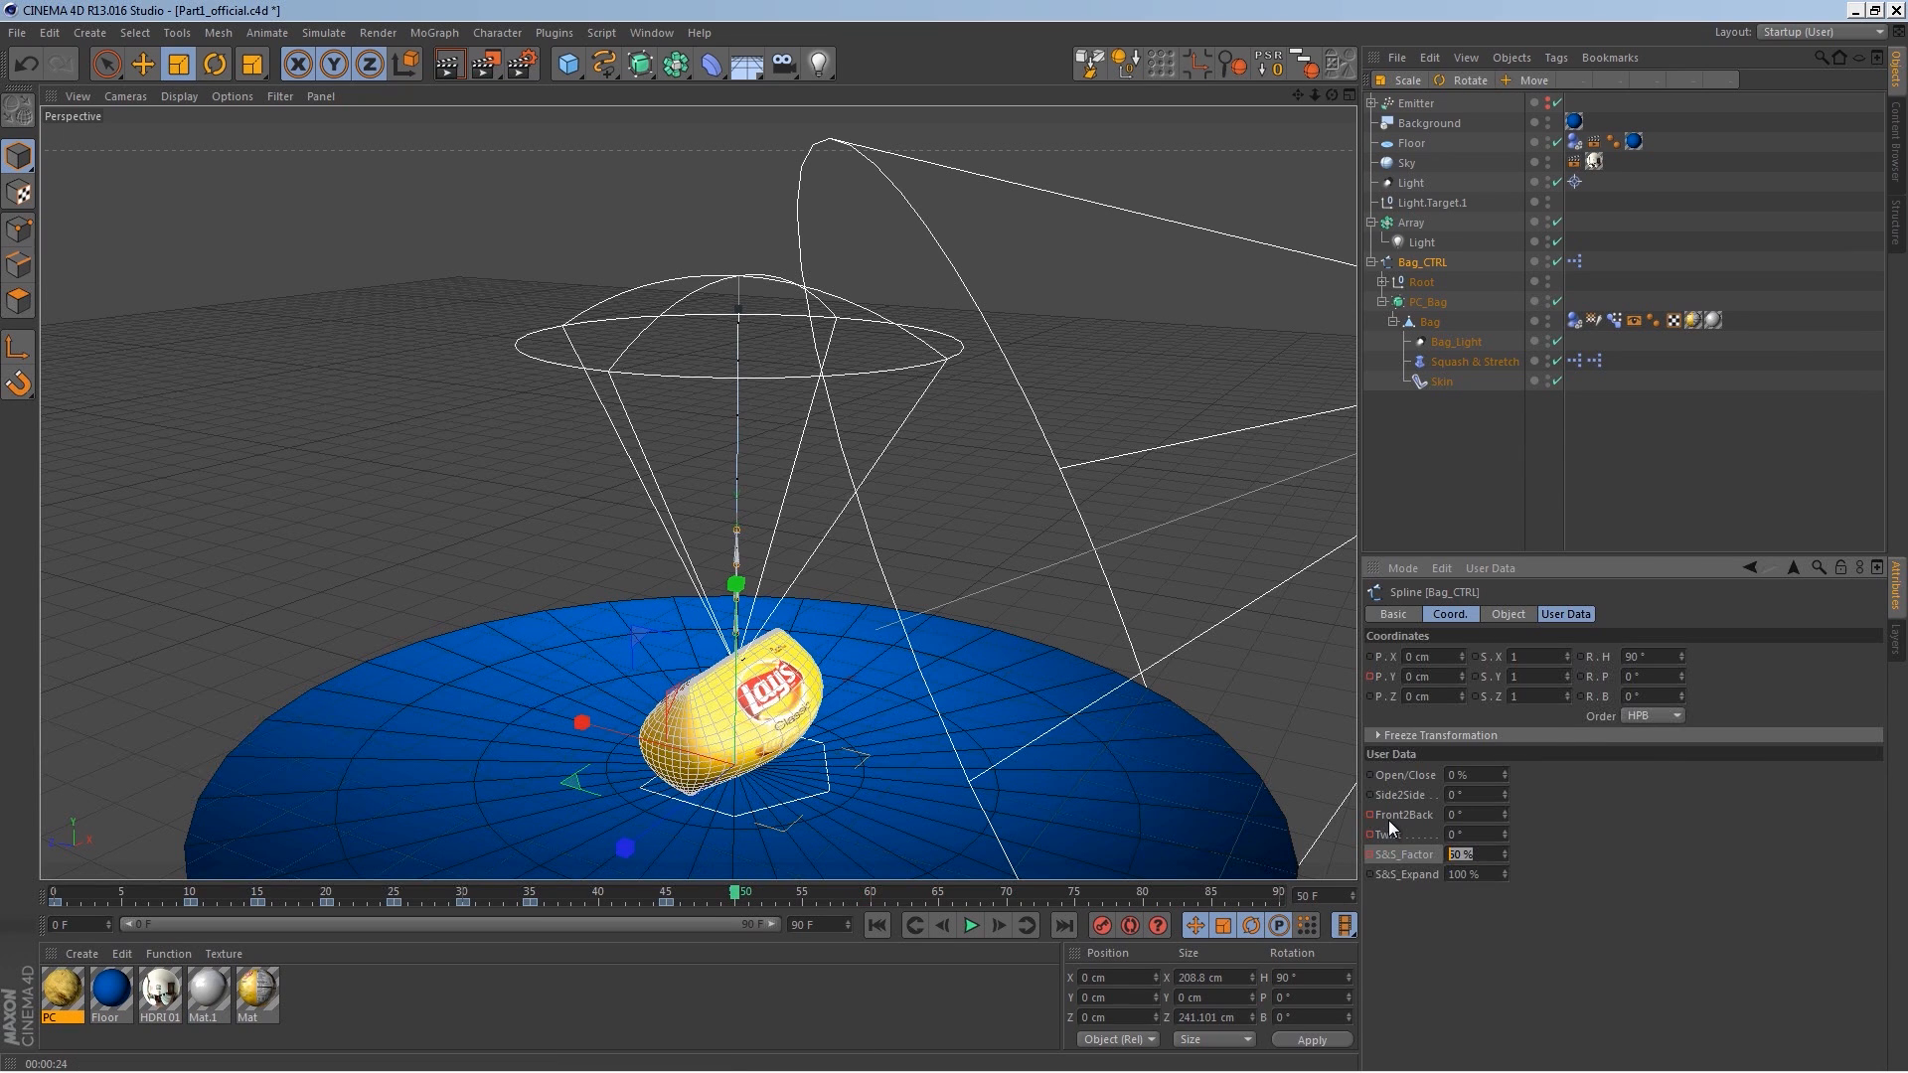
text(110)
key(Return)
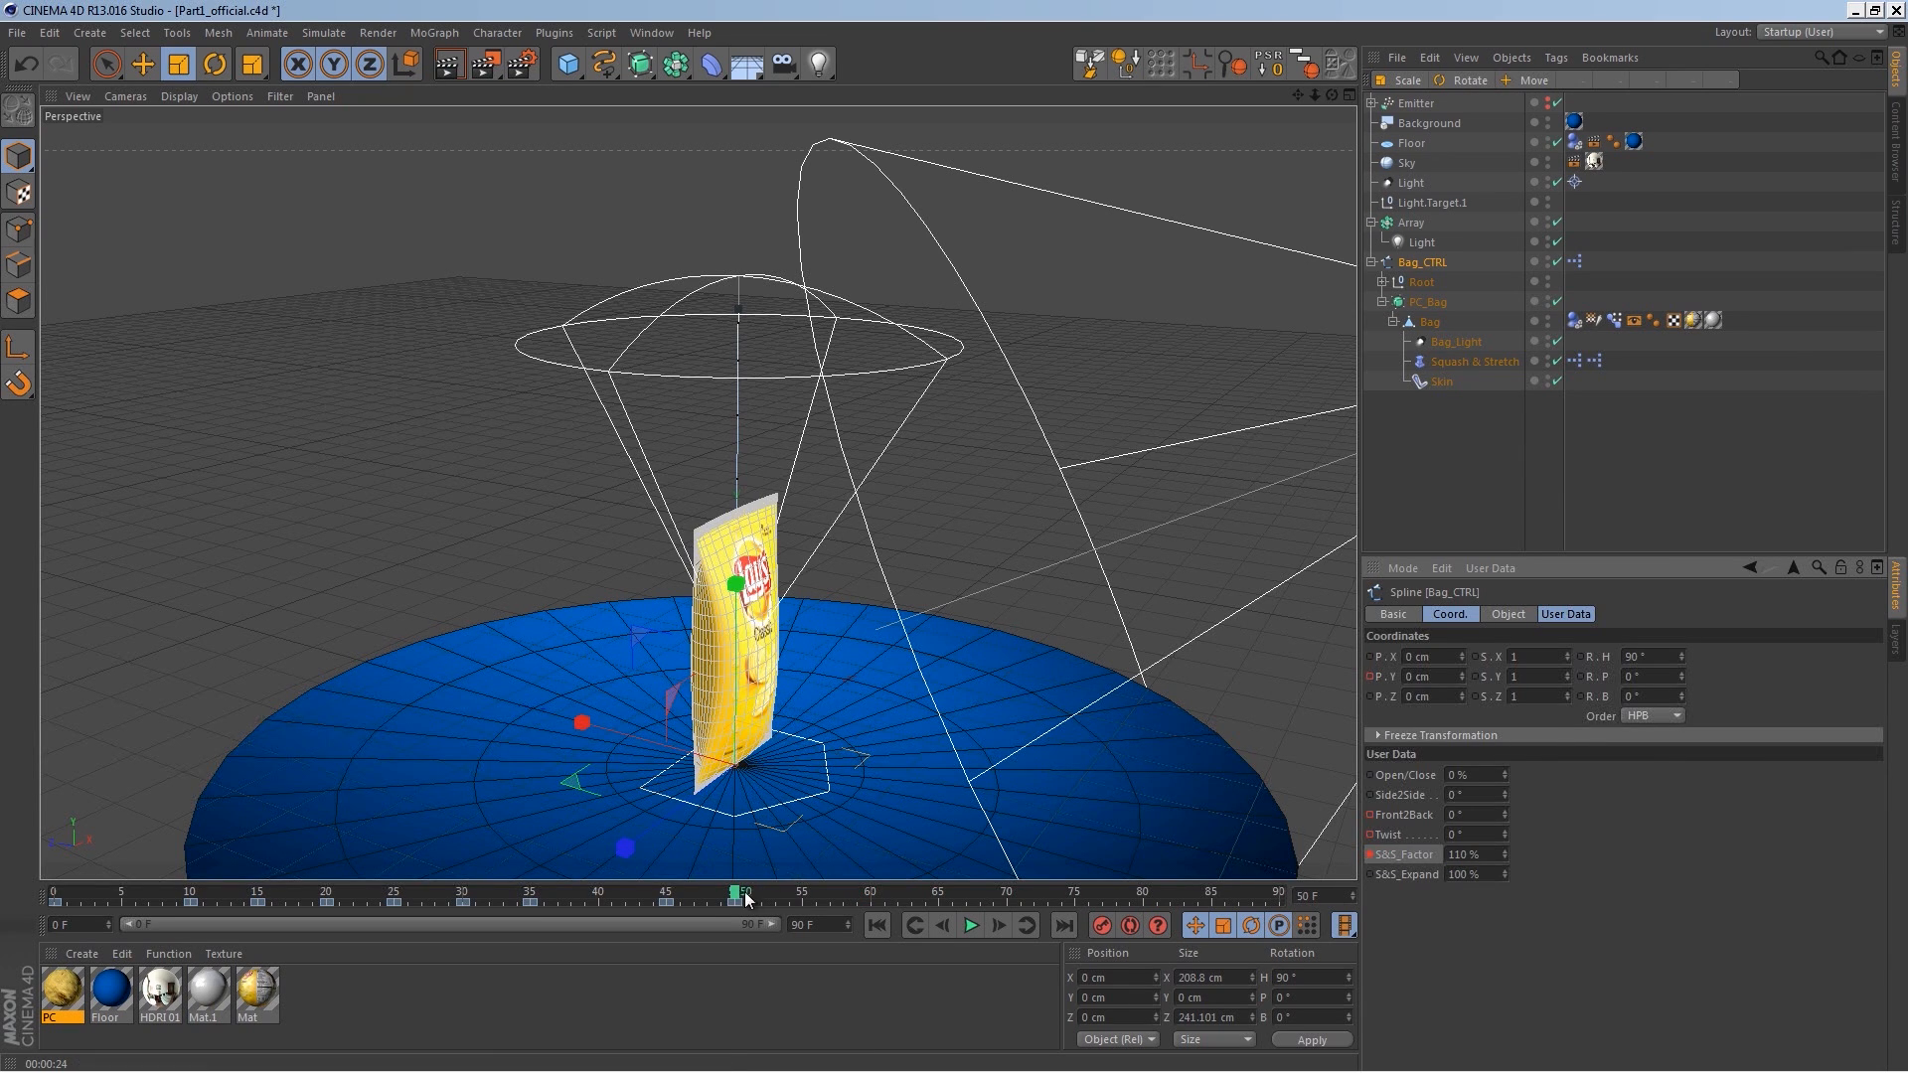
Step: On frame 55, set the S&S_Factor to 95%
click(798, 893)
double_click(1454, 854)
text(95)
key(Return)
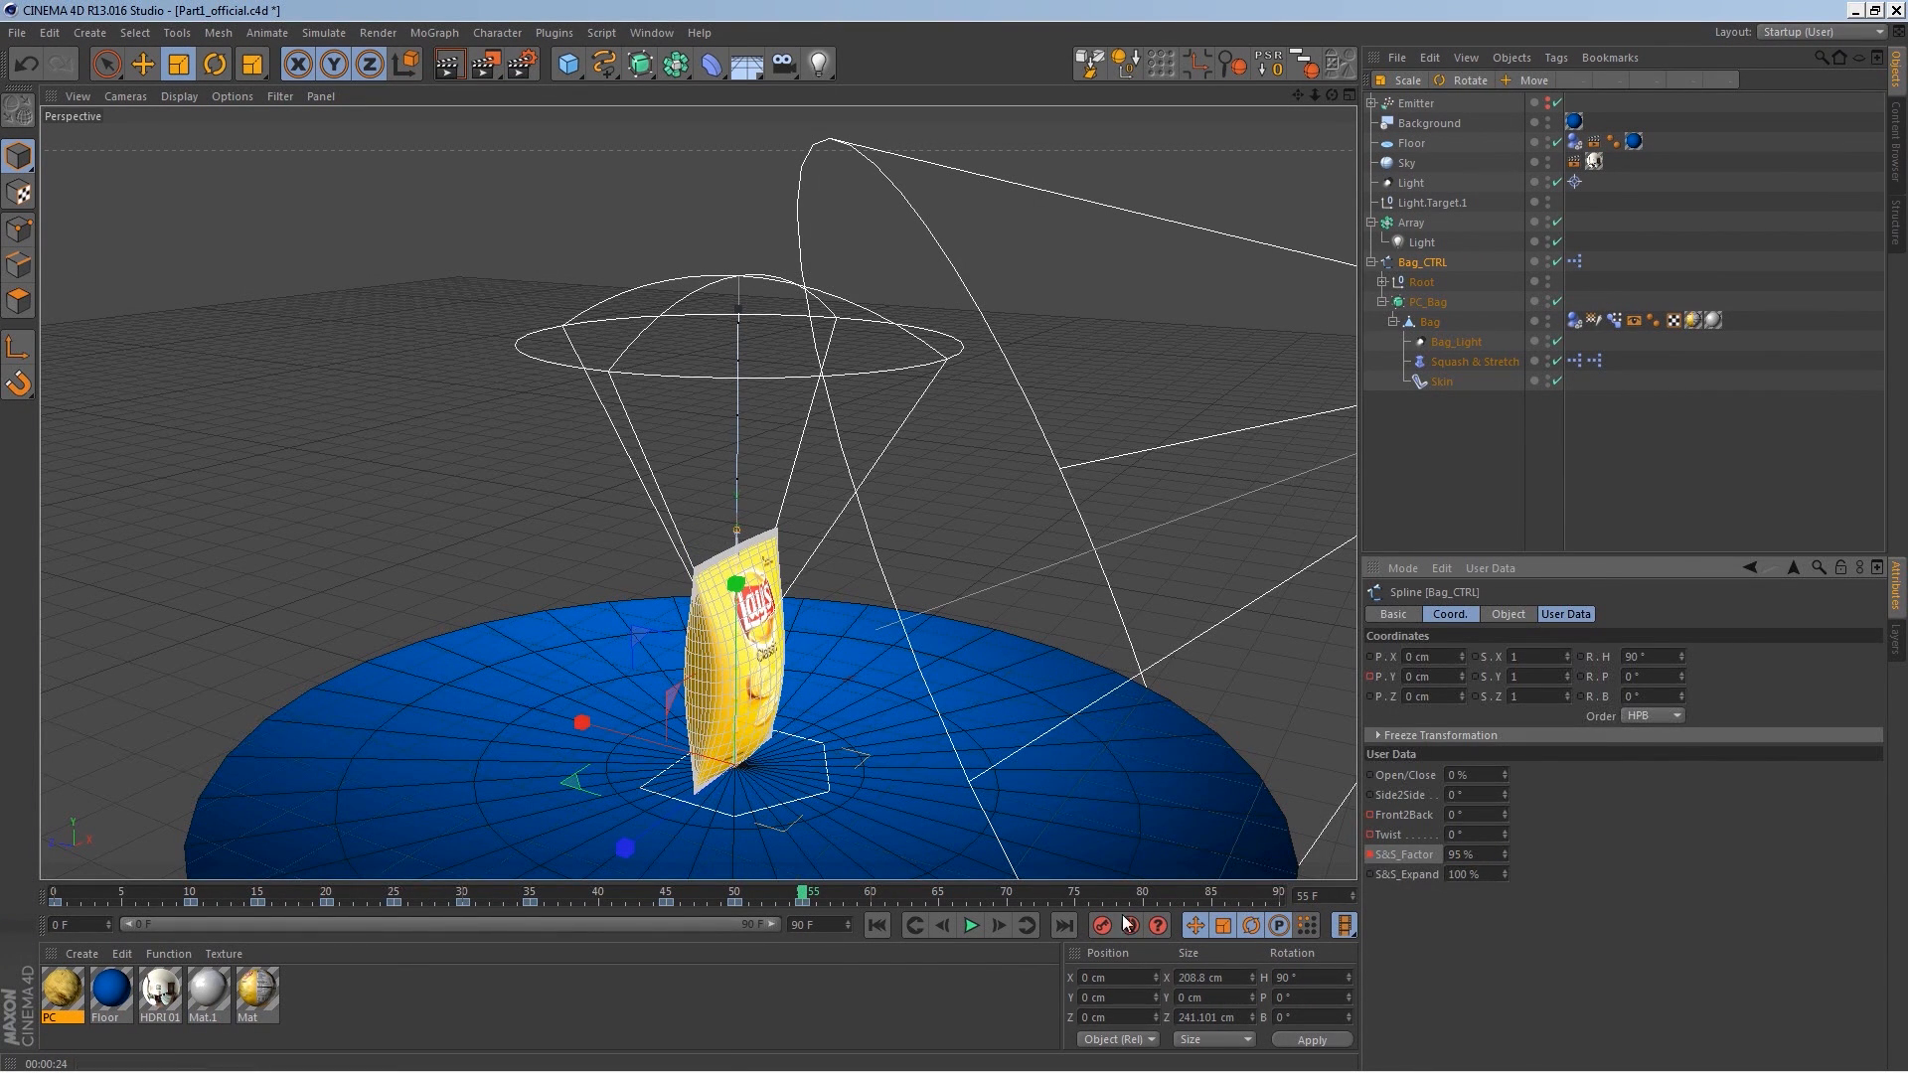
Step: On frame 60, set the S&S_Factor to 105%
click(874, 892)
click(1490, 856)
key(Left)
key(Left)
key(Left)
text(10)
key(Return)
drag(1487, 858, 1415, 868)
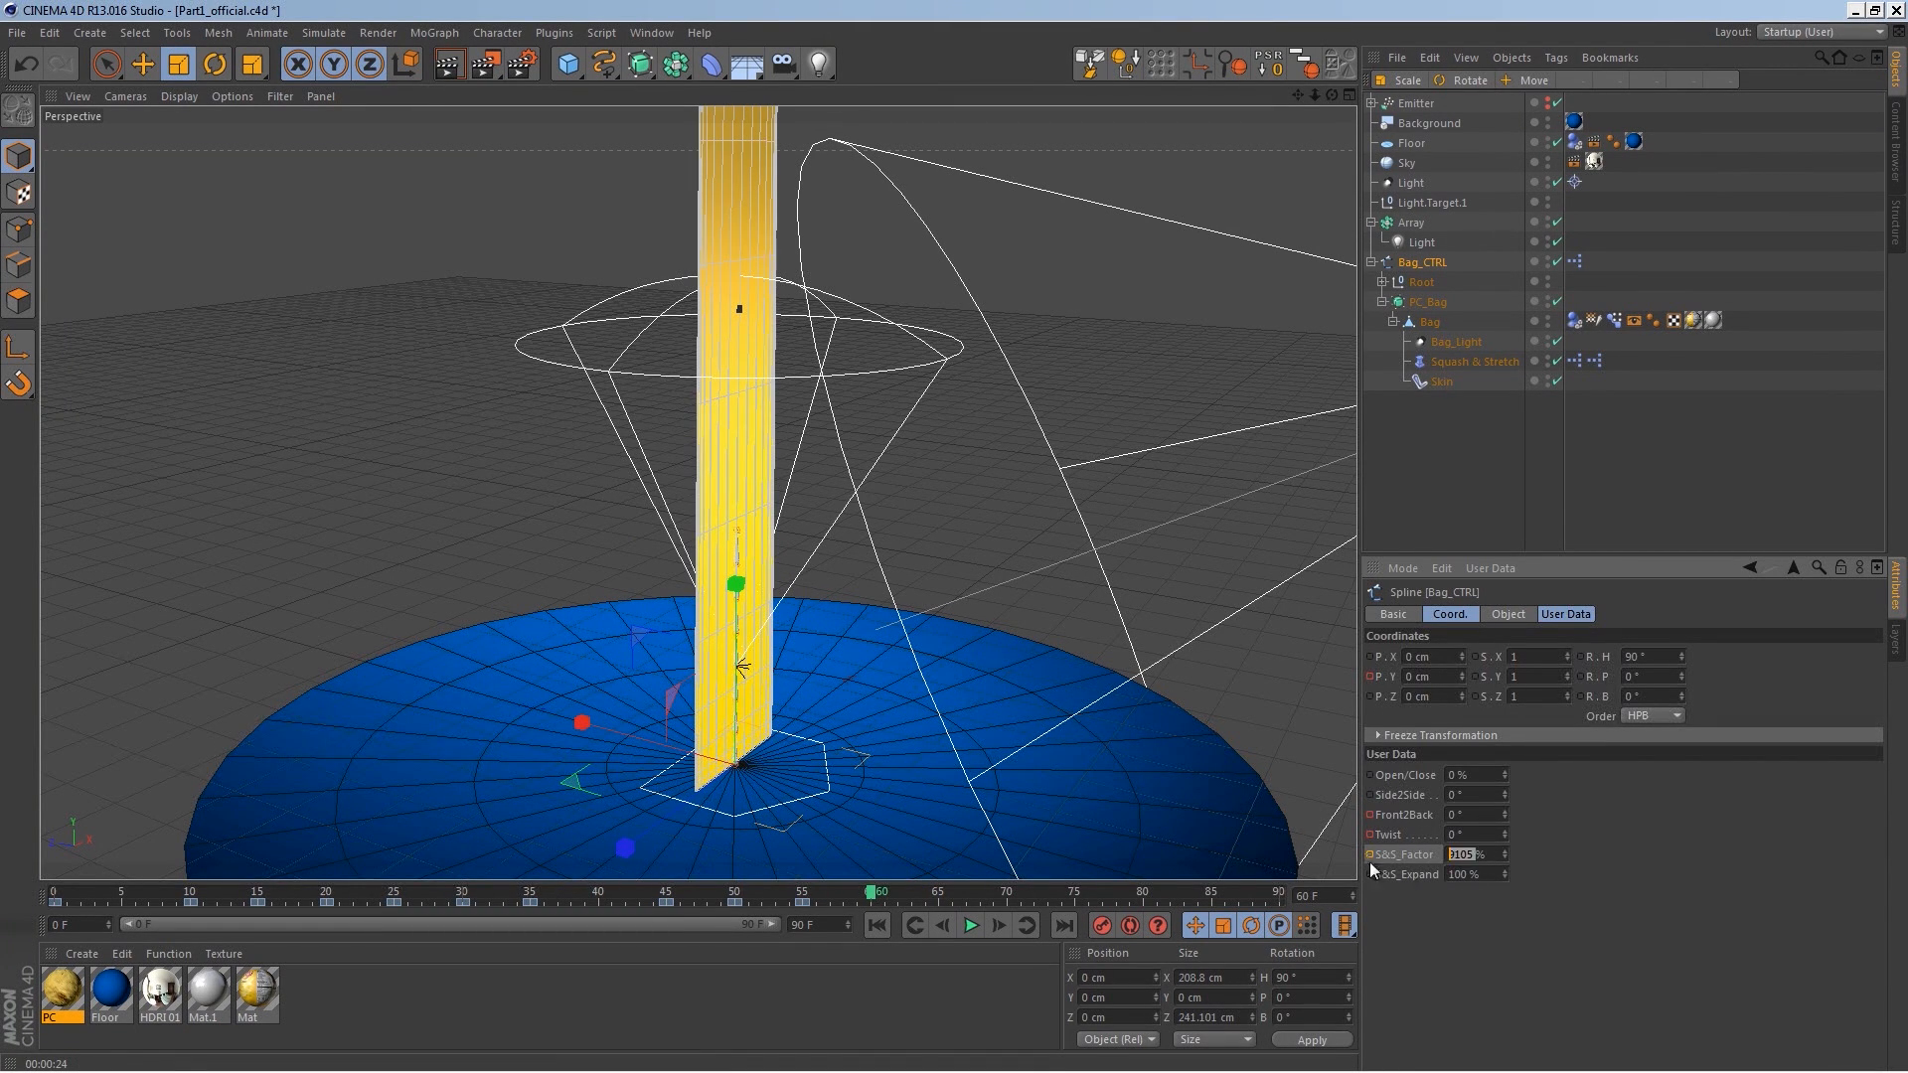
text(105)
key(Return)
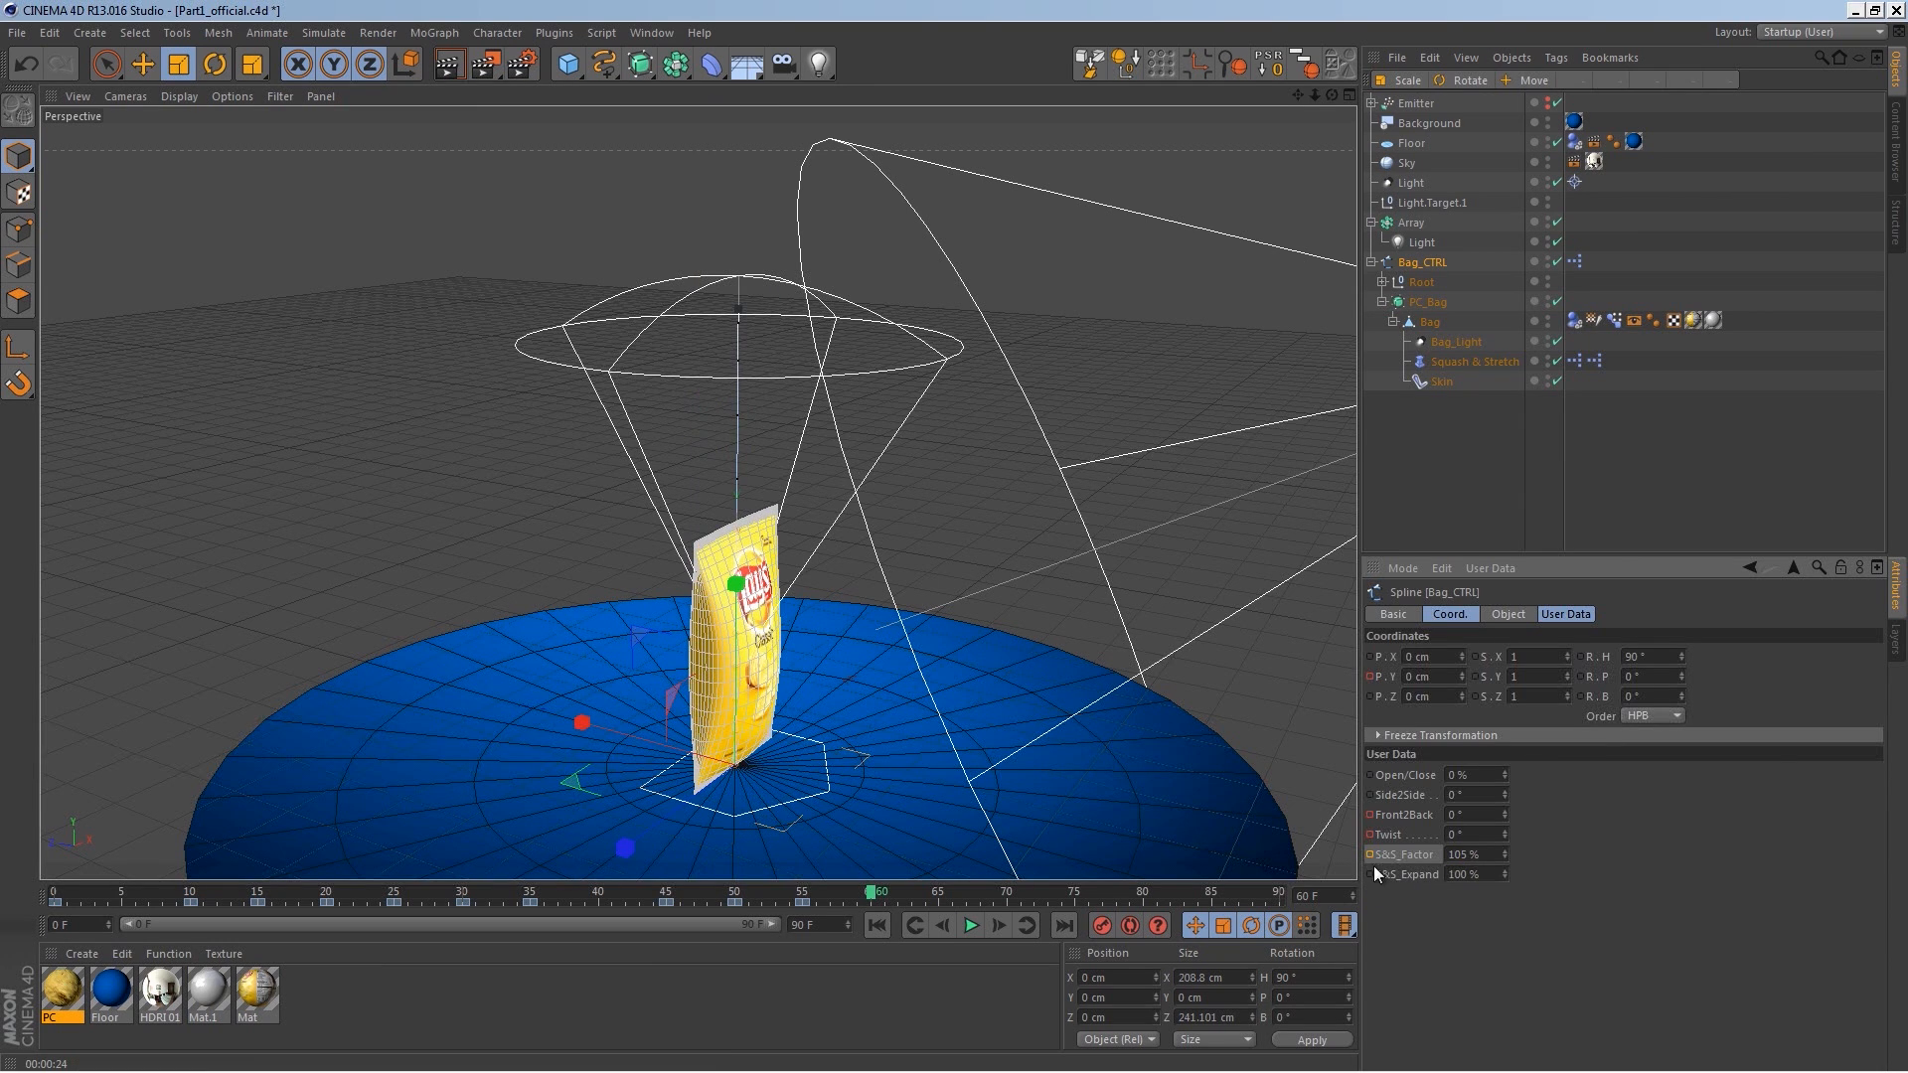
Step: On frame 65, set the S&S_Factor back to 100% and play the animation
drag(906, 898, 937, 898)
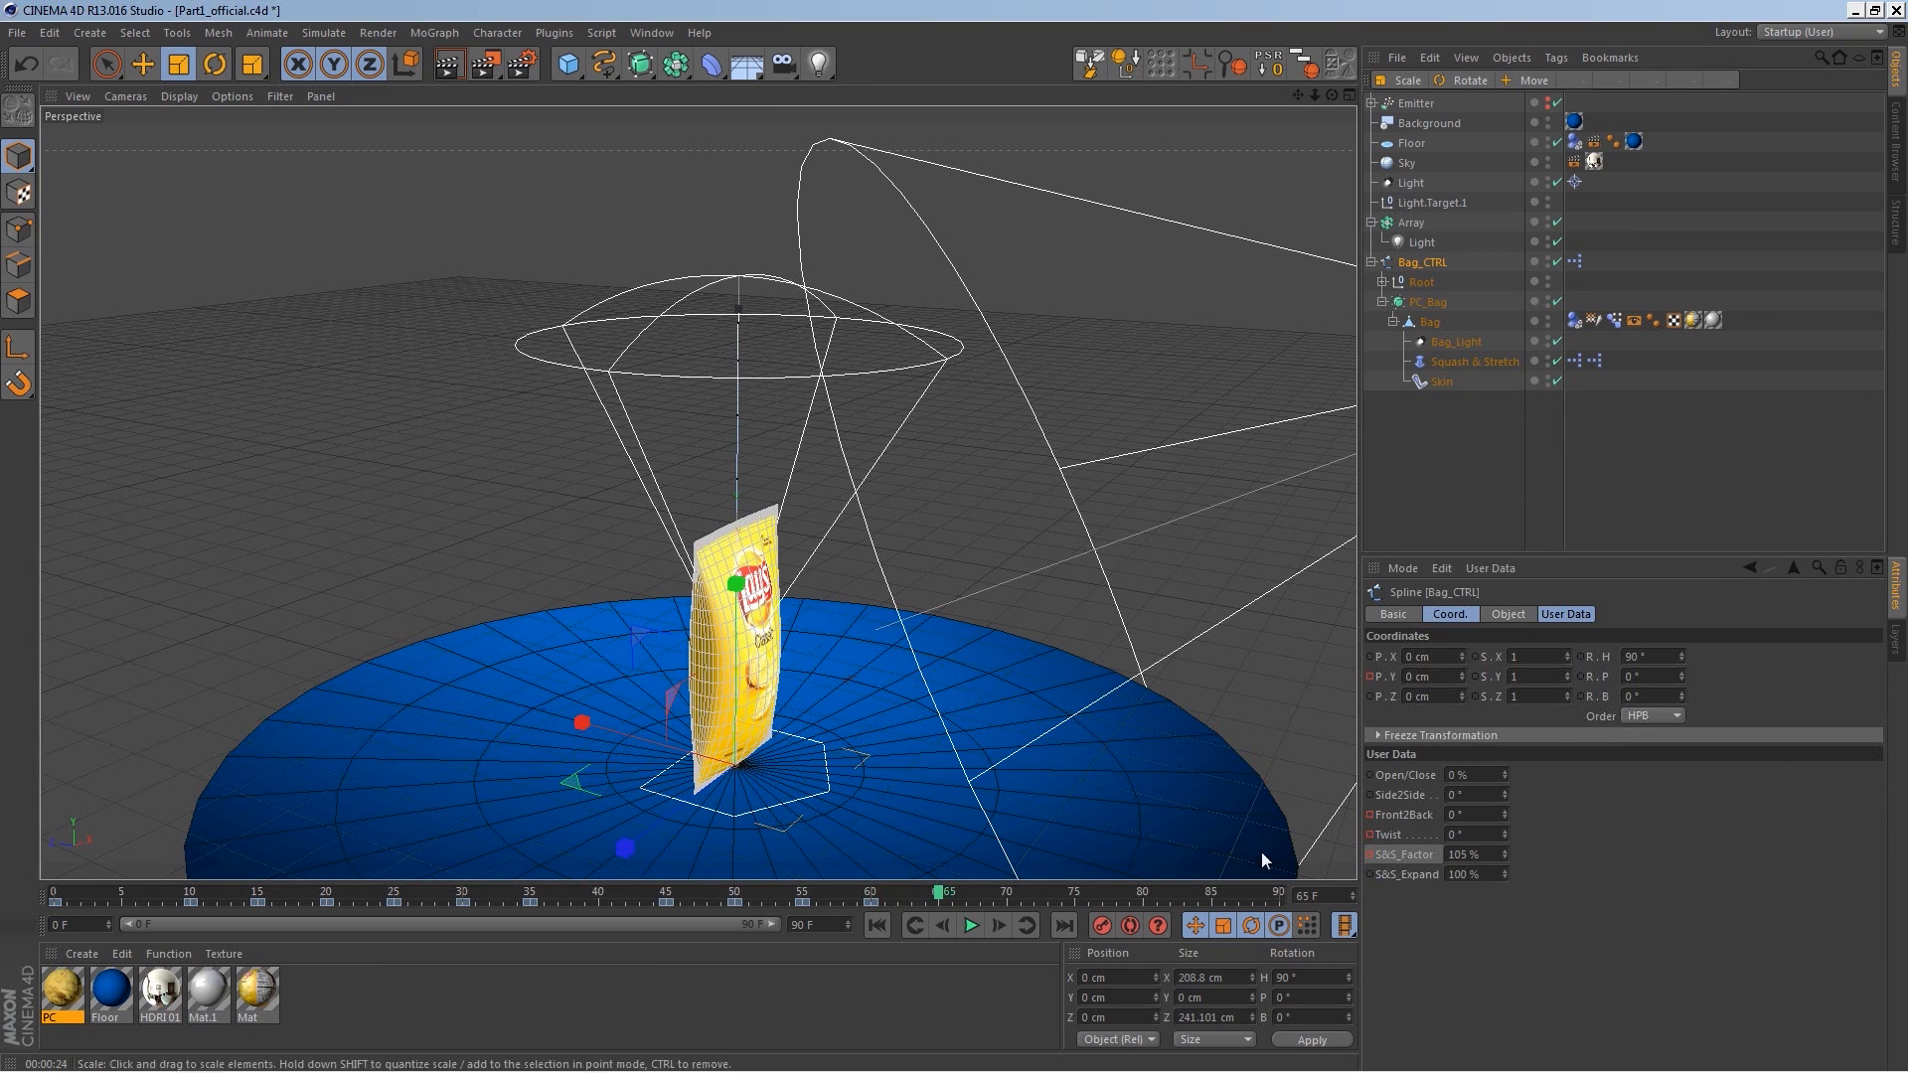
text(100)
key(Return)
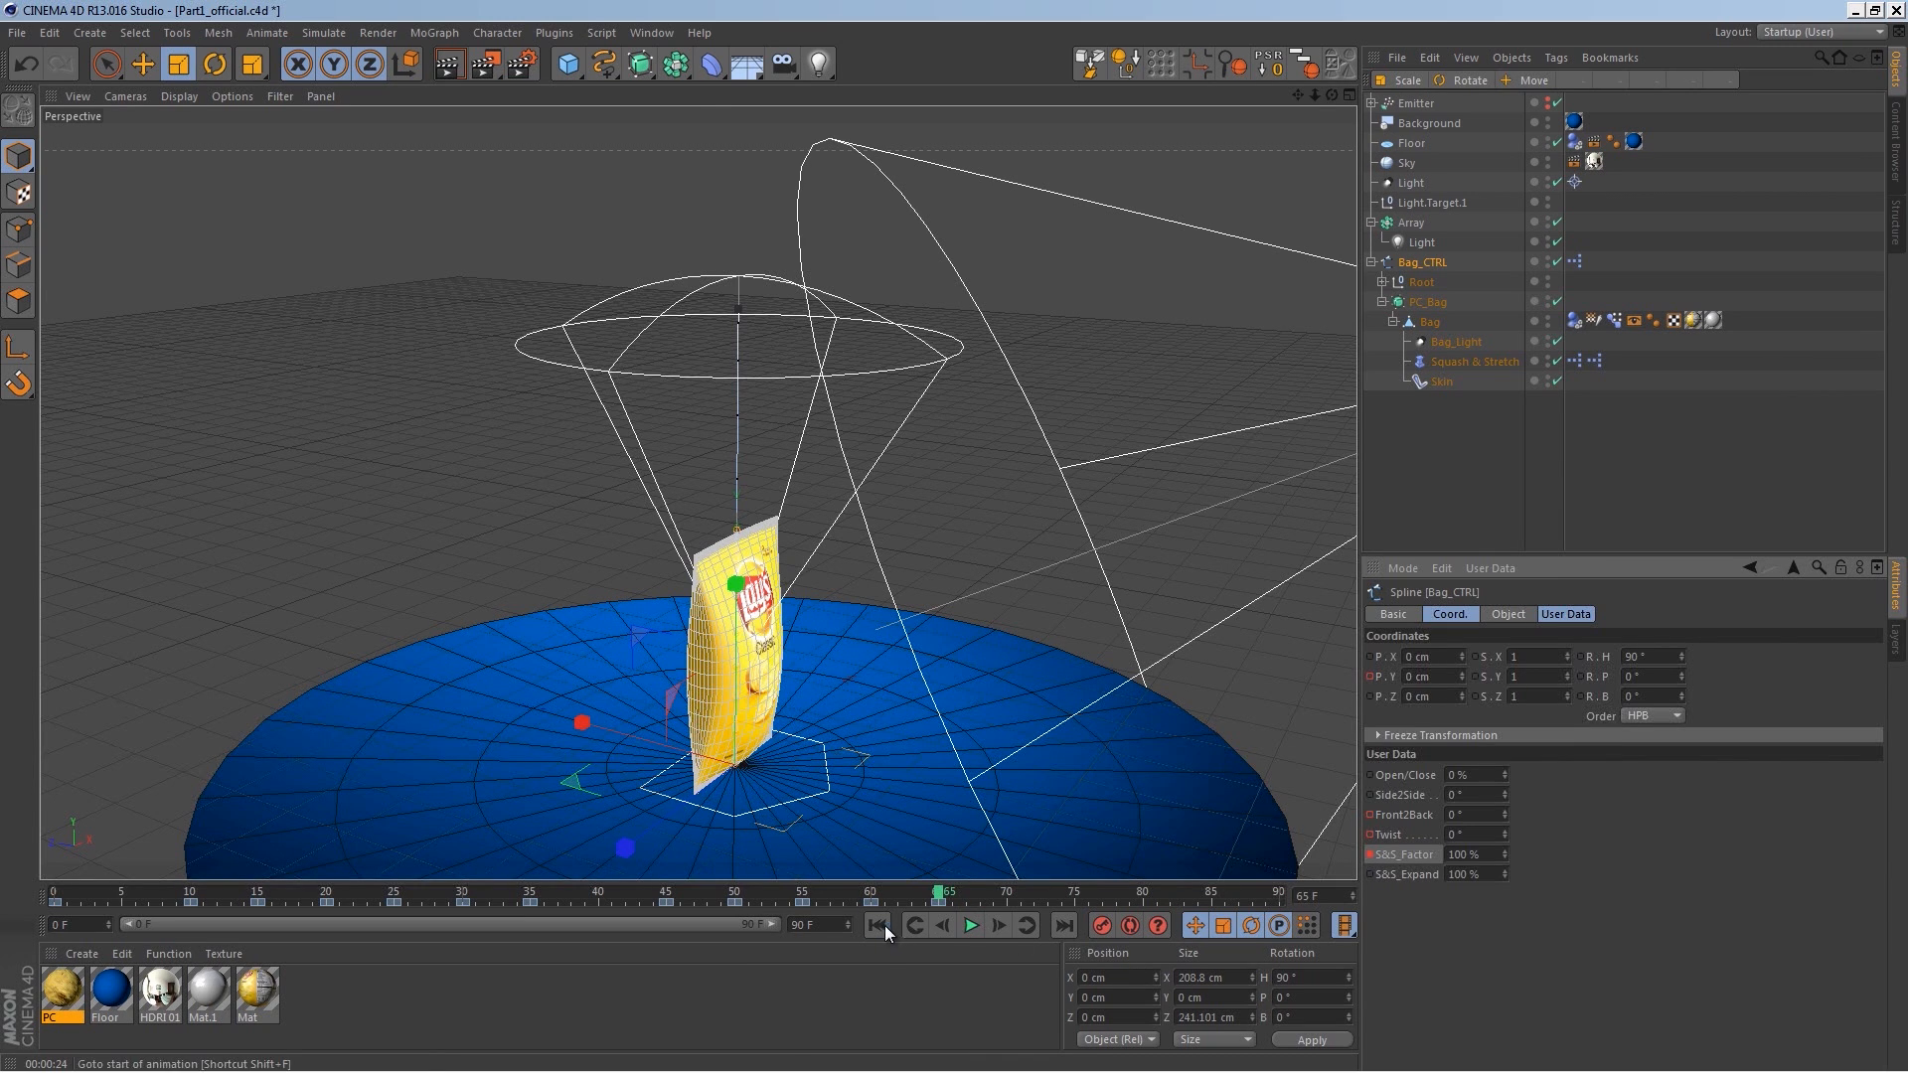
click(970, 925)
click(971, 925)
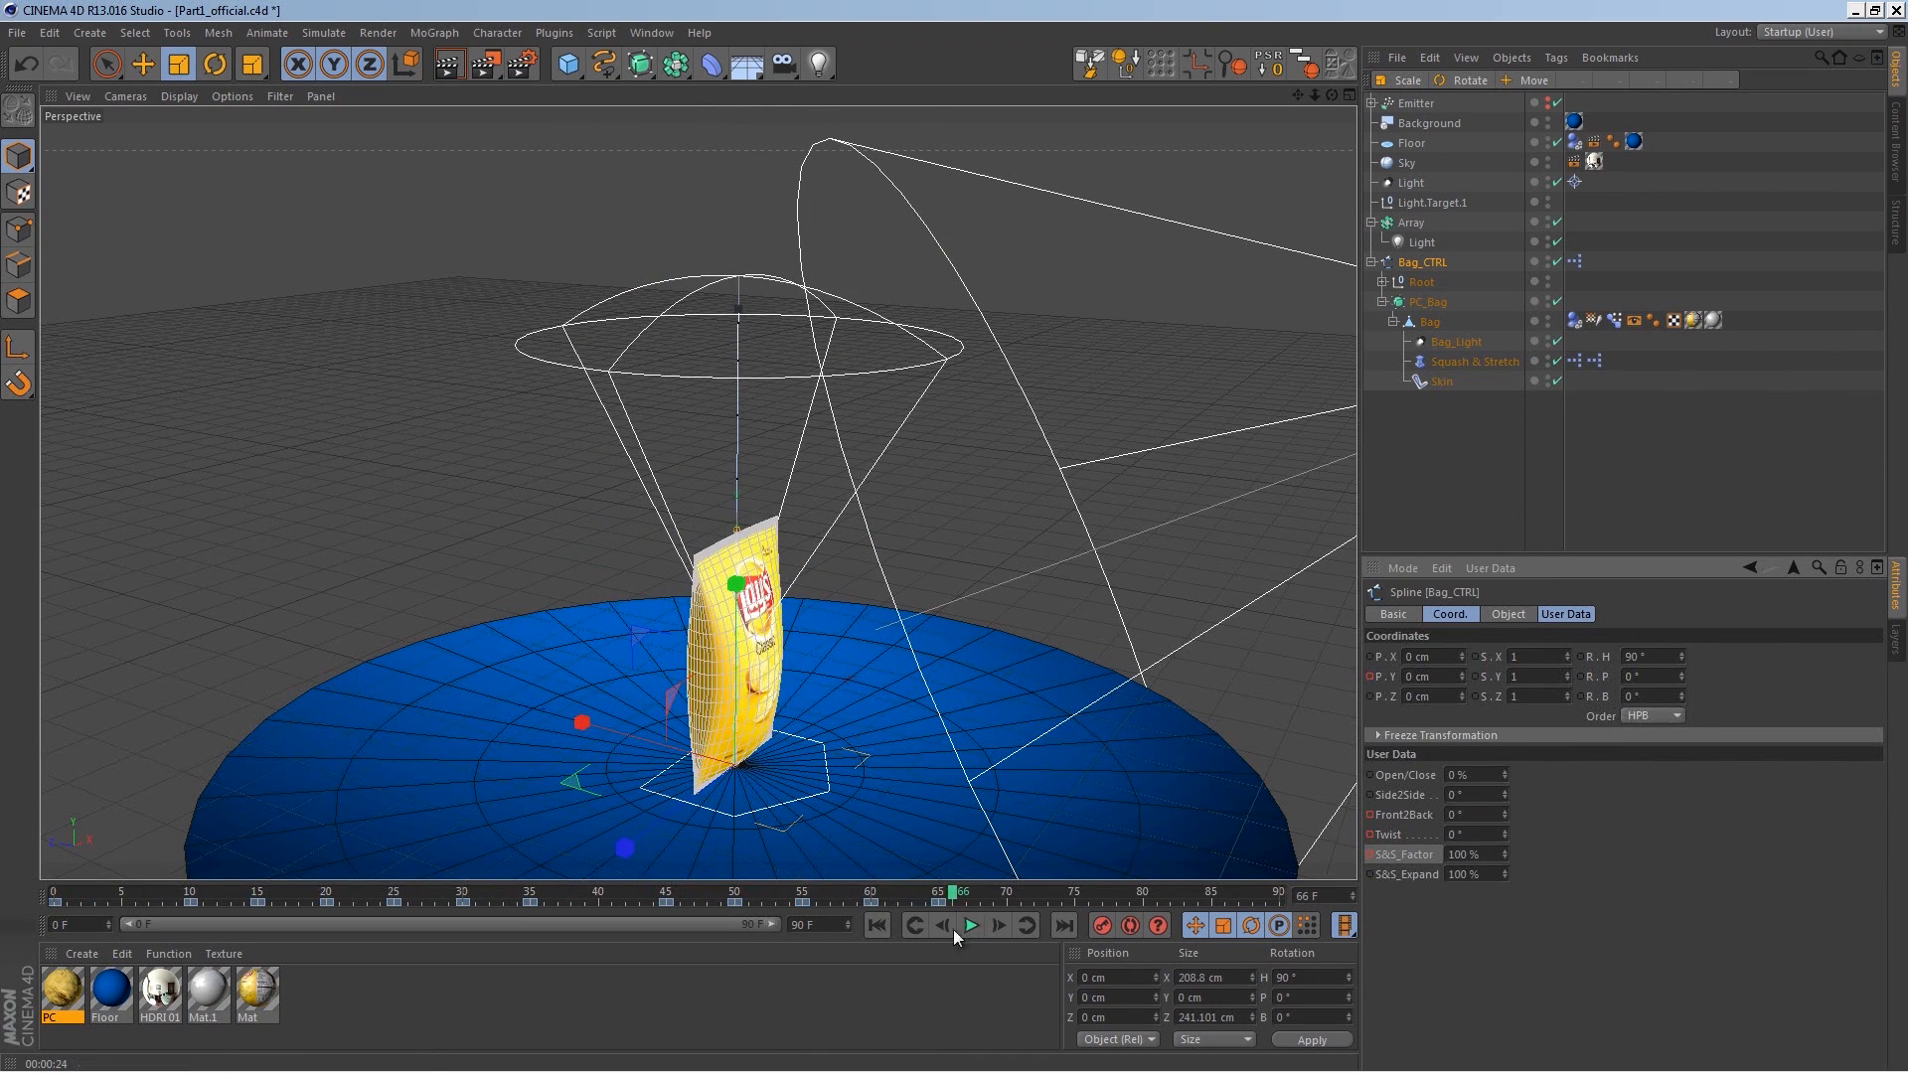
Step: Keyframe Open/Close at 0% on frame 45, set it to 100% on frame 50, and play from the start
drag(773, 894, 642, 898)
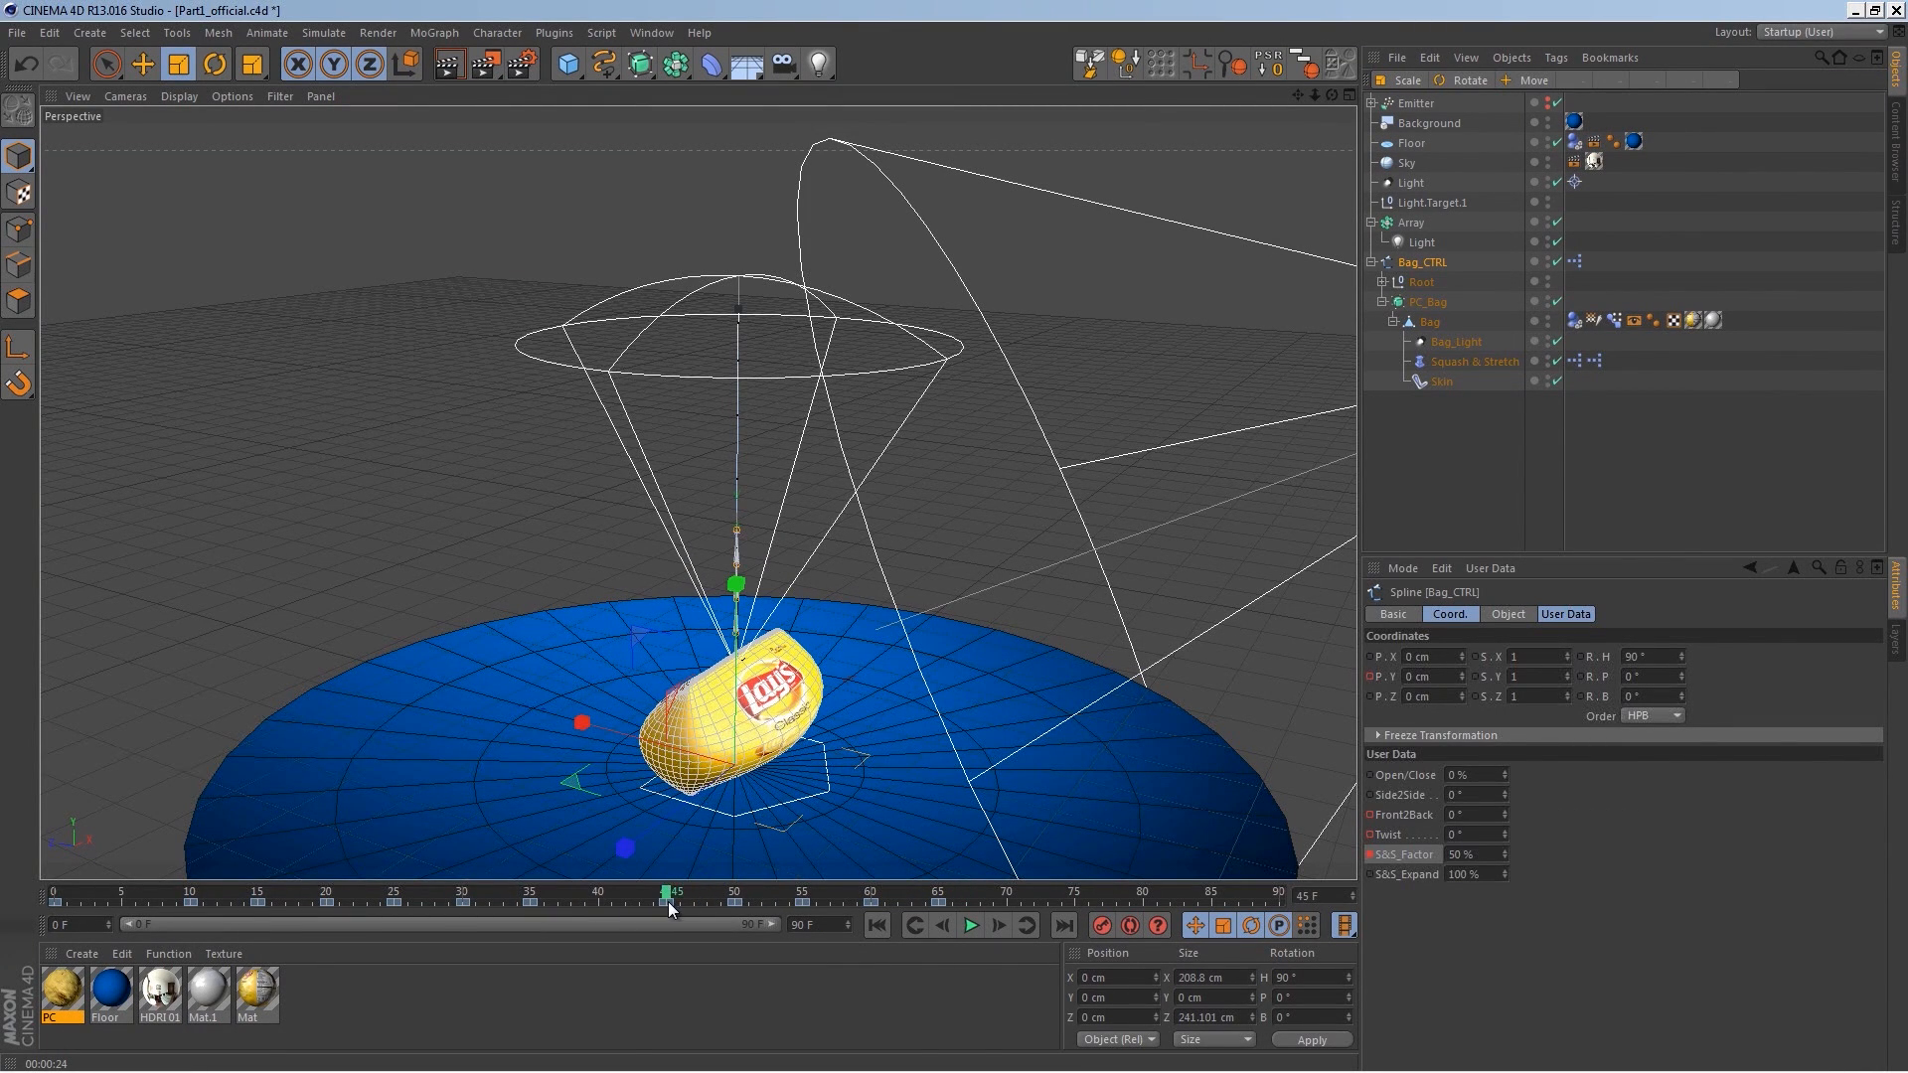
click(1369, 775)
drag(670, 898, 740, 897)
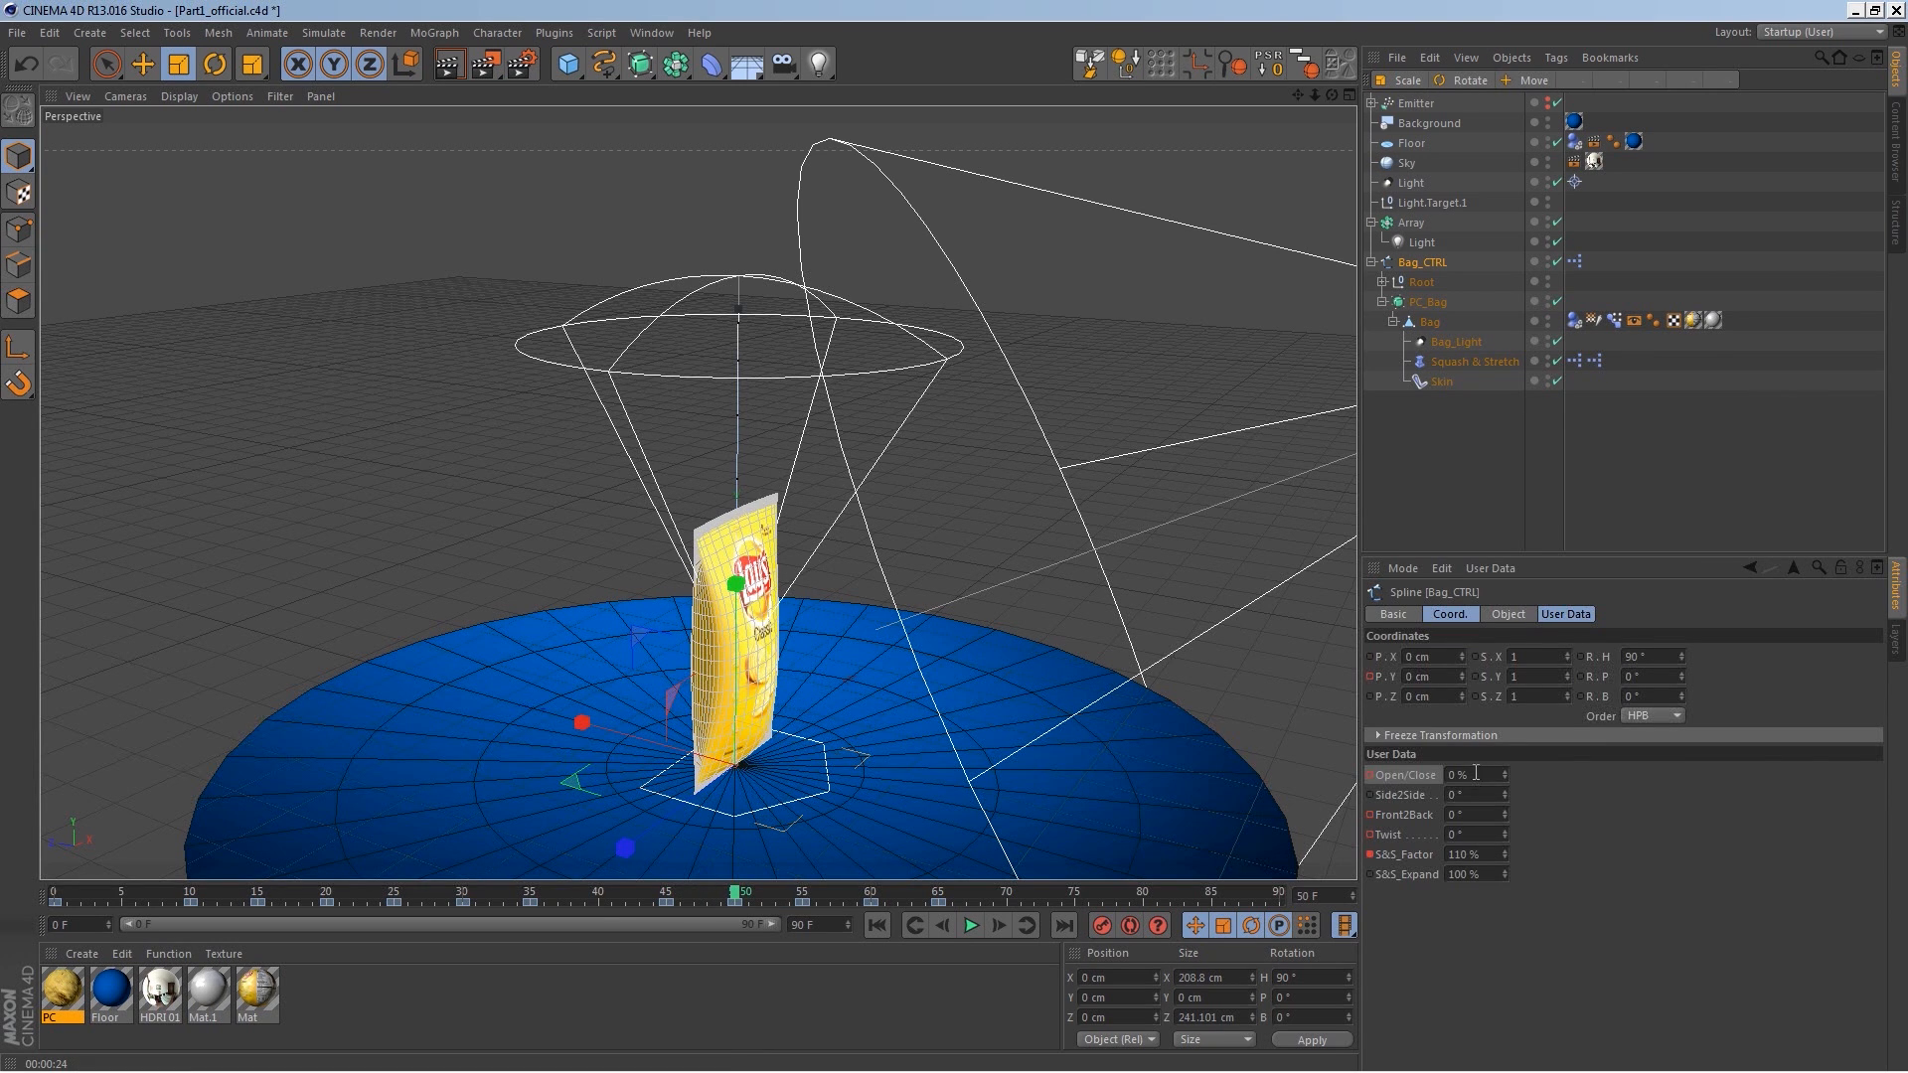
drag(1498, 776, 1511, 741)
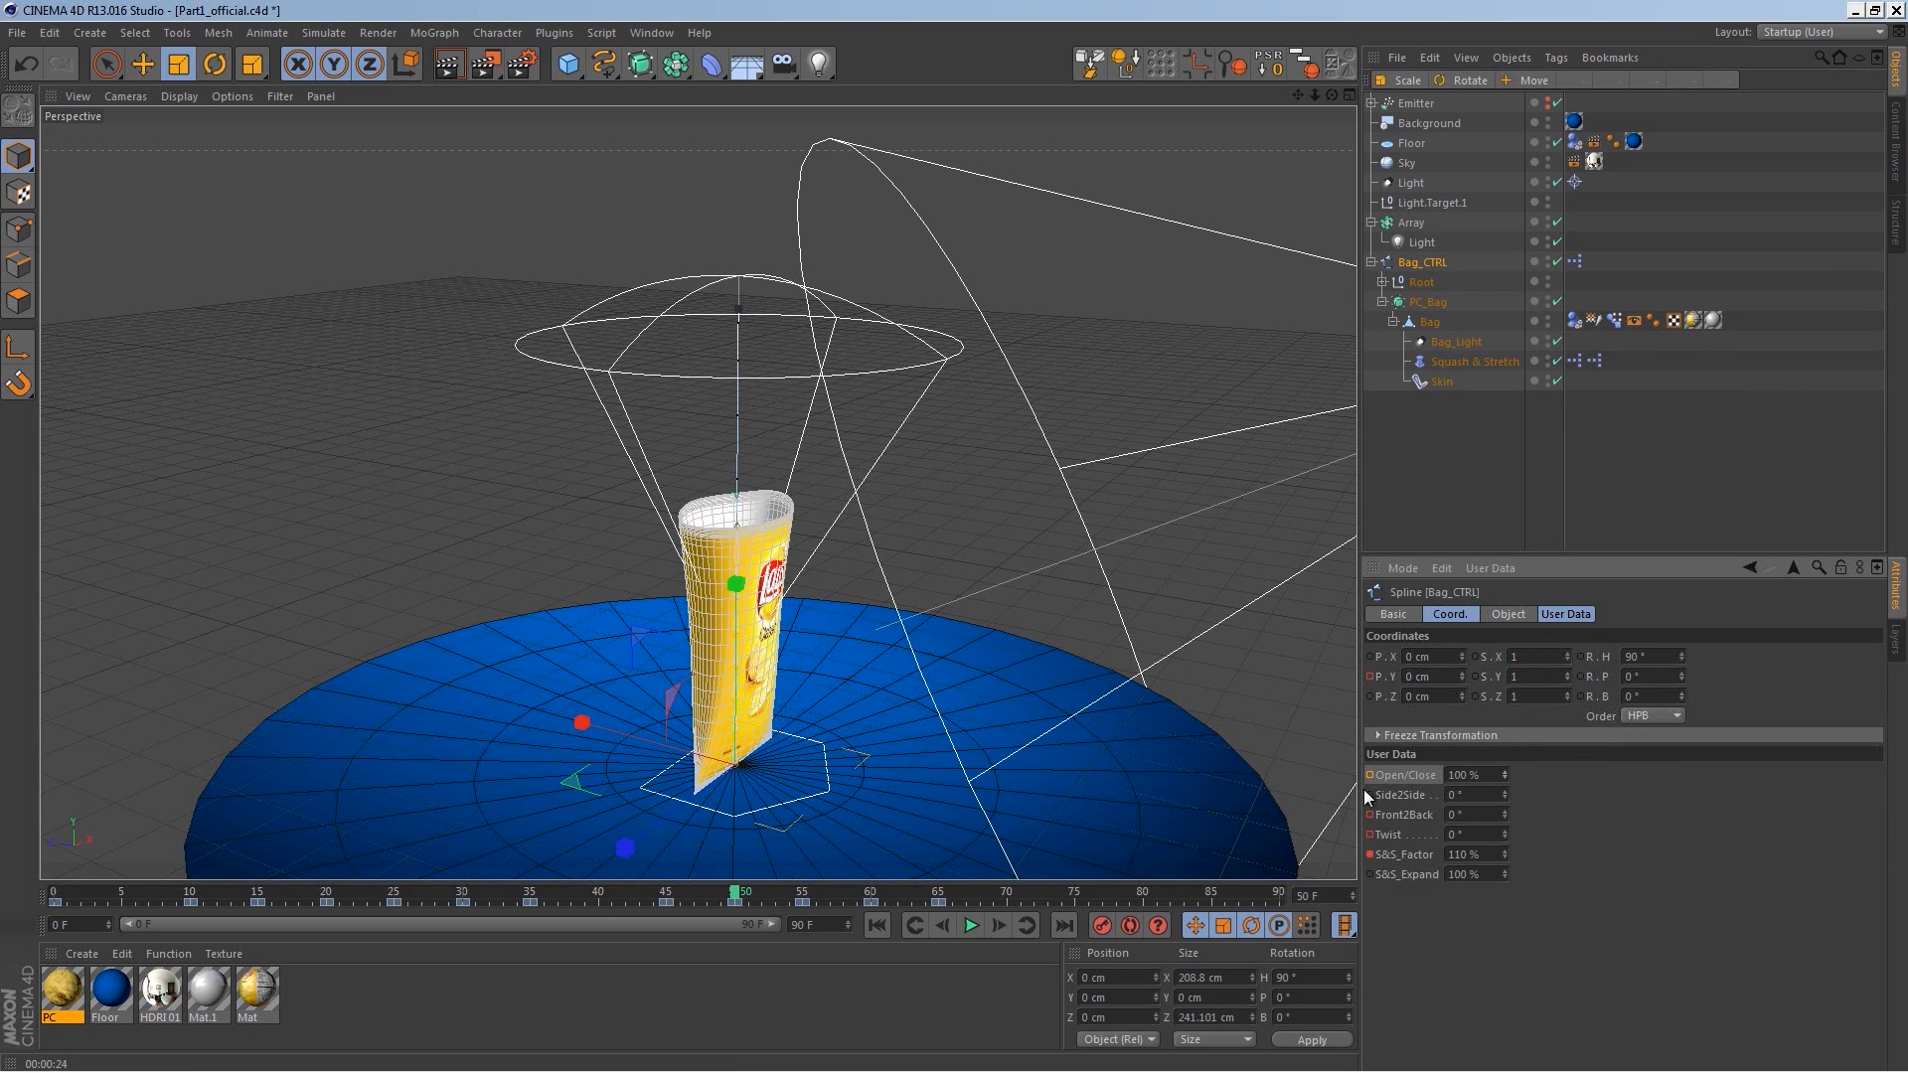
click(884, 926)
click(970, 926)
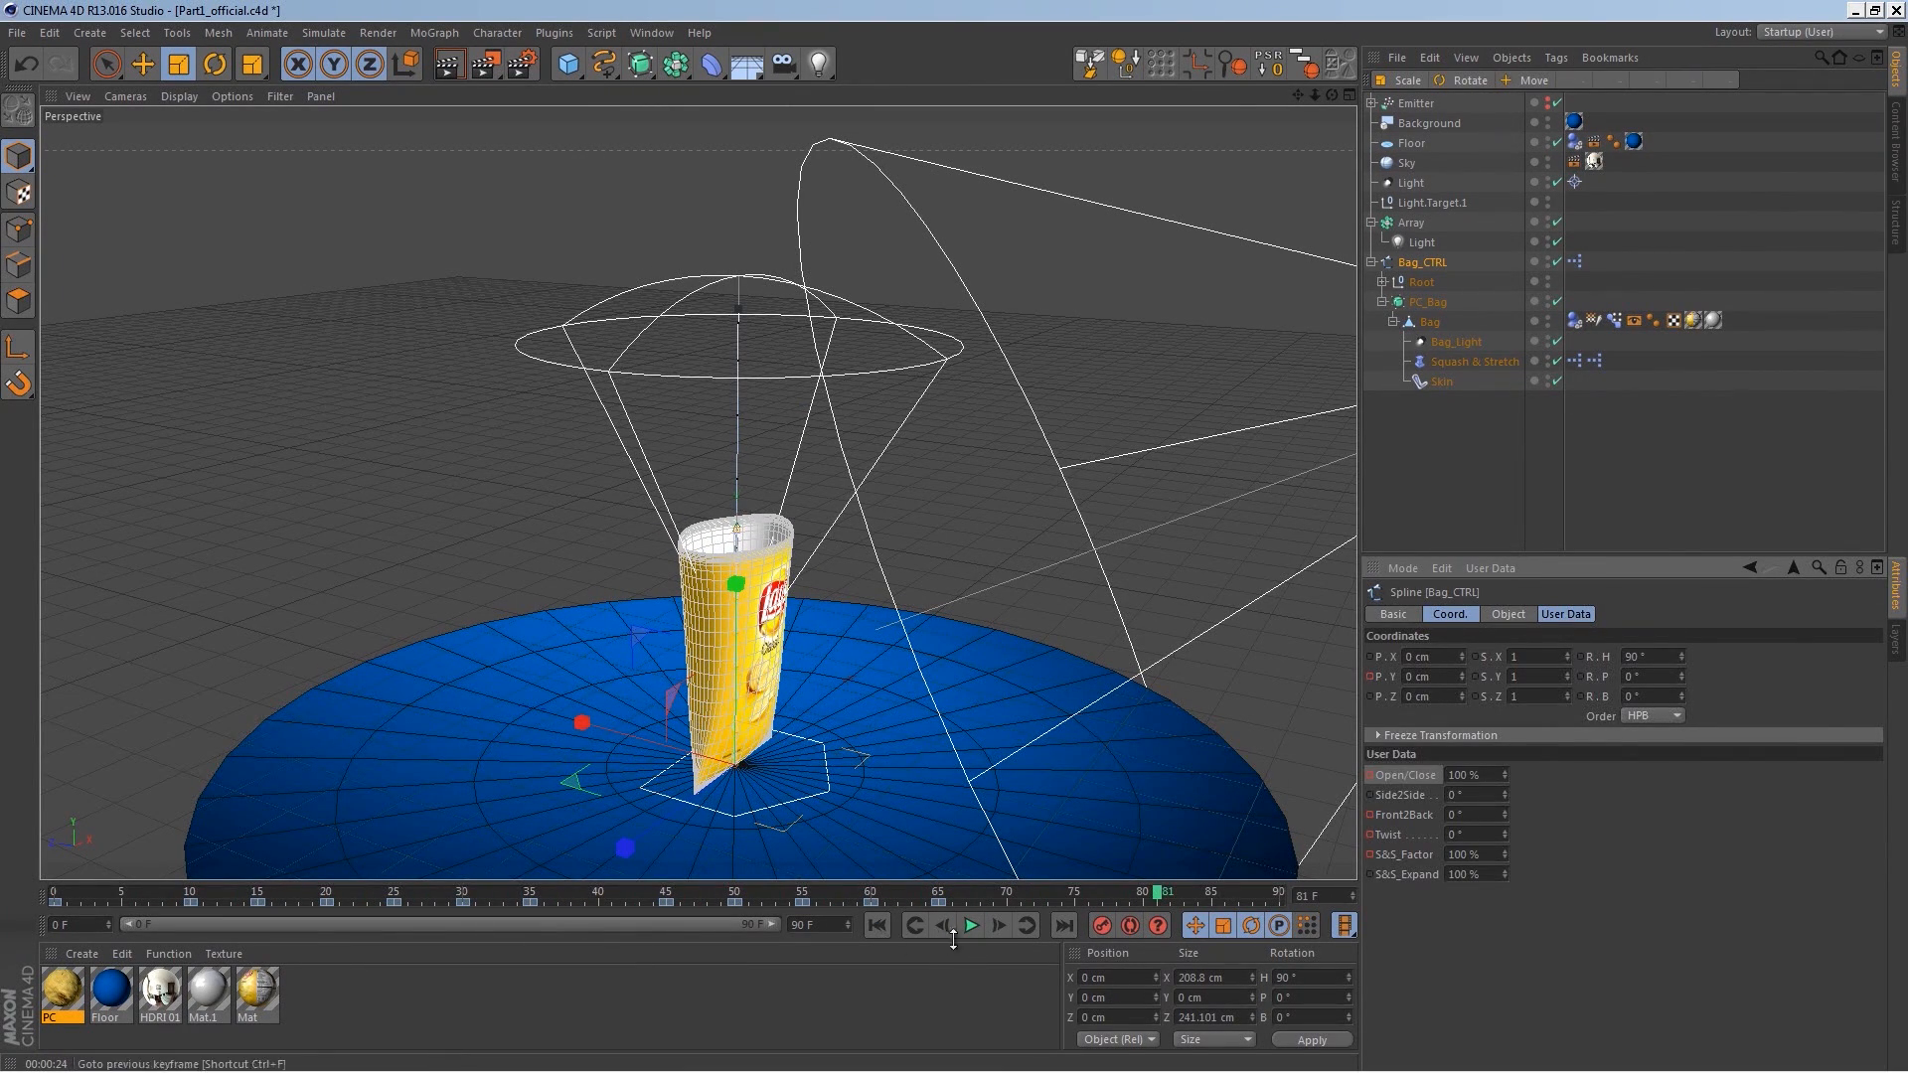
Step: Try setting Open/Close to 0% on frame 70
drag(873, 893, 942, 897)
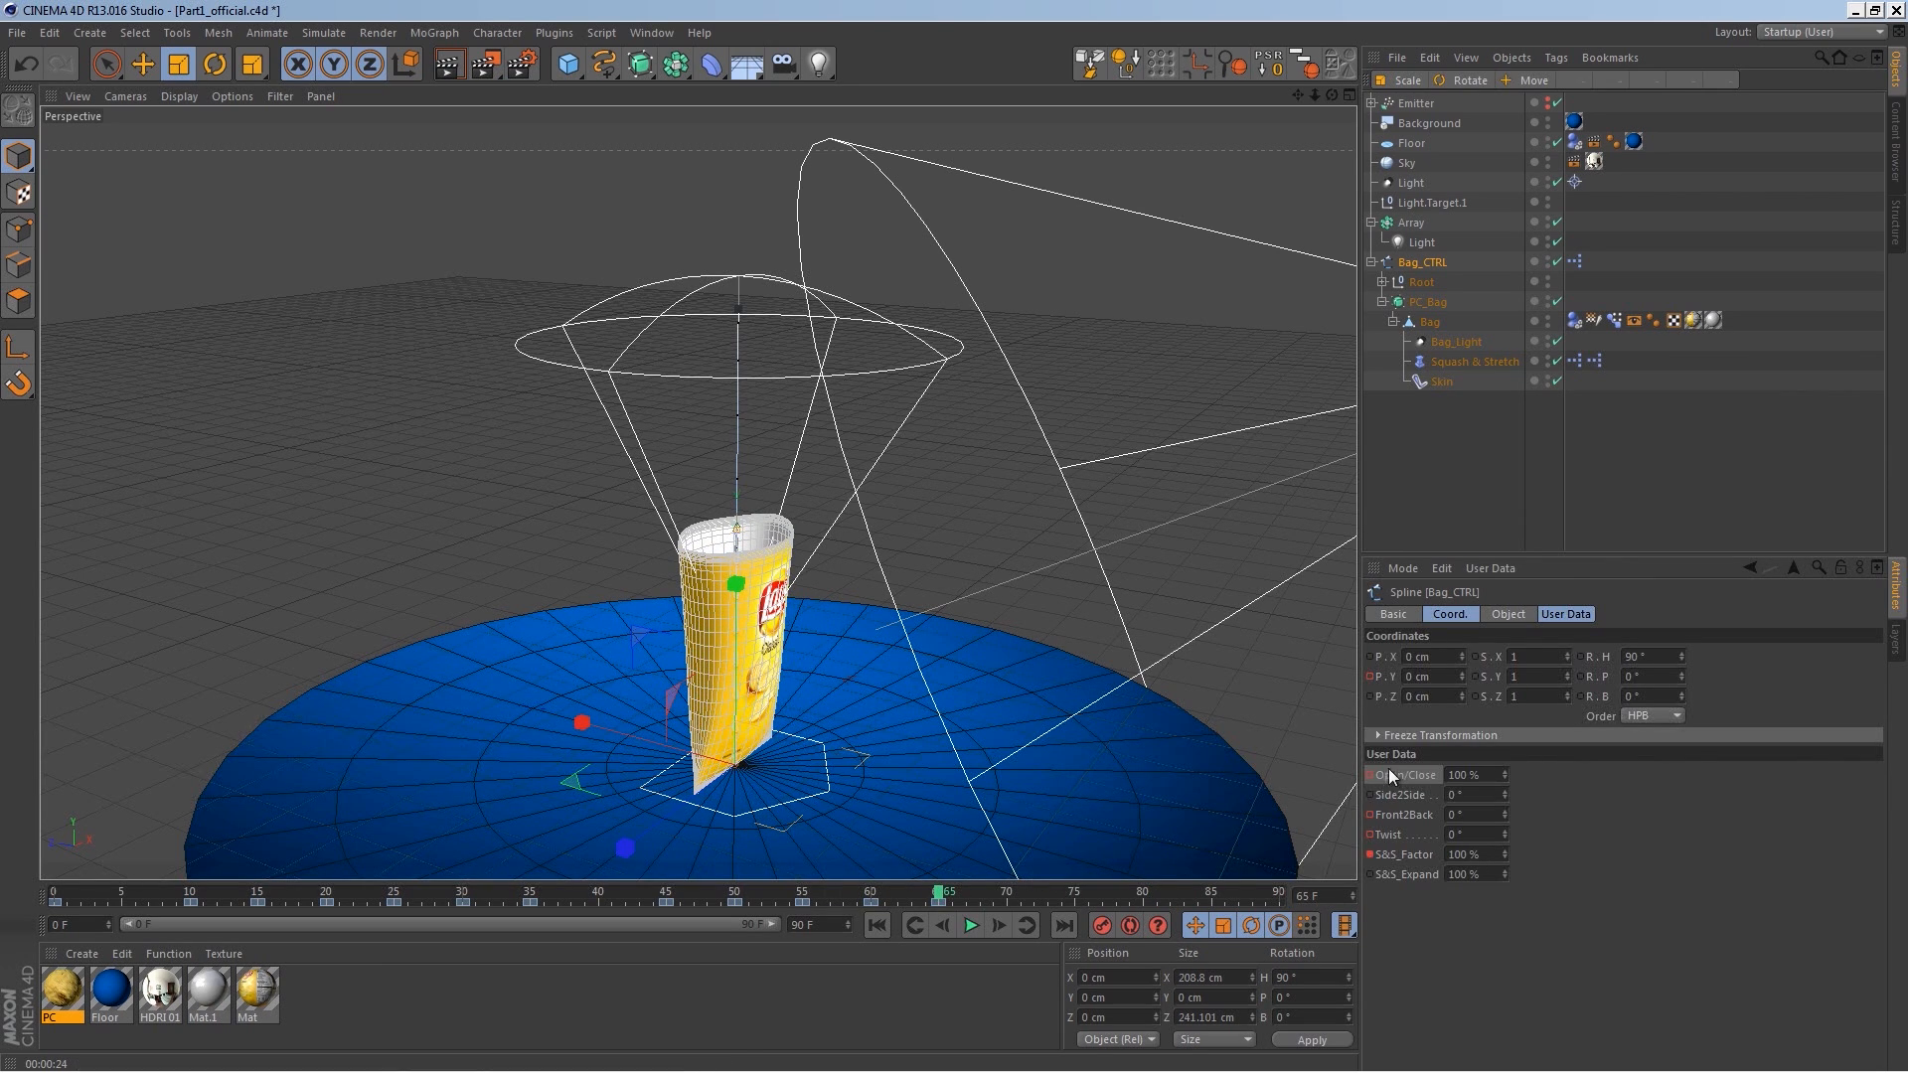
click(989, 896)
drag(1504, 774, 1399, 777)
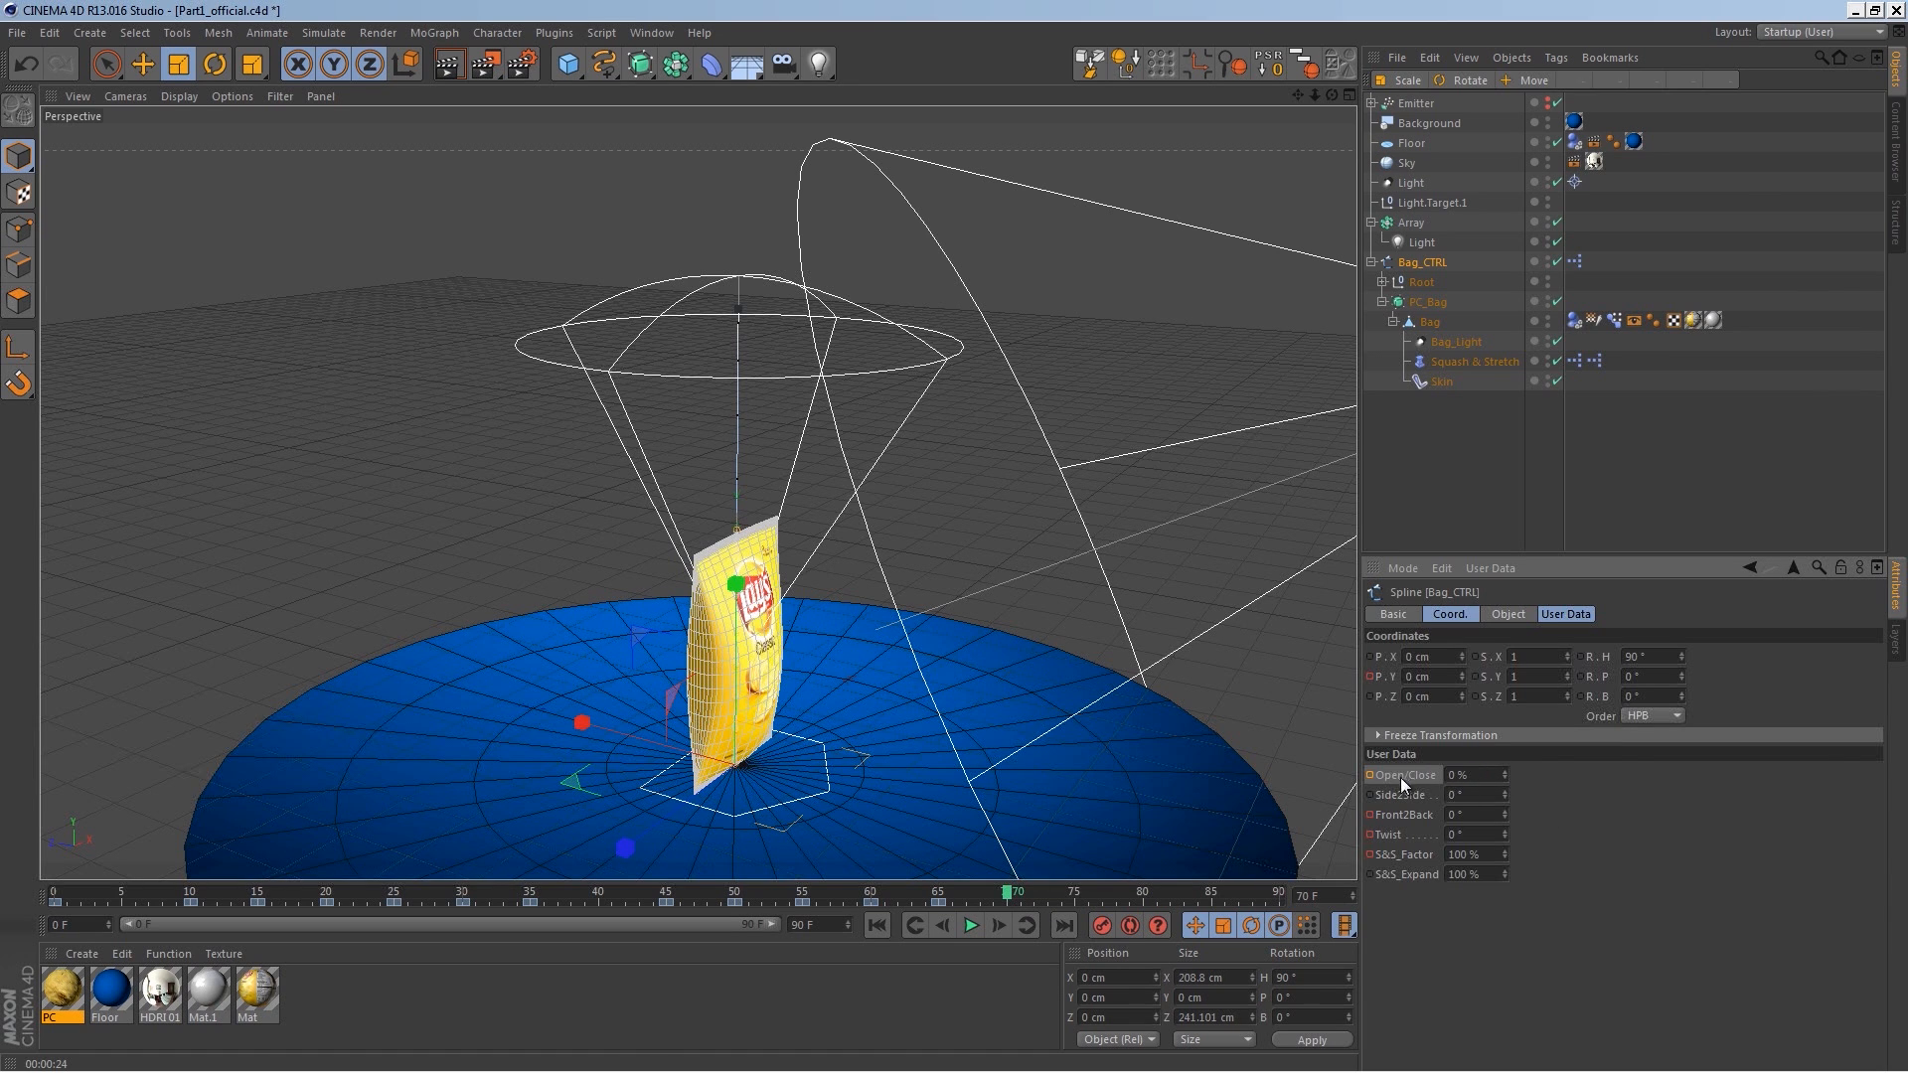
Step: Play the animation from the start to review the bag opening
click(878, 925)
click(971, 925)
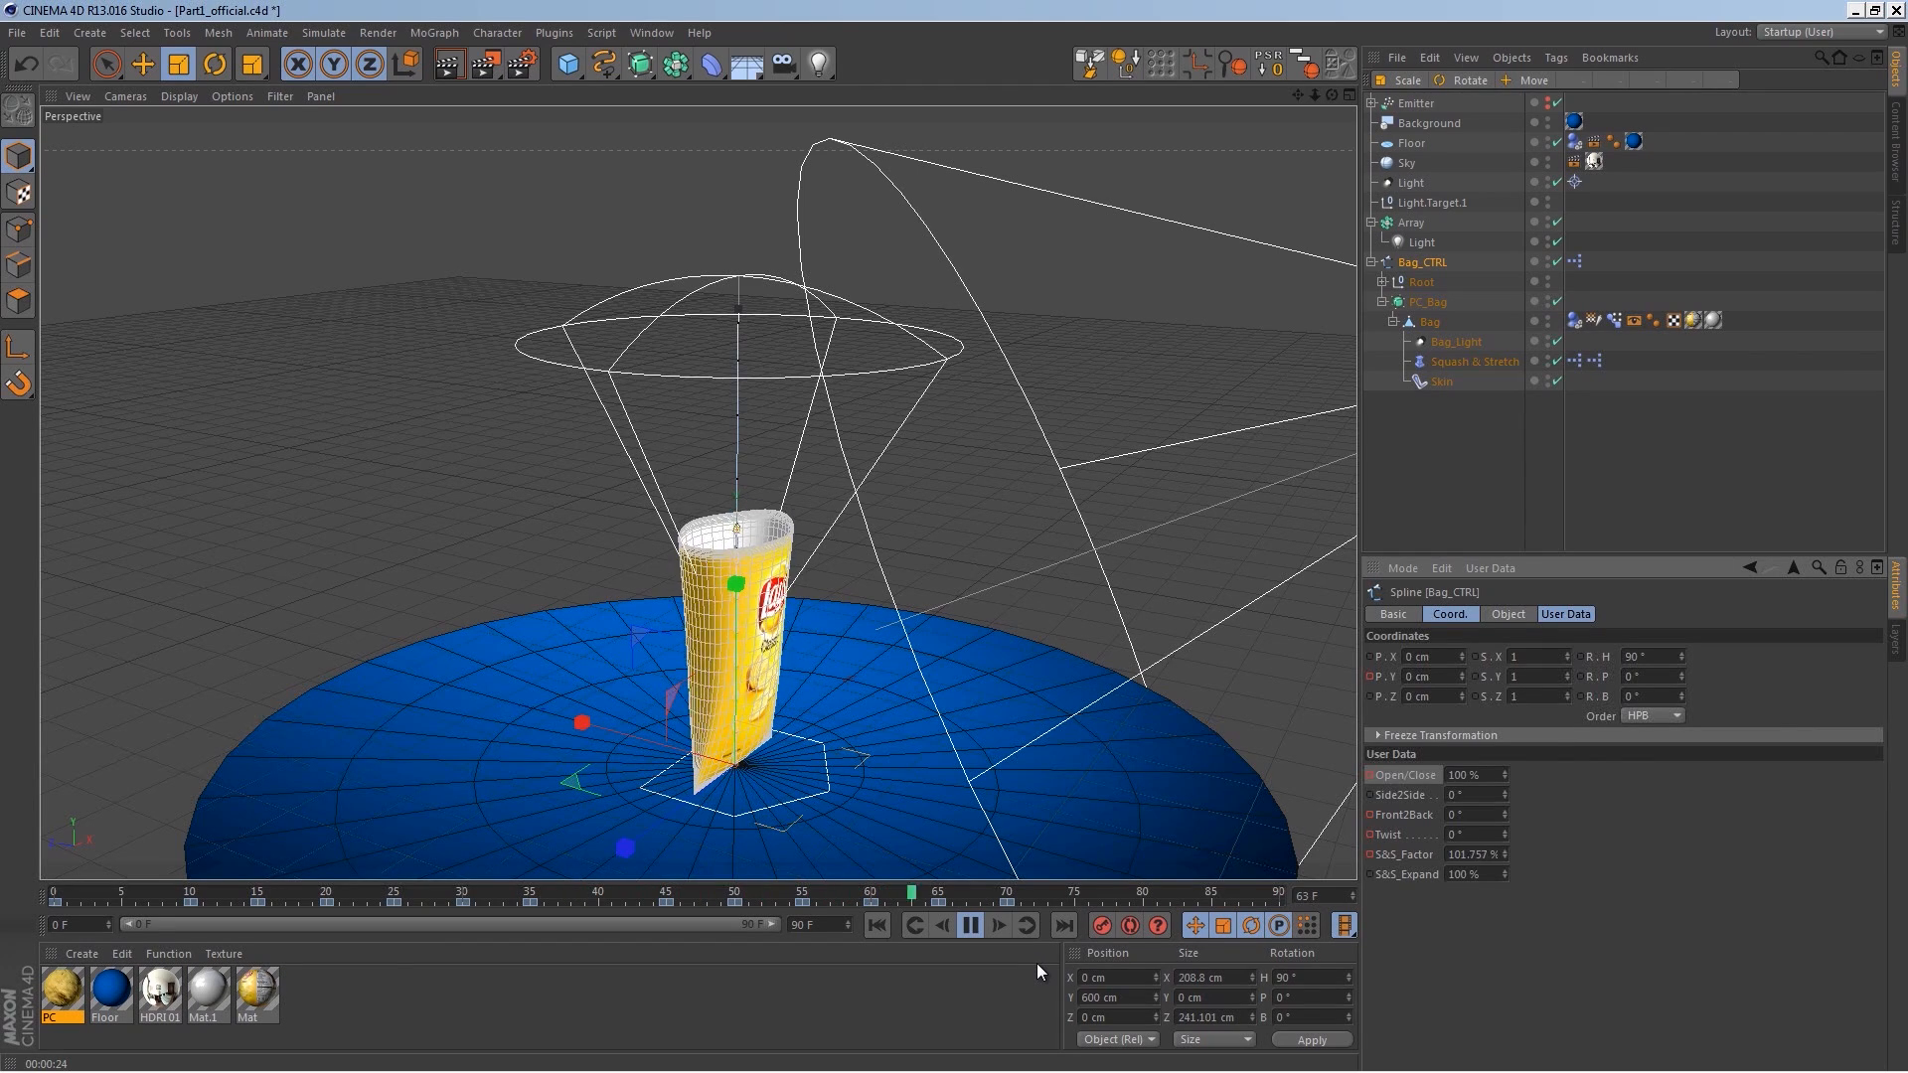
click(878, 925)
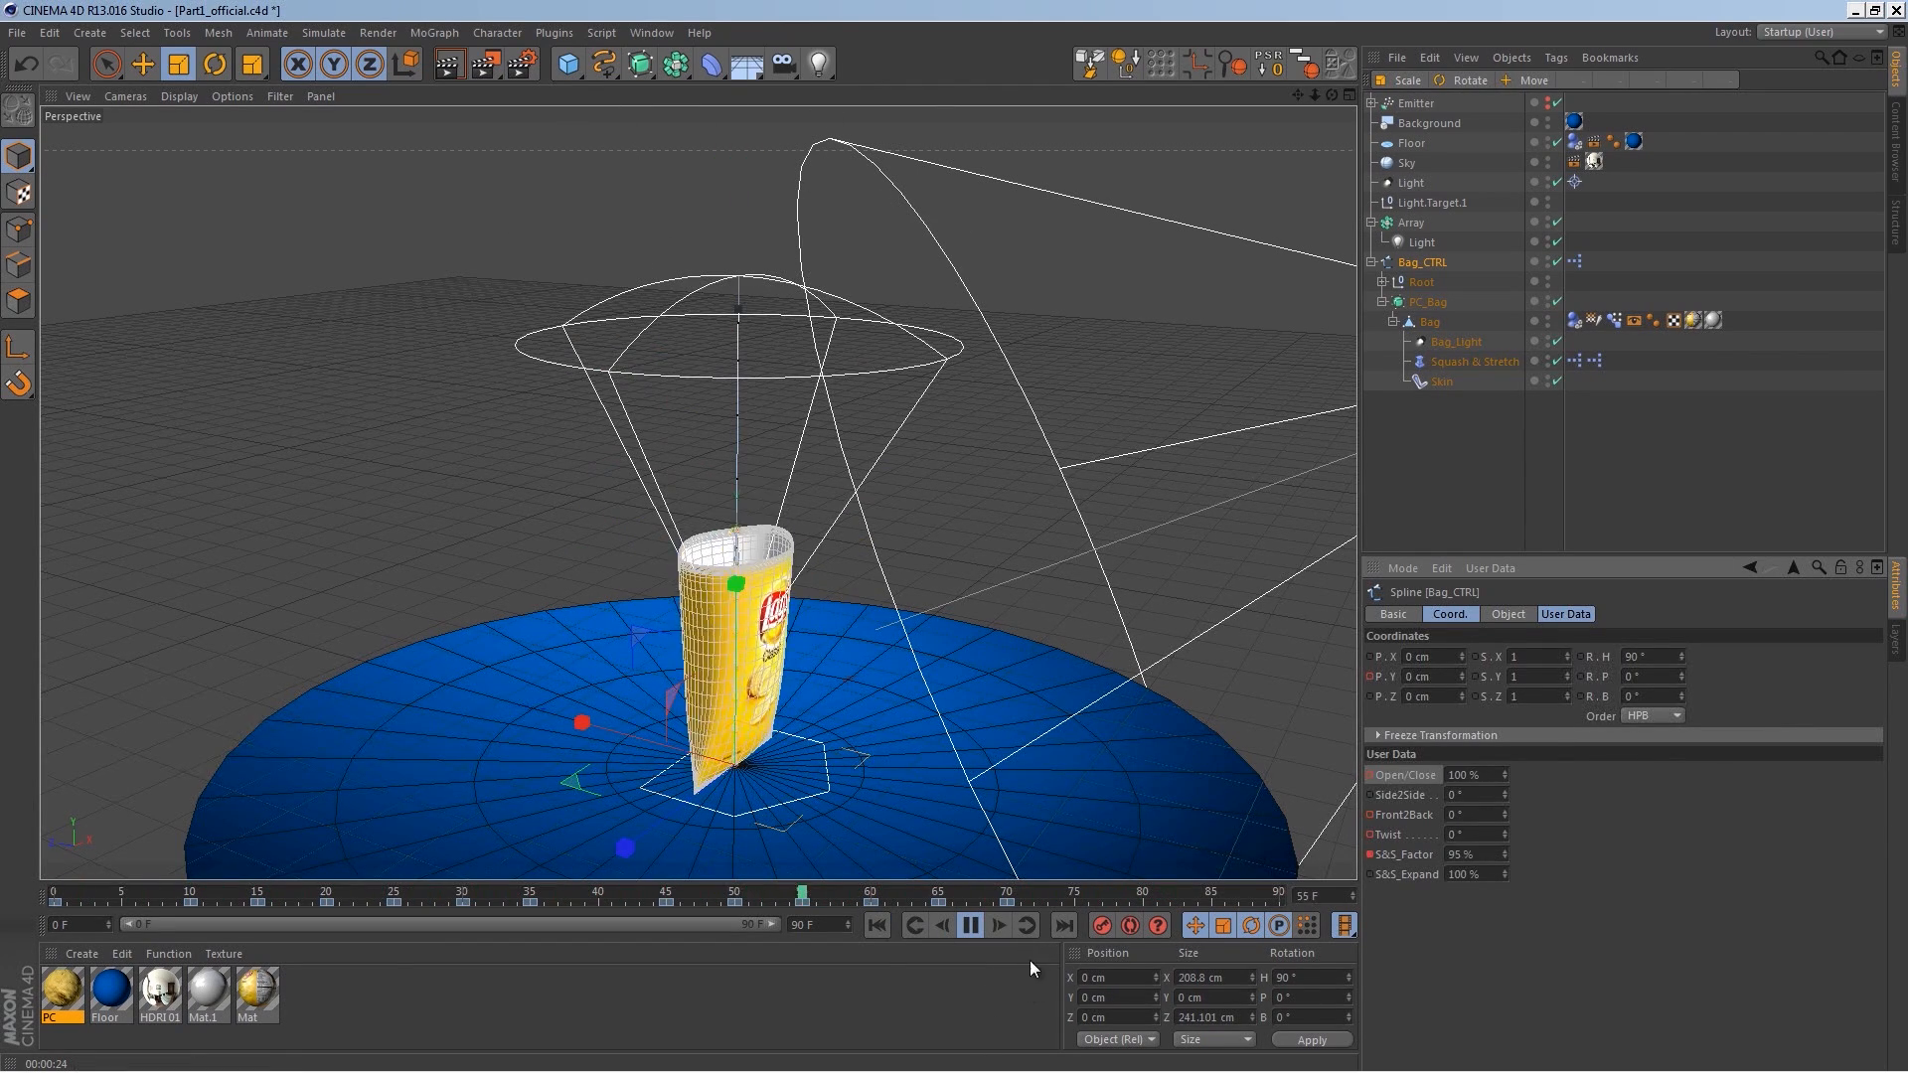
click(971, 925)
Step: Select the Emitter object and enable it in the scene
mouse_move(810, 895)
mouse_down()
mouse_move(775, 895)
mouse_move(805, 898)
mouse_up()
alt+right_drag(796, 699, 898, 582)
alt+drag(898, 582, 849, 713)
drag(805, 897, 670, 902)
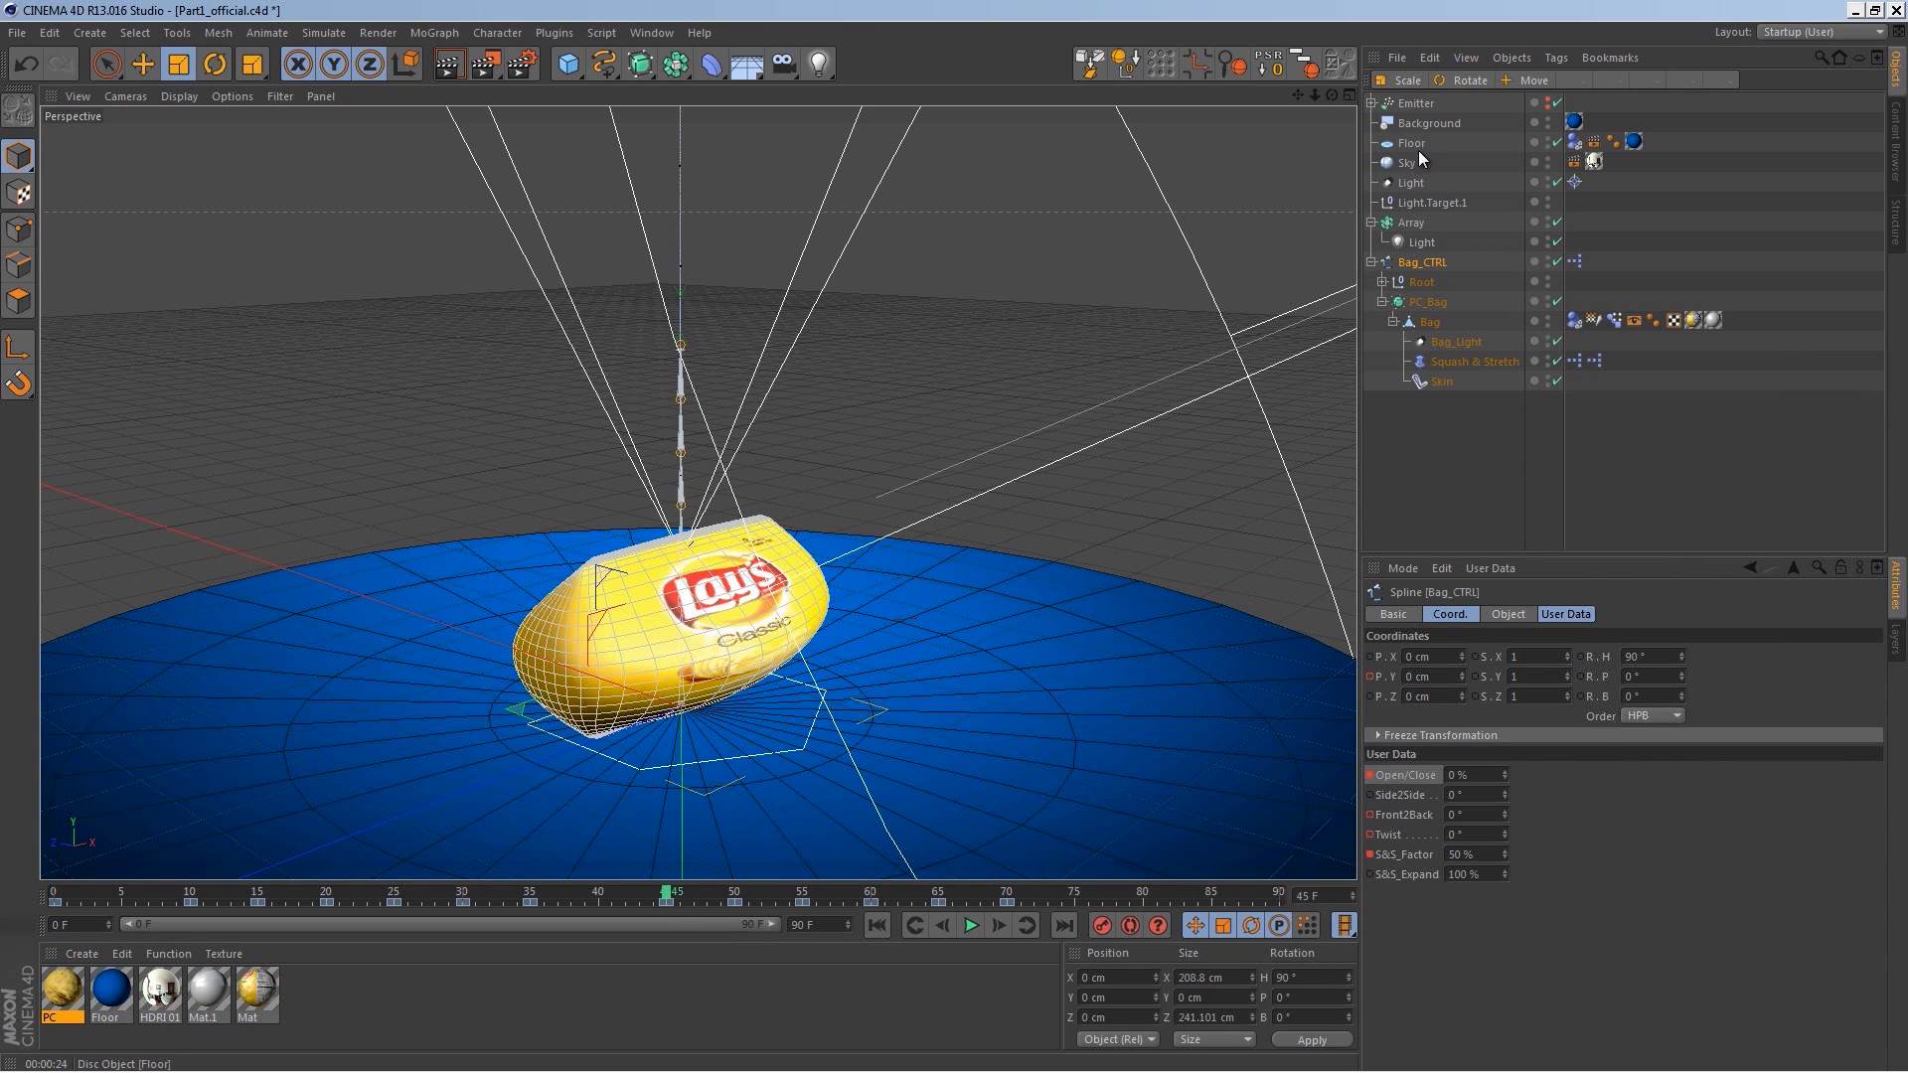
click(1412, 103)
click(1549, 103)
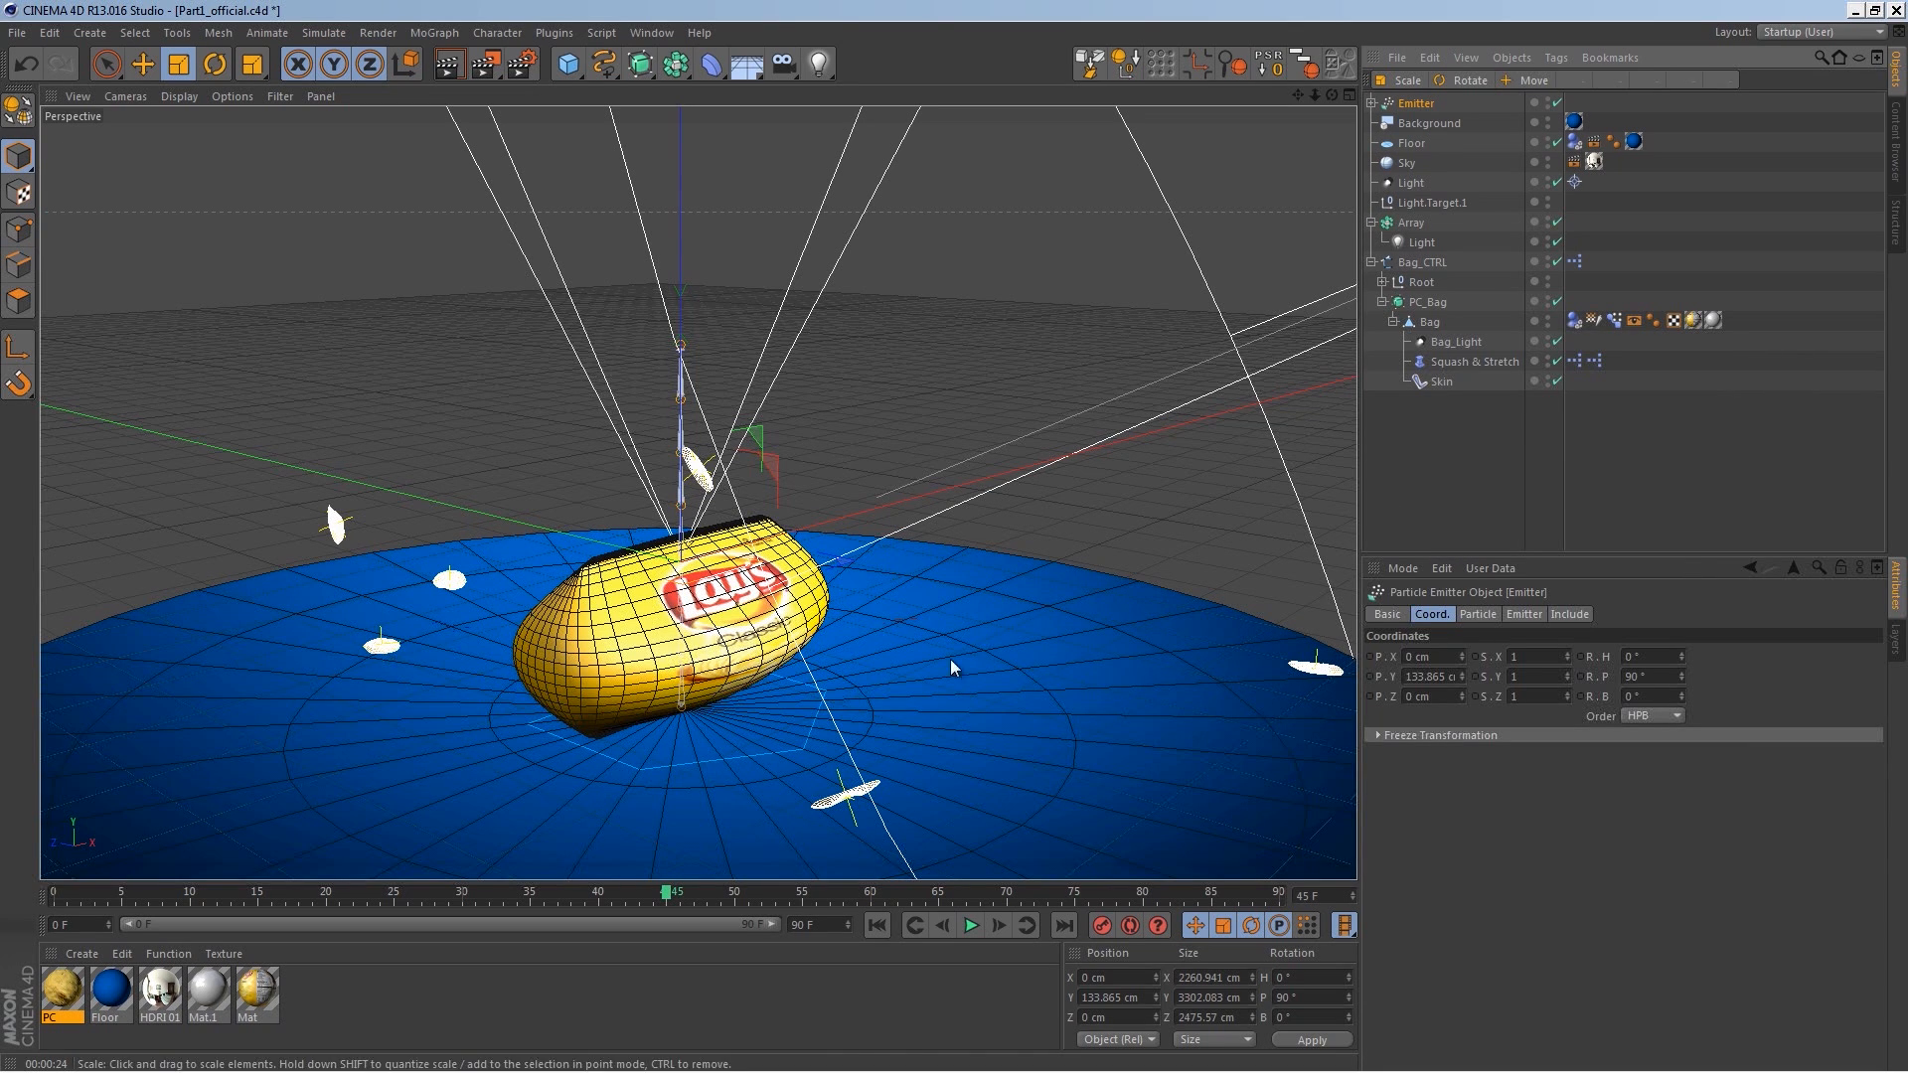
Step: On frame 48, set the emitter's Start Emission to 48 F
click(1476, 614)
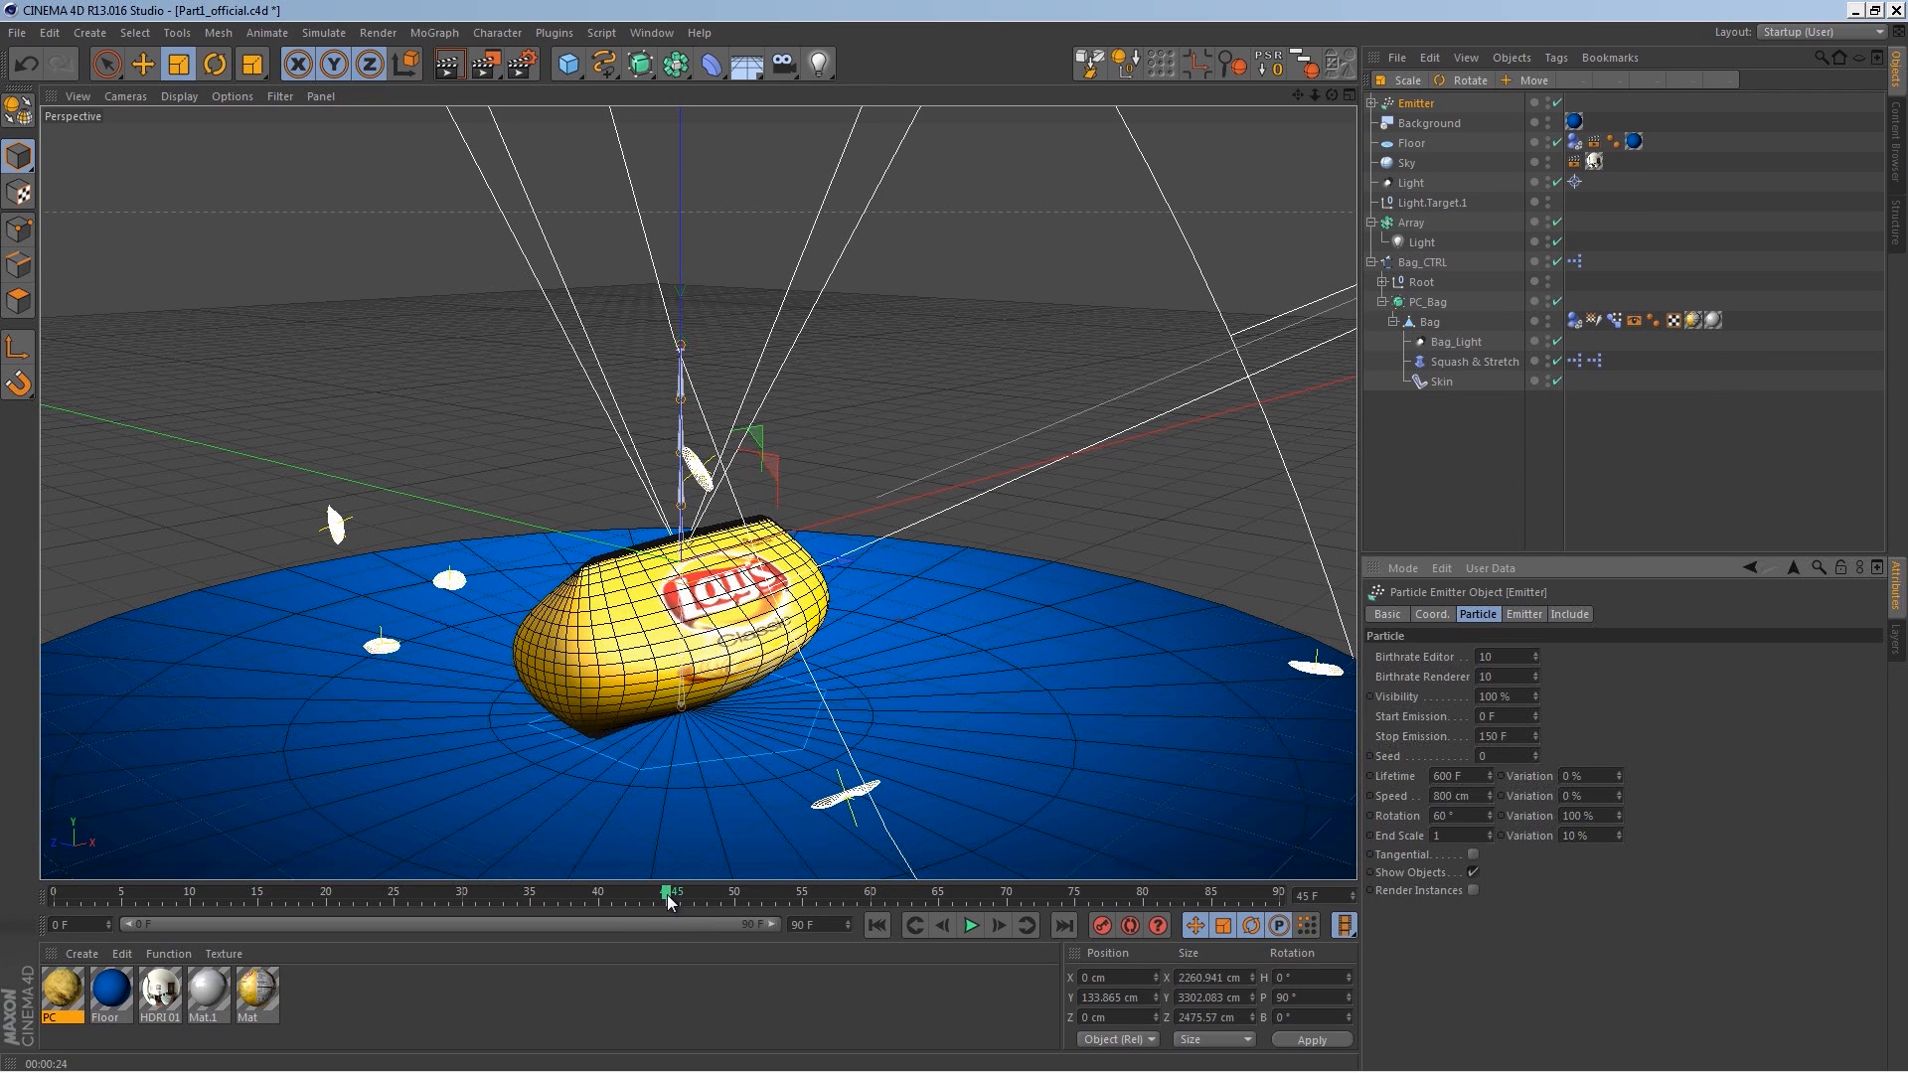
drag(669, 899, 718, 904)
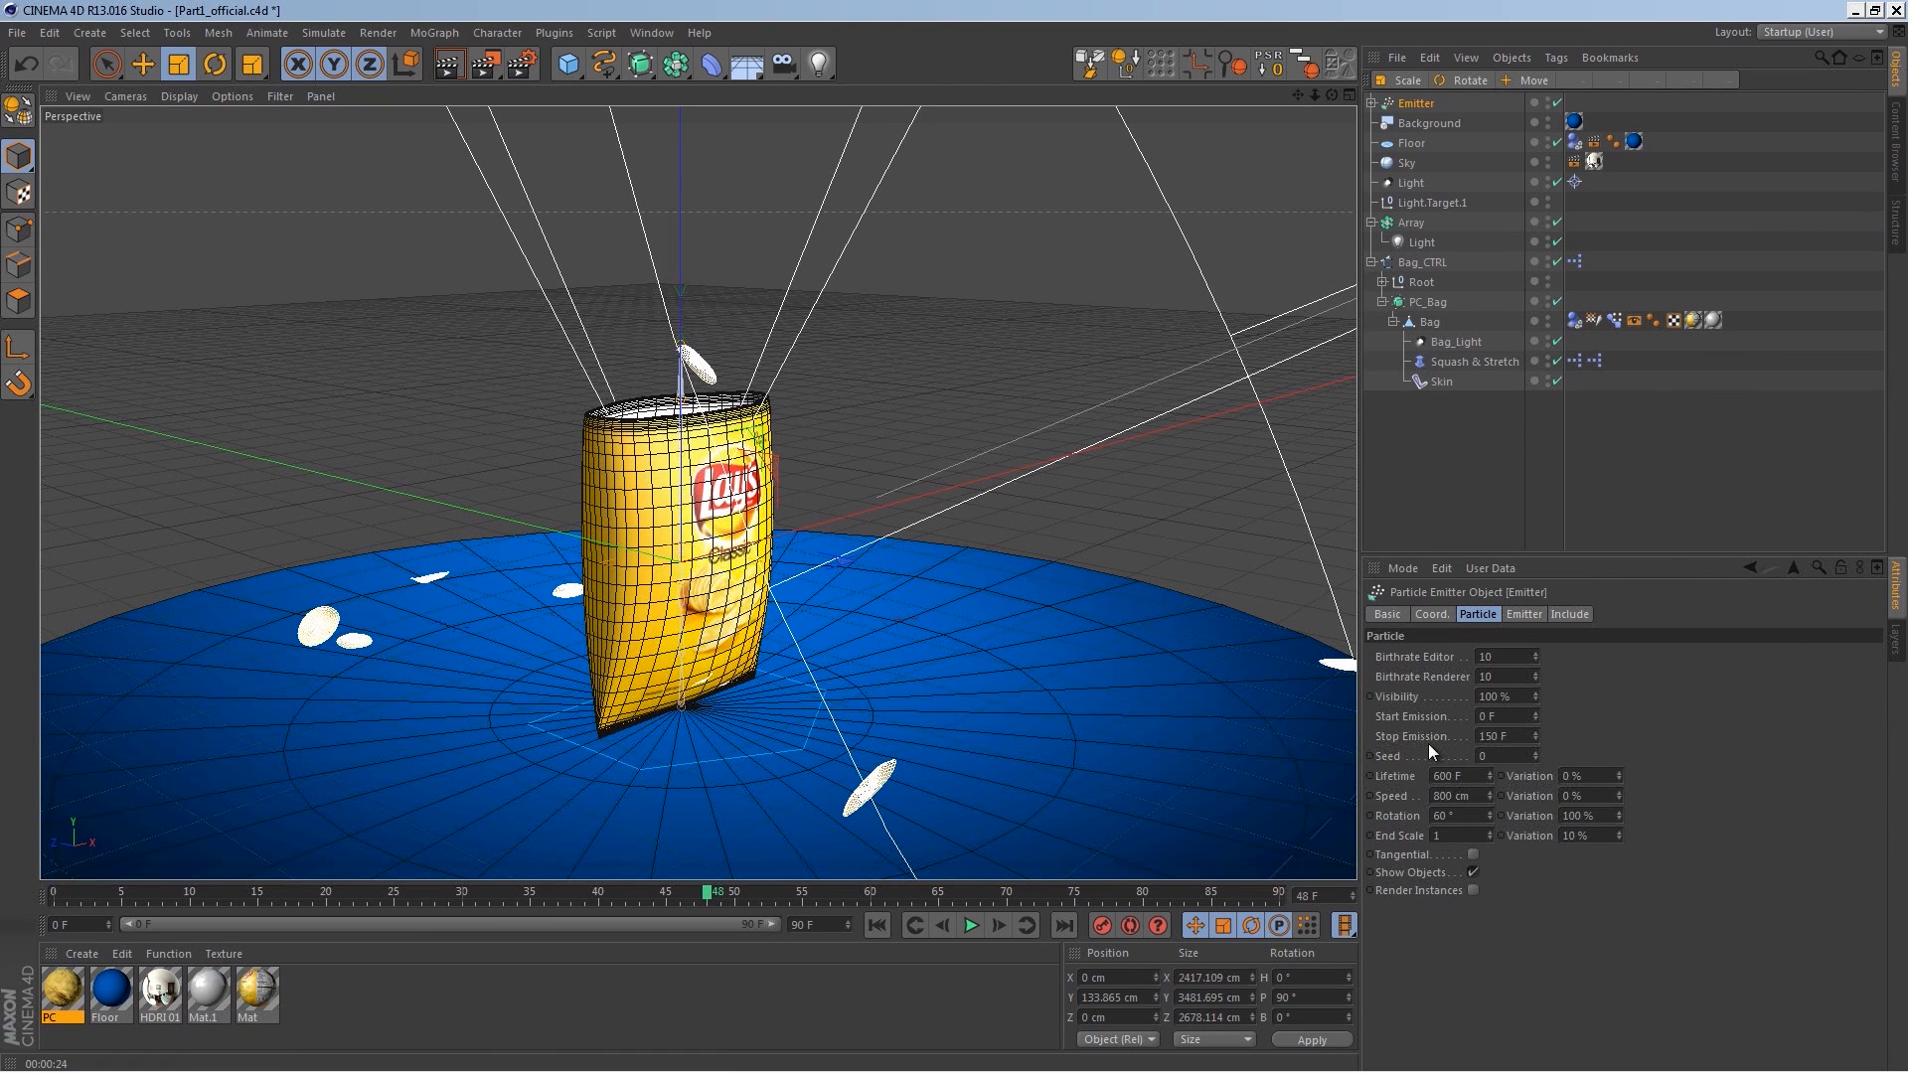
click(1507, 722)
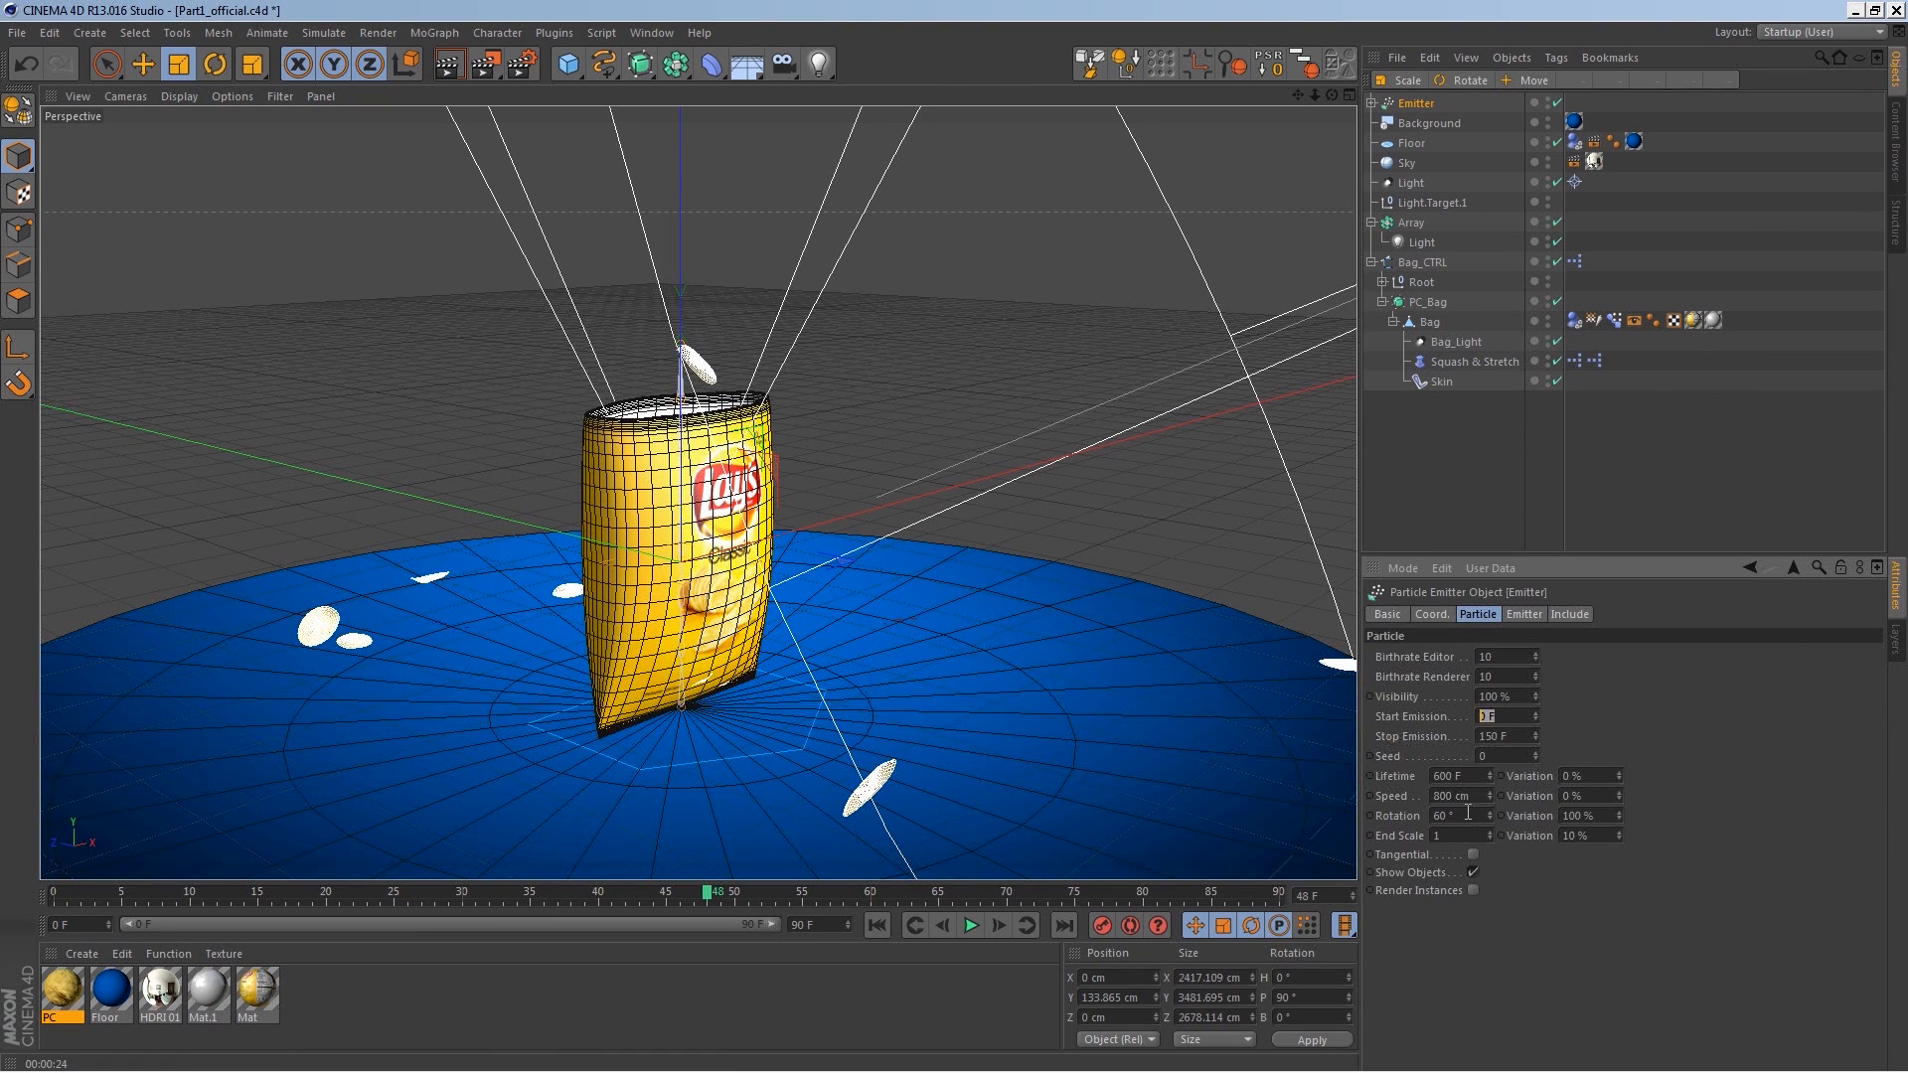
text(48)
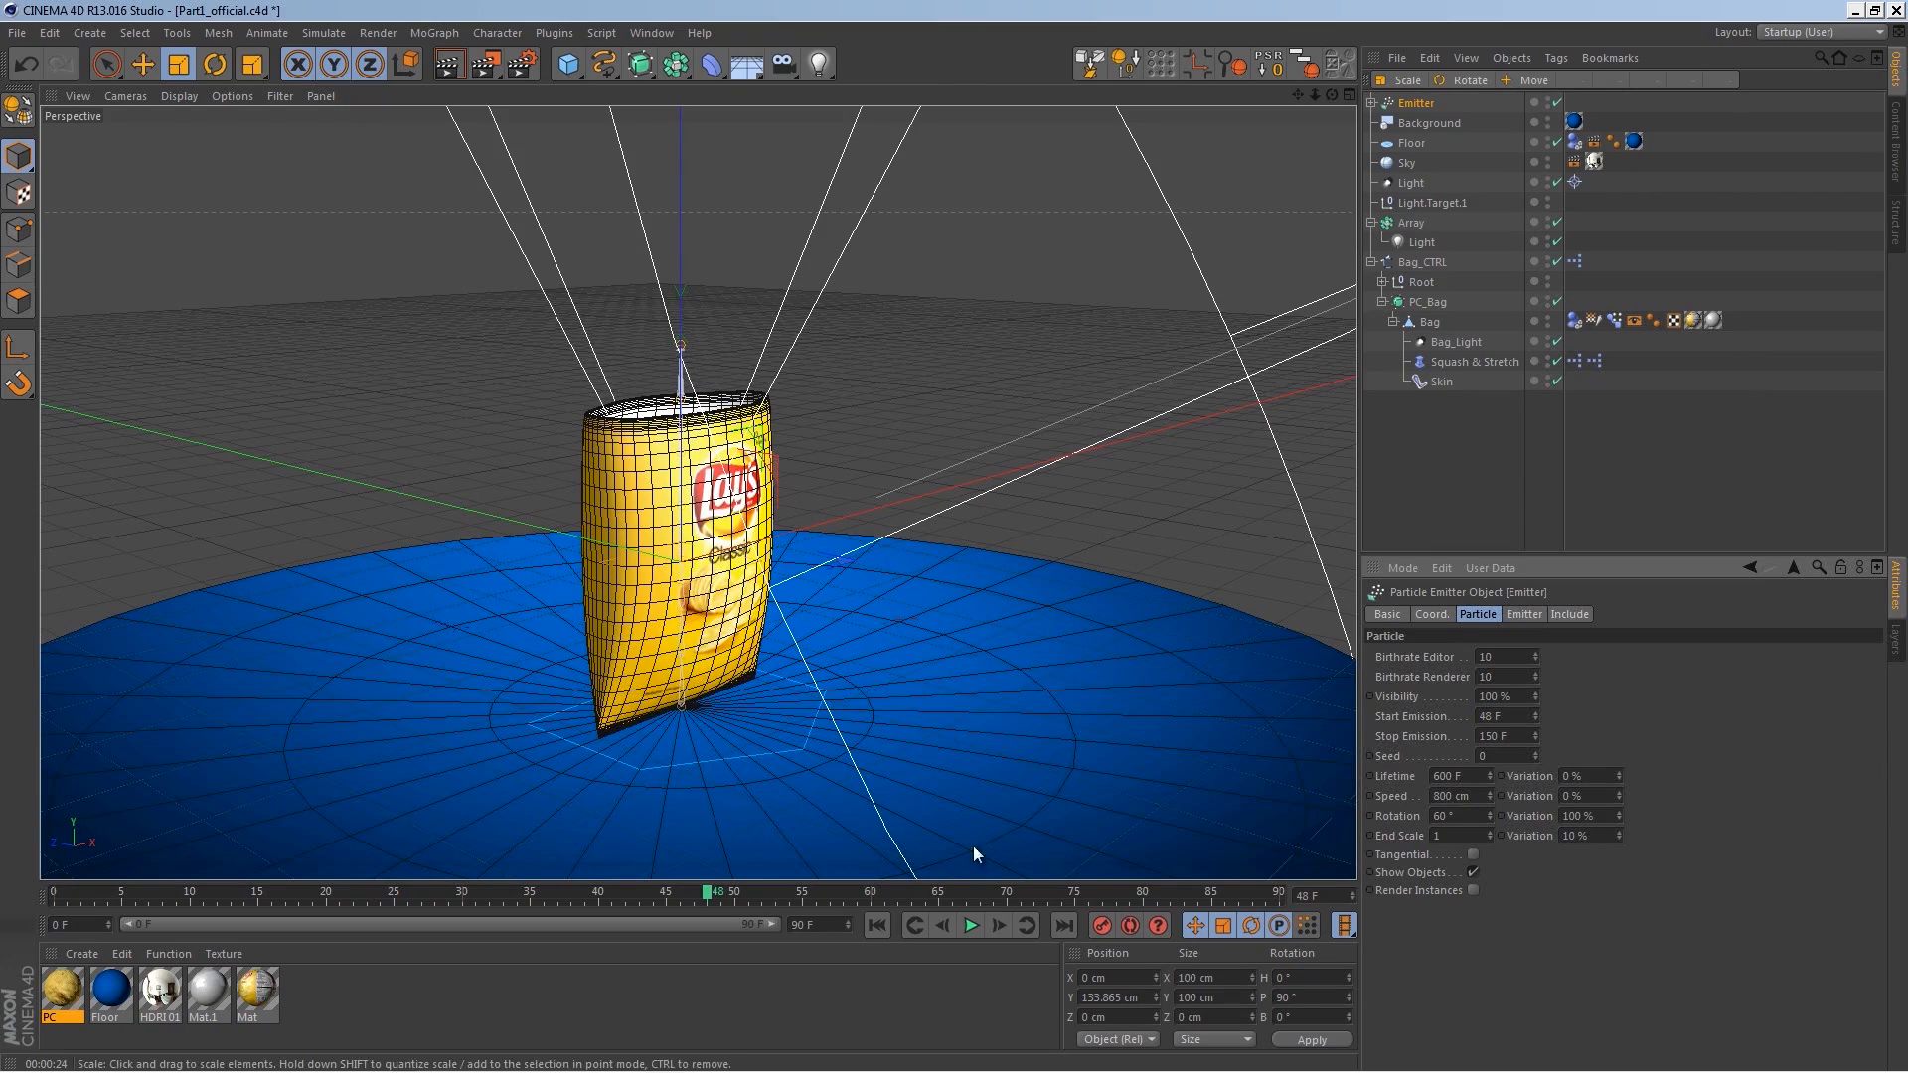
Step: On frame 68, set the emitter's Stop Emission to 68 F
click(971, 926)
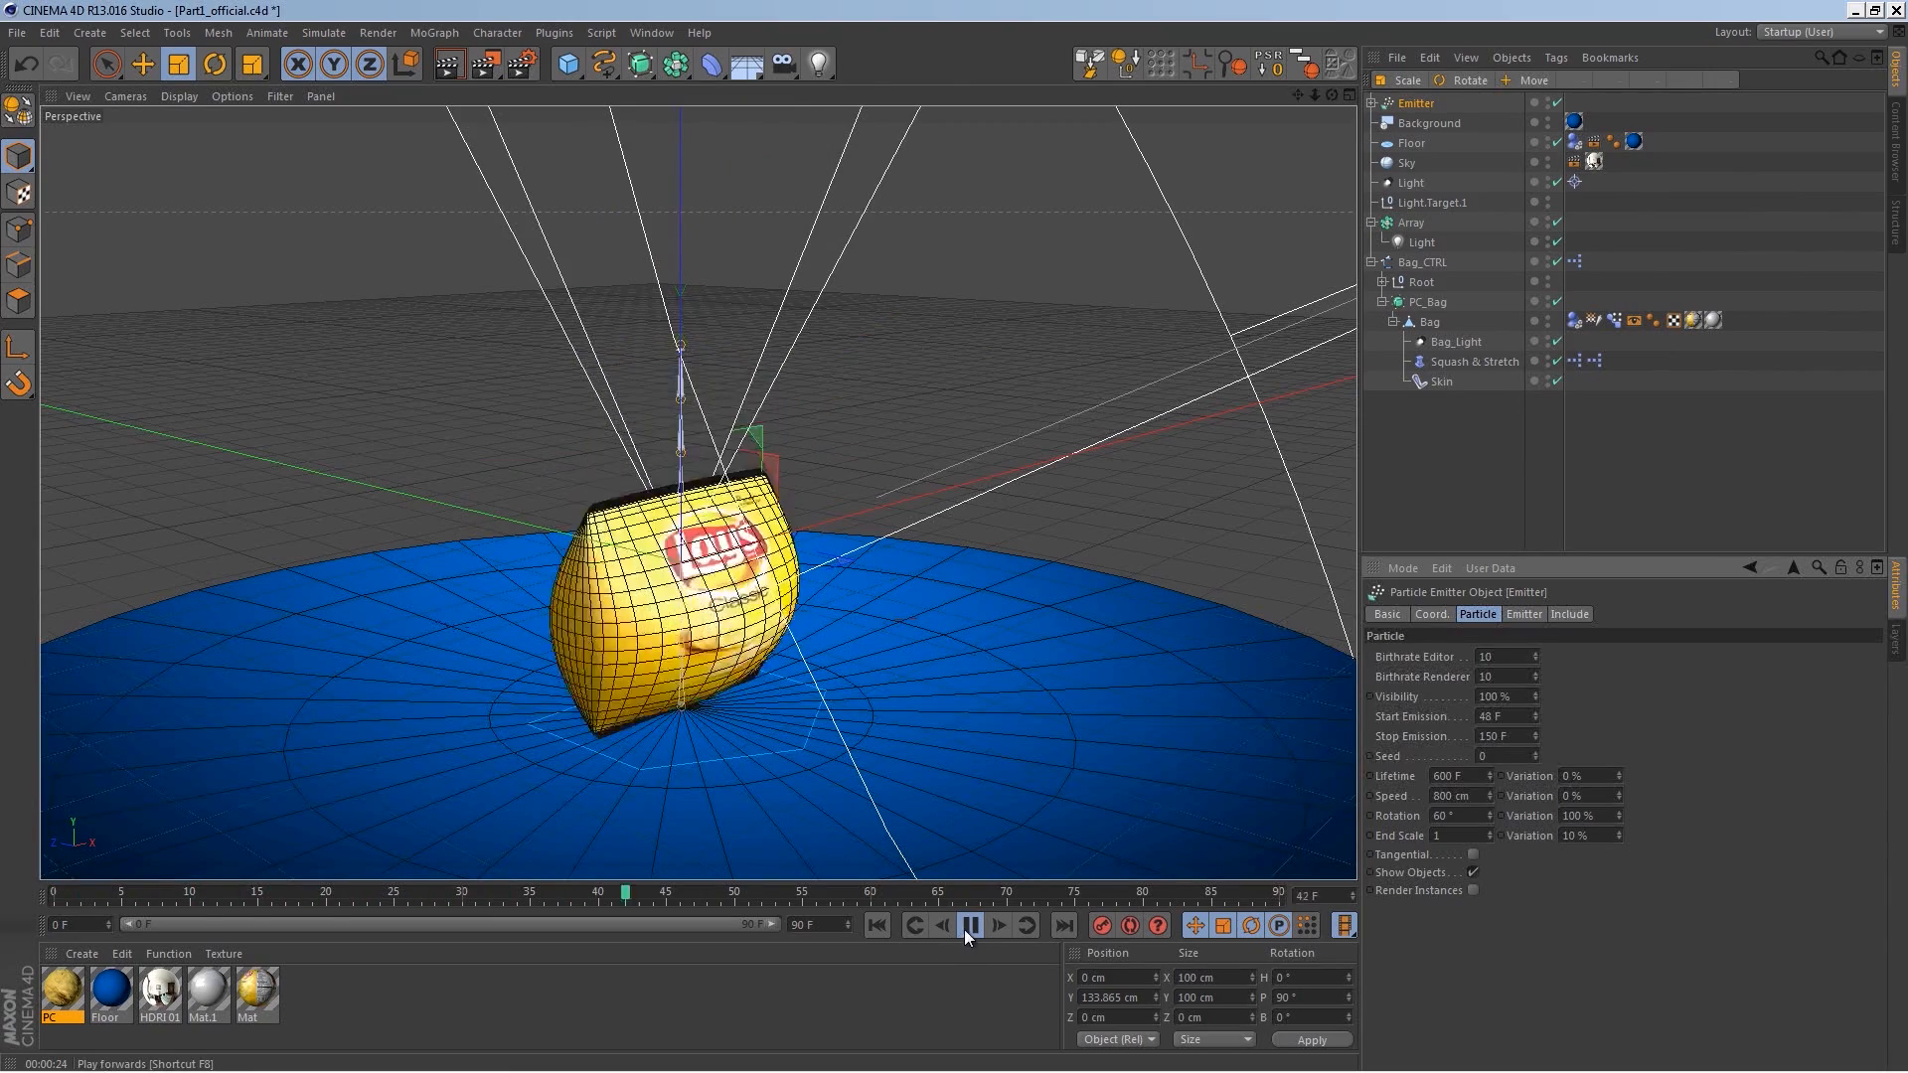
click(971, 926)
drag(786, 888, 980, 892)
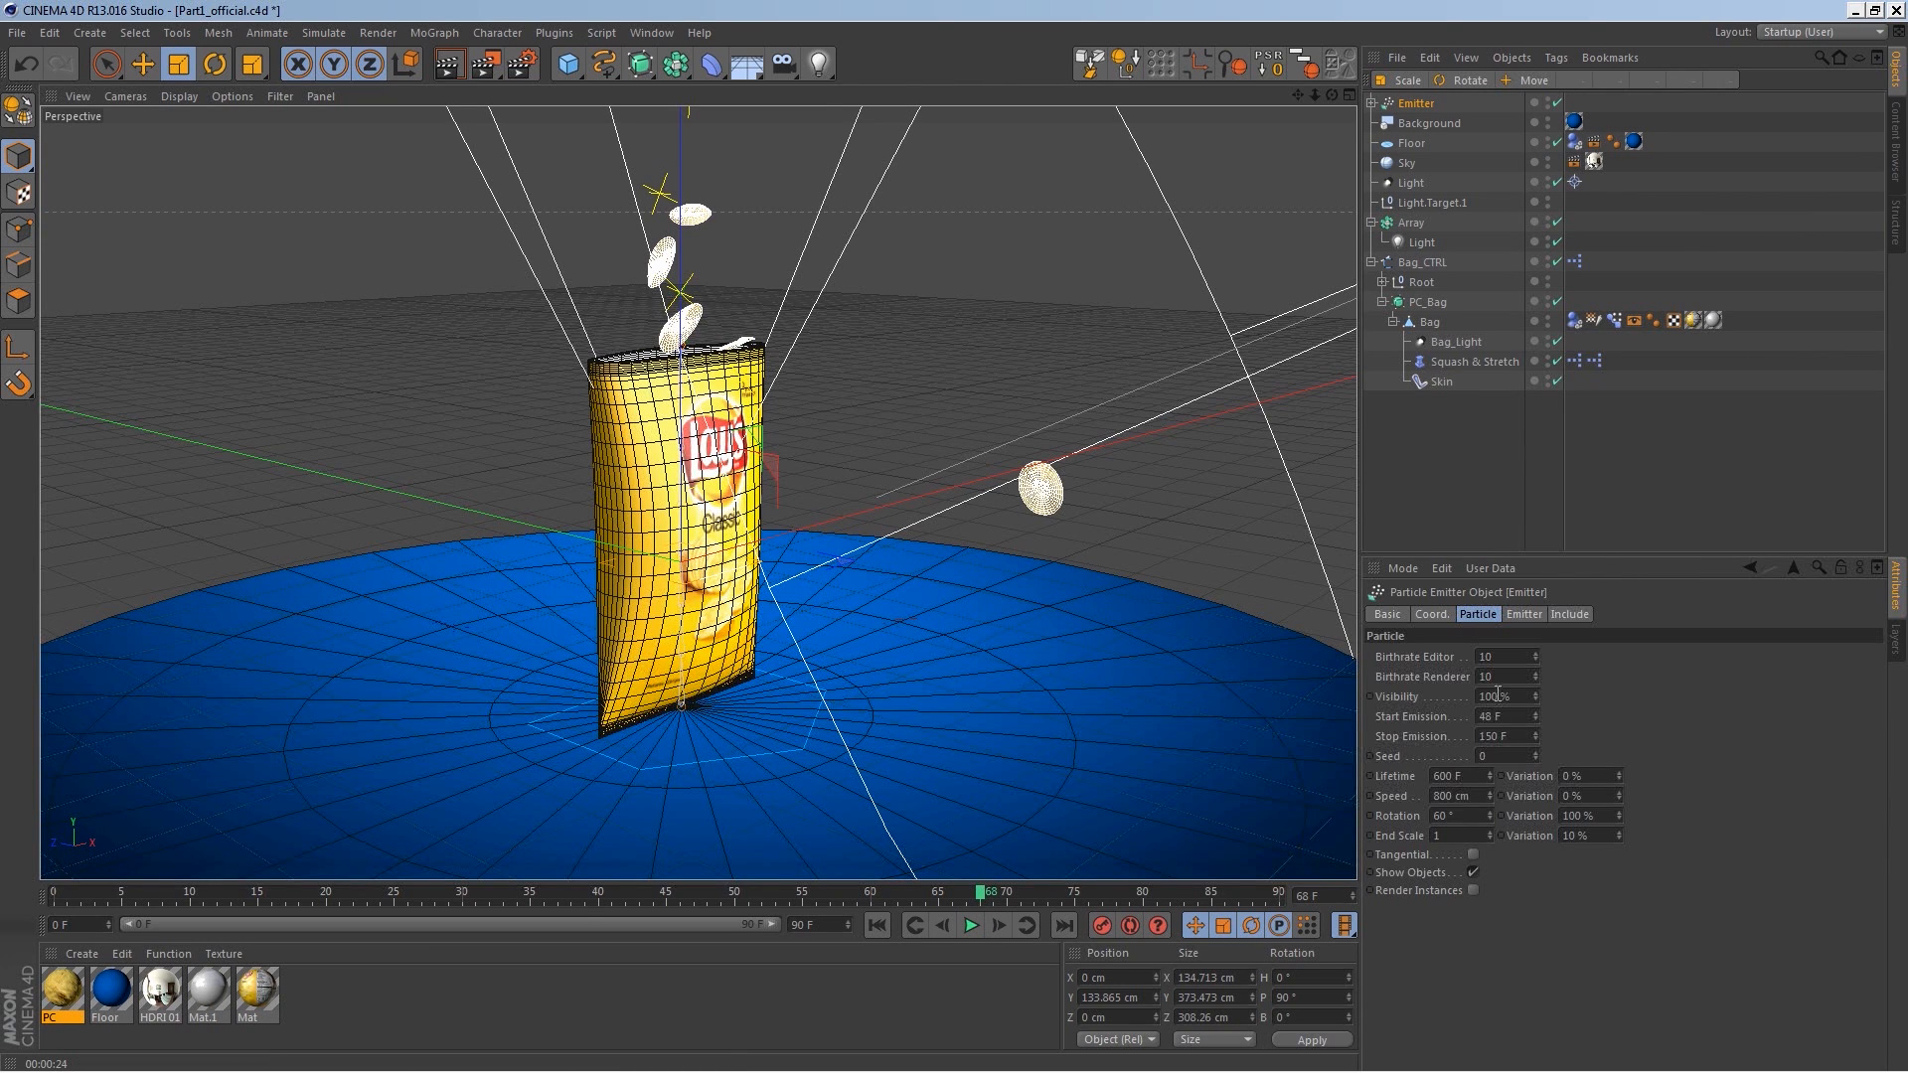
click(1527, 738)
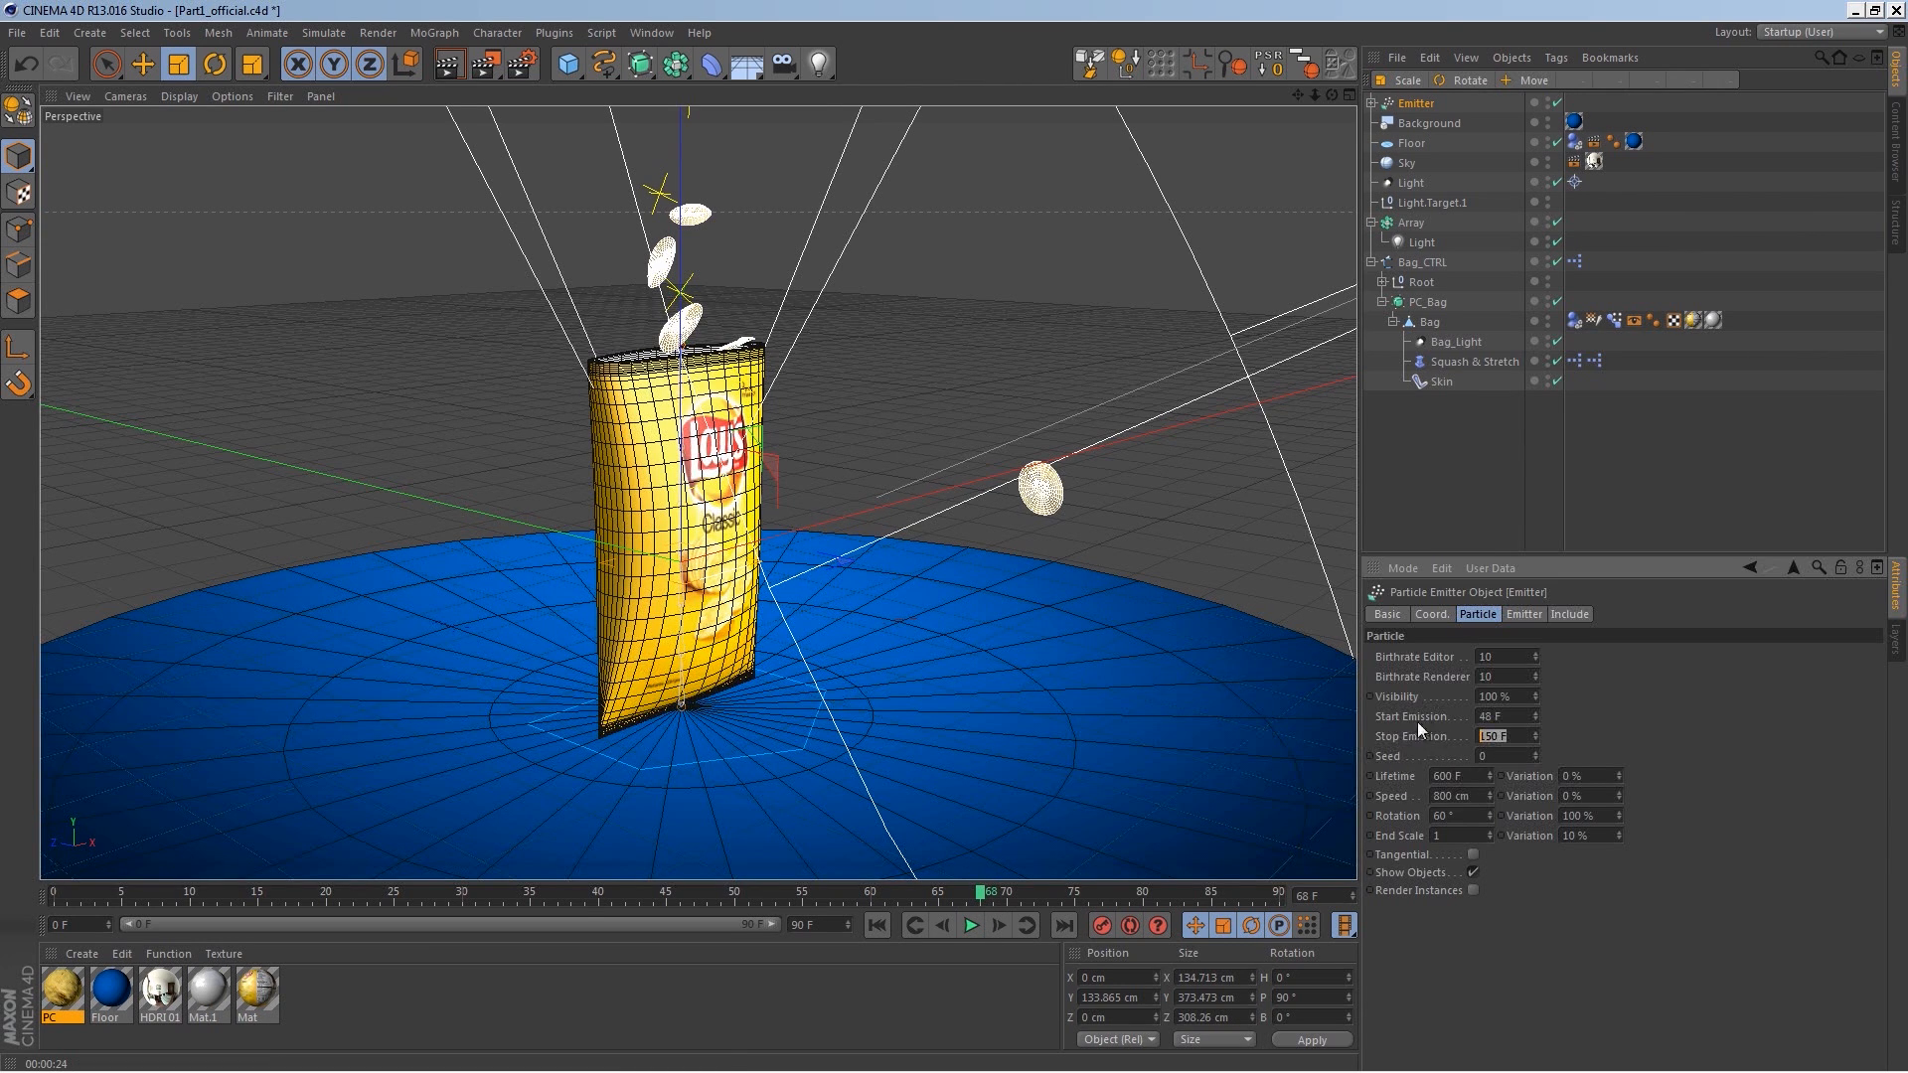
text(68)
key(Return)
Step: Play back the animation and change the emitter's Start Emission to 46 F
click(915, 926)
click(971, 926)
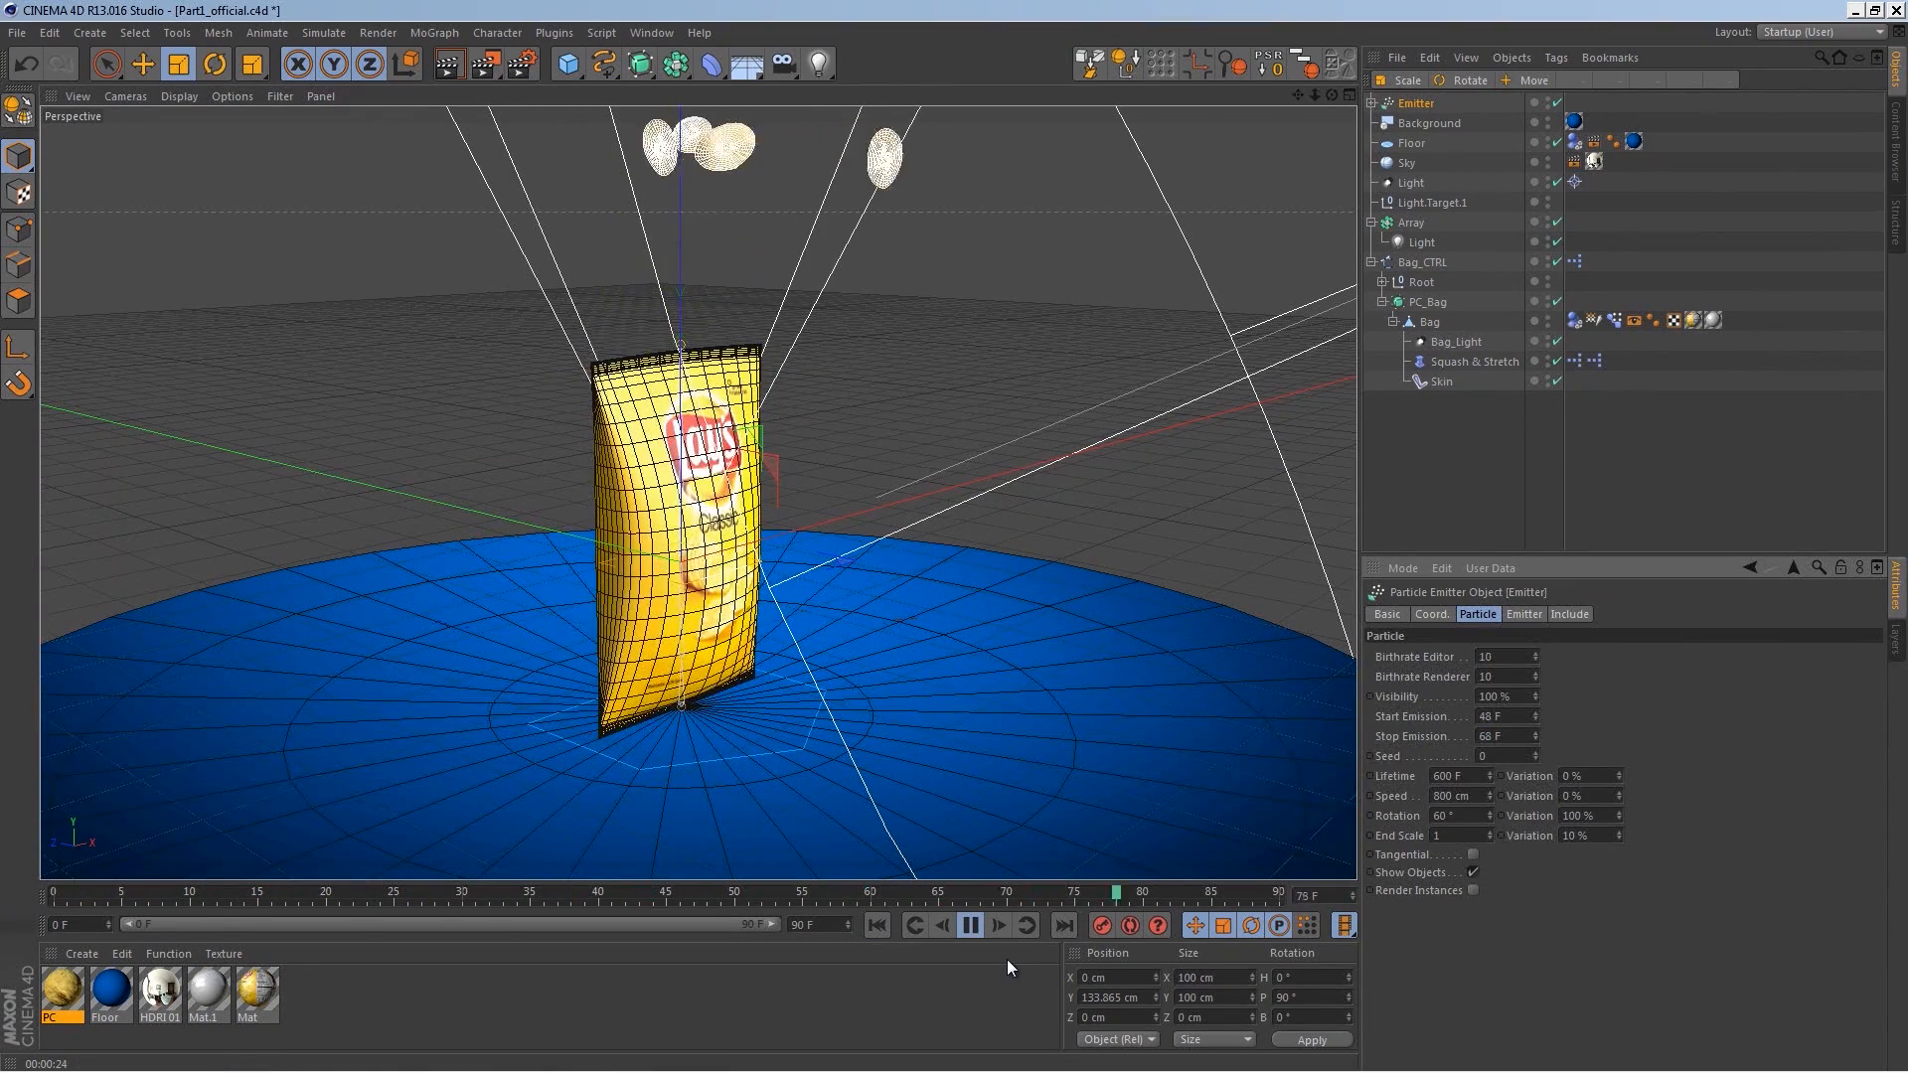
click(975, 926)
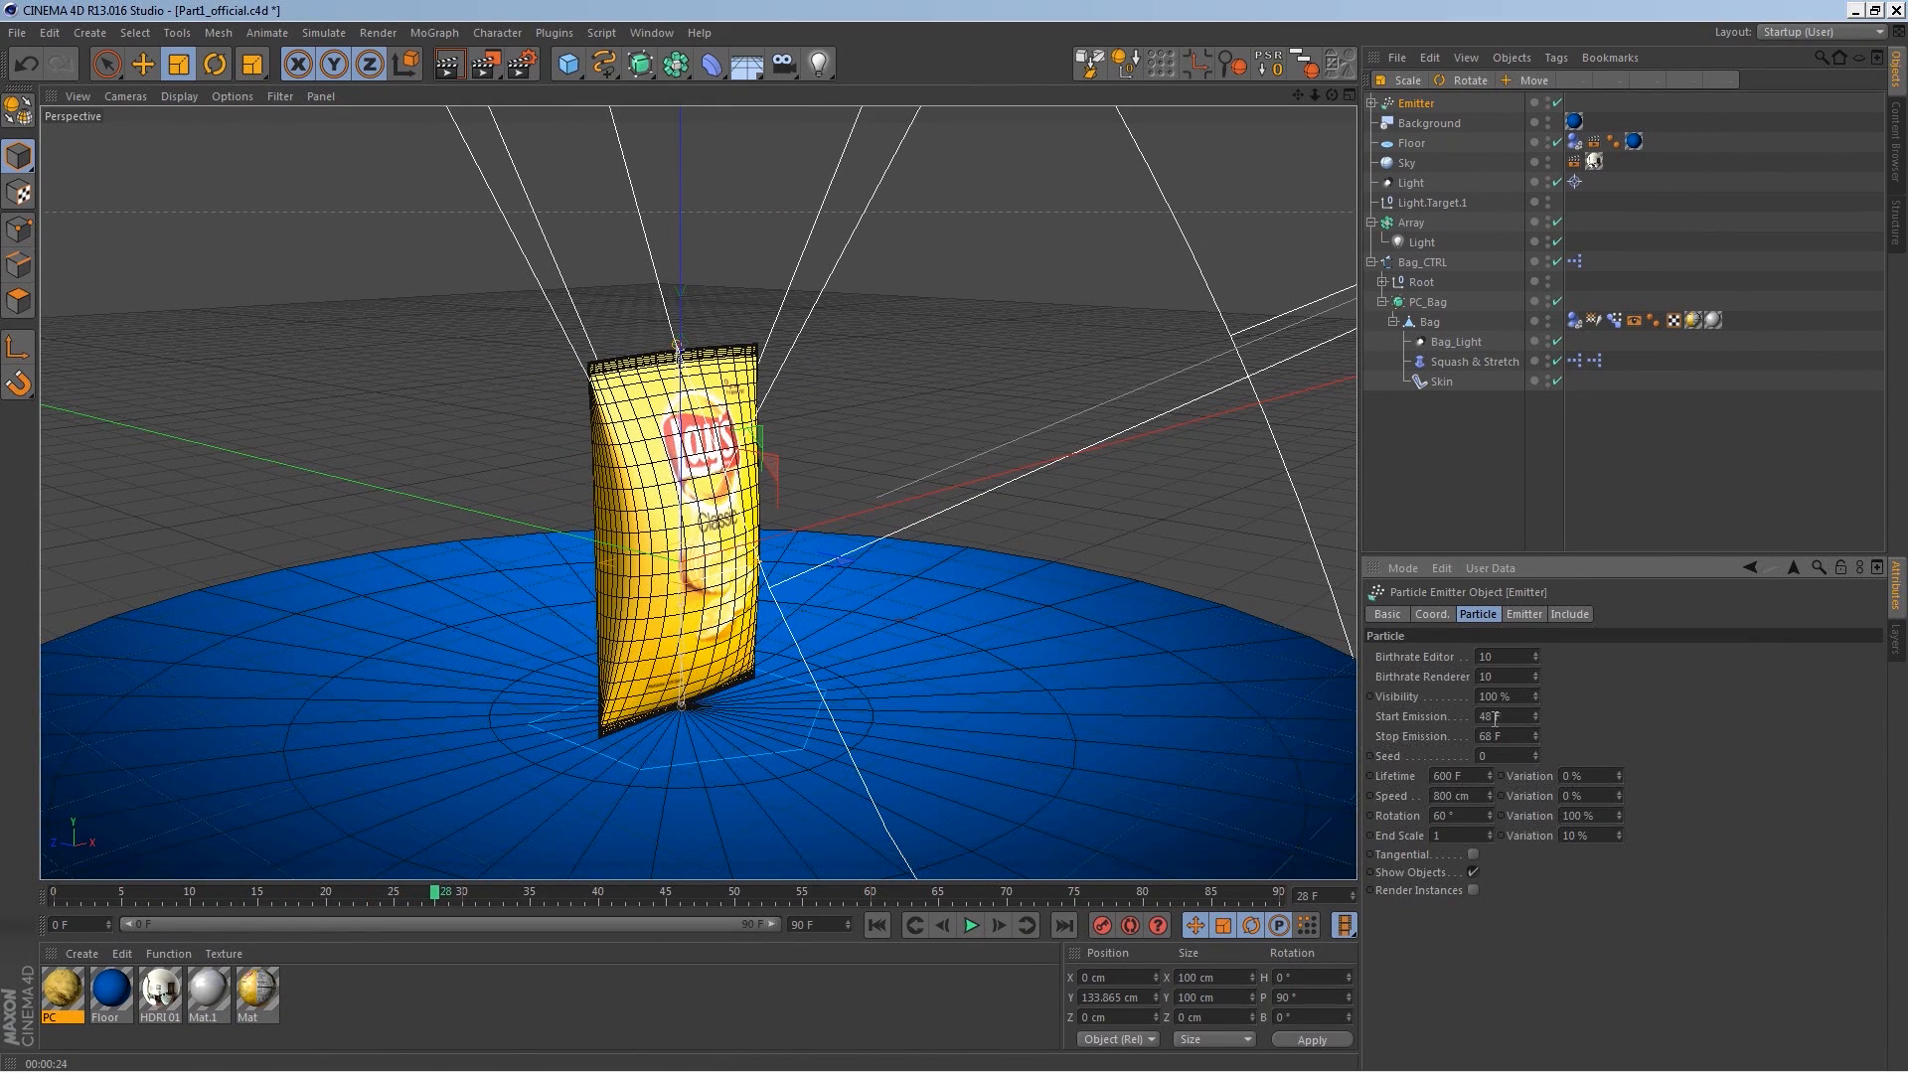
text(46)
Step: Play the animation from the start to review the emitted chips falling into the bag
click(877, 925)
click(971, 926)
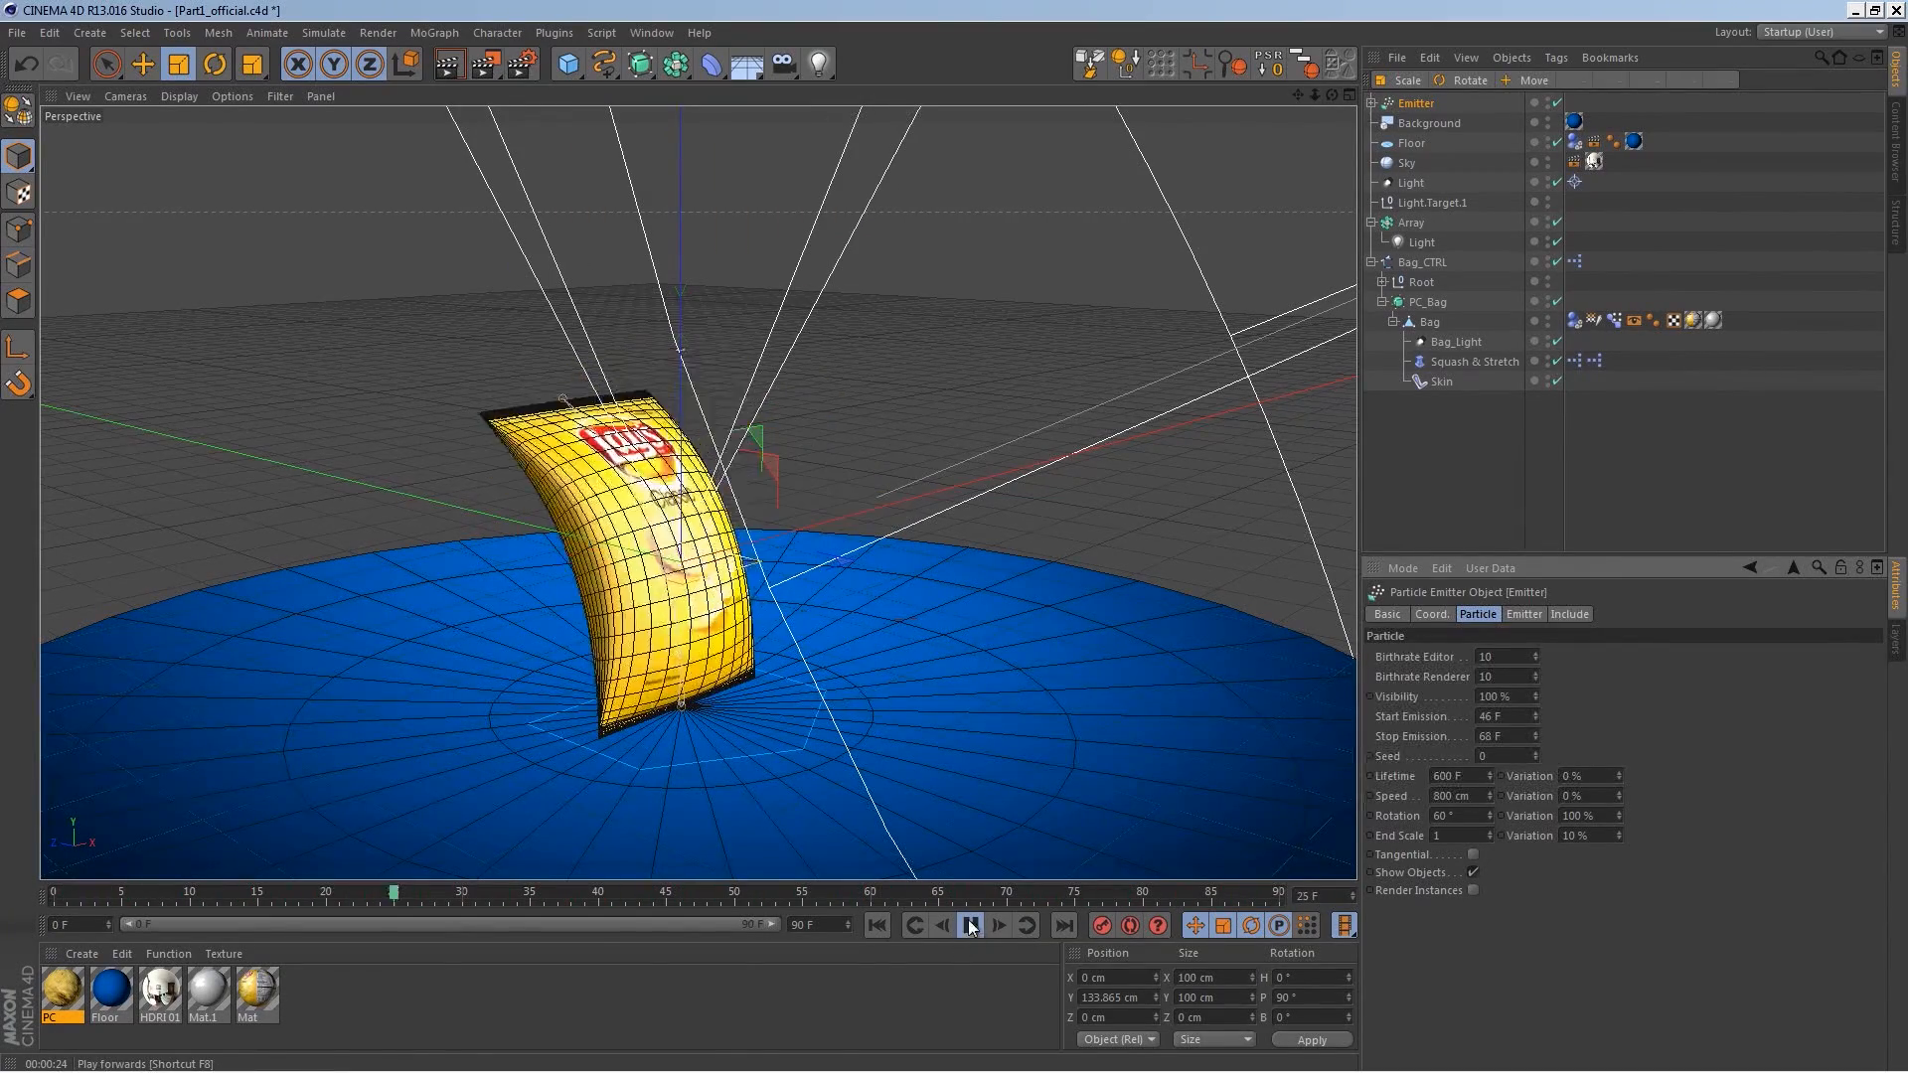
click(971, 927)
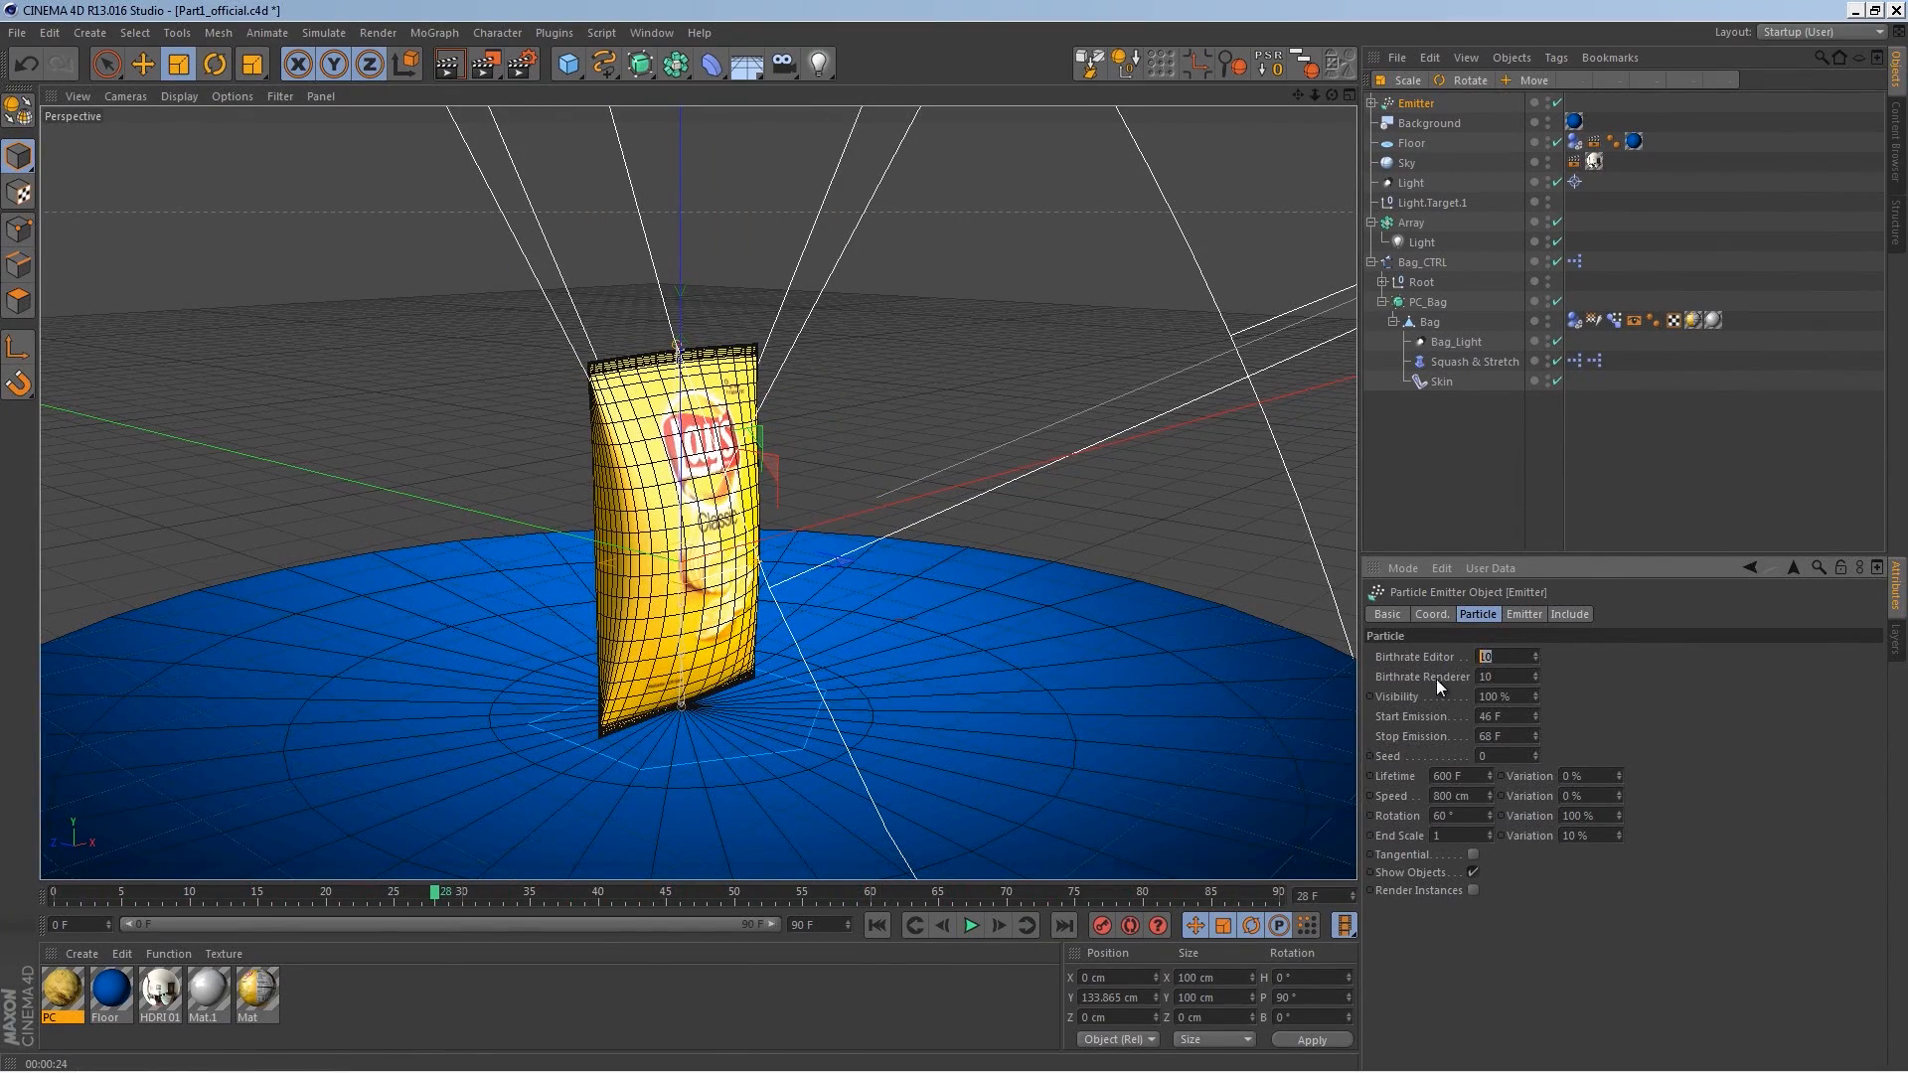
click(887, 926)
click(969, 926)
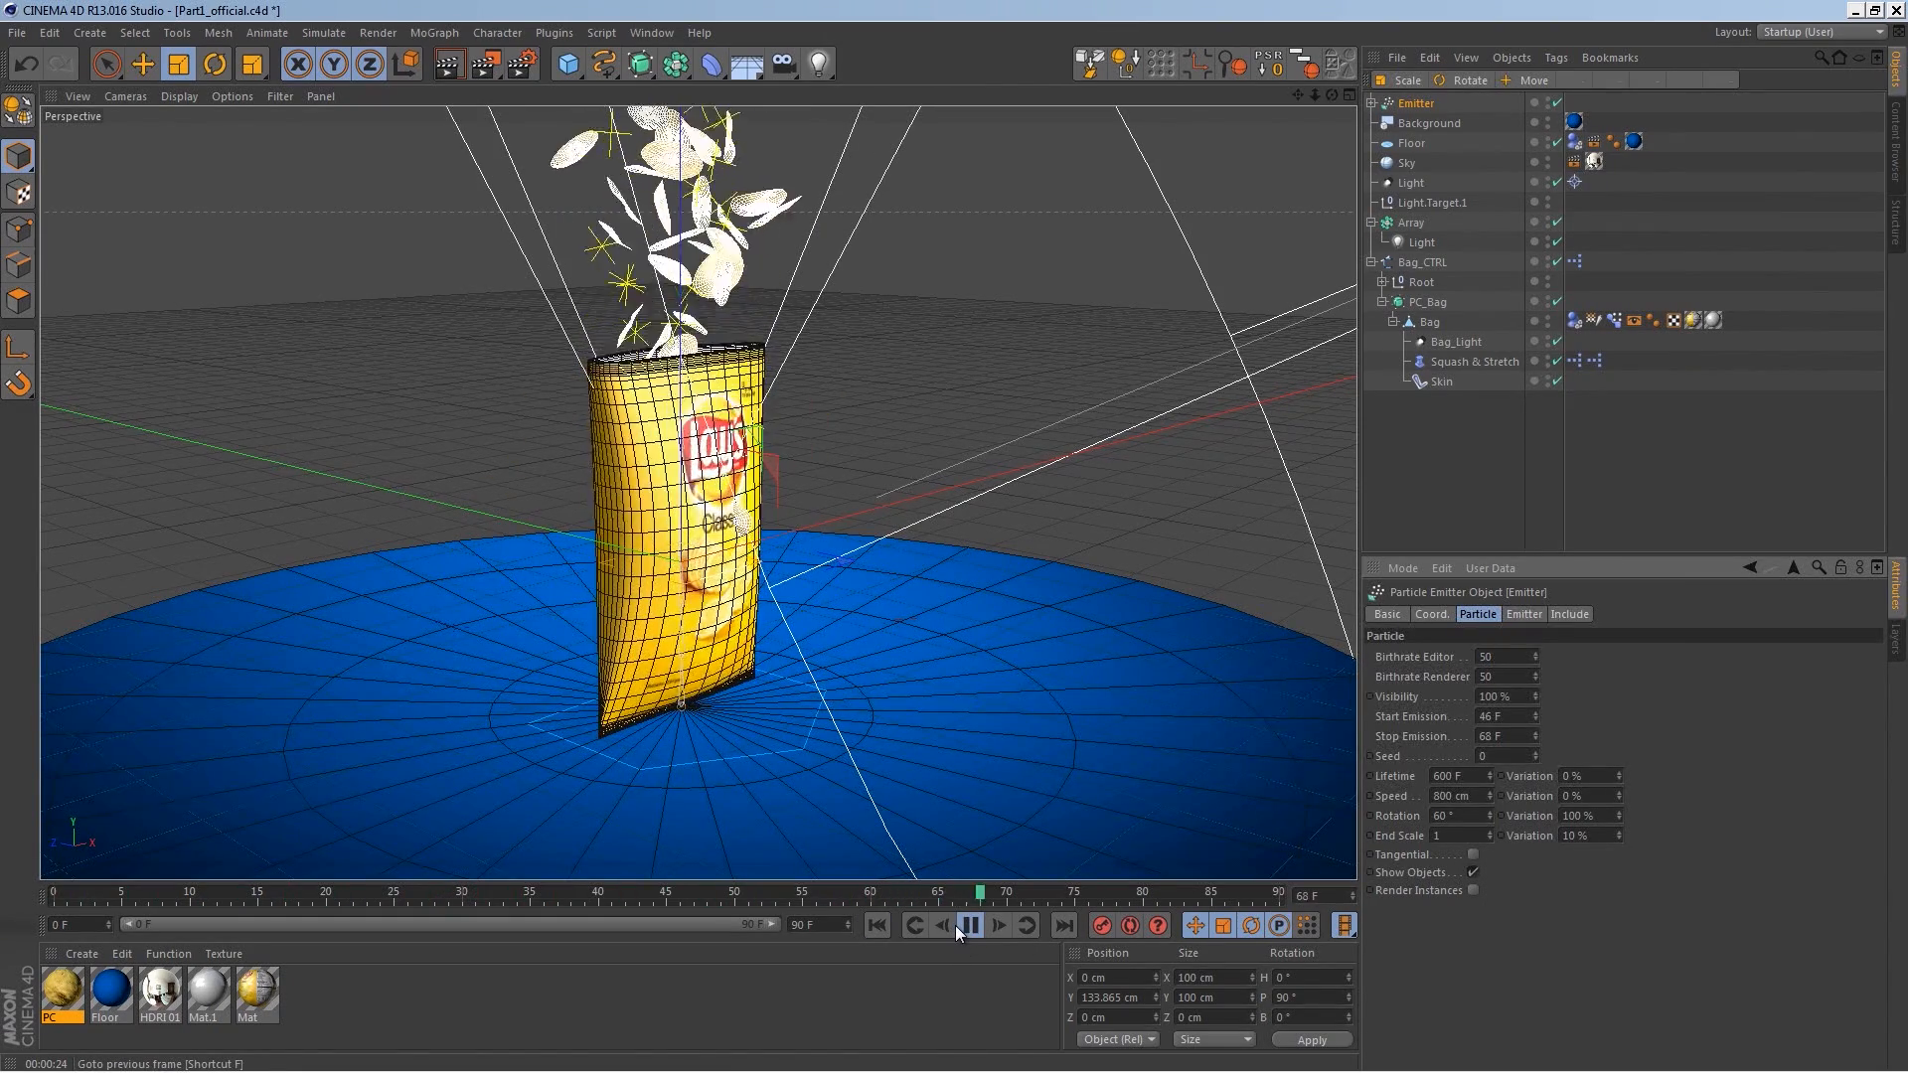
click(966, 924)
click(888, 925)
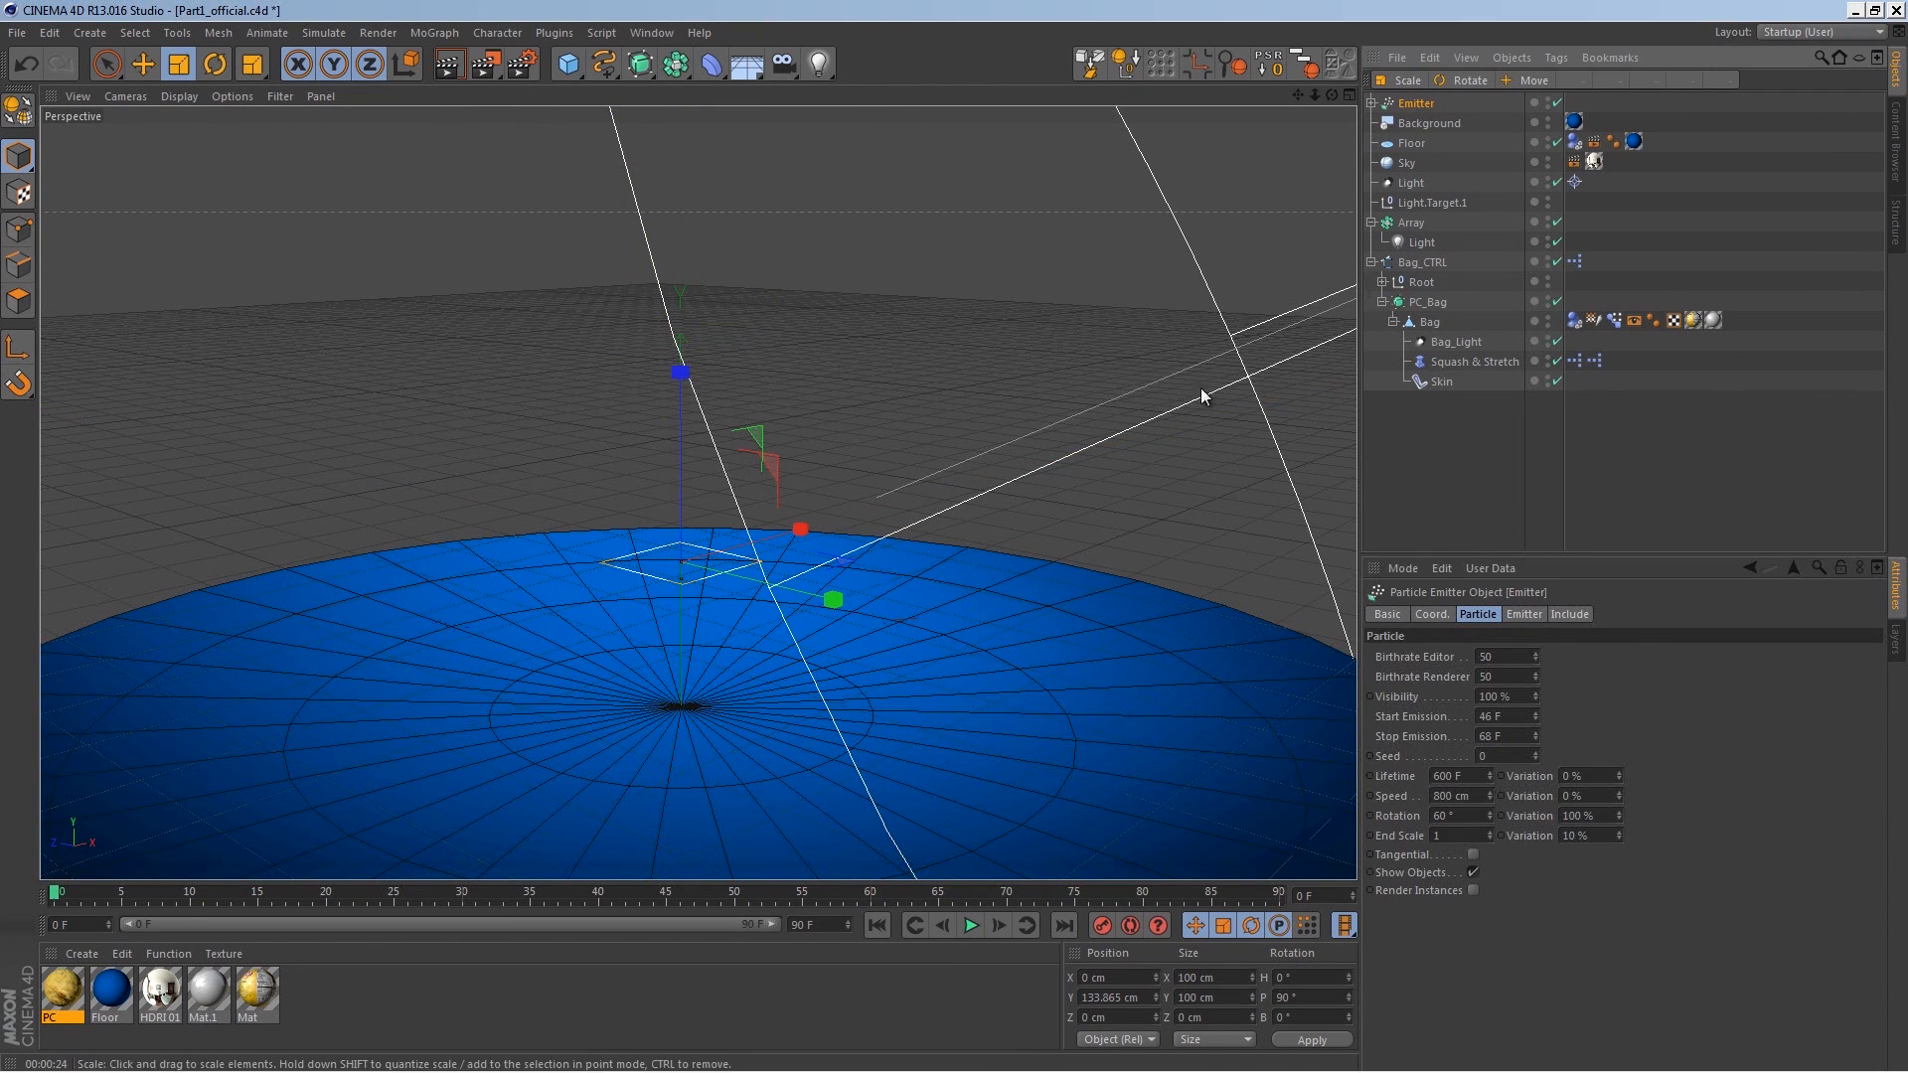
click(1523, 614)
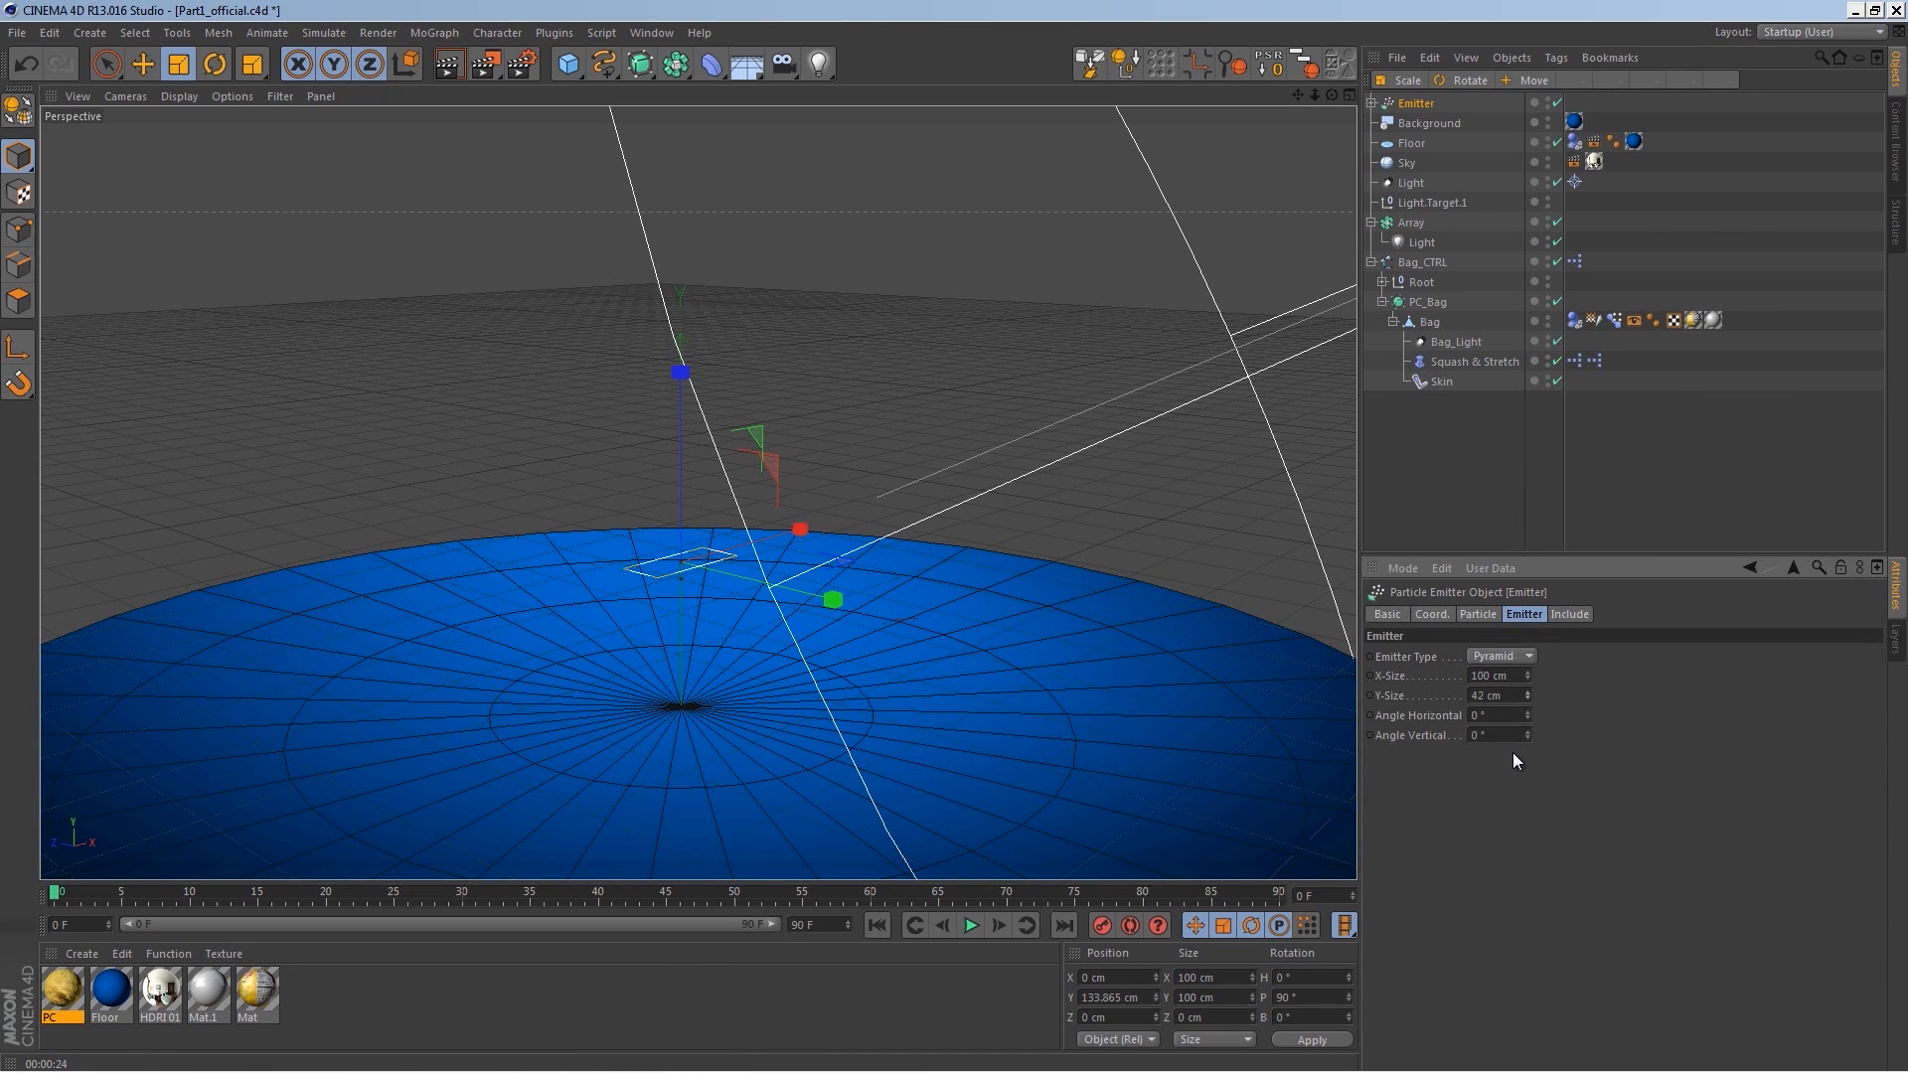
click(969, 927)
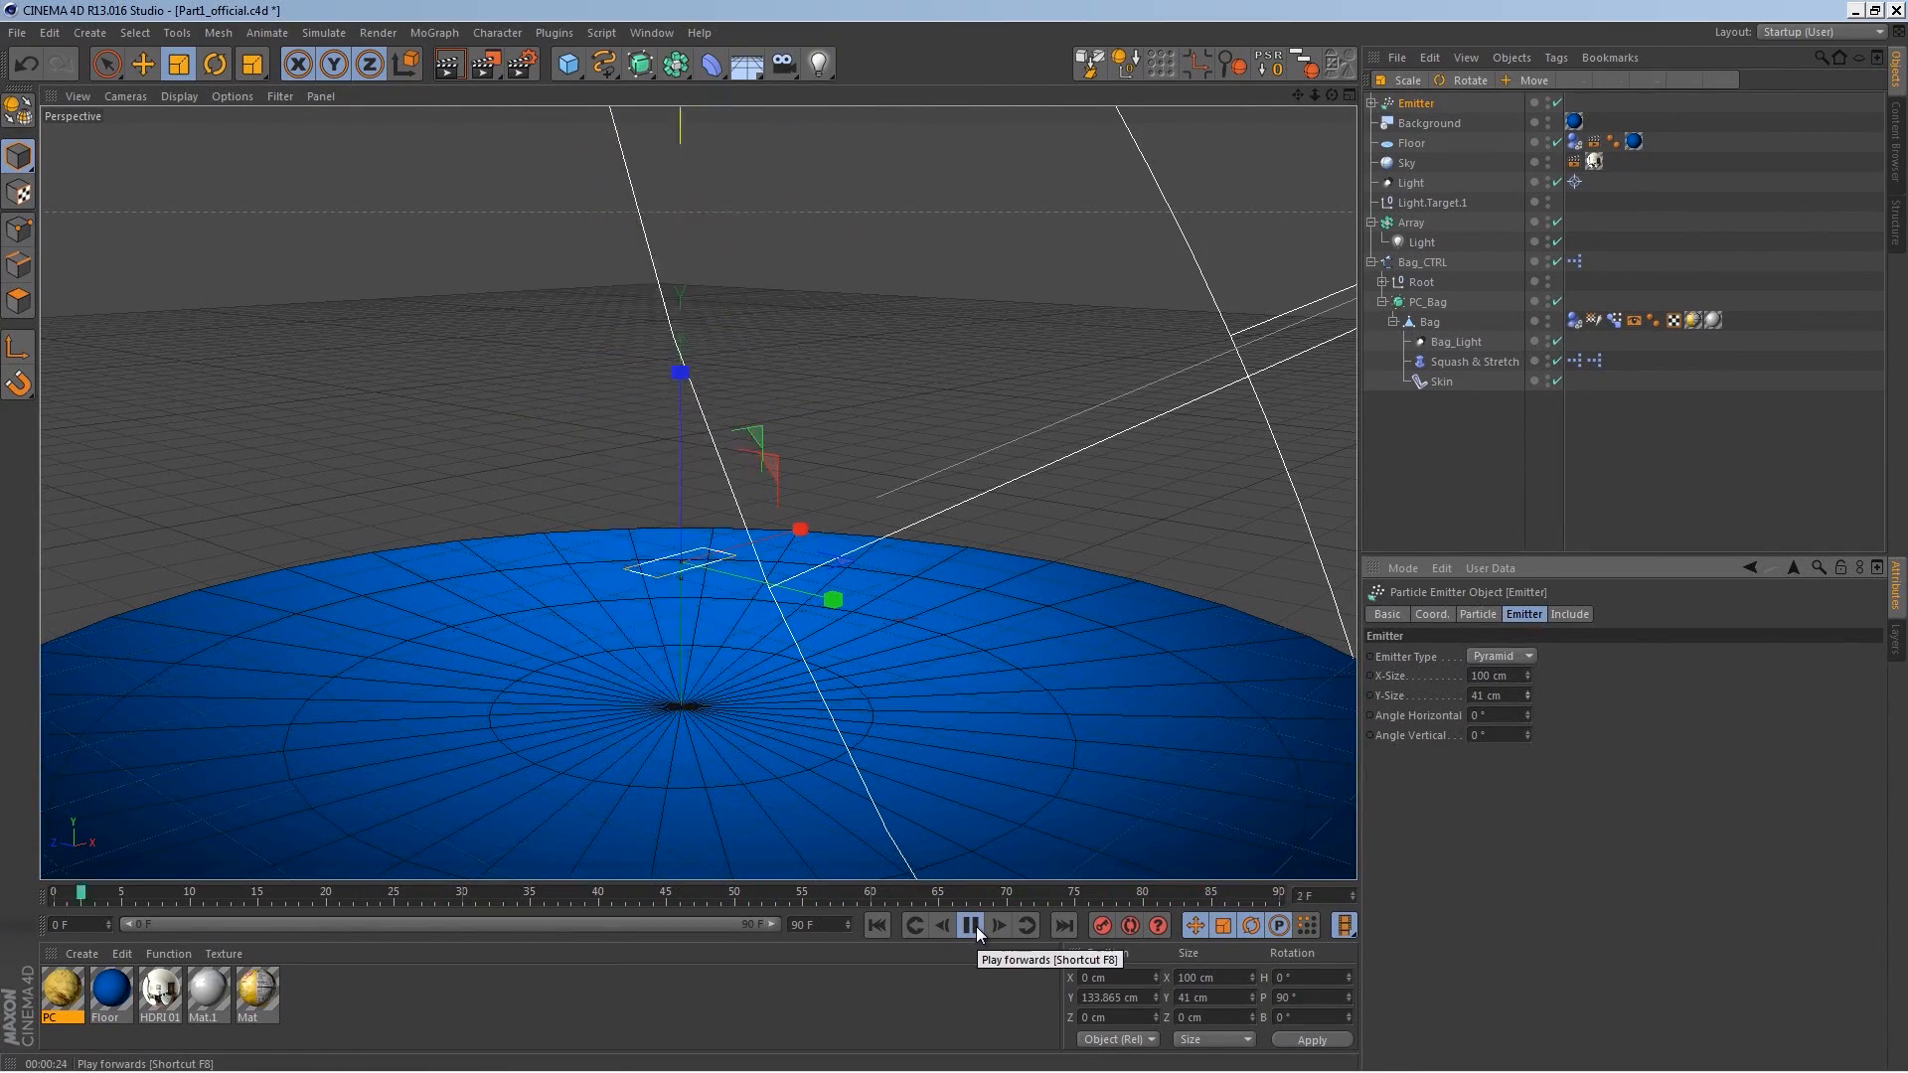
click(978, 926)
Step: Extend the animation's end frame to 200 F, widen the timeline range, and play from the start
double_click(814, 925)
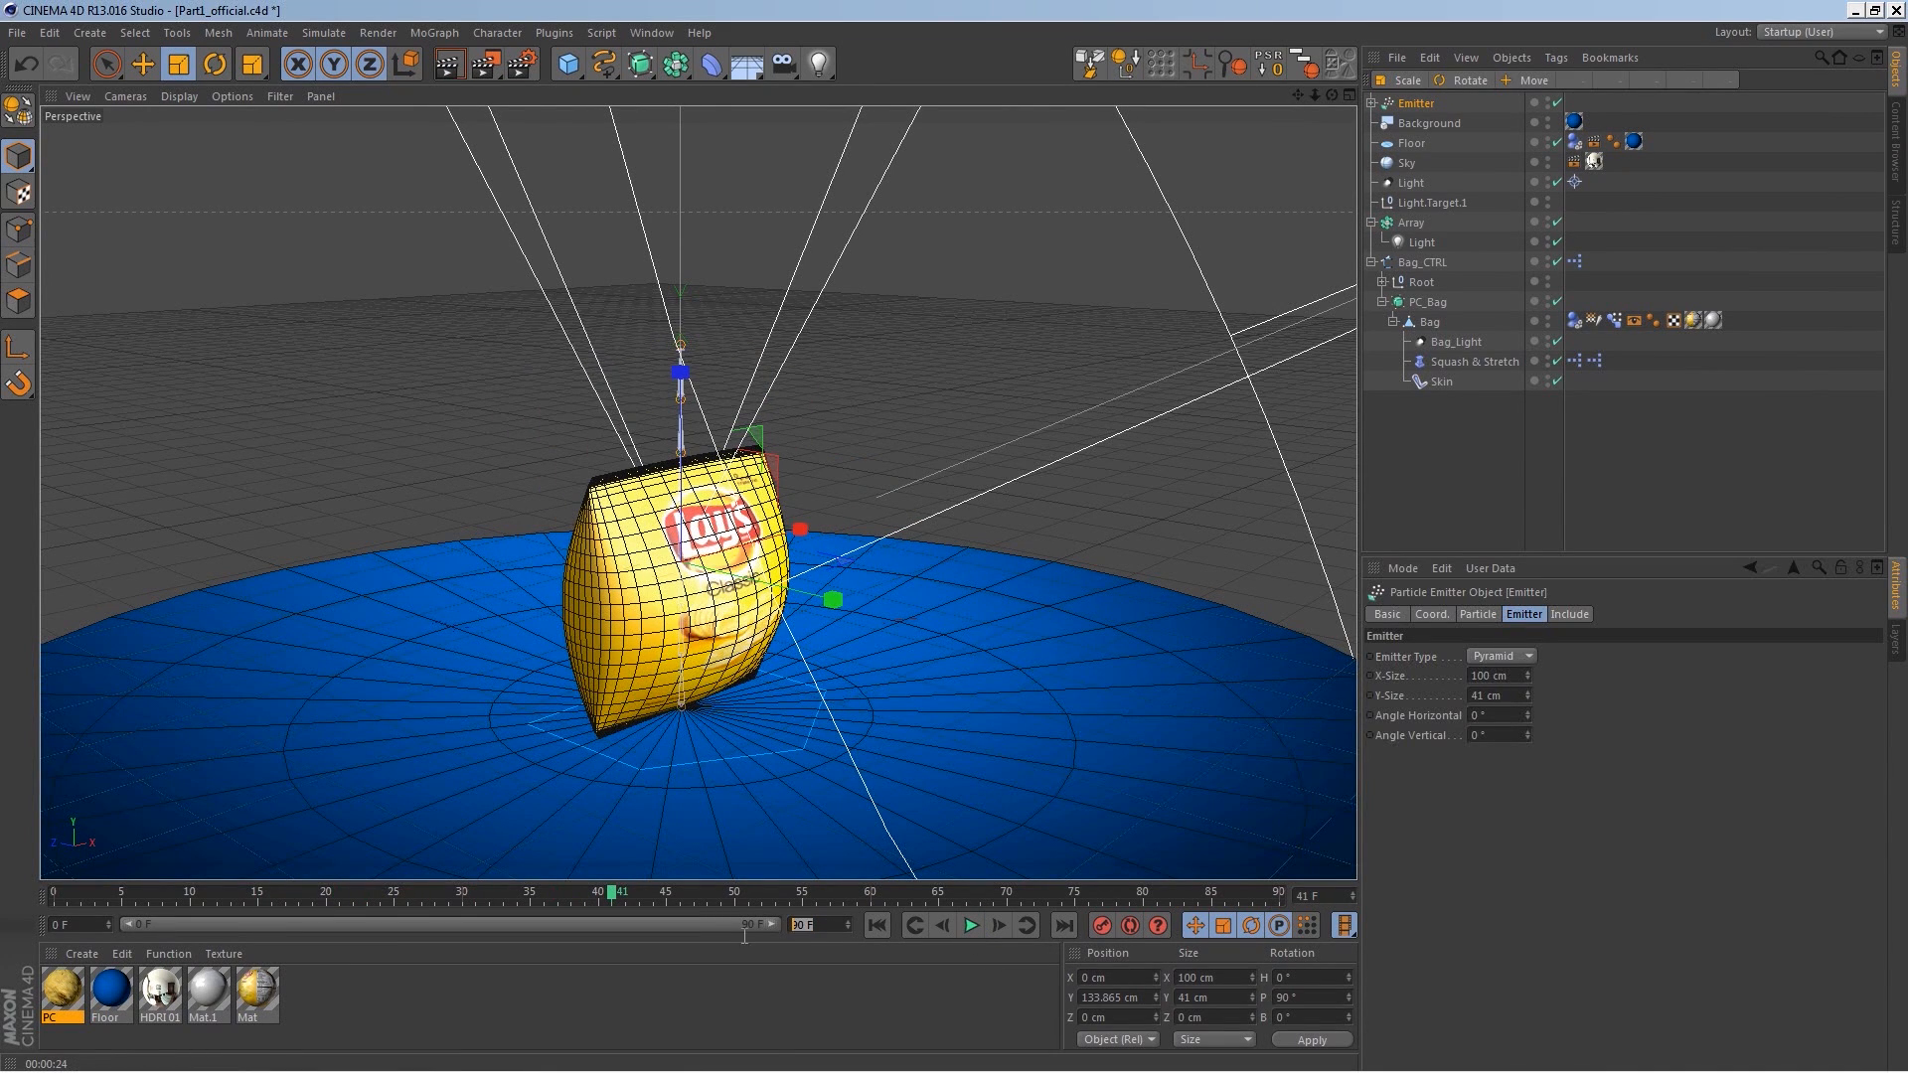
text(200)
key(Return)
drag(429, 924, 843, 939)
click(887, 924)
click(972, 926)
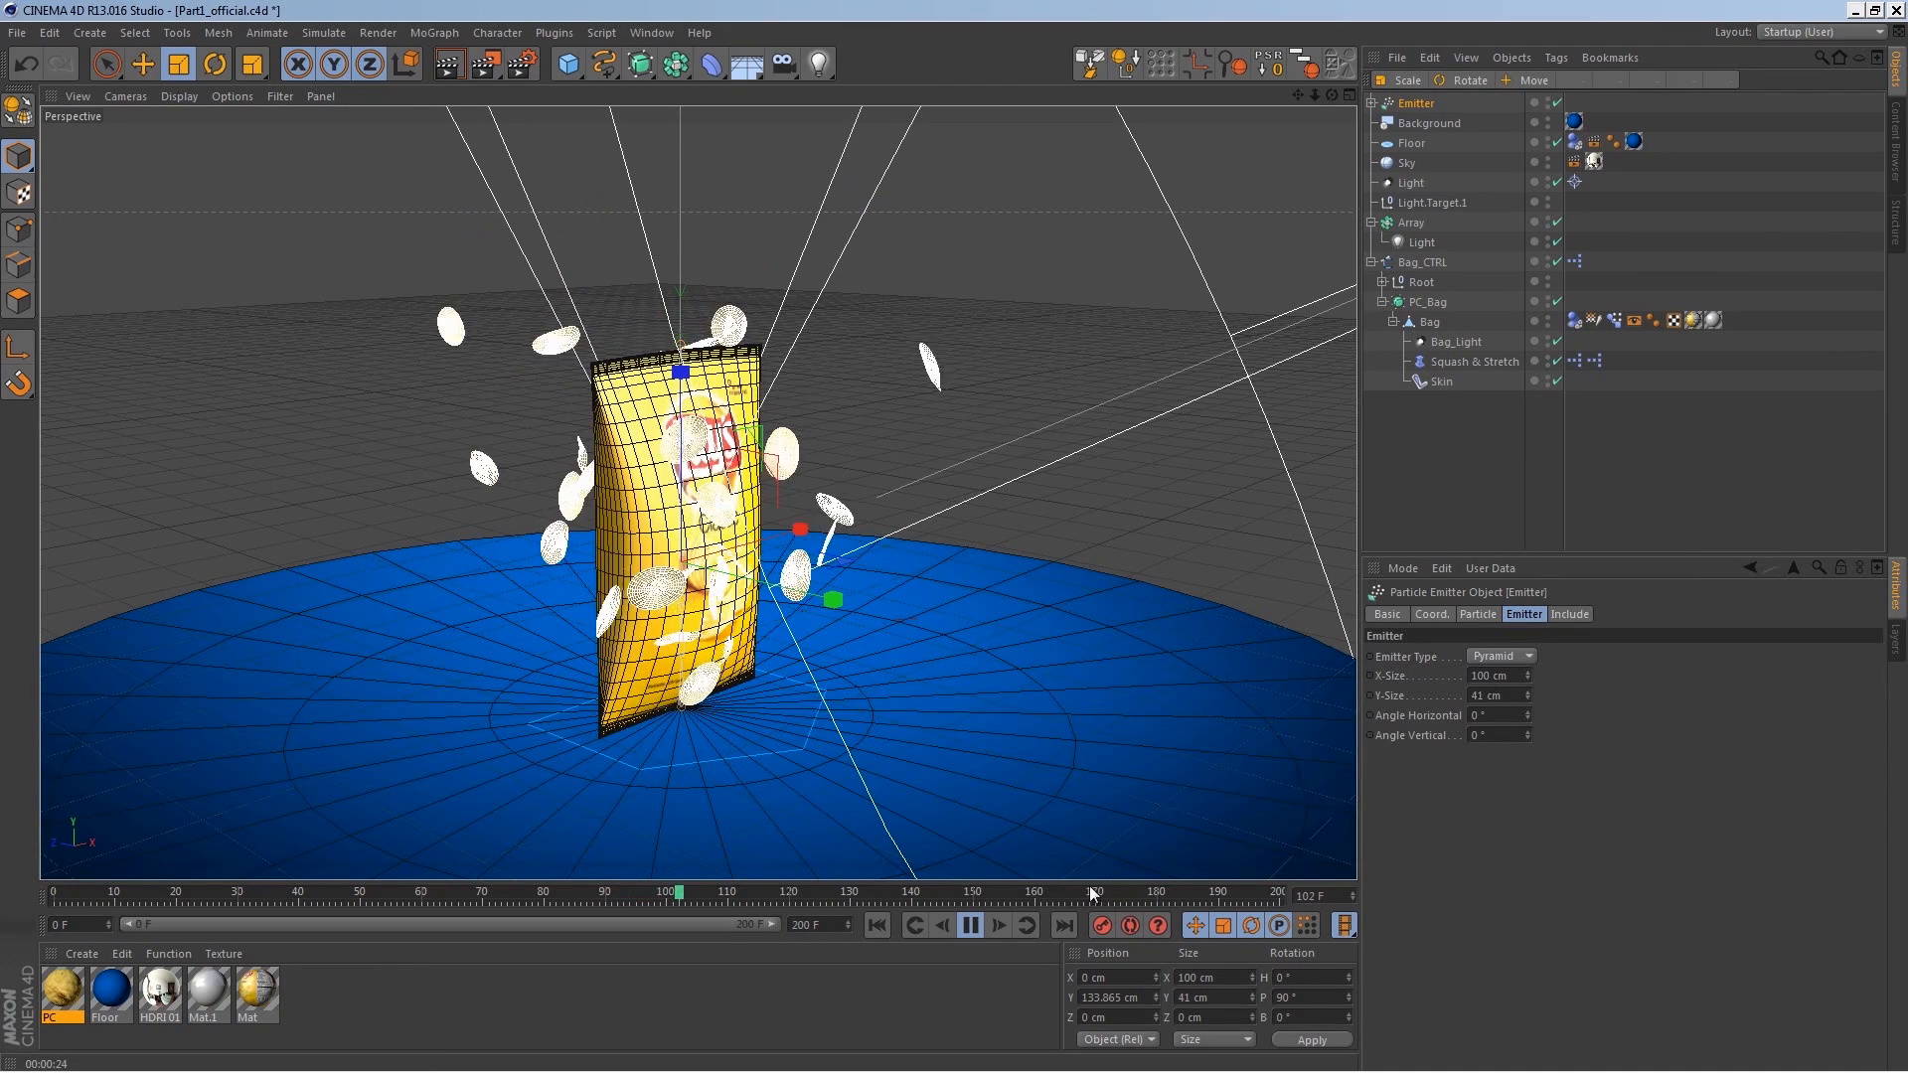
Step: Set the bag's Dynamics Body collision Size Increment to 8 cm and replay the animation from the start
click(970, 926)
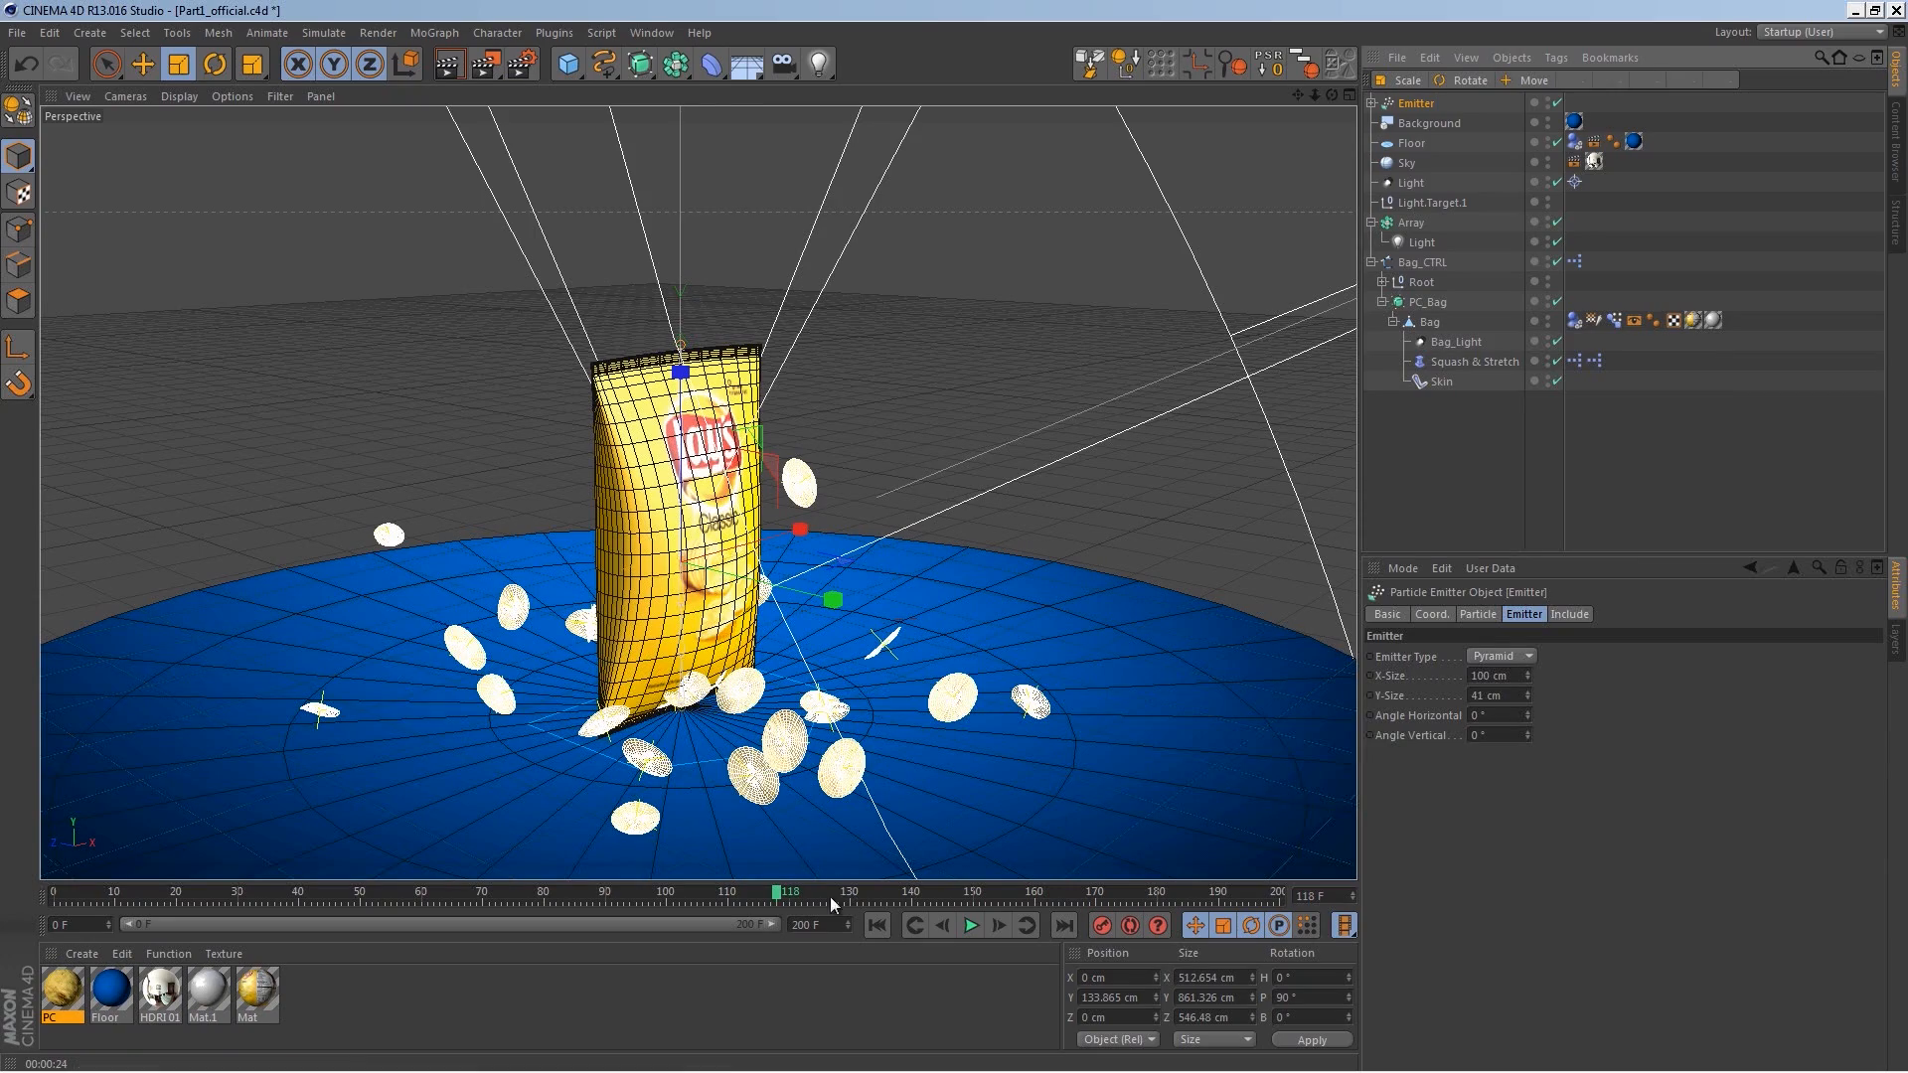
scroll(753, 689, up, 6)
alt+drag(752, 689, 752, 693)
scroll(752, 689, down, 3)
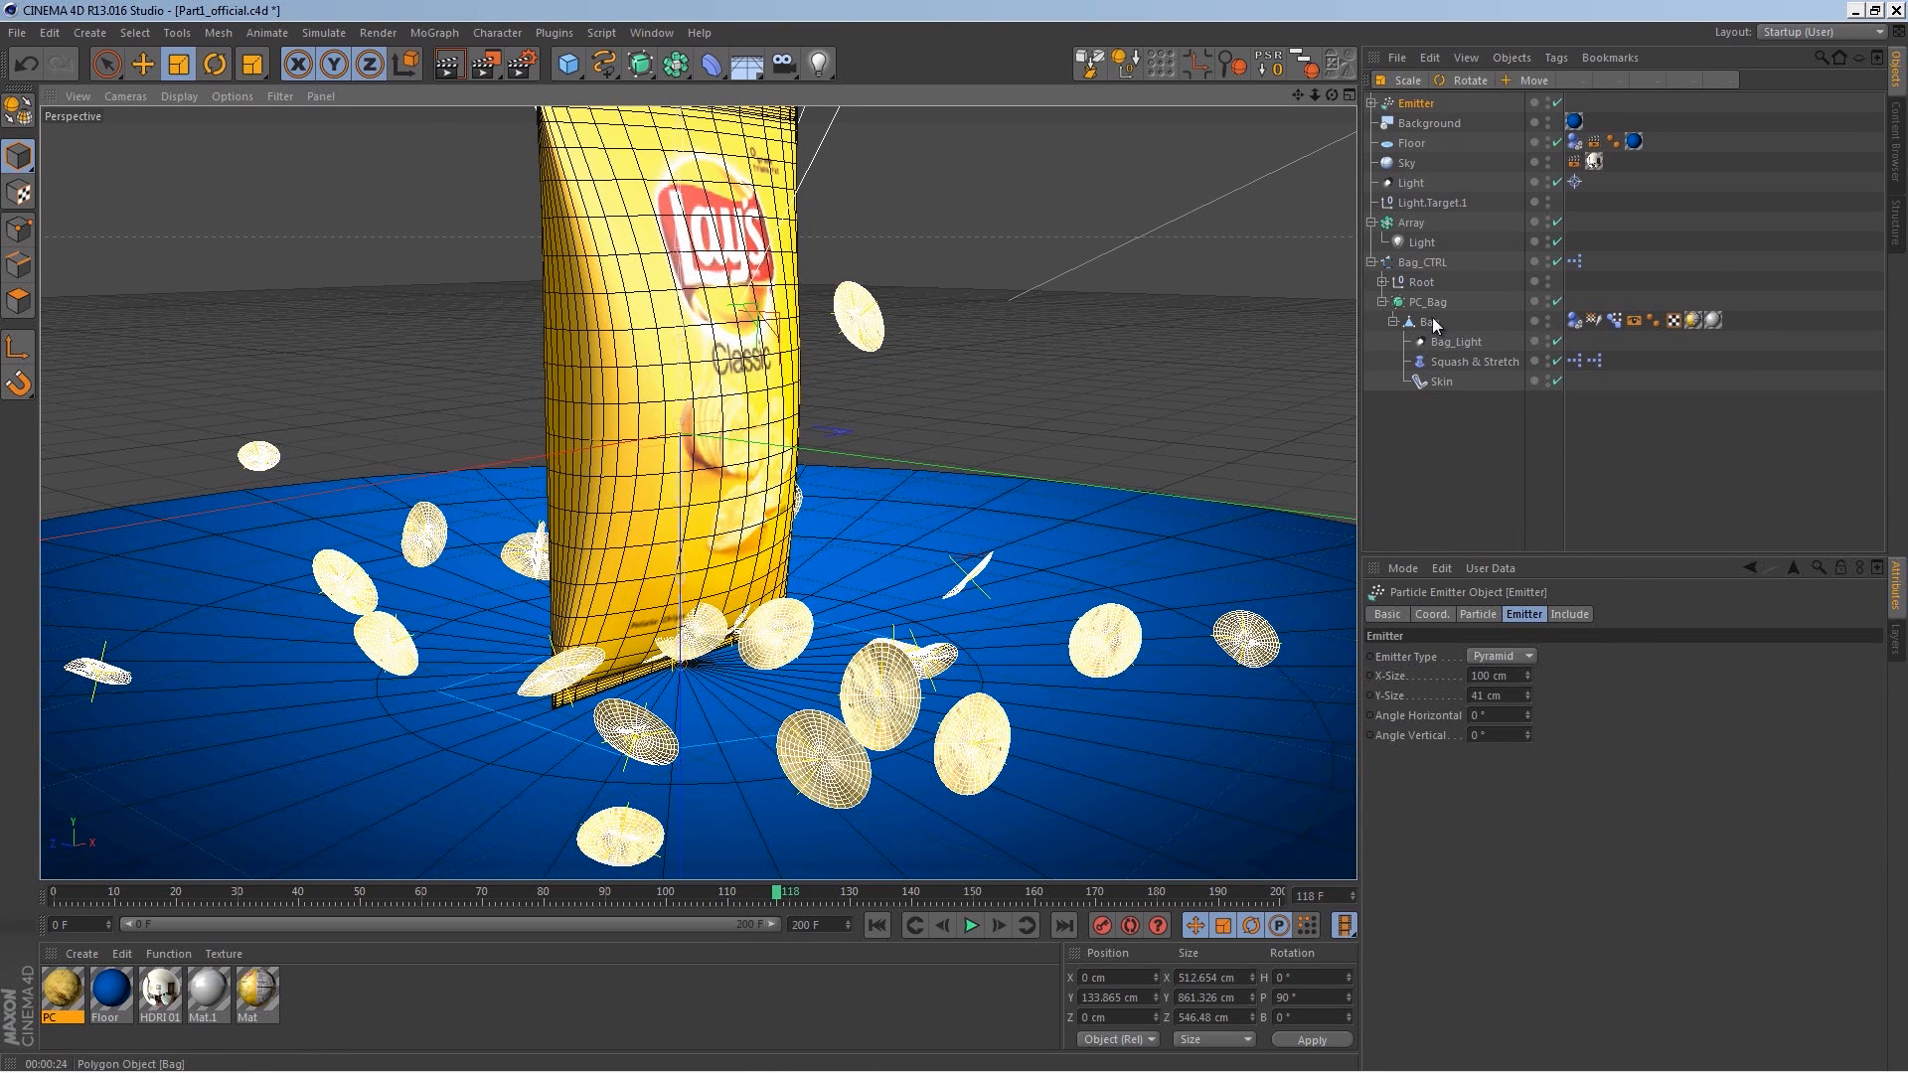
click(1572, 321)
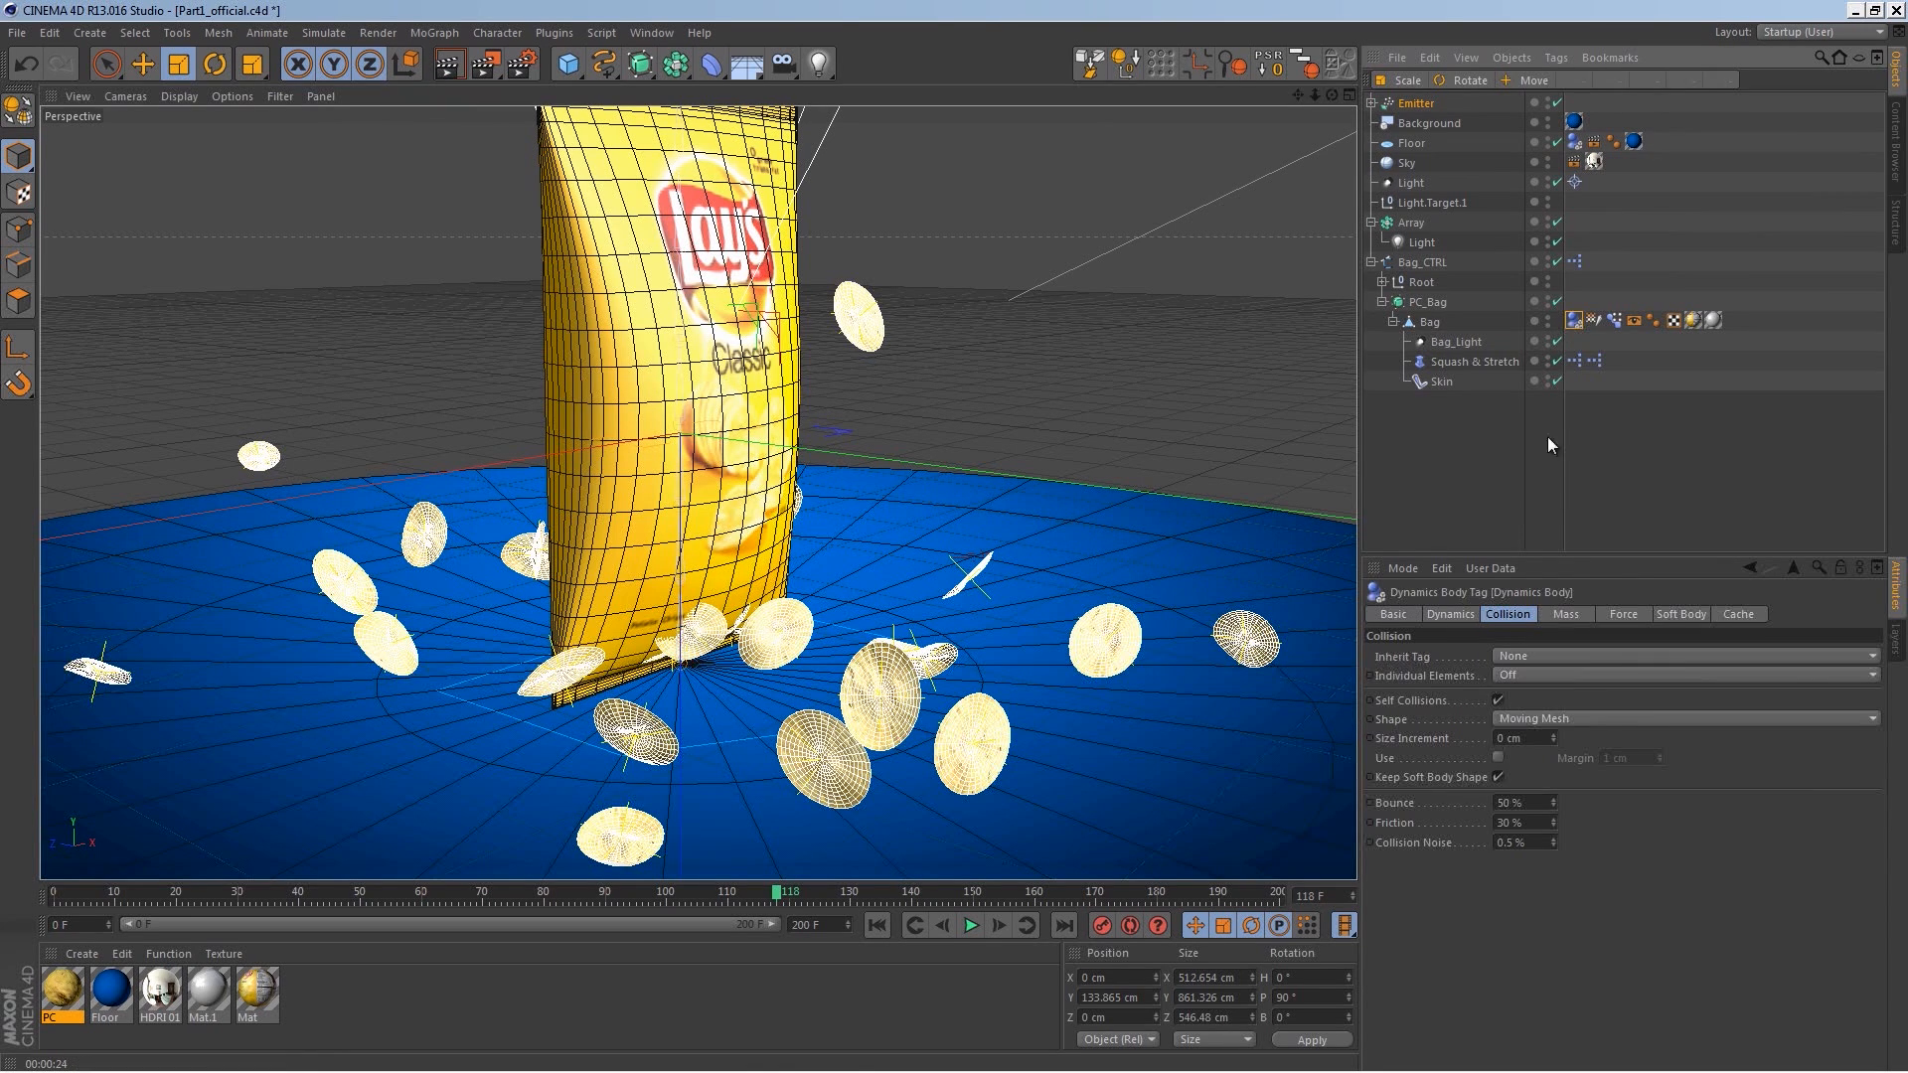
click(1555, 733)
click(1555, 734)
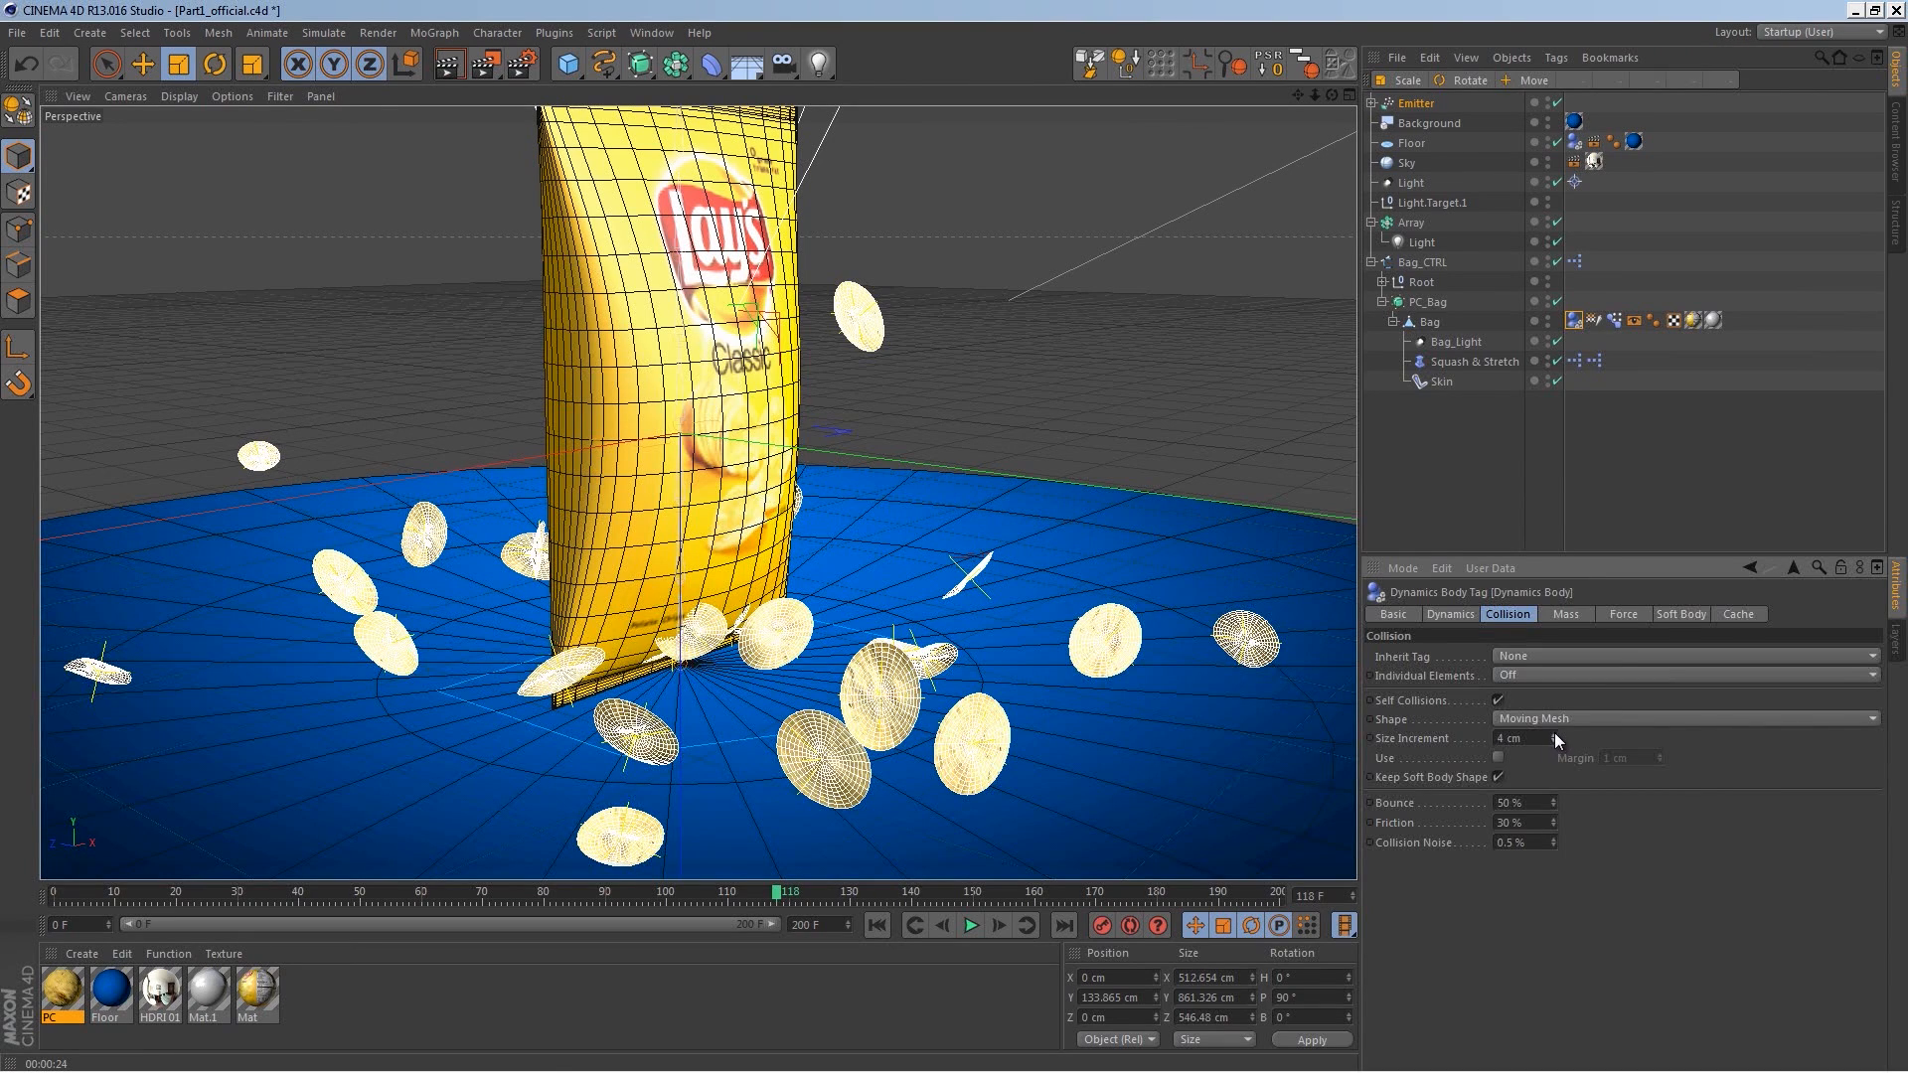
drag(1542, 737, 1457, 739)
click(885, 923)
click(976, 932)
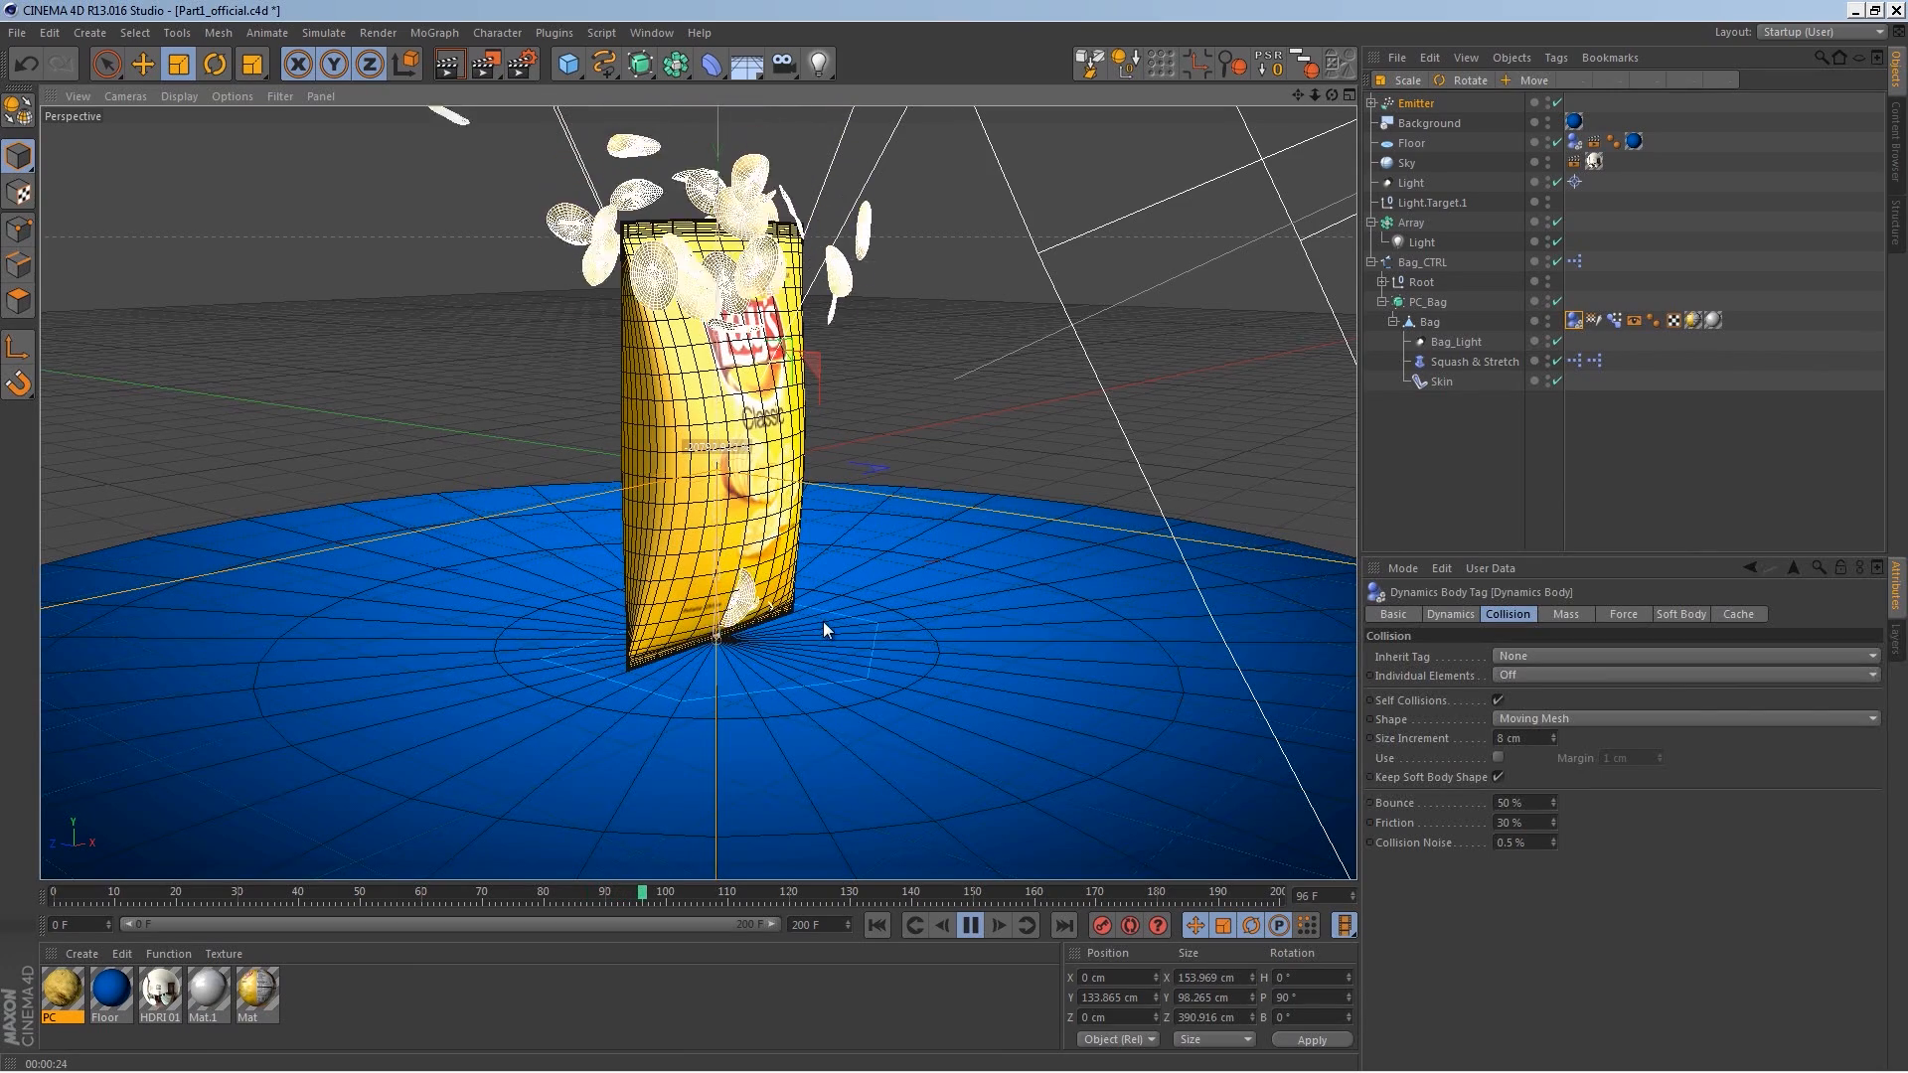
Step: Change the bag's collision Size Increment to -8 cm and replay the animation from the start to review the chips
click(1500, 738)
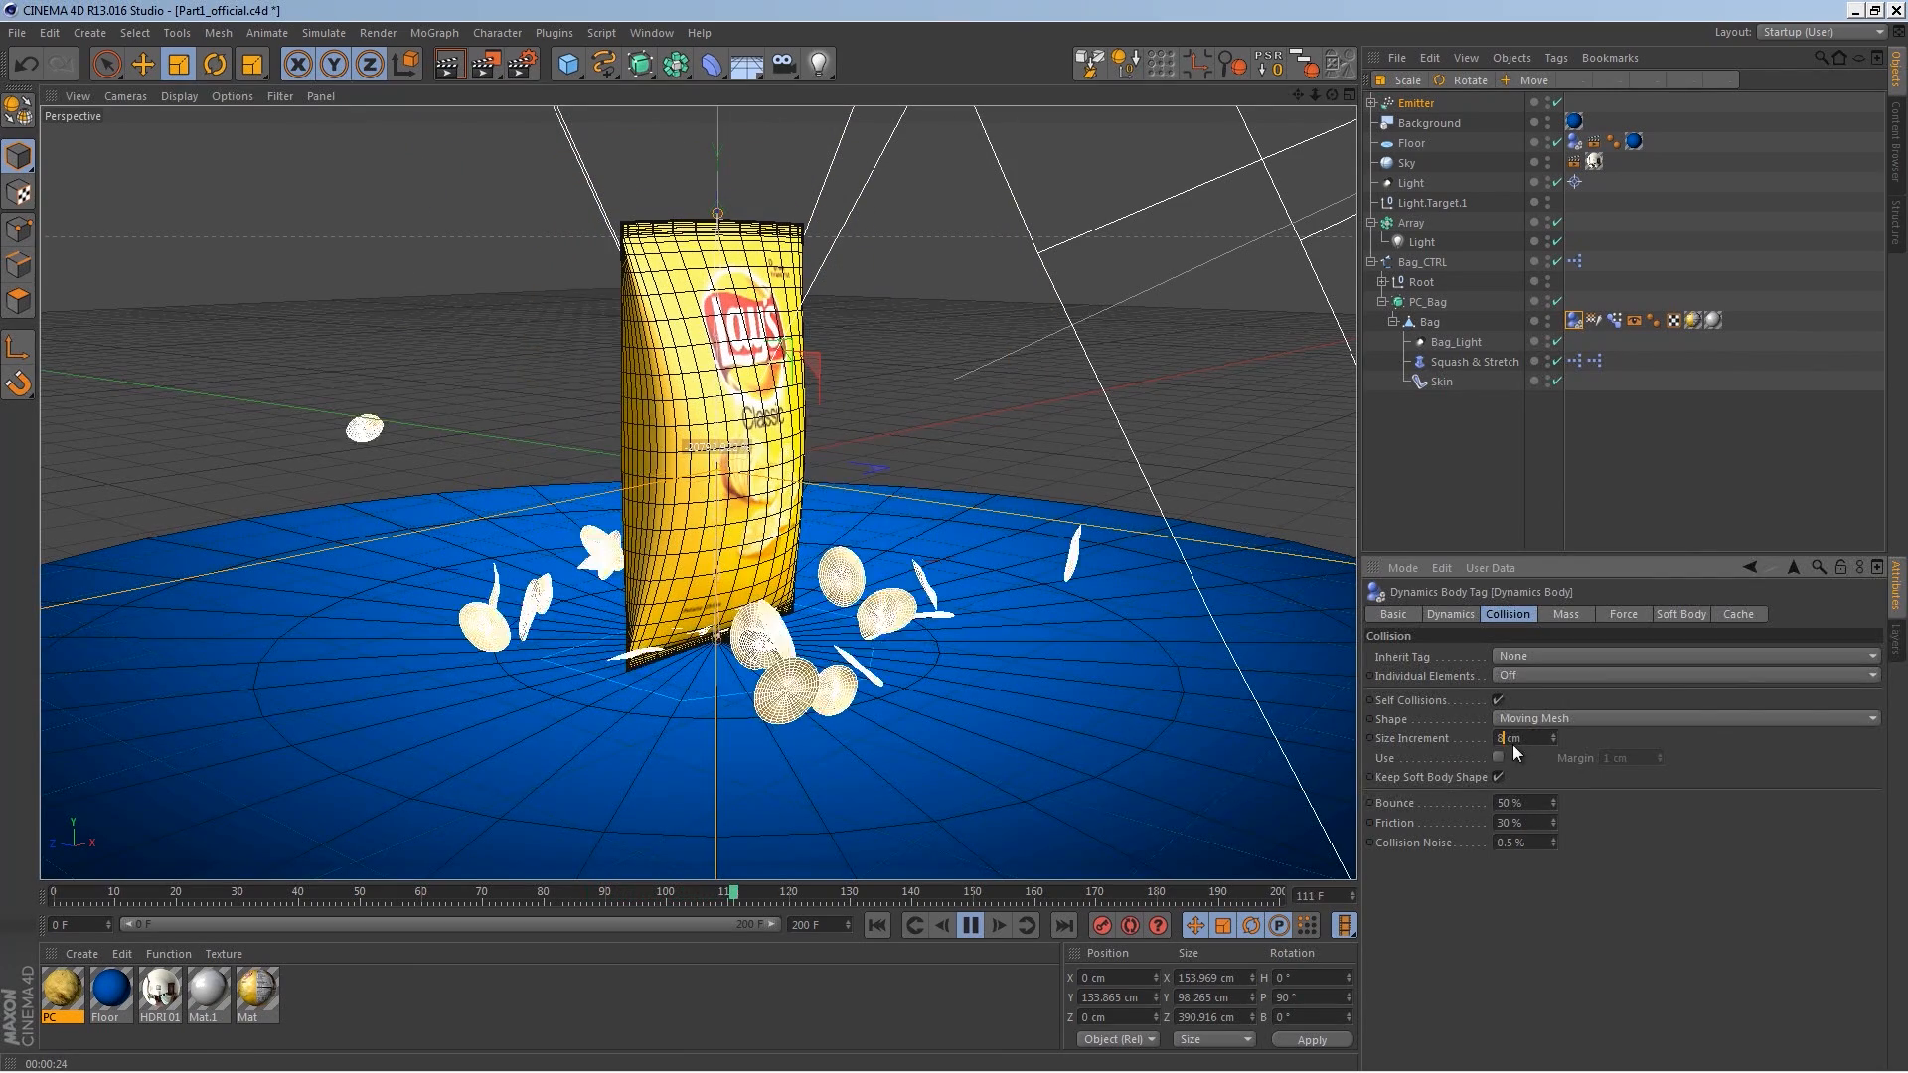
text(-)
key(Return)
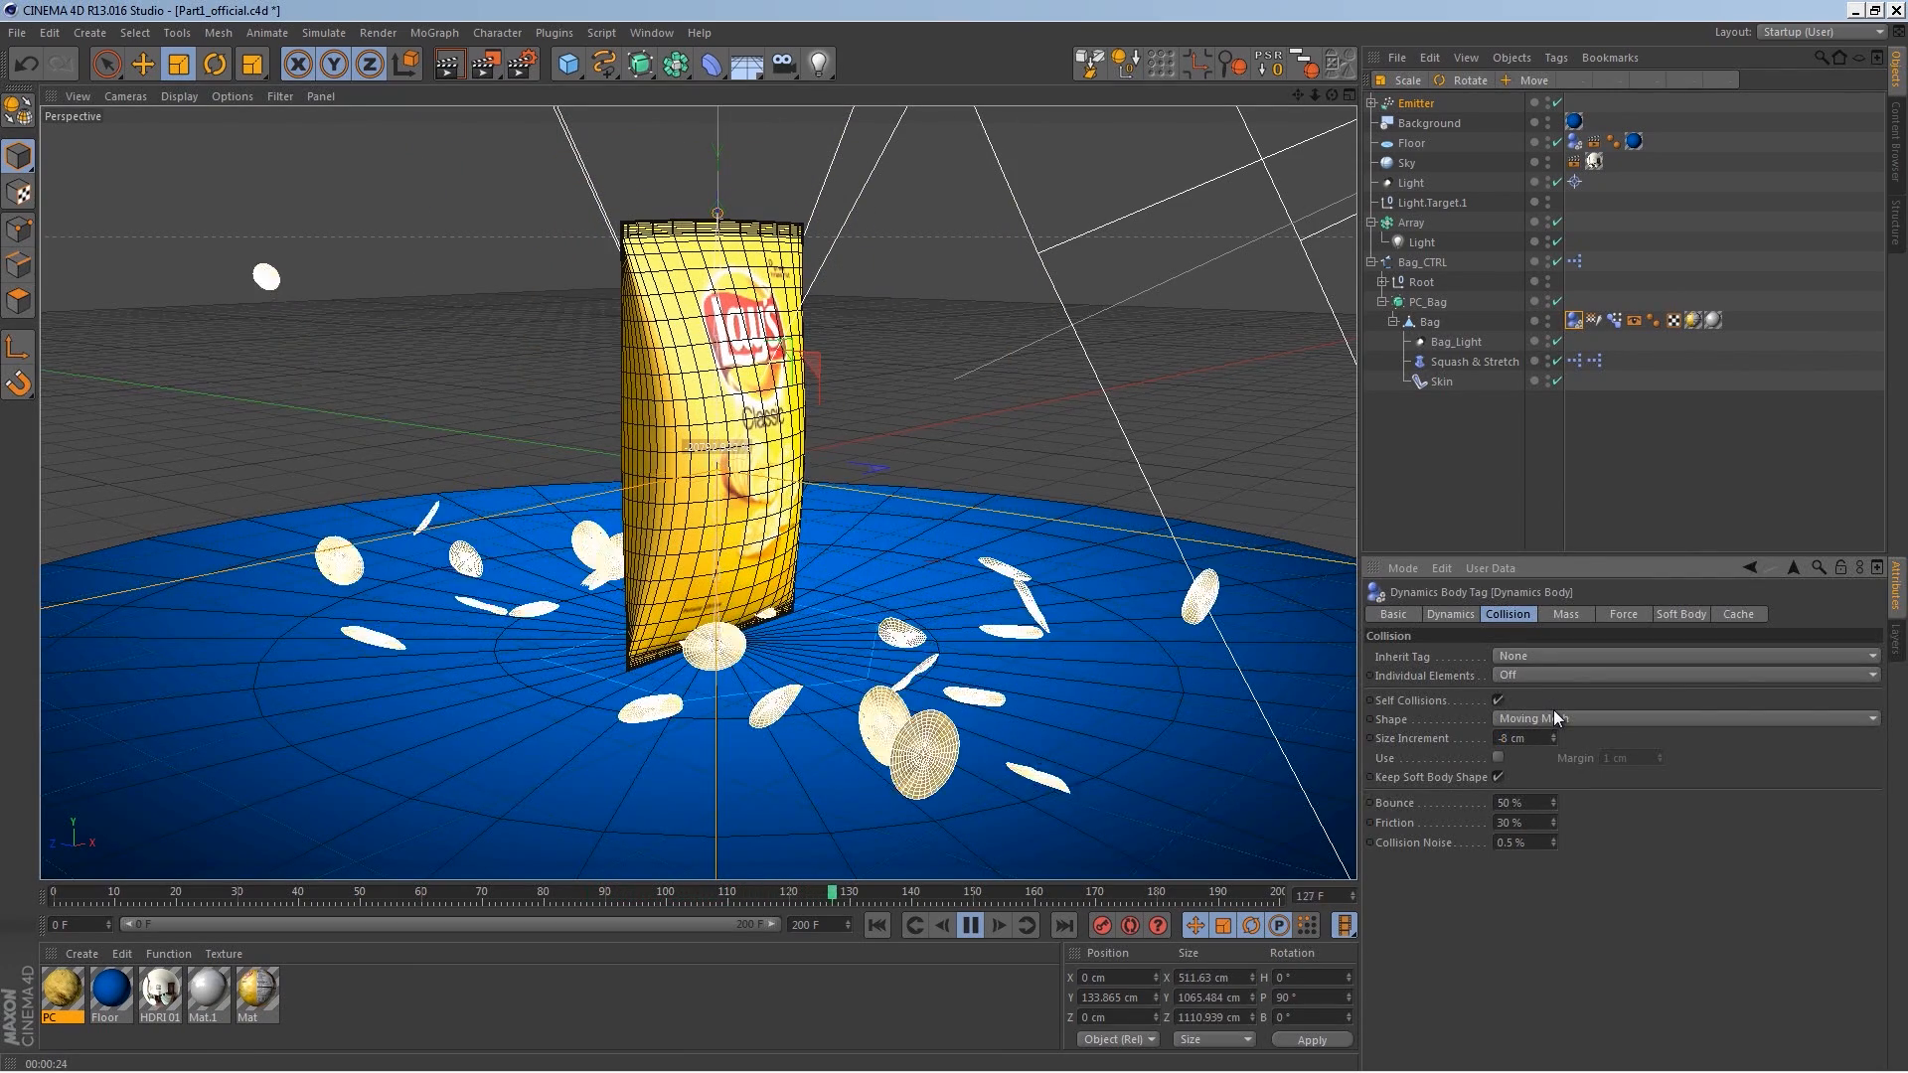
click(879, 925)
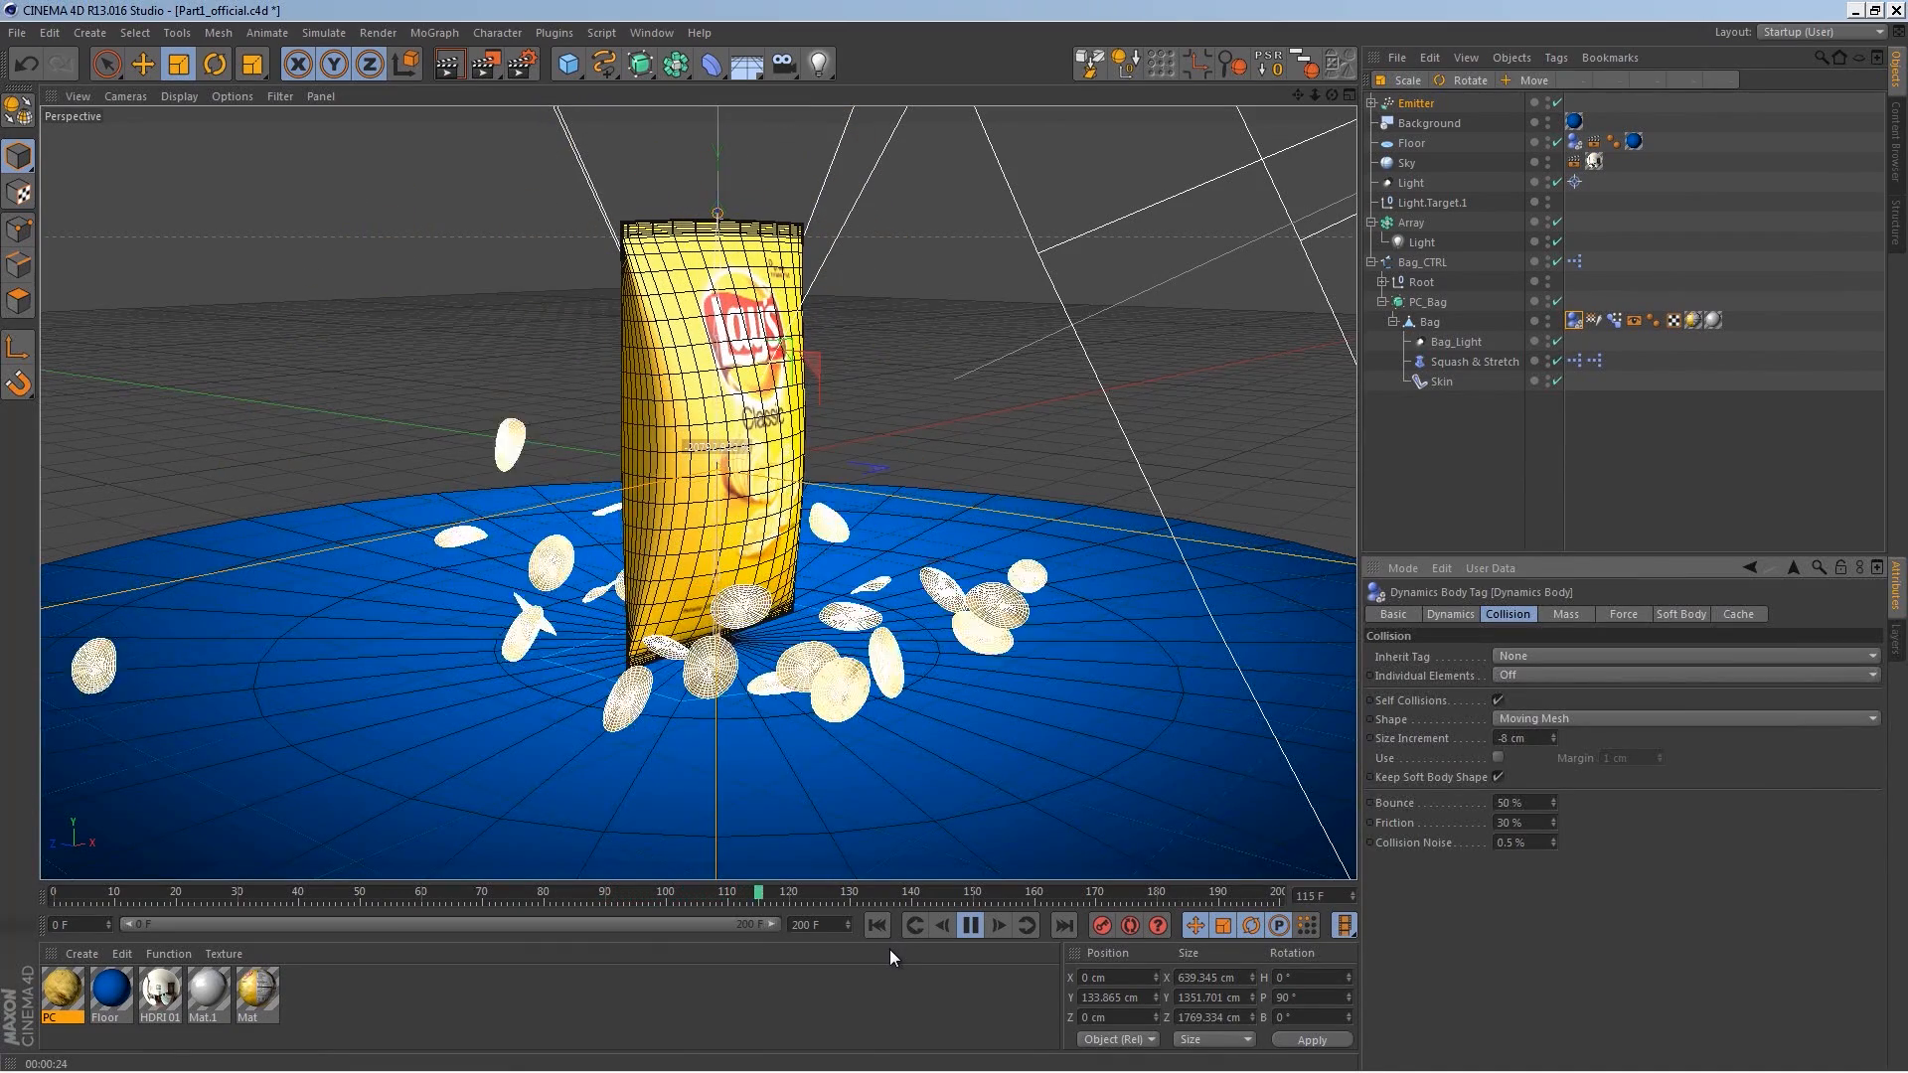
click(971, 926)
alt+drag(947, 607, 885, 702)
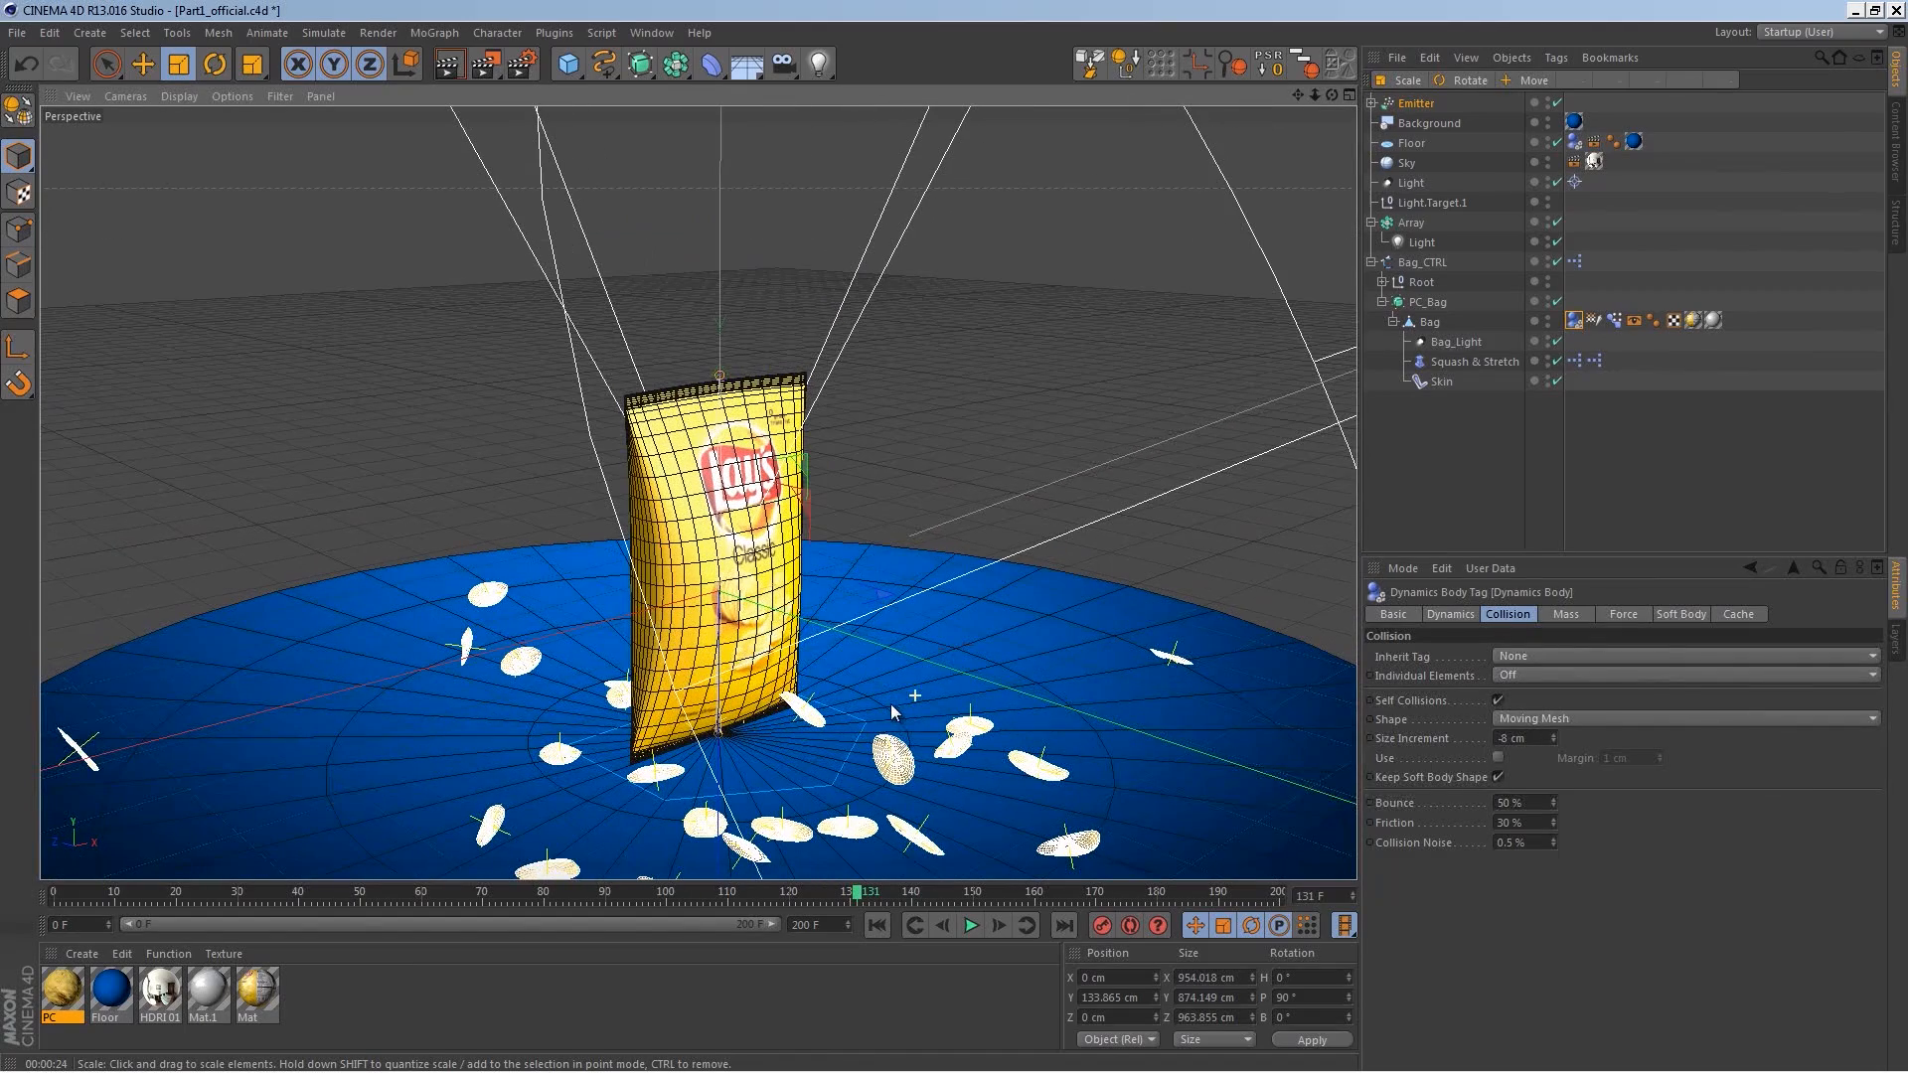
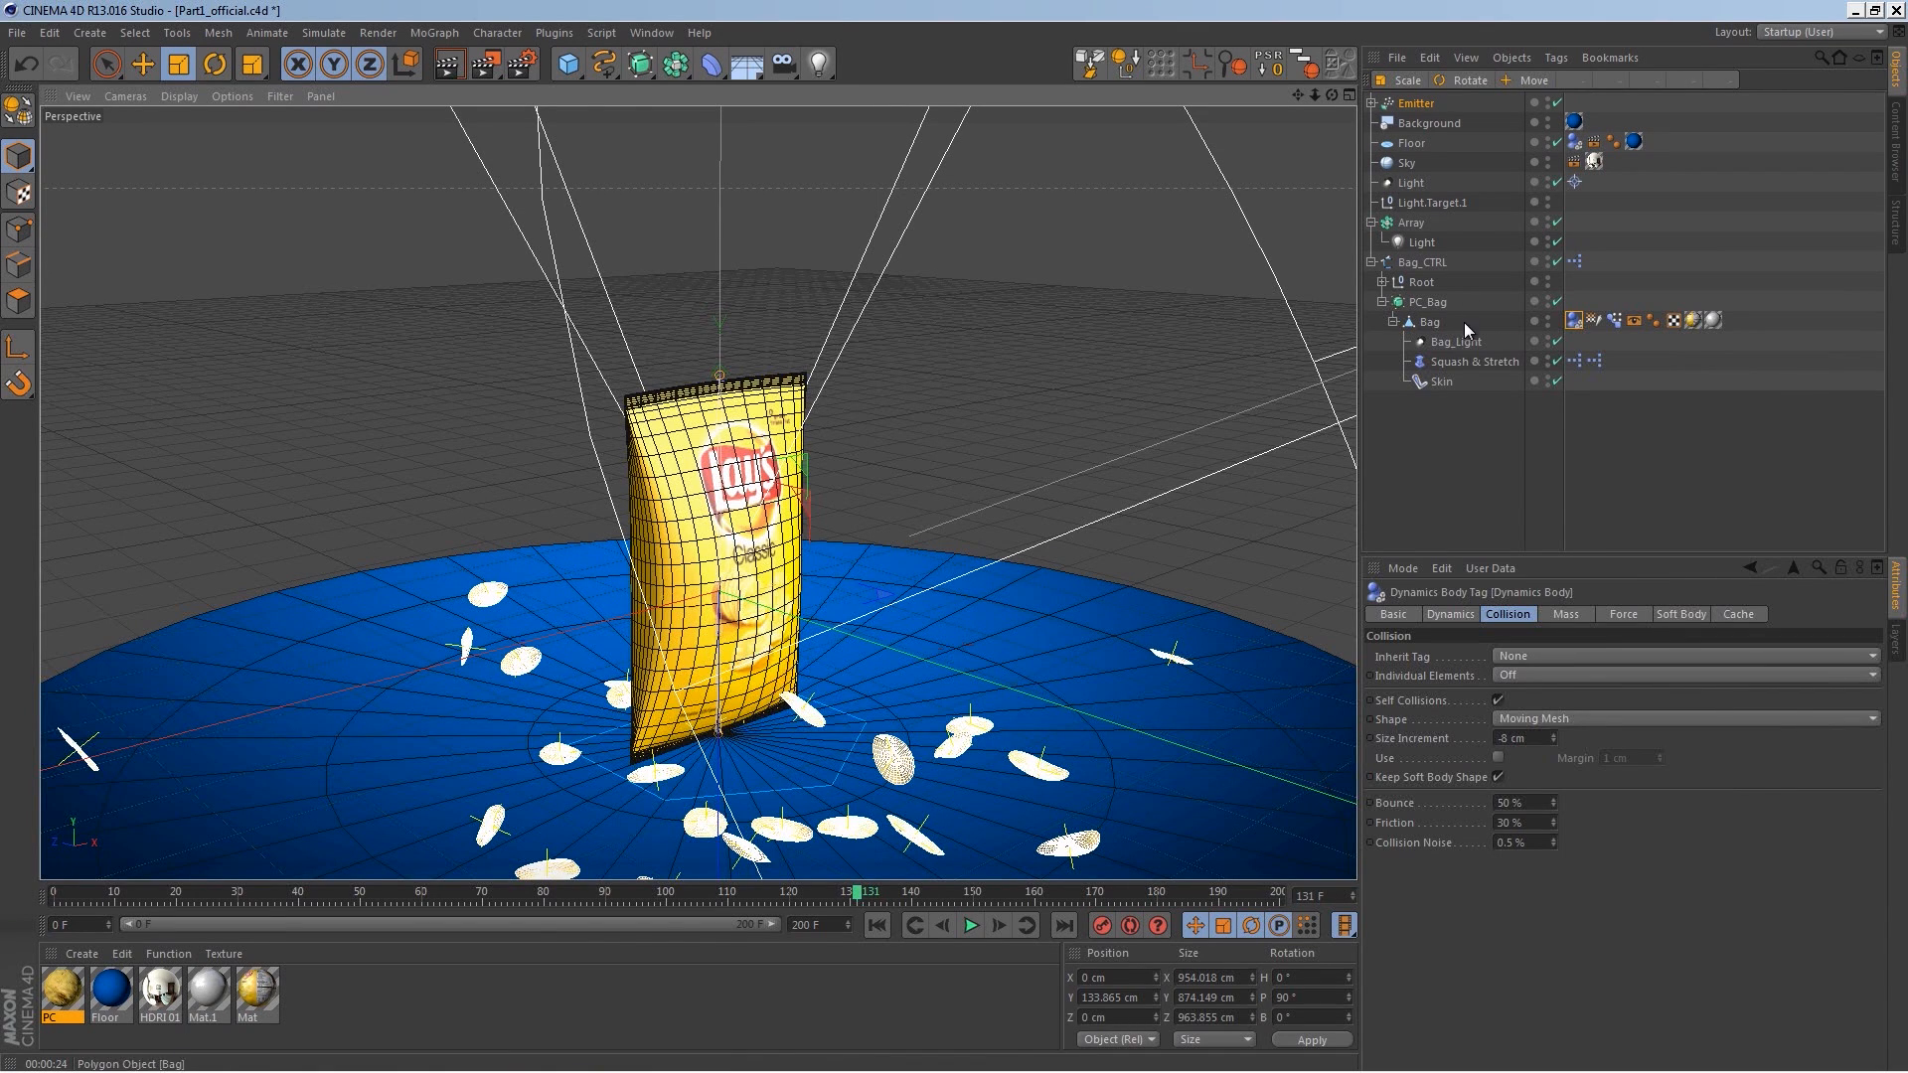
Step: Expand the Emitter, select the three chips' Dynamics Body tags together, and set their Bounce to 0%
click(1429, 303)
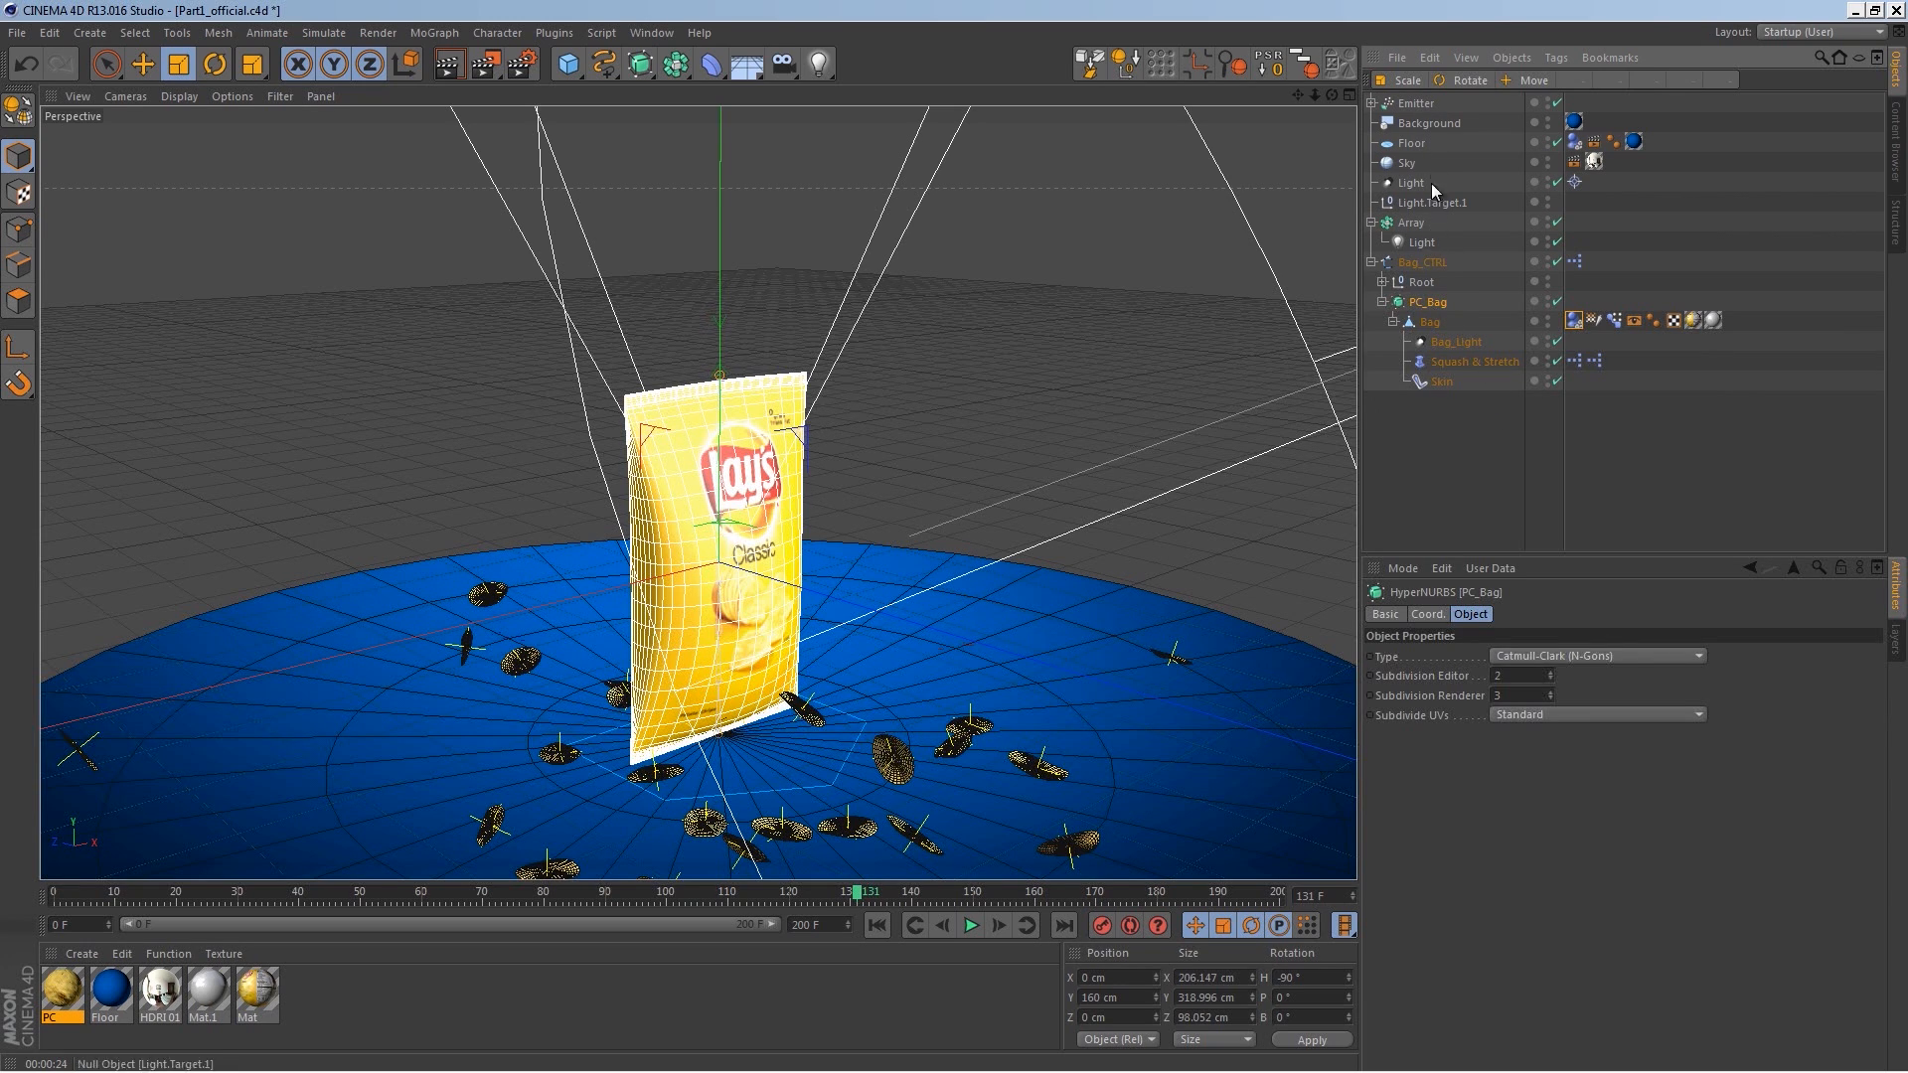
click(1415, 104)
click(1373, 104)
click(1420, 125)
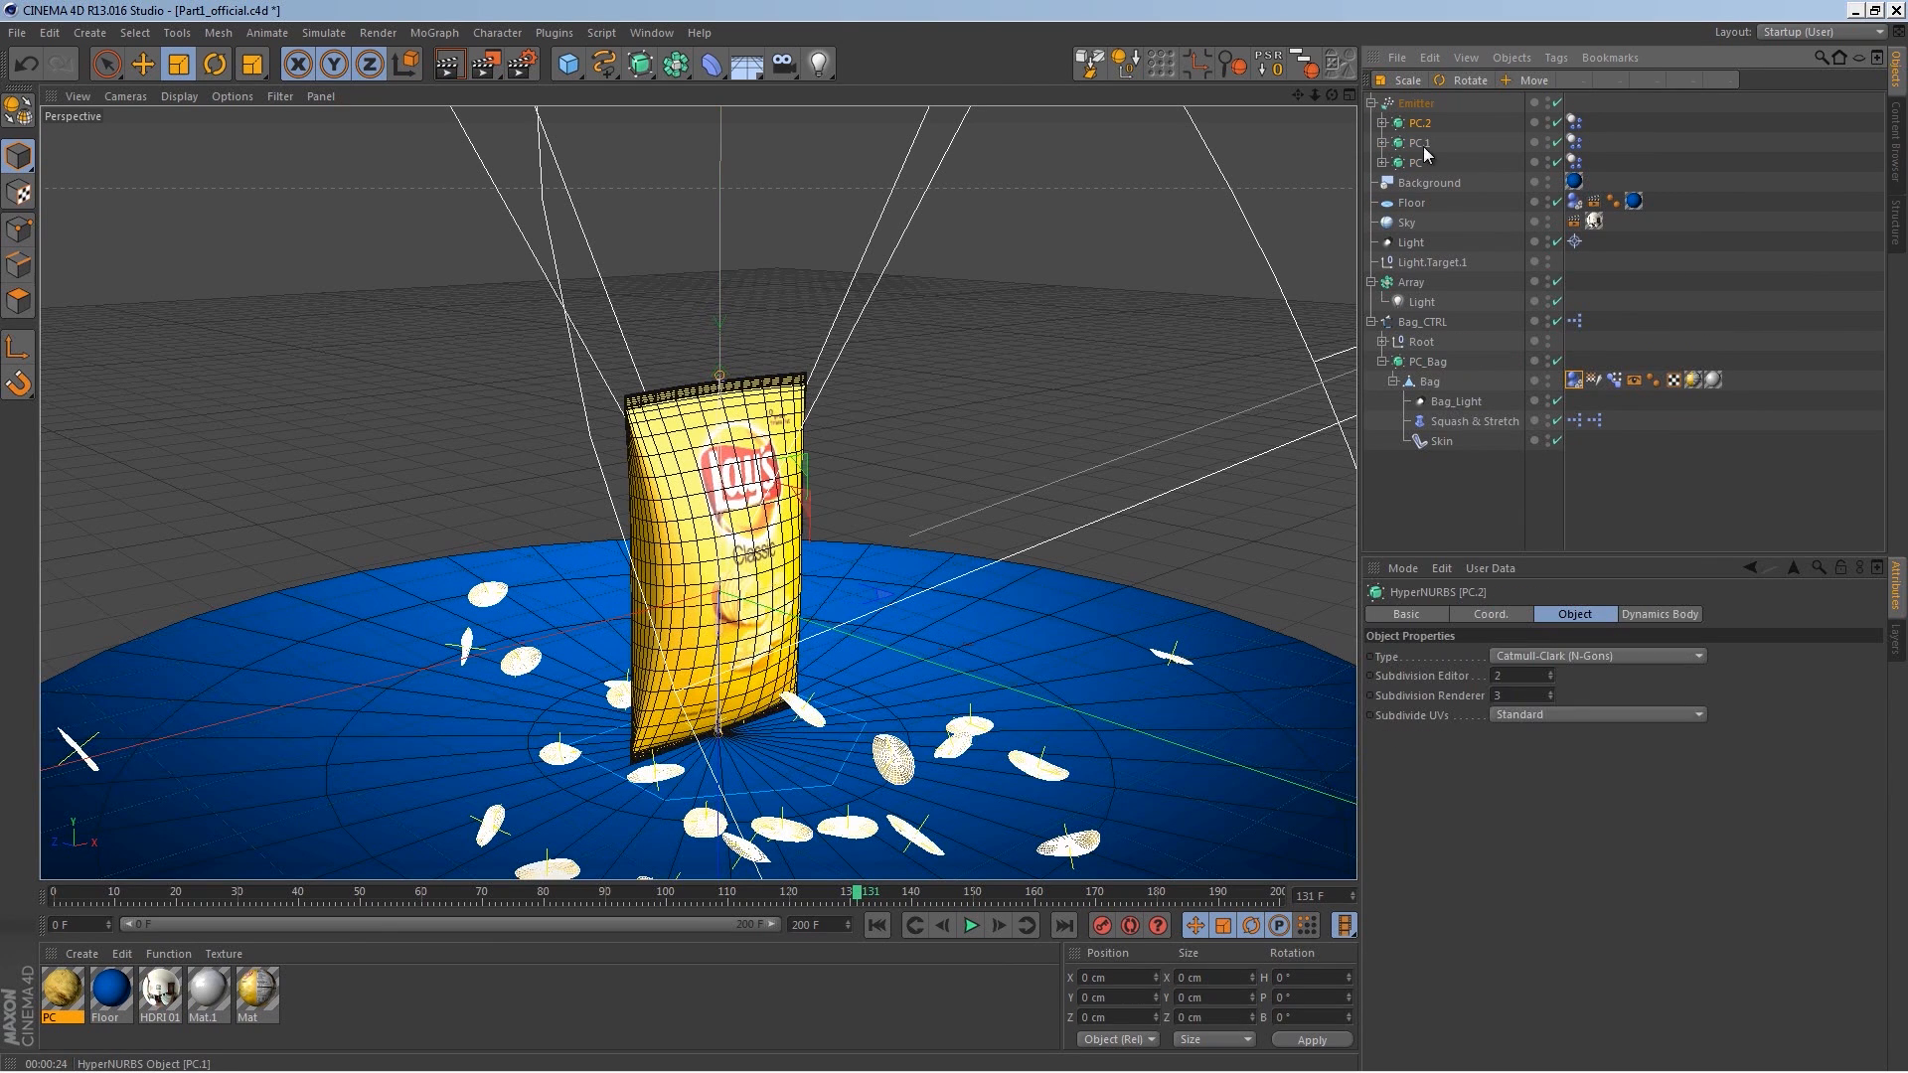
drag(1596, 112, 1567, 171)
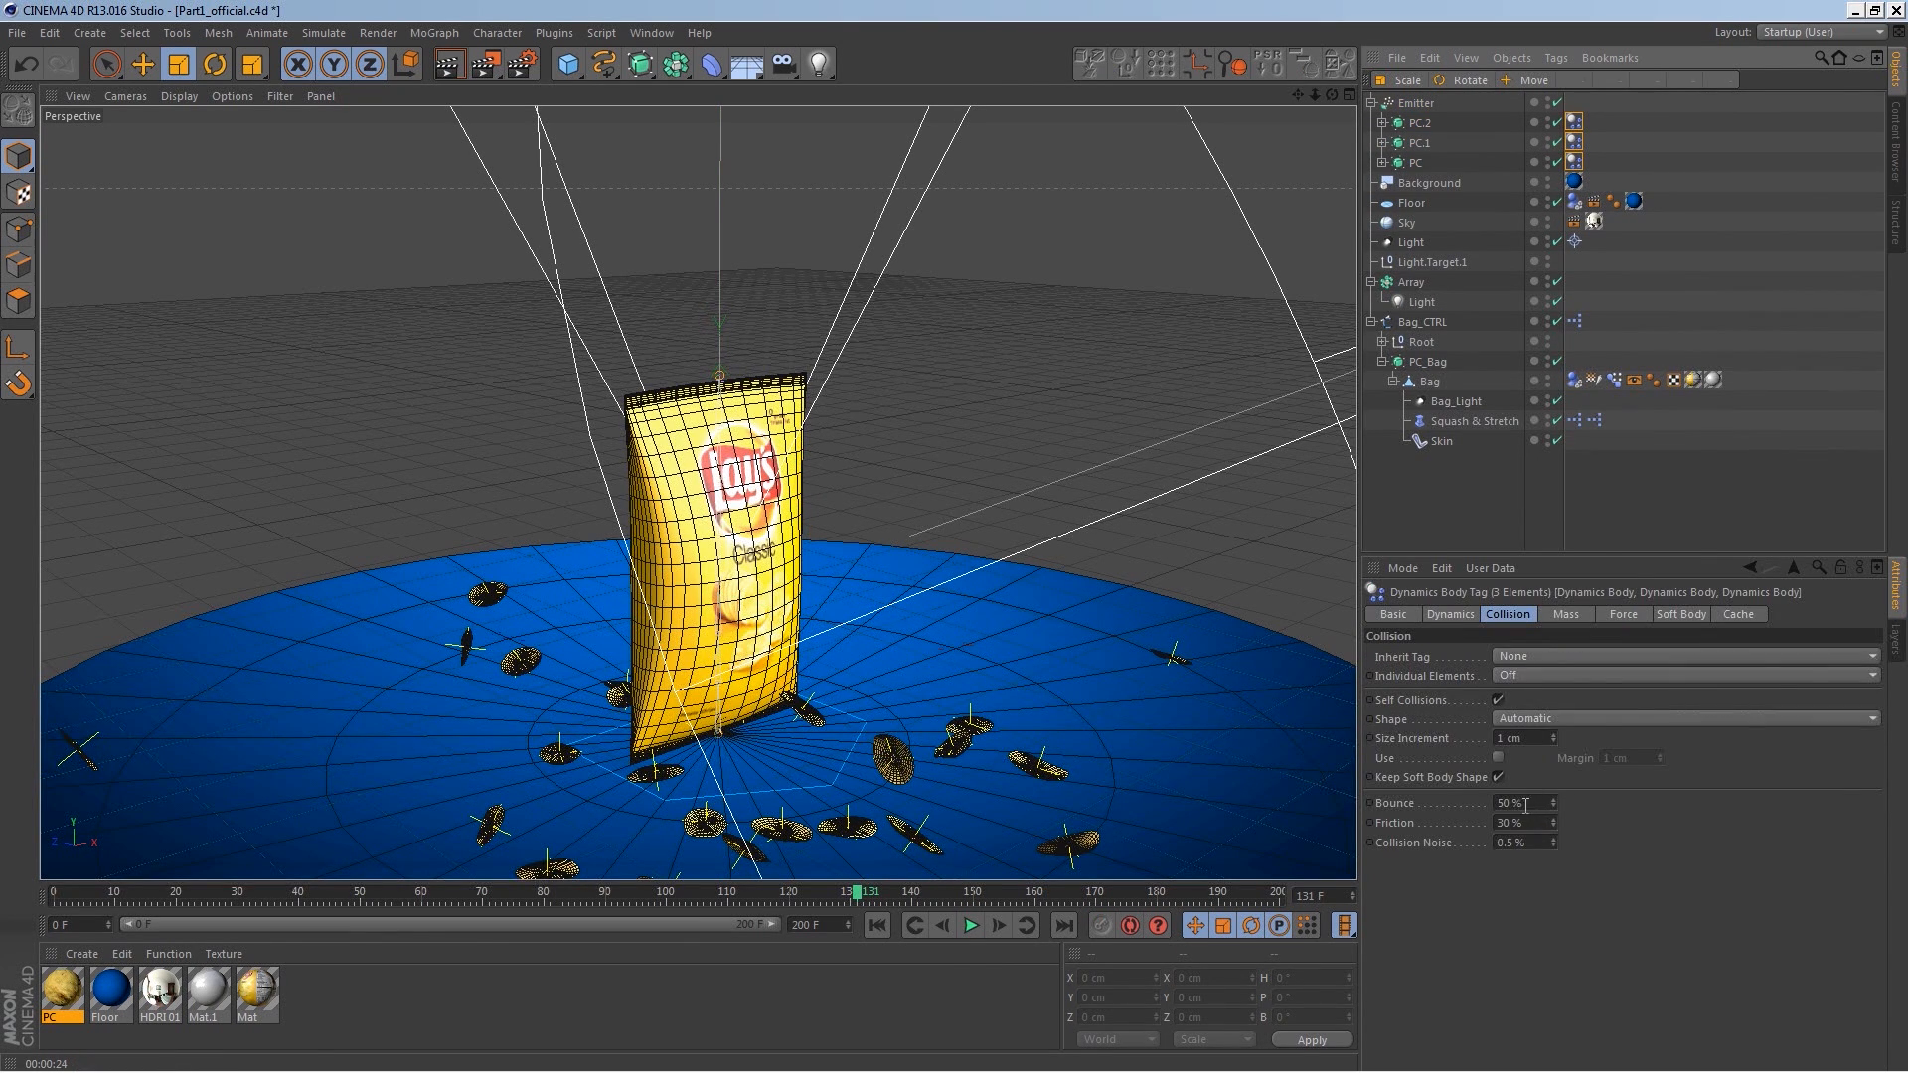
double_click(1511, 802)
text(0)
key(Return)
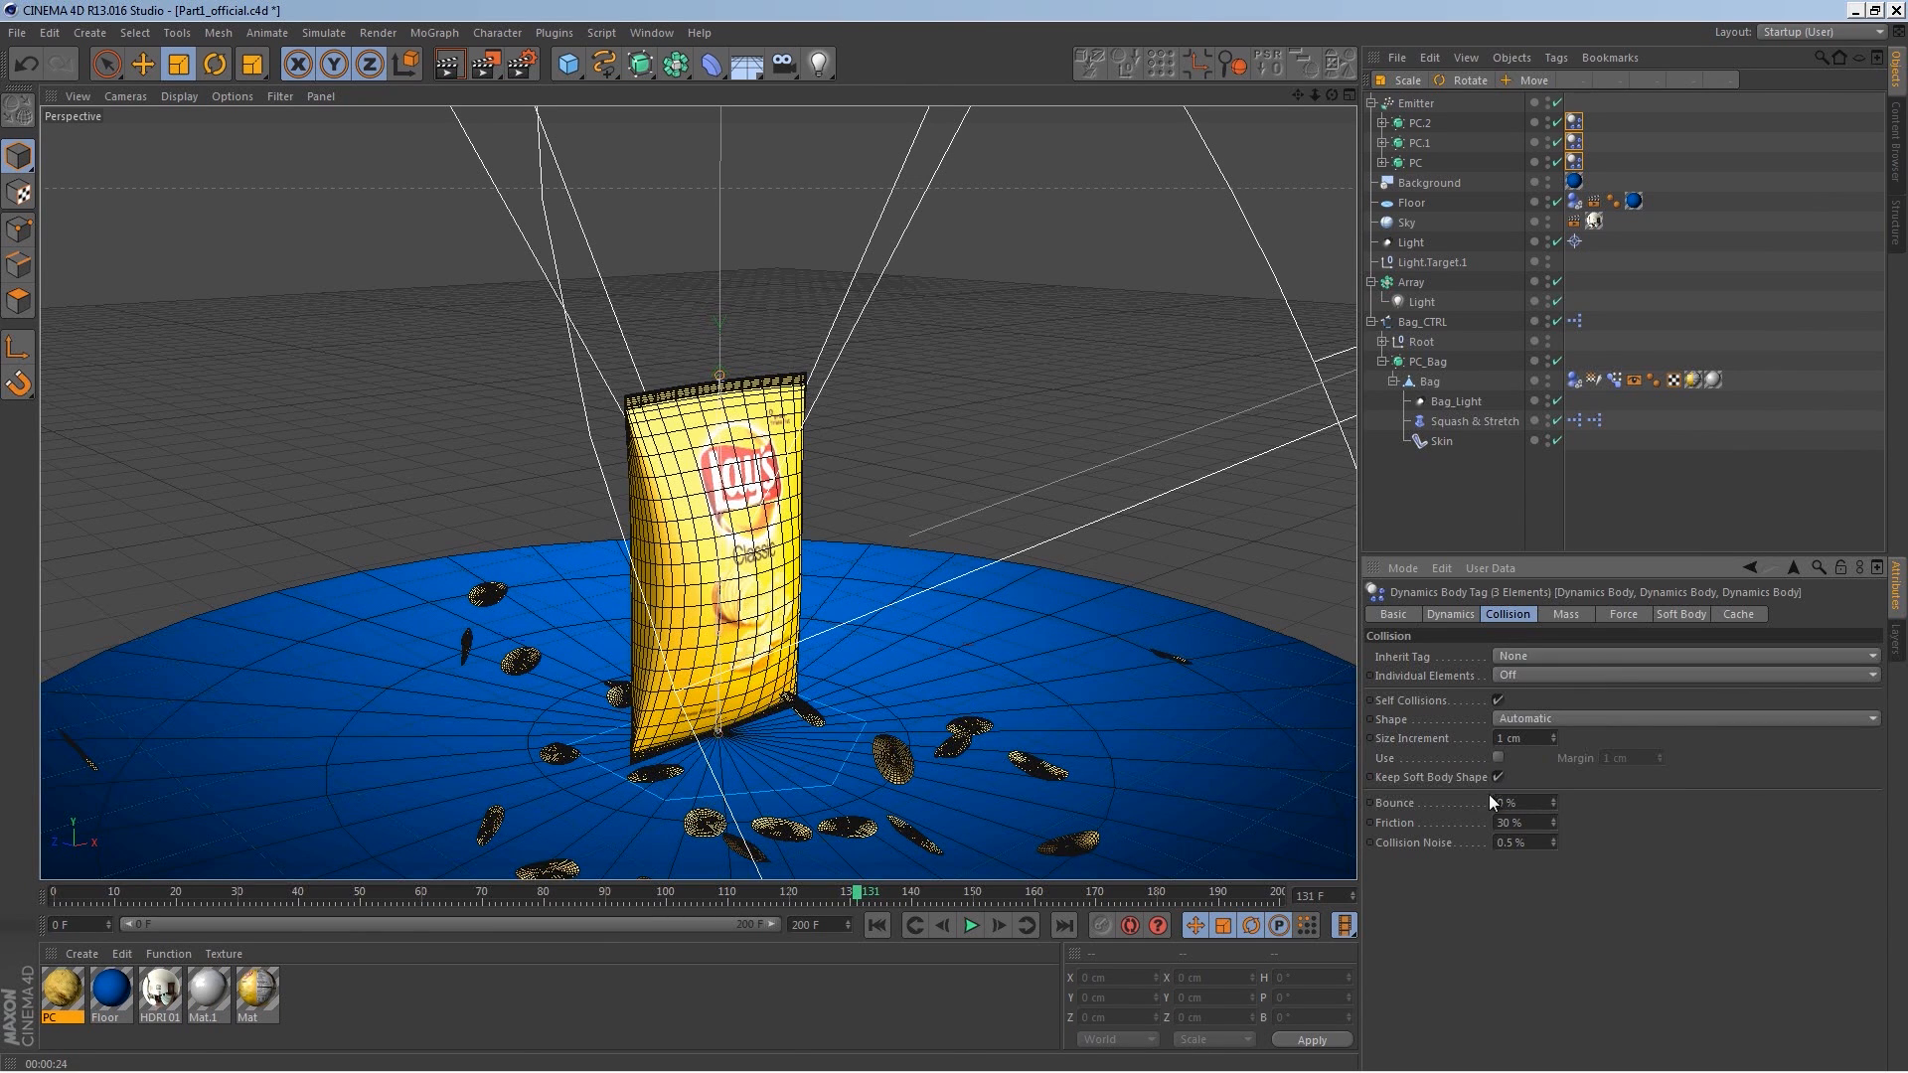
Step: Set the chips' collision Friction to 50% and play the animation from the start
double_click(1516, 823)
text(50)
key(Return)
click(877, 925)
click(969, 927)
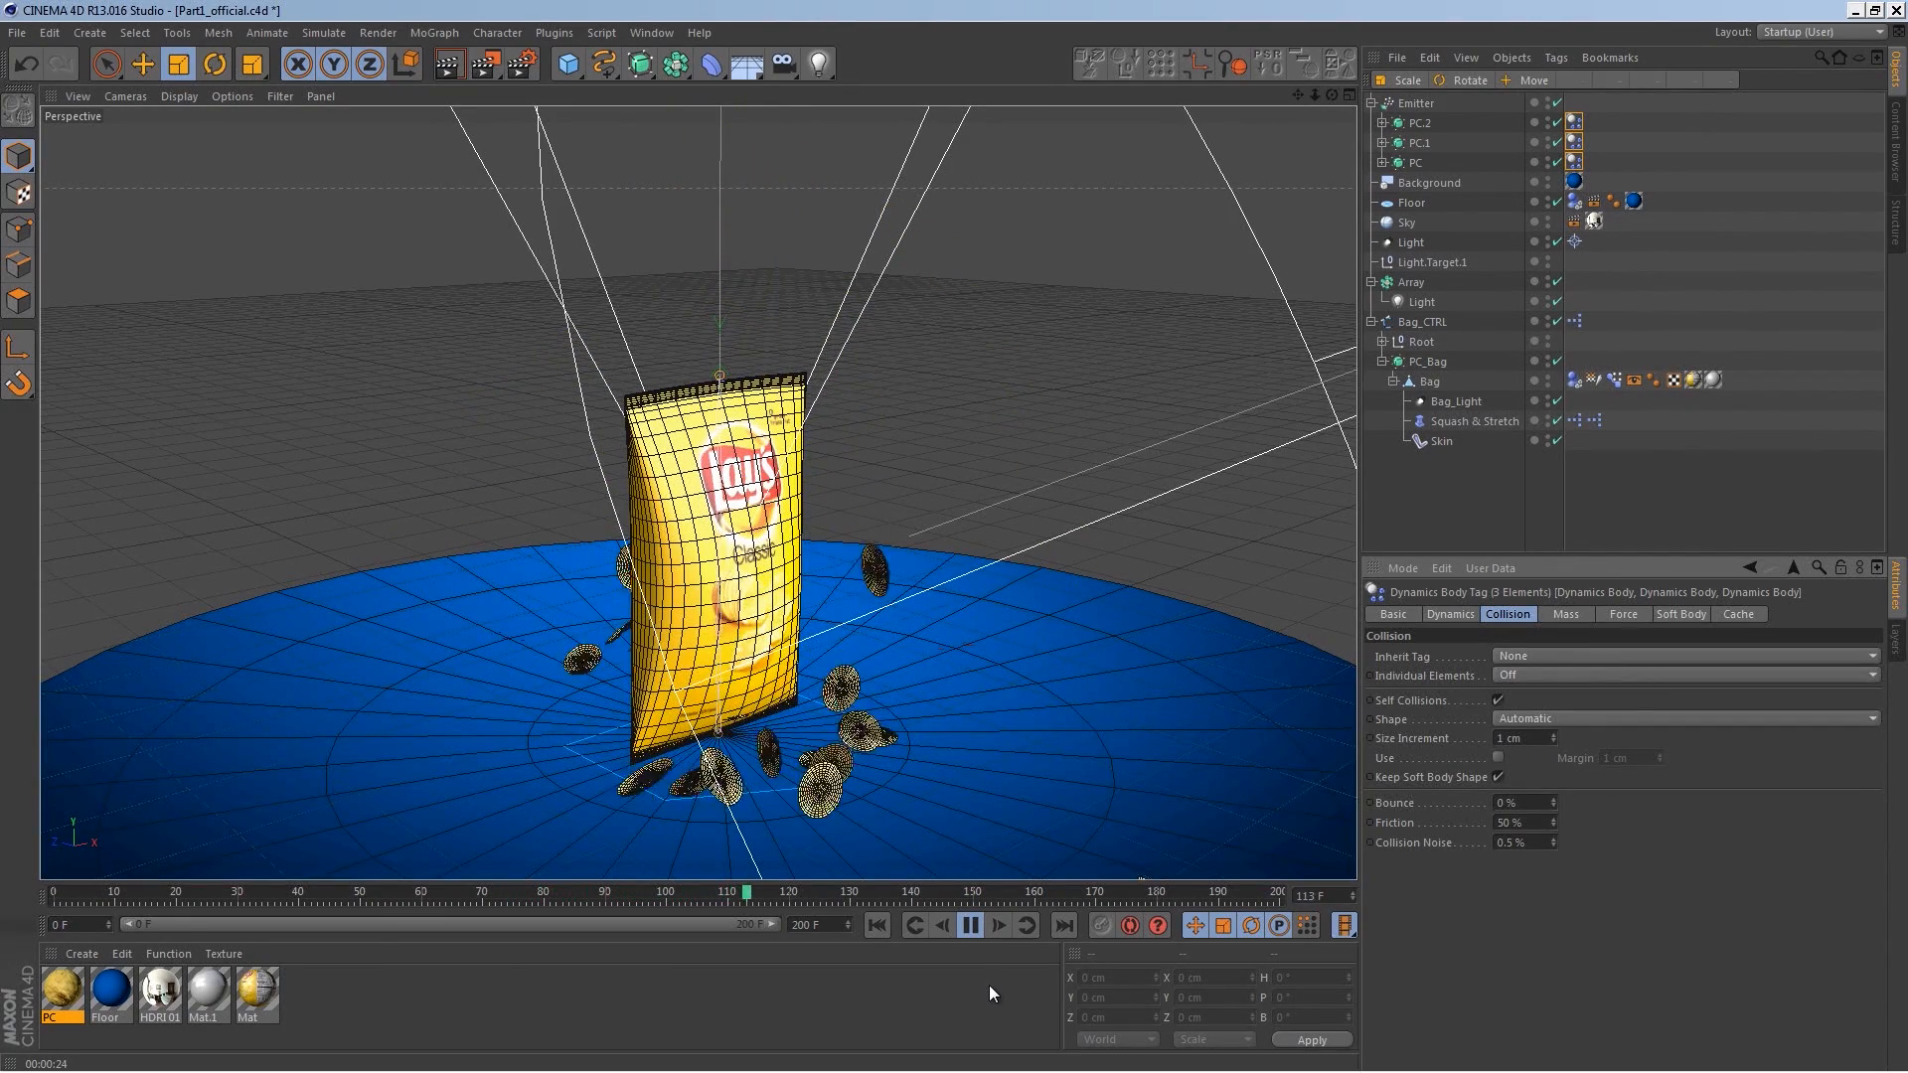
Step: Set the project's Dynamics Expert Steps per Frame to 12 and replay the animation from the start
click(971, 926)
key(ctrl+d)
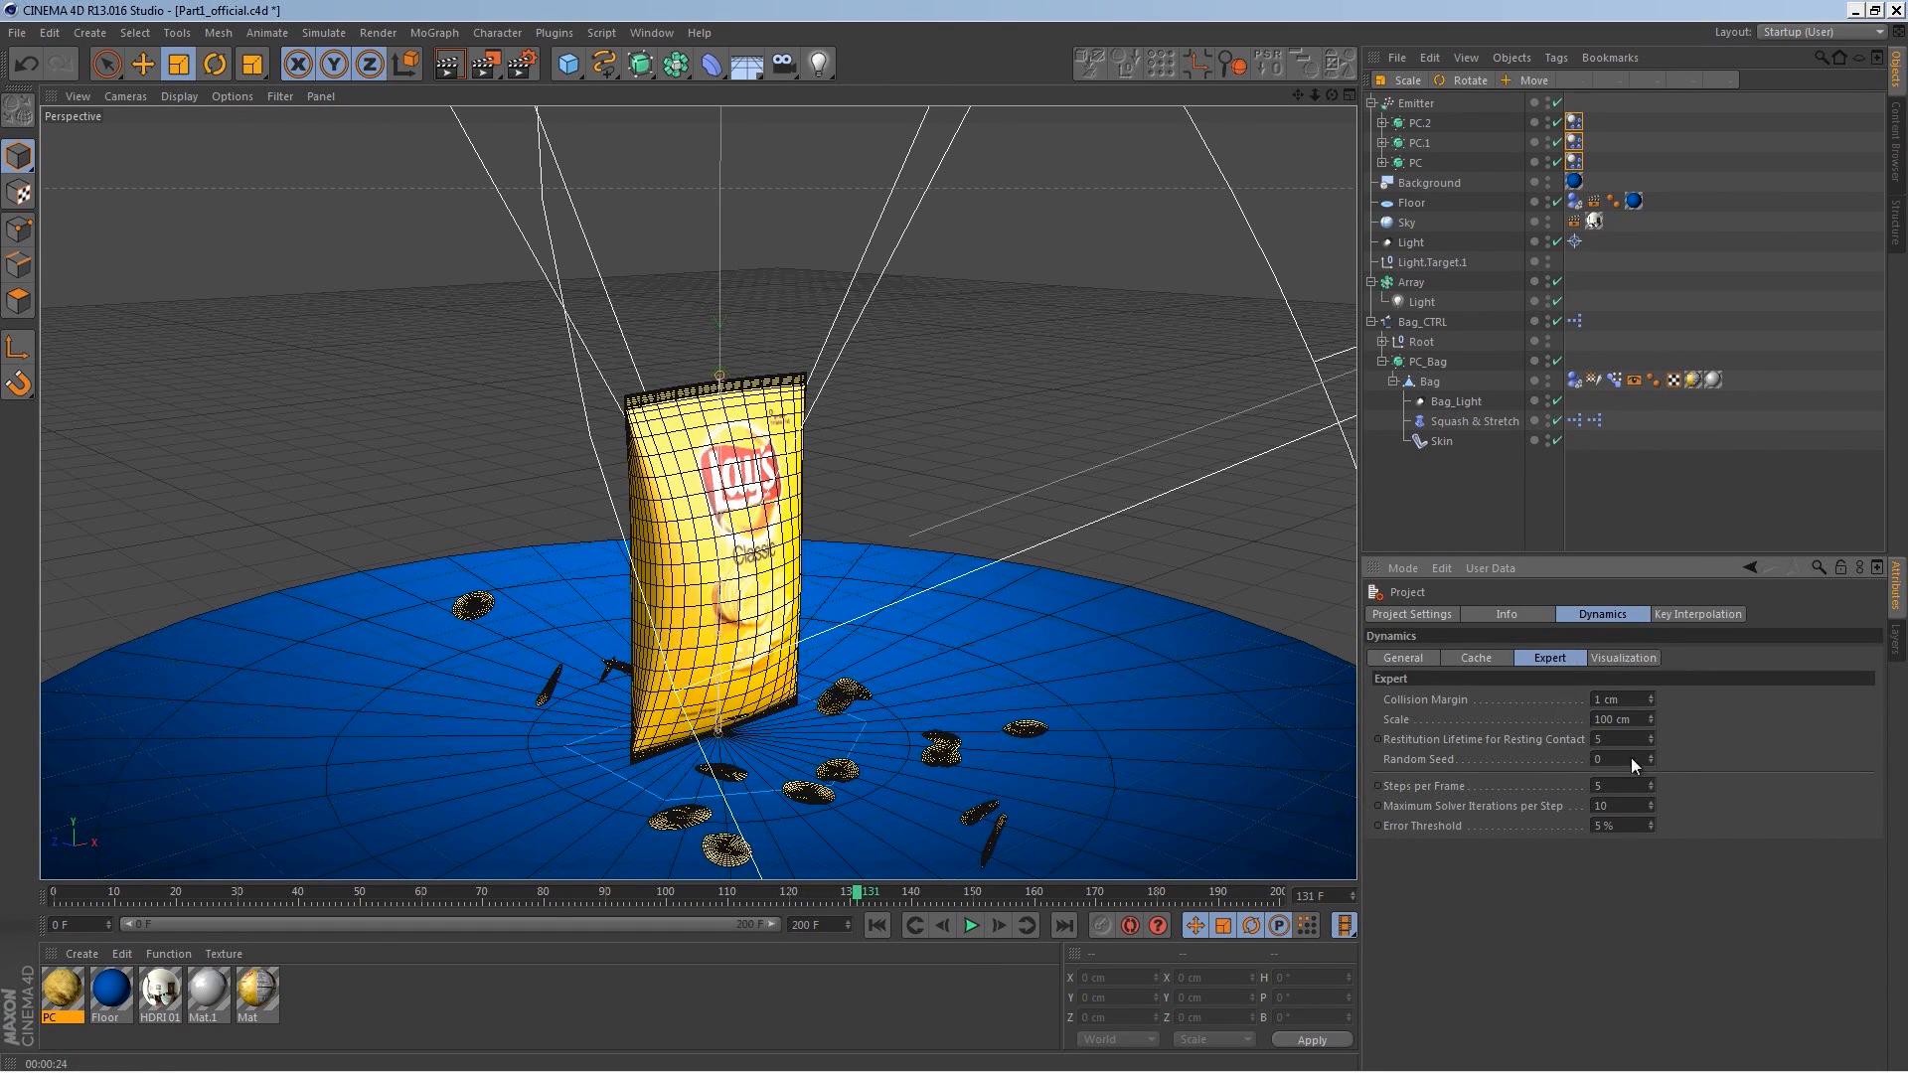
click(1641, 786)
key(Return)
text(12)
click(877, 925)
click(971, 925)
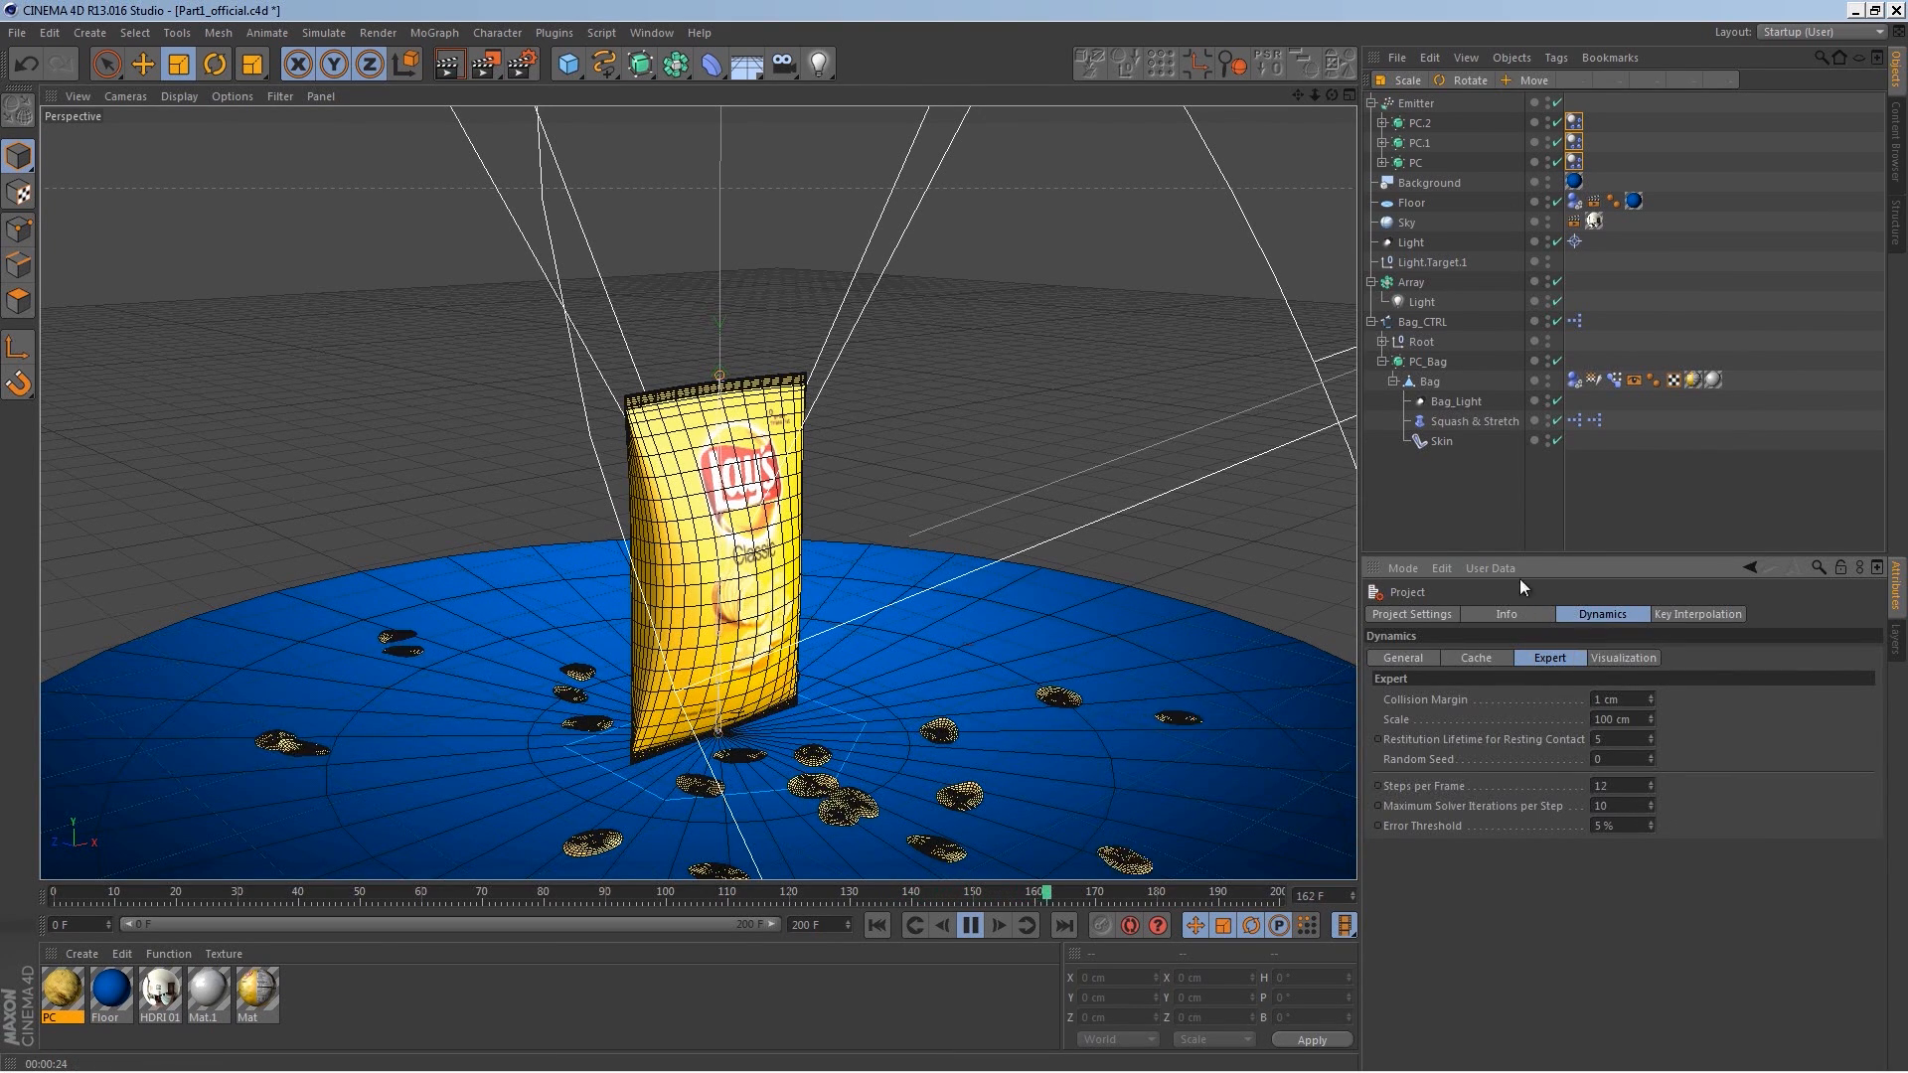
Step: Select the three chips' Dynamics Body tags again and set their Friction to 70%
drag(1609, 124, 1570, 167)
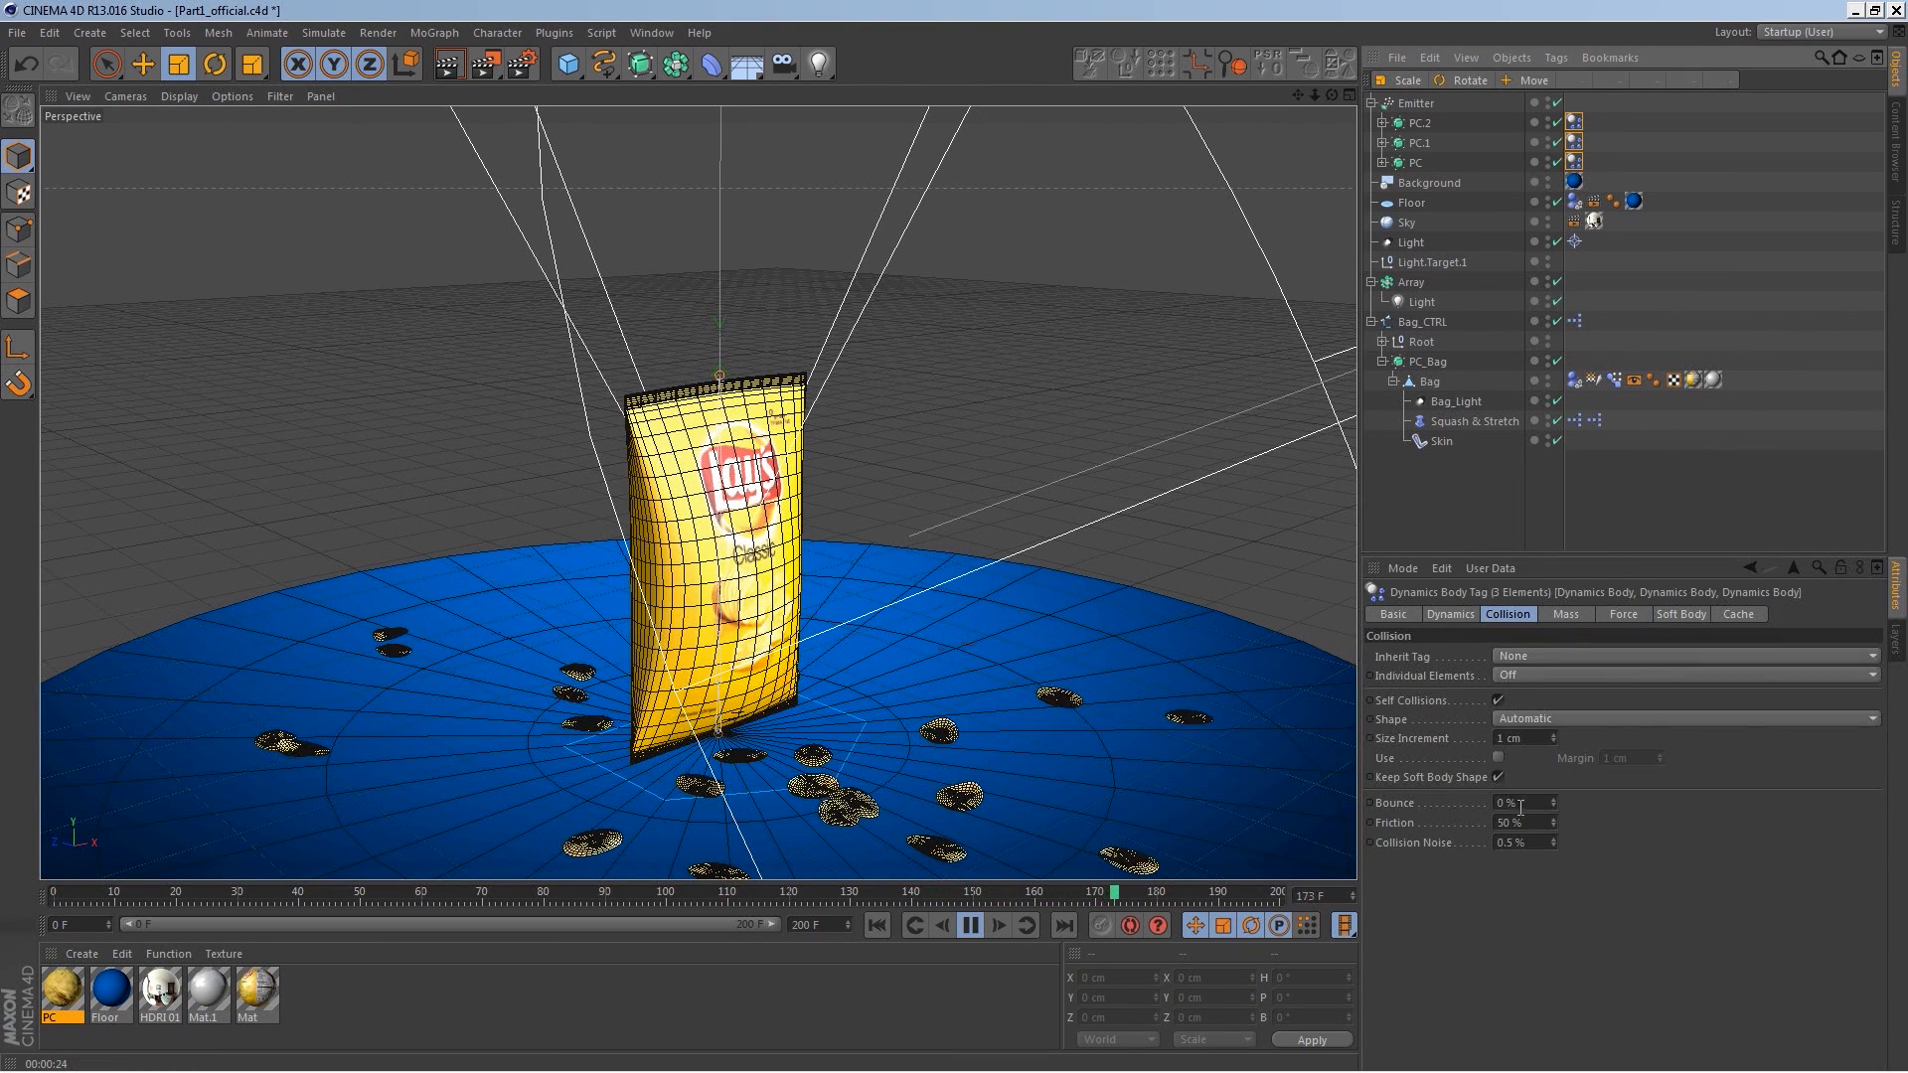
text(70)
key(Return)
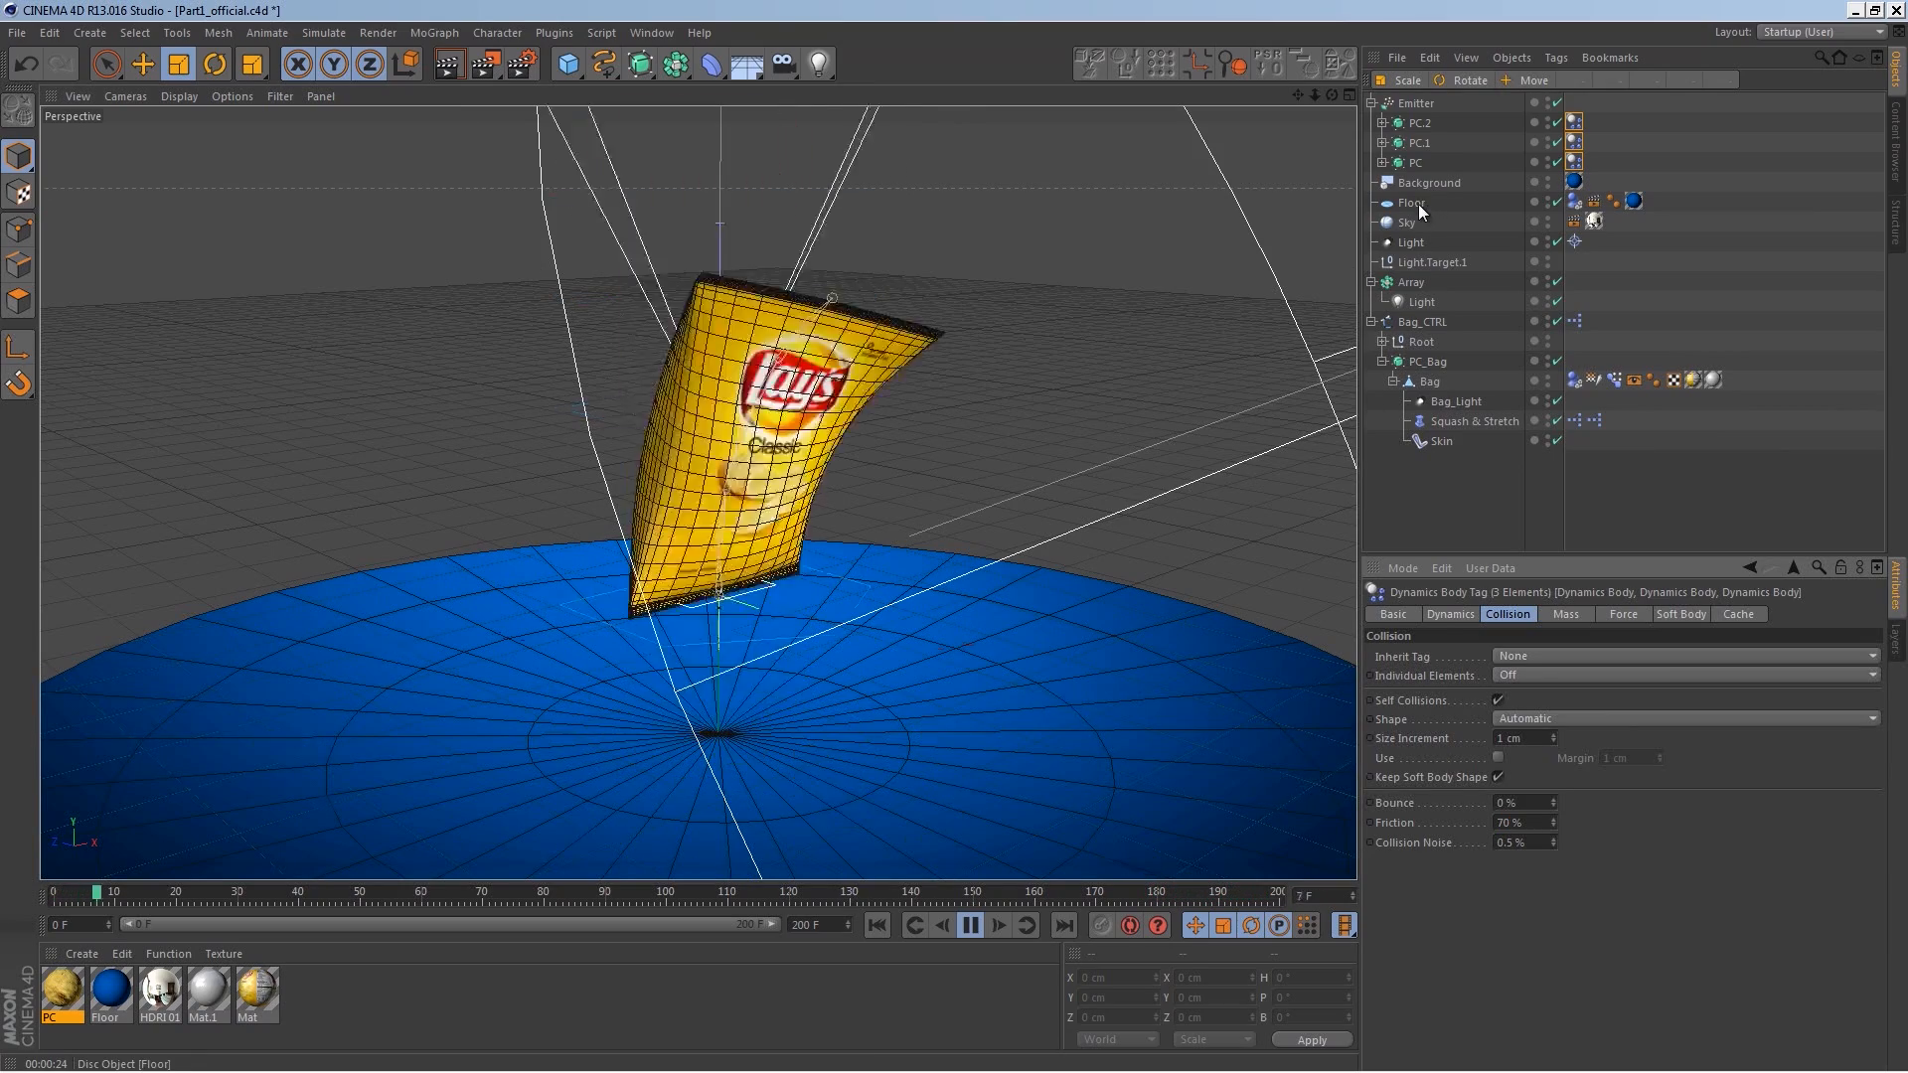
Step: Set the Floor's Dynamics Body Bounce to 0% and Friction to 50%
click(1574, 200)
drag(1531, 805, 1457, 830)
text(0)
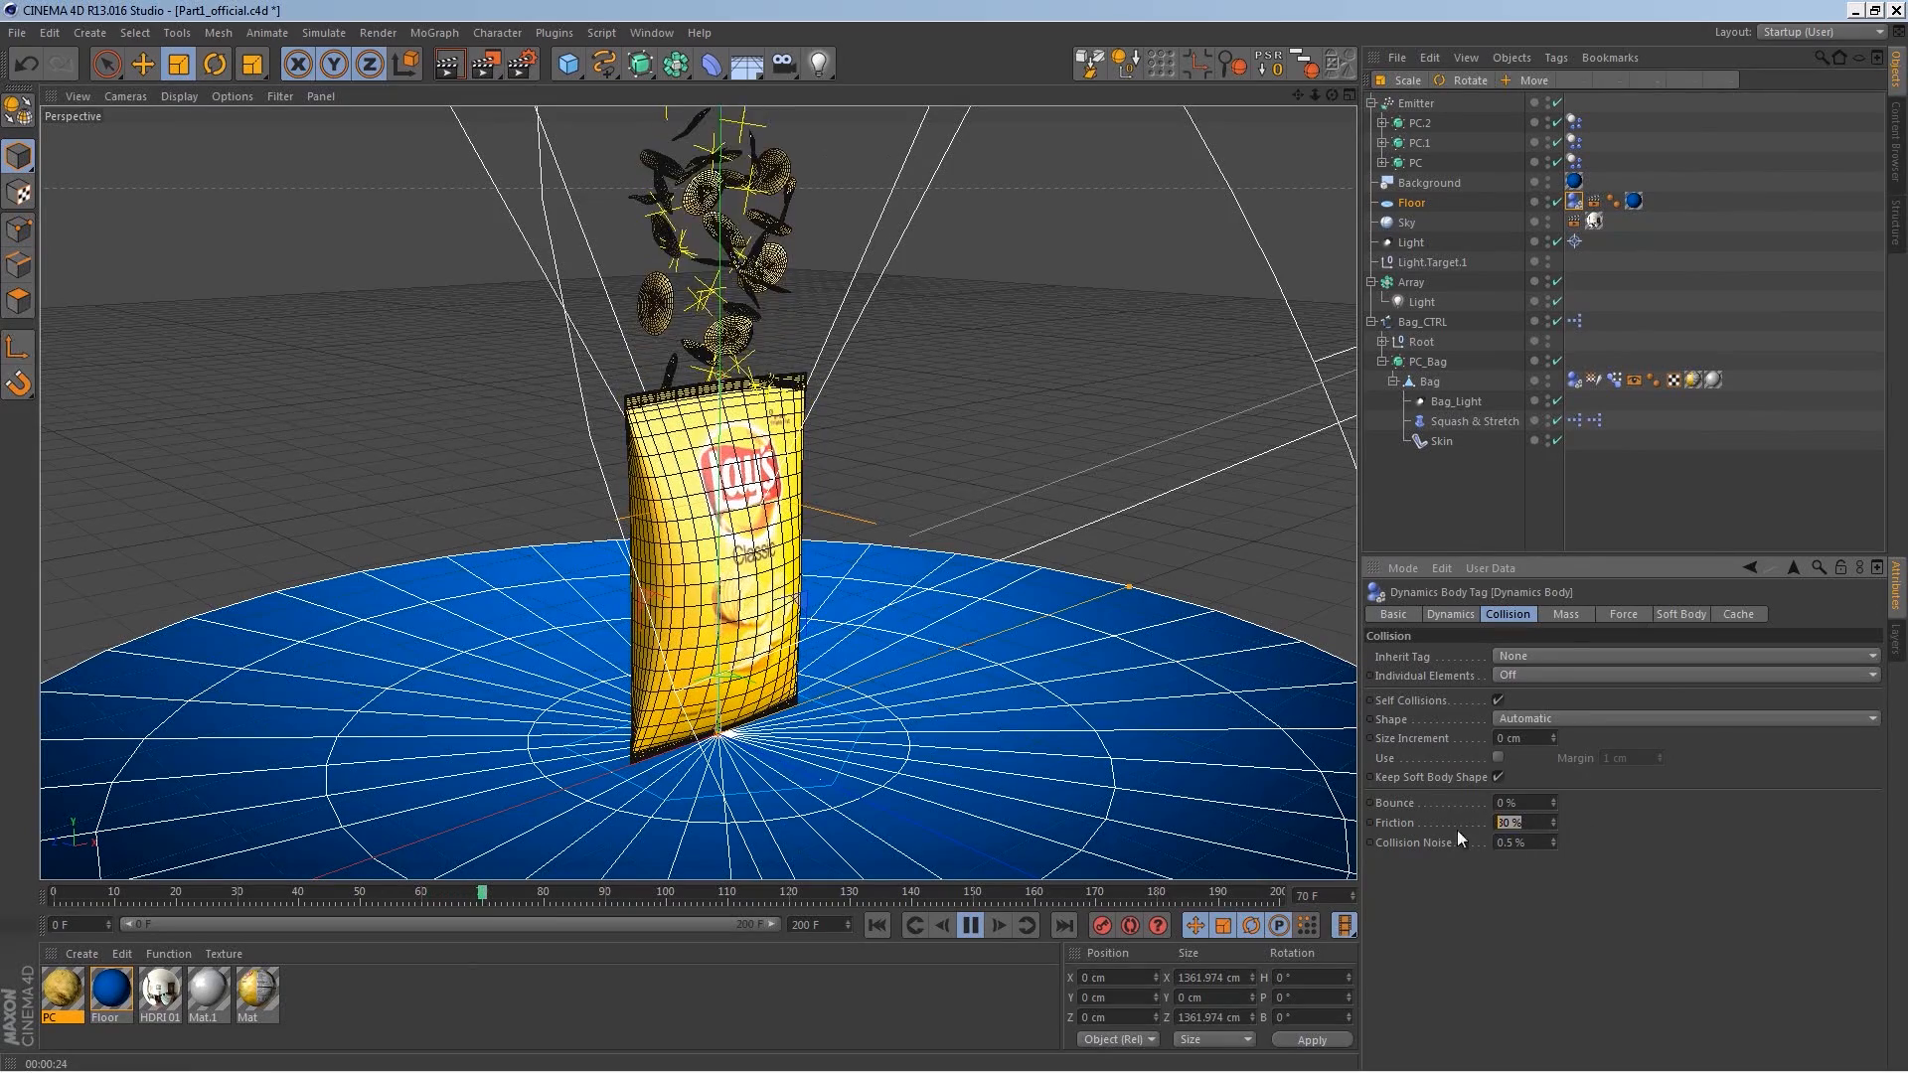
text(50)
key(Return)
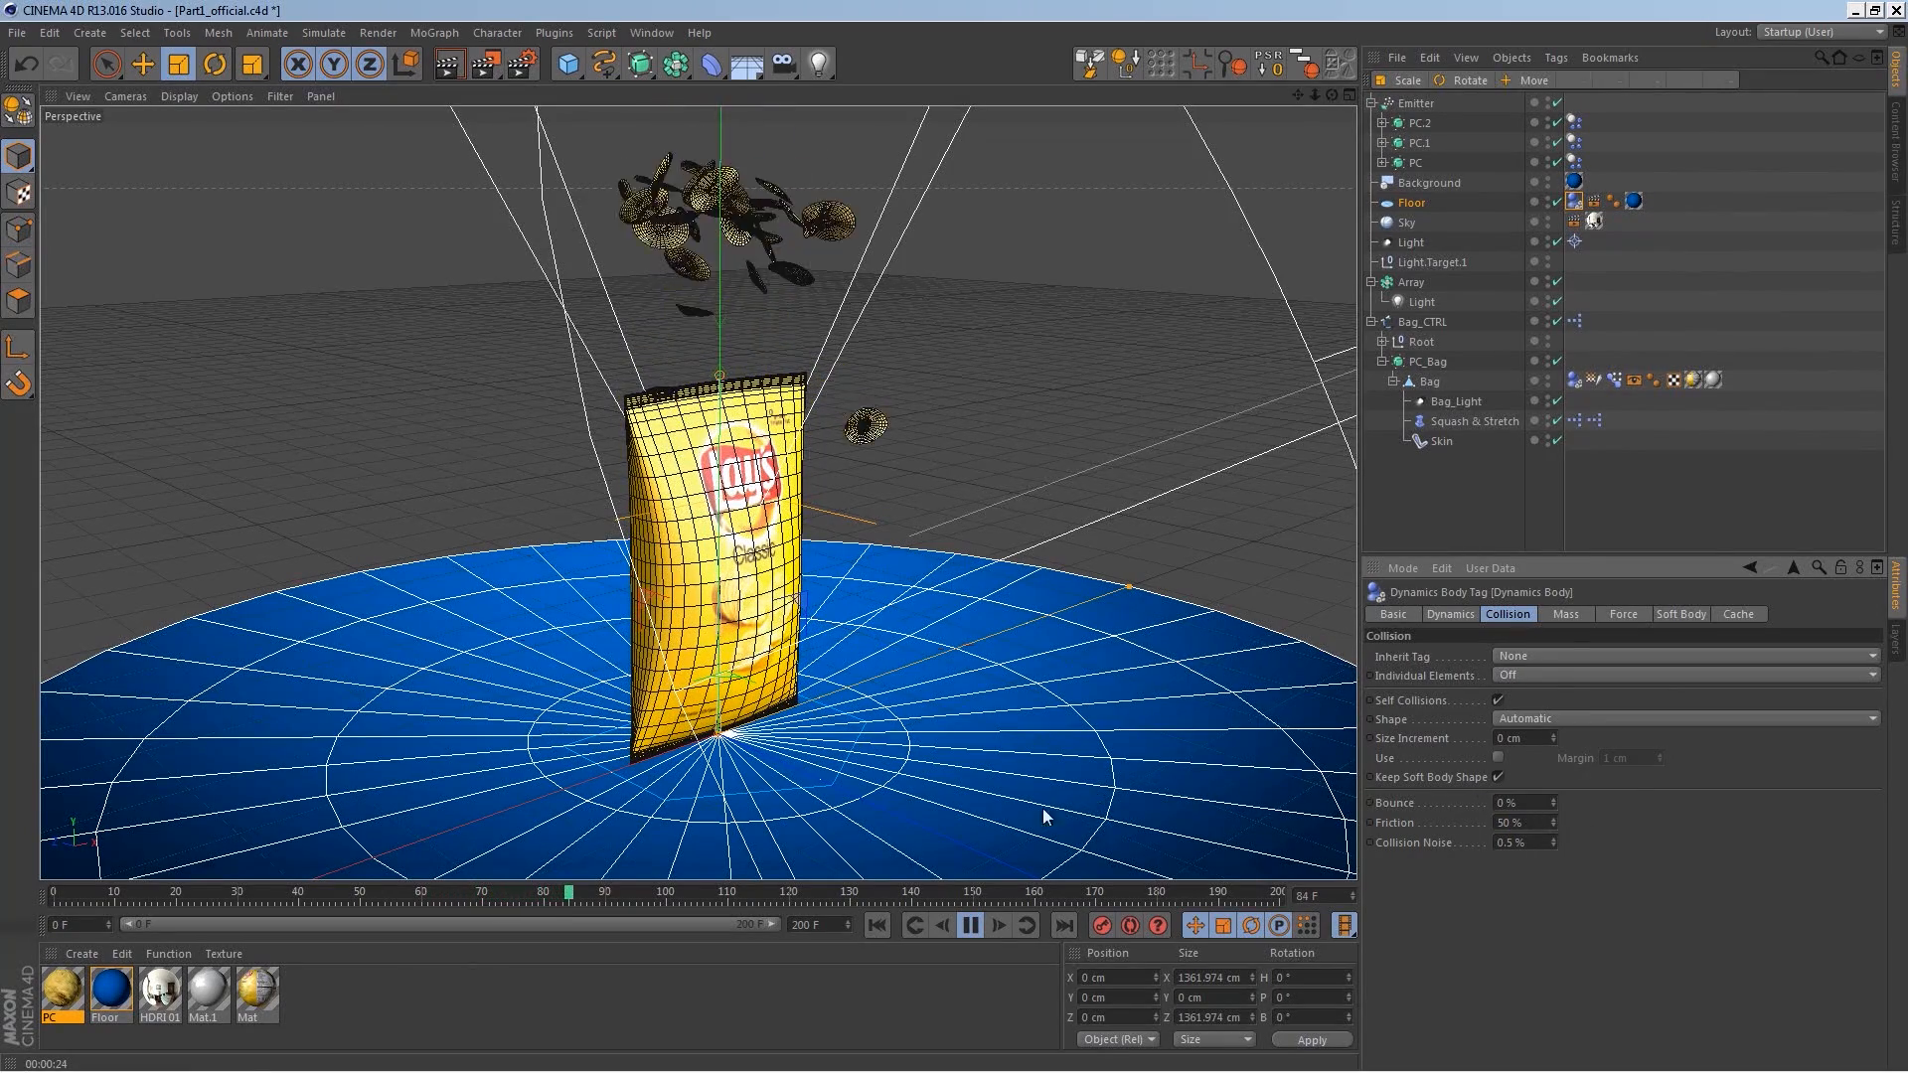
Step: Bake the dynamics simulation cache in the project settings, play it back, and return to the start
click(971, 925)
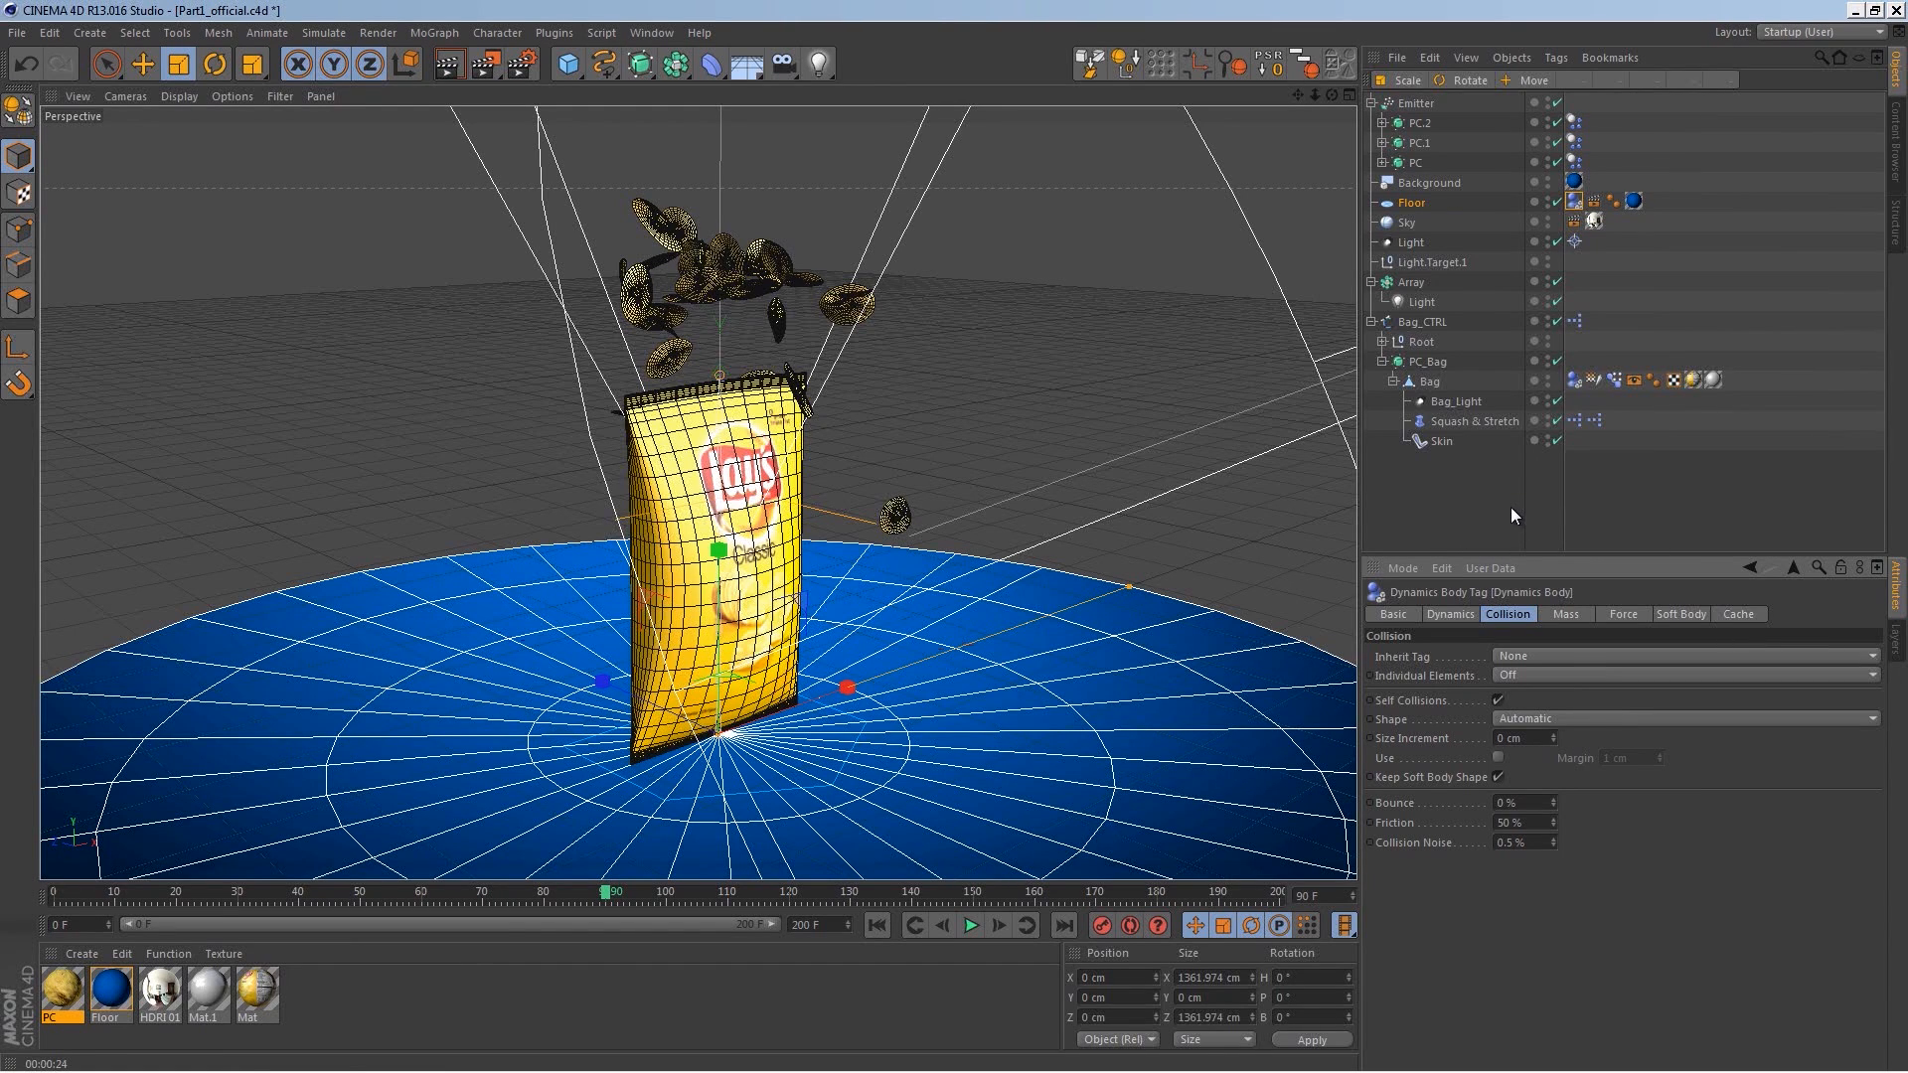
key(ctrl+d)
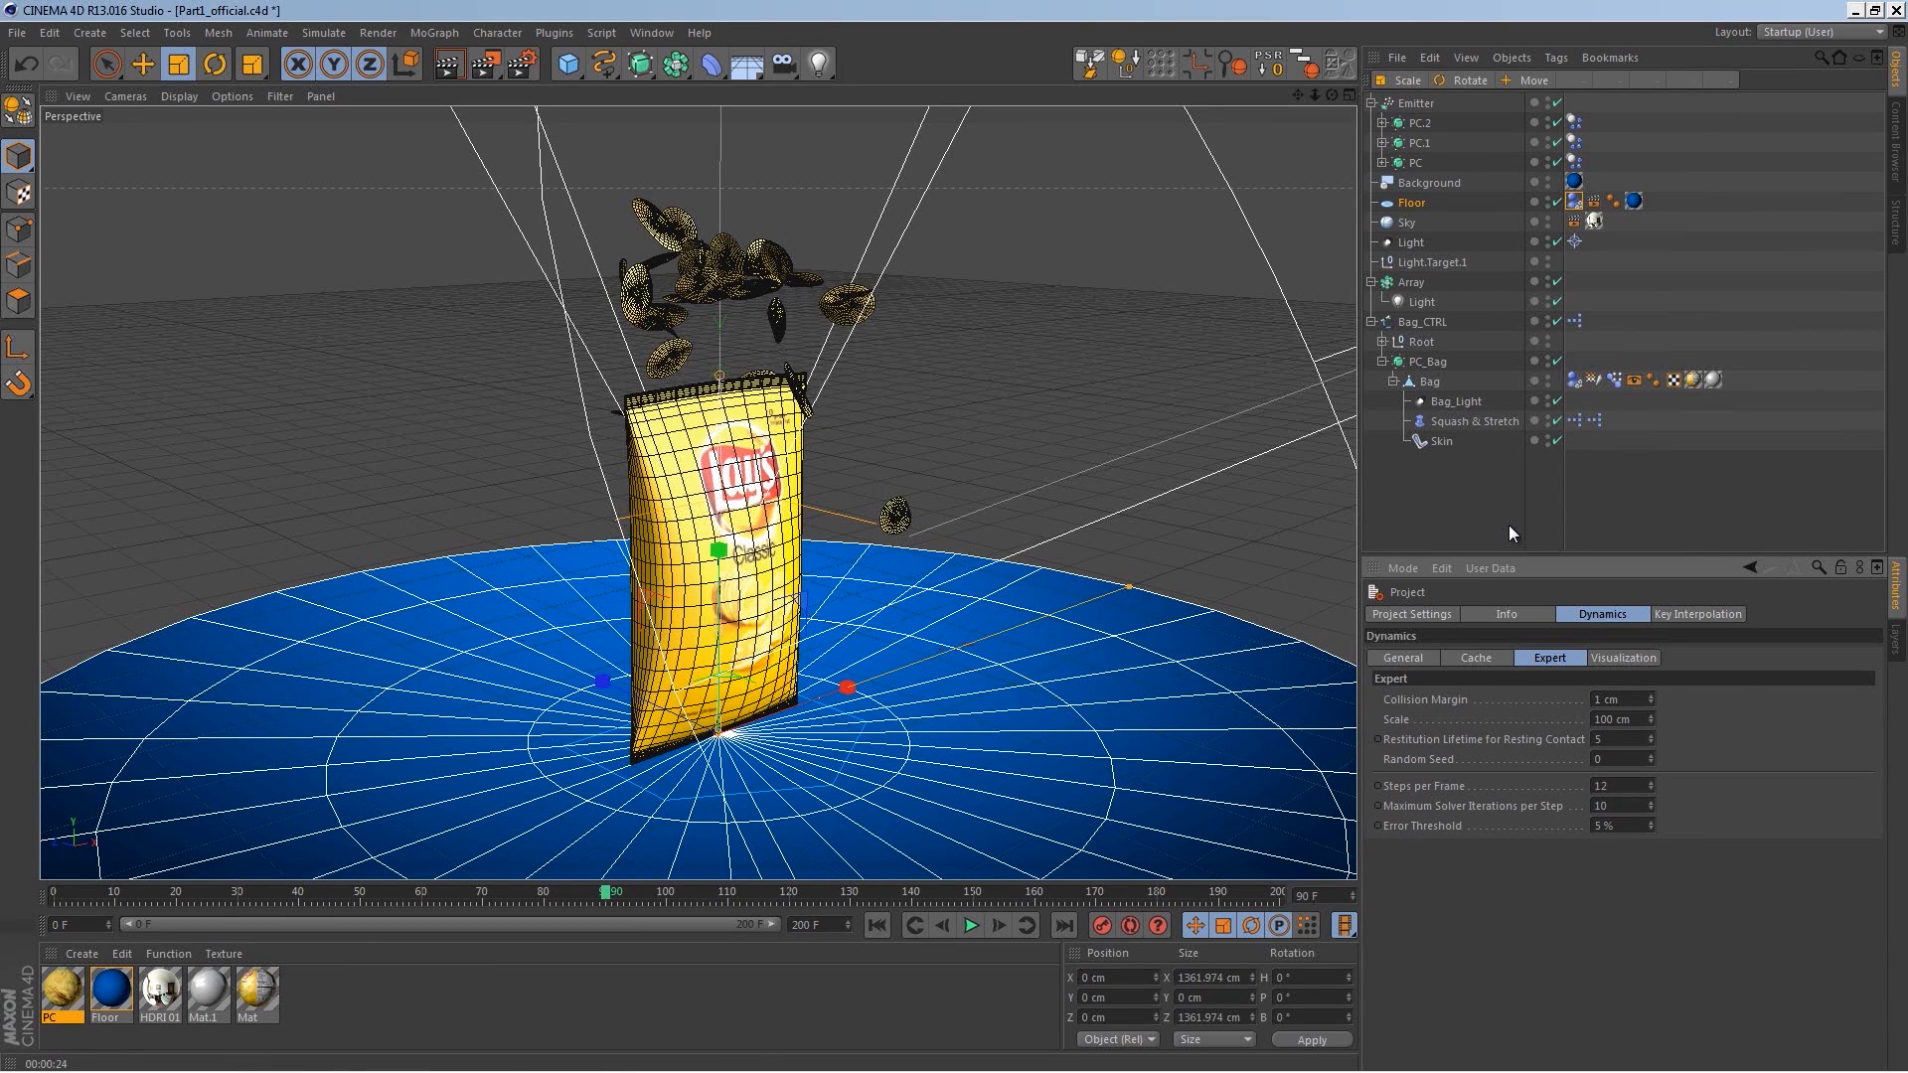
click(1481, 659)
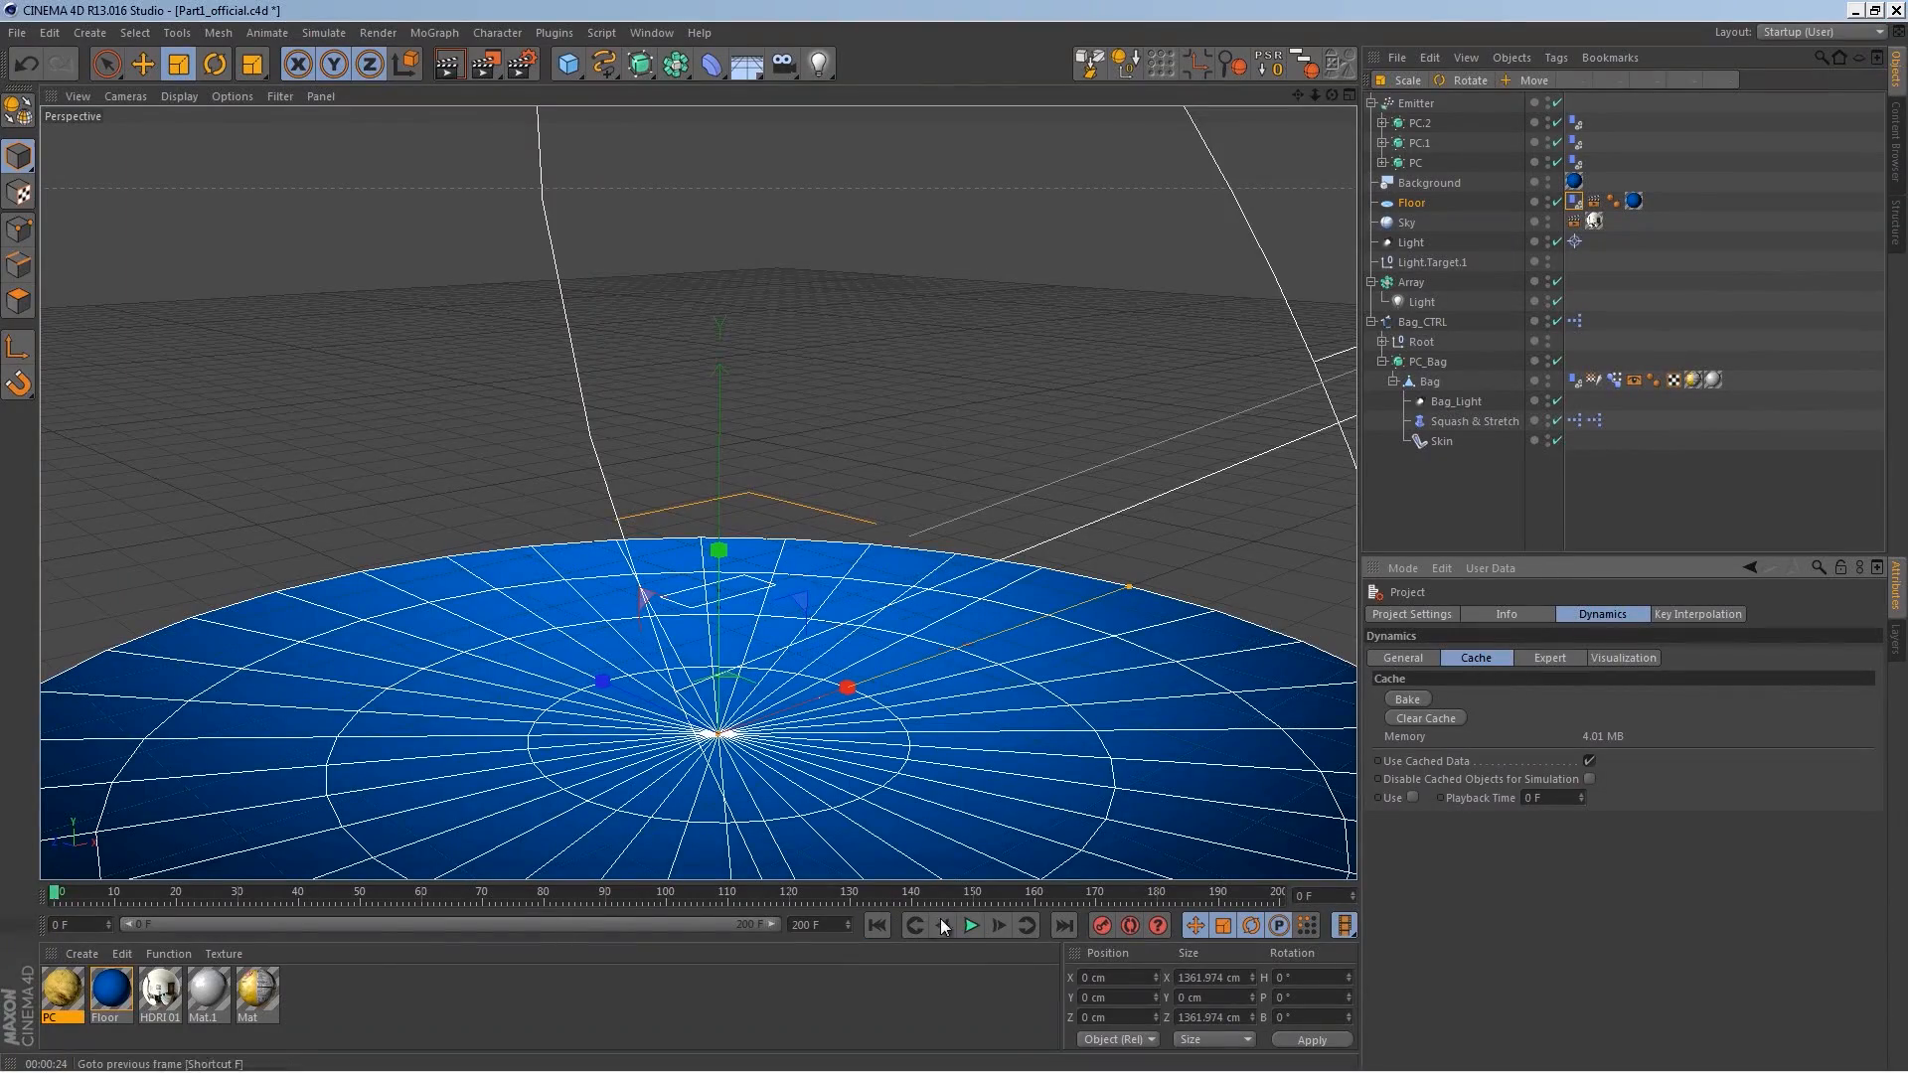
click(971, 926)
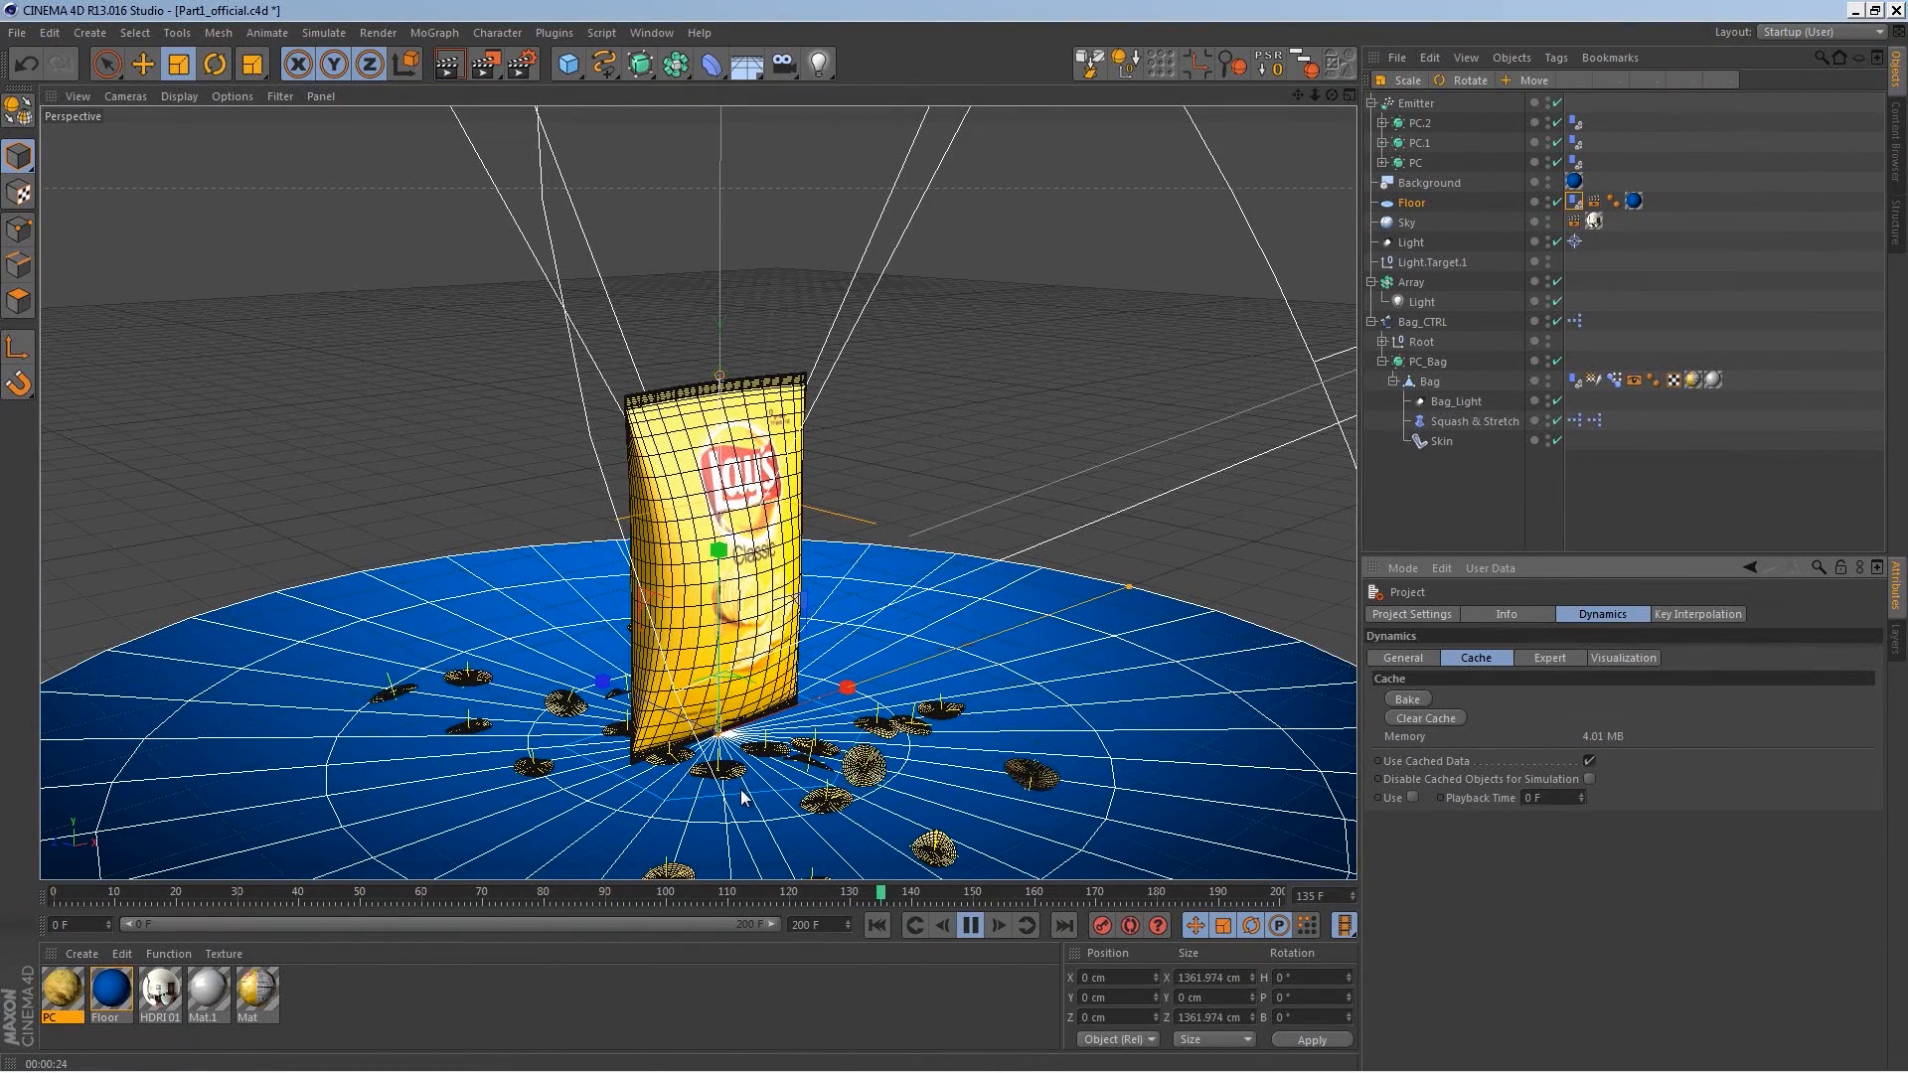
click(975, 925)
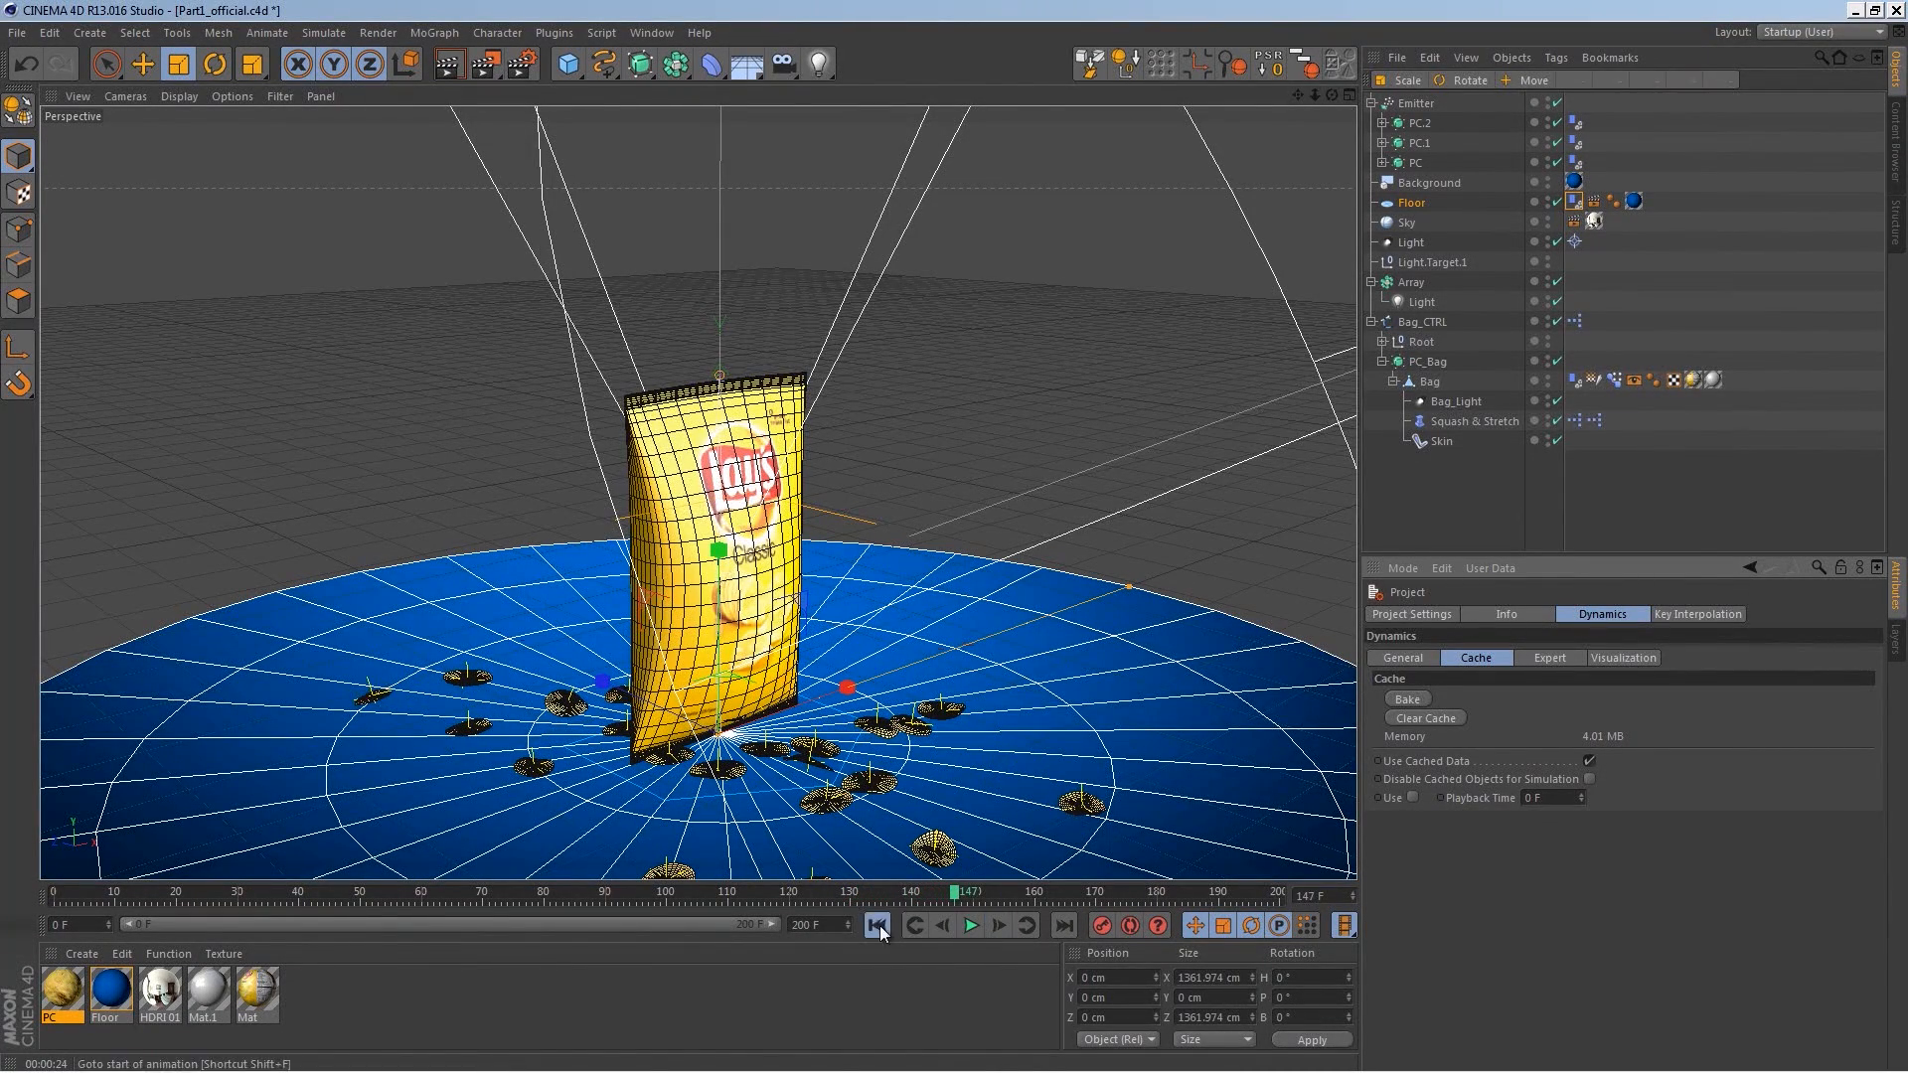
click(877, 925)
Step: Select the Emitter to review its particle emission settings and clear the dynamics cache
click(1416, 103)
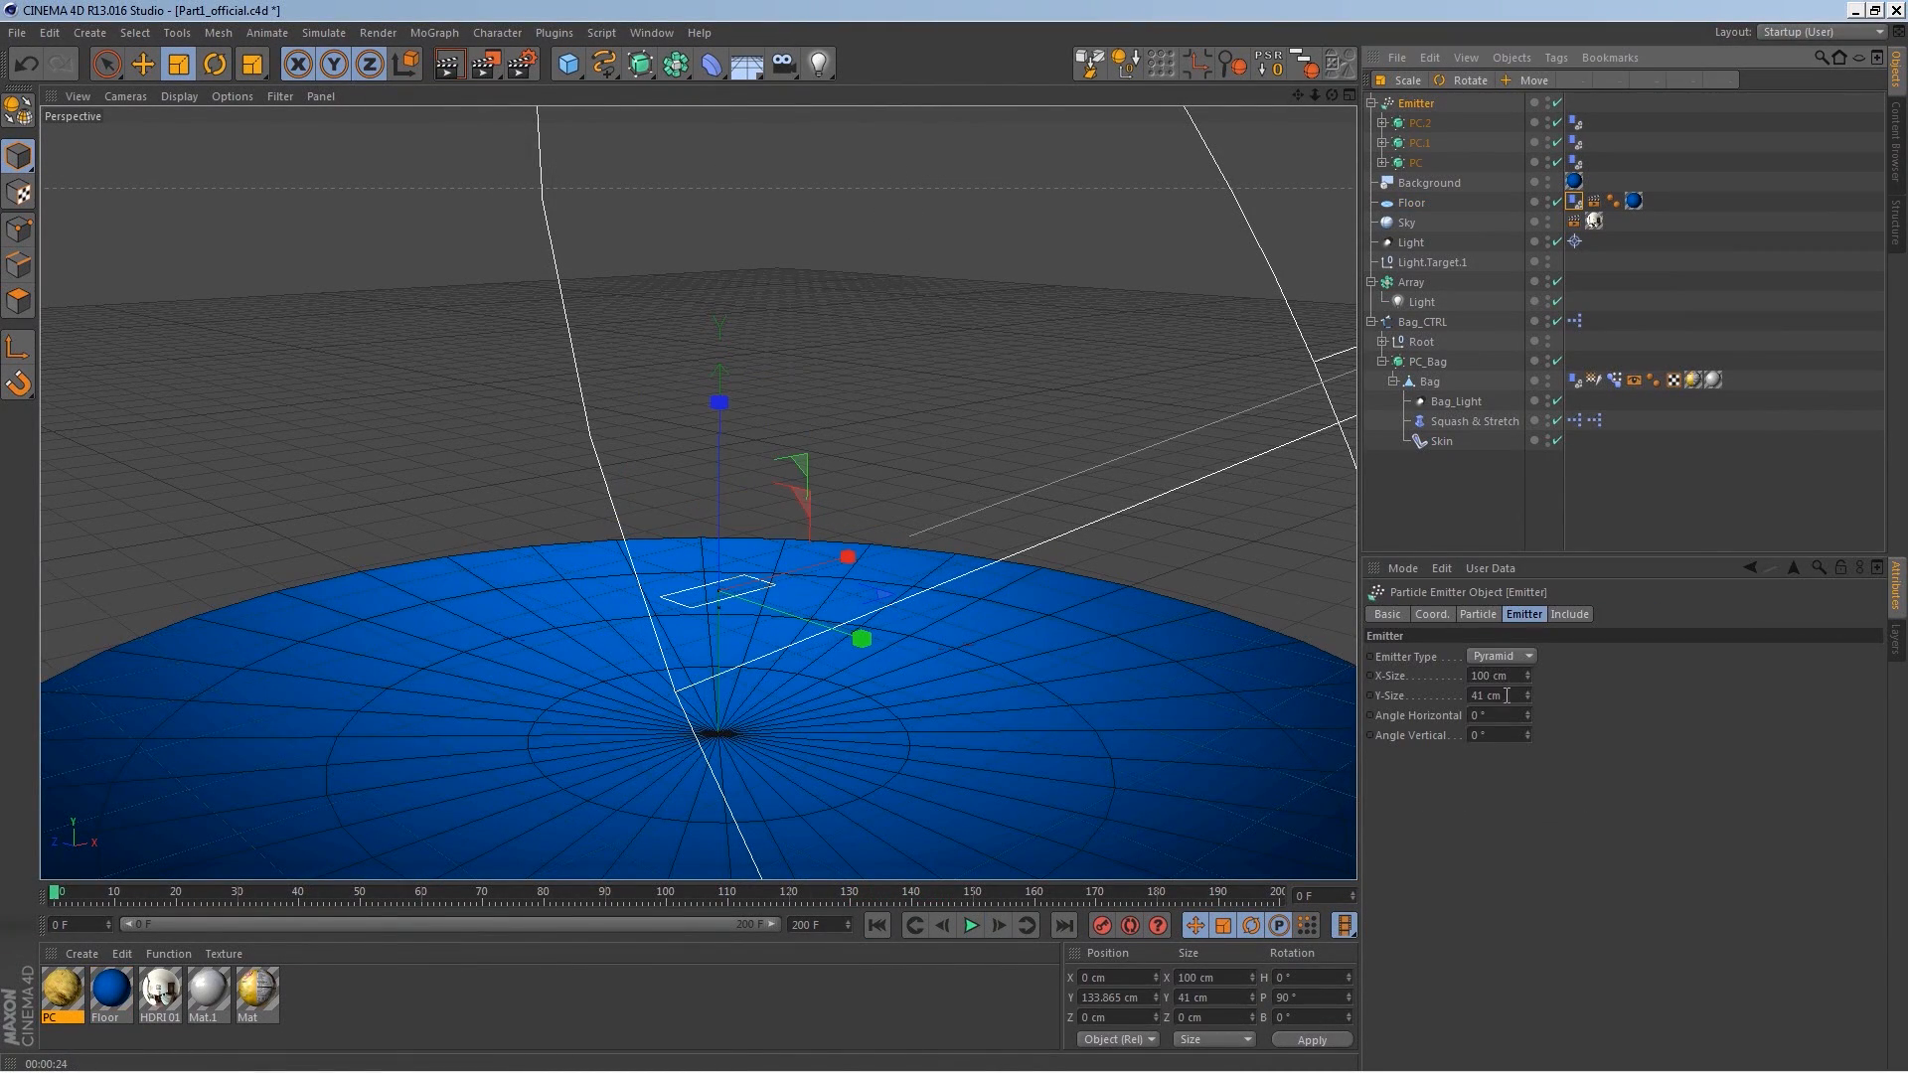
click(1481, 614)
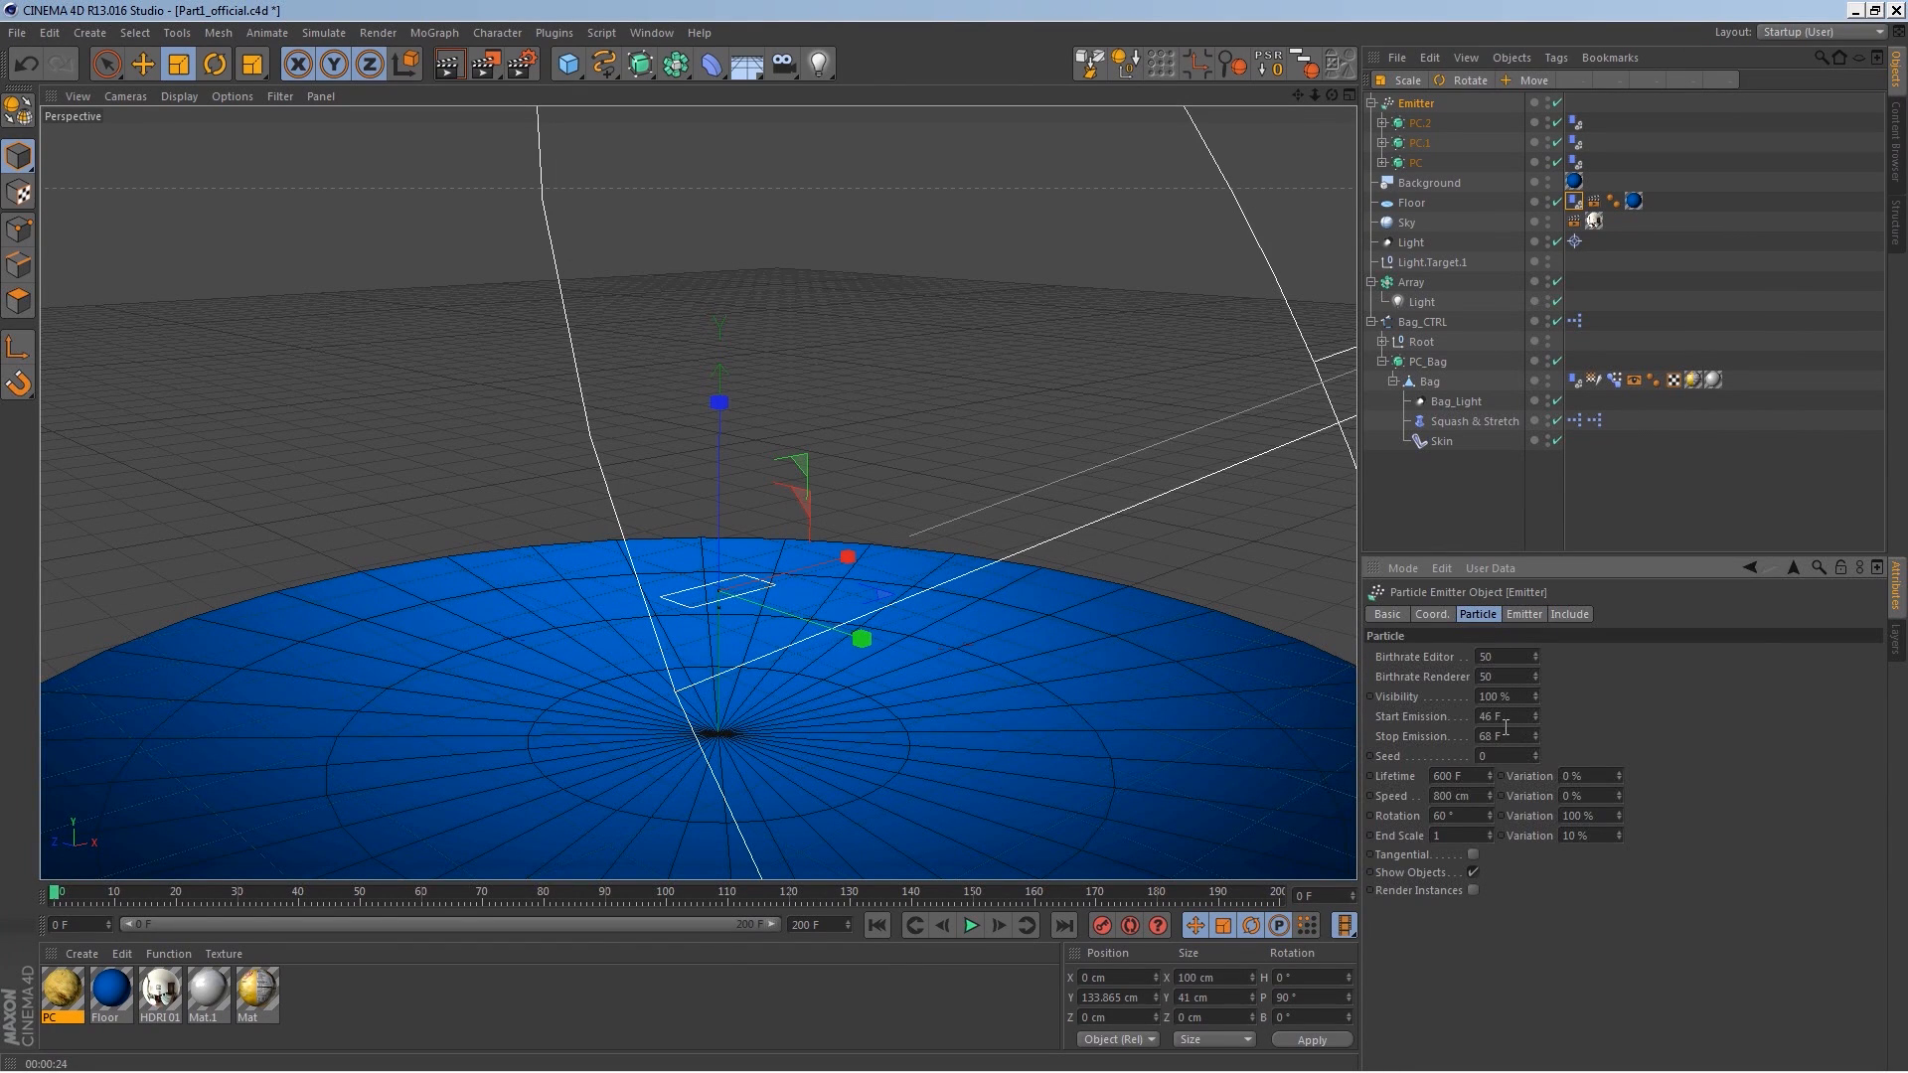
click(1508, 736)
key(ctrl+d)
click(1435, 719)
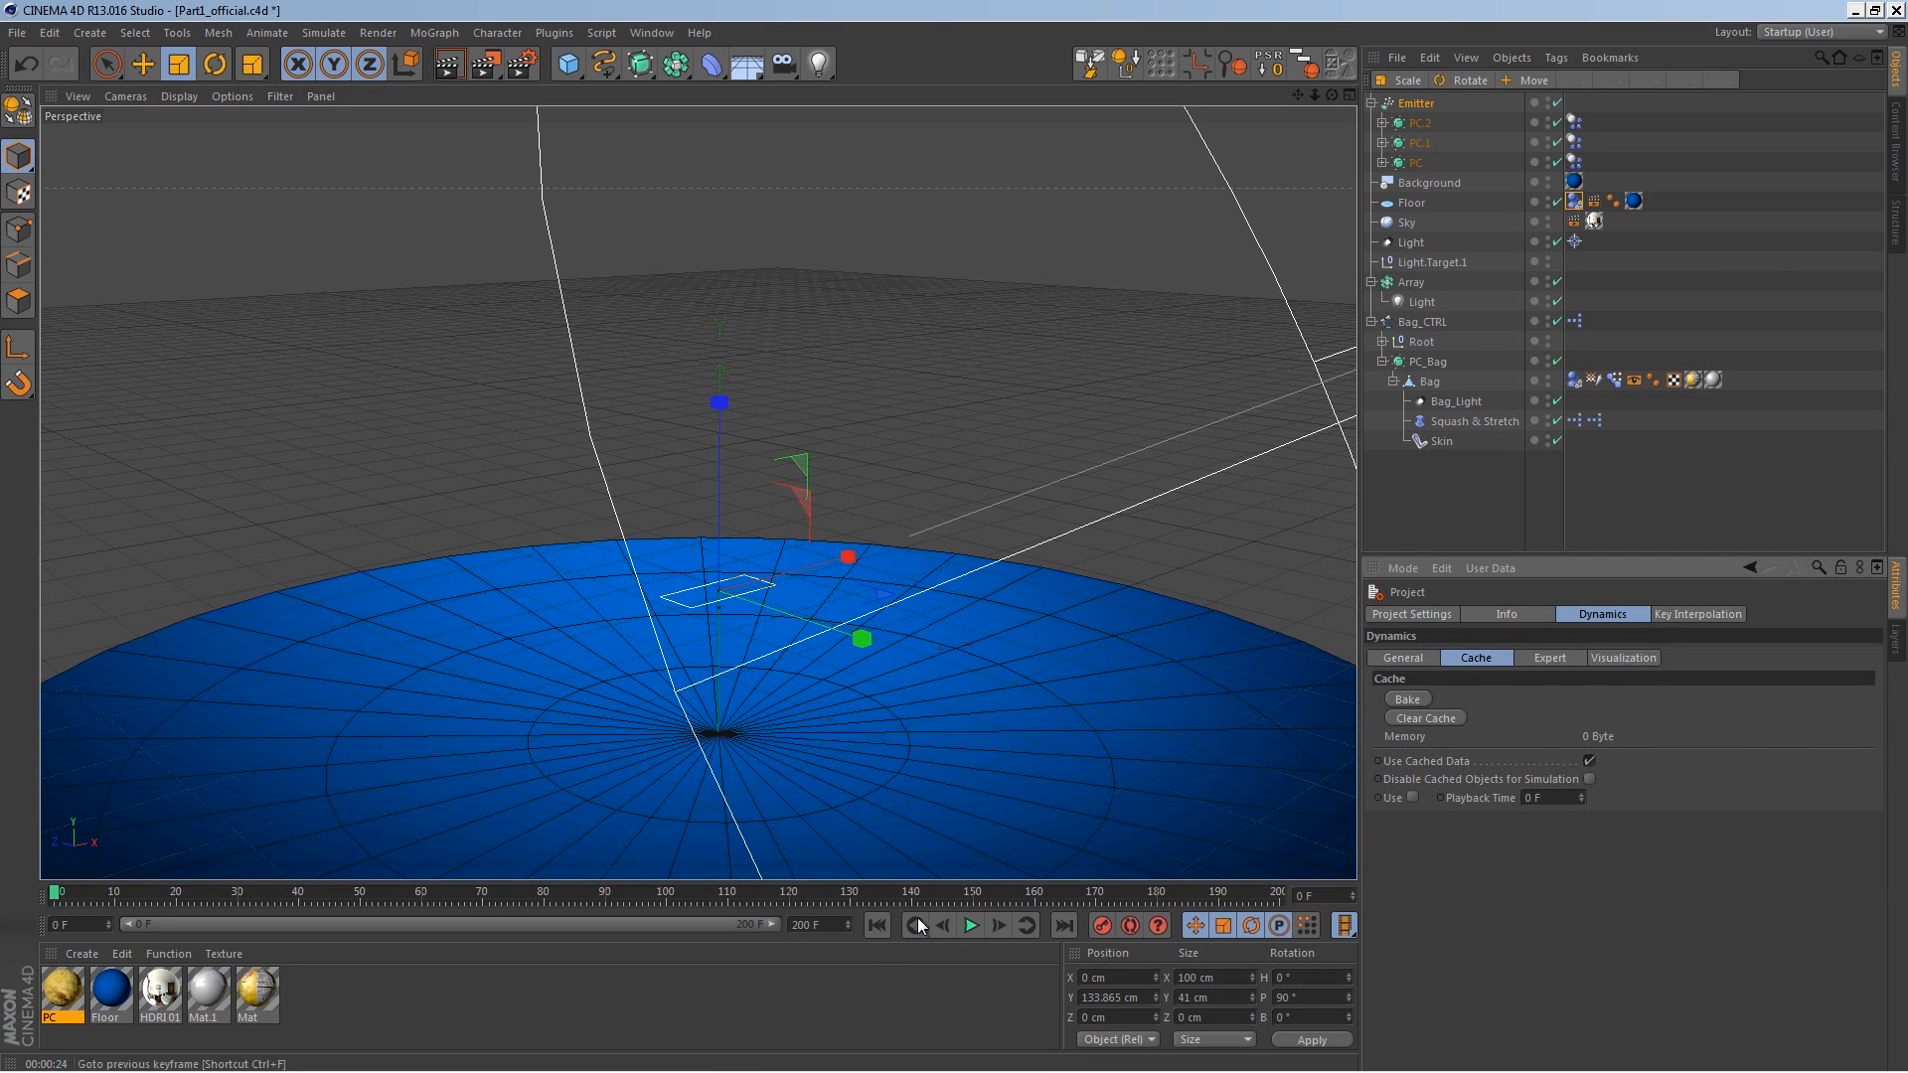
Step: Bake the dynamics cache again and play the animation to review the chips
click(971, 925)
click(970, 926)
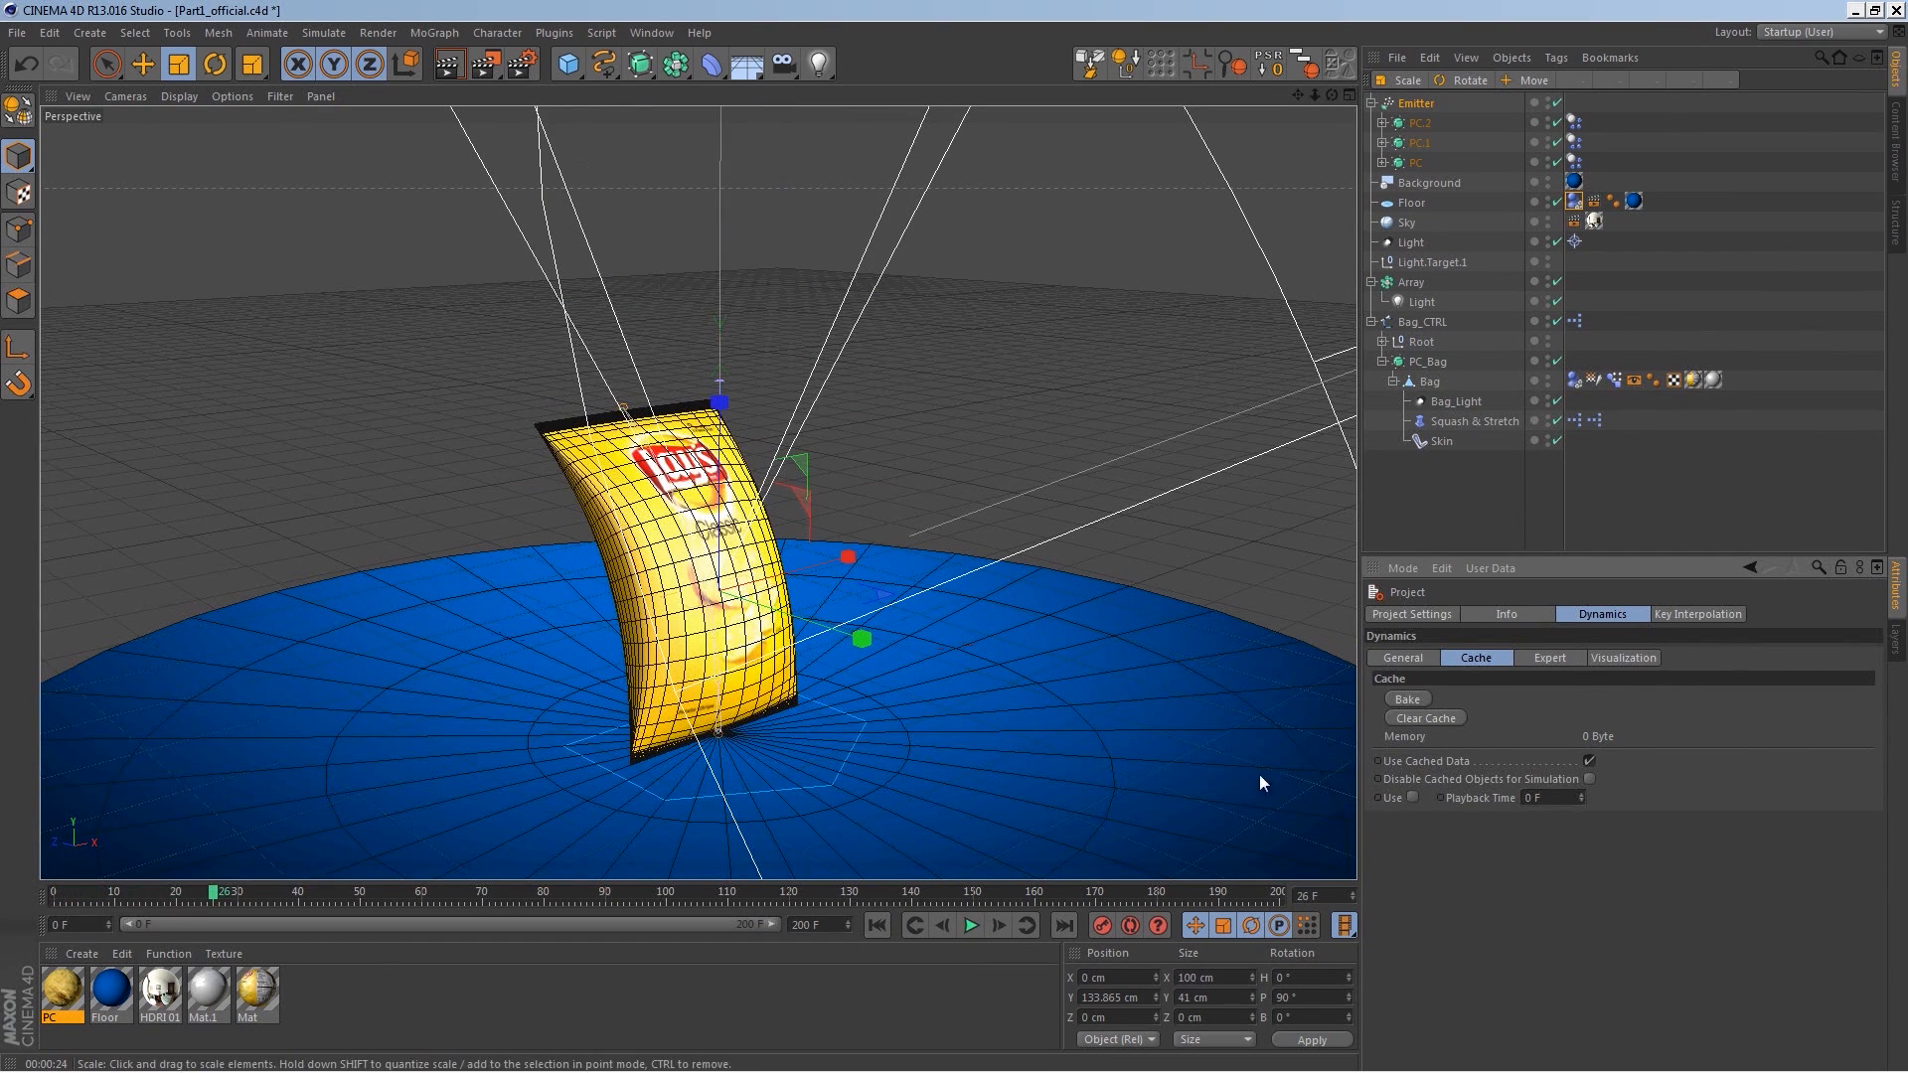
click(1408, 698)
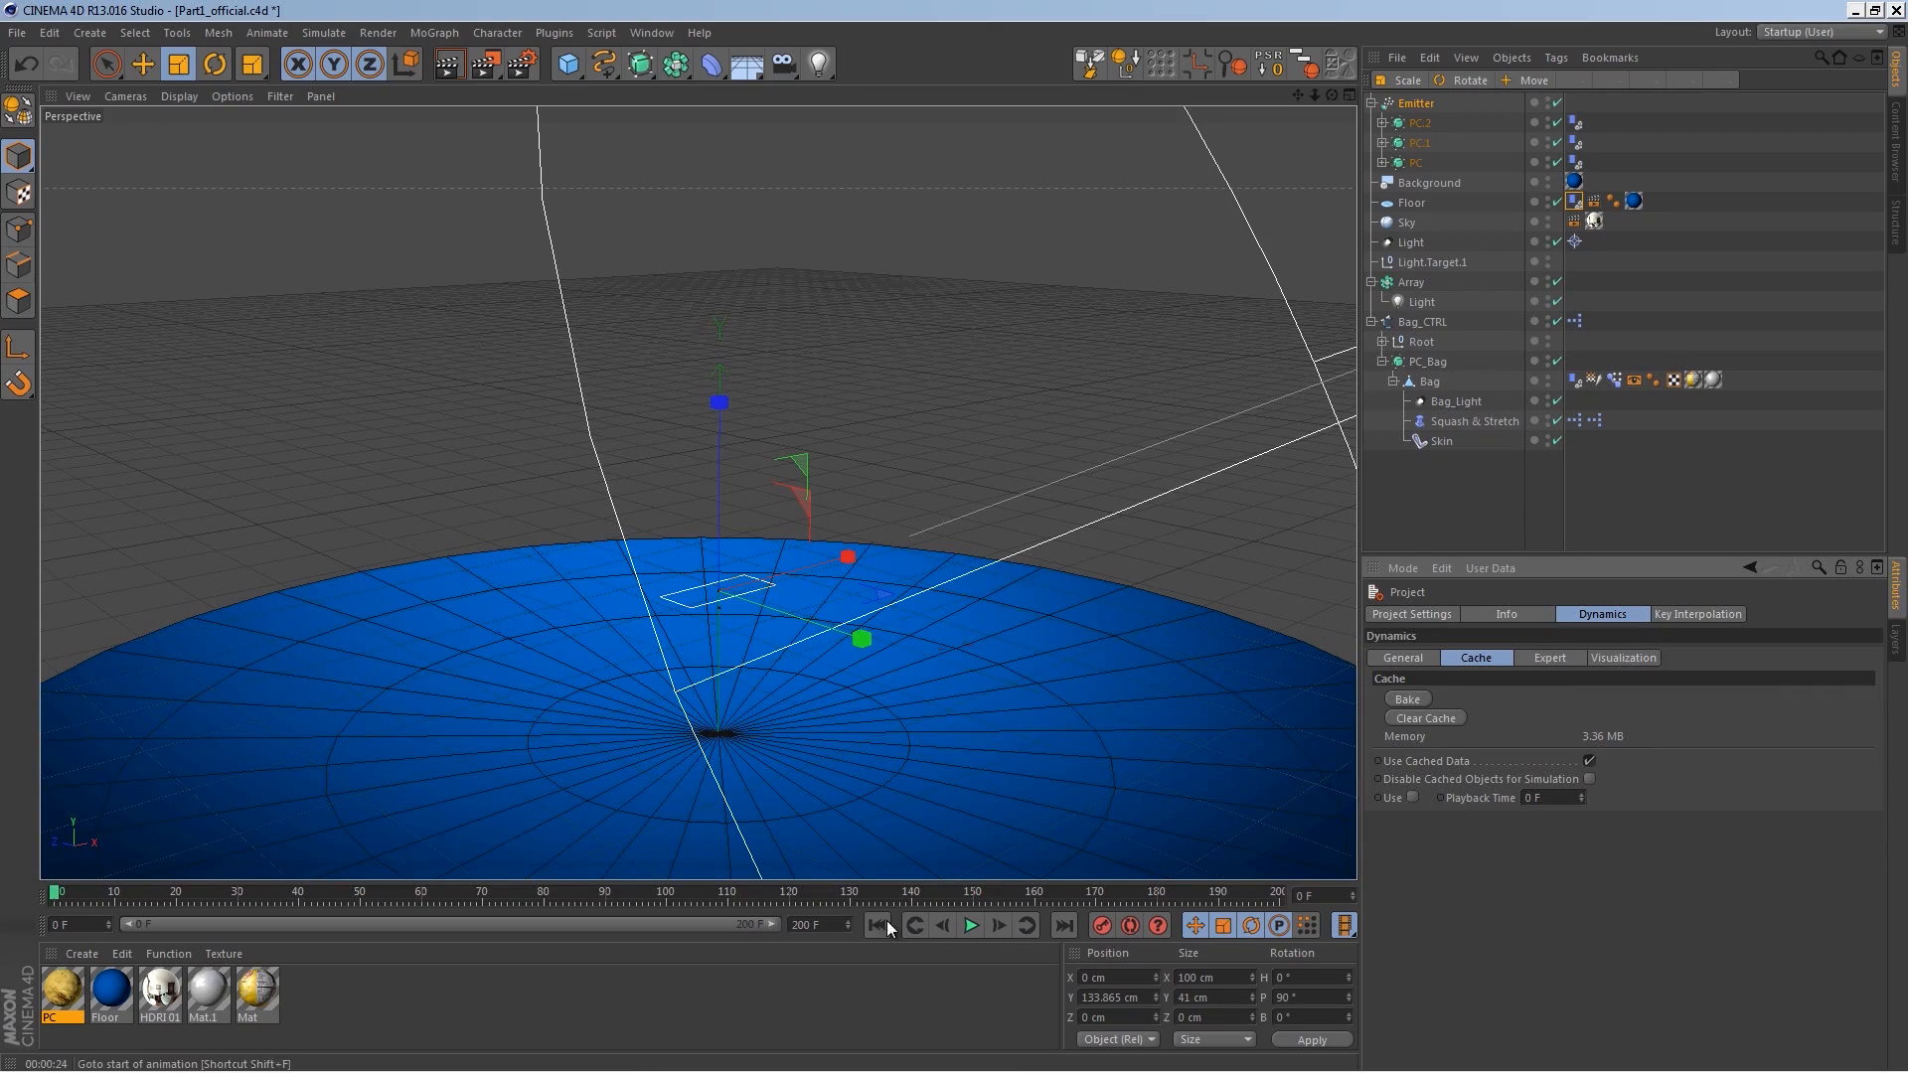
click(971, 925)
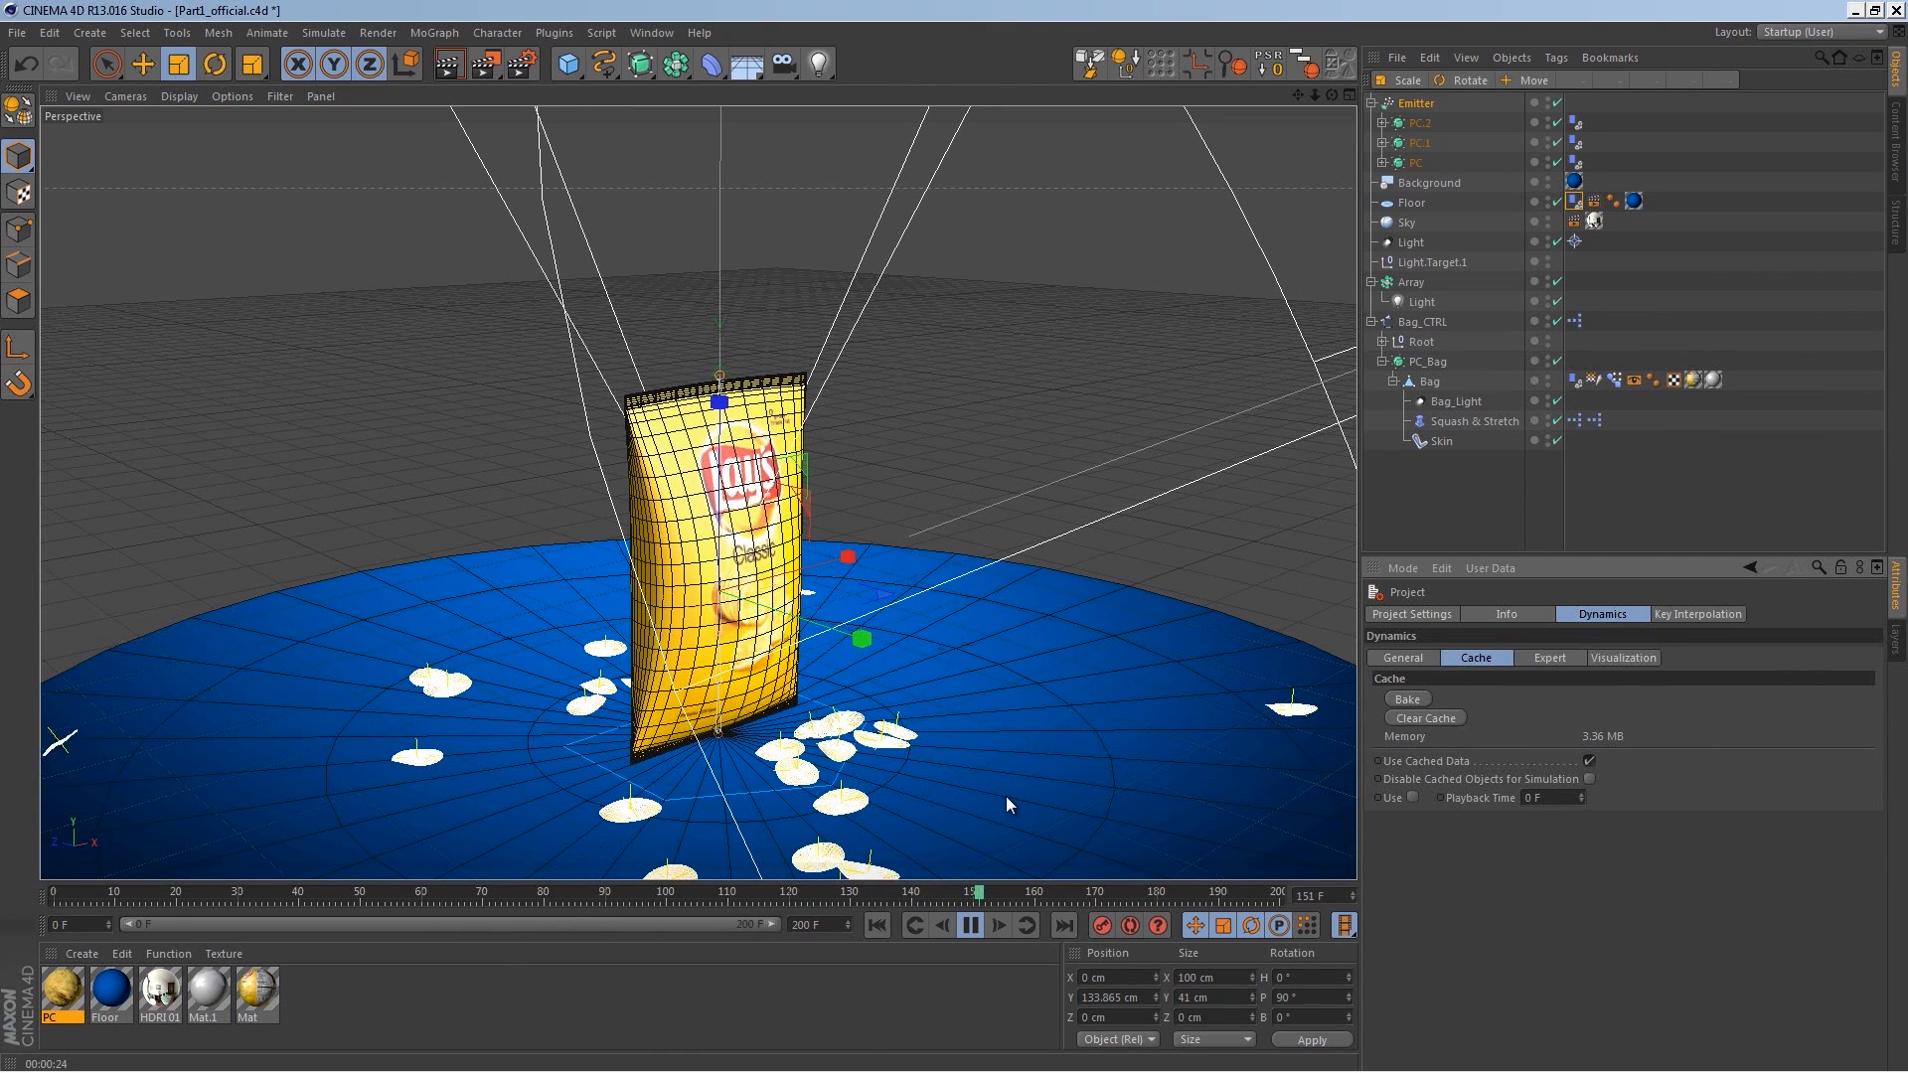
click(971, 925)
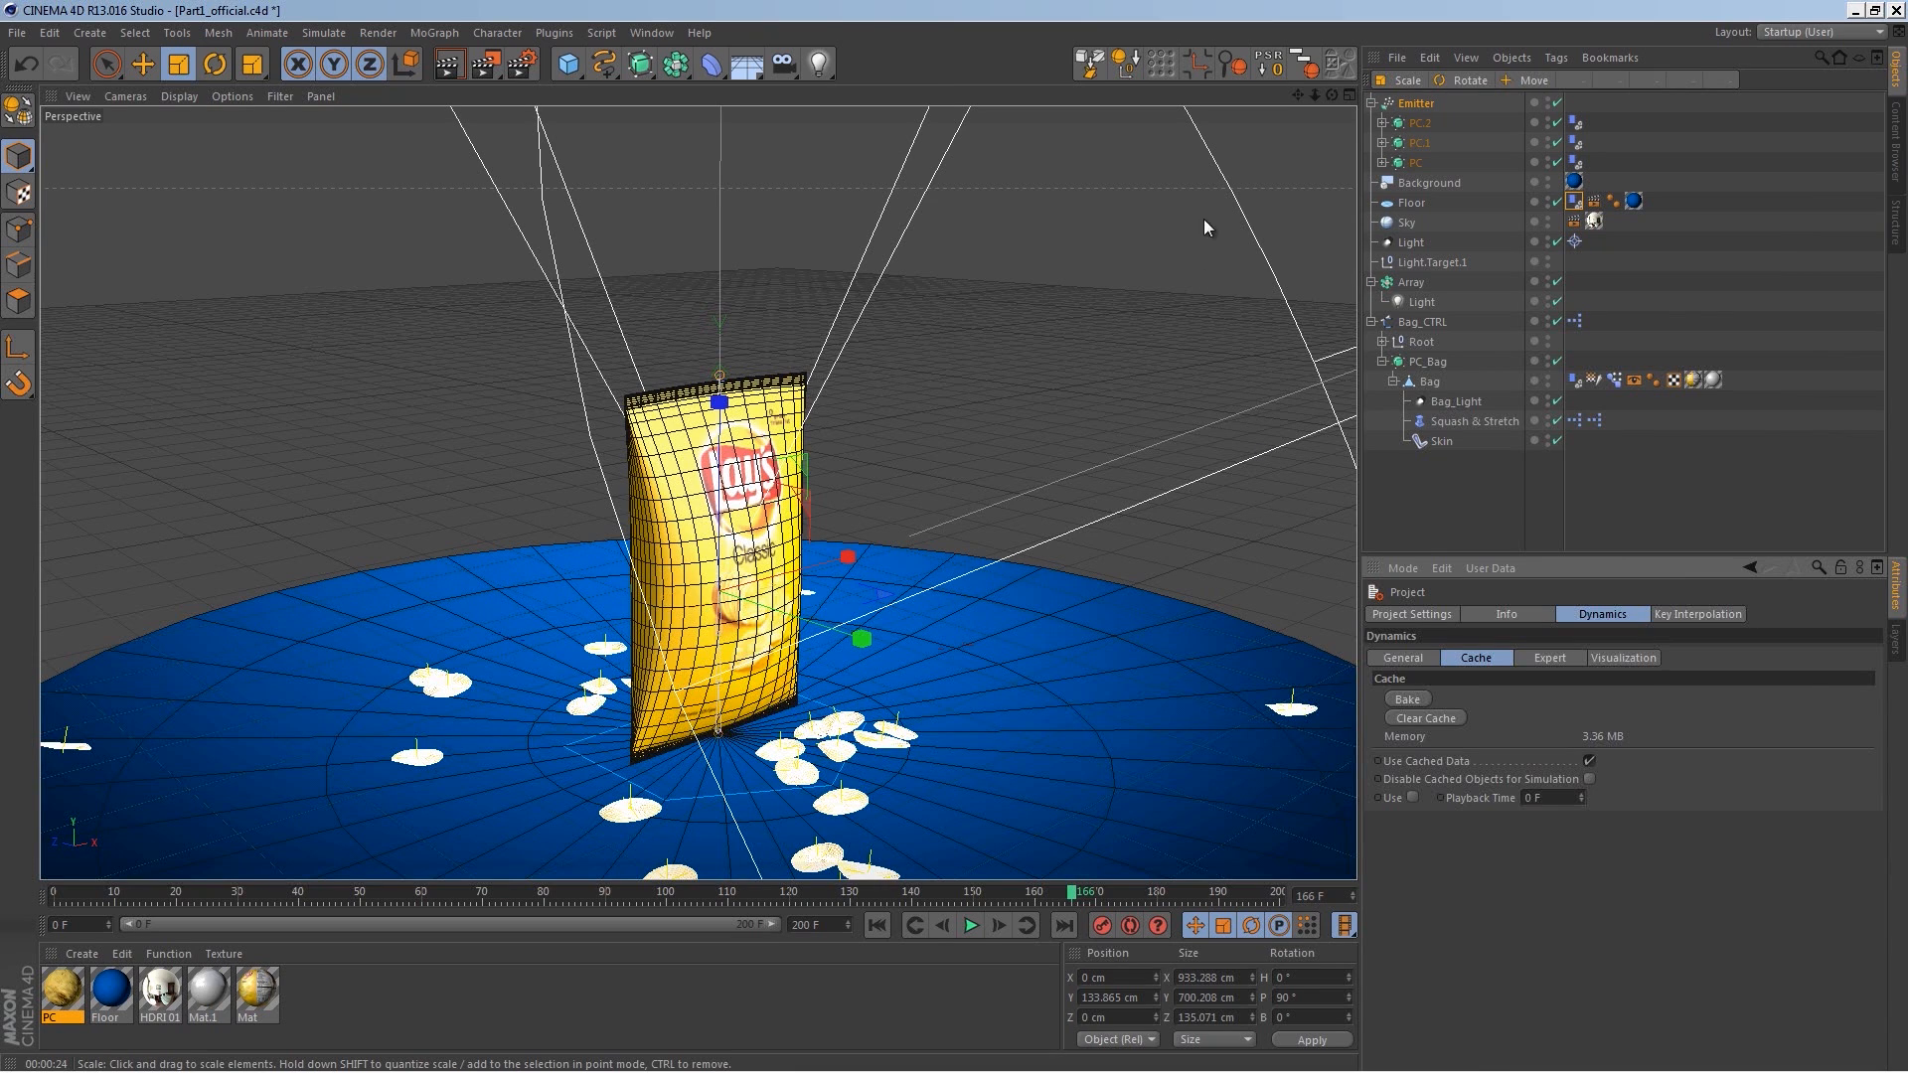
Step: Switch to the Animation layout and show Bag_CTRL's animation as F-curves in the timeline
click(1804, 32)
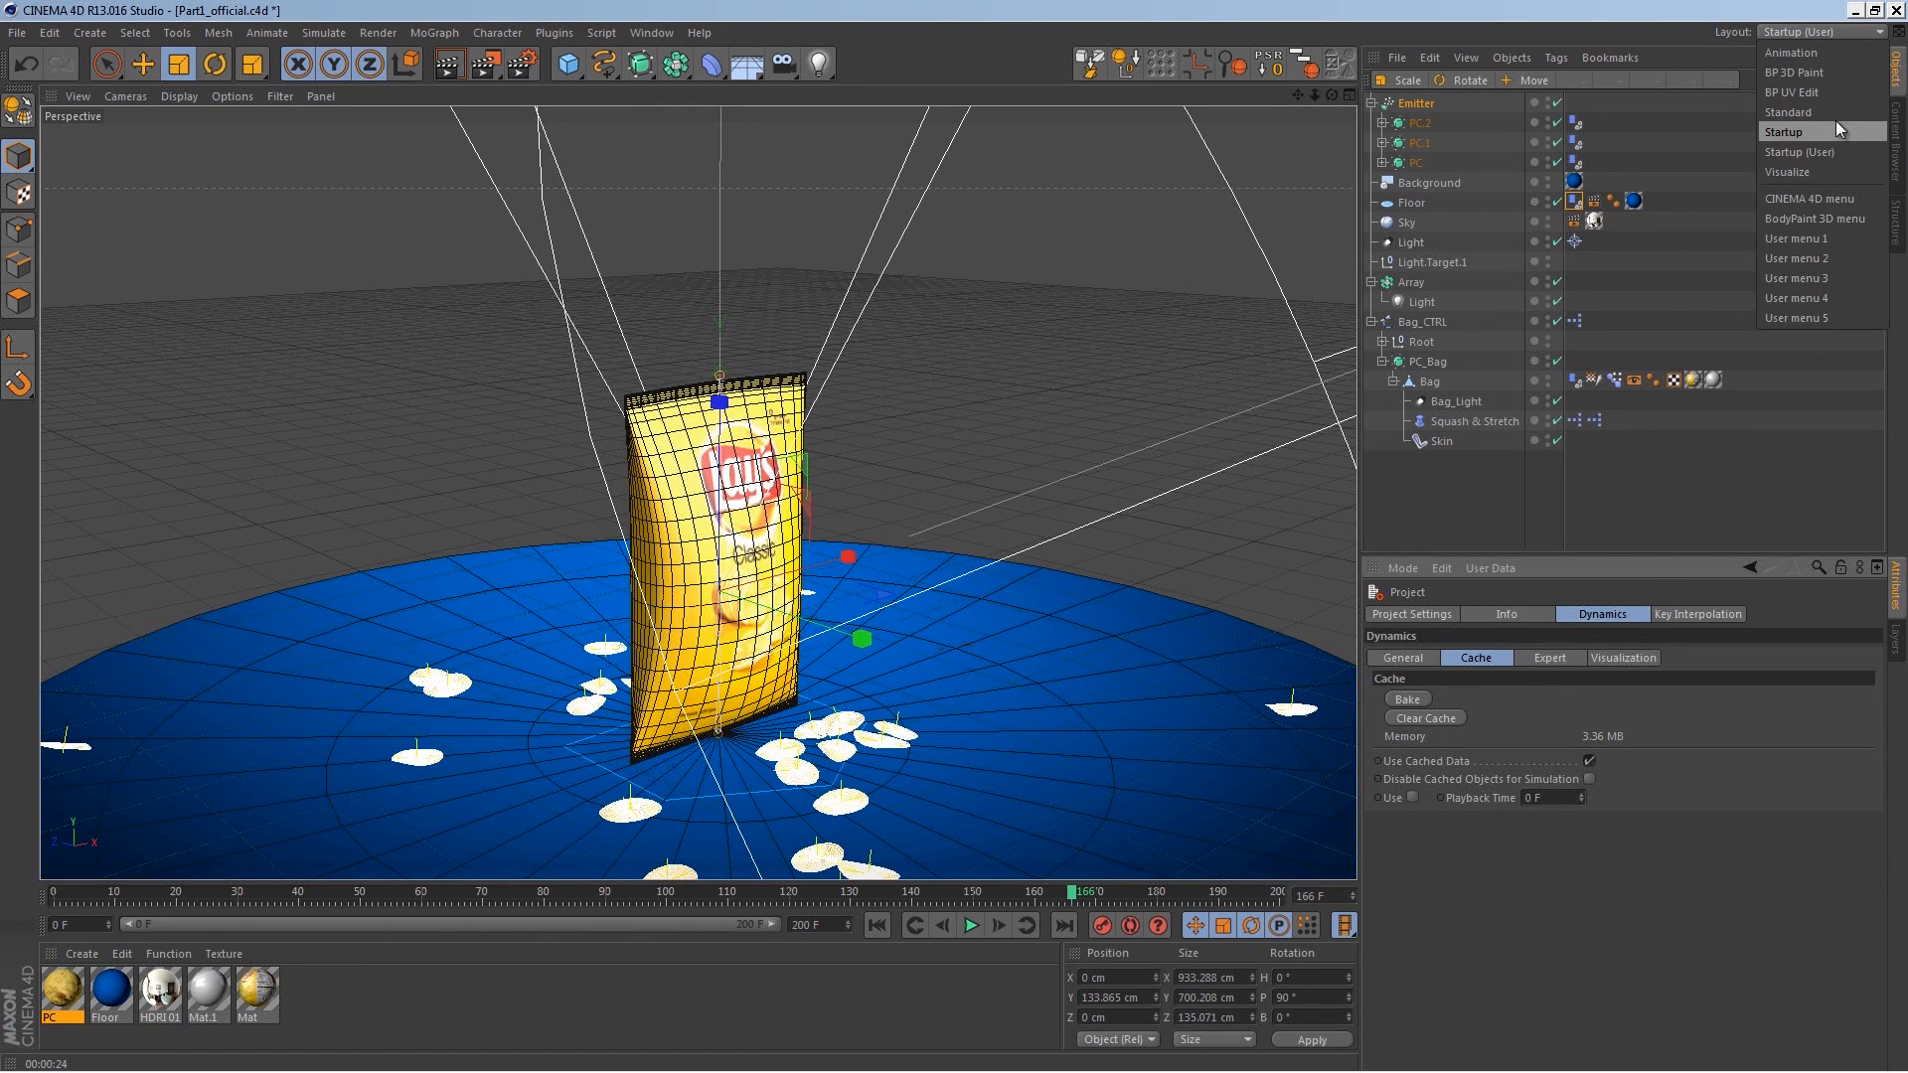
click(1847, 55)
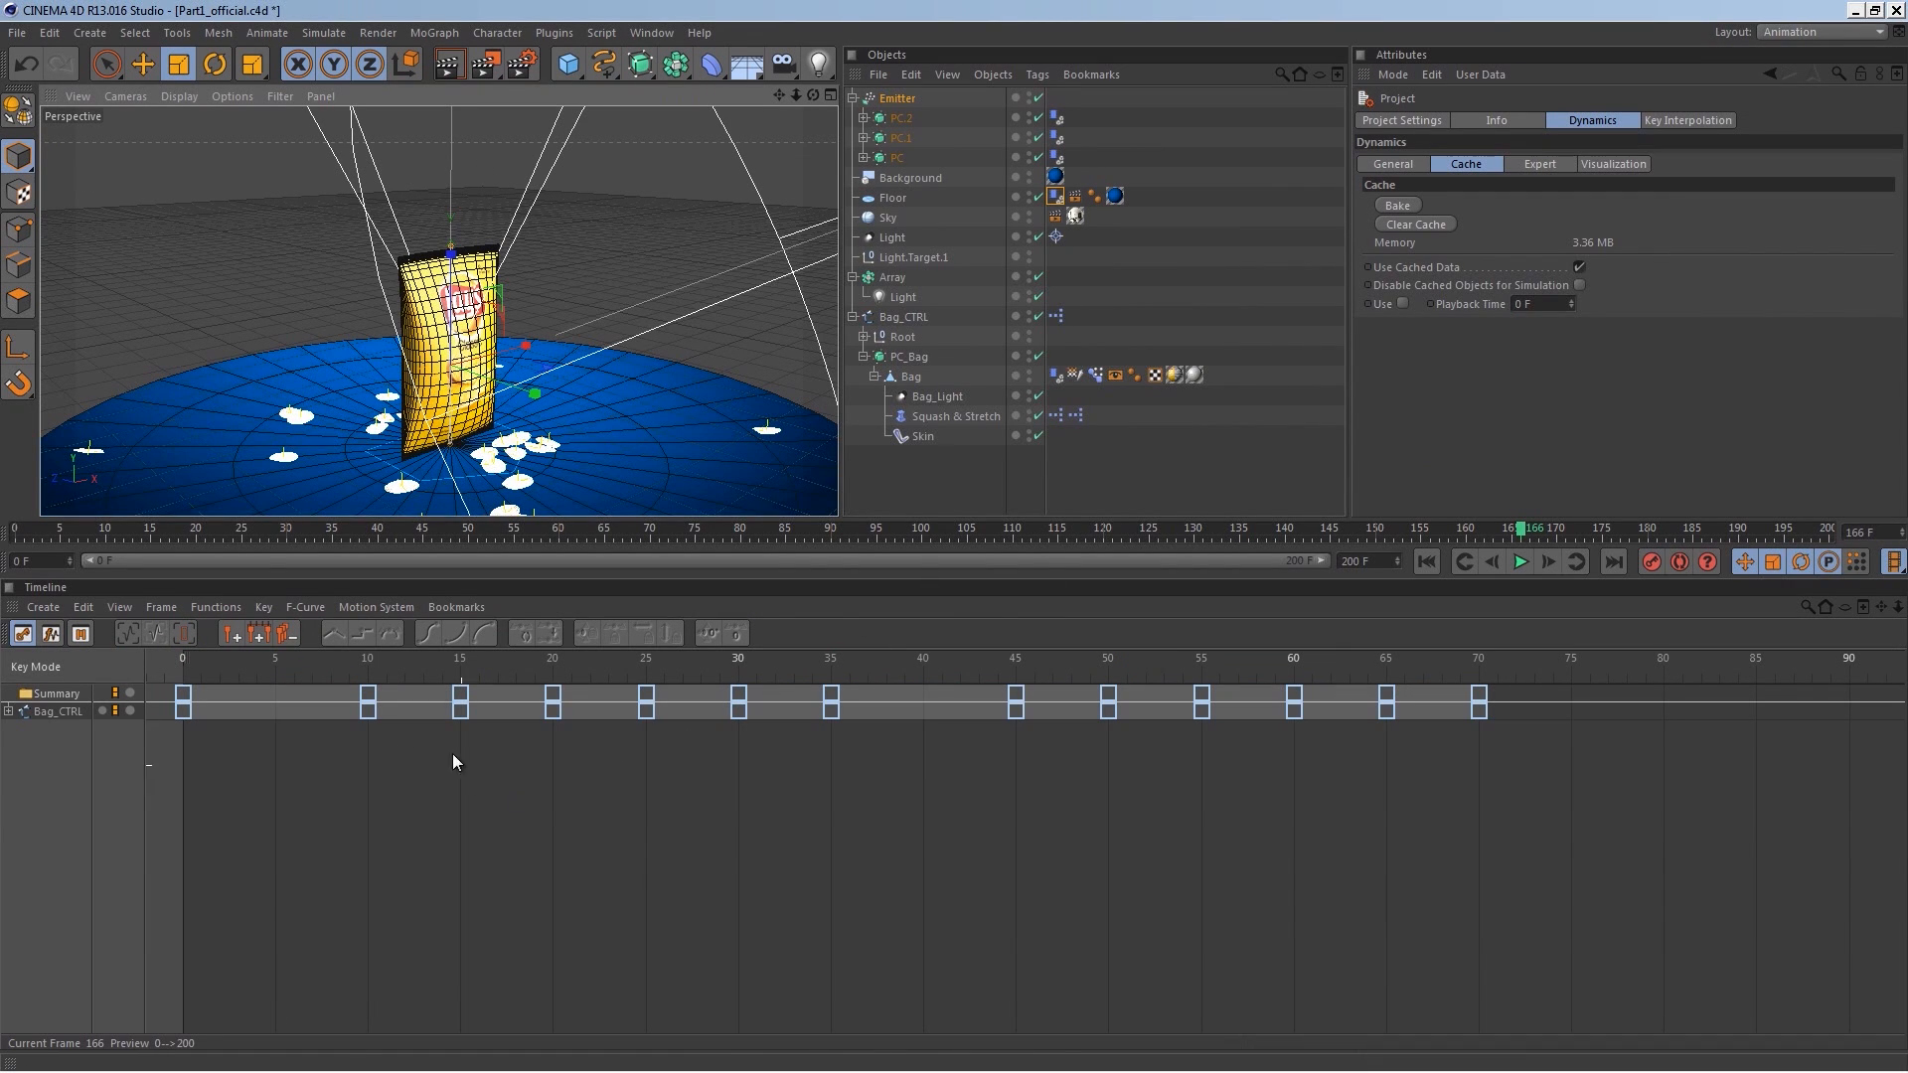
click(51, 634)
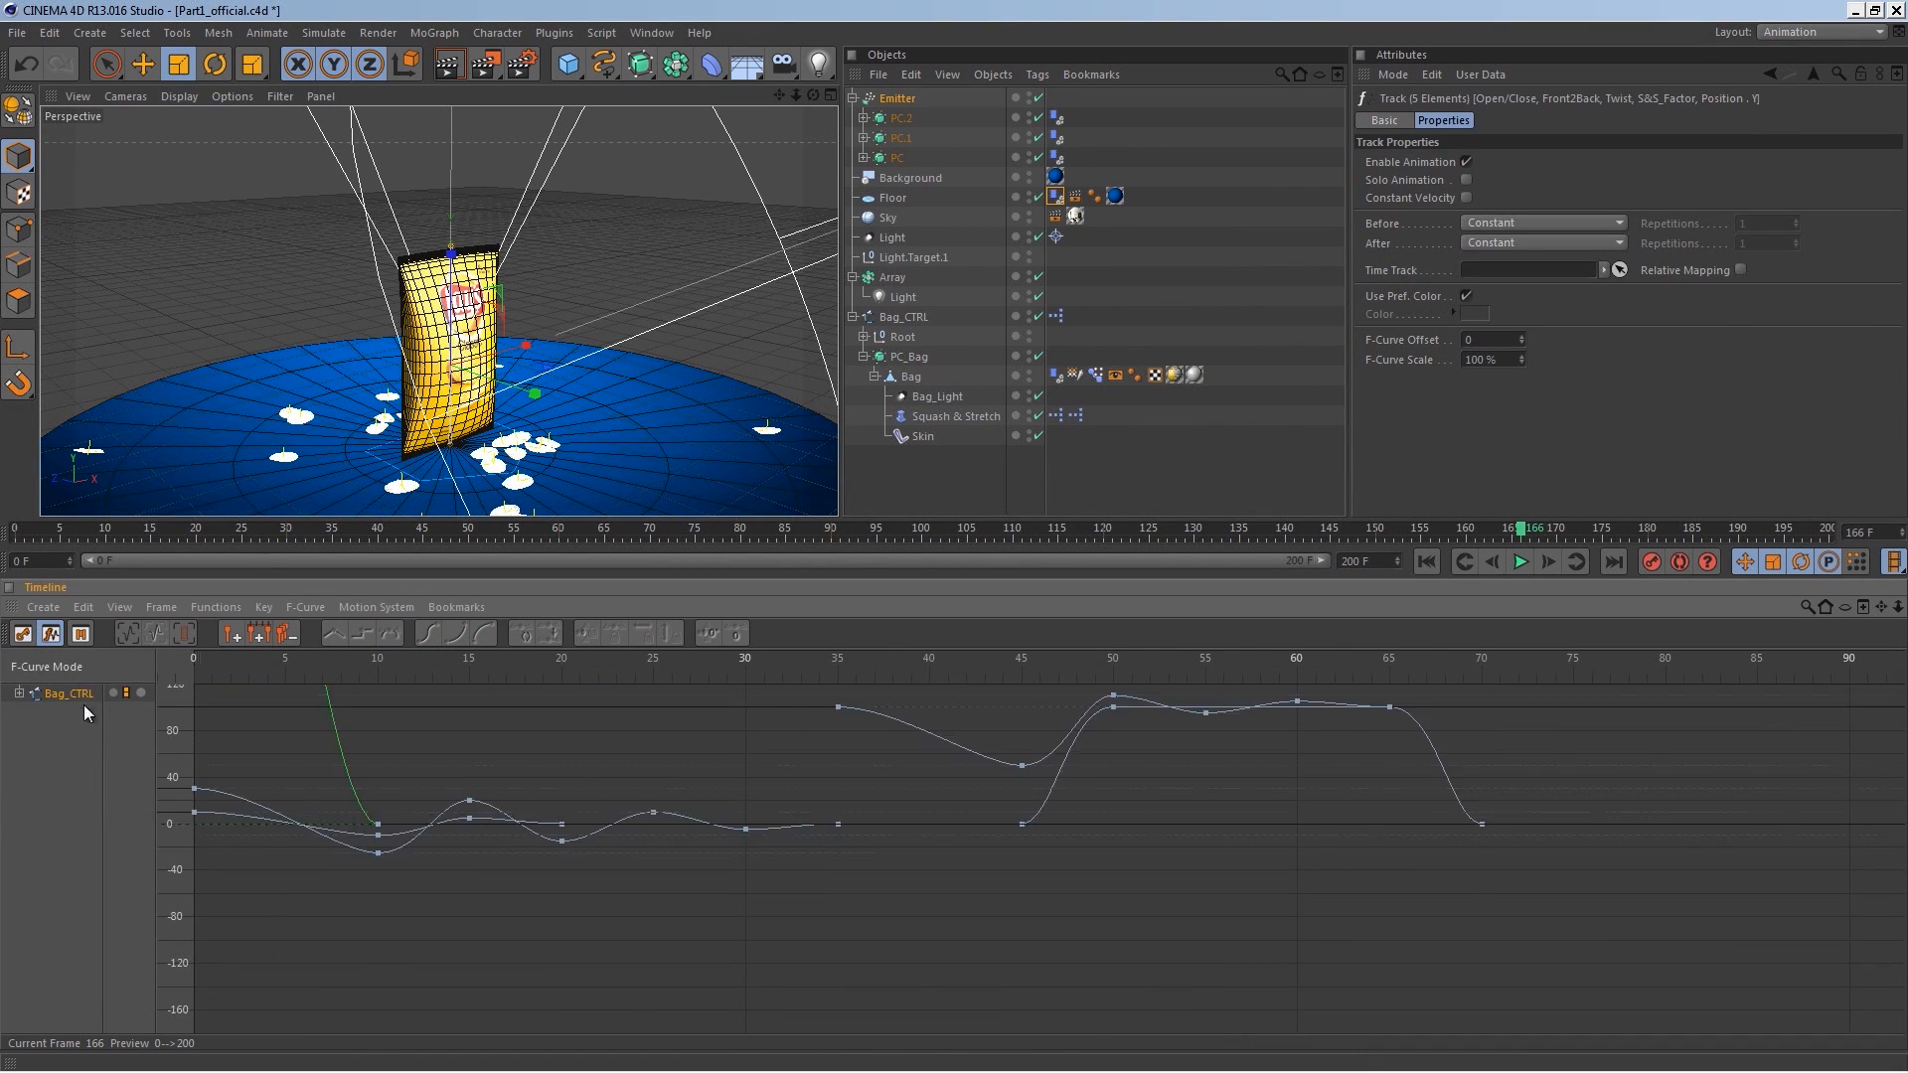
key(Tab)
key(Tab)
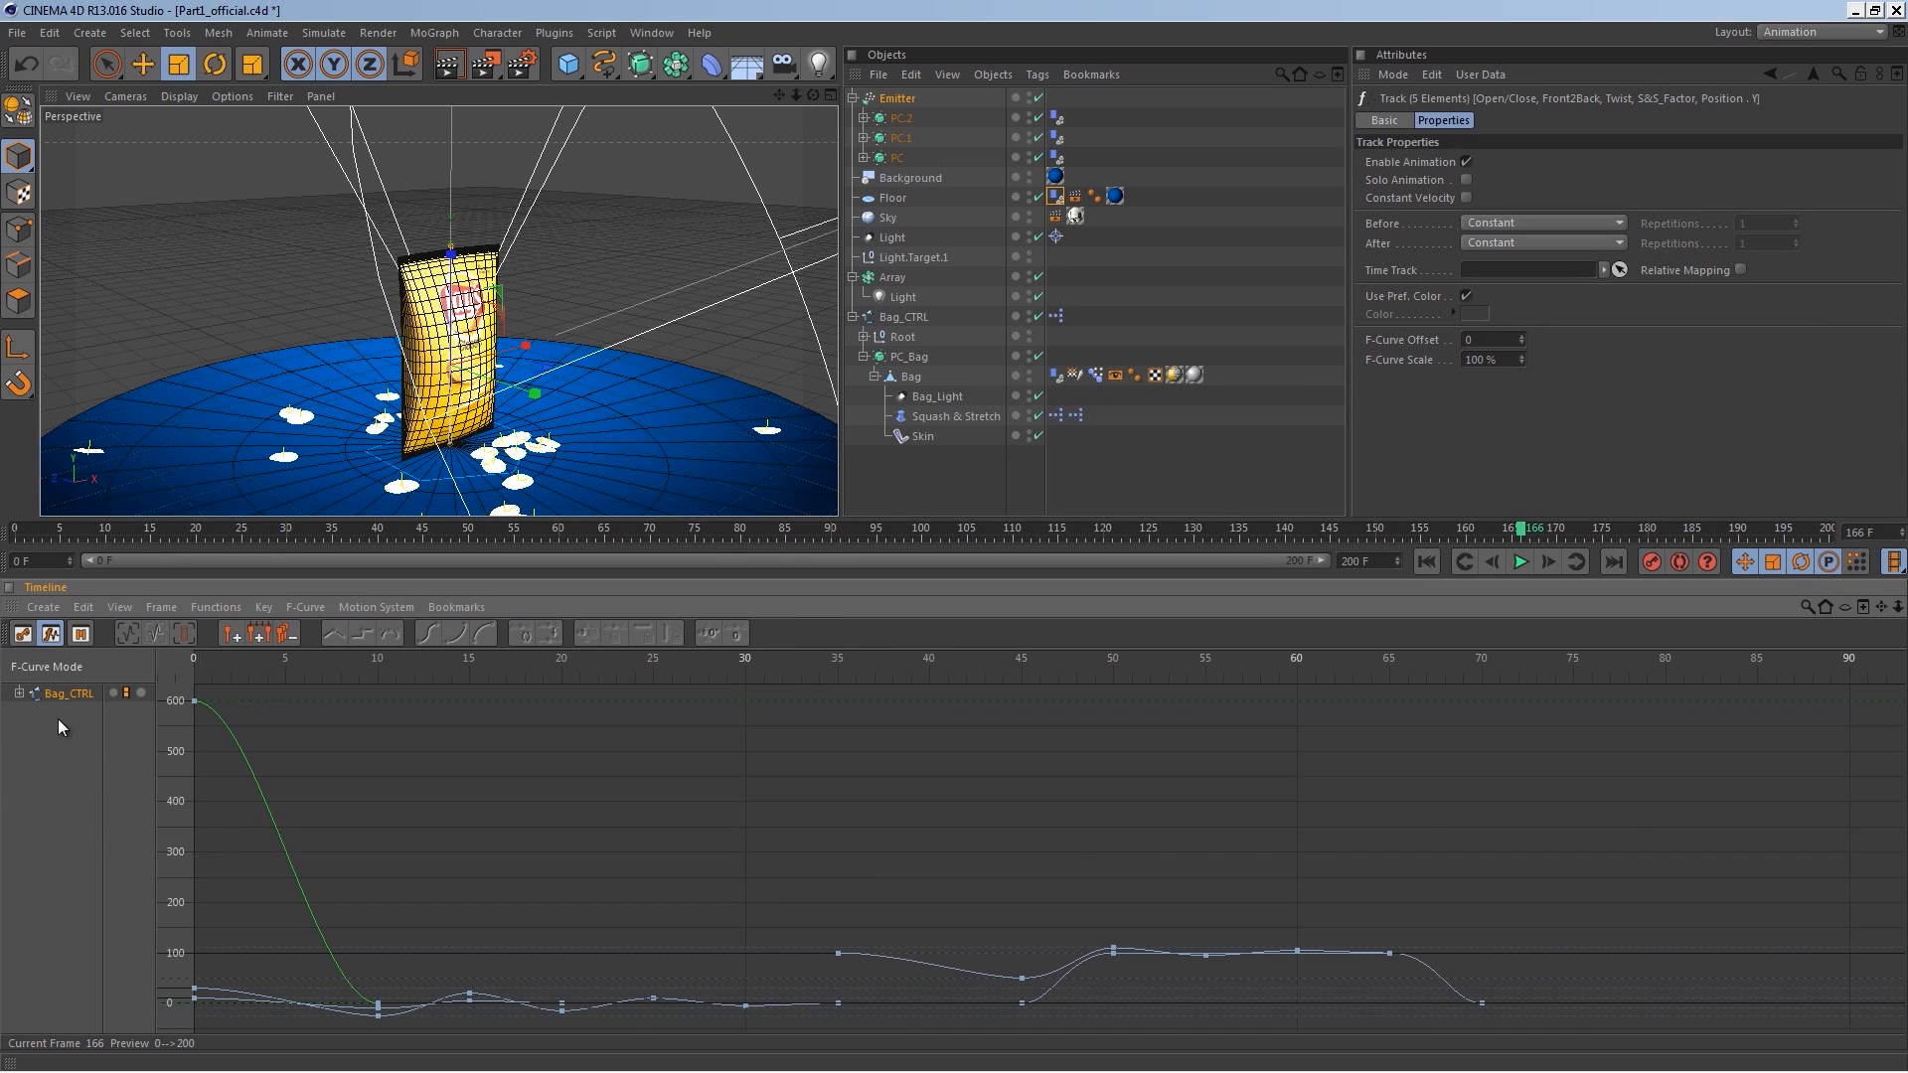
Step: Expand Bag_CTRL's tracks and select the first key of the Front2Back curve
click(18, 694)
click(62, 710)
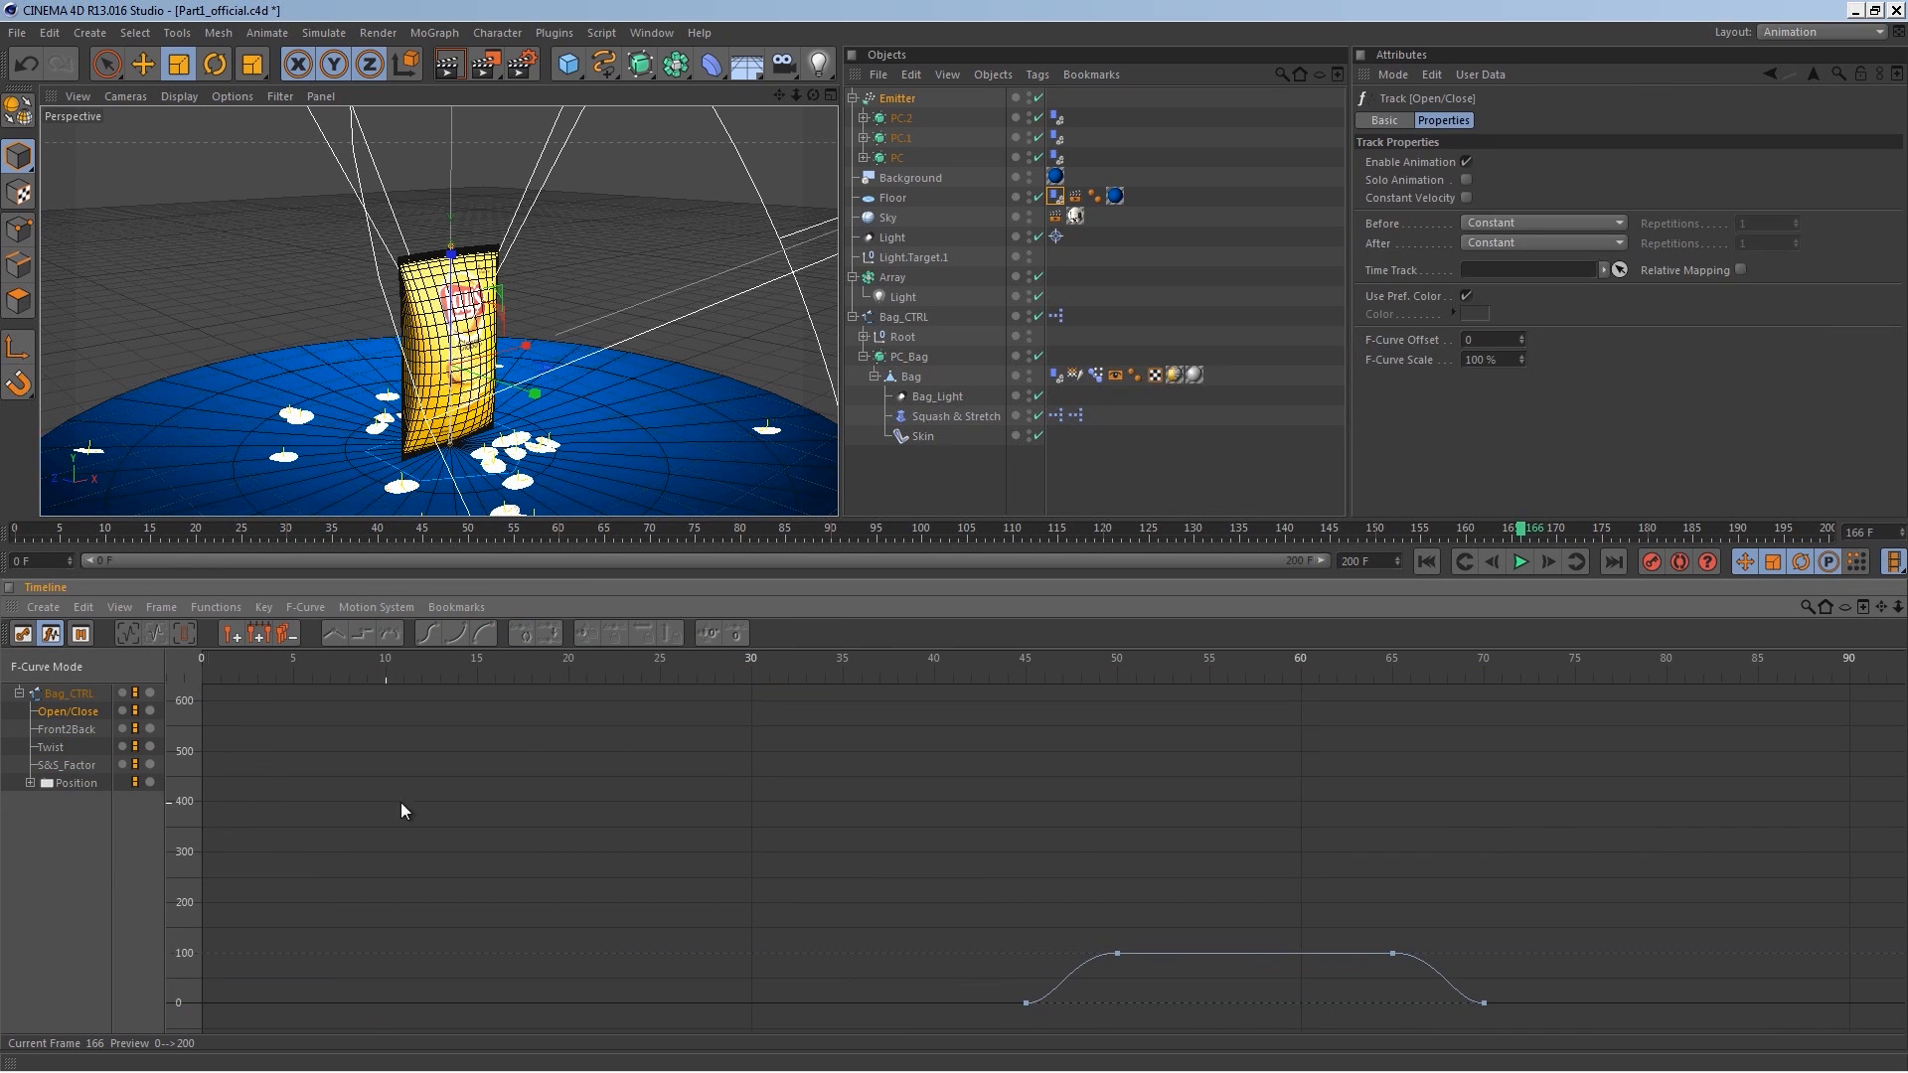
click(68, 731)
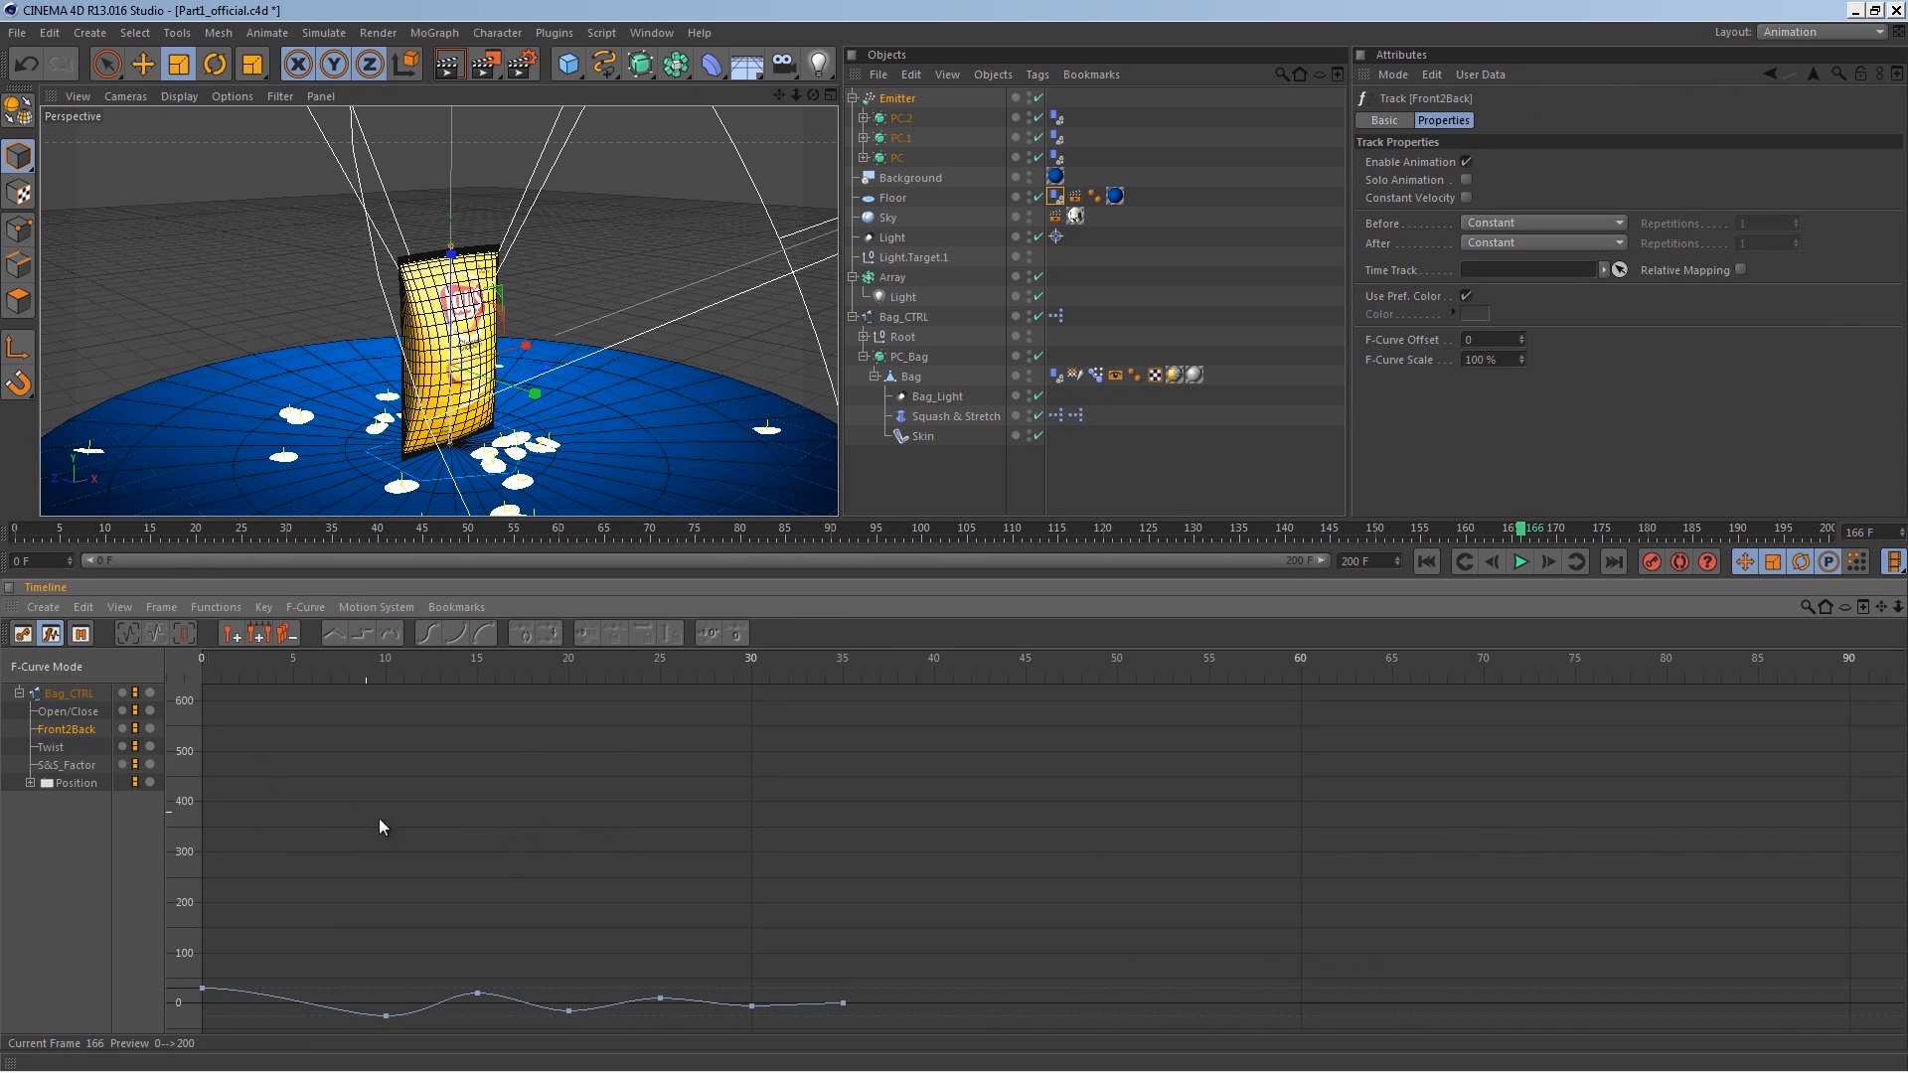
alt+middle_drag(614, 880, 680, 833)
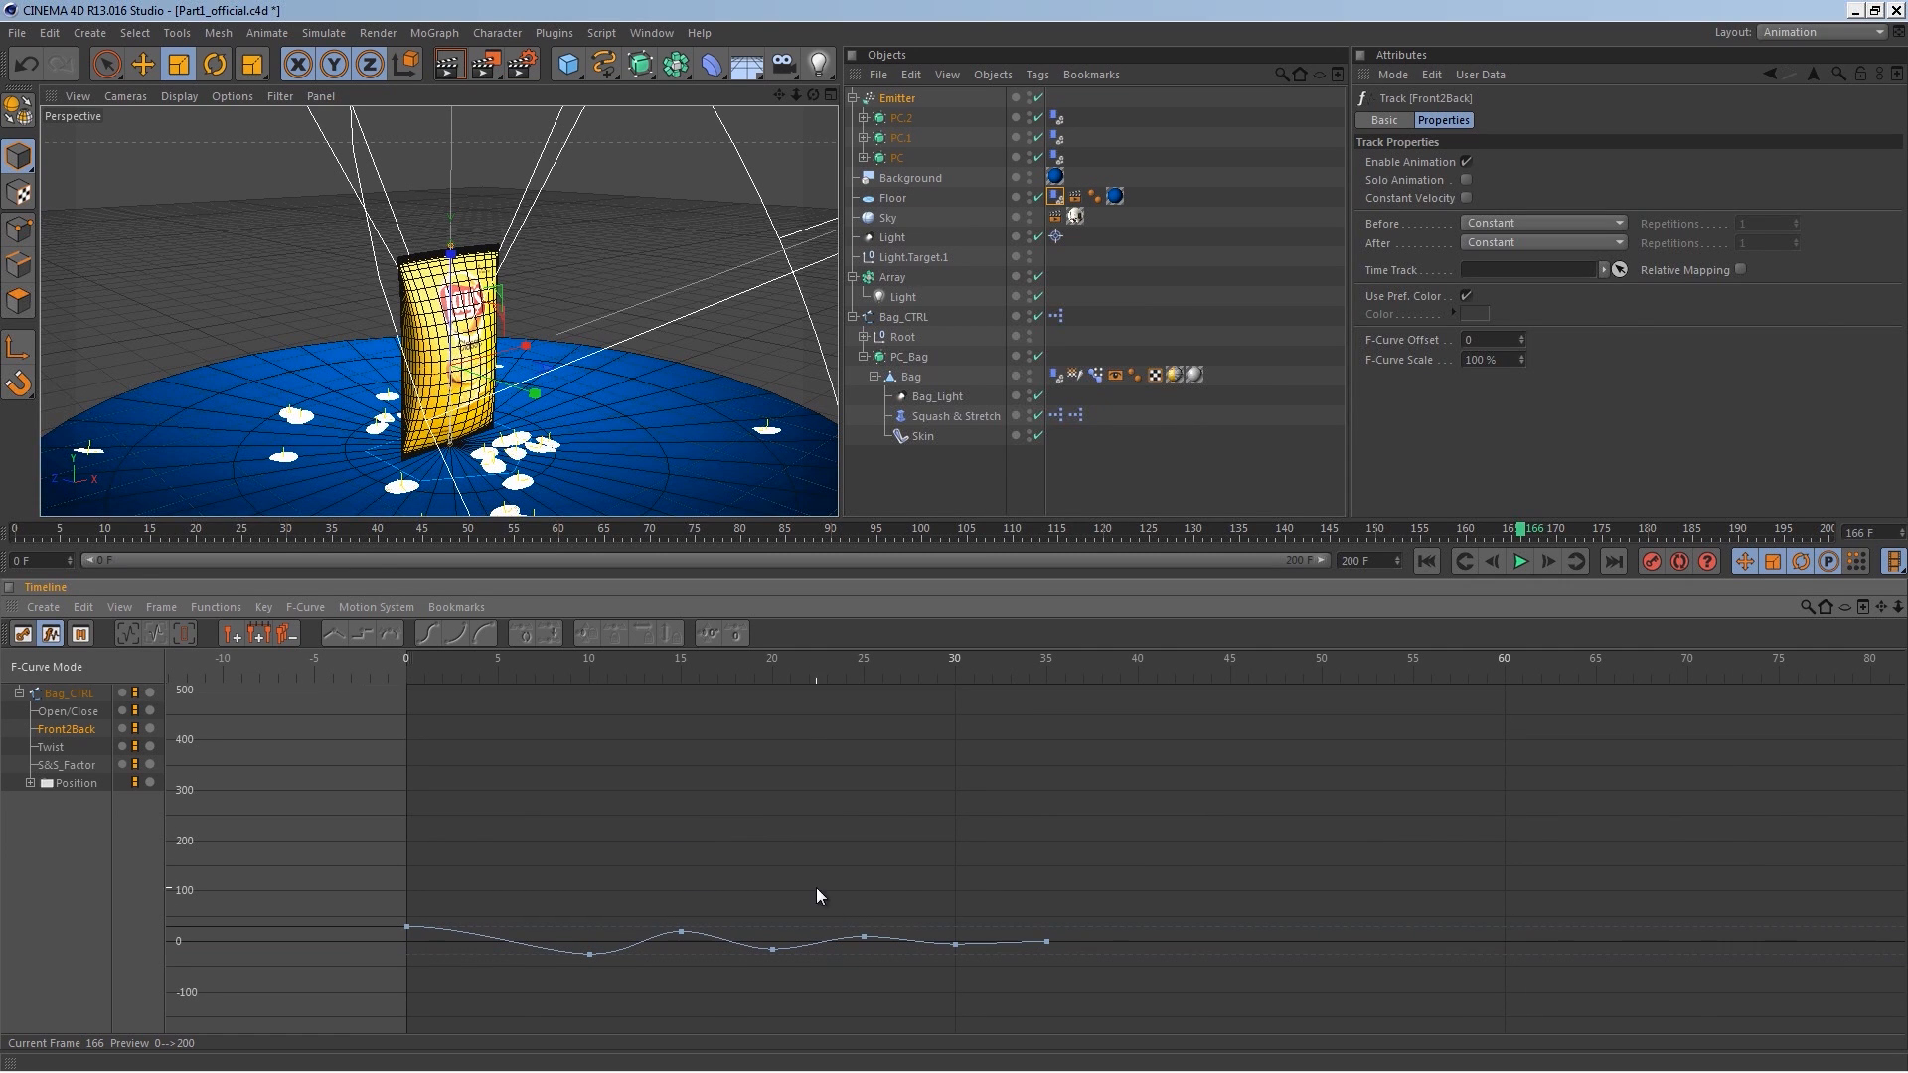
click(864, 936)
key(ctrl+z)
drag(432, 936, 389, 957)
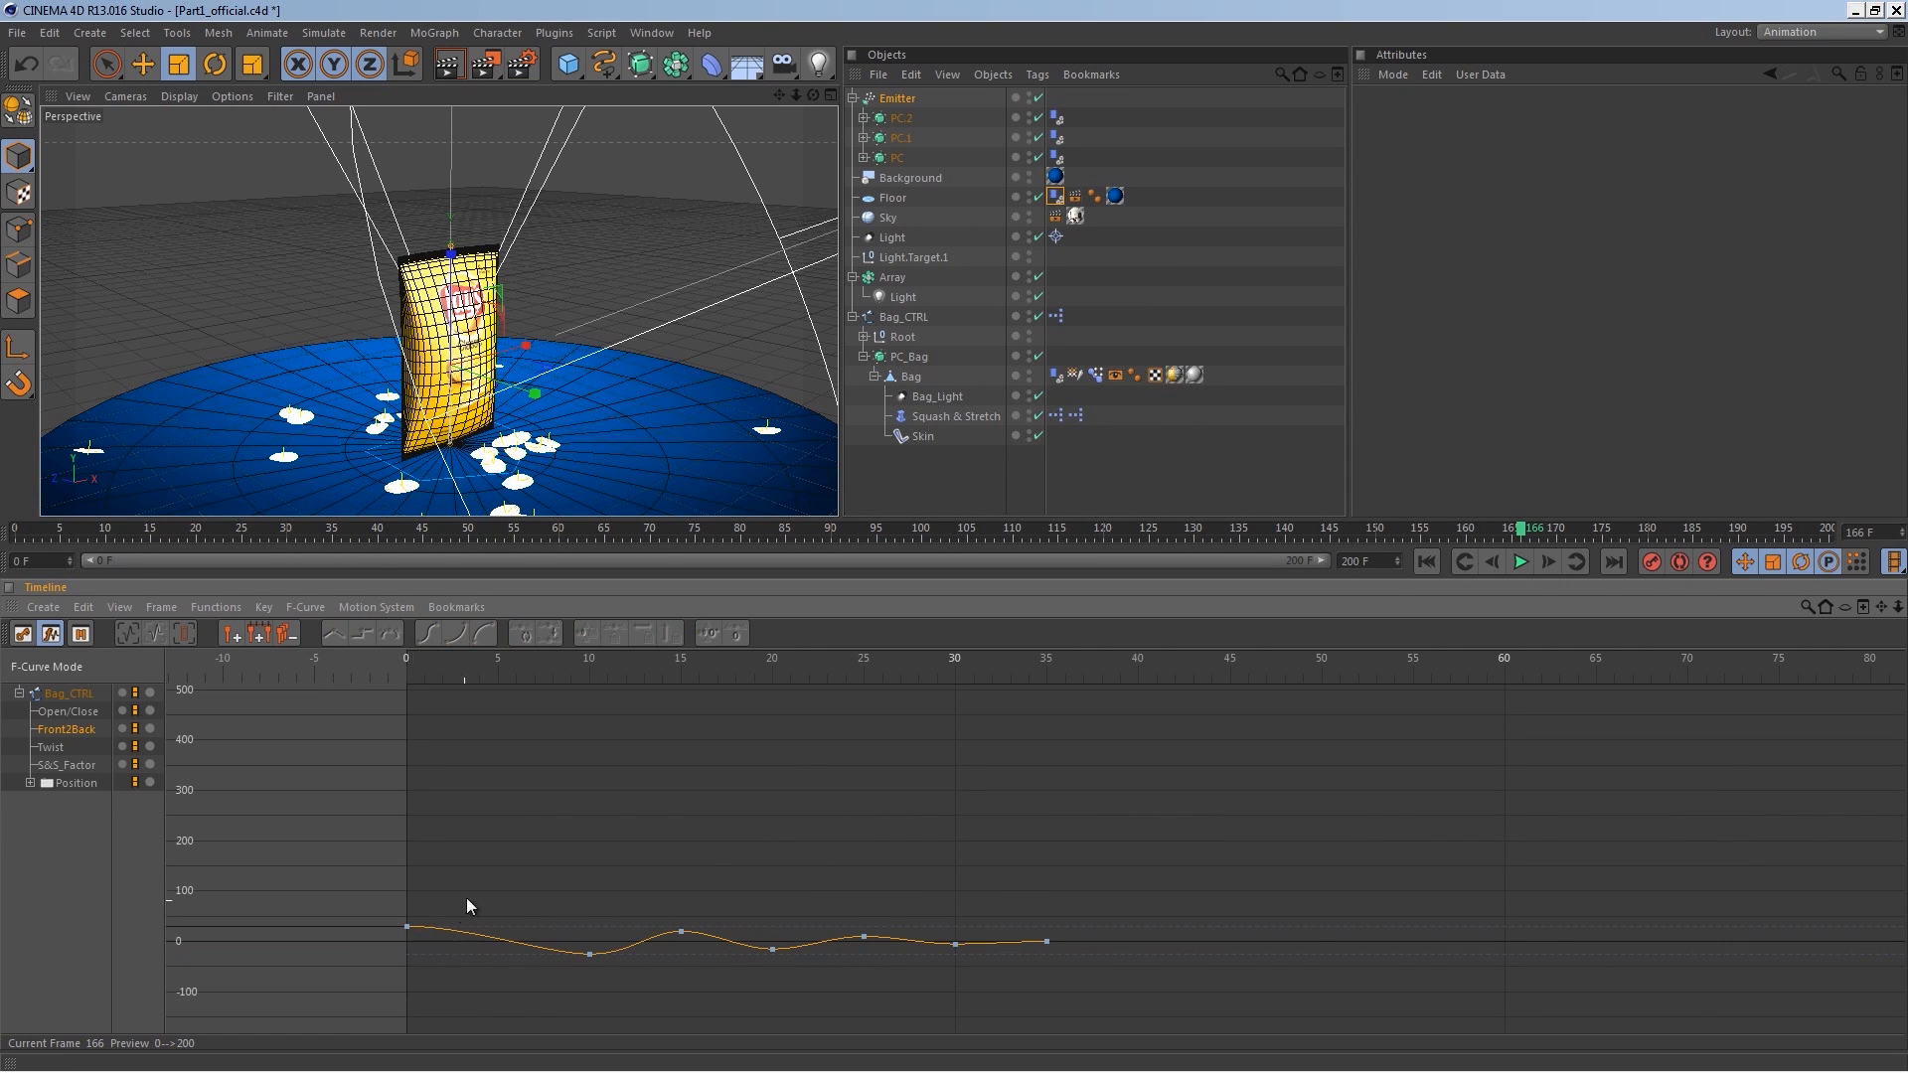
Step: Play the animation to review the bag's front-to-back swing
click(1427, 561)
click(1521, 562)
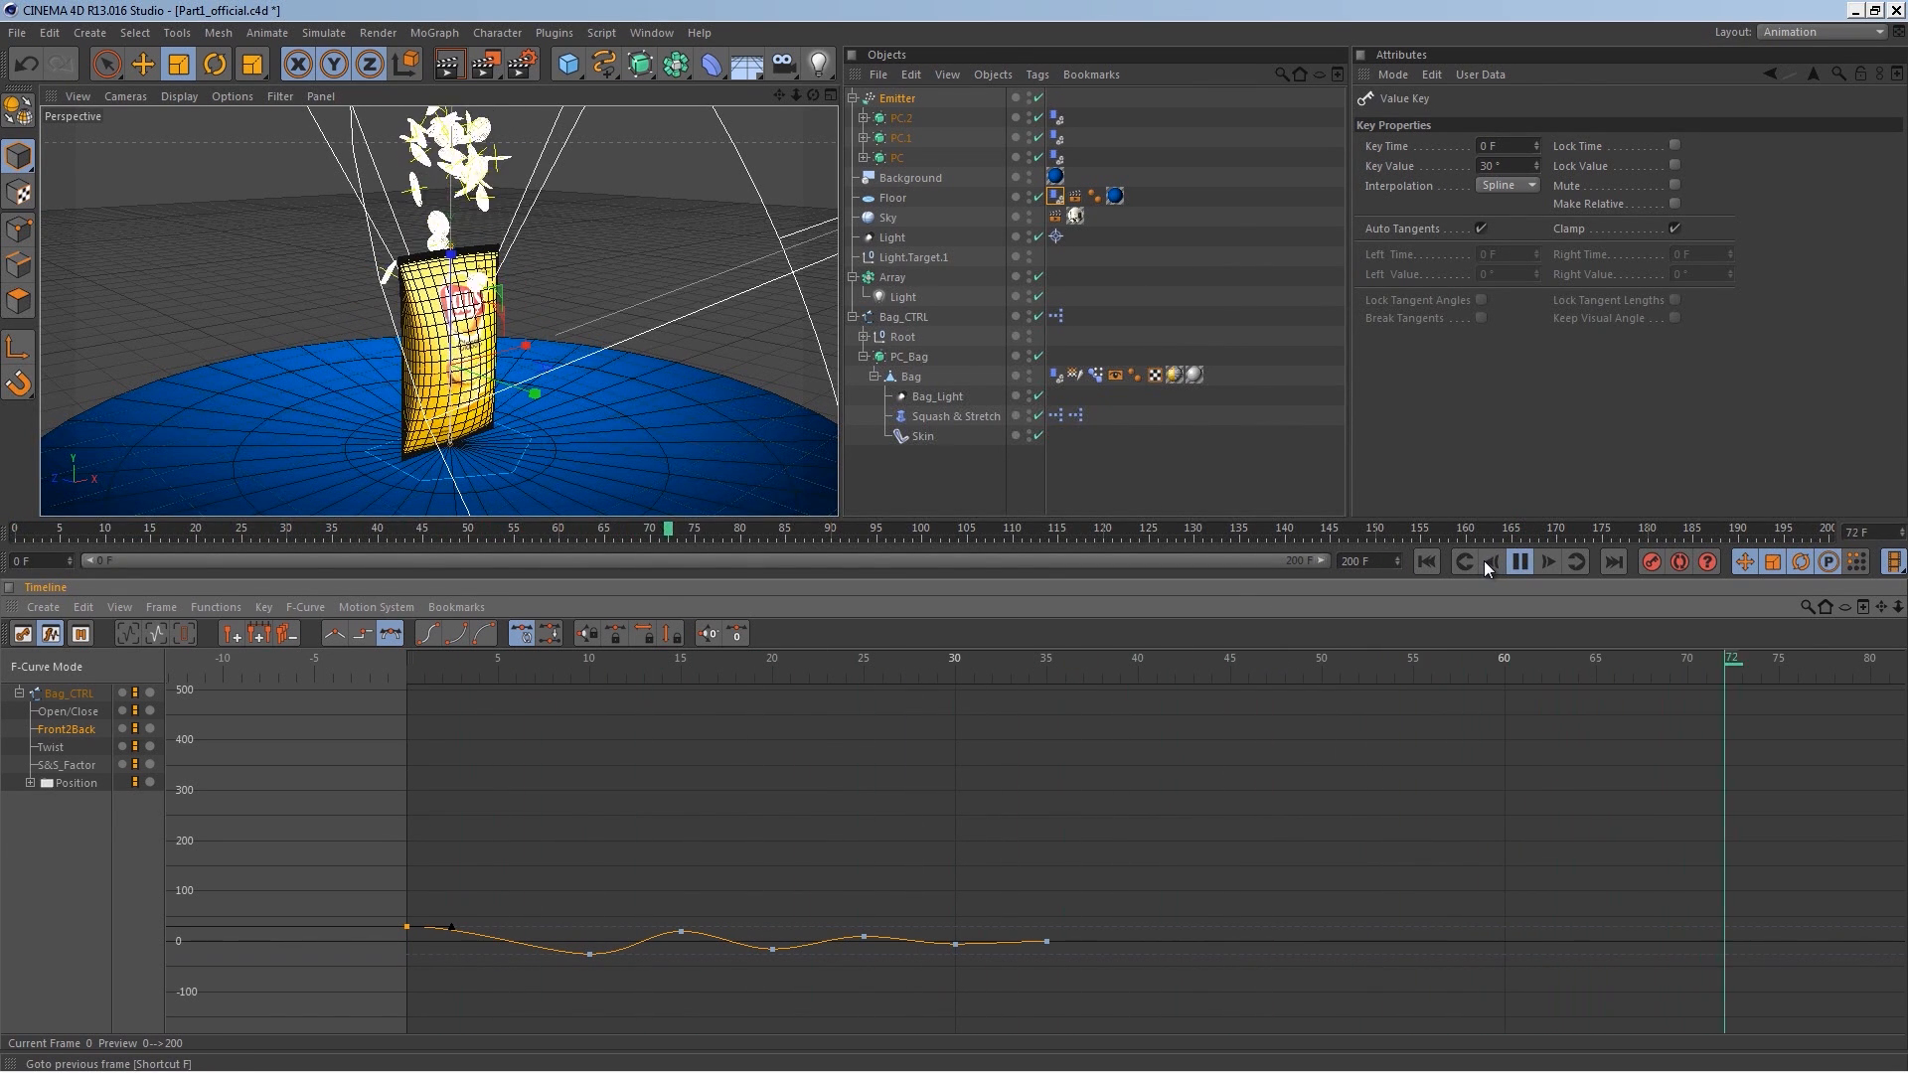
click(1519, 561)
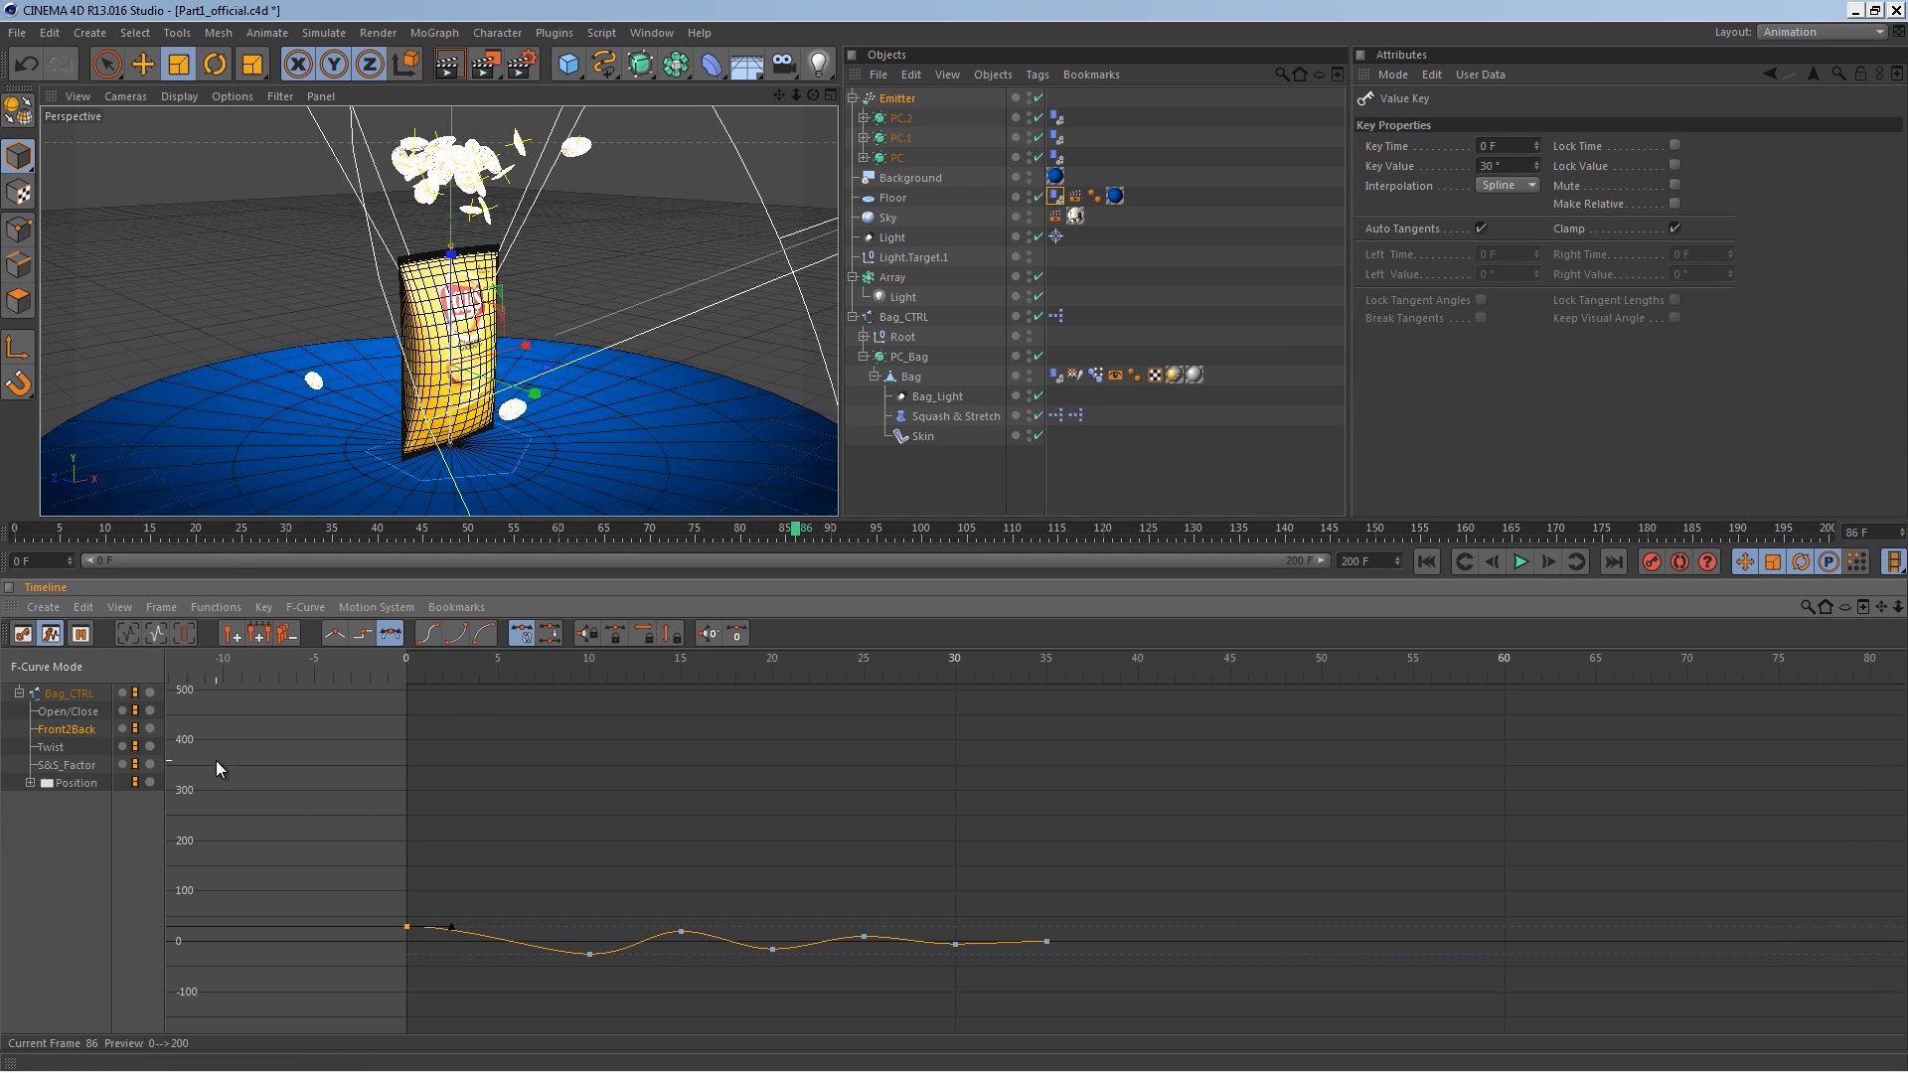
Step: Show the S&S_Factor curve and nudge its keys around frames 45 to 55
click(67, 764)
drag(1218, 905, 1229, 902)
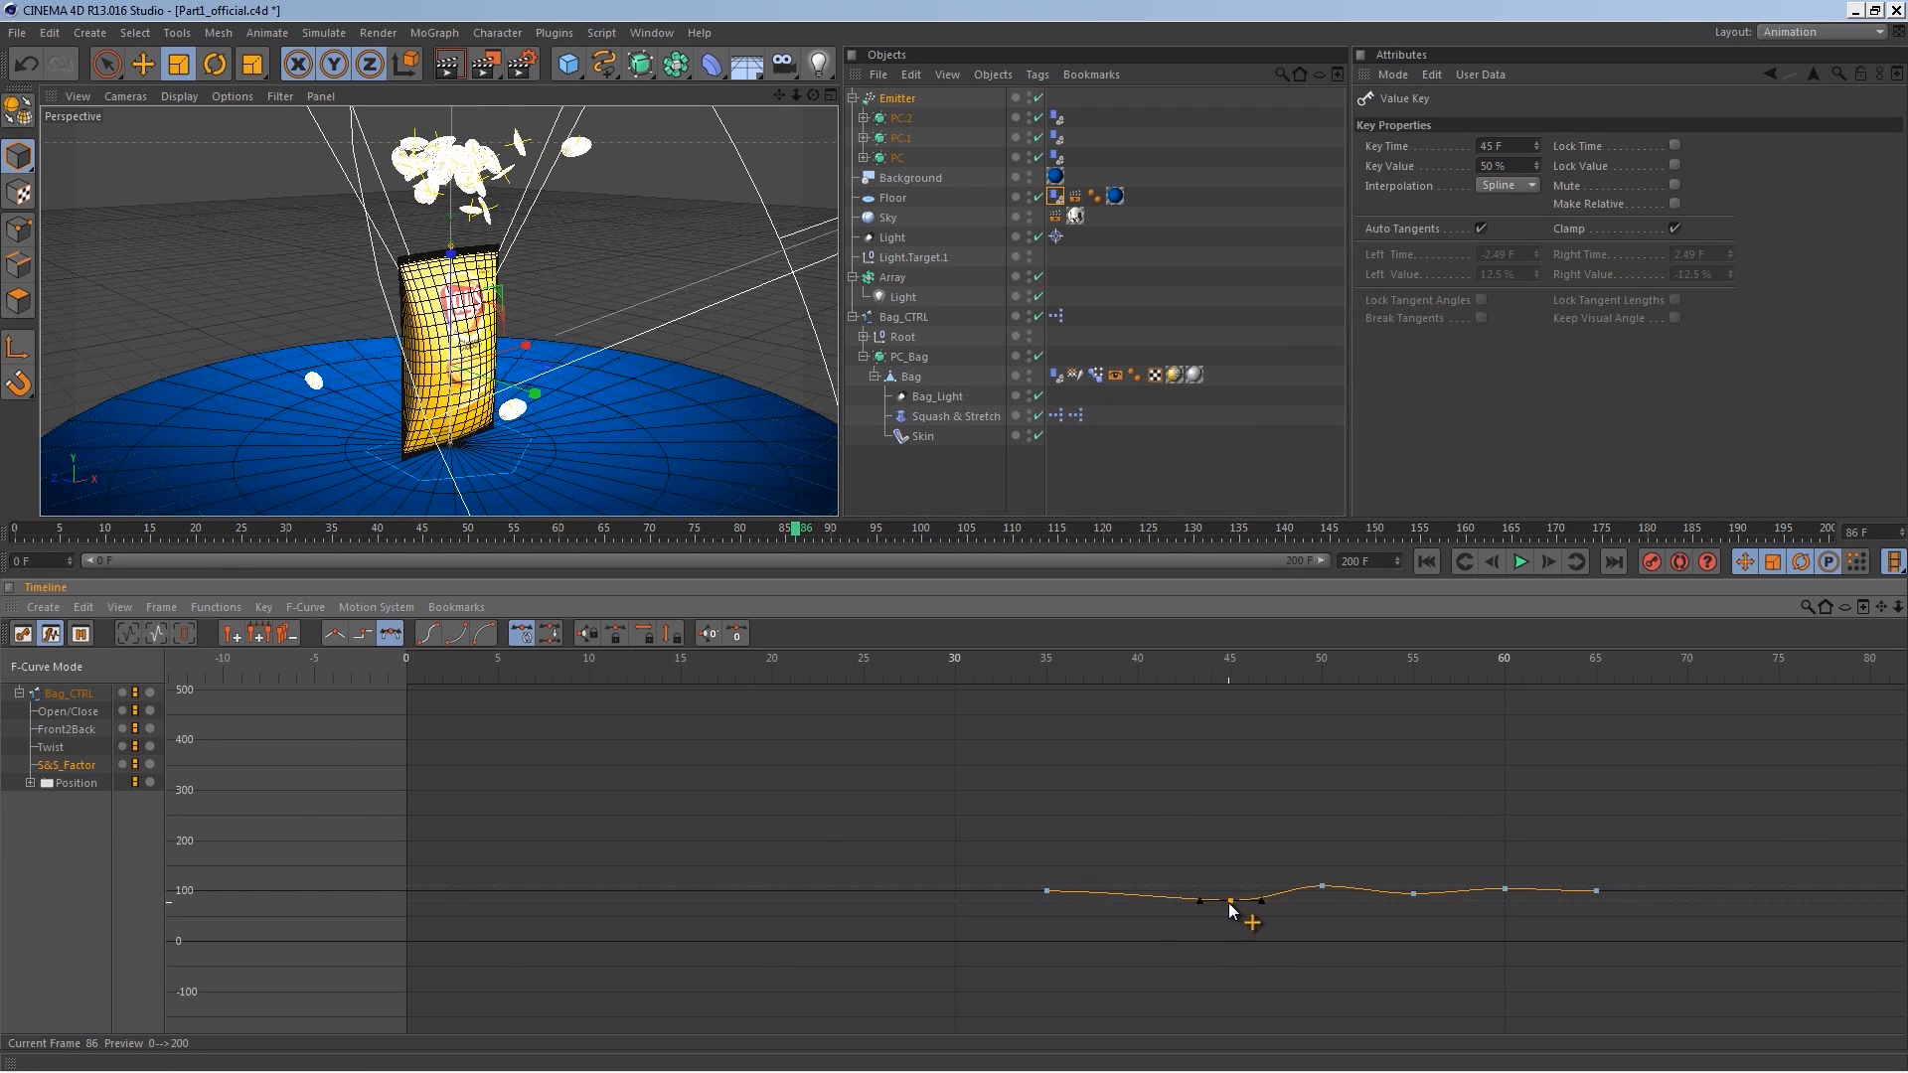
click(1320, 887)
drag(1413, 894, 1413, 898)
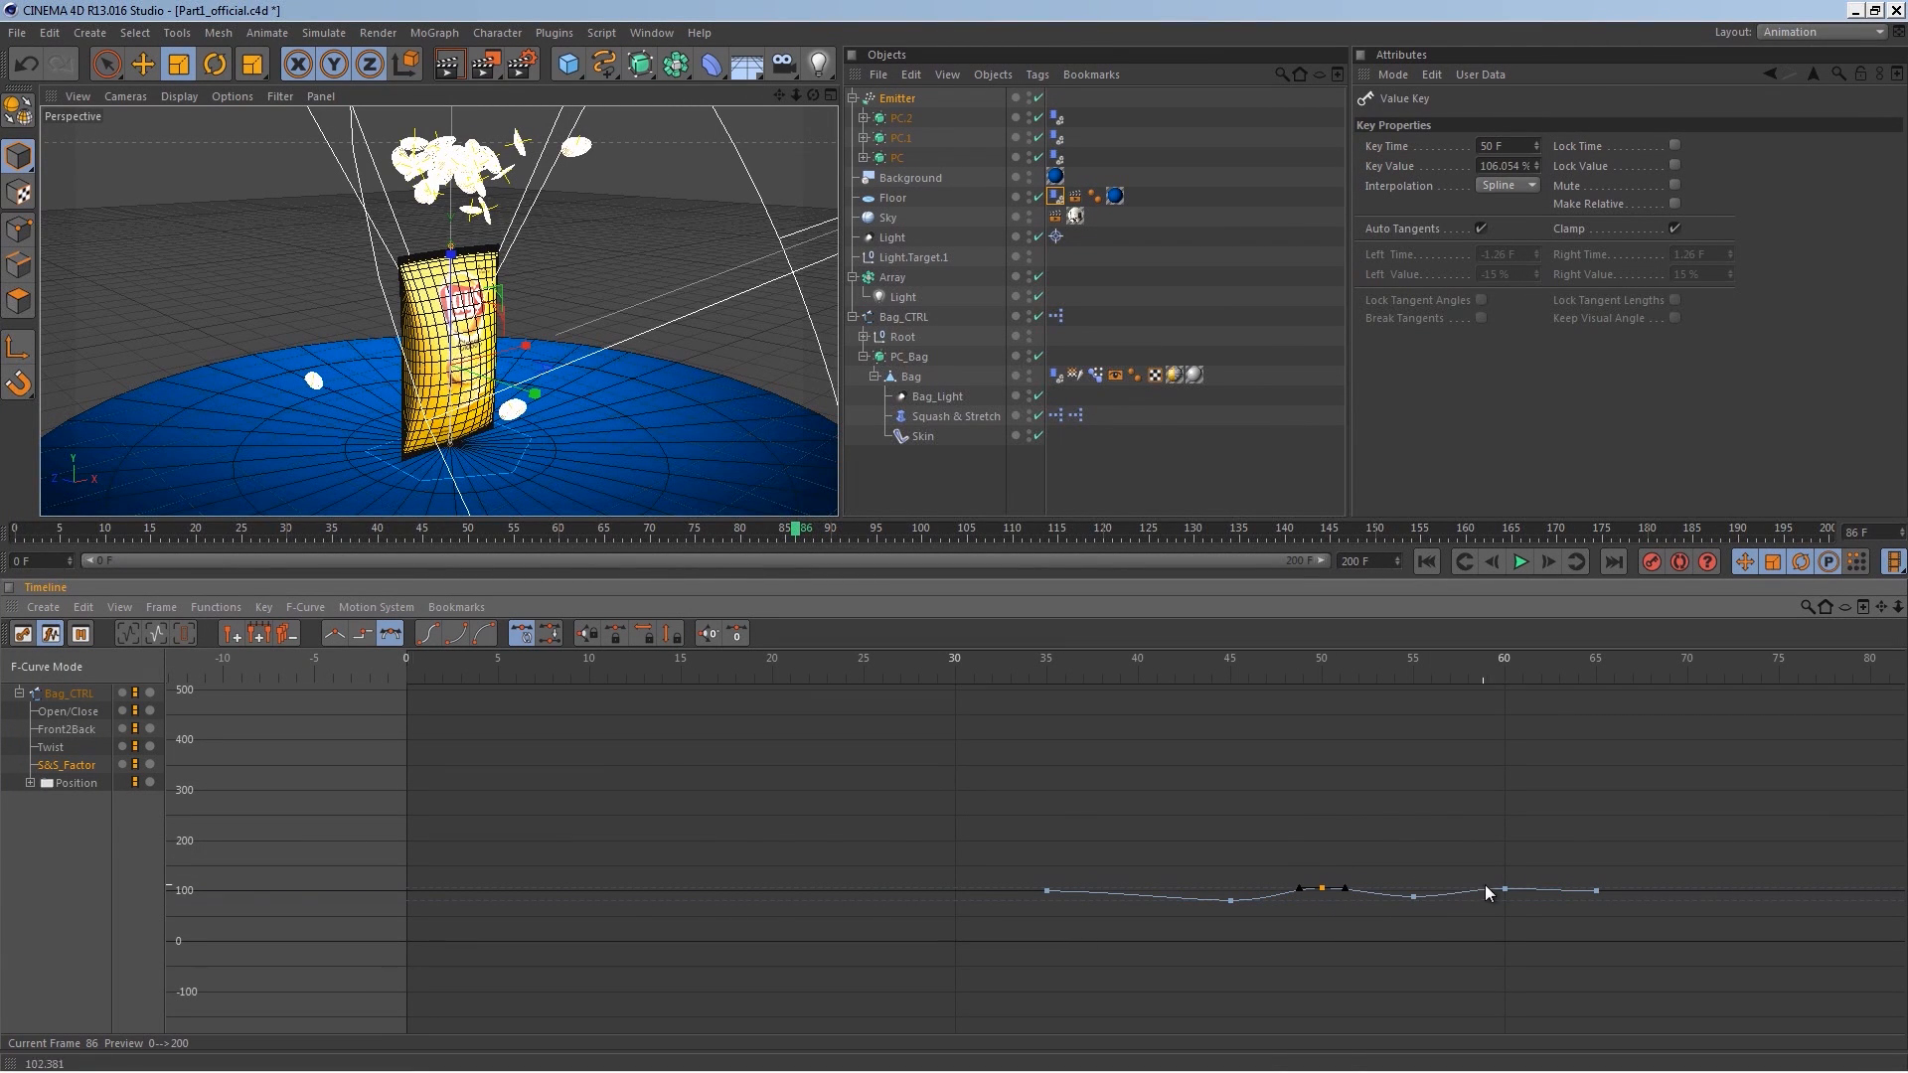
Step: Select all S&S_Factor keys, frame them, and move the keys at frames 45, 55 and 60 closer to 100 to soften the curve
click(1478, 920)
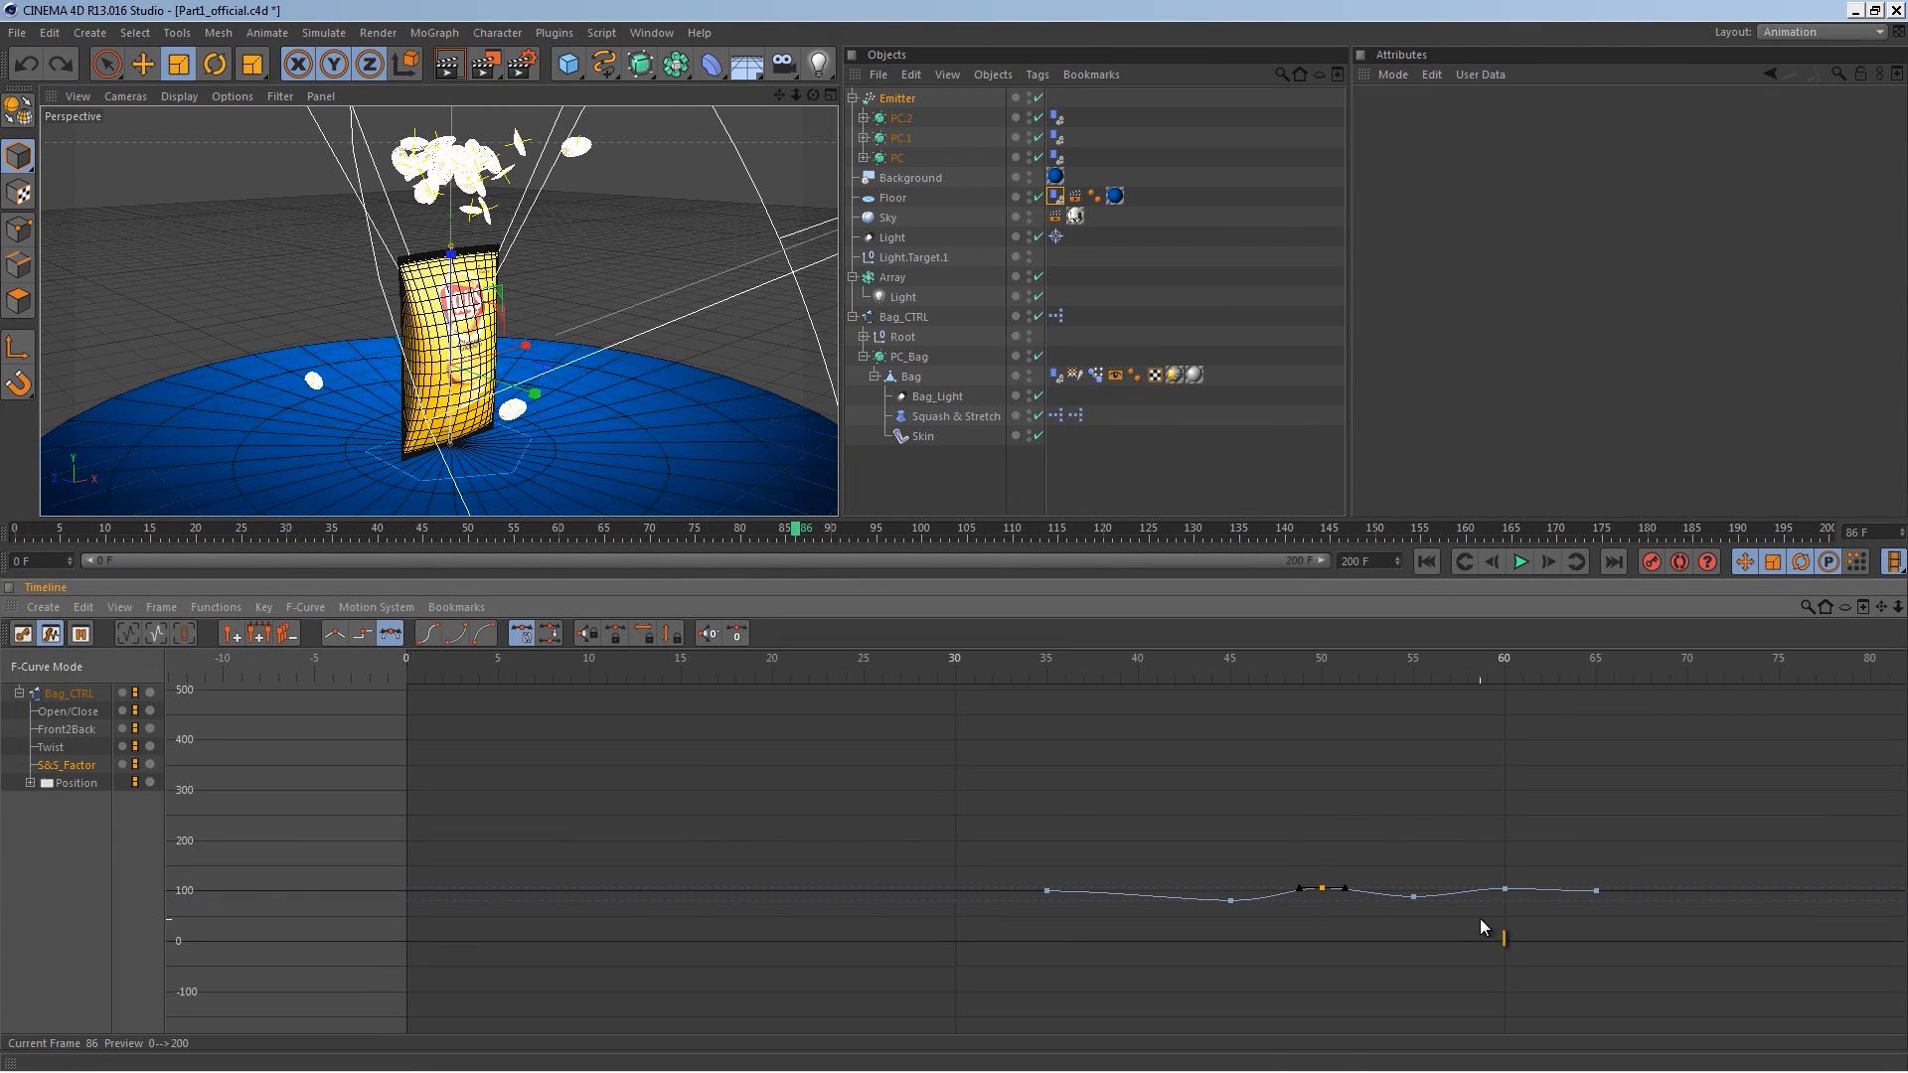
alt+right_drag(1478, 920, 1576, 825)
alt+middle_drag(1576, 825, 1509, 800)
drag(1552, 781, 807, 904)
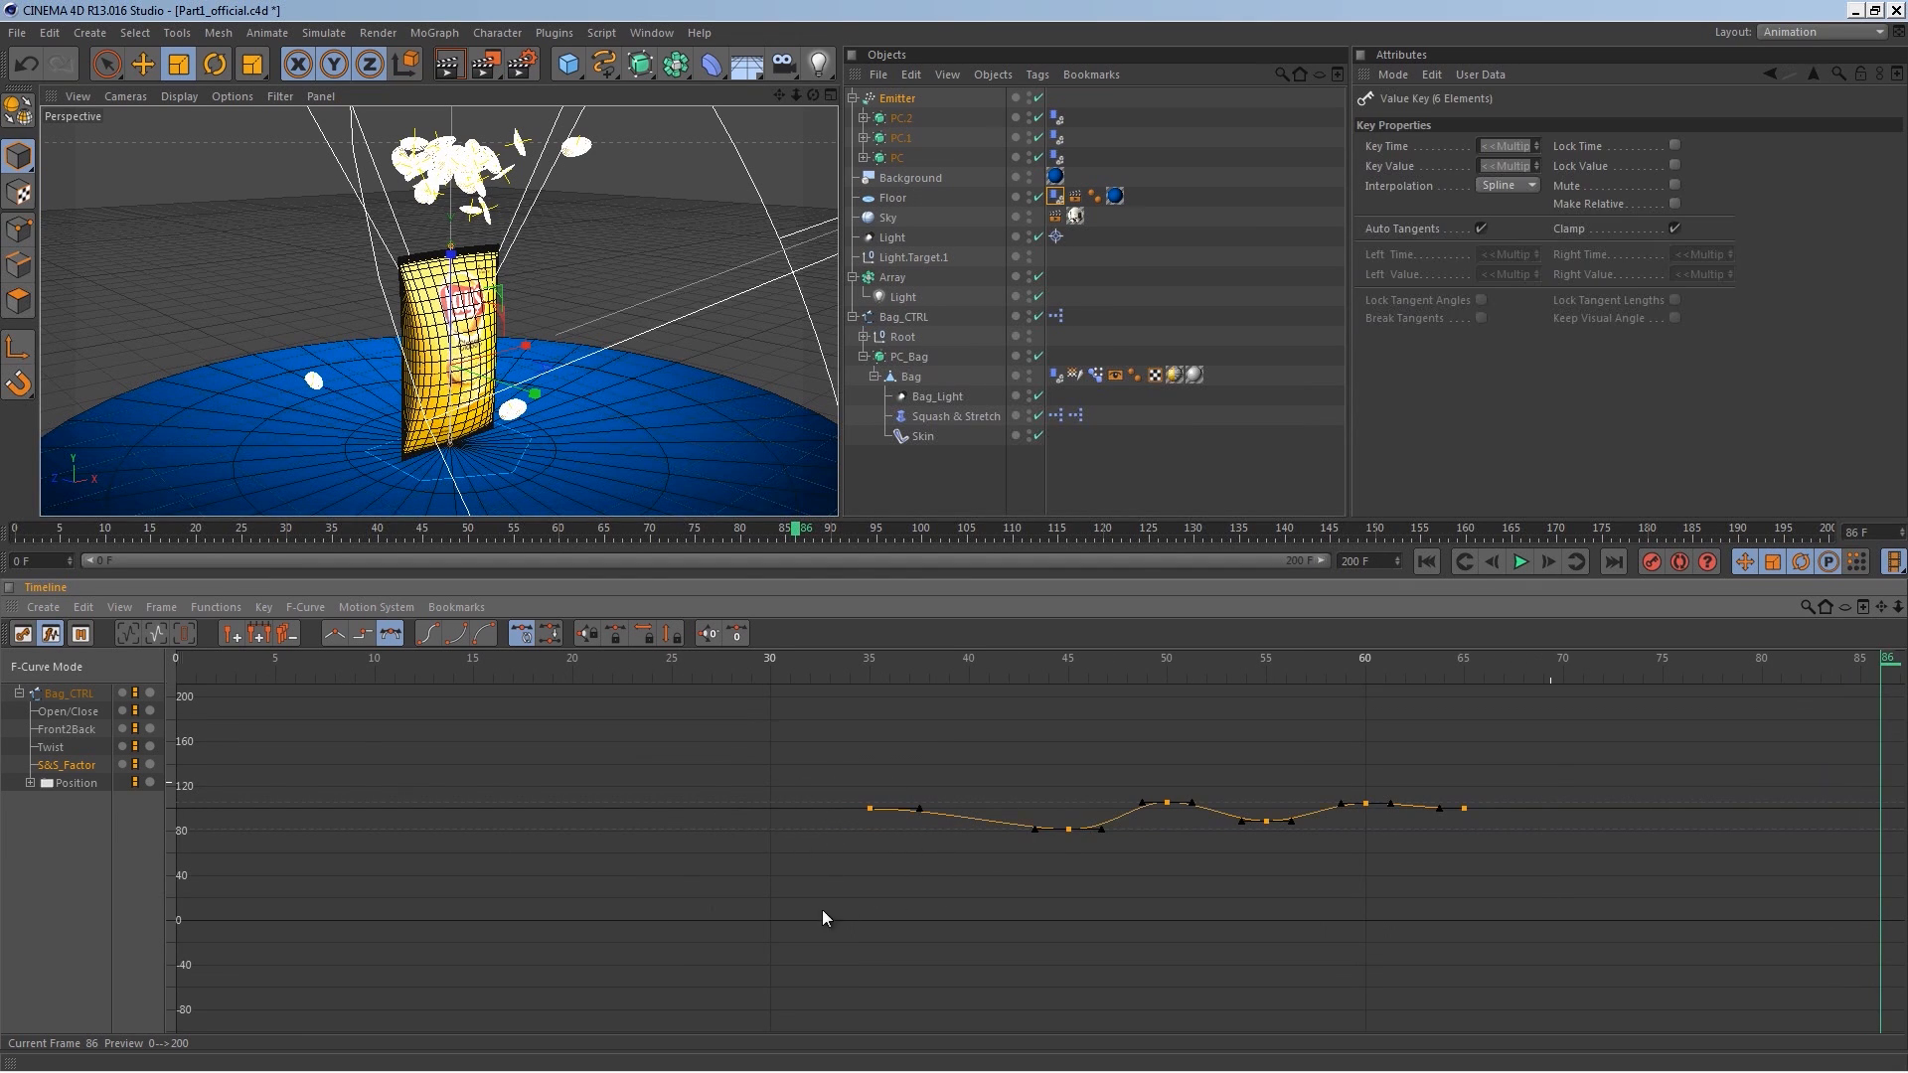
key(h)
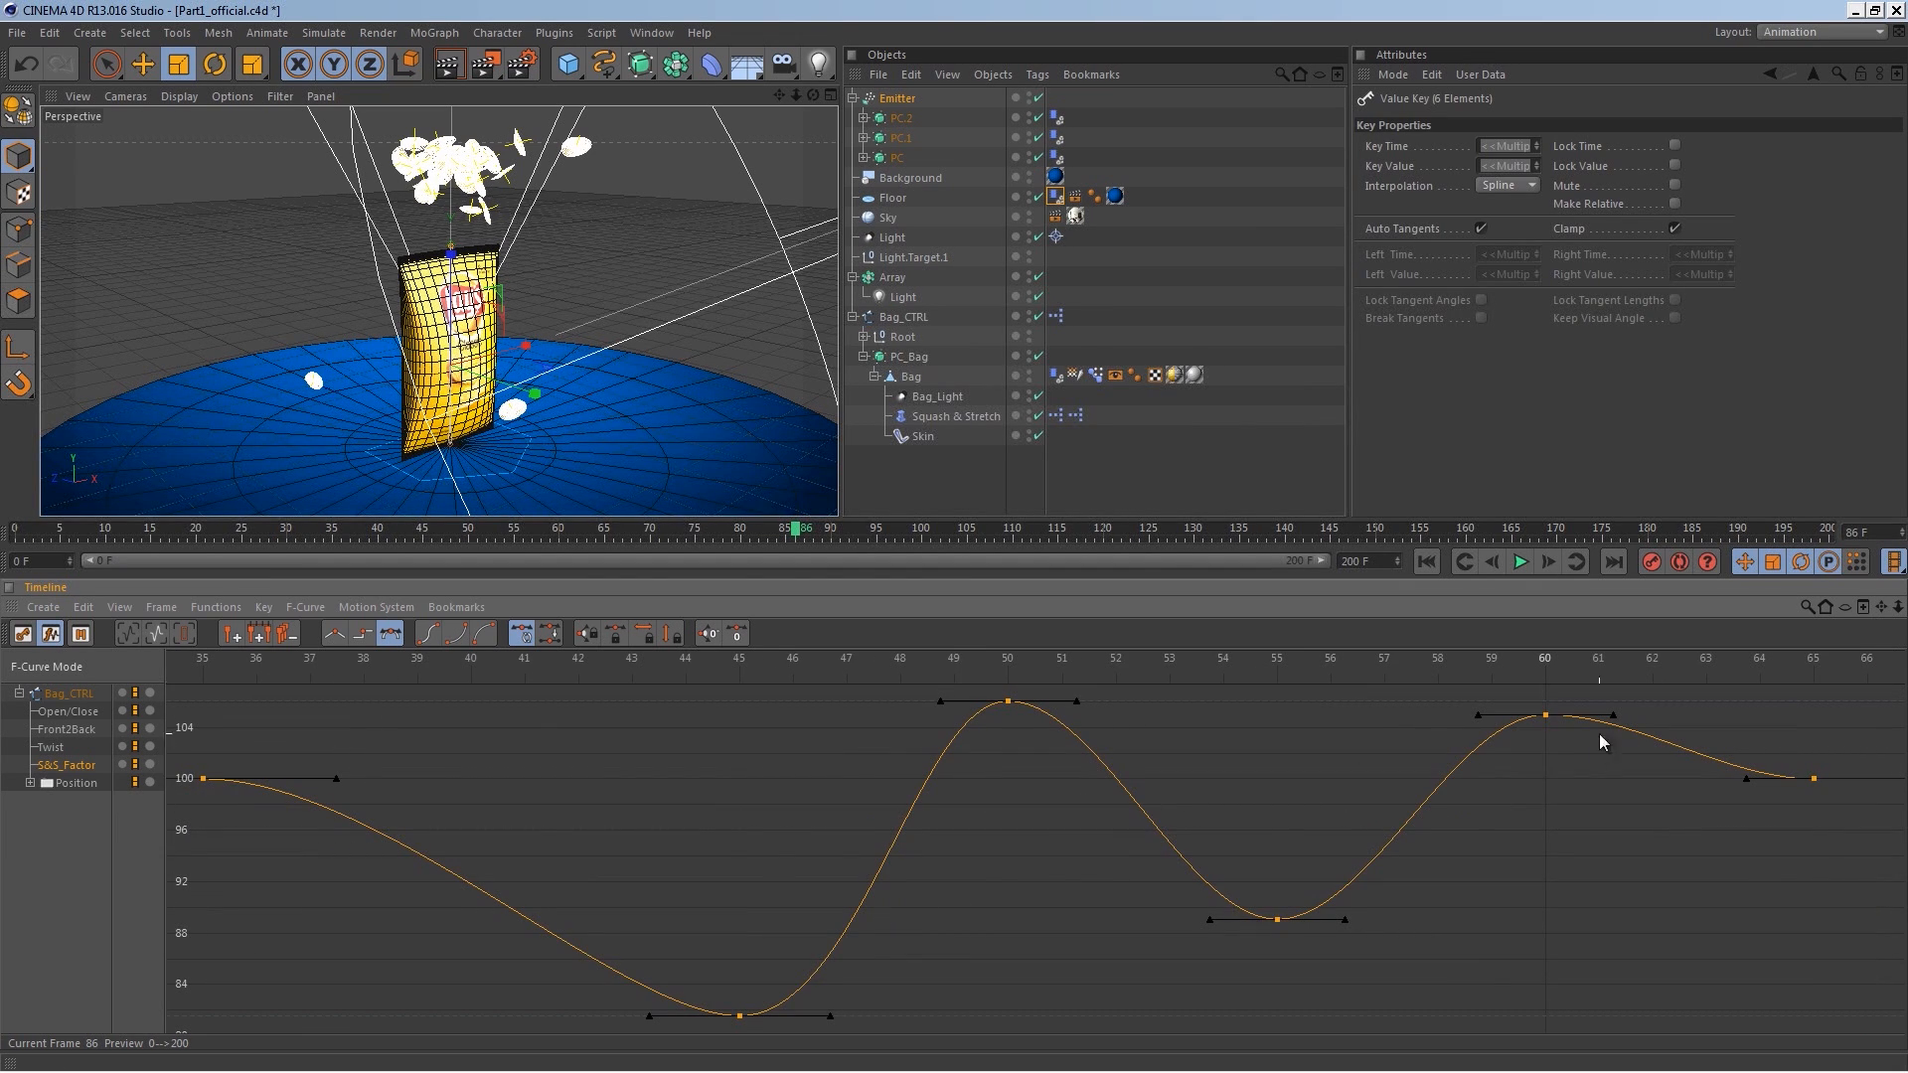
click(1277, 919)
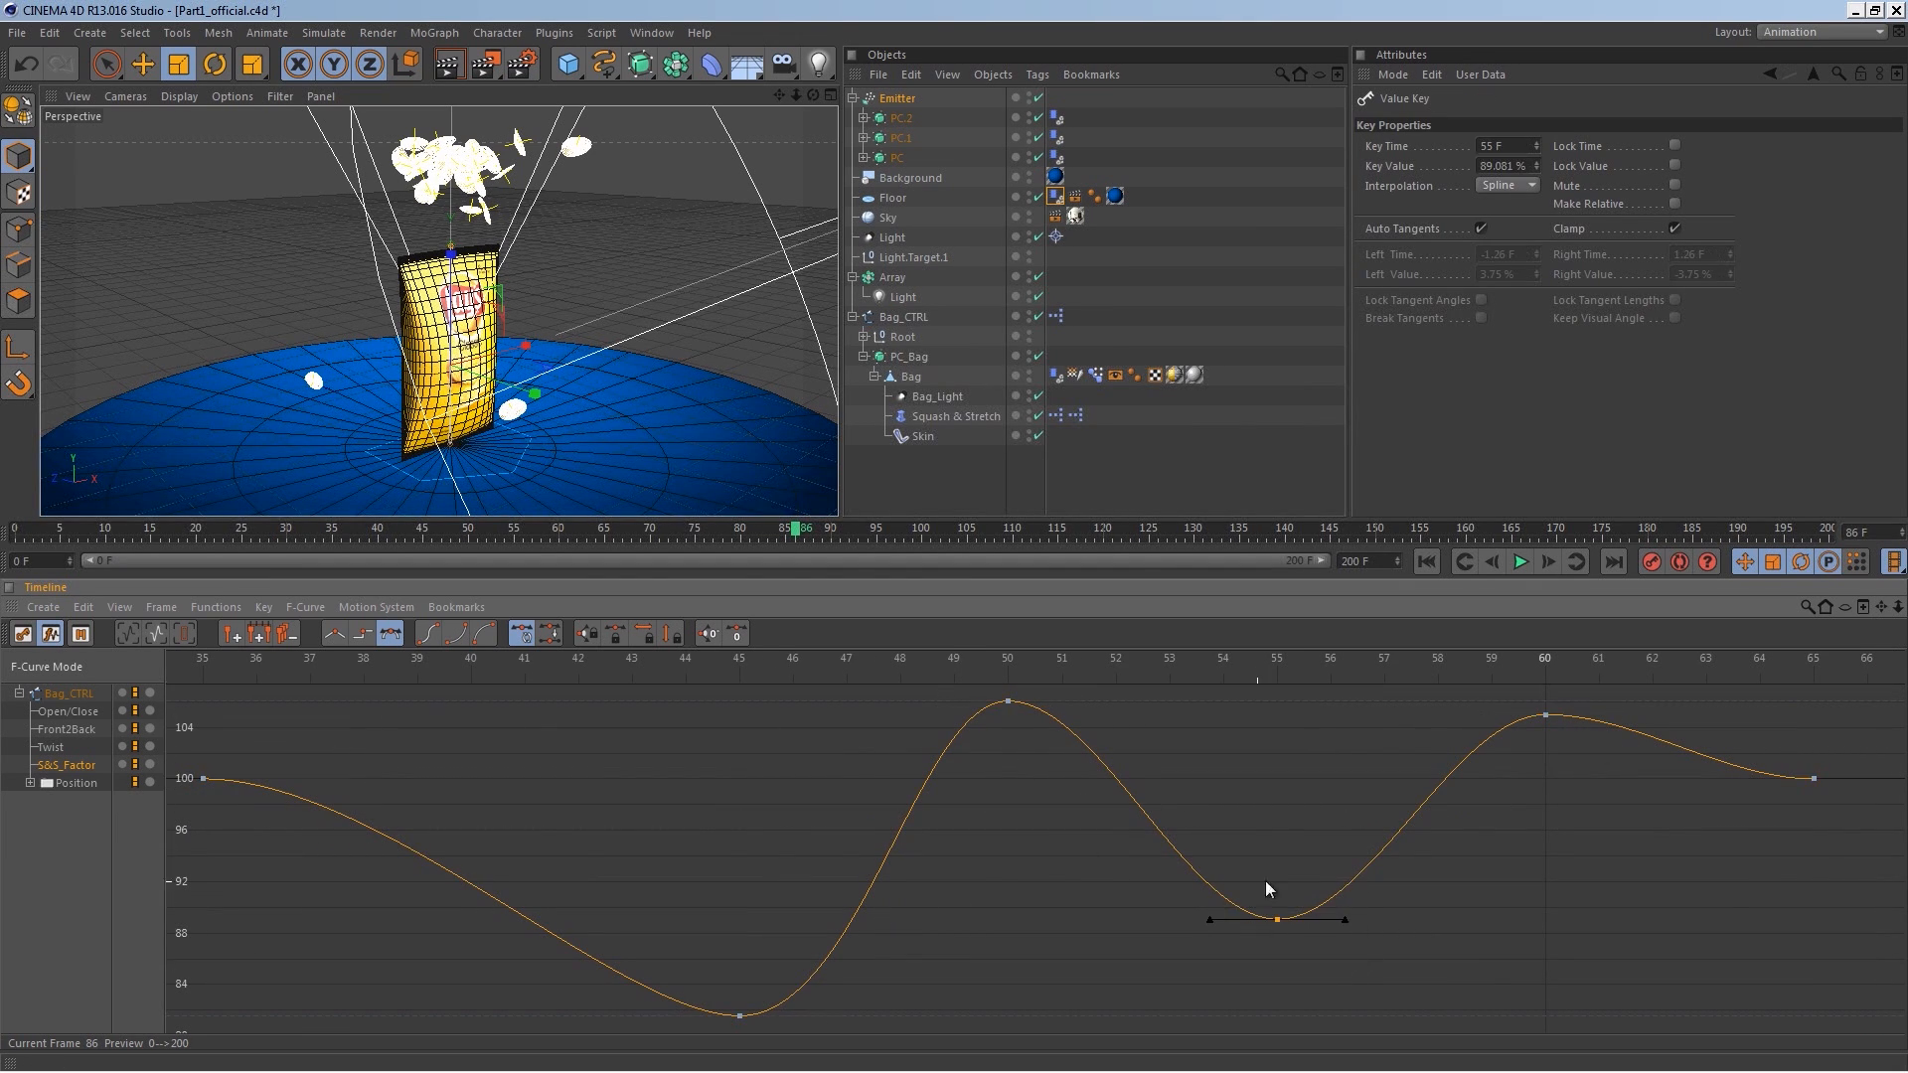
drag(1278, 919, 1278, 855)
click(1008, 701)
drag(1546, 711, 1556, 748)
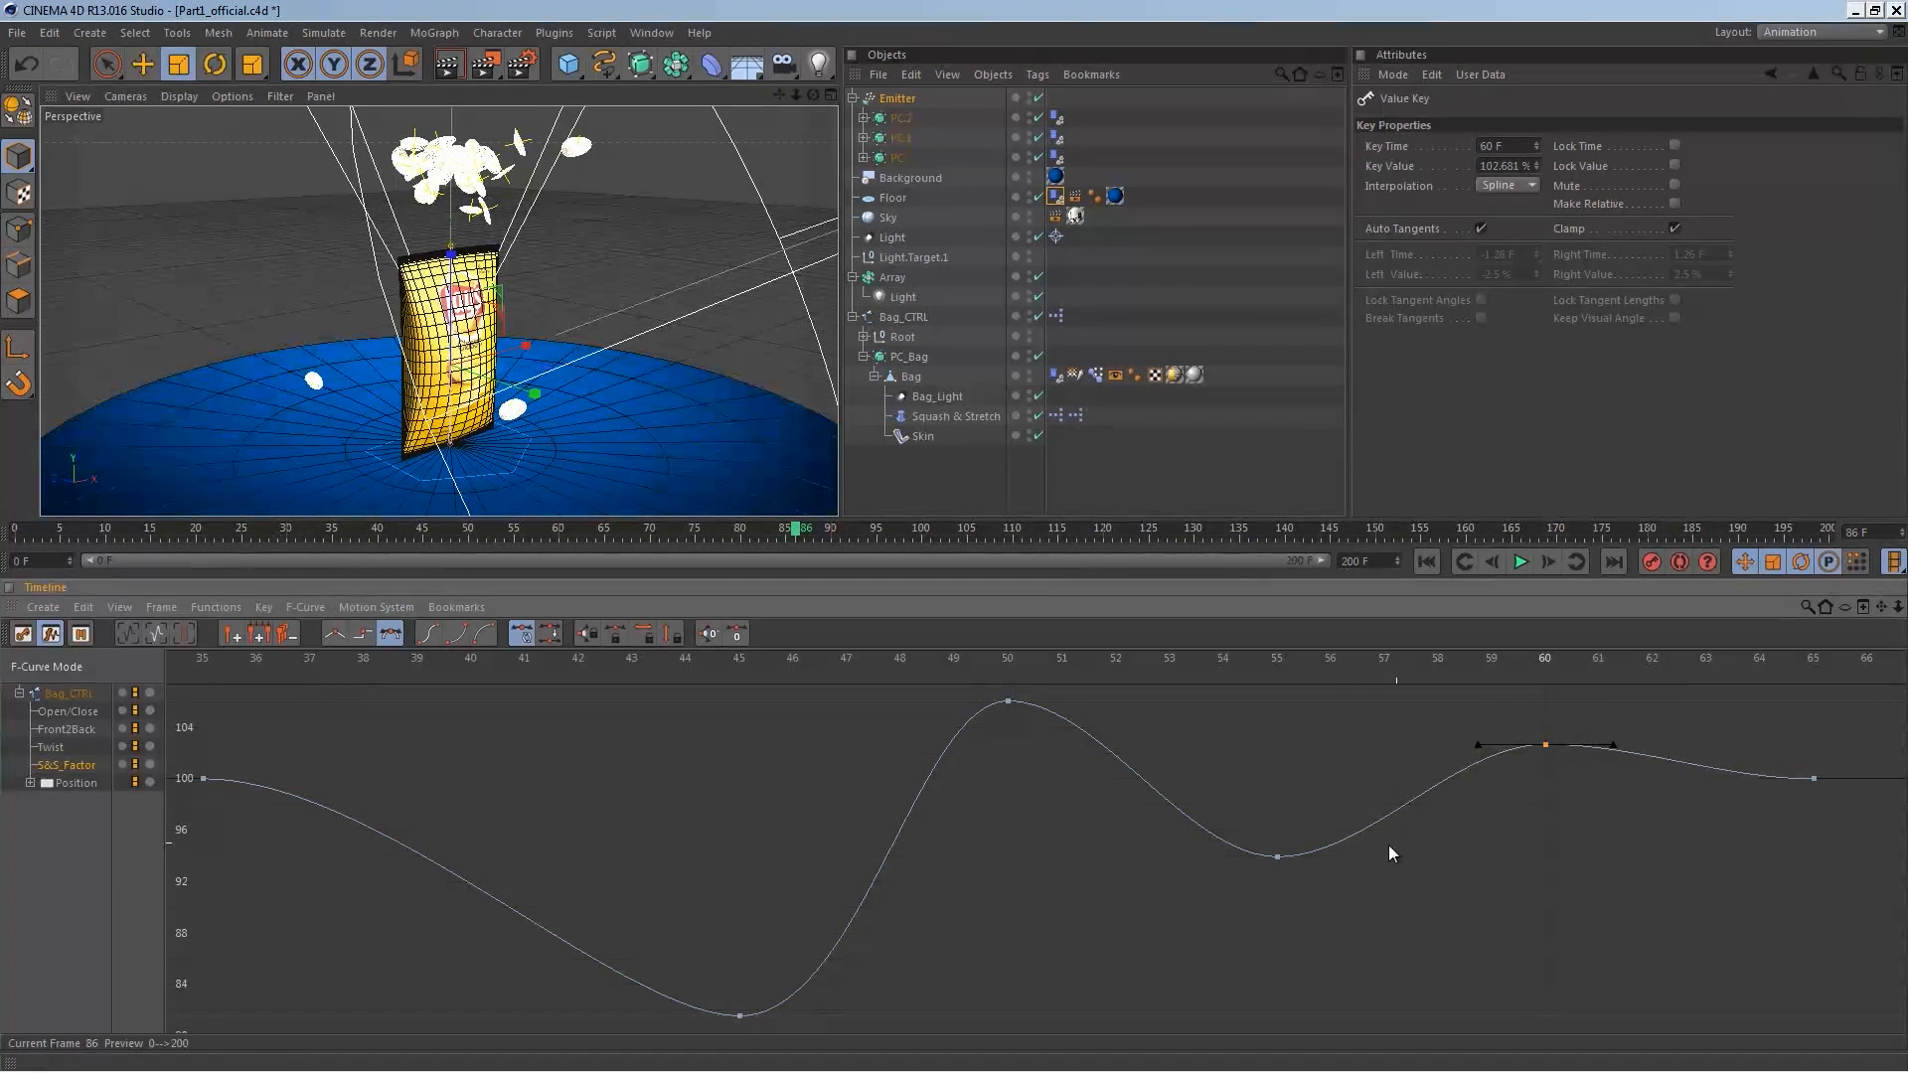
click(1278, 857)
drag(1280, 867, 1282, 846)
click(1008, 703)
drag(743, 1016, 725, 899)
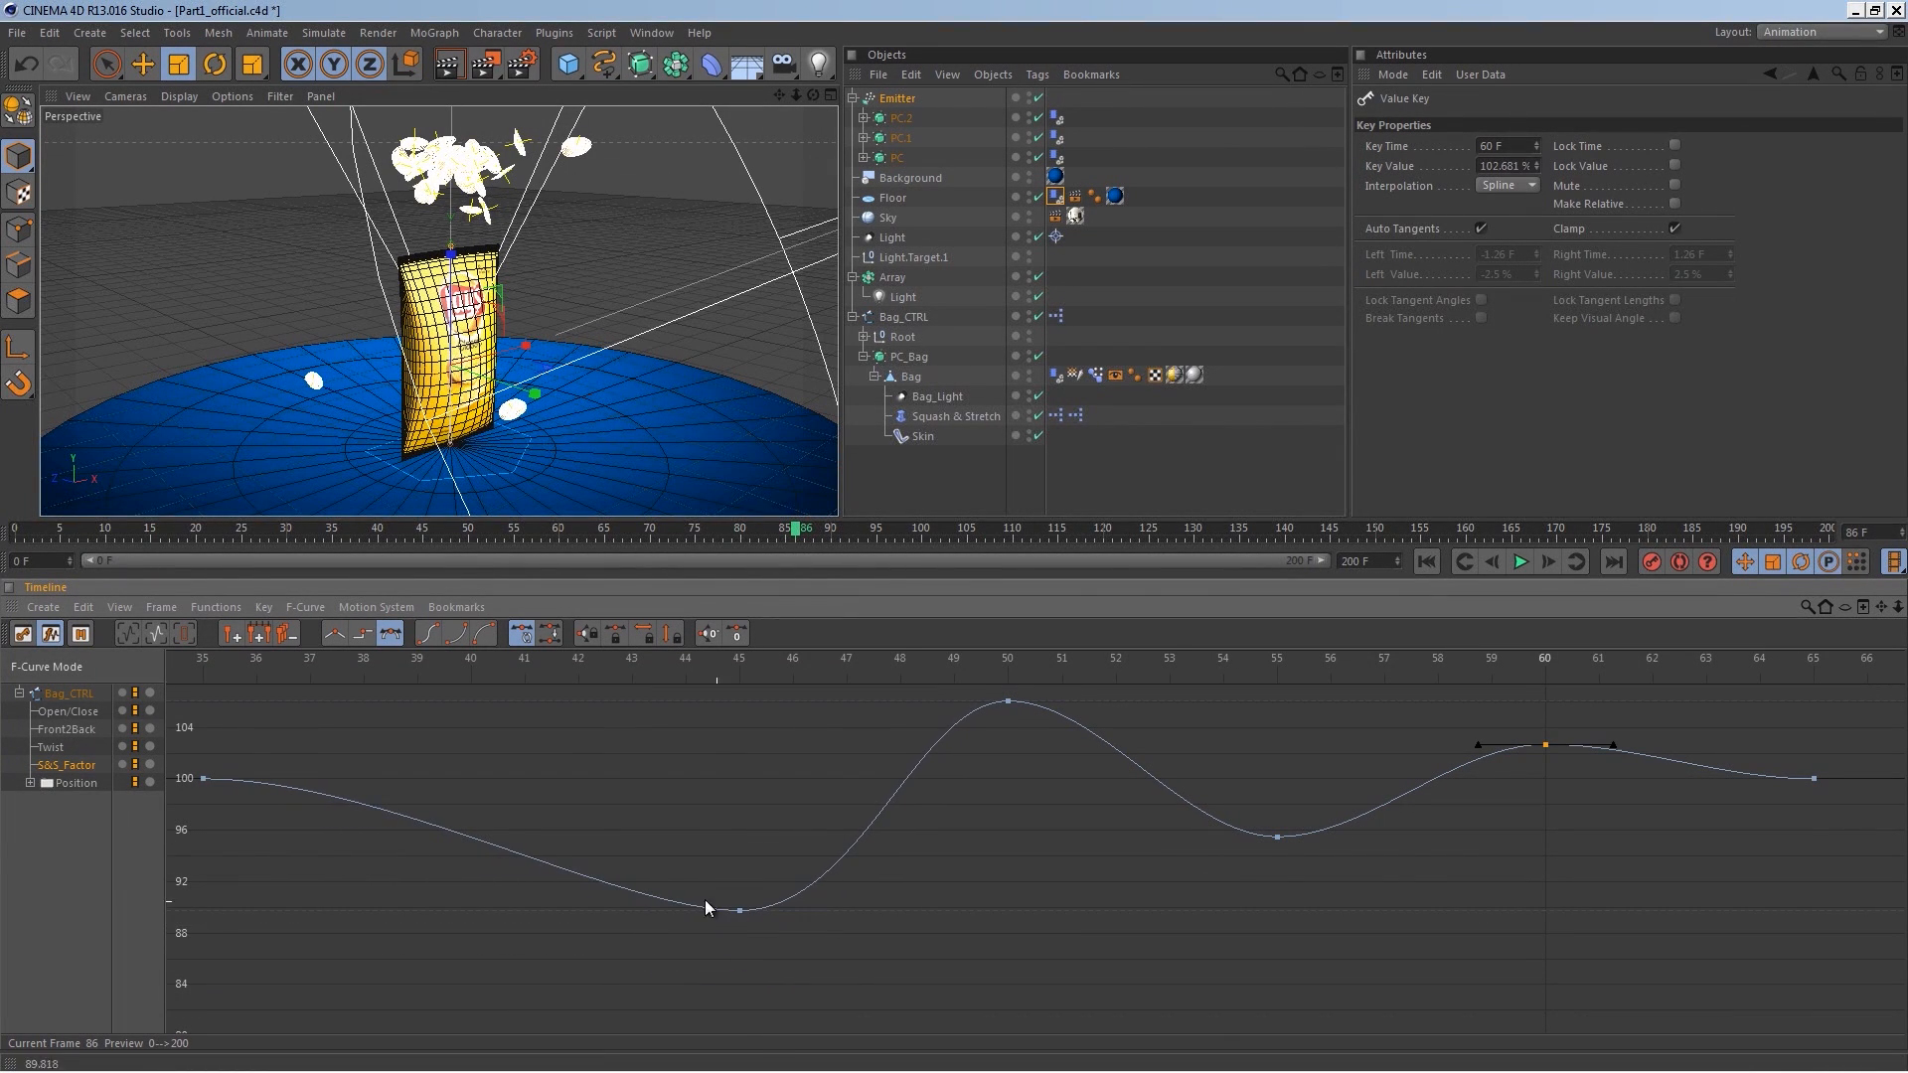
Step: Play the animation to review the softened squash-and-stretch
click(385, 835)
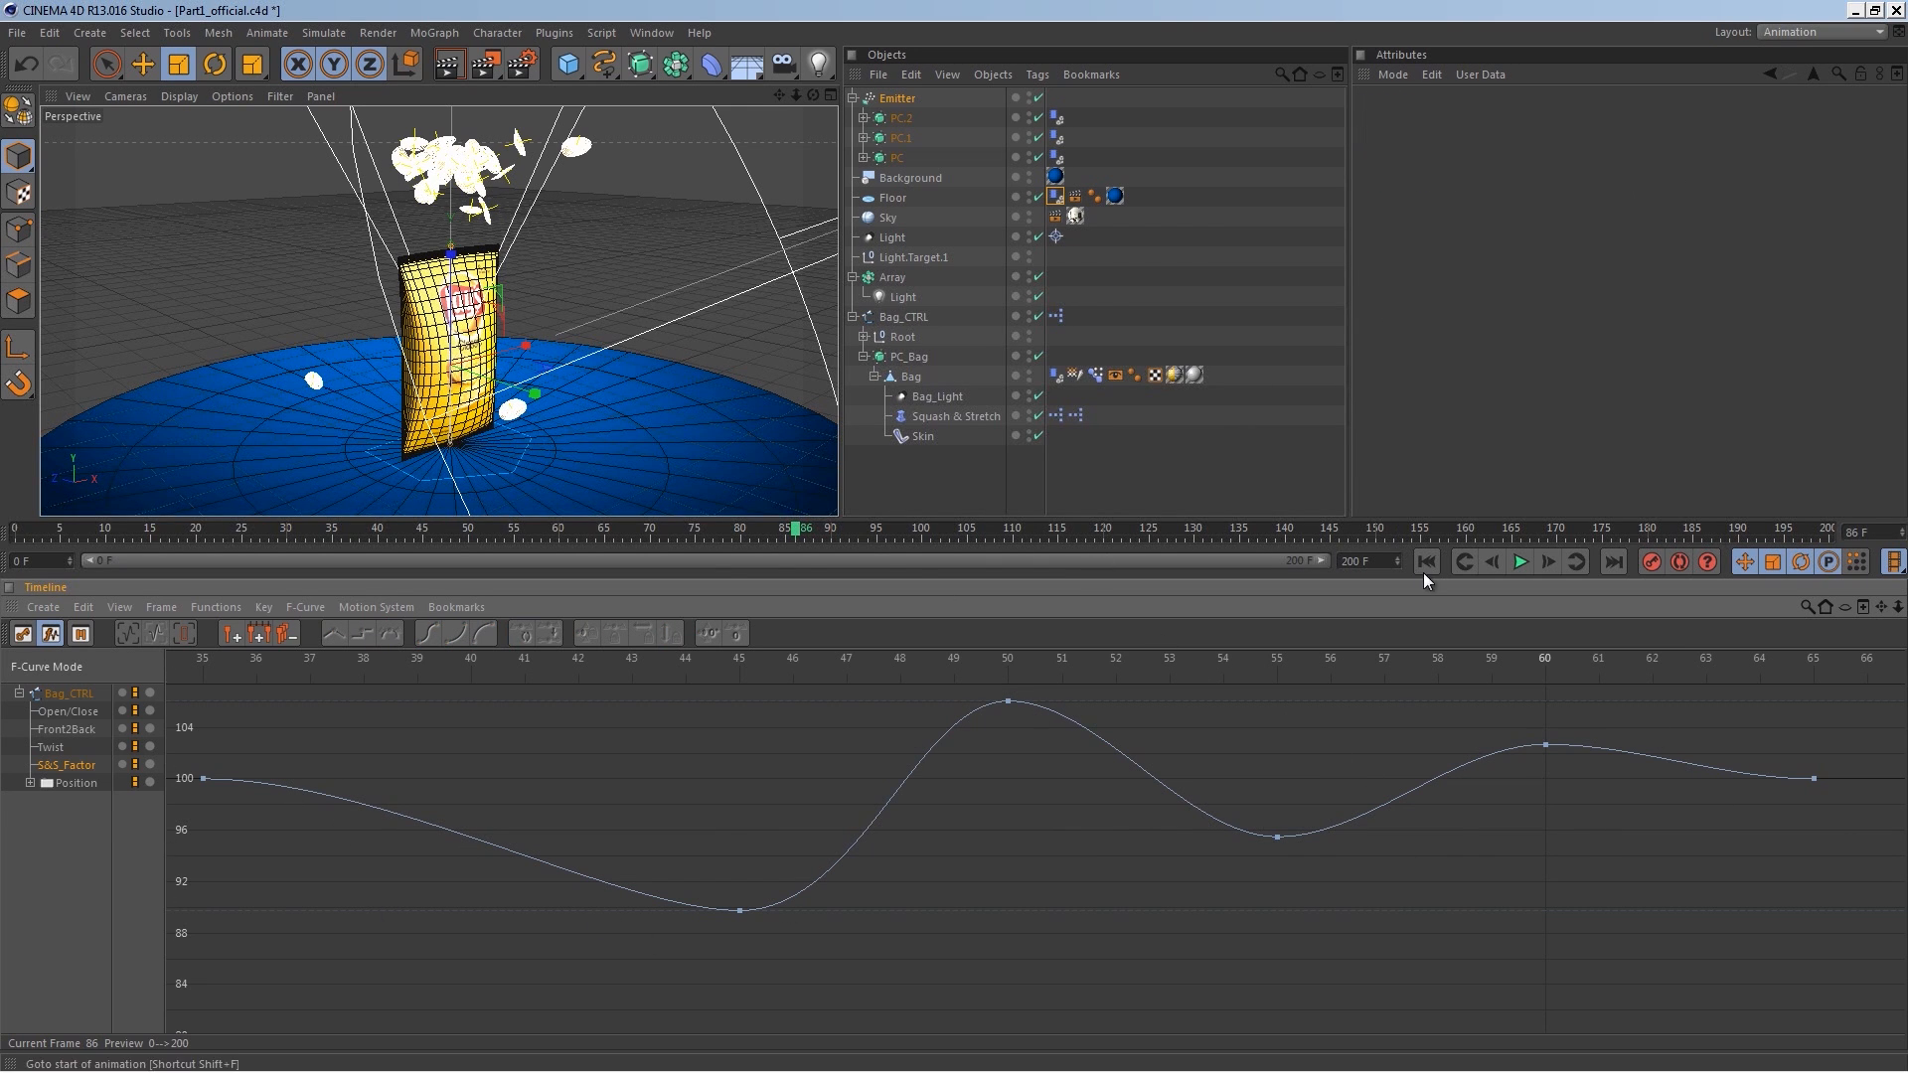
click(1519, 561)
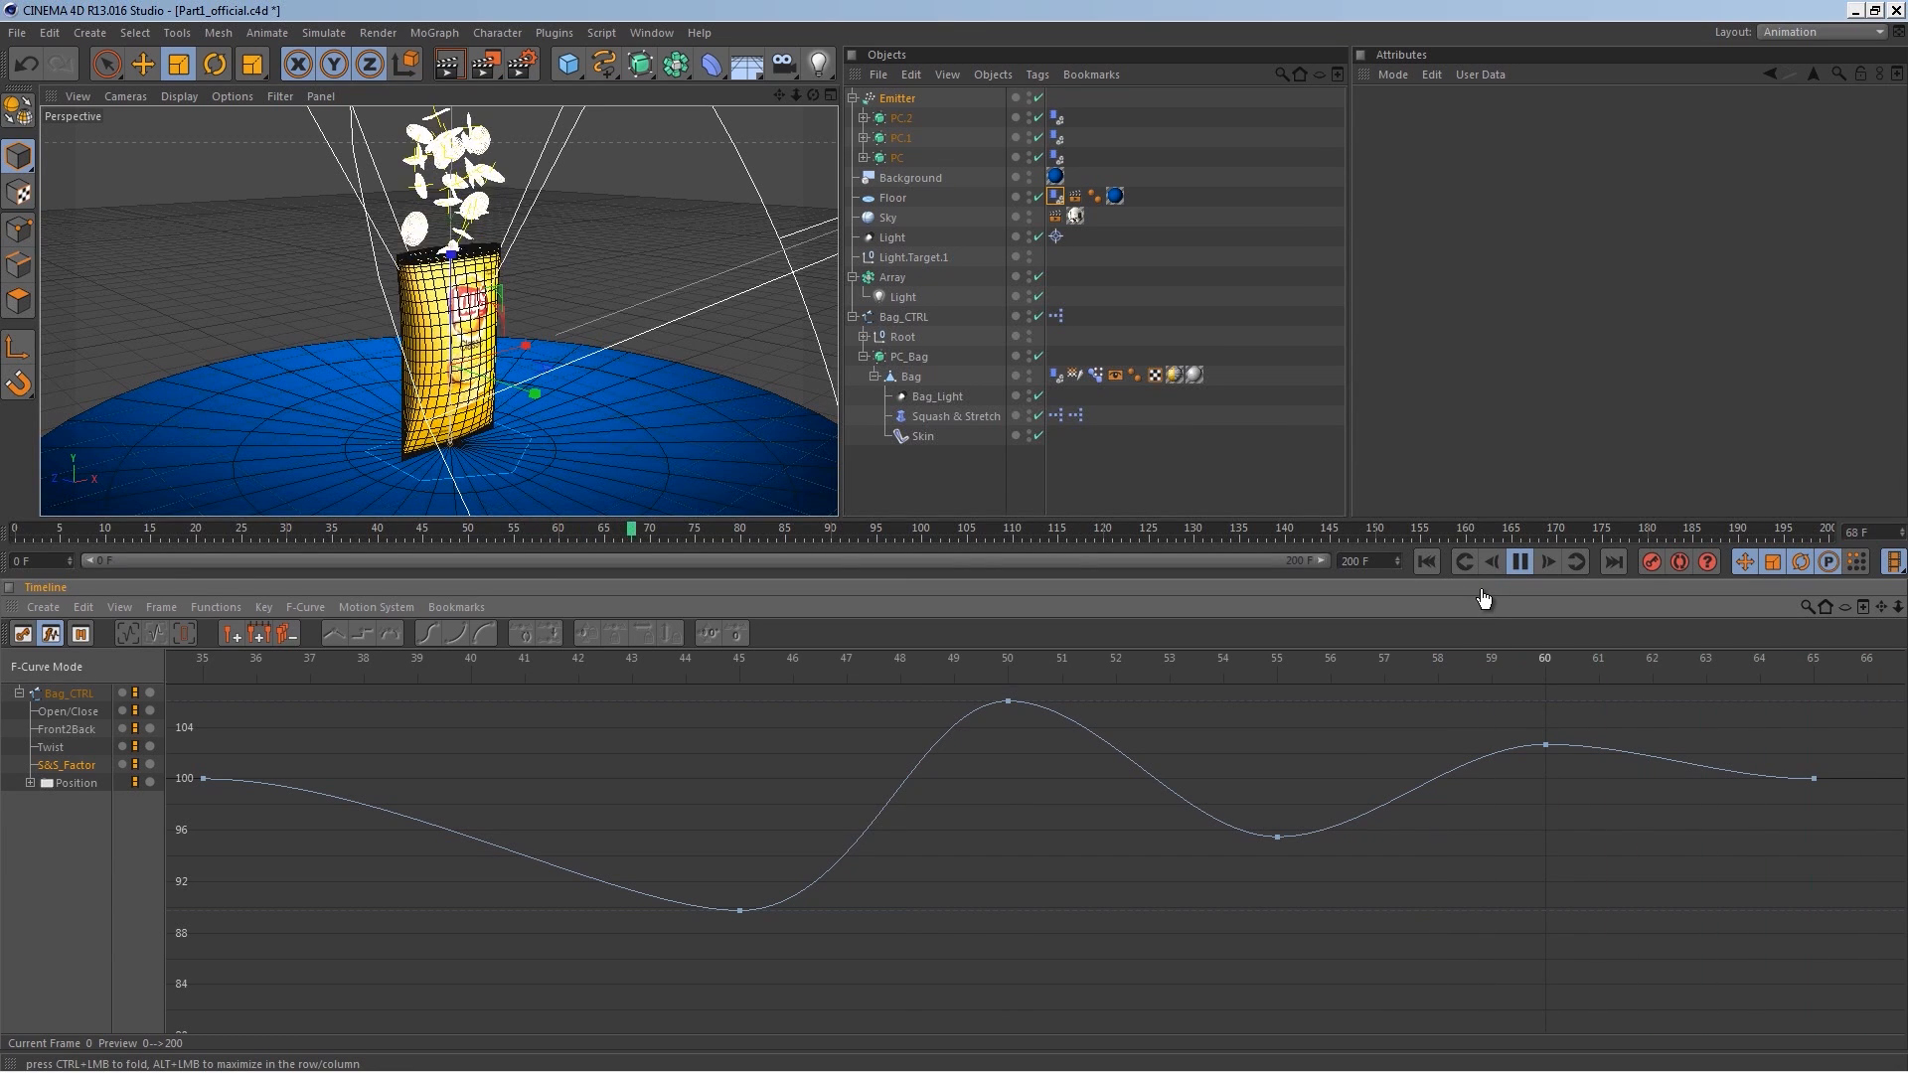
click(1519, 561)
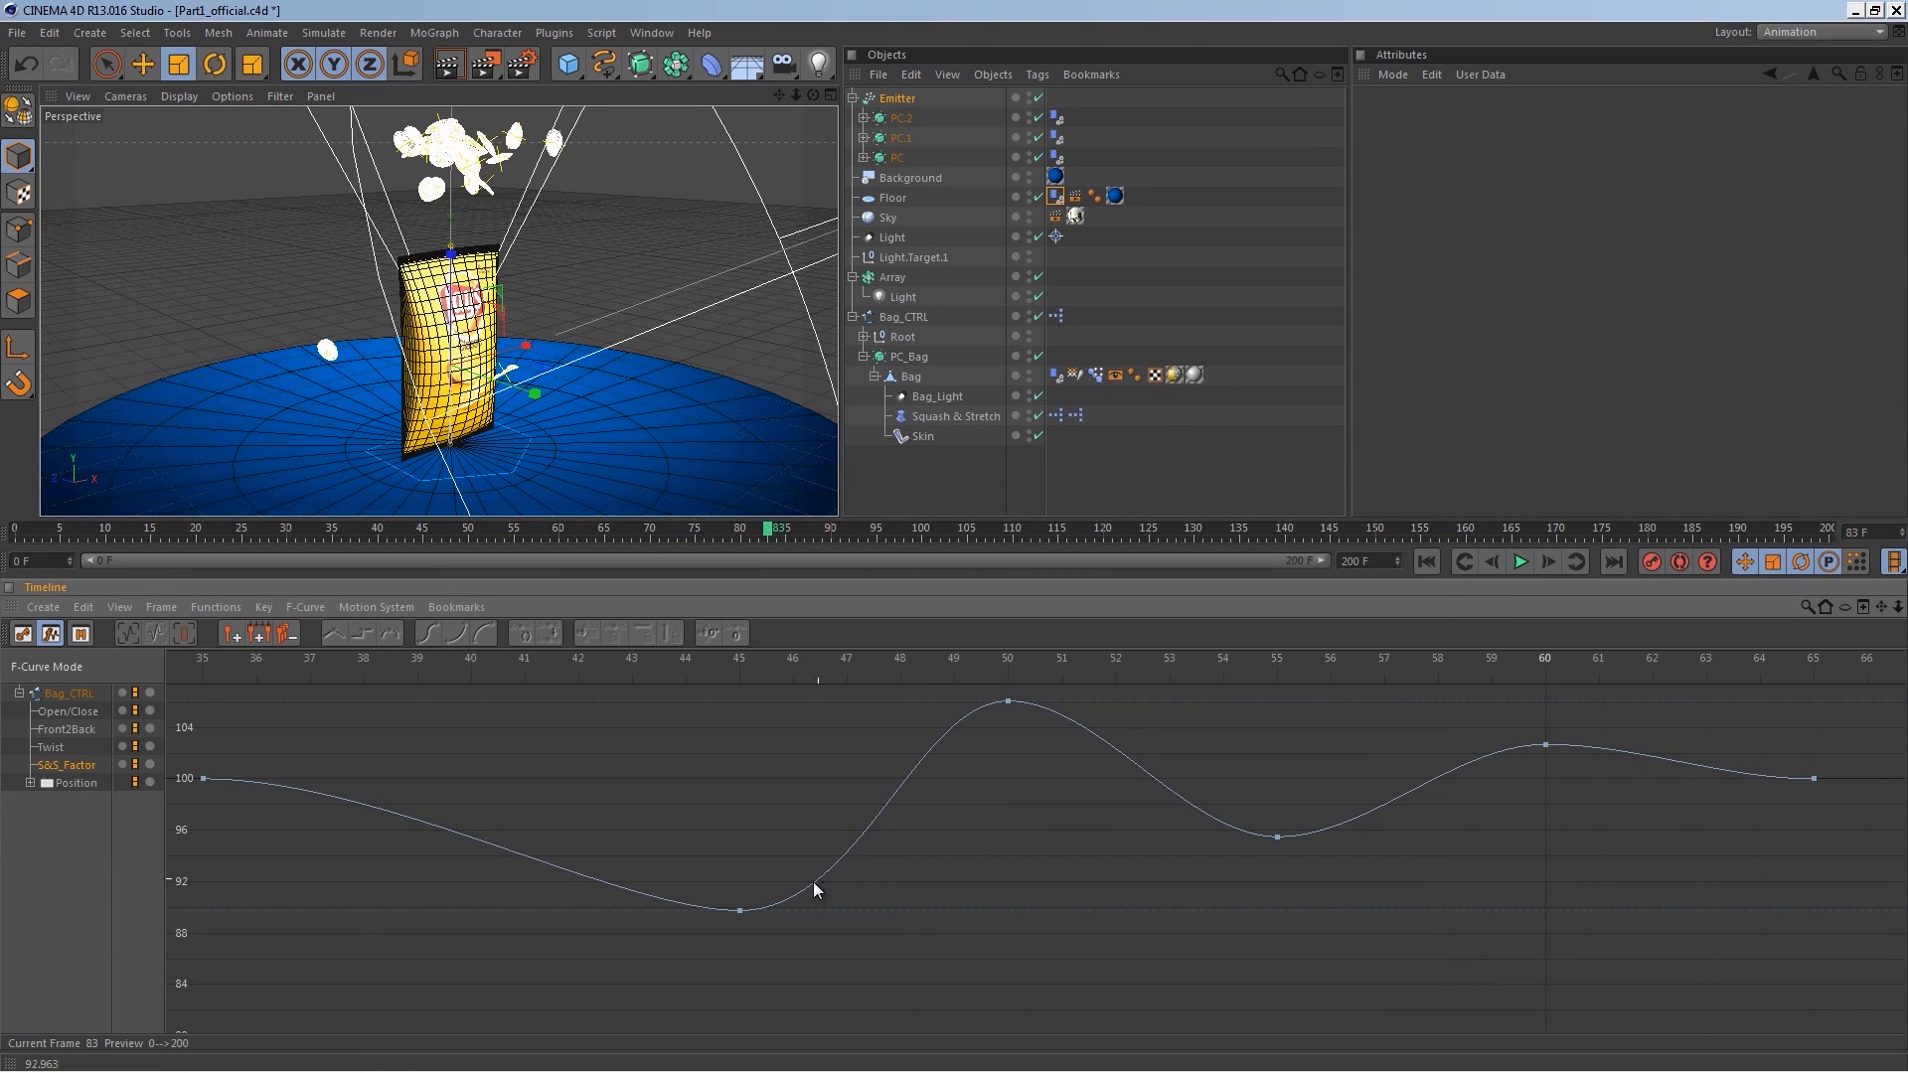
Step: Drag the S&S_Factor key at frame 45 down to about 40, replaying the animation in between
drag(742, 910, 722, 1032)
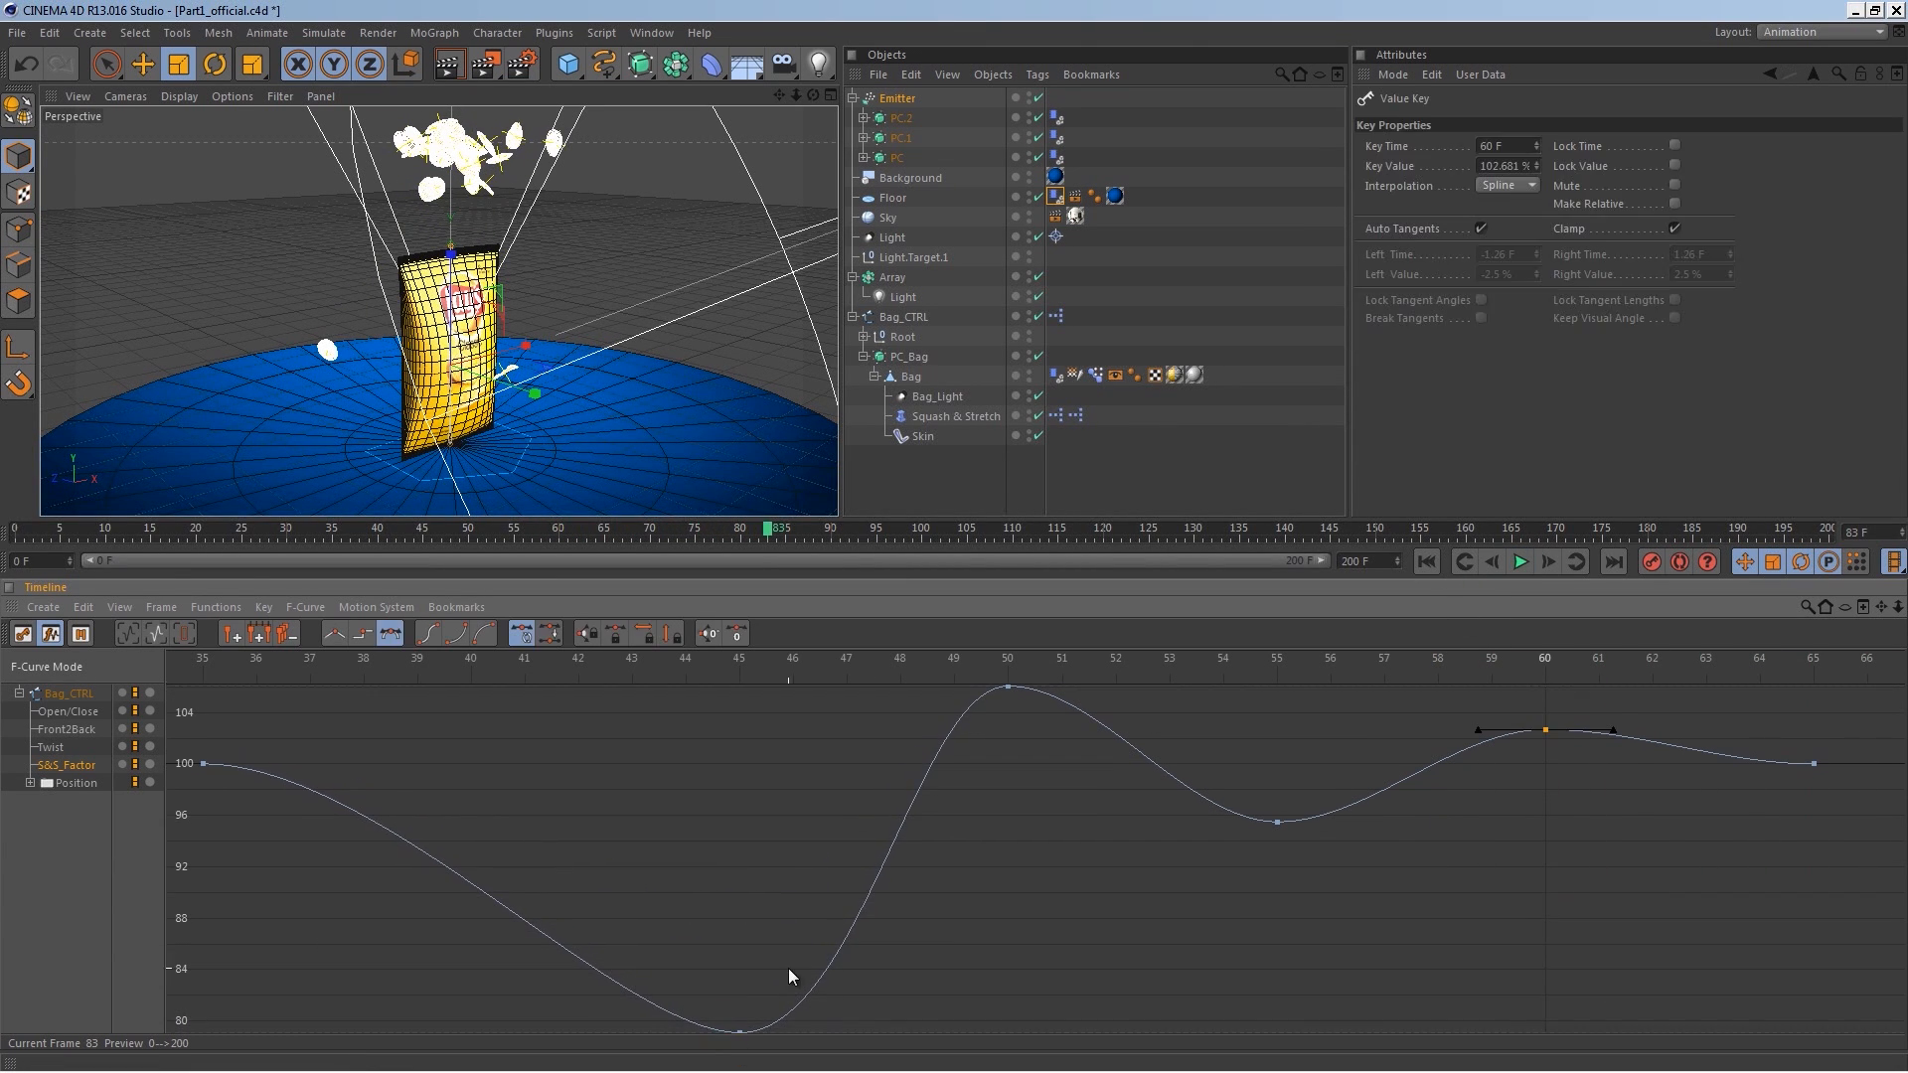
click(209, 663)
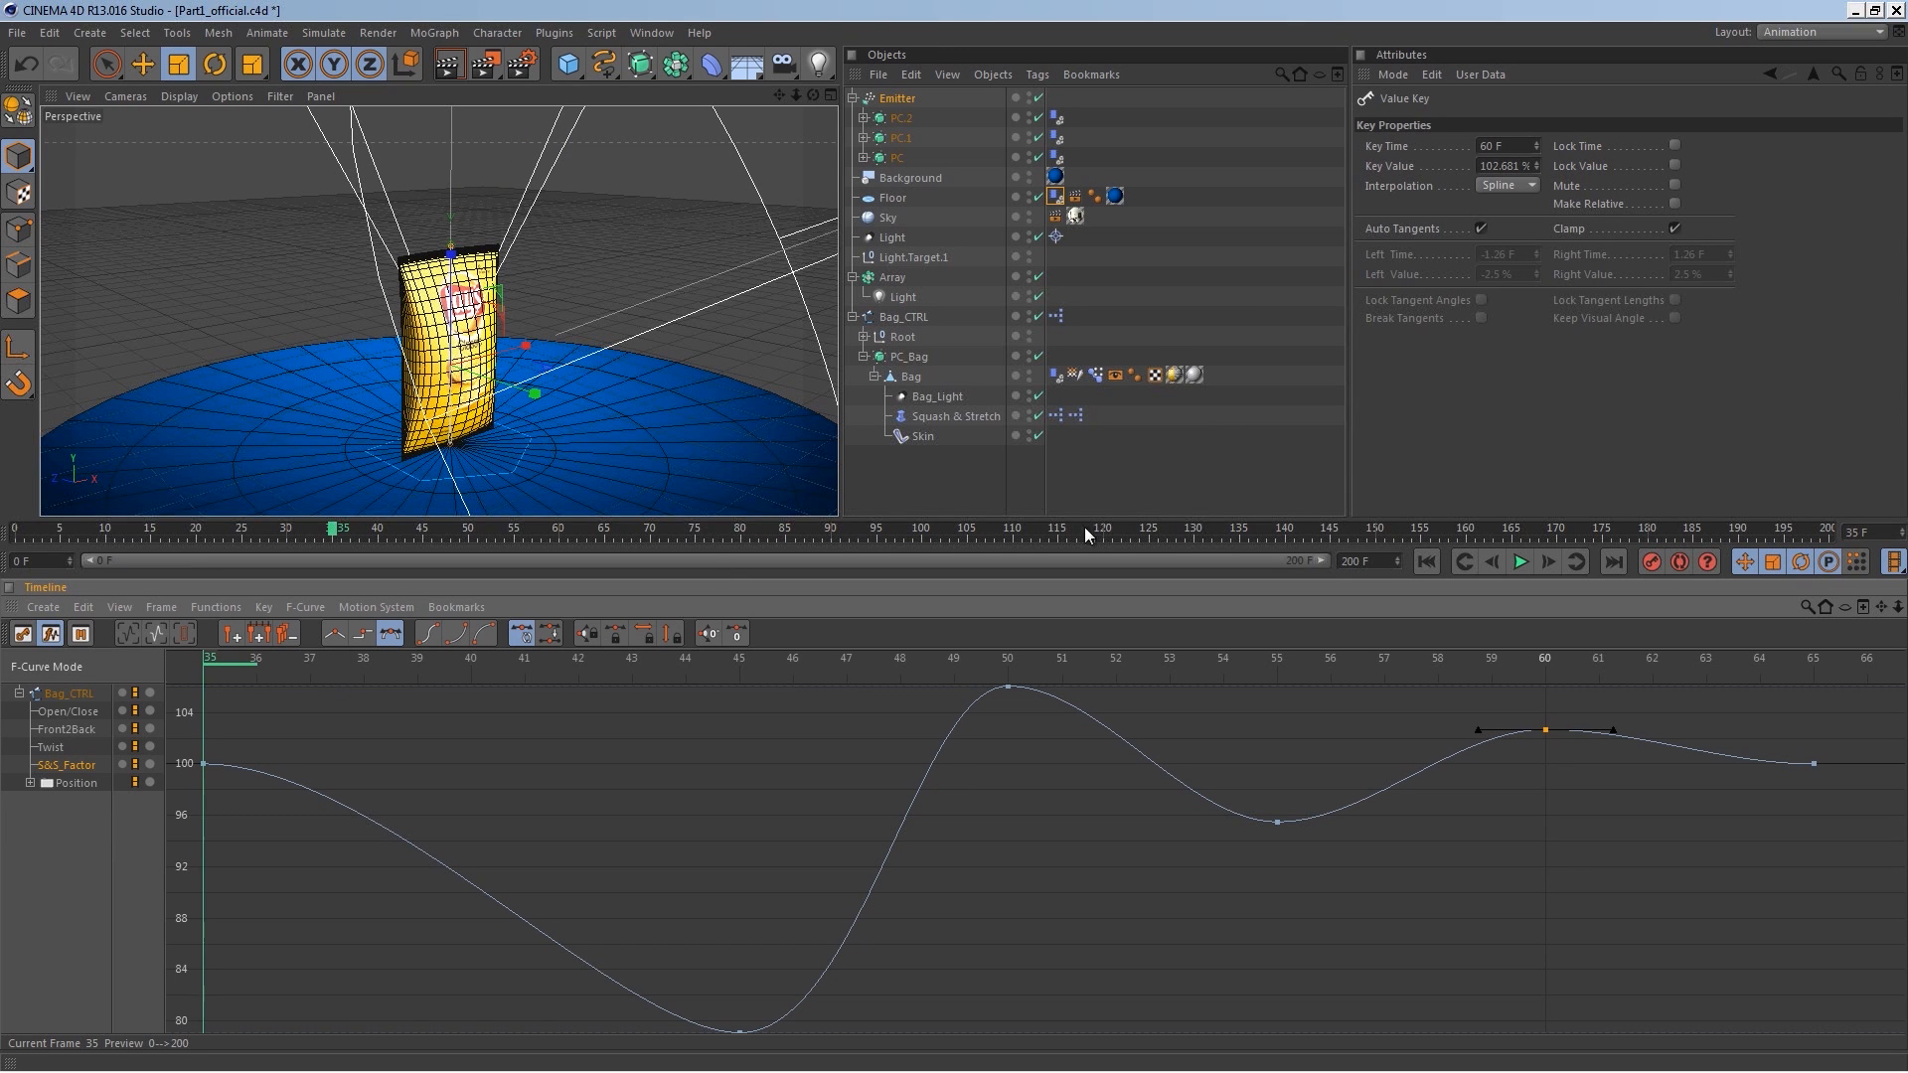
click(1519, 563)
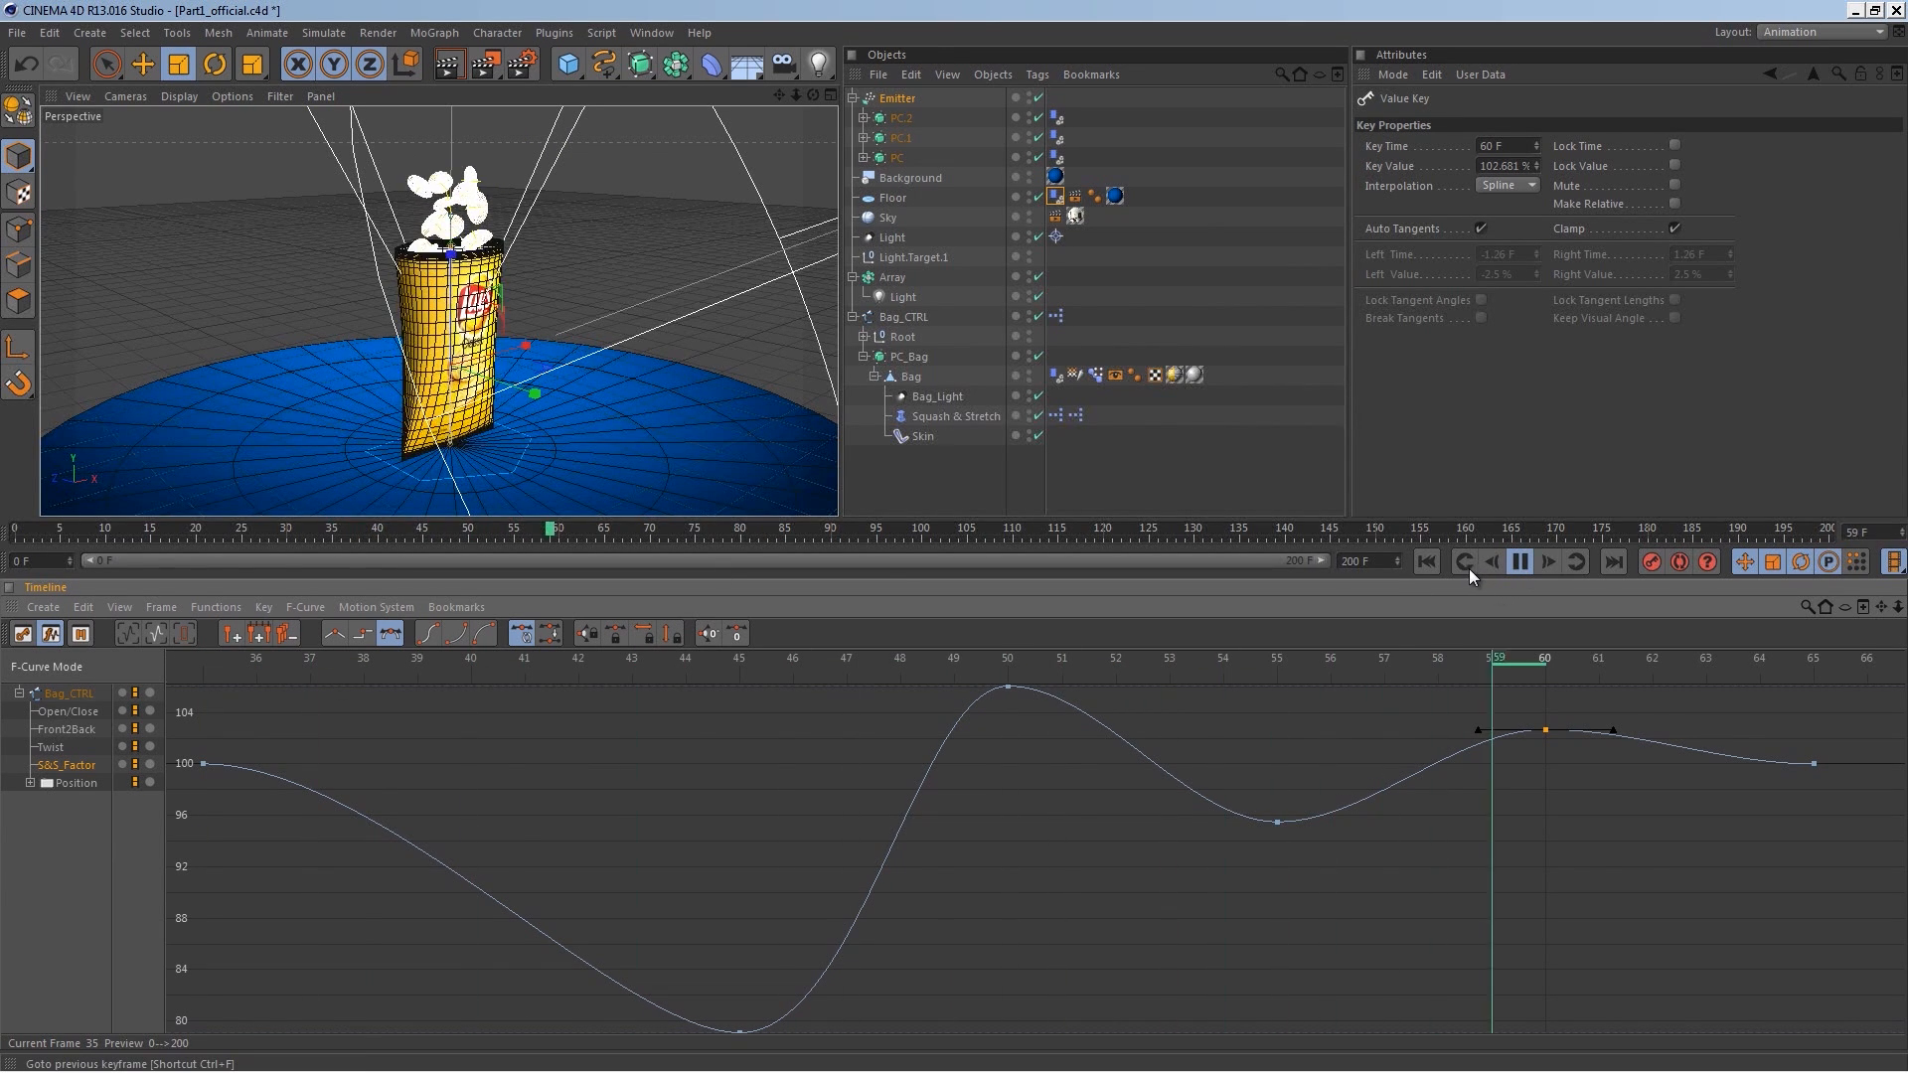
click(1520, 563)
alt+right_drag(831, 817, 768, 931)
drag(765, 880, 743, 1034)
Step: Play the animation from the start to review the deeper squash at frame 45
click(1503, 798)
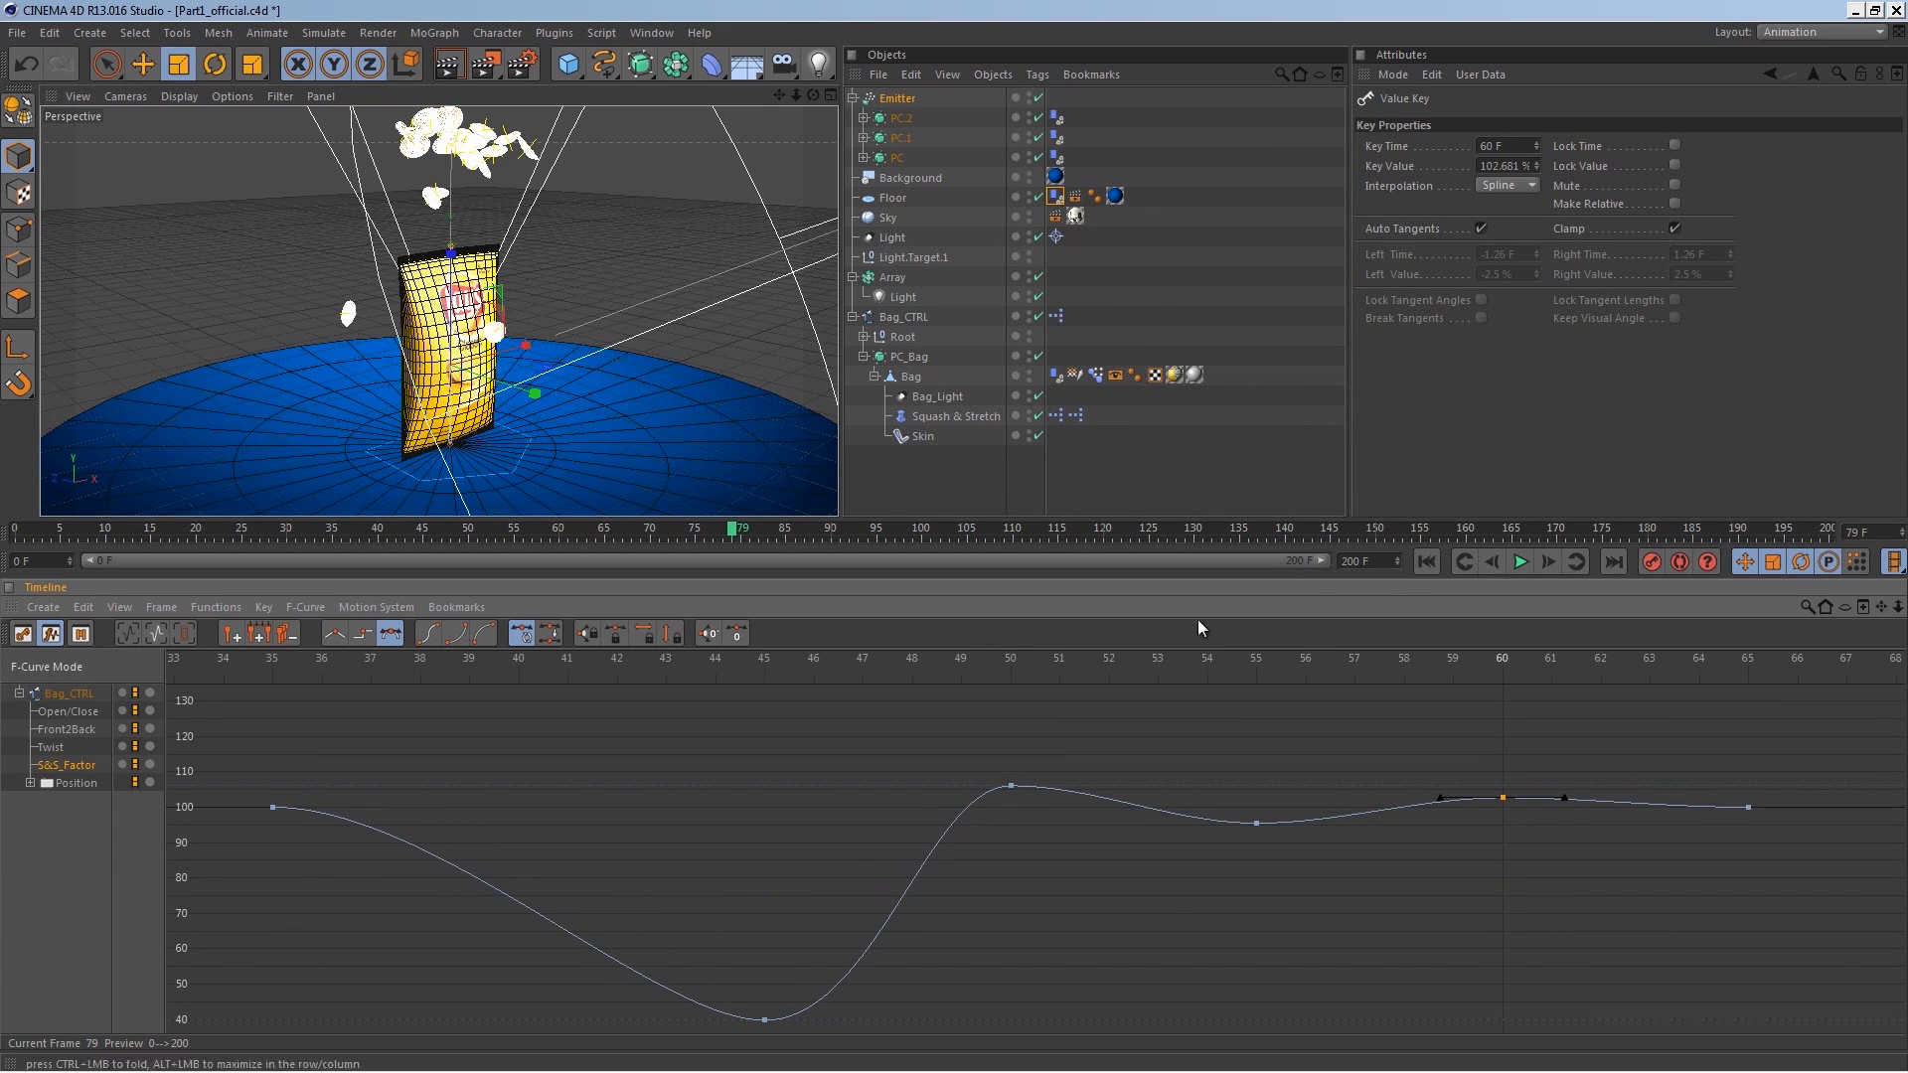
click(300, 670)
click(1511, 564)
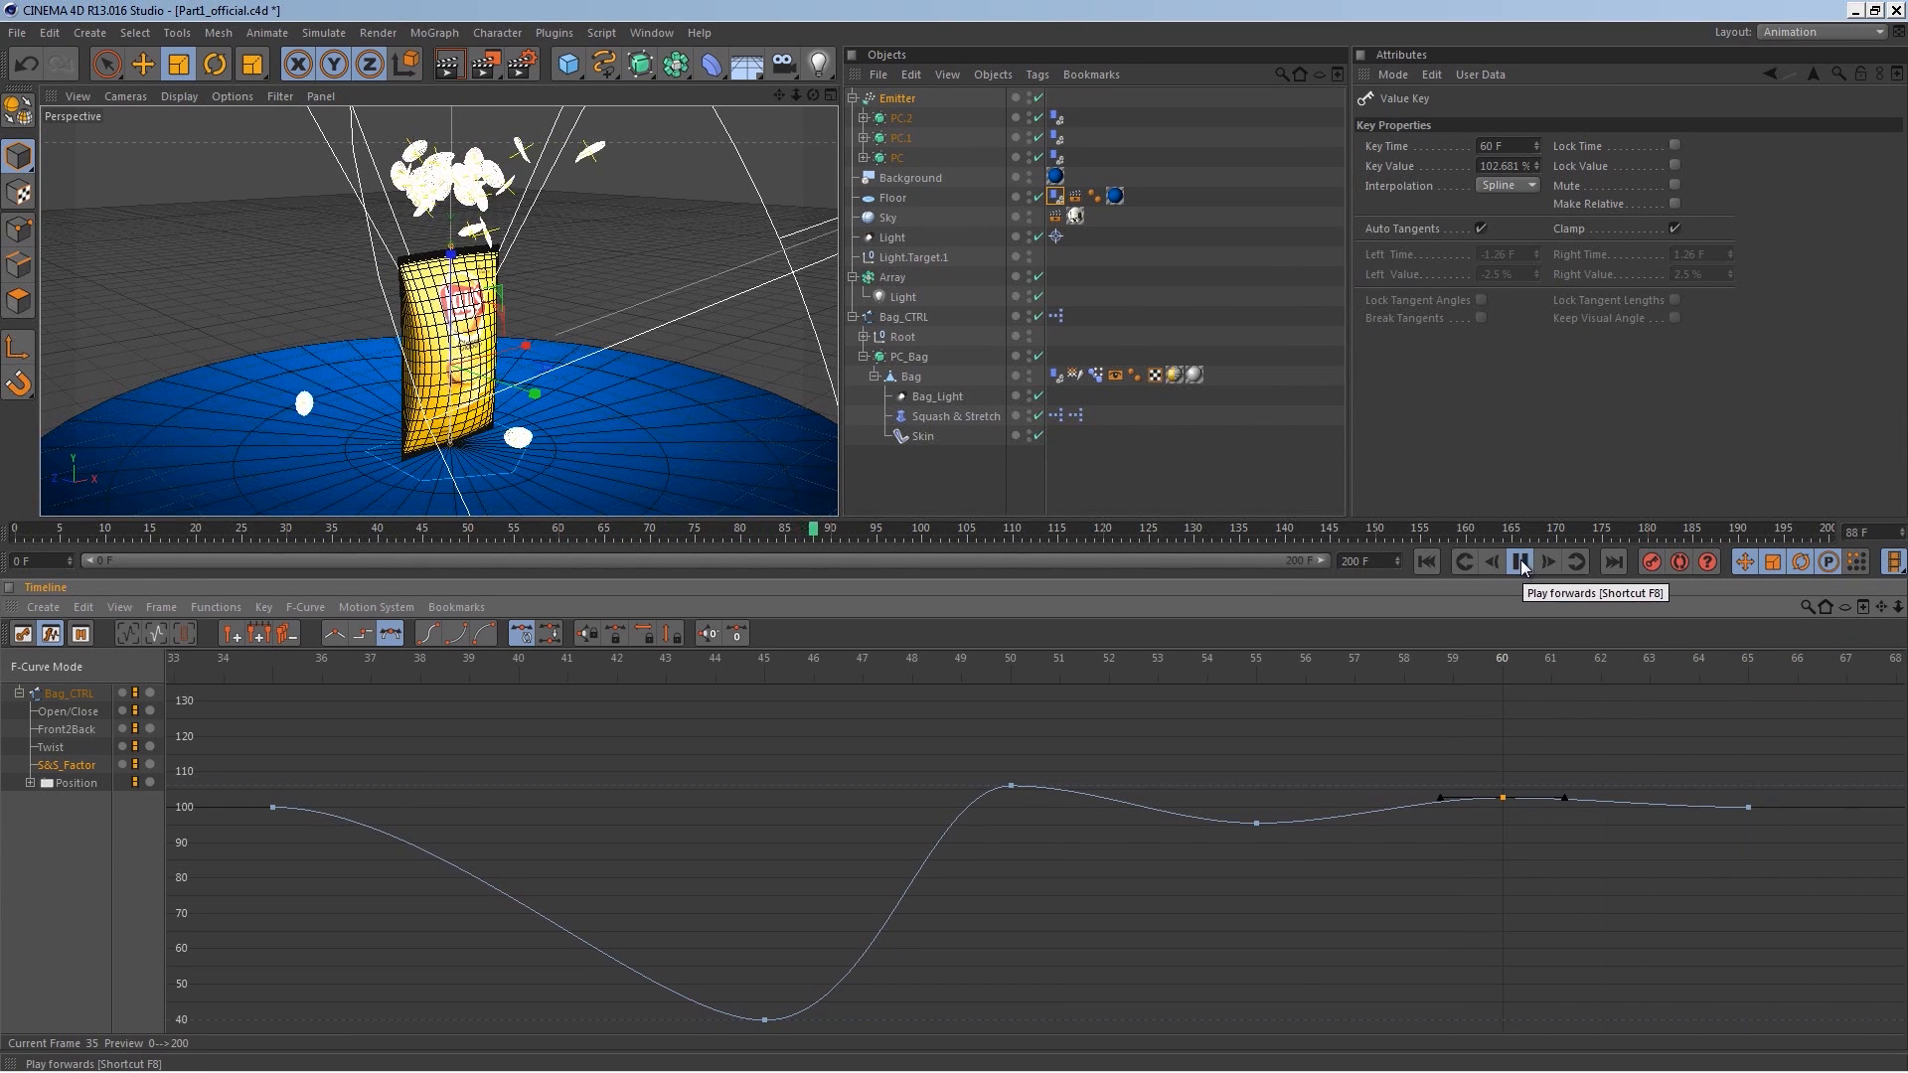
click(1430, 562)
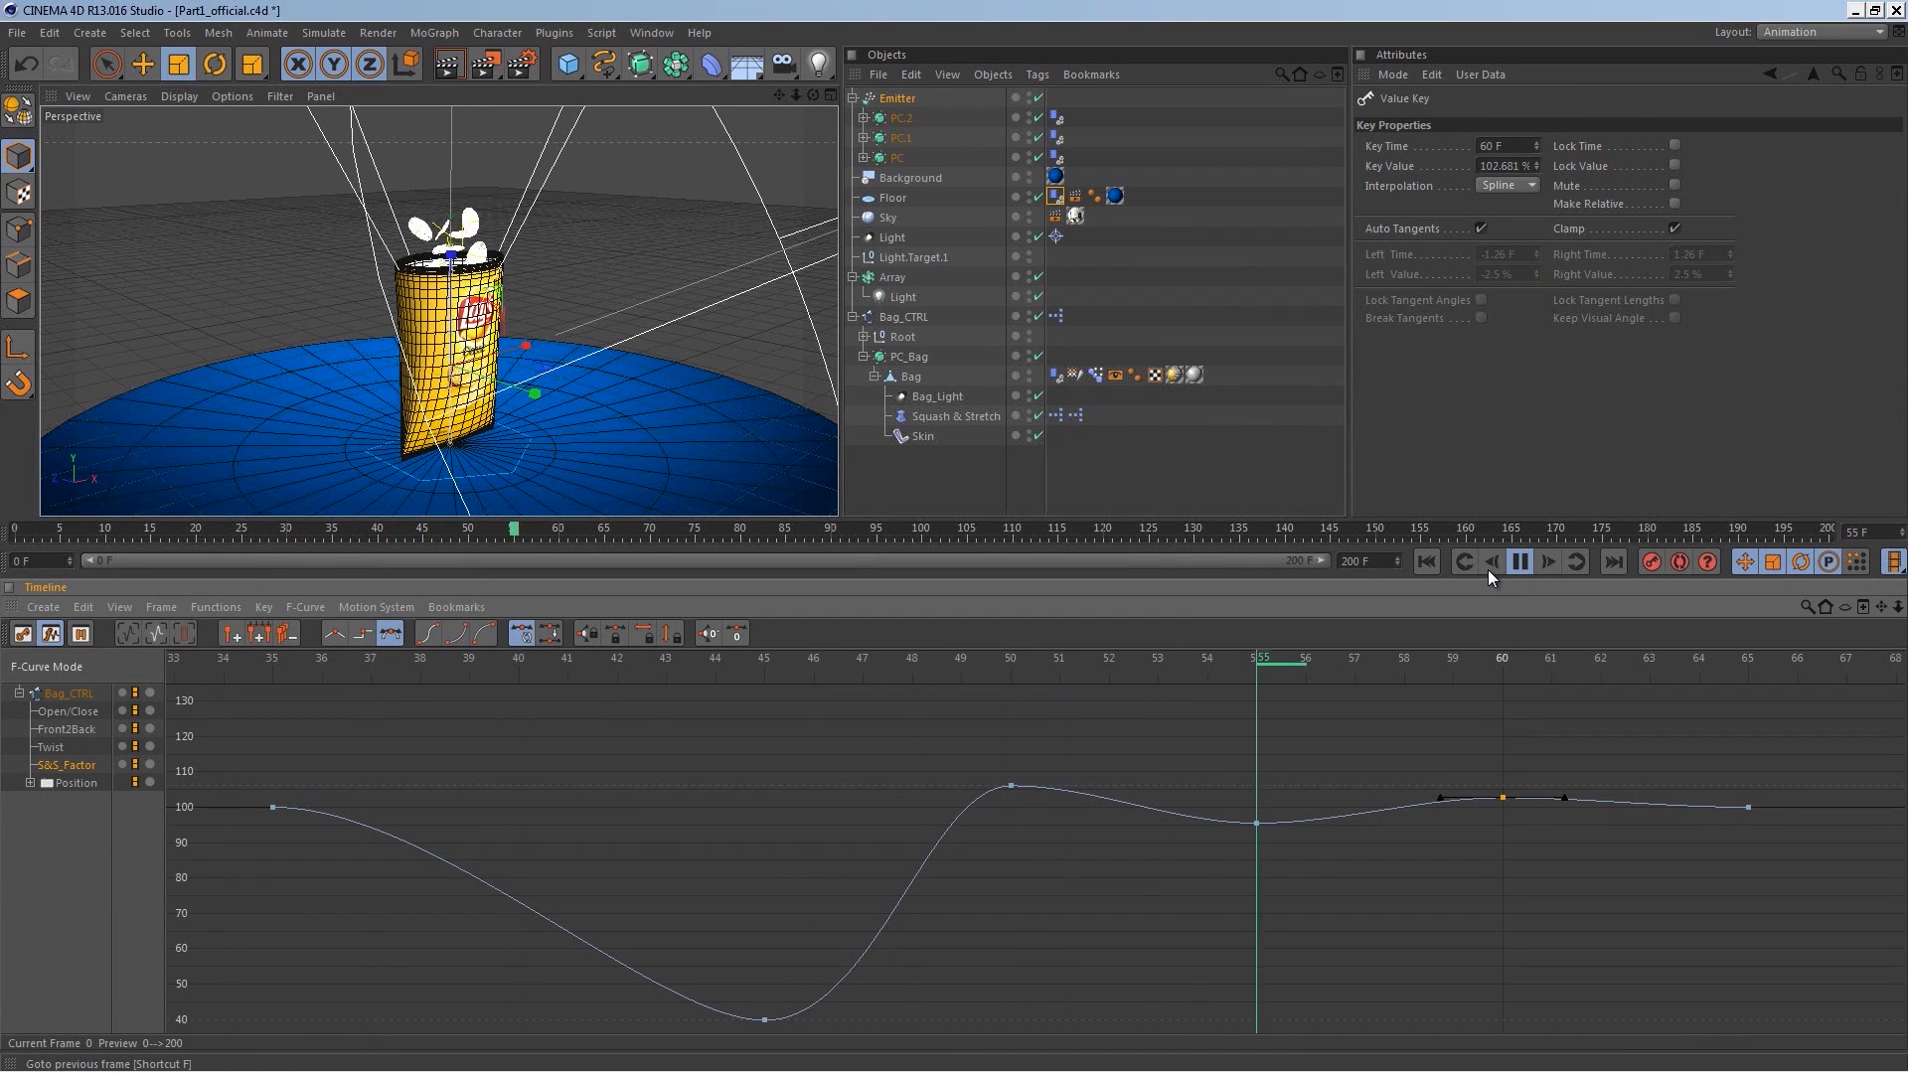
click(1517, 564)
alt+right_drag(1103, 741, 1021, 838)
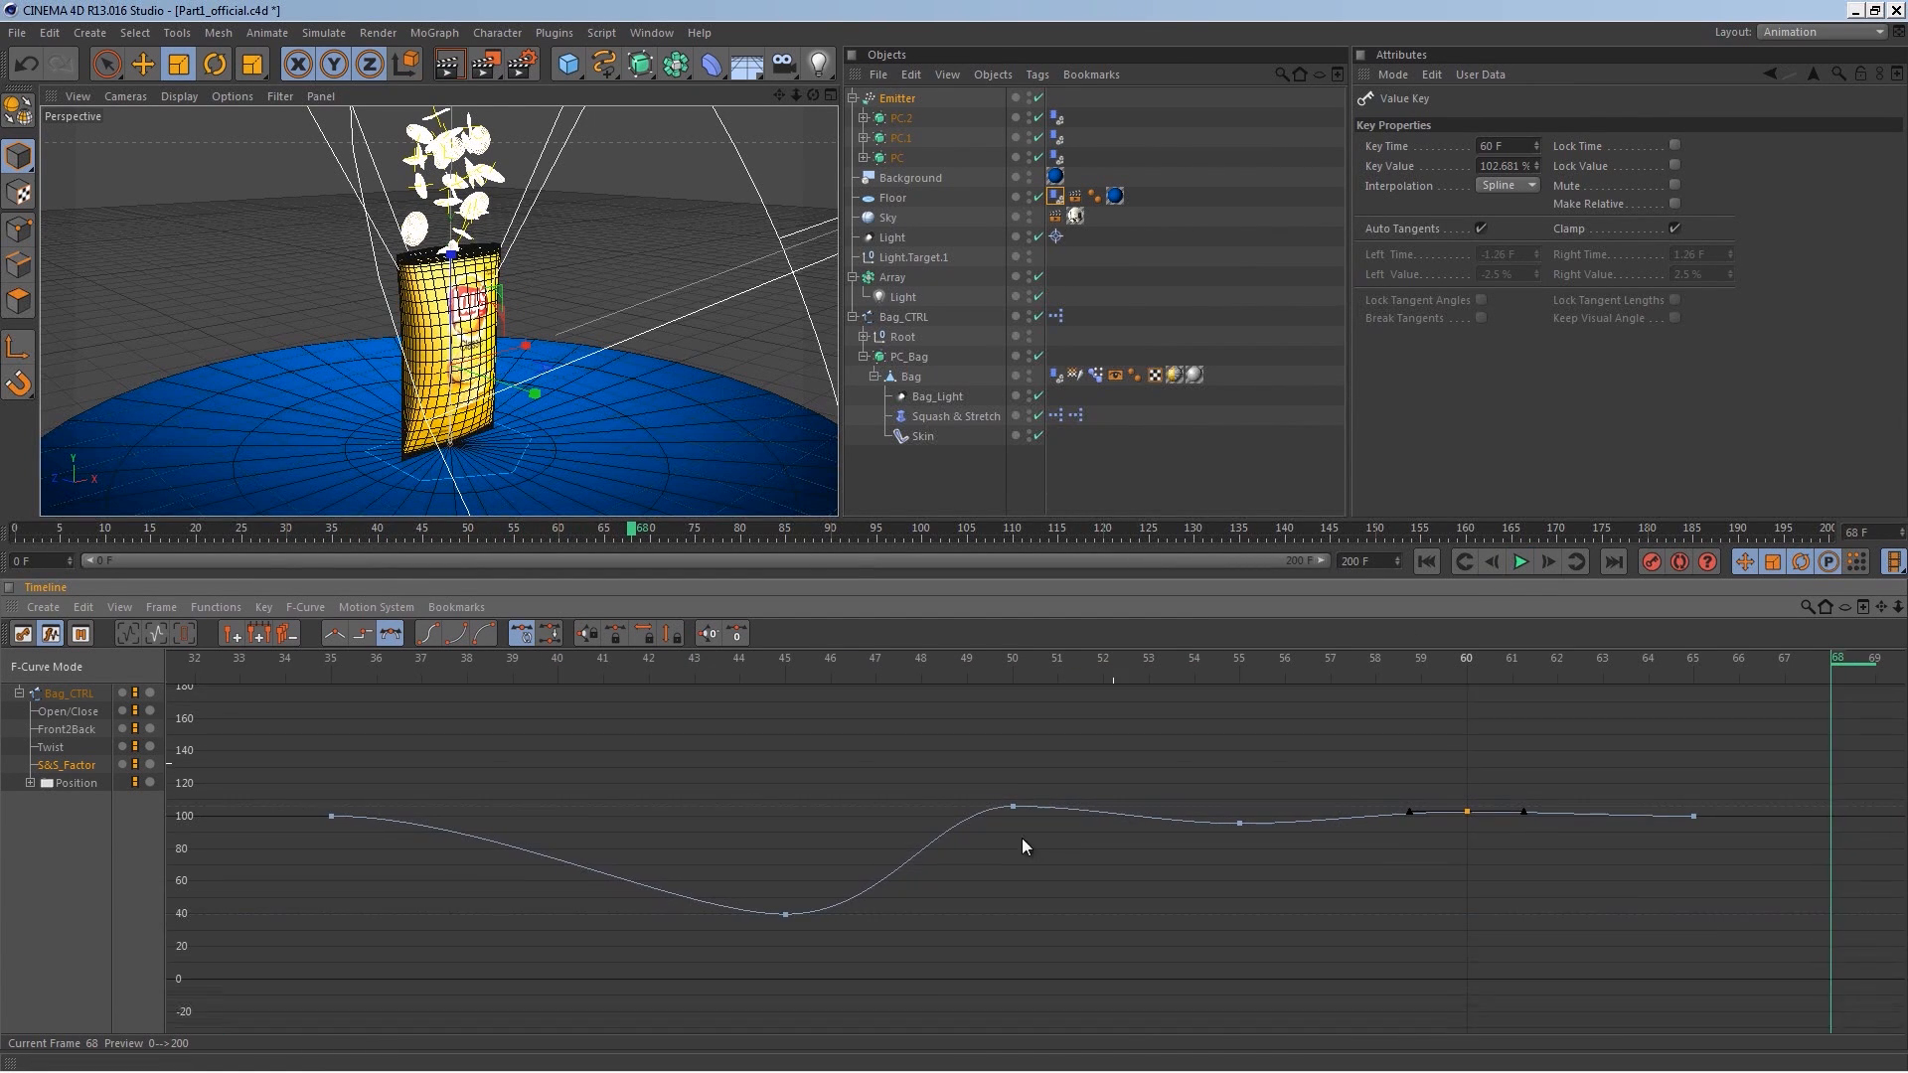
drag(751, 747, 956, 700)
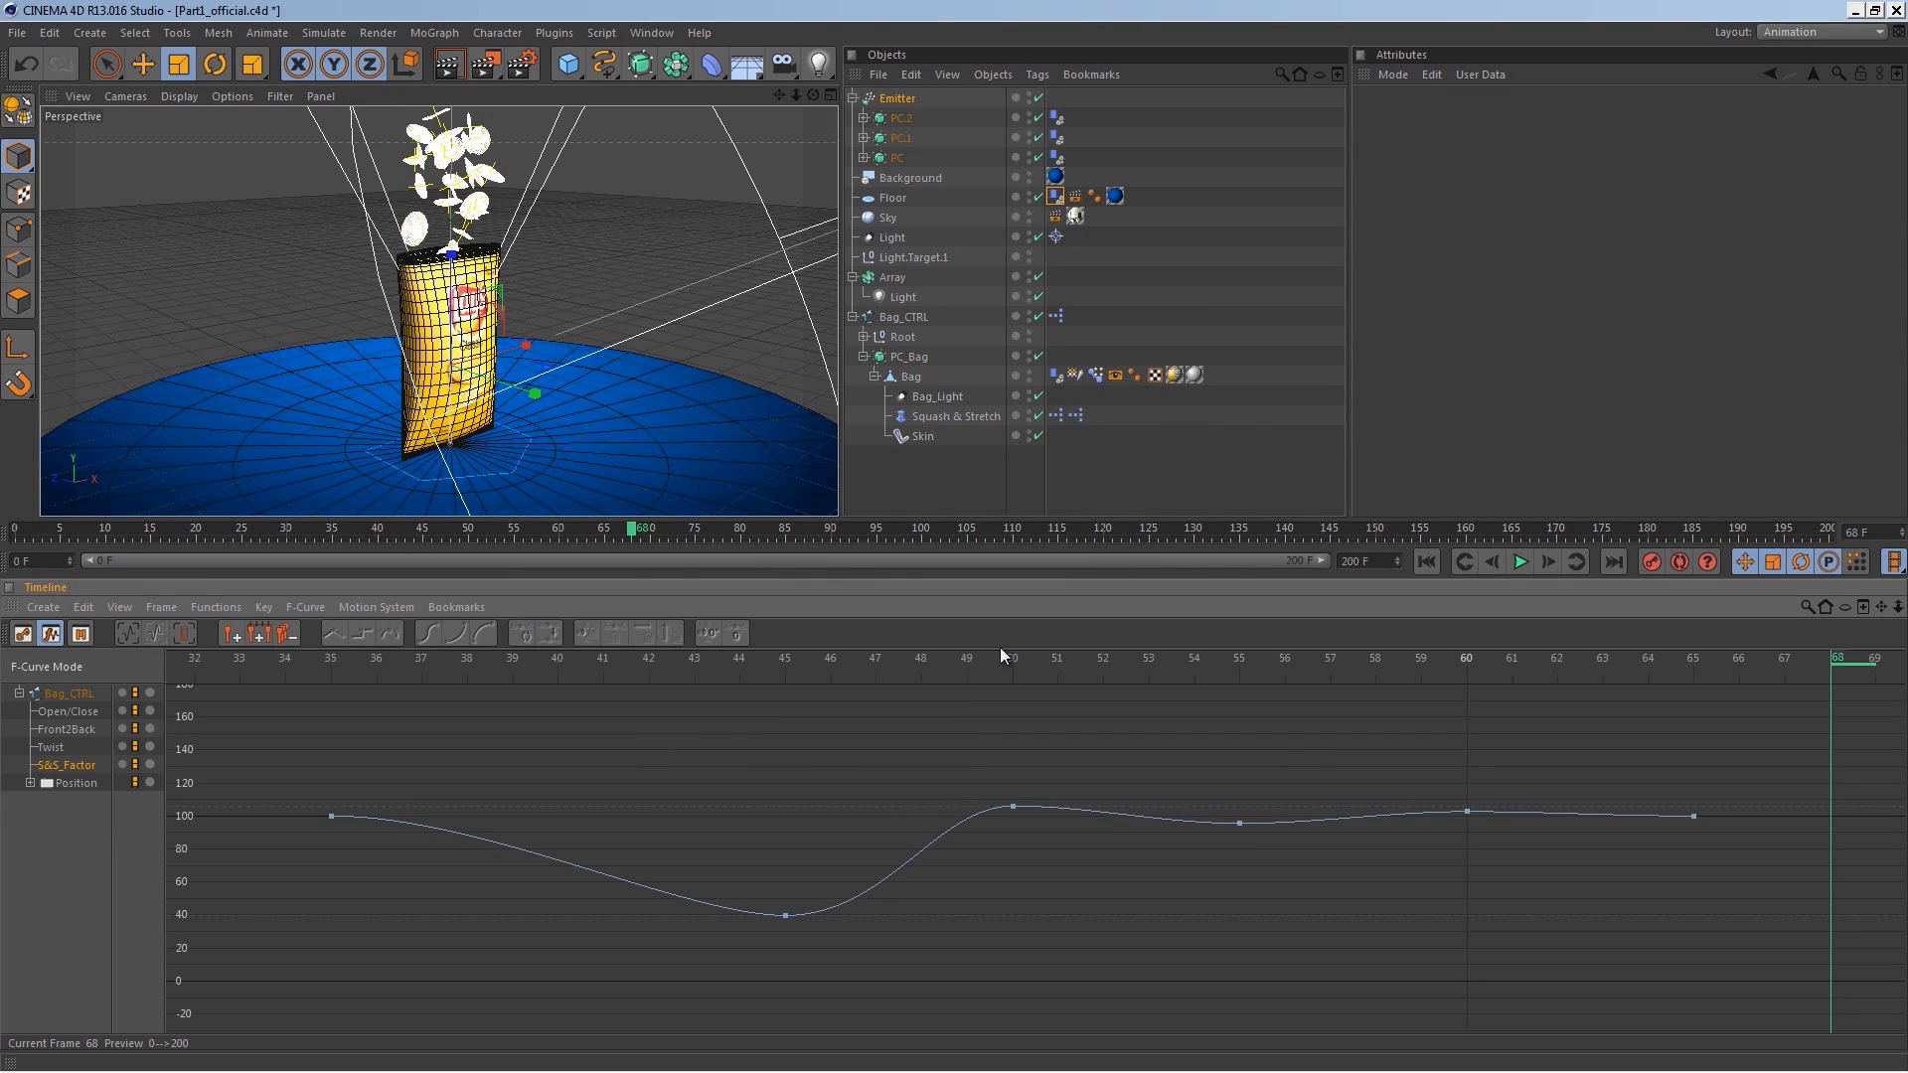
click(1427, 563)
click(1519, 562)
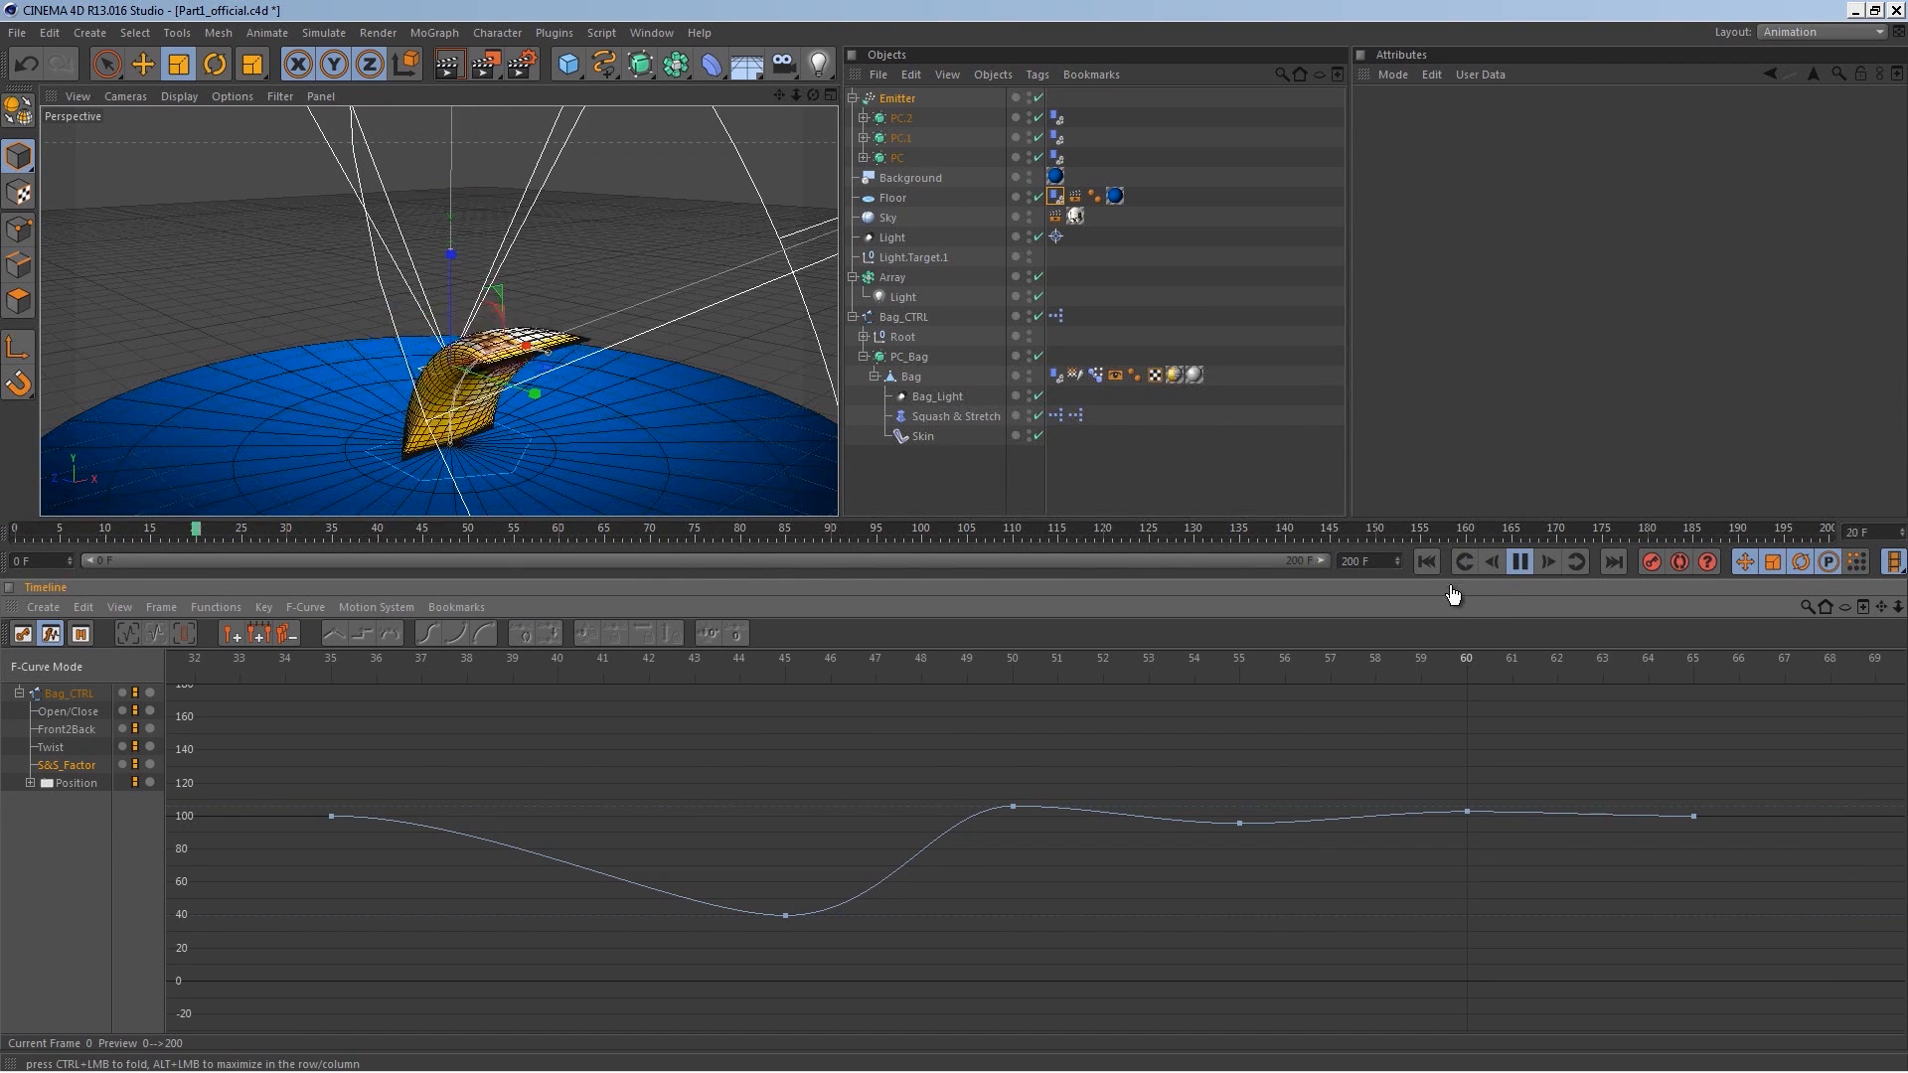
click(1542, 561)
Step: Show the Front2Back curve and move its keys at frames 10, 15, 20 and 25 closer to zero
scroll(992, 751, down, 3)
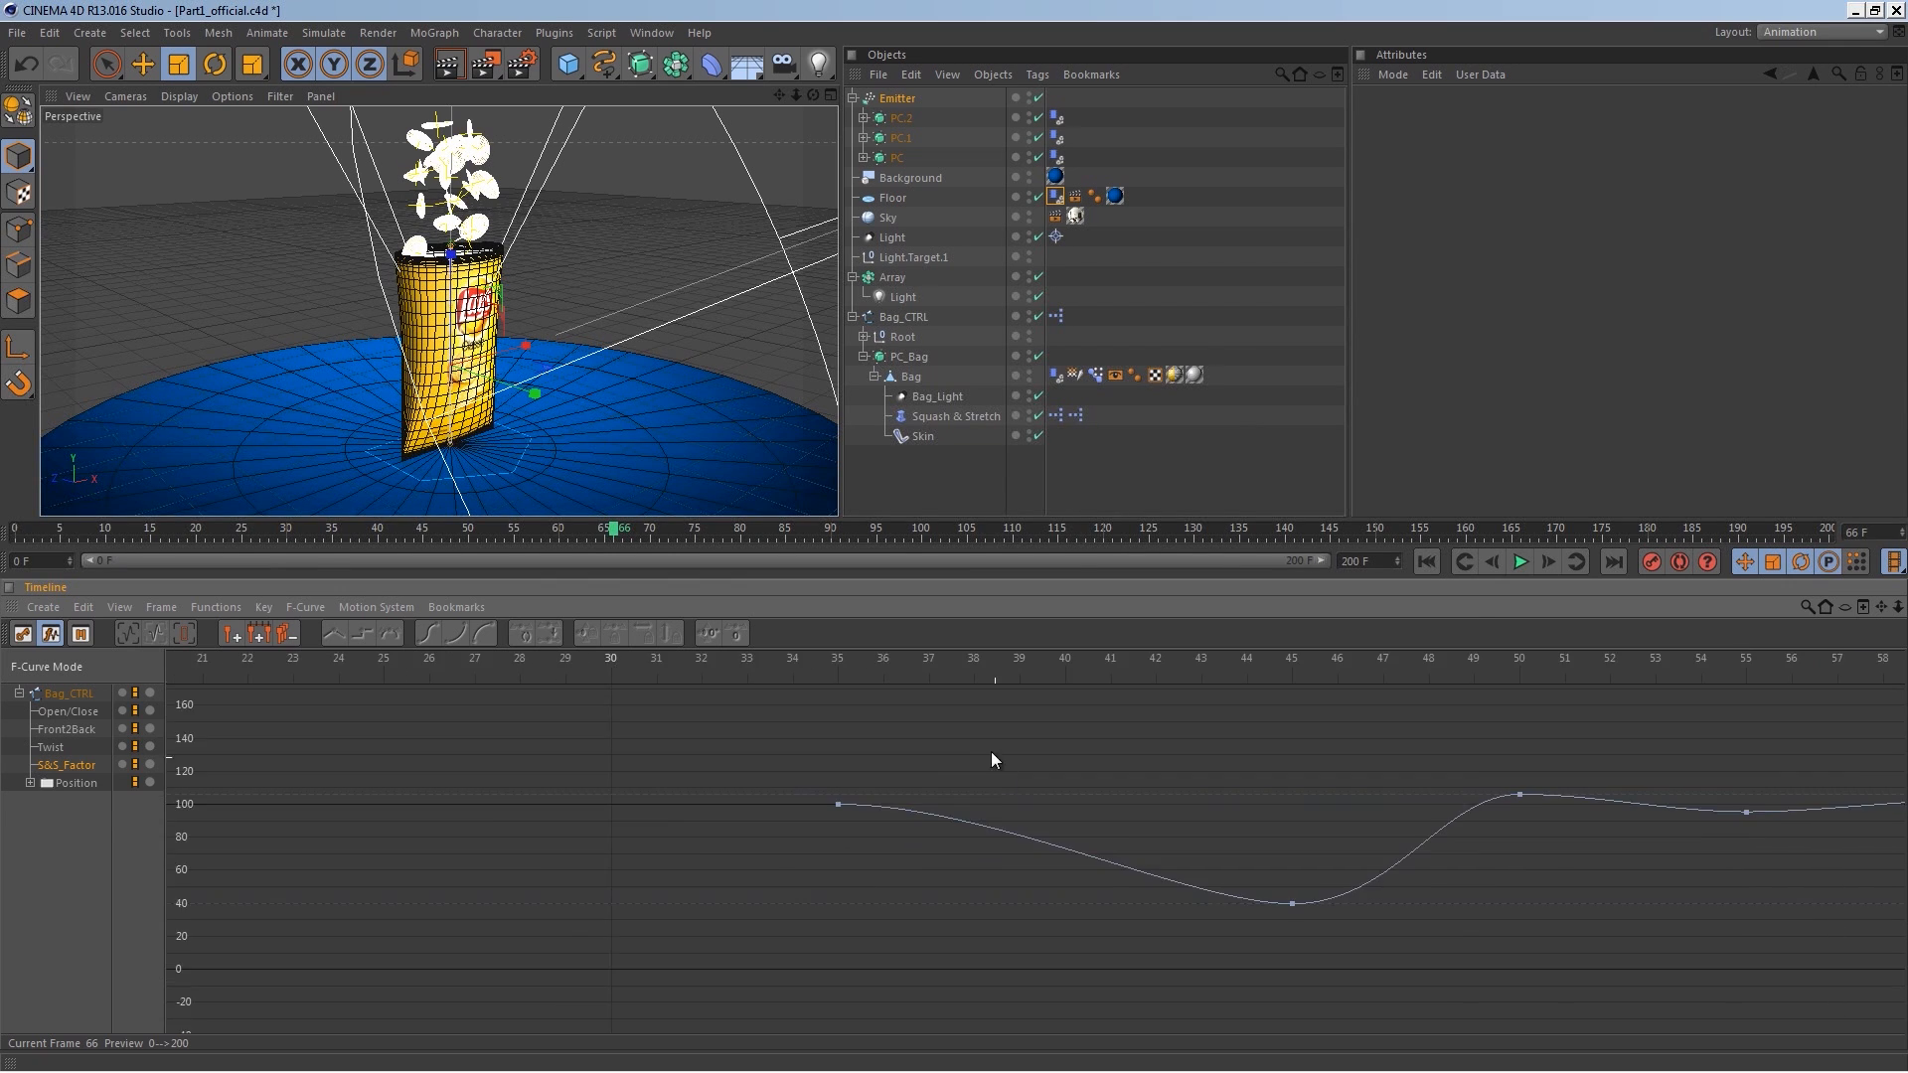
click(54, 746)
click(68, 727)
key(h)
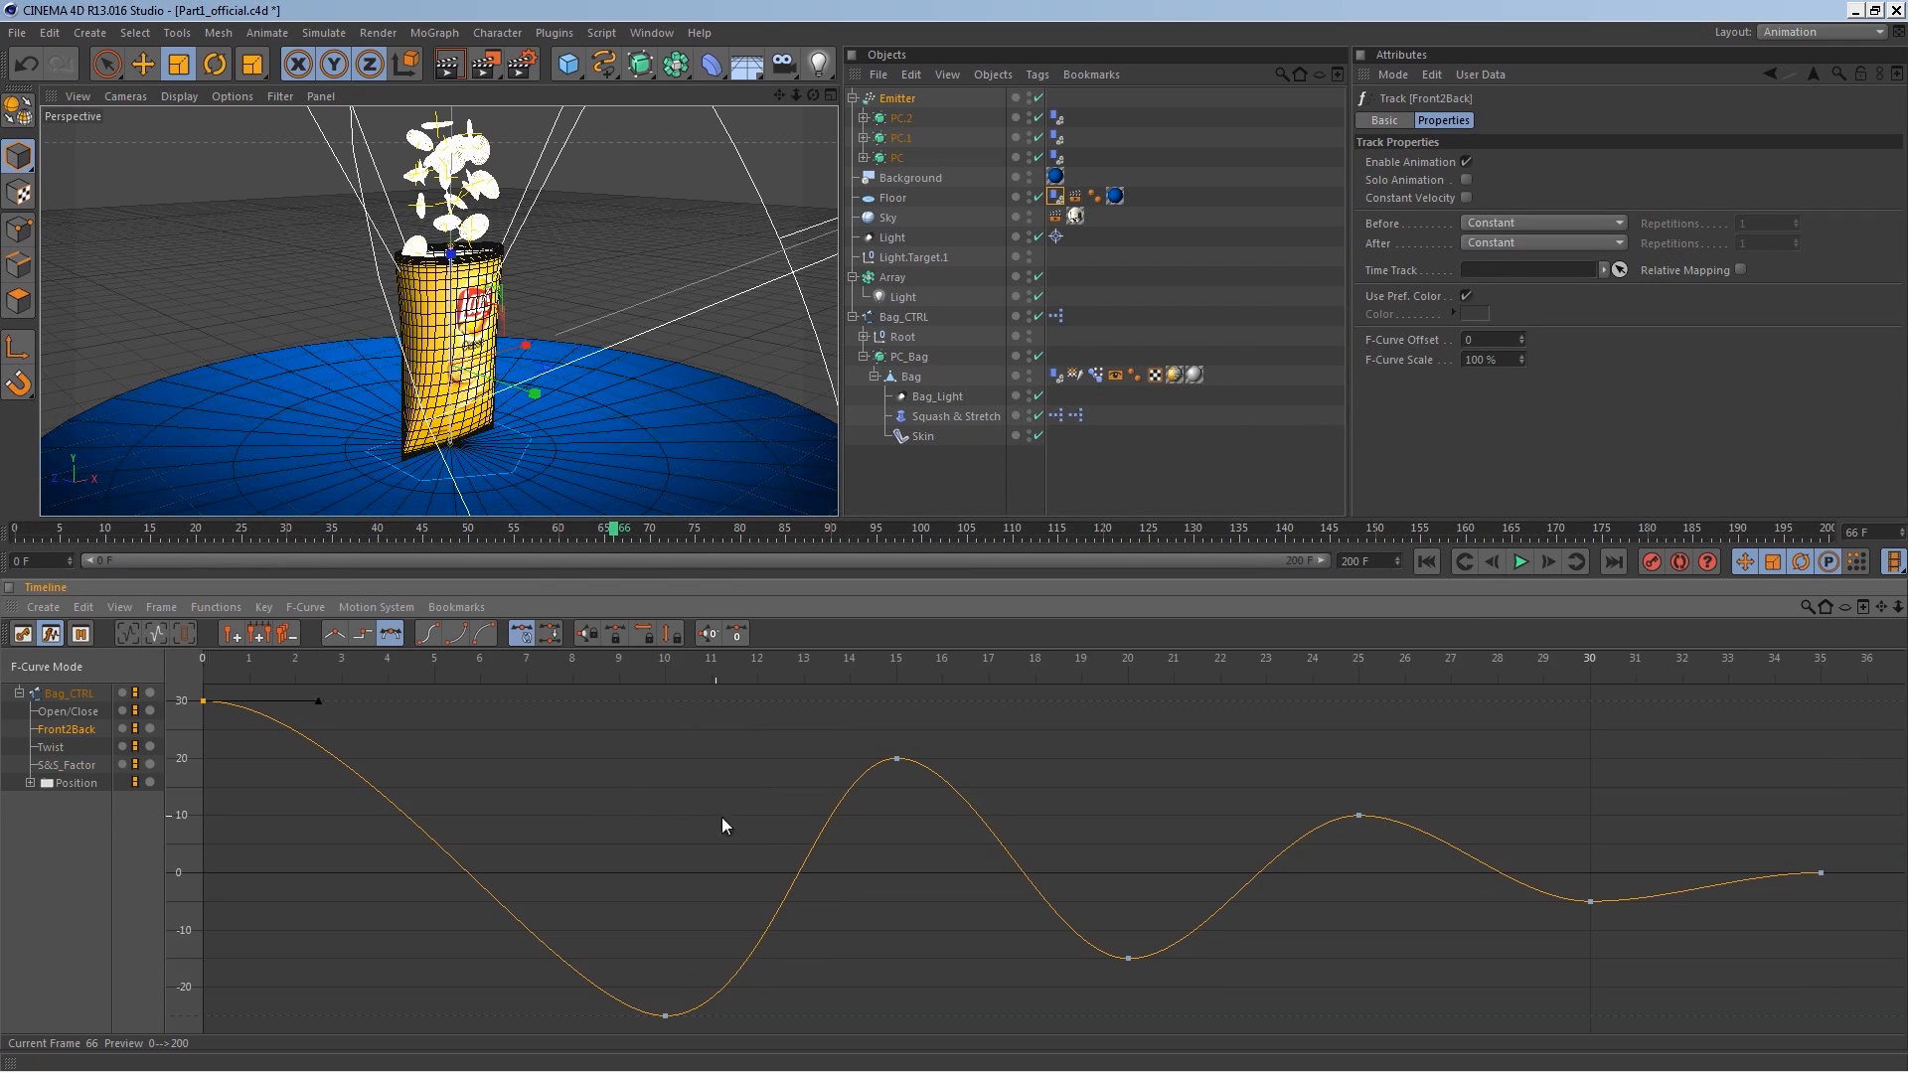
click(1359, 815)
click(1590, 900)
click(1358, 815)
drag(1359, 815, 1363, 843)
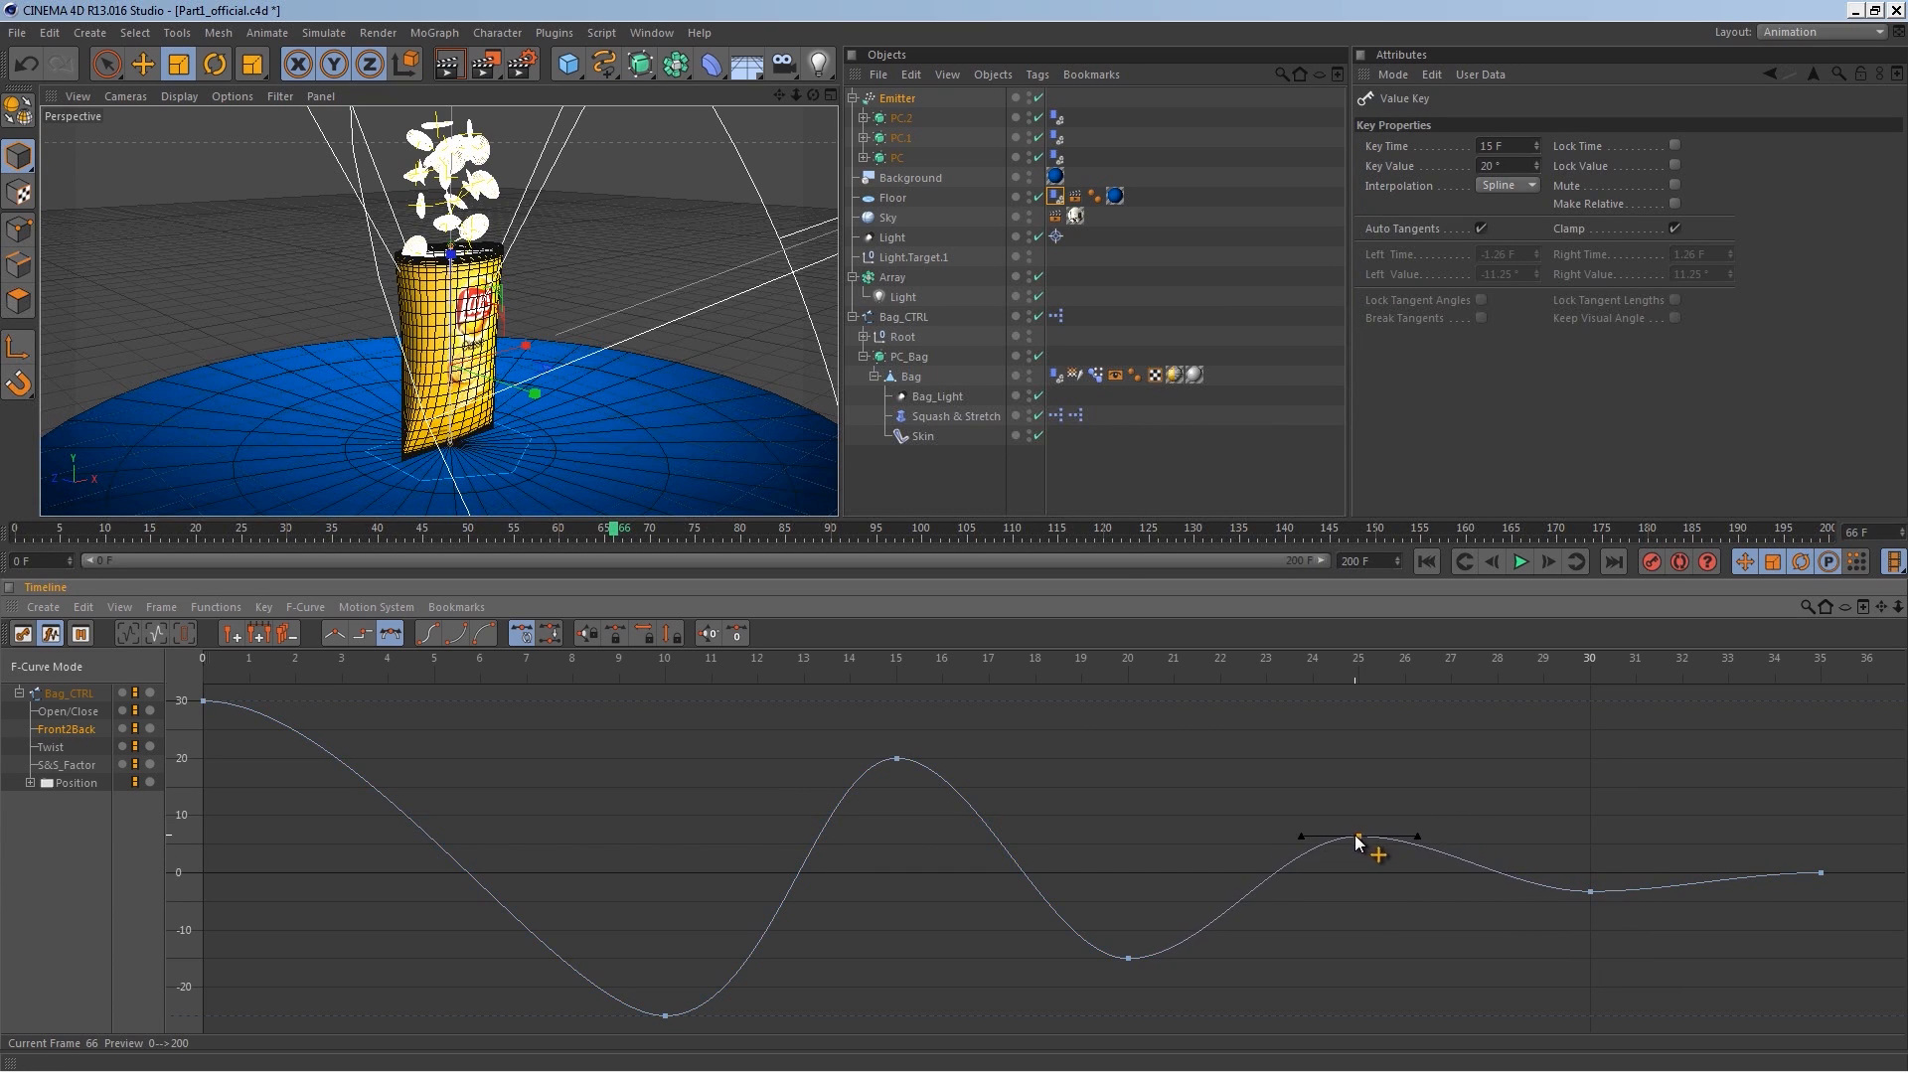
click(1129, 959)
drag(1129, 959, 1133, 934)
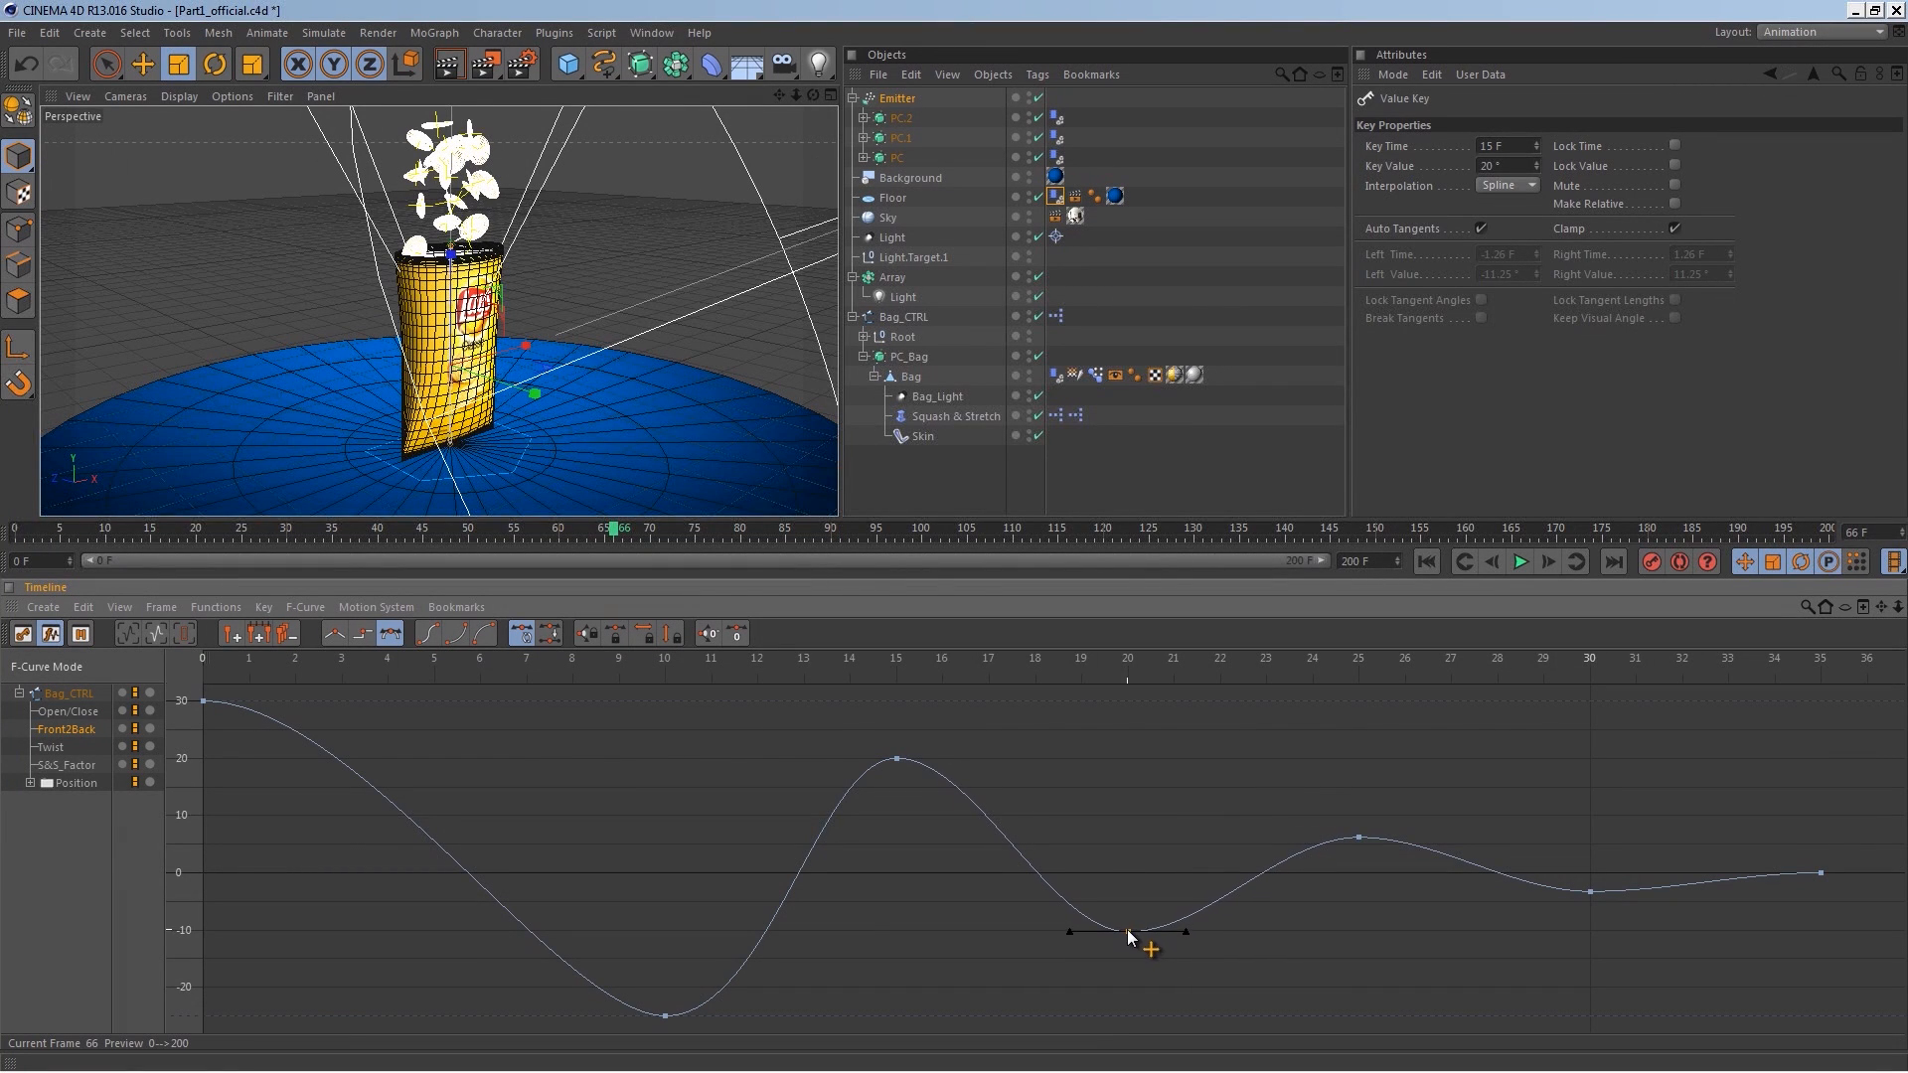
click(896, 761)
drag(897, 760, 899, 792)
click(664, 1012)
drag(666, 1015, 666, 979)
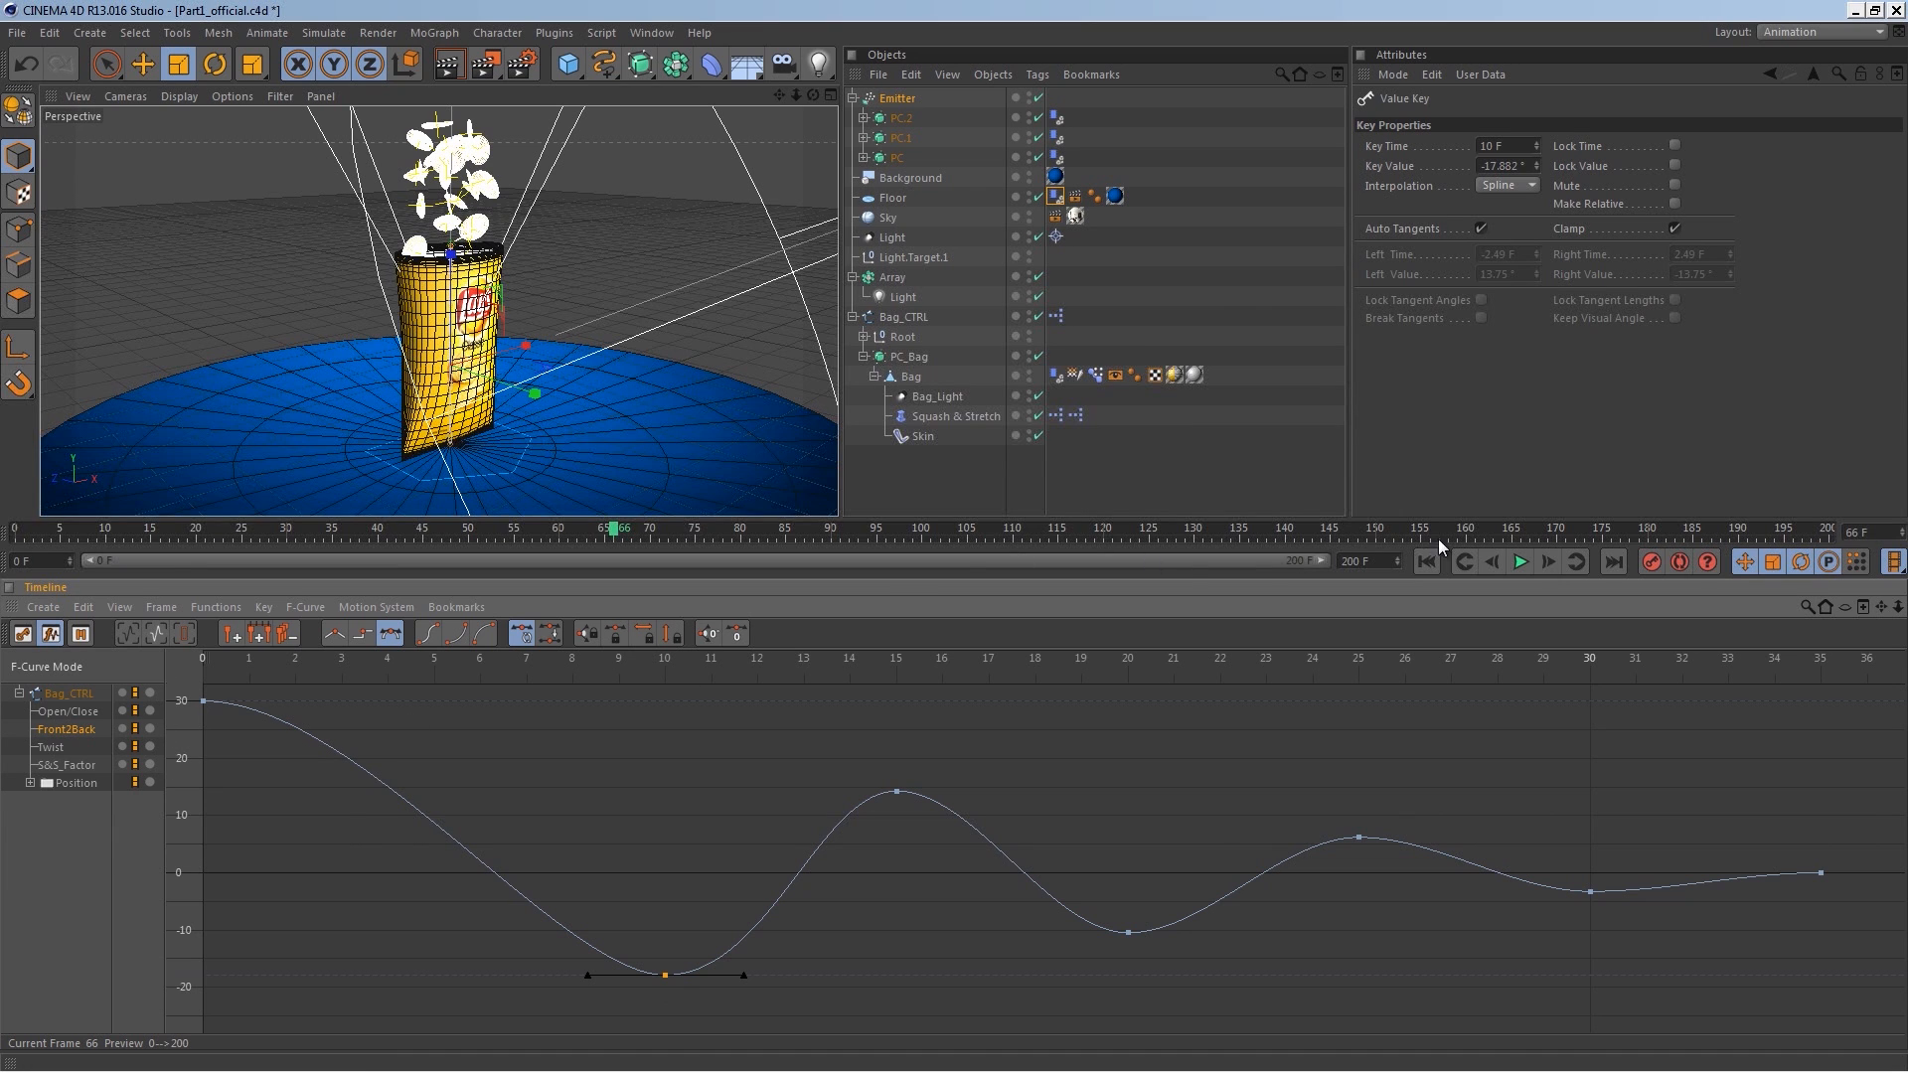
Step: Play the animation from the start to review the reduced swing
click(1506, 563)
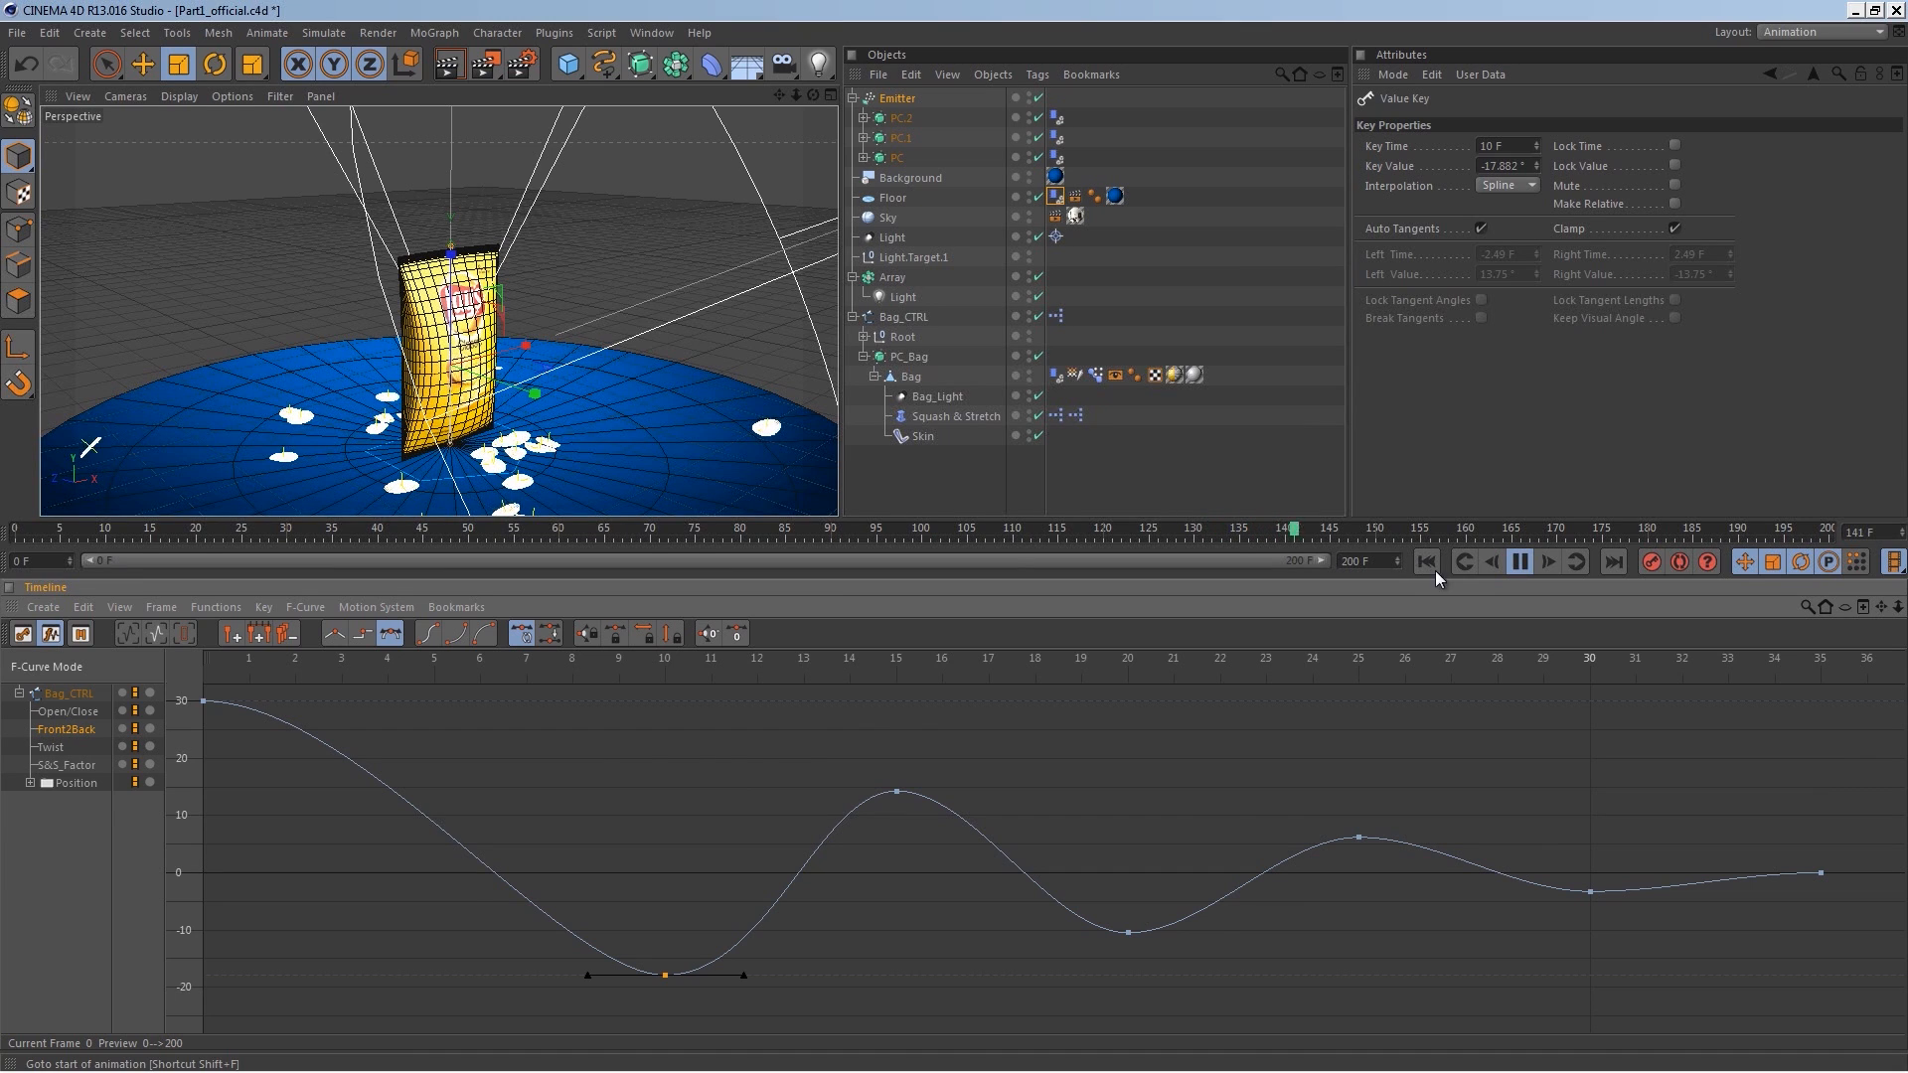
click(1522, 563)
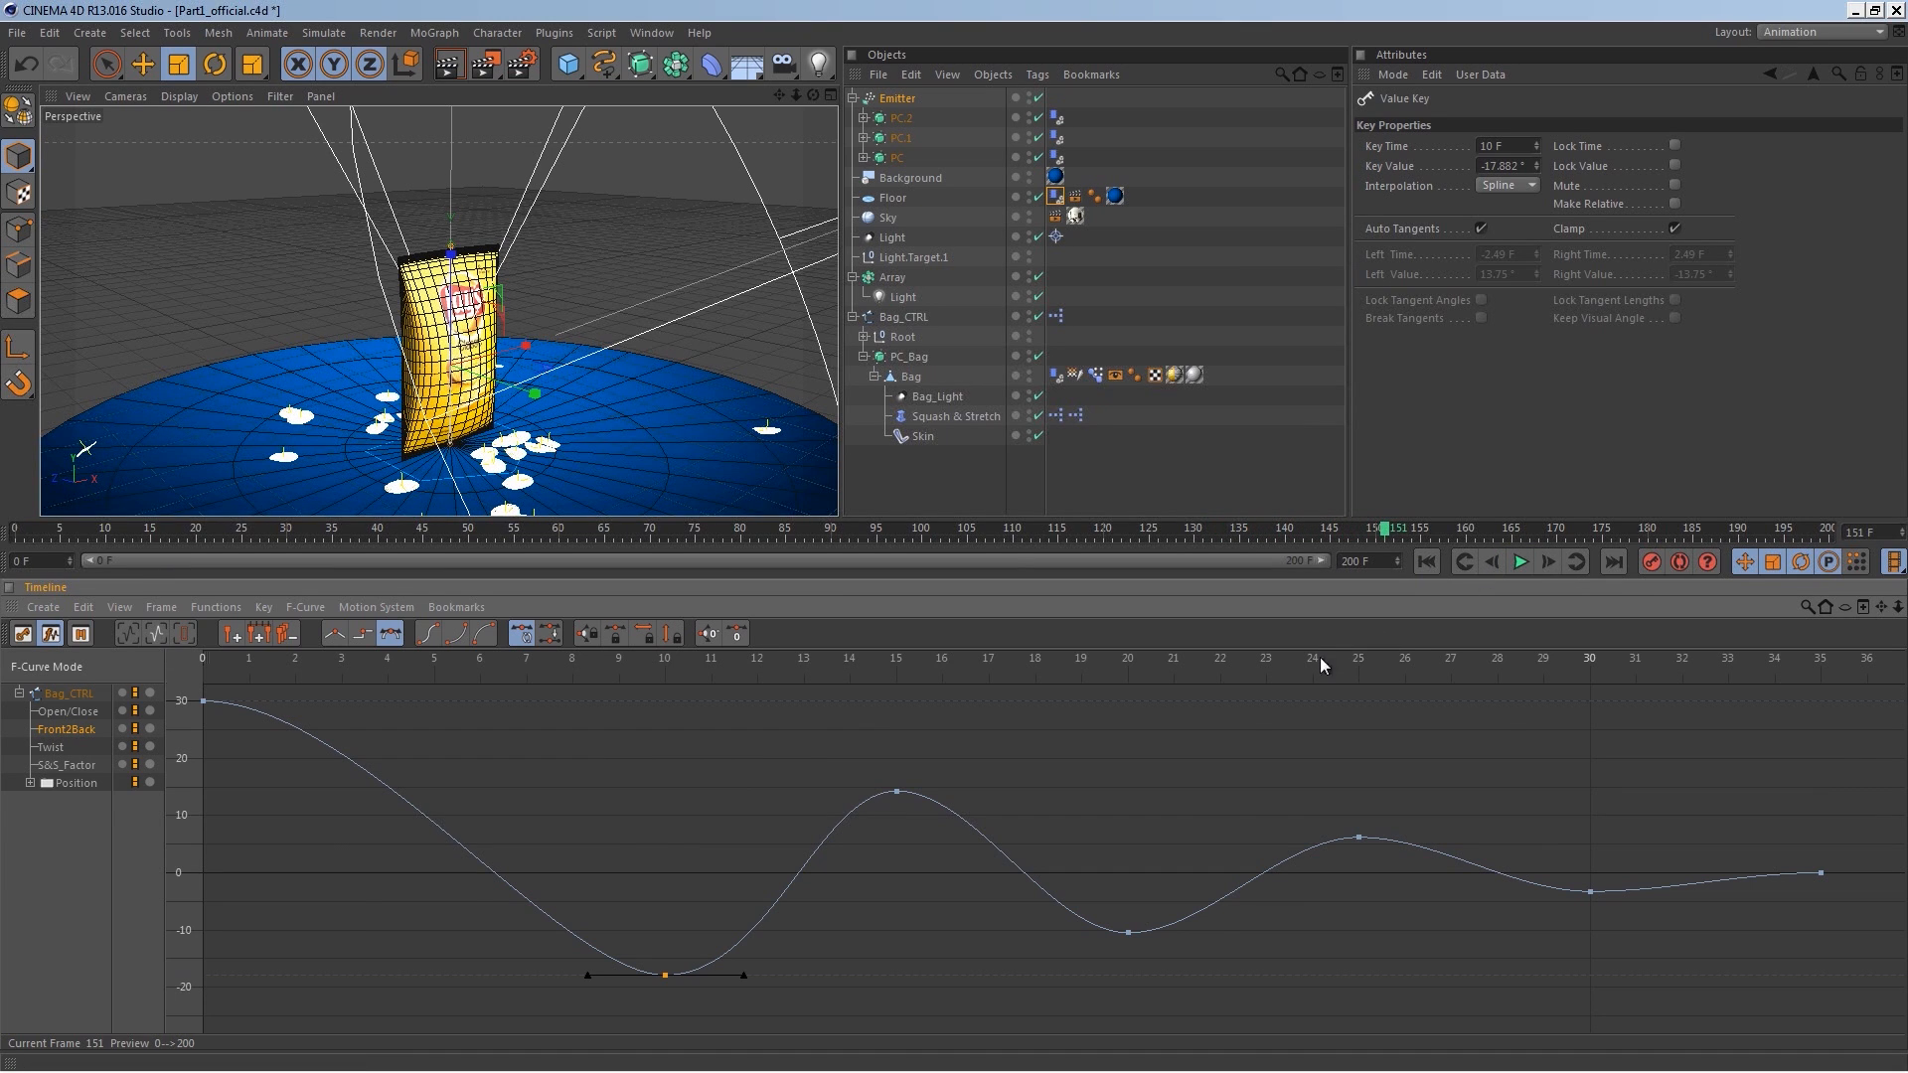
Step: Switch to the Startup (User) layout and close the Weights Manager window
click(1822, 32)
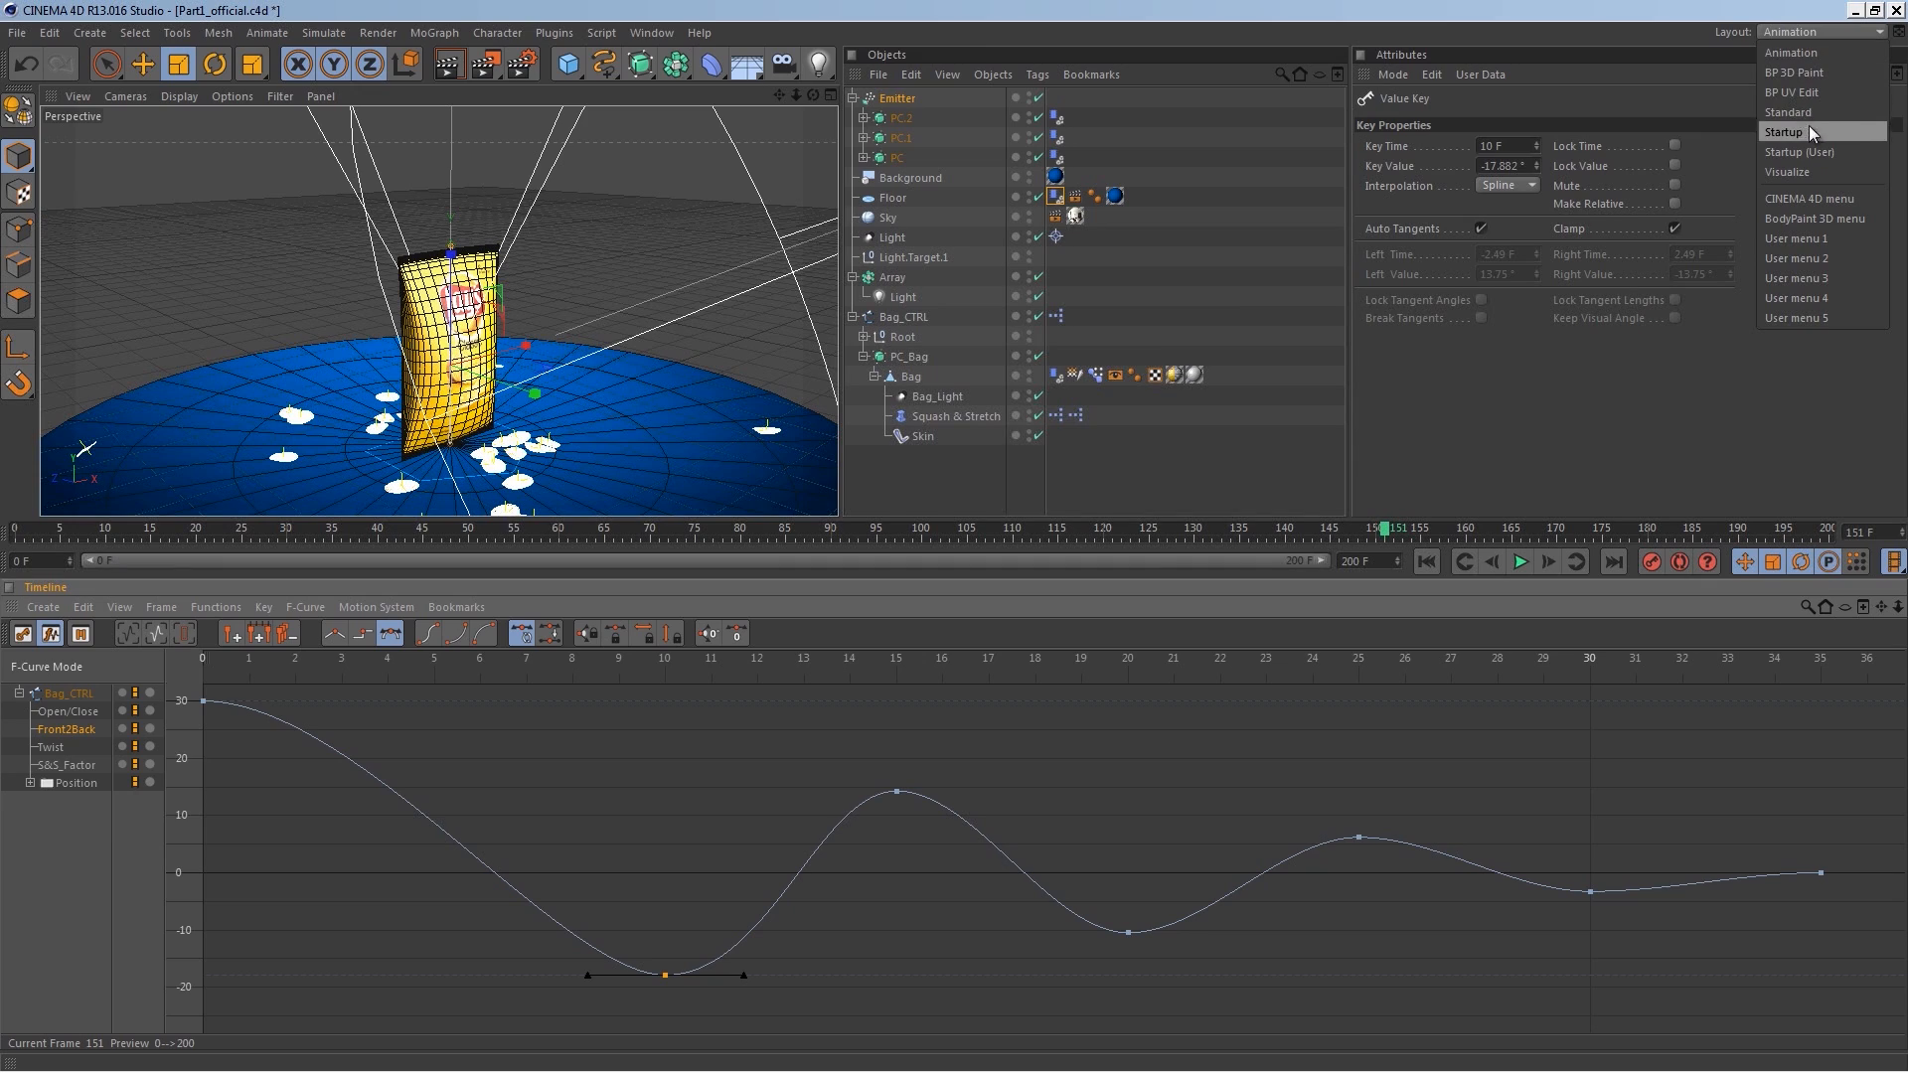
click(1814, 151)
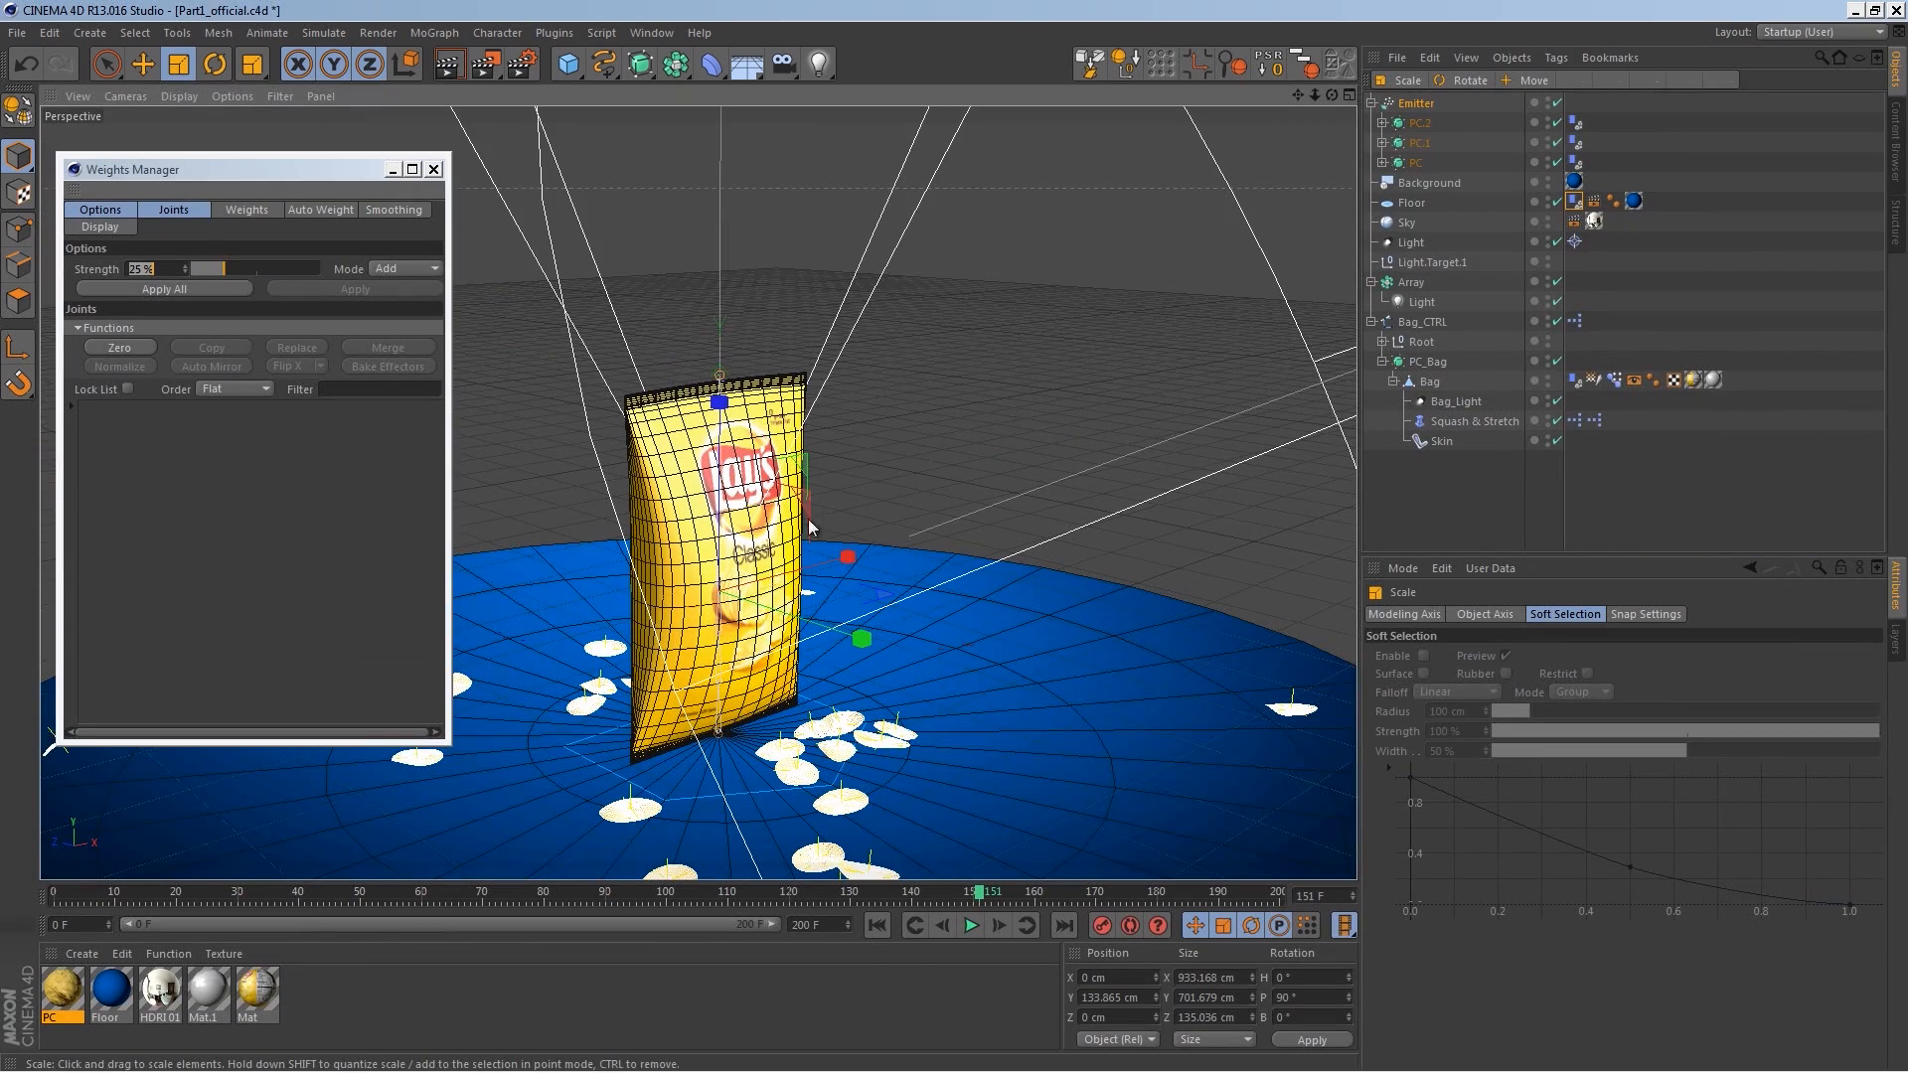
click(434, 170)
Step: Add a camera to the scene
alt+drag(958, 554, 877, 646)
drag(785, 63, 893, 83)
click(893, 83)
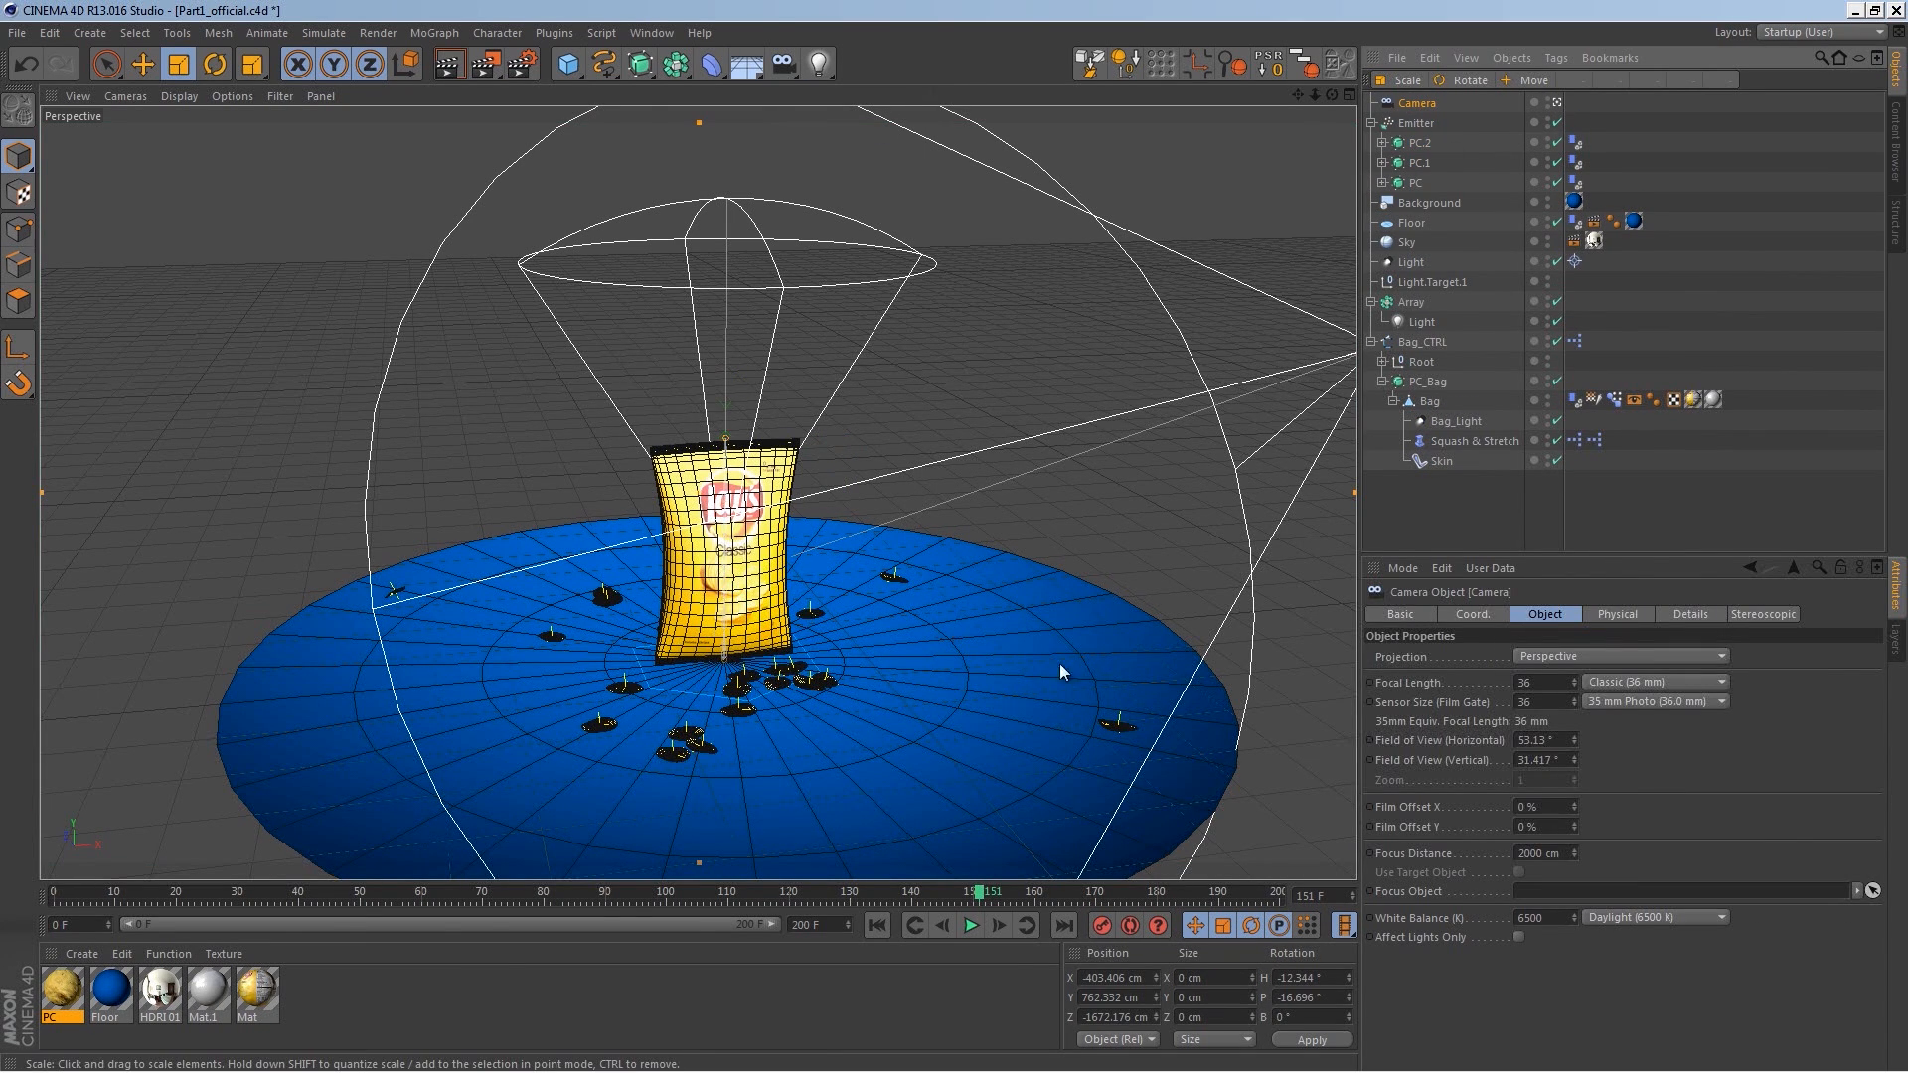
alt+right_drag(789, 678, 824, 589)
alt+drag(881, 667, 861, 664)
Step: Zero the camera's position and rotation values, then set its Z position to about -494 cm
click(1456, 613)
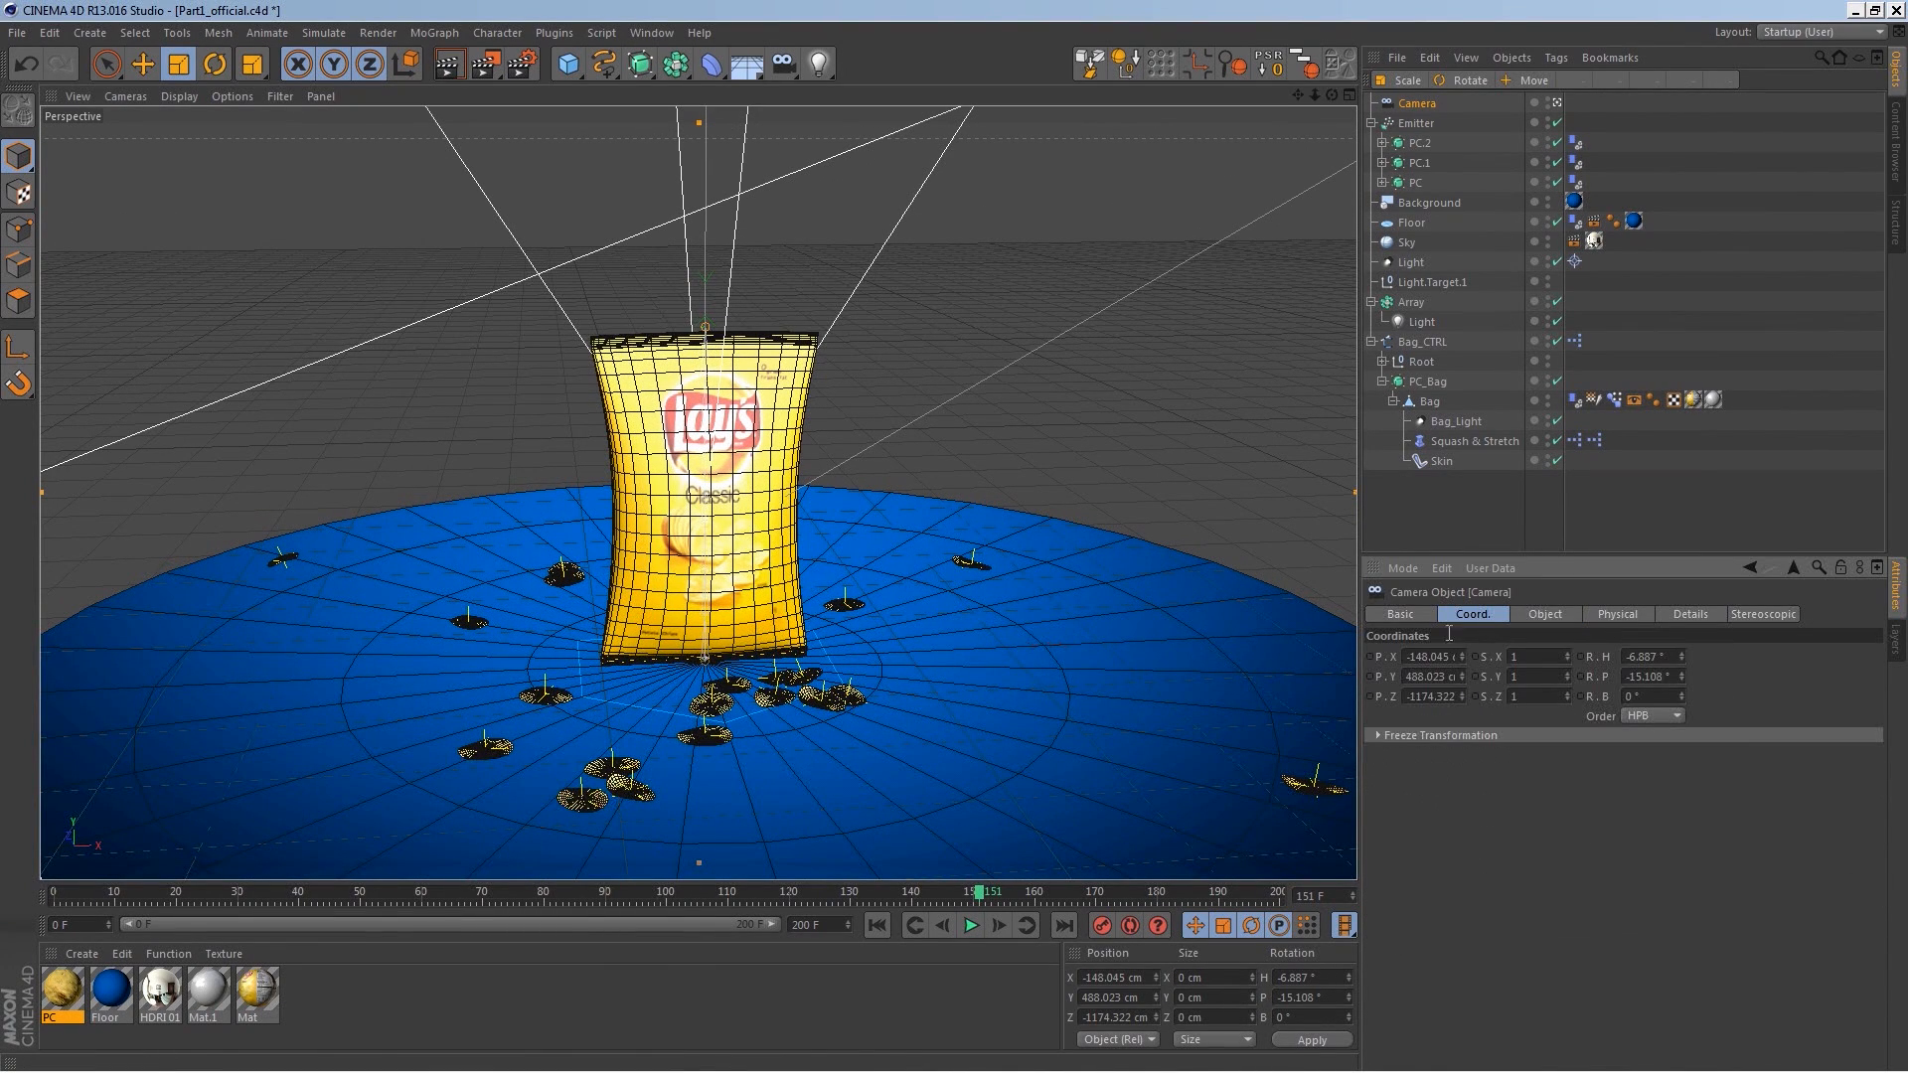
double_click(1436, 658)
key(BackSpace)
double_click(1435, 677)
key(BackSpace)
click(1434, 698)
double_click(1447, 696)
key(BackSpace)
double_click(1646, 657)
key(BackSpace)
double_click(1648, 676)
key(BackSpace)
click(1726, 684)
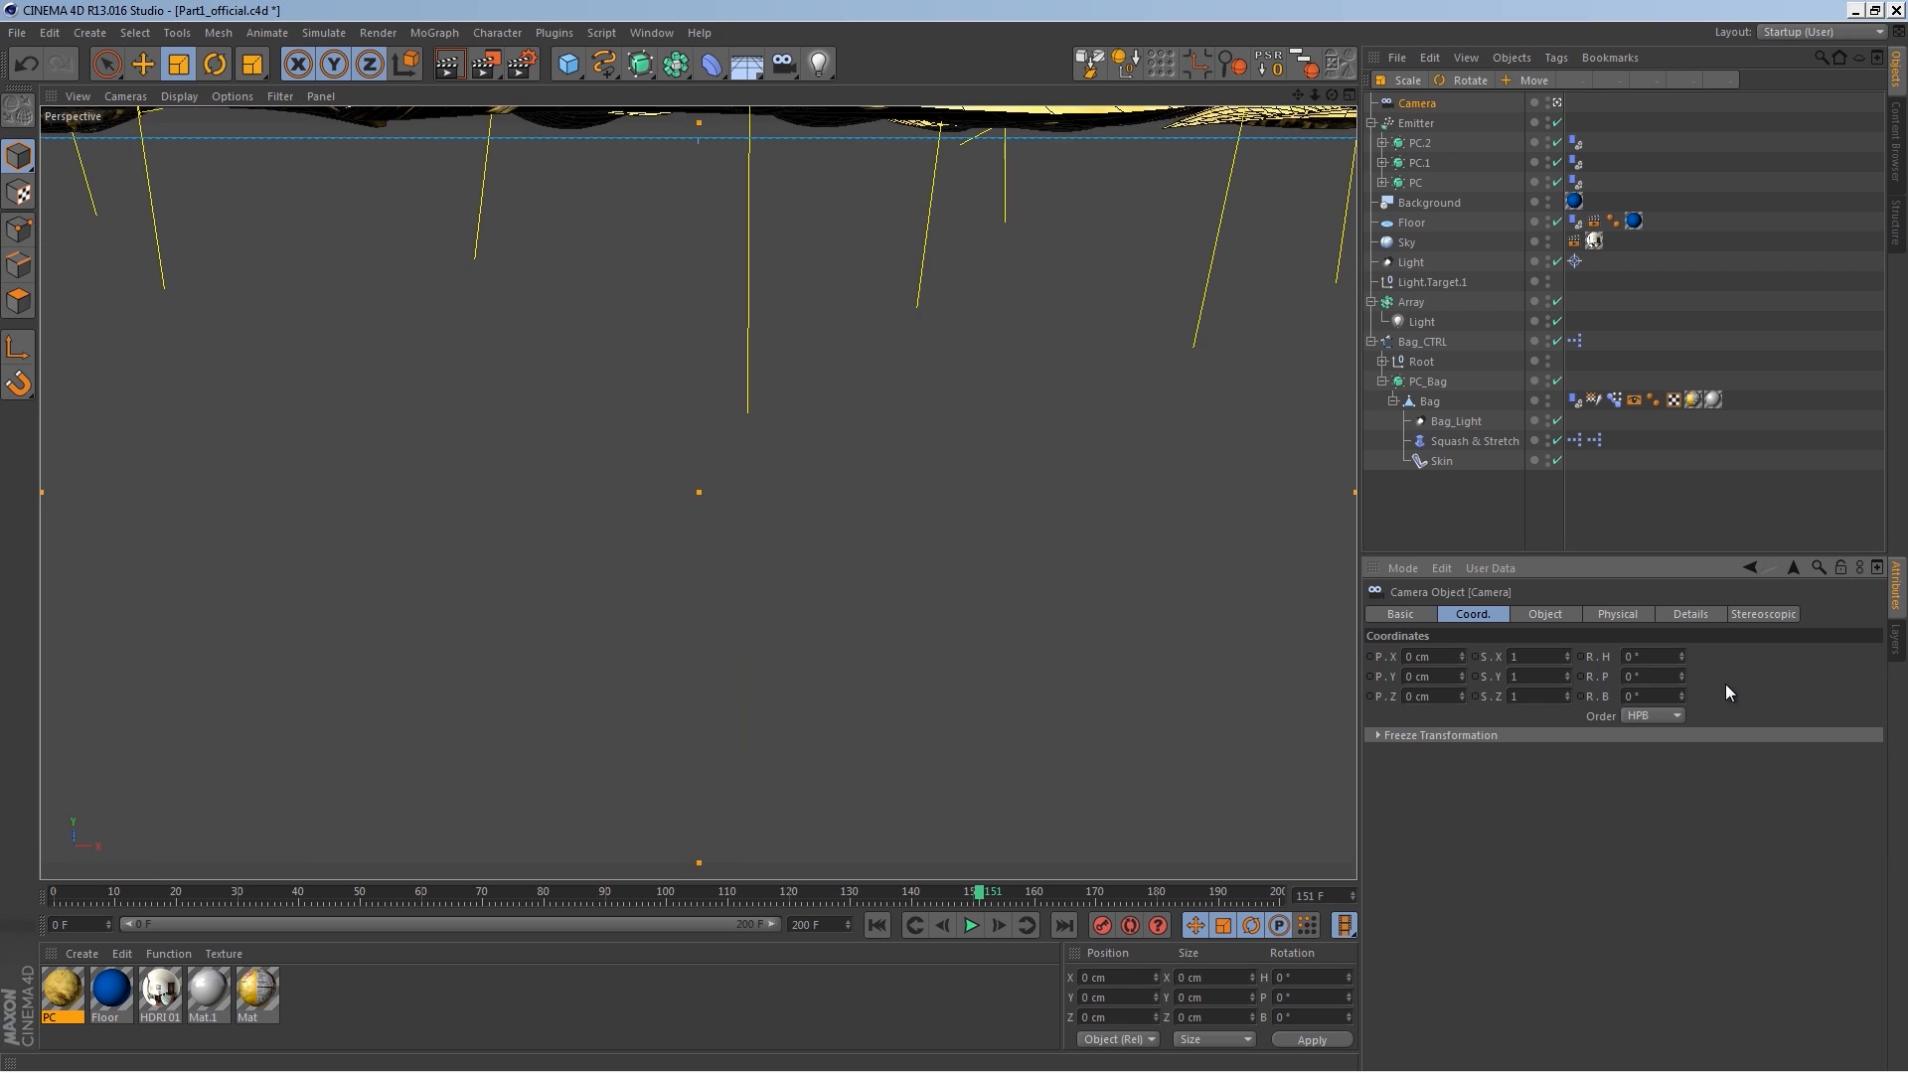
drag(1461, 697, 1362, 733)
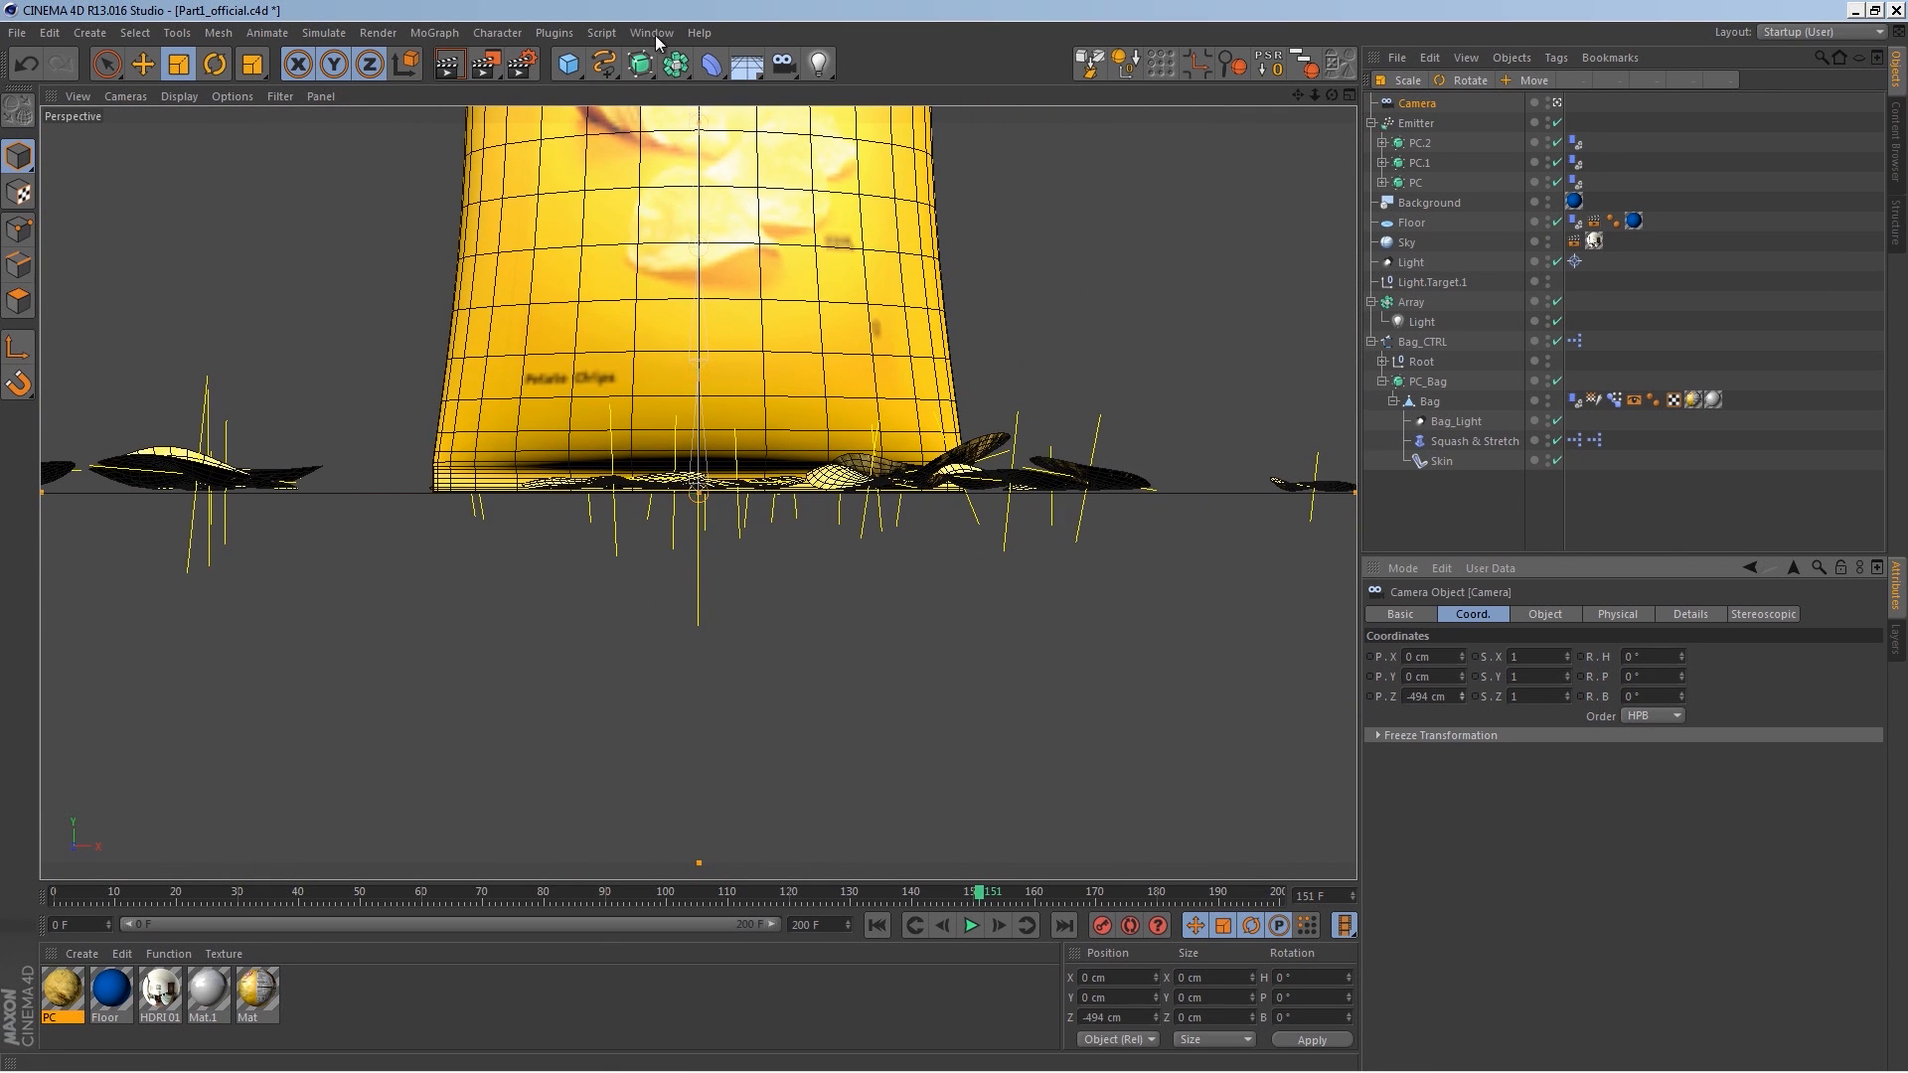
Step: Add a null as the camera's parent and rename it CameraMan
drag(567, 64, 576, 91)
alt+click(641, 84)
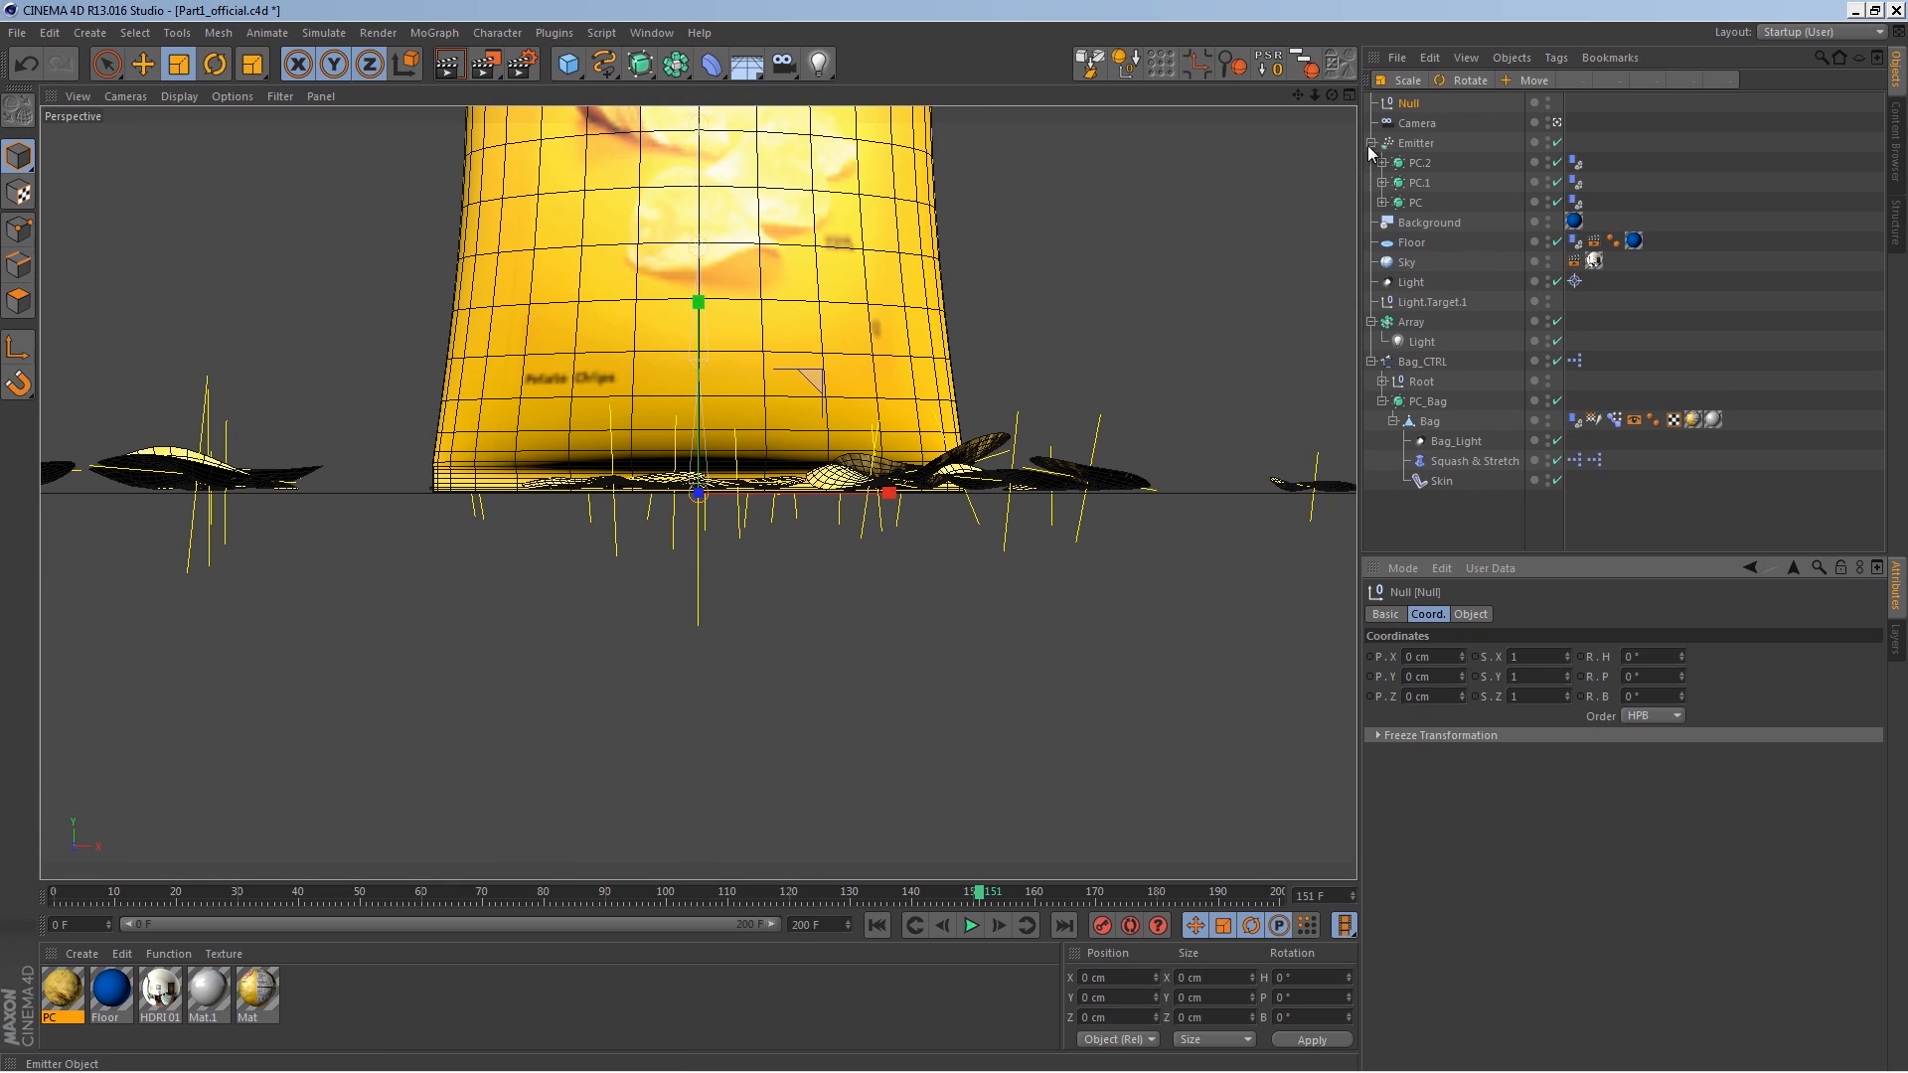
double_click(1410, 103)
text(c)
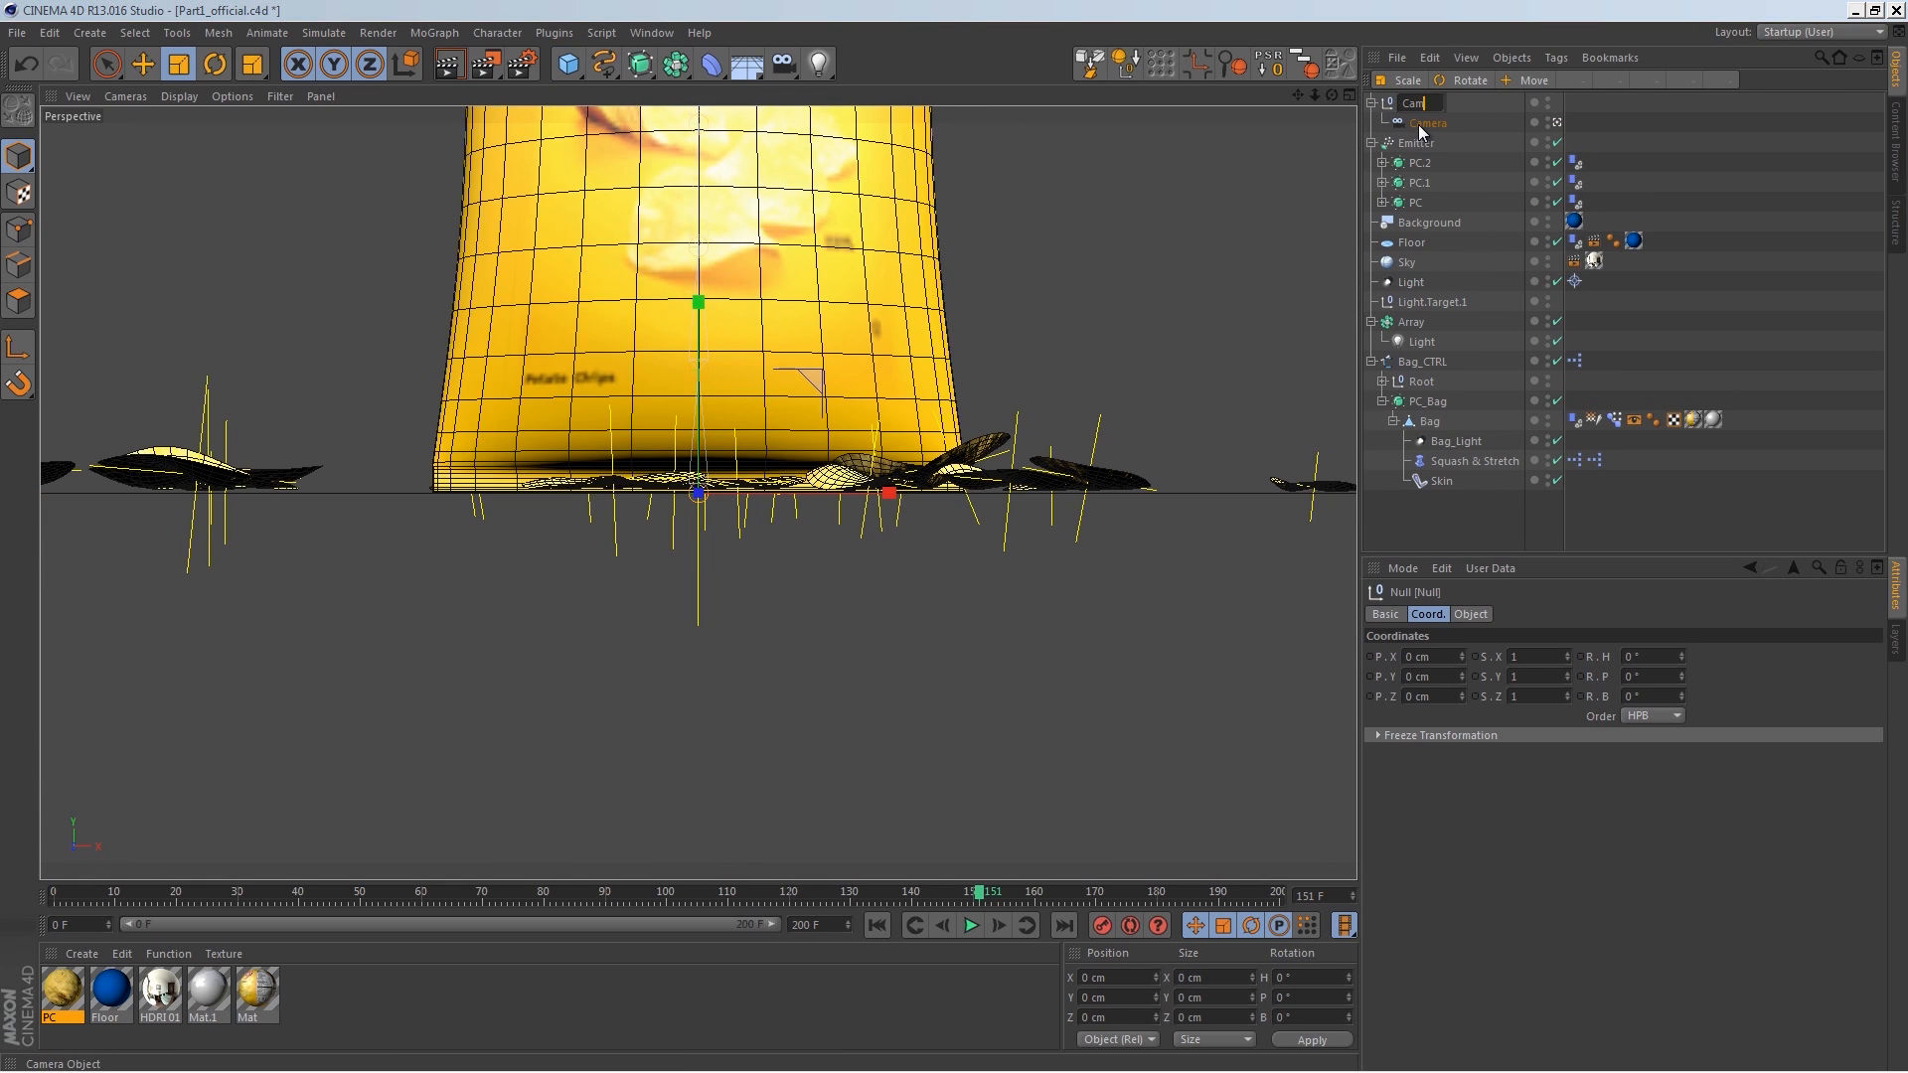
text(ameraMan)
key(Return)
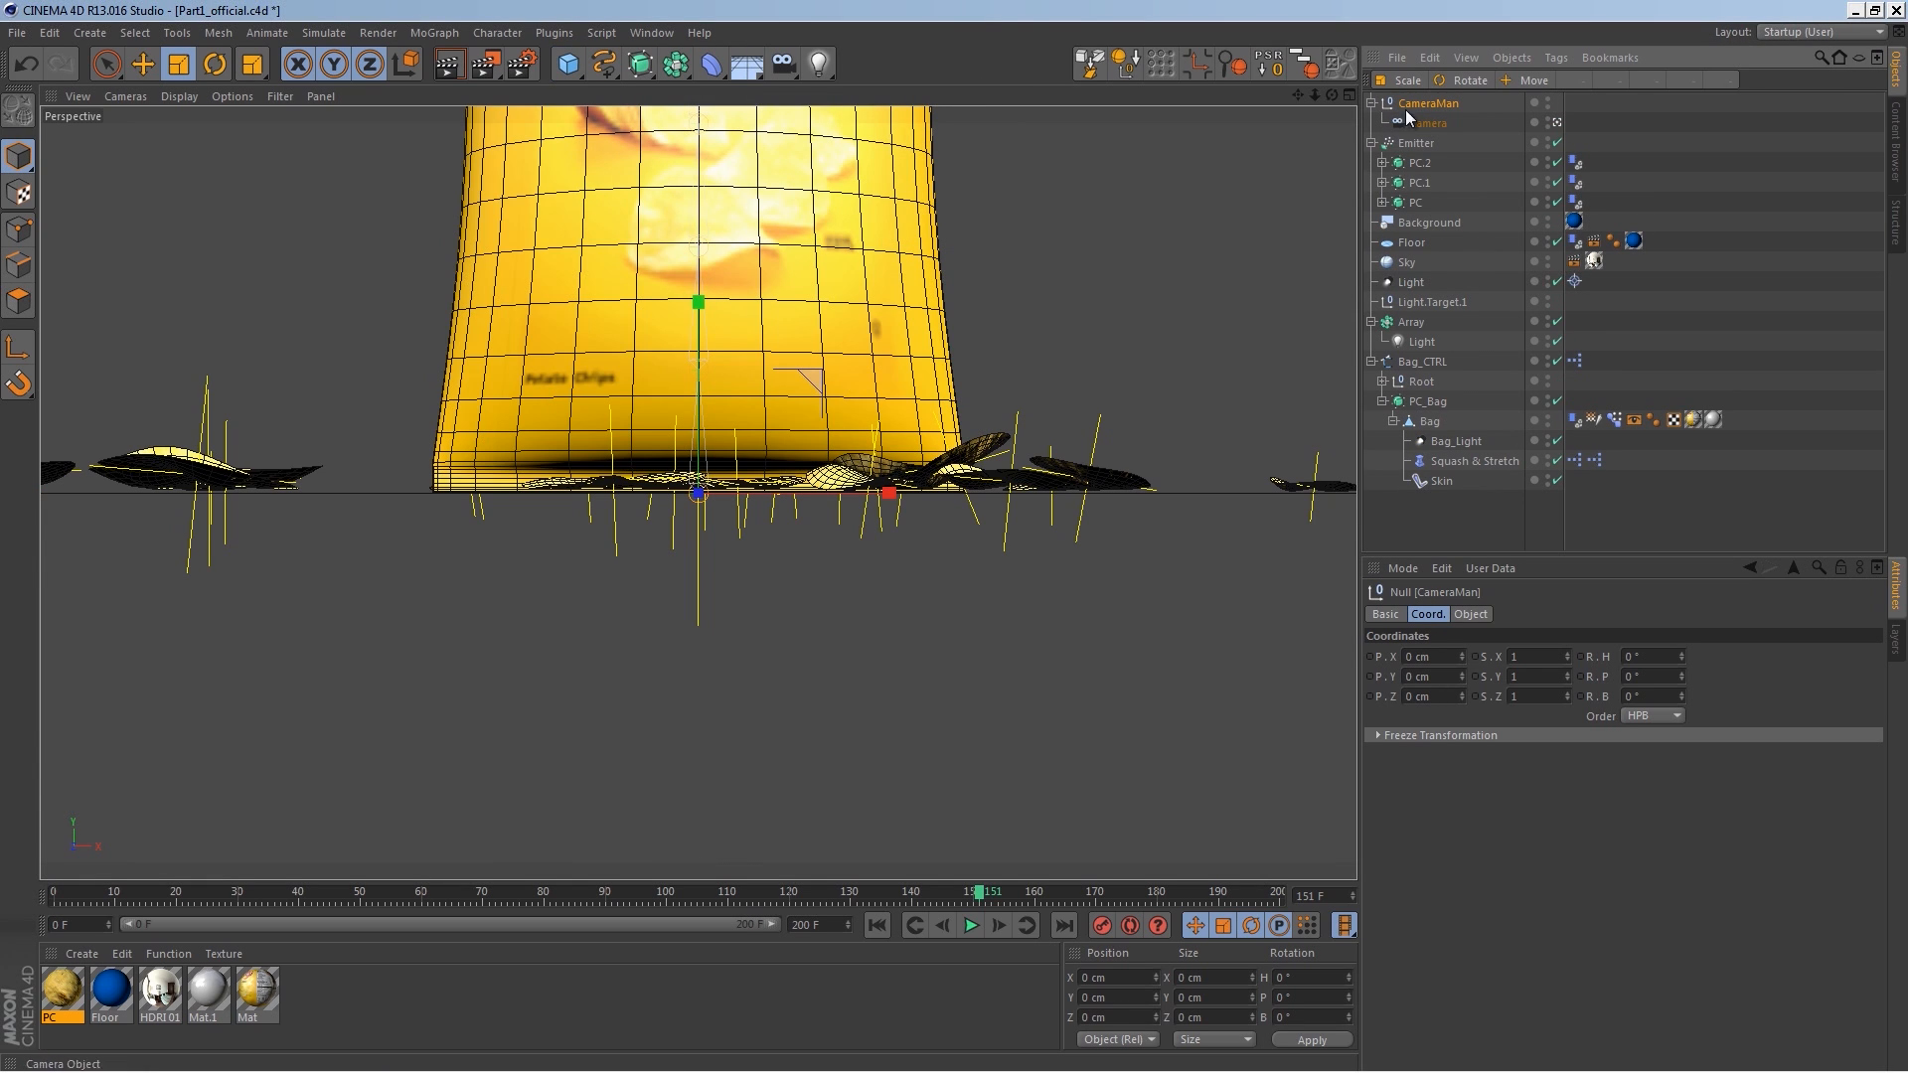
Step: Raise the CameraMan null along its Y axis and select the camera inside it
key(e)
drag(729, 319, 713, 230)
click(1428, 123)
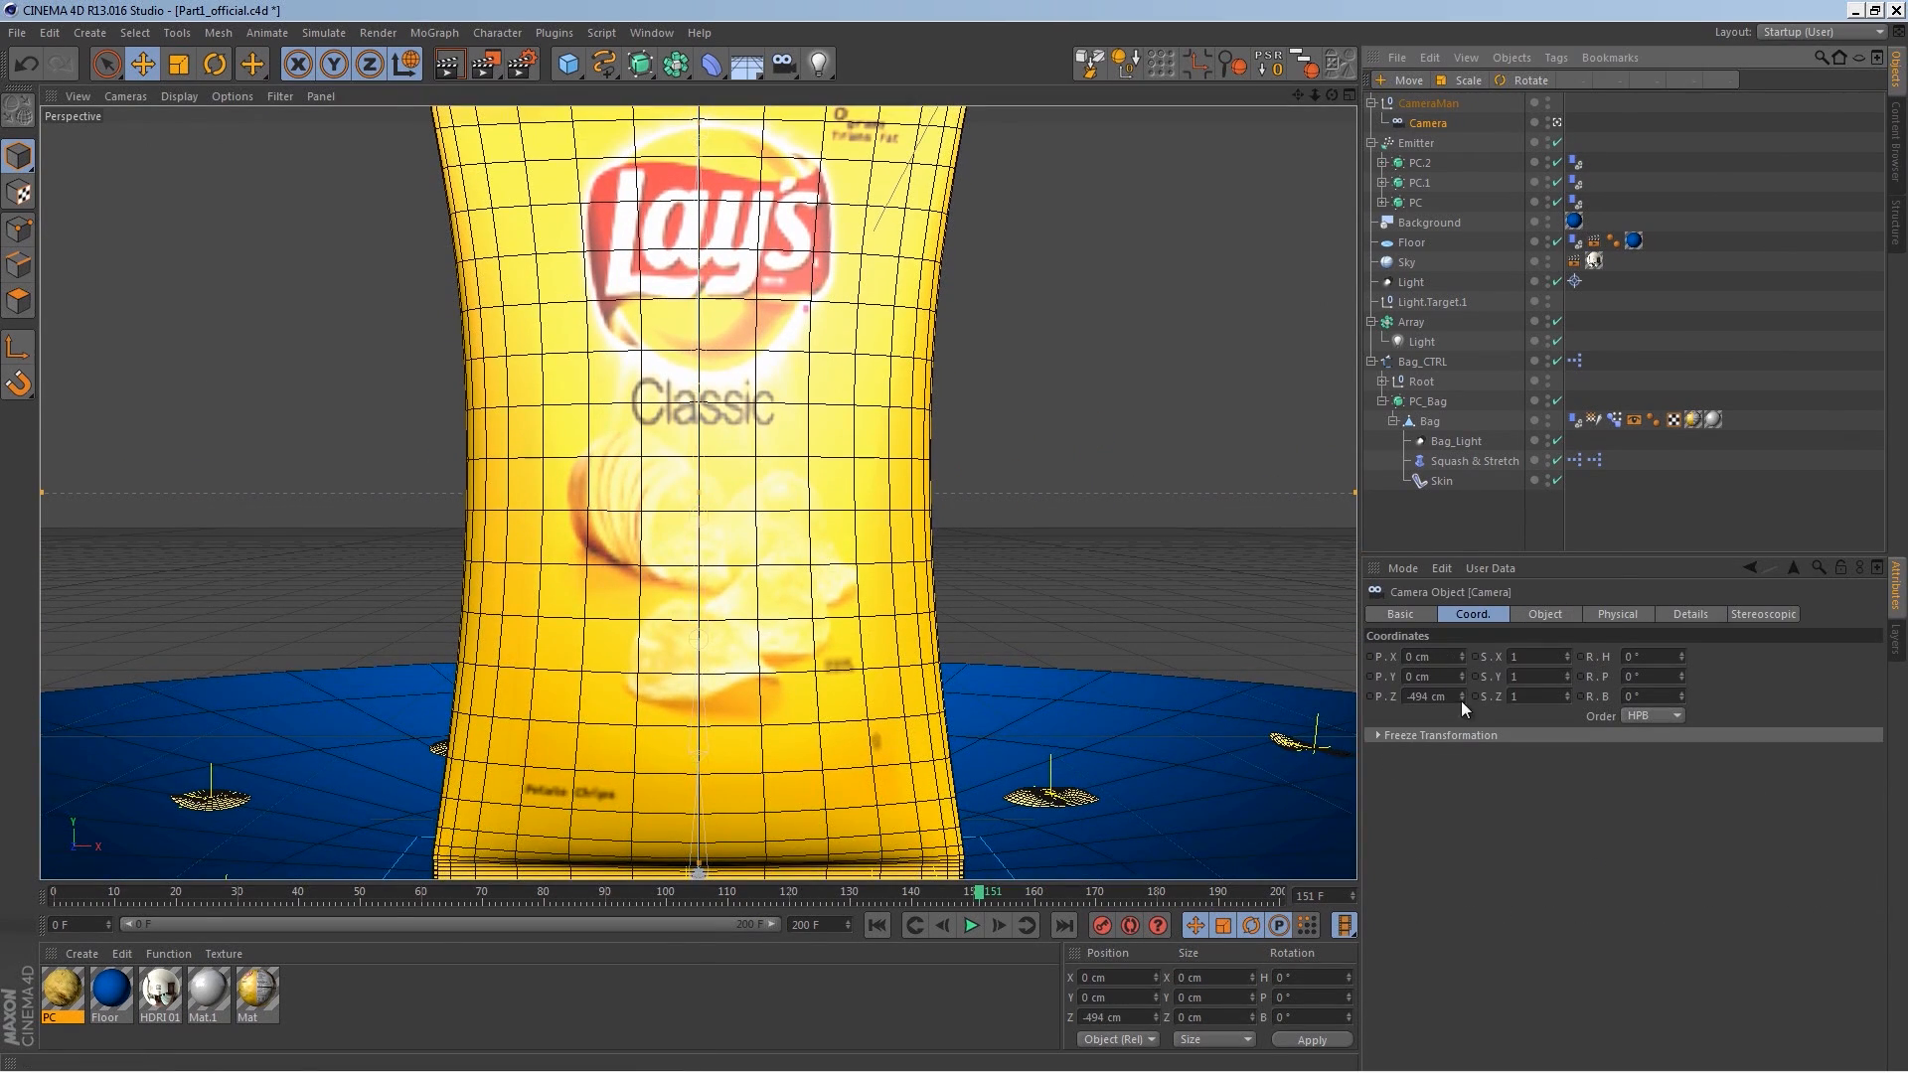
Step: Set the camera's Z position to about -857 cm and view the scene through the camera
drag(1456, 771, 1449, 797)
drag(1463, 696, 1445, 814)
click(1433, 117)
double_click(1431, 121)
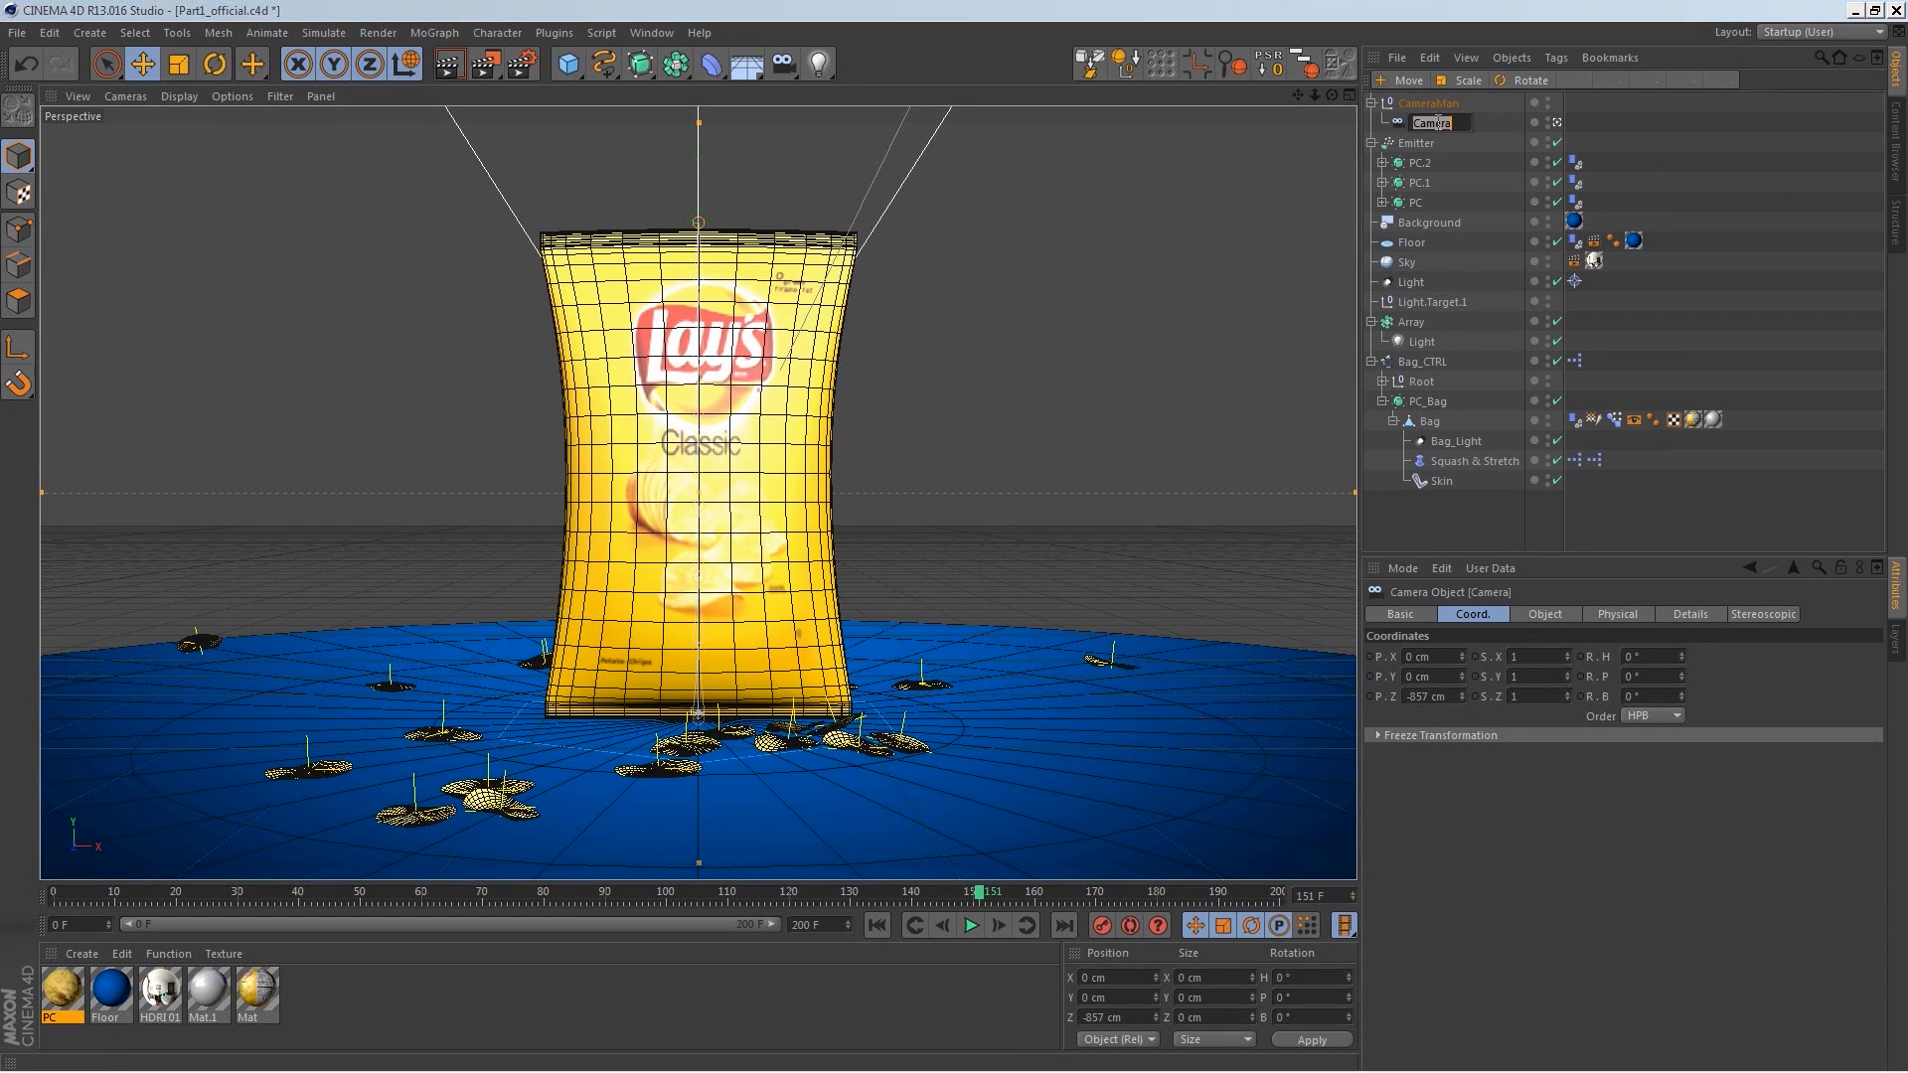
double_click(1399, 120)
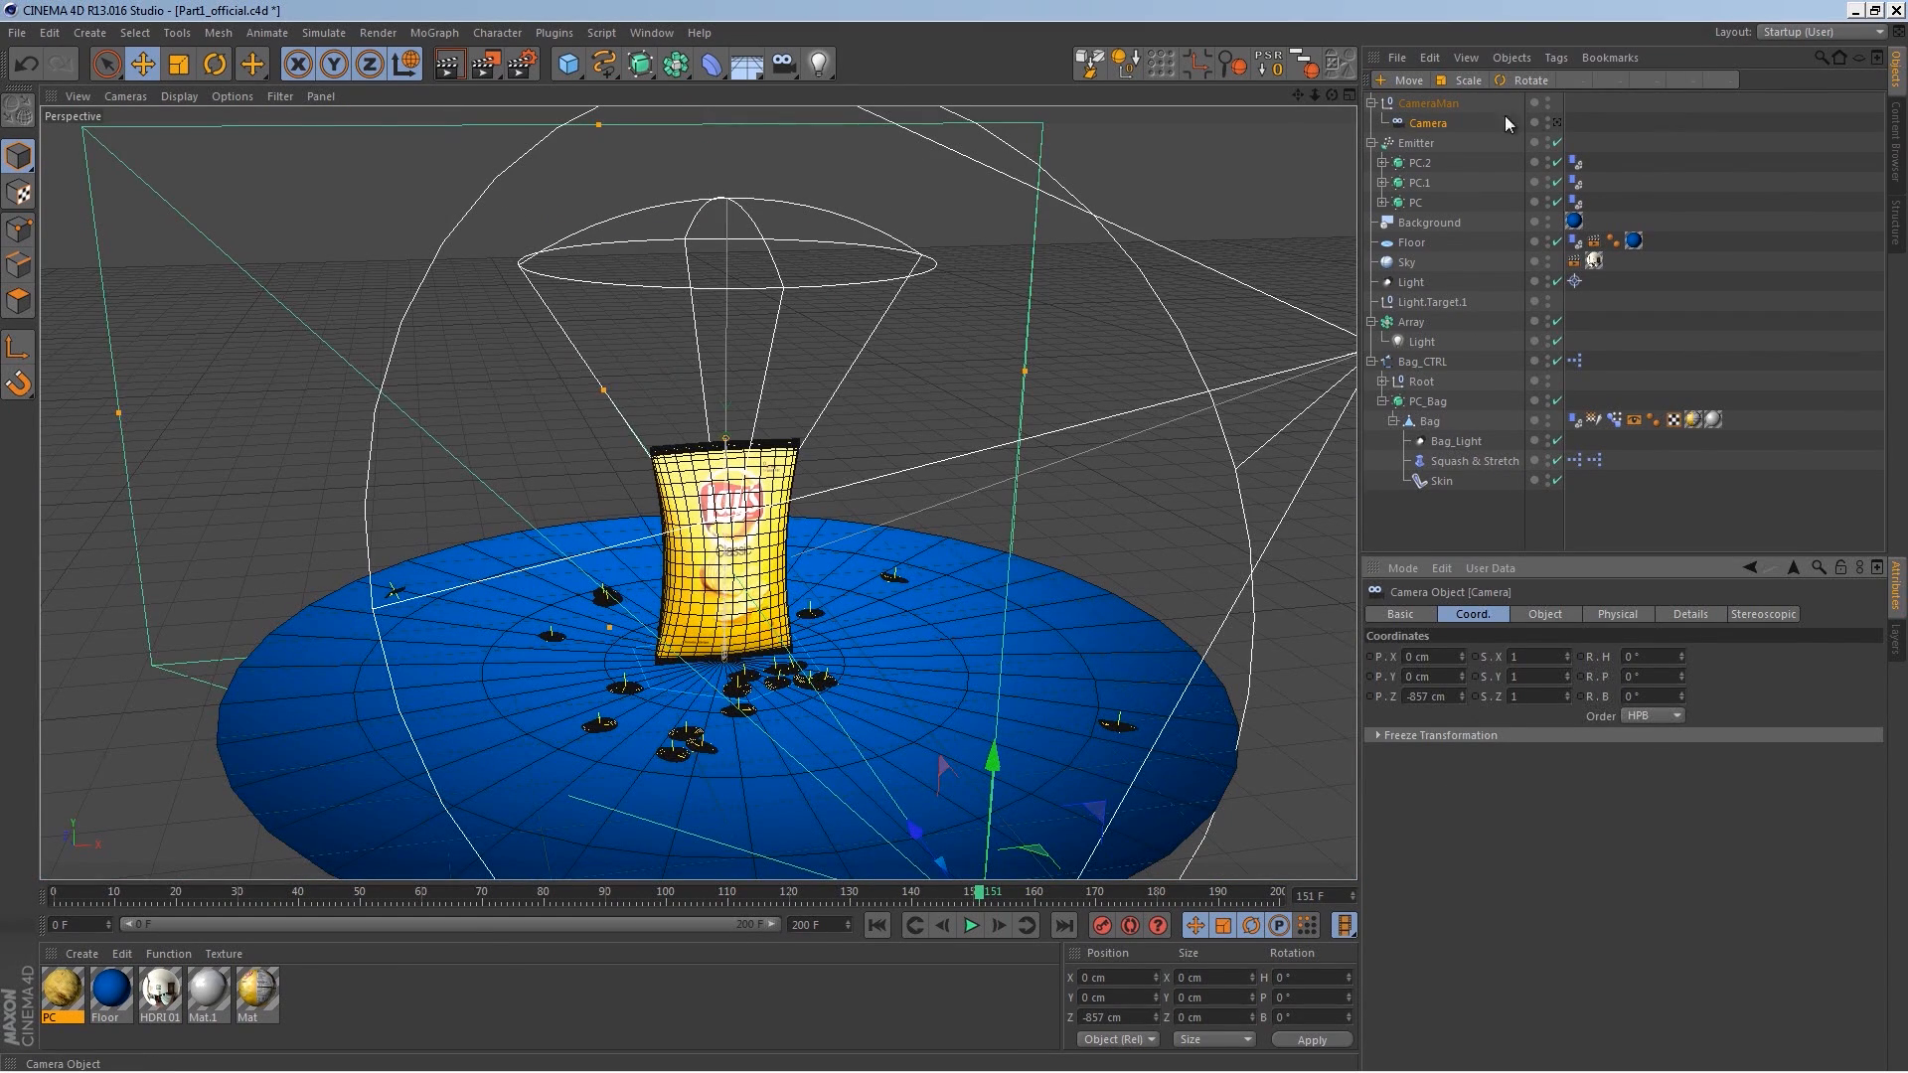
click(1556, 123)
Step: Set the camera's focal length to the Wide Angle (25 mm) preset
click(1543, 616)
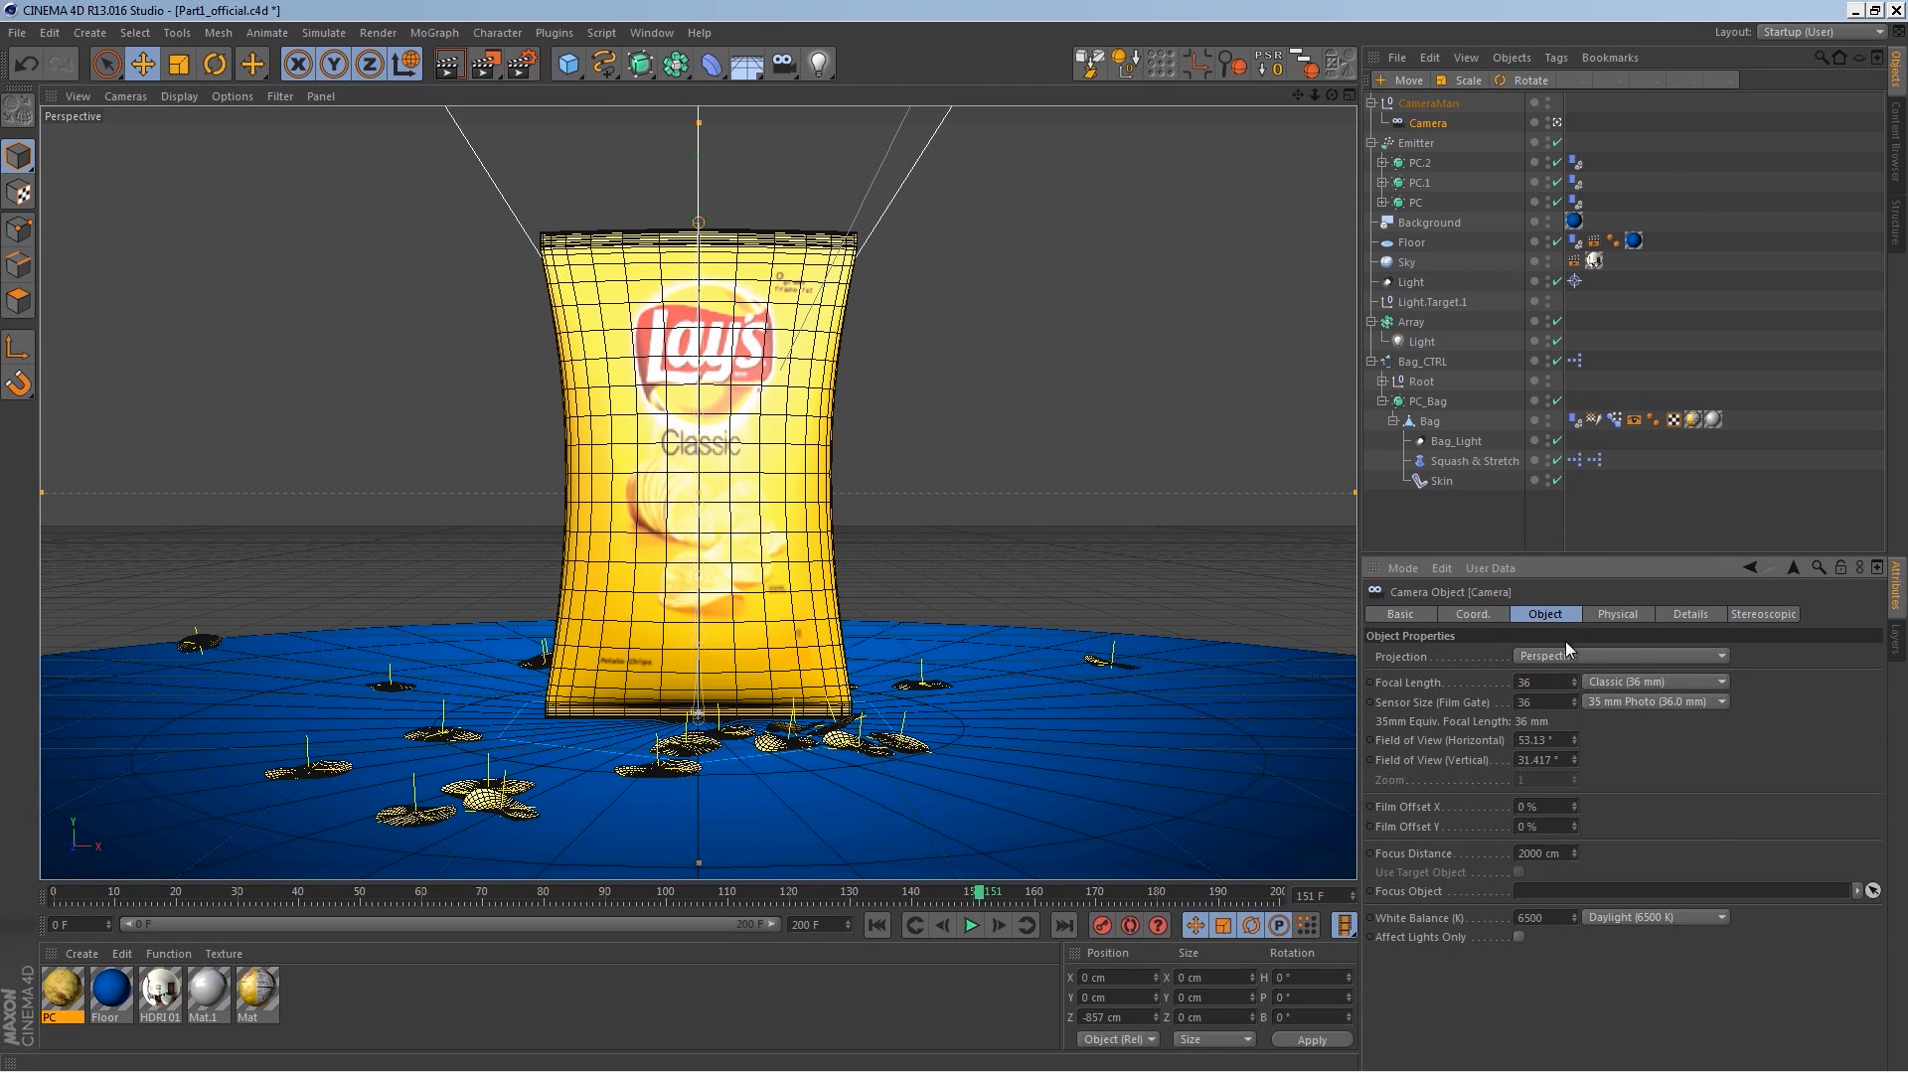
click(1595, 703)
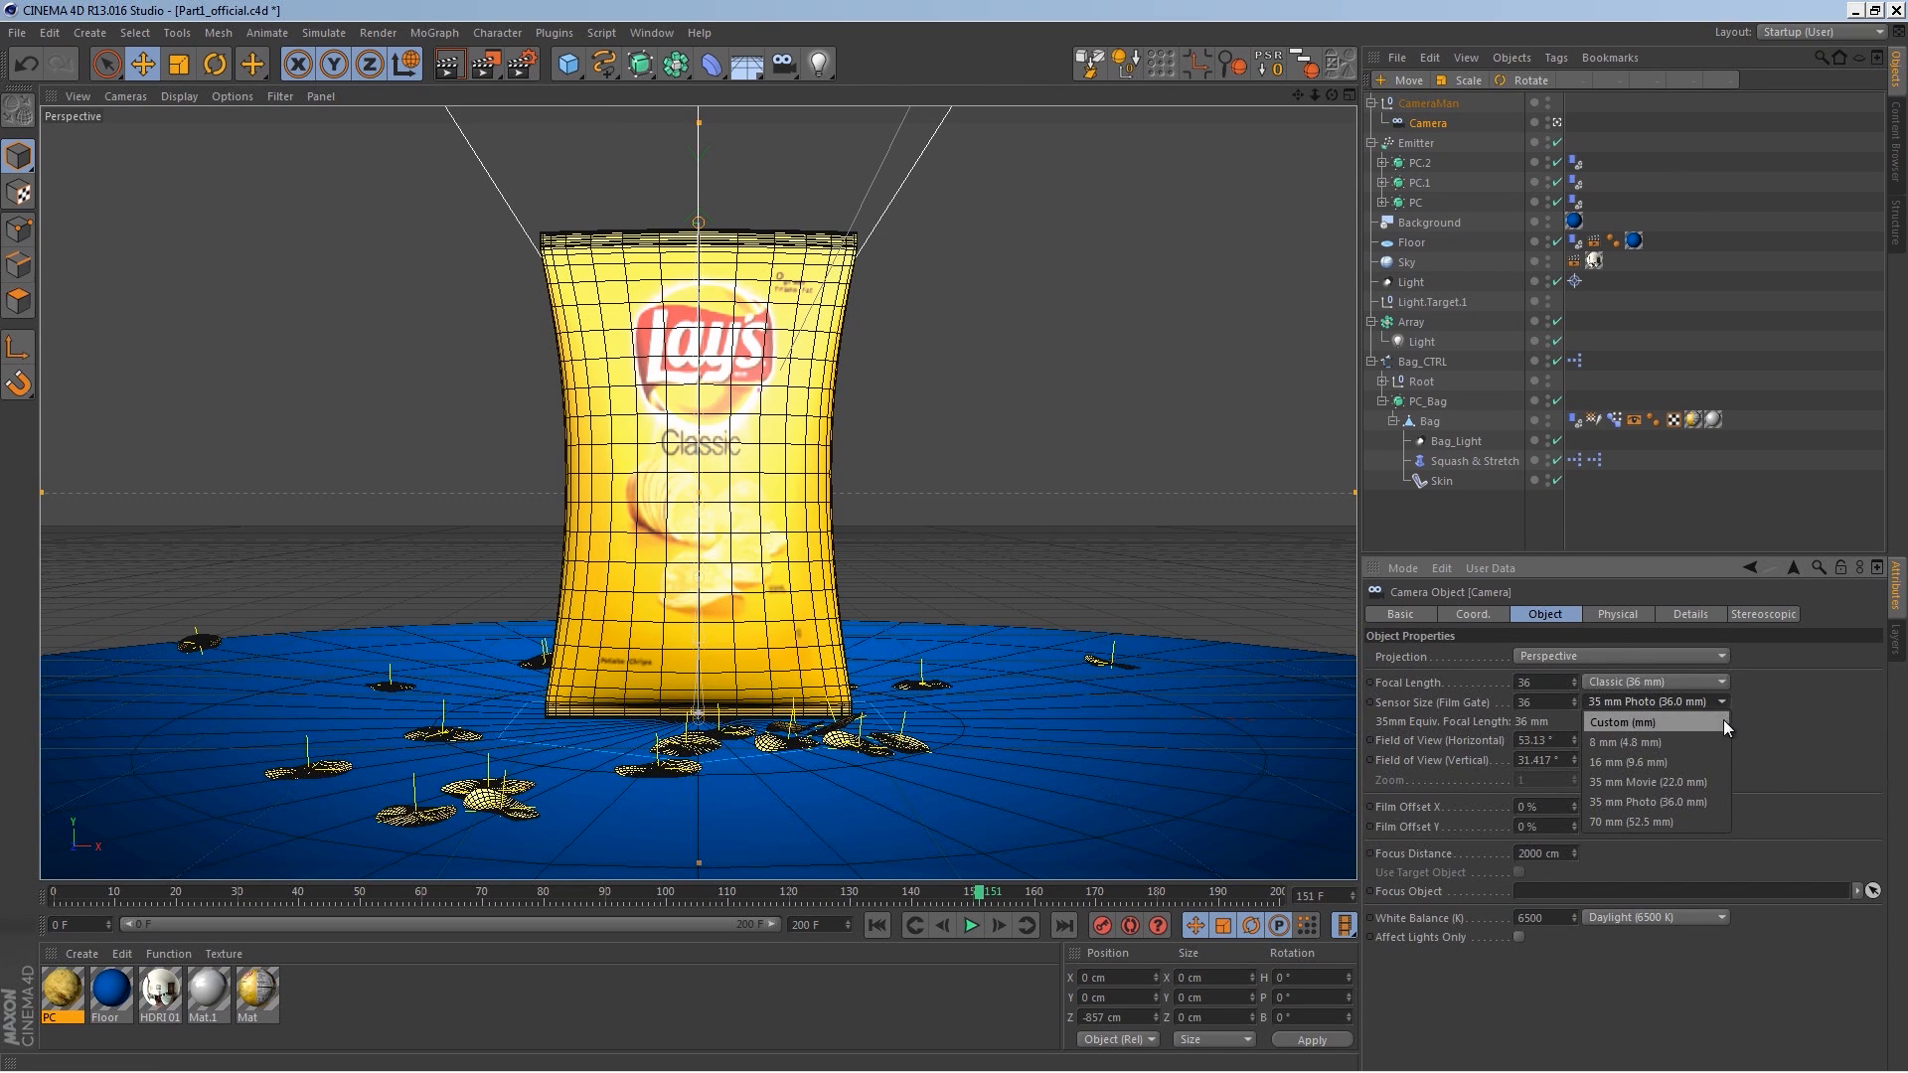
click(1682, 680)
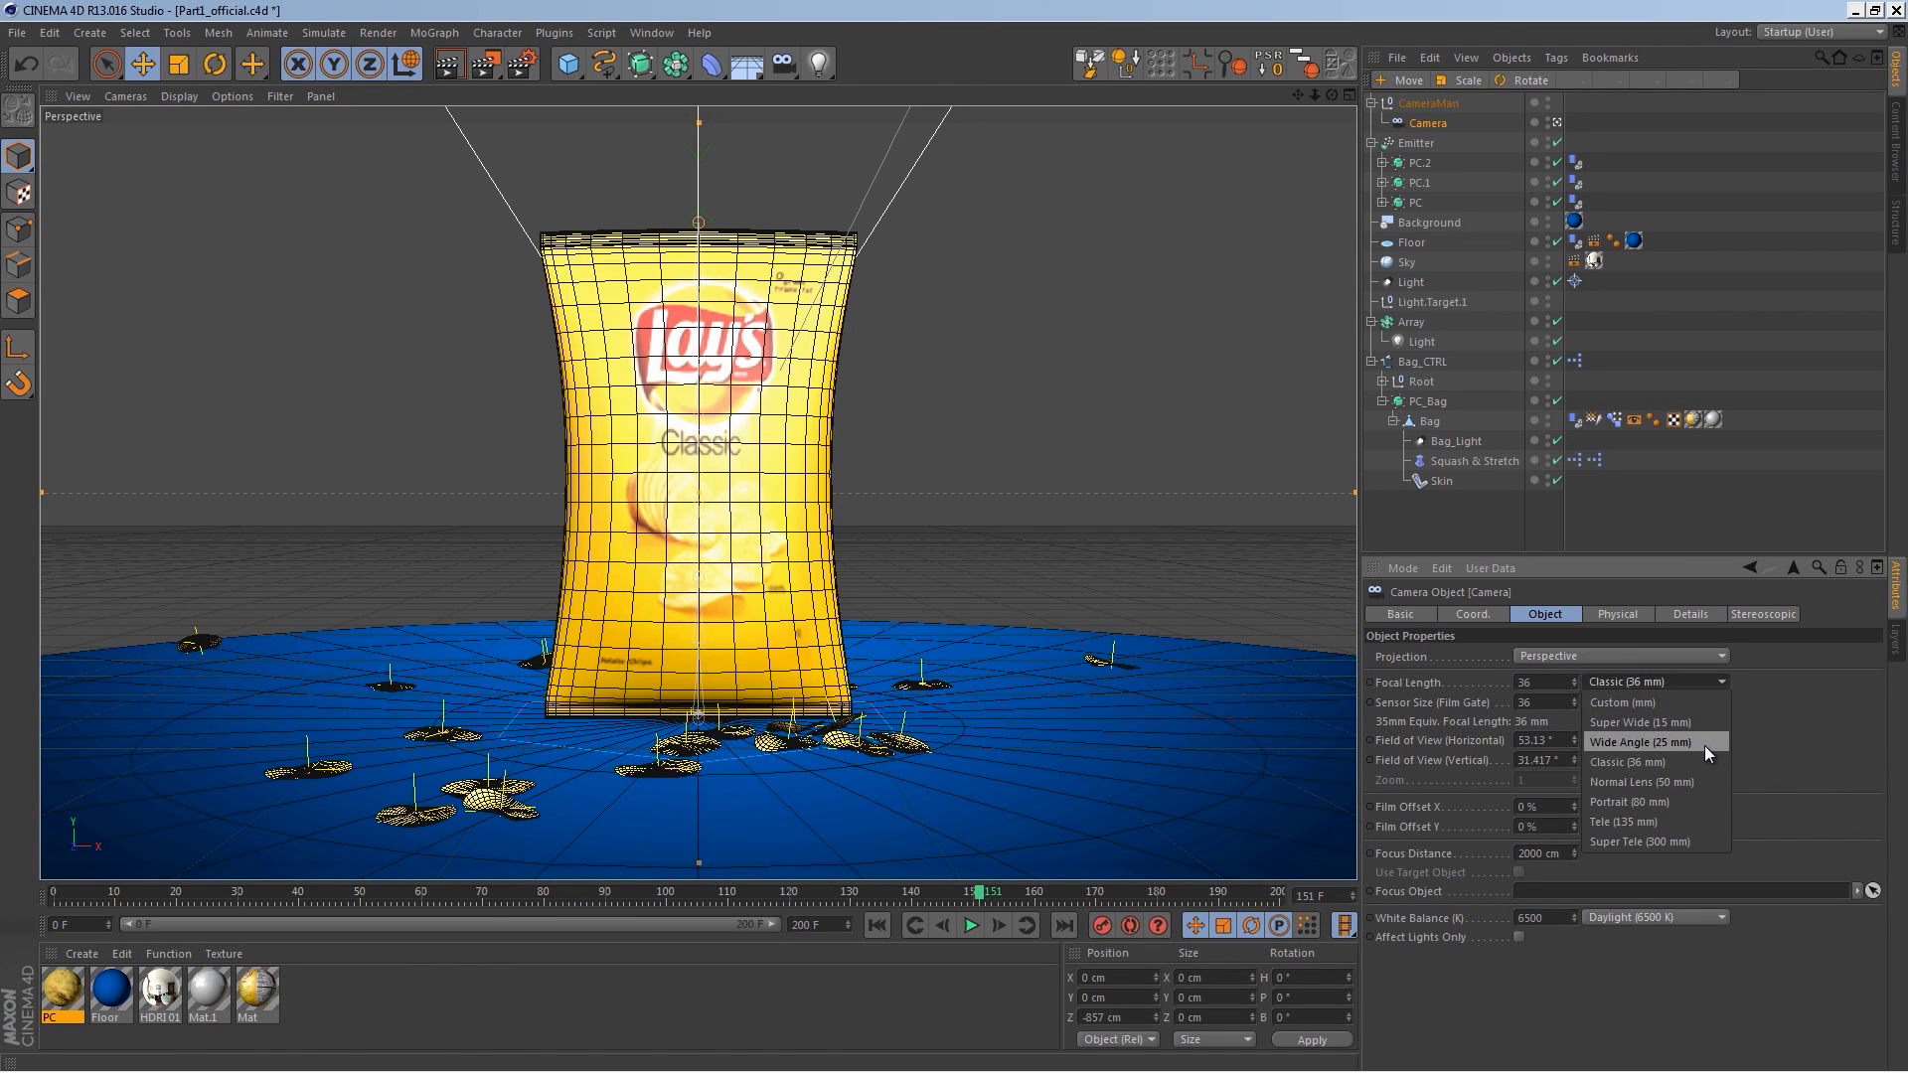
click(1650, 743)
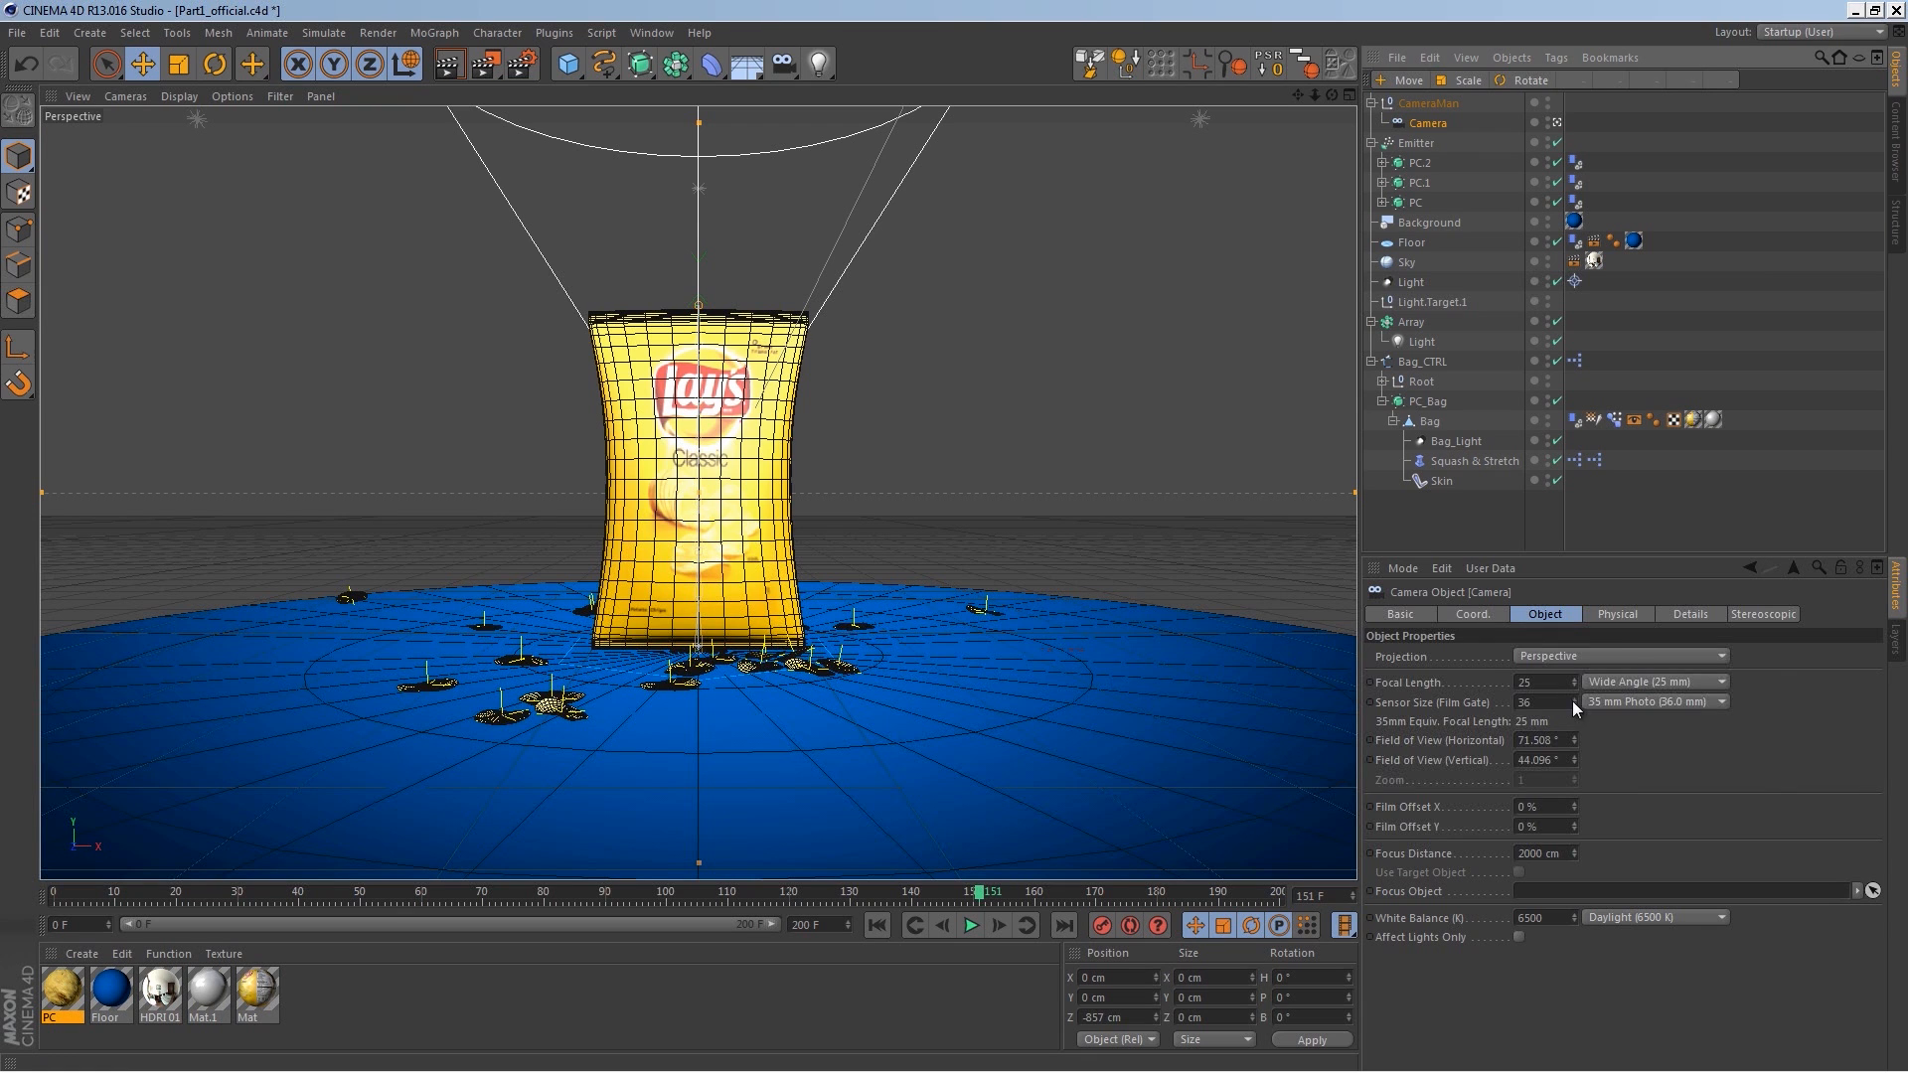
Step: Set the camera's Z position to about -629 cm
click(1472, 614)
drag(1461, 694, 1504, 467)
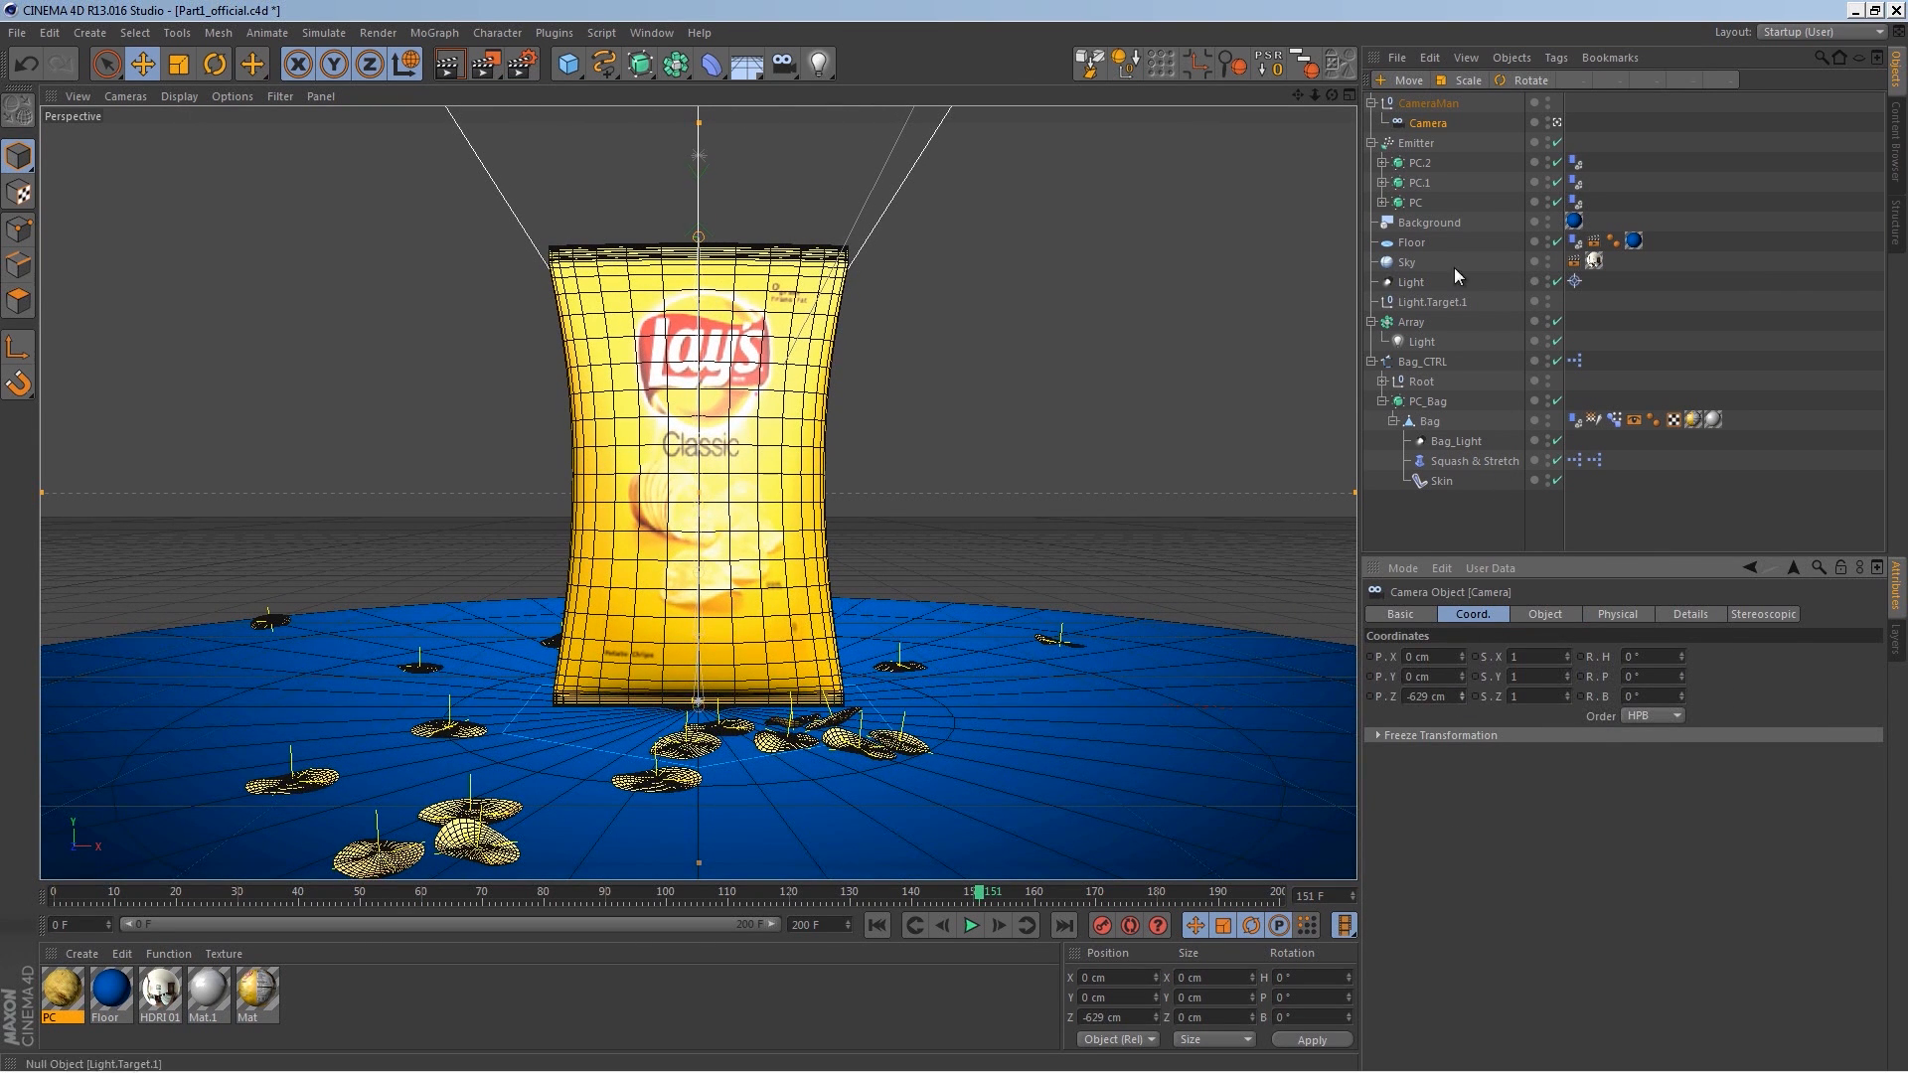
Step: Raise the CameraMan null to about 194 cm on Y and play the animation from the start
click(1423, 98)
drag(701, 298, 708, 244)
click(877, 925)
click(971, 925)
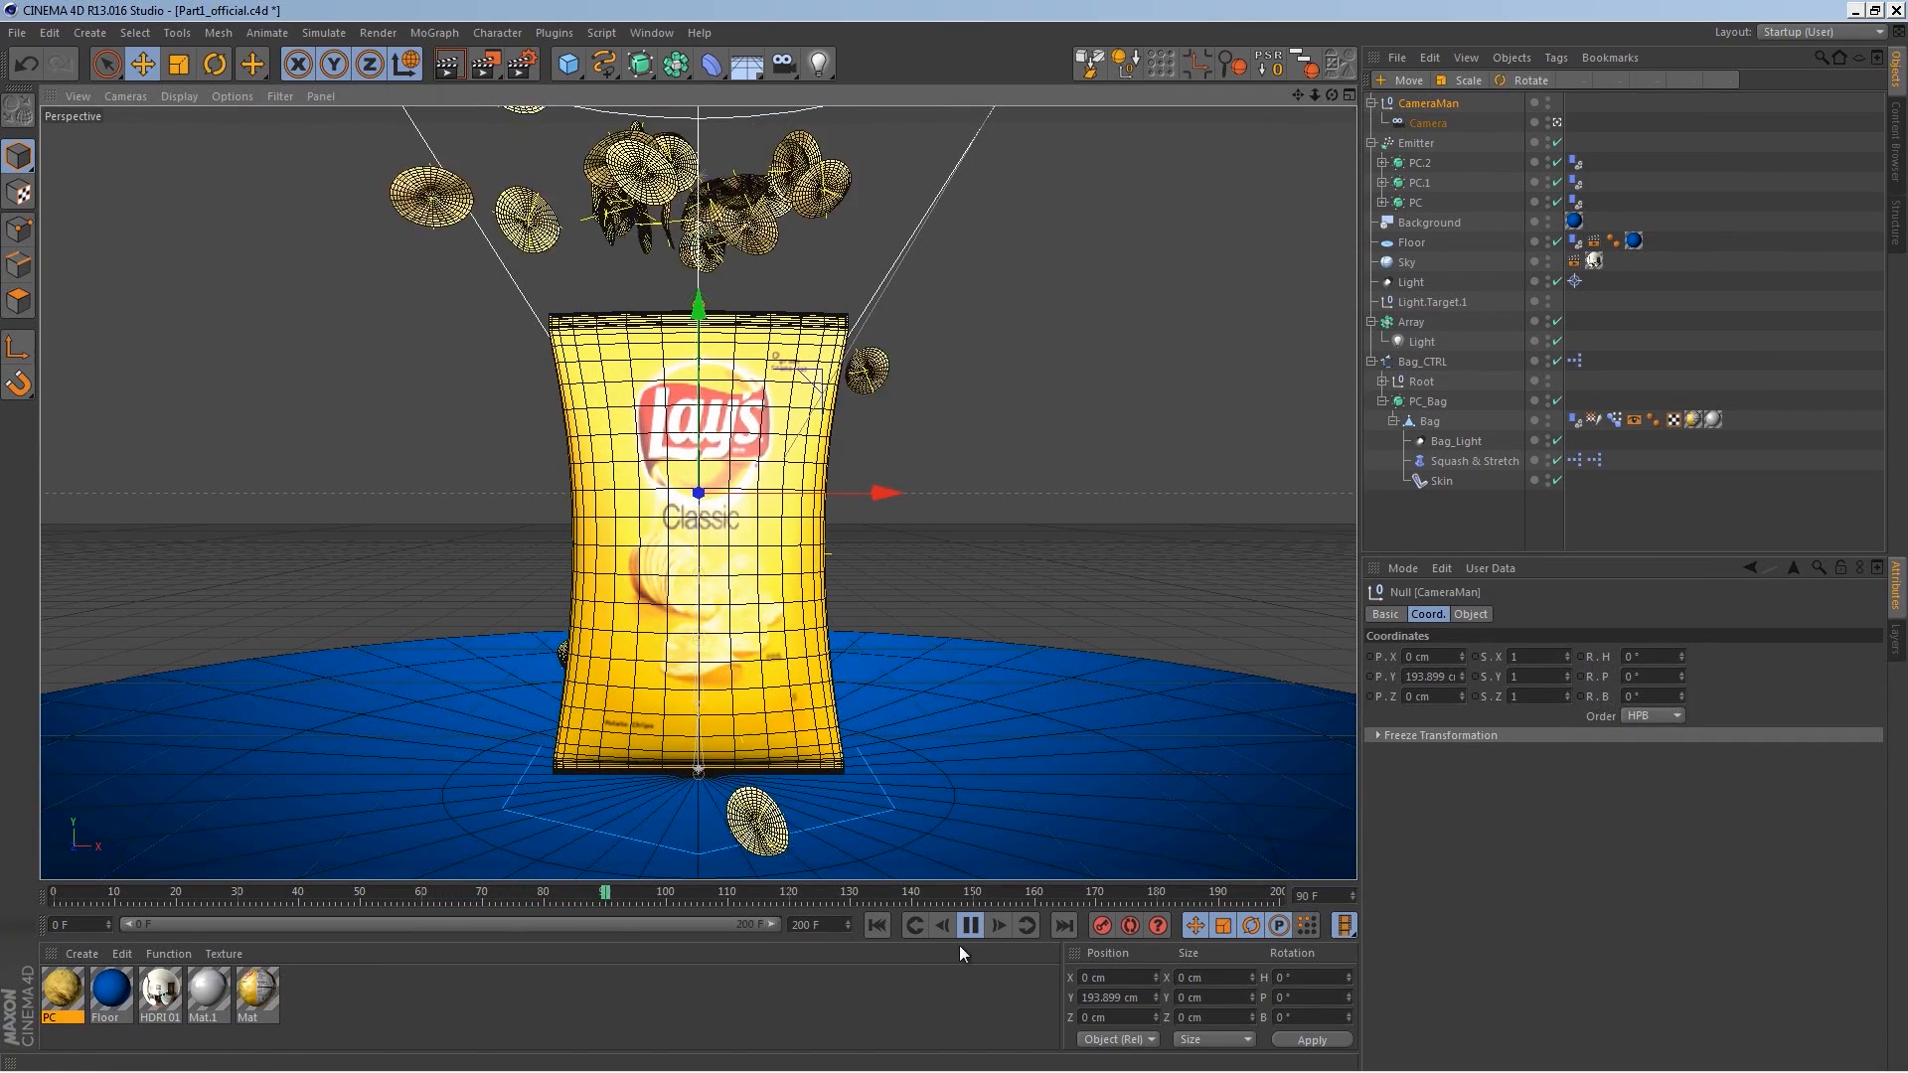
click(972, 924)
Step: Tilt the CameraMan null's pitch to about -22° and replay the animation from the start
drag(1681, 676, 1671, 701)
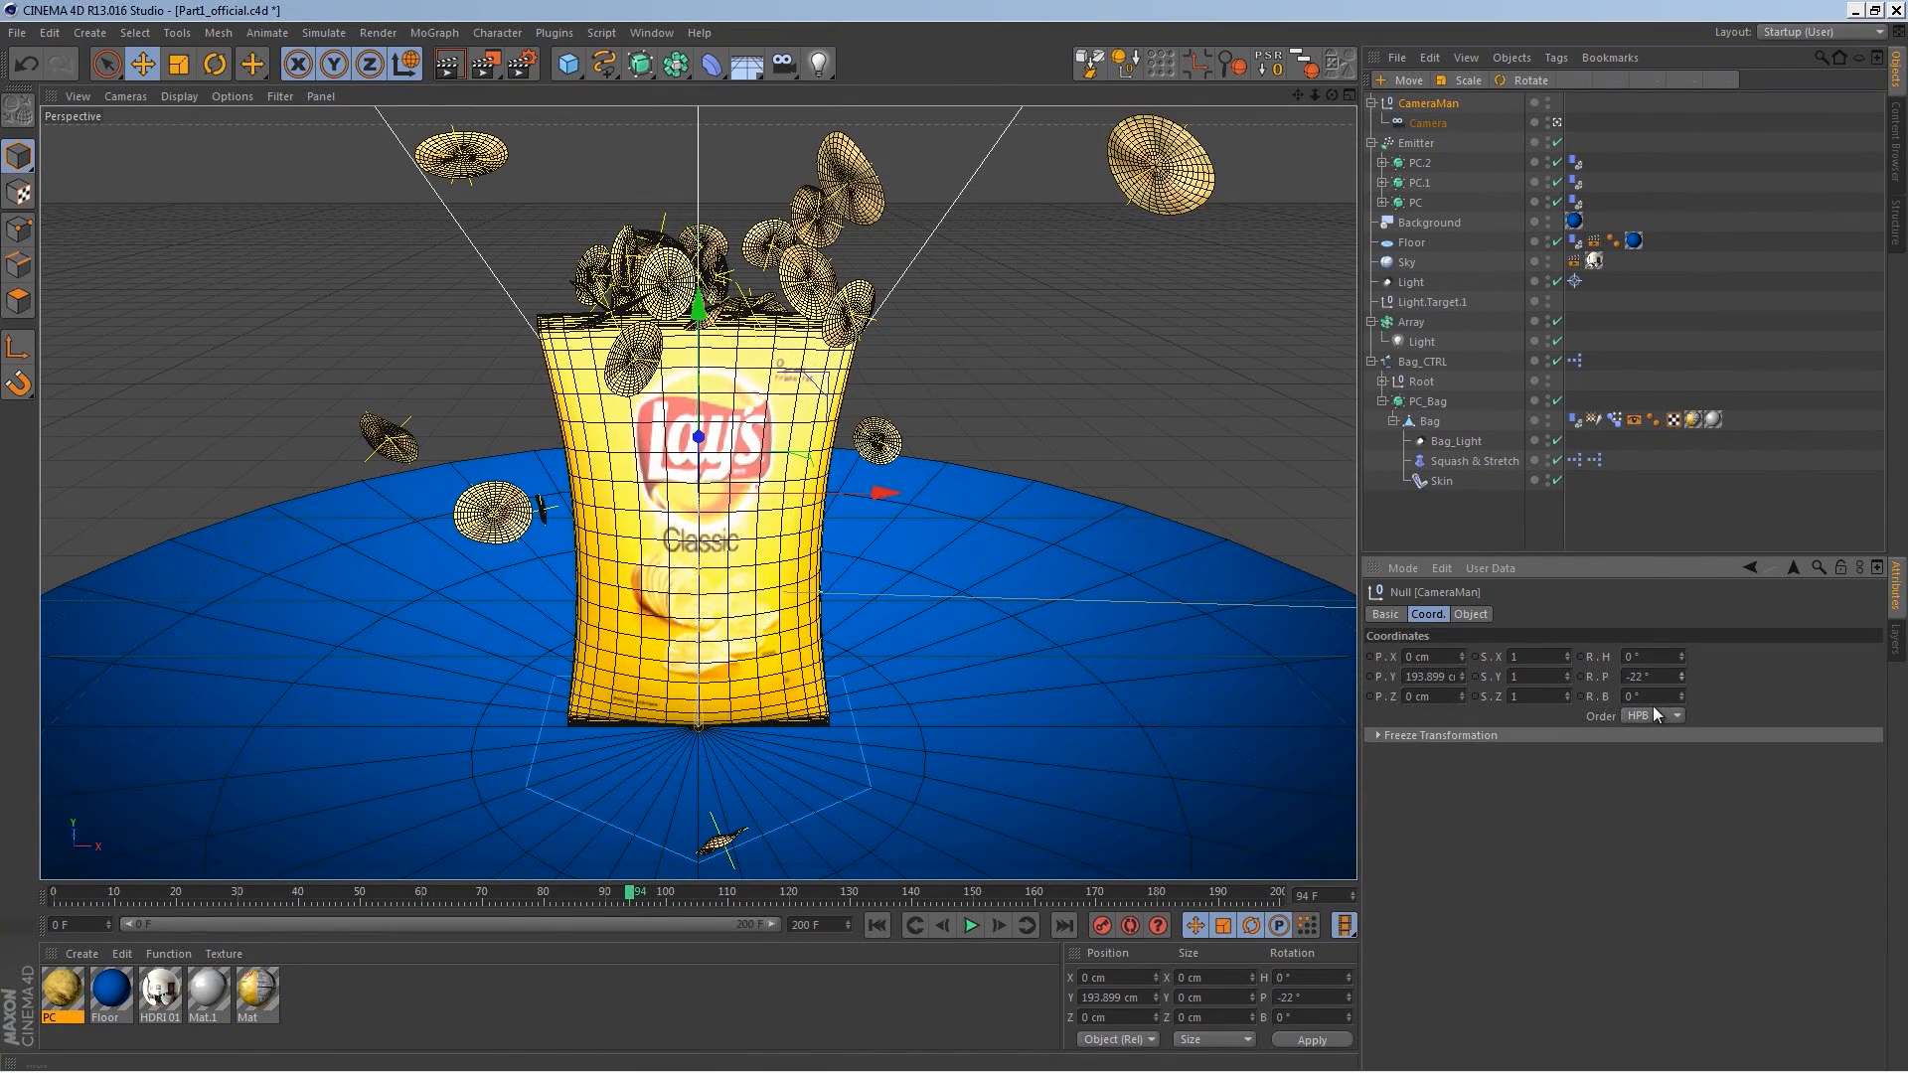
click(877, 925)
click(972, 926)
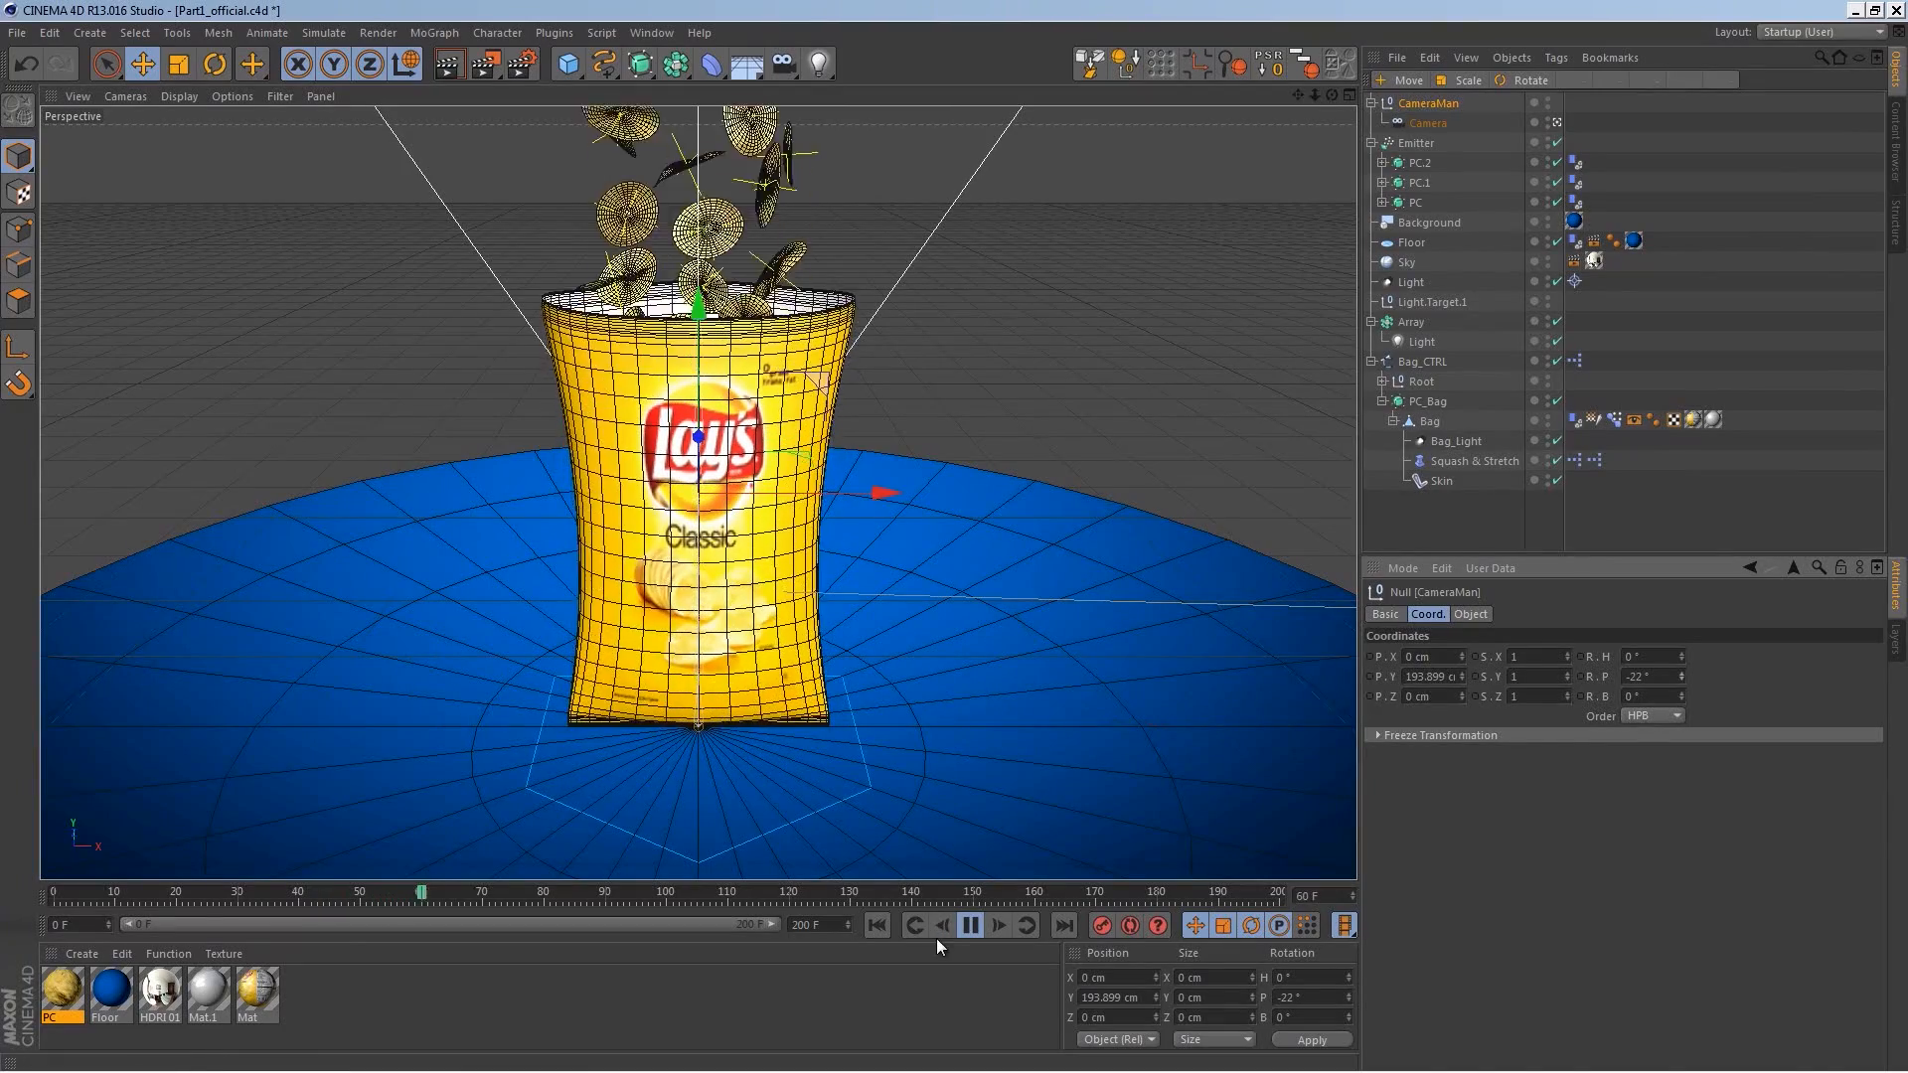
click(971, 925)
Step: Switch to the Animation layout and flatten the Front2Back curve's keys at frames 10, 15 and 20
click(1808, 33)
click(1825, 78)
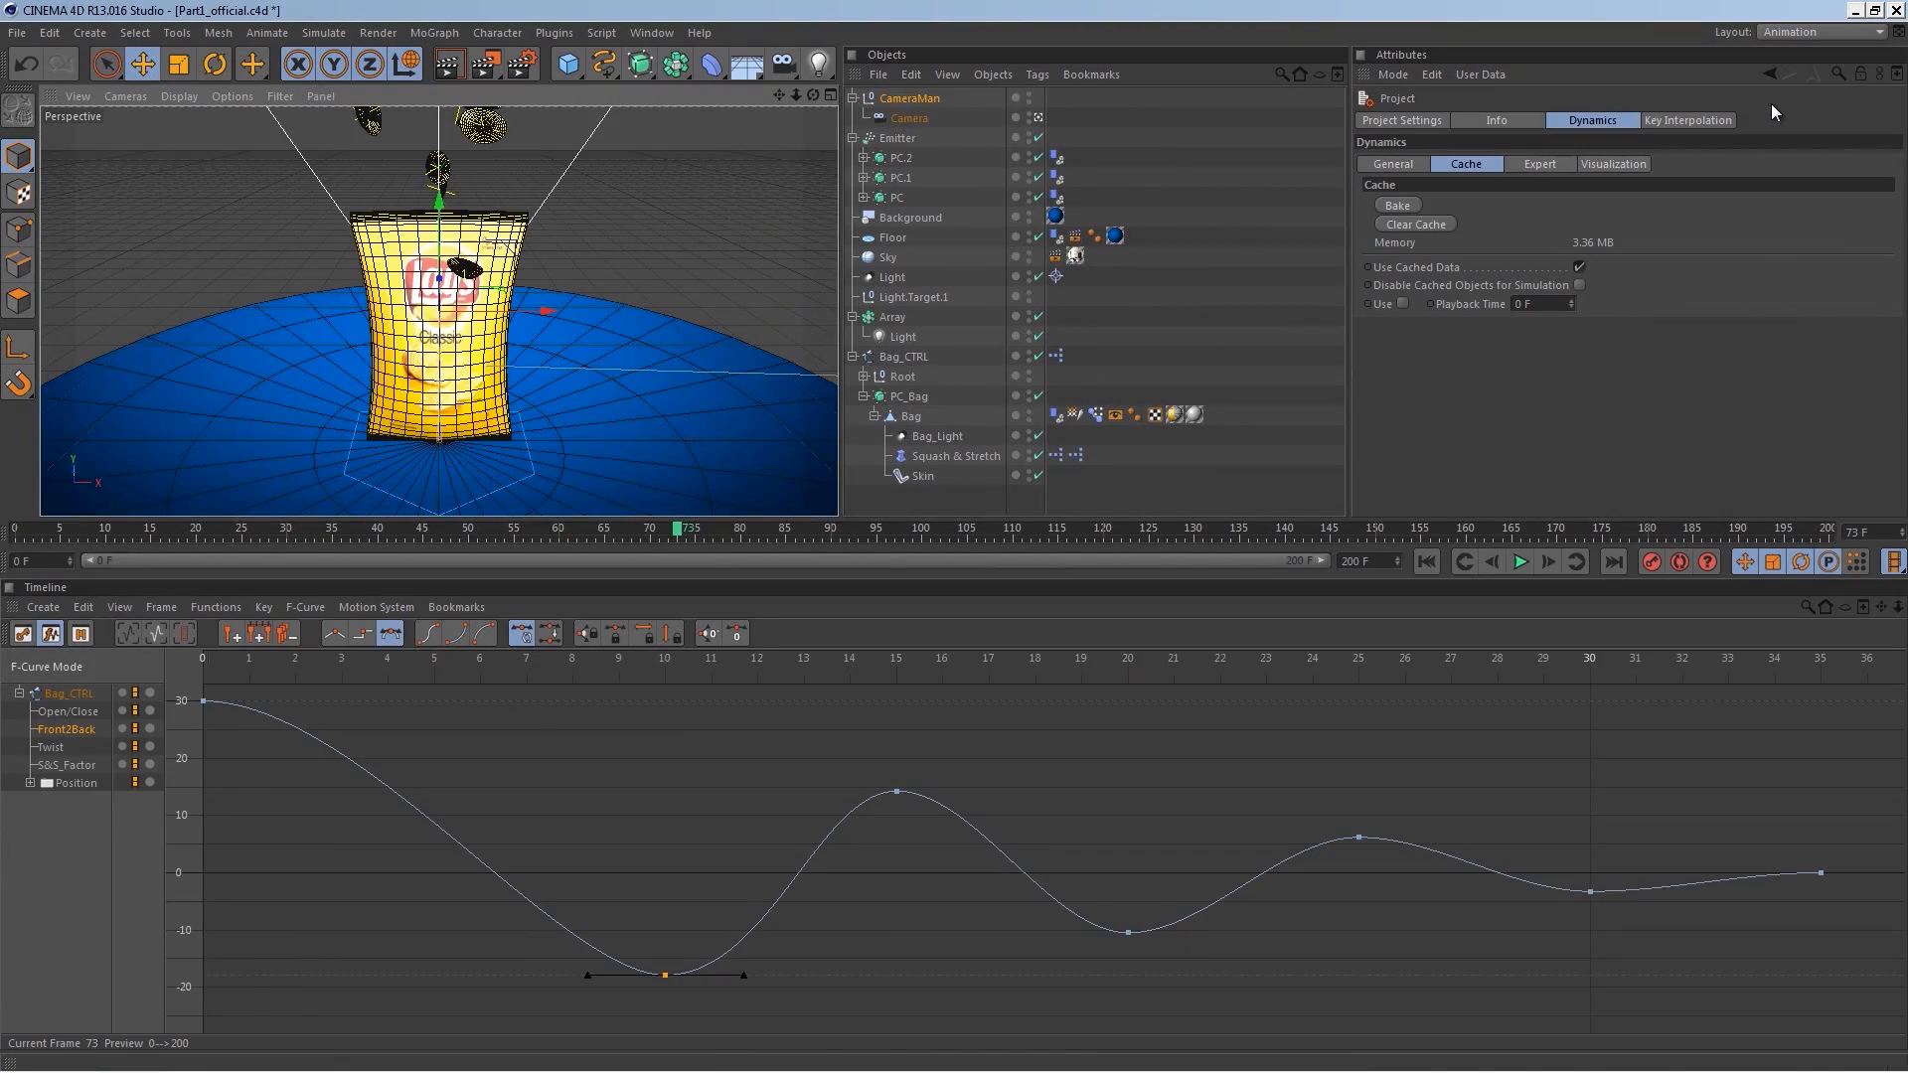
drag(248, 664, 646, 676)
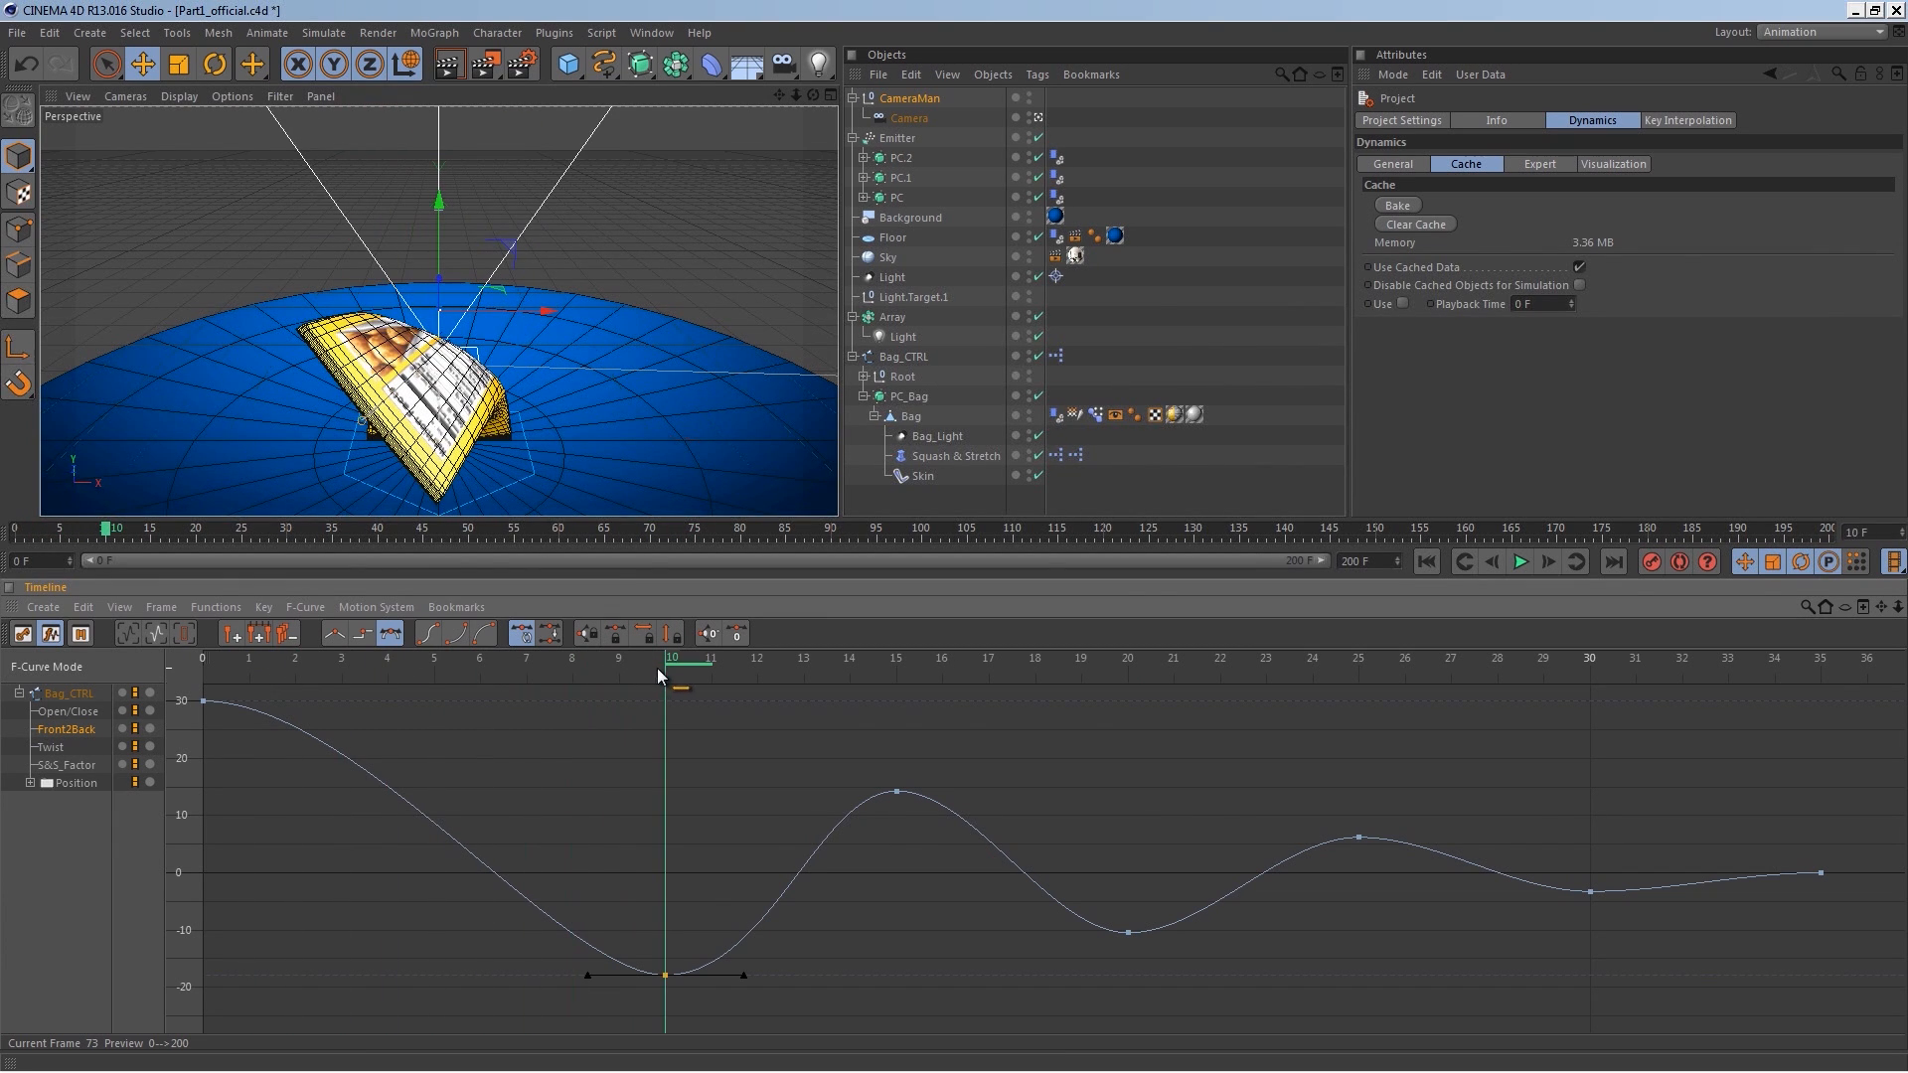
drag(665, 975, 673, 928)
drag(898, 795, 886, 849)
drag(1132, 900, 1132, 887)
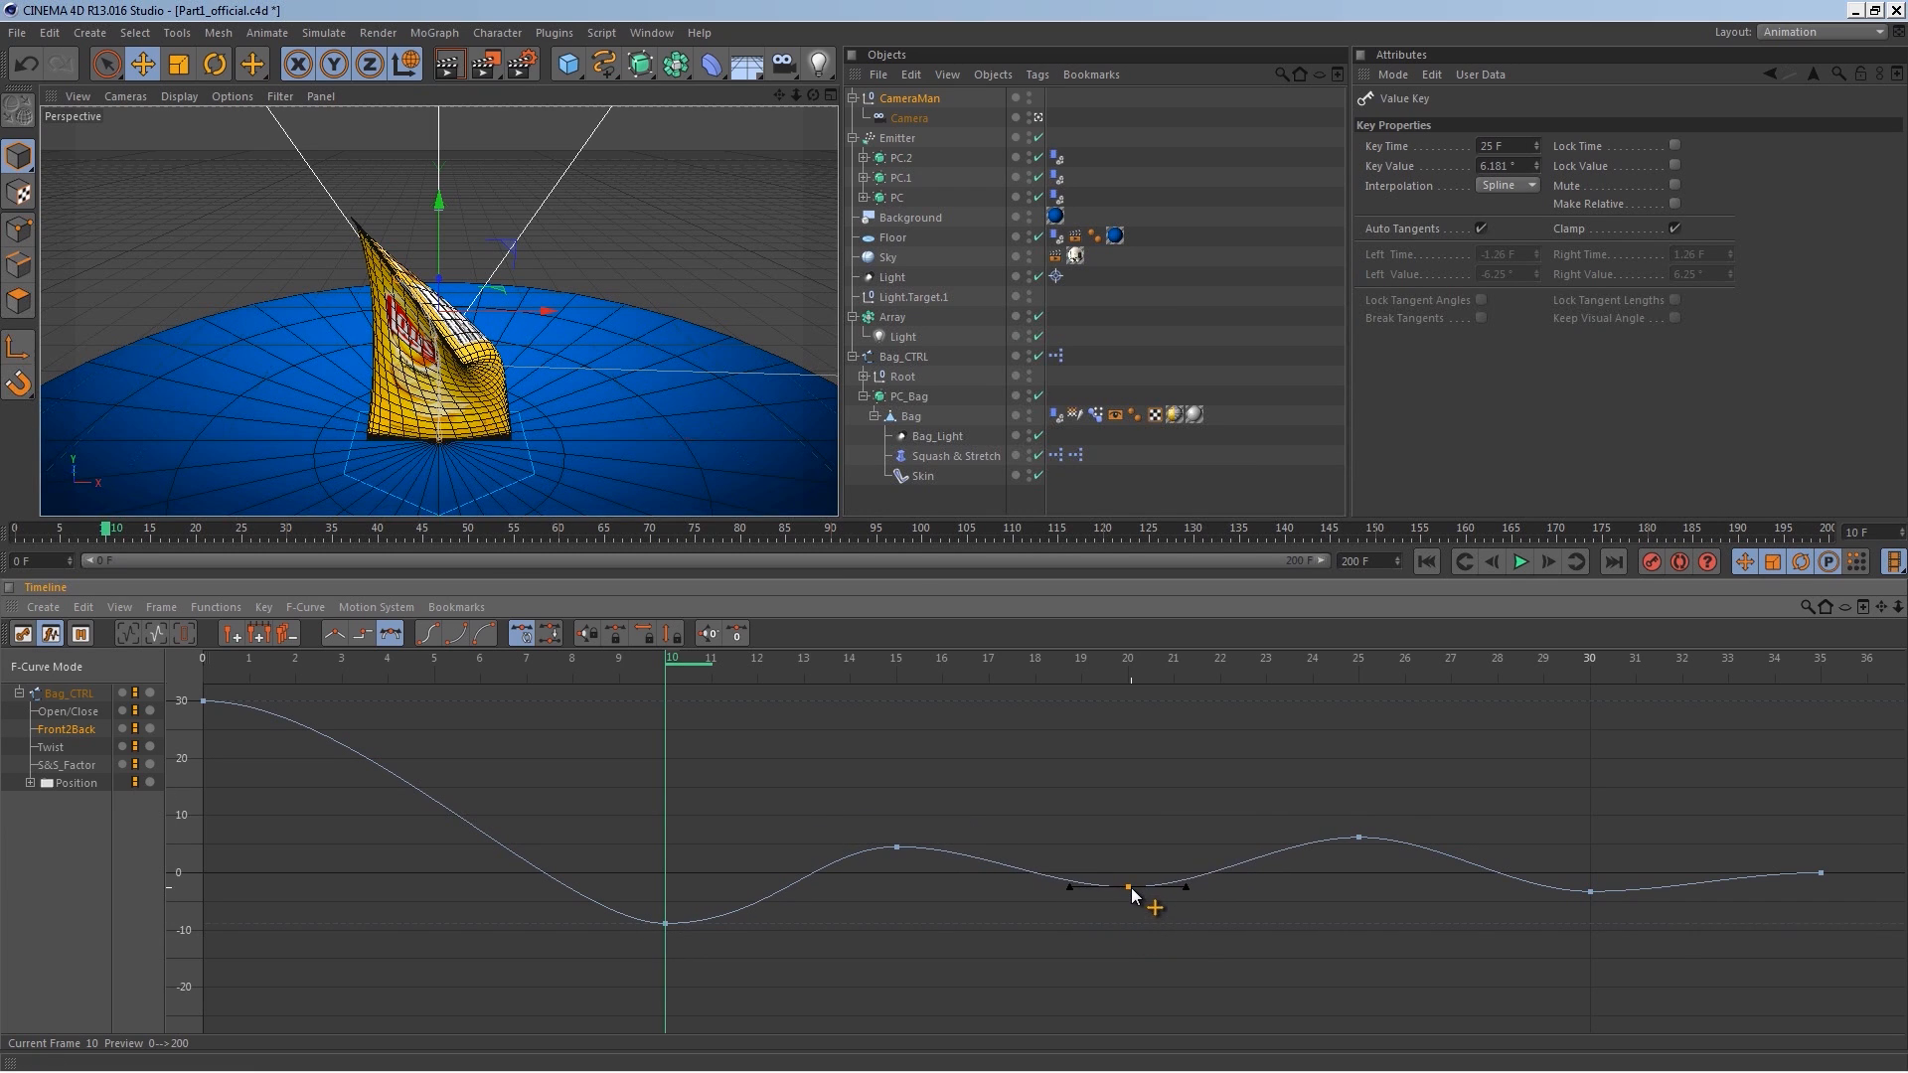
Step: Lower the Front2Back curve's keys at frames 25 and 30 toward zero
click(1358, 838)
click(1358, 851)
drag(1361, 844, 1357, 868)
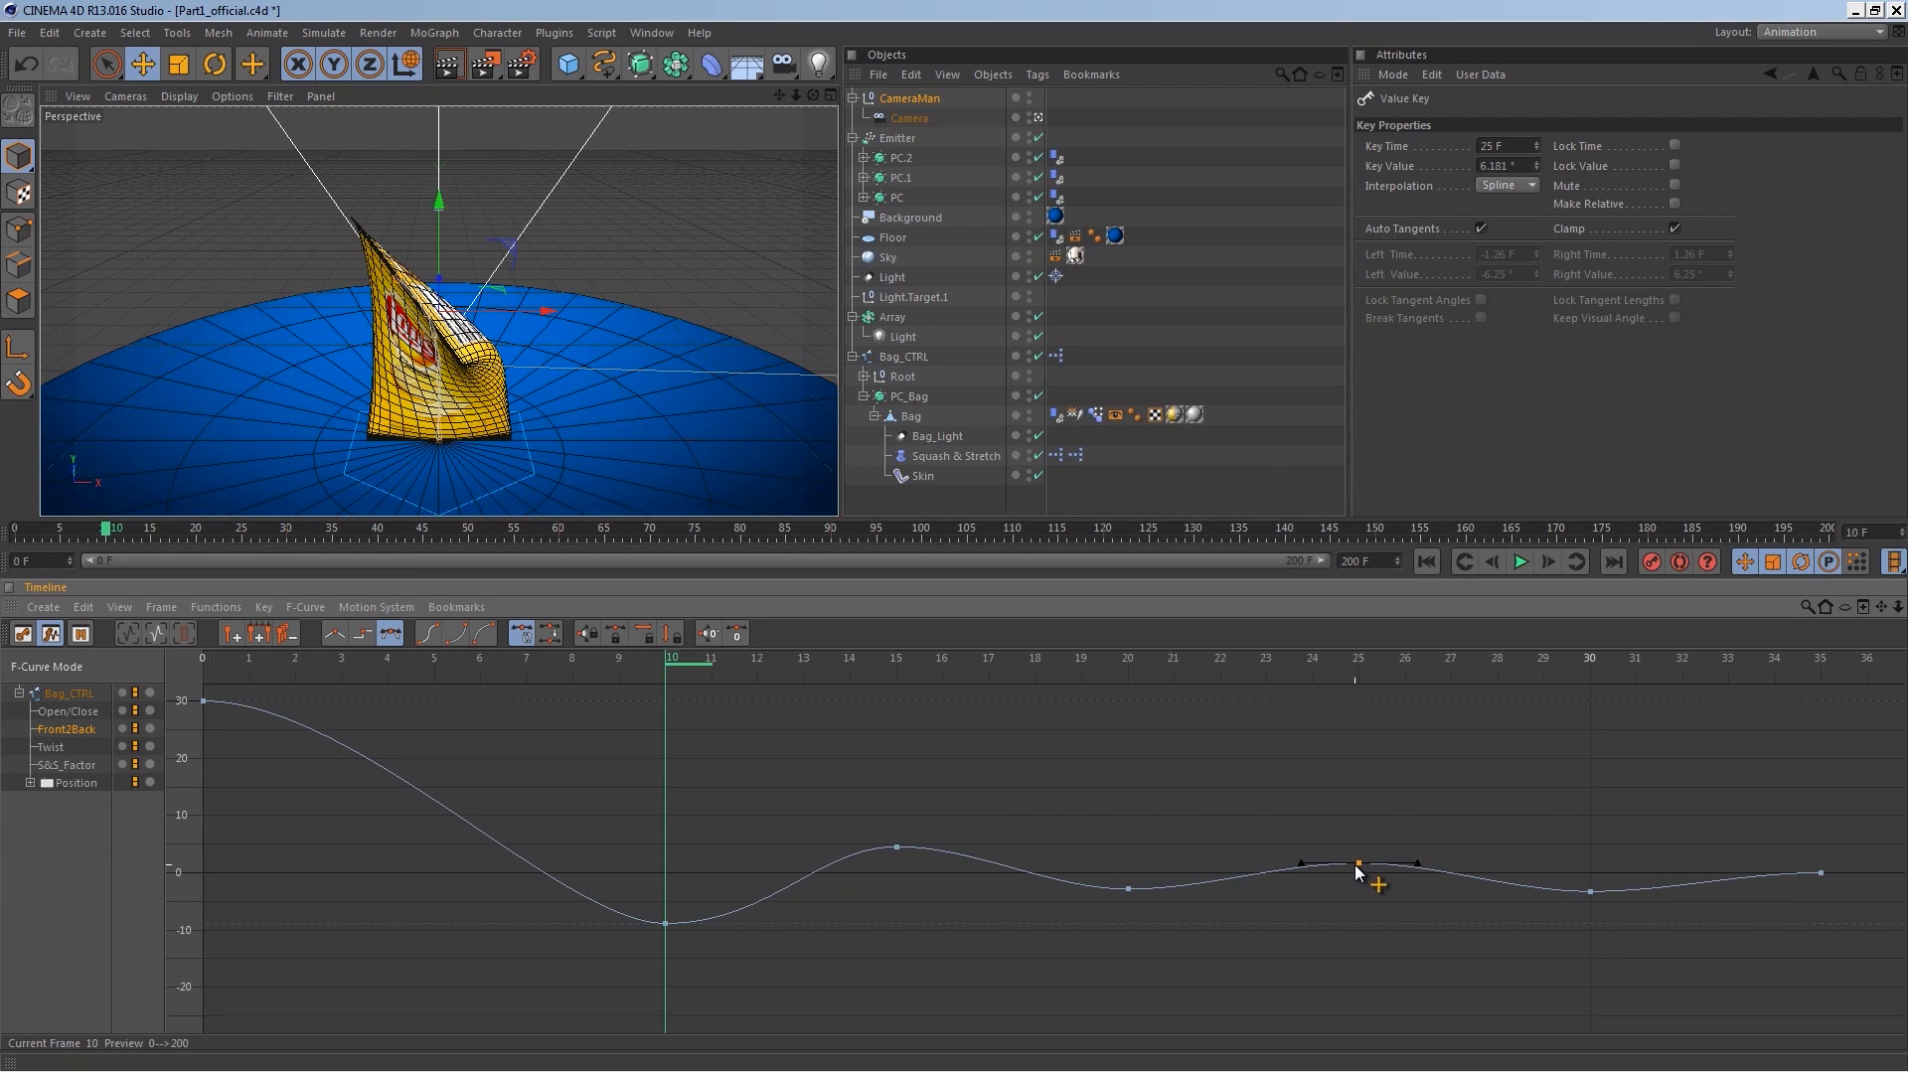
drag(1591, 895, 1591, 886)
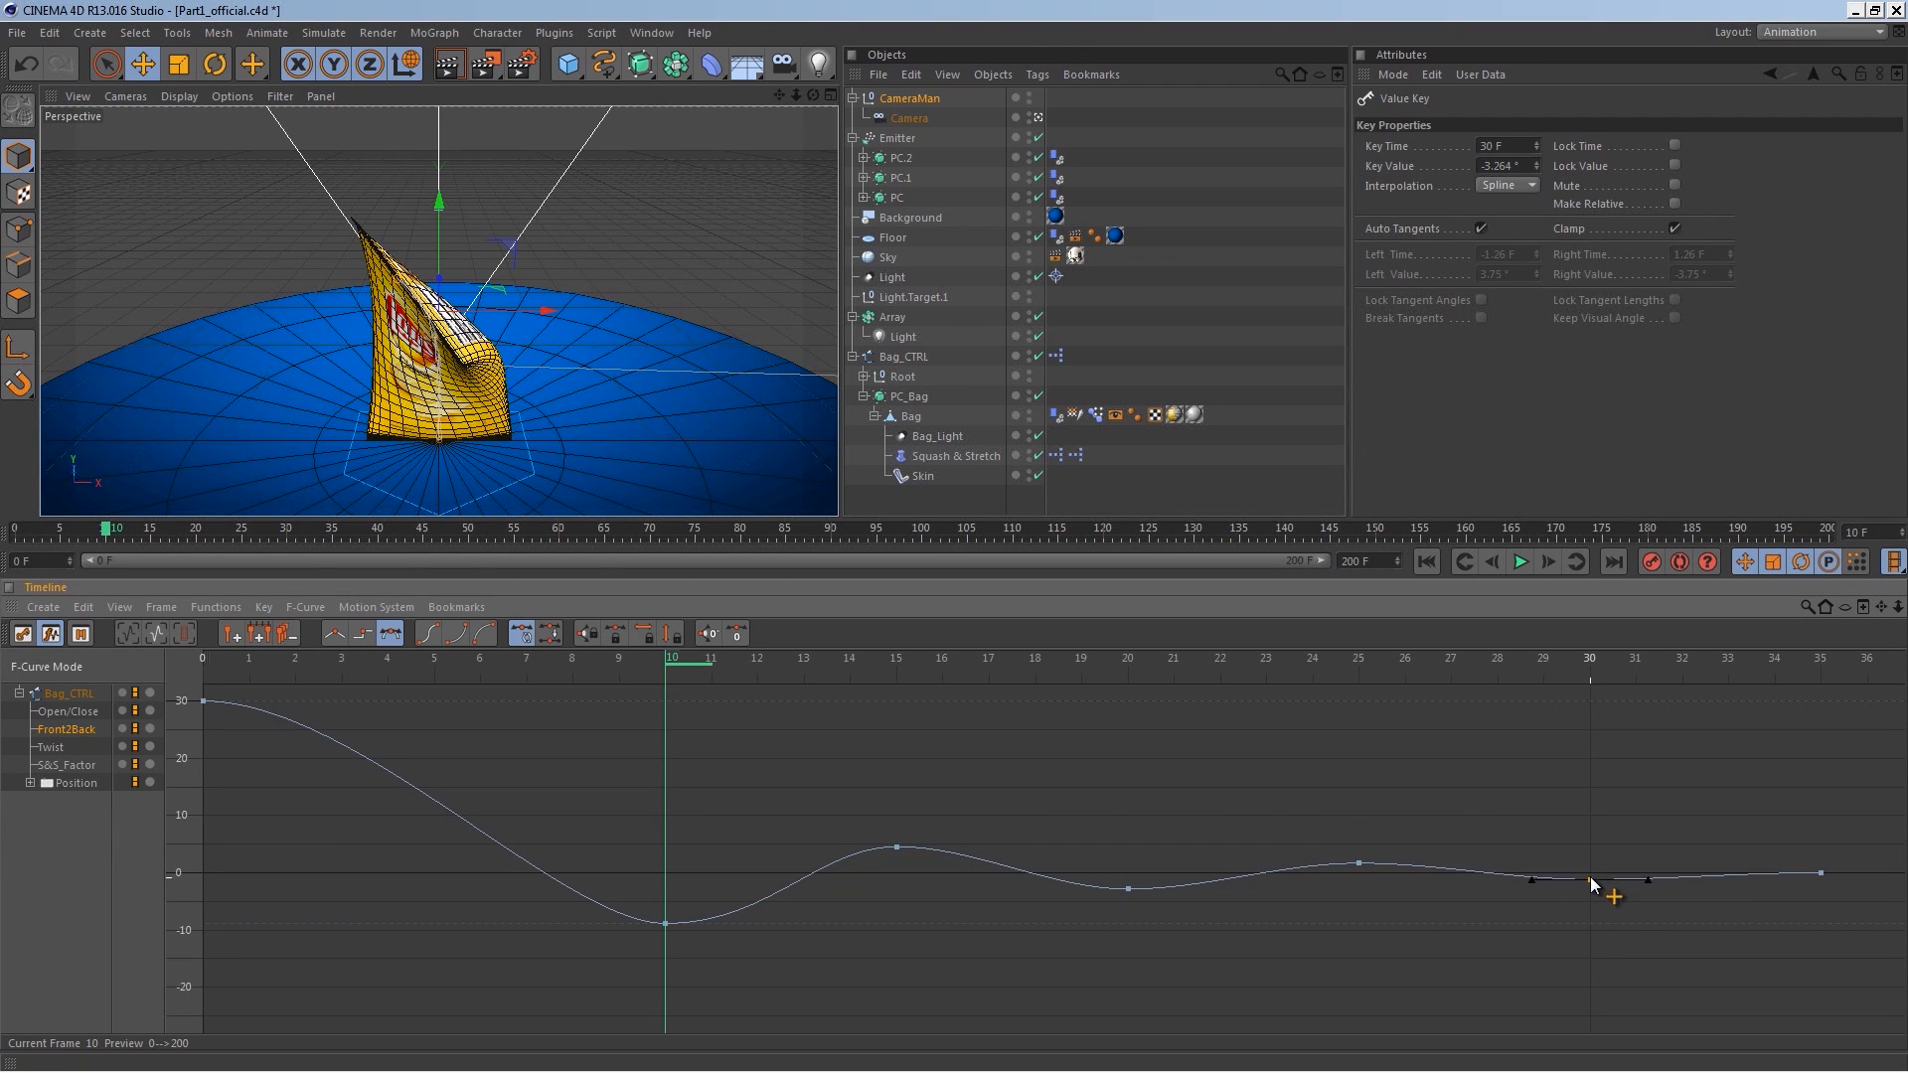
Step: Play the animation from the start to preview the bag's swing
click(1437, 563)
click(1513, 563)
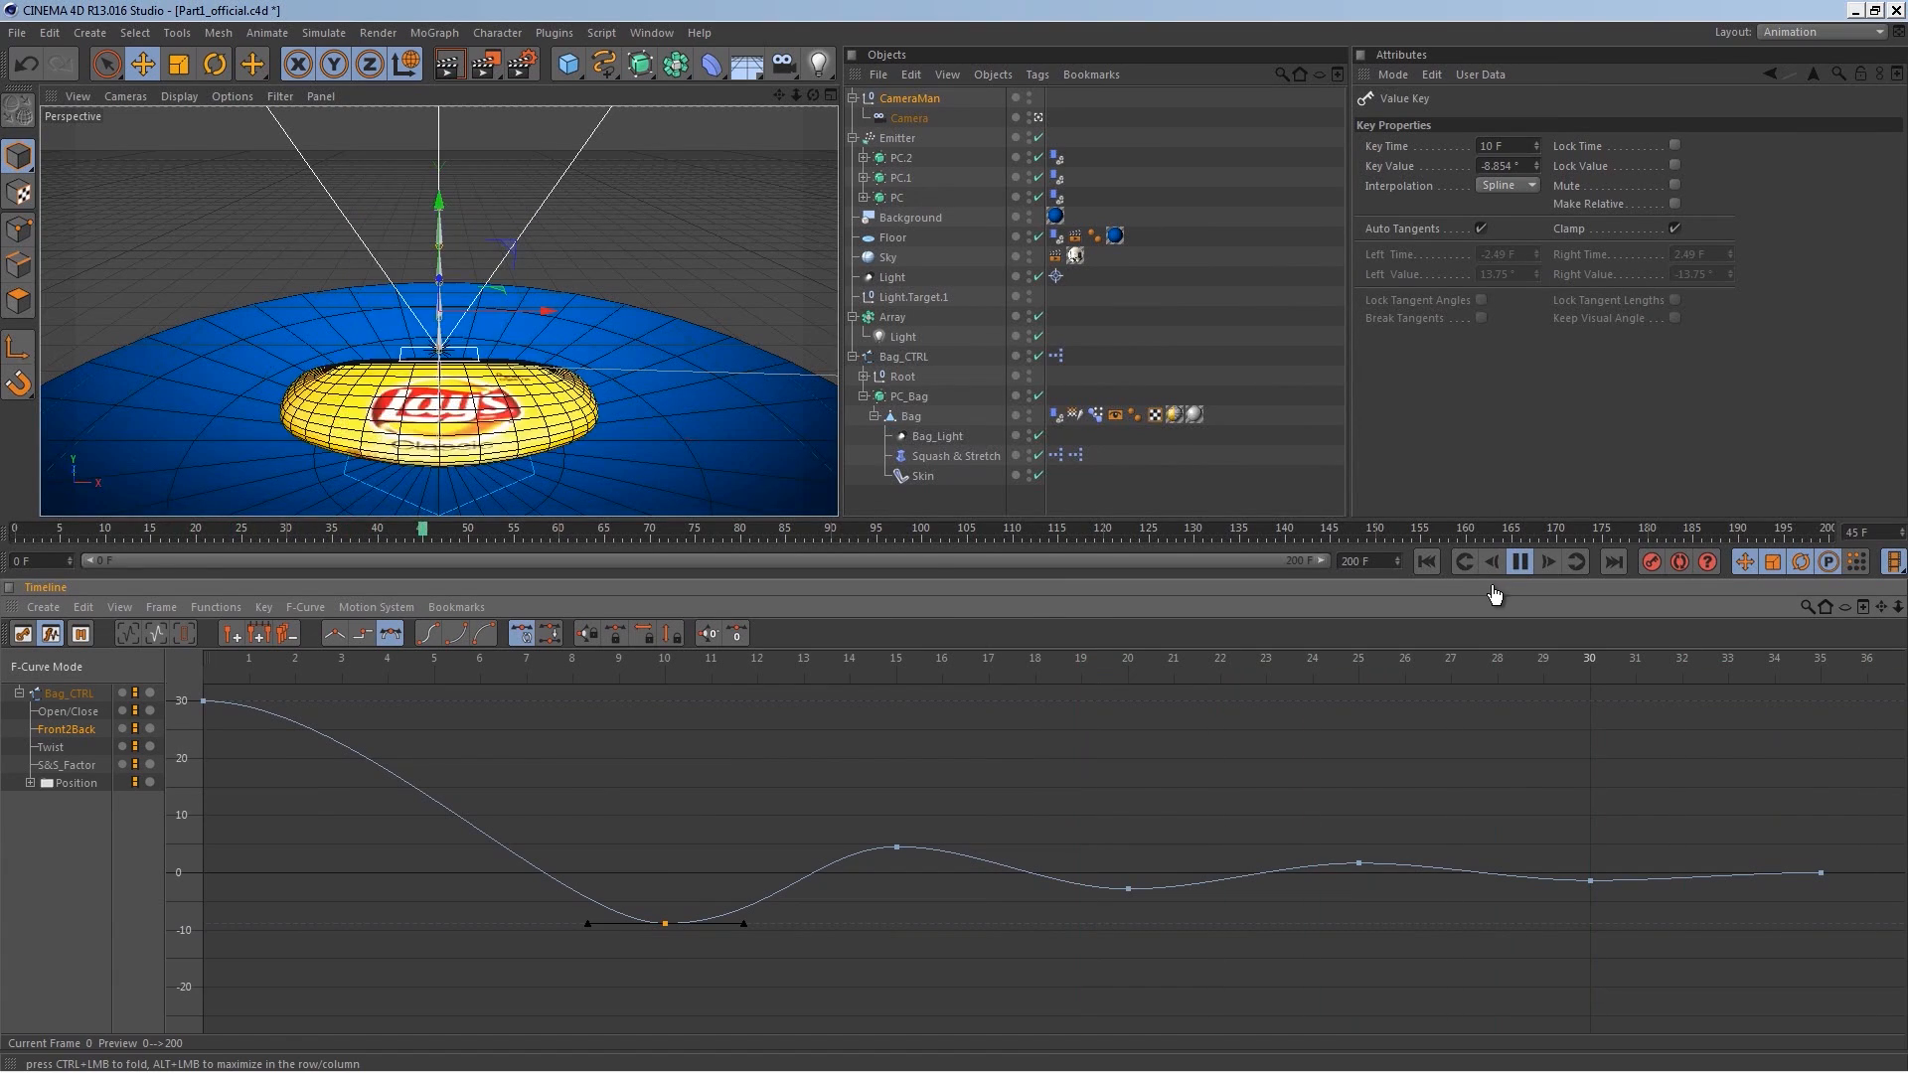
click(1523, 562)
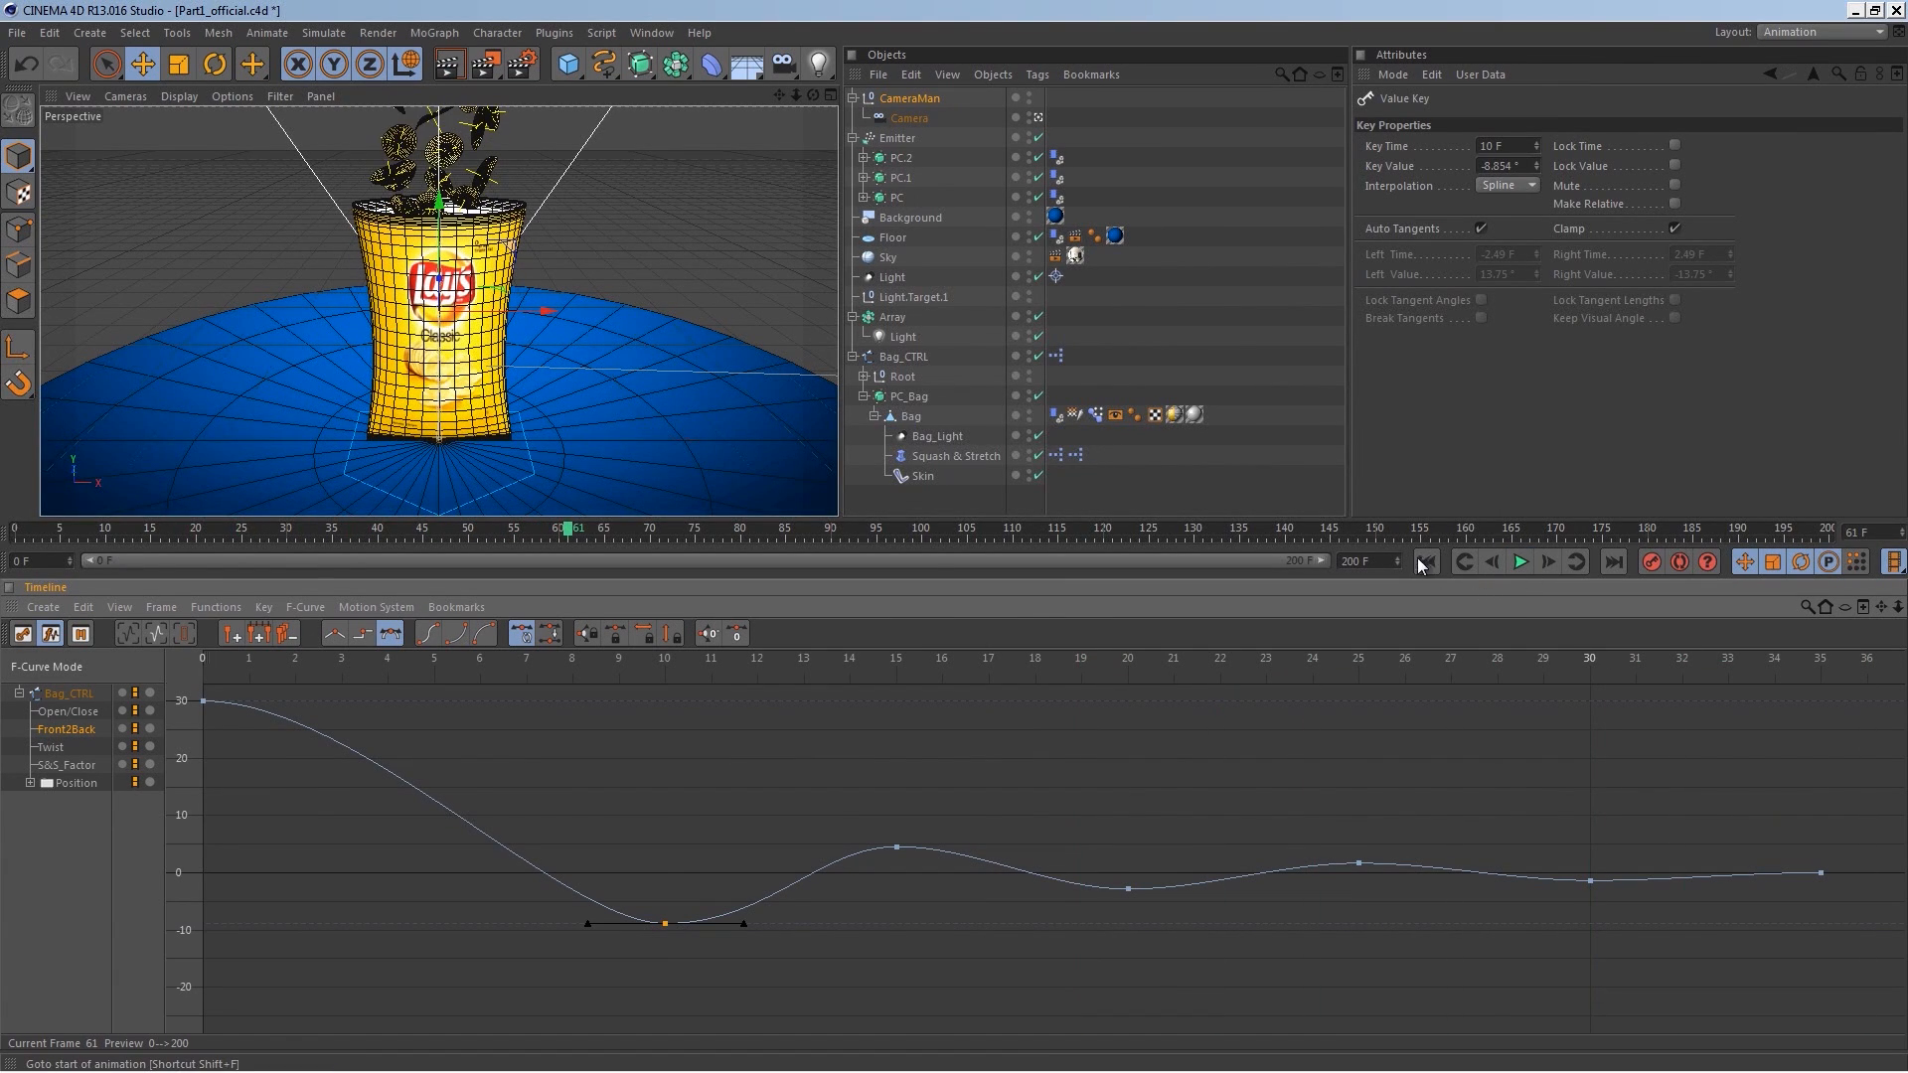
click(1423, 562)
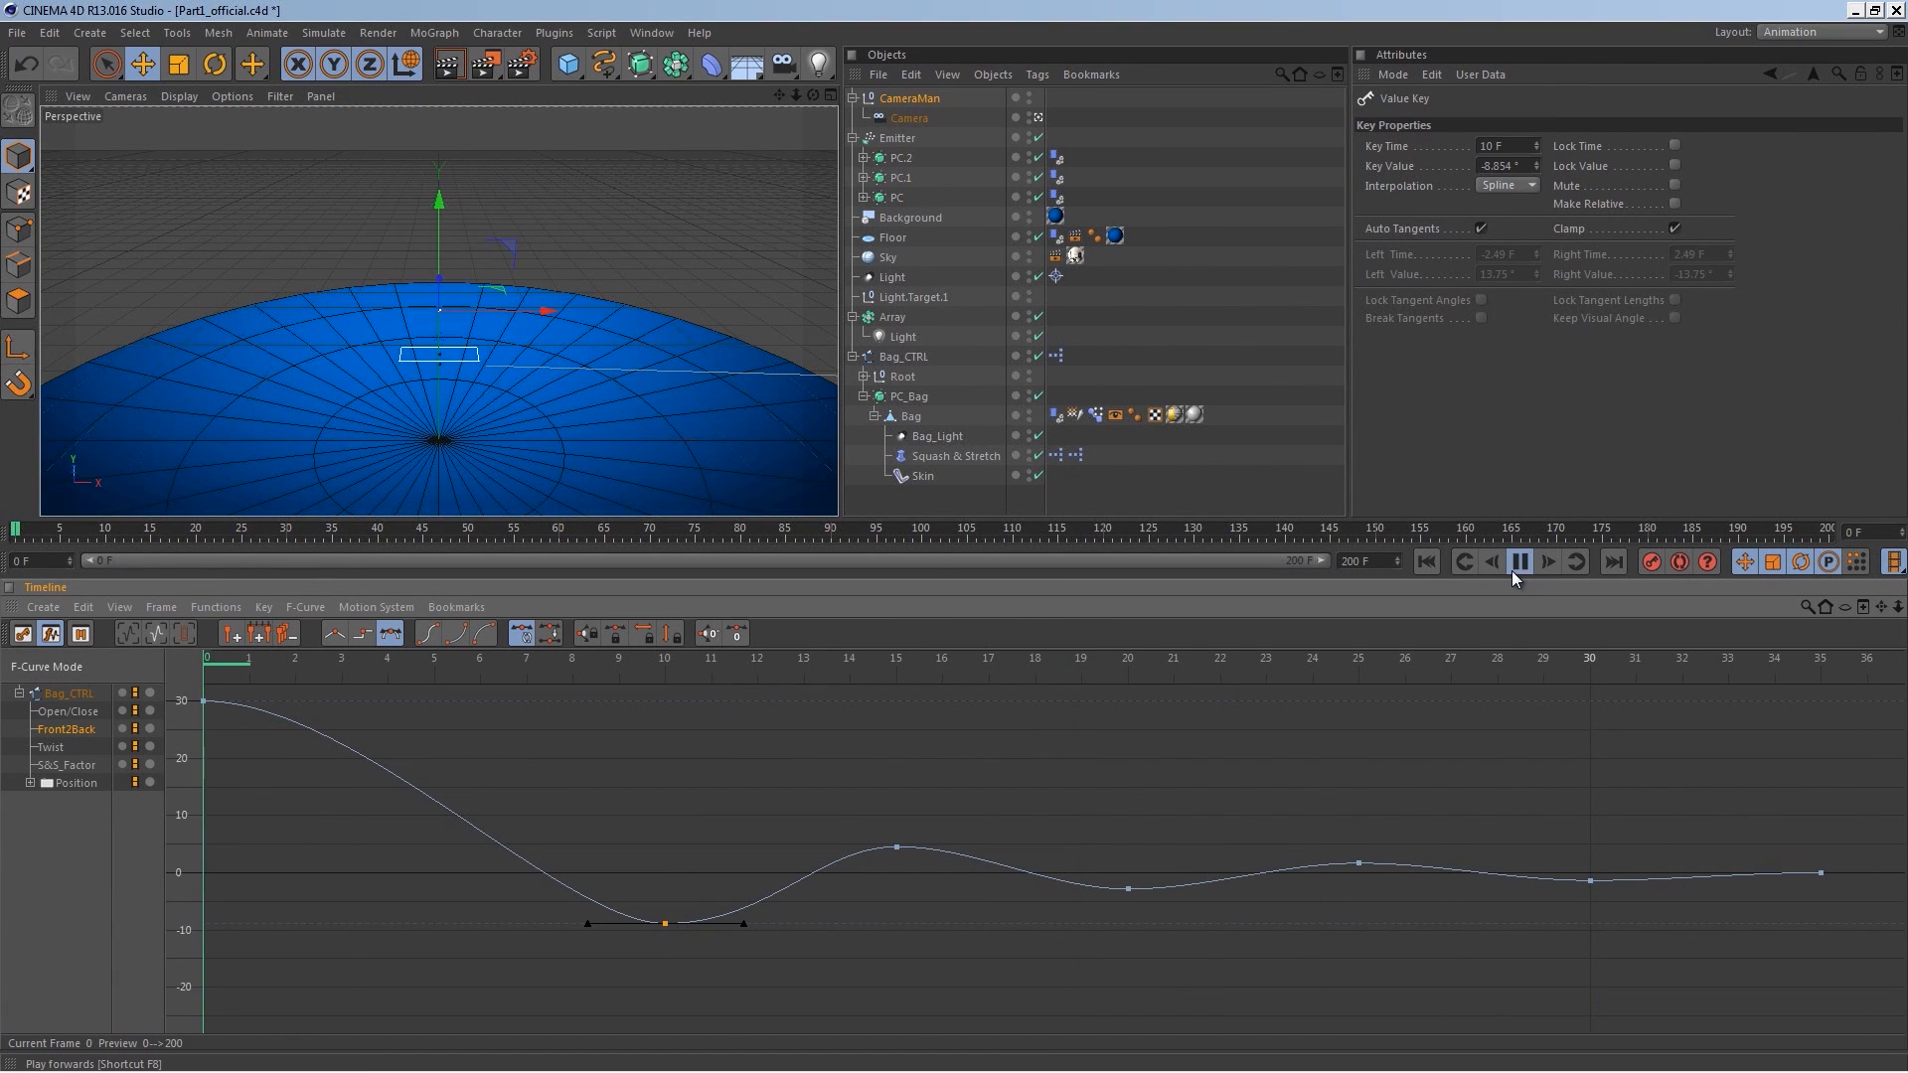
click(1514, 565)
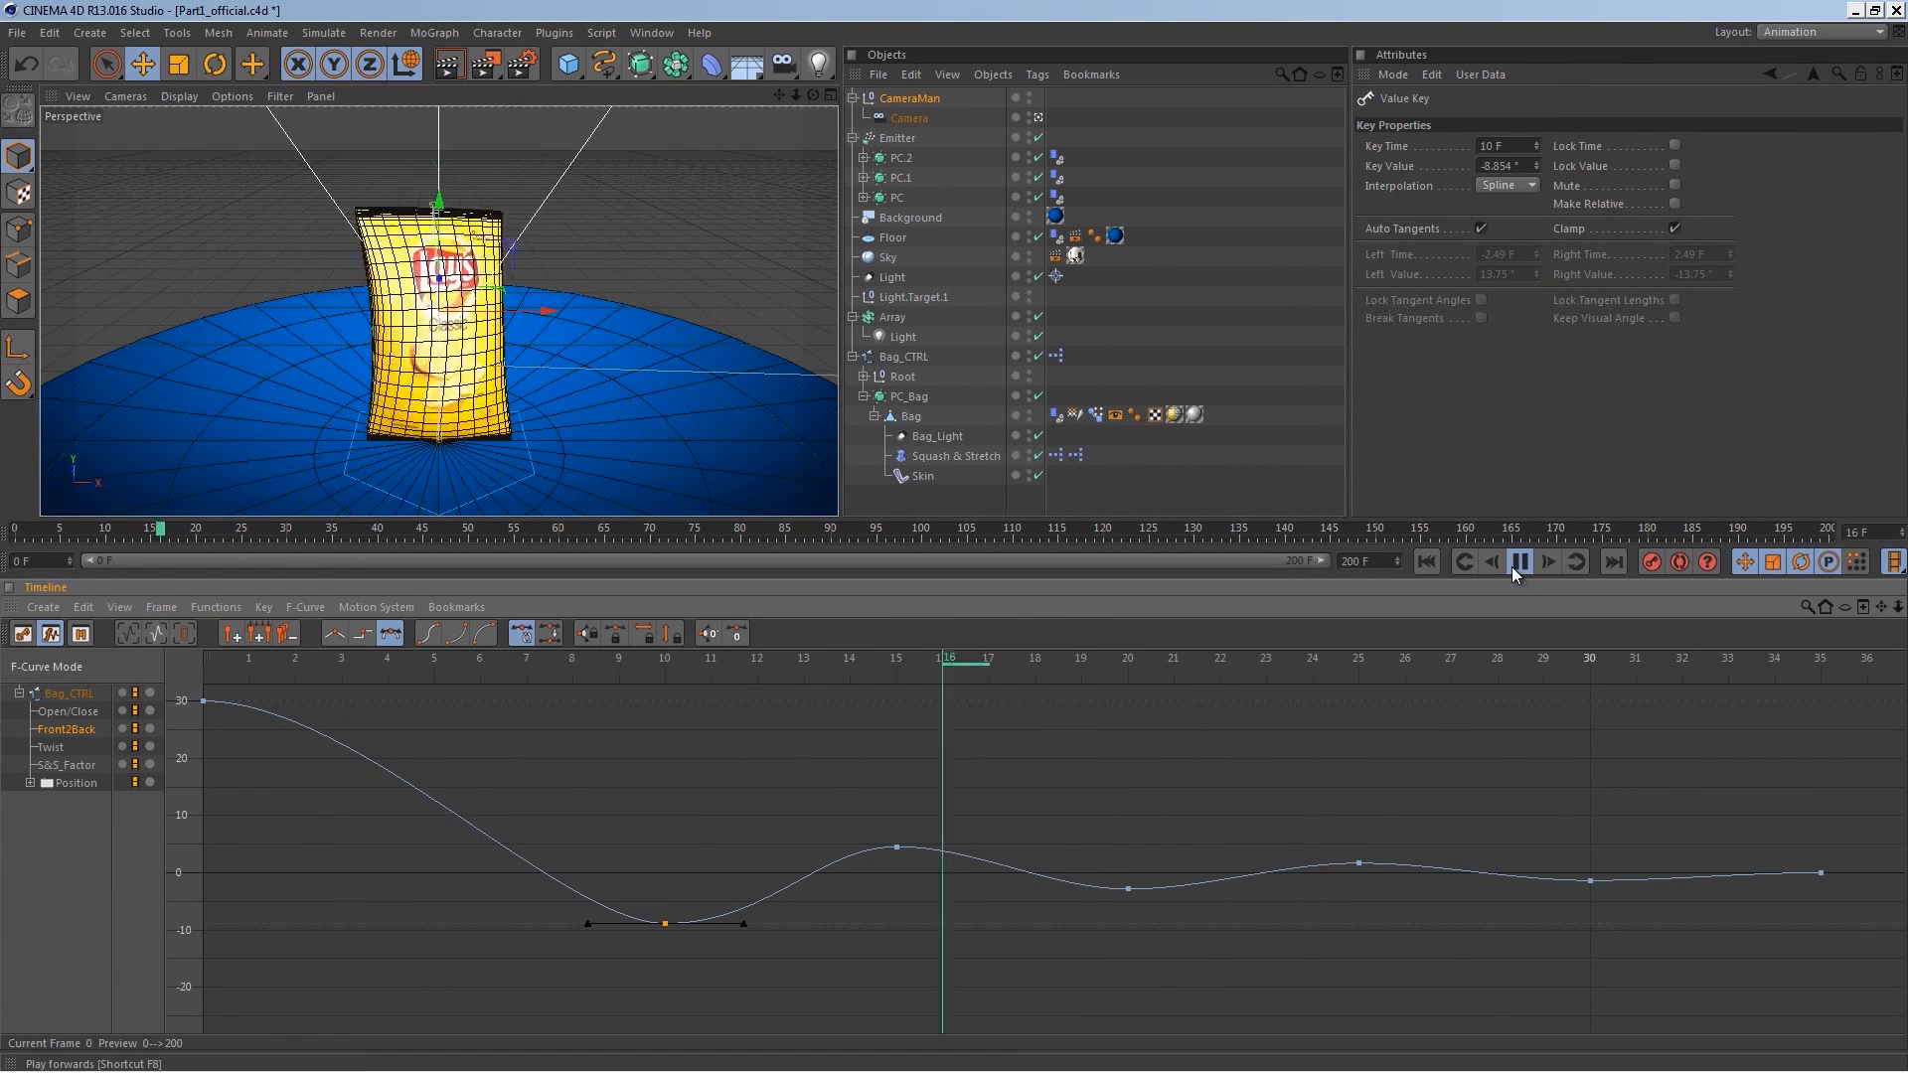
click(1512, 564)
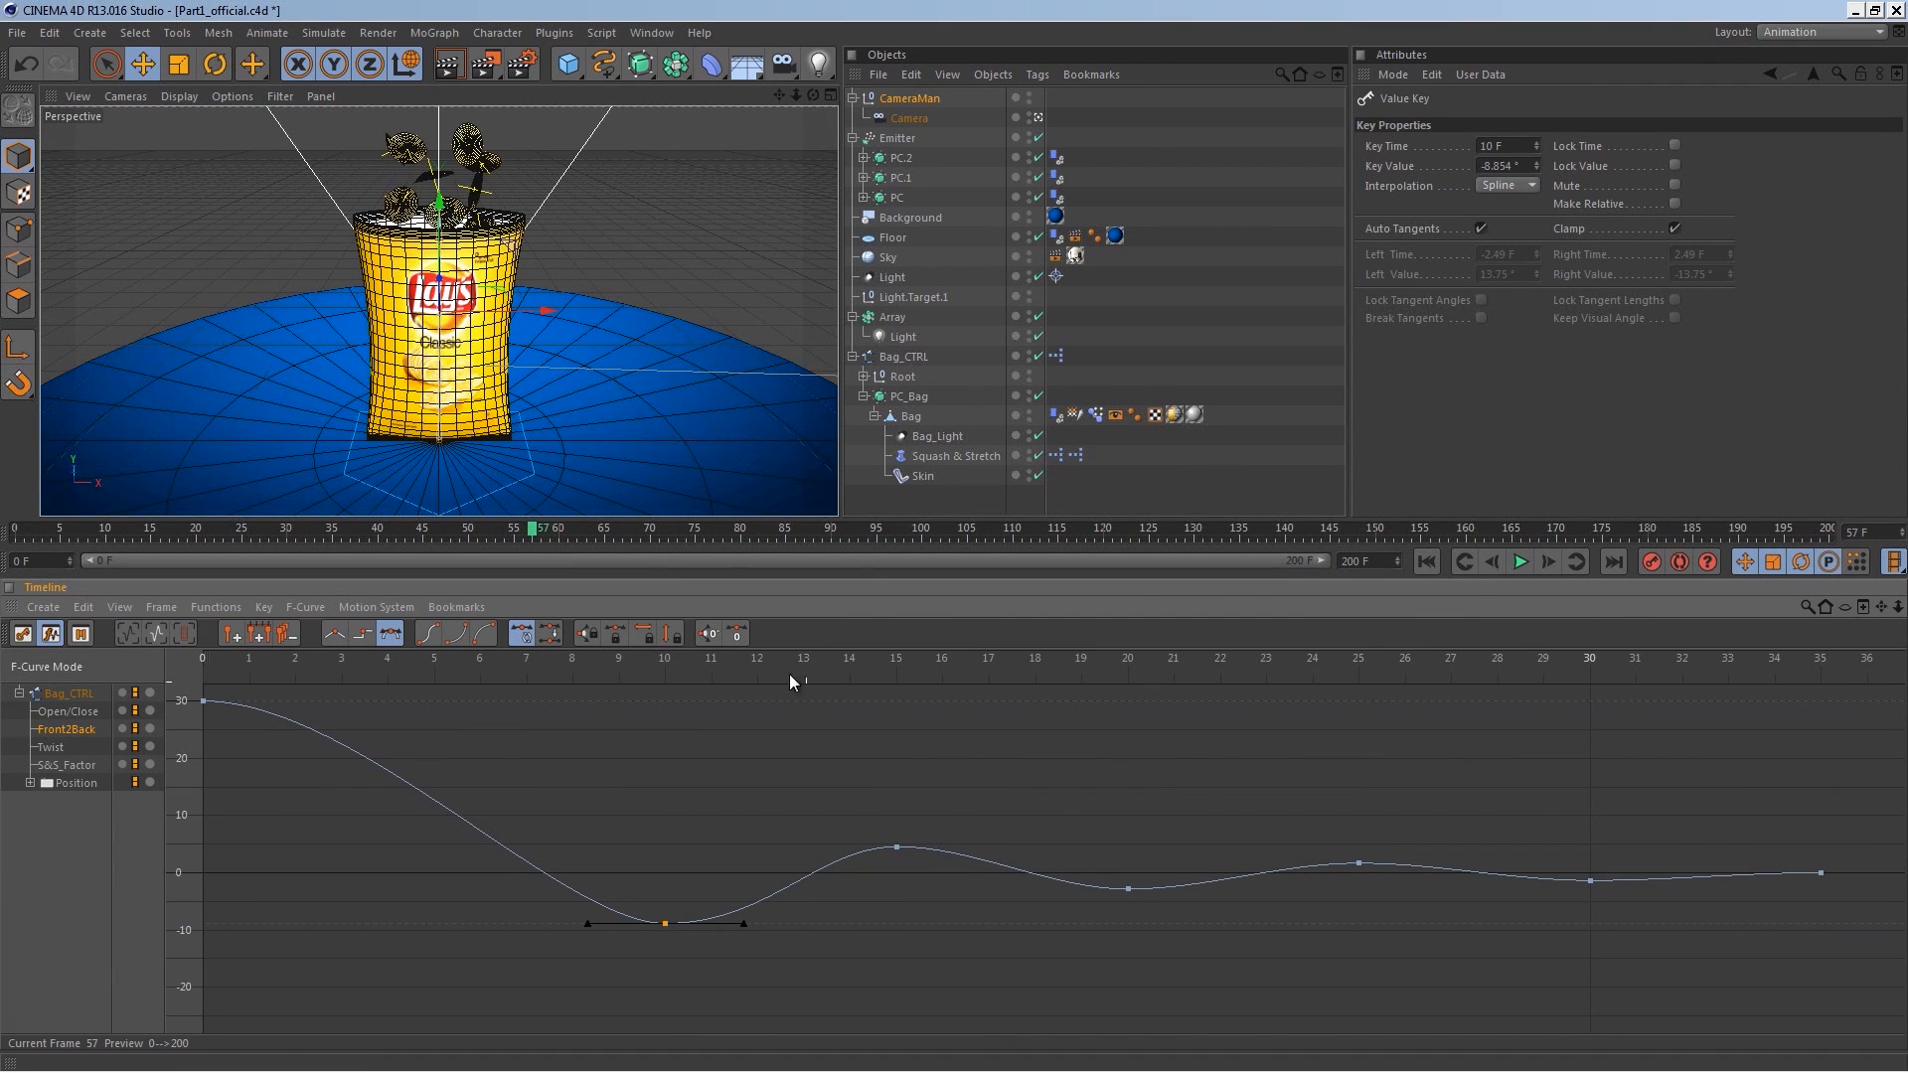
Step: Deepen the Front2Back curve's keys at frames 10, 15, 20 and 25 to about -14, 7, -5.8 and 2.7
drag(473, 669, 658, 652)
drag(666, 927, 668, 964)
drag(899, 846, 899, 828)
drag(1131, 890, 1141, 910)
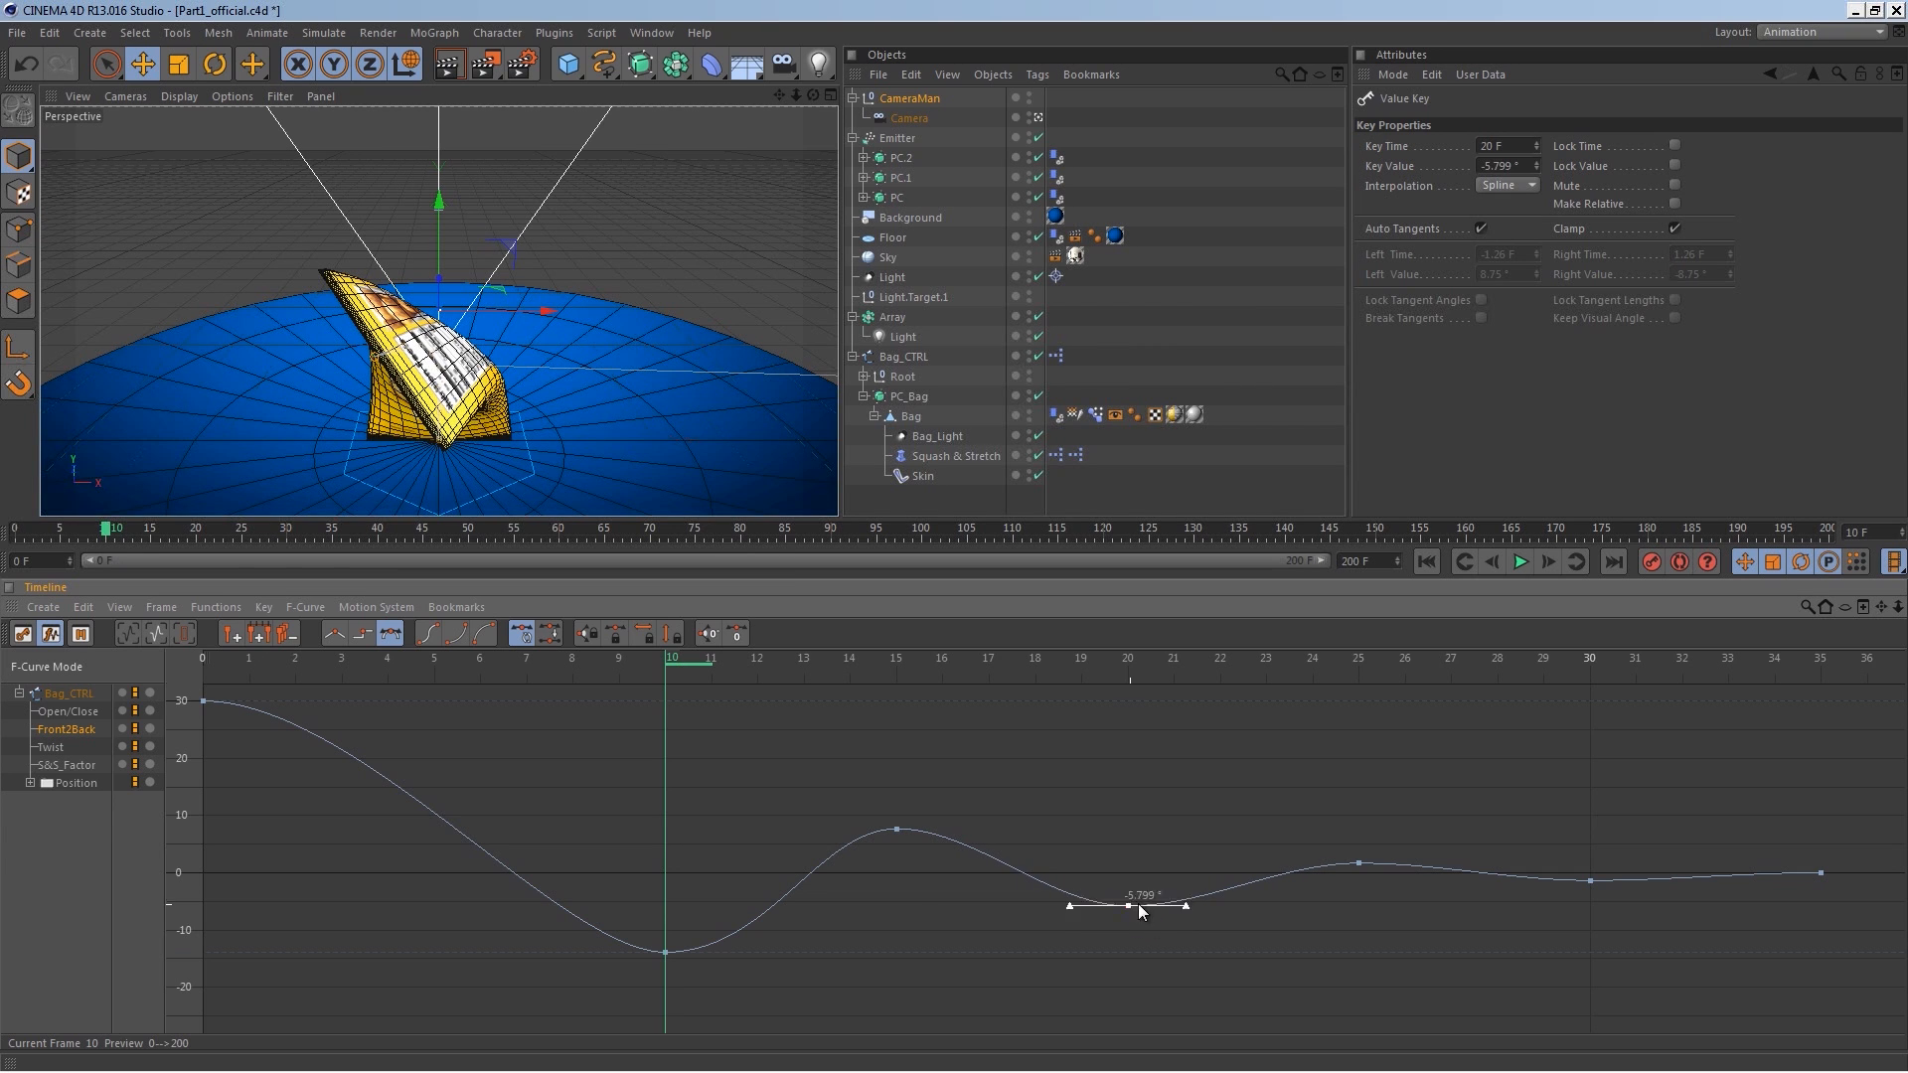
drag(1361, 862, 1359, 859)
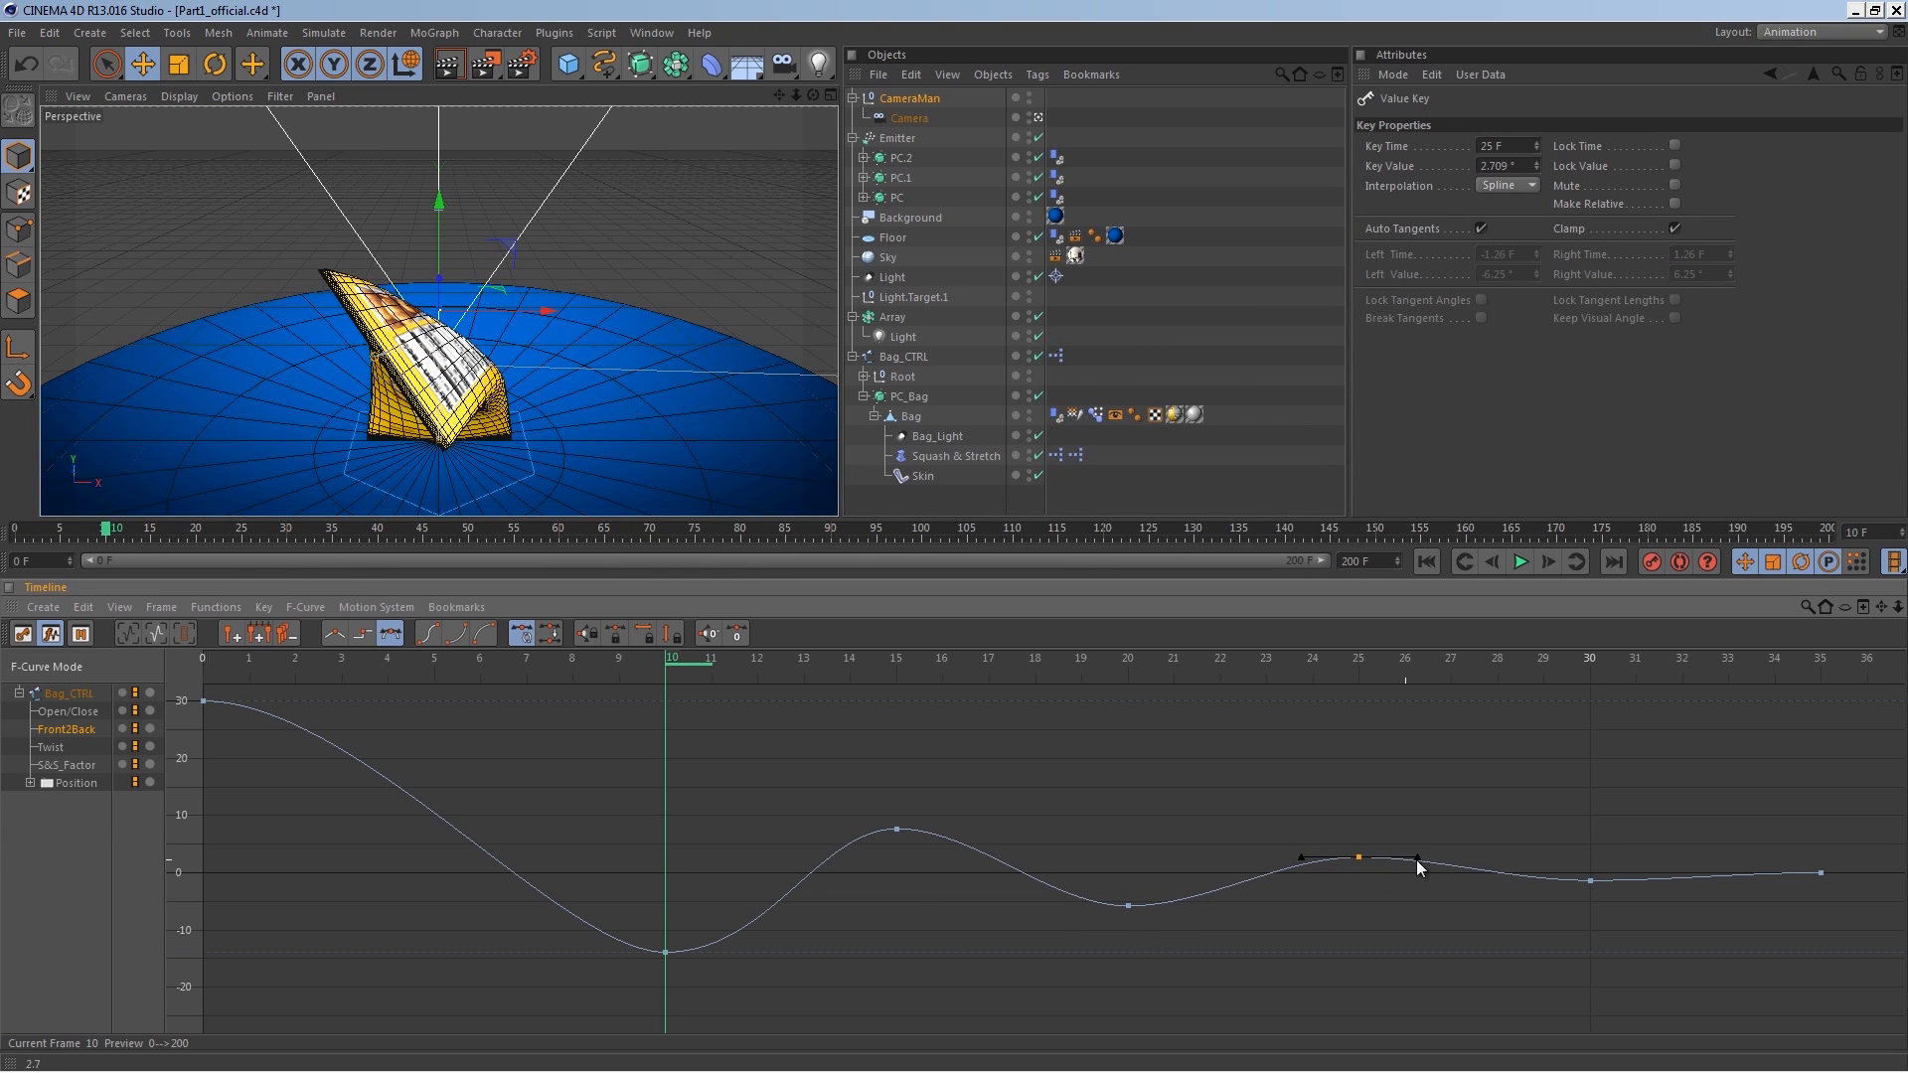
Step: Play the animation to preview the swing and return to the Startup layout
click(1431, 566)
click(1519, 565)
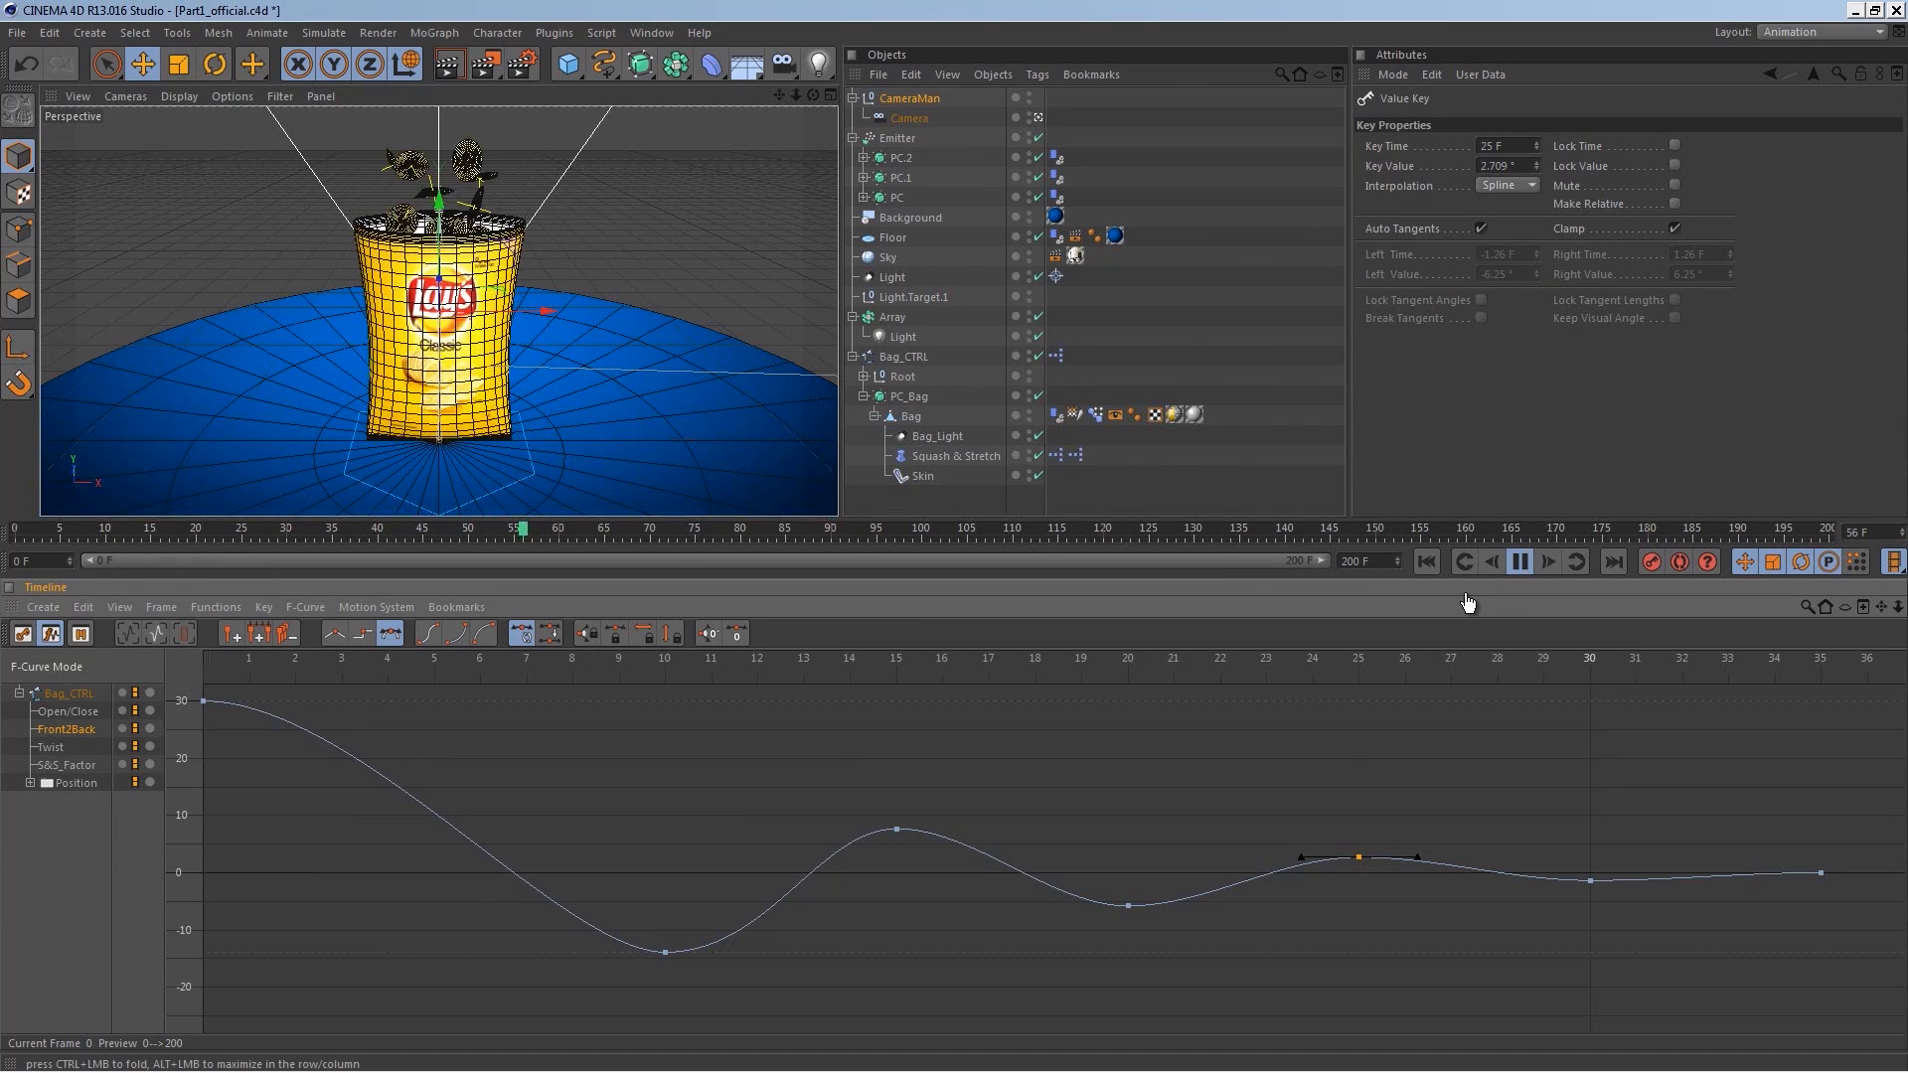
click(1520, 562)
click(1800, 32)
click(1819, 151)
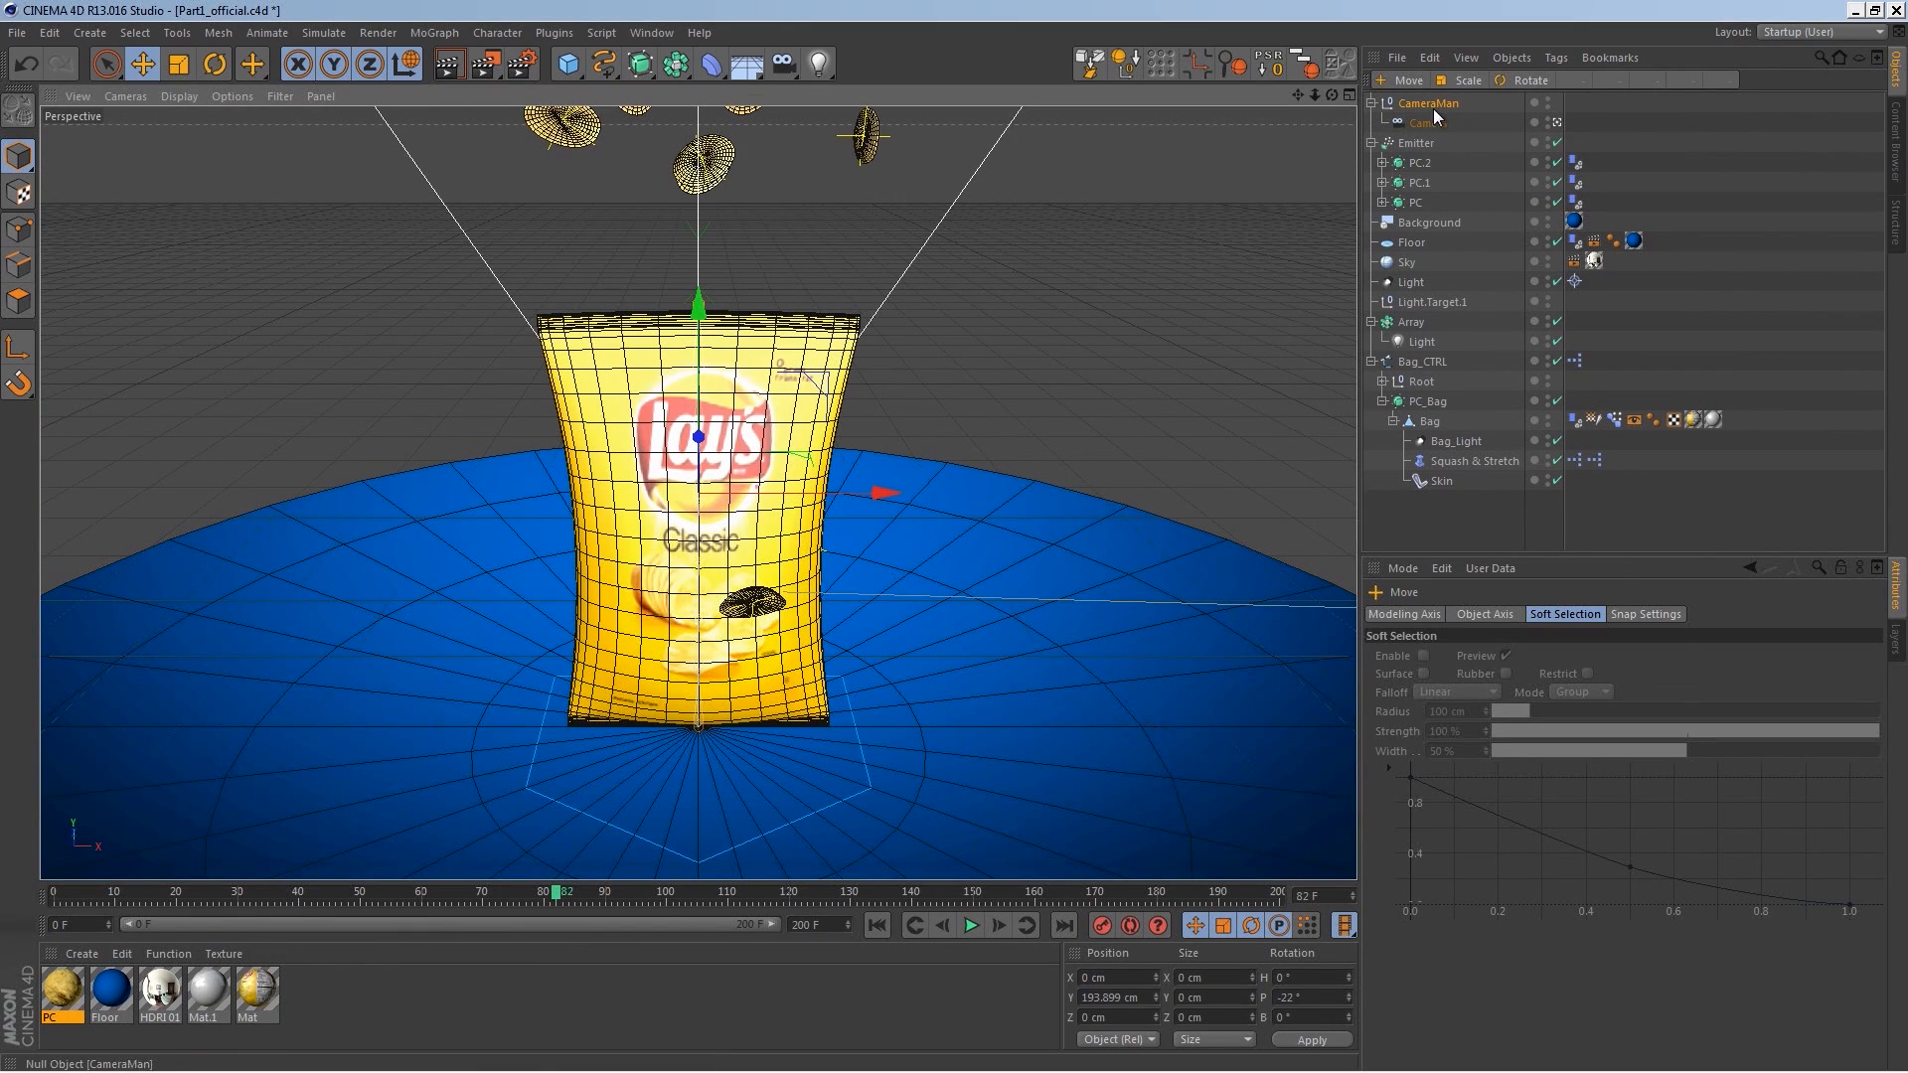
Step: Move the camera to about -708 cm on Z and set the CameraMan null's pitch to -10°
click(1437, 120)
drag(1459, 700, 1451, 777)
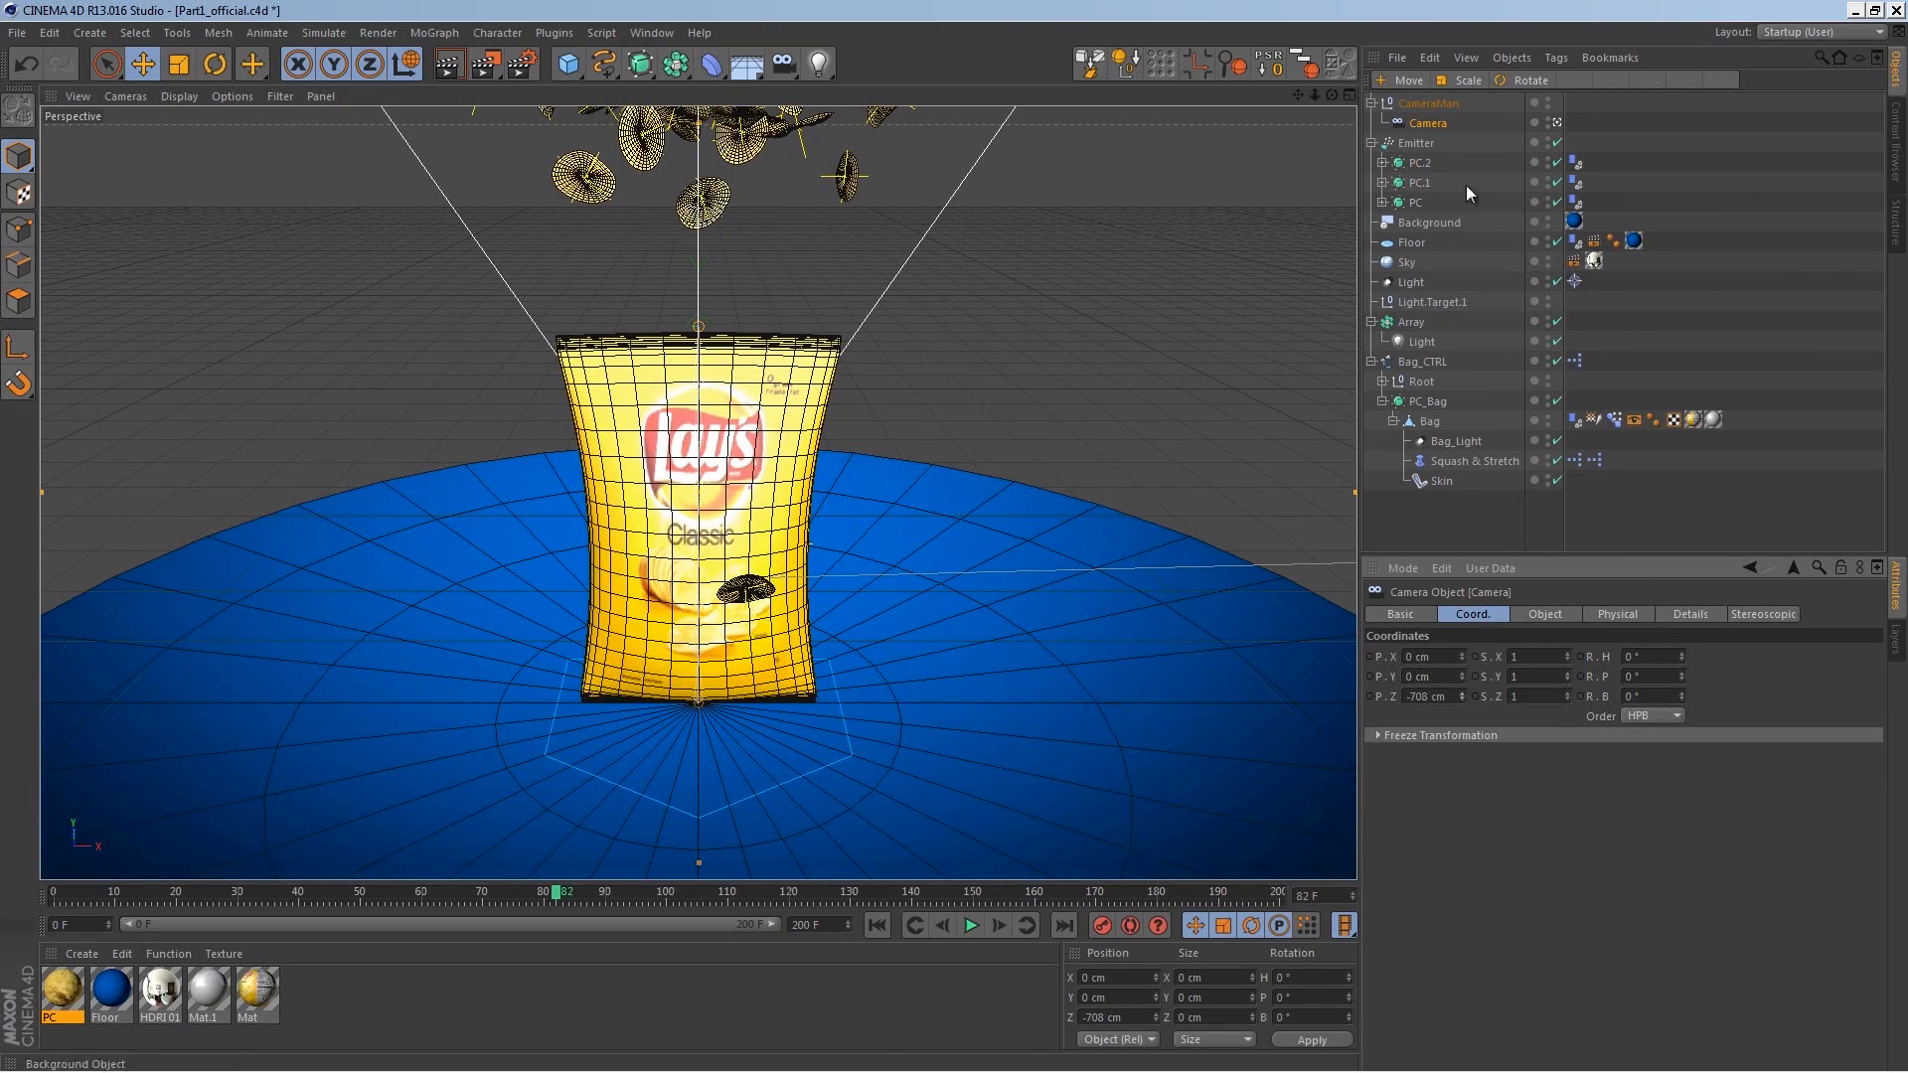
click(1428, 102)
mouse_move(1682, 676)
mouse_down()
mouse_move(1678, 709)
mouse_move(1677, 664)
mouse_move(1676, 684)
mouse_up()
text(-10)
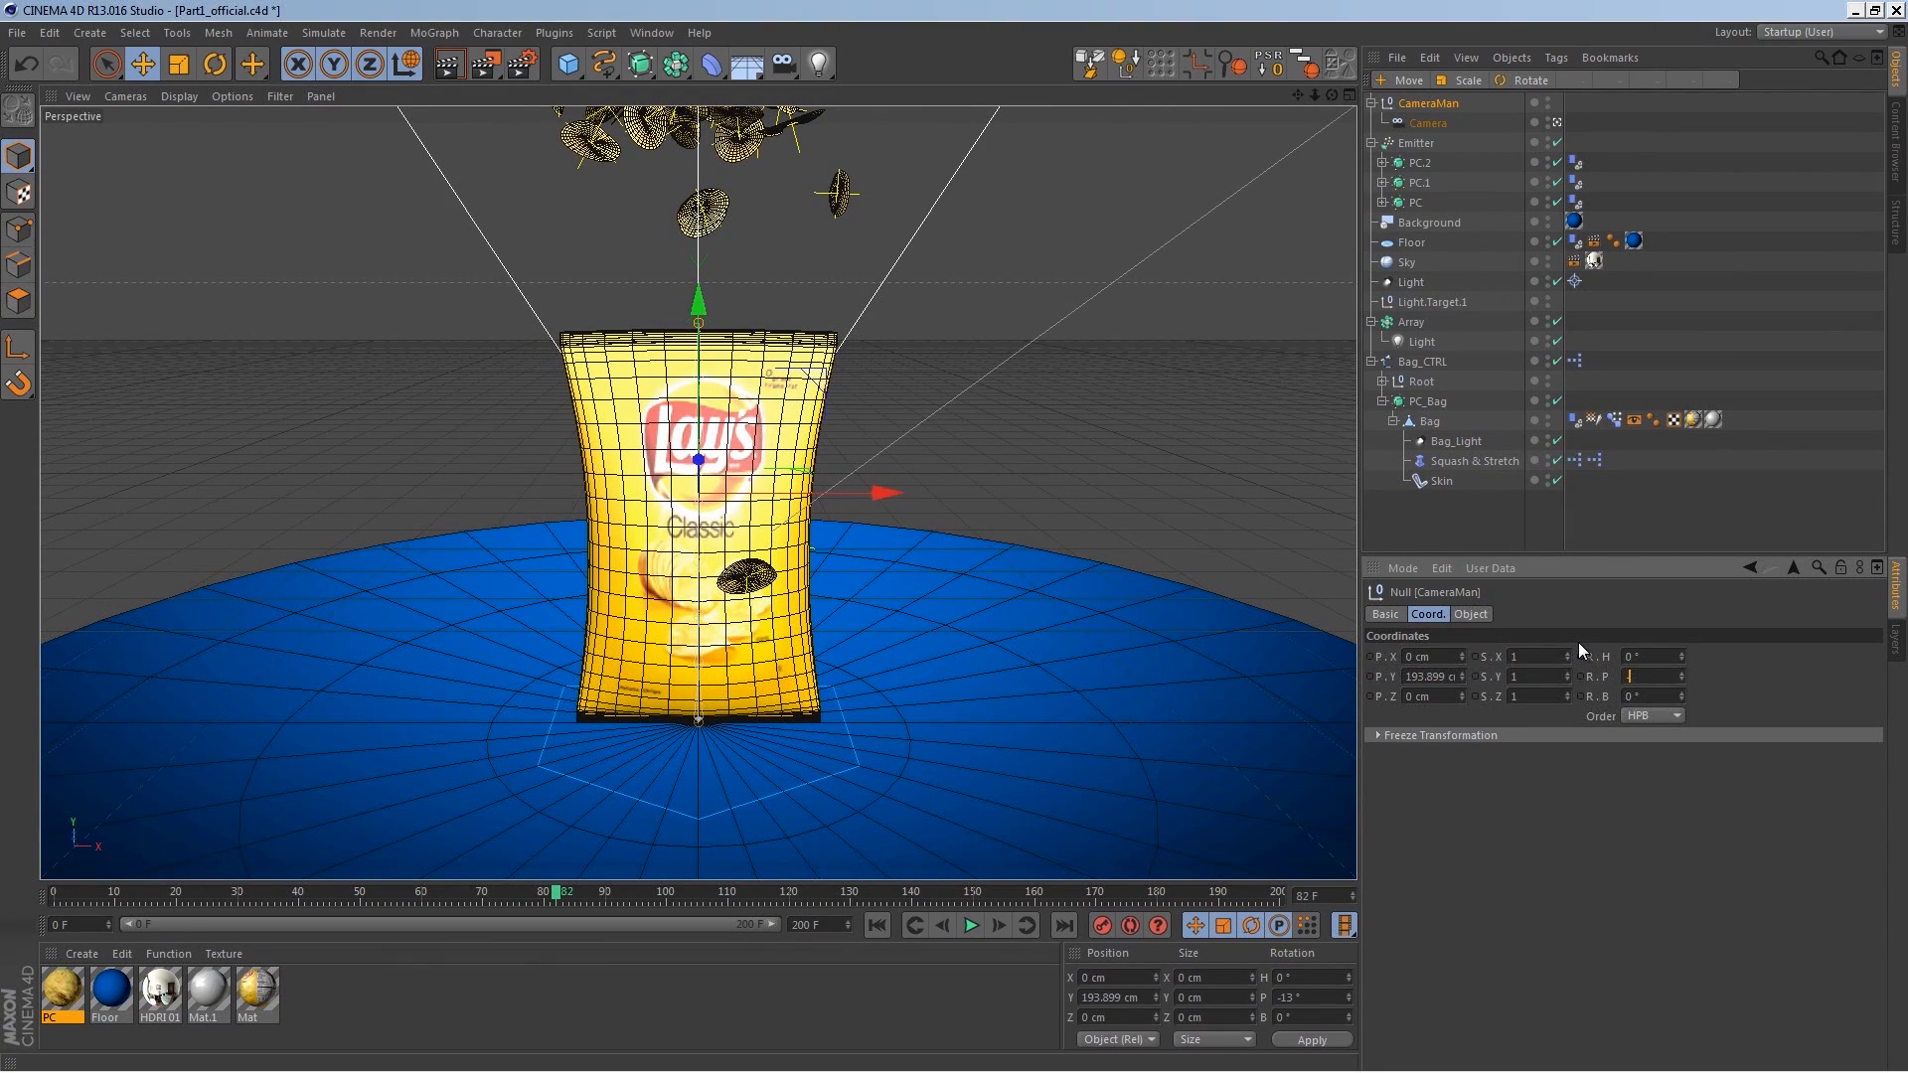
key(Return)
Step: Raise the CameraMan null to about 225 cm on Y and play the animation from the start
mouse_move(700, 303)
mouse_down()
mouse_move(709, 246)
mouse_move(709, 269)
mouse_up()
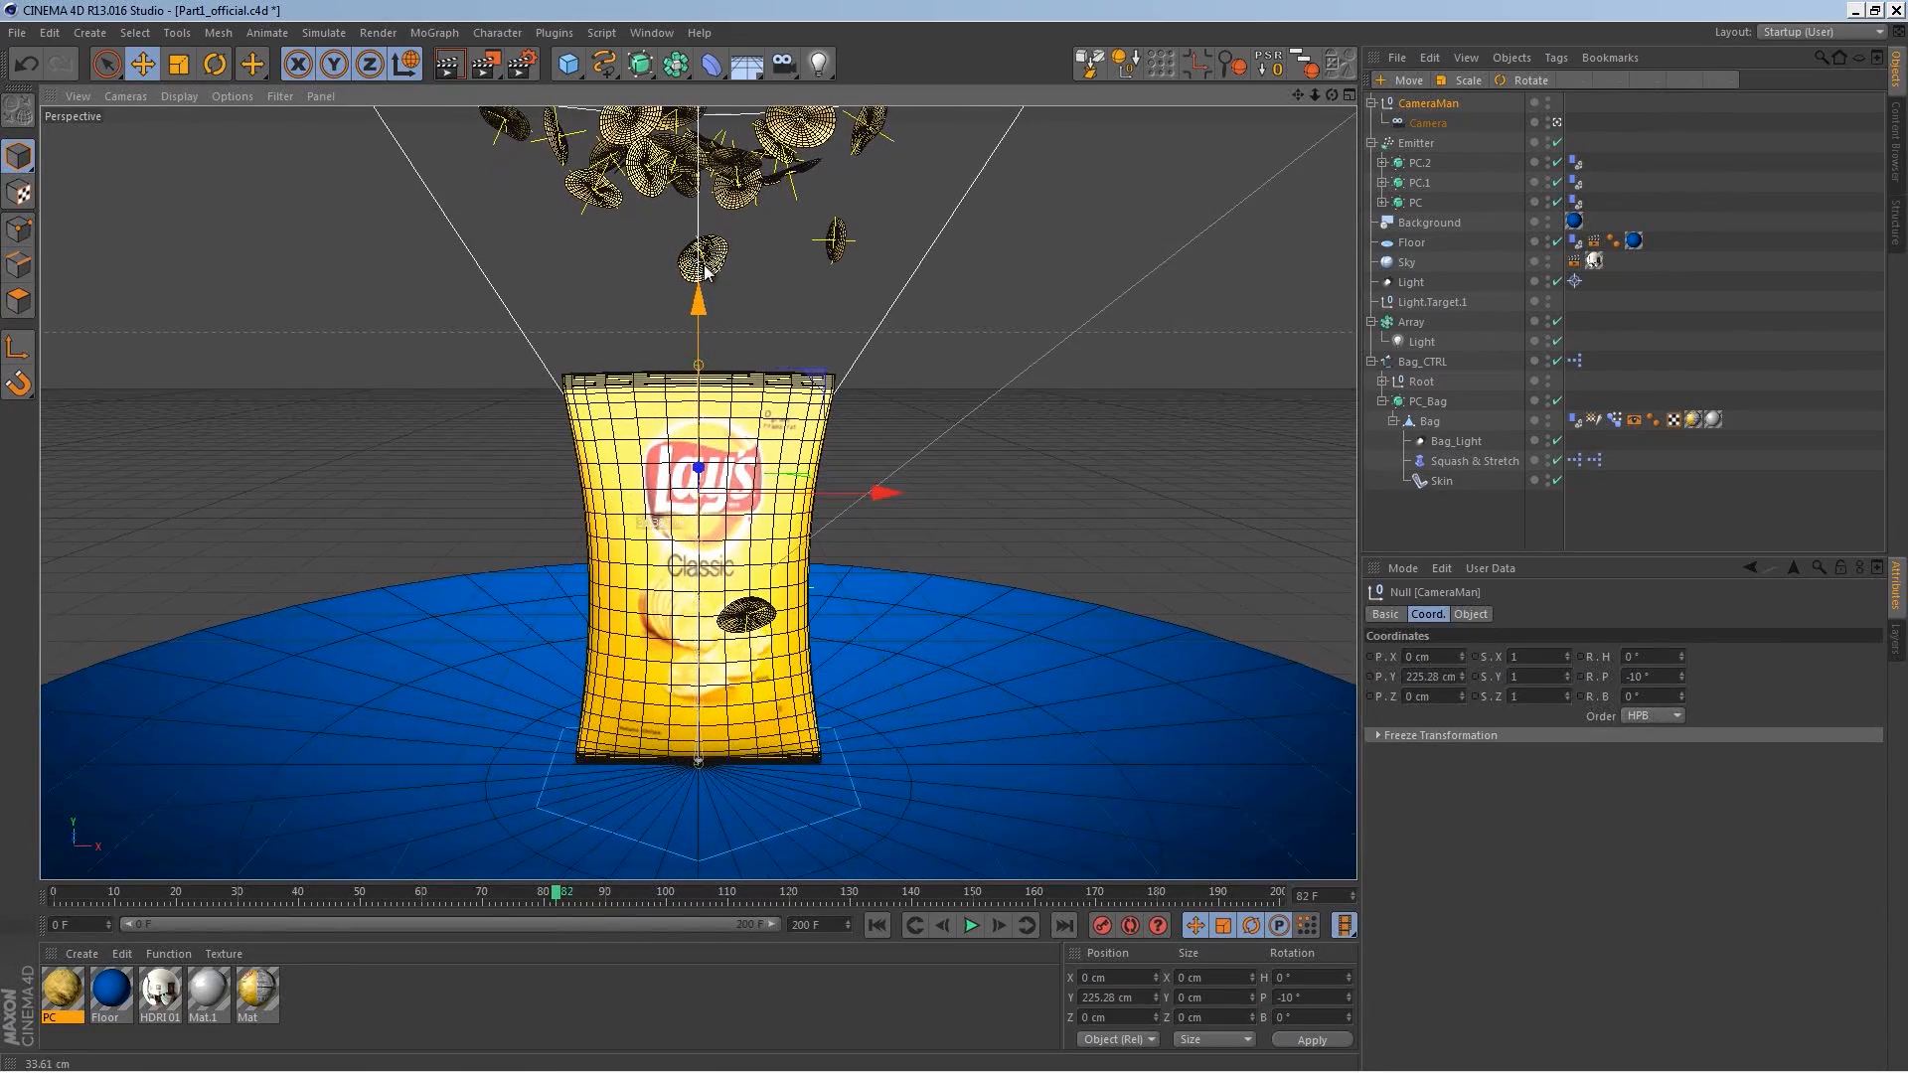
click(876, 926)
click(969, 927)
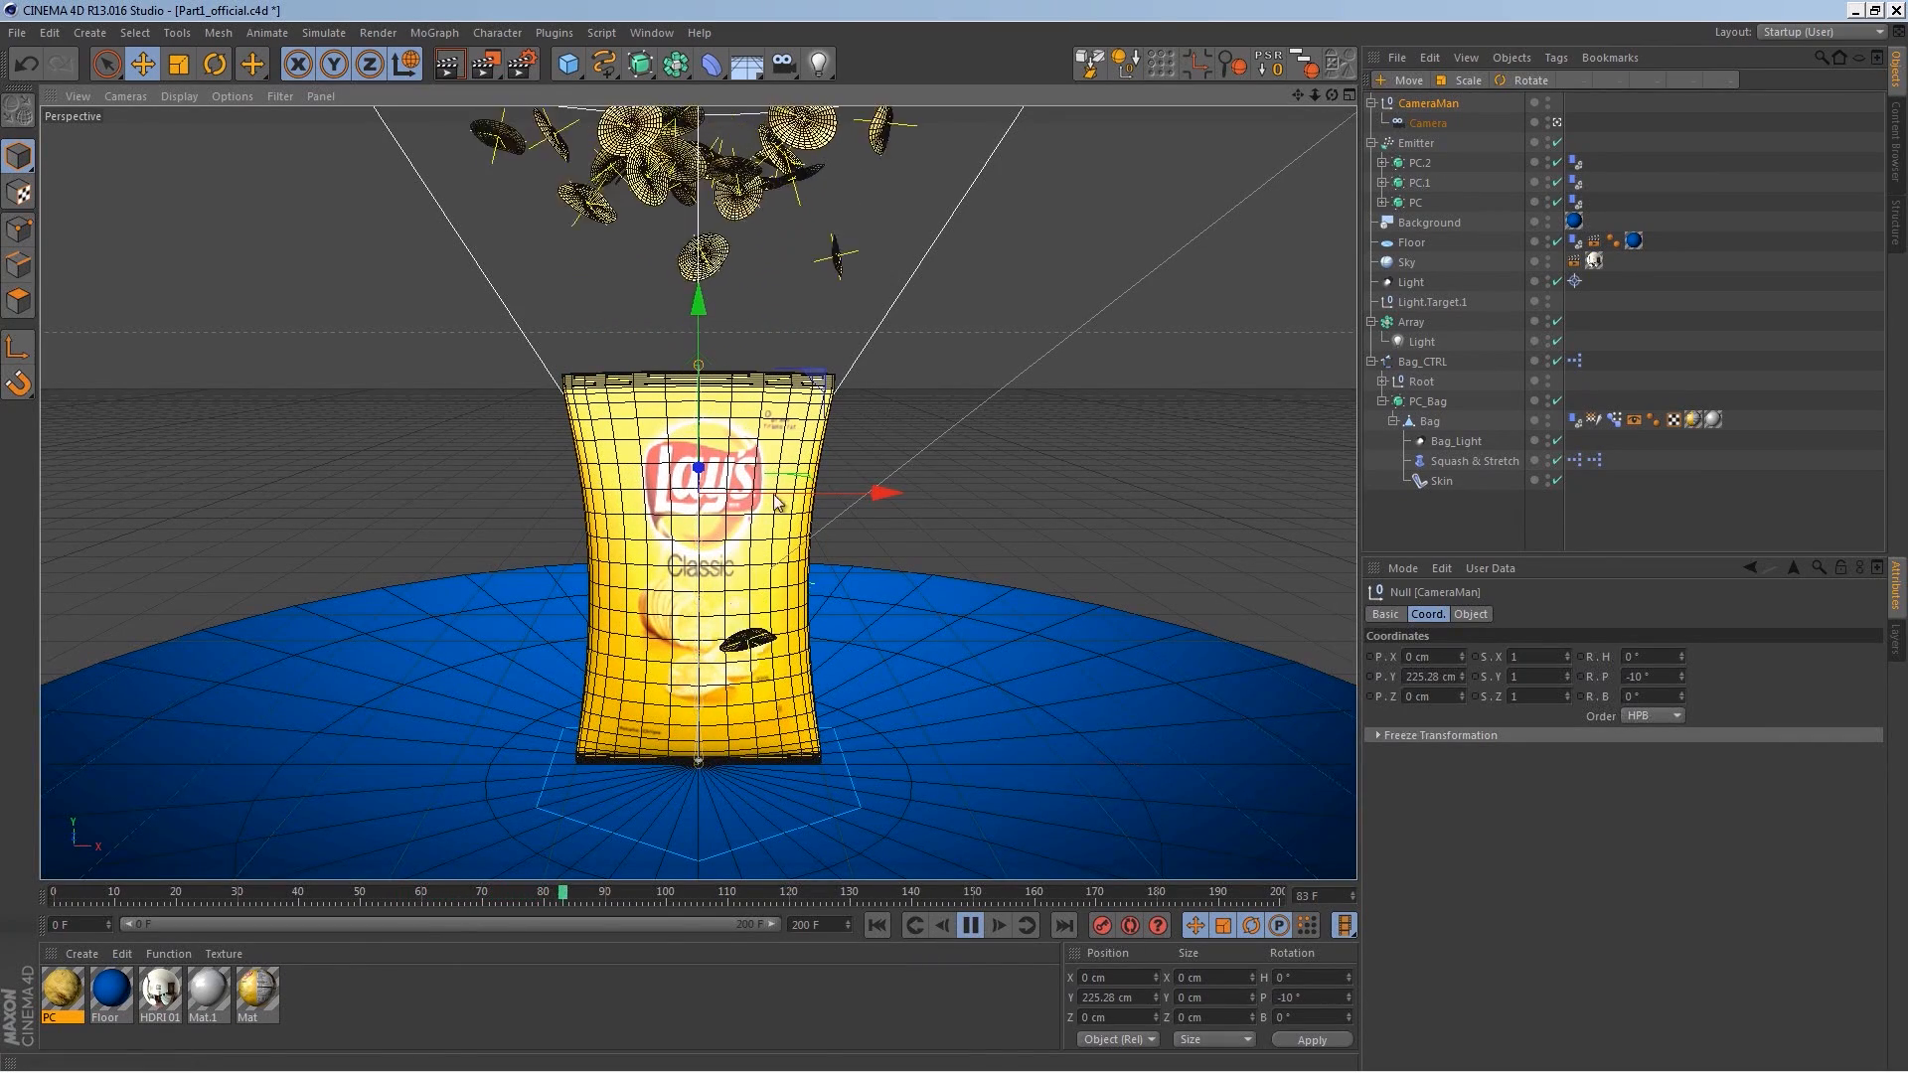
click(971, 926)
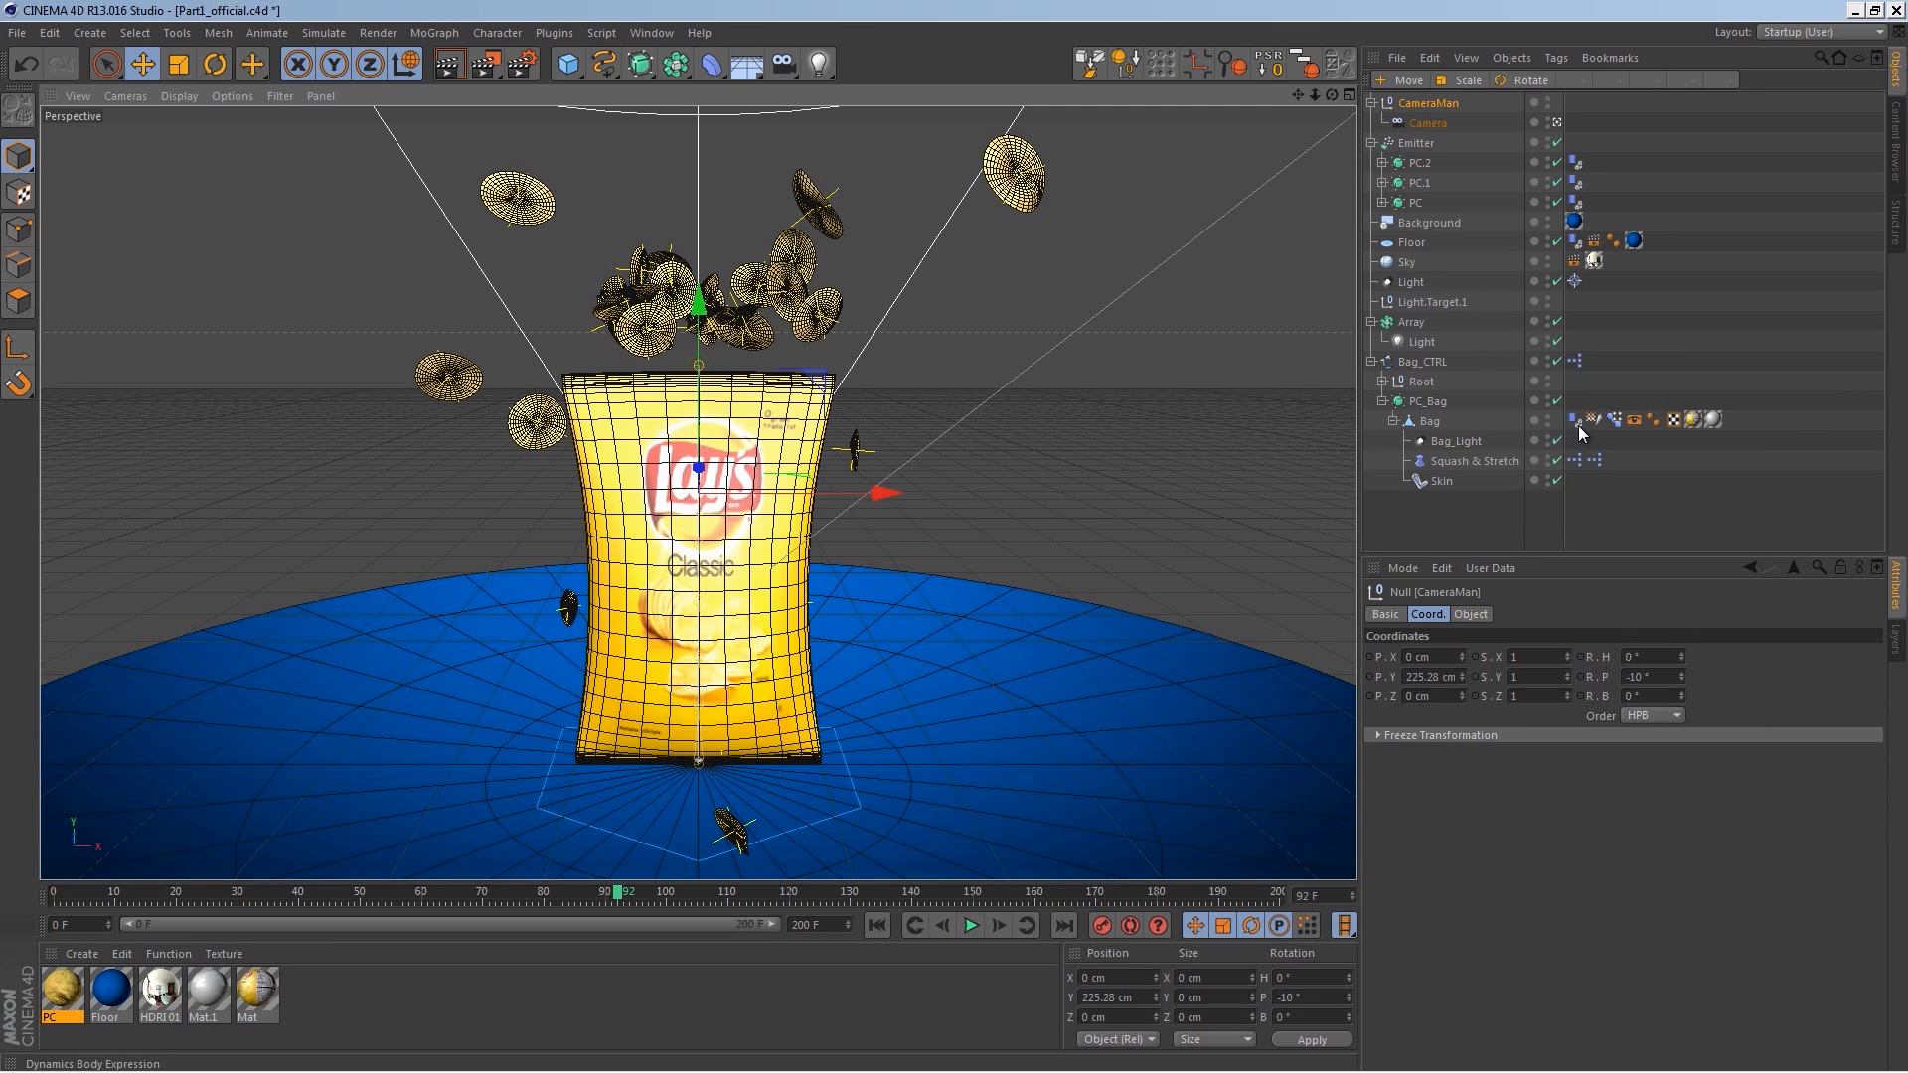
Step: Set the bag's Dynamics Body collision Size Increment to 0 cm
key(ctrl+d)
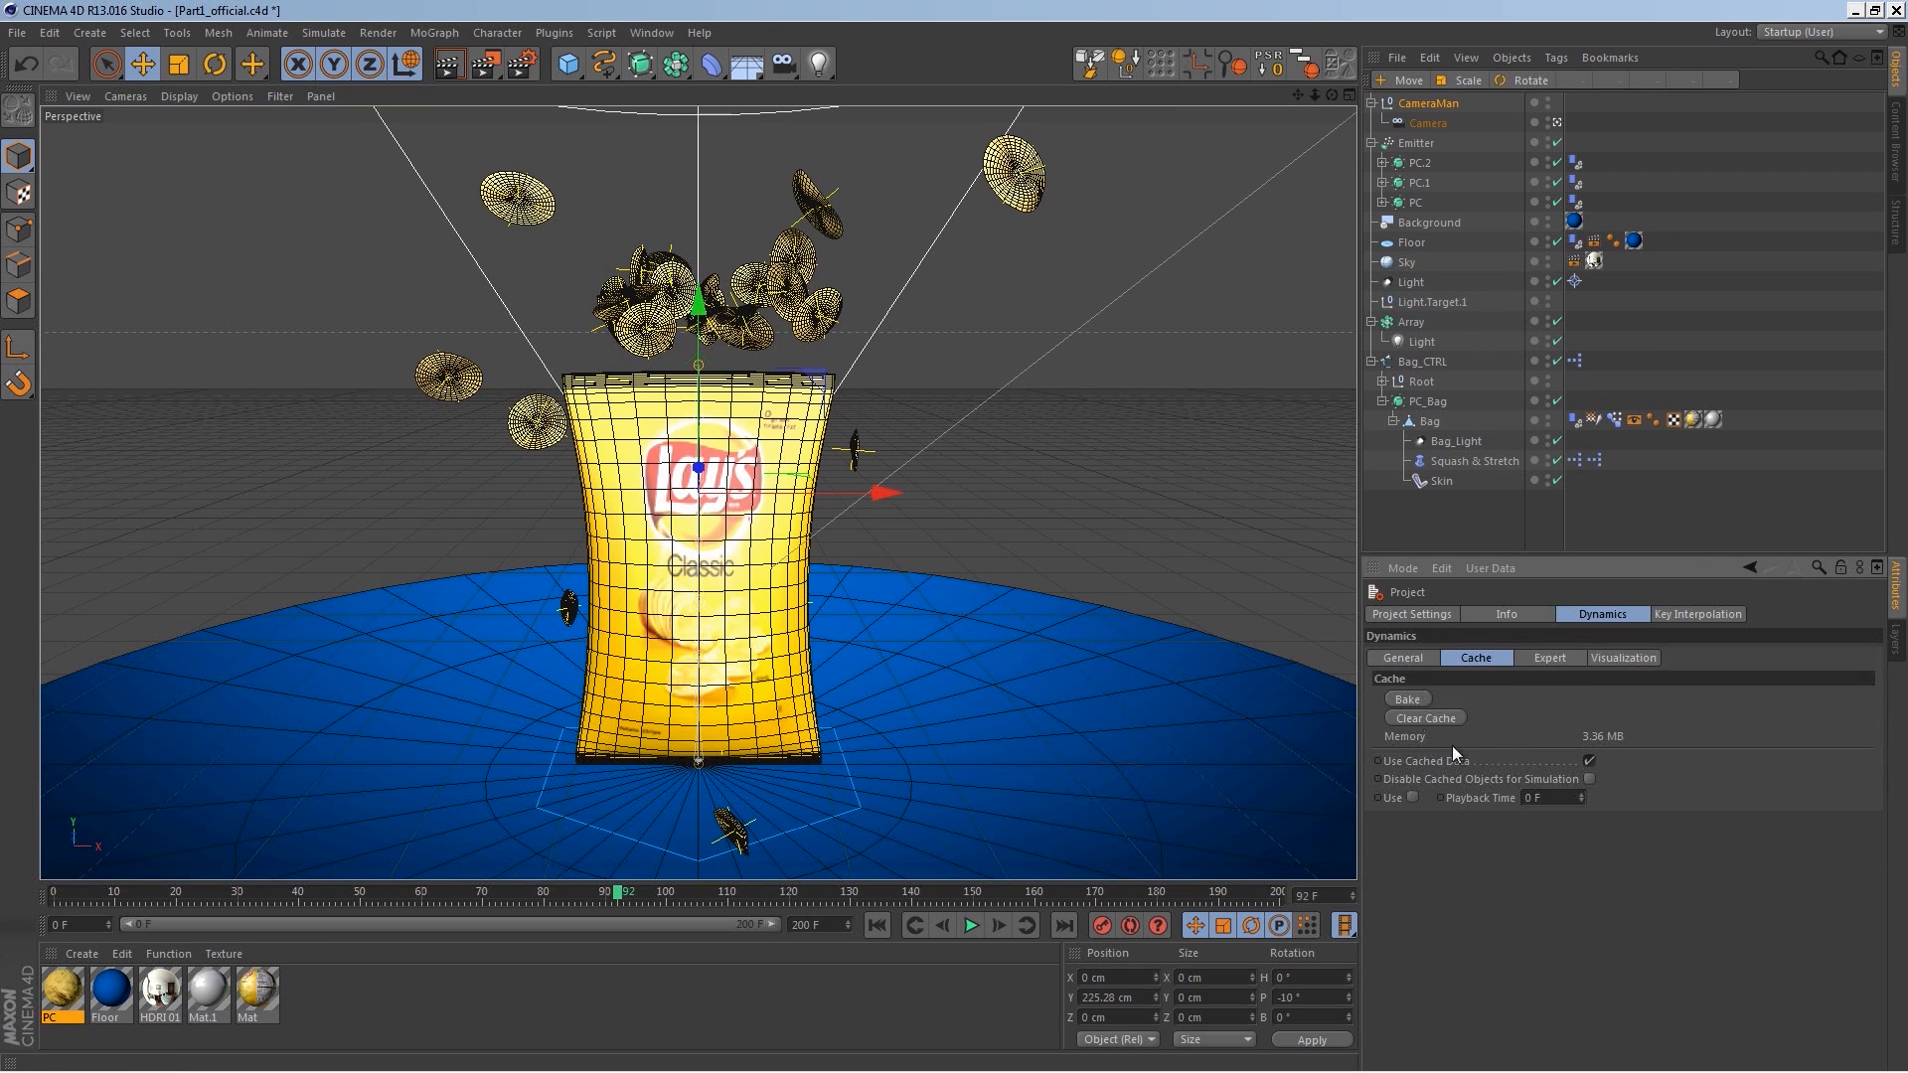
click(1575, 423)
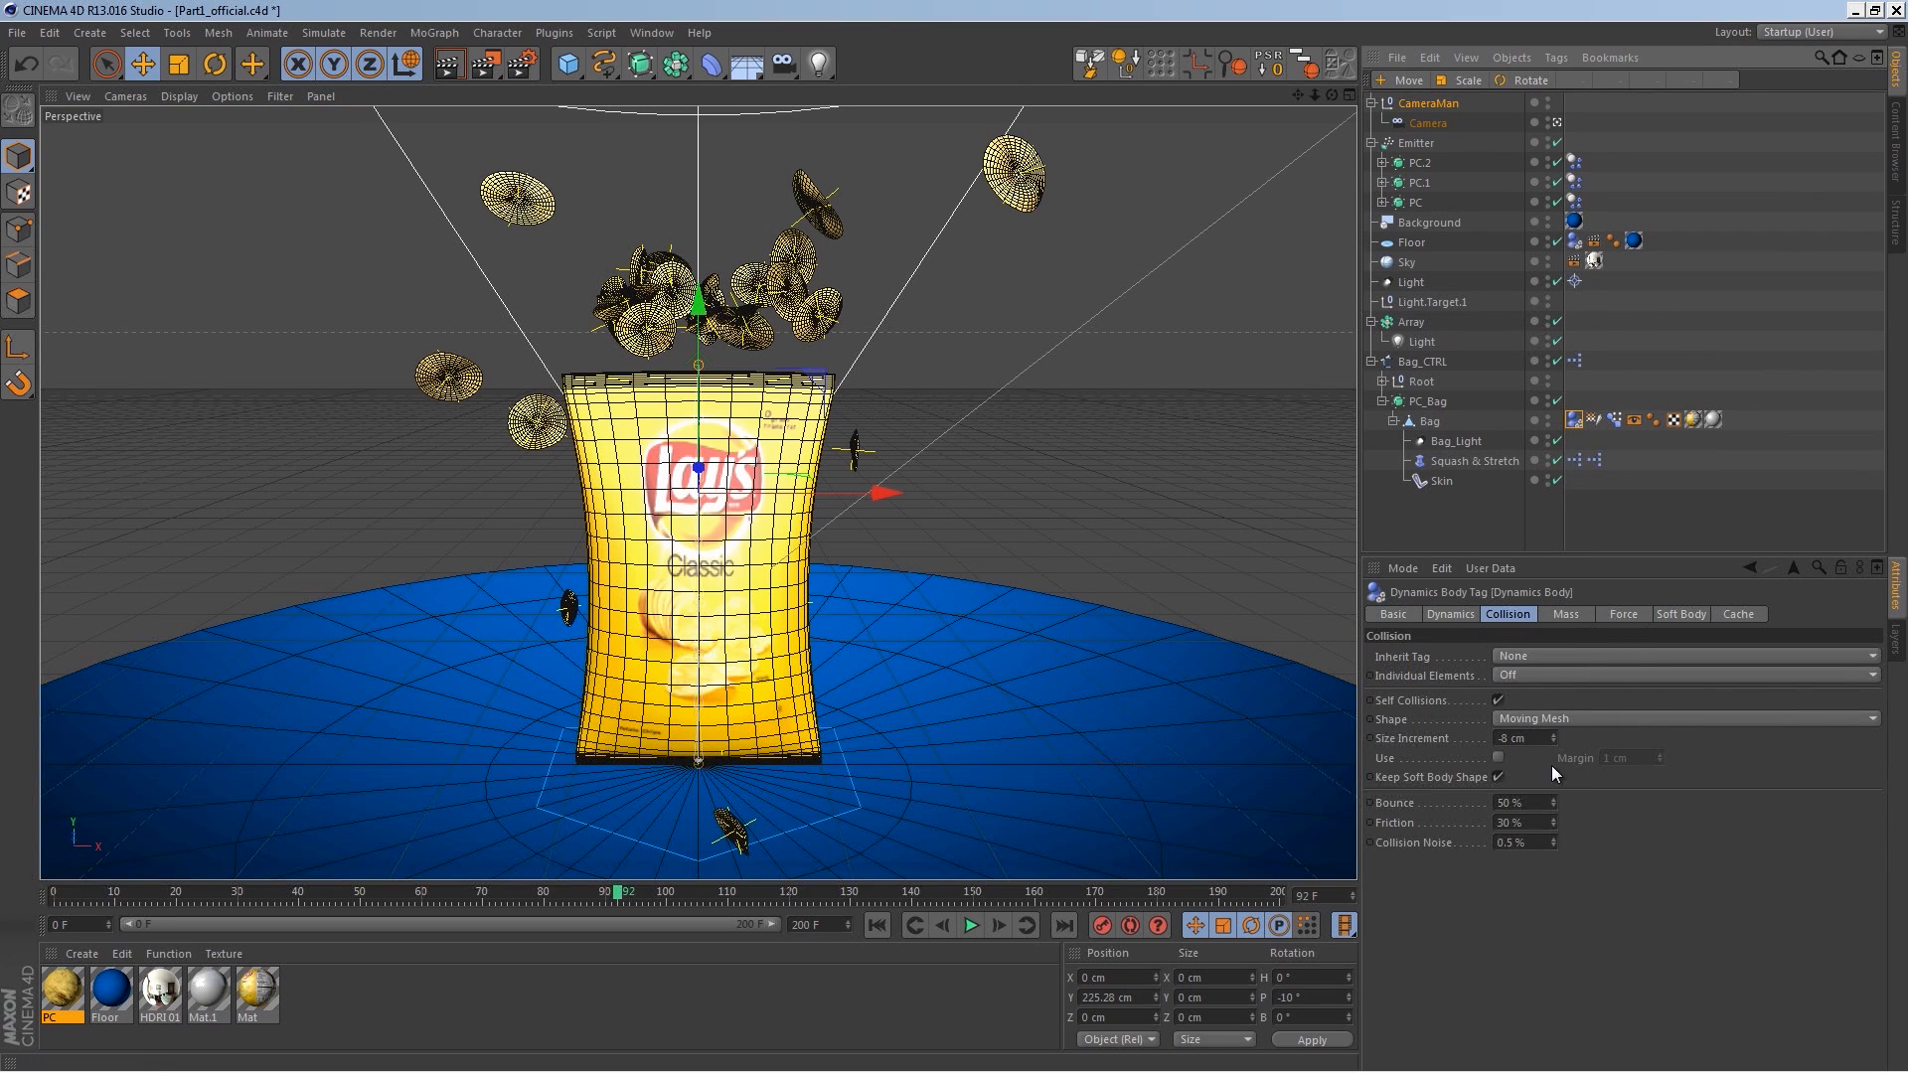
click(1504, 739)
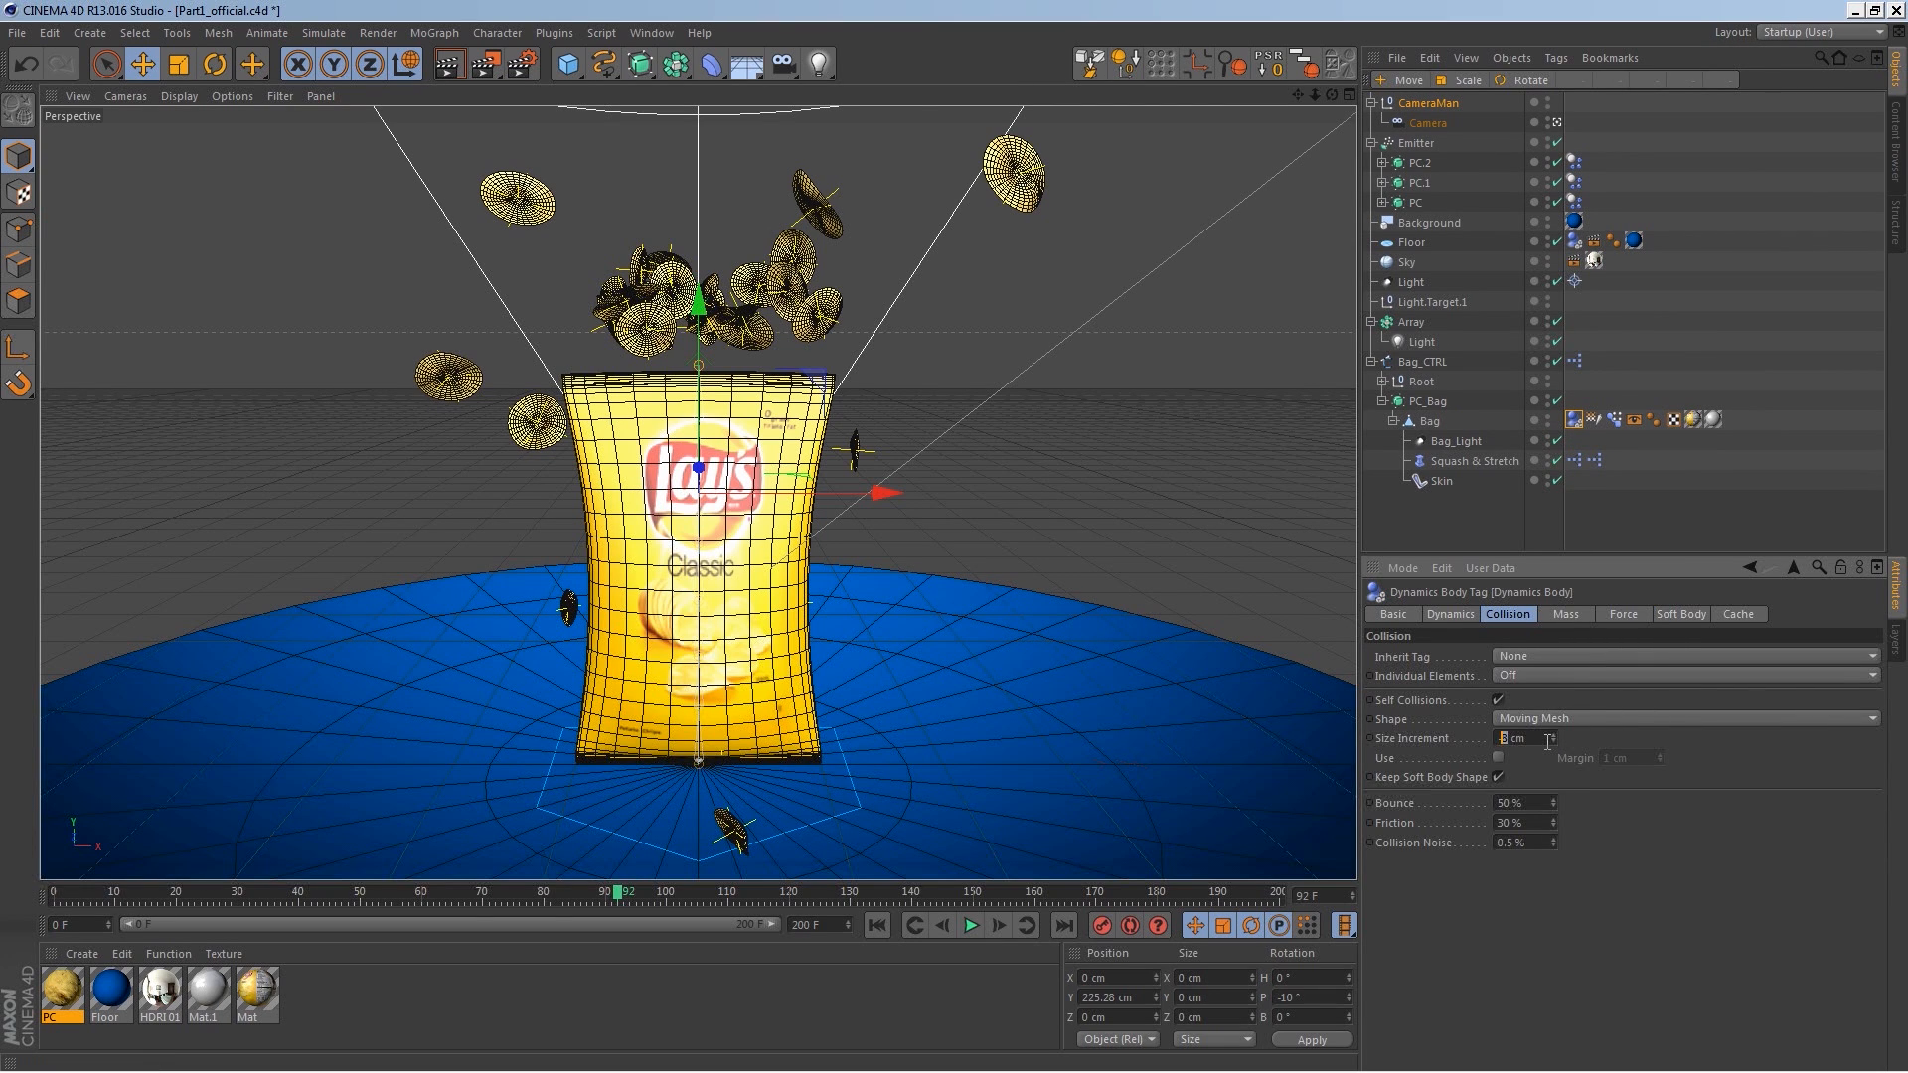
Step: Rewind to the start, bake the project's dynamics cache and play the animation
click(882, 925)
key(ctrl+d)
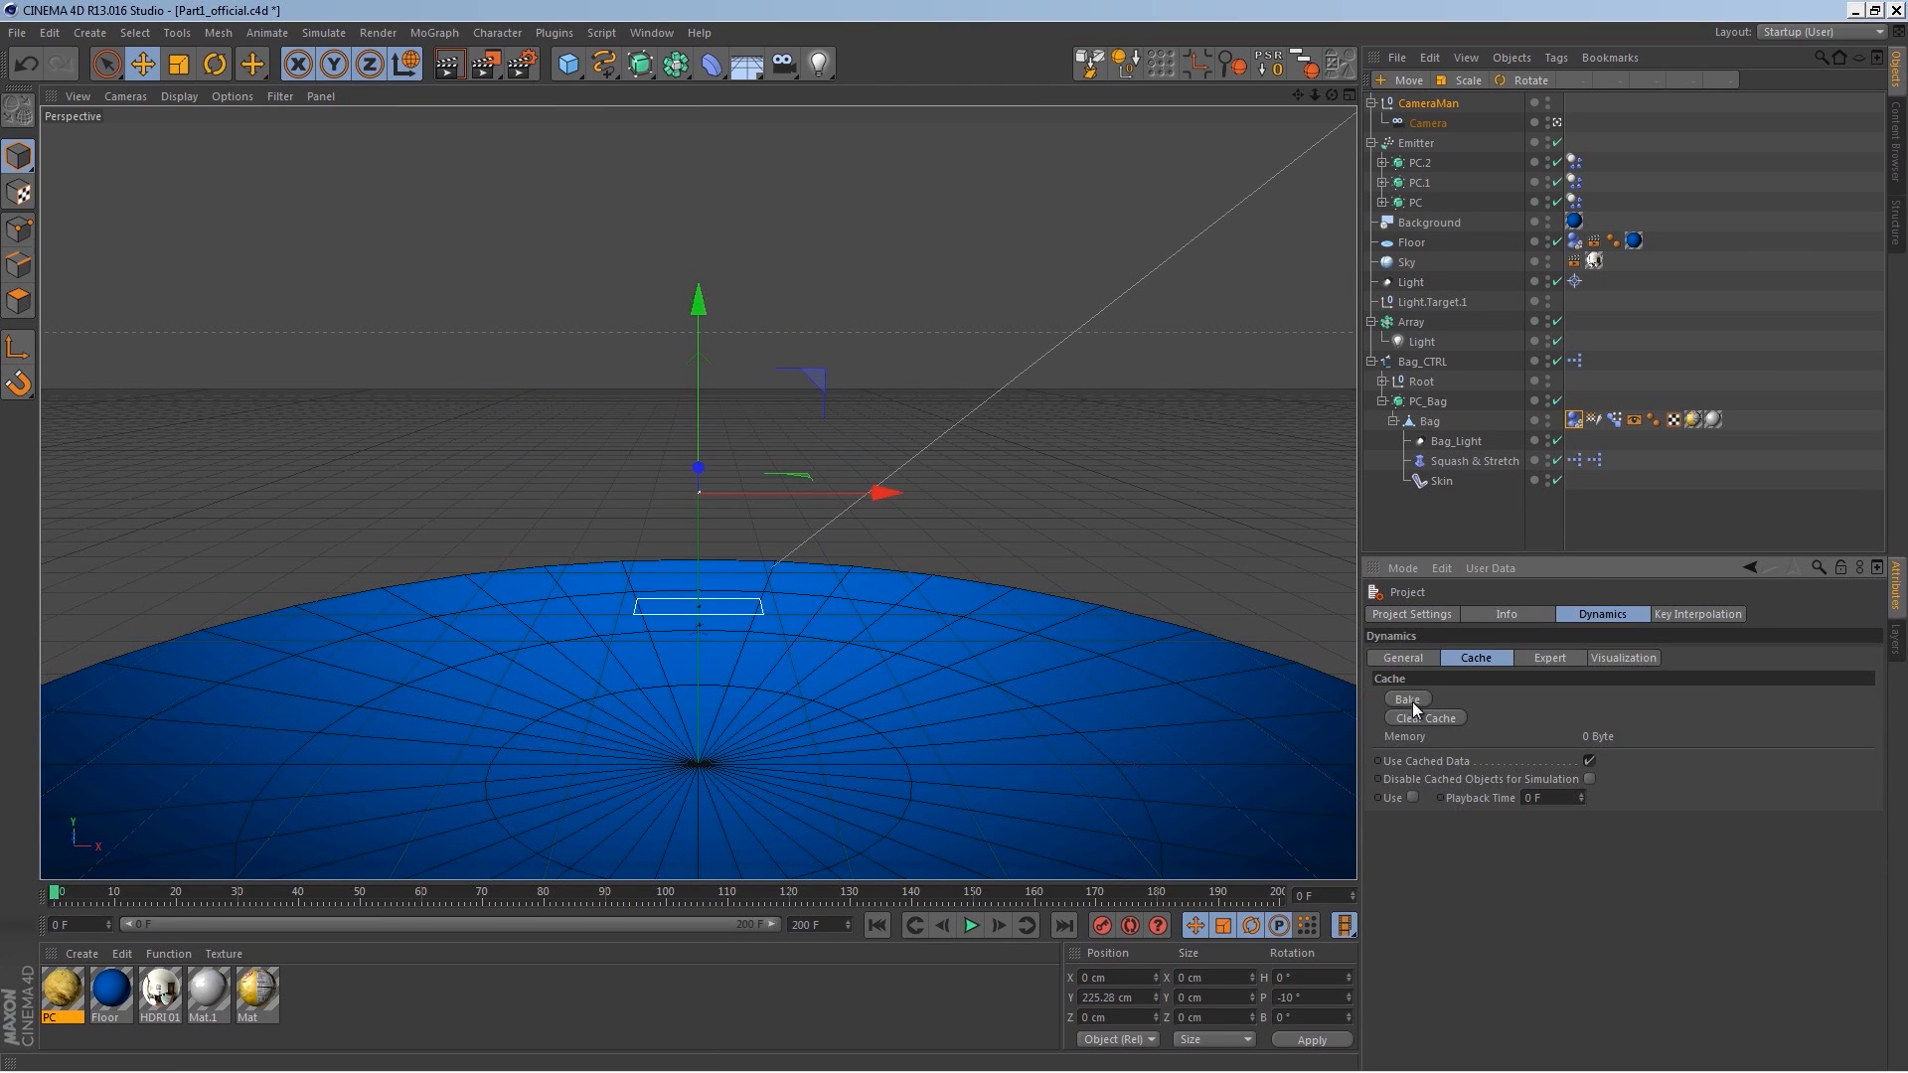
click(1416, 704)
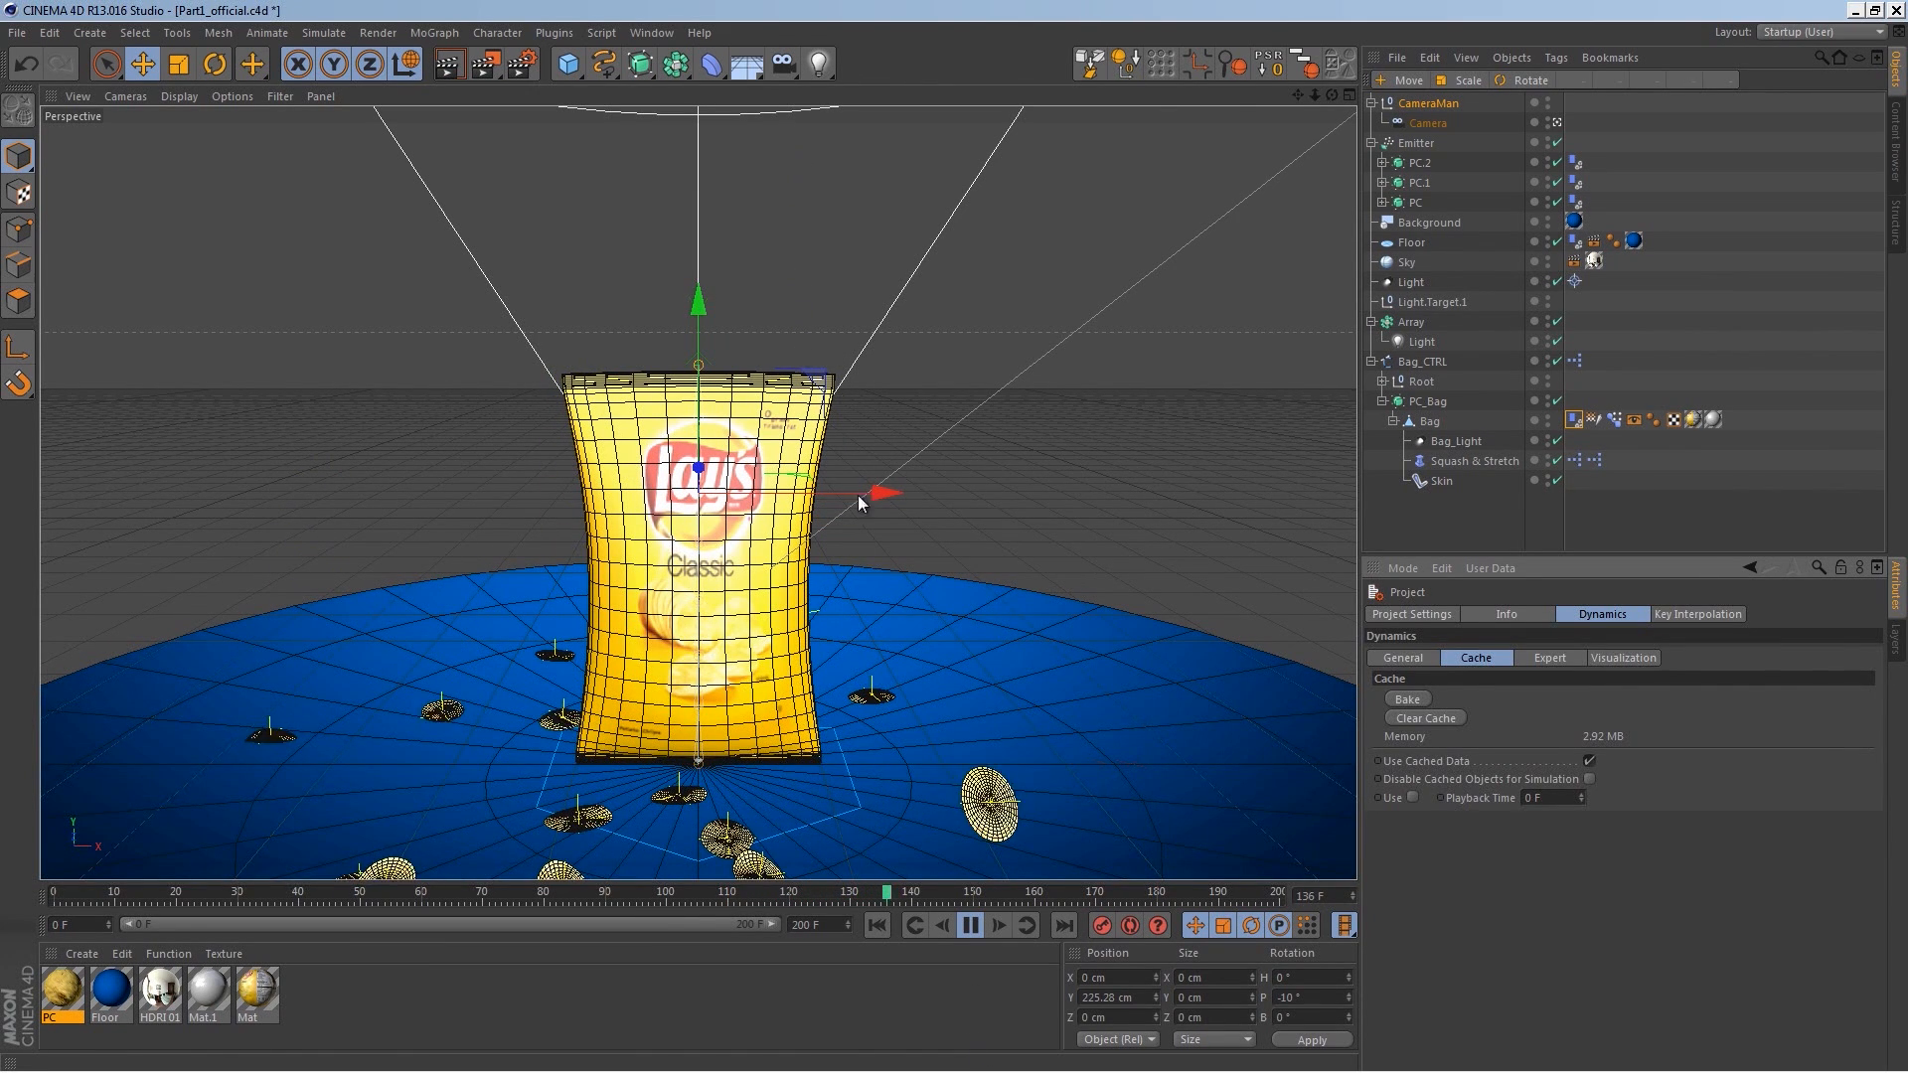
click(971, 925)
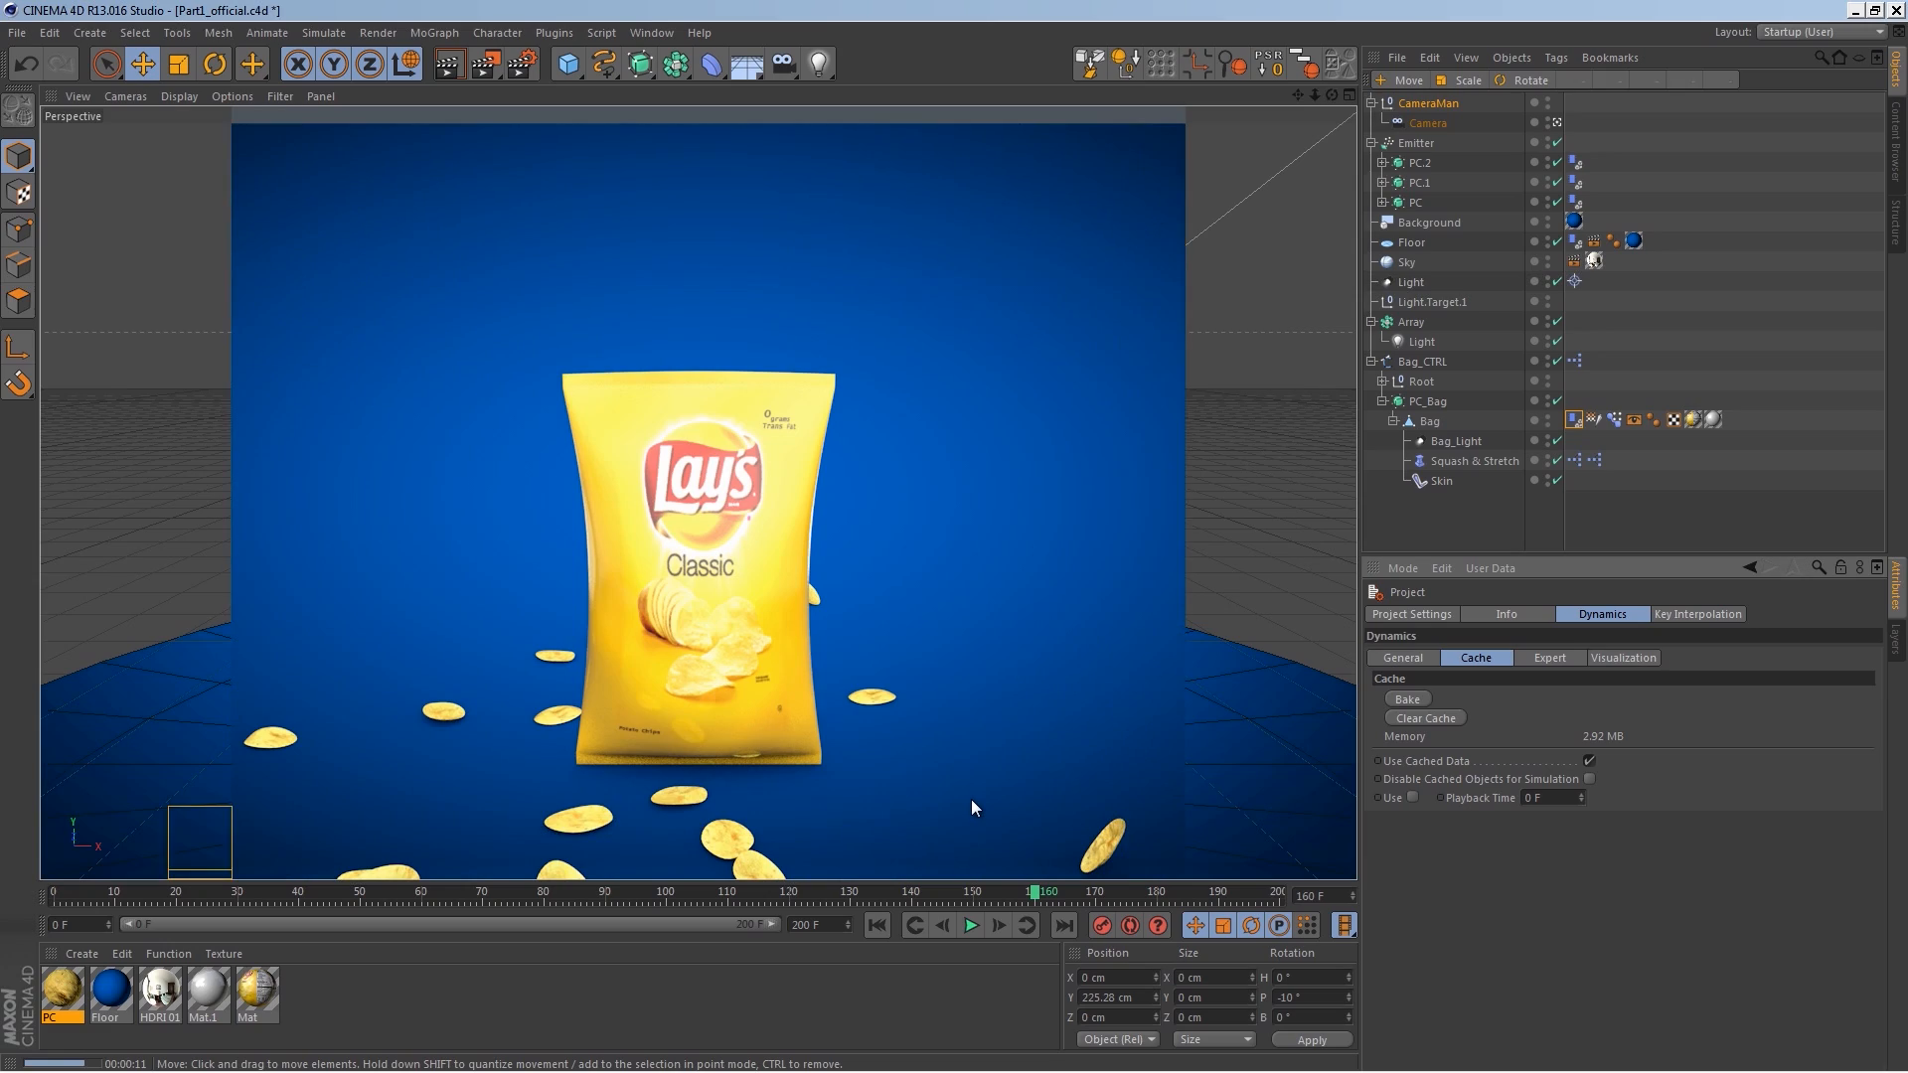
click(971, 925)
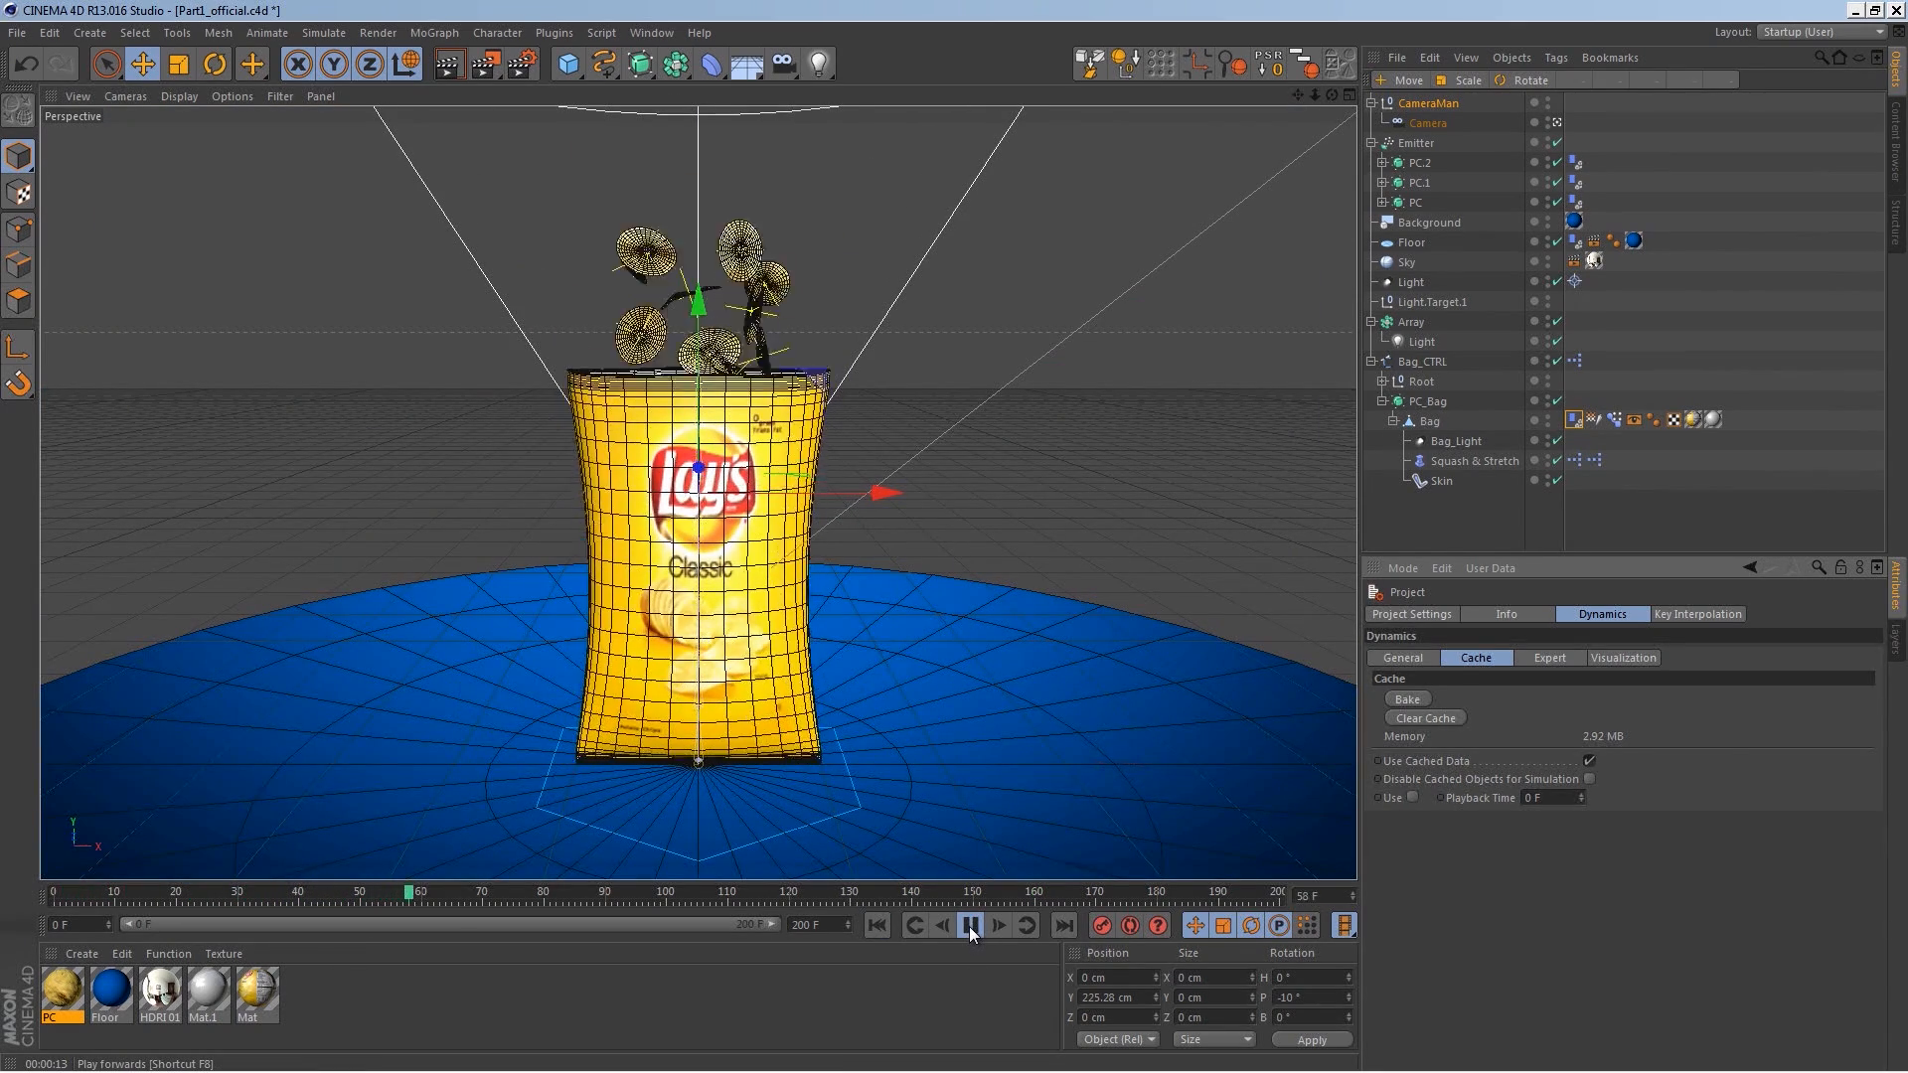
Step: Play the animation and orbit the editor view to inspect how the chips fall around the bag
click(970, 926)
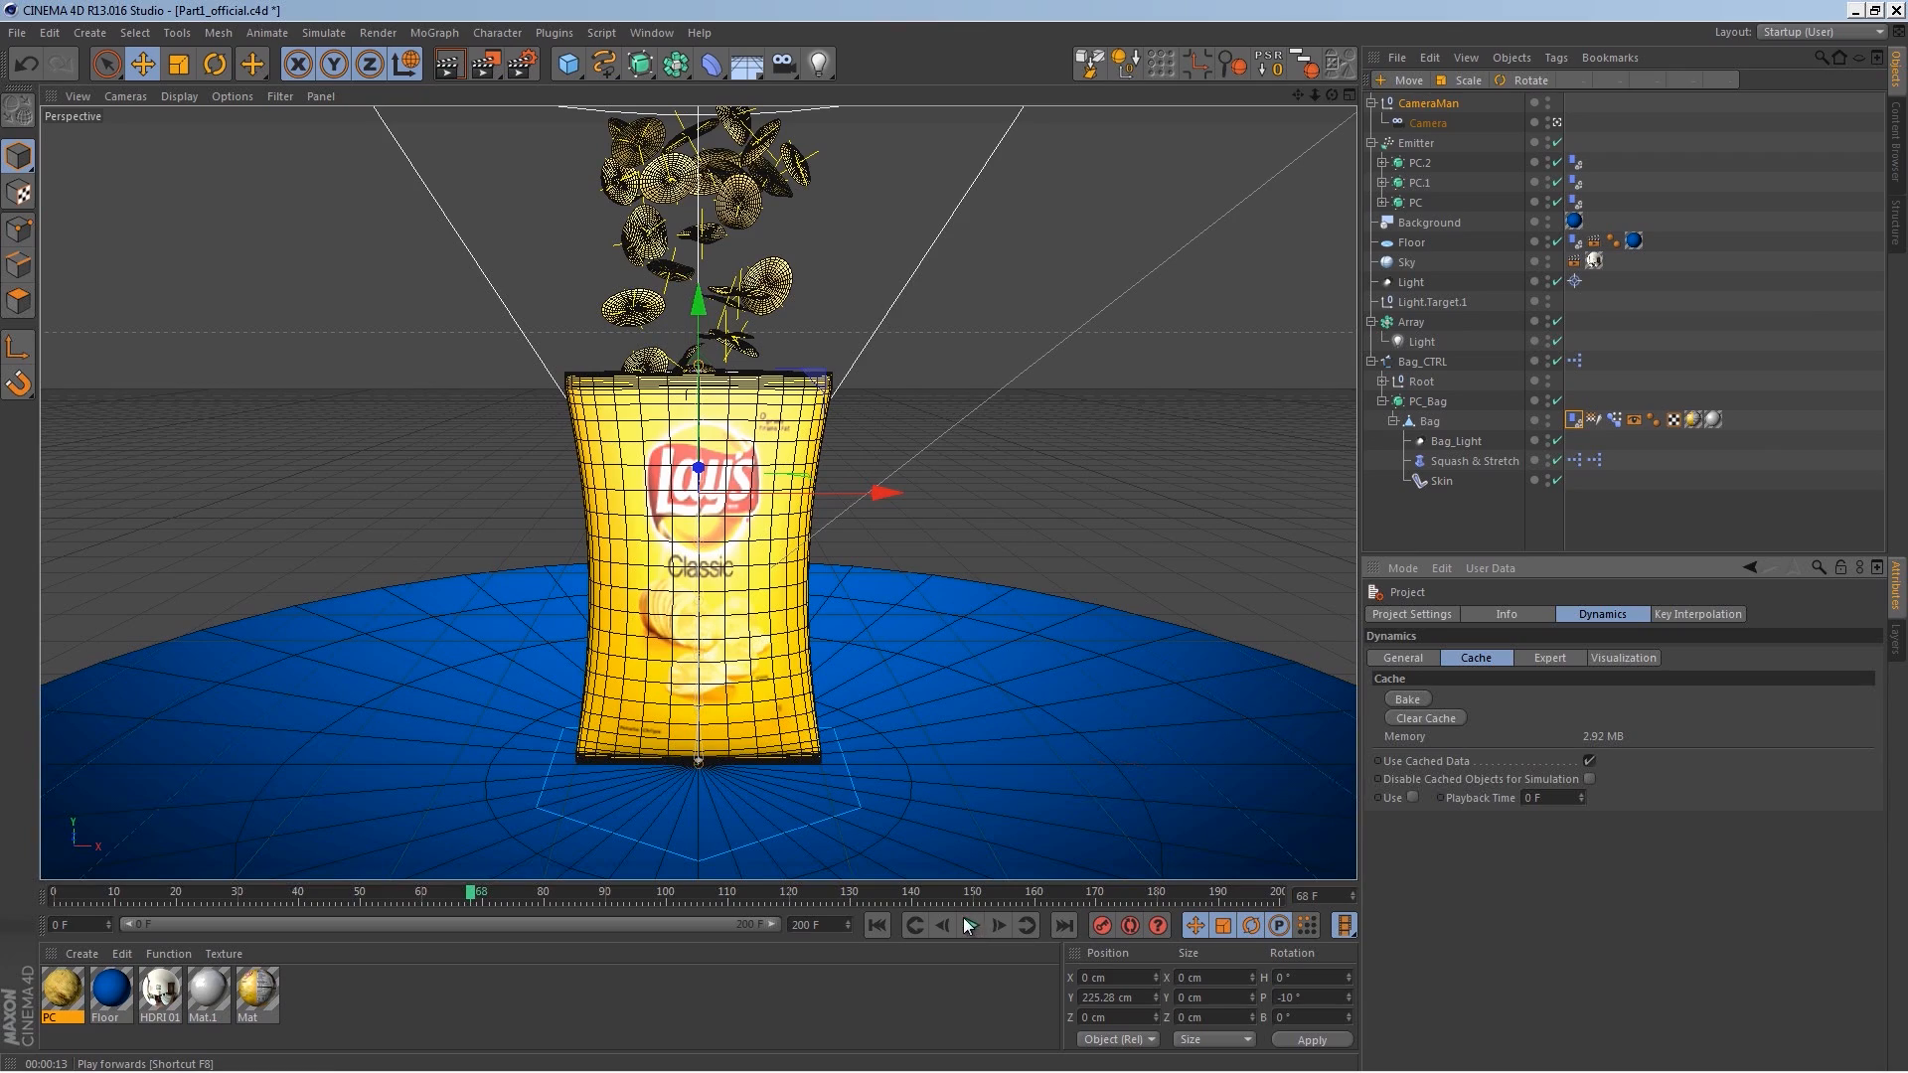
click(1553, 124)
scroll(742, 695, up, 6)
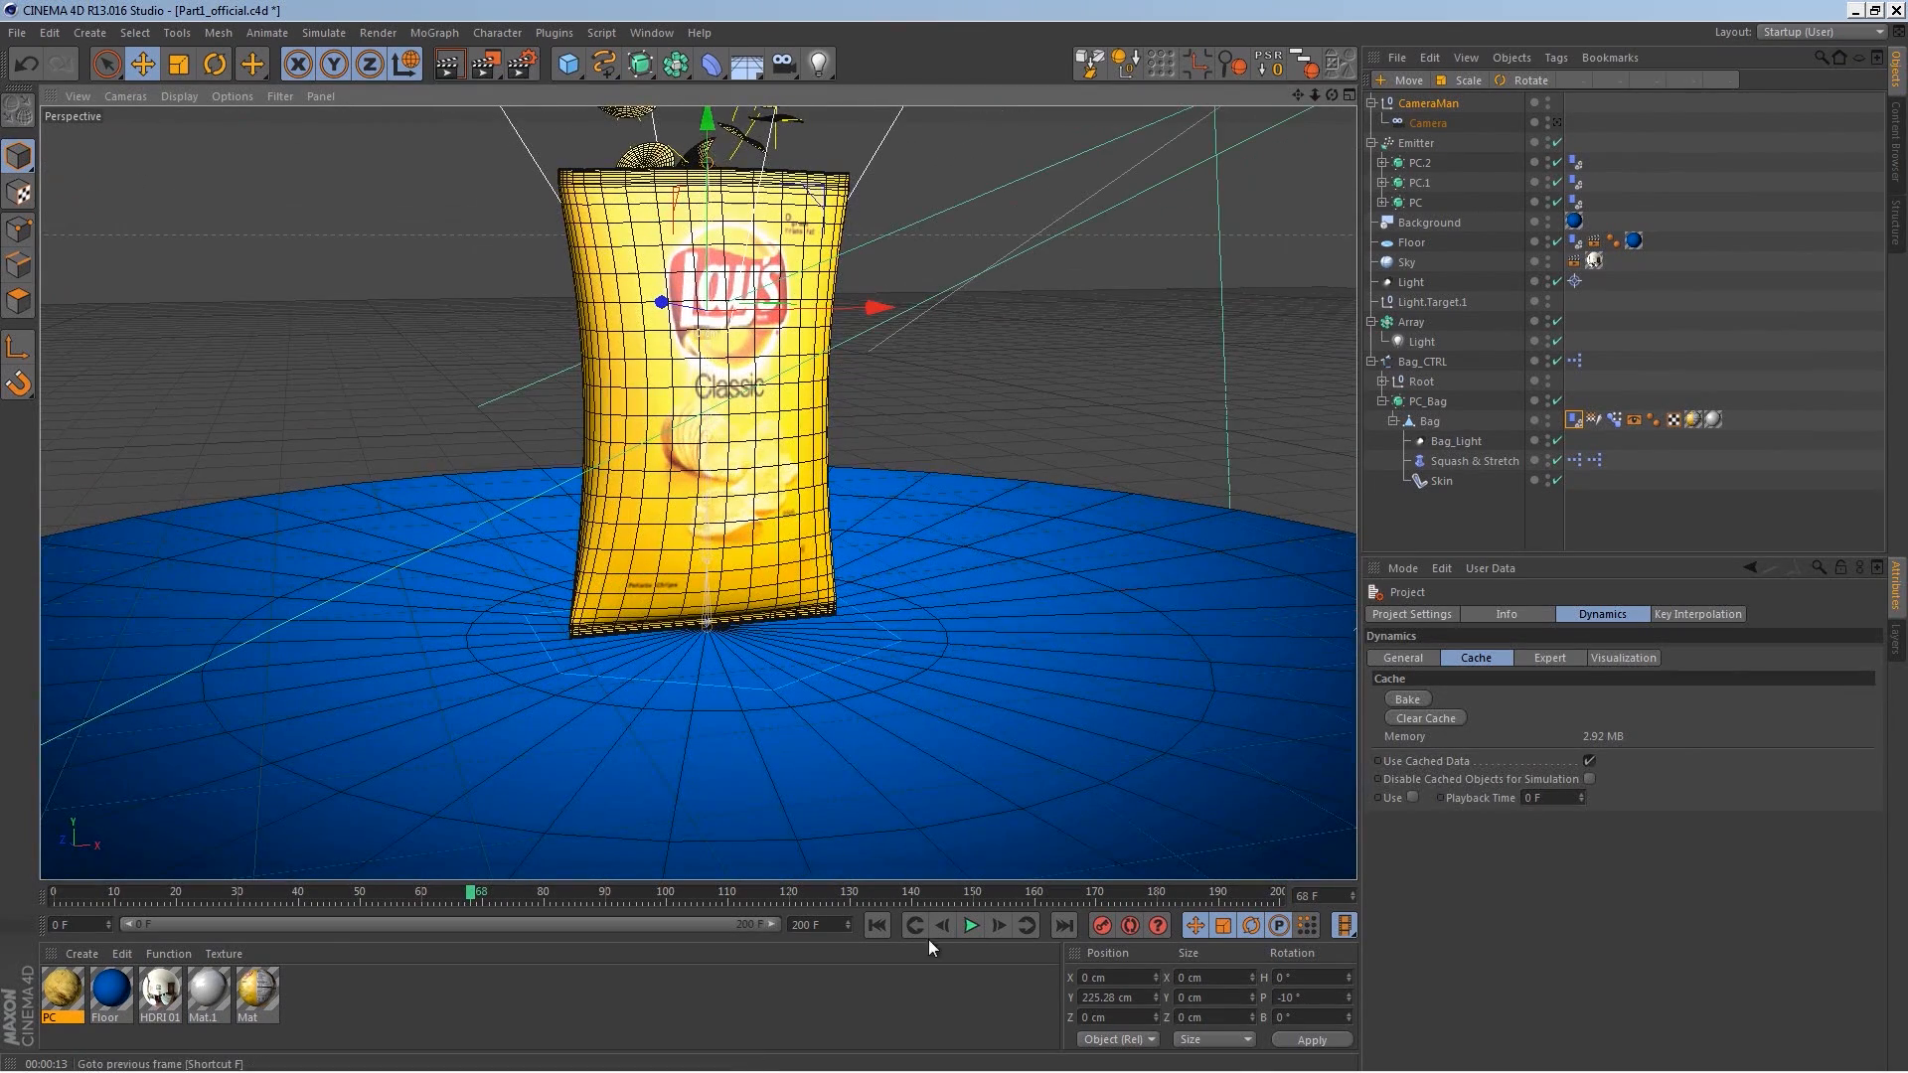
click(967, 931)
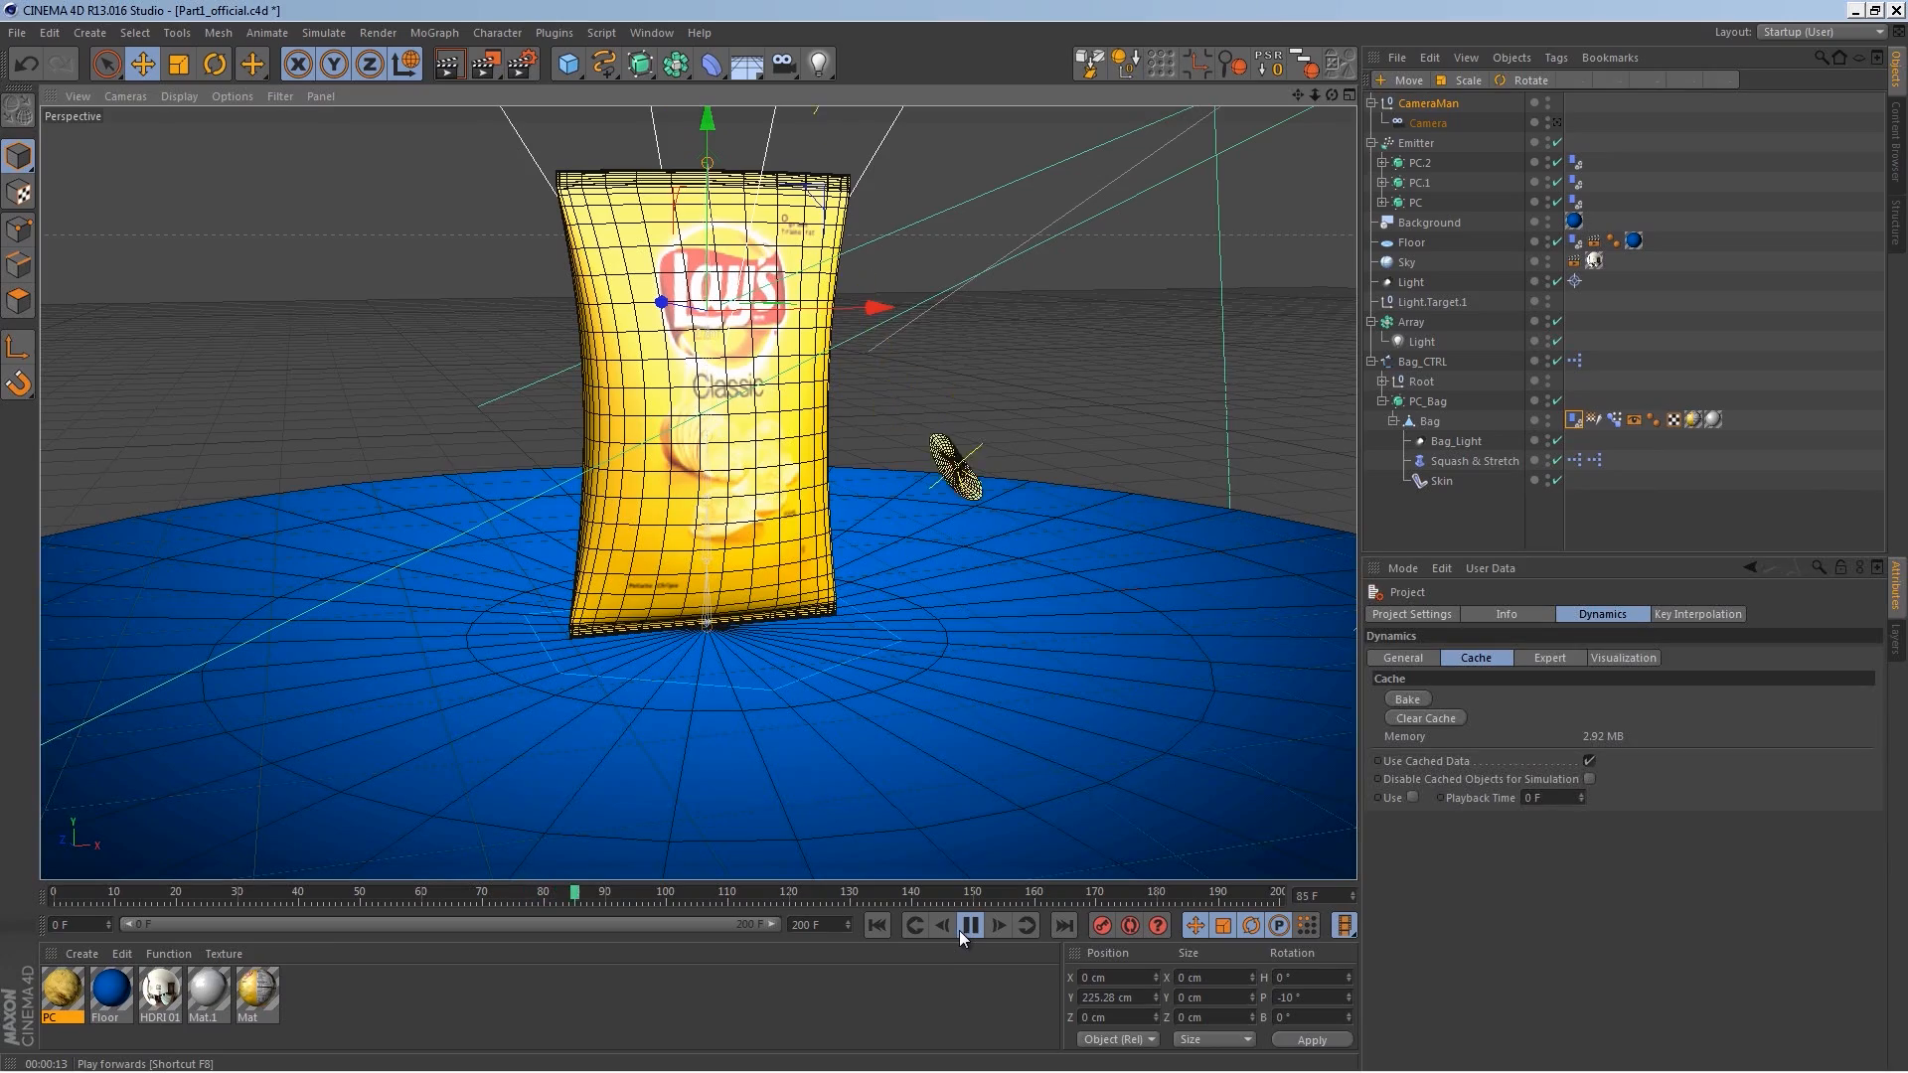
click(959, 932)
alt+drag(932, 658, 964, 581)
alt+drag(1067, 801, 1014, 384)
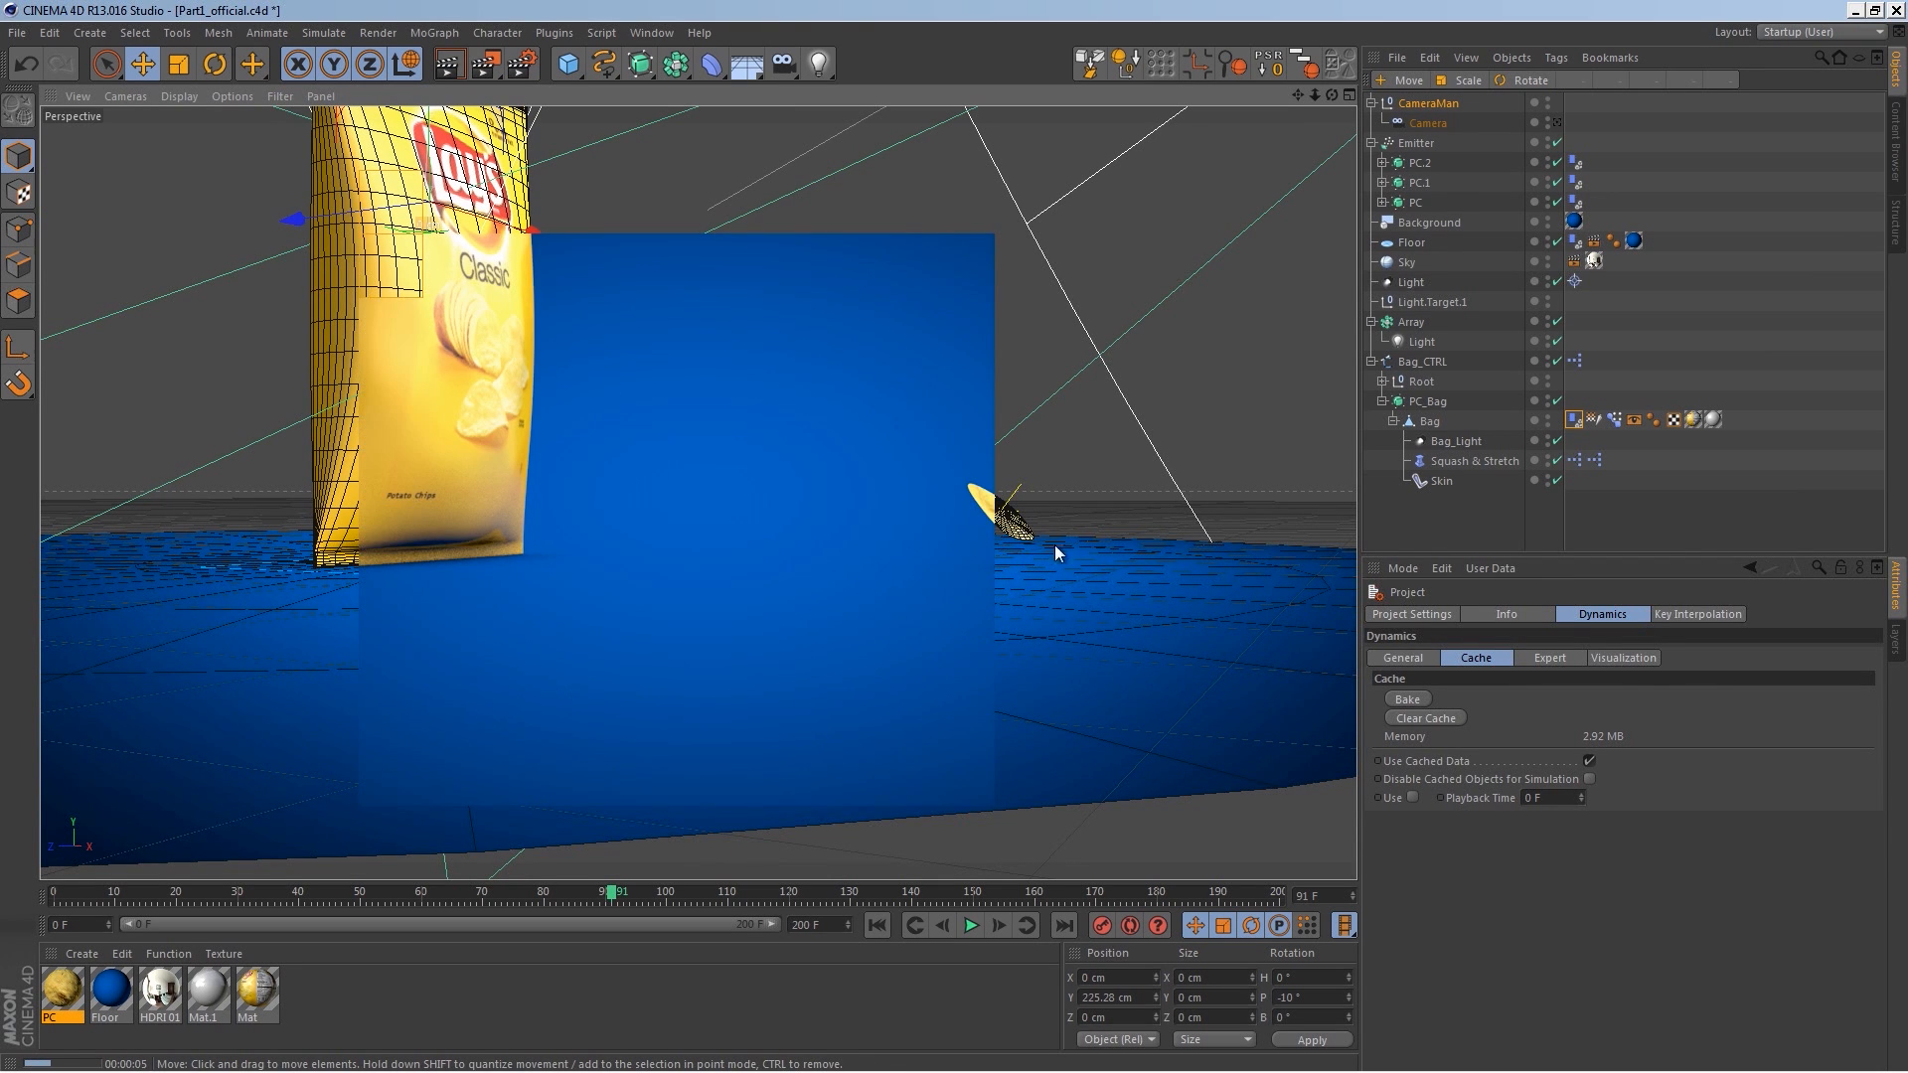
alt+drag(1107, 532, 785, 653)
scroll(544, 630, up, 5)
alt+middle_drag(575, 559, 753, 537)
alt+drag(682, 613, 465, 588)
alt+right_drag(465, 588, 699, 494)
alt+drag(699, 494, 418, 596)
alt+middle_drag(298, 608, 503, 588)
alt+drag(503, 587, 487, 541)
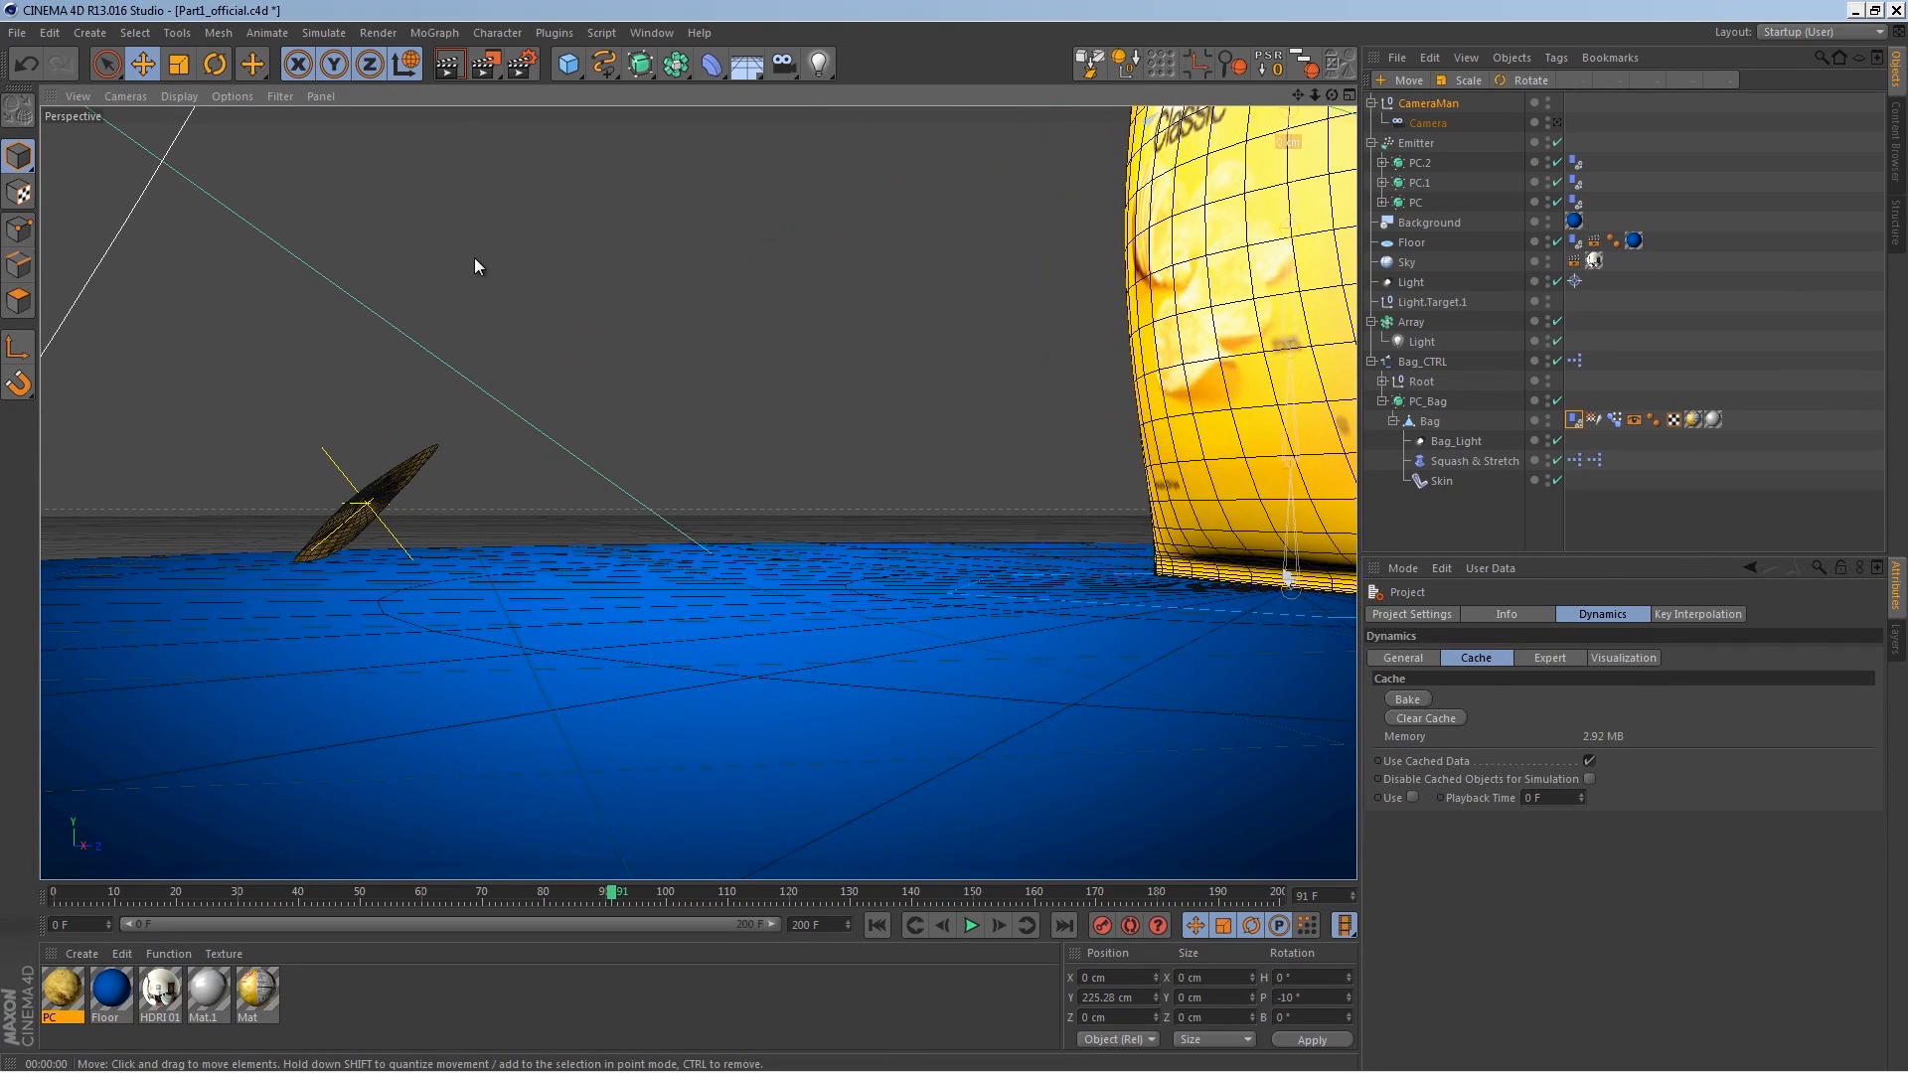
Step: Render the view, replay the animation and switch back through the scene camera to preview the framing
click(451, 63)
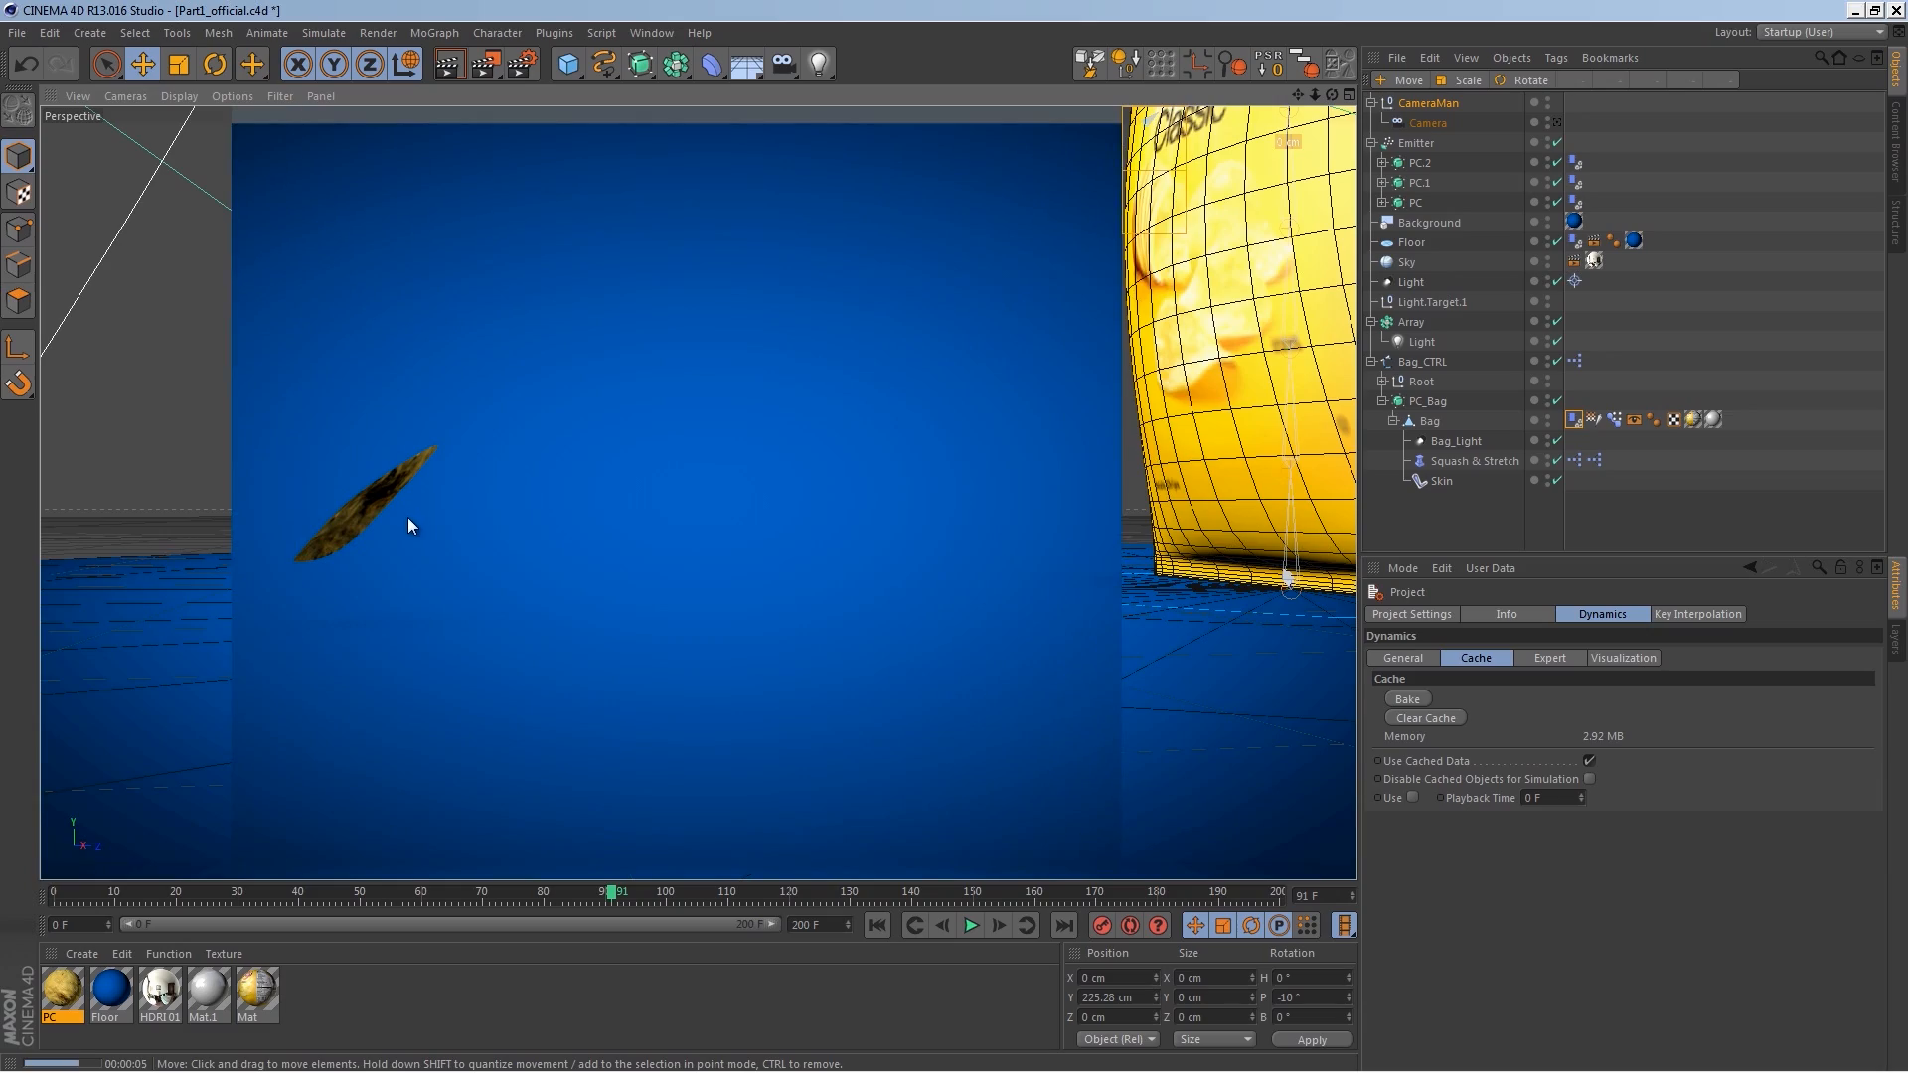
click(970, 925)
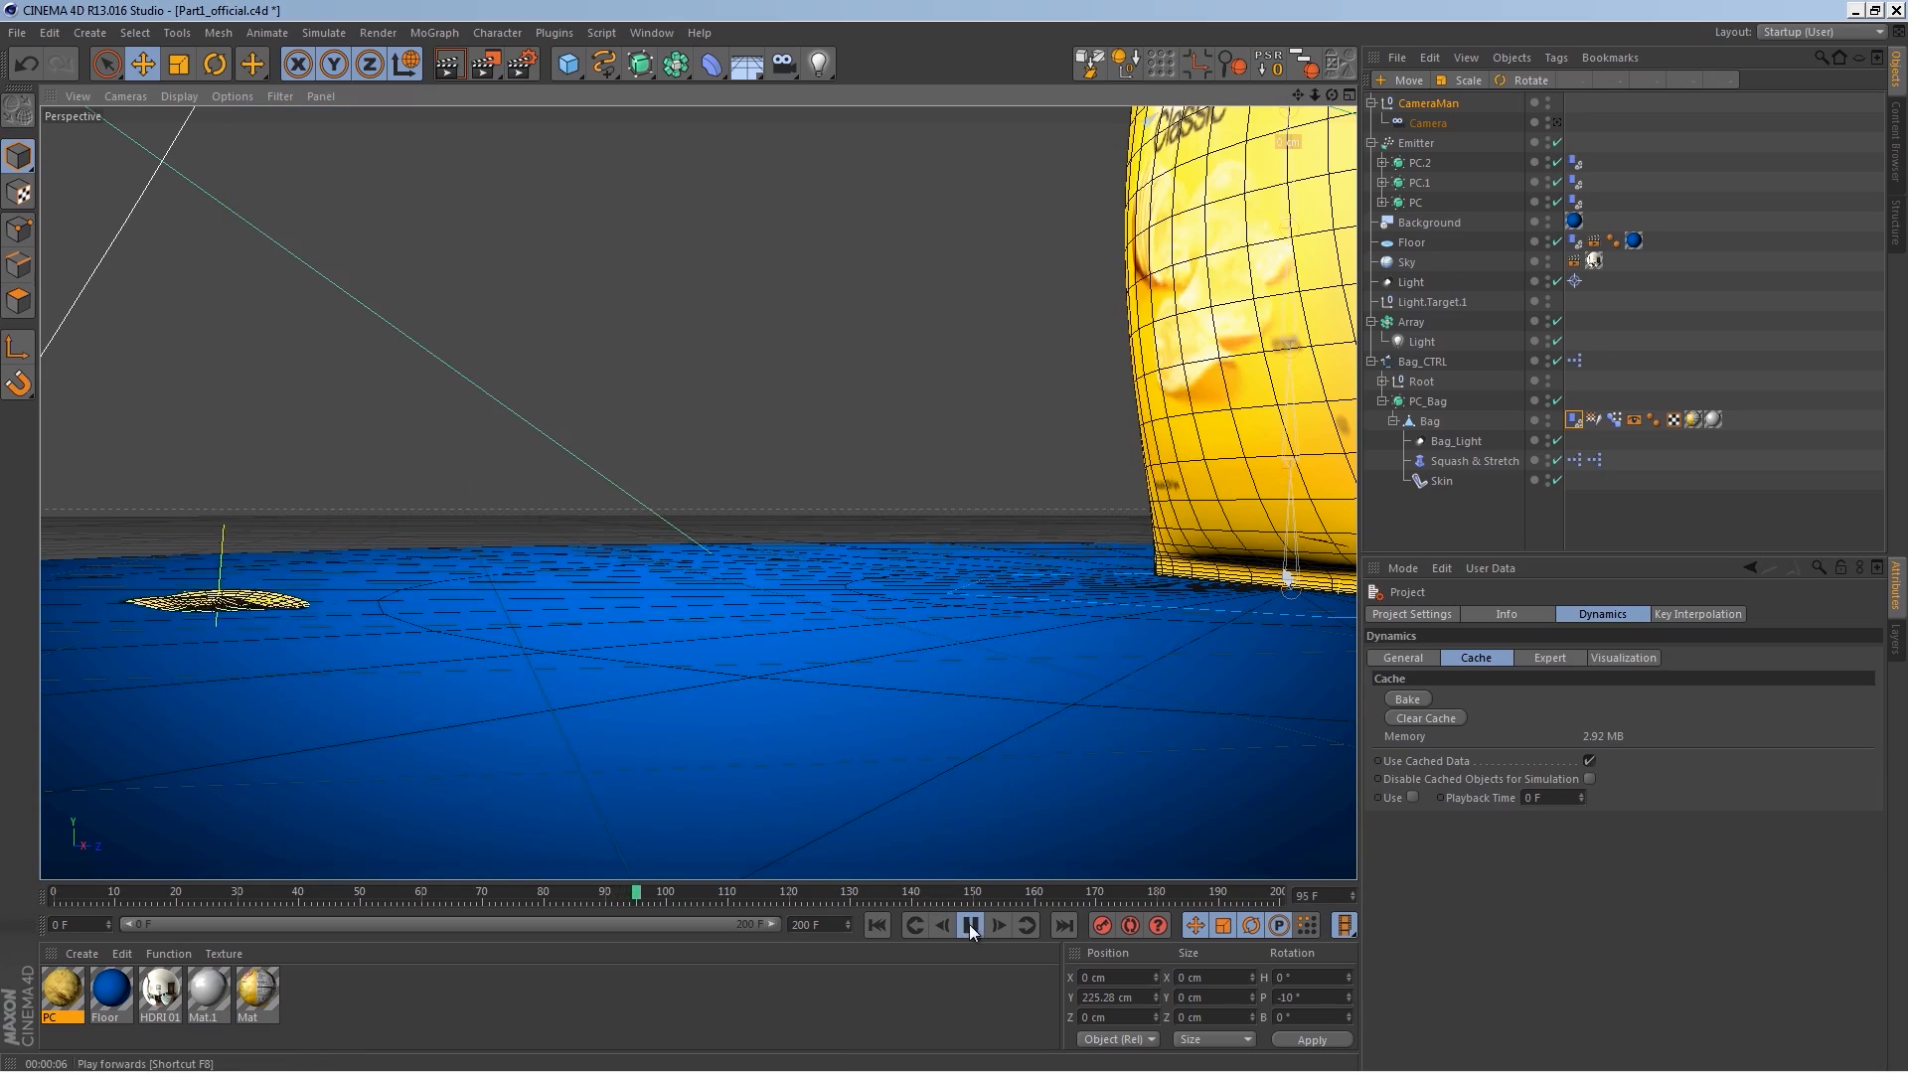
alt+right_drag(741, 537, 695, 596)
alt+drag(706, 579, 944, 632)
alt+right_drag(834, 542, 908, 614)
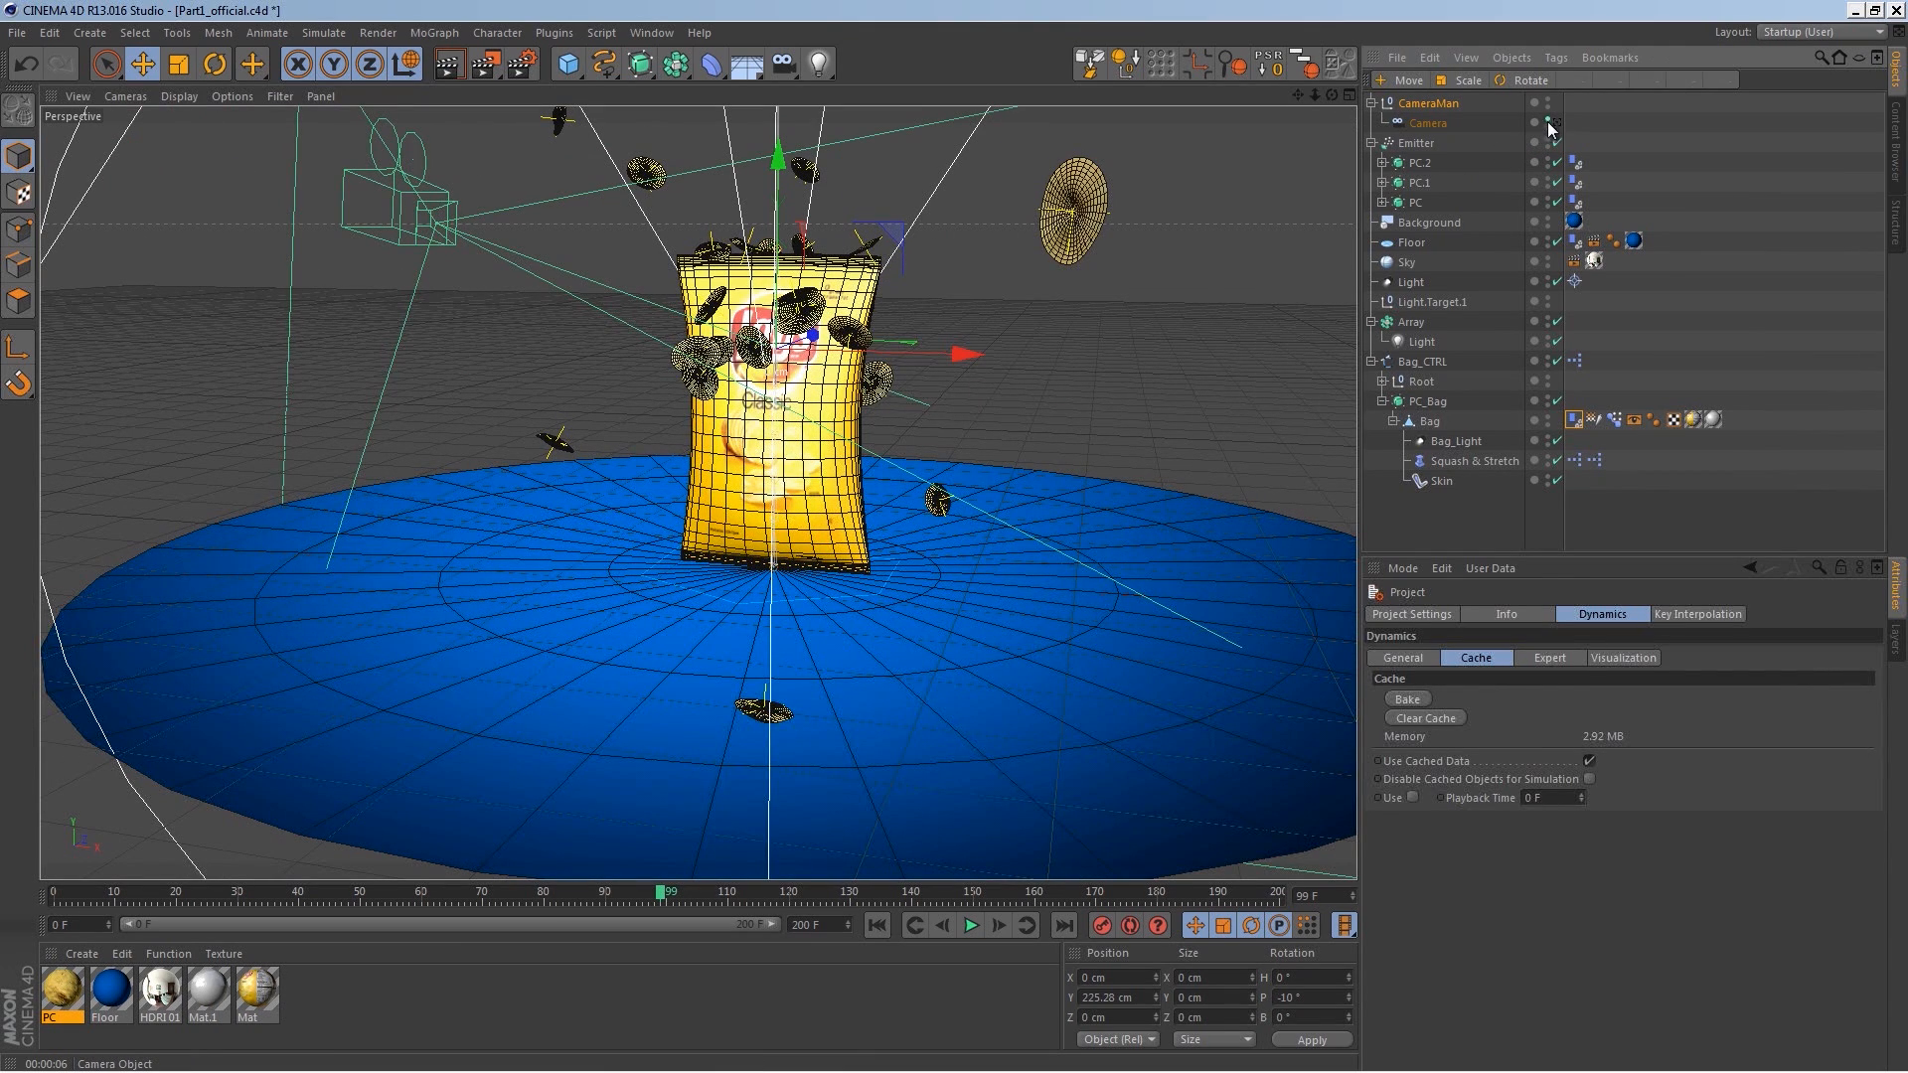
click(1549, 124)
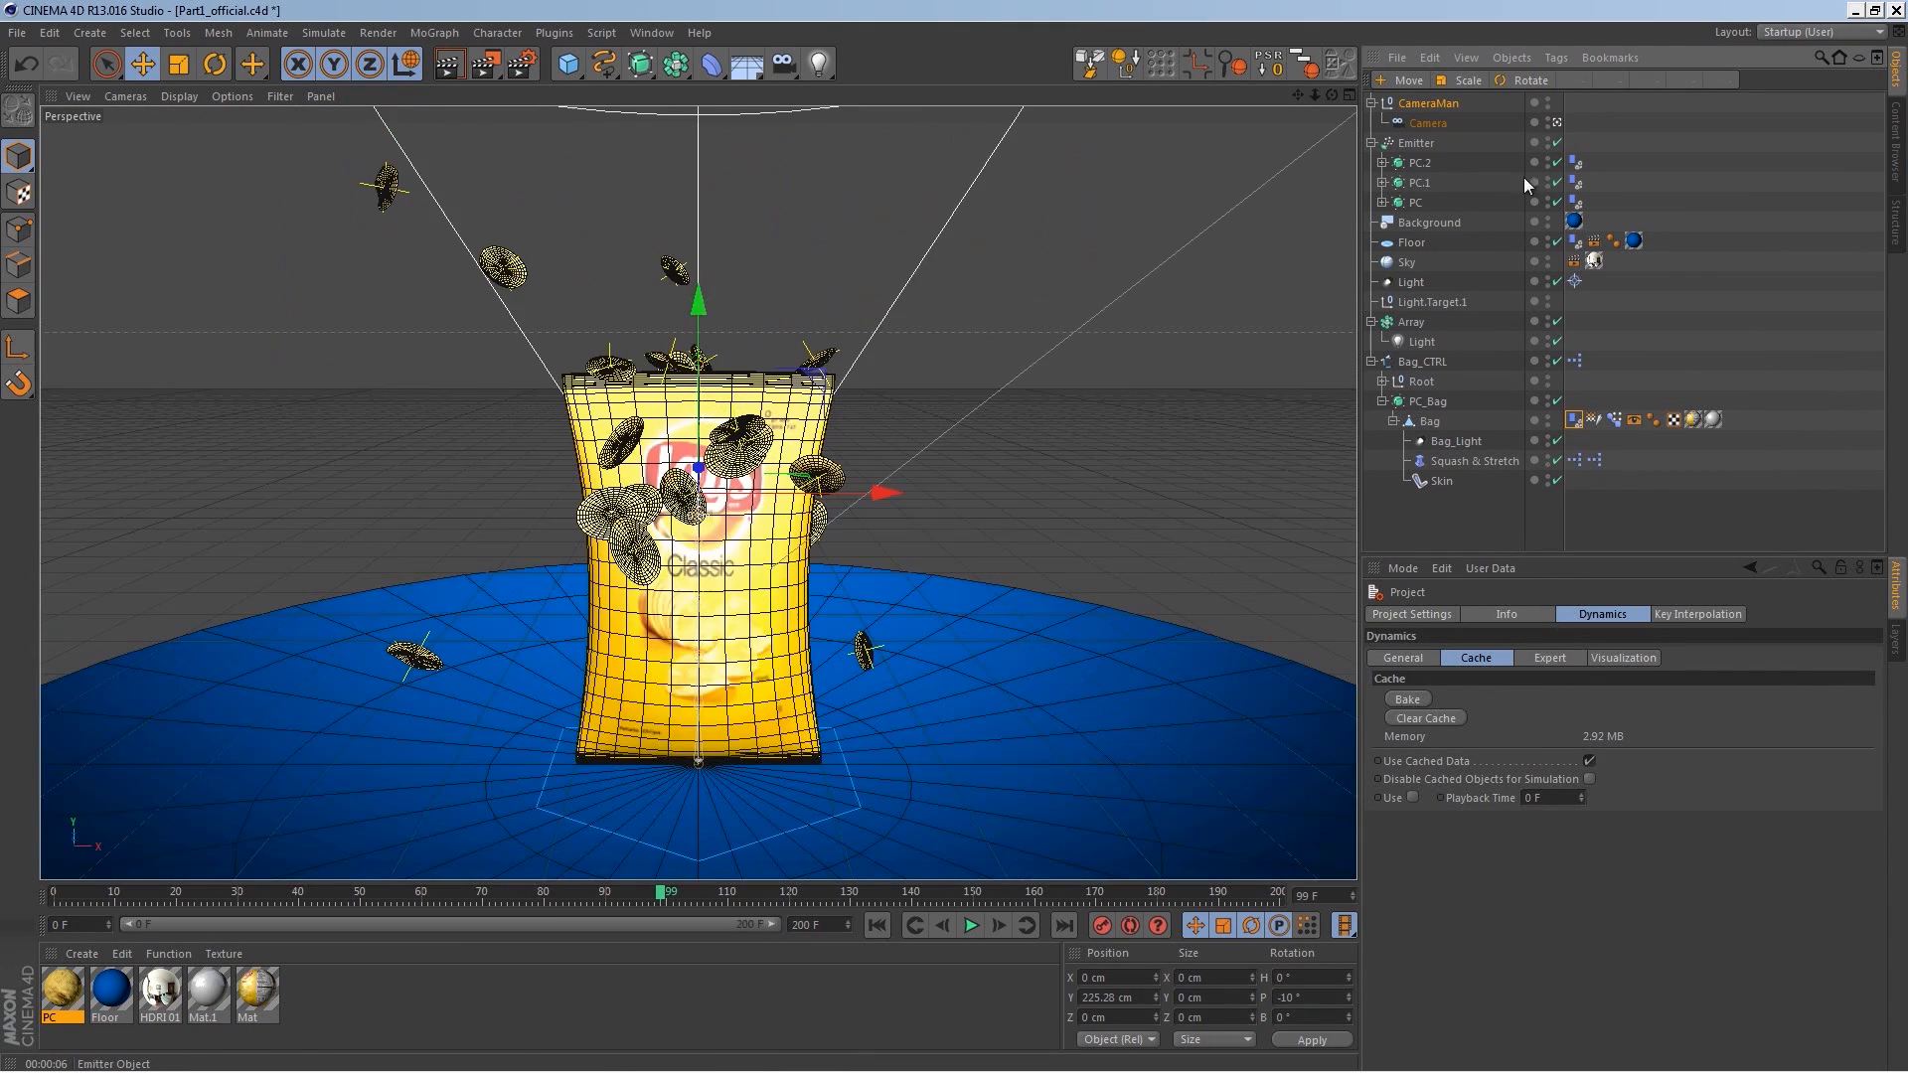
click(978, 924)
click(978, 924)
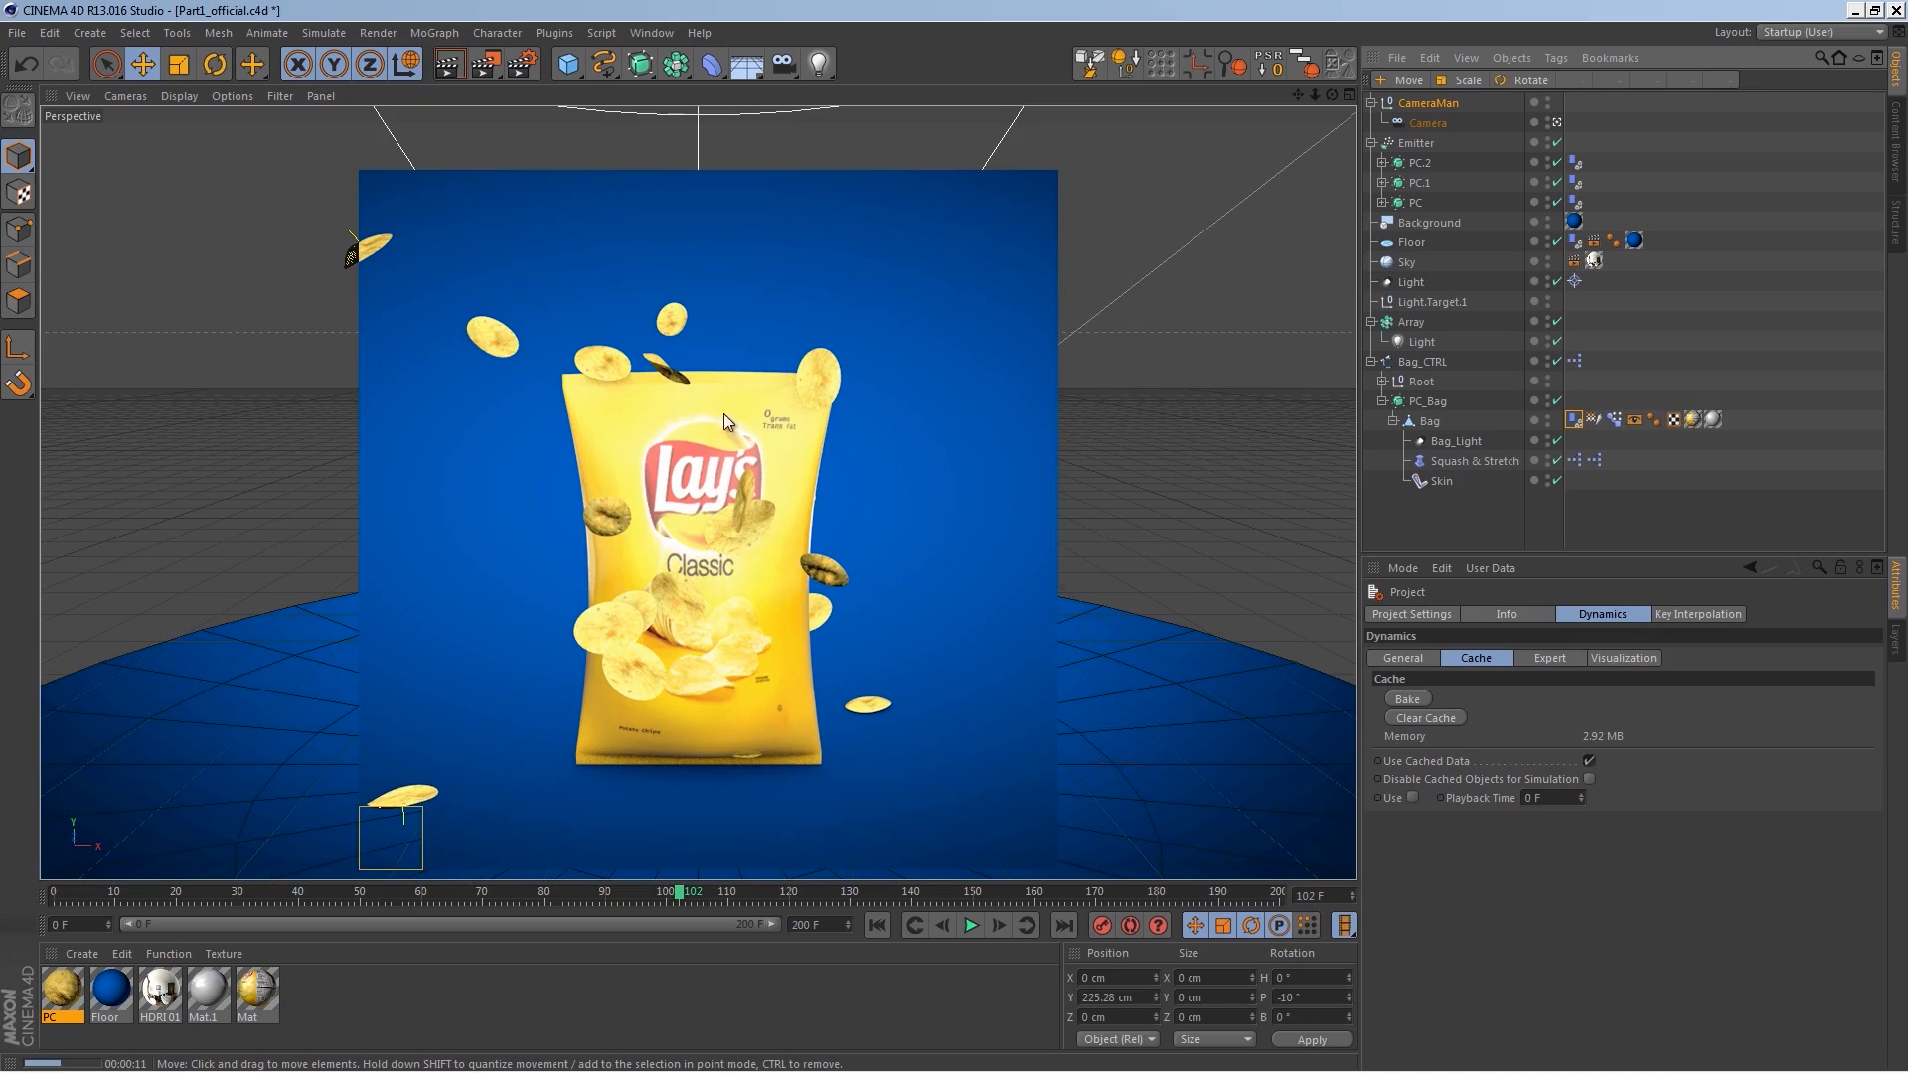
click(918, 555)
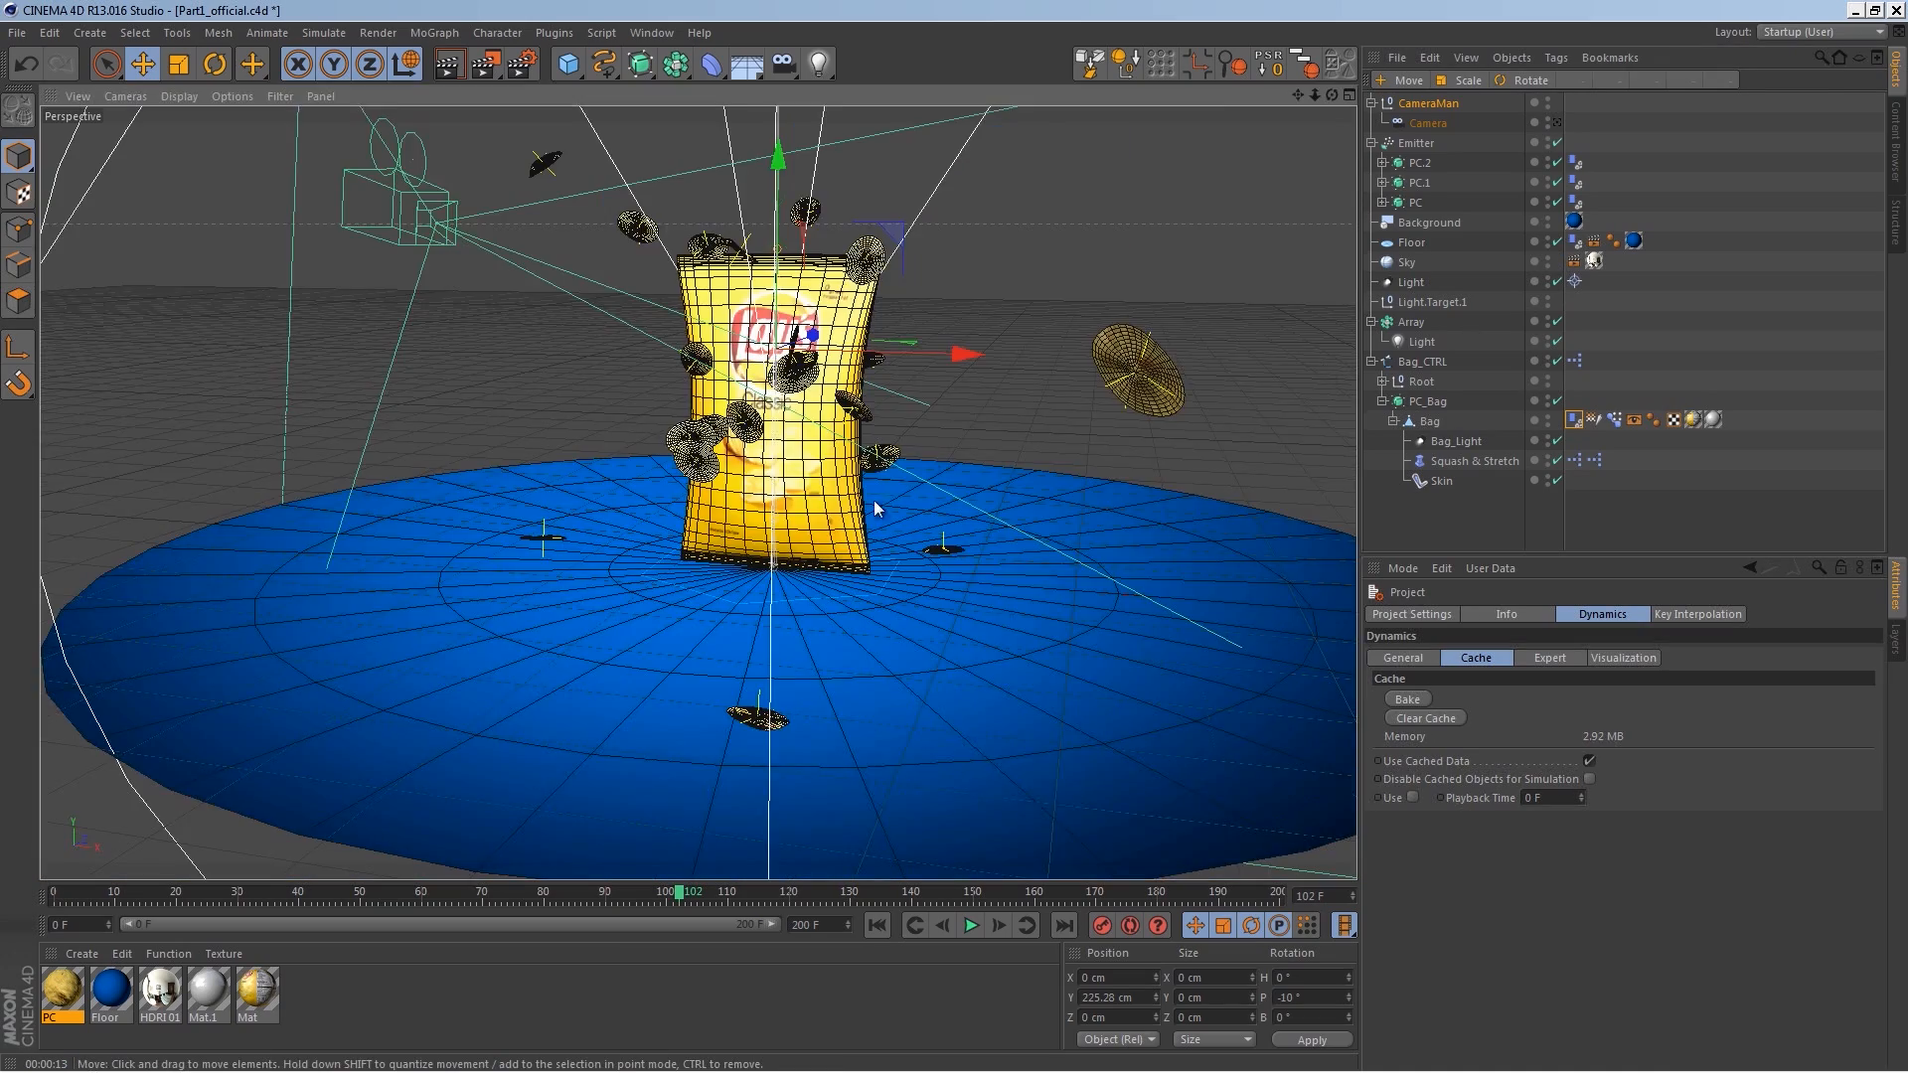
Step: Add a Target light to the scene
alt+drag(918, 555, 971, 490)
alt+right_drag(971, 490, 844, 610)
alt+drag(844, 609, 951, 644)
drag(747, 78, 638, 125)
drag(784, 72, 934, 127)
alt+right_drag(904, 575, 898, 570)
drag(862, 298, 852, 636)
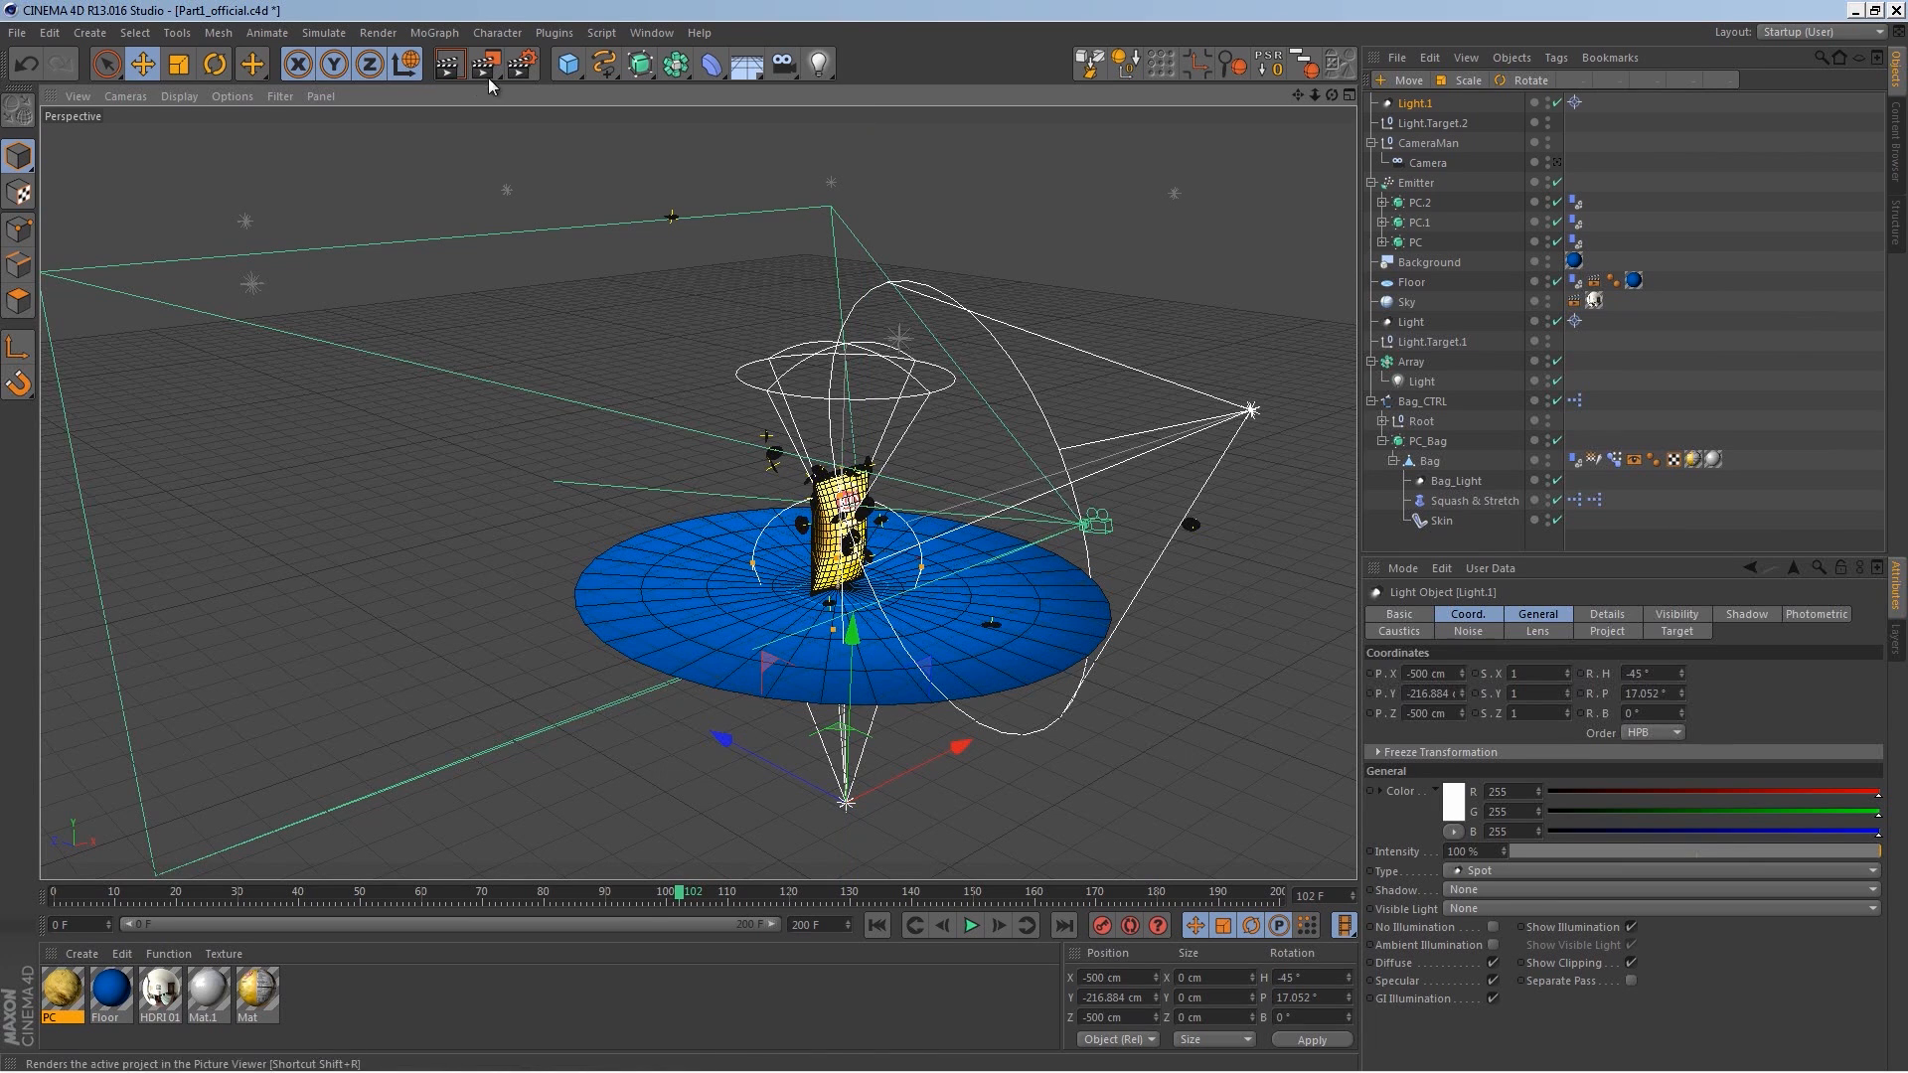
Step: Move the new light to about X 44, Y -501, Z -558 cm so it points up at the bag
click(412, 71)
click(412, 71)
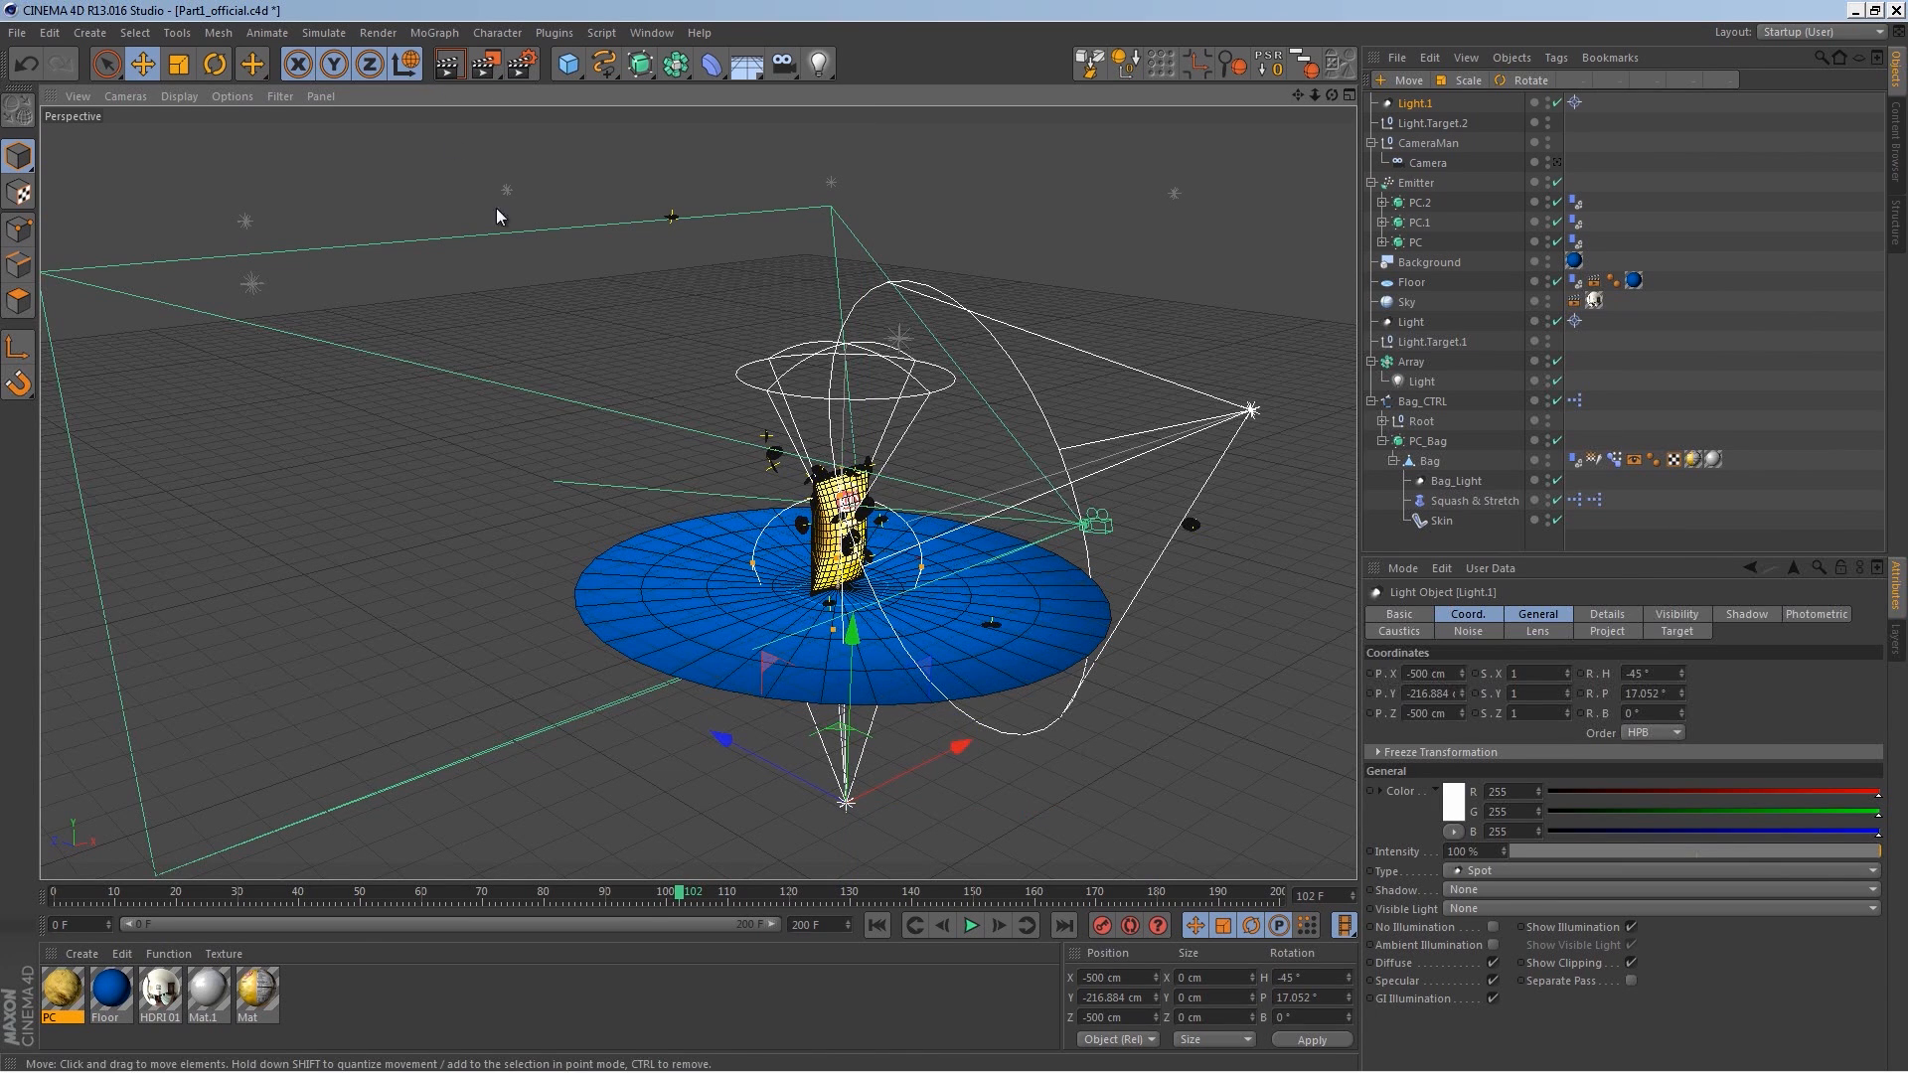
alt+drag(935, 577, 811, 722)
drag(755, 717, 930, 803)
drag(974, 644, 1106, 644)
drag(912, 782, 795, 722)
drag(940, 635, 940, 743)
alt+drag(939, 744, 827, 691)
drag(1018, 809, 1214, 779)
alt+middle_drag(1143, 660, 962, 711)
alt+drag(962, 712, 1012, 795)
drag(1046, 864, 1057, 862)
alt+drag(872, 615, 782, 710)
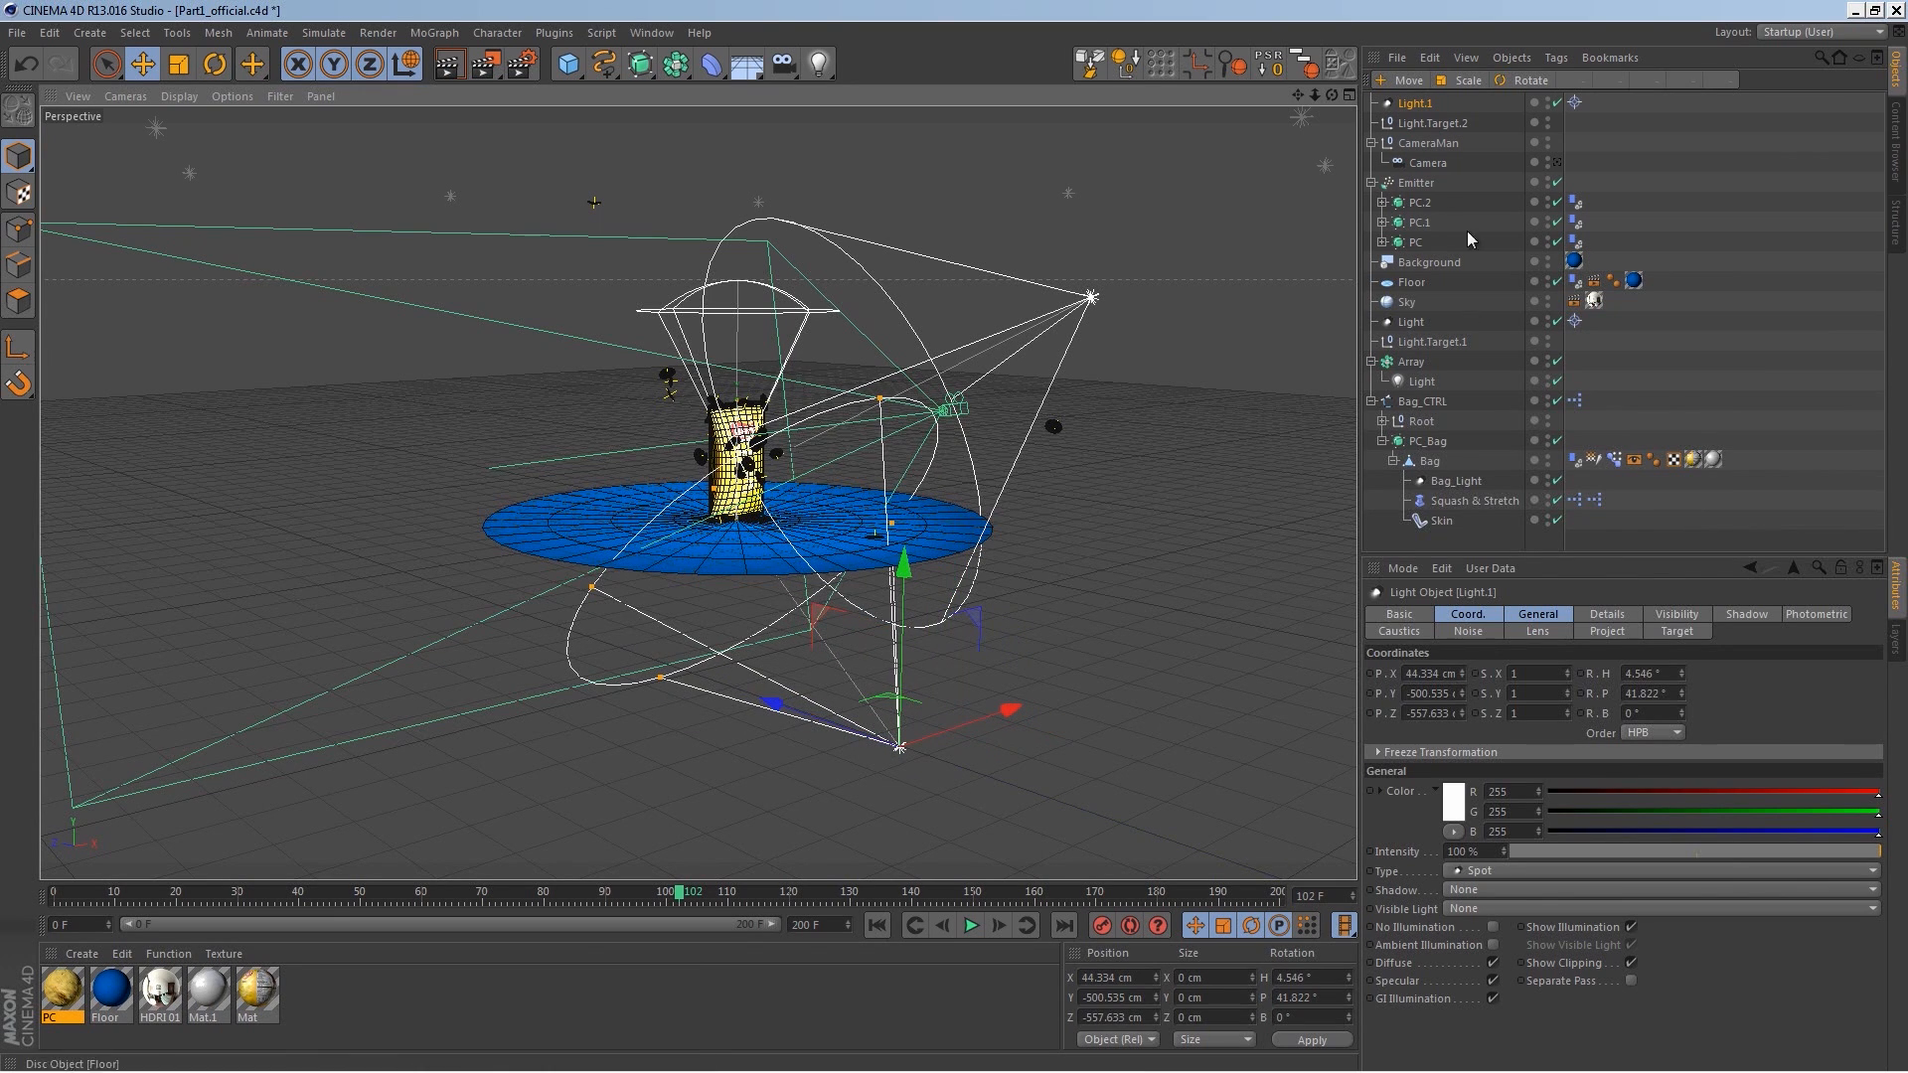
Step: Set the light's Project mode to Include and add the Emitter to its Objects list
click(1606, 632)
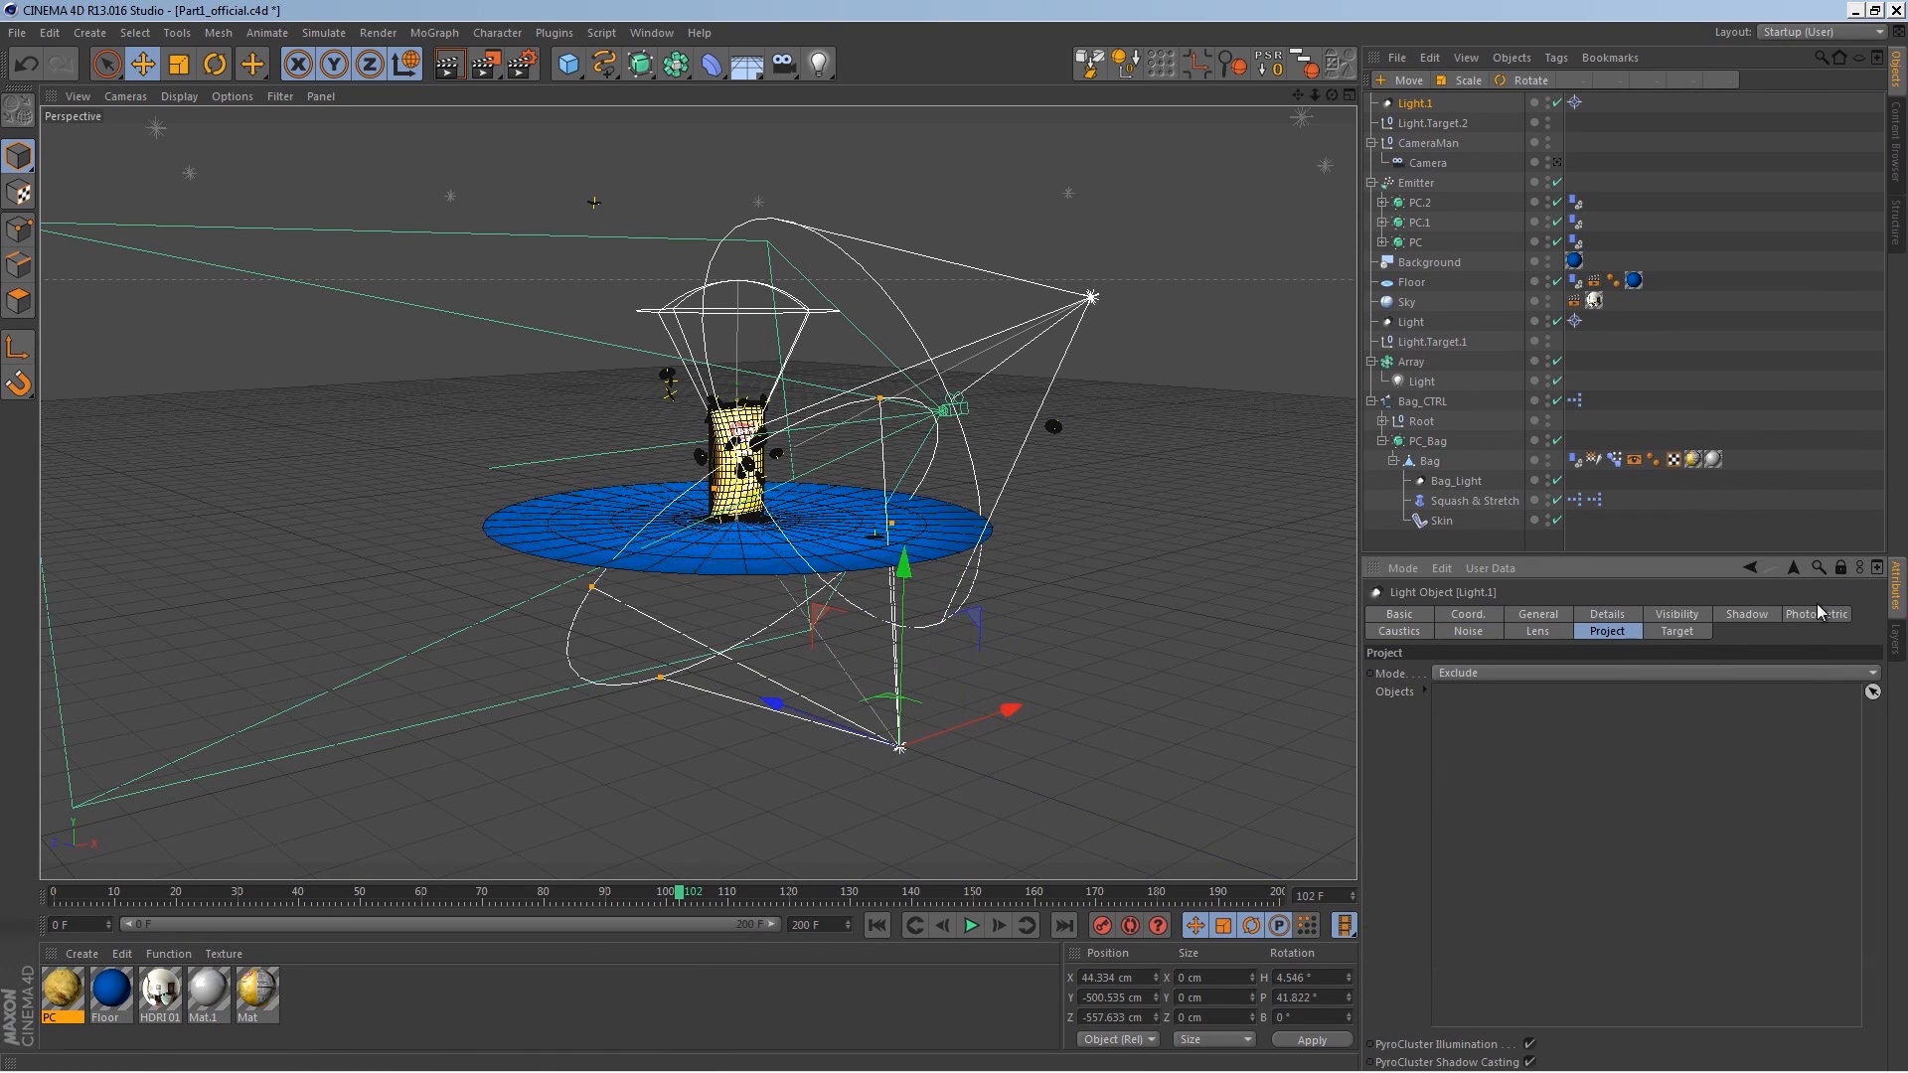
click(1470, 674)
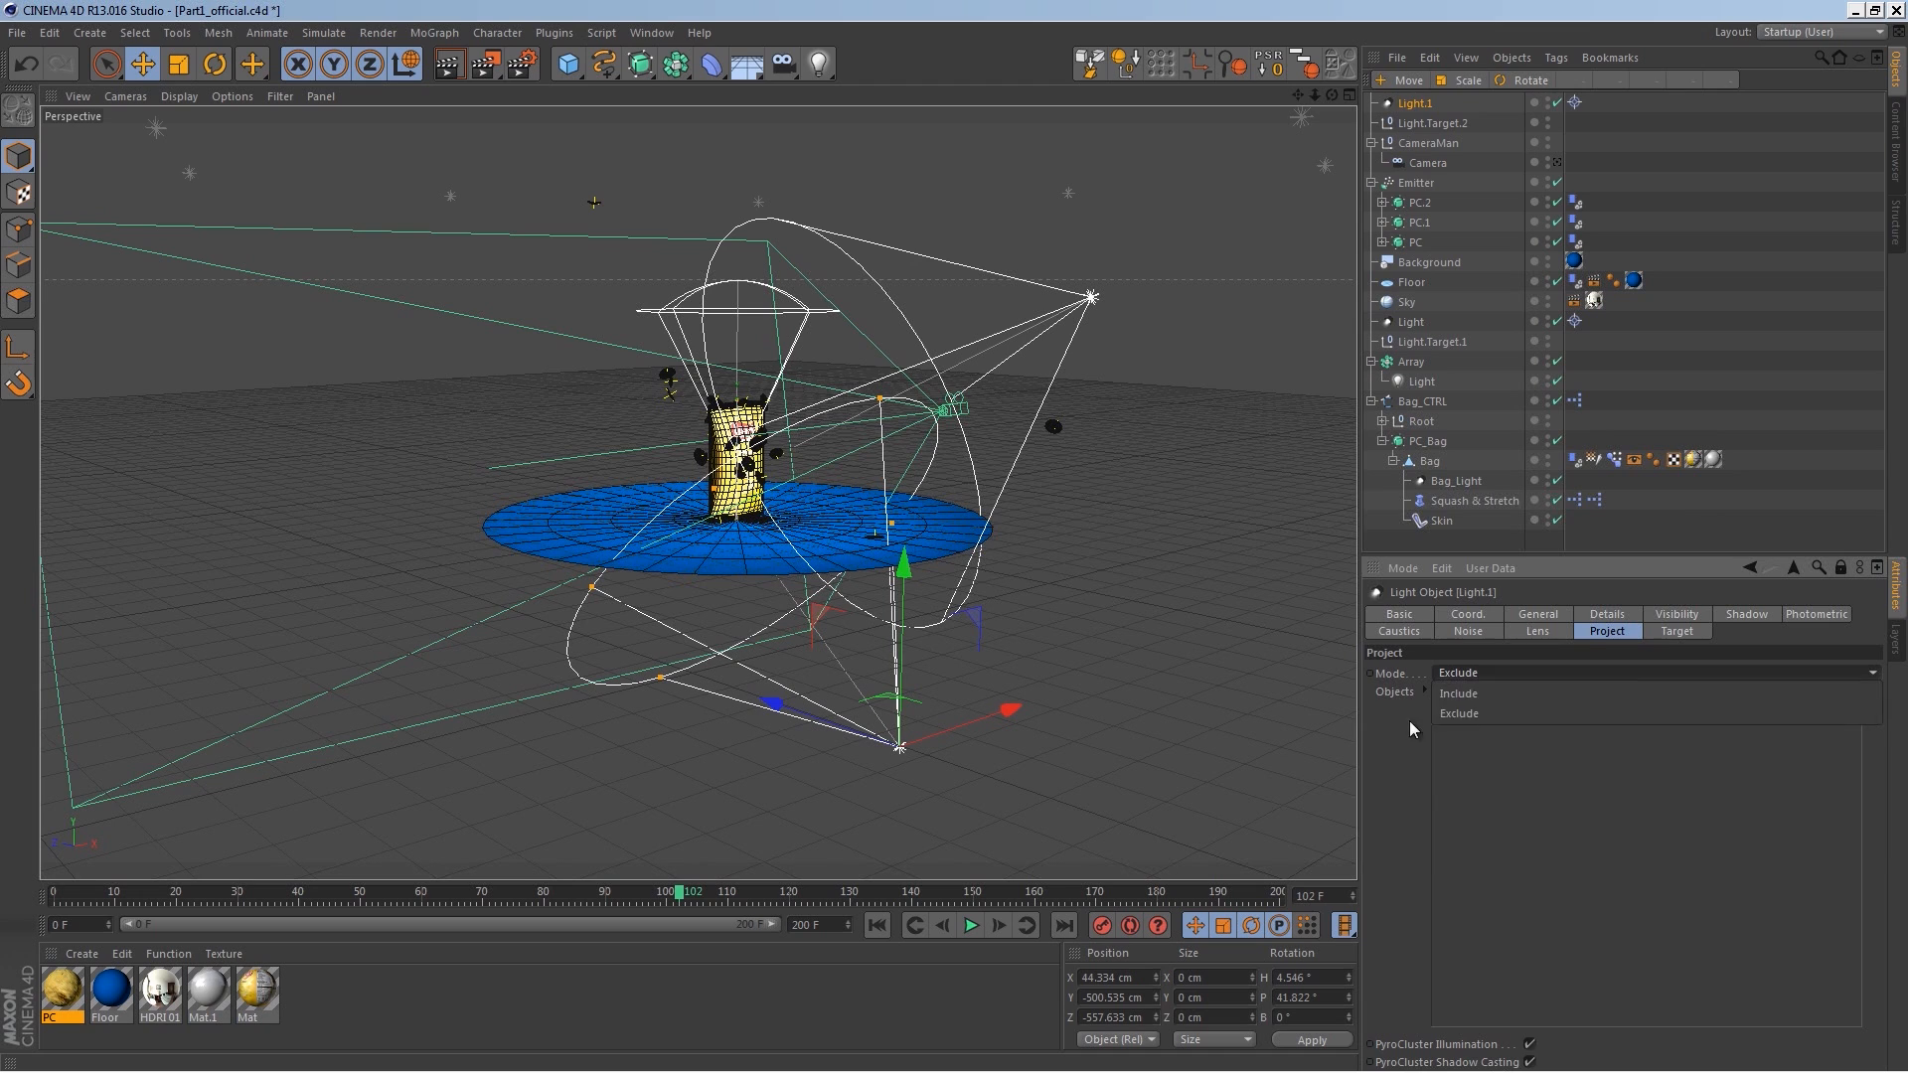
click(1453, 713)
click(1463, 673)
click(1469, 696)
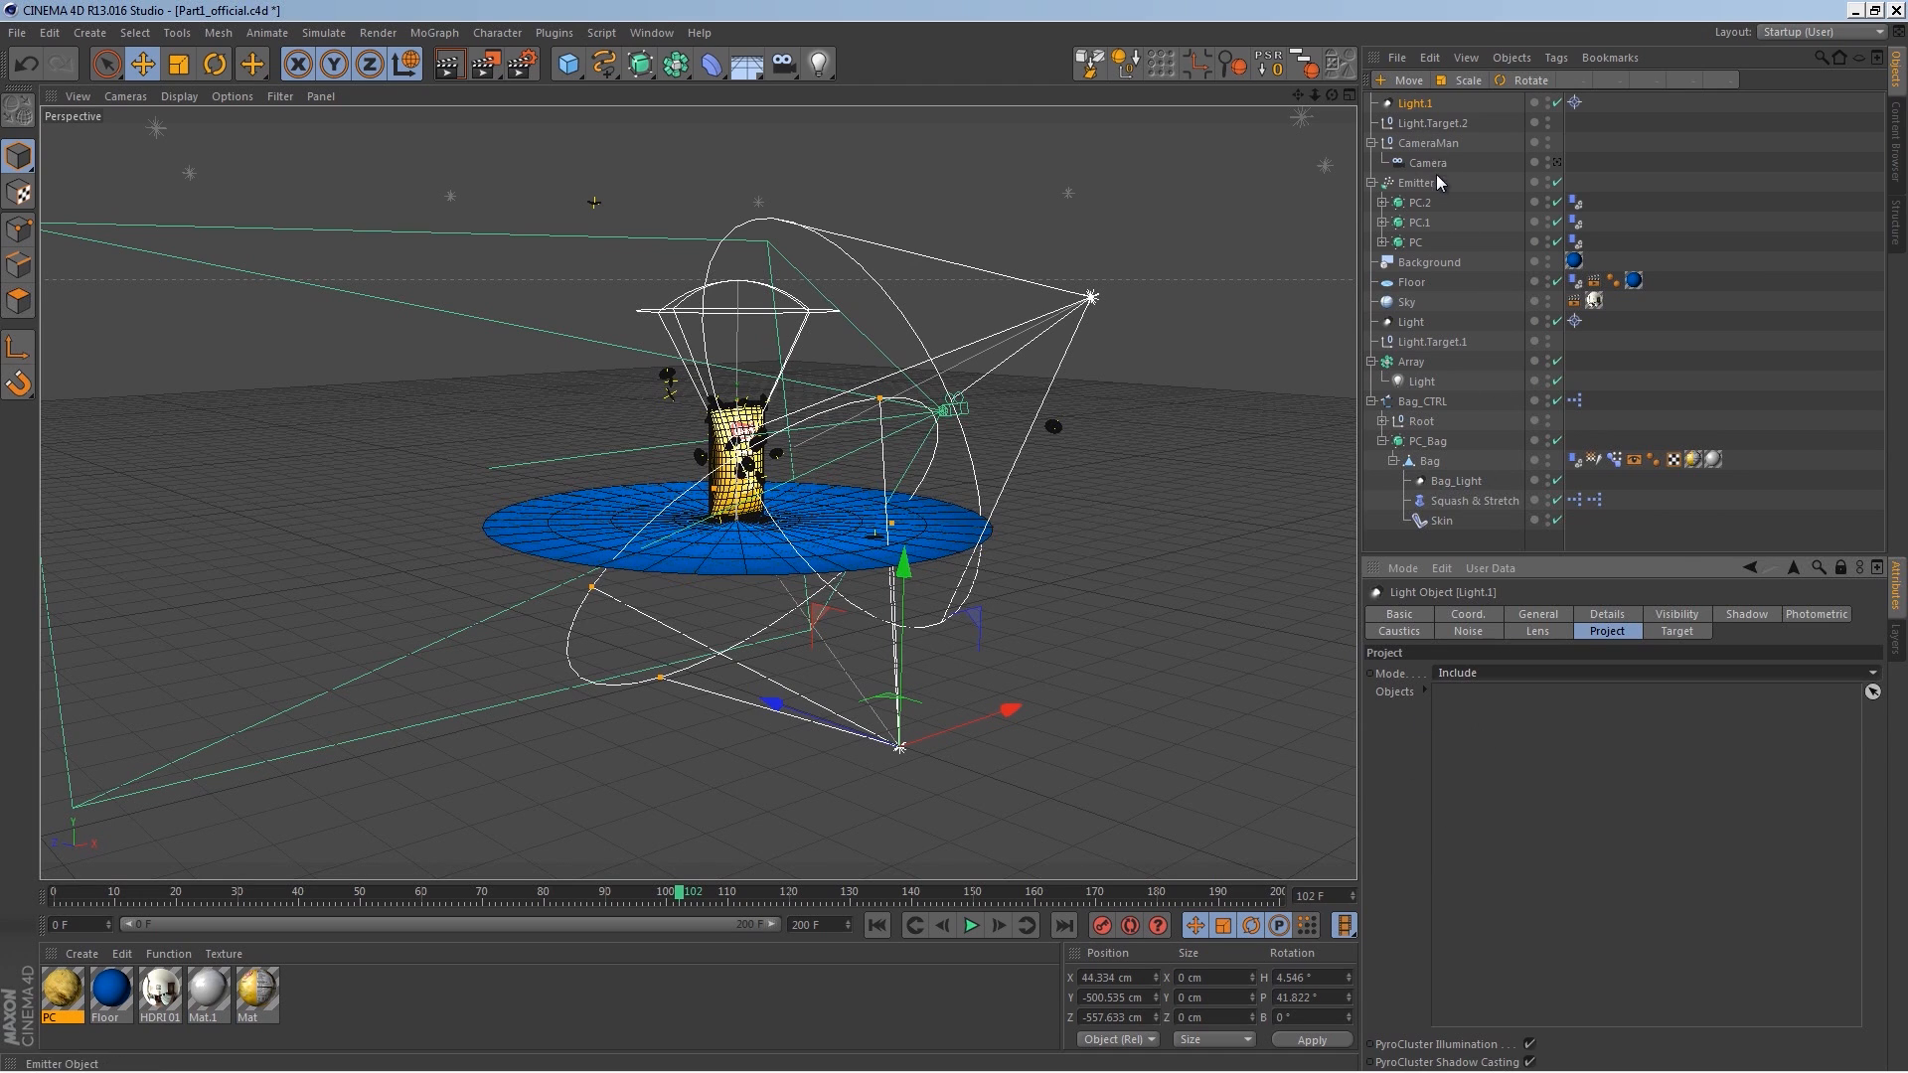
drag(1429, 186, 1478, 771)
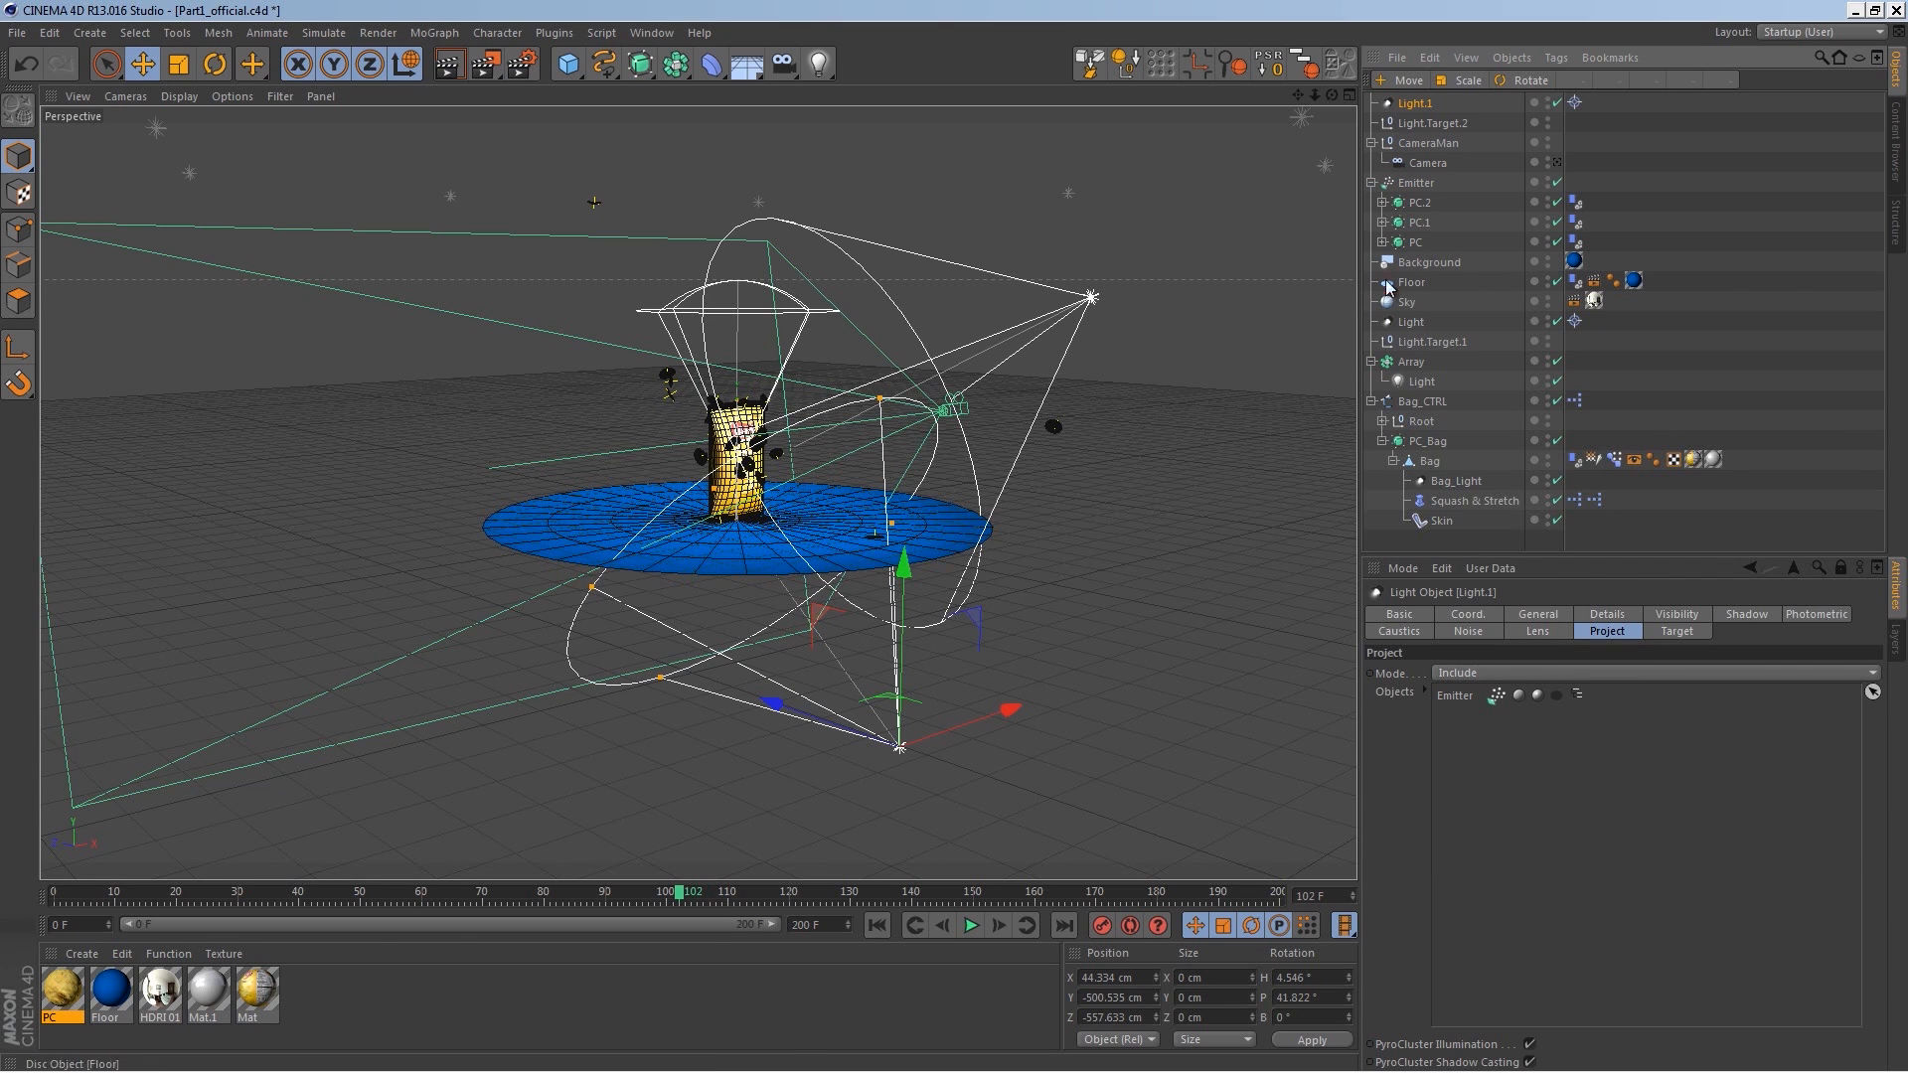
Step: Render a preview through the scene camera
click(1557, 162)
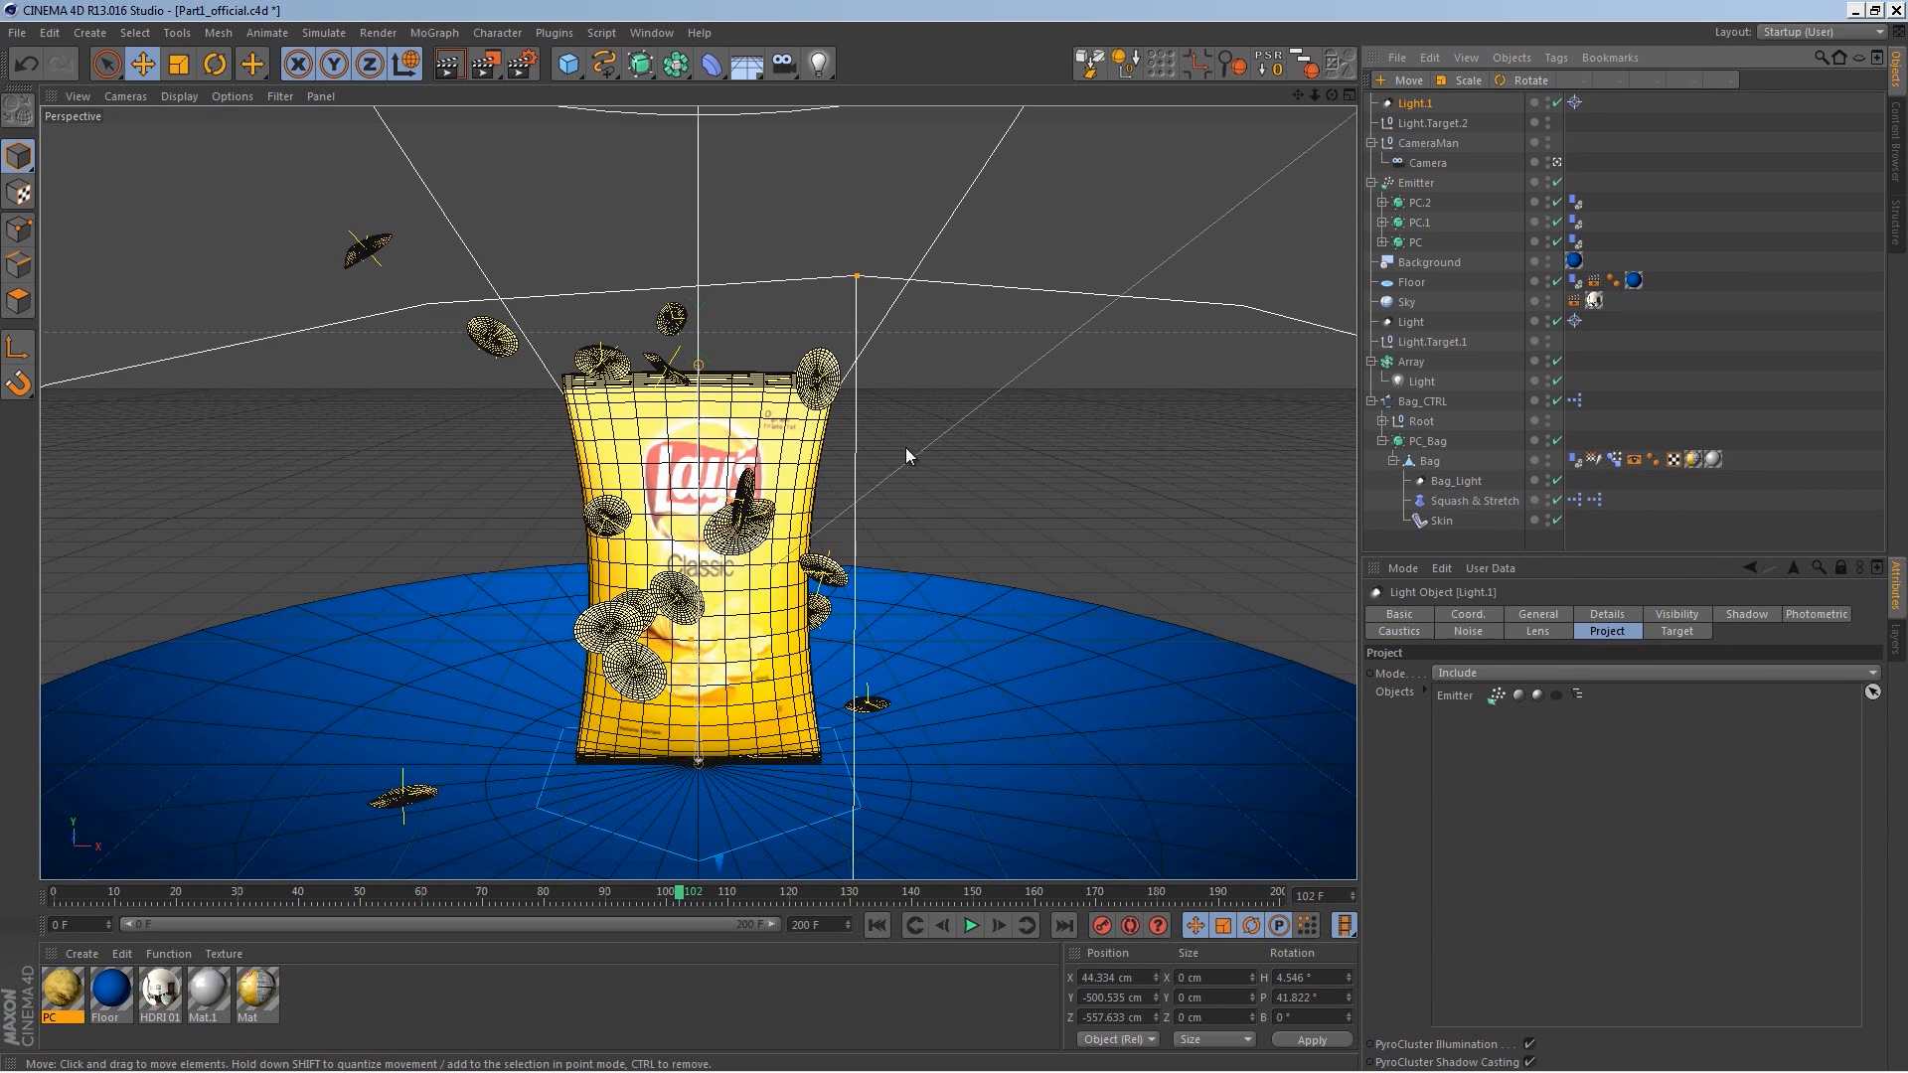
click(454, 65)
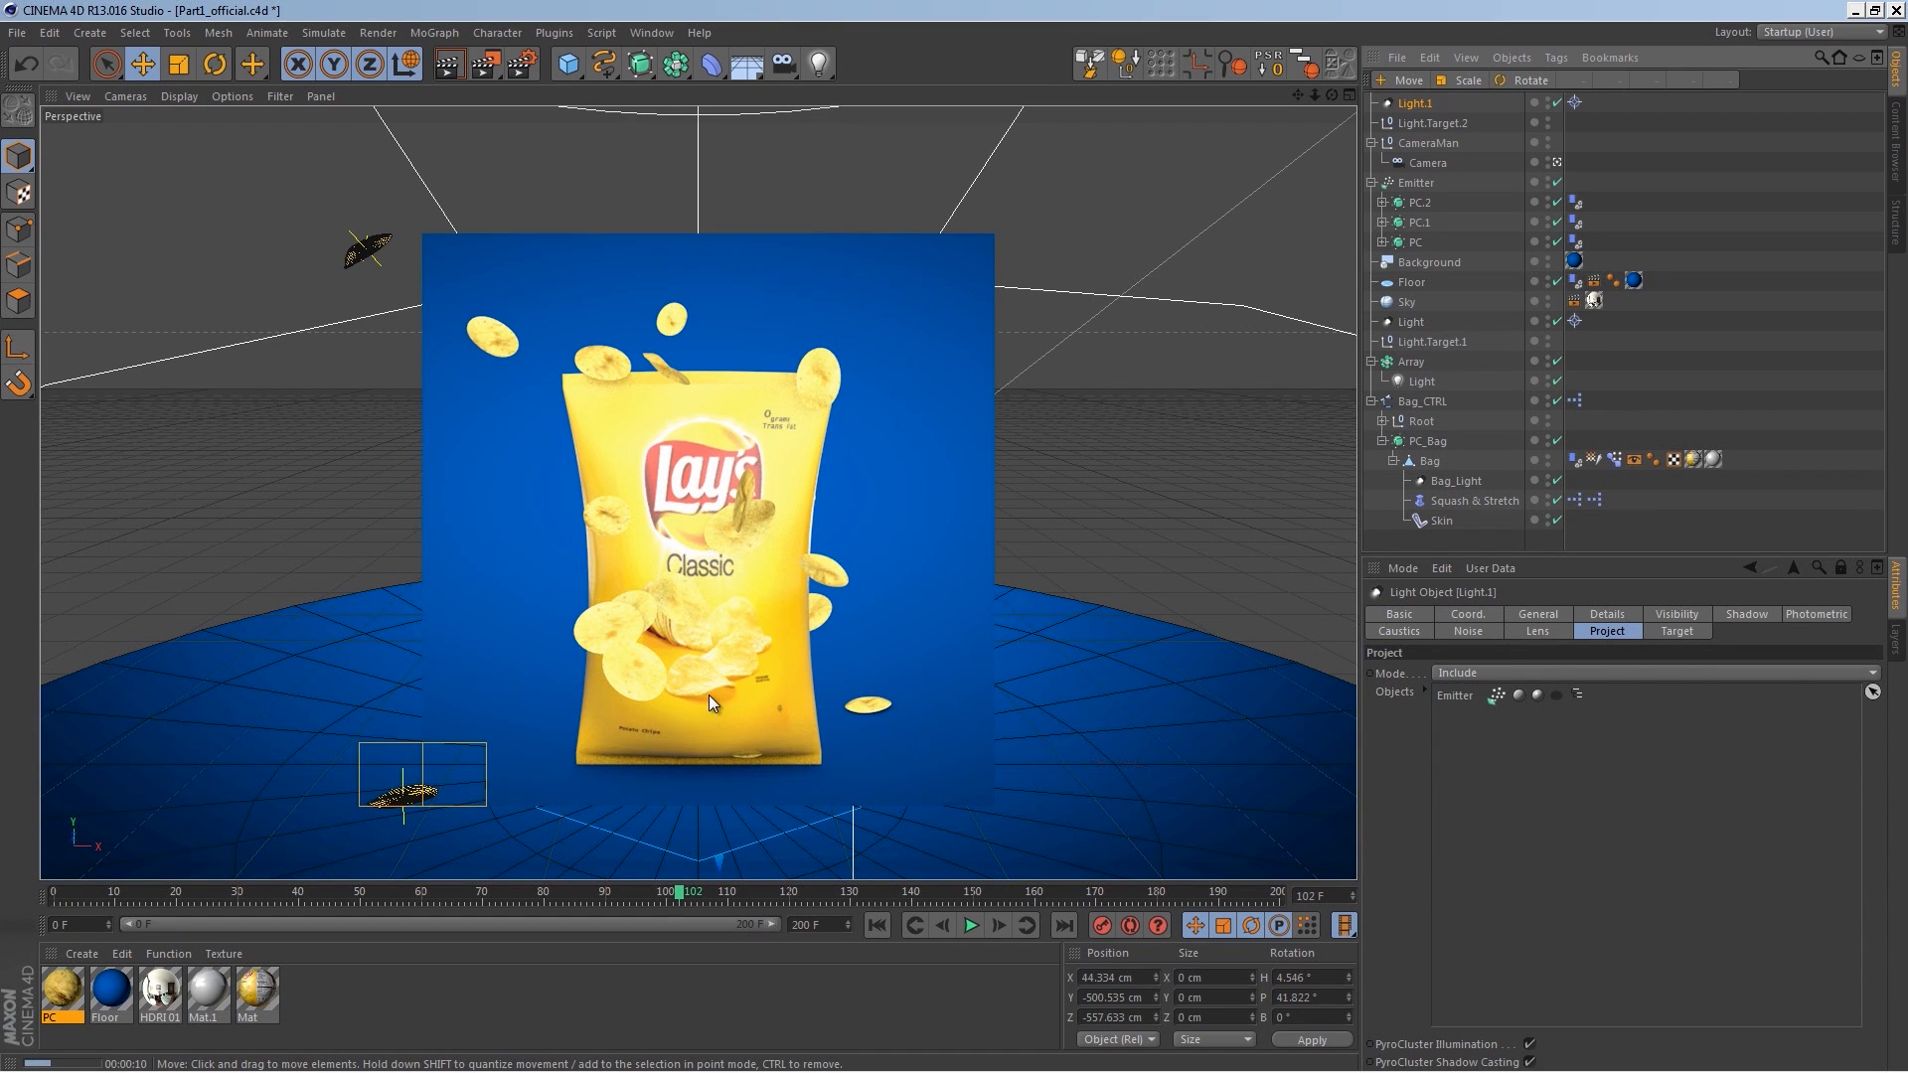
click(1414, 105)
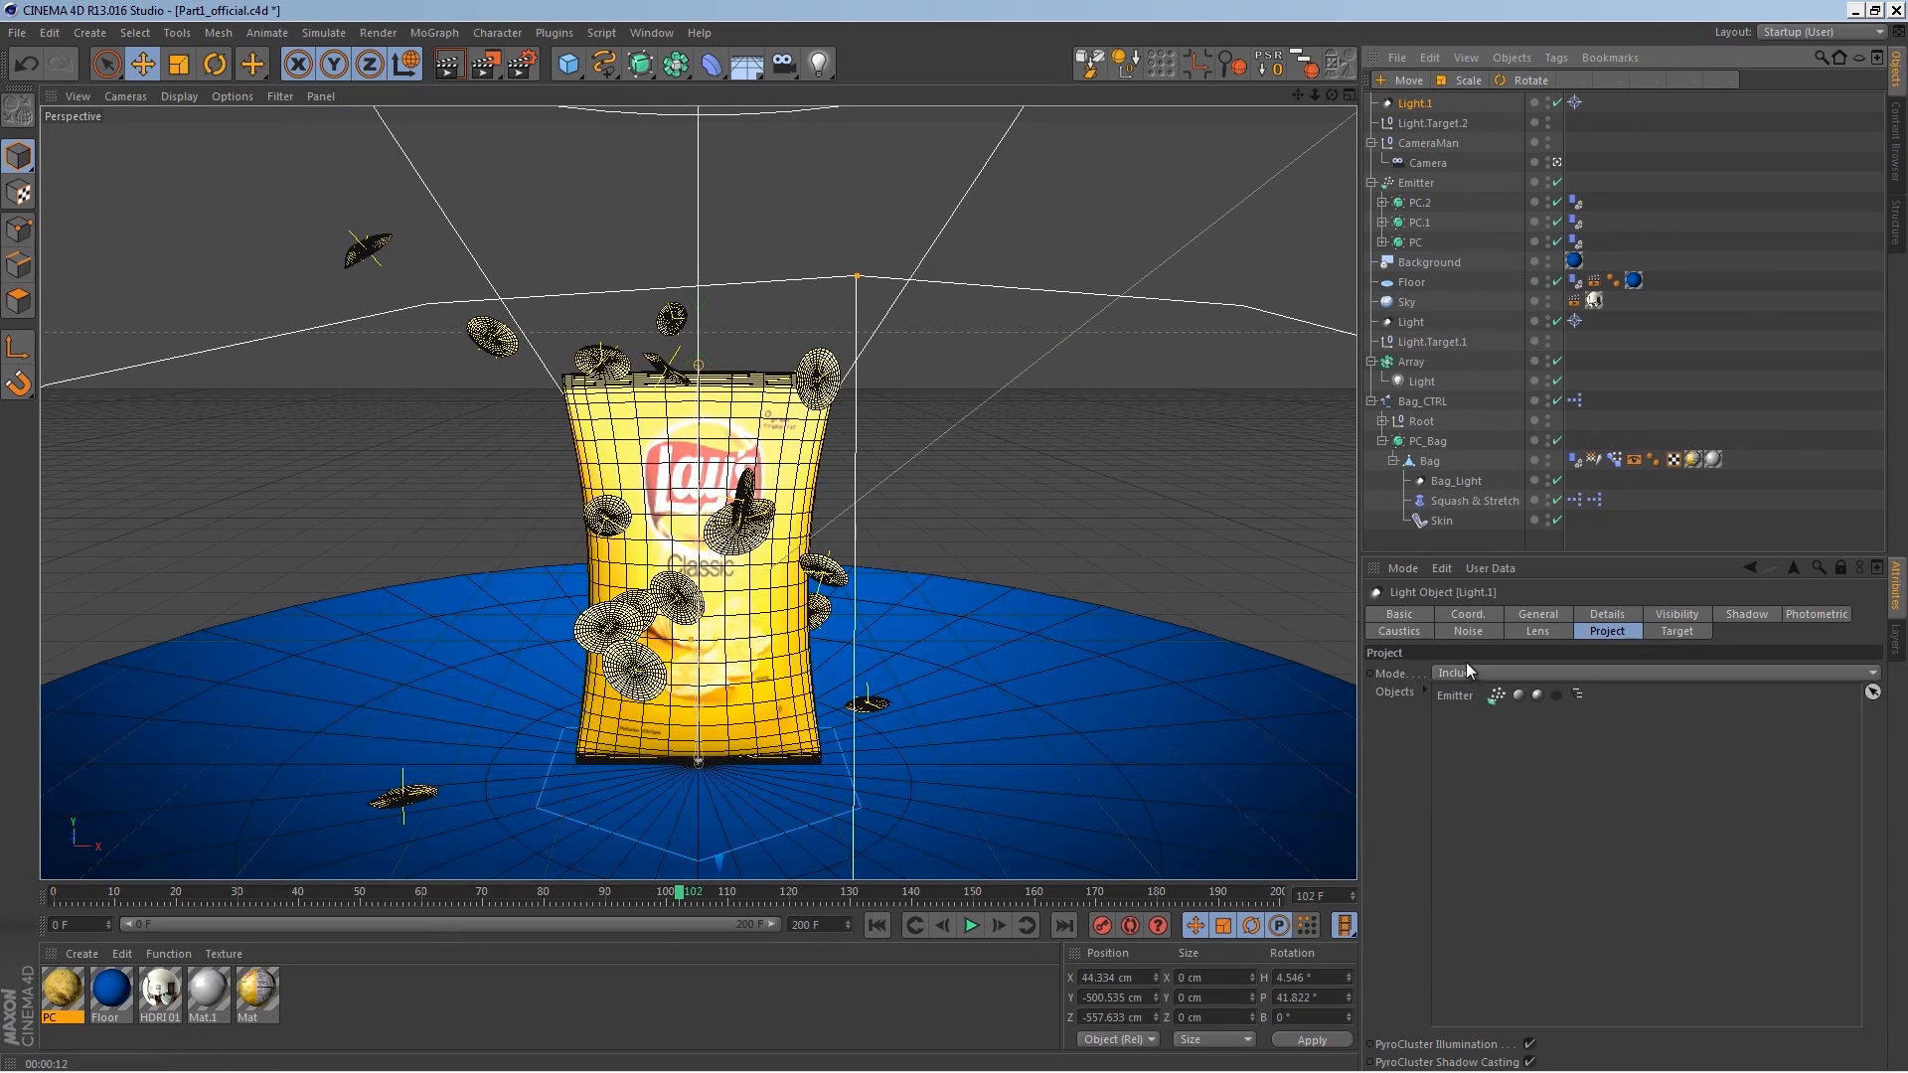
Step: Set the light's intensity to 75%
click(1496, 616)
click(1511, 617)
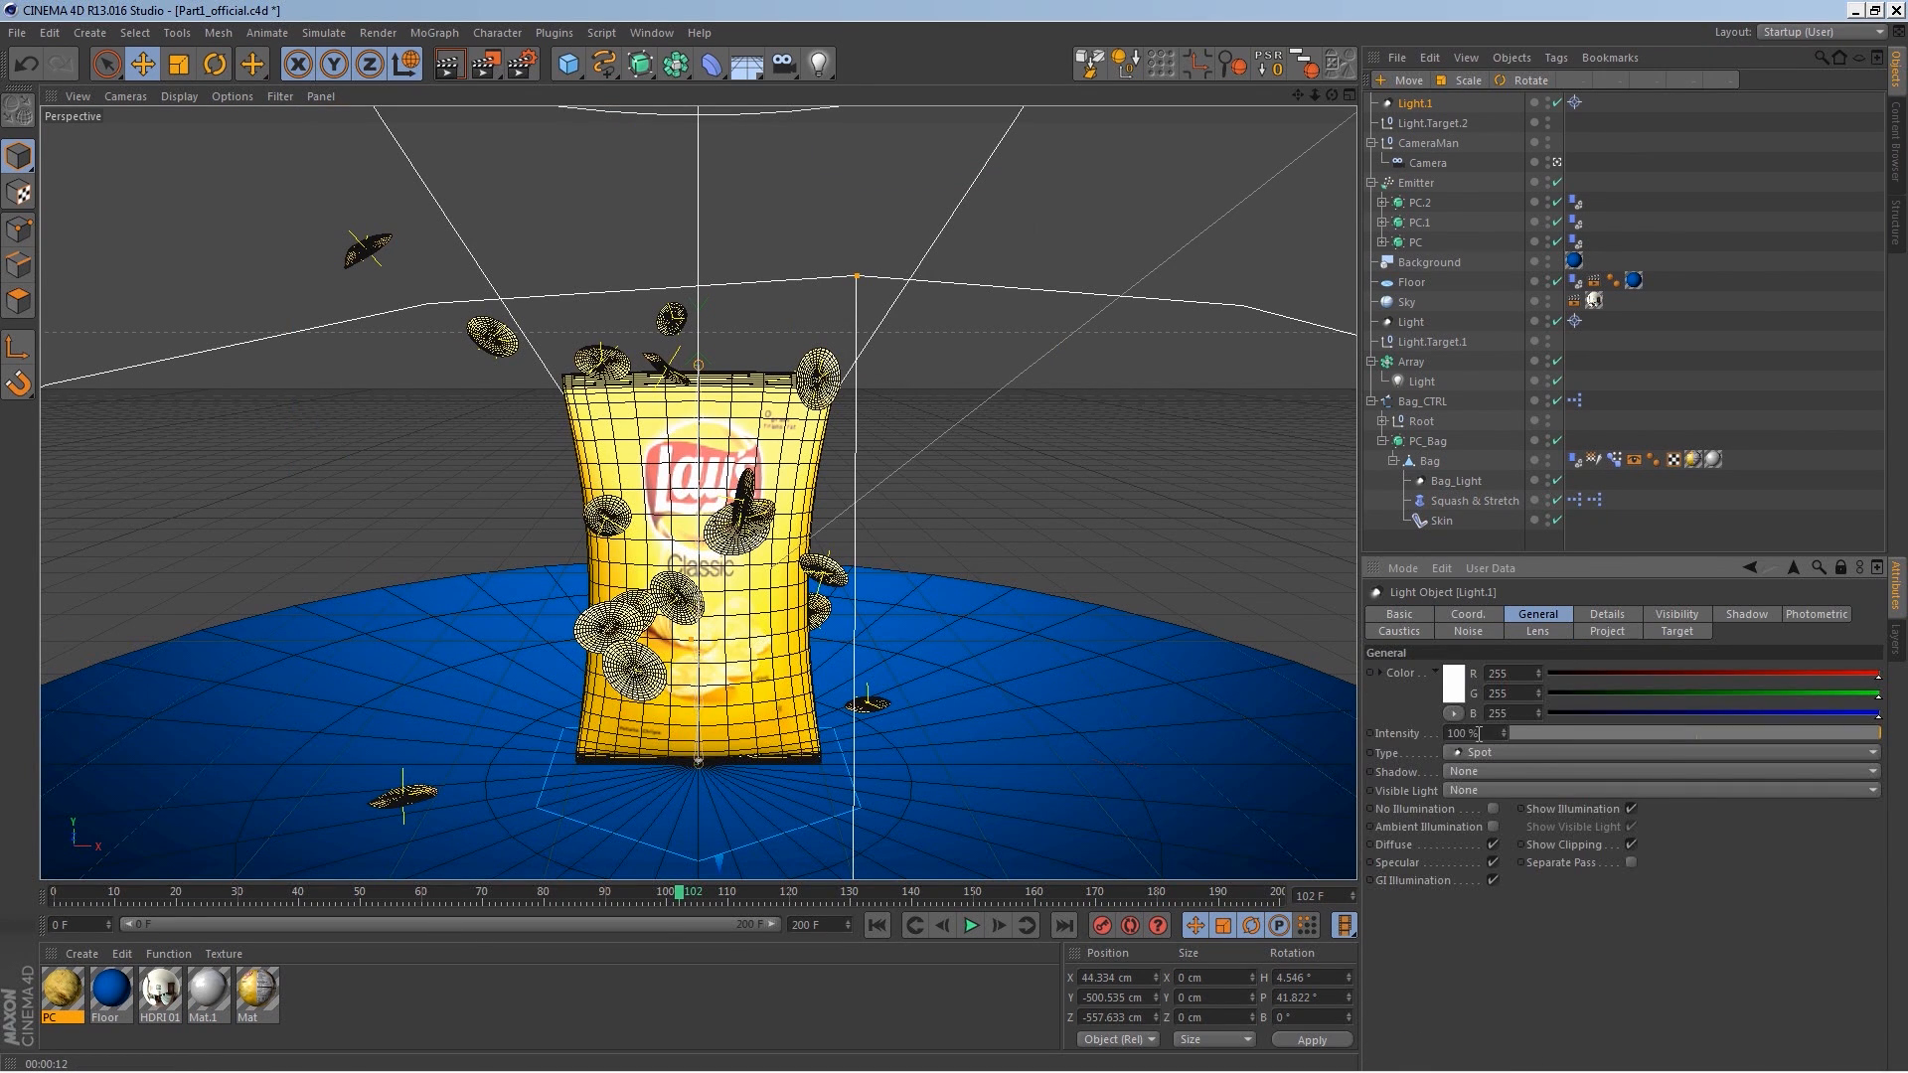
text(75)
key(Return)
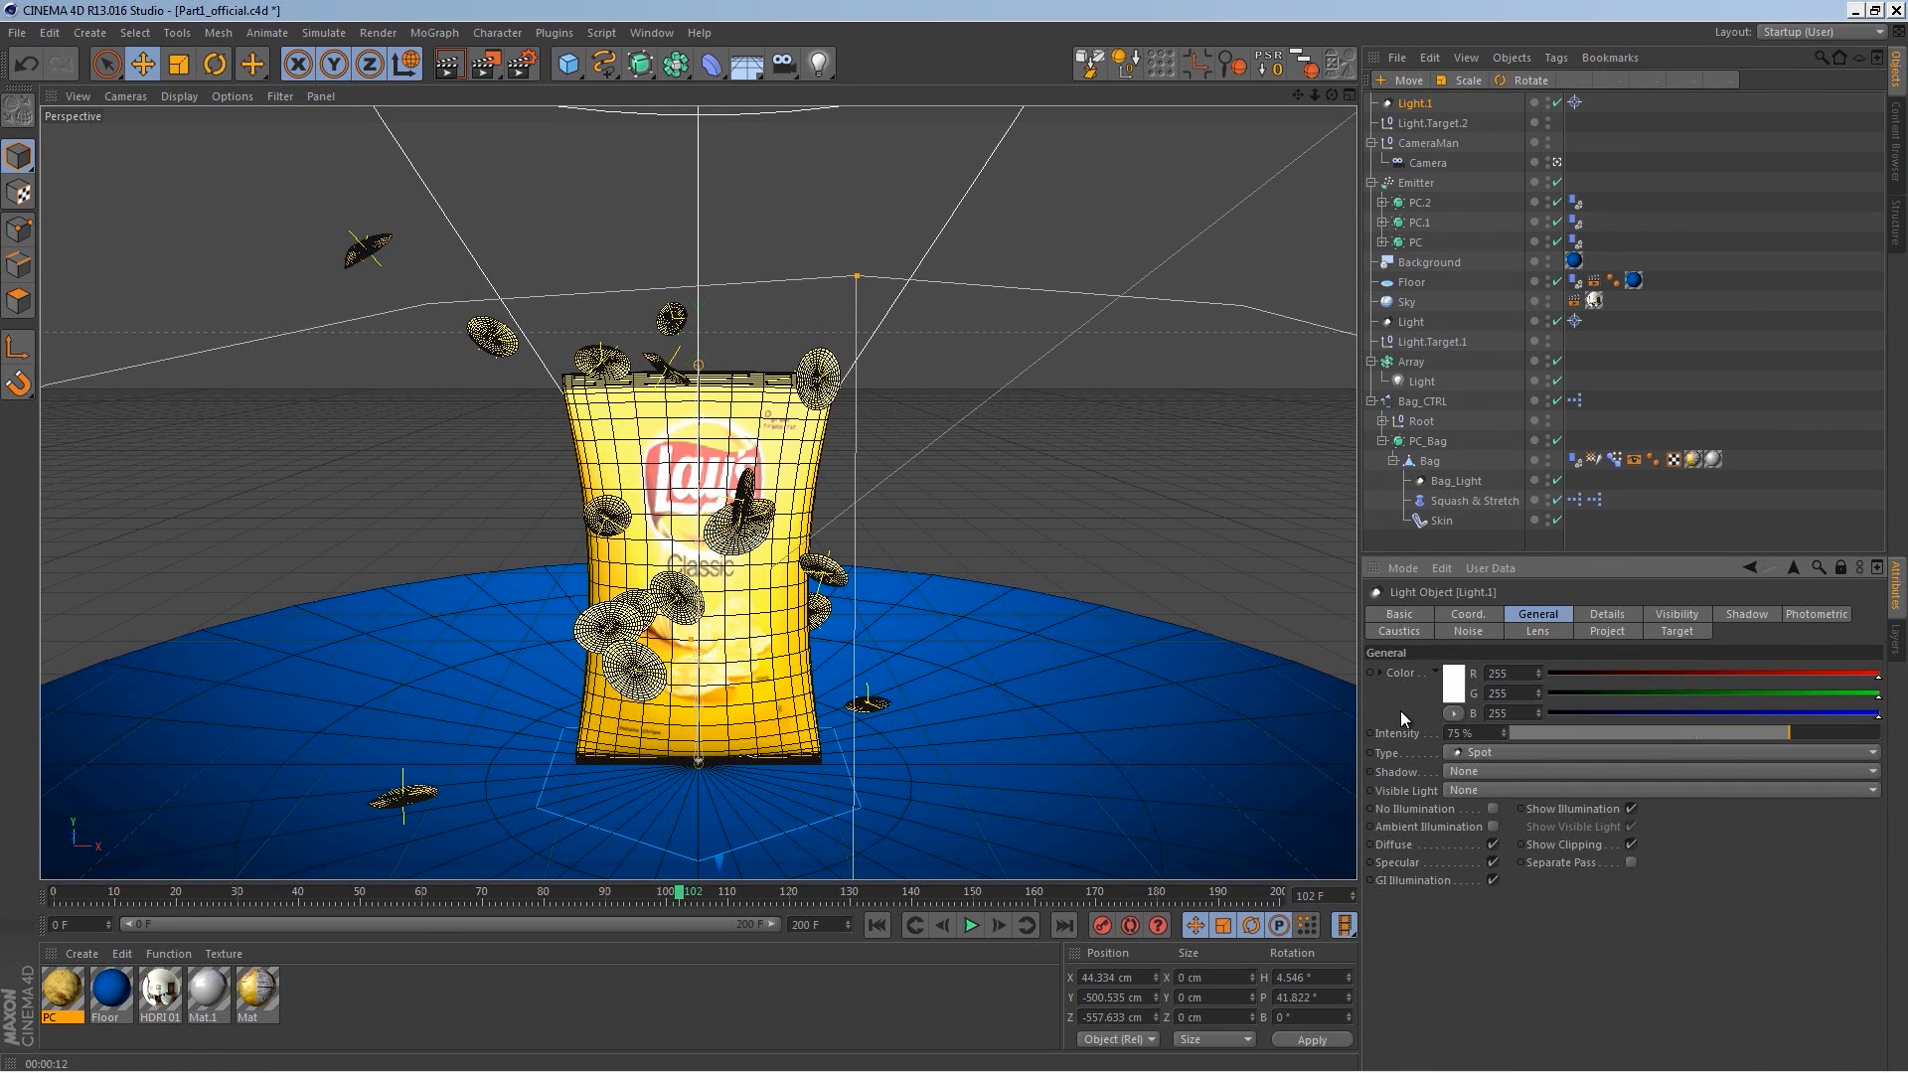
Step: Render the view, then rewind and play the animation to check the lit chips
click(449, 63)
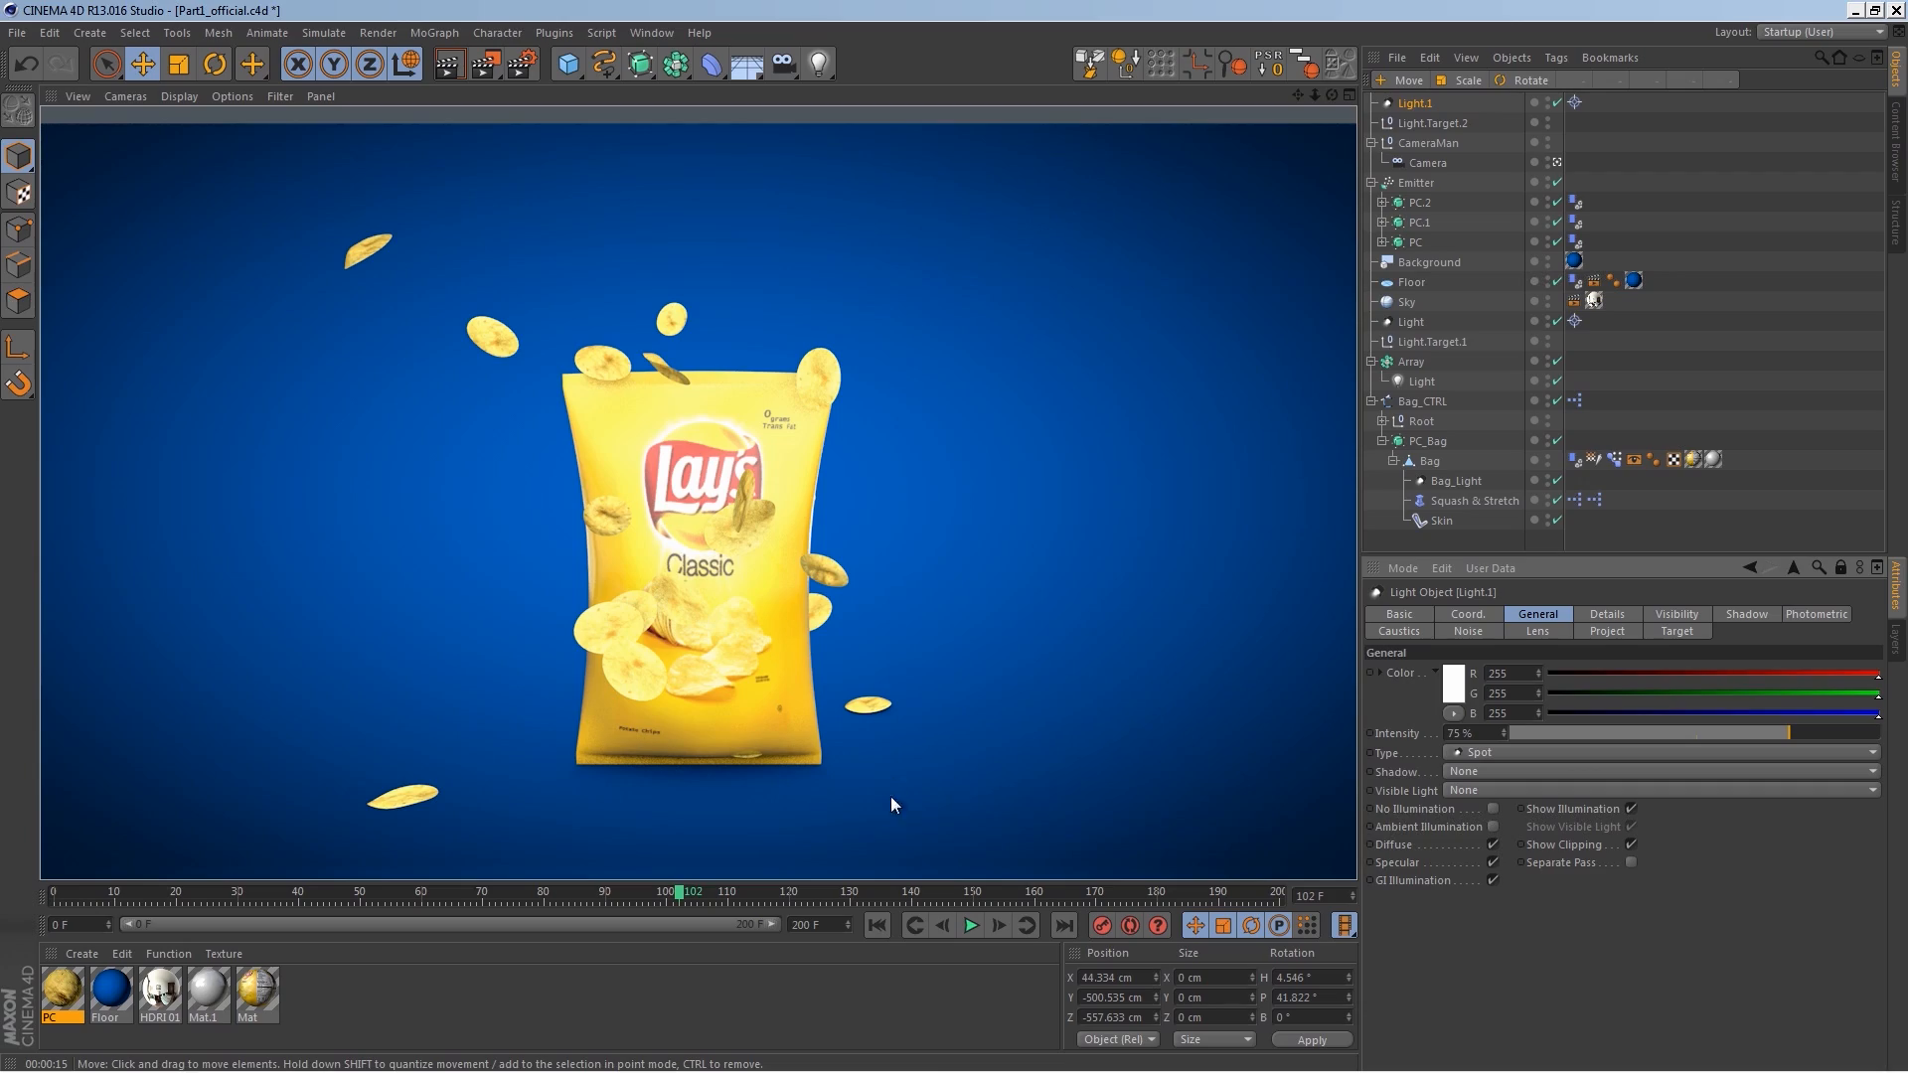
click(879, 925)
click(971, 925)
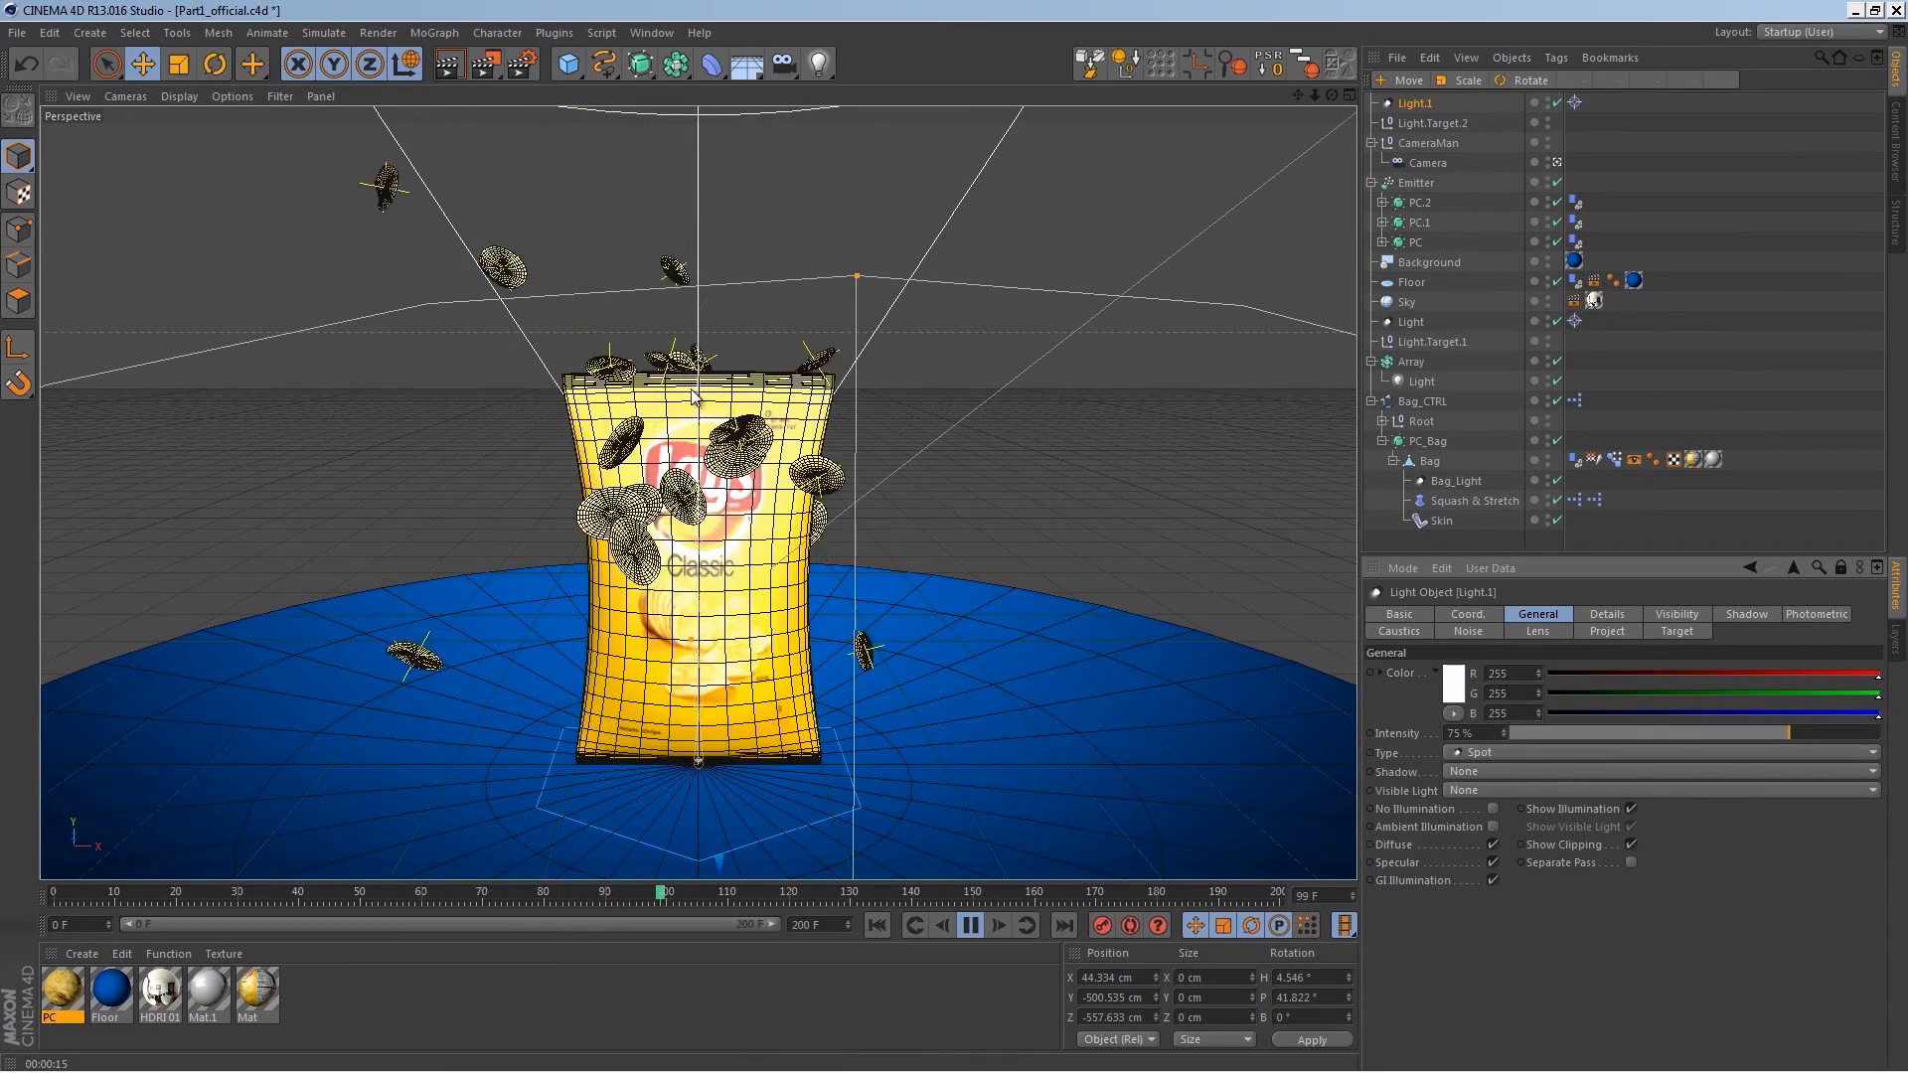
click(975, 926)
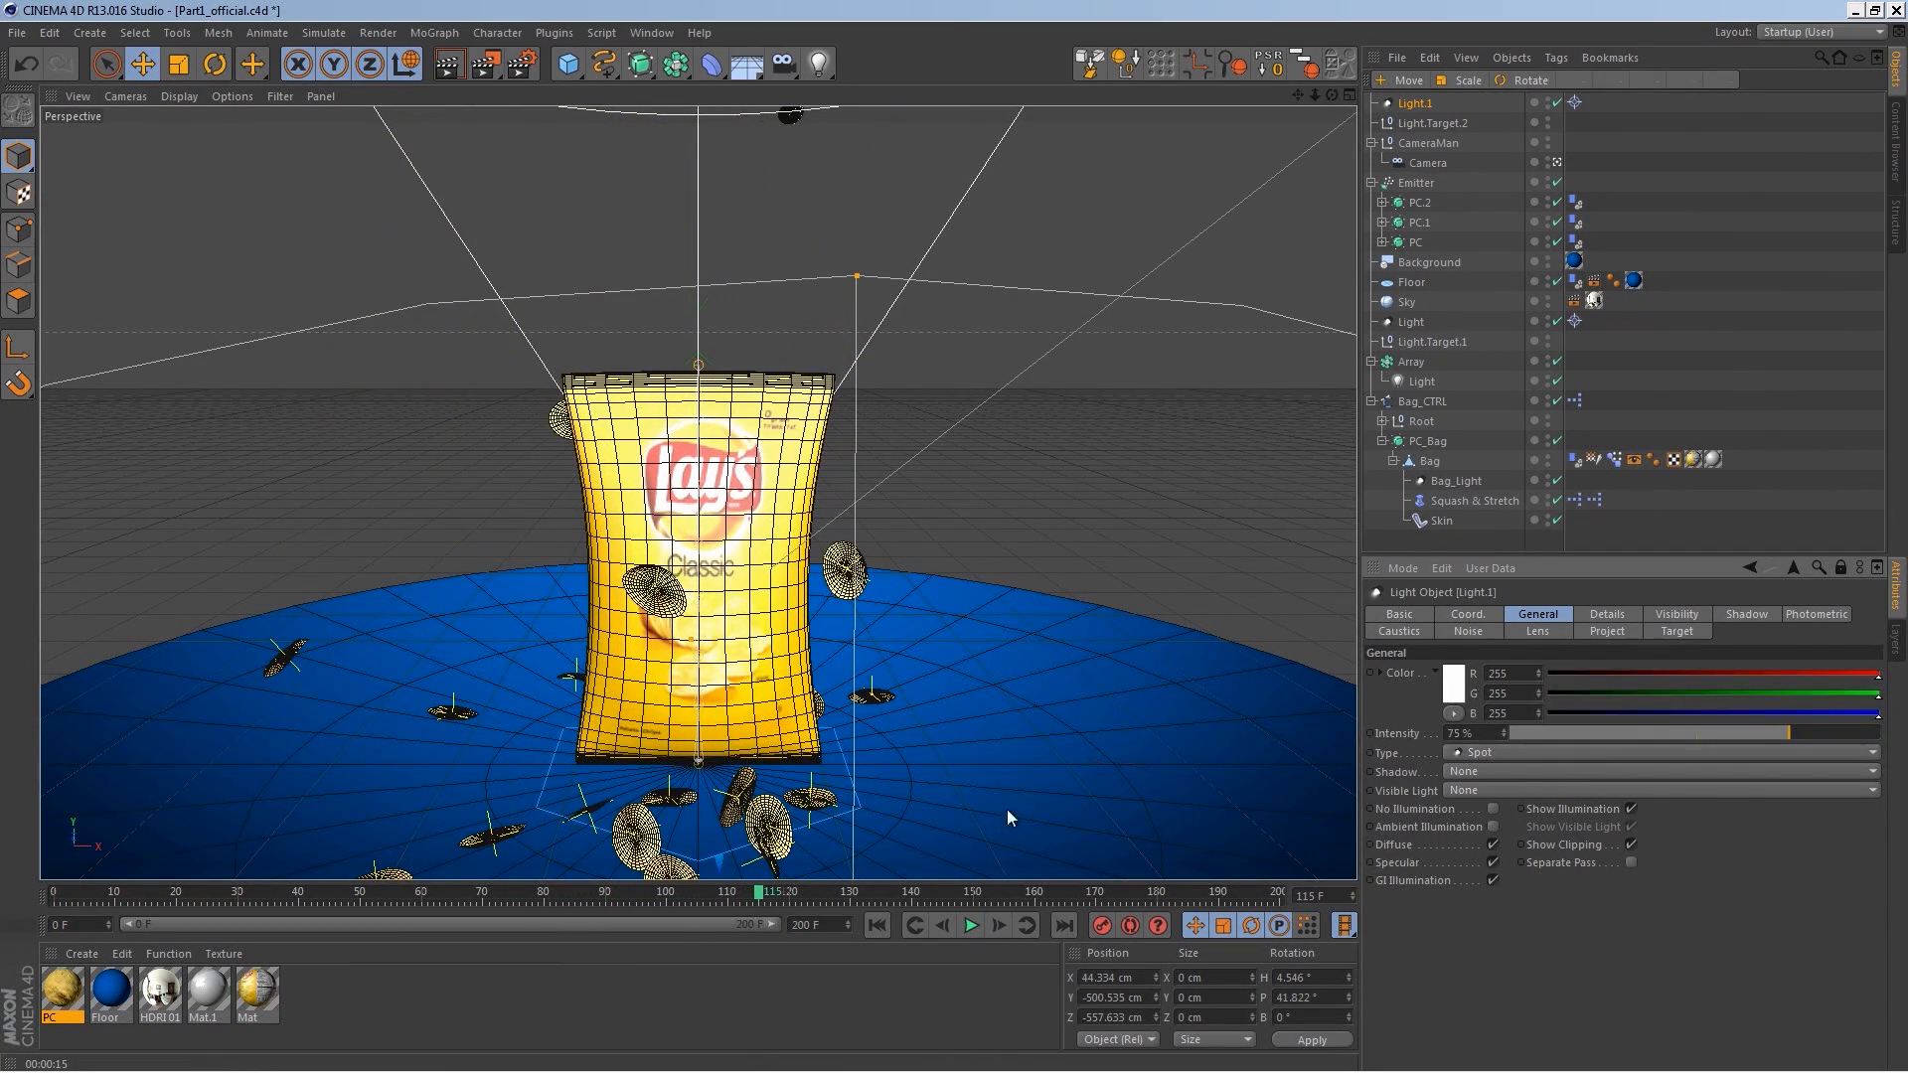
Step: Set the Emitter's X-Size to 135 cm
click(1418, 184)
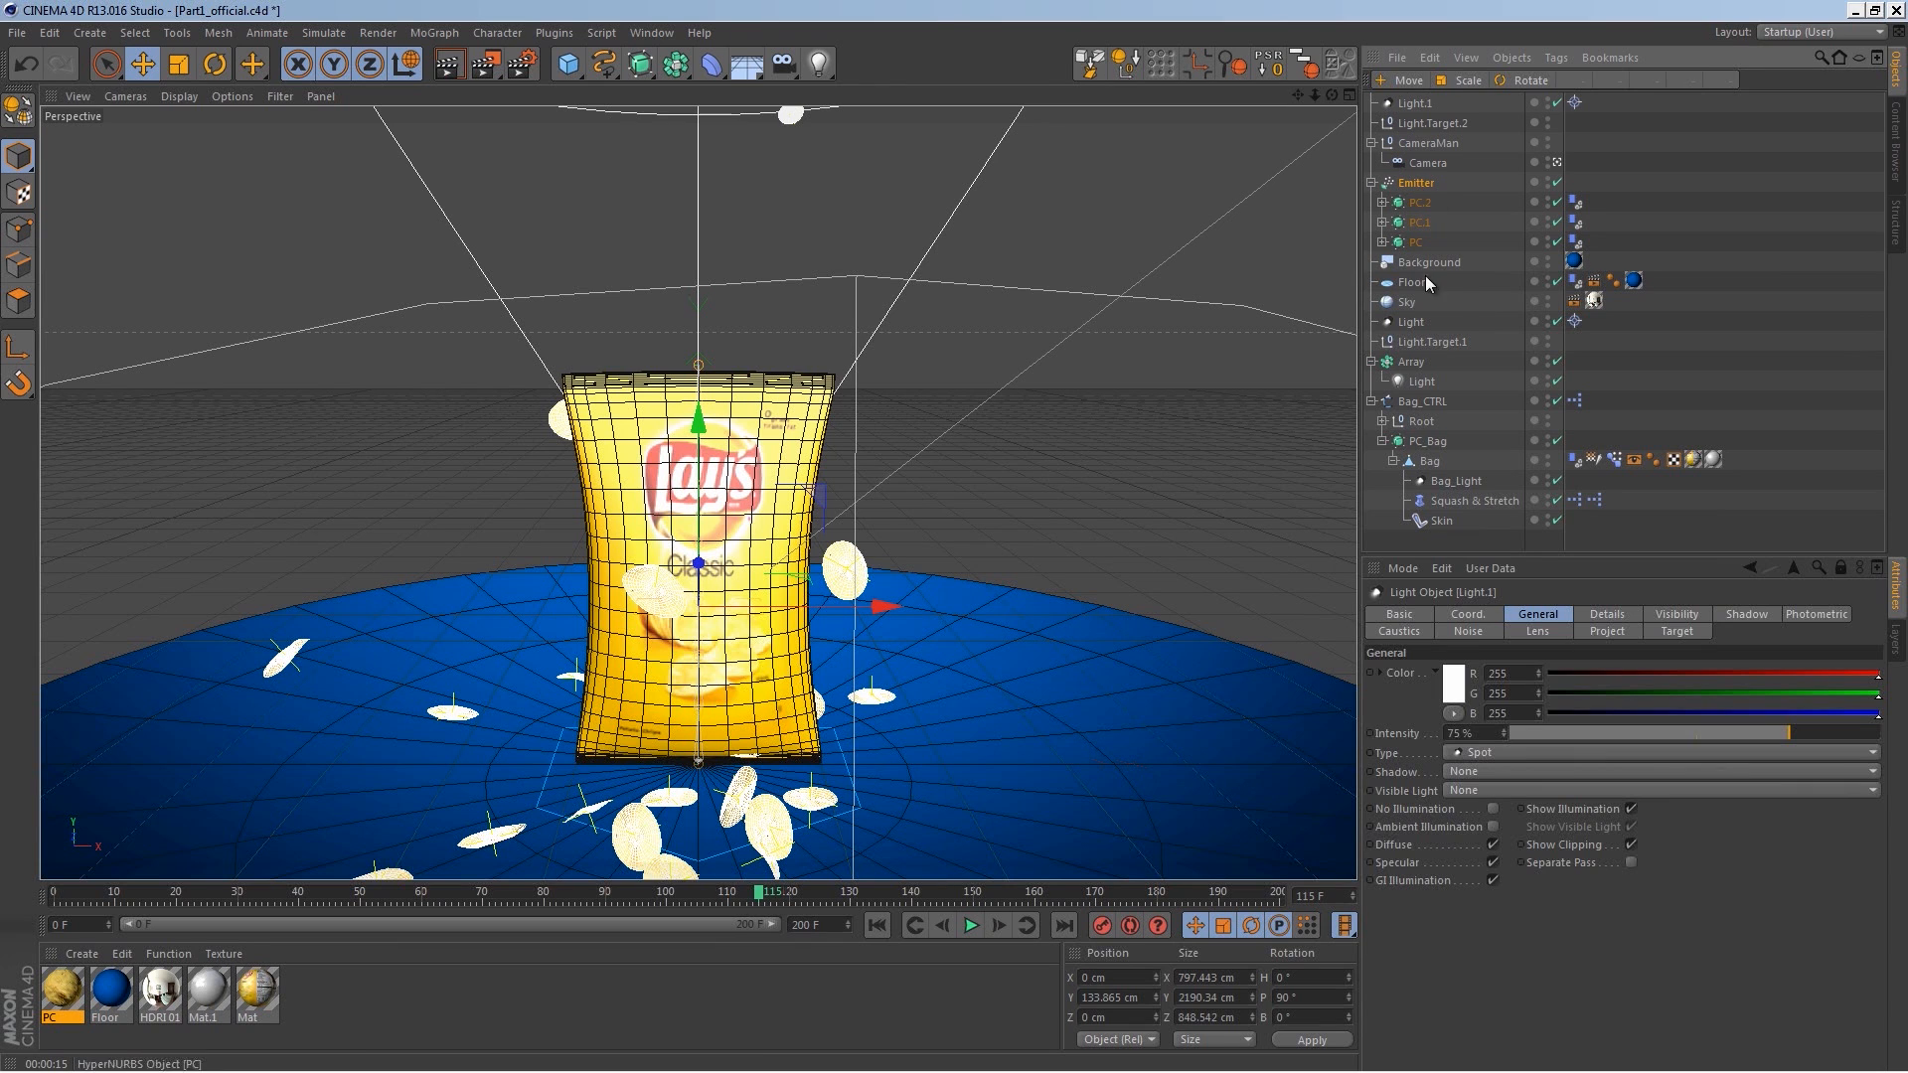
click(1605, 616)
click(1840, 568)
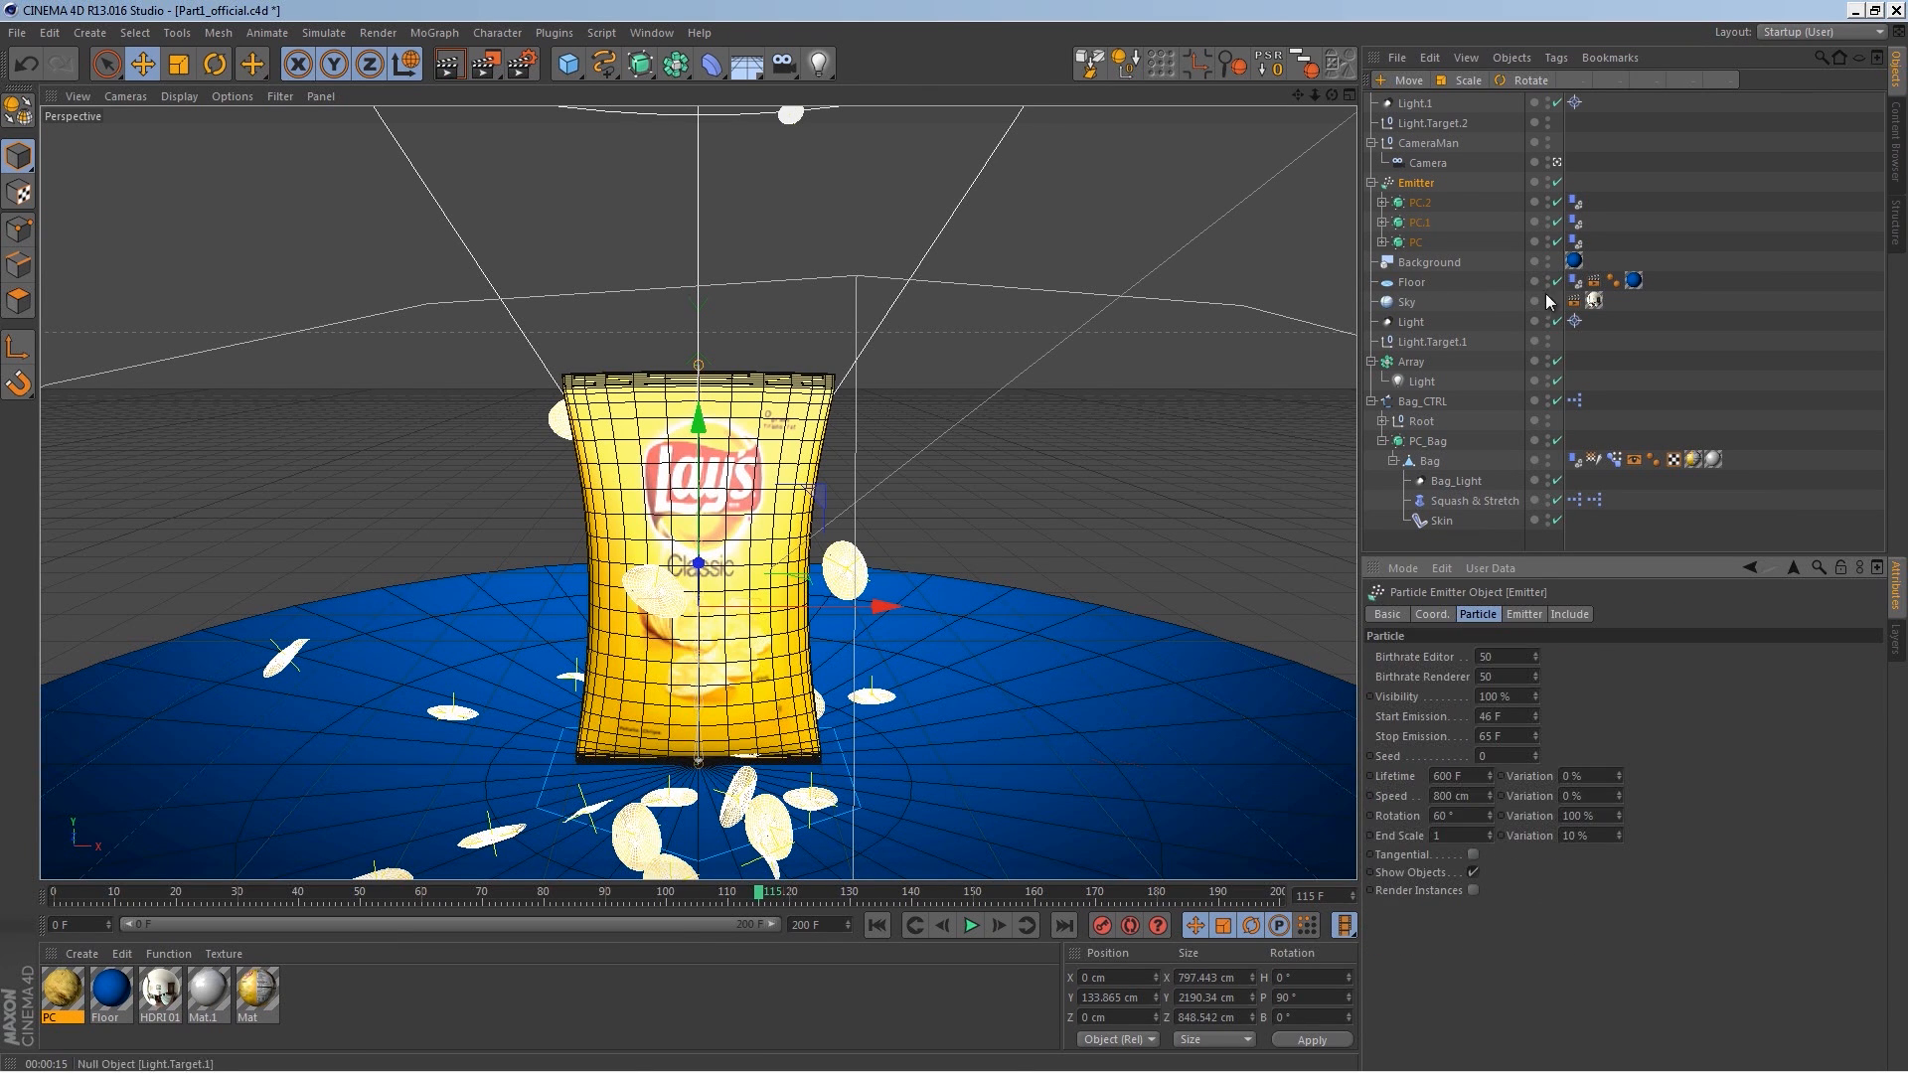
click(1418, 185)
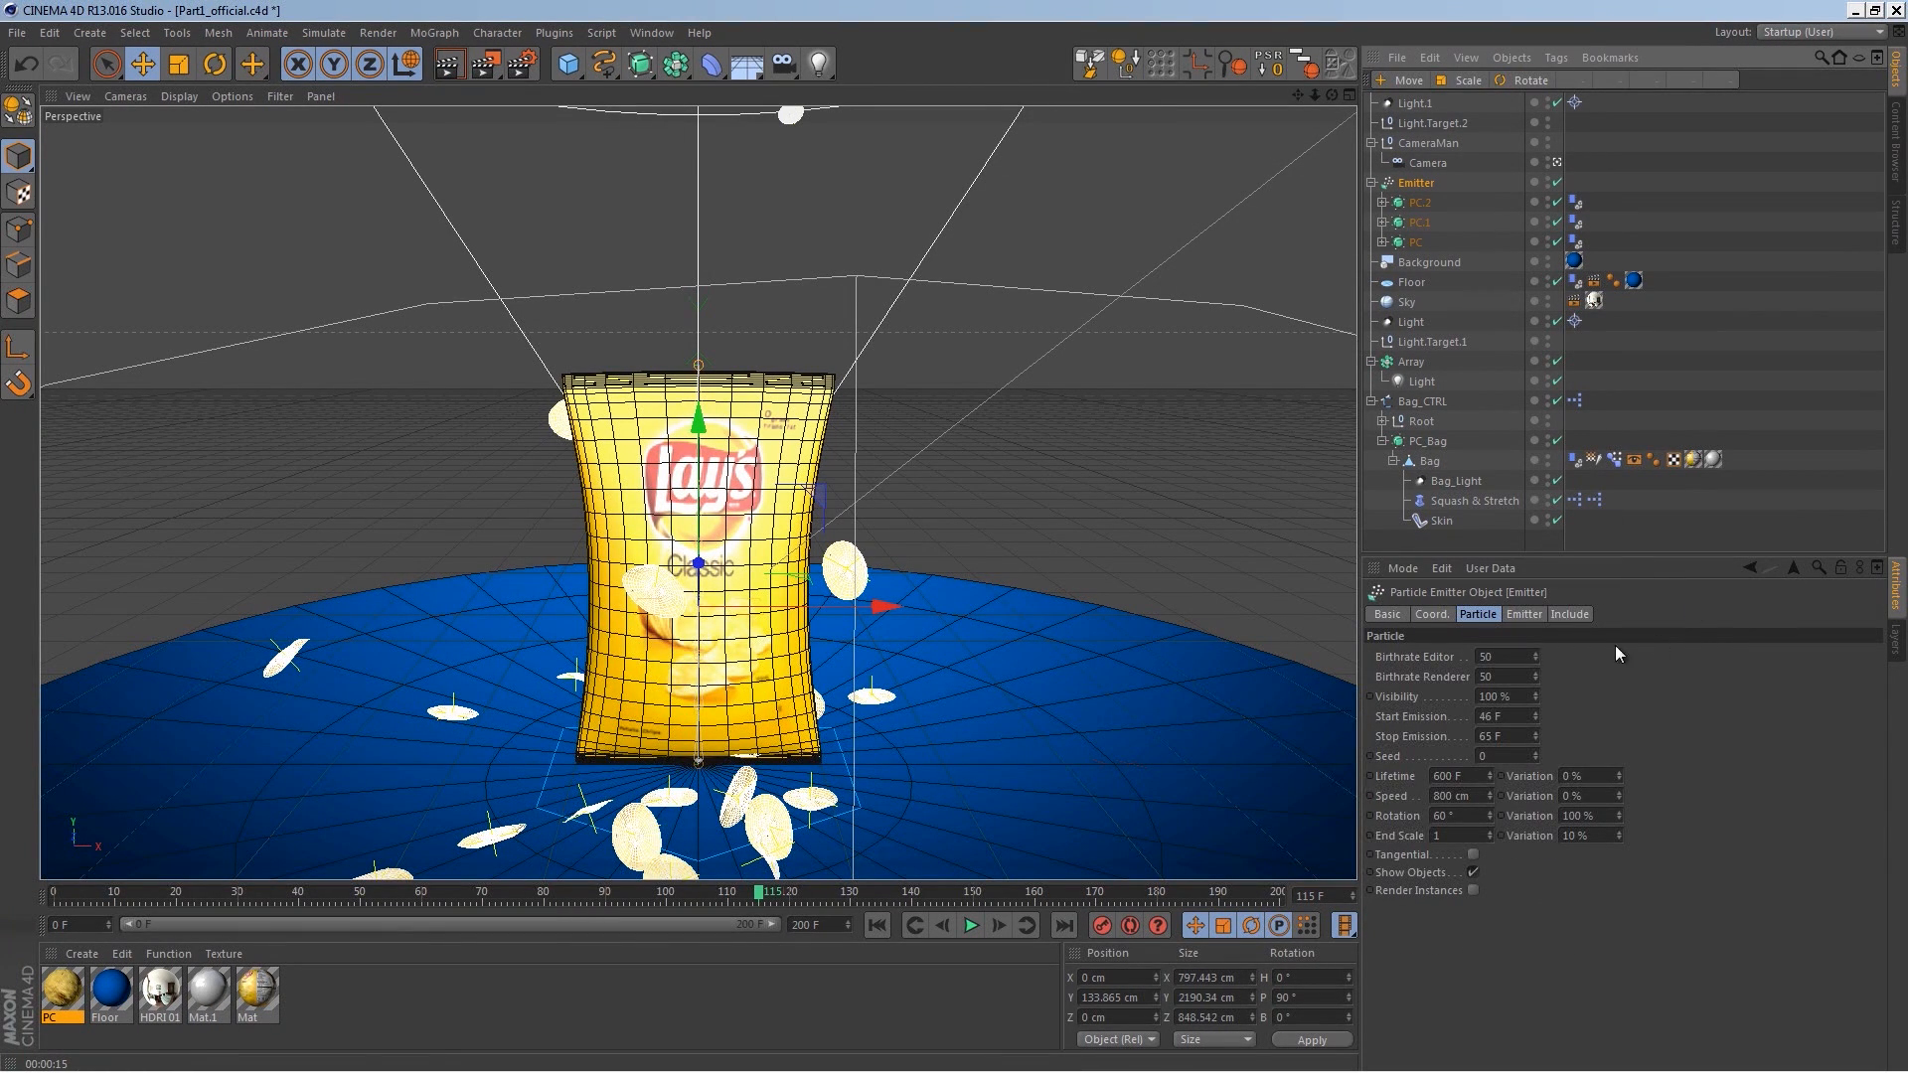
click(1527, 616)
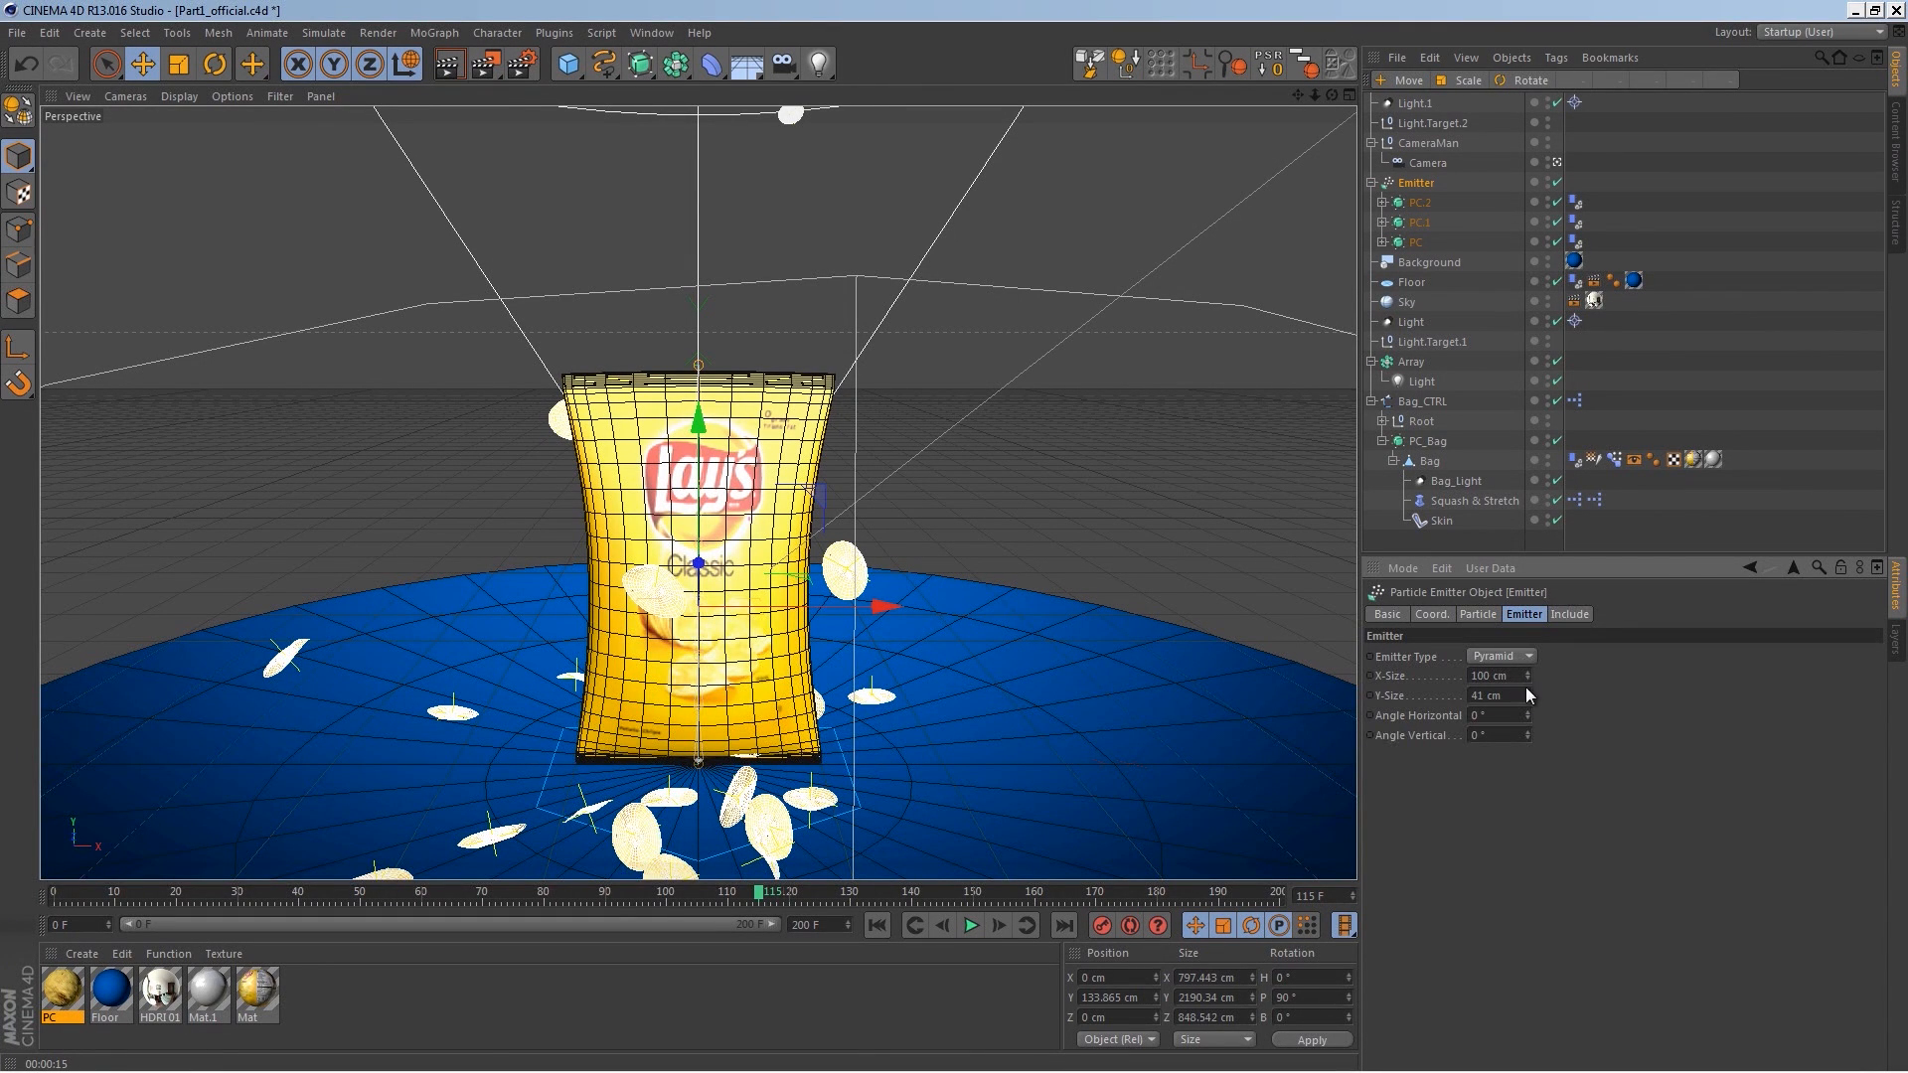
drag(1619, 335, 1525, 538)
Step: Bake the project's dynamics cache again, play the animation and reselect the Emitter
key(ctrl+d)
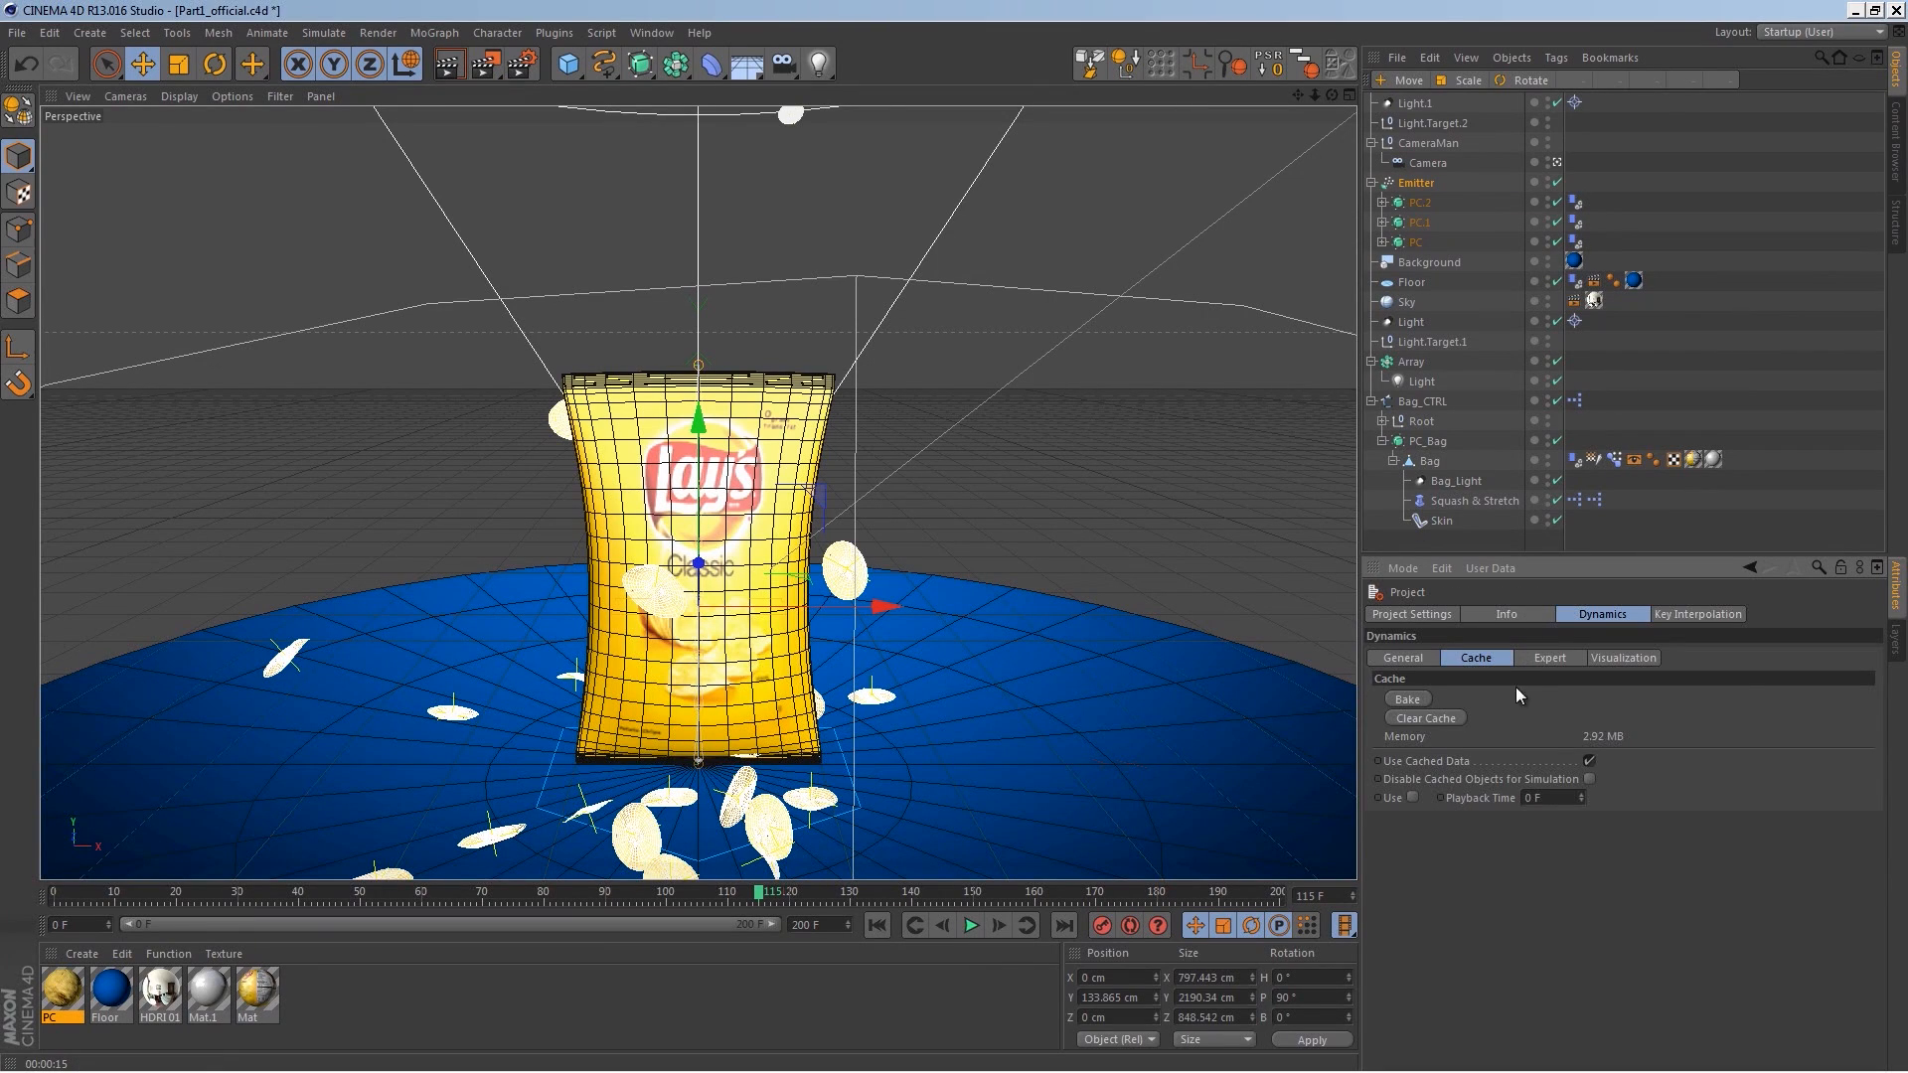
click(1415, 702)
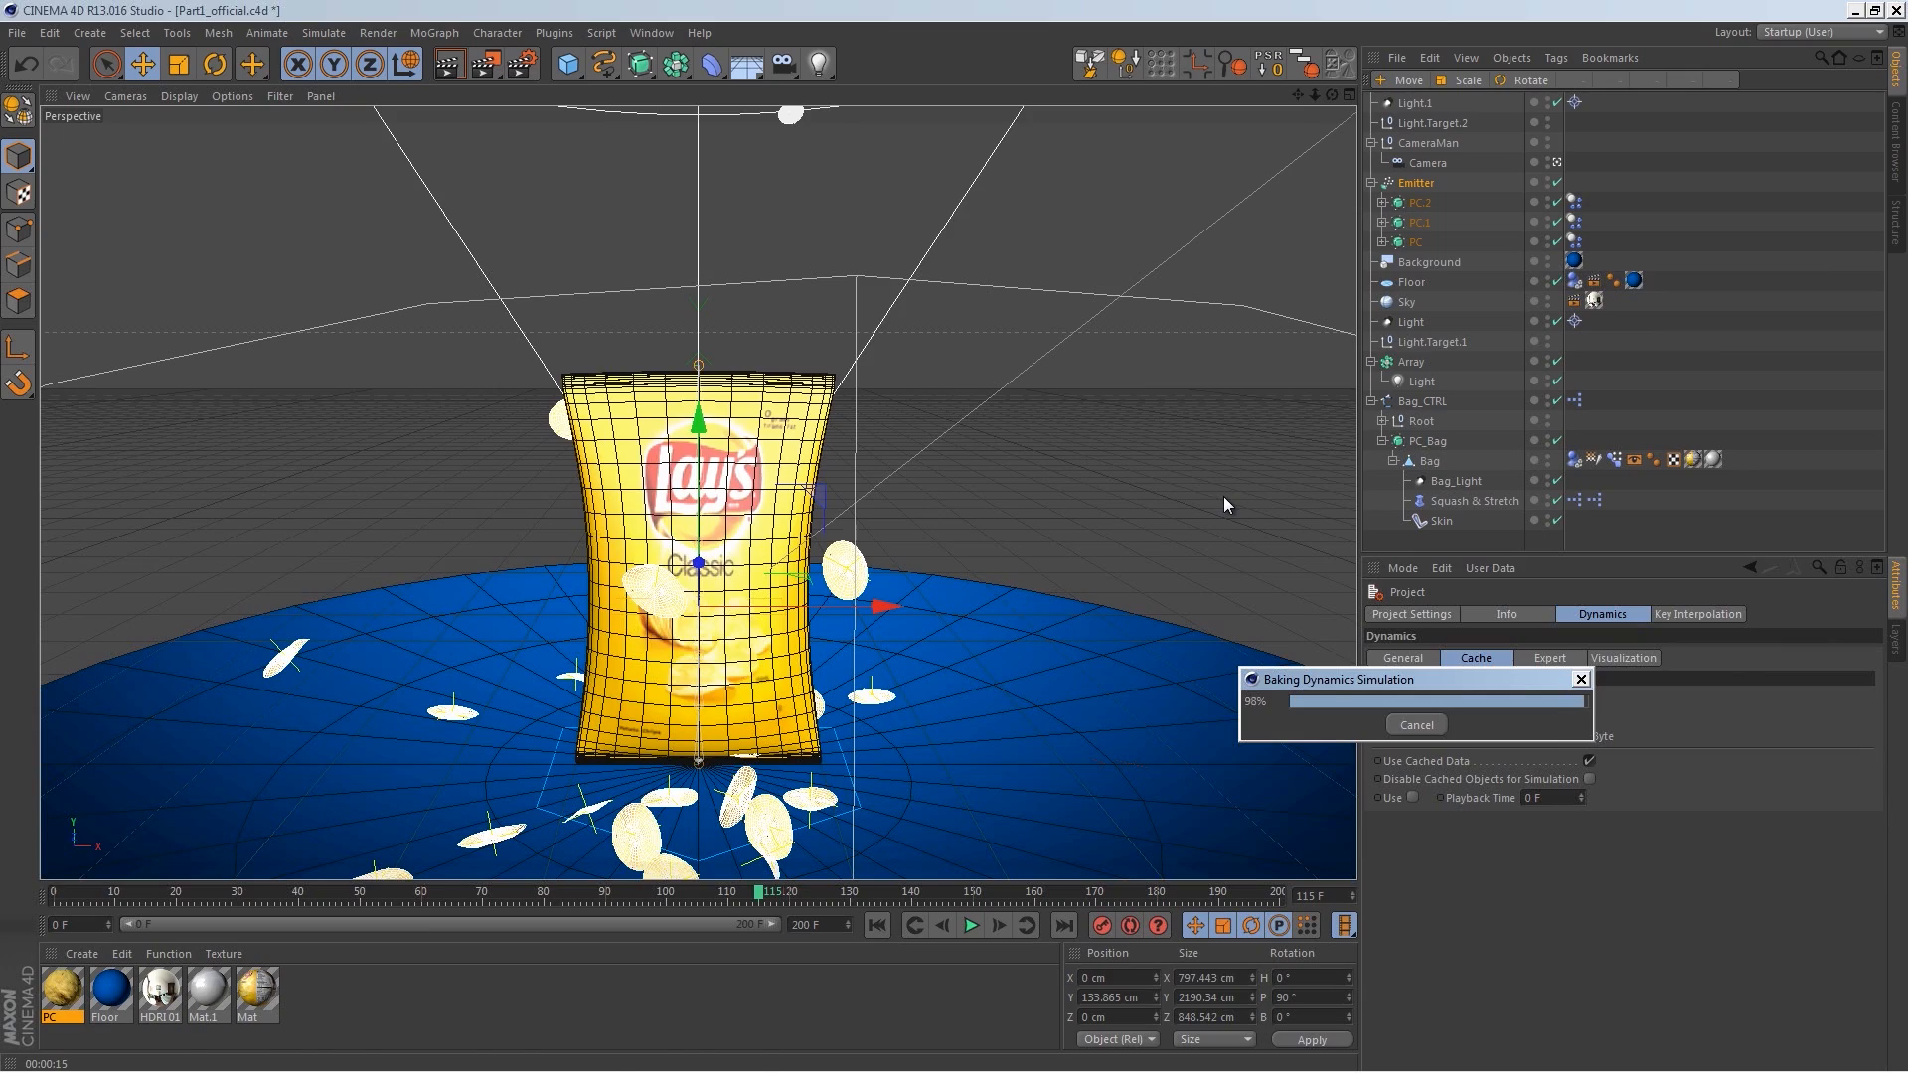
click(969, 926)
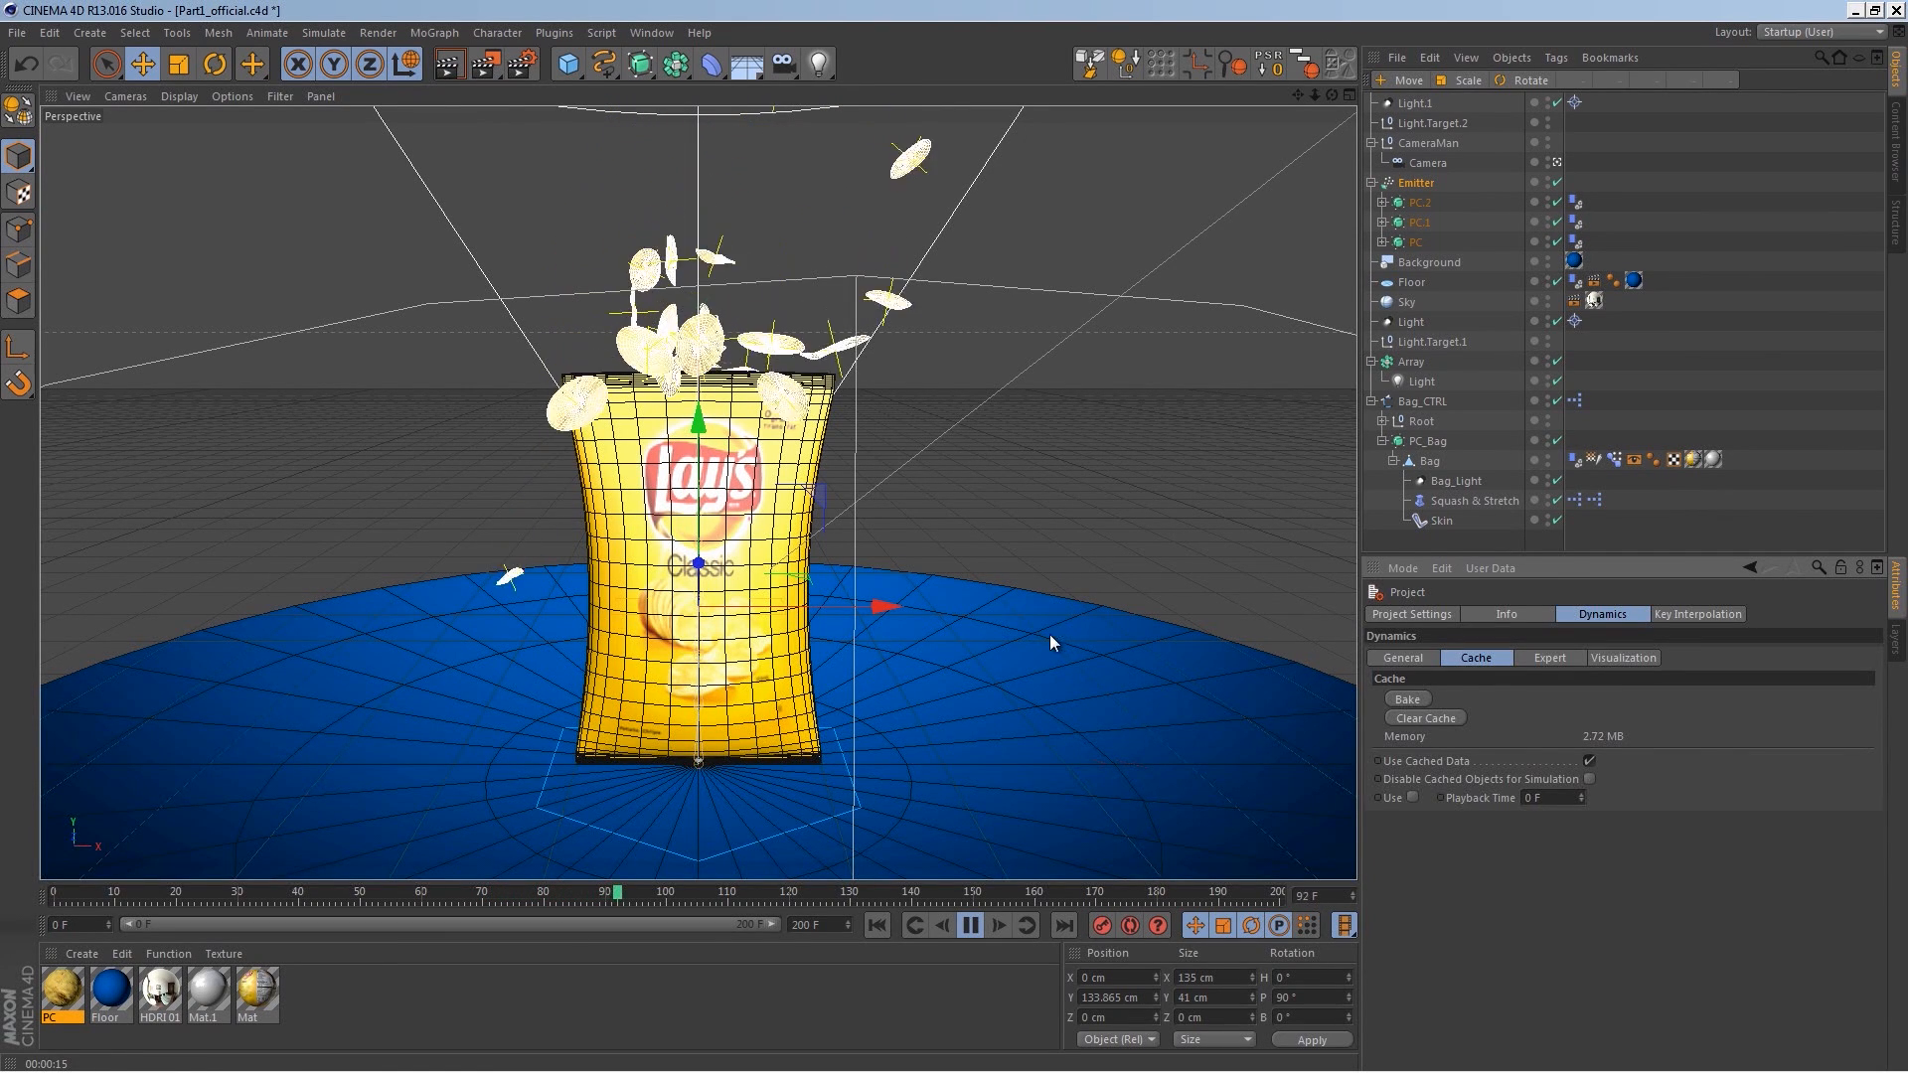
click(972, 926)
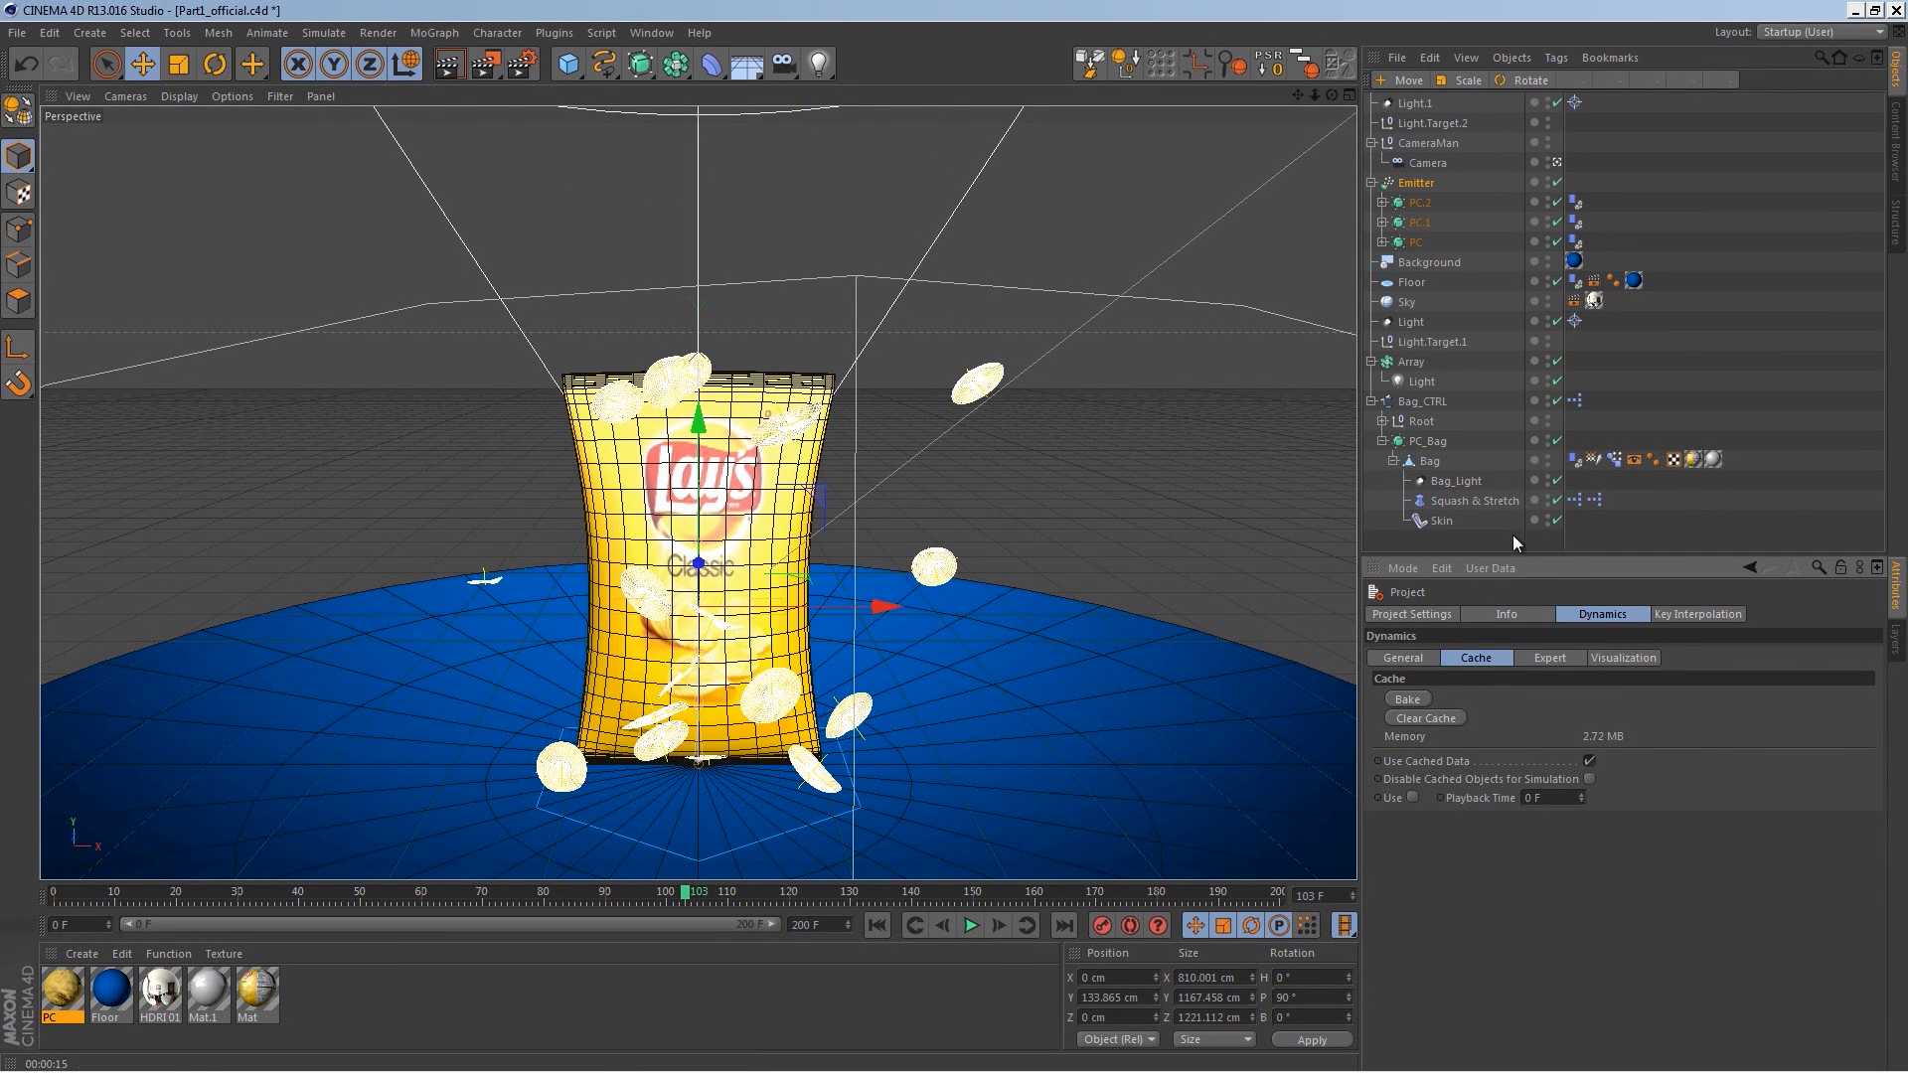
click(1403, 177)
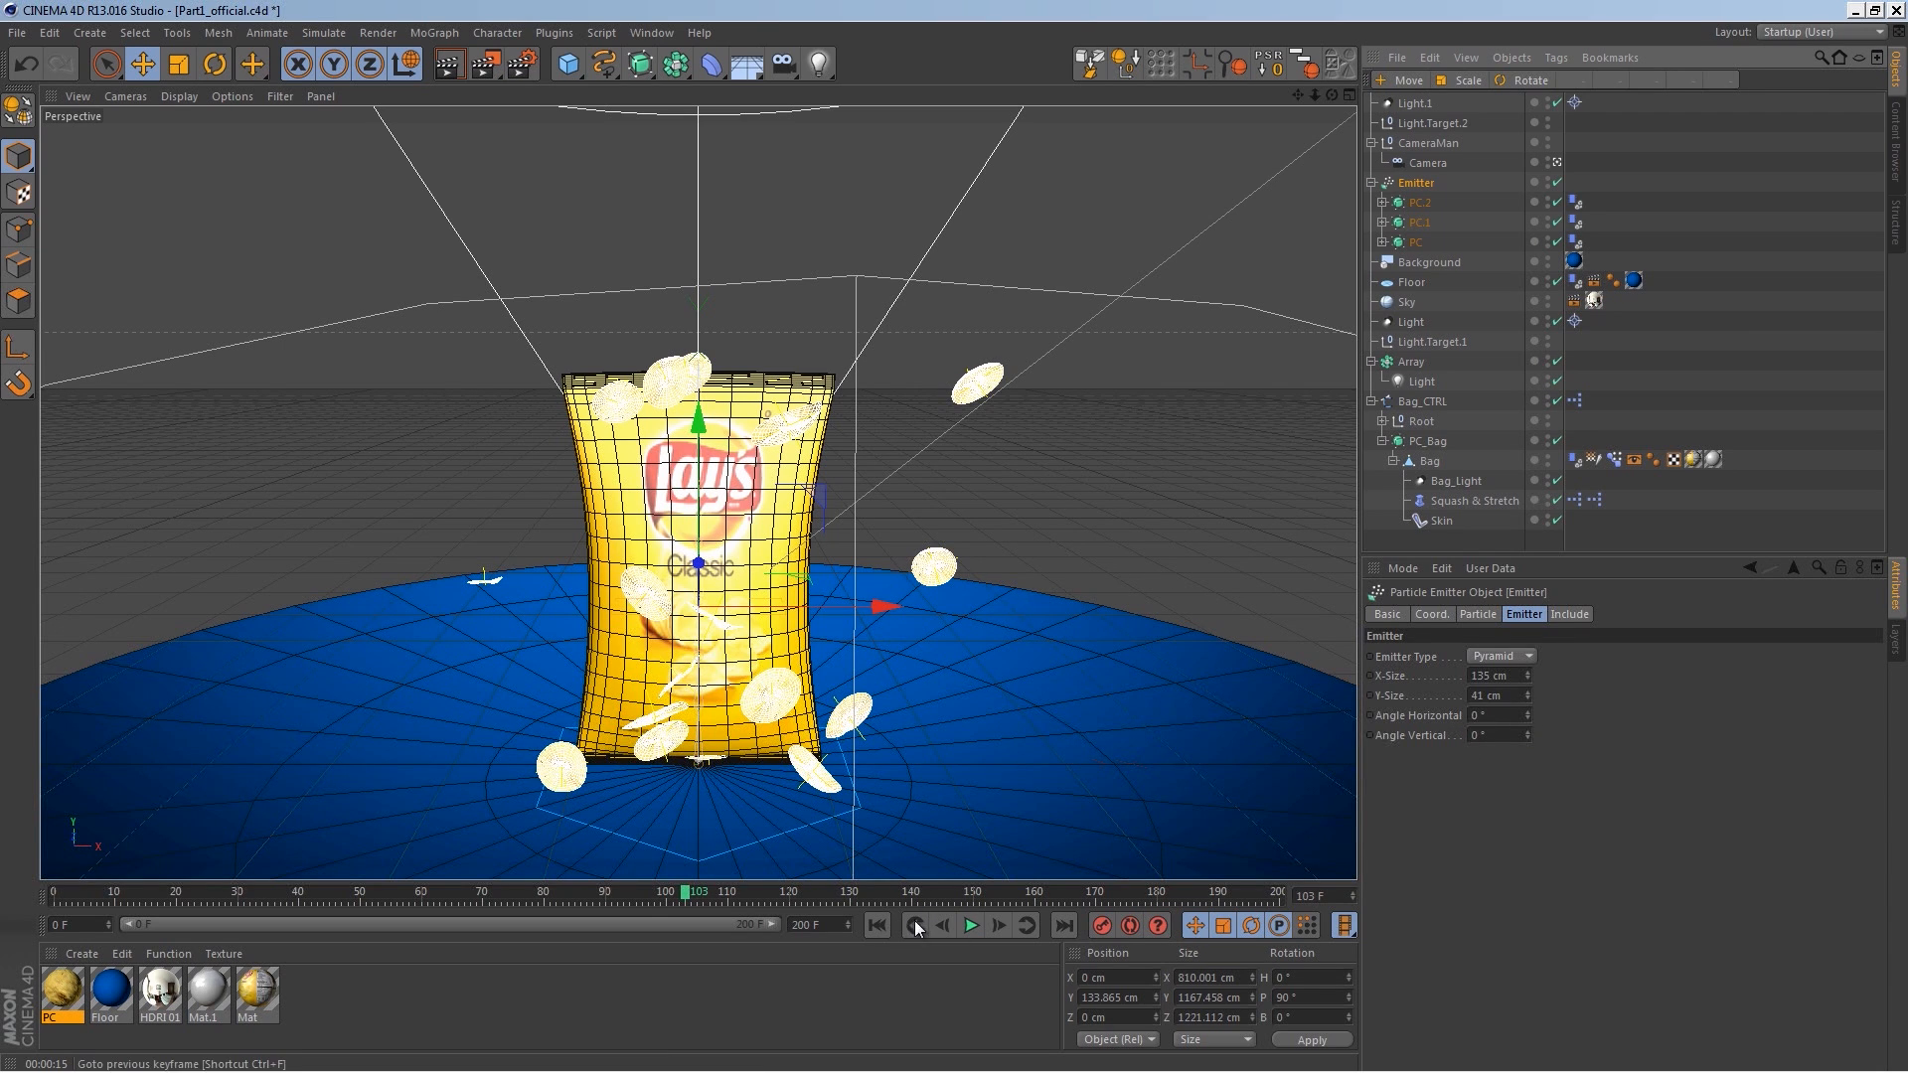
Step: Reselect the Emitter, set its horizontal angle to 40° and play the animation from the start
key(ctrl+d)
click(1418, 184)
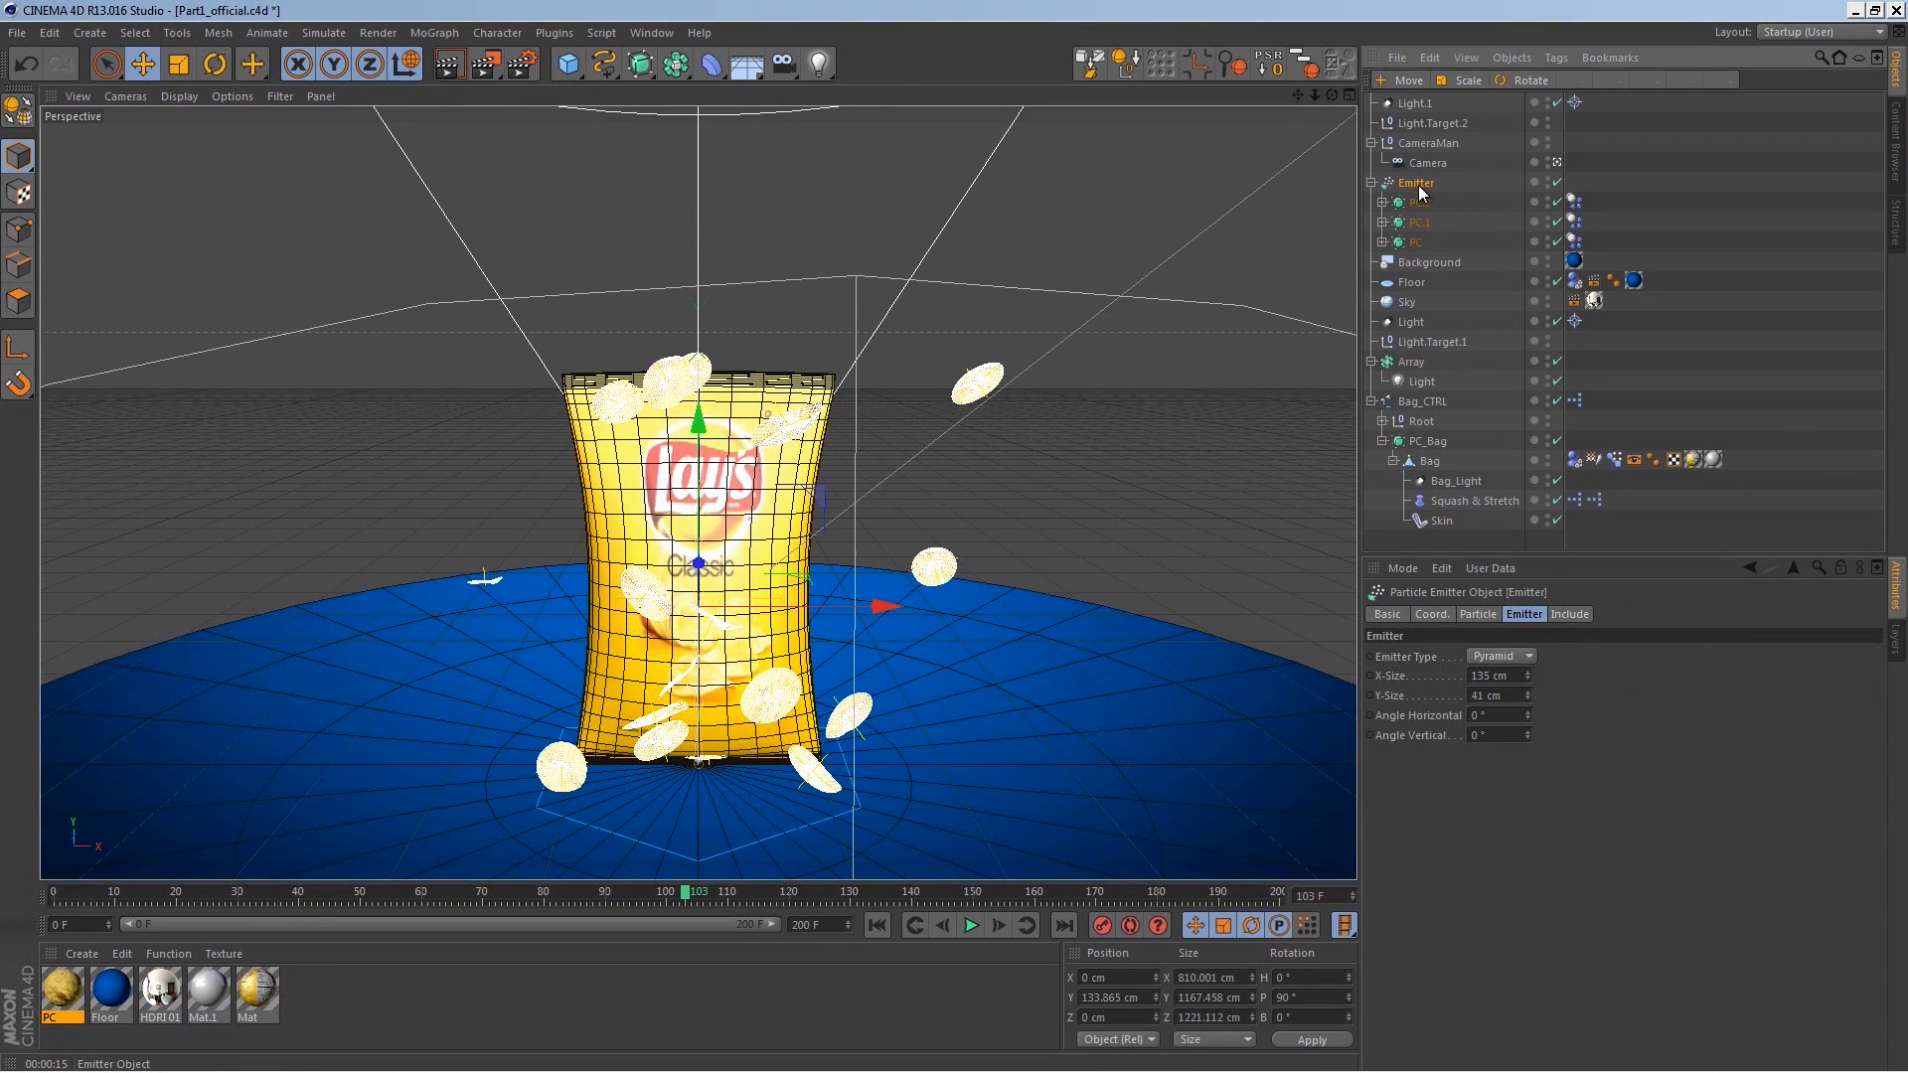
drag(1532, 712, 1530, 700)
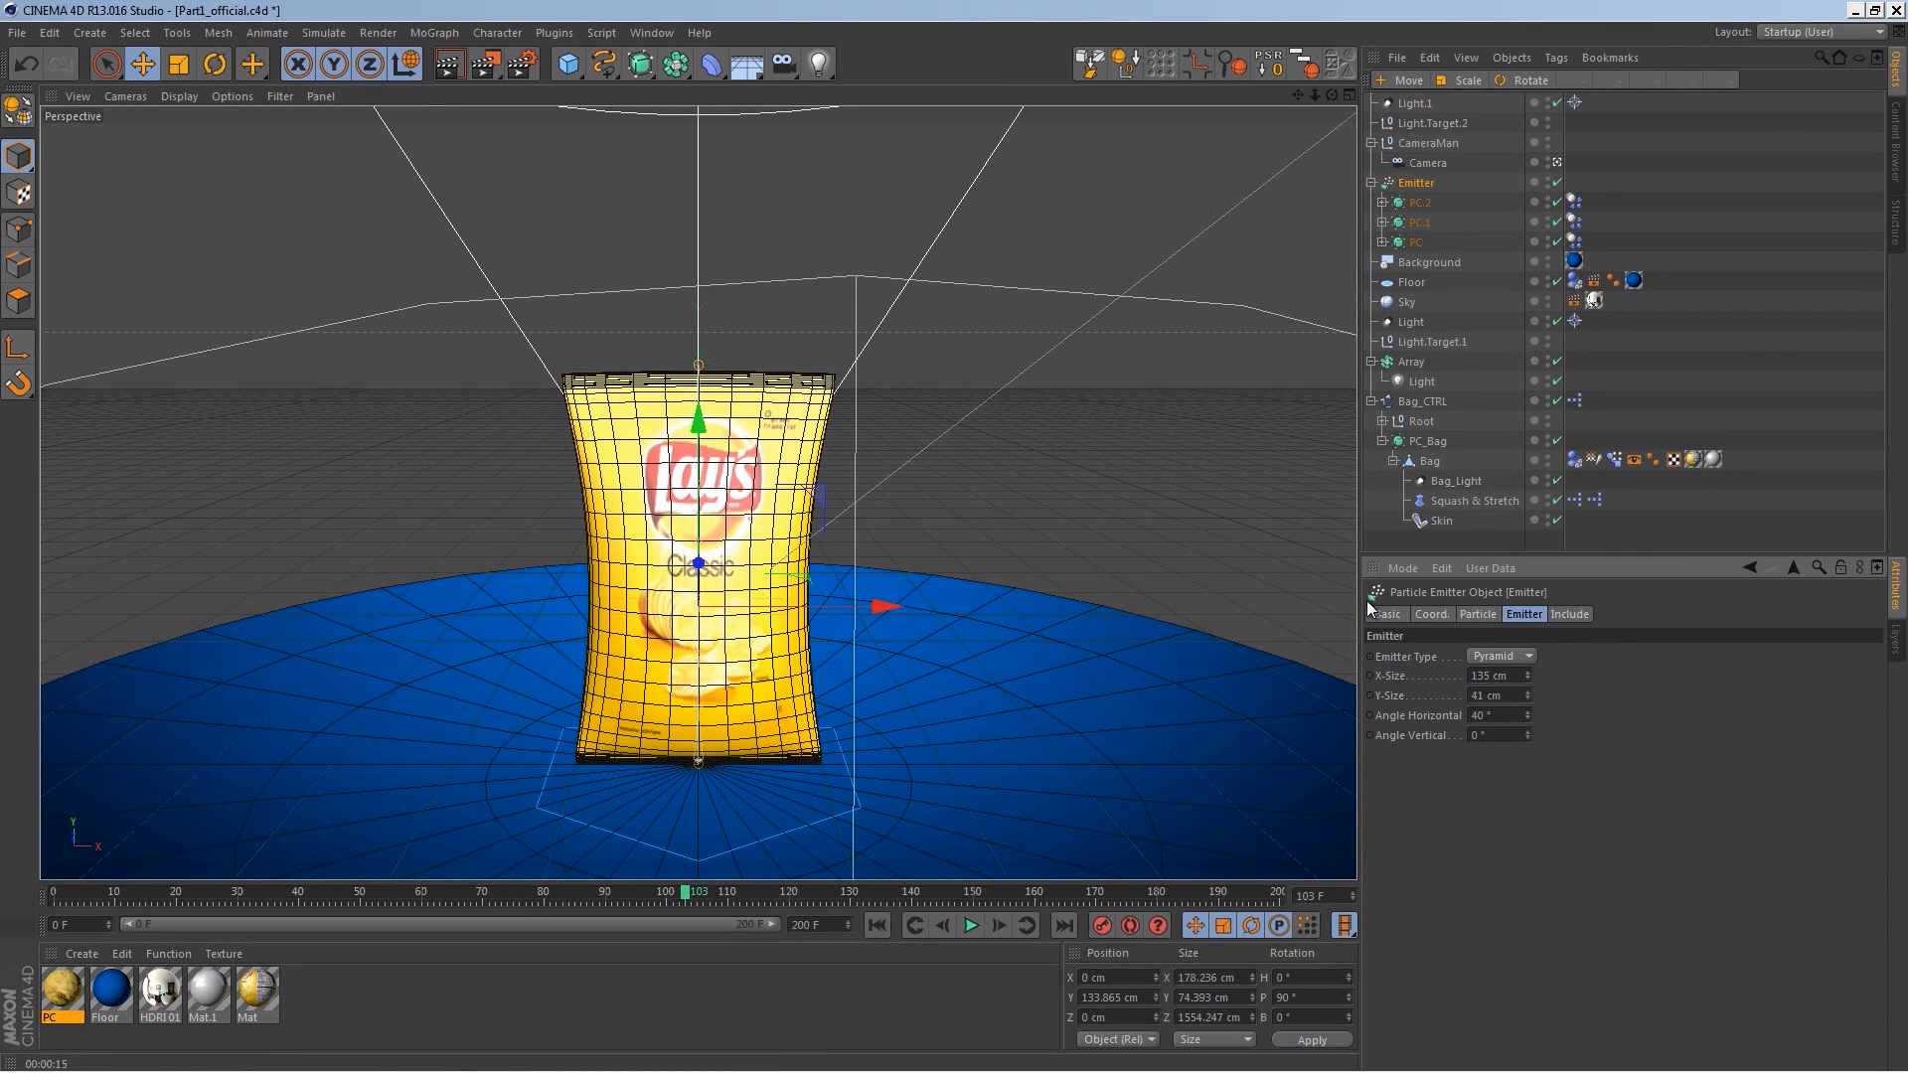
click(877, 925)
click(971, 925)
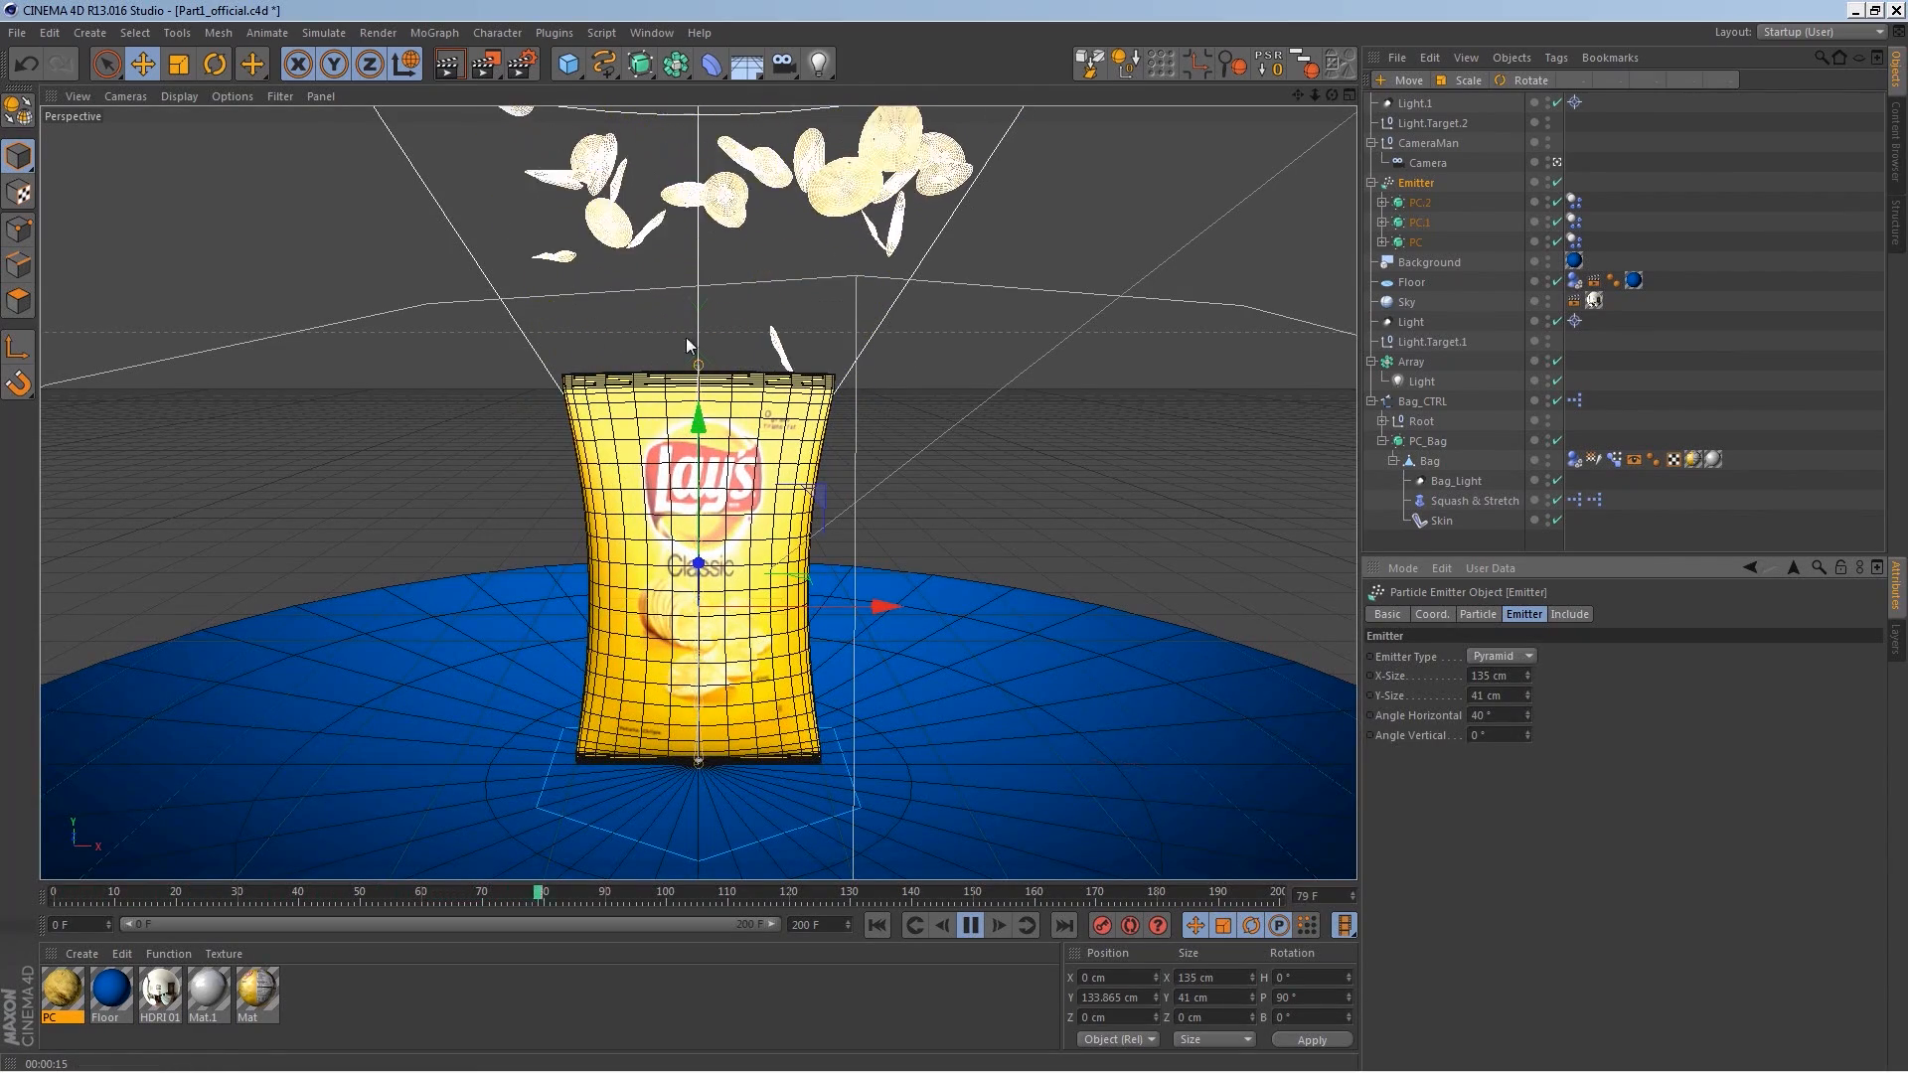
Step: Set the Emitter's horizontal and vertical angles to 3° and rewind to check the stream
drag(1495, 715, 1431, 715)
text(3)
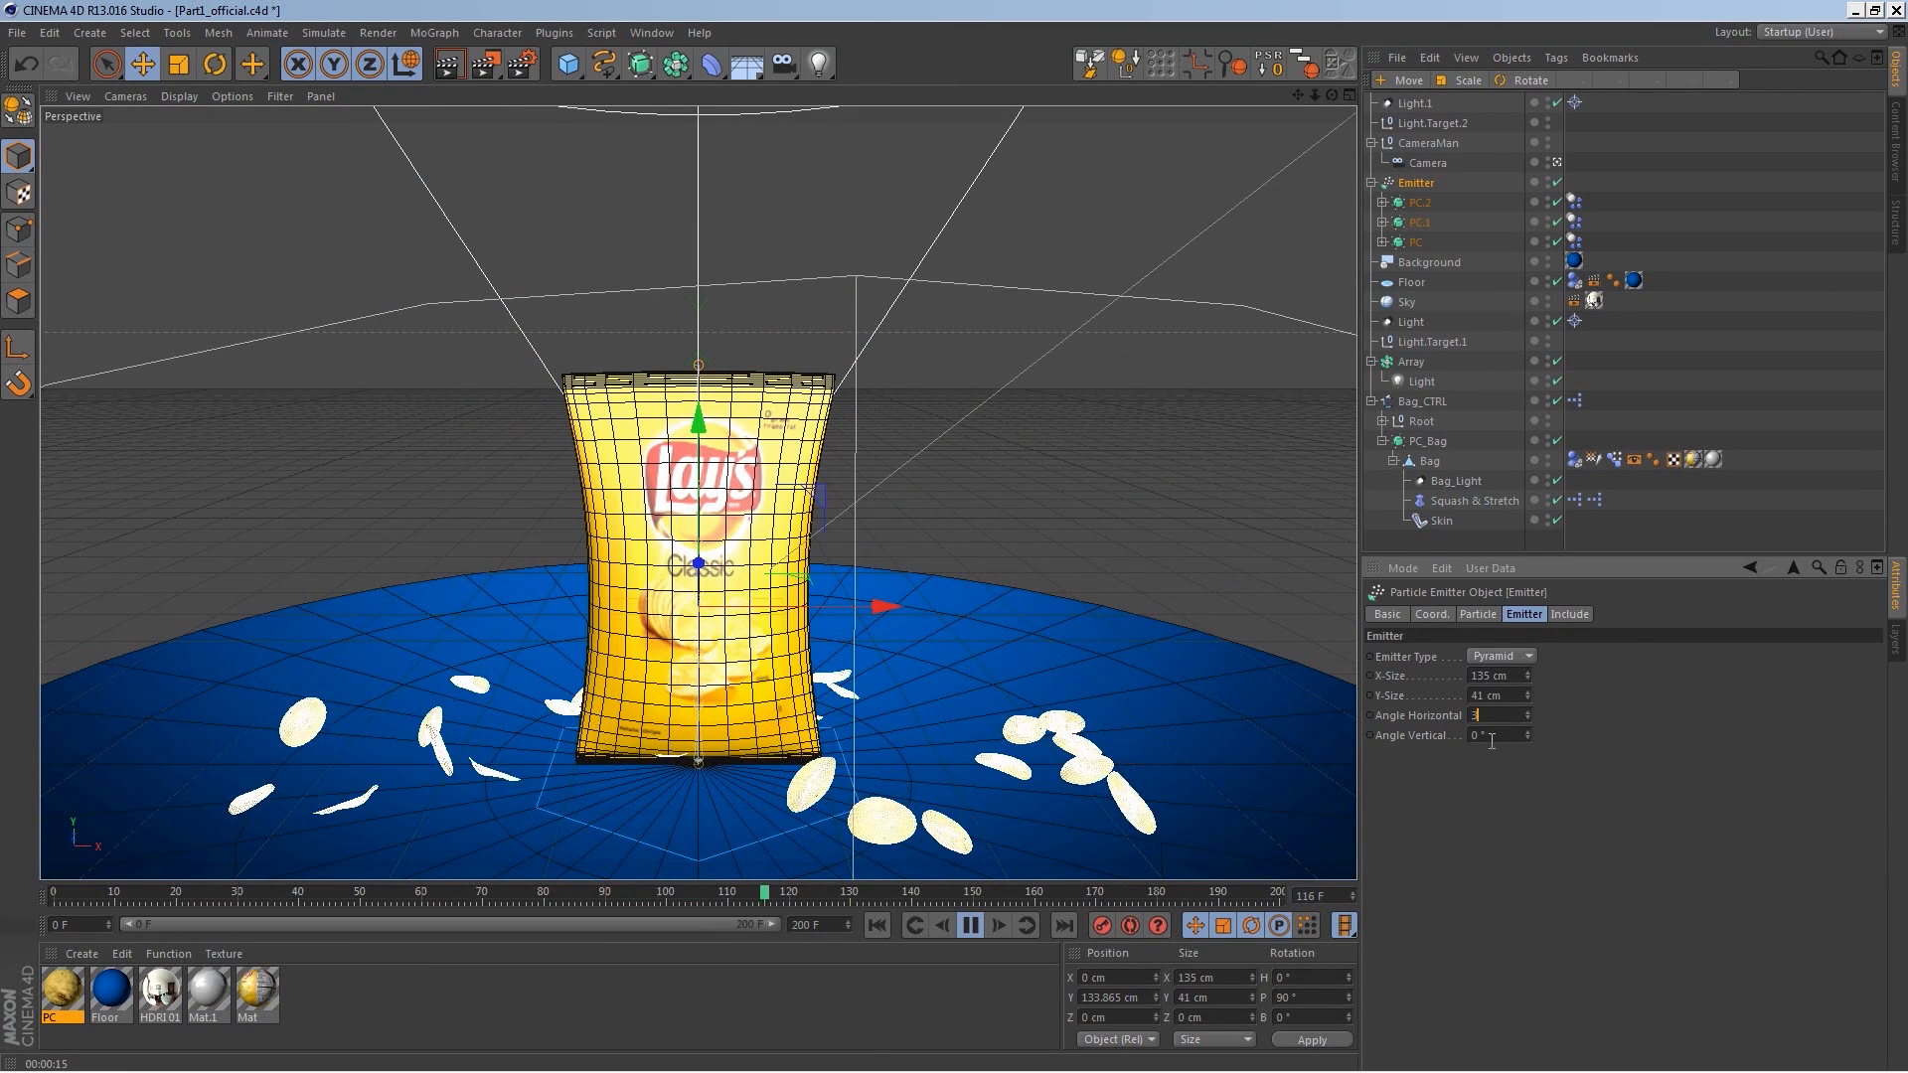
key(Tab)
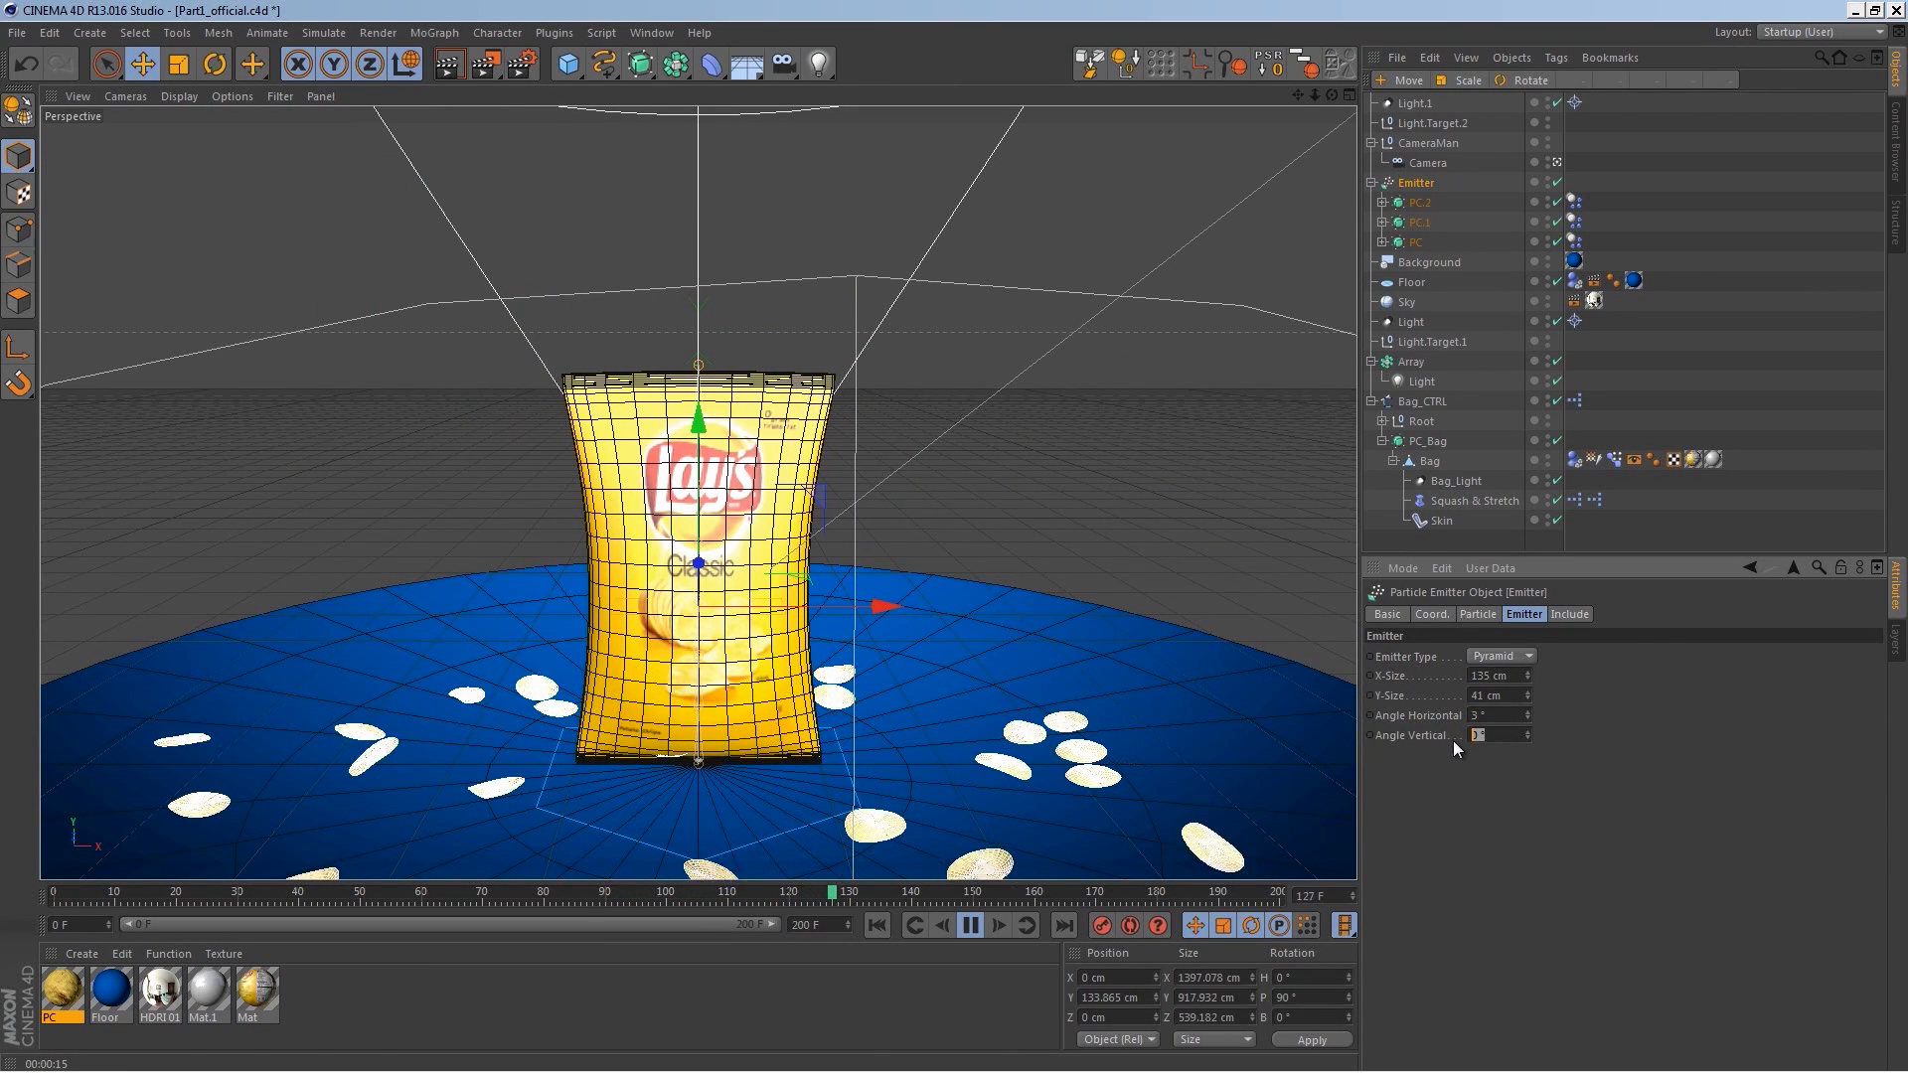
text(3)
key(Return)
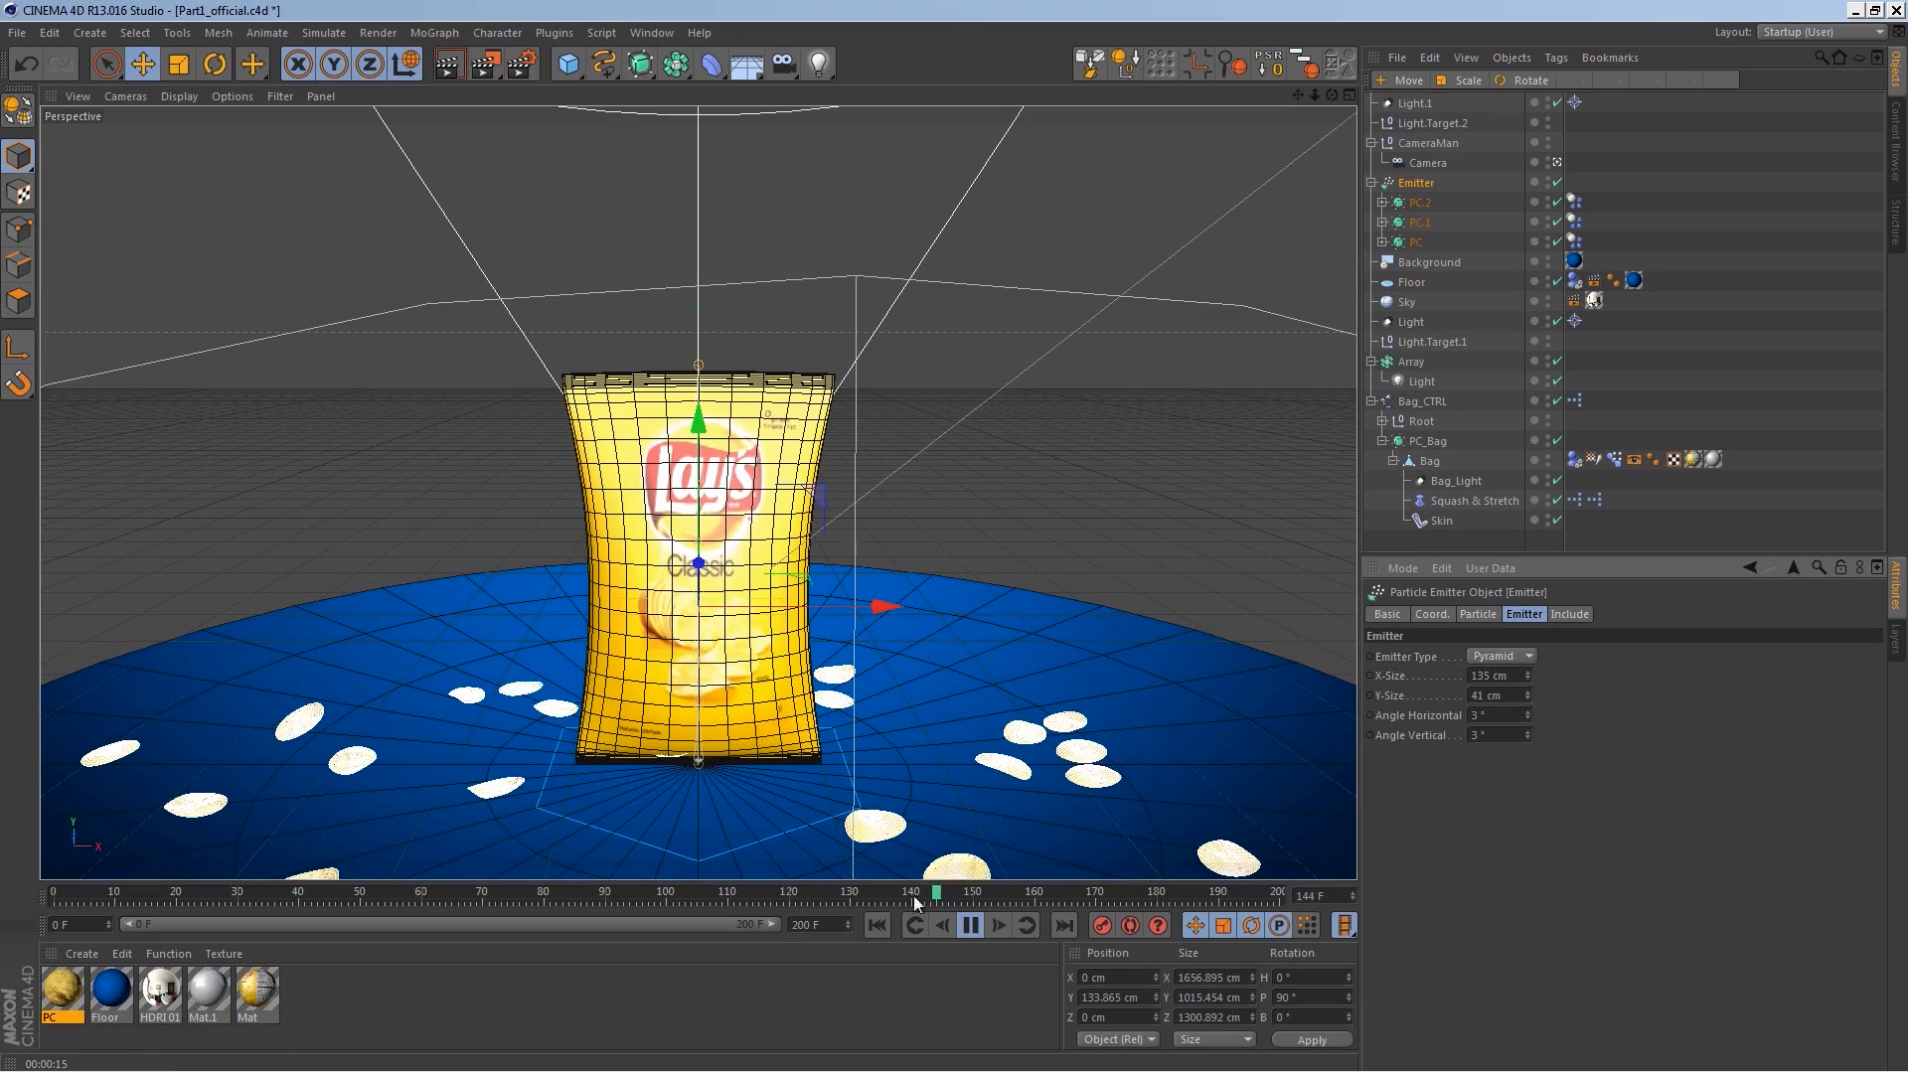
click(877, 927)
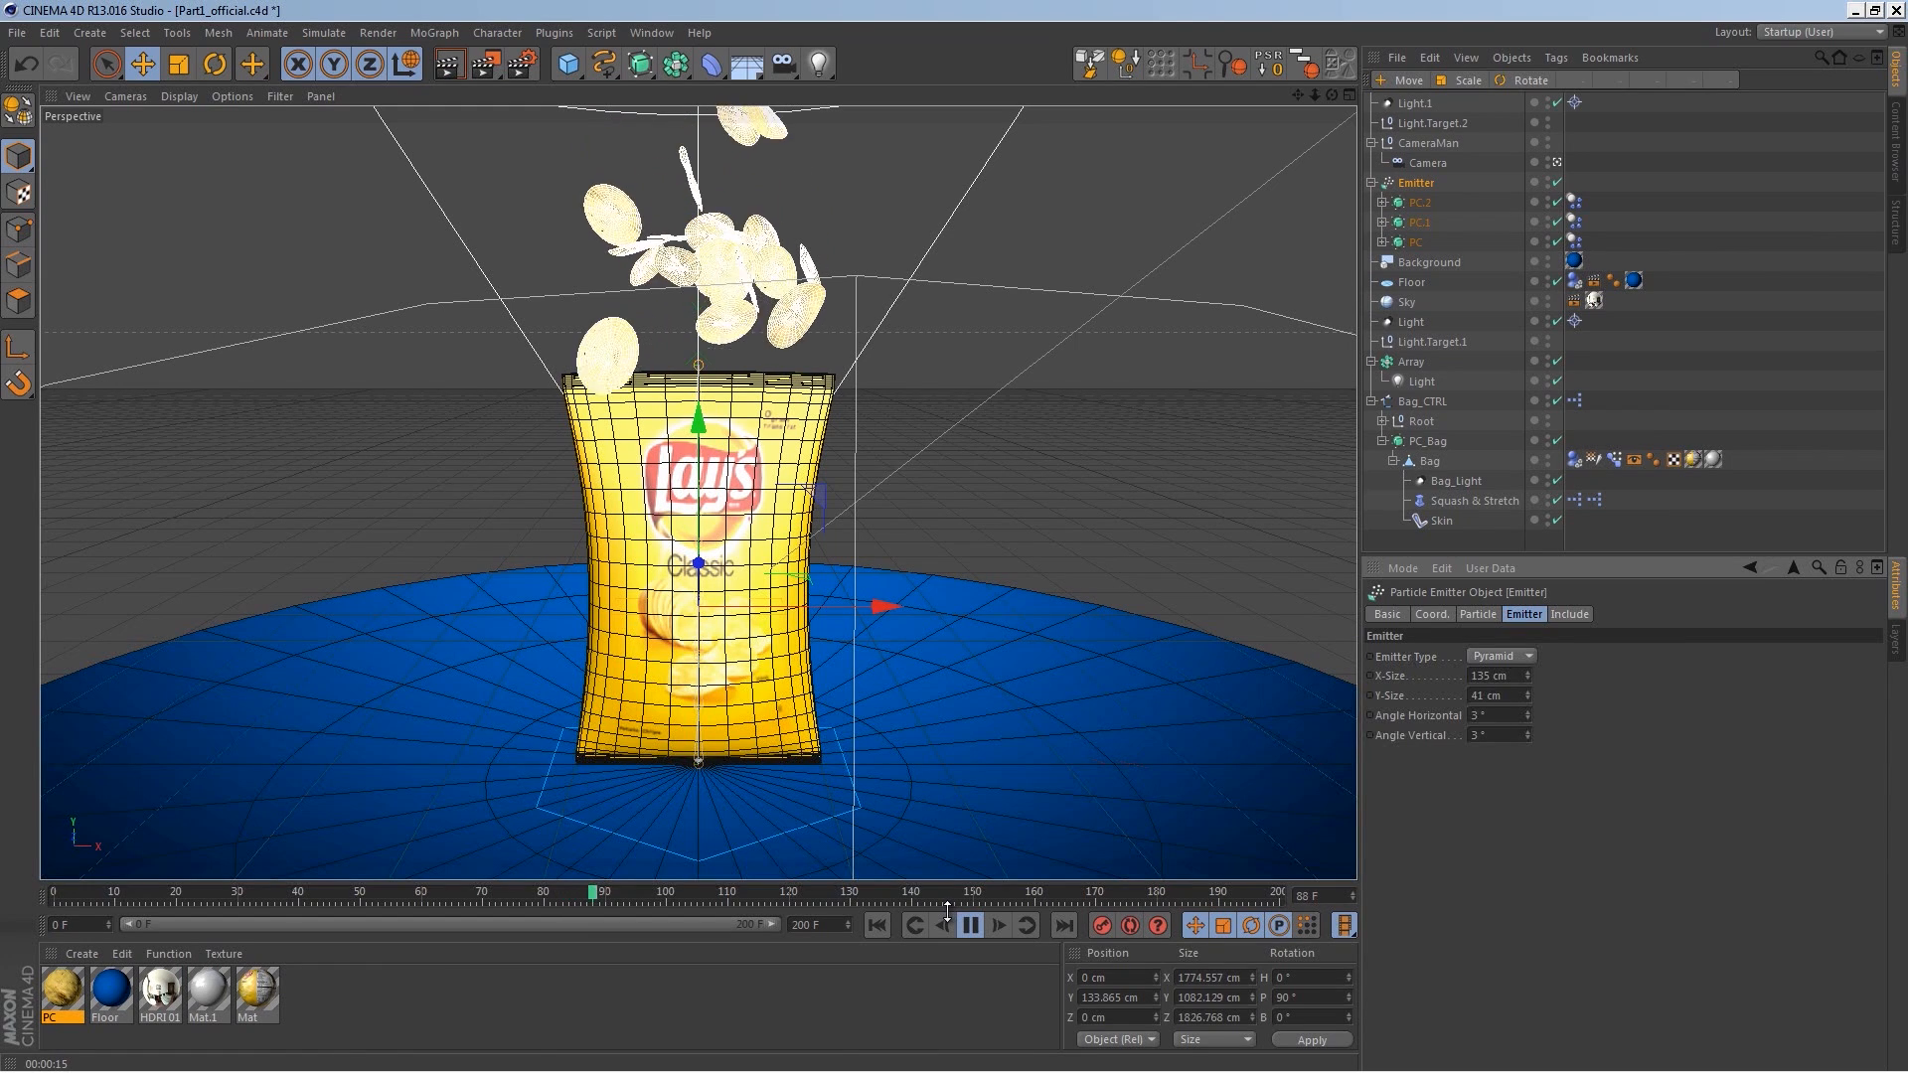
Step: Set the Emitter's horizontal and vertical angles to 30° and rewind the animation
drag(1499, 717, 1471, 716)
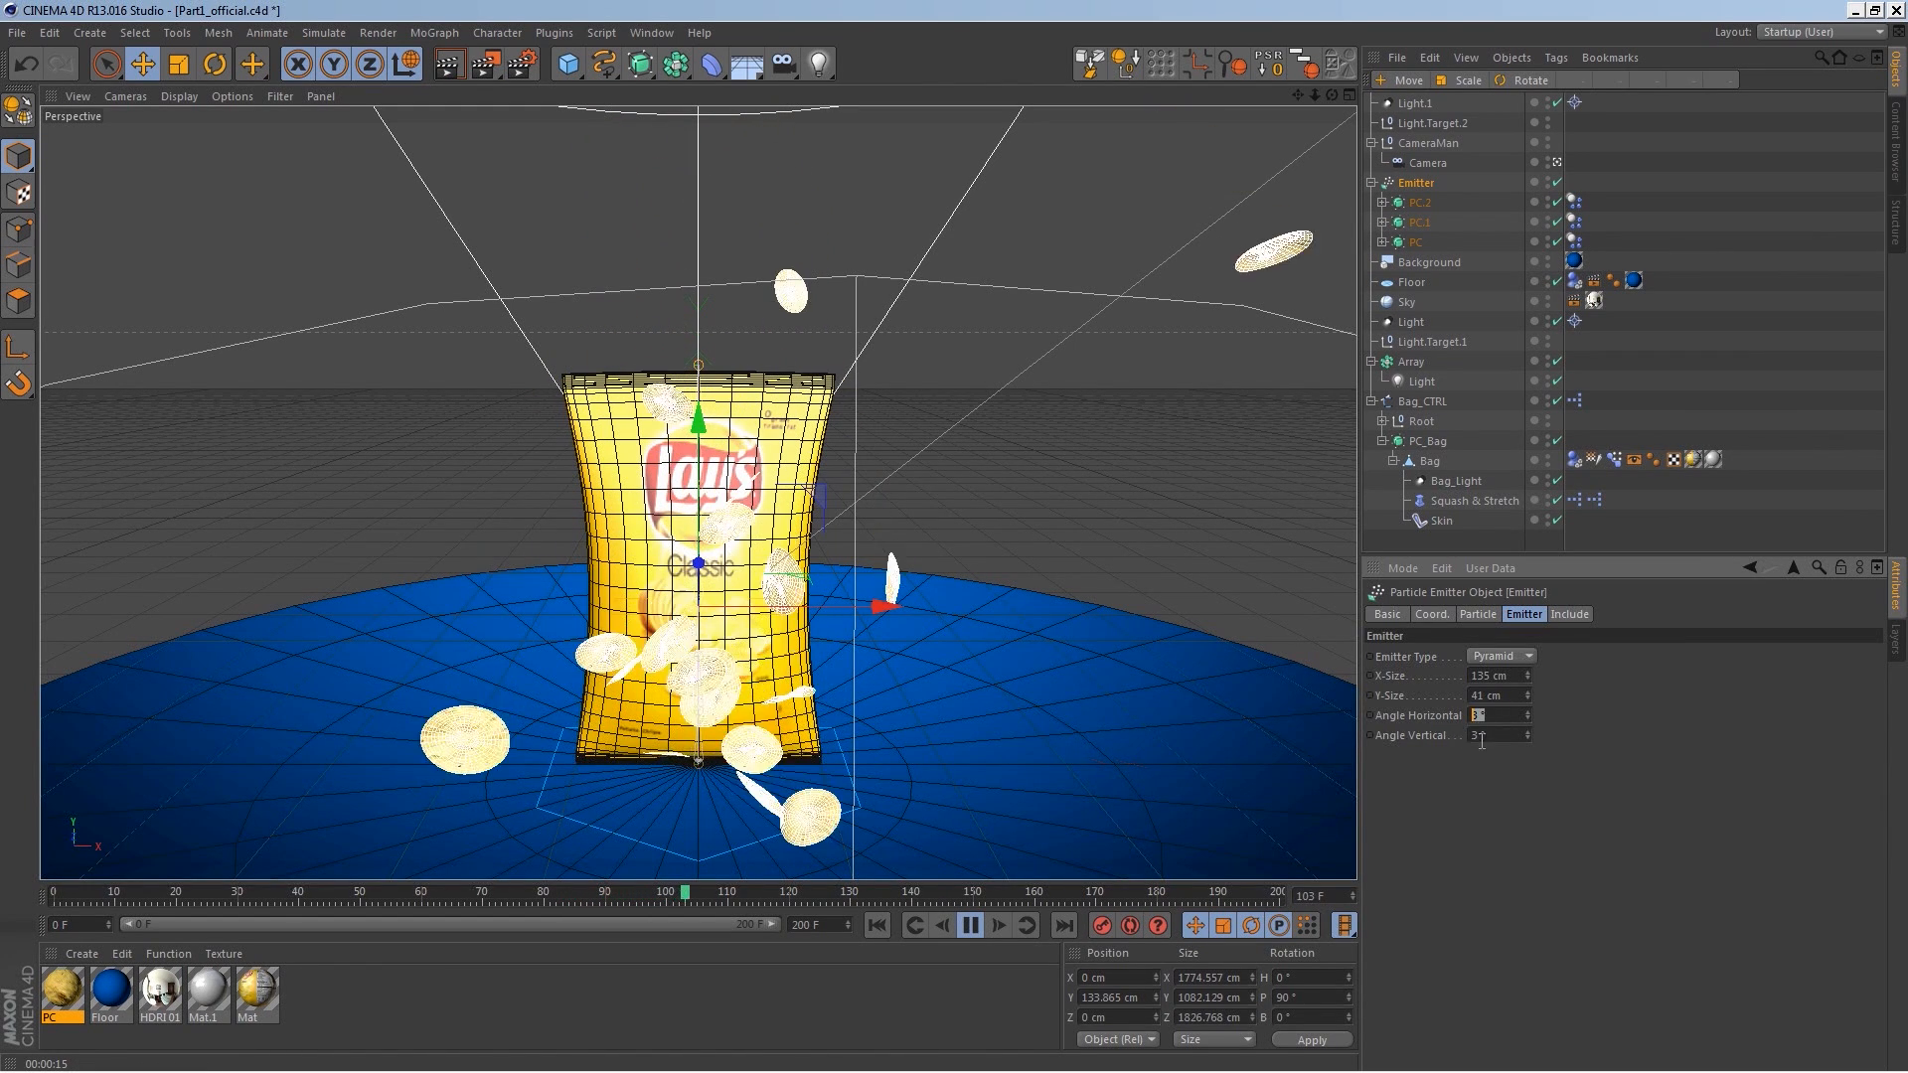
text(30)
key(Tab)
text(30)
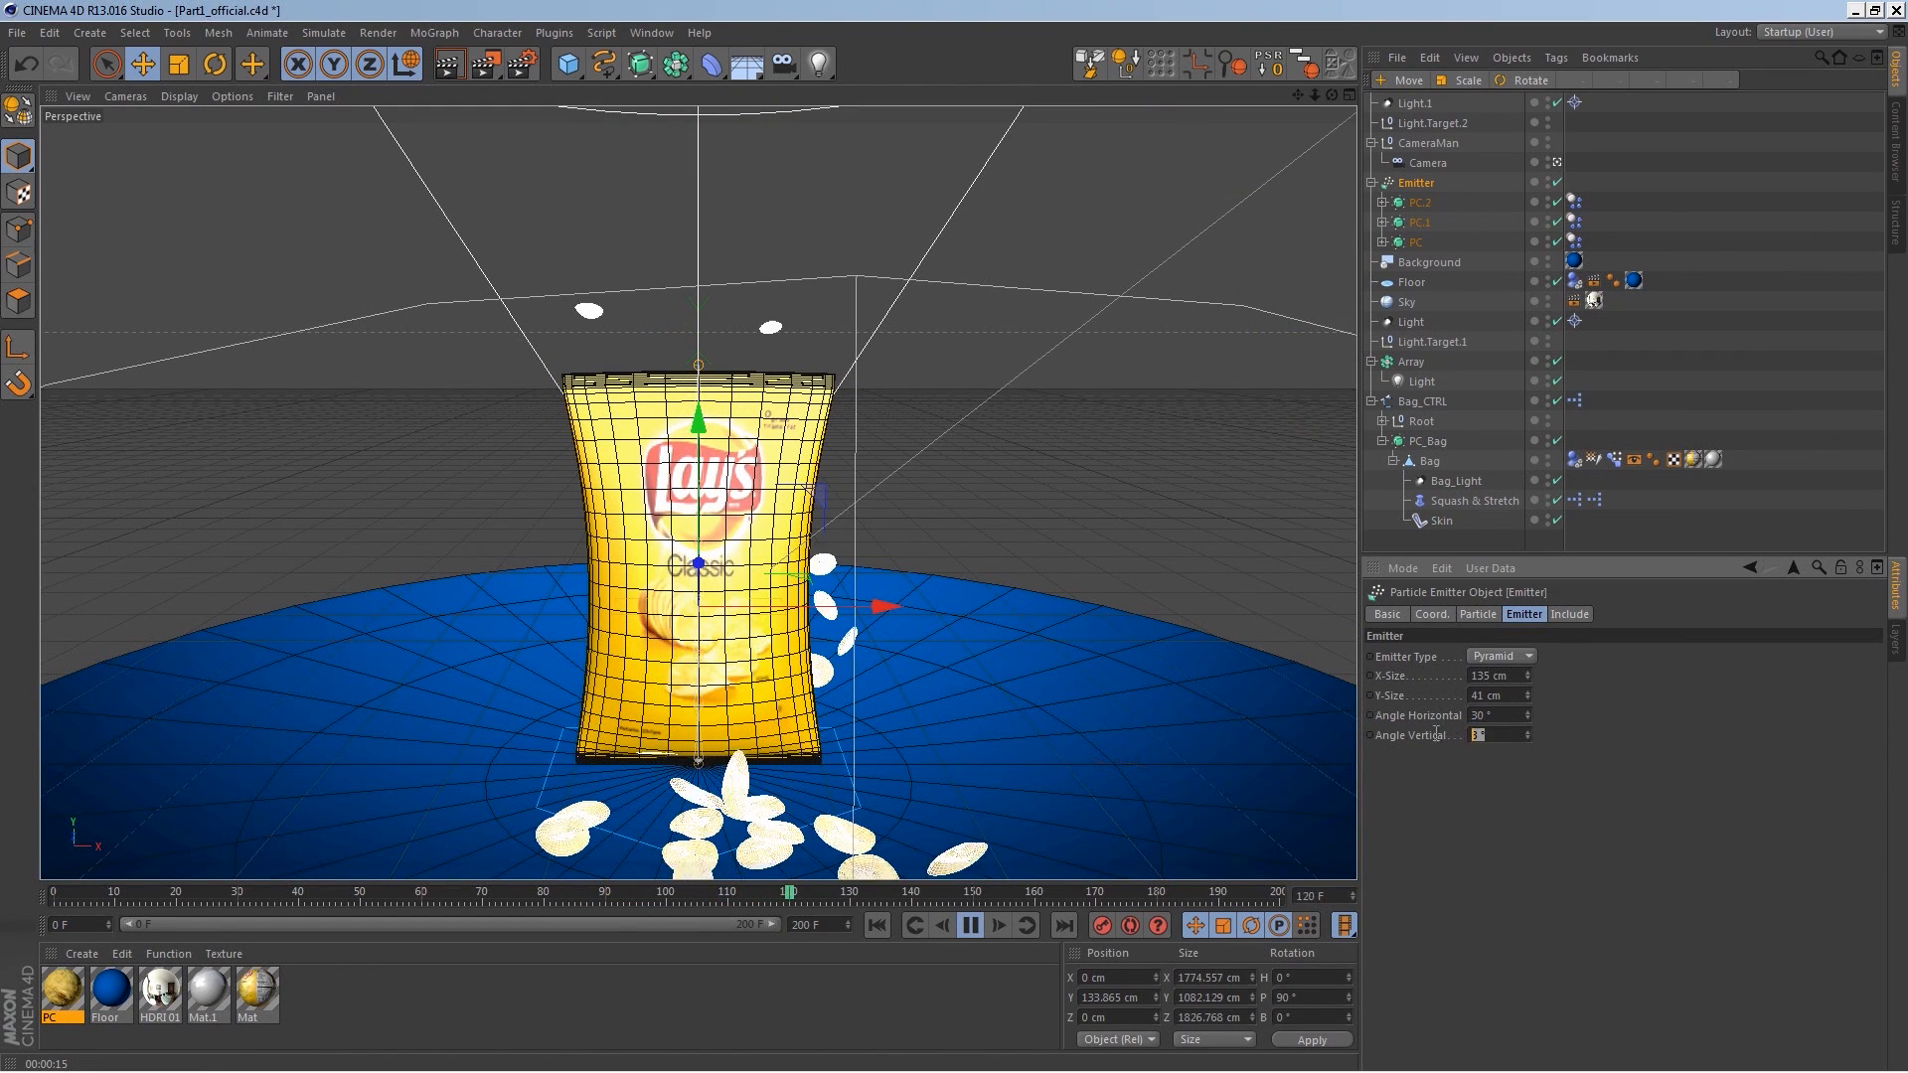
click(878, 923)
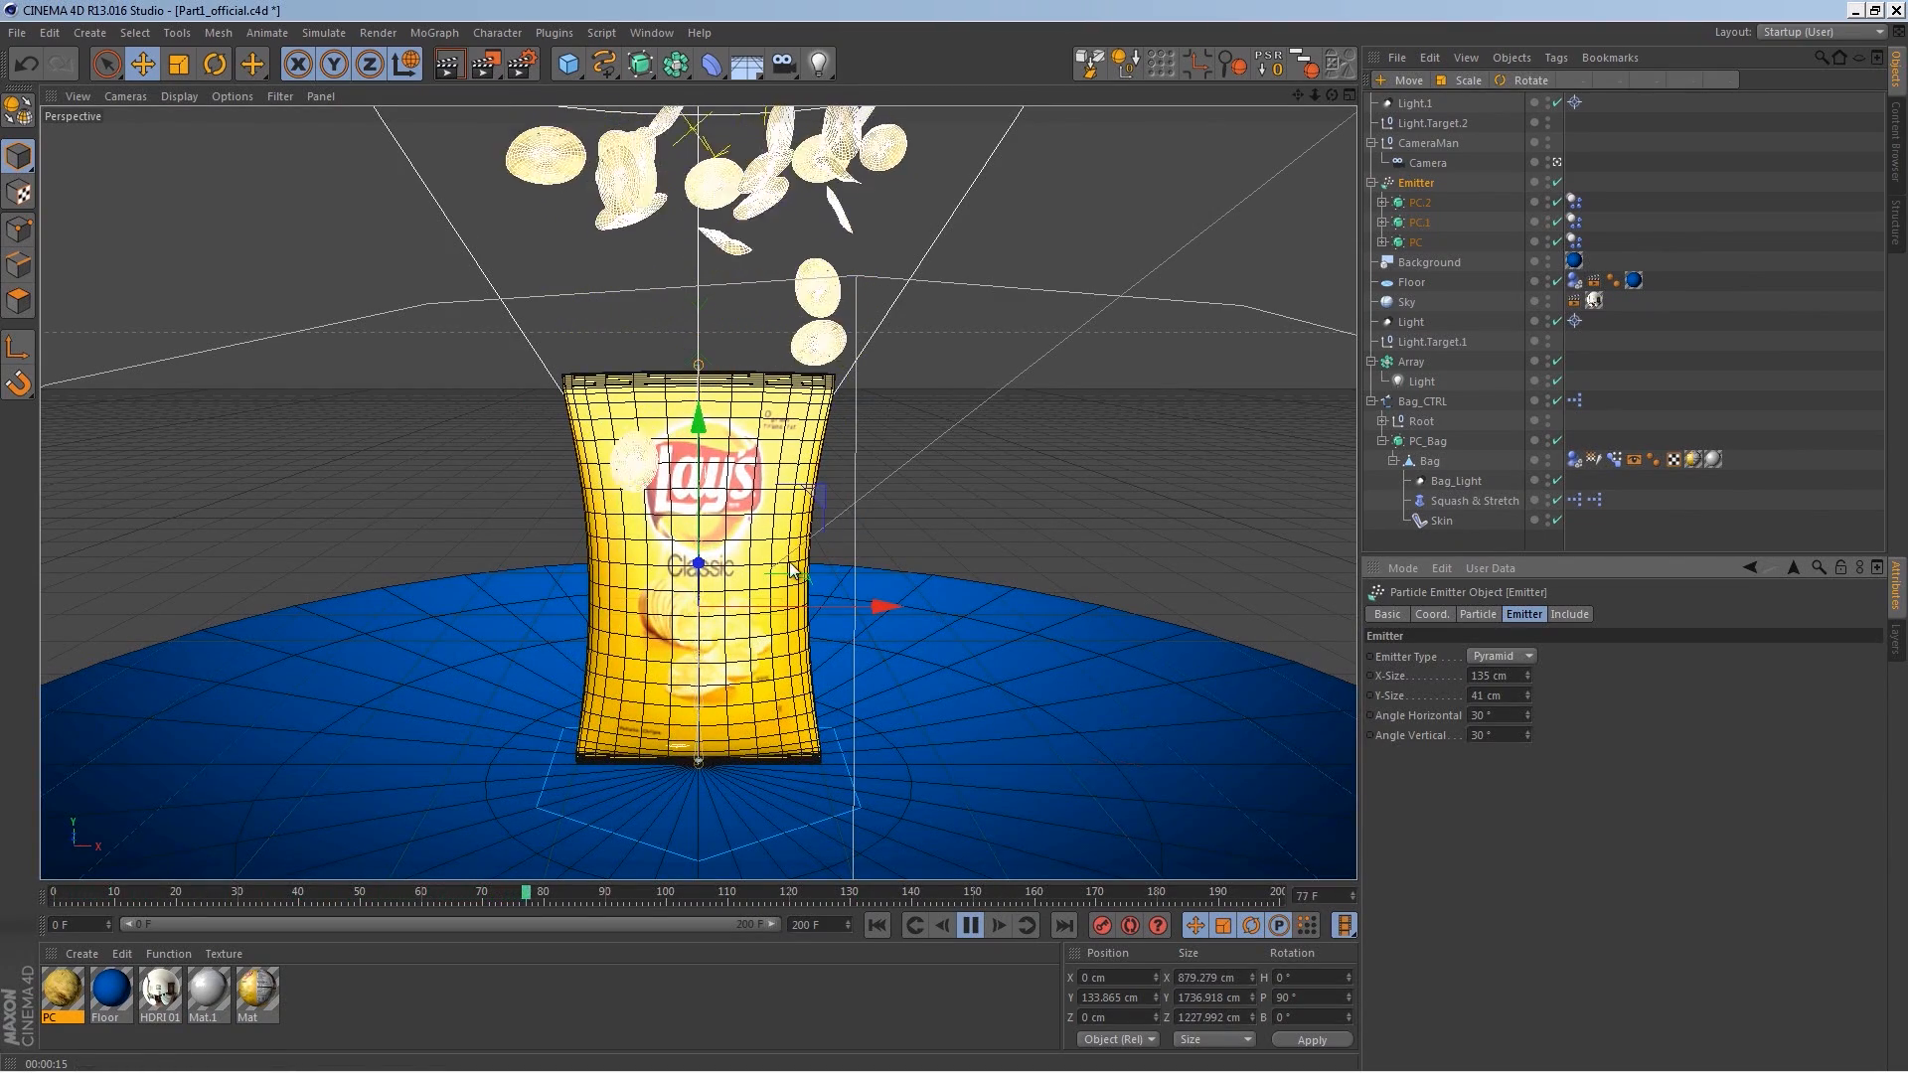
Step: Set the Emitter's horizontal and vertical angles to 10° and replay the animation from the start
drag(1492, 715, 1433, 725)
text(10)
key(Tab)
text(10)
key(Return)
click(887, 924)
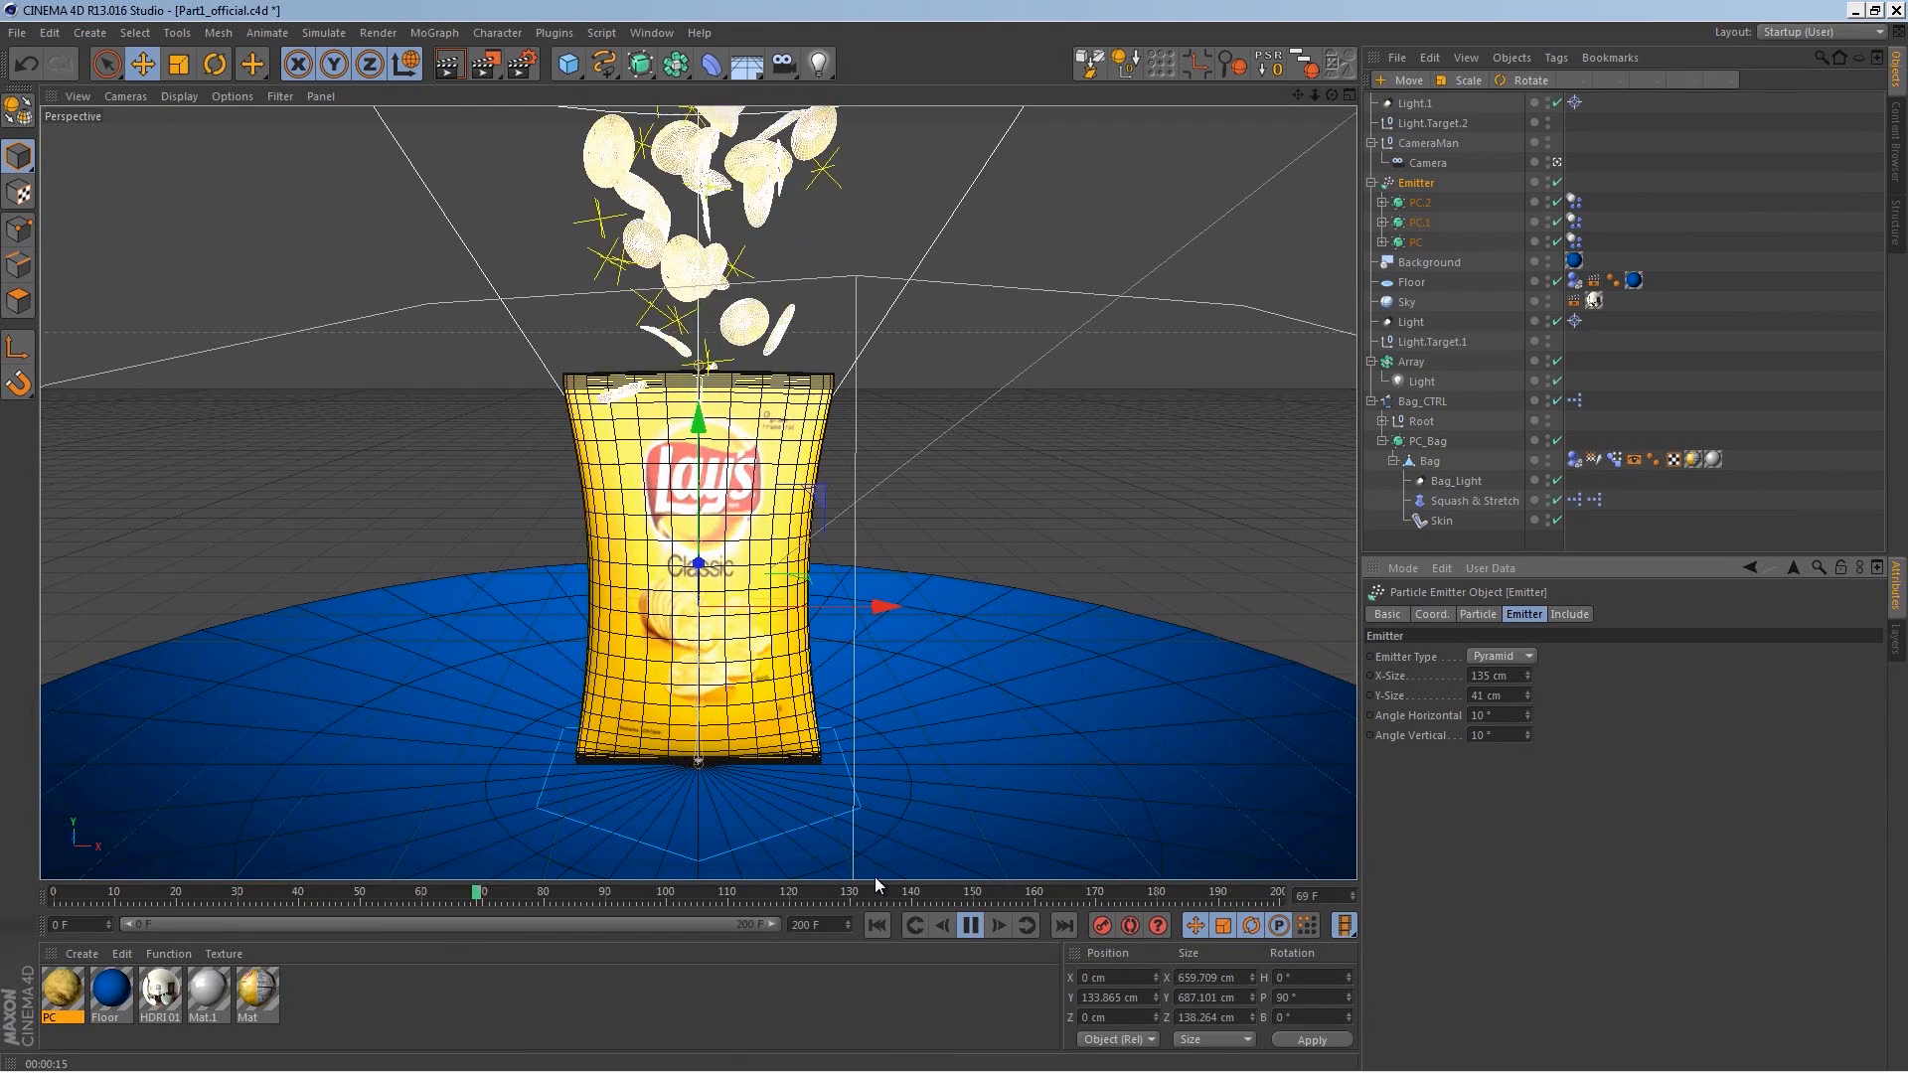
click(973, 925)
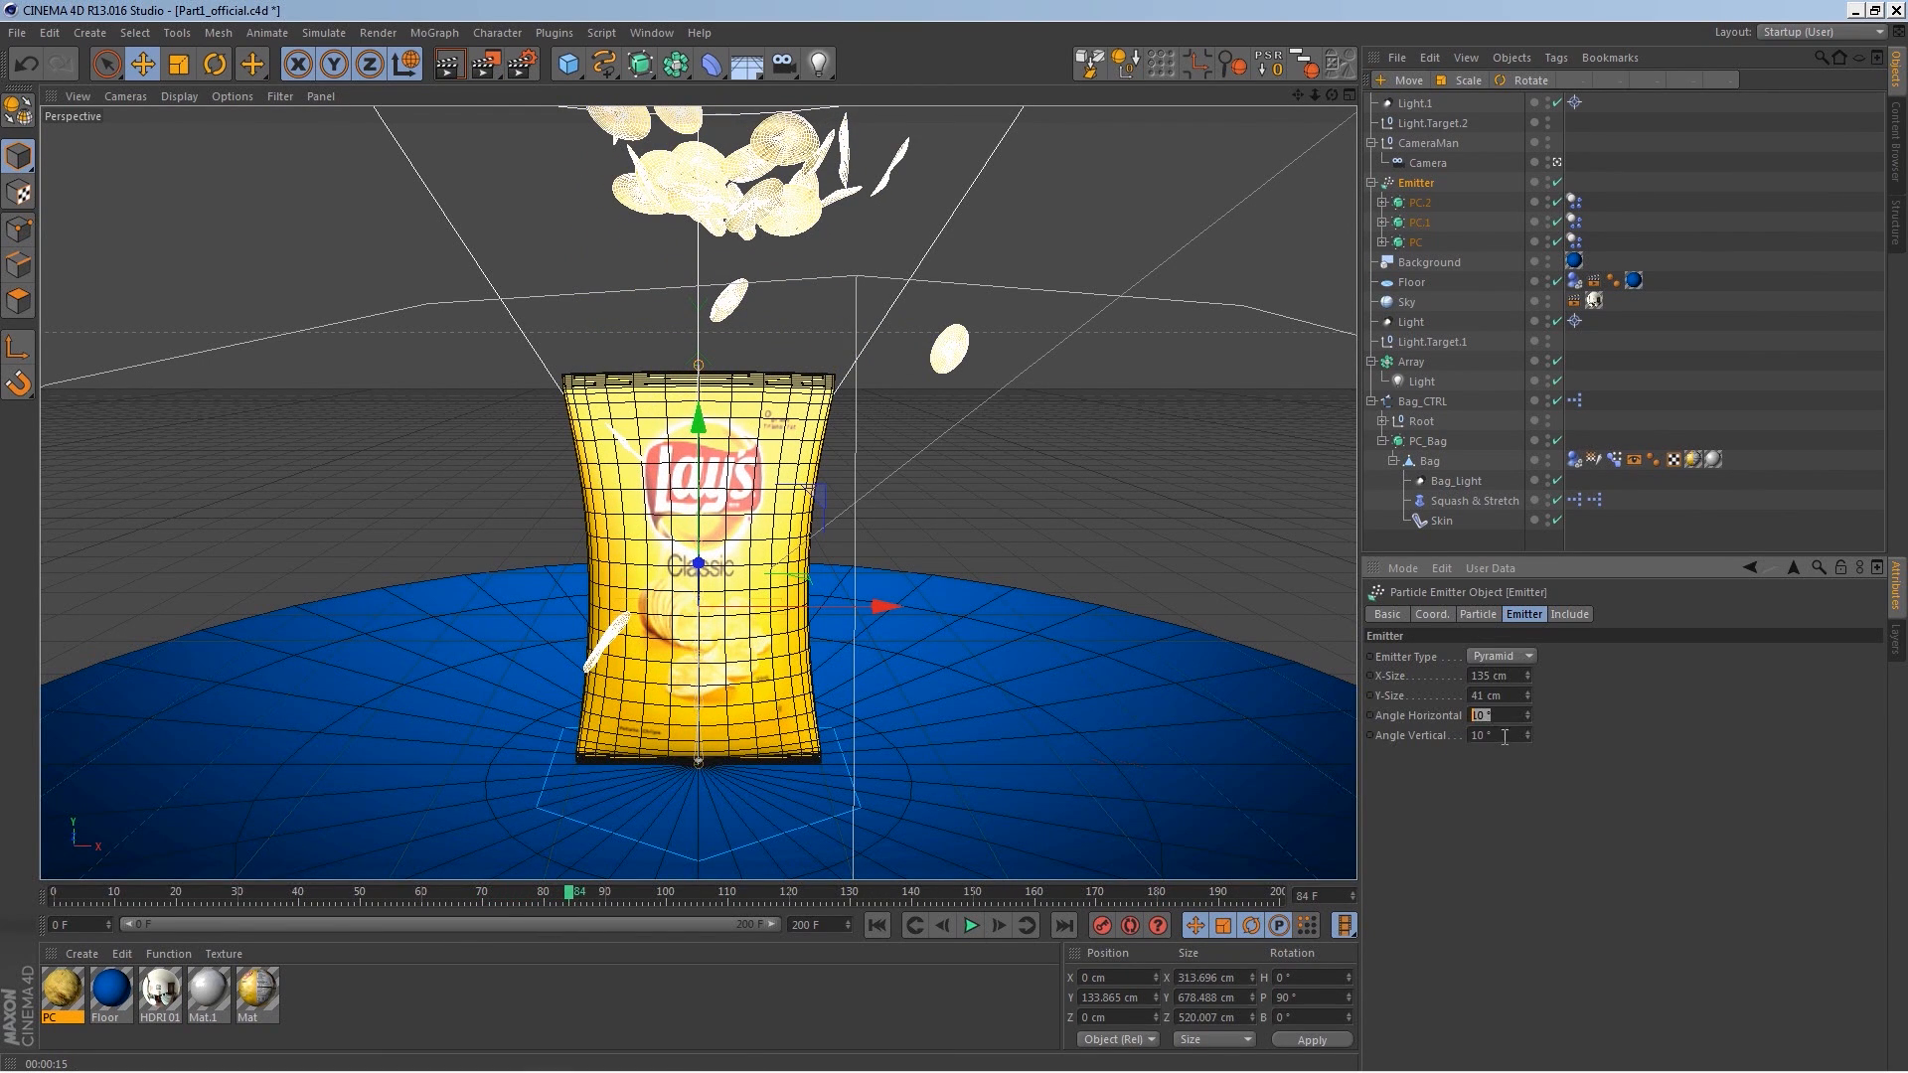
click(878, 925)
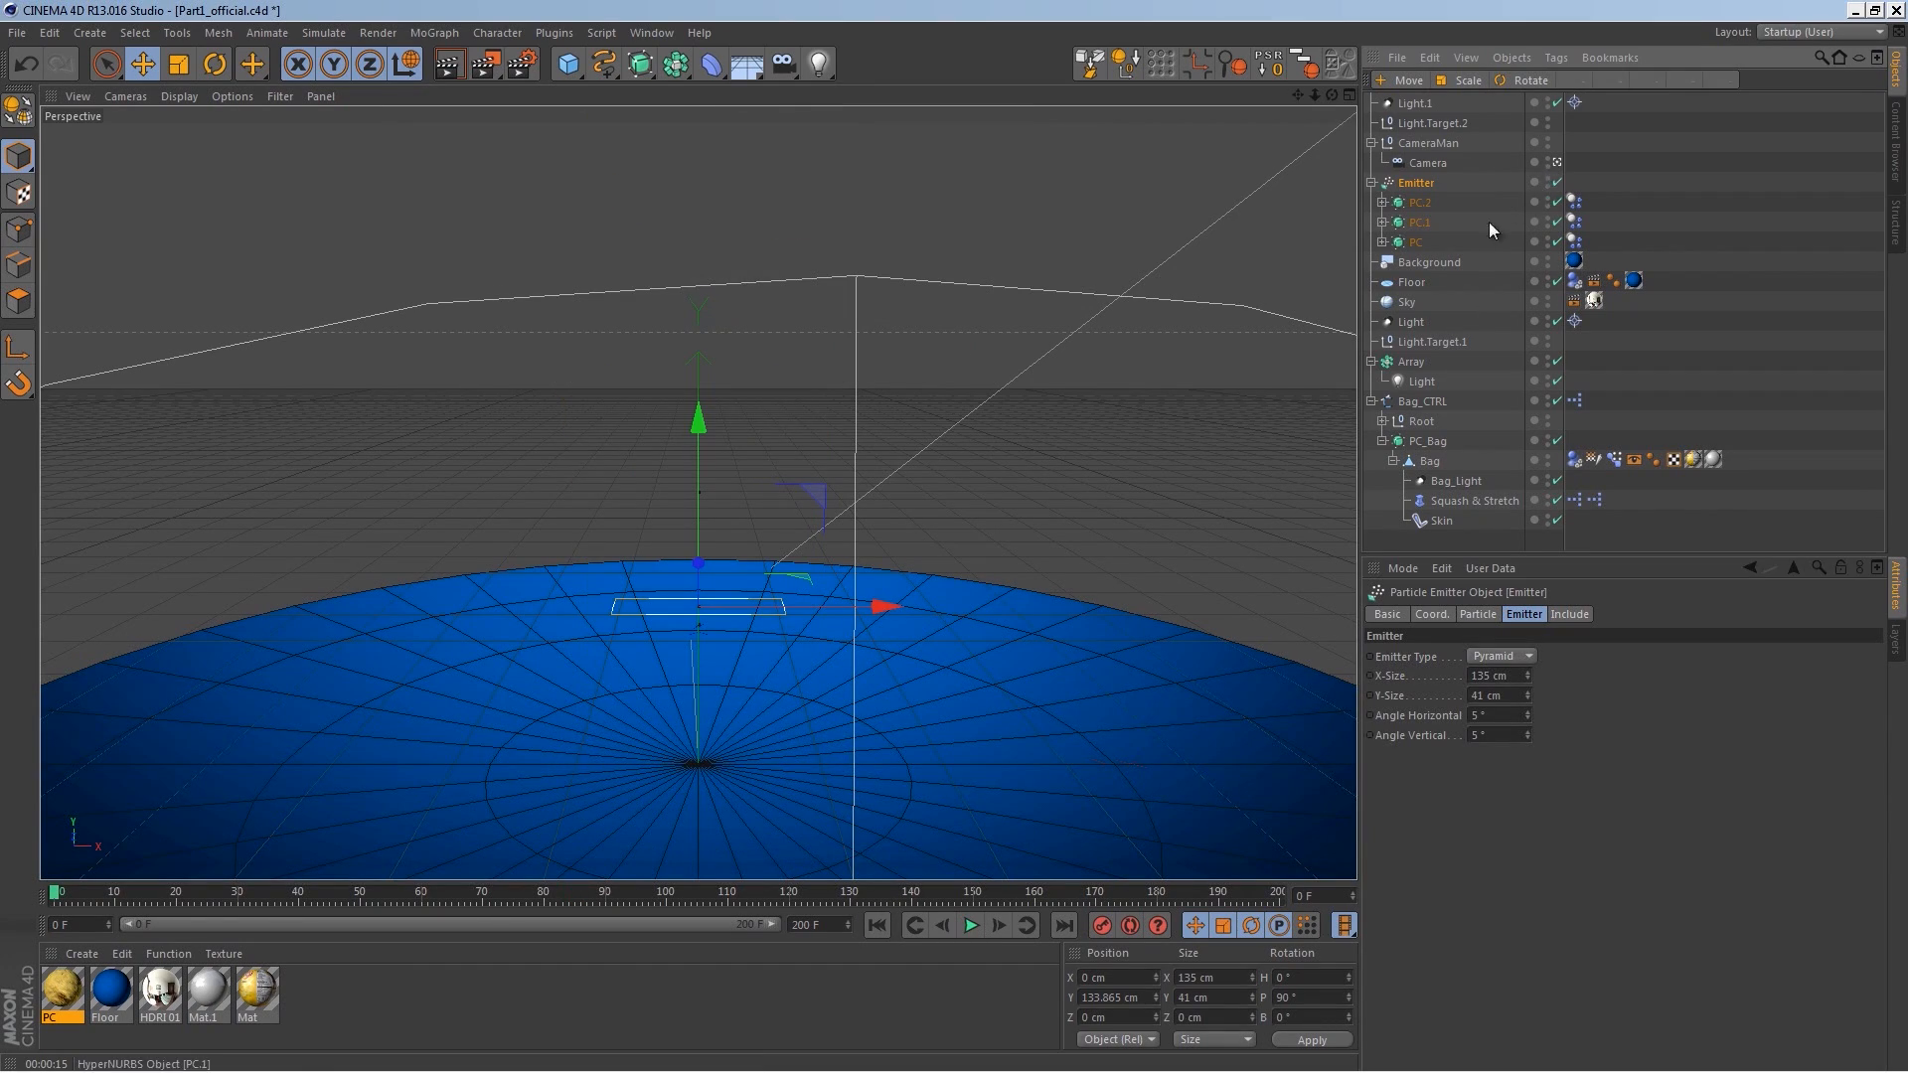
Step: Switch off the camera view and play the animation from the start in the editor perspective
click(1556, 163)
alt+drag(758, 532, 807, 514)
alt+middle_drag(807, 514, 809, 502)
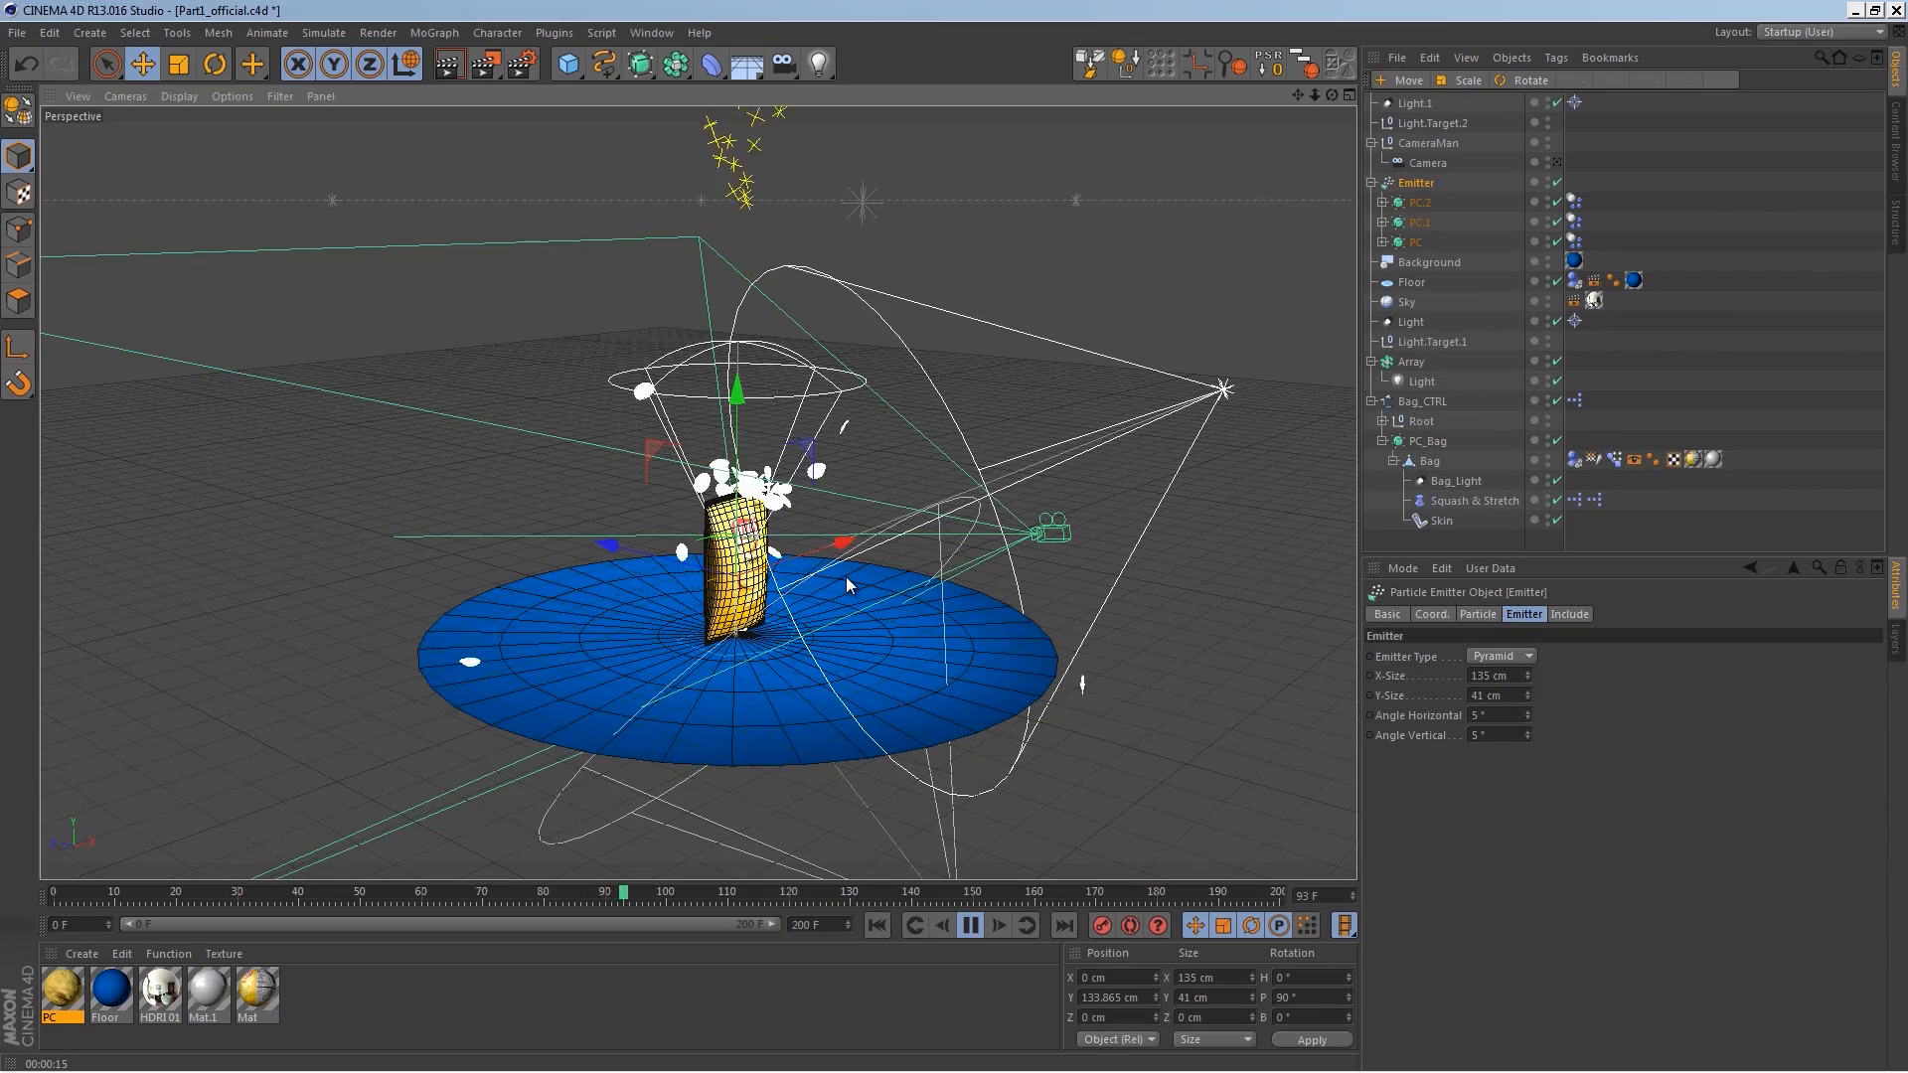
click(877, 926)
scroll(857, 386, up, 8)
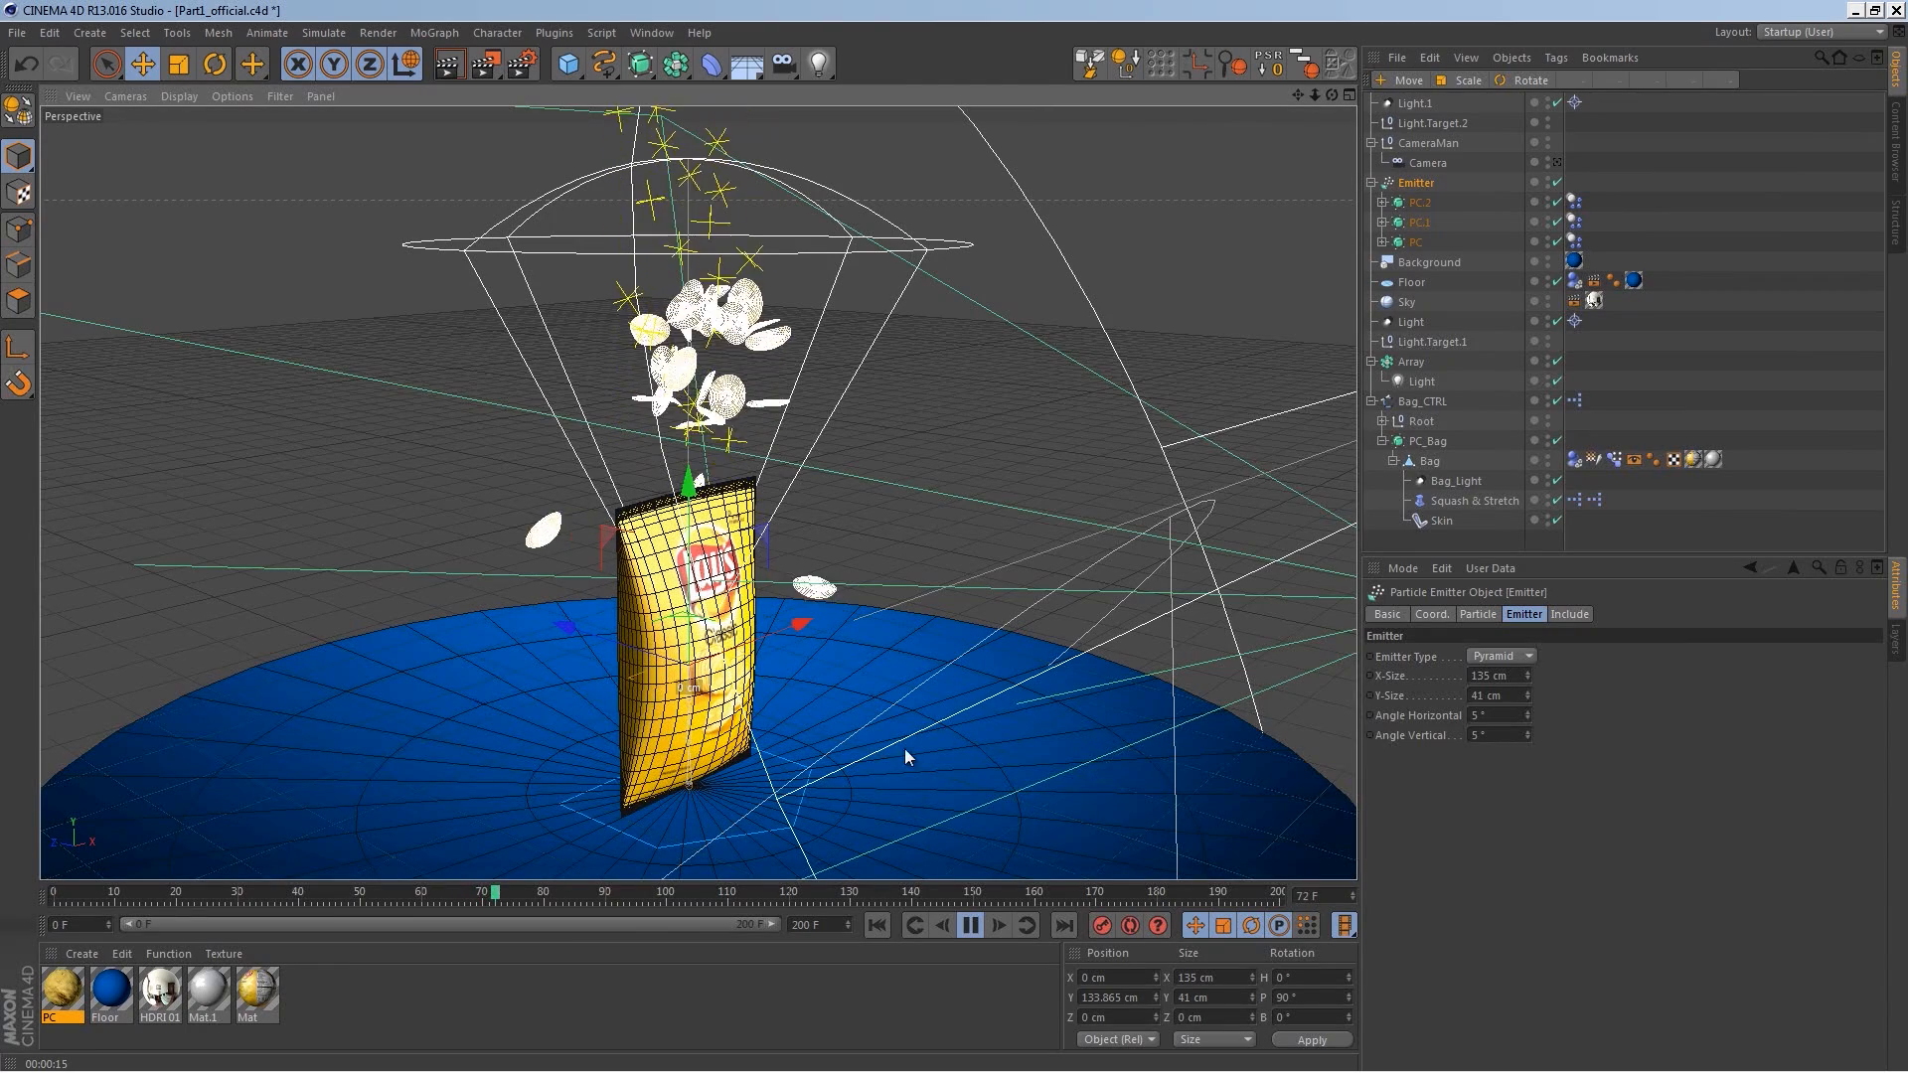
click(971, 926)
Step: Bake the project's dynamics cache and play the animation
key(ctrl+d)
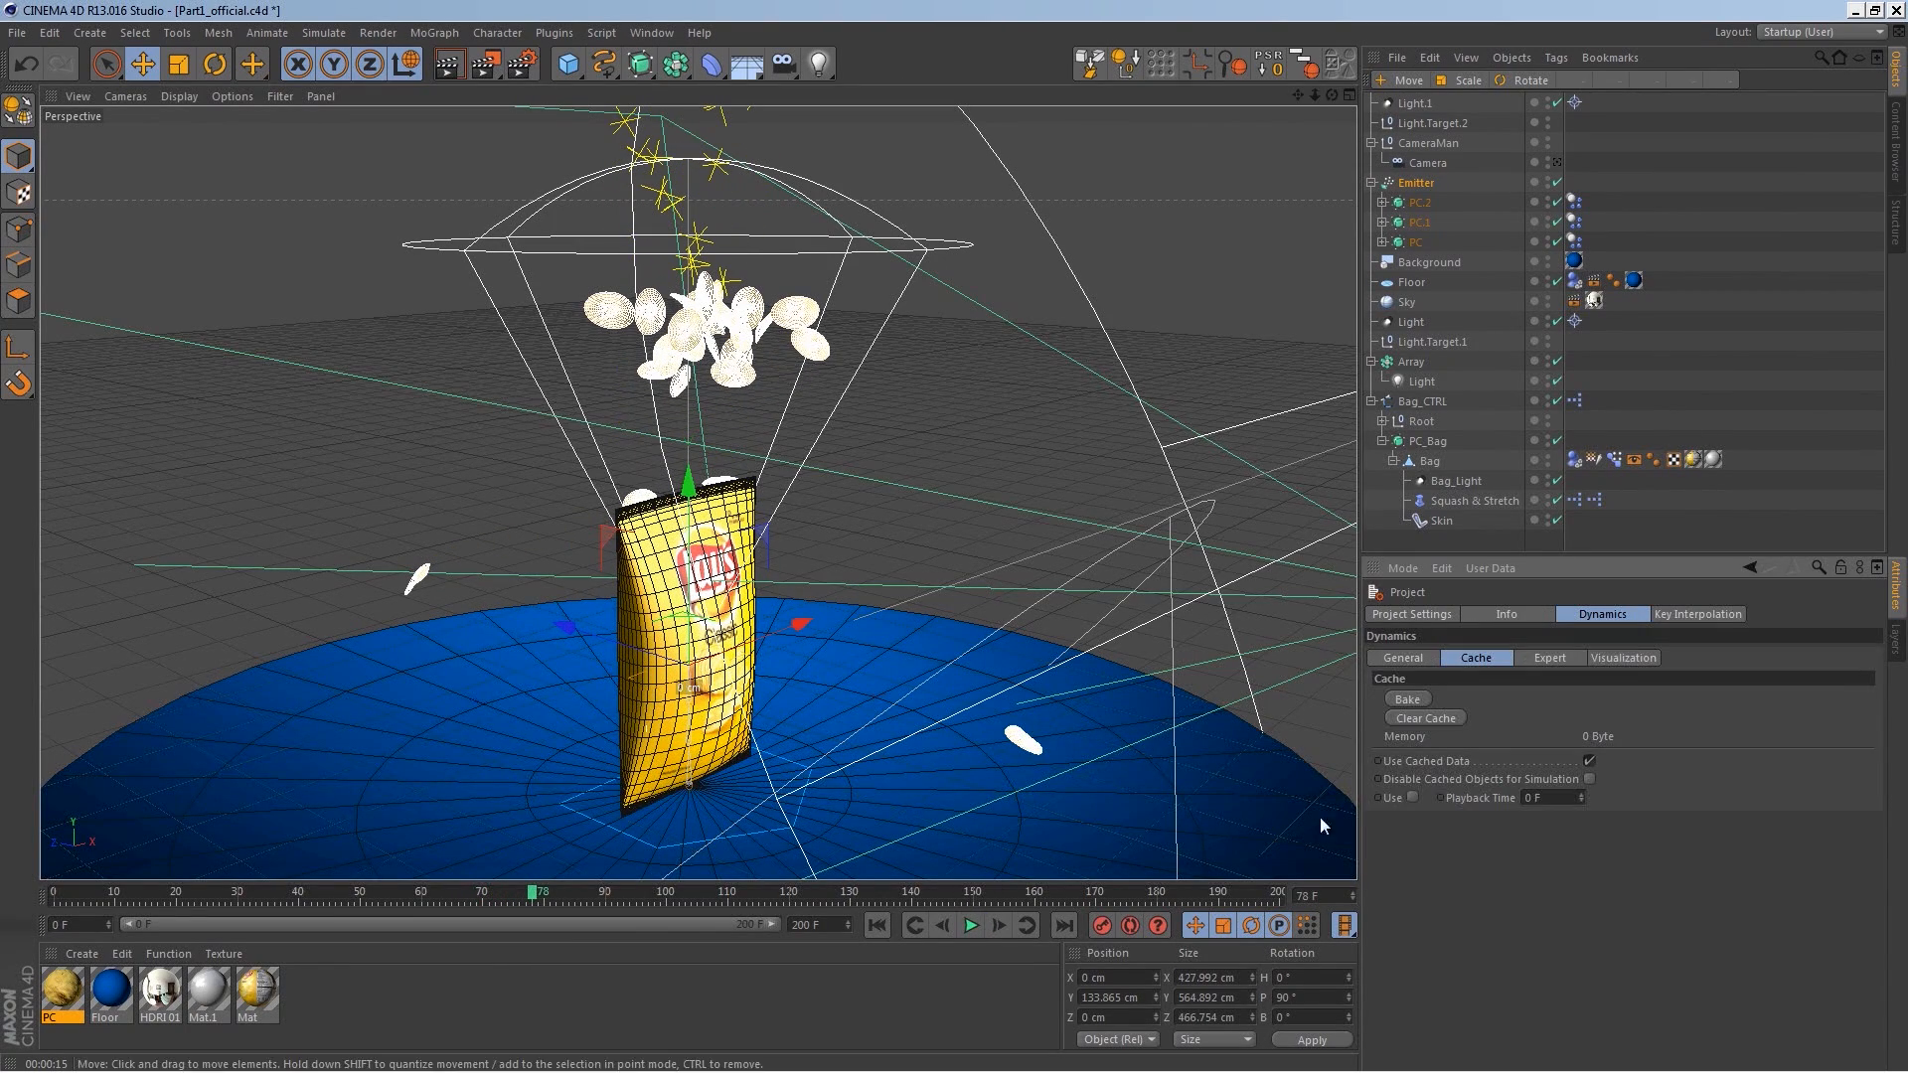
click(1407, 700)
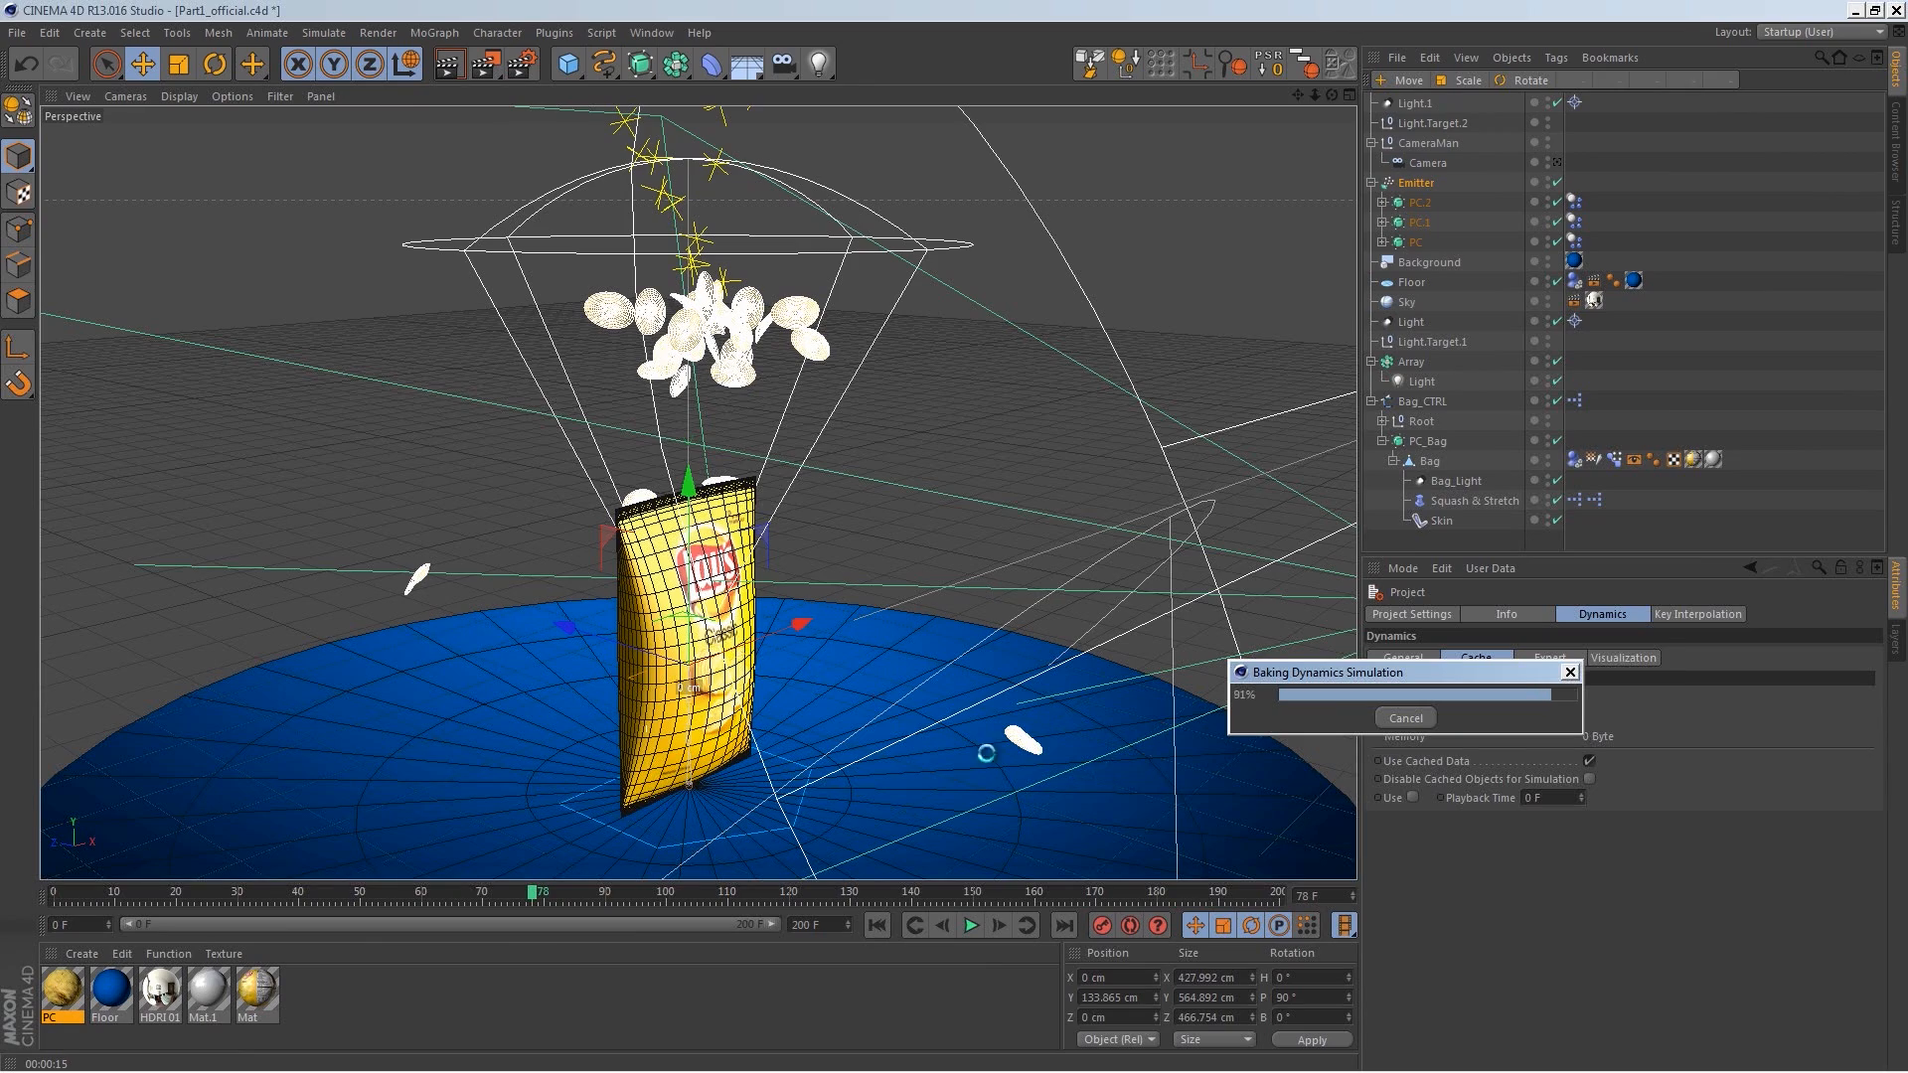
click(971, 925)
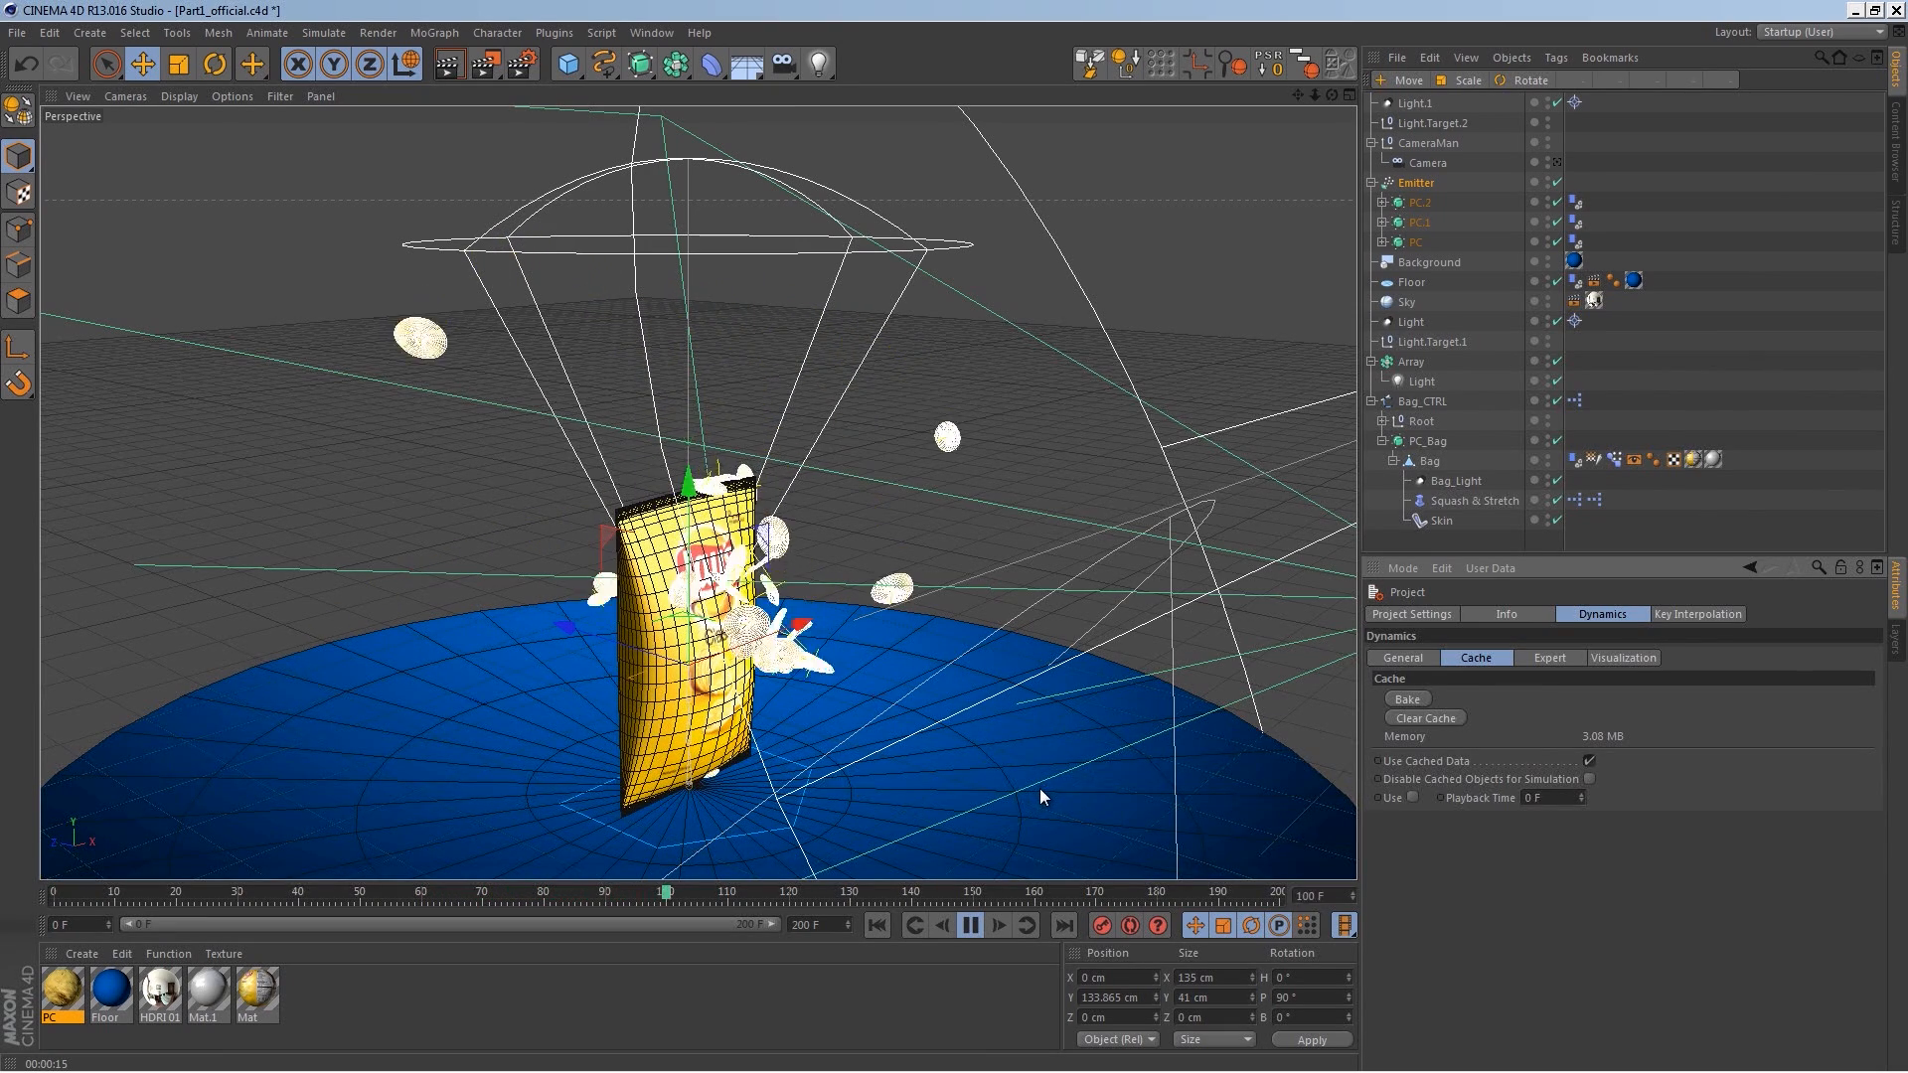
click(969, 936)
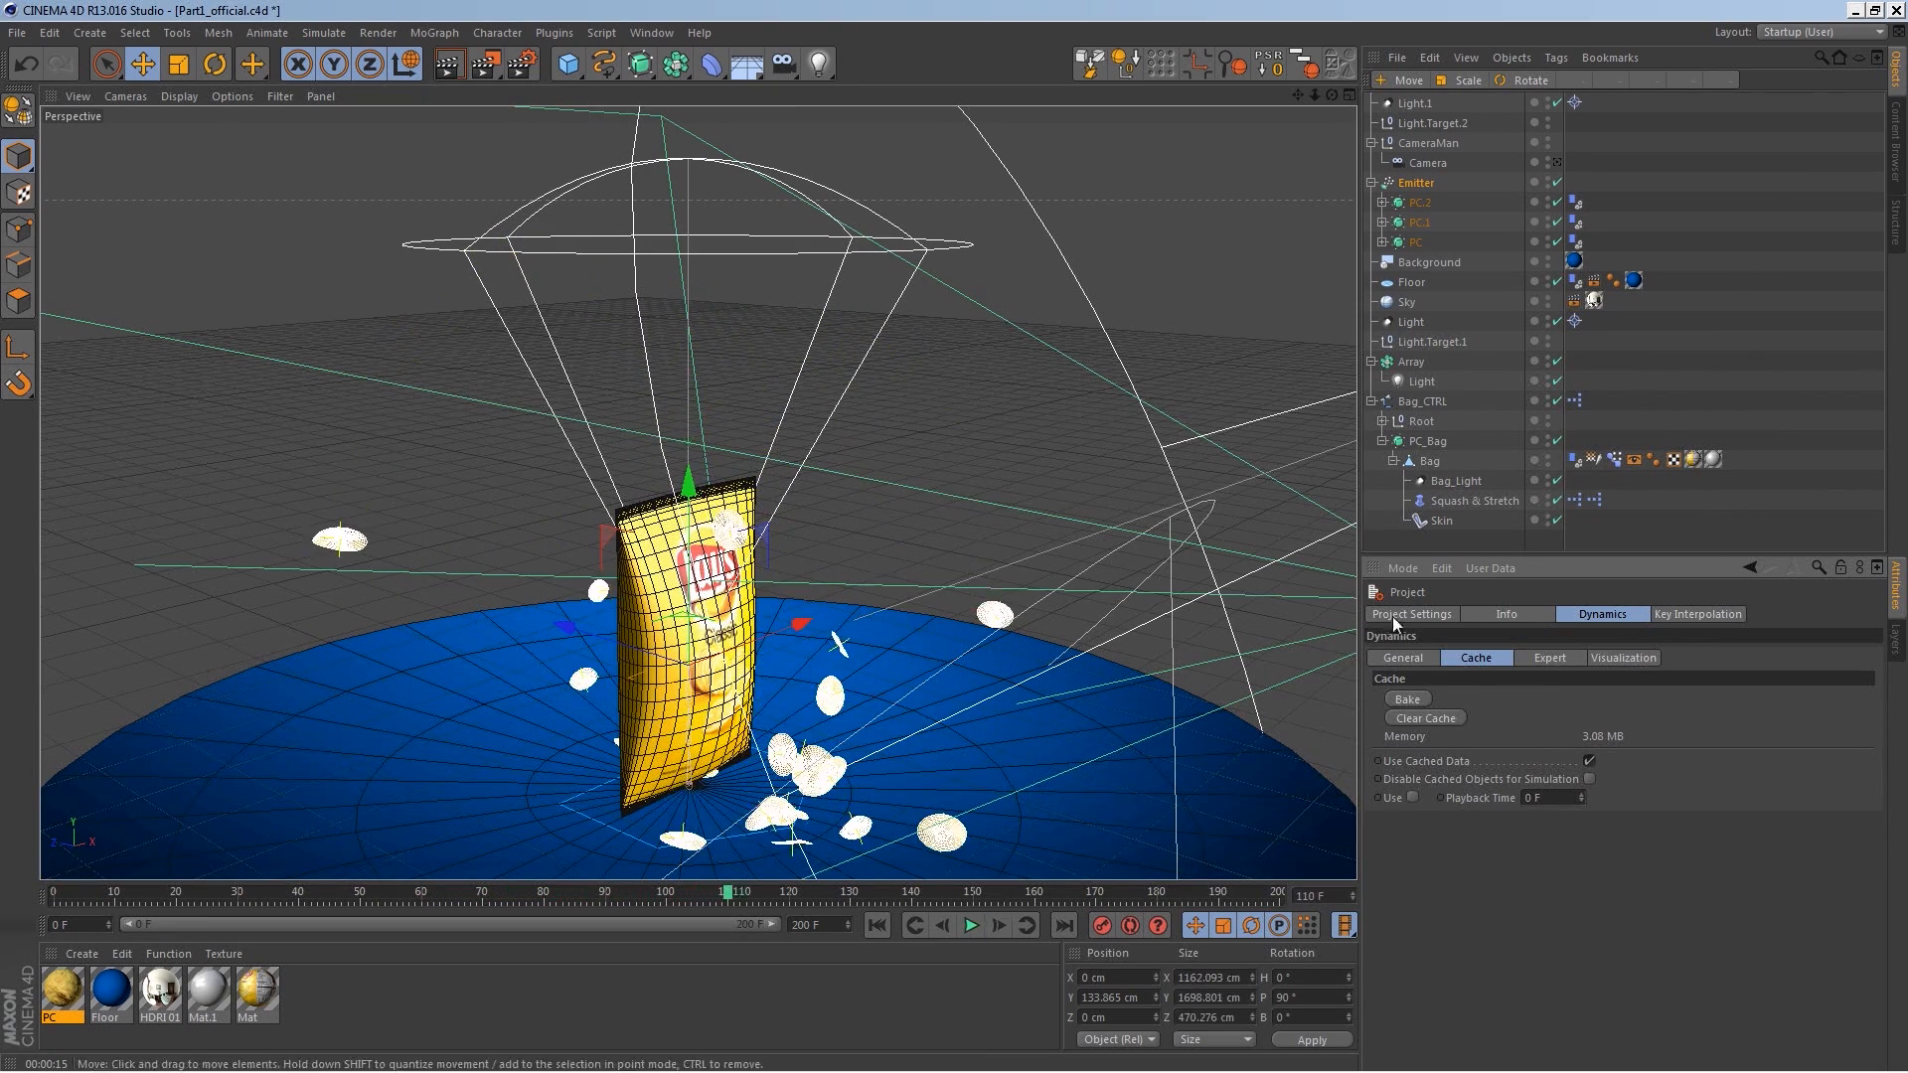
Step: Set the Emitter's particle speed variation to 18% and rewind the animation
click(1417, 212)
click(1477, 614)
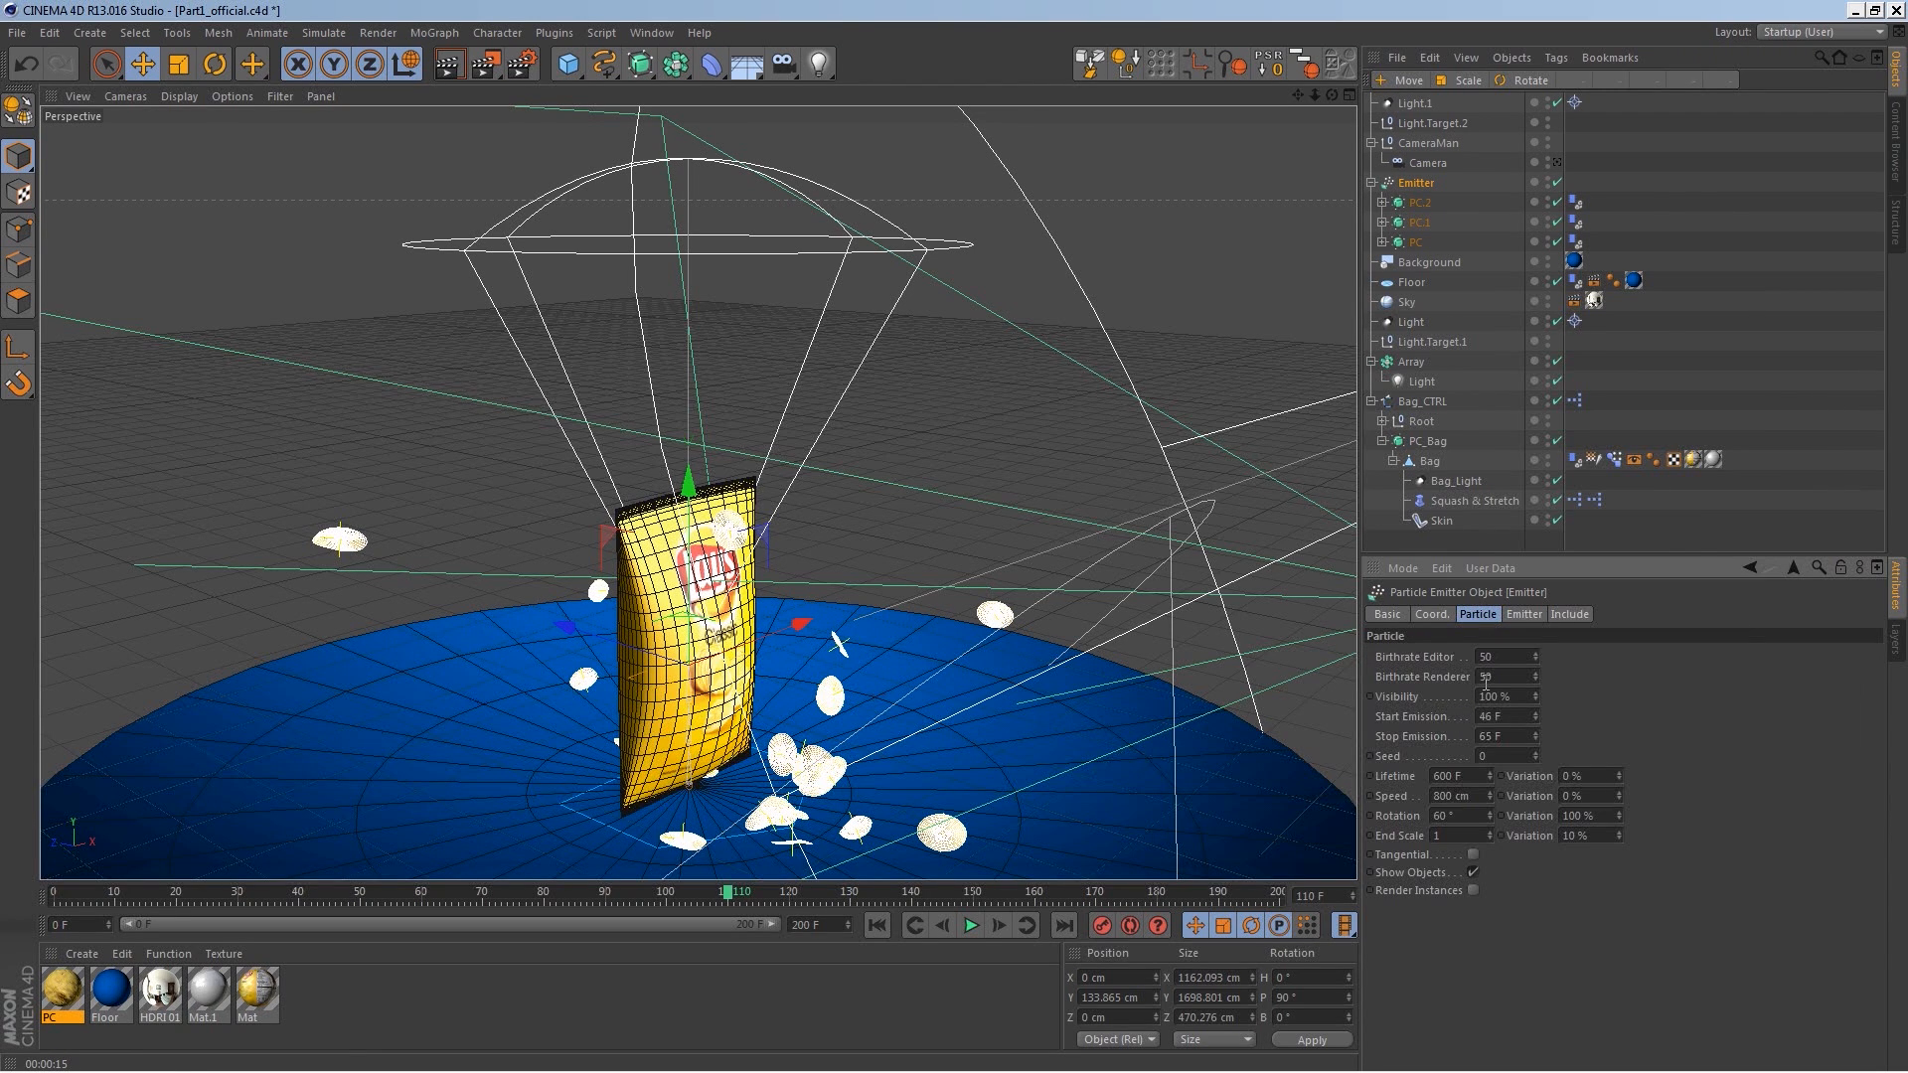
click(1620, 792)
click(885, 930)
Step: Clear and rebake the project's dynamics cache, then play the animation
key(ctrl+d)
click(1426, 718)
click(971, 925)
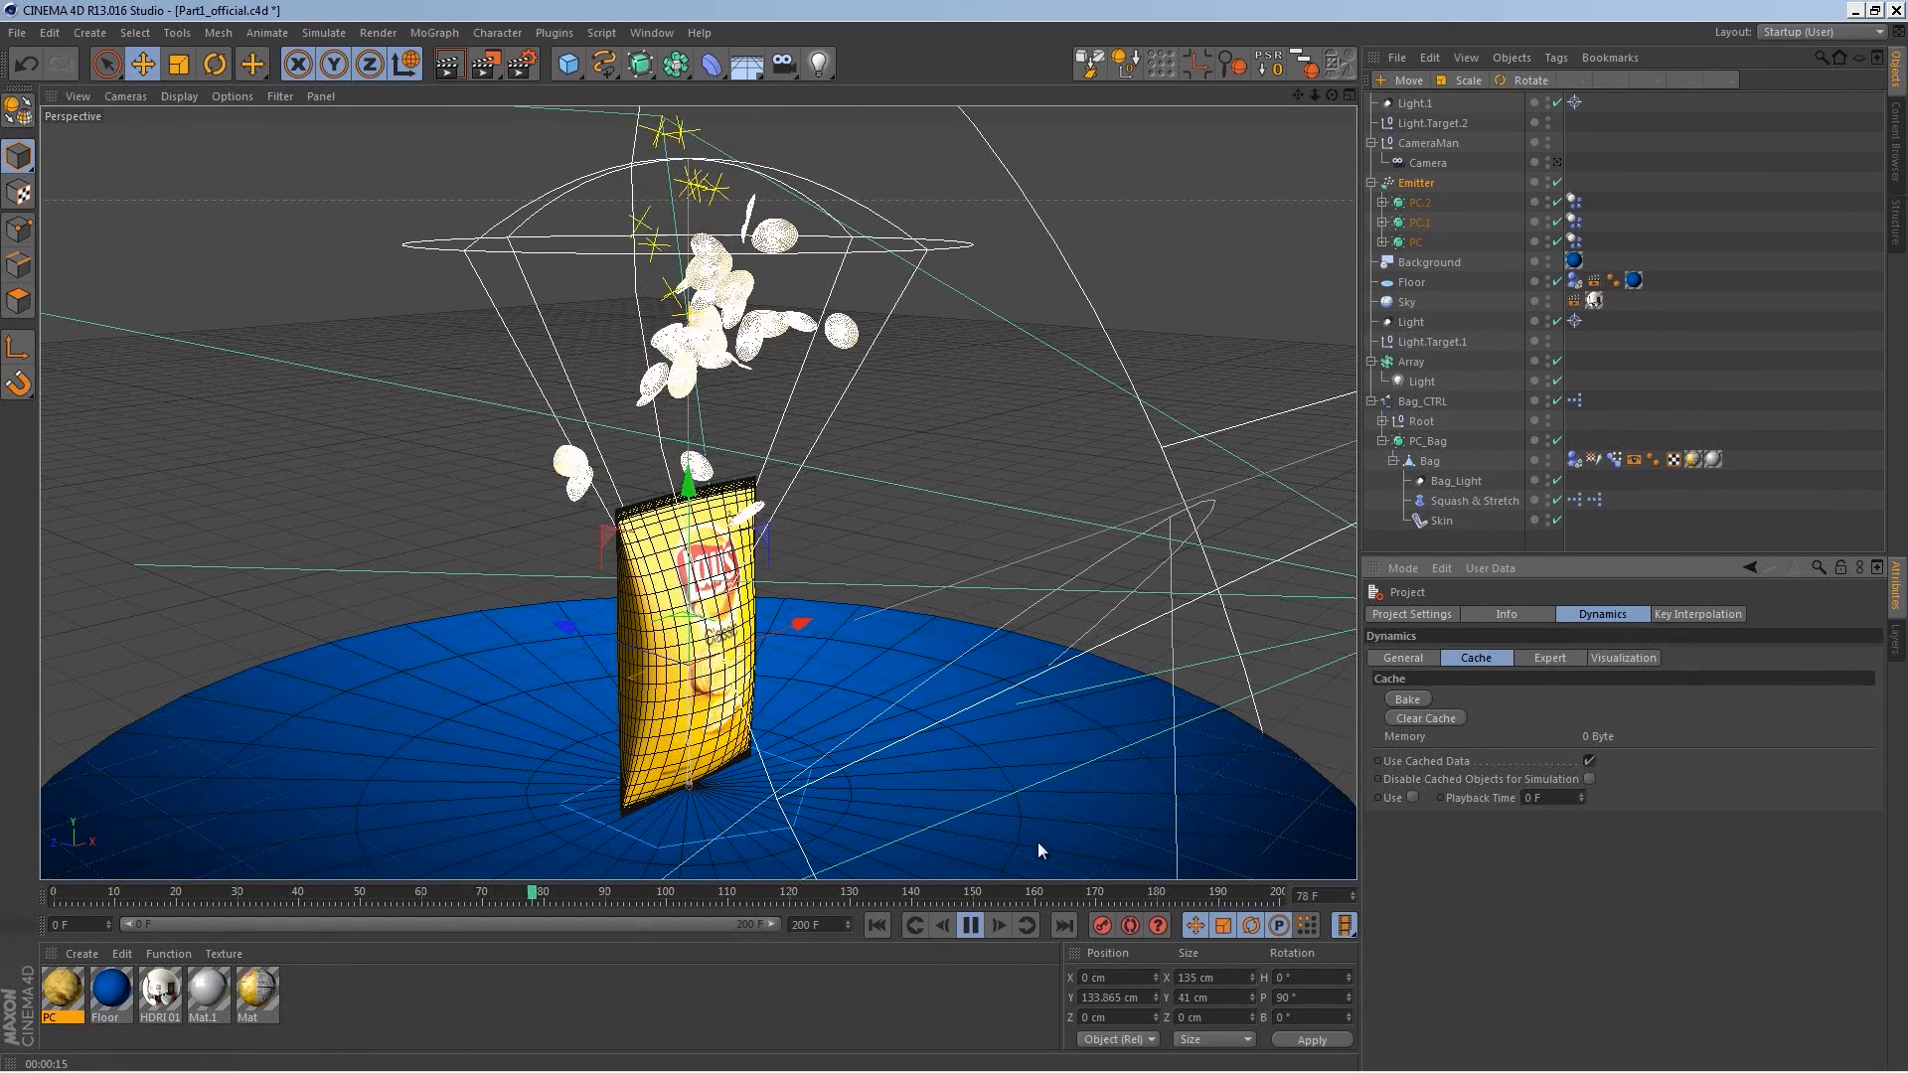
click(972, 925)
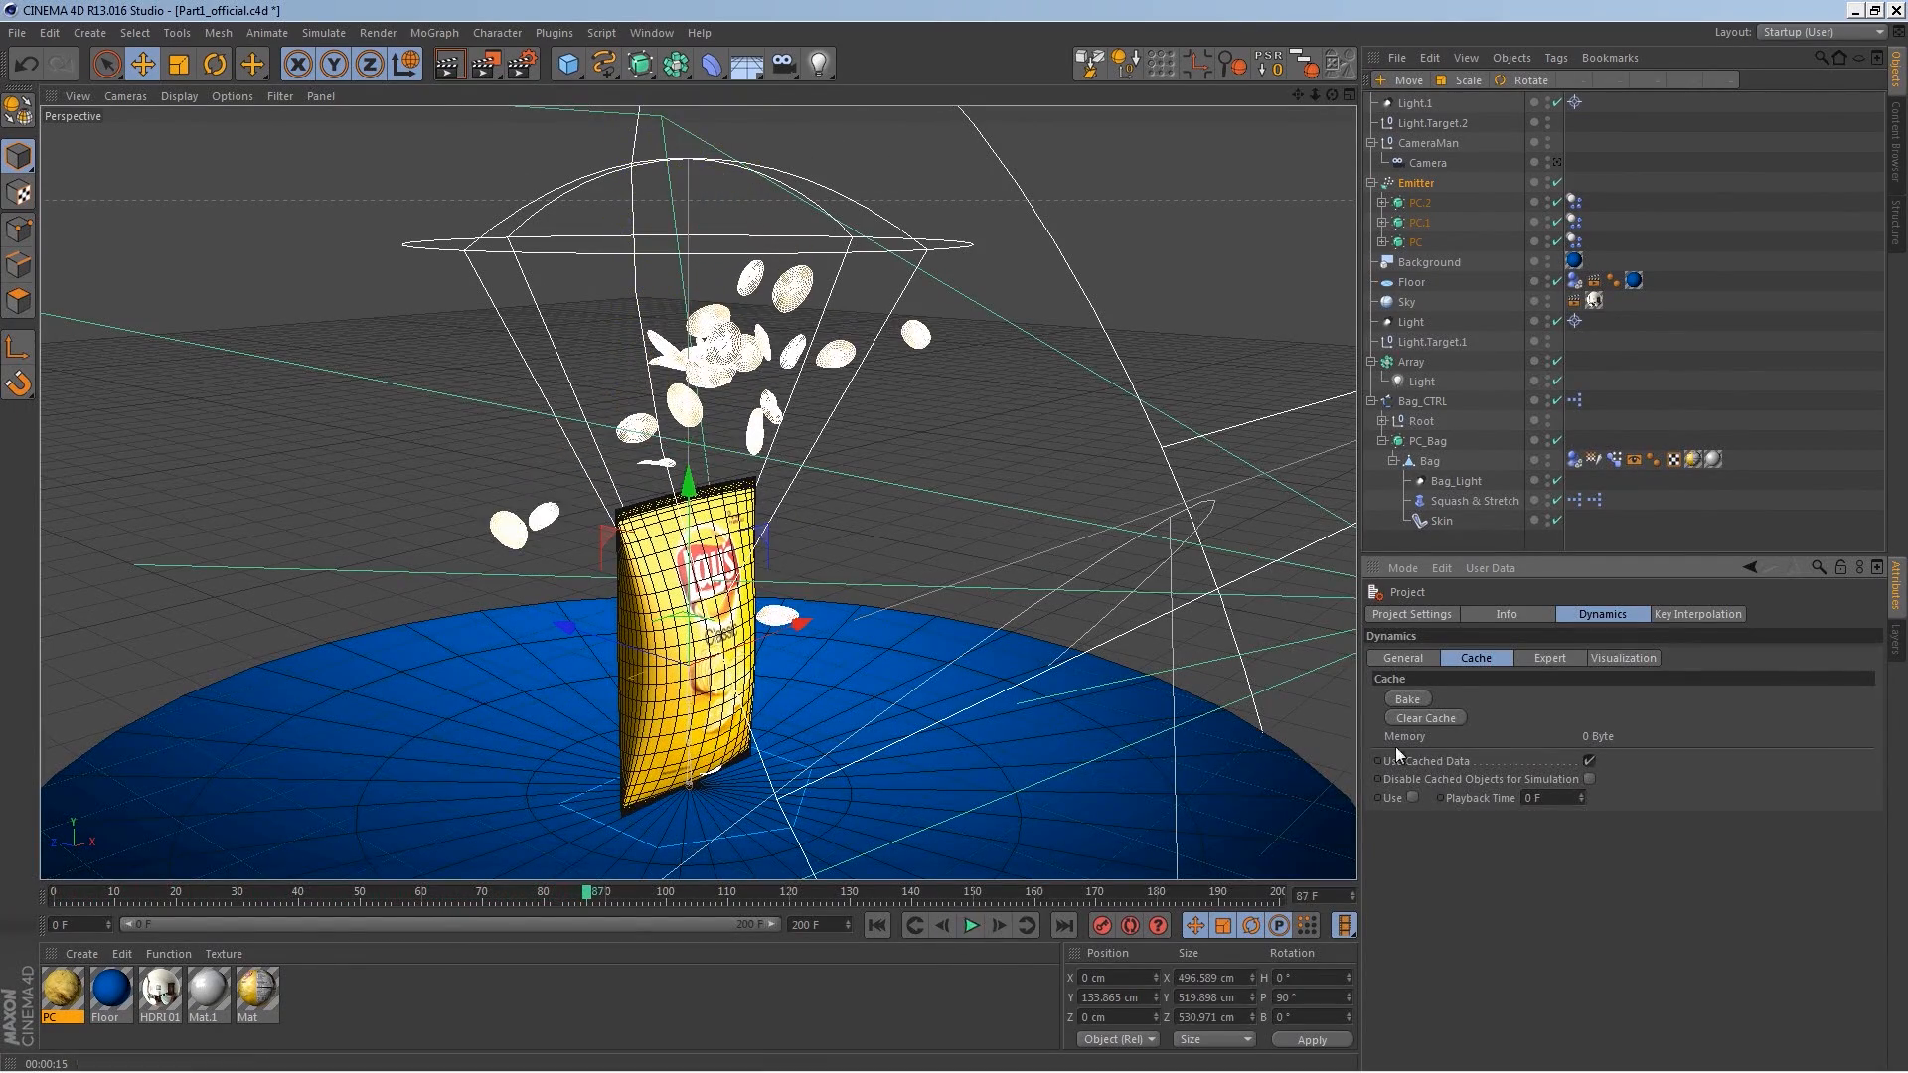
click(1416, 701)
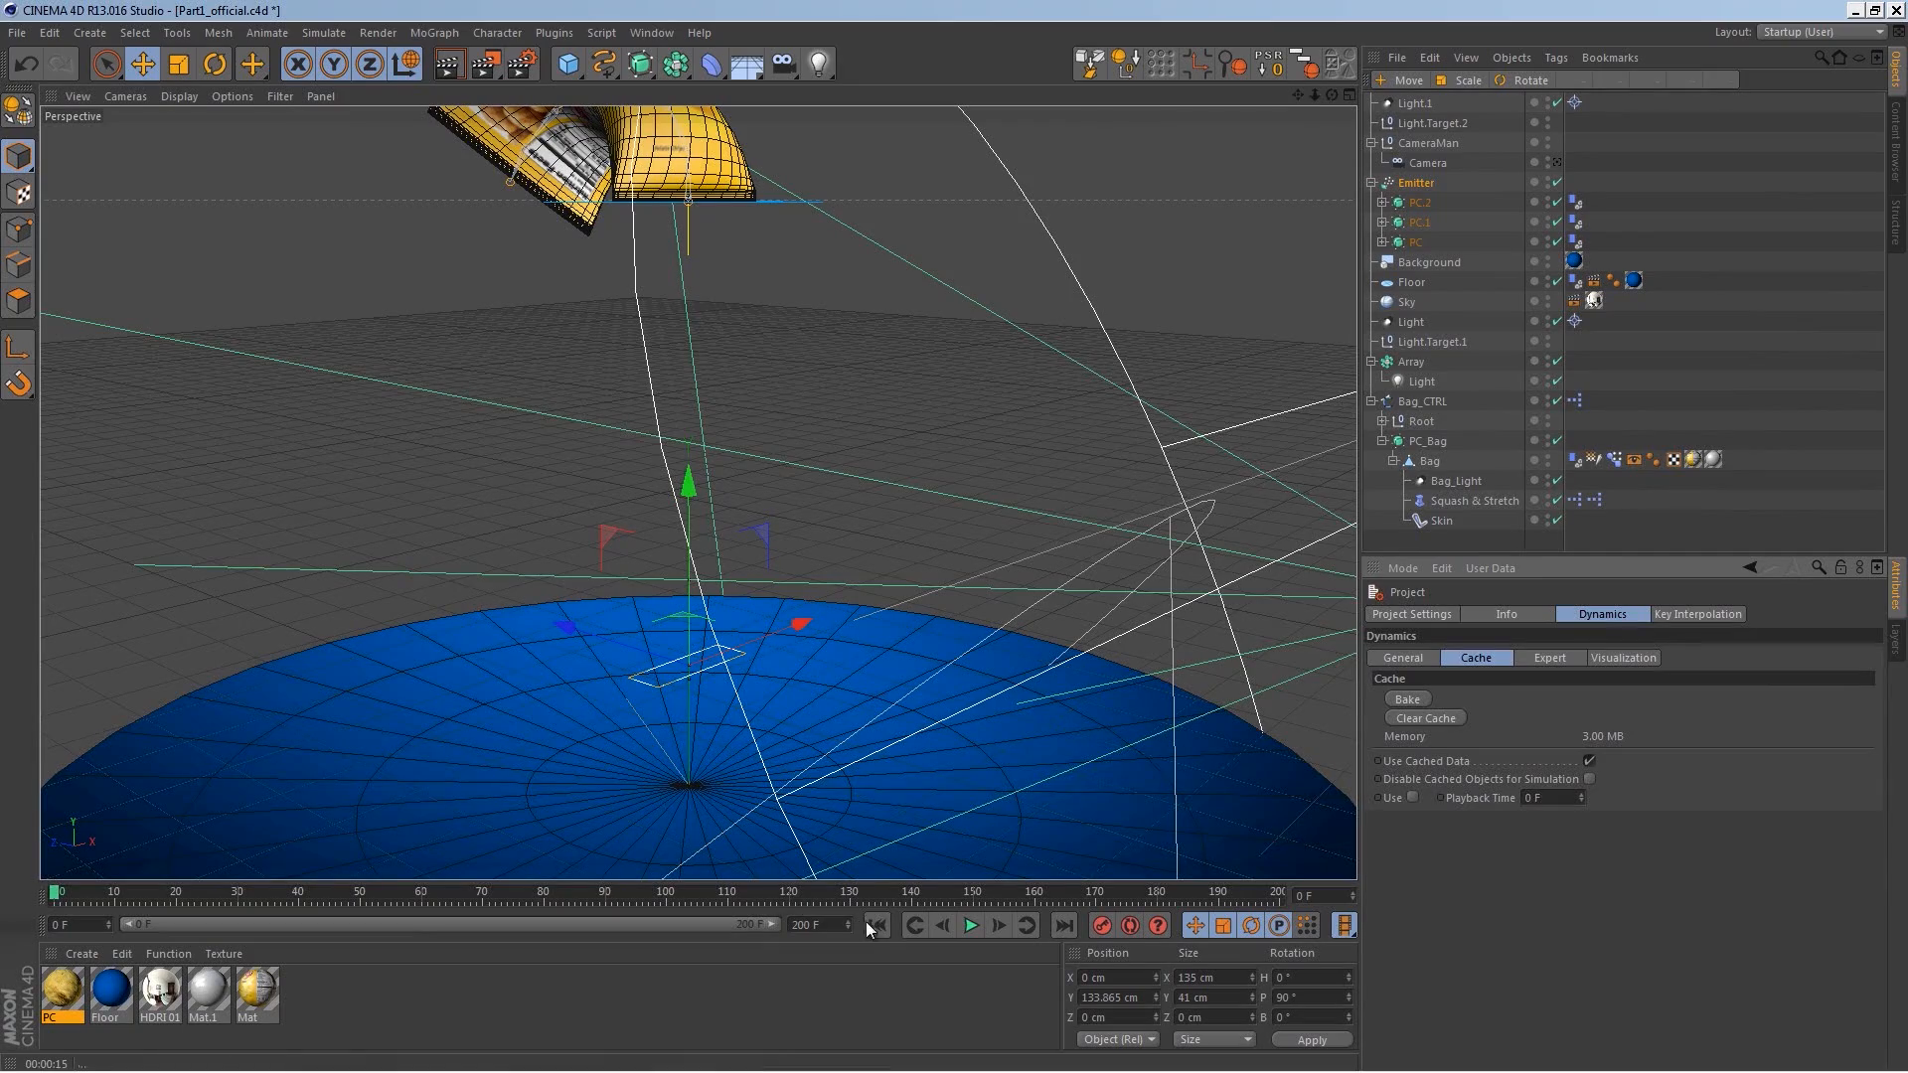
click(970, 925)
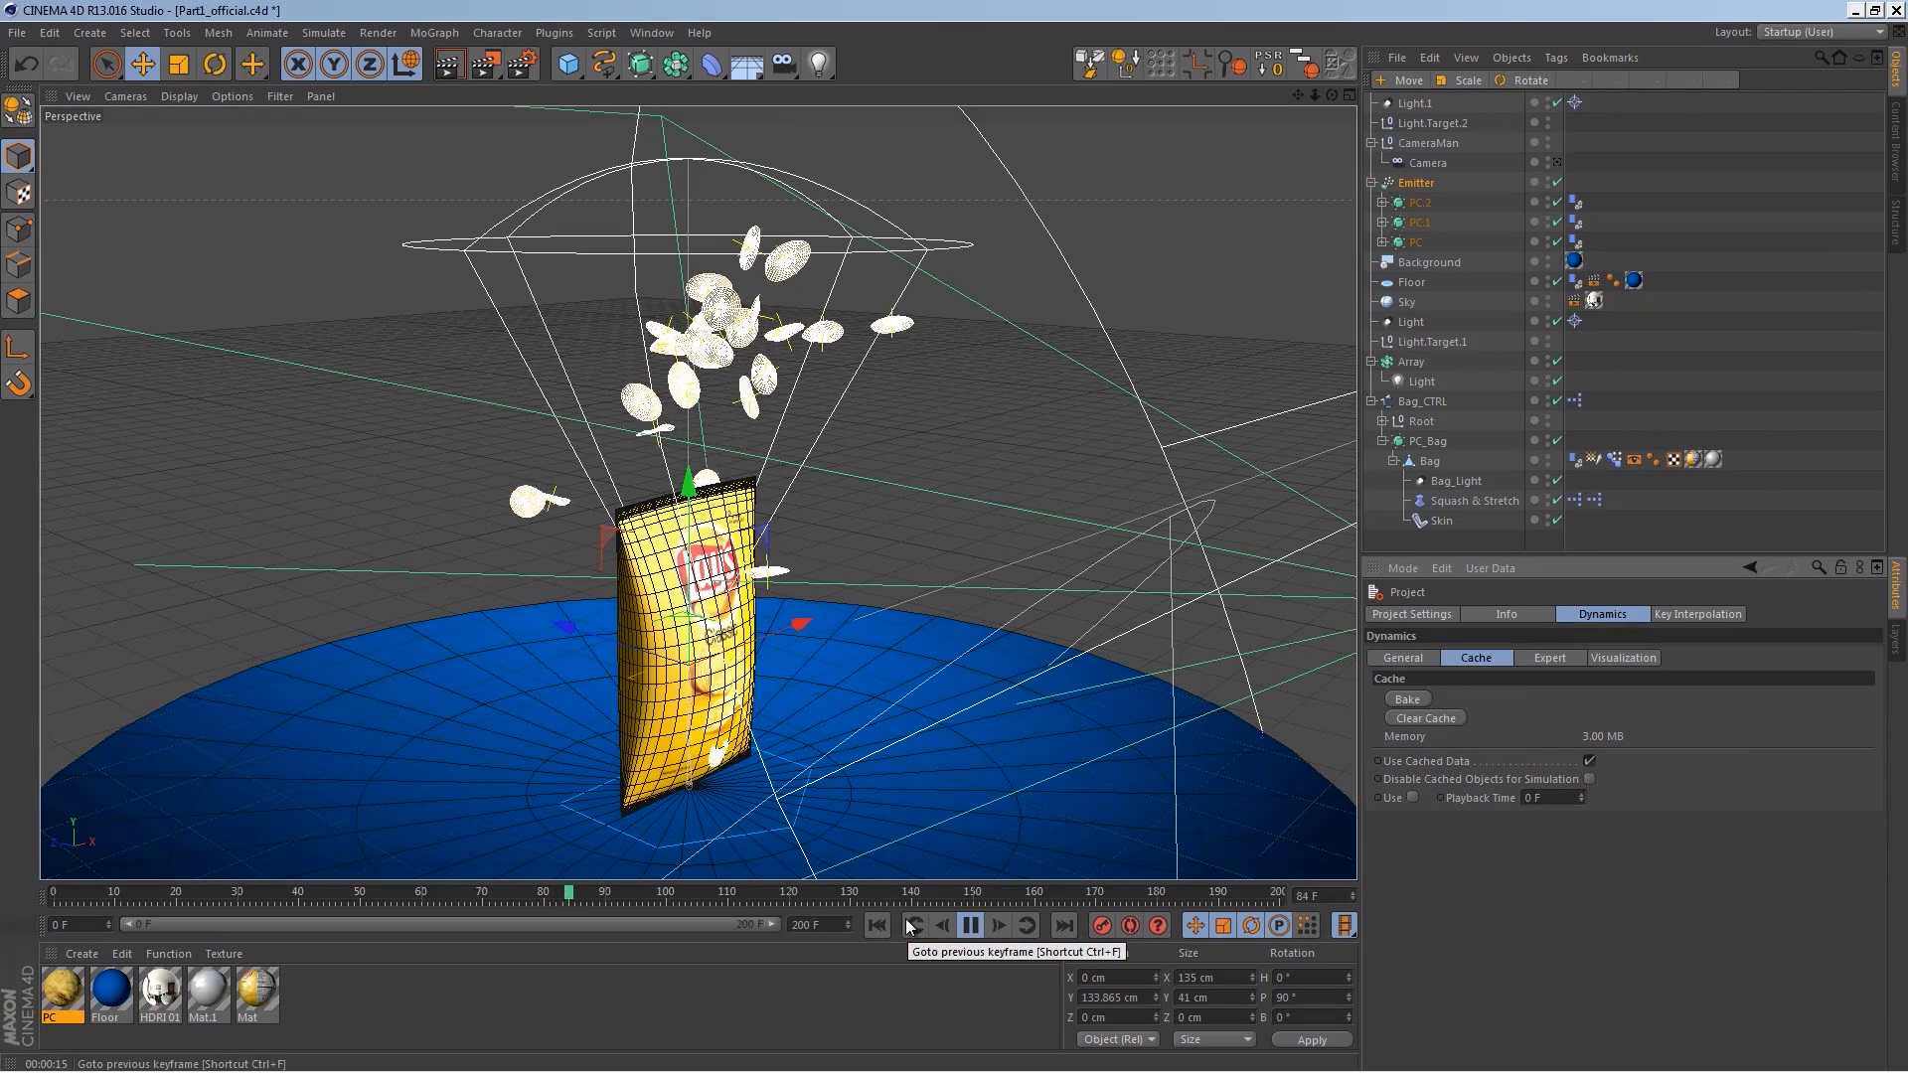
Step: Adjust the Emitter's horizontal and vertical angles, entering 3° and 5°
click(1415, 184)
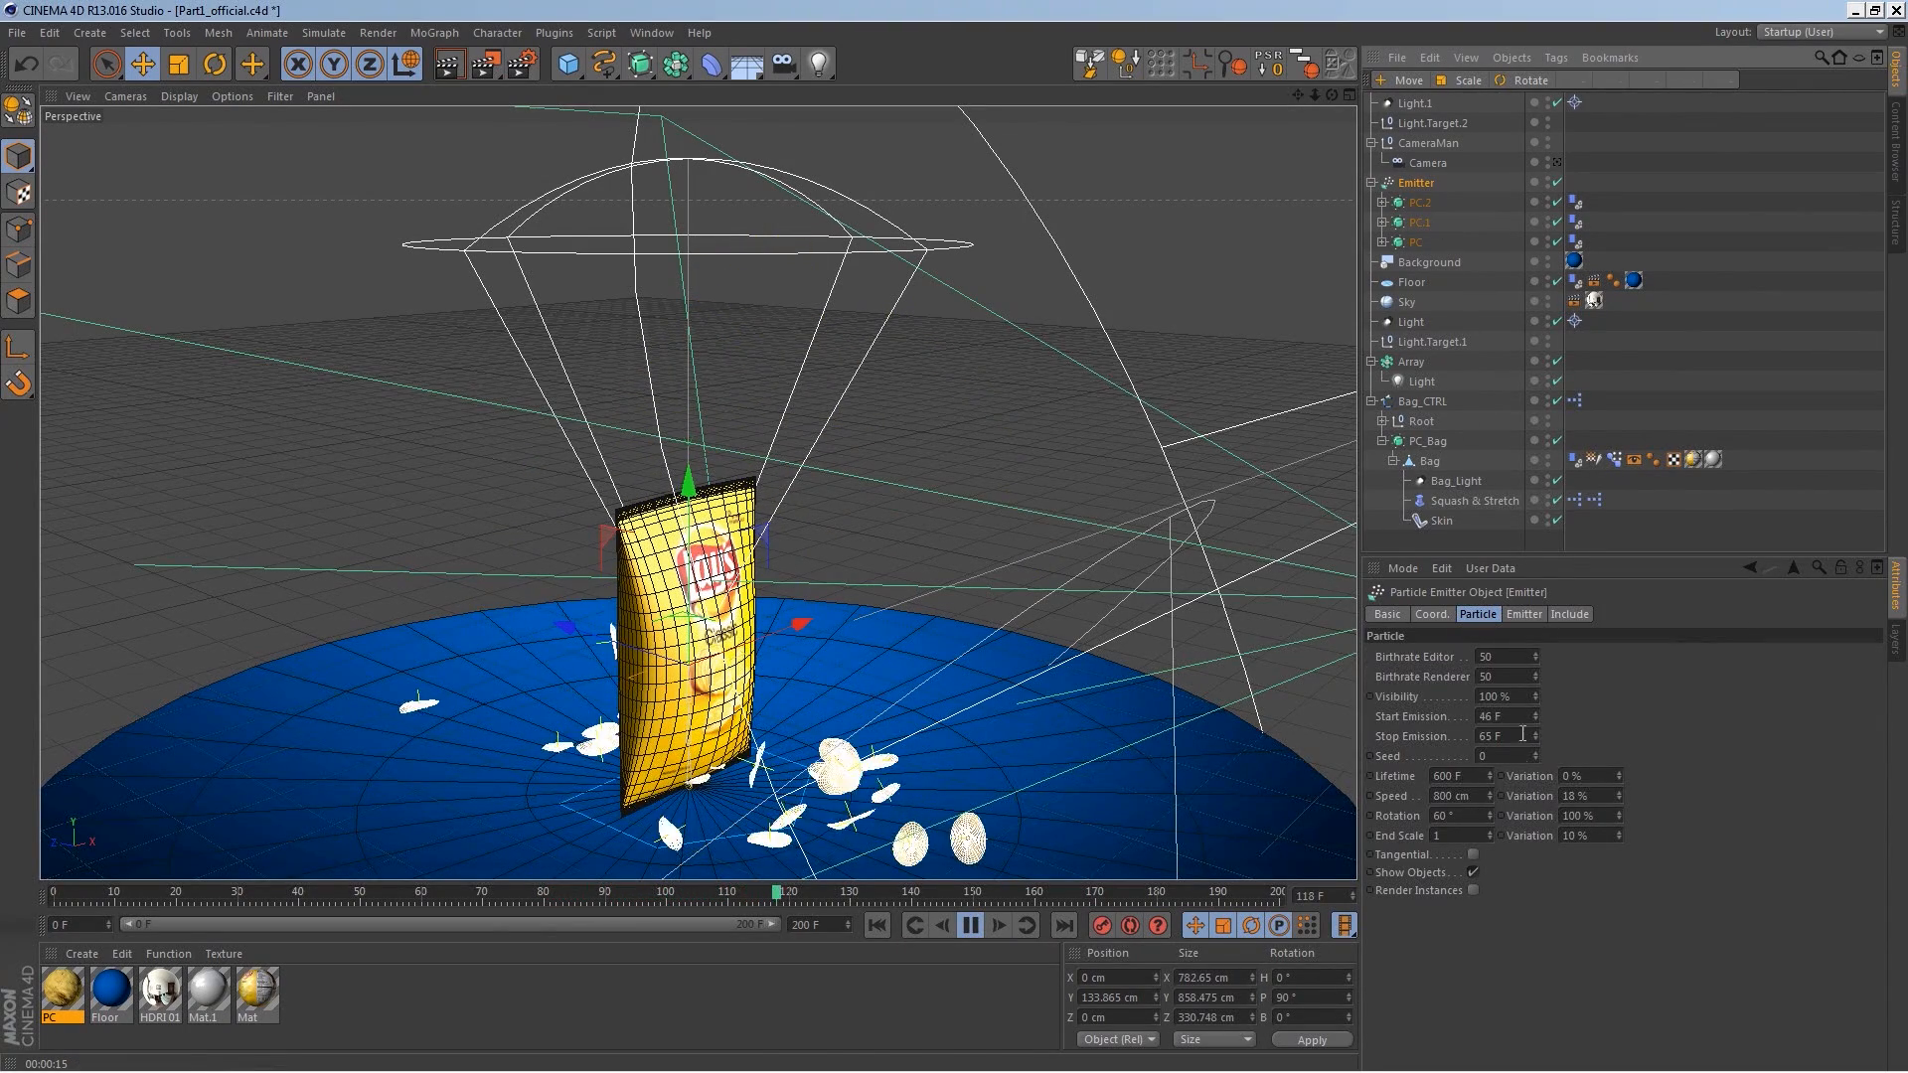
click(1524, 614)
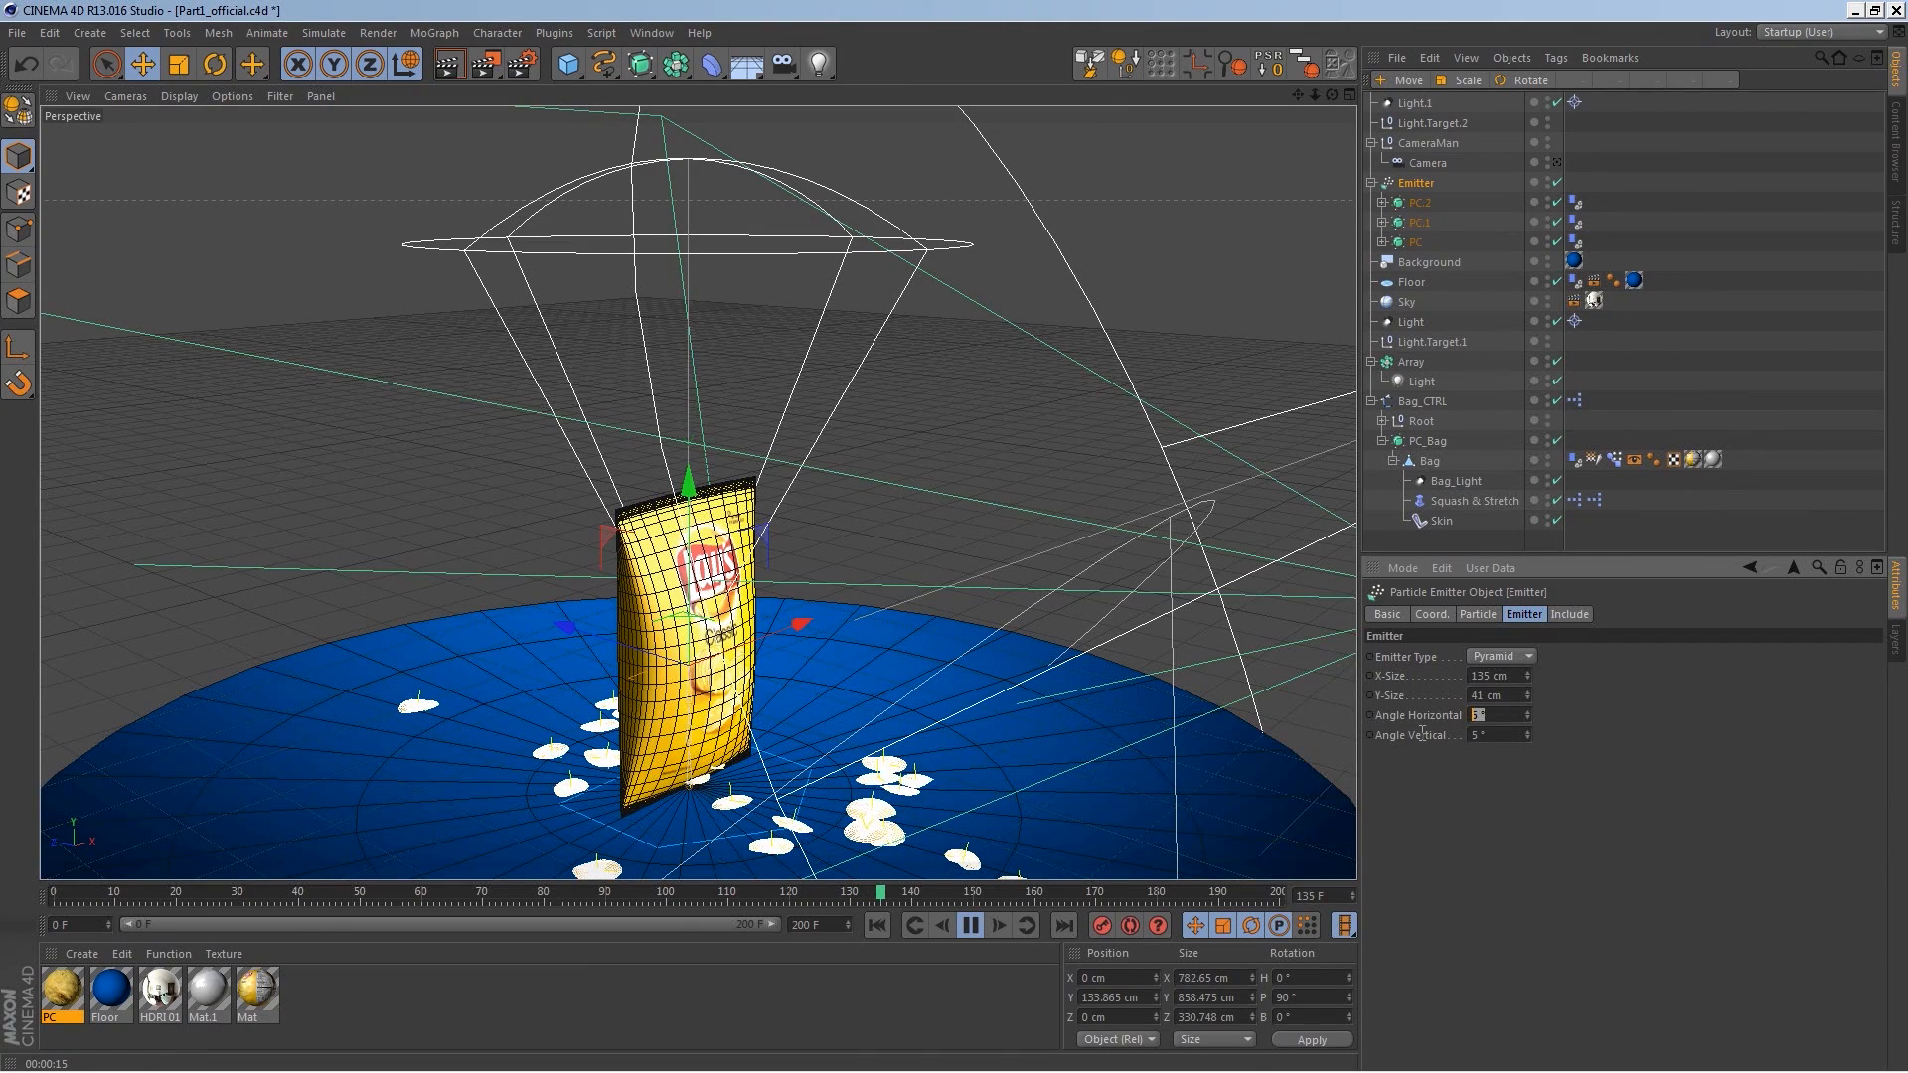
text(33)
key(Return)
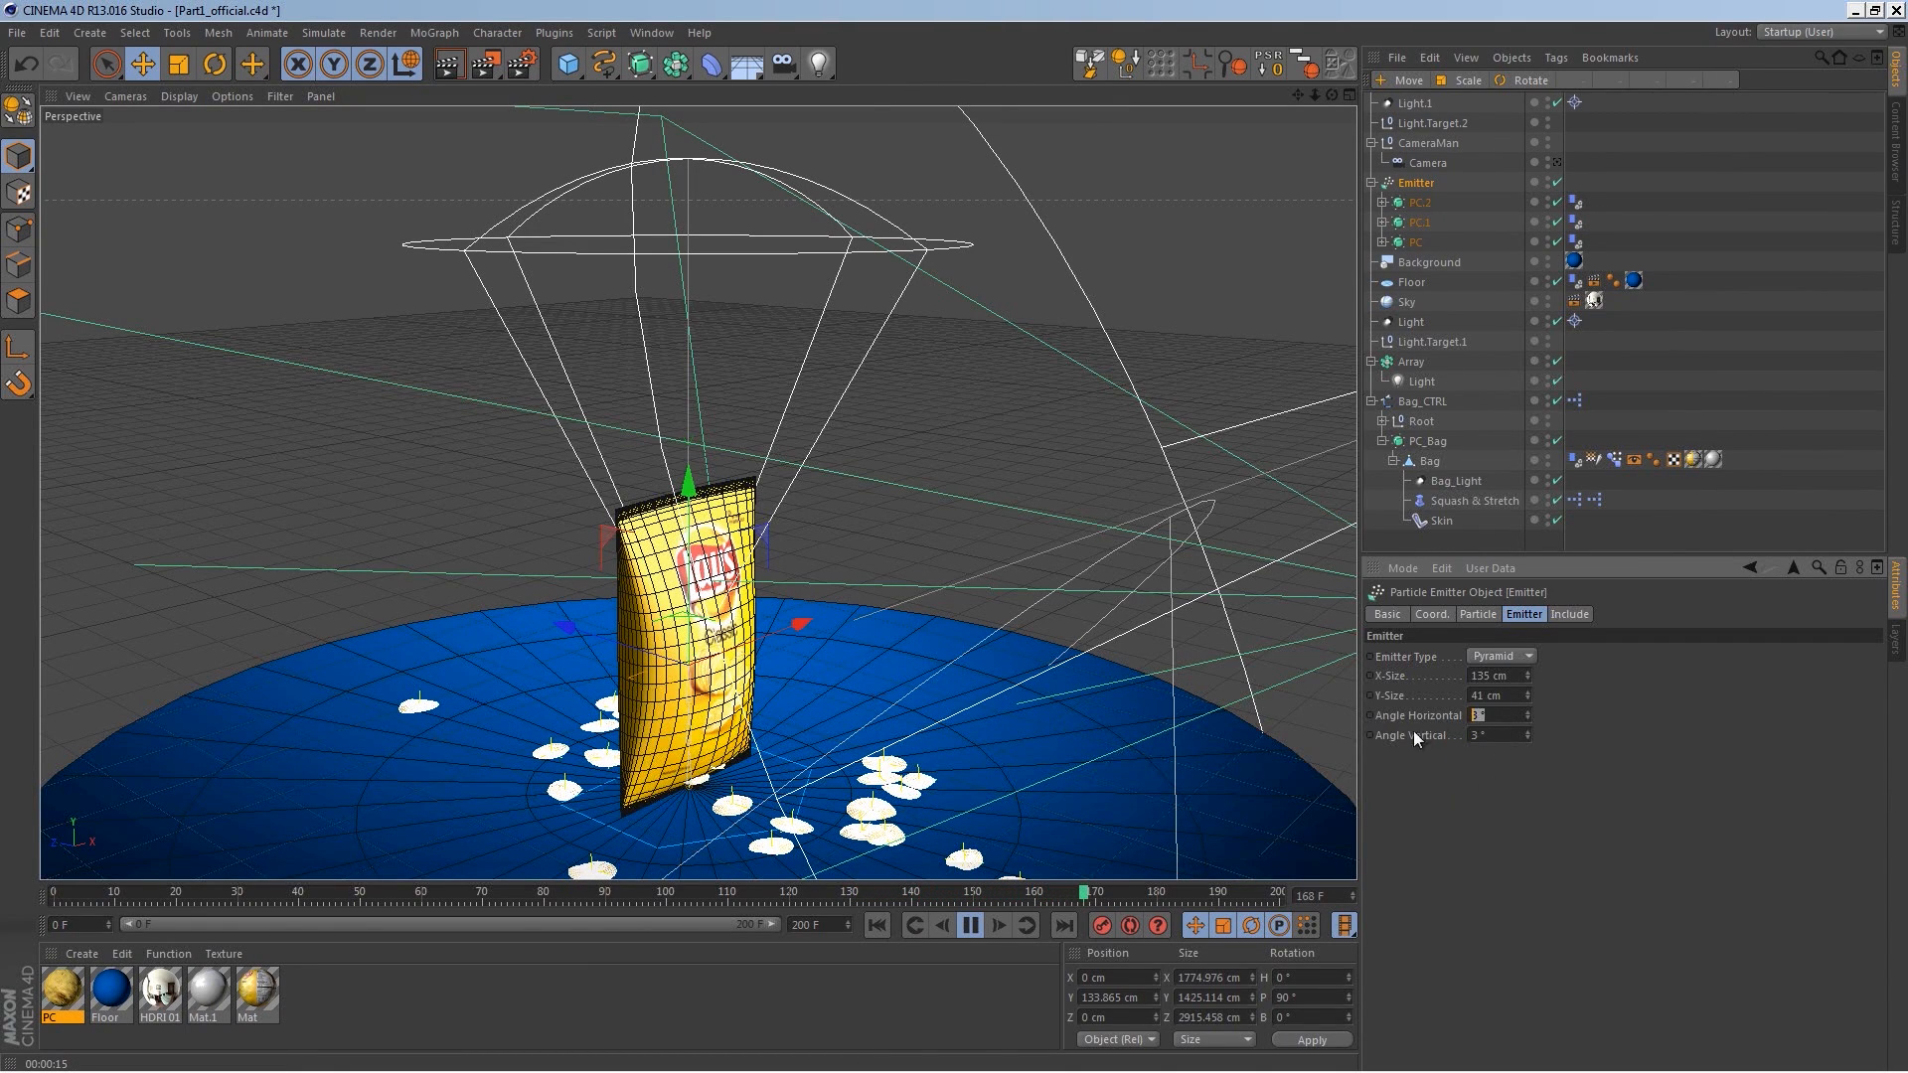
text(5)
key(Return)
Step: Set the Emitter's Stop Emission to 60 F and replay the animation from the start
click(1480, 616)
drag(1515, 734, 1451, 749)
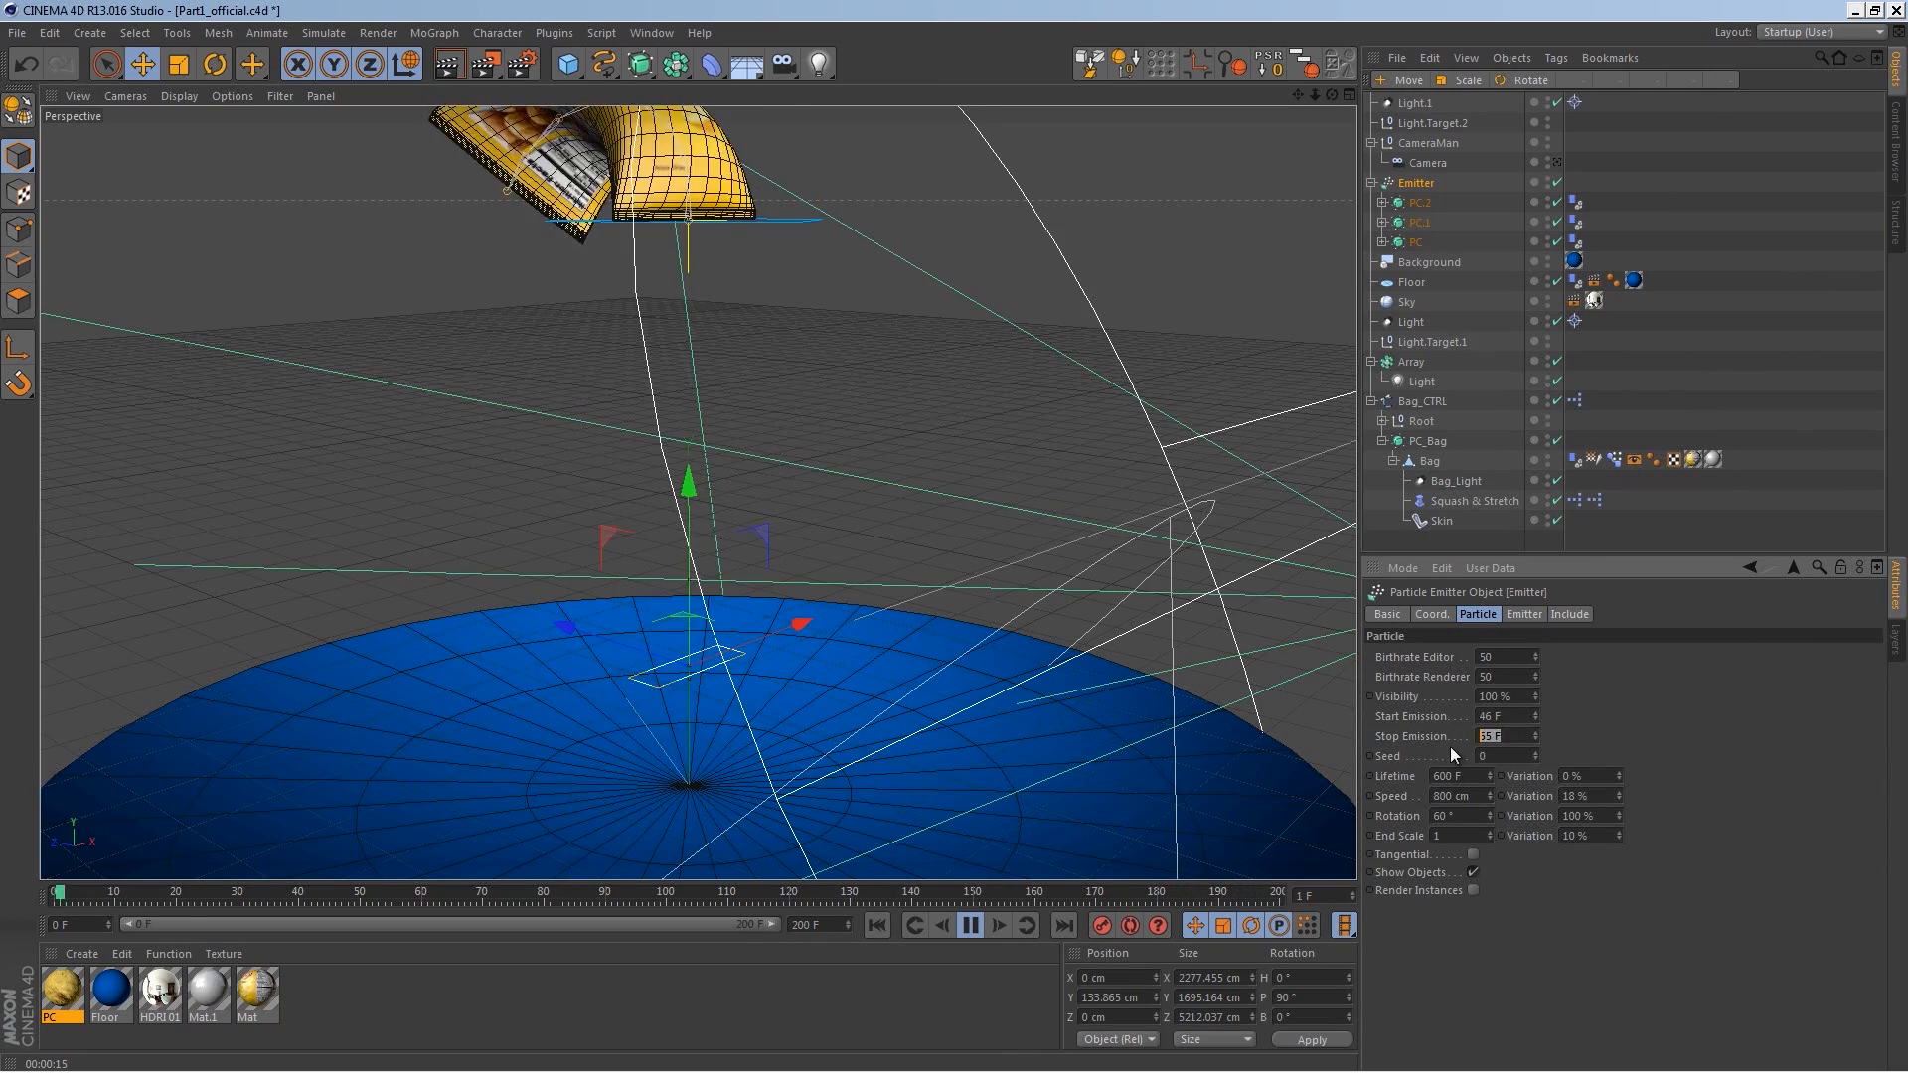
text(60)
key(Return)
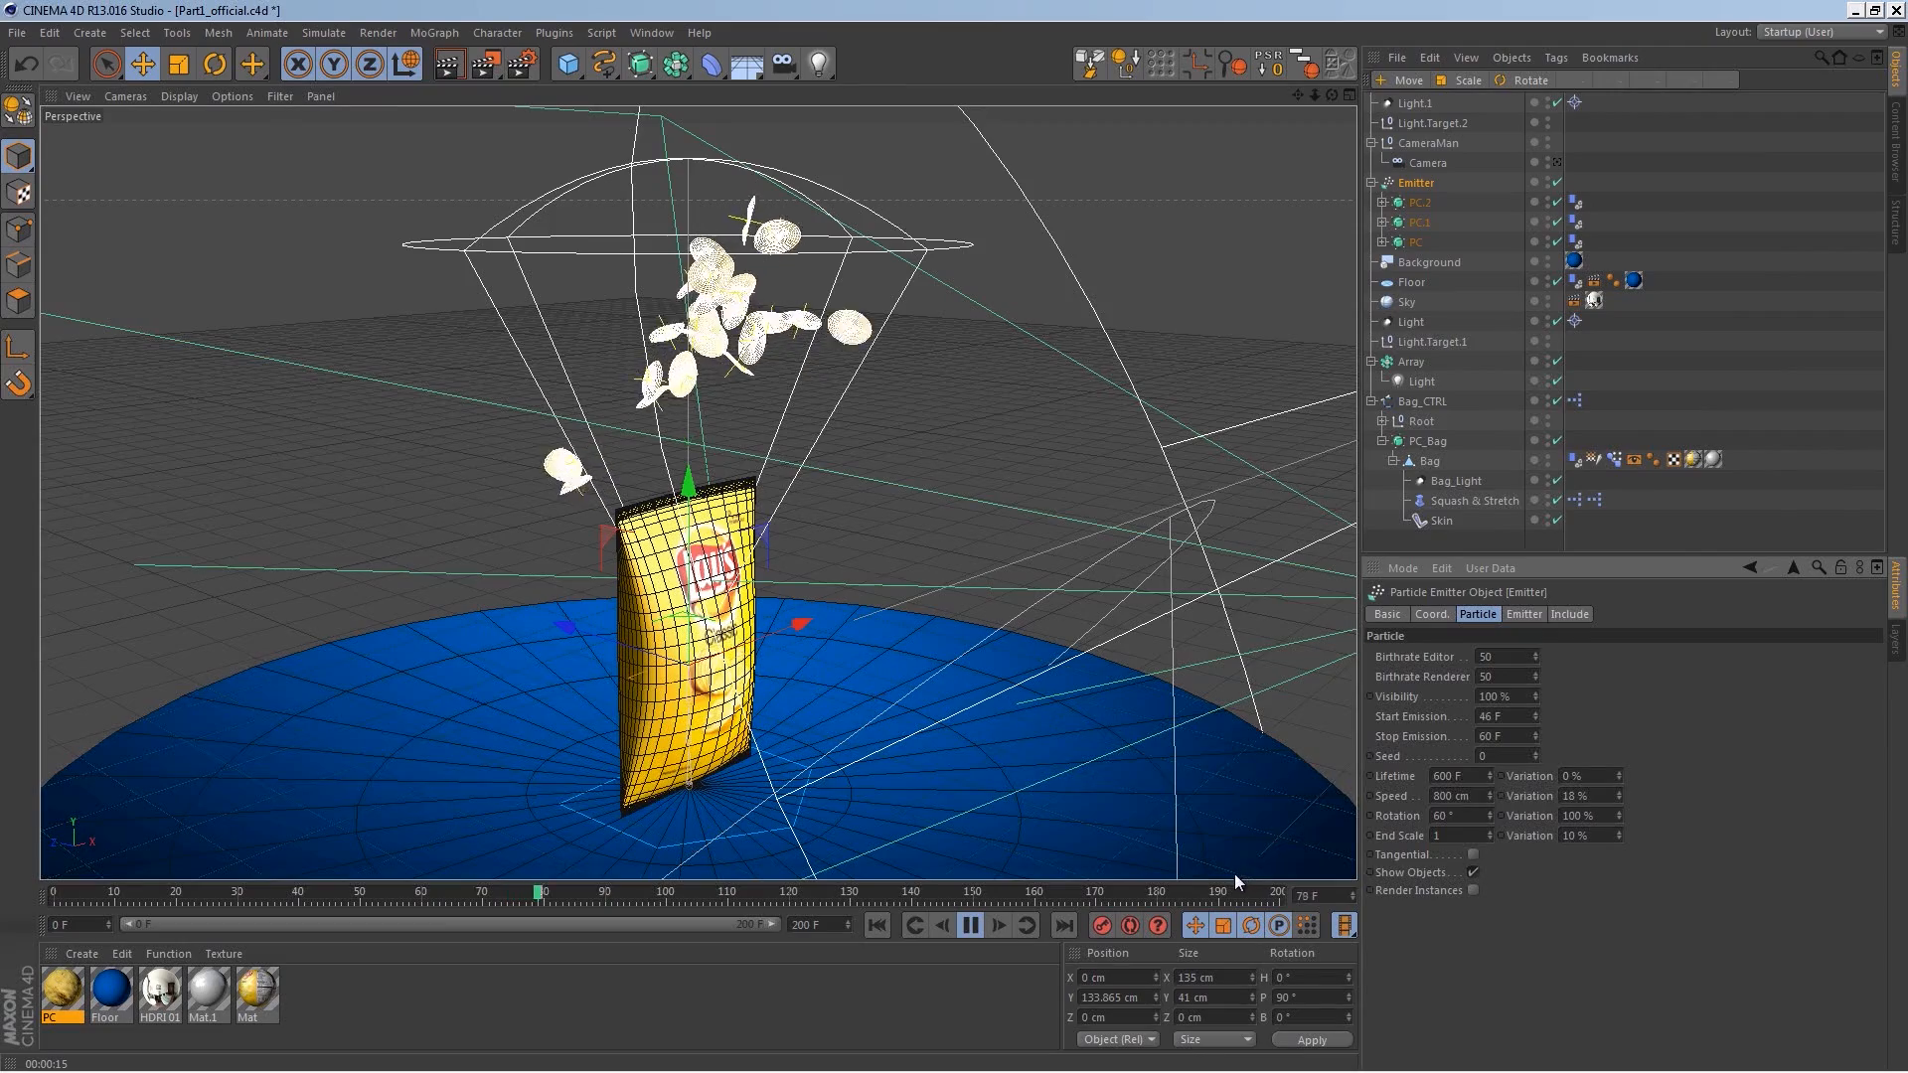
click(877, 926)
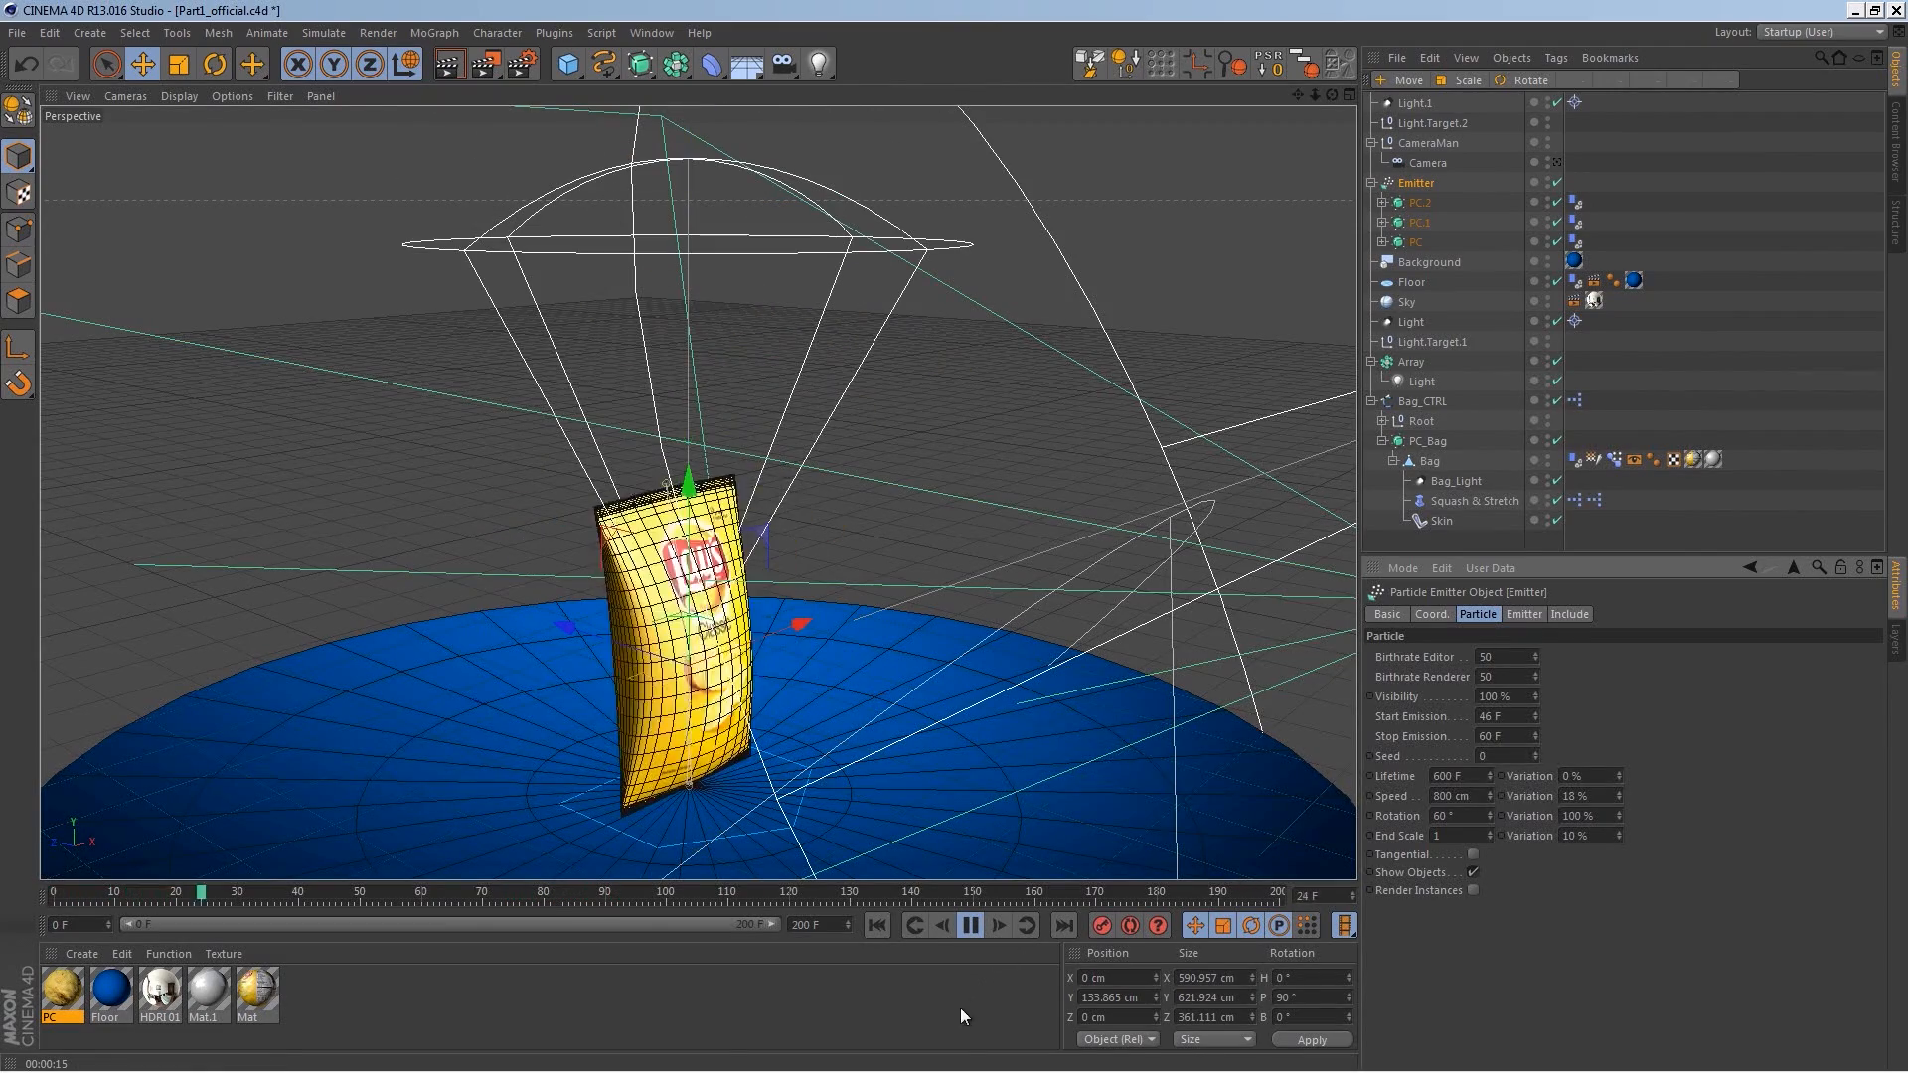
click(971, 926)
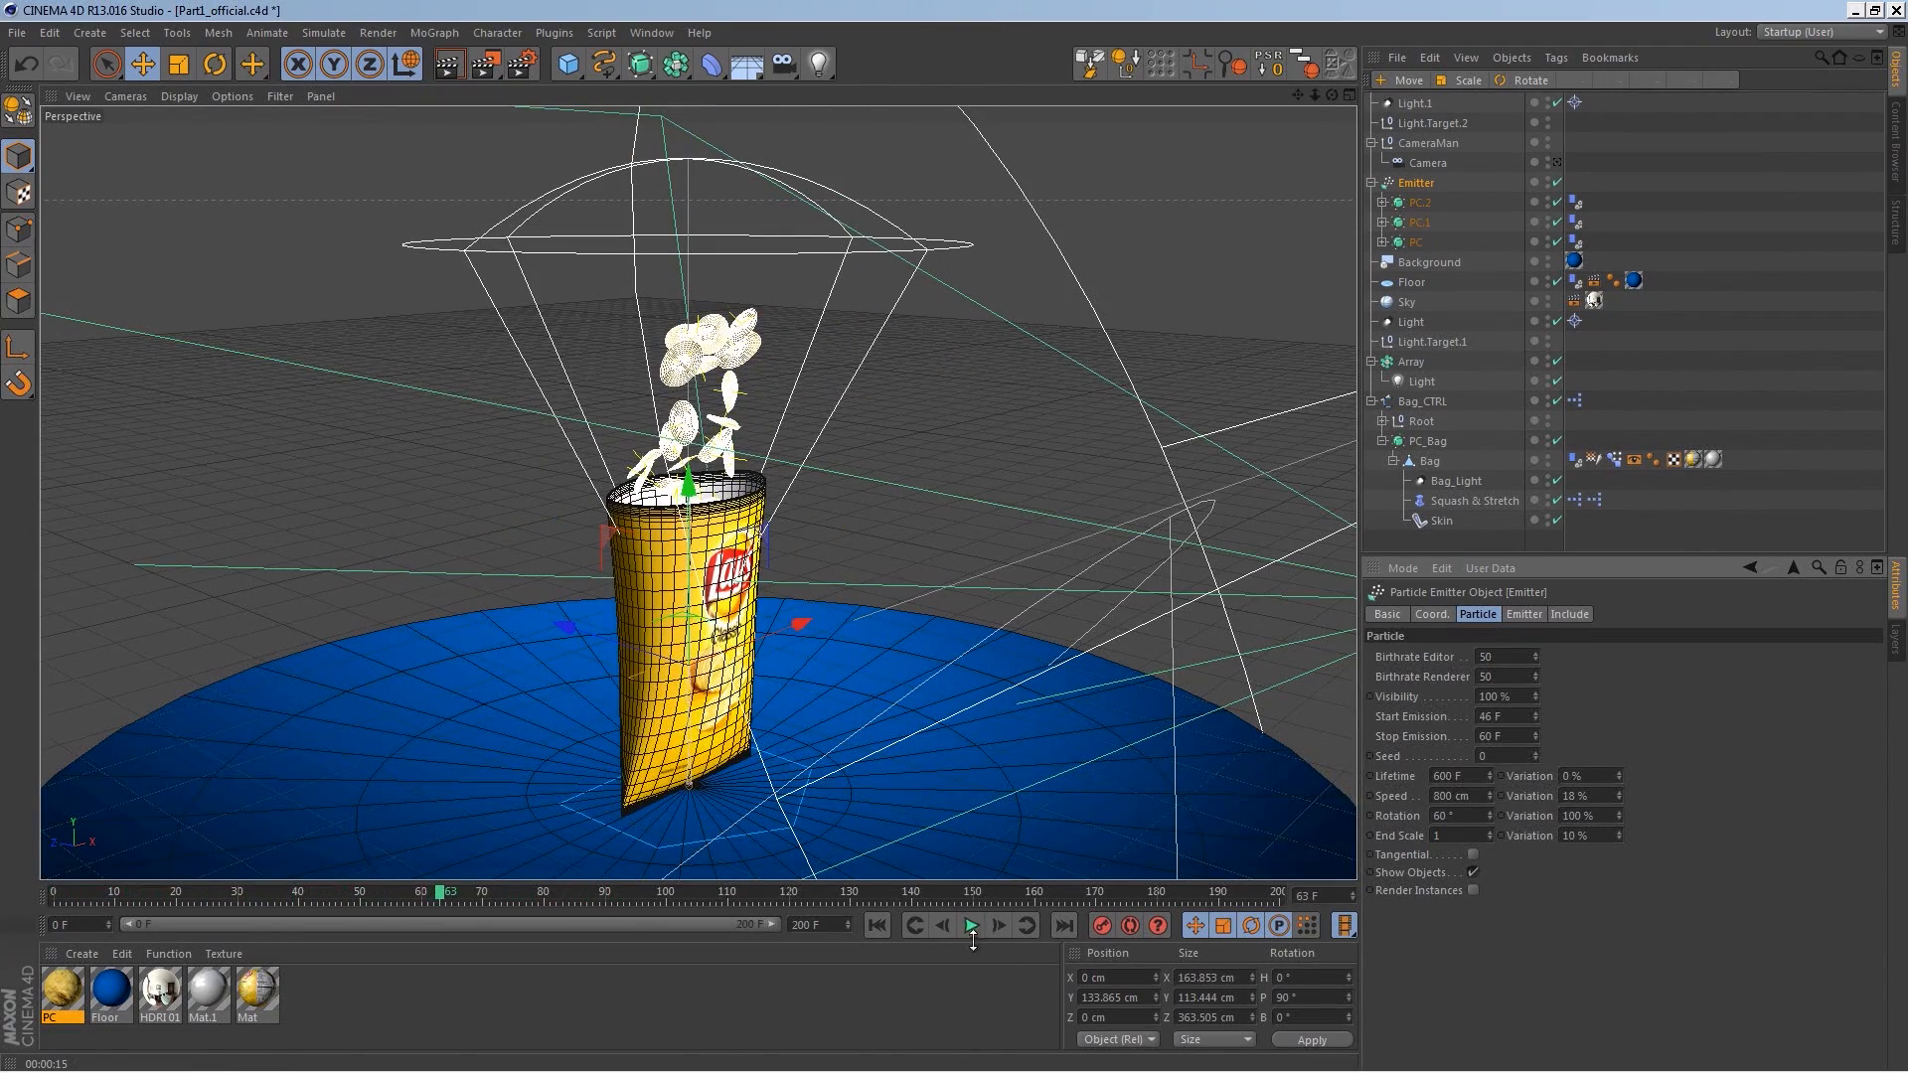
Step: Bake the dynamics cache again, play the animation, check the Expert dynamics settings and reselect the Emitter
key(ctrl+d)
click(1405, 699)
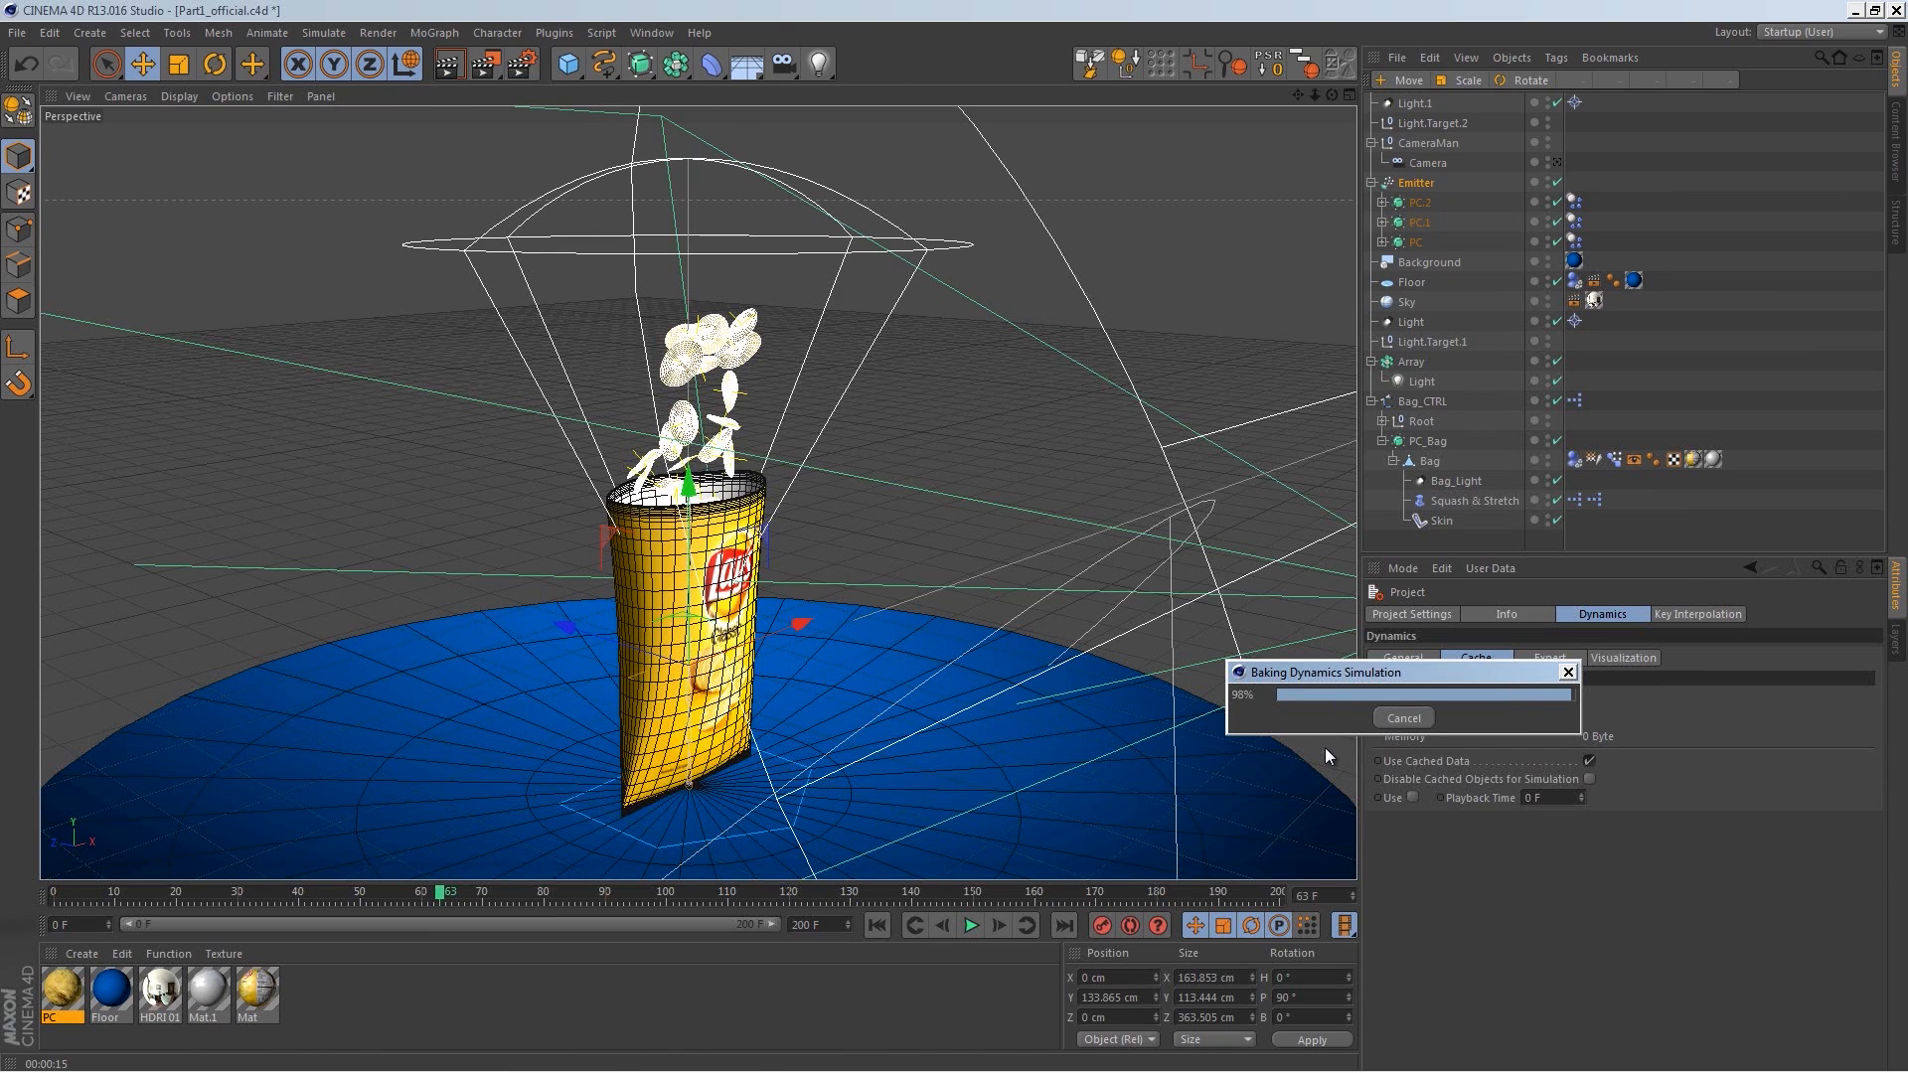
click(971, 926)
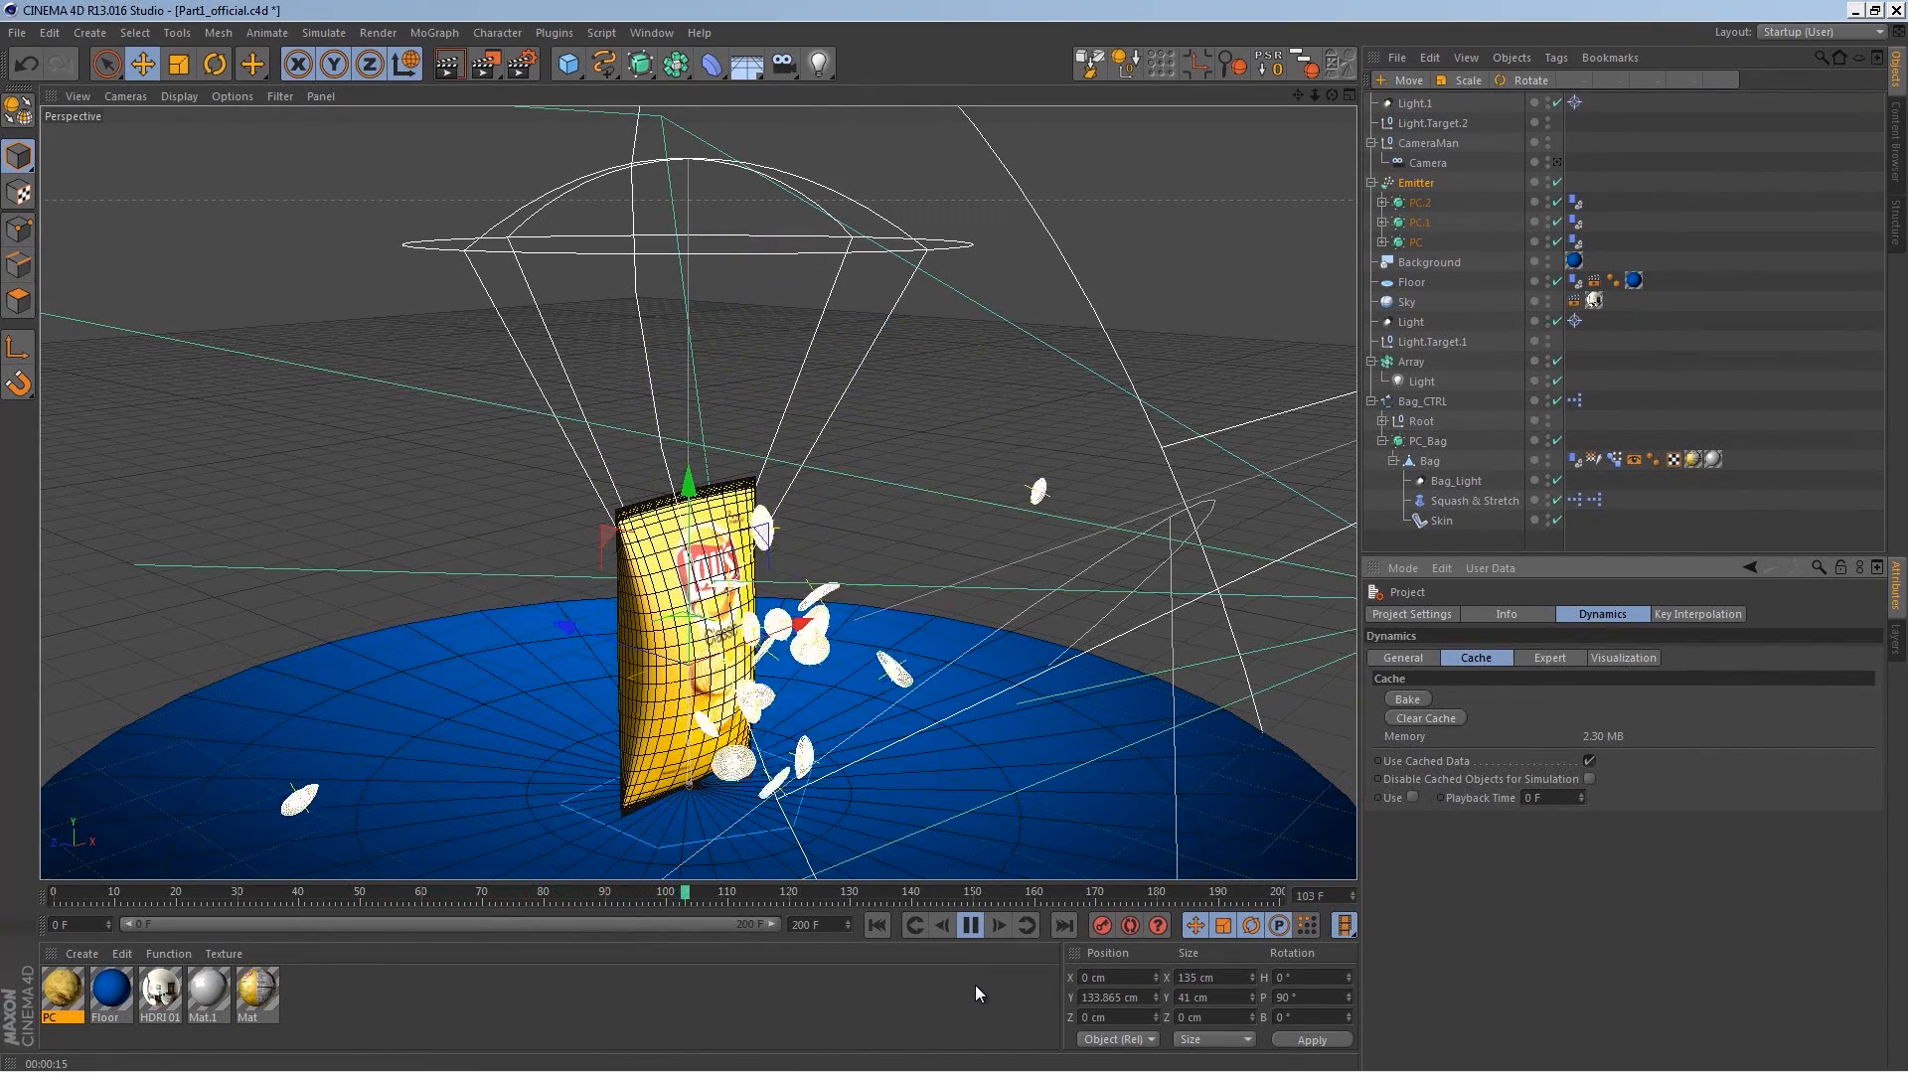
click(971, 926)
click(1546, 657)
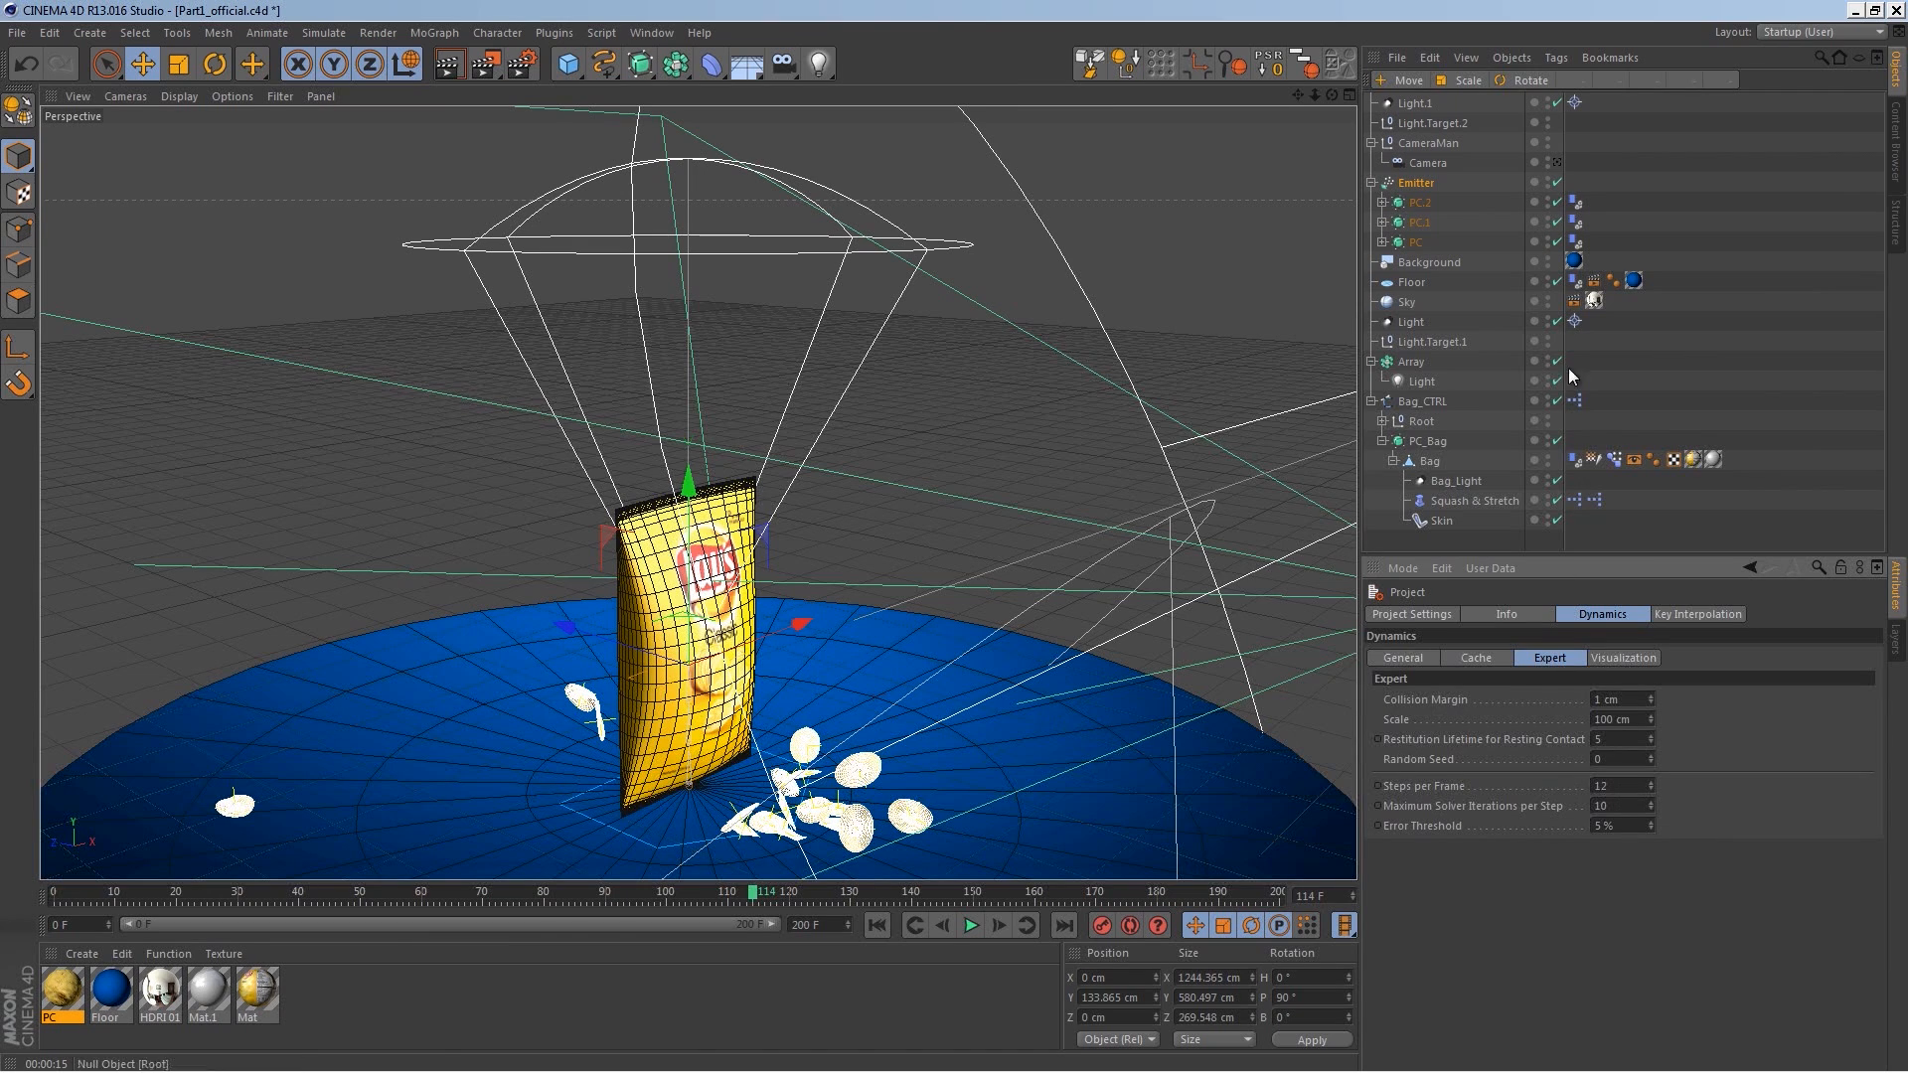
click(1421, 183)
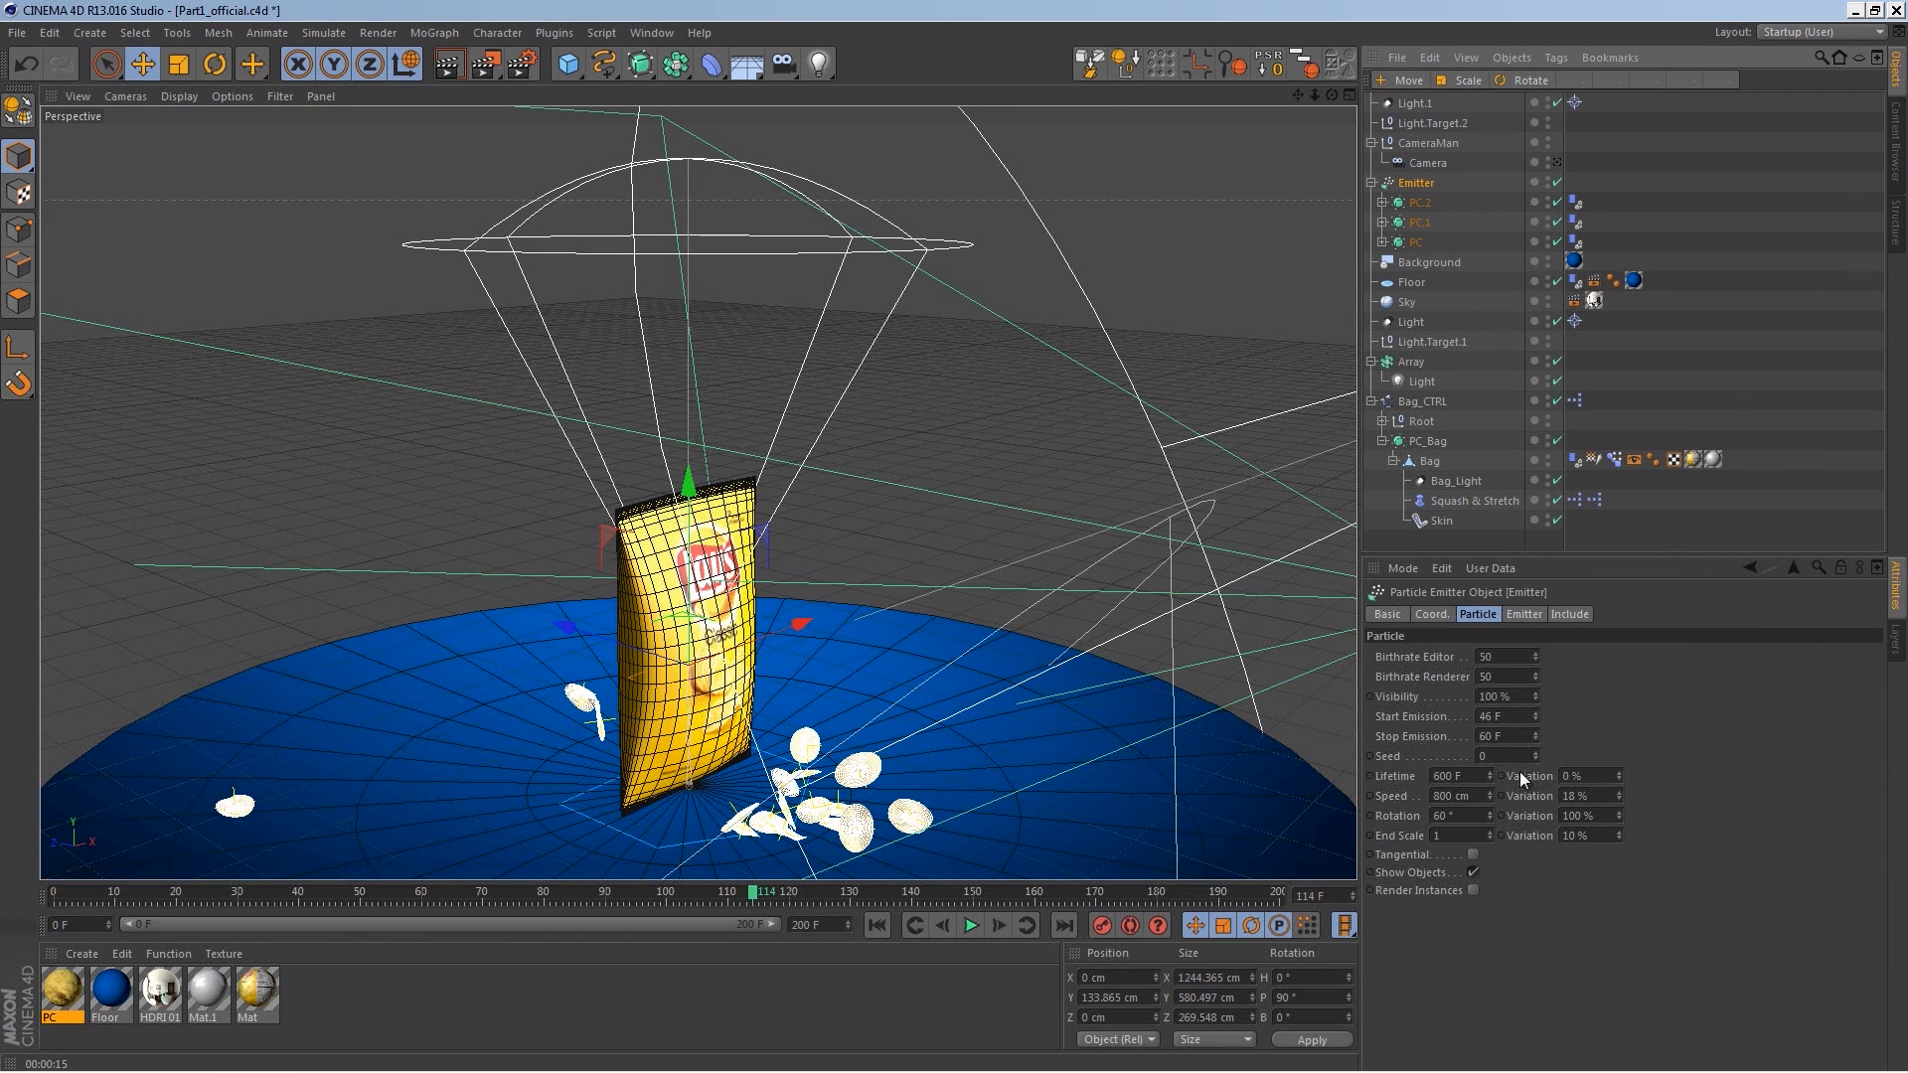
Step: Set the Emitter's horizontal and vertical emission angles to 10°
click(1525, 614)
text(10)
click(1491, 736)
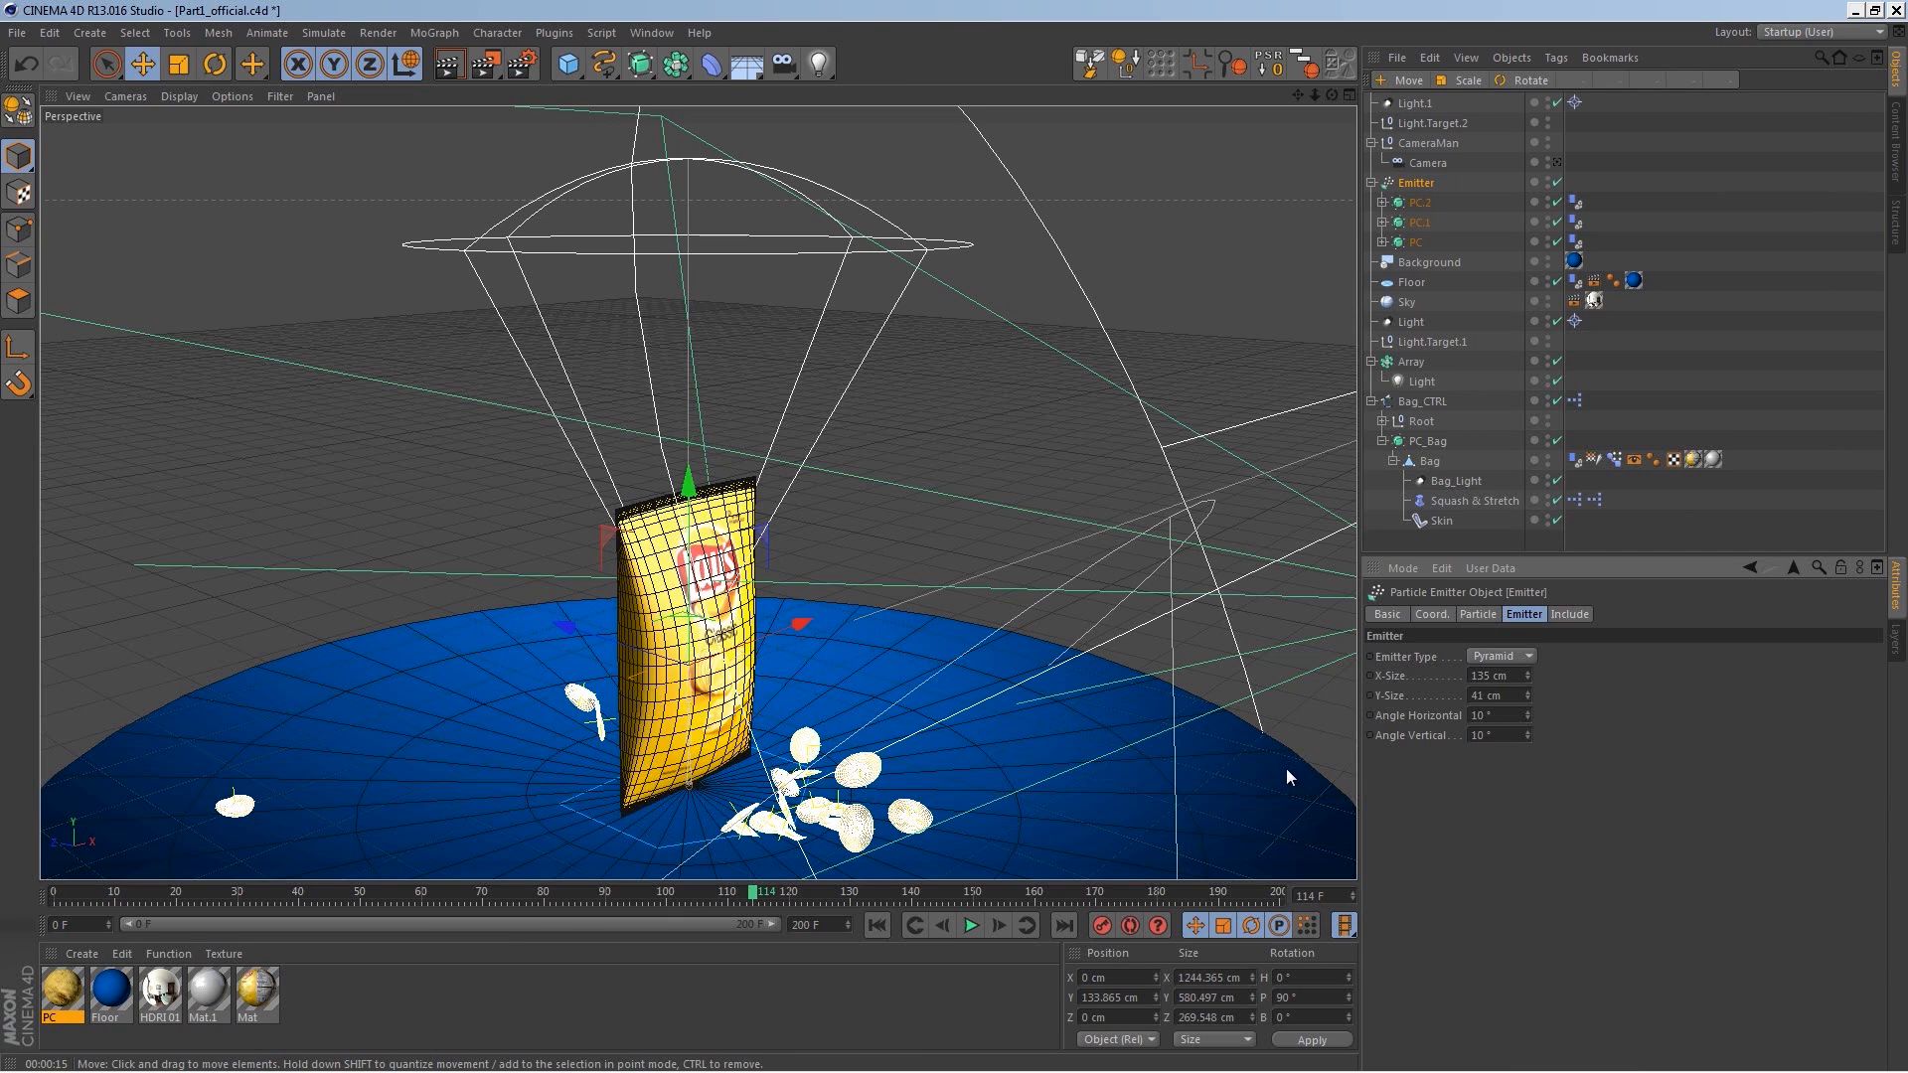
Step: Bake the project's dynamics cache and play the animation
key(ctrl+d)
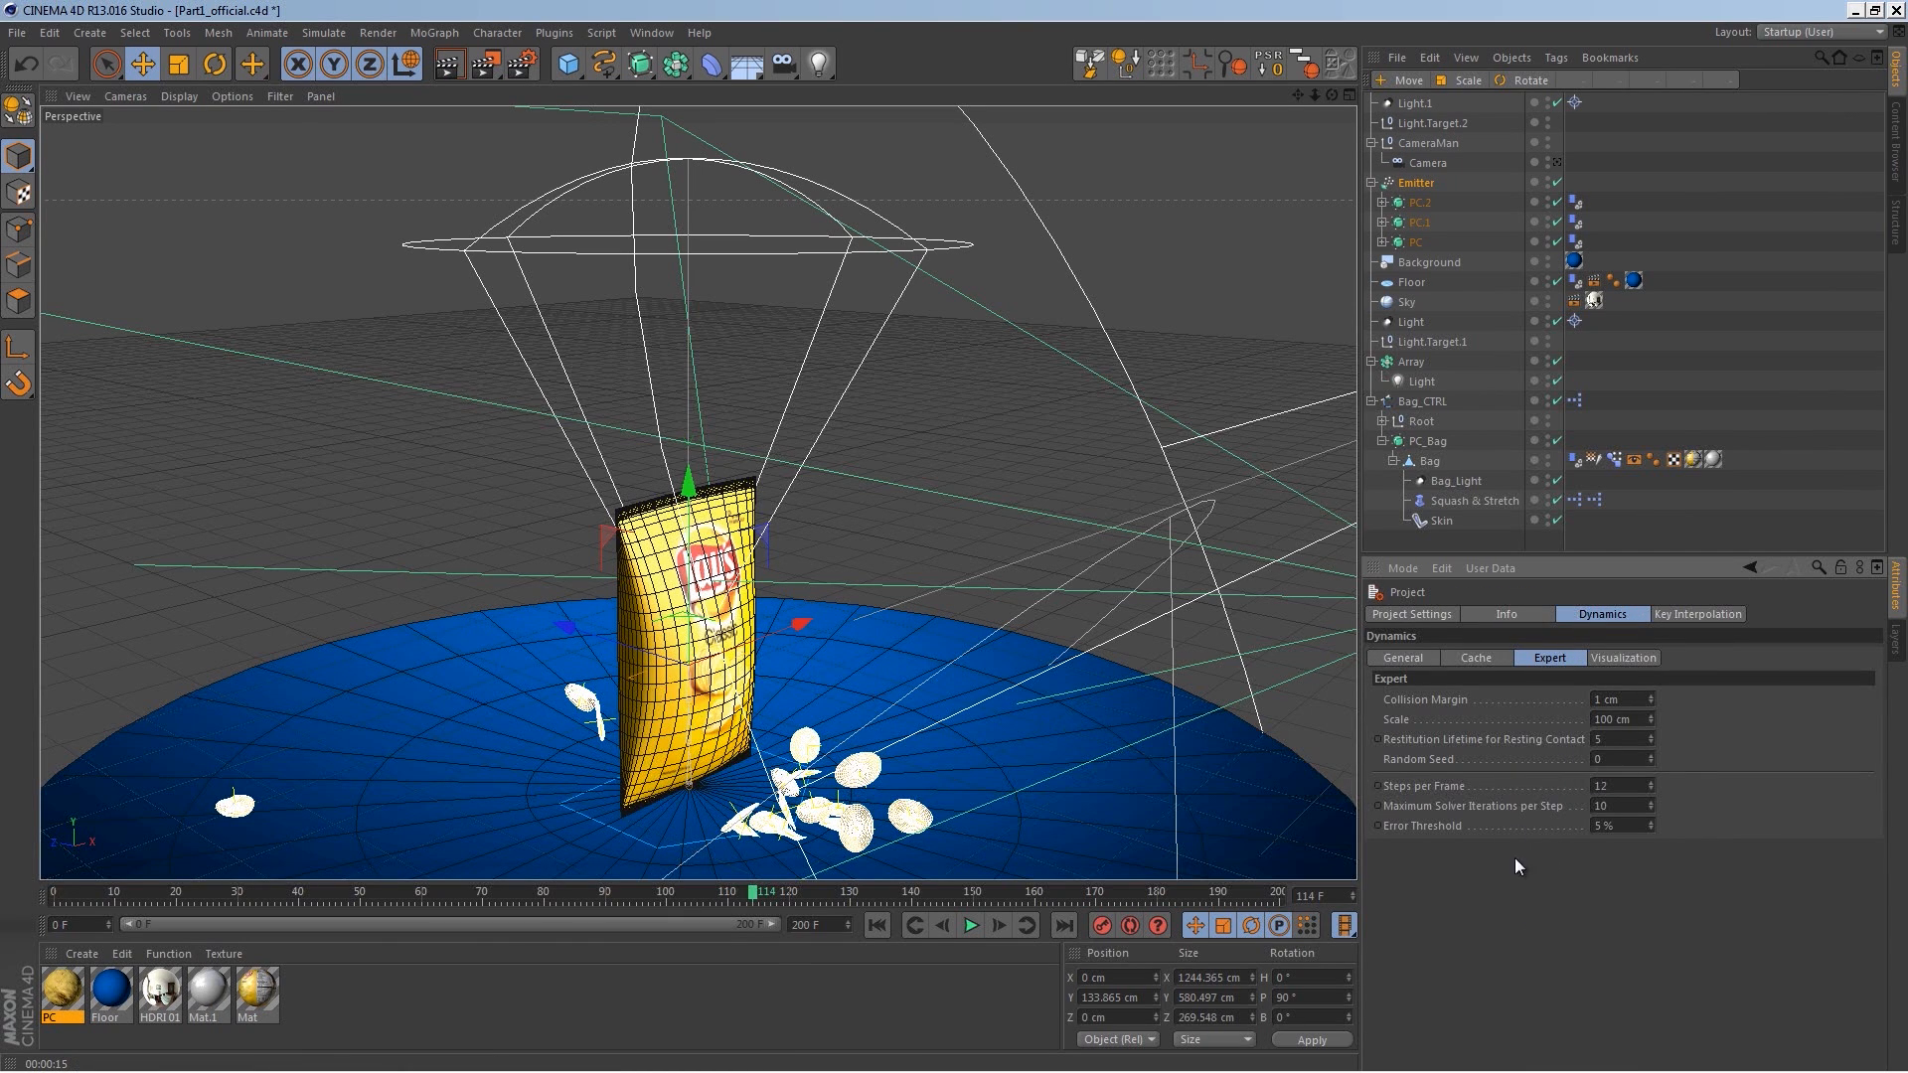
click(1488, 657)
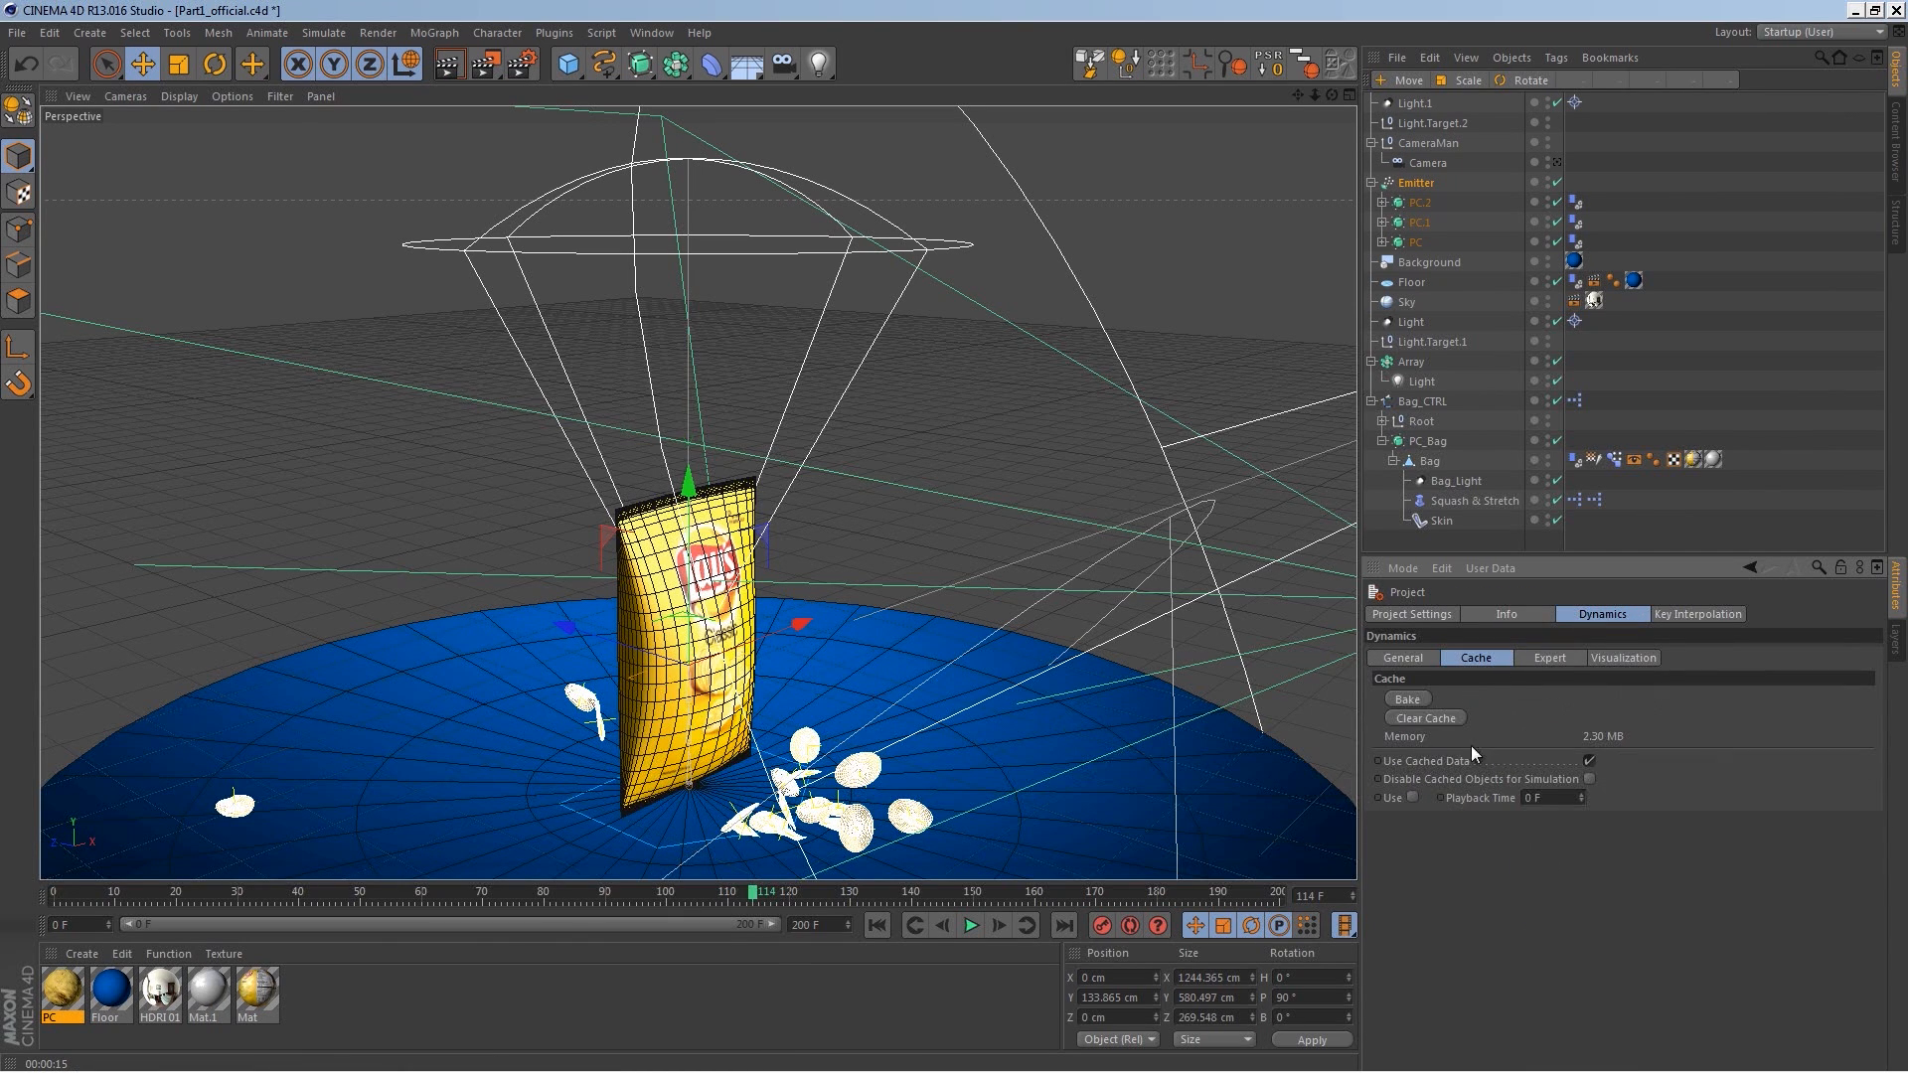
click(1406, 700)
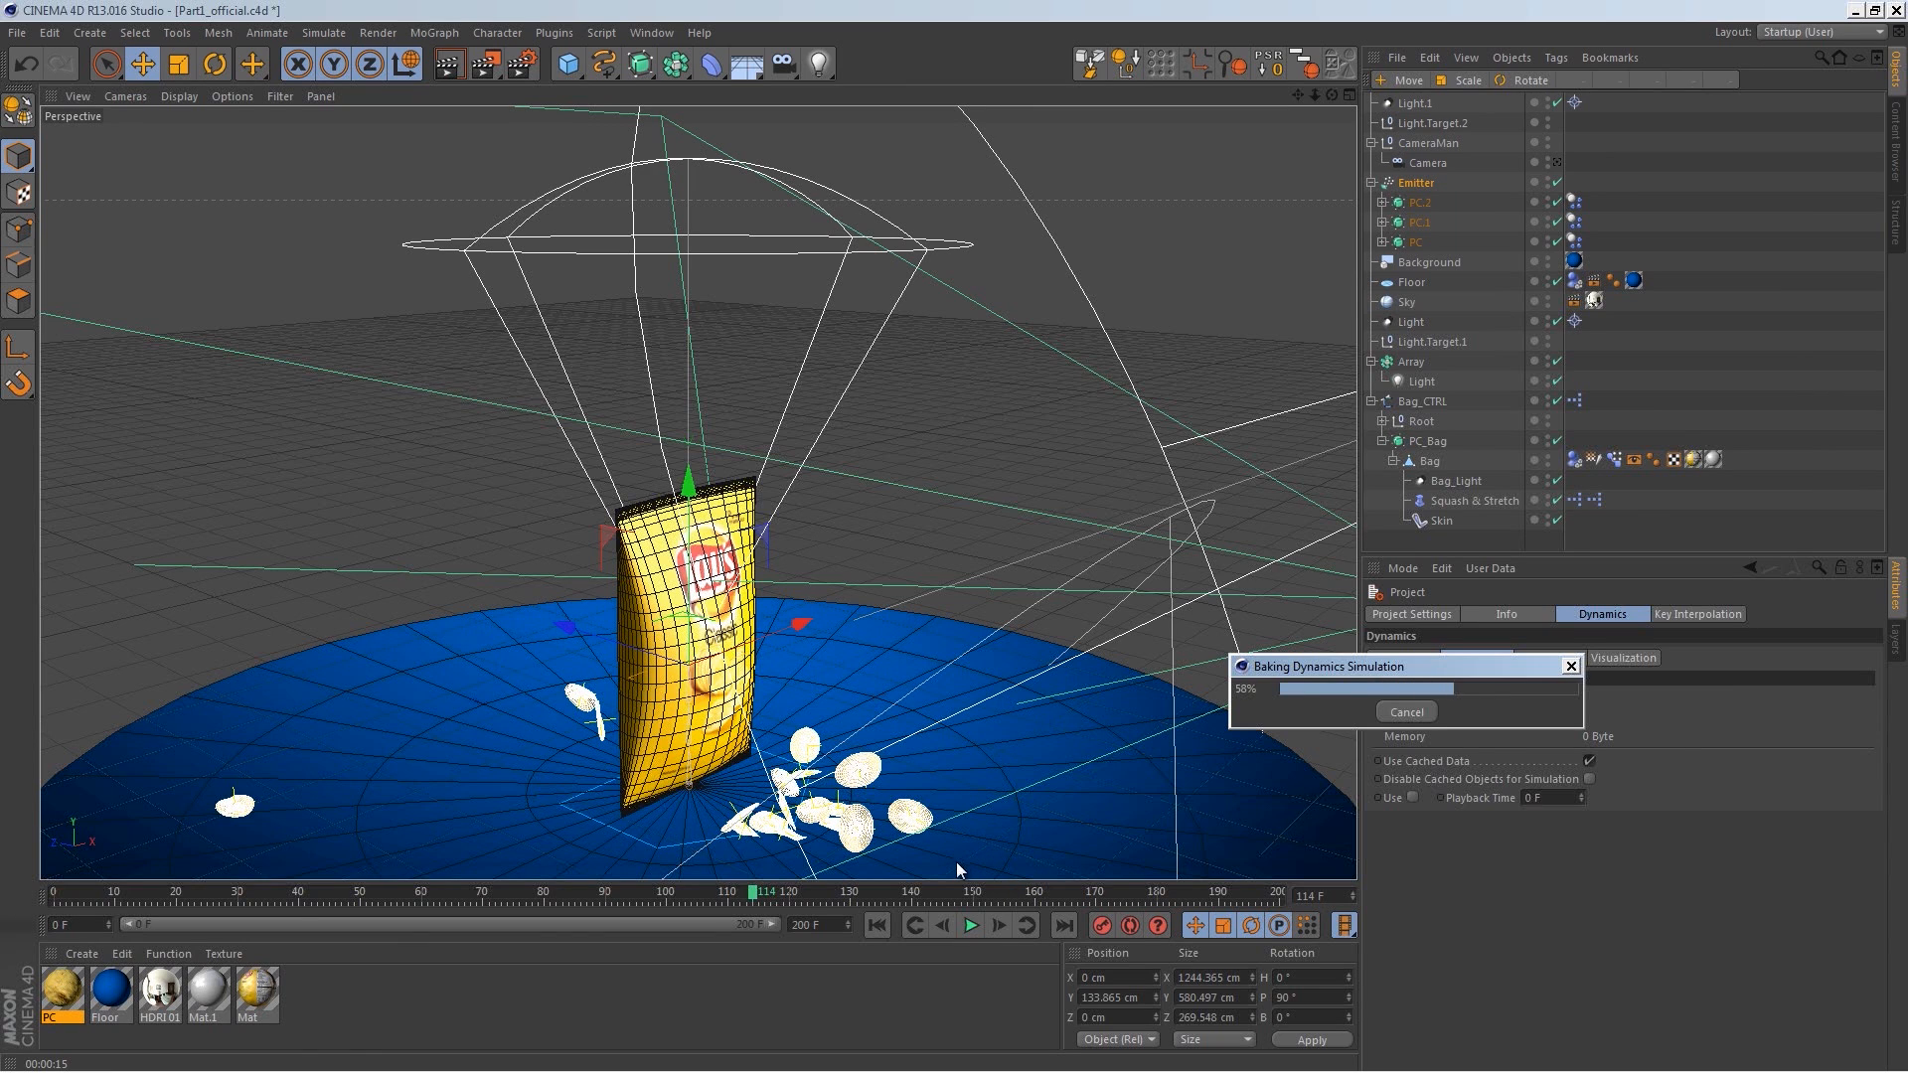
click(971, 925)
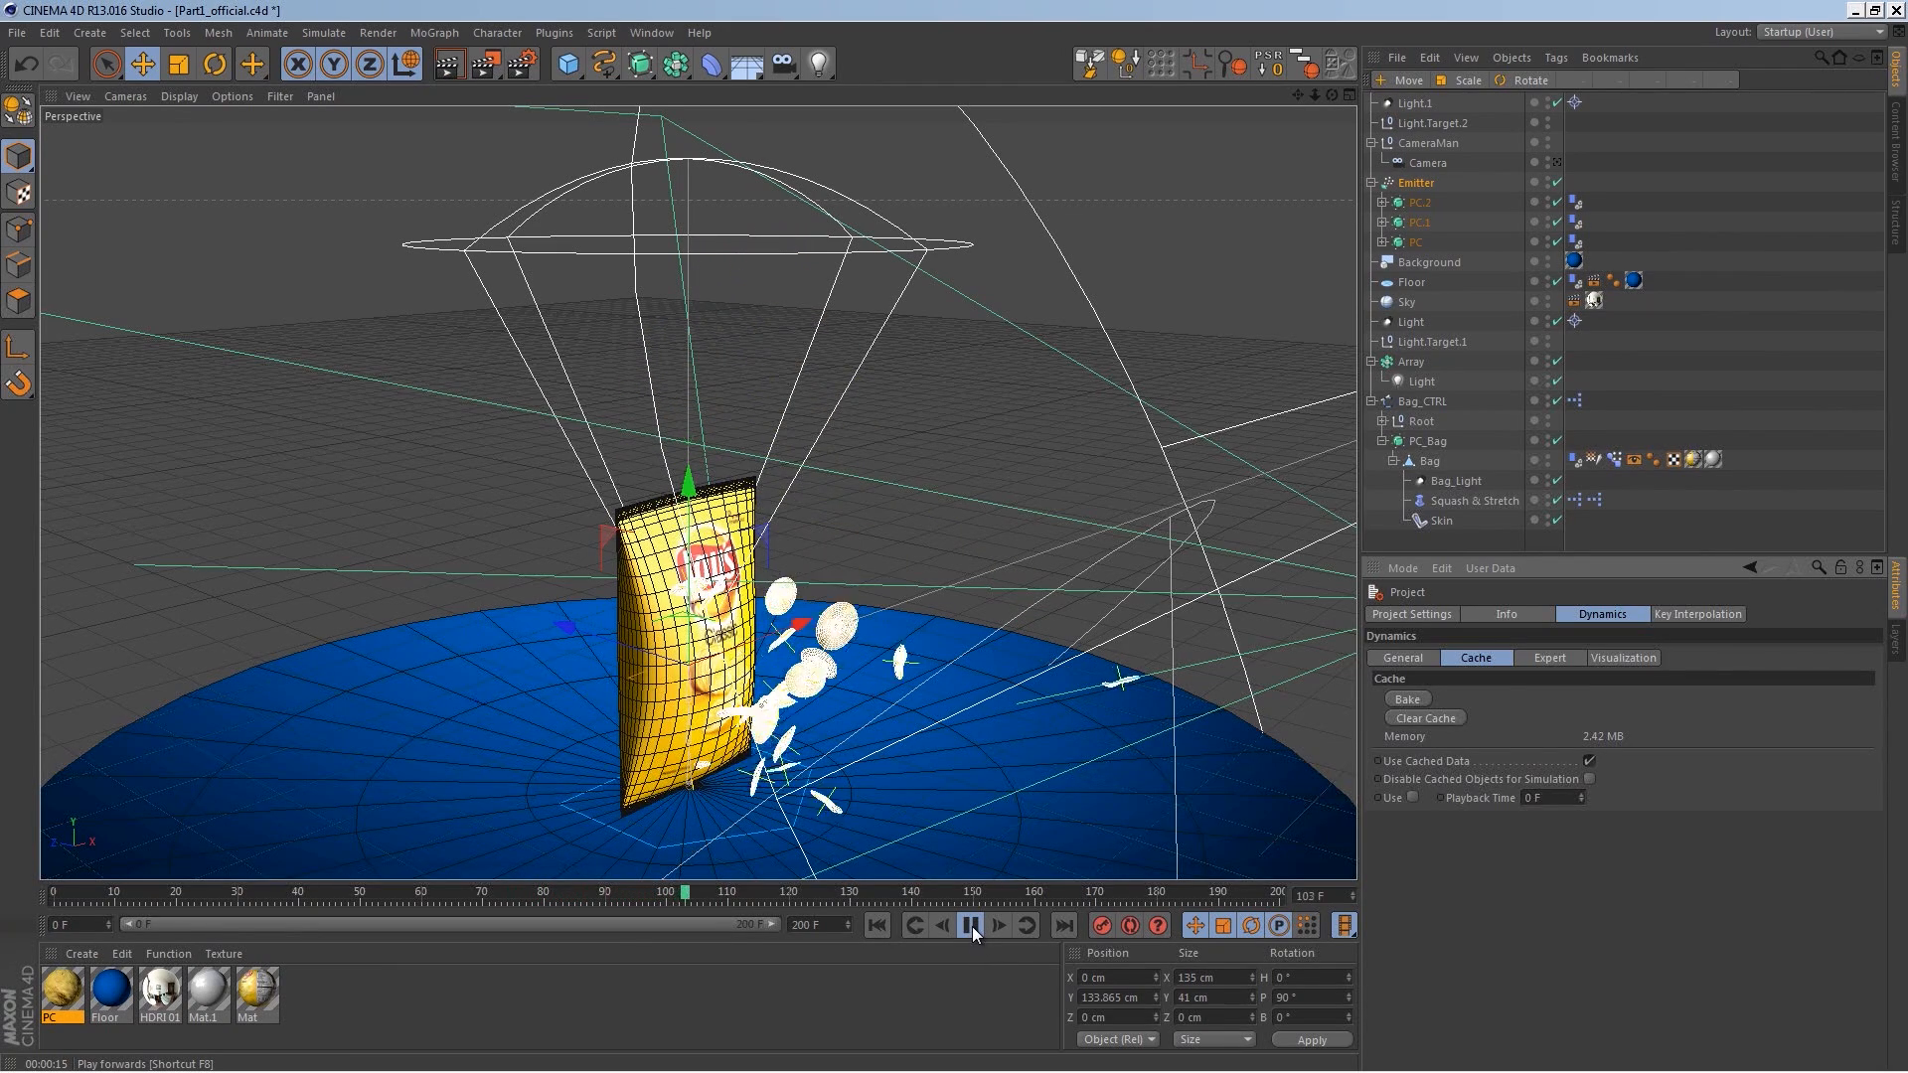
click(972, 926)
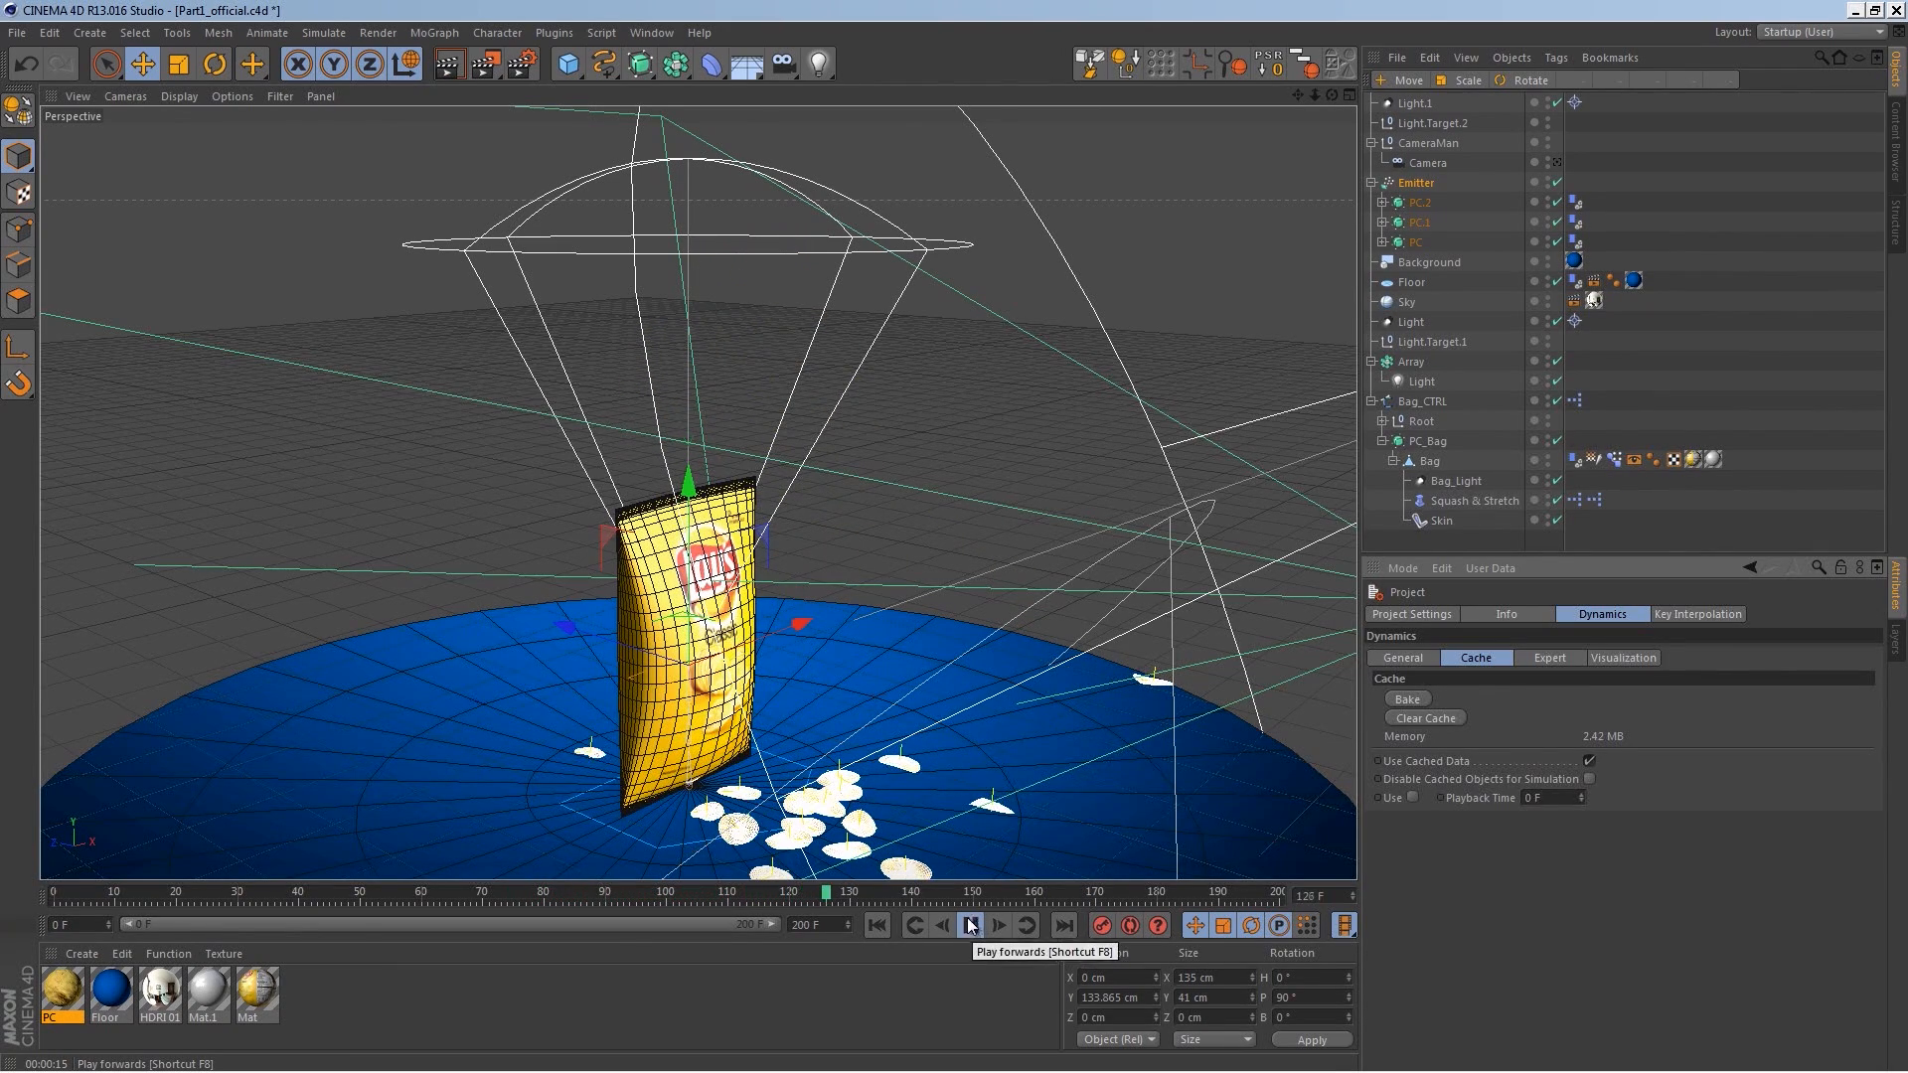
Step: Inspect the bag's Dynamics Body collision settings
click(1574, 459)
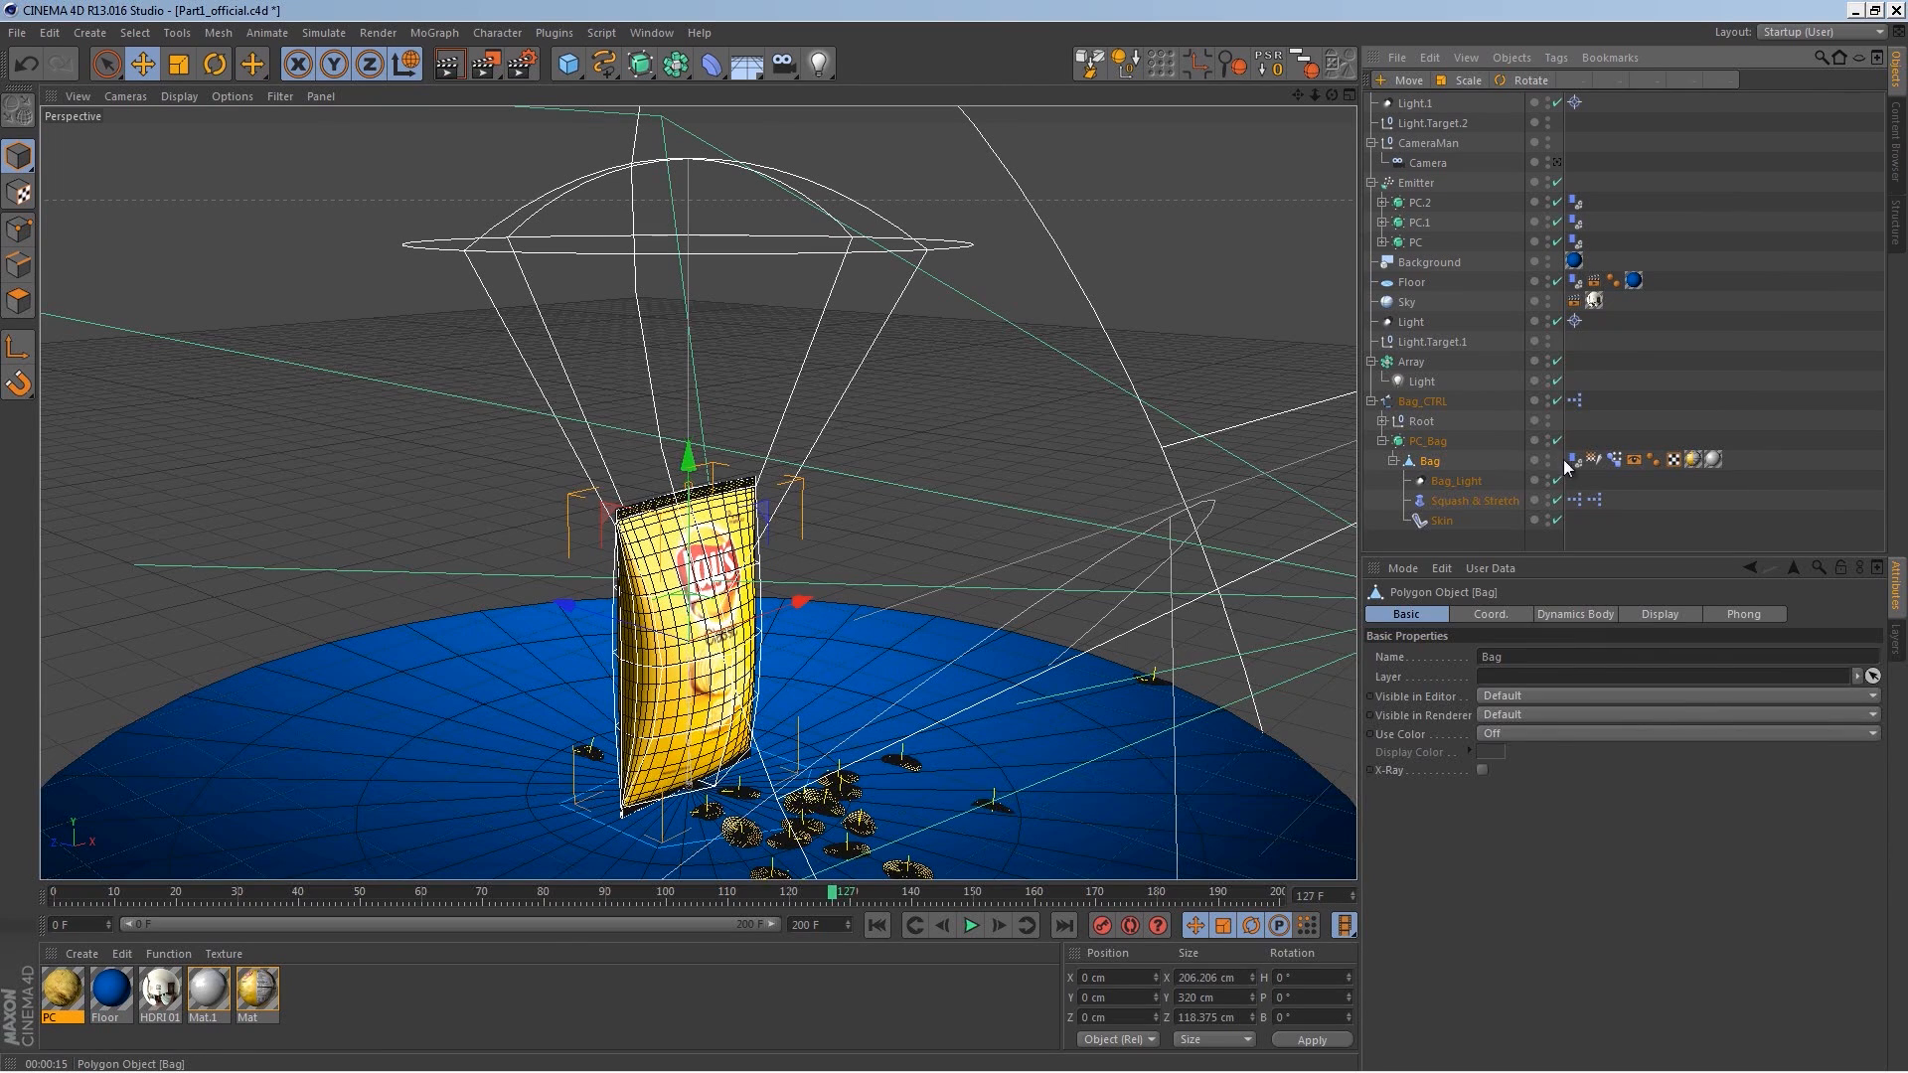
click(1528, 739)
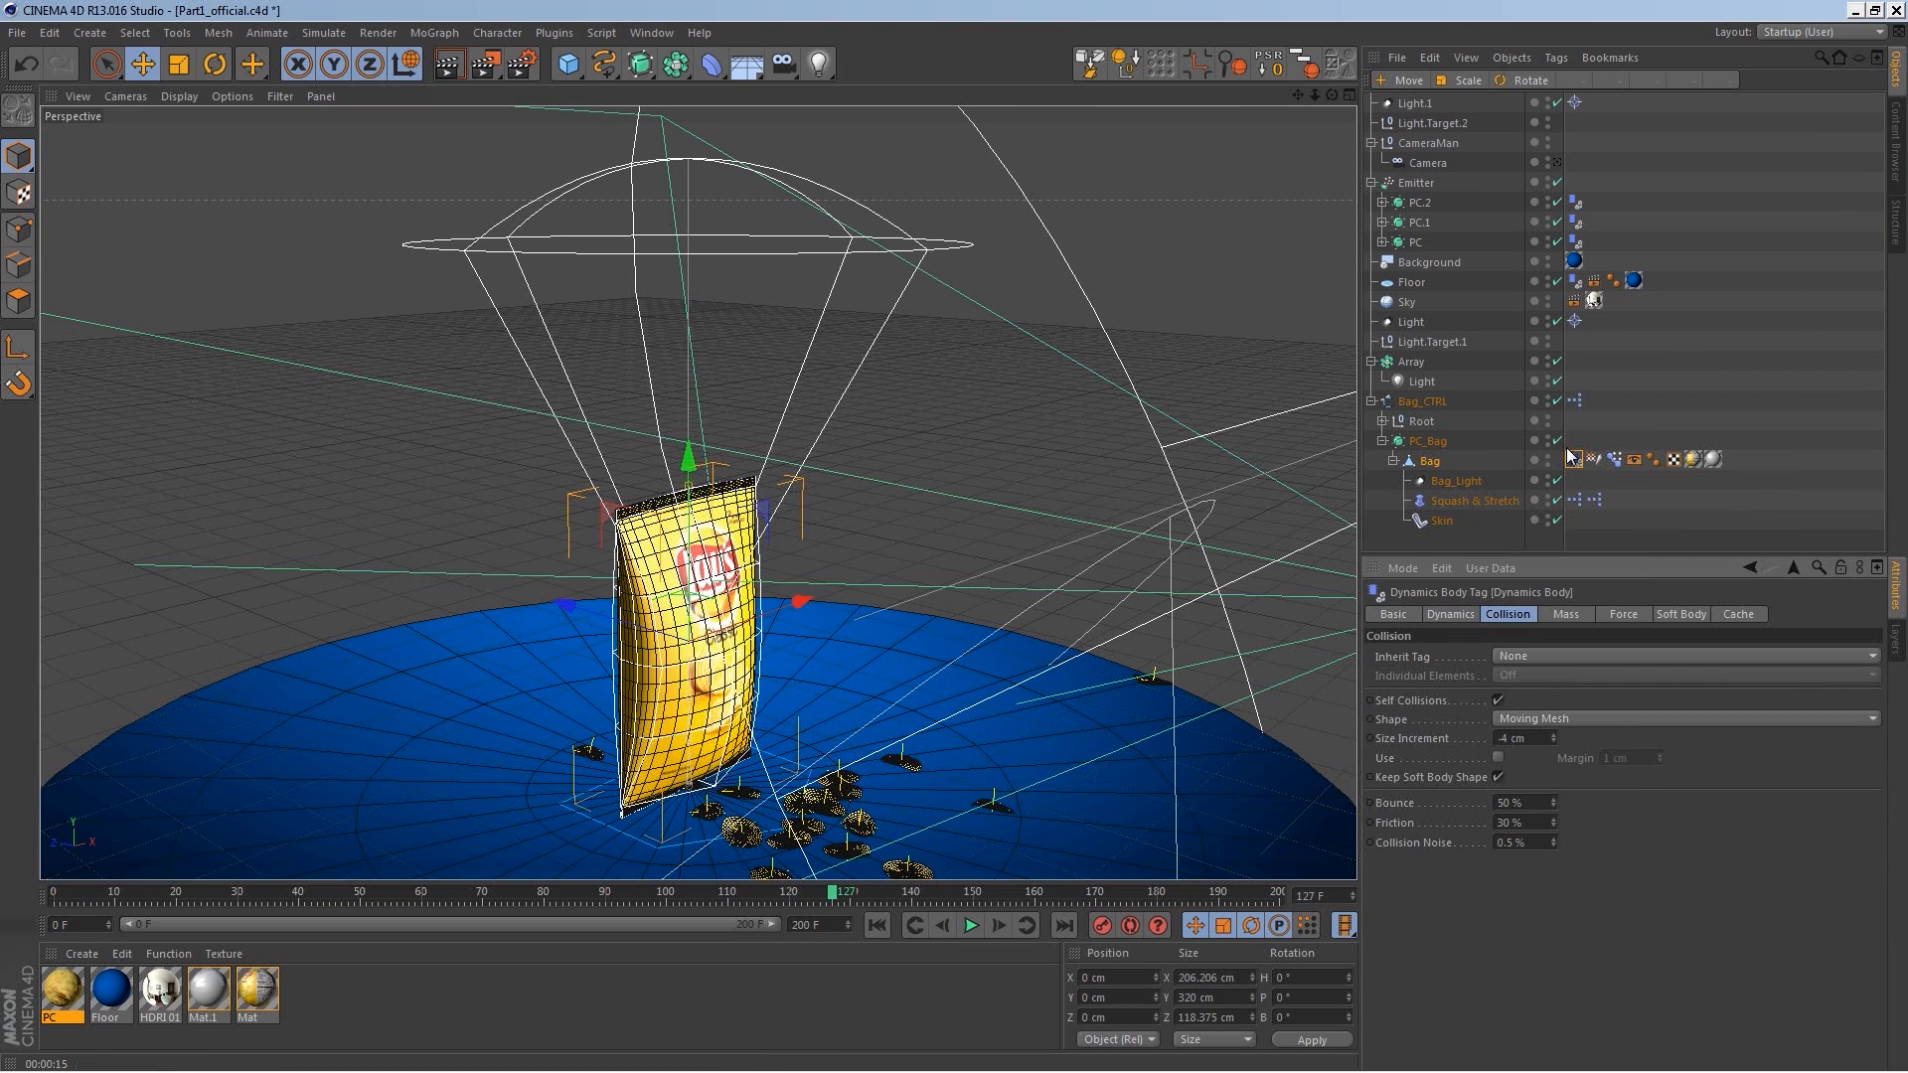
click(1490, 401)
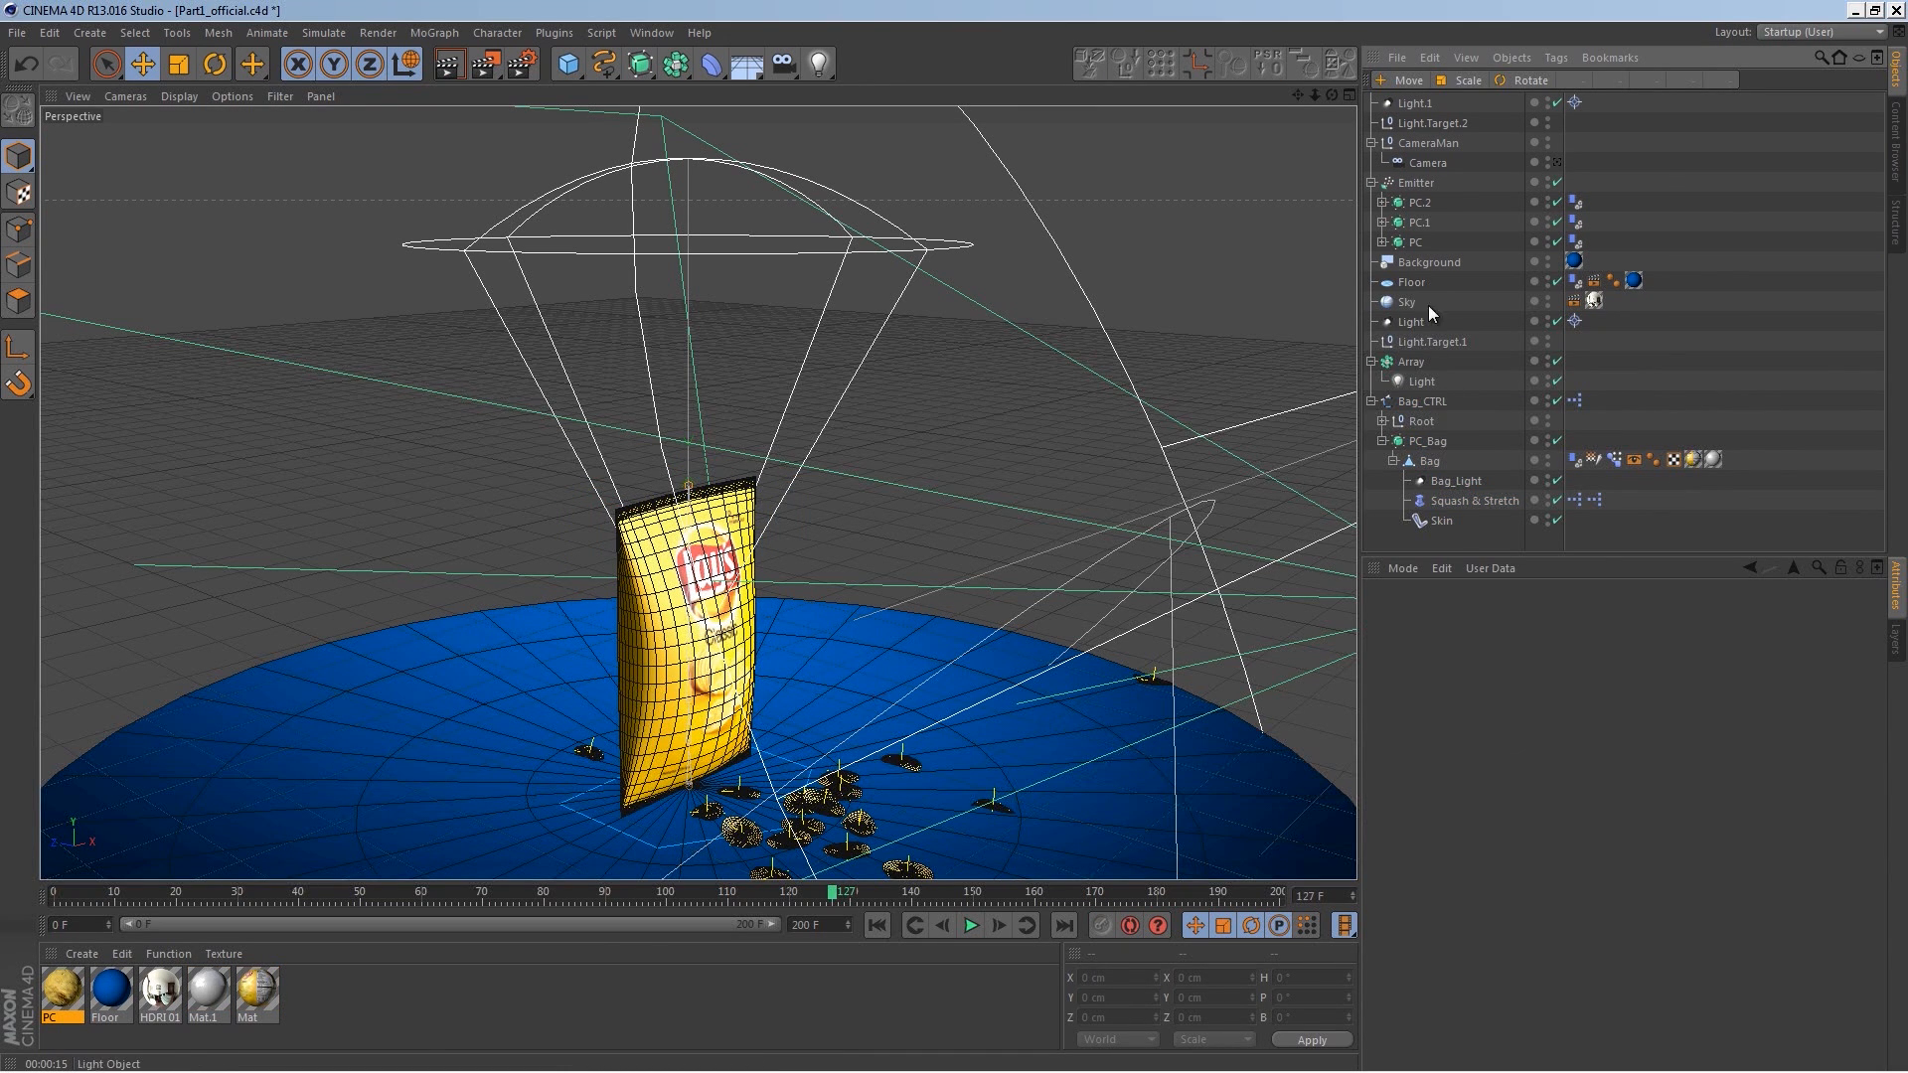
Step: Raise the Emitter to about 198 cm in Y and replay the animation from the start
click(1417, 182)
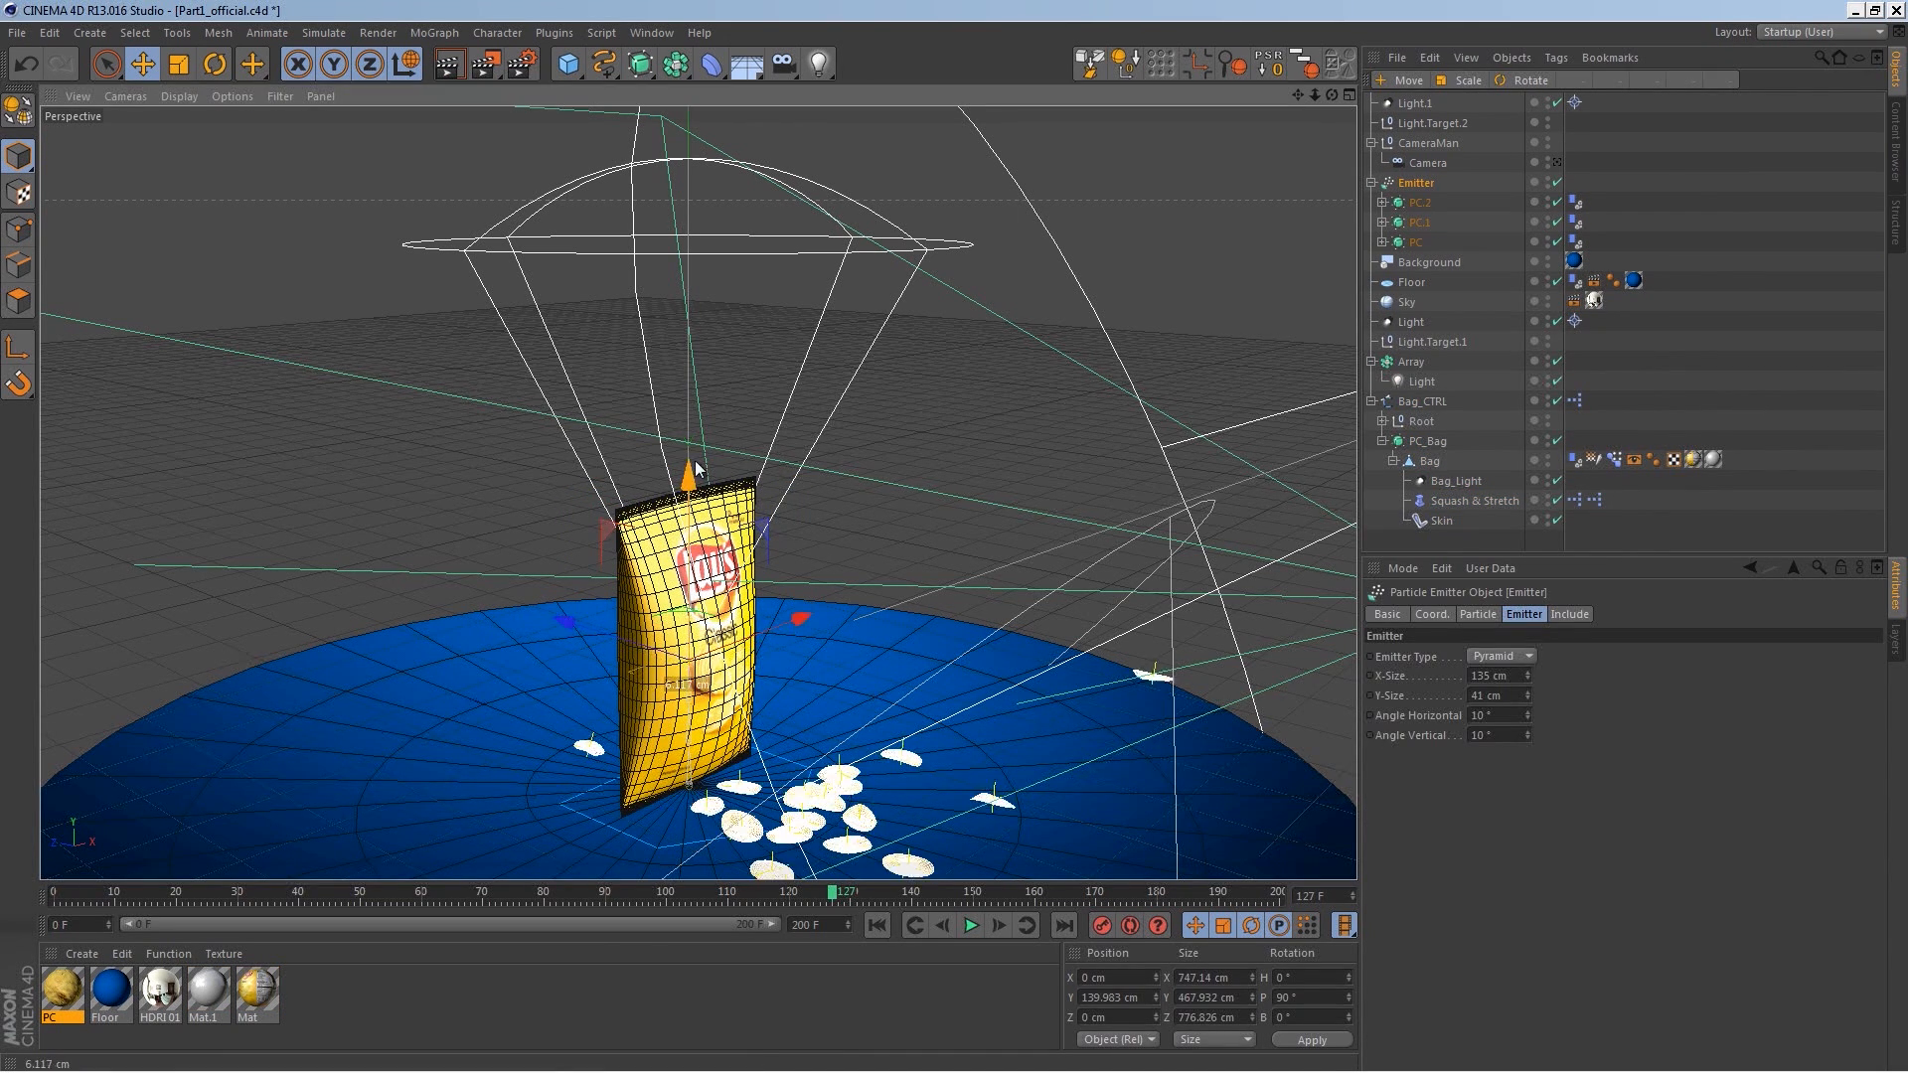
drag(696, 444, 696, 428)
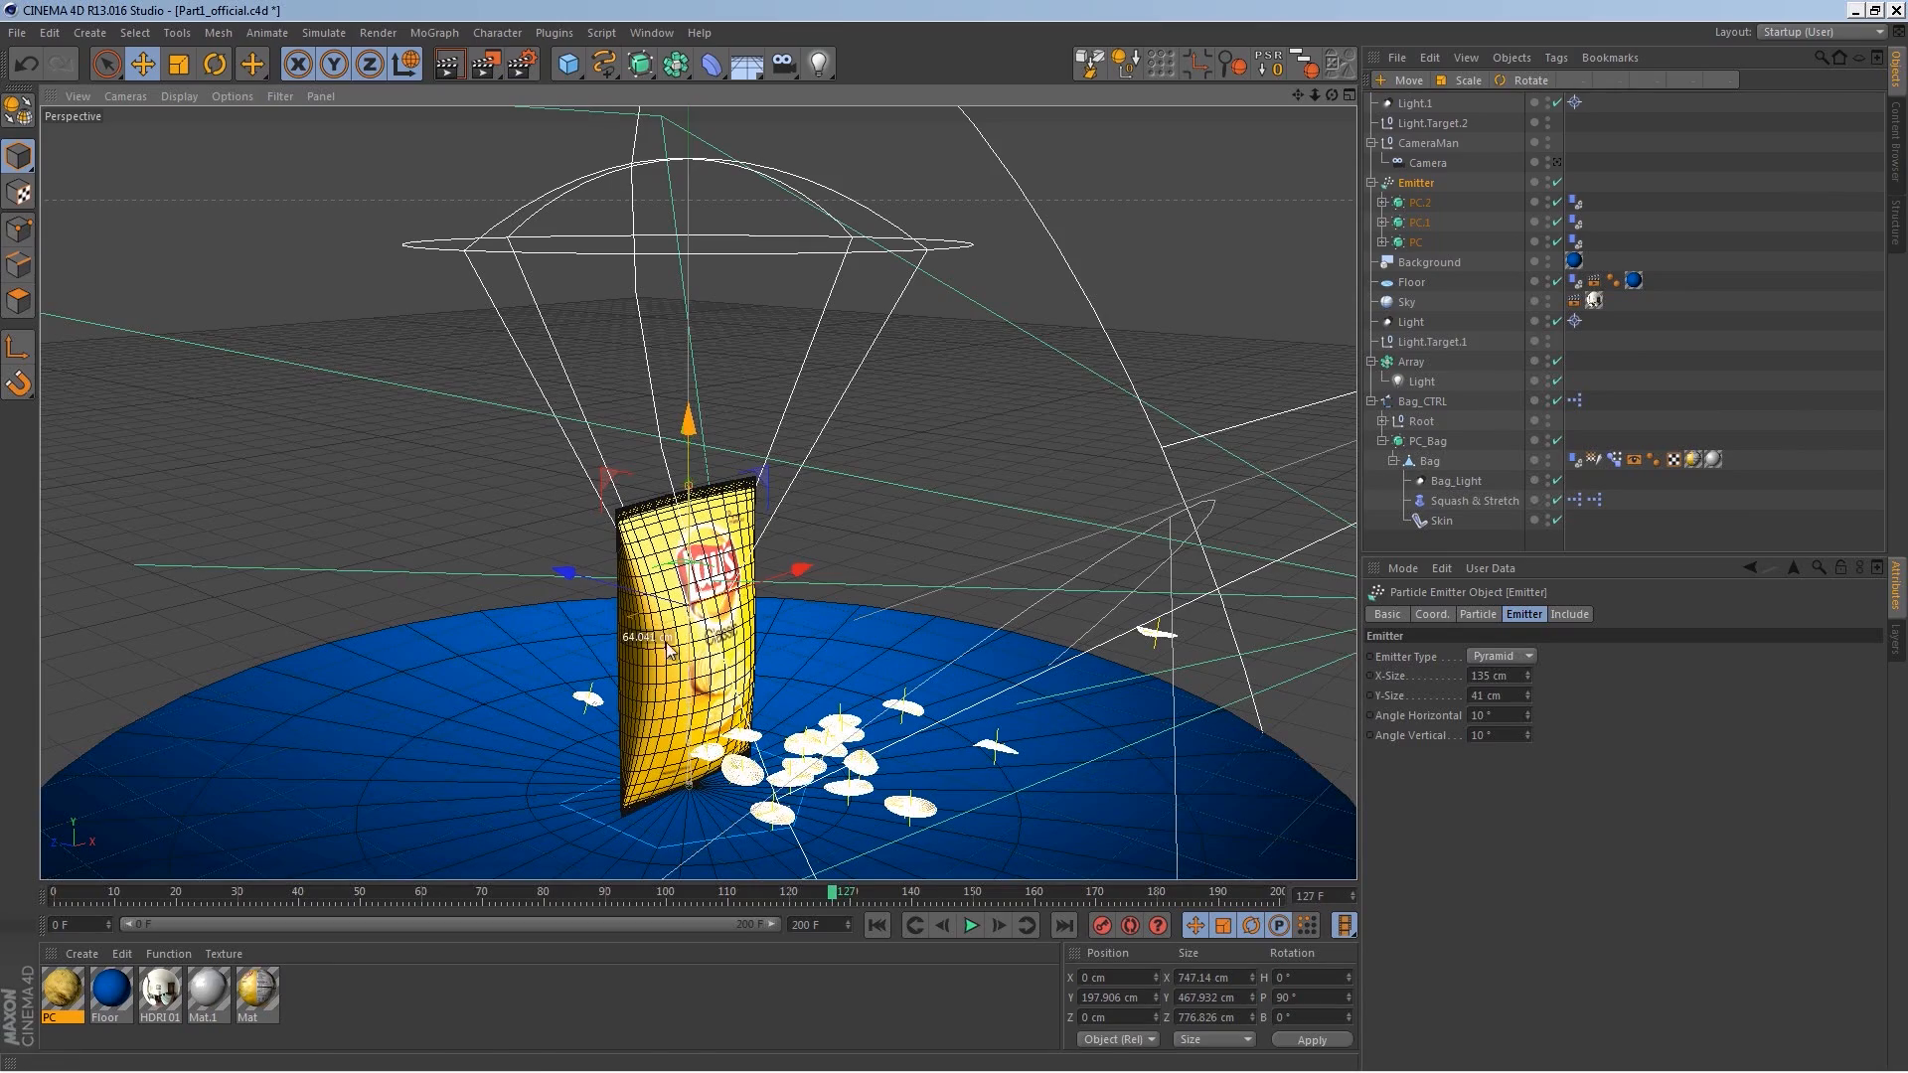
click(877, 925)
click(971, 925)
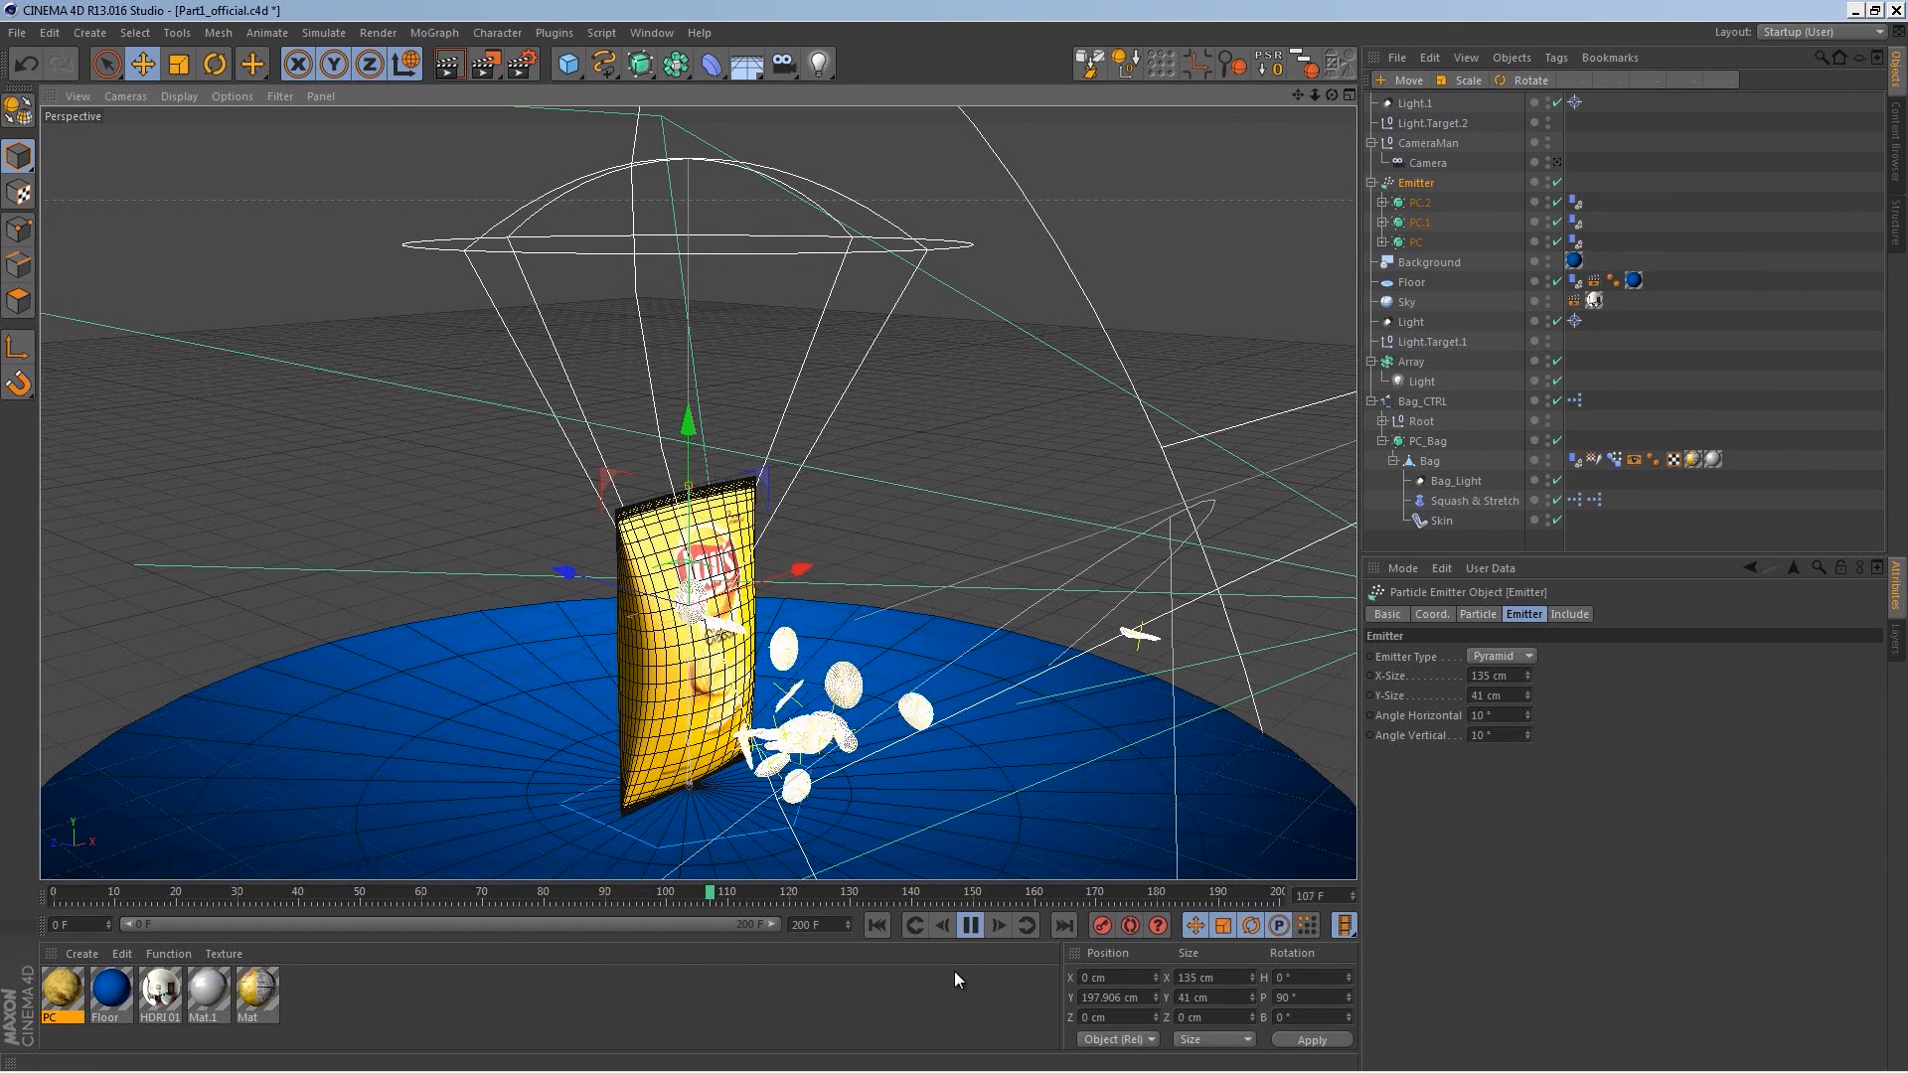
click(968, 927)
Step: Look through the scene camera and replay the animation from the start
click(1557, 162)
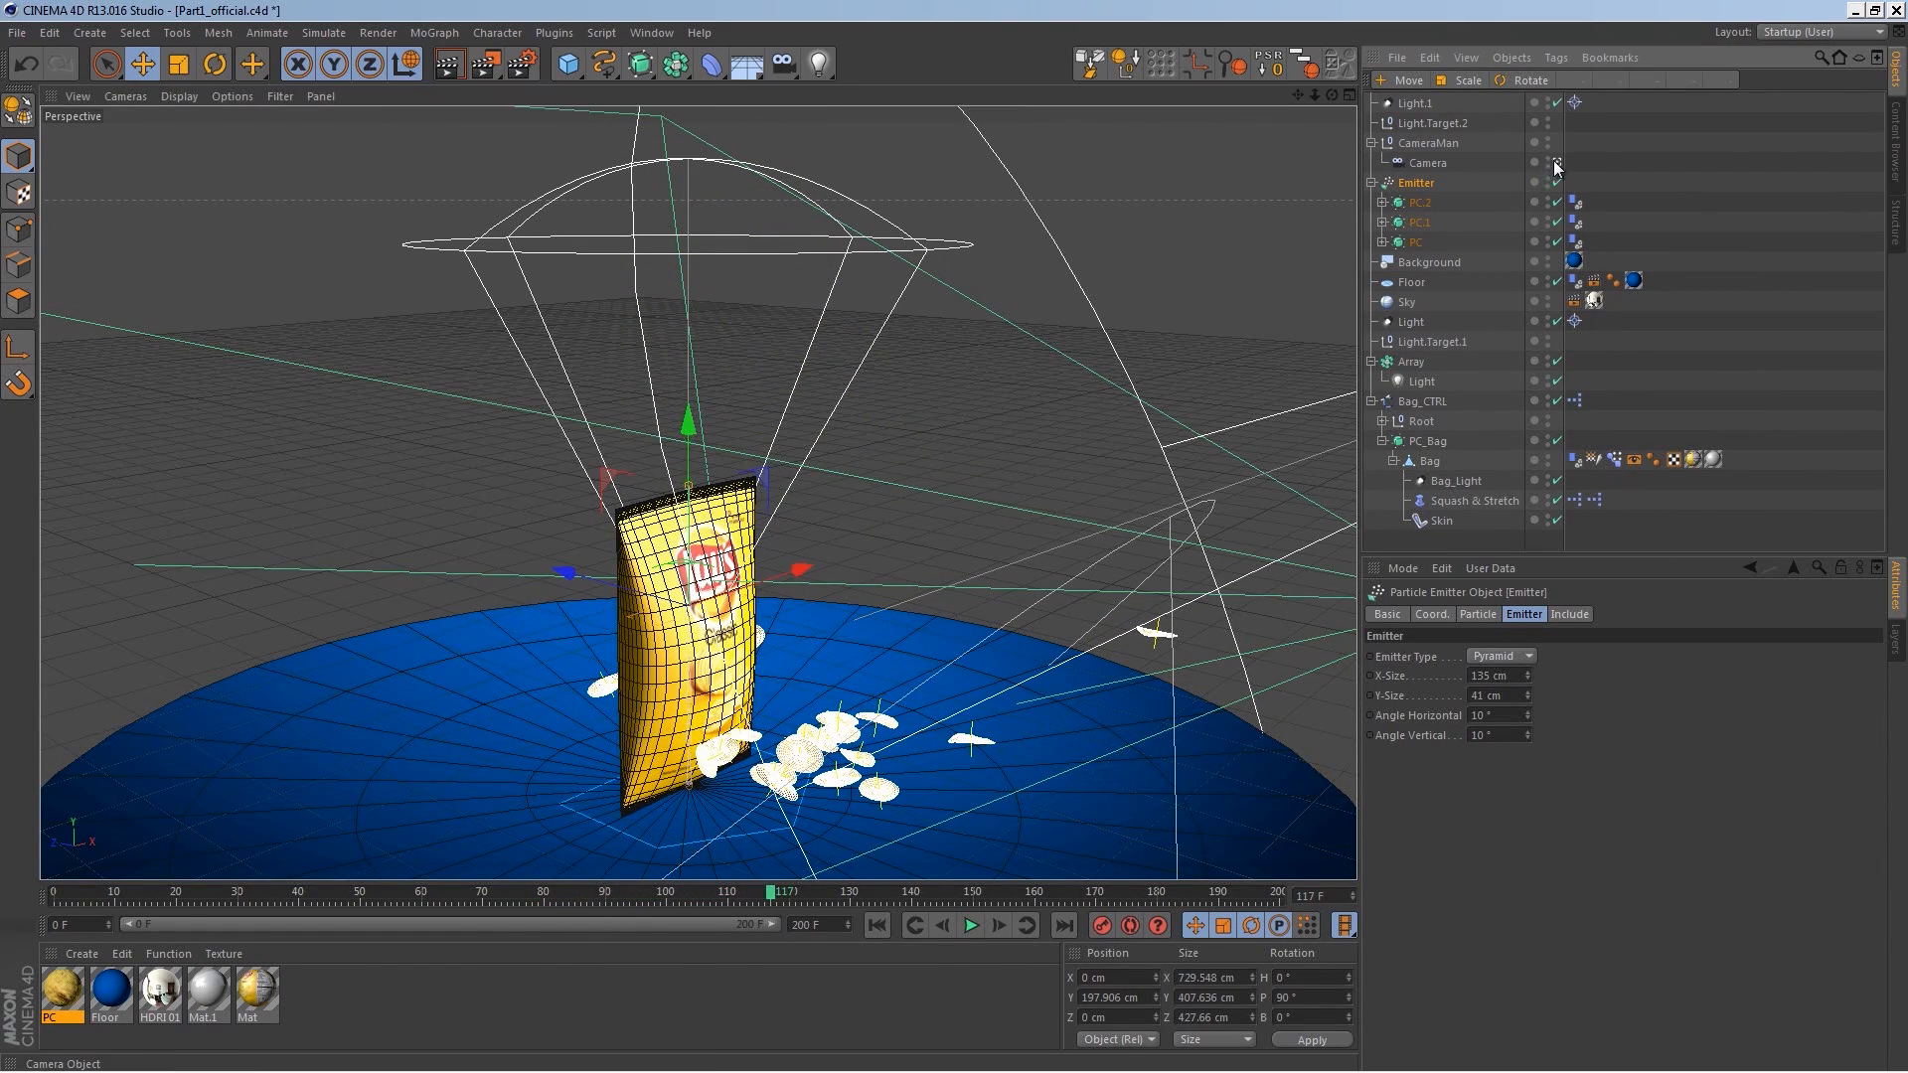
click(877, 927)
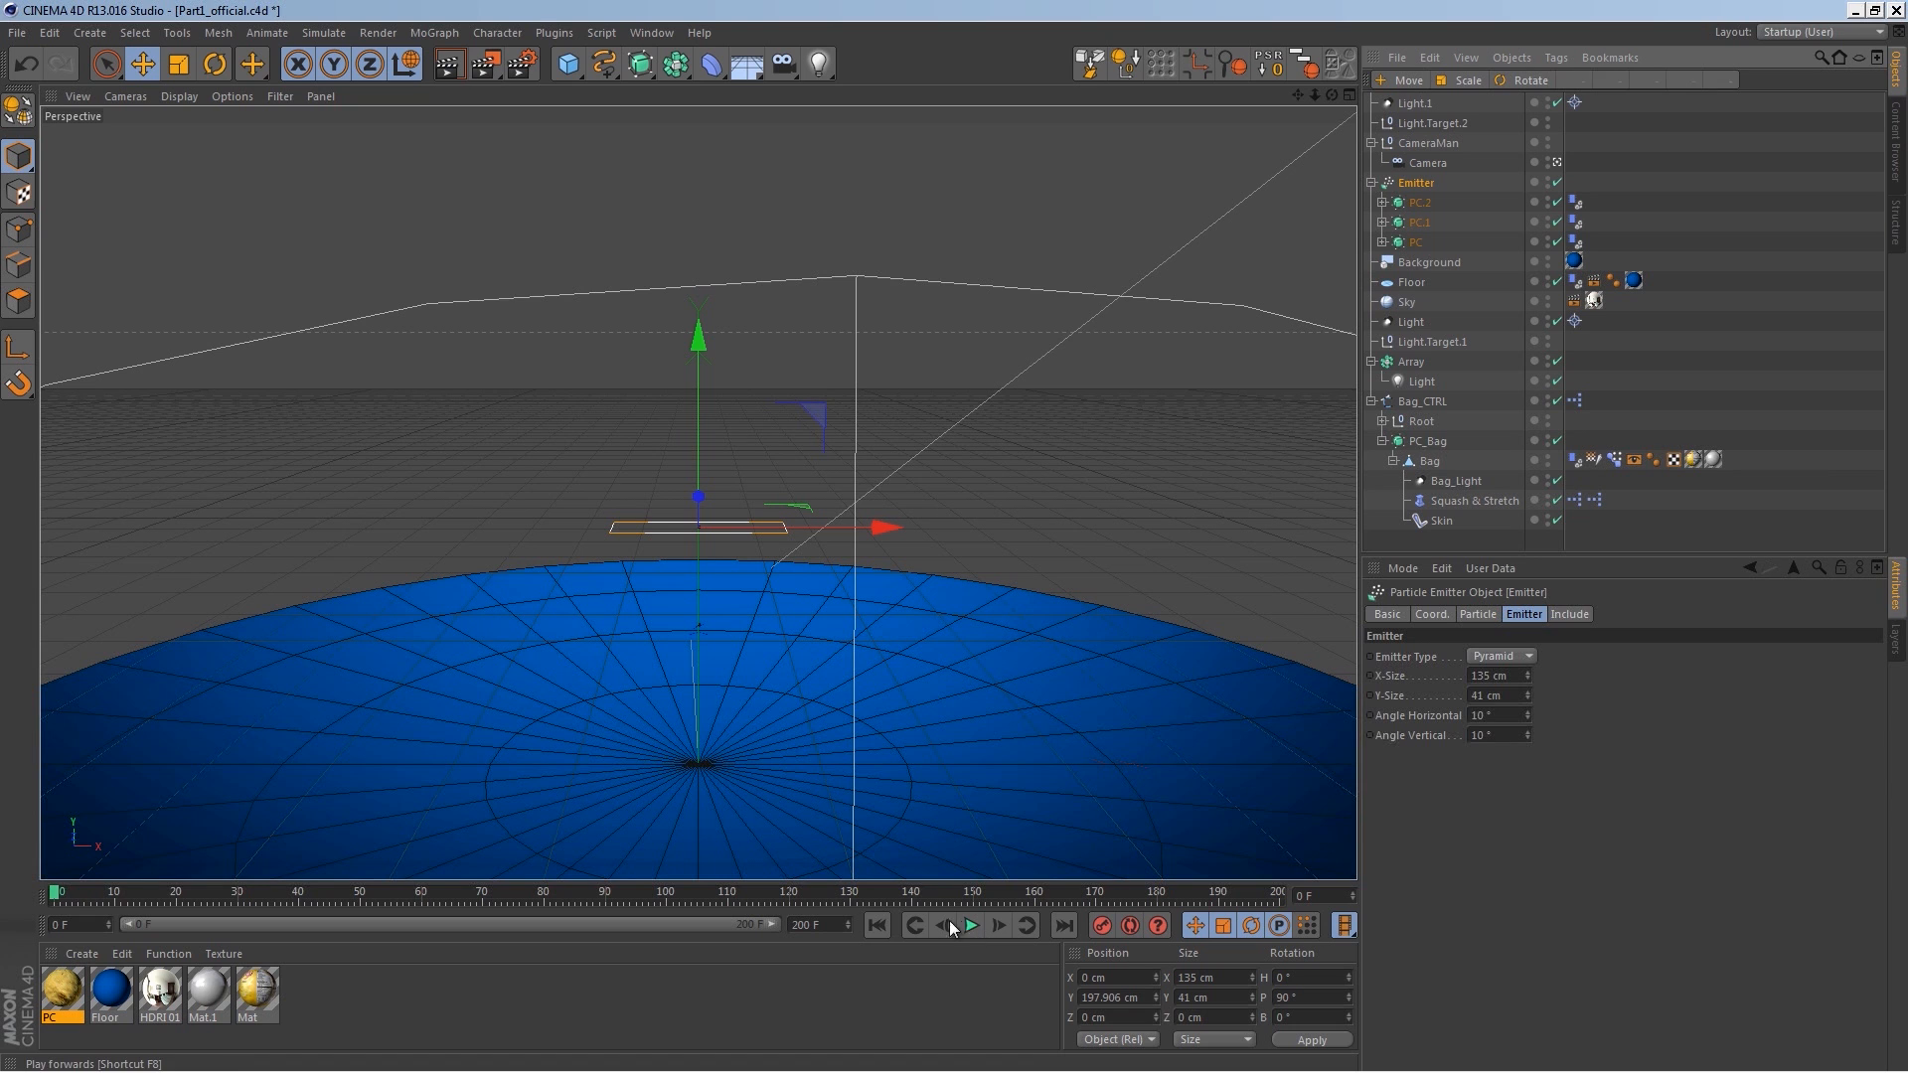
click(968, 927)
click(967, 926)
Step: Bake the dynamics cache again and play the animation
key(ctrl+d)
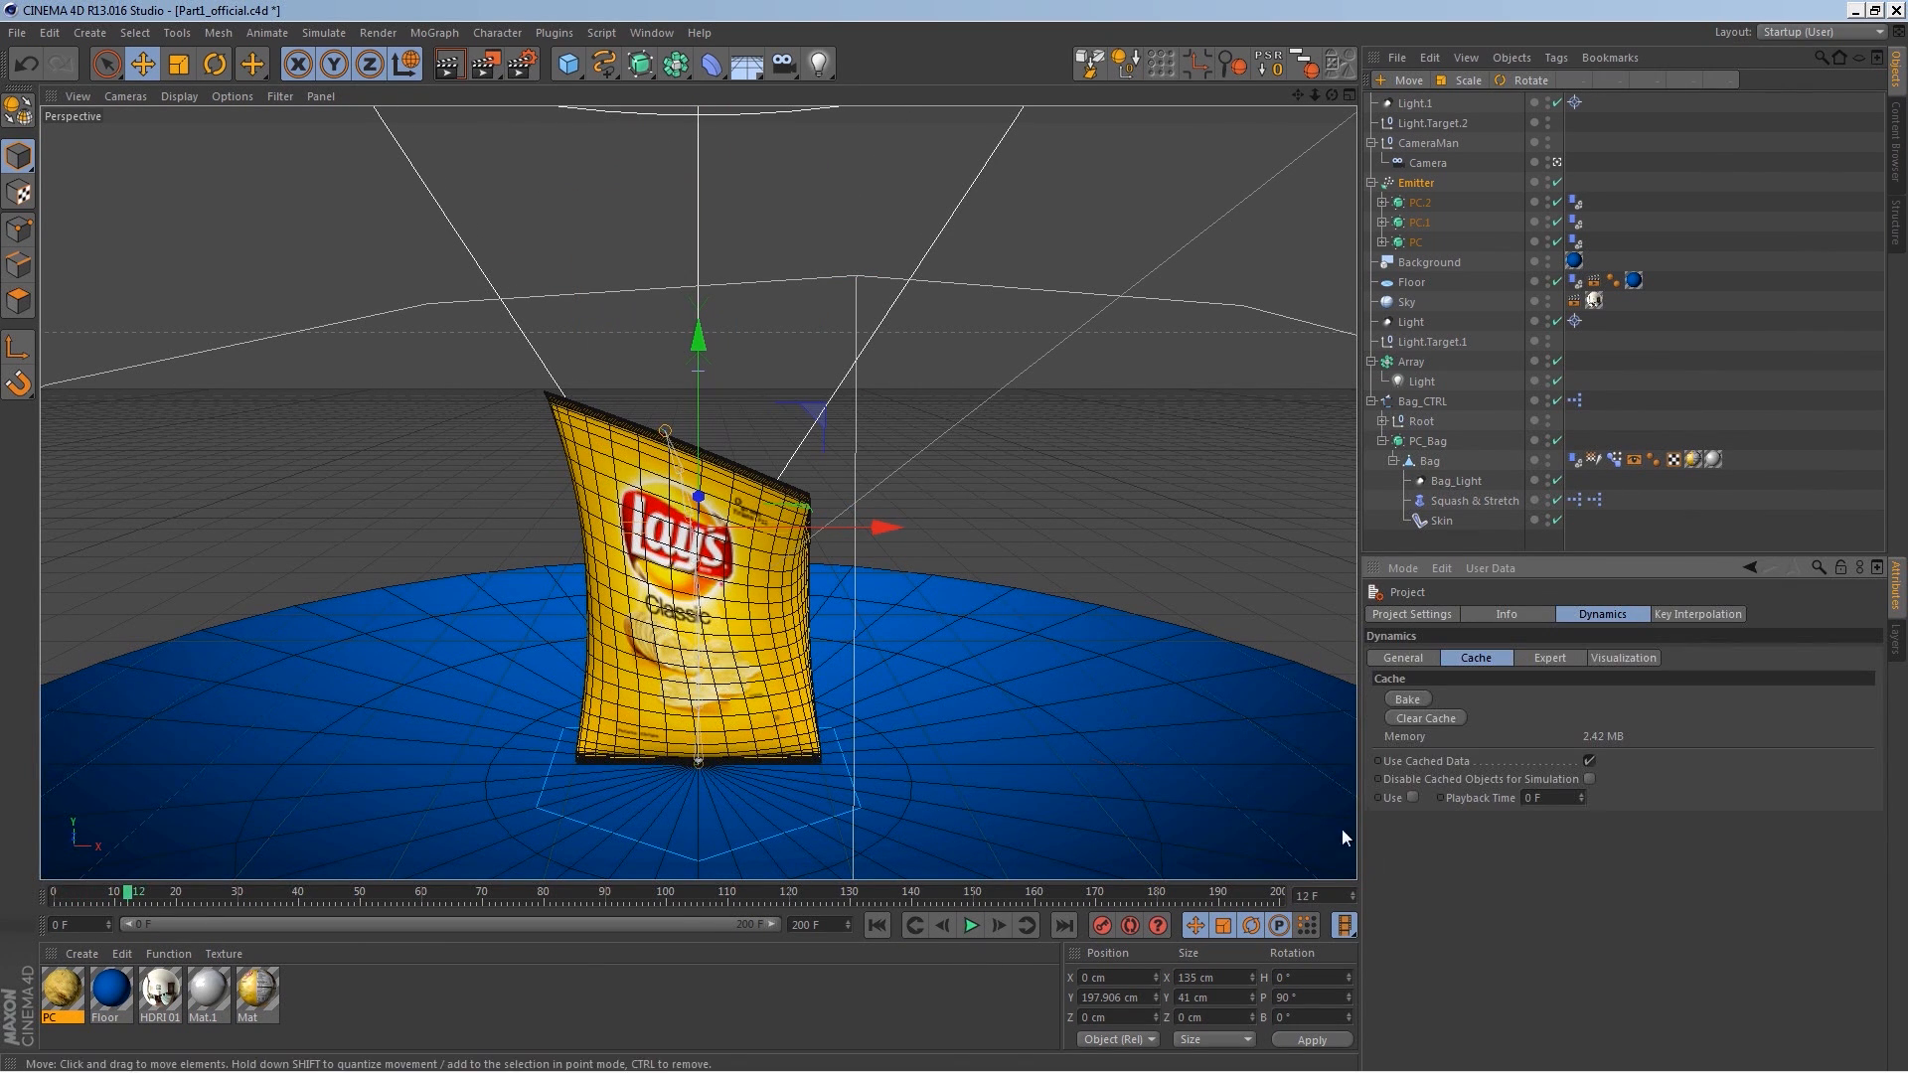
click(1404, 697)
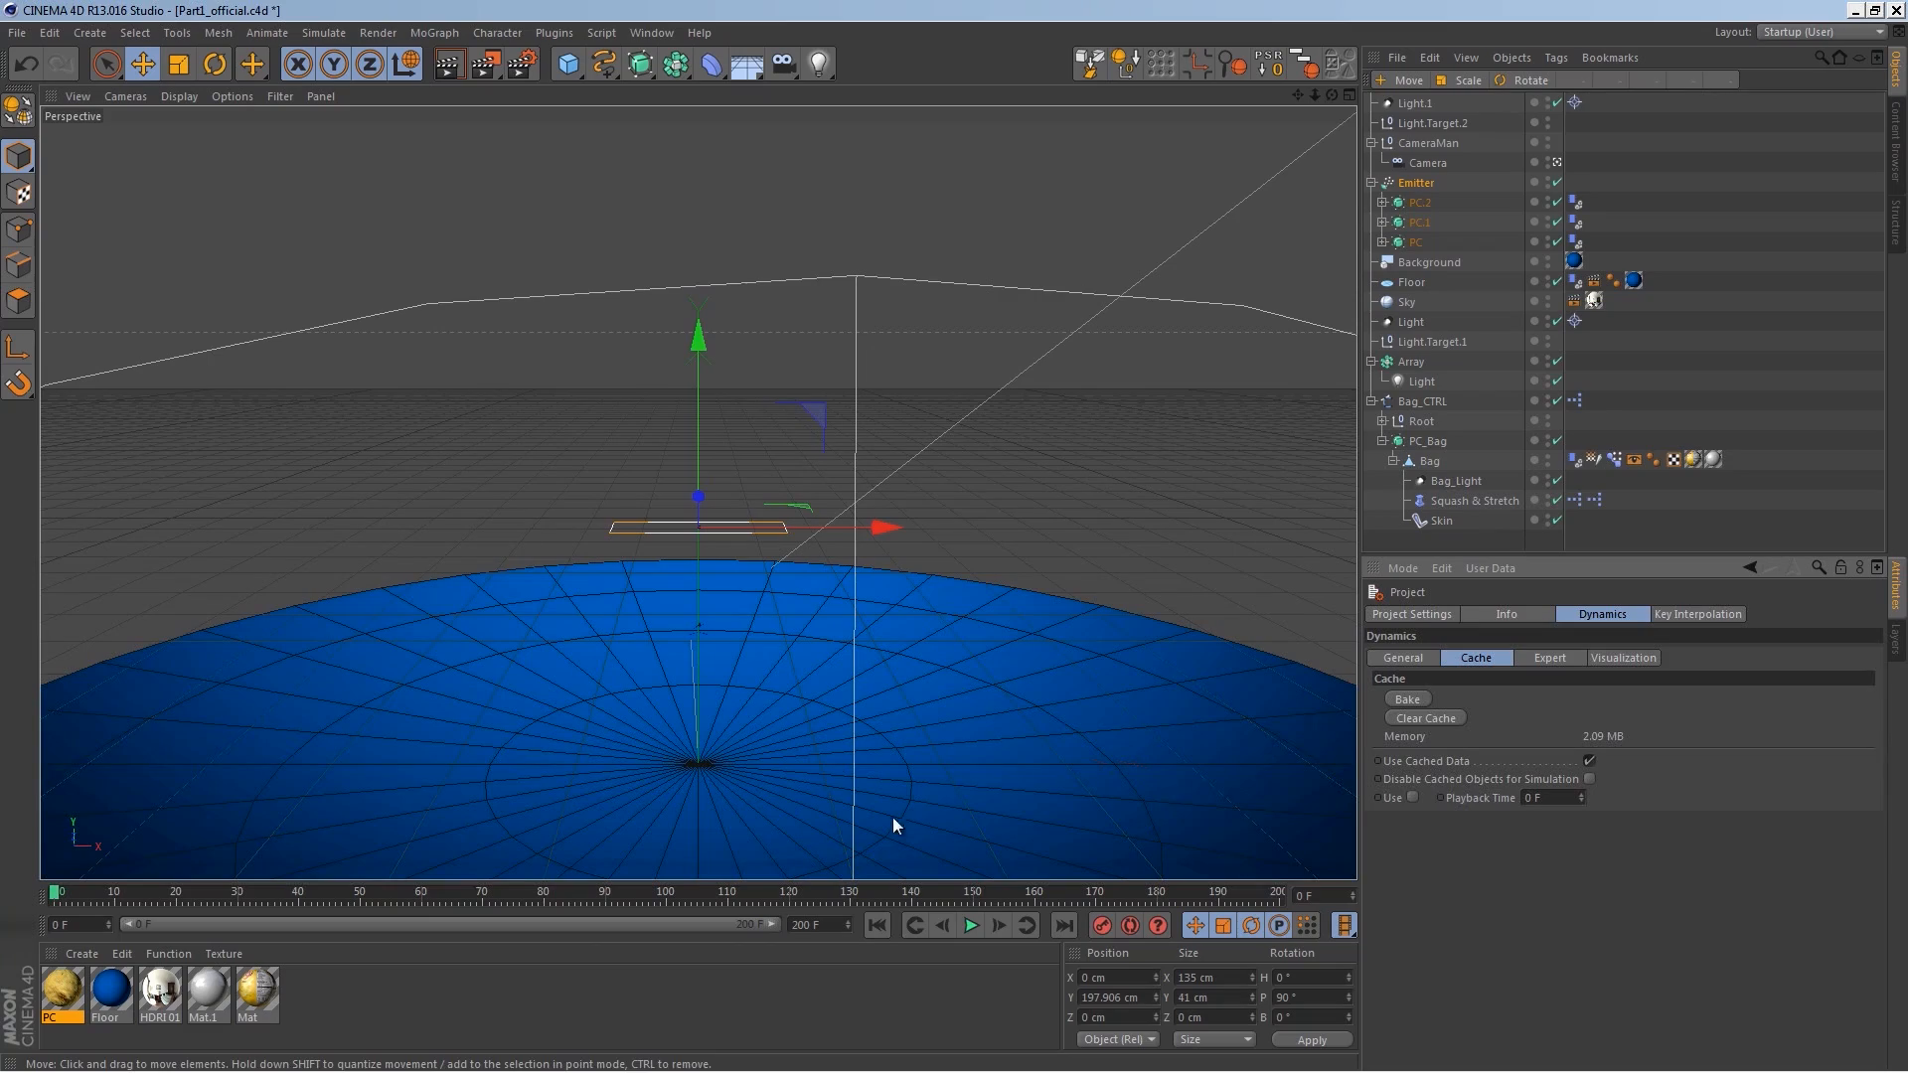
click(971, 925)
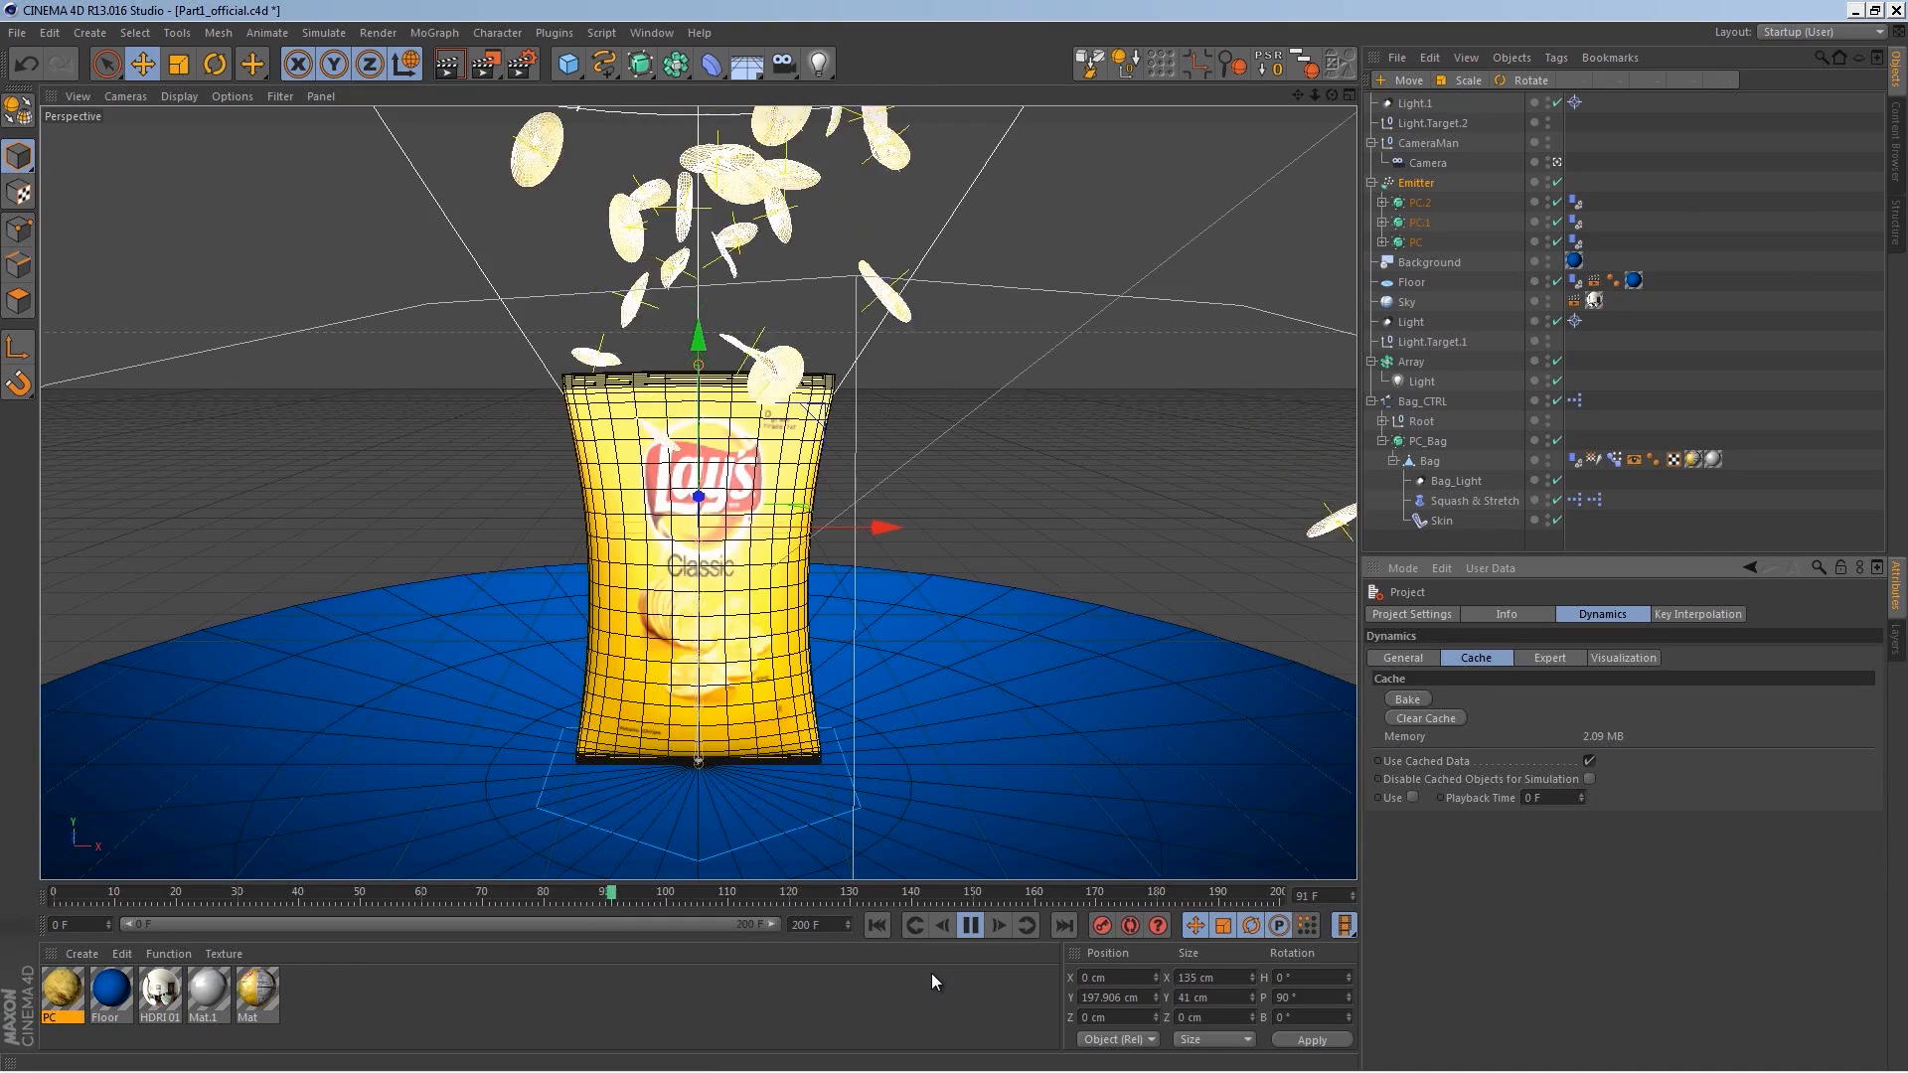
Step: Try to raise the CameraMan rig above the bag in the camera view
click(1427, 163)
click(1473, 615)
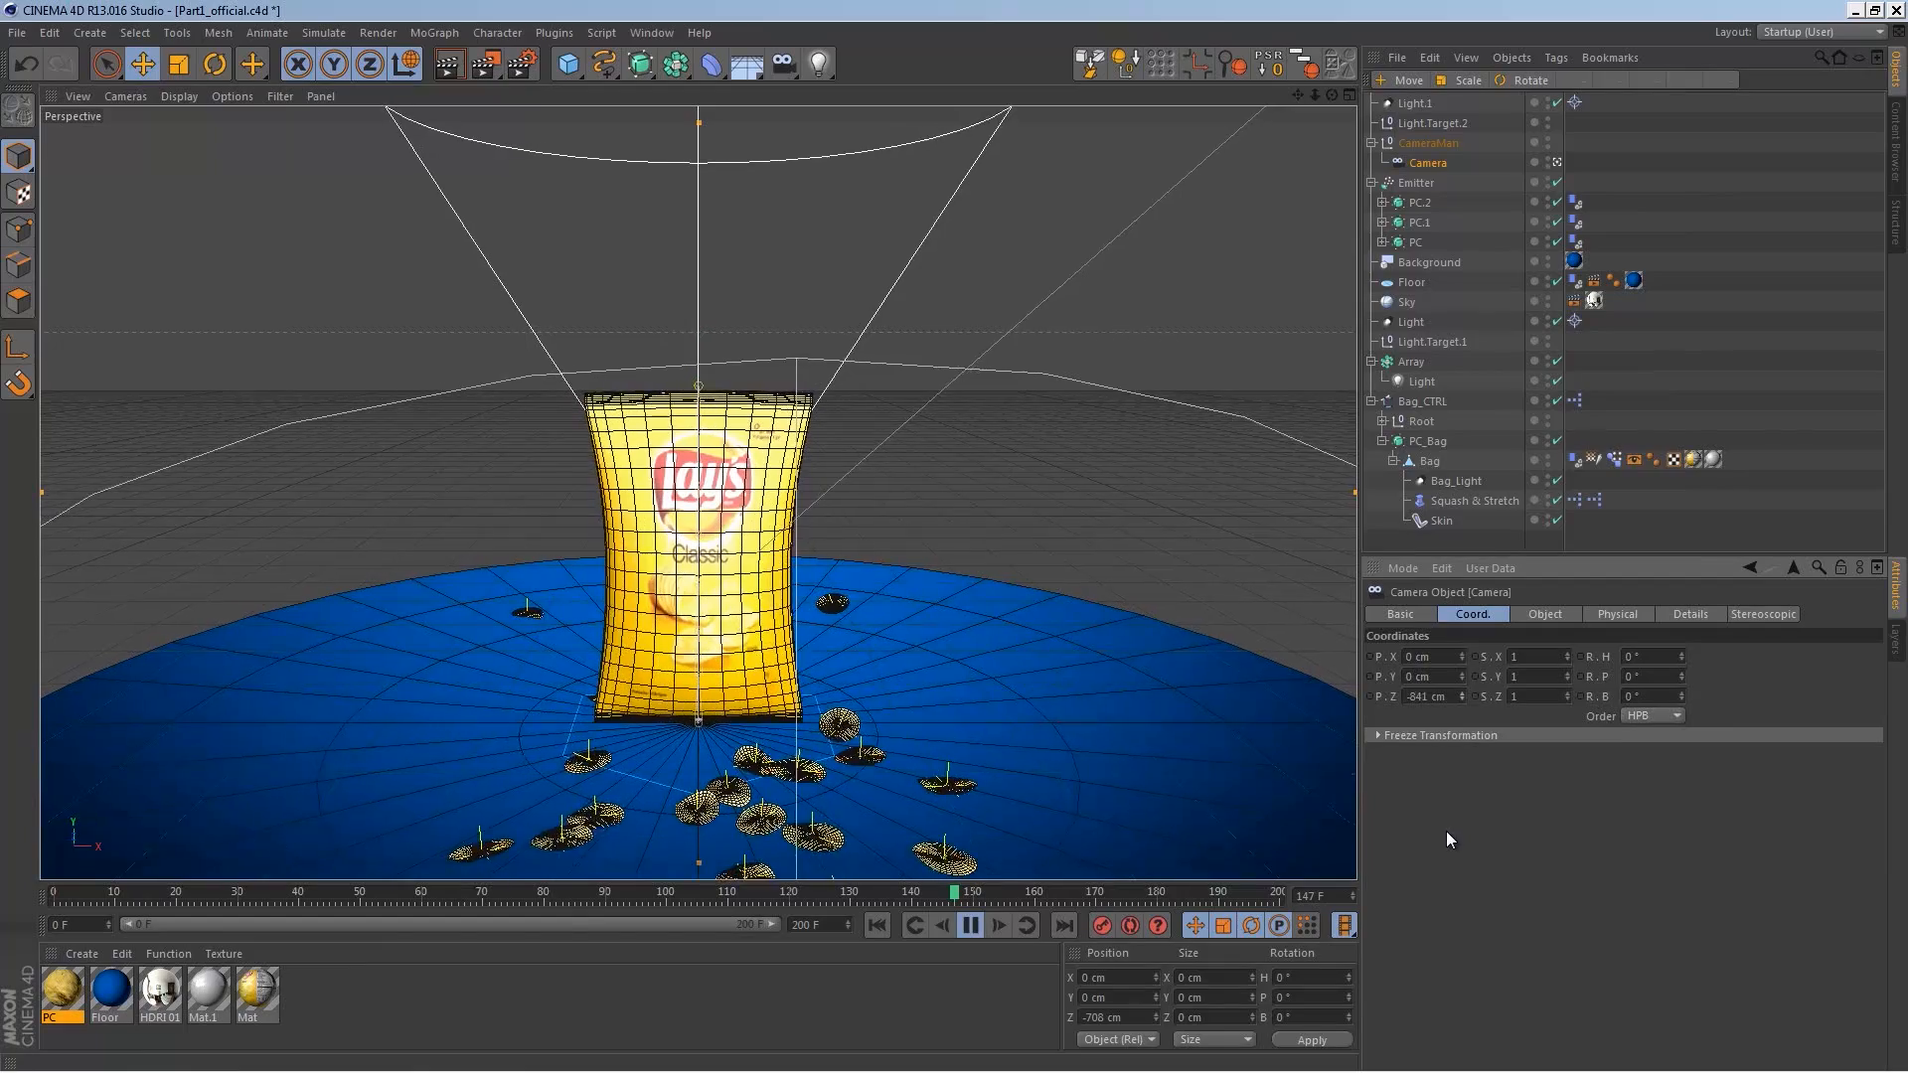
click(1428, 143)
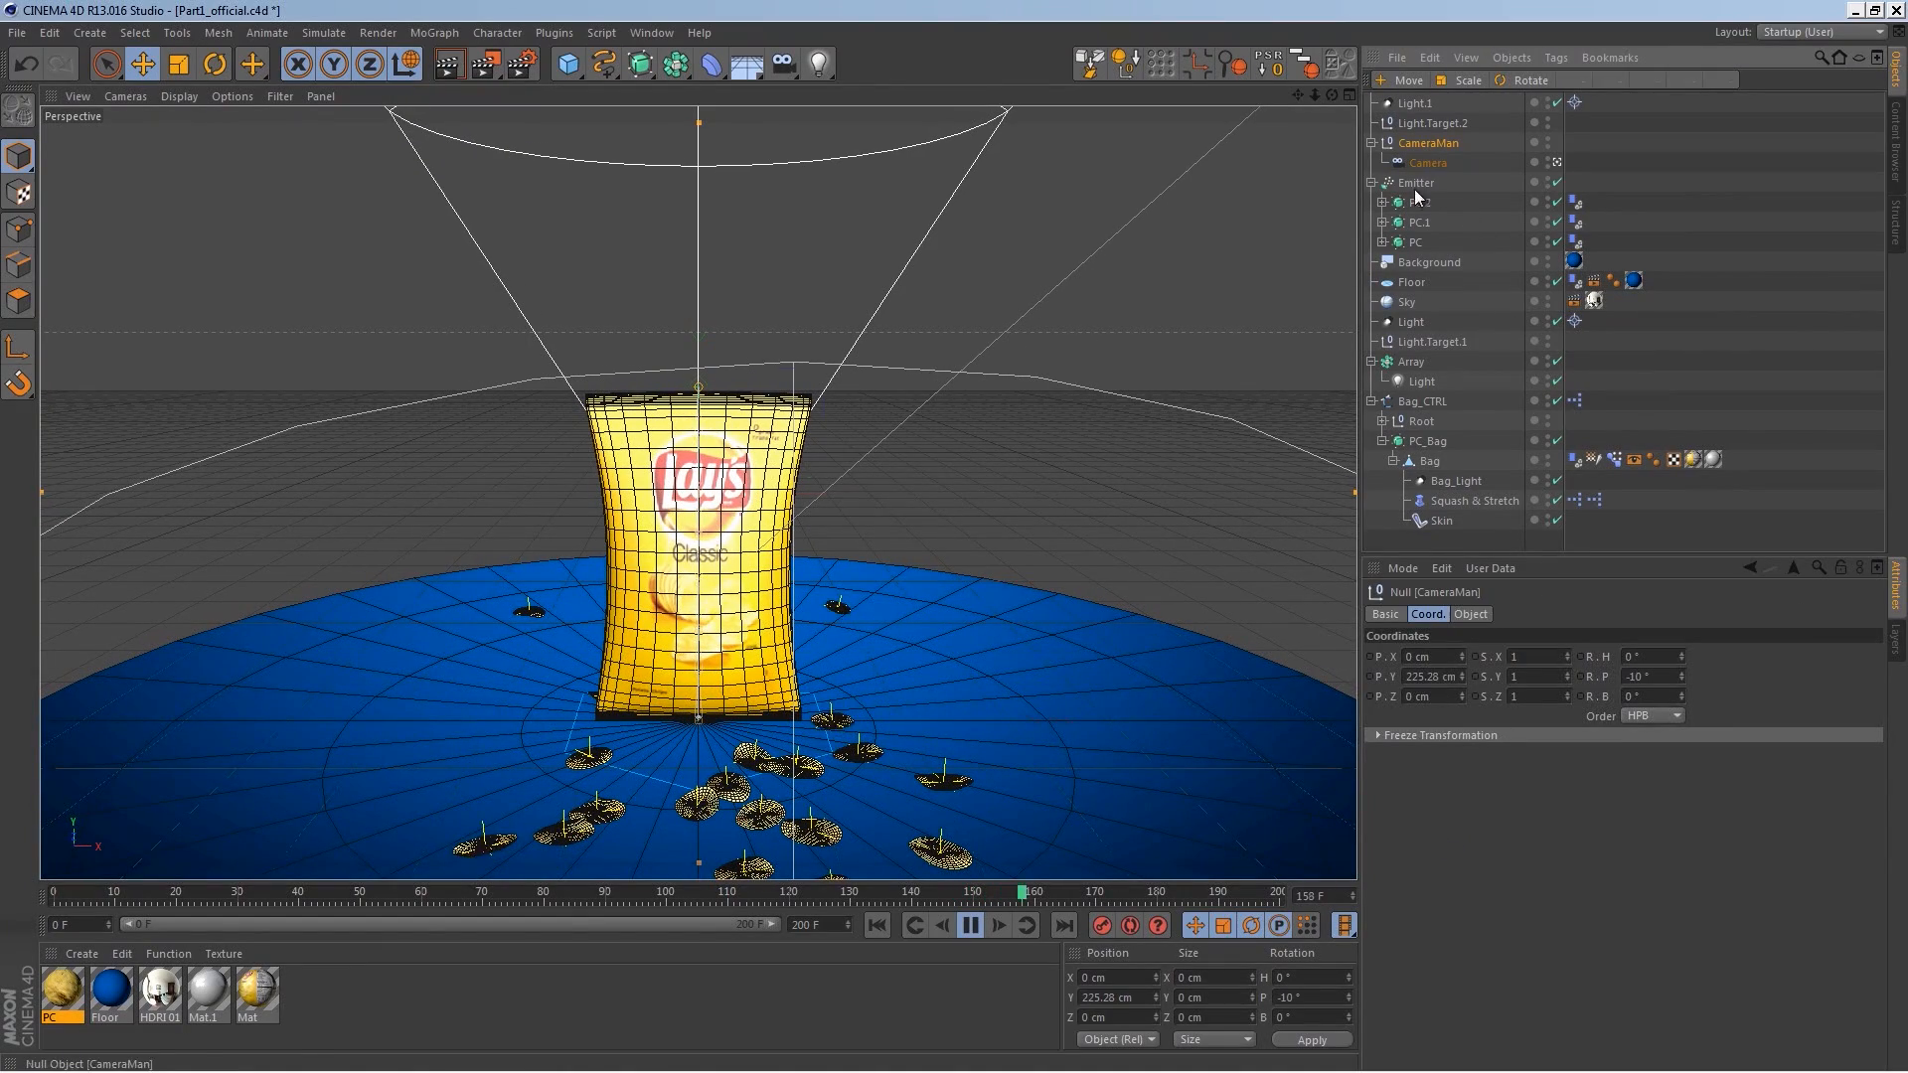
drag(706, 318, 706, 276)
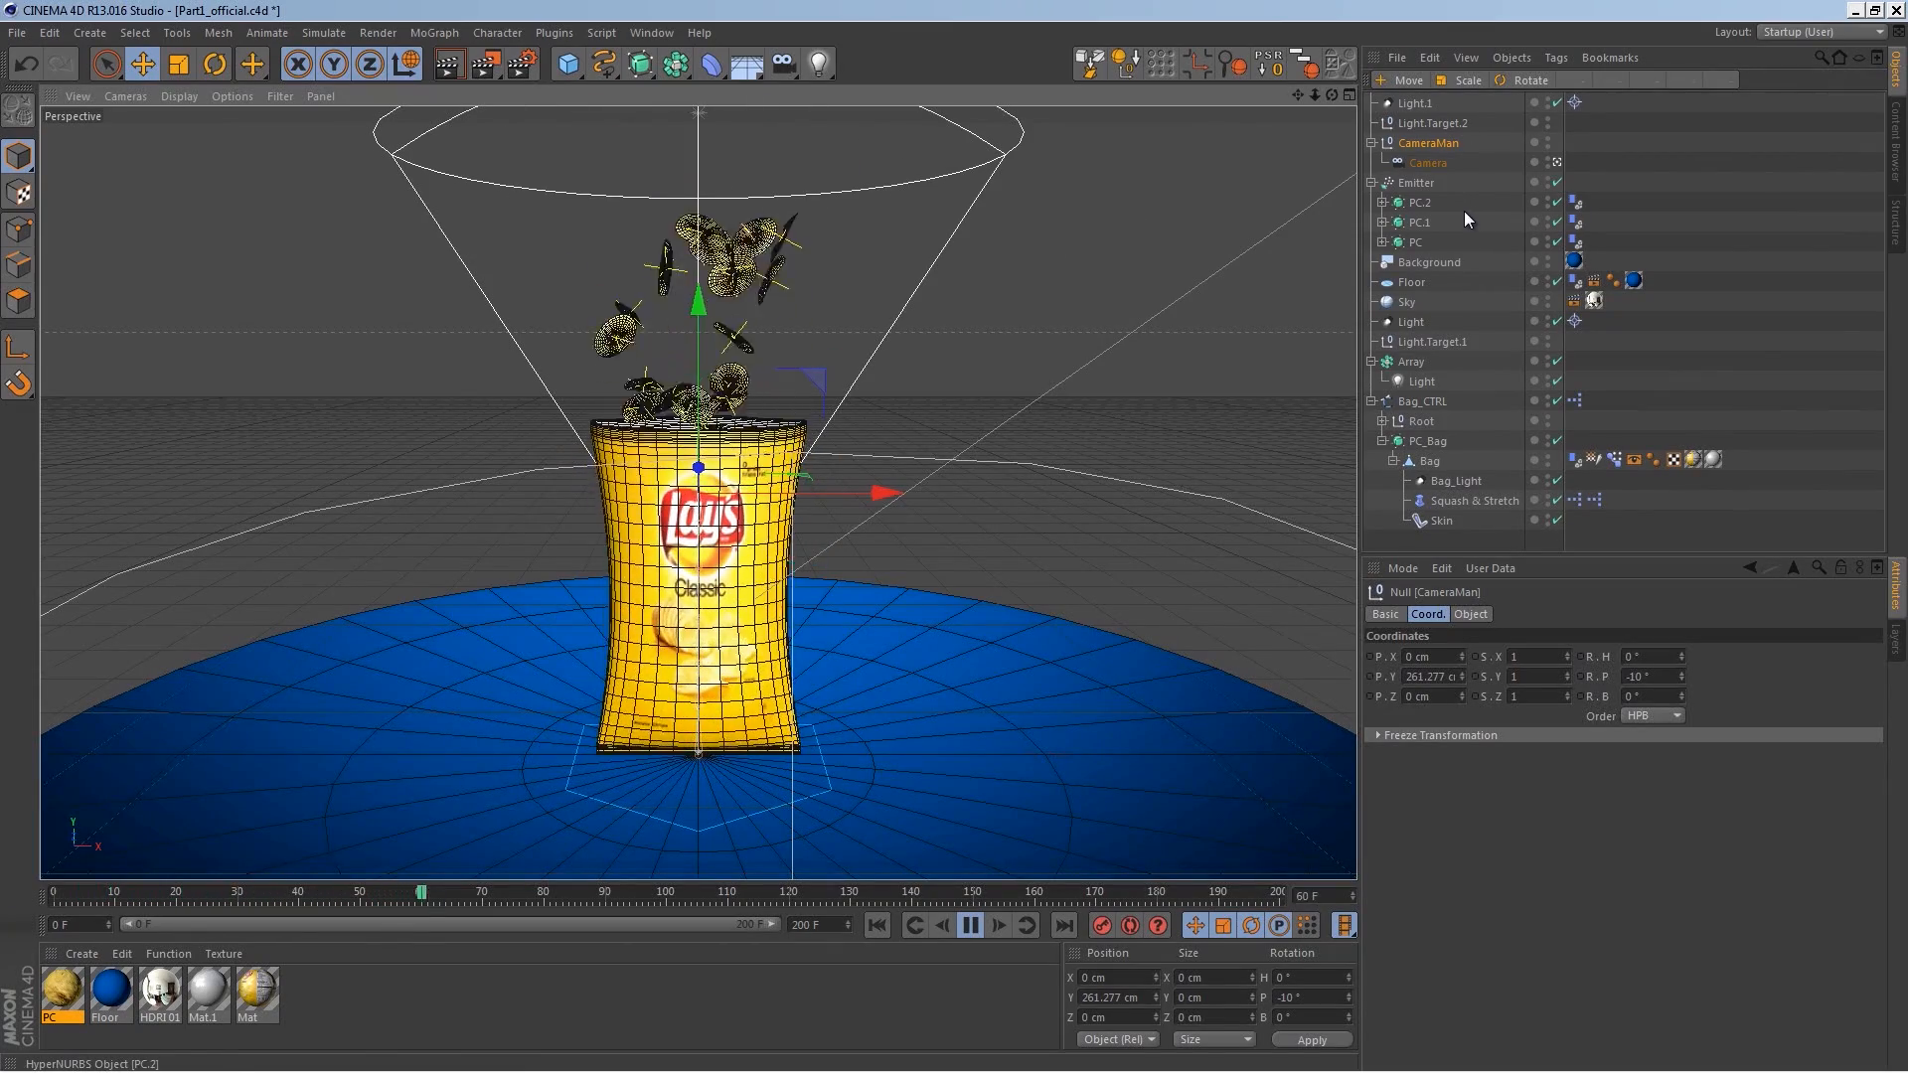
key(ctrl+z)
key(ctrl+z)
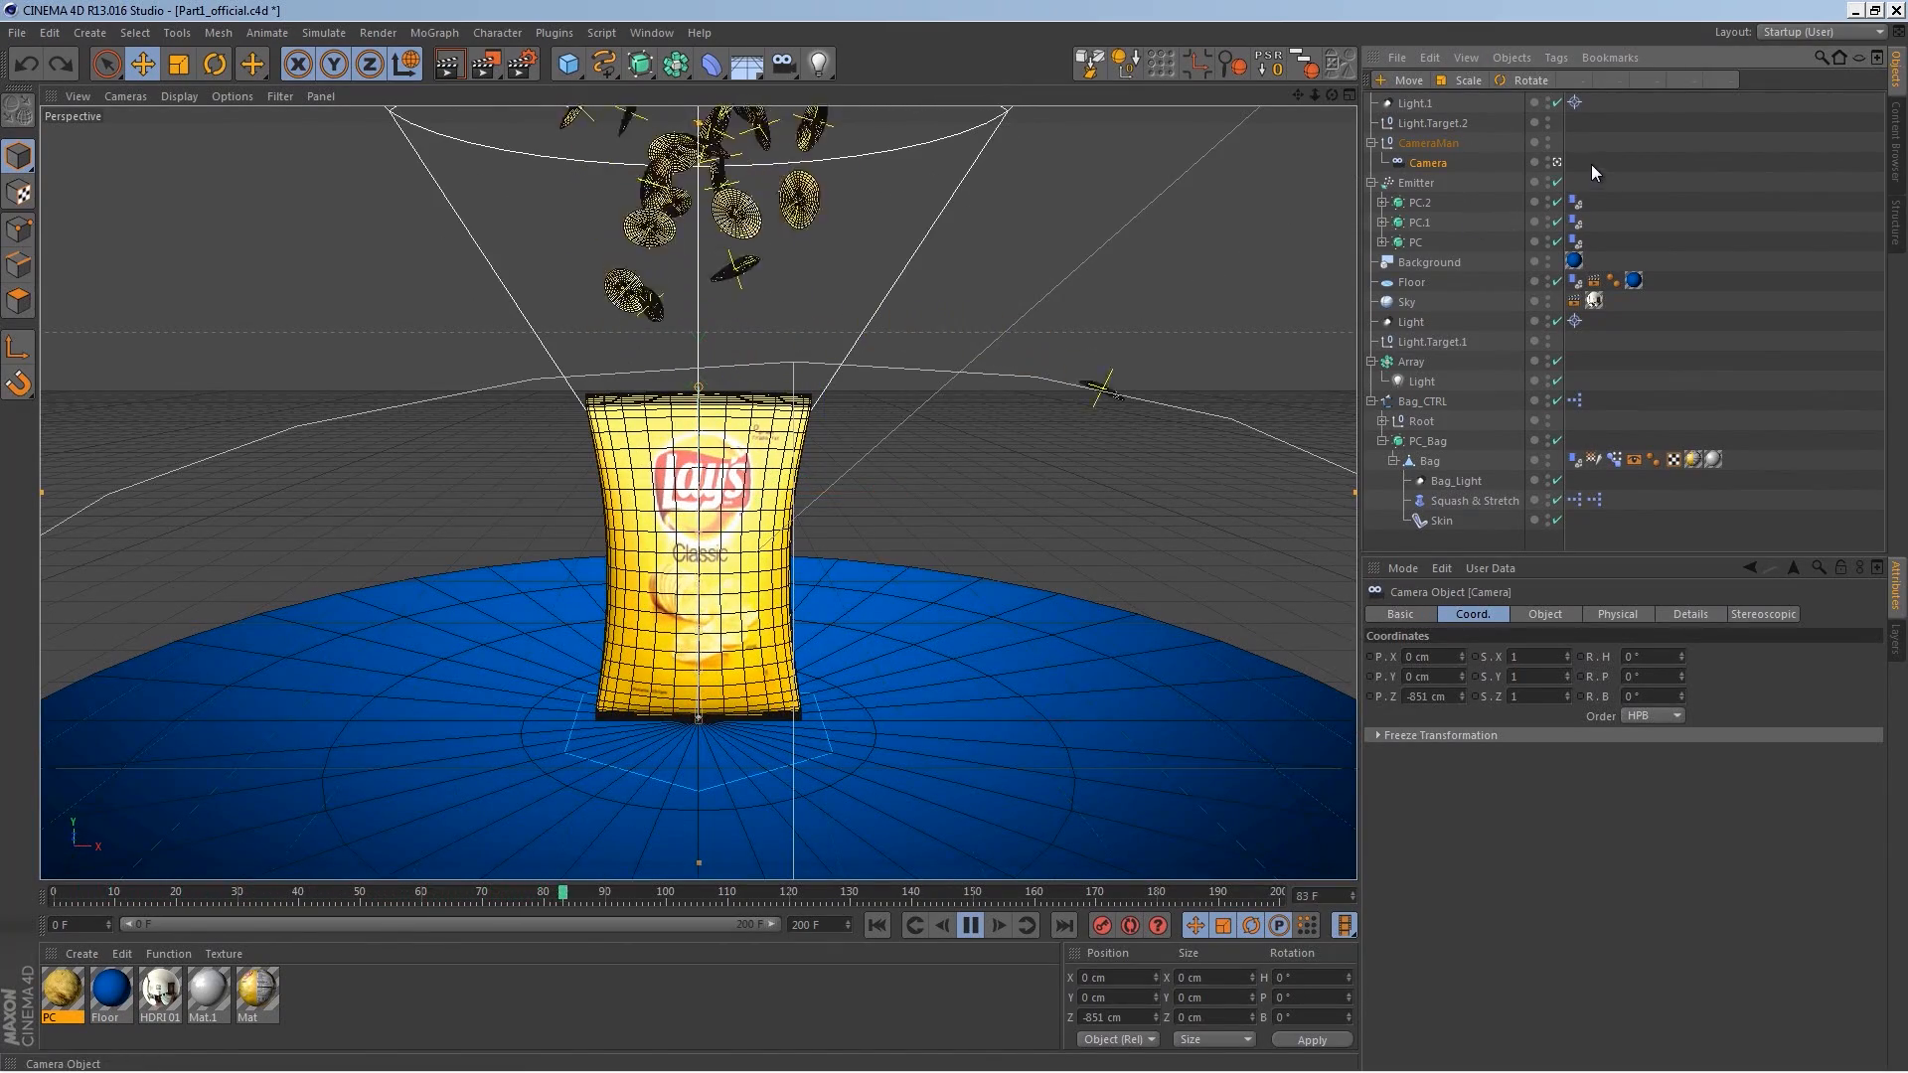
Step: Set the CameraMan rig's pitch rotation to 0°
click(1557, 162)
click(1557, 163)
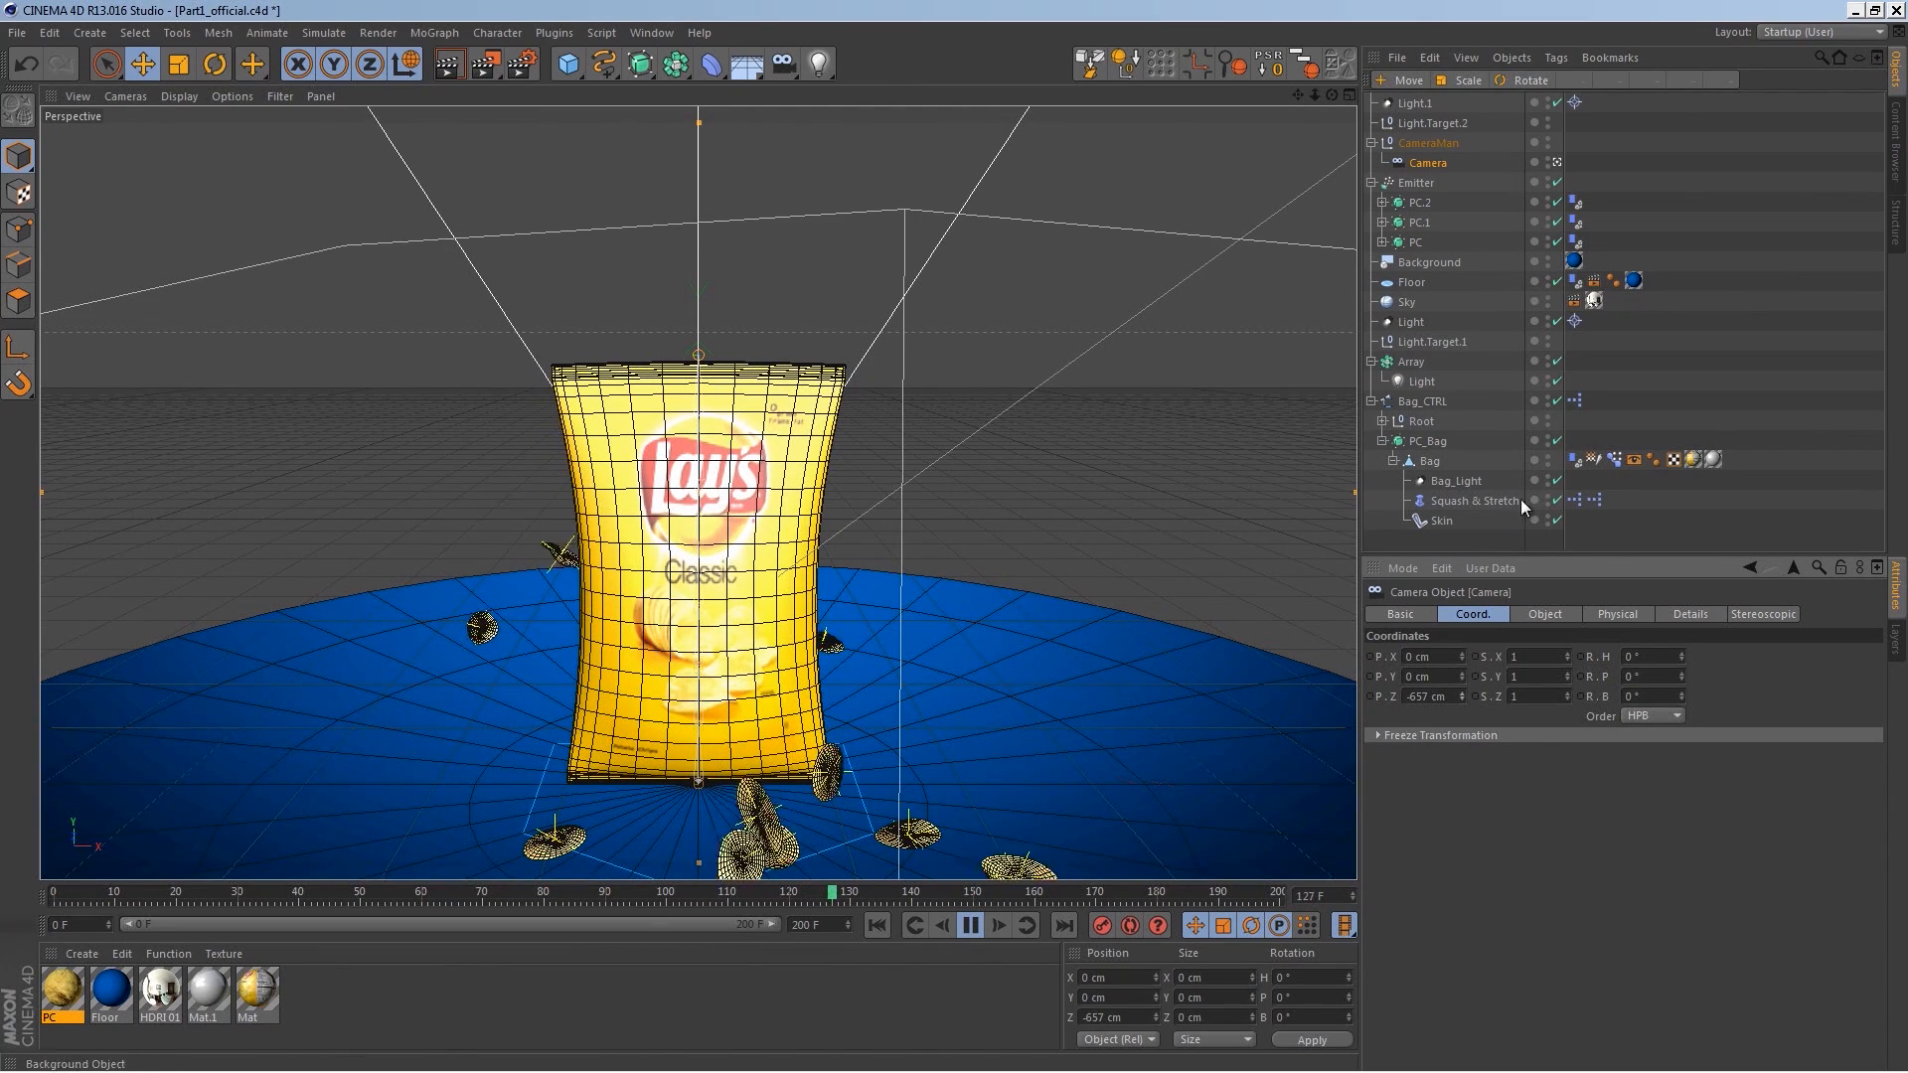
click(1419, 142)
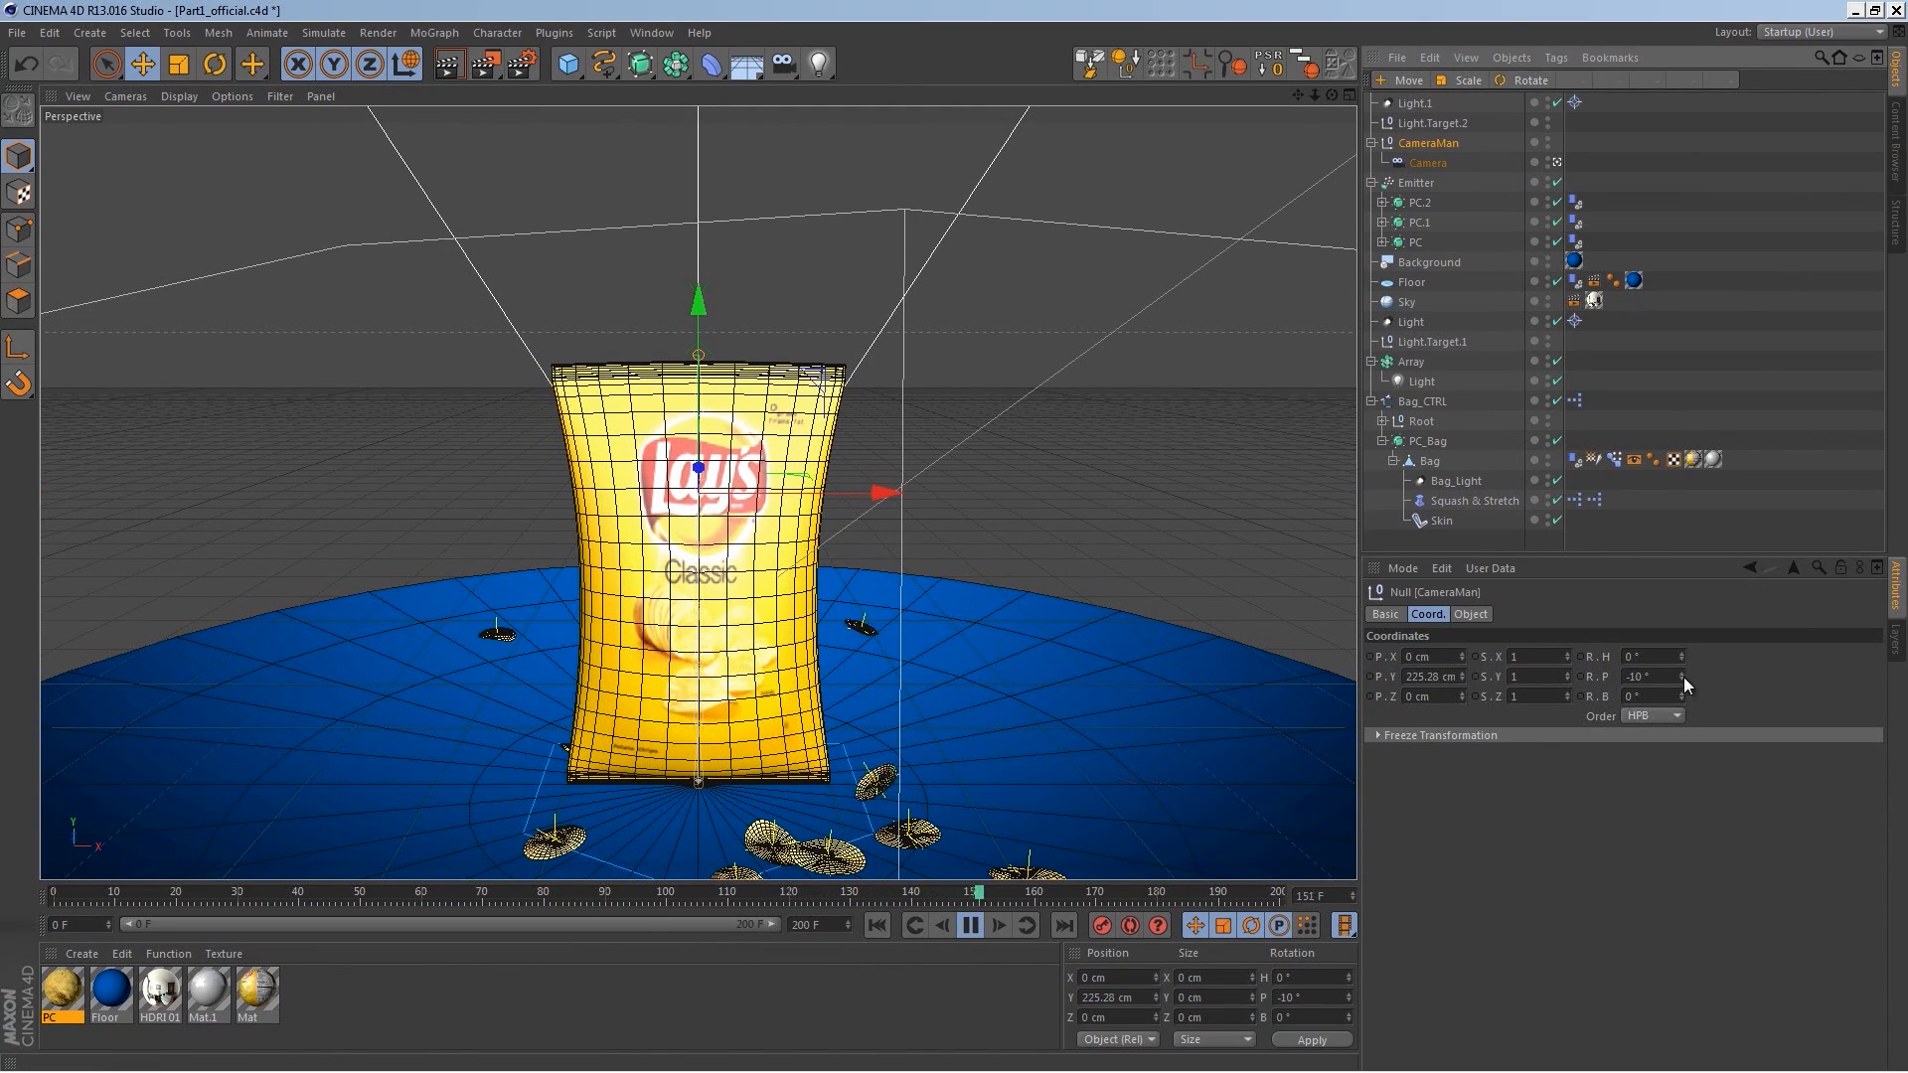
double_click(1642, 679)
text(0)
key(Return)
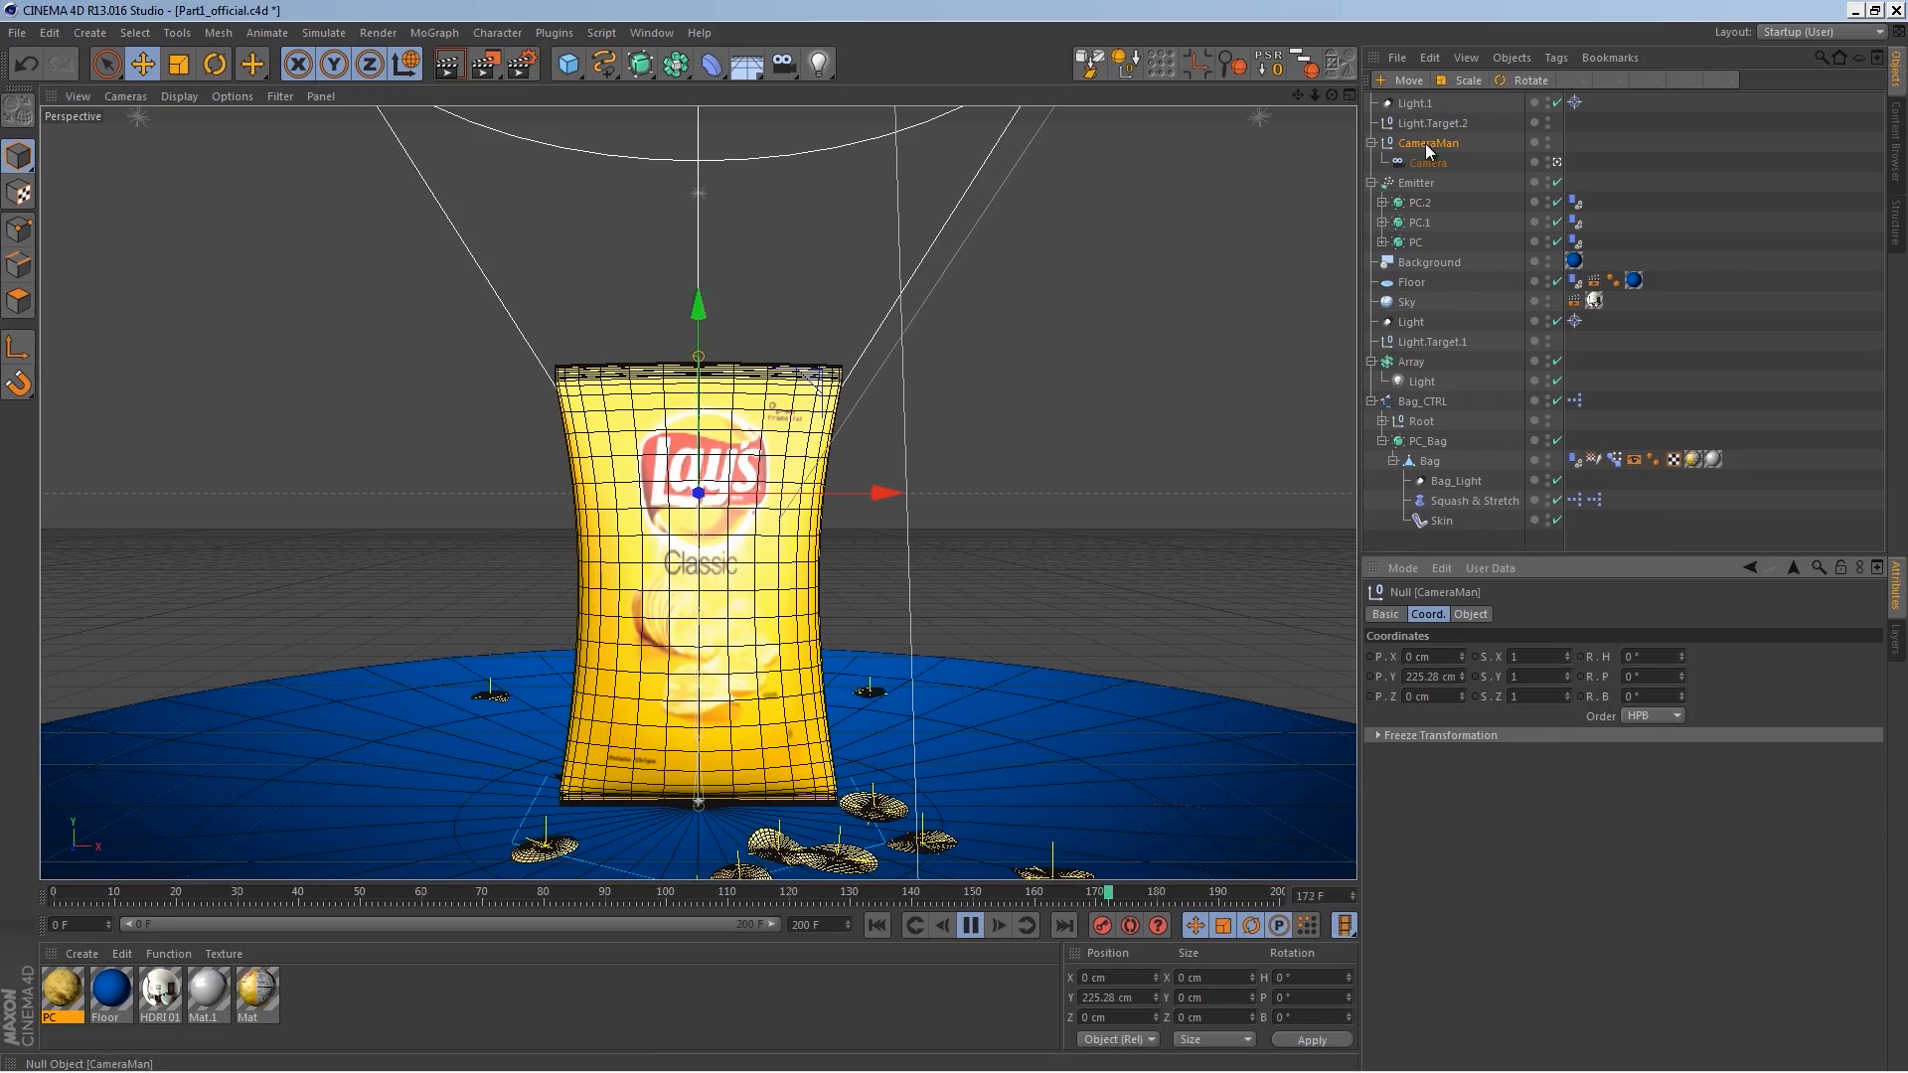
Step: Lower the CameraMan rig to about 211 cm in Y and scrub through the animation
mouse_move(701, 313)
mouse_down()
mouse_move(711, 360)
mouse_move(713, 330)
mouse_up()
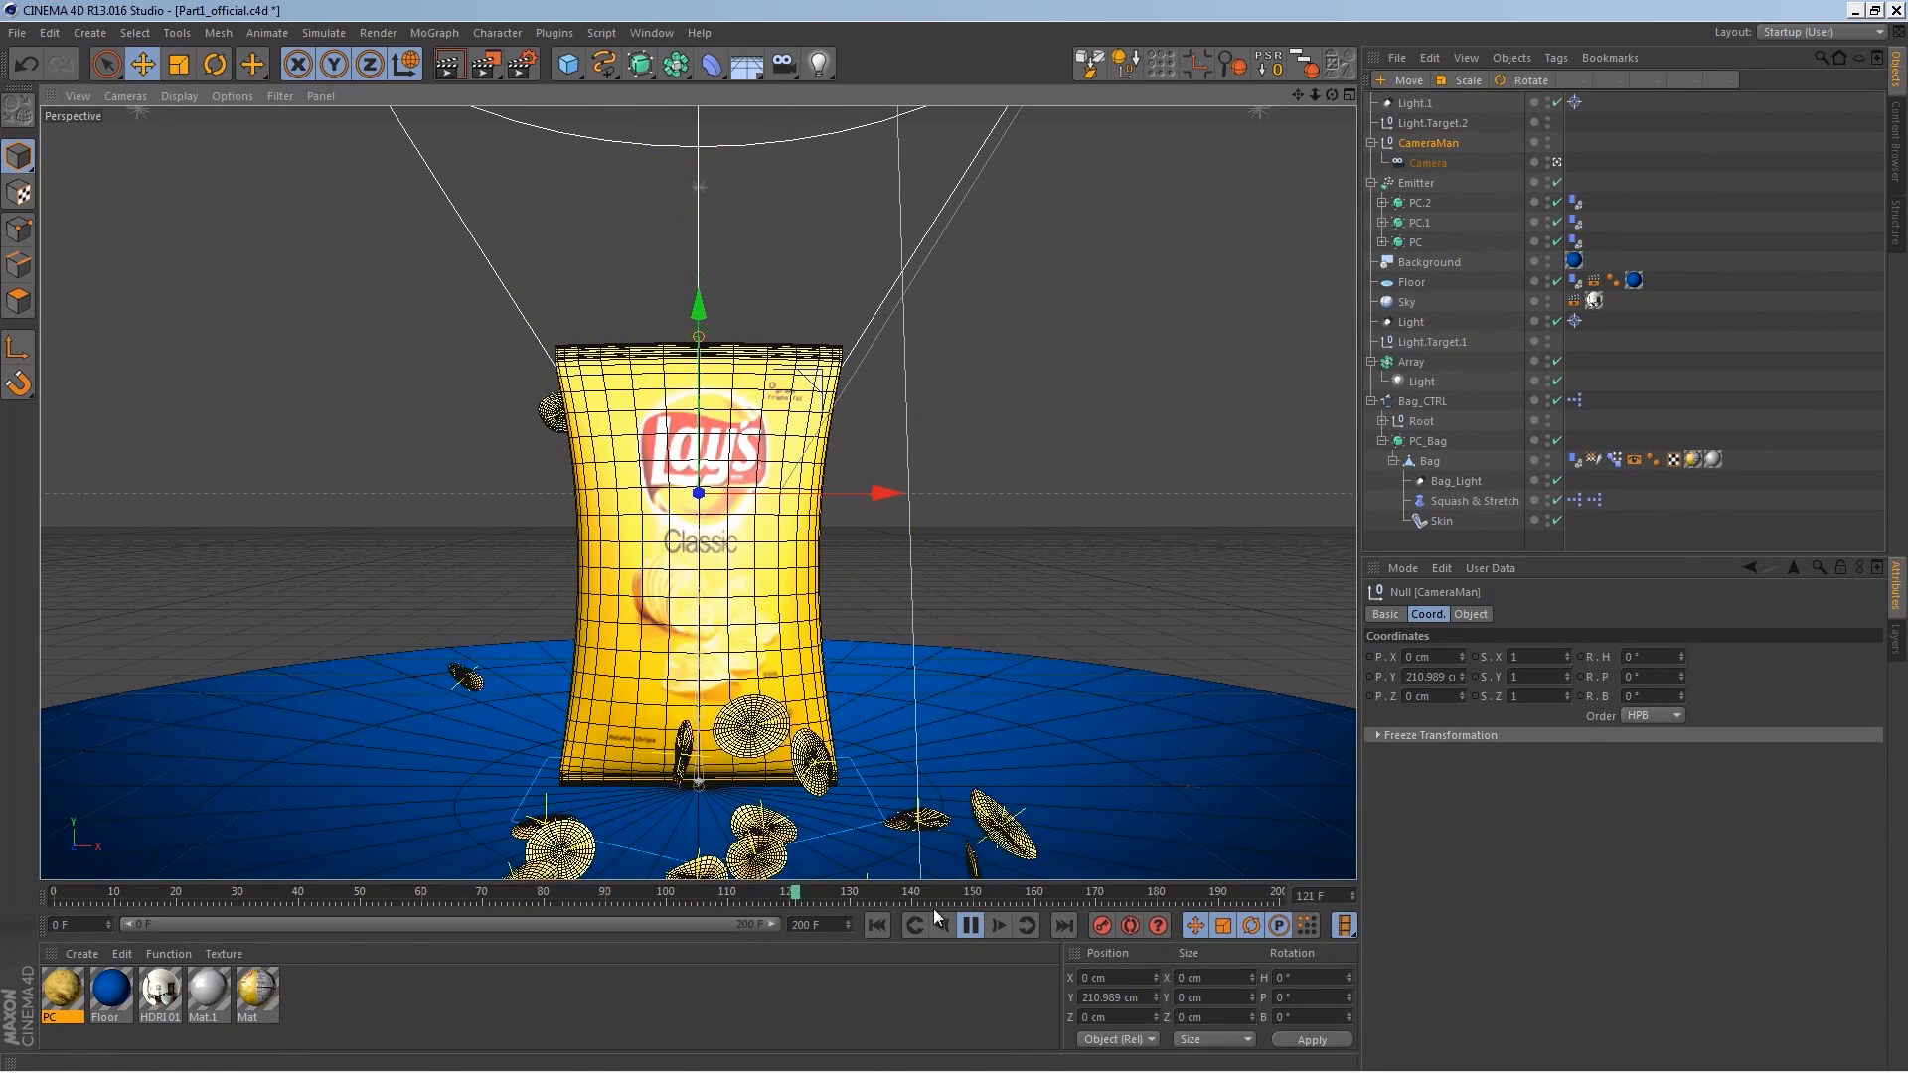
click(966, 926)
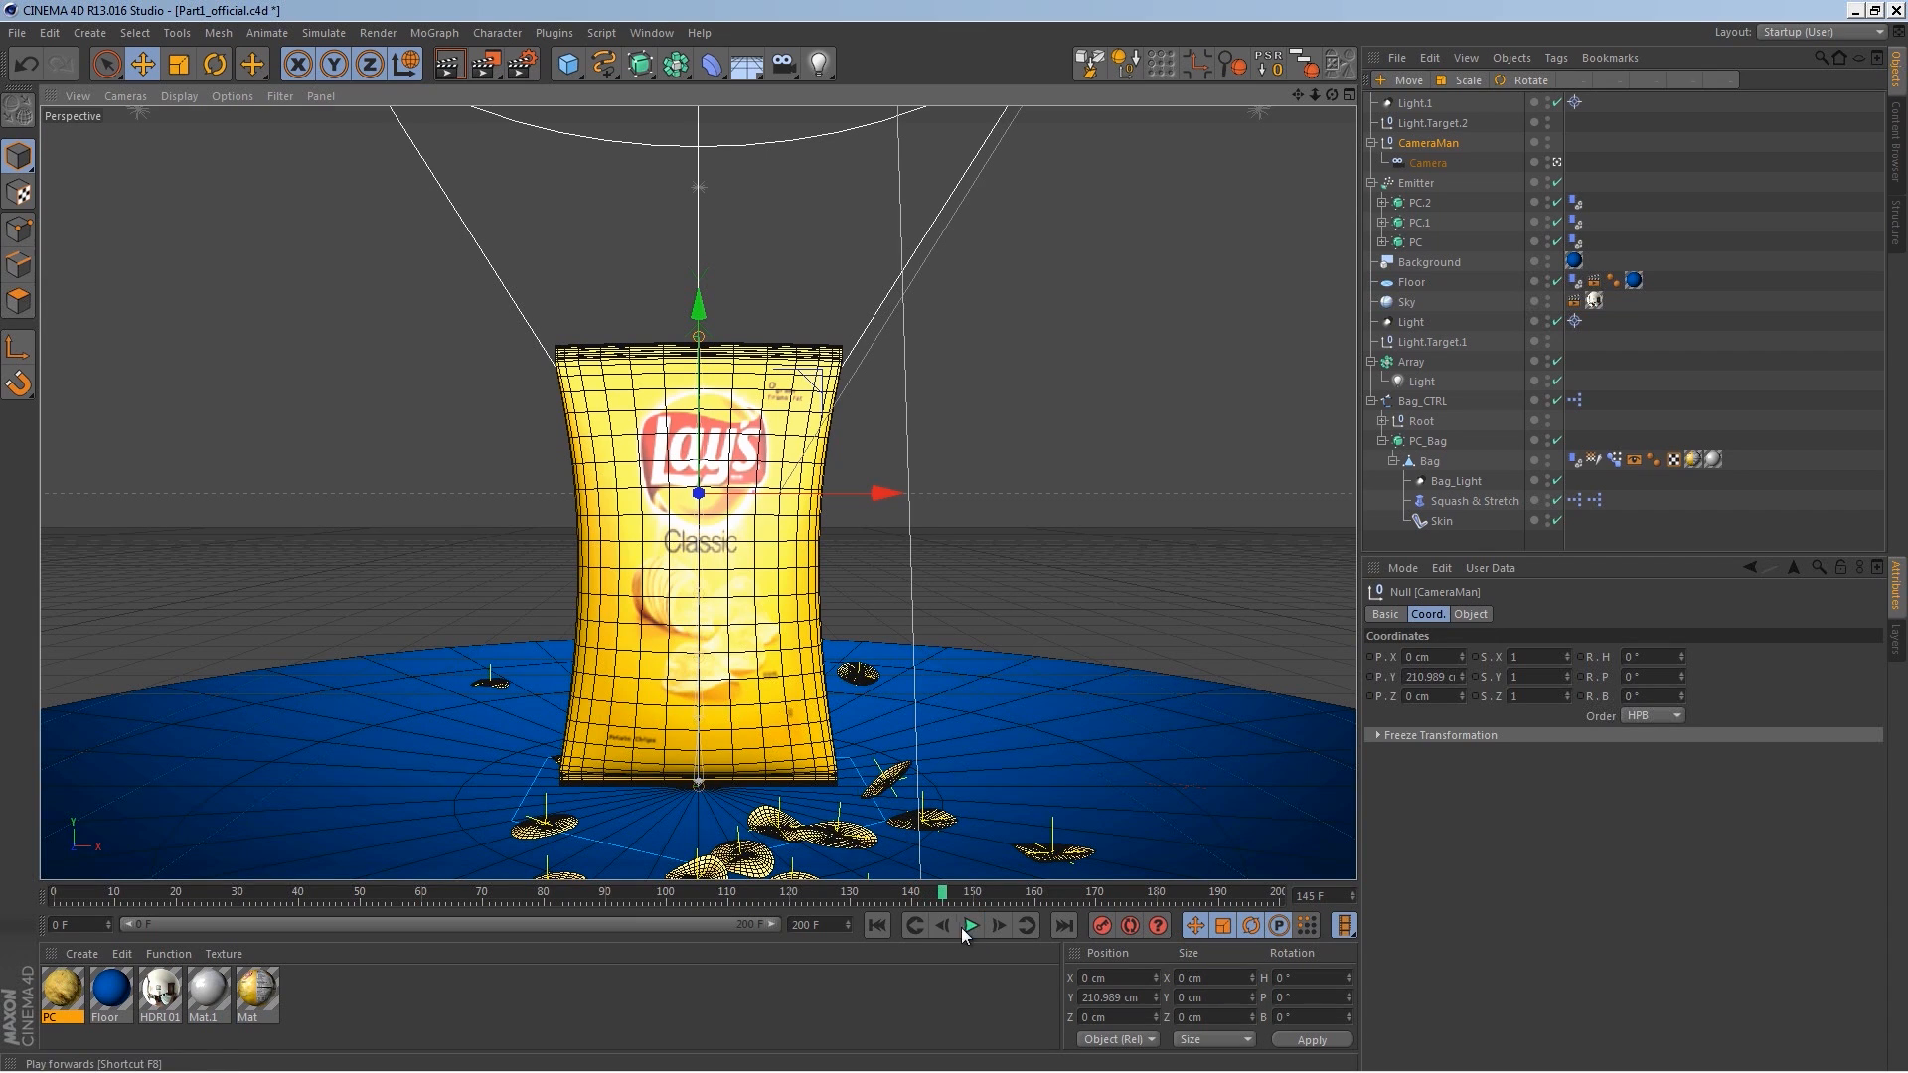
drag(385, 896, 946, 845)
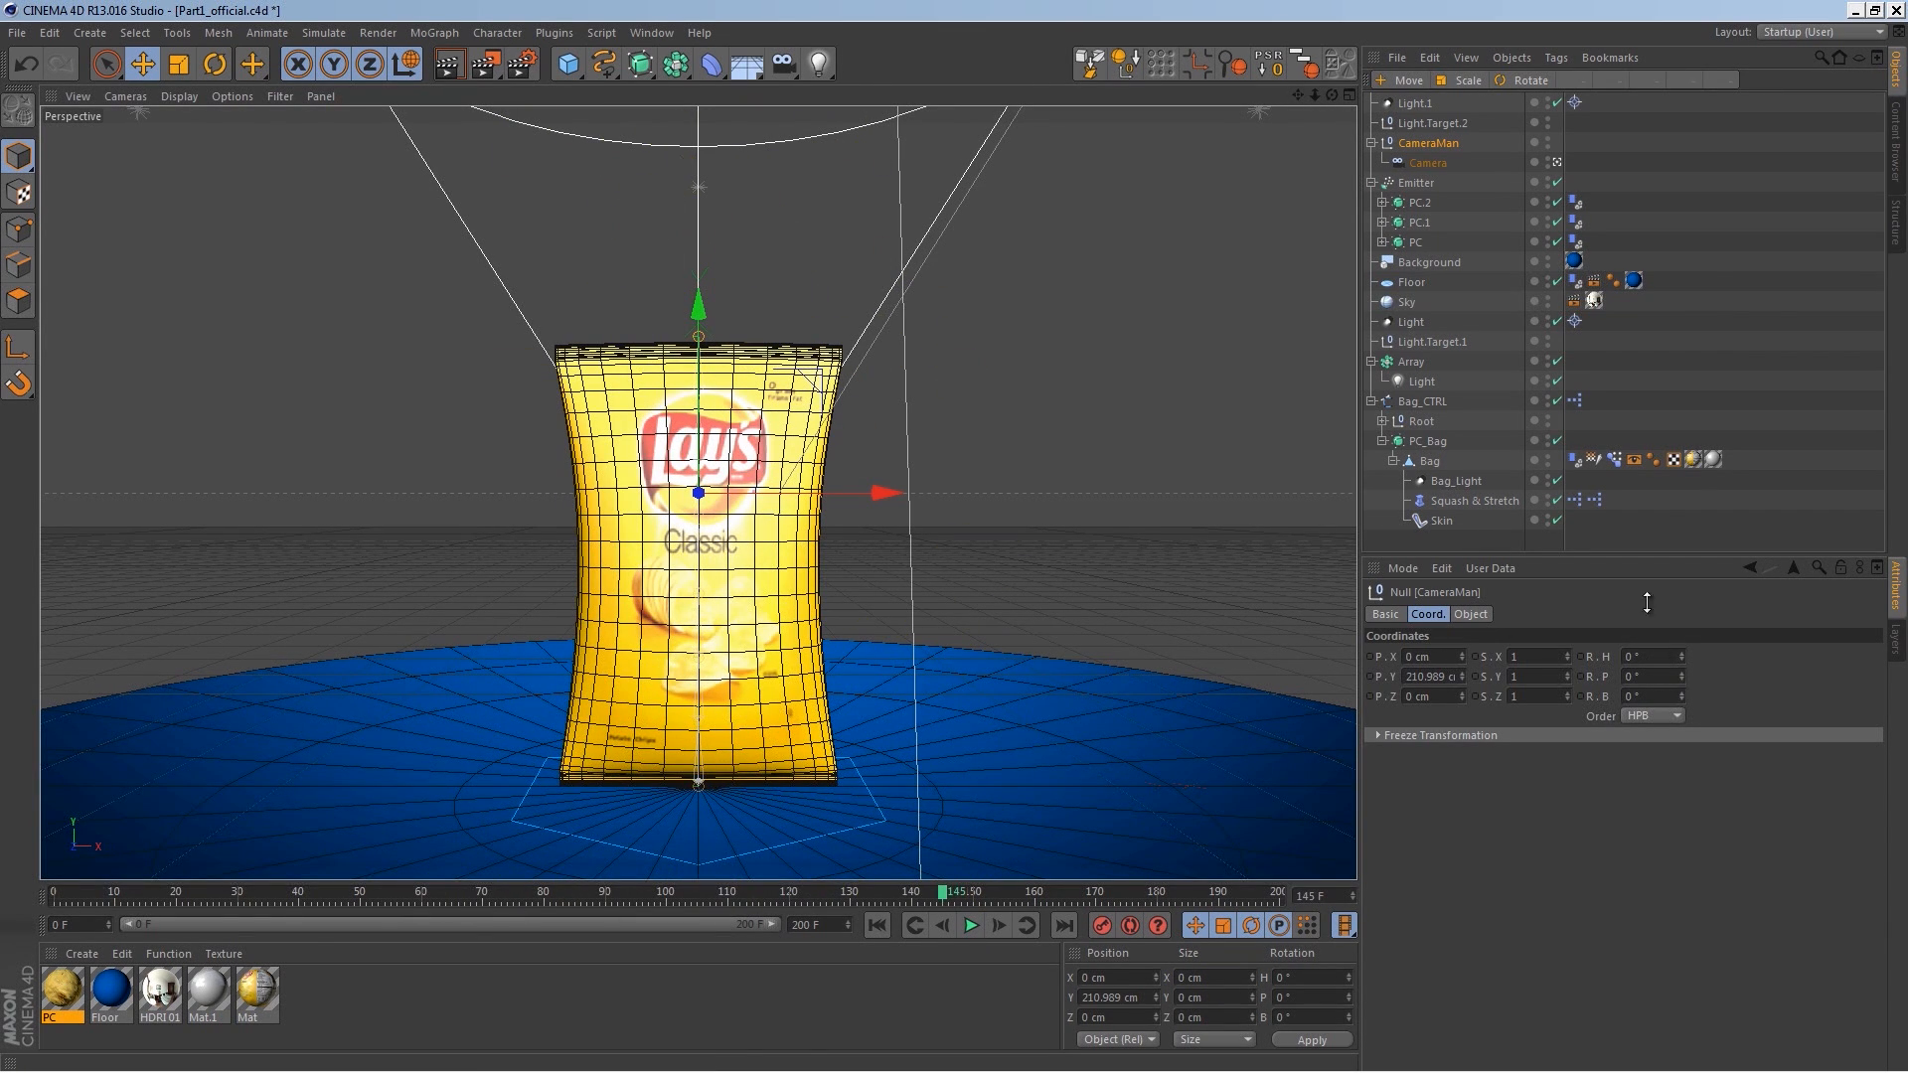
Step: Tilt the CameraMan rig's pitch to -17°
drag(1681, 676, 1679, 690)
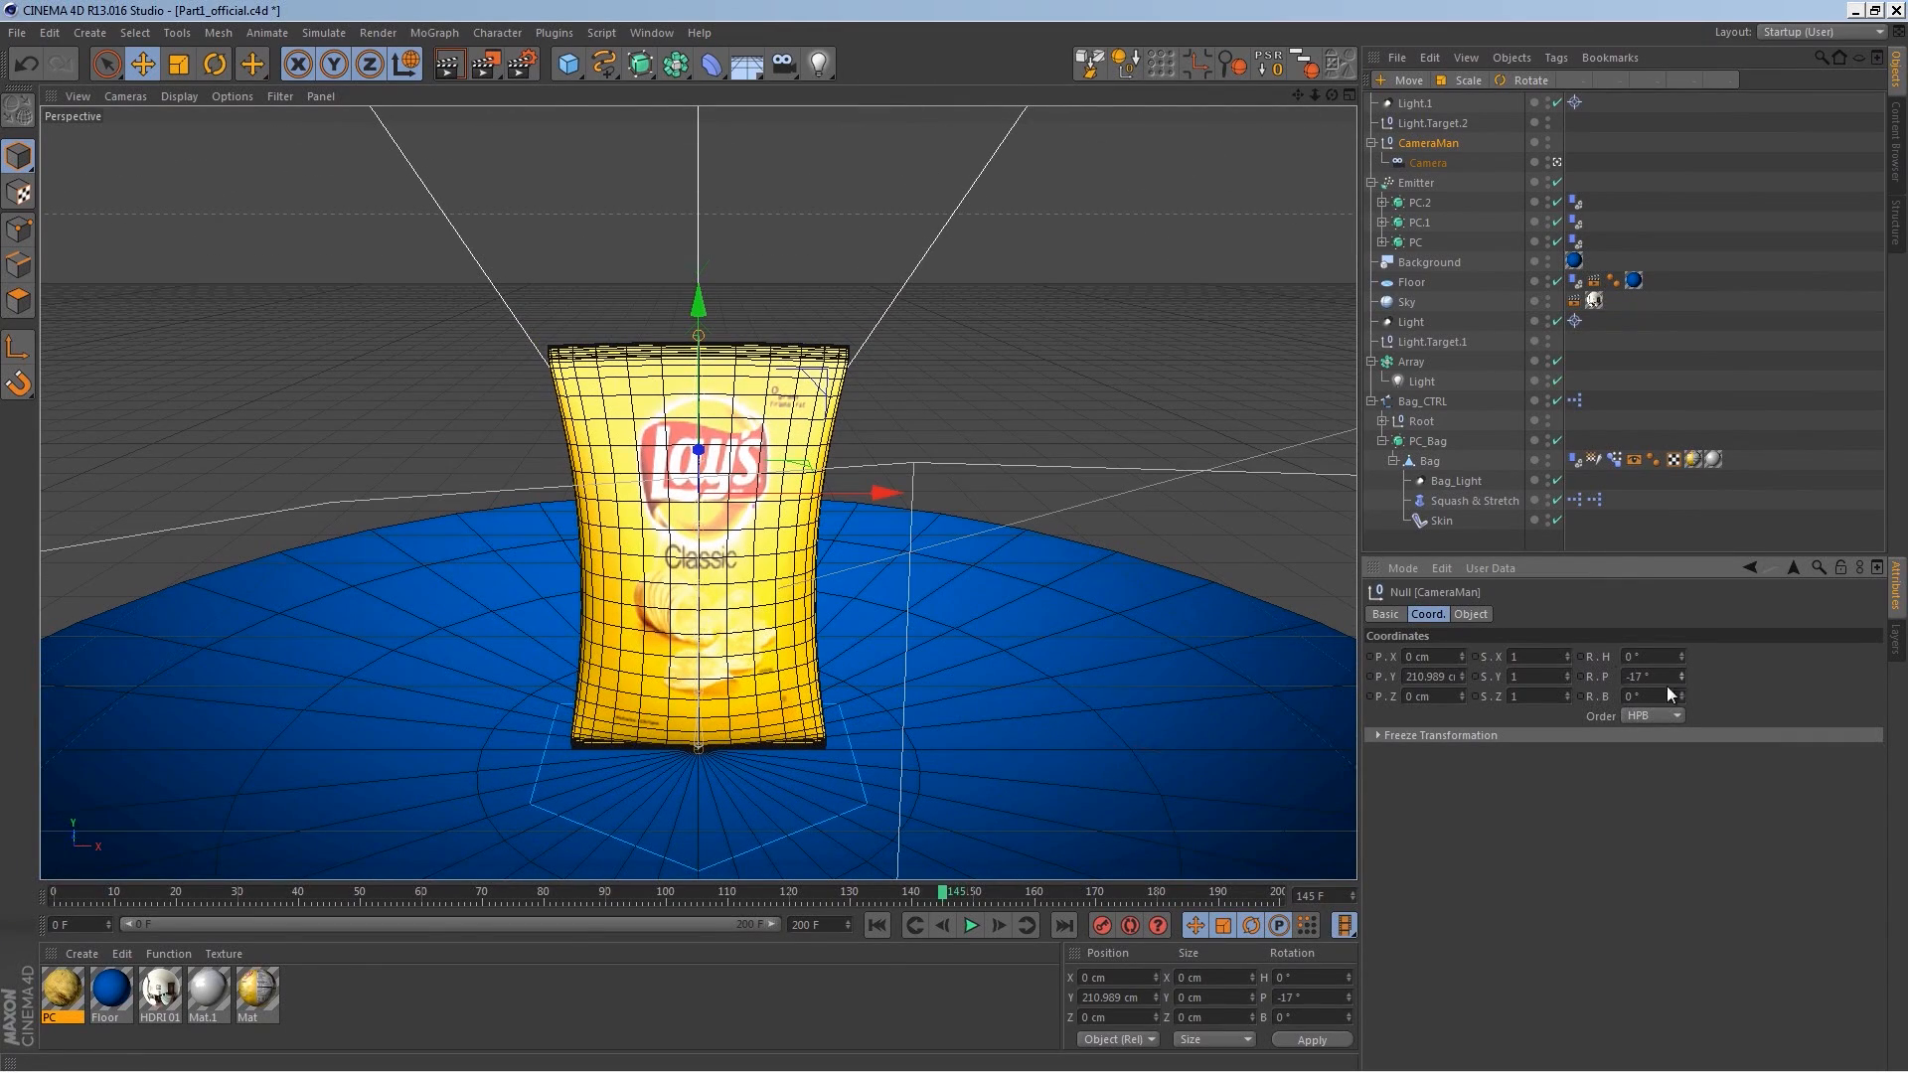
click(1431, 162)
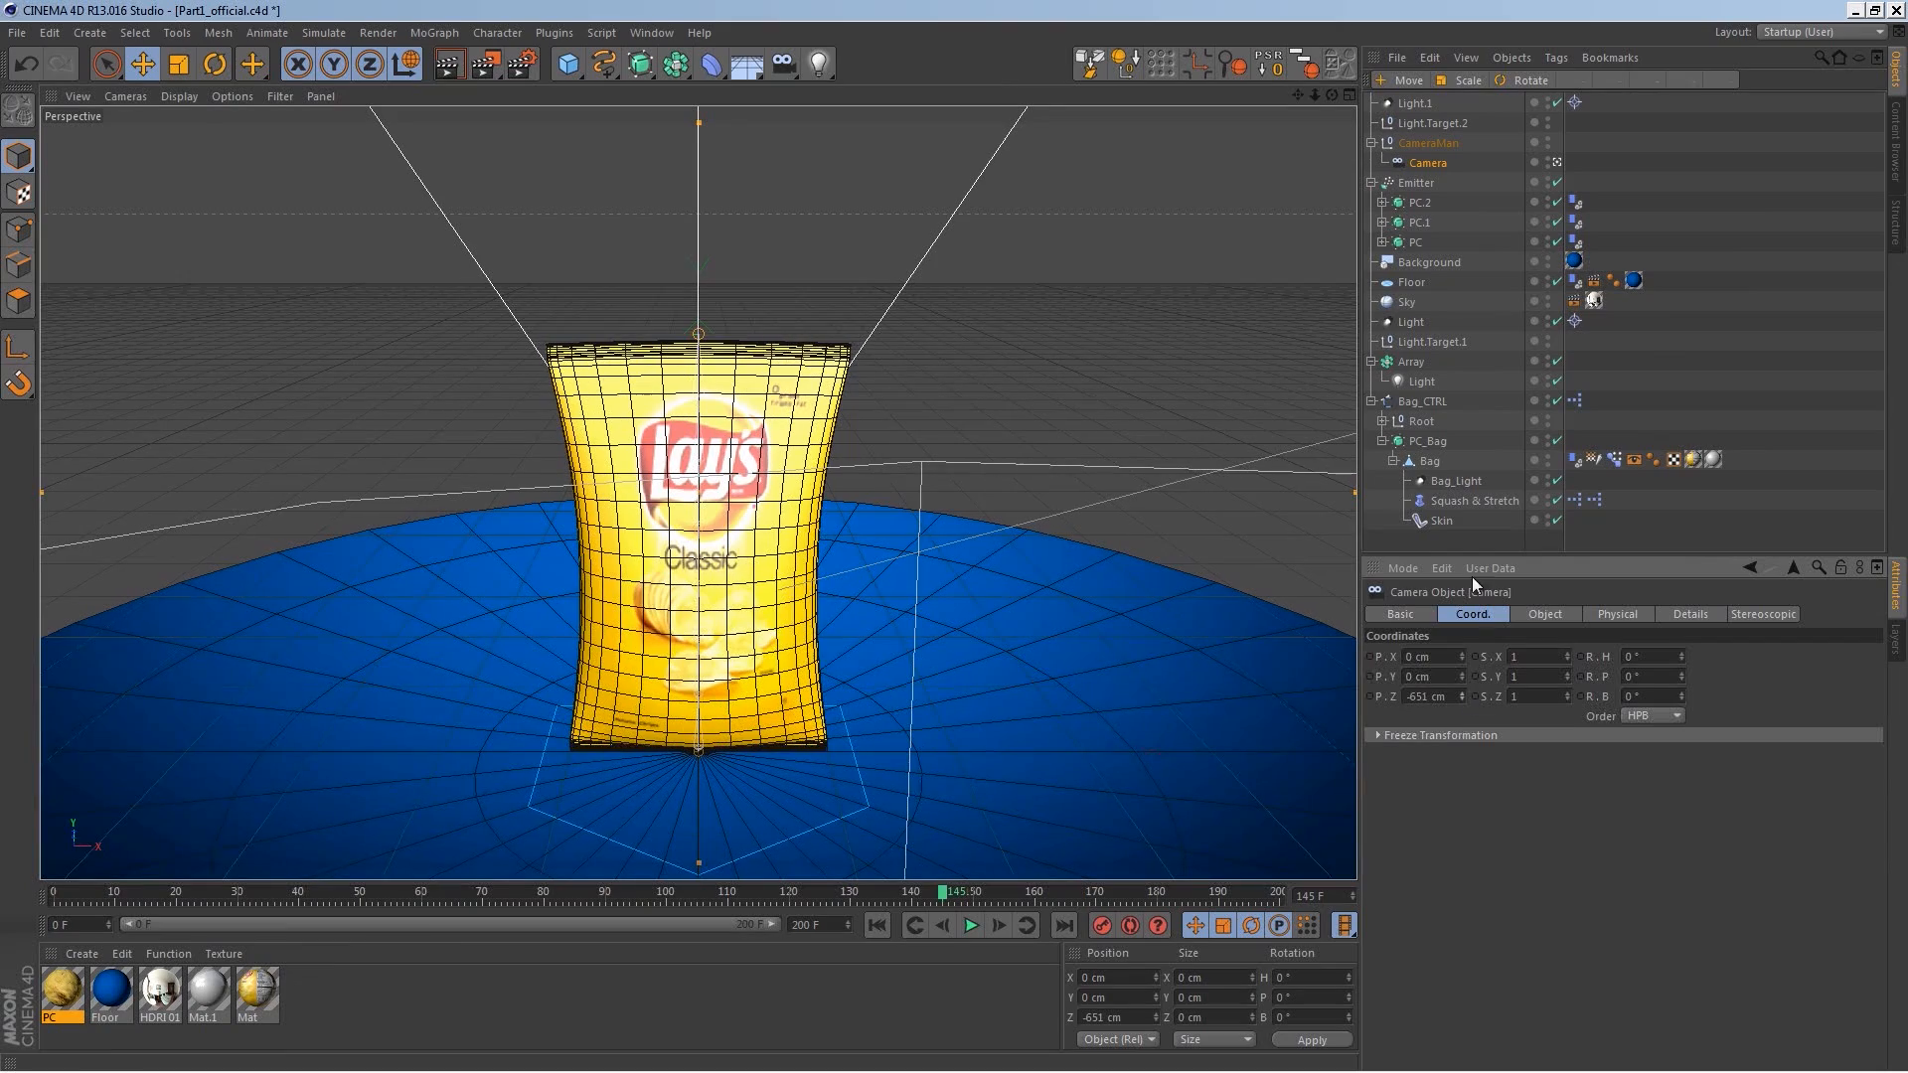
Step: Raise the CameraMan rig to about 219 cm in Y and replay the animation from the start
click(1425, 144)
mouse_move(700, 304)
mouse_down()
mouse_move(707, 282)
mouse_move(707, 304)
mouse_up()
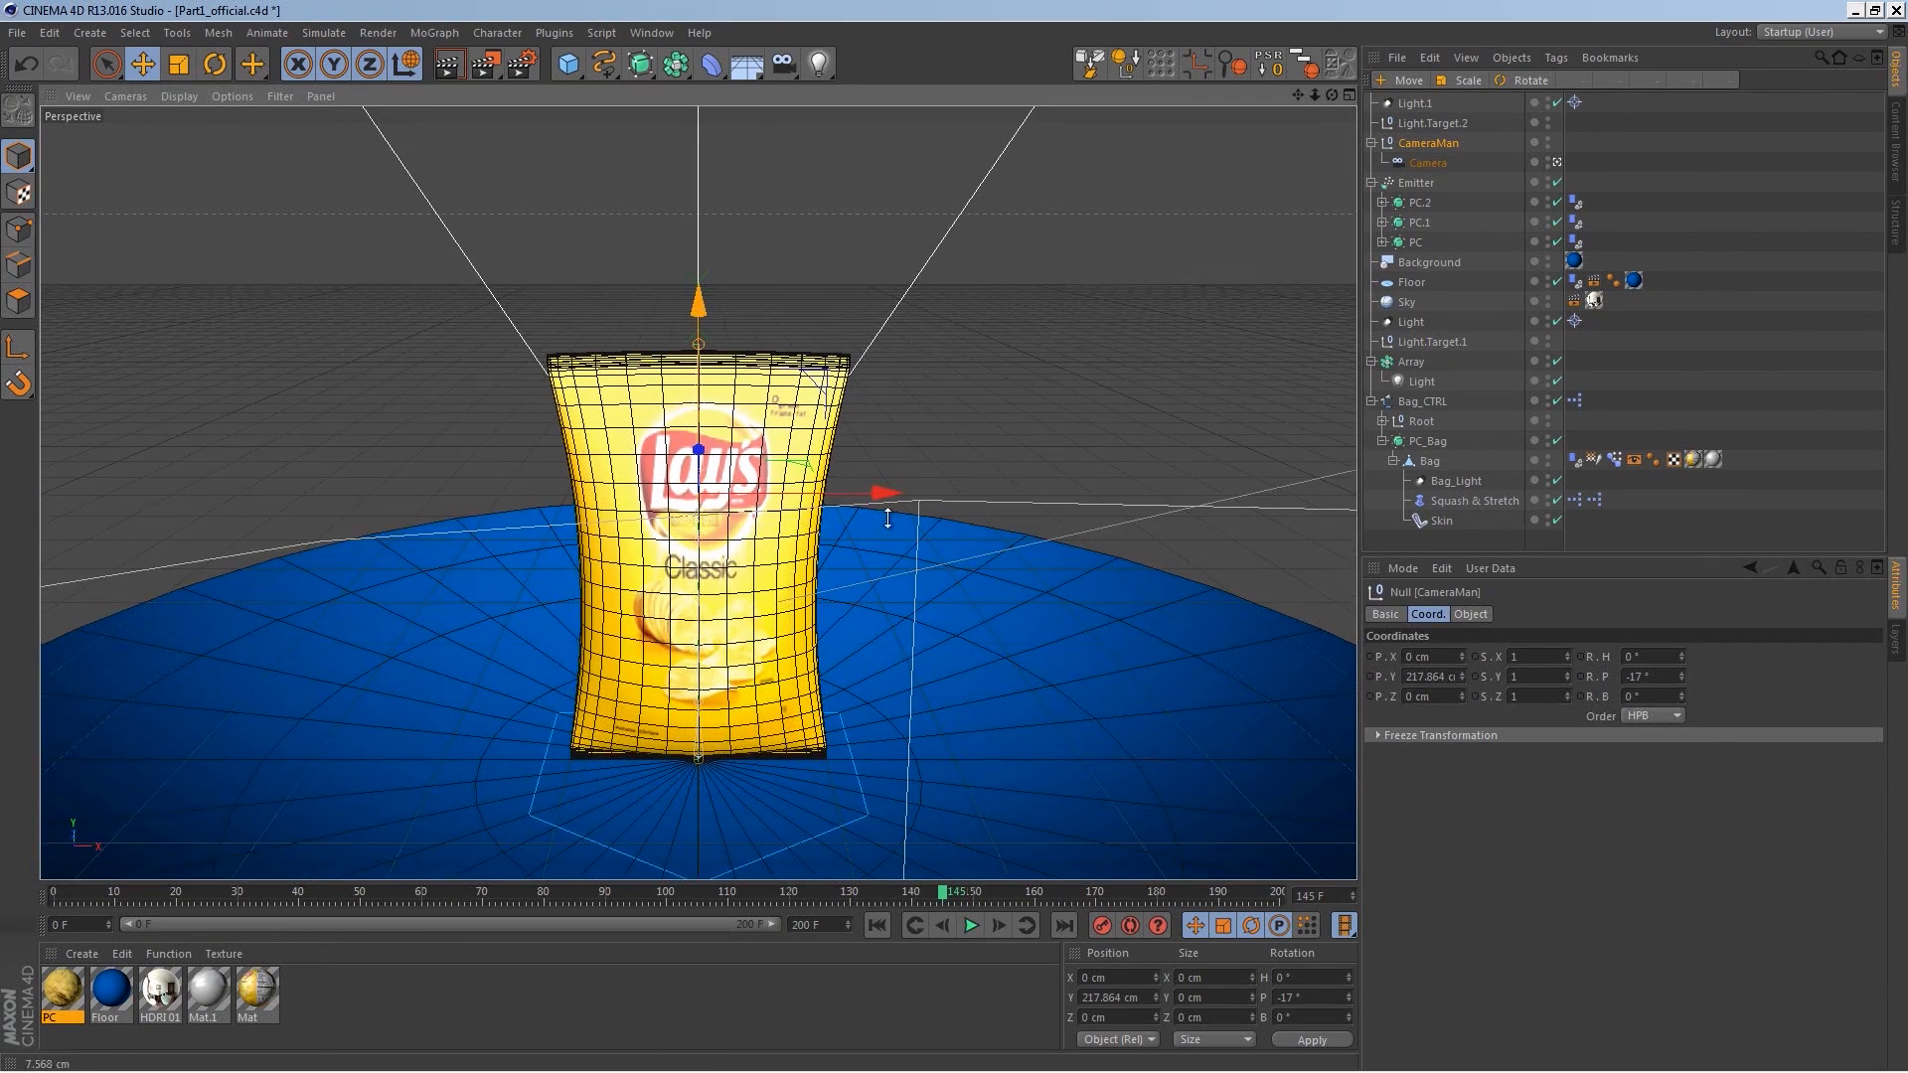
click(939, 927)
click(970, 926)
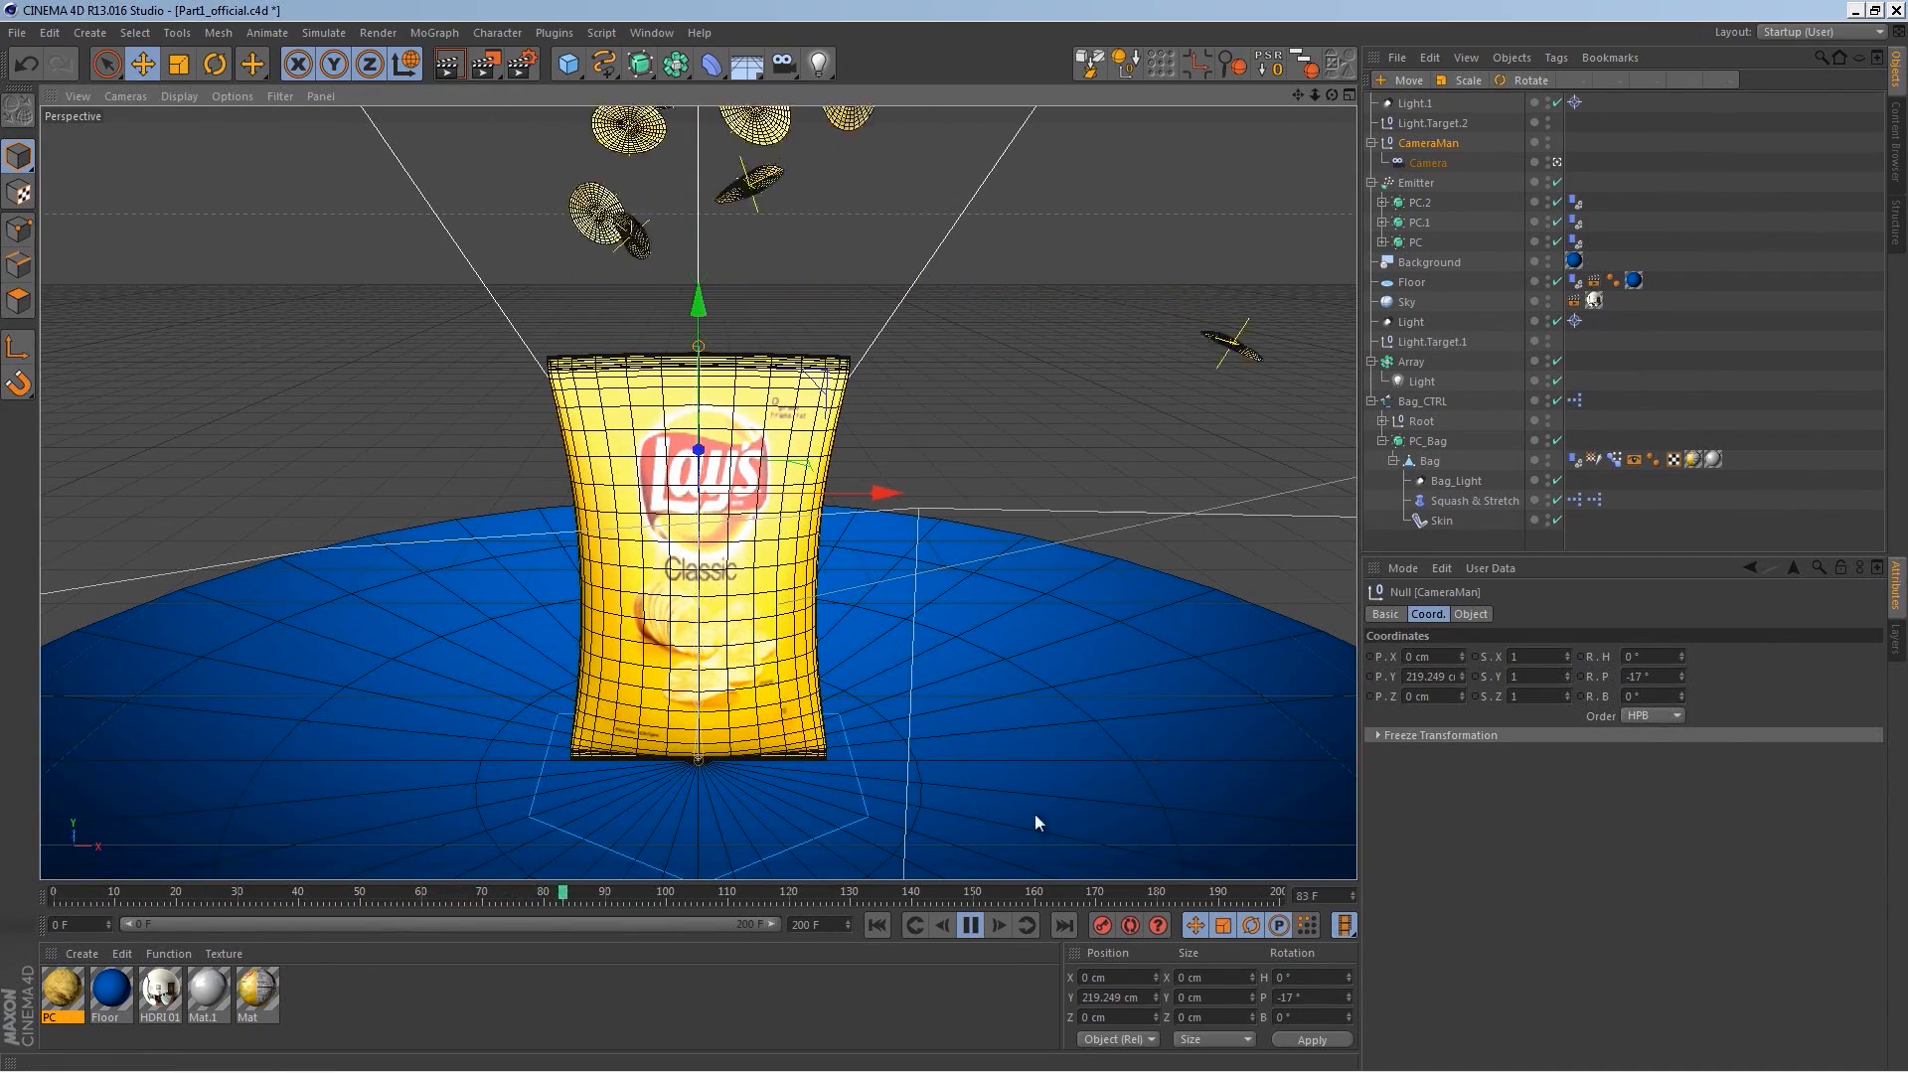
click(971, 926)
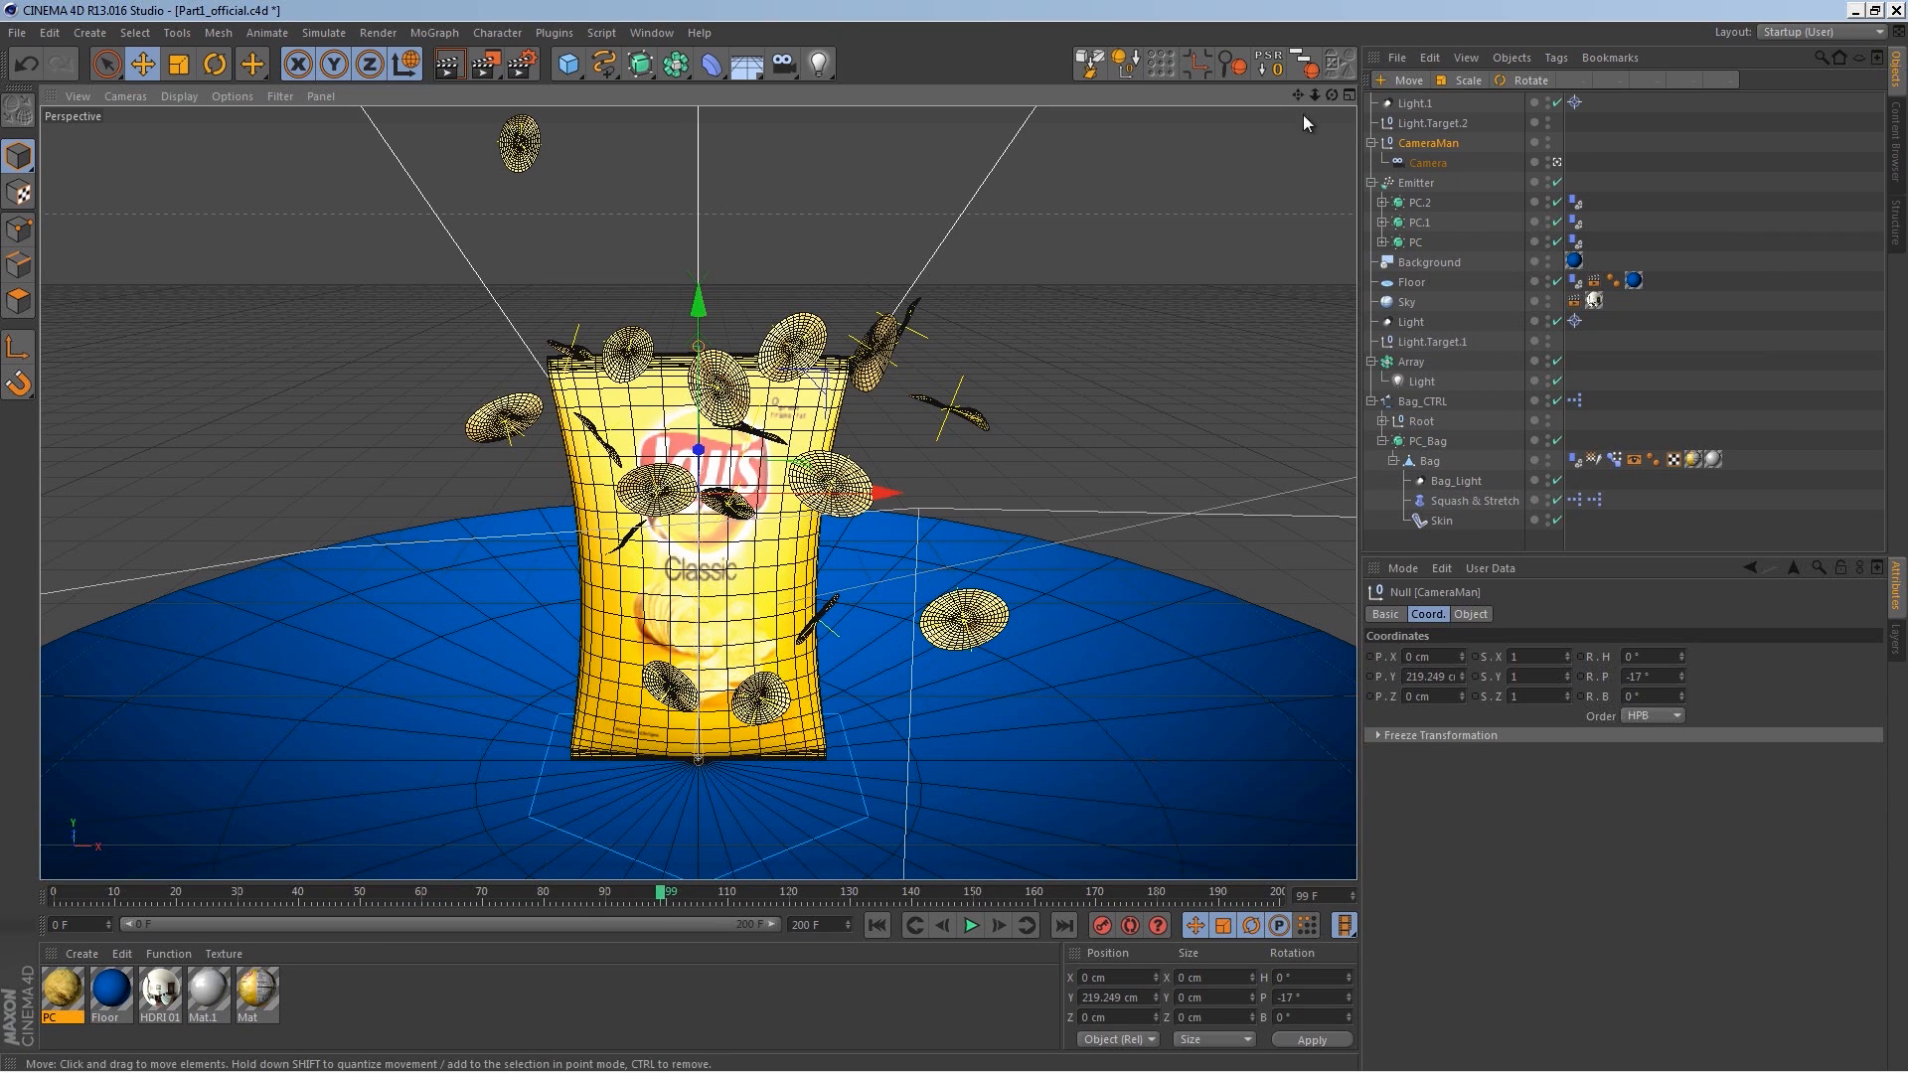
Step: Set the Emitter's particle speed to 600 cm
click(1419, 182)
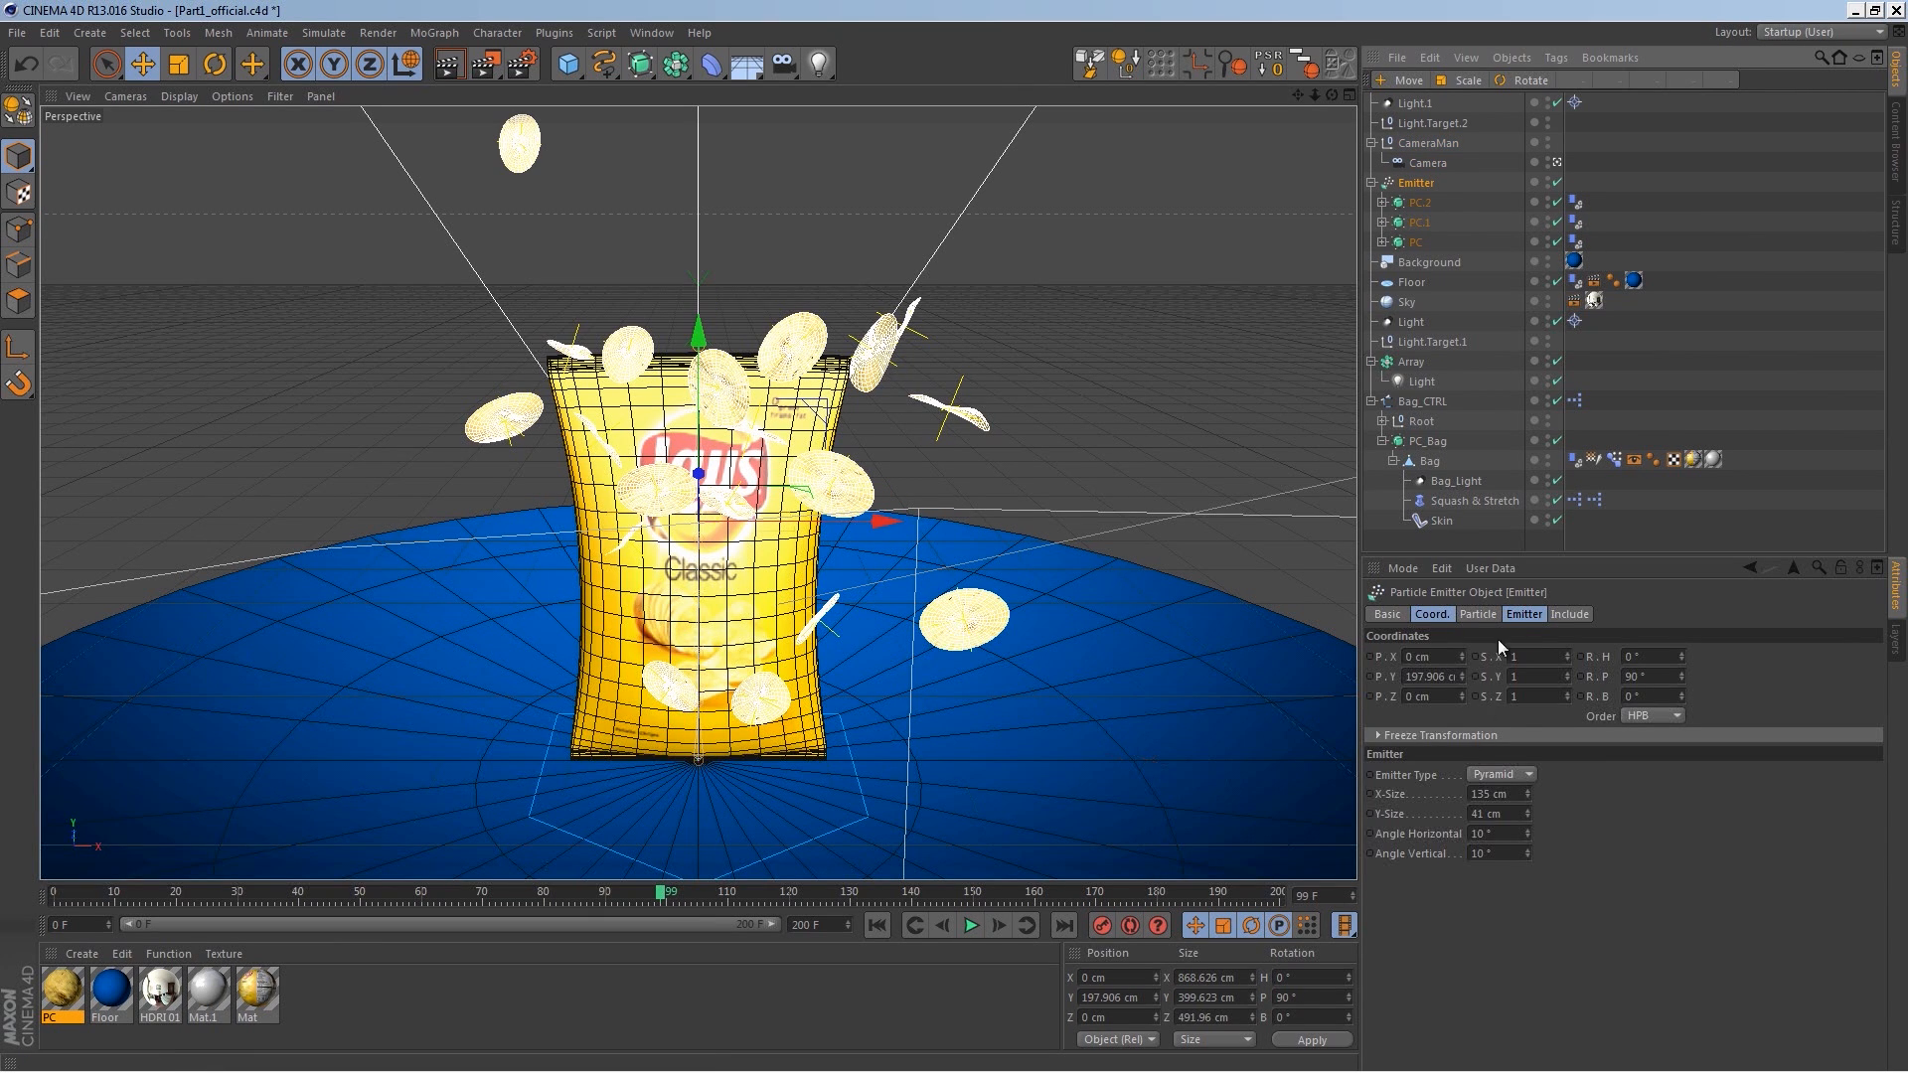
click(1523, 614)
click(1477, 614)
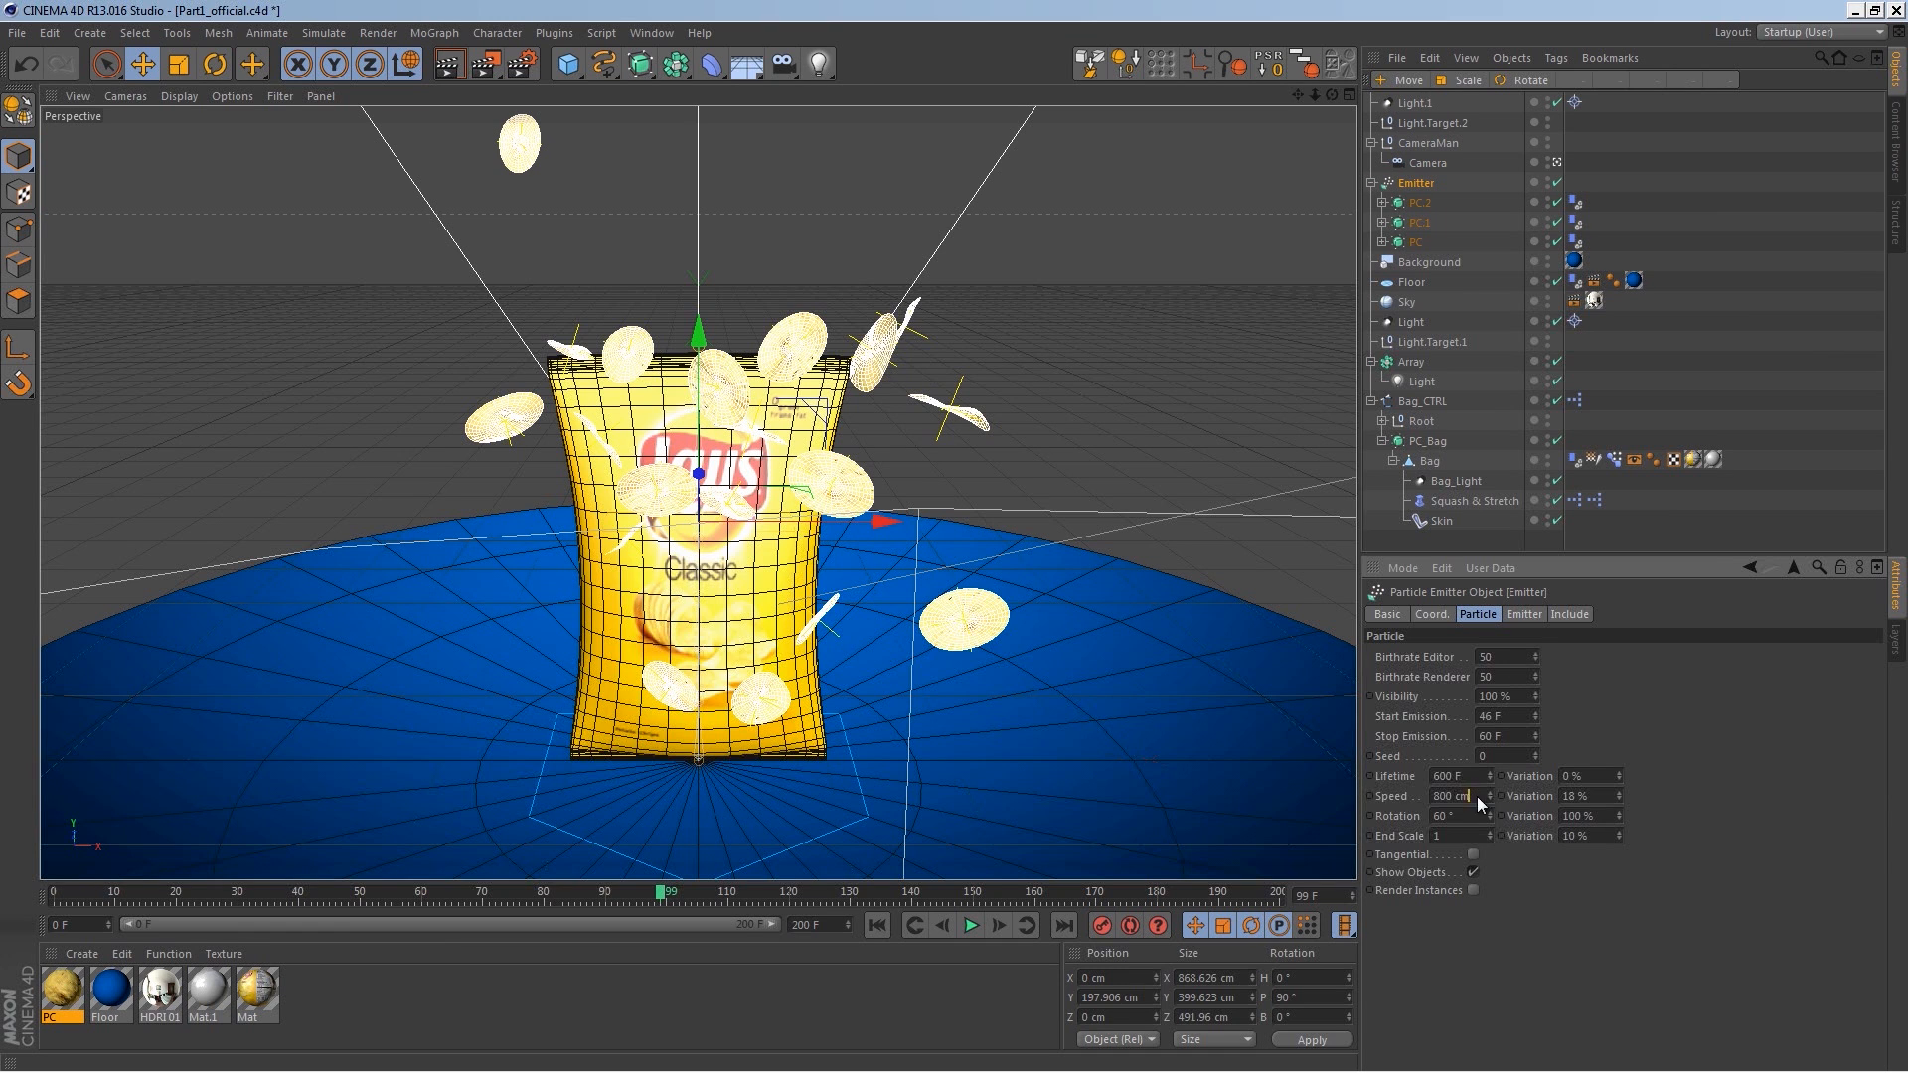
text(600)
key(Return)
Step: Clear and rebake the dynamics cache, then play the animation from the start
key(ctrl+d)
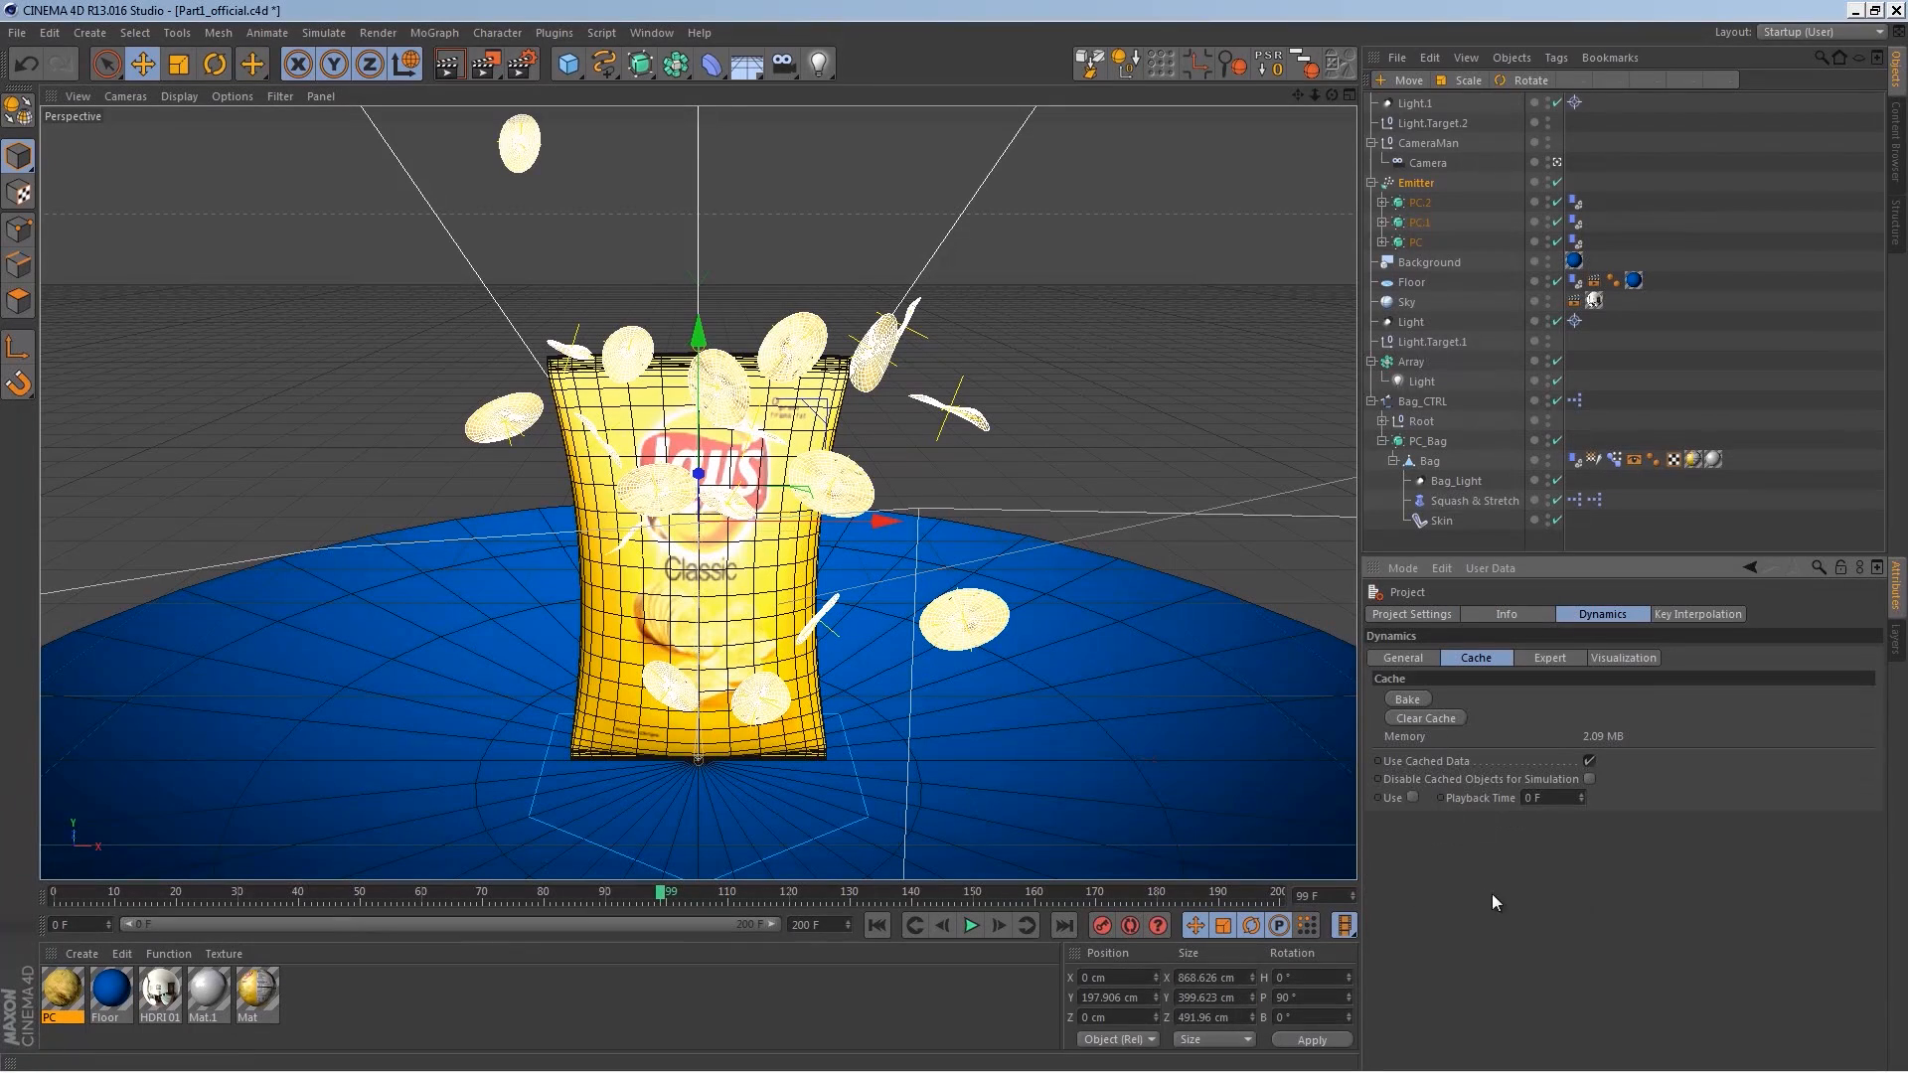
click(1441, 718)
click(1407, 700)
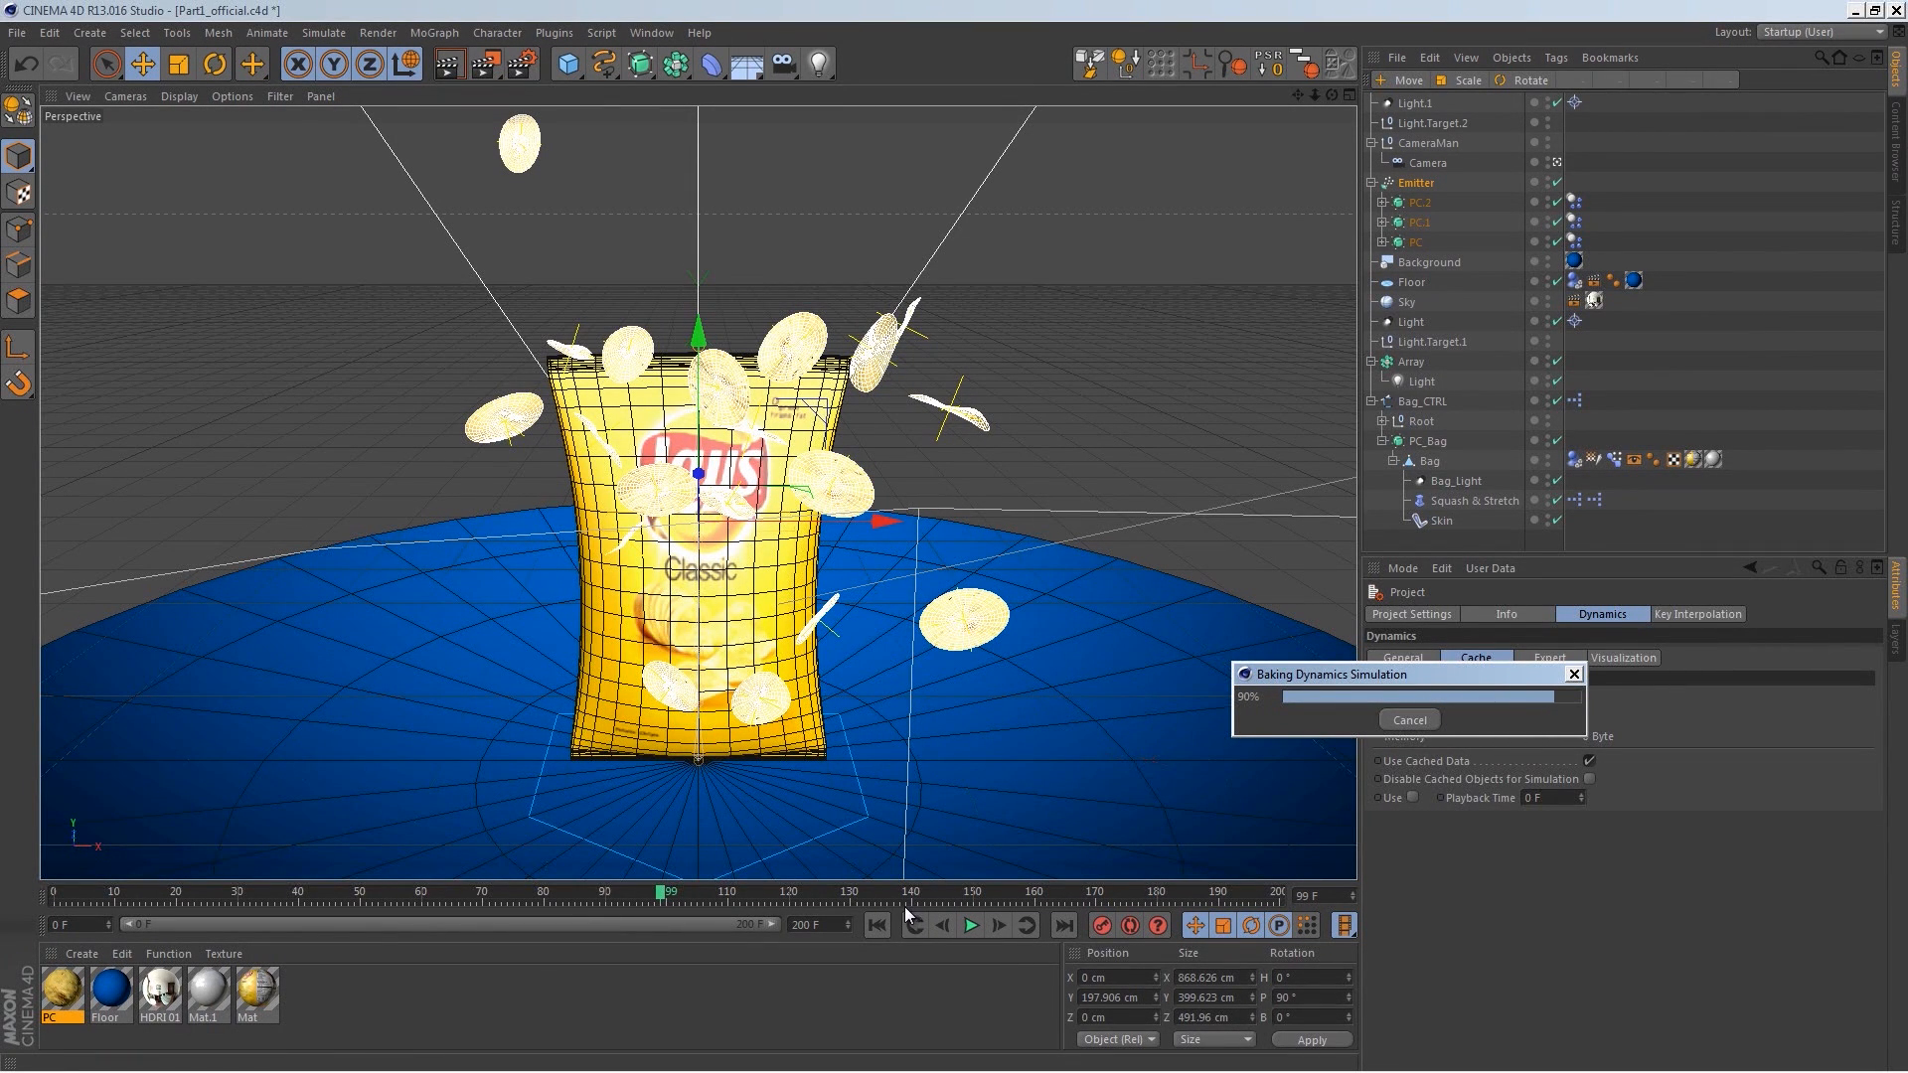
click(880, 928)
click(971, 926)
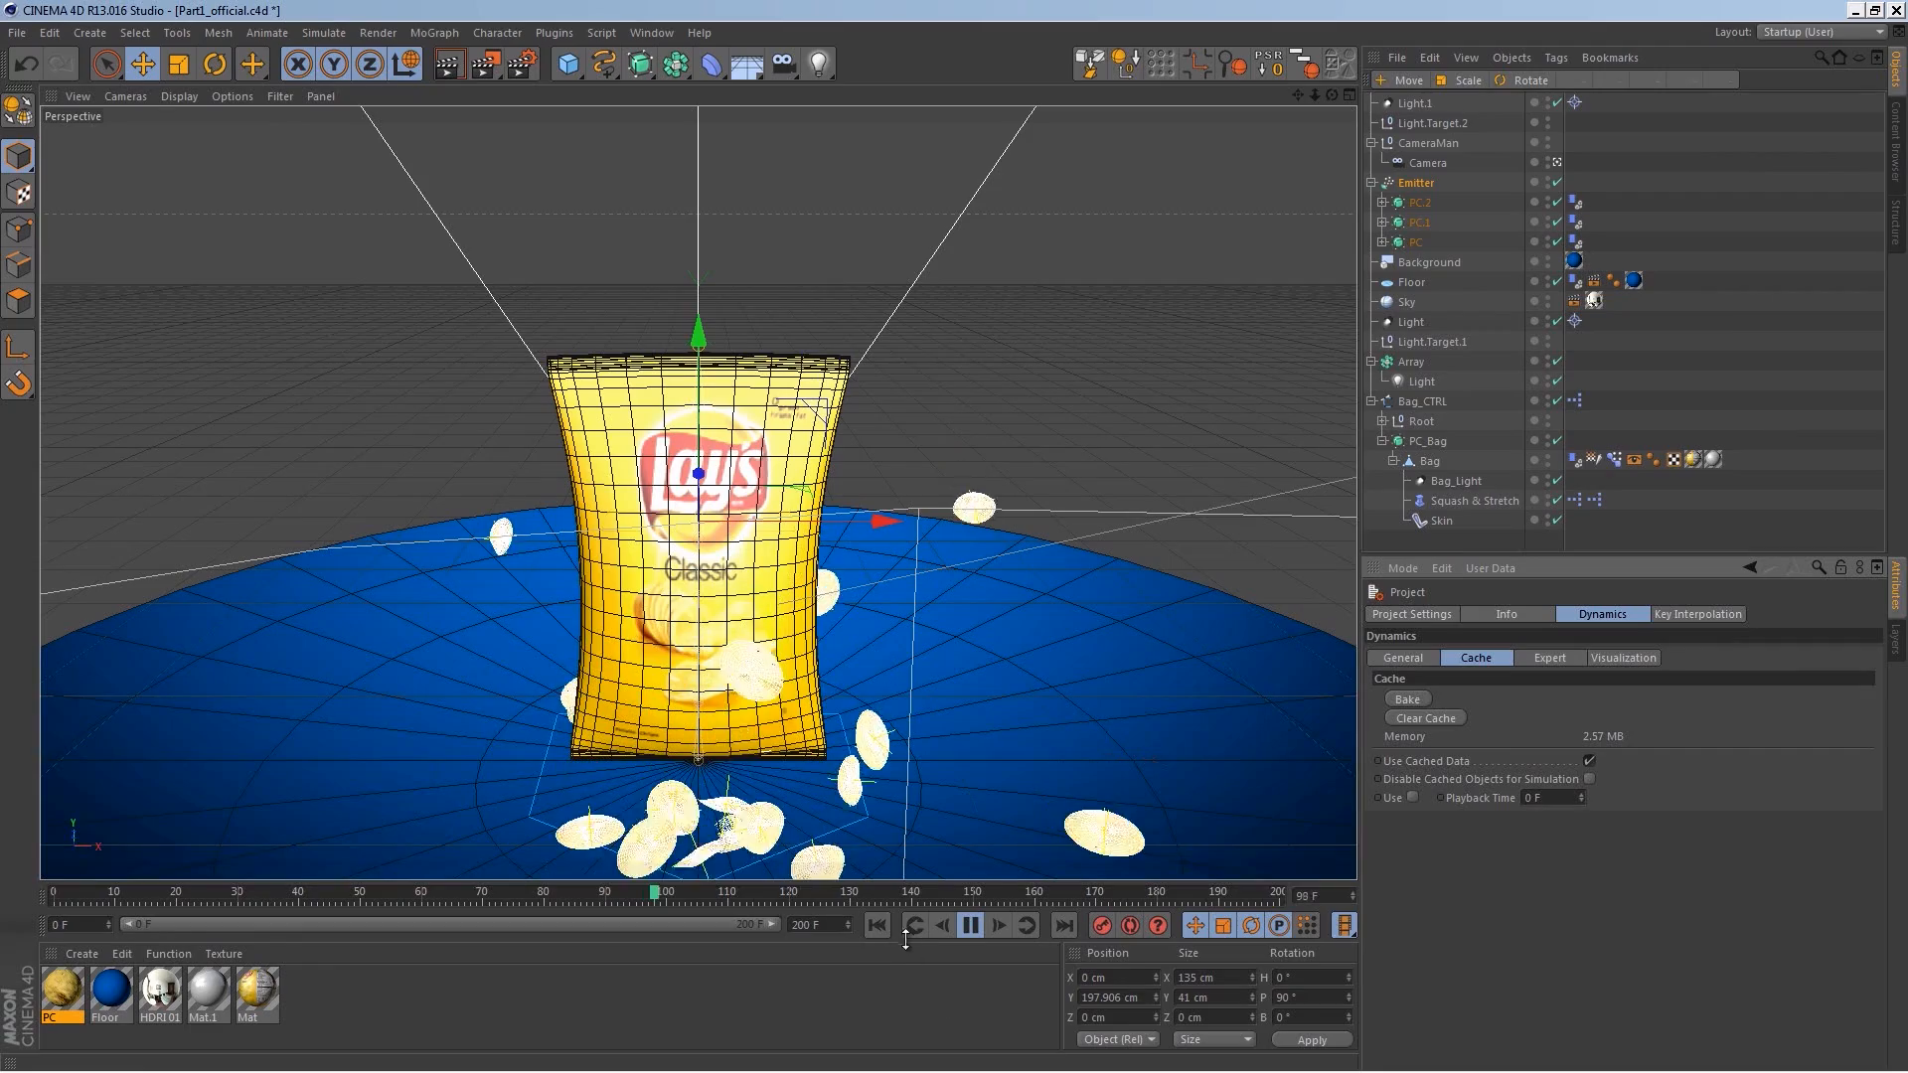
click(878, 926)
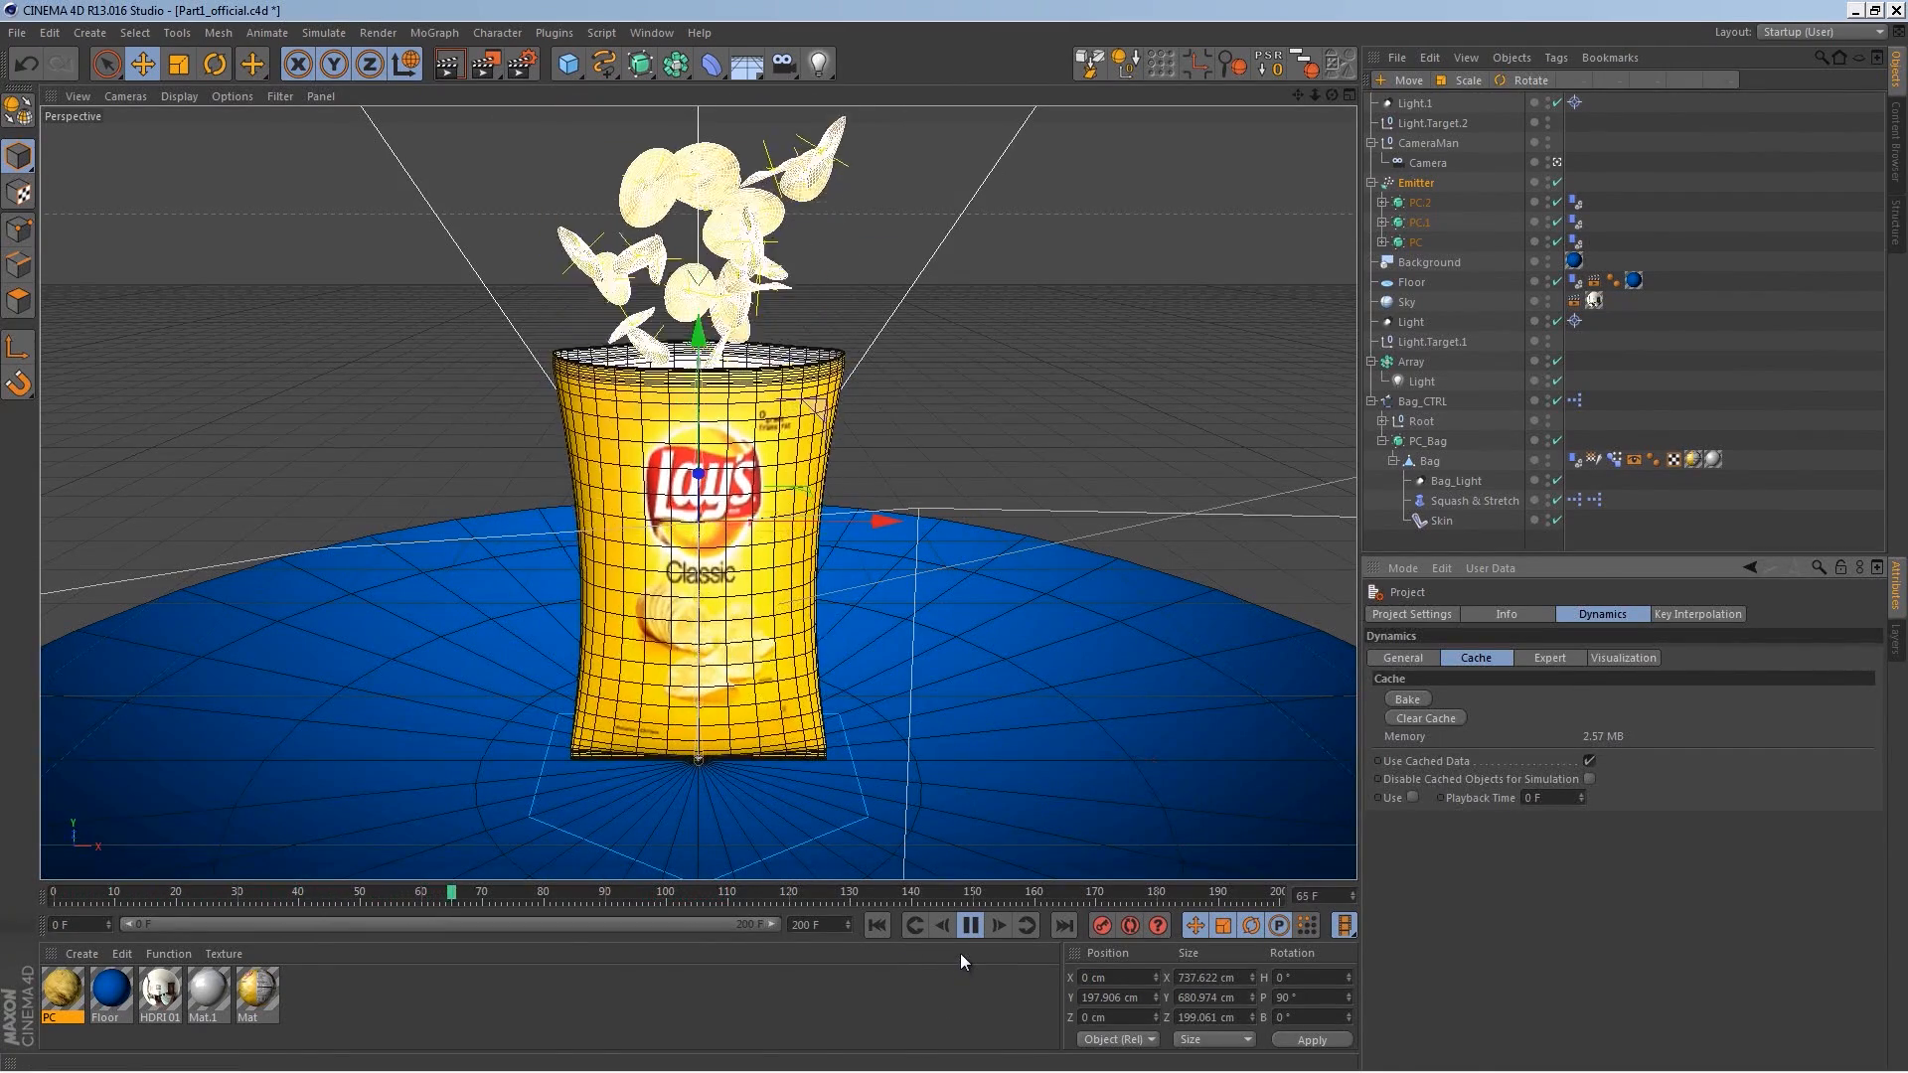
click(969, 926)
Step: Lower the Emitter to about 156 cm in Y and set its start emission to 45 F
drag(368, 881, 342, 881)
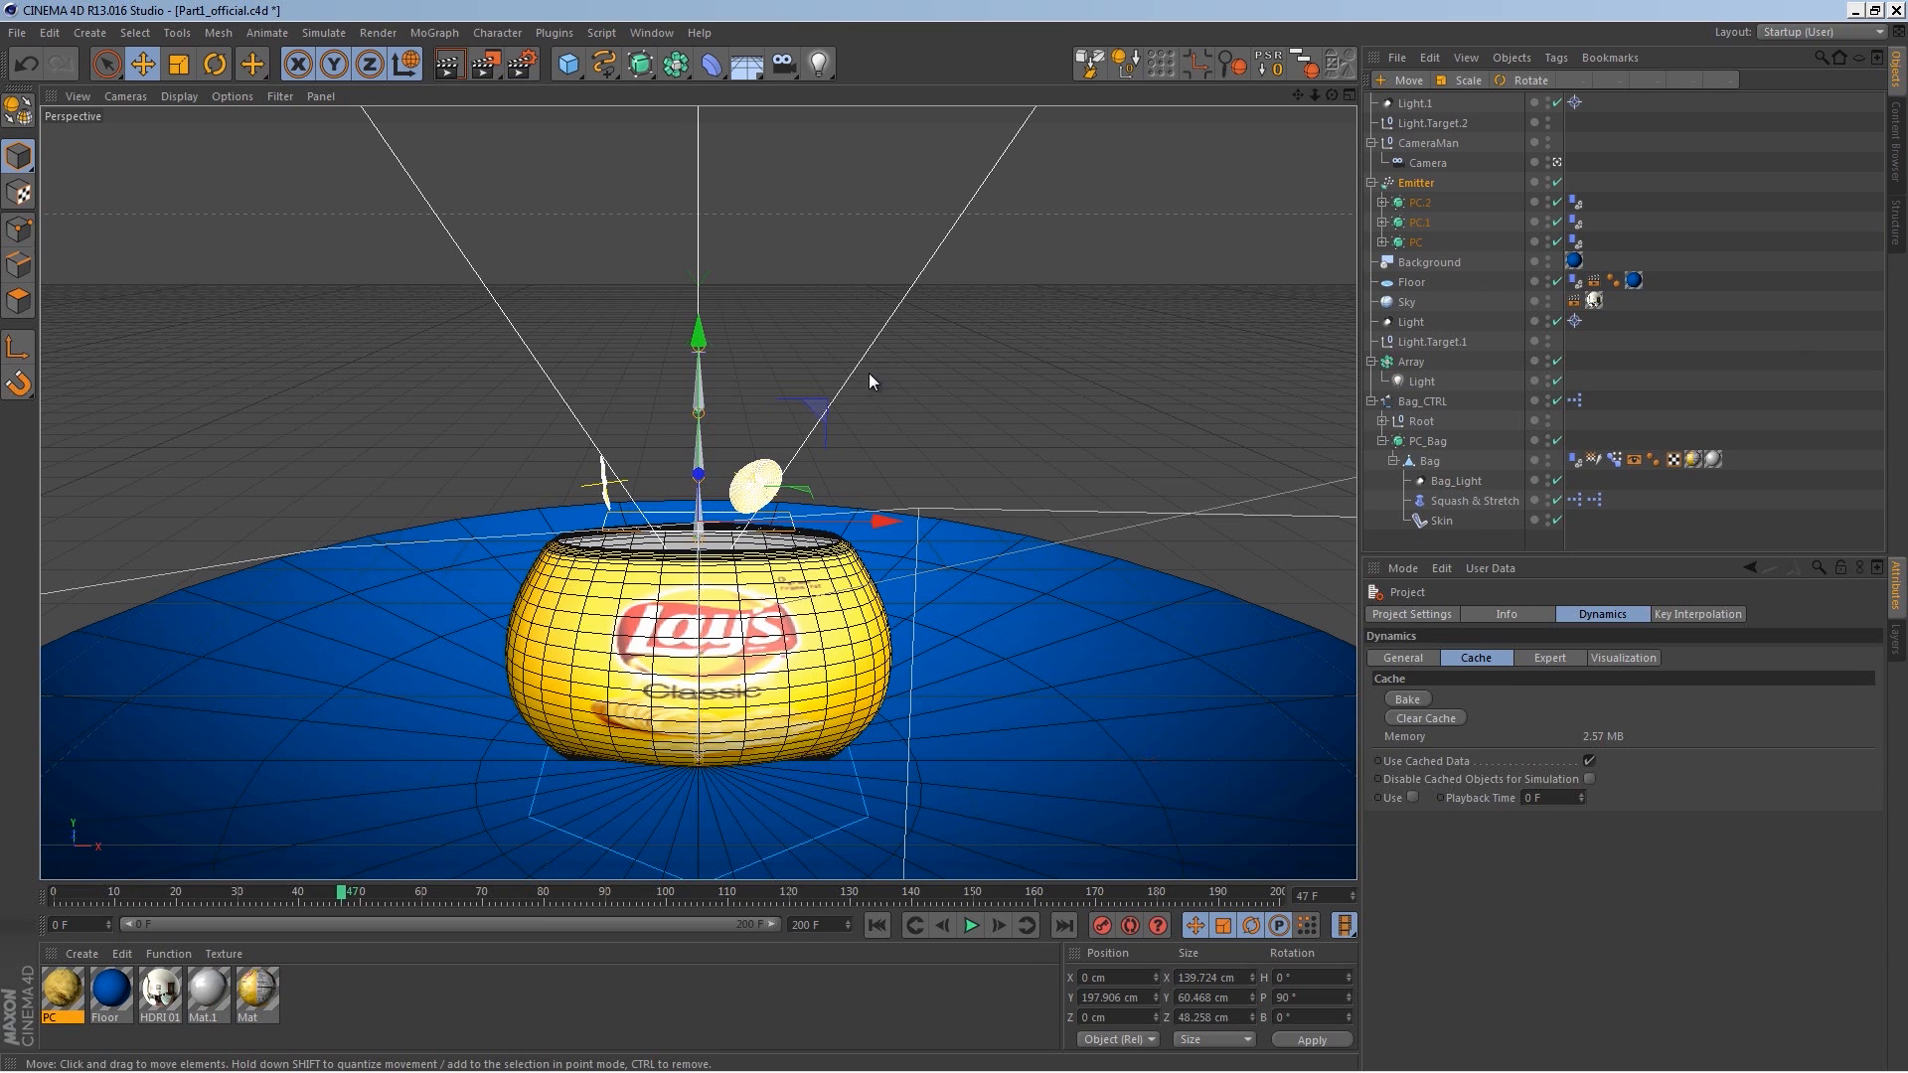
drag(700, 354, 702, 421)
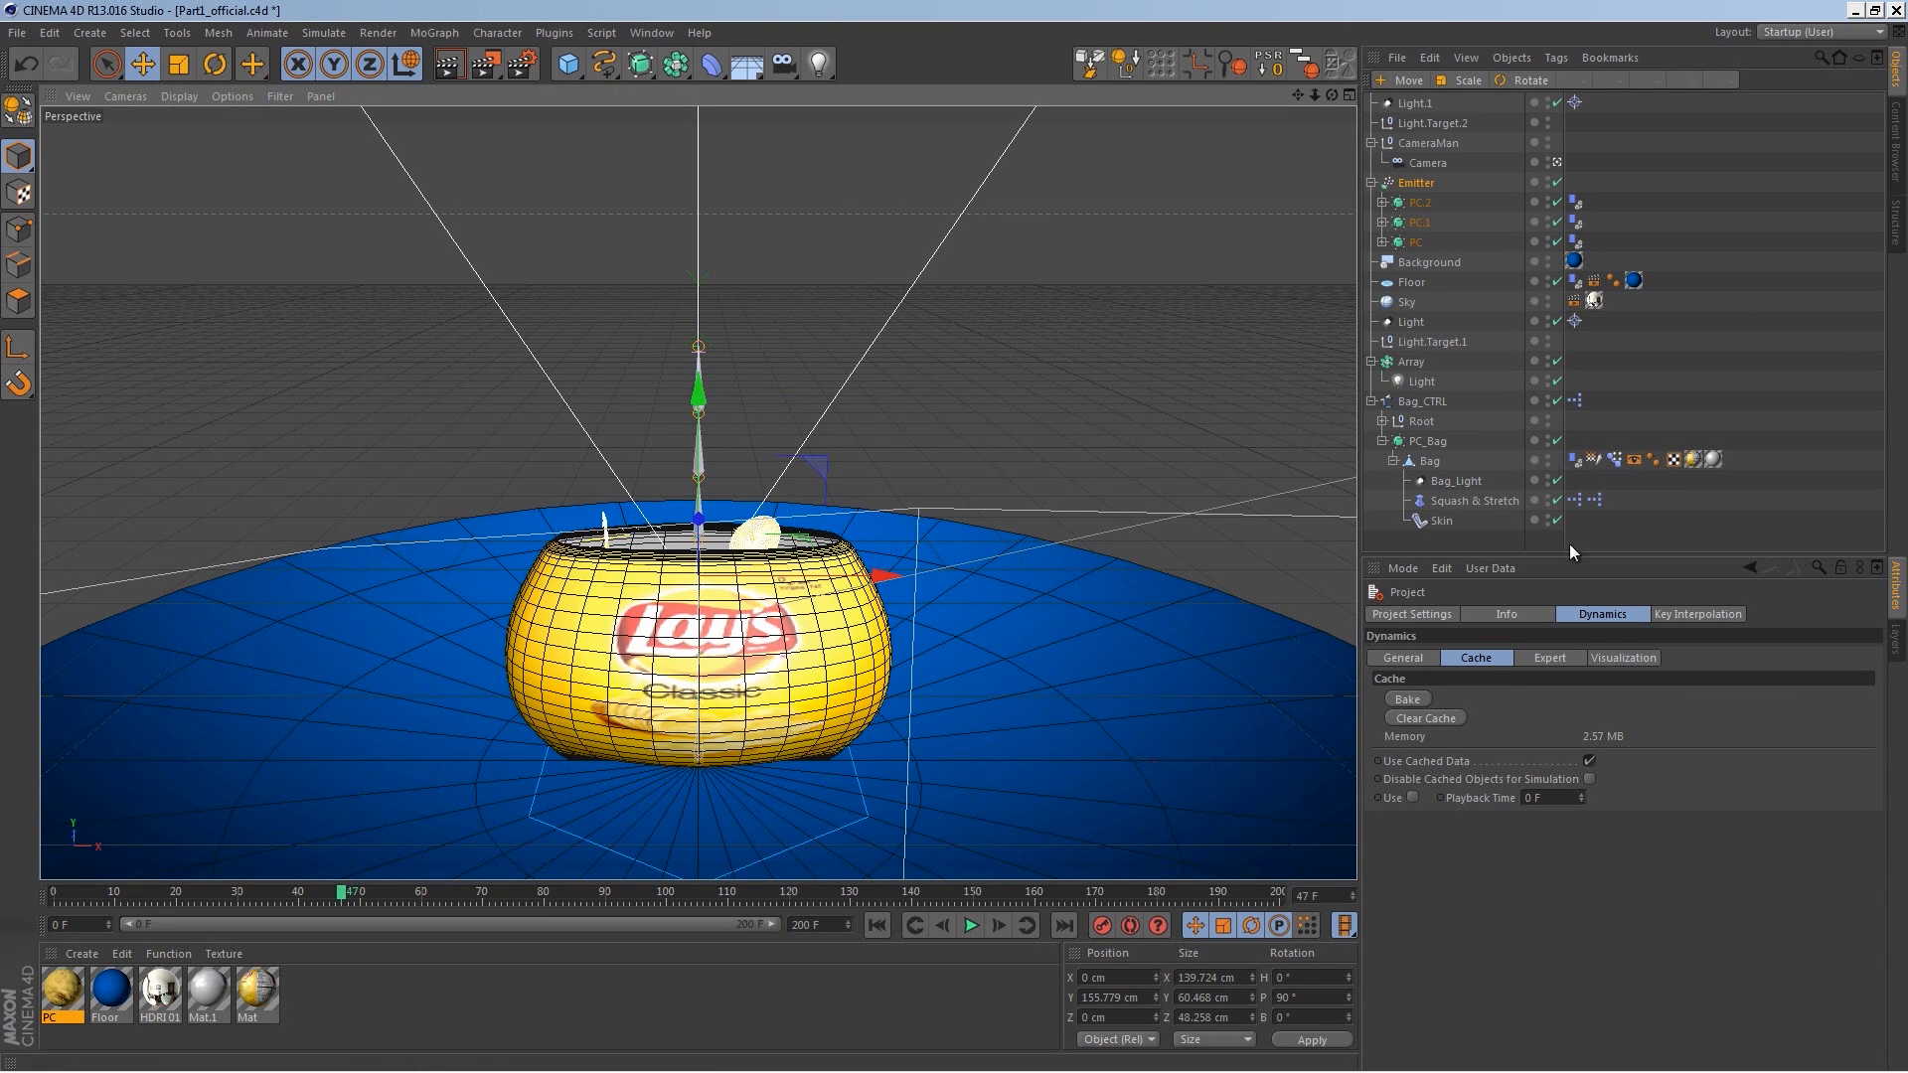
click(1421, 182)
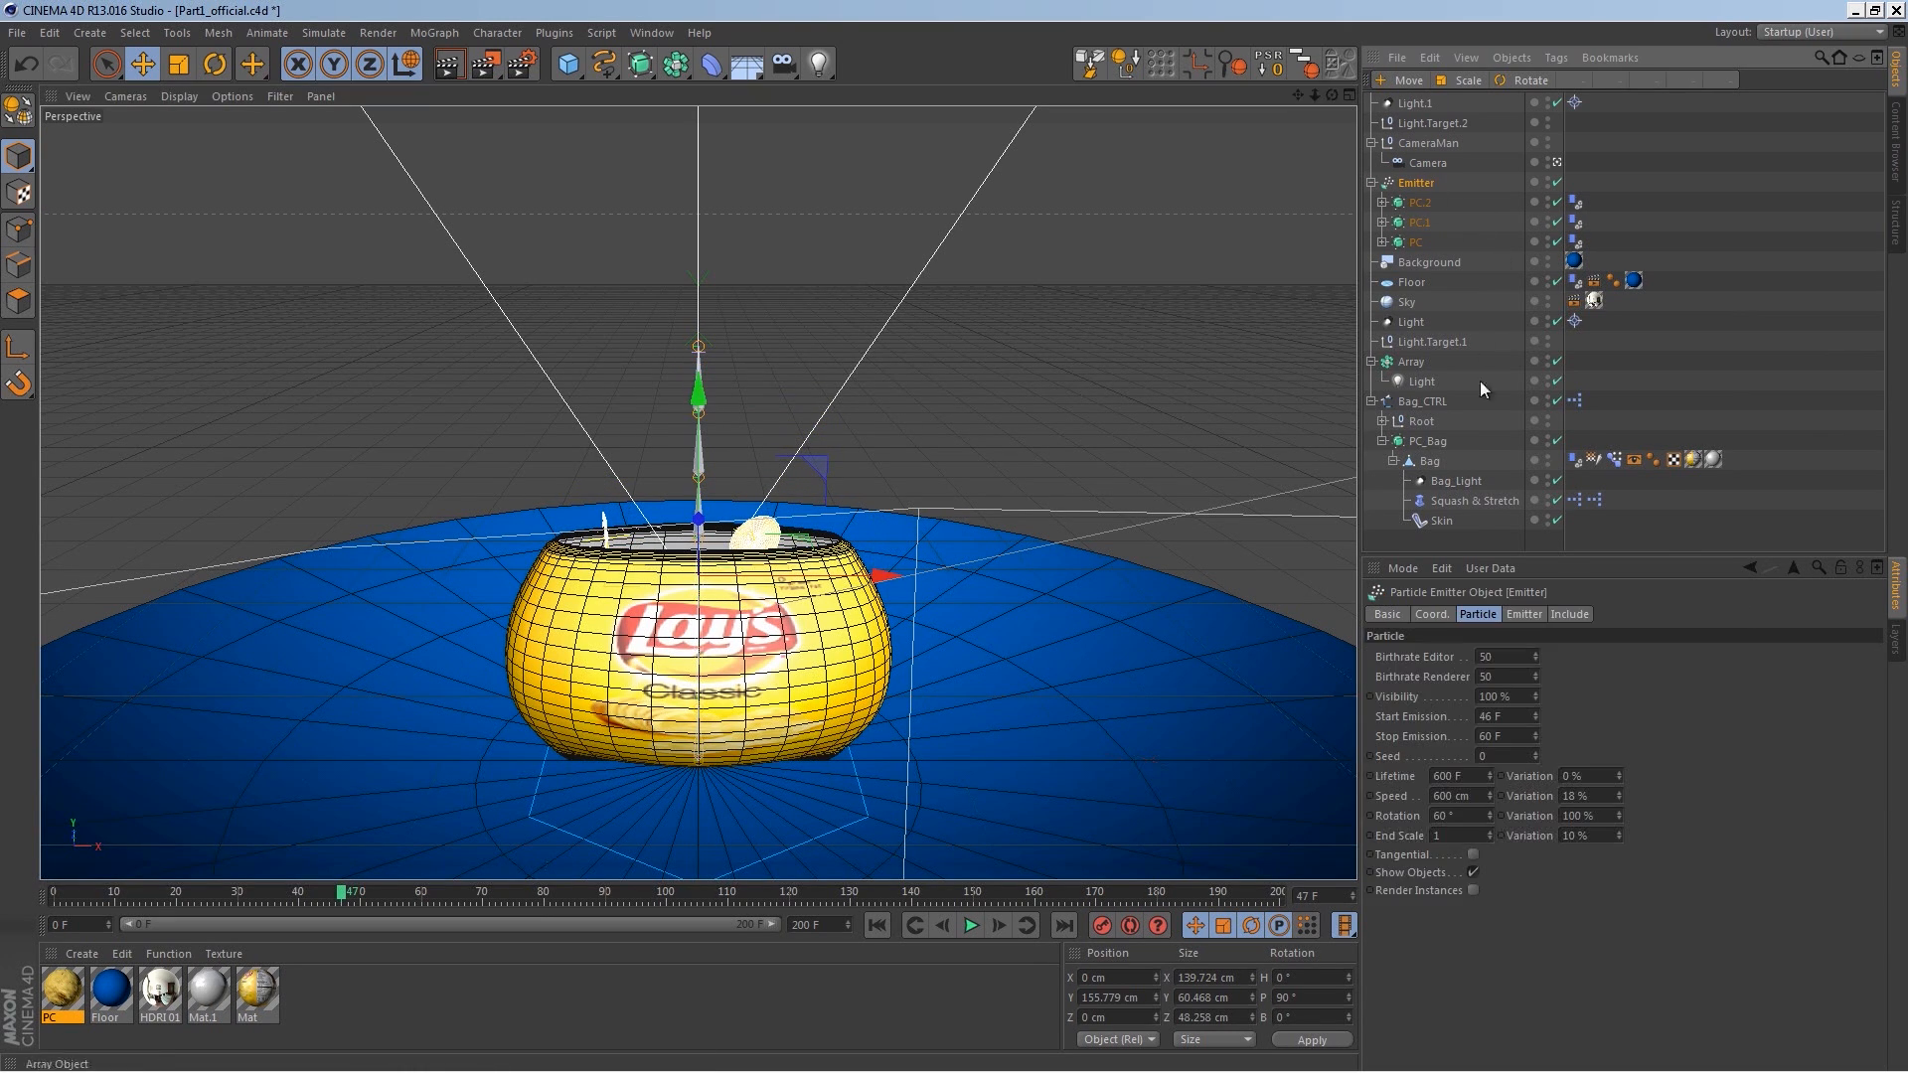
click(1510, 719)
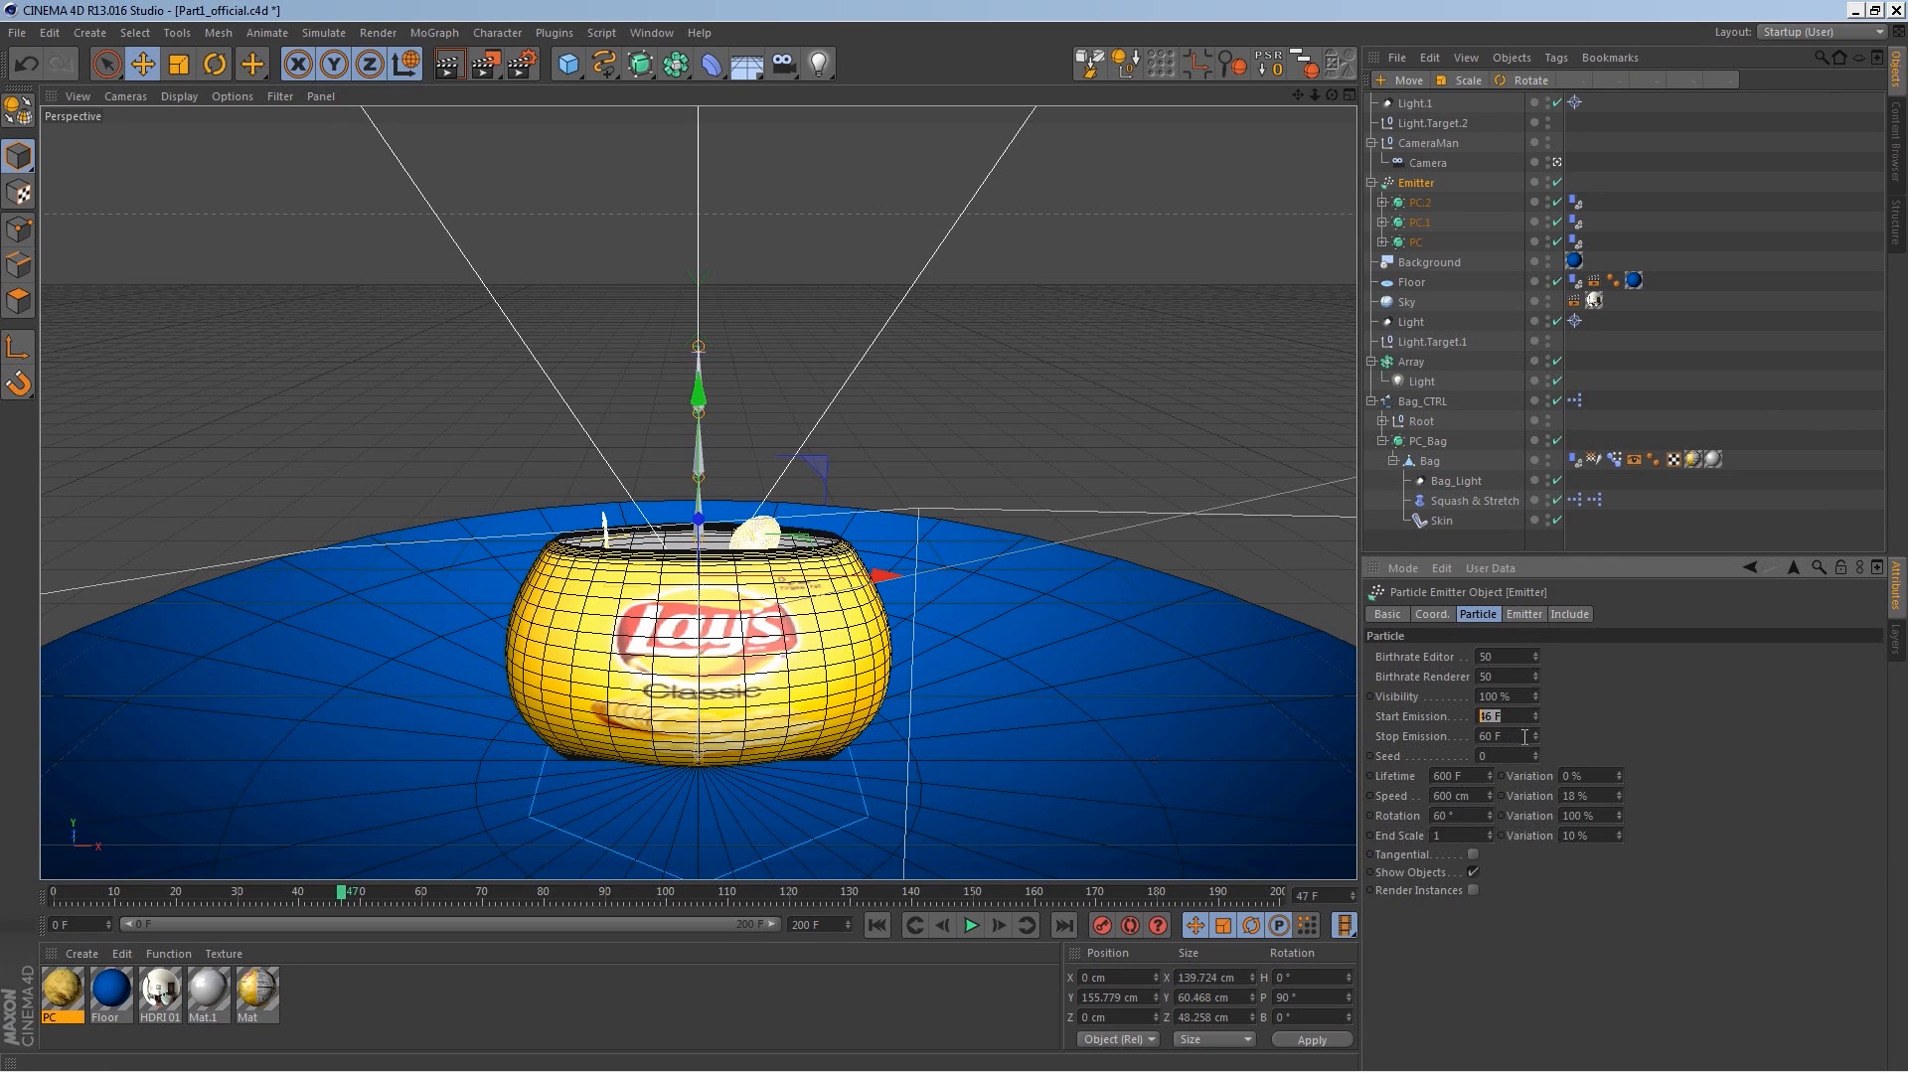
text(45)
key(Return)
click(877, 926)
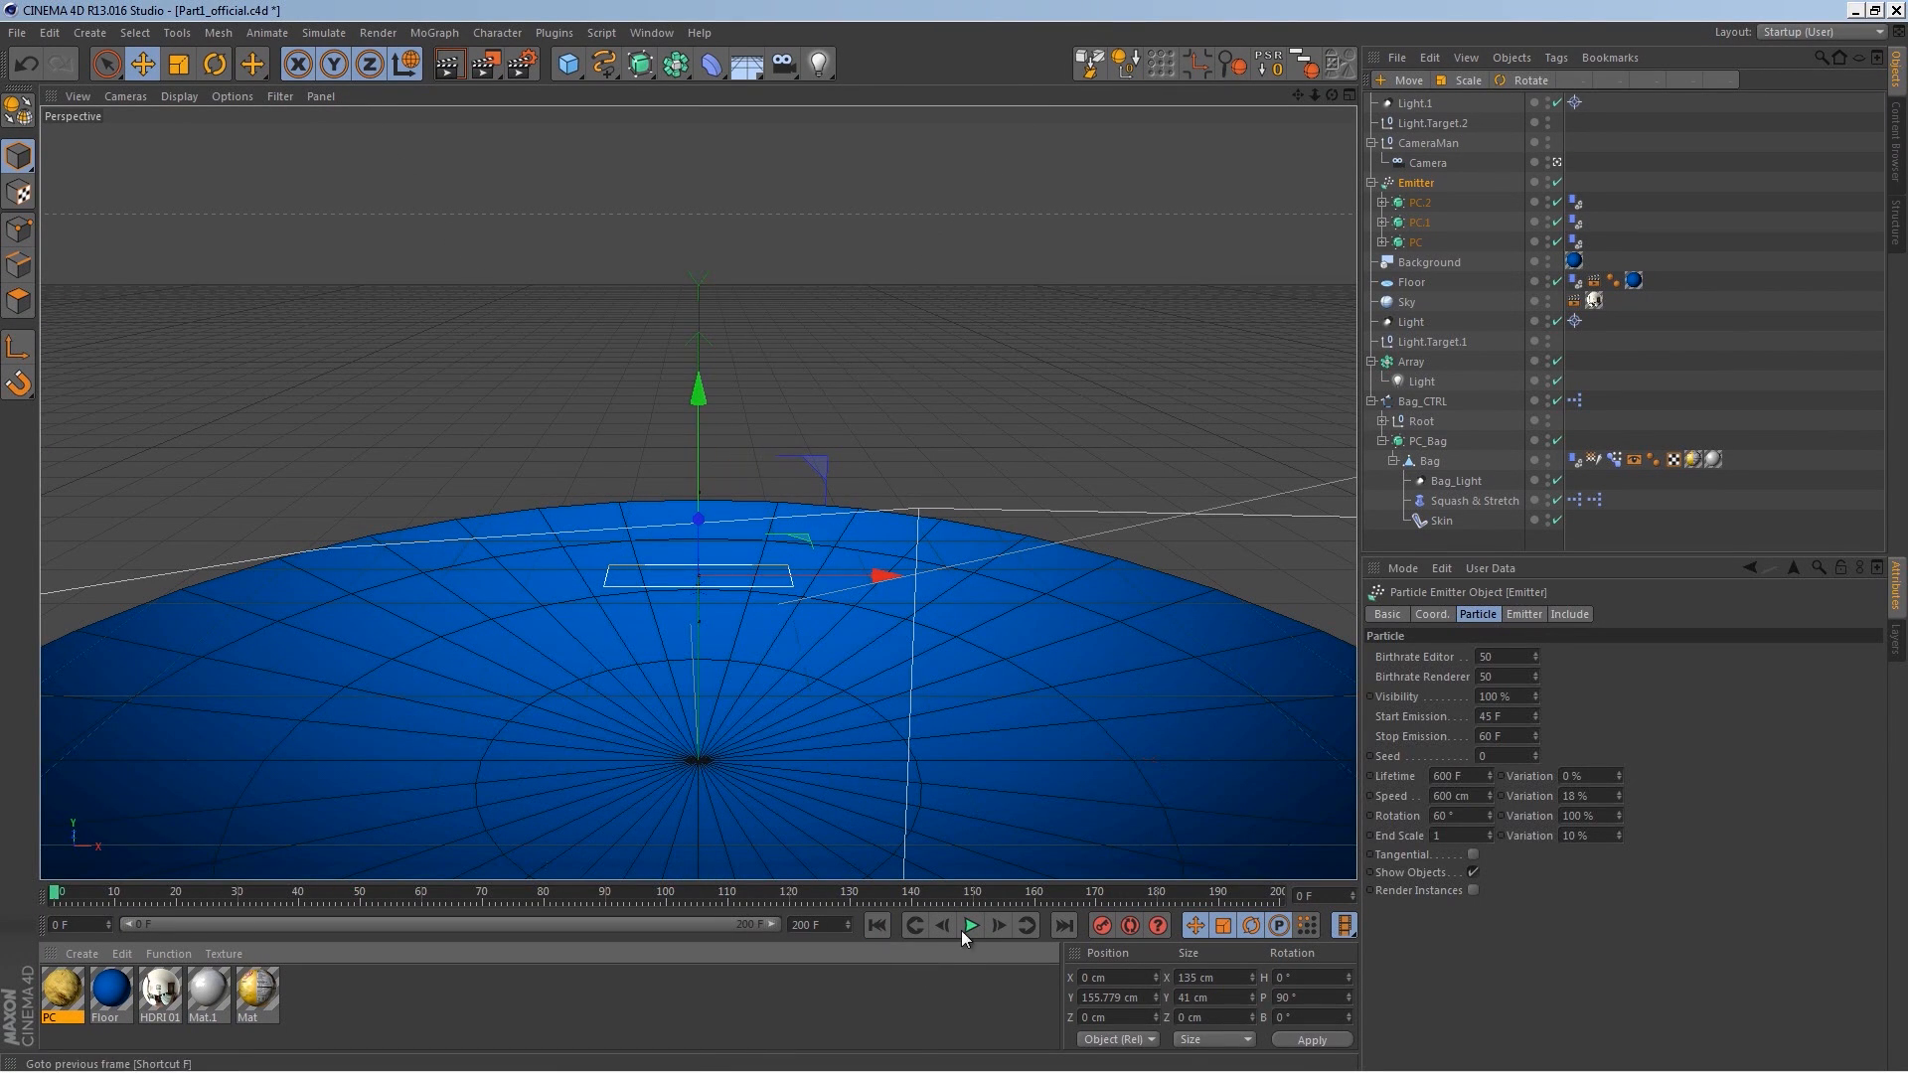
Step: Clear the dynamics cache, bake it again and play the simulation
key(ctrl+d)
click(1429, 718)
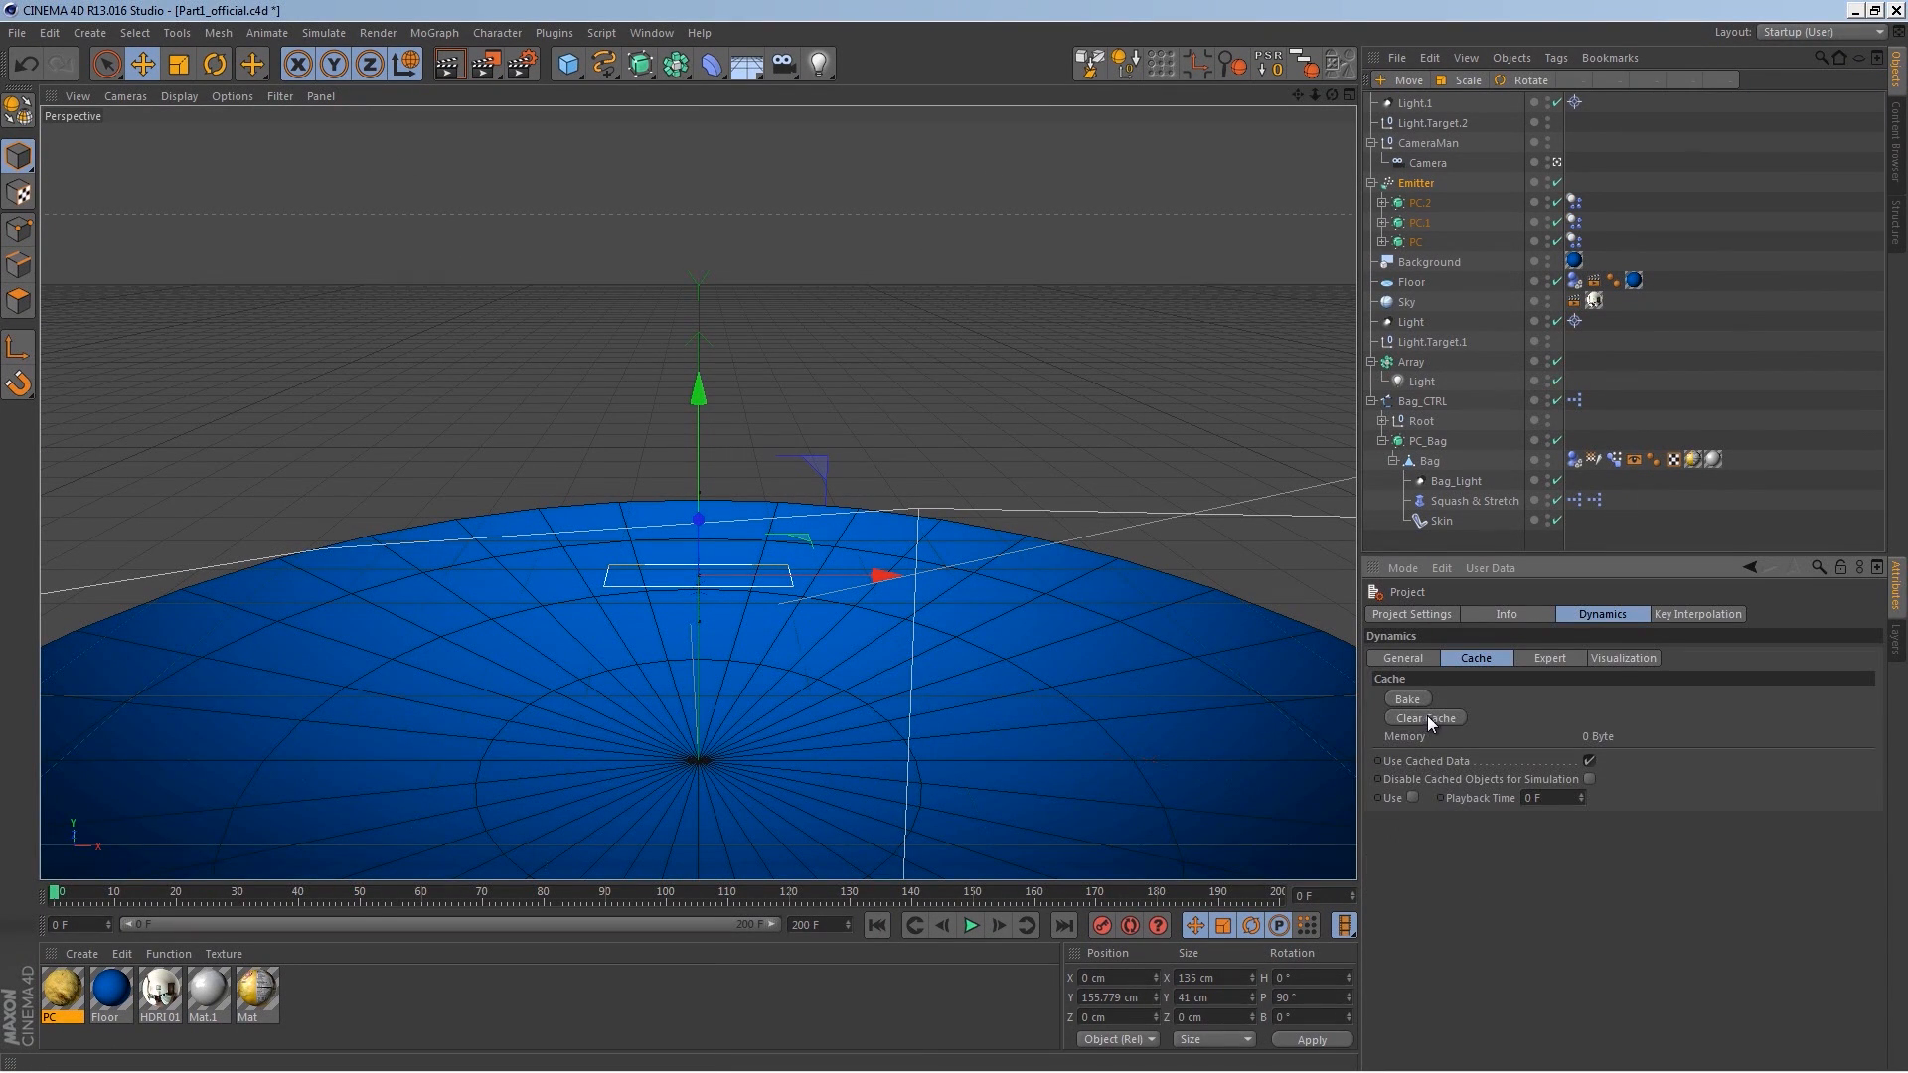
click(1422, 704)
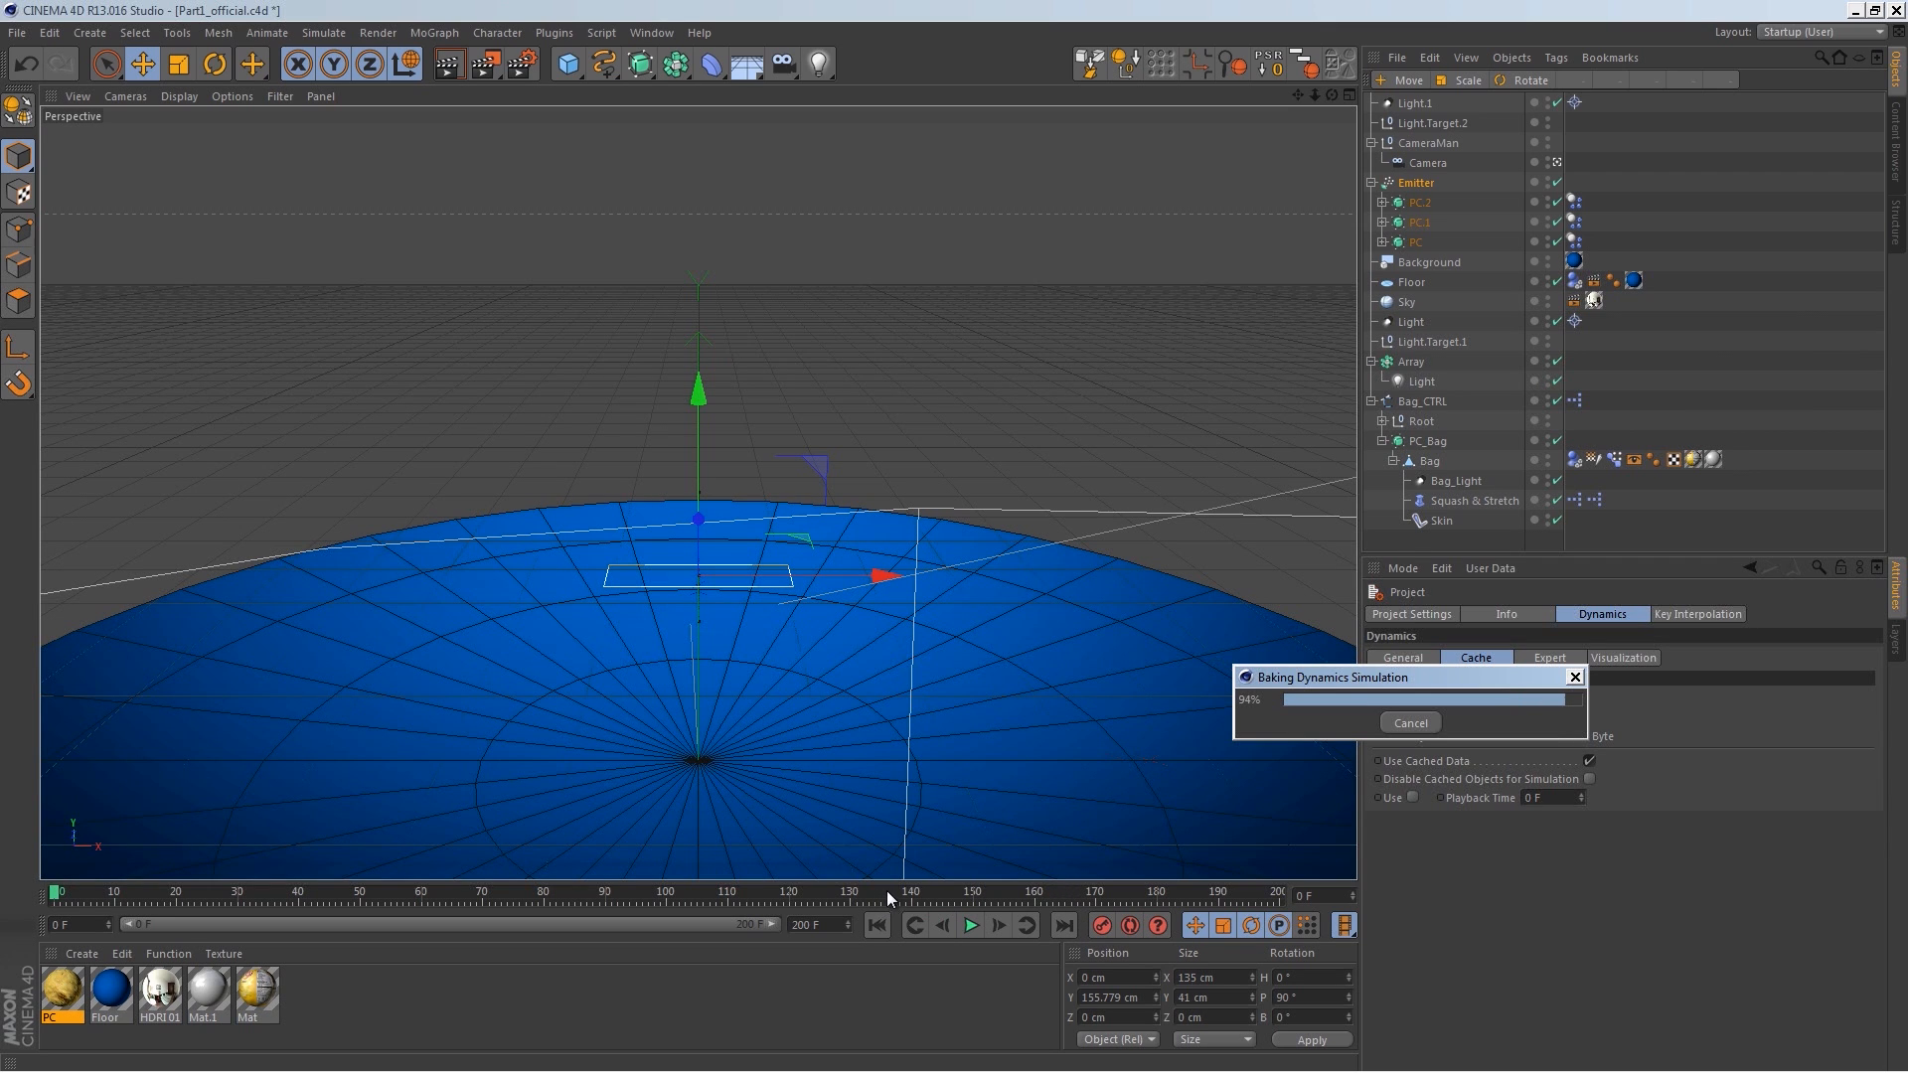
click(971, 925)
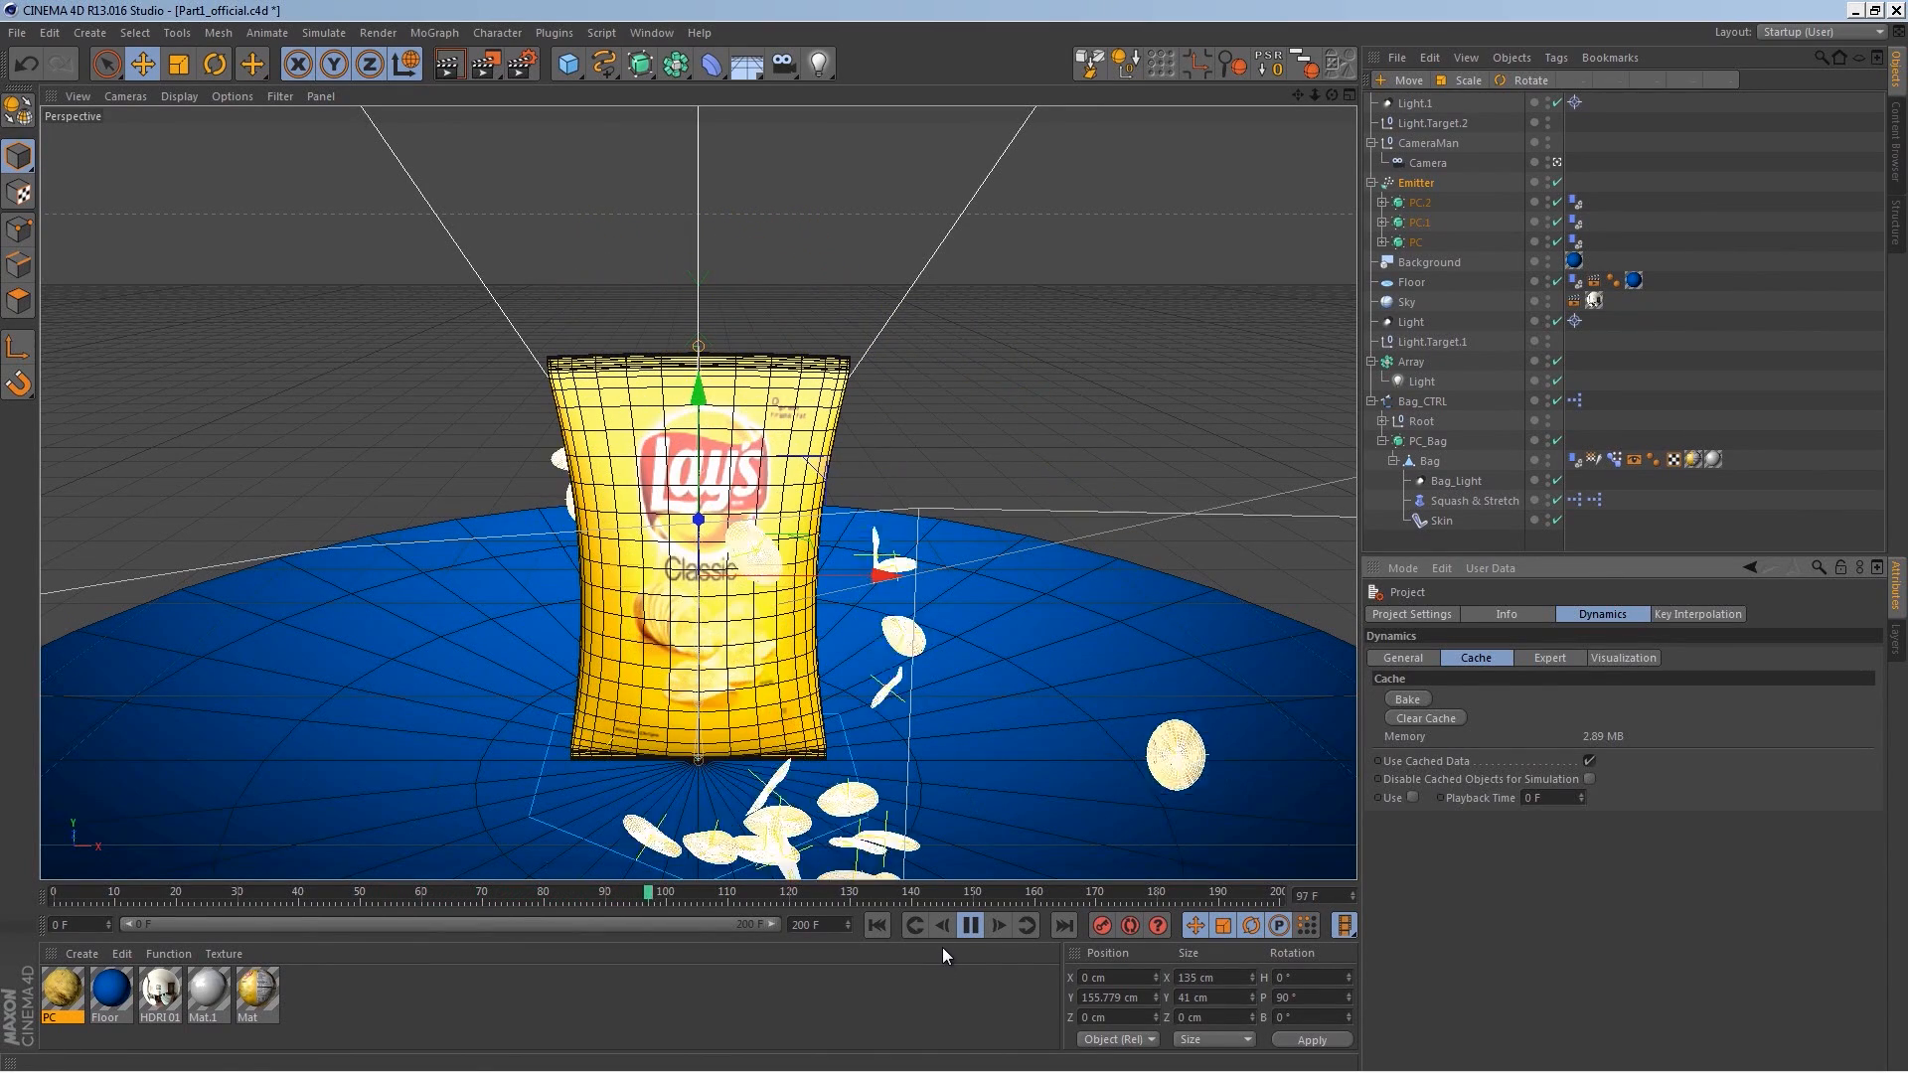
Step: Set the Emitter's particle speed to 800 cm and rewind to the first frame
click(1415, 183)
double_click(1458, 796)
text(800)
key(Return)
click(880, 925)
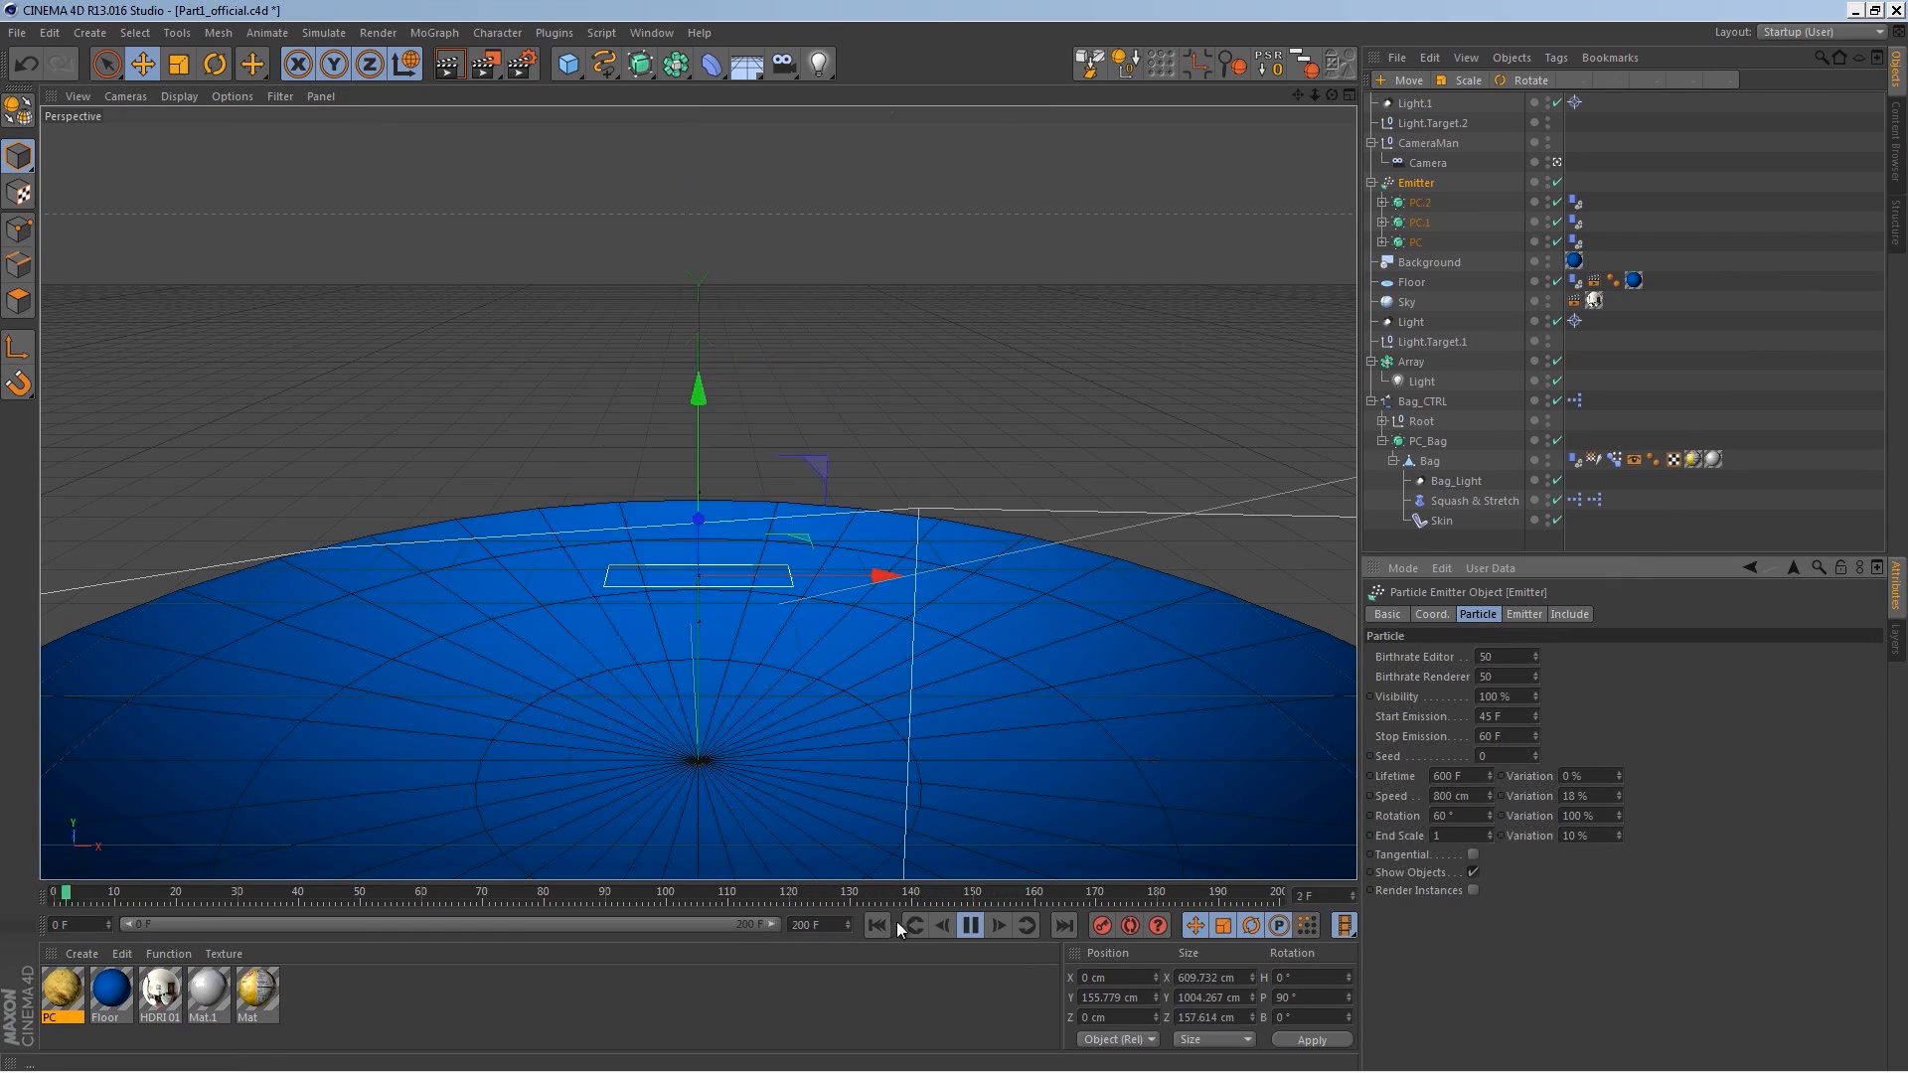
Step: Rebake the dynamics cache and play back the simulation
key(ctrl+d)
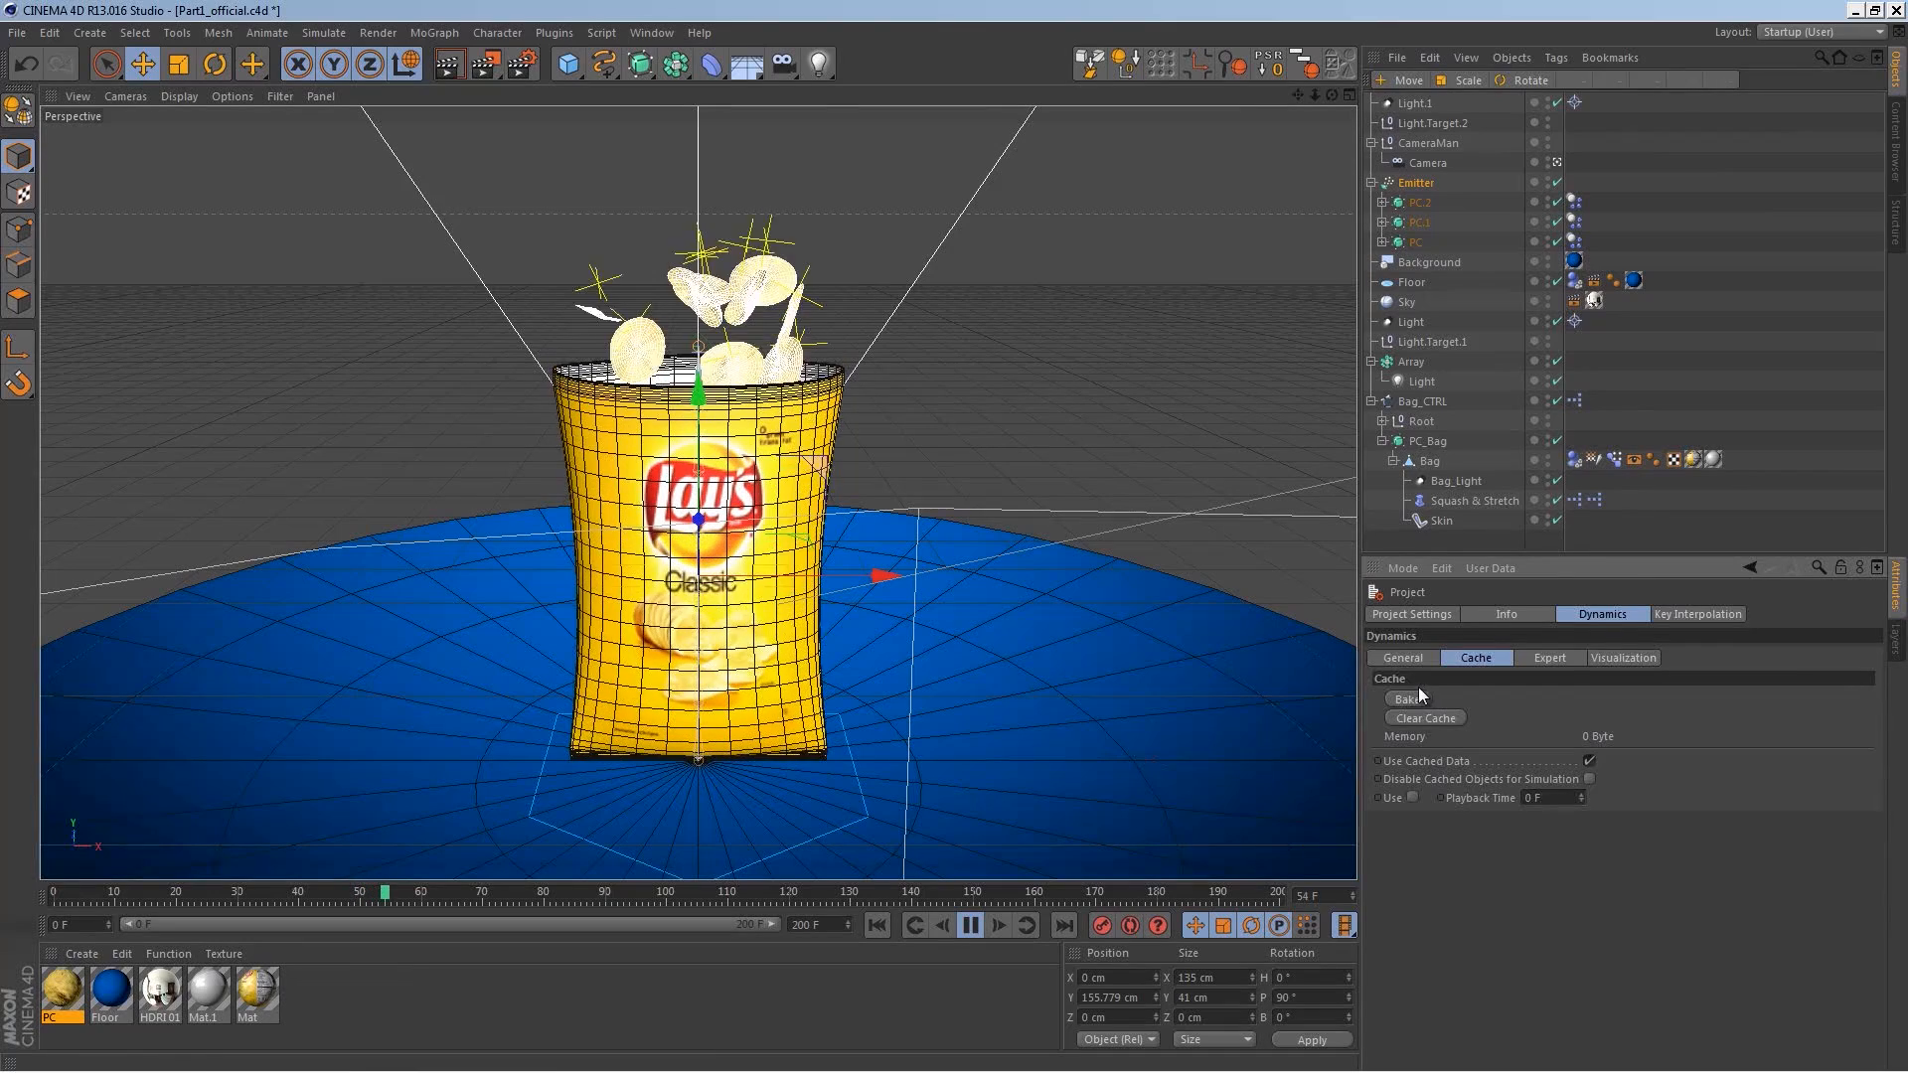
click(1419, 694)
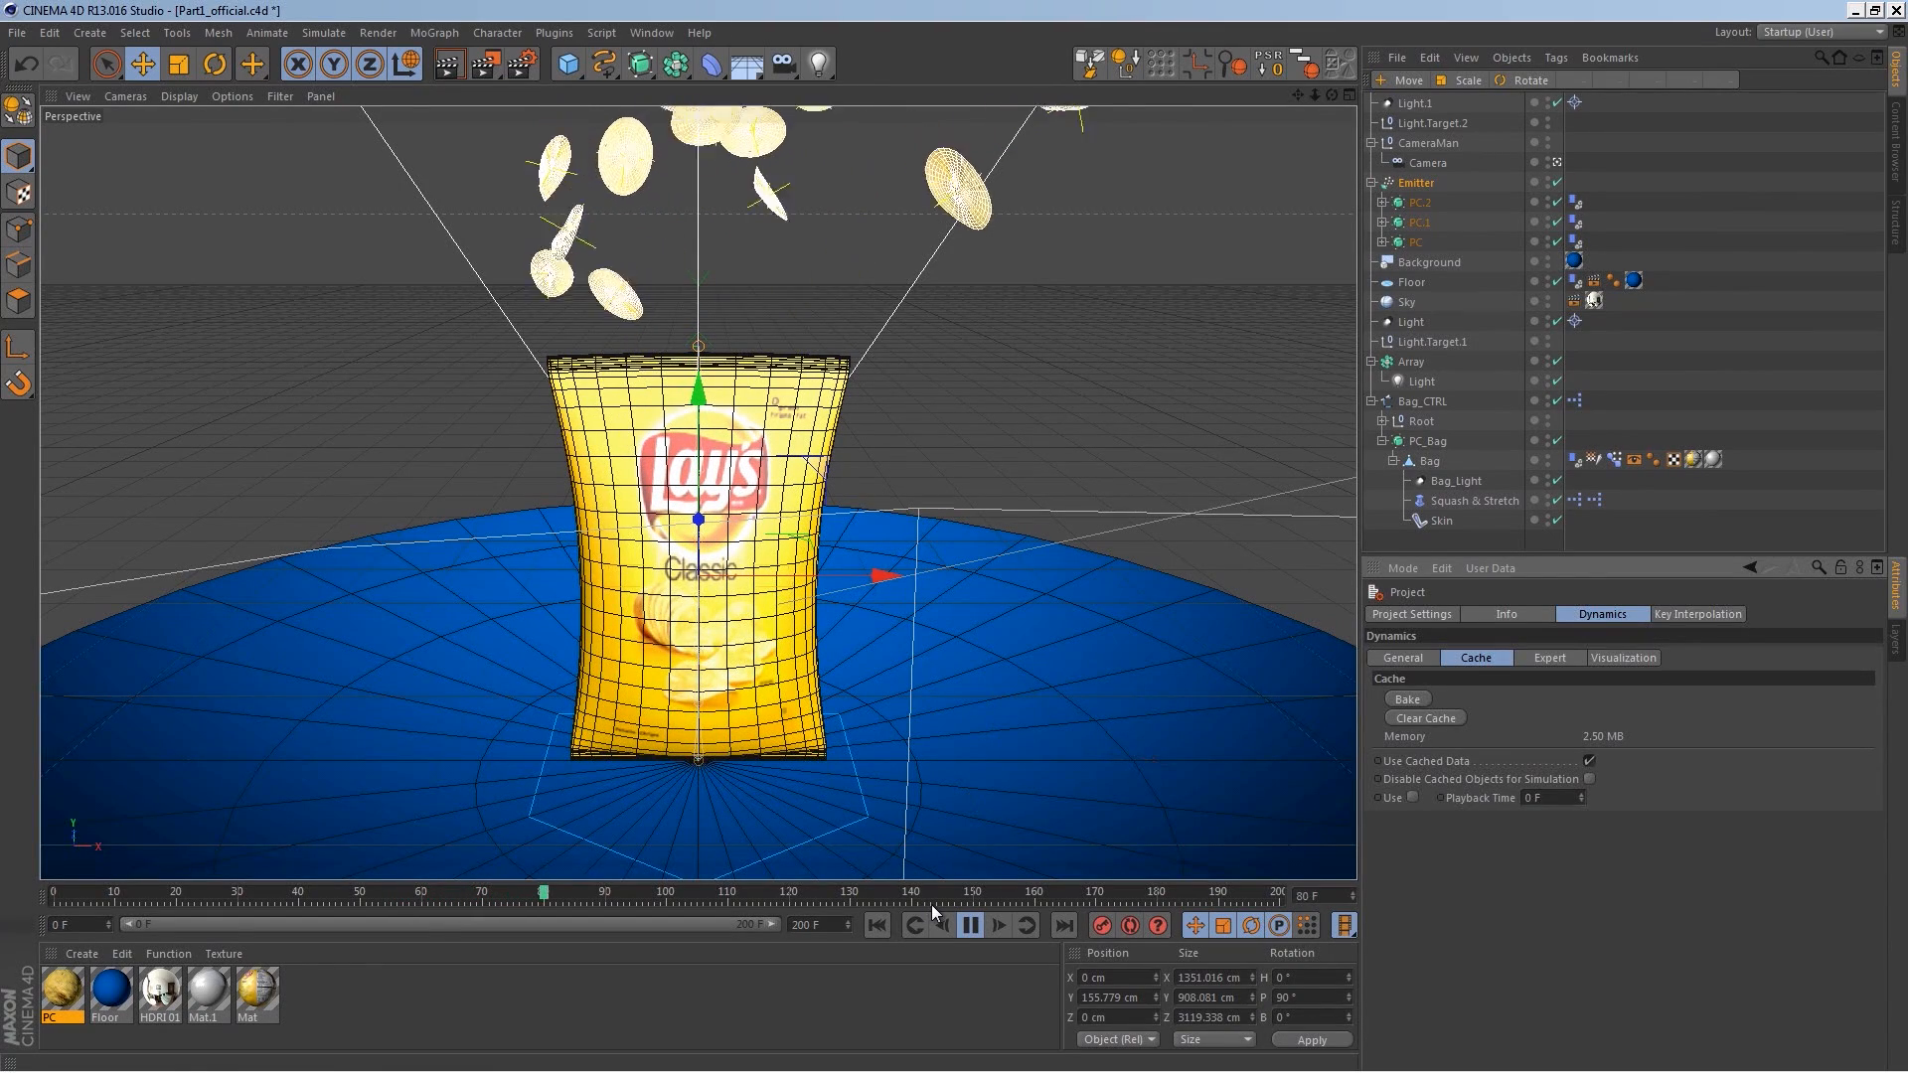
click(970, 925)
Step: Set the Emitter's start emission to 47 F
click(1416, 183)
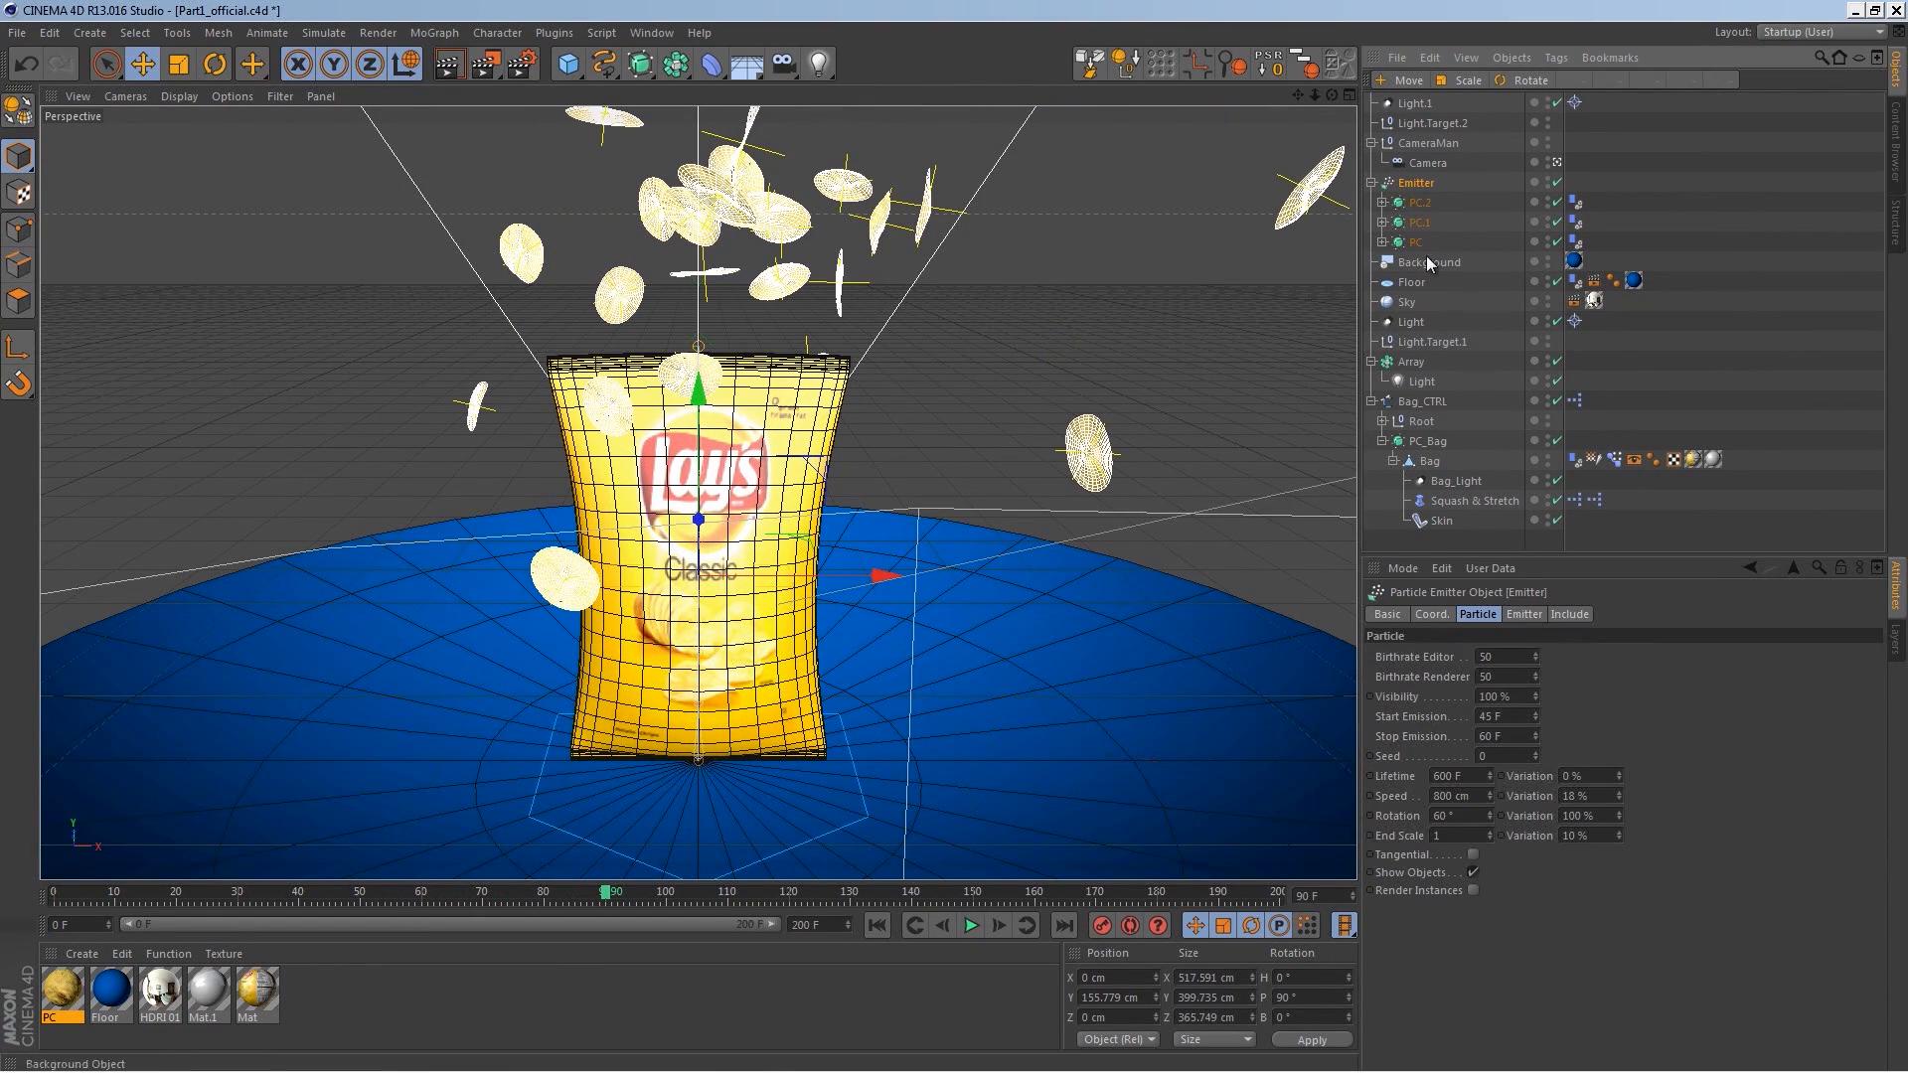
click(1518, 720)
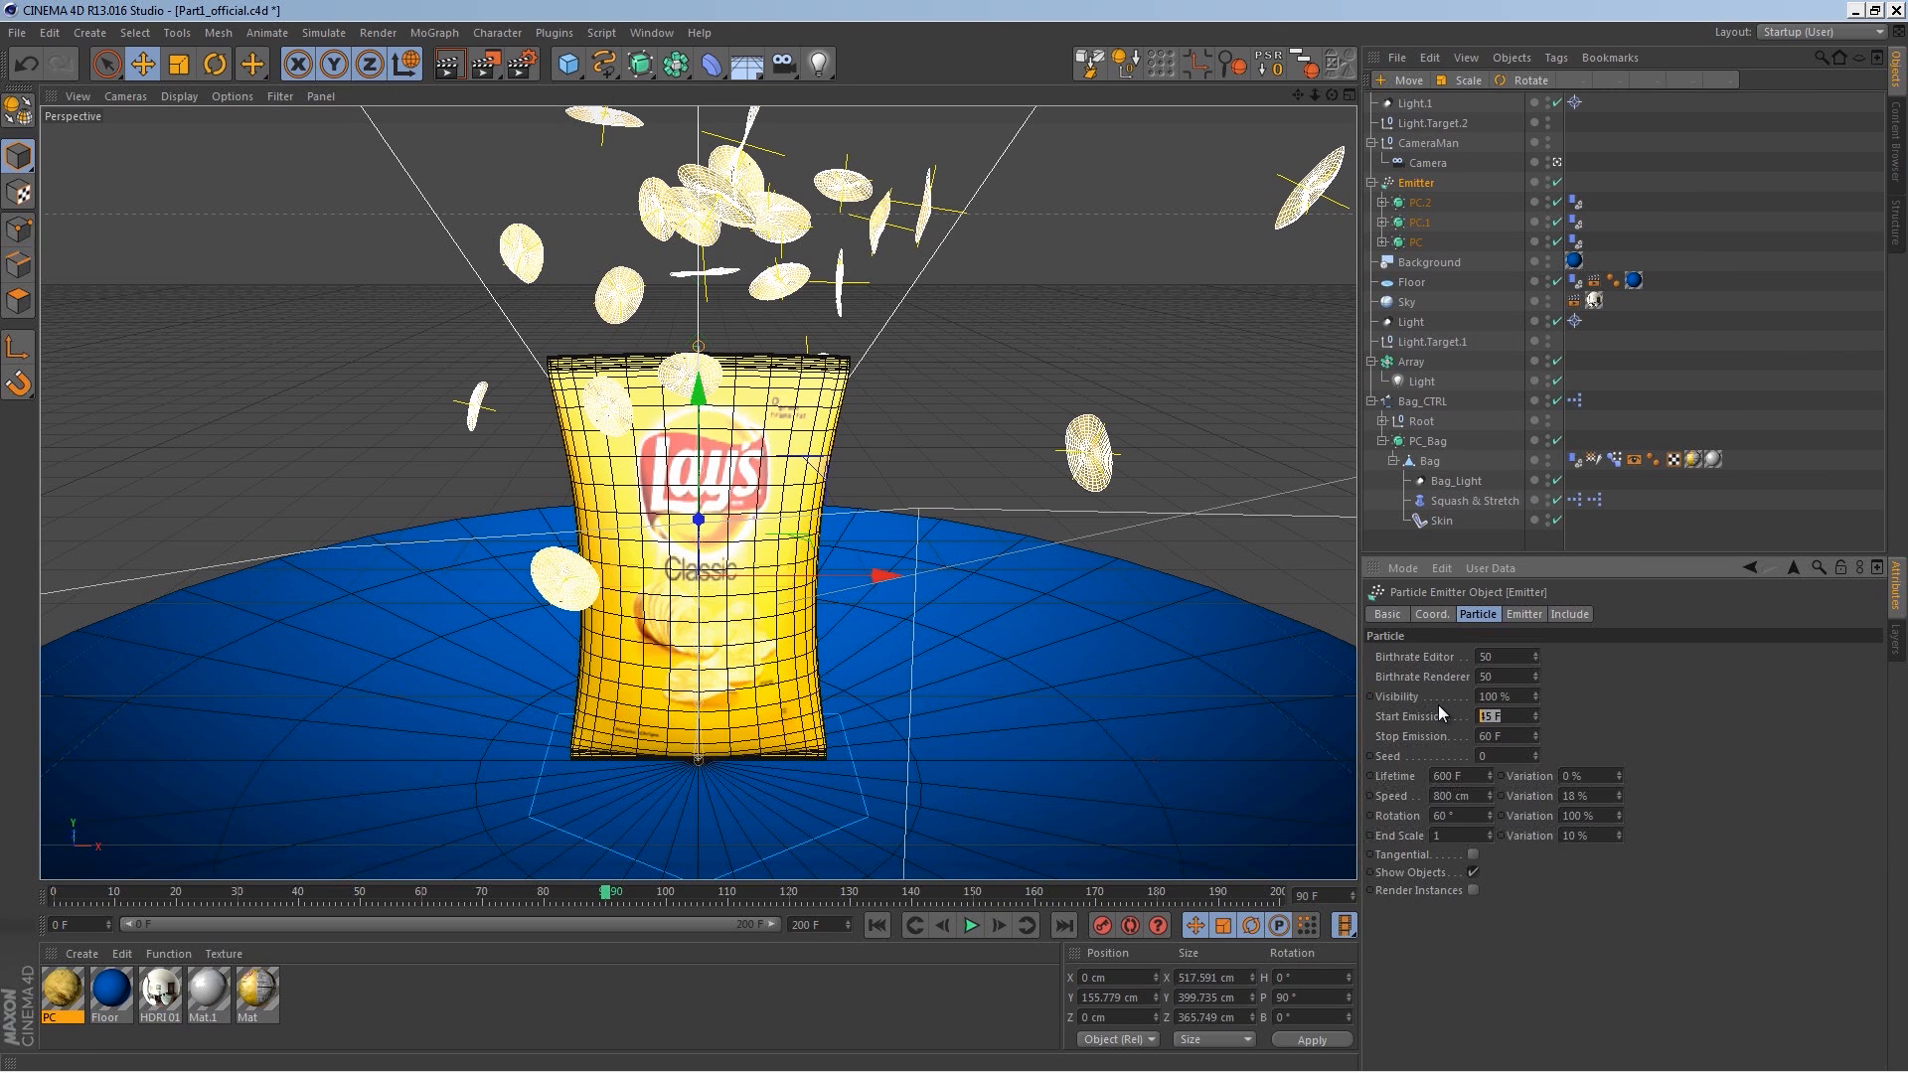
text(47)
key(Return)
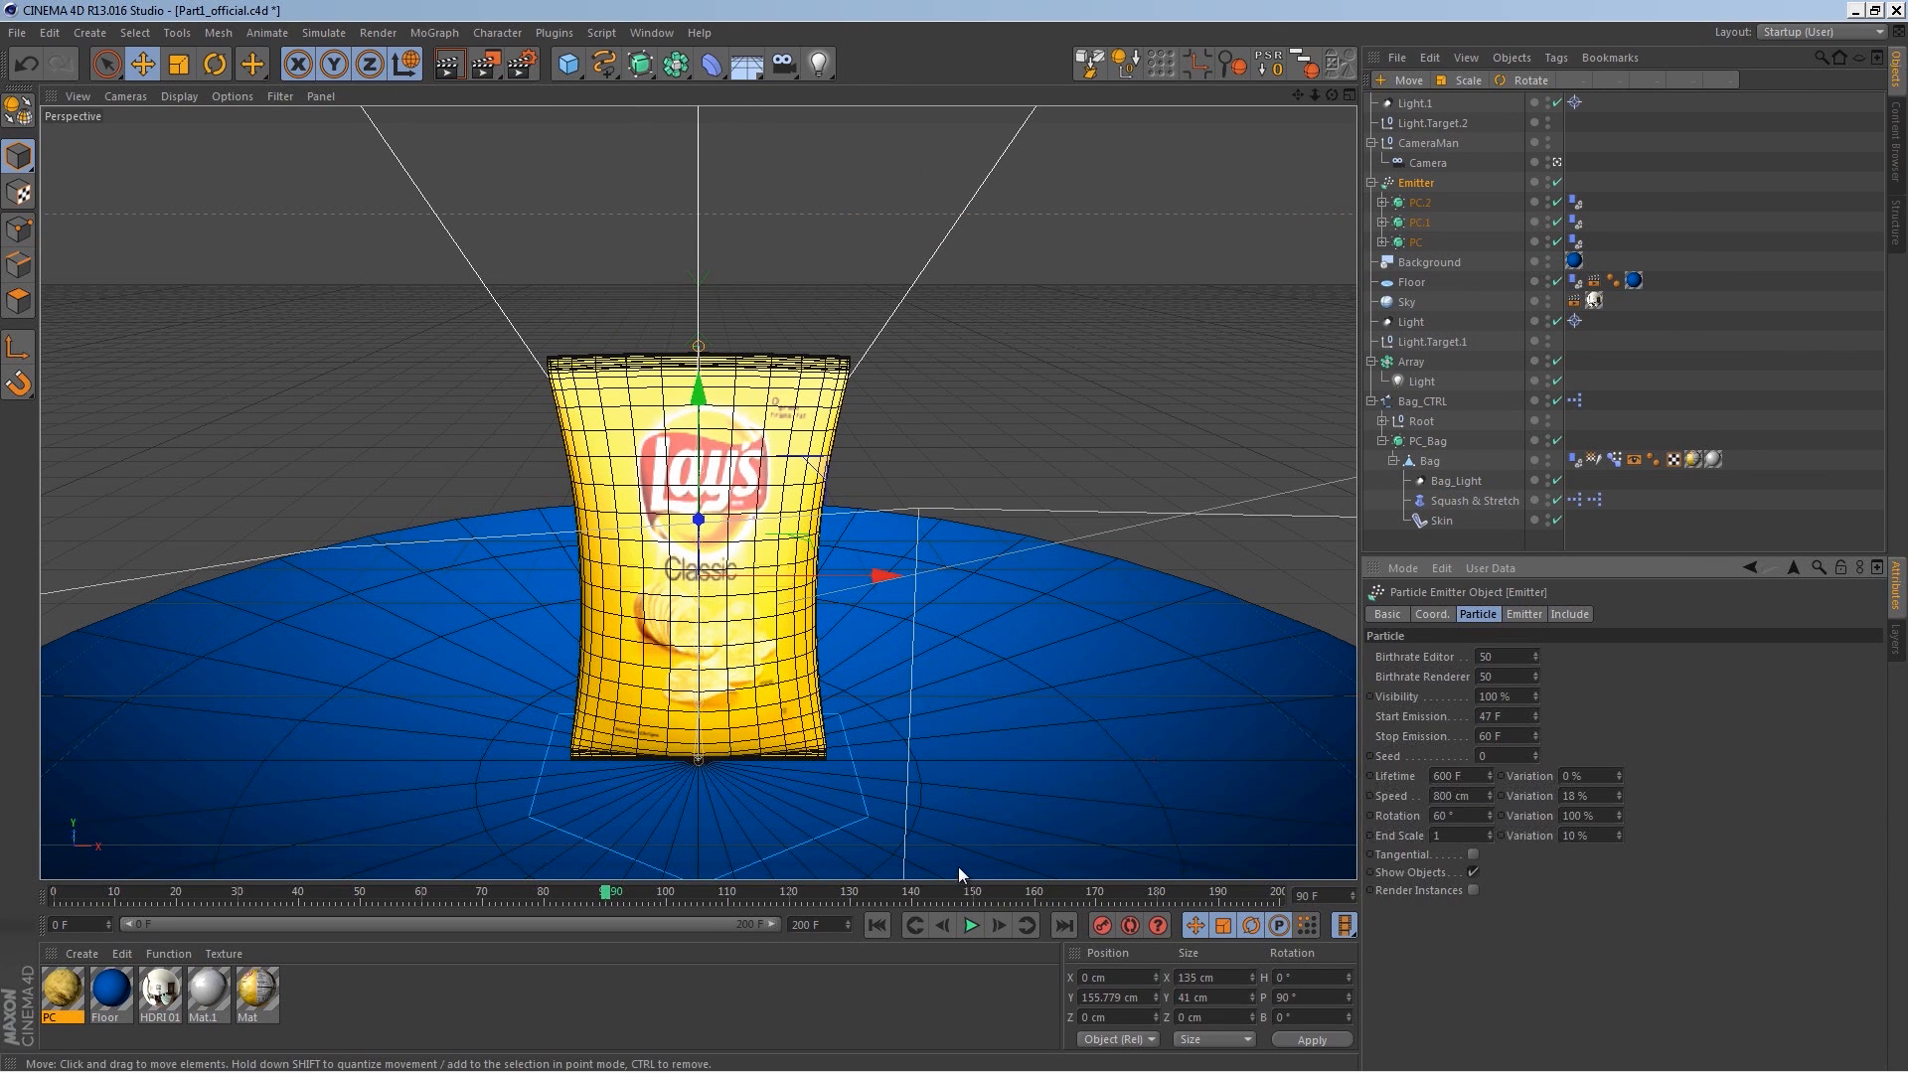
Step: Bake the dynamics once more and play through the animation
key(ctrl+d)
click(1407, 699)
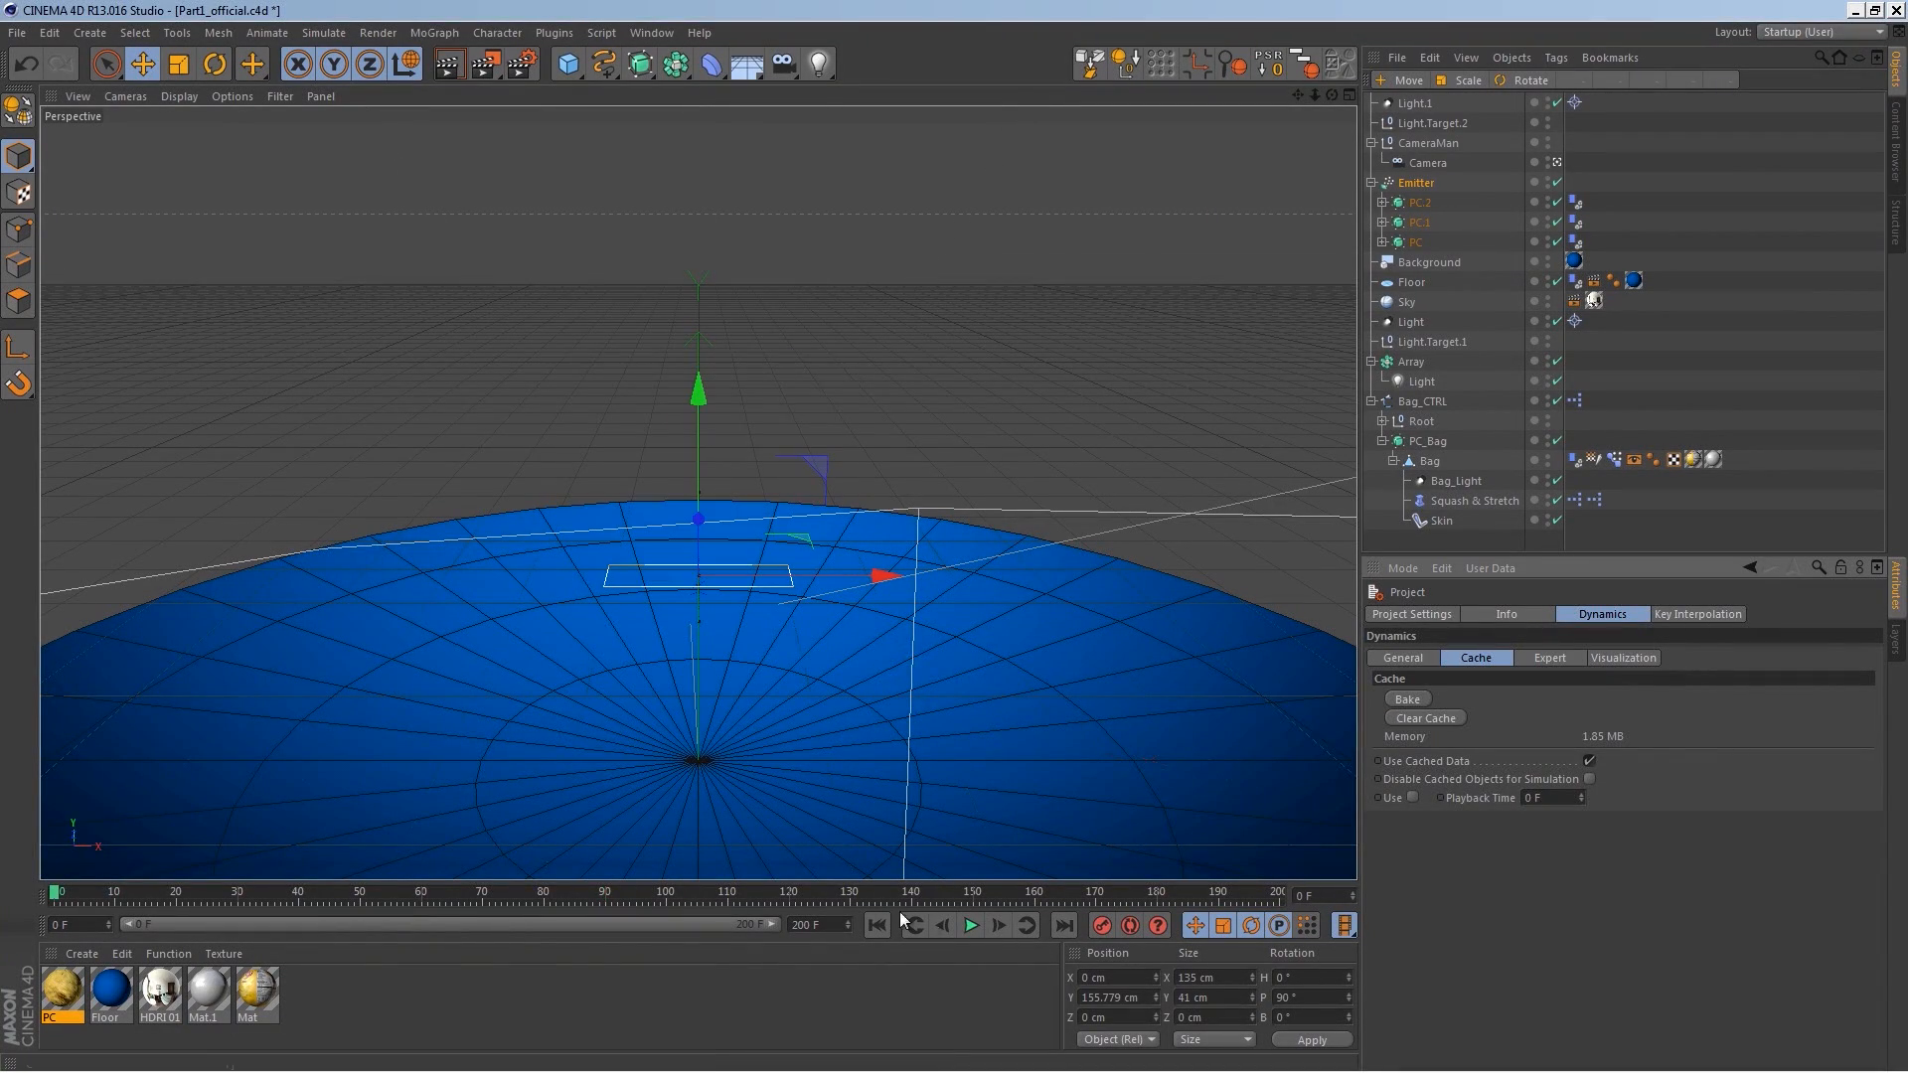
click(972, 926)
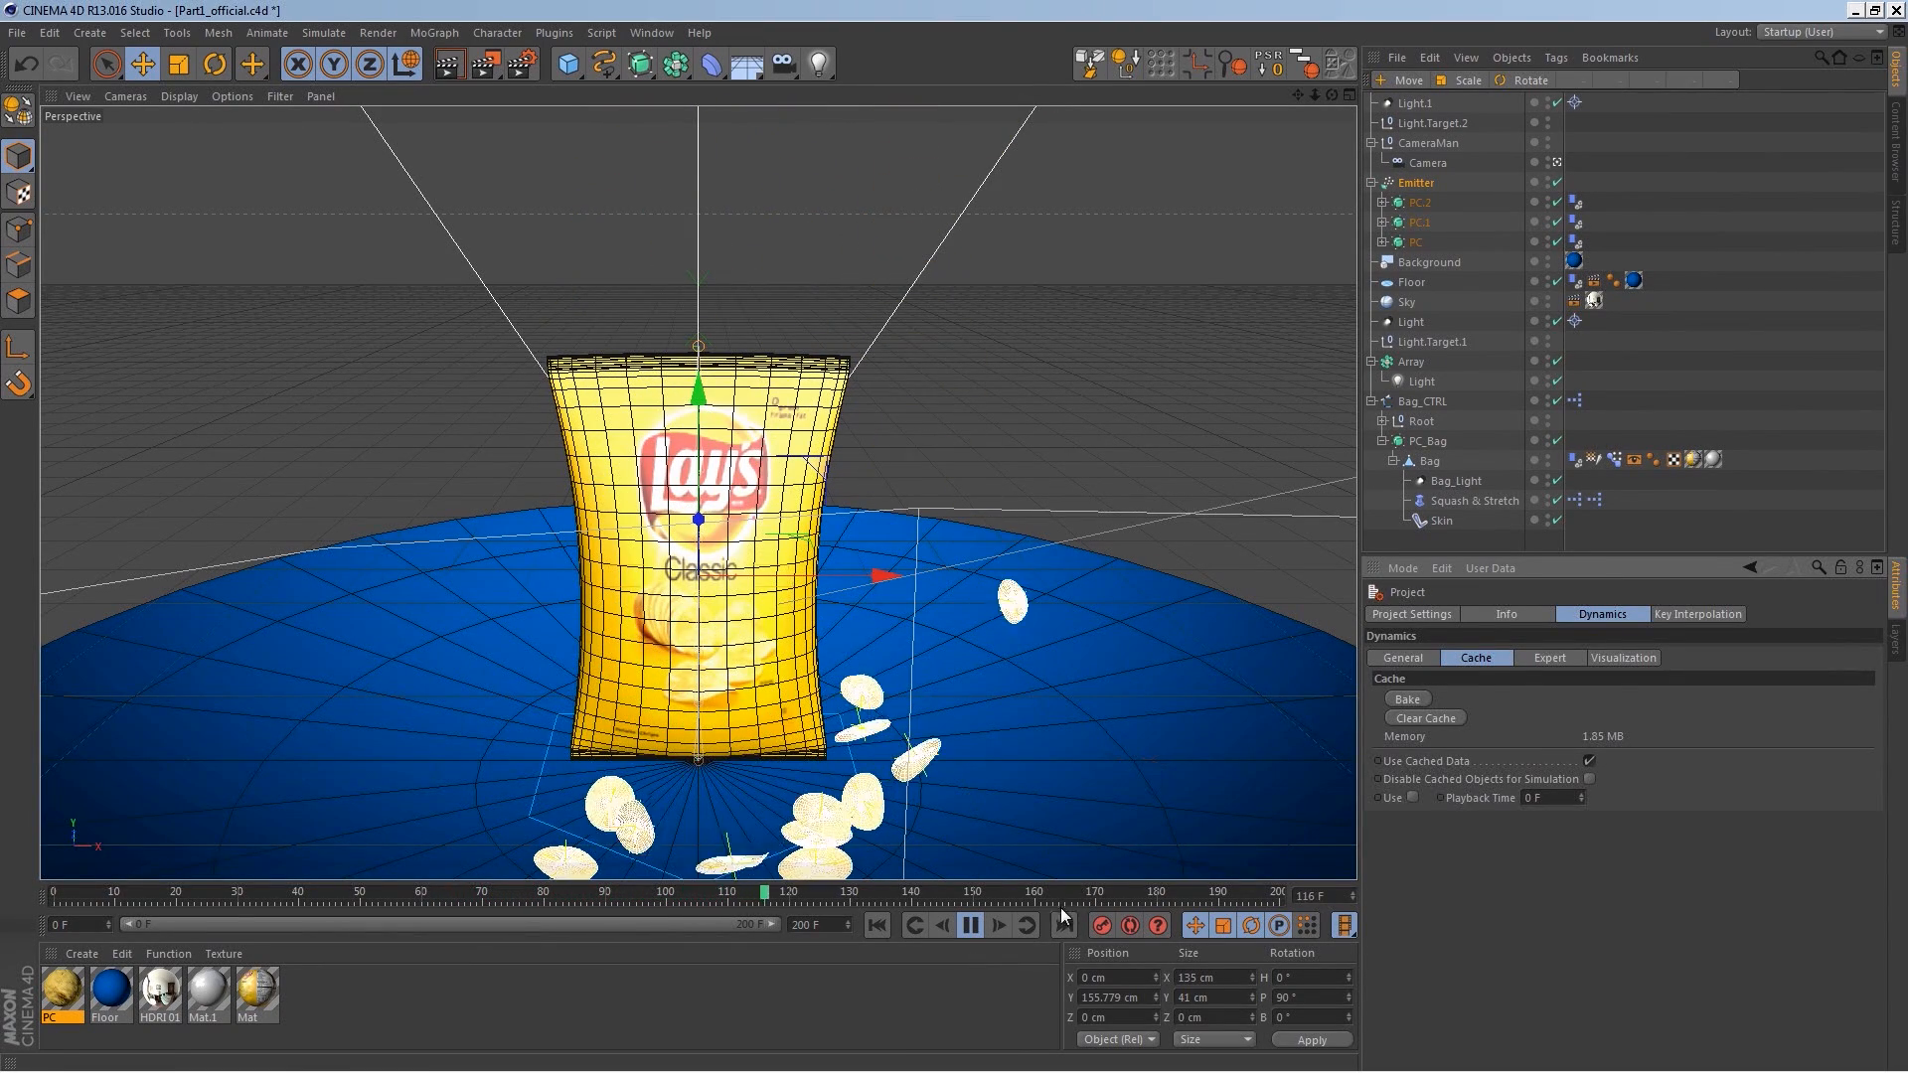
click(971, 925)
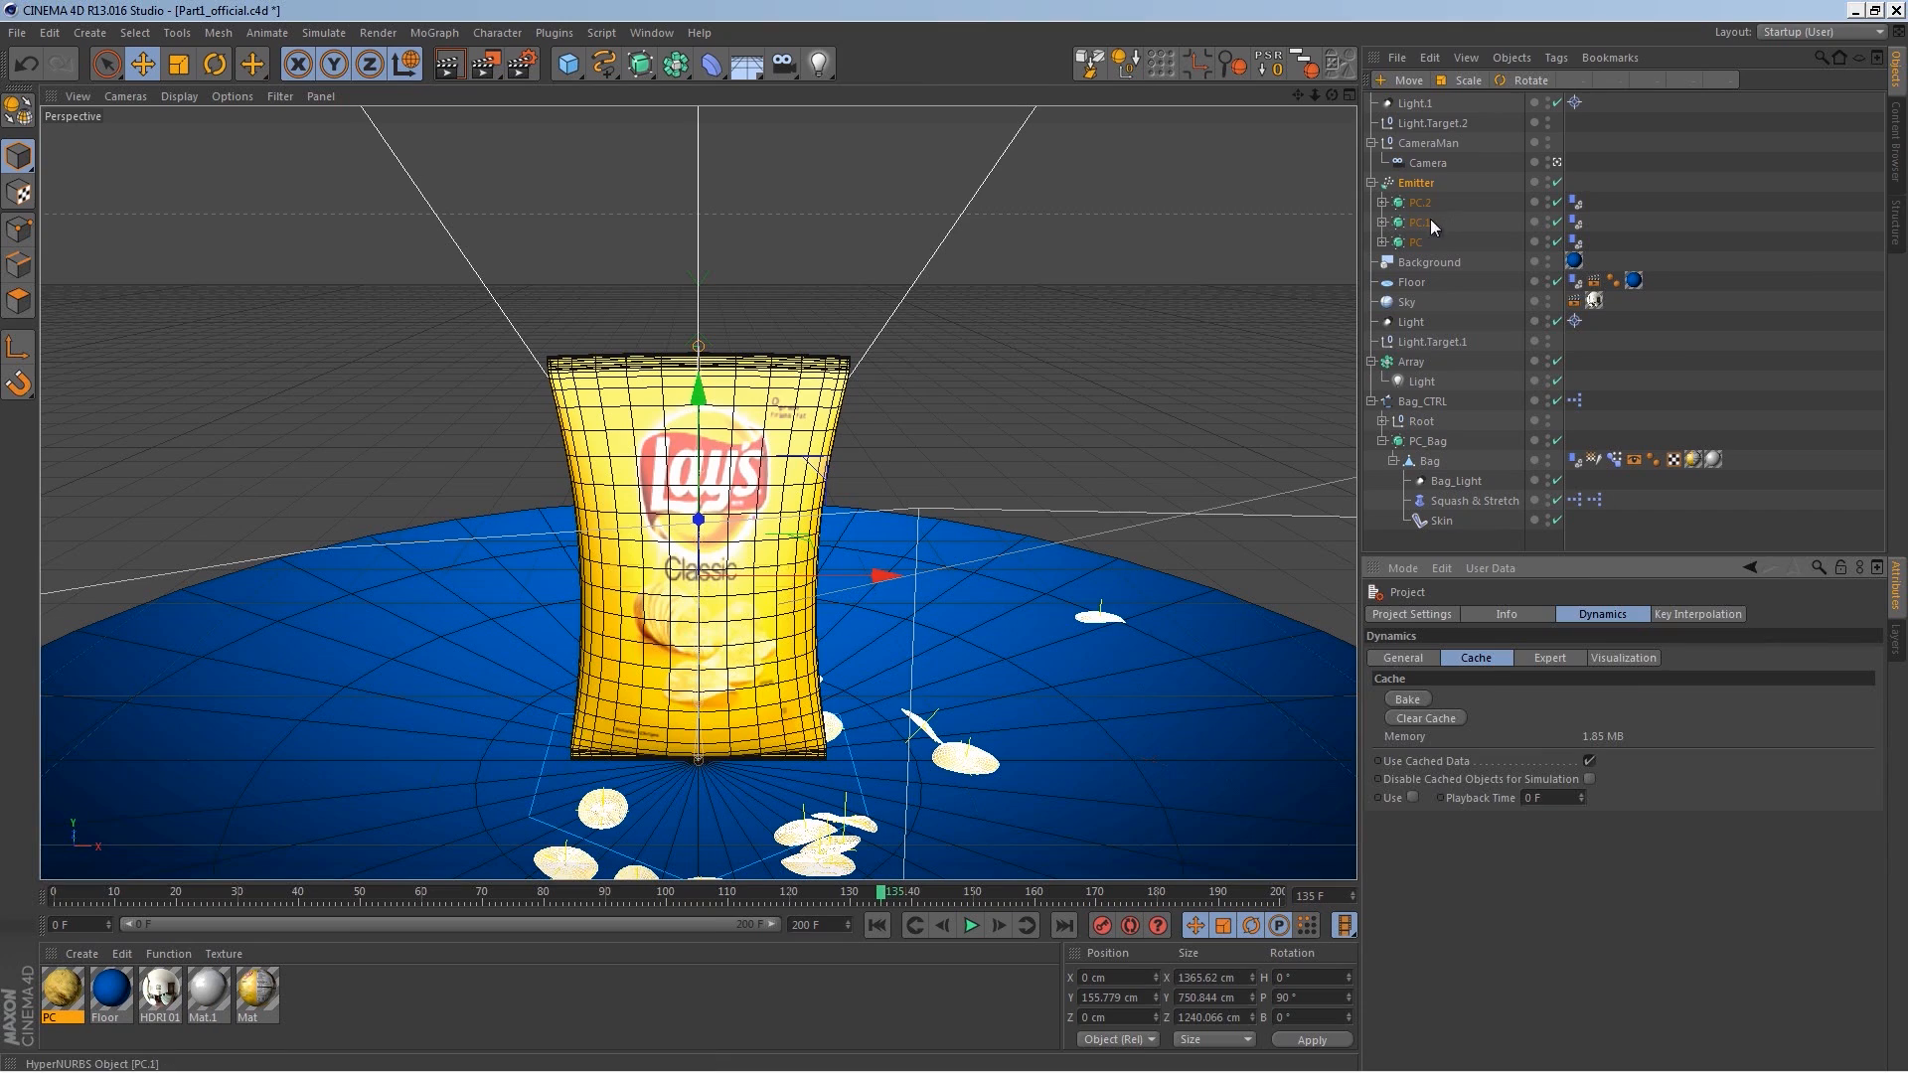
Step: Inspect the Camera's object and coordinate settings
click(1427, 162)
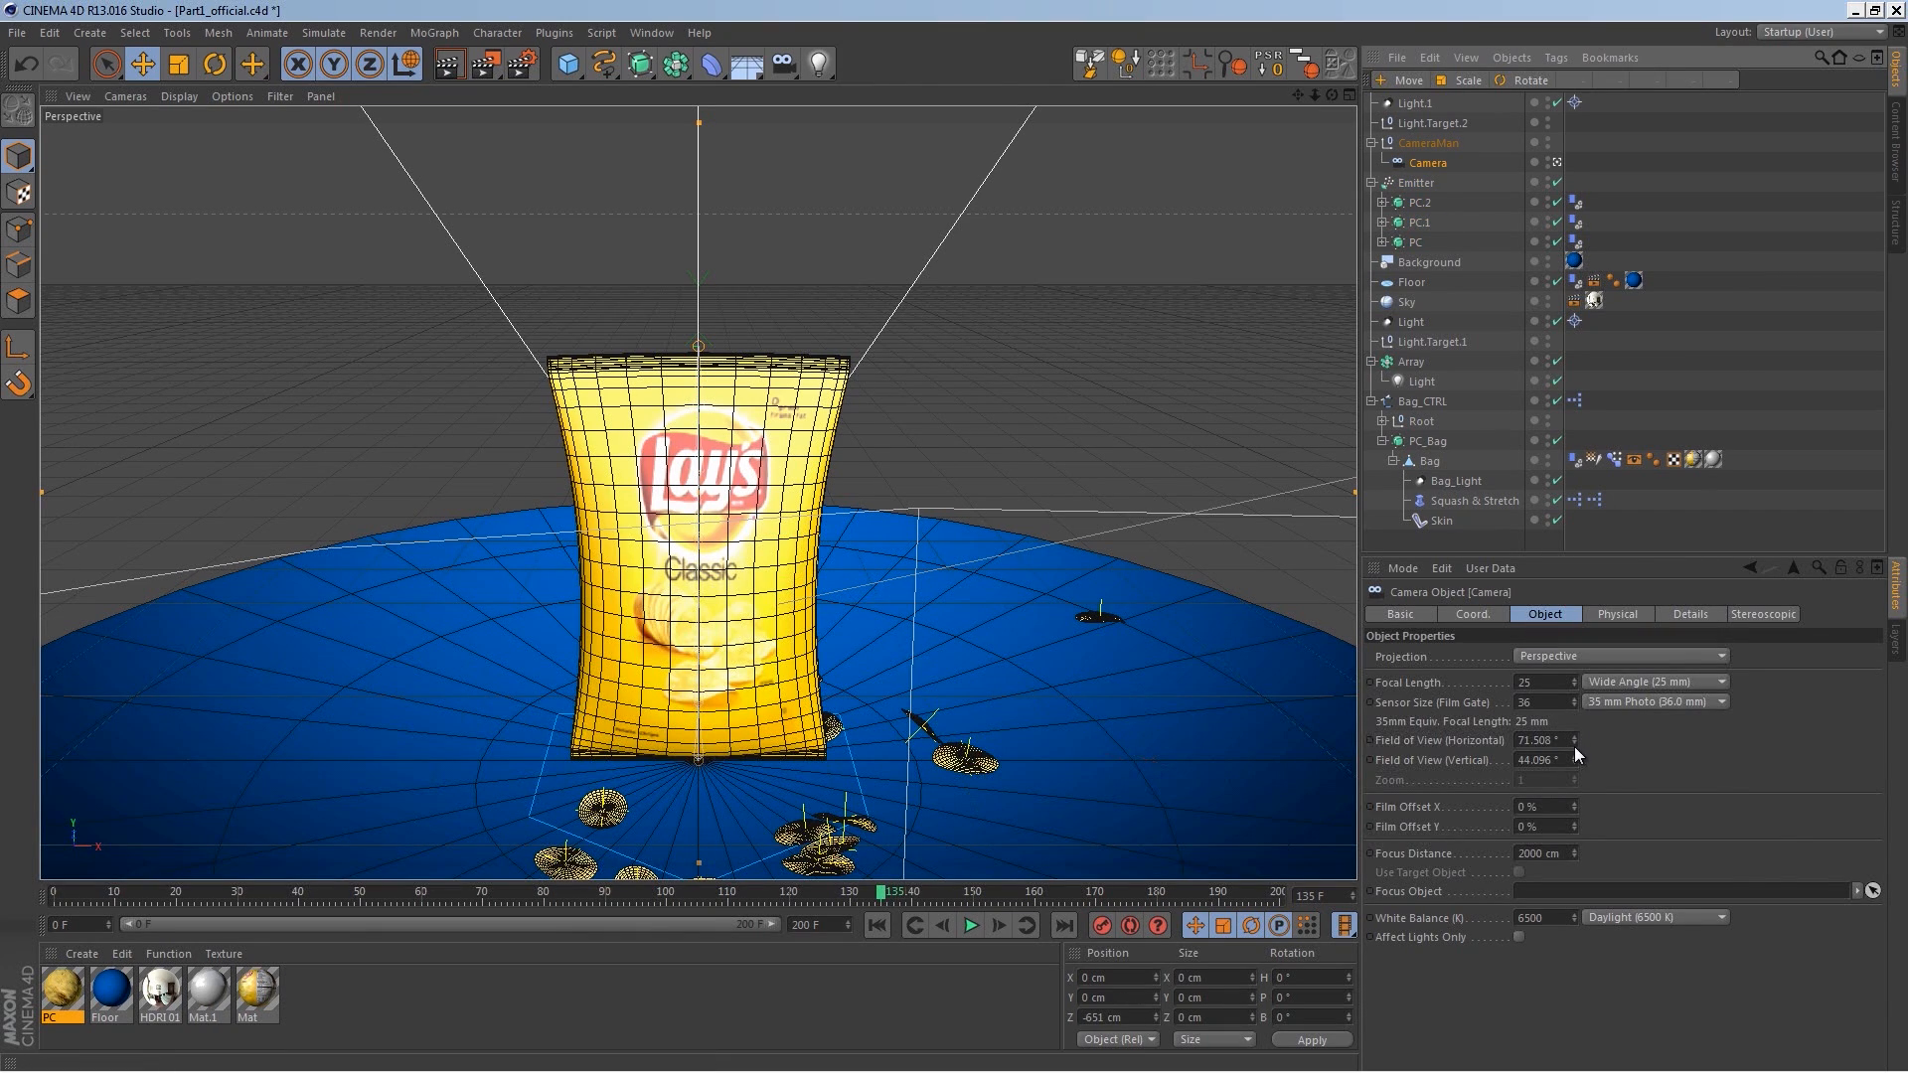
click(1495, 616)
drag(1463, 695, 1446, 841)
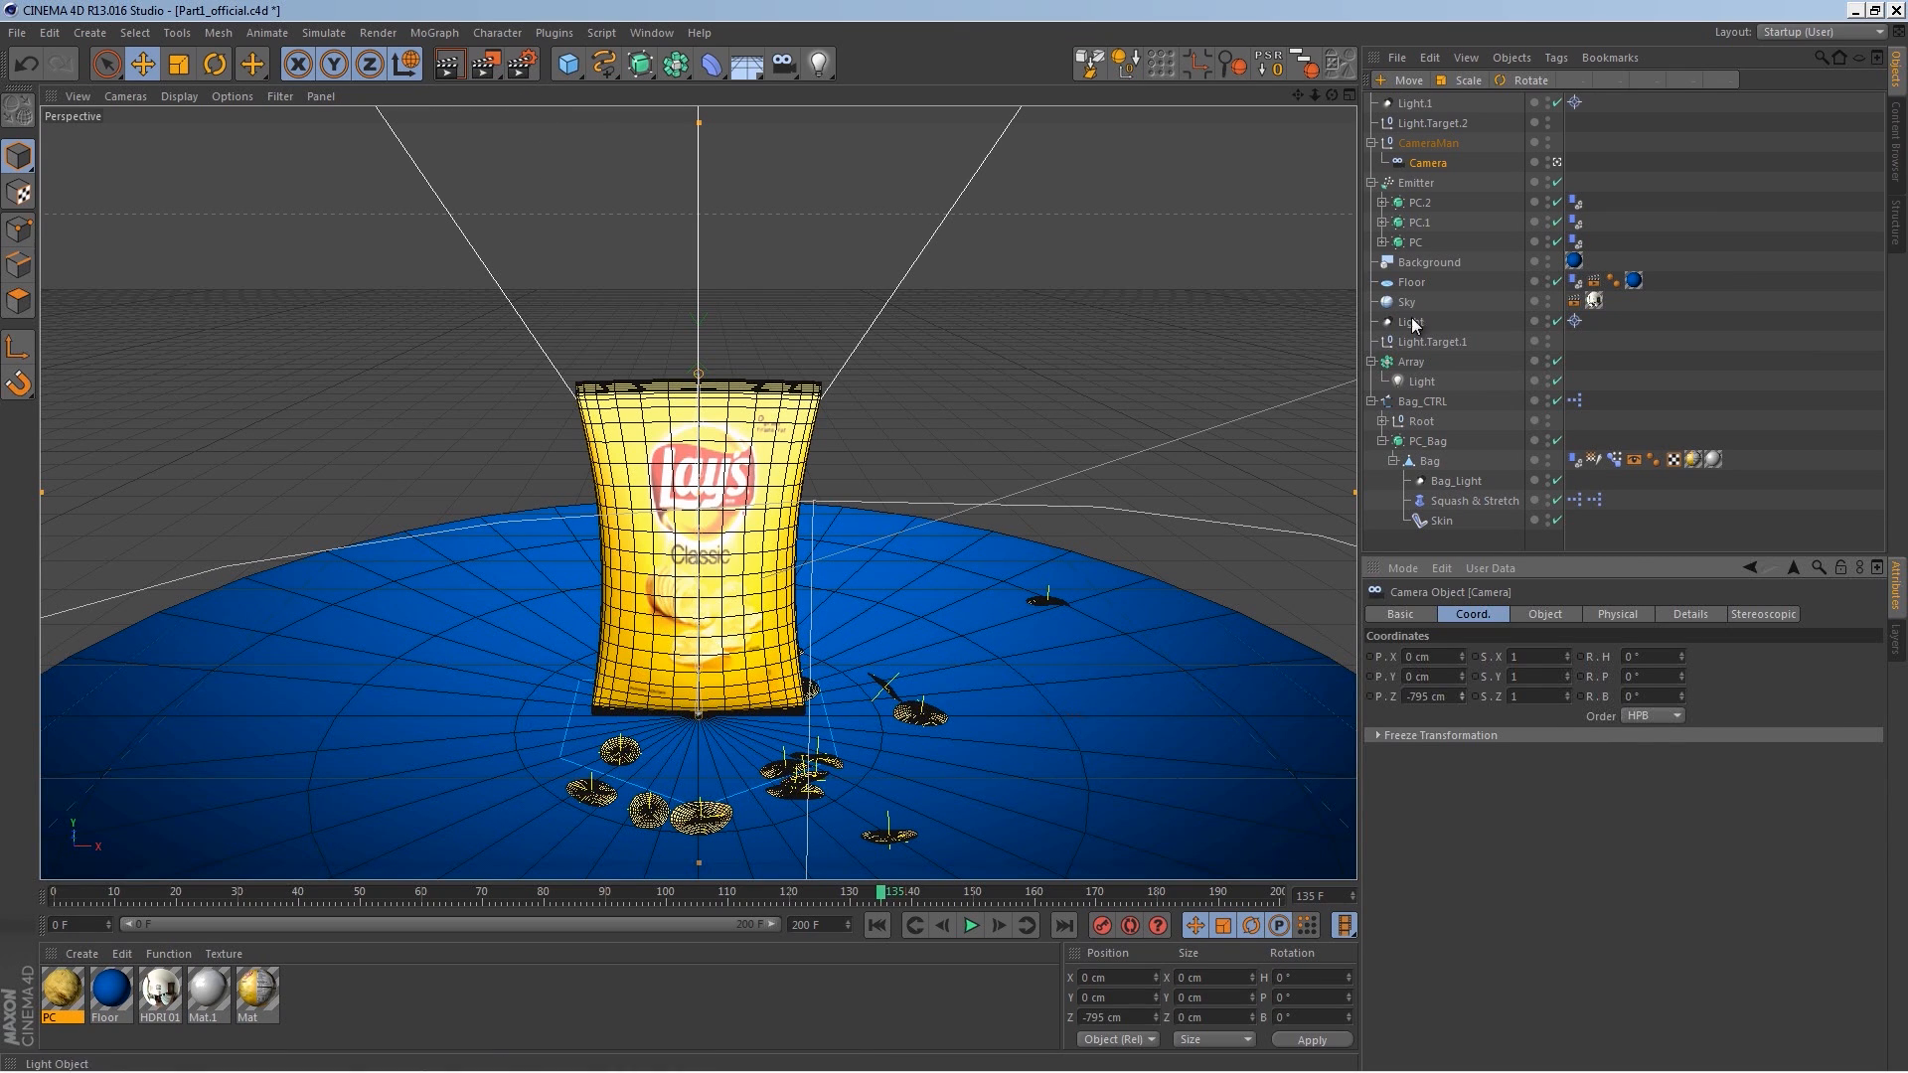
Step: Collapse the Emitter, Array and Bag_CTRL groups and add a Compositing tag to Bag_CTRL with object buffer 1 enabled
click(1372, 183)
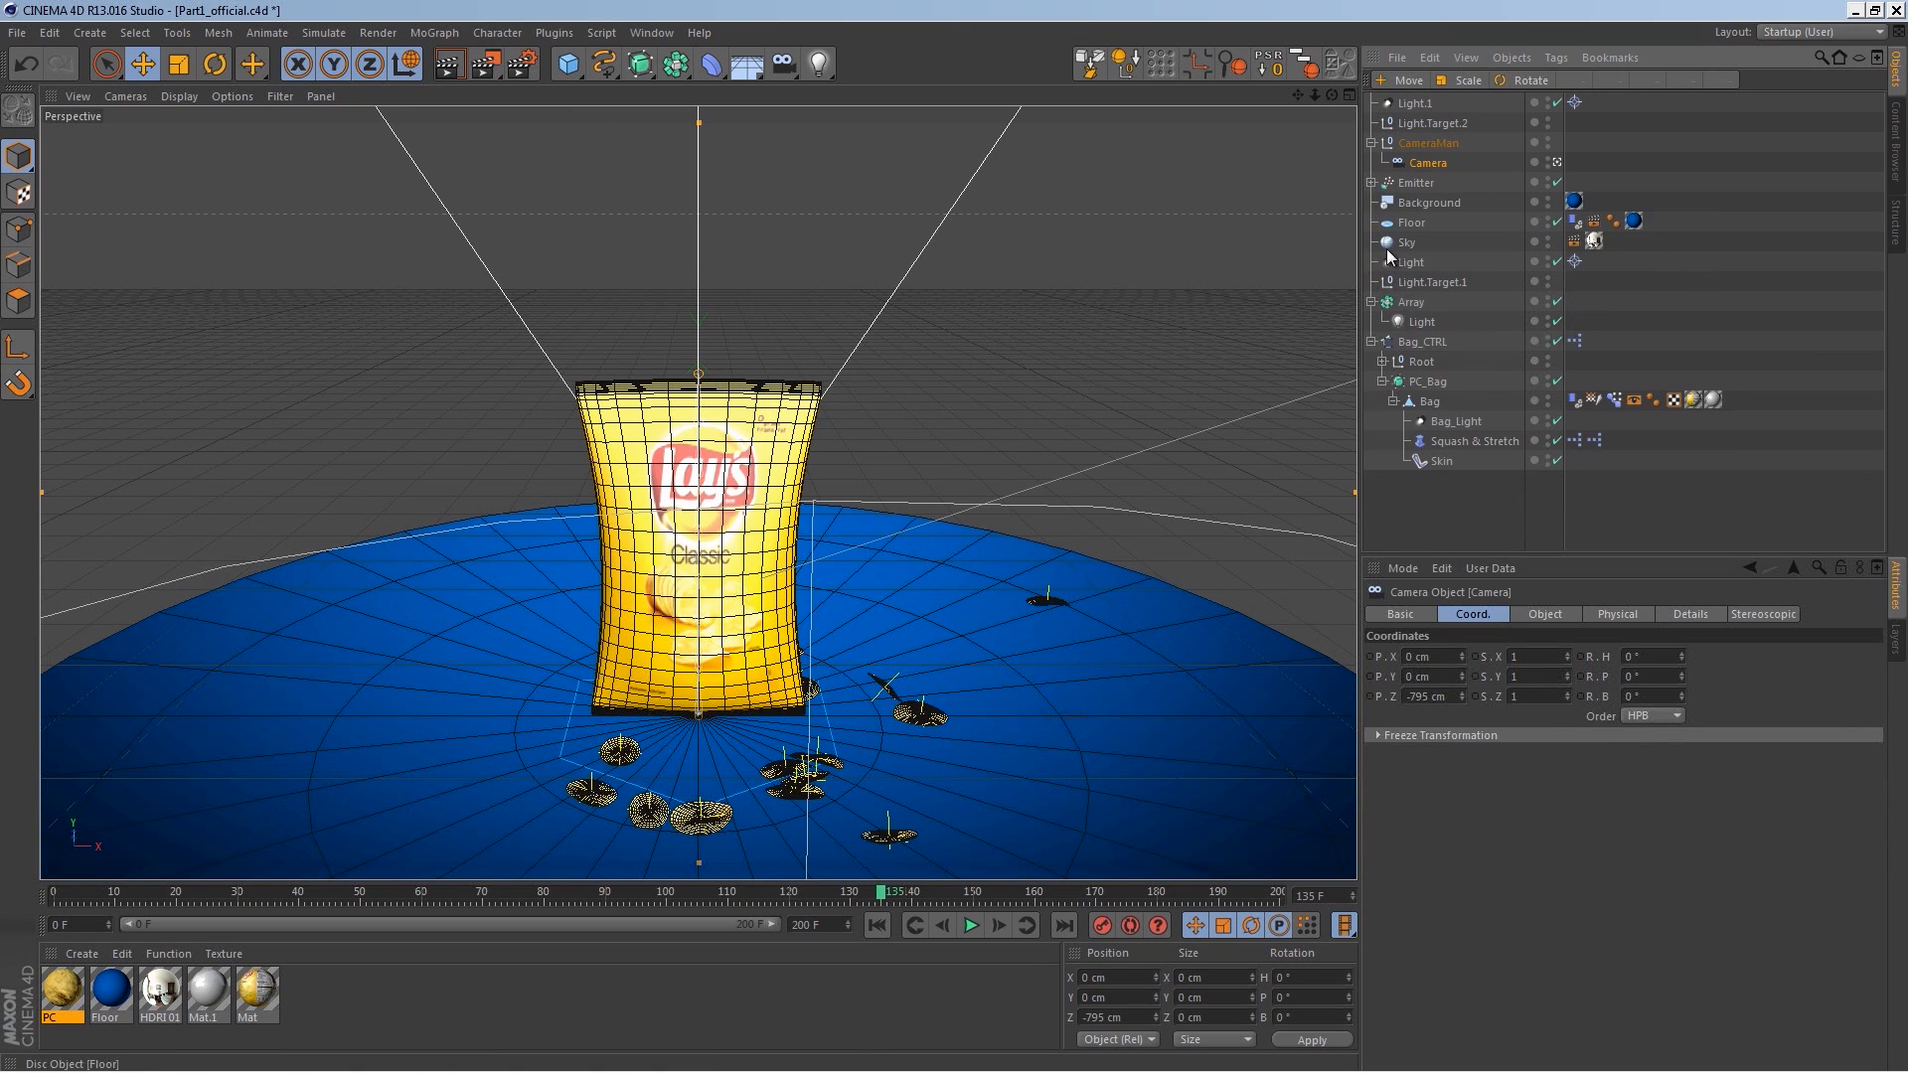
click(1370, 301)
click(1370, 321)
click(1421, 322)
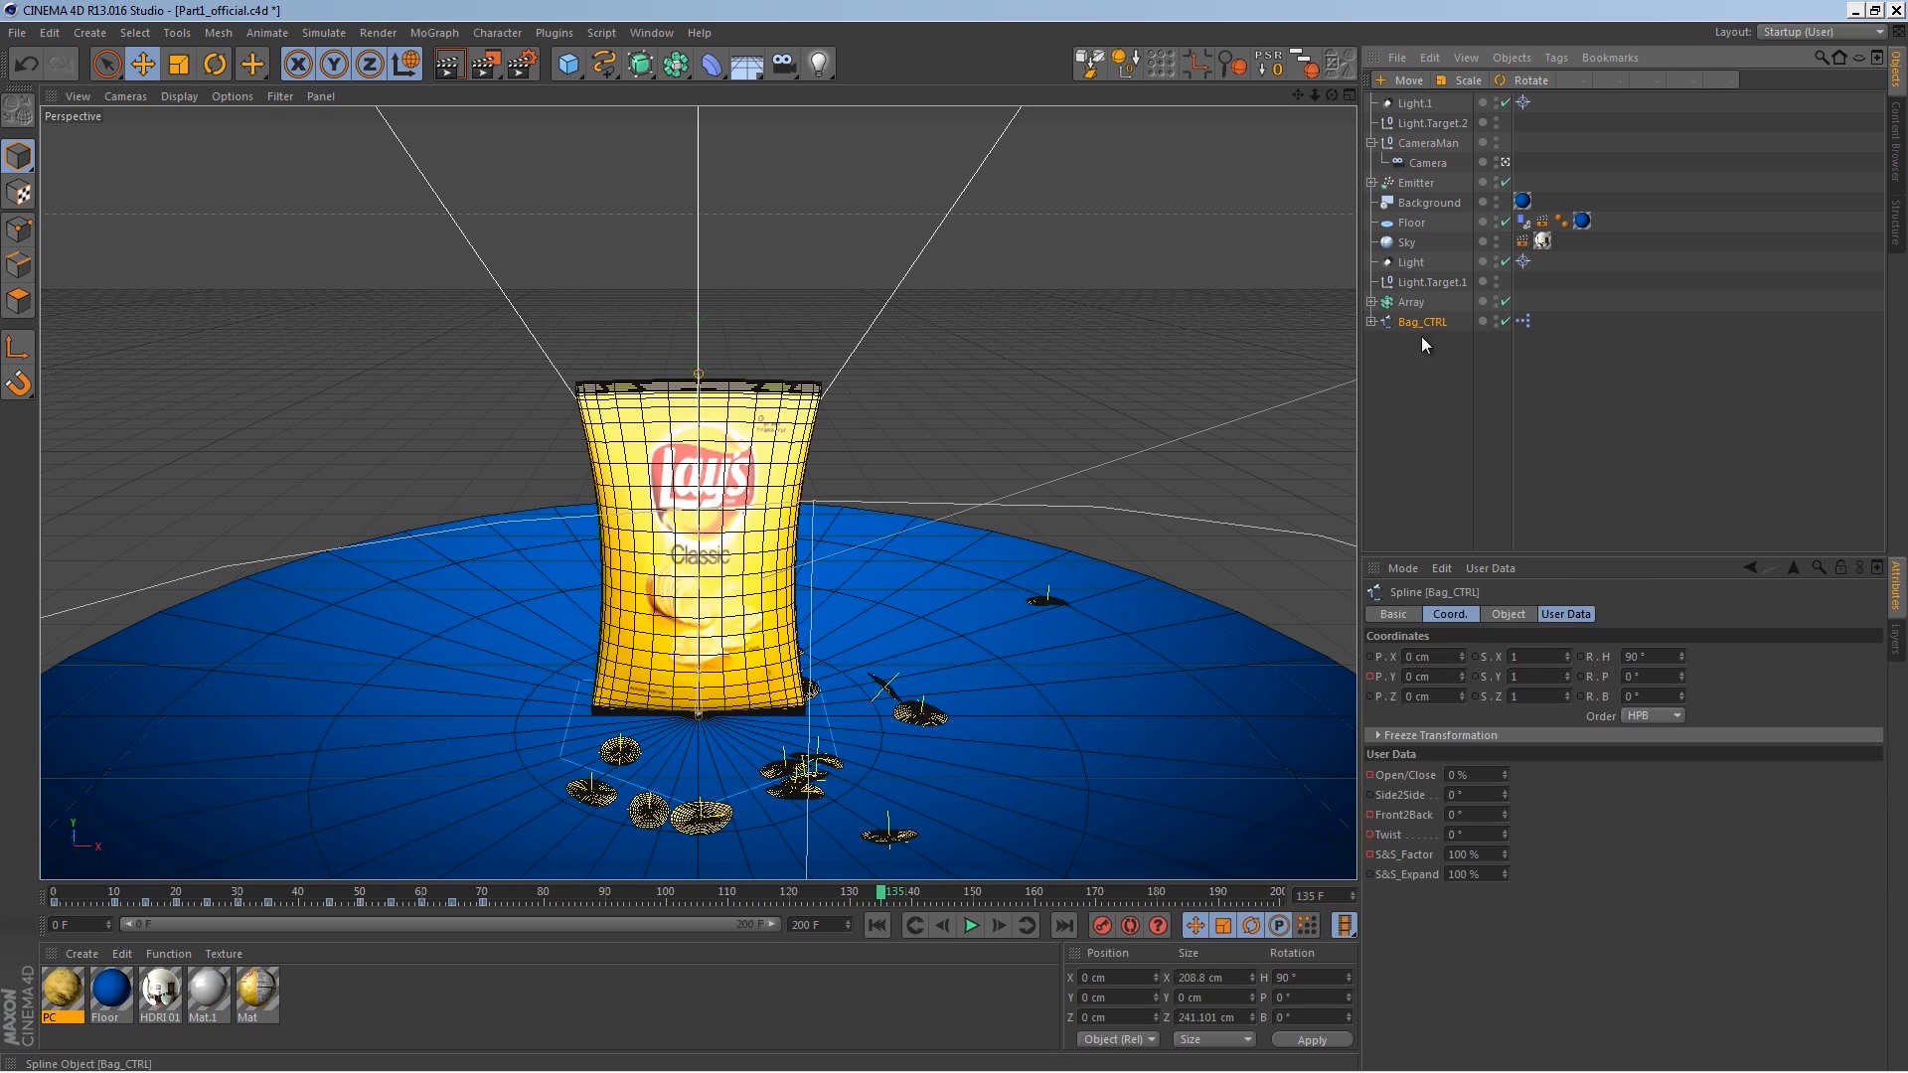
right_click(1422, 328)
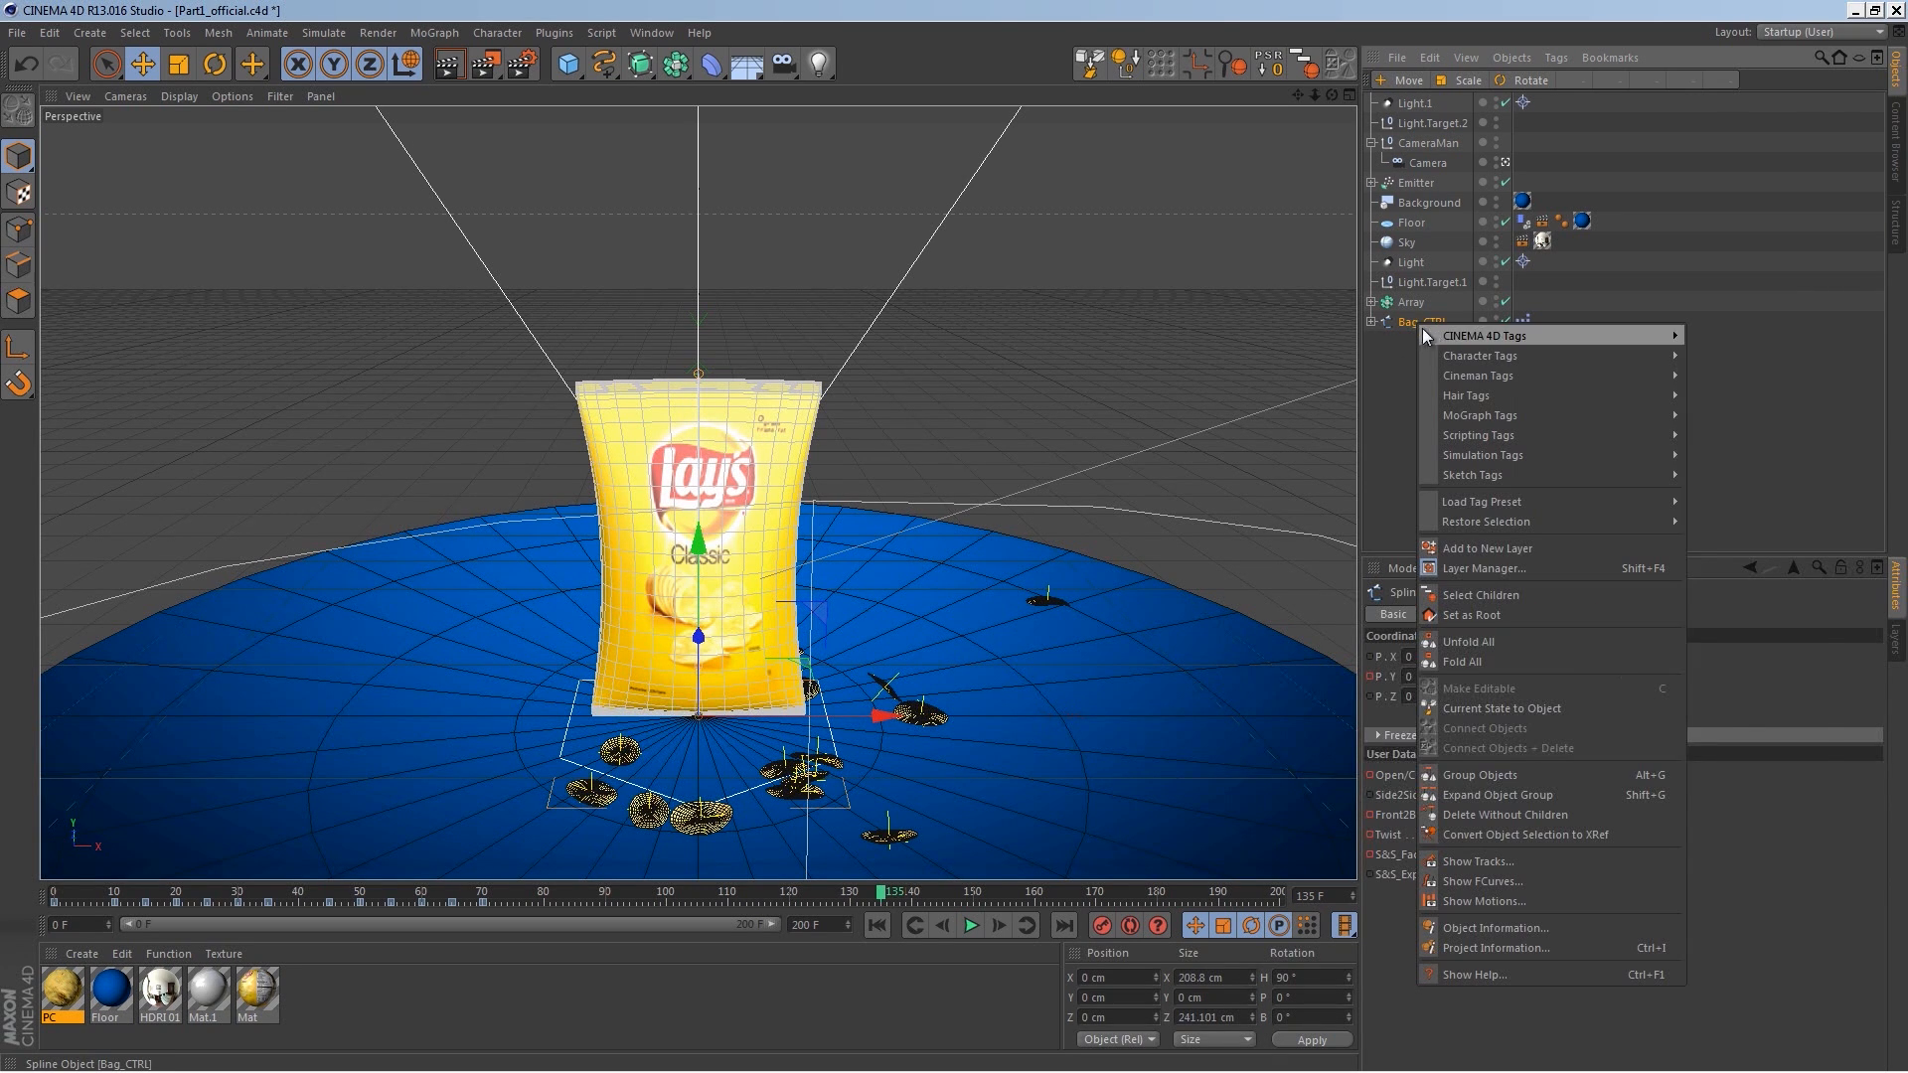
mouse_move(1566, 360)
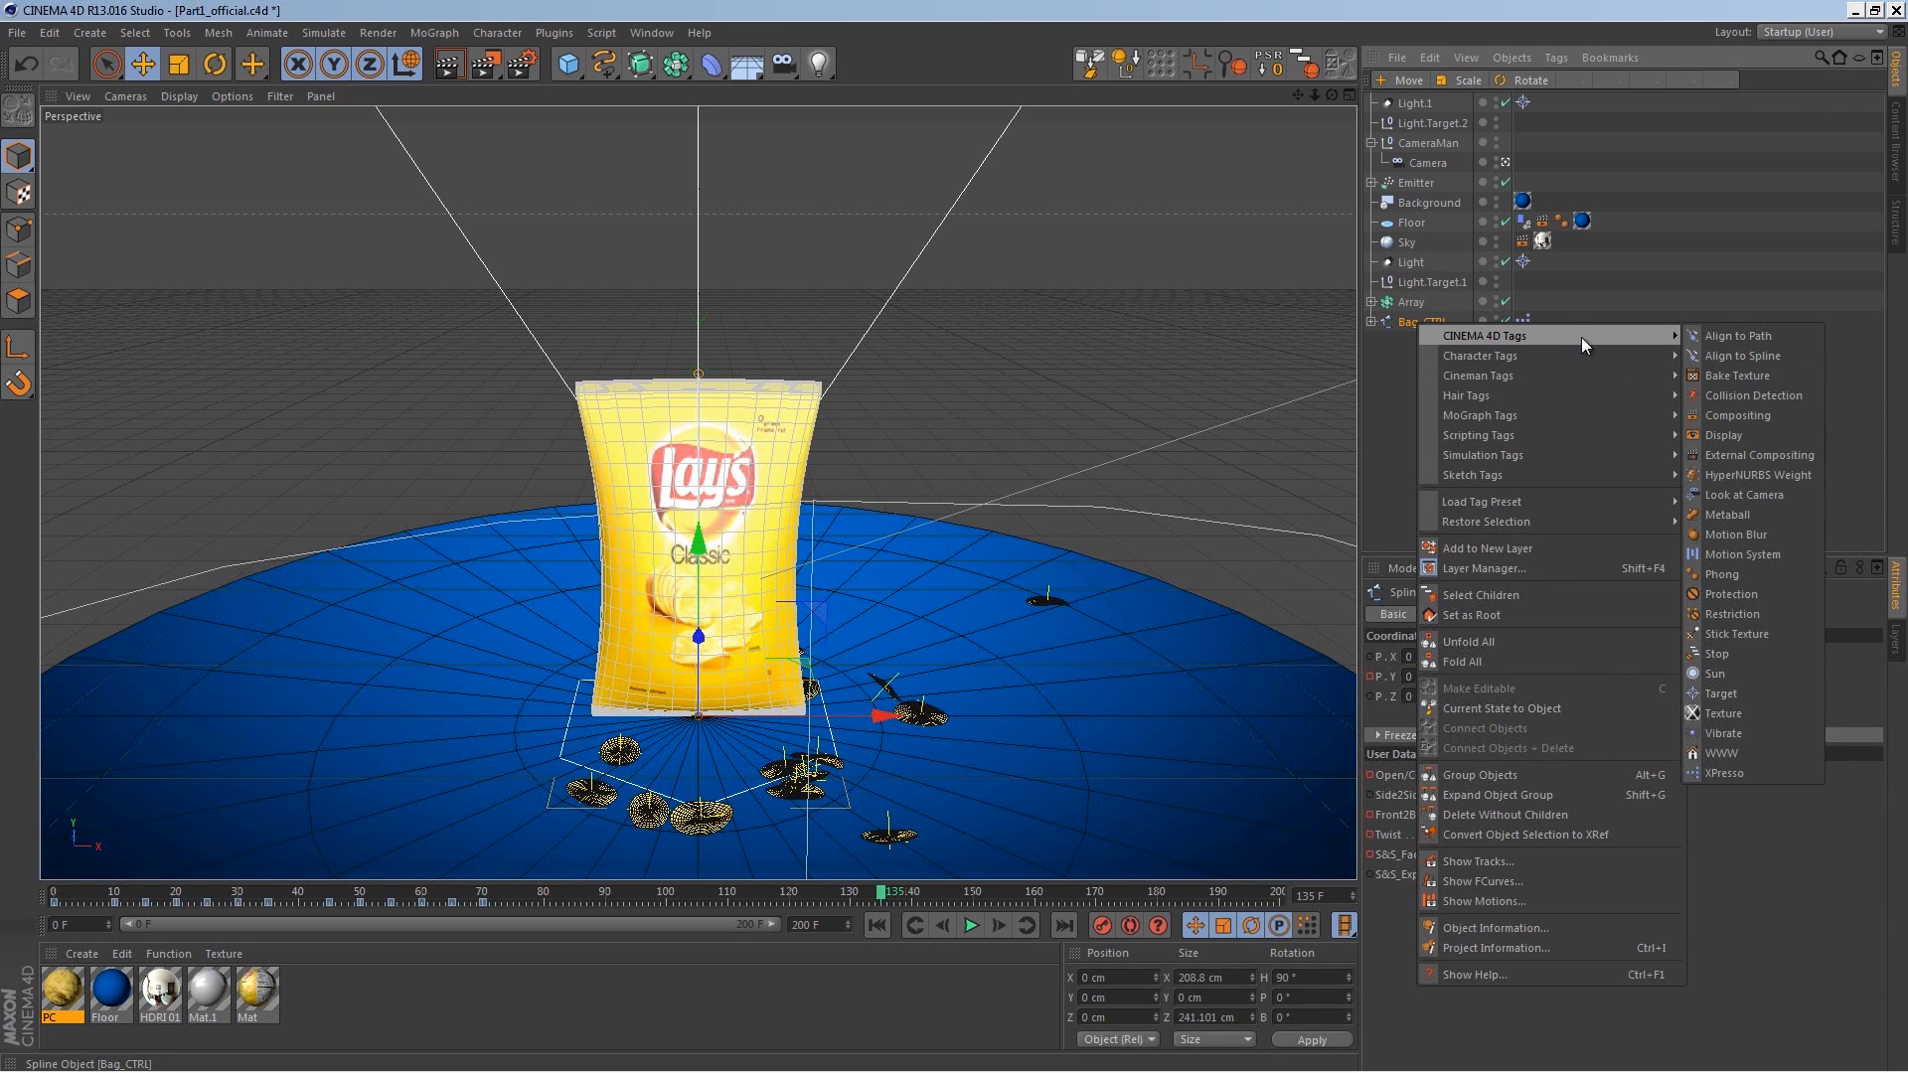
click(1745, 415)
click(1628, 617)
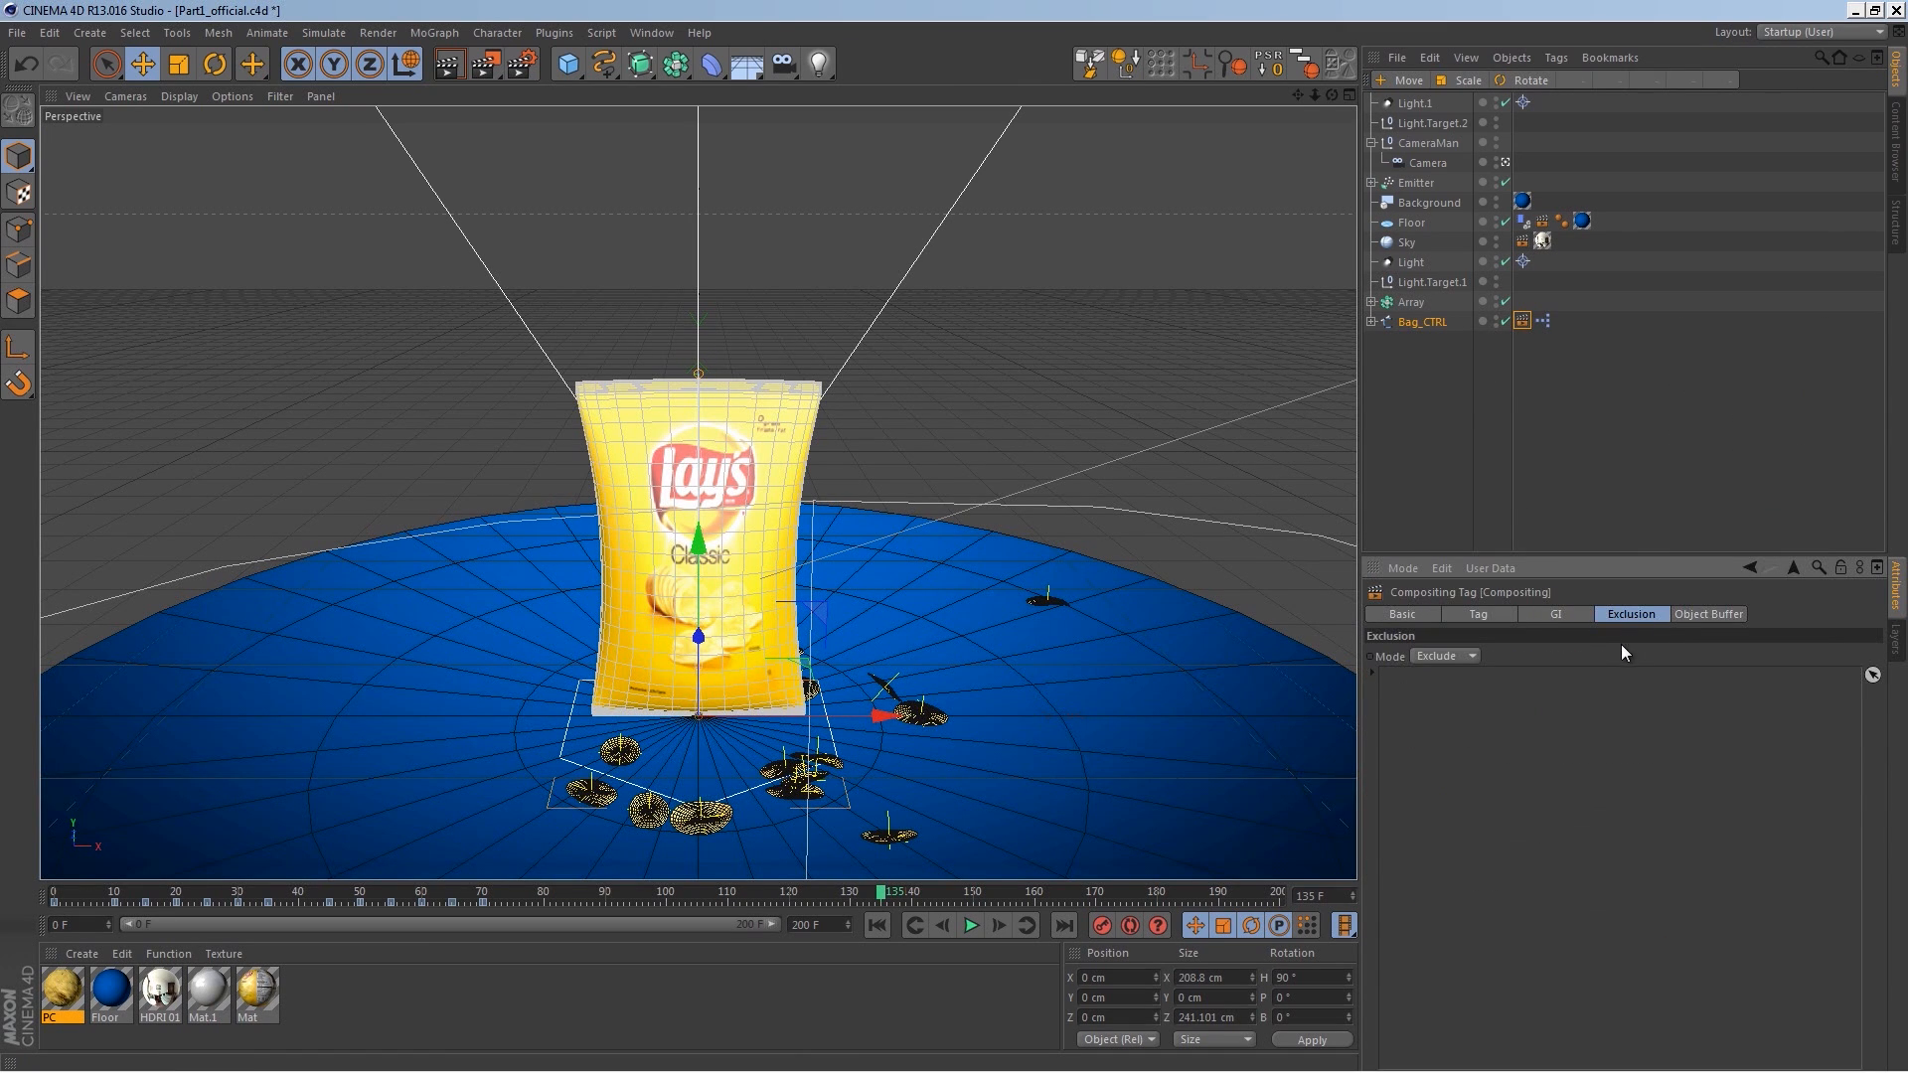
click(1695, 616)
click(1420, 656)
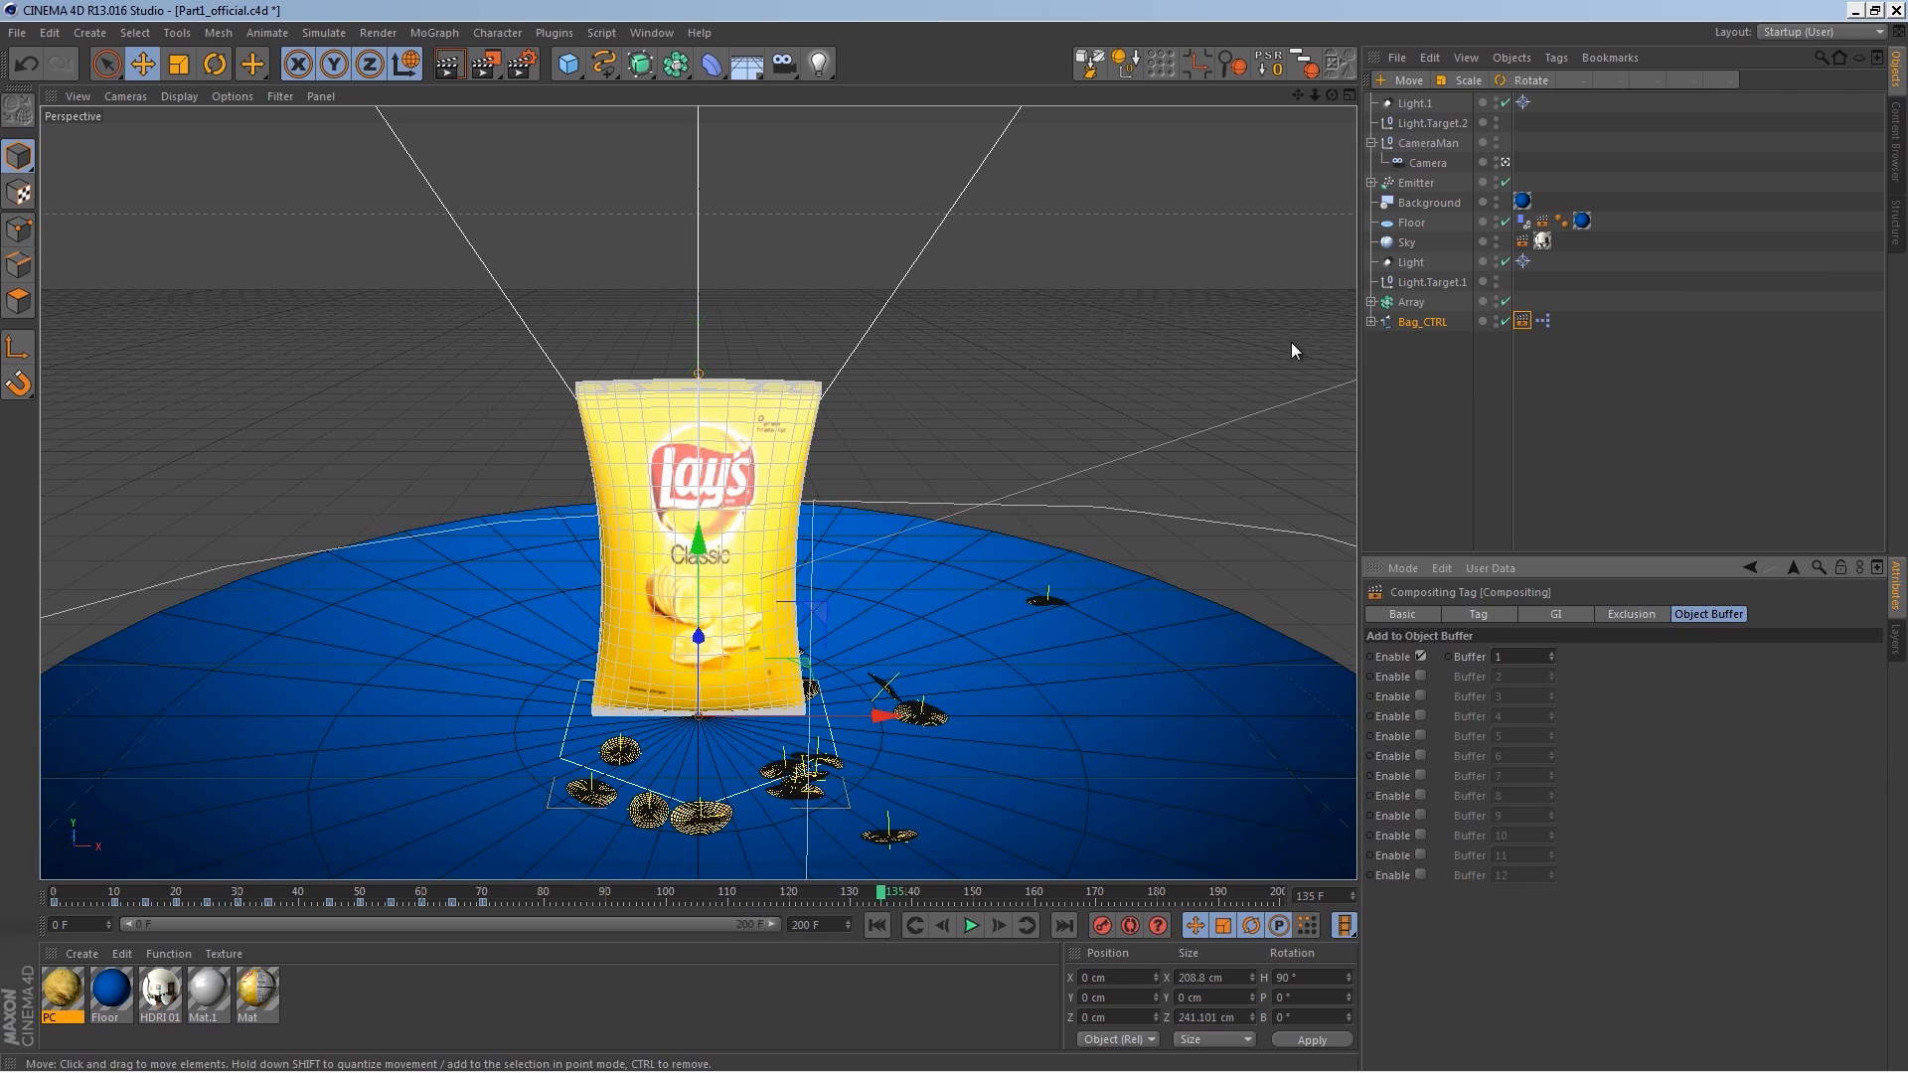
Step: Add a Compositing tag to the Emitter and enable its object buffer 2
click(1419, 186)
right_click(1417, 187)
mouse_move(1461, 197)
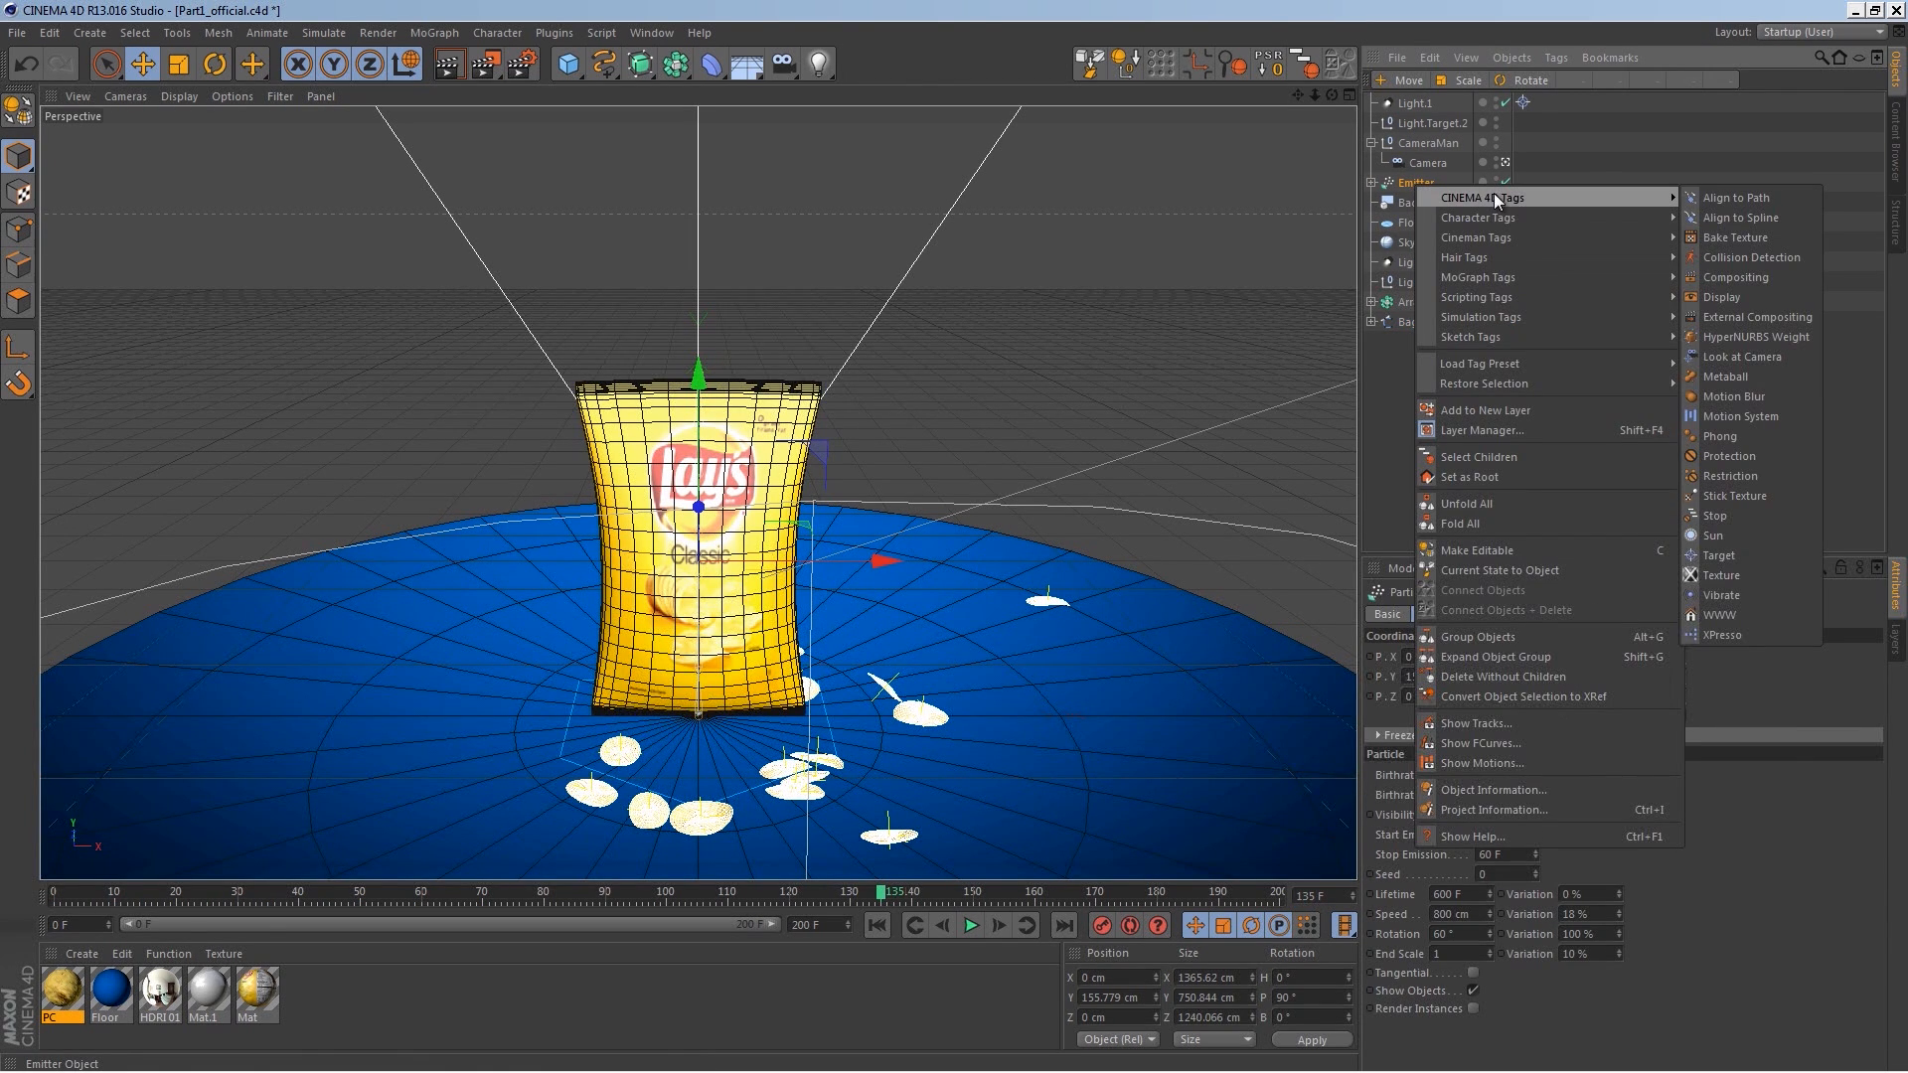
click(1769, 278)
click(1421, 676)
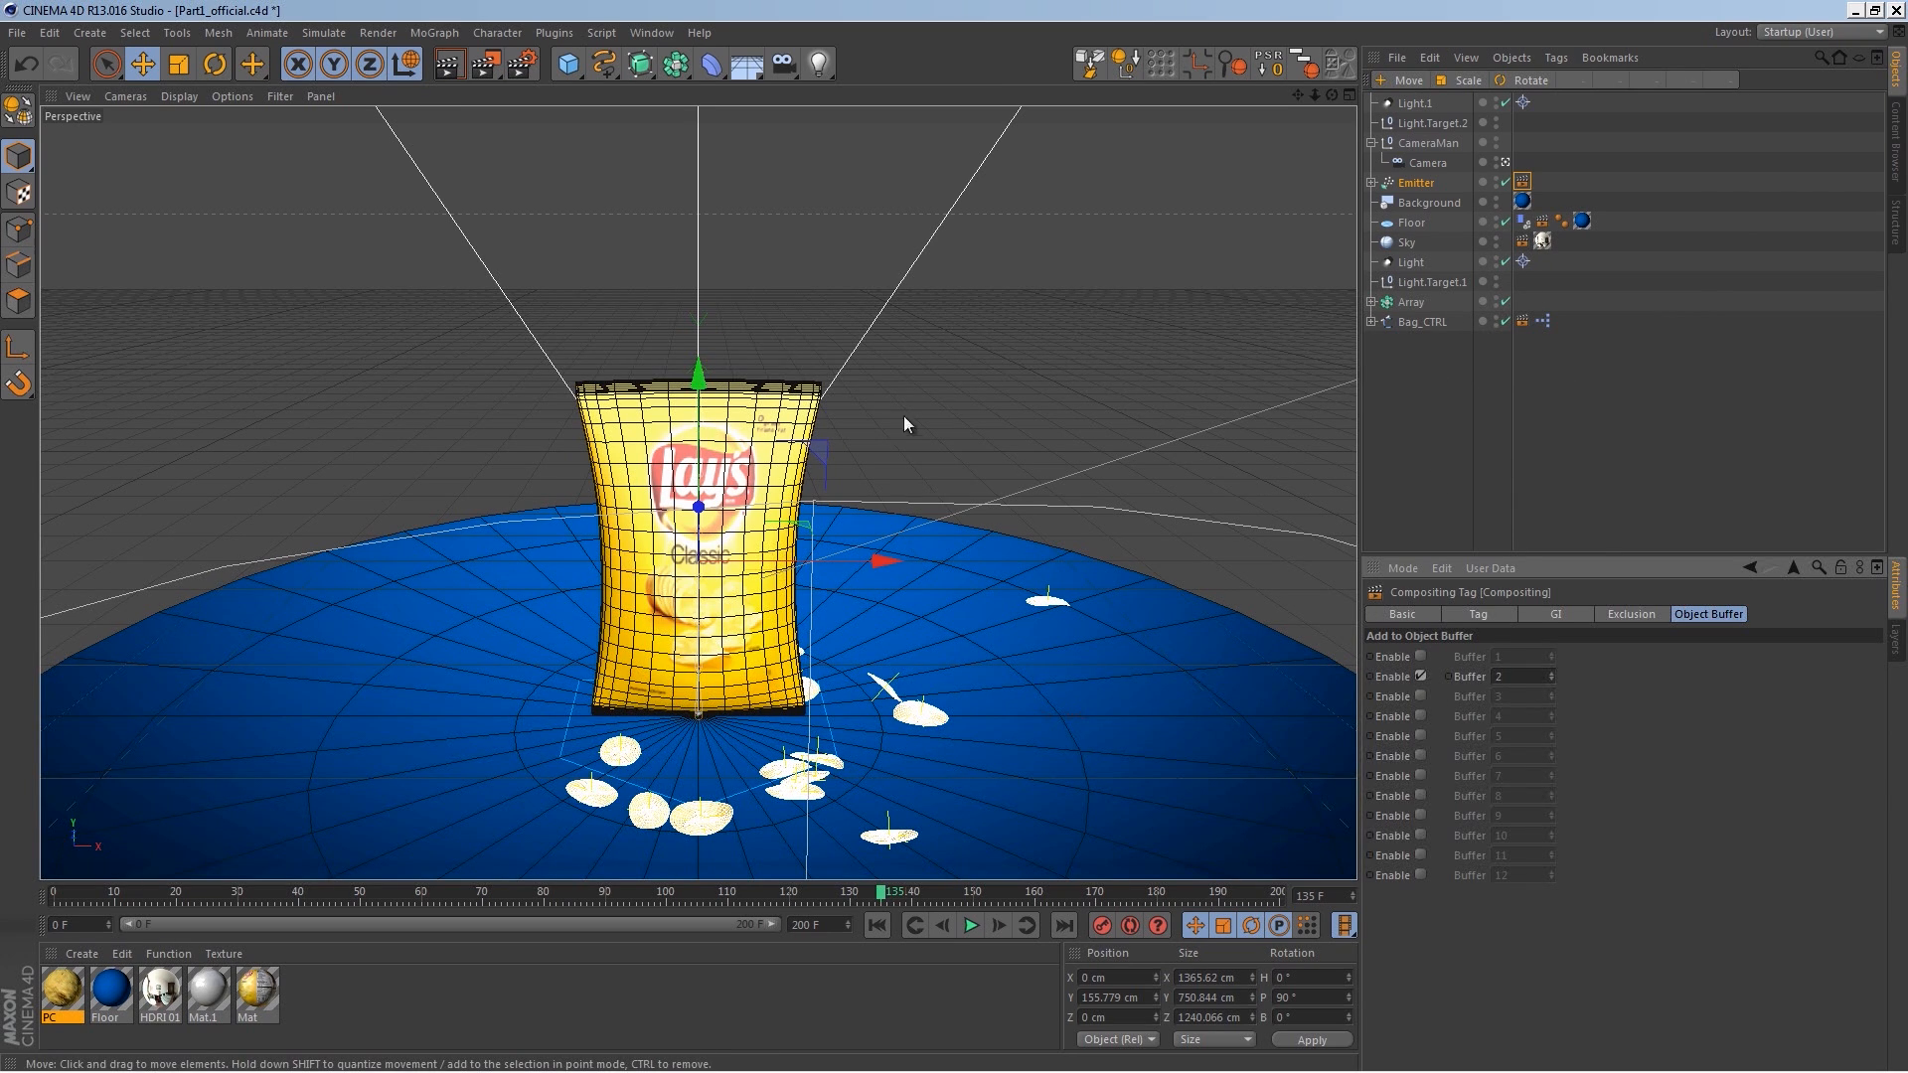
Step: Open the render settings and add two Object Buffer passes to the multi-pass list
click(521, 67)
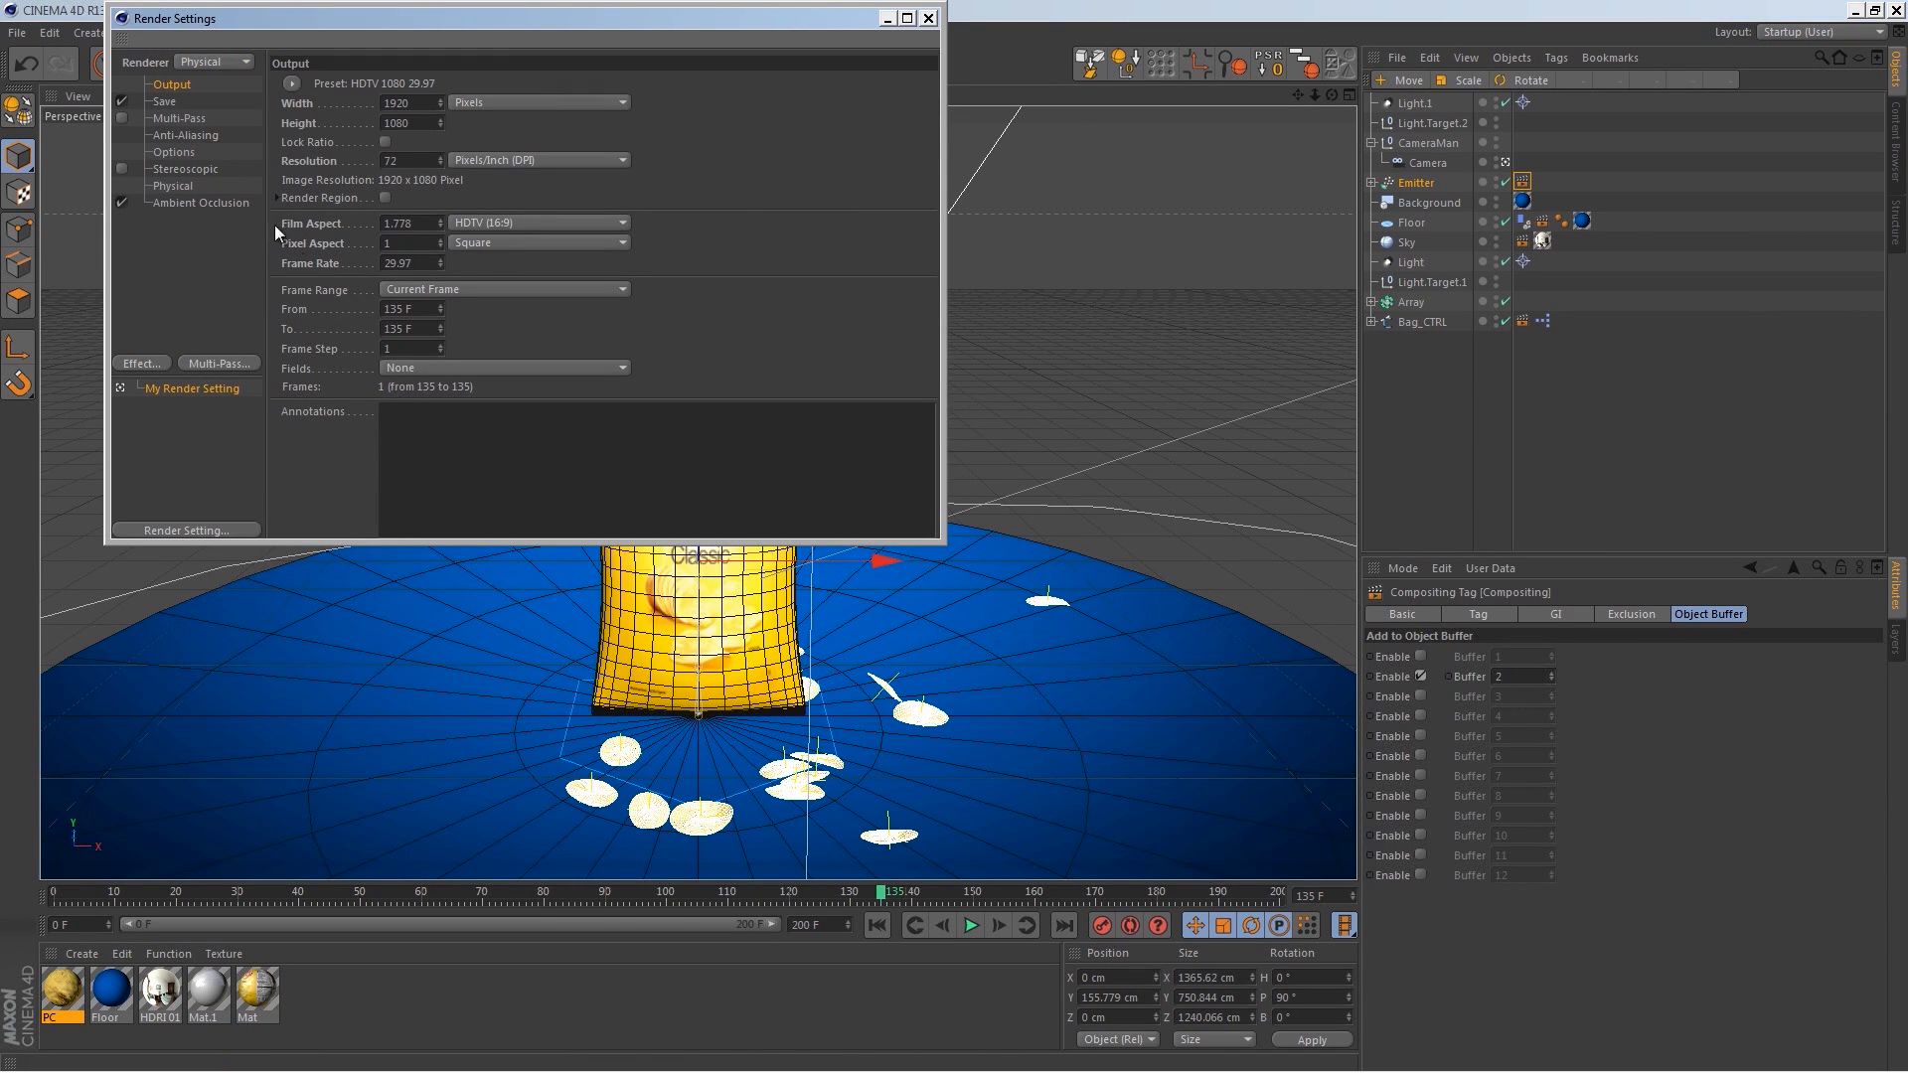
click(220, 364)
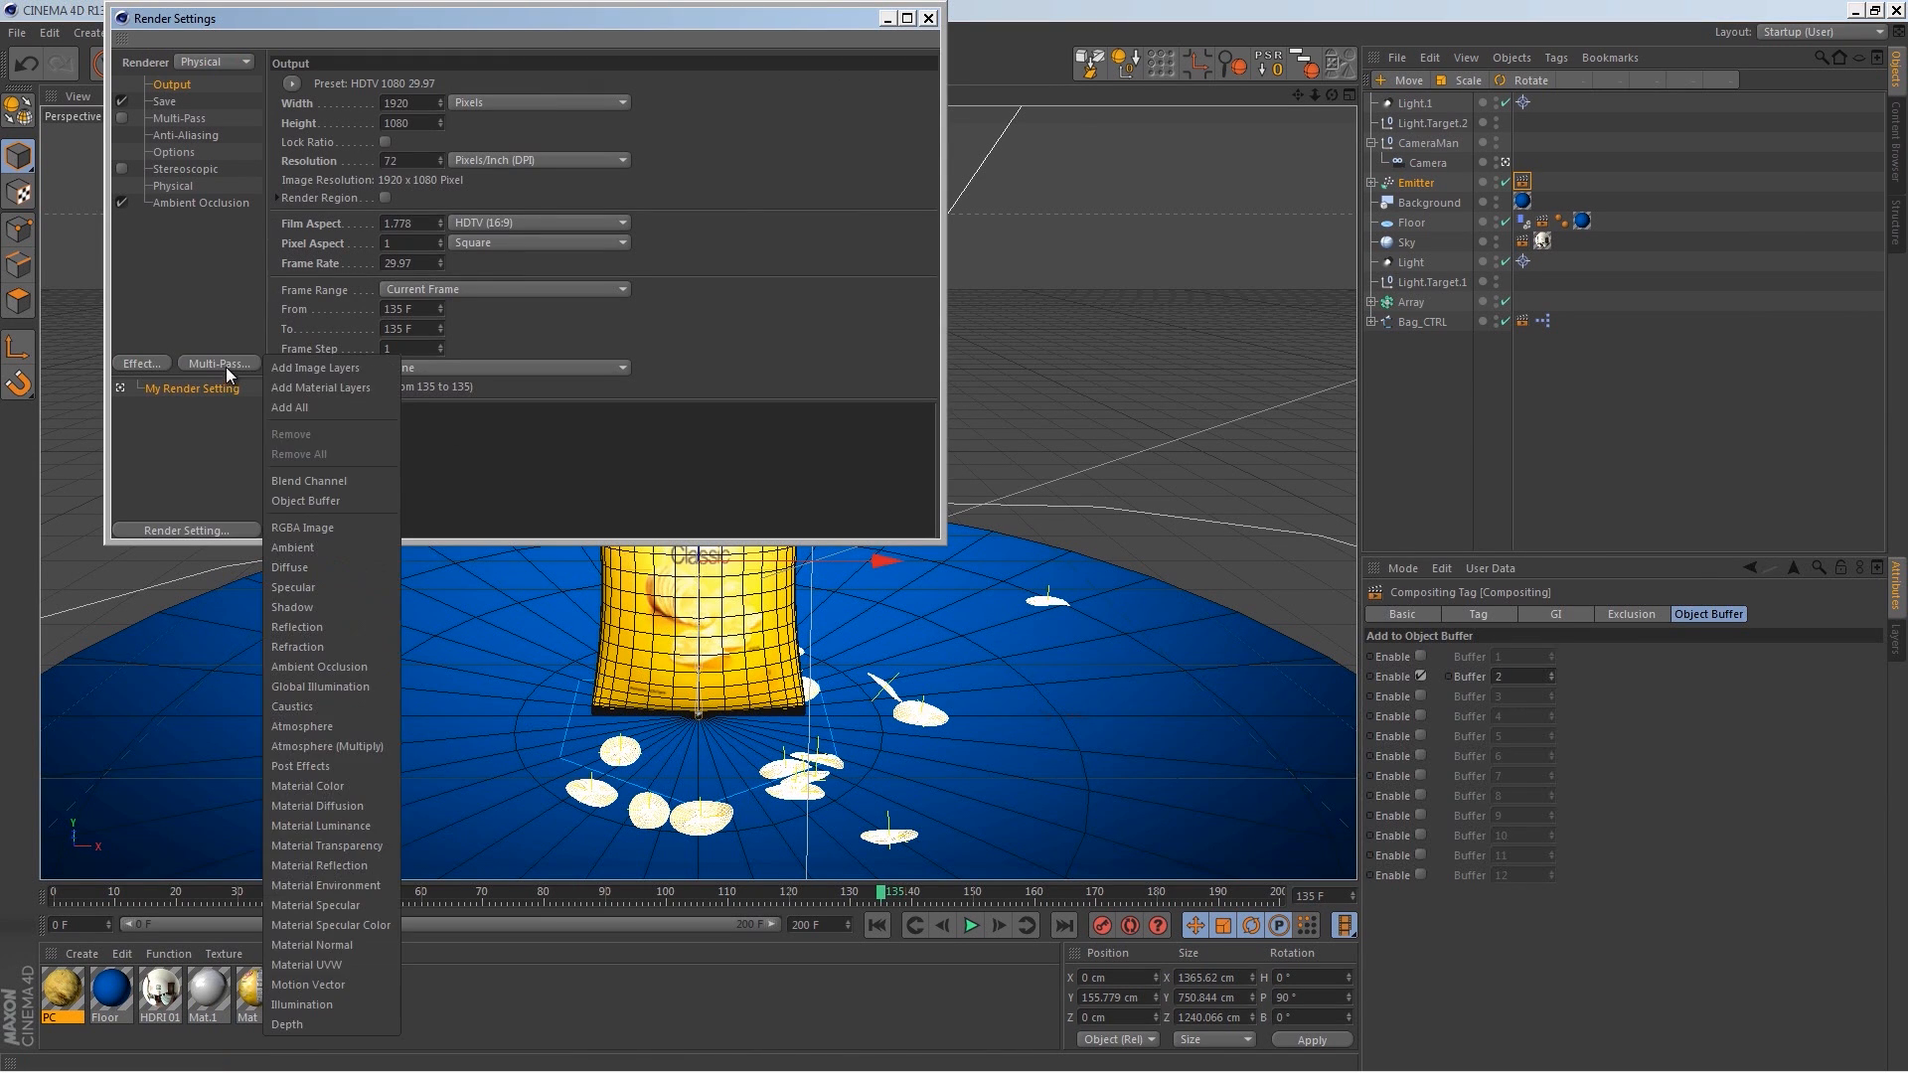
click(342, 500)
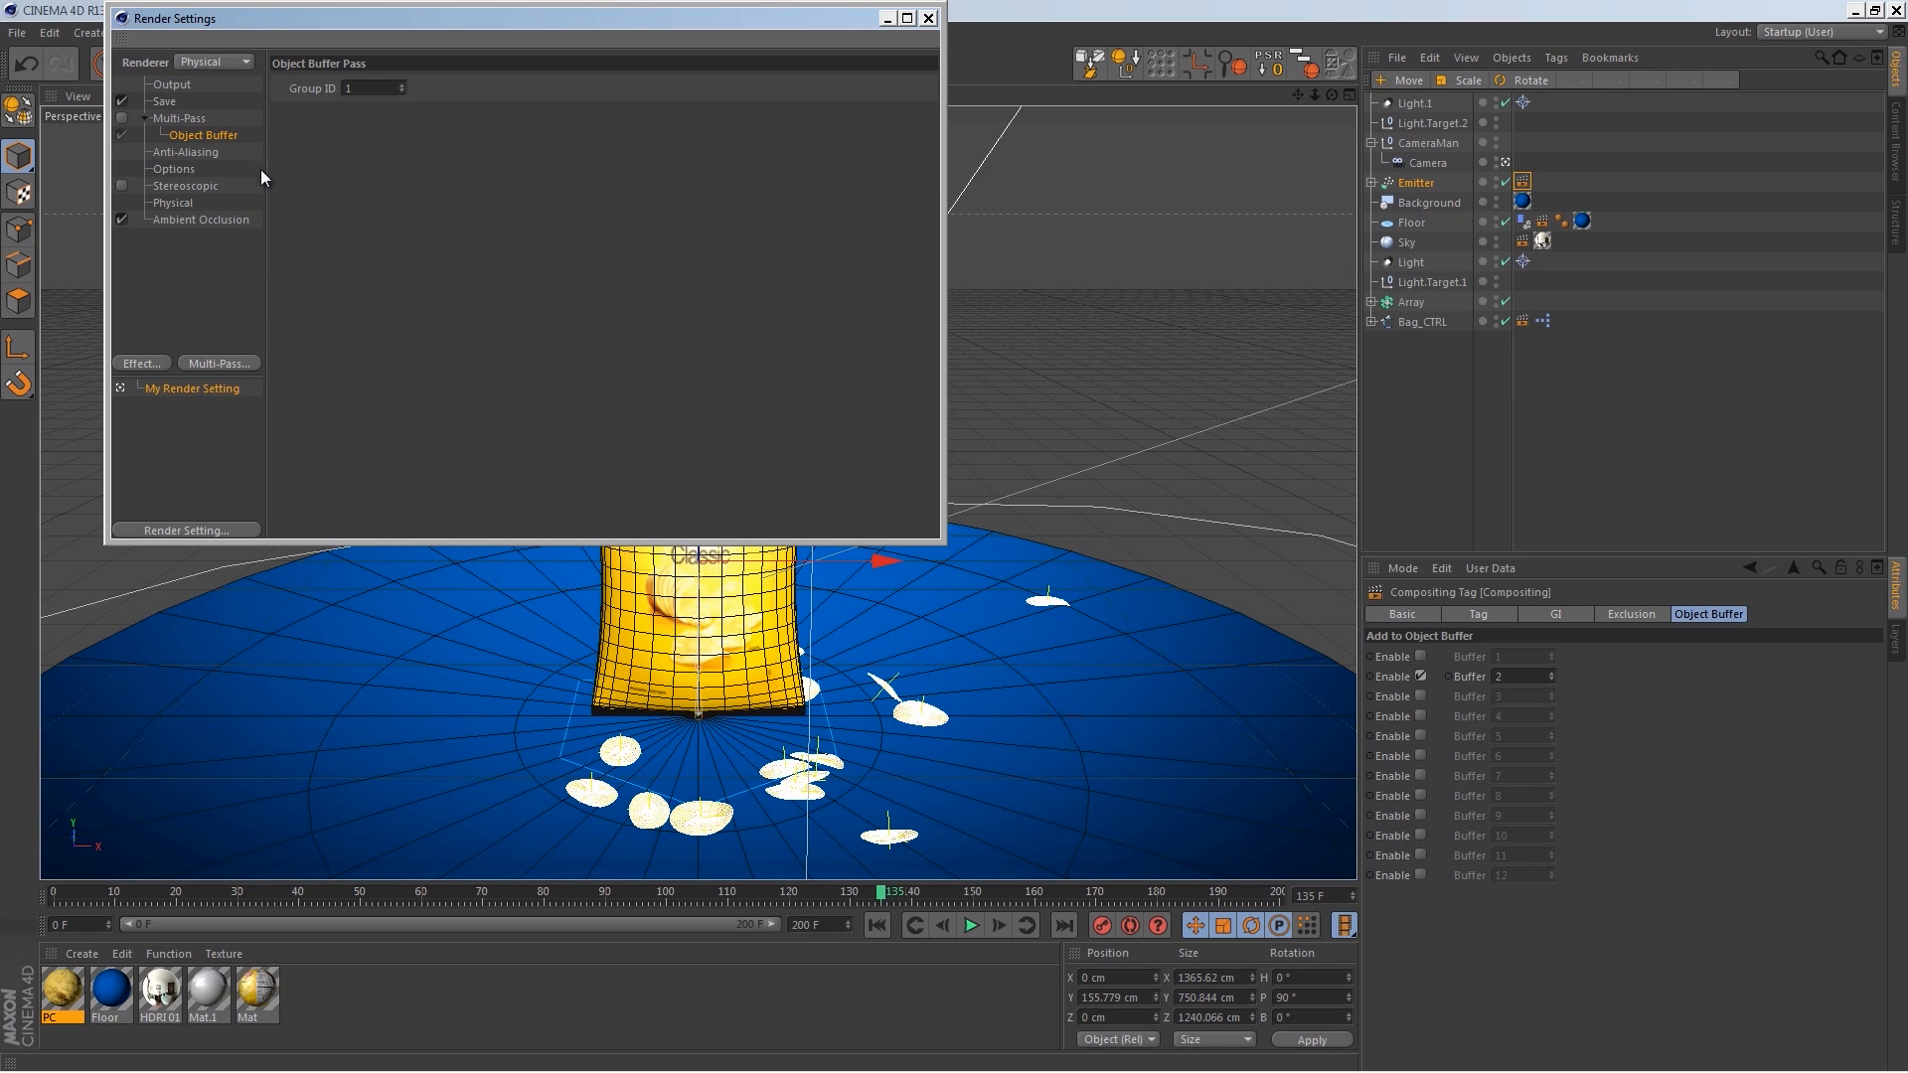
click(219, 365)
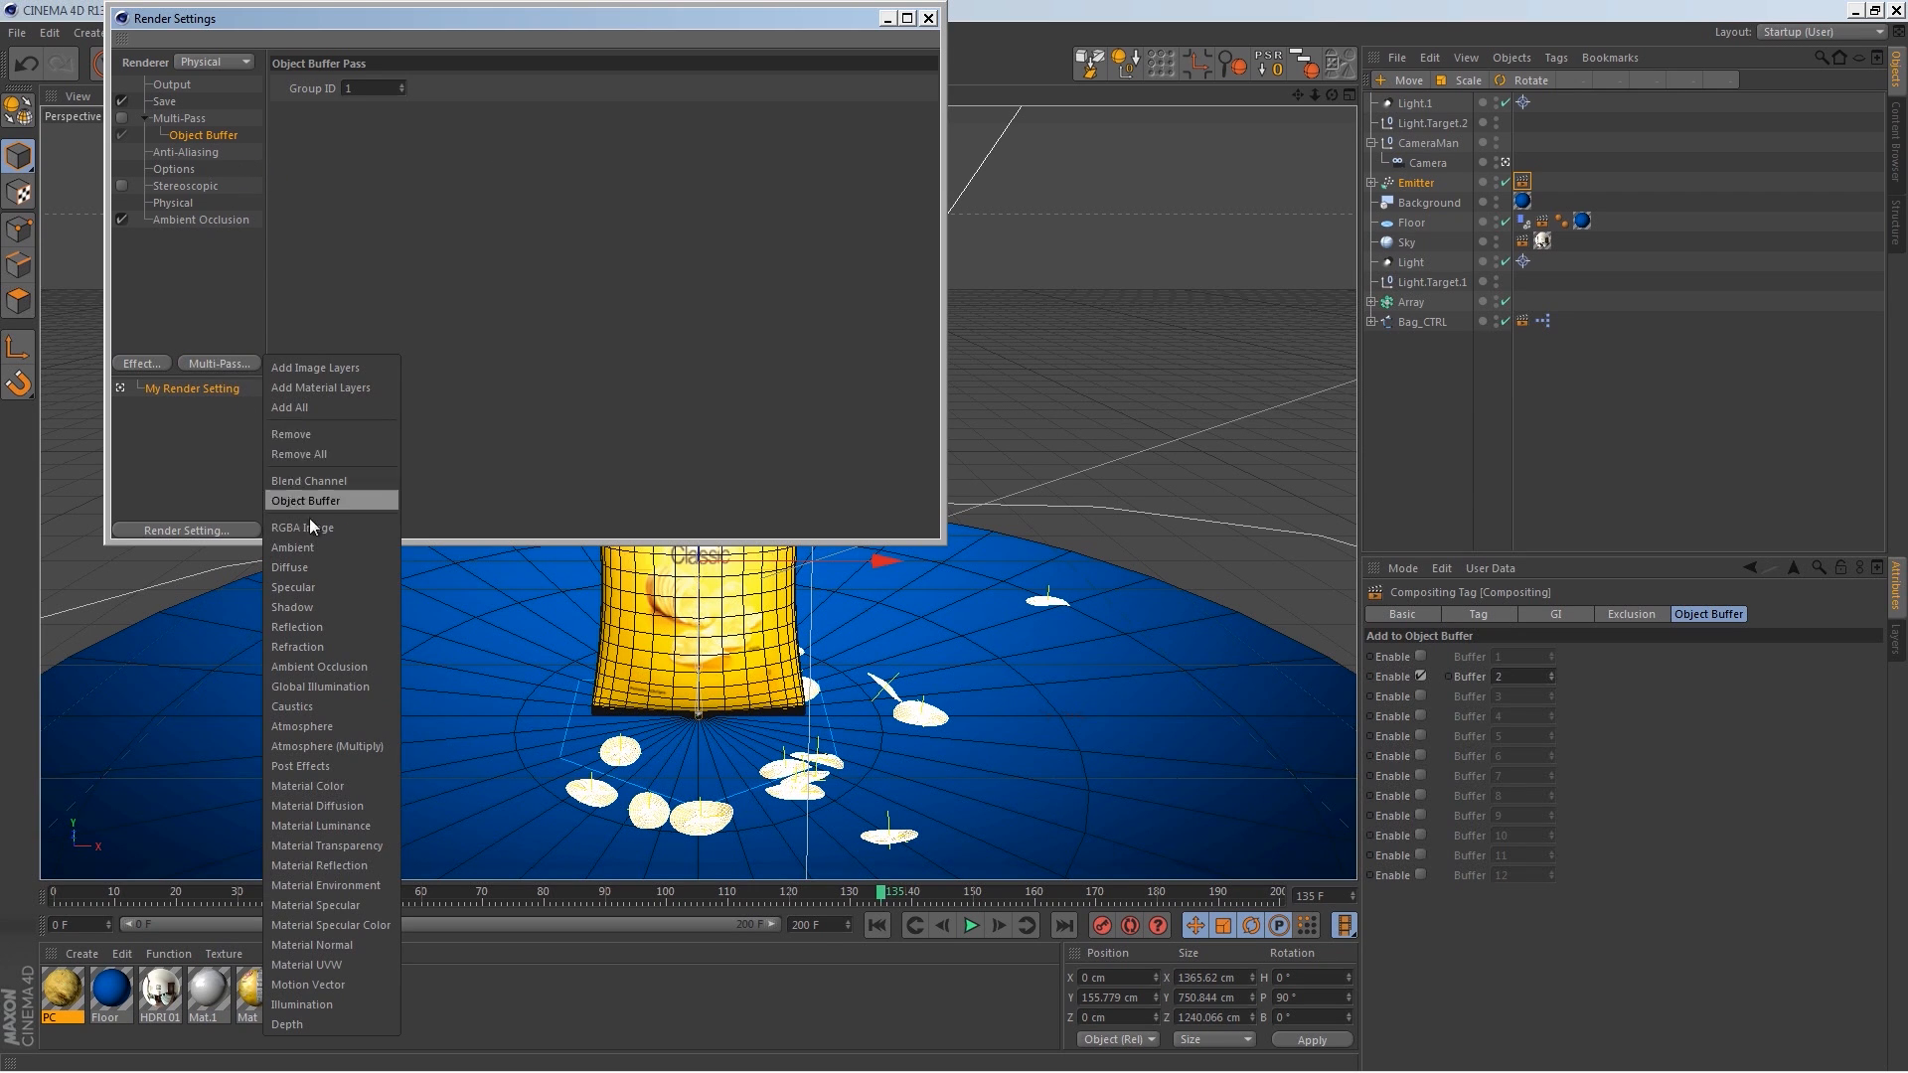
click(347, 500)
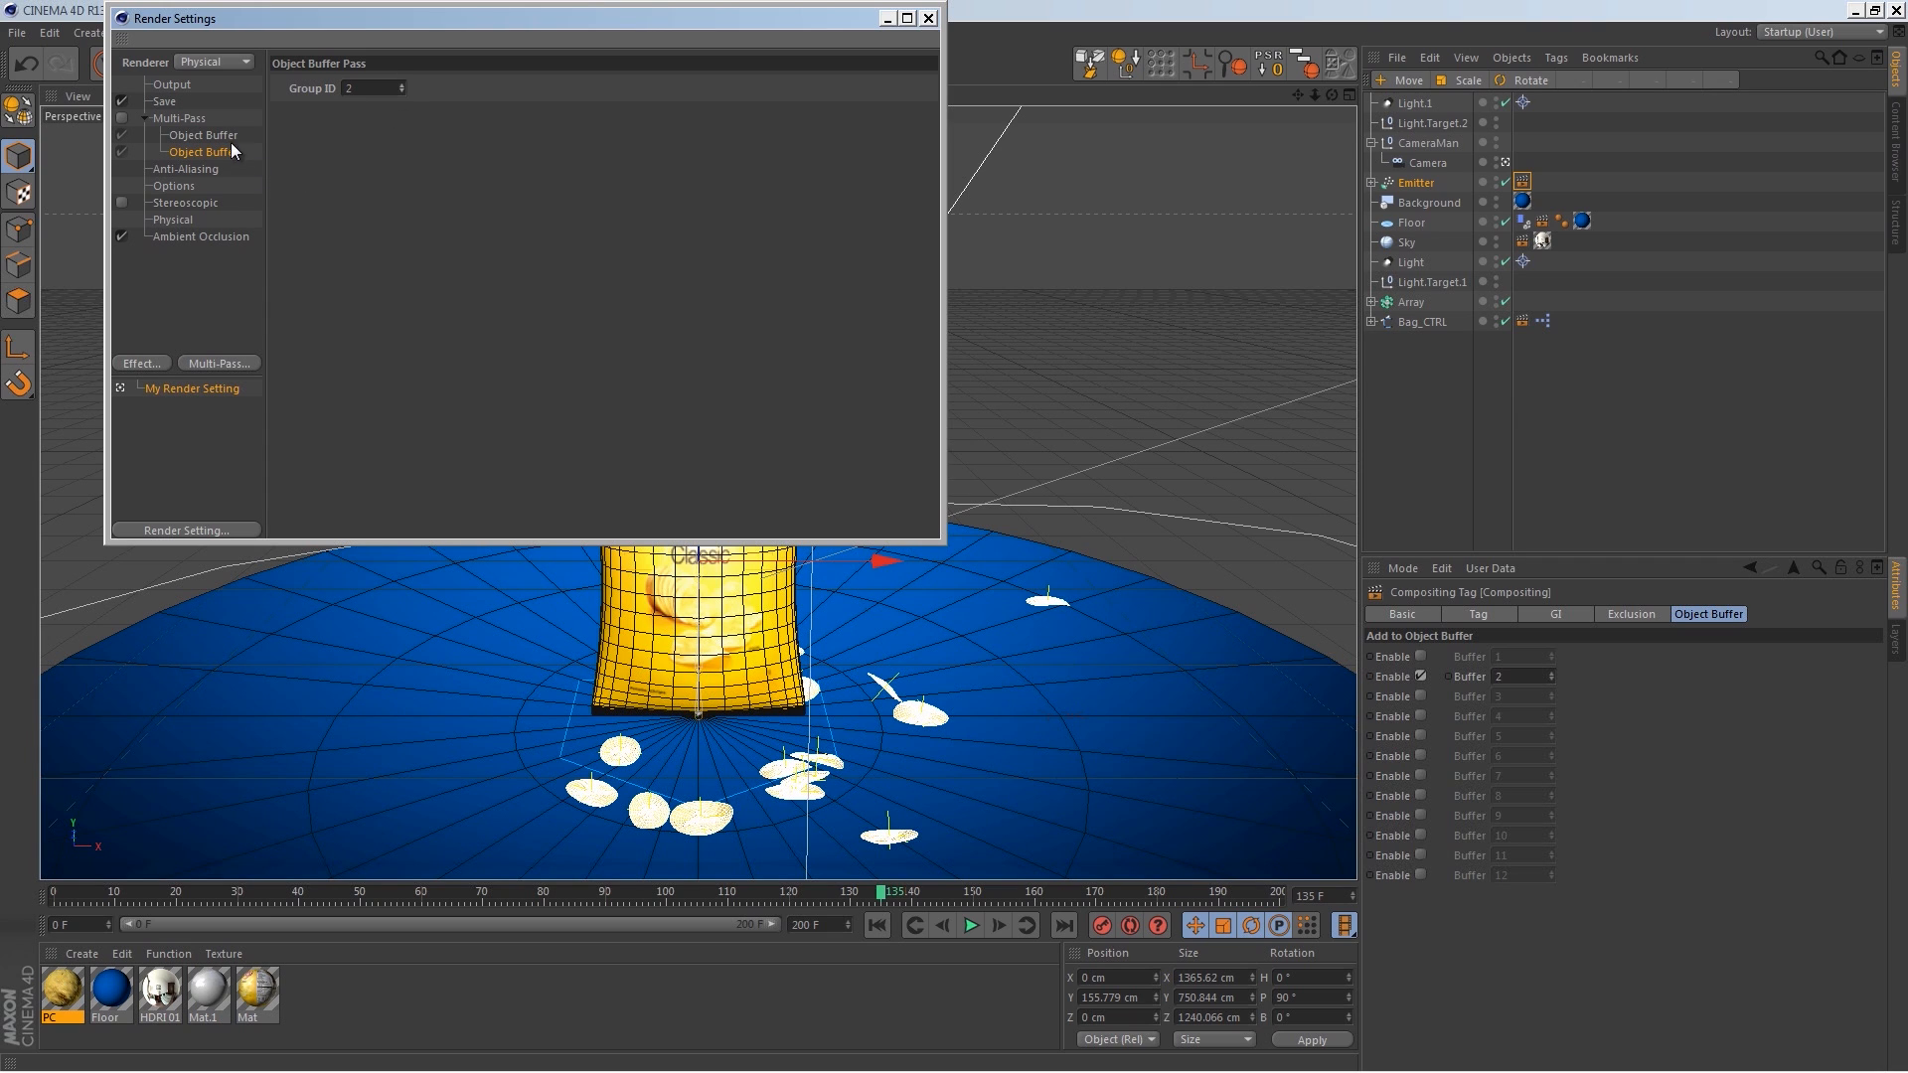
Step: Set the regular image save format to QuickTime Movie and enable its alpha channel
click(191, 120)
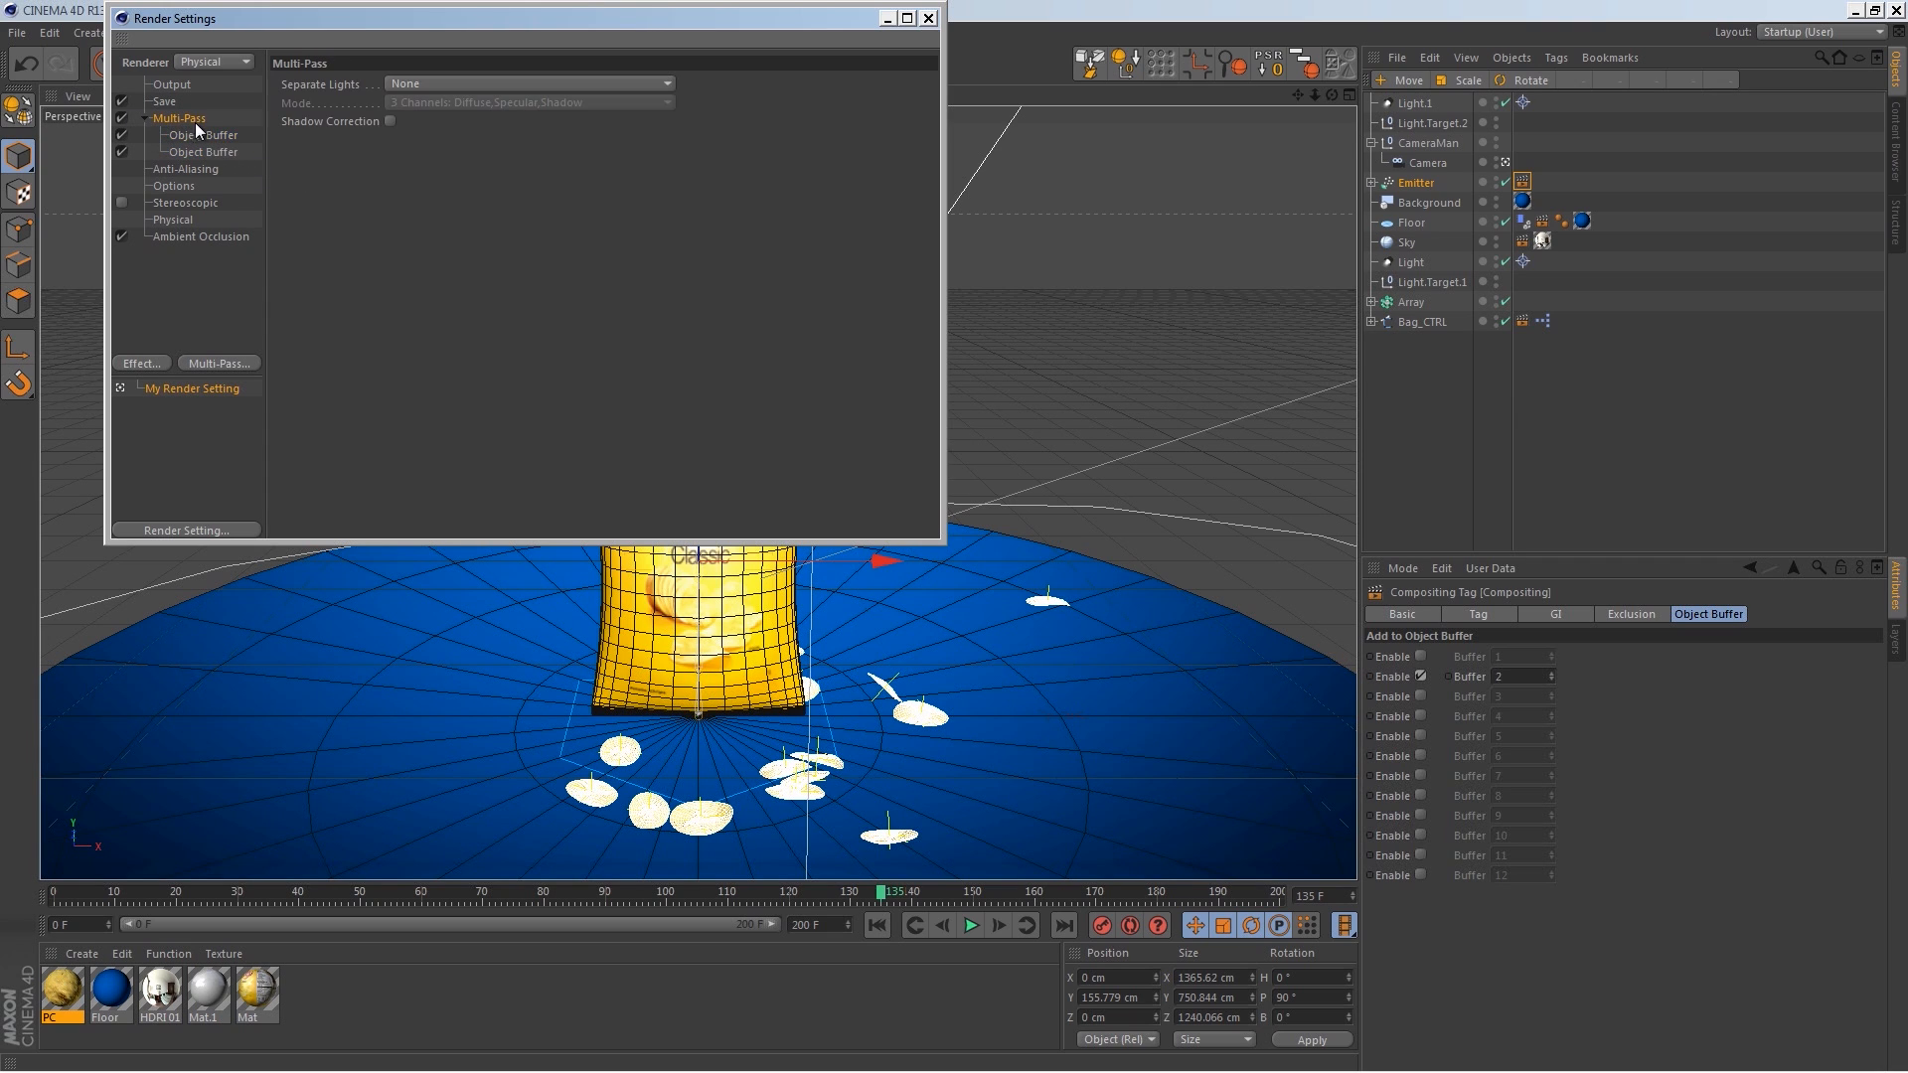
click(165, 102)
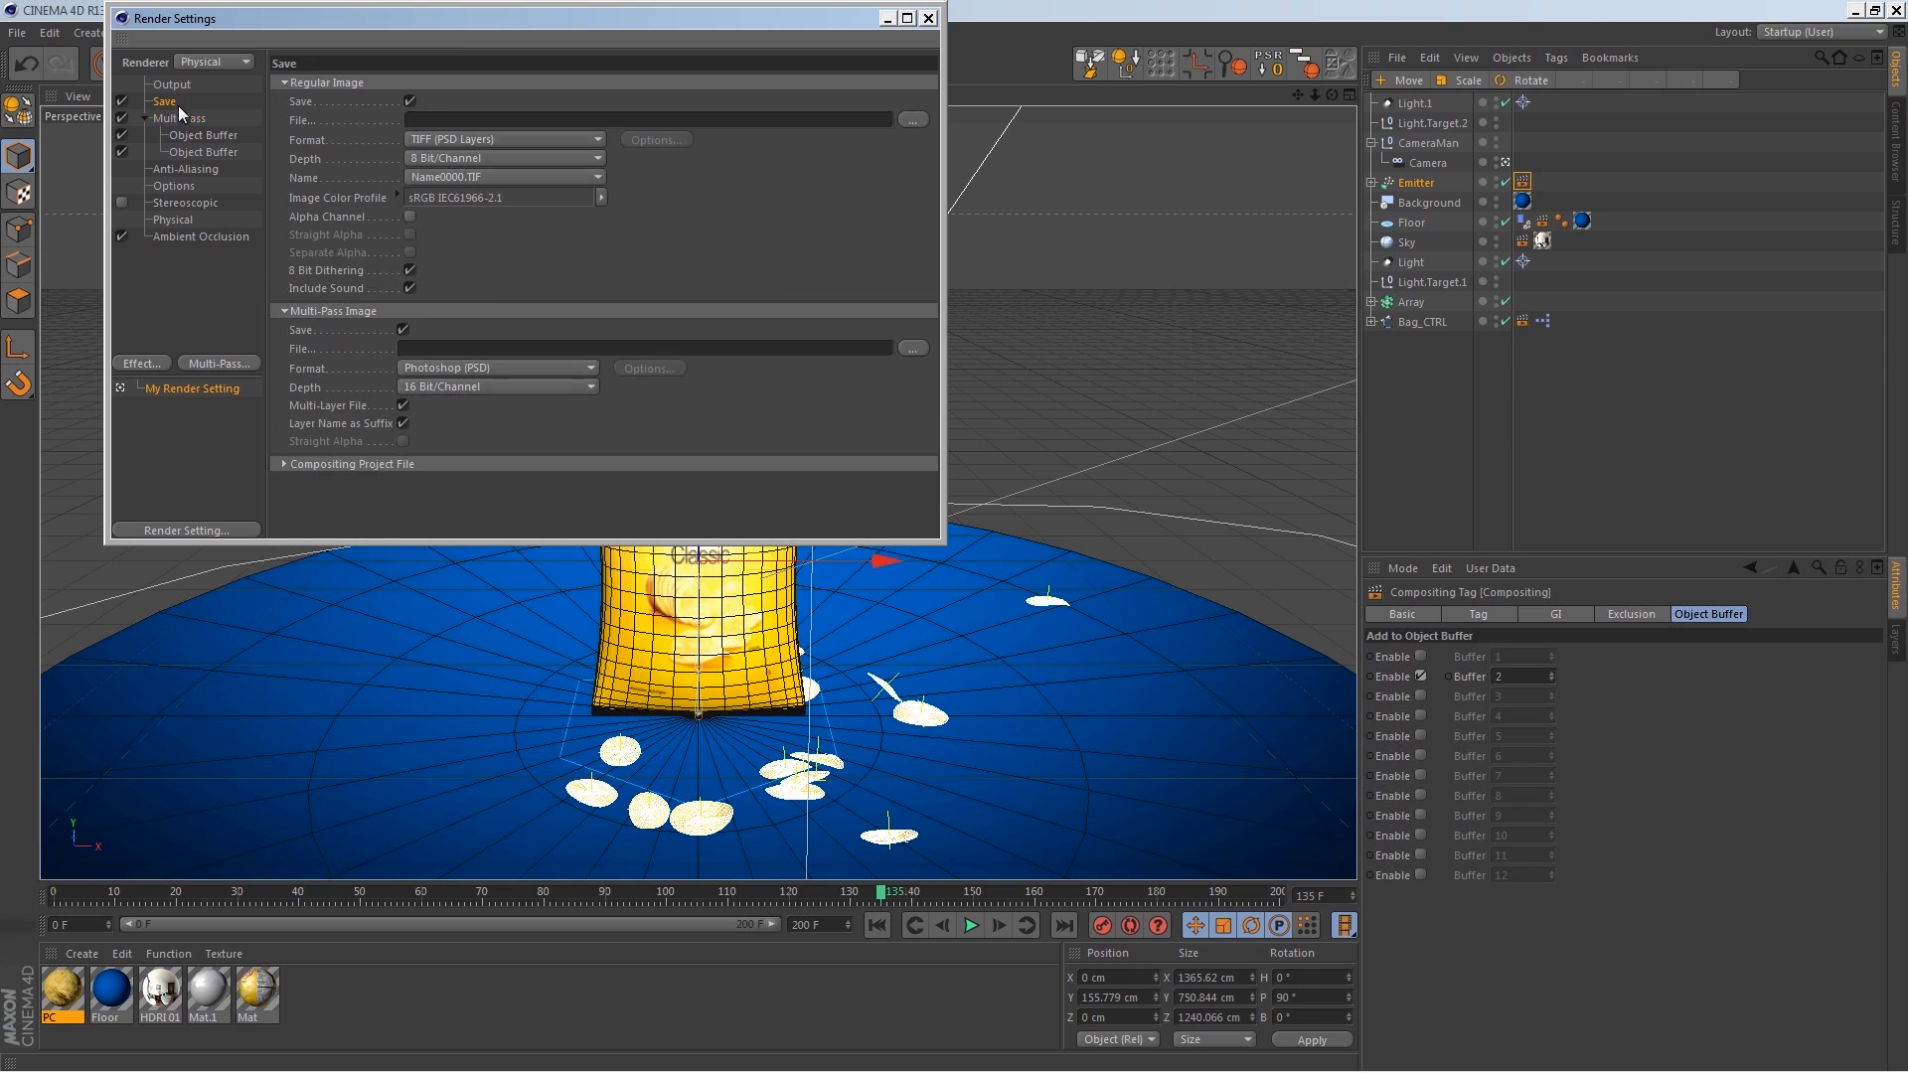
click(560, 139)
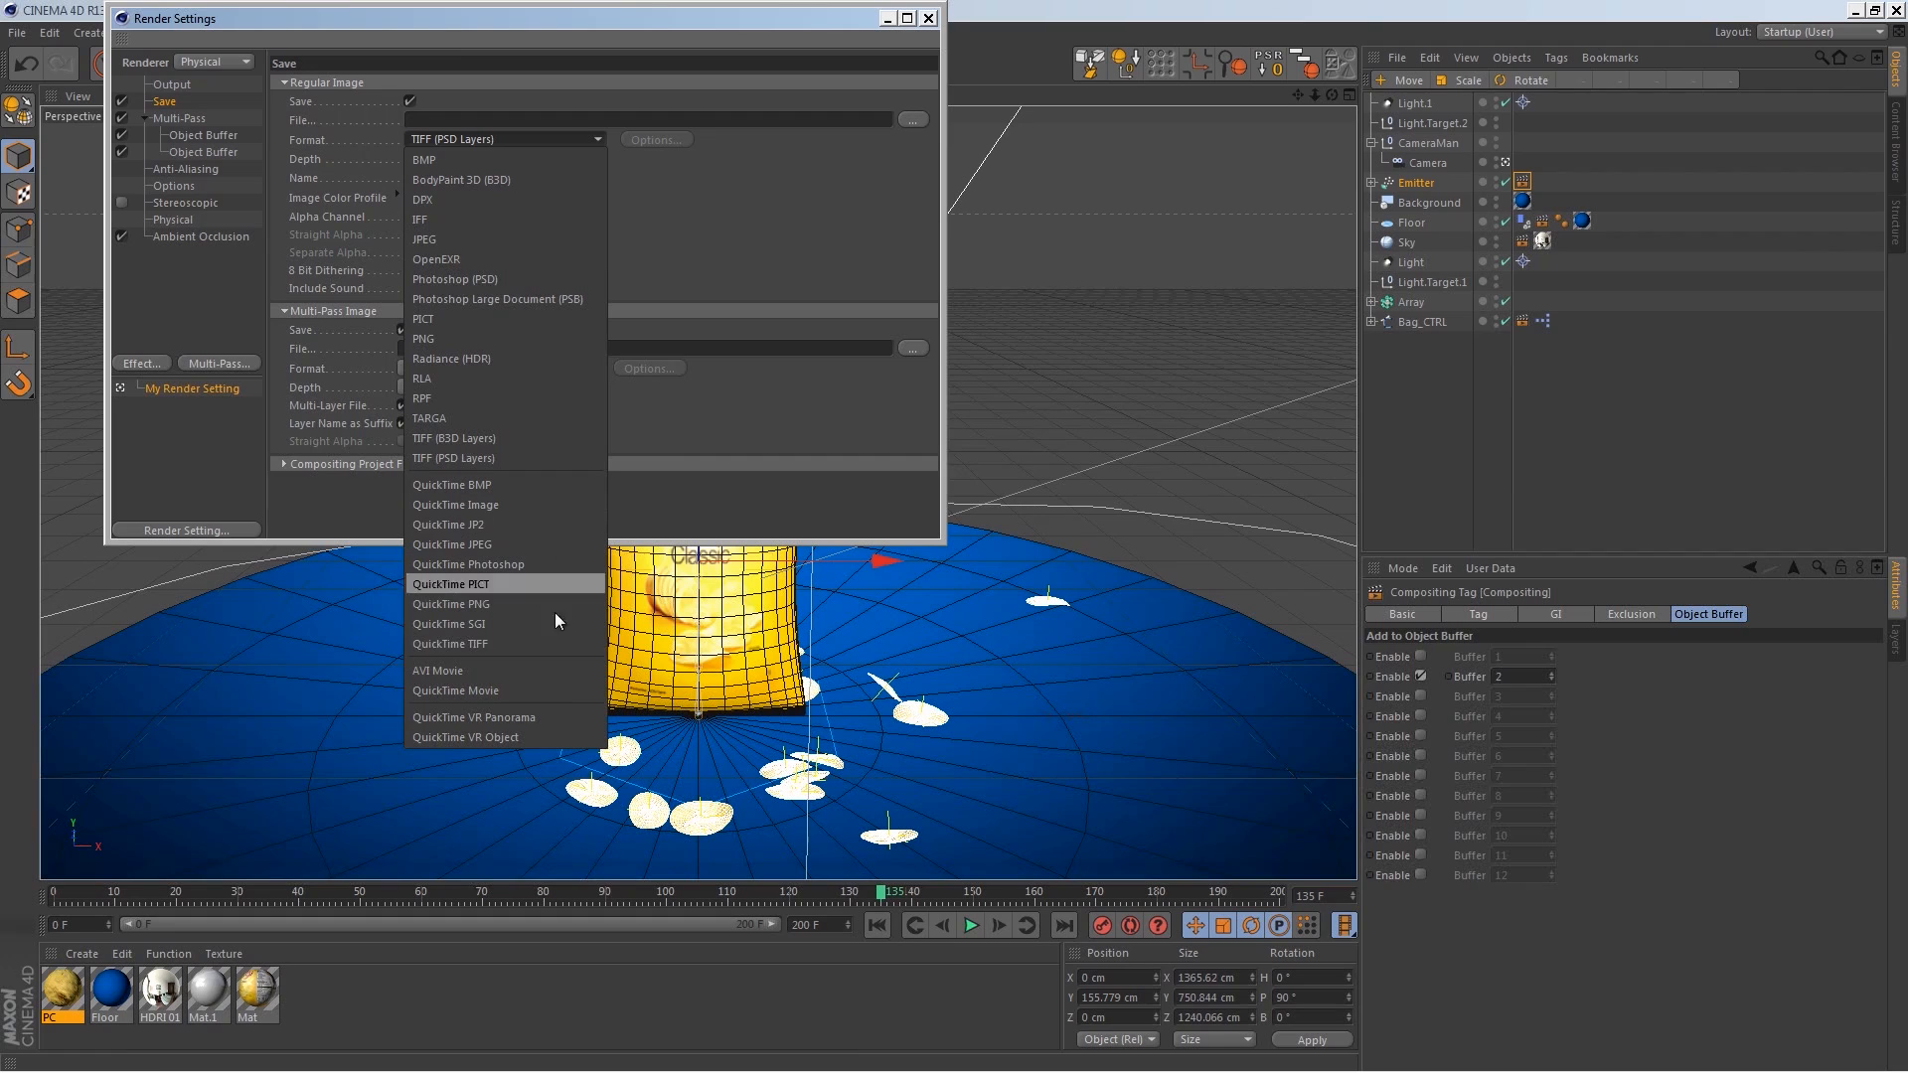
click(537, 689)
click(411, 217)
click(411, 235)
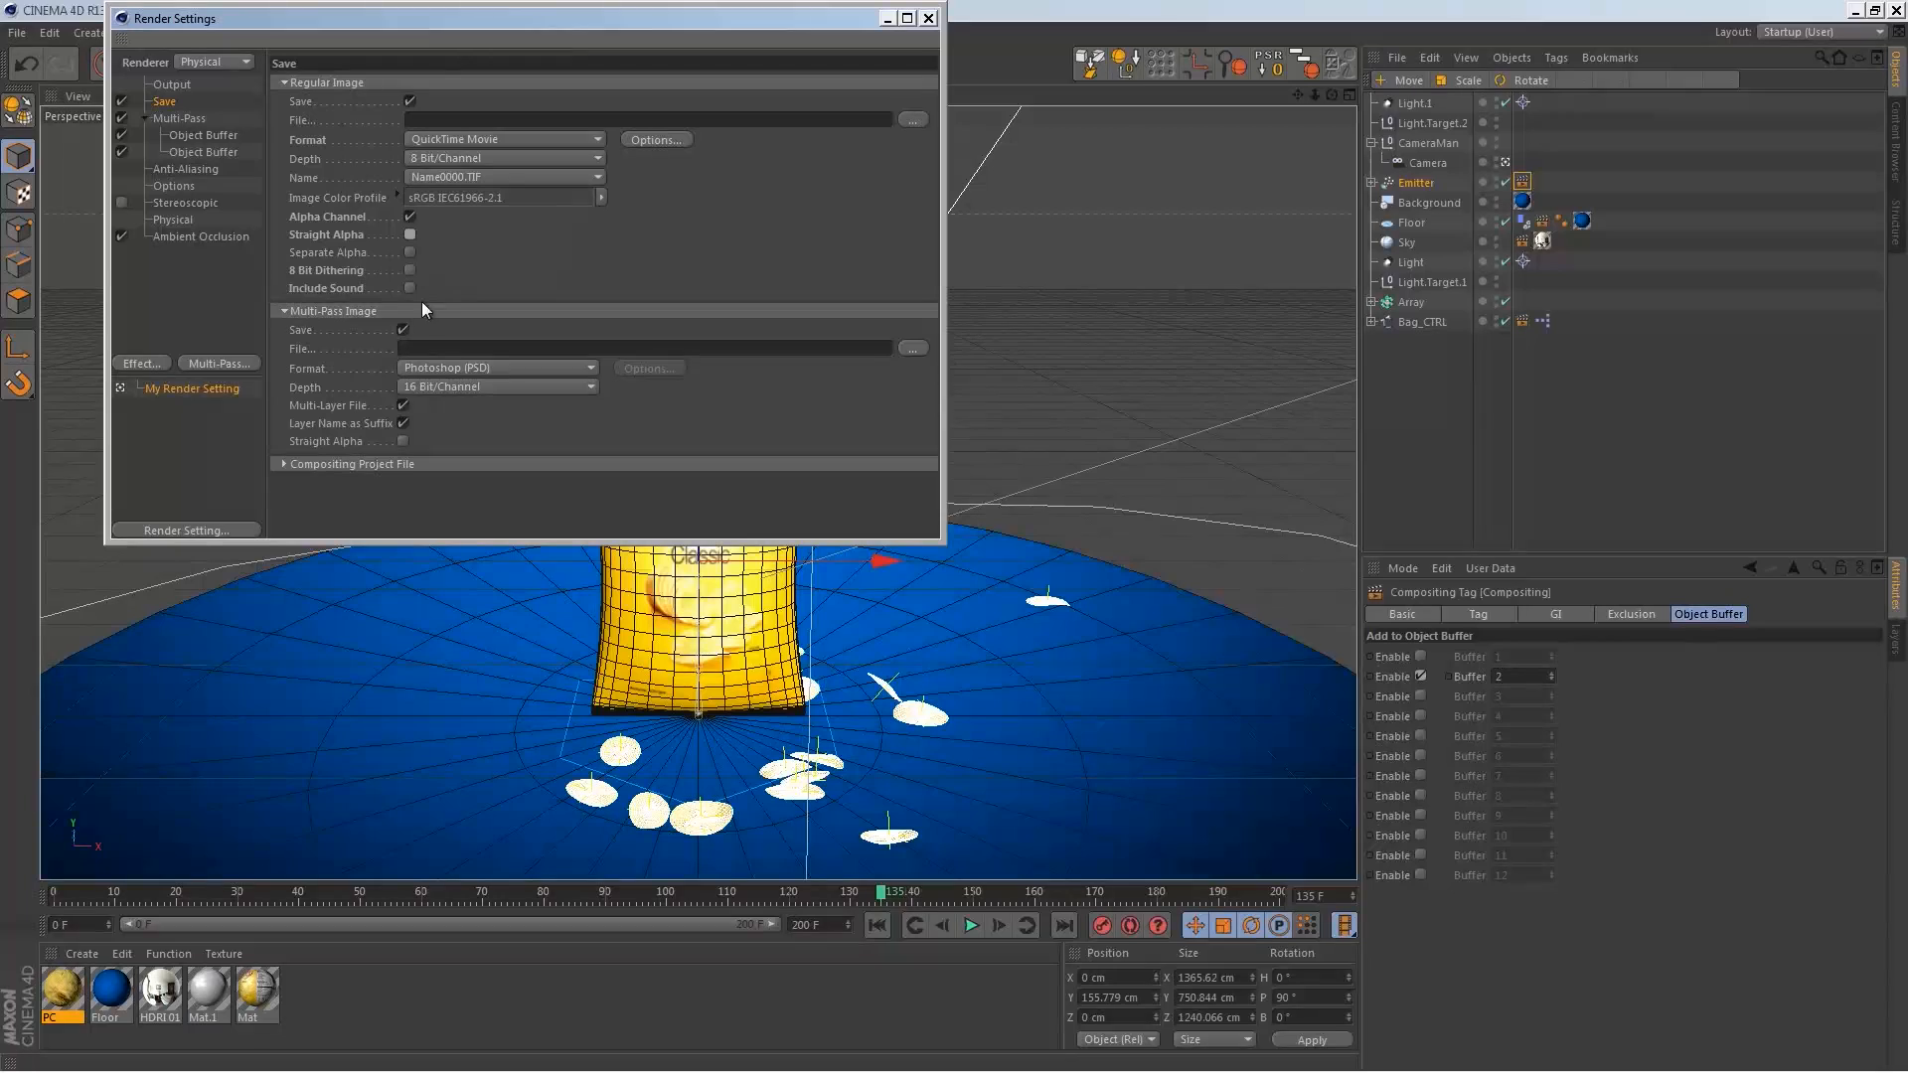
Step: Set the multi-pass image save format to QuickTime Movie and close the render settings
click(449, 368)
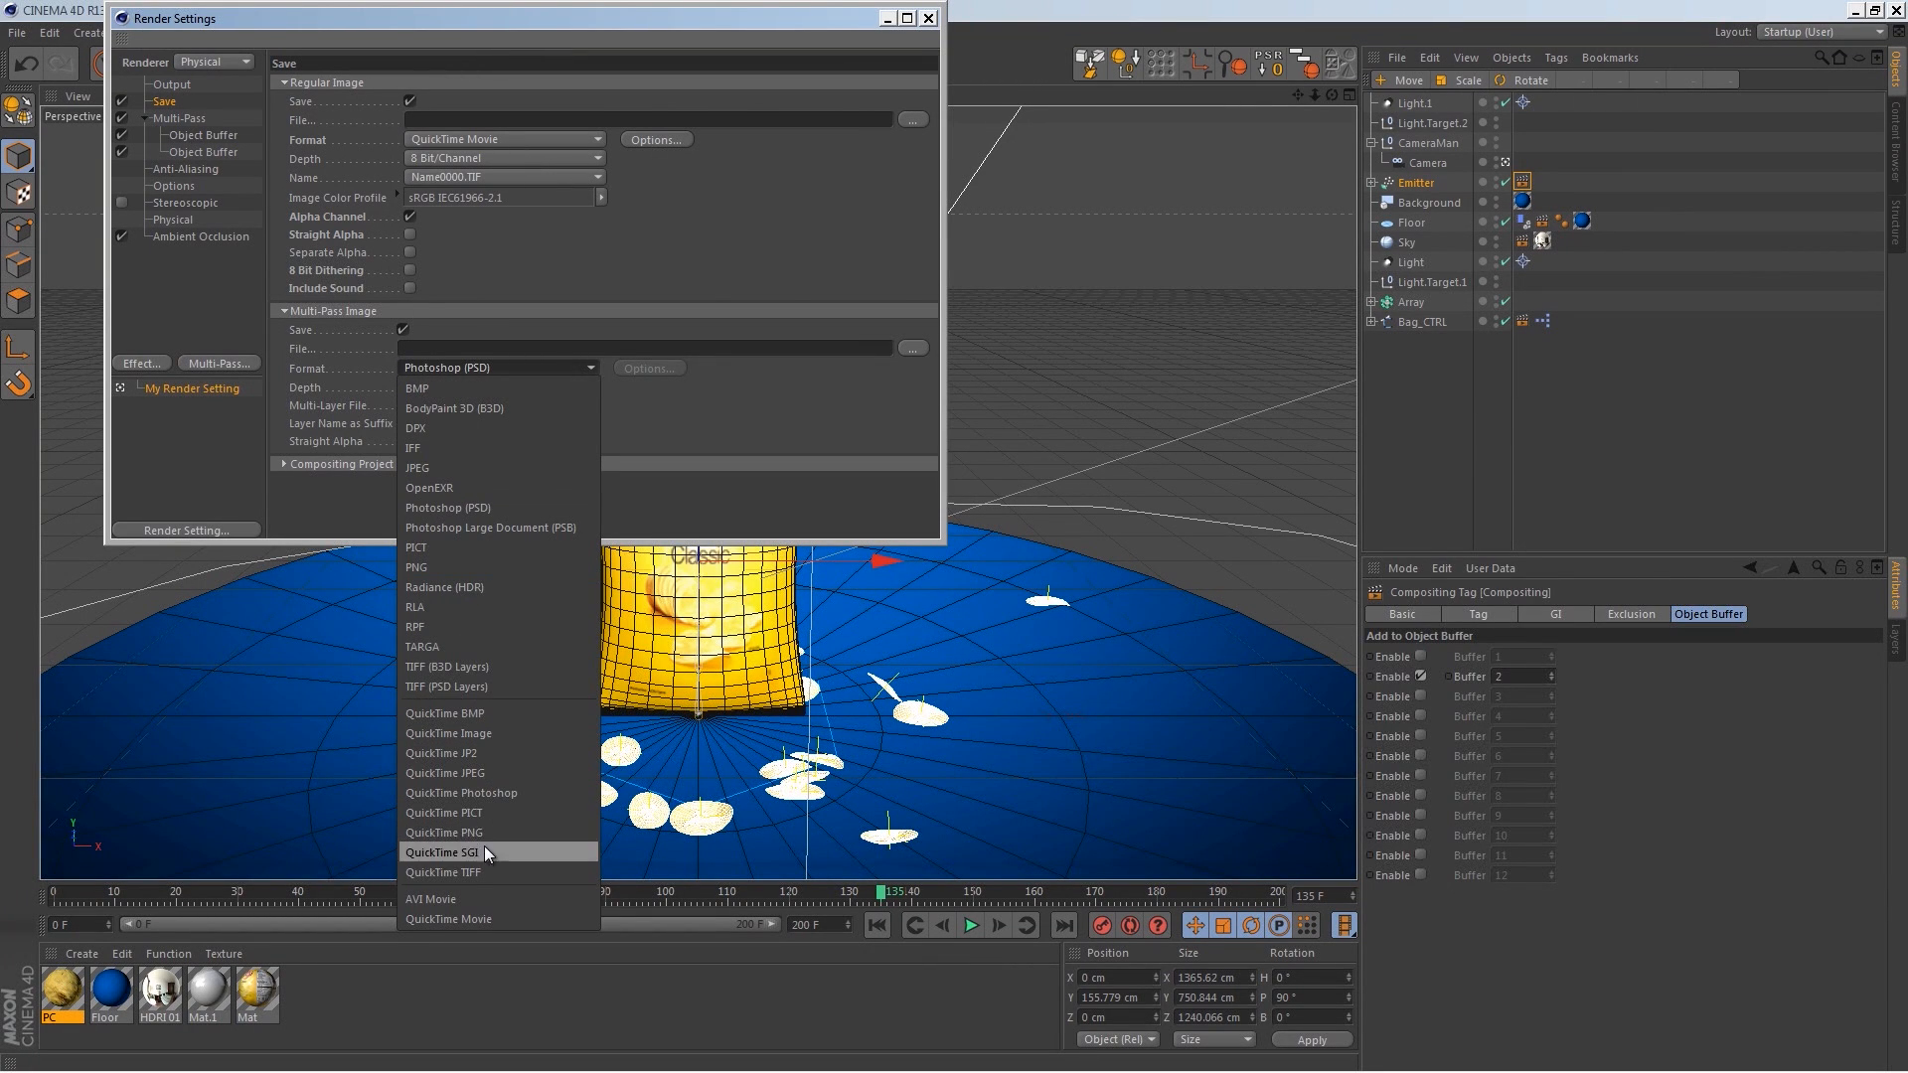
click(501, 917)
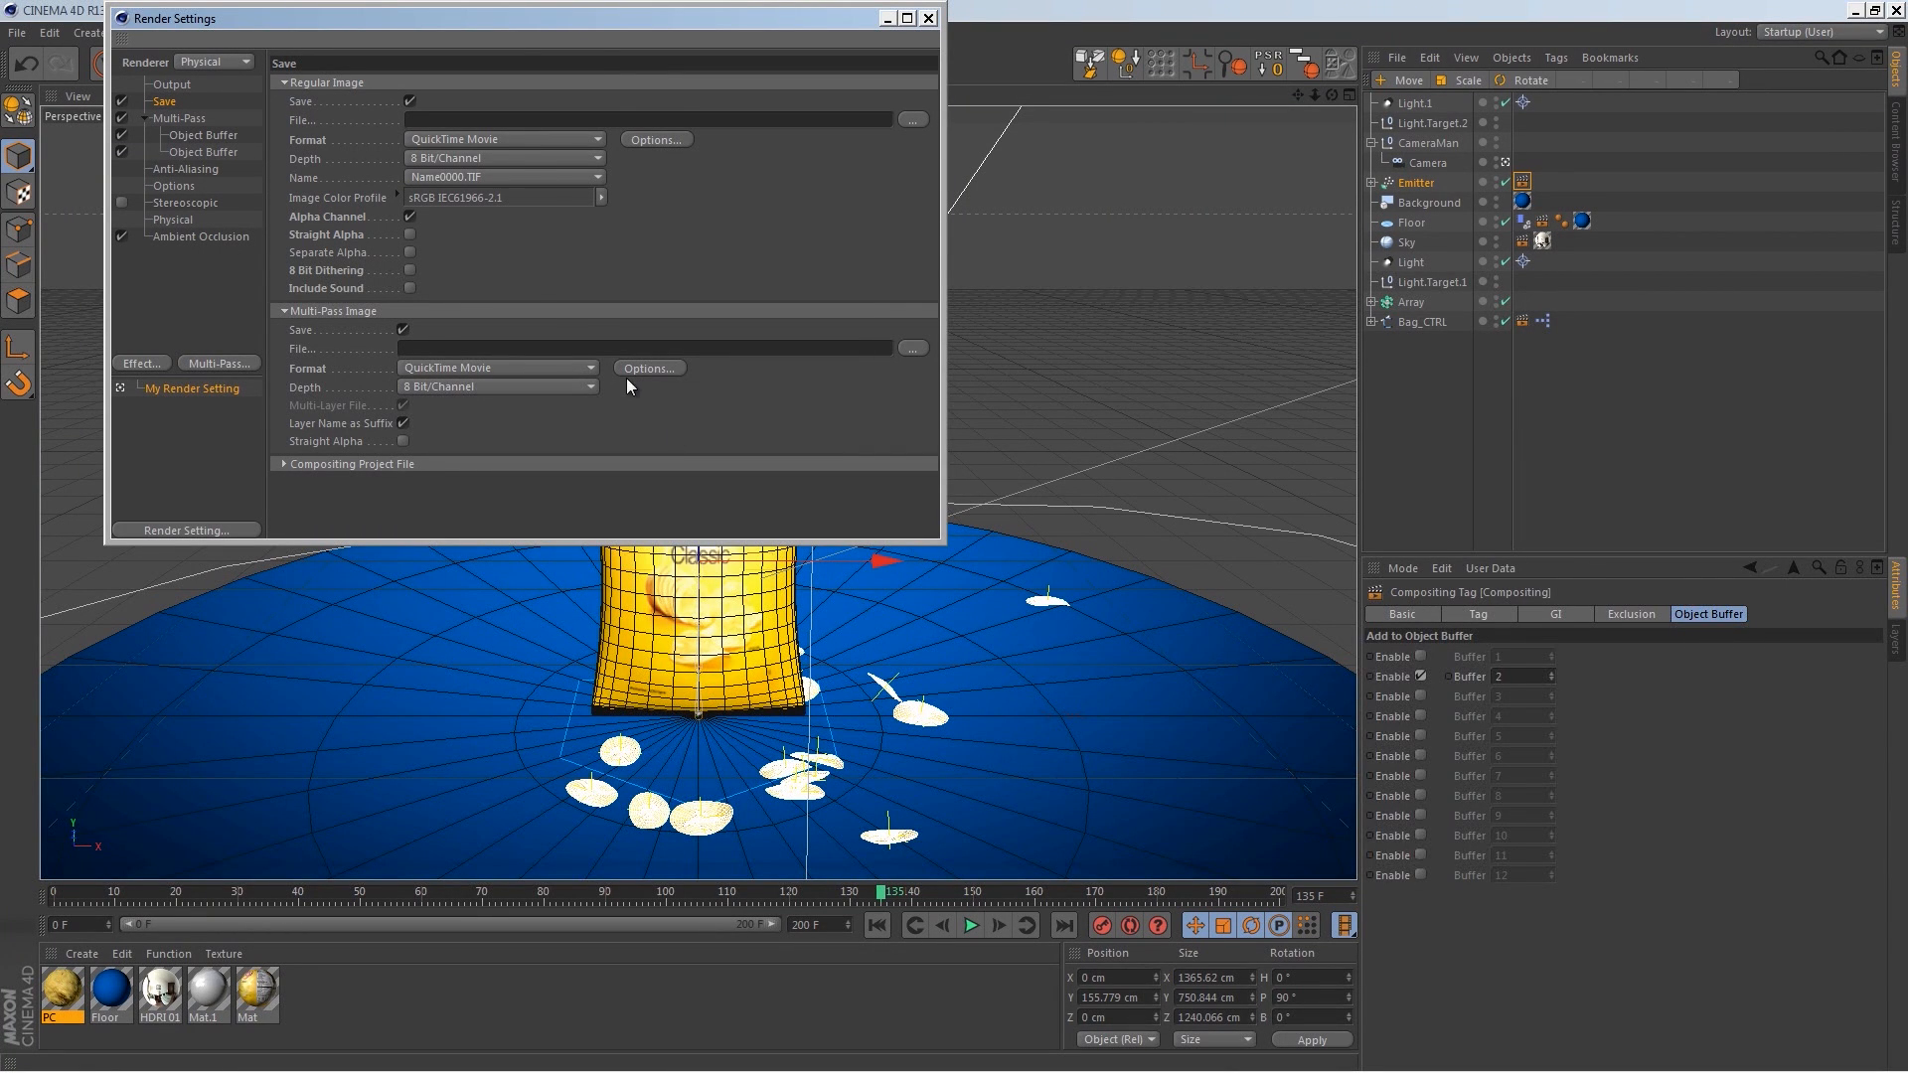
click(284, 464)
click(285, 465)
click(929, 17)
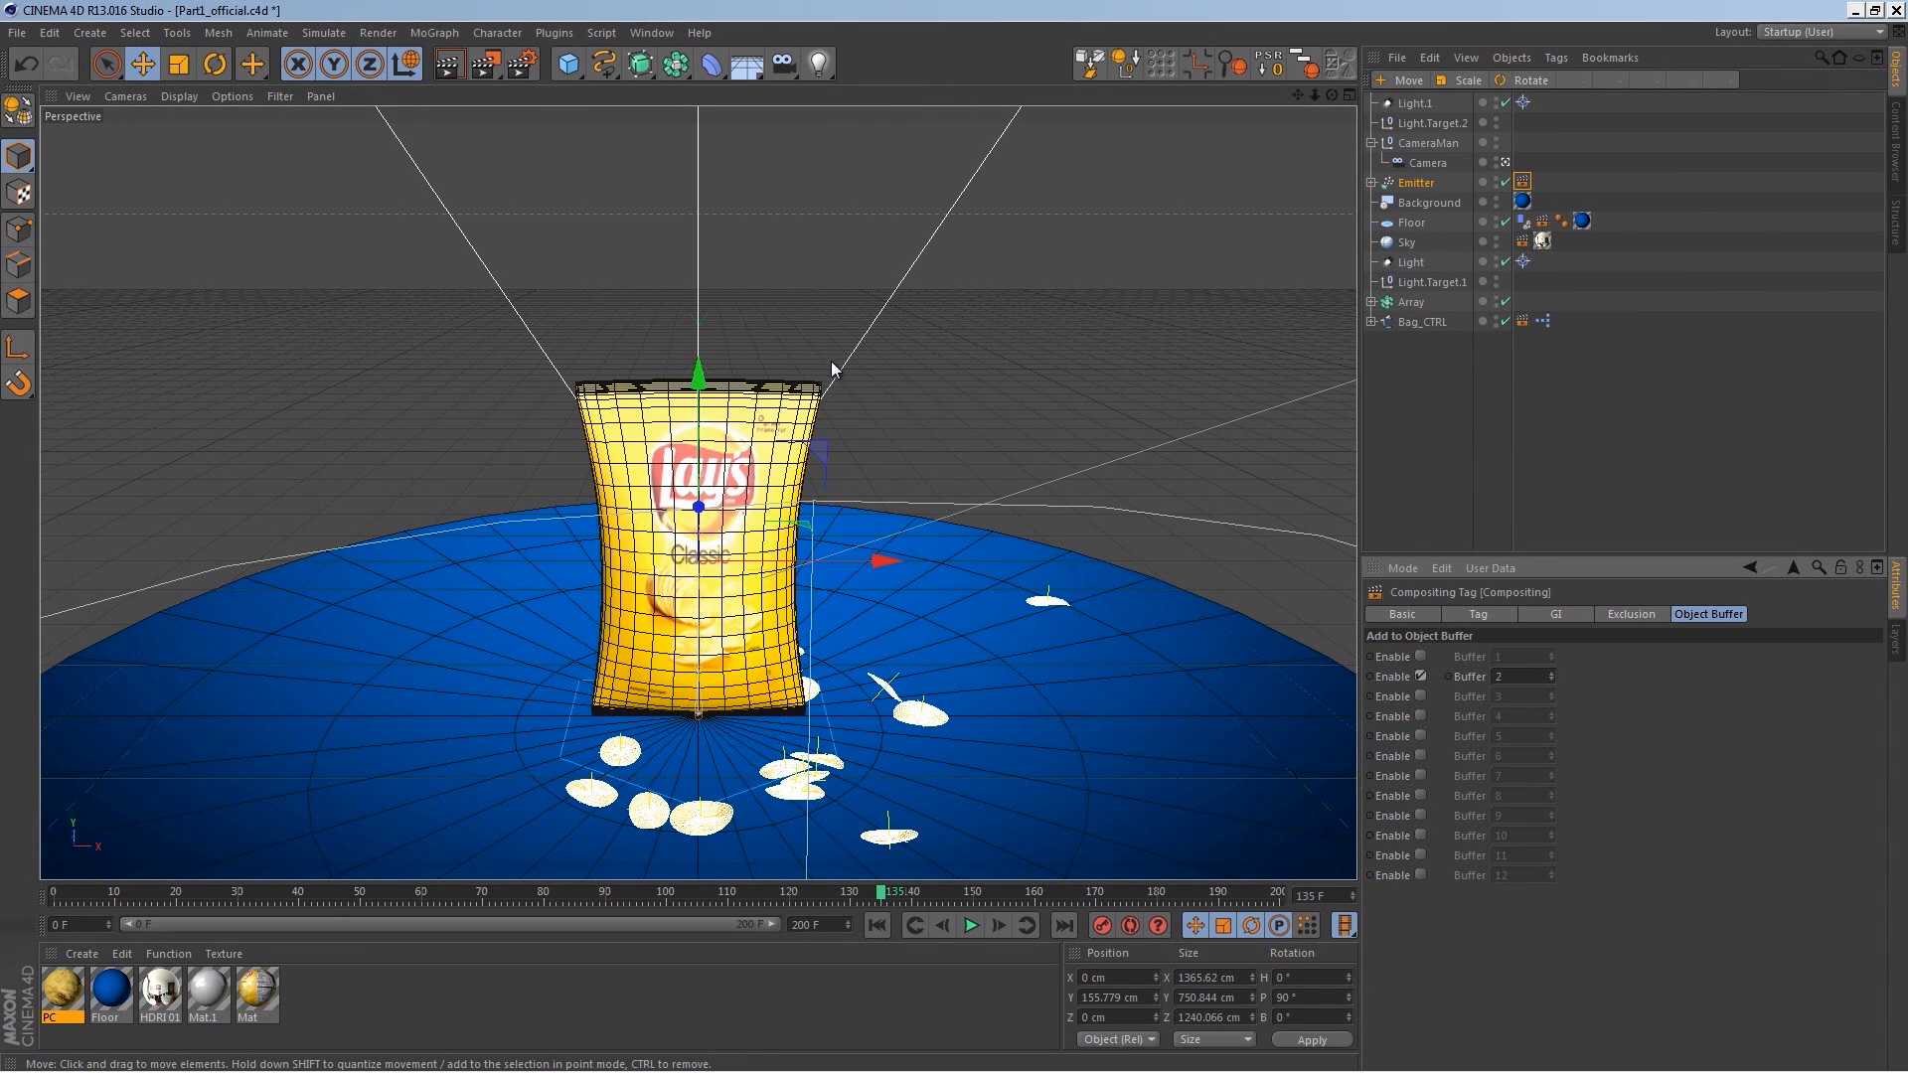
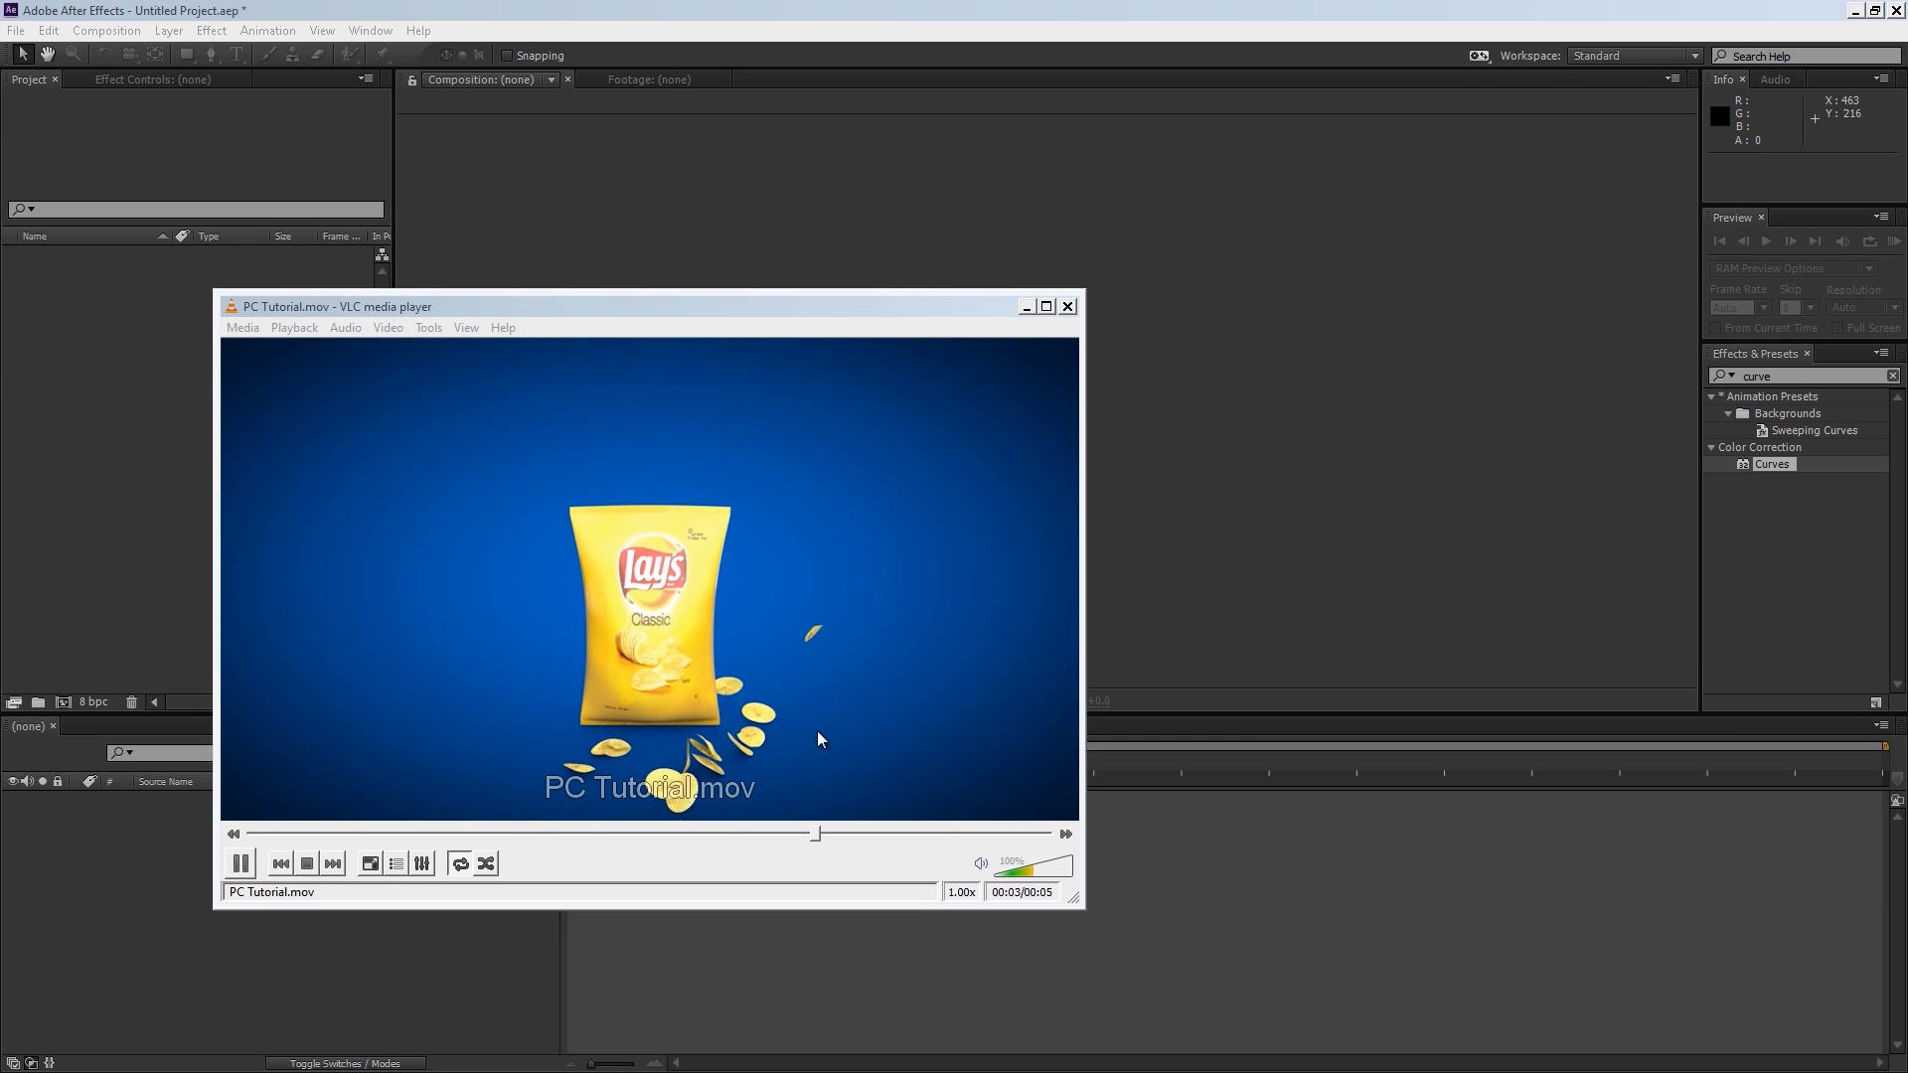
Step: Close the video player and import the rendered PC Tutorial movie and both object buffer movies into the project
click(1067, 306)
double_click(236, 429)
drag(502, 283, 182, 164)
click(785, 653)
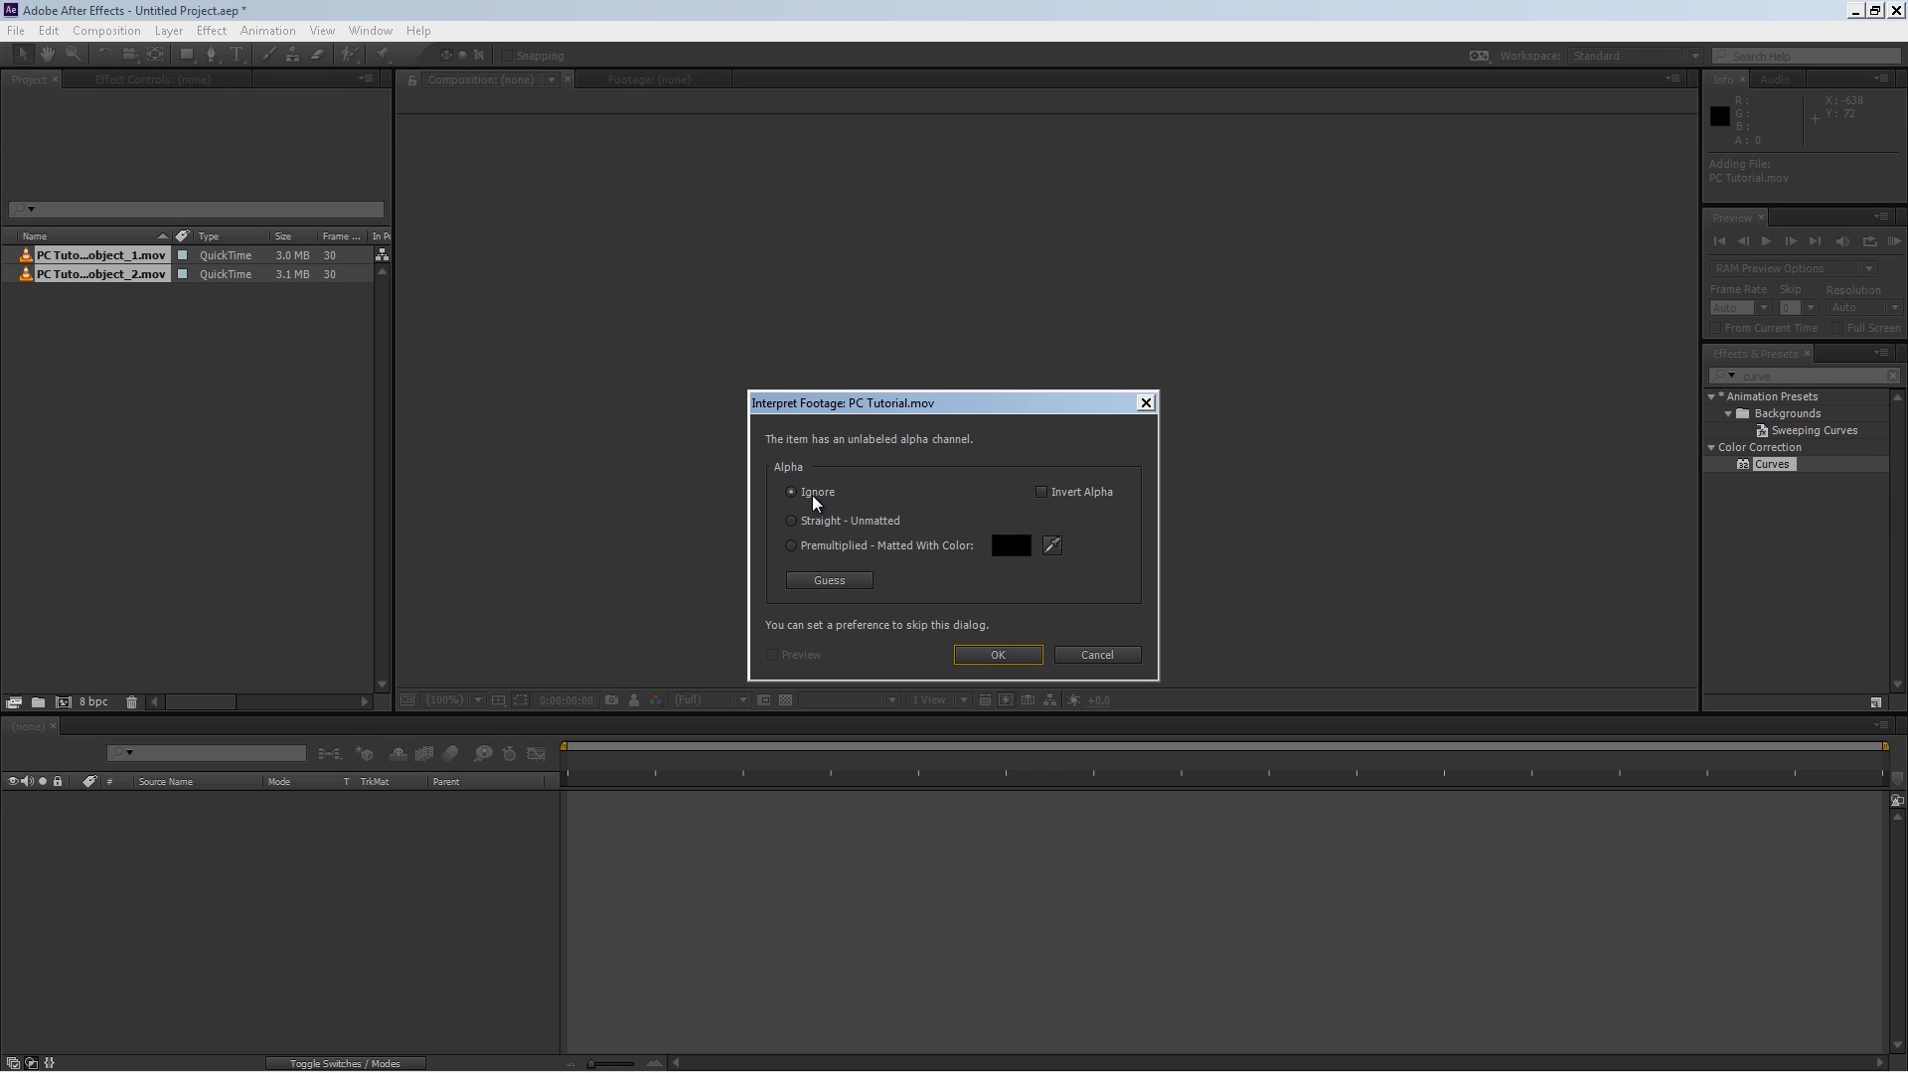
click(1026, 658)
Step: Create a composition from PC Tutorial.mov
click(79, 294)
drag(80, 301, 315, 847)
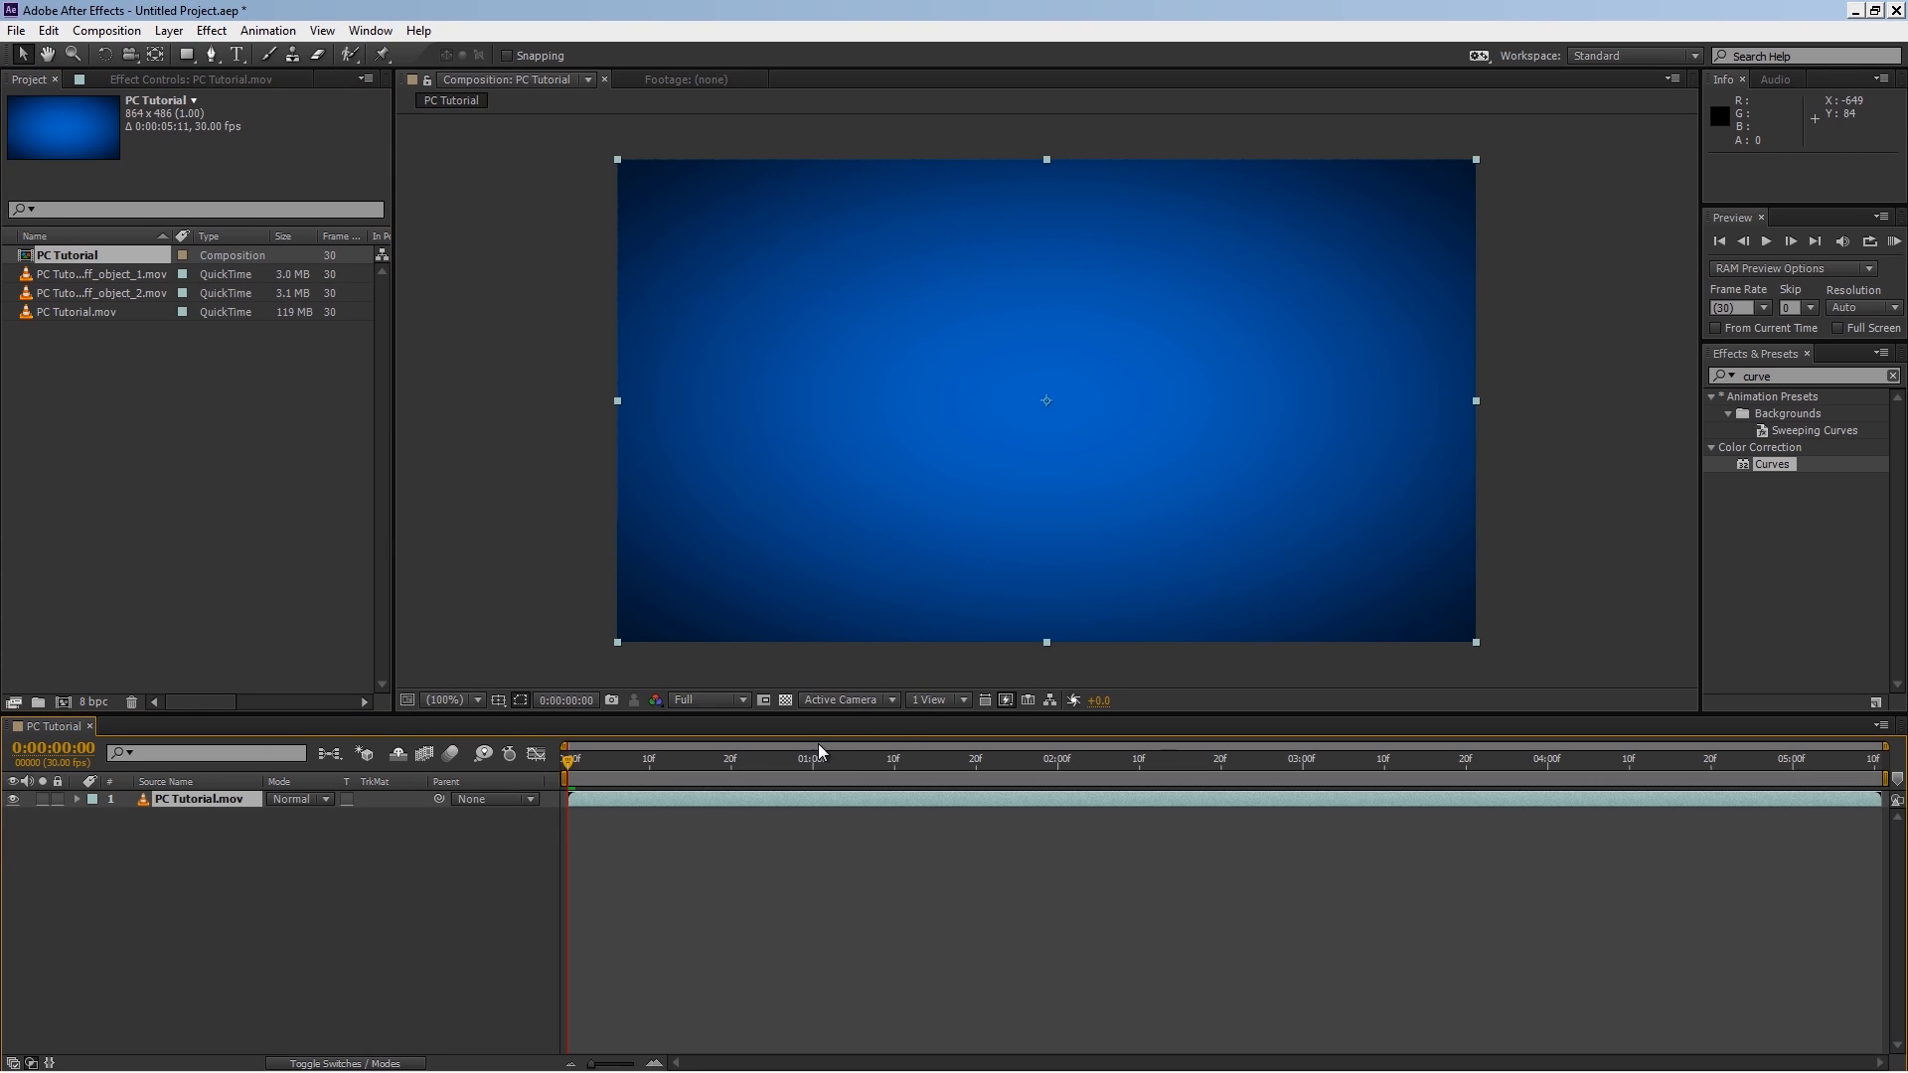
Step: Search the effects for pixel and apply Pixel Motion Blur to the PC Tutorial layer
drag(912, 750, 804, 758)
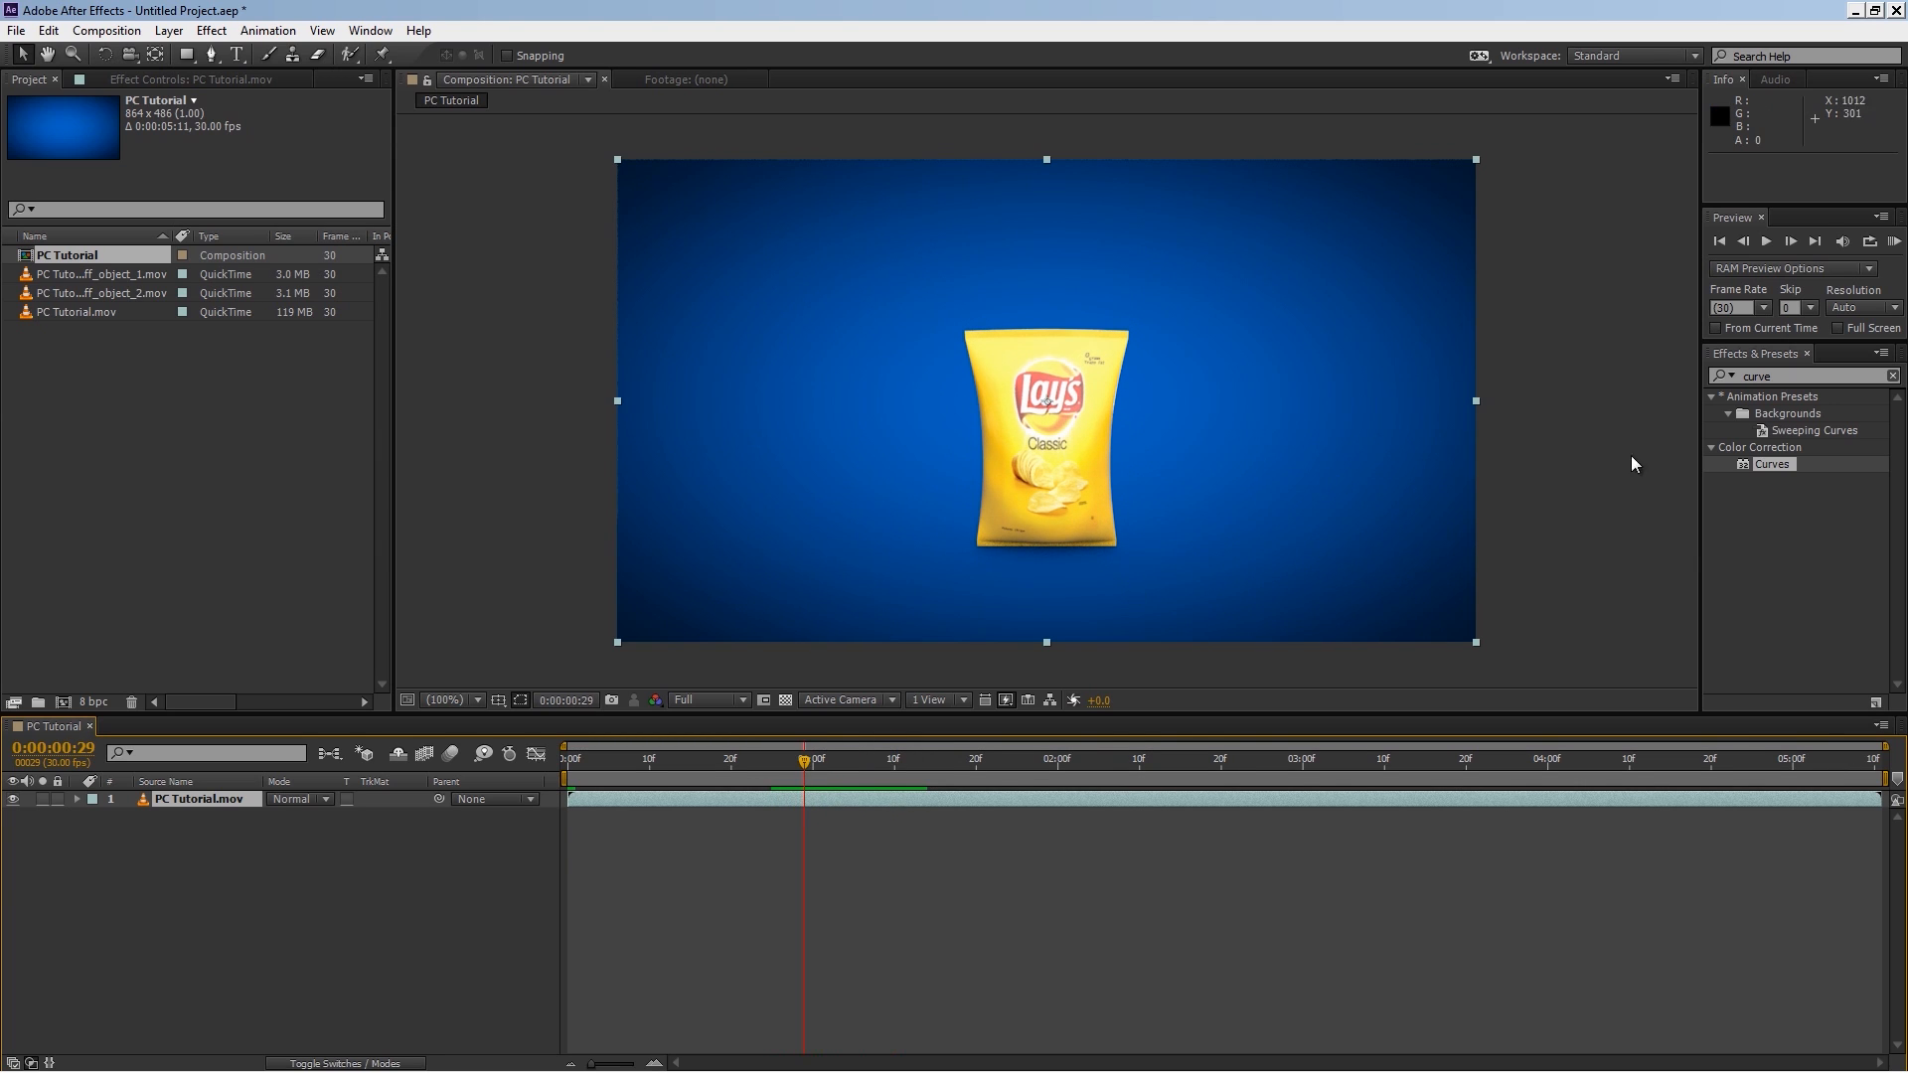
click(1764, 377)
text(pi)
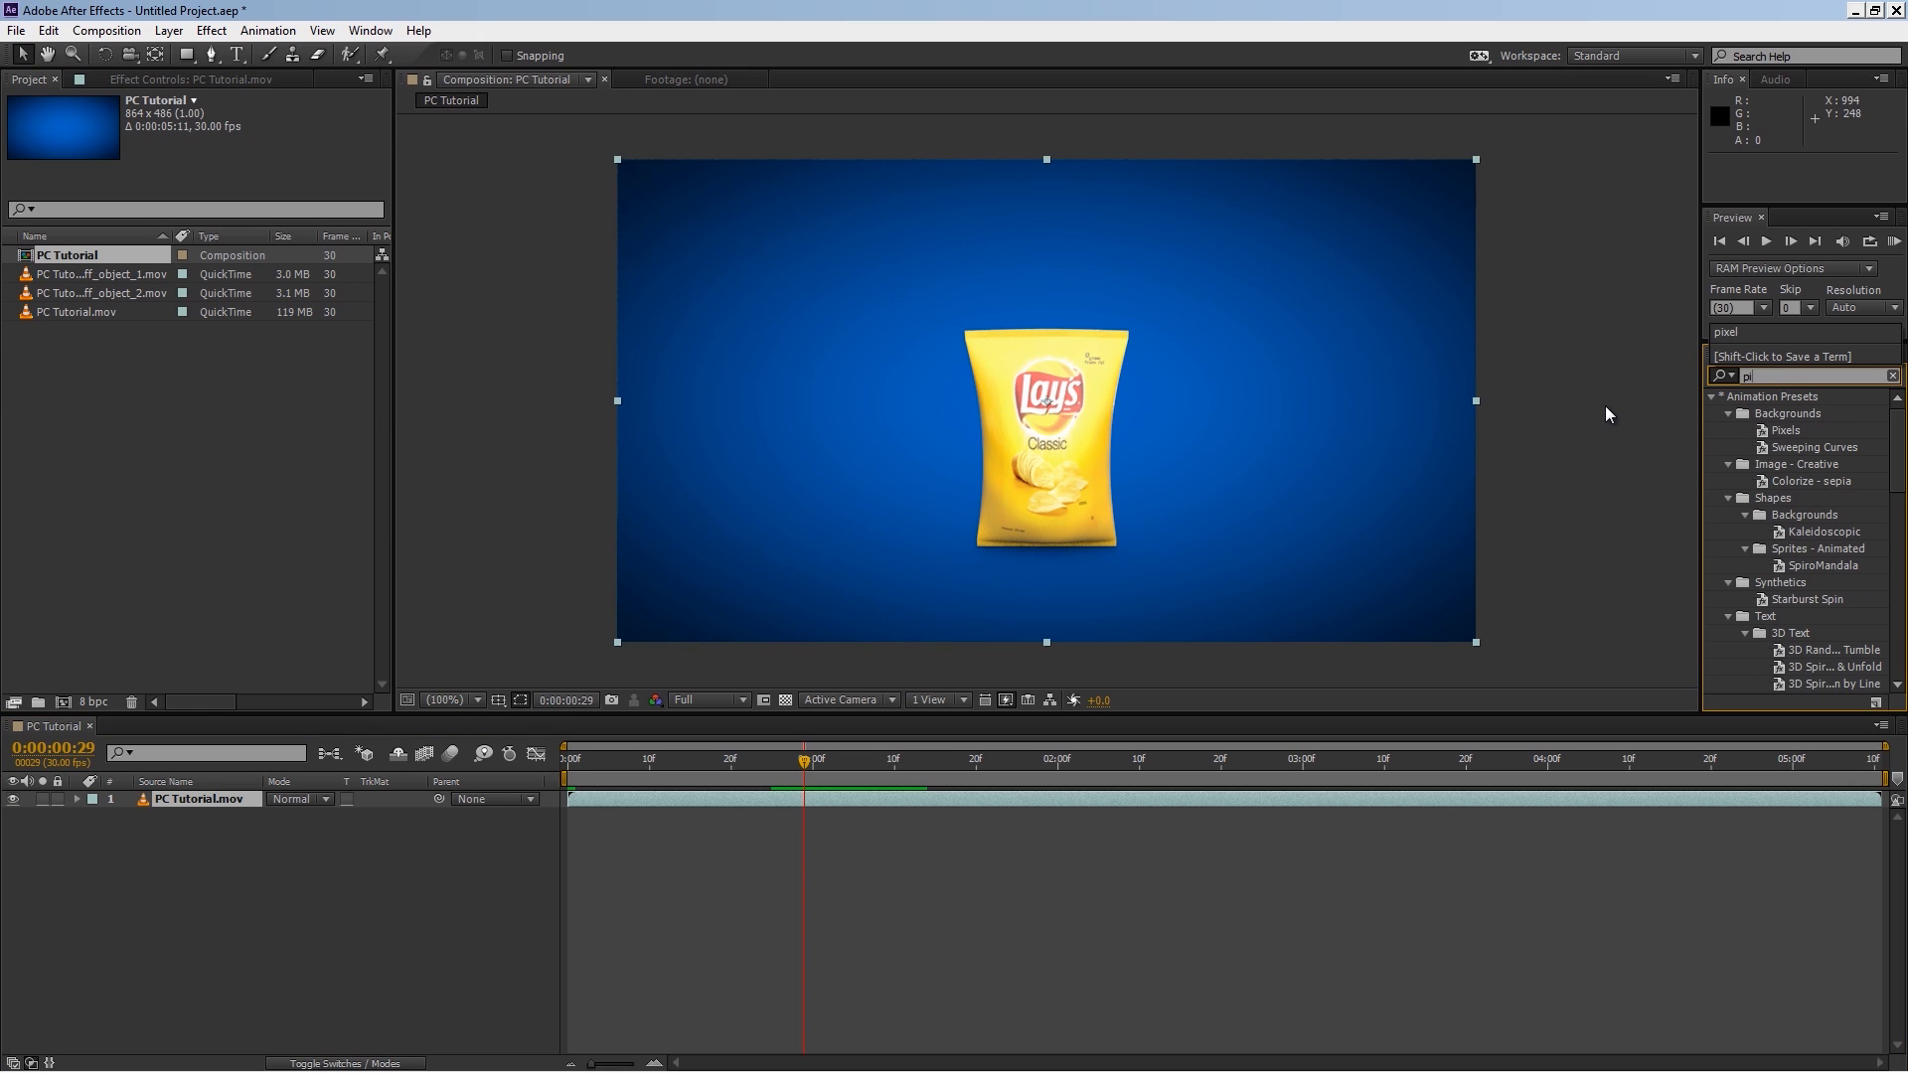
text(xel)
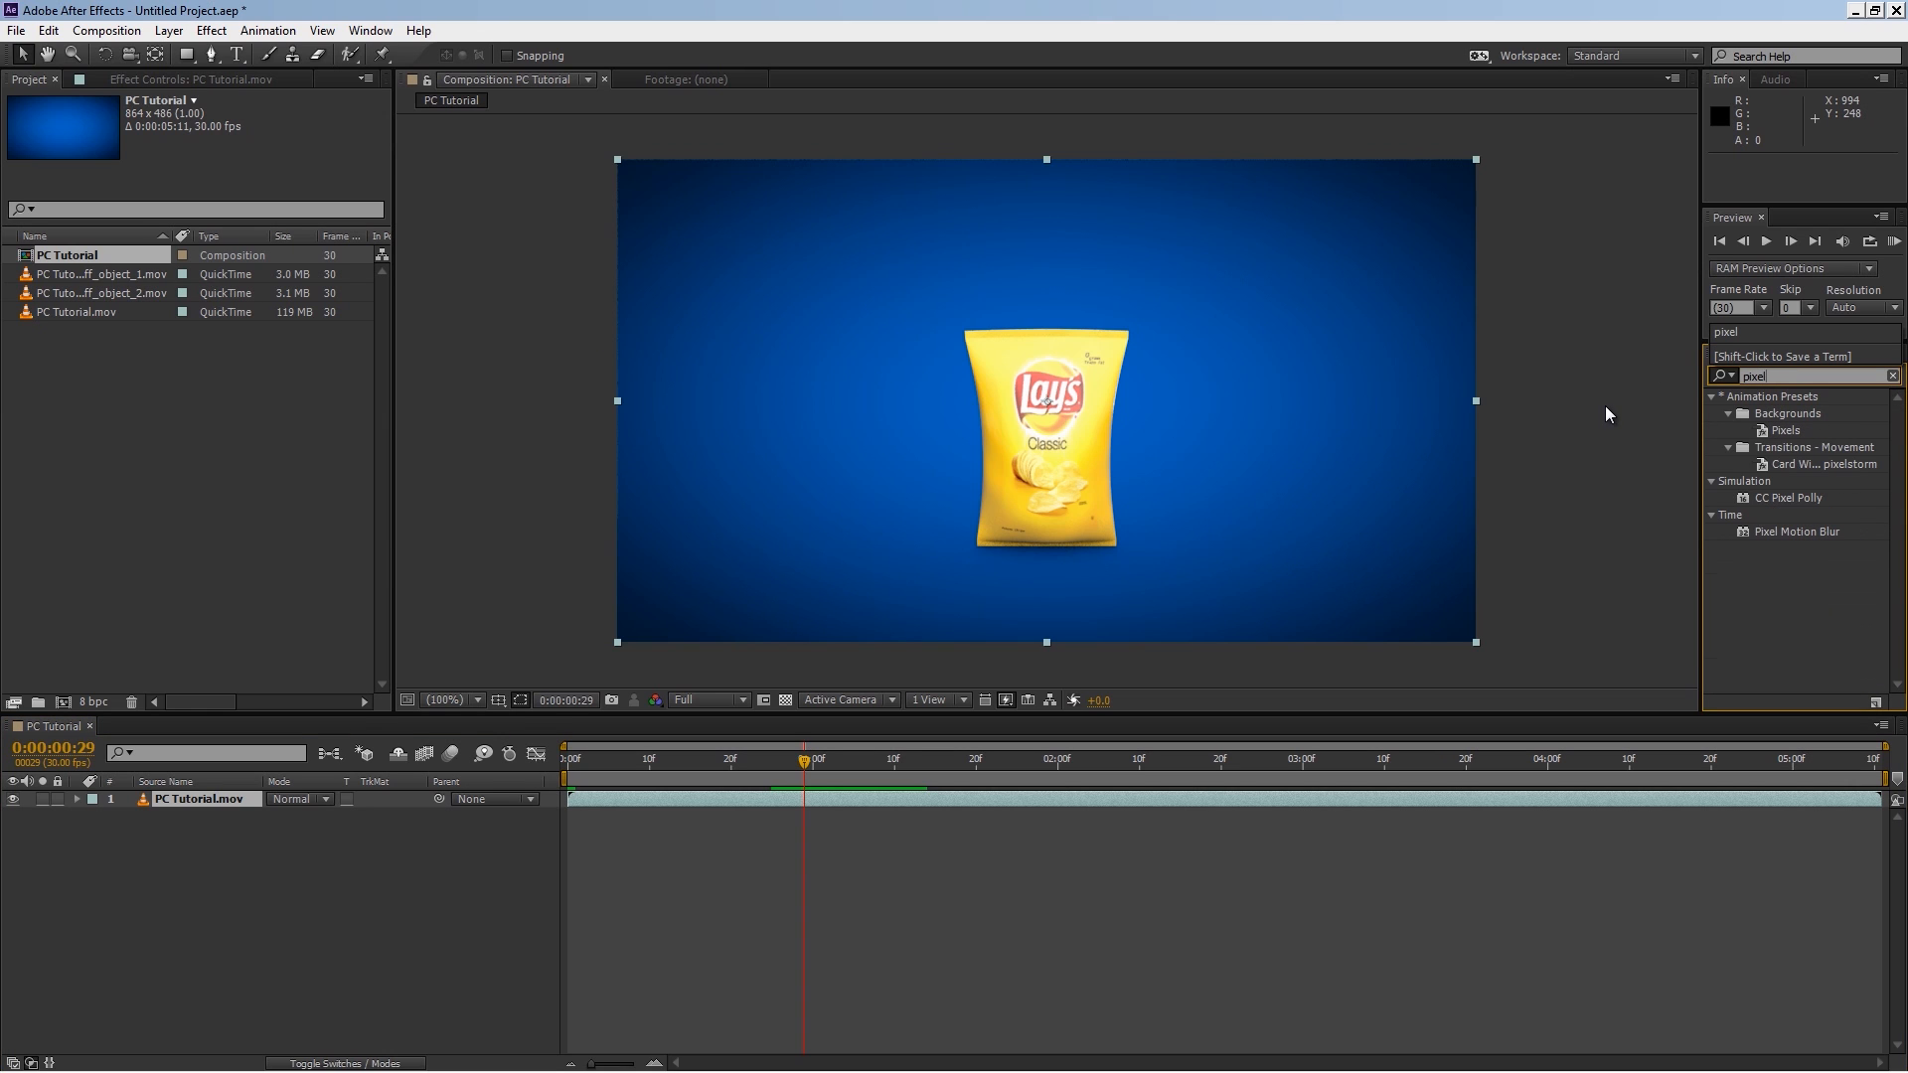
drag(1793, 536, 228, 813)
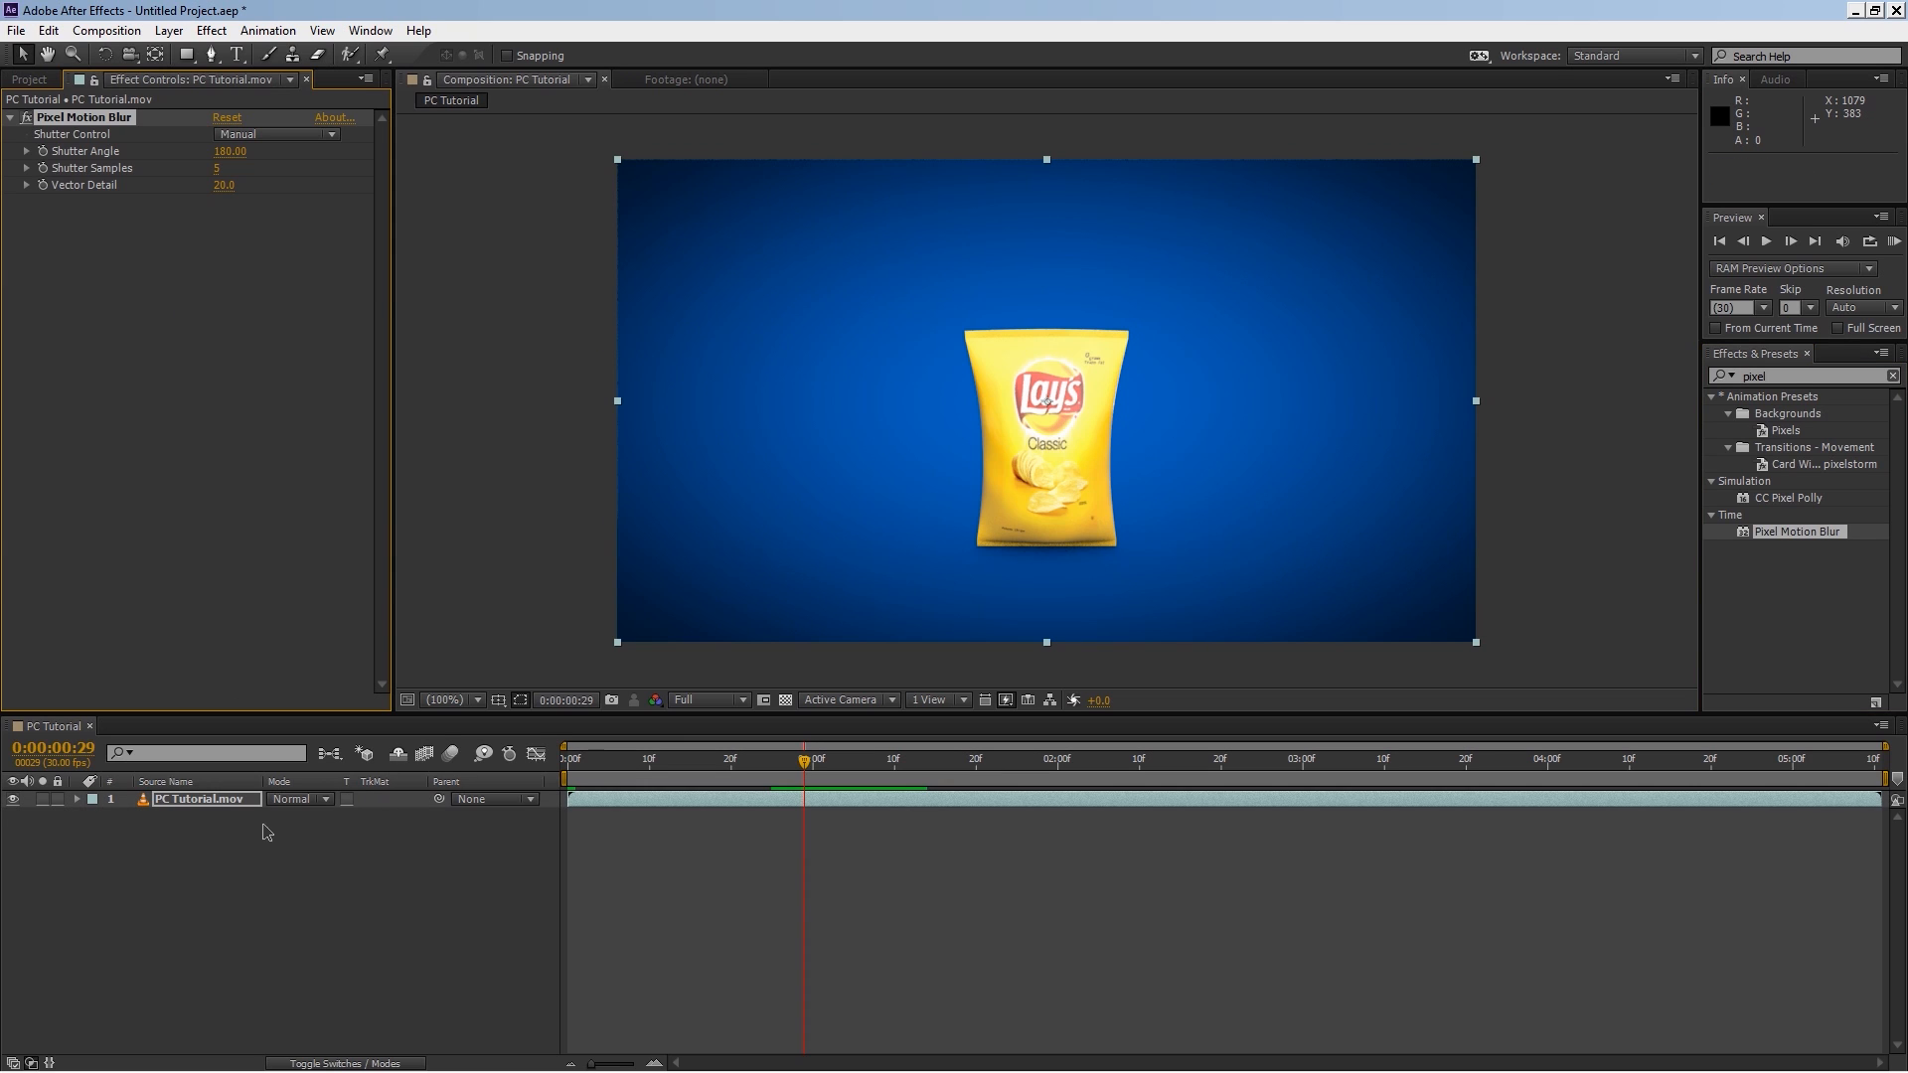
Step: Scrub through the timeline to preview the animation with motion blur
drag(777, 762, 644, 788)
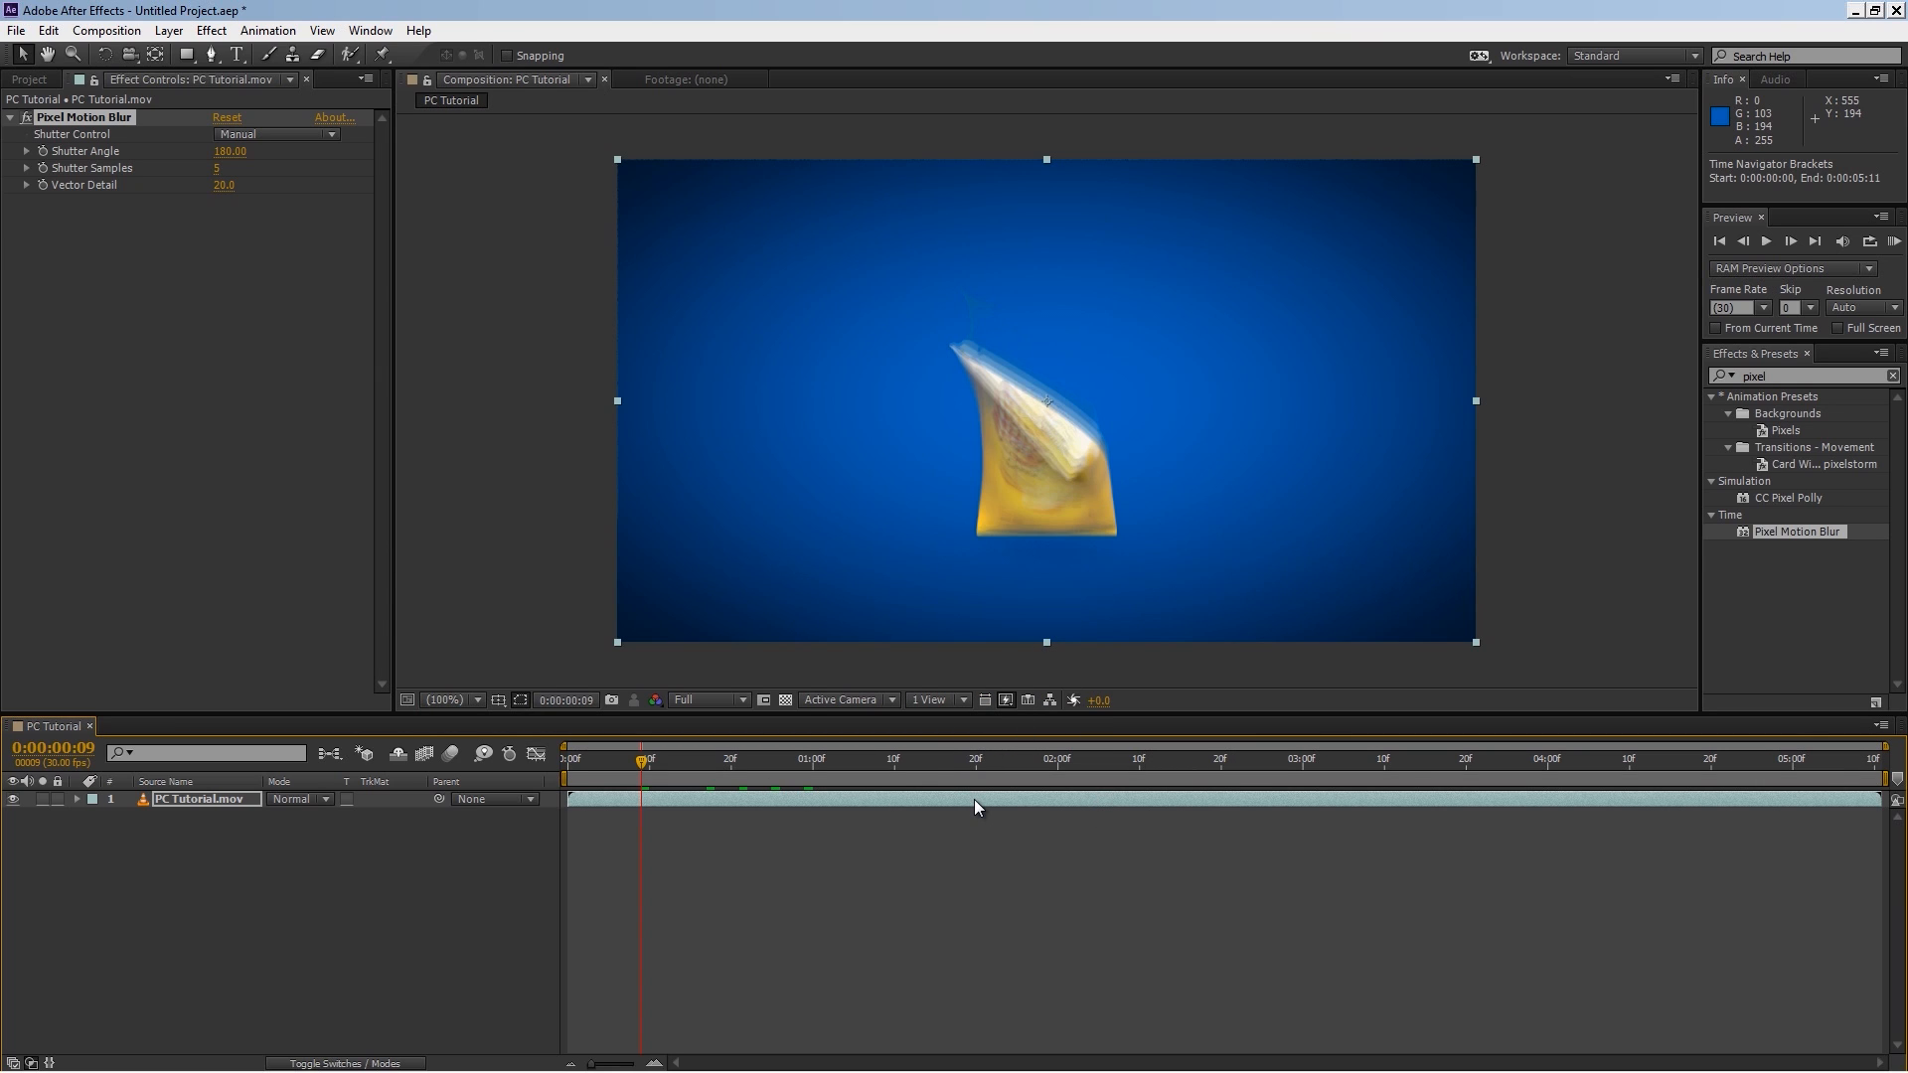
click(639, 761)
drag(637, 761, 1090, 762)
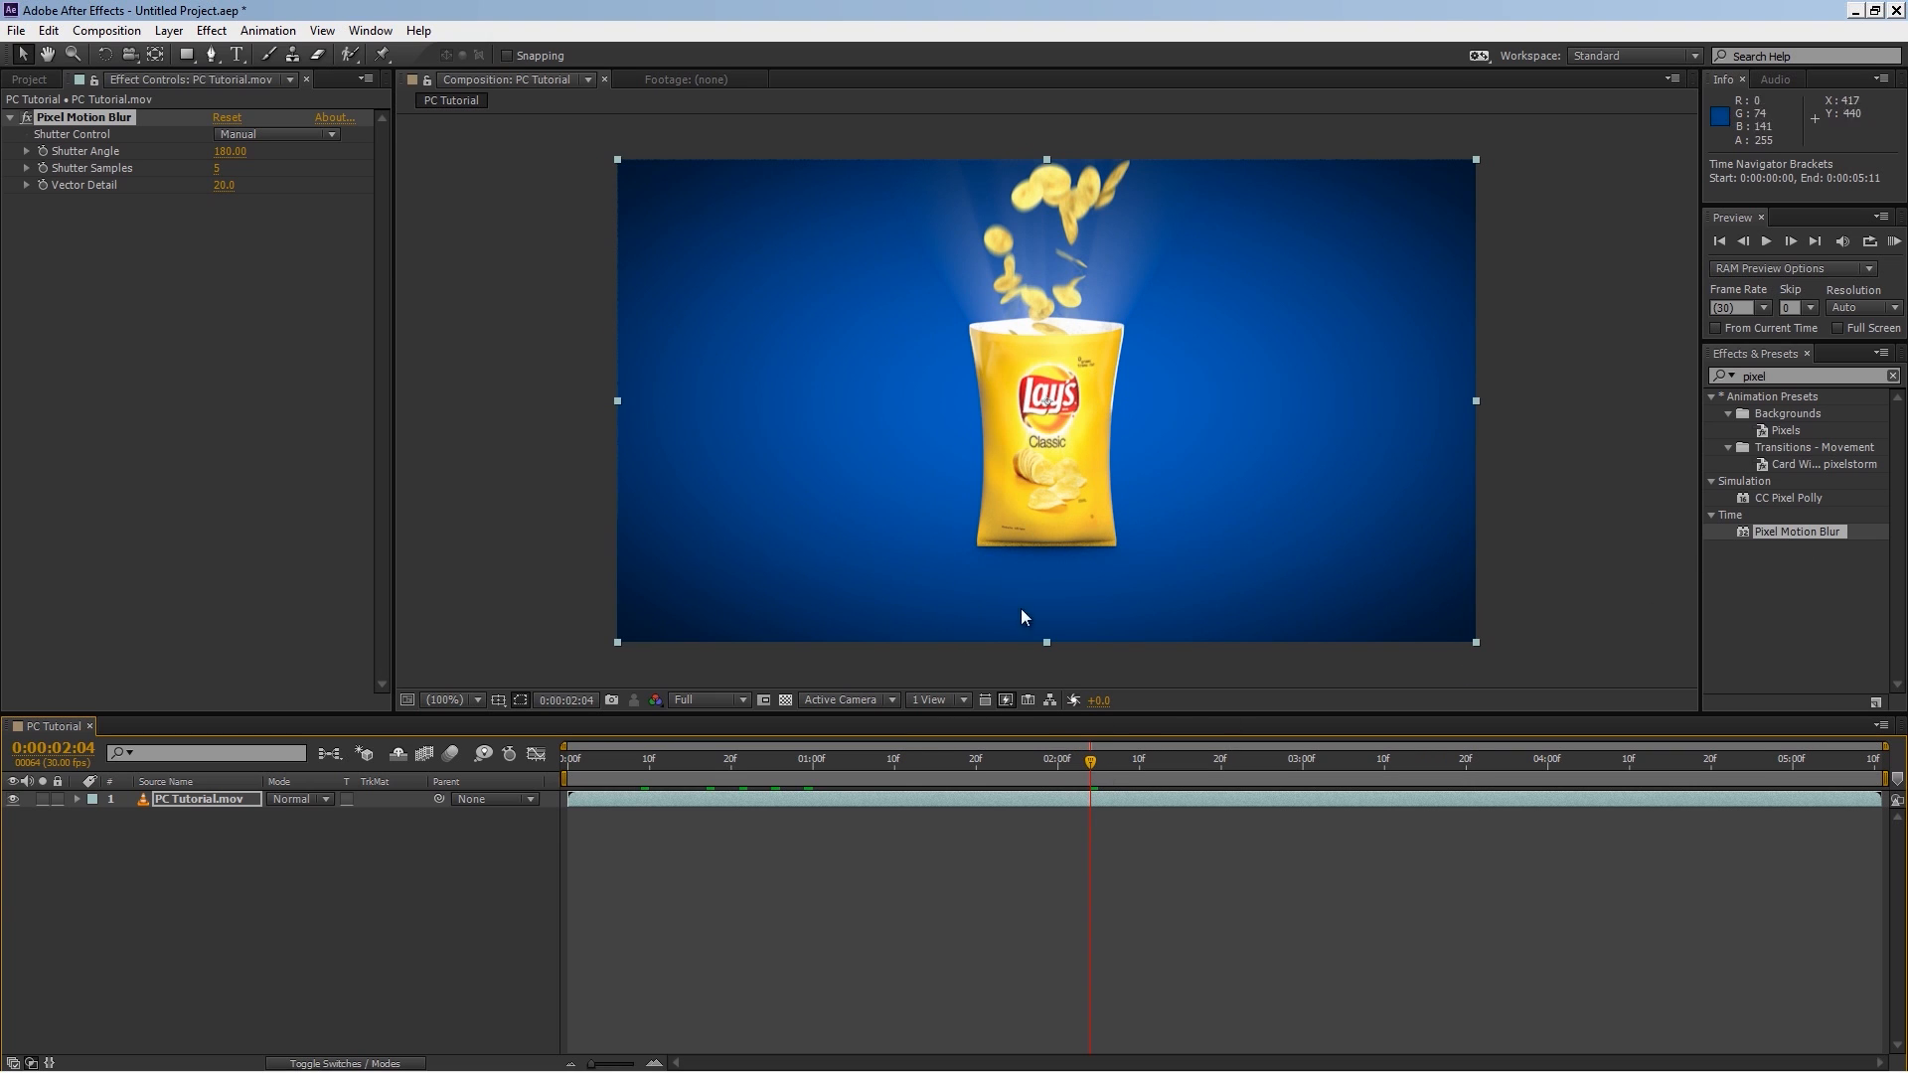
Step: Add the Obj Buff_object_1 footage above the PC Tutorial layer and set that layer's track matte to Luma Matte
click(266, 868)
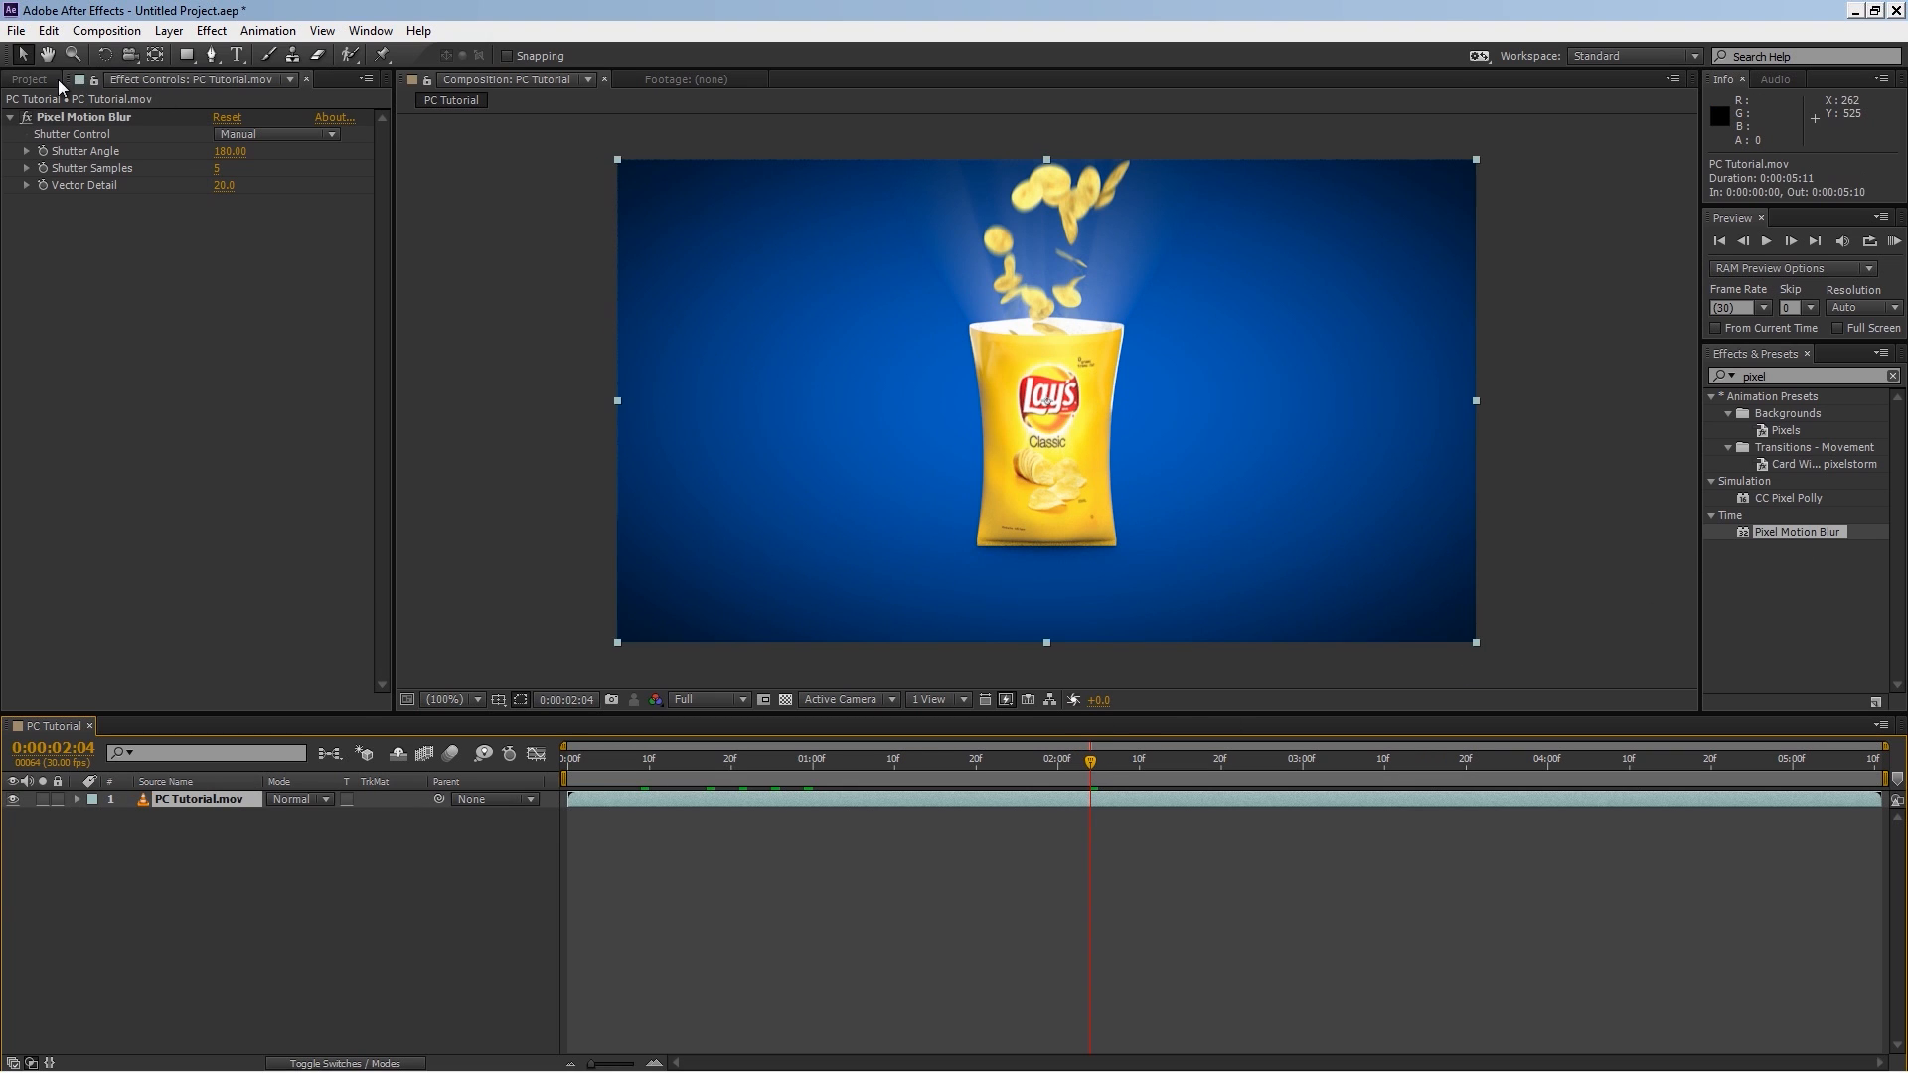
click(30, 80)
drag(144, 276, 210, 803)
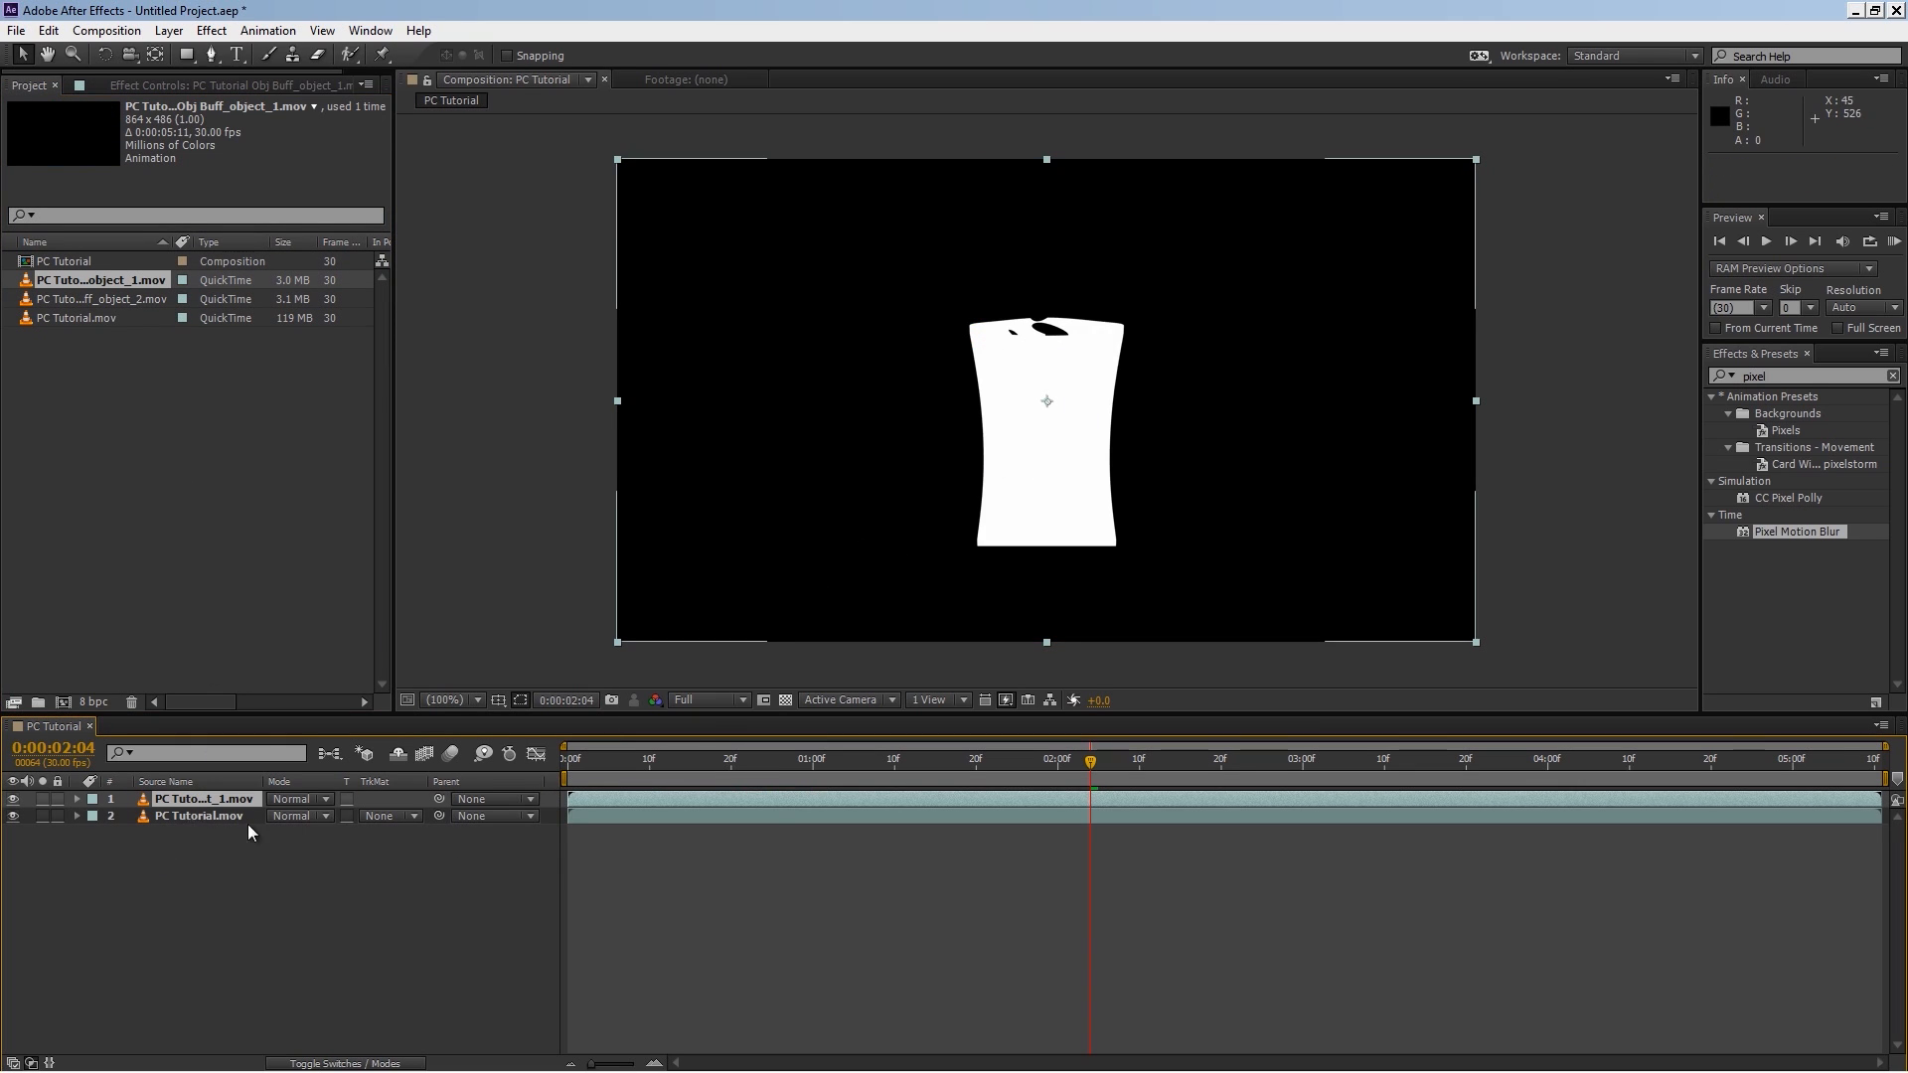
click(405, 817)
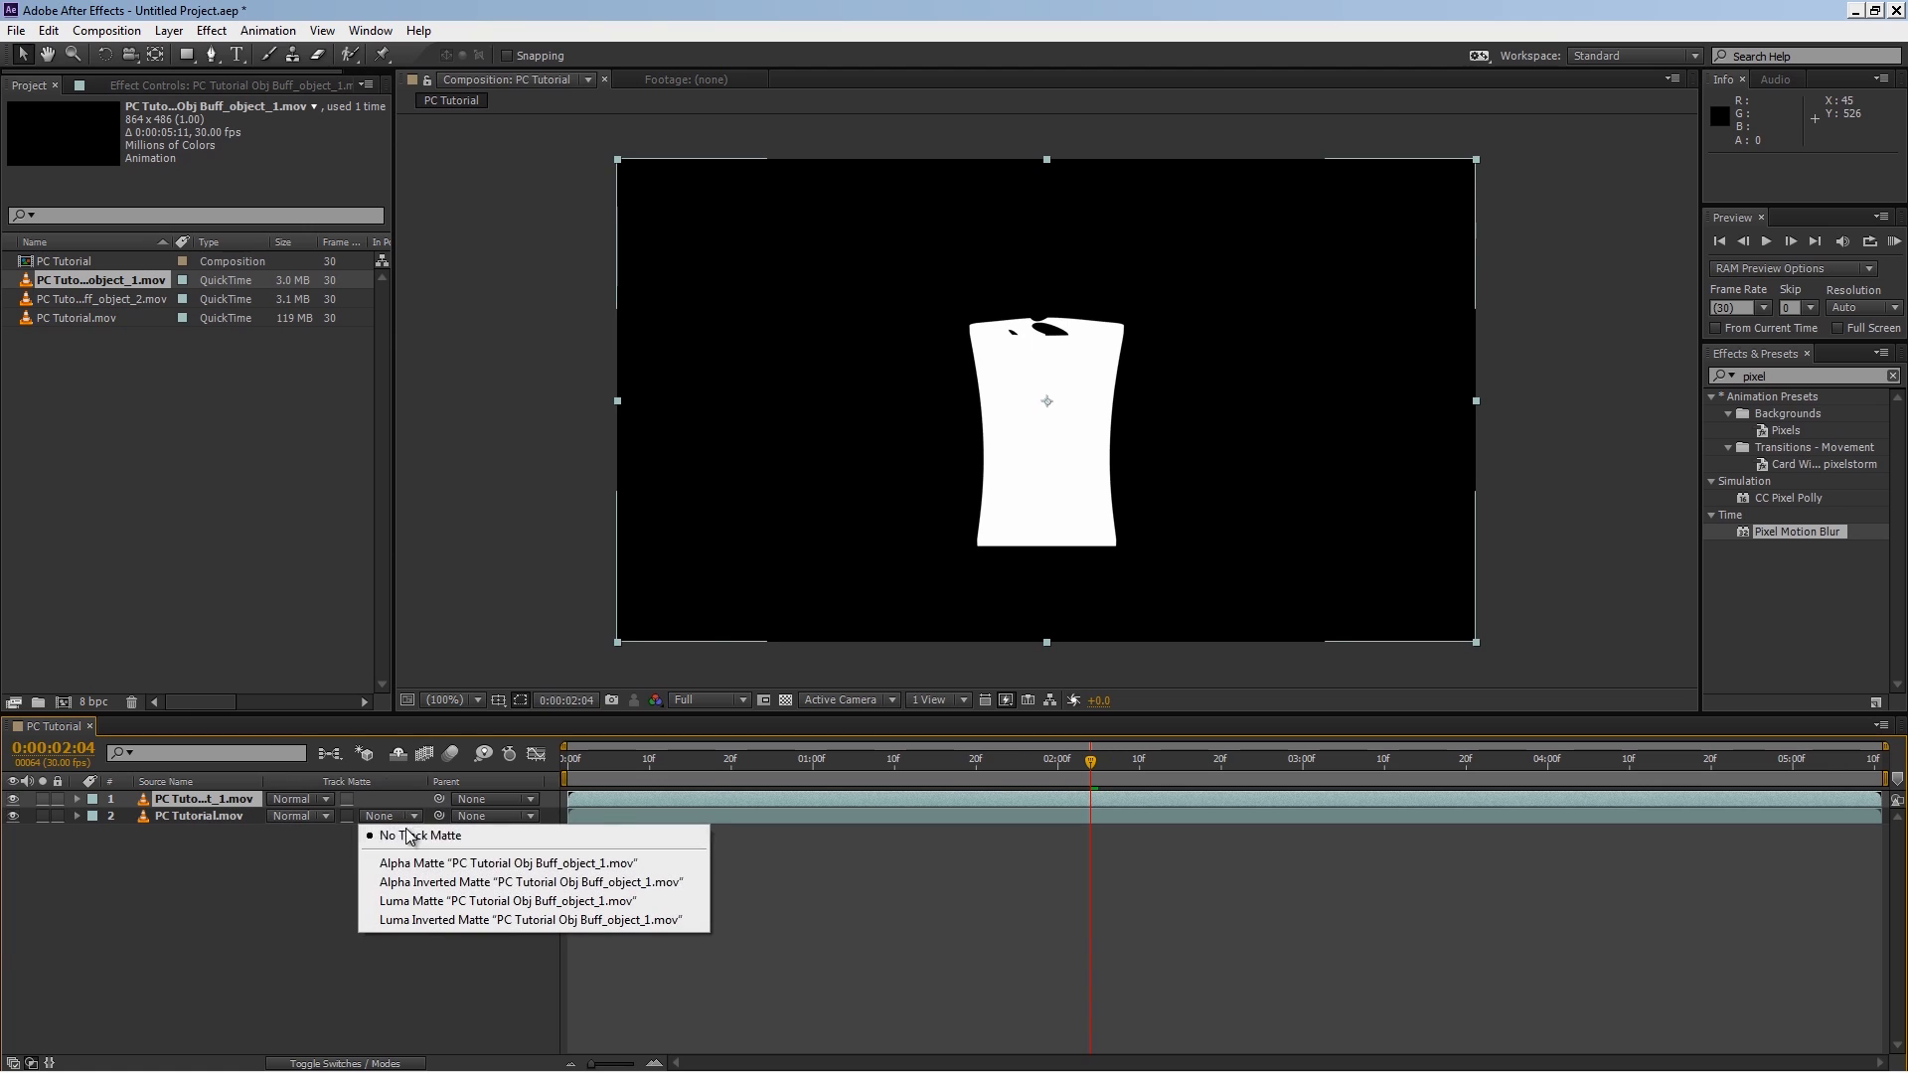
click(473, 903)
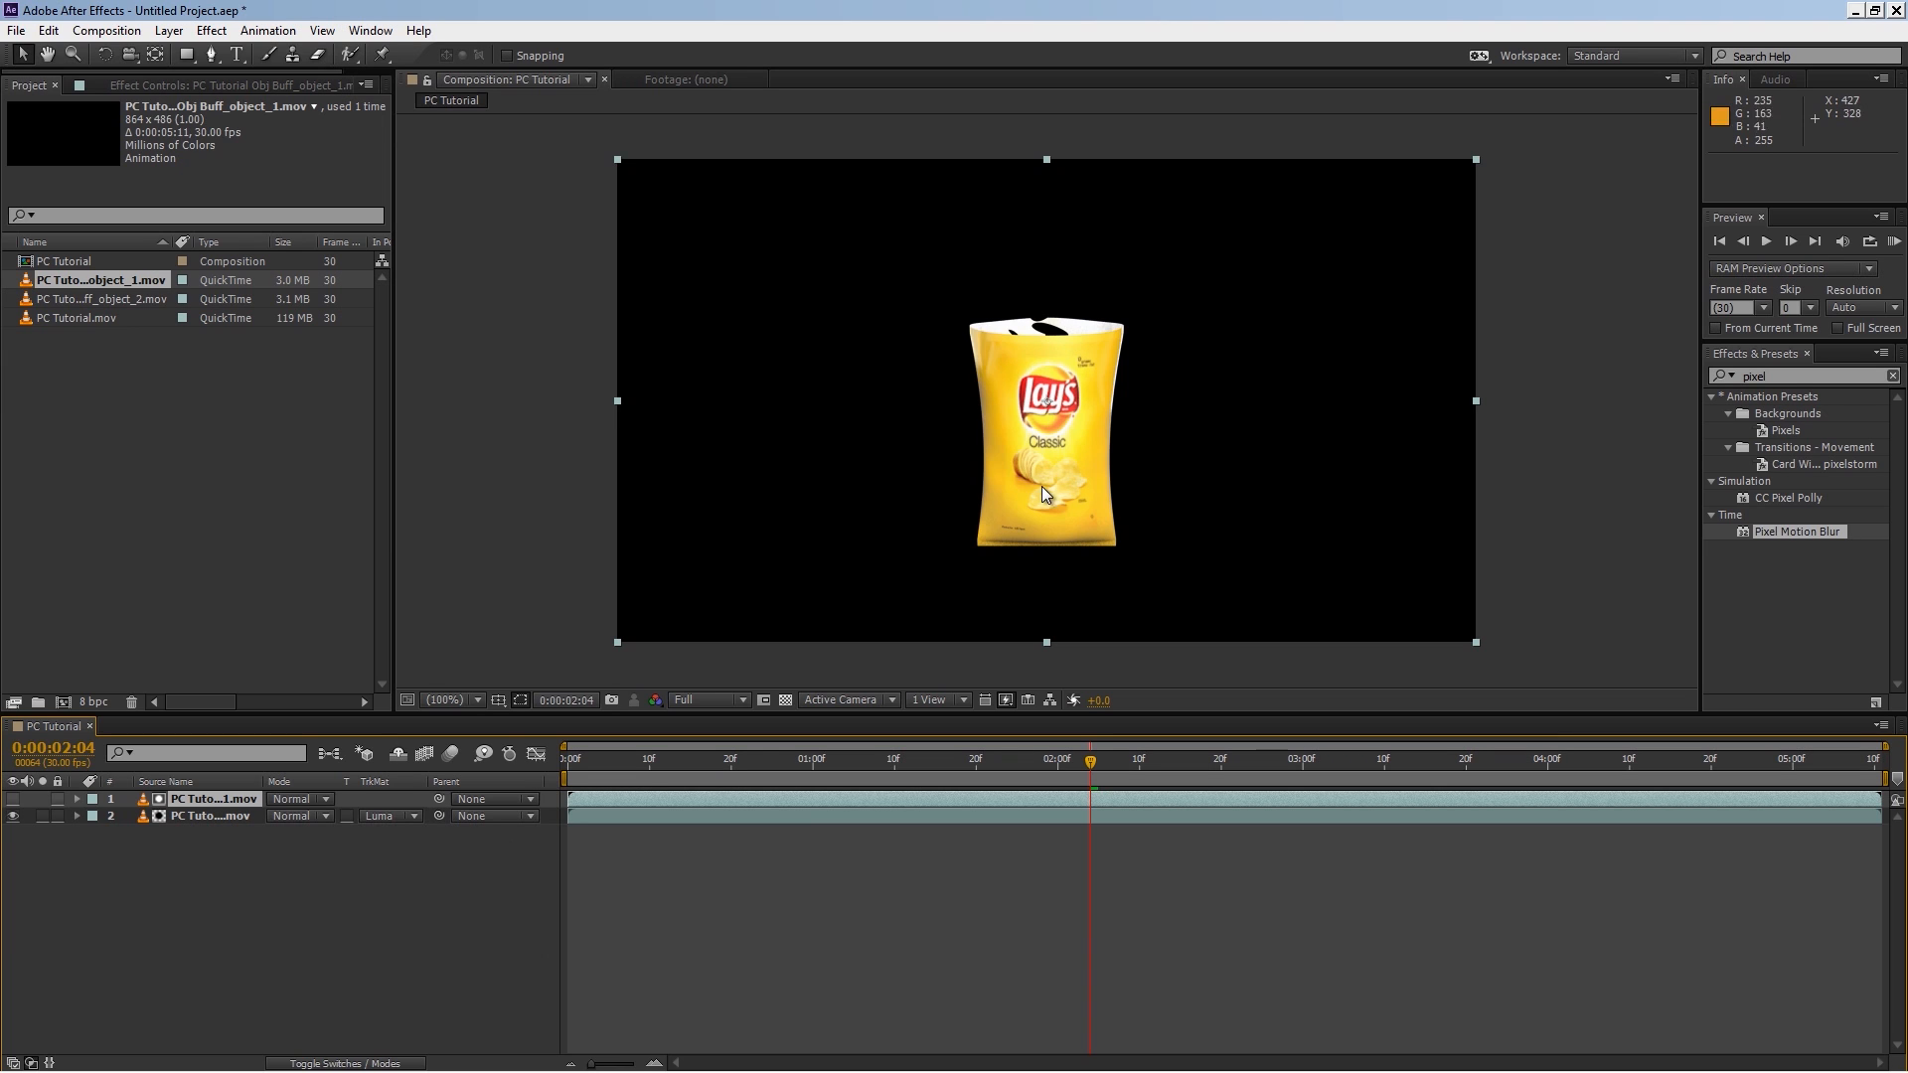
Step: Select both layers and give them the Yellow label color
click(195, 815)
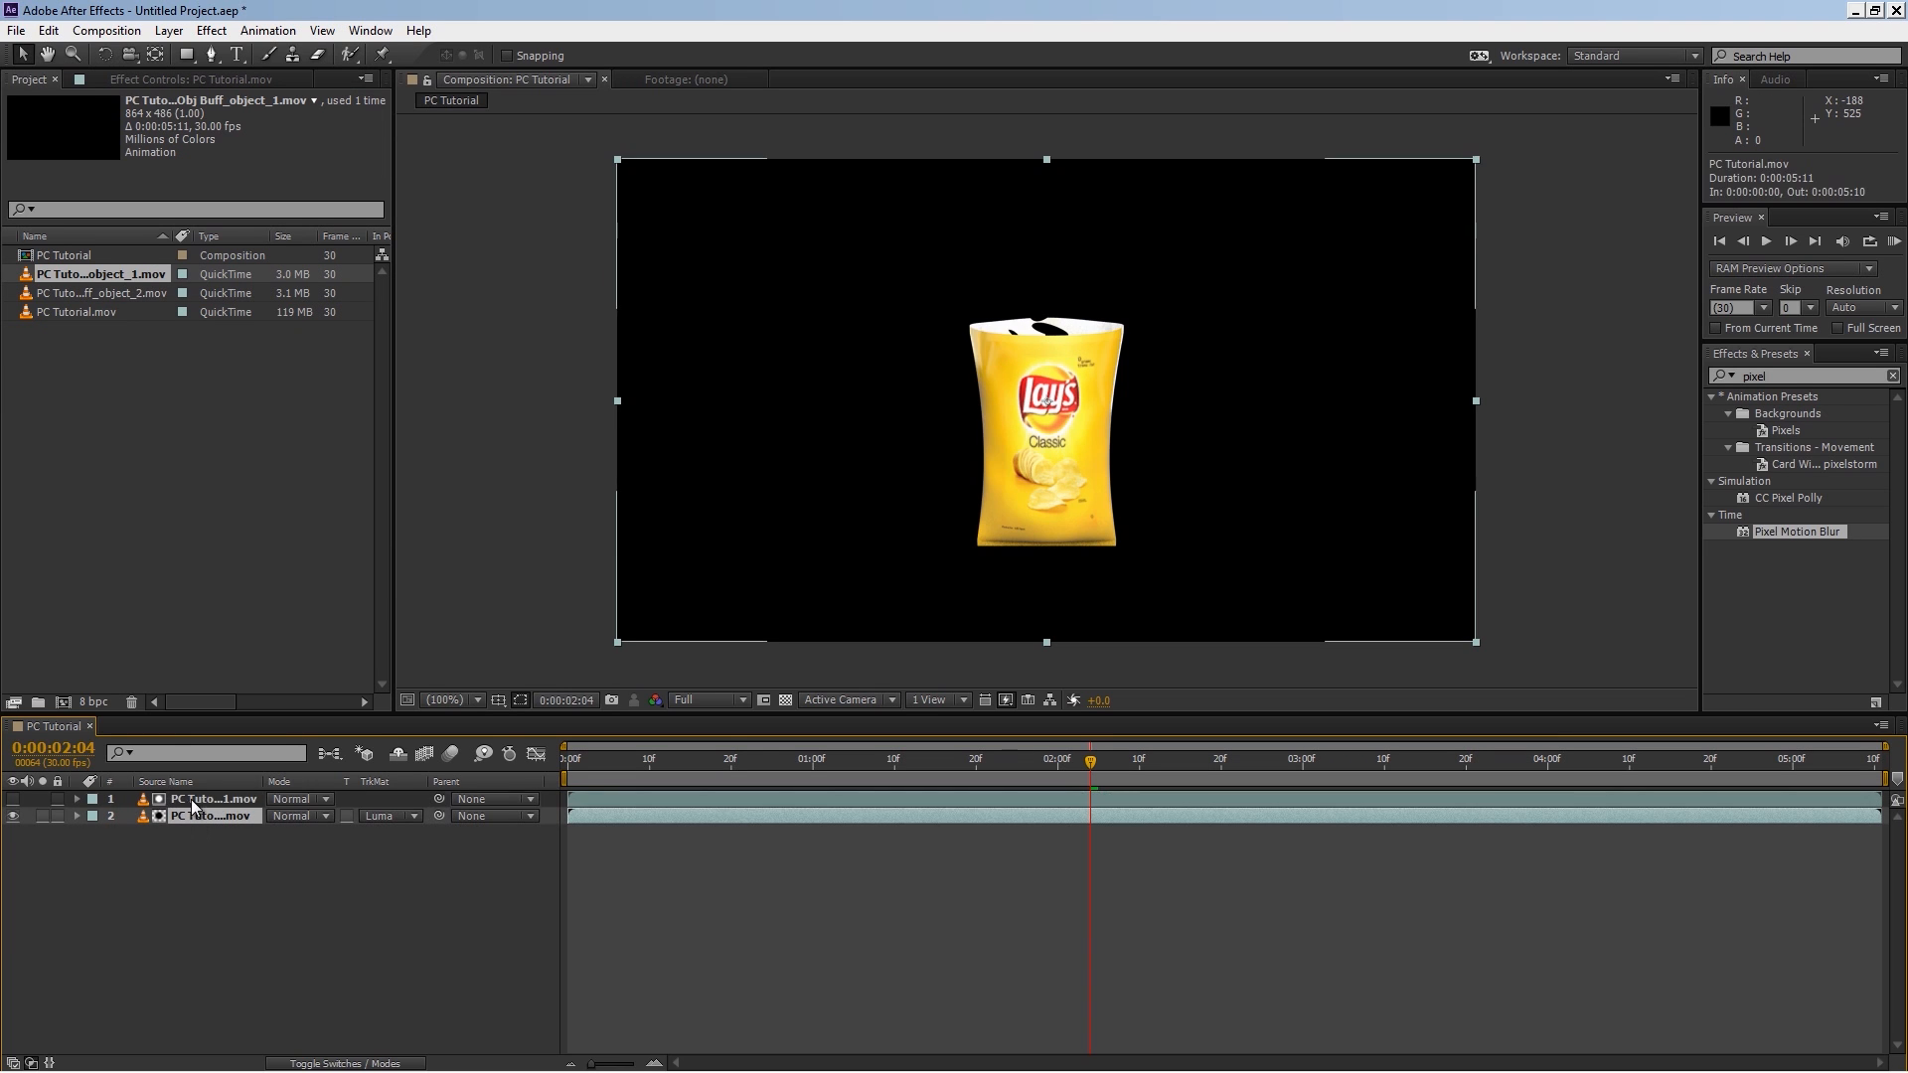
shift+click(194, 801)
click(91, 816)
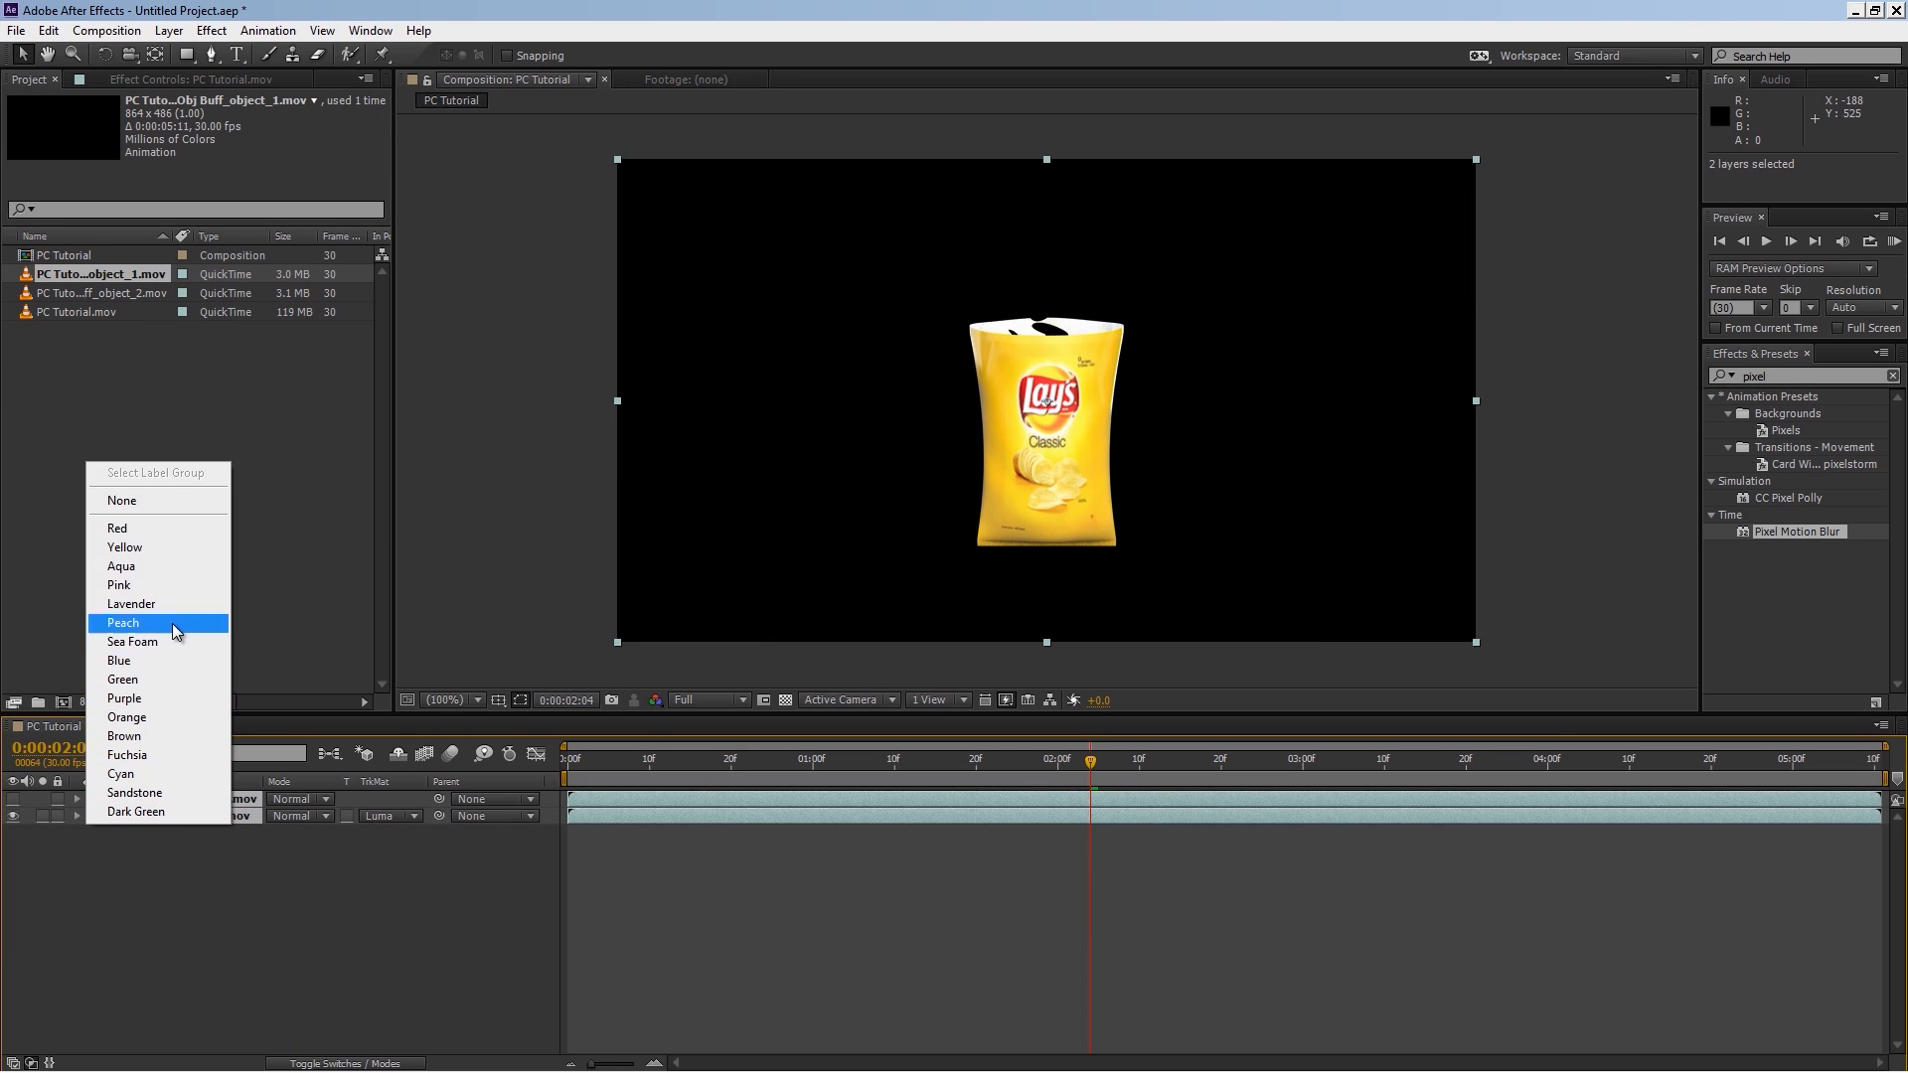
click(171, 548)
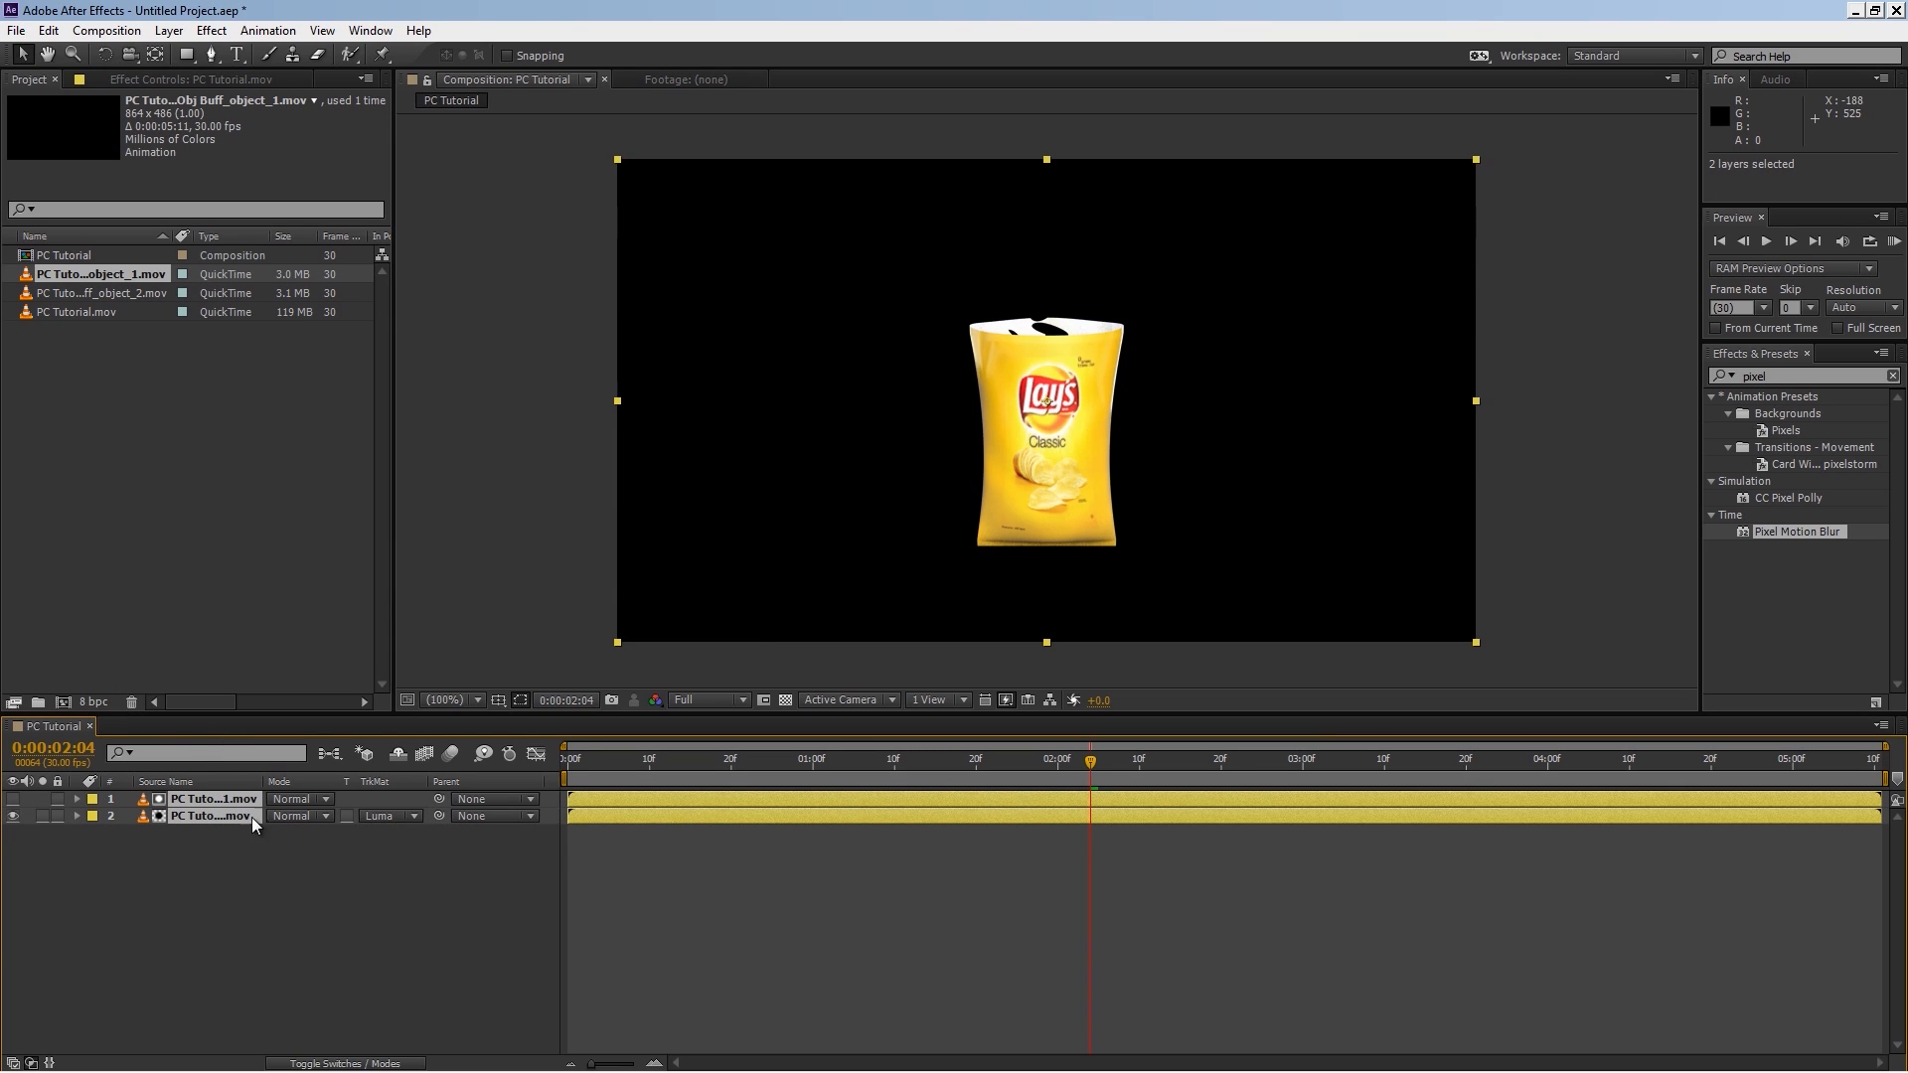
Step: Duplicate the two layers and label the new top pair Green
key(ctrl+d)
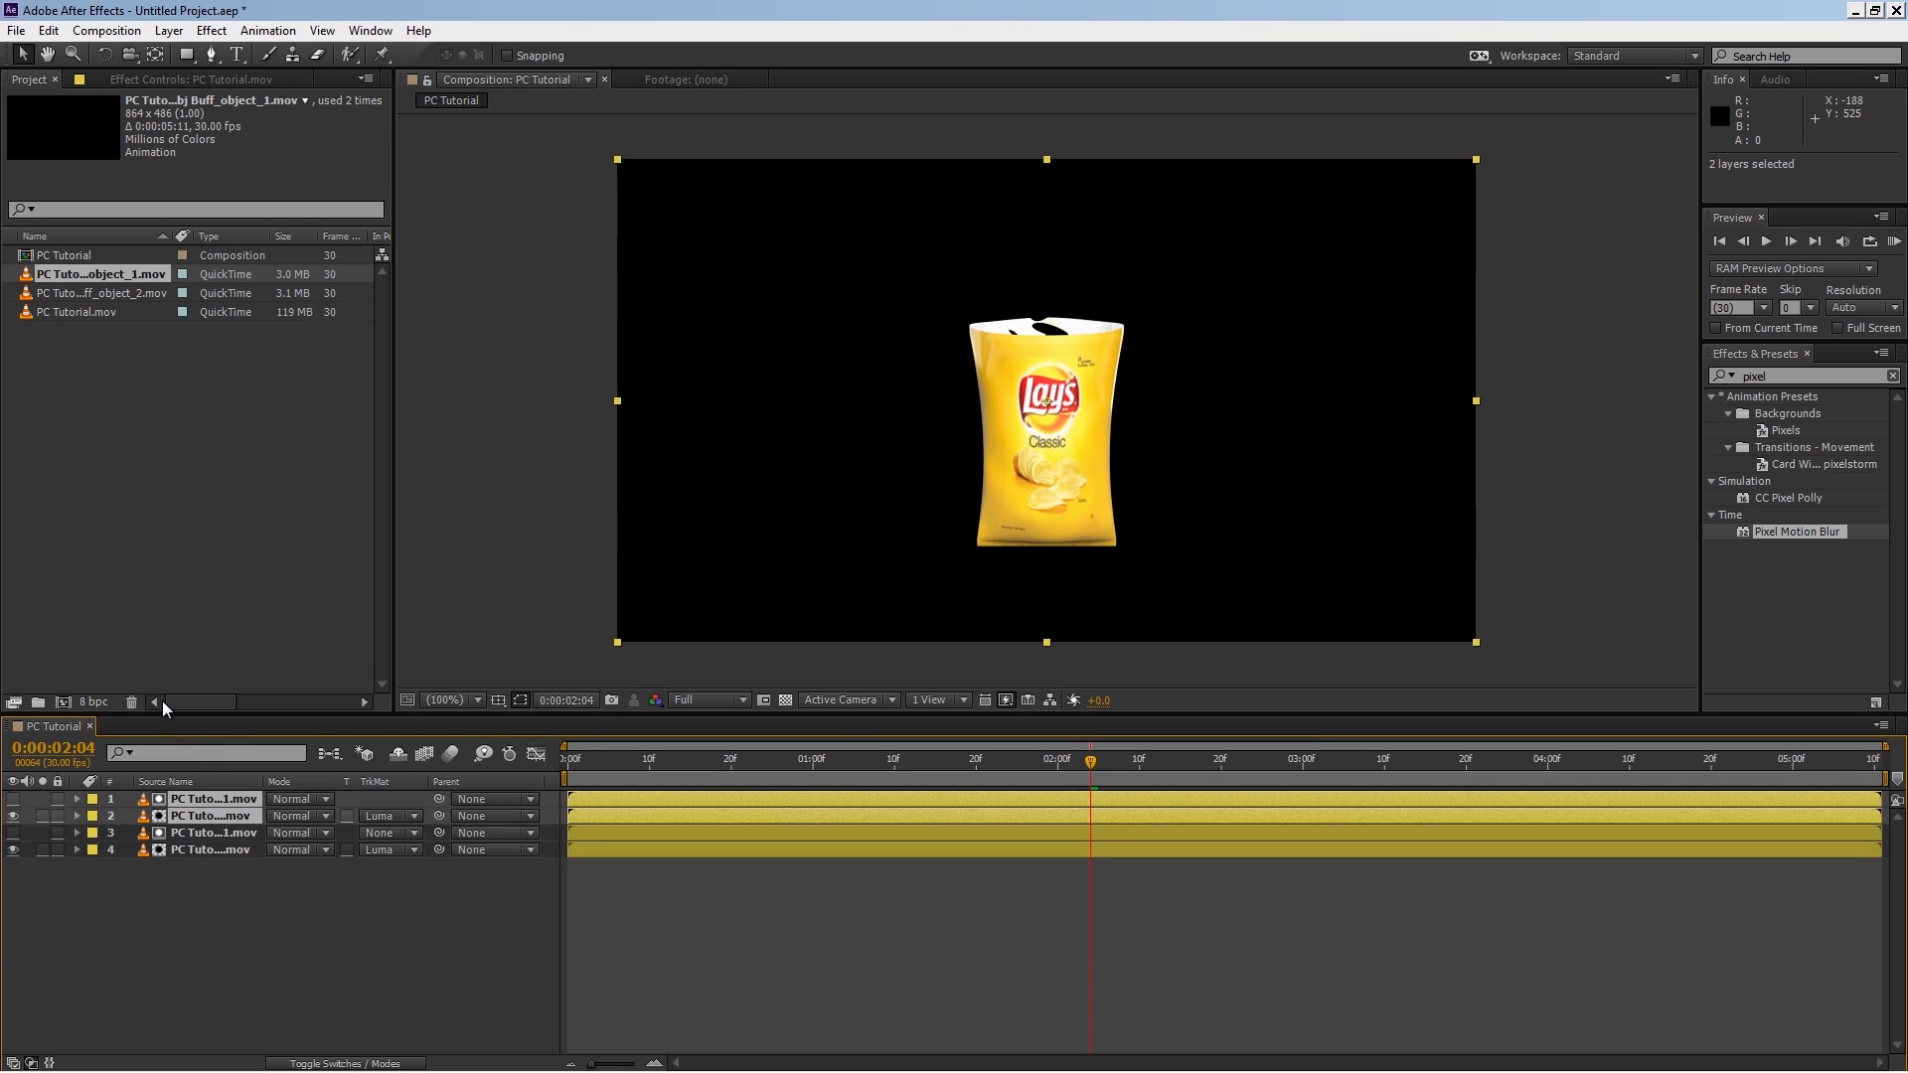
click(91, 816)
click(130, 801)
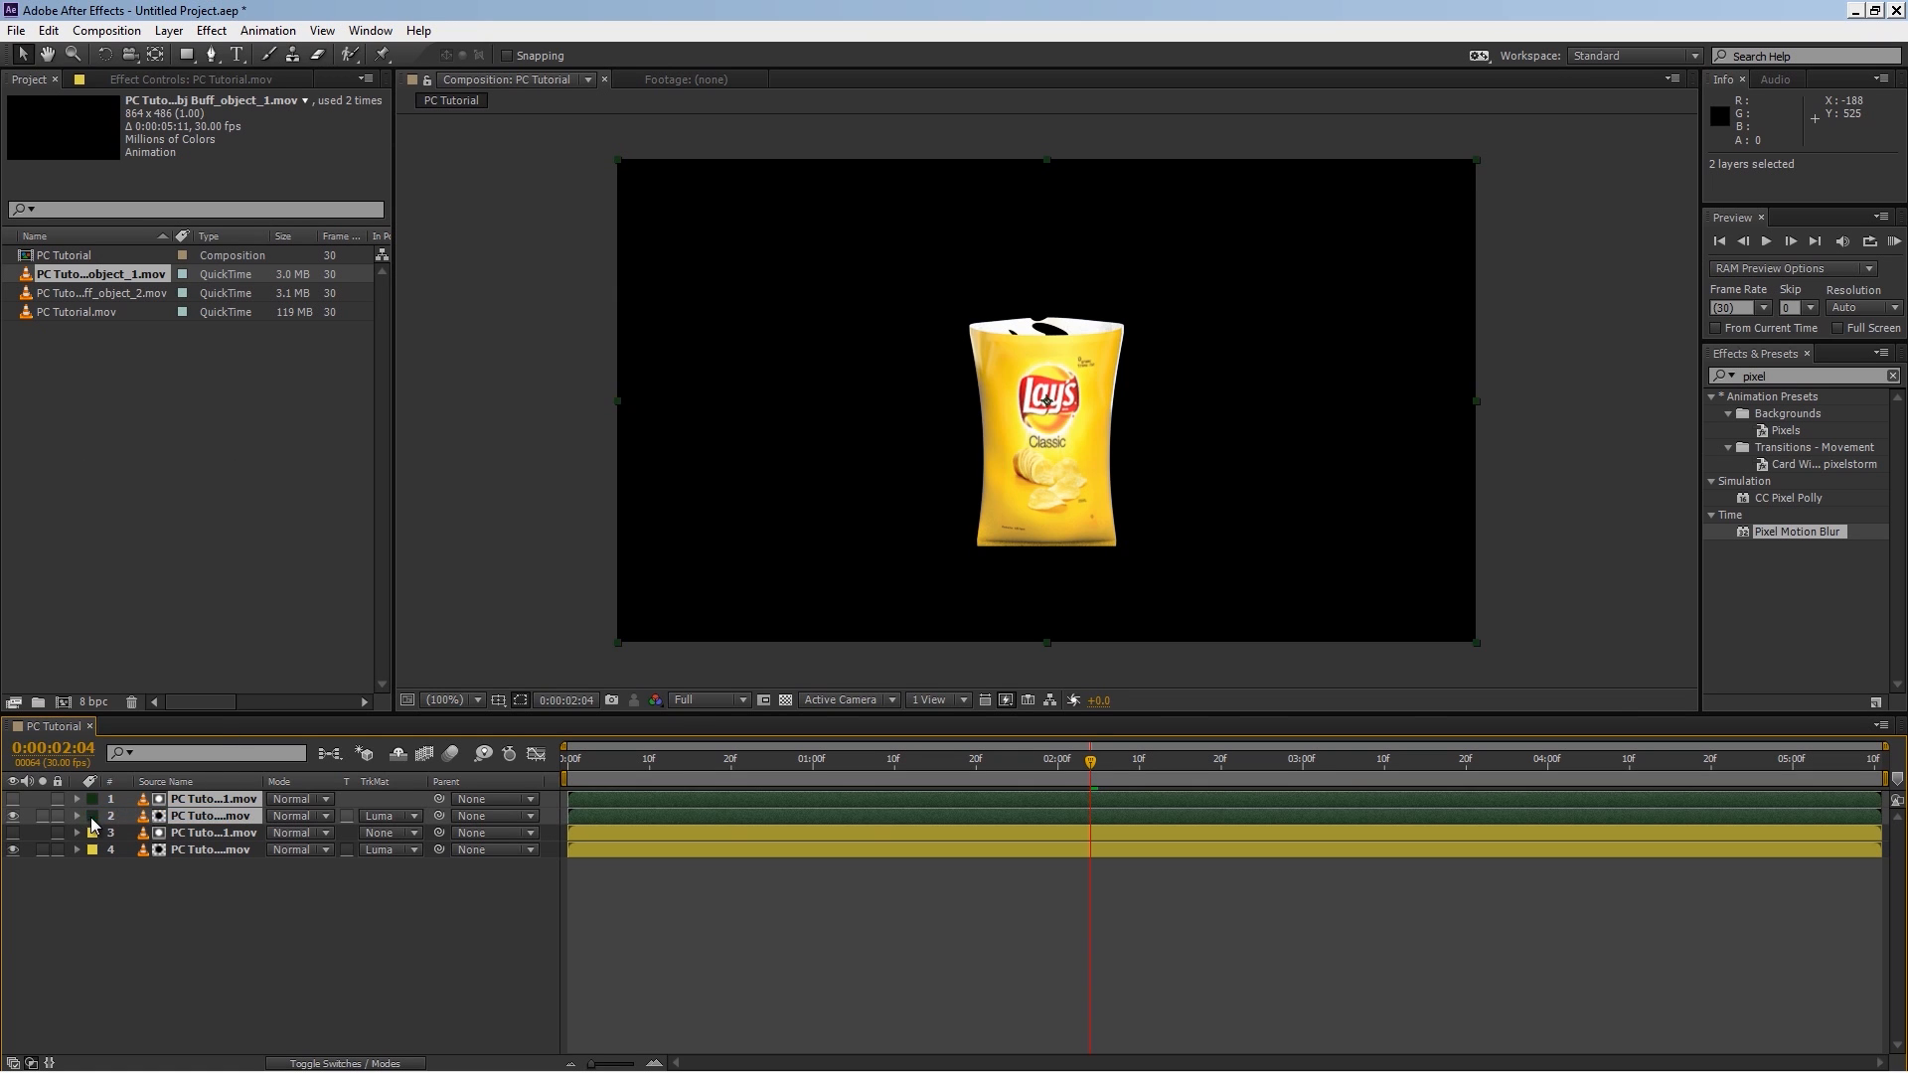
click(266, 922)
Step: Replace the top layer's source with the Obj Buff_object_2 footage
click(213, 817)
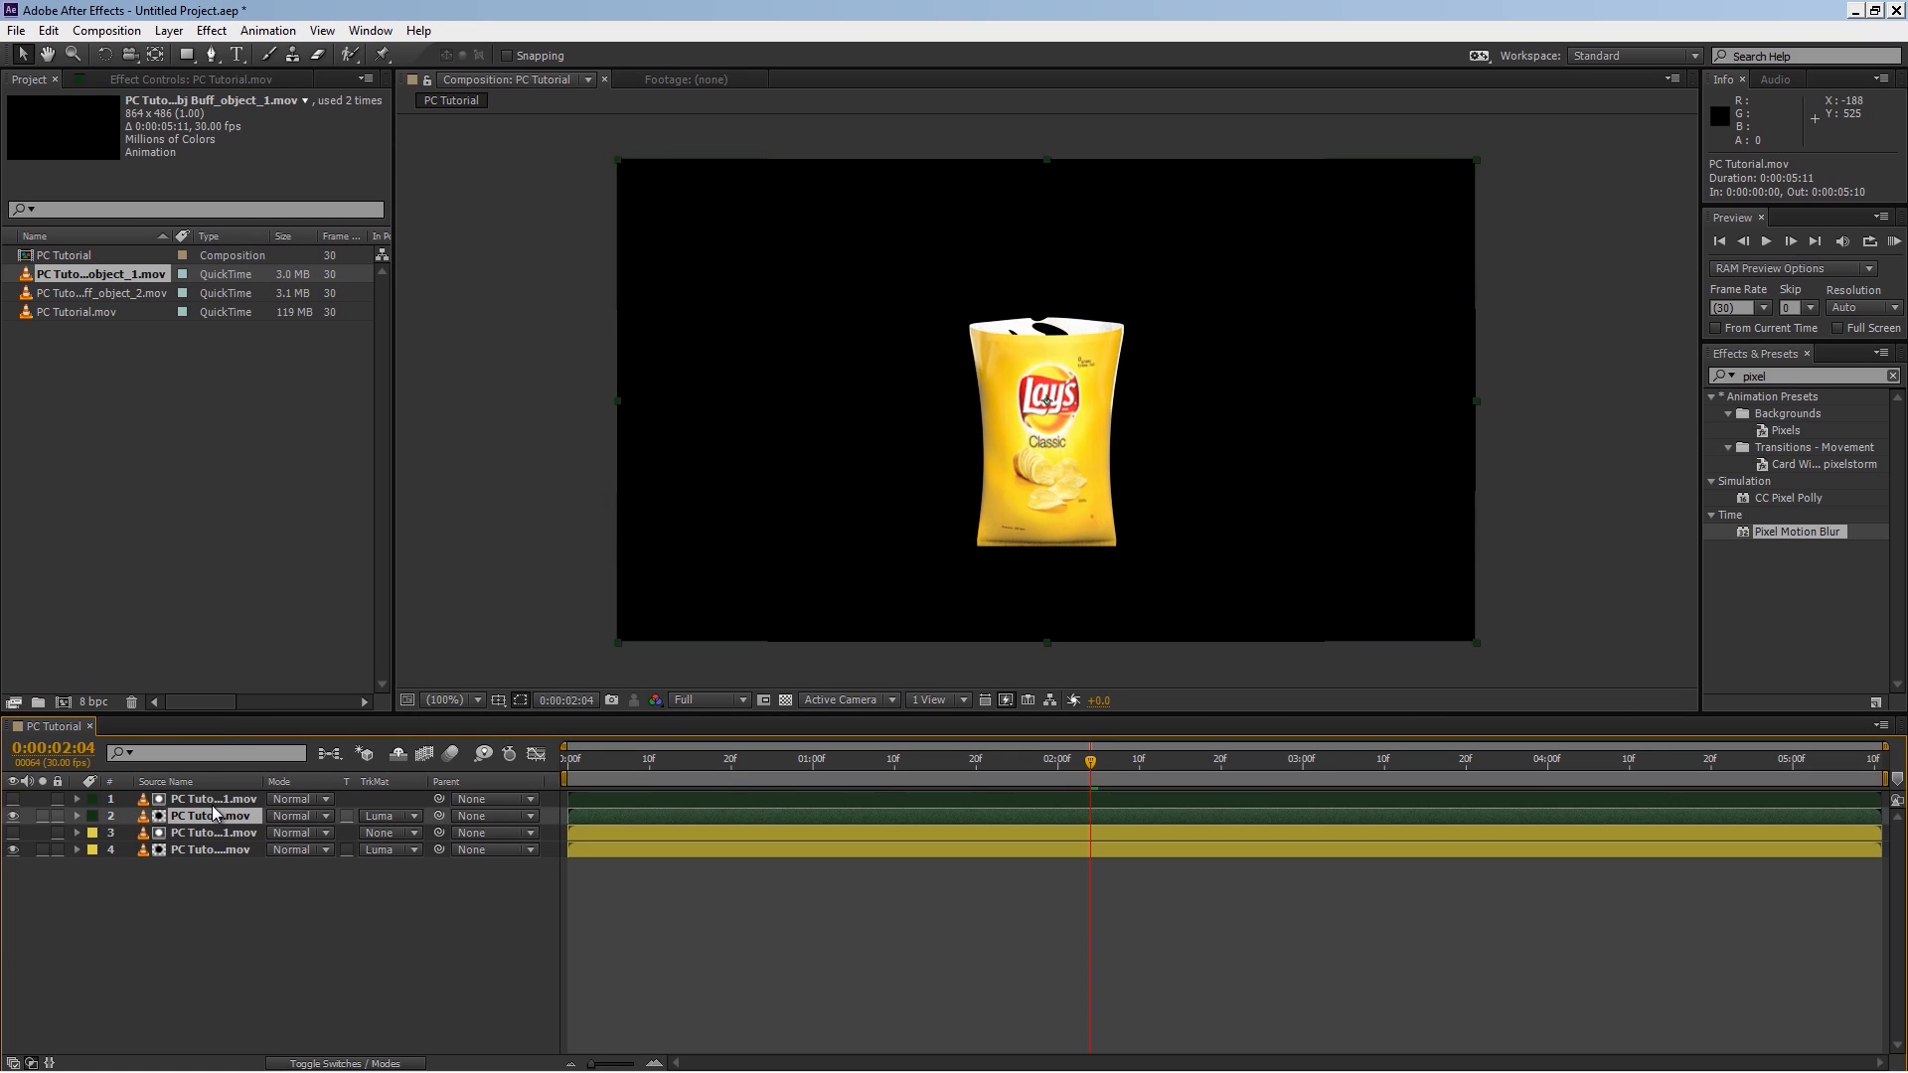
click(215, 800)
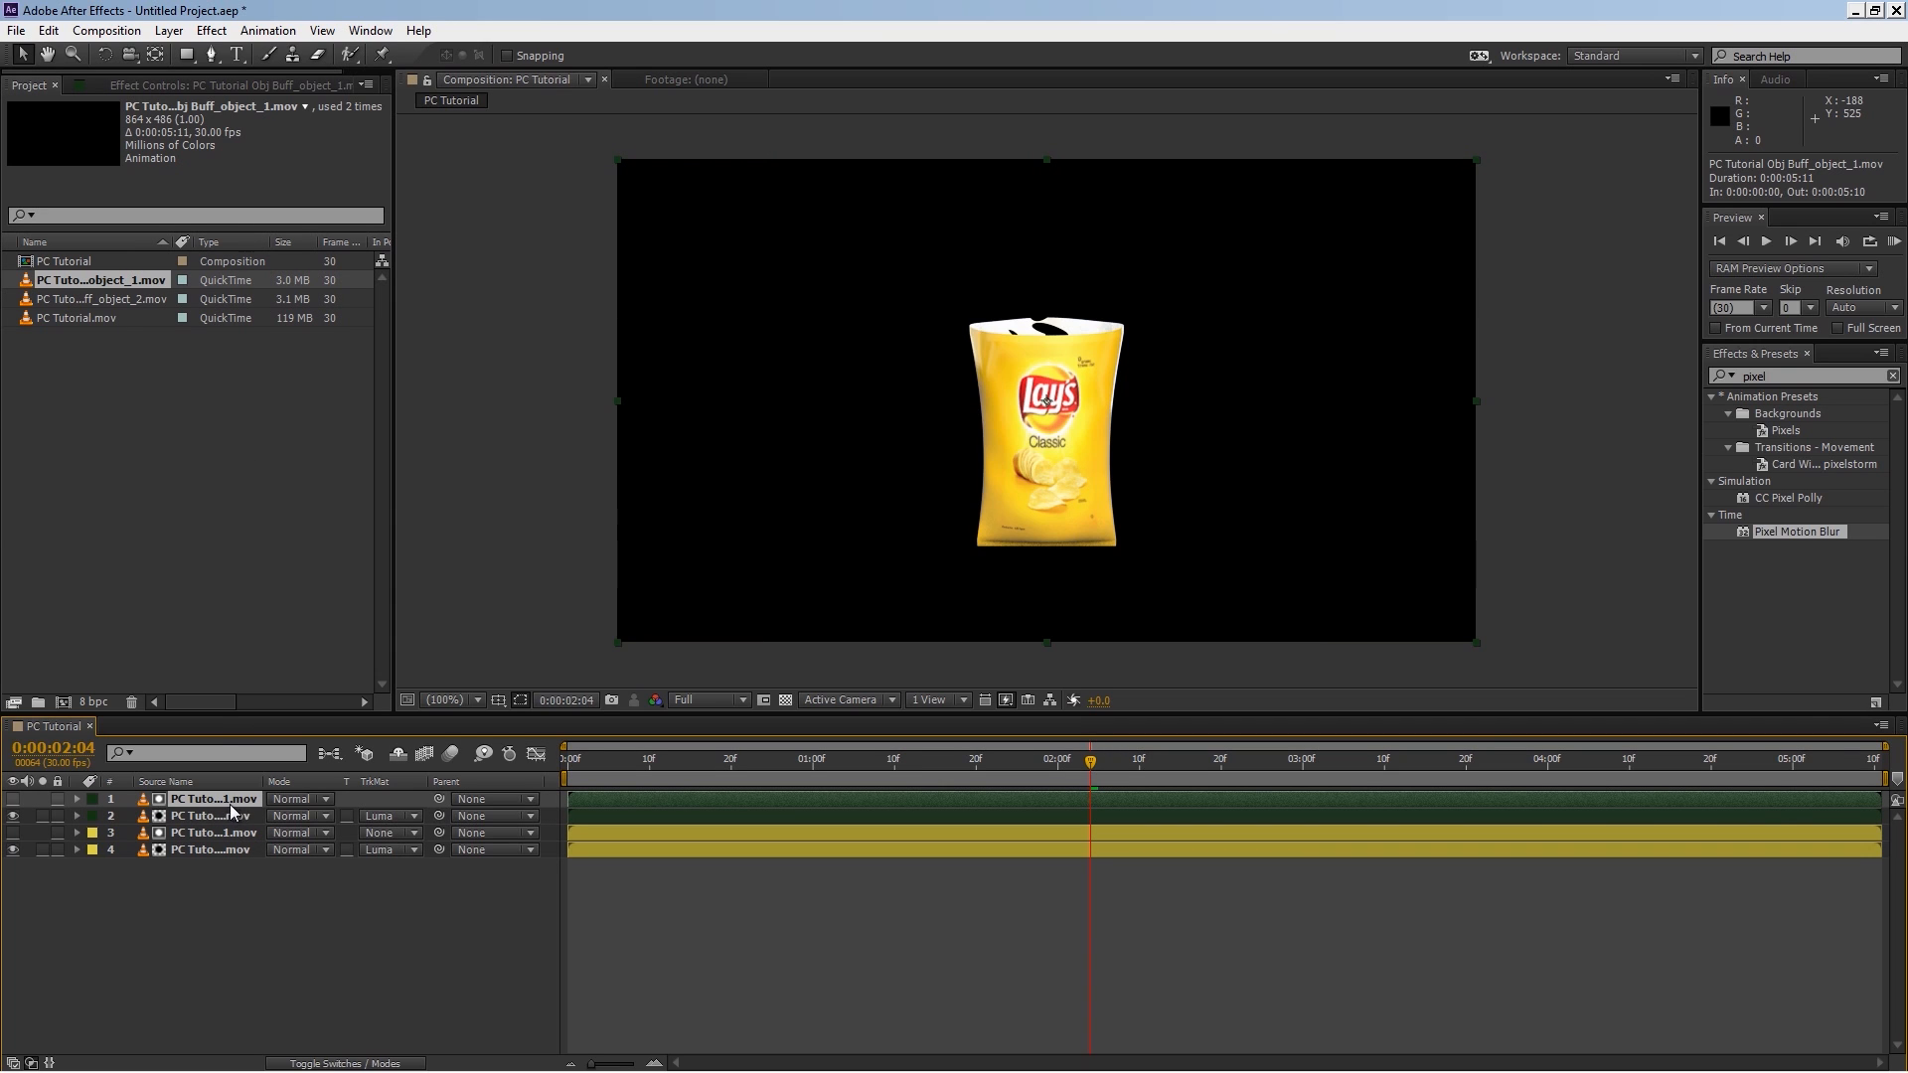
drag(149, 300, 164, 368)
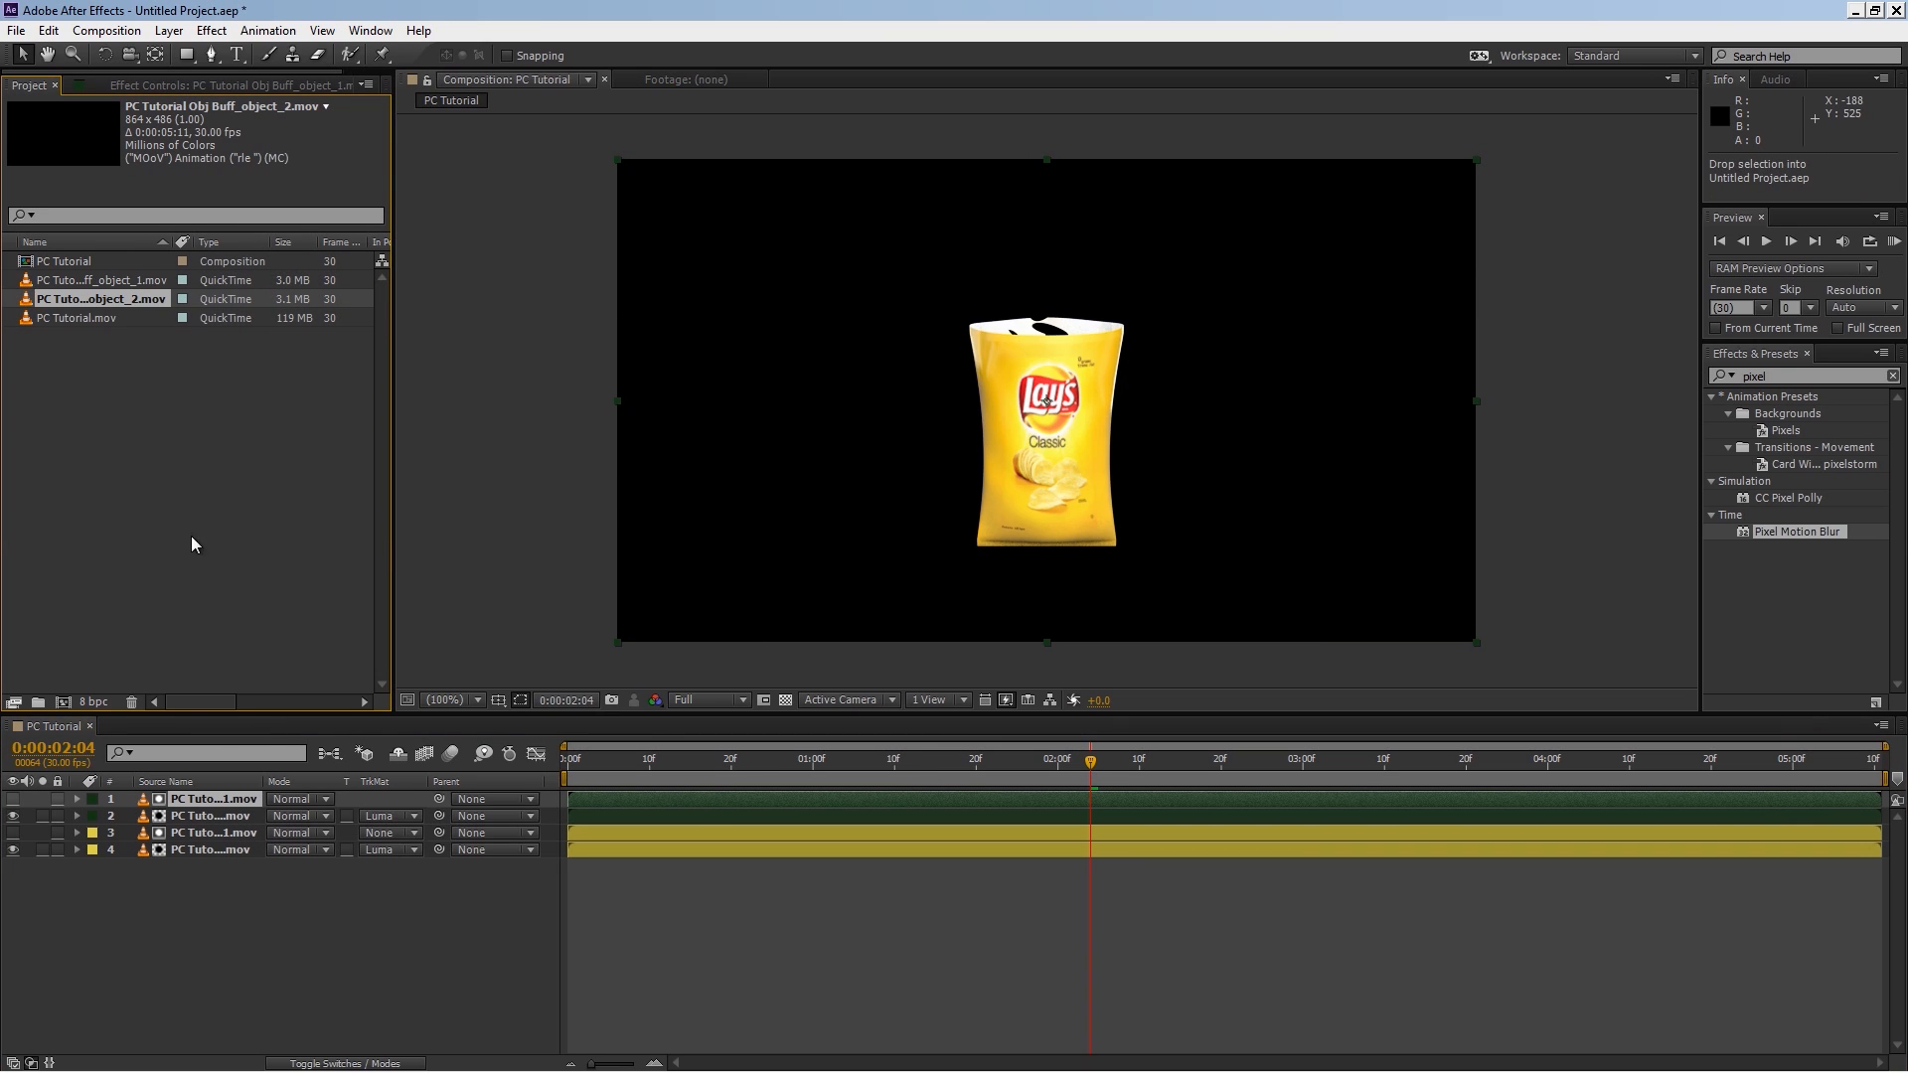
click(217, 944)
key(ctrl+alt+slash)
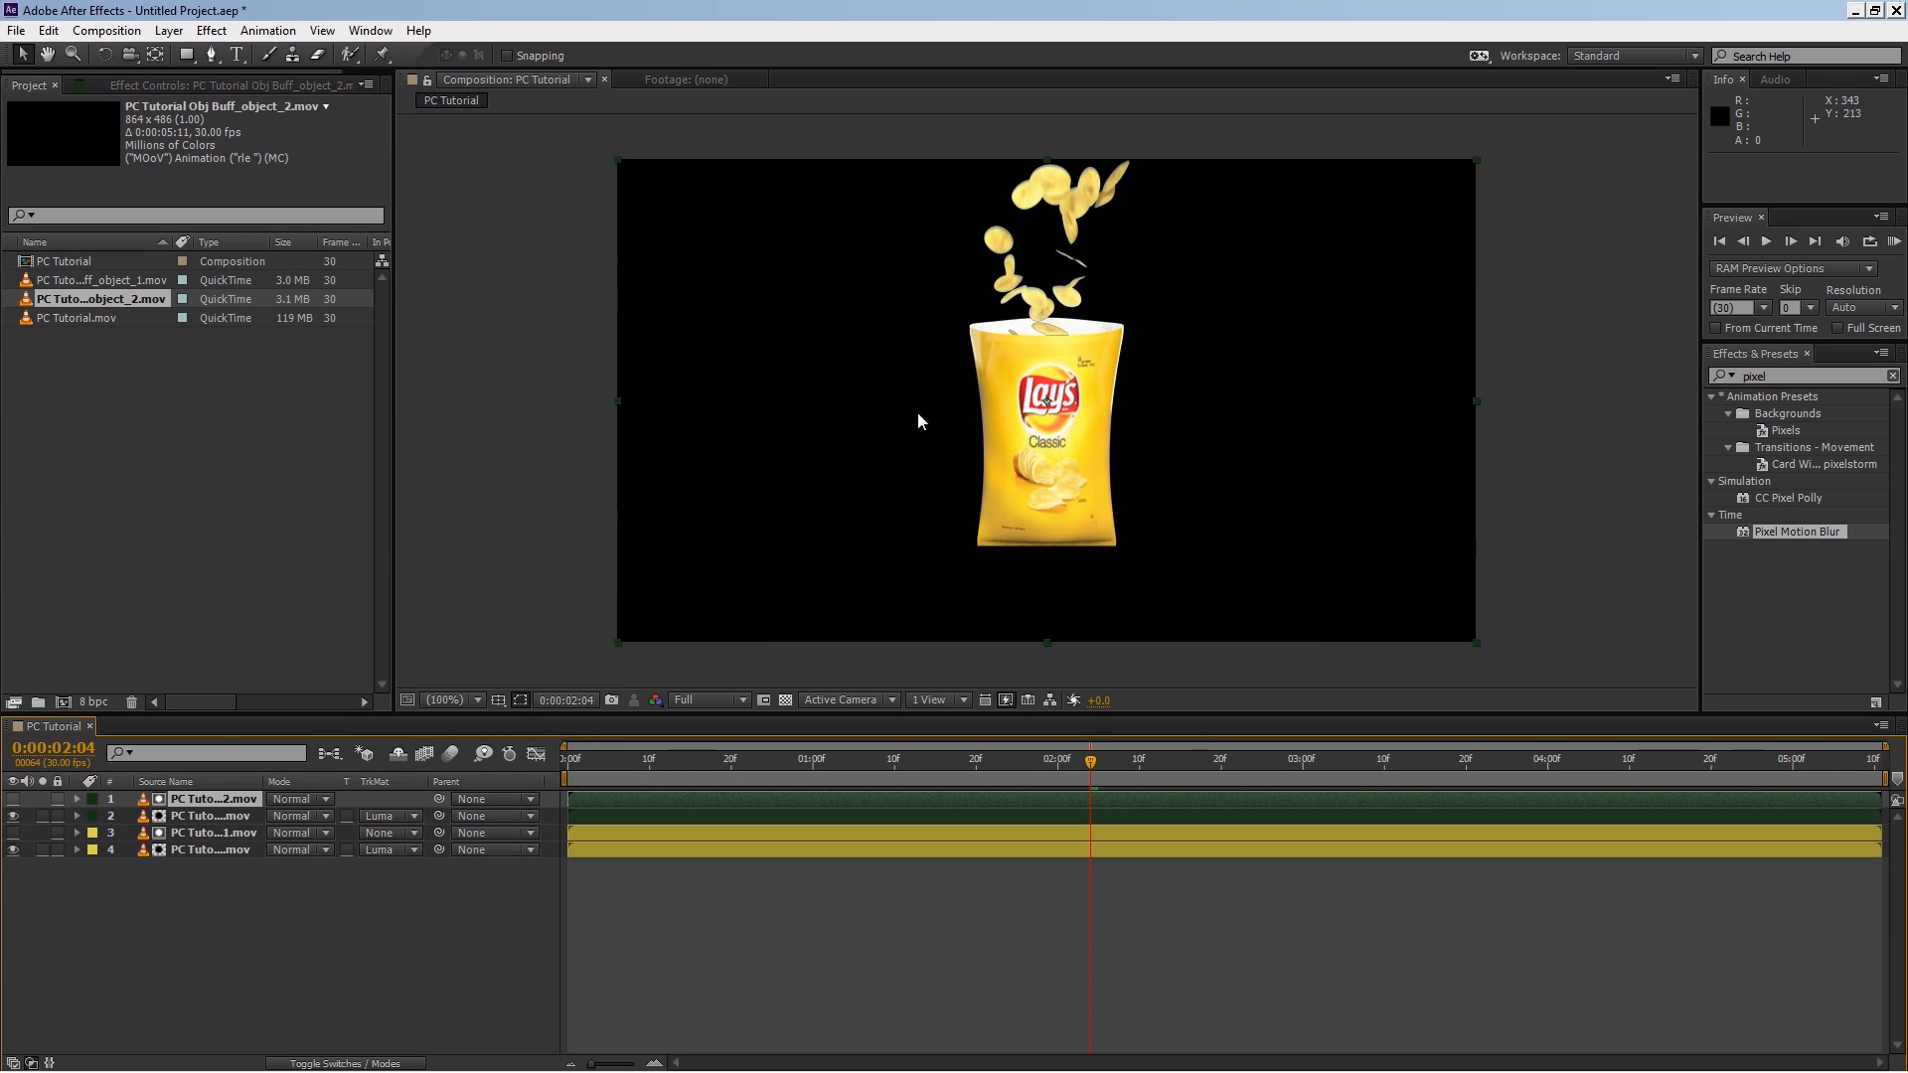
Step: Solo the chips matte layer and scrub the timeline to check the chips isolation
click(42, 816)
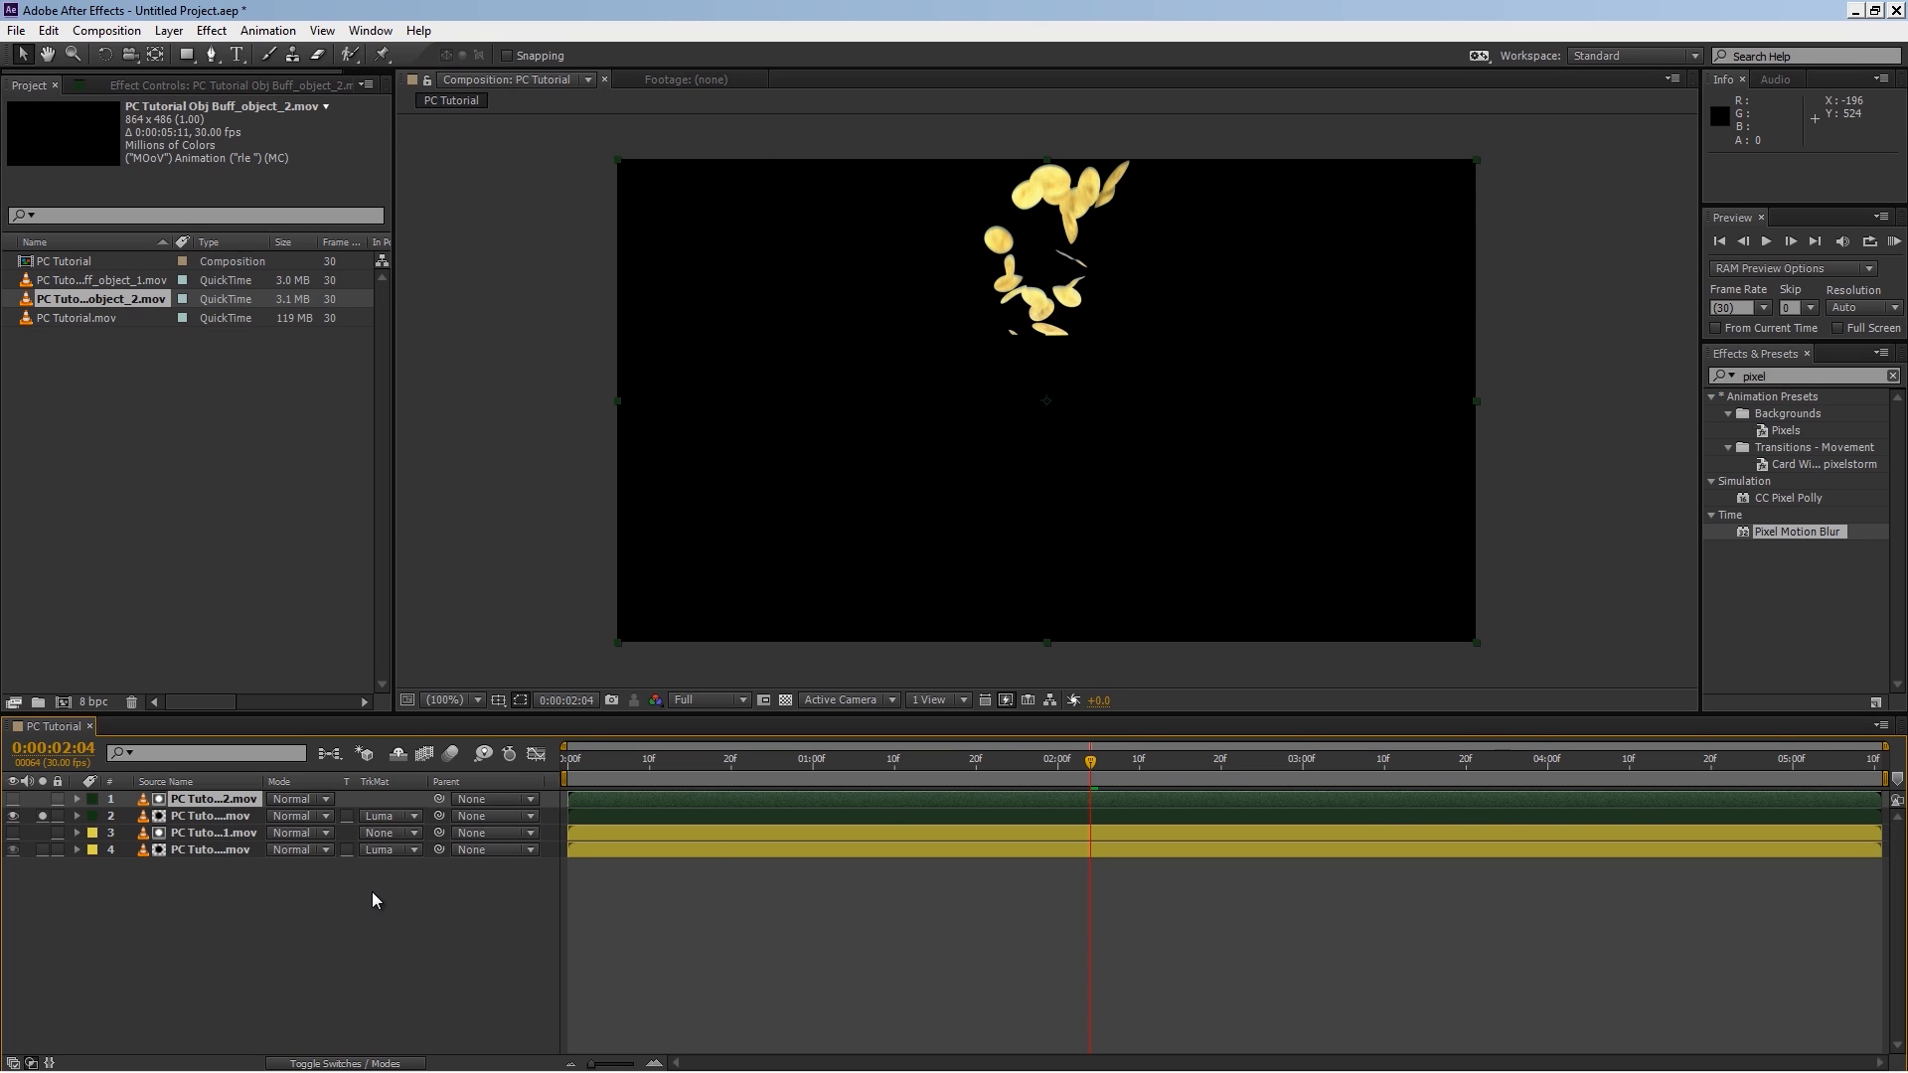
click(716, 760)
drag(731, 761, 976, 761)
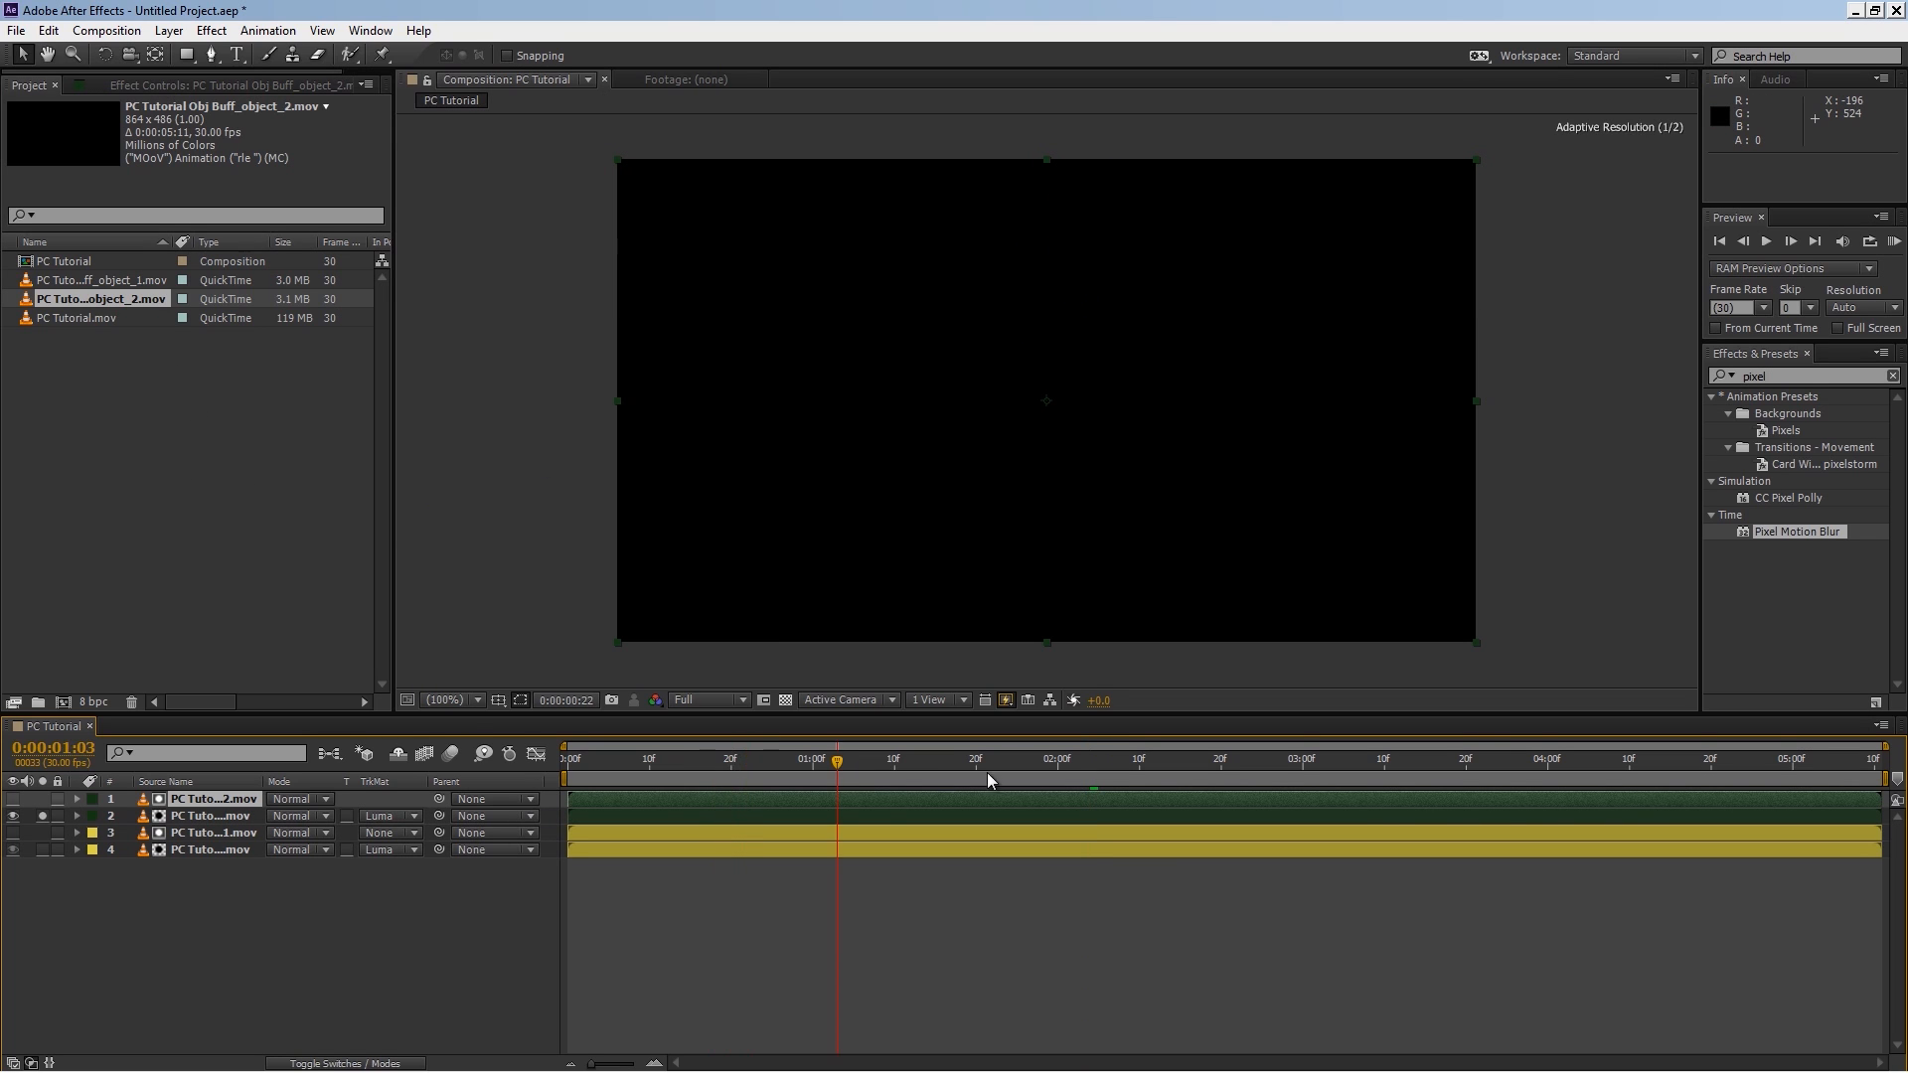
click(1106, 766)
click(41, 815)
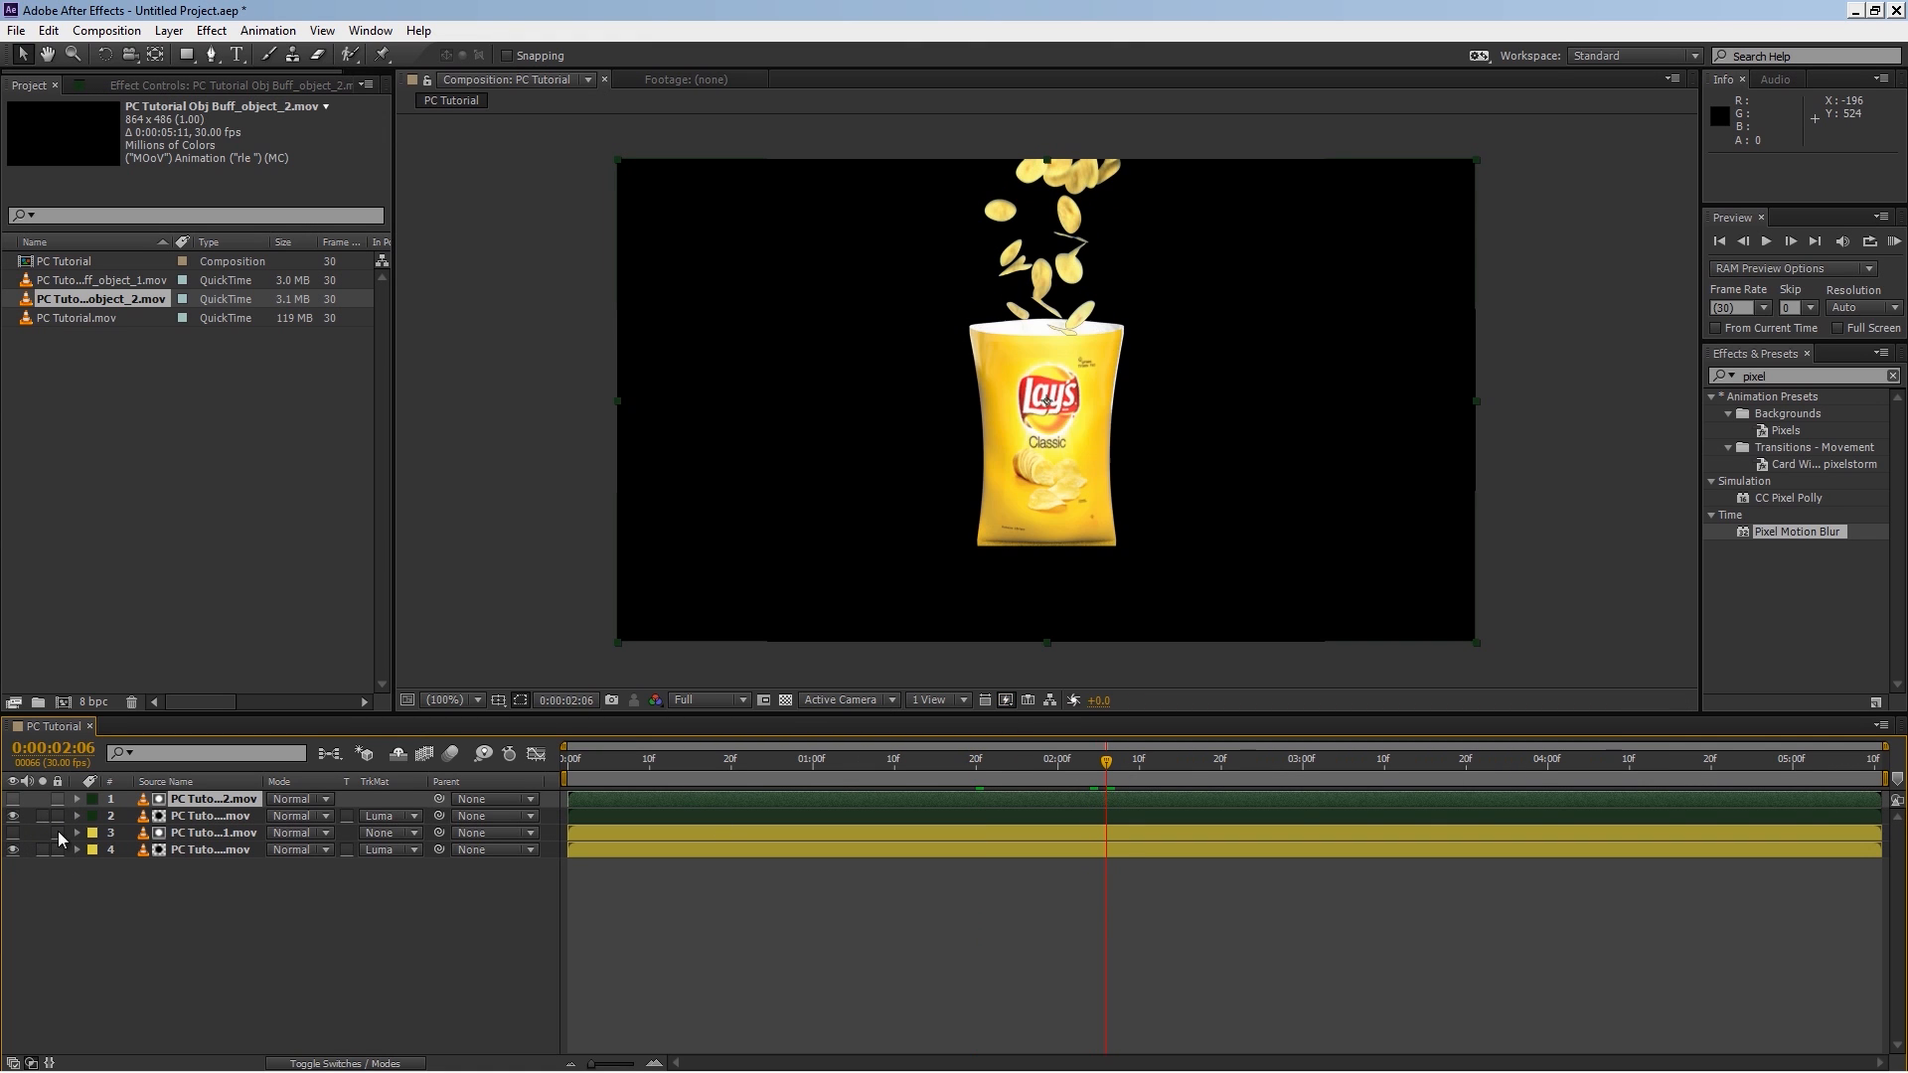
mouse_move(1106, 762)
mouse_down()
mouse_move(1054, 761)
mouse_move(1129, 762)
mouse_move(1056, 765)
mouse_move(1073, 764)
mouse_up()
Step: Duplicate the bottom PC Tutorial layer and give the copy the Purple label
click(204, 851)
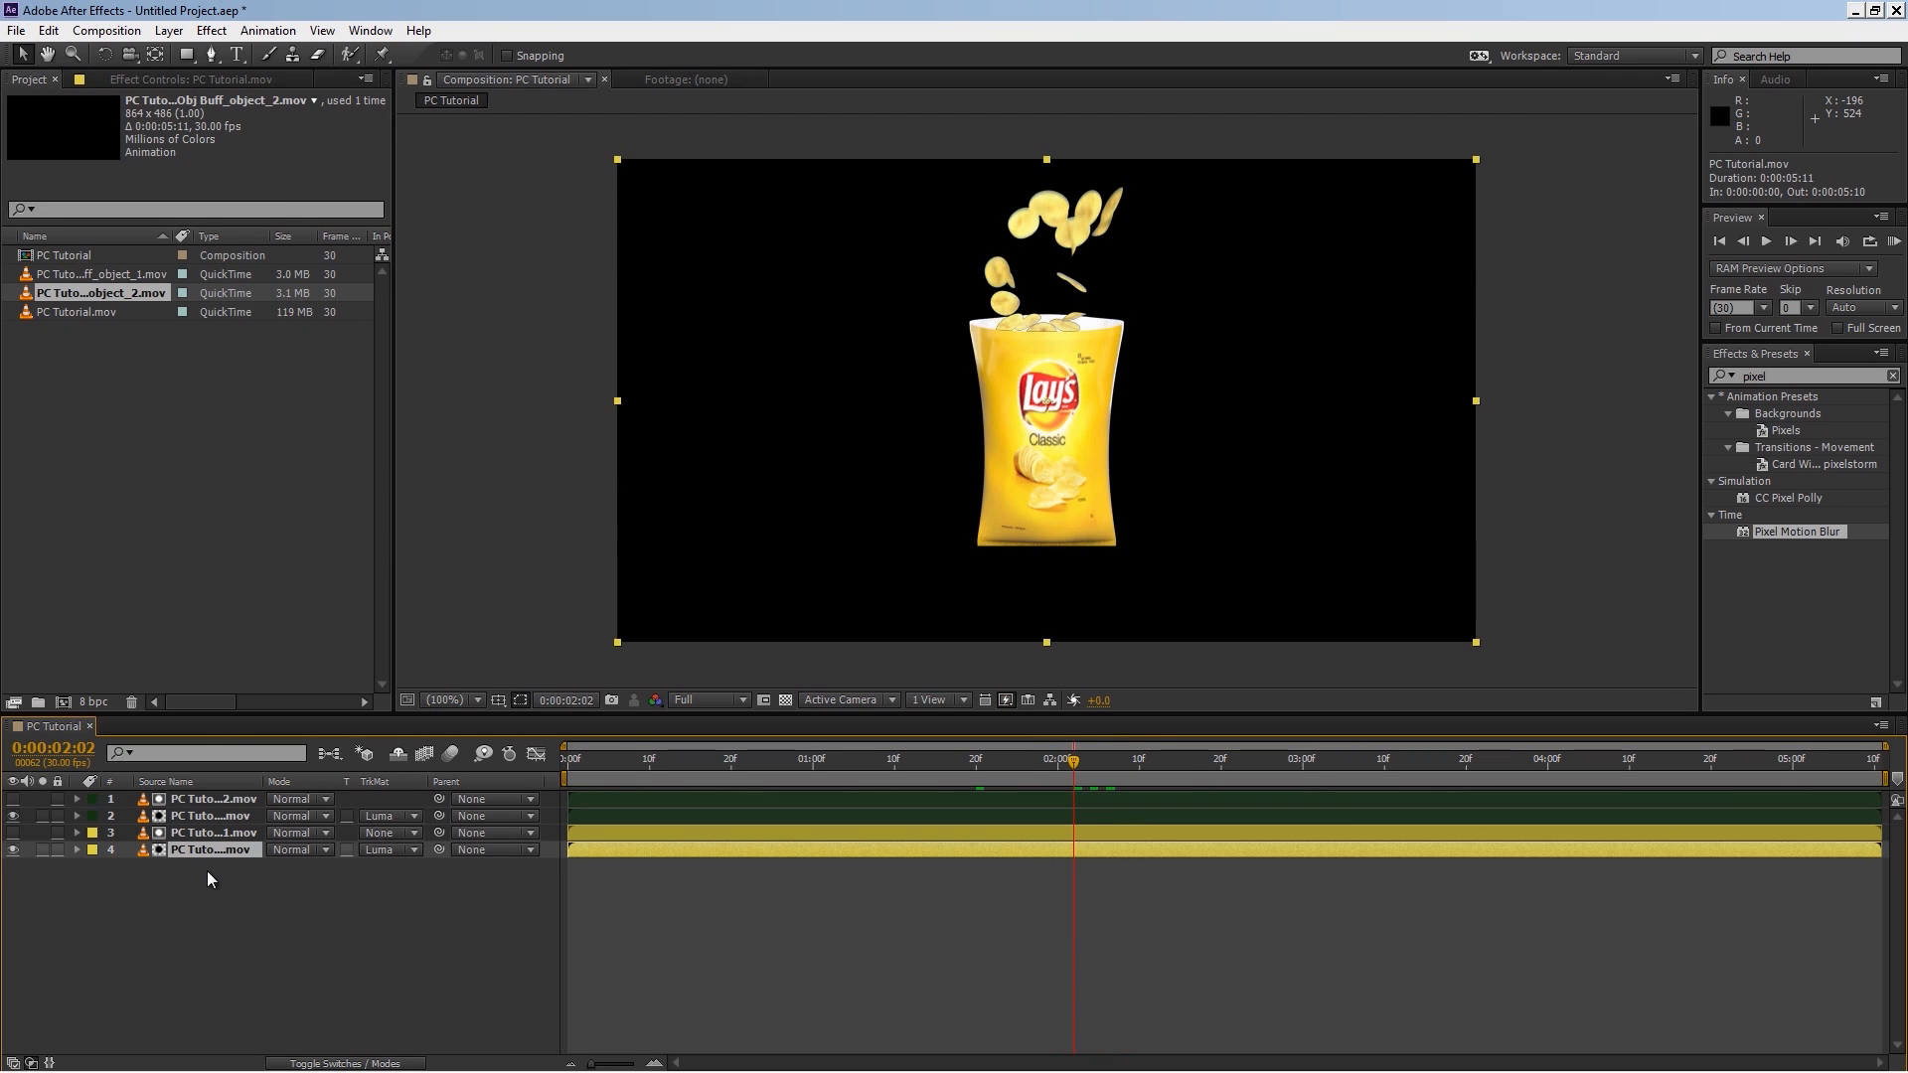
key(ctrl+d)
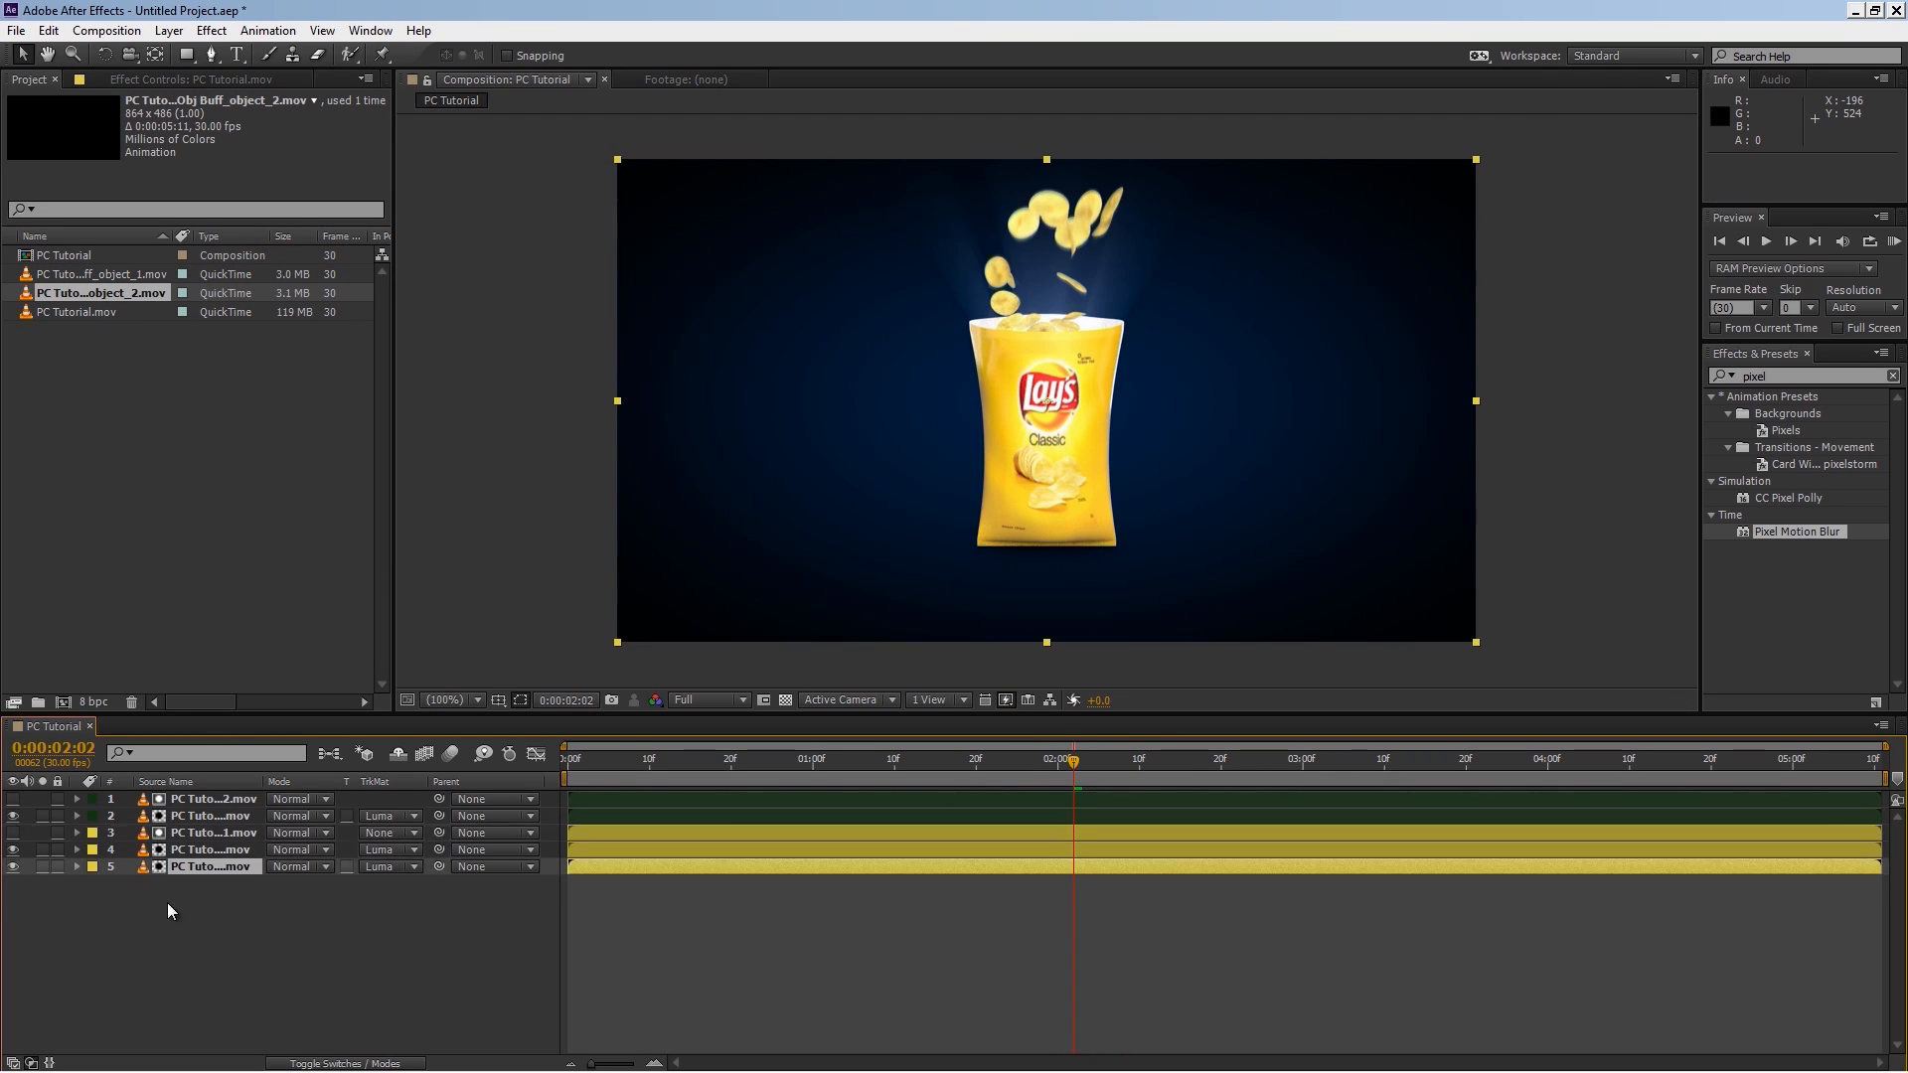
click(91, 867)
click(182, 755)
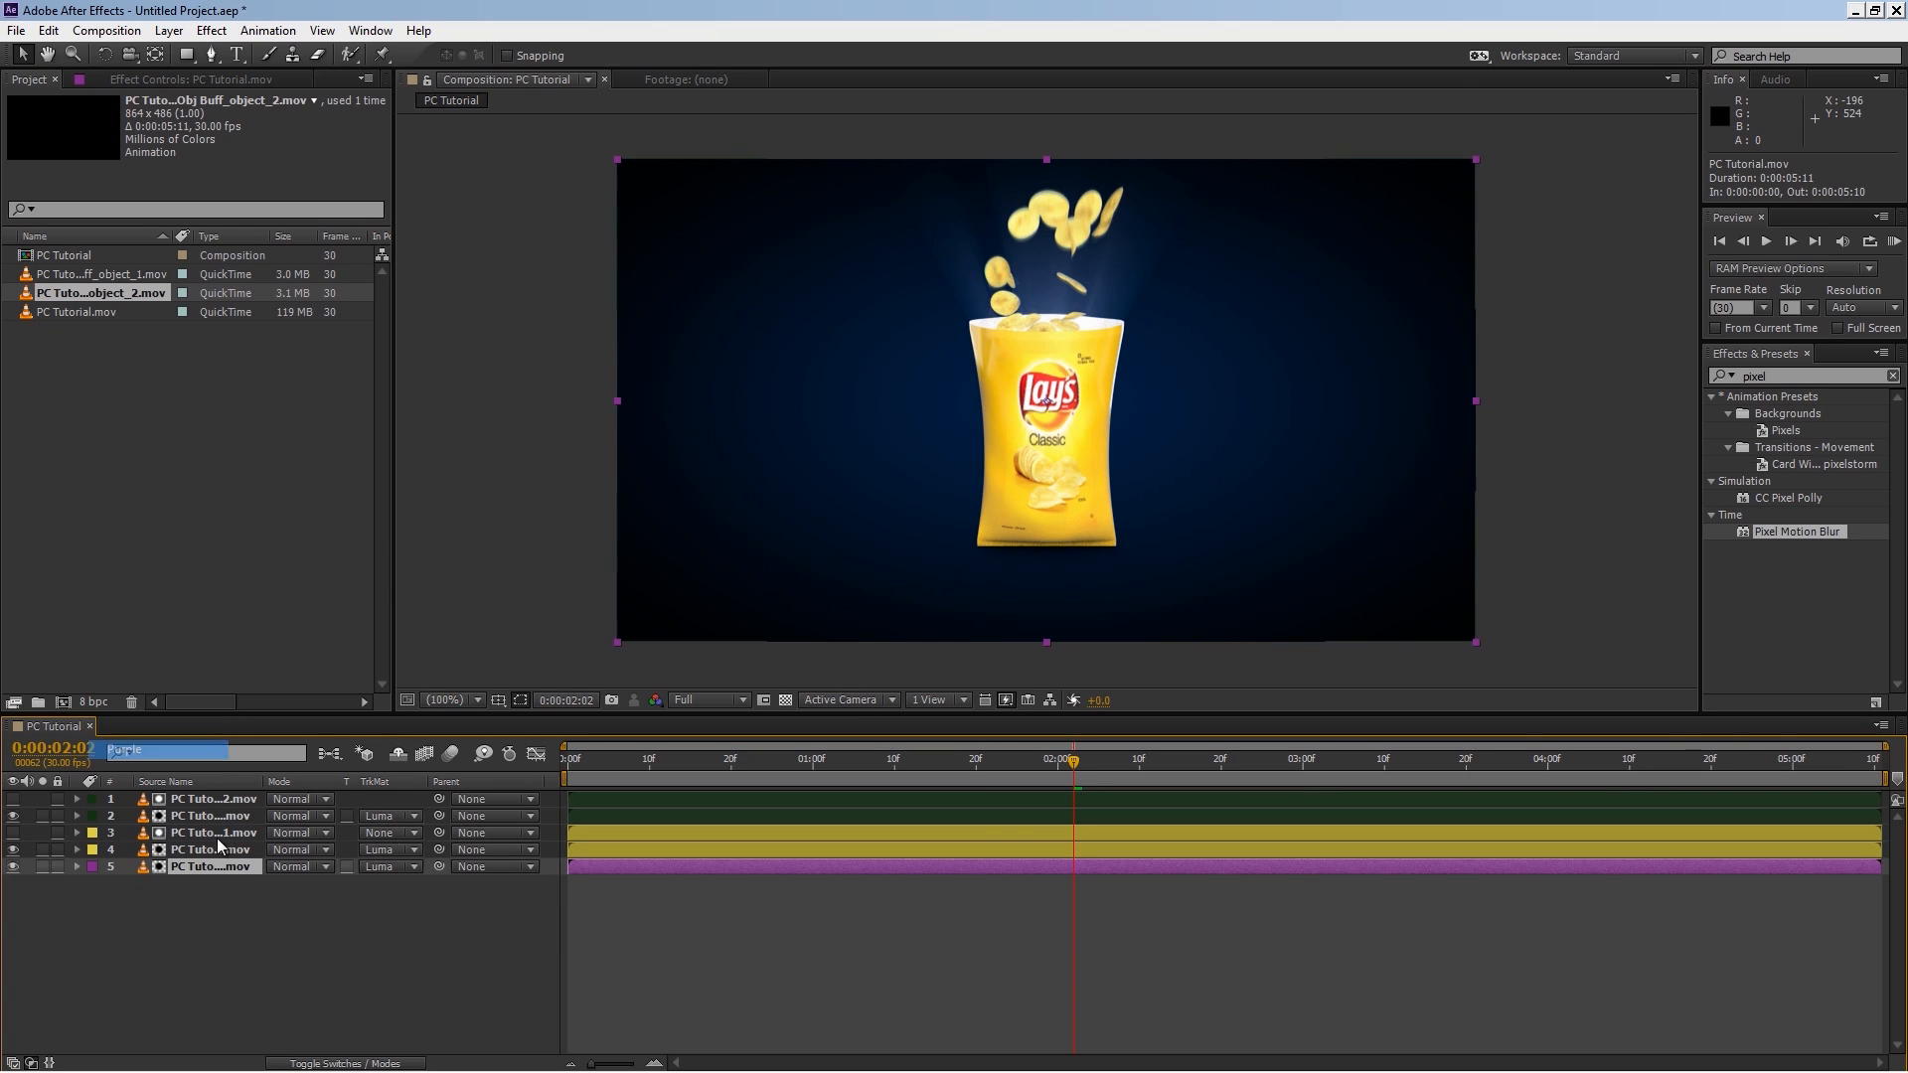
Step: Set the bottom PC Tutorial layer's track matte to No Track Matte
click(214, 868)
click(421, 865)
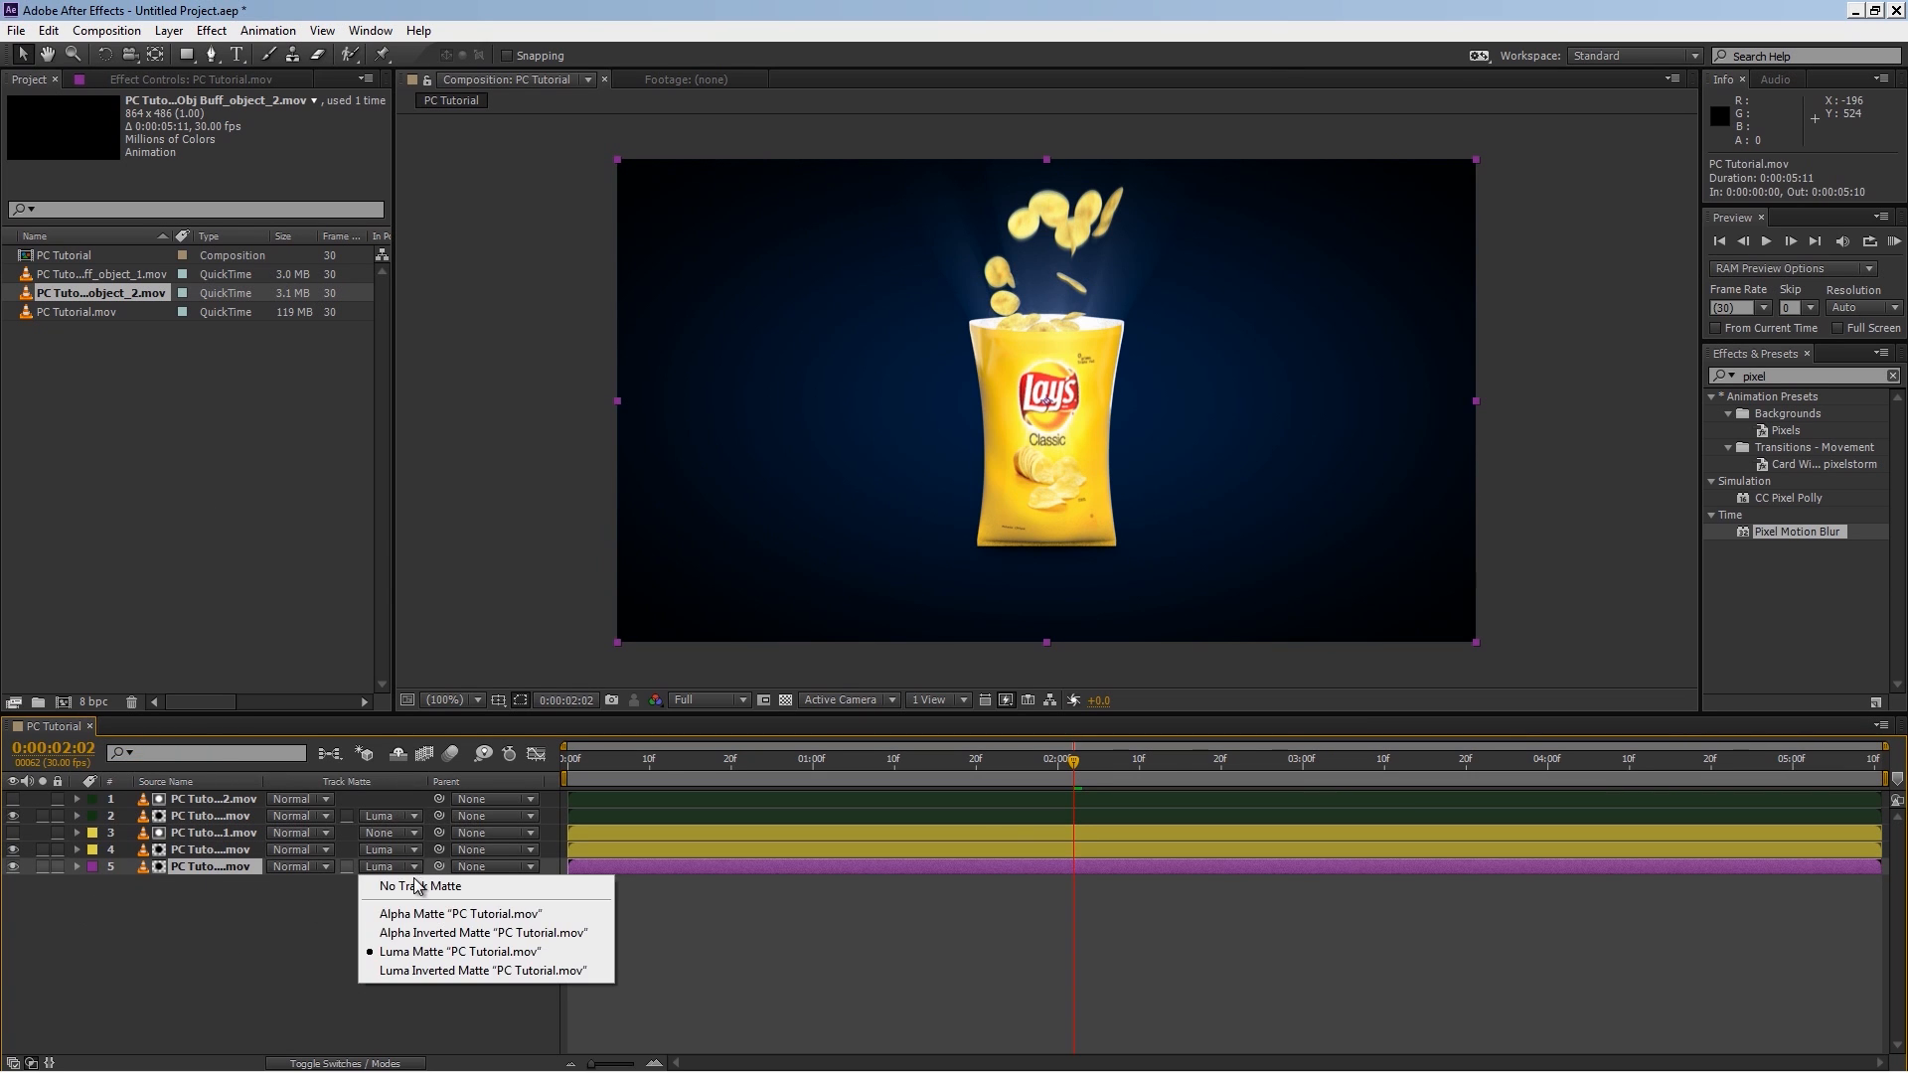
click(417, 888)
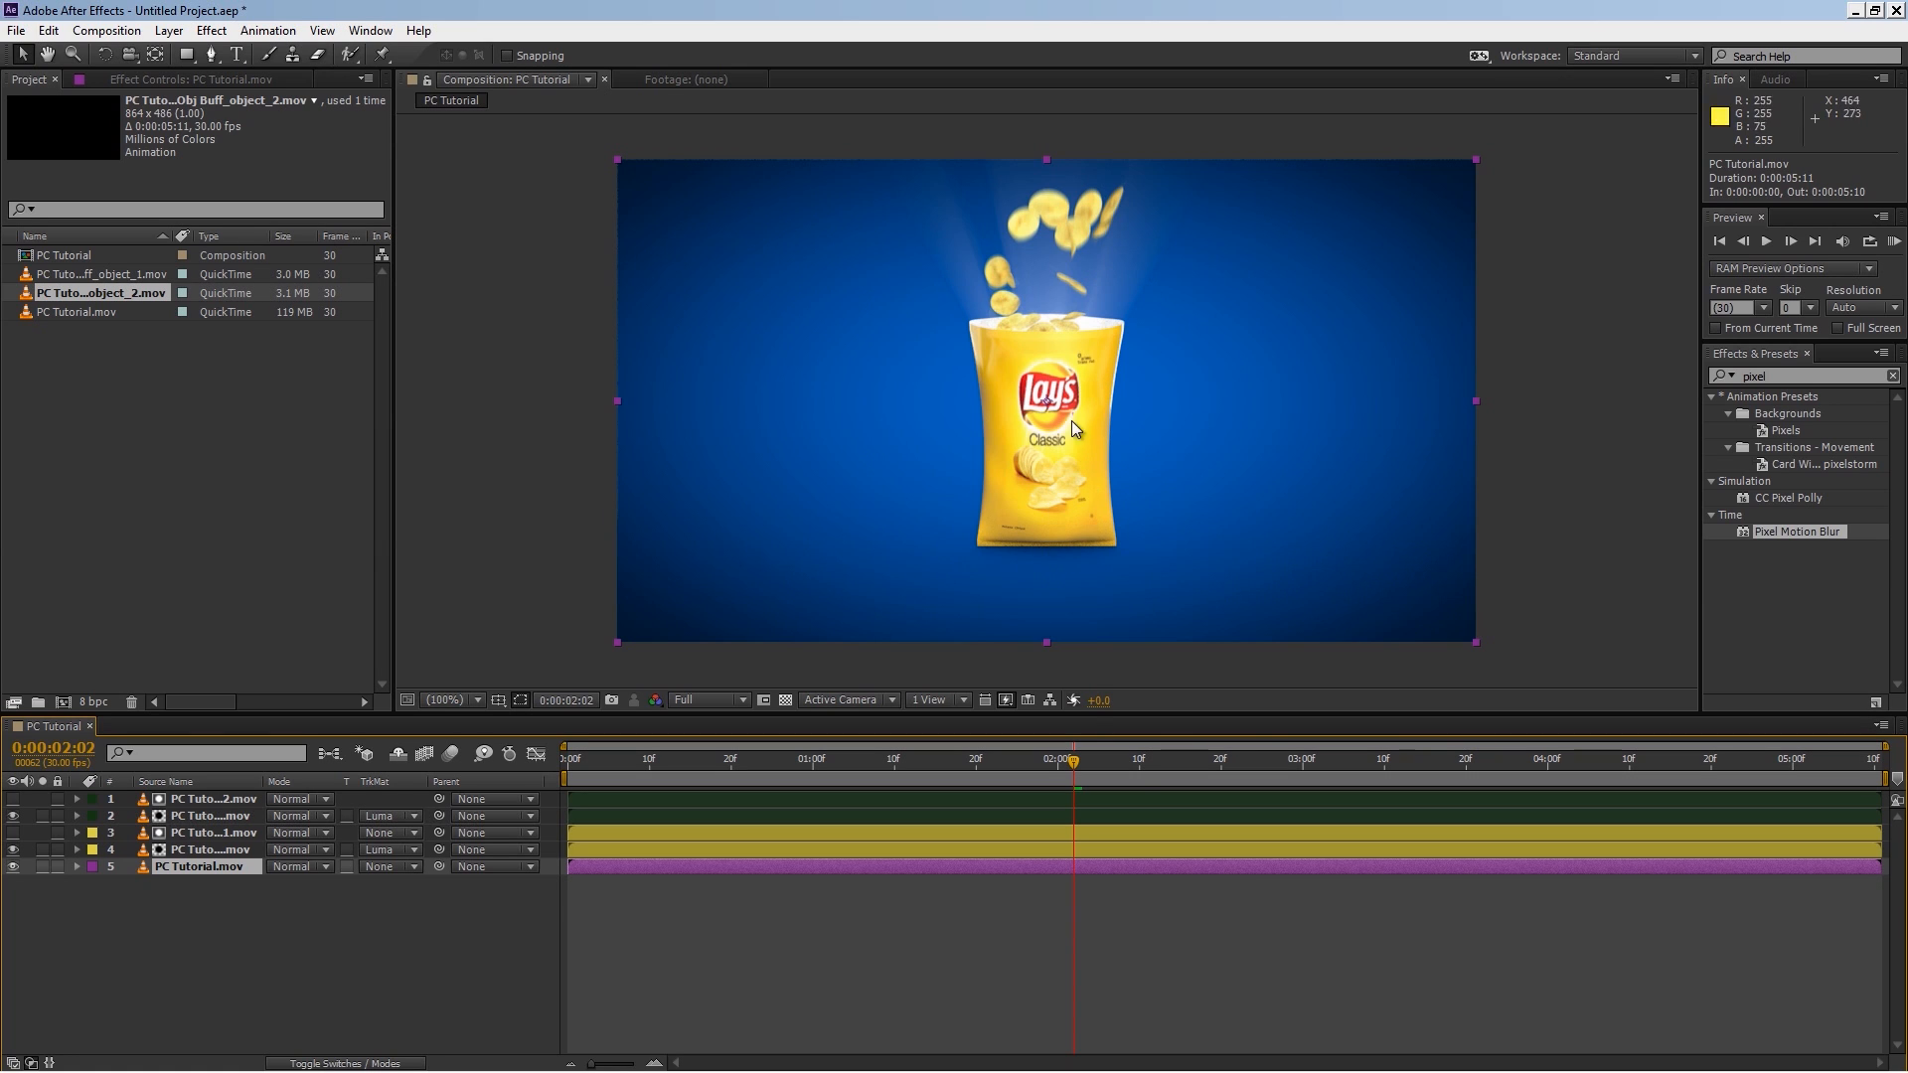
Step: Apply Curves to the bag layer and bend the RGB curve downward to darken it
click(1699, 373)
key(ctrl+f)
text(curves)
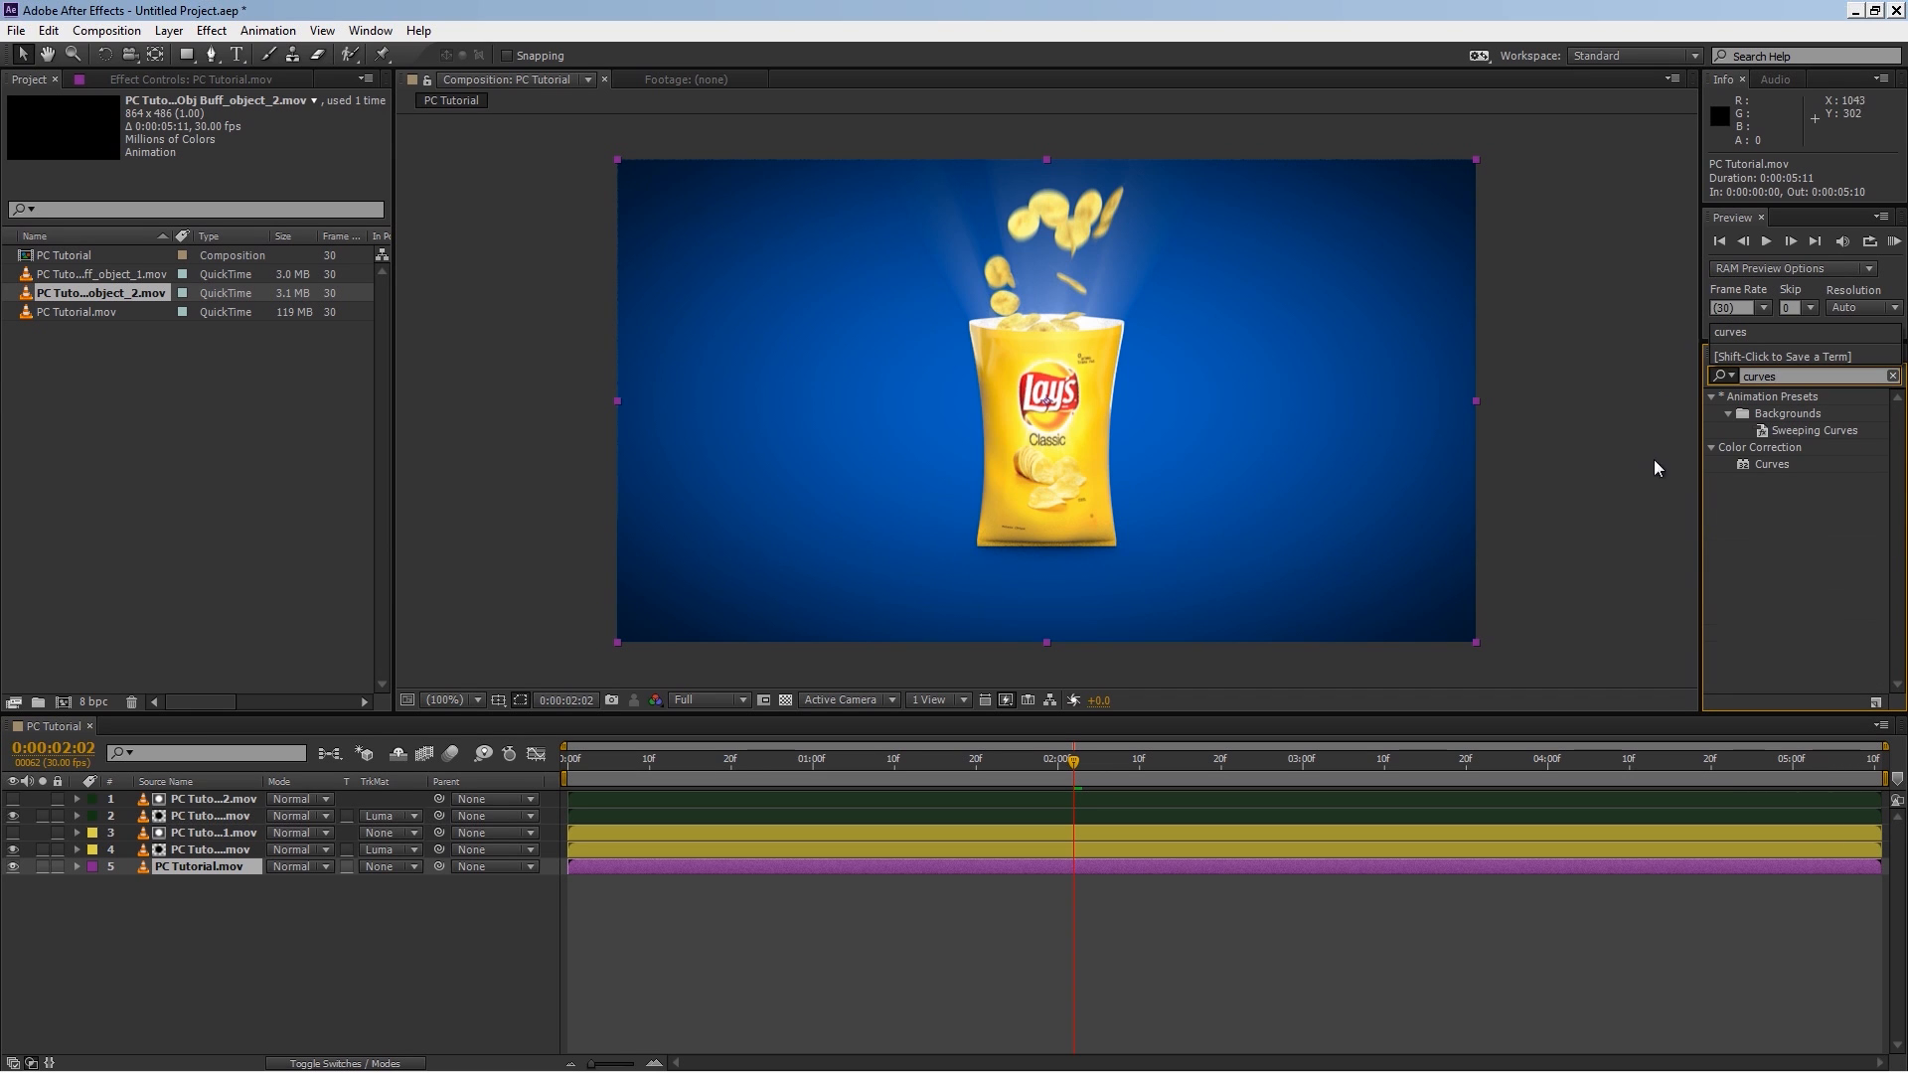
drag(1772, 464, 230, 850)
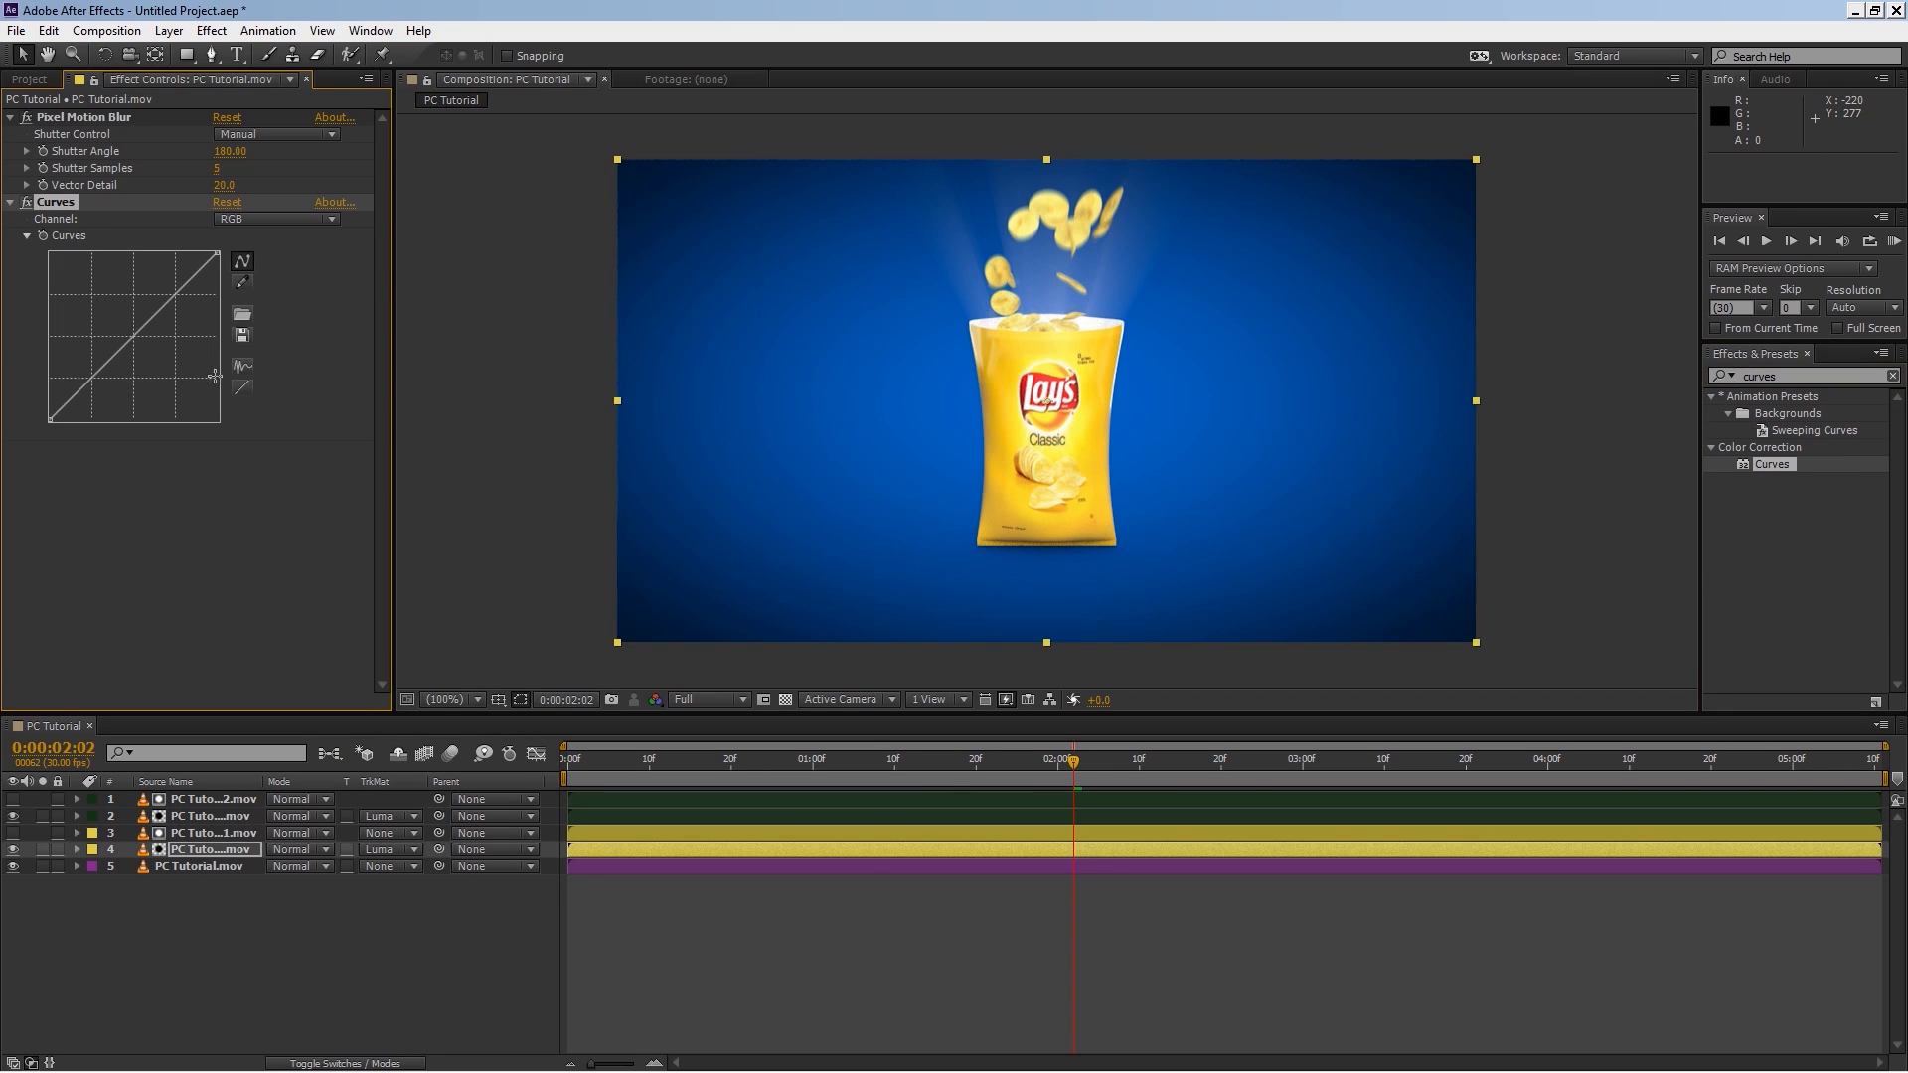
drag(113, 370, 119, 383)
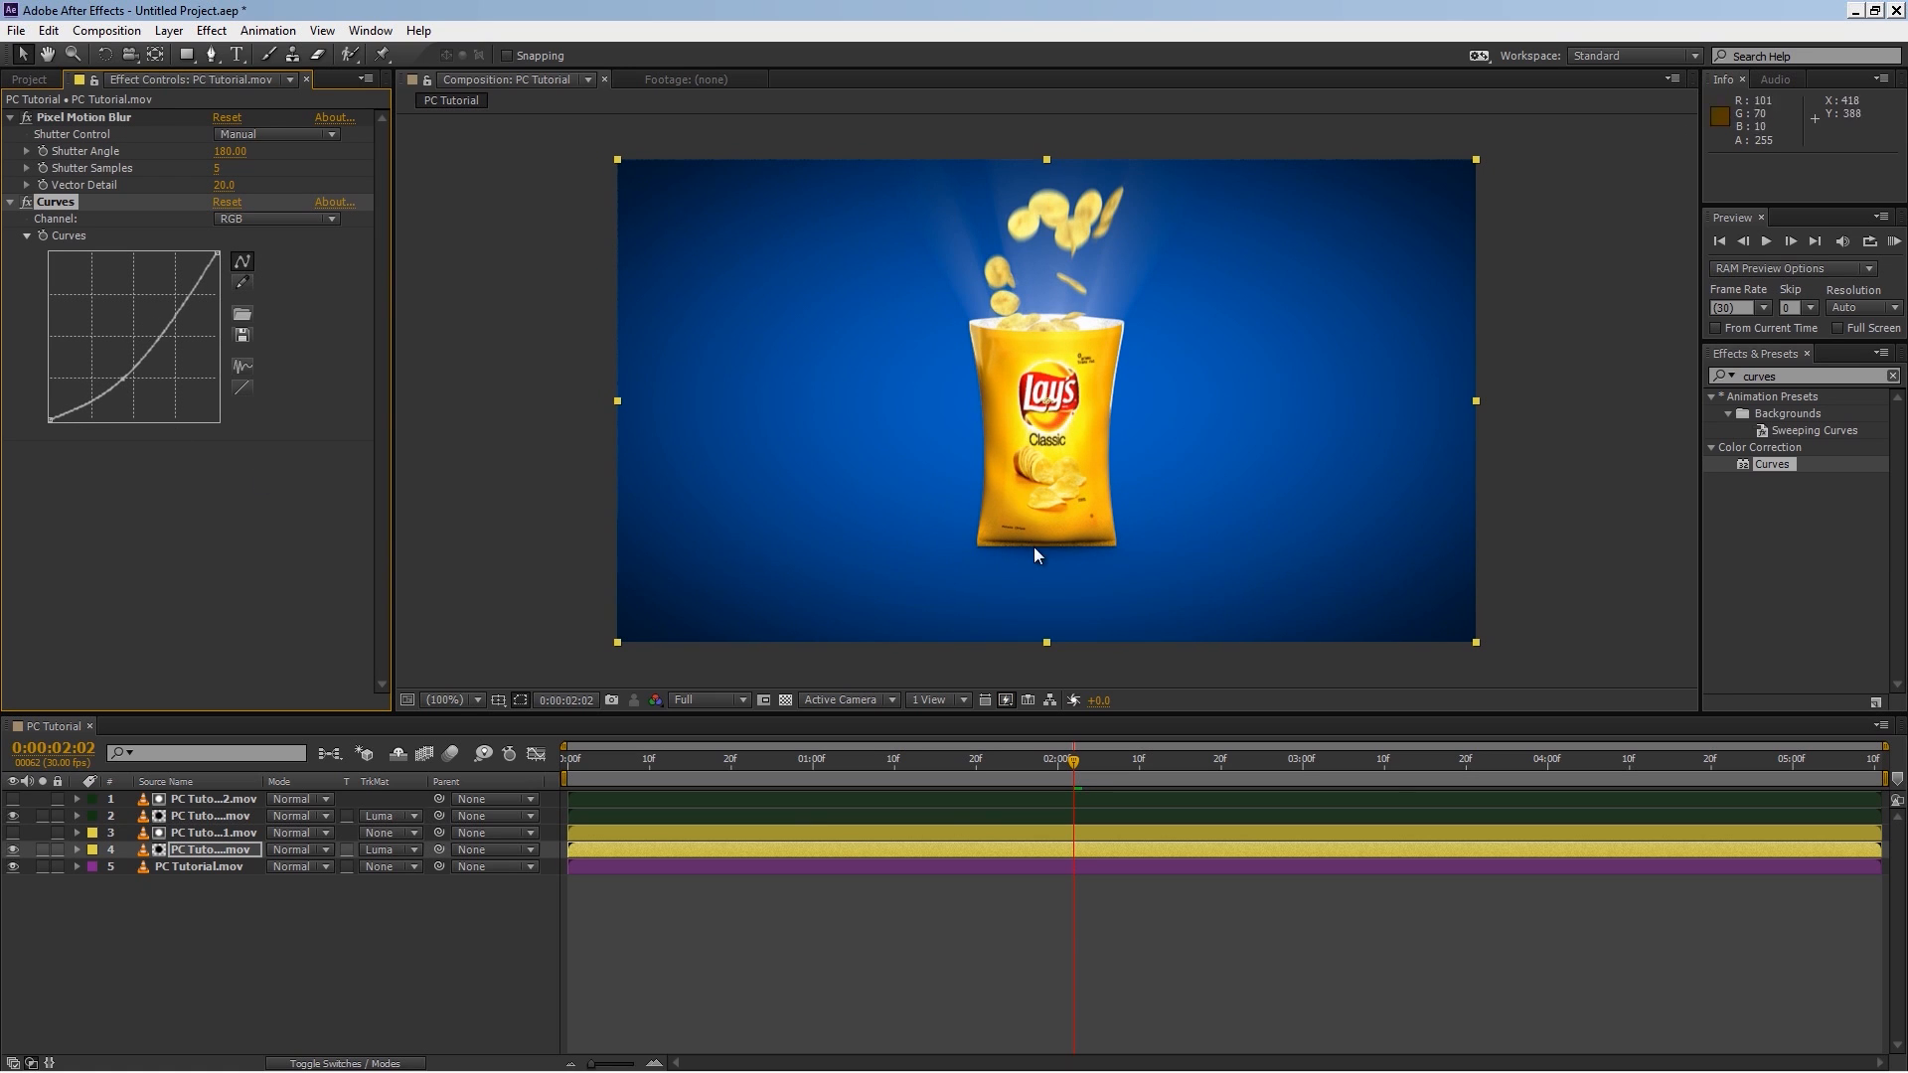
drag(123, 380, 126, 376)
Step: Apply Curves to the chips layer, adjust its RGB curve, and raise the Red channel curve
drag(1770, 464, 242, 817)
drag(124, 348, 136, 361)
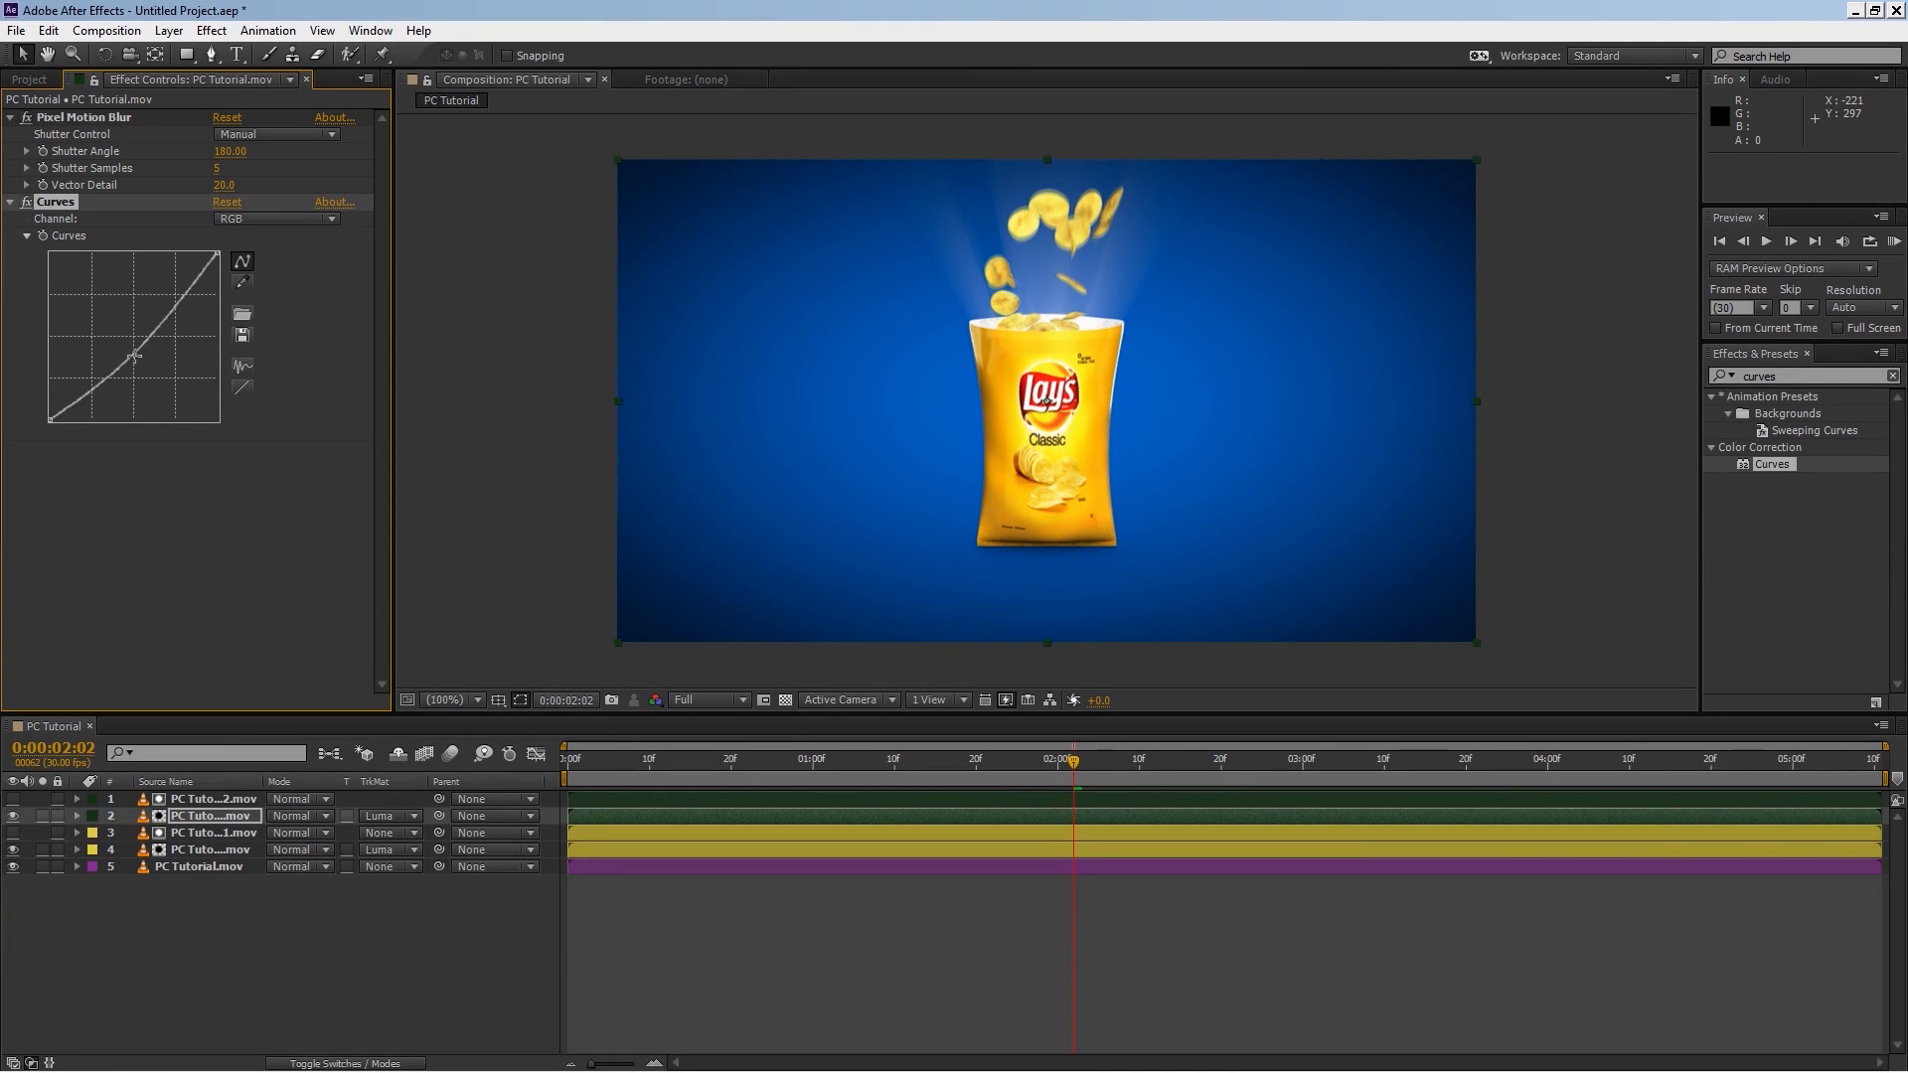
click(298, 219)
click(246, 256)
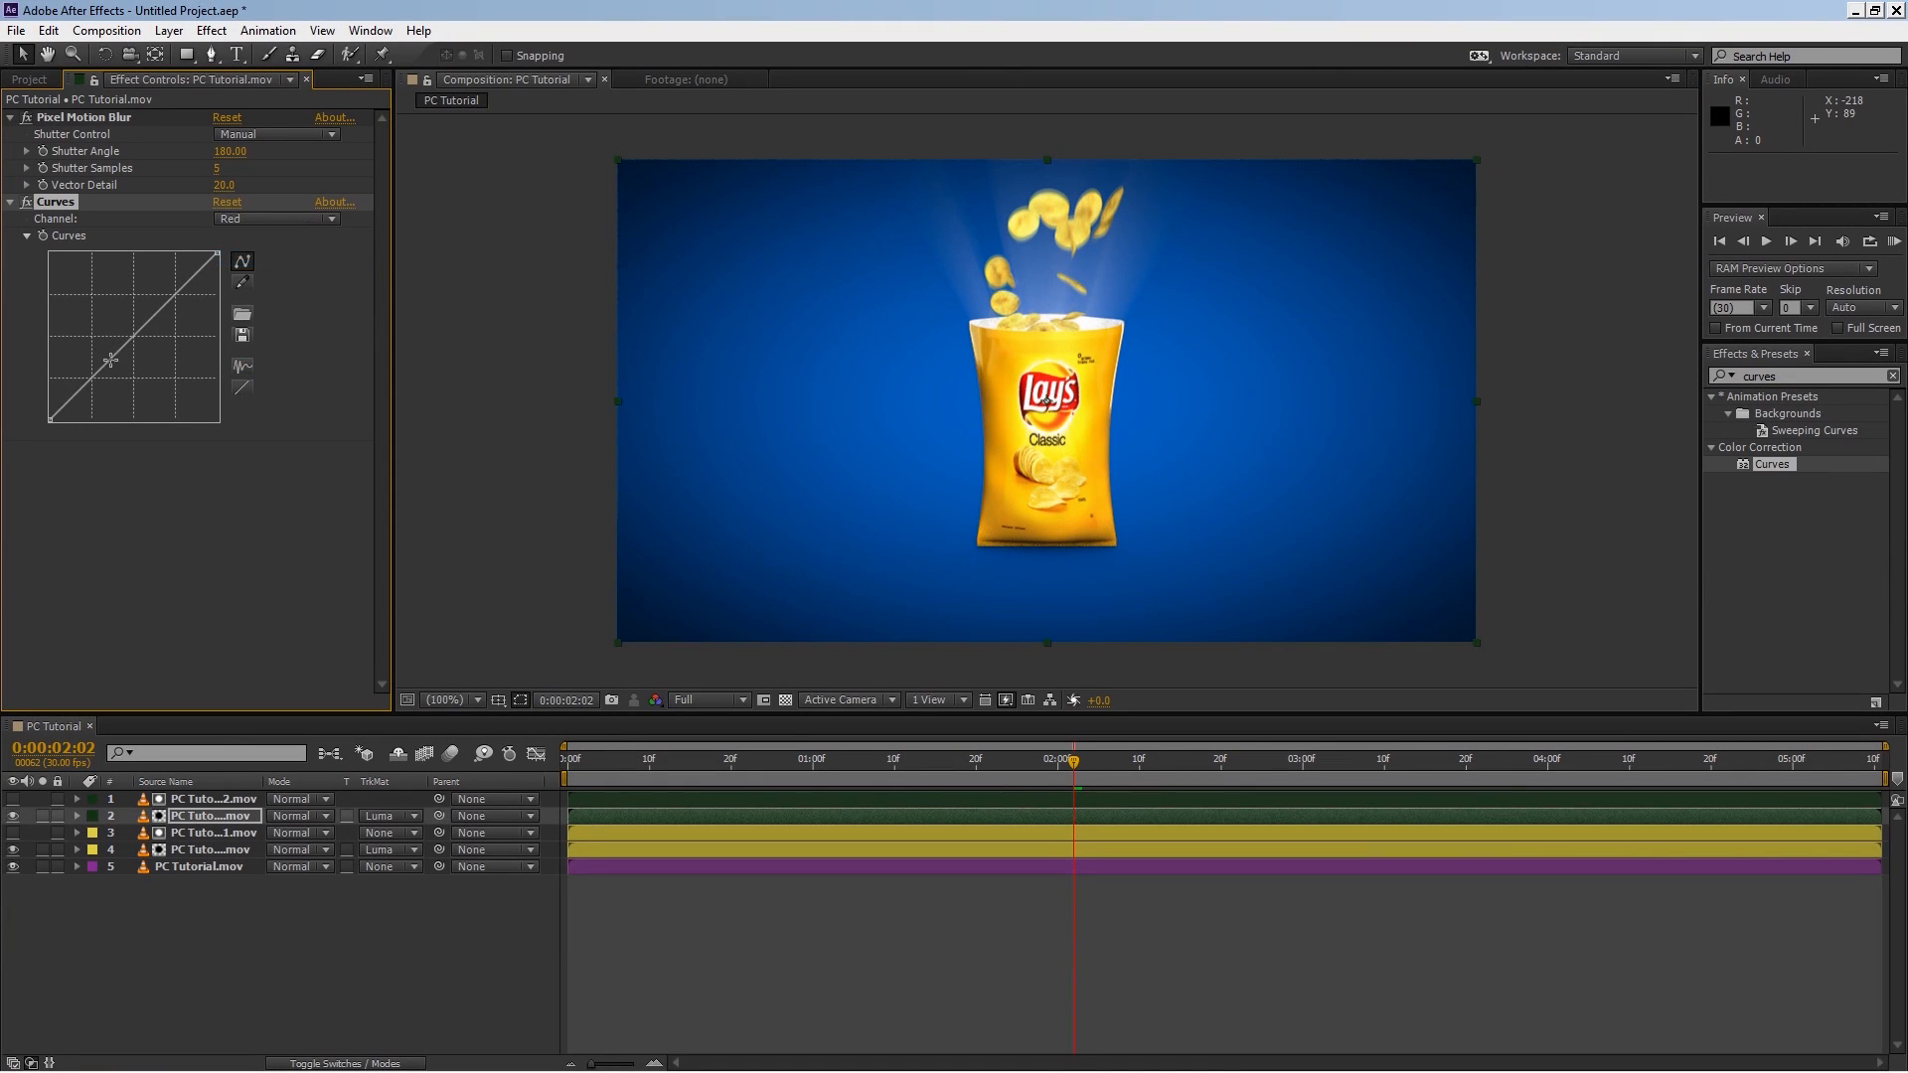
drag(133, 339, 122, 323)
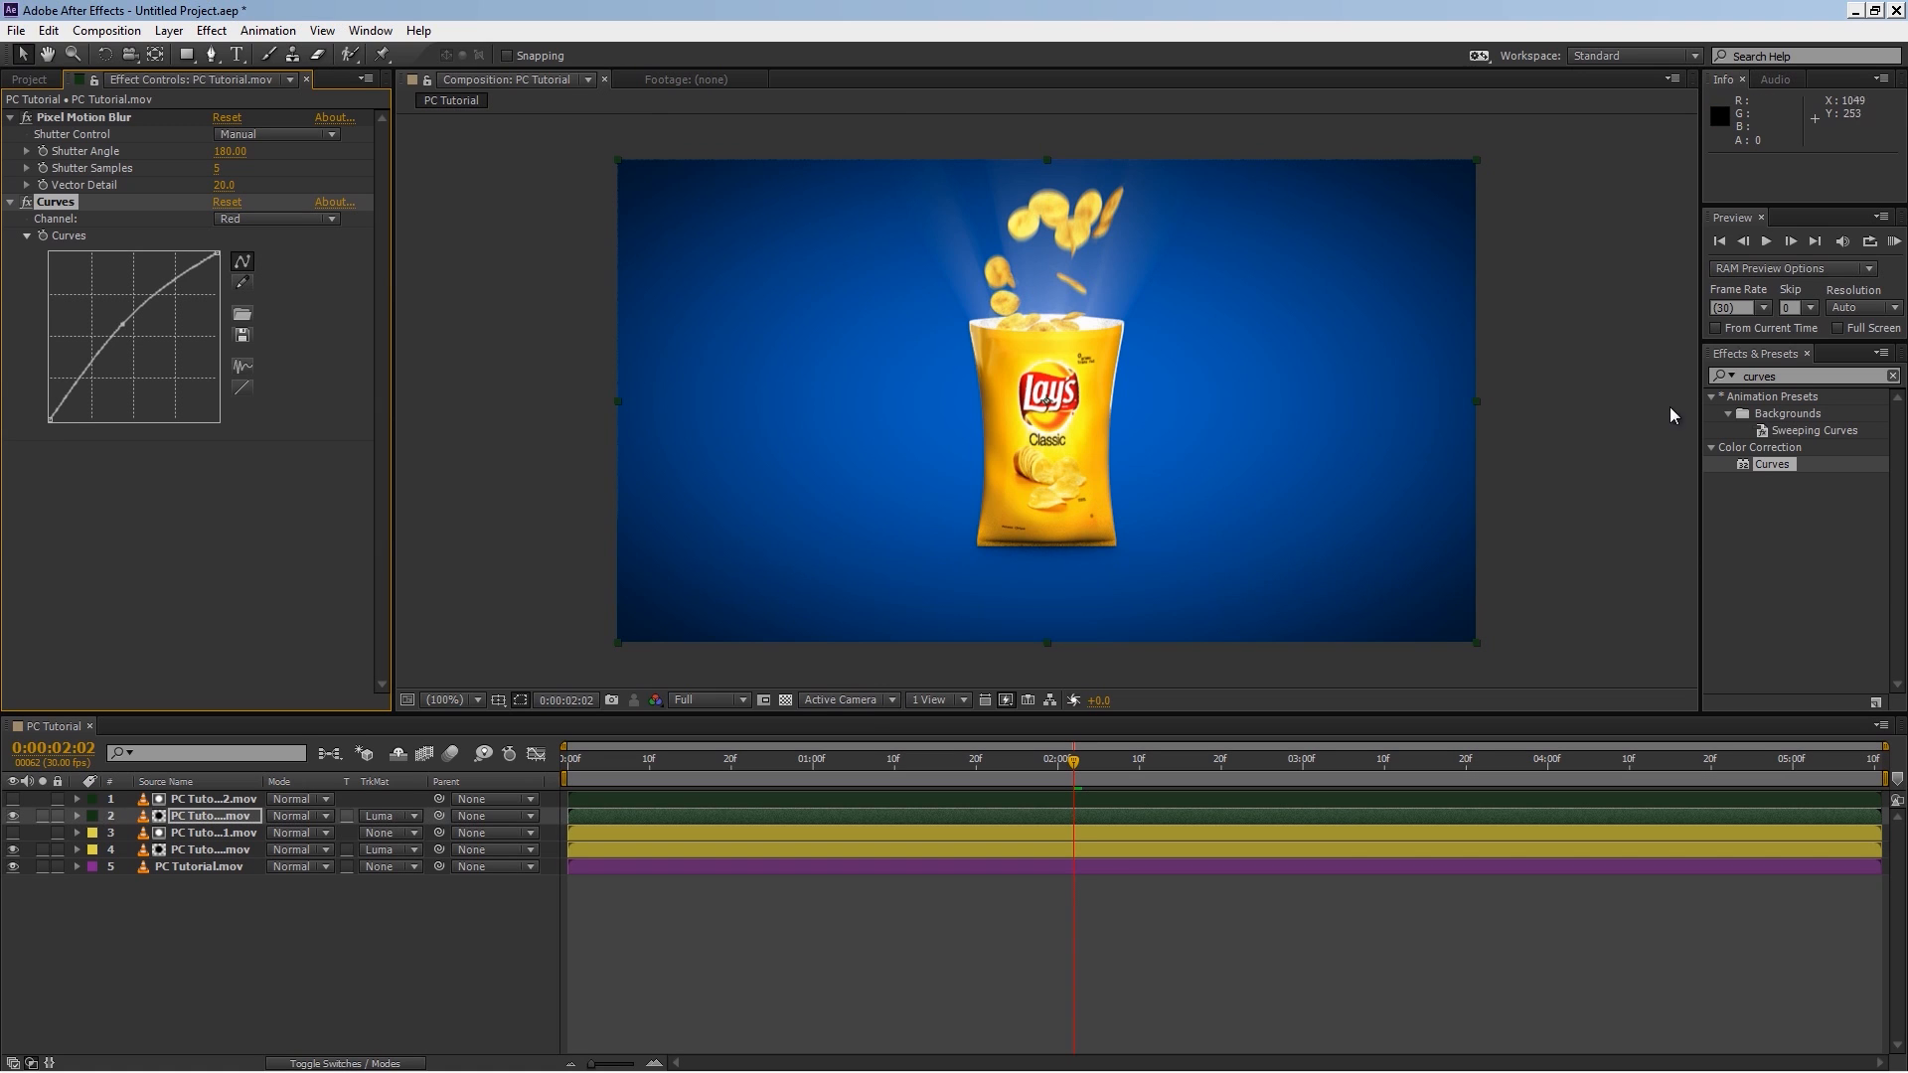
Step: Apply Curves to the bottom background layer and bend its RGB curve slightly downward
drag(1784, 376, 1695, 369)
drag(1755, 467, 235, 870)
drag(150, 347, 142, 360)
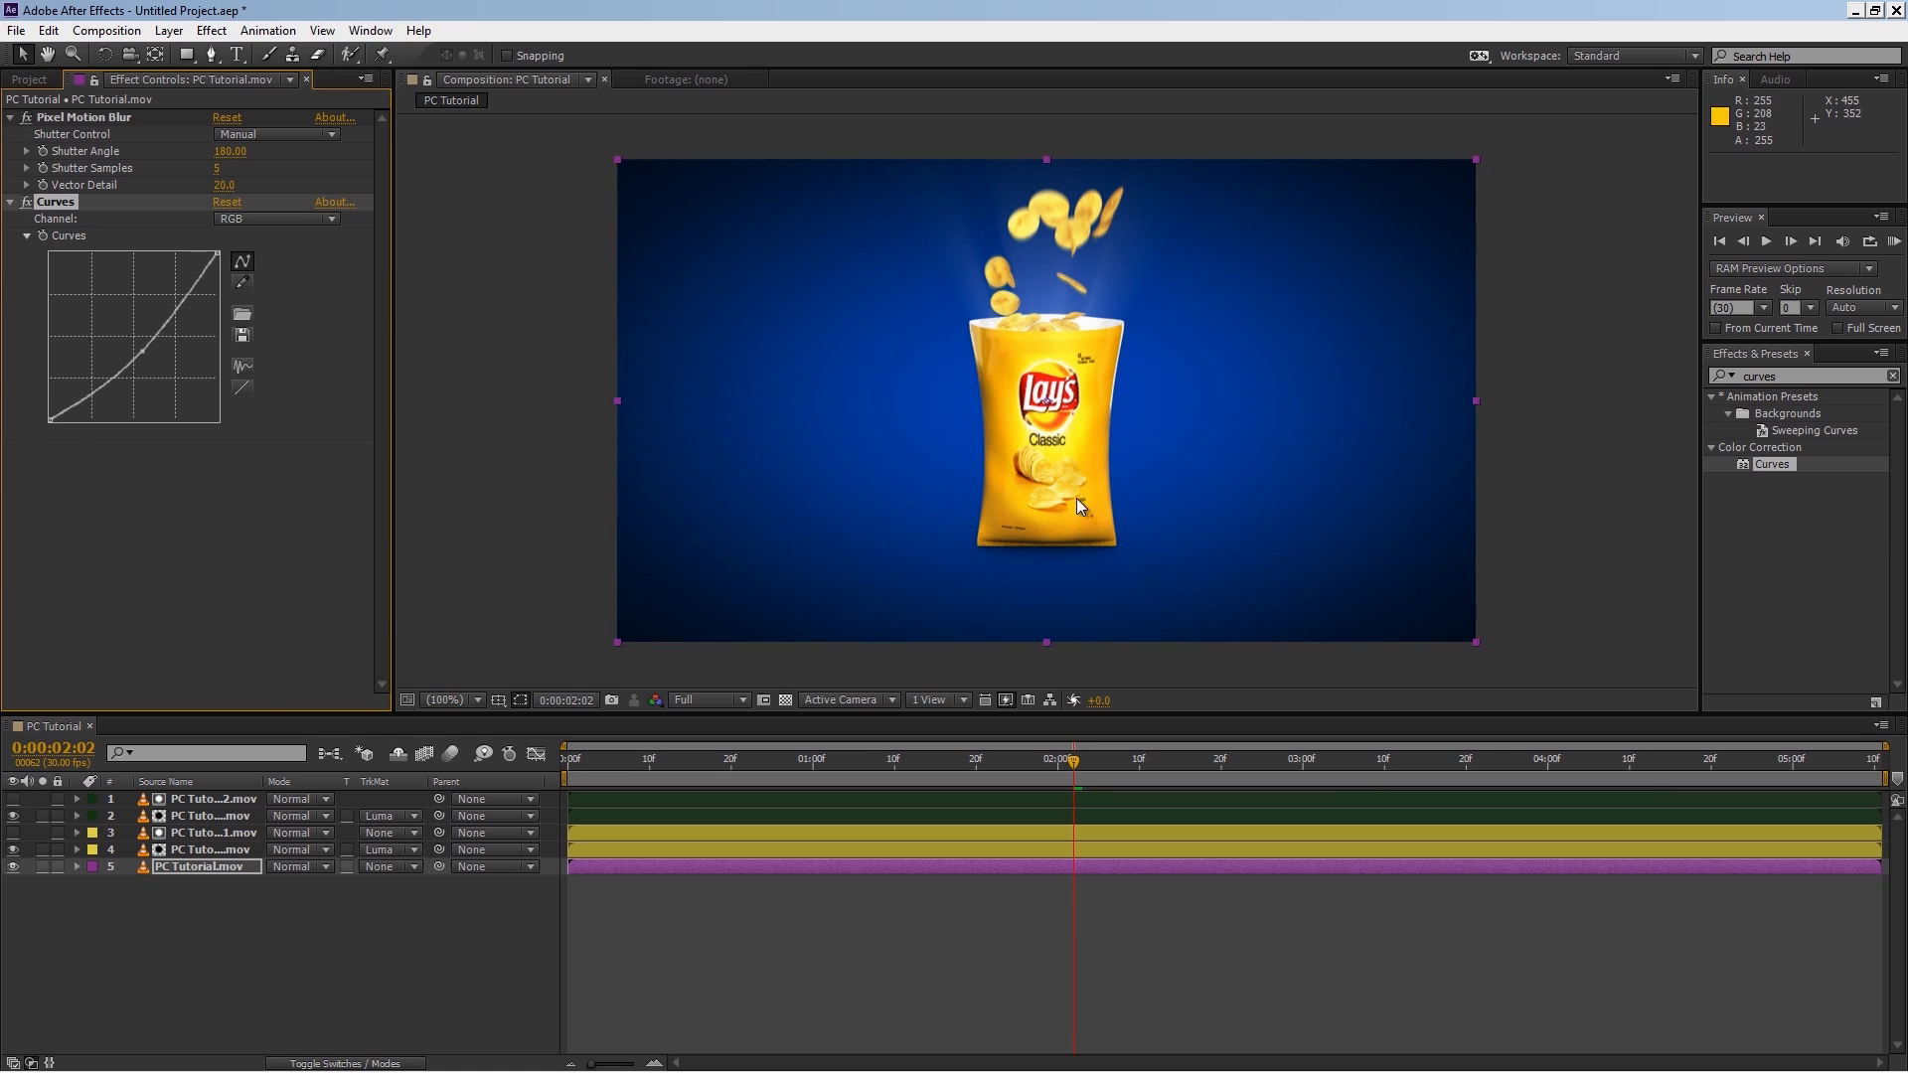
drag(142, 354, 139, 352)
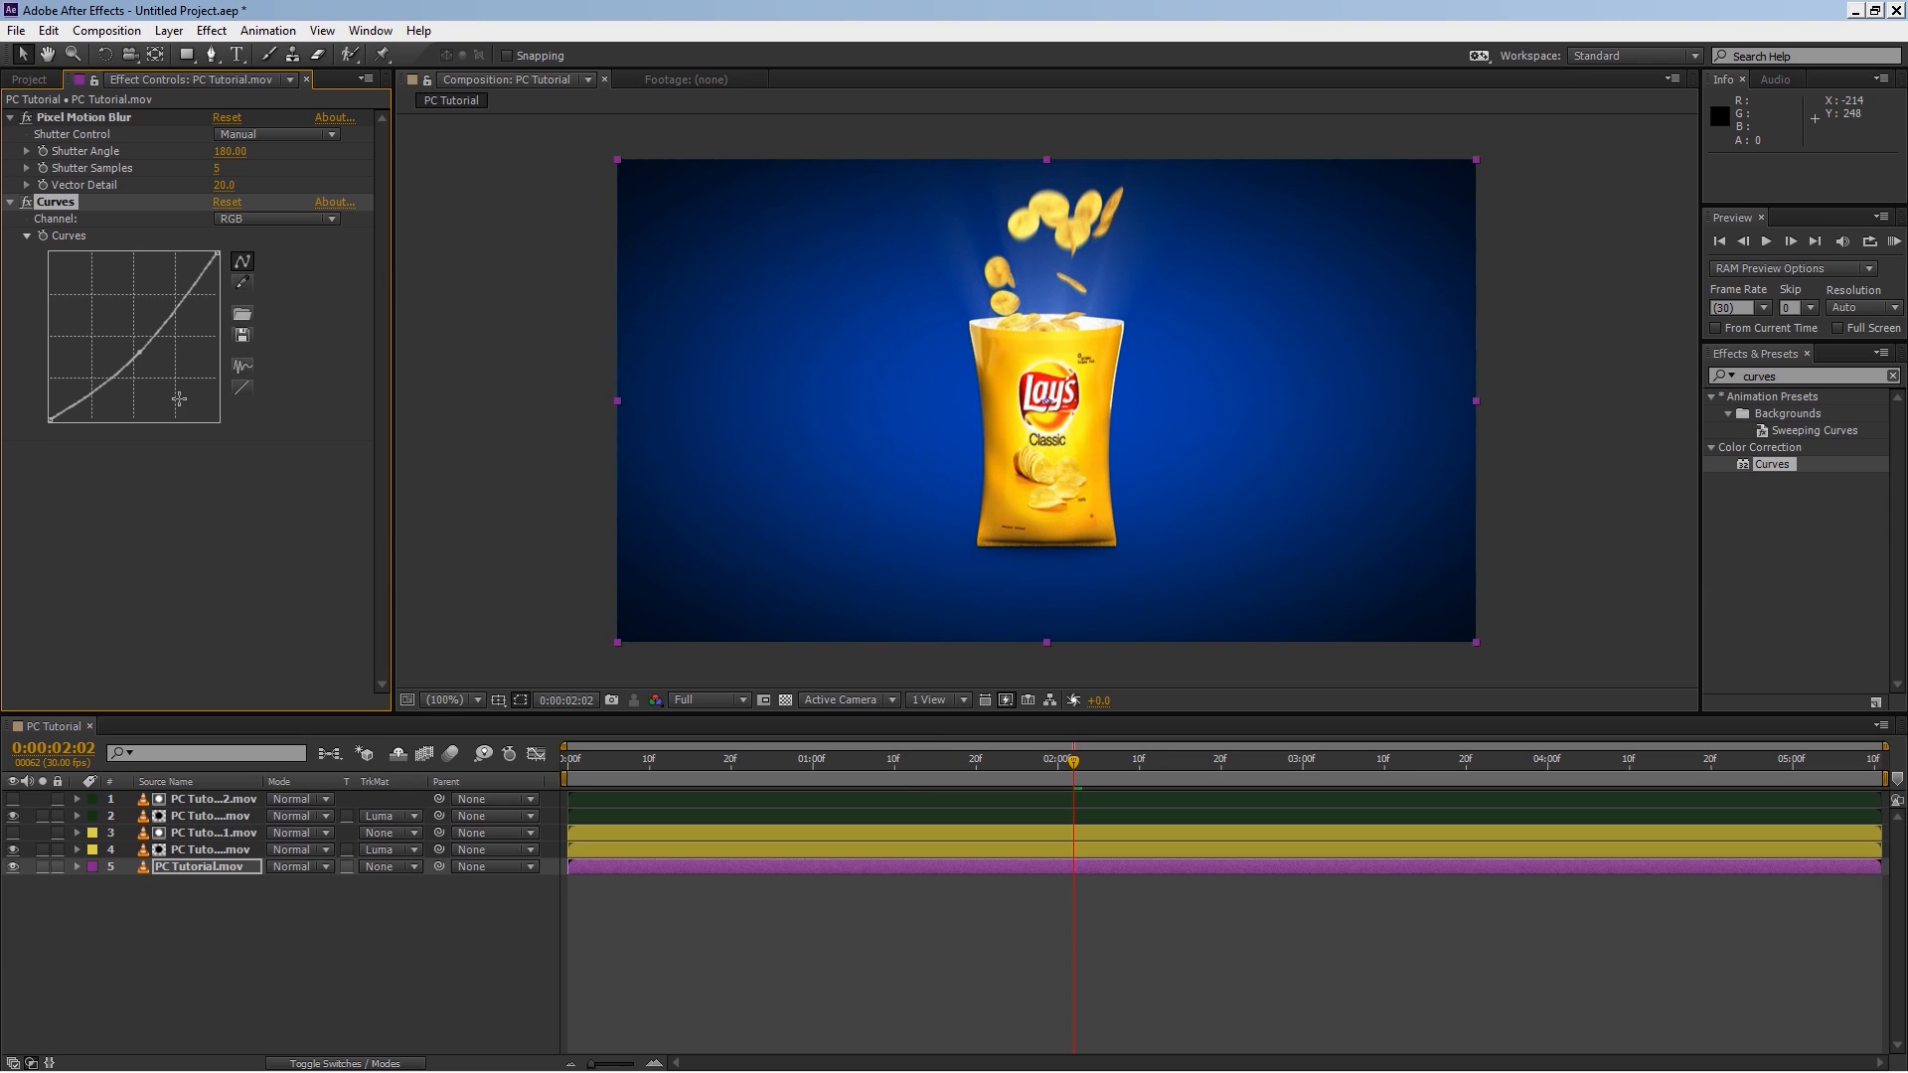